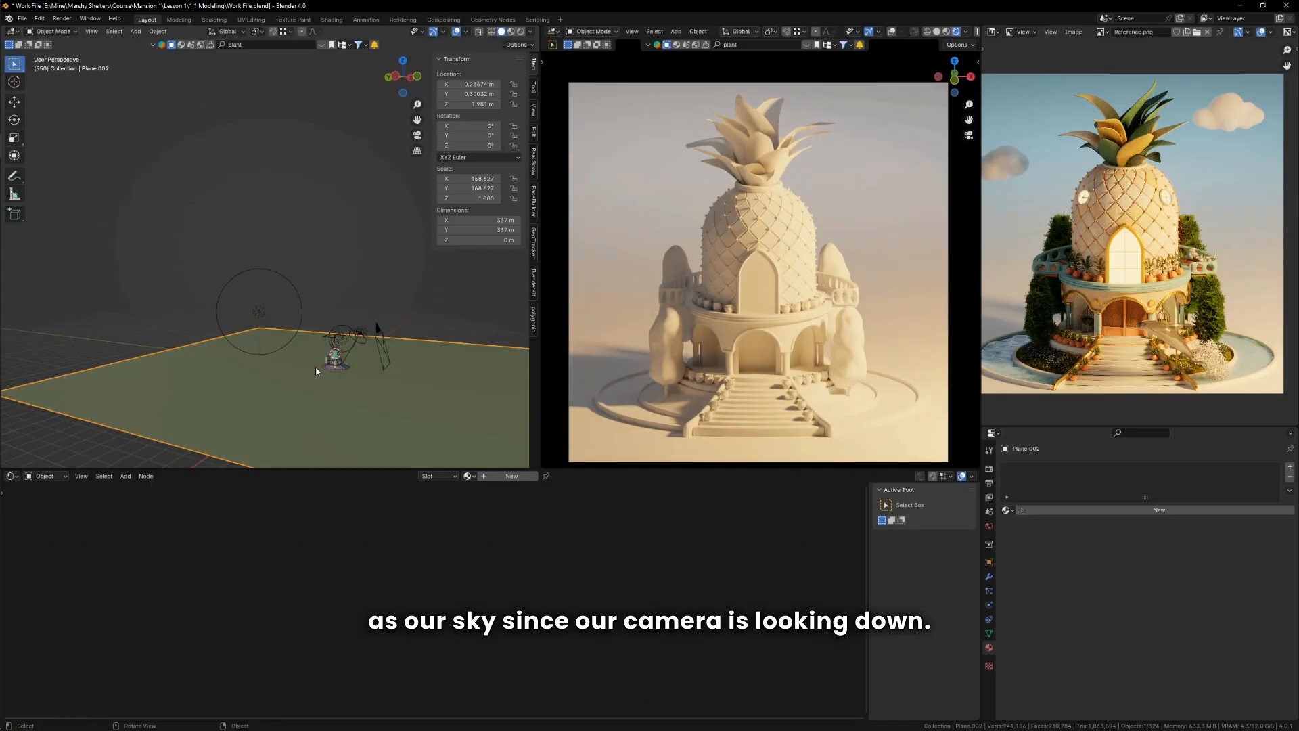
Step: Create a new material for the selected ground plane and view the whole reference image
{"action": "middle_click_drag", "start_coordinate": [316, 371], "coordinate": [326, 358]}
{"action": "left_click", "coordinate": [501, 476]}
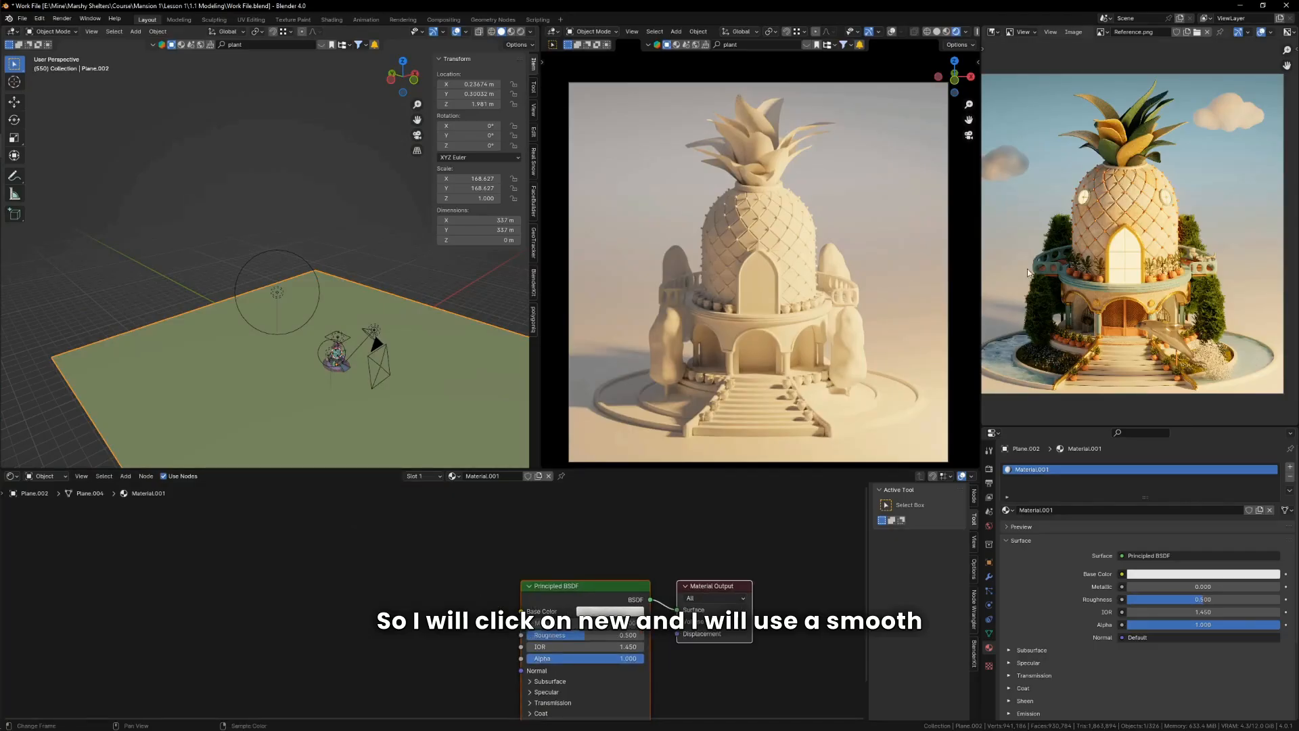
{"action": "scroll", "coordinate": [1027, 270], "scroll_direction": "down", "scroll_amount": 4}
{"action": "scroll", "coordinate": [1053, 136], "scroll_direction": "up", "scroll_amount": 3}
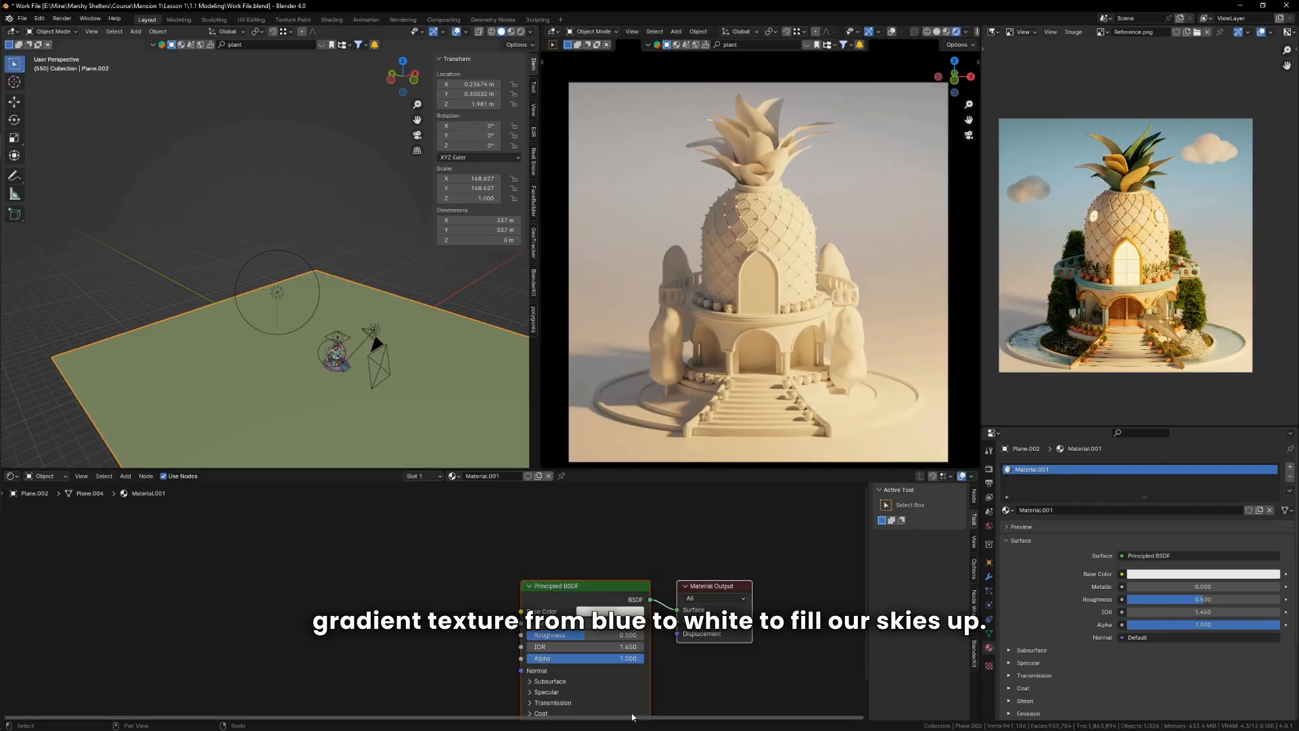
Step: Add a Gradient Texture node beside the Principled BSDF in the plane's material
{"action": "scroll", "coordinate": [447, 595], "scroll_direction": "up", "scroll_amount": 2}
{"action": "key", "text": "shift+a"}
{"action": "left_click", "coordinate": [452, 588]}
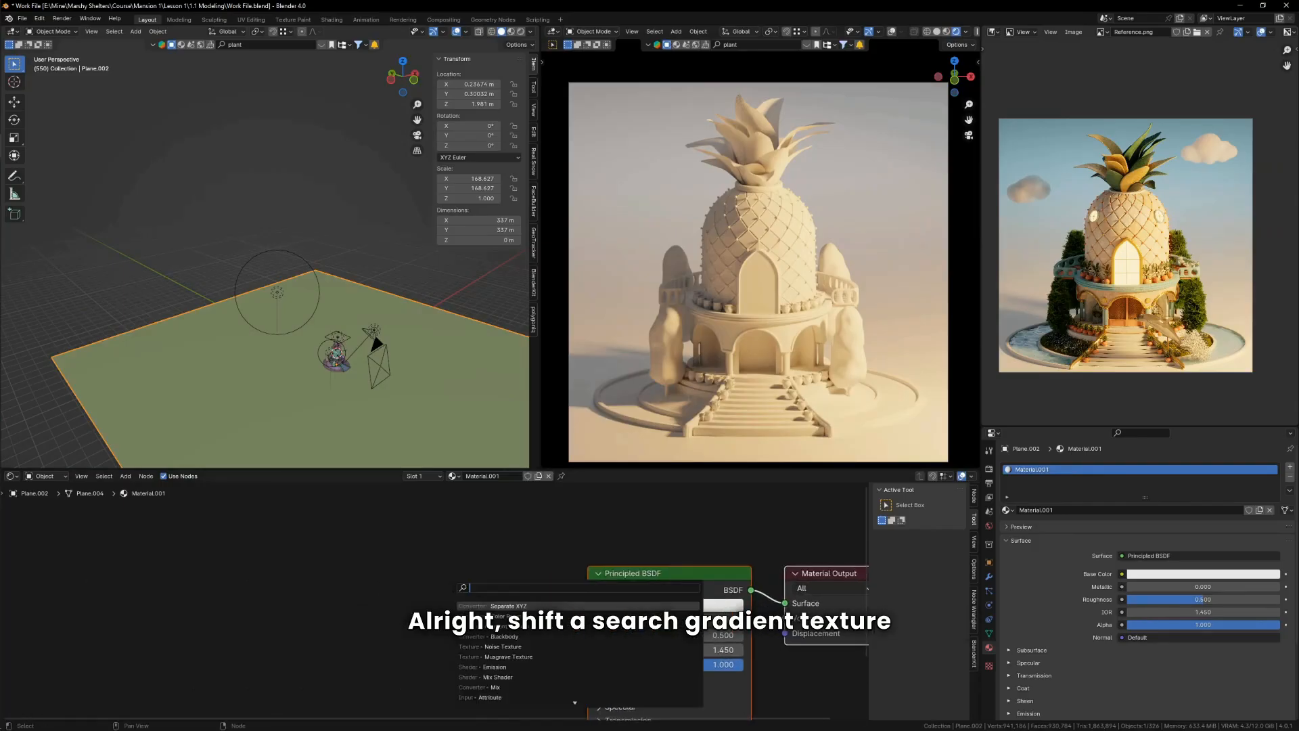
{"action": "type", "text": "gradient"}
{"action": "key", "text": "Return"}
{"action": "left_click", "coordinate": [347, 621]}
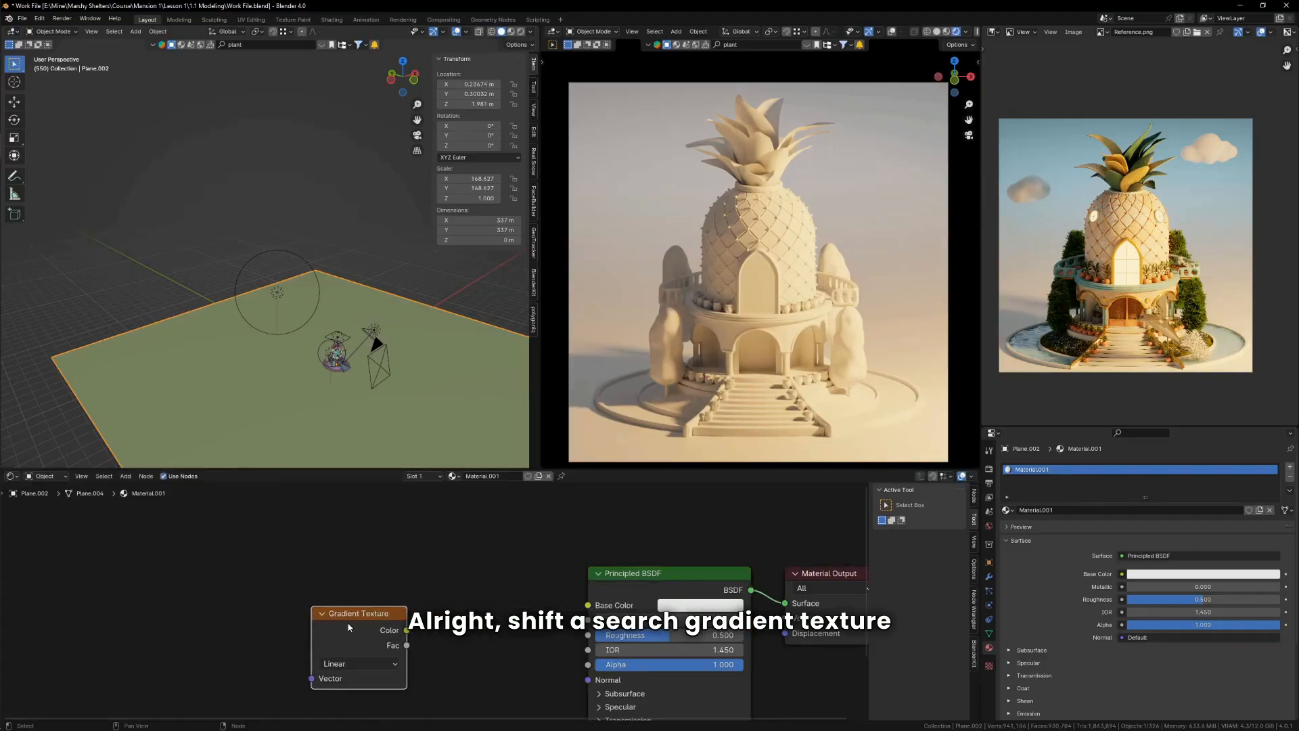
Step: Add Texture Coordinate and Mapping nodes feeding the Gradient Texture and place them ahead of it
{"action": "middle_click_drag", "start_coordinate": [347, 621], "coordinate": [498, 588]}
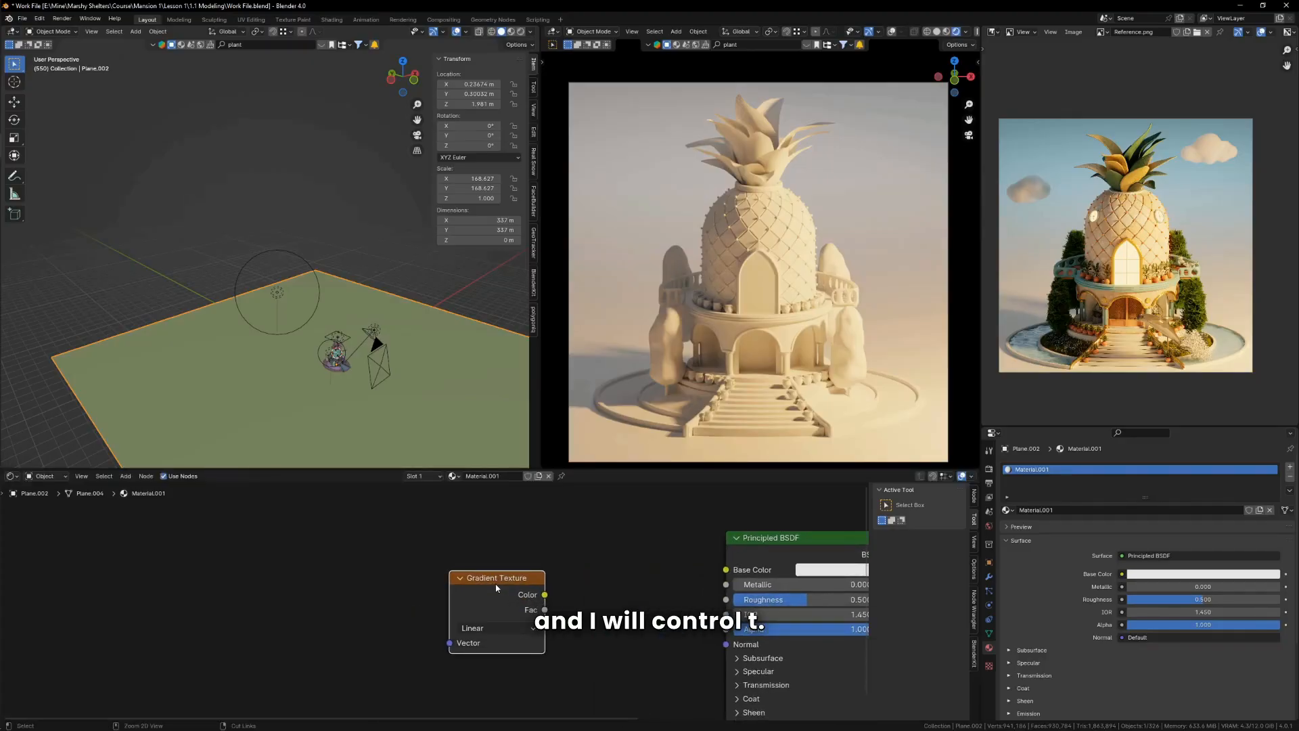
{"action": "key", "text": "ctrl+t"}
{"action": "scroll", "coordinate": [497, 587], "scroll_direction": "down", "scroll_amount": 2}
{"action": "key", "text": "g"}
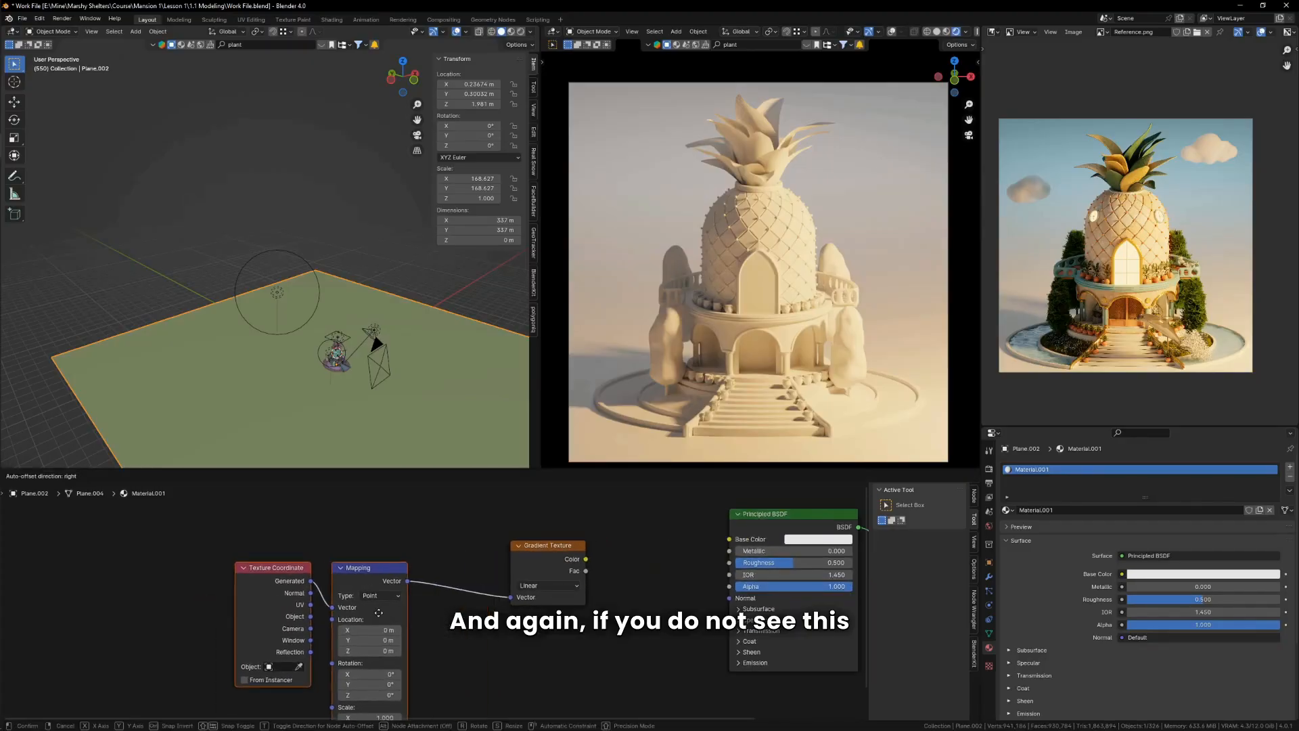
{"action": "left_click", "coordinate": [389, 607]}
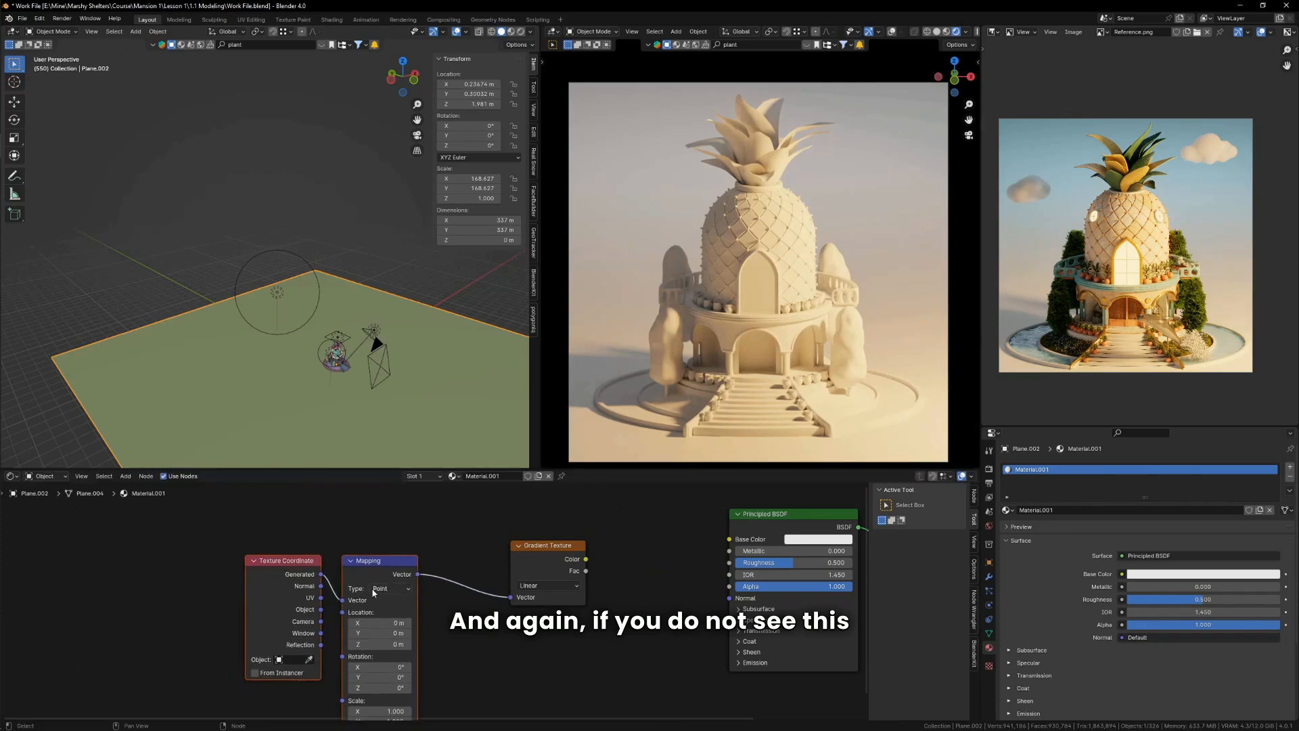
Step: Look up the Node Wrangler add-on in the preferences to check whether it is enabled
{"action": "left_click", "coordinate": [39, 19]}
{"action": "left_click", "coordinate": [67, 139]}
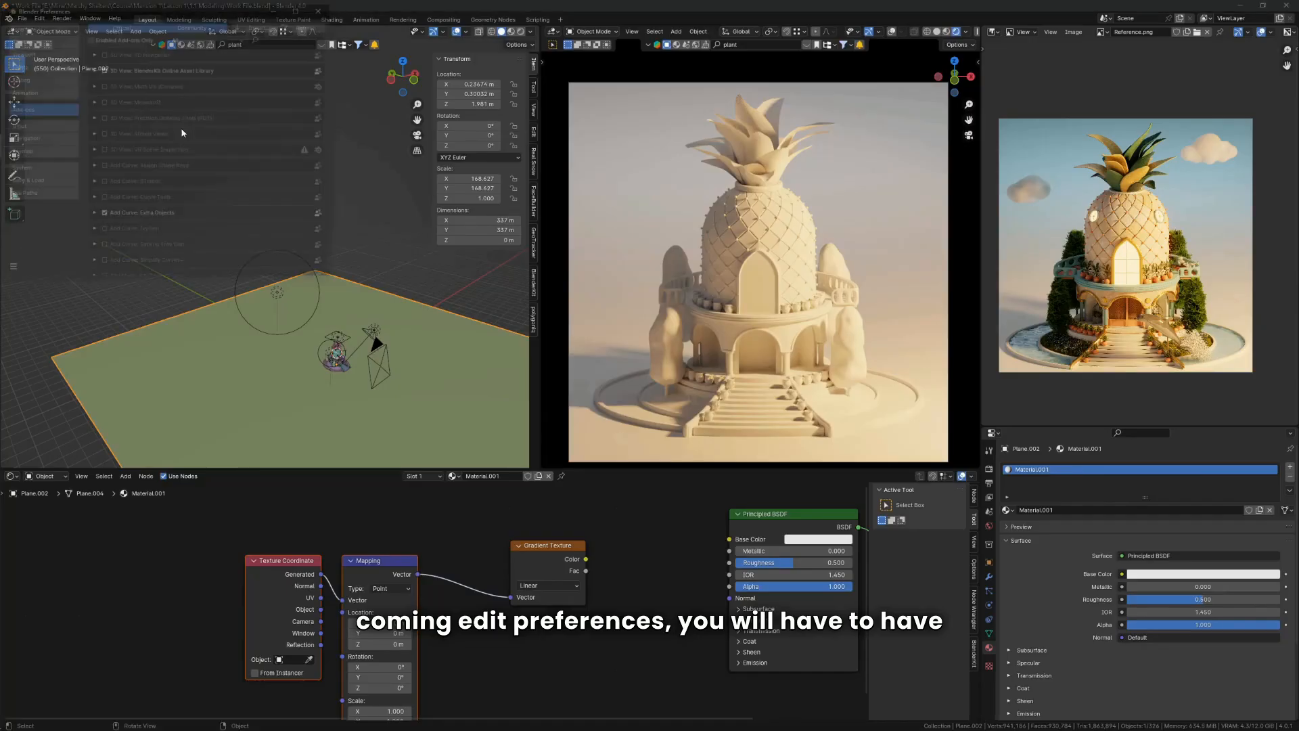
{"action": "type", "text": "no"}
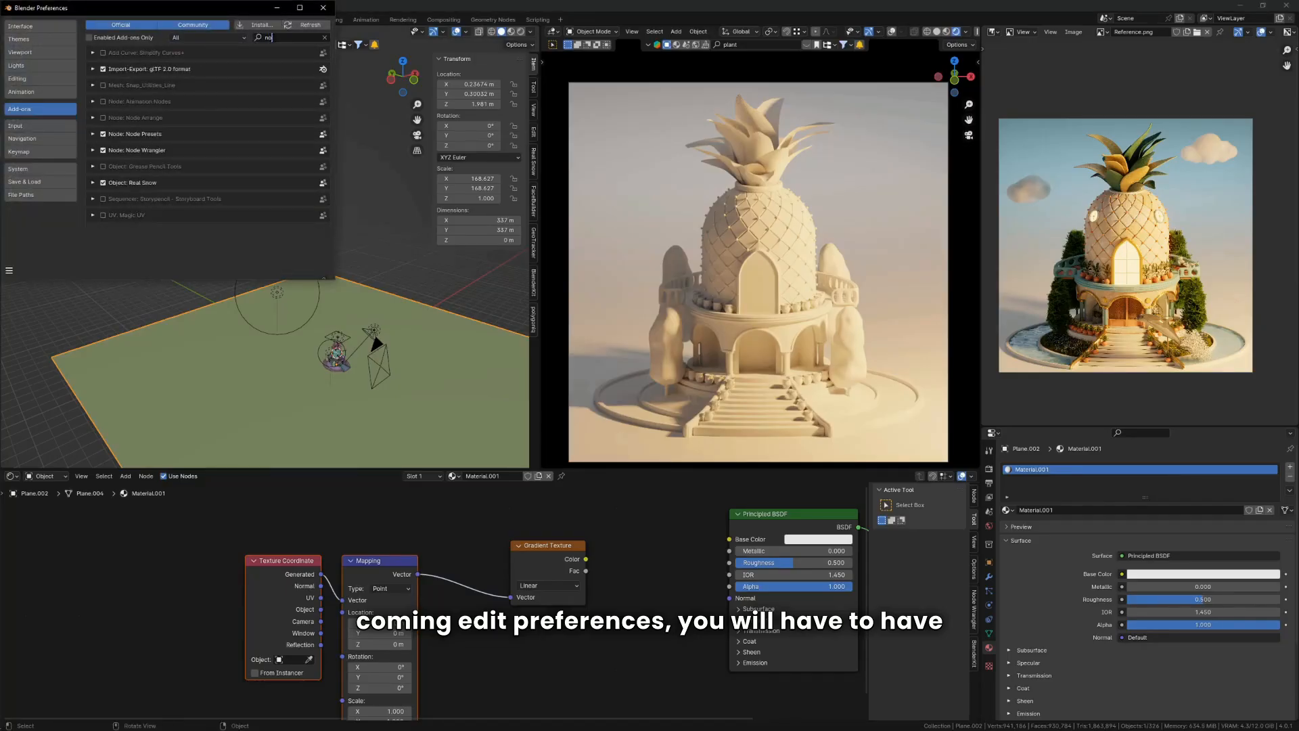
{"action": "type", "text": "d"}
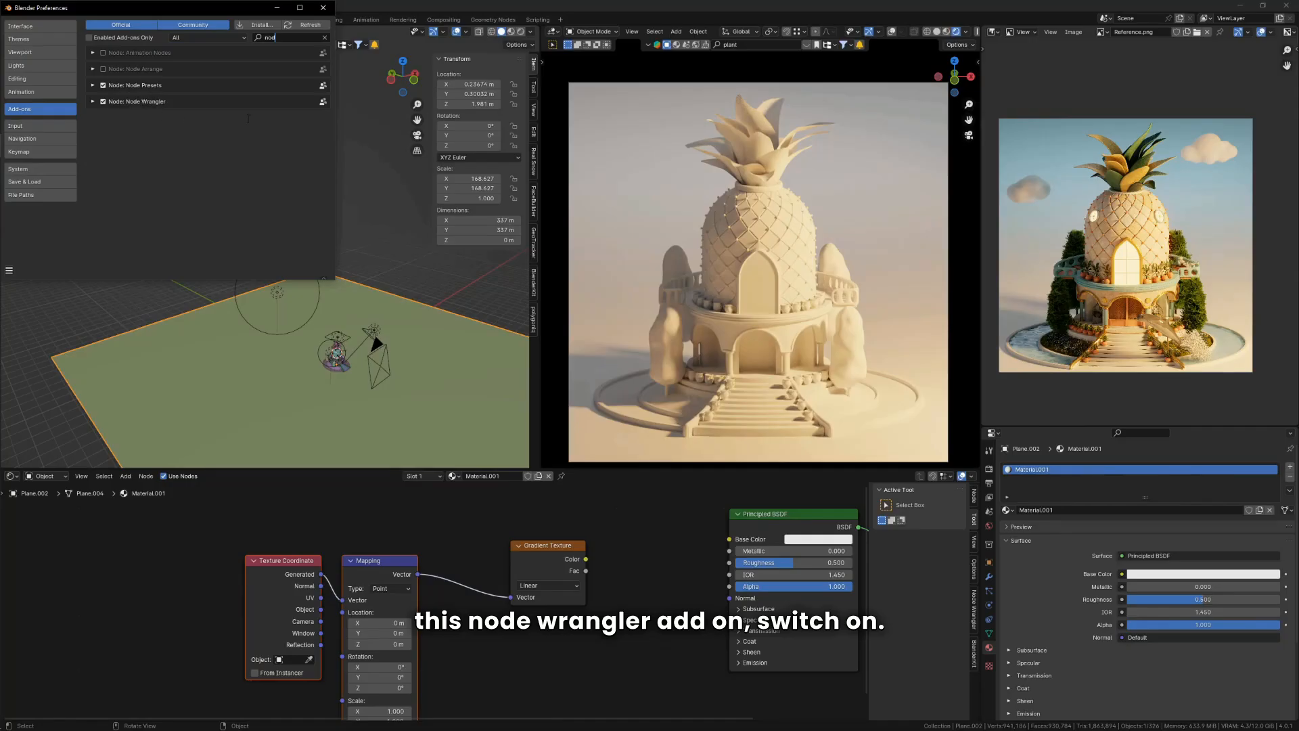
{"action": "left_click", "coordinate": [323, 9]}
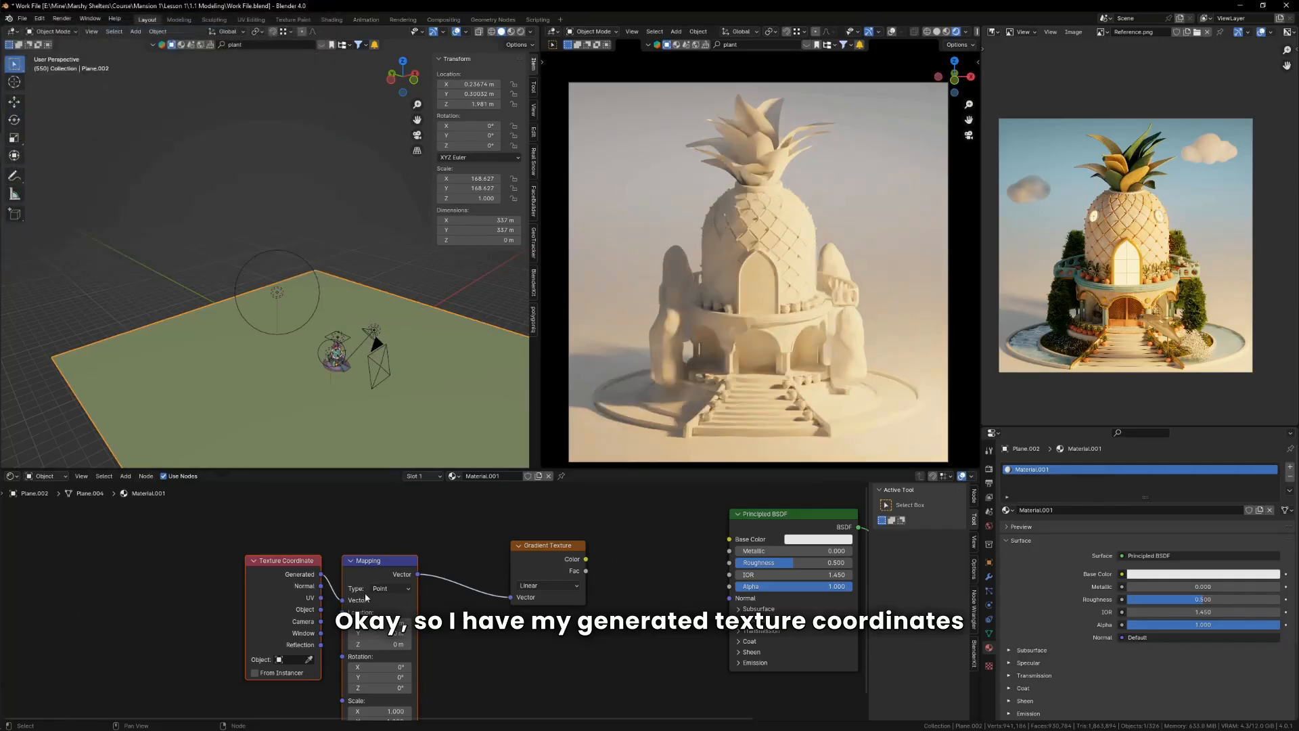
Step: Shift the Gradient Texture node closer to the Mapping node and add a Color Ramp node after it
{"action": "scroll", "coordinate": [309, 603], "scroll_direction": "up", "scroll_amount": 2}
{"action": "middle_click_drag", "start_coordinate": [313, 566], "coordinate": [192, 601]}
{"action": "scroll", "coordinate": [191, 601], "scroll_direction": "down", "scroll_amount": 5}
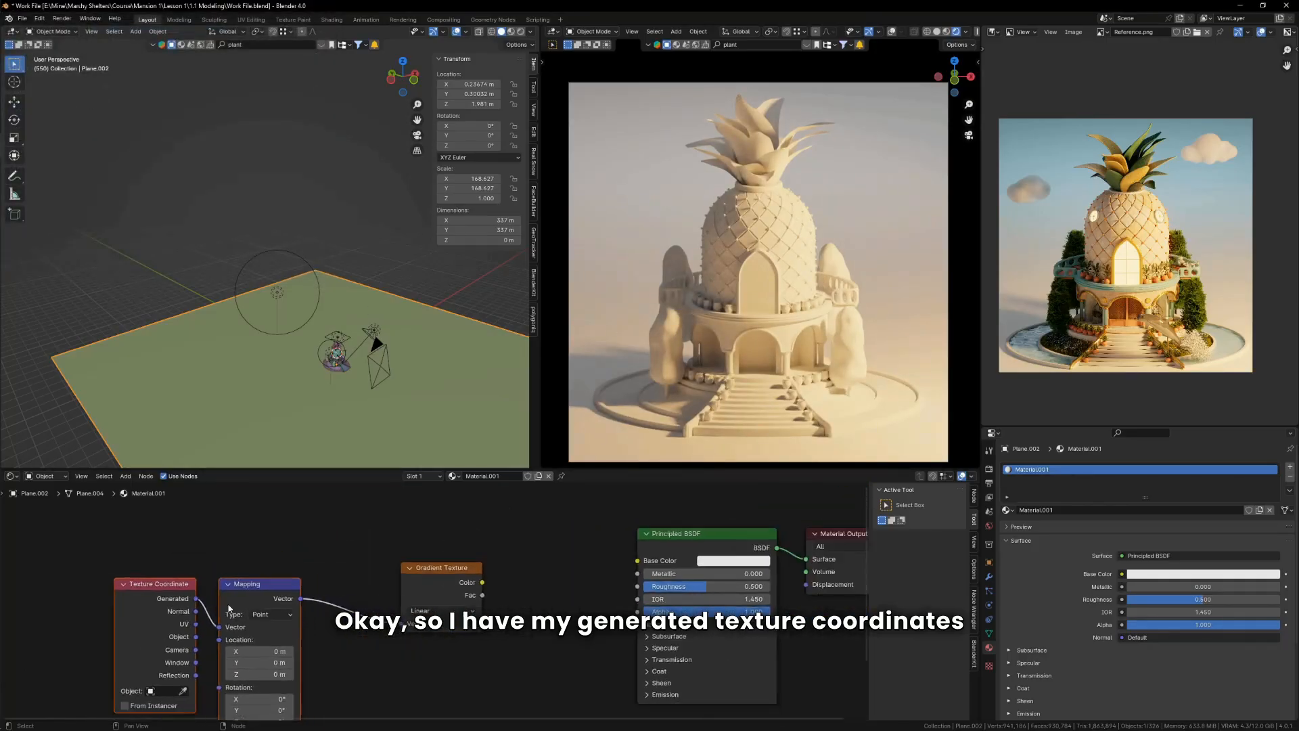
{"action": "left_click_drag", "start_coordinate": [412, 595], "coordinate": [392, 596]}
{"action": "key", "text": "shift+a"}
{"action": "left_click", "coordinate": [457, 555]}
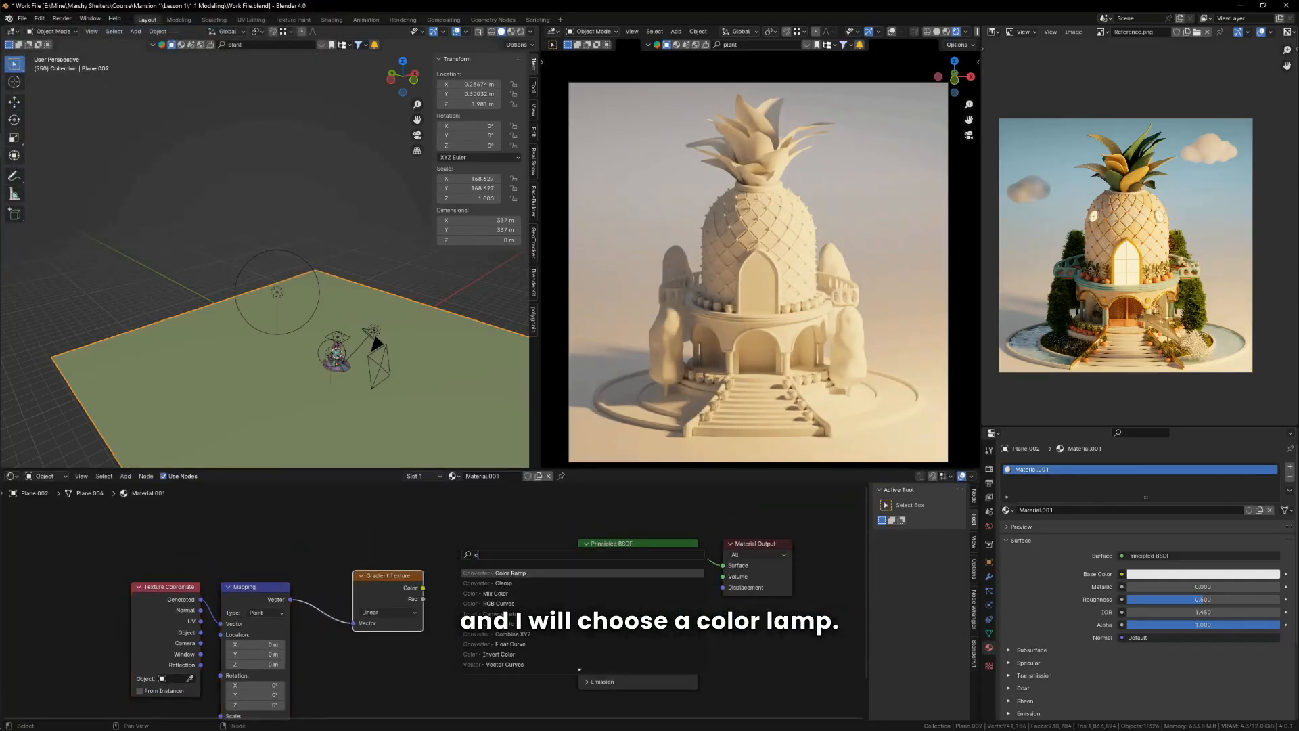
{"action": "left_click", "coordinate": [518, 594]}
{"action": "left_click", "coordinate": [452, 563]}
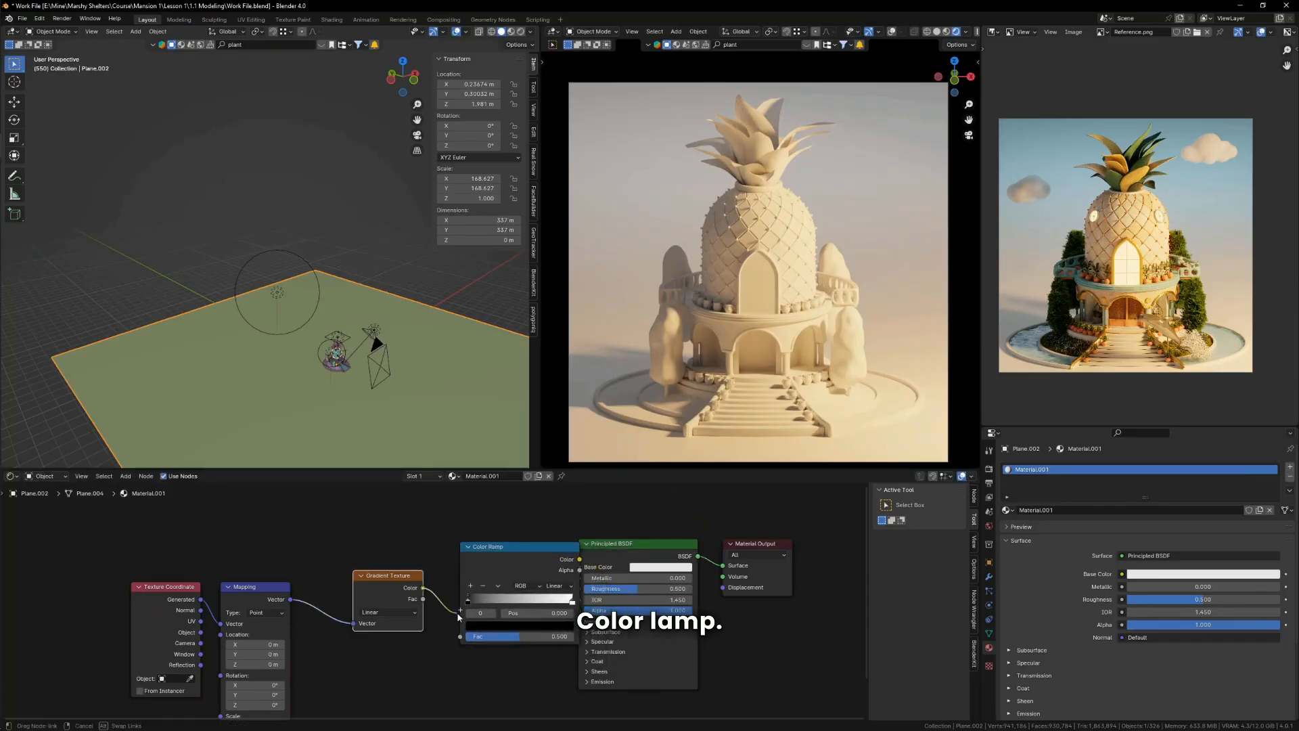
Step: Link the Gradient Texture's color through the Color Ramp to the Principled BSDF's Base Color and space the nodes apart
{"action": "left_click_drag", "start_coordinate": [423, 587], "coordinate": [461, 636]}
{"action": "left_click_drag", "start_coordinate": [785, 520], "coordinate": [681, 563]}
{"action": "key", "text": "g"}
{"action": "left_click", "coordinate": [723, 582]}
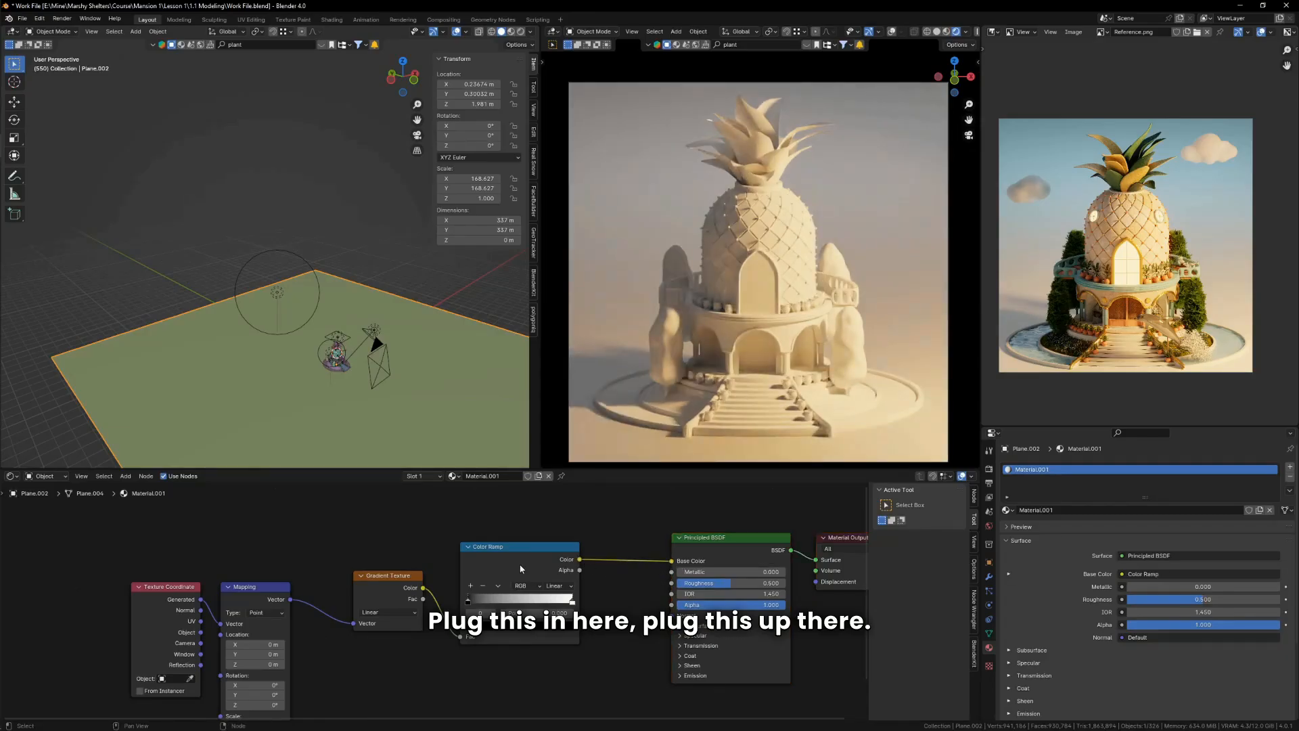
{"action": "left_click_drag", "start_coordinate": [542, 522], "coordinate": [401, 601]}
{"action": "key", "text": "g"}
{"action": "left_click", "coordinate": [425, 599]}
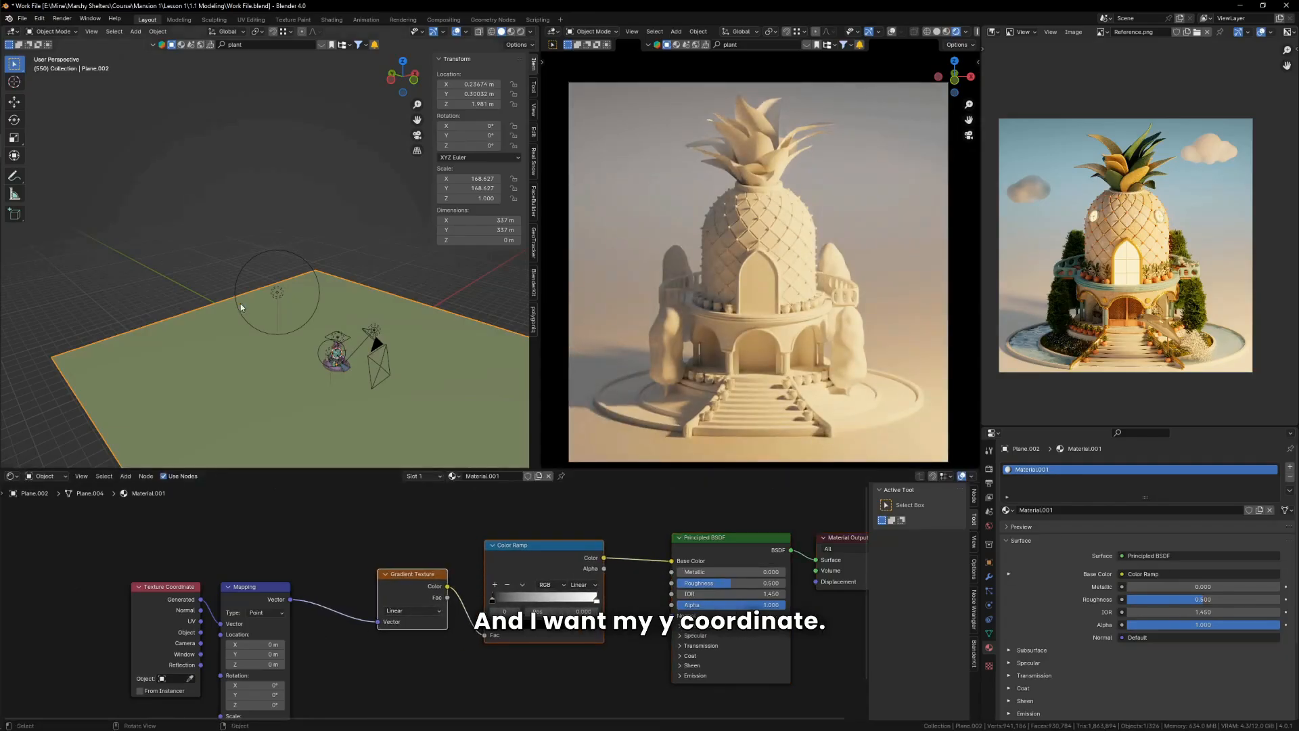
Step: Insert a Separate XYZ node after Mapping and feed its Y output into the Gradient Texture's vector
{"action": "middle_click_drag", "start_coordinate": [241, 303], "coordinate": [303, 266]}
{"action": "key", "text": "KP_7"}
{"action": "scroll", "coordinate": [307, 262], "scroll_direction": "down", "scroll_amount": 5}
{"action": "scroll", "coordinate": [298, 261], "scroll_direction": "up", "scroll_amount": 3}
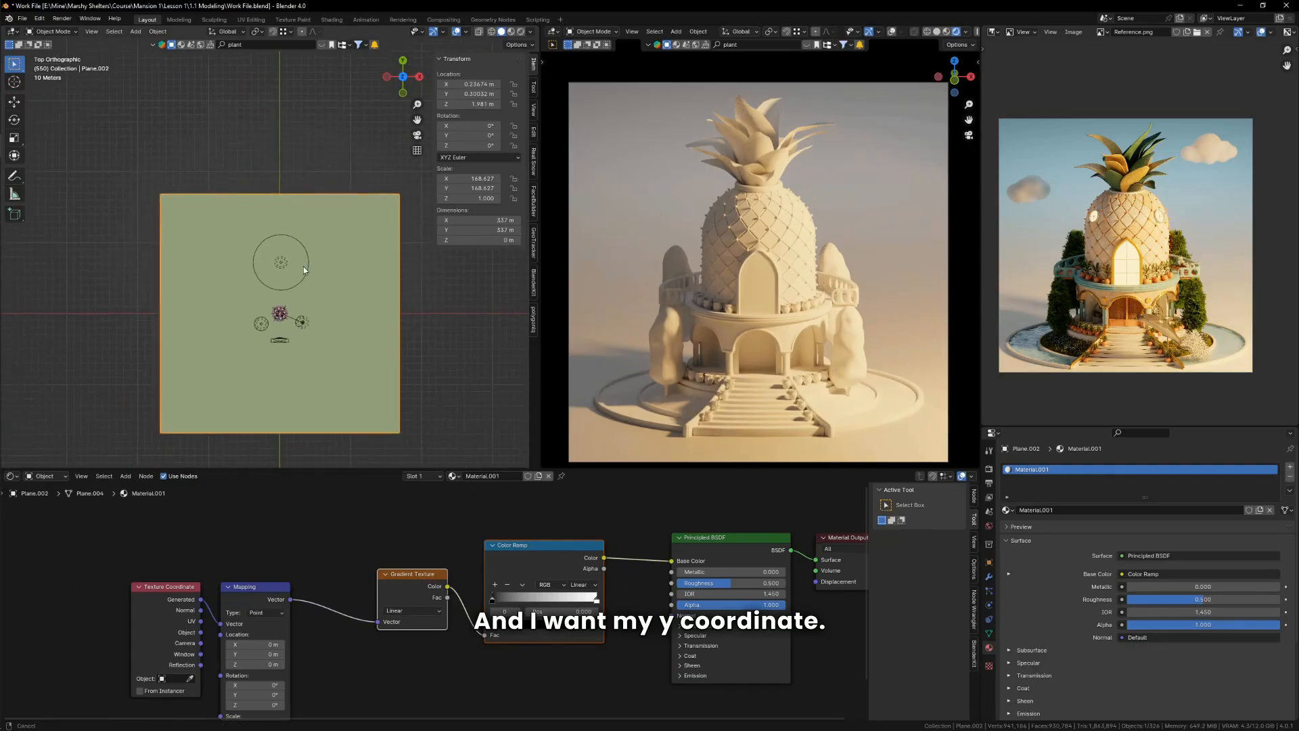
{"action": "scroll", "coordinate": [352, 596], "scroll_direction": "up", "scroll_amount": 2}
{"action": "middle_click_drag", "start_coordinate": [330, 569], "coordinate": [314, 536]}
{"action": "key", "text": "shift+a"}
{"action": "left_click", "coordinate": [407, 524]}
{"action": "type", "text": "sep"}
{"action": "key", "text": "Return"}
{"action": "left_click", "coordinate": [379, 555]}
{"action": "left_click_drag", "start_coordinate": [390, 565], "coordinate": [438, 588]}
Step: Move the Color Ramp's black stop to about 0.43 and pull the white stop slightly inward
{"action": "scroll", "coordinate": [711, 559], "scroll_direction": "up", "scroll_amount": 3}
{"action": "middle_click_drag", "start_coordinate": [711, 559], "coordinate": [625, 537]}
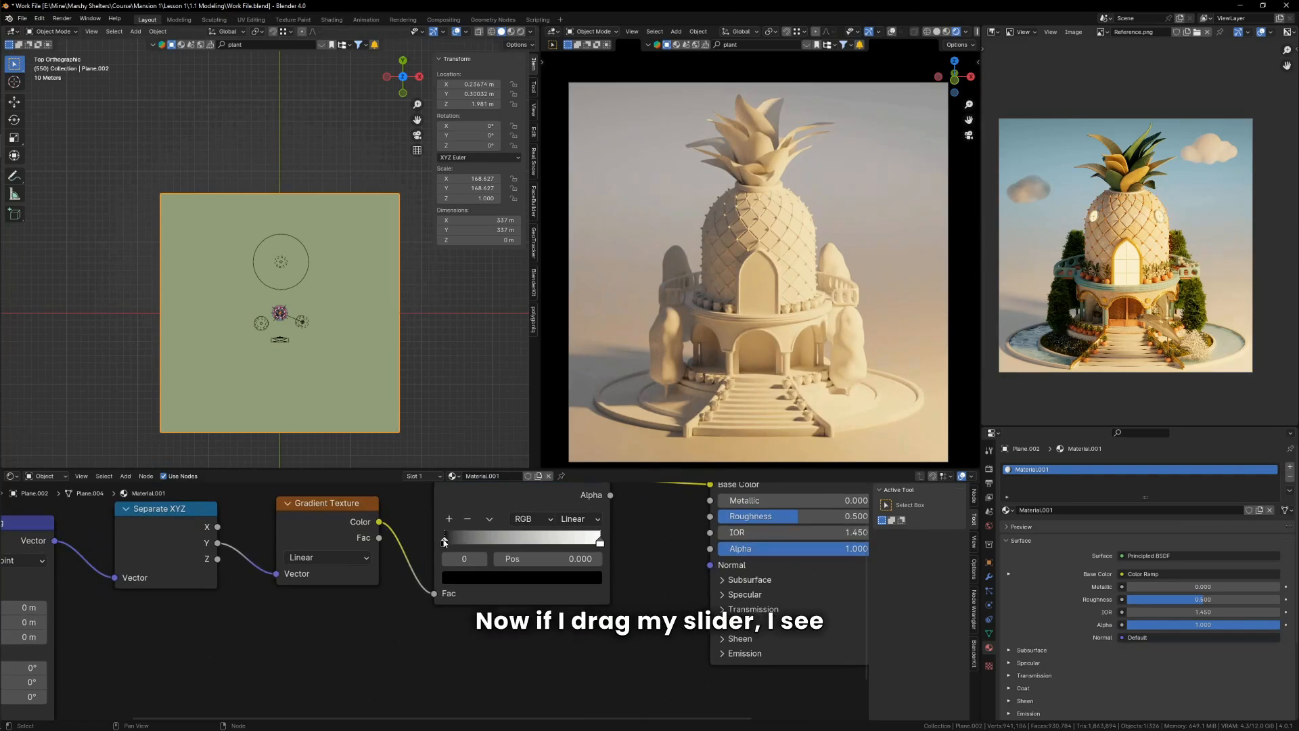
{"action": "mouse_move", "coordinate": [444, 542]}
{"action": "left_mouse_down"}
{"action": "mouse_move", "coordinate": [535, 545]}
{"action": "mouse_move", "coordinate": [511, 546]}
{"action": "left_mouse_up"}
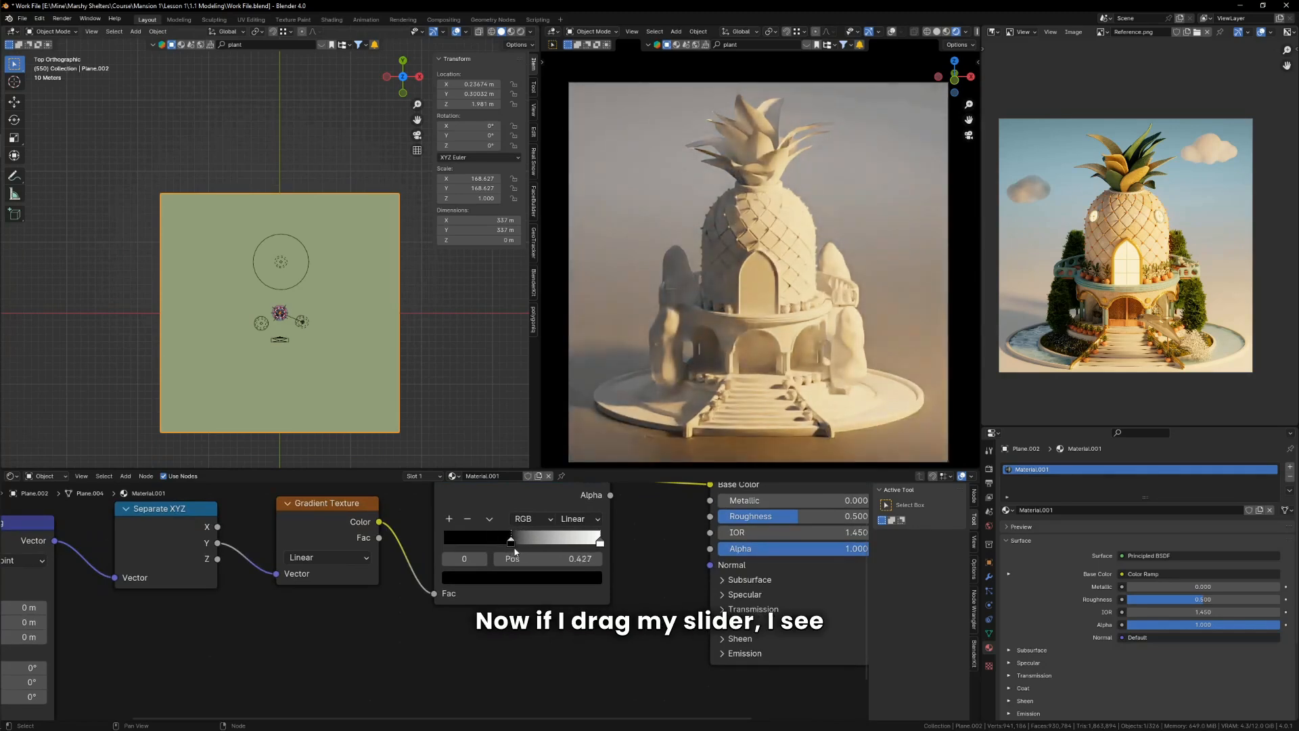
{"action": "left_click_drag", "start_coordinate": [595, 541], "coordinate": [576, 543]}
Step: Flip the Color Ramp and move its black stop to position 0.723
{"action": "middle_click_drag", "start_coordinate": [419, 357], "coordinate": [207, 343]}
{"action": "scroll", "coordinate": [615, 609], "scroll_direction": "up", "scroll_amount": 1}
{"action": "left_click", "coordinate": [493, 518]}
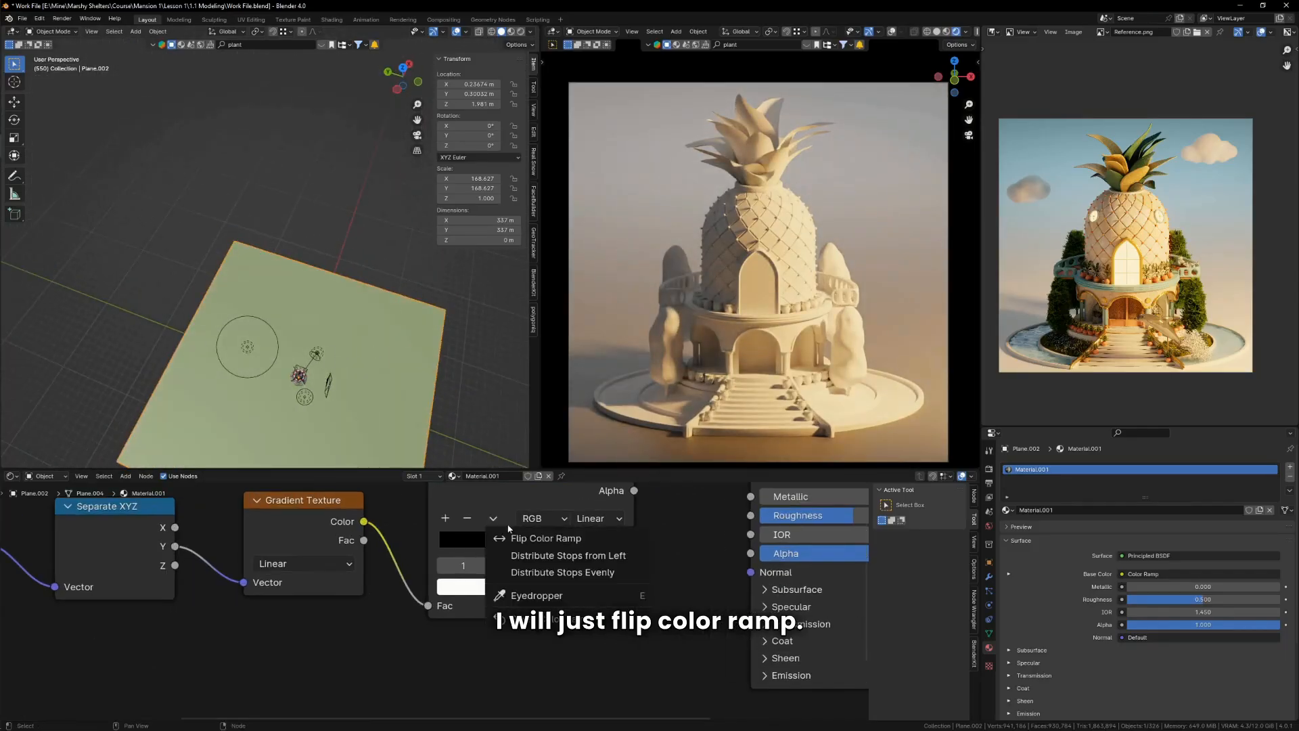
{"action": "left_click", "coordinate": [521, 532]}
{"action": "middle_click_drag", "start_coordinate": [564, 555], "coordinate": [550, 561]}
{"action": "left_click_drag", "start_coordinate": [537, 552], "coordinate": [566, 551]}
Step: Color the black stop light blue with hue 0.556, saturation 0.561 and value 1, and move the white stop to 0.195
{"action": "middle_click_drag", "start_coordinate": [566, 554], "coordinate": [460, 557]}
{"action": "scroll", "coordinate": [461, 556], "scroll_direction": "up", "scroll_amount": 4}
{"action": "left_click", "coordinate": [483, 612]}
{"action": "left_click", "coordinate": [502, 245]}
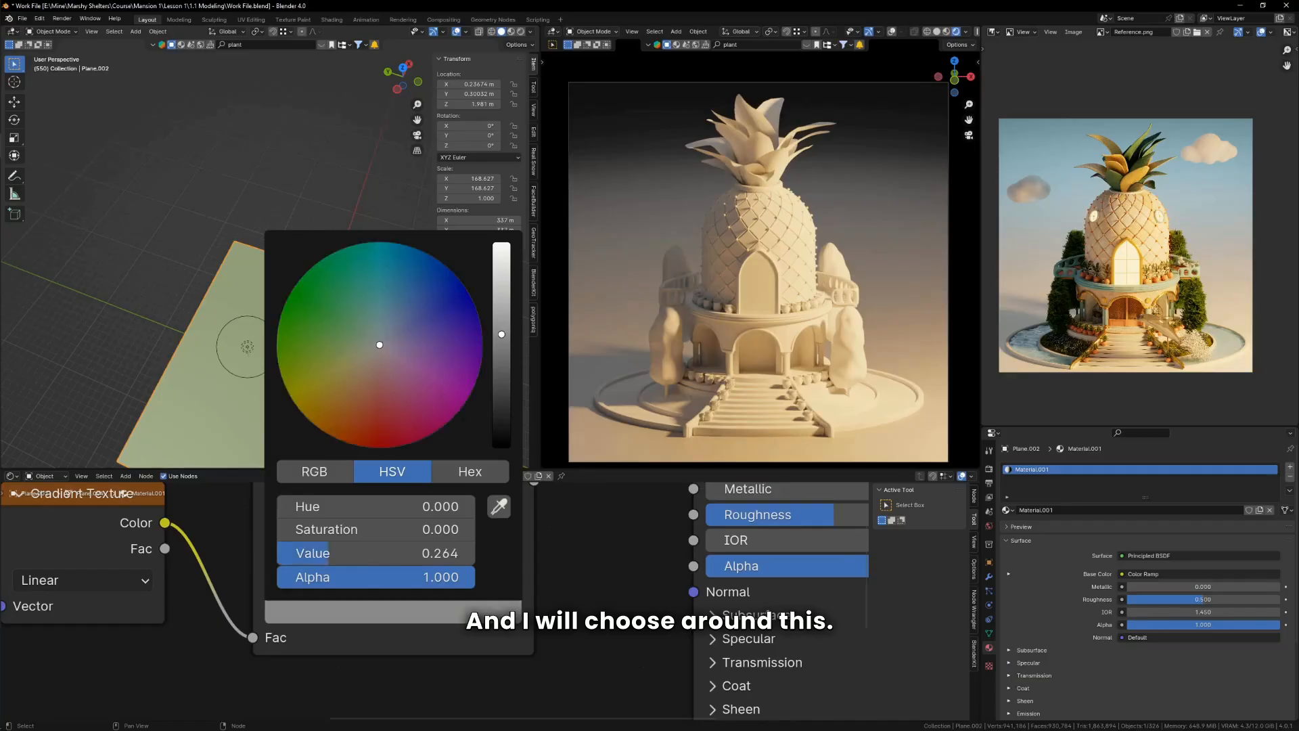
{"action": "left_click_drag", "start_coordinate": [391, 324], "coordinate": [389, 314]}
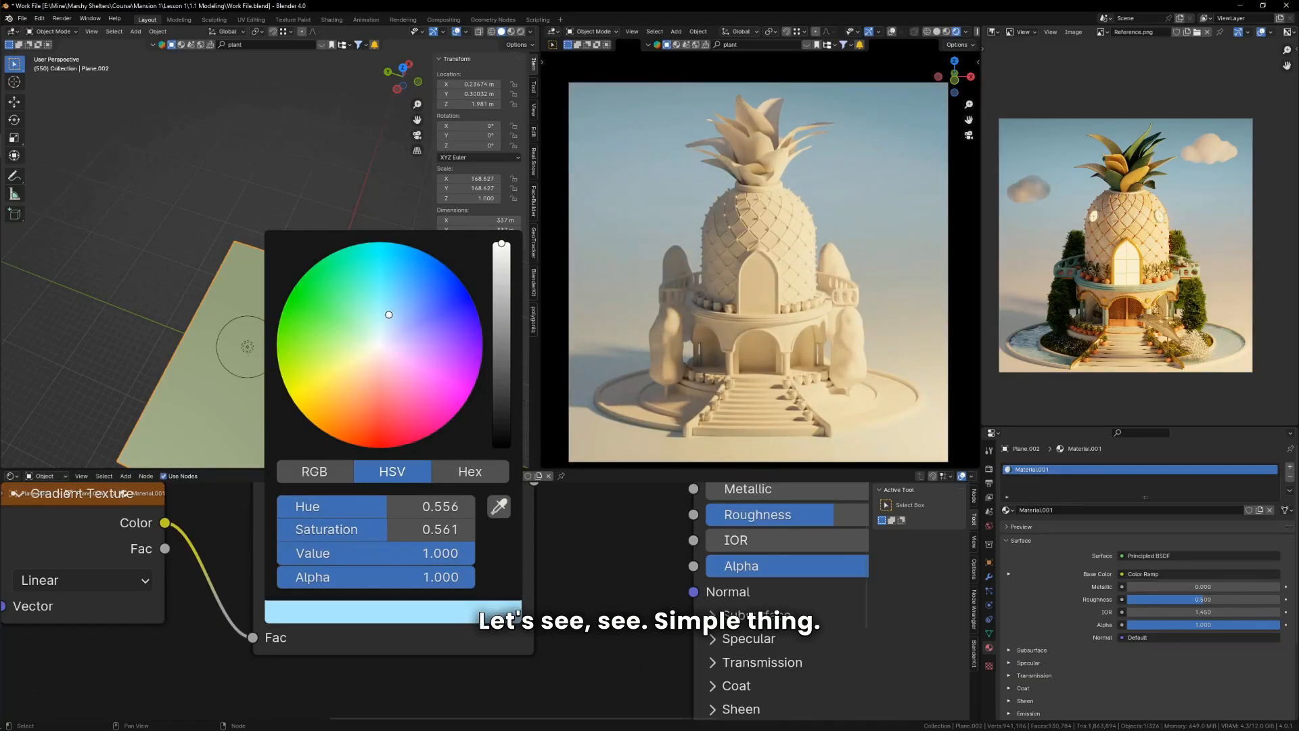
{"action": "scroll", "coordinate": [790, 230], "scroll_direction": "down", "scroll_amount": 1}
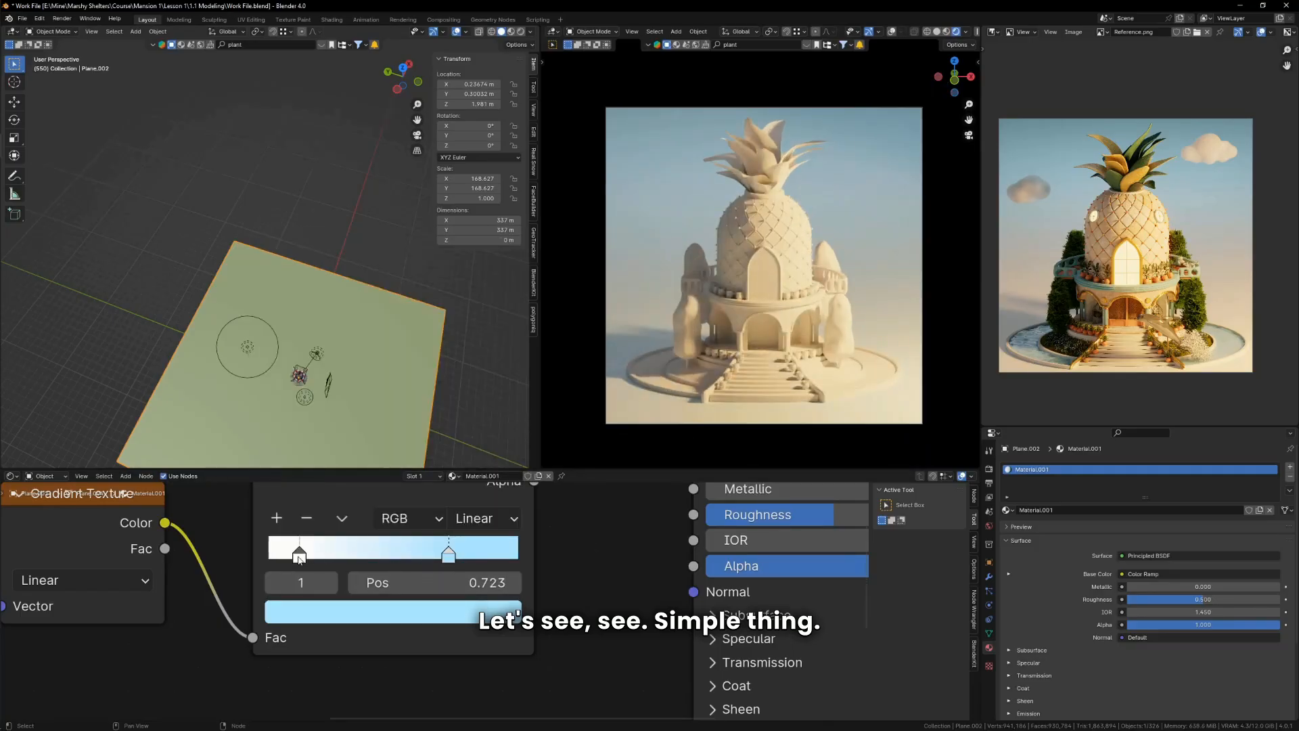
{"action": "left_click_drag", "start_coordinate": [298, 559], "coordinate": [318, 559]}
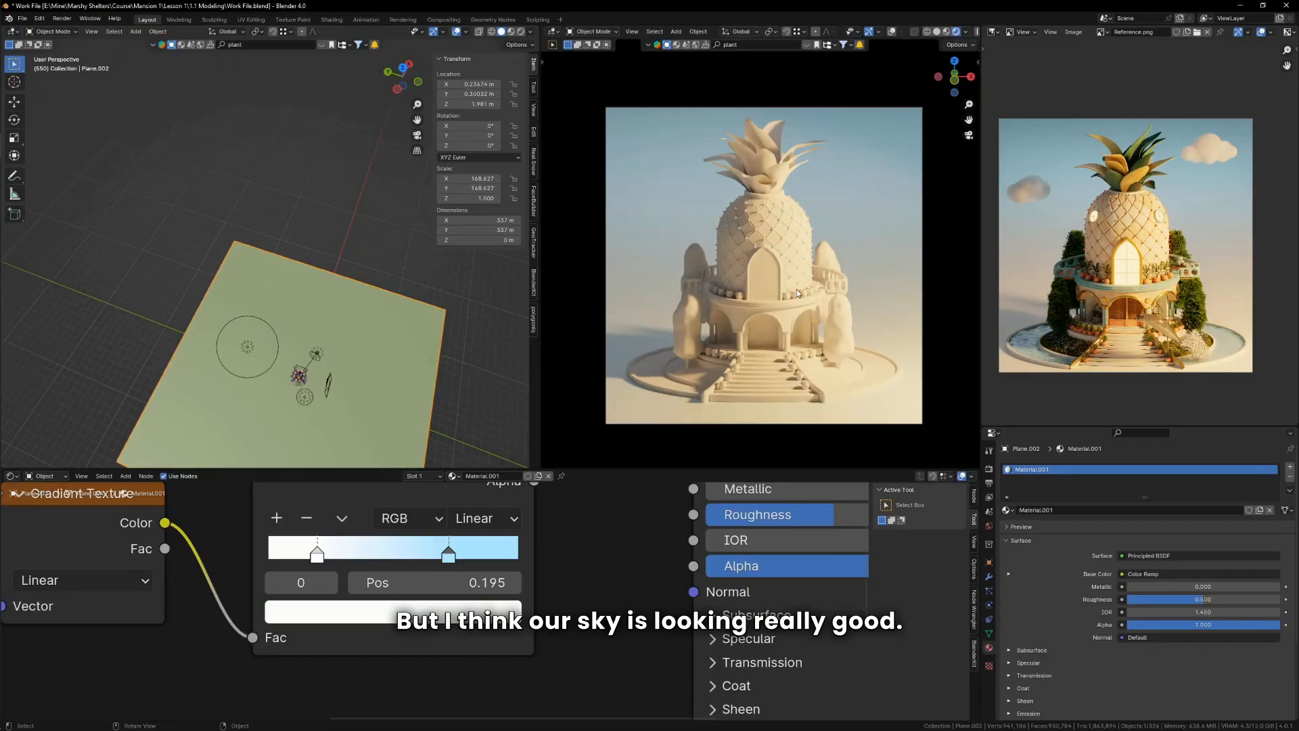
Step: Try a pale orange stop at 0.573 between the white and blue stops, and remove it again
{"action": "left_click", "coordinate": [277, 519]}
{"action": "left_click_drag", "start_coordinate": [385, 557], "coordinate": [398, 559]}
{"action": "left_click", "coordinate": [406, 611]}
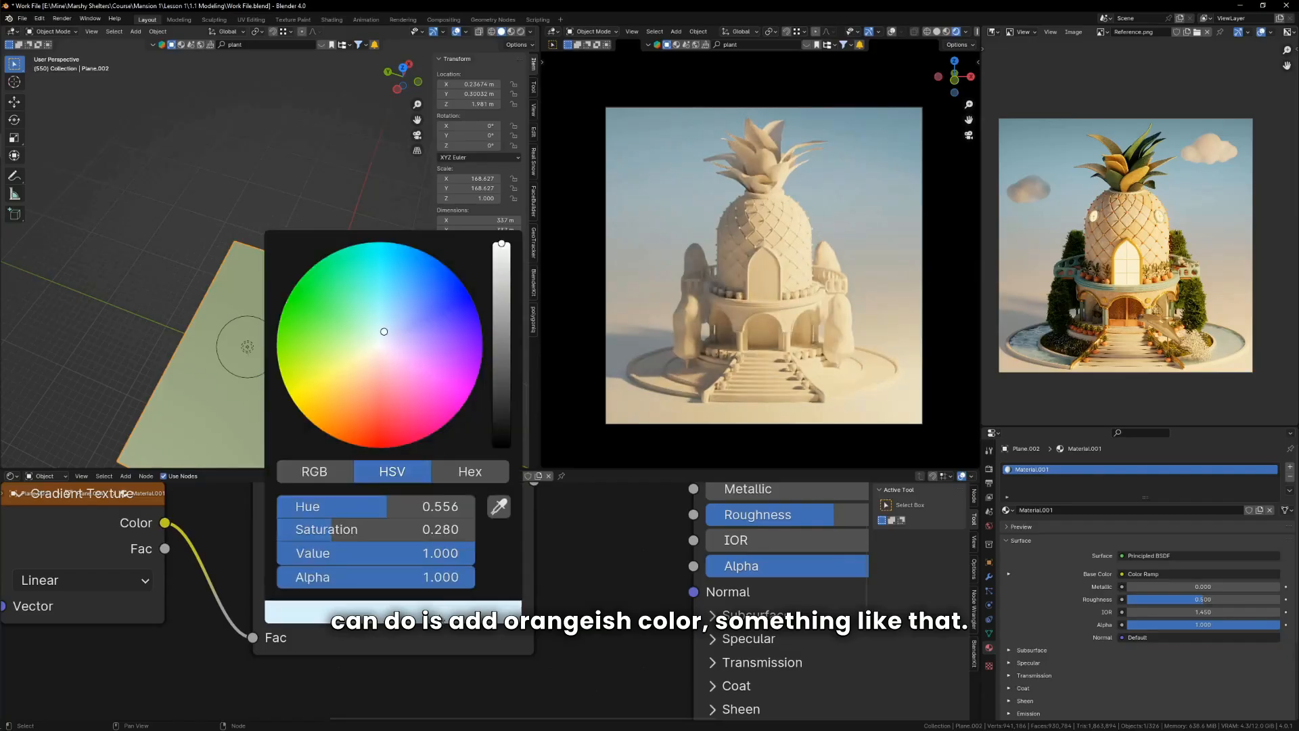
{"action": "left_click_drag", "start_coordinate": [352, 383], "coordinate": [368, 356]}
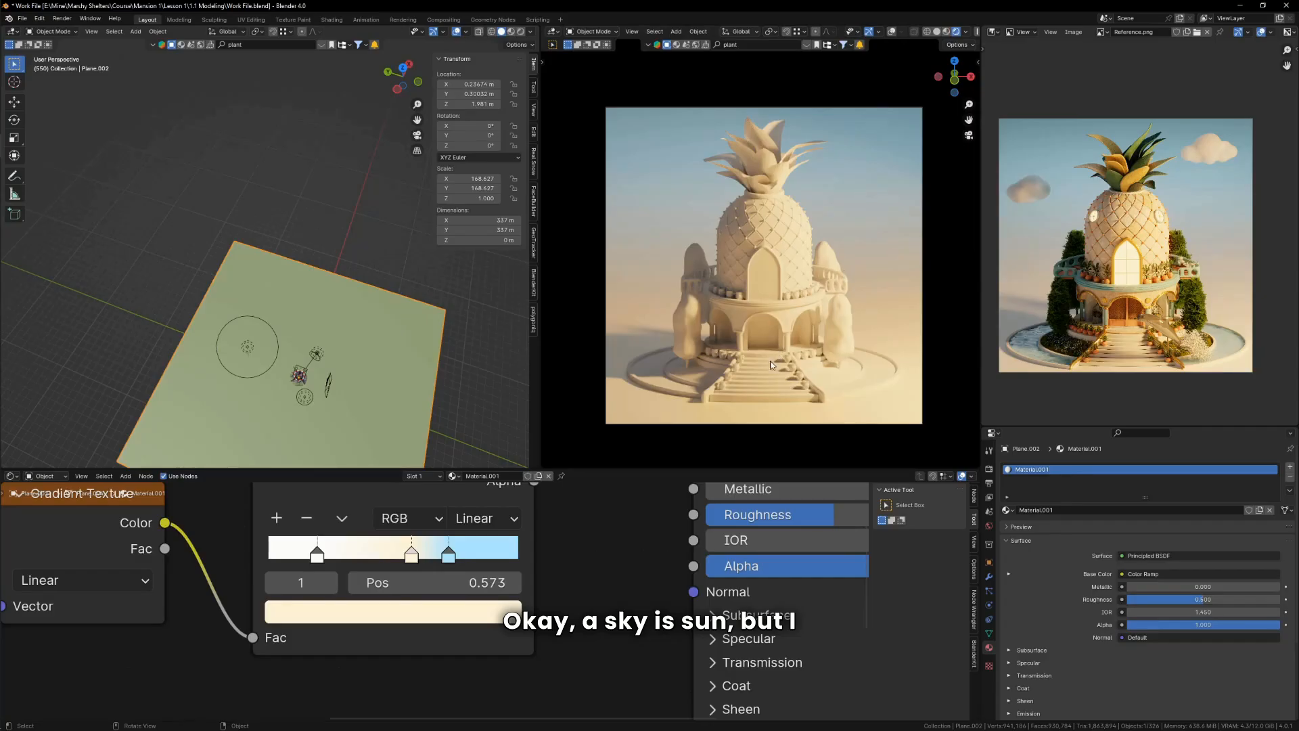
{"action": "left_click", "coordinate": [309, 518]}
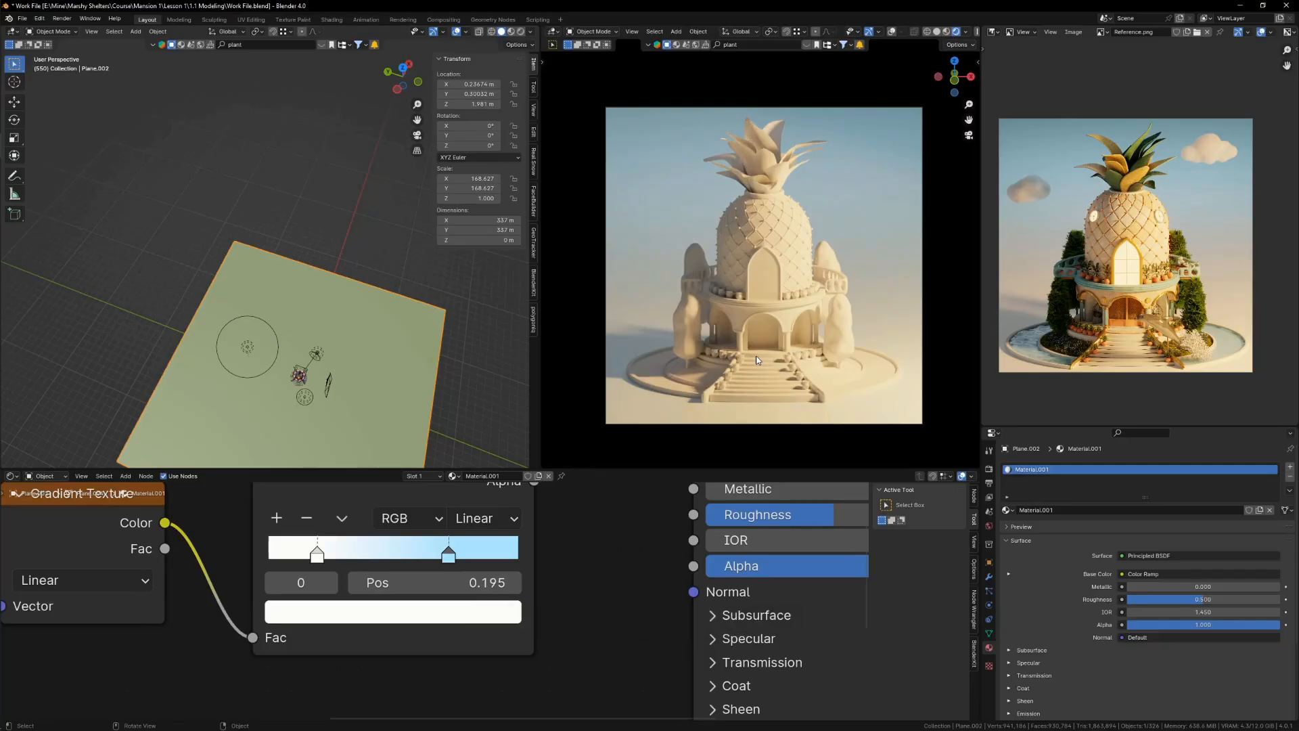
Step: Move the Color Ramp's white stop to position 0.368
{"action": "left_click_drag", "start_coordinate": [317, 558], "coordinate": [360, 567]}
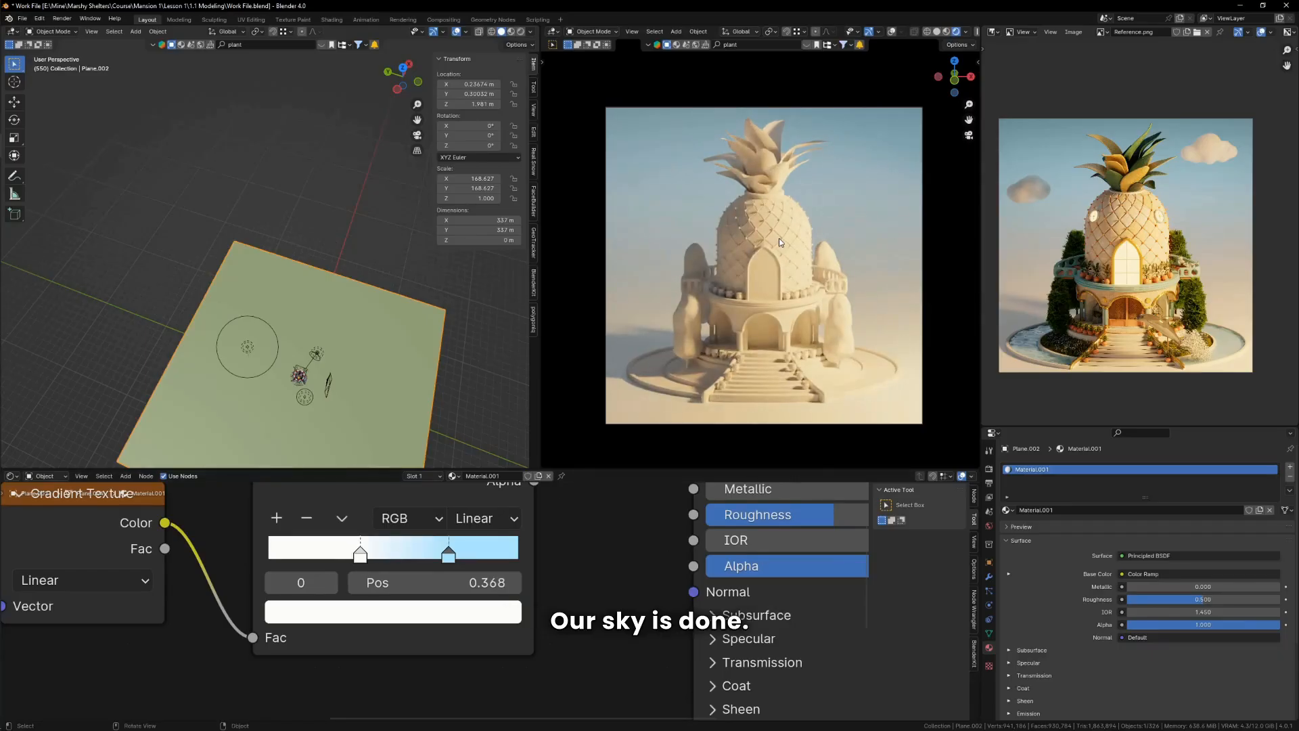
Step: Select the pineapple dome and create a new material for it
{"action": "scroll", "coordinate": [1127, 222], "scroll_direction": "up", "scroll_amount": 3}
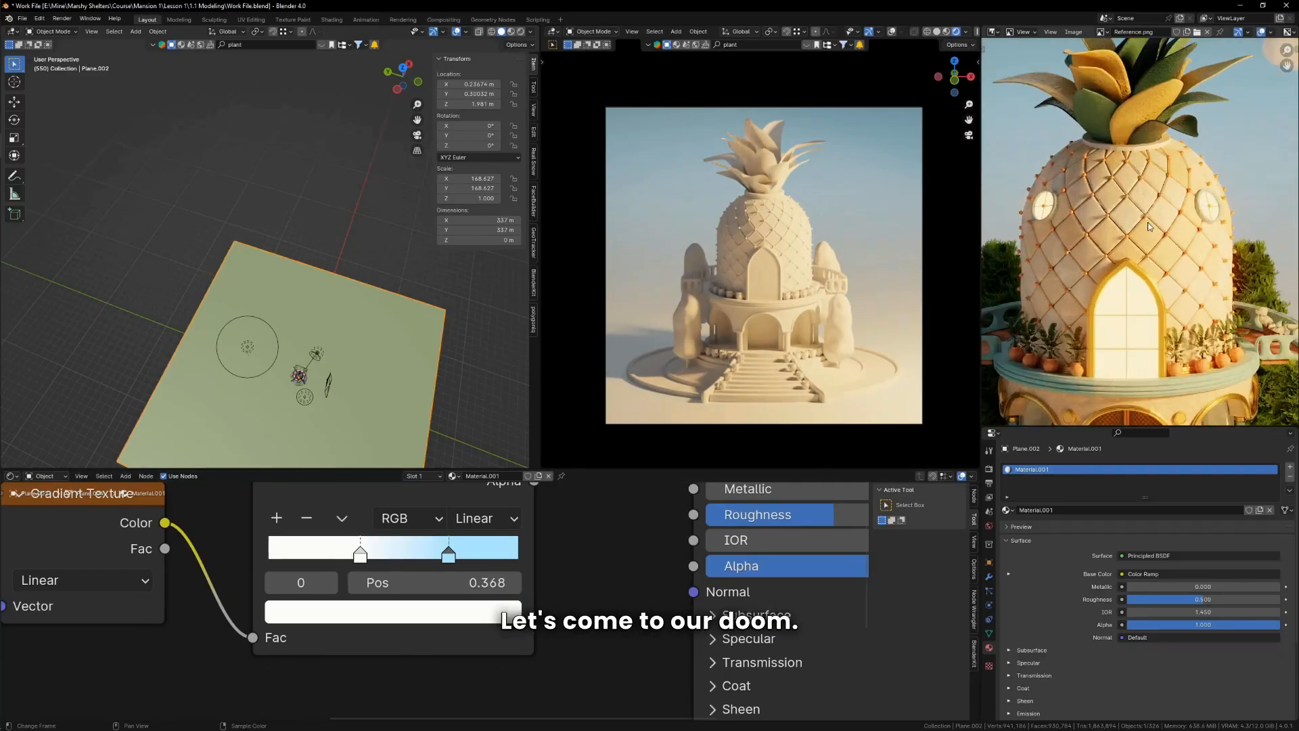
{"action": "middle_click_drag", "start_coordinate": [364, 374], "coordinate": [301, 414]}
{"action": "scroll", "coordinate": [291, 399], "scroll_direction": "up", "scroll_amount": 9}
{"action": "middle_click_drag", "start_coordinate": [265, 360], "coordinate": [317, 392], "text": "shift"}
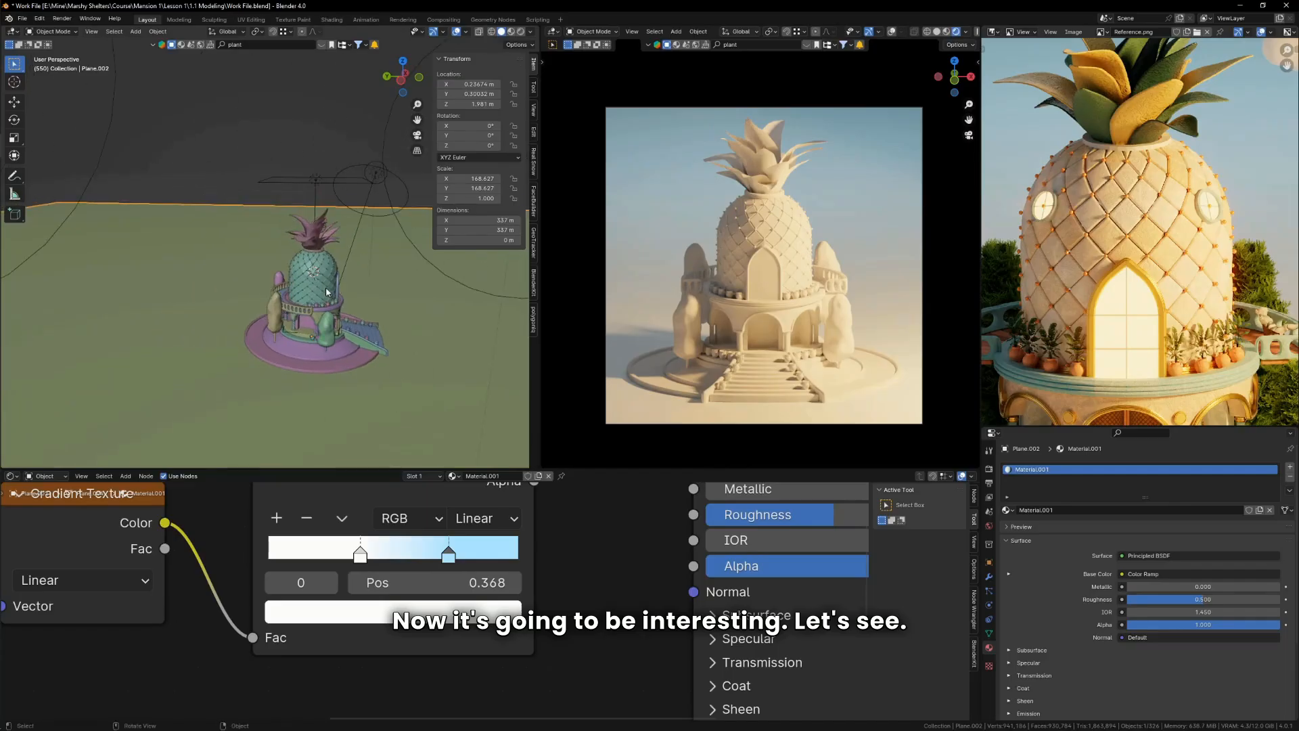
{"action": "scroll", "coordinate": [327, 286], "scroll_direction": "up", "scroll_amount": 6}
{"action": "left_click", "coordinate": [311, 316], "text": "shift"}
{"action": "scroll", "coordinate": [379, 575], "scroll_direction": "down", "scroll_amount": 15}
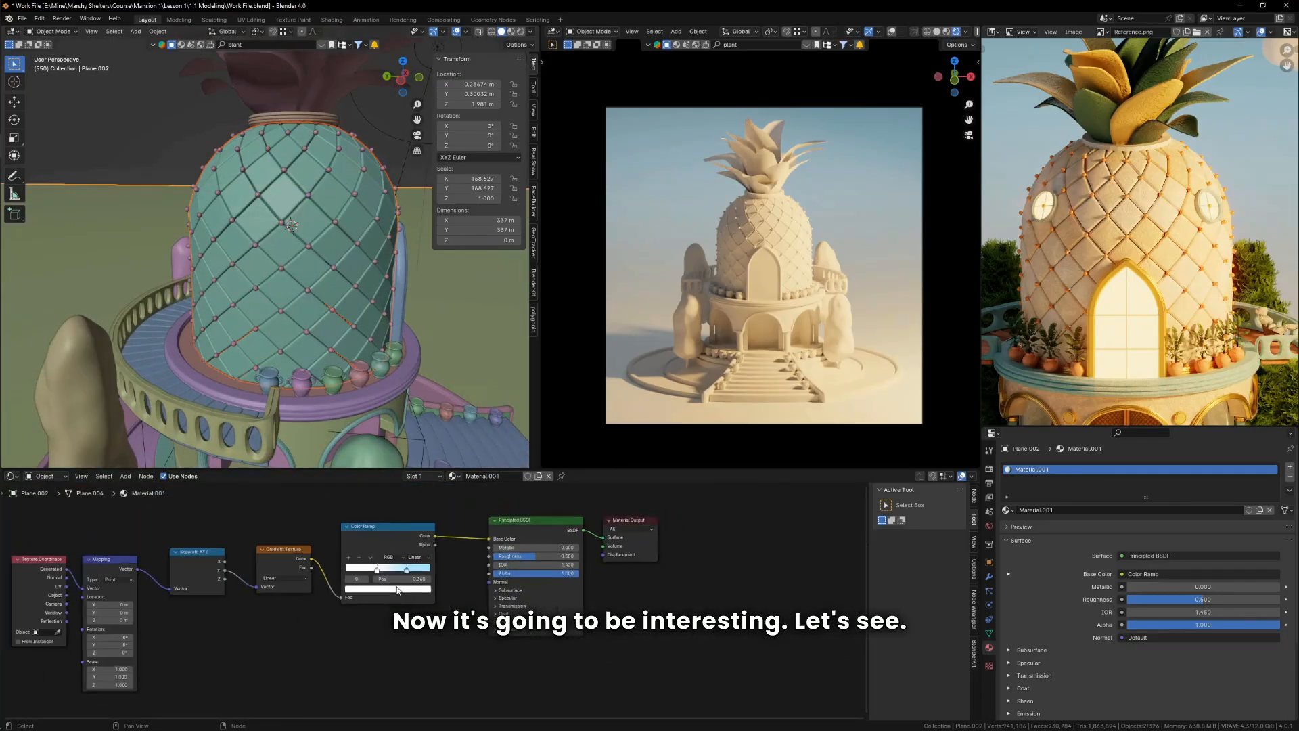
{"action": "left_click", "coordinate": [397, 270]}
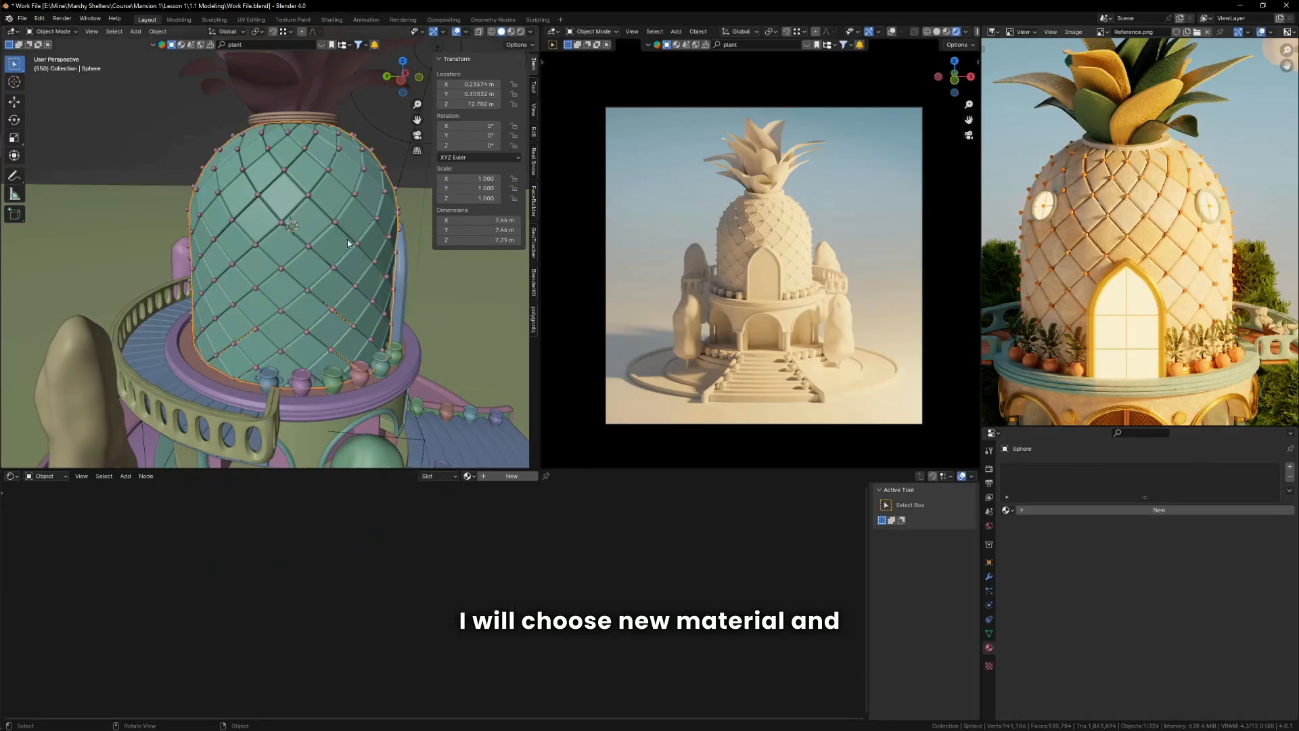
{"action": "left_click", "coordinate": [1096, 510]}
{"action": "scroll", "coordinate": [601, 518], "scroll_direction": "up", "scroll_amount": 5}
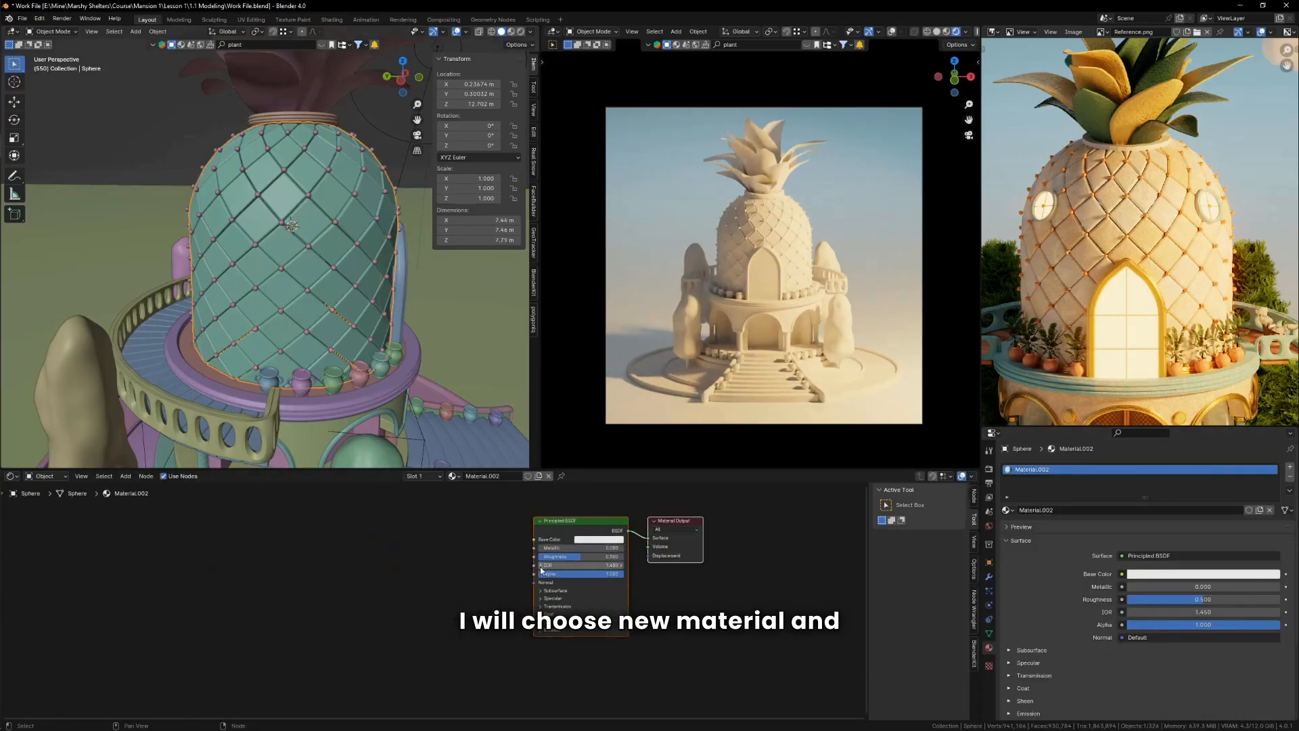
Step: Move the Principled BSDF node away from the Material Output node to spread the new dome material's nodes apart
{"action": "left_click", "coordinate": [601, 517]}
{"action": "middle_click_drag", "start_coordinate": [601, 518], "coordinate": [616, 526]}
{"action": "left_click_drag", "start_coordinate": [558, 548], "coordinate": [464, 574]}
{"action": "middle_click_drag", "start_coordinate": [464, 574], "coordinate": [551, 562]}
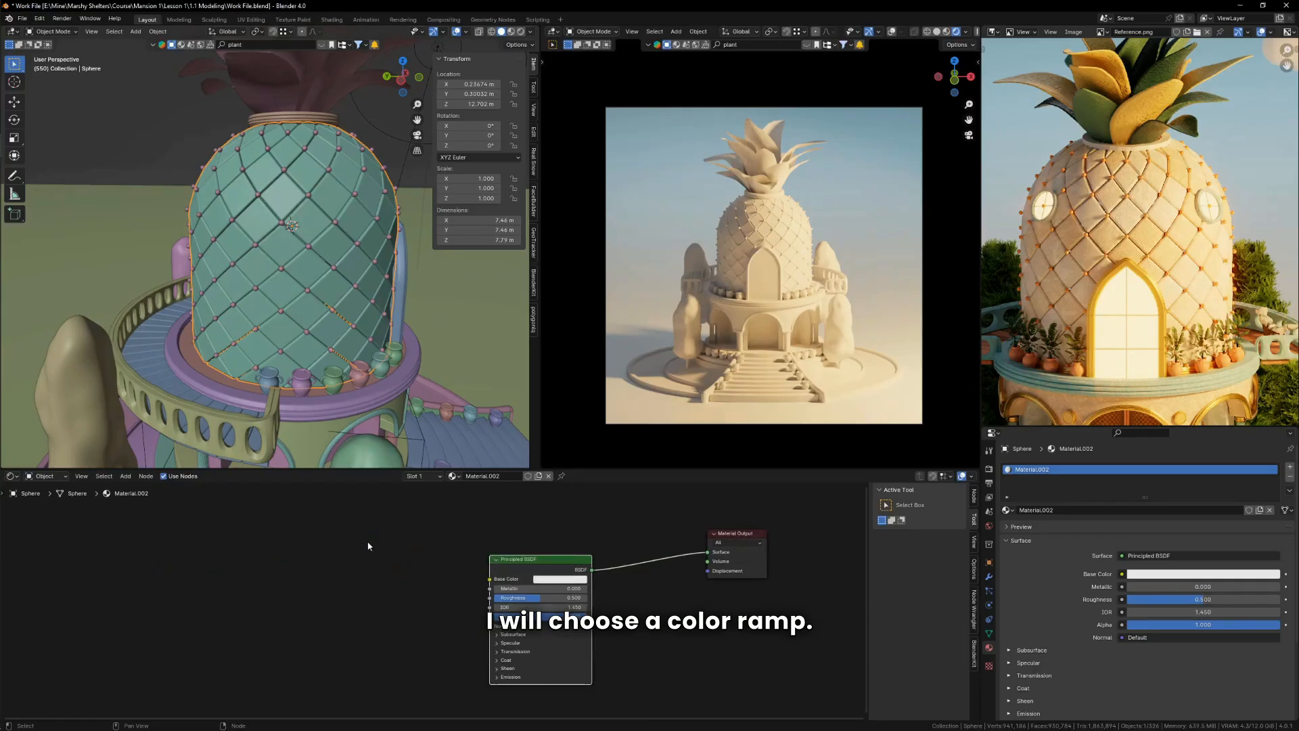
Step: Add a Color Ramp node, connect its Color output to the Principled BSDF's Base Color, and place it nearer that node
{"action": "key", "text": "shift+a"}
{"action": "left_click", "coordinate": [367, 542]}
{"action": "type", "text": "co"}
{"action": "left_click", "coordinate": [406, 569]}
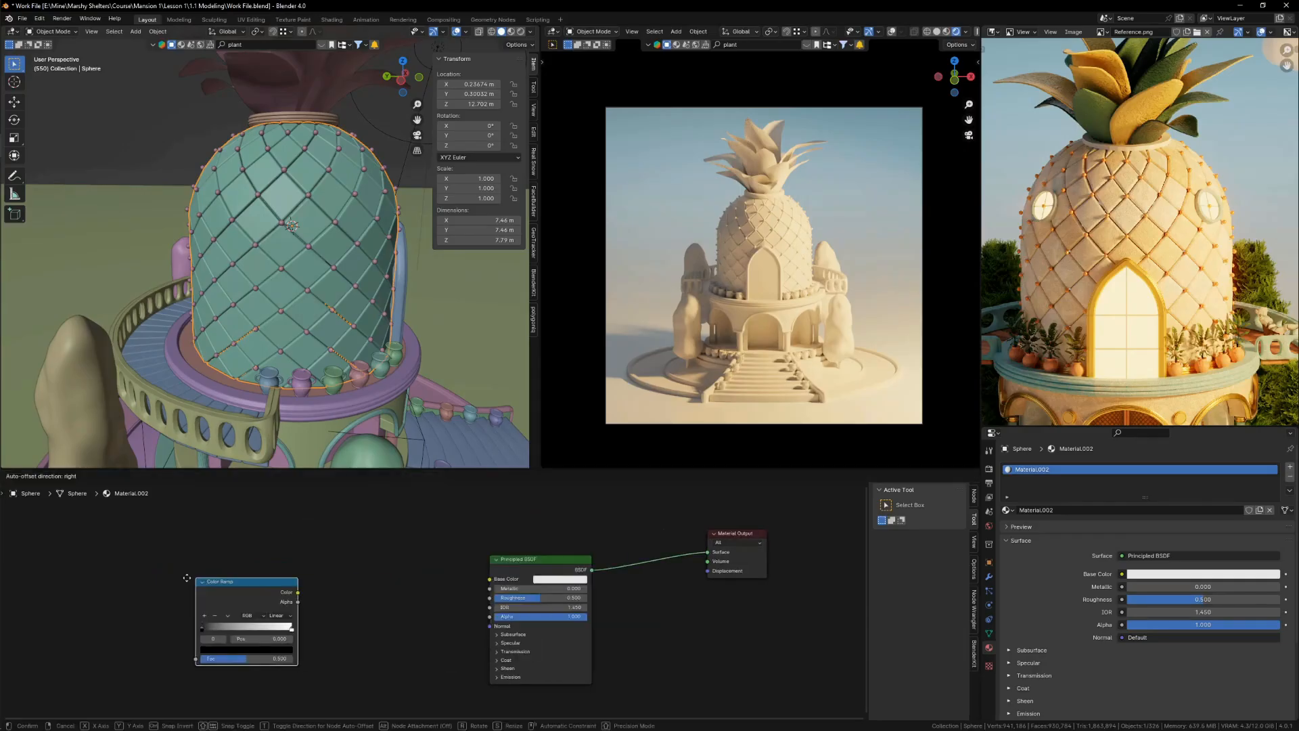
{"action": "left_click", "coordinate": [170, 577]}
{"action": "scroll", "coordinate": [264, 599], "scroll_direction": "up", "scroll_amount": 4}
{"action": "middle_click_drag", "start_coordinate": [279, 600], "coordinate": [311, 597]}
{"action": "left_click_drag", "start_coordinate": [326, 584], "coordinate": [598, 567]}
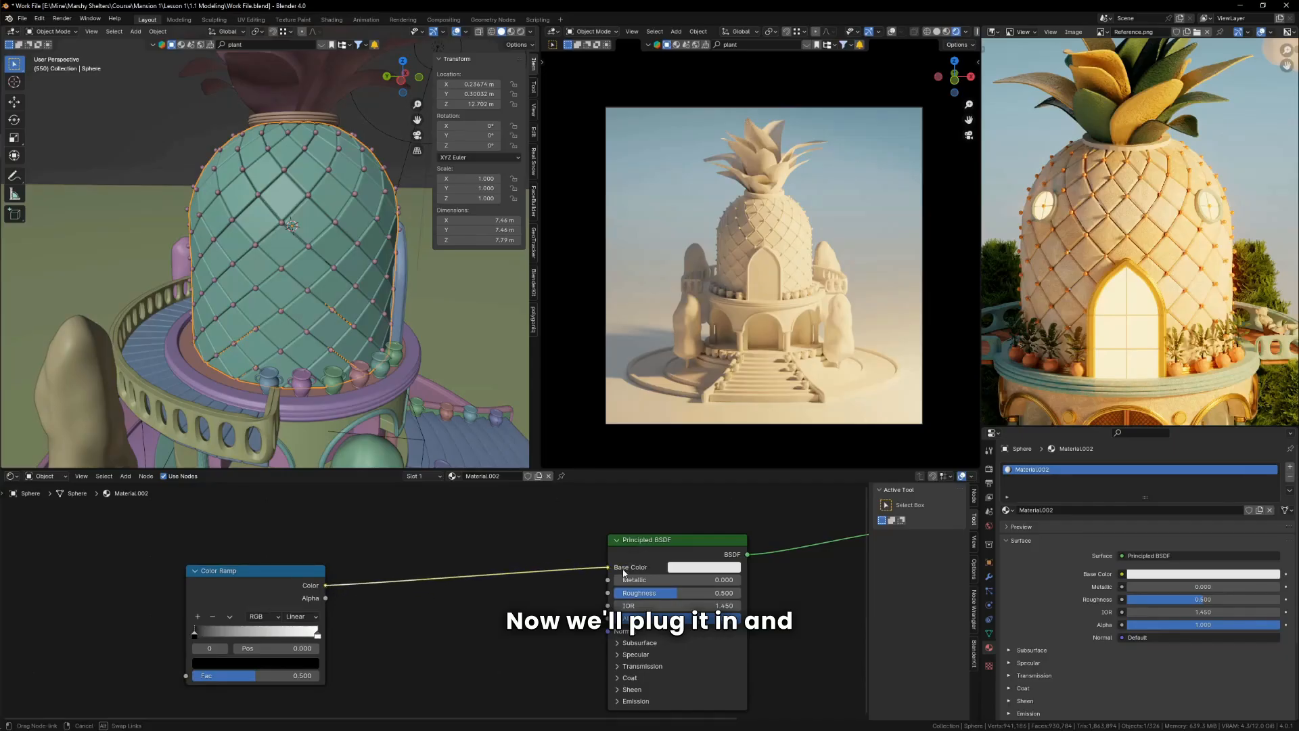
{"action": "left_click_drag", "start_coordinate": [295, 571], "coordinate": [480, 575]}
Step: Check the dome's tiles close up in the rendered view and move the Color Ramp node farther from the Principled BSDF
{"action": "scroll", "coordinate": [781, 275], "scroll_direction": "up", "scroll_amount": 7}
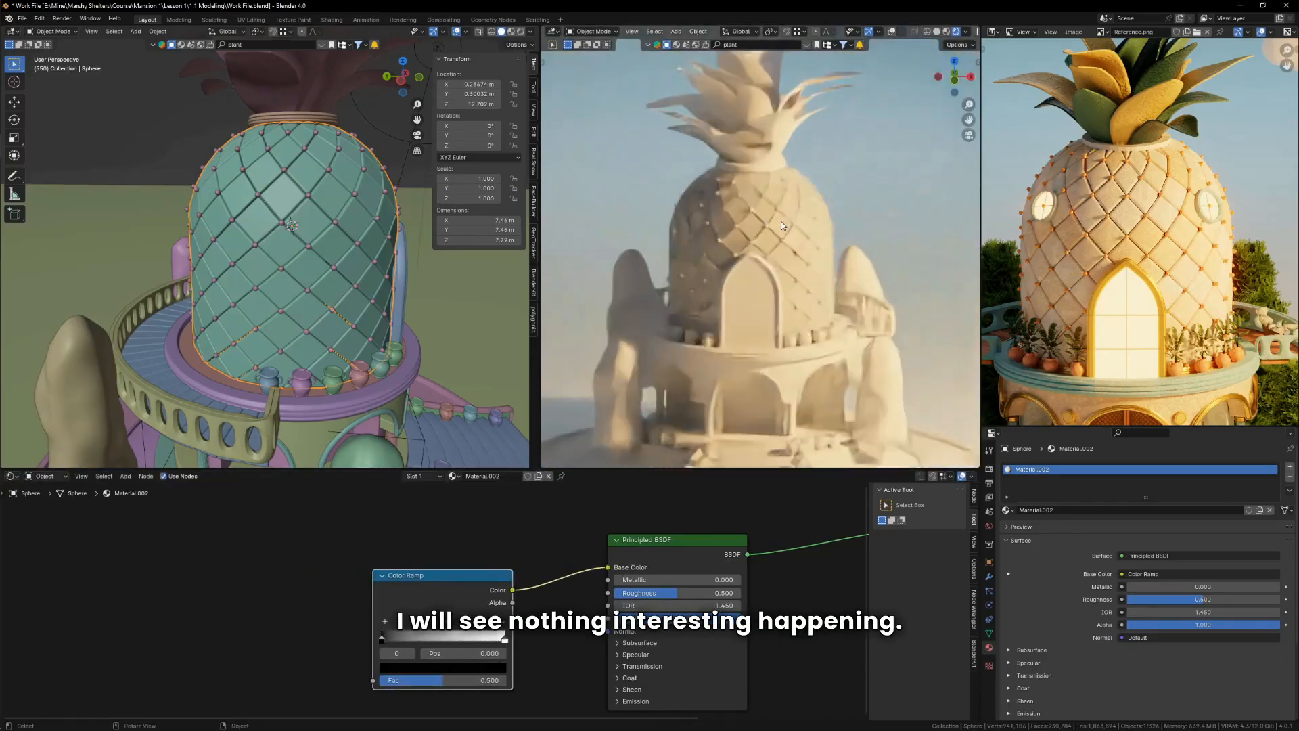
{"action": "middle_click_drag", "start_coordinate": [781, 270], "coordinate": [805, 406], "text": "shift"}
{"action": "scroll", "coordinate": [475, 670], "scroll_direction": "down", "scroll_amount": 4}
{"action": "middle_click_drag", "start_coordinate": [476, 671], "coordinate": [659, 673]}
{"action": "scroll", "coordinate": [660, 670], "scroll_direction": "up", "scroll_amount": 4}
{"action": "left_click_drag", "start_coordinate": [594, 593], "coordinate": [541, 601]}
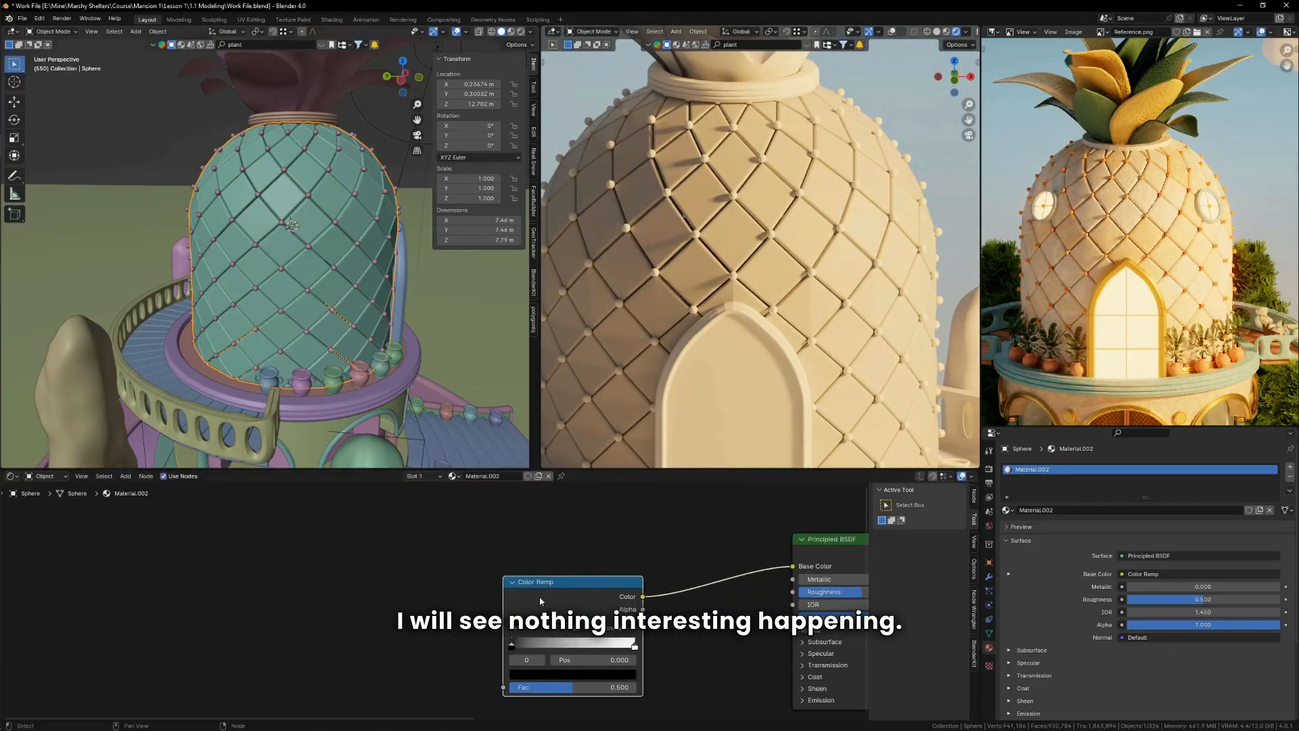
{"action": "scroll", "coordinate": [808, 263], "scroll_direction": "down", "scroll_amount": 3}
{"action": "scroll", "coordinate": [787, 292], "scroll_direction": "up", "scroll_amount": 3}
{"action": "scroll", "coordinate": [786, 292], "scroll_direction": "down", "scroll_amount": 3}
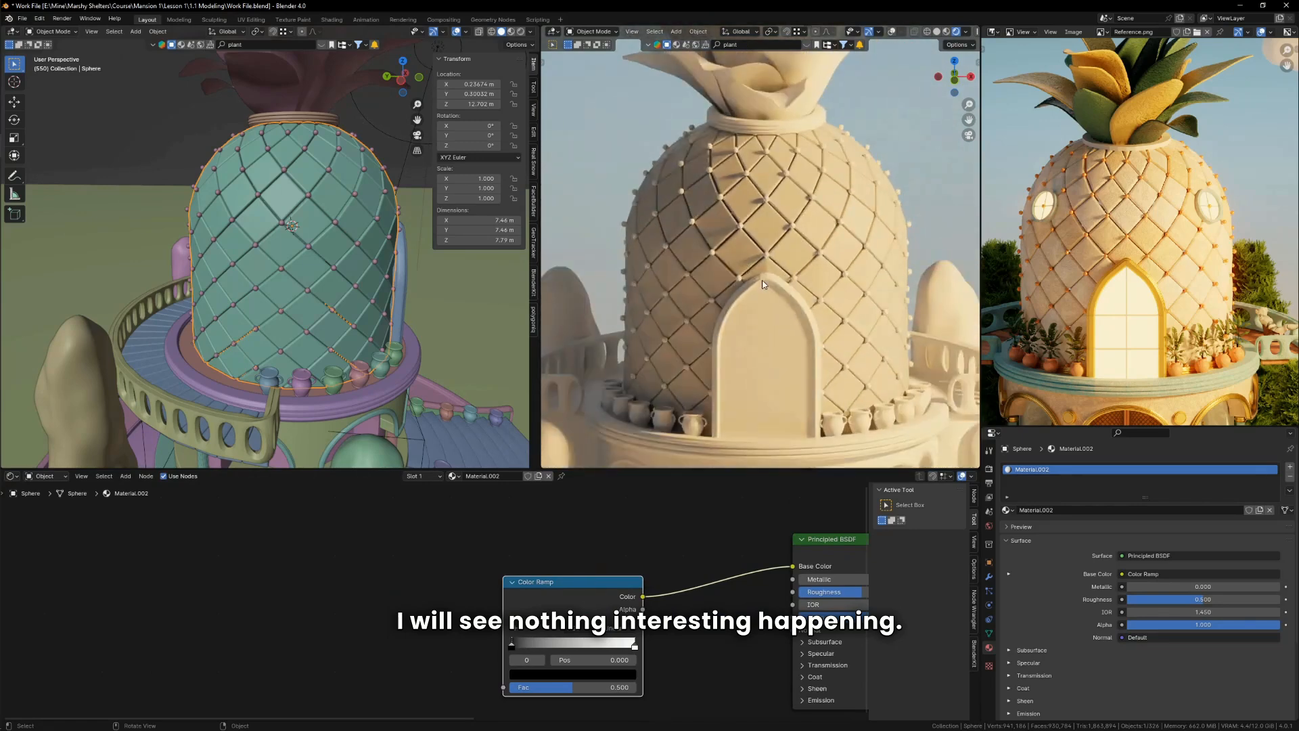
{"action": "scroll", "coordinate": [787, 292], "scroll_direction": "up", "scroll_amount": 3}
{"action": "middle_click_drag", "start_coordinate": [506, 583], "coordinate": [564, 560]}
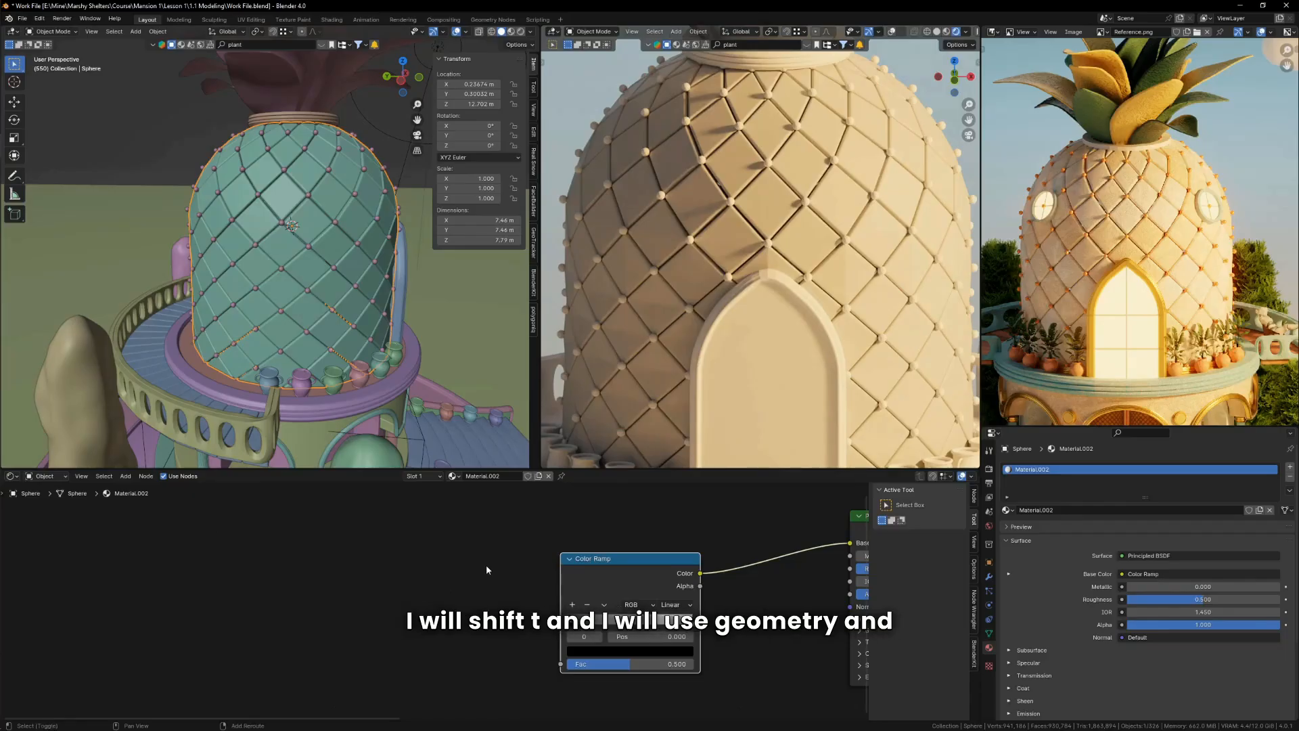
Step: Add a Geometry node and place it ahead of the Color Ramp on the input side
{"action": "key", "text": "shift+a"}
{"action": "left_click", "coordinate": [487, 567]}
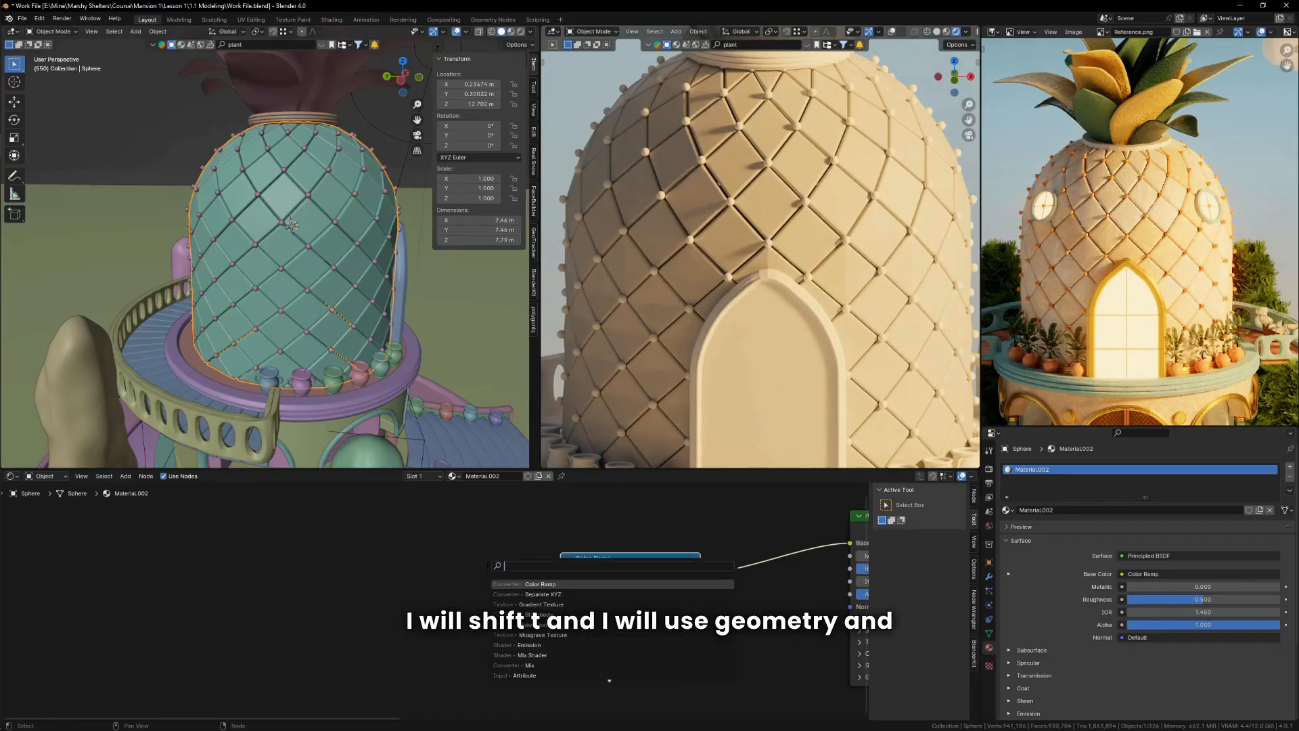
{"action": "type", "text": "ge"}
{"action": "key", "text": "Return"}
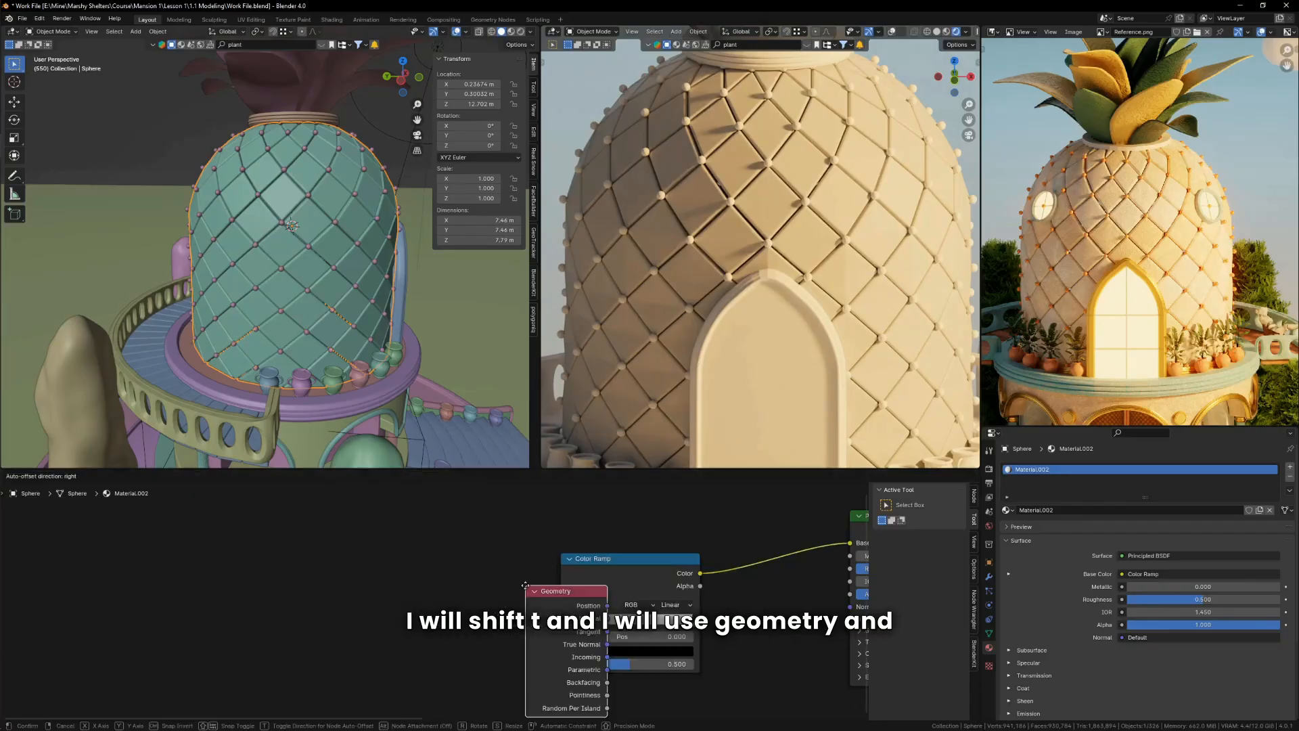
{"action": "left_click", "coordinate": [389, 542]}
{"action": "scroll", "coordinate": [444, 712], "scroll_direction": "up", "scroll_amount": 2}
{"action": "middle_click_drag", "start_coordinate": [433, 596], "coordinate": [405, 595]}
{"action": "left_click_drag", "start_coordinate": [358, 513], "coordinate": [318, 539]}
{"action": "middle_click_drag", "start_coordinate": [362, 692], "coordinate": [362, 684]}
{"action": "scroll", "coordinate": [364, 681], "scroll_direction": "up", "scroll_amount": 1}
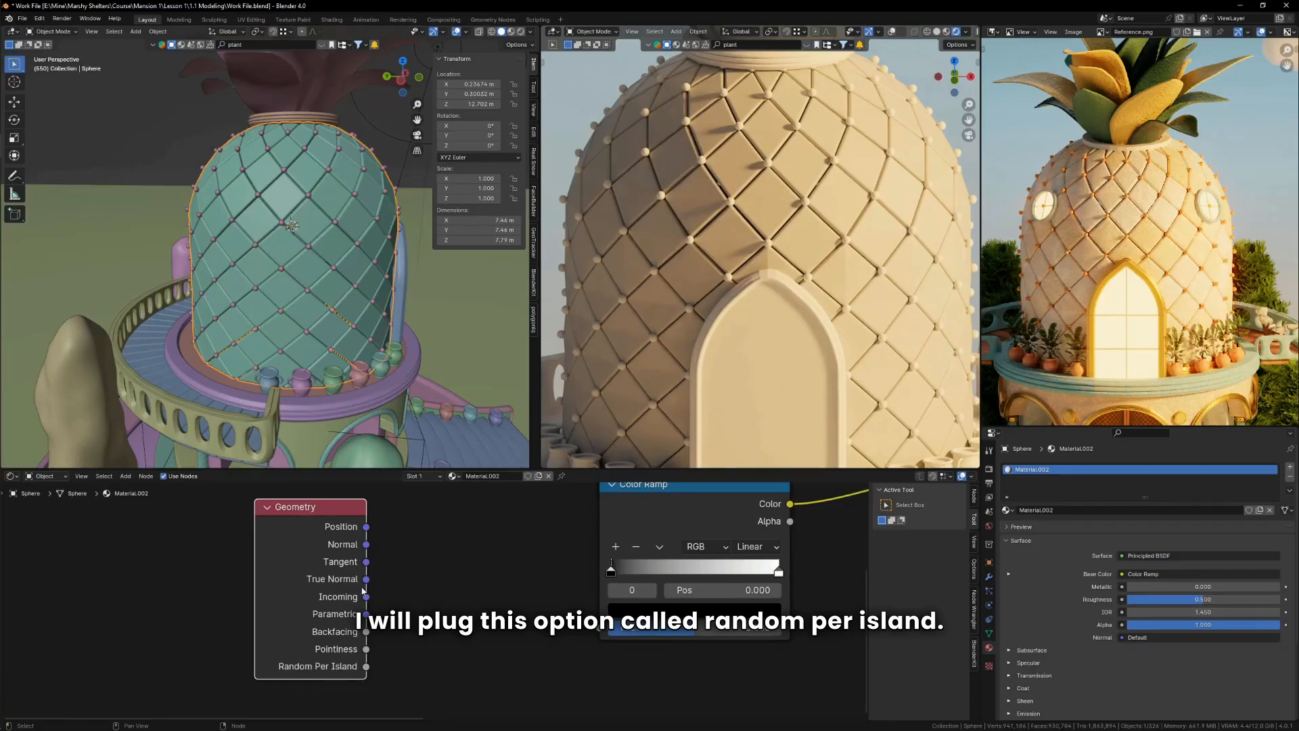
Step: Examine the dome's tiles and the gaps between them close up in the modeling view
{"action": "scroll", "coordinate": [319, 285], "scroll_direction": "down", "scroll_amount": 2}
{"action": "scroll", "coordinate": [314, 274], "scroll_direction": "up", "scroll_amount": 2}
{"action": "middle_click_drag", "start_coordinate": [281, 260], "coordinate": [314, 239]}
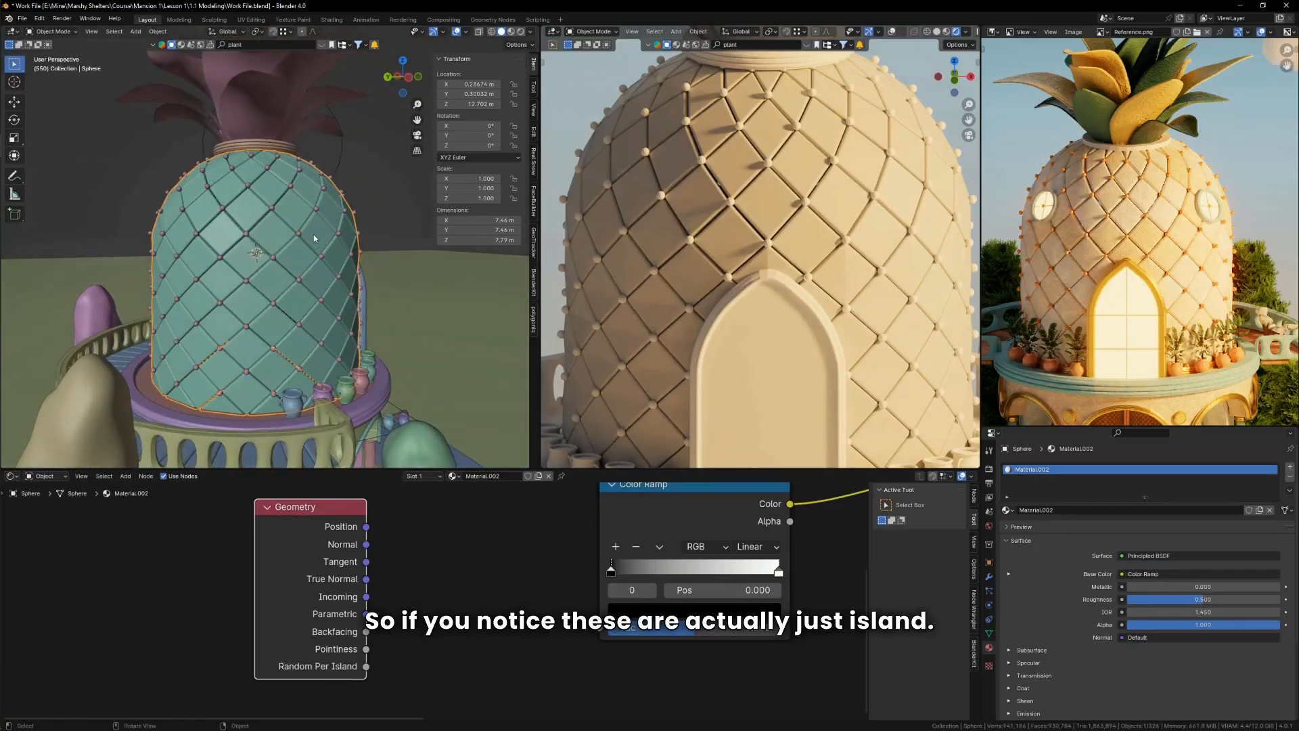
{"action": "scroll", "coordinate": [314, 234], "scroll_direction": "up", "scroll_amount": 6}
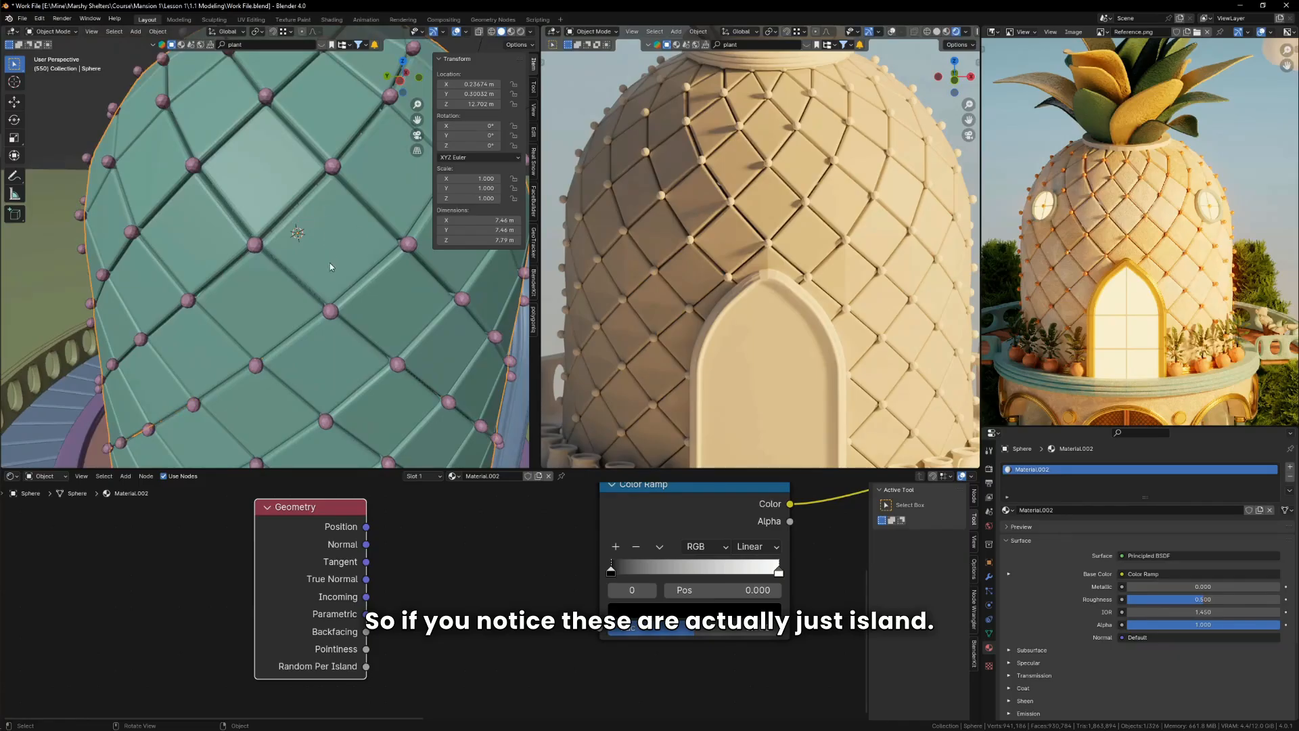
{"action": "scroll", "coordinate": [314, 250], "scroll_direction": "down", "scroll_amount": 2}
{"action": "scroll", "coordinate": [269, 253], "scroll_direction": "up", "scroll_amount": 8}
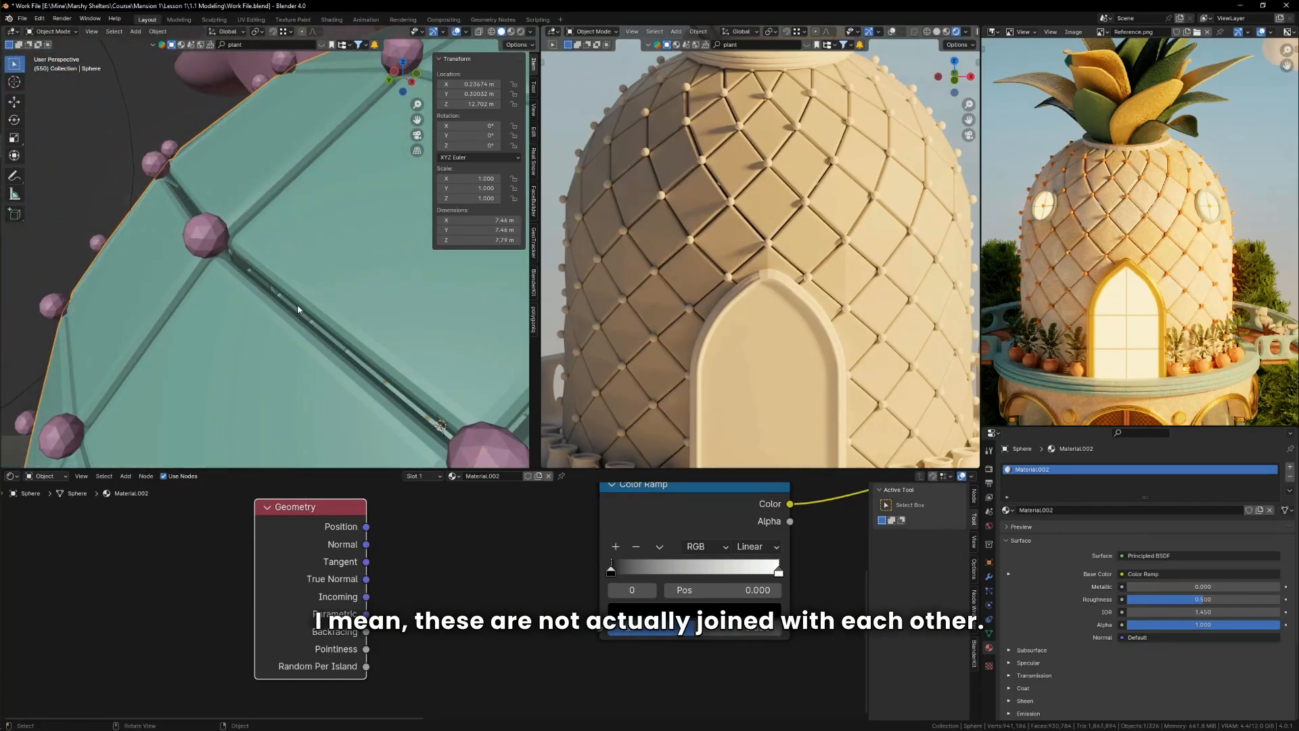
{"action": "scroll", "coordinate": [324, 284], "scroll_direction": "down", "scroll_amount": 6}
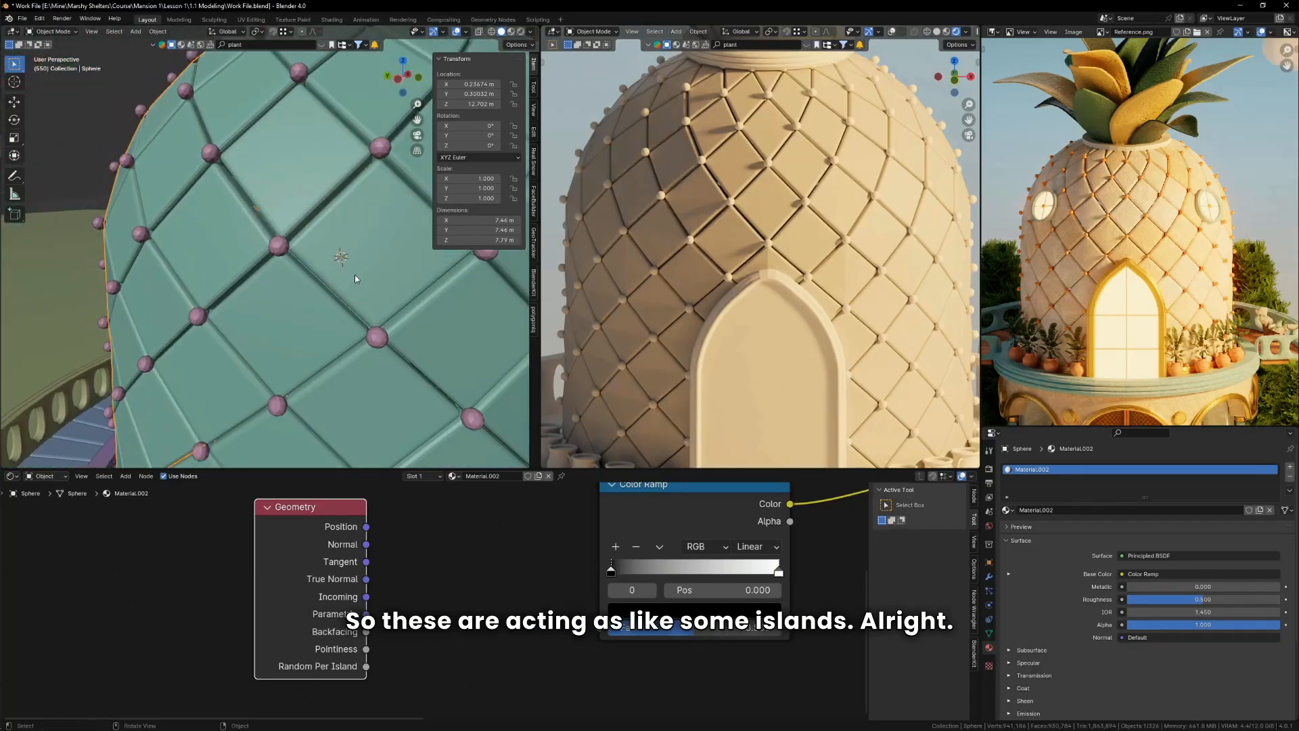
{"action": "scroll", "coordinate": [366, 648], "scroll_direction": "down", "scroll_amount": 2}
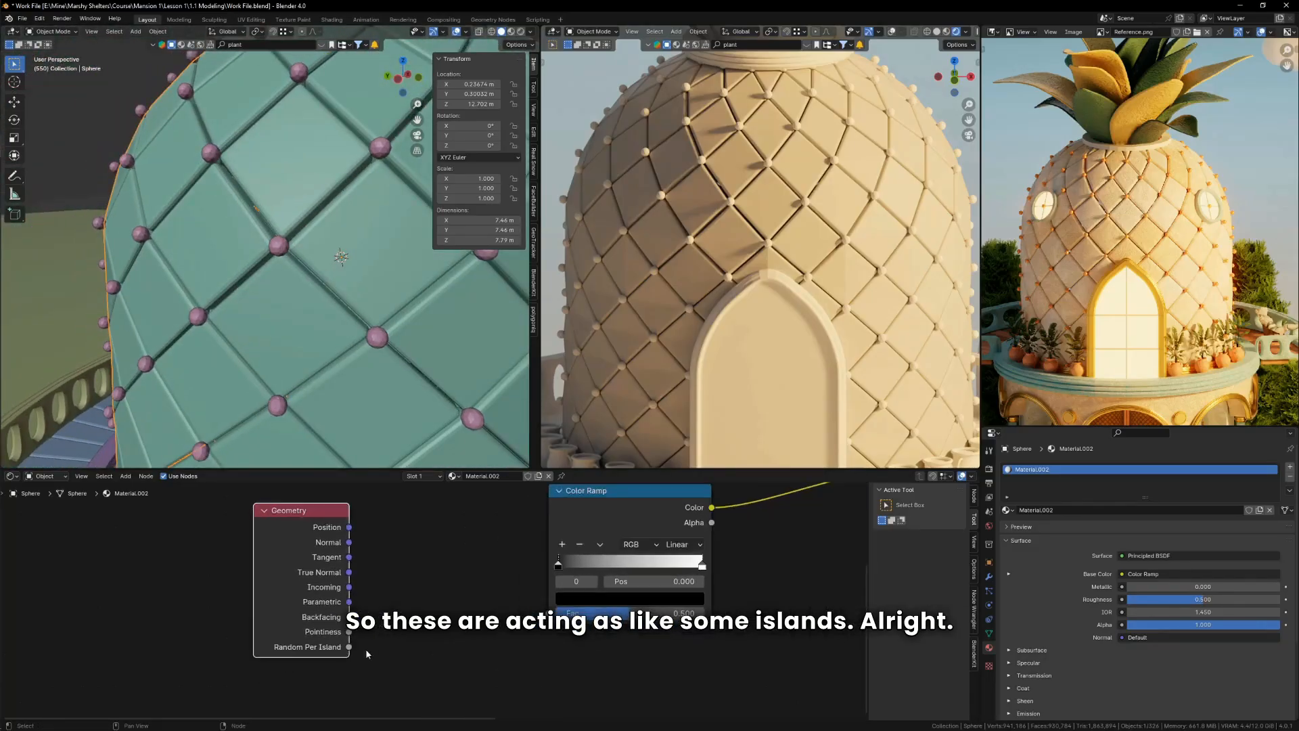
Step: Connect the Geometry node's Random Per Island output to the Color Ramp's Fac input
{"action": "left_click_drag", "start_coordinate": [553, 601], "coordinate": [491, 605]}
{"action": "key", "text": "Escape"}
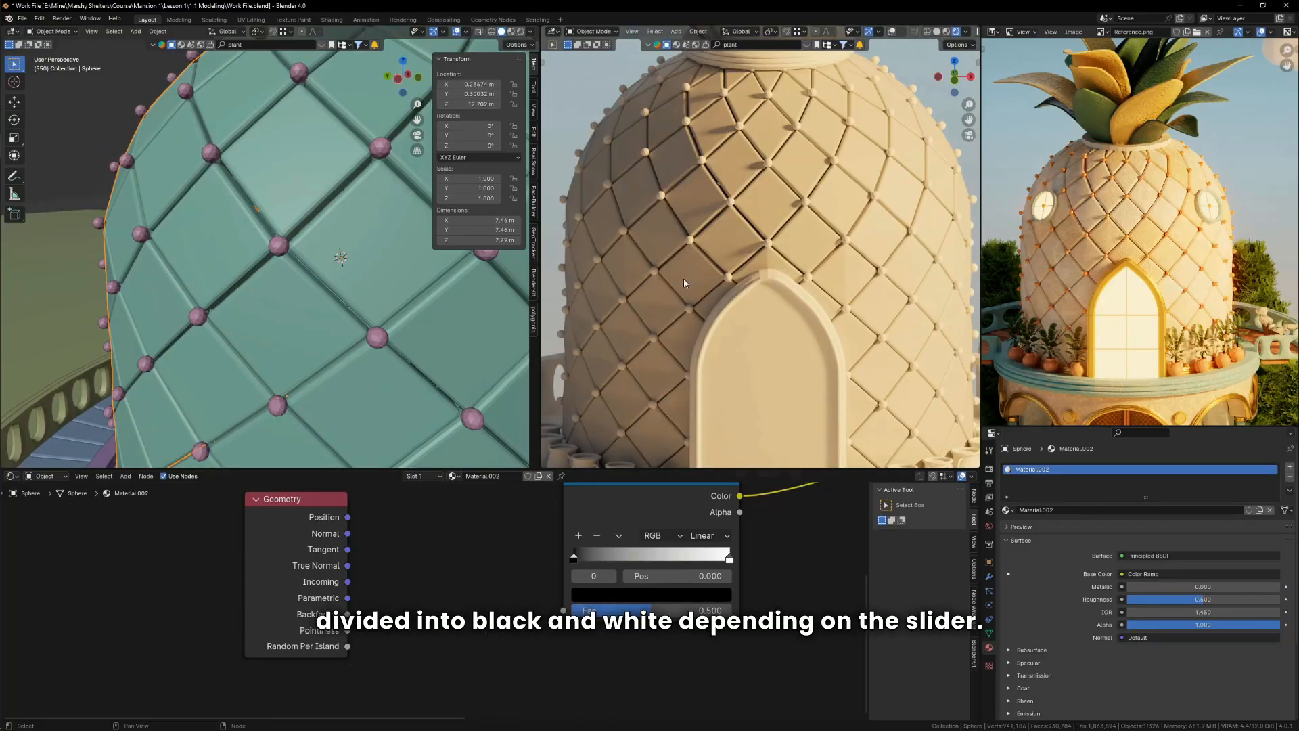
{"action": "middle_click_drag", "start_coordinate": [716, 569], "coordinate": [650, 597]}
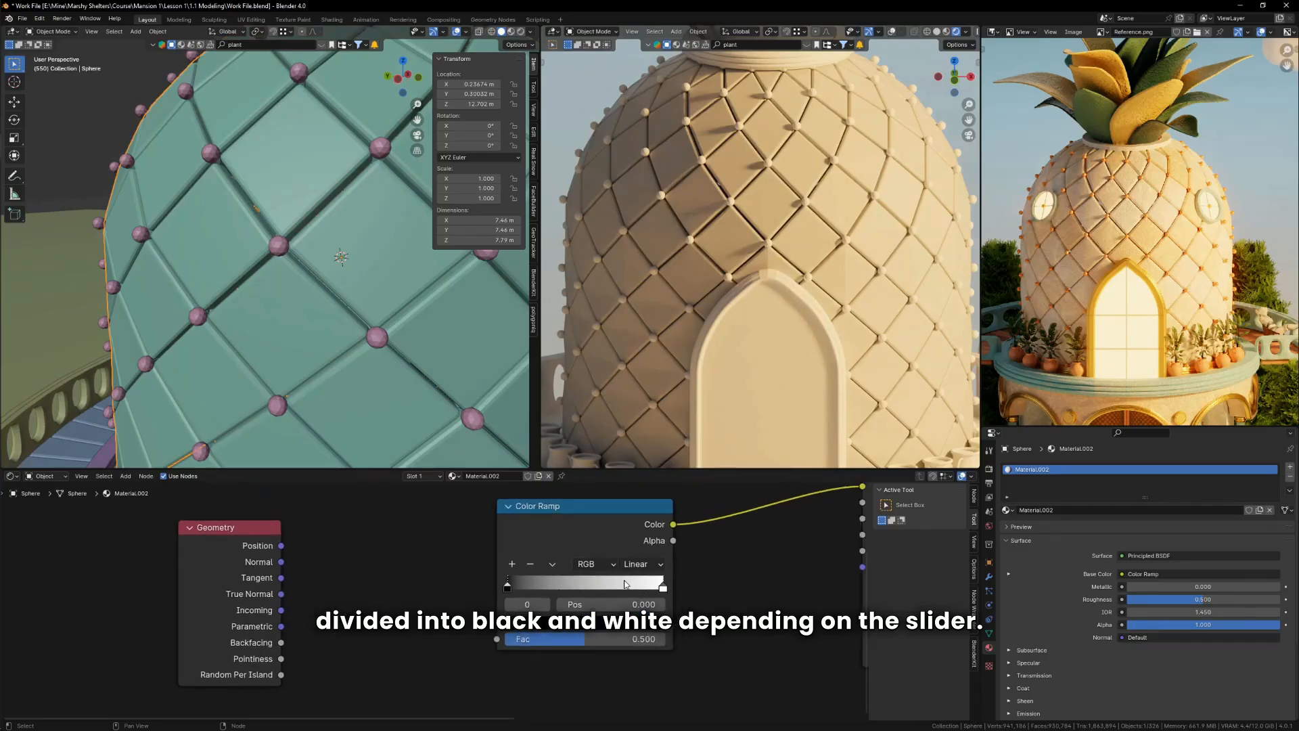
{"action": "left_click_drag", "start_coordinate": [280, 675], "coordinate": [497, 639]}
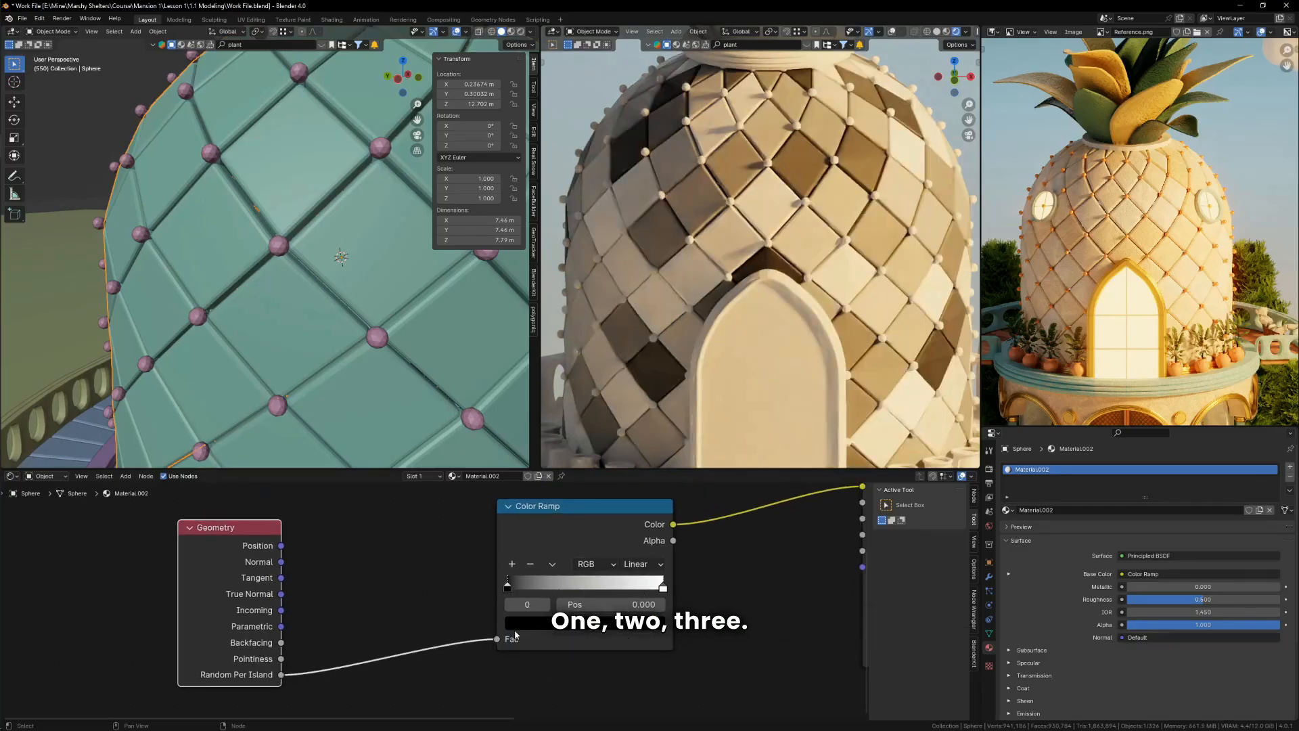
Step: Compare the render with the reference and color the black stop pale beige with hue 0.040, saturation 0.426 and value 0.976
{"action": "key", "text": "KP_0"}
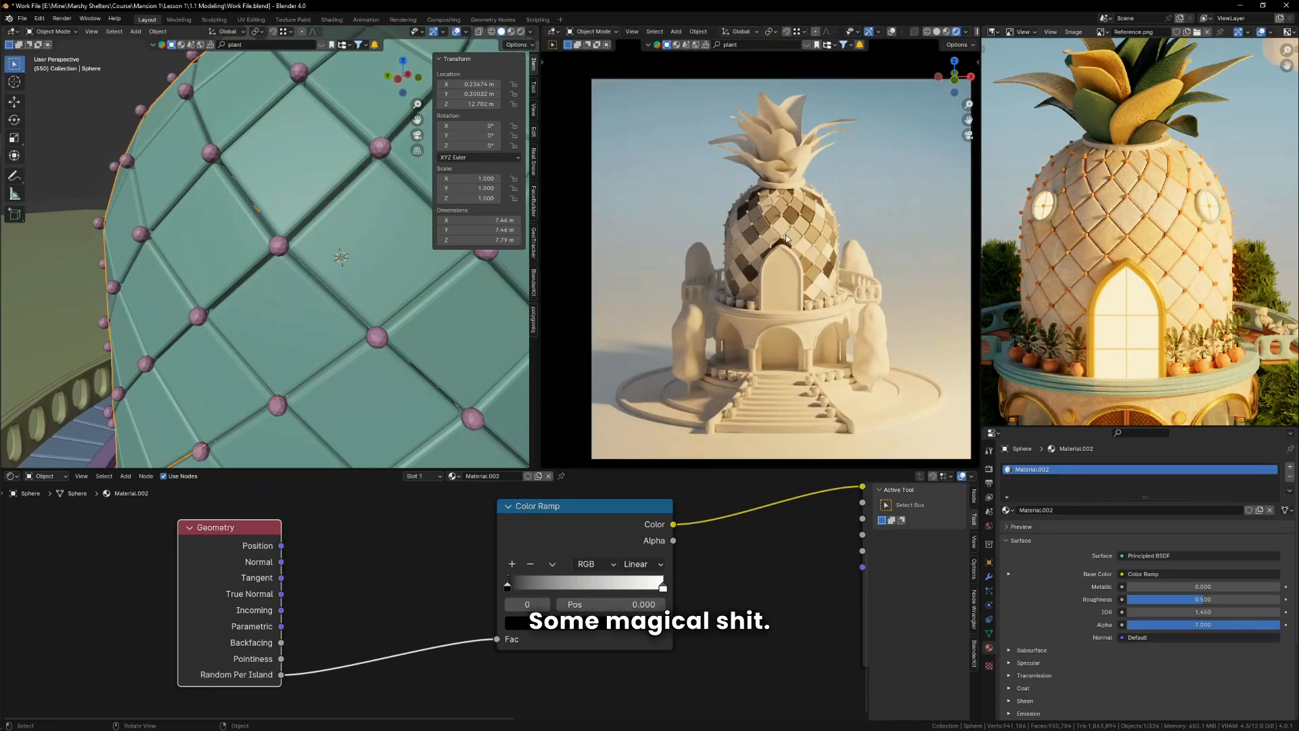
{"action": "scroll", "coordinate": [613, 574], "scroll_direction": "up", "scroll_amount": 2}
{"action": "scroll", "coordinate": [804, 233], "scroll_direction": "up", "scroll_amount": 3}
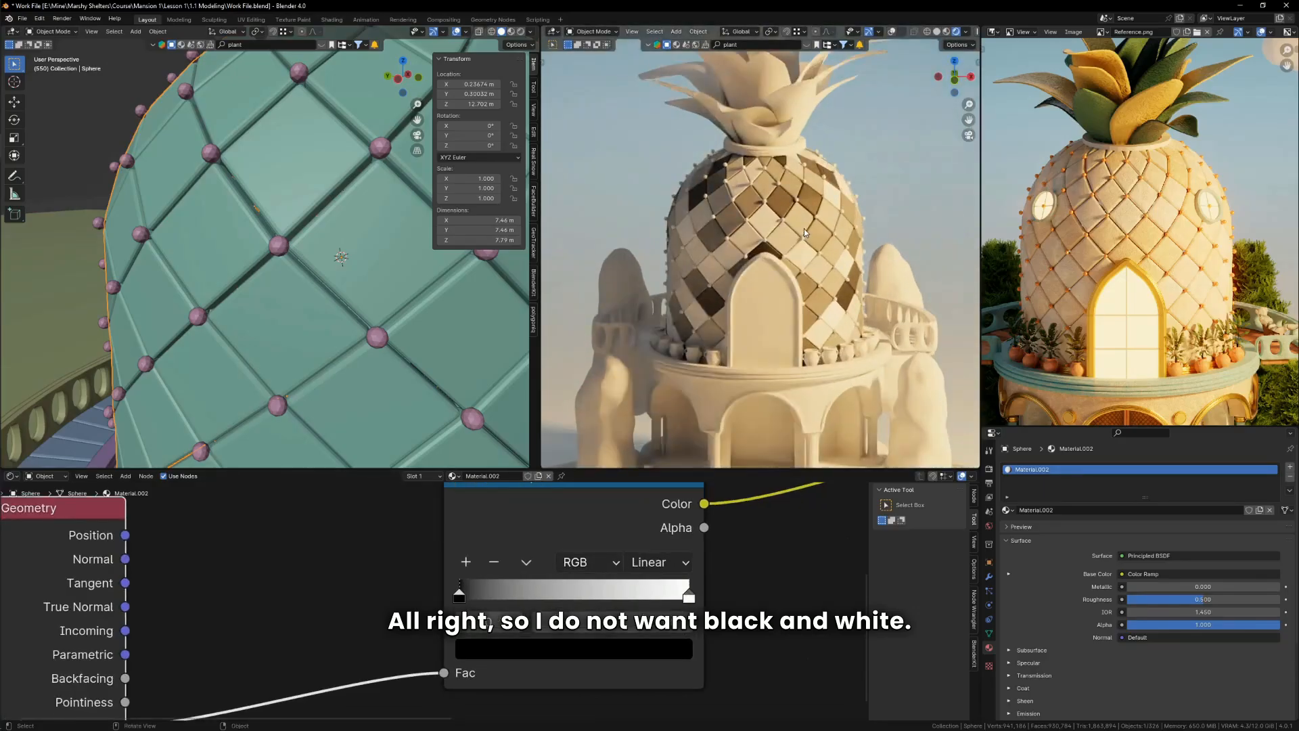
{"action": "scroll", "coordinate": [804, 229], "scroll_direction": "up", "scroll_amount": 3}
{"action": "scroll", "coordinate": [1145, 225], "scroll_direction": "up", "scroll_amount": 4}
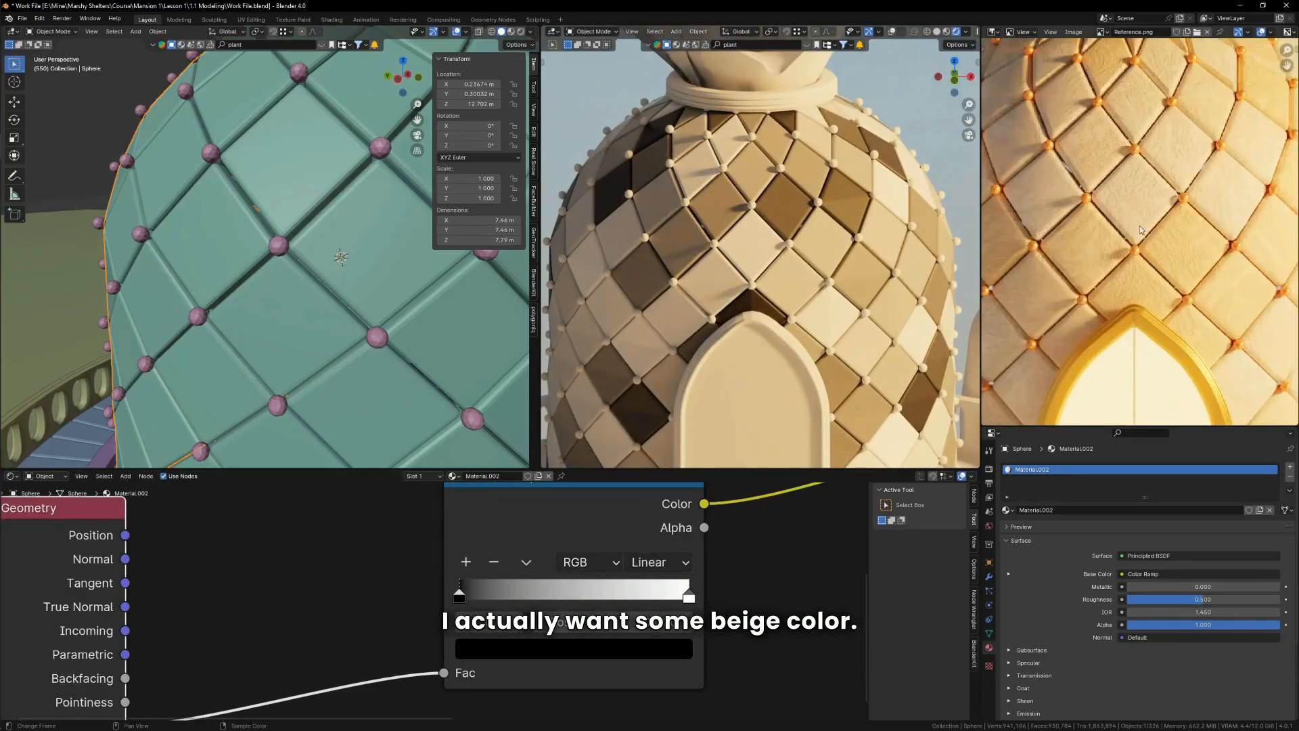
{"action": "scroll", "coordinate": [466, 561], "scroll_direction": "down", "scroll_amount": 4}
{"action": "middle_click_drag", "start_coordinate": [466, 561], "coordinate": [533, 550]}
{"action": "scroll", "coordinate": [635, 517], "scroll_direction": "up", "scroll_amount": 5}
{"action": "left_click", "coordinate": [561, 646]}
{"action": "left_click_drag", "start_coordinate": [749, 331], "coordinate": [753, 278]}
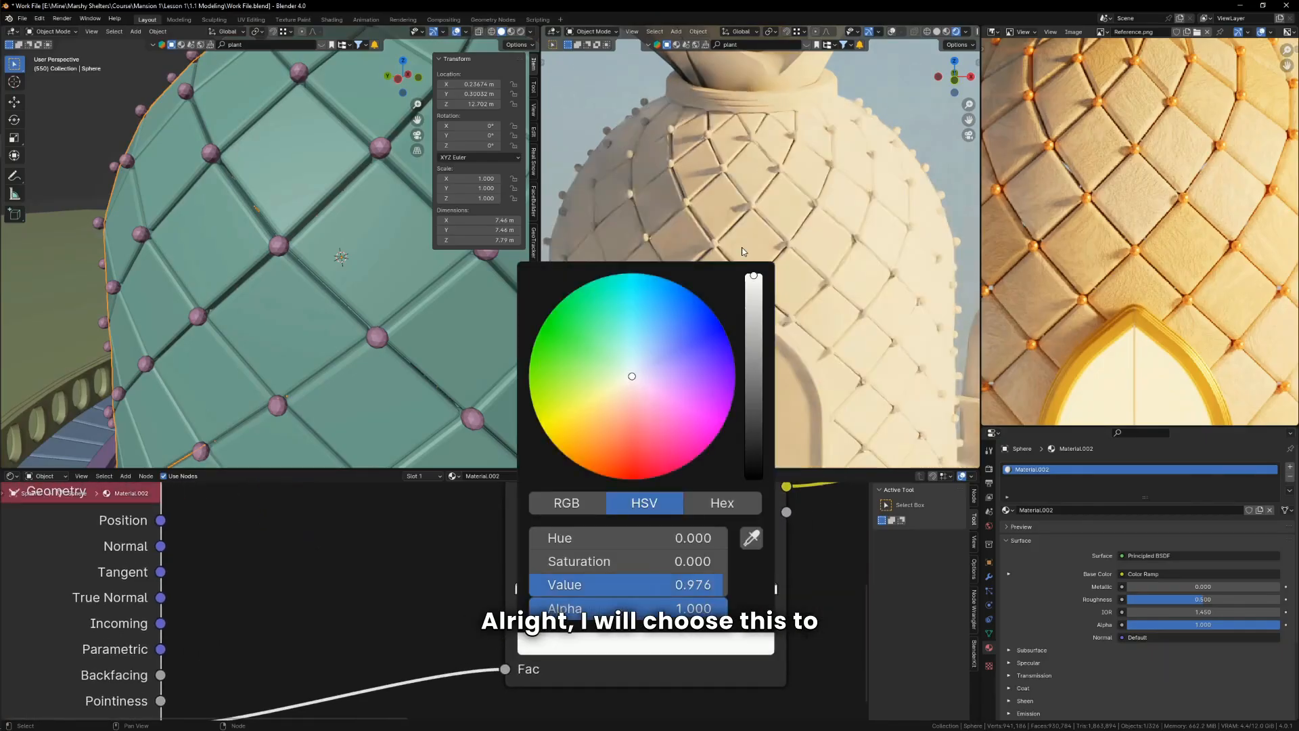
{"action": "left_click_drag", "start_coordinate": [624, 393], "coordinate": [624, 398]}
Step: Compare the dome's beige tiles with the tile colors and surface texture in the reference image
{"action": "scroll", "coordinate": [713, 154], "scroll_direction": "down", "scroll_amount": 5}
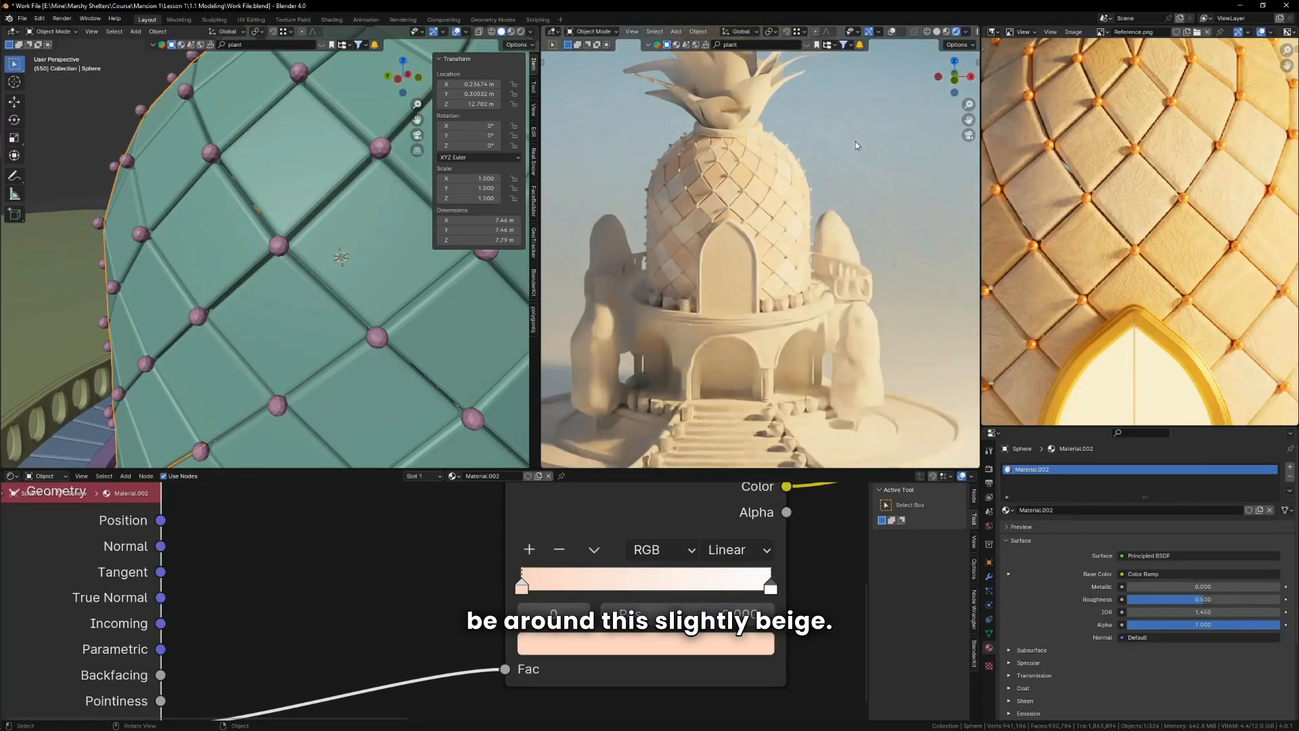
{"action": "scroll", "coordinate": [1070, 163], "scroll_direction": "down", "scroll_amount": 5}
{"action": "scroll", "coordinate": [1070, 163], "scroll_direction": "up", "scroll_amount": 3}
{"action": "scroll", "coordinate": [709, 198], "scroll_direction": "up", "scroll_amount": 4}
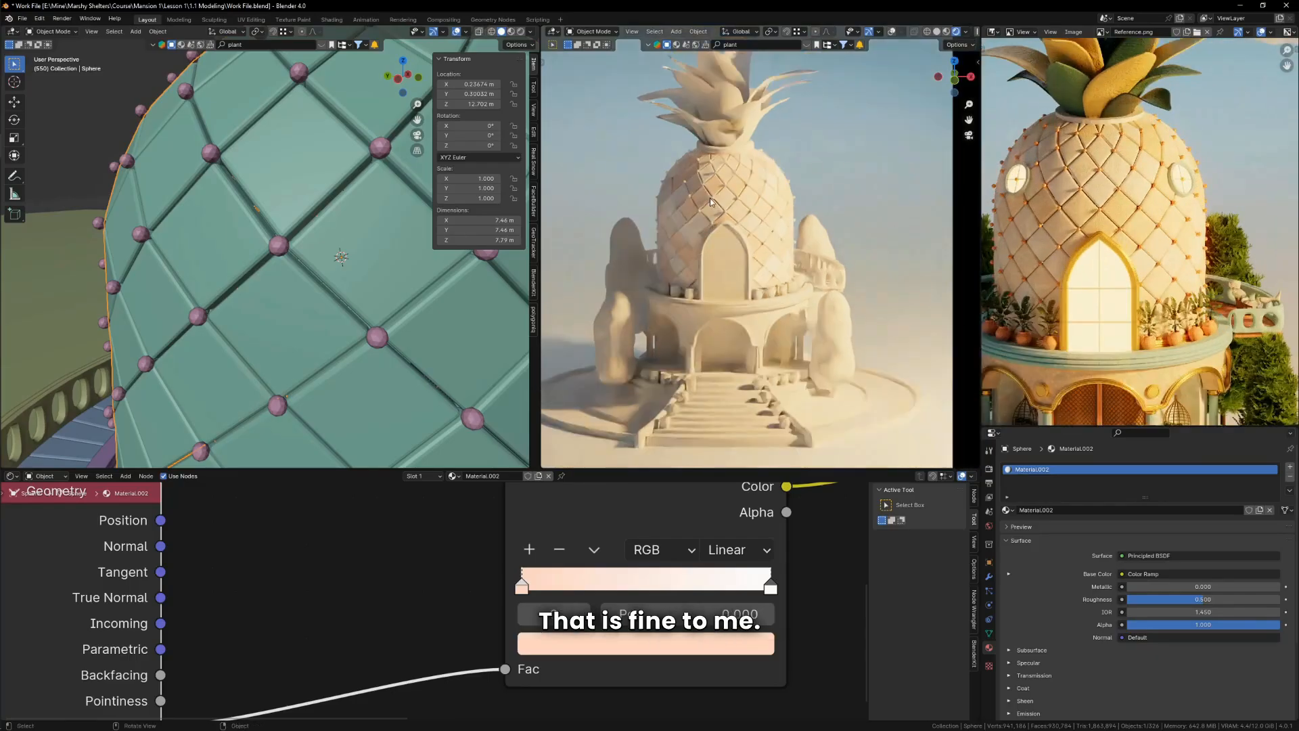
{"action": "scroll", "coordinate": [711, 190], "scroll_direction": "up", "scroll_amount": 2}
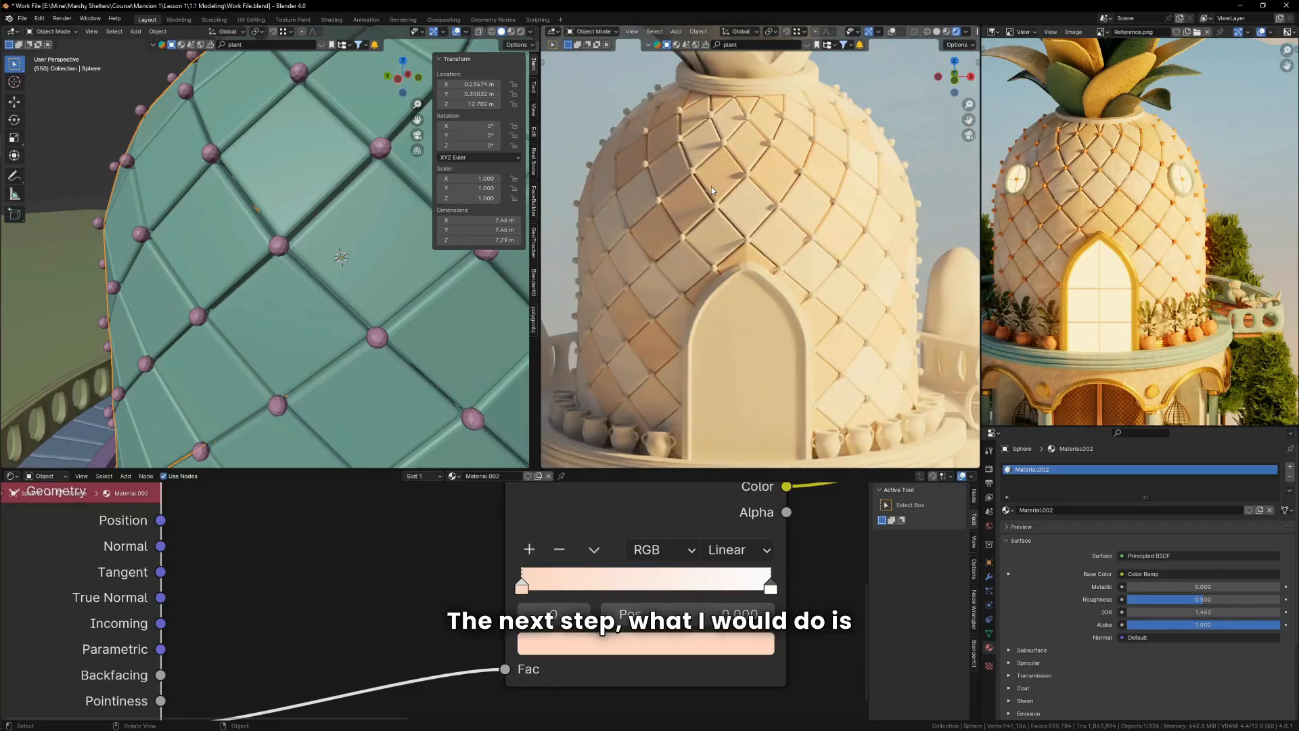
{"action": "scroll", "coordinate": [712, 190], "scroll_direction": "up", "scroll_amount": 3}
{"action": "scroll", "coordinate": [1090, 209], "scroll_direction": "up", "scroll_amount": 6}
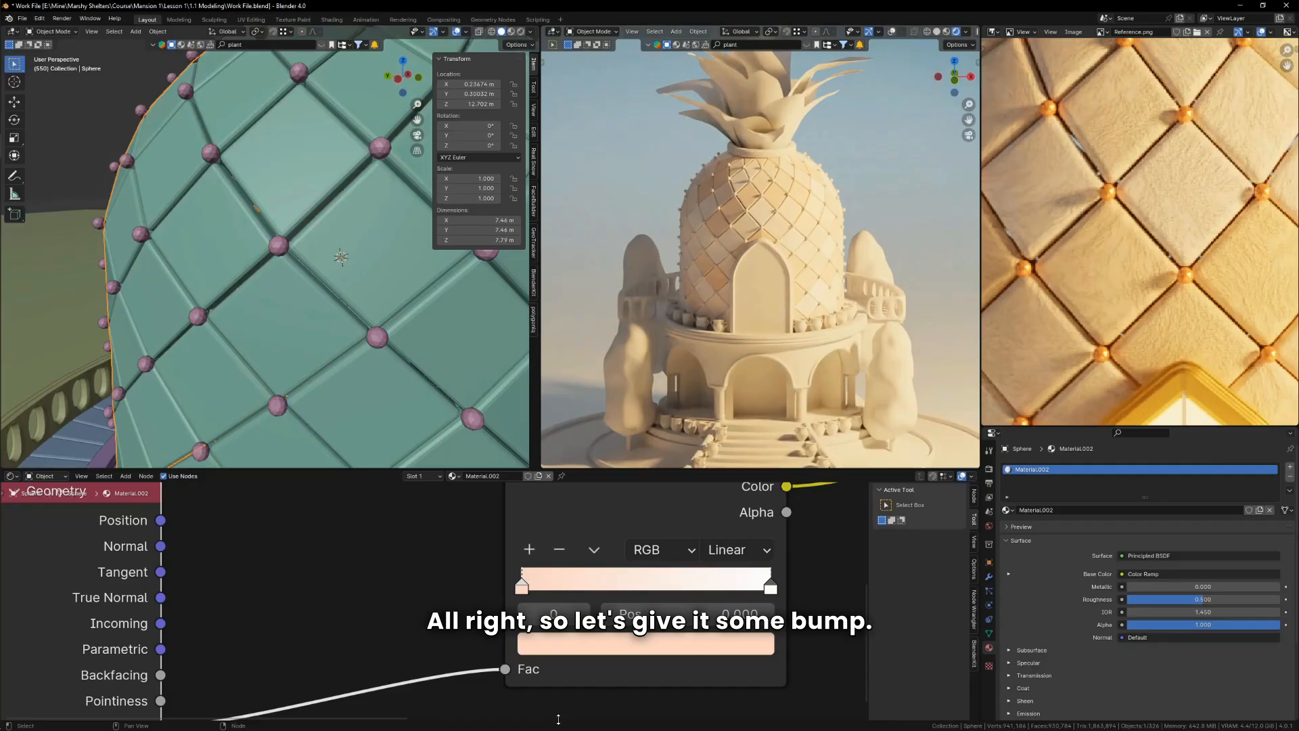
Step: Shift the hue of the Color Ramp's beige stop toward yellow-orange
{"action": "scroll", "coordinate": [644, 676], "scroll_direction": "down", "scroll_amount": 5}
{"action": "scroll", "coordinate": [644, 675], "scroll_direction": "up", "scroll_amount": 1}
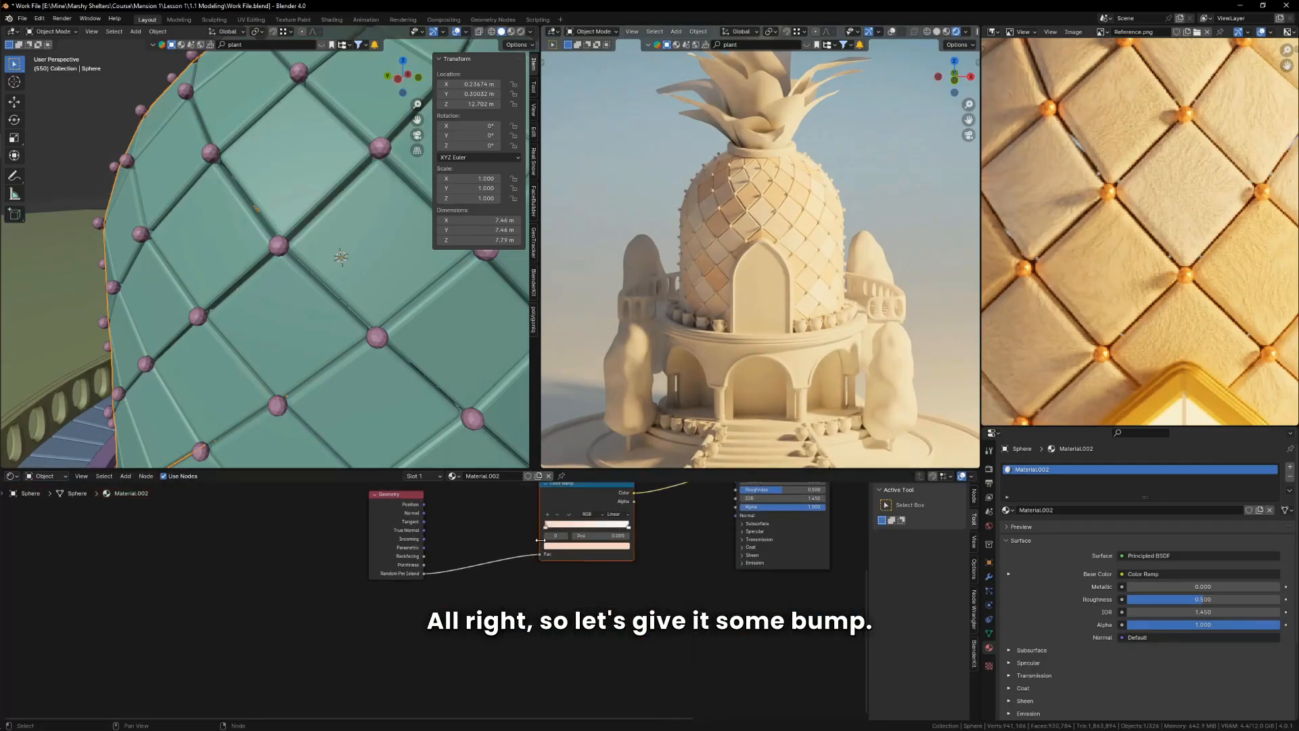
{"action": "scroll", "coordinate": [626, 677], "scroll_direction": "up", "scroll_amount": 3}
{"action": "left_click", "coordinate": [595, 580]}
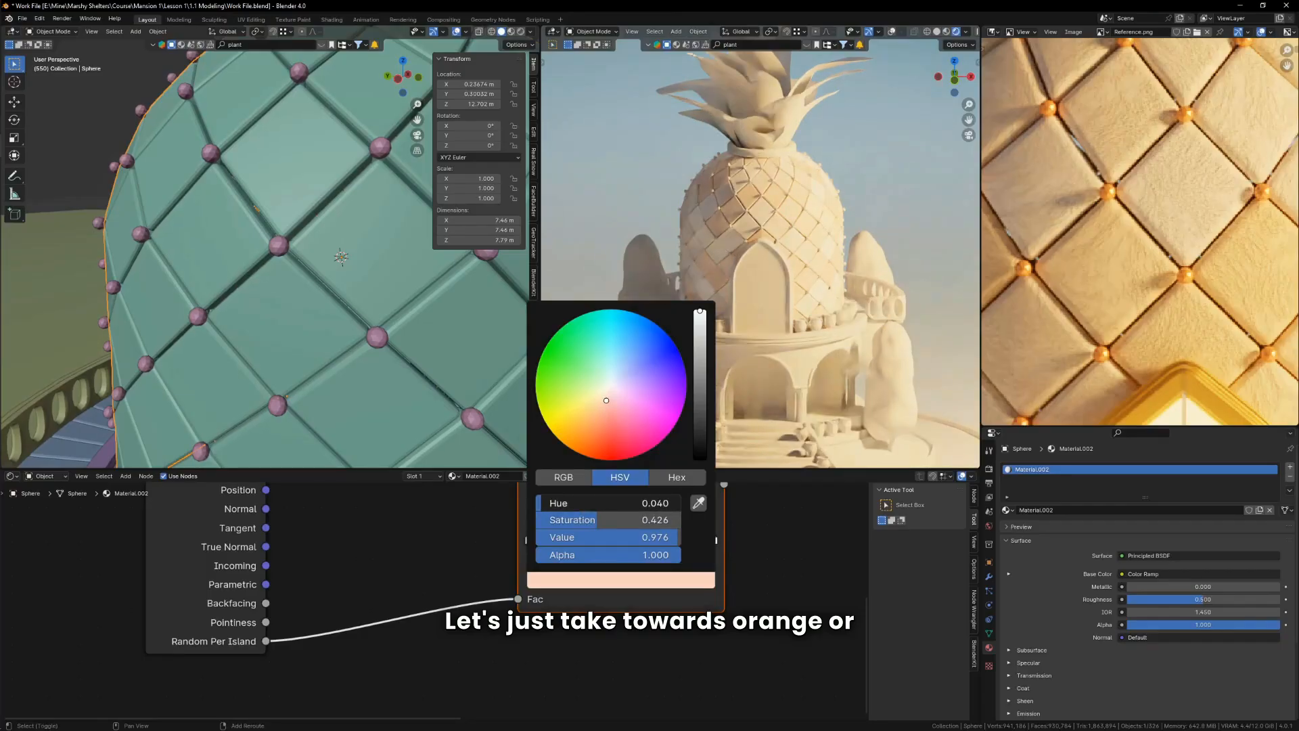
{"action": "left_click", "coordinate": [564, 582]}
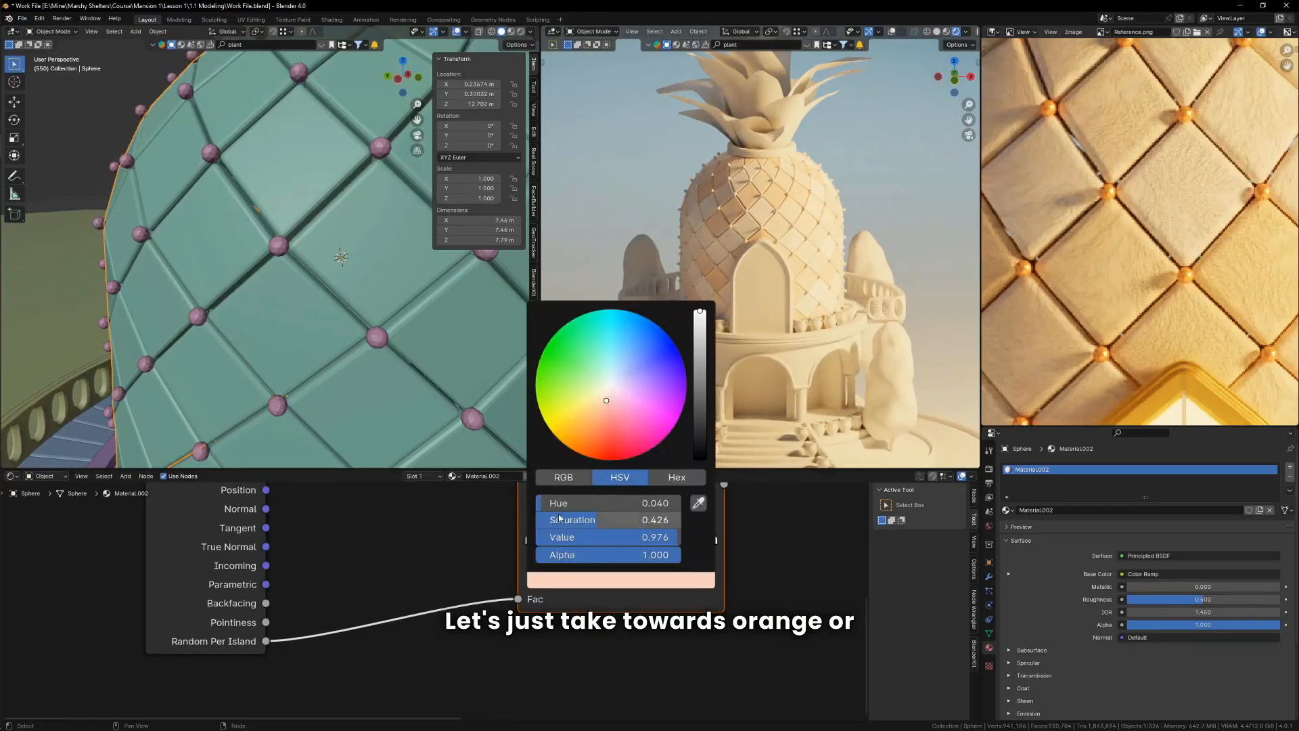
{"action": "left_click_drag", "start_coordinate": [559, 504], "coordinate": [581, 504]}
Step: Move the Color Ramp node slightly upward and closer to the Geometry node
{"action": "scroll", "coordinate": [697, 601], "scroll_direction": "down", "scroll_amount": 6}
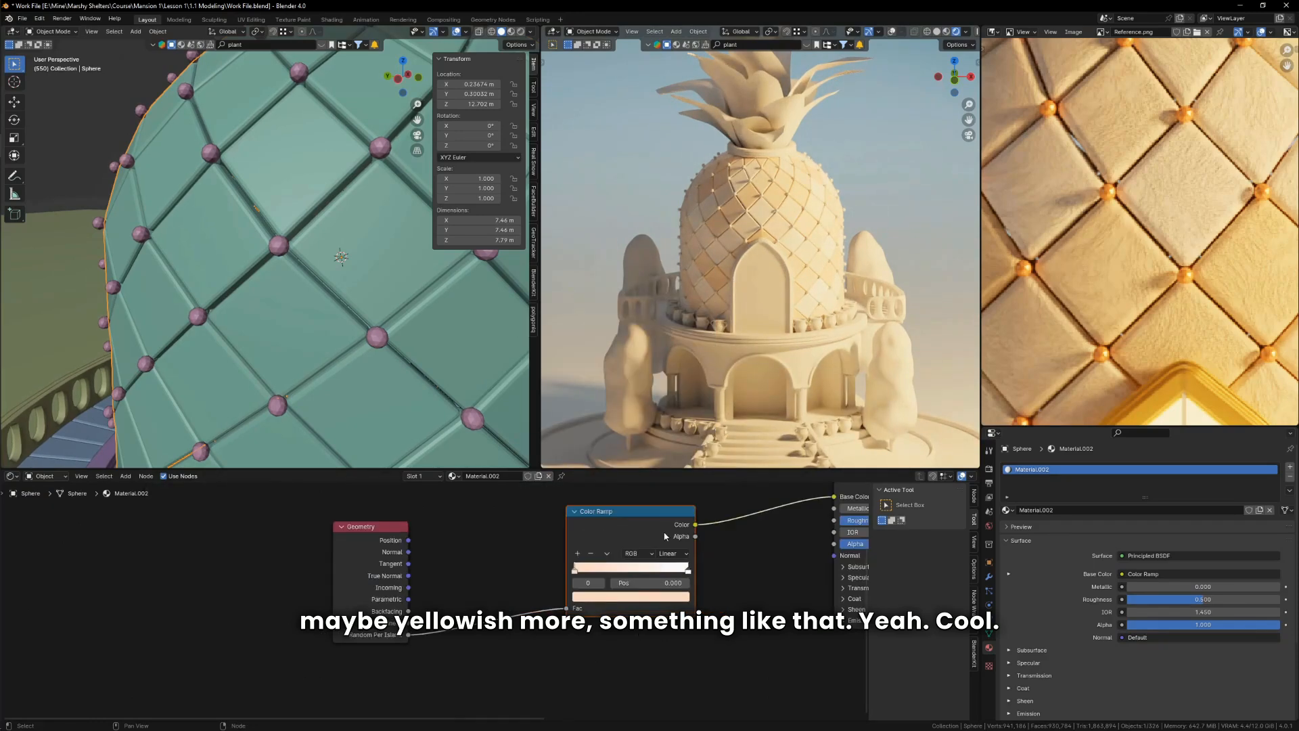
{"action": "scroll", "coordinate": [670, 549], "scroll_direction": "up", "scroll_amount": 9}
{"action": "scroll", "coordinate": [697, 566], "scroll_direction": "down", "scroll_amount": 4}
{"action": "middle_click_drag", "start_coordinate": [697, 566], "coordinate": [563, 594]}
{"action": "left_click_drag", "start_coordinate": [503, 556], "coordinate": [475, 519]}
{"action": "scroll", "coordinate": [476, 523], "scroll_direction": "down", "scroll_amount": 2}
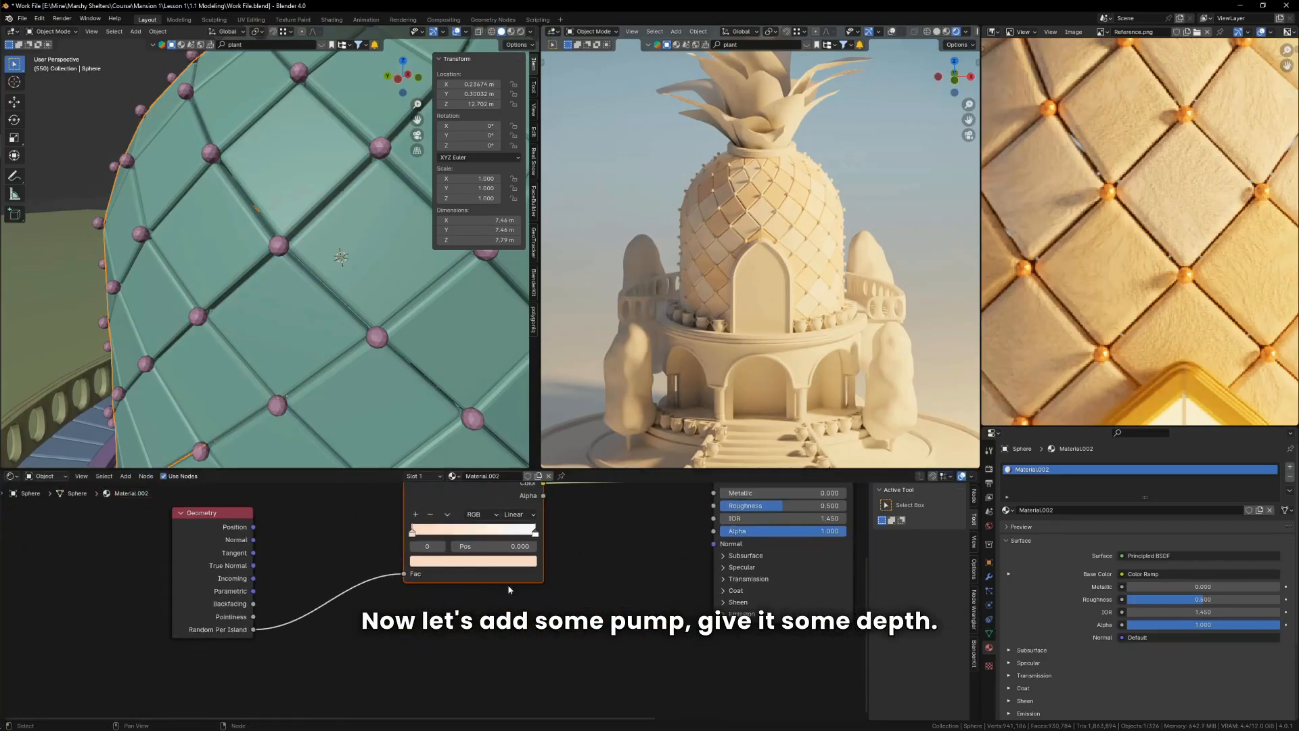
Step: Add a Bump node and place it below the Color Ramp node
{"action": "key", "text": "shift+a"}
{"action": "type", "text": "nump"}
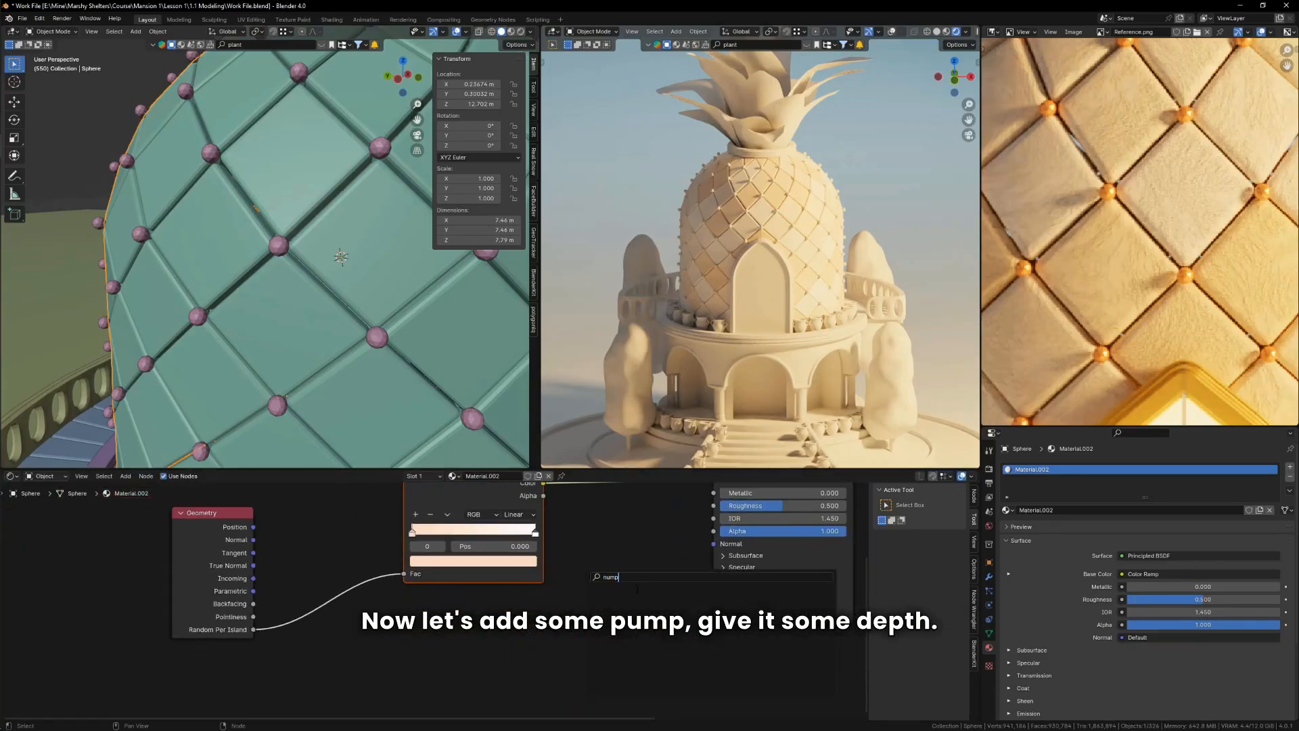
{"action": "key", "text": "BackSpace"}
{"action": "key", "text": "BackSpace"}
{"action": "key", "text": "BackSpace"}
{"action": "key", "text": "BackSpace"}
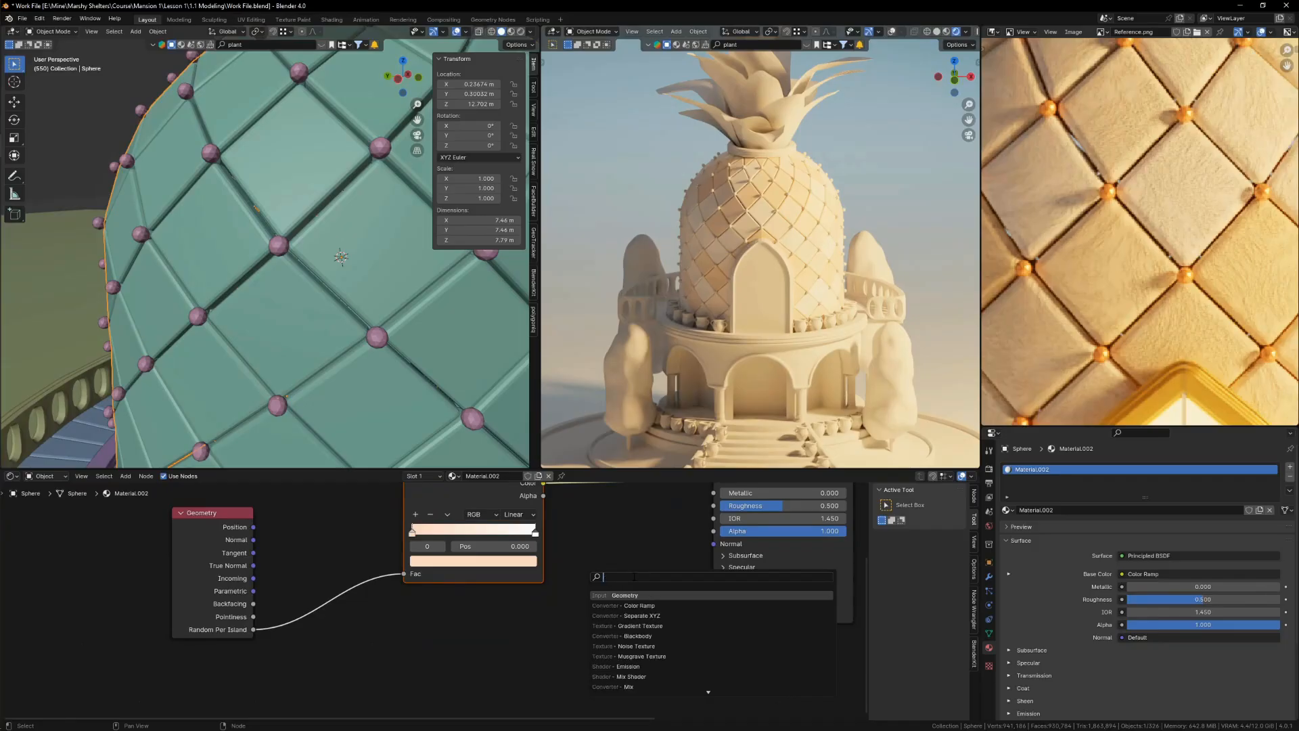
{"action": "type", "text": "bump"}
{"action": "key", "text": "Return"}
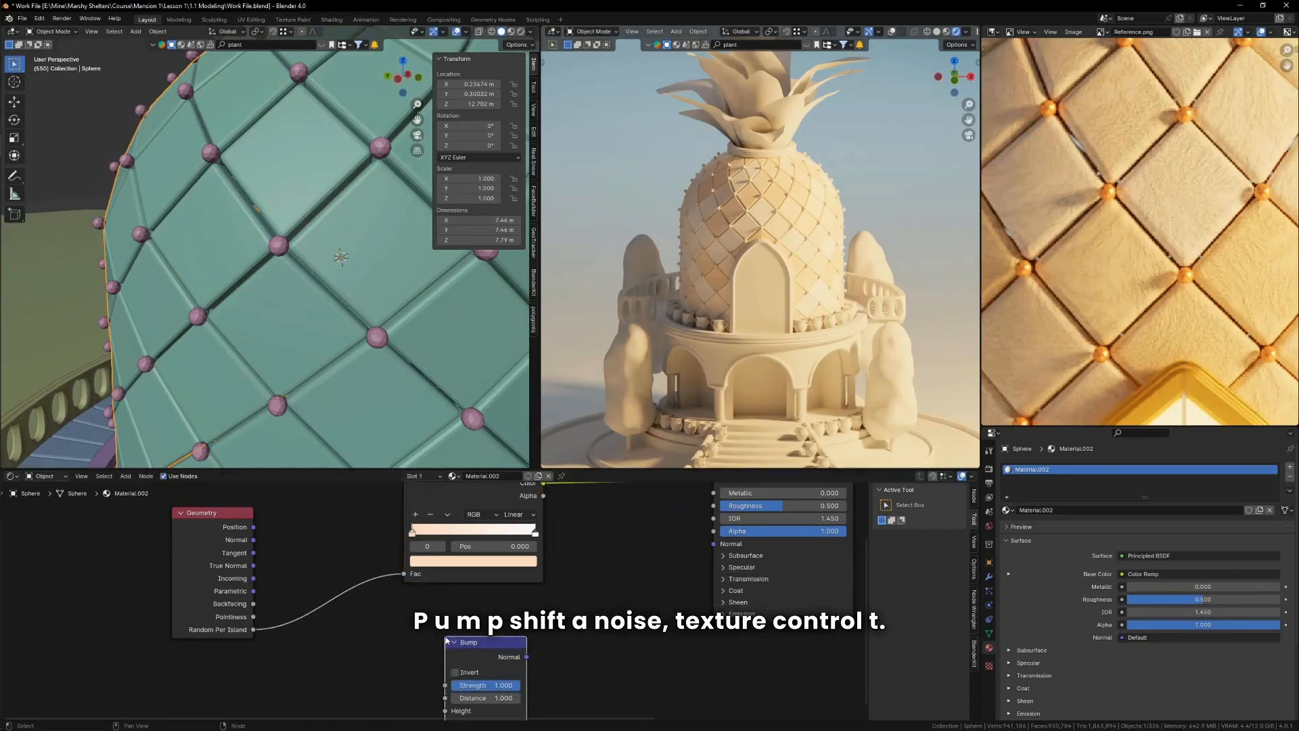
{"action": "left_click", "coordinate": [446, 639]}
Step: Add a Noise Texture node beside the Bump node, with Texture Coordinate and Mapping nodes attached, and expand the collapsed Noise Texture
{"action": "middle_click_drag", "start_coordinate": [381, 654], "coordinate": [474, 594]}
{"action": "key", "text": "shift+a"}
{"action": "type", "text": "noi"}
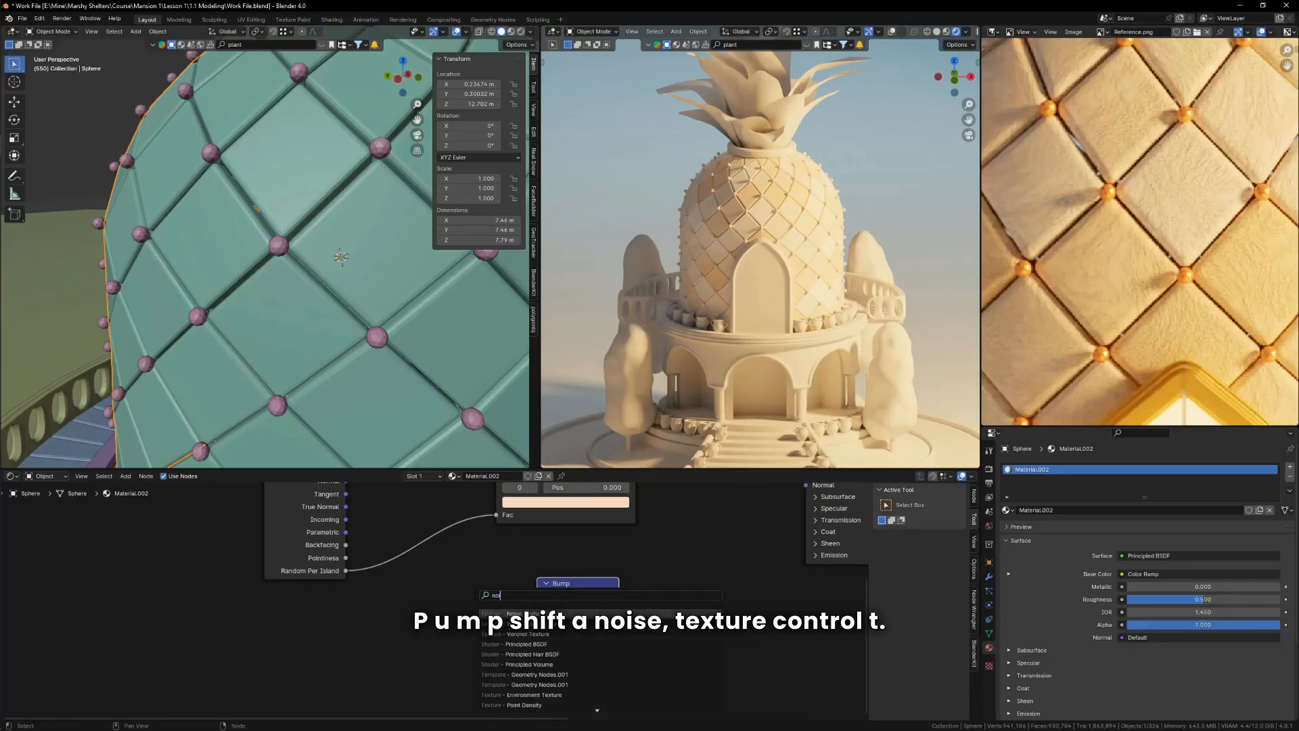
{"action": "key", "text": "Return"}
{"action": "left_click", "coordinate": [427, 629]}
{"action": "key", "text": "ctrl+t"}
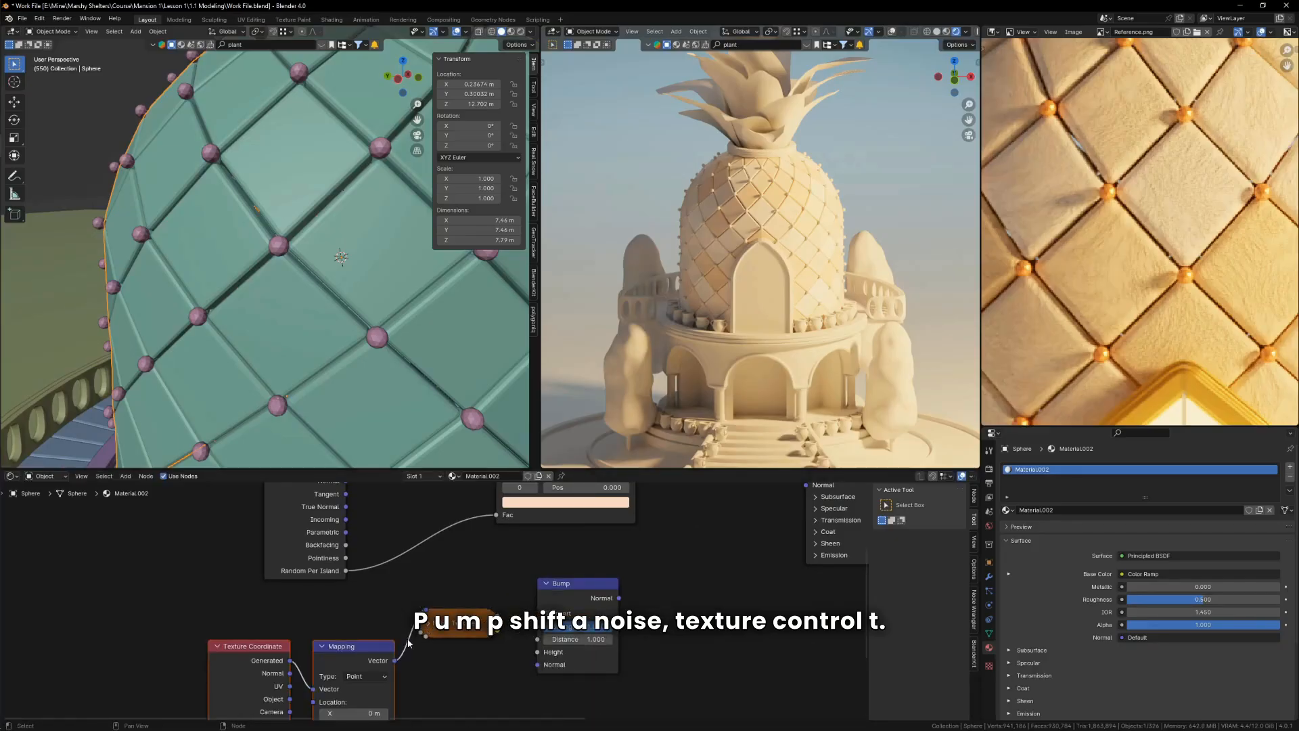
{"action": "middle_click_drag", "start_coordinate": [426, 628], "coordinate": [490, 566]}
{"action": "key", "text": "h"}
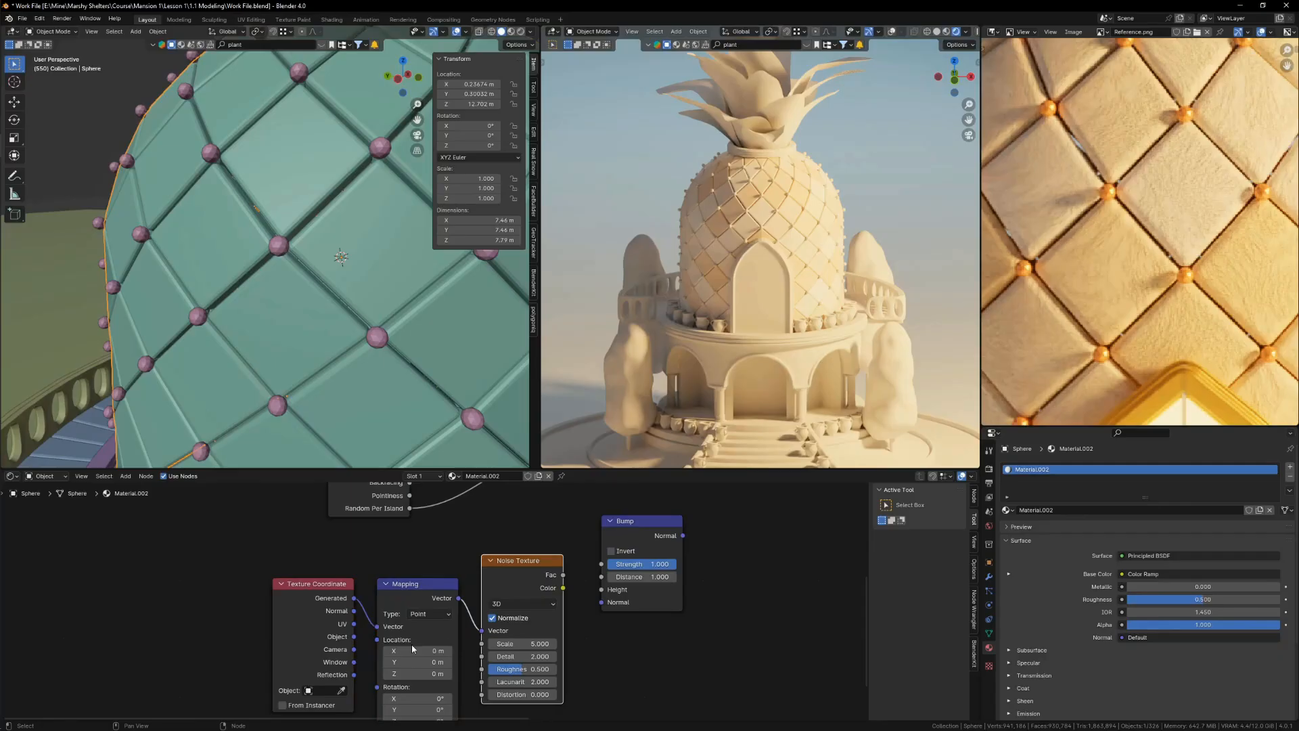
Step: Move the Texture Coordinate node away from Mapping and feed its Object output into the Mapping node's Vector input
{"action": "middle_click_drag", "start_coordinate": [335, 636], "coordinate": [226, 556]}
{"action": "scroll", "coordinate": [225, 556], "scroll_direction": "up", "scroll_amount": 1}
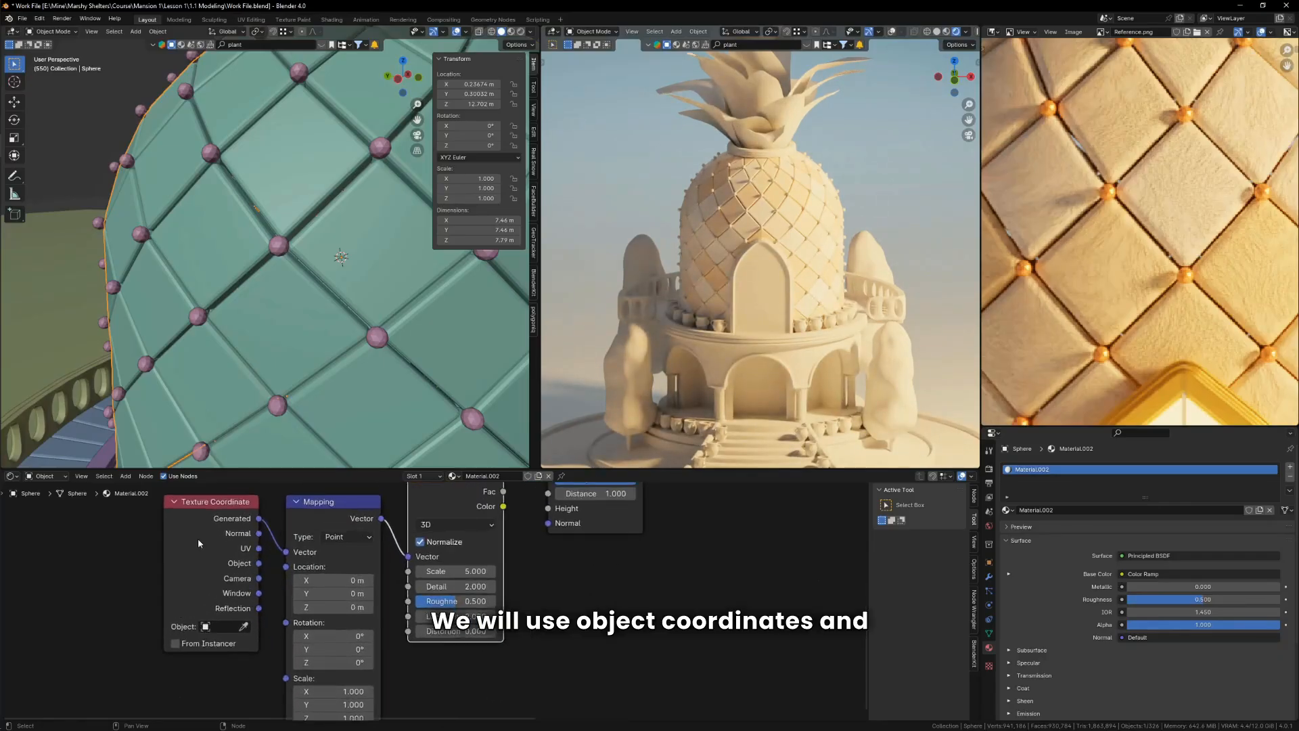
{"action": "left_click_drag", "start_coordinate": [271, 568], "coordinate": [209, 567]}
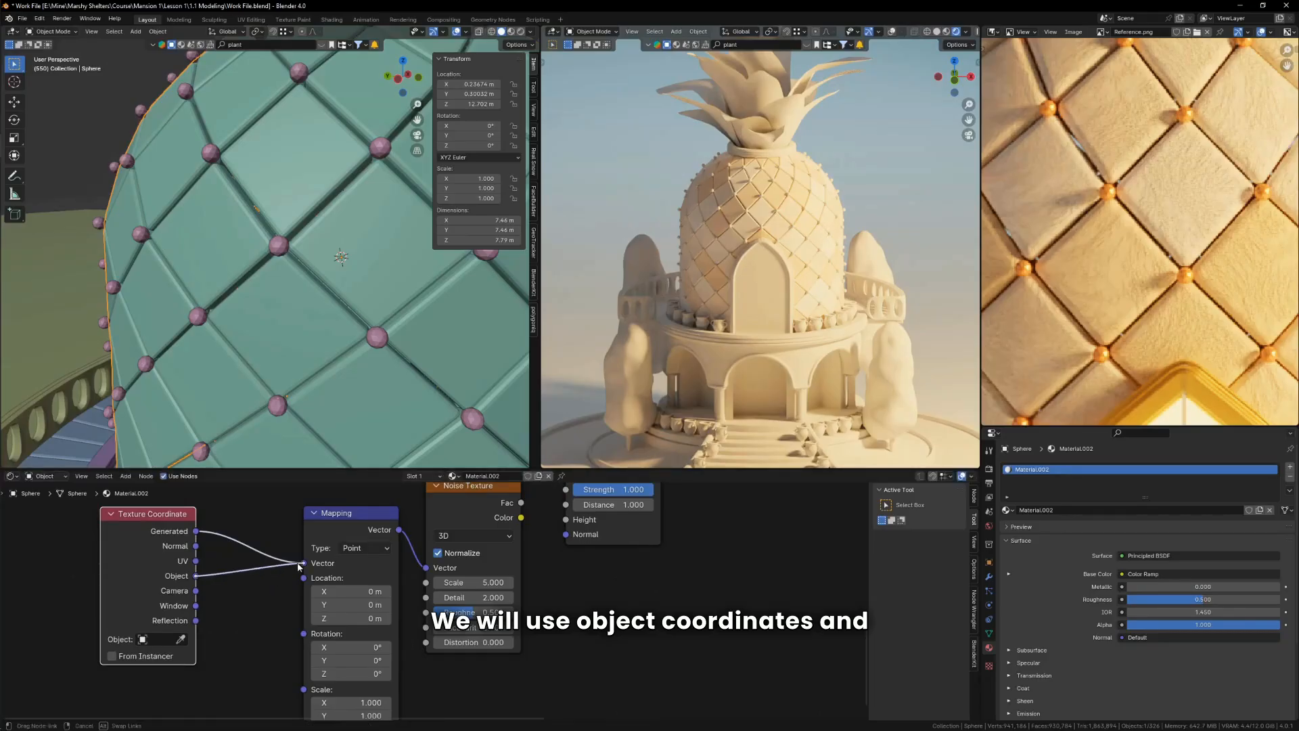
{"action": "scroll", "coordinate": [304, 368], "scroll_direction": "down", "scroll_amount": 5}
{"action": "middle_click_drag", "start_coordinate": [525, 587], "coordinate": [402, 657]}
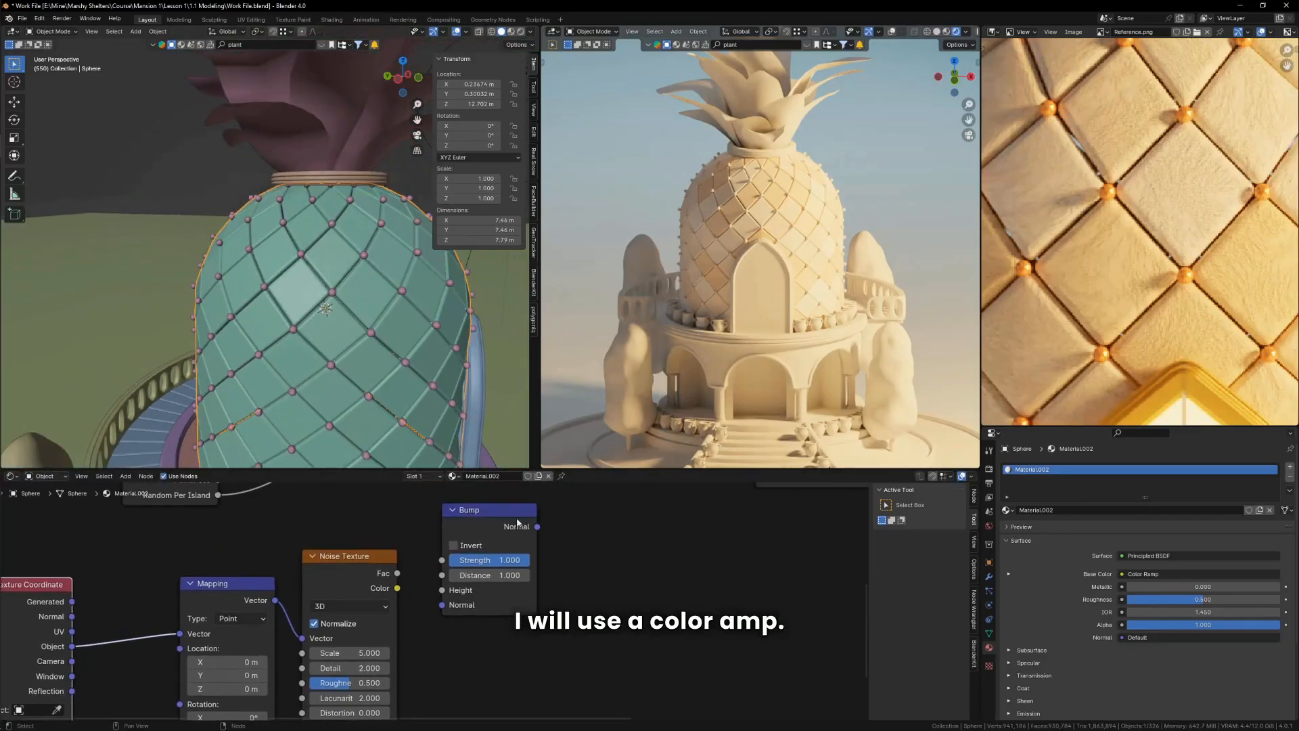
Step: Move the Bump node aside, add a Color Ramp in the gap, and connect the Noise Texture's Color output to its Fac
{"action": "left_click_drag", "start_coordinate": [516, 523], "coordinate": [660, 618]}
{"action": "key", "text": "shift+a"}
{"action": "type", "text": "col"}
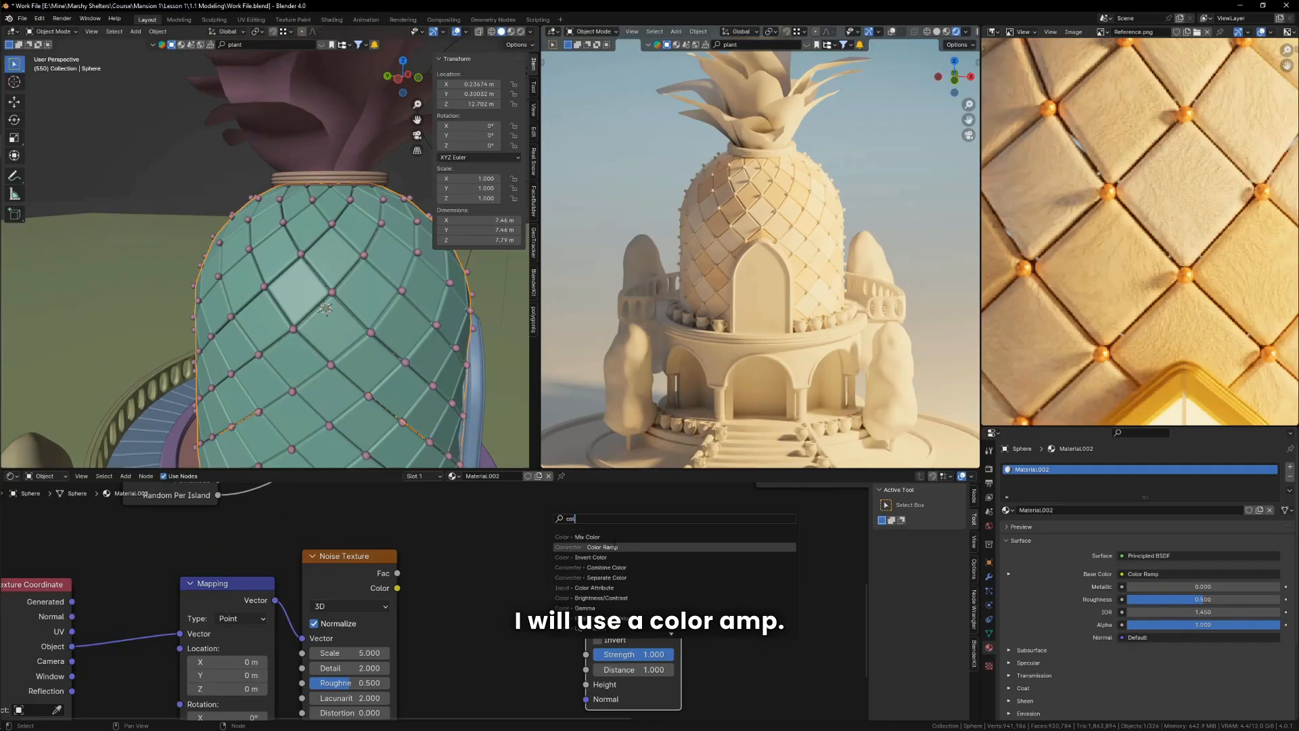
{"action": "left_click", "coordinate": [603, 547]}
{"action": "left_click", "coordinate": [614, 546]}
{"action": "left_click_drag", "start_coordinate": [398, 589], "coordinate": [473, 635]}
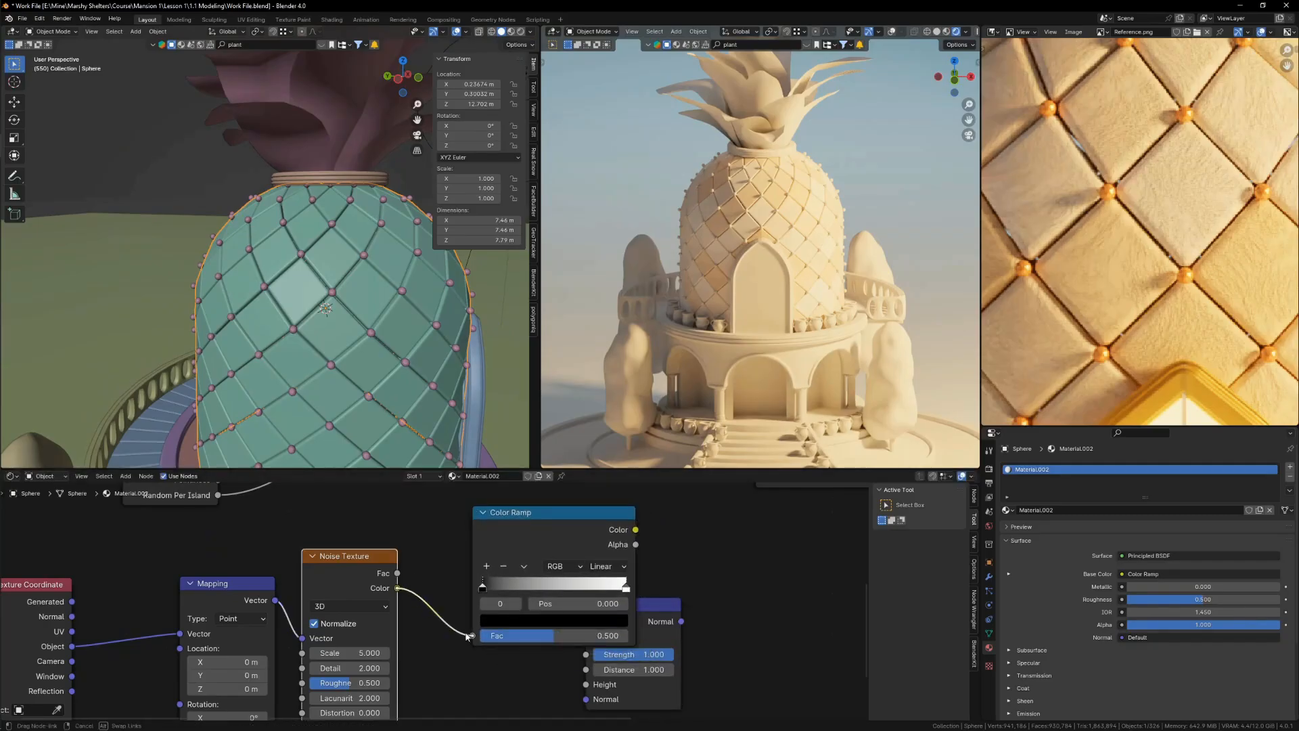
Step: Preview the new Color Ramp's output directly on the dome and compare the pattern with the reference tiles' surface texture
{"action": "middle_click_drag", "start_coordinate": [675, 574], "coordinate": [587, 600]}
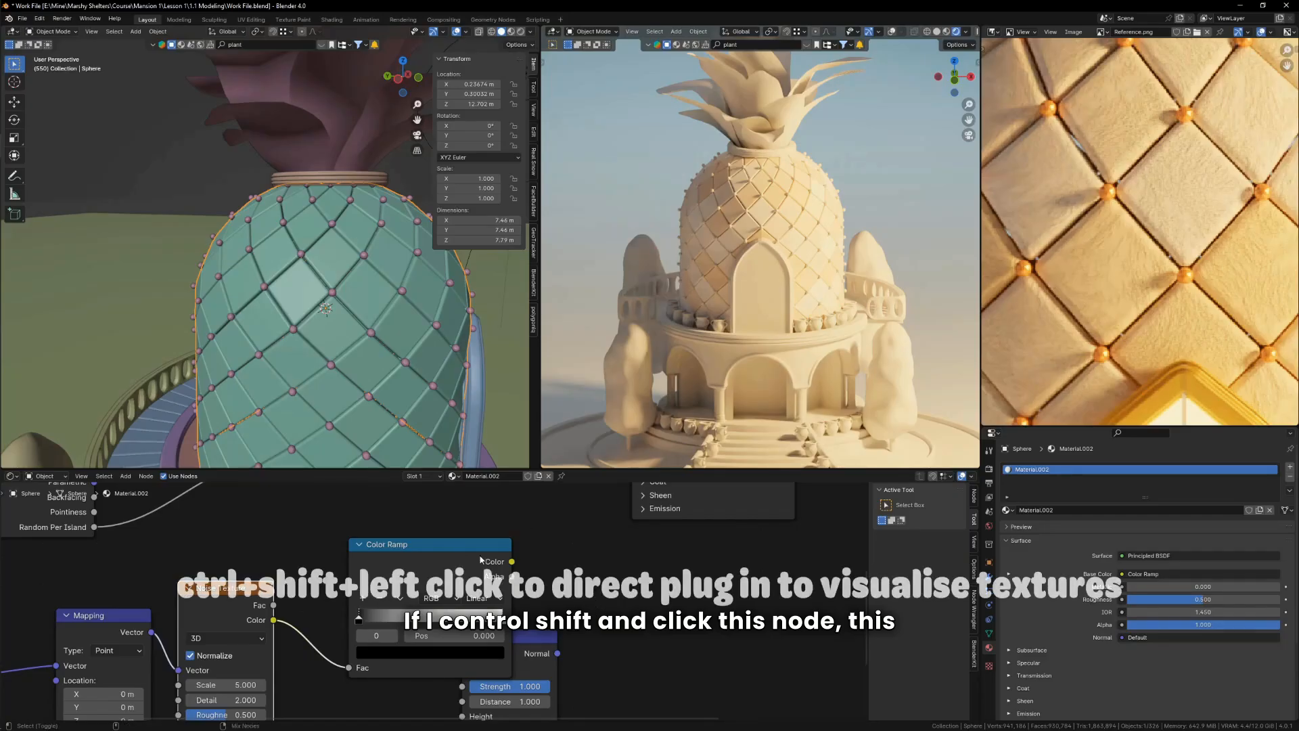
{"action": "left_click", "coordinate": [434, 562], "text": "ctrl+shift"}
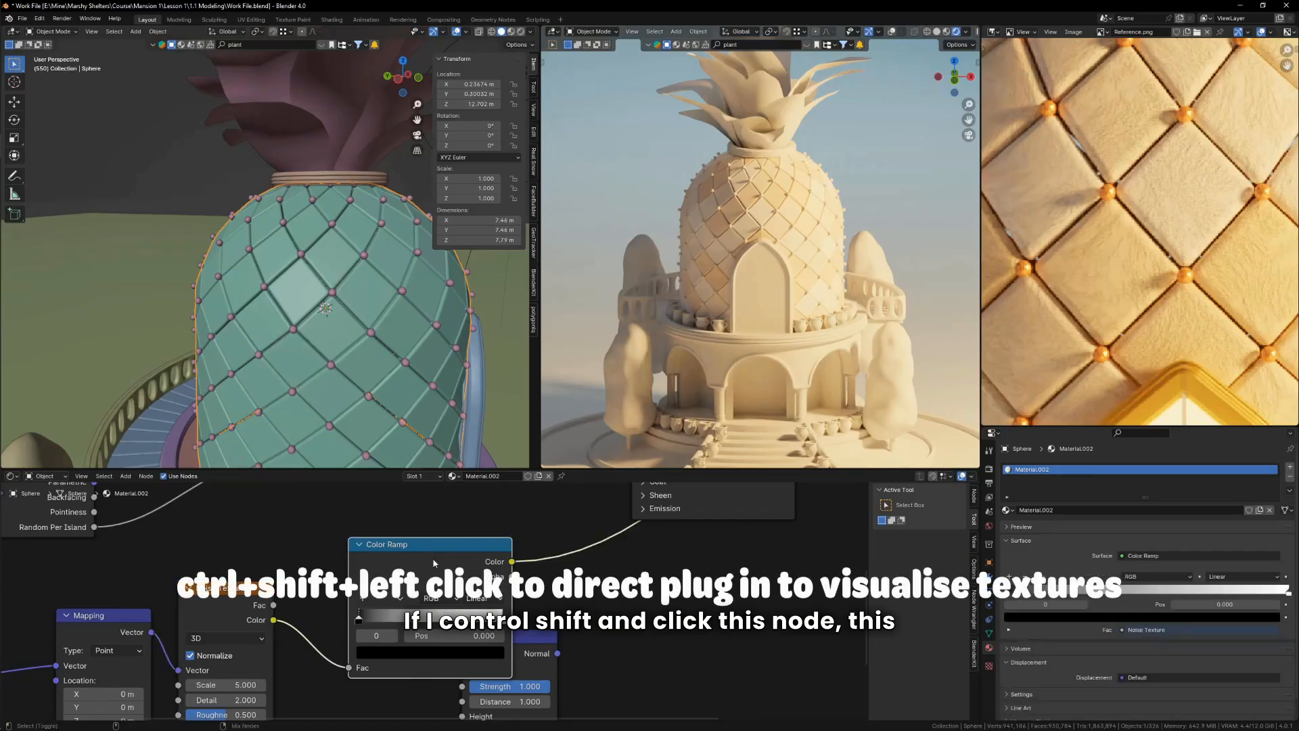
{"action": "scroll", "coordinate": [512, 650], "scroll_direction": "down", "scroll_amount": 1}
{"action": "scroll", "coordinate": [704, 183], "scroll_direction": "up", "scroll_amount": 5}
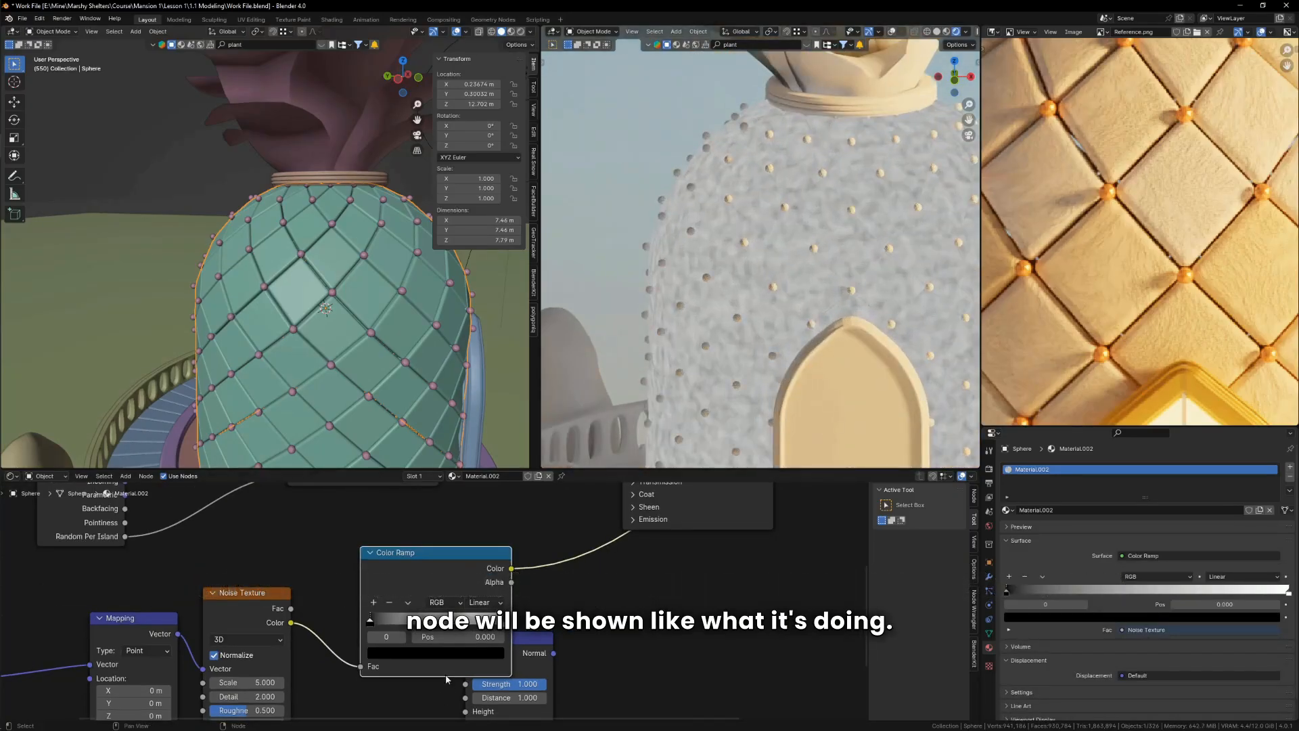
{"action": "scroll", "coordinate": [438, 659], "scroll_direction": "up", "scroll_amount": 2}
{"action": "scroll", "coordinate": [1260, 156], "scroll_direction": "up", "scroll_amount": 3}
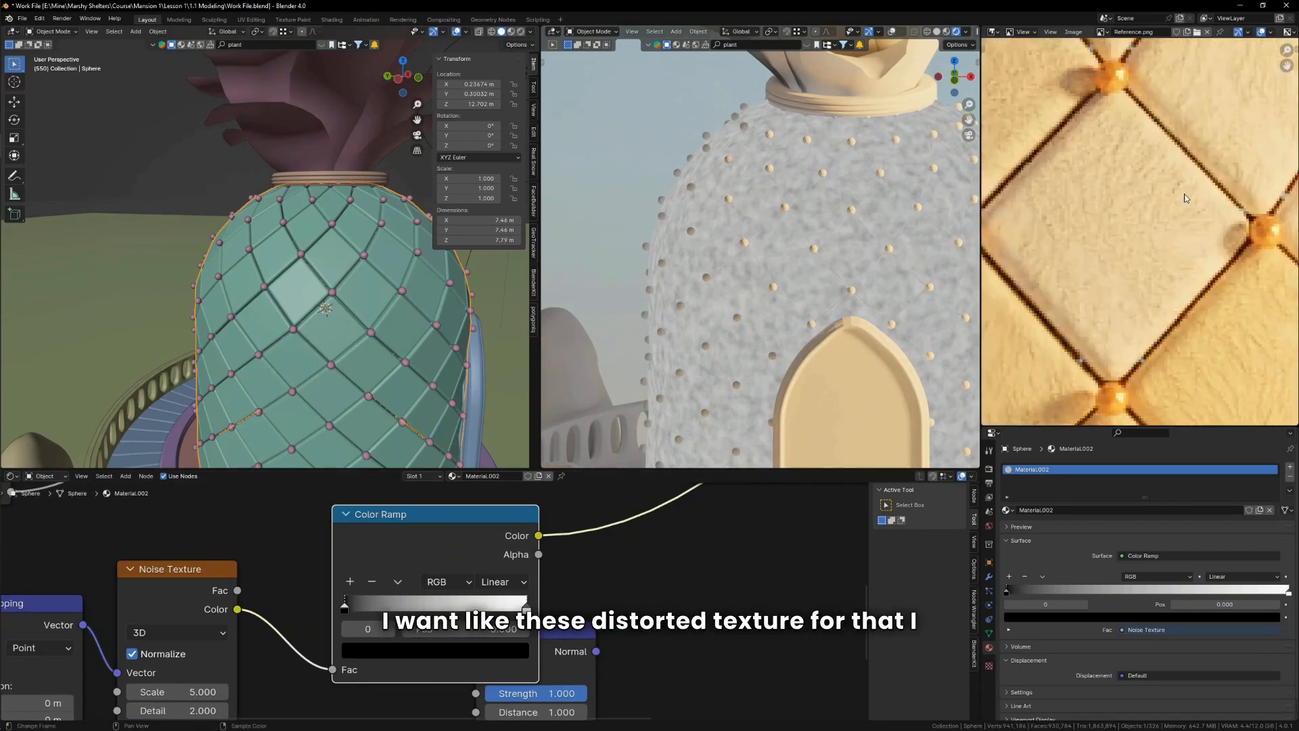
{"action": "scroll", "coordinate": [1140, 206], "scroll_direction": "down", "scroll_amount": 3}
Step: Move the Bump node further from the Color Ramp and set the Noise Texture's Detail to 15
{"action": "middle_click_drag", "start_coordinate": [274, 702], "coordinate": [459, 638]}
{"action": "left_click_drag", "start_coordinate": [751, 572], "coordinate": [823, 629]}
{"action": "middle_click_drag", "start_coordinate": [677, 660], "coordinate": [721, 623]}
{"action": "scroll", "coordinate": [456, 620], "scroll_direction": "up", "scroll_amount": 1}
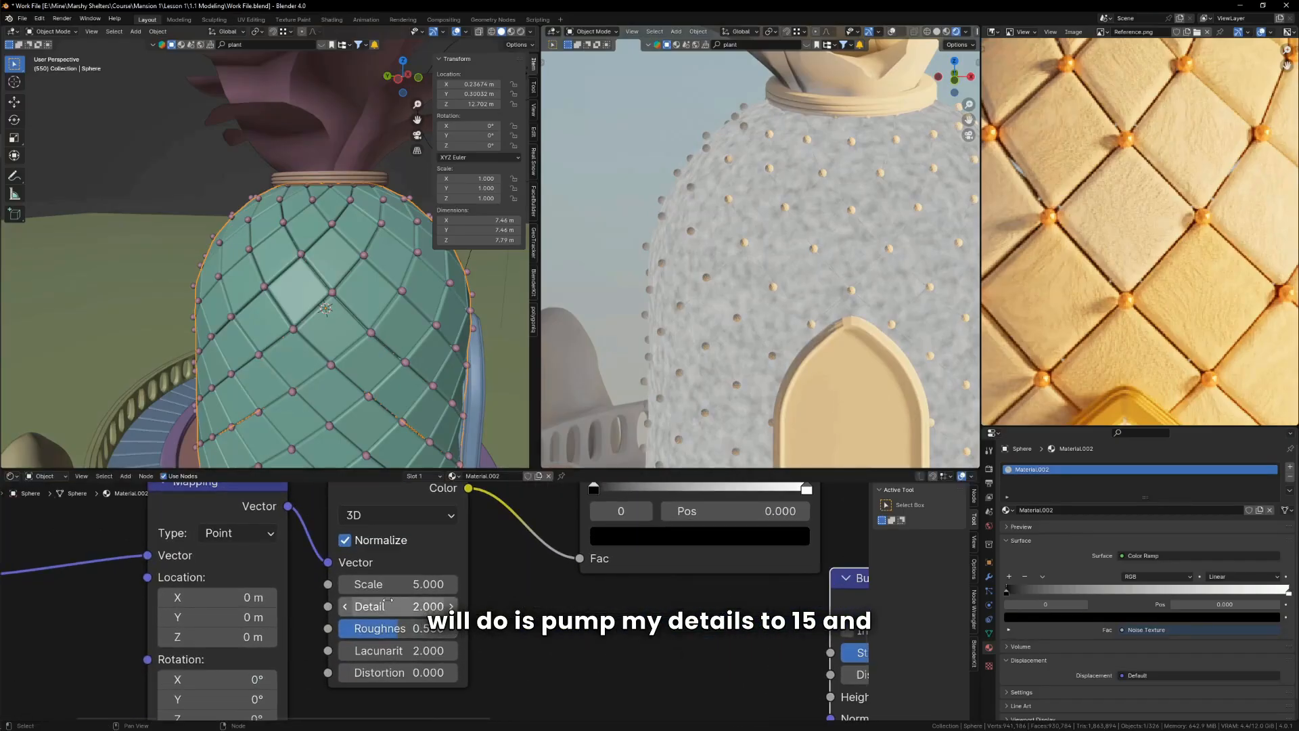
{"action": "double_click", "coordinate": [433, 606]}
{"action": "type", "text": "15"}
{"action": "key", "text": "Return"}
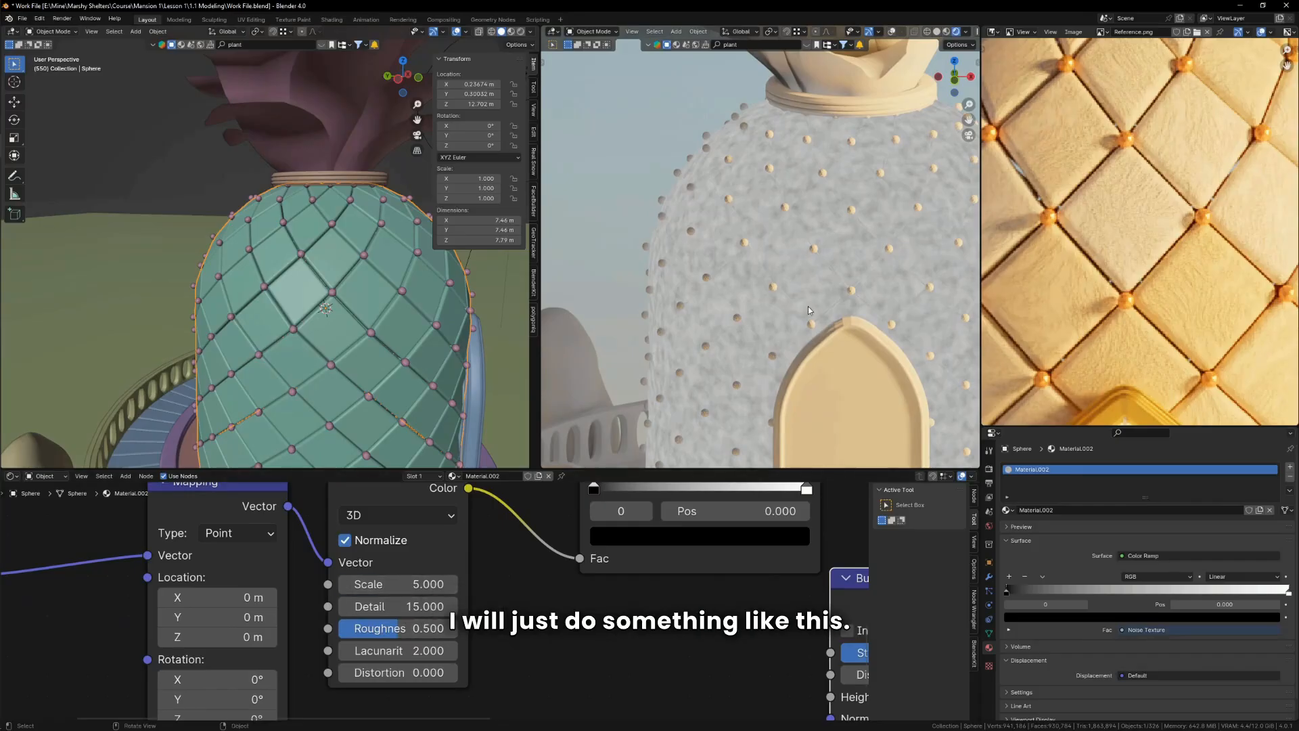
Step: Raise the noise Color Ramp's contrast by moving the white stop to 0.777 and the black stop to 0.400
{"action": "scroll", "coordinate": [808, 306], "scroll_direction": "up", "scroll_amount": 2}
{"action": "middle_click_drag", "start_coordinate": [762, 494], "coordinate": [728, 553]}
{"action": "left_click", "coordinate": [727, 554]}
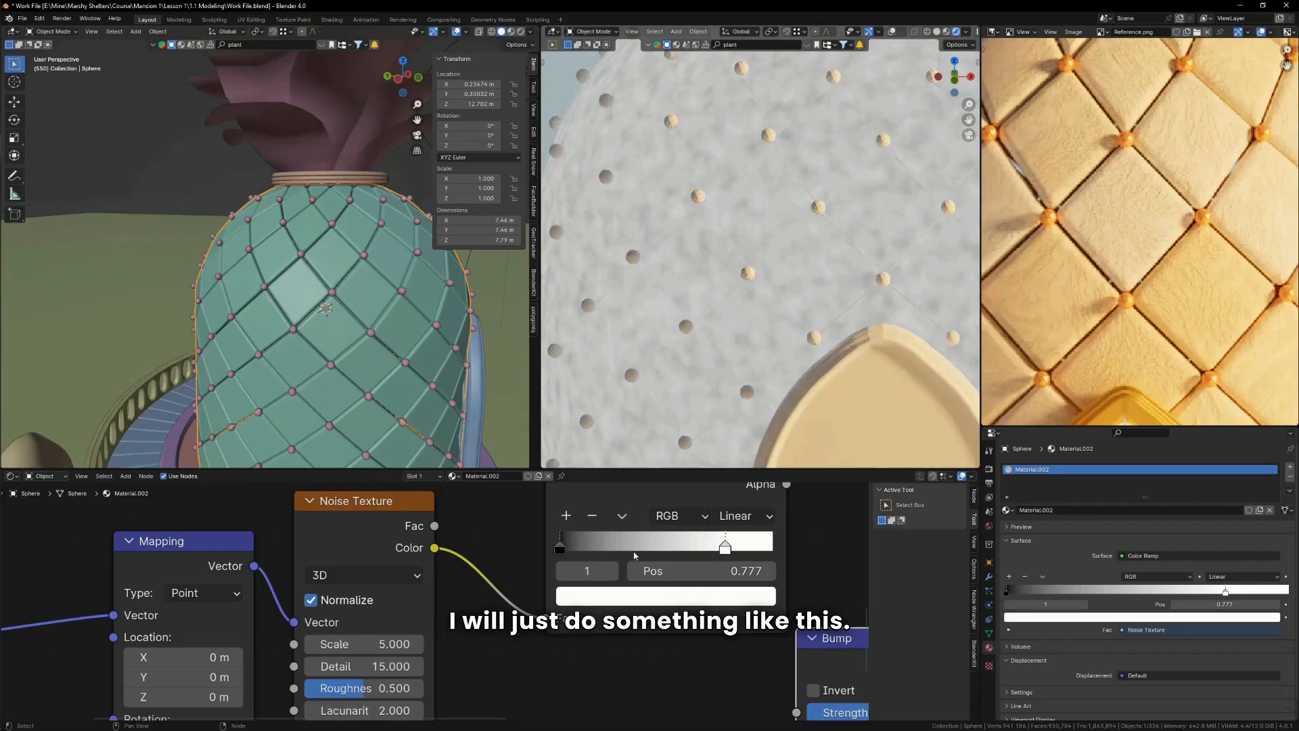
{"action": "left_click_drag", "start_coordinate": [562, 545], "coordinate": [659, 543]}
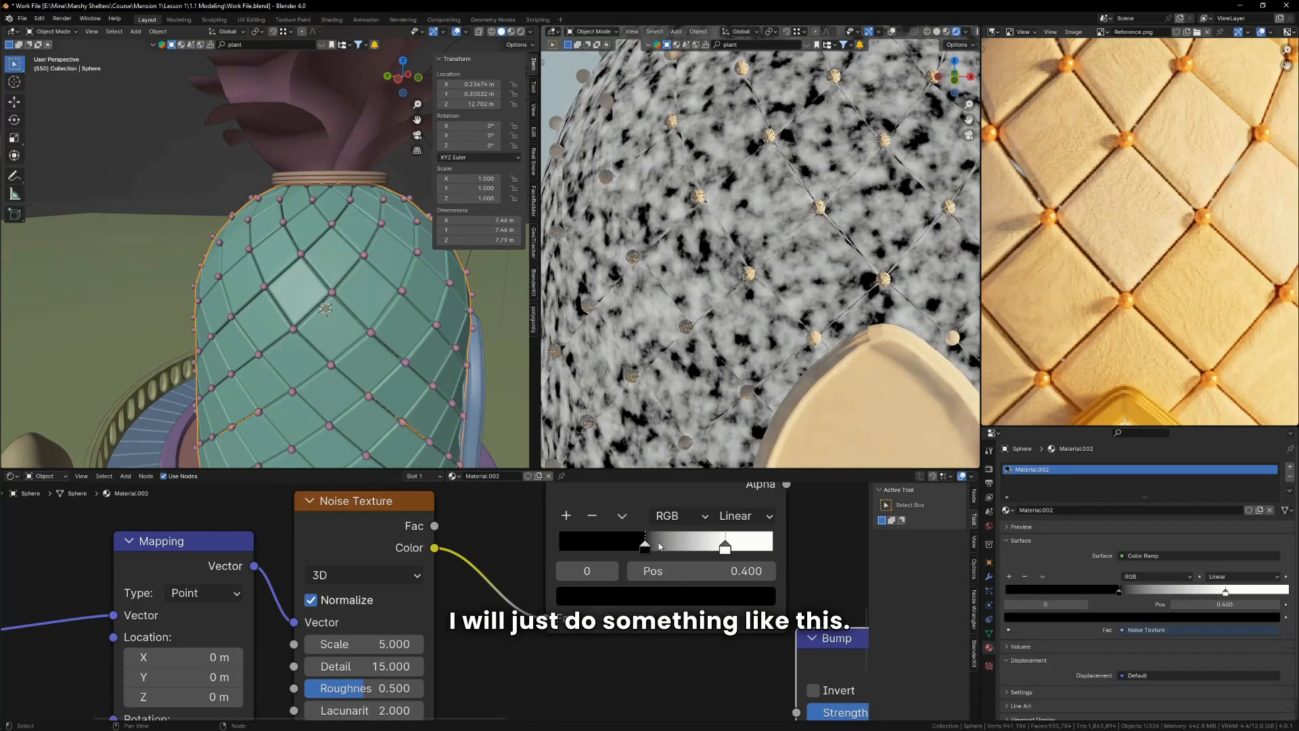
Step: Set the Noise Texture's Roughness to 0.567 and its Distortion to 1.140
{"action": "middle_click_drag", "start_coordinate": [522, 582], "coordinate": [593, 522]}
{"action": "left_click_drag", "start_coordinate": [442, 590], "coordinate": [405, 590]}
{"action": "right_click", "coordinate": [442, 590]}
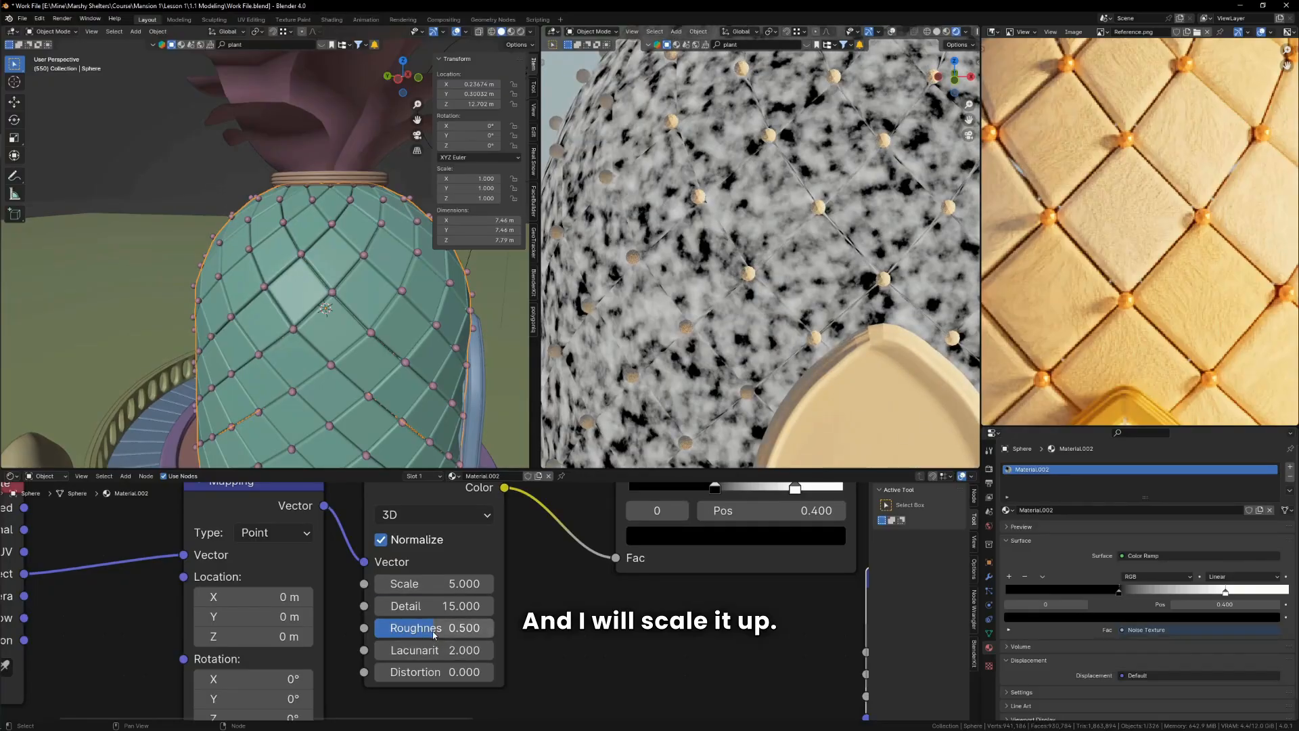
{"action": "left_click_drag", "start_coordinate": [442, 640], "coordinate": [452, 634]}
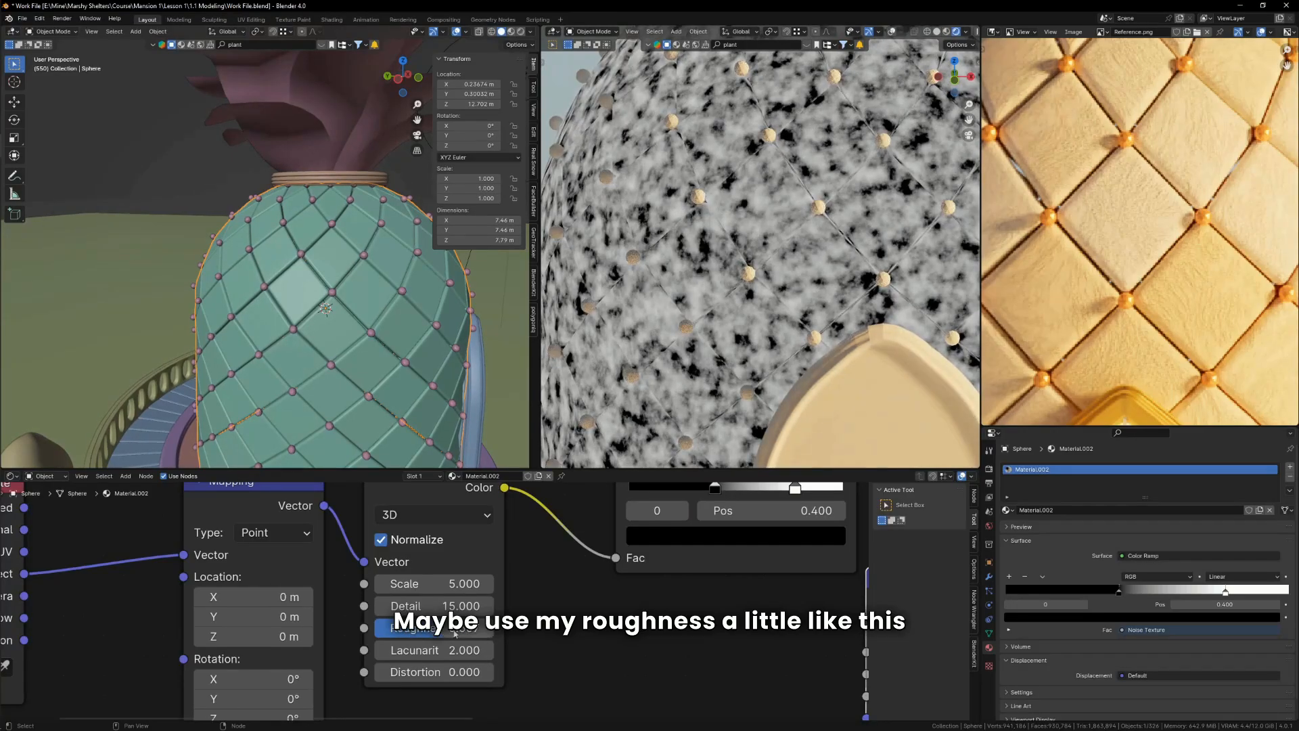
{"action": "middle_click_drag", "start_coordinate": [447, 634], "coordinate": [430, 582], "text": "shift"}
{"action": "left_click_drag", "start_coordinate": [430, 621], "coordinate": [440, 620]}
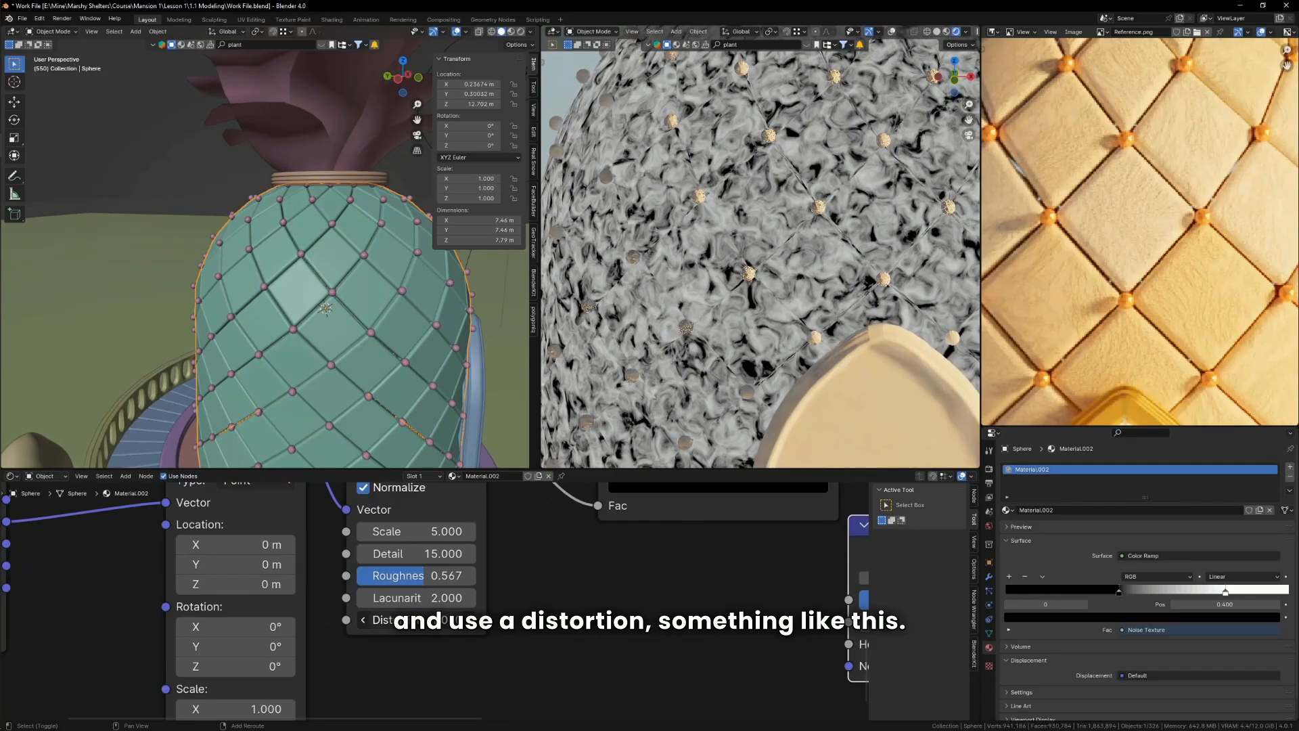
Step: Darken the noise pattern by moving the Color Ramp's black stop closer to the white stop, with the white stop at 0.736
{"action": "middle_click_drag", "start_coordinate": [752, 506], "coordinate": [633, 717]}
{"action": "scroll", "coordinate": [633, 464], "scroll_direction": "up", "scroll_amount": 1}
{"action": "scroll", "coordinate": [648, 675], "scroll_direction": "up", "scroll_amount": 2}
{"action": "left_click_drag", "start_coordinate": [580, 651], "coordinate": [643, 641]}
Step: Set the Noise Texture's Roughness to 0.817 and its Scale to 6.110
{"action": "middle_click_drag", "start_coordinate": [596, 640], "coordinate": [654, 528]}
{"action": "middle_click_drag", "start_coordinate": [319, 680], "coordinate": [340, 650]}
{"action": "left_click_drag", "start_coordinate": [323, 665], "coordinate": [352, 665]}
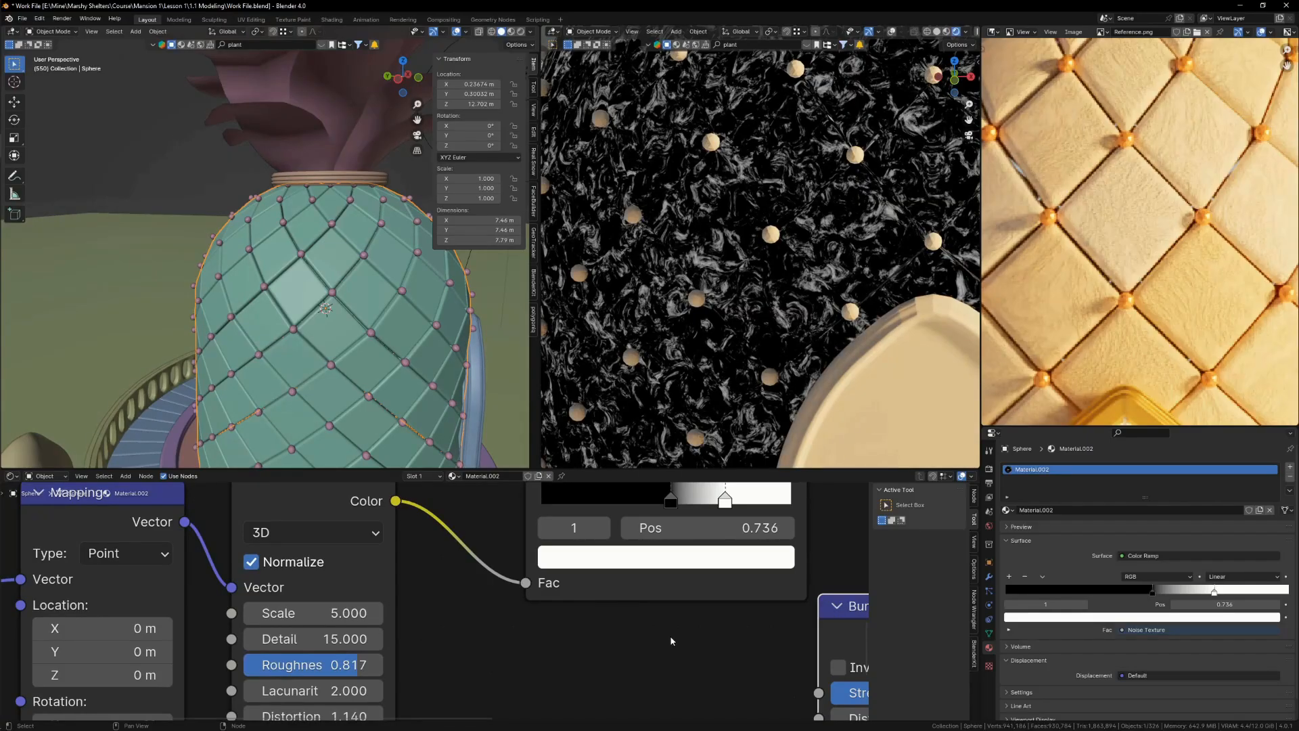
{"action": "middle_click_drag", "start_coordinate": [671, 641], "coordinate": [615, 690]}
{"action": "left_click_drag", "start_coordinate": [271, 662], "coordinate": [302, 662]}
{"action": "right_click", "coordinate": [271, 662]}
{"action": "scroll", "coordinate": [659, 666], "scroll_direction": "down", "scroll_amount": 5}
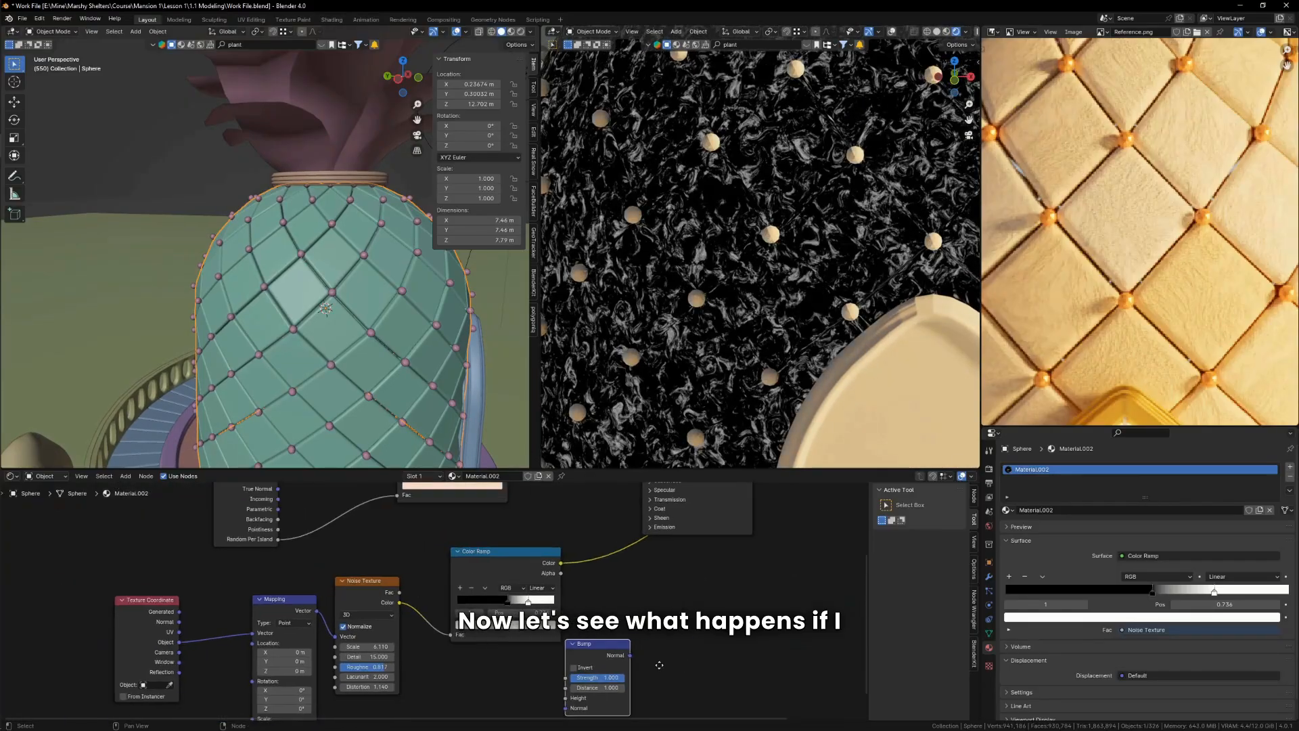
Step: Reposition the Bump node beside the noise Color Ramp and connect the ramp's Color output to the Bump's Height input
{"action": "middle_click_drag", "start_coordinate": [659, 665], "coordinate": [472, 665]}
{"action": "left_click_drag", "start_coordinate": [423, 645], "coordinate": [468, 559]}
{"action": "scroll", "coordinate": [410, 573], "scroll_direction": "up", "scroll_amount": 4}
{"action": "left_click_drag", "start_coordinate": [361, 560], "coordinate": [441, 634]}
Step: Connect the Bump's Normal output to the Principled BSDF's Normal input and link the shader back to the Material Output's Surface
{"action": "middle_click_drag", "start_coordinate": [550, 595], "coordinate": [493, 702]}
{"action": "scroll", "coordinate": [492, 704], "scroll_direction": "down", "scroll_amount": 3}
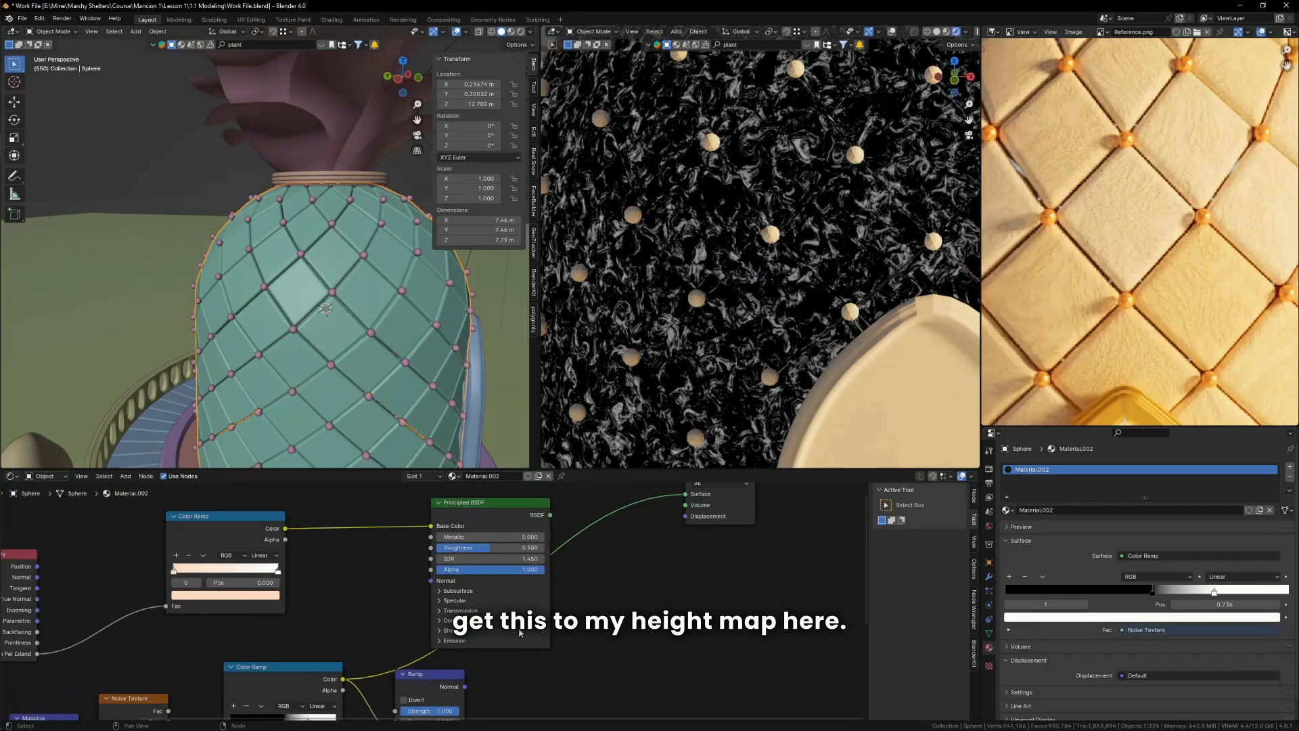
{"action": "left_click", "coordinate": [505, 631]}
{"action": "left_click_drag", "start_coordinate": [516, 506], "coordinate": [555, 505]}
{"action": "middle_click_drag", "start_coordinate": [461, 700], "coordinate": [521, 643]}
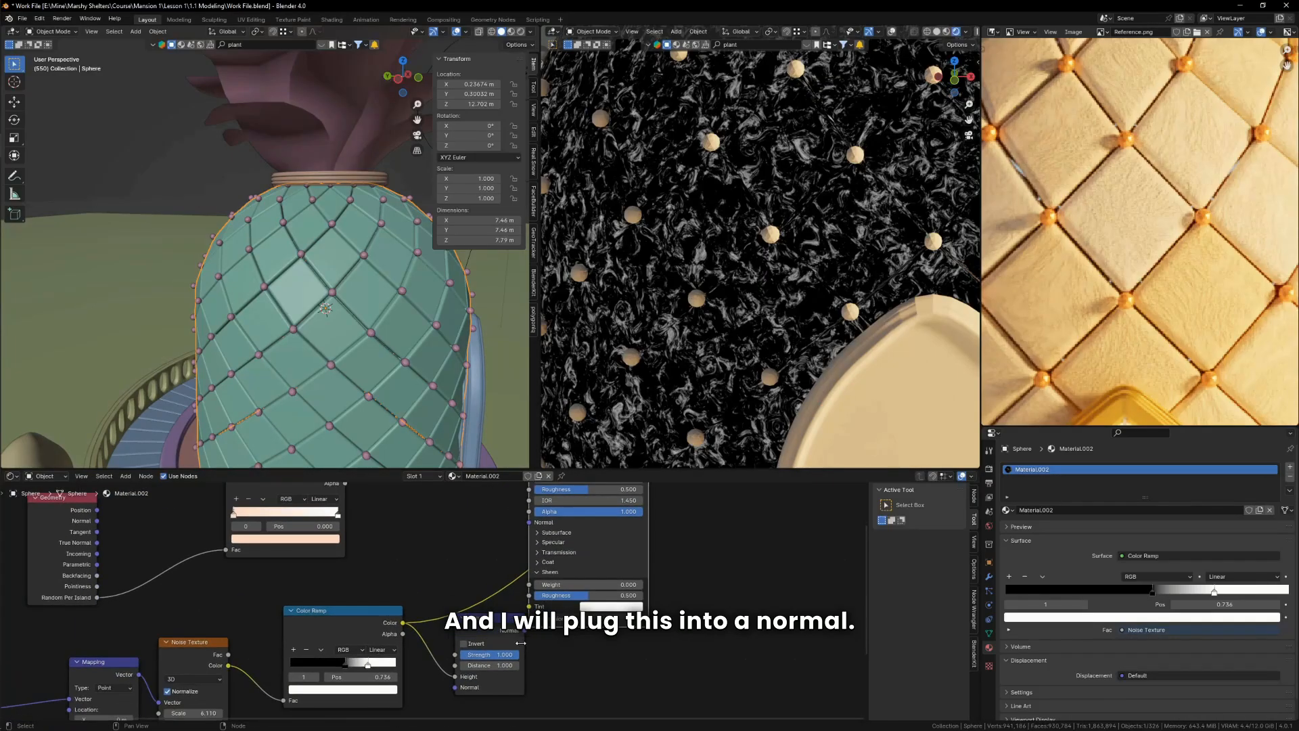
{"action": "middle_click_drag", "start_coordinate": [672, 543], "coordinate": [597, 644]}
{"action": "scroll", "coordinate": [596, 644], "scroll_direction": "down", "scroll_amount": 1}
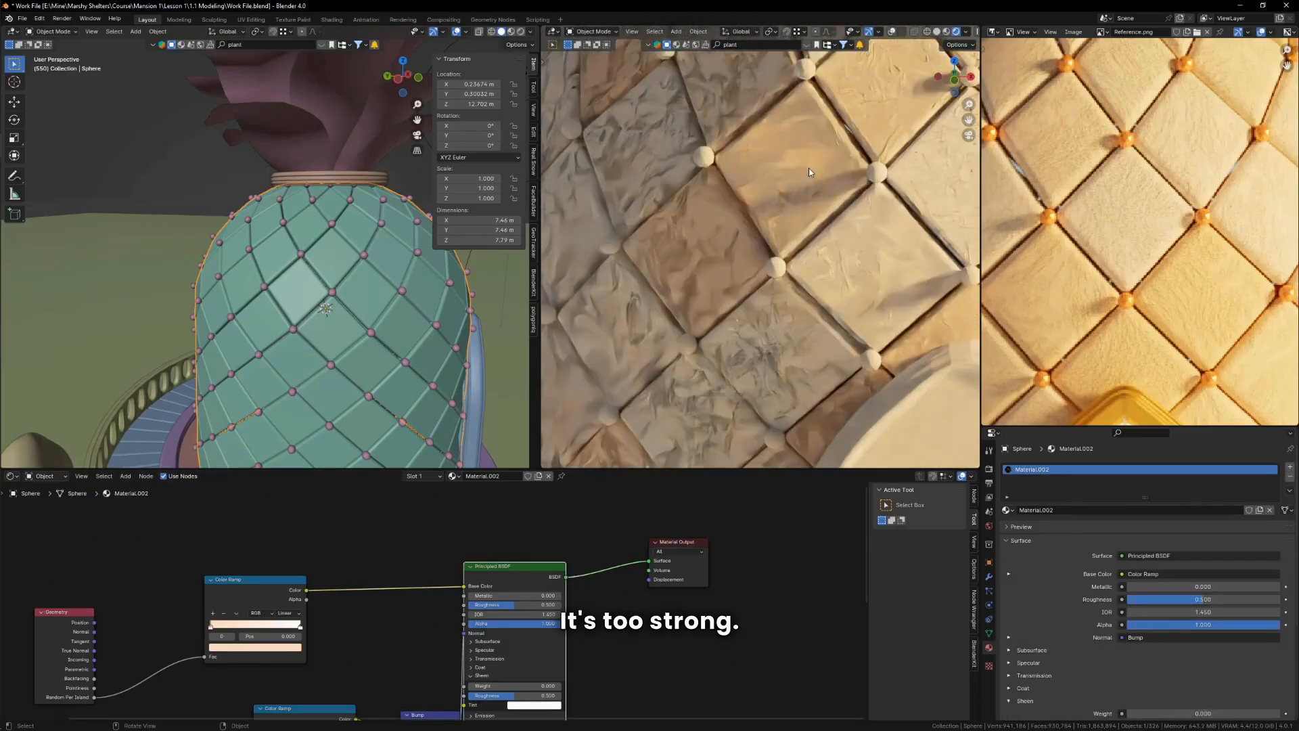
Step: Set the Bump node's Strength to 0.4
{"action": "middle_click_drag", "start_coordinate": [481, 728], "coordinate": [605, 612]}
{"action": "scroll", "coordinate": [601, 612], "scroll_direction": "up", "scroll_amount": 4}
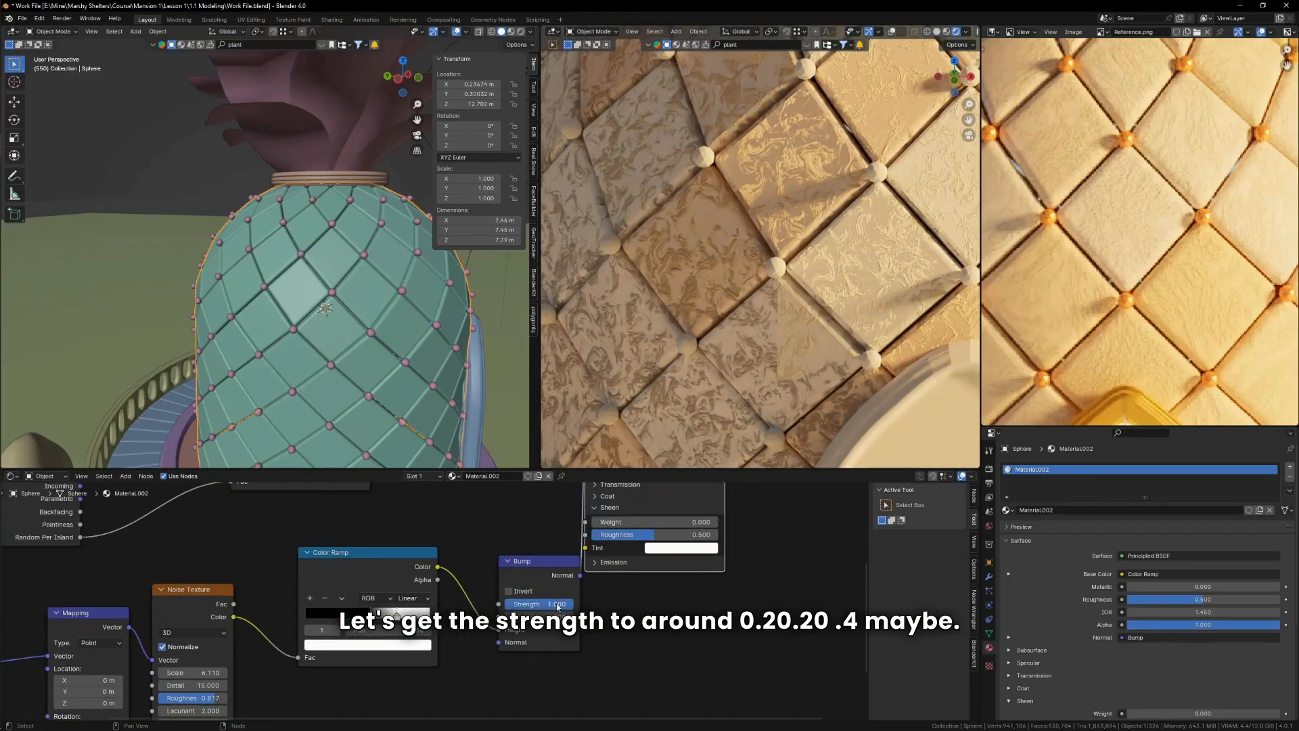
{"action": "key", "text": "Return"}
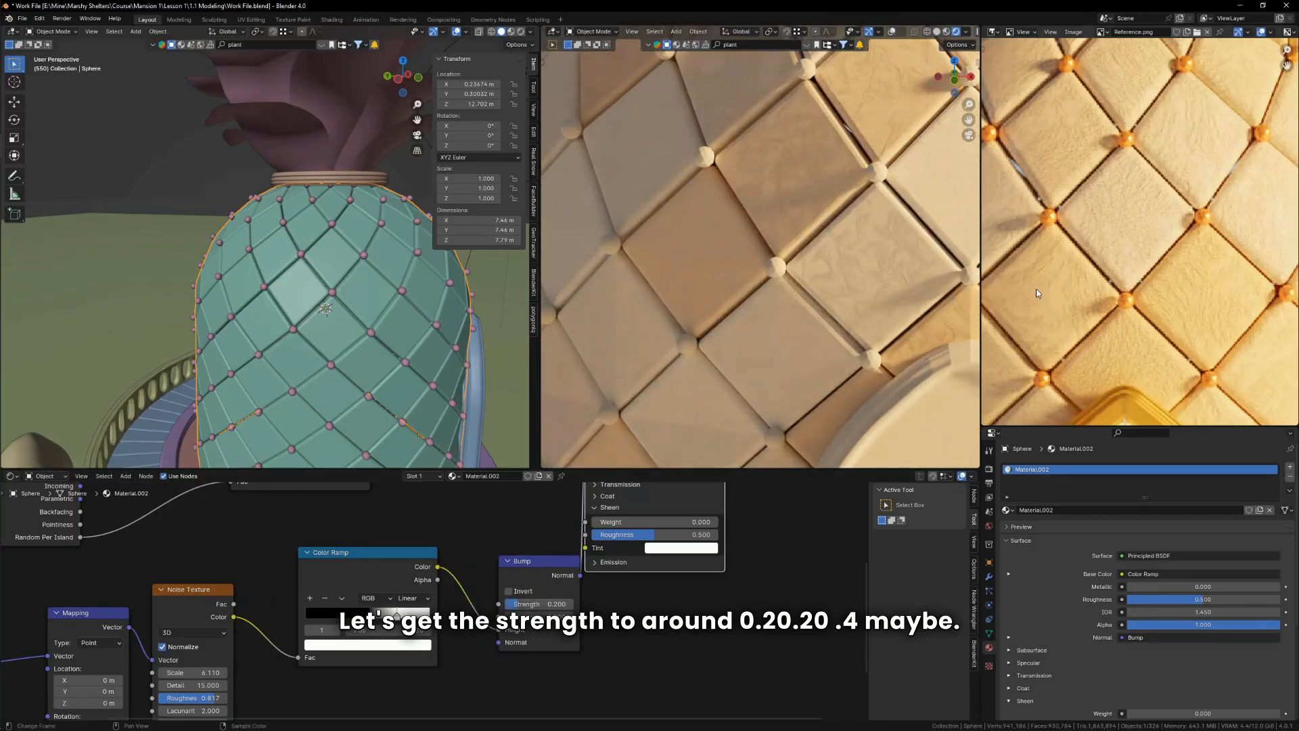
{"action": "scroll", "coordinate": [531, 634], "scroll_direction": "up", "scroll_amount": 2}
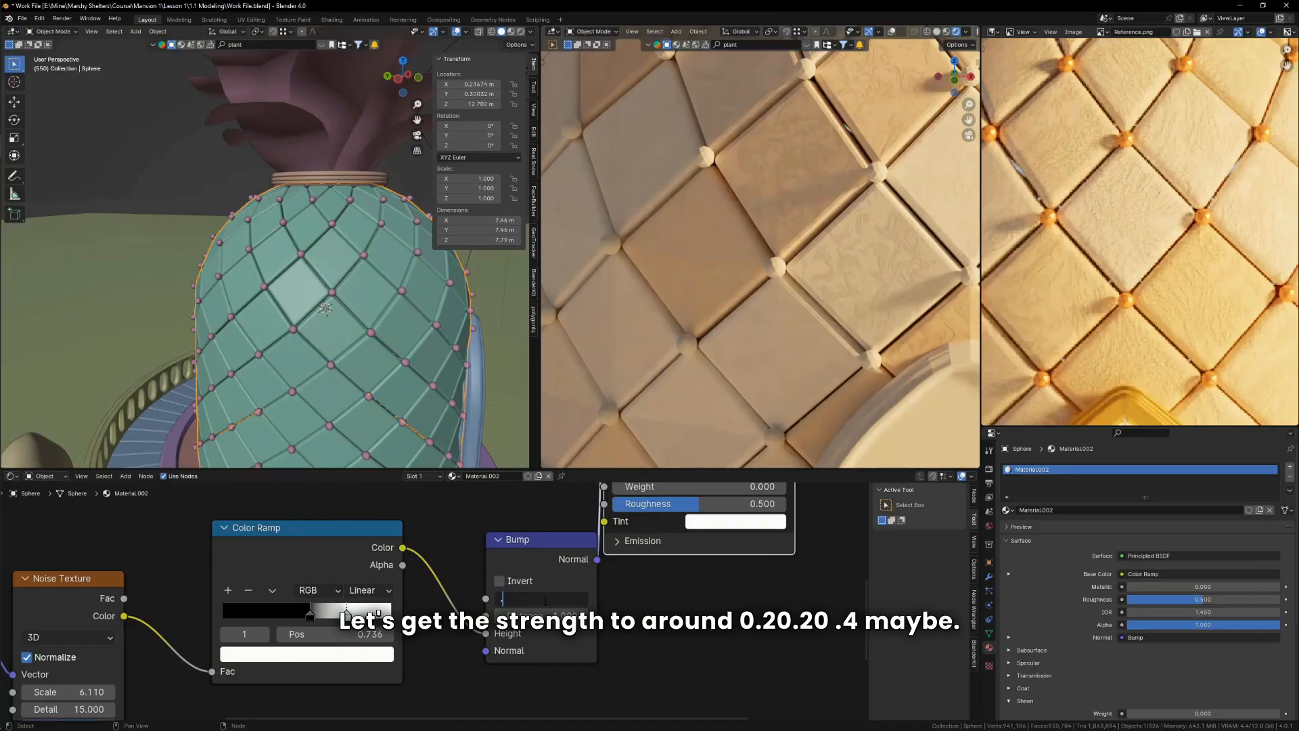
{"action": "type", "text": ".4"}
{"action": "key", "text": "Return"}
Step: Check the dome's bumped tiles up close and from the camera view against the reference image
{"action": "scroll", "coordinate": [801, 272], "scroll_direction": "down", "scroll_amount": 8}
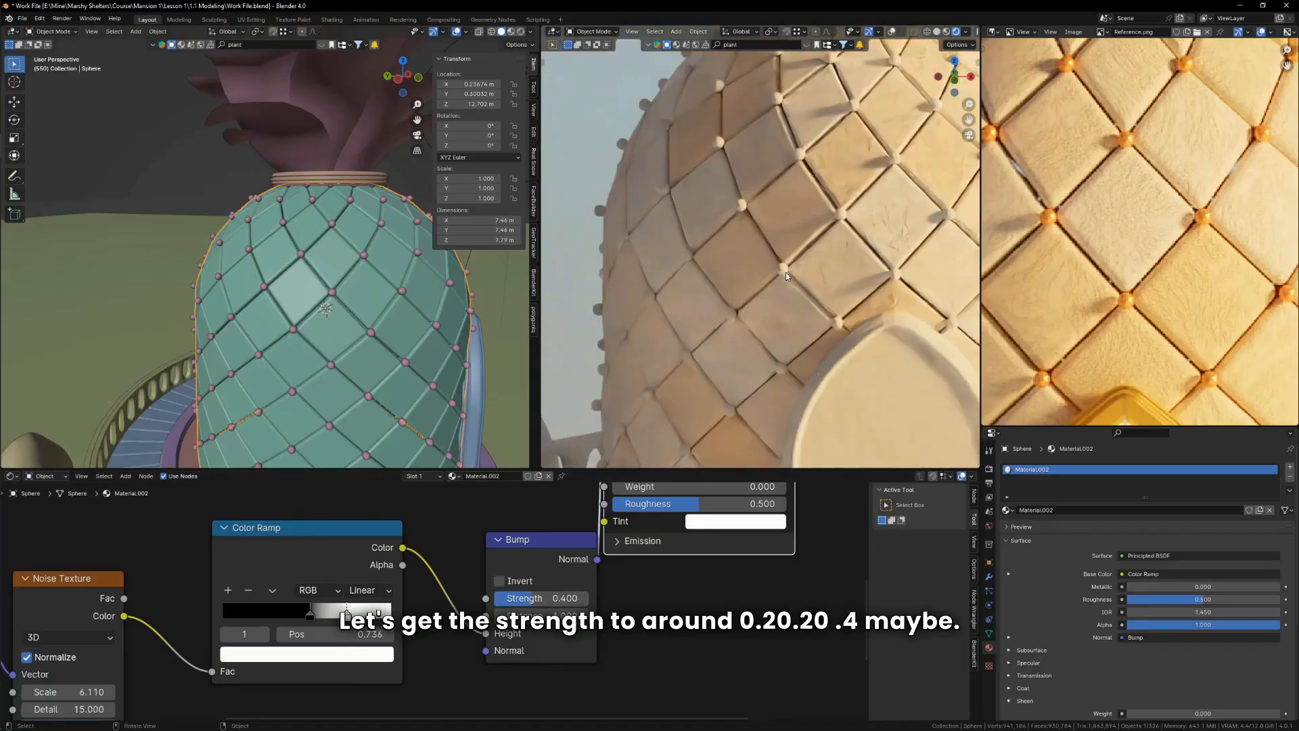
{"action": "key", "text": "KP_0"}
{"action": "scroll", "coordinate": [782, 214], "scroll_direction": "up", "scroll_amount": 2}
{"action": "scroll", "coordinate": [729, 256], "scroll_direction": "up", "scroll_amount": 2}
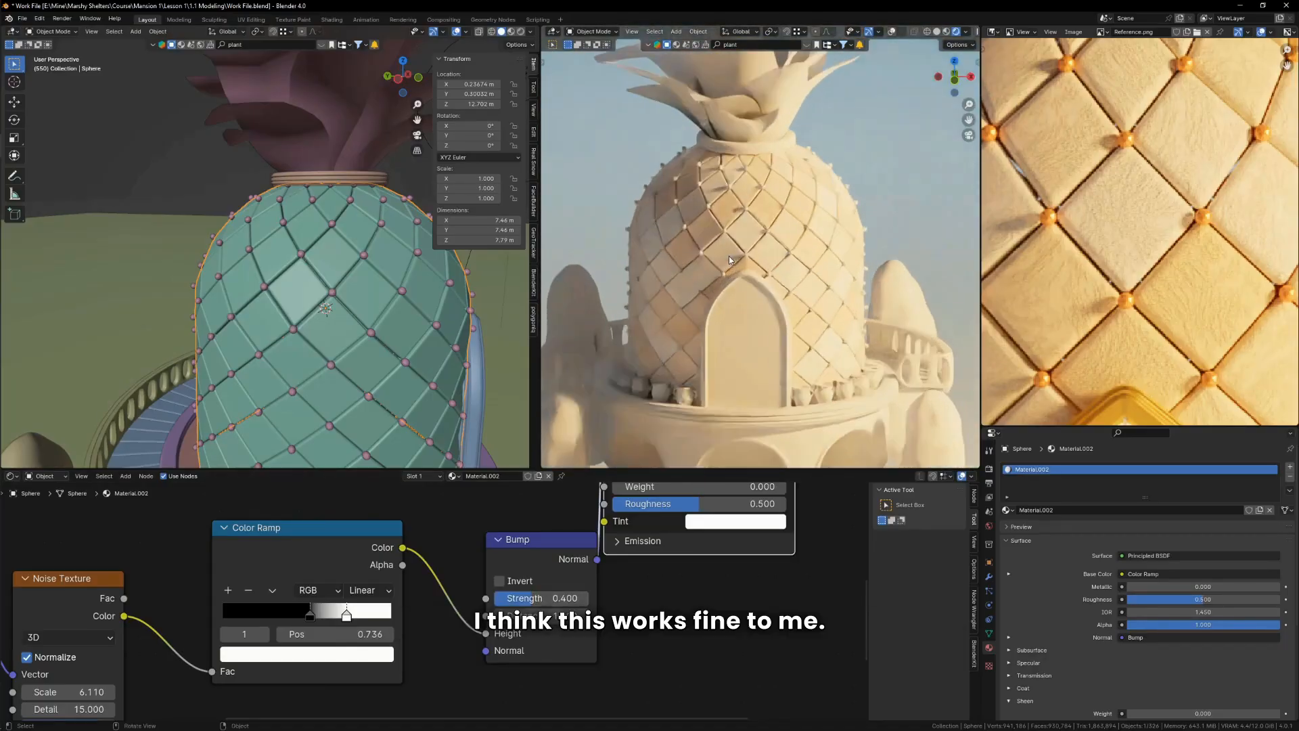
{"action": "scroll", "coordinate": [758, 188], "scroll_direction": "up", "scroll_amount": 2}
{"action": "scroll", "coordinate": [757, 188], "scroll_direction": "up", "scroll_amount": 2}
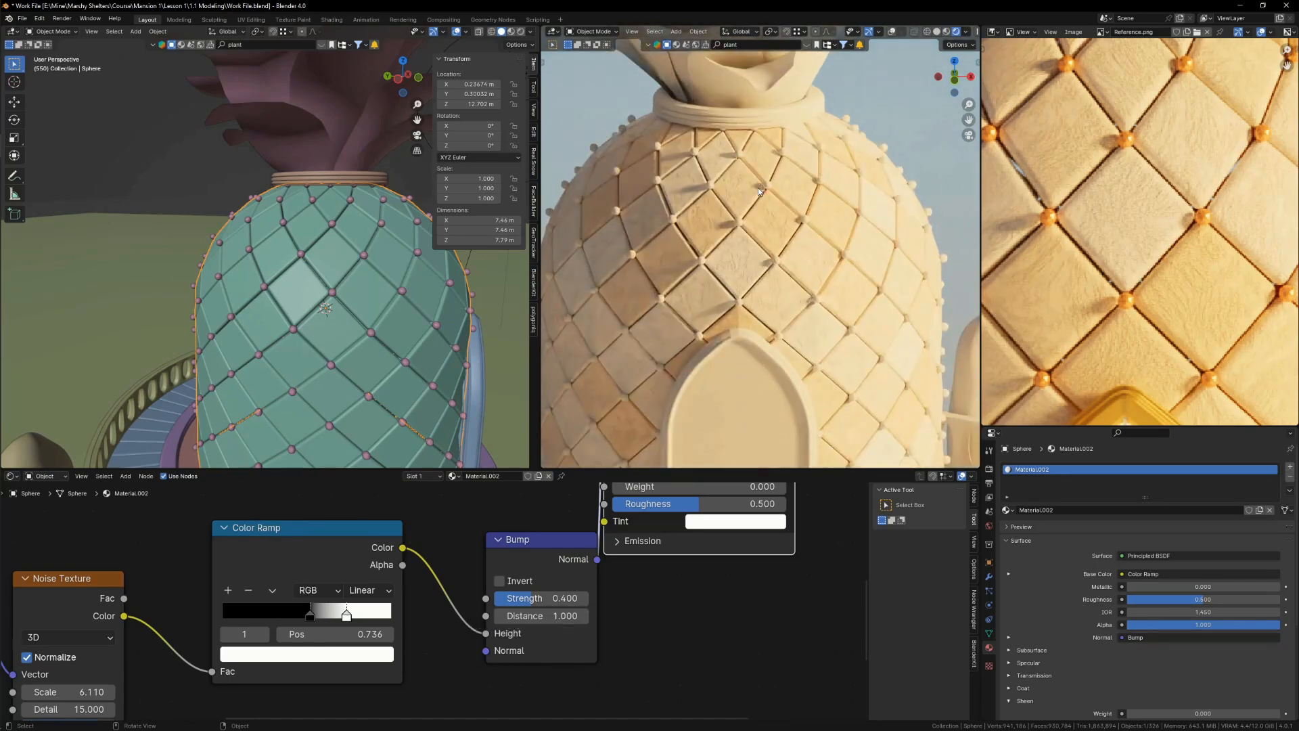
{"action": "scroll", "coordinate": [1156, 215], "scroll_direction": "down", "scroll_amount": 4}
{"action": "scroll", "coordinate": [705, 241], "scroll_direction": "down", "scroll_amount": 9}
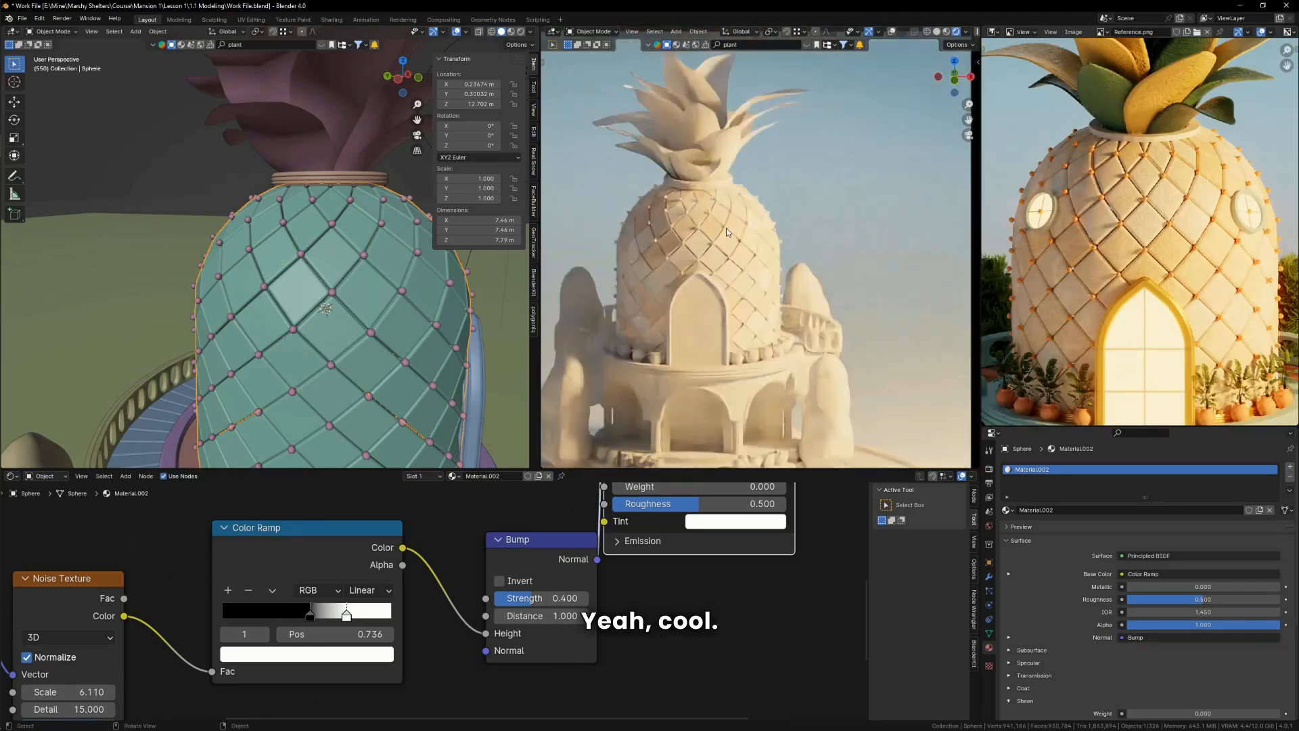
{"action": "scroll", "coordinate": [705, 241], "scroll_direction": "up", "scroll_amount": 4}
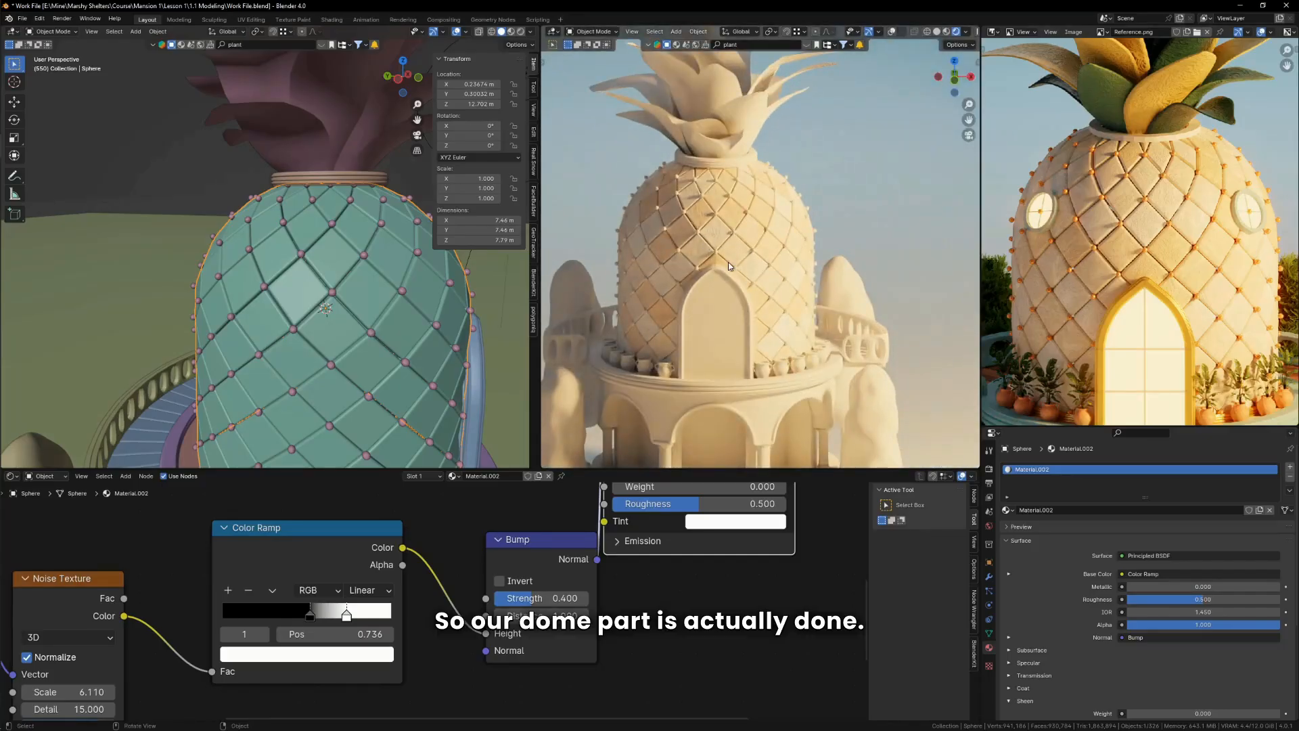
Step: Select the beads at the dome's tile corners and create a new material for them
{"action": "scroll", "coordinate": [706, 253], "scroll_direction": "up", "scroll_amount": 2}
{"action": "scroll", "coordinate": [1127, 231], "scroll_direction": "up", "scroll_amount": 6}
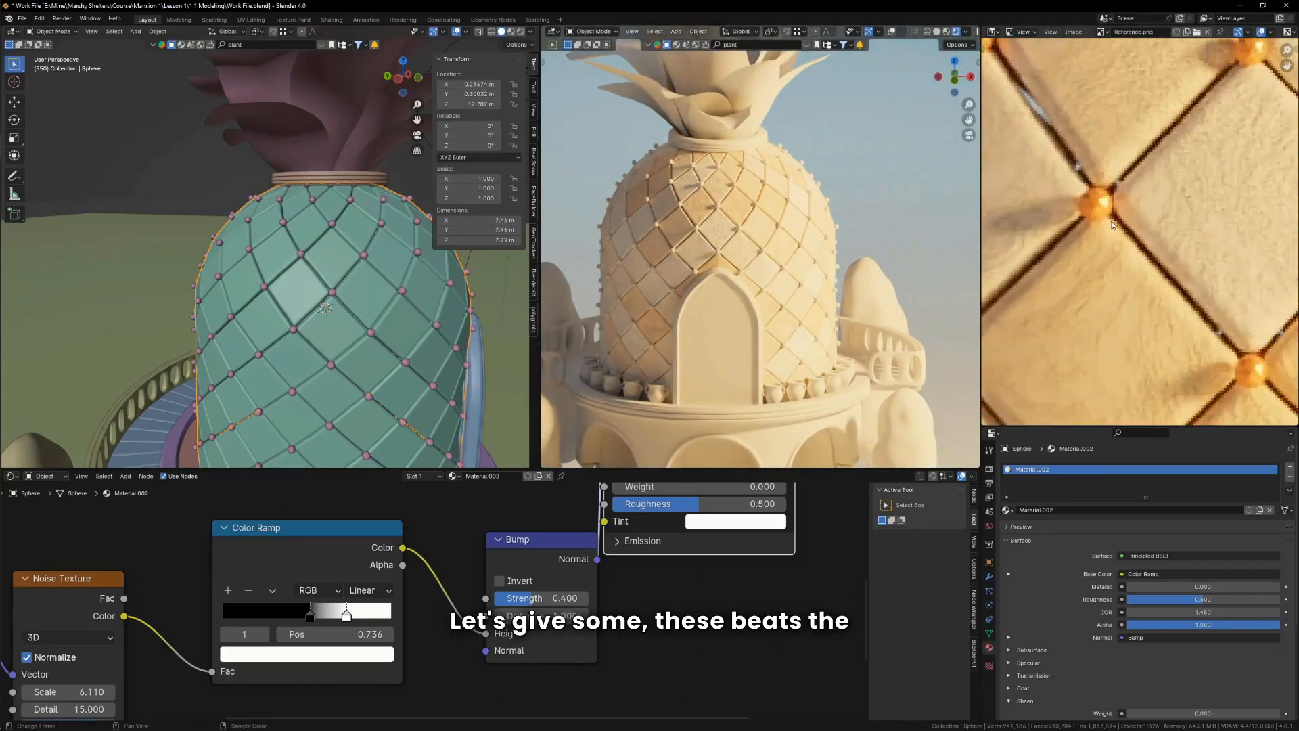
{"action": "scroll", "coordinate": [752, 213], "scroll_direction": "up", "scroll_amount": 5}
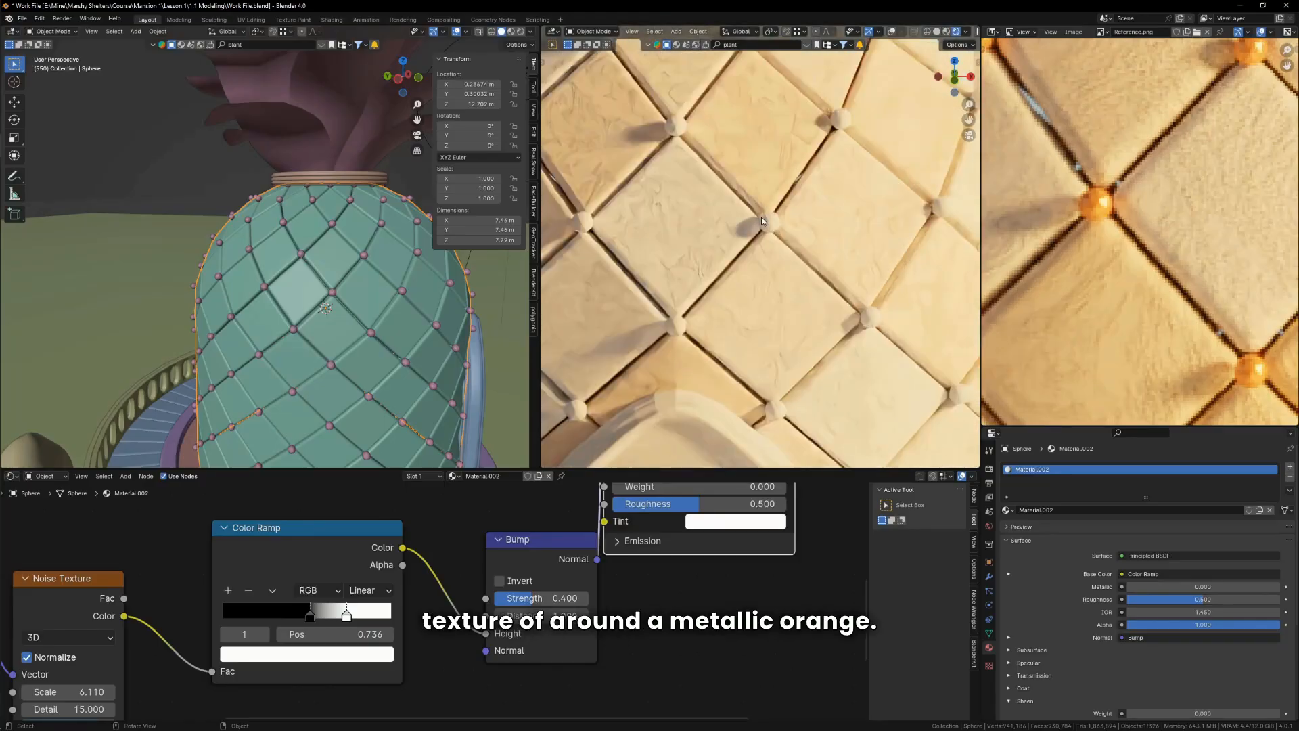
{"action": "left_click", "coordinate": [764, 219]}
{"action": "left_click", "coordinate": [496, 477]}
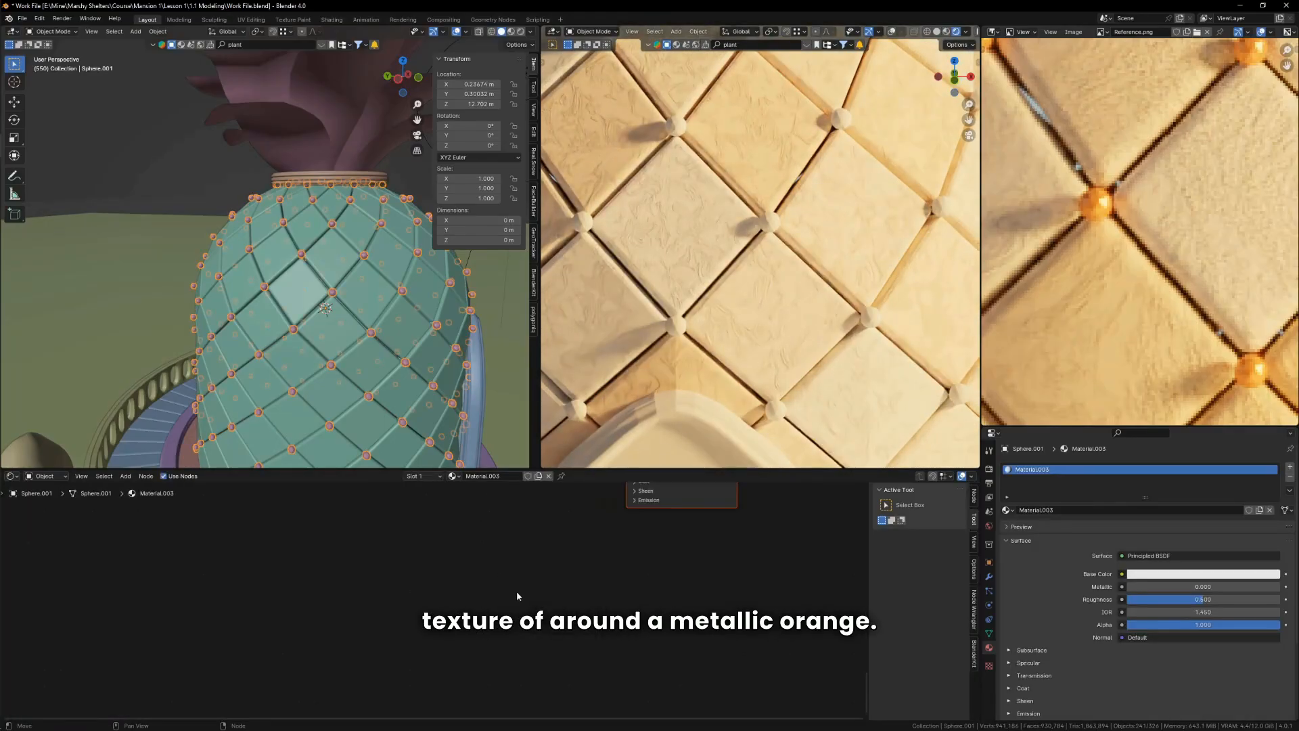
Step: Set the bead material's base color to a saturated orange
{"action": "scroll", "coordinate": [539, 622], "scroll_direction": "up", "scroll_amount": 5}
{"action": "scroll", "coordinate": [572, 586], "scroll_direction": "up", "scroll_amount": 2}
{"action": "left_click", "coordinate": [626, 538]}
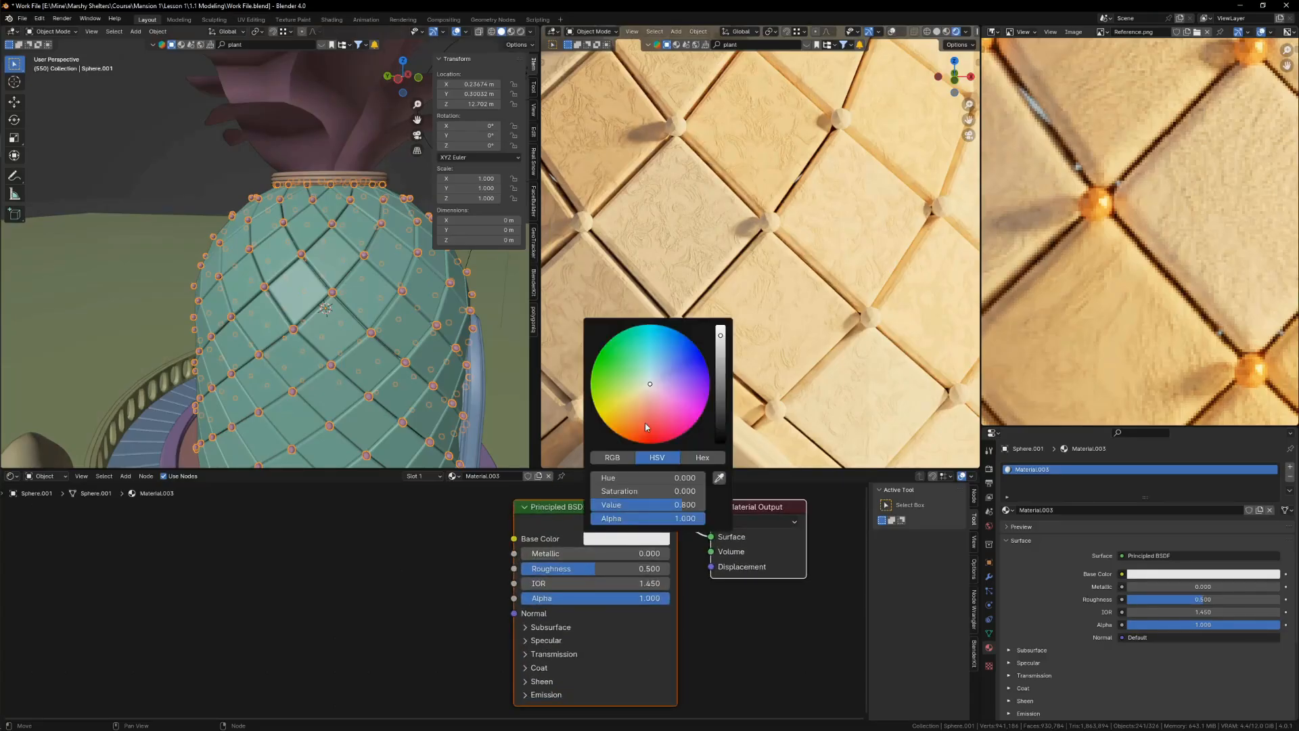
{"action": "left_click_drag", "start_coordinate": [644, 423], "coordinate": [637, 423]}
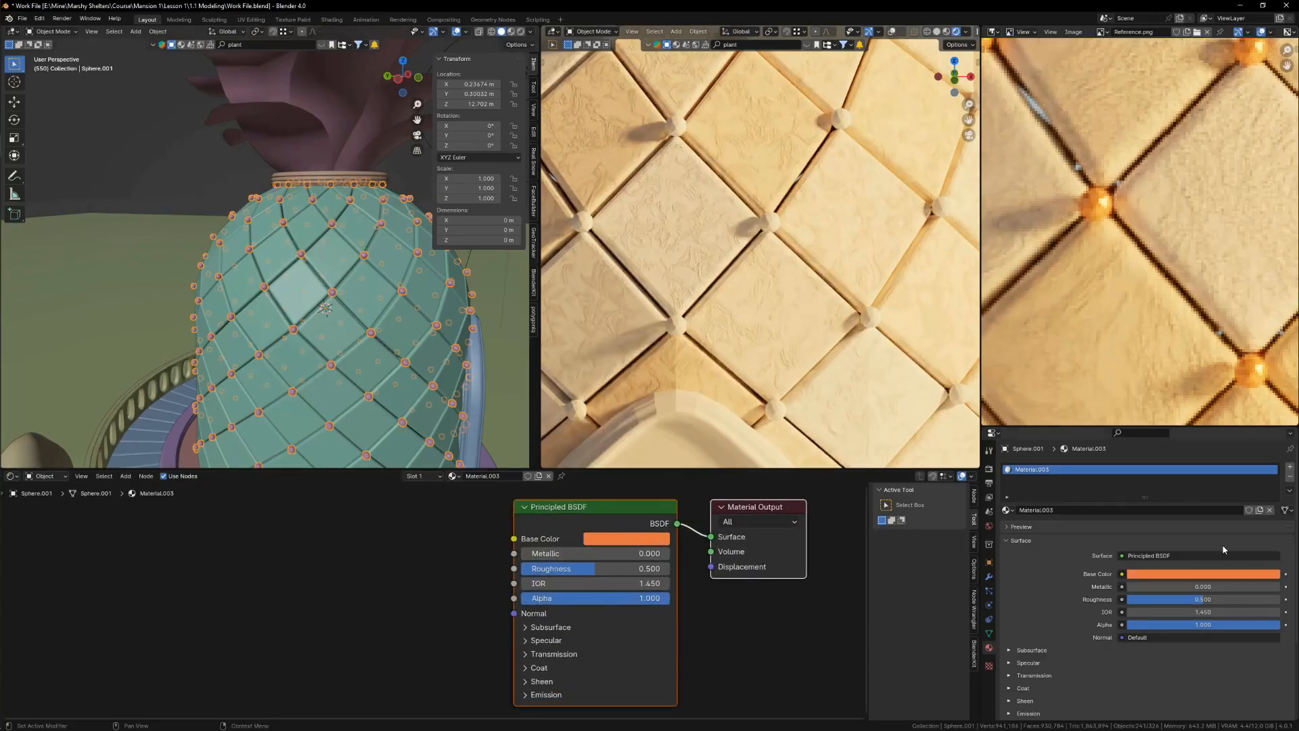
{"action": "scroll", "coordinate": [634, 571], "scroll_direction": "down", "scroll_amount": 2}
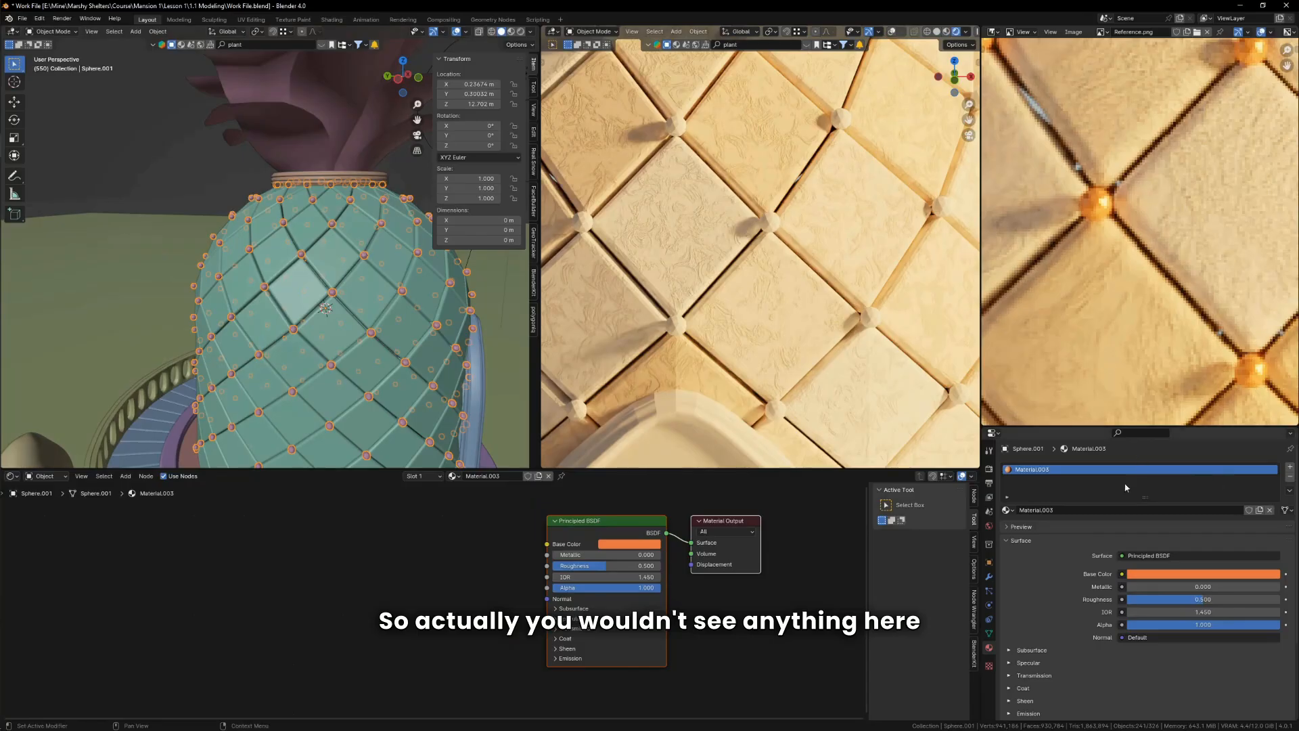
Step: Switch from the shader nodes to the beads' geometry node tree and bring the Ico Sphere node into view
{"action": "left_click", "coordinate": [12, 477]}
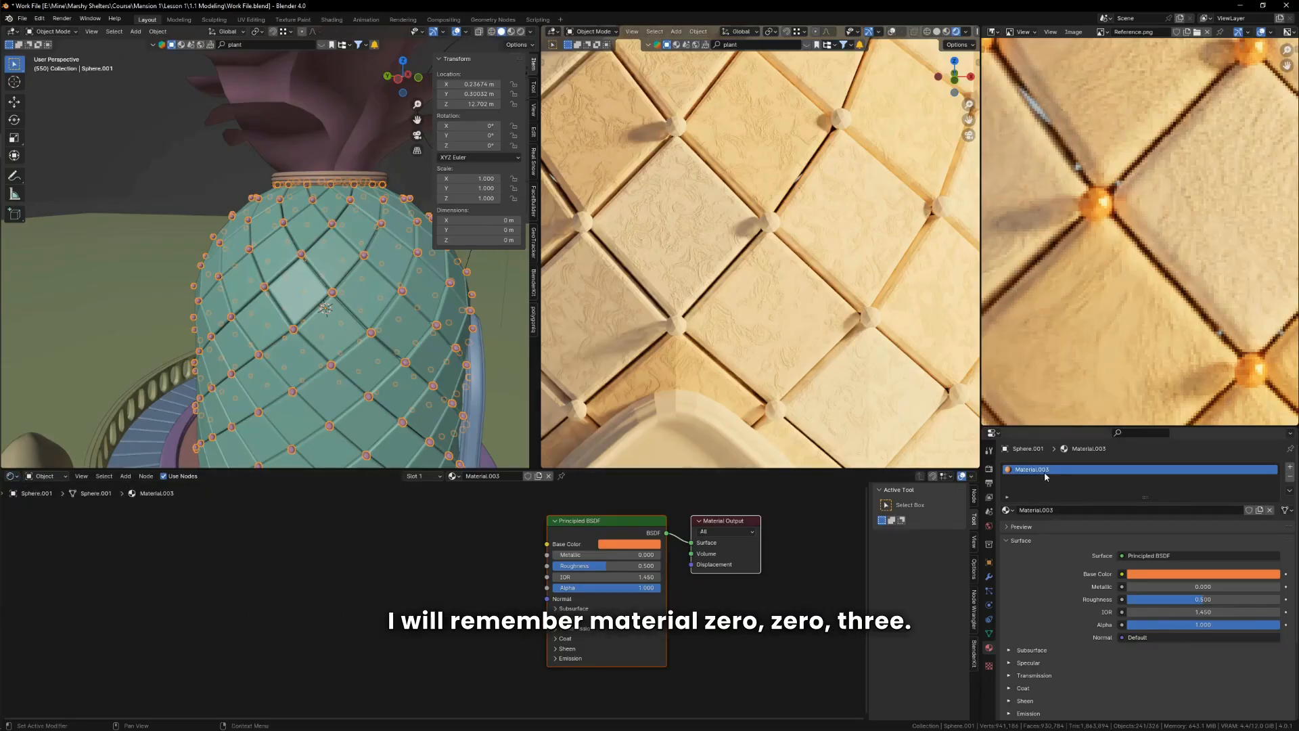
{"action": "left_click", "coordinate": [12, 477]}
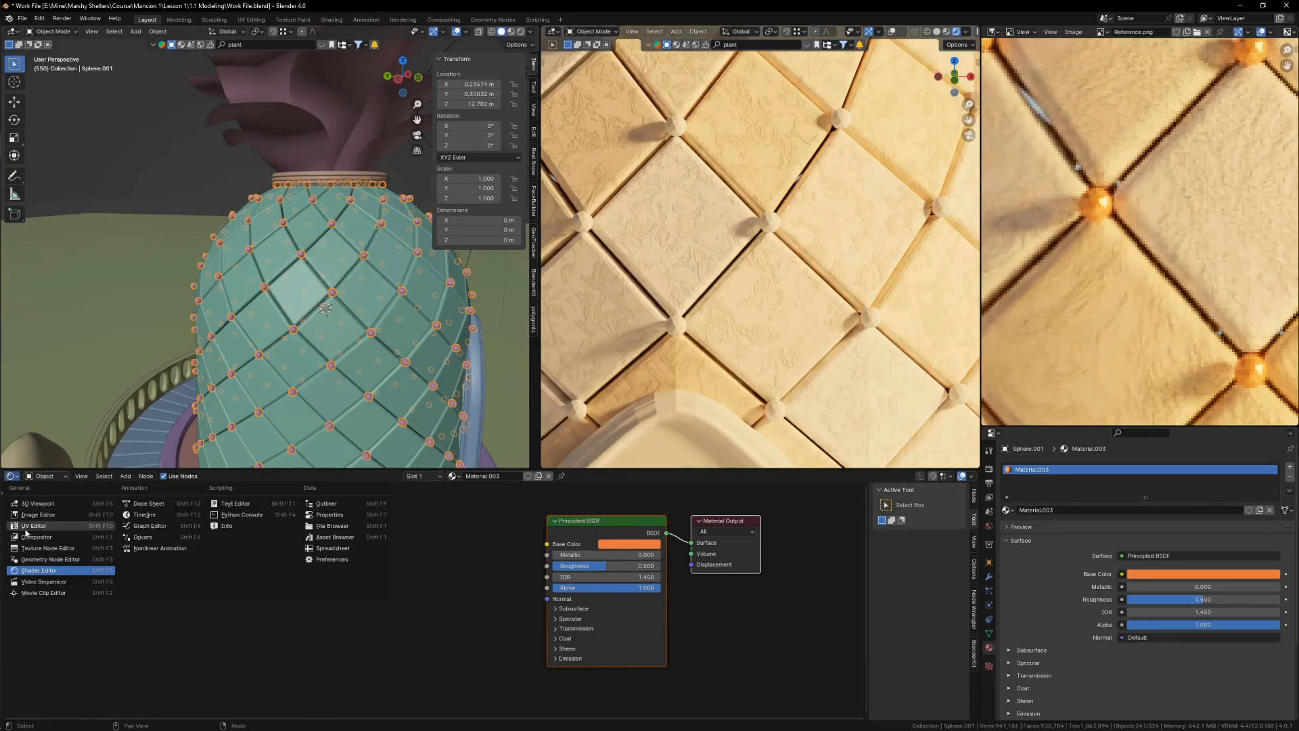
{"action": "left_click", "coordinate": [57, 560]}
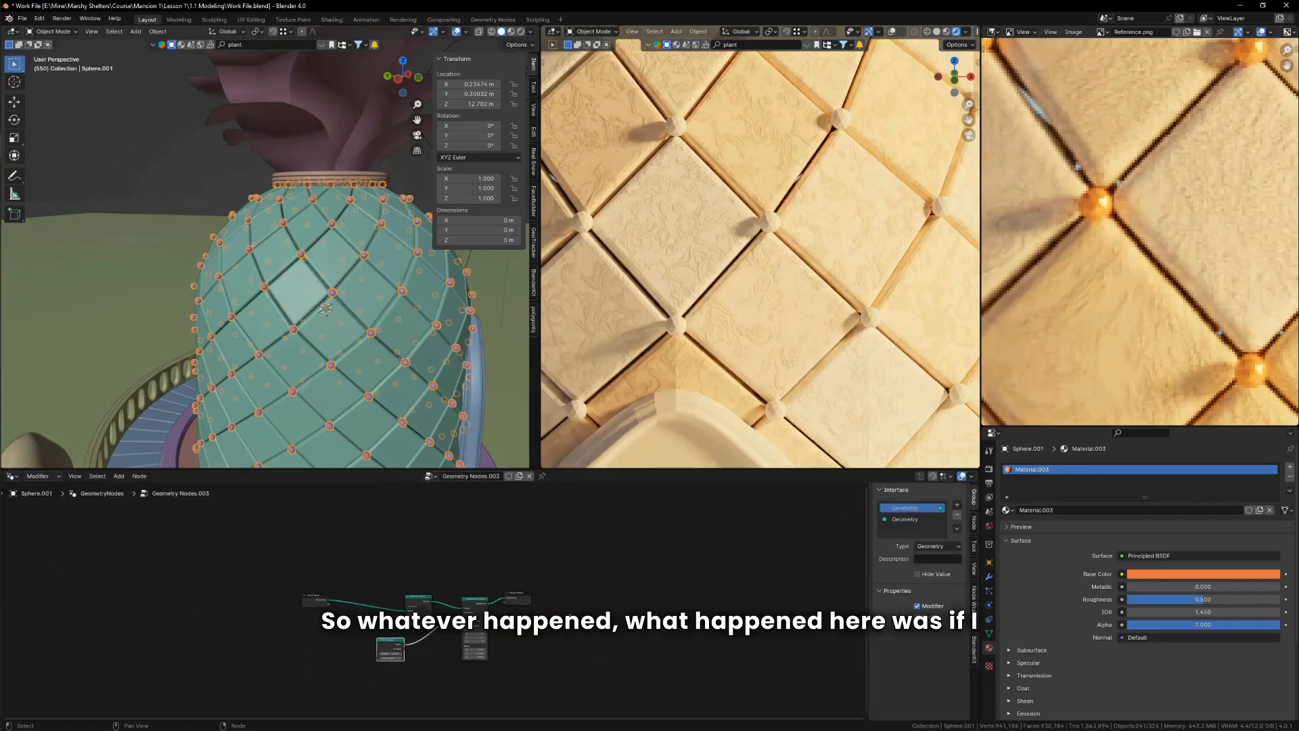
{"action": "scroll", "coordinate": [298, 621], "scroll_direction": "up", "scroll_amount": 3}
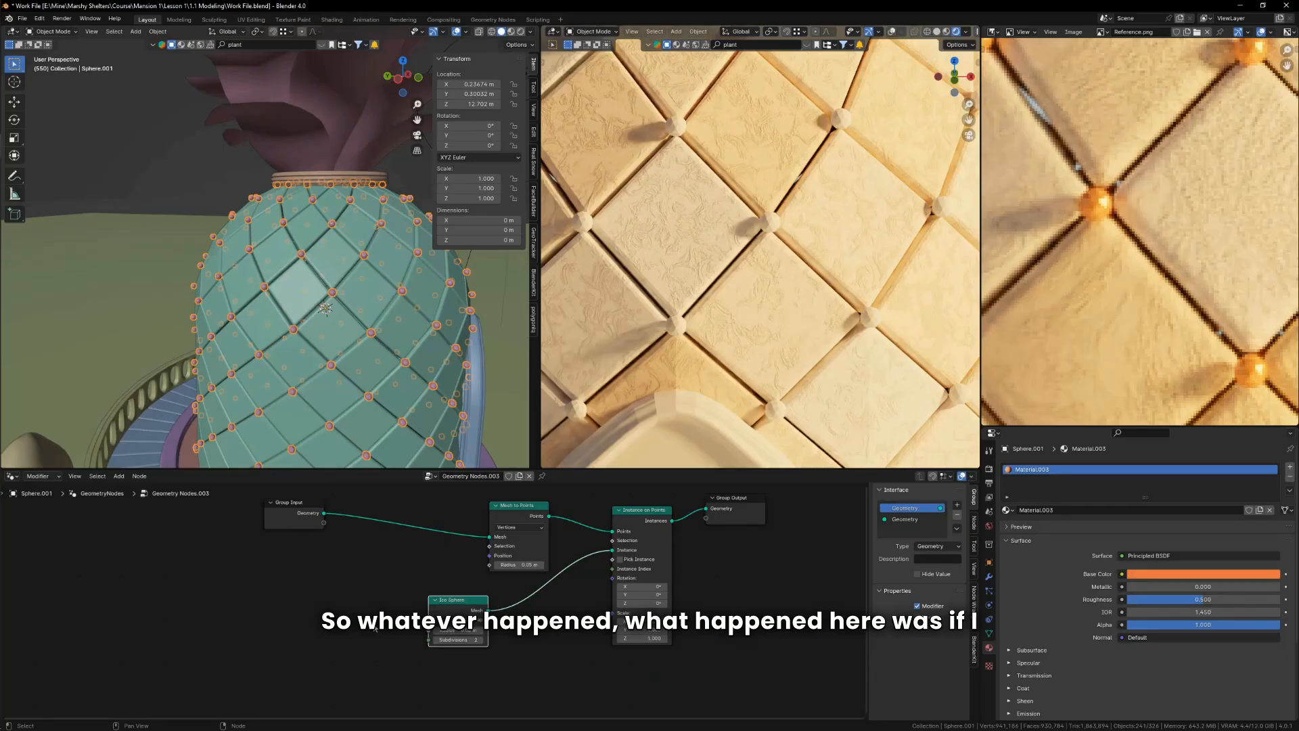
{"action": "scroll", "coordinate": [359, 356], "scroll_direction": "down", "scroll_amount": 2}
{"action": "middle_click_drag", "start_coordinate": [359, 357], "coordinate": [371, 332]}
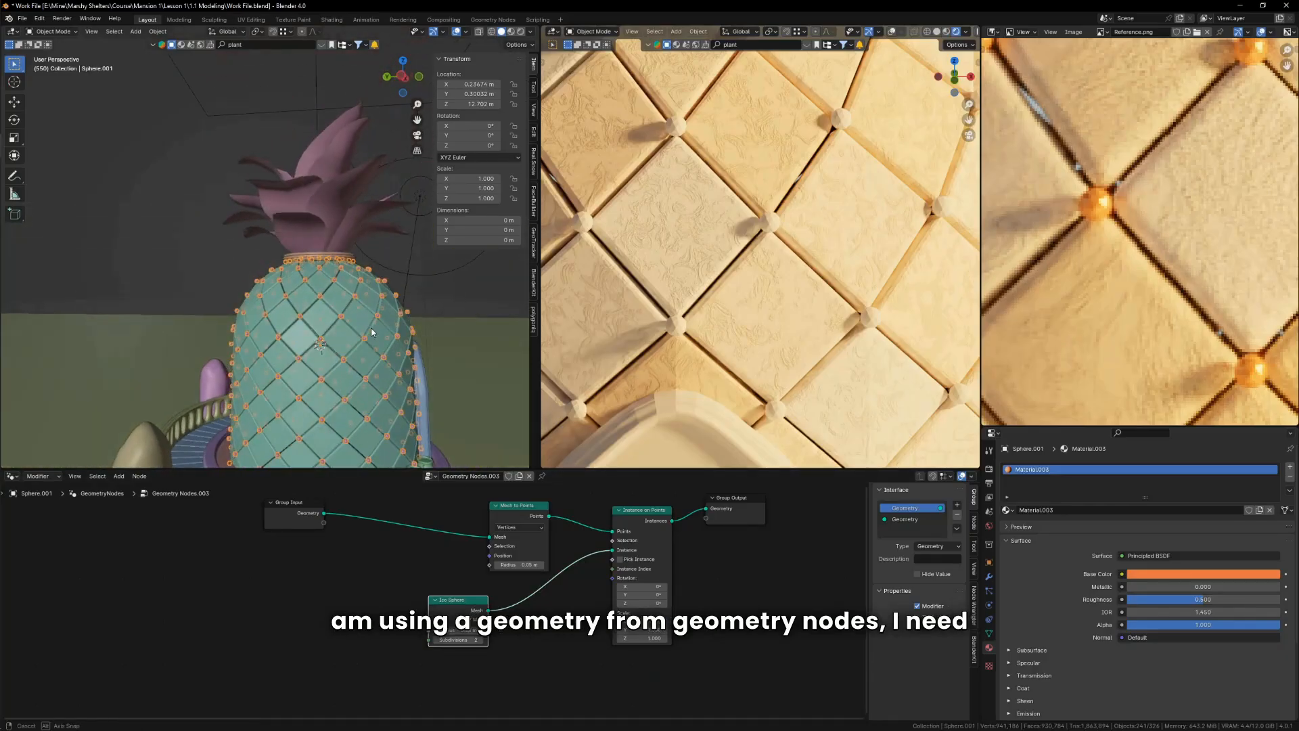
{"action": "scroll", "coordinate": [509, 642], "scroll_direction": "up", "scroll_amount": 2}
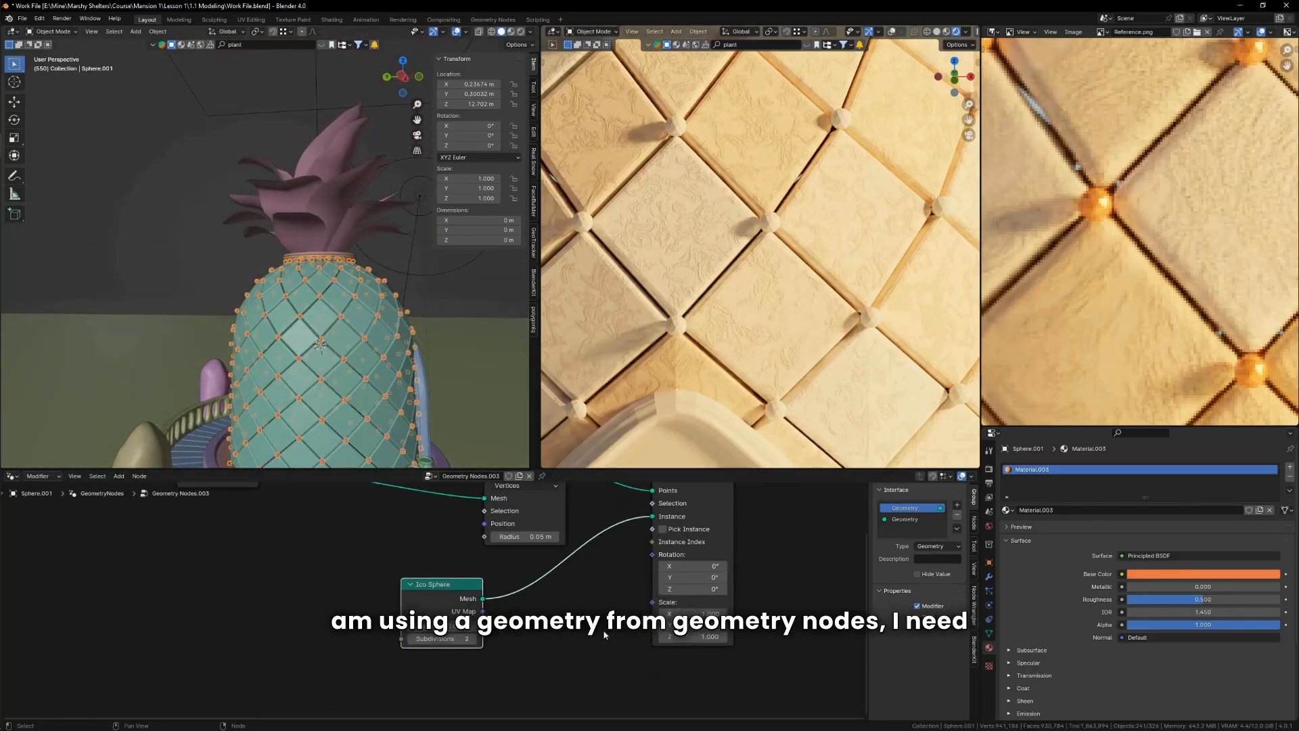
Step: Insert a Set Material node between the Ico Sphere and the Instance input, and assign Material.003 to it
{"action": "key", "text": "shift+a"}
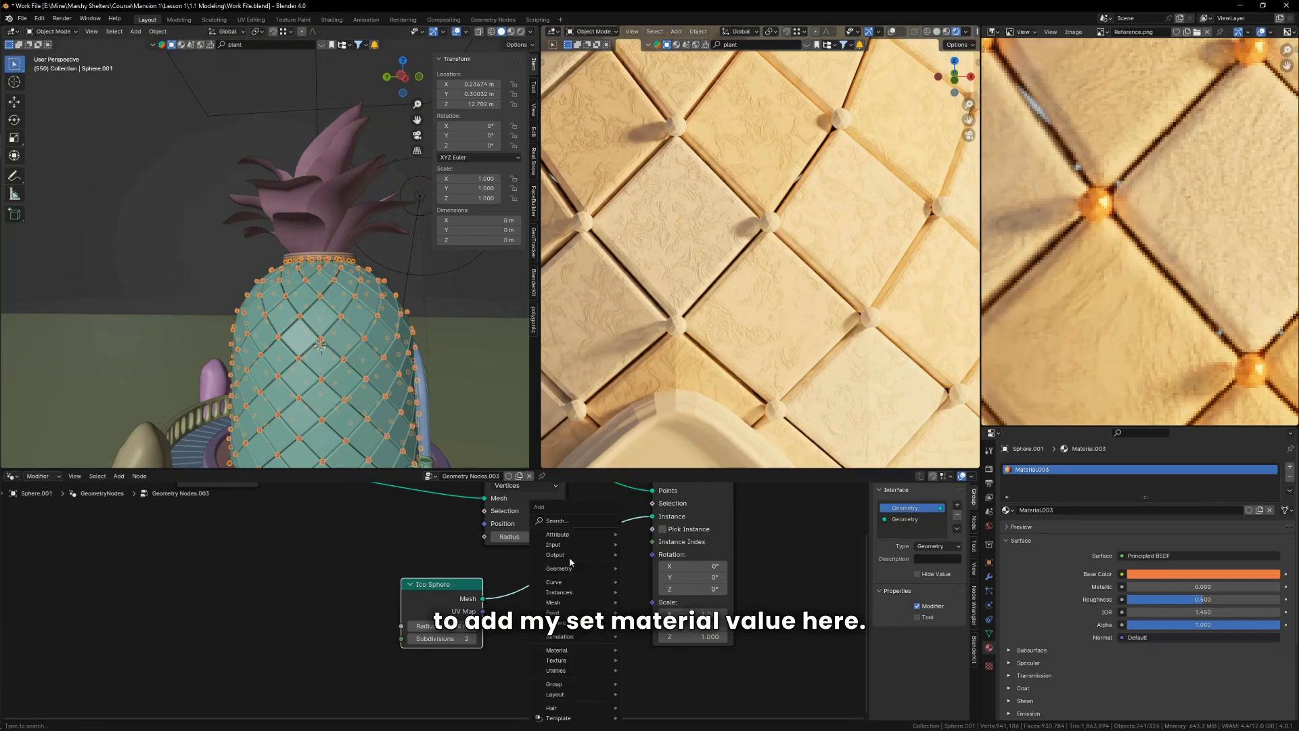
{"action": "left_click", "coordinate": [561, 522]}
{"action": "type", "text": "se"}
{"action": "key", "text": "Down"}
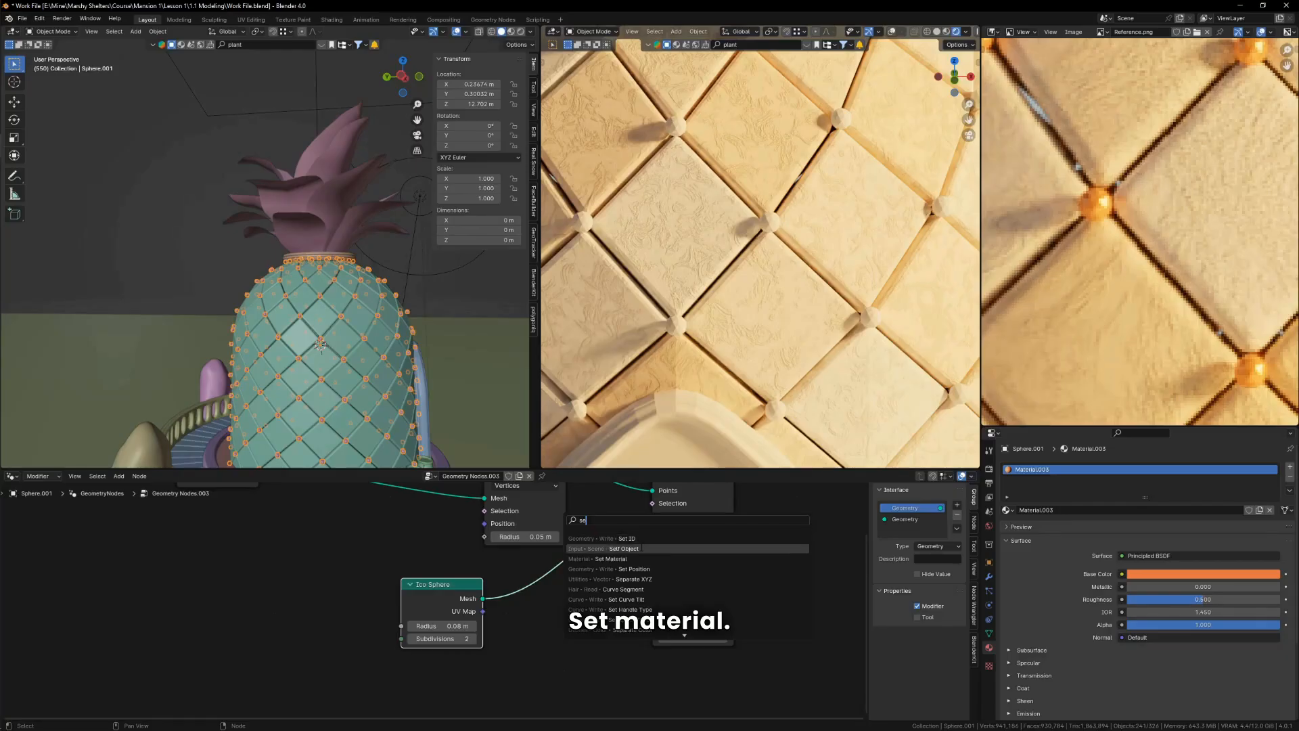
{"action": "key", "text": "Down"}
{"action": "key", "text": "Return"}
{"action": "left_click", "coordinate": [661, 574]}
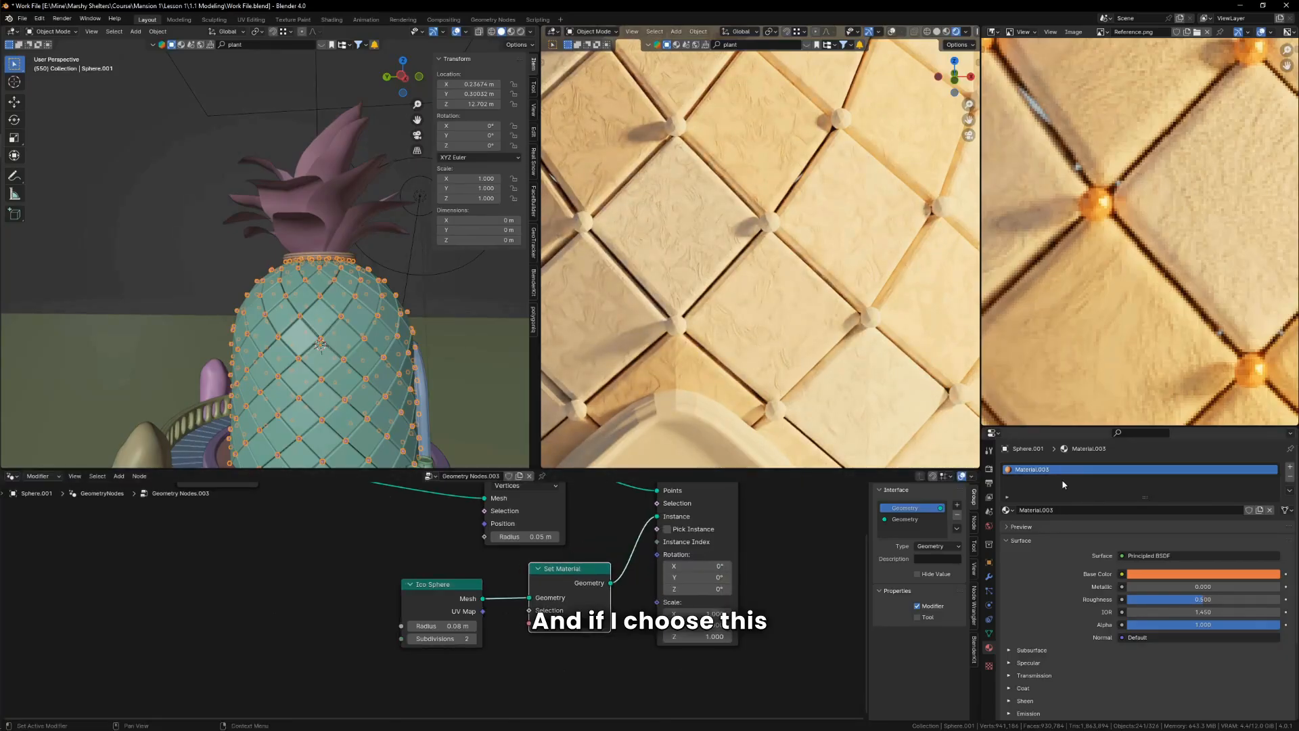
{"action": "left_click", "coordinate": [568, 622]}
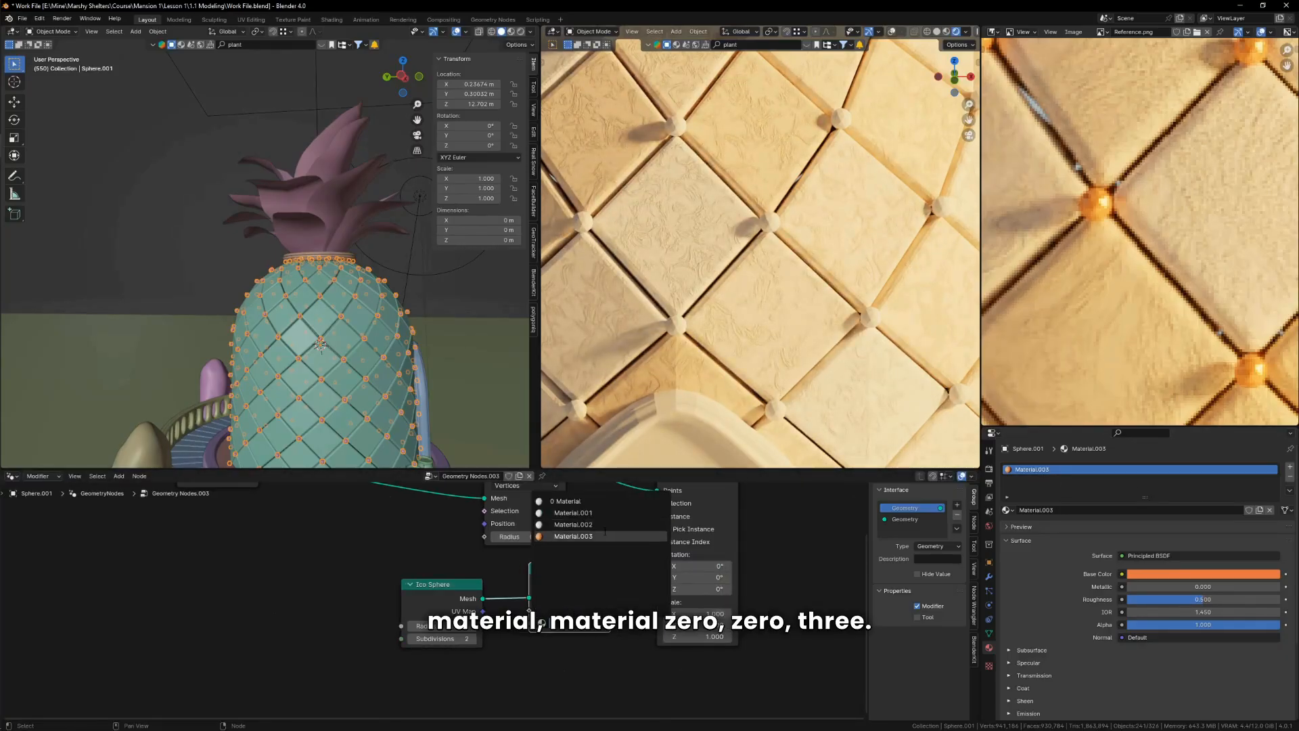
{"action": "left_click", "coordinate": [653, 536]}
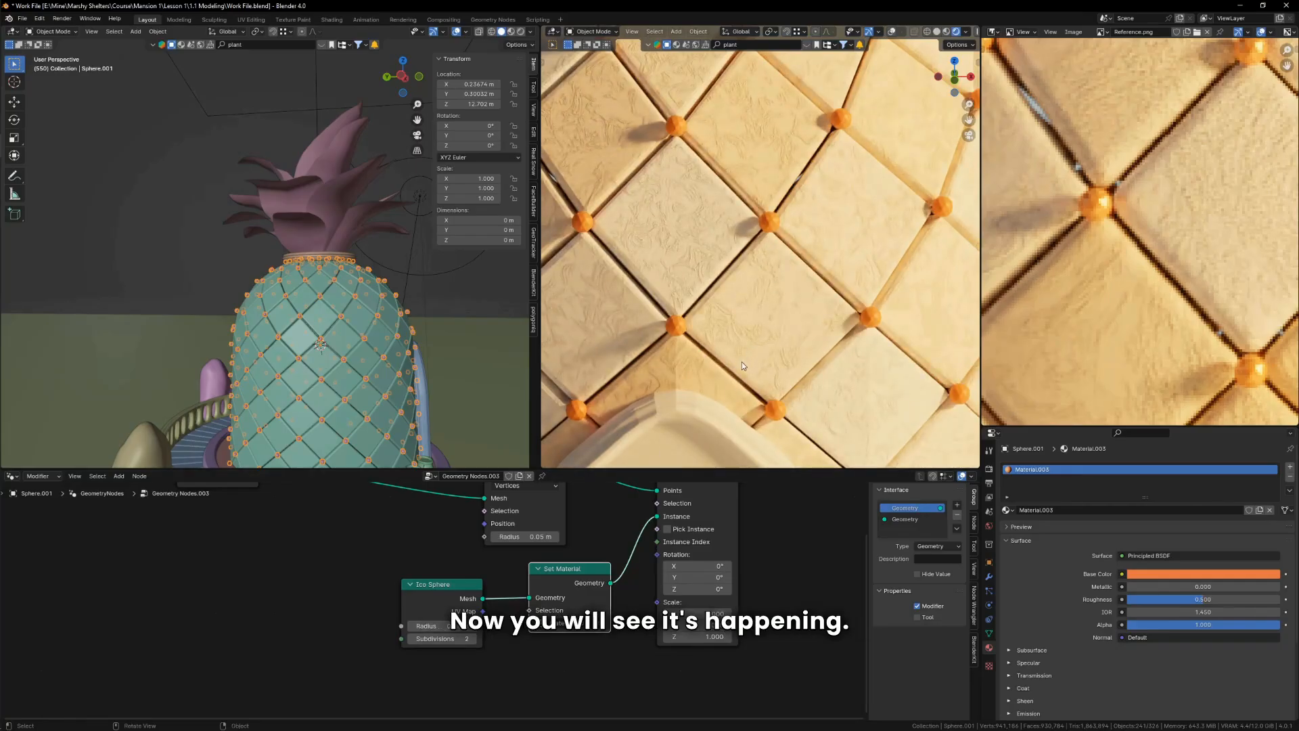
Step: In the beads' shader, set Metallic to 0.423, Roughness to 0.332 and the base color to hue 0.043, saturation 0.850
{"action": "left_click", "coordinate": [11, 476]}
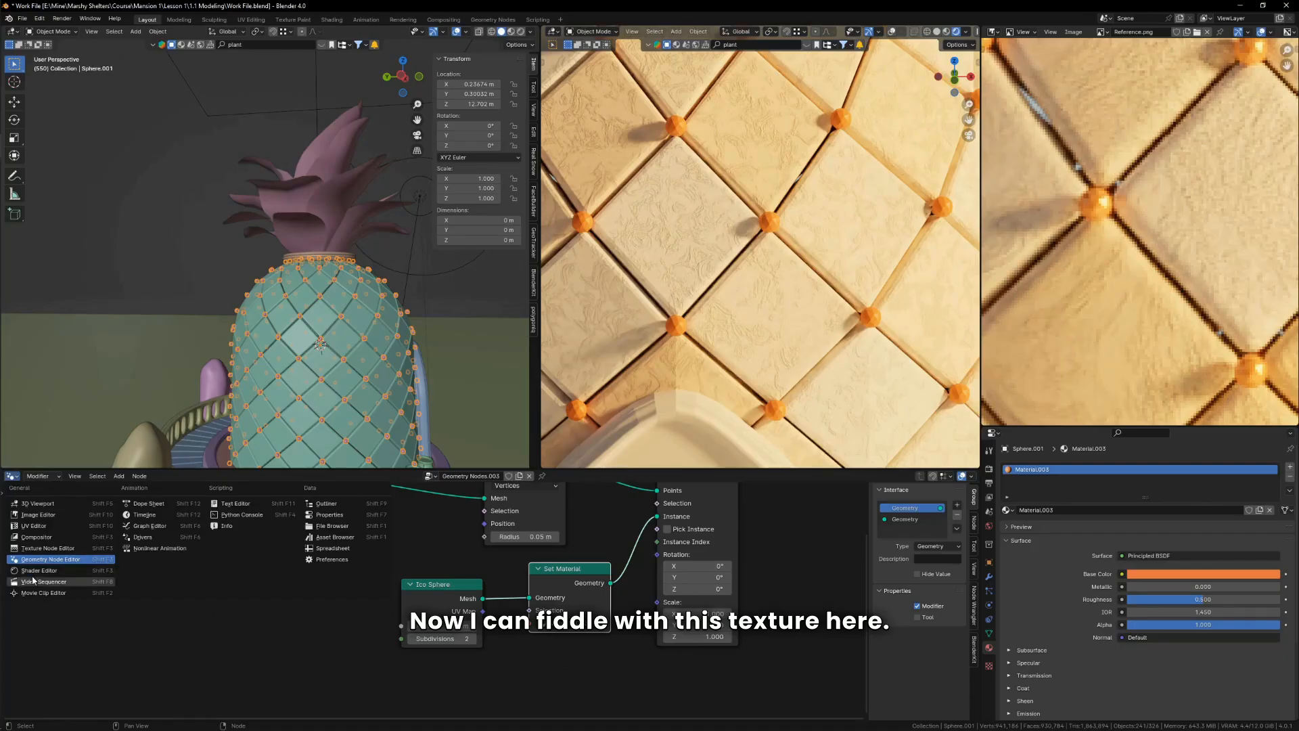
{"action": "left_click", "coordinate": [41, 570]}
{"action": "key", "text": "Home"}
{"action": "scroll", "coordinate": [576, 550], "scroll_direction": "up", "scroll_amount": 4}
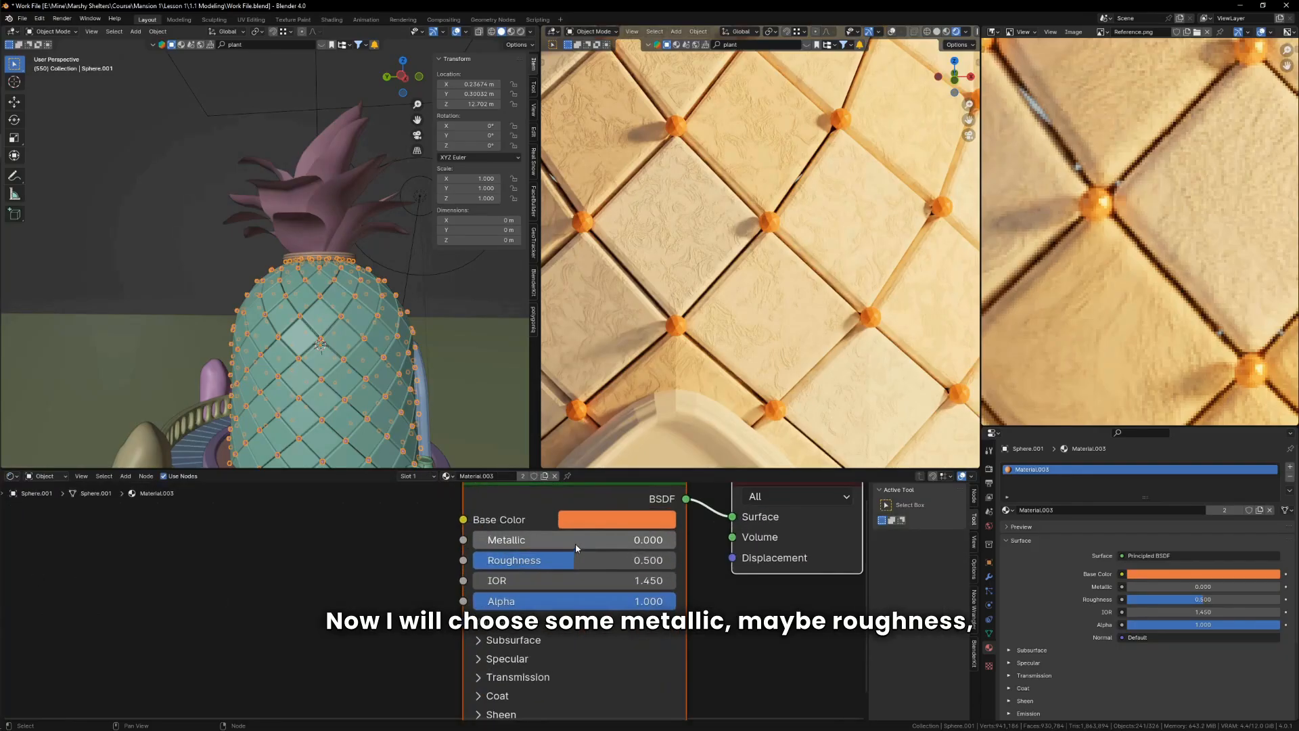
{"action": "left_click_drag", "start_coordinate": [576, 539], "coordinate": [540, 561]}
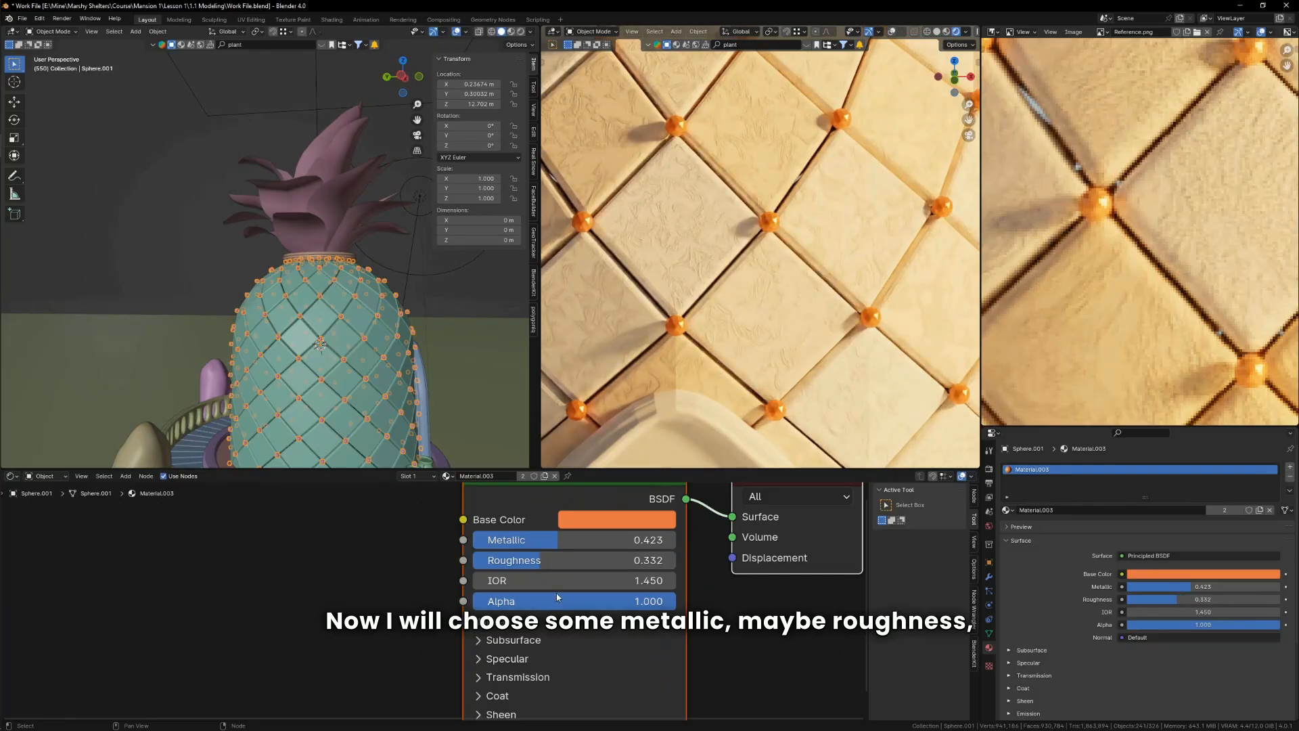
{"action": "left_click", "coordinate": [616, 519]}
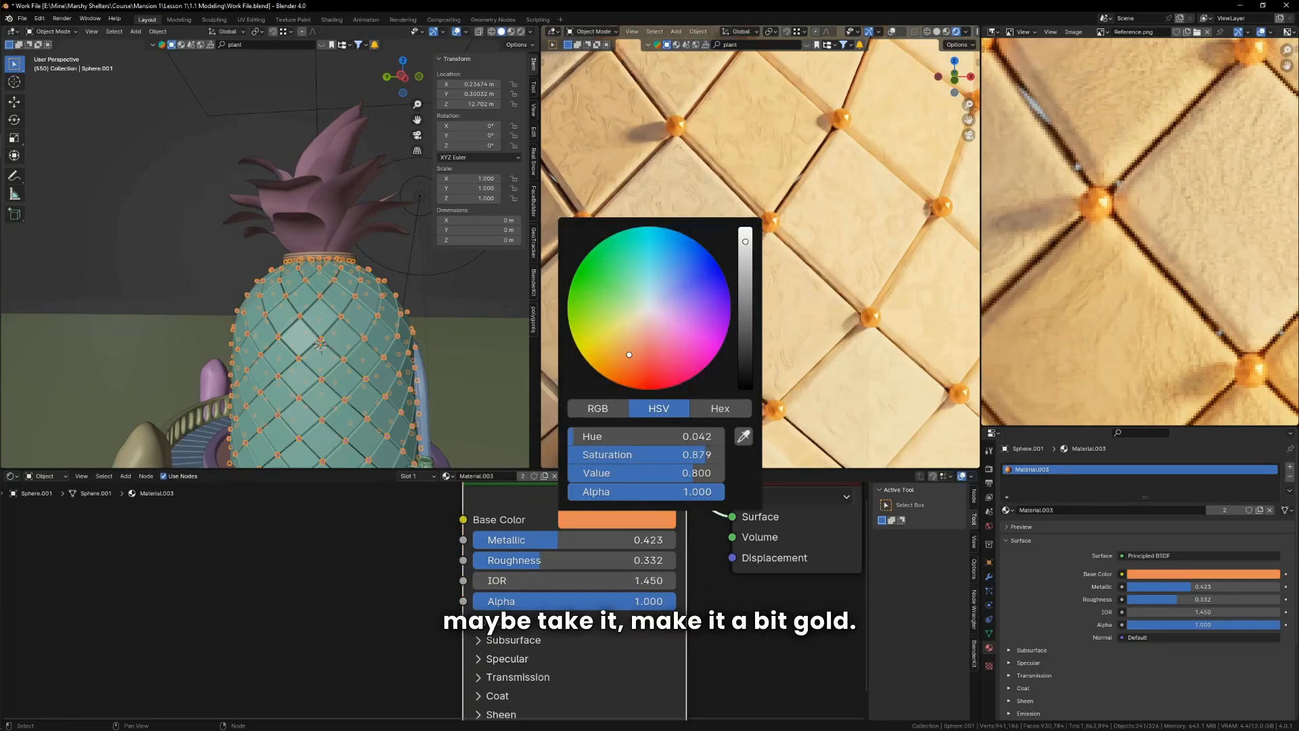
{"action": "left_click_drag", "start_coordinate": [630, 355], "coordinate": [631, 351]}
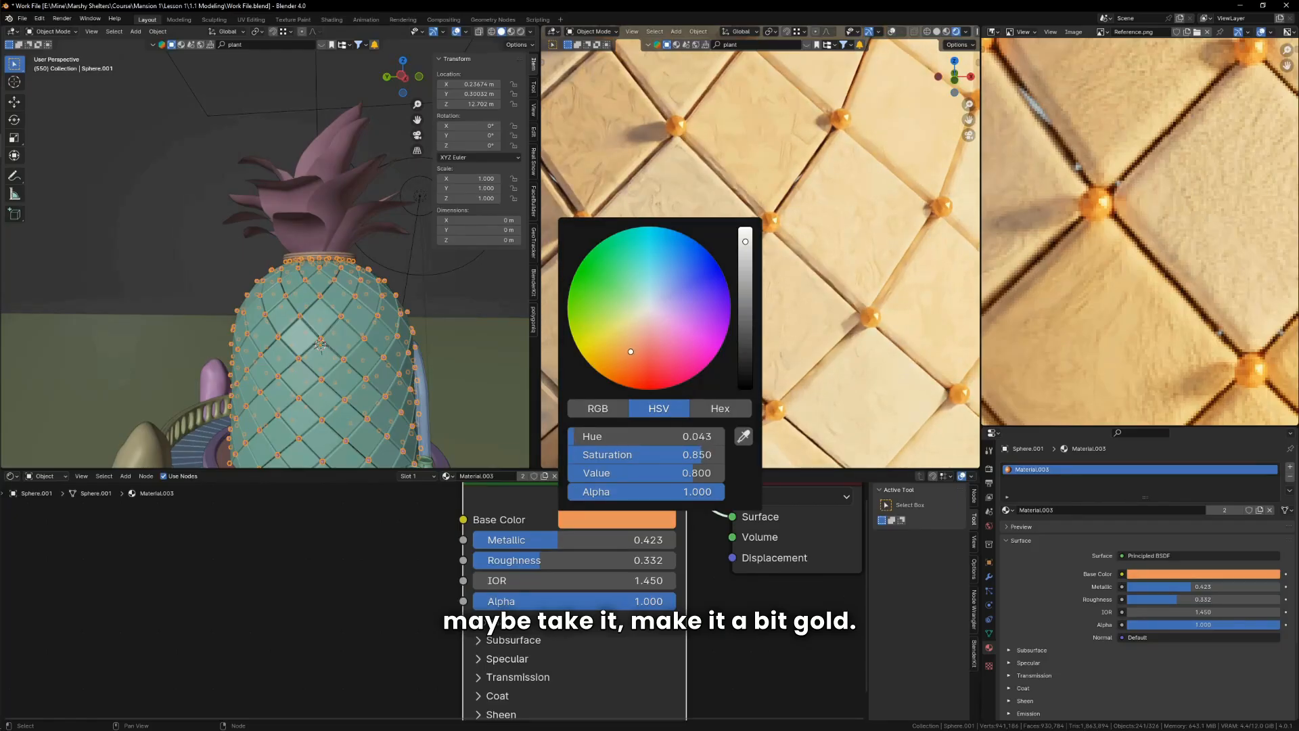
Step: Compare the beaded dome with the reference image and examine the colors of the reference's crown leaves
{"action": "scroll", "coordinate": [701, 273], "scroll_direction": "down", "scroll_amount": 11}
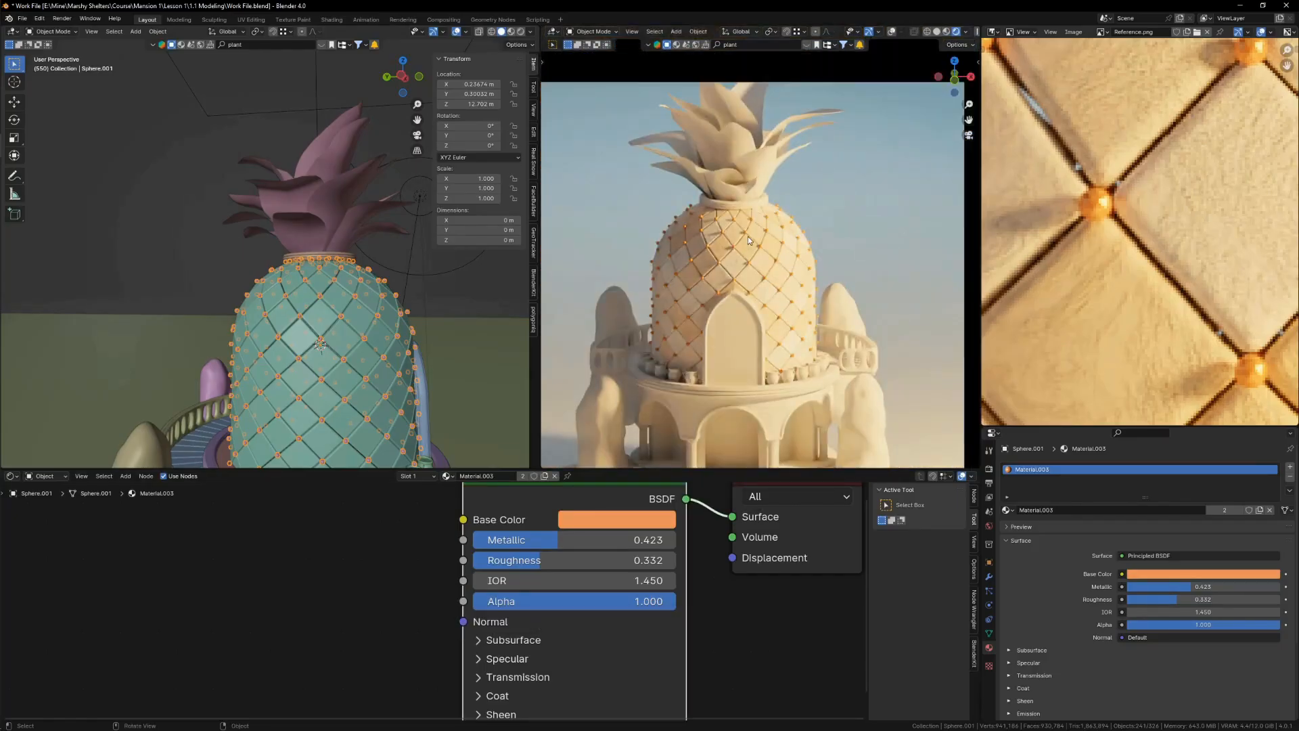
{"action": "scroll", "coordinate": [749, 237], "scroll_direction": "down", "scroll_amount": 2}
{"action": "scroll", "coordinate": [756, 235], "scroll_direction": "up", "scroll_amount": 3}
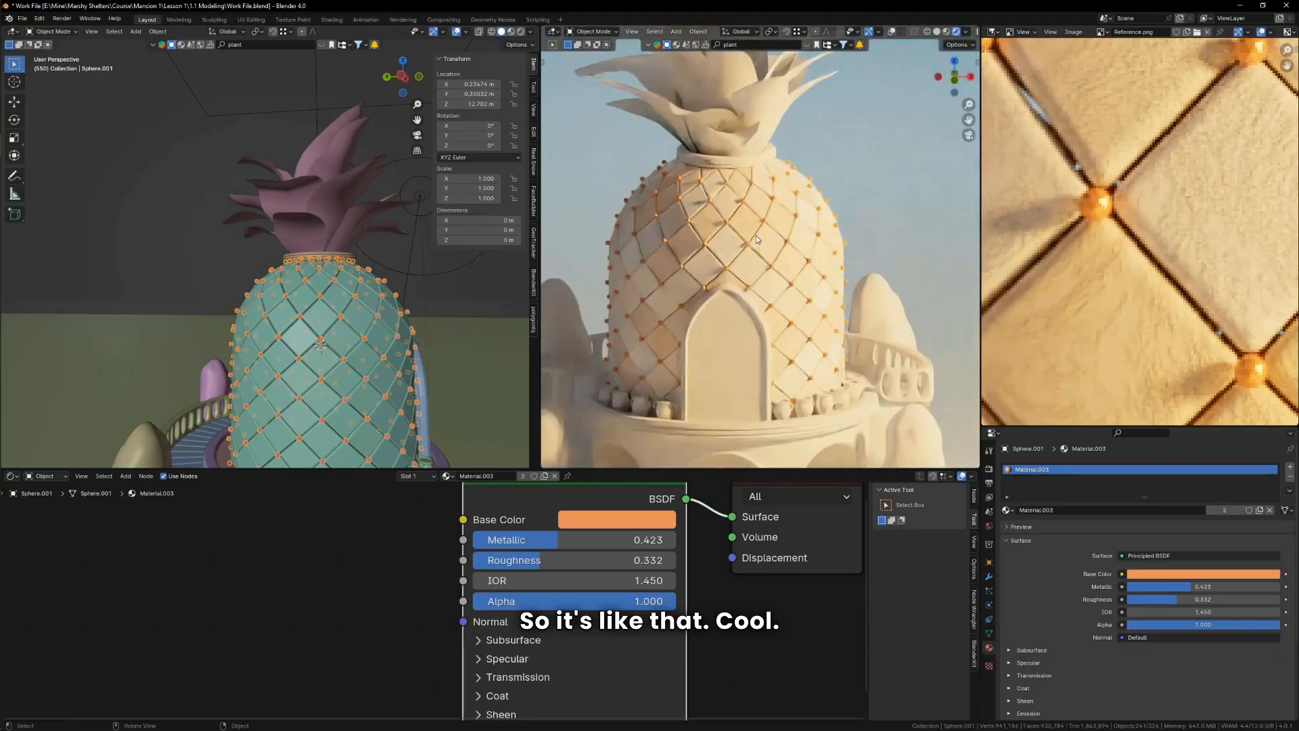
{"action": "scroll", "coordinate": [1148, 212], "scroll_direction": "down", "scroll_amount": 4}
{"action": "scroll", "coordinate": [1148, 212], "scroll_direction": "down", "scroll_amount": 4}
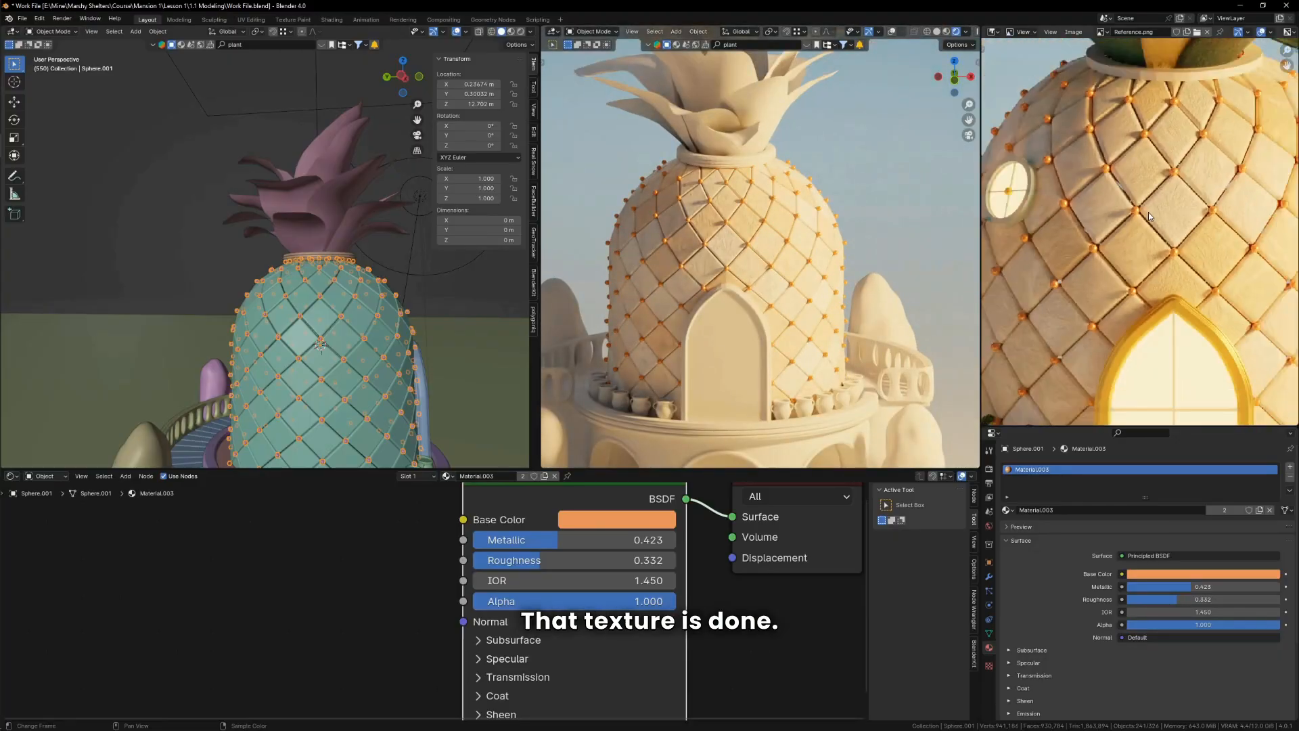
{"action": "key", "text": "KP_0"}
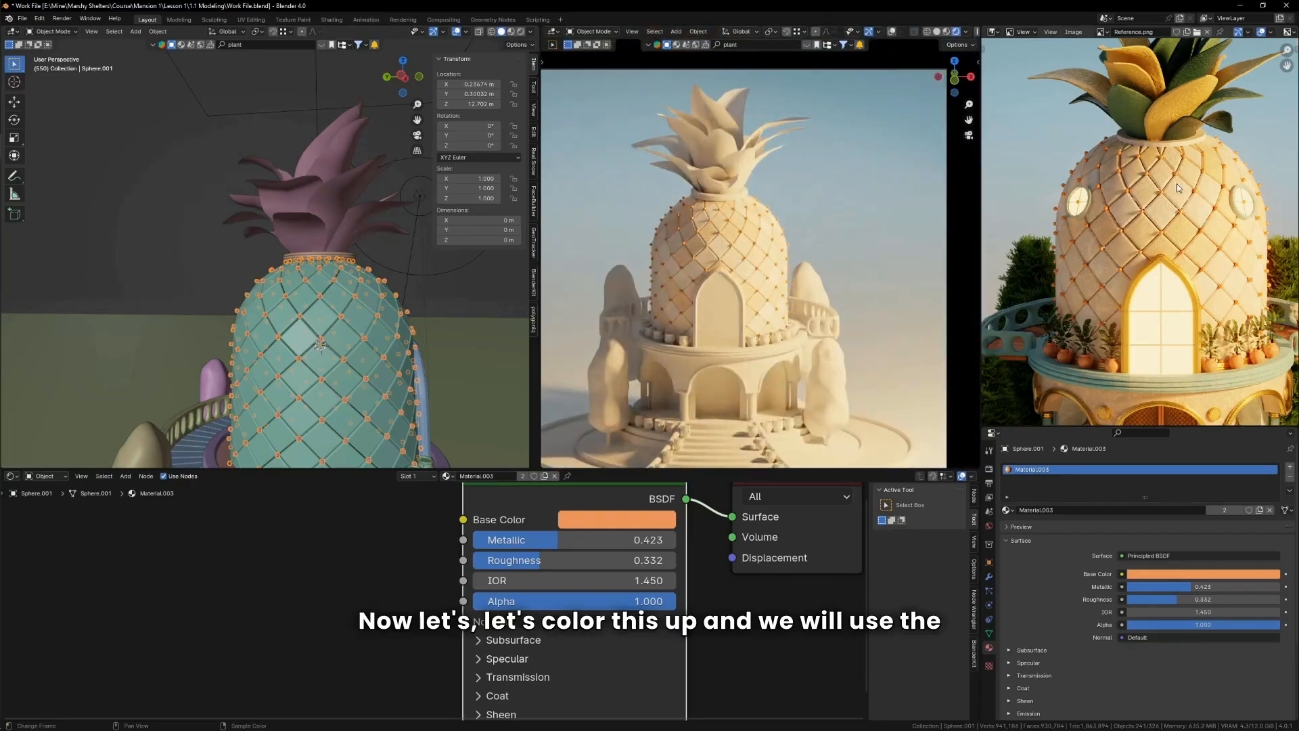
{"action": "scroll", "coordinate": [1176, 184], "scroll_direction": "up", "scroll_amount": 5}
{"action": "scroll", "coordinate": [1147, 172], "scroll_direction": "down", "scroll_amount": 2}
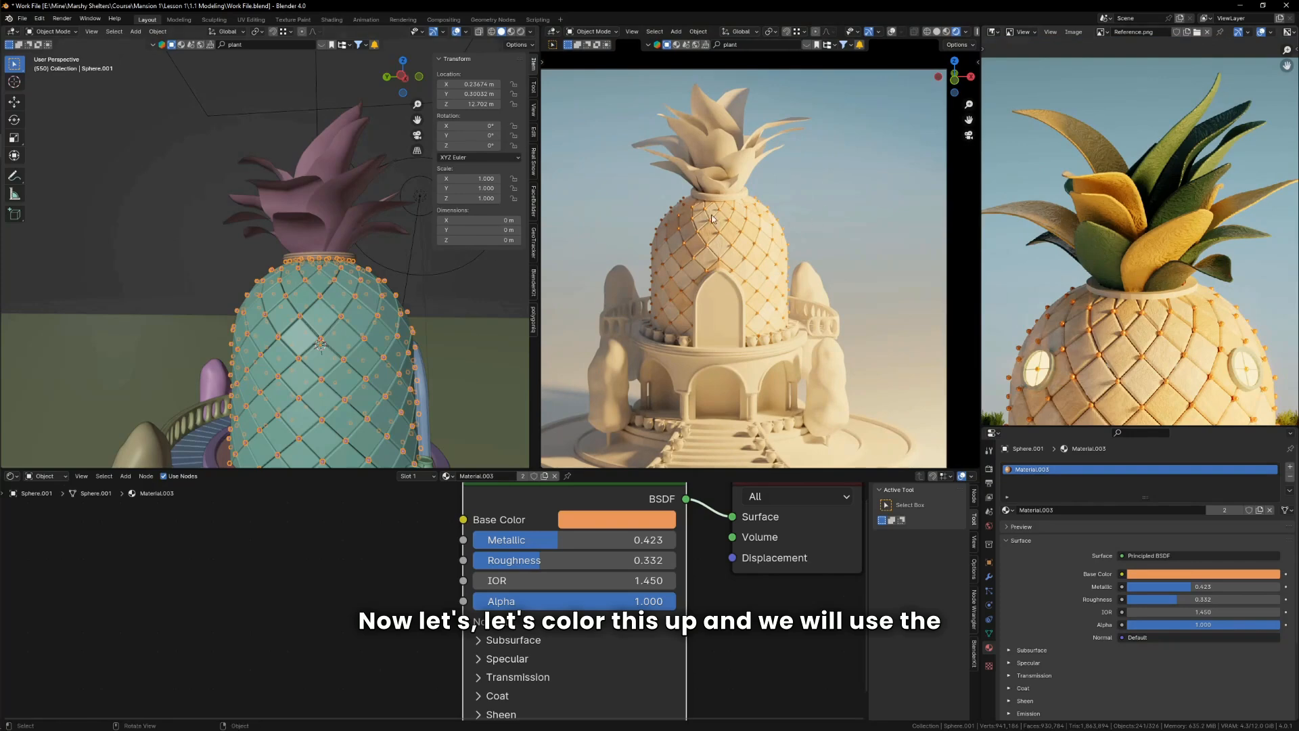
{"action": "scroll", "coordinate": [1134, 318], "scroll_direction": "up", "scroll_amount": 2}
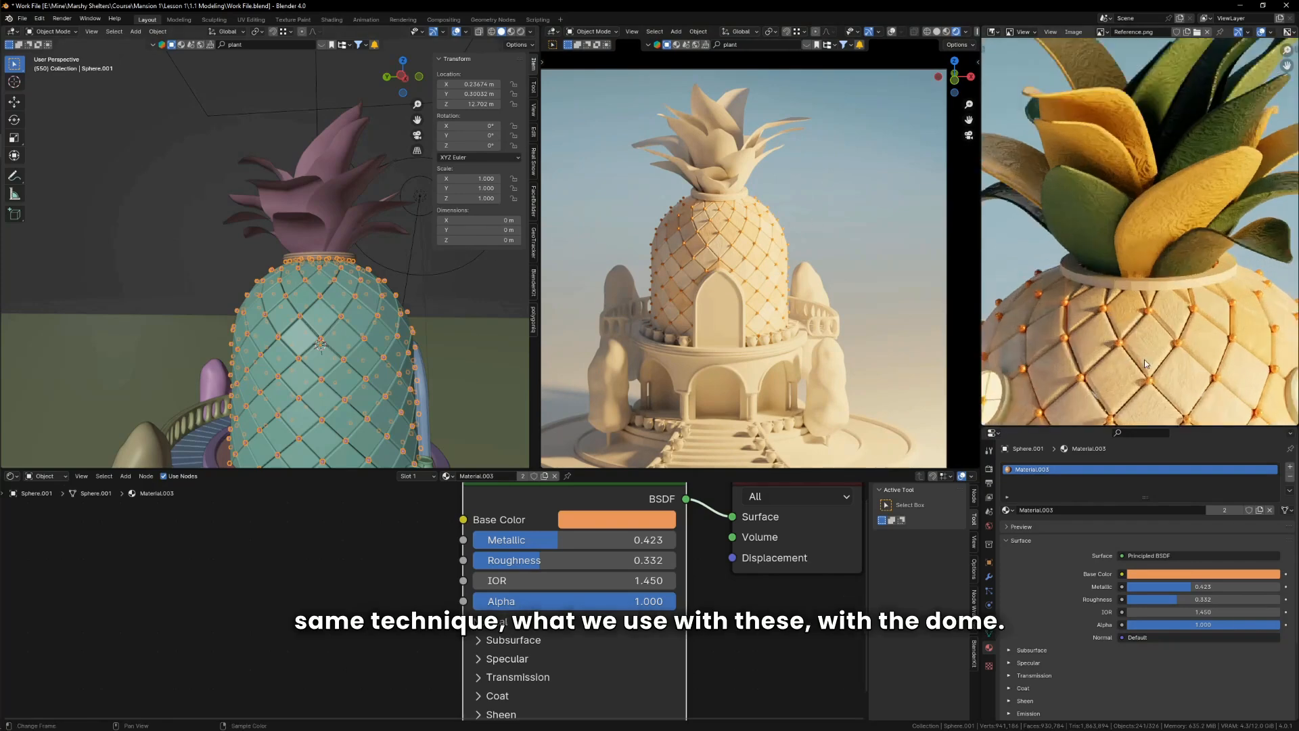
Step: Create a new material for the crown leaves and add a Color Ramp node beside its Principled BSDF
{"action": "left_click", "coordinate": [287, 232]}
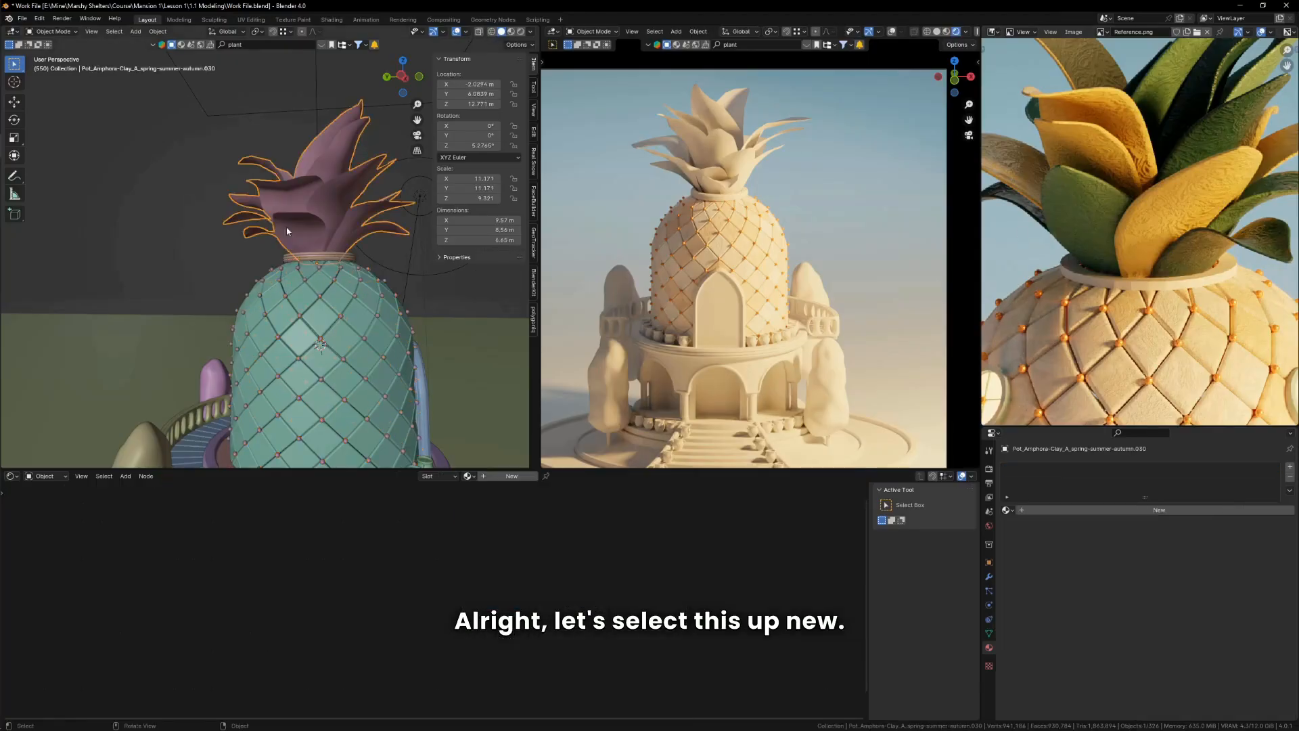
{"action": "left_click", "coordinate": [510, 476]}
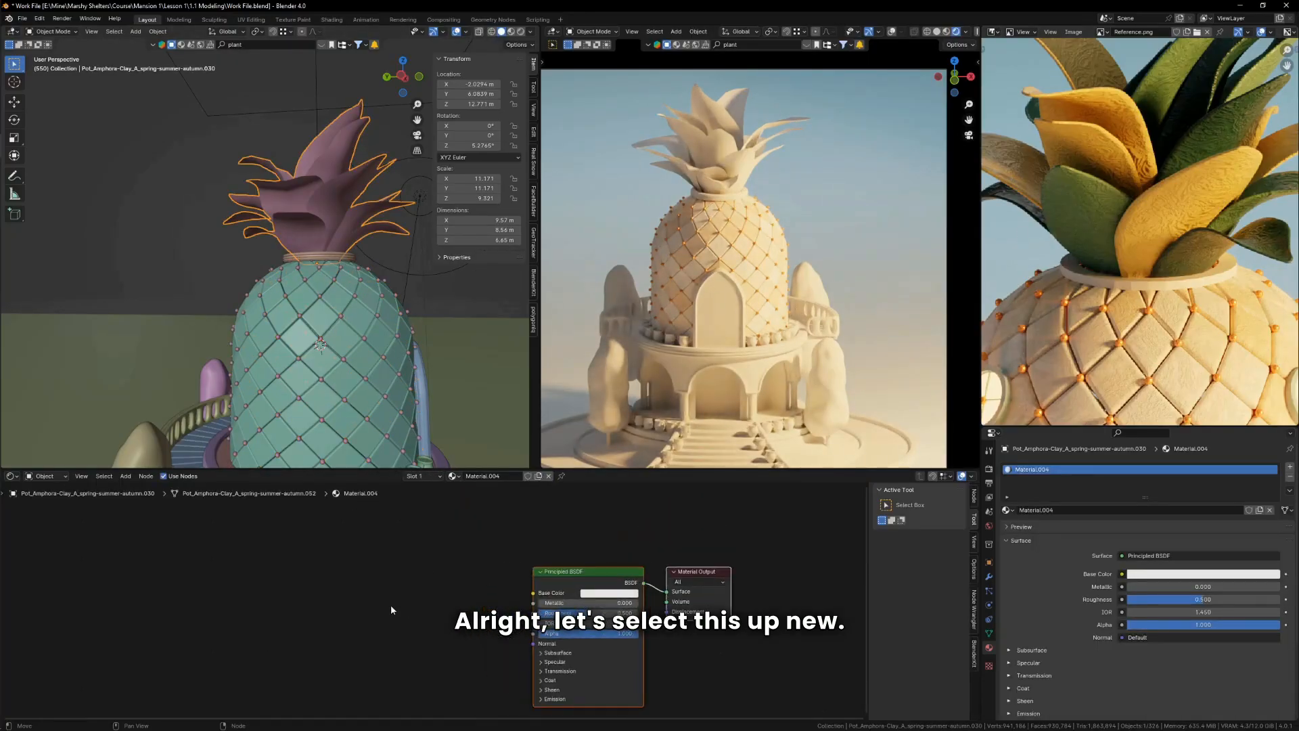
{"action": "key", "text": "shift+a"}
{"action": "type", "text": "col"}
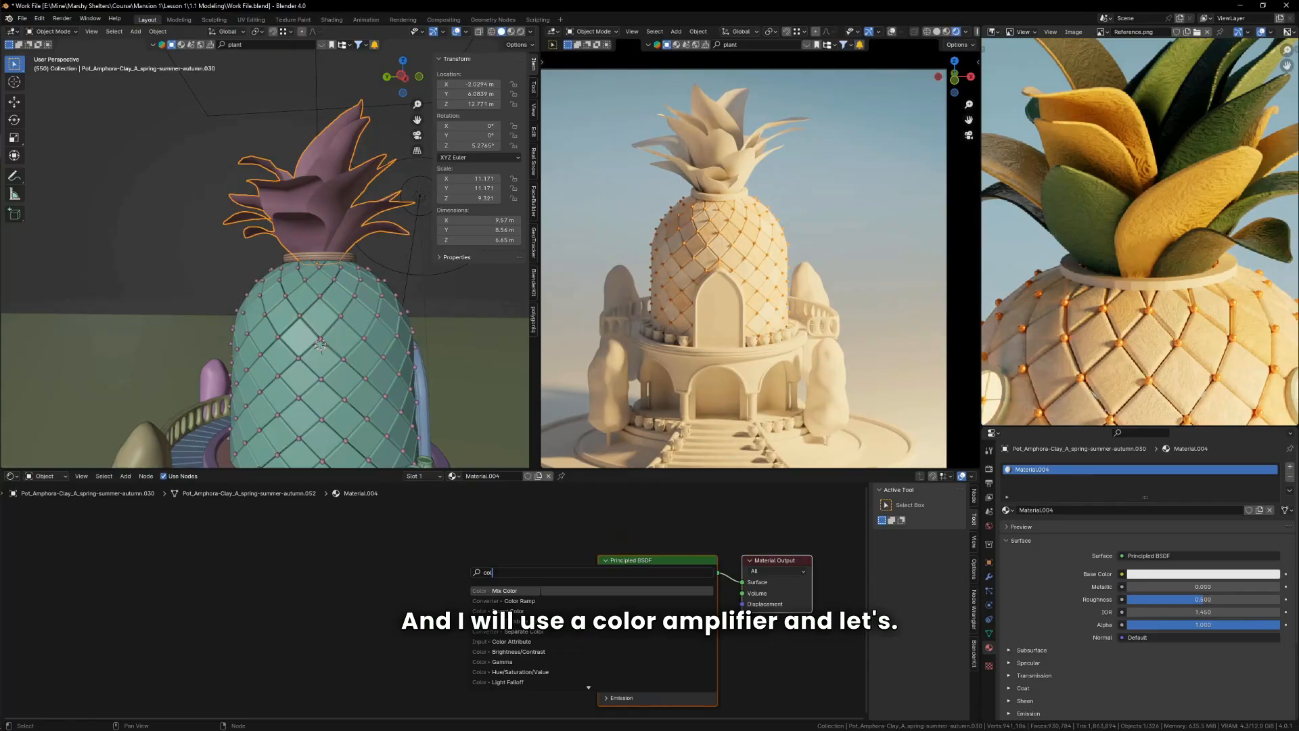
{"action": "left_click", "coordinate": [540, 601]}
{"action": "left_click", "coordinate": [355, 592]}
Step: Connect the Color Ramp's Color output to the Principled BSDF's Base Color
{"action": "middle_click_drag", "start_coordinate": [340, 239], "coordinate": [374, 387]}
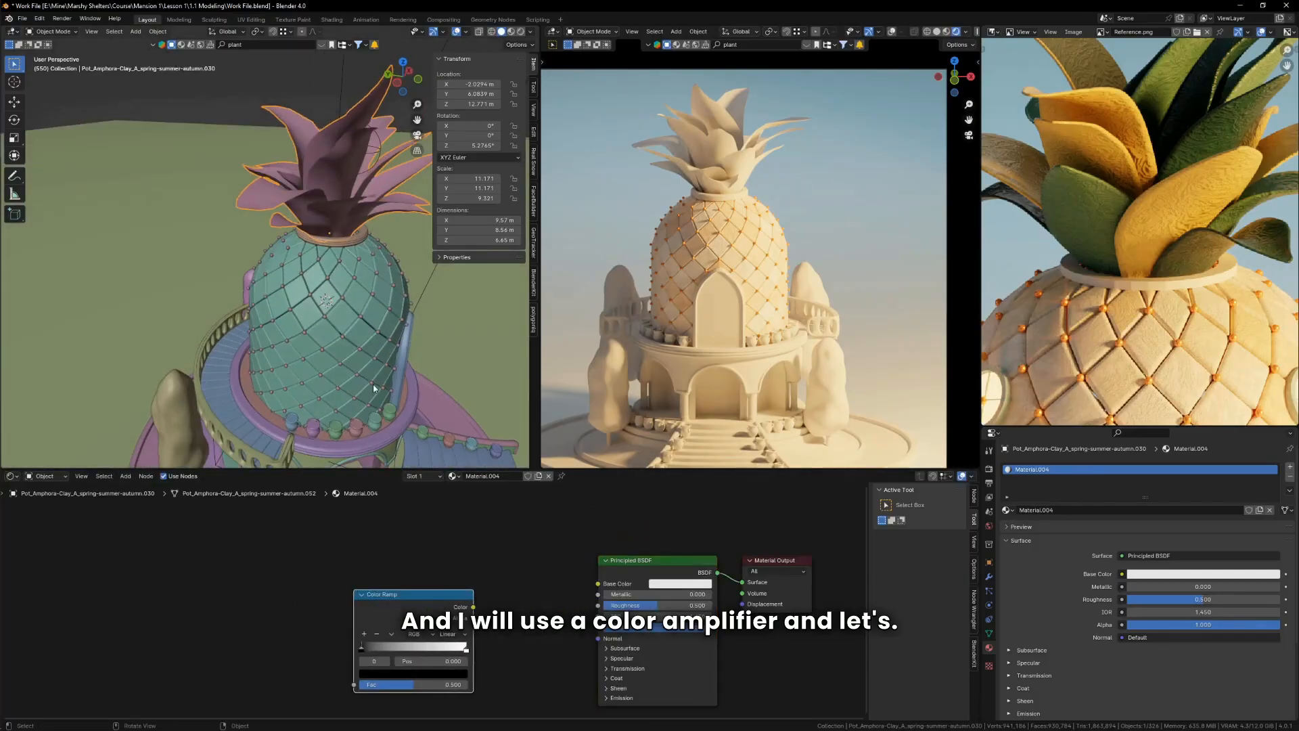
{"action": "middle_click_drag", "start_coordinate": [330, 185], "coordinate": [350, 209]}
{"action": "middle_click_drag", "start_coordinate": [507, 607], "coordinate": [543, 576]}
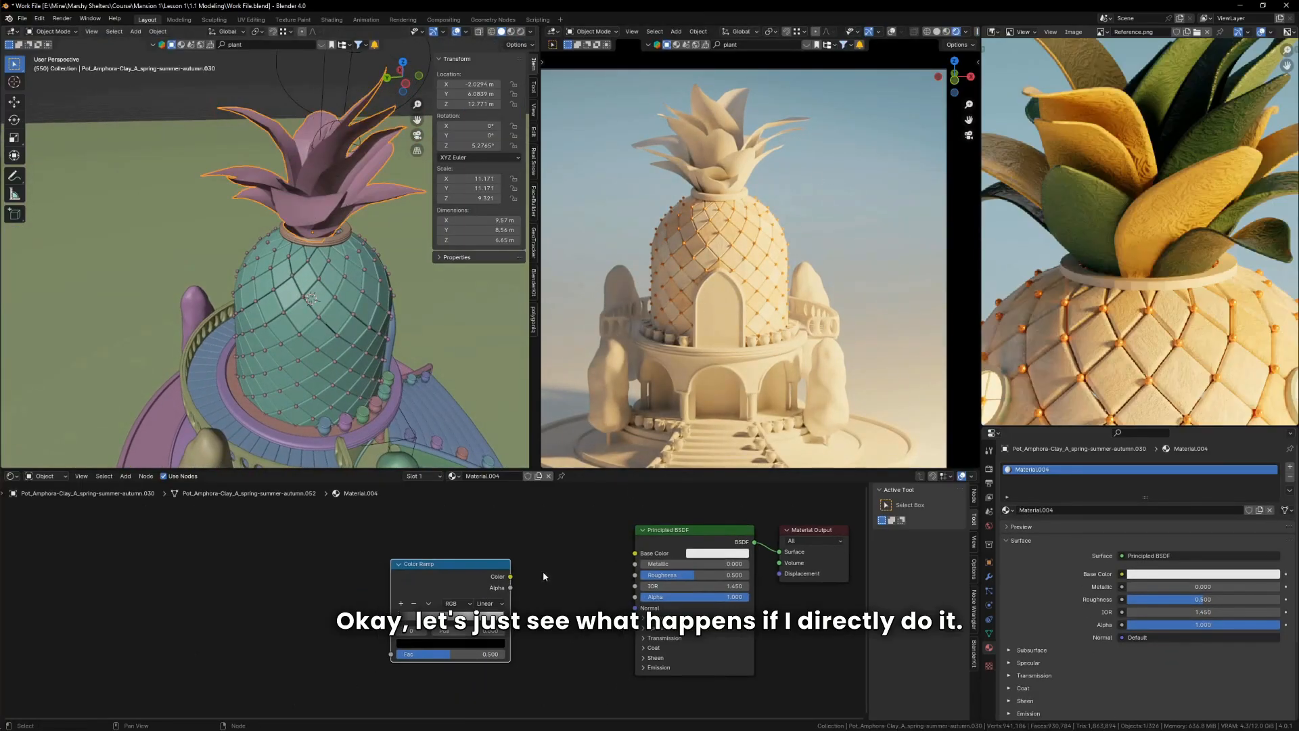
{"action": "left_click_drag", "start_coordinate": [650, 557], "coordinate": [641, 553]}
{"action": "middle_click_drag", "start_coordinate": [642, 553], "coordinate": [741, 533]}
Step: Add a Geometry node, connect its Random Per Island output to the Color Ramp's Fac, and place it closer to the ramp
{"action": "key", "text": "shift+a"}
{"action": "type", "text": "ge"}
{"action": "key", "text": "Return"}
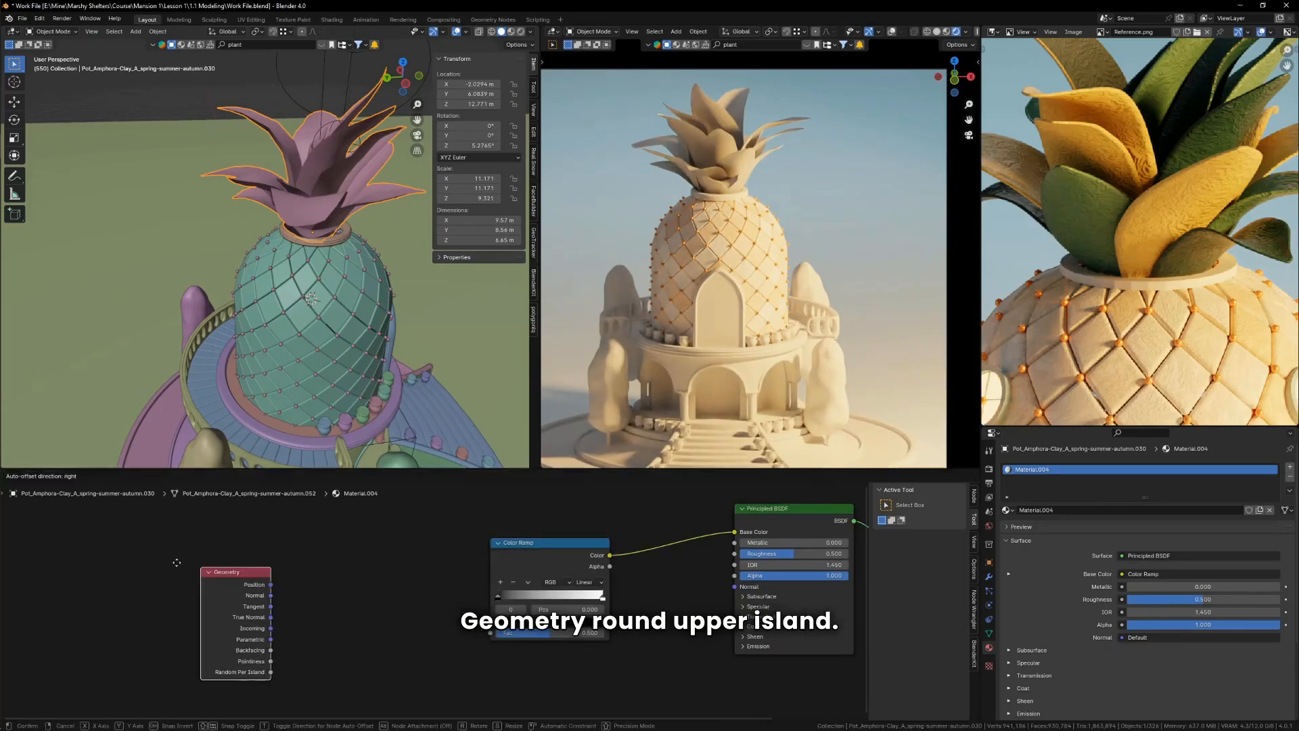
{"action": "left_click", "coordinate": [216, 658]}
{"action": "left_click_drag", "start_coordinate": [243, 667], "coordinate": [490, 633]}
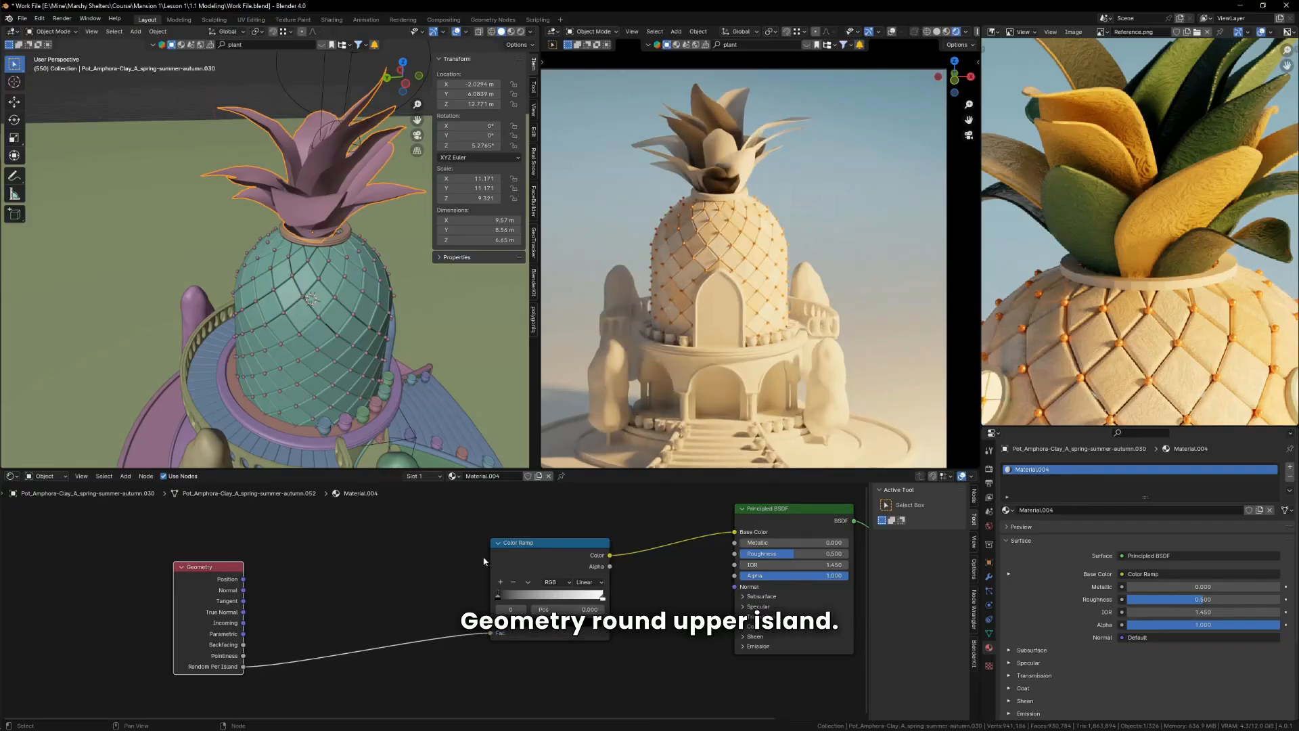
{"action": "left_click_drag", "start_coordinate": [224, 577], "coordinate": [343, 574]}
Step: Color the ramp's end stops green and add a middle stop in yellowish orange for the crown leaves
{"action": "scroll", "coordinate": [559, 566], "scroll_direction": "up", "scroll_amount": 1}
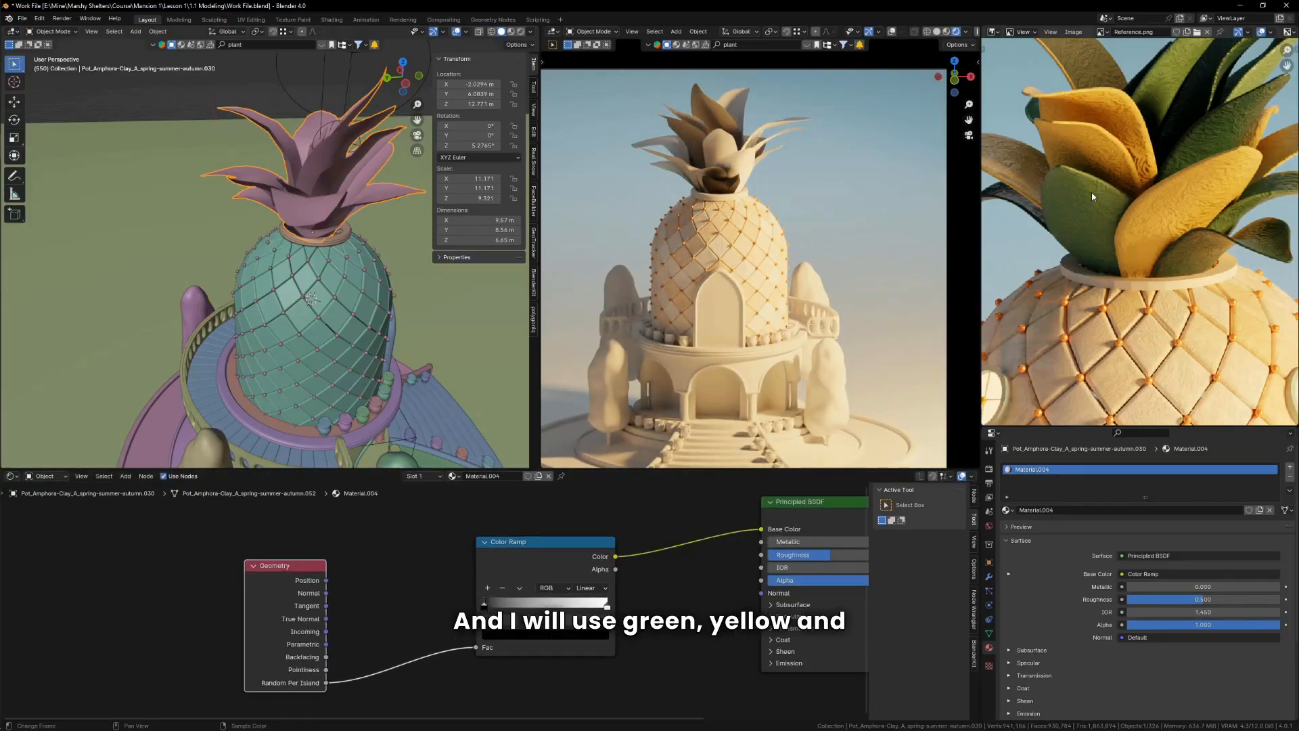
{"action": "scroll", "coordinate": [460, 598], "scroll_direction": "up", "scroll_amount": 3}
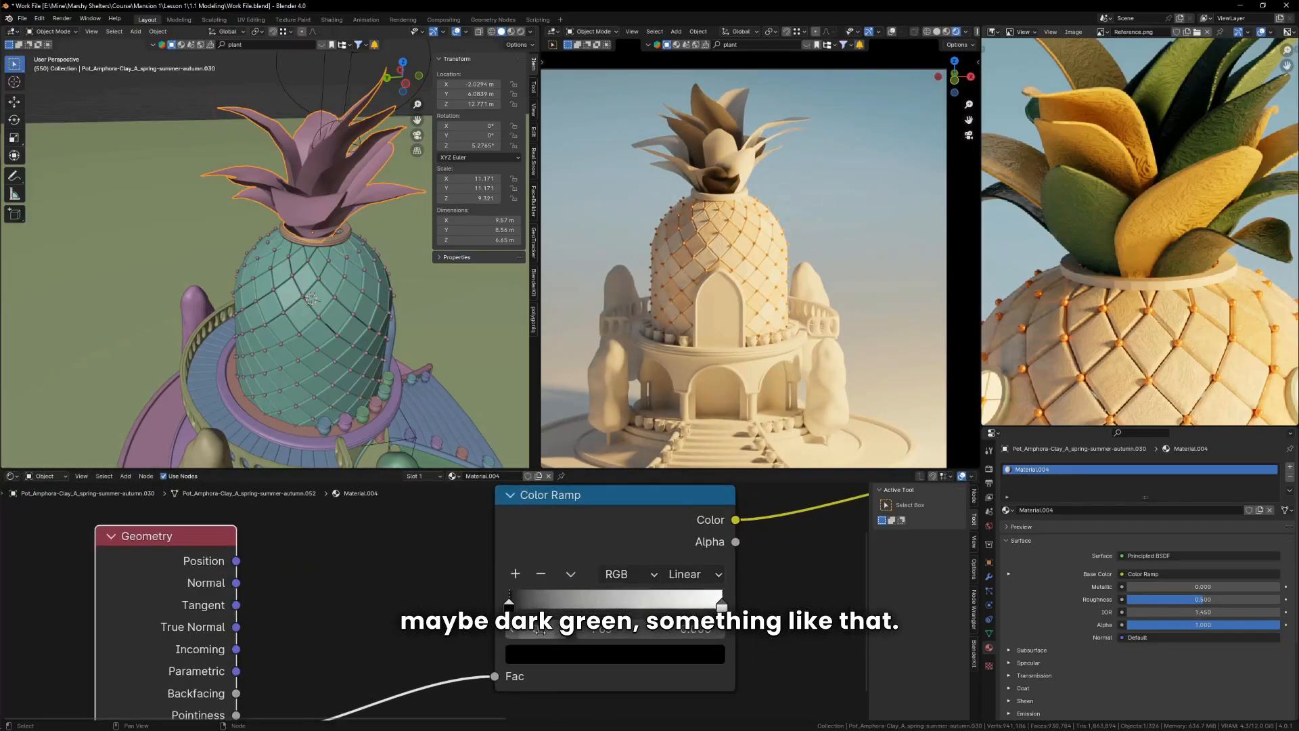
{"action": "left_click", "coordinate": [517, 651]}
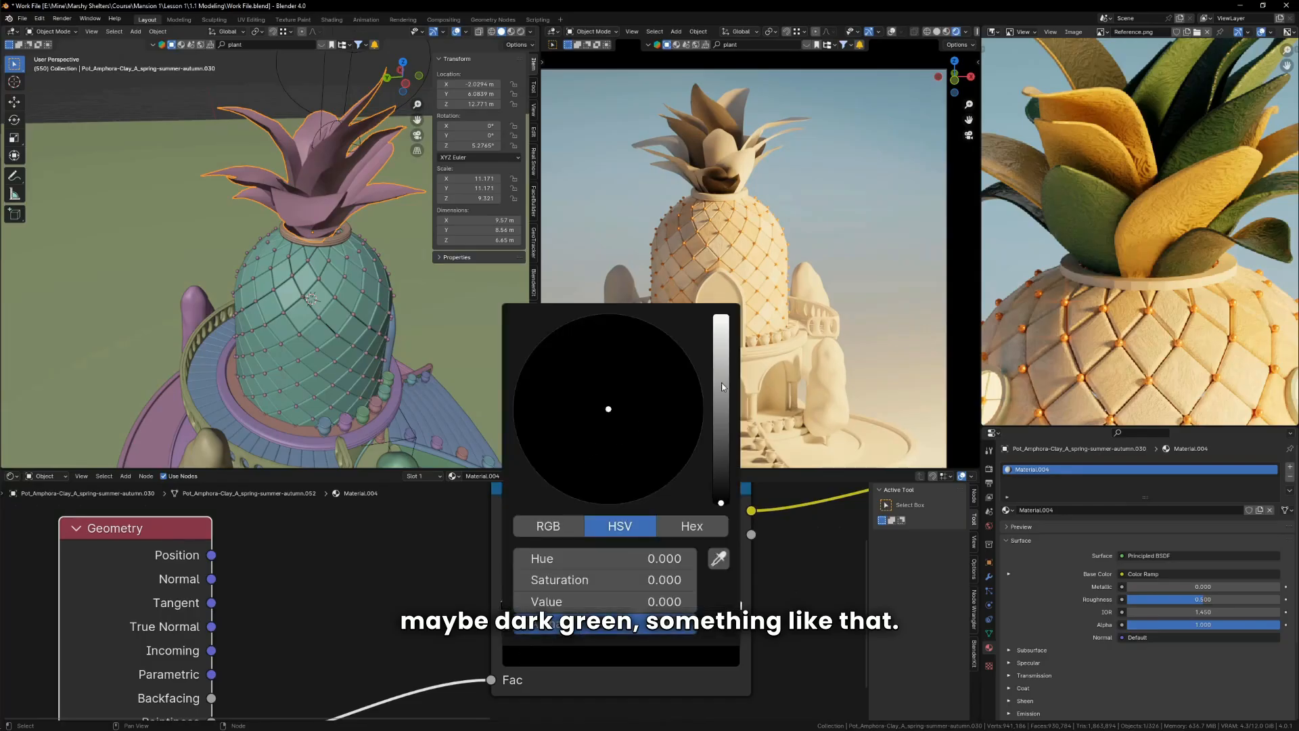
{"action": "left_click", "coordinate": [721, 433]}
{"action": "left_click", "coordinate": [519, 380]}
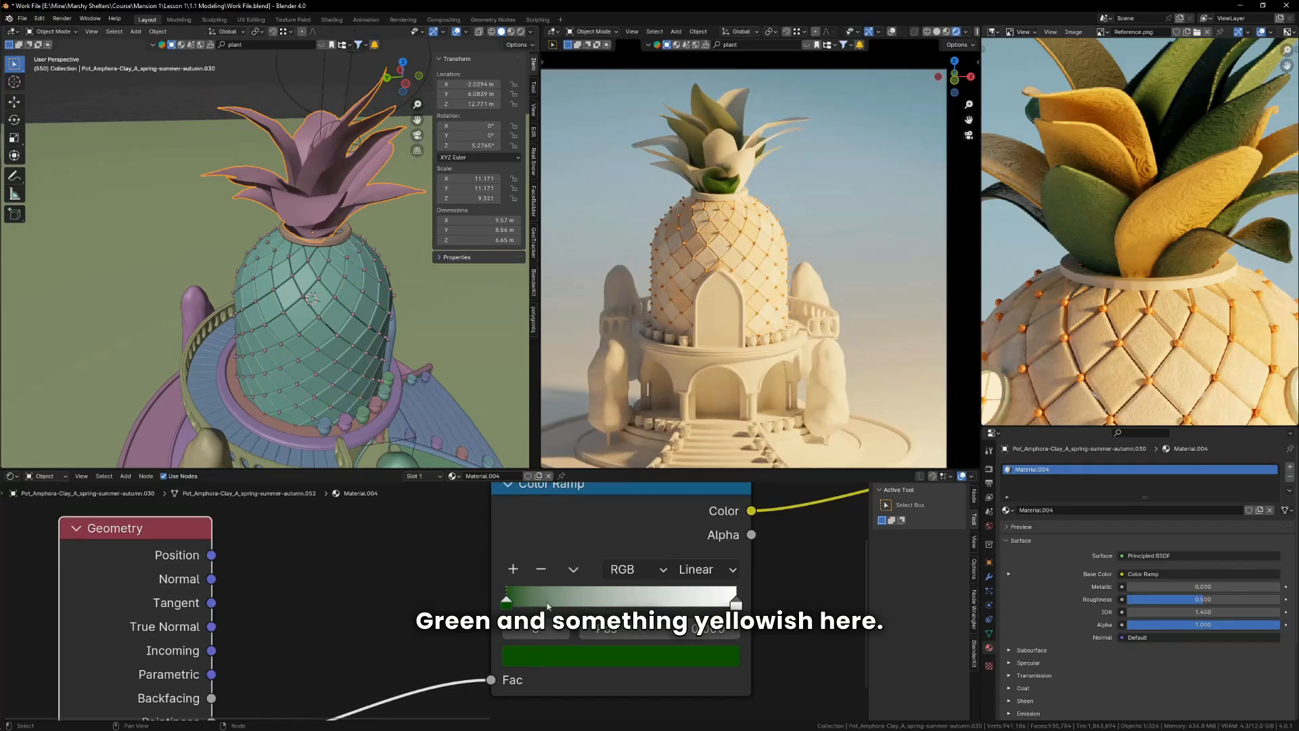
{"action": "left_click", "coordinate": [514, 570]}
{"action": "left_click", "coordinate": [571, 654]}
{"action": "left_click_drag", "start_coordinate": [580, 469], "coordinate": [567, 474]}
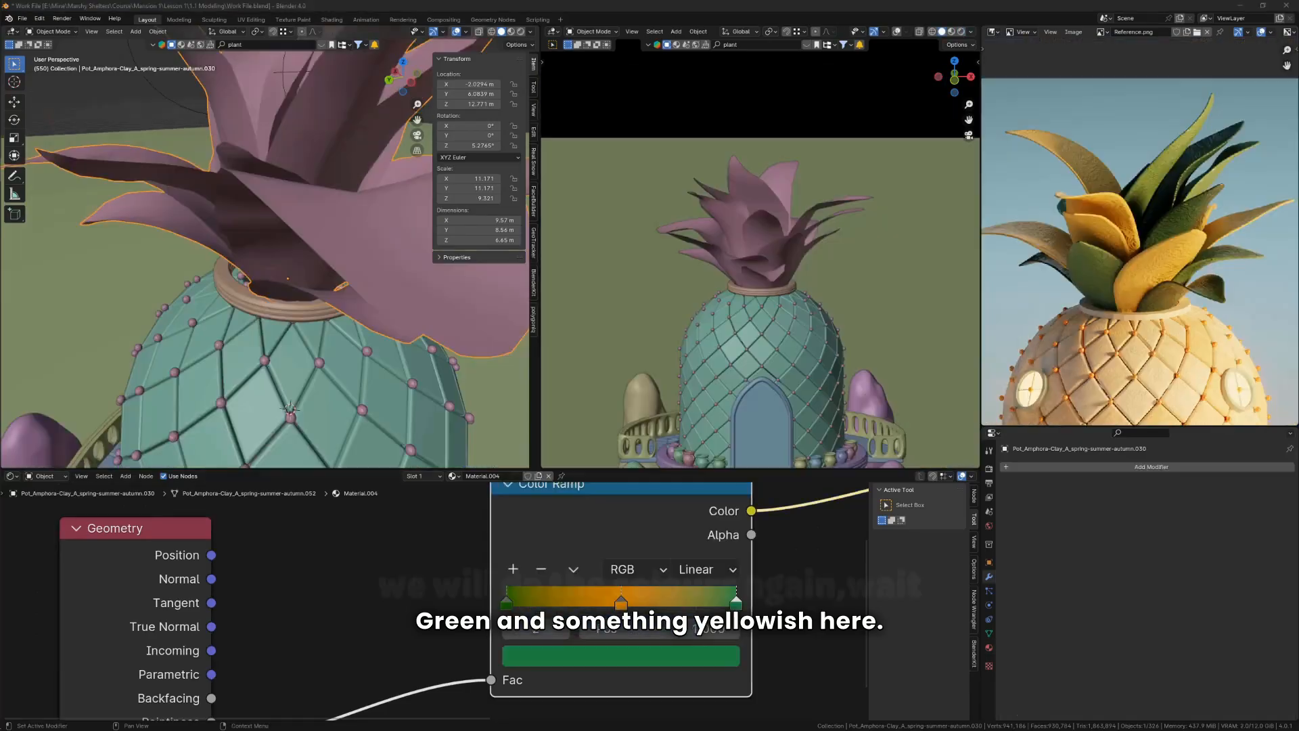
Step: Thicken the crown leaves with a Solidify modifier and smooth them with a level 1 Subdivision modifier
{"action": "left_click", "coordinate": [1135, 467]}
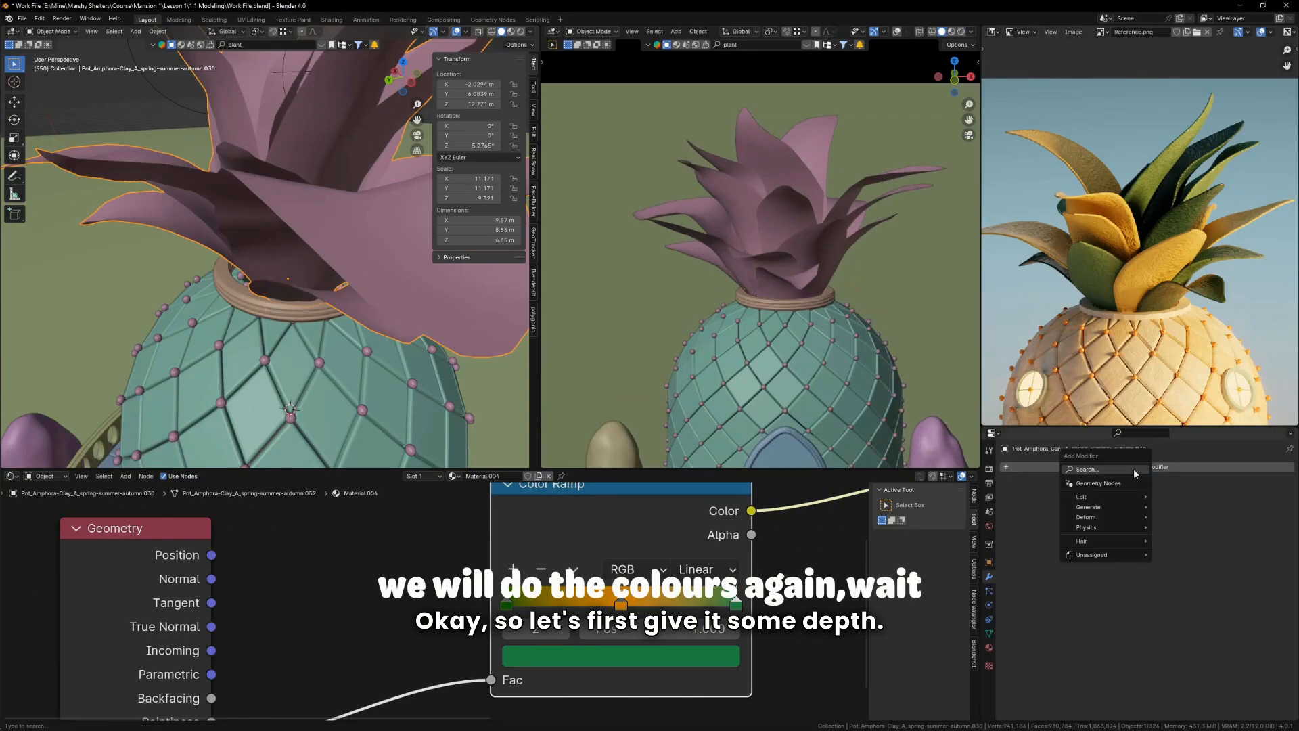
{"action": "left_click", "coordinate": [1101, 465]}
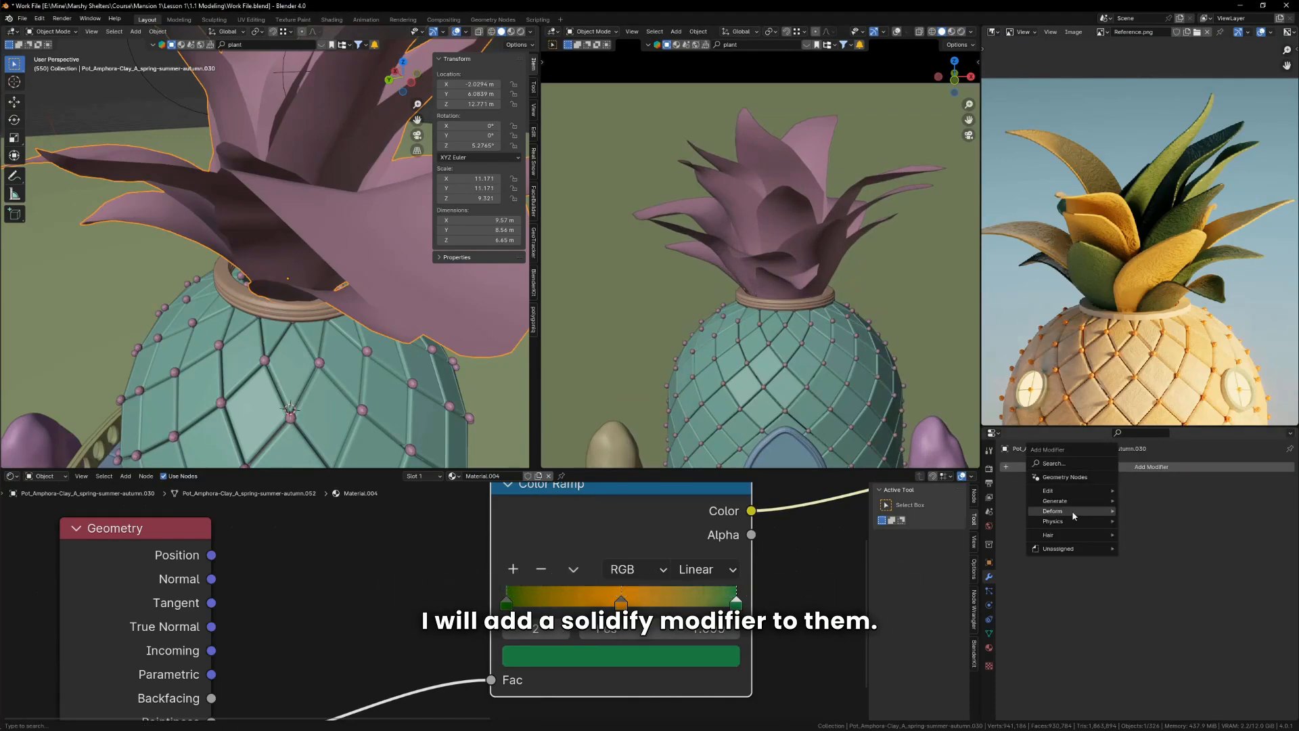
{"action": "mouse_move", "coordinate": [1074, 515]}
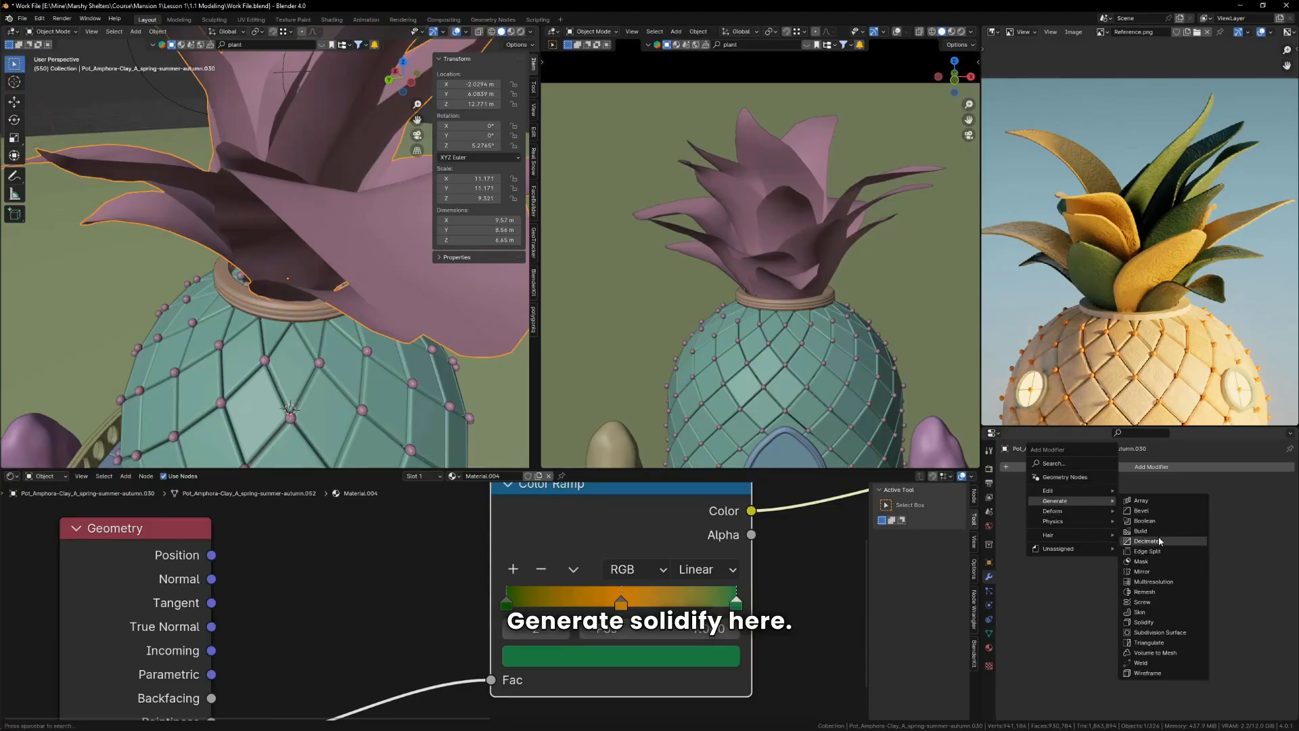
{"action": "left_click", "coordinate": [1158, 622]}
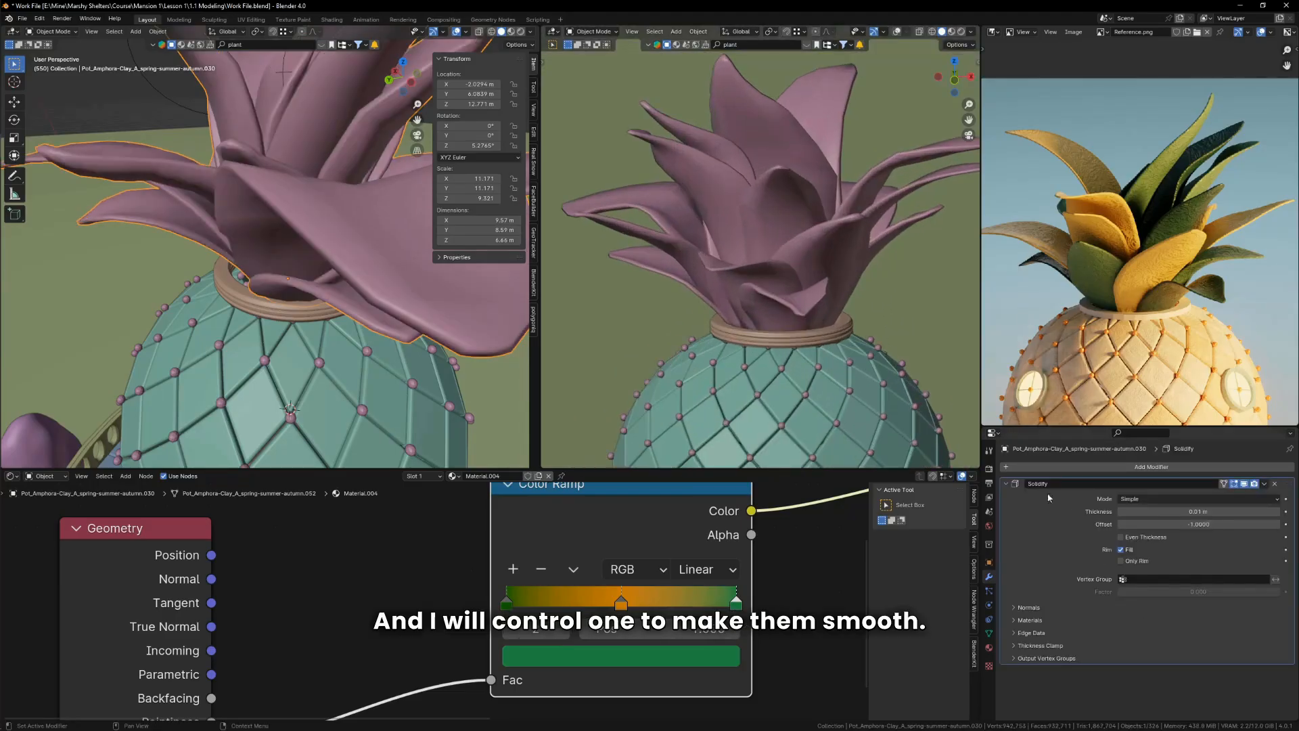
{"action": "key", "text": "ctrl+1"}
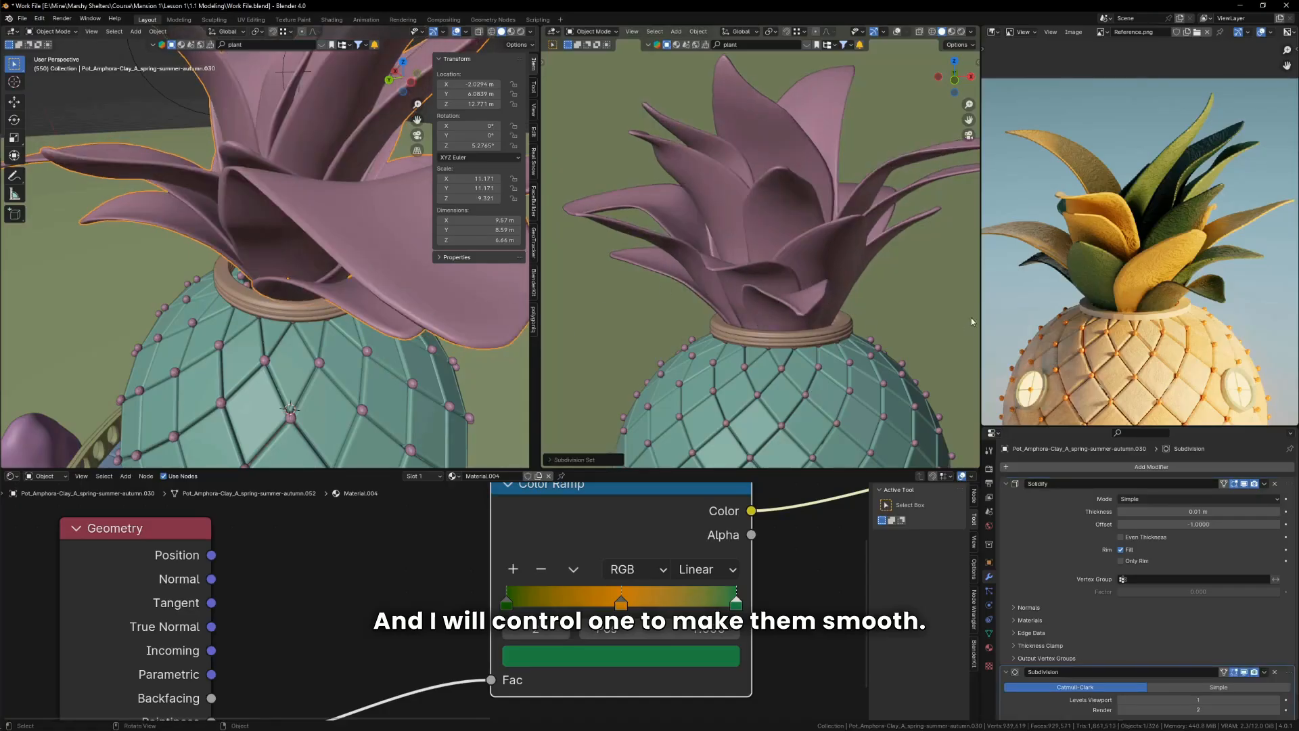
Step: Disconnect the Color Ramp from the Base Color and delete the Color Ramp and Geometry nodes
{"action": "right_click_drag", "start_coordinate": [710, 525], "coordinate": [680, 588], "text": "ctrl"}
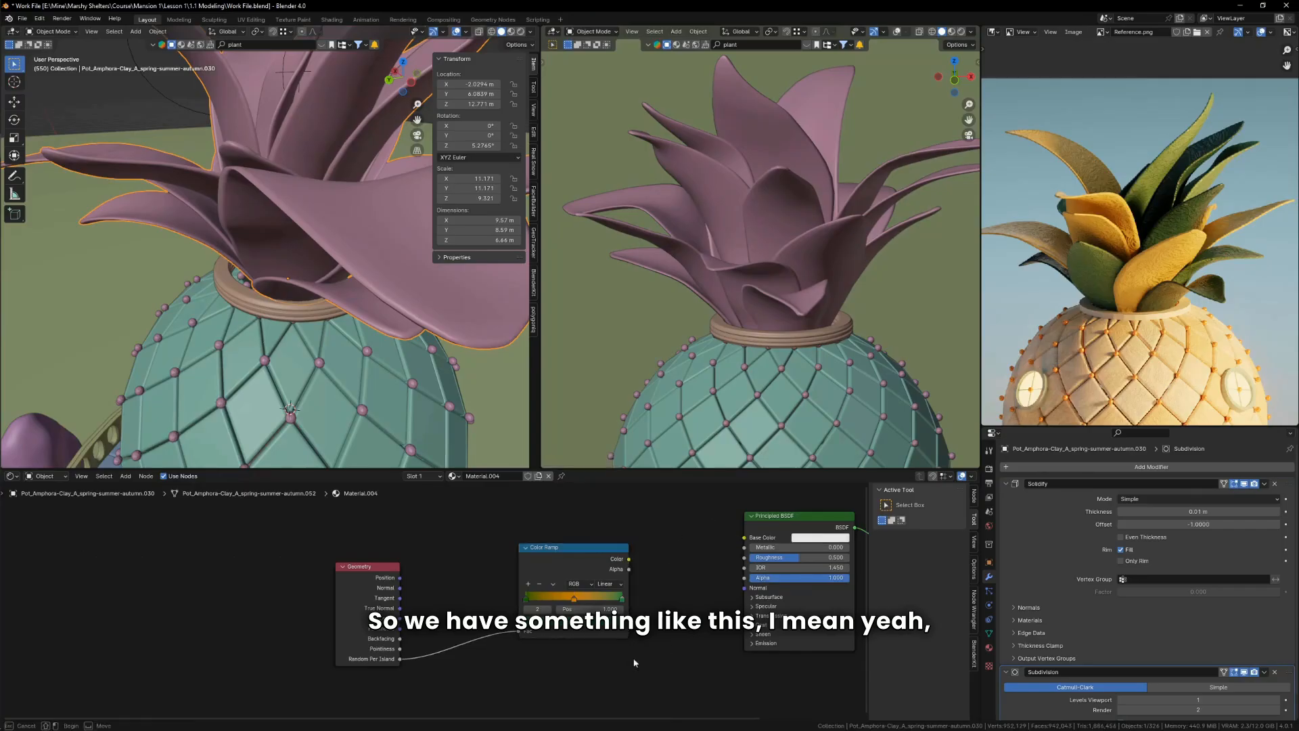
{"action": "left_click_drag", "start_coordinate": [636, 661], "coordinate": [383, 571]}
{"action": "key", "text": "x"}
{"action": "scroll", "coordinate": [595, 591], "scroll_direction": "down", "scroll_amount": 5}
{"action": "scroll", "coordinate": [672, 567], "scroll_direction": "up", "scroll_amount": 4}
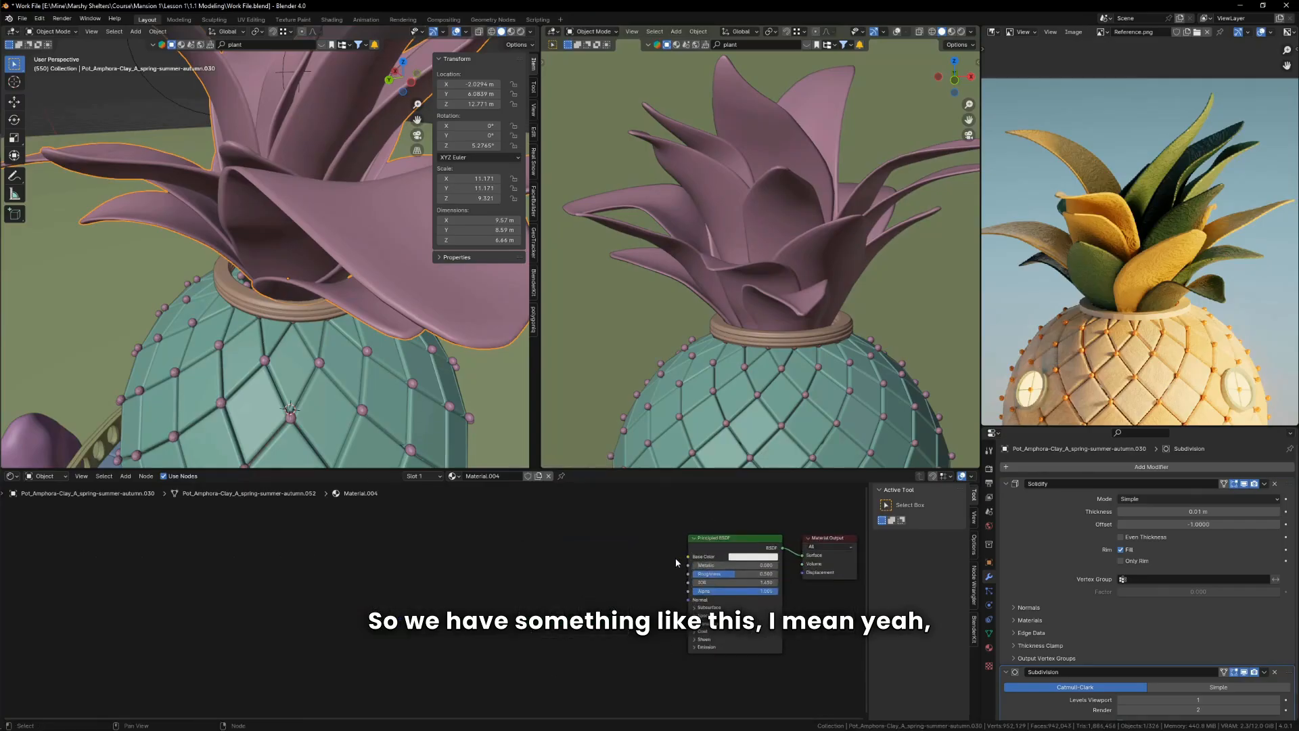
Step: Add a new Color Ramp node and connect its Color output to the Principled BSDF's Base Color
{"action": "middle_click_drag", "start_coordinate": [645, 566], "coordinate": [549, 588]}
{"action": "scroll", "coordinate": [549, 587], "scroll_direction": "up", "scroll_amount": 2}
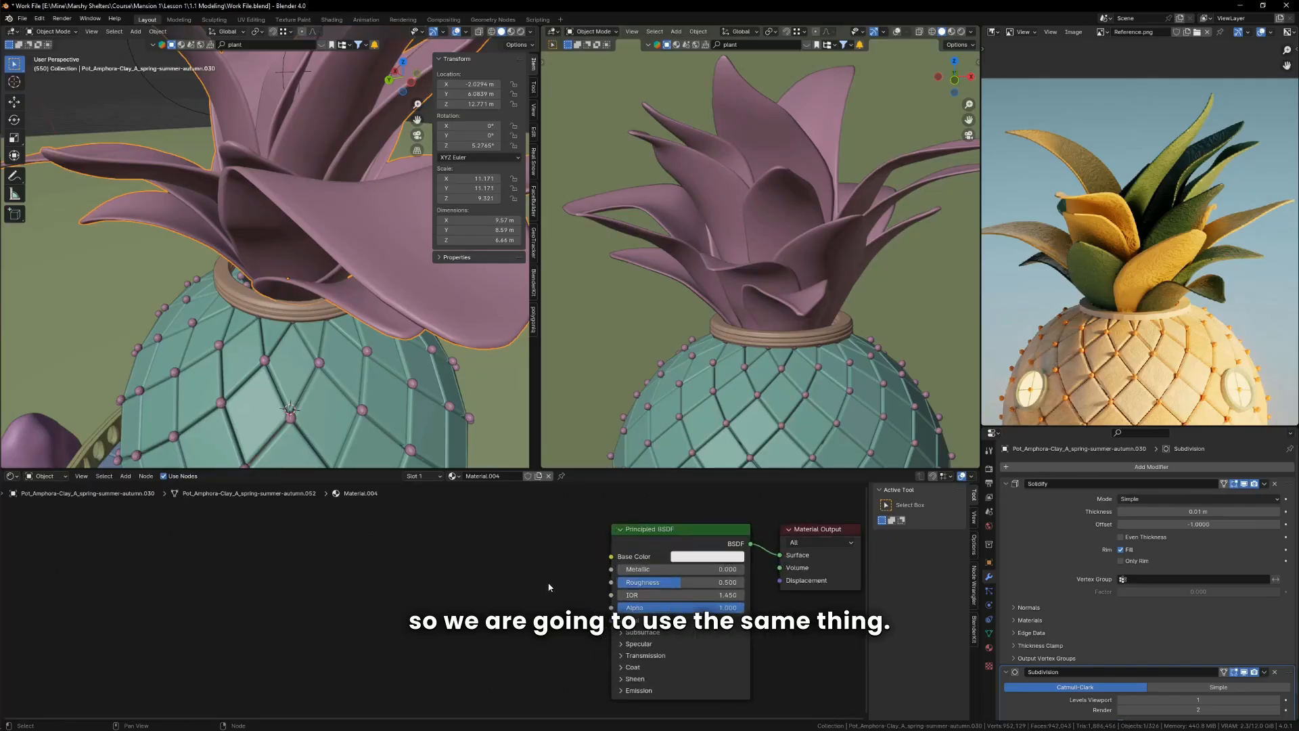
{"action": "key", "text": "shift+a"}
{"action": "type", "text": "col"}
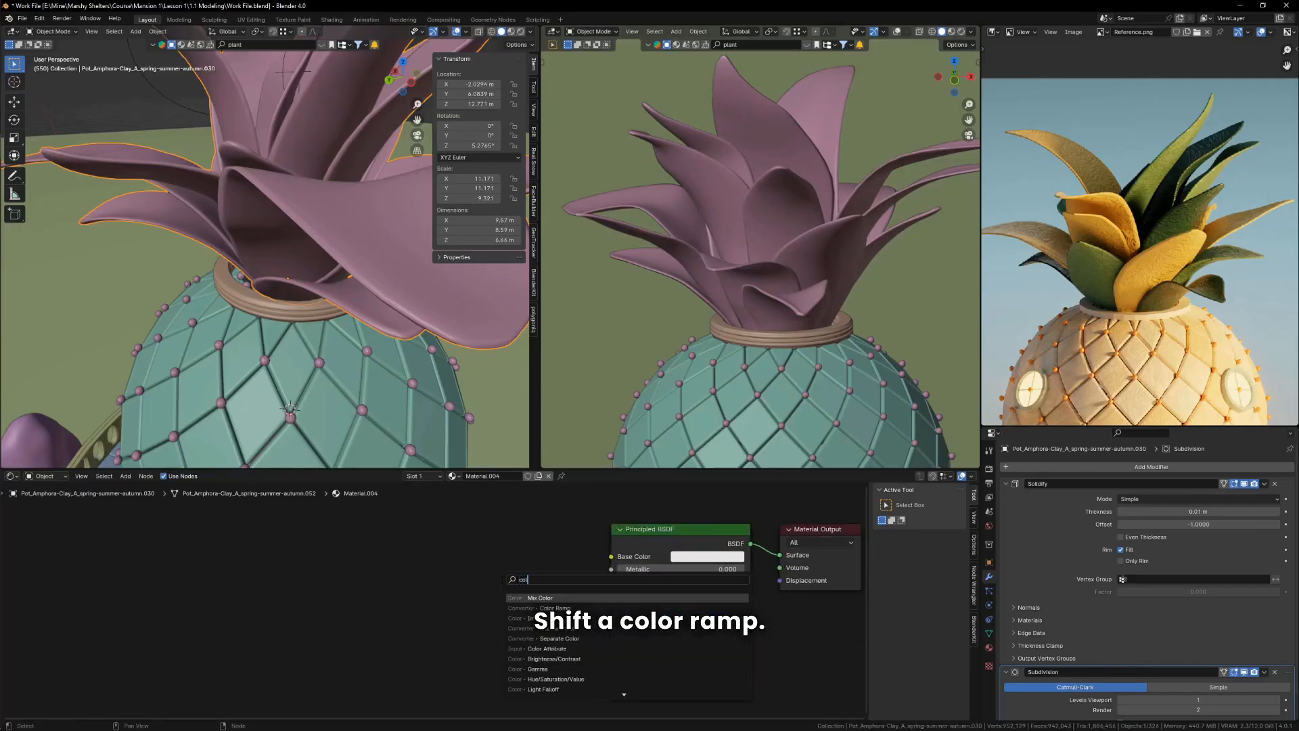
{"action": "key", "text": "Down"}
{"action": "key", "text": "Return"}
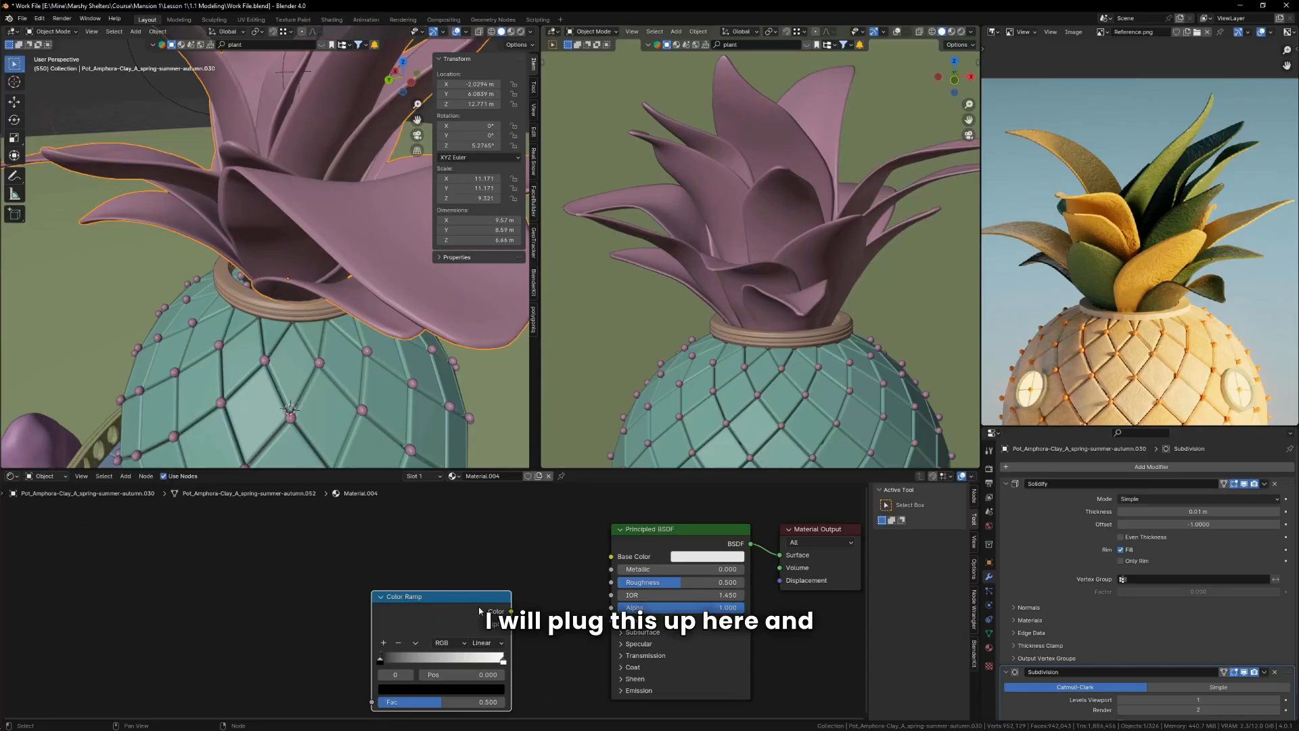
{"action": "left_click_drag", "start_coordinate": [625, 565], "coordinate": [623, 564]}
Step: Add a Geometry node and connect its Random Per Island output to the new Color Ramp's Fac
{"action": "key", "text": "shift+a"}
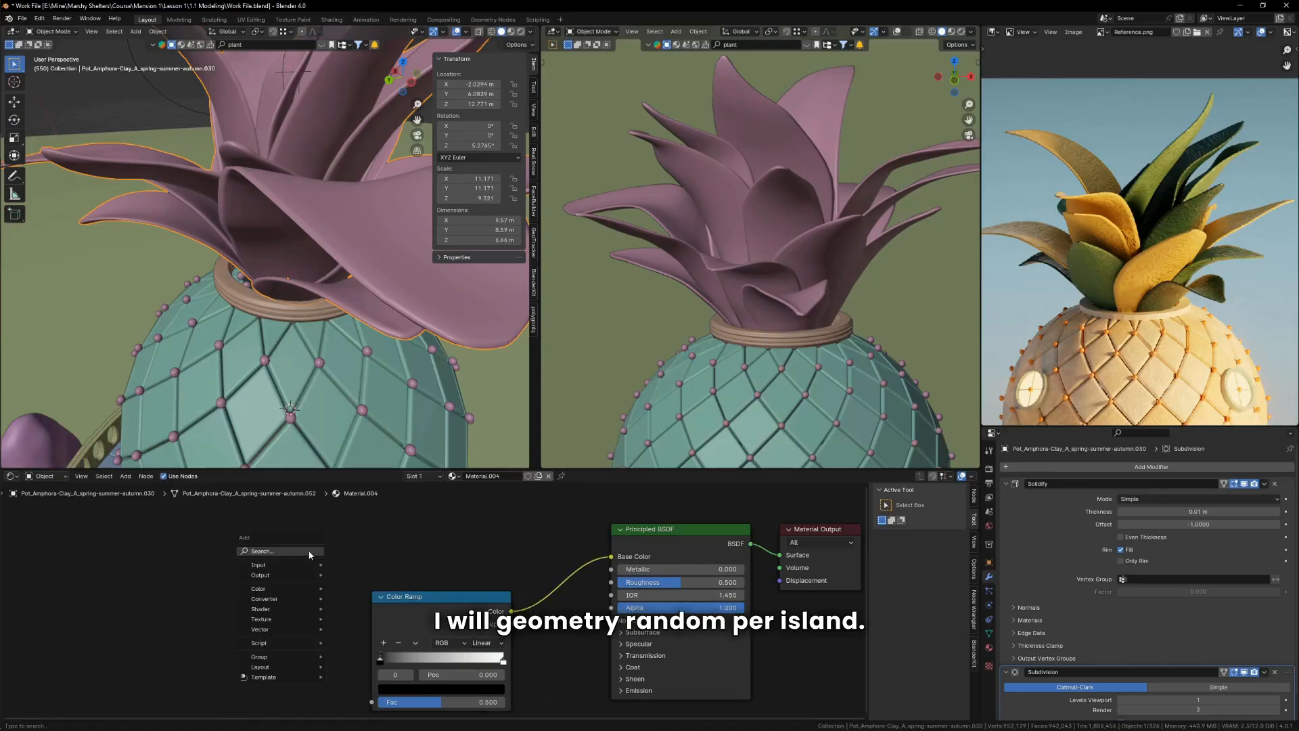
{"action": "type", "text": "ge"}
{"action": "key", "text": "Return"}
{"action": "left_click", "coordinate": [154, 704]}
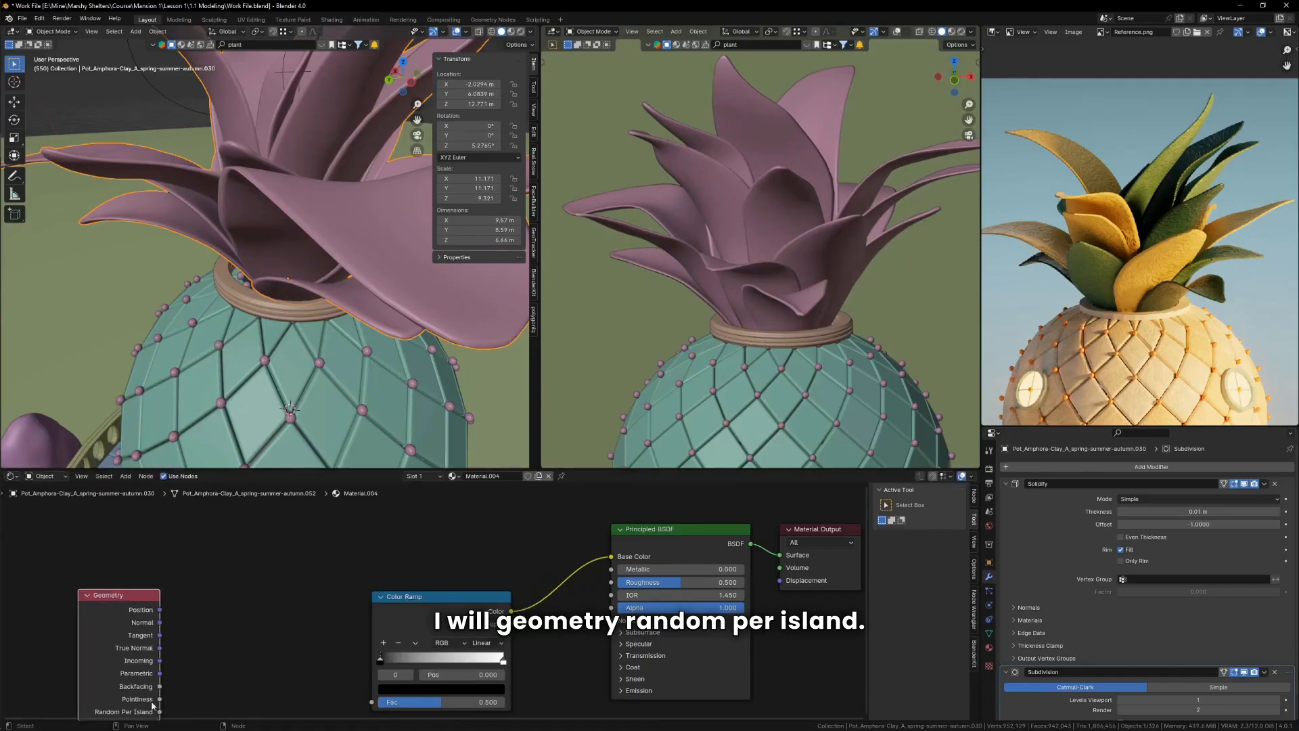
{"action": "mouse_move", "coordinate": [160, 712]}
{"action": "left_mouse_down"}
{"action": "mouse_move", "coordinate": [362, 714]}
{"action": "mouse_move", "coordinate": [372, 702]}
{"action": "left_mouse_up"}
Step: Show the camera viewport in rendered shading and frame the crown leaves
{"action": "key", "text": "KP_0"}
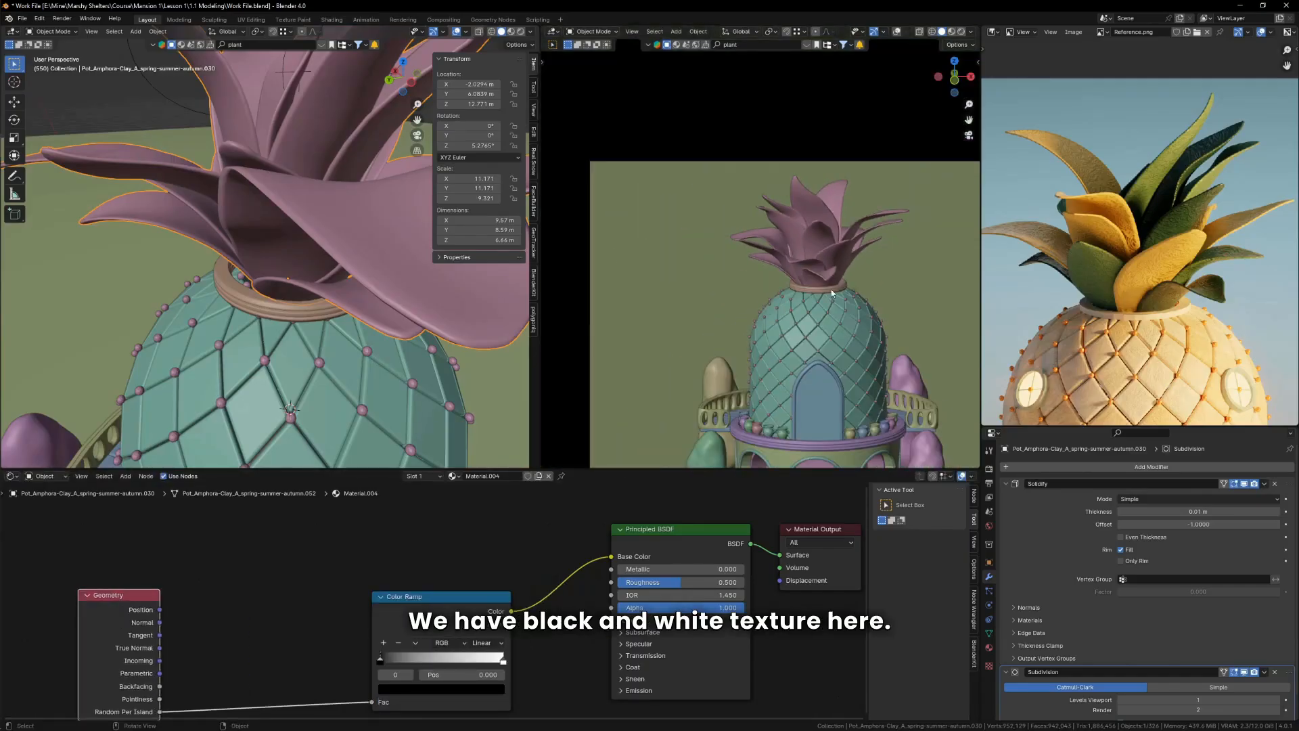
{"action": "key", "text": "z"}
{"action": "left_click", "coordinate": [871, 76]}
{"action": "scroll", "coordinate": [834, 250], "scroll_direction": "up", "scroll_amount": 3}
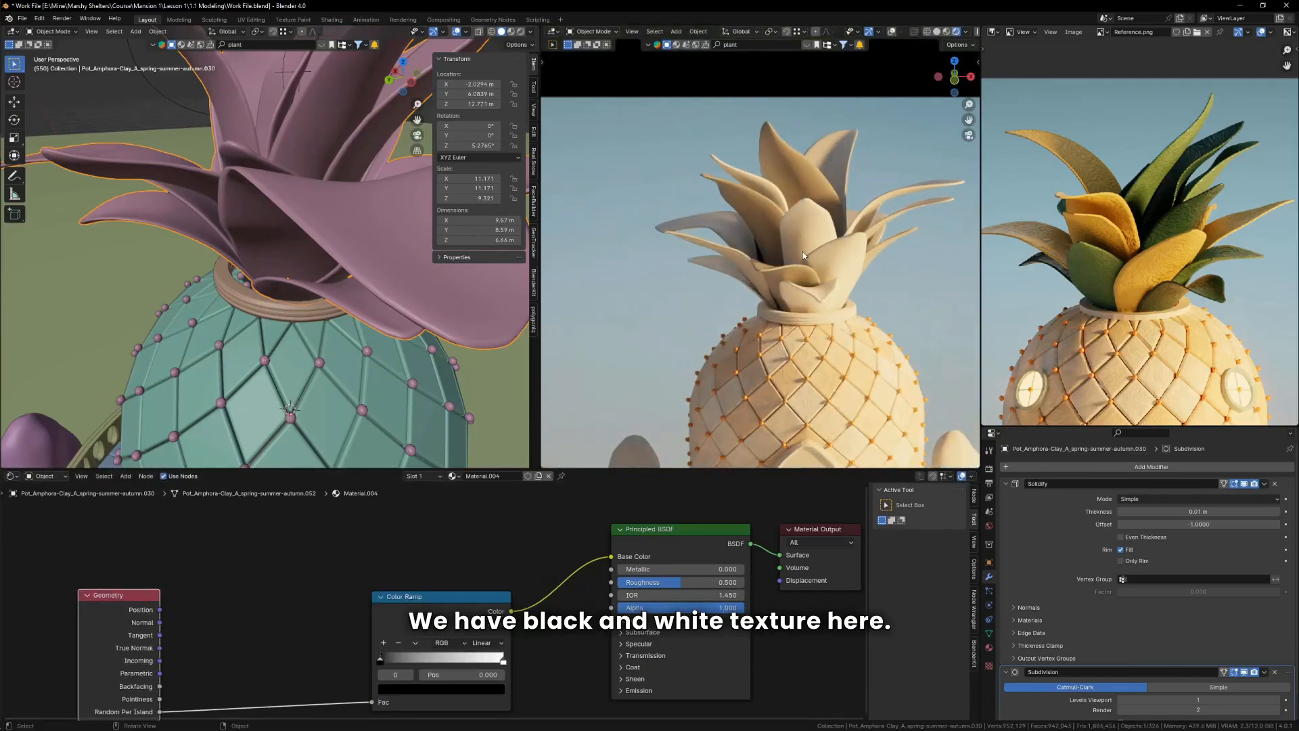
Step: Tidy the node layout by moving the Color Ramp up and the Geometry node closer to it
{"action": "scroll", "coordinate": [450, 603], "scroll_direction": "down", "scroll_amount": 5}
{"action": "left_click_drag", "start_coordinate": [448, 600], "coordinate": [425, 570]}
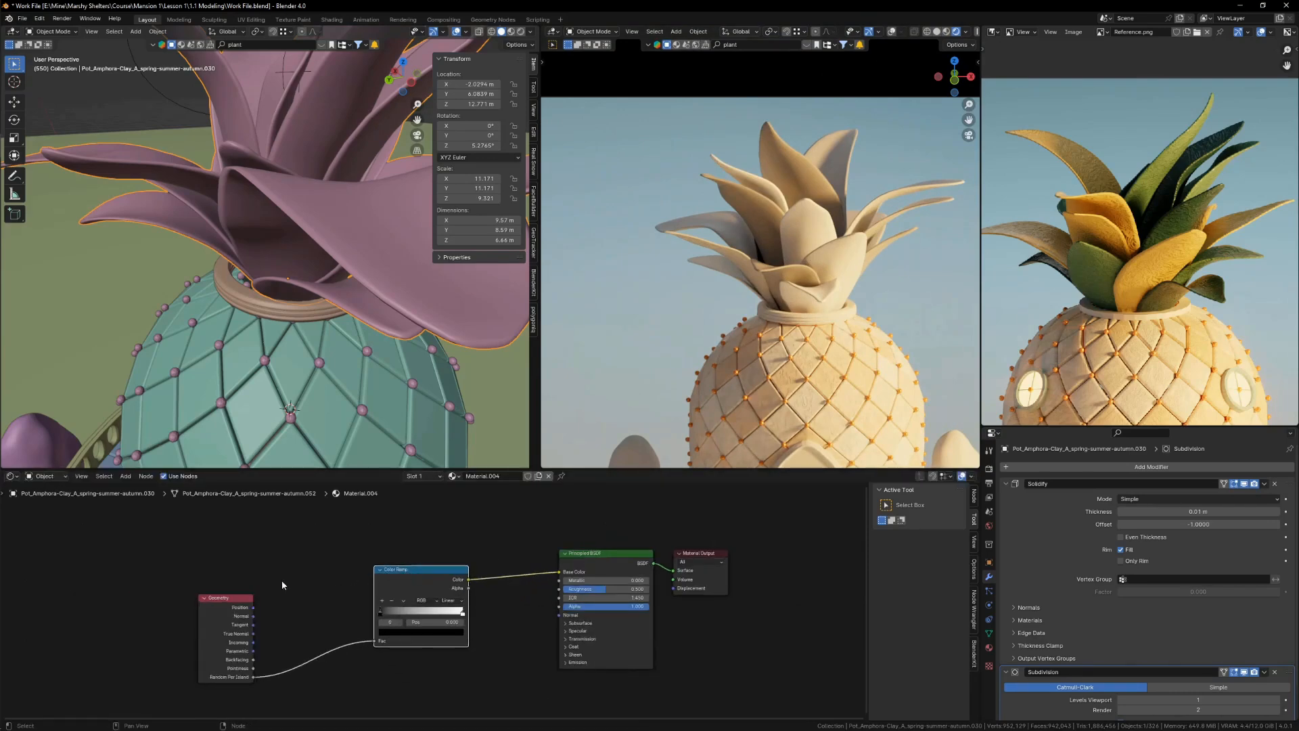
{"action": "left_click_drag", "start_coordinate": [242, 603], "coordinate": [297, 572]}
Step: Set the Color Ramp's first stop to a dark green with hue 0.340 and saturation 0.825, following the reference leaves
{"action": "scroll", "coordinate": [1097, 272], "scroll_direction": "up", "scroll_amount": 3}
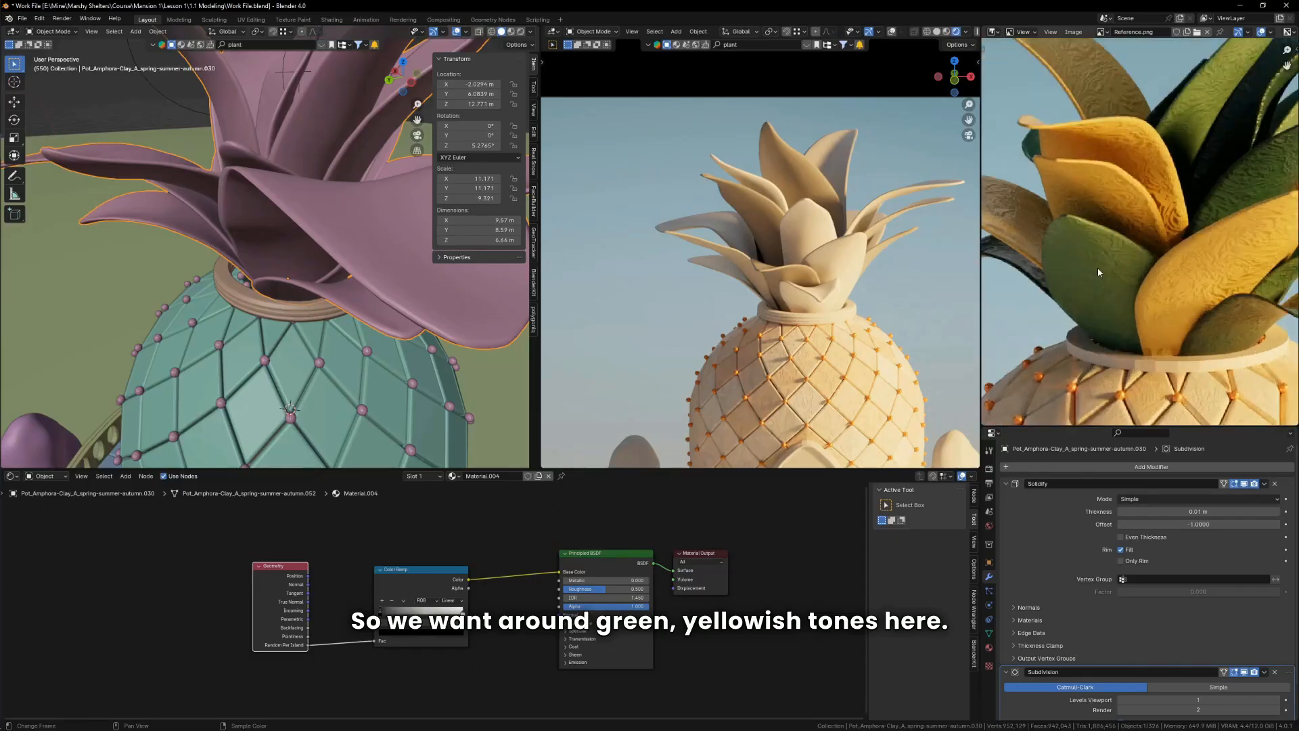
{"action": "scroll", "coordinate": [449, 603], "scroll_direction": "up", "scroll_amount": 5}
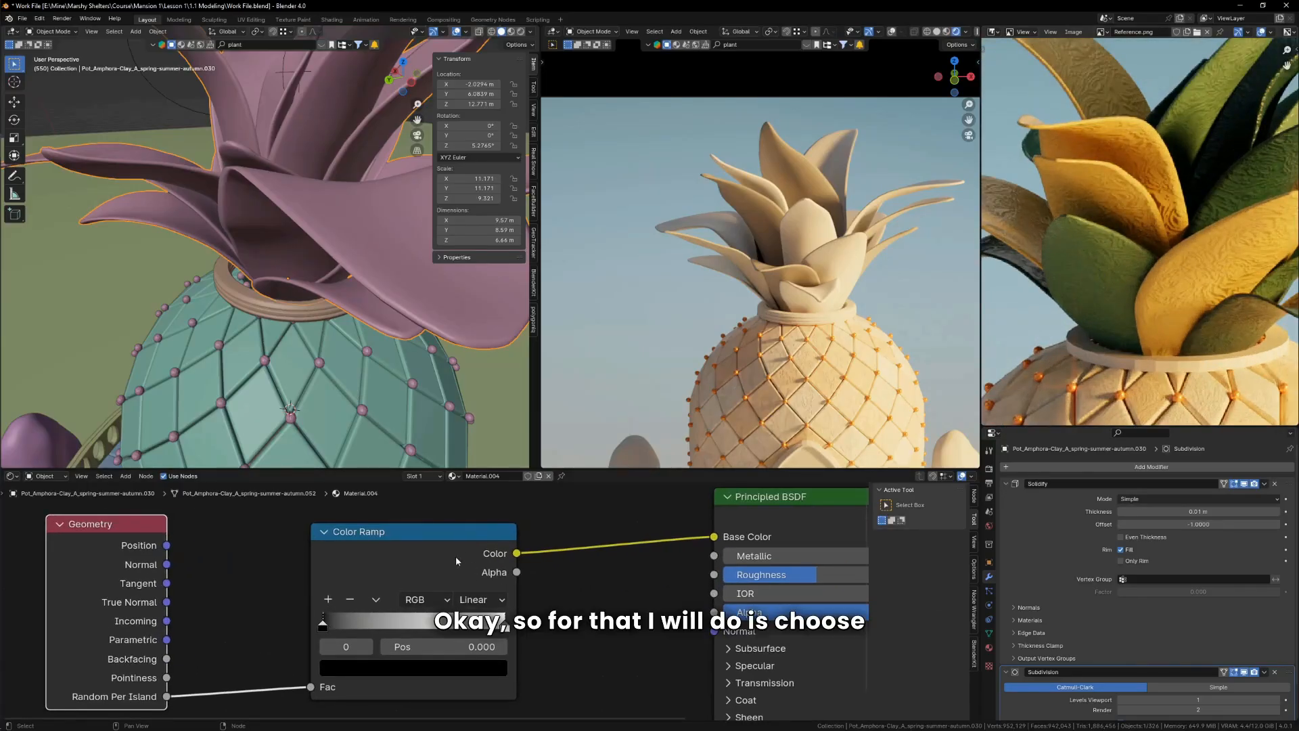
{"action": "scroll", "coordinate": [456, 560], "scroll_direction": "up", "scroll_amount": 2}
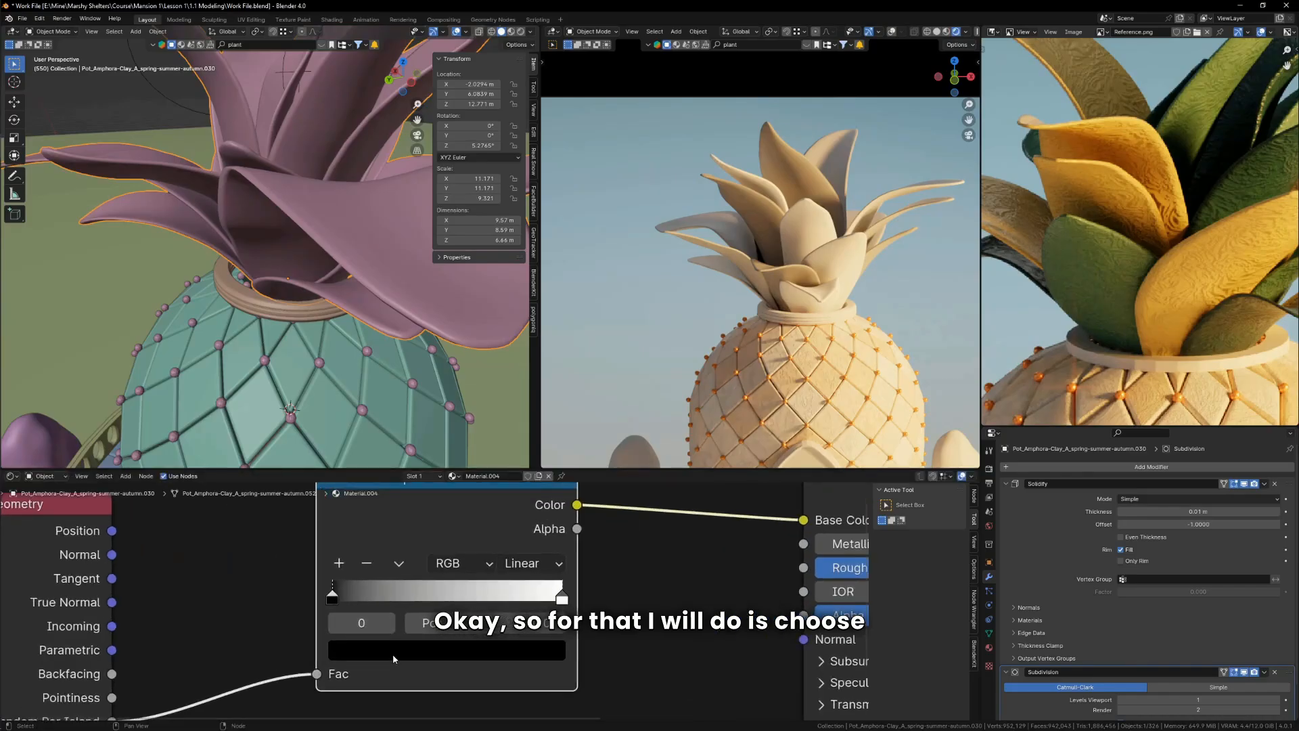
{"action": "left_click", "coordinate": [393, 654]}
{"action": "left_click", "coordinate": [547, 392]}
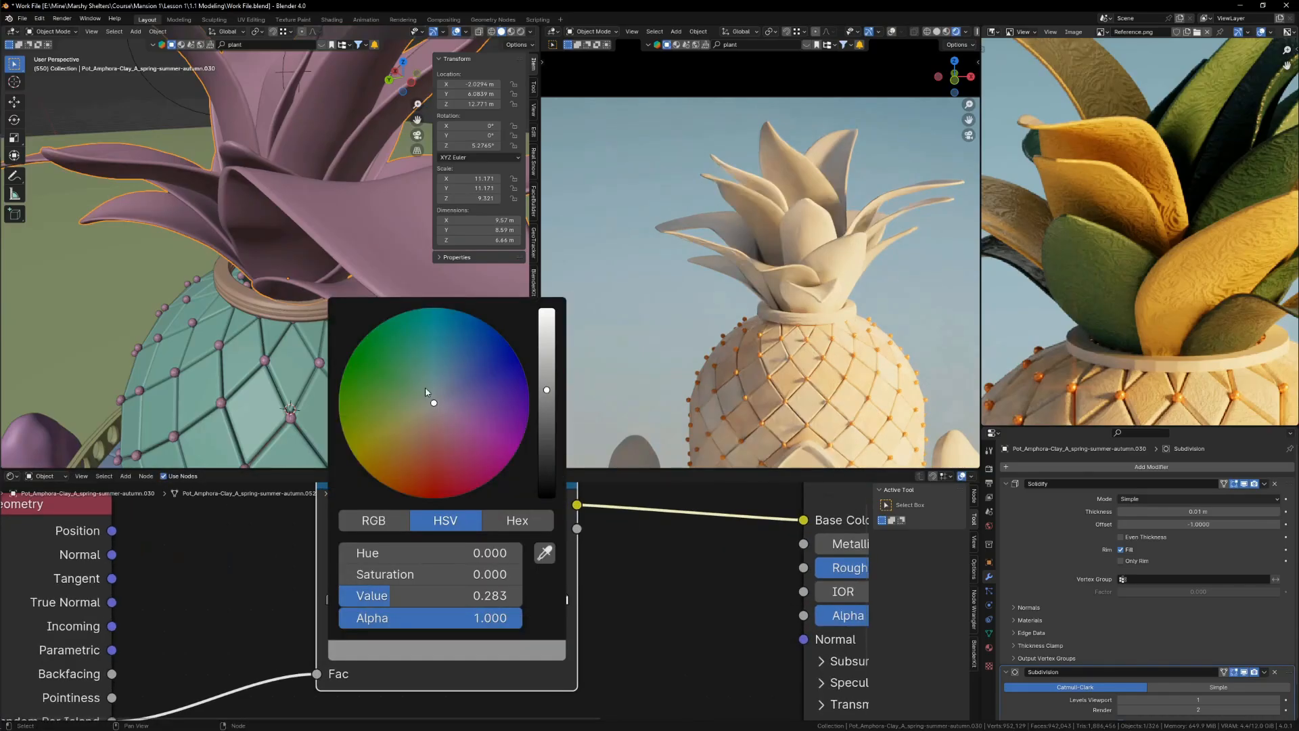
{"action": "left_click", "coordinate": [388, 372]}
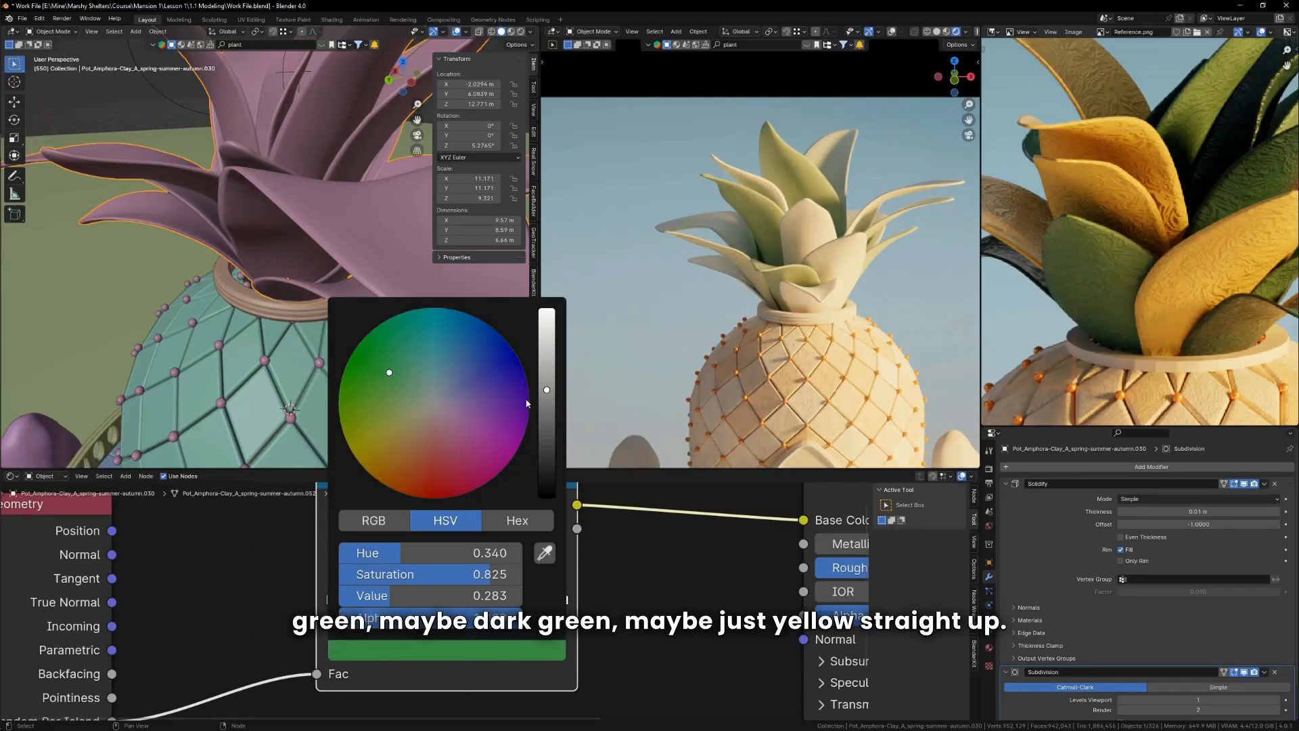
{"action": "left_click", "coordinate": [554, 416]}
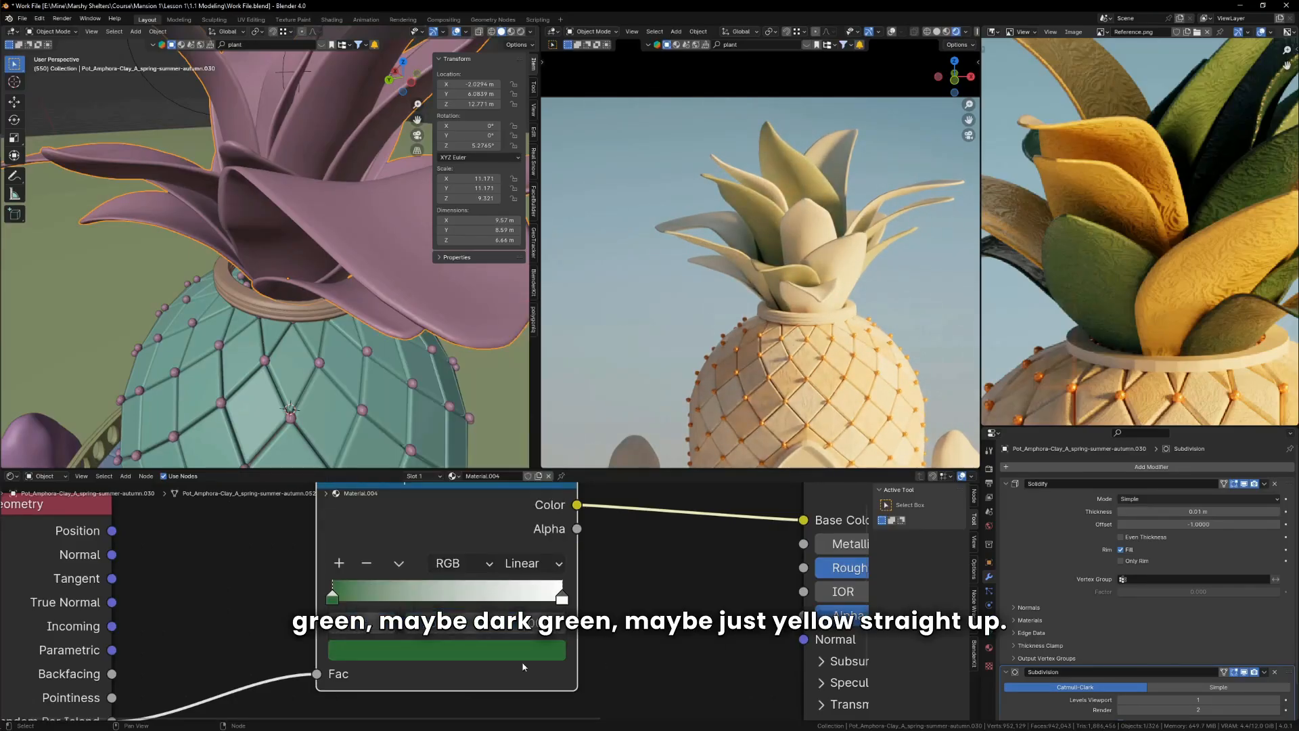
Step: Add a middle stop to the Color Ramp and make it golden yellow with hue 0.089, saturation 0.969 and value 0.589
{"action": "left_click", "coordinate": [339, 563]}
{"action": "left_click", "coordinate": [459, 651]}
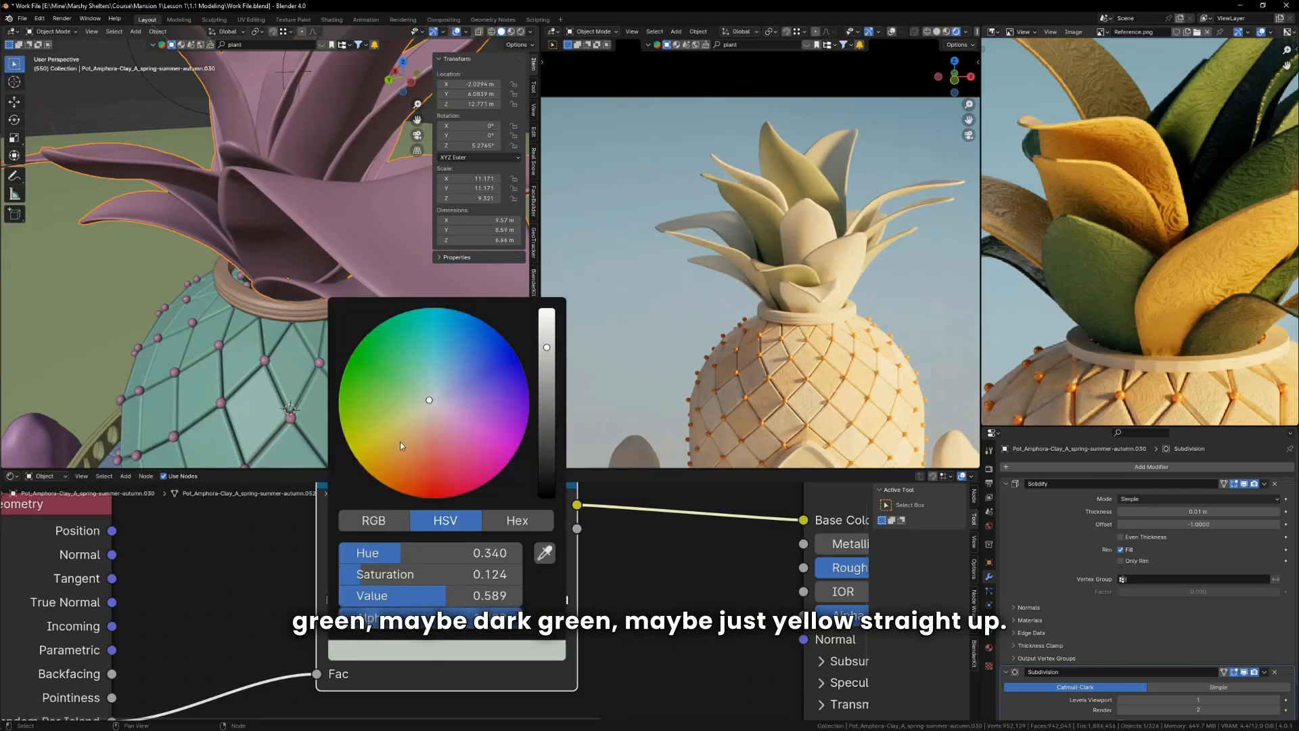
{"action": "left_click_drag", "start_coordinate": [400, 444], "coordinate": [381, 460]}
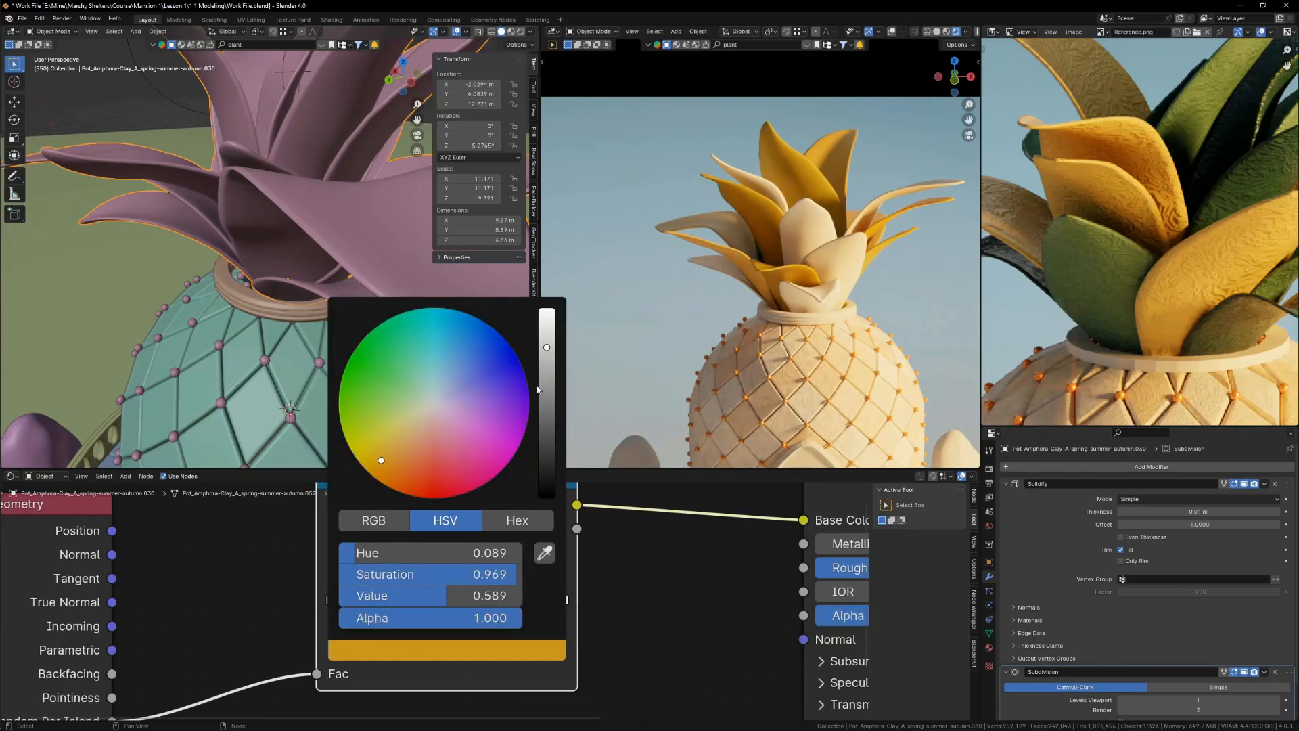
Step: Set the Color Ramp's last stop to a darker green than the first one
{"action": "left_click", "coordinate": [561, 595]}
{"action": "left_click", "coordinate": [531, 648]}
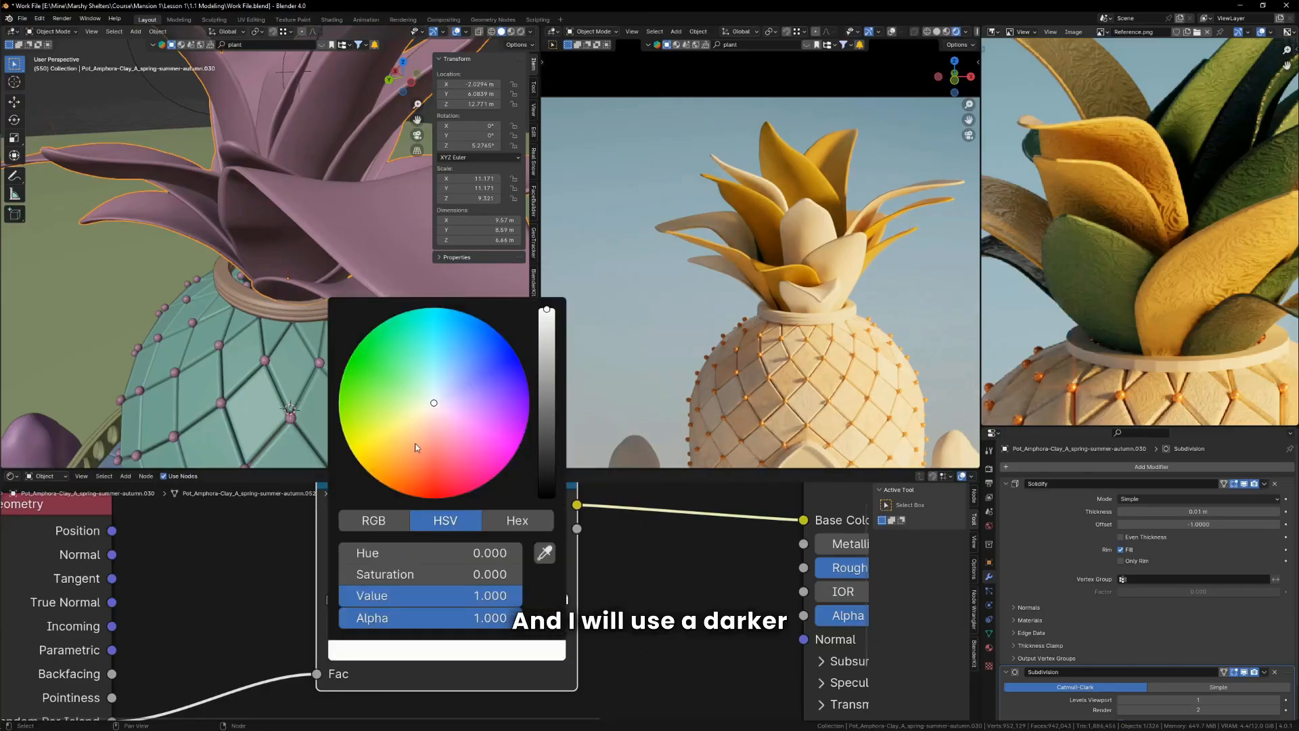
{"action": "left_click", "coordinate": [390, 346]}
{"action": "left_click", "coordinate": [545, 438]}
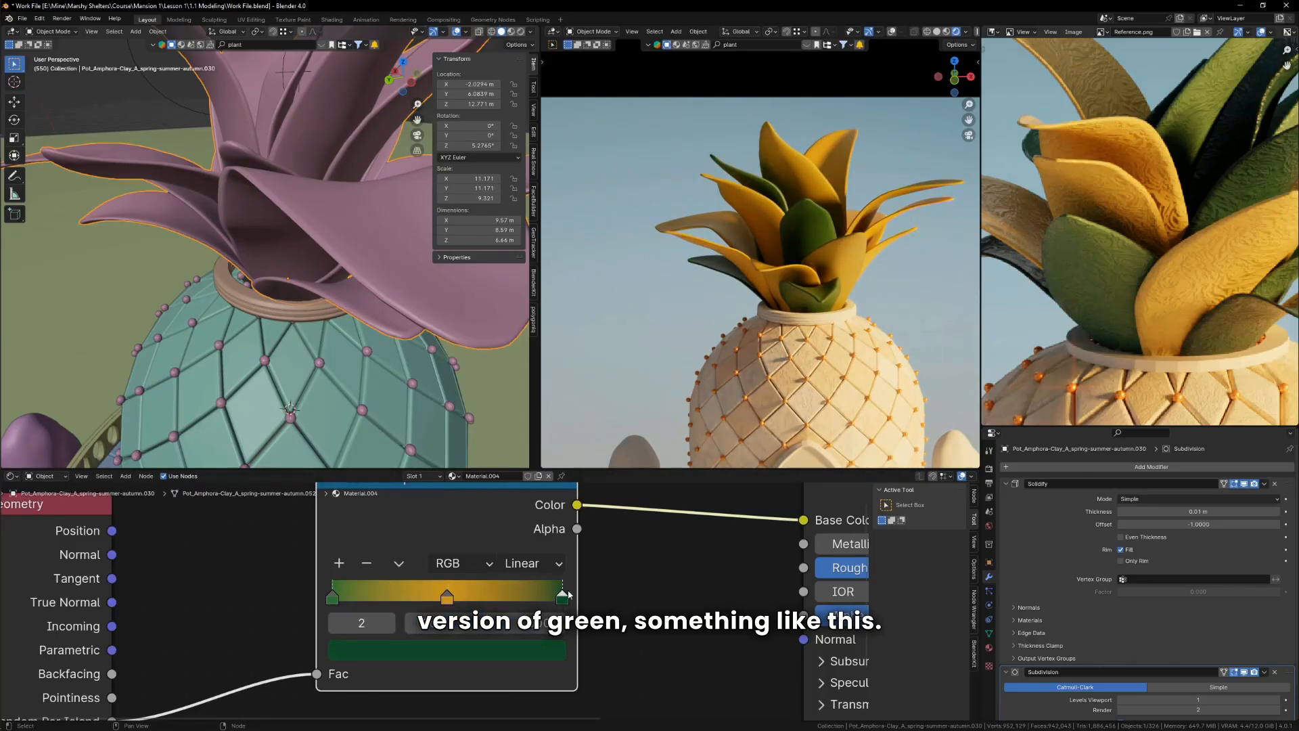
Step: Move the ramp's two green end stops inward and set its interpolation to Constant so each leaf gets one color
{"action": "left_click_drag", "start_coordinate": [569, 594], "coordinate": [522, 603]}
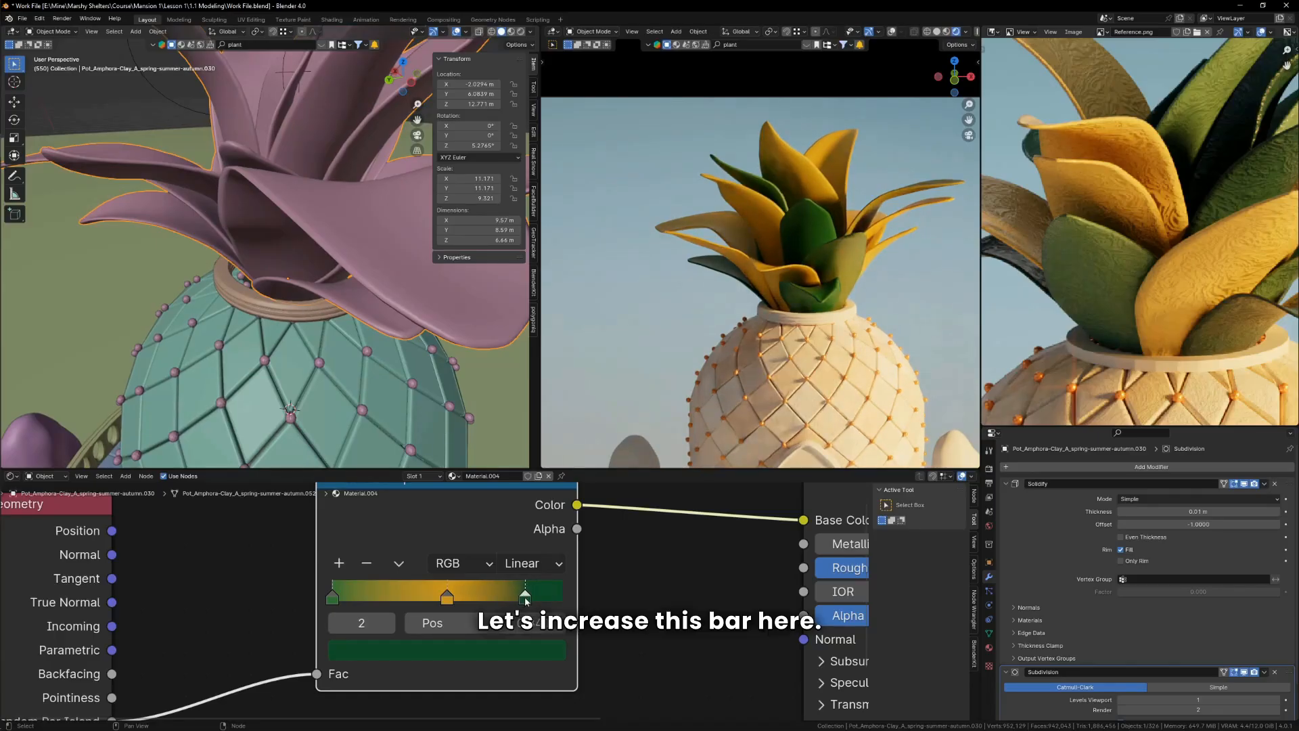
{"action": "left_click_drag", "start_coordinate": [333, 595], "coordinate": [356, 596]}
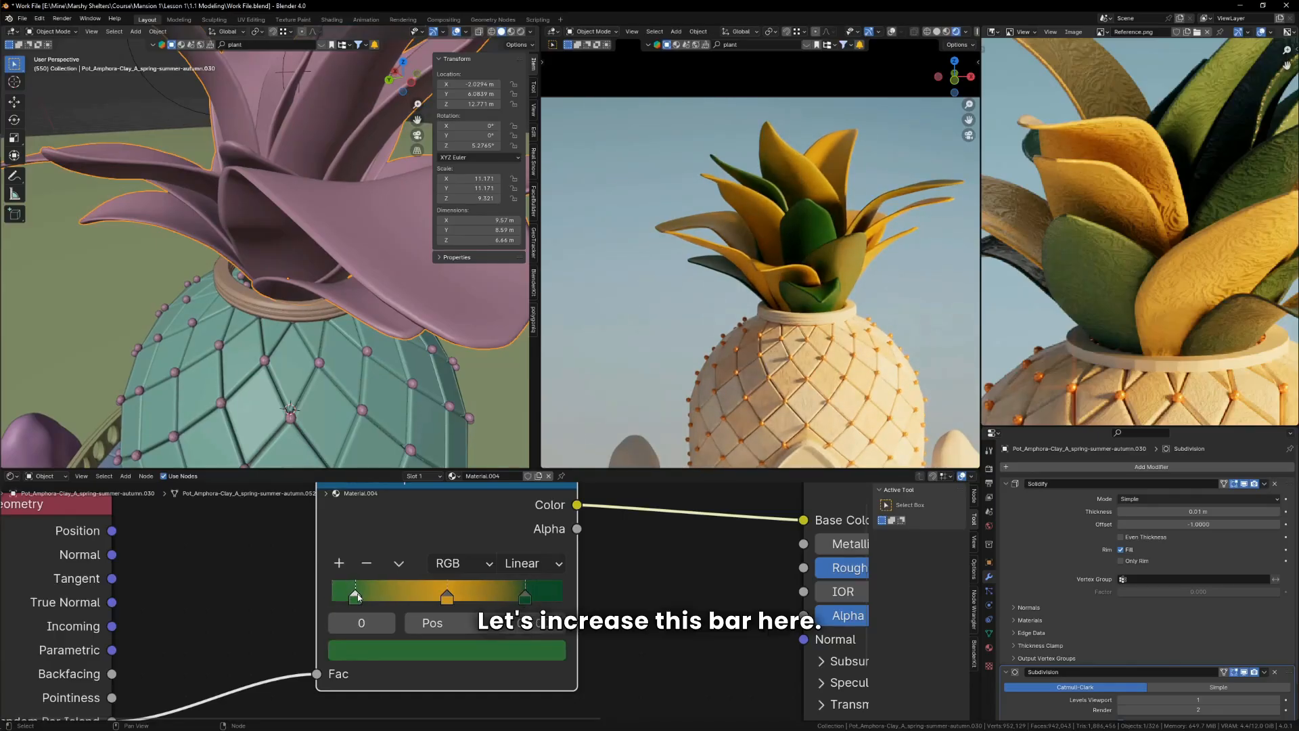
{"action": "middle_click_drag", "start_coordinate": [515, 563], "coordinate": [472, 567]}
{"action": "scroll", "coordinate": [473, 567], "scroll_direction": "up", "scroll_amount": 2}
{"action": "scroll", "coordinate": [473, 567], "scroll_direction": "down", "scroll_amount": 2}
{"action": "scroll", "coordinate": [476, 566], "scroll_direction": "up", "scroll_amount": 1}
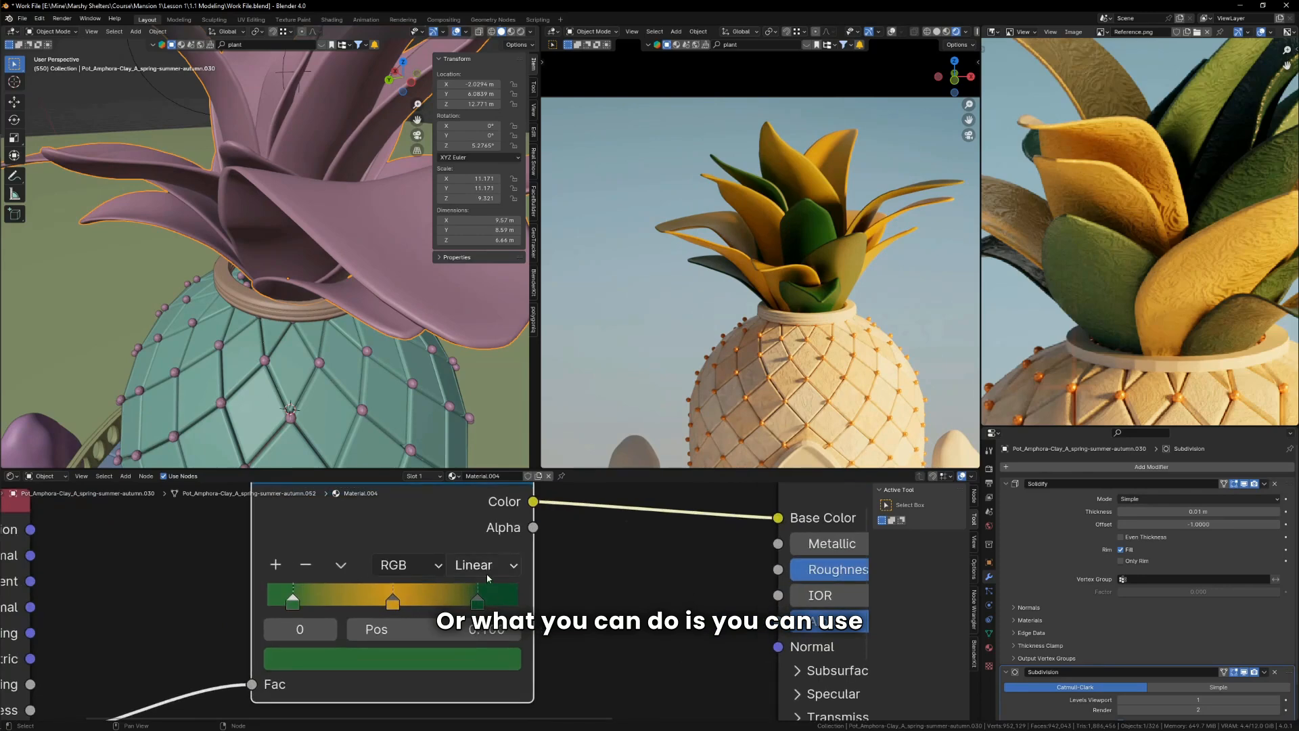
{"action": "left_click", "coordinate": [487, 574]}
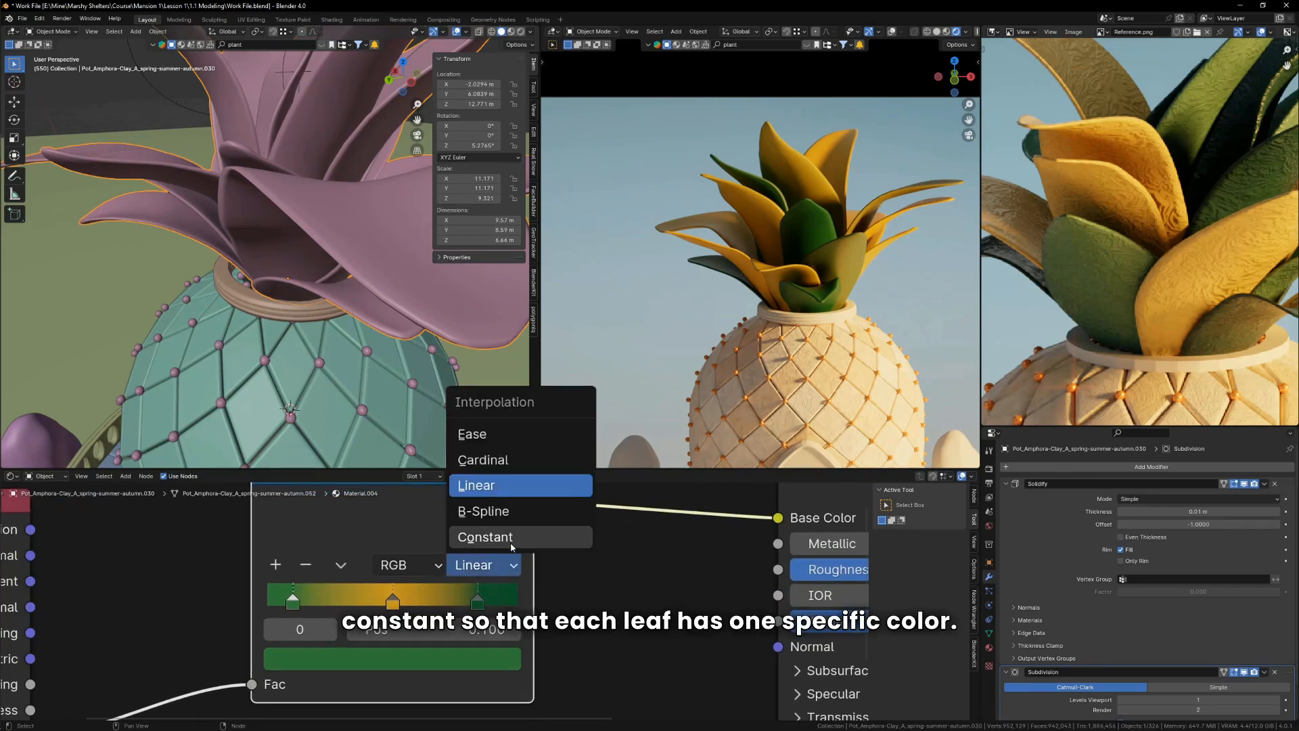
{"action": "left_click", "coordinate": [485, 538]}
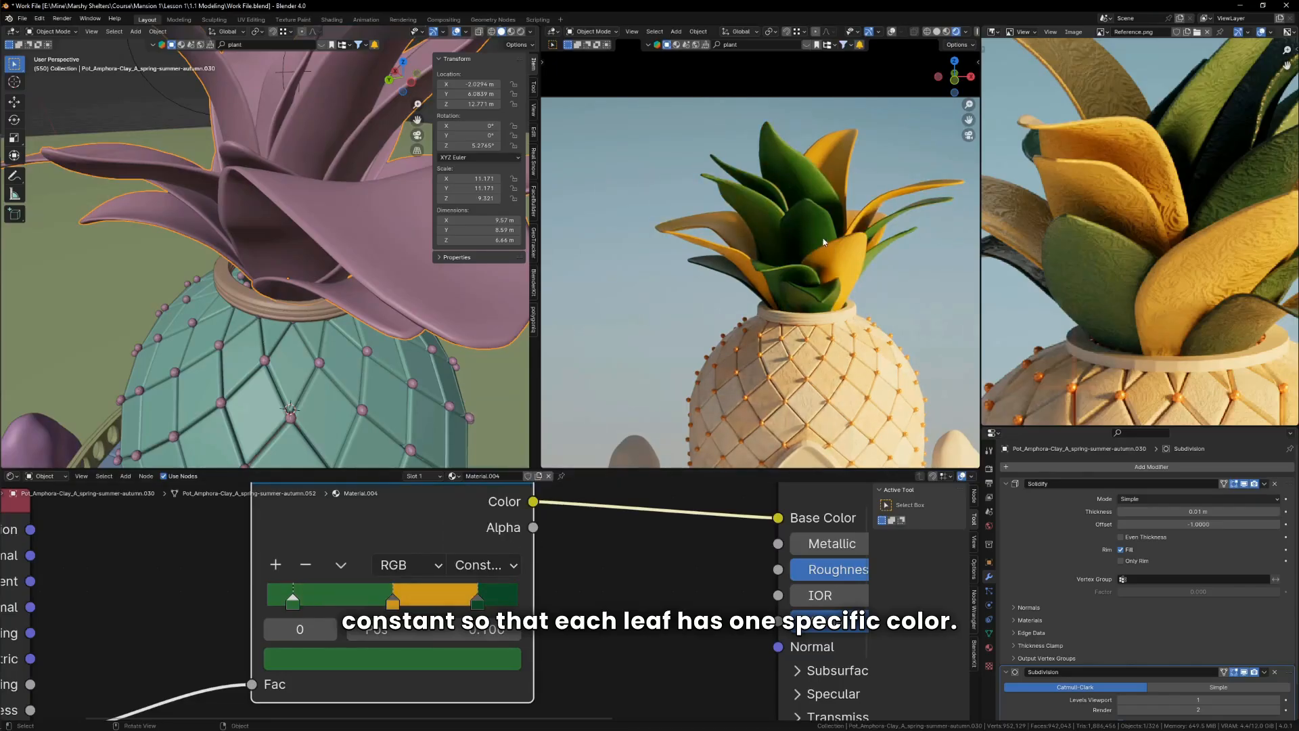
Step: Widen the yellow band of the leaf Color Ramp by repositioning its yellow and green stops, with the first stop at 0.073
{"action": "left_click_drag", "start_coordinate": [401, 590], "coordinate": [359, 592]}
{"action": "left_click_drag", "start_coordinate": [478, 601], "coordinate": [464, 601]}
{"action": "mouse_move", "coordinate": [347, 601]}
{"action": "left_mouse_down"}
{"action": "mouse_move", "coordinate": [374, 599]}
{"action": "mouse_move", "coordinate": [342, 601]}
{"action": "left_mouse_up"}
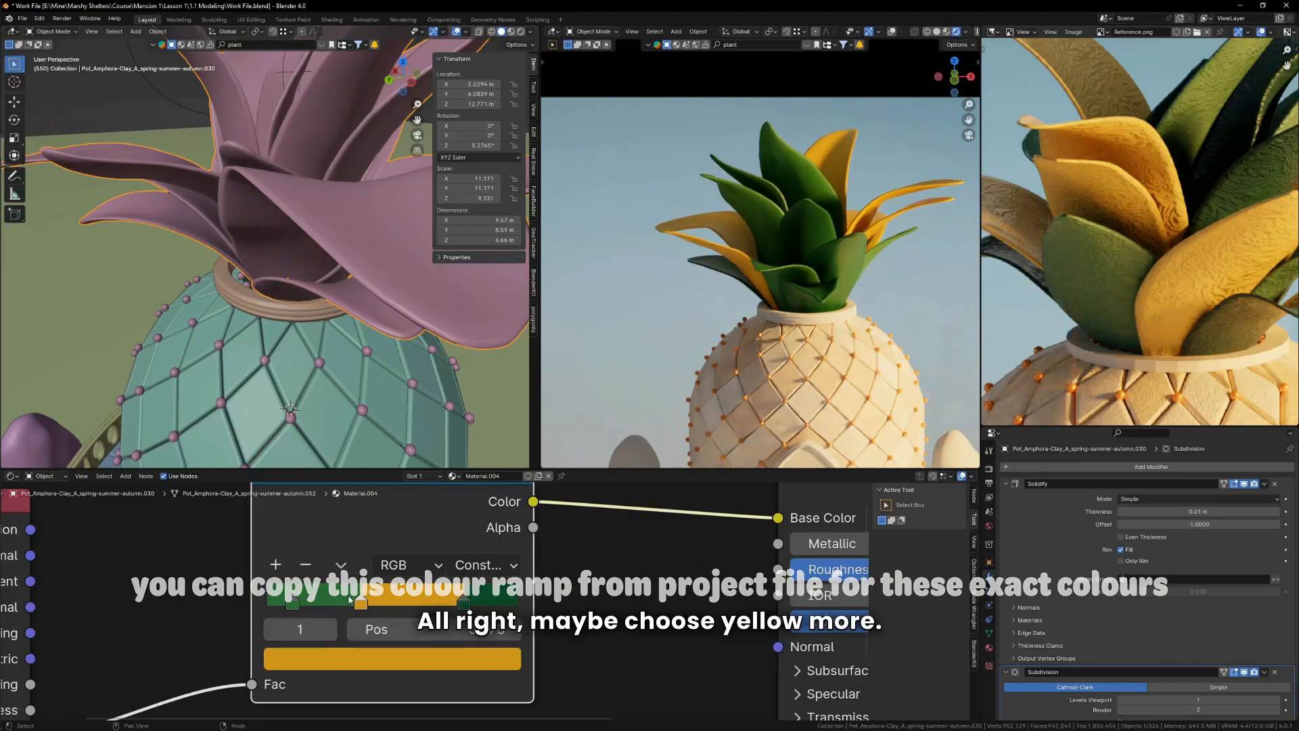
{"action": "left_click", "coordinate": [298, 602]}
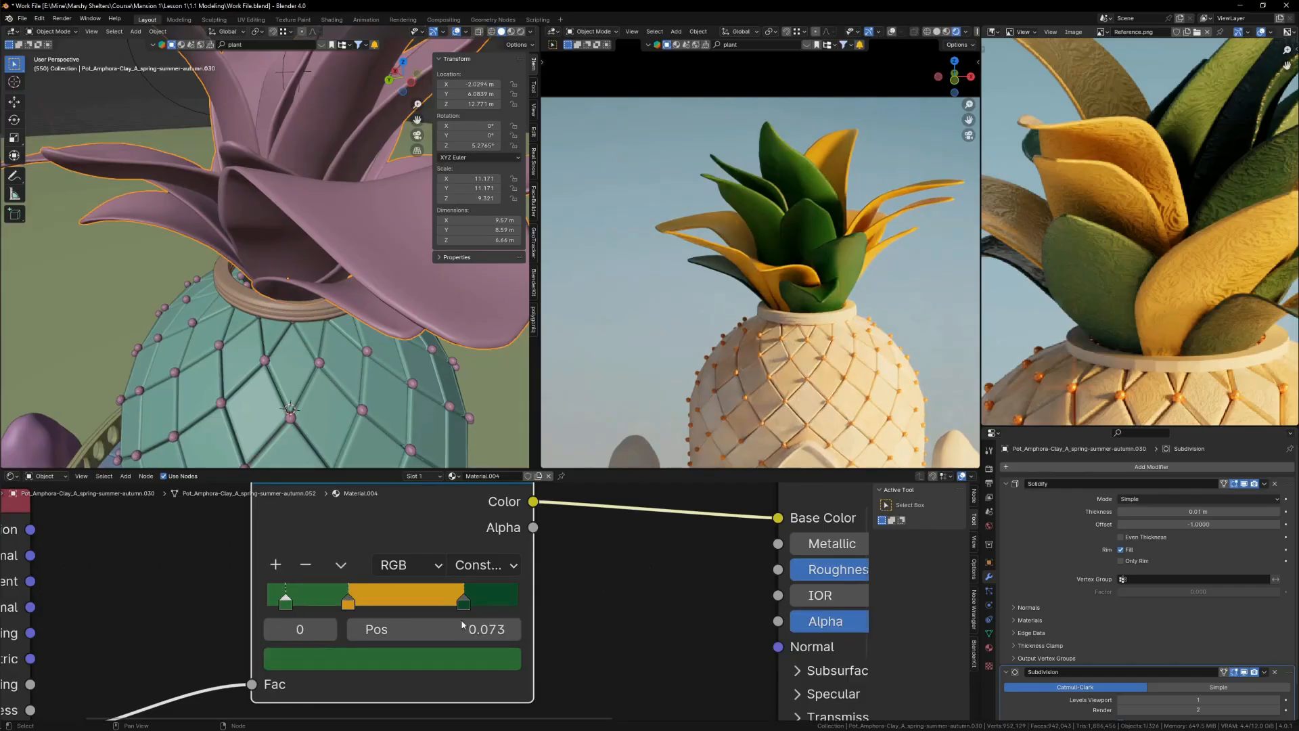
Step: Insert a Hue/Saturation/Value node between the Color Ramp and the Principled BSDF's Base Color
{"action": "scroll", "coordinate": [532, 614], "scroll_direction": "down", "scroll_amount": 4}
{"action": "key", "text": "g"}
{"action": "left_click", "coordinate": [164, 643]}
{"action": "key", "text": "shift+a"}
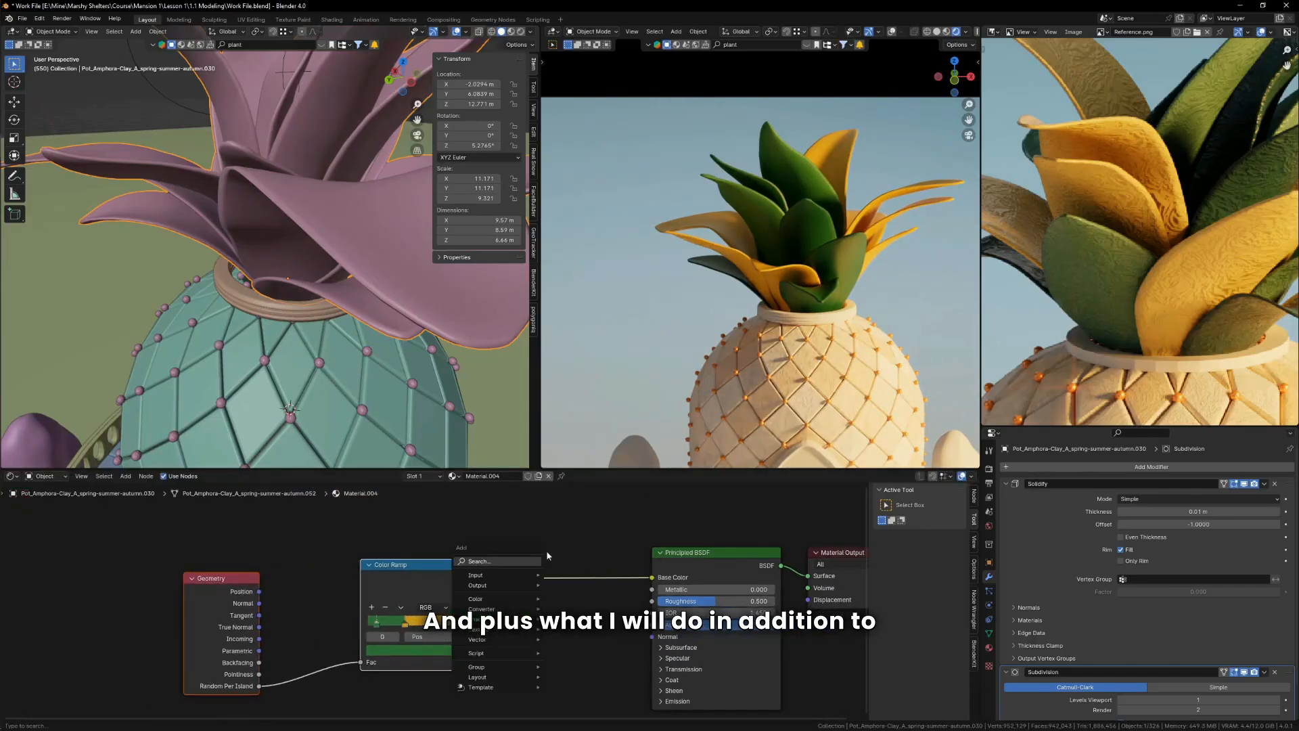
{"action": "type", "text": "hue"}
{"action": "key", "text": "Return"}
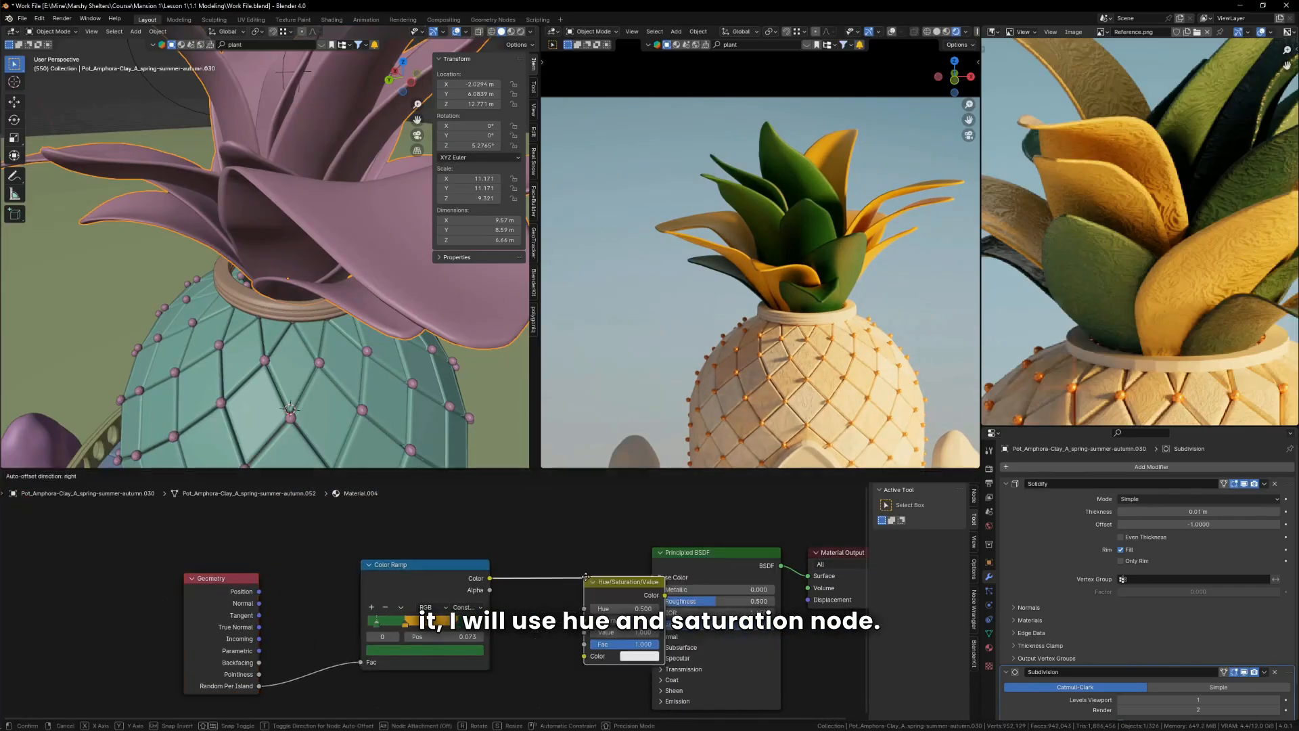
{"action": "left_click", "coordinate": [579, 559]}
Step: Try a saturation of 0.8 on the Hue/Saturation/Value node against the reference, and settle on 0.7
{"action": "scroll", "coordinate": [853, 283], "scroll_direction": "up", "scroll_amount": 2}
{"action": "scroll", "coordinate": [602, 602], "scroll_direction": "up", "scroll_amount": 2}
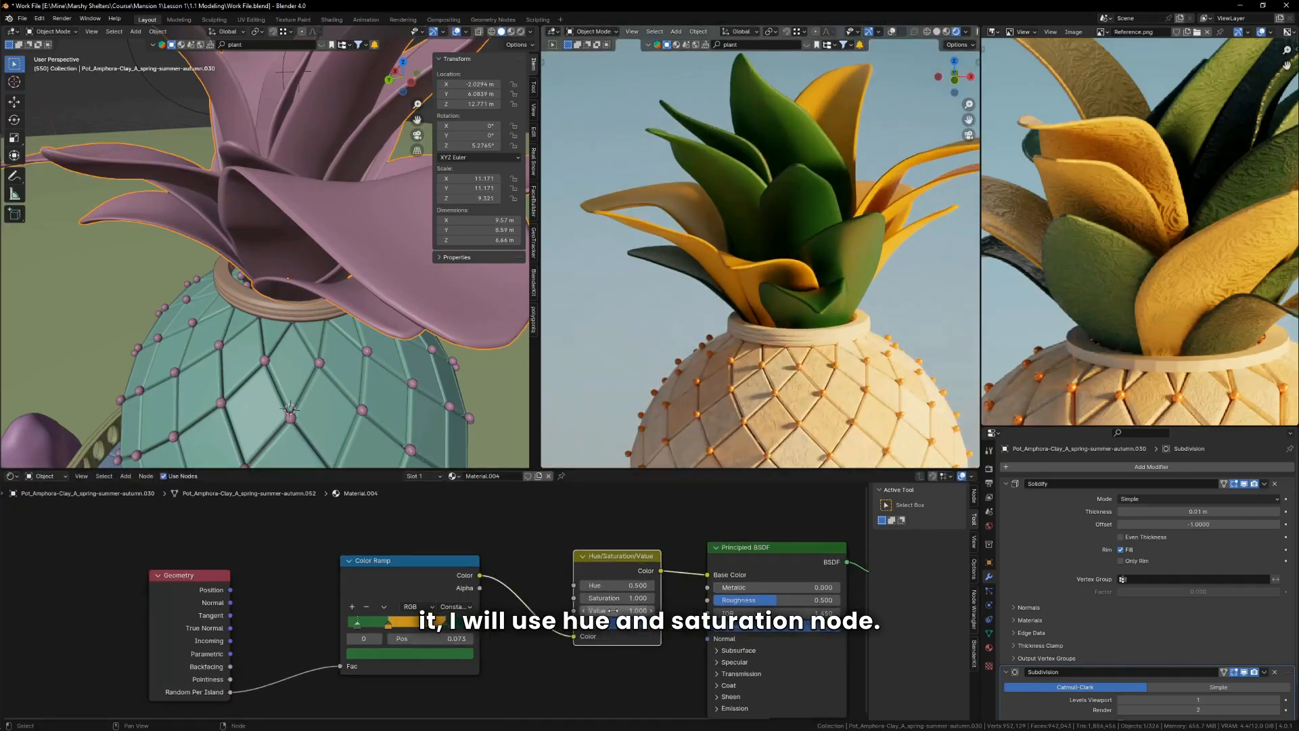
{"action": "left_click_drag", "start_coordinate": [618, 597], "coordinate": [596, 597]}
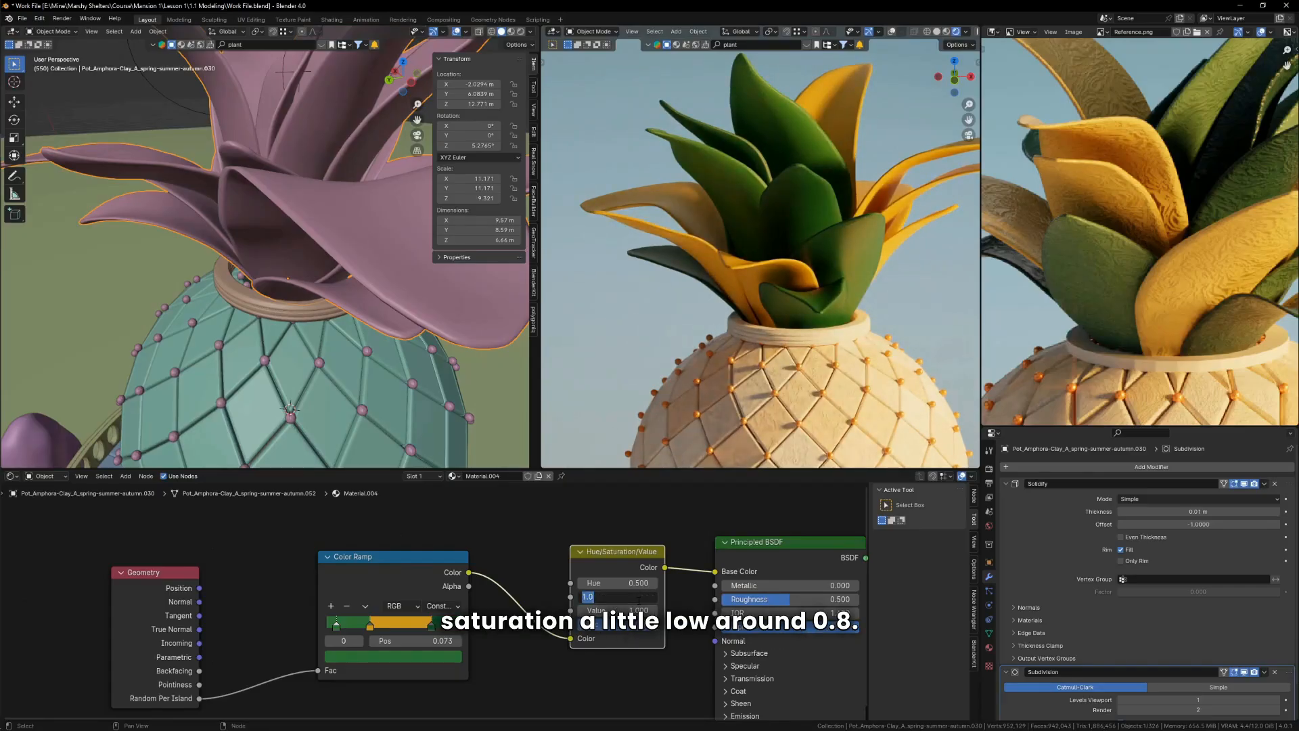
{"action": "key", "text": "Return"}
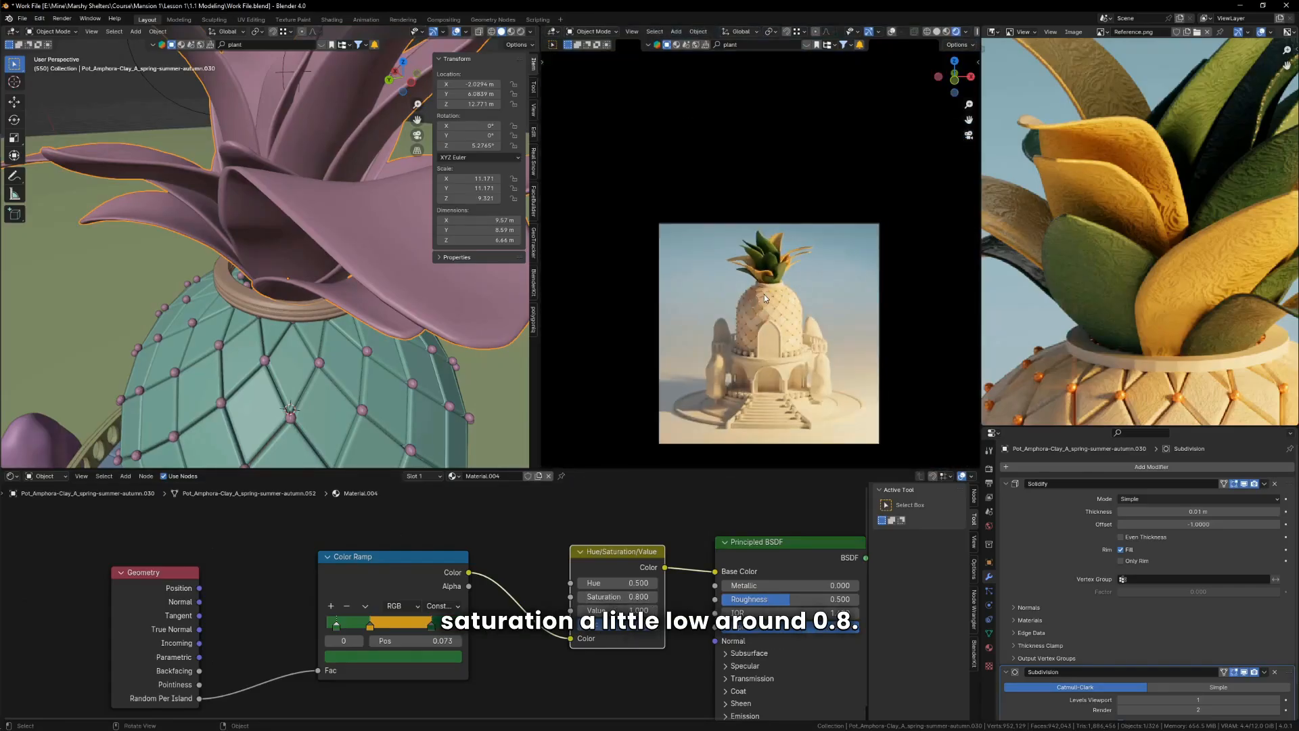
{"action": "scroll", "coordinate": [1081, 212], "scroll_direction": "down", "scroll_amount": 4}
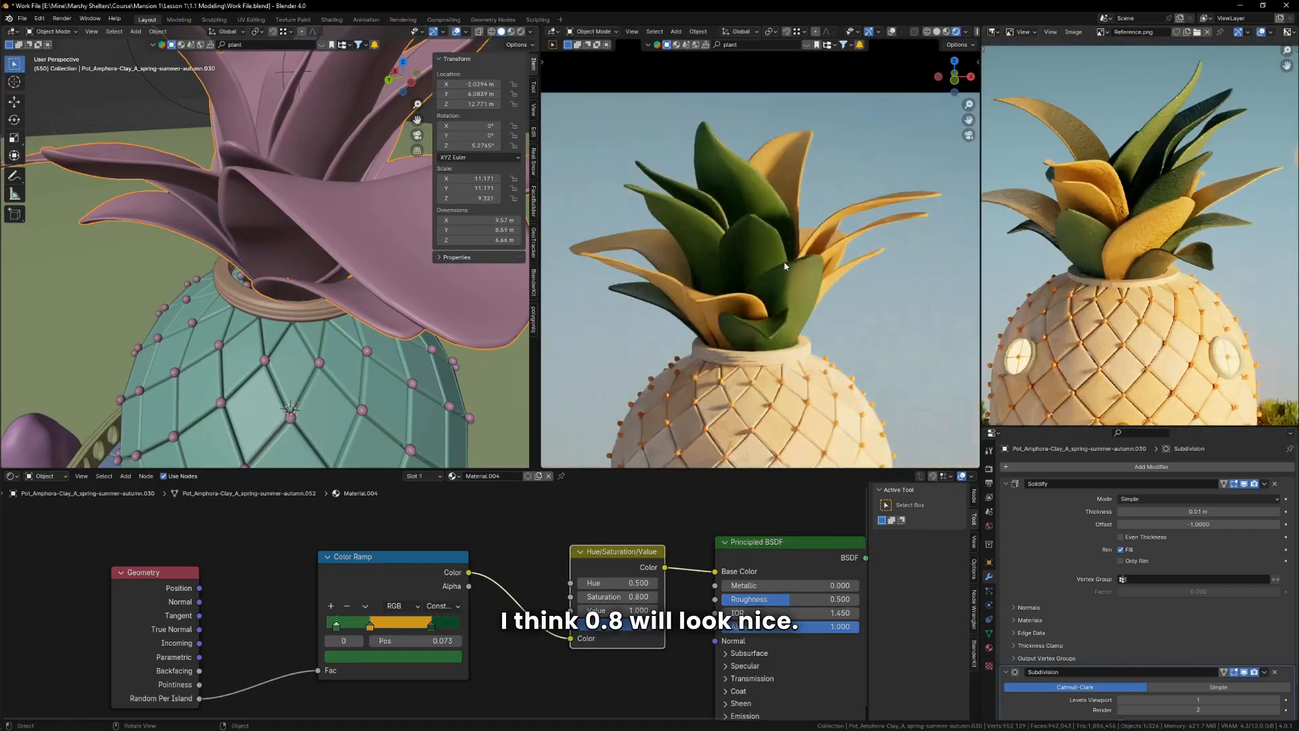
{"action": "scroll", "coordinate": [632, 592], "scroll_direction": "up", "scroll_amount": 2}
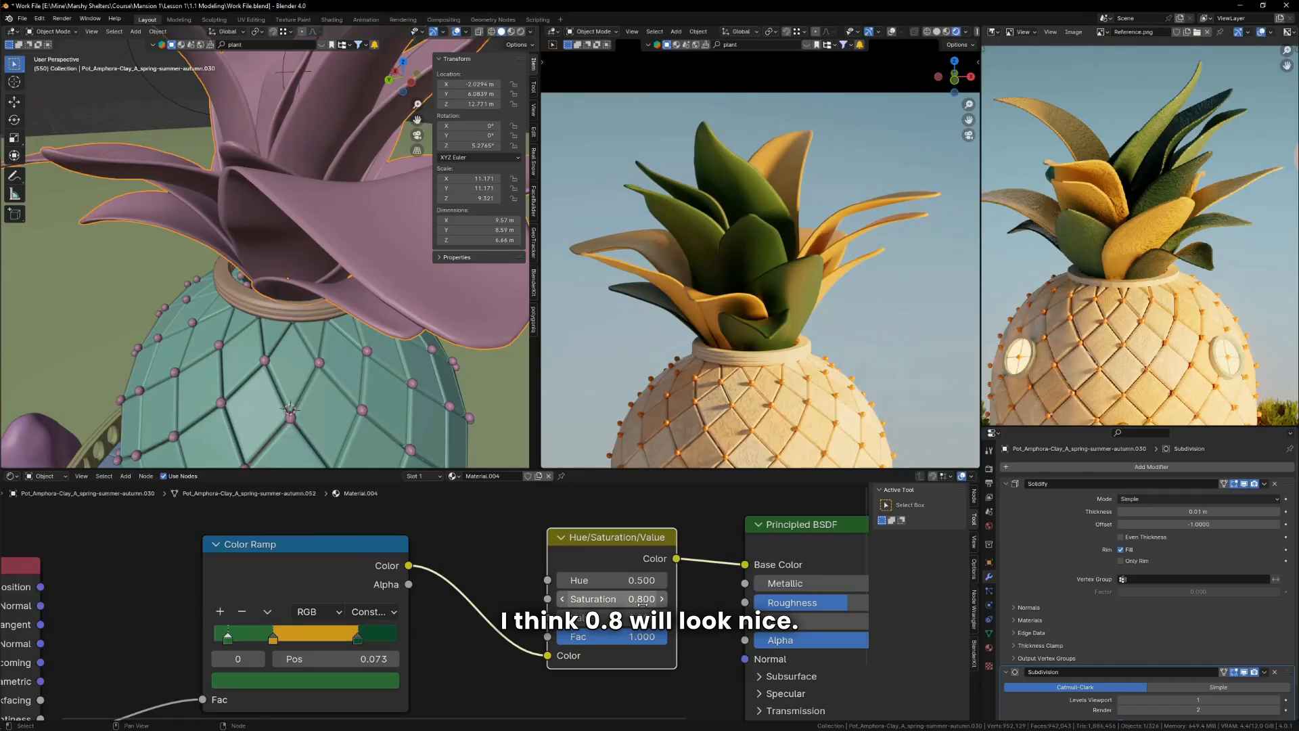
{"action": "left_click", "coordinate": [642, 599]}
{"action": "type", "text": "0.7"}
{"action": "key", "text": "Return"}
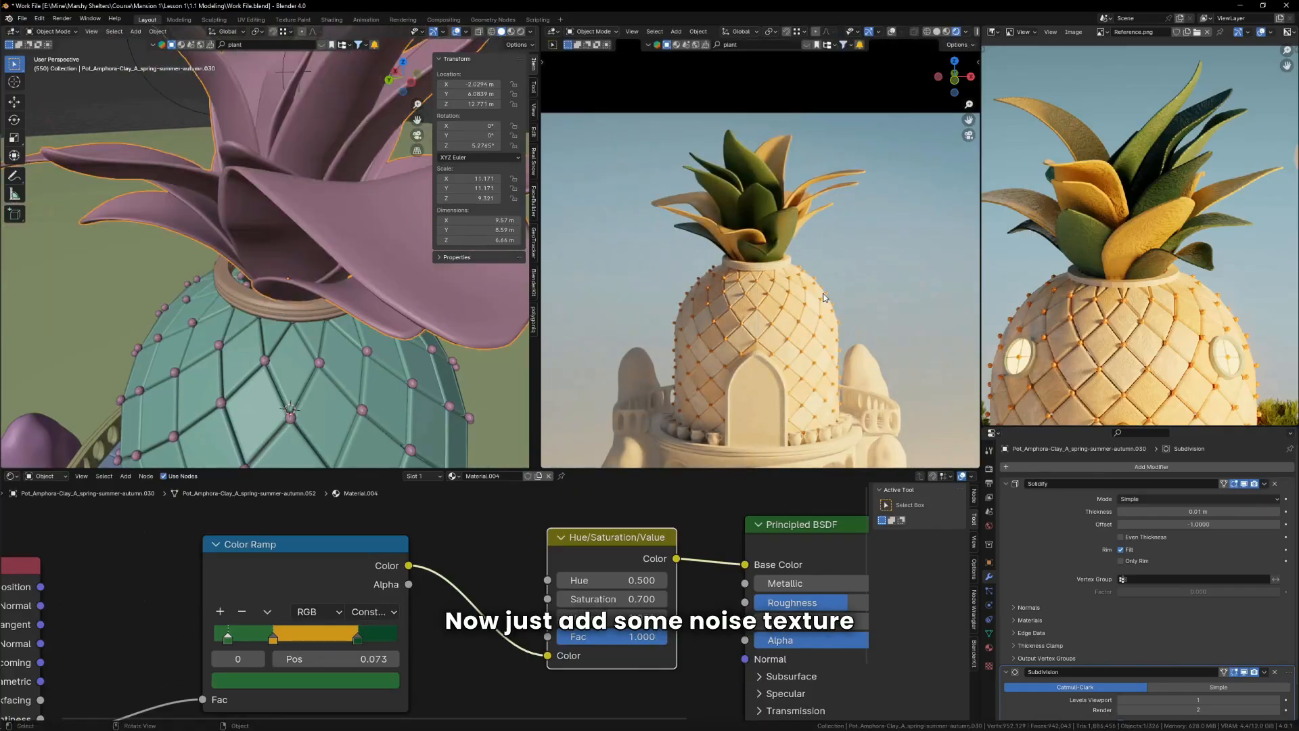
Step: Move the Principled BSDF down to make room and add a Bump node in front of it
{"action": "scroll", "coordinate": [533, 563], "scroll_direction": "down", "scroll_amount": 4}
{"action": "middle_click_drag", "start_coordinate": [635, 648], "coordinate": [638, 566]}
{"action": "scroll", "coordinate": [595, 588], "scroll_direction": "up", "scroll_amount": 2}
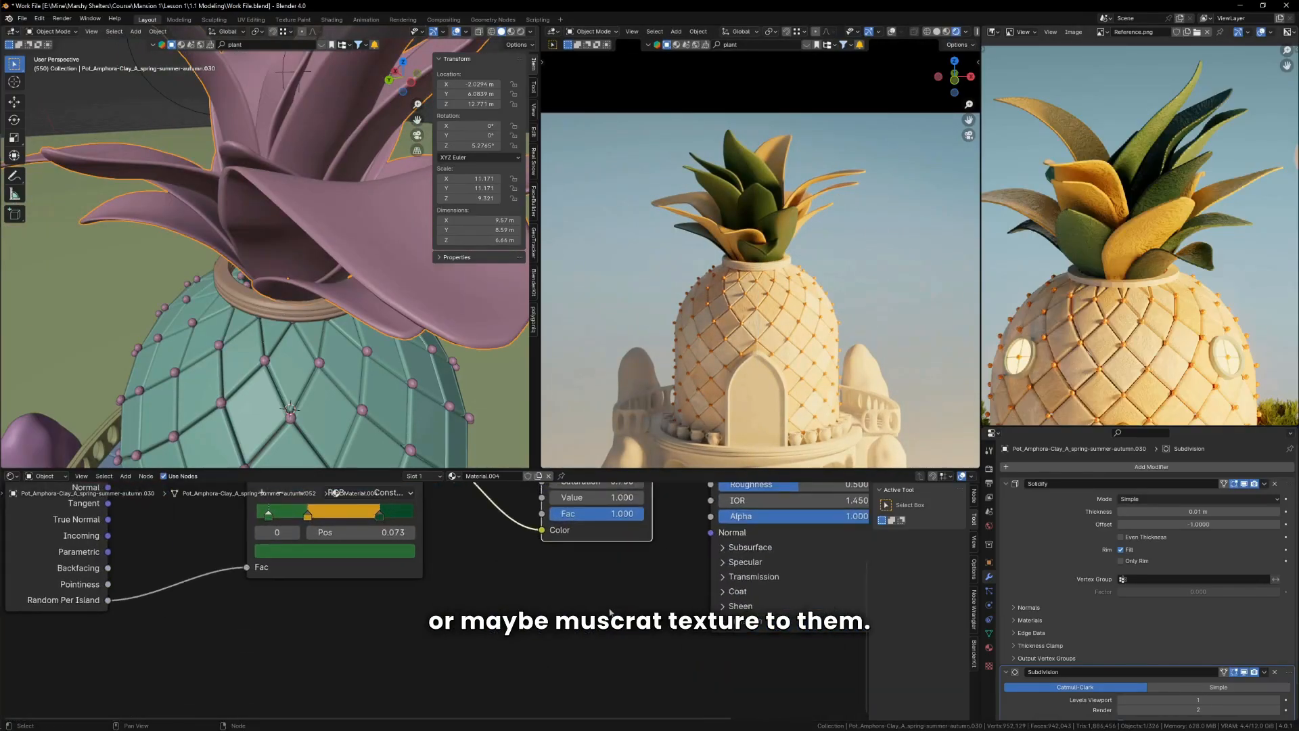
{"action": "scroll", "coordinate": [643, 595], "scroll_direction": "down", "scroll_amount": 9}
{"action": "left_click_drag", "start_coordinate": [721, 539], "coordinate": [720, 588]}
{"action": "scroll", "coordinate": [640, 597], "scroll_direction": "up", "scroll_amount": 2}
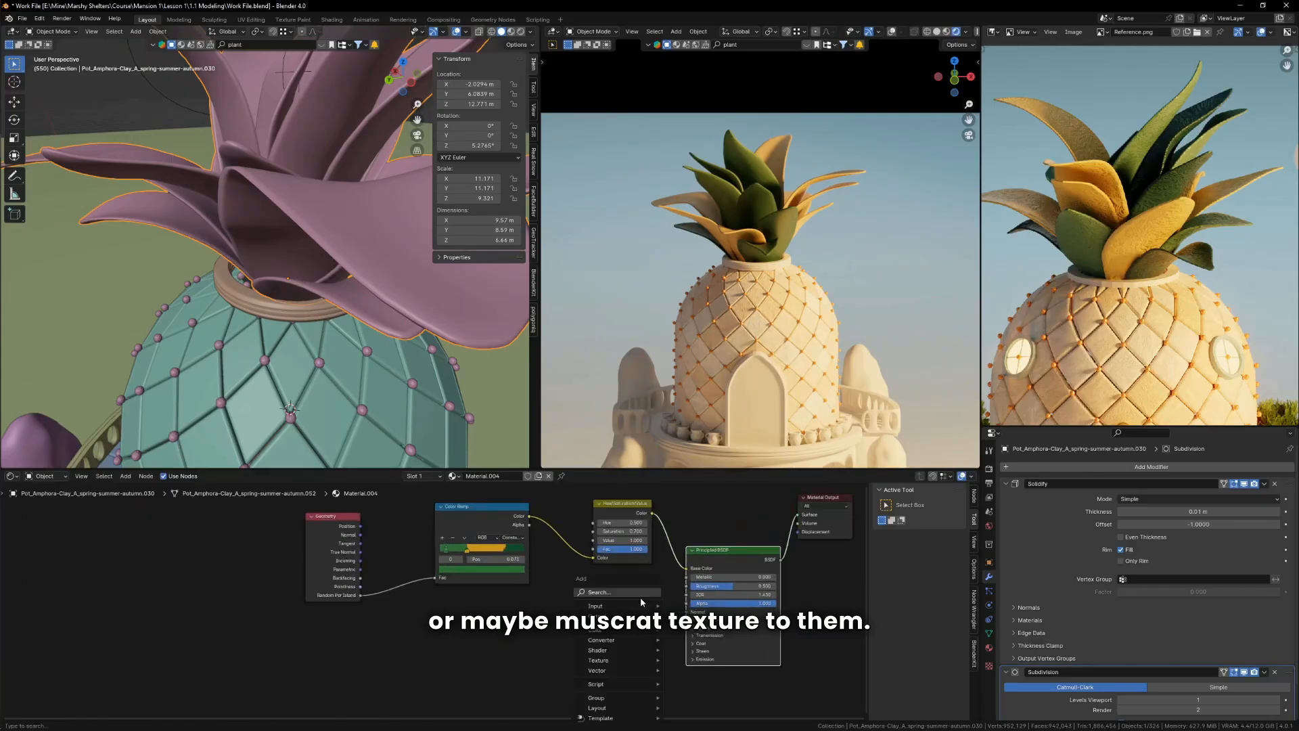
{"action": "key", "text": "shift+a"}
{"action": "type", "text": "bump"}
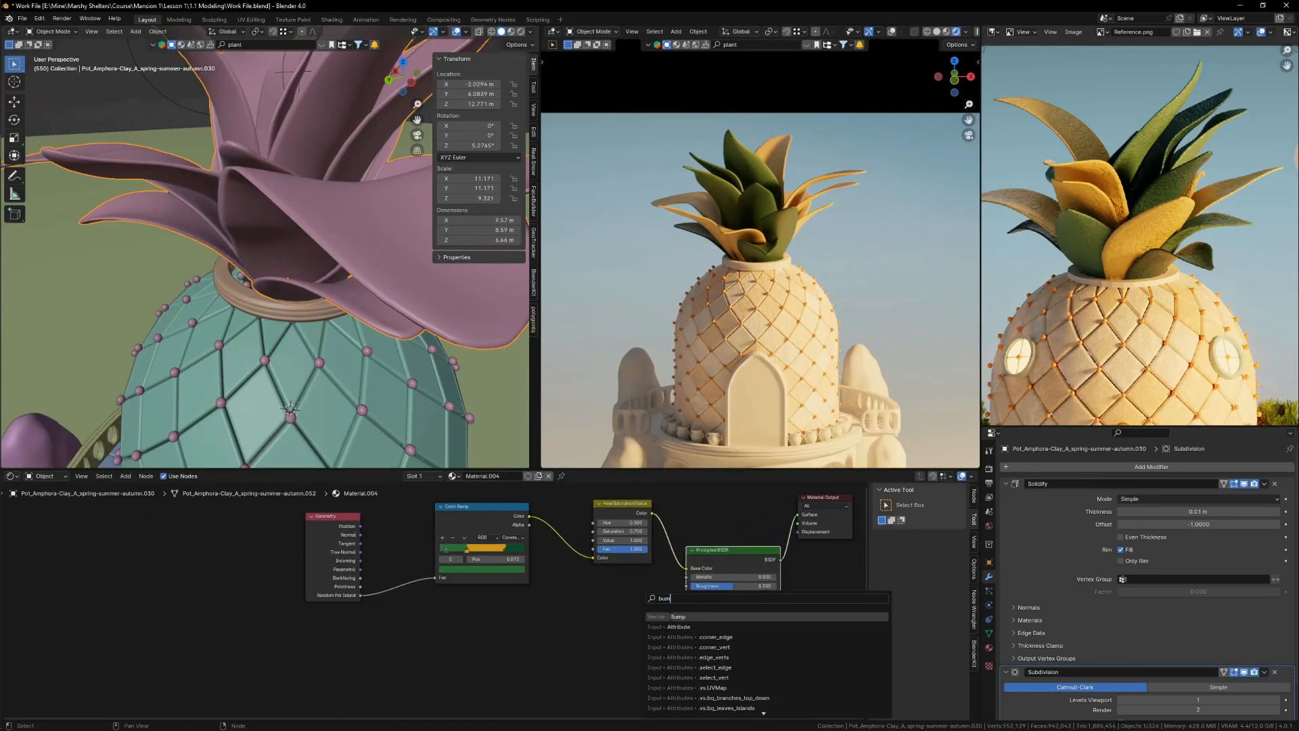
{"action": "key", "text": "Return"}
{"action": "left_click", "coordinate": [612, 596]}
Step: Add a Musgrave Texture with Mapping and Texture Coordinate nodes, using the Object coordinates
{"action": "key", "text": "shift+a"}
{"action": "type", "text": "mu"}
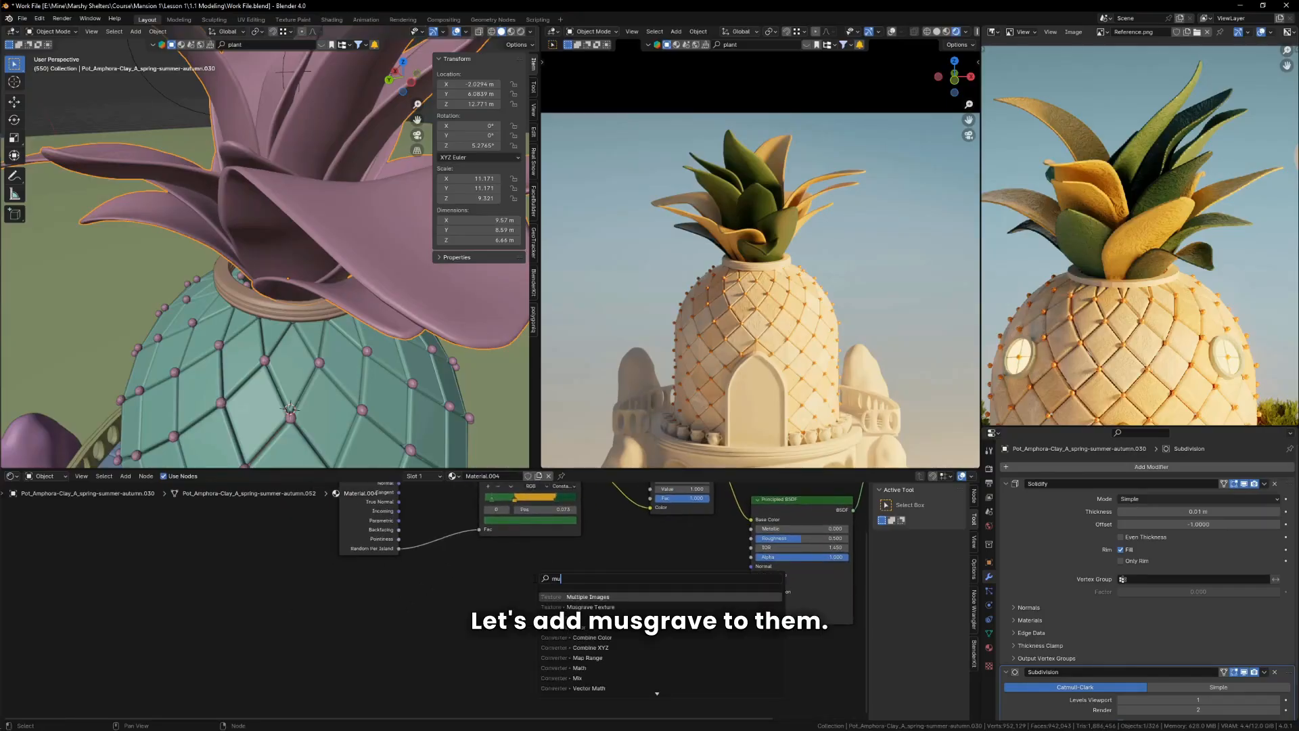
{"action": "type", "text": "s"}
{"action": "key", "text": "Return"}
{"action": "left_click", "coordinate": [436, 623]}
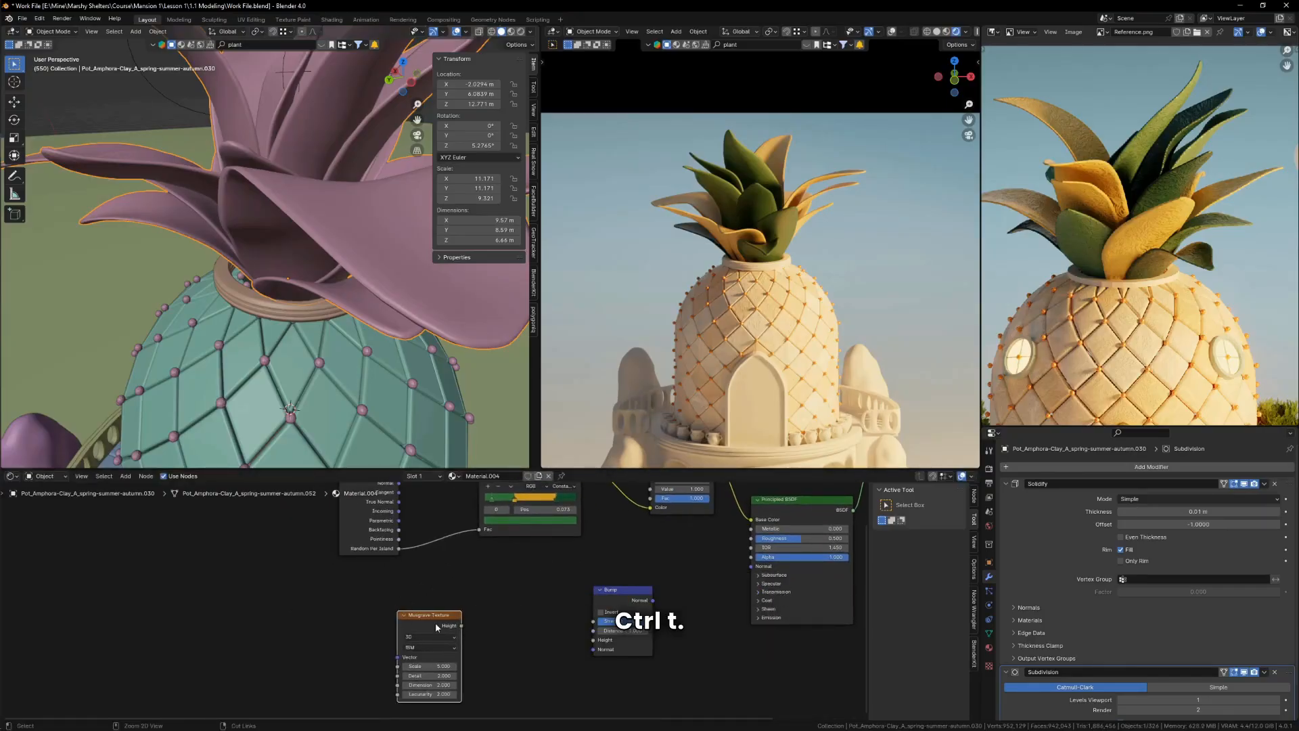
{"action": "key", "text": "ctrl+t"}
{"action": "scroll", "coordinate": [493, 594], "scroll_direction": "up", "scroll_amount": 1}
{"action": "left_click_drag", "start_coordinate": [289, 666], "coordinate": [293, 670]}
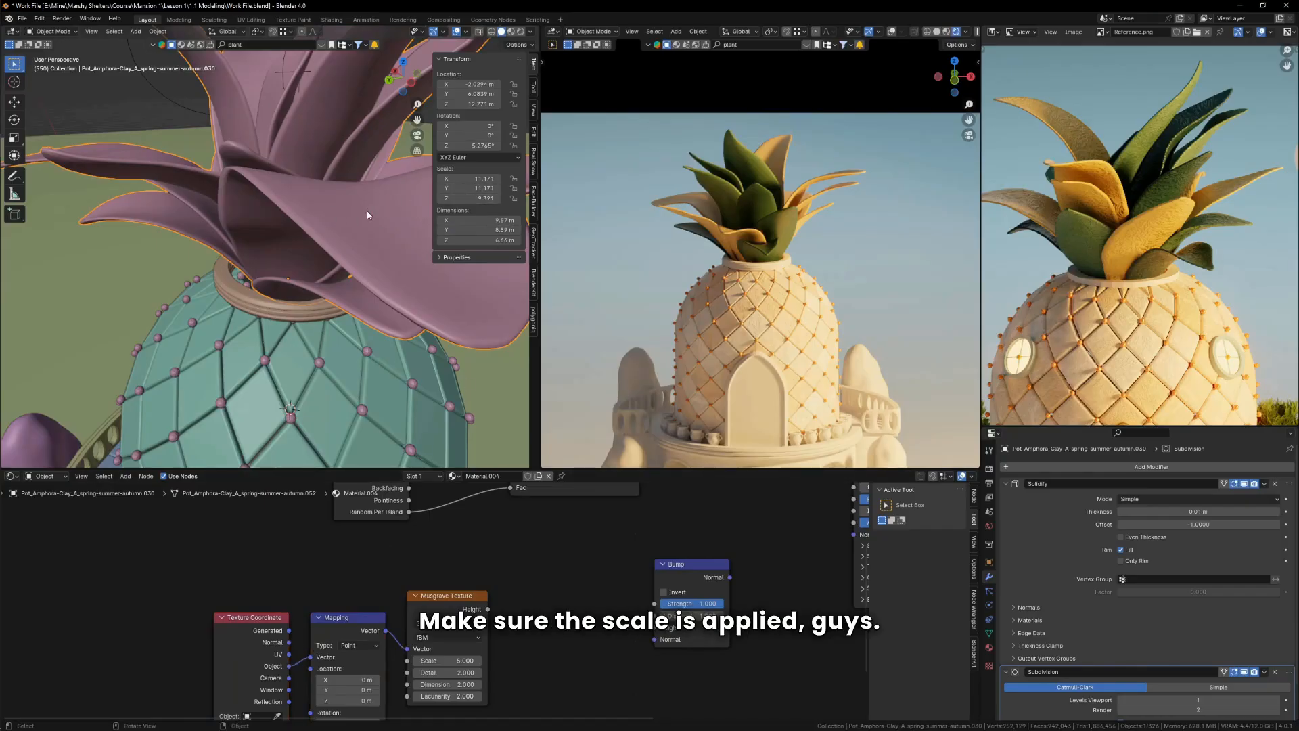
Step: Apply the scale of the crown leaves object
{"action": "key", "text": "ctrl+a"}
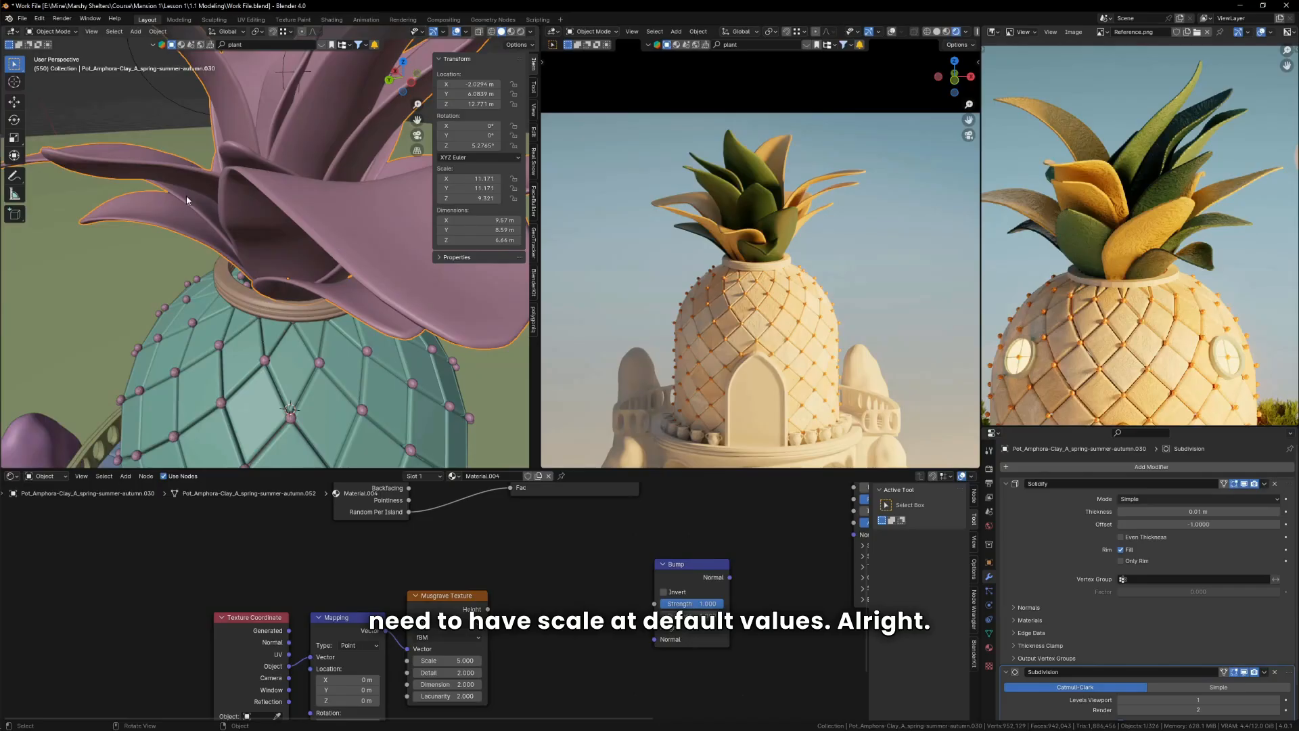
{"action": "middle_click_drag", "start_coordinate": [187, 199], "coordinate": [264, 181]}
{"action": "key", "text": "ctrl+a"}
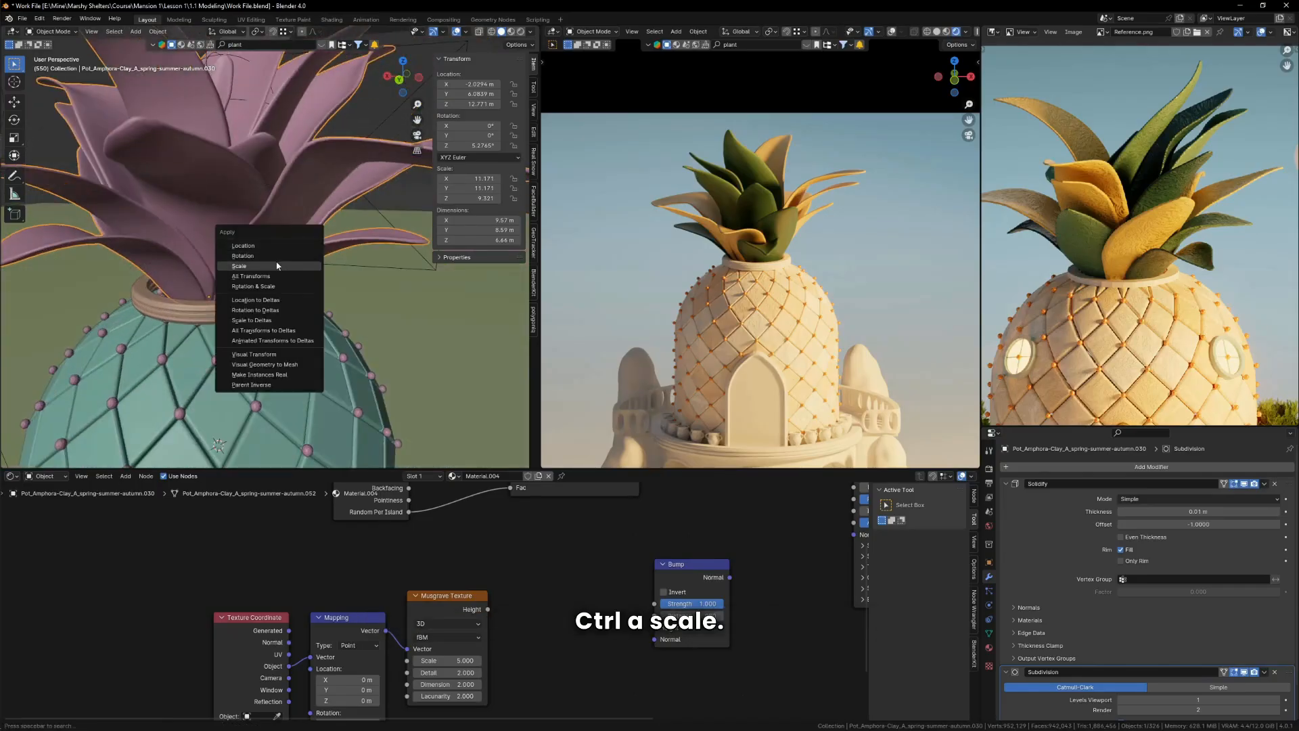
{"action": "left_click", "coordinate": [277, 266]}
Step: Increase the Solidify modifier's thickness on the crown leaves to restore their thickness at the applied scale
{"action": "scroll", "coordinate": [764, 236], "scroll_direction": "up", "scroll_amount": 3}
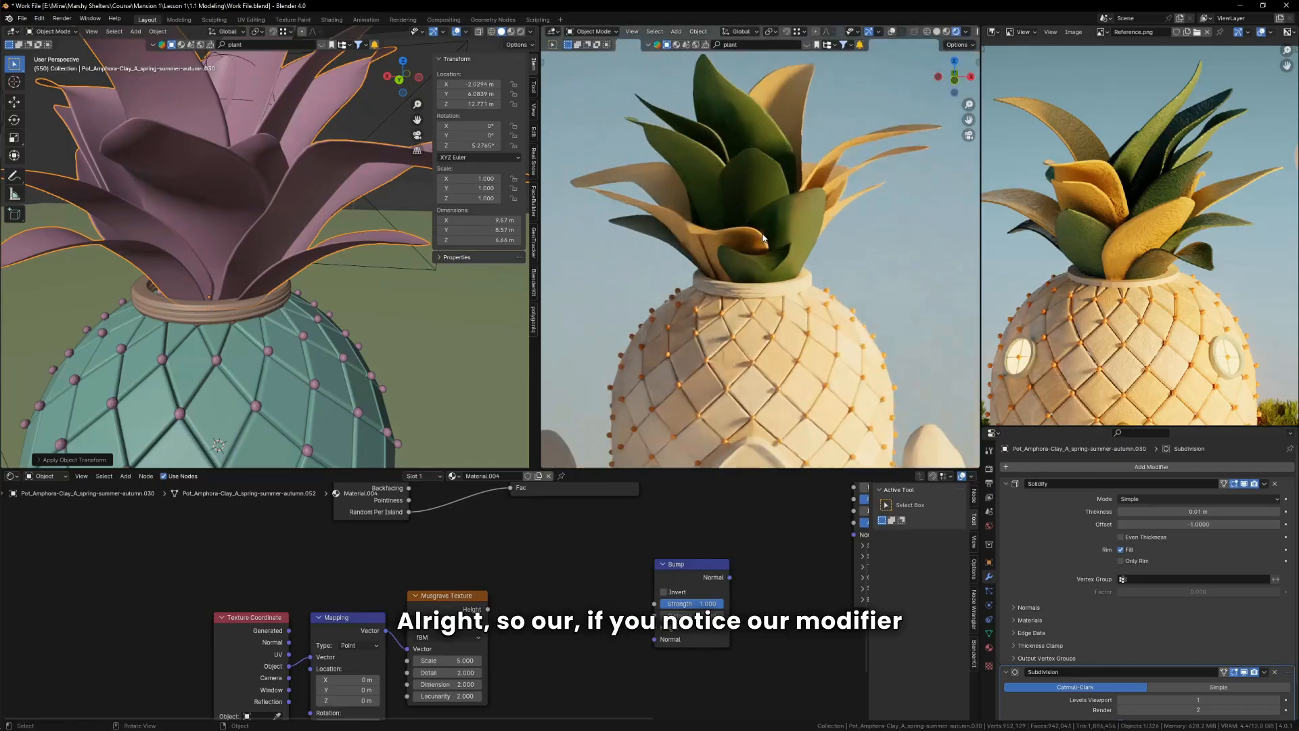
{"action": "scroll", "coordinate": [763, 237], "scroll_direction": "up", "scroll_amount": 5}
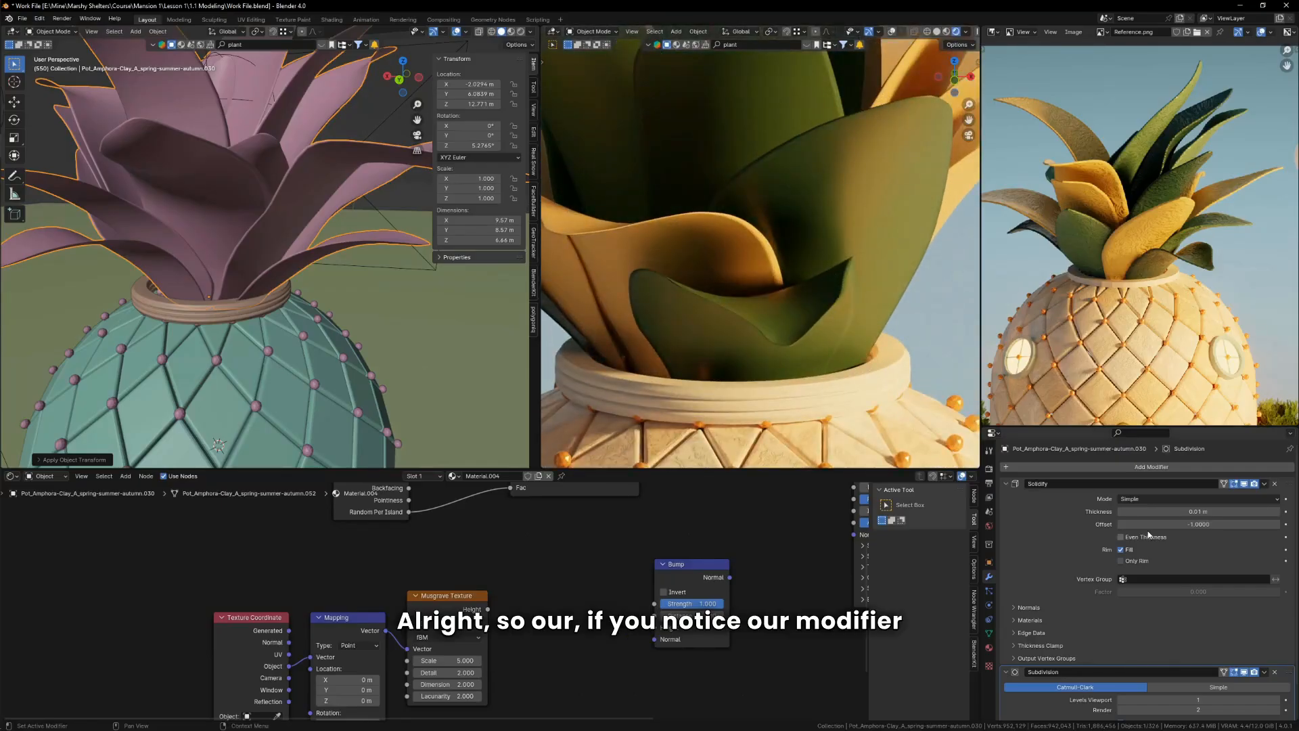
{"action": "middle_click_drag", "start_coordinate": [196, 162], "coordinate": [247, 213]}
{"action": "left_click_drag", "start_coordinate": [1158, 509], "coordinate": [1212, 511]}
Step: Set the Subdivision modifier's render level to 1 and save the file
{"action": "scroll", "coordinate": [1192, 510], "scroll_direction": "down", "scroll_amount": 2}
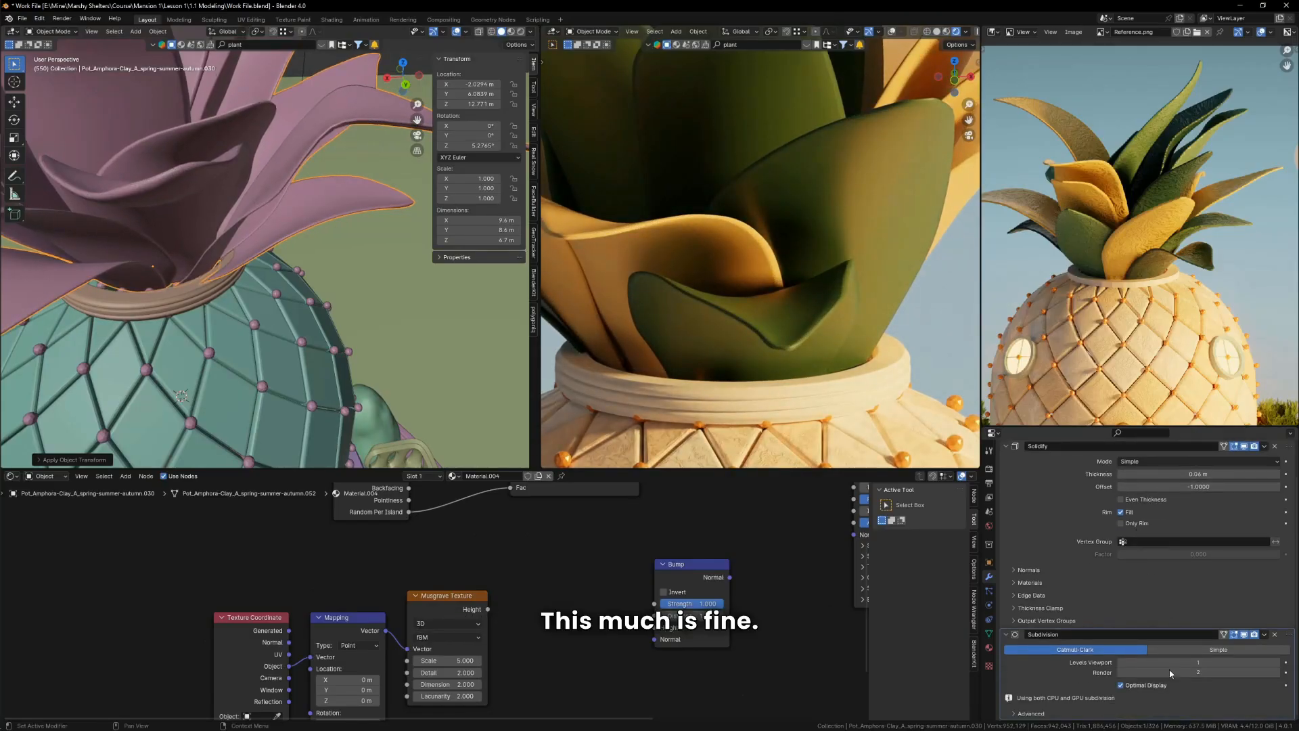
{"action": "key", "text": "ctrl+s"}
{"action": "scroll", "coordinate": [778, 330], "scroll_direction": "down", "scroll_amount": 5}
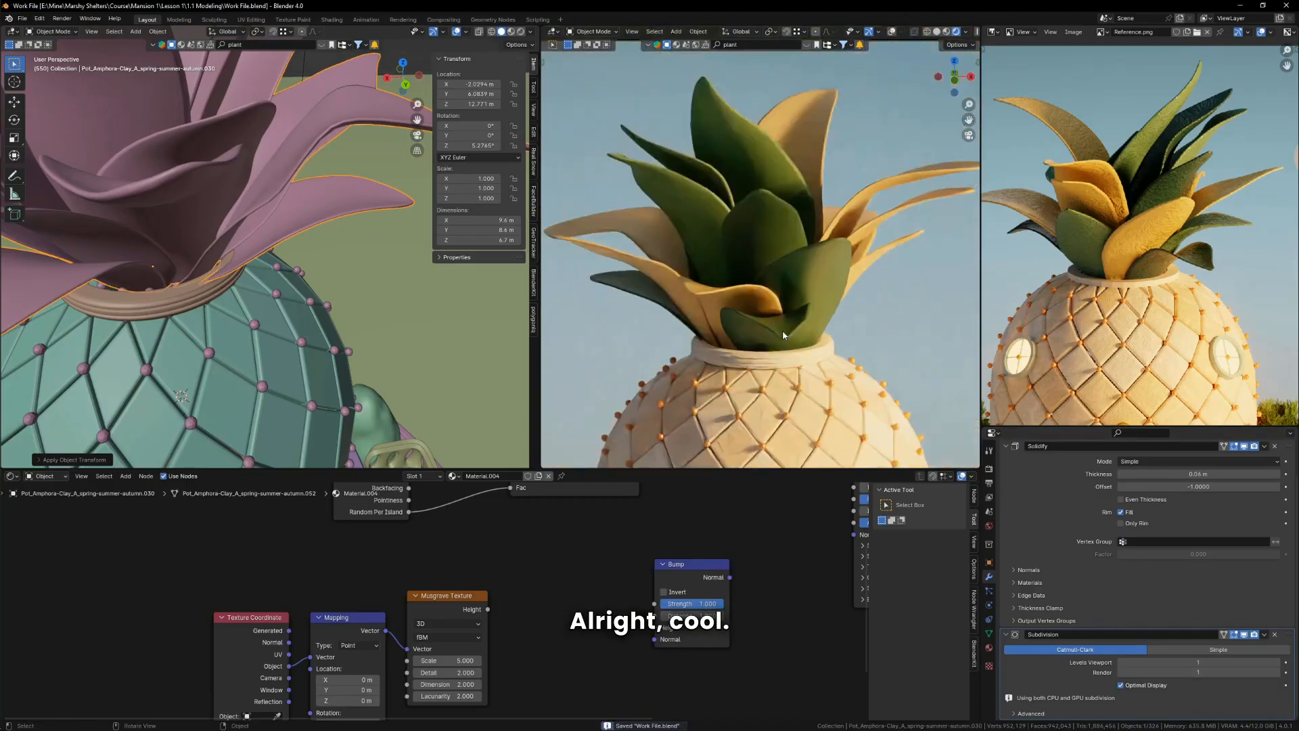
Step: Preview the Musgrave Texture's Height output directly on the crown leaves
{"action": "scroll", "coordinate": [641, 698], "scroll_direction": "down", "scroll_amount": 3}
{"action": "middle_click_drag", "start_coordinate": [641, 699], "coordinate": [568, 666]}
{"action": "key", "text": "KP_0"}
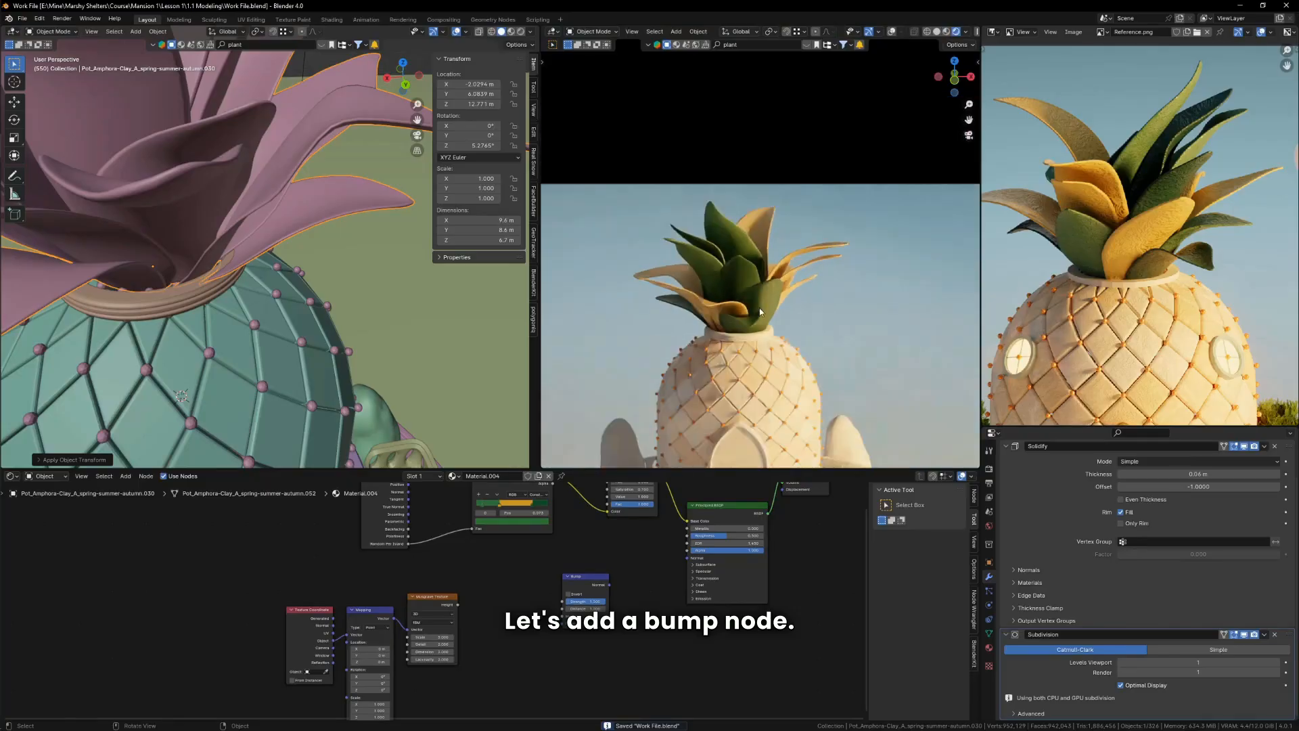
{"action": "scroll", "coordinate": [562, 626], "scroll_direction": "up", "scroll_amount": 3}
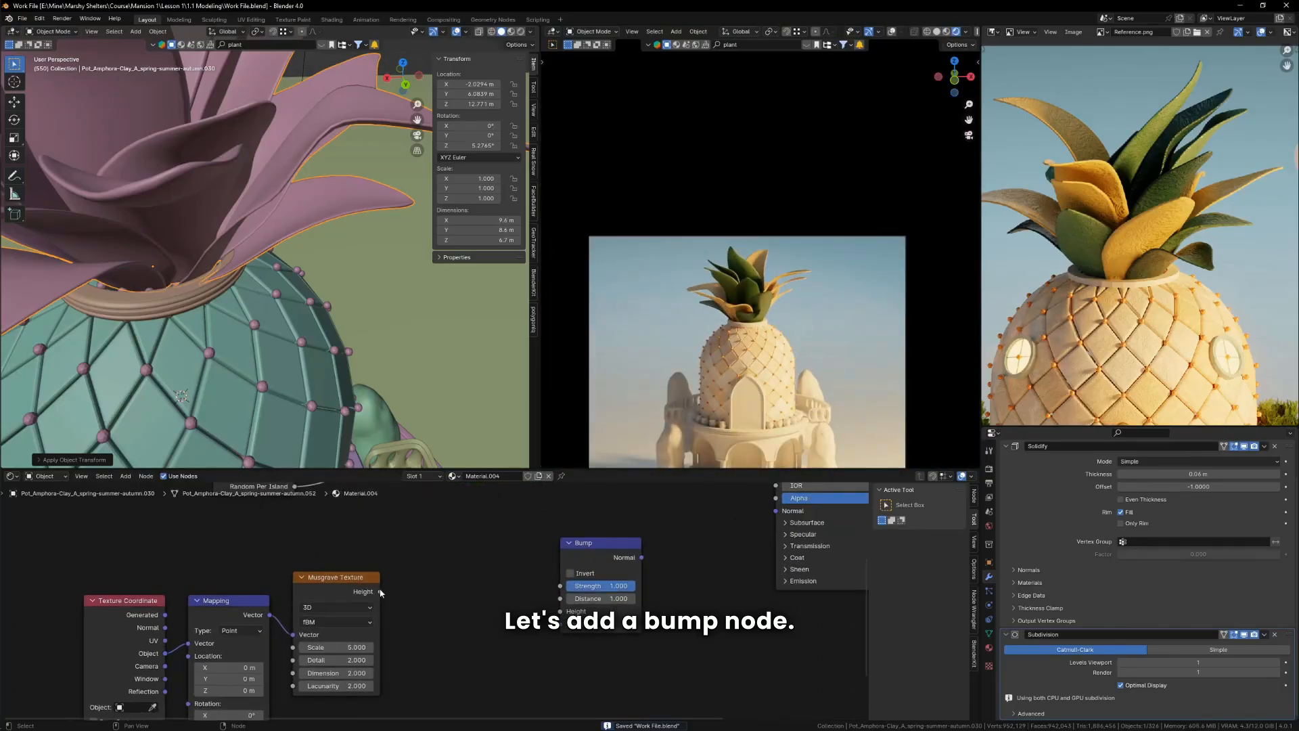
{"action": "left_click_drag", "start_coordinate": [381, 591], "coordinate": [523, 601]}
{"action": "left_click", "coordinate": [346, 591], "text": "ctrl+shift"}
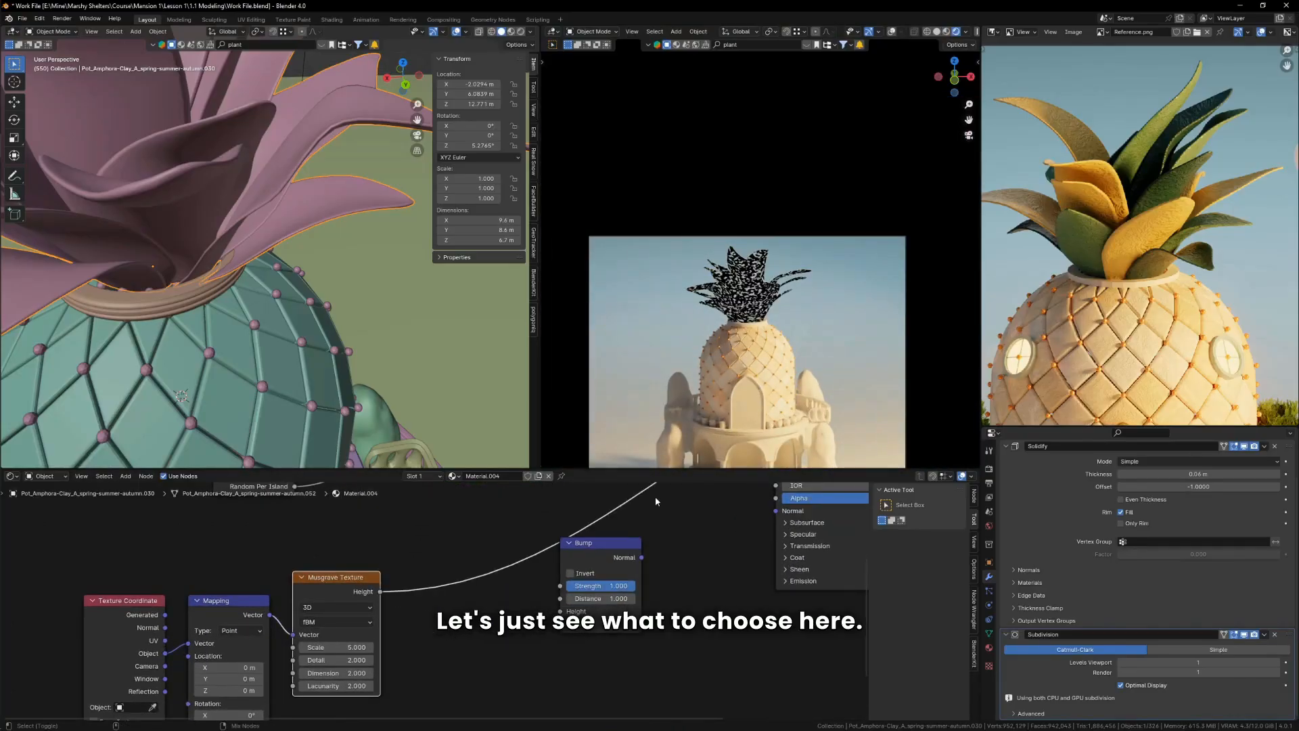
{"action": "scroll", "coordinate": [748, 289], "scroll_direction": "up", "scroll_amount": 7}
{"action": "left_click_drag", "start_coordinate": [341, 590], "coordinate": [359, 583]}
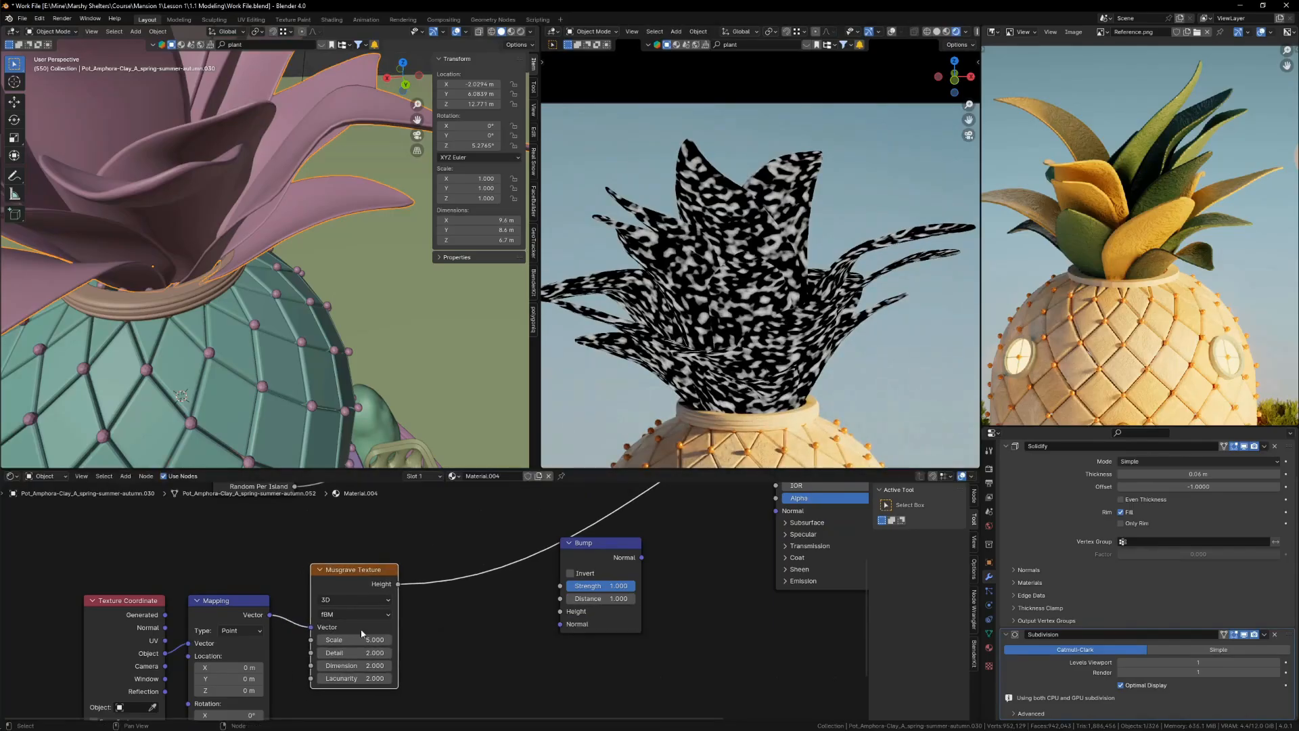
Step: Set the Musgrave Texture's Detail to 15 and Dimension to 0.080, and try different Lacunarity values
{"action": "scroll", "coordinate": [363, 651], "scroll_direction": "up", "scroll_amount": 8}
{"action": "left_click_drag", "start_coordinate": [362, 653], "coordinate": [457, 654]}
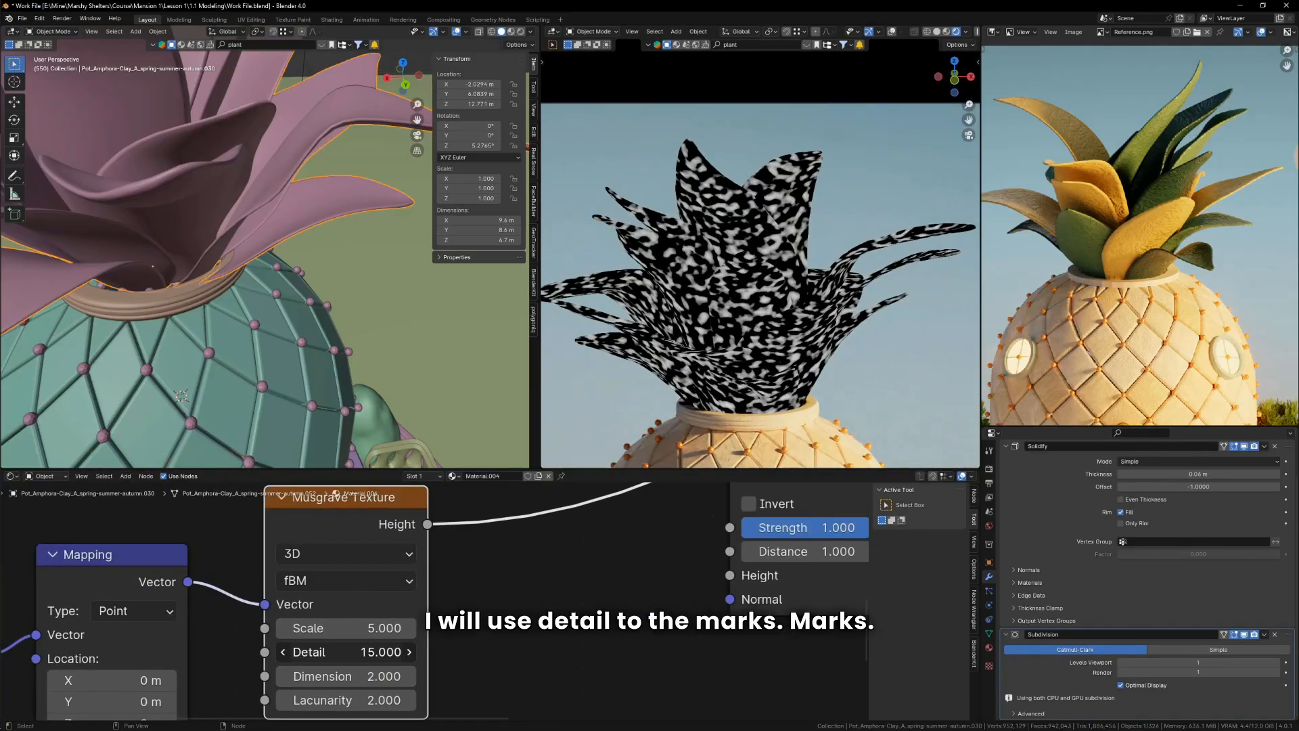
{"action": "mouse_move", "coordinate": [359, 676]}
{"action": "left_mouse_down"}
{"action": "mouse_move", "coordinate": [311, 676]}
{"action": "mouse_move", "coordinate": [369, 676]}
{"action": "mouse_move", "coordinate": [342, 676]}
{"action": "left_mouse_up"}
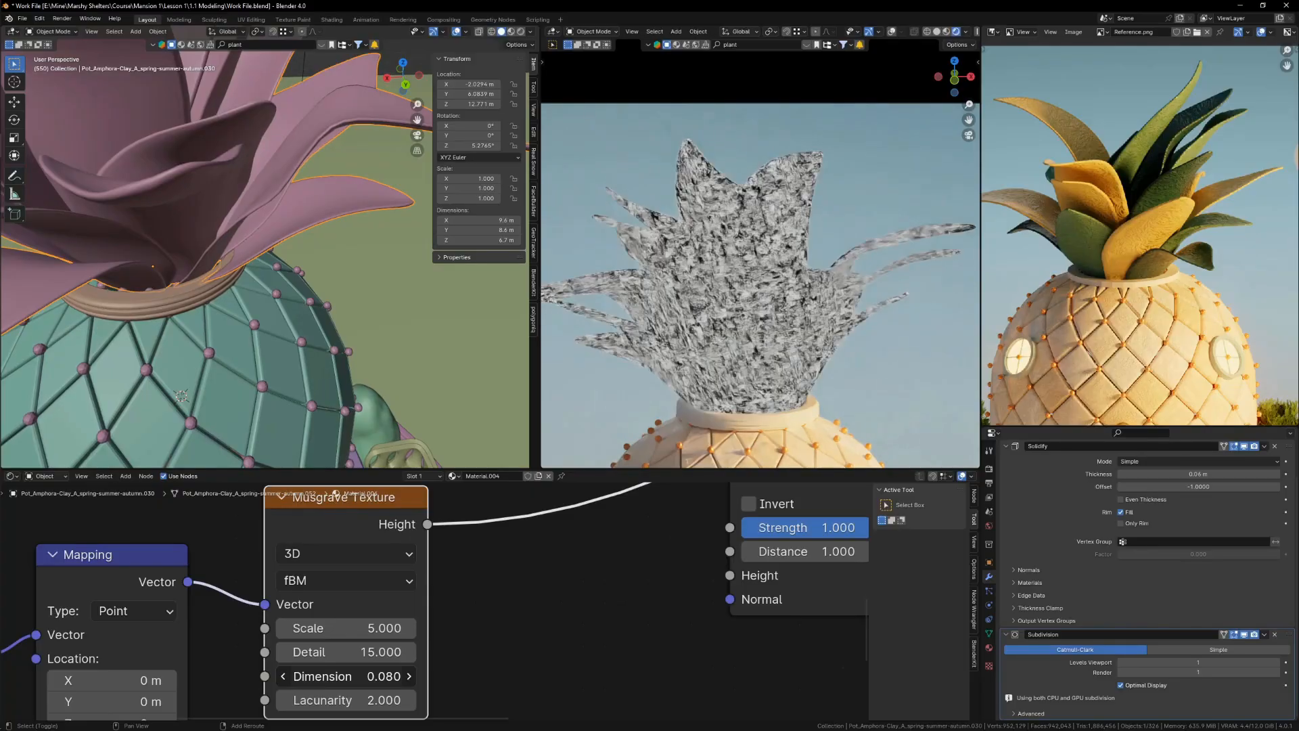
{"action": "scroll", "coordinate": [379, 703], "scroll_direction": "up", "scroll_amount": 1}
{"action": "middle_click_drag", "start_coordinate": [379, 706], "coordinate": [390, 672]}
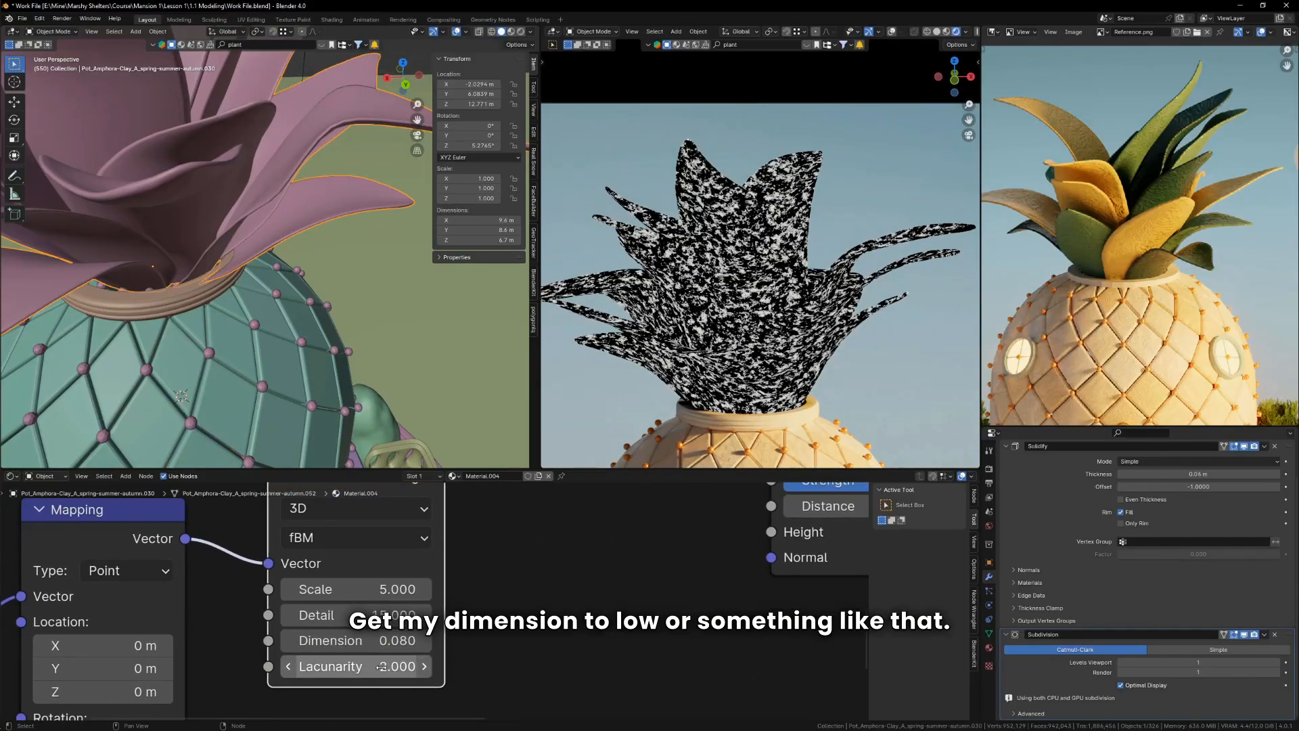
{"action": "scroll", "coordinate": [702, 290], "scroll_direction": "up", "scroll_amount": 1}
{"action": "scroll", "coordinate": [702, 289], "scroll_direction": "up", "scroll_amount": 2}
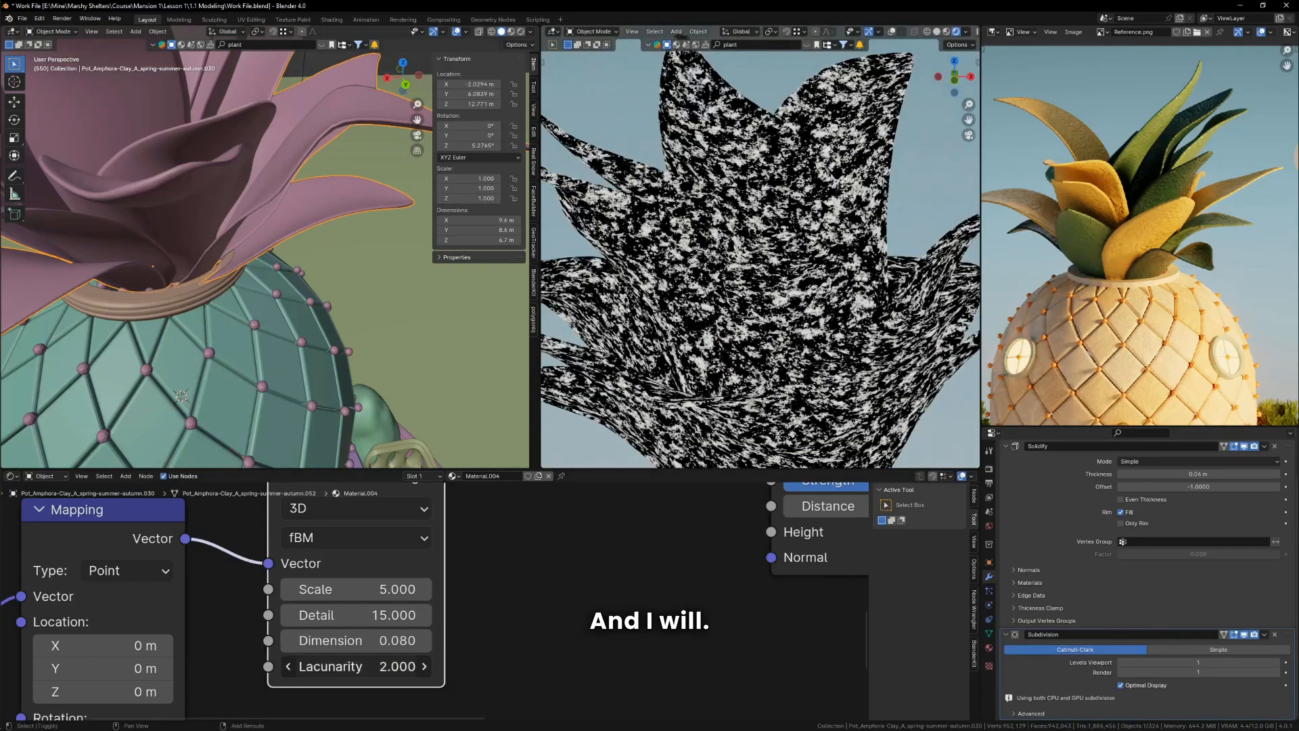
{"action": "left_click_drag", "start_coordinate": [357, 667], "coordinate": [398, 666]}
Step: Detach the Musgrave Texture, add a Noise Texture driven by the Mapping node in its place, and preview it on the leaves
{"action": "scroll", "coordinate": [455, 652], "scroll_direction": "down", "scroll_amount": 10}
{"action": "left_click_drag", "start_coordinate": [445, 595], "coordinate": [463, 683], "text": "alt"}
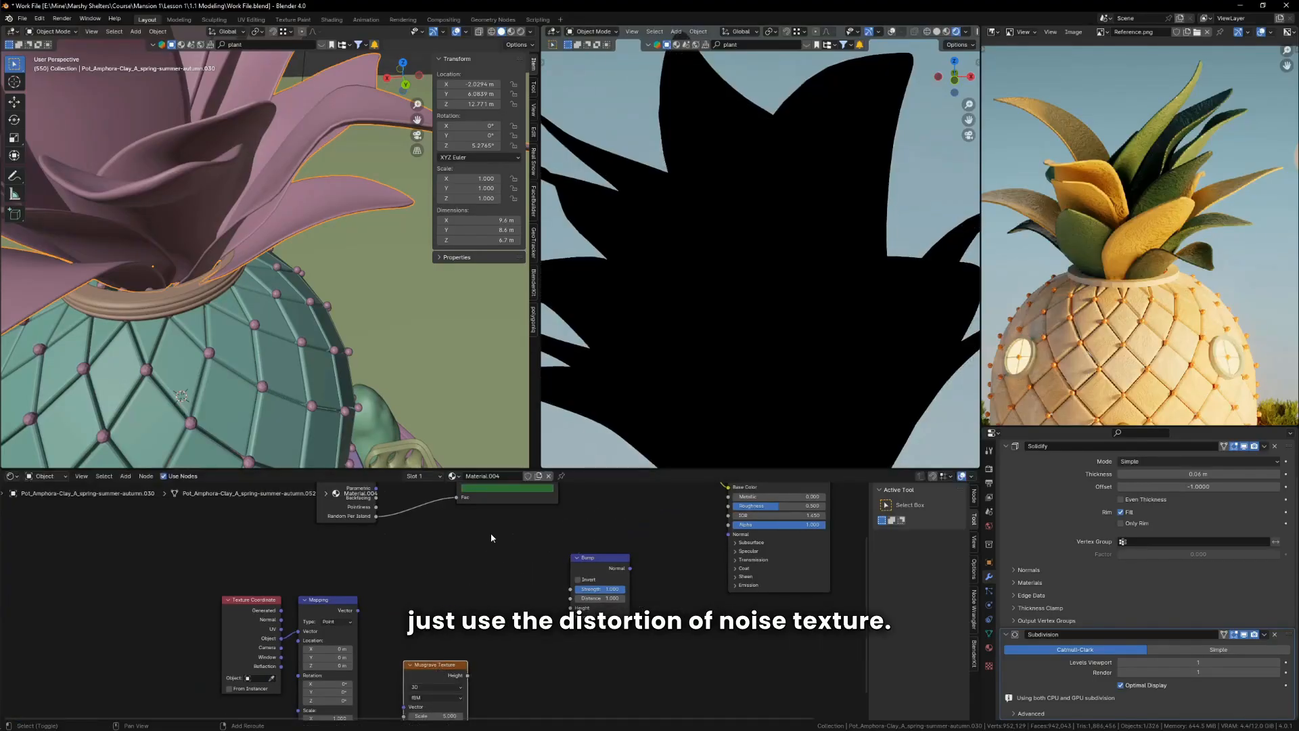
{"action": "key", "text": "shift+a"}
{"action": "left_click", "coordinate": [493, 535]}
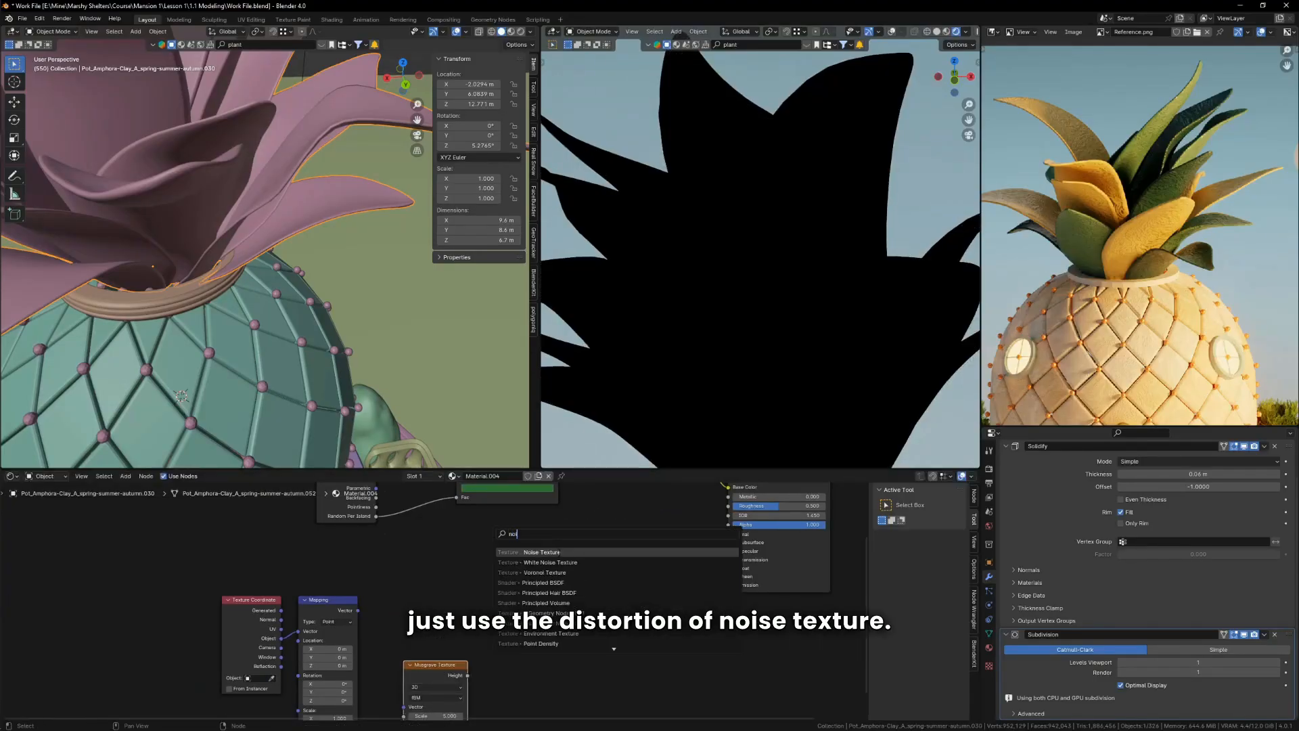
{"action": "key", "text": "Return"}
{"action": "left_click", "coordinate": [439, 534]}
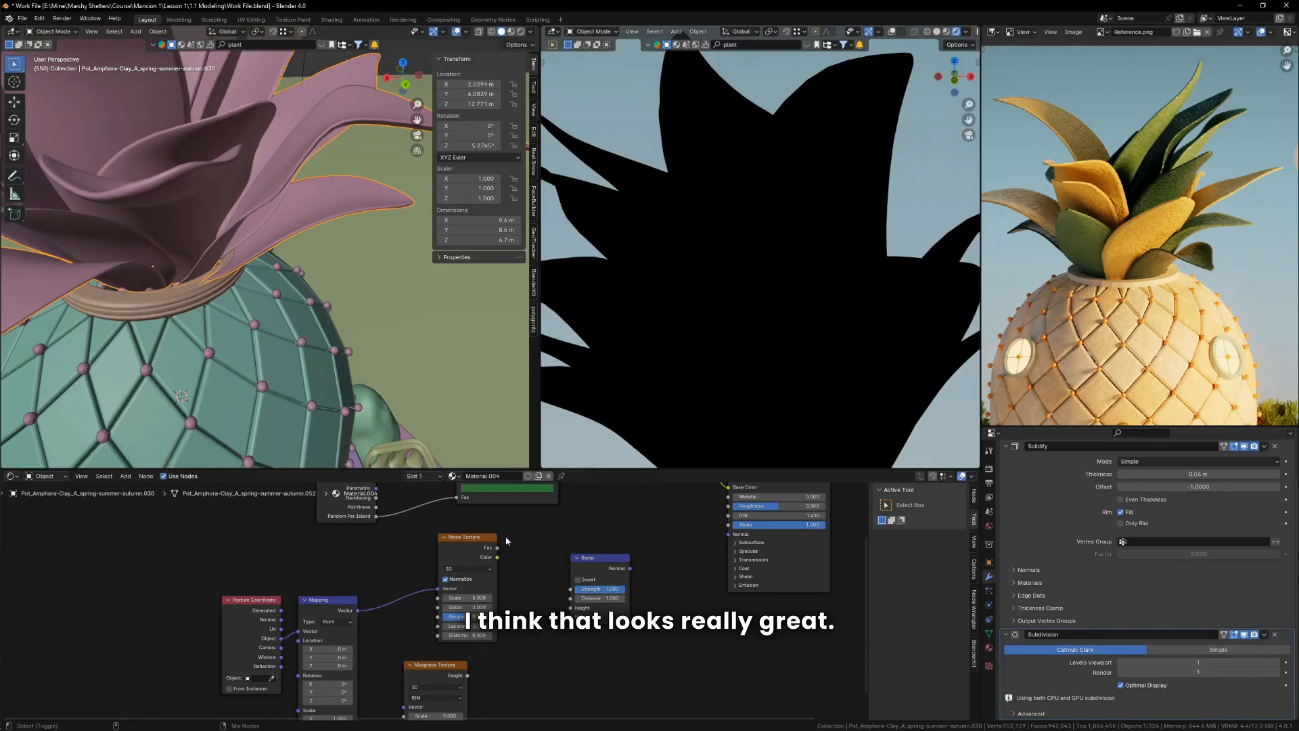
{"action": "left_click", "coordinate": [469, 539], "text": "ctrl+shift"}
Step: Insert a Color Ramp after the Noise Texture's Fac output in the previewed link
{"action": "scroll", "coordinate": [535, 605], "scroll_direction": "up", "scroll_amount": 1}
{"action": "key", "text": "shift+a"}
{"action": "type", "text": "c"}
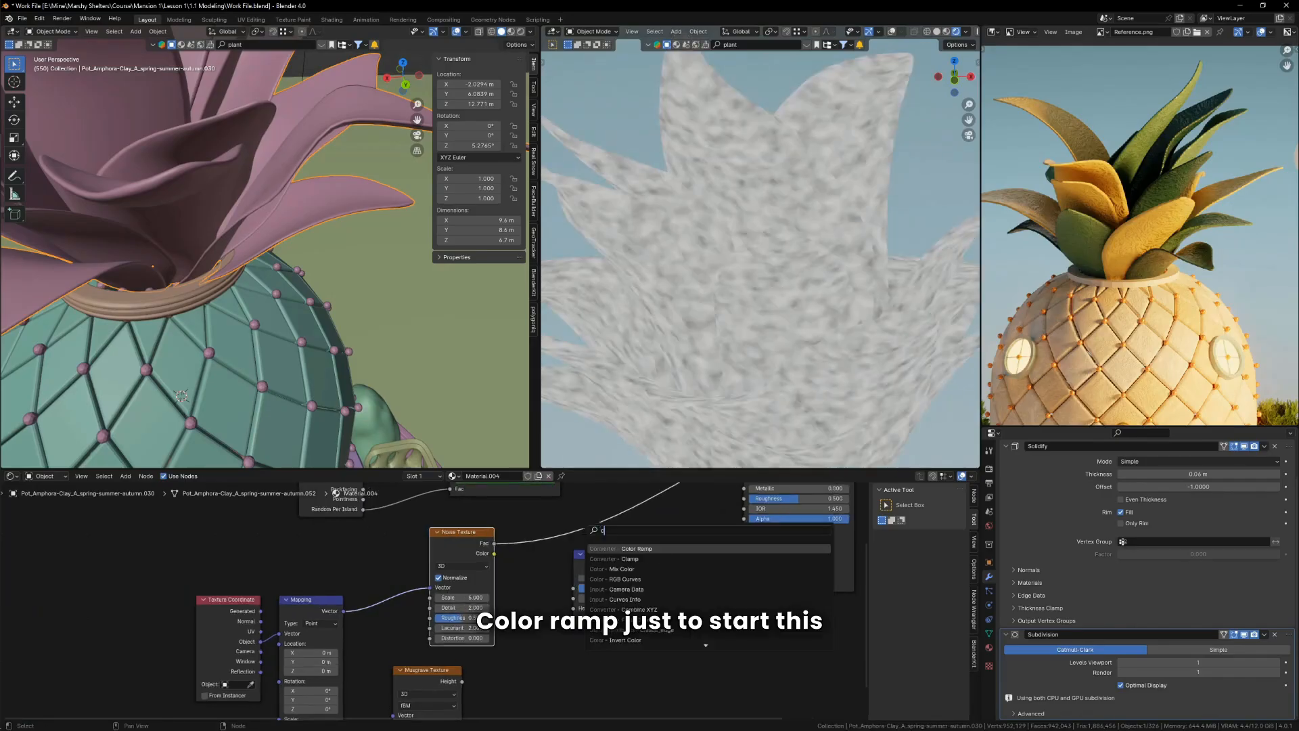
{"action": "type", "text": "ol"}
{"action": "key", "text": "Down"}
{"action": "key", "text": "Return"}
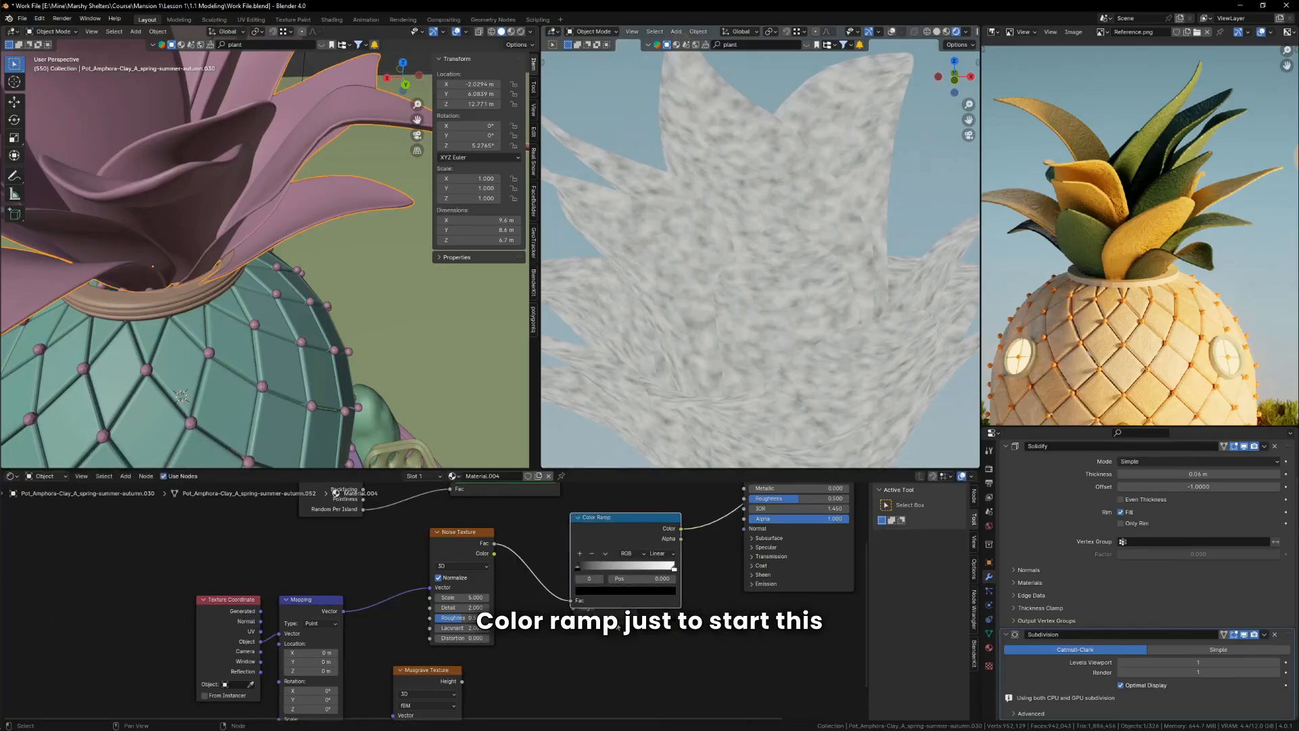
Step: Place the Bump node below the Color Ramp and move the ramp's black stop to 0.323
{"action": "left_click_drag", "start_coordinate": [615, 620], "coordinate": [704, 672]}
{"action": "left_click_drag", "start_coordinate": [579, 568], "coordinate": [608, 567]}
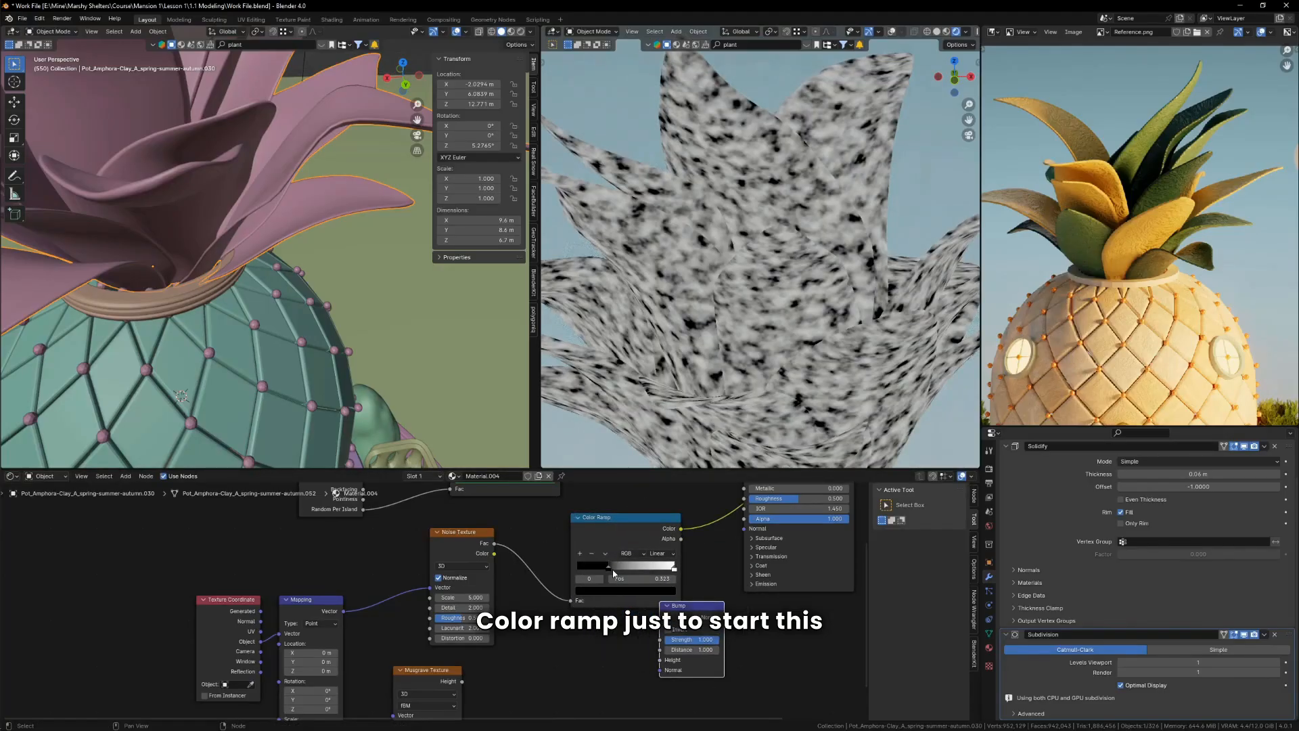
Step: Set the Noise Texture's Distortion to 1.120 and its Detail to 15
{"action": "scroll", "coordinate": [489, 618], "scroll_direction": "up", "scroll_amount": 2}
{"action": "left_click_drag", "start_coordinate": [462, 639], "coordinate": [484, 644]}
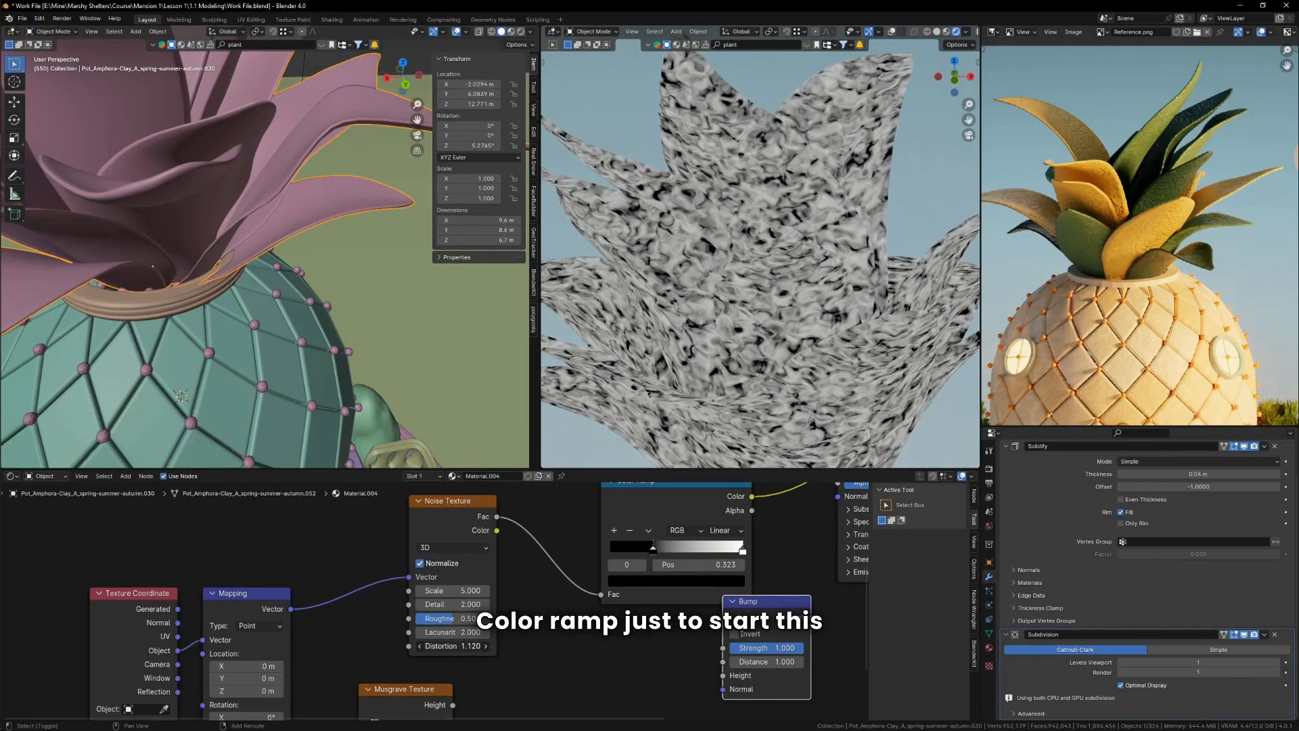
{"action": "scroll", "coordinate": [455, 613], "scroll_direction": "up", "scroll_amount": 2}
{"action": "left_click_drag", "start_coordinate": [454, 601], "coordinate": [504, 602]}
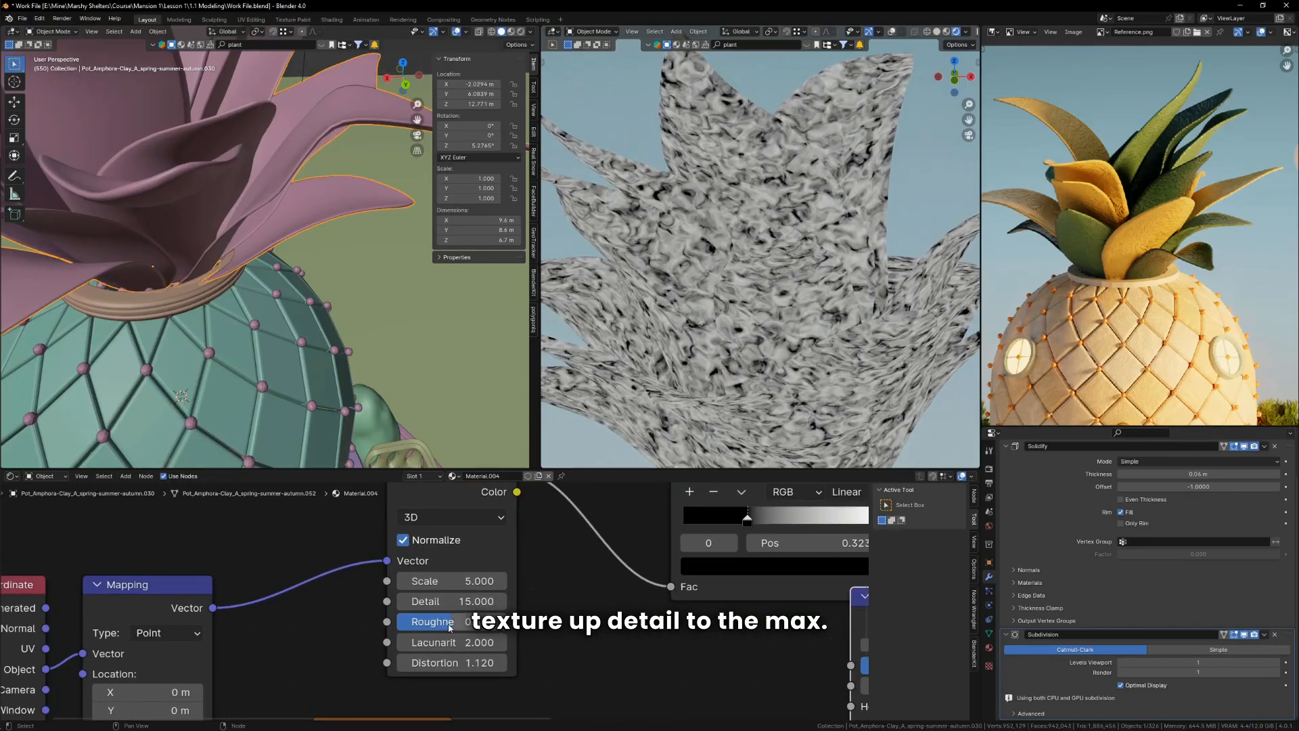
Step: Move the Color Ramp's black stop to 0.473 and raise the Noise Texture's Scale to 9.360
{"action": "middle_click_drag", "start_coordinate": [734, 589], "coordinate": [561, 637]}
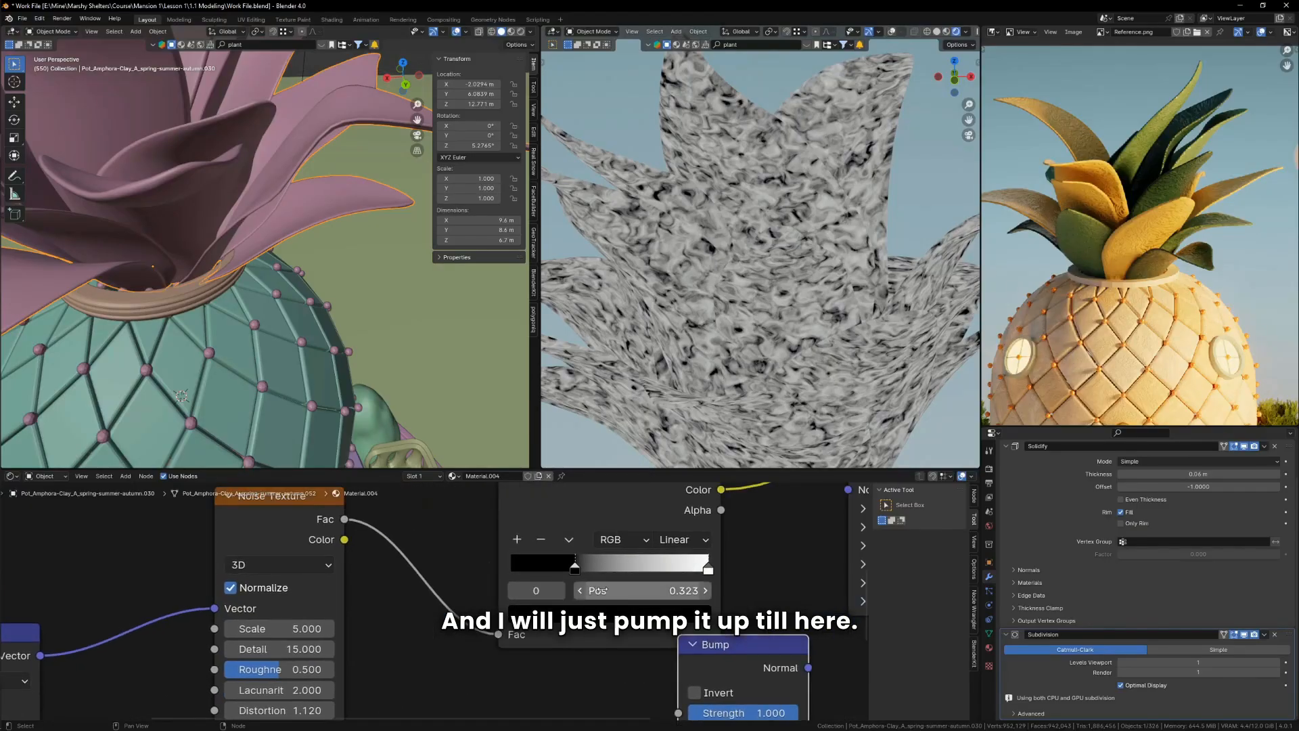
{"action": "left_click_drag", "start_coordinate": [602, 568], "coordinate": [629, 570]}
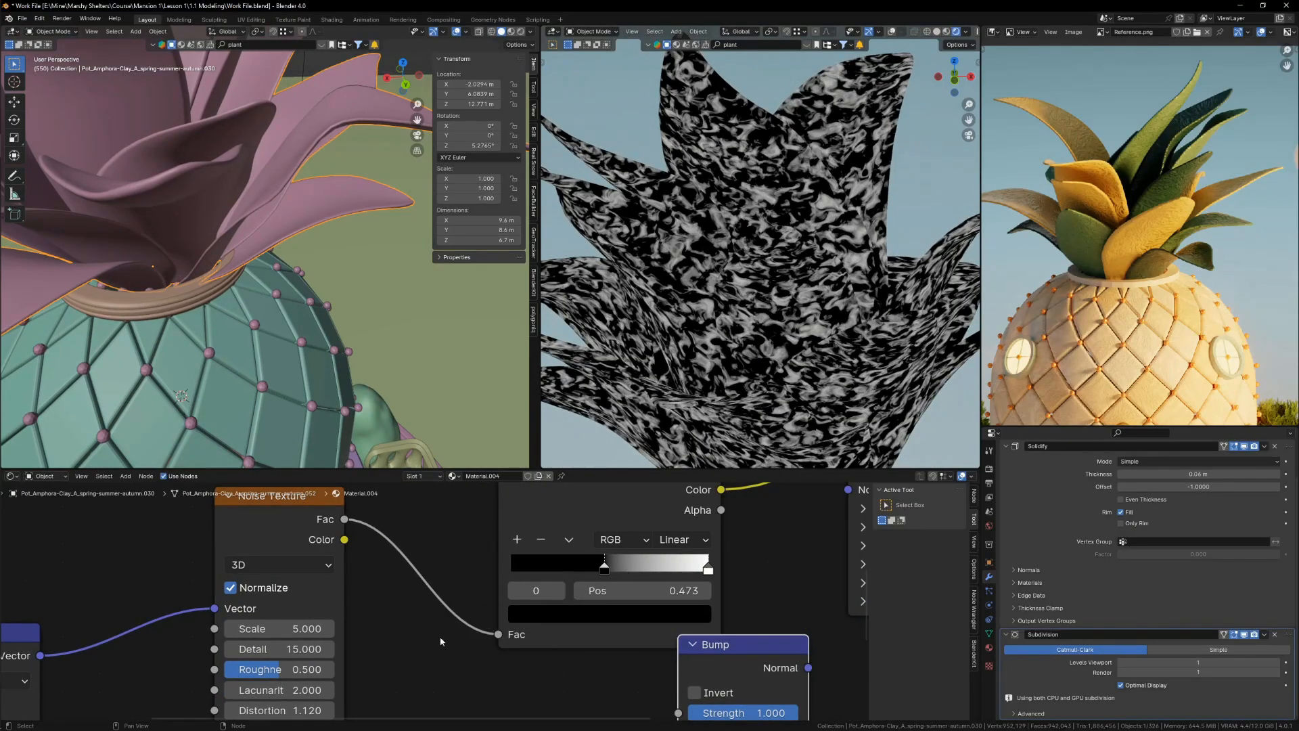
{"action": "middle_click_drag", "start_coordinate": [288, 629], "coordinate": [326, 587]}
{"action": "left_click_drag", "start_coordinate": [326, 587], "coordinate": [374, 587]}
{"action": "scroll", "coordinate": [456, 588], "scroll_direction": "down", "scroll_amount": 4}
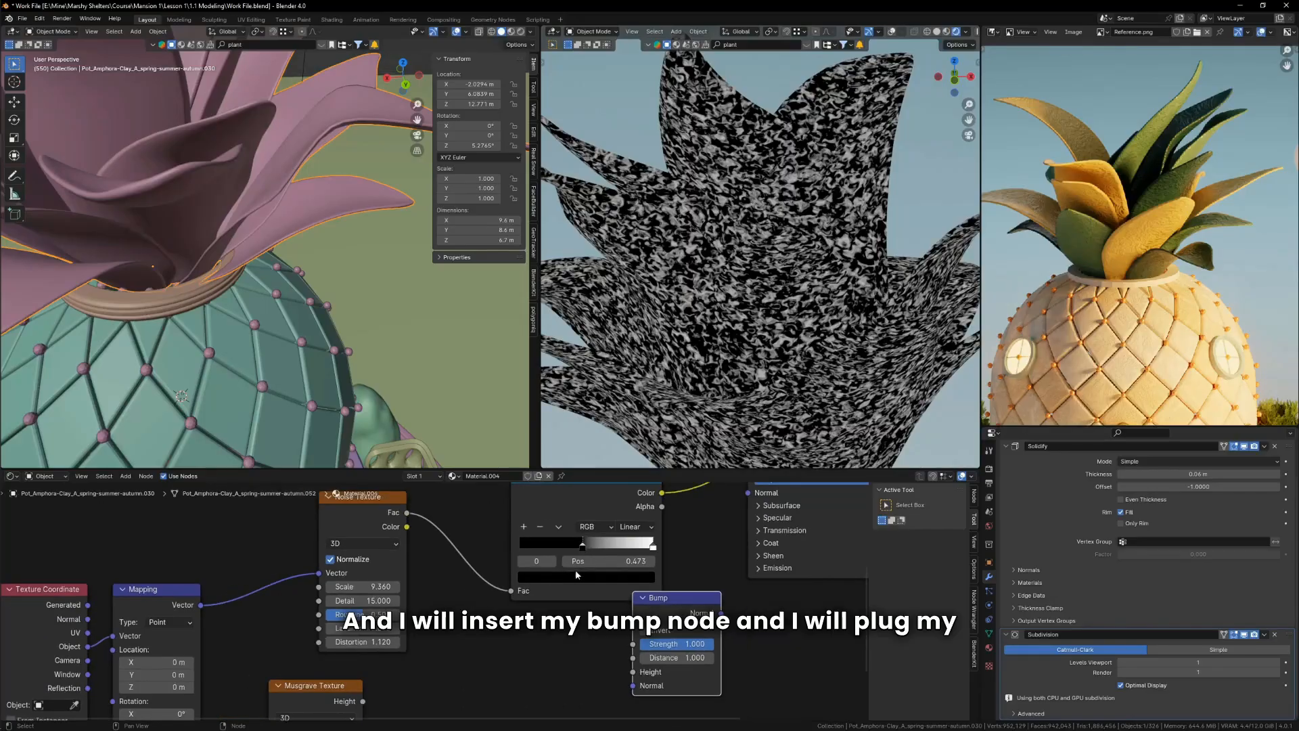
Step: Insert the Bump node into the link after the Color Ramp and move the texture nodes together beside the Principled BSDF
{"action": "left_click_drag", "start_coordinate": [690, 603], "coordinate": [759, 486]}
{"action": "middle_click_drag", "start_coordinate": [734, 514], "coordinate": [643, 568]}
{"action": "left_click_drag", "start_coordinate": [645, 534], "coordinate": [95, 682]}
{"action": "scroll", "coordinate": [549, 547], "scroll_direction": "down", "scroll_amount": 2}
{"action": "scroll", "coordinate": [549, 547], "scroll_direction": "down", "scroll_amount": 2}
{"action": "key", "text": "g"}
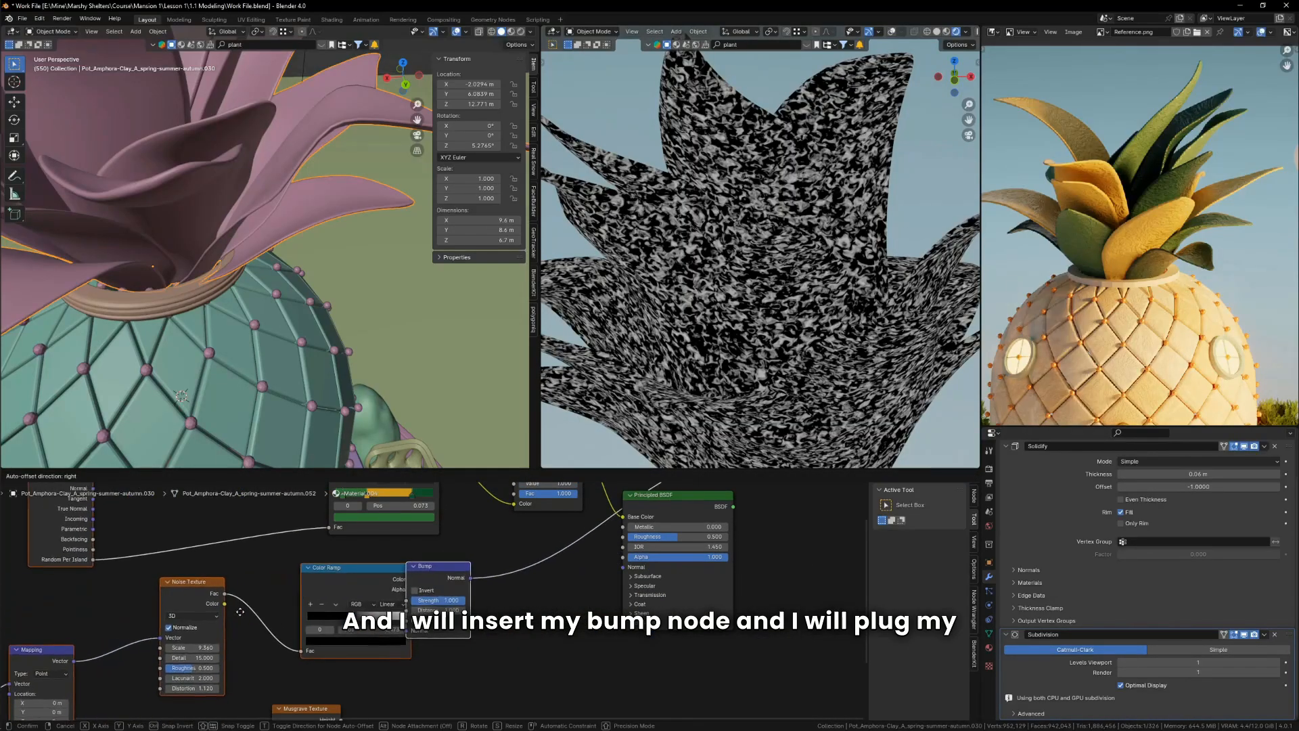
{"action": "left_click", "coordinate": [505, 588]}
Step: Connect the Bump node's Normal output to the Principled BSDF's Normal input
{"action": "scroll", "coordinate": [505, 588], "scroll_direction": "up", "scroll_amount": 2}
{"action": "scroll", "coordinate": [505, 587], "scroll_direction": "up", "scroll_amount": 1}
{"action": "left_click_drag", "start_coordinate": [655, 576], "coordinate": [665, 563]}
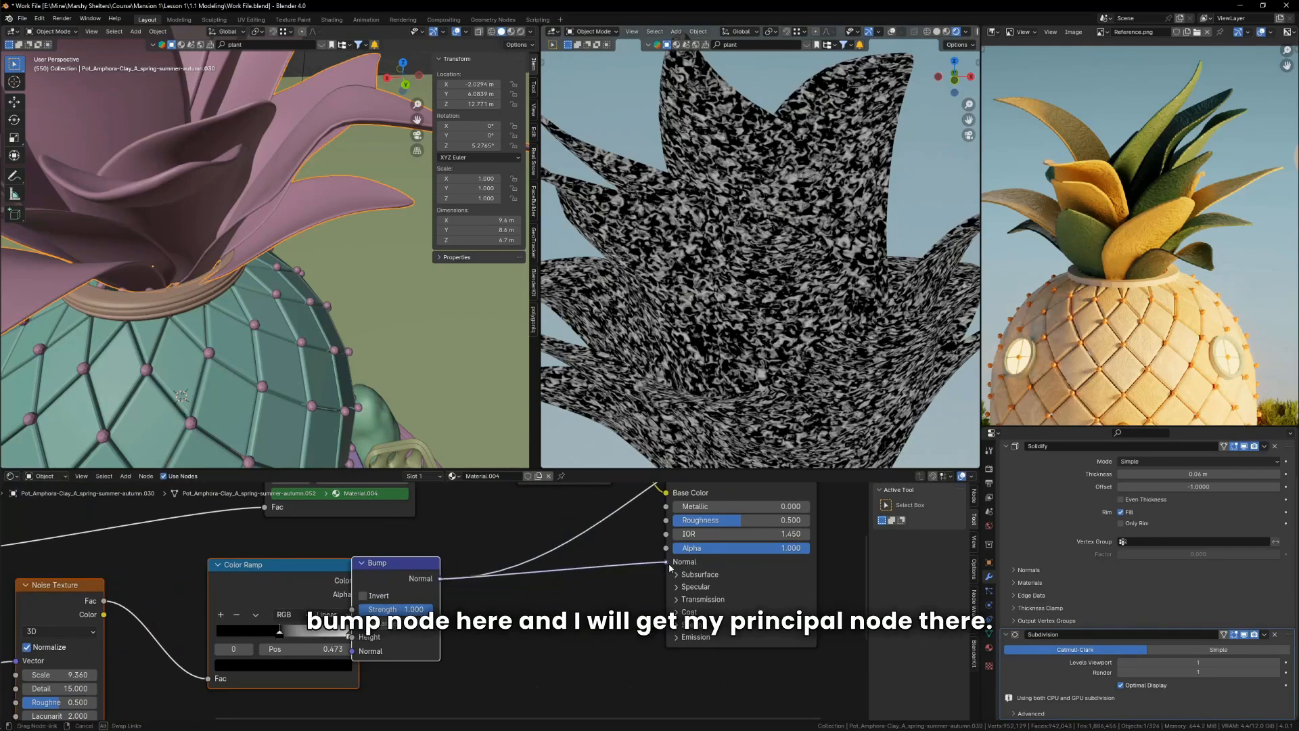
{"action": "left_click", "coordinate": [780, 587]}
{"action": "scroll", "coordinate": [687, 602], "scroll_direction": "down", "scroll_amount": 2}
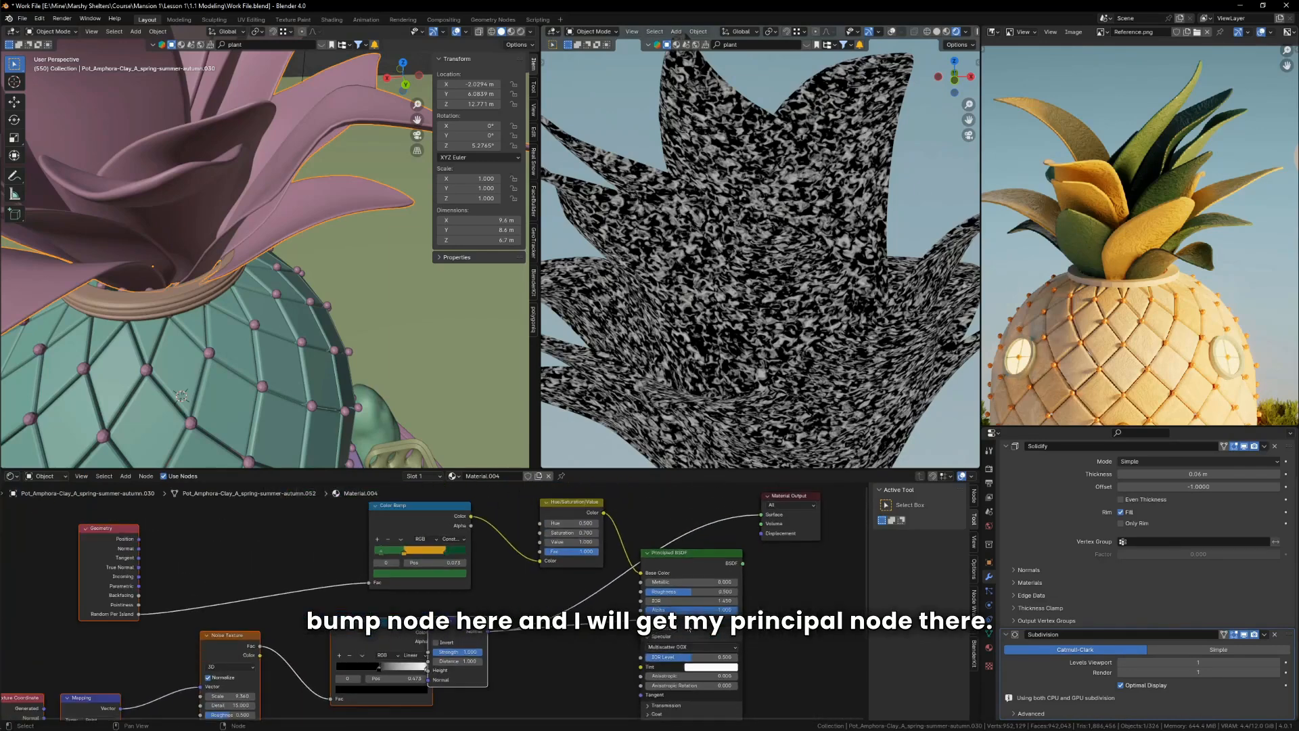
Step: Preview the Principled BSDF on the leaves and connect the Color Ramp's Color output to the Bump node's Height input
{"action": "left_click", "coordinate": [715, 562], "text": "ctrl+shift"}
{"action": "scroll", "coordinate": [801, 292], "scroll_direction": "down", "scroll_amount": 1}
{"action": "scroll", "coordinate": [527, 611], "scroll_direction": "up", "scroll_amount": 1}
{"action": "middle_click_drag", "start_coordinate": [528, 612], "coordinate": [607, 561]}
{"action": "scroll", "coordinate": [608, 562], "scroll_direction": "up", "scroll_amount": 1}
{"action": "left_click_drag", "start_coordinate": [530, 588], "coordinate": [642, 587]}
{"action": "scroll", "coordinate": [606, 656], "scroll_direction": "up", "scroll_amount": 2}
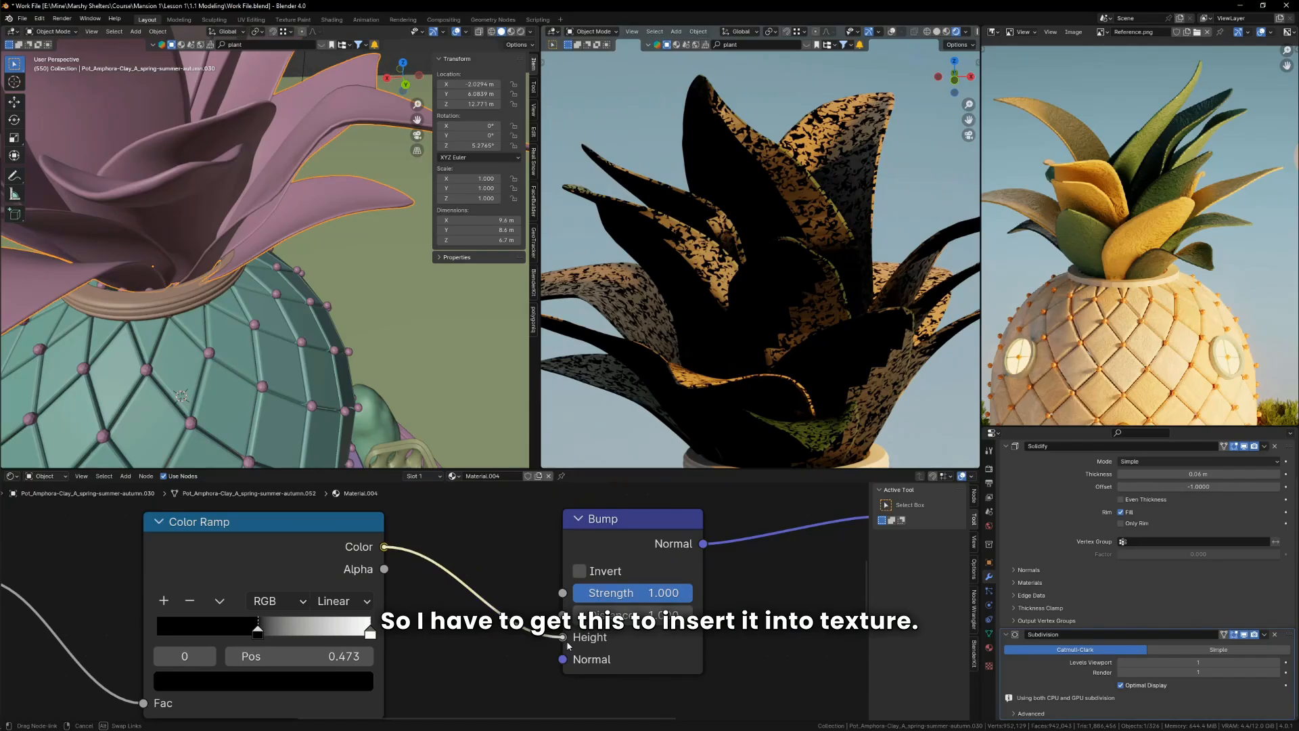
{"action": "left_click_drag", "start_coordinate": [566, 640], "coordinate": [563, 637]}
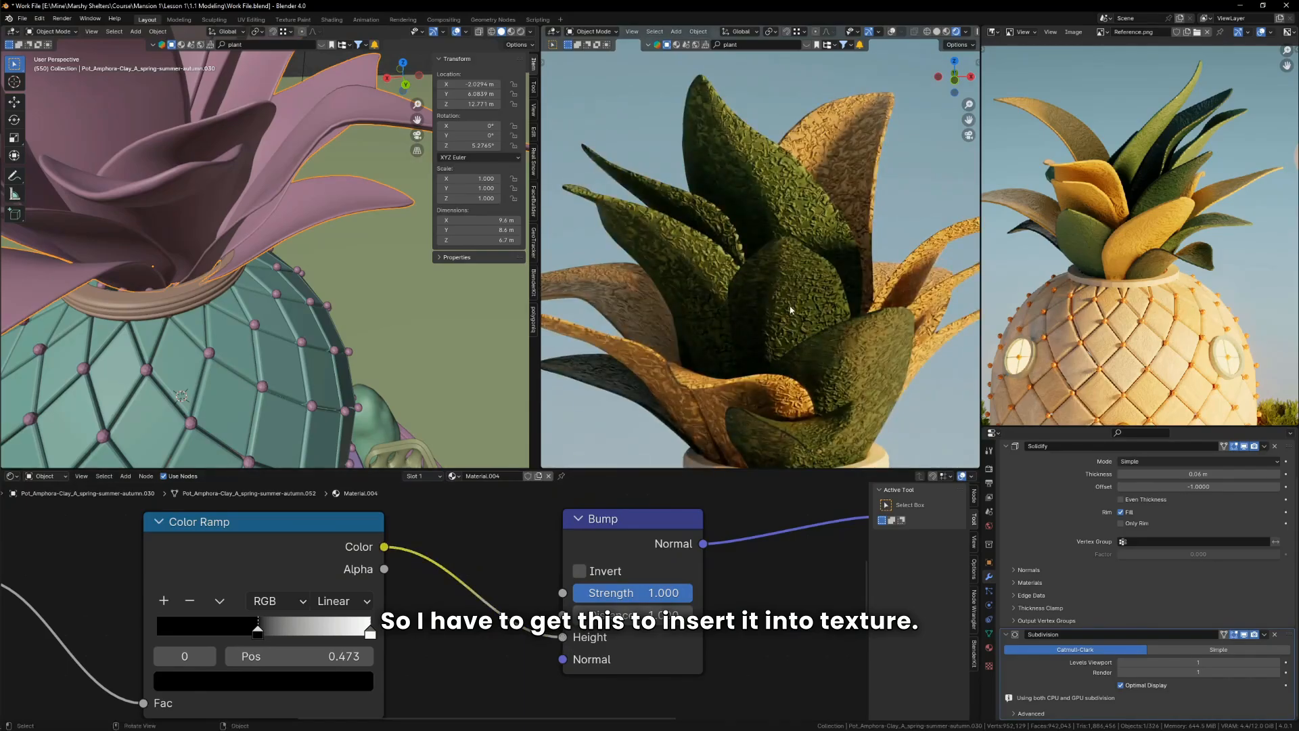
Step: Set the Bump node's Strength to 0.2
{"action": "left_click", "coordinate": [654, 594]}
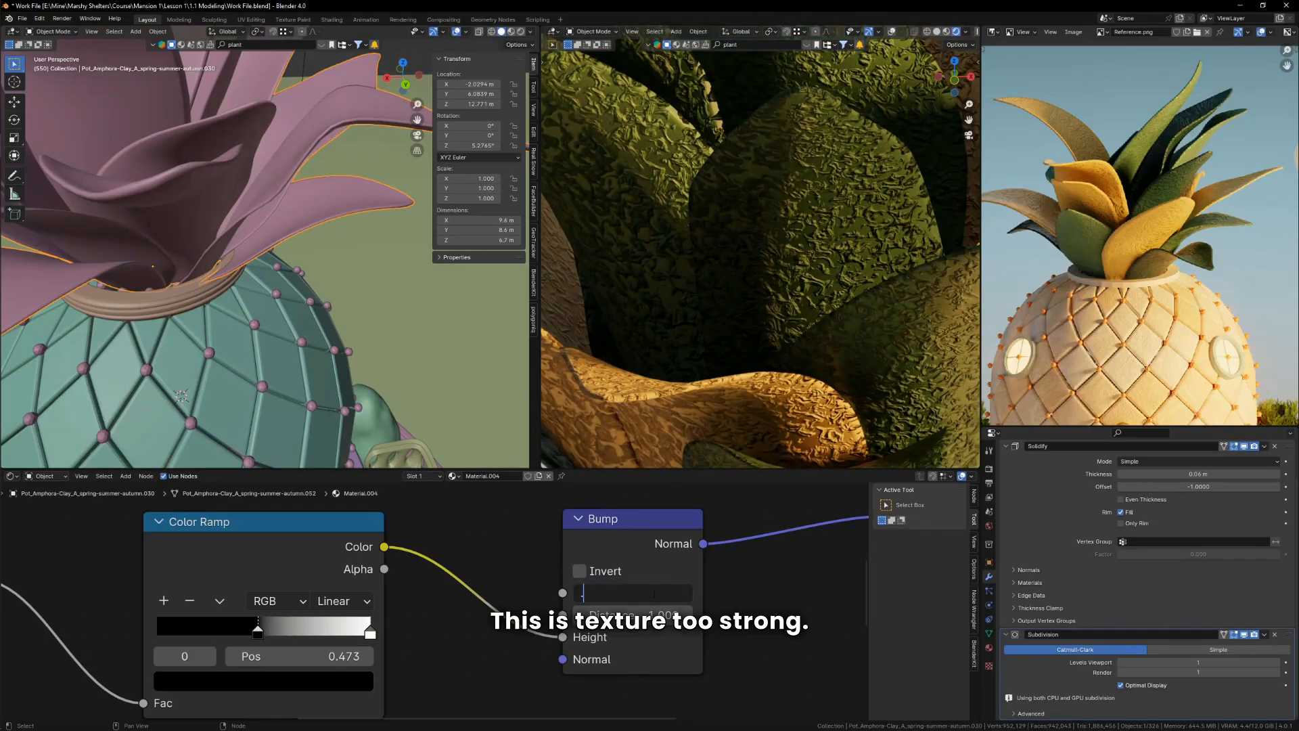
{"action": "type", "text": ".2"}
{"action": "key", "text": "Return"}
{"action": "left_click", "coordinate": [654, 593]}
{"action": "type", "text": "0.2"}
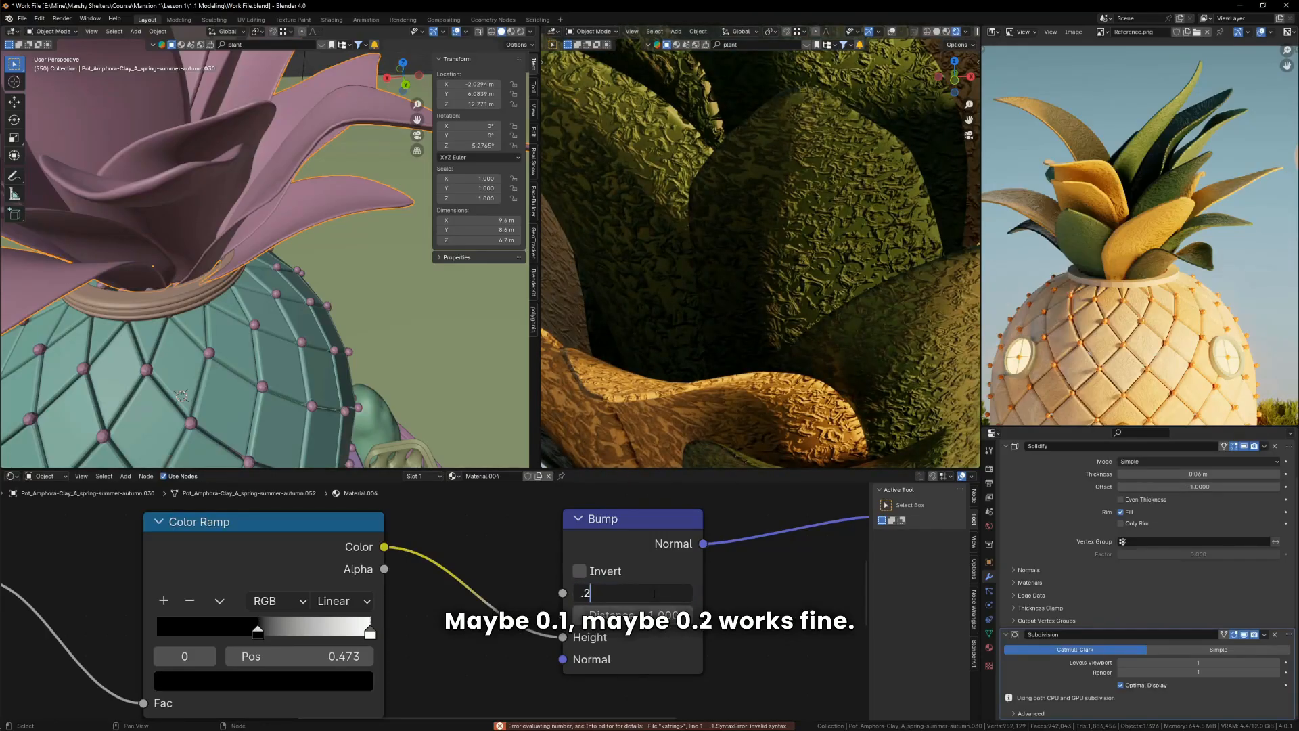
{"action": "key", "text": "Return"}
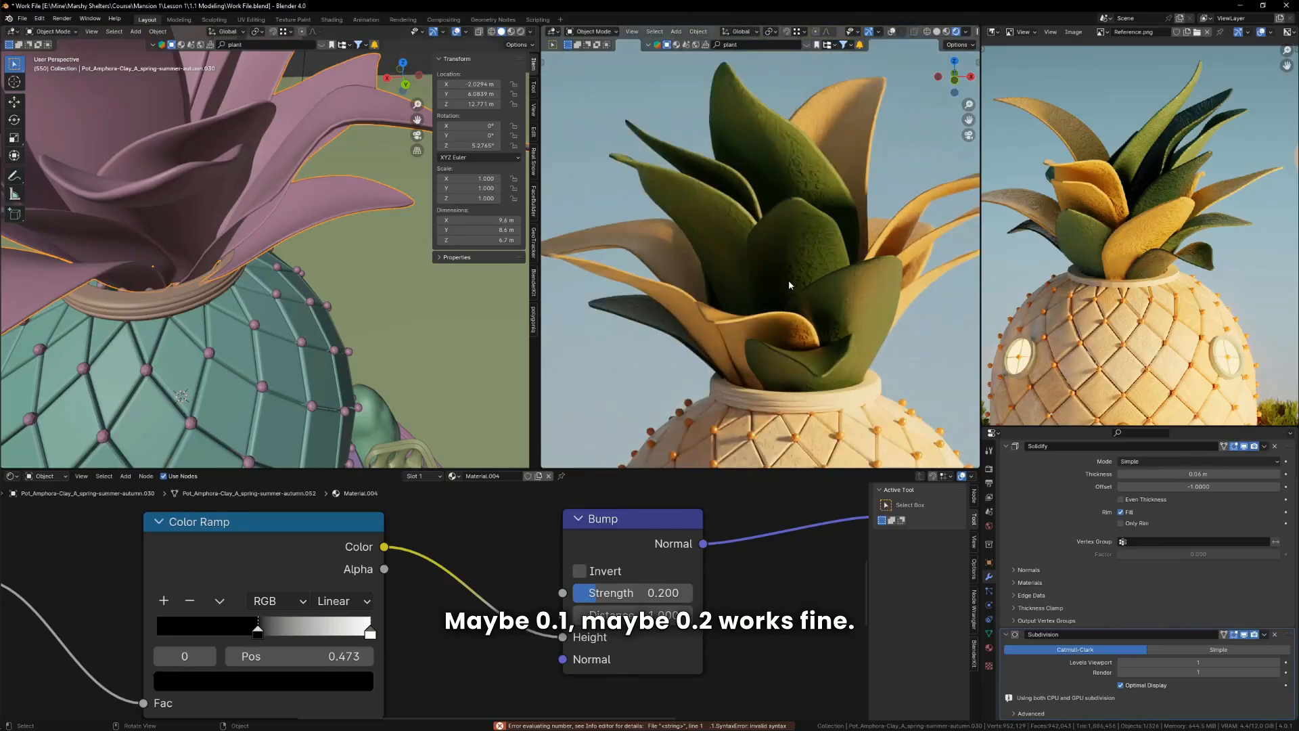
Step: Lower the Bump node's Strength to 0.15
{"action": "scroll", "coordinate": [773, 325], "scroll_direction": "up", "scroll_amount": 1}
{"action": "scroll", "coordinate": [645, 612], "scroll_direction": "up", "scroll_amount": 1}
{"action": "left_click", "coordinate": [635, 598]}
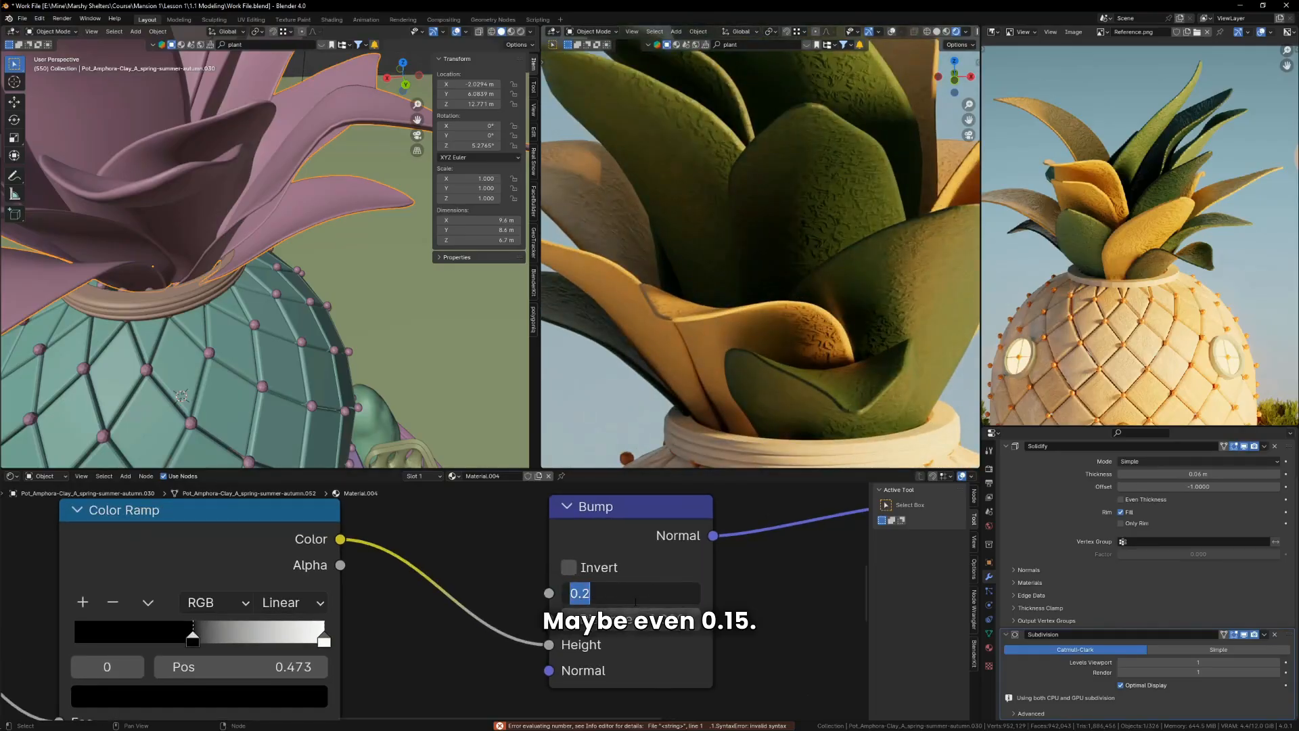
{"action": "type", "text": ".15"}
{"action": "key", "text": "Return"}
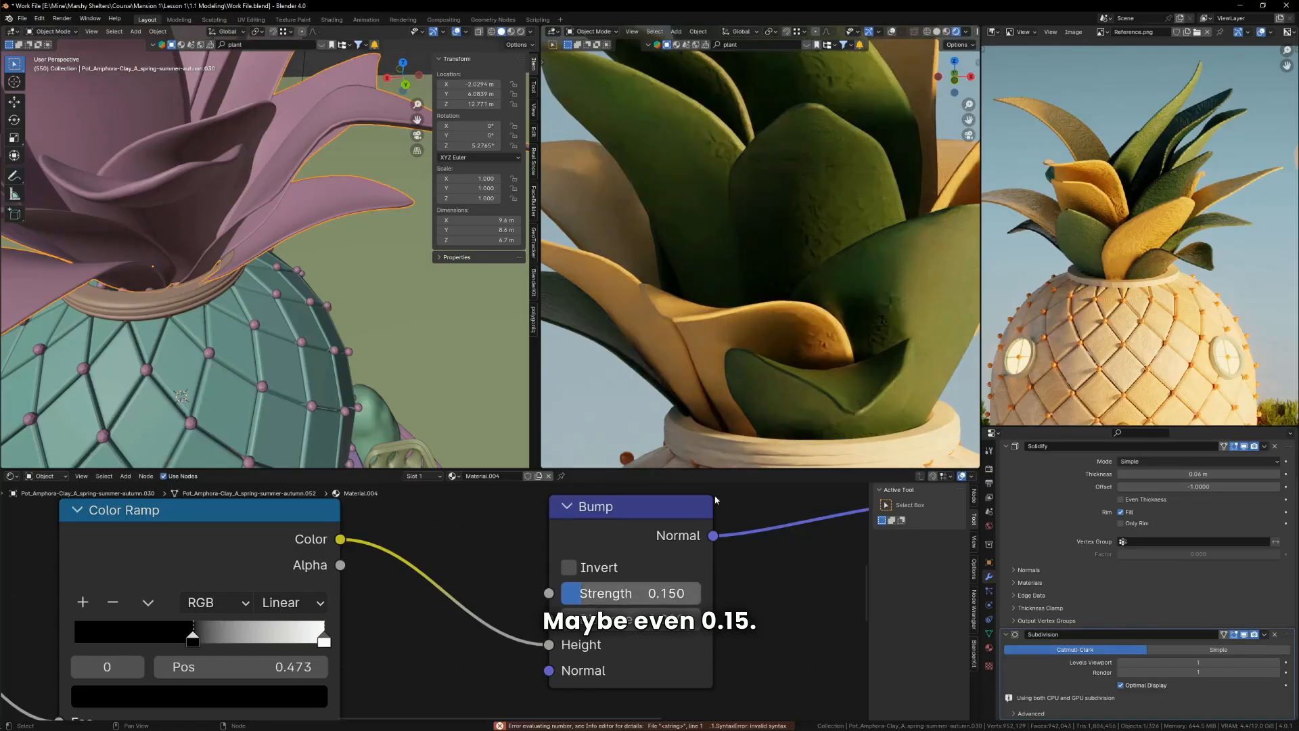
Step: Compare the leaf texture with the reference image and set the Noise Texture's Scale to 5
{"action": "scroll", "coordinate": [773, 312], "scroll_direction": "down", "scroll_amount": 3}
{"action": "scroll", "coordinate": [1102, 238], "scroll_direction": "up", "scroll_amount": 5}
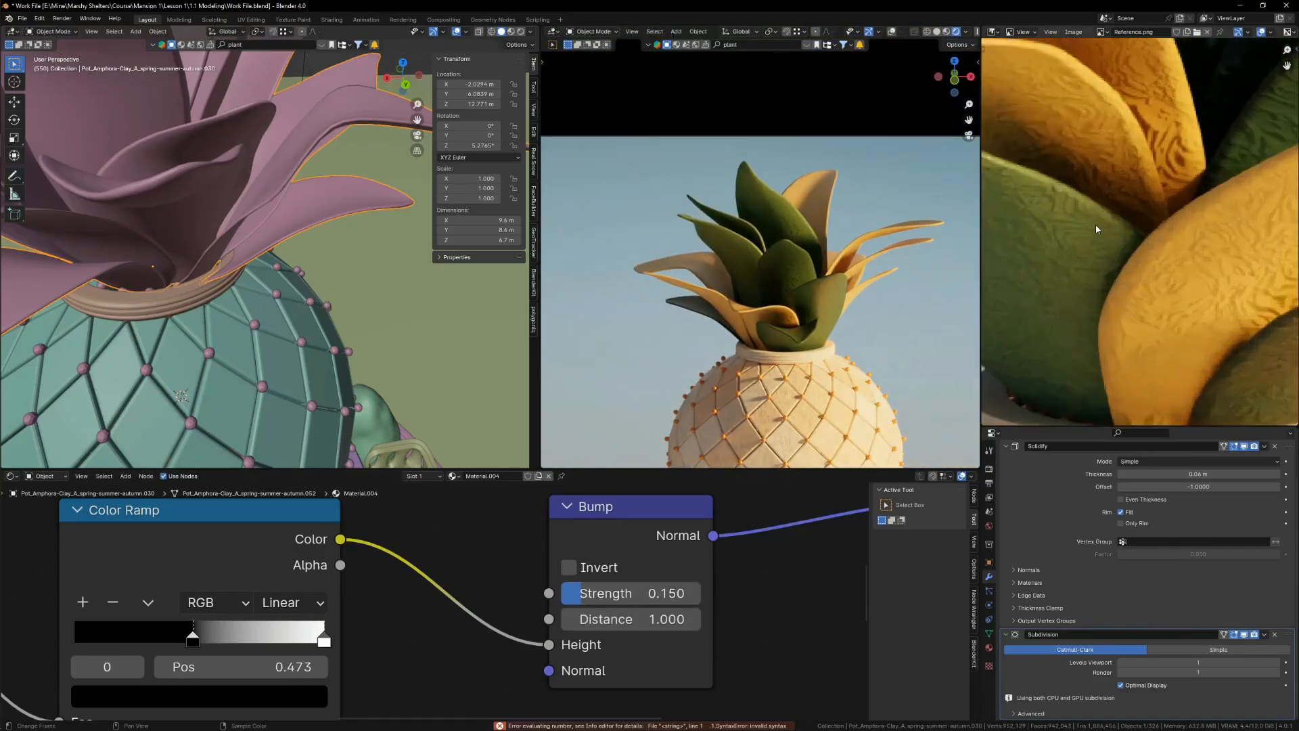
{"action": "scroll", "coordinate": [801, 273], "scroll_direction": "up", "scroll_amount": 4}
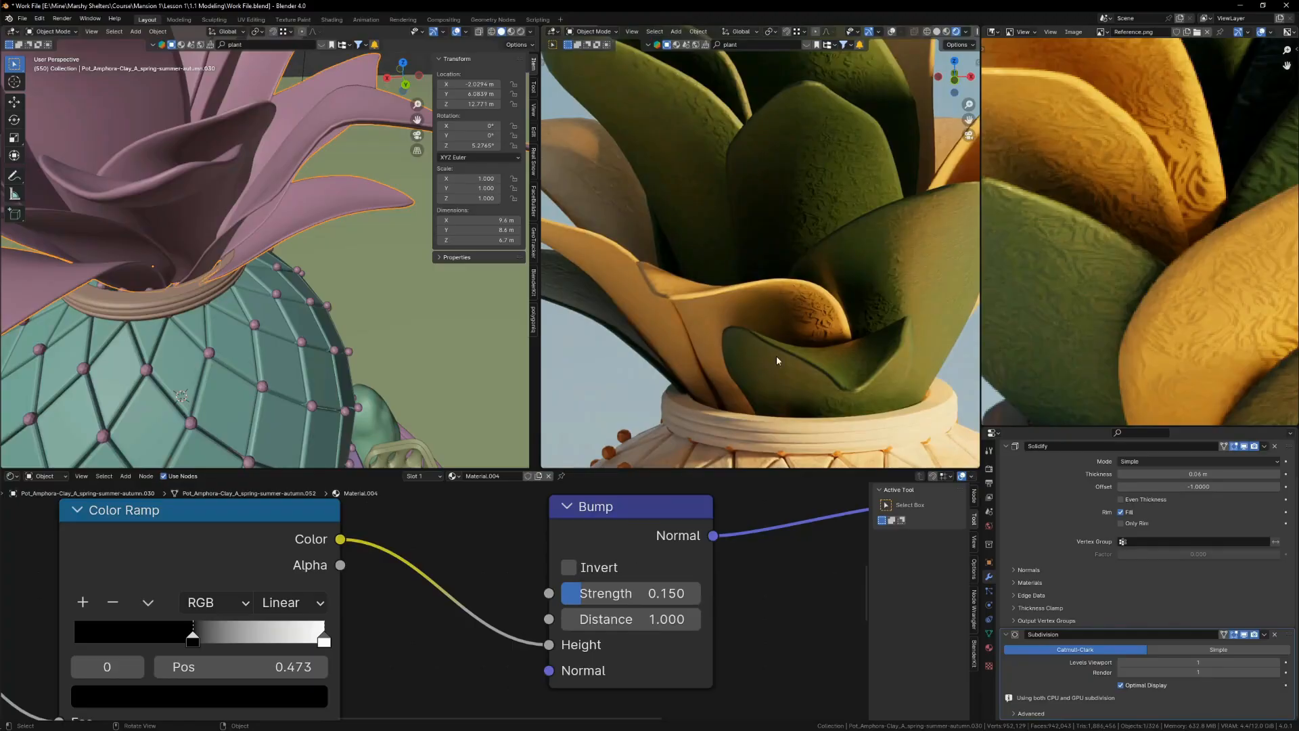
{"action": "scroll", "coordinate": [429, 599], "scroll_direction": "down", "scroll_amount": 5}
{"action": "middle_click_drag", "start_coordinate": [429, 616], "coordinate": [562, 589]}
{"action": "scroll", "coordinate": [563, 589], "scroll_direction": "down", "scroll_amount": 1}
{"action": "middle_click_drag", "start_coordinate": [164, 671], "coordinate": [421, 577]}
{"action": "scroll", "coordinate": [422, 578], "scroll_direction": "up", "scroll_amount": 2}
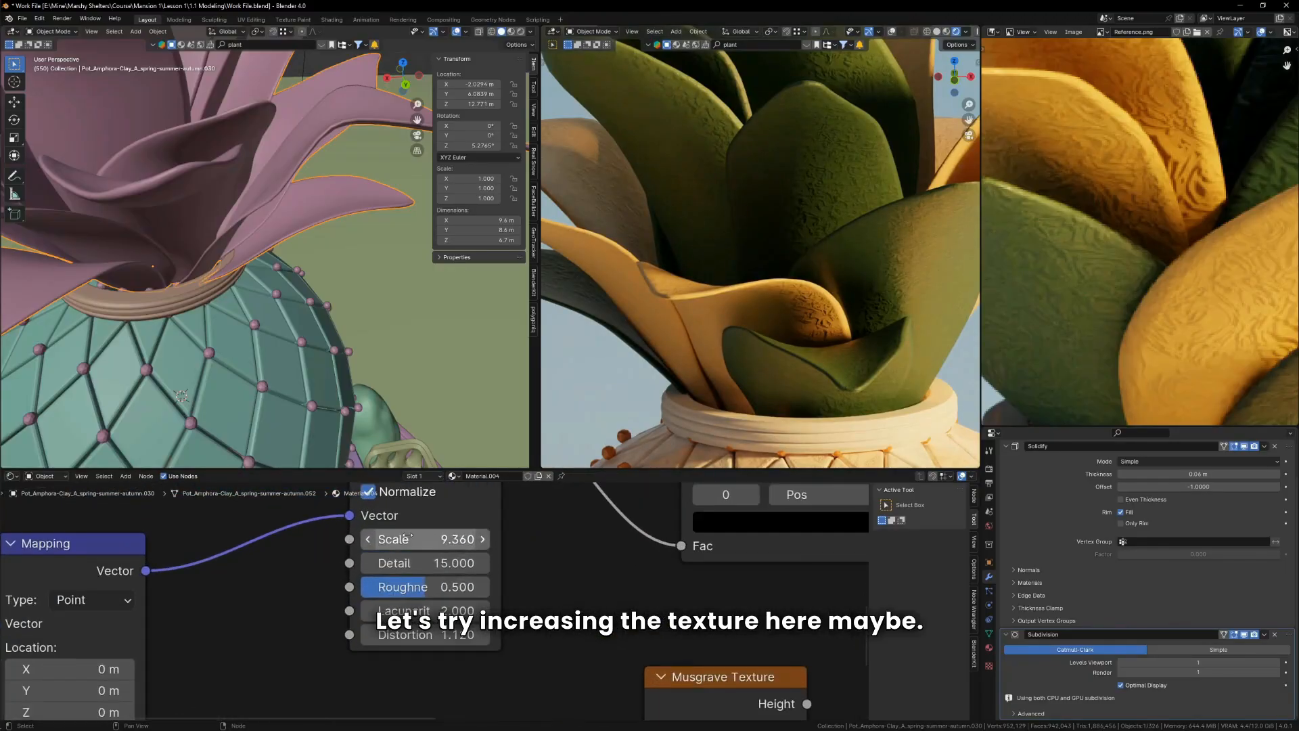
{"action": "mouse_move", "coordinate": [422, 548]}
{"action": "left_mouse_down"}
{"action": "mouse_move", "coordinate": [440, 548]}
{"action": "mouse_move", "coordinate": [429, 540]}
{"action": "left_mouse_up"}
{"action": "key", "text": "Escape"}
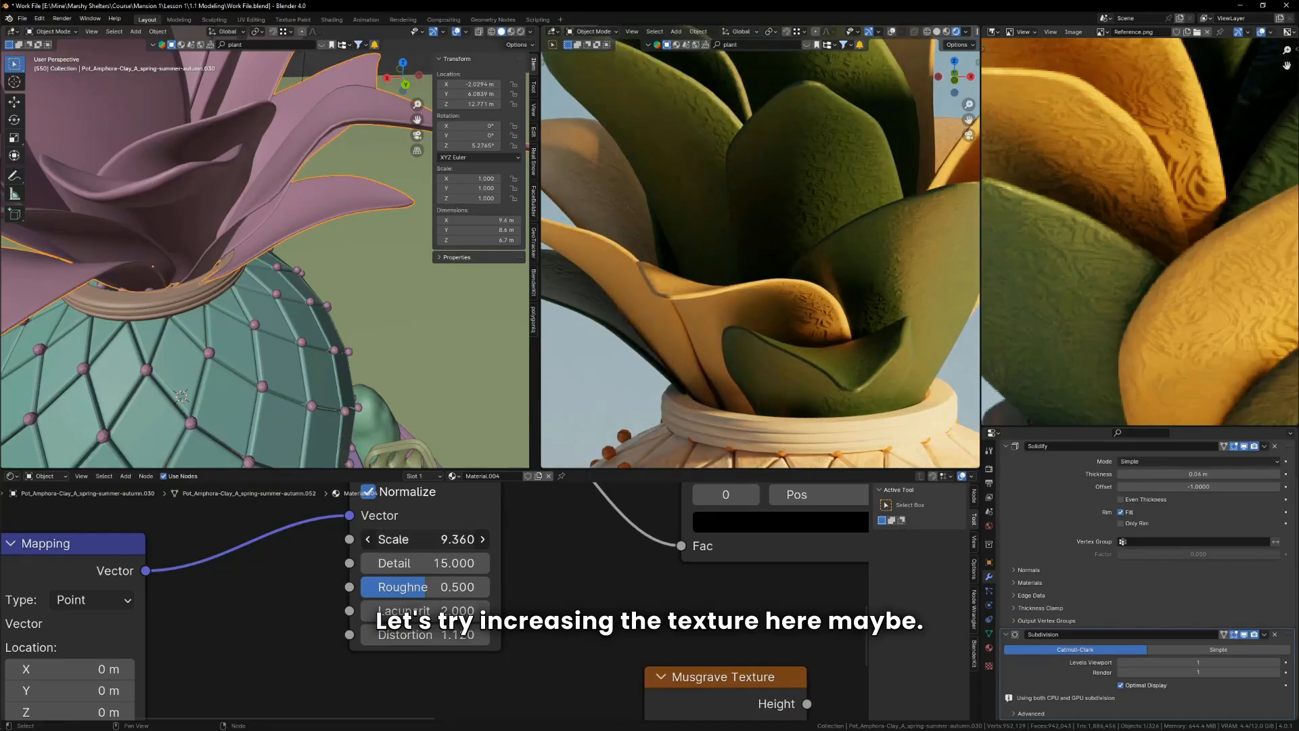
{"action": "type", "text": "5"}
{"action": "key", "text": "Return"}
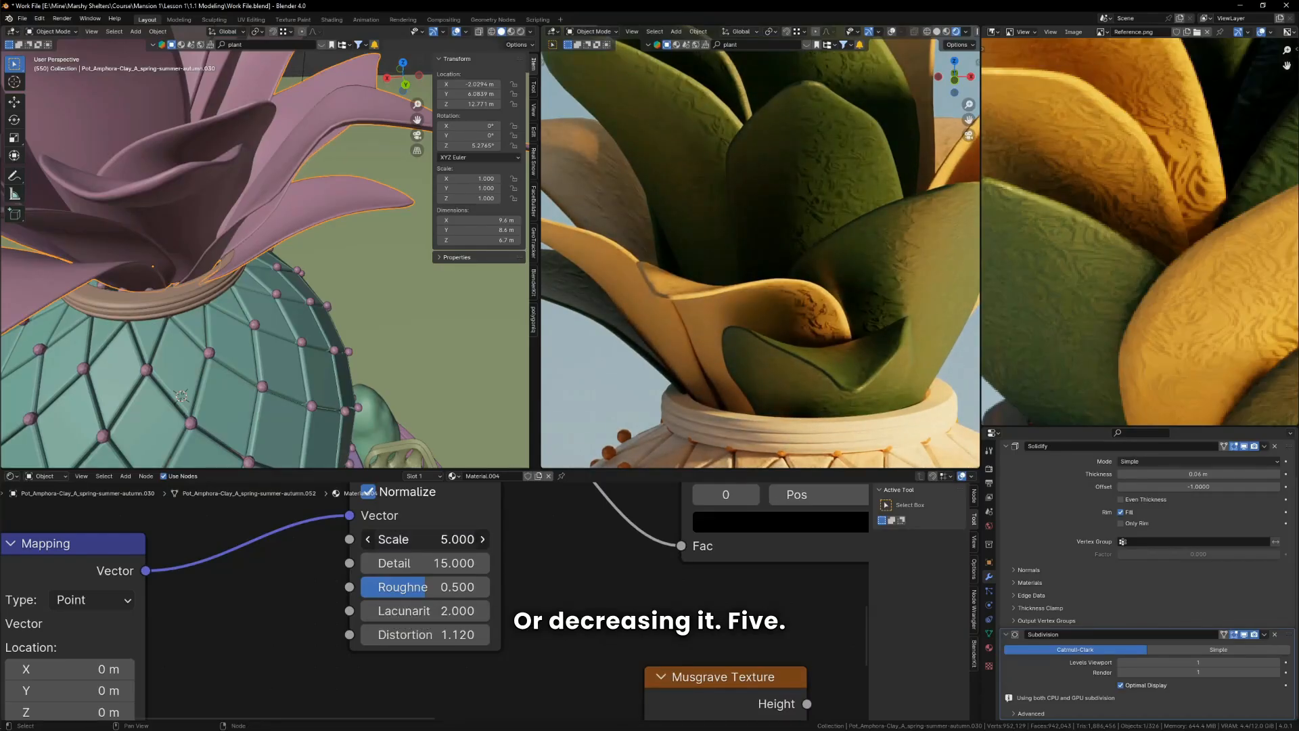
Step: Raise the Noise Texture's Scale to 6.600 and move the Color Ramp's black stop to 0.318
{"action": "mouse_move", "coordinate": [426, 540]}
{"action": "left_mouse_down"}
{"action": "mouse_move", "coordinate": [409, 540]}
{"action": "mouse_move", "coordinate": [452, 540]}
{"action": "left_mouse_up"}
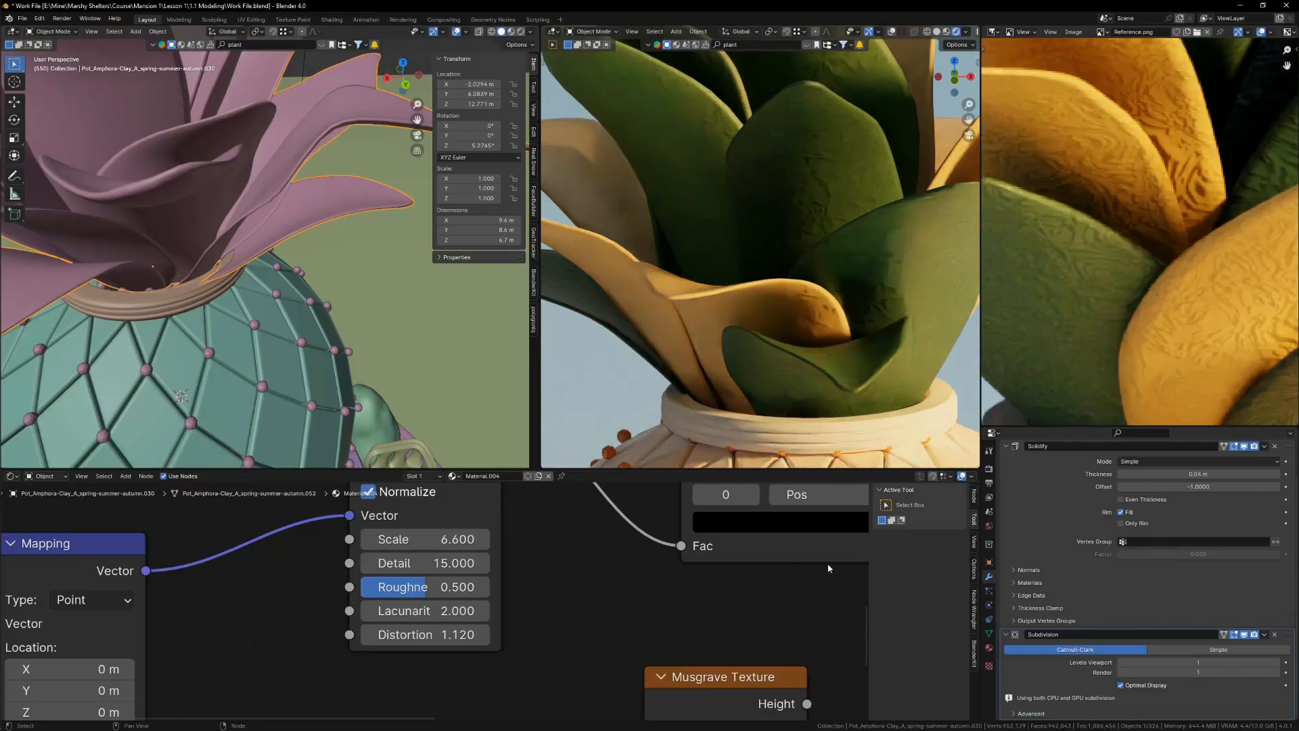
{"action": "middle_click_drag", "start_coordinate": [806, 482], "coordinate": [610, 556]}
{"action": "left_click_drag", "start_coordinate": [610, 556], "coordinate": [576, 560]}
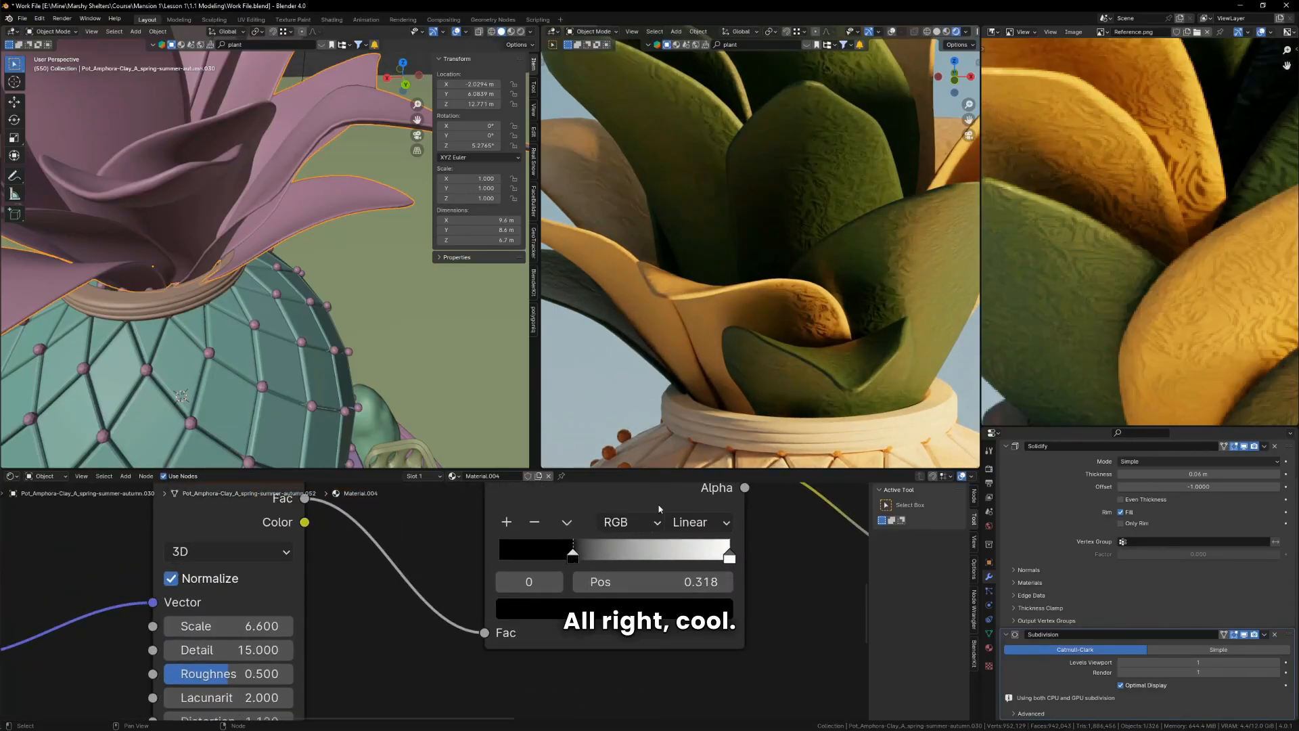
Step: Compare the whole mansion in the camera view with the full reference image
{"action": "key", "text": "KP_0"}
{"action": "scroll", "coordinate": [750, 396], "scroll_direction": "down", "scroll_amount": 3}
{"action": "scroll", "coordinate": [750, 394], "scroll_direction": "up", "scroll_amount": 1}
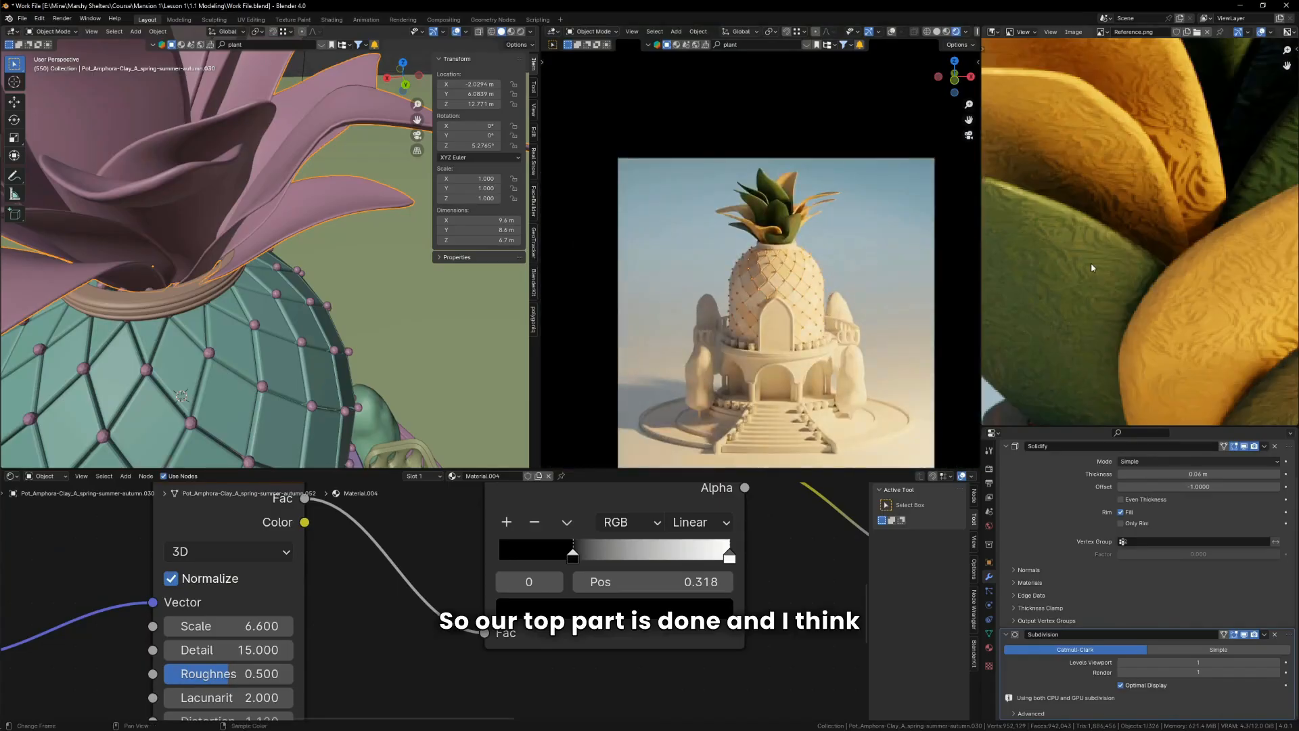
{"action": "scroll", "coordinate": [1096, 251], "scroll_direction": "down", "scroll_amount": 9}
{"action": "middle_click_drag", "start_coordinate": [1096, 257], "coordinate": [1104, 216]}
{"action": "scroll", "coordinate": [765, 266], "scroll_direction": "down", "scroll_amount": 2}
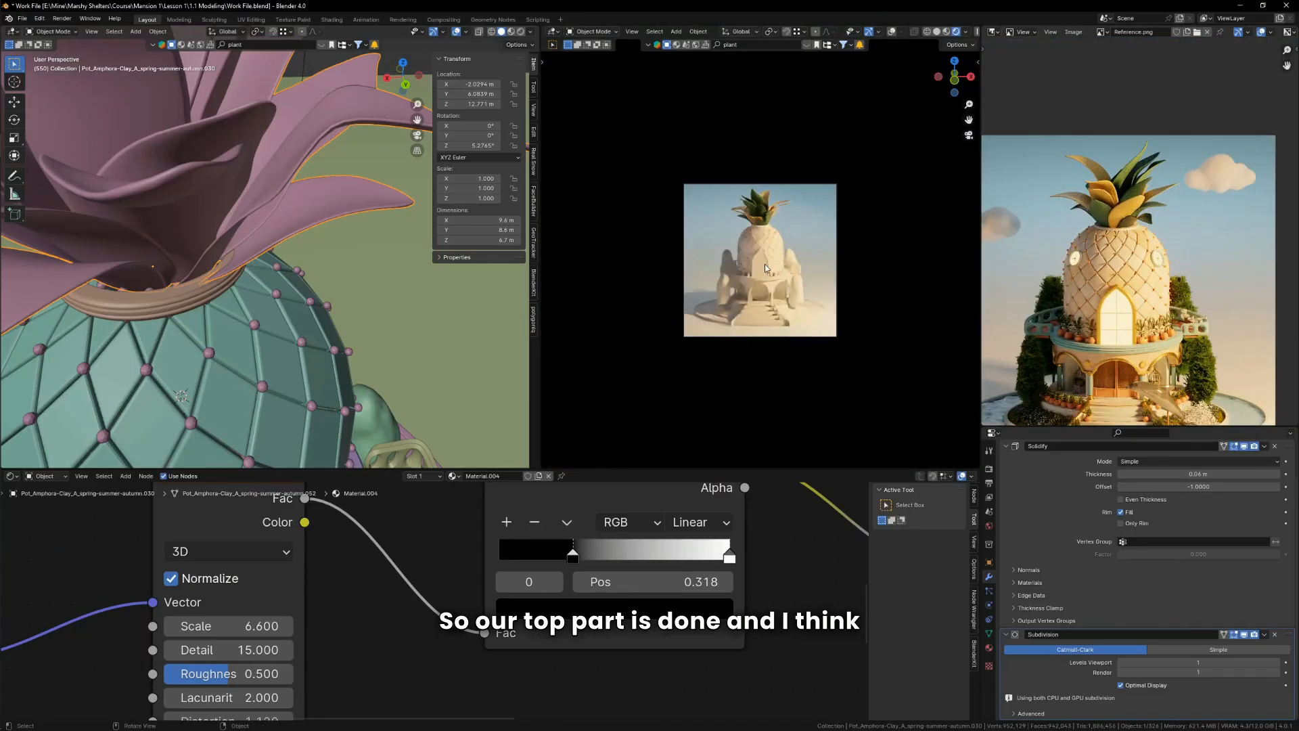
{"action": "scroll", "coordinate": [764, 268], "scroll_direction": "up", "scroll_amount": 3}
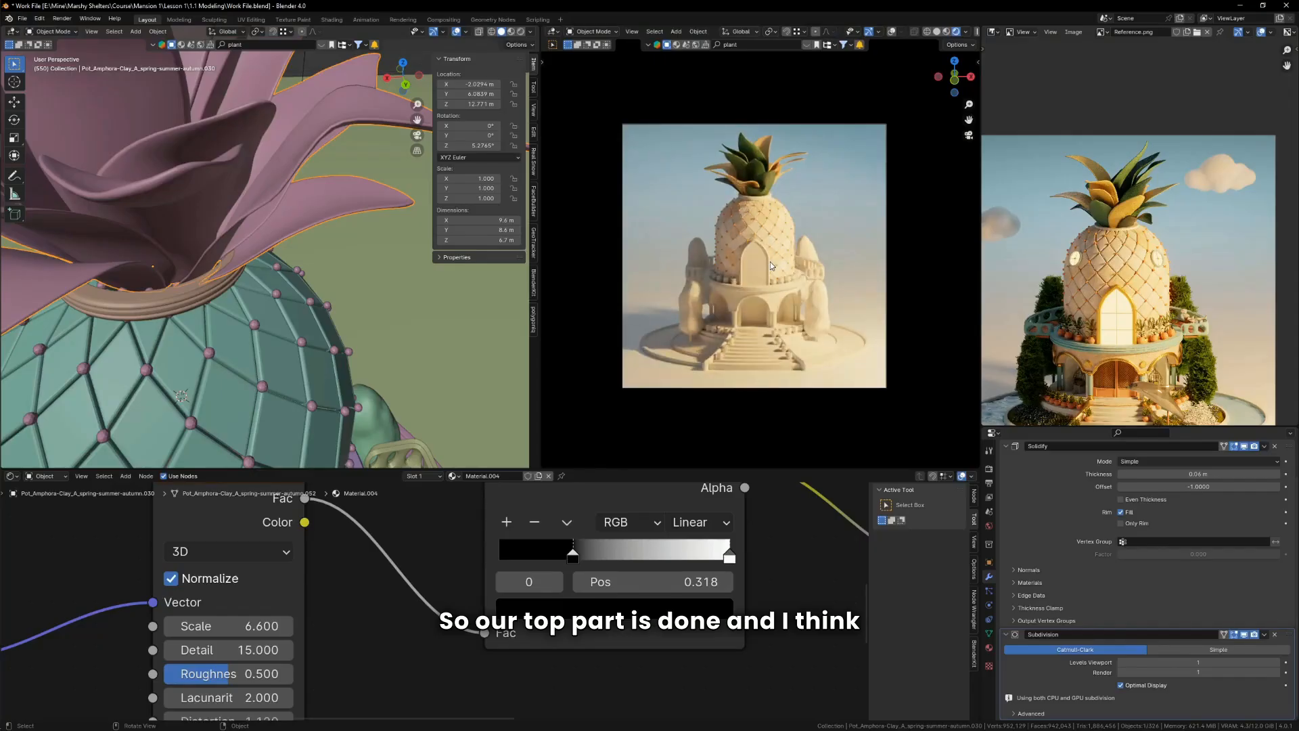
{"action": "scroll", "coordinate": [771, 264], "scroll_direction": "up", "scroll_amount": 2}
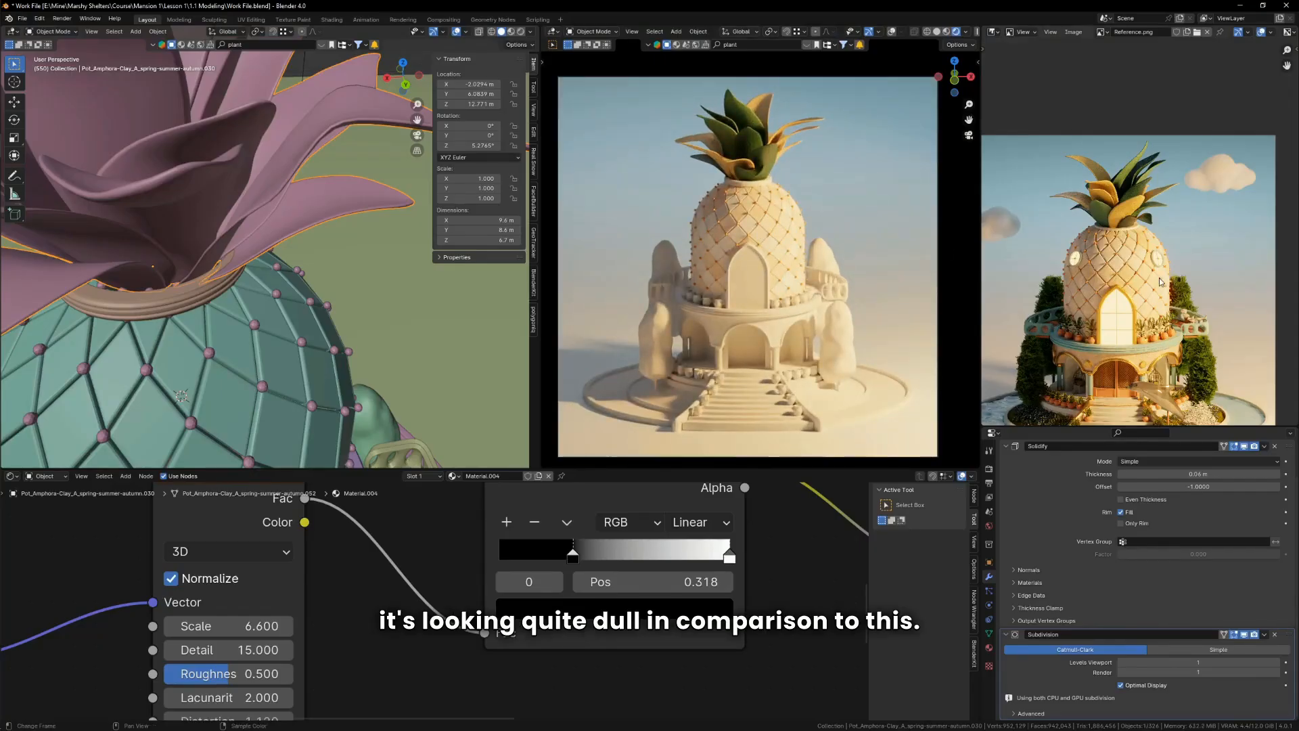
Step: Select the pineapple body and insert a Hue/Saturation/Value node between its Color Ramp and the Principled BSDF's Base Color
{"action": "scroll", "coordinate": [741, 225], "scroll_direction": "up", "scroll_amount": 4}
{"action": "left_click", "coordinate": [755, 230]}
{"action": "scroll", "coordinate": [555, 608], "scroll_direction": "down", "scroll_amount": 6}
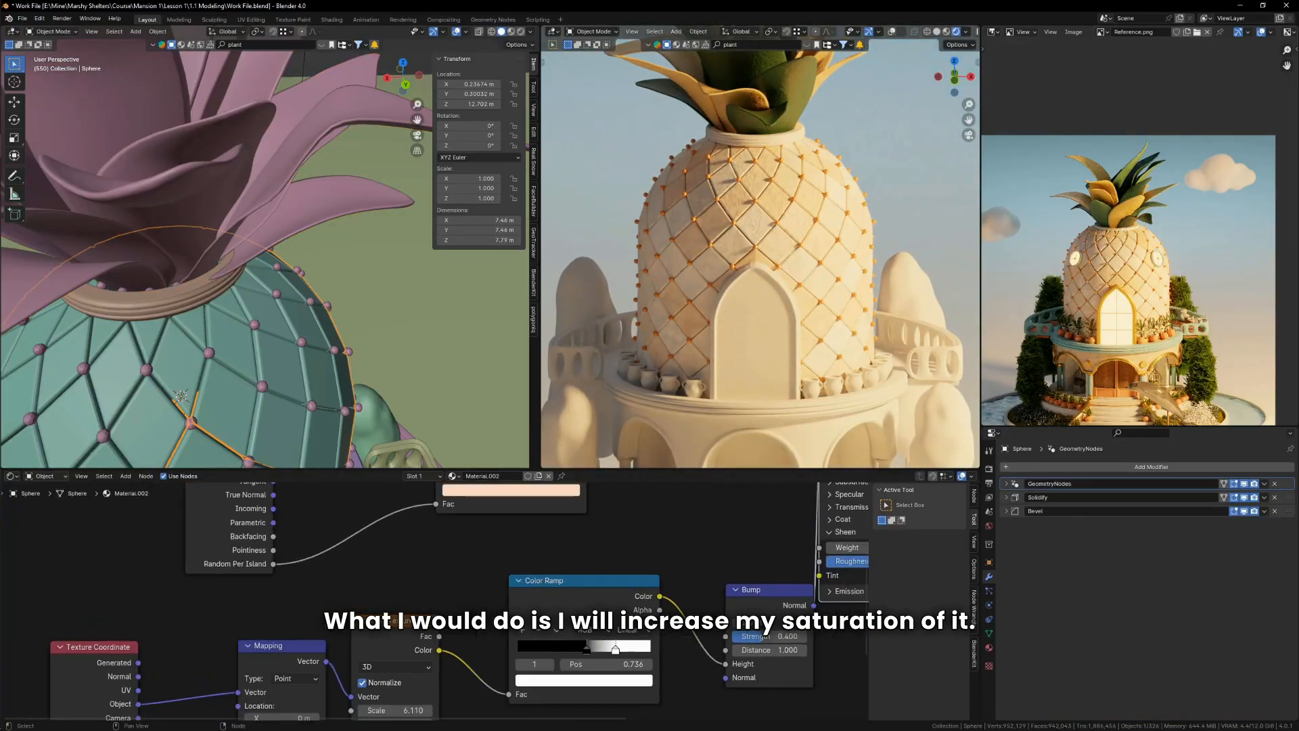
{"action": "scroll", "coordinate": [555, 607], "scroll_direction": "up", "scroll_amount": 2}
{"action": "key", "text": "shift+a"}
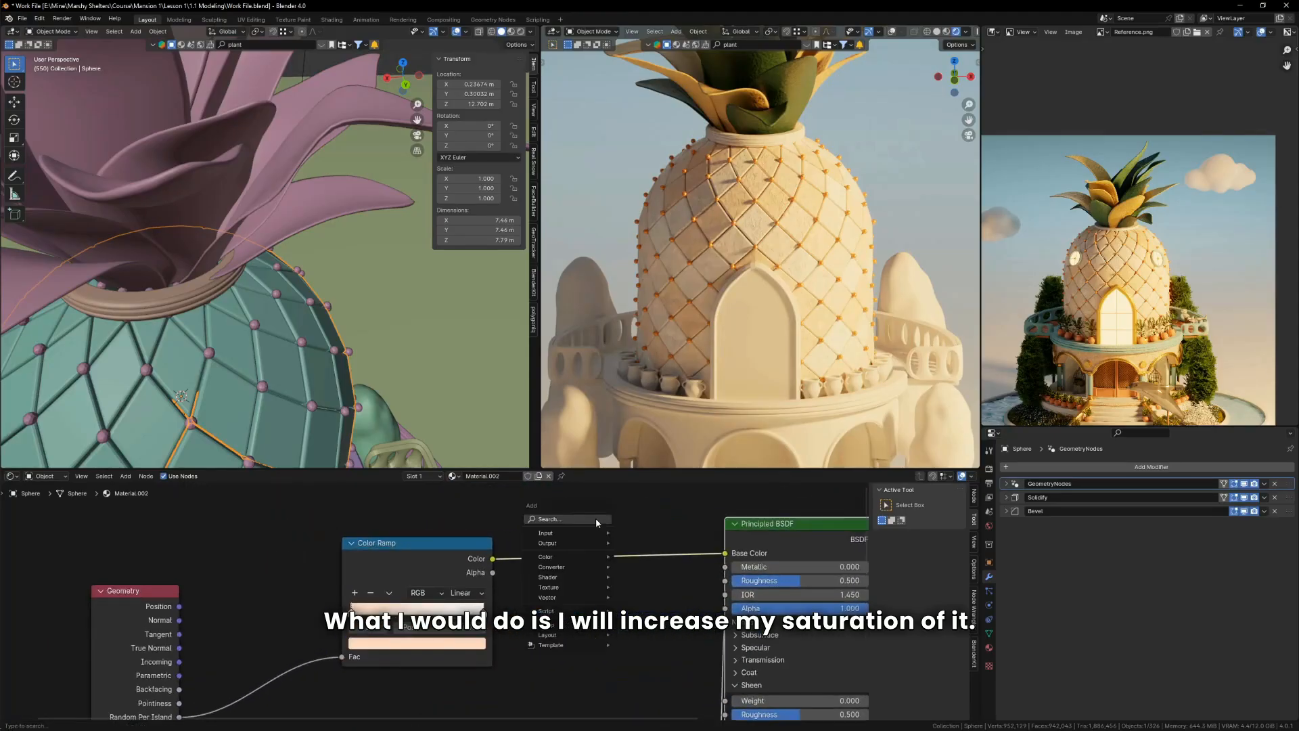
{"action": "type", "text": "h"}
{"action": "key", "text": "Return"}
{"action": "left_click", "coordinate": [647, 566]}
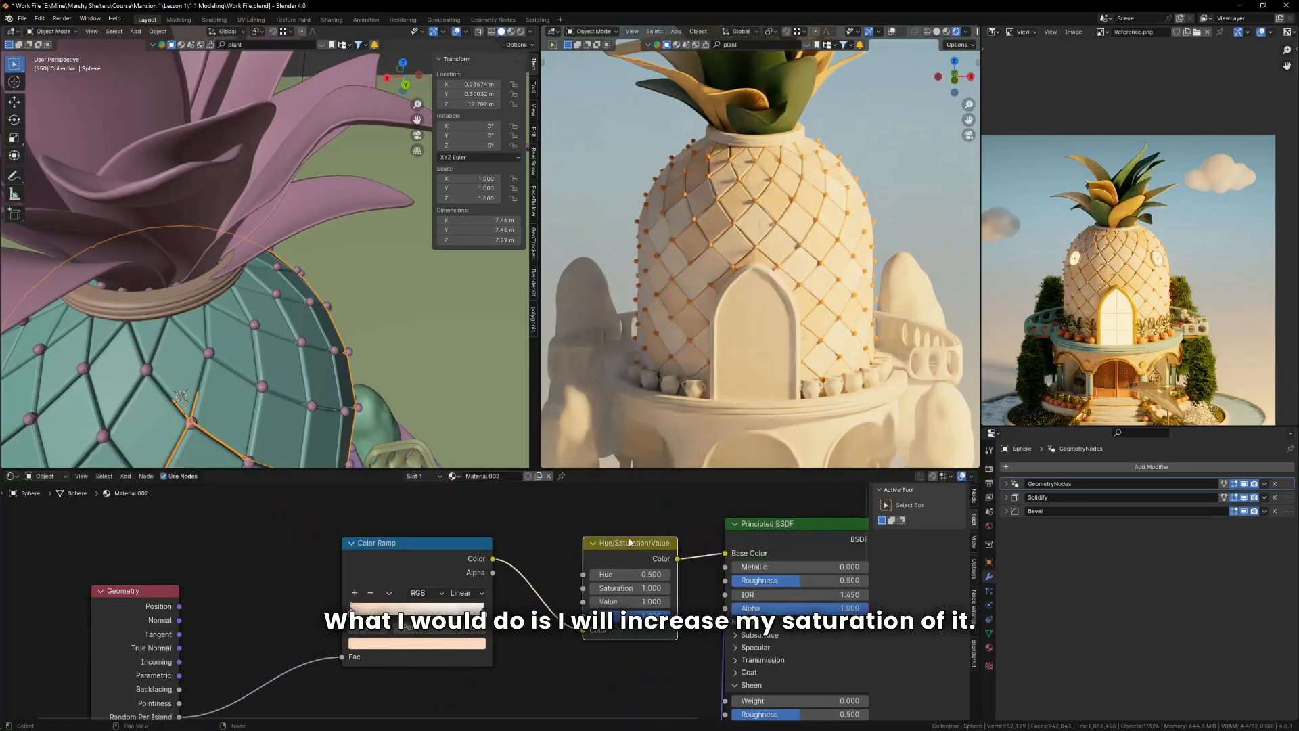
Step: Set the Saturation of the pineapple body's Hue/Saturation/Value node to 1.5
{"action": "scroll", "coordinate": [639, 589], "scroll_direction": "up", "scroll_amount": 2}
{"action": "left_click", "coordinate": [639, 587]}
{"action": "type", "text": "1.5"}
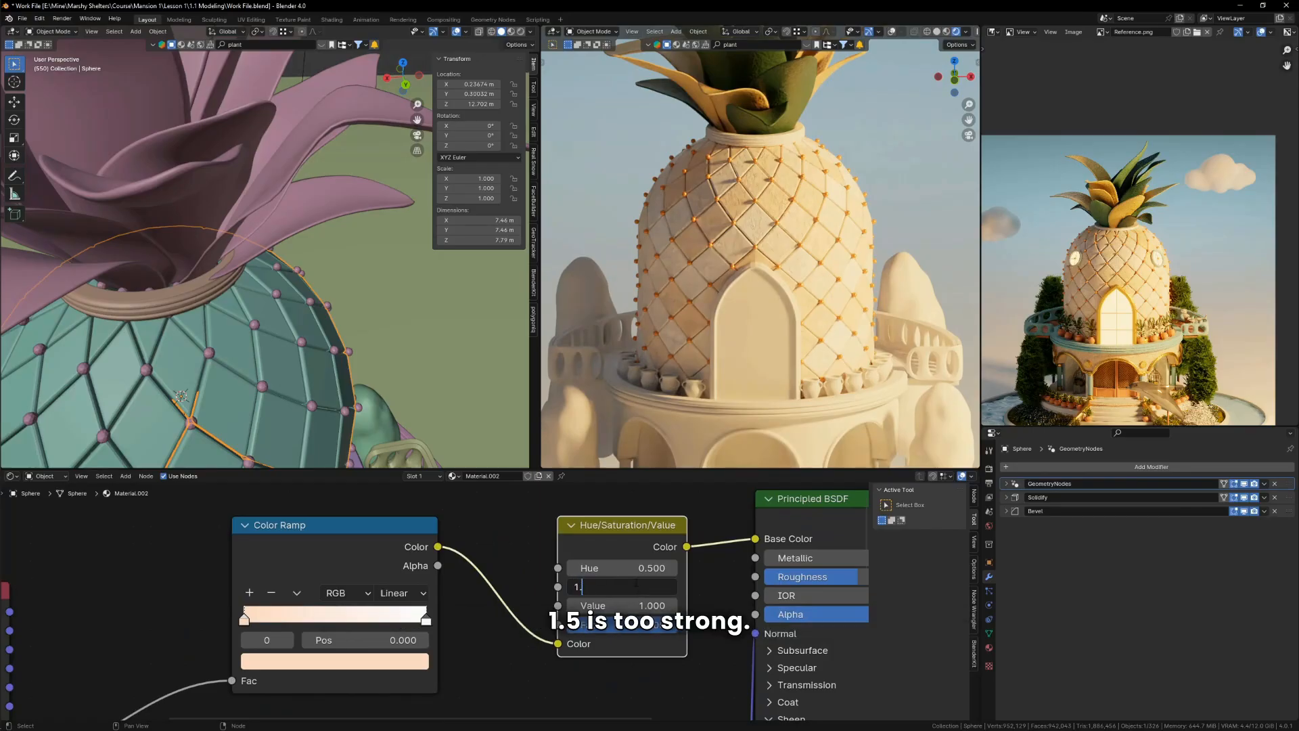
{"action": "key", "text": "Return"}
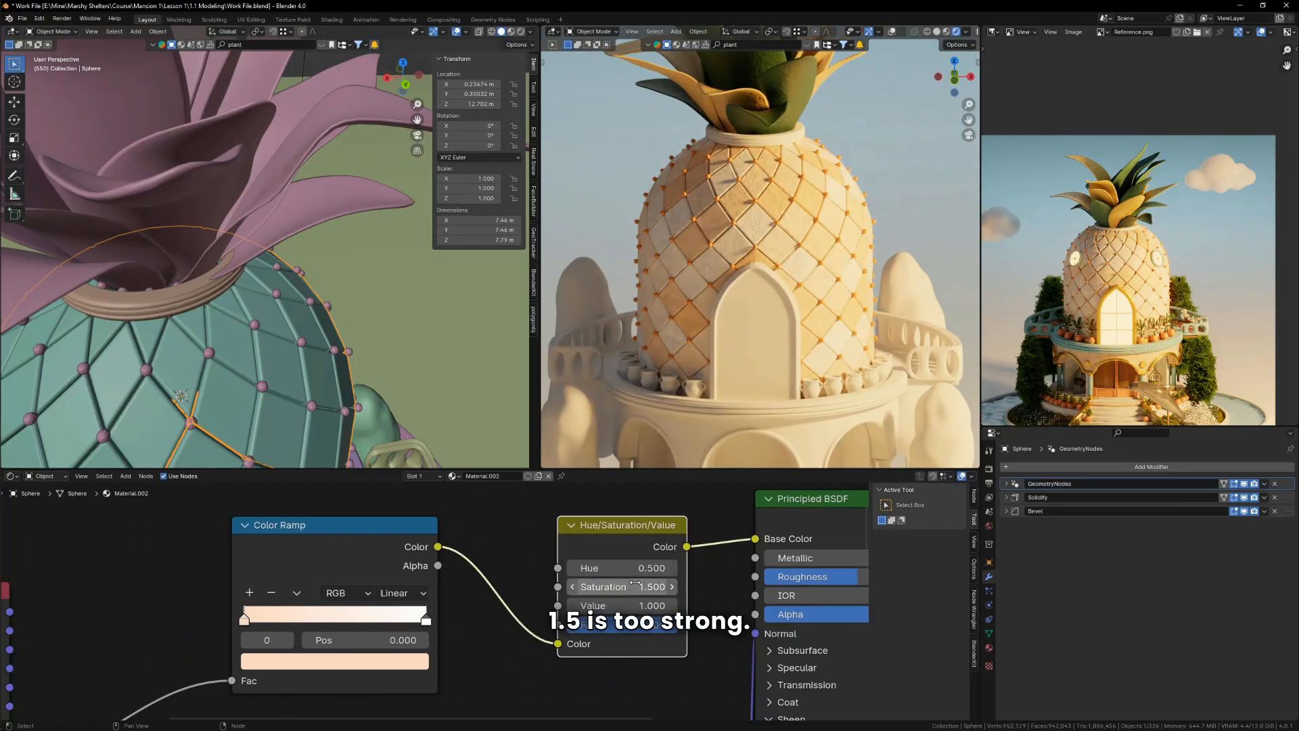
Step: Reduce the pineapple body's Saturation to 1.3 and check the result in the camera view
{"action": "double_click", "coordinate": [634, 587]}
{"action": "type", "text": "1.3"}
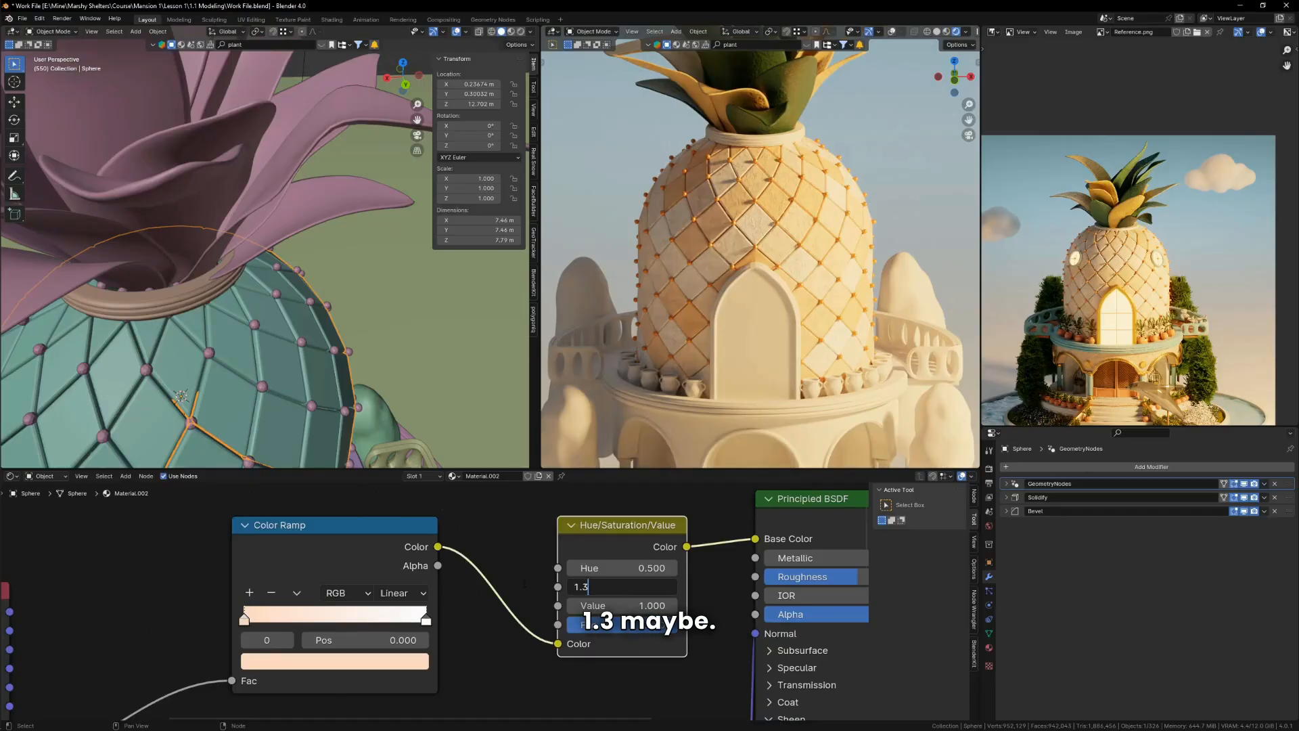
{"action": "key", "text": "Return"}
{"action": "key", "text": "KP_0"}
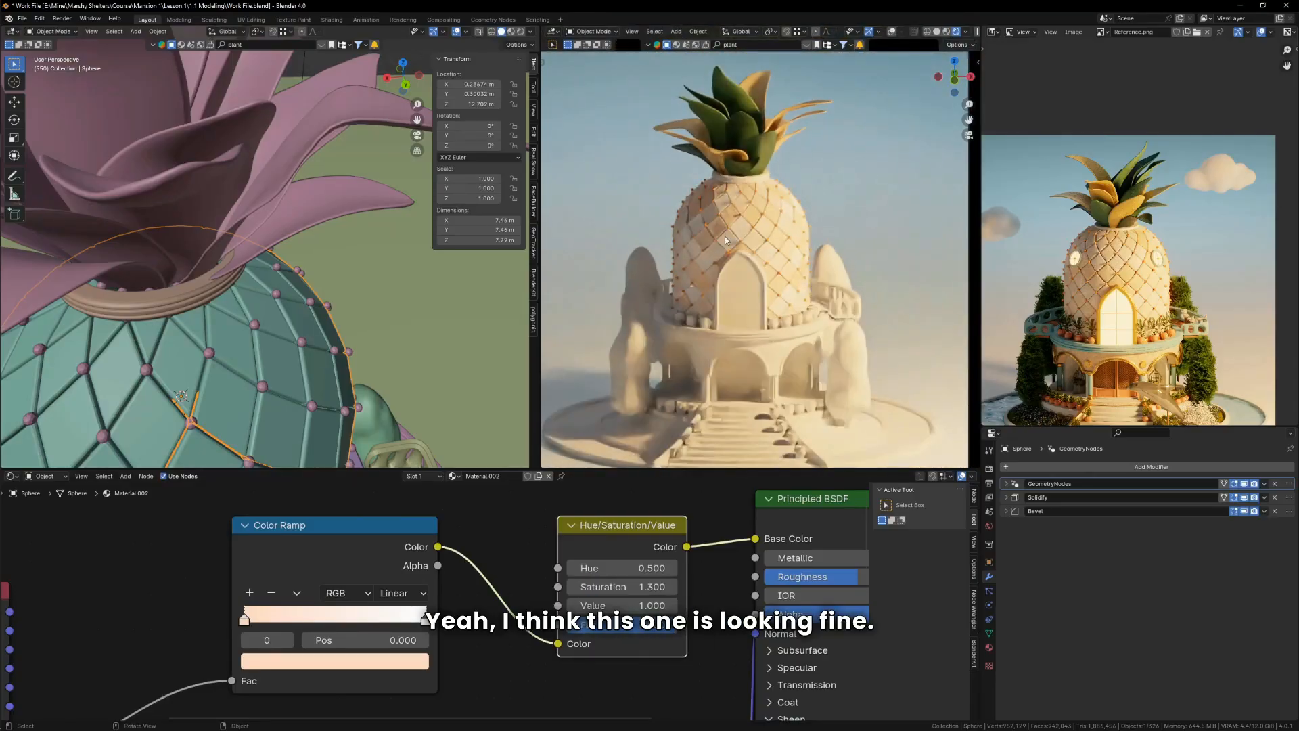
{"action": "key", "text": "Home"}
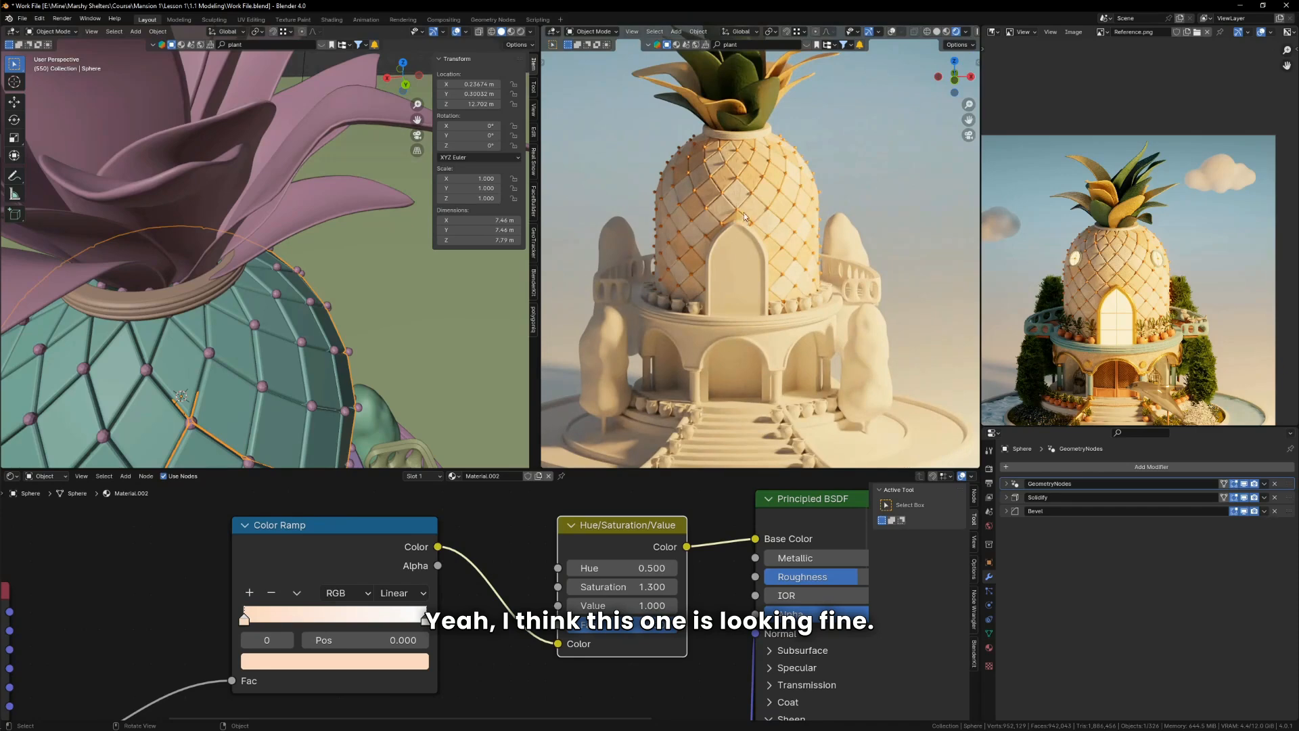
Step: Compare the mansion's upper doorway in the camera view with the golden arches and trims in the reference image
{"action": "scroll", "coordinate": [750, 189], "scroll_direction": "down", "scroll_amount": 1}
{"action": "scroll", "coordinate": [747, 187], "scroll_direction": "down", "scroll_amount": 3}
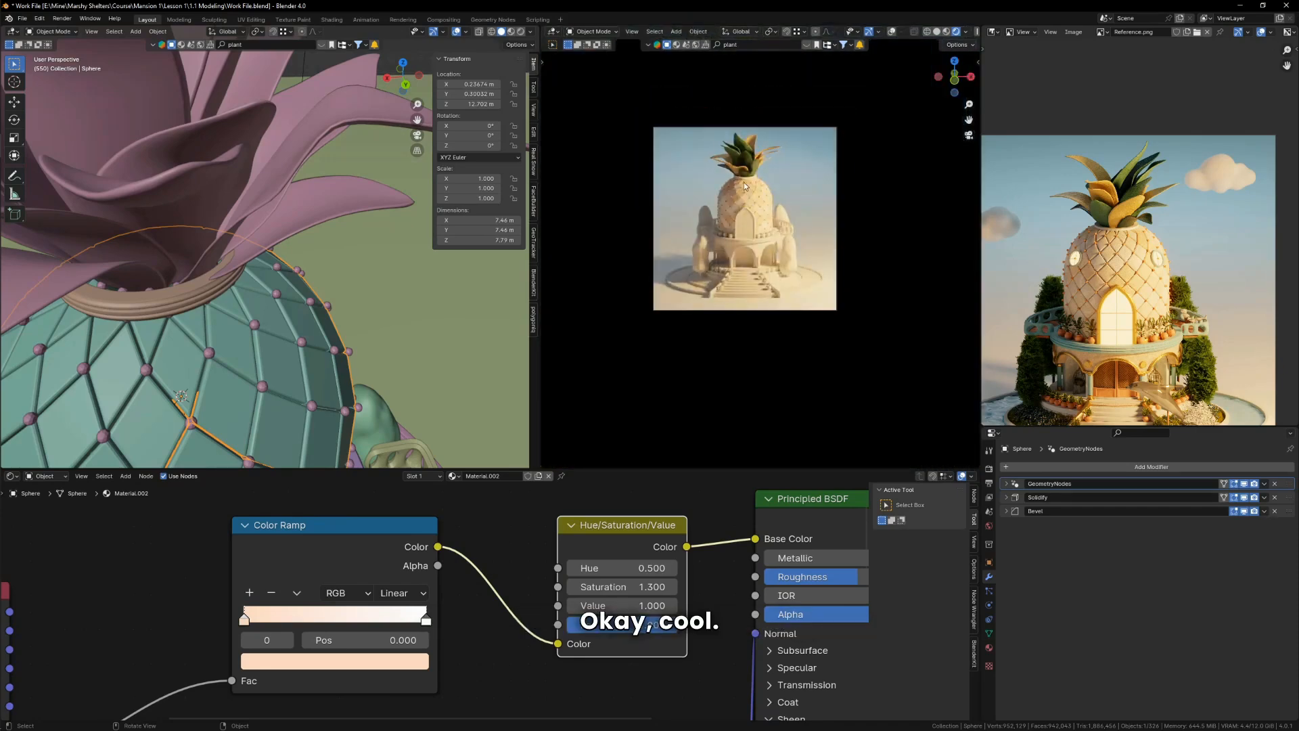
{"action": "scroll", "coordinate": [748, 187], "scroll_direction": "up", "scroll_amount": 3}
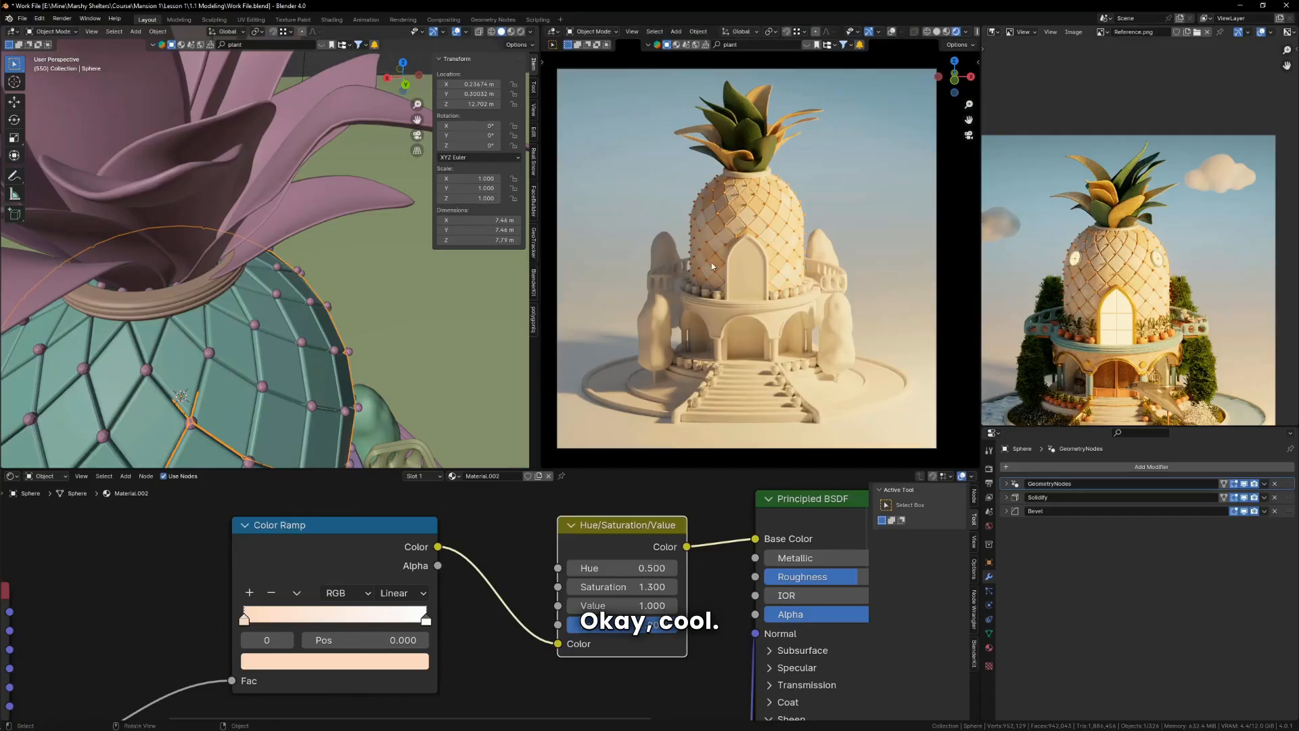
{"action": "scroll", "coordinate": [747, 253], "scroll_direction": "down", "scroll_amount": 1}
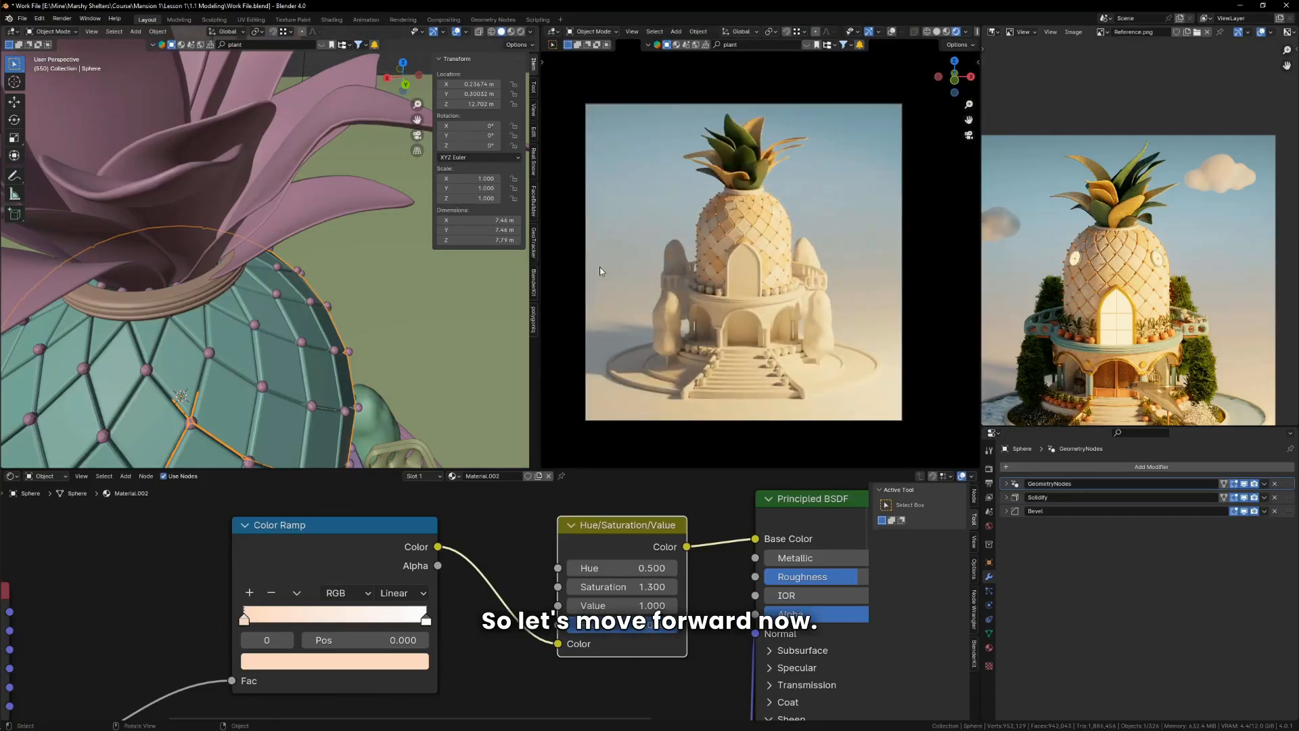
{"action": "scroll", "coordinate": [757, 282], "scroll_direction": "up", "scroll_amount": 12}
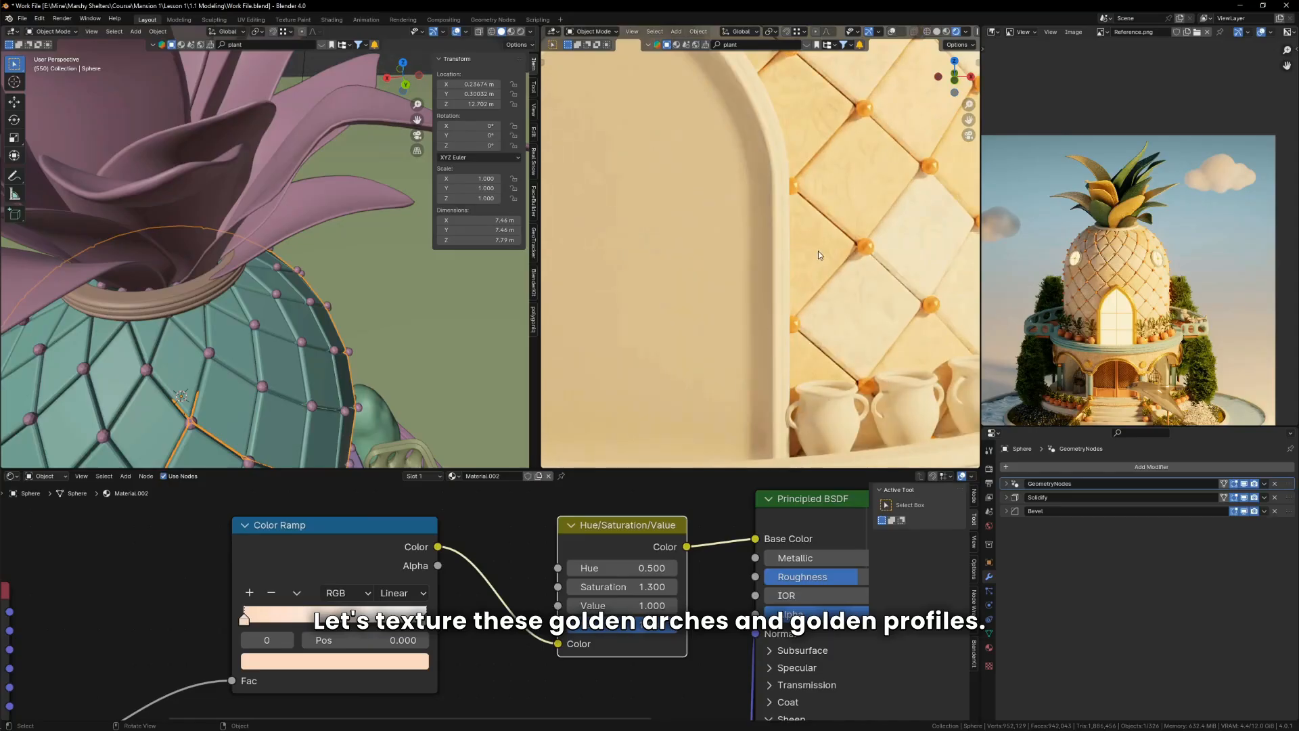
{"action": "scroll", "coordinate": [1112, 339], "scroll_direction": "down", "scroll_amount": 2}
{"action": "scroll", "coordinate": [1112, 338], "scroll_direction": "up", "scroll_amount": 9}
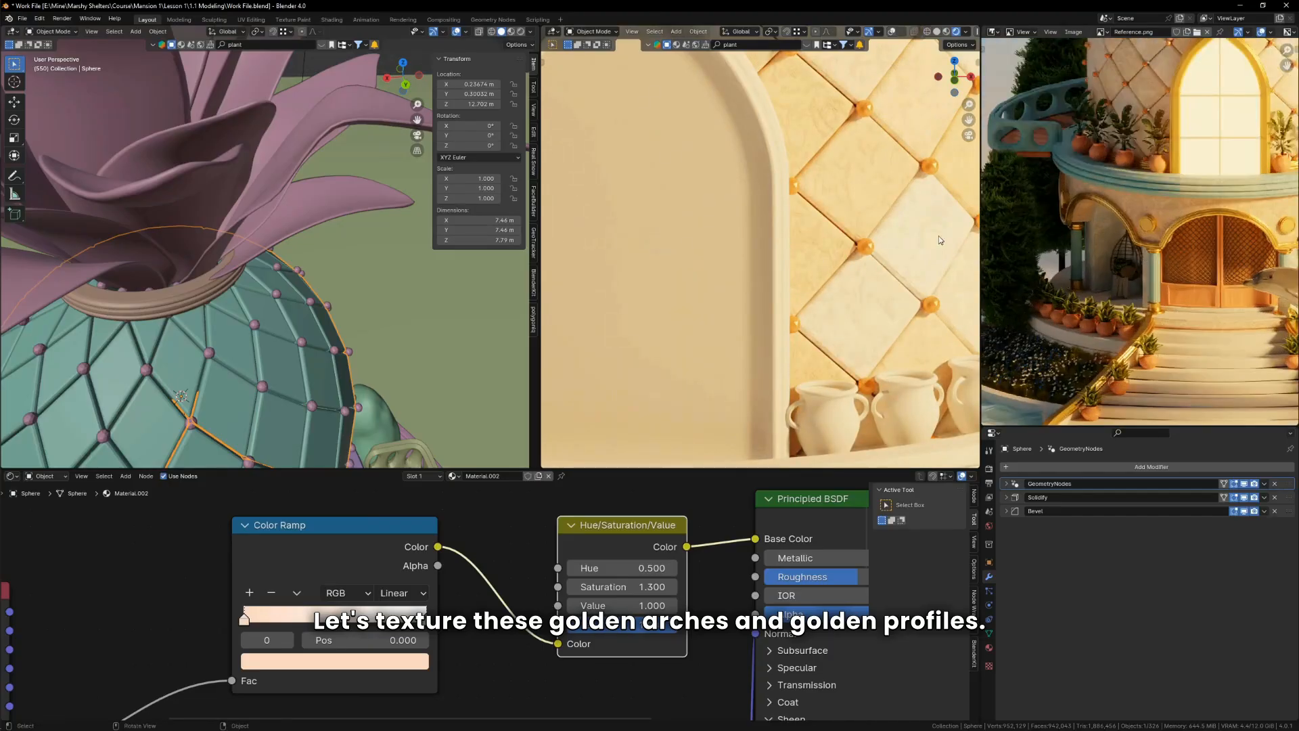
Step: Select the arched frame around the upper door and create a new material for it
{"action": "left_click", "coordinate": [788, 211]}
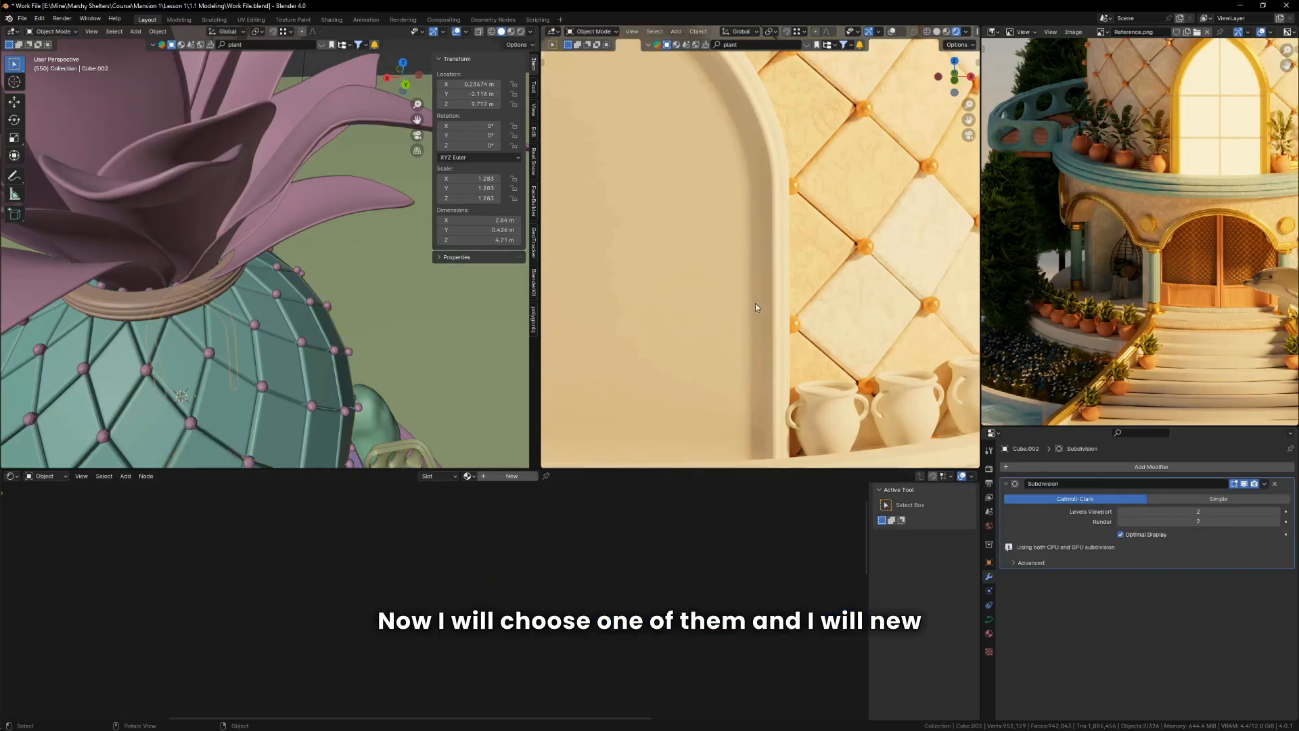
{"action": "scroll", "coordinate": [294, 321], "scroll_direction": "down", "scroll_amount": 11}
{"action": "middle_click_drag", "start_coordinate": [297, 316], "coordinate": [399, 278]}
{"action": "scroll", "coordinate": [274, 285], "scroll_direction": "up", "scroll_amount": 4}
{"action": "middle_click_drag", "start_coordinate": [264, 301], "coordinate": [338, 282]}
{"action": "scroll", "coordinate": [298, 291], "scroll_direction": "up", "scroll_amount": 3}
{"action": "left_click", "coordinate": [511, 477]}
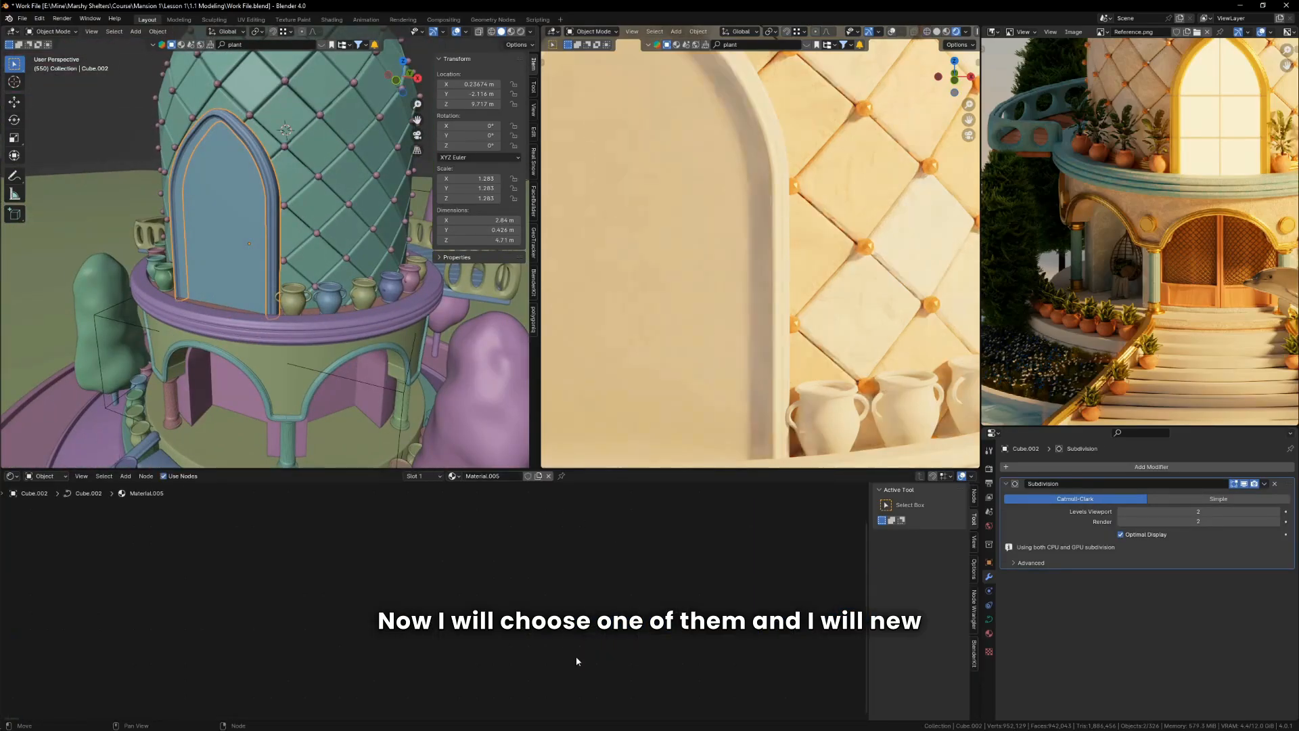
Step: Give the door frame's Principled BSDF a yellow-orange Base Color and set Metallic to 0.545
{"action": "scroll", "coordinate": [605, 593], "scroll_direction": "up", "scroll_amount": 5}
{"action": "left_click", "coordinate": [635, 587]}
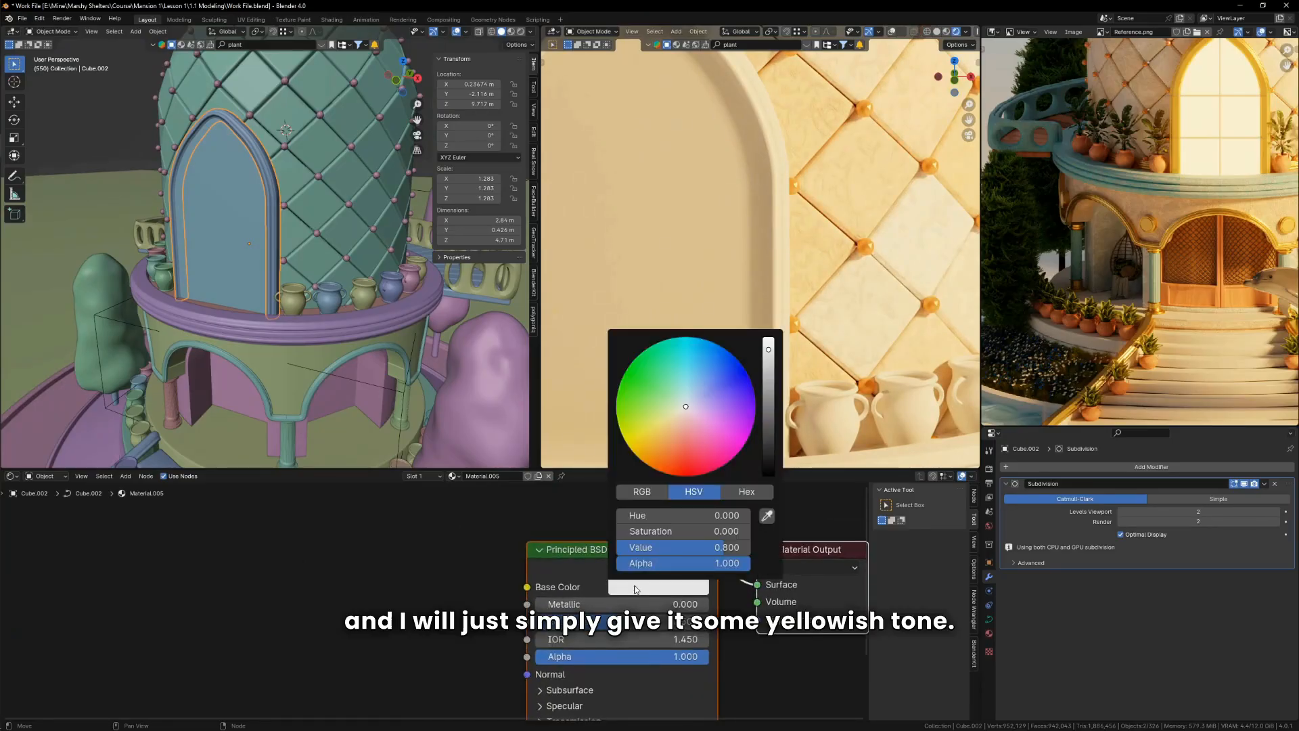
{"action": "left_click_drag", "start_coordinate": [675, 447], "coordinate": [658, 447]}
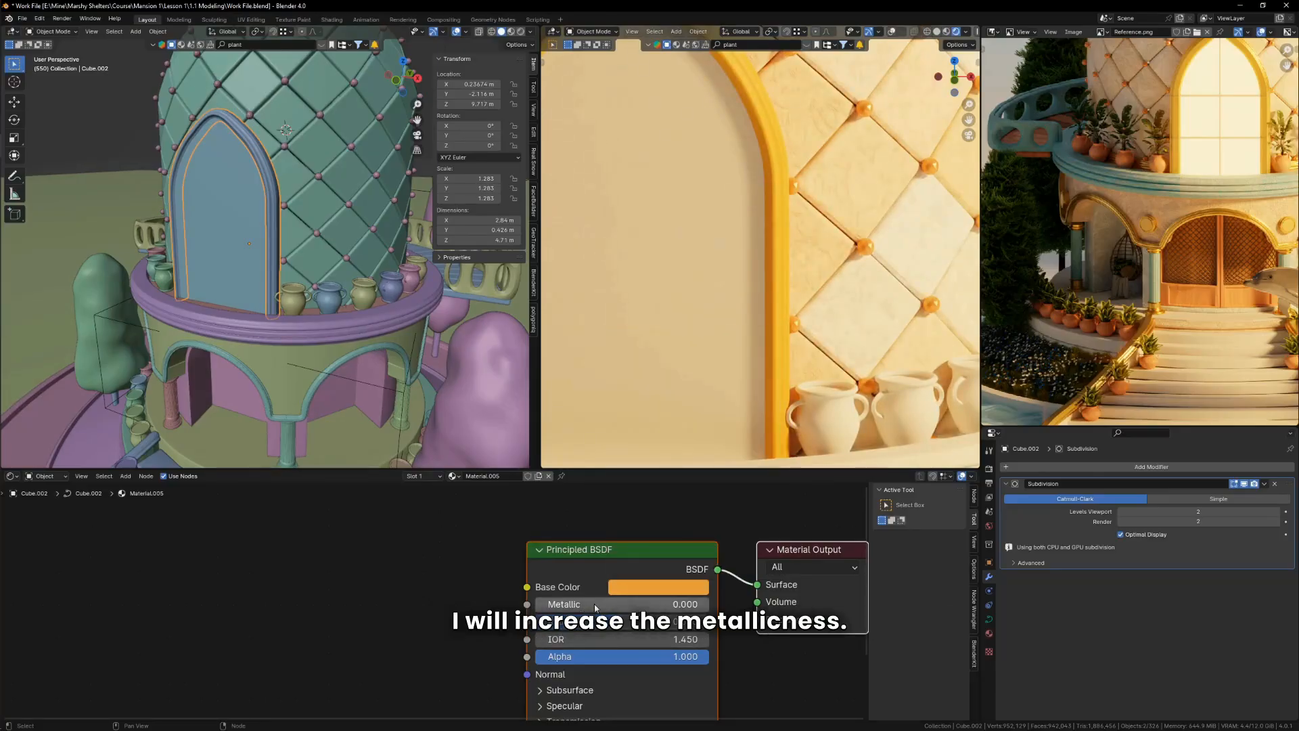
{"action": "left_click_drag", "start_coordinate": [595, 605], "coordinate": [618, 605]}
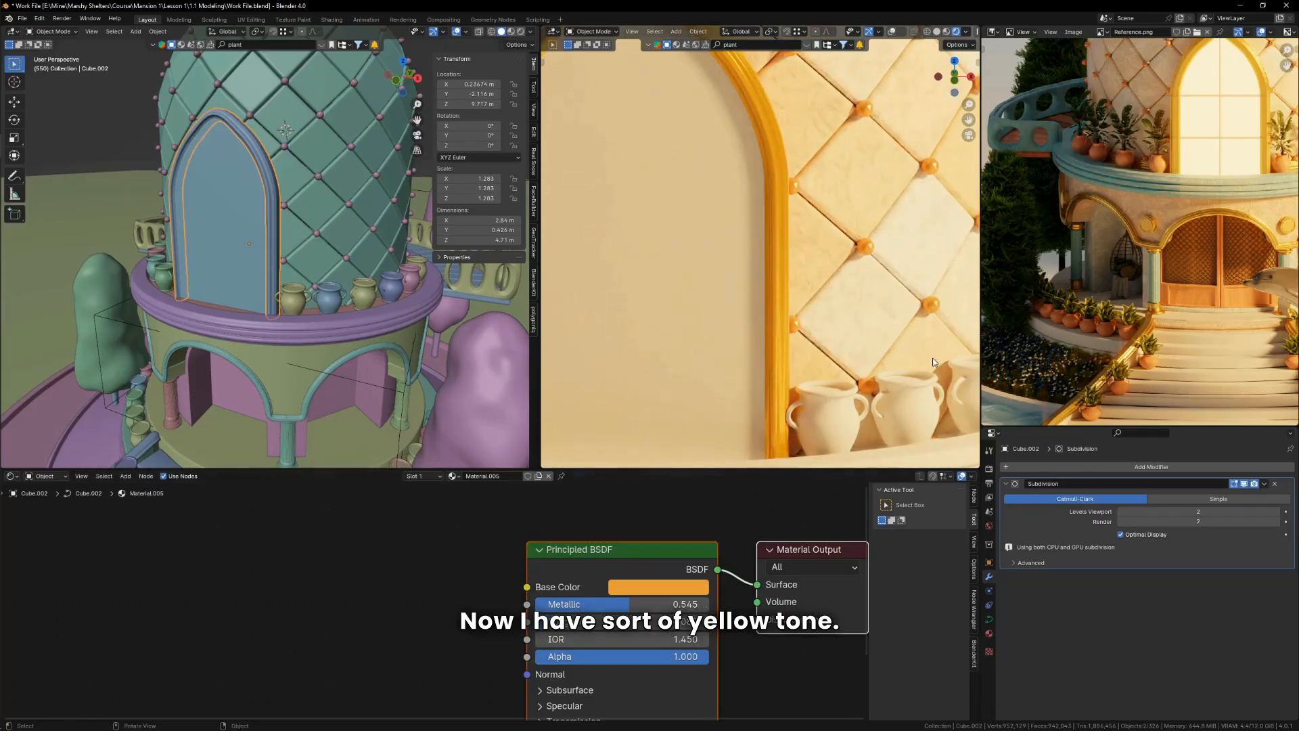
Step: Soften the door frame's Base Color to Hue 0.078 and Saturation 0.747, and check it against the whole mansion
{"action": "scroll", "coordinate": [841, 289], "scroll_direction": "down", "scroll_amount": 8}
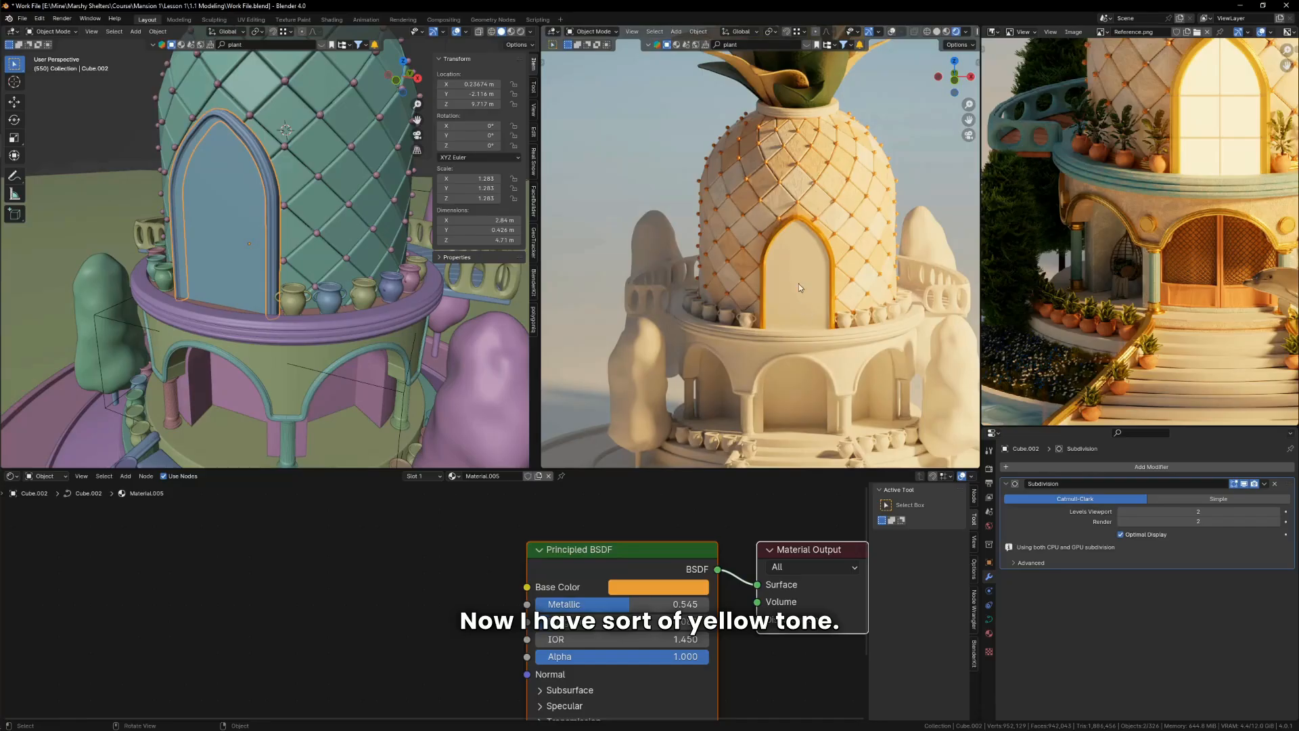
{"action": "scroll", "coordinate": [799, 288], "scroll_direction": "up", "scroll_amount": 4}
{"action": "left_click", "coordinate": [667, 586]}
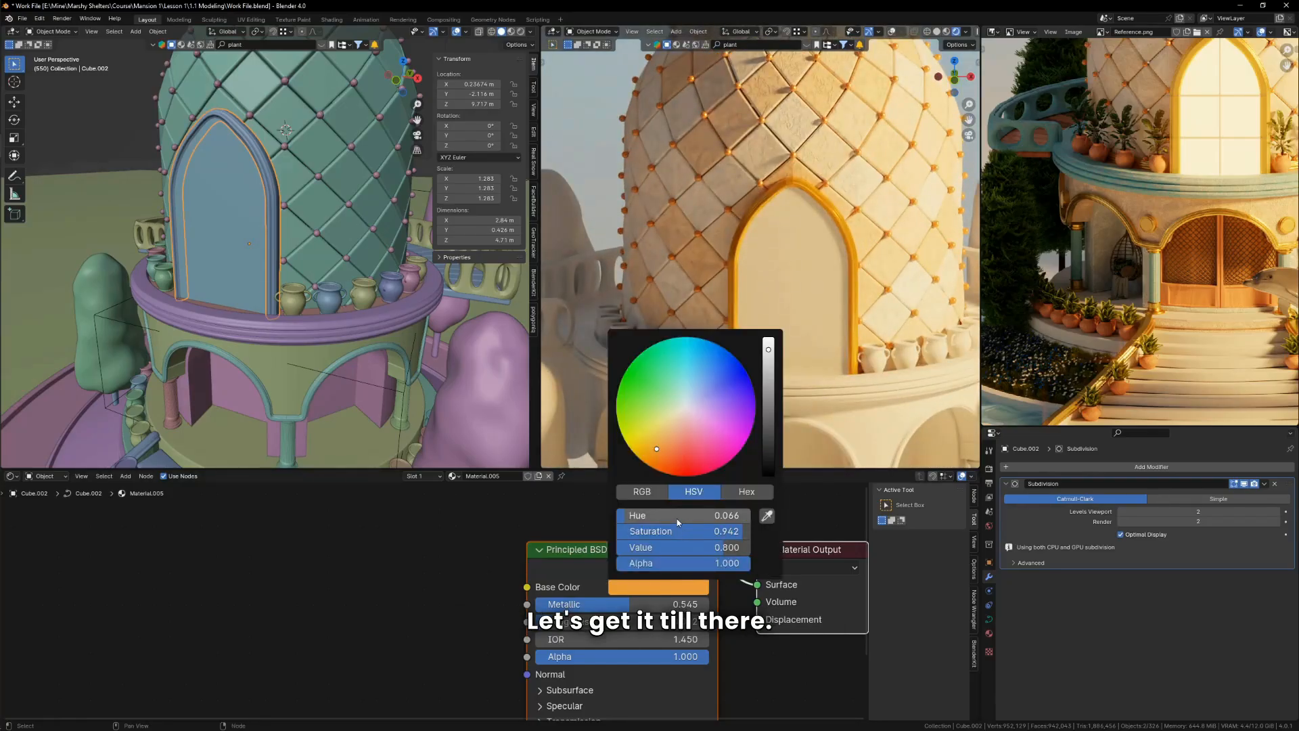
{"action": "mouse_move", "coordinate": [677, 519]}
{"action": "left_mouse_down"}
{"action": "mouse_move", "coordinate": [704, 534]}
{"action": "mouse_move", "coordinate": [682, 534]}
{"action": "left_mouse_up"}
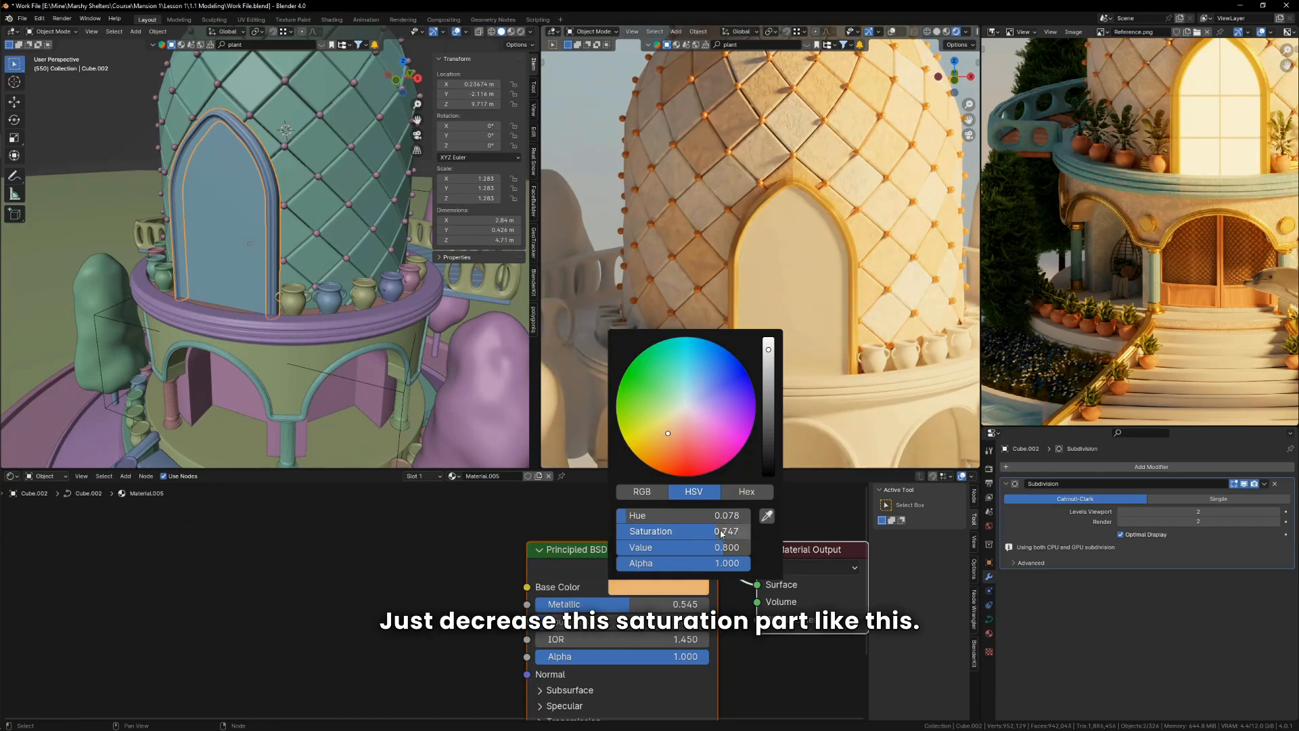
{"action": "scroll", "coordinate": [765, 186], "scroll_direction": "down", "scroll_amount": 10}
{"action": "scroll", "coordinate": [769, 180], "scroll_direction": "up", "scroll_amount": 10}
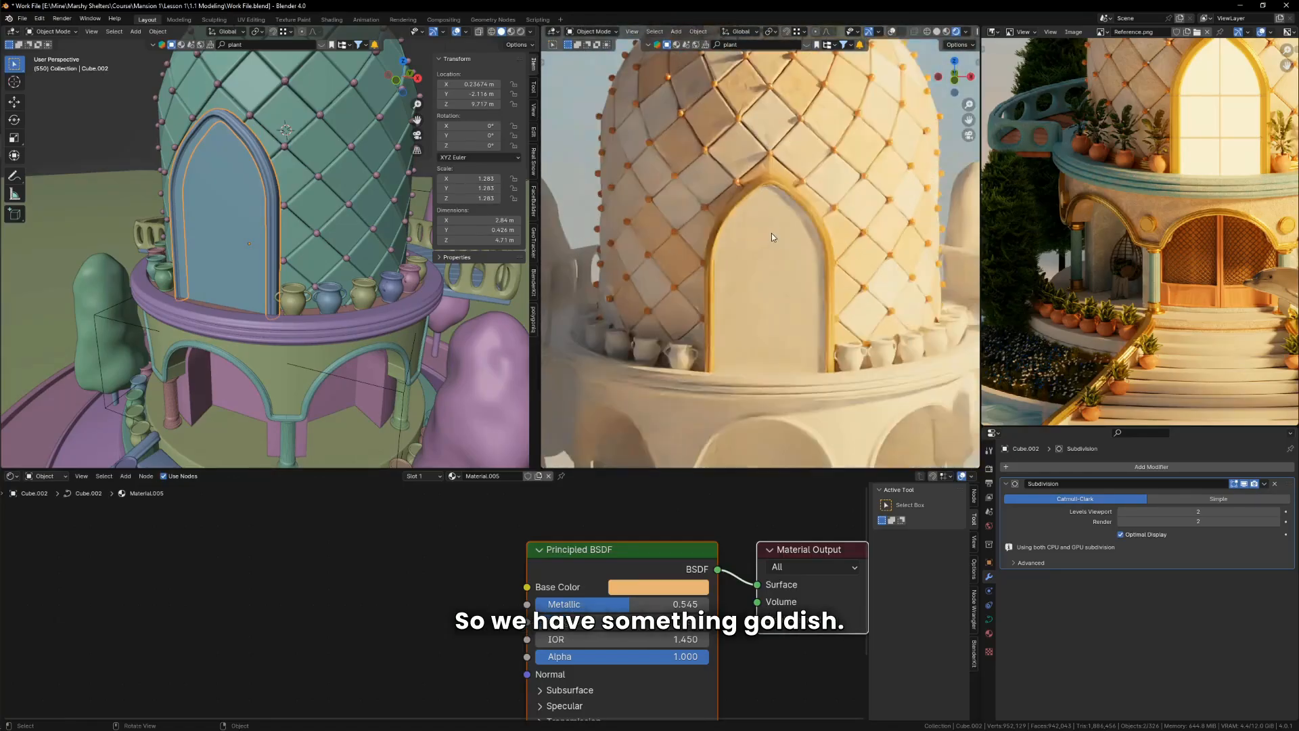
Step: Raise the door frame material's Metallic to 0.695 and lower its Roughness for a fully shiny finish
{"action": "scroll", "coordinate": [772, 233], "scroll_direction": "up", "scroll_amount": 5}
{"action": "left_click_drag", "start_coordinate": [646, 604], "coordinate": [677, 605]}
{"action": "key", "text": "KP_0"}
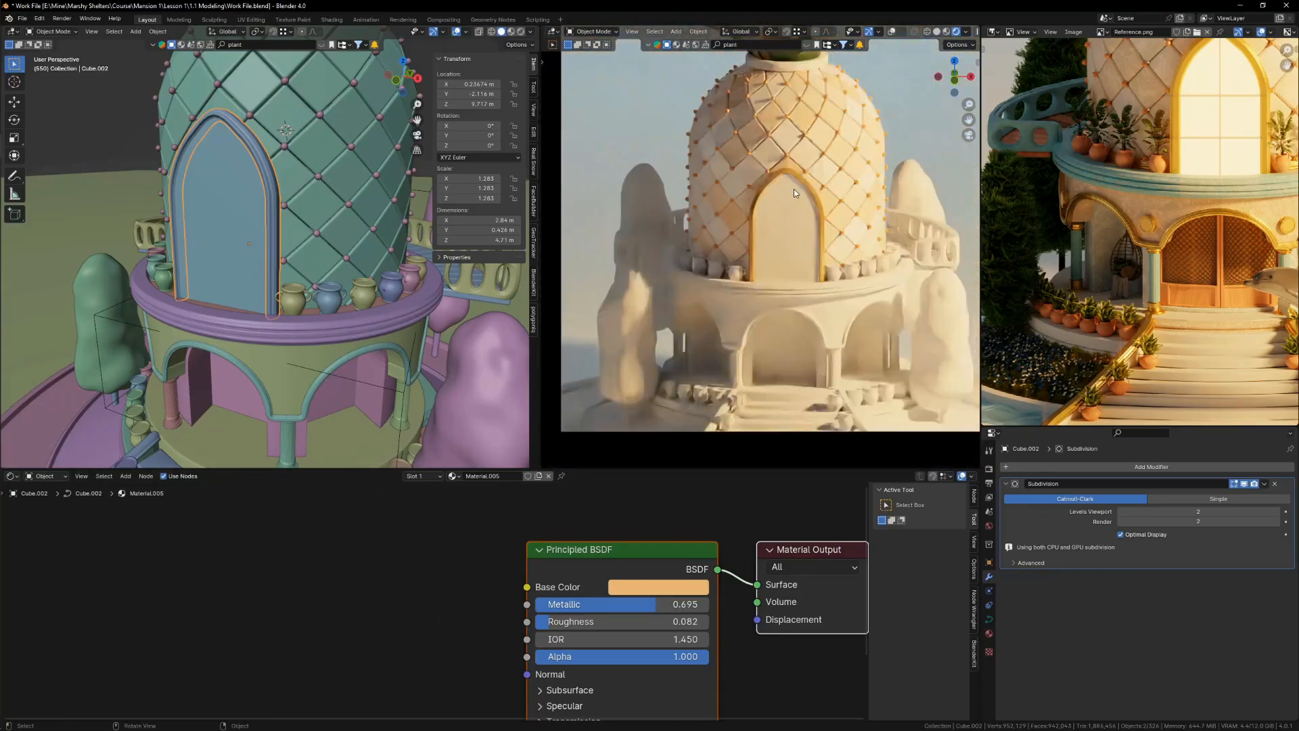
{"action": "key", "text": "KP_0"}
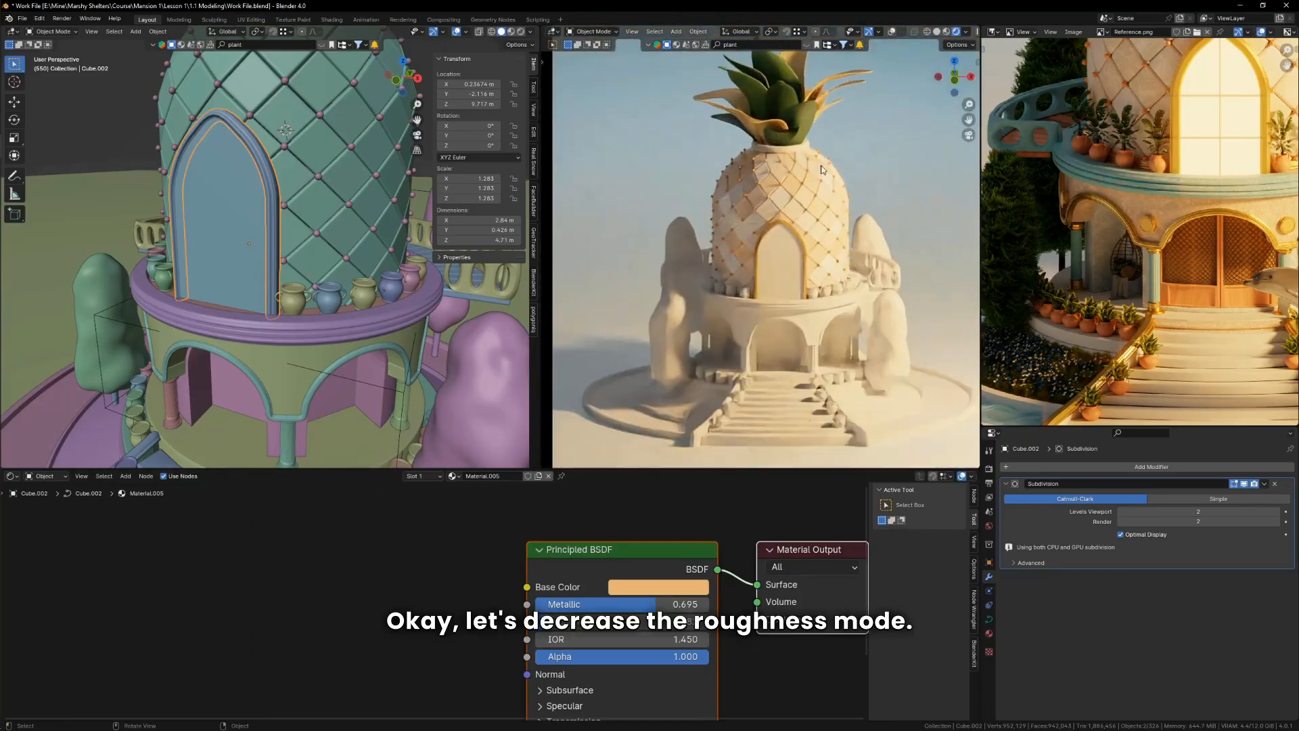
{"action": "left_click_drag", "start_coordinate": [641, 622], "coordinate": [582, 621]}
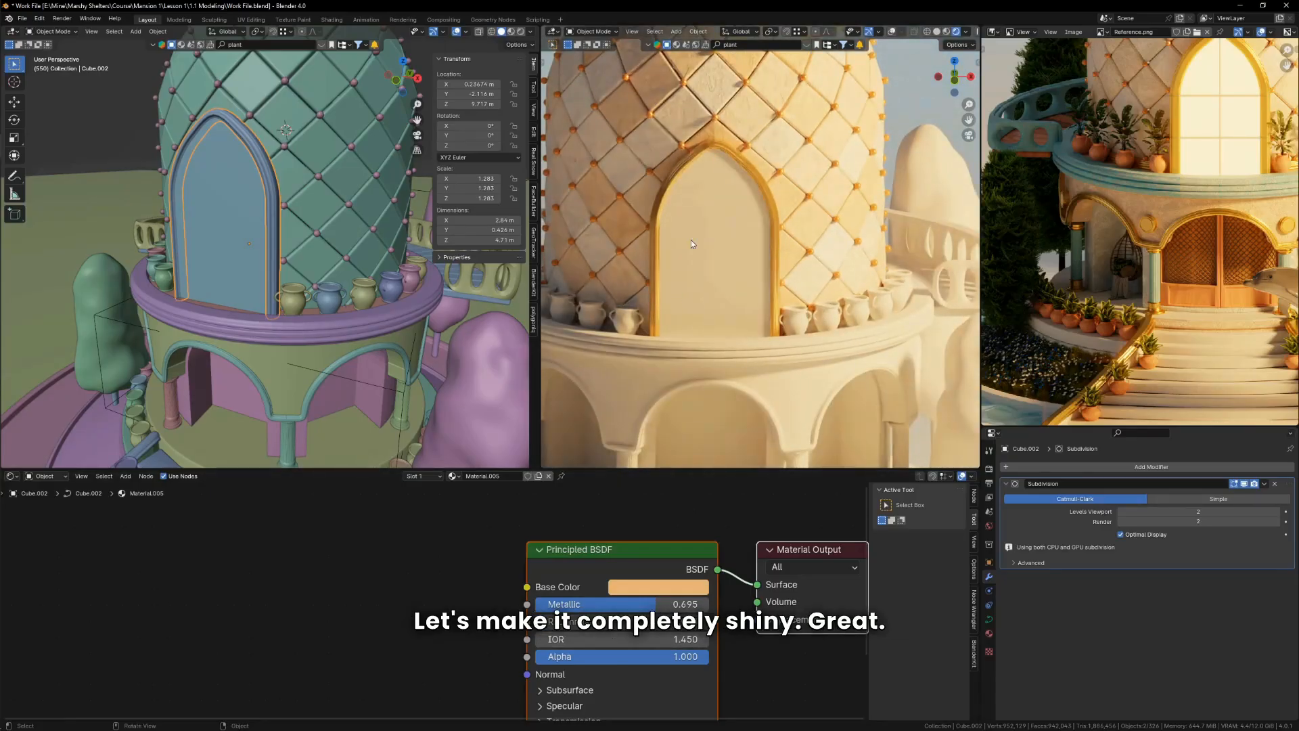
{"action": "key", "text": "KP_0"}
Step: Select both stair railings, the lower arch trim and finally the gold door frame, and link the frame's material to them
{"action": "scroll", "coordinate": [335, 234], "scroll_direction": "down", "scroll_amount": 3}
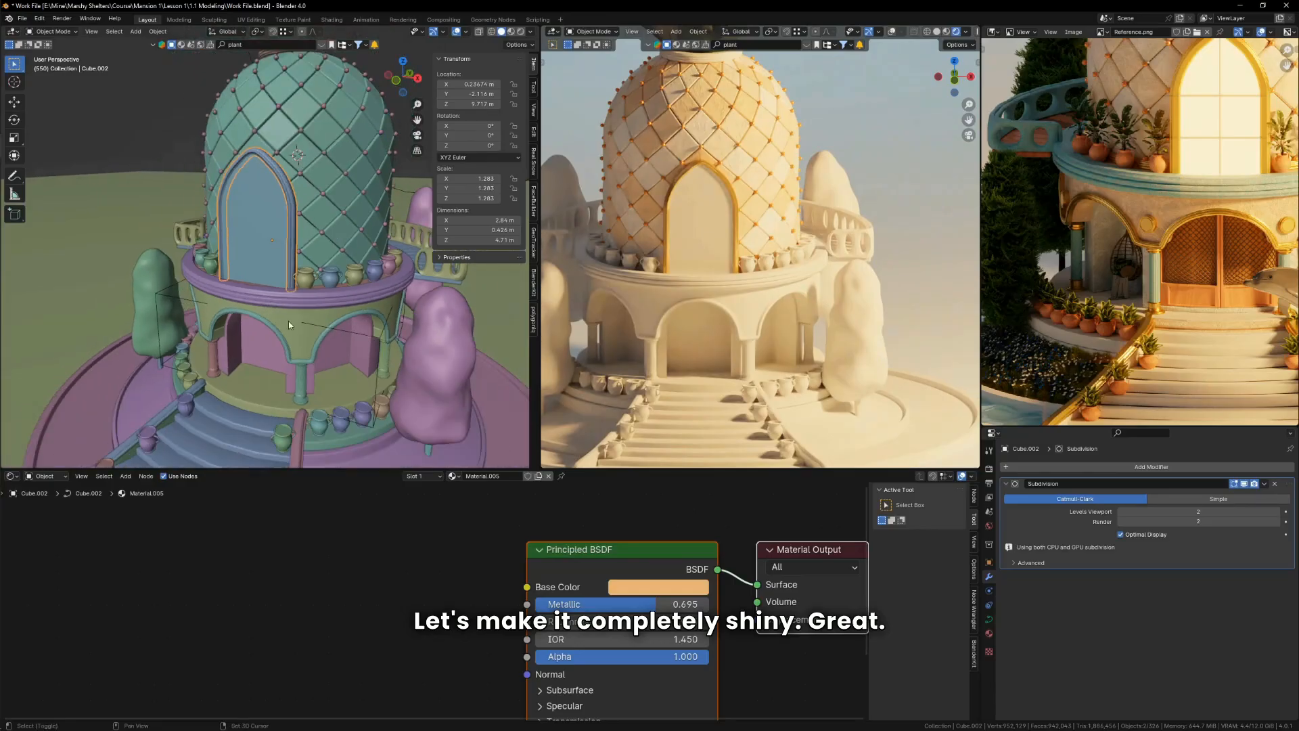
{"action": "middle_click_drag", "start_coordinate": [288, 321], "coordinate": [345, 232], "text": "shift"}
{"action": "left_click", "coordinate": [377, 347], "text": "shift"}
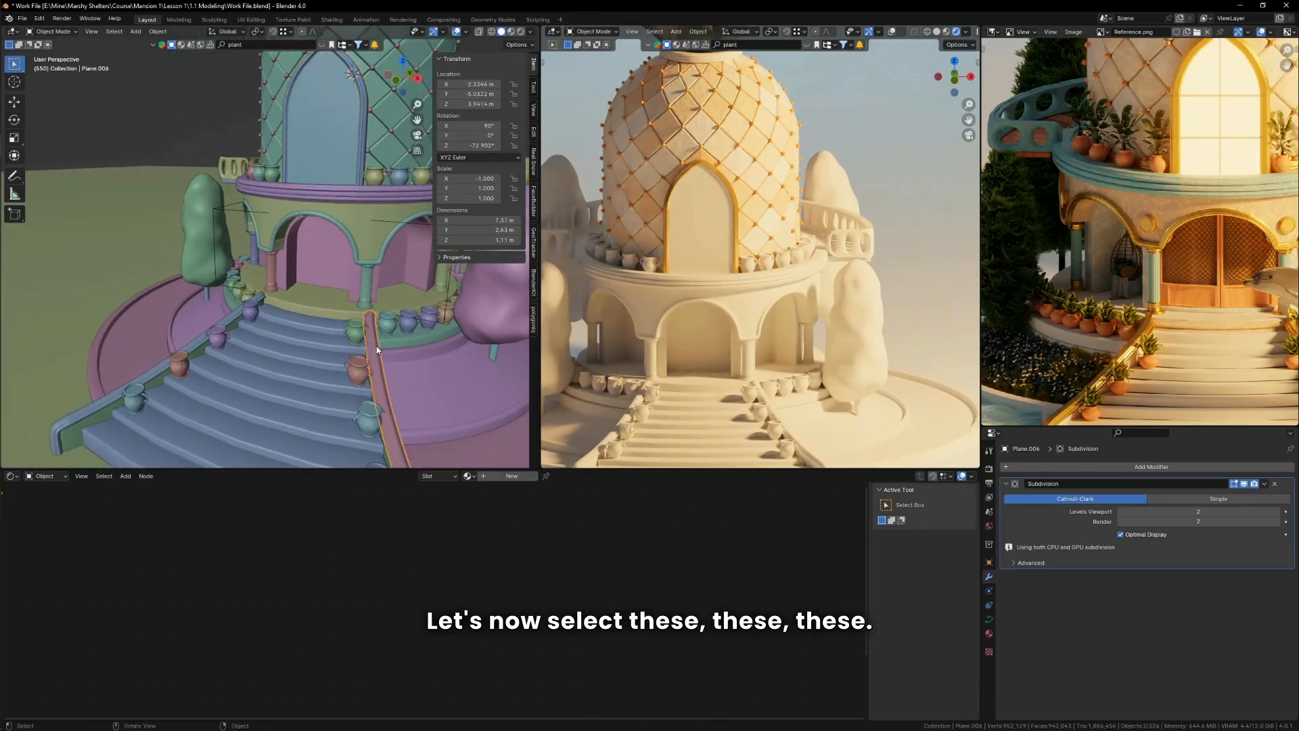
{"action": "left_click", "coordinate": [231, 315], "text": "shift"}
{"action": "left_click", "coordinate": [266, 249], "text": "shift"}
{"action": "scroll", "coordinate": [266, 249], "scroll_direction": "down", "scroll_amount": 3}
{"action": "middle_click_drag", "start_coordinate": [266, 249], "coordinate": [322, 231]}
{"action": "scroll", "coordinate": [338, 193], "scroll_direction": "up", "scroll_amount": 3}
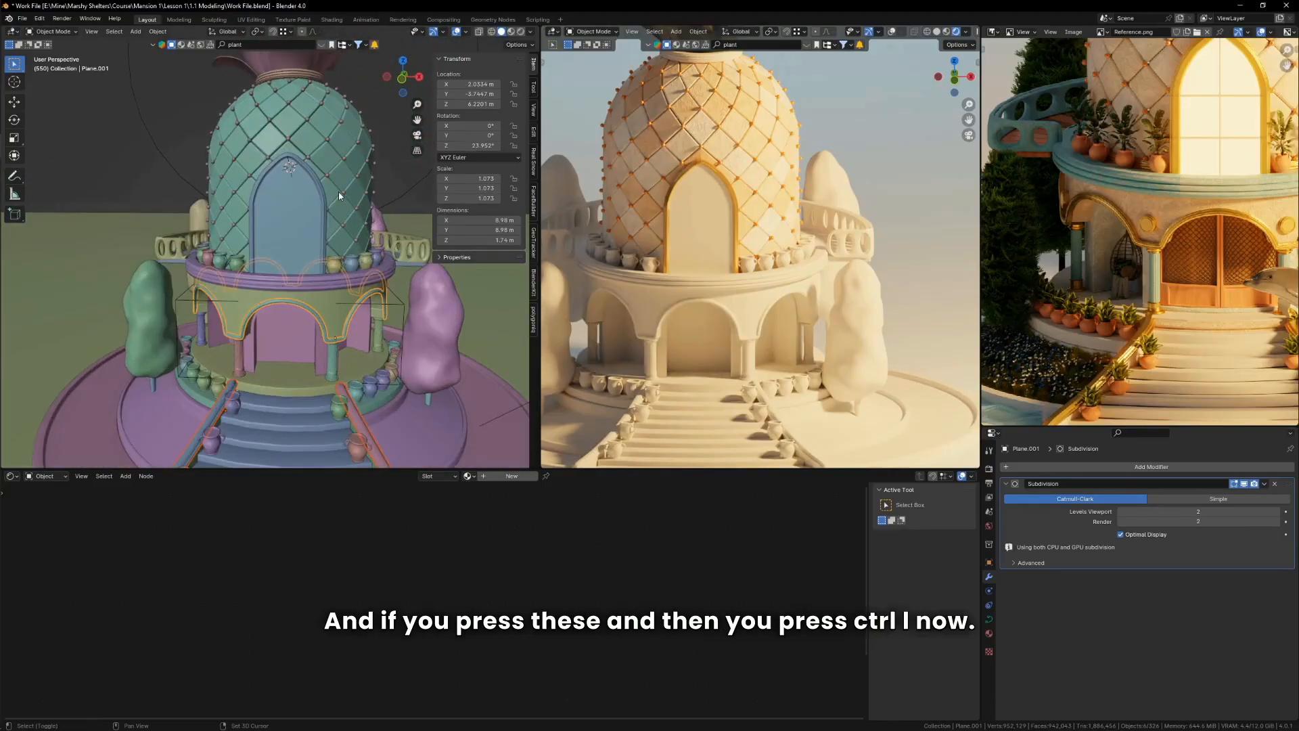
{"action": "left_click", "coordinate": [324, 196], "text": "shift"}
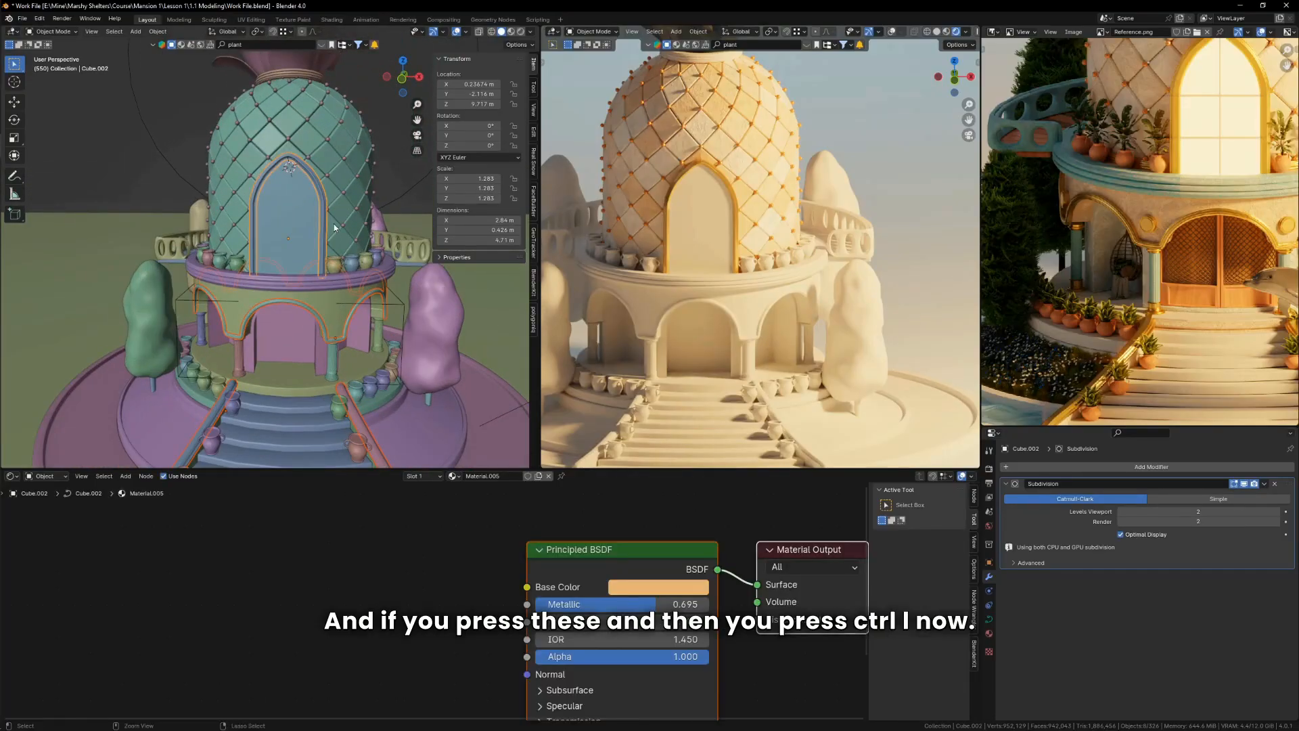
{"action": "key", "text": "ctrl+l"}
{"action": "mouse_move", "coordinate": [334, 225]}
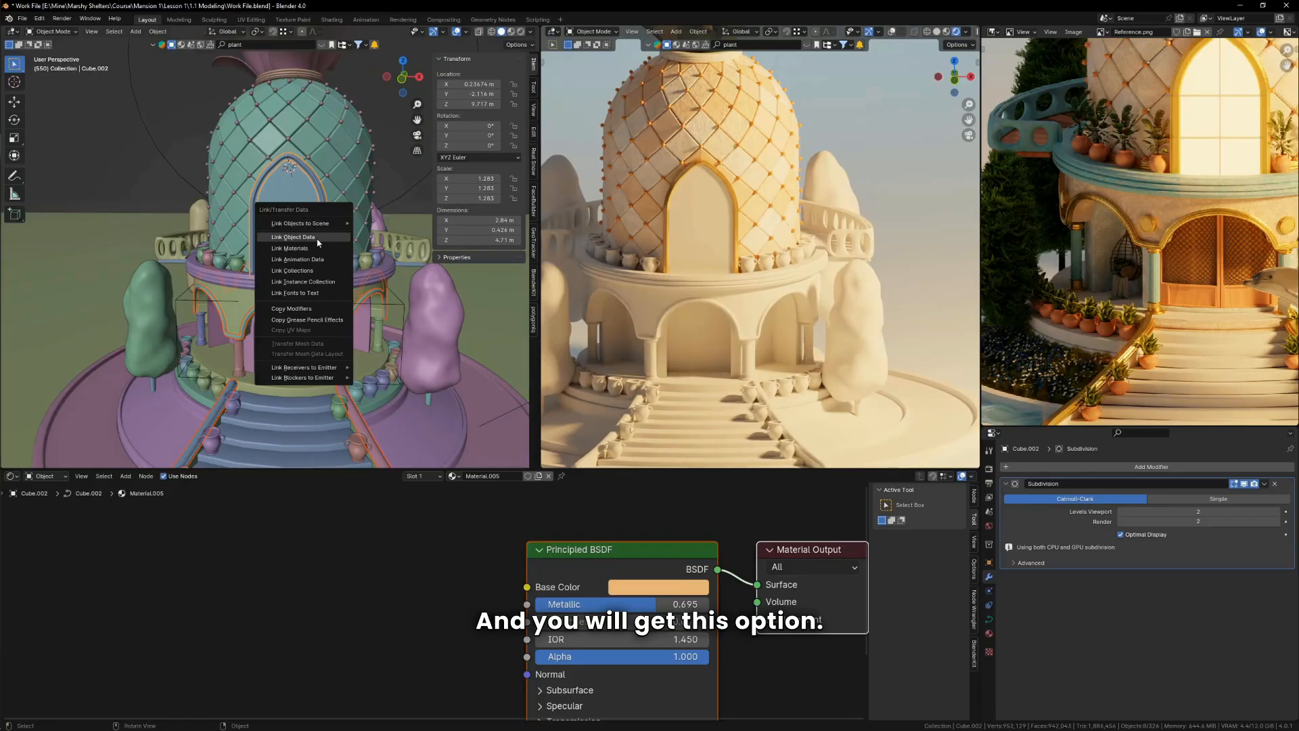
{"action": "left_click", "coordinate": [311, 249]}
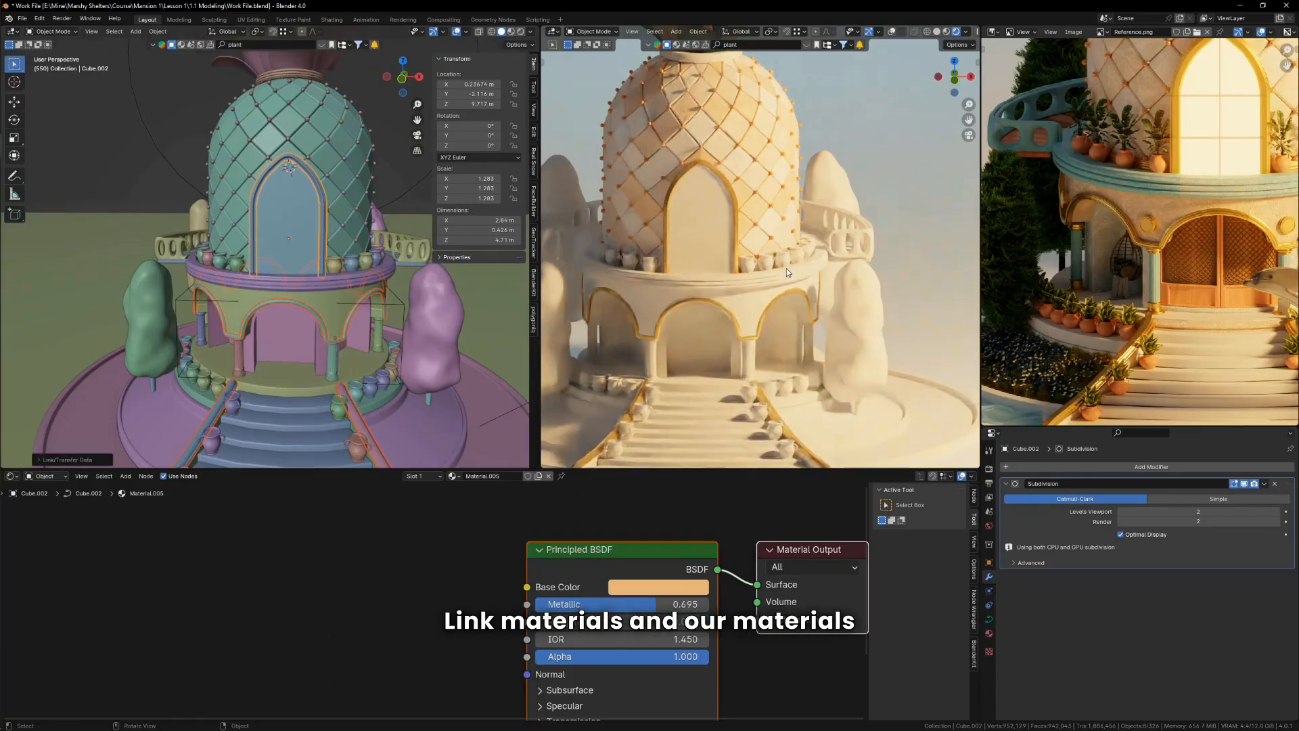
Step: Inspect the gold railings and arches up close and set the shared material's Roughness to 0.086
{"action": "scroll", "coordinate": [761, 227], "scroll_direction": "down", "scroll_amount": 1}
{"action": "scroll", "coordinate": [793, 347], "scroll_direction": "up", "scroll_amount": 3}
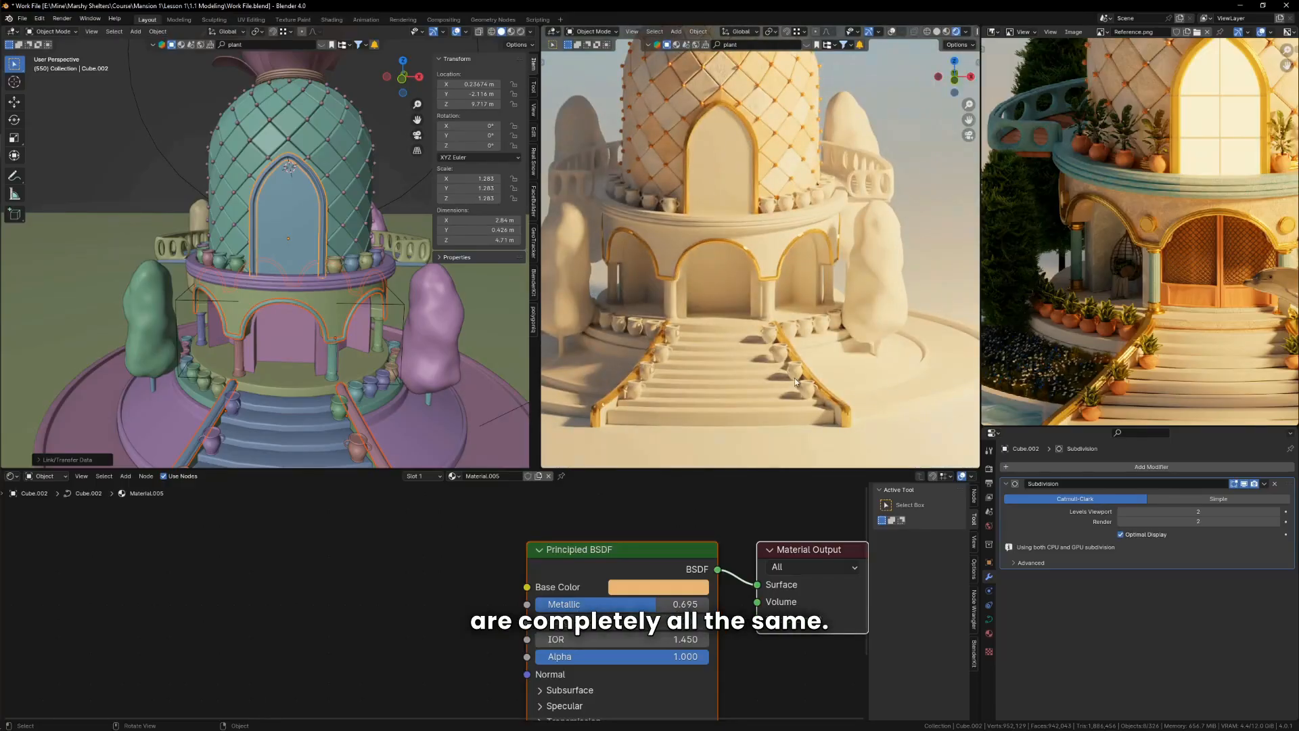
{"action": "scroll", "coordinate": [798, 379], "scroll_direction": "up", "scroll_amount": 1}
{"action": "scroll", "coordinate": [785, 240], "scroll_direction": "down", "scroll_amount": 2}
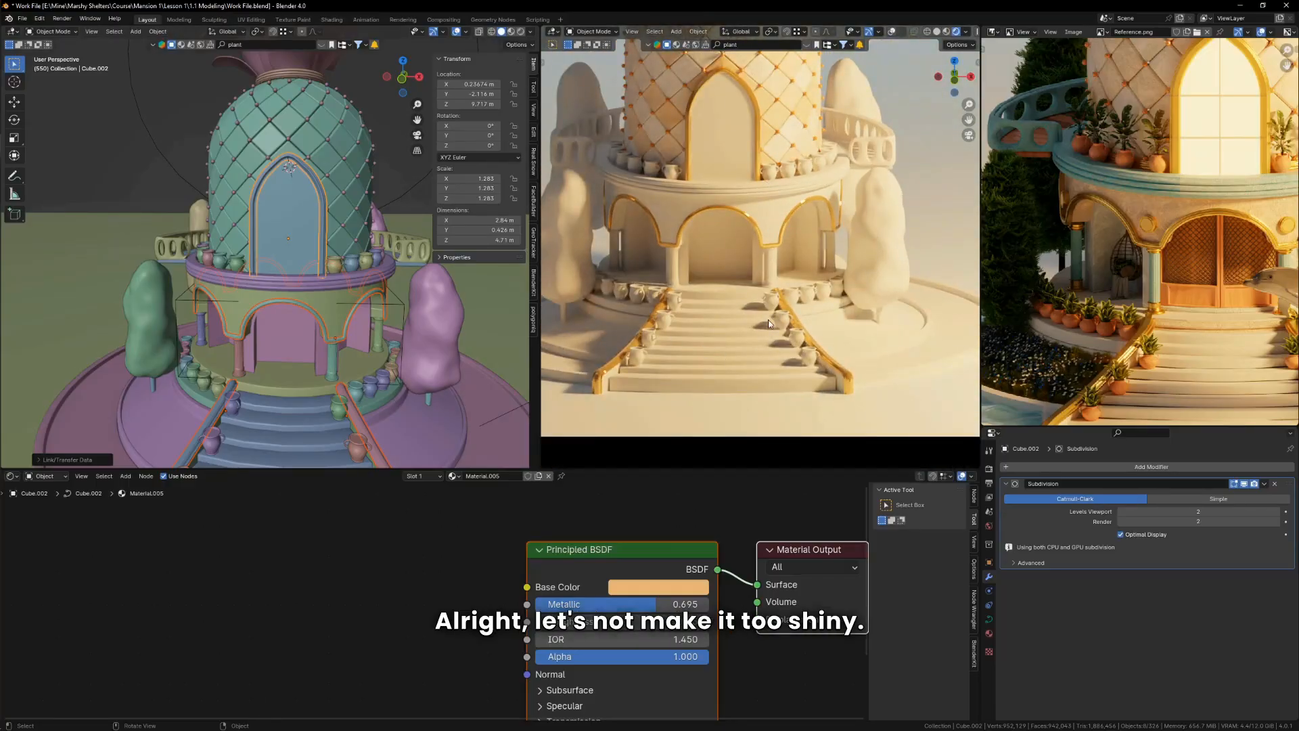
{"action": "scroll", "coordinate": [818, 340], "scroll_direction": "up", "scroll_amount": 3}
{"action": "scroll", "coordinate": [679, 666], "scroll_direction": "up", "scroll_amount": 1}
{"action": "scroll", "coordinate": [678, 666], "scroll_direction": "up", "scroll_amount": 1}
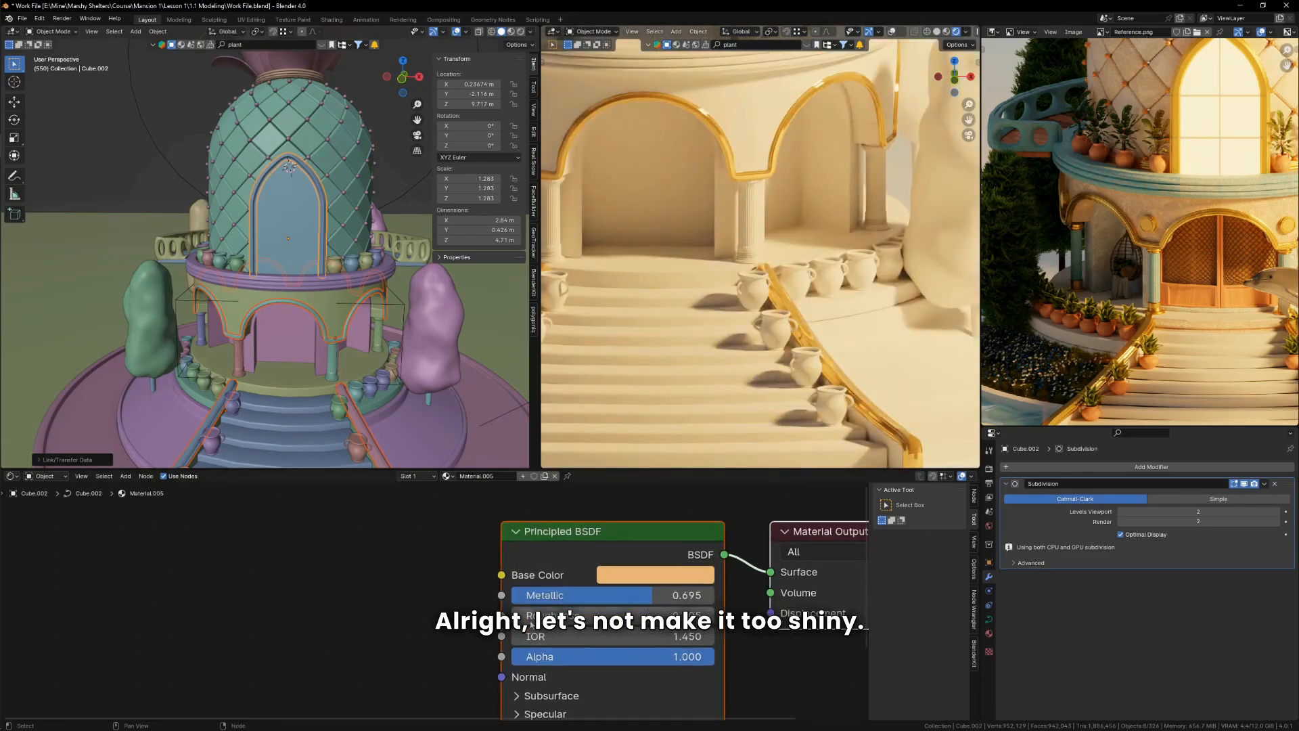
{"action": "scroll", "coordinate": [822, 335], "scroll_direction": "up", "scroll_amount": 4}
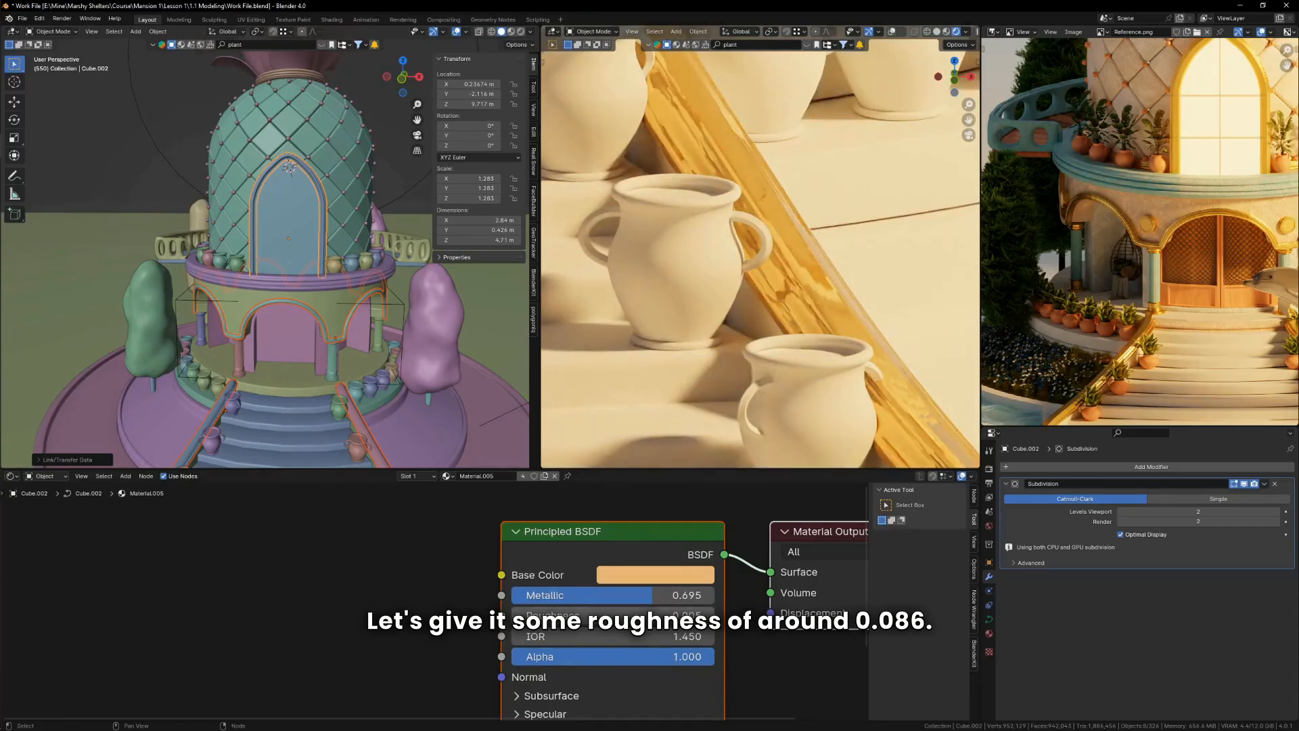
{"action": "left_click_drag", "start_coordinate": [598, 615], "coordinate": [612, 615]}
{"action": "scroll", "coordinate": [796, 330], "scroll_direction": "down", "scroll_amount": 5}
{"action": "scroll", "coordinate": [796, 330], "scroll_direction": "down", "scroll_amount": 9}
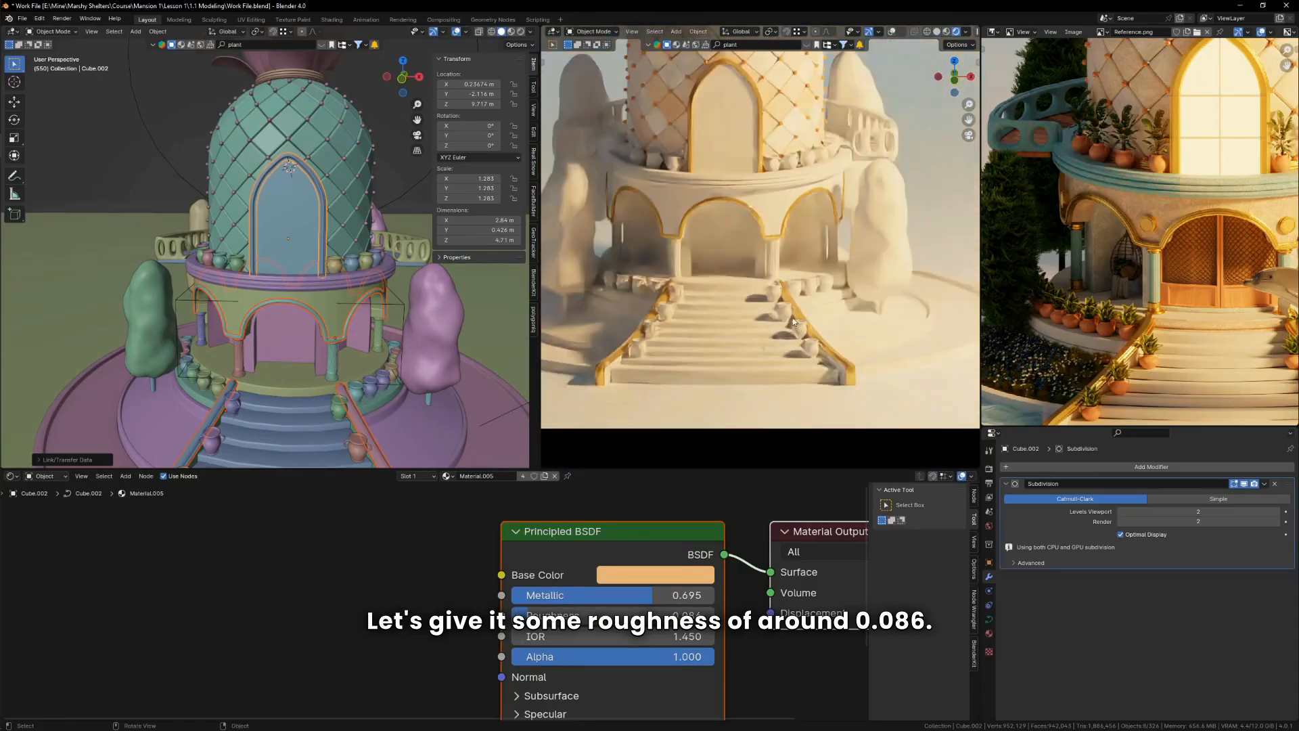
Step: Compare the arches with the reference and double the lower arch trim curve's Bevel Depth to 0.118 m
{"action": "scroll", "coordinate": [1124, 241], "scroll_direction": "down", "scroll_amount": 4}
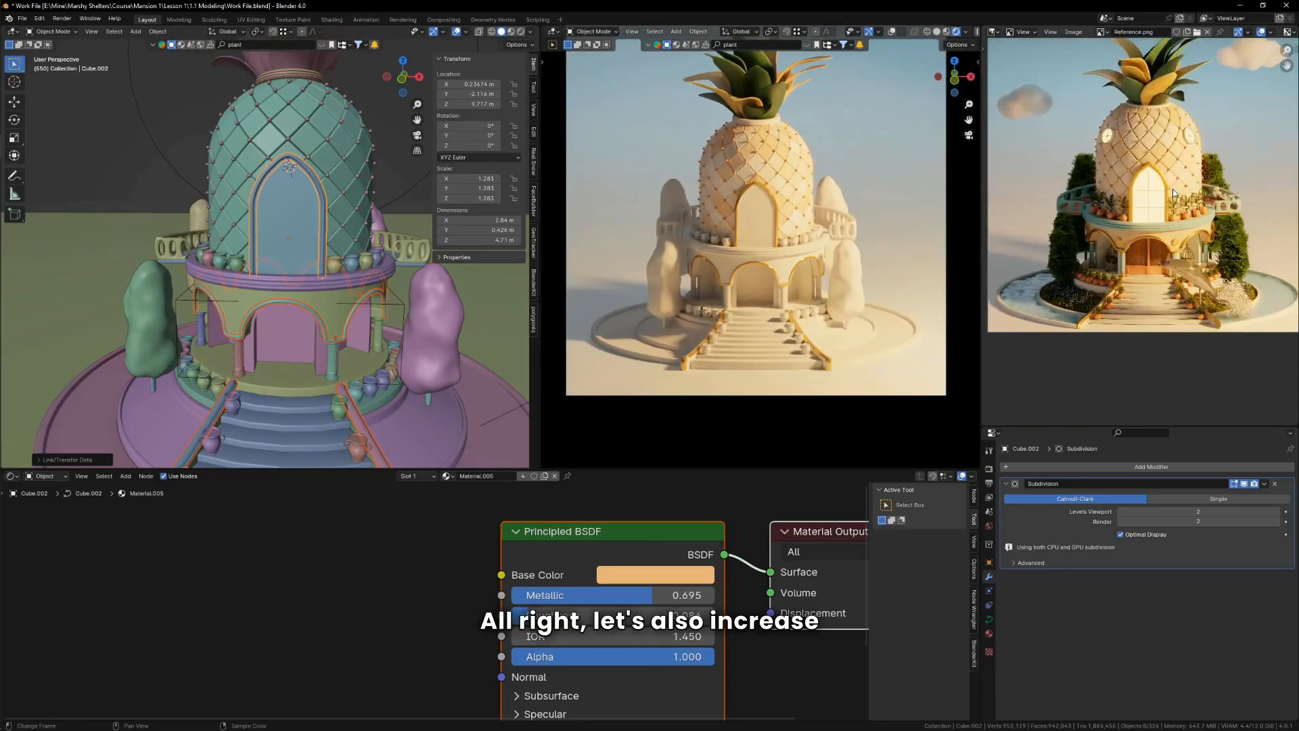
{"action": "scroll", "coordinate": [1125, 241], "scroll_direction": "up", "scroll_amount": 8}
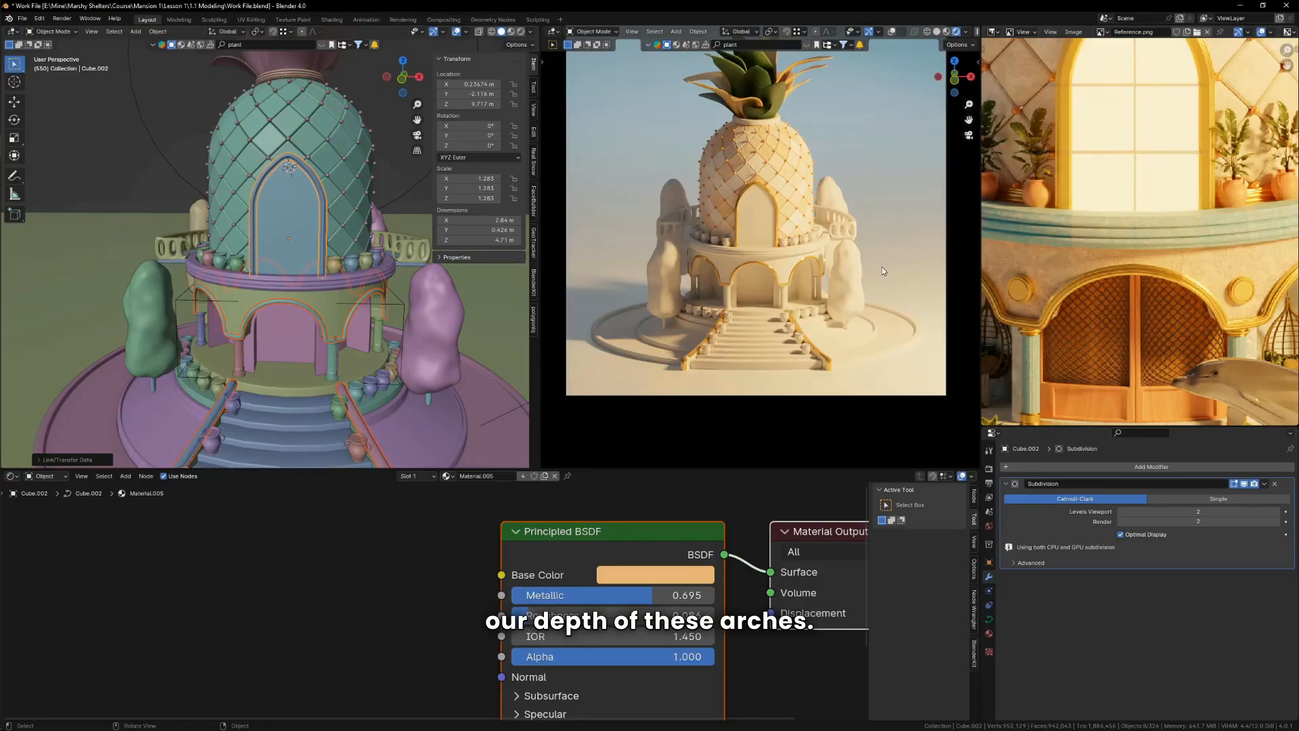
{"action": "scroll", "coordinate": [717, 270], "scroll_direction": "up", "scroll_amount": 8}
{"action": "left_click", "coordinate": [778, 274]}
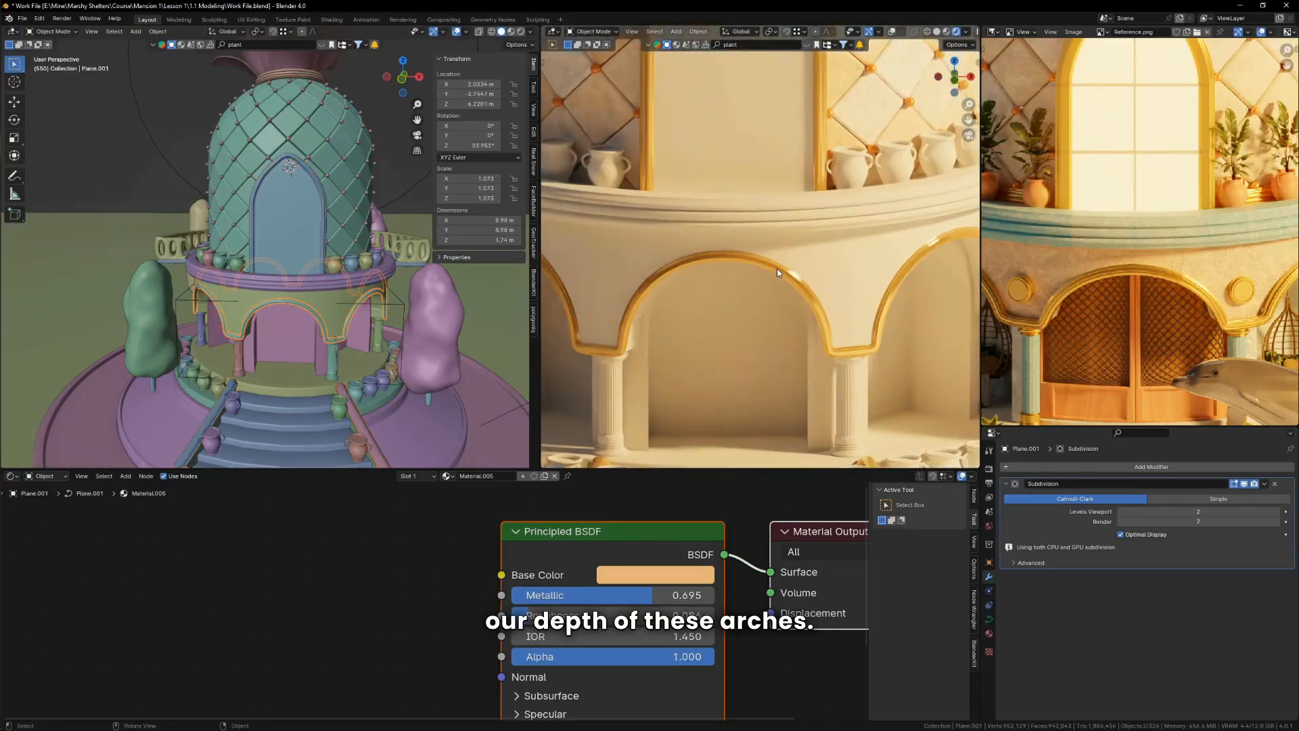
{"action": "left_click", "coordinate": [988, 619]}
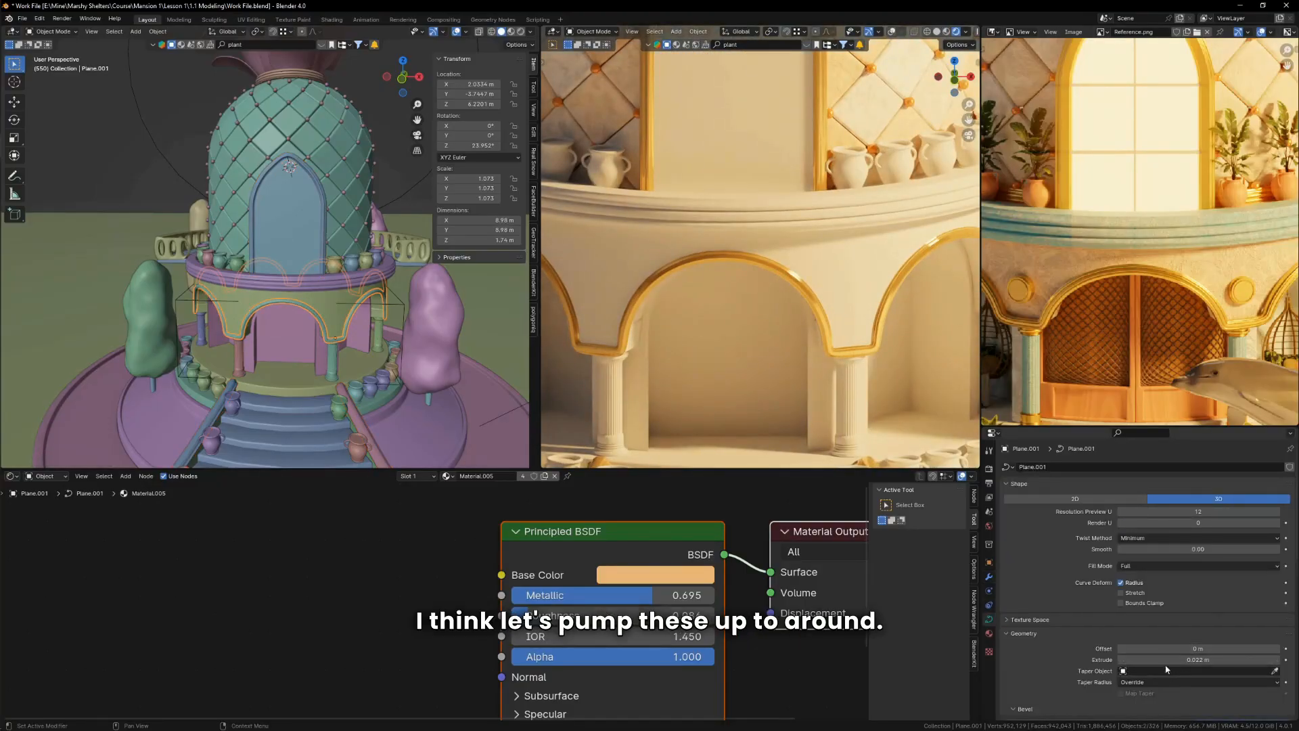
{"action": "scroll", "coordinate": [1179, 657], "scroll_direction": "down", "scroll_amount": 4}
{"action": "left_click_drag", "start_coordinate": [1164, 615], "coordinate": [1181, 616]}
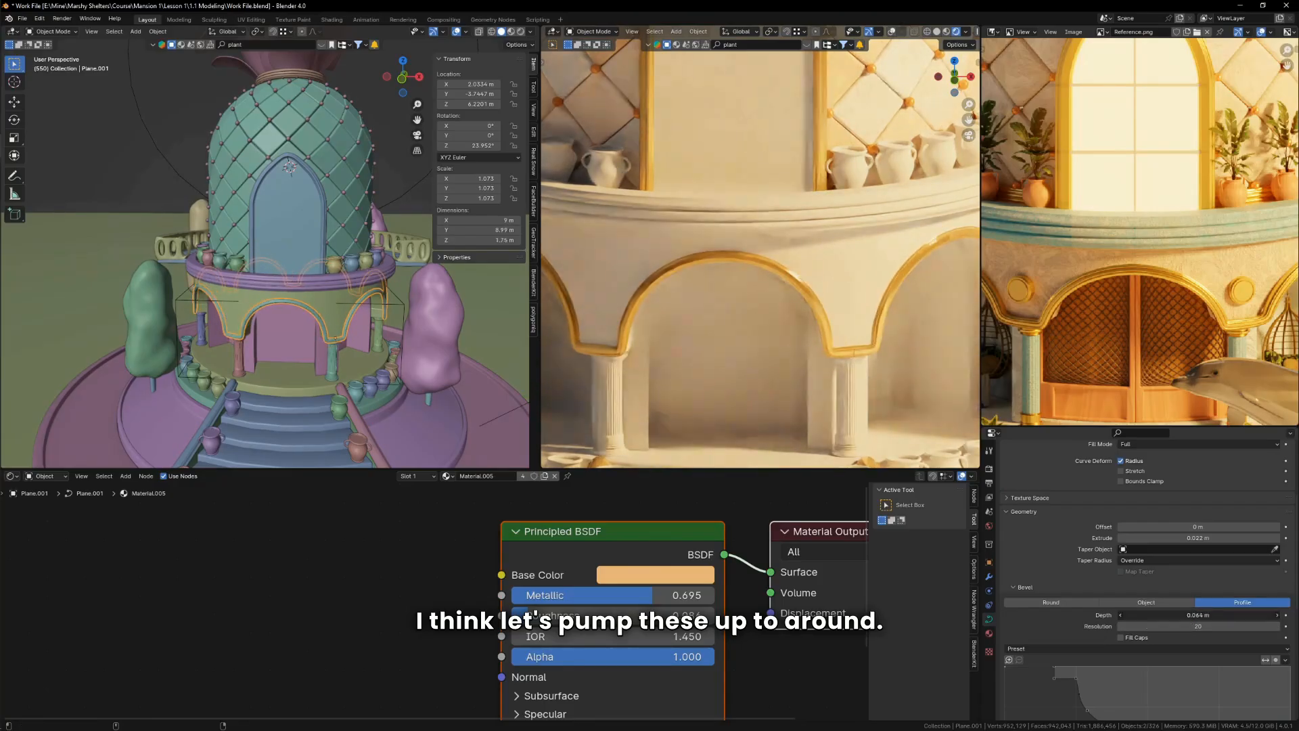
{"action": "double_click", "coordinate": [1181, 615]}
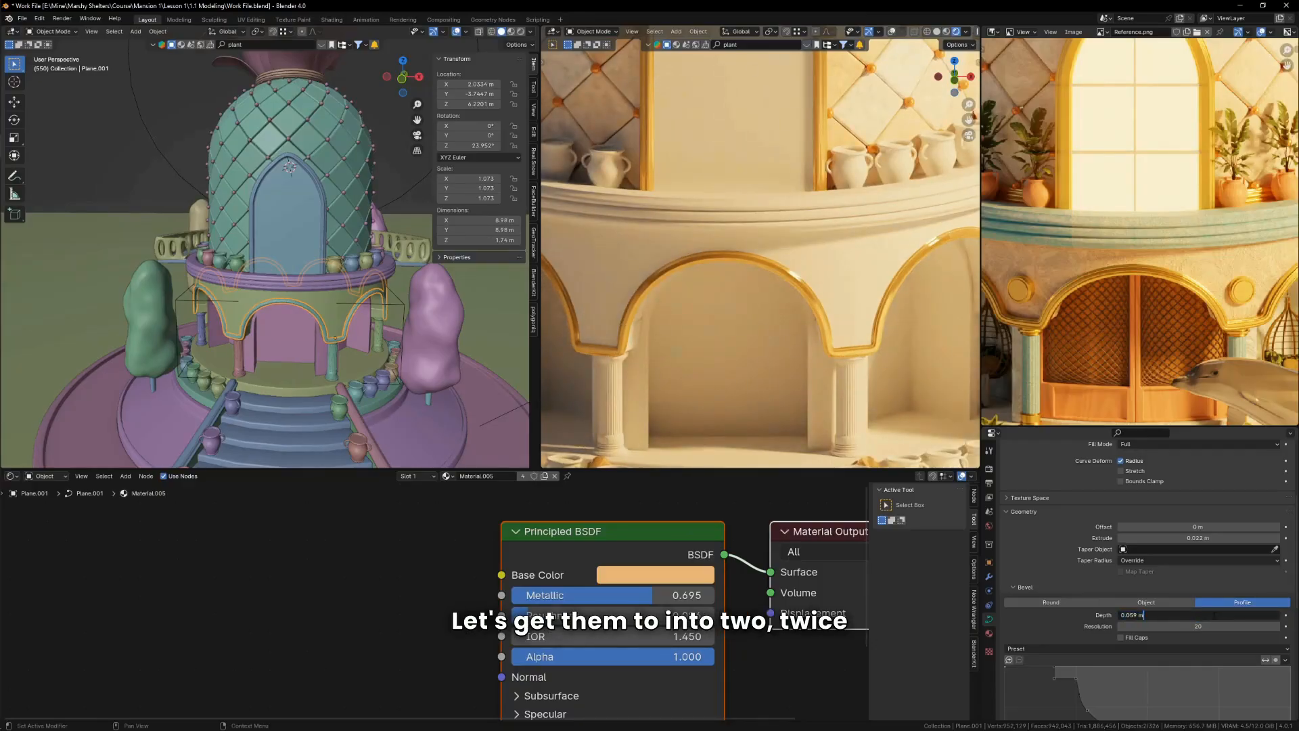
{"action": "type", "text": "*2"}
{"action": "key", "text": "Return"}
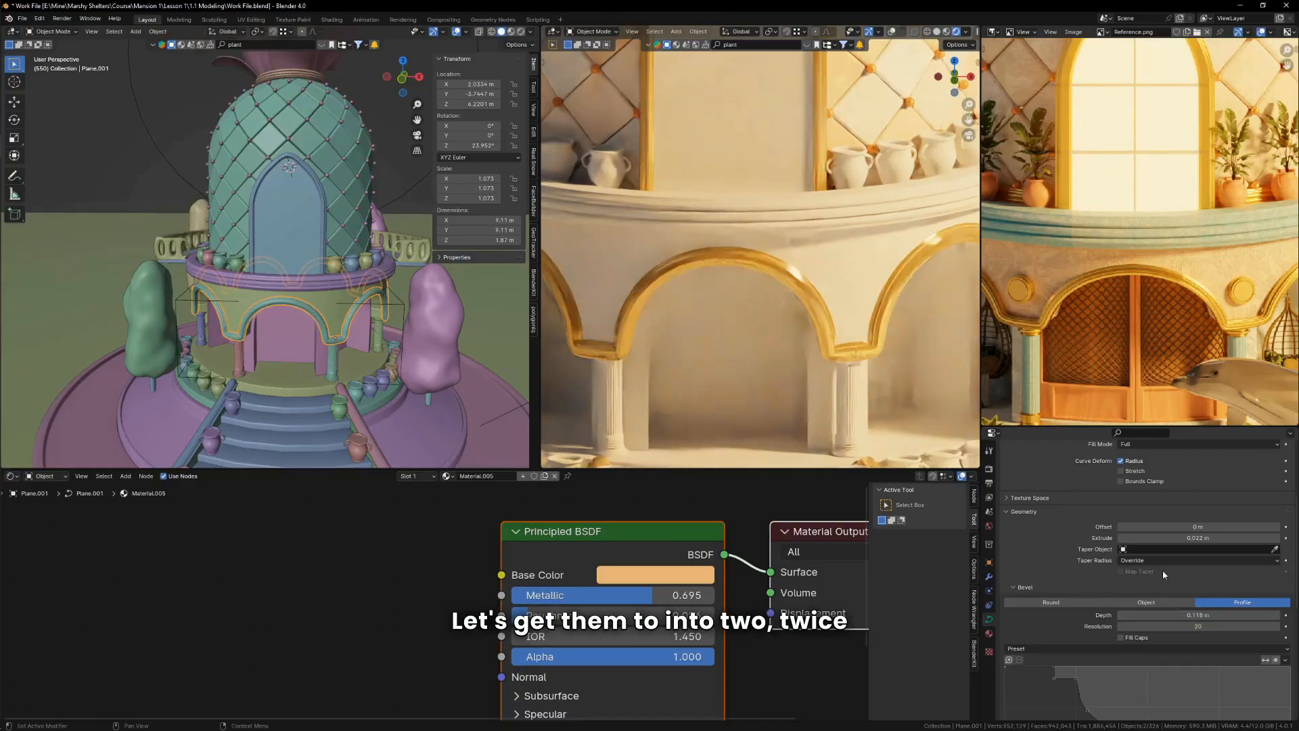
Step: Divide the lower arch trim curve's 0.118 m Bevel Depth by 1.5
{"action": "double_click", "coordinate": [1215, 615]}
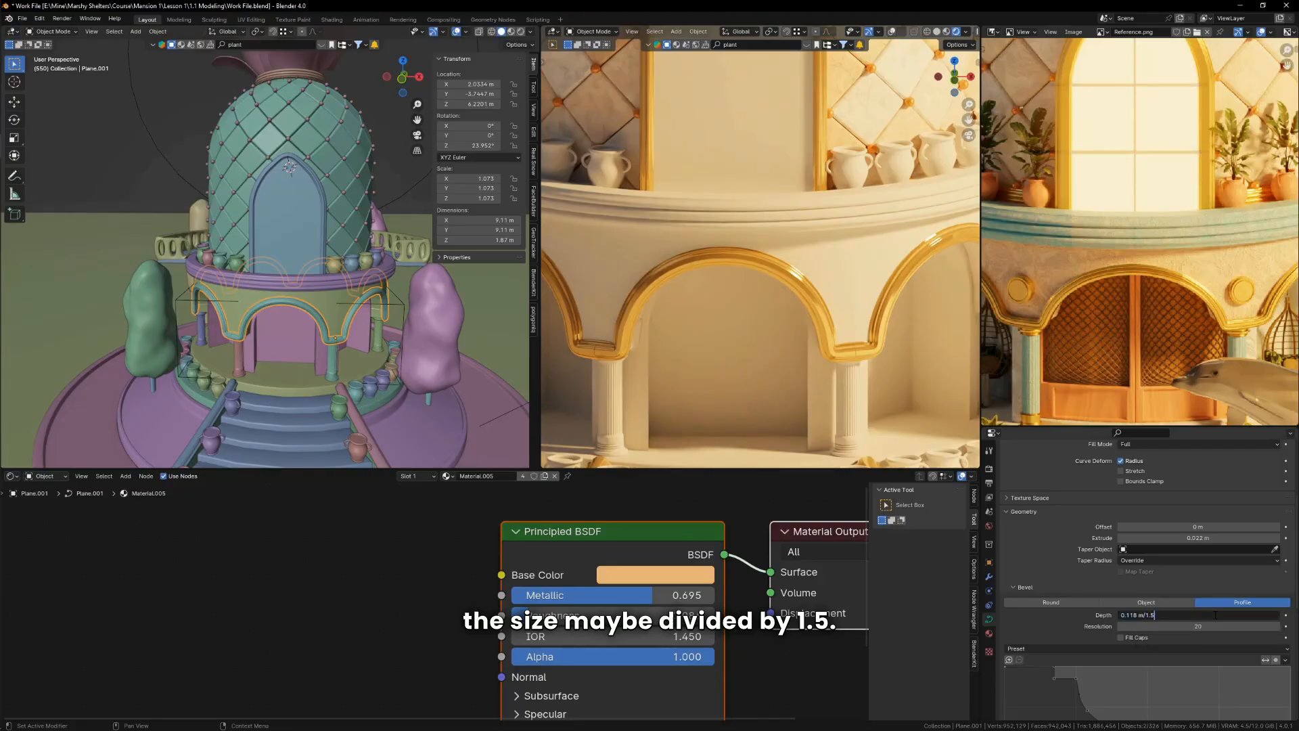
{"action": "key", "text": "Return"}
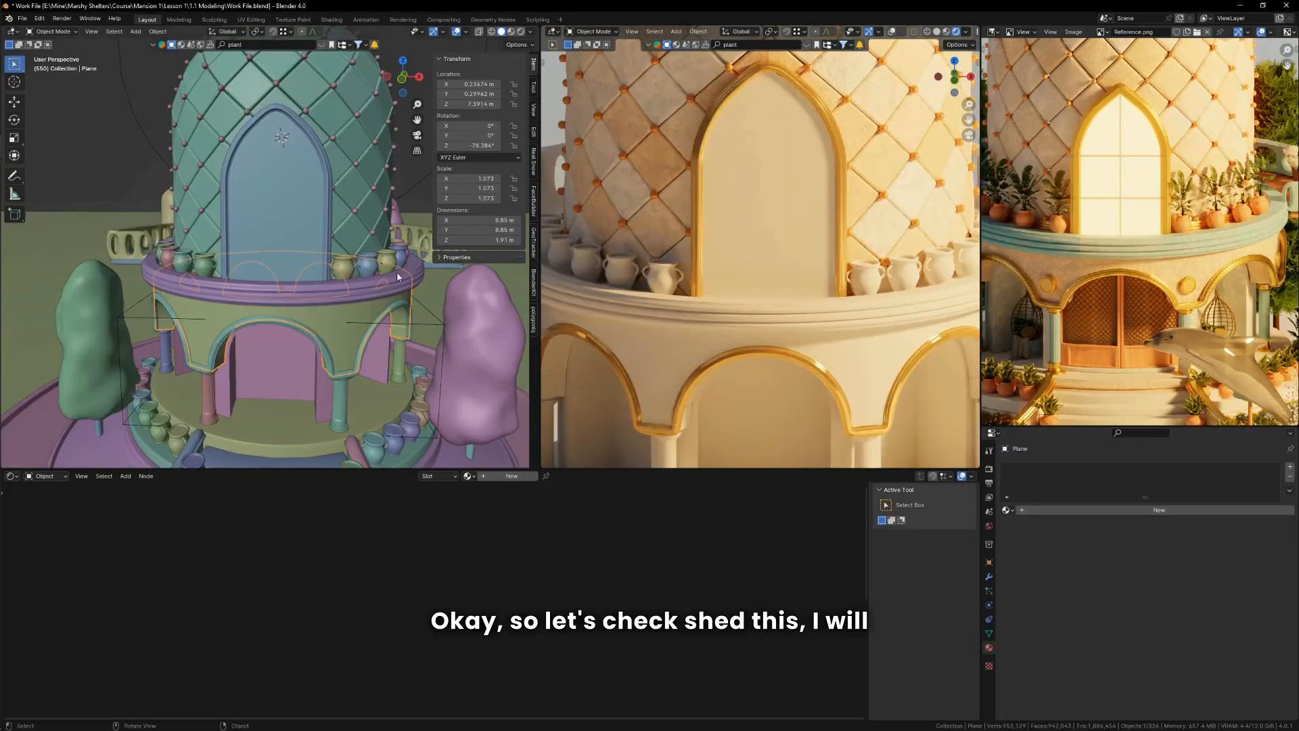
Step: Select the lower arch wall and then the tiled pineapple body, and link the body's material to the wall
{"action": "scroll", "coordinate": [742, 305], "scroll_direction": "down", "scroll_amount": 4}
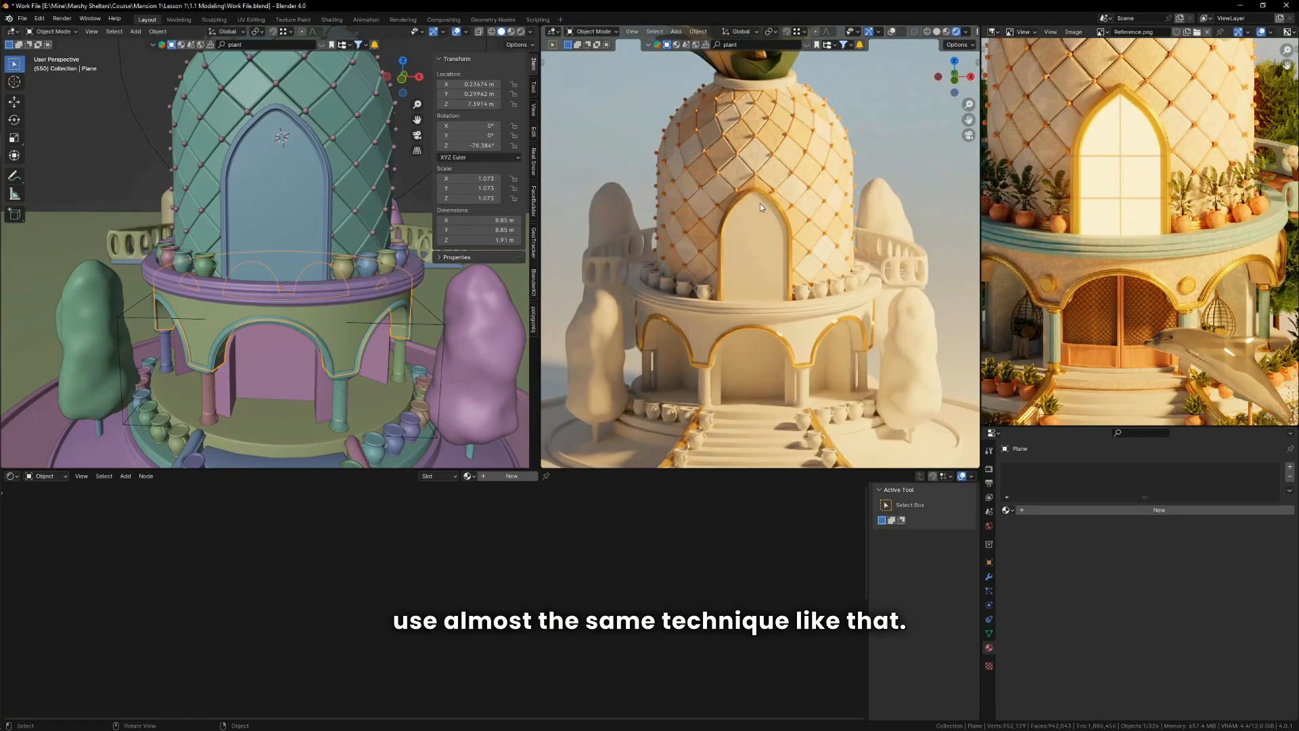
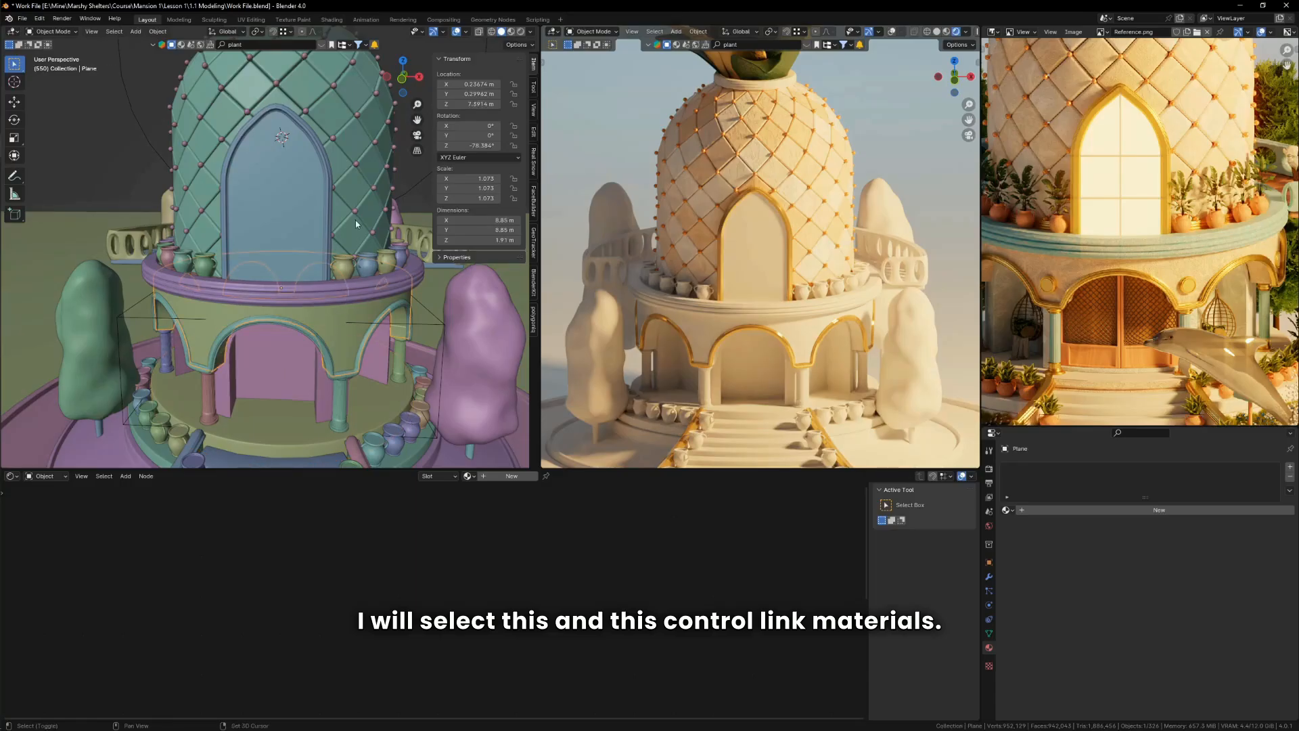
{"action": "left_click", "coordinate": [350, 193], "text": "shift"}
{"action": "key", "text": "ctrl+l"}
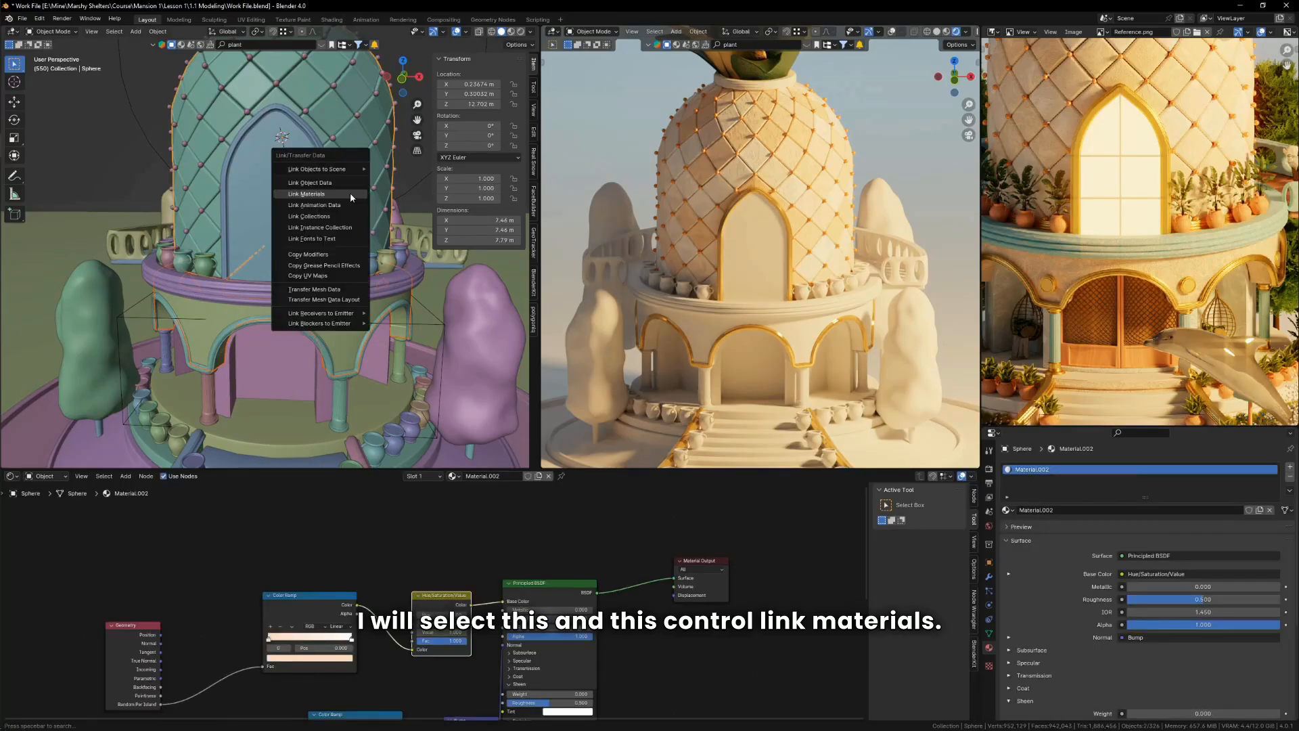
{"action": "left_click", "coordinate": [351, 193]}
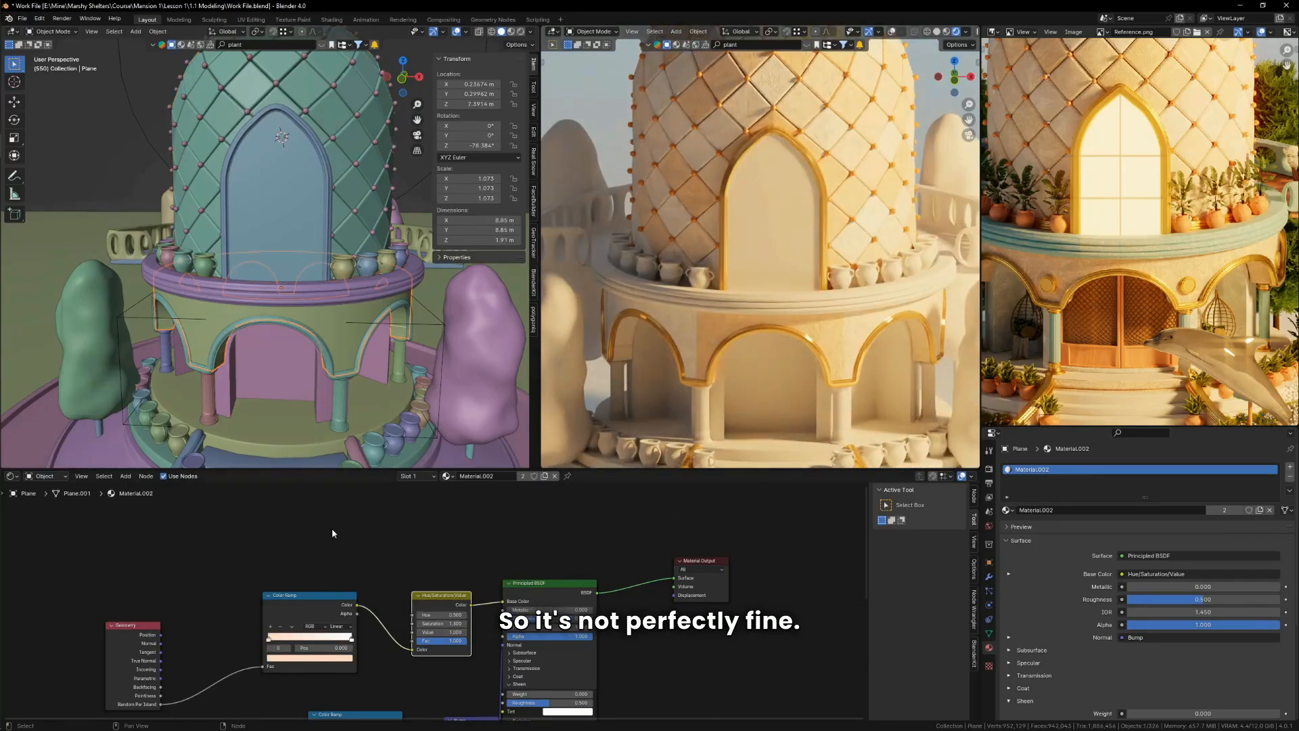
Step: Examine the node tree of the material shared by the arch wall and the pineapple tiles
{"action": "scroll", "coordinate": [333, 530], "scroll_direction": "down", "scroll_amount": 6}
{"action": "middle_click_drag", "start_coordinate": [272, 637], "coordinate": [316, 594]}
{"action": "scroll", "coordinate": [316, 594], "scroll_direction": "up", "scroll_amount": 15}
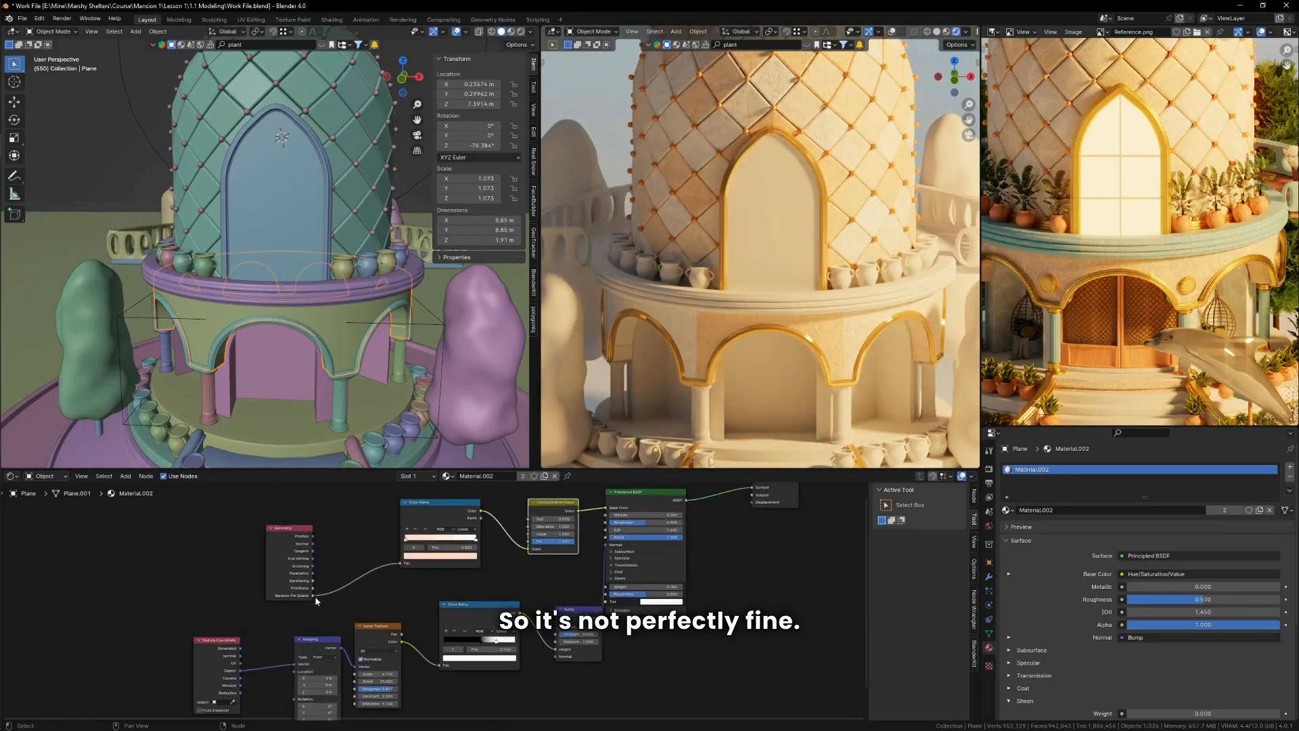
{"action": "scroll", "coordinate": [479, 592], "scroll_direction": "down", "scroll_amount": 6}
{"action": "middle_click_drag", "start_coordinate": [479, 592], "coordinate": [393, 616]}
{"action": "middle_click_drag", "start_coordinate": [585, 536], "coordinate": [513, 564]}
{"action": "scroll", "coordinate": [512, 564], "scroll_direction": "up", "scroll_amount": 1}
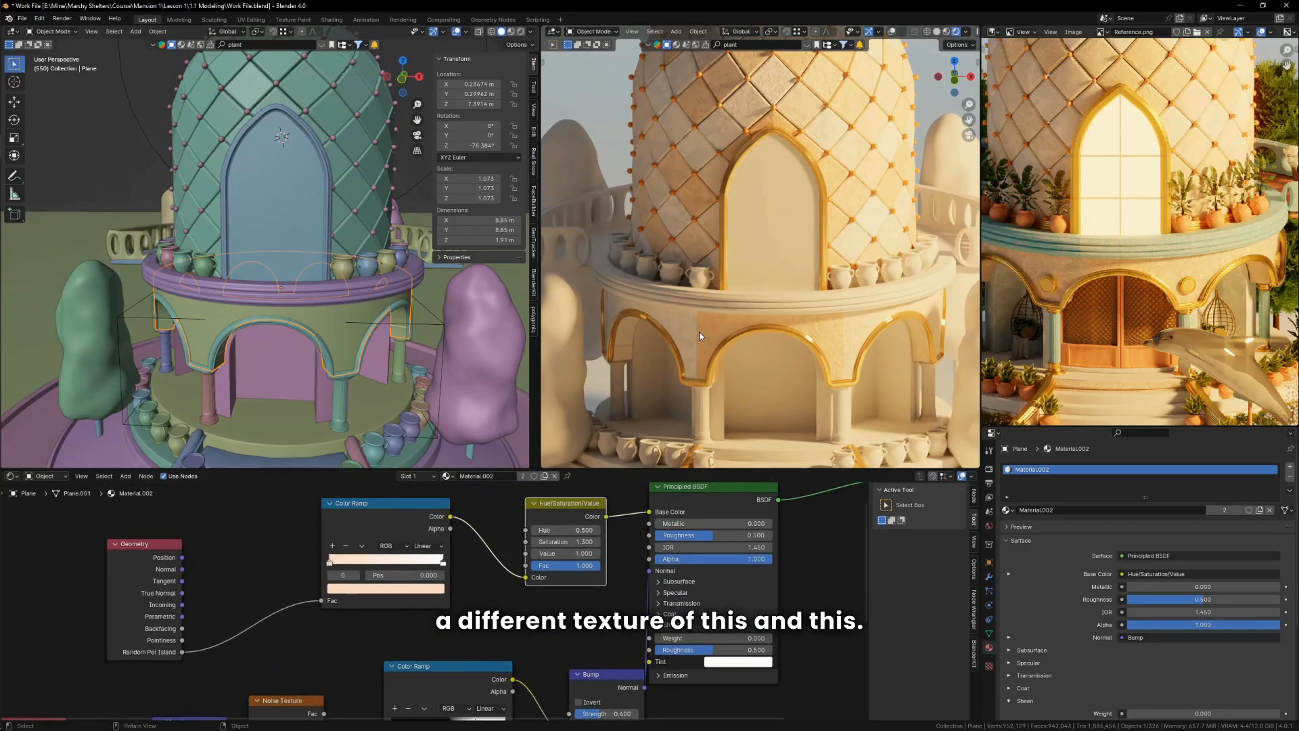
{"action": "middle_click_drag", "start_coordinate": [610, 571], "coordinate": [607, 577]}
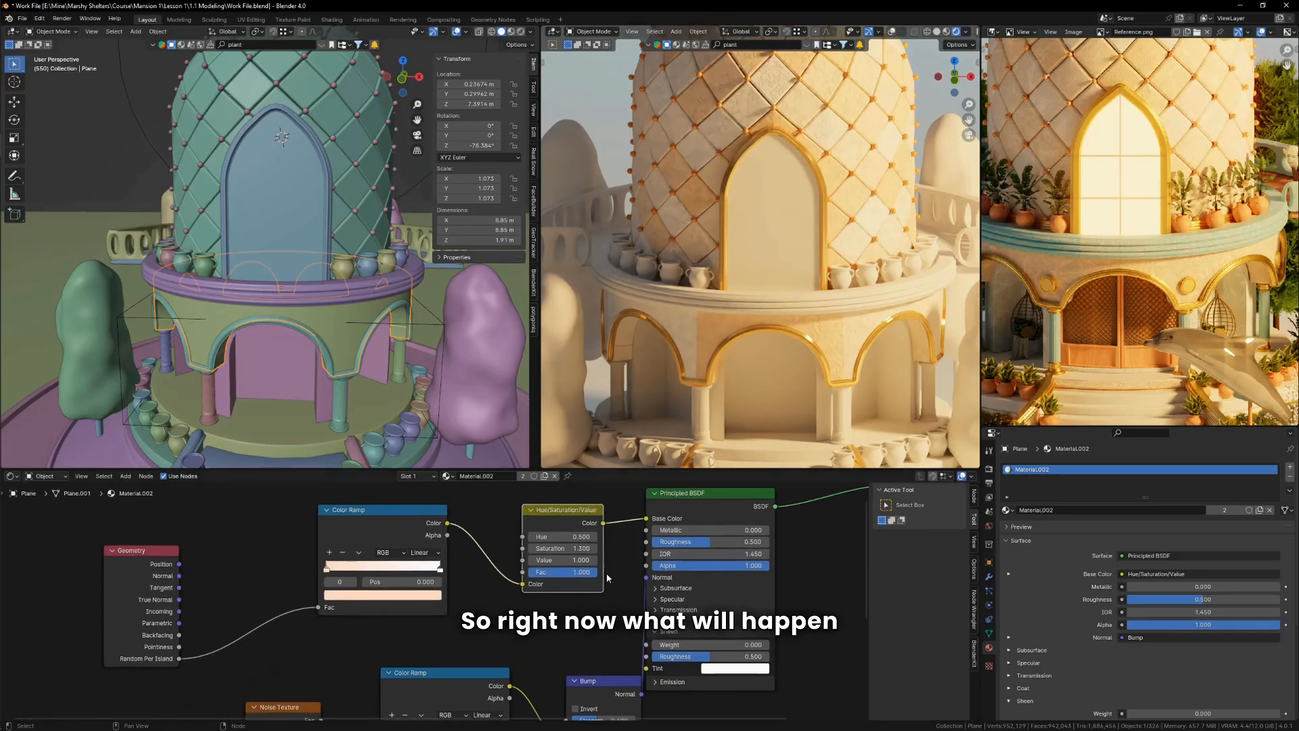
{"action": "scroll", "coordinate": [465, 553], "scroll_direction": "up", "scroll_amount": 2}
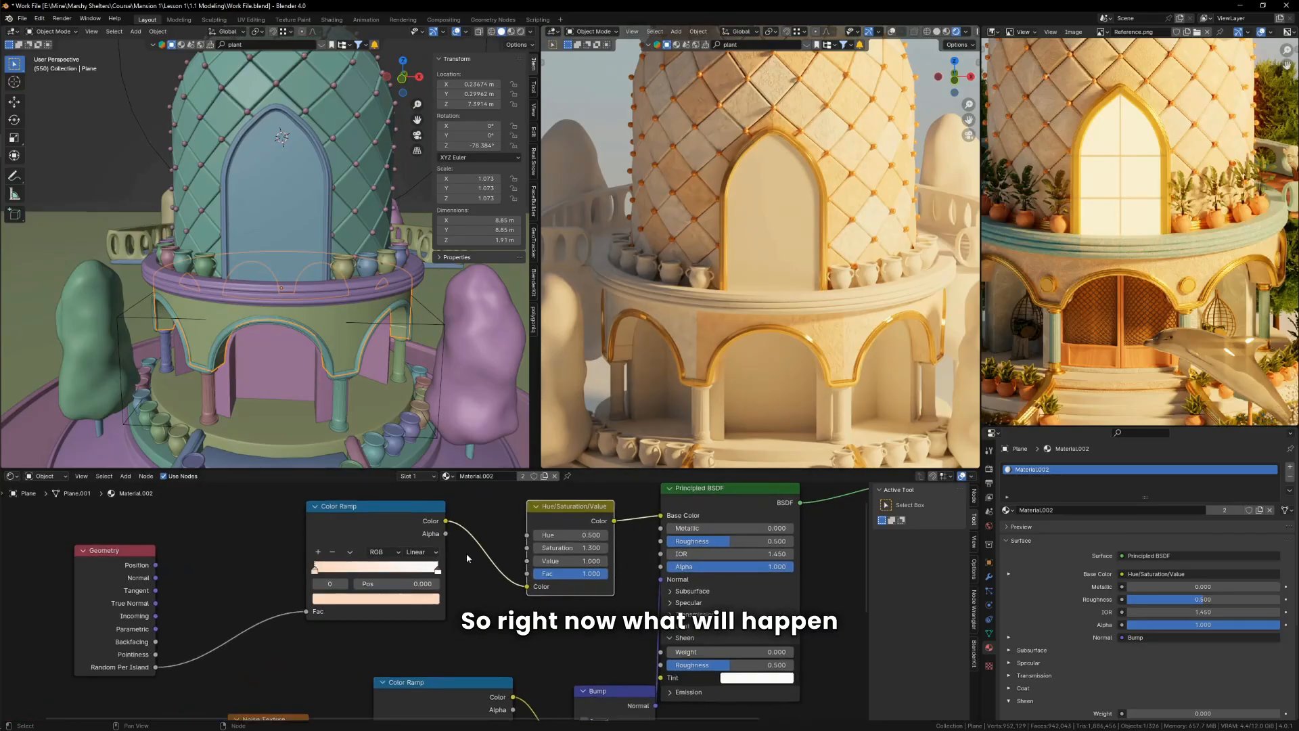
Step: Try a red first stop colour in the shared material's Color Ramp and undo it
{"action": "left_click", "coordinate": [374, 602]}
{"action": "left_click_drag", "start_coordinate": [379, 490], "coordinate": [370, 505]}
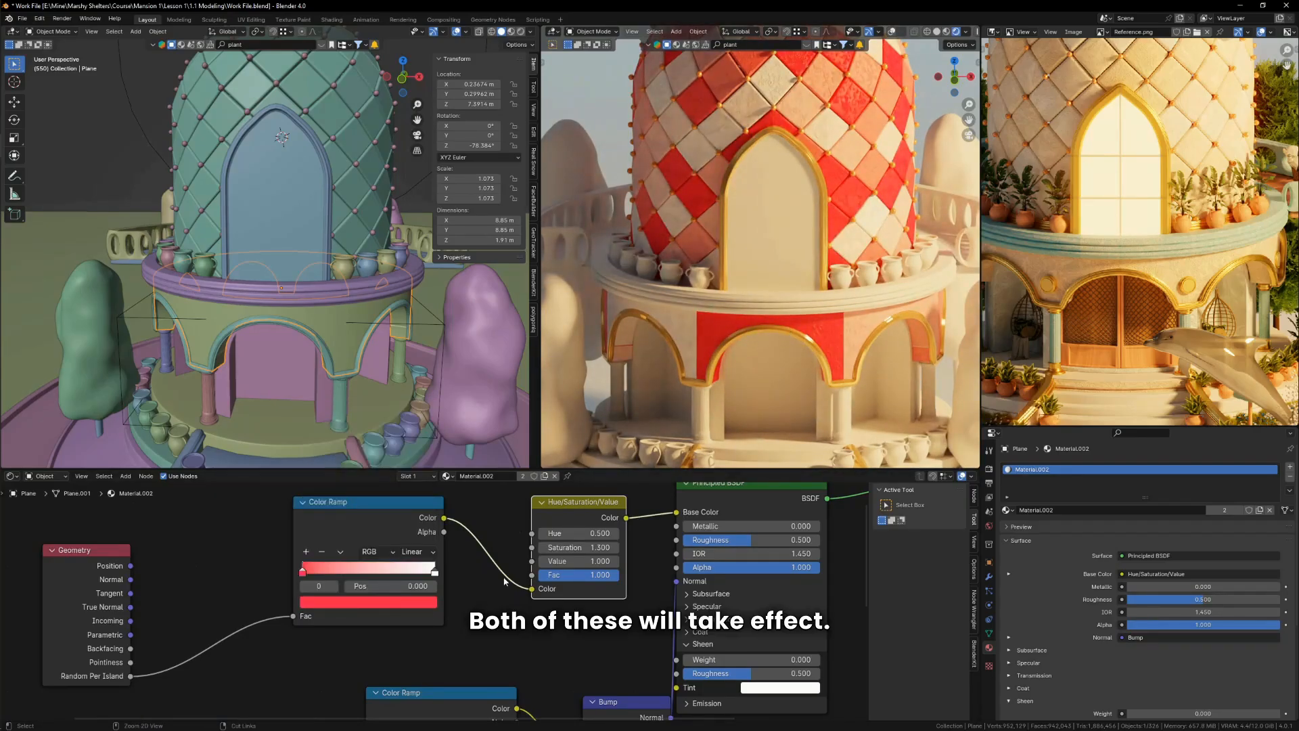
{"action": "key", "text": "ctrl+z"}
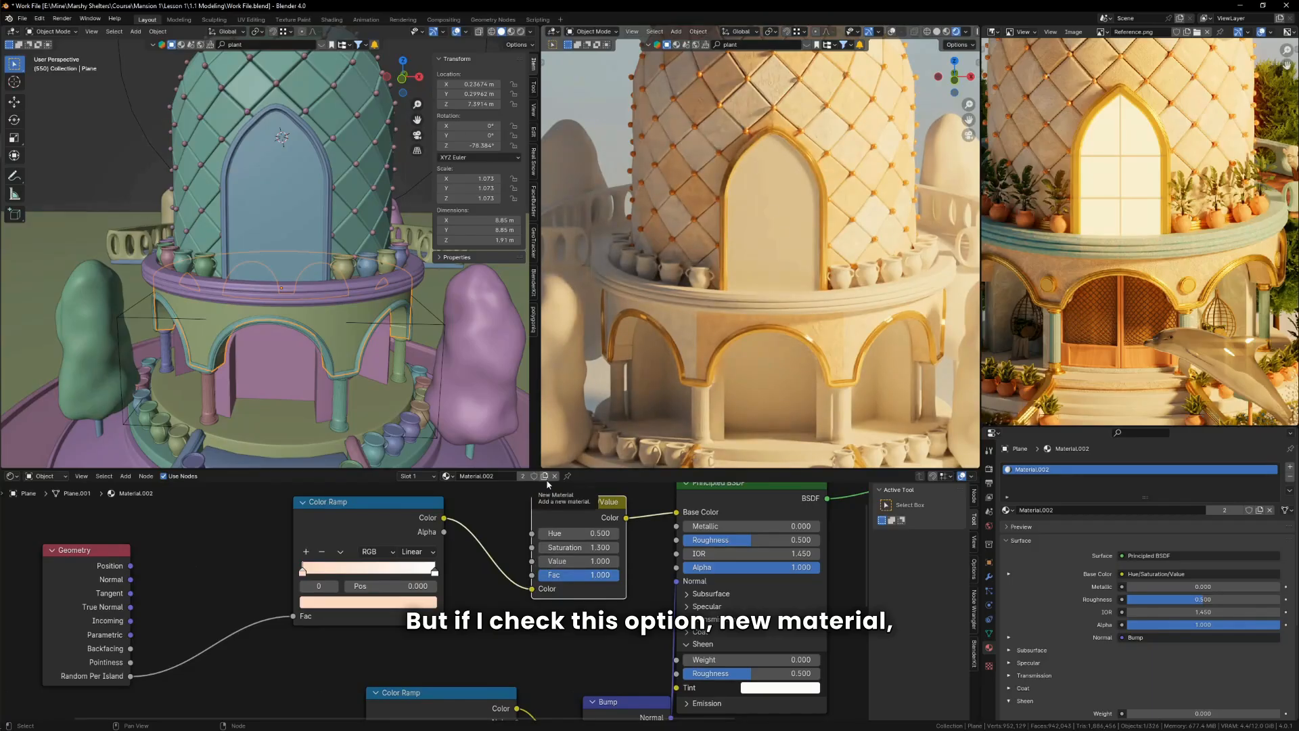
Step: Give the arch wall its own copy of the shared material and adjust the first stop colour of its Color Ramp
{"action": "left_click", "coordinate": [545, 476]}
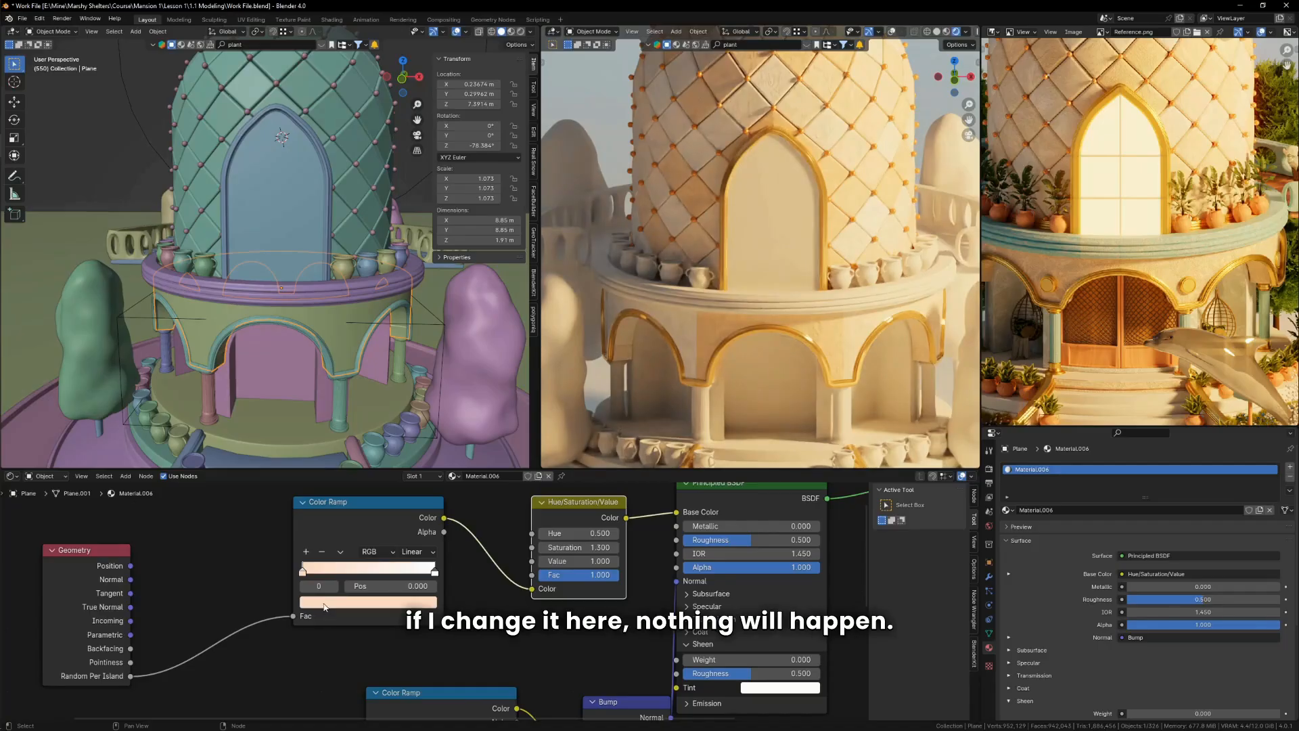
{"action": "left_click", "coordinate": [368, 601]}
{"action": "left_click", "coordinate": [353, 512]}
{"action": "left_click_drag", "start_coordinate": [352, 512], "coordinate": [354, 469]}
{"action": "scroll", "coordinate": [606, 577], "scroll_direction": "down", "scroll_amount": 4}
{"action": "middle_click_drag", "start_coordinate": [605, 578], "coordinate": [519, 582]}
{"action": "scroll", "coordinate": [518, 584], "scroll_direction": "up", "scroll_amount": 3}
{"action": "scroll", "coordinate": [518, 586], "scroll_direction": "down", "scroll_amount": 4}
{"action": "scroll", "coordinate": [505, 581], "scroll_direction": "up", "scroll_amount": 4}
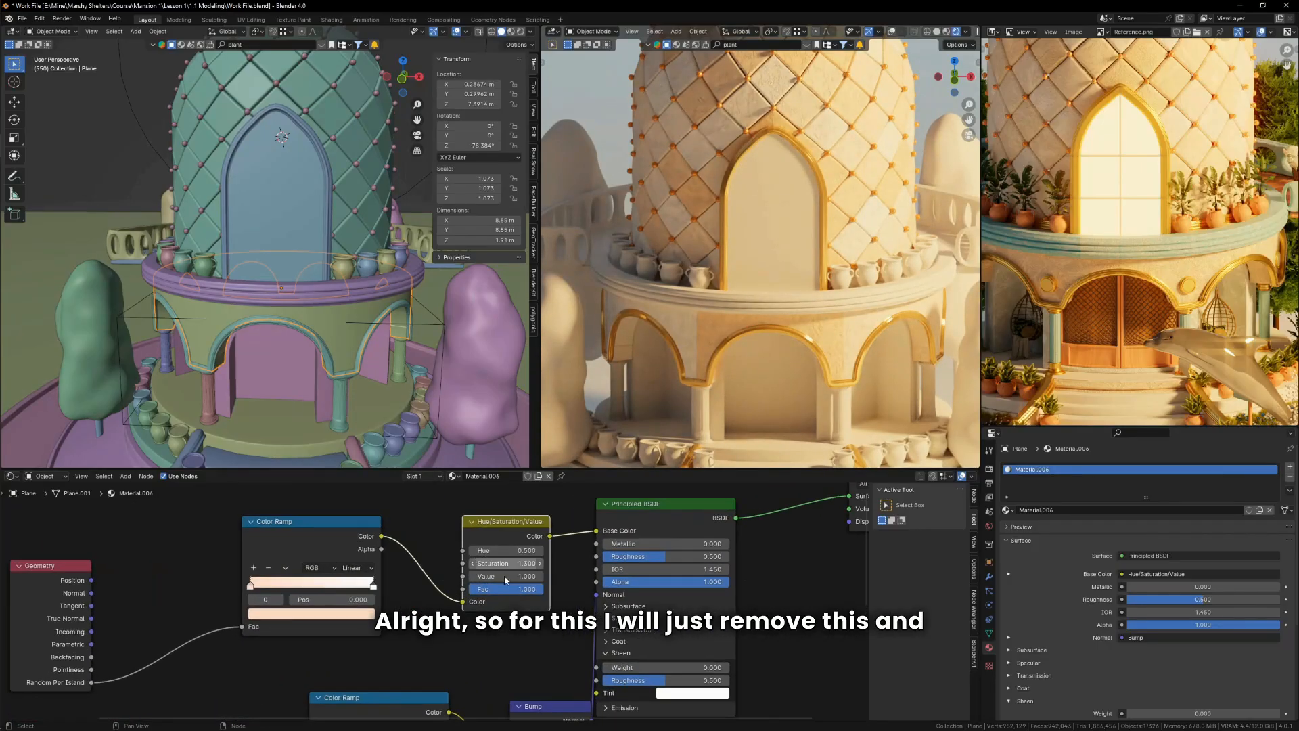
Step: Cut the links from Geometry through the Color Ramp to Base Color, and delete the Hue/Saturation/Value node
{"action": "scroll", "coordinate": [503, 580], "scroll_direction": "down", "scroll_amount": 2}
{"action": "middle_click_drag", "start_coordinate": [257, 596], "coordinate": [320, 583]}
{"action": "right_click_drag", "start_coordinate": [314, 582], "coordinate": [316, 624], "text": "ctrl"}
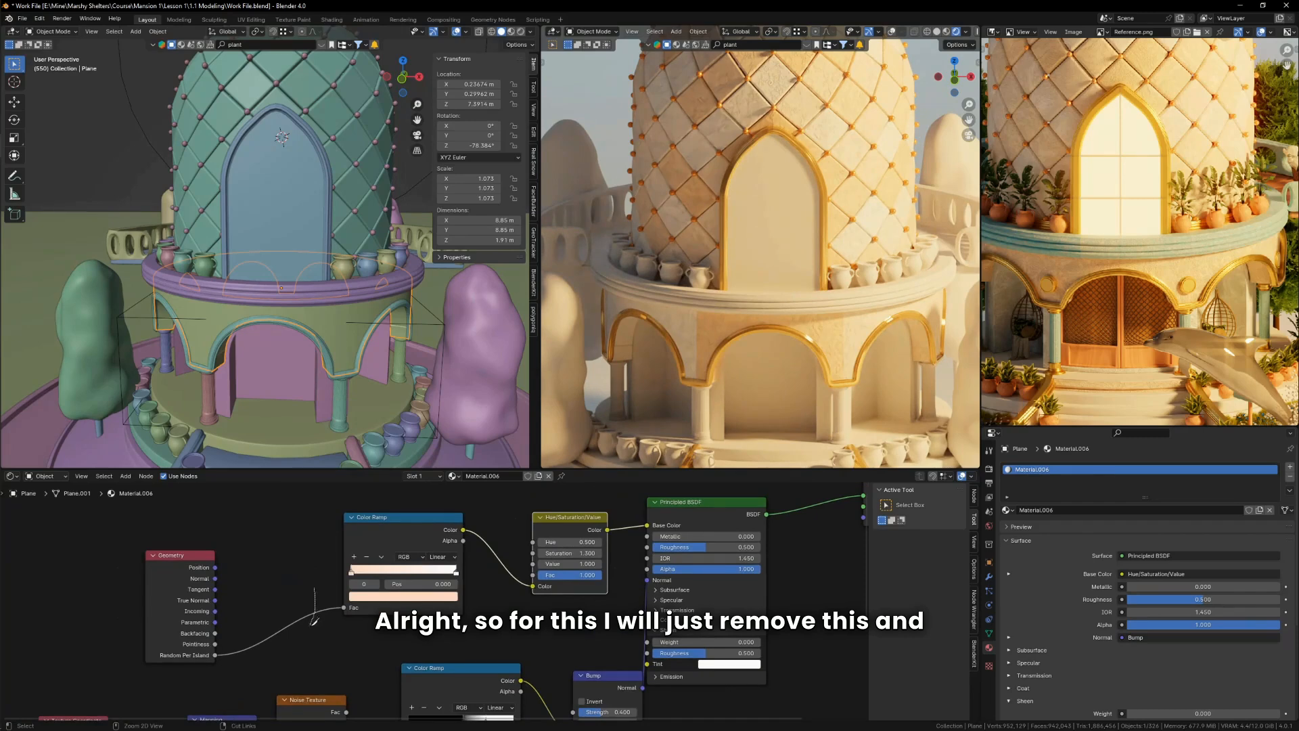
{"action": "right_click_drag", "start_coordinate": [638, 526], "coordinate": [522, 592], "text": "ctrl"}
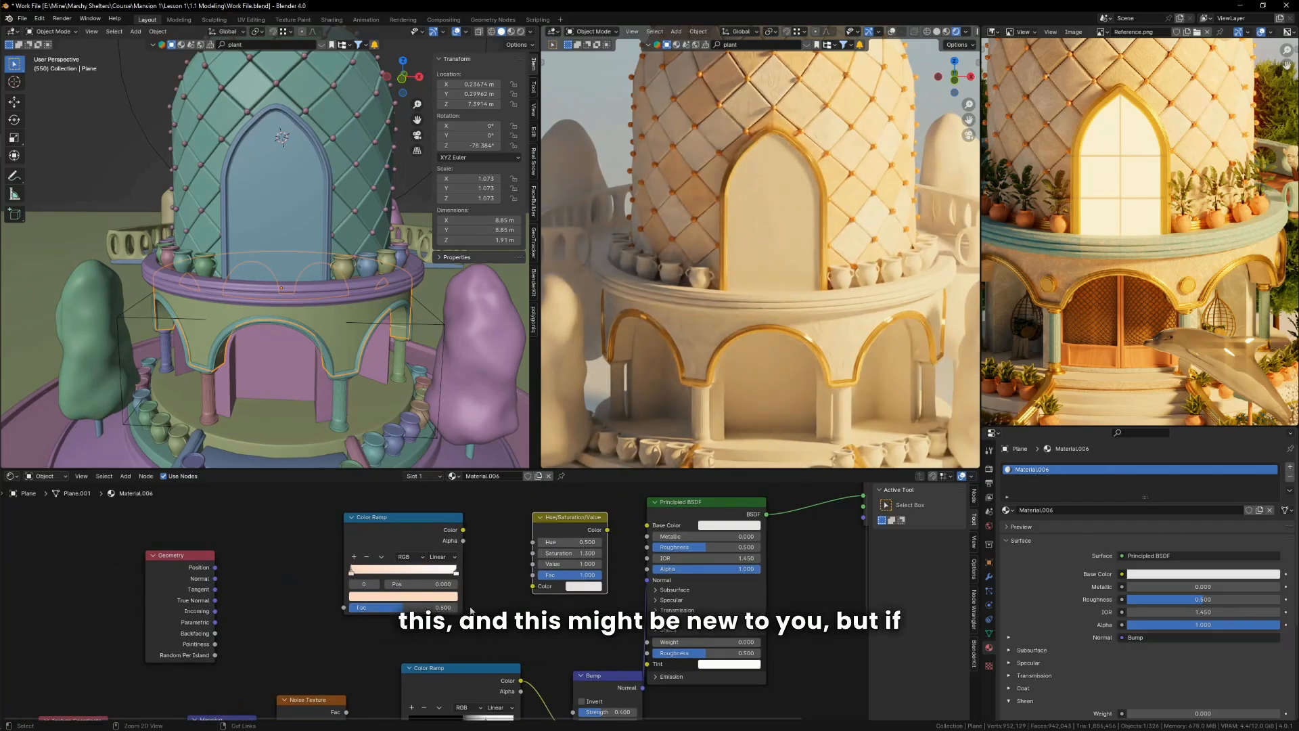
{"action": "key", "text": "x"}
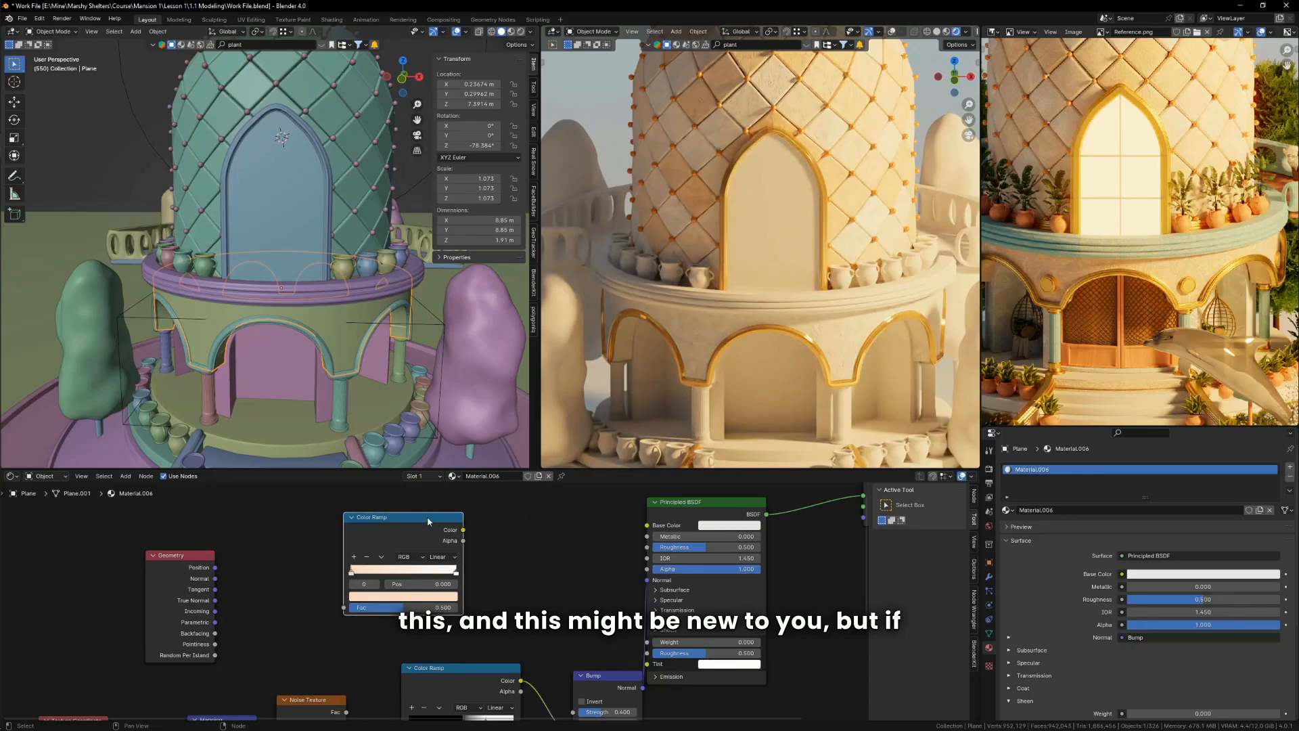
Step: Move the Color Ramp node closer to the shader and copy its peach stop colour to the Principled BSDF's Base Color
{"action": "left_click_drag", "start_coordinate": [428, 517], "coordinate": [526, 508]}
{"action": "scroll", "coordinate": [482, 603], "scroll_direction": "up", "scroll_amount": 2}
{"action": "middle_click_drag", "start_coordinate": [472, 604], "coordinate": [393, 615]}
{"action": "left_click_drag", "start_coordinate": [533, 655], "coordinate": [731, 531]}
Step: Check the arch wall in the rendered view, save the file and return to the full camera view
{"action": "scroll", "coordinate": [774, 345], "scroll_direction": "down", "scroll_amount": 5}
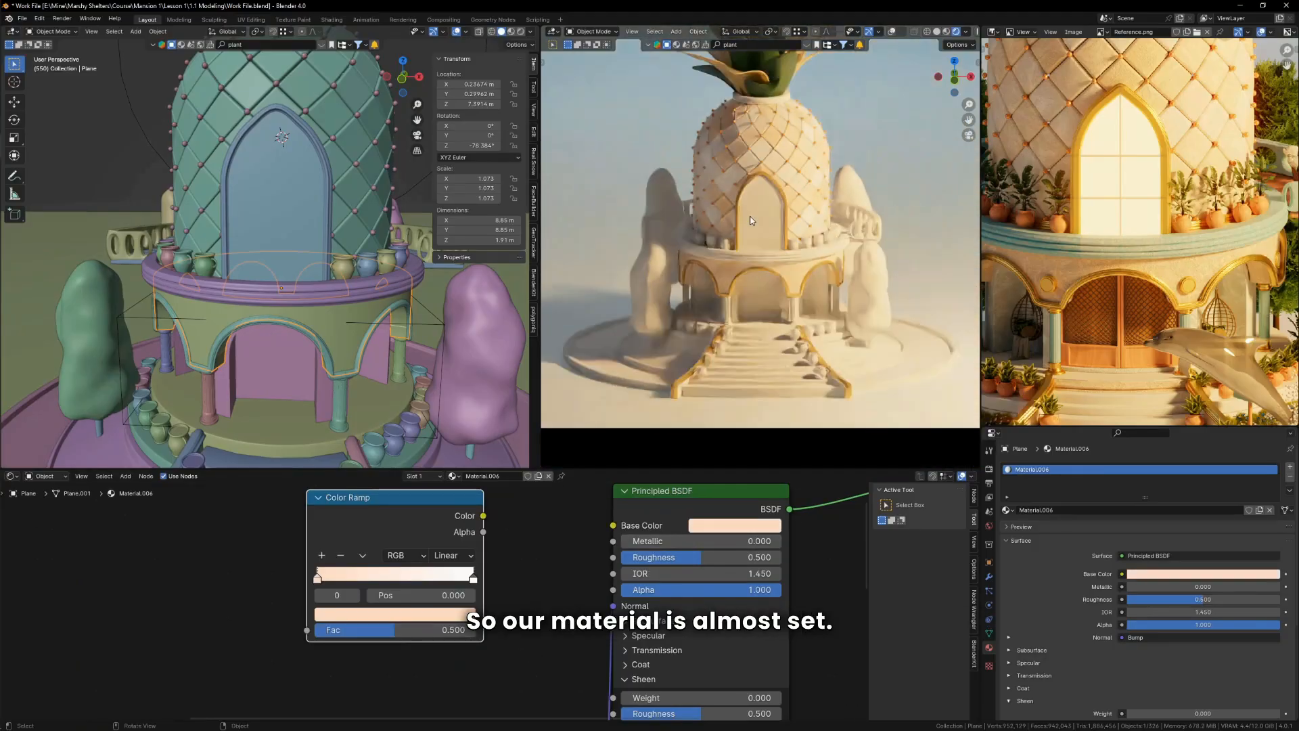
{"action": "scroll", "coordinate": [750, 273], "scroll_direction": "up", "scroll_amount": 7}
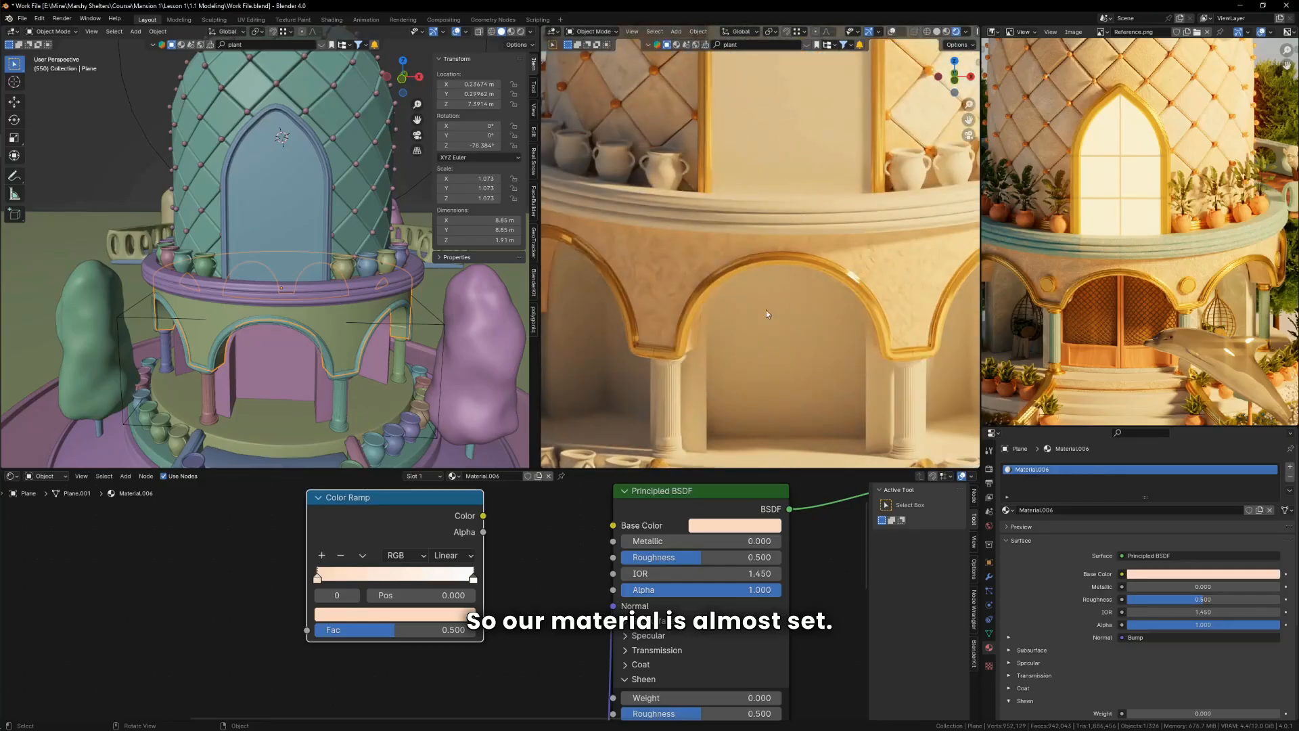
{"action": "scroll", "coordinate": [729, 322], "scroll_direction": "down", "scroll_amount": 6}
{"action": "key", "text": "ctrl+s"}
{"action": "key", "text": "KP_0"}
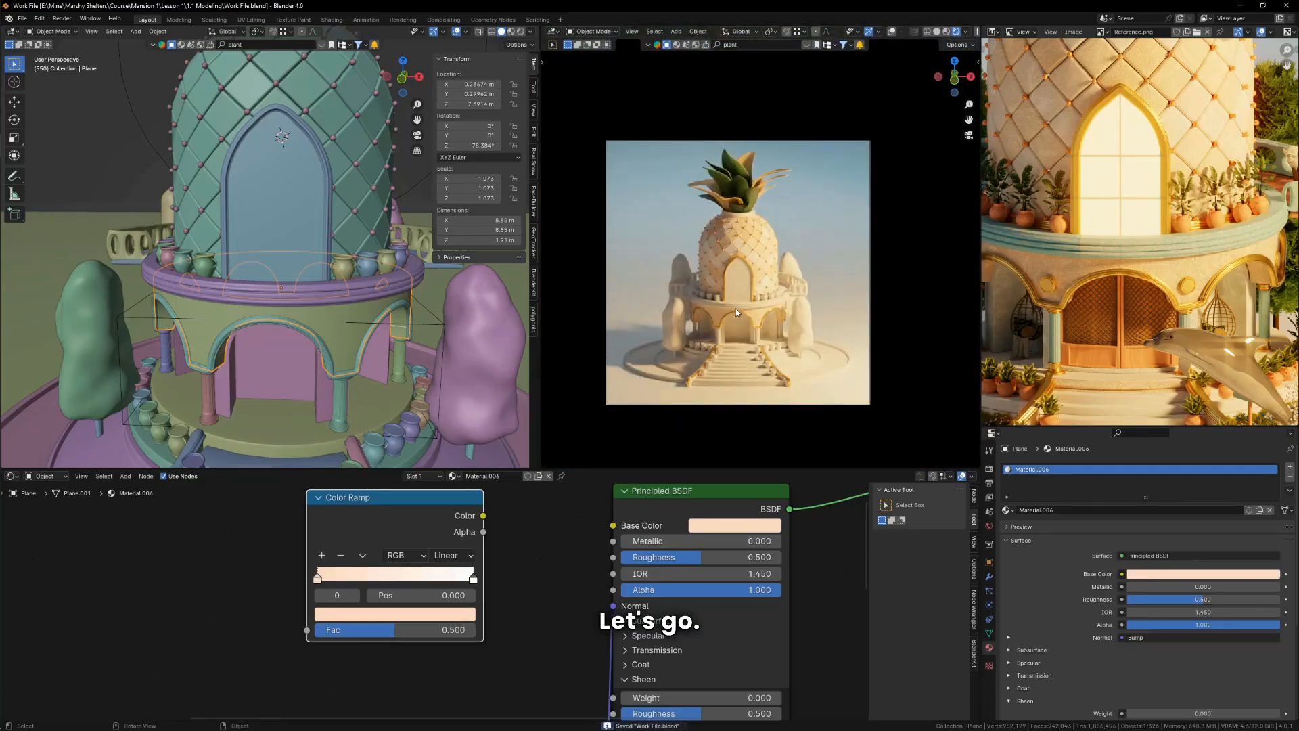
Step: Select the round balcony ledge, compare it with the reference and link the arch wall's material to it
{"action": "scroll", "coordinate": [735, 308], "scroll_direction": "up", "scroll_amount": 5}
{"action": "scroll", "coordinate": [1178, 285], "scroll_direction": "down", "scroll_amount": 4}
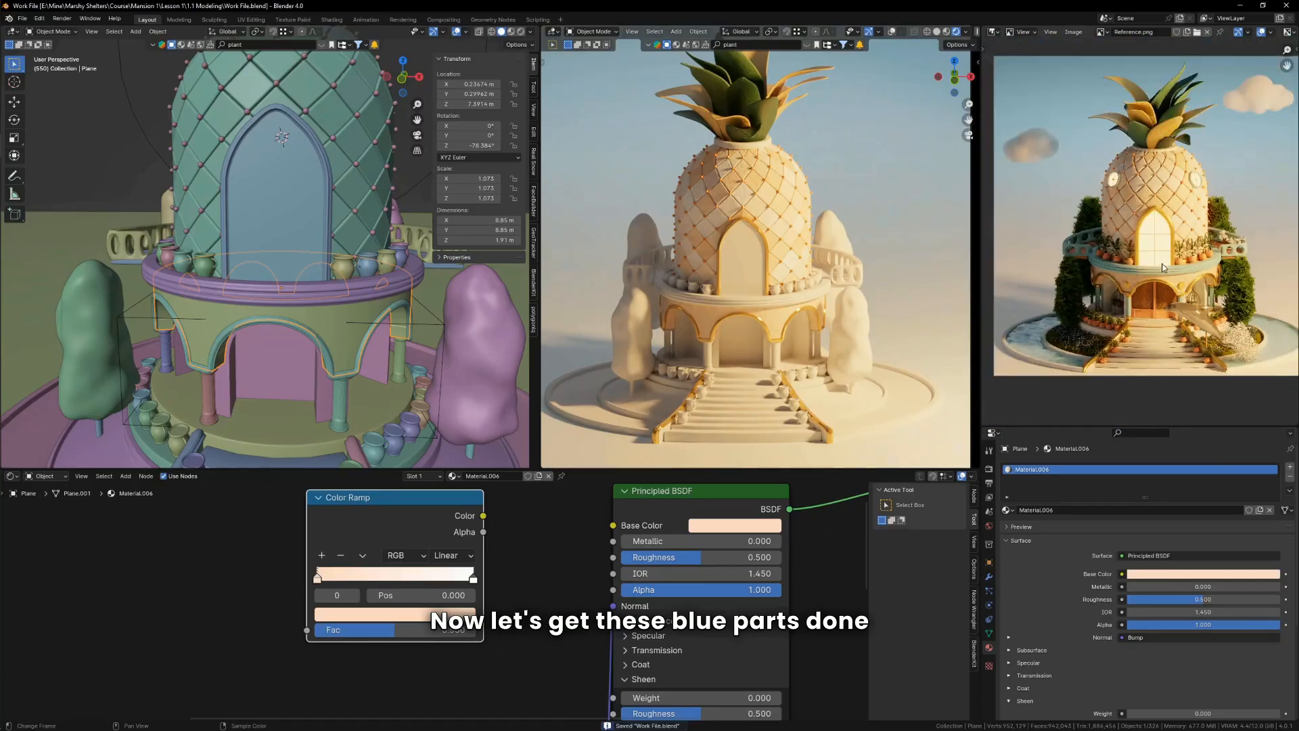
{"action": "scroll", "coordinate": [1107, 279], "scroll_direction": "up", "scroll_amount": 3}
{"action": "scroll", "coordinate": [716, 314], "scroll_direction": "up", "scroll_amount": 4}
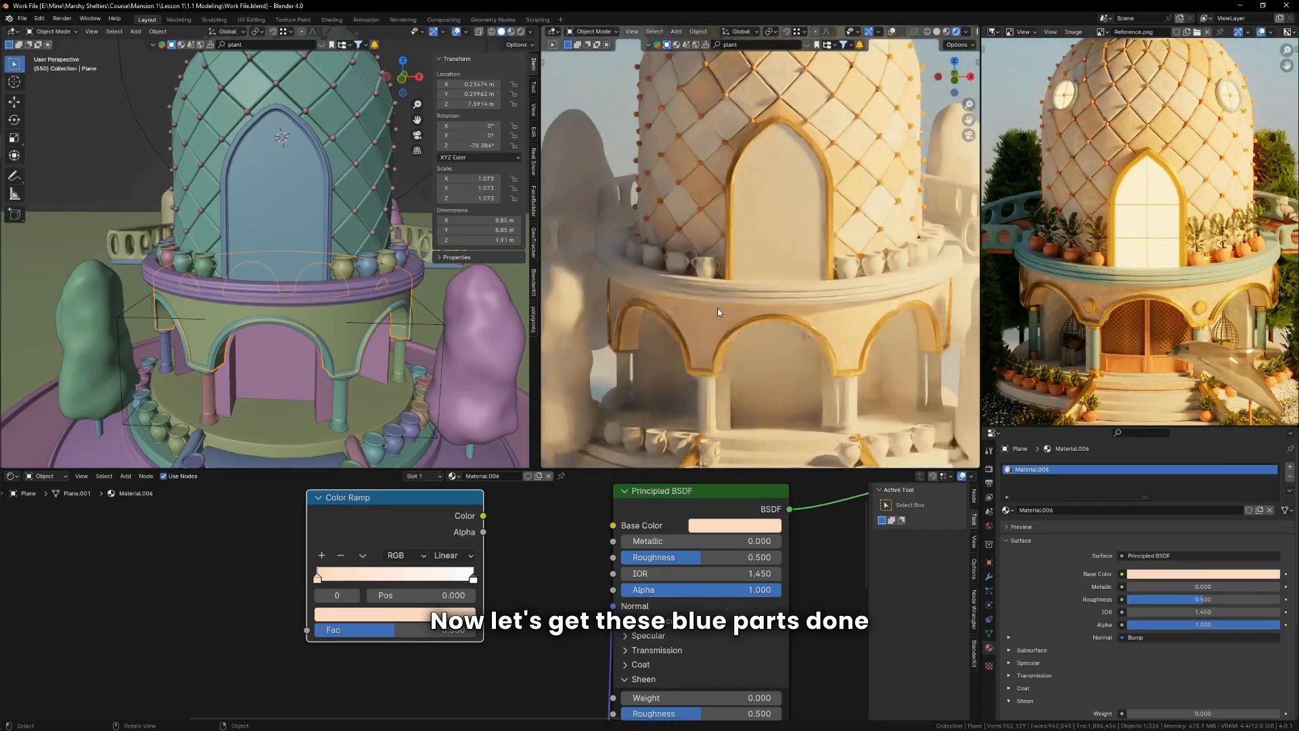
{"action": "left_click", "coordinate": [728, 298]}
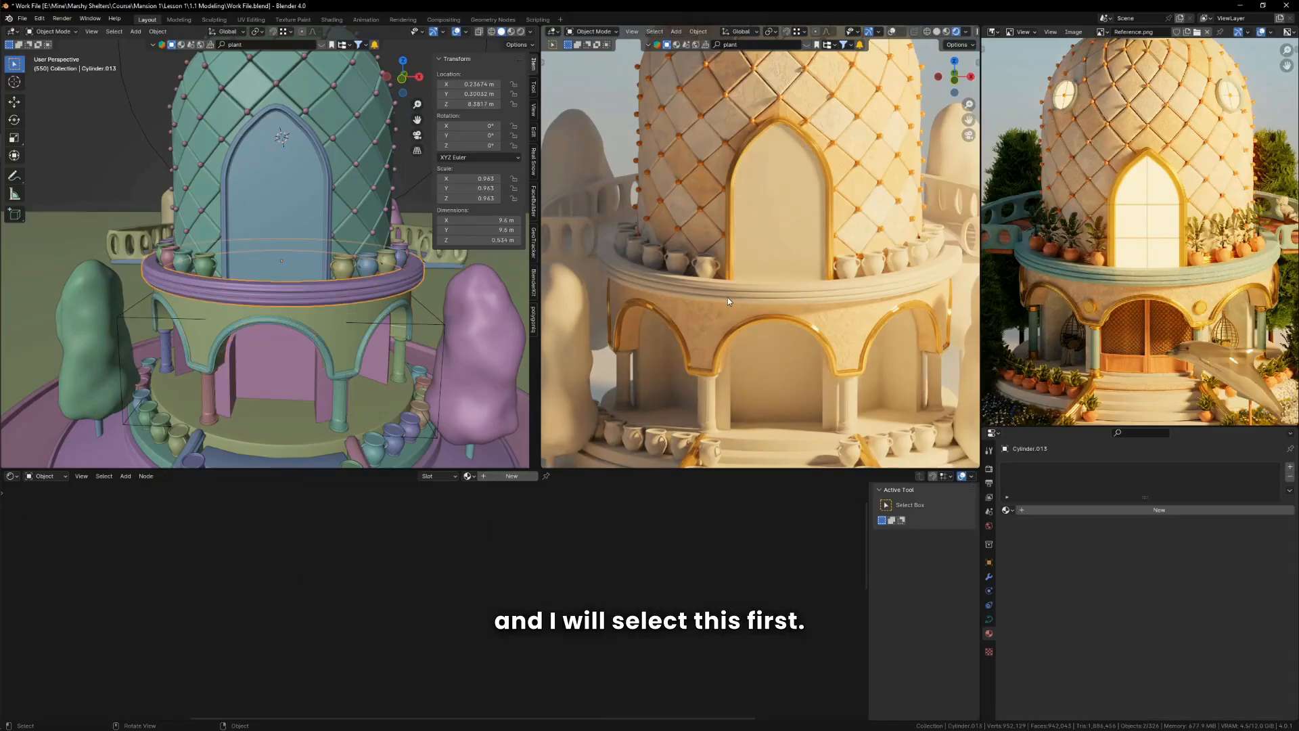
{"action": "scroll", "coordinate": [312, 298], "scroll_direction": "down", "scroll_amount": 5}
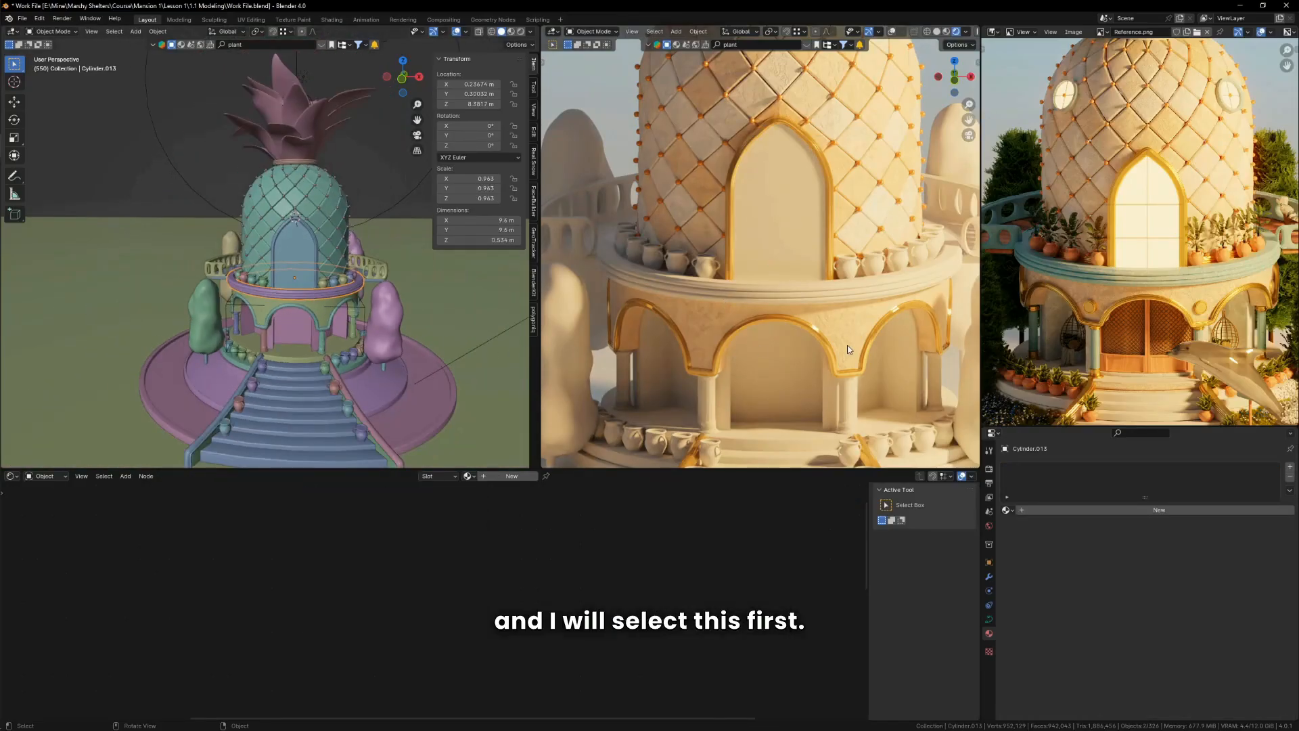
{"action": "scroll", "coordinate": [1142, 281], "scroll_direction": "up", "scroll_amount": 5}
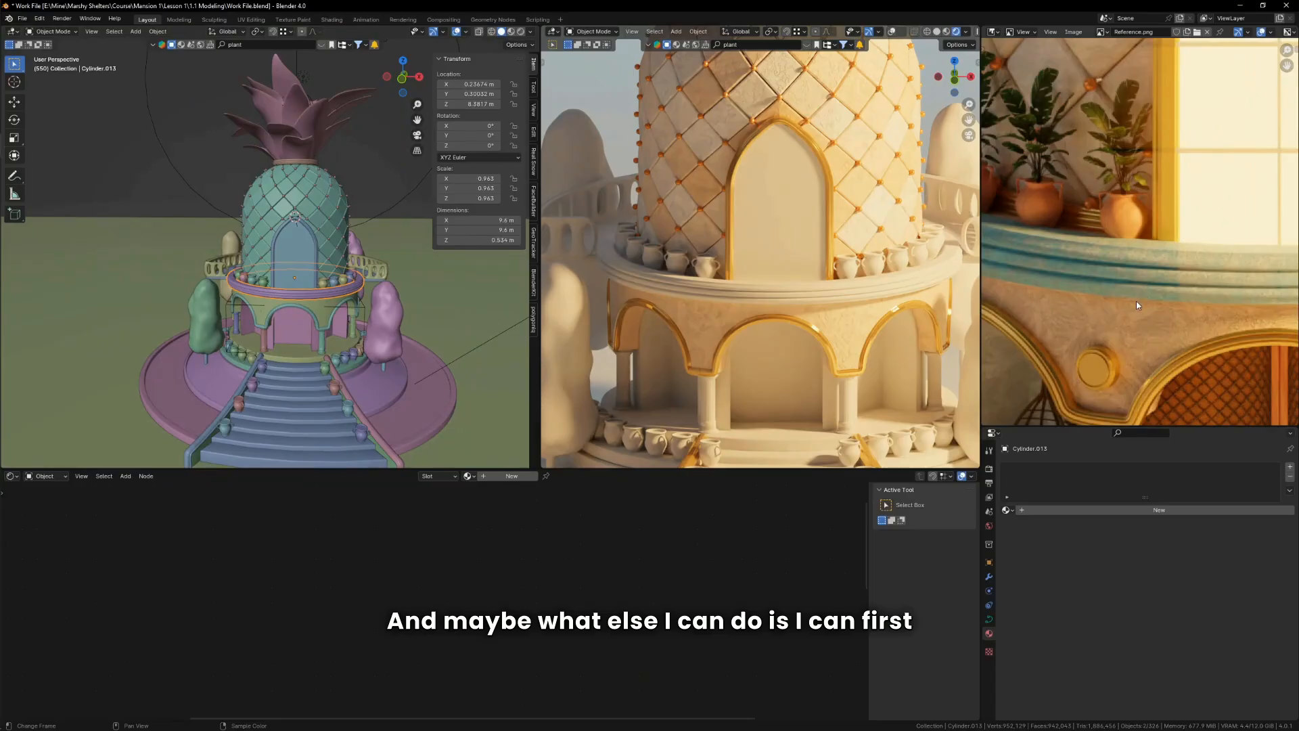
{"action": "scroll", "coordinate": [272, 299], "scroll_direction": "up", "scroll_amount": 6}
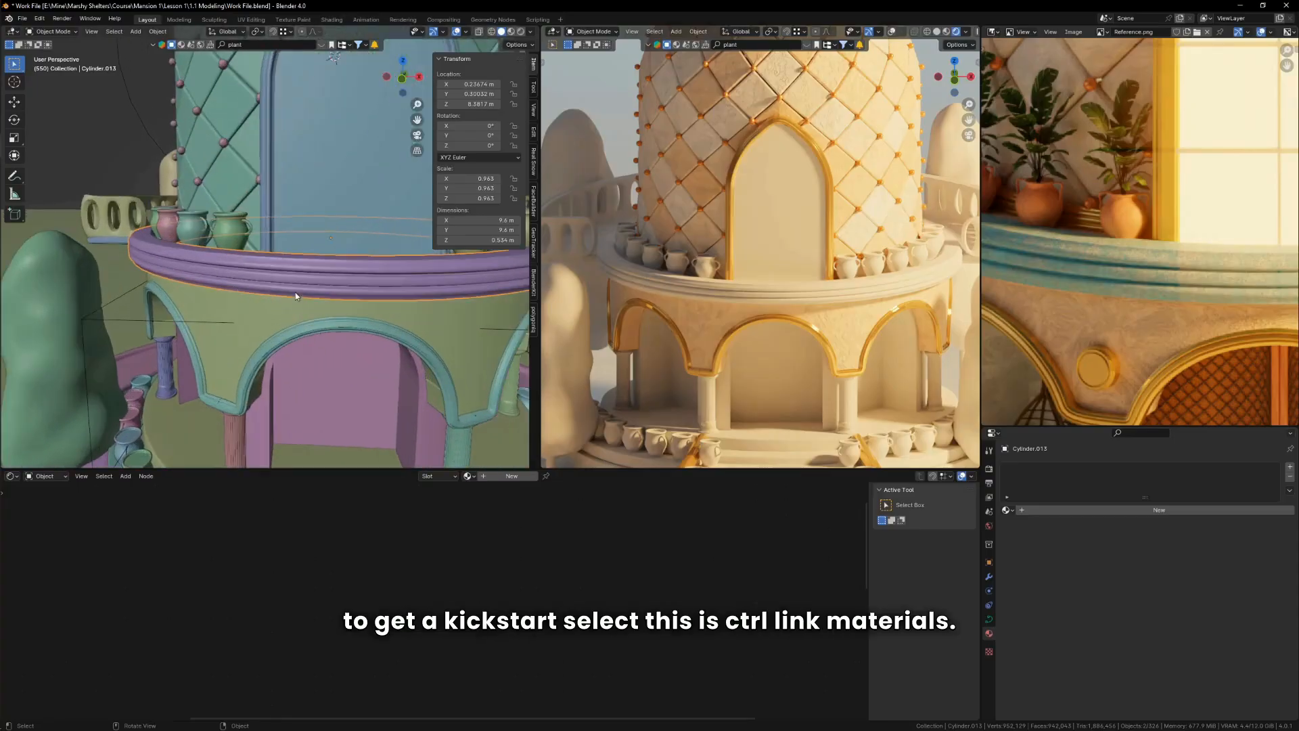
{"action": "left_click", "coordinate": [250, 314], "text": "shift"}
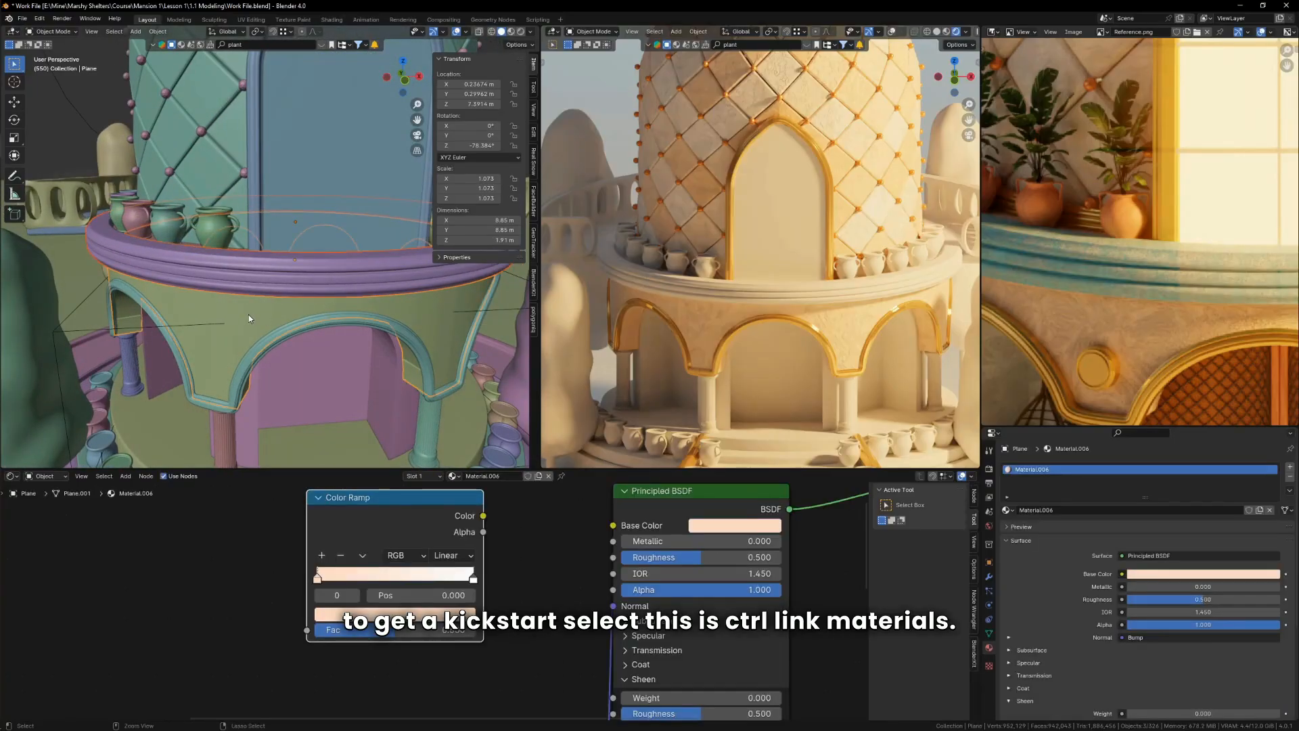
{"action": "key", "text": "ctrl+l"}
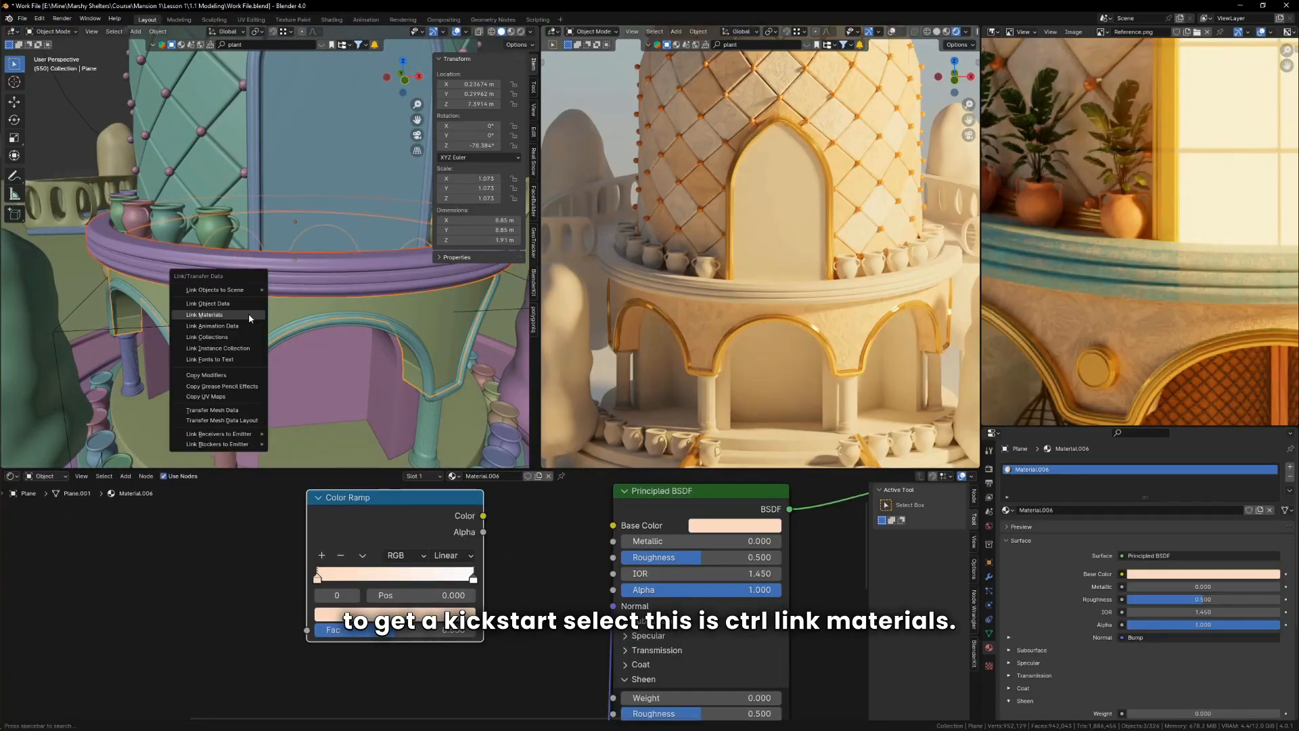
{"action": "left_click", "coordinate": [249, 315]}
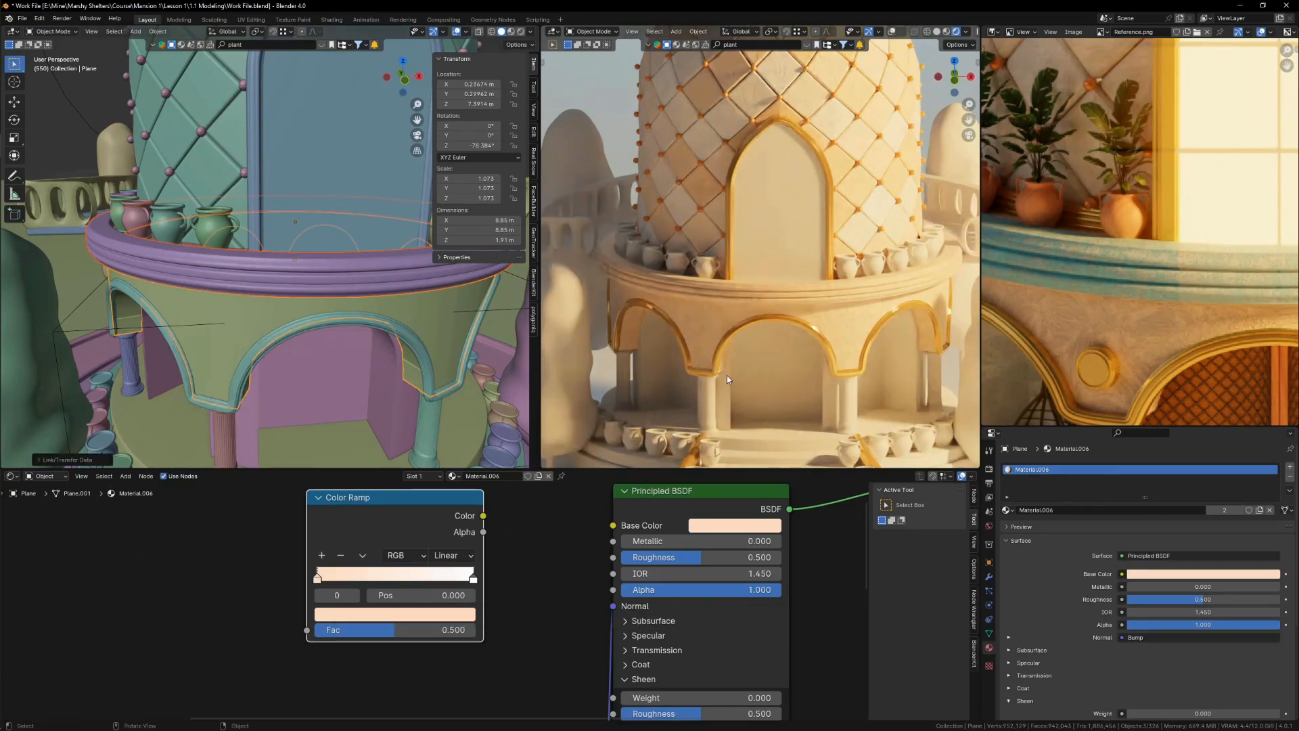
Step: Give the balcony ledge its own copy of the material and delete the unconnected Geometry and Color Ramp nodes
{"action": "left_click", "coordinate": [374, 291]}
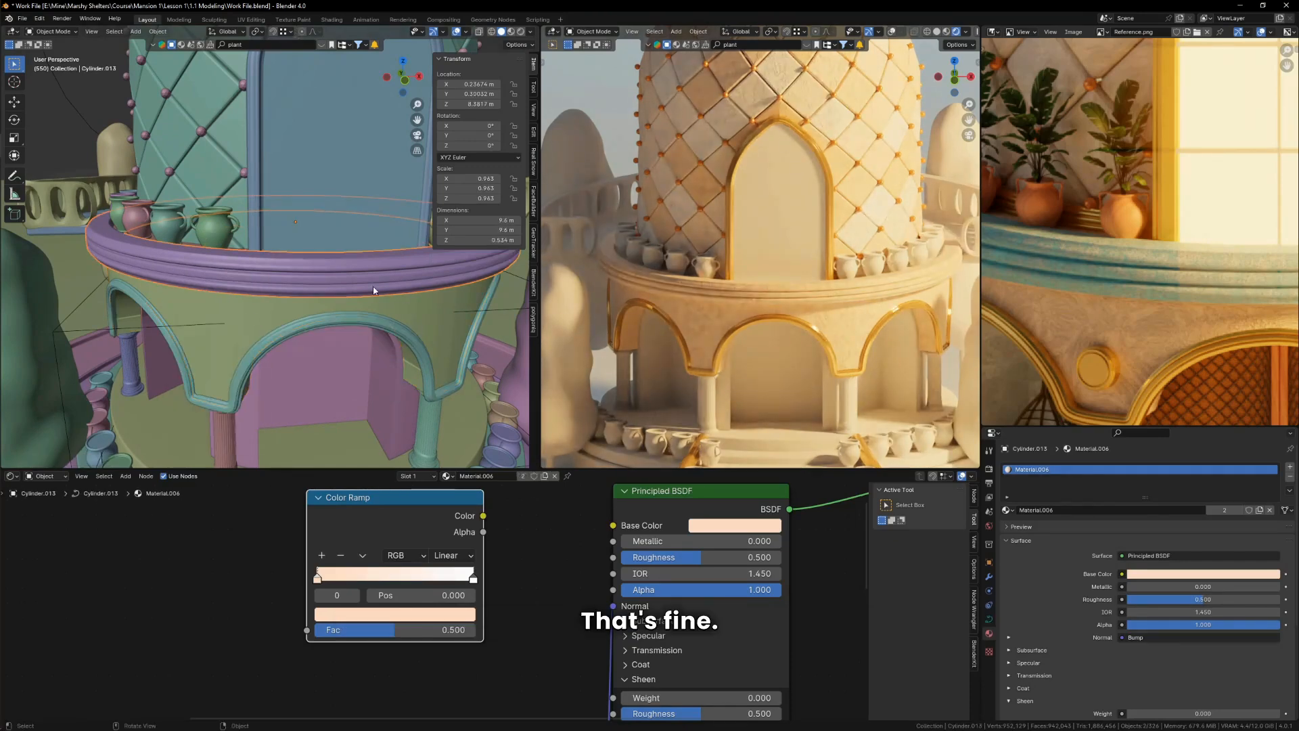
{"action": "left_click", "coordinate": [545, 477]}
{"action": "scroll", "coordinate": [565, 579], "scroll_direction": "down", "scroll_amount": 5}
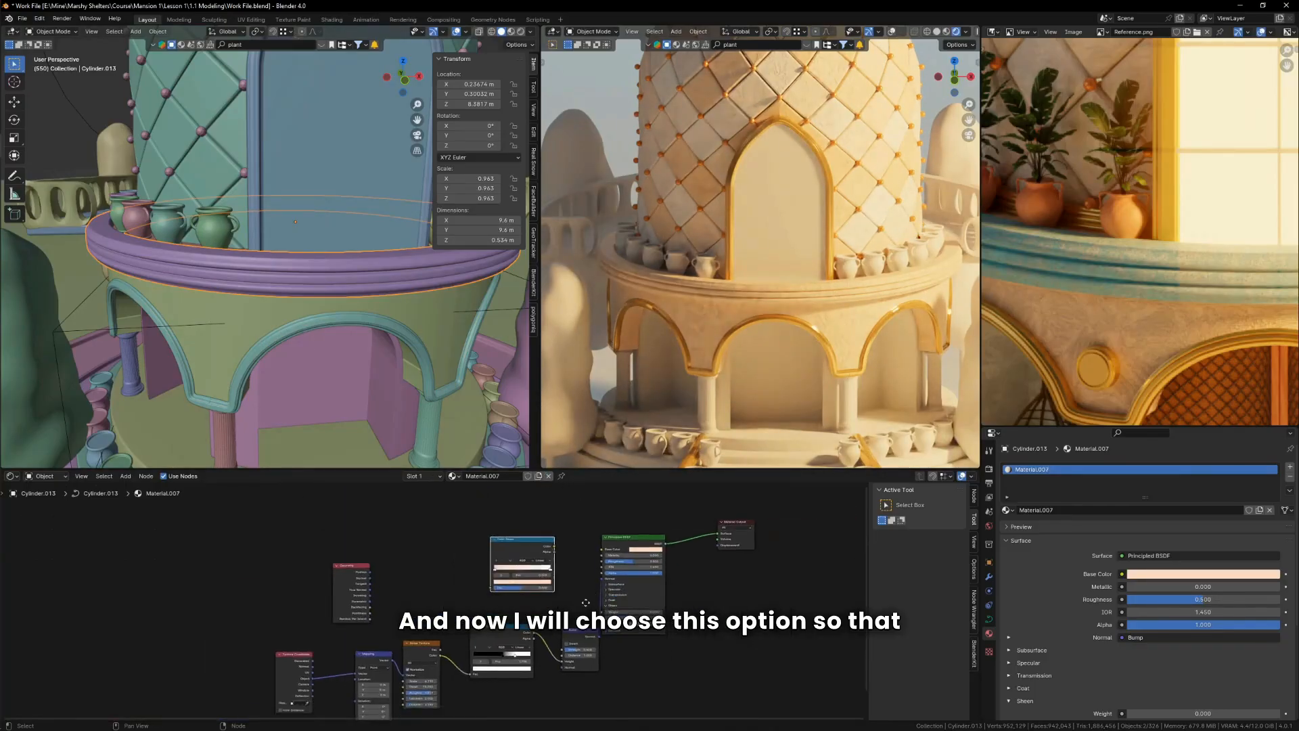
{"action": "scroll", "coordinate": [498, 628], "scroll_direction": "up", "scroll_amount": 2}
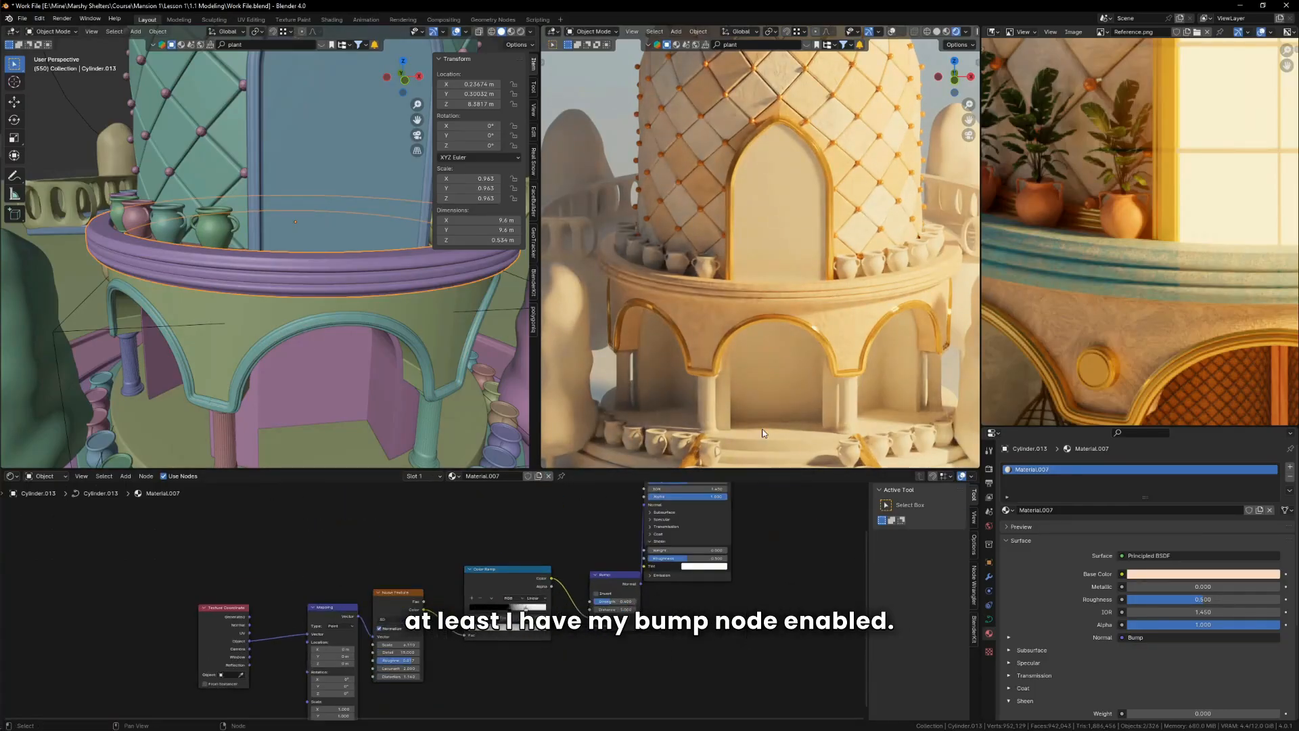
Step: Add a new Color Ramp node beside the Principled BSDF in the balcony ledge's material
{"action": "scroll", "coordinate": [735, 294], "scroll_direction": "up", "scroll_amount": 2}
{"action": "scroll", "coordinate": [735, 294], "scroll_direction": "up", "scroll_amount": 1}
{"action": "scroll", "coordinate": [534, 501], "scroll_direction": "up", "scroll_amount": 2}
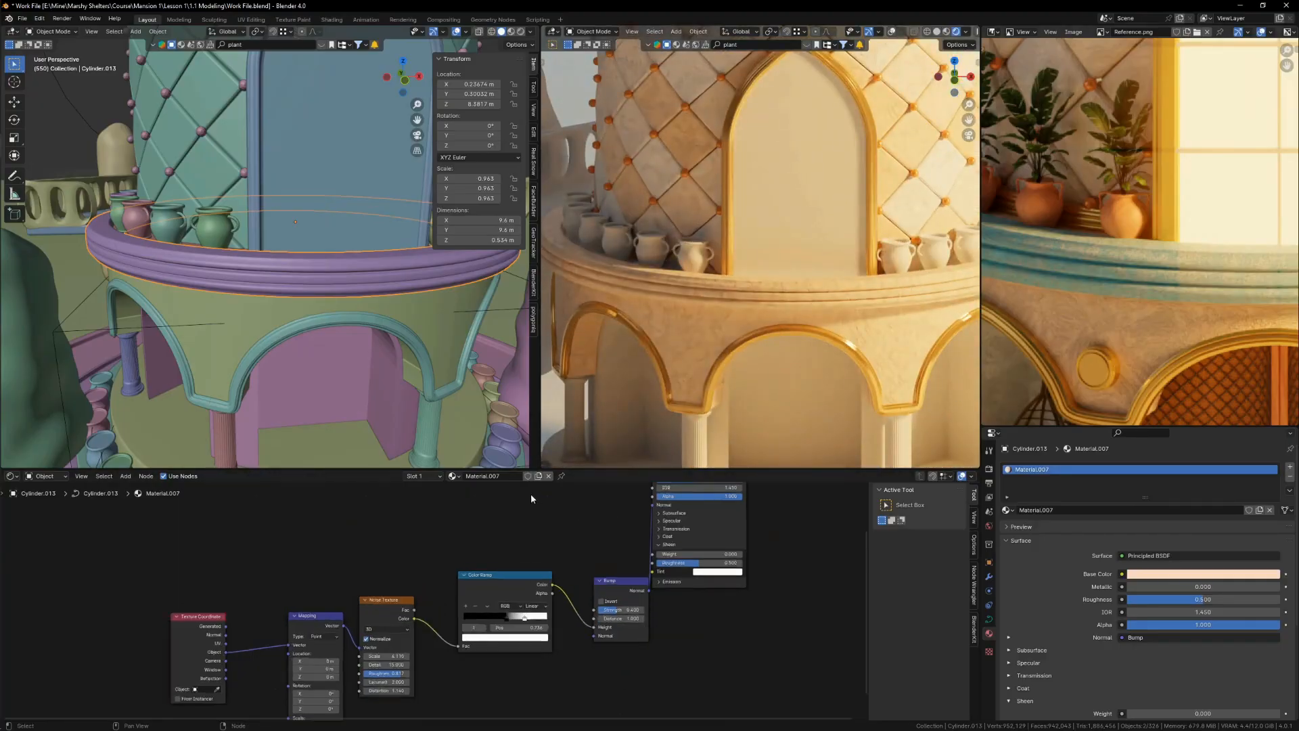
{"action": "key", "text": "shift+a"}
{"action": "type", "text": "col"}
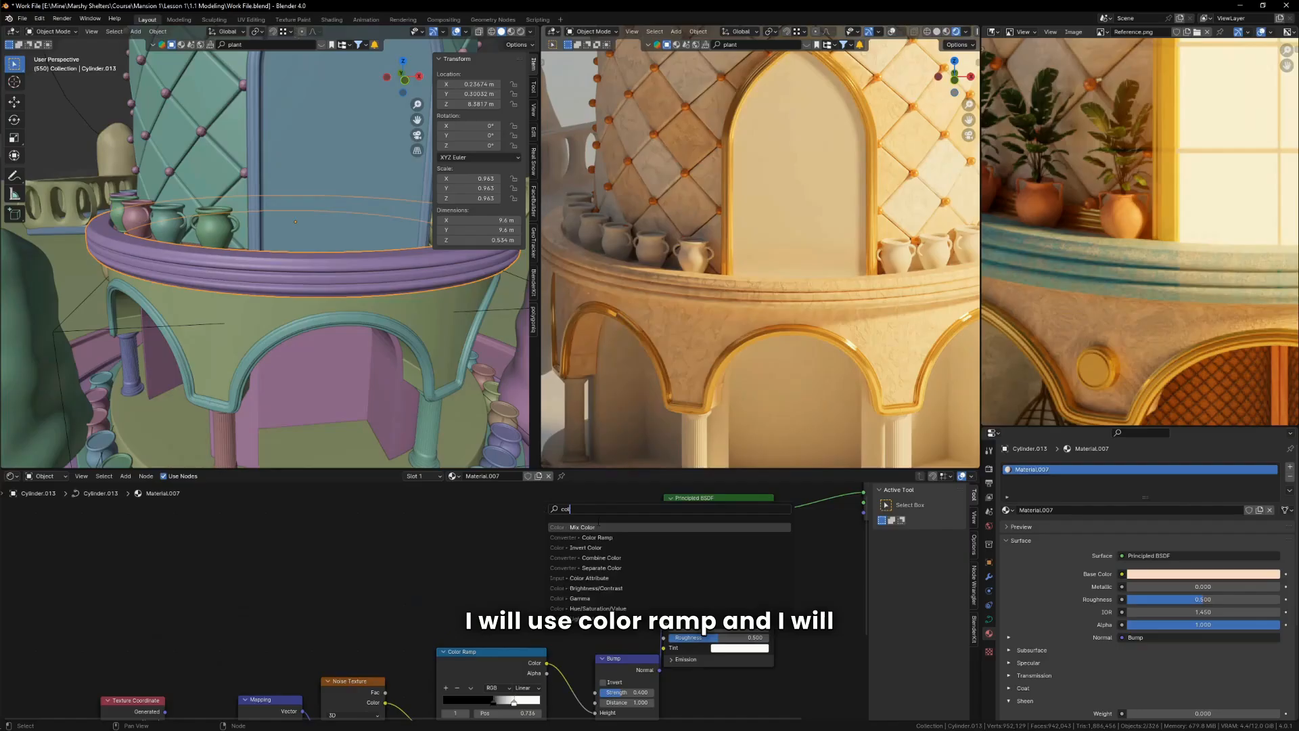
{"action": "left_click", "coordinate": [595, 537]}
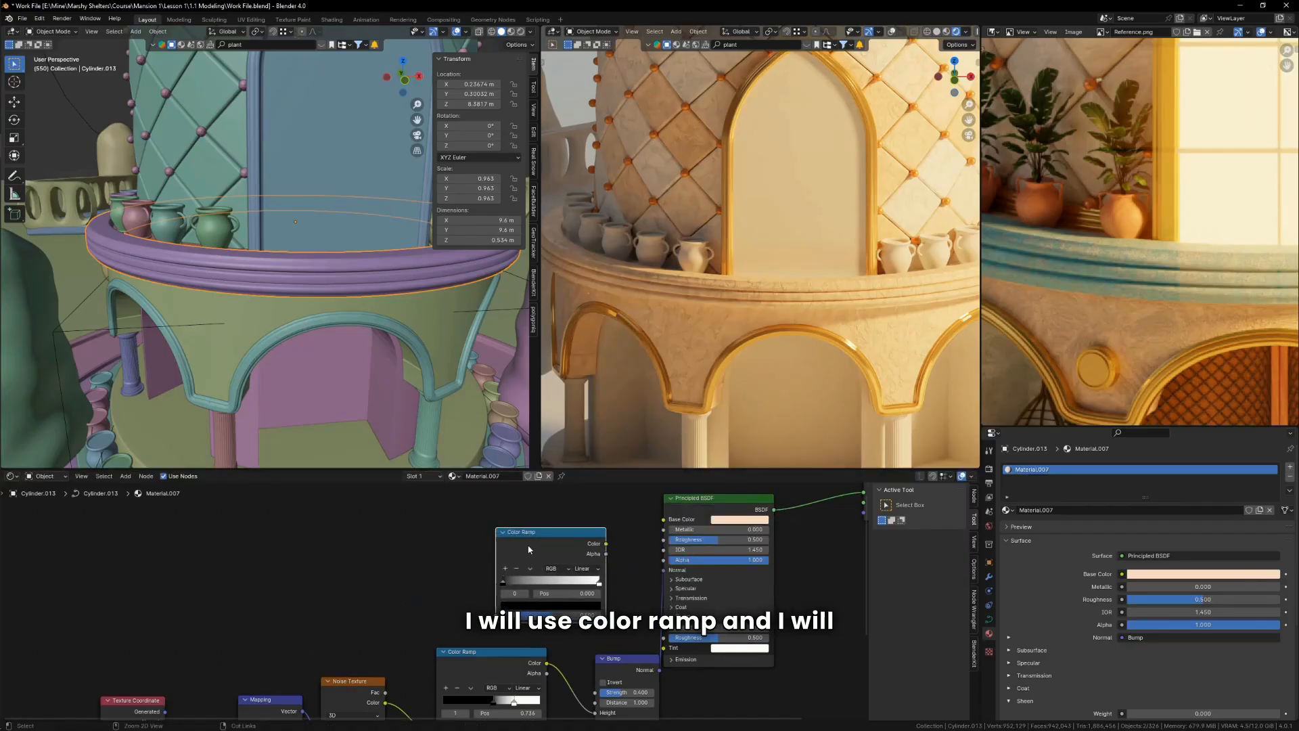
Step: Connect the Noise Texture's Color output to the Fac input of the new Color Ramp
{"action": "middle_click_drag", "start_coordinate": [450, 623], "coordinate": [430, 601]}
{"action": "left_click_drag", "start_coordinate": [496, 543], "coordinate": [429, 532]}
{"action": "scroll", "coordinate": [405, 675], "scroll_direction": "up", "scroll_amount": 3}
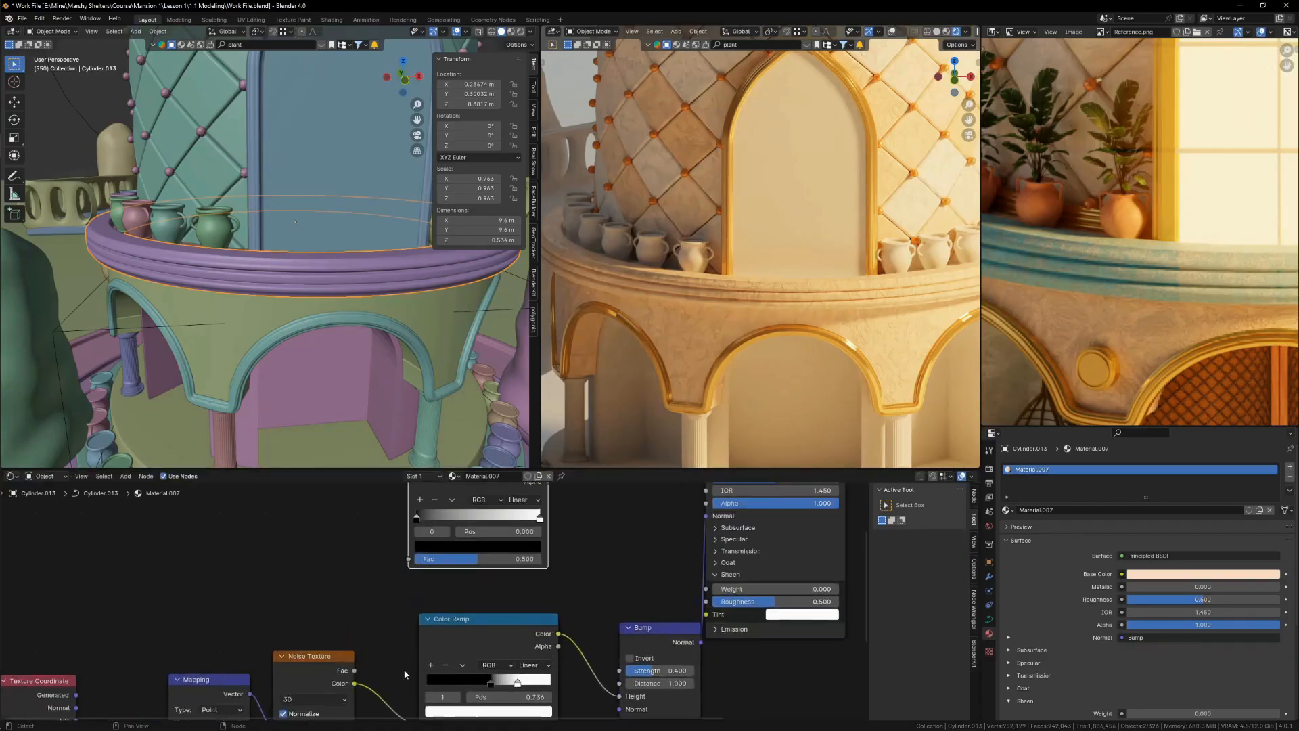
{"action": "left_click_drag", "start_coordinate": [354, 683], "coordinate": [407, 566]}
{"action": "middle_click_drag", "start_coordinate": [542, 517], "coordinate": [466, 588]}
{"action": "scroll", "coordinate": [576, 550], "scroll_direction": "up", "scroll_amount": 1}
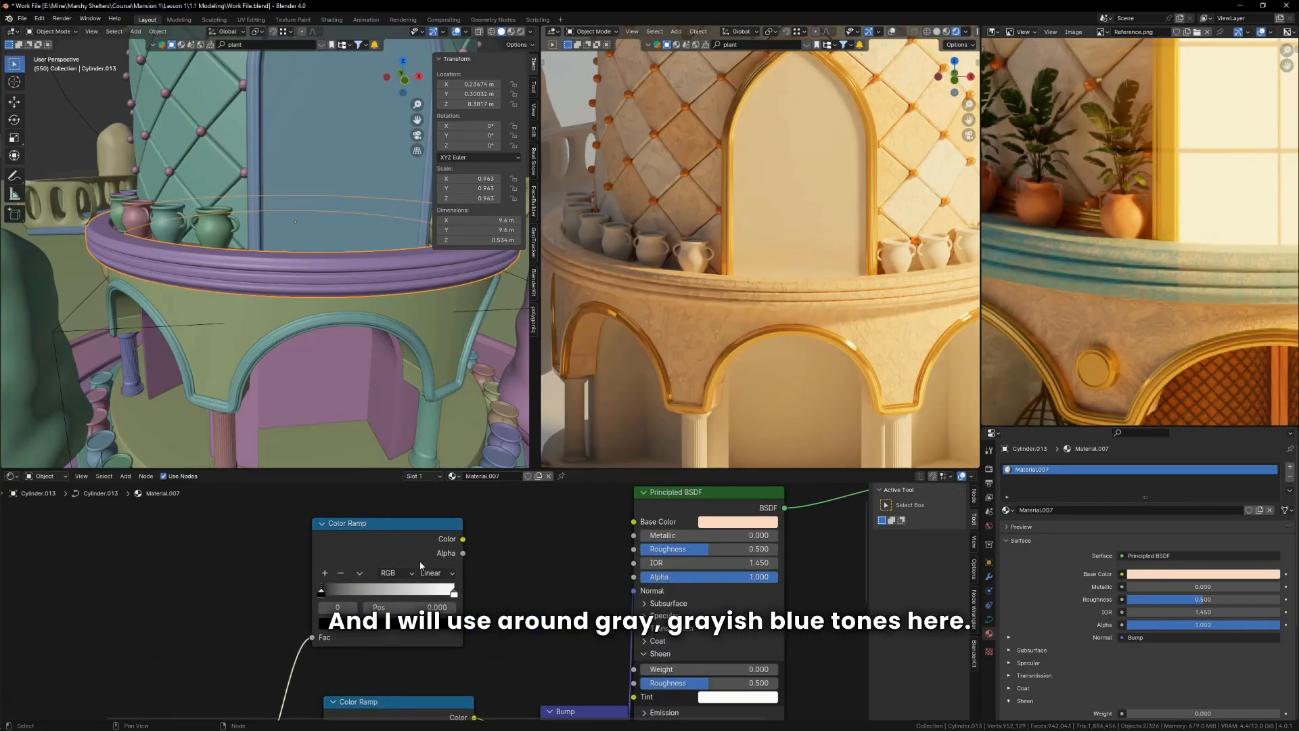
Step: Give the Color Ramp's dark stop a light grayish blue and connect the ramp's Color output to the Principled BSDF's Base Color
{"action": "scroll", "coordinate": [459, 573], "scroll_direction": "up", "scroll_amount": 2}
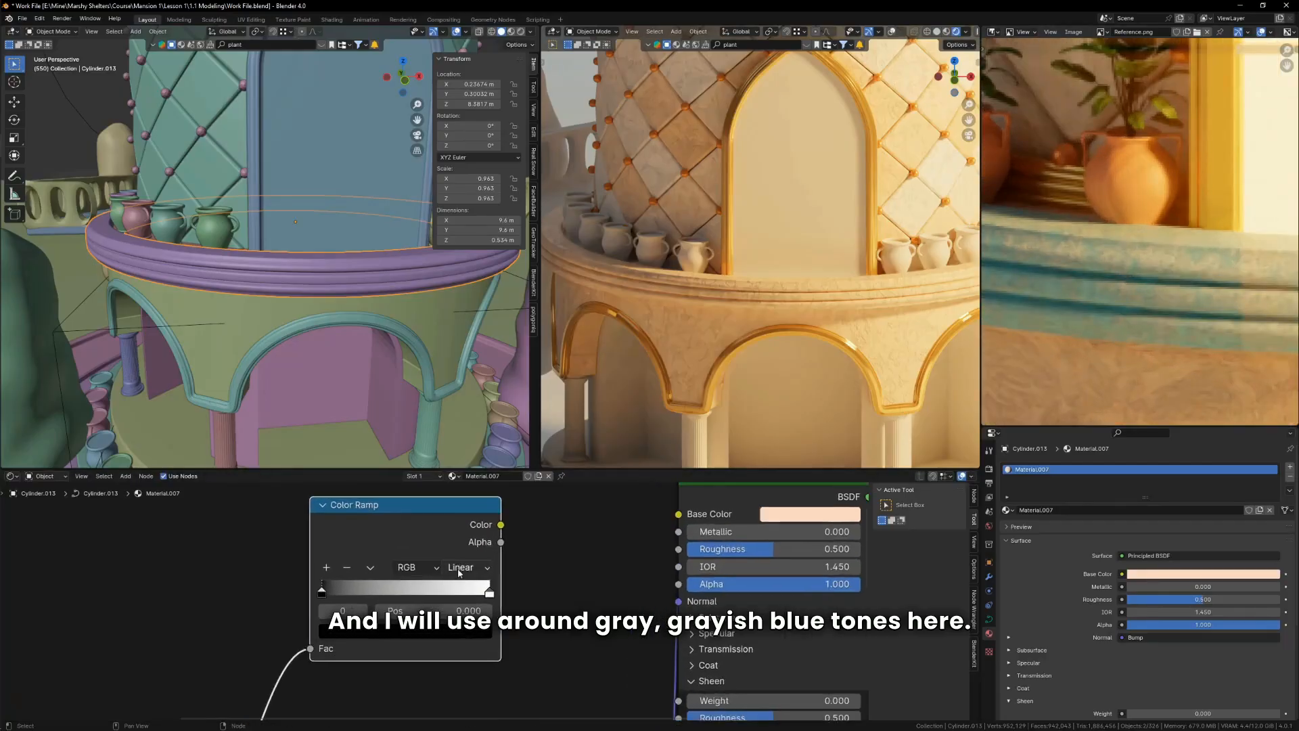
{"action": "scroll", "coordinate": [458, 573], "scroll_direction": "up", "scroll_amount": 1}
{"action": "left_click", "coordinate": [346, 636]}
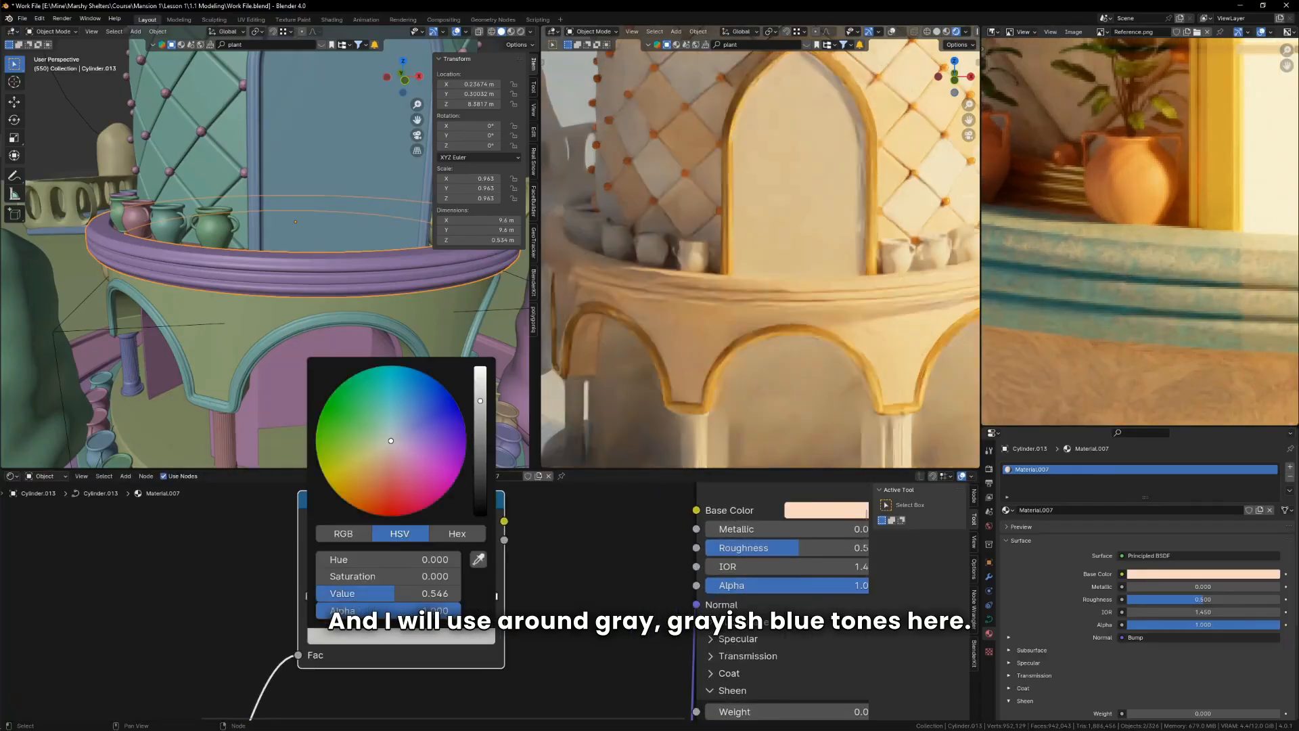
{"action": "left_click_drag", "start_coordinate": [410, 412], "coordinate": [395, 409]}
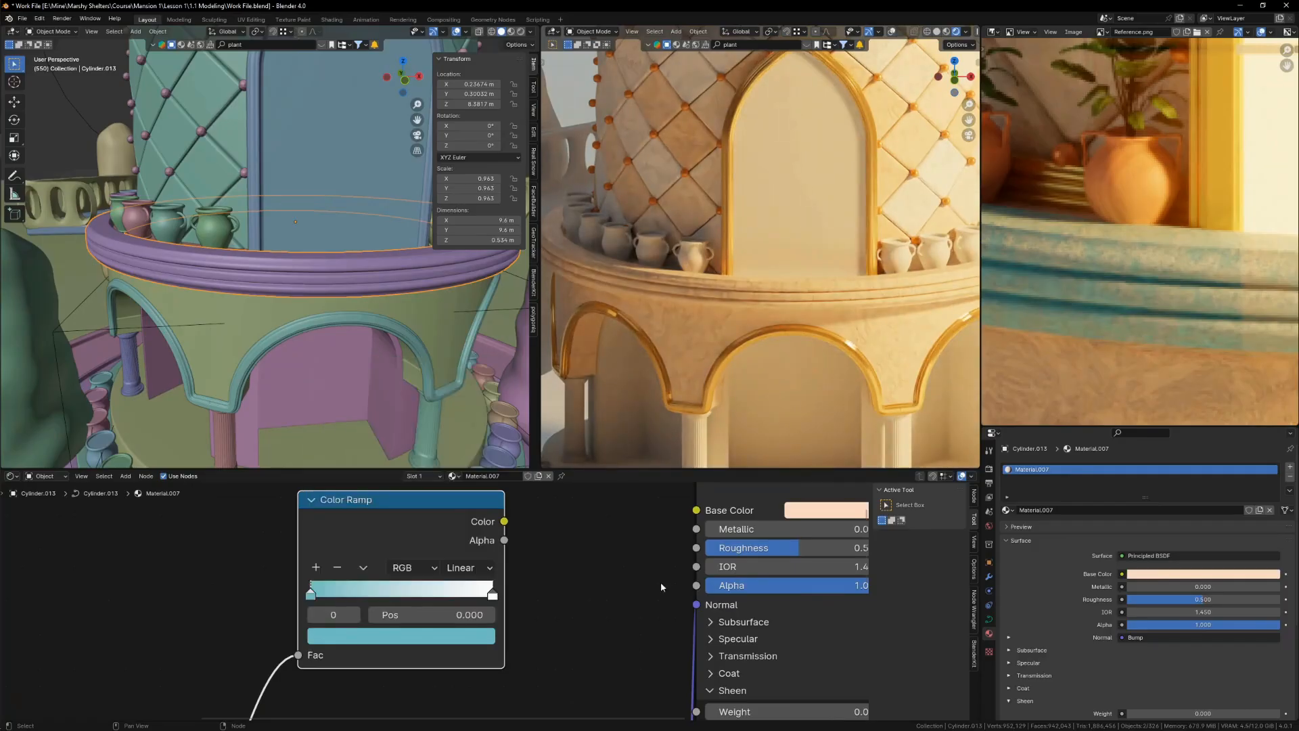
{"action": "scroll", "coordinate": [500, 589], "scroll_direction": "down", "scroll_amount": 1}
{"action": "left_click_drag", "start_coordinate": [473, 547], "coordinate": [613, 538]}
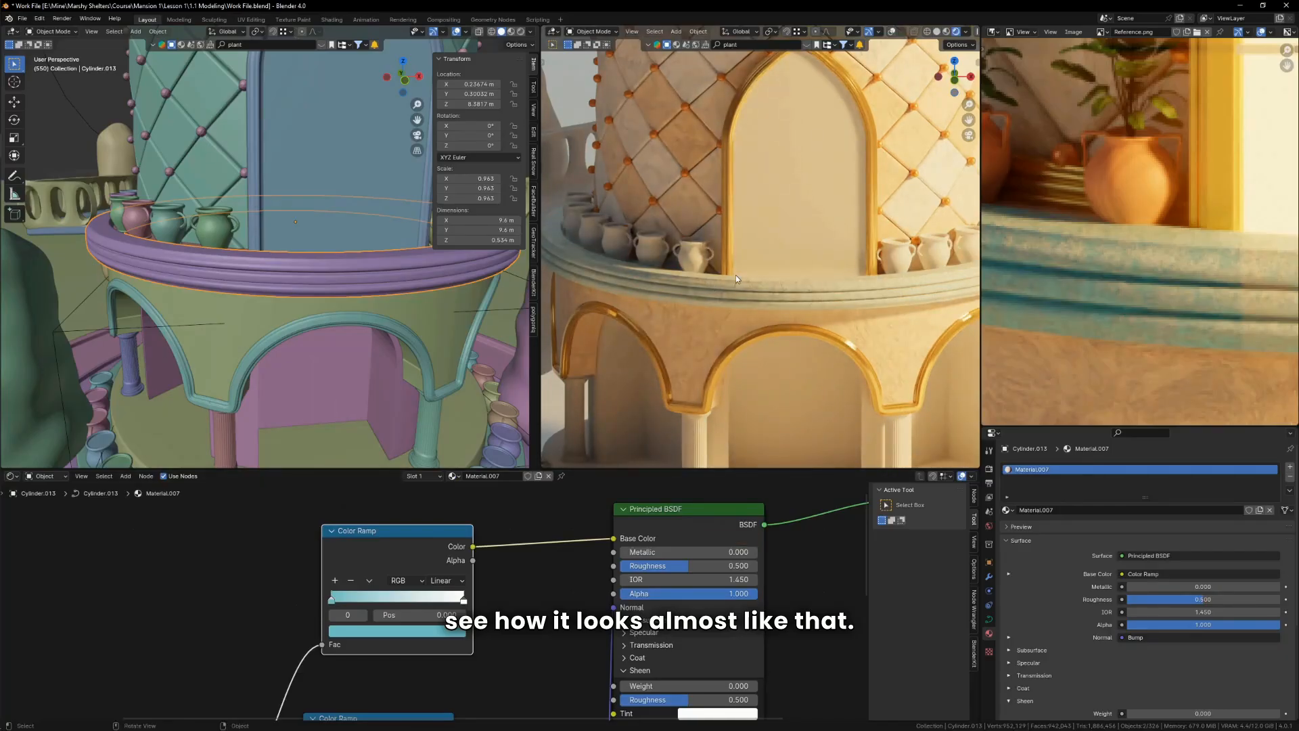
Step: Raise the saturation of the Color Ramp's blue stop to 0.996 and shift its hue slightly toward blue
{"action": "scroll", "coordinate": [736, 275], "scroll_direction": "down", "scroll_amount": 3}
{"action": "scroll", "coordinate": [334, 640], "scroll_direction": "up", "scroll_amount": 2}
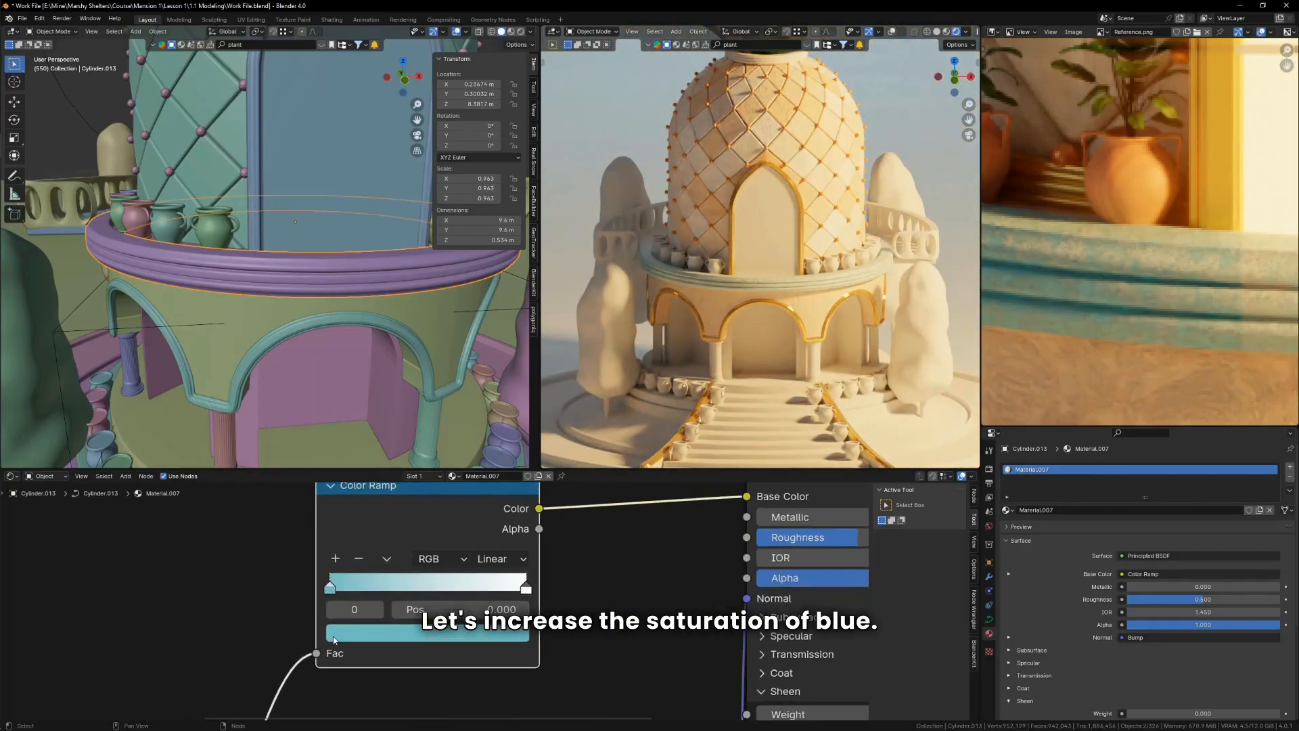
{"action": "left_click", "coordinate": [366, 641]}
{"action": "left_click_drag", "start_coordinate": [433, 568], "coordinate": [487, 568]}
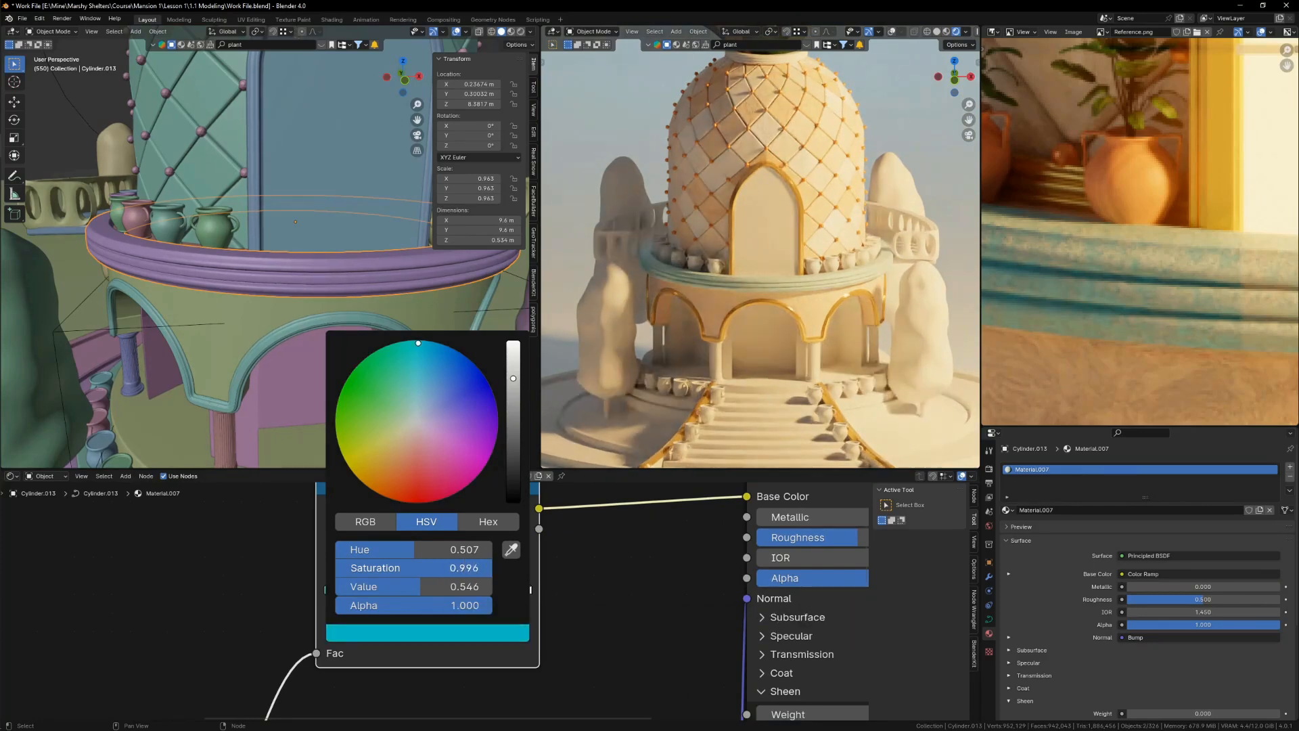
{"action": "left_click_drag", "start_coordinate": [416, 551], "coordinate": [424, 550]}
{"action": "scroll", "coordinate": [785, 325], "scroll_direction": "down", "scroll_amount": 1}
{"action": "scroll", "coordinate": [785, 323], "scroll_direction": "down", "scroll_amount": 1}
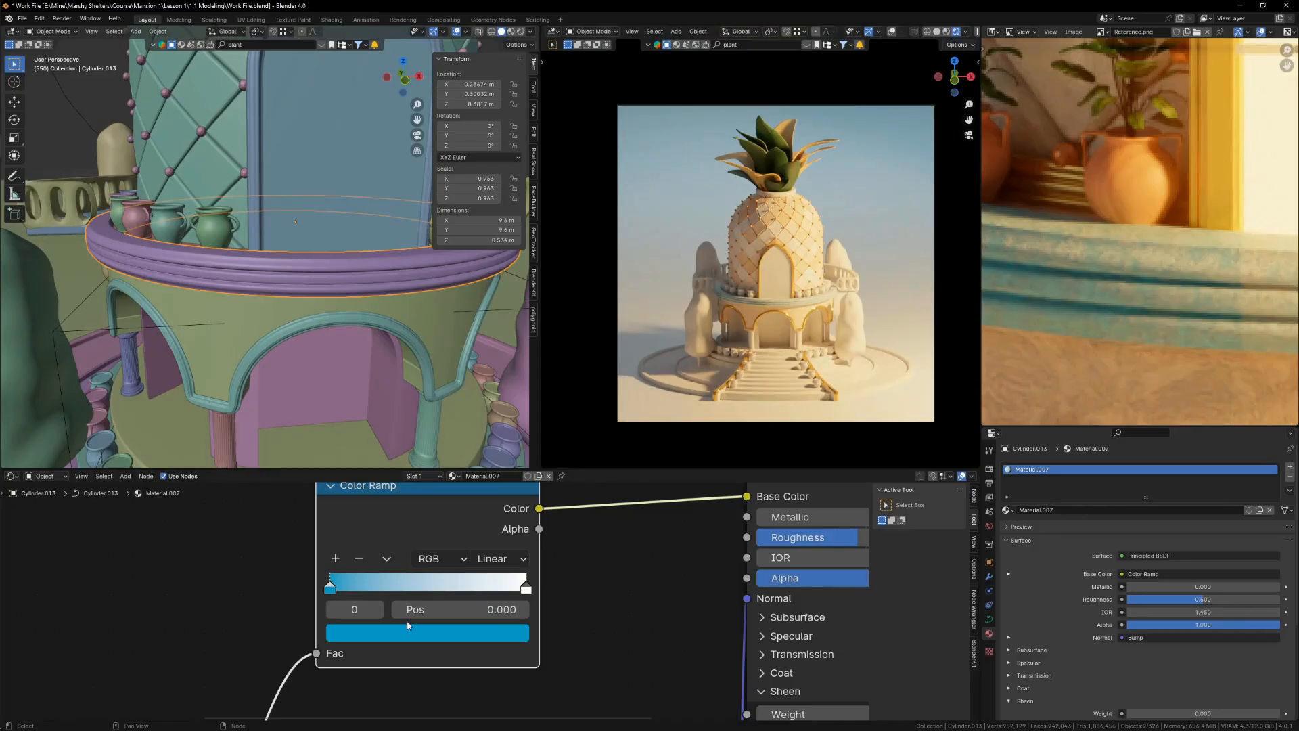
Step: Try a hue of 0.592 and a saturation of 0.918 for the Color Ramp's blue stop
{"action": "scroll", "coordinate": [408, 626], "scroll_direction": "up", "scroll_amount": 3}
{"action": "left_click", "coordinate": [463, 638]}
{"action": "left_click_drag", "start_coordinate": [446, 303], "coordinate": [447, 303]}
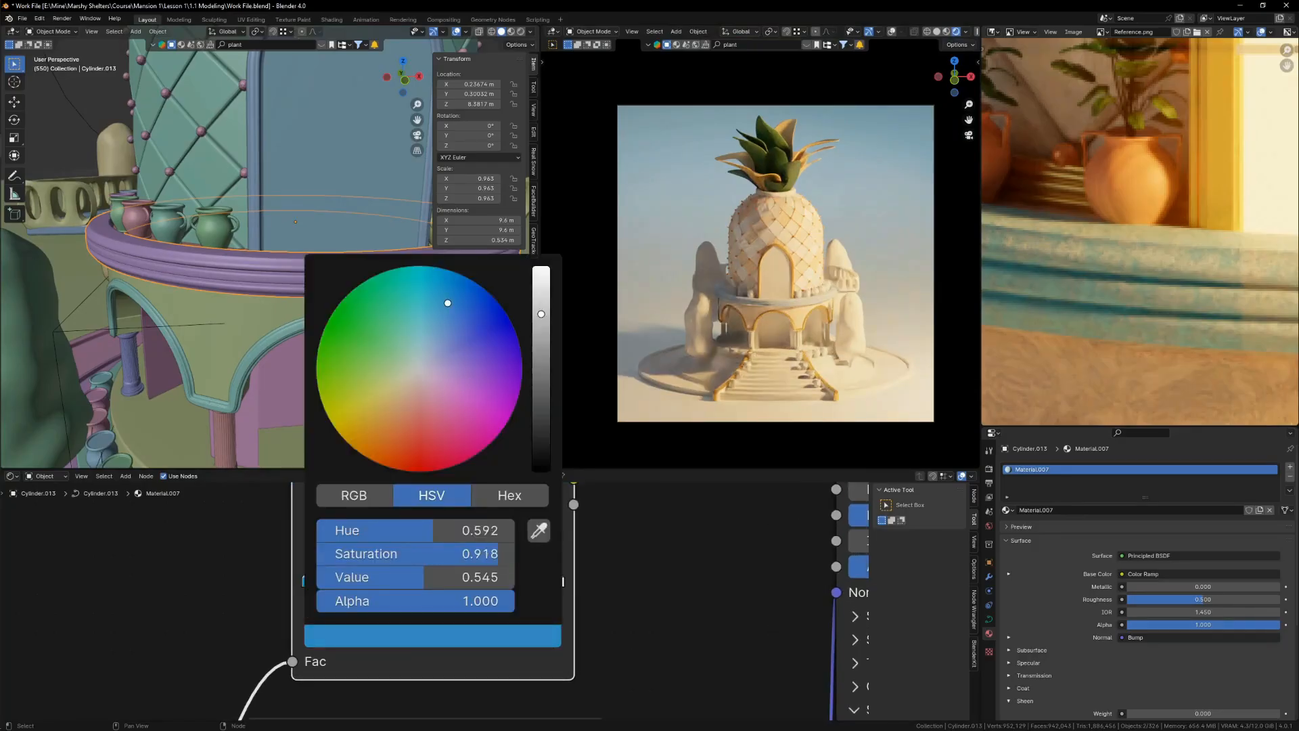
{"action": "scroll", "coordinate": [775, 295], "scroll_direction": "up", "scroll_amount": 3}
{"action": "scroll", "coordinate": [550, 697], "scroll_direction": "down", "scroll_amount": 2}
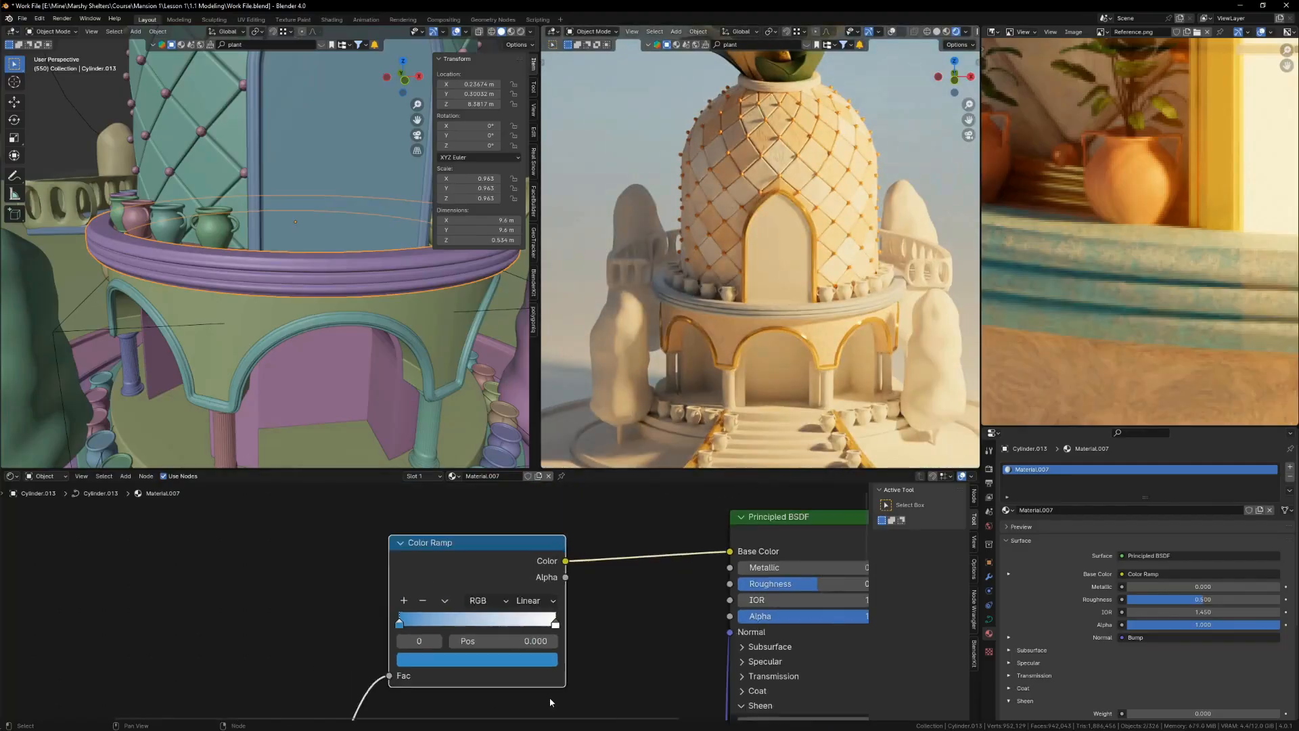
Step: Set the blue stop's hue to about 0.55 and its saturation to 0.987, judging the colour on a close-up of the ledge
{"action": "scroll", "coordinate": [550, 699], "scroll_direction": "down", "scroll_amount": 3}
{"action": "scroll", "coordinate": [733, 316], "scroll_direction": "up", "scroll_amount": 5}
{"action": "scroll", "coordinate": [555, 657], "scroll_direction": "up", "scroll_amount": 2}
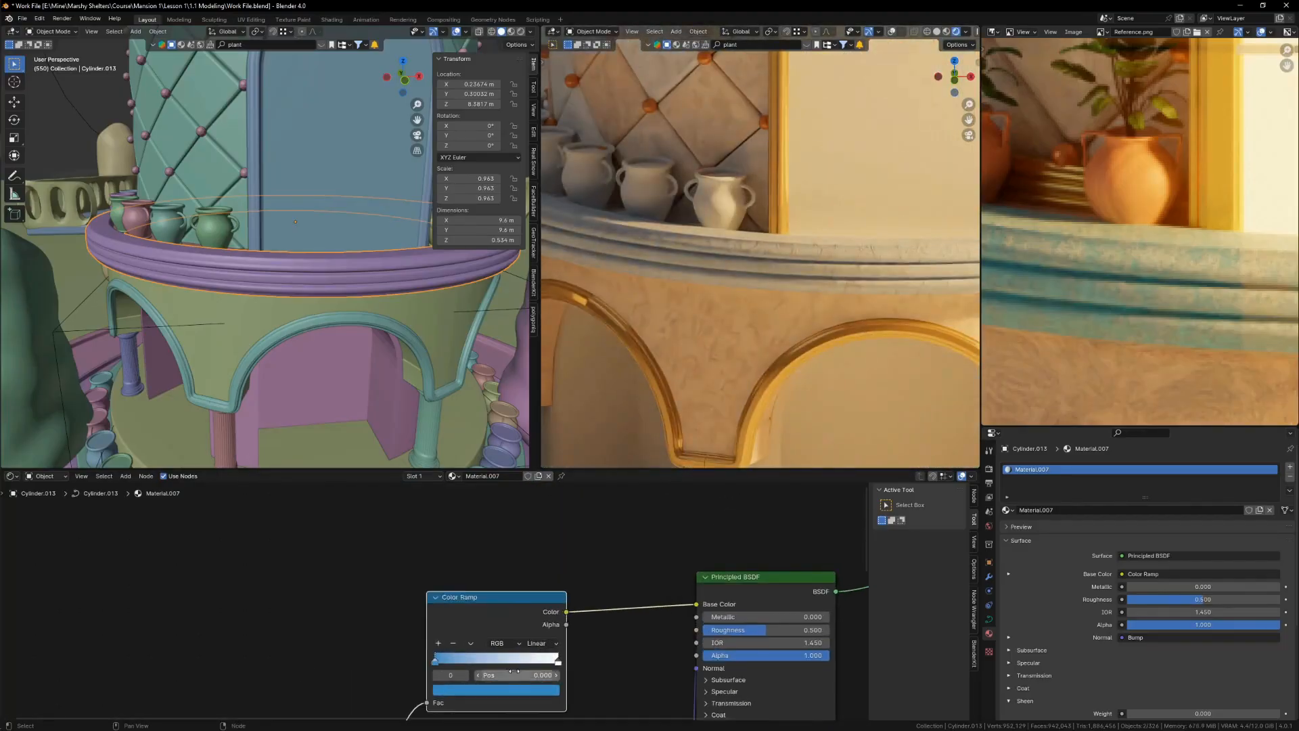
{"action": "scroll", "coordinate": [515, 670], "scroll_direction": "up", "scroll_amount": 2}
{"action": "left_click", "coordinate": [515, 689]}
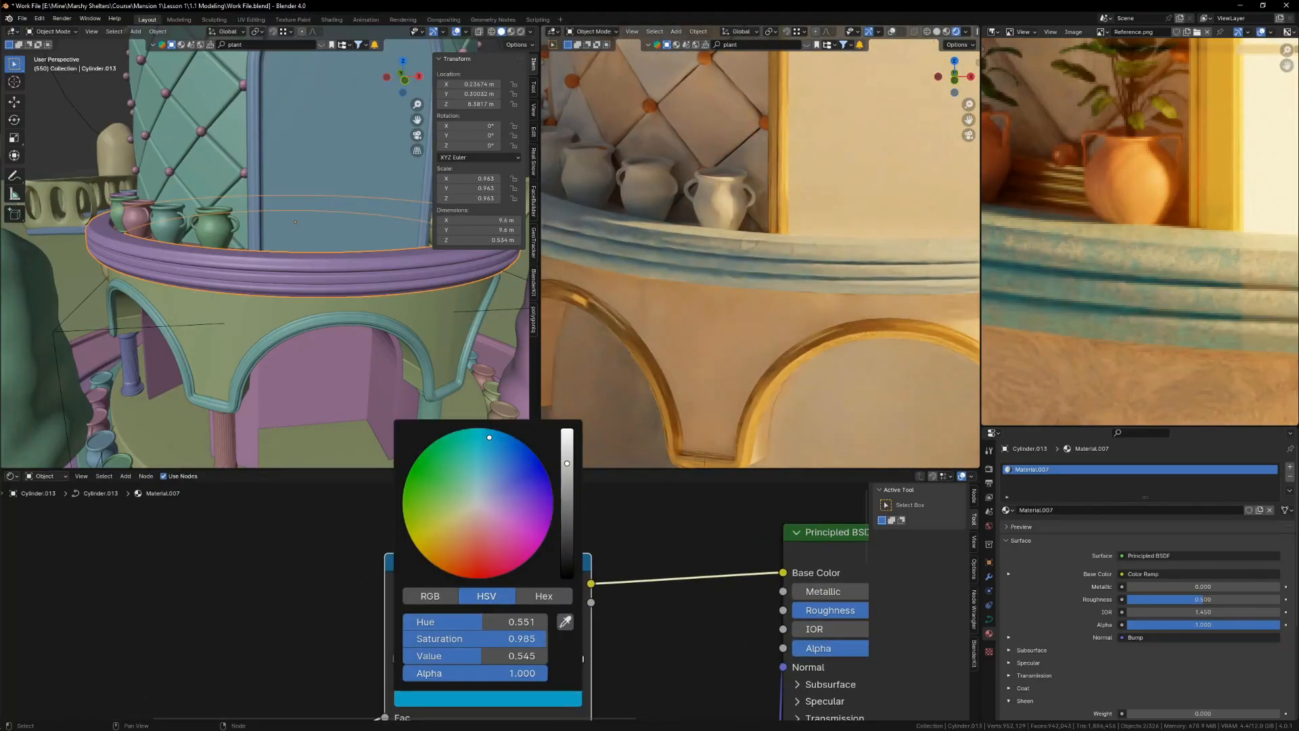
{"action": "left_click_drag", "start_coordinate": [545, 639], "coordinate": [547, 638]}
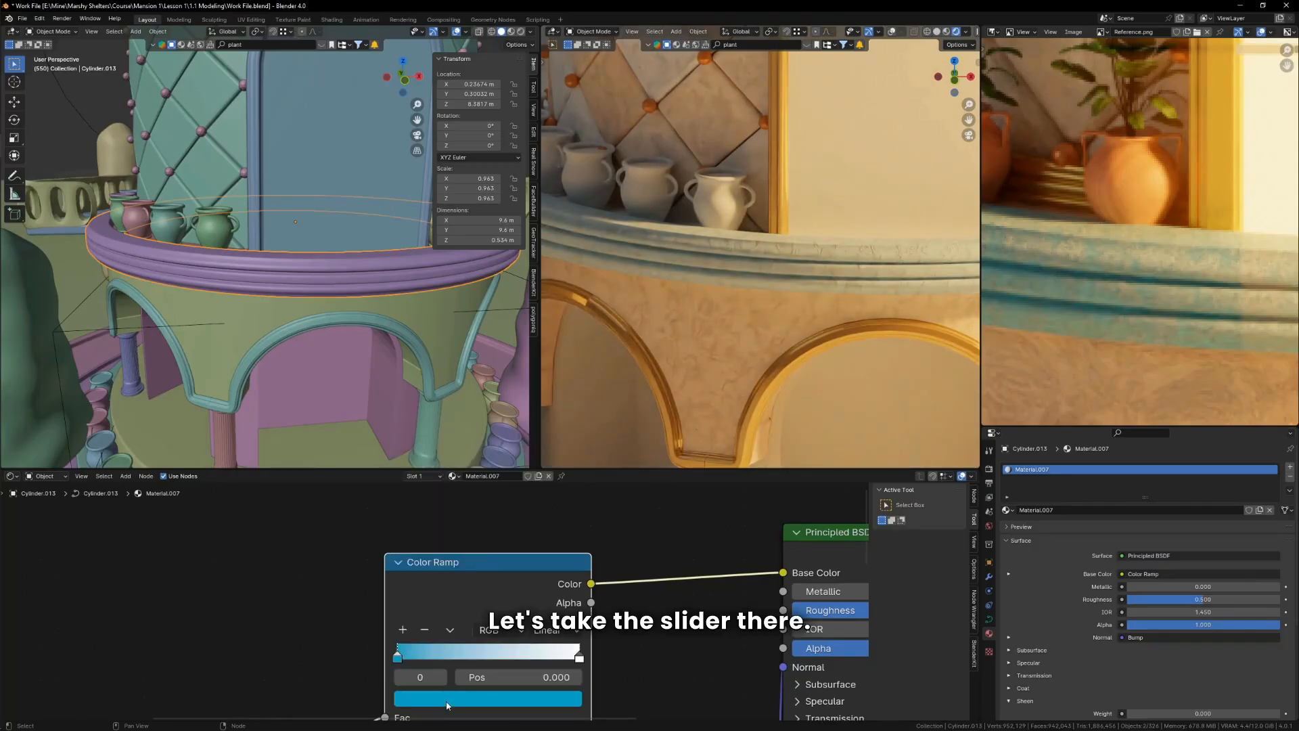
Step: Move the Color Ramp's blue stop to position 0.191 and shift its colour slightly toward cyan
{"action": "left_click_drag", "start_coordinate": [404, 654], "coordinate": [435, 659]}
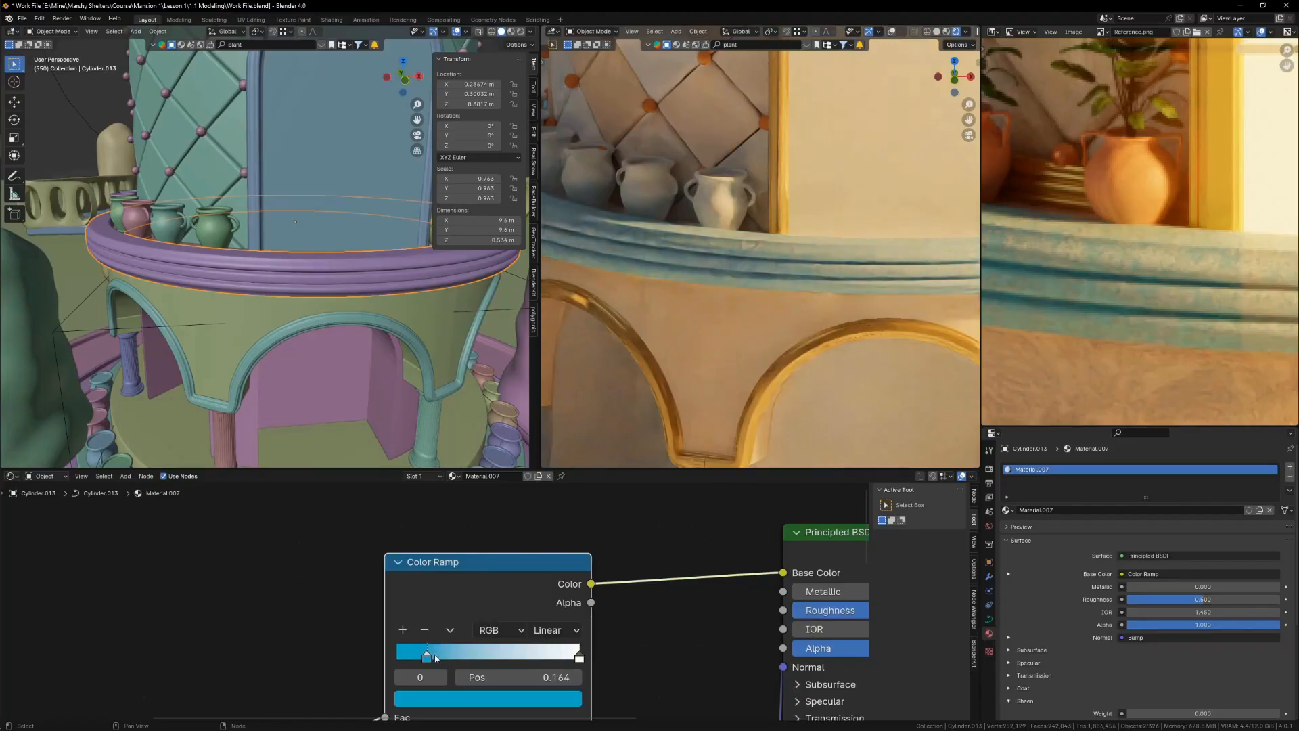
{"action": "scroll", "coordinate": [733, 359], "scroll_direction": "down", "scroll_amount": 8}
{"action": "scroll", "coordinate": [1049, 237], "scroll_direction": "down", "scroll_amount": 5}
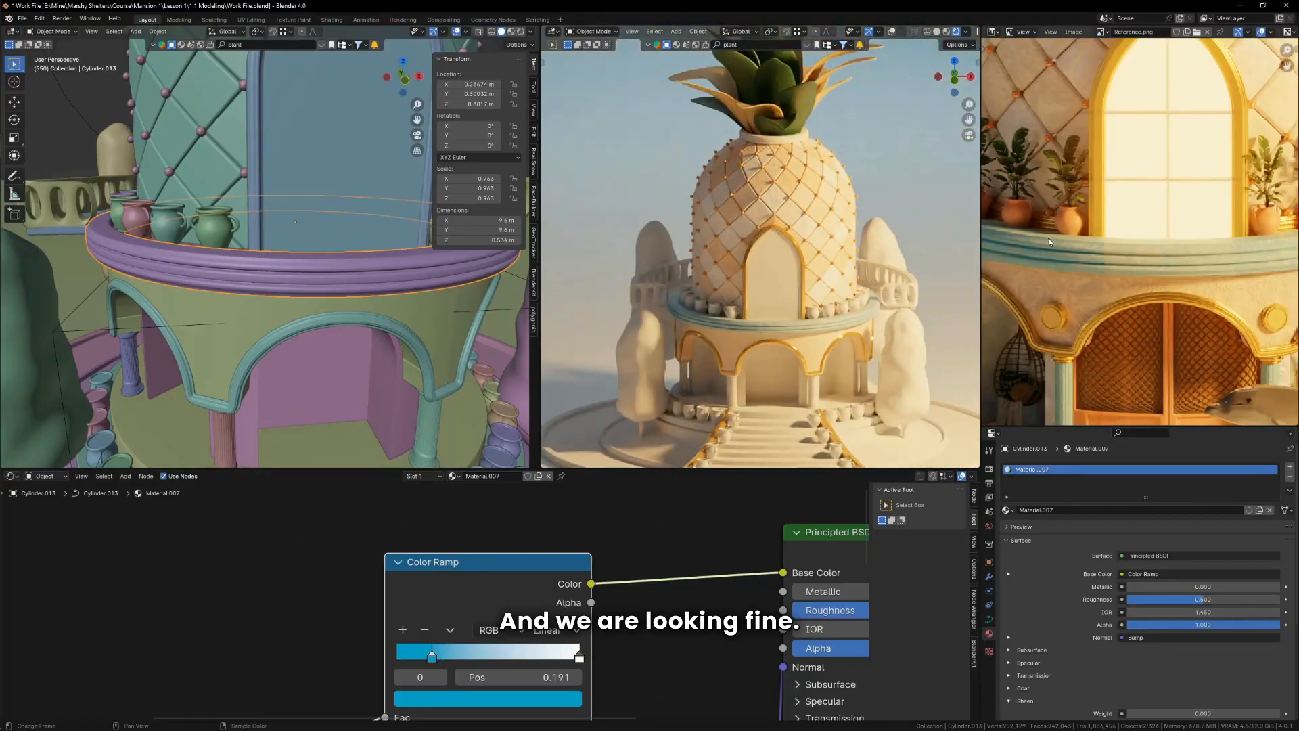
{"action": "scroll", "coordinate": [476, 685], "scroll_direction": "up", "scroll_amount": 1}
{"action": "left_click", "coordinate": [487, 699]}
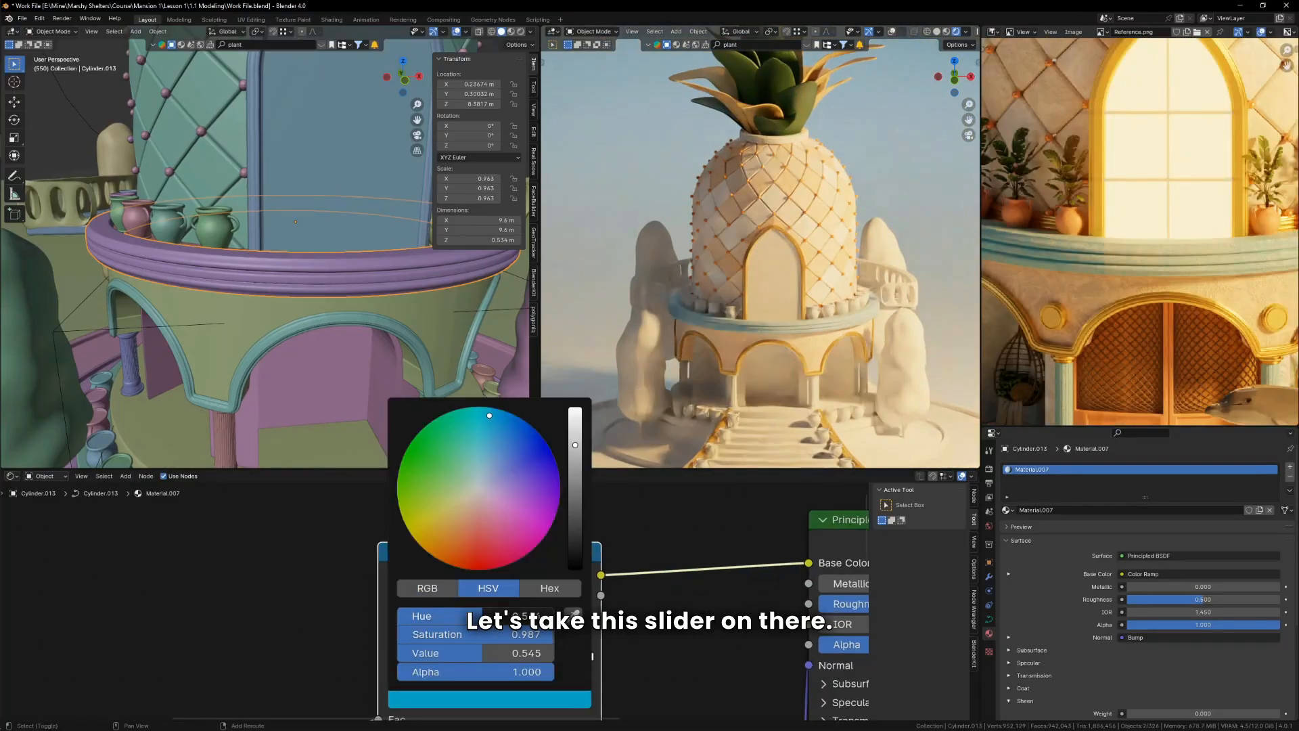
{"action": "key", "text": "KP_0"}
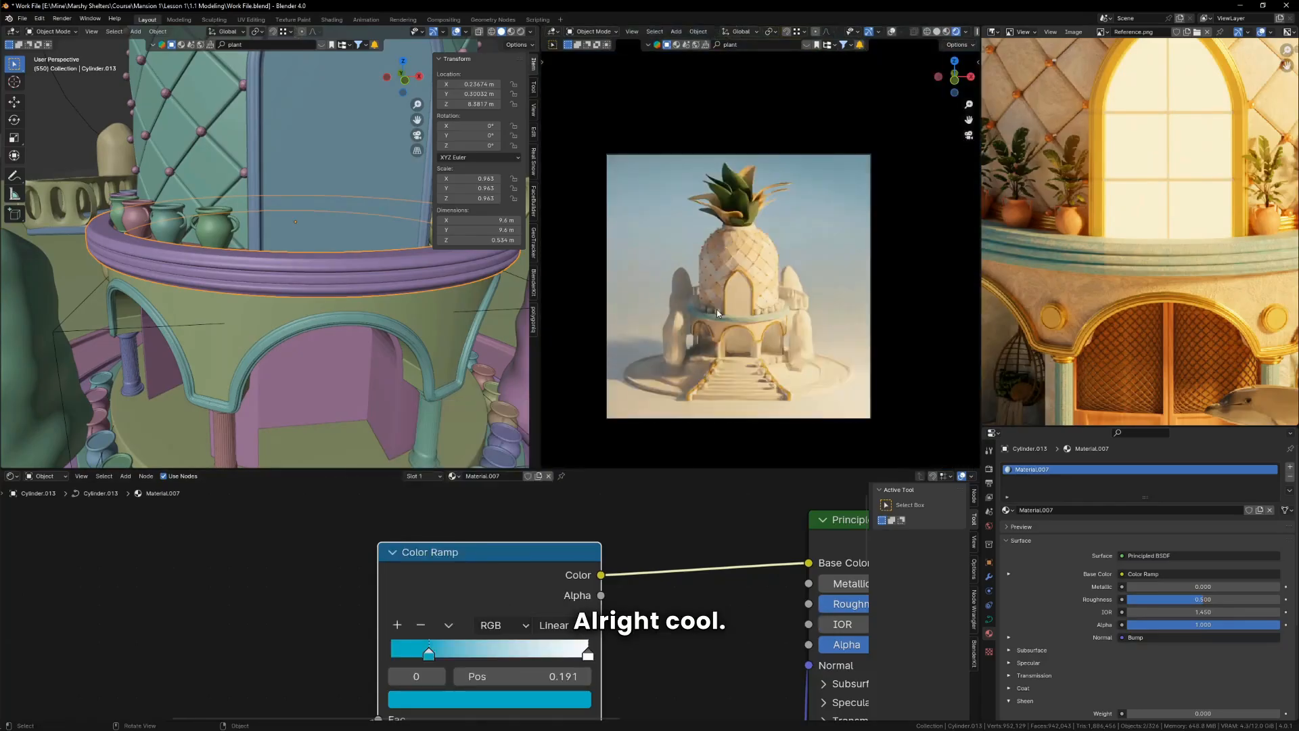
Step: Link the balcony ledge's blue material to the balcony railings on both sides of the tower
{"action": "scroll", "coordinate": [1088, 272], "scroll_direction": "down", "scroll_amount": 3}
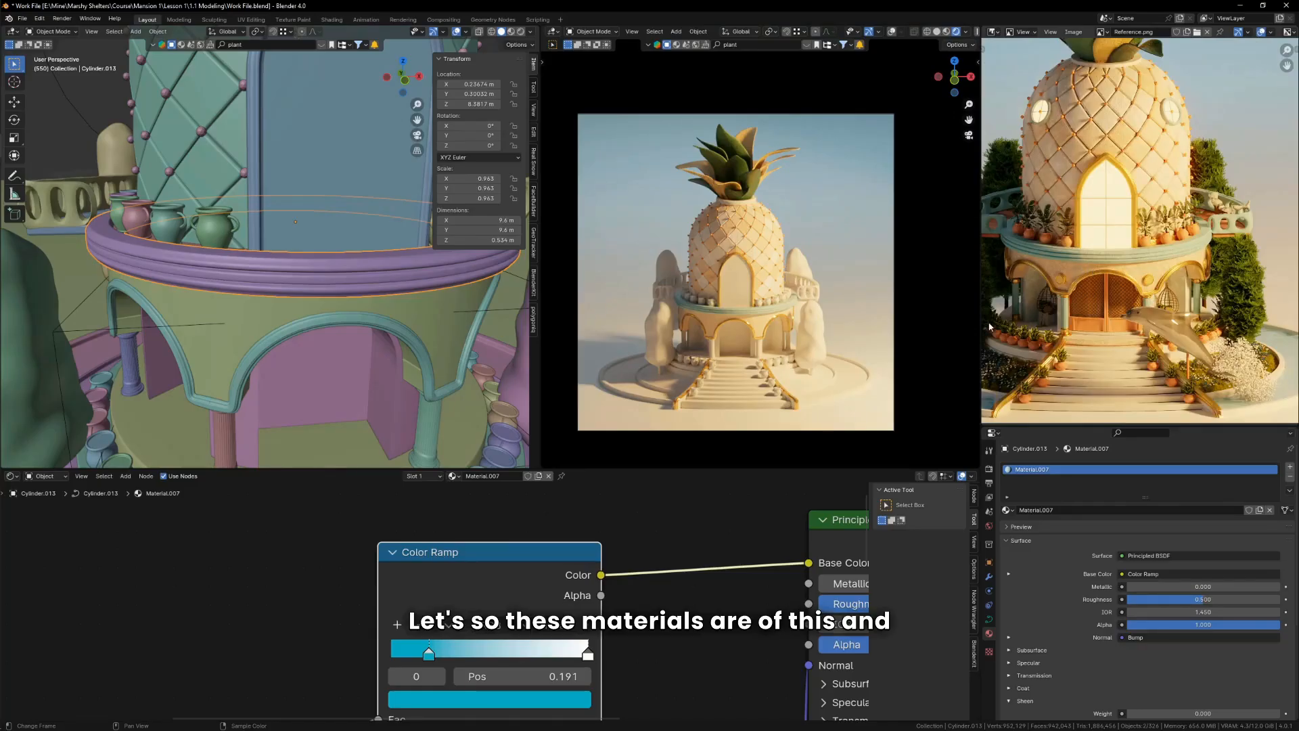
{"action": "scroll", "coordinate": [341, 294], "scroll_direction": "down", "scroll_amount": 5}
{"action": "middle_click_drag", "start_coordinate": [304, 210], "coordinate": [289, 238]}
{"action": "scroll", "coordinate": [290, 238], "scroll_direction": "up", "scroll_amount": 2}
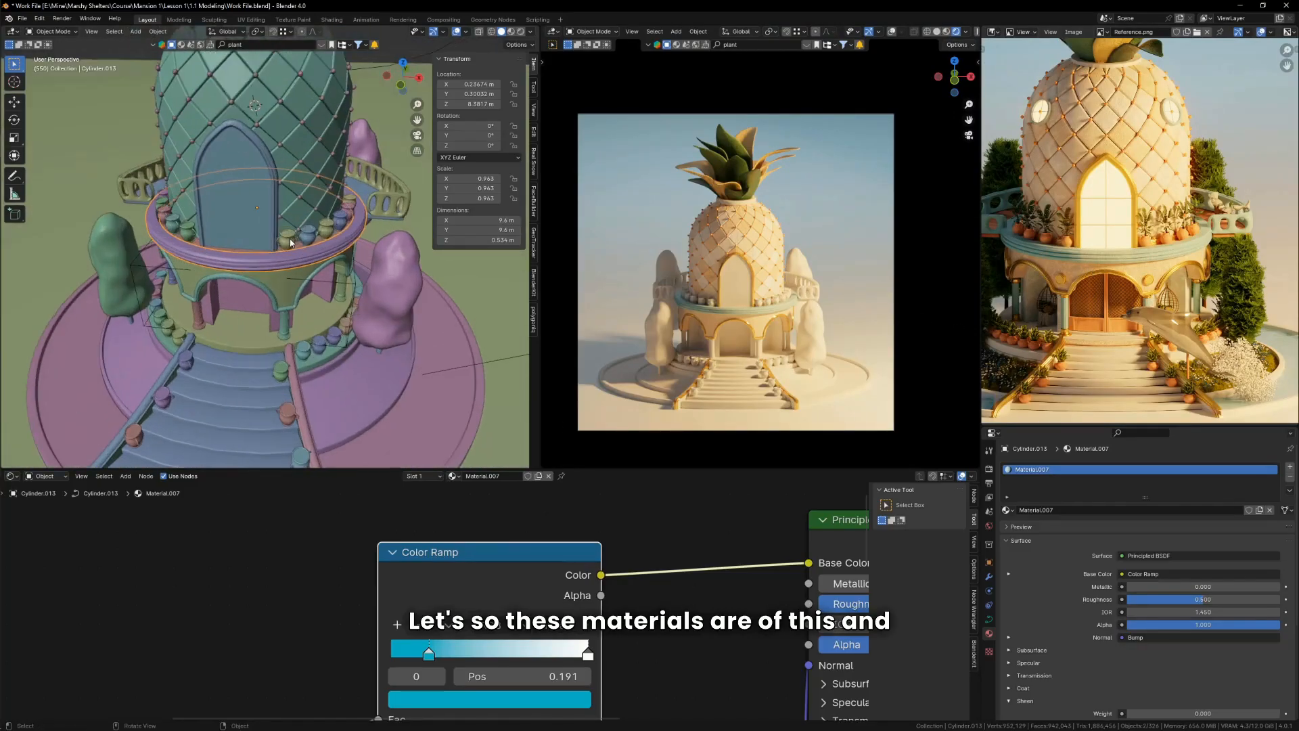
{"action": "left_click", "coordinate": [389, 189], "text": "shift"}
{"action": "left_click", "coordinate": [189, 249], "text": "shift"}
{"action": "key", "text": "ctrl+l"}
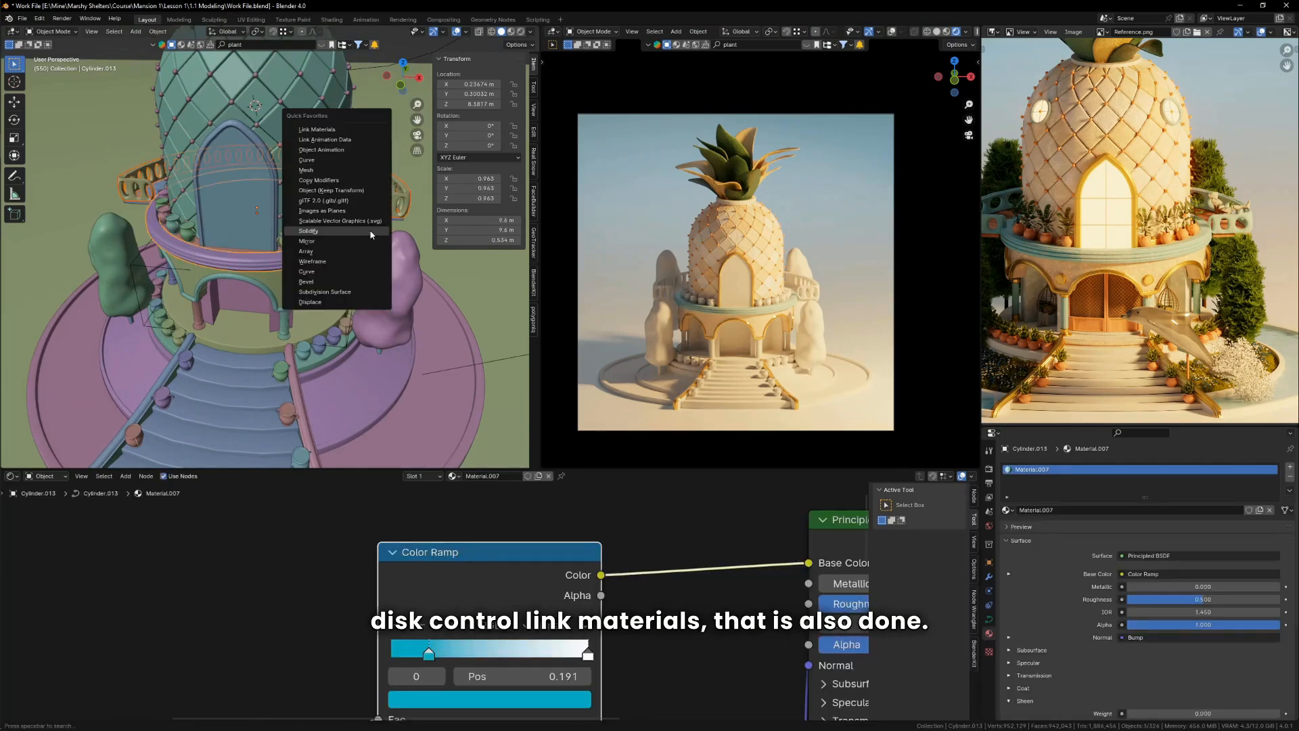
{"action": "key", "text": "ctrl+l"}
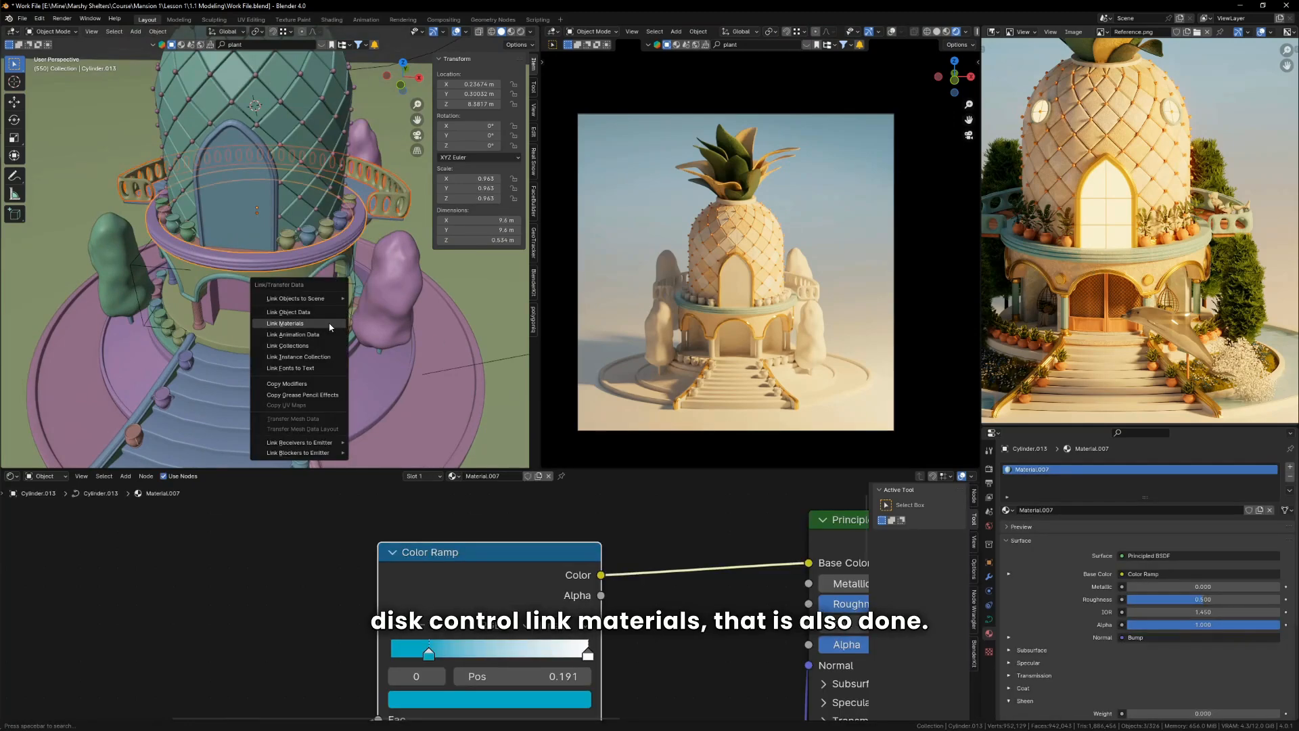
{"action": "left_click", "coordinate": [330, 325]}
{"action": "scroll", "coordinate": [772, 318], "scroll_direction": "up", "scroll_amount": 3}
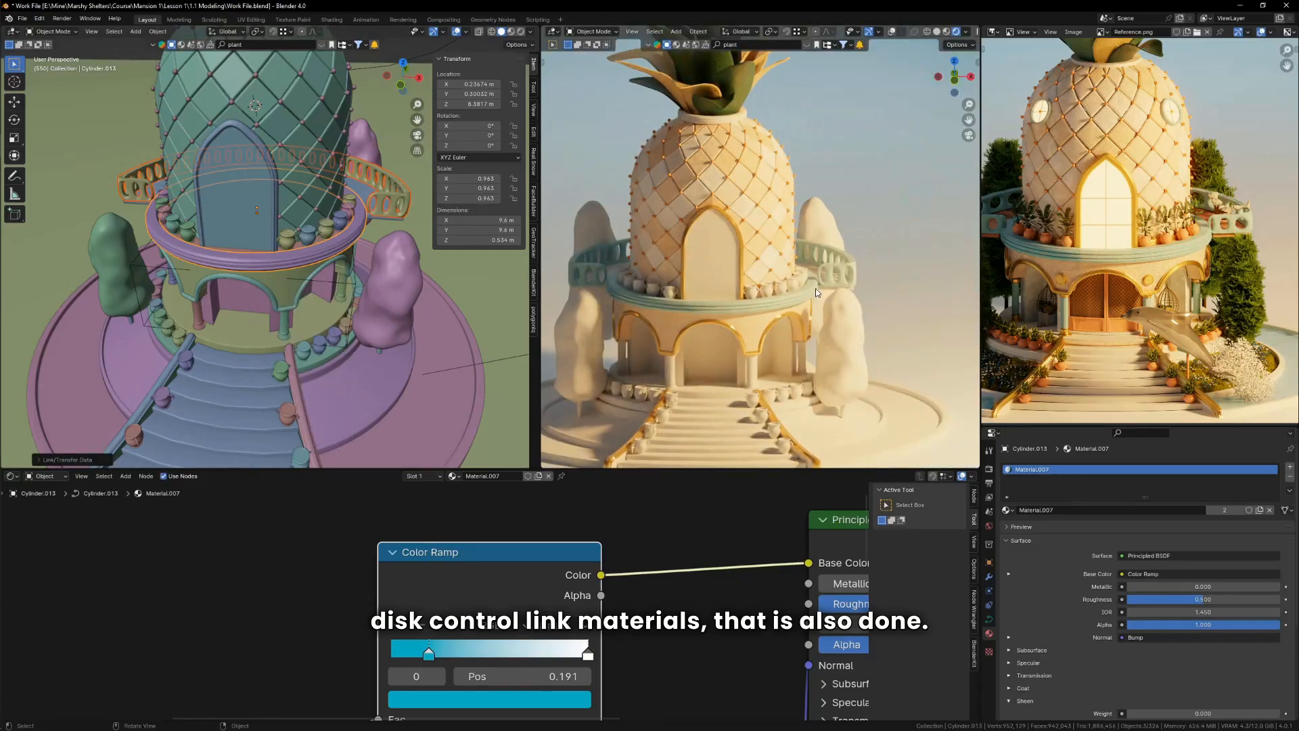
Step: Examine the pillars and the balcony ledge in the reference image and compare them with the unshaded pillars in the render
{"action": "scroll", "coordinate": [782, 291], "scroll_direction": "up", "scroll_amount": 6}
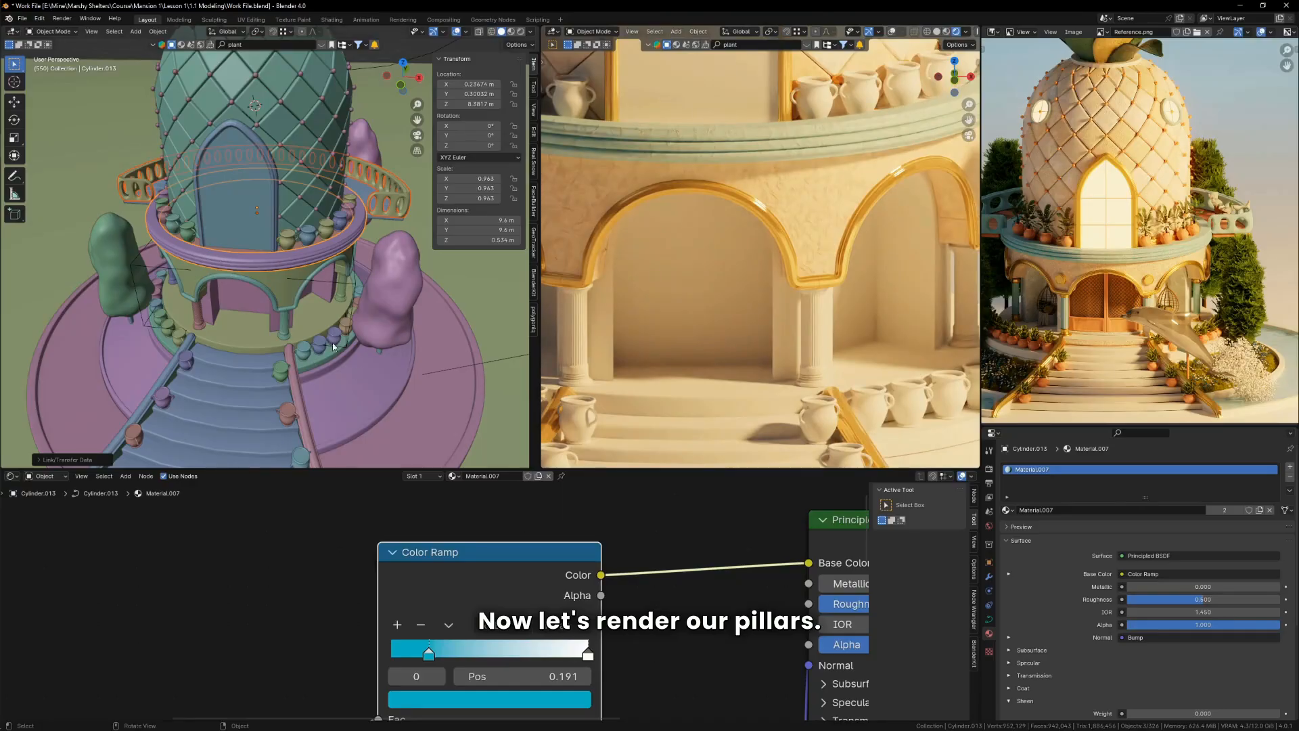
{"action": "scroll", "coordinate": [333, 346], "scroll_direction": "up", "scroll_amount": 3}
{"action": "scroll", "coordinate": [1084, 312], "scroll_direction": "up", "scroll_amount": 5}
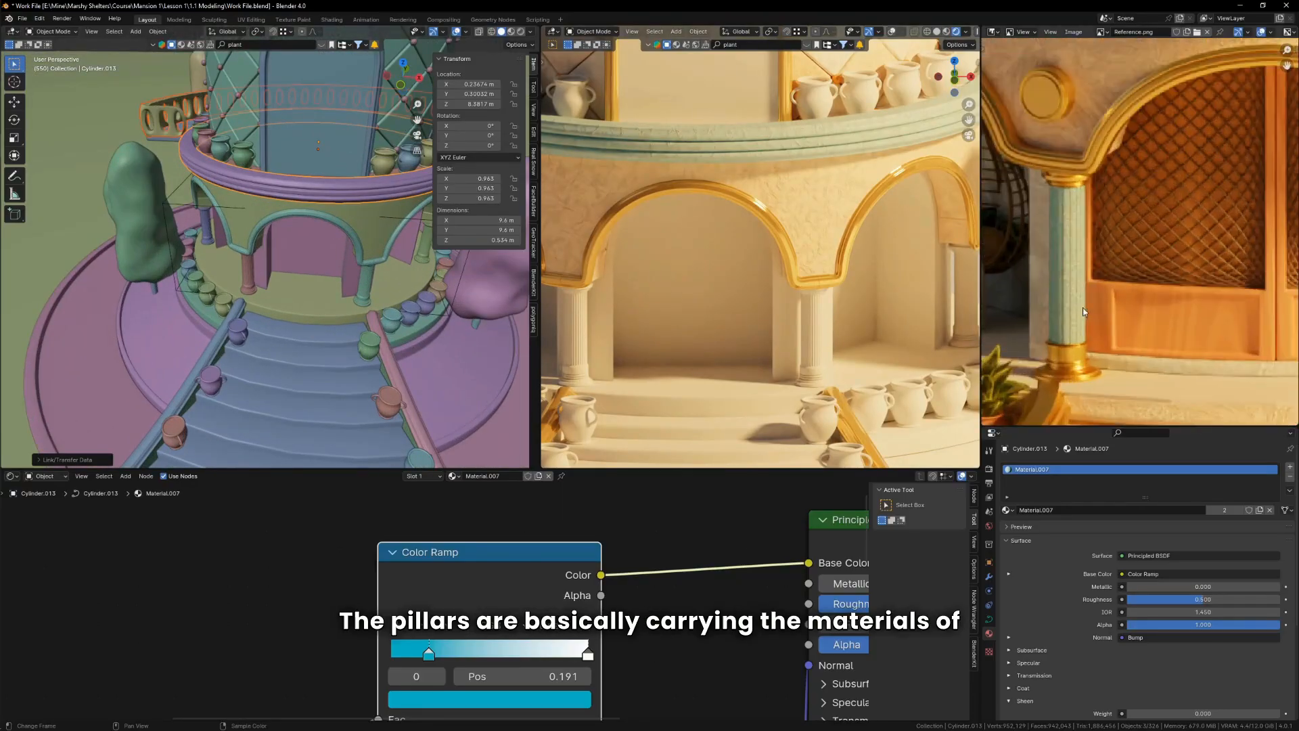
{"action": "scroll", "coordinate": [1083, 312], "scroll_direction": "down", "scroll_amount": 5}
{"action": "scroll", "coordinate": [1151, 282], "scroll_direction": "up", "scroll_amount": 4}
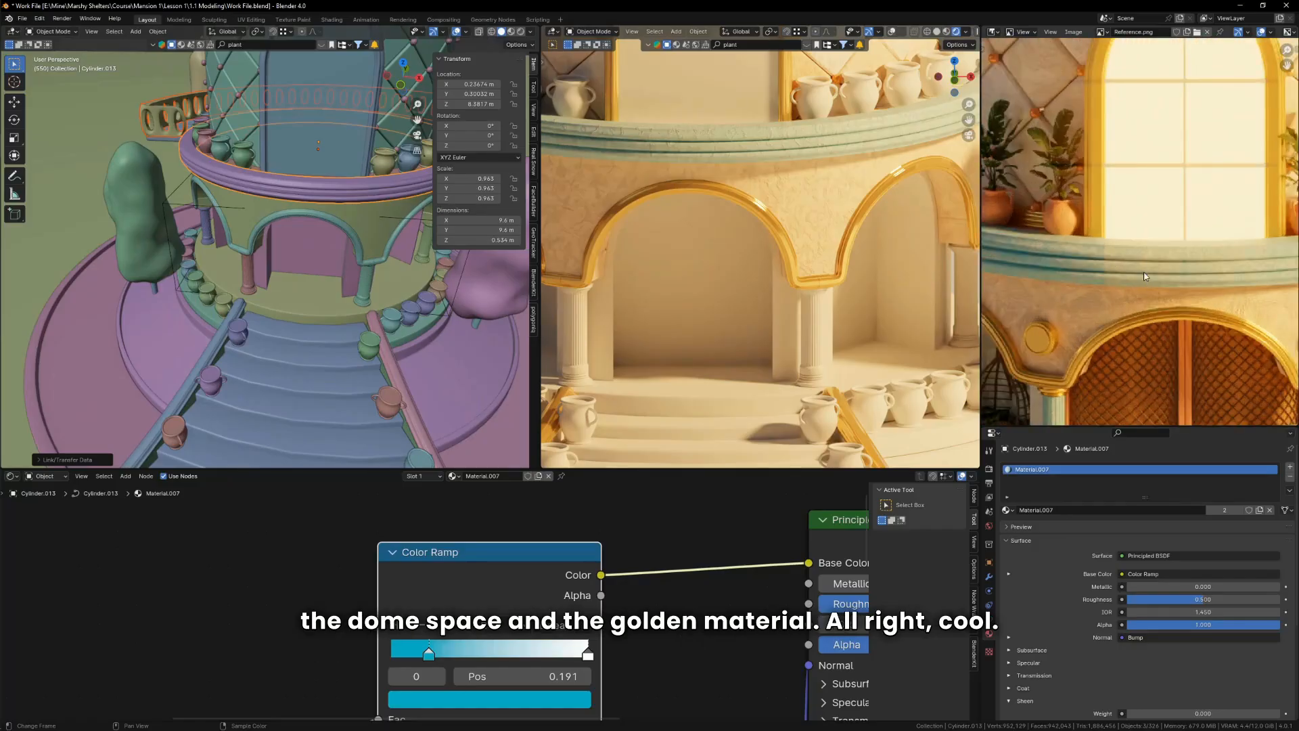
{"action": "scroll", "coordinate": [1144, 276], "scroll_direction": "down", "scroll_amount": 3}
{"action": "scroll", "coordinate": [1102, 343], "scroll_direction": "up", "scroll_amount": 3}
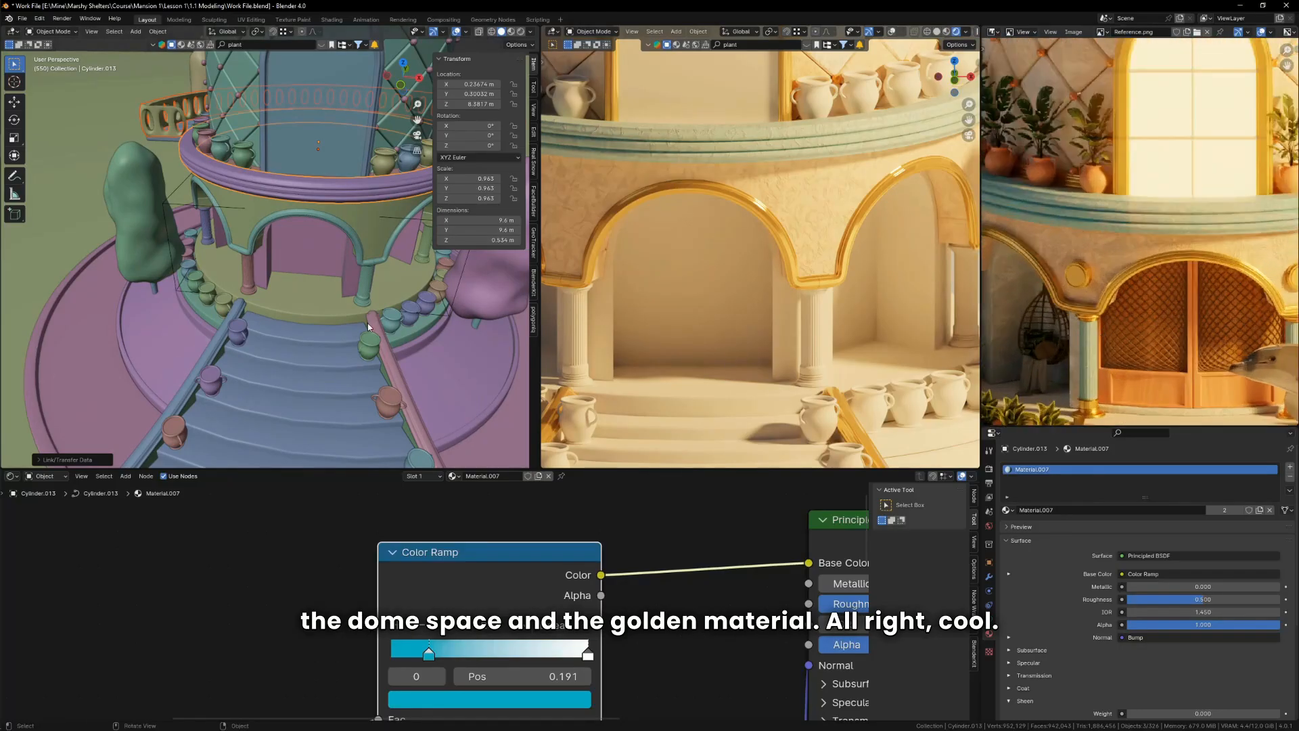
{"action": "scroll", "coordinate": [330, 323], "scroll_direction": "down", "scroll_amount": 3}
Step: Join all the pillars under the arch wall, front and back, into a single object and save the file
{"action": "middle_click_drag", "start_coordinate": [331, 317], "coordinate": [403, 271]}
{"action": "left_click", "coordinate": [357, 295]}
{"action": "scroll", "coordinate": [375, 273], "scroll_direction": "up", "scroll_amount": 4}
{"action": "scroll", "coordinate": [404, 271], "scroll_direction": "down", "scroll_amount": 4}
{"action": "left_click", "coordinate": [414, 282], "text": "shift"}
{"action": "middle_click_drag", "start_coordinate": [209, 291], "coordinate": [453, 315]}
{"action": "left_click", "coordinate": [449, 324], "text": "shift"}
{"action": "left_click", "coordinate": [336, 310], "text": "shift"}
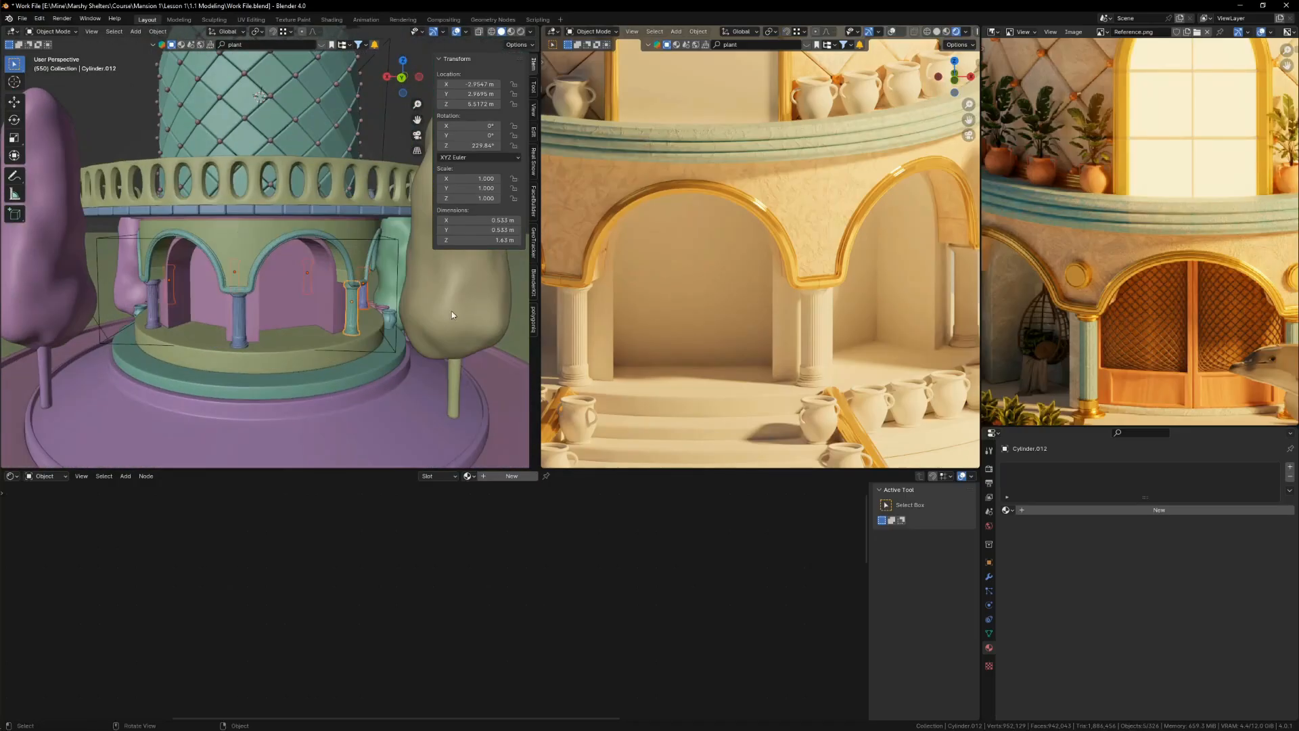
{"action": "left_click", "coordinate": [247, 318], "text": "shift"}
{"action": "left_click", "coordinate": [147, 305], "text": "shift"}
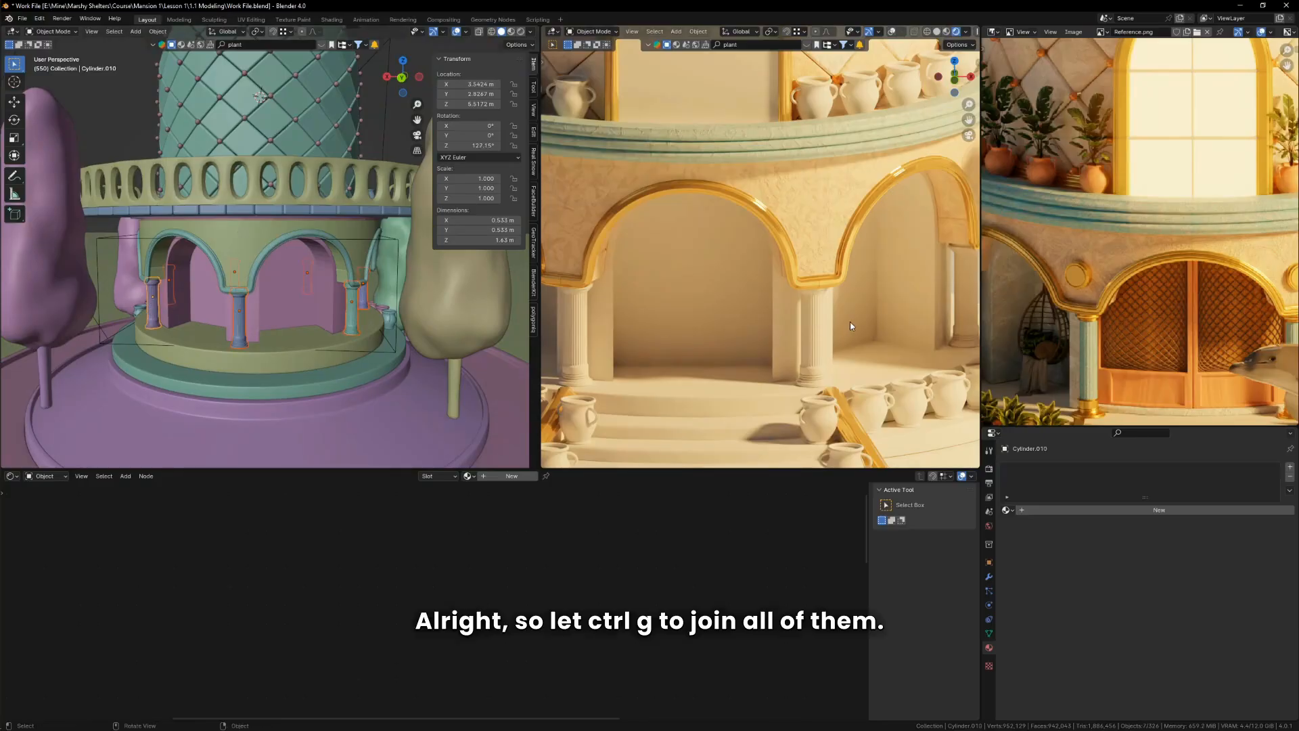
{"action": "scroll", "coordinate": [850, 322], "scroll_direction": "down", "scroll_amount": 1}
{"action": "scroll", "coordinate": [365, 305], "scroll_direction": "up", "scroll_amount": 3}
{"action": "mouse_move", "coordinate": [339, 302]}
{"action": "middle_mouse_down"}
{"action": "mouse_move", "coordinate": [321, 301]}
{"action": "mouse_move", "coordinate": [349, 308]}
{"action": "middle_mouse_up"}
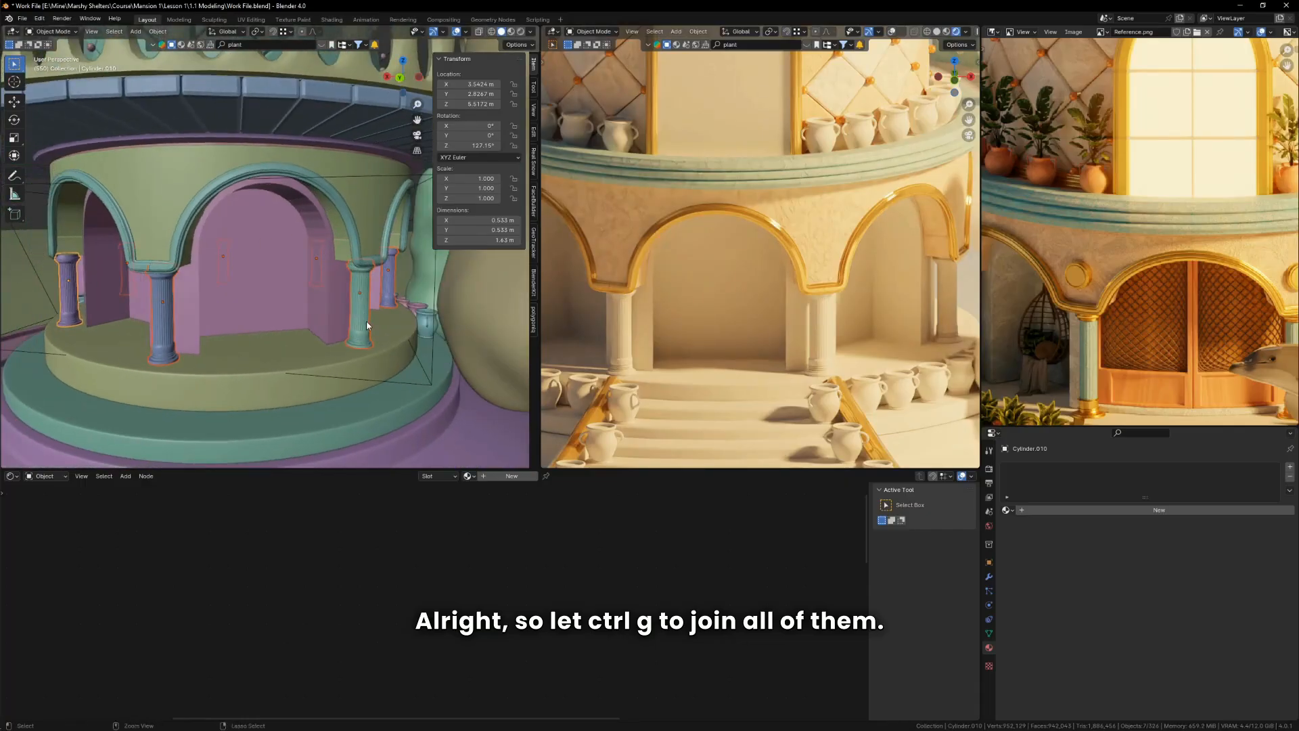
{"action": "key", "text": "ctrl+j"}
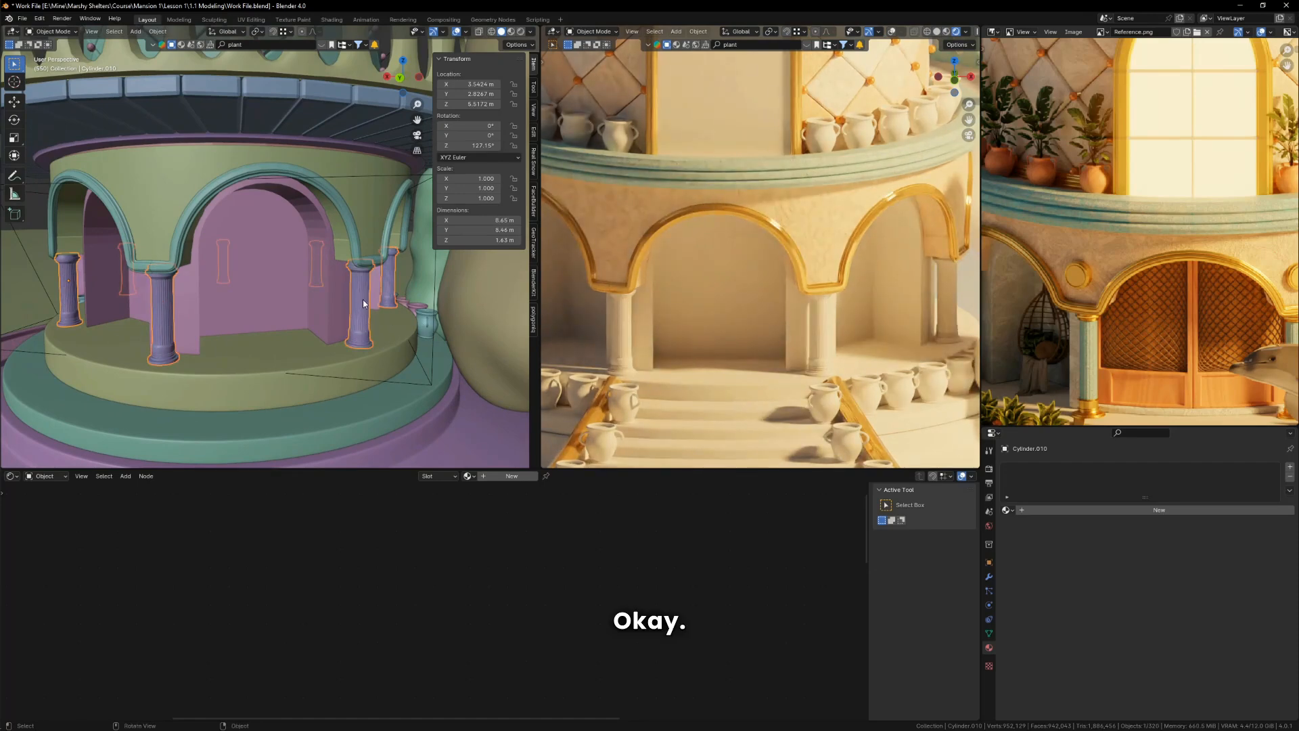
{"action": "middle_click_drag", "start_coordinate": [363, 299], "coordinate": [265, 312]}
{"action": "key", "text": "ctrl+s"}
Step: Isolate the joined pillars by hiding every other object
{"action": "scroll", "coordinate": [267, 305], "scroll_direction": "up", "scroll_amount": 4}
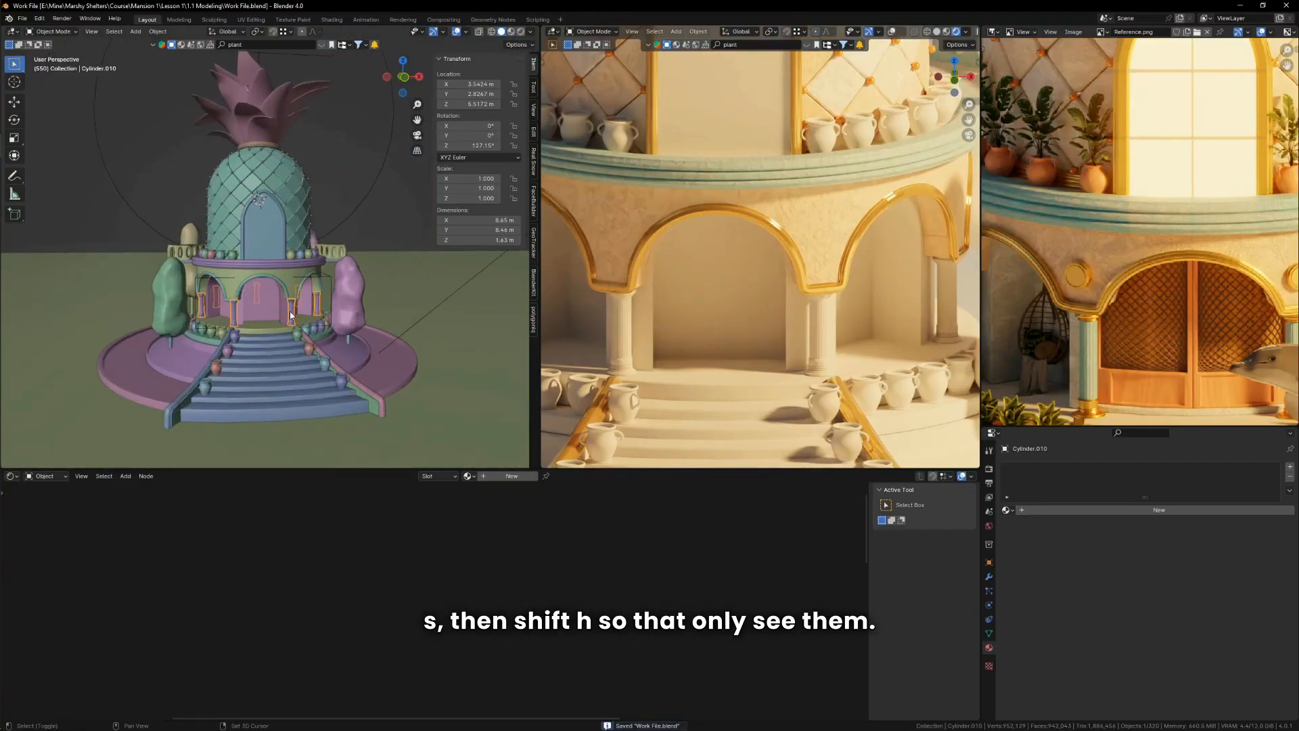
{"action": "key", "text": "shift+h"}
{"action": "middle_click_drag", "start_coordinate": [768, 350], "coordinate": [787, 317]}
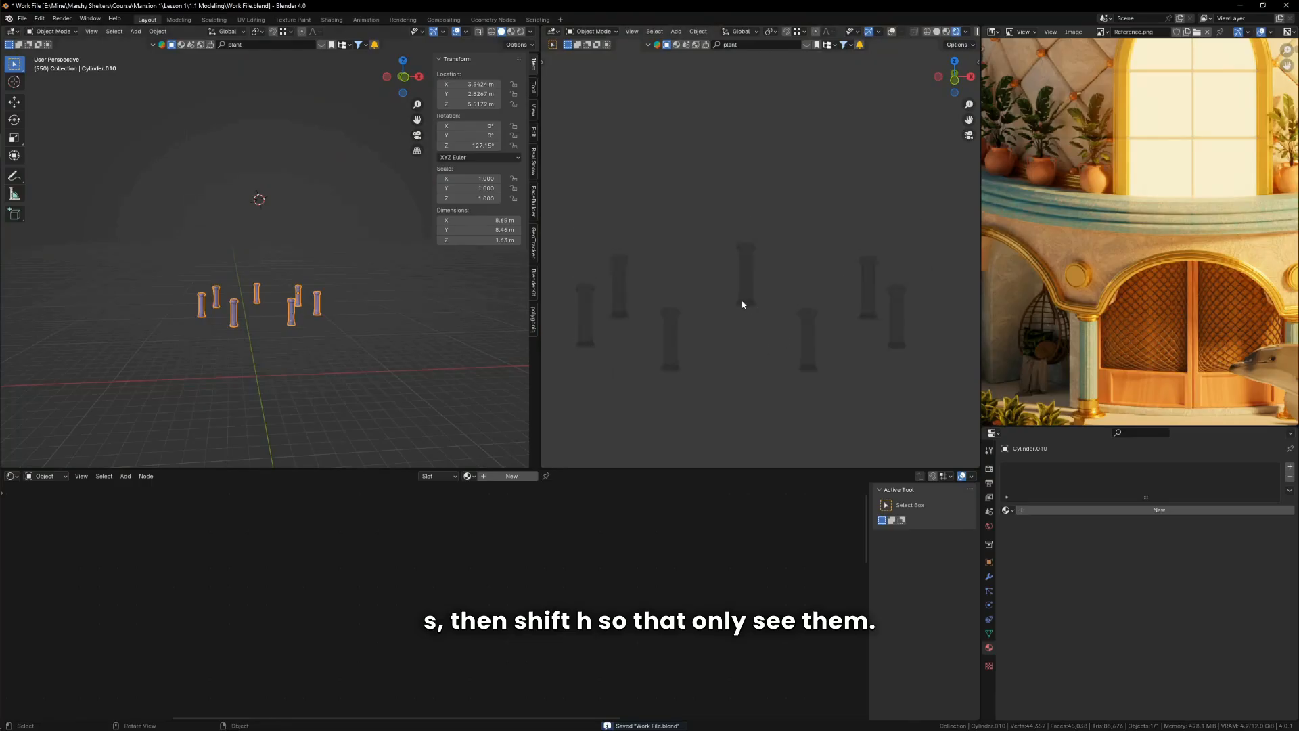
Step: Select the fluted shafts of all the pillars in Edit Mode from the front view, leaving out their caps and bases
{"action": "scroll", "coordinate": [151, 294], "scroll_direction": "up", "scroll_amount": 2}
{"action": "key", "text": "grave"}
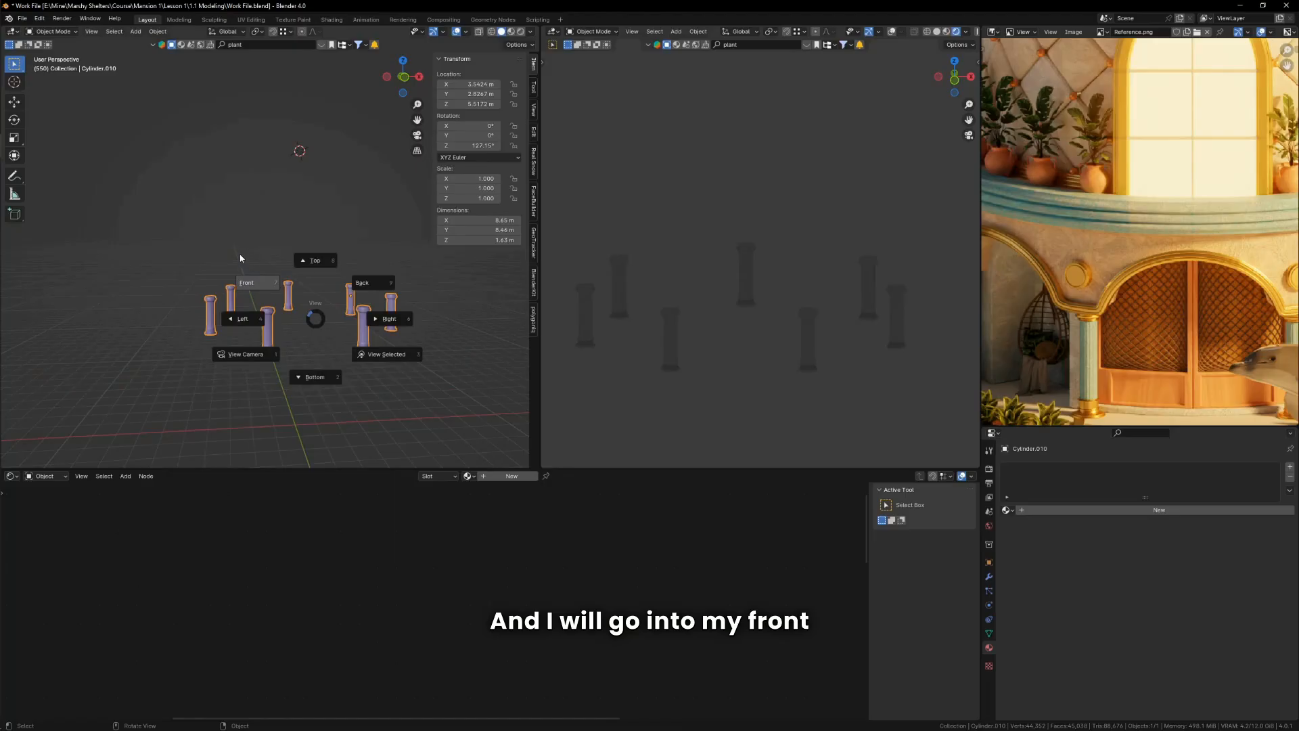
{"action": "left_click", "coordinate": [240, 258]}
{"action": "key", "text": "Tab"}
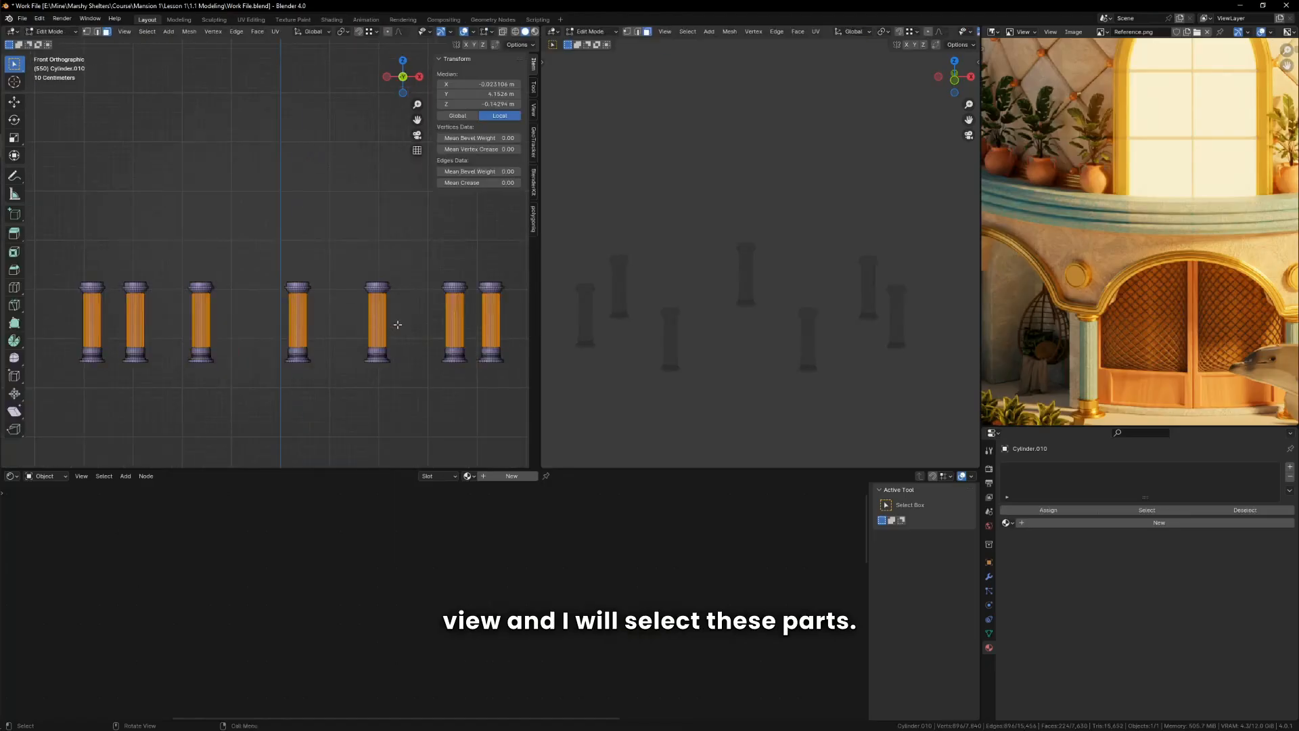
Step: Try to reselect the fluted shafts of all the pillars as faces in solid view
{"action": "scroll", "coordinate": [397, 325], "scroll_direction": "up", "scroll_amount": 2}
{"action": "scroll", "coordinate": [287, 314], "scroll_direction": "up", "scroll_amount": 6}
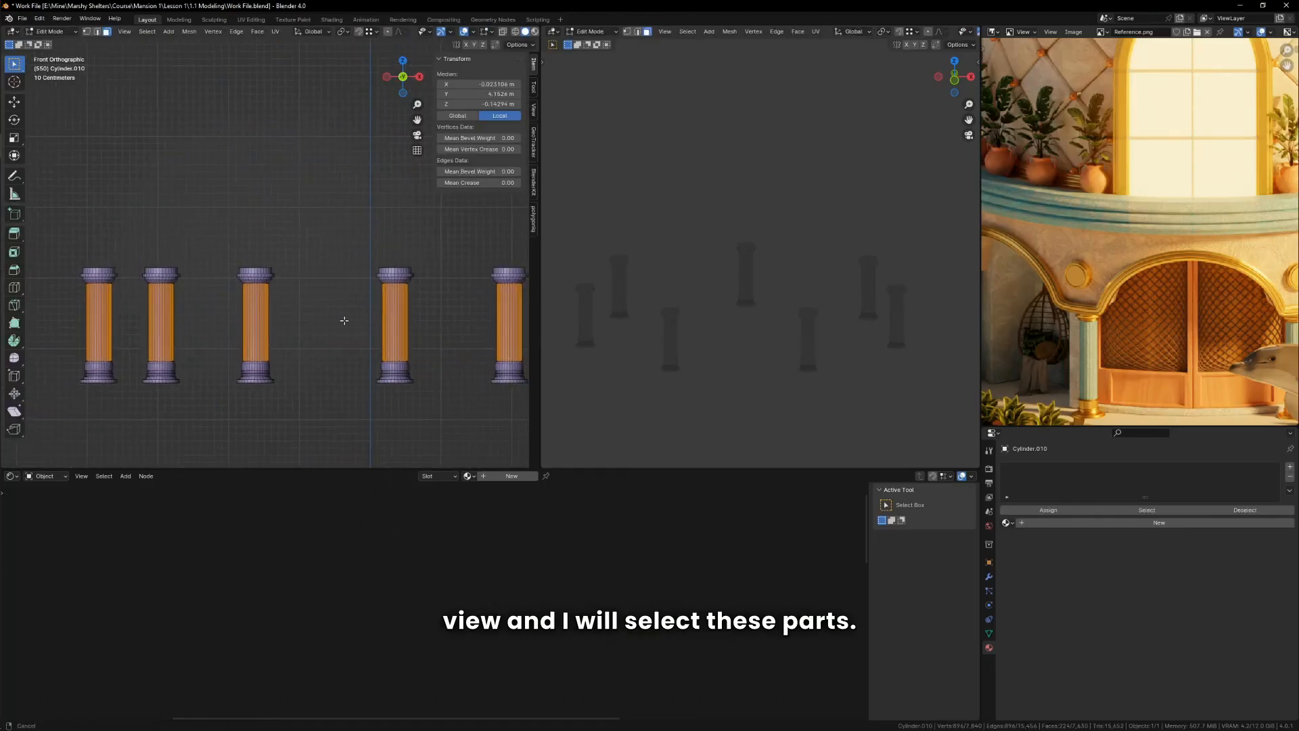
{"action": "scroll", "coordinate": [287, 315], "scroll_direction": "down", "scroll_amount": 6}
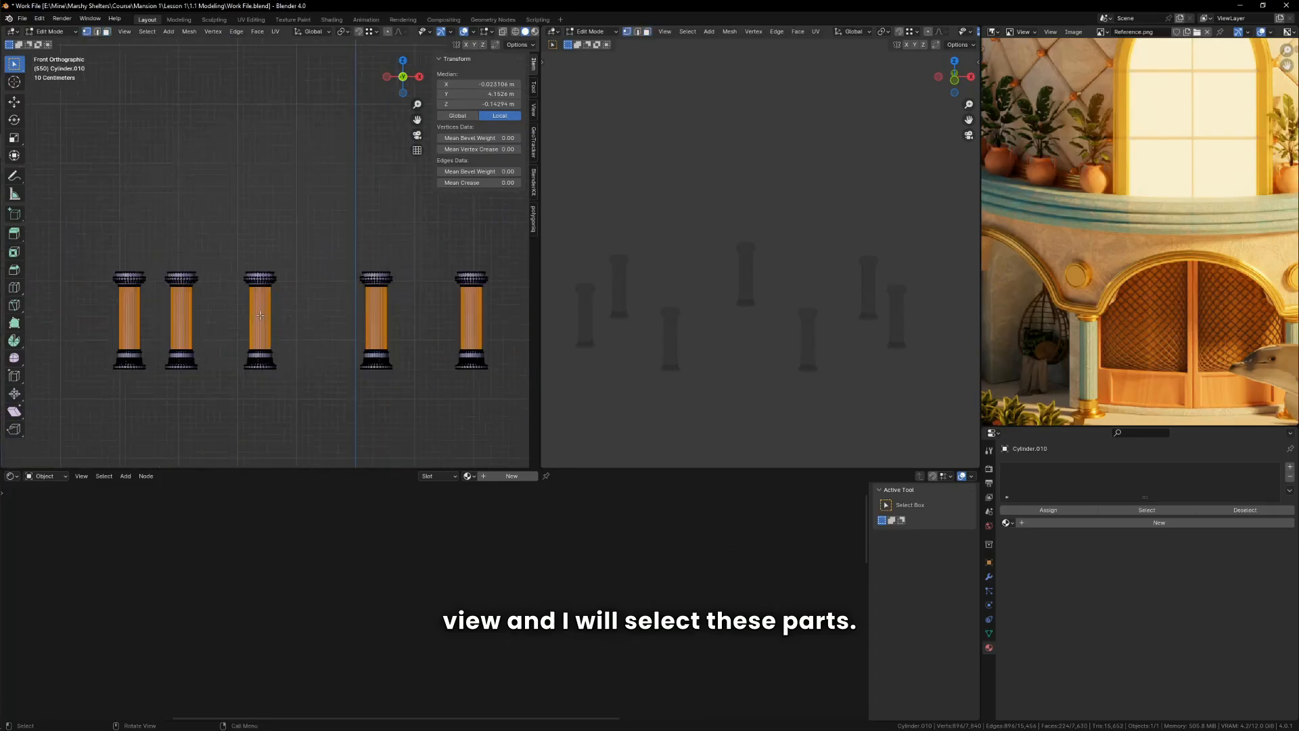
{"action": "key", "text": "1"}
{"action": "scroll", "coordinate": [413, 350], "scroll_direction": "up", "scroll_amount": 3}
{"action": "left_click", "coordinate": [459, 328]}
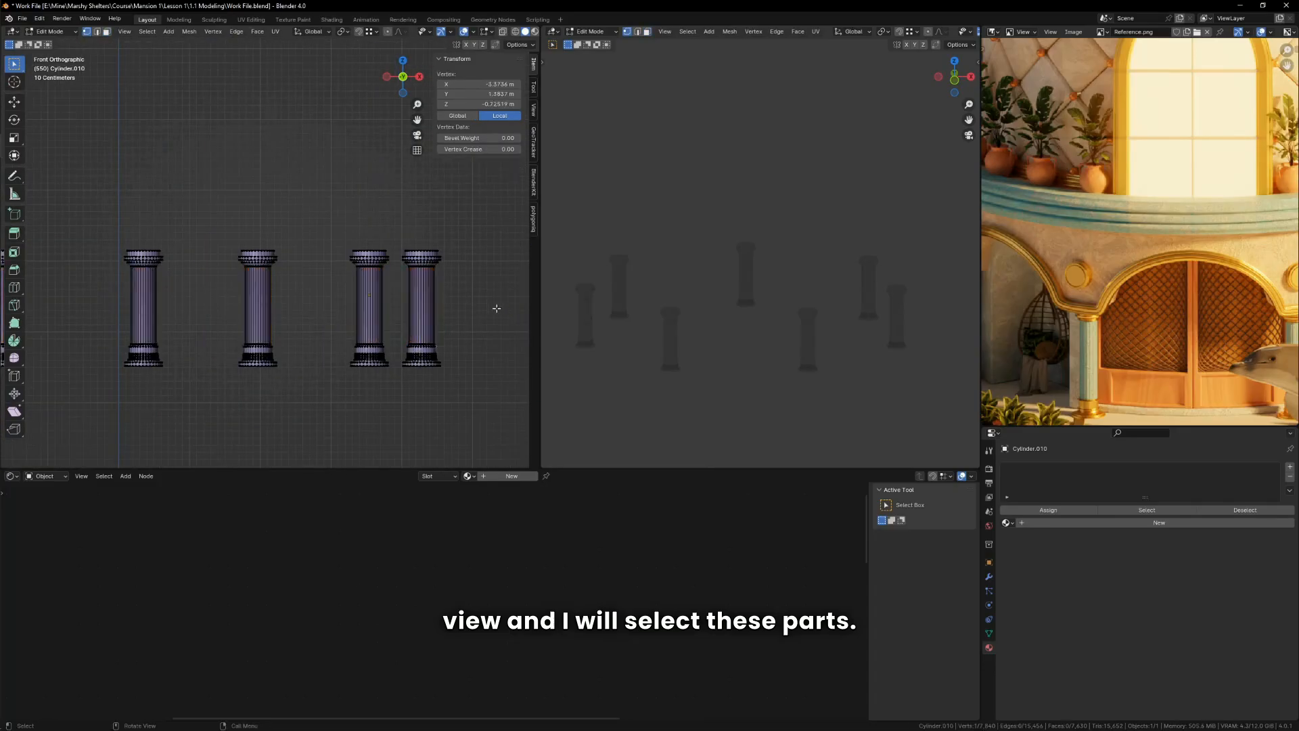
{"action": "key", "text": "3"}
{"action": "scroll", "coordinate": [477, 312], "scroll_direction": "down", "scroll_amount": 3}
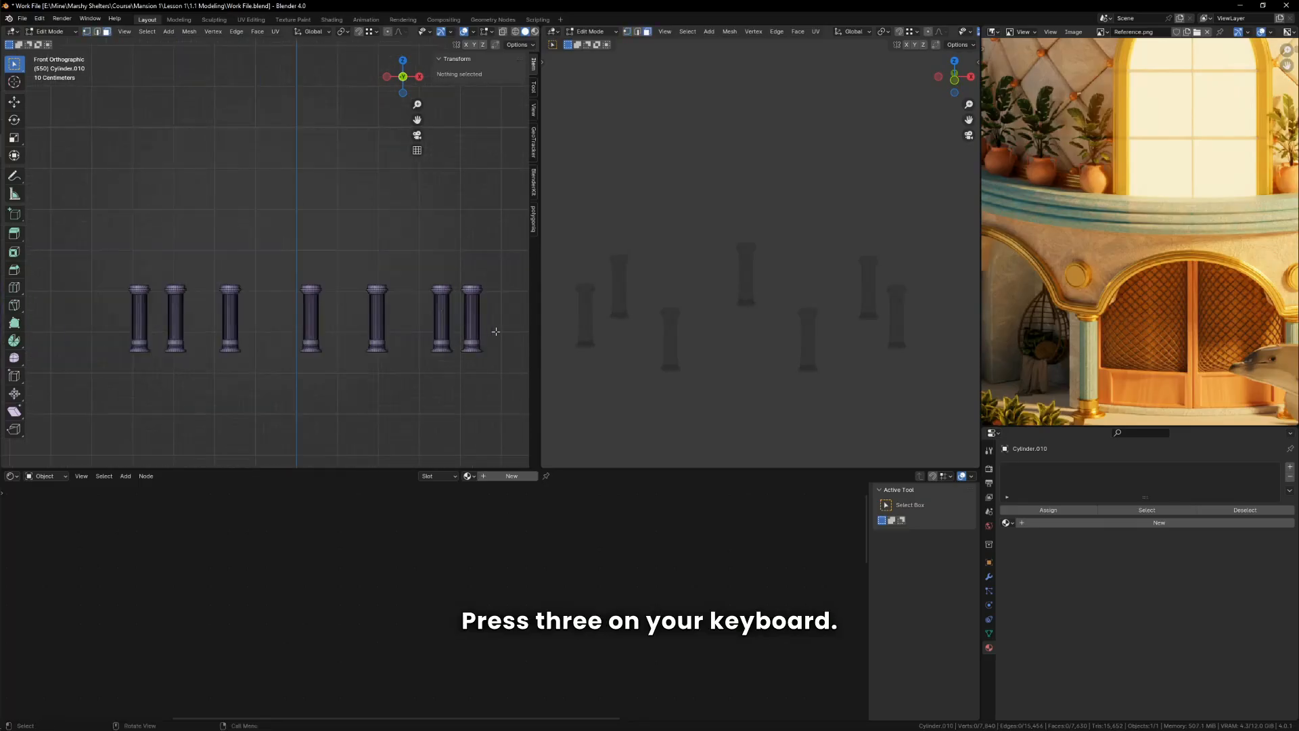
{"action": "left_click_drag", "start_coordinate": [508, 331], "coordinate": [83, 298]}
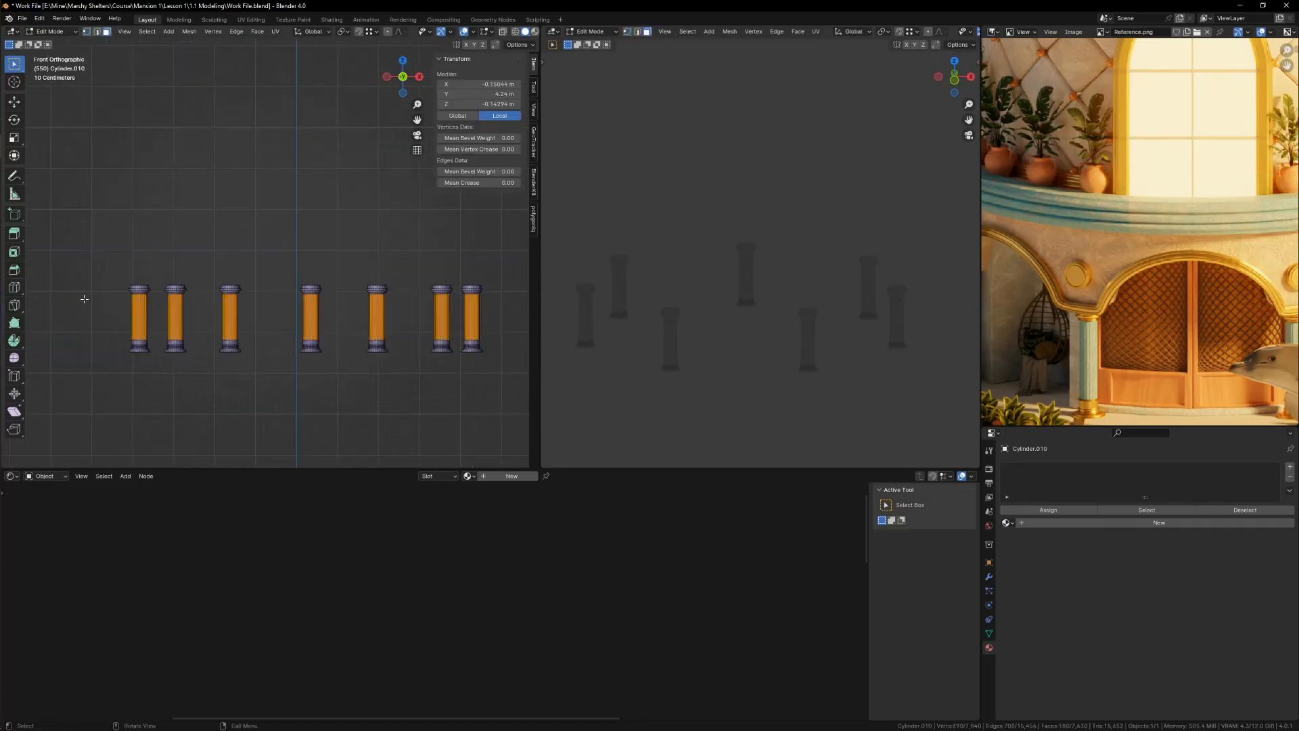
{"action": "scroll", "coordinate": [343, 322], "scroll_direction": "up", "scroll_amount": 8}
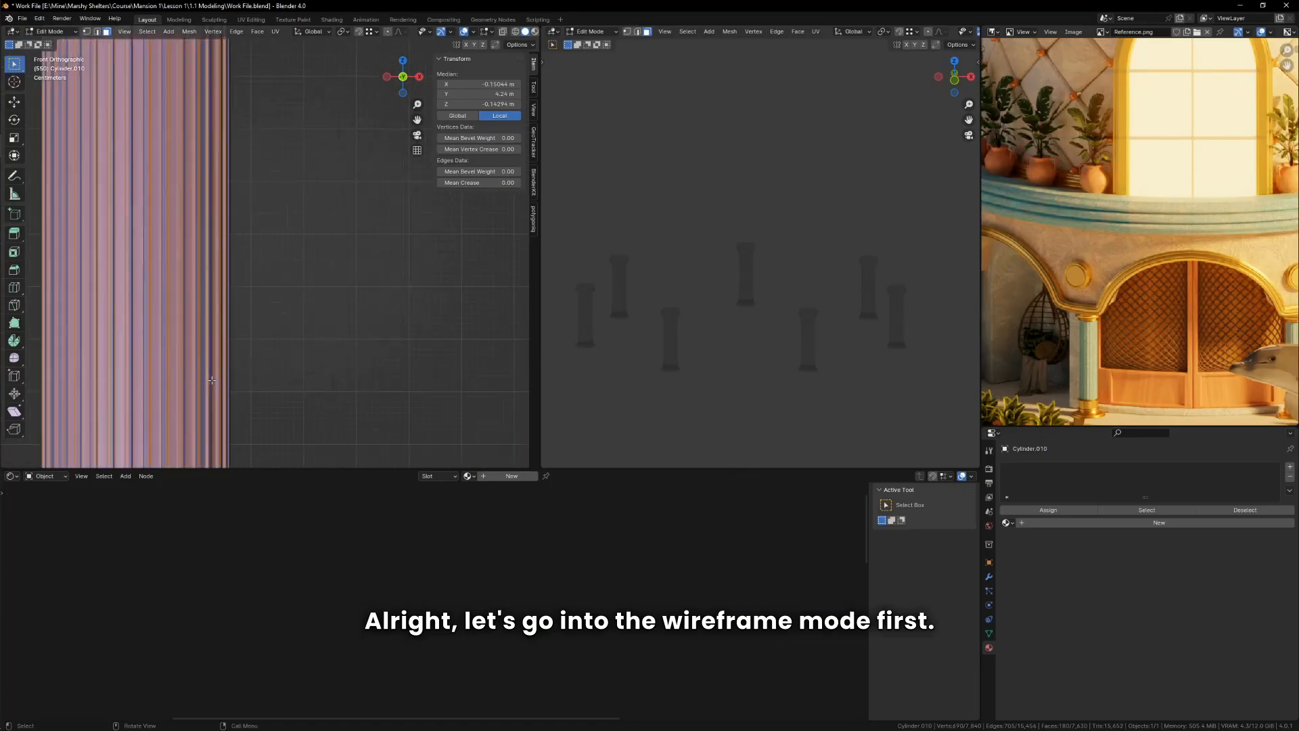
{"action": "scroll", "coordinate": [343, 323], "scroll_direction": "down", "scroll_amount": 7}
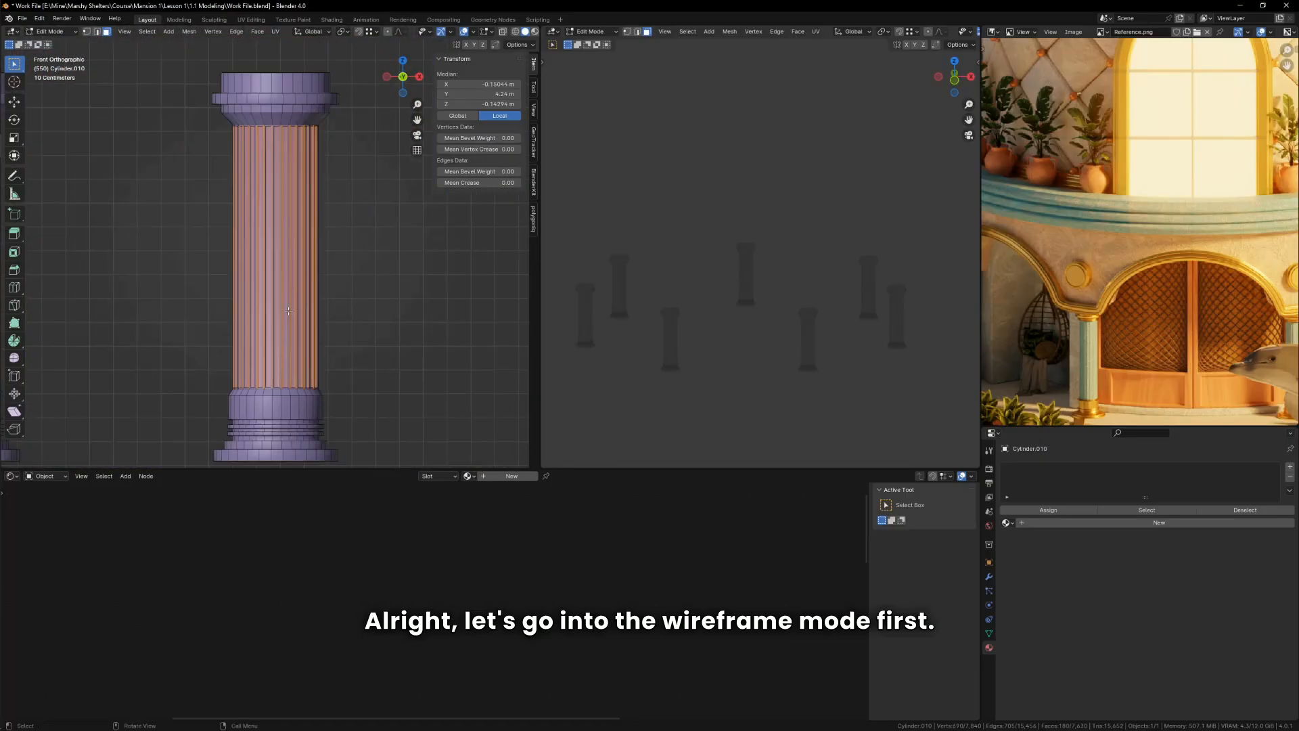
Step: Switch to wireframe and select the fluted shaft faces of all the pillars, front and back, leaving out caps and bases
{"action": "key", "text": "shift+z"}
{"action": "scroll", "coordinate": [273, 322], "scroll_direction": "down", "scroll_amount": 5}
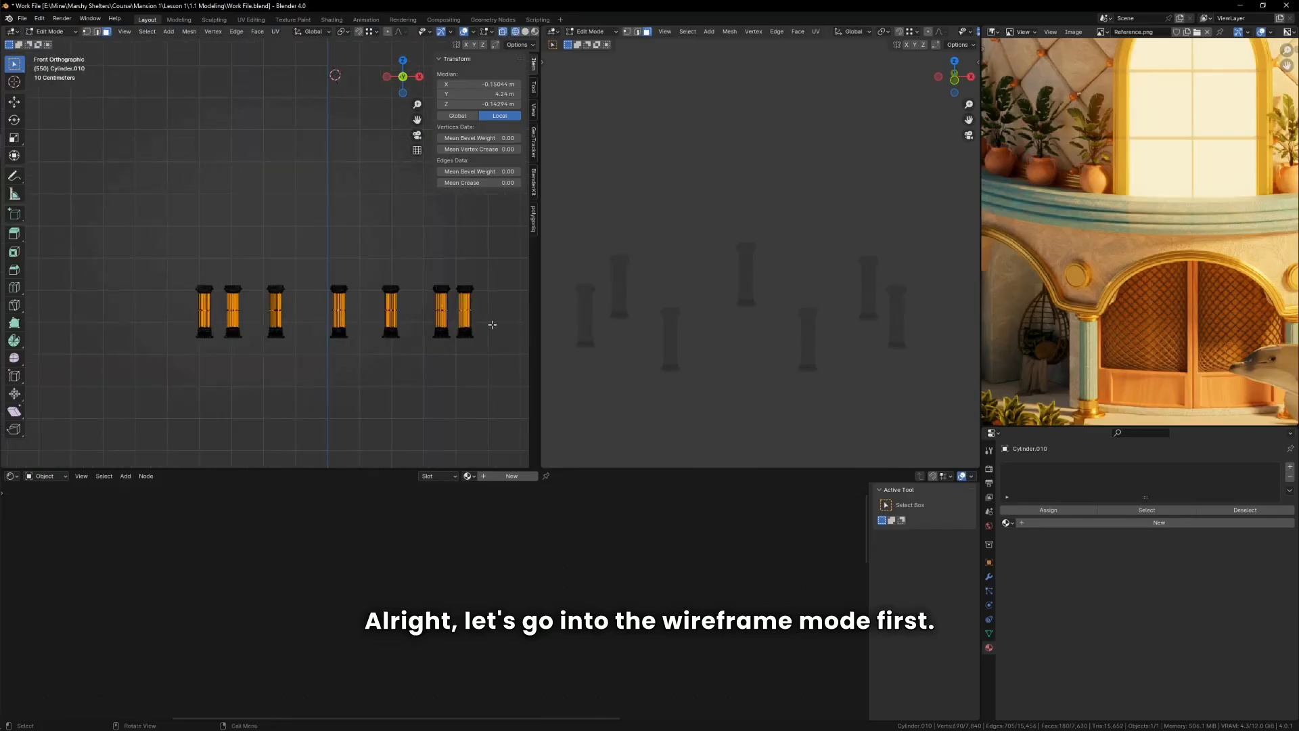
{"action": "left_click_drag", "start_coordinate": [492, 325], "coordinate": [73, 293]}
{"action": "scroll", "coordinate": [196, 328], "scroll_direction": "up", "scroll_amount": 4}
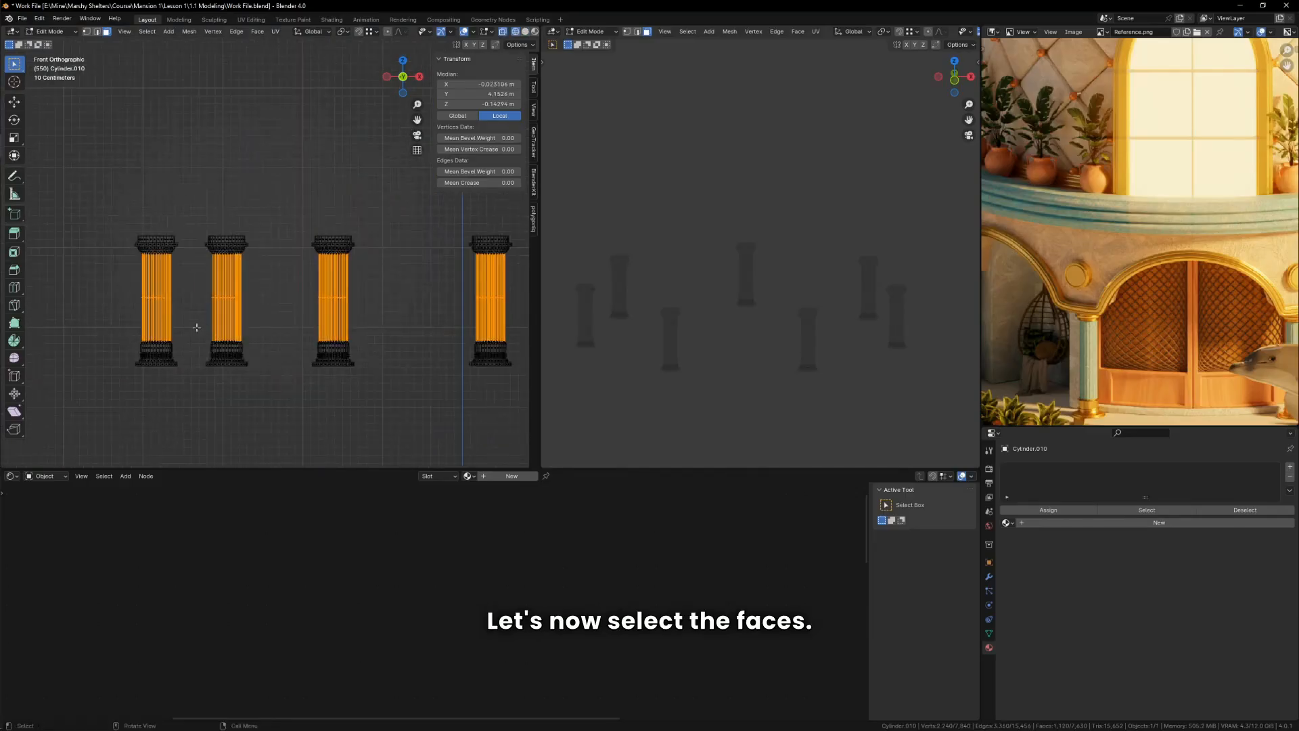
{"action": "scroll", "coordinate": [196, 328], "scroll_direction": "up", "scroll_amount": 8}
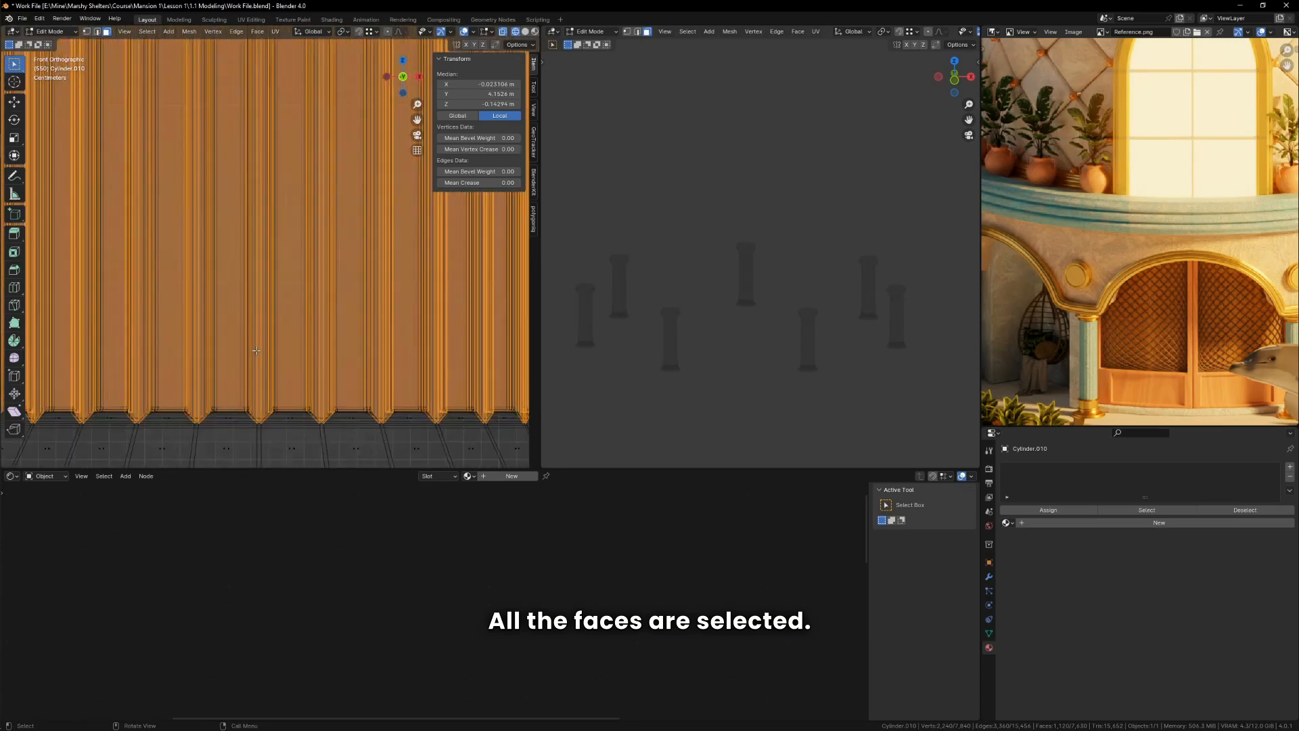
{"action": "scroll", "coordinate": [256, 351], "scroll_direction": "down", "scroll_amount": 5}
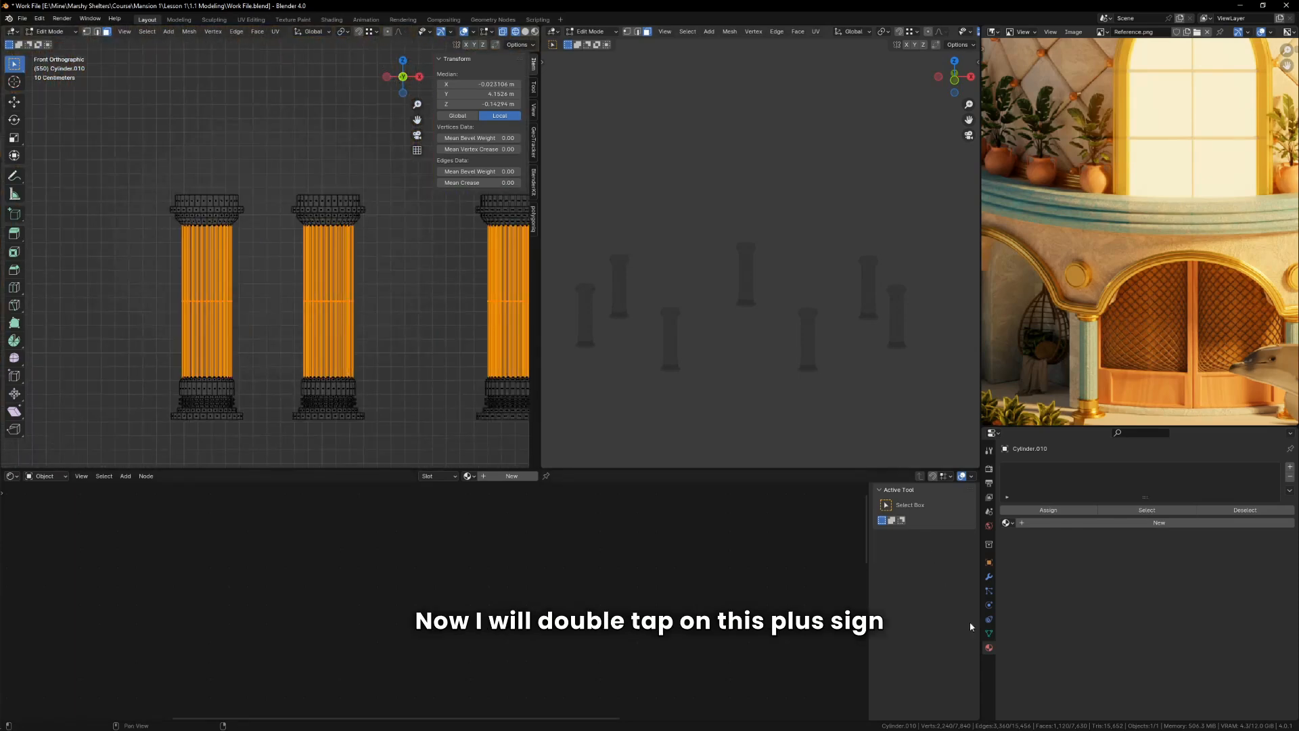
Step: Add two material slots to the joined pillars and bring the hidden mansion objects back into view in Object Mode
{"action": "double_click", "coordinate": [1291, 467]}
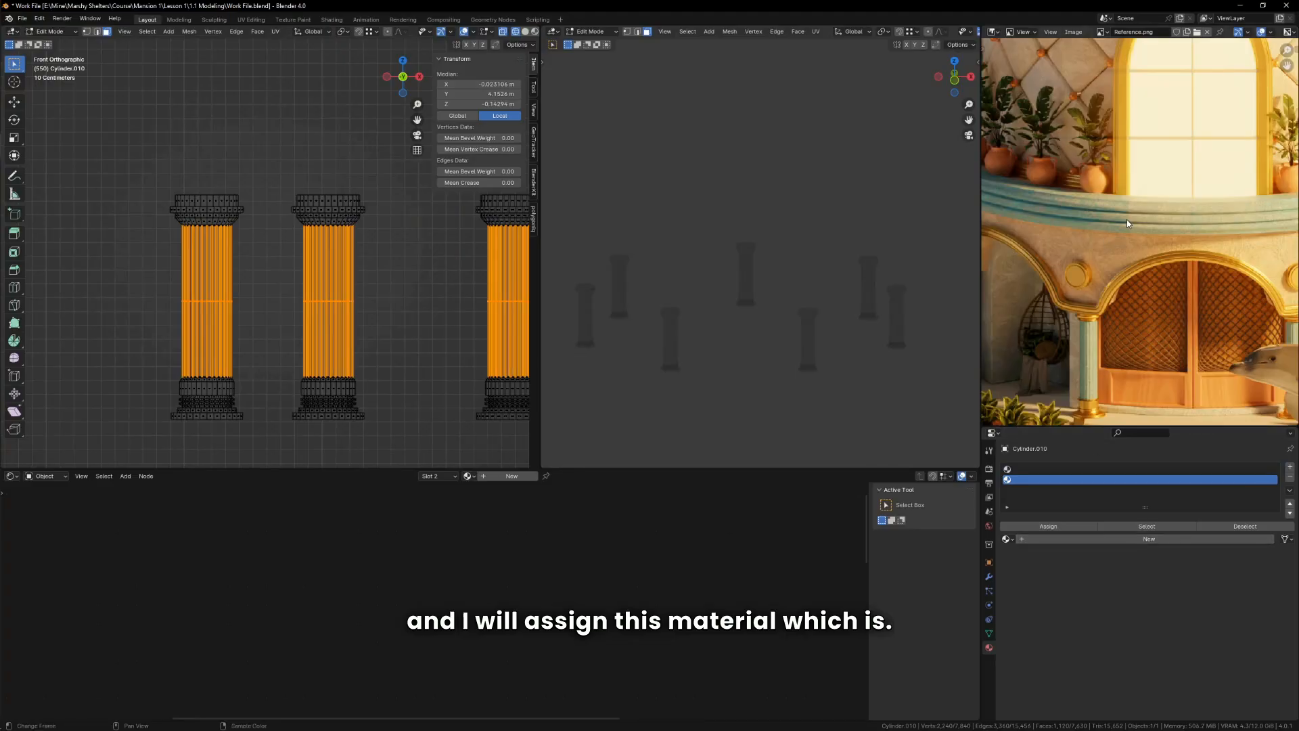
{"action": "key", "text": "Tab"}
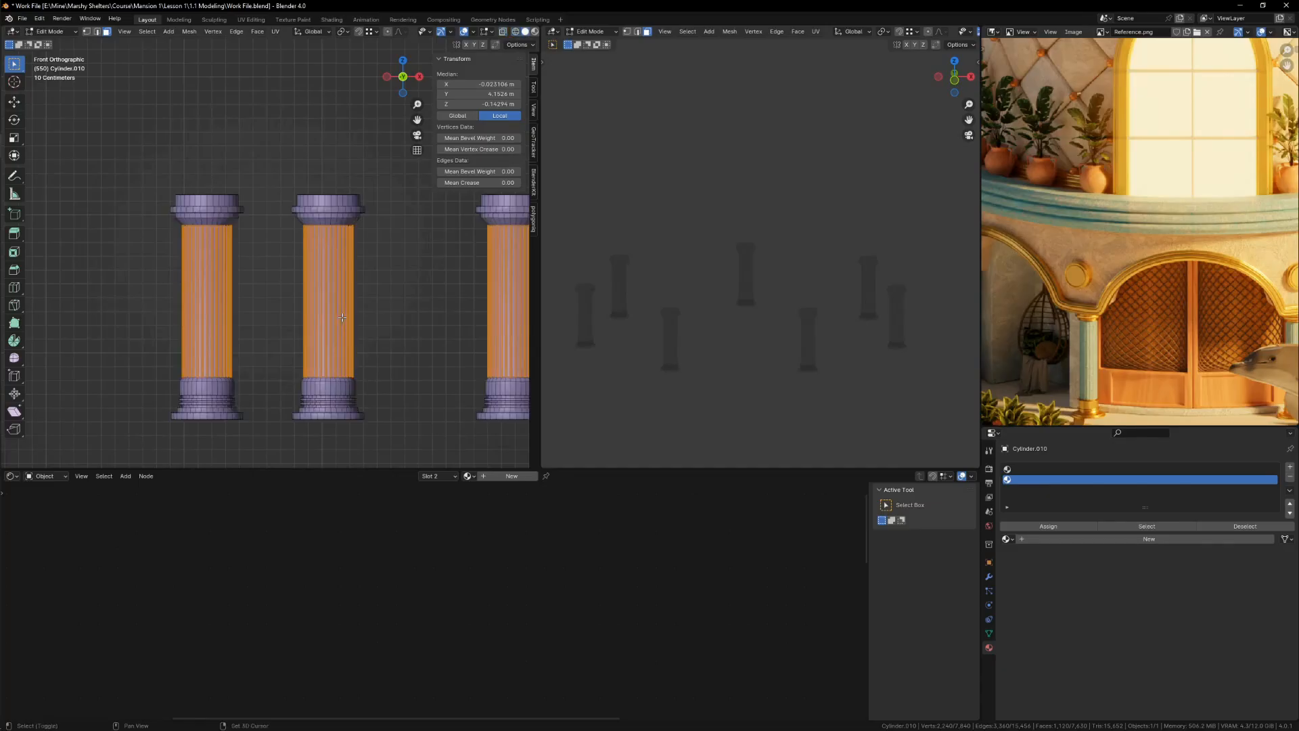
{"action": "key", "text": "KP_Divide"}
{"action": "scroll", "coordinate": [379, 333], "scroll_direction": "down", "scroll_amount": 6}
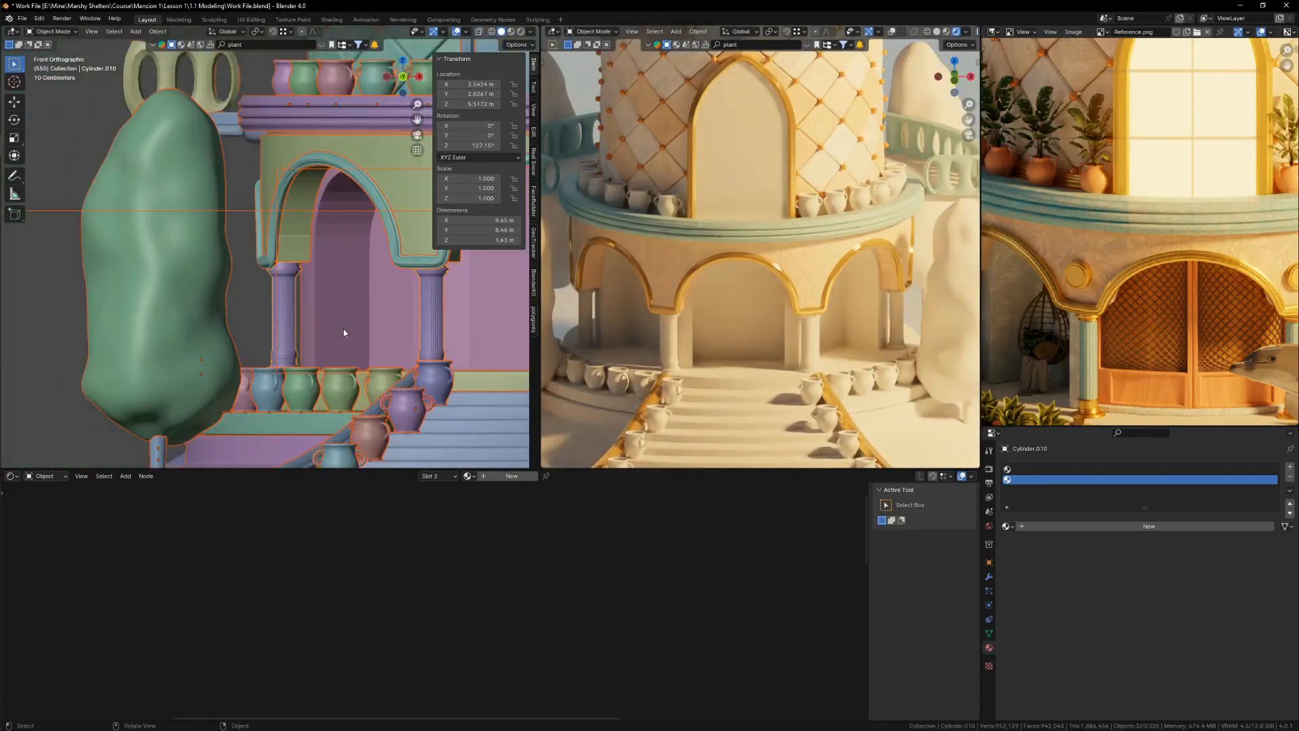
{"action": "middle_click_drag", "start_coordinate": [343, 328], "coordinate": [305, 375], "text": "shift"}
Step: Check which materials the balcony ledge and the arch trims use, and reselect the pillars
{"action": "left_click", "coordinate": [369, 233]}
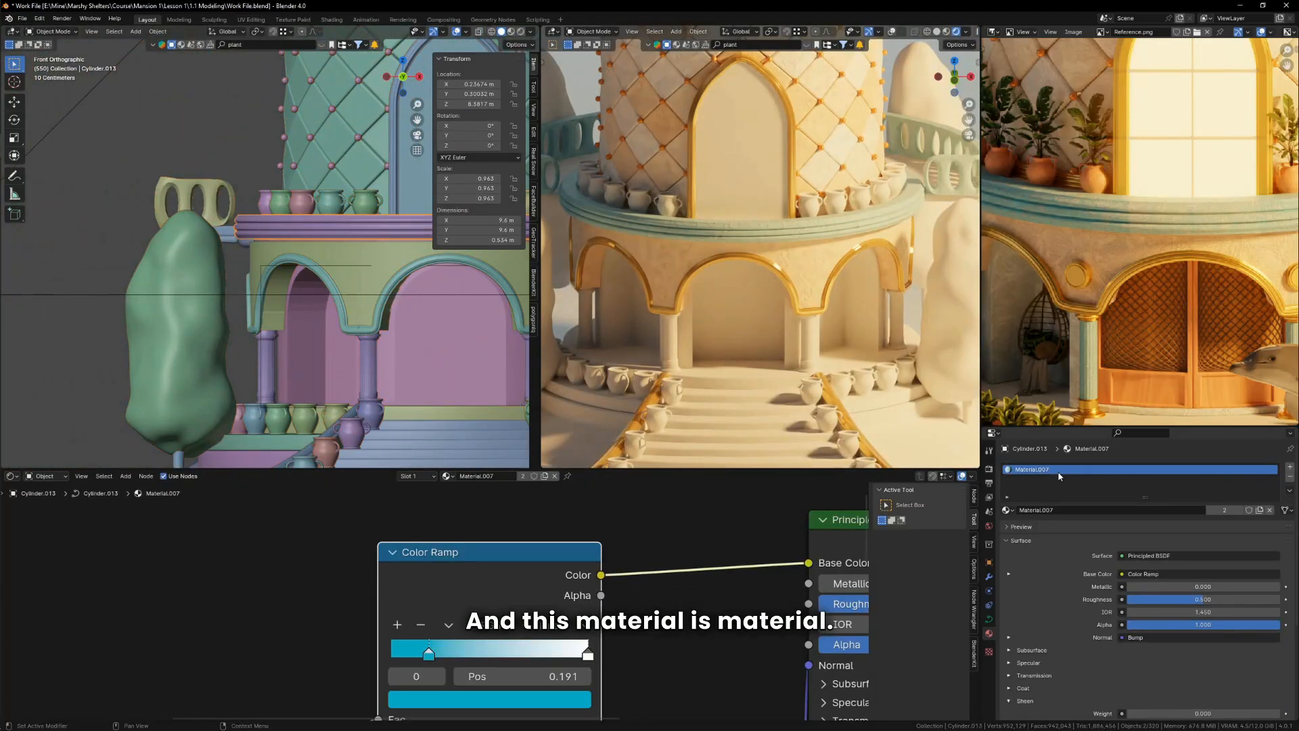
{"action": "left_click", "coordinate": [364, 377]}
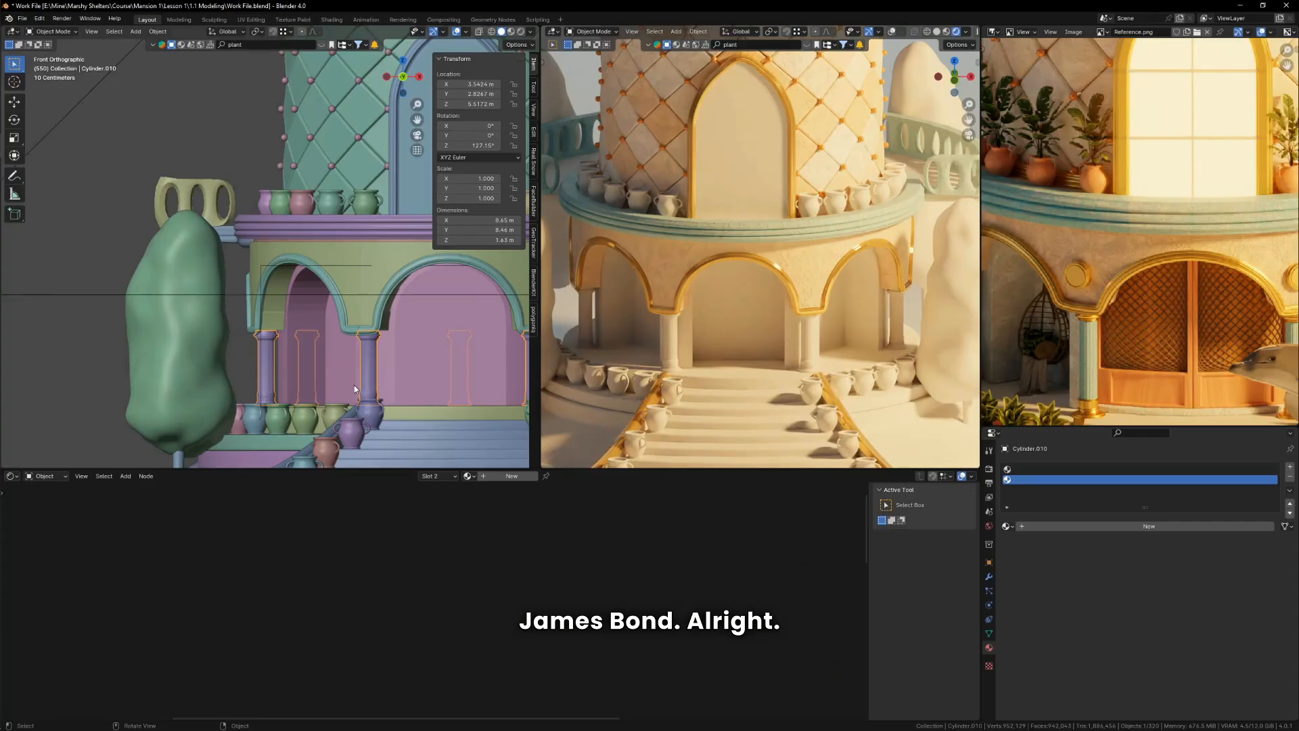
{"action": "left_click", "coordinate": [688, 283]}
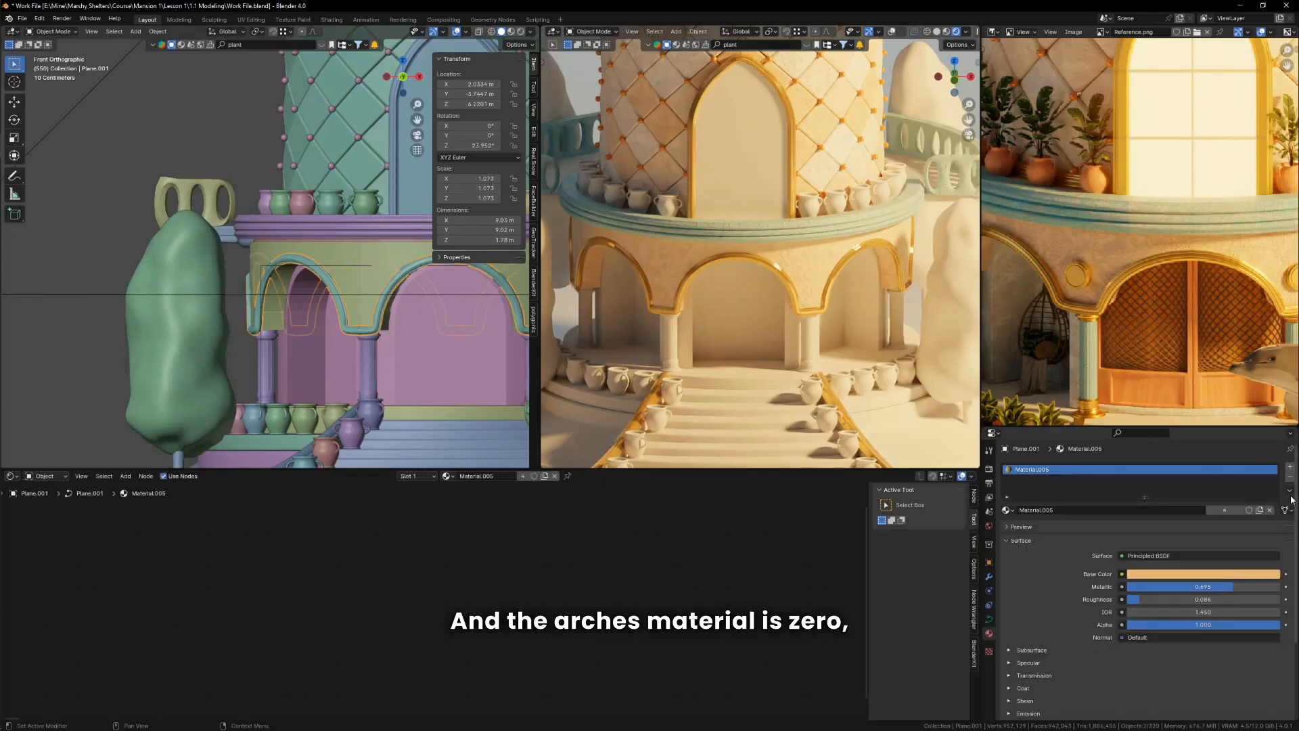
{"action": "left_click", "coordinate": [372, 375]}
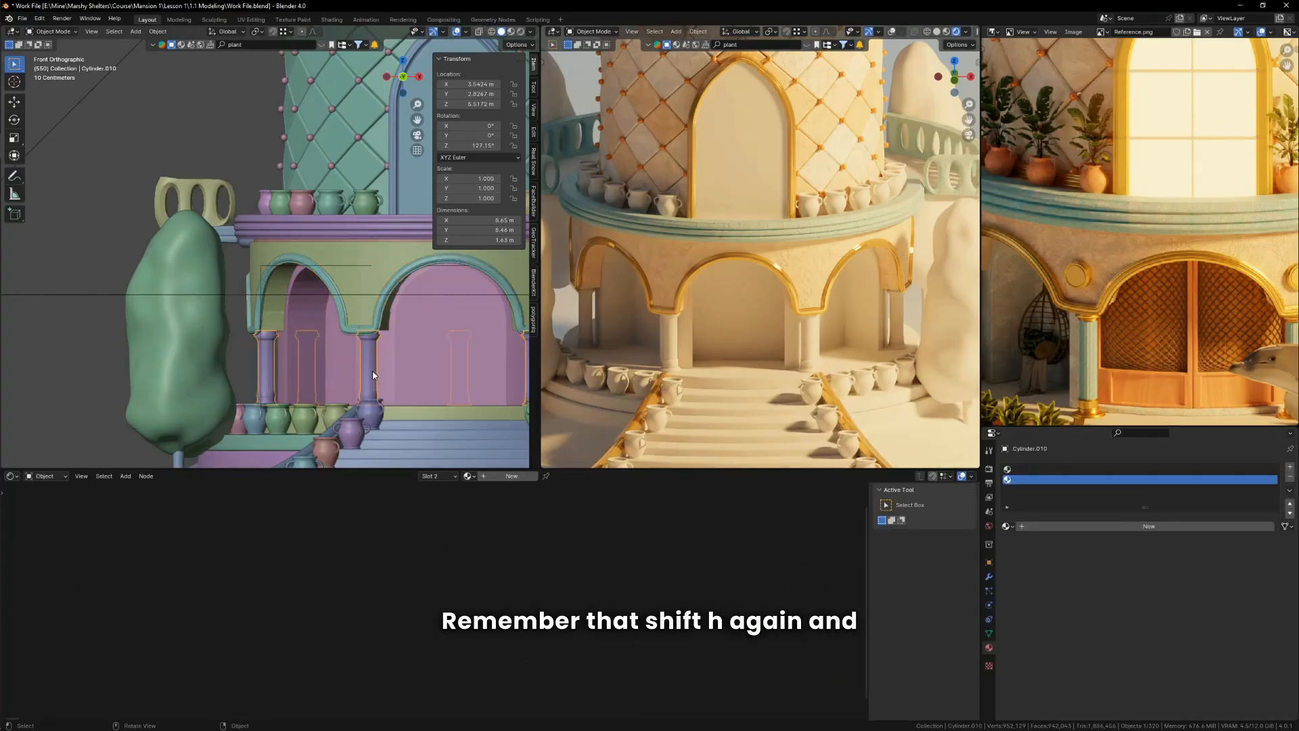
Step: Isolate the pillars and assign Material.007 from their second slot to the selected shaft faces in Edit Mode
{"action": "key", "text": "shift+h"}
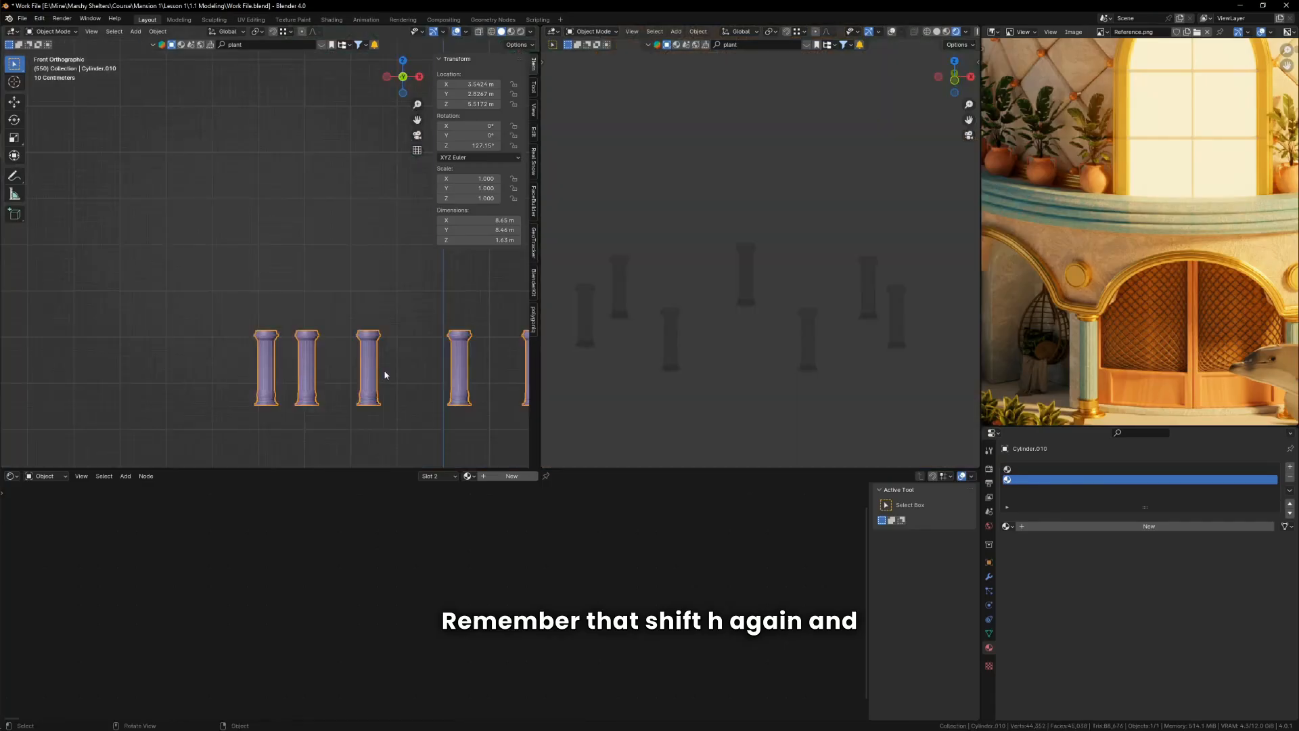
{"action": "key", "text": "Tab"}
{"action": "scroll", "coordinate": [389, 373], "scroll_direction": "up", "scroll_amount": 4}
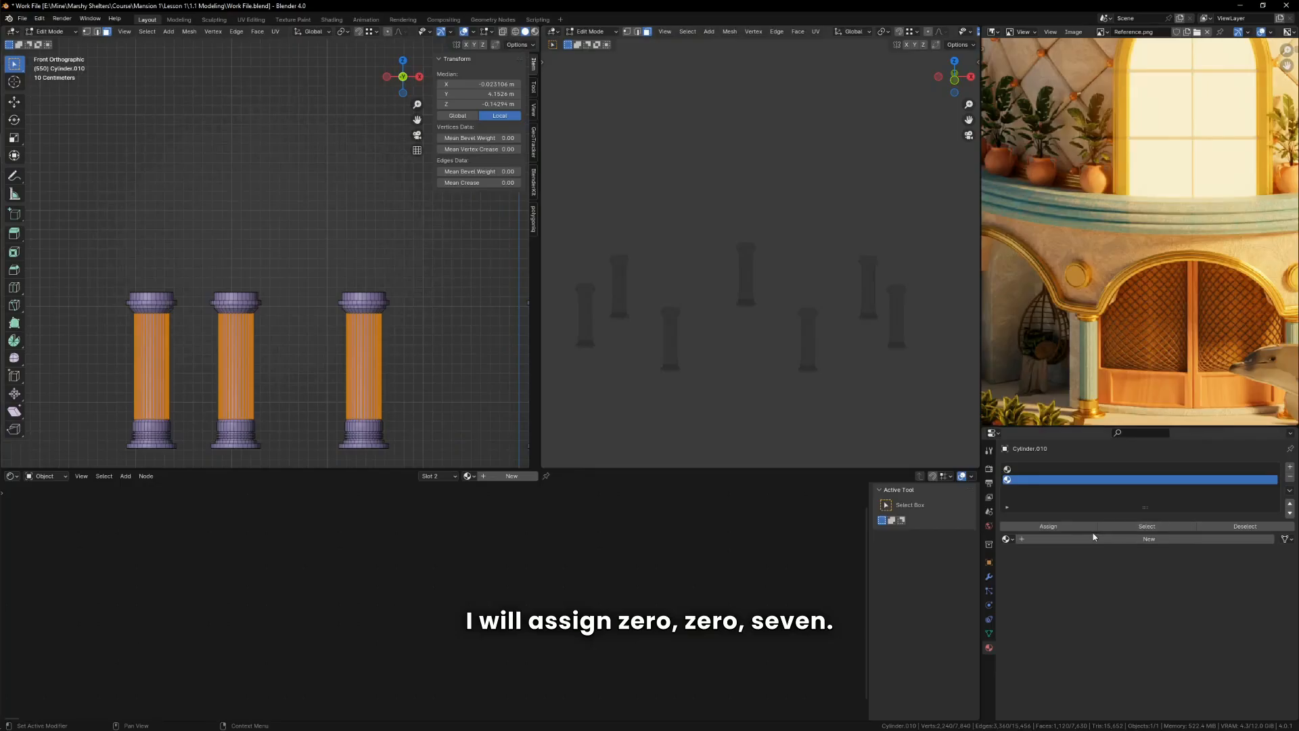
{"action": "left_click", "coordinate": [1007, 539]}
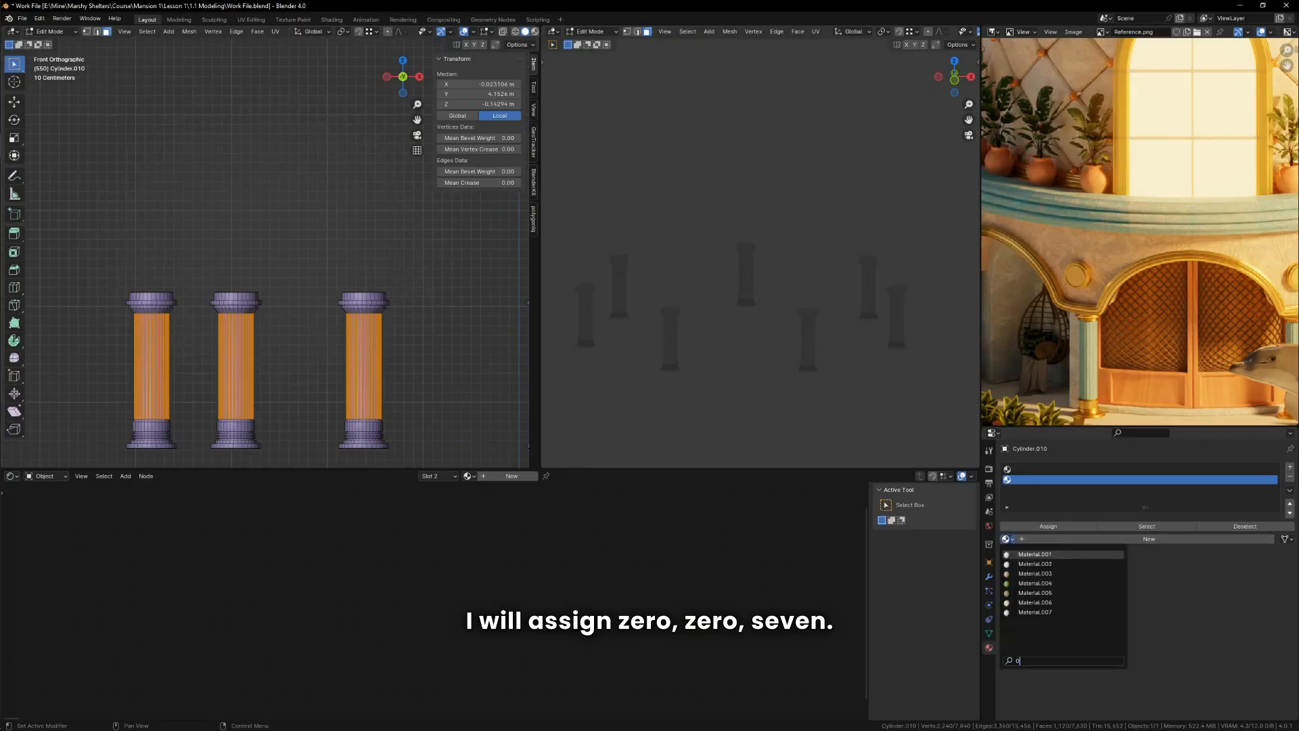
{"action": "type", "text": "07"}
{"action": "key", "text": "Return"}
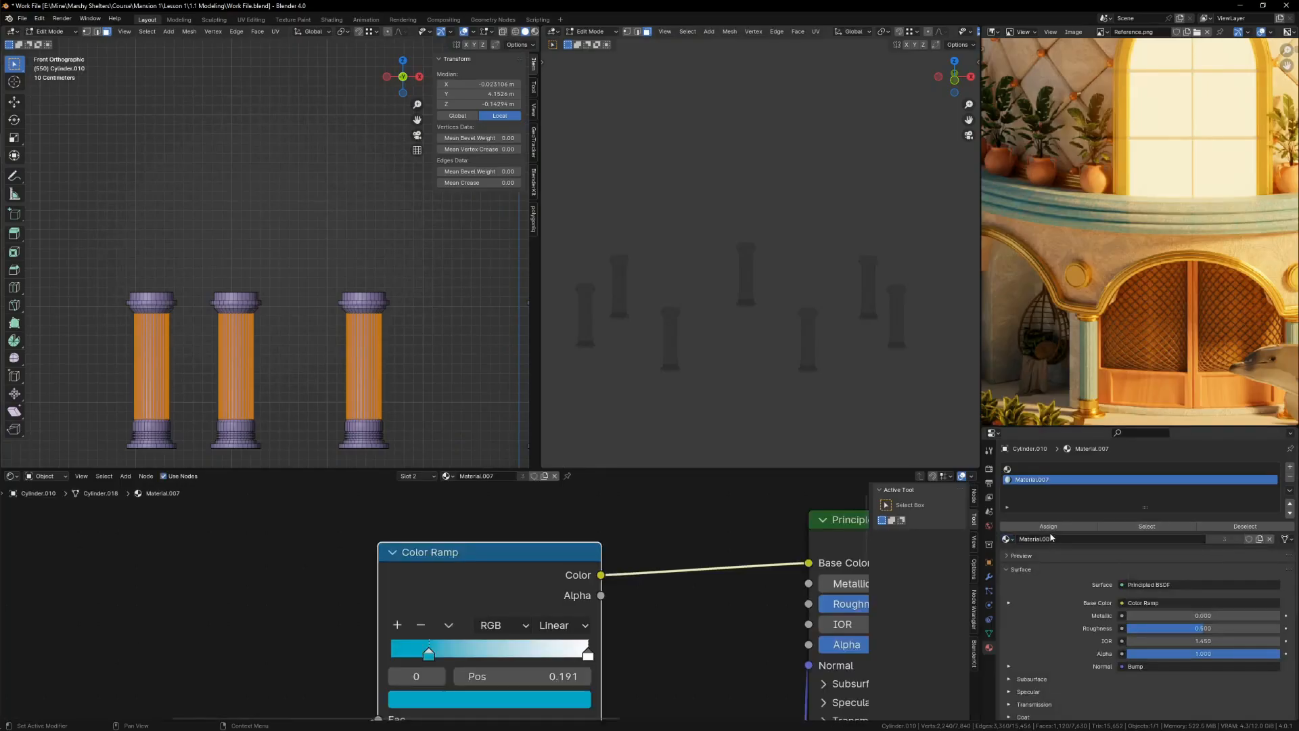
{"action": "left_click", "coordinate": [1048, 527]}
Step: Set Material.005 in the pillars' first slot for the caps and bases, and unhide all objects in Object Mode
{"action": "left_click", "coordinate": [1015, 469]}
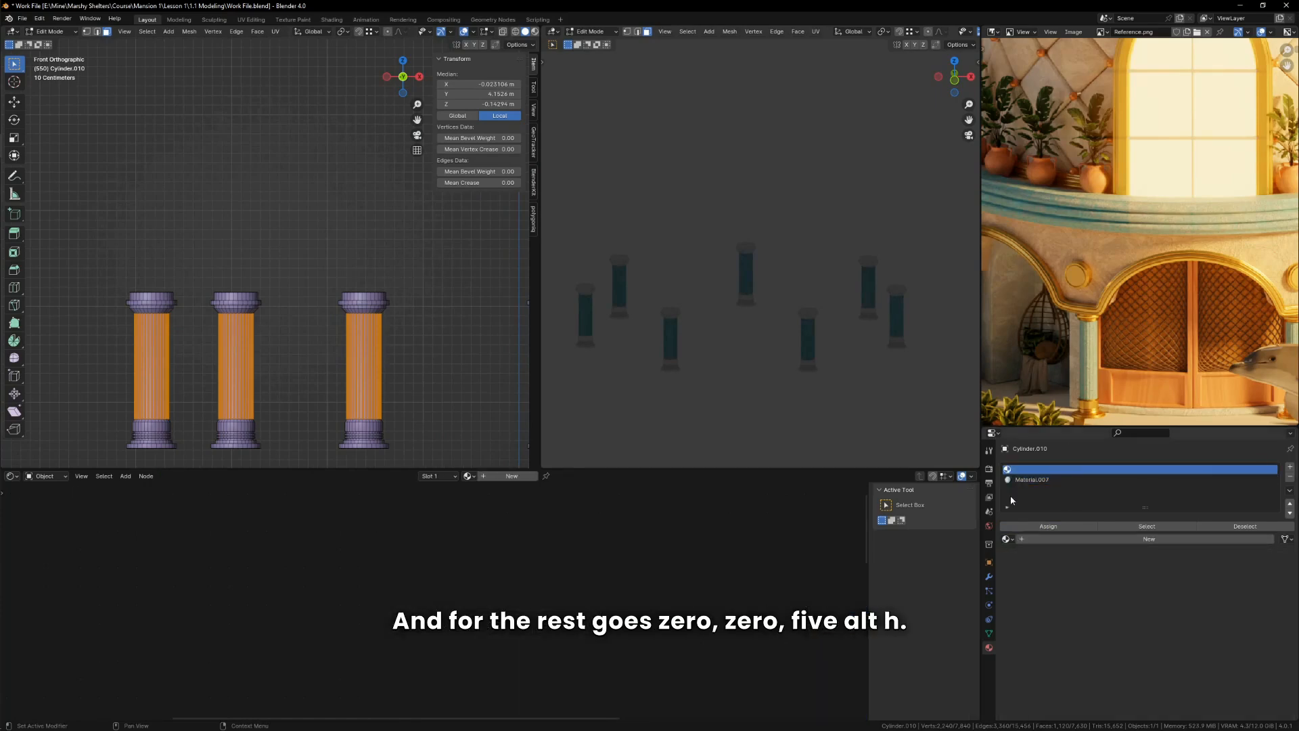
{"action": "left_click", "coordinate": [1007, 540]}
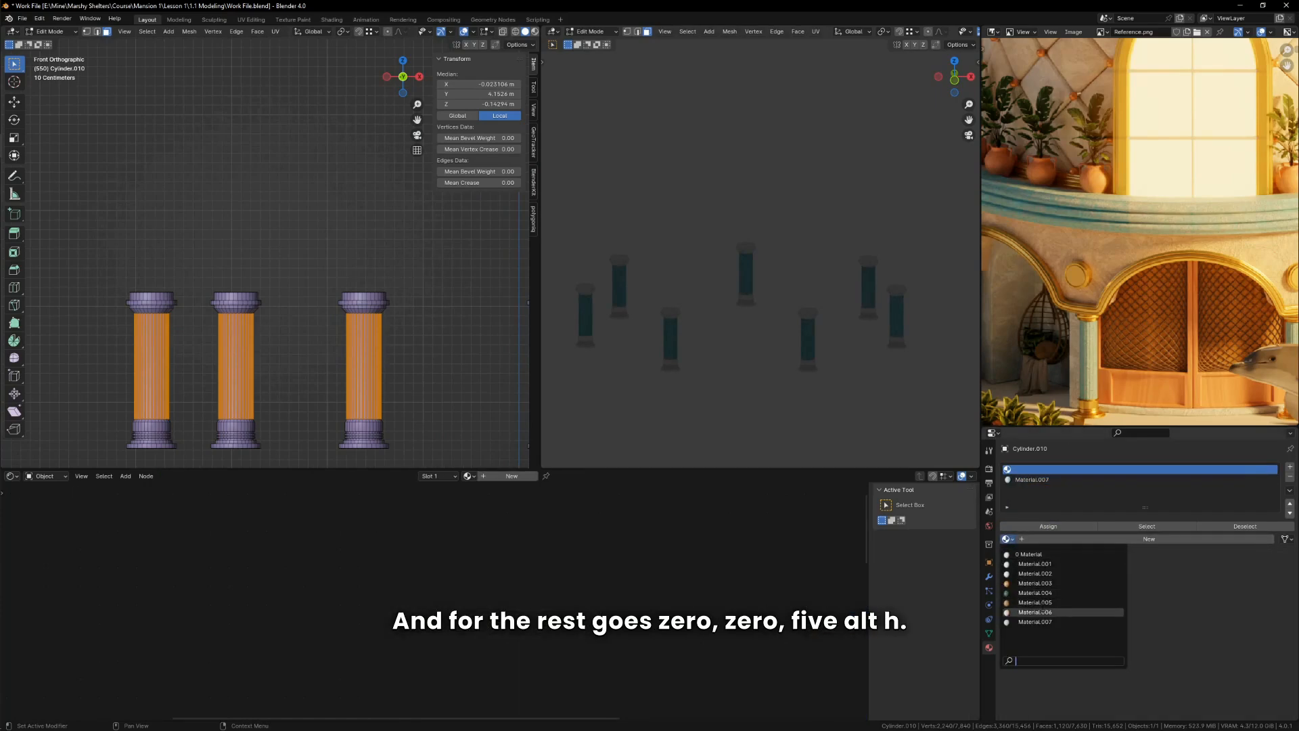
{"action": "left_click", "coordinate": [1036, 602]}
{"action": "key", "text": "Tab"}
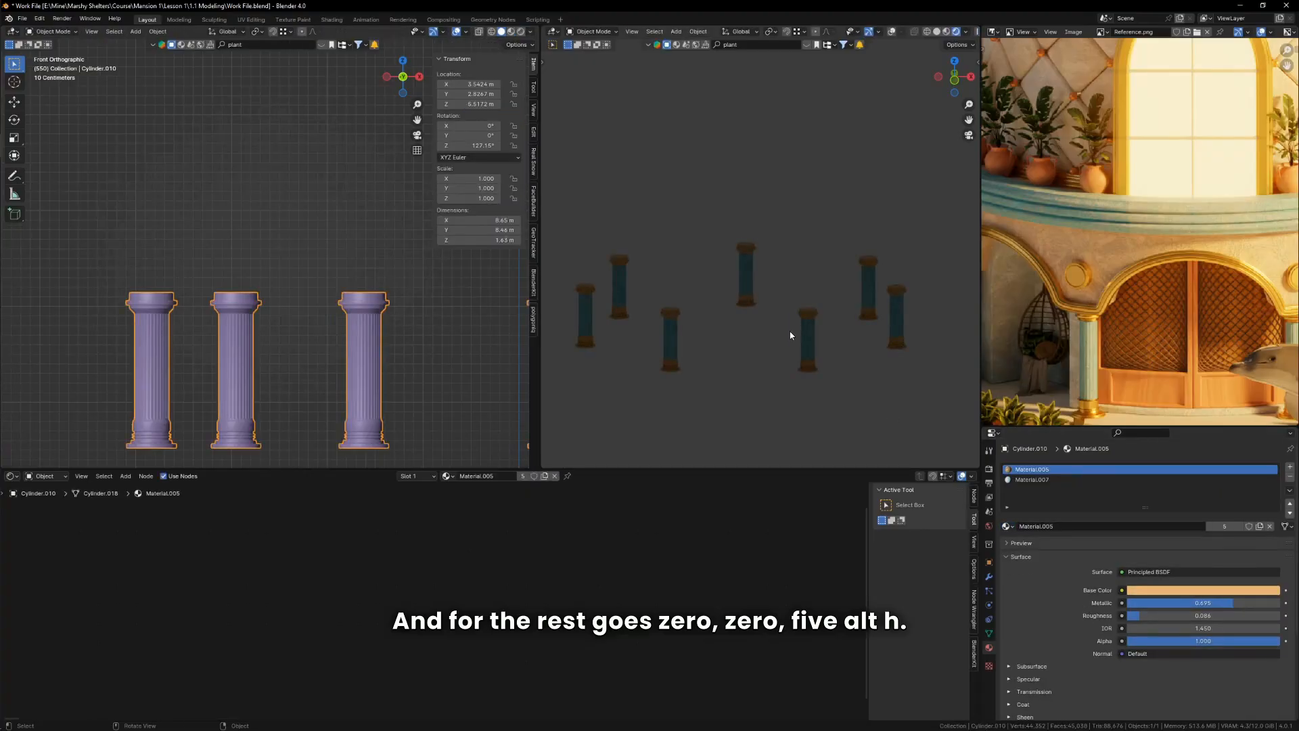
{"action": "key", "text": "alt+h"}
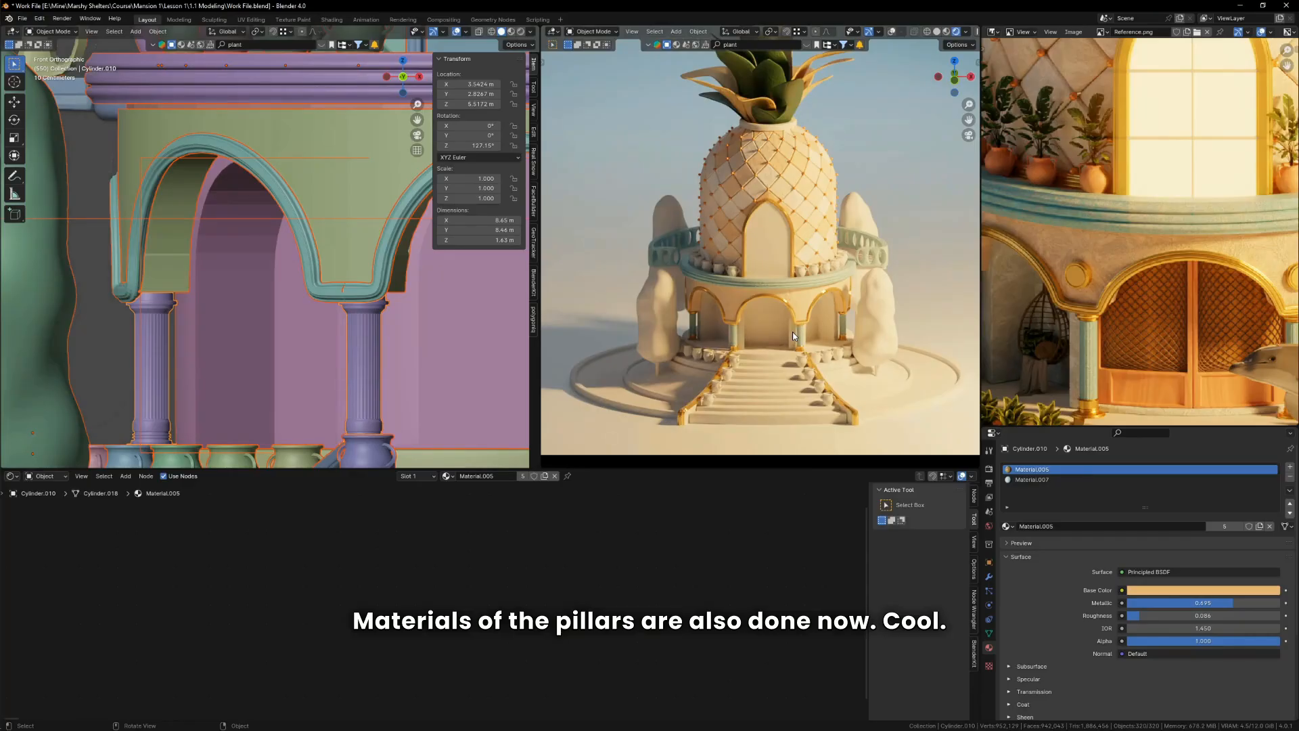
Step: Compare the whole render with the reference image and examine the wall behind the arches for remaining unshaded parts
{"action": "scroll", "coordinate": [1130, 289], "scroll_direction": "down", "scroll_amount": 4}
{"action": "scroll", "coordinate": [657, 237], "scroll_direction": "down", "scroll_amount": 2}
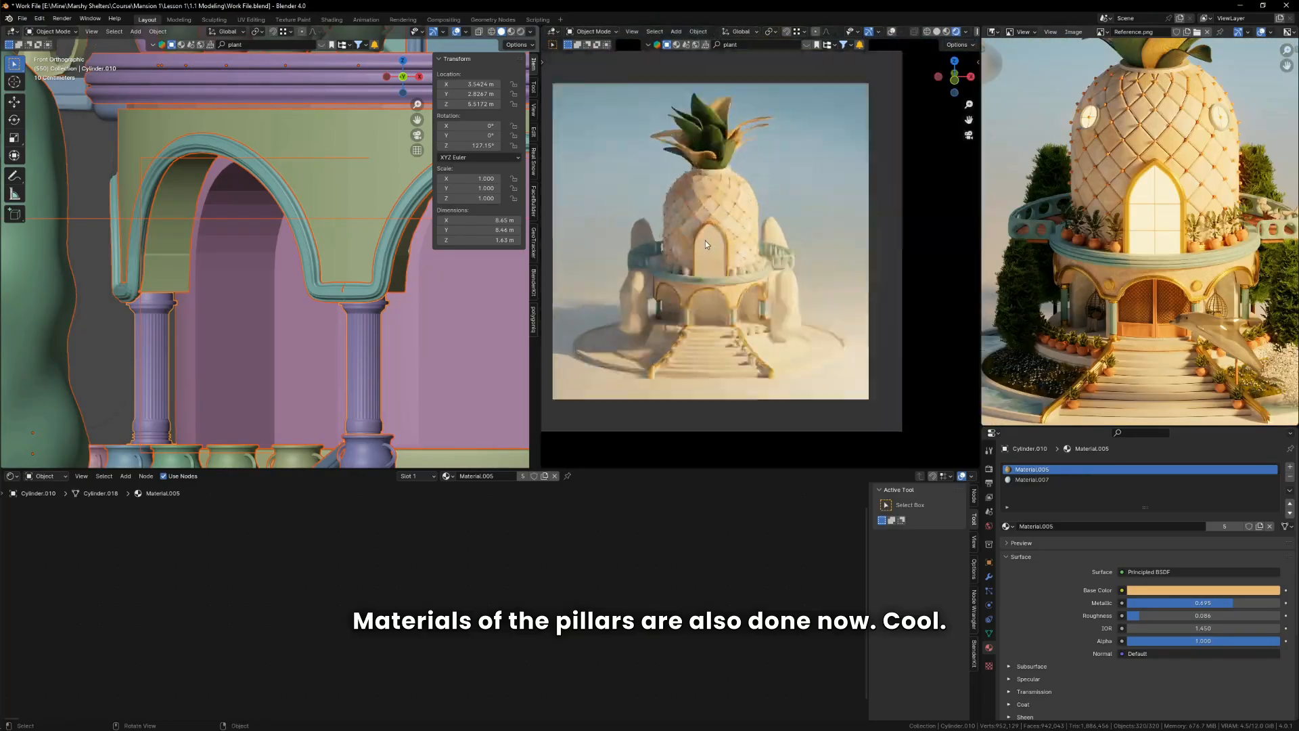
{"action": "scroll", "coordinate": [705, 241], "scroll_direction": "up", "scroll_amount": 2}
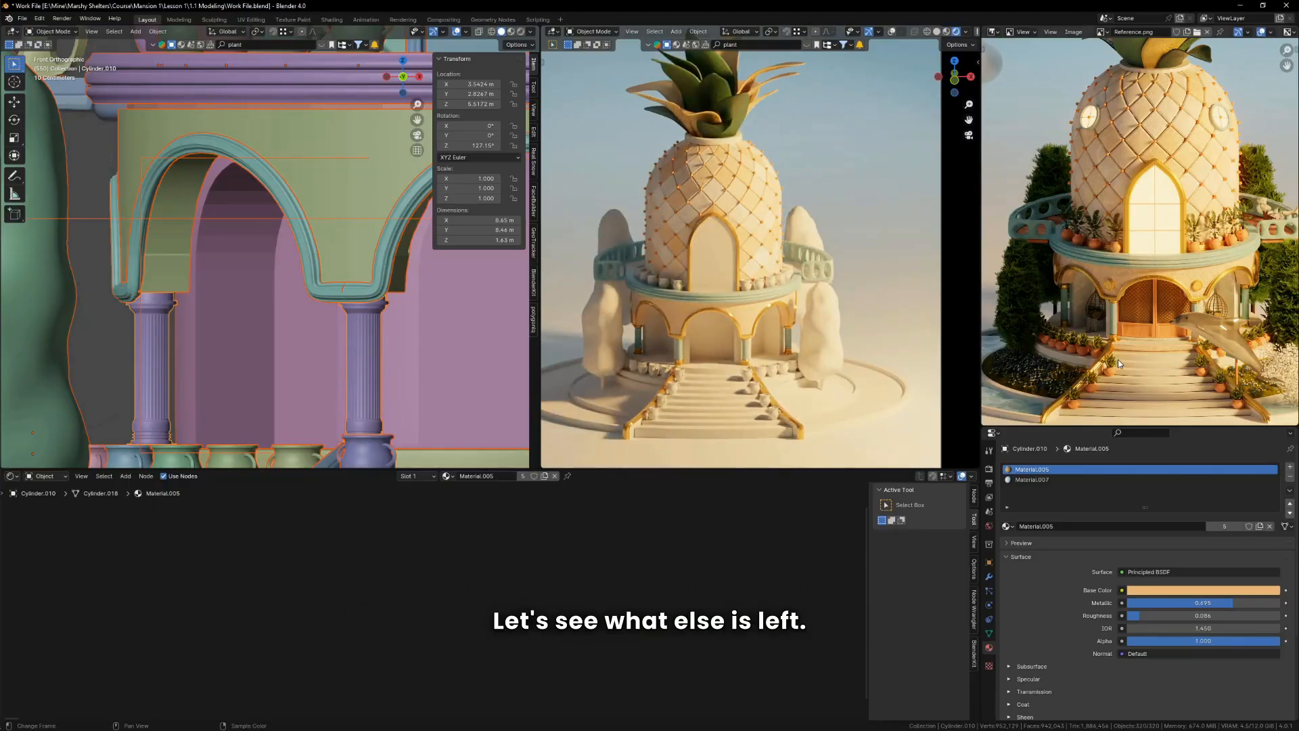
{"action": "scroll", "coordinate": [1118, 330], "scroll_direction": "down", "scroll_amount": 1}
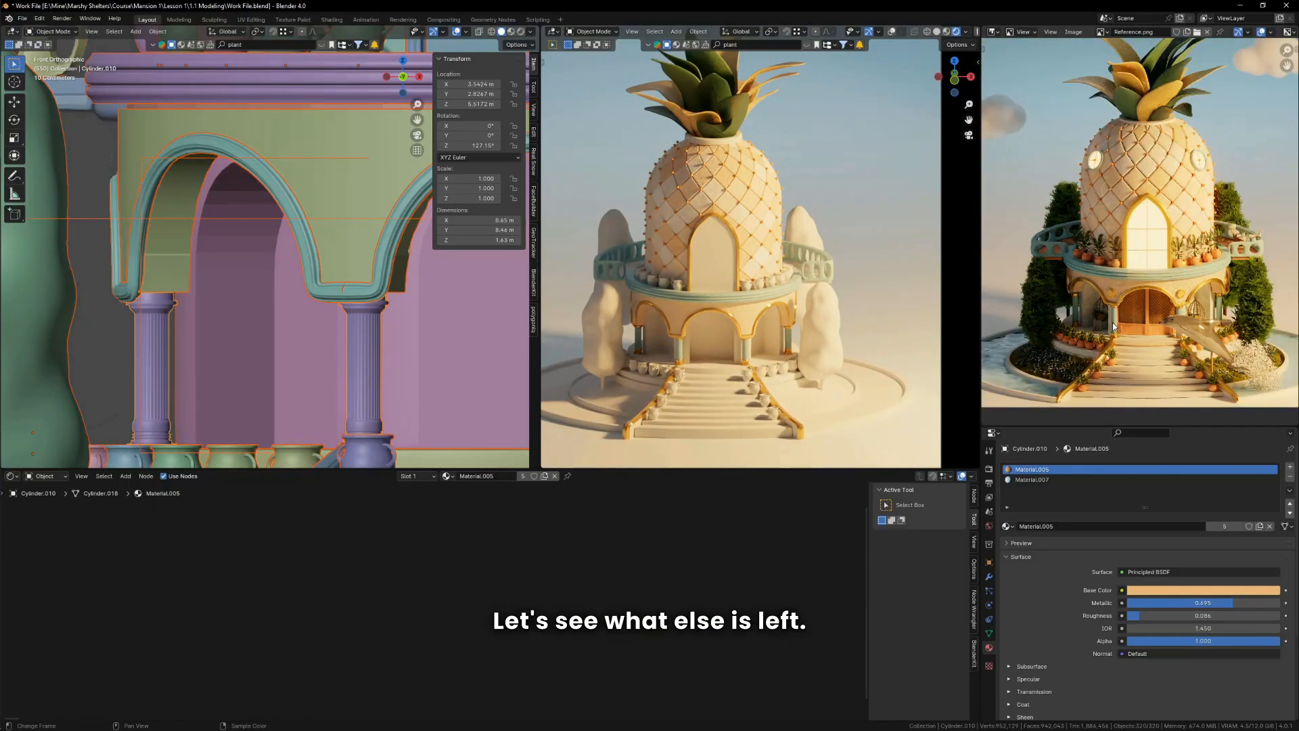
{"action": "scroll", "coordinate": [1081, 334], "scroll_direction": "up", "scroll_amount": 6}
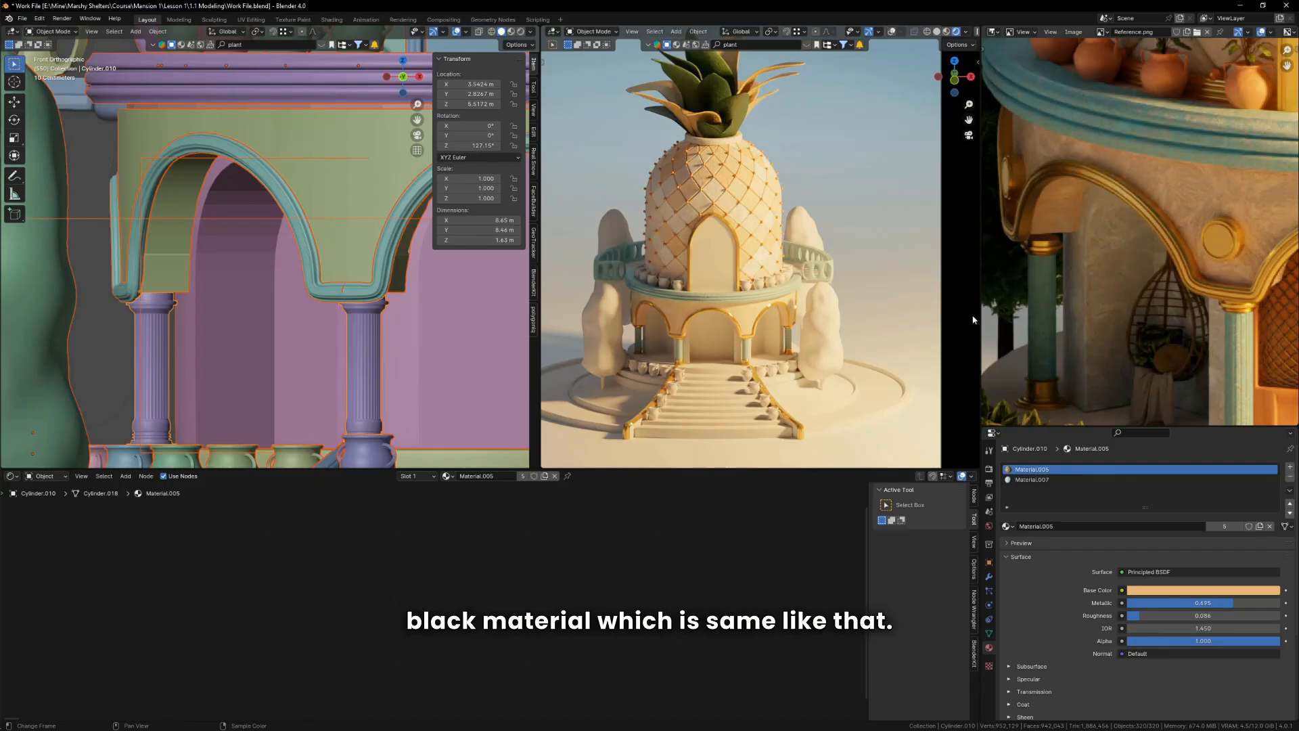
Step: Link the arch wall's Material.006 to the inner wall behind the pillars, with the render framed closely on the arches
{"action": "scroll", "coordinate": [293, 372], "scroll_direction": "down", "scroll_amount": 5}
{"action": "left_click", "coordinate": [364, 348]}
{"action": "middle_click_drag", "start_coordinate": [365, 348], "coordinate": [387, 345]}
{"action": "scroll", "coordinate": [387, 345], "scroll_direction": "up", "scroll_amount": 3}
{"action": "key", "text": "ctrl+alt+b"}
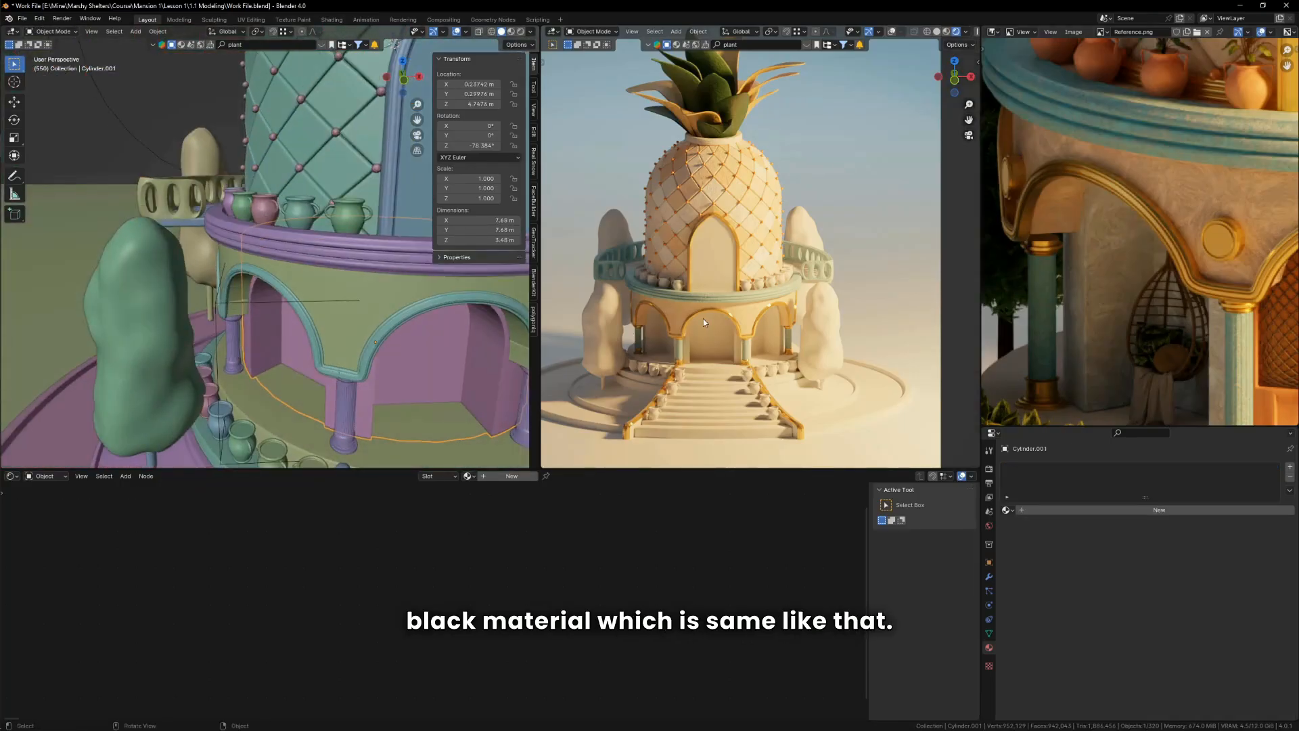
{"action": "scroll", "coordinate": [704, 317], "scroll_direction": "up", "scroll_amount": 8}
{"action": "scroll", "coordinate": [303, 339], "scroll_direction": "down", "scroll_amount": 1}
{"action": "left_click", "coordinate": [373, 305], "text": "shift"}
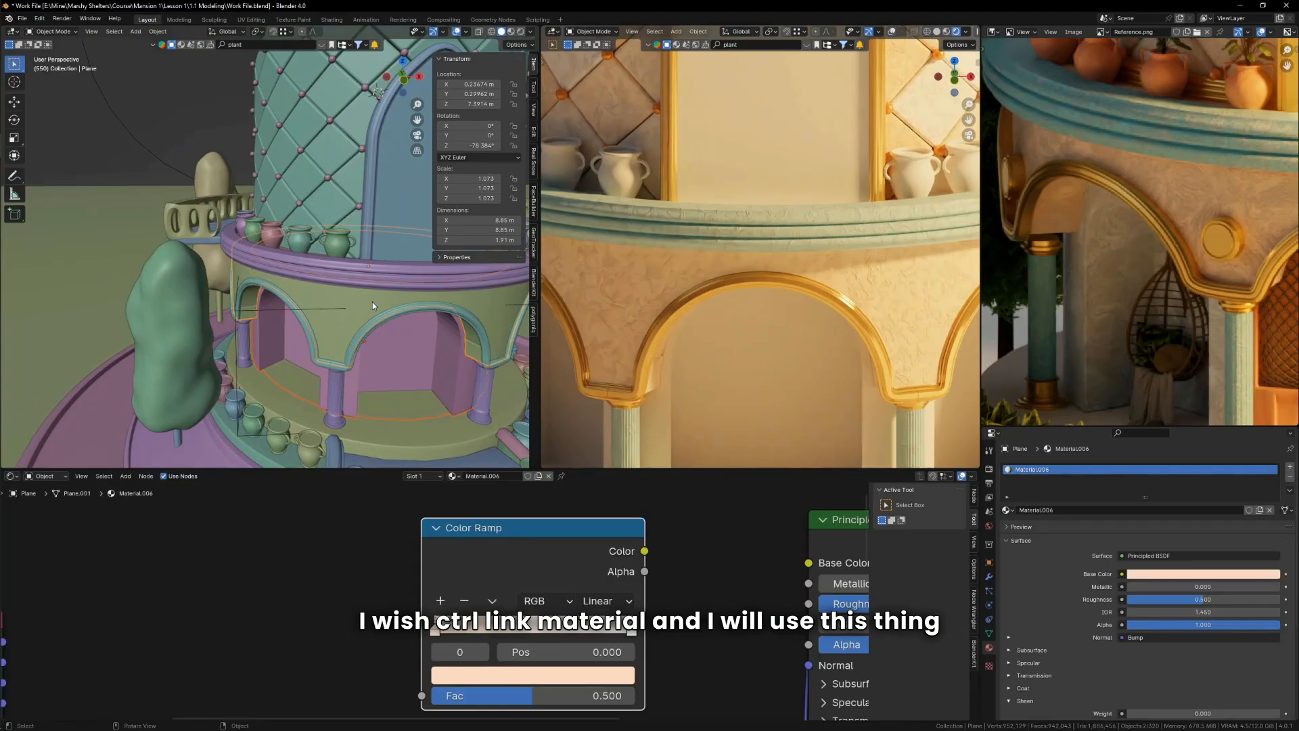
{"action": "key", "text": "ctrl+l"}
{"action": "left_click", "coordinate": [373, 305]}
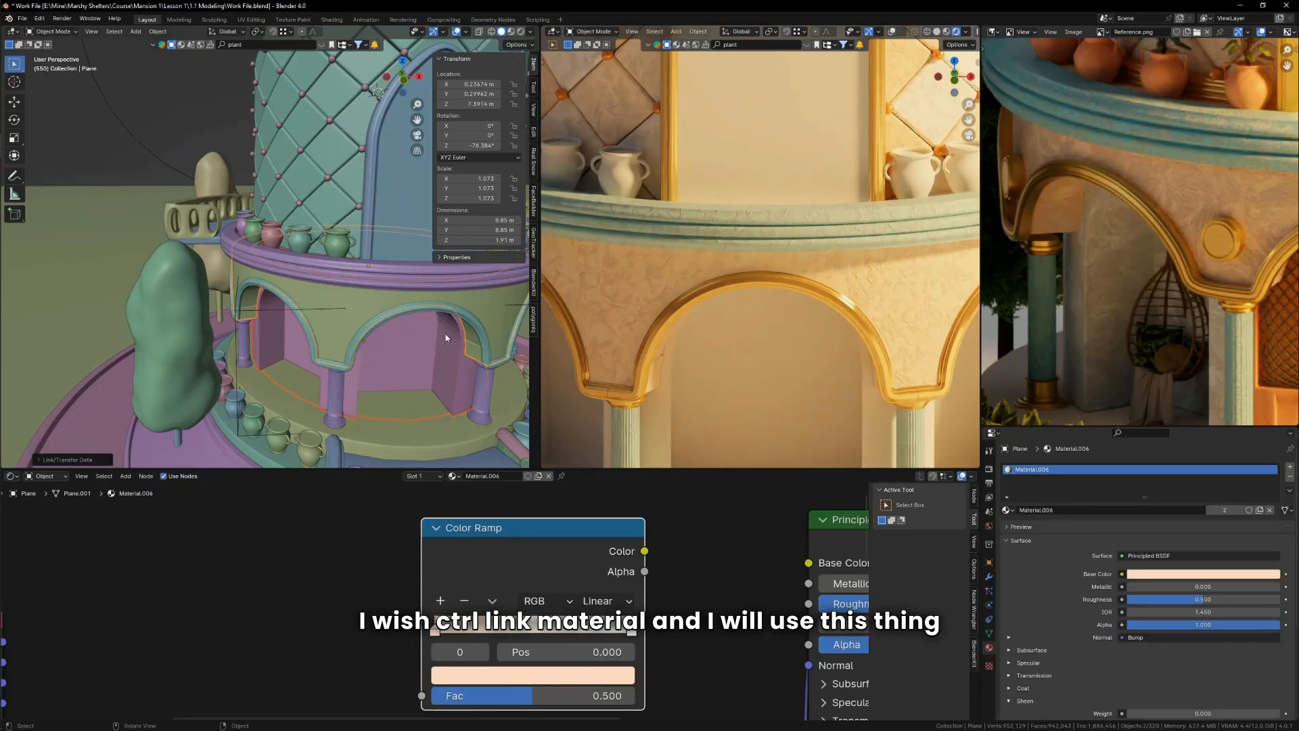
Step: Make the inner wall's linked material an independent copy and bring its whole node tree into view
{"action": "left_click", "coordinate": [450, 377]}
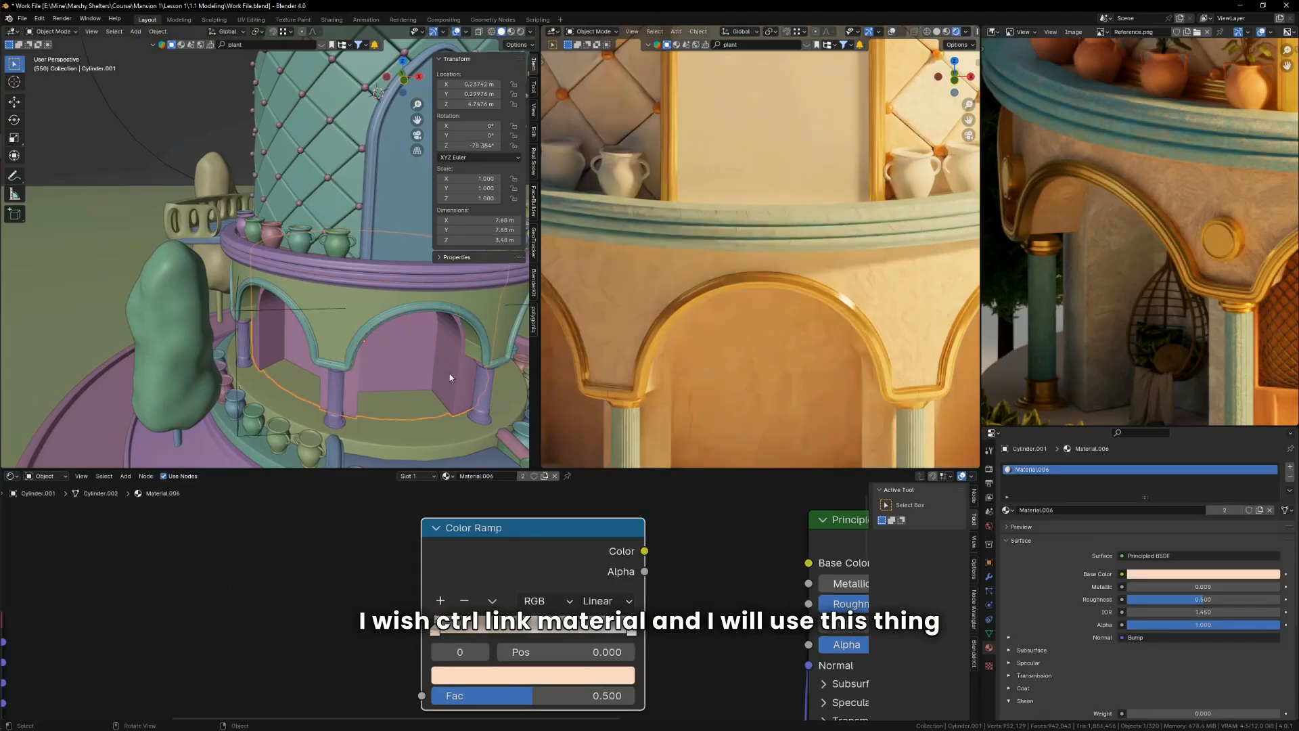
{"action": "left_click", "coordinate": [546, 476]}
{"action": "scroll", "coordinate": [563, 599], "scroll_direction": "down", "scroll_amount": 5}
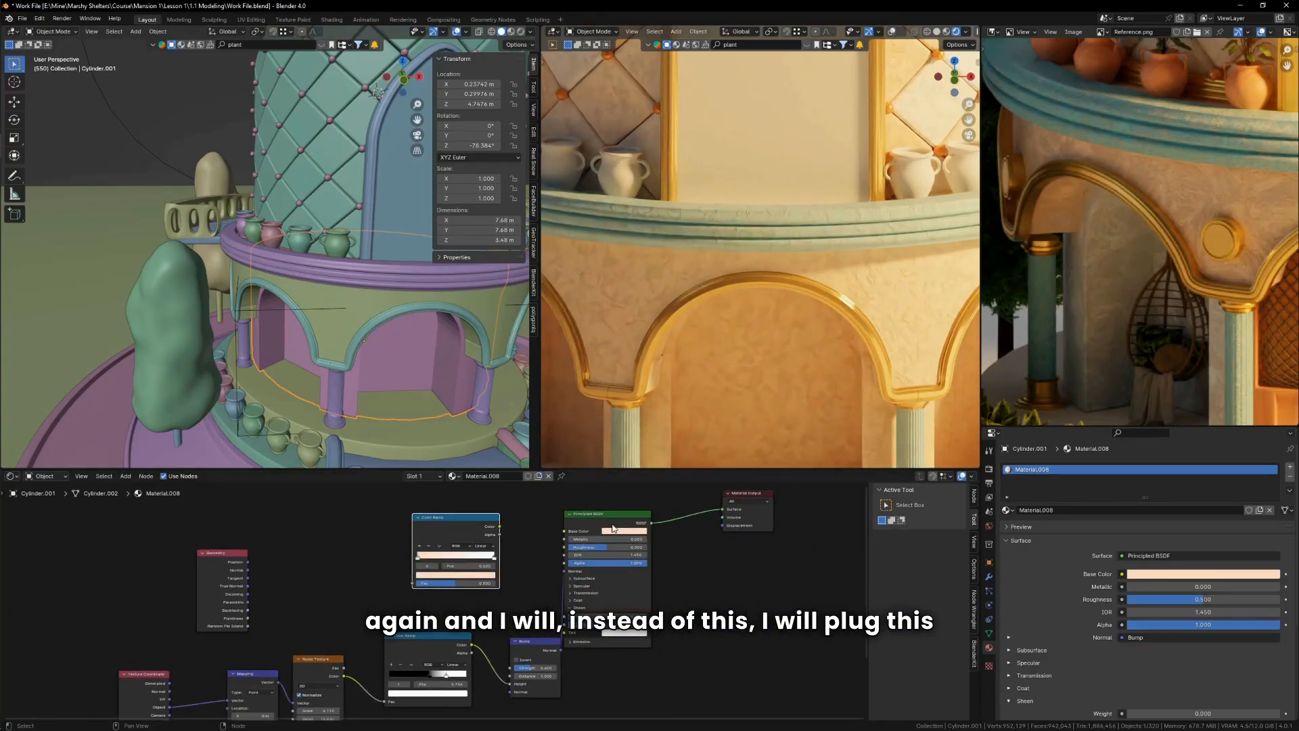
Step: Connect the Noise Texture's Color output to the Fac input of the unlinked Color Ramp in the inner wall's material
{"action": "scroll", "coordinate": [612, 528], "scroll_direction": "up", "scroll_amount": 4}
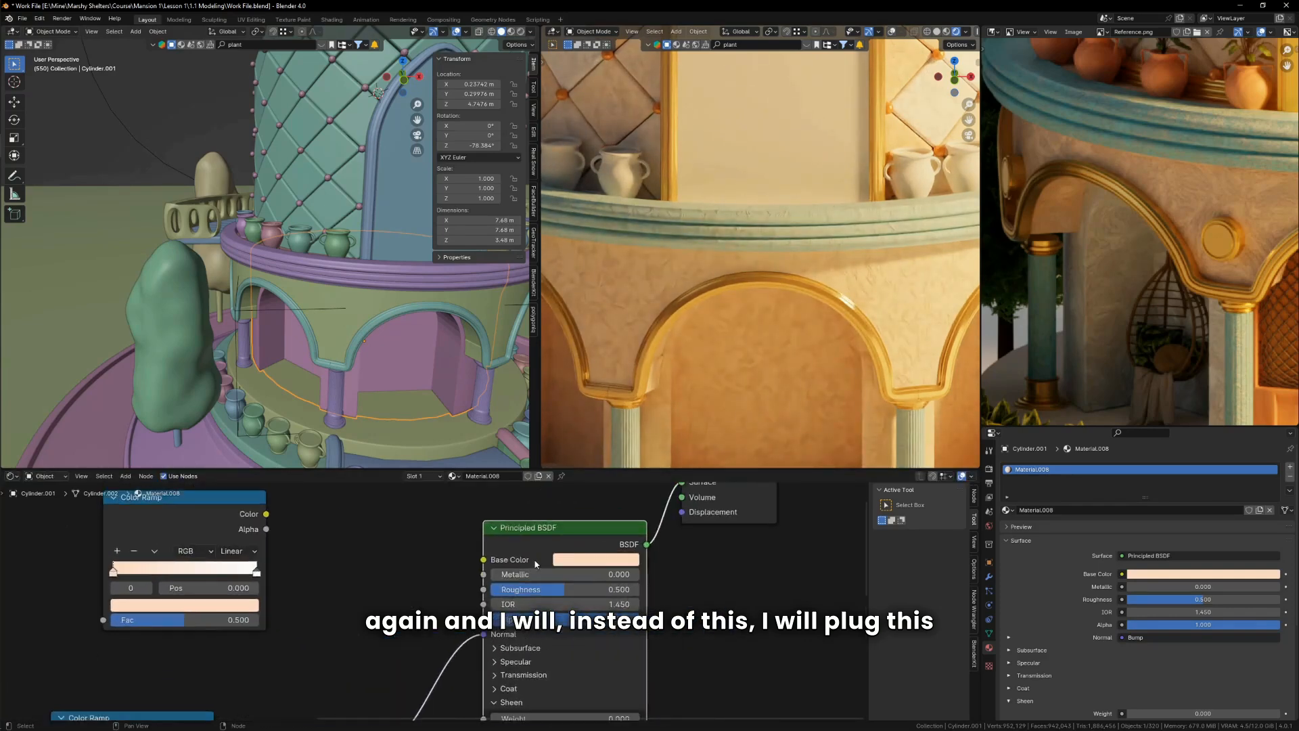
{"action": "scroll", "coordinate": [536, 564], "scroll_direction": "down", "scroll_amount": 3}
{"action": "scroll", "coordinate": [380, 688], "scroll_direction": "up", "scroll_amount": 1}
{"action": "left_click_drag", "start_coordinate": [260, 680], "coordinate": [346, 572]}
{"action": "scroll", "coordinate": [352, 545], "scroll_direction": "up", "scroll_amount": 3}
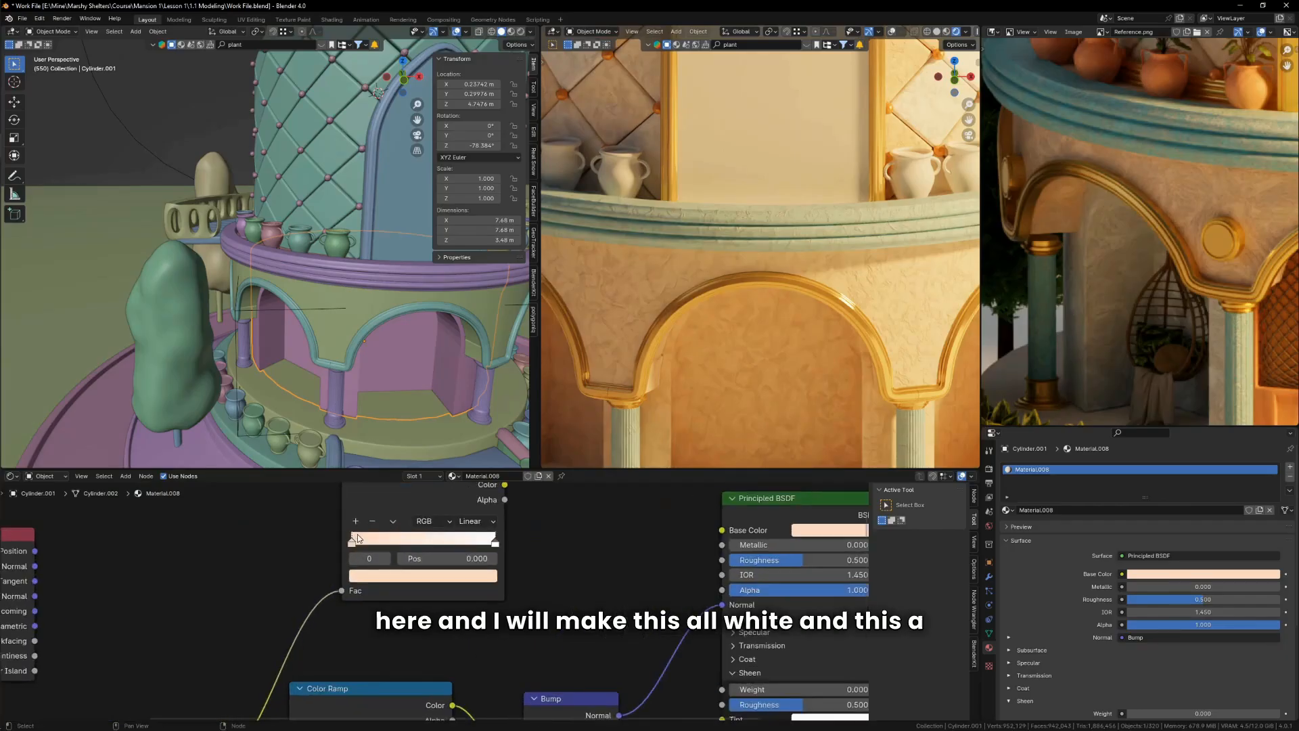
Step: Set the upper Color Ramp's first stop to white and its last stop to a grey with value about 0.412
{"action": "left_click", "coordinate": [394, 590]}
{"action": "left_click_drag", "start_coordinate": [473, 526], "coordinate": [406, 526]}
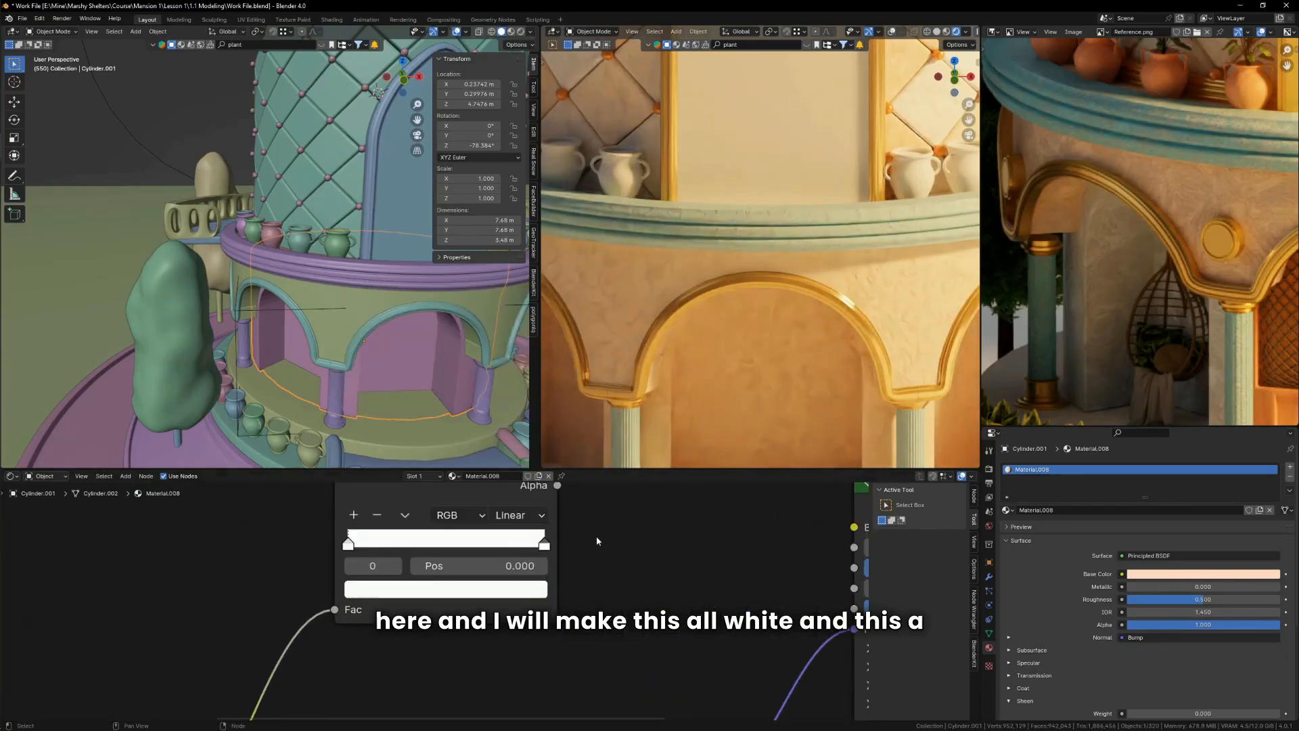
{"action": "left_click", "coordinate": [516, 585]}
{"action": "left_click", "coordinate": [532, 366]}
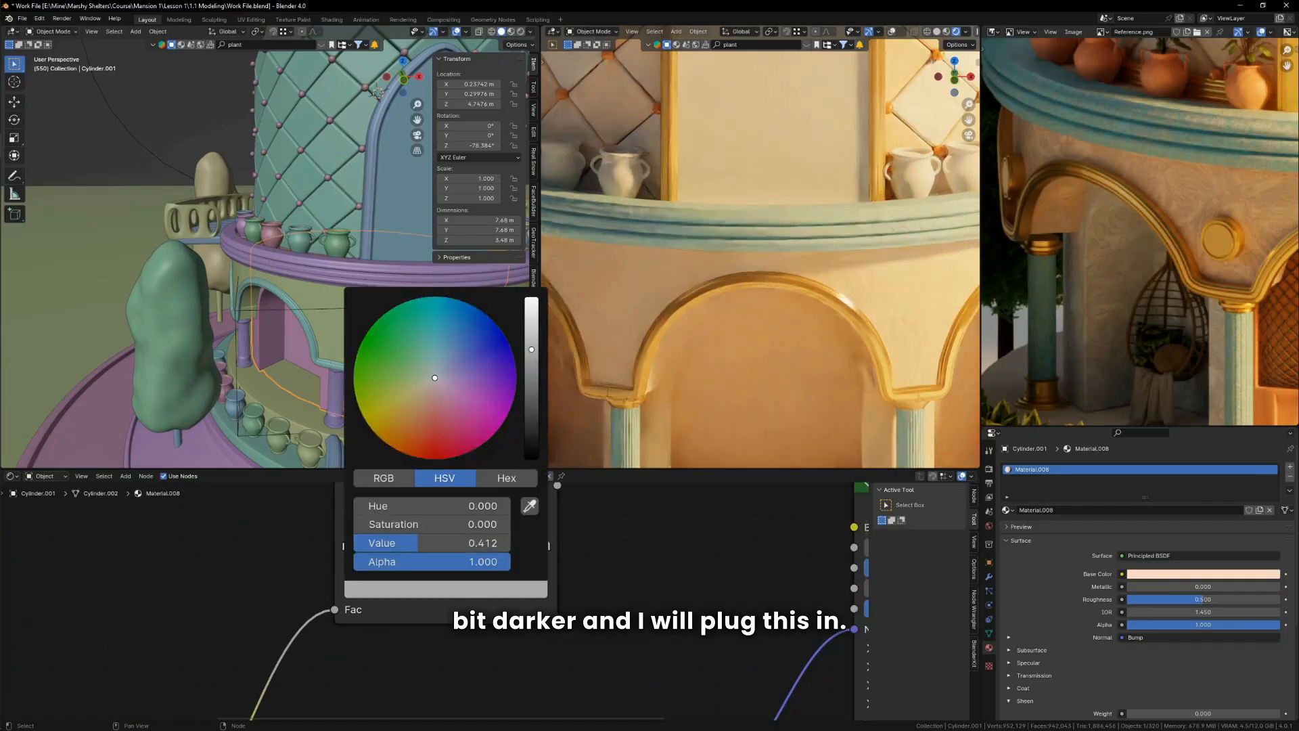
Step: Connect the adjusted Color Ramp's Color output to the Principled BSDF's Base Color
{"action": "scroll", "coordinate": [482, 583], "scroll_direction": "down", "scroll_amount": 3}
{"action": "left_click_drag", "start_coordinate": [485, 543], "coordinate": [620, 570]}
{"action": "scroll", "coordinate": [794, 366], "scroll_direction": "down", "scroll_amount": 5}
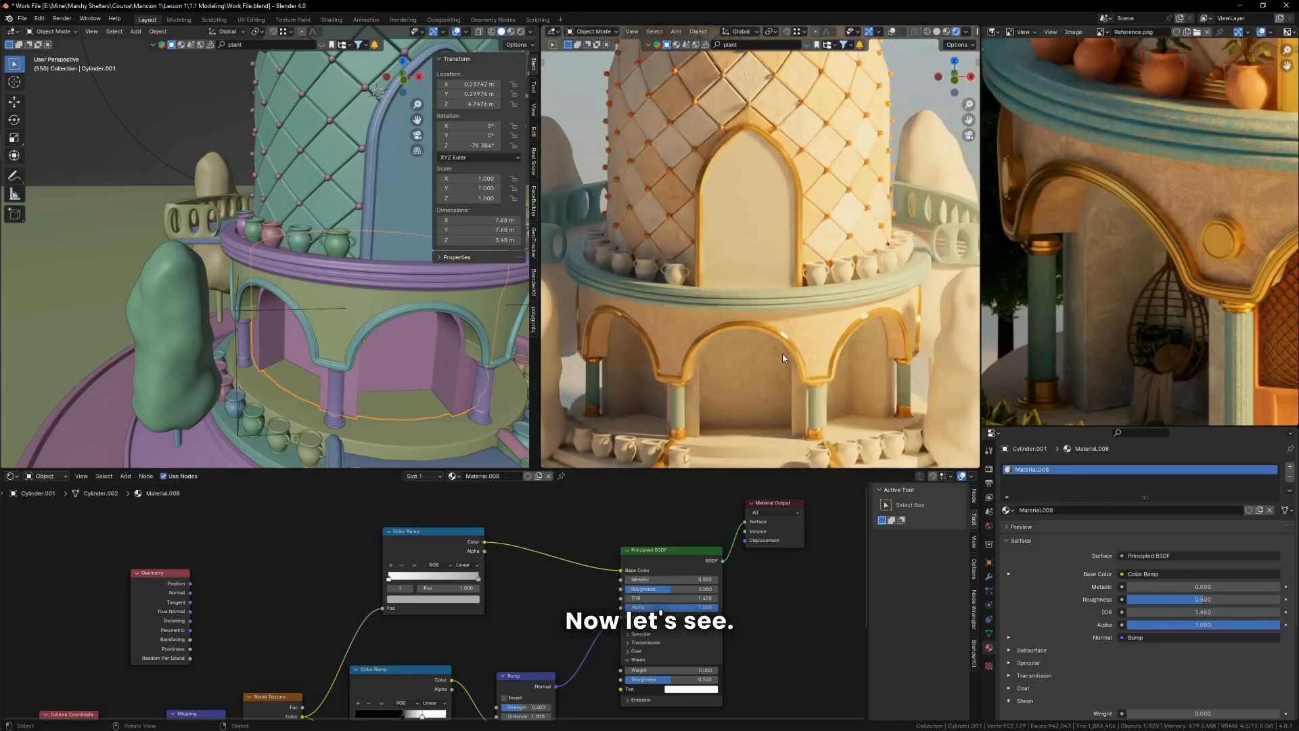
Step: Check the inner wall in the full render, return to the camera view and save the work file
{"action": "scroll", "coordinate": [1051, 257], "scroll_direction": "down", "scroll_amount": 3}
{"action": "scroll", "coordinate": [712, 306], "scroll_direction": "down", "scroll_amount": 4}
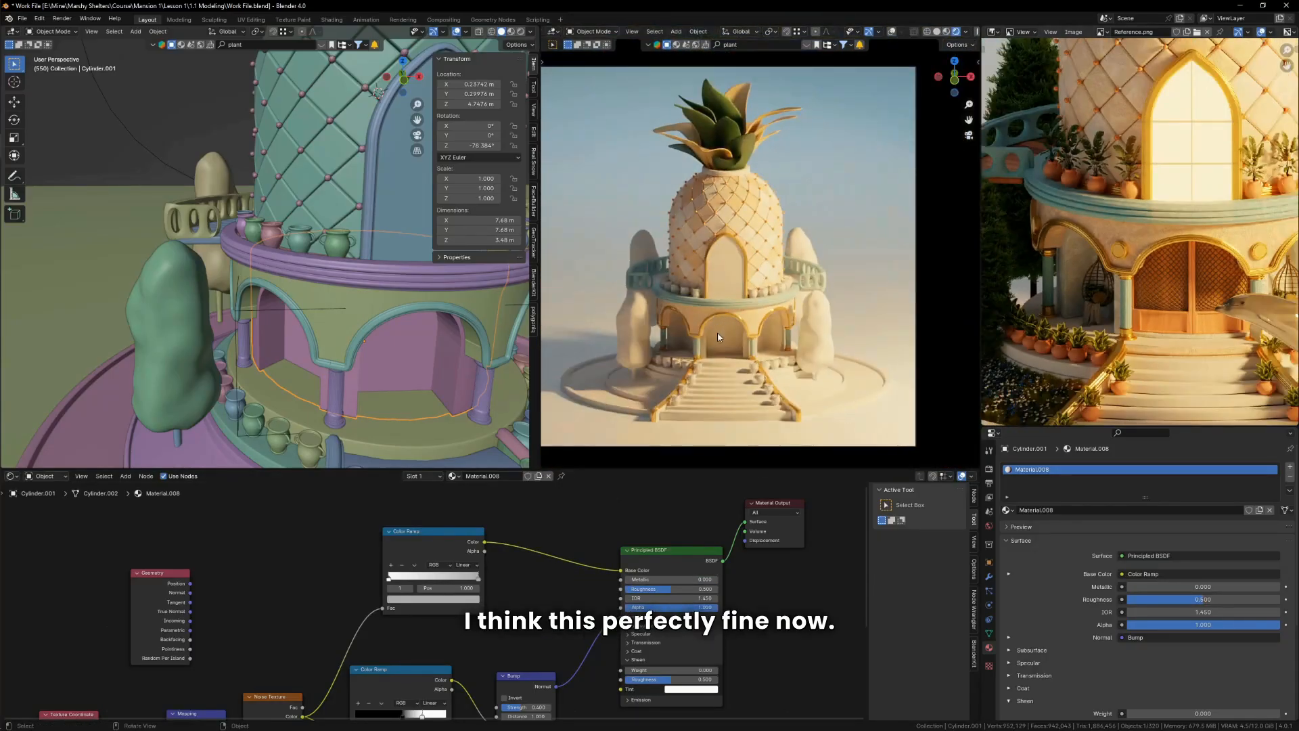
{"action": "scroll", "coordinate": [724, 335], "scroll_direction": "up", "scroll_amount": 5}
{"action": "scroll", "coordinate": [737, 349], "scroll_direction": "down", "scroll_amount": 3}
{"action": "key", "text": "KP_0"}
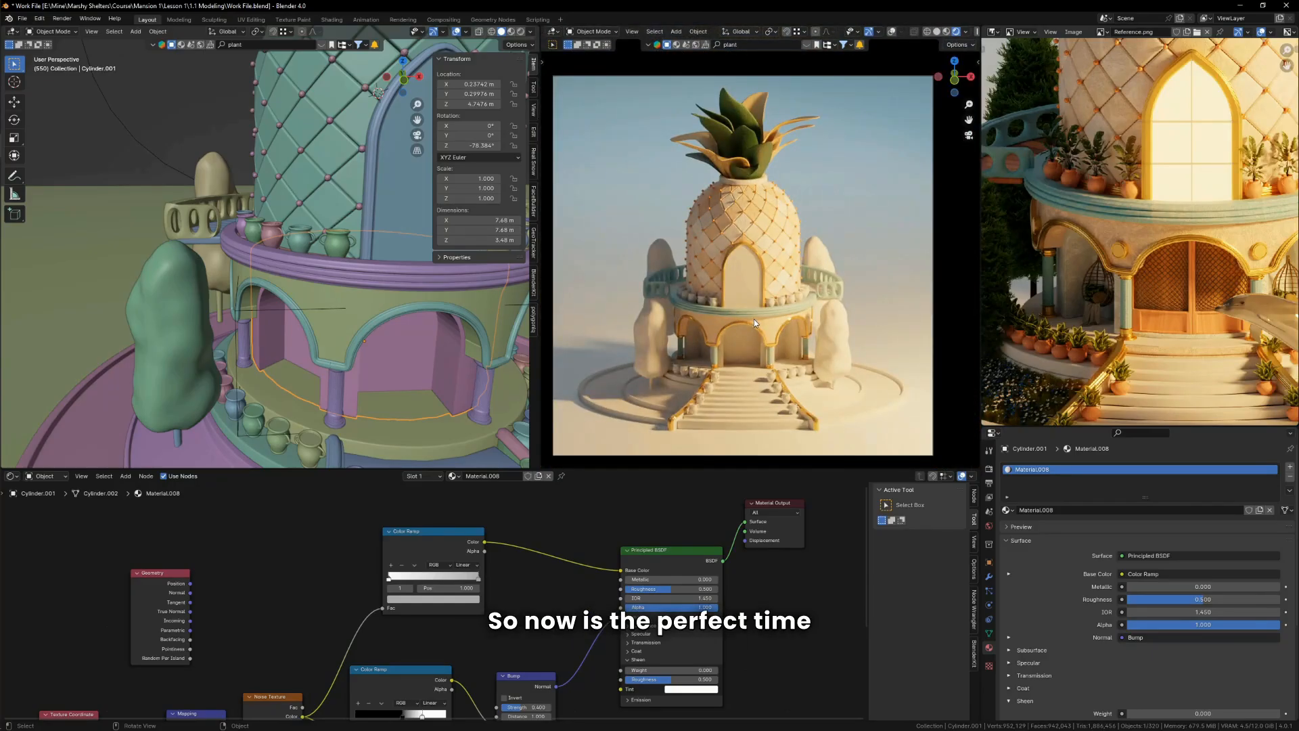
{"action": "key", "text": "ctrl+s"}
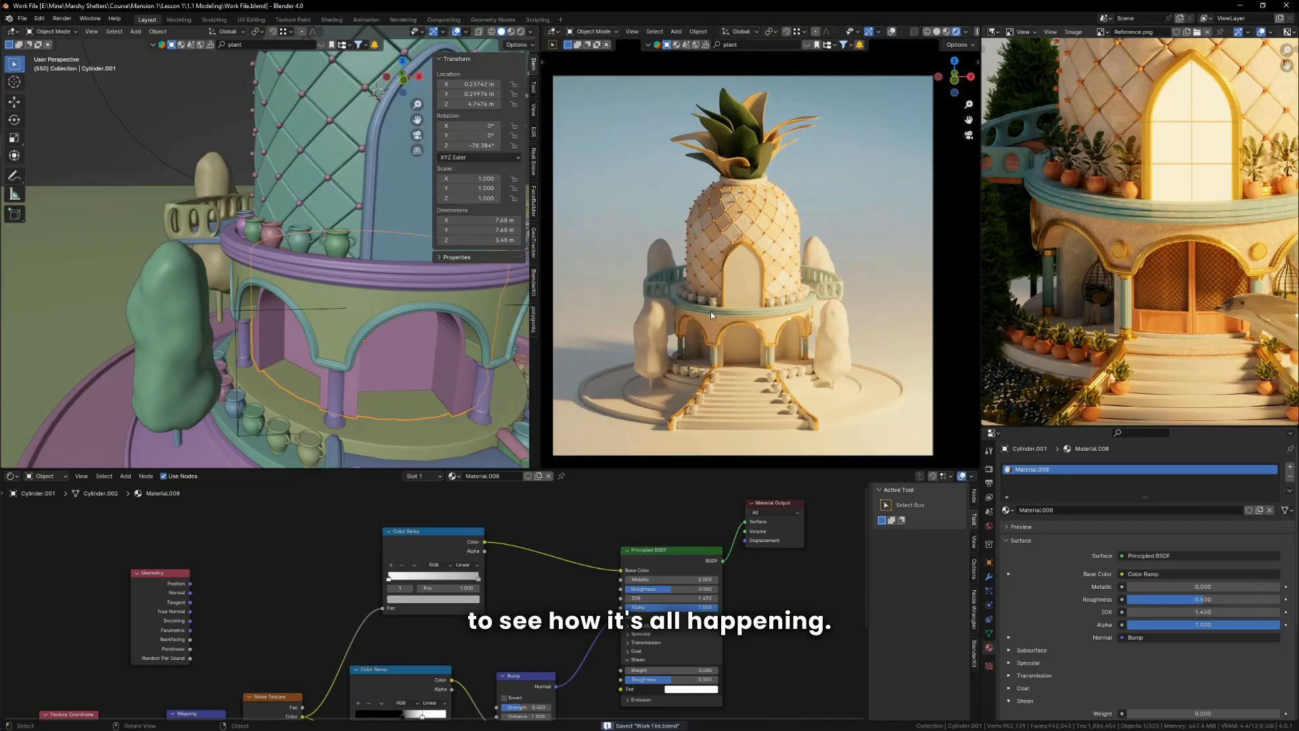
Step: Switch the camera viewport to solid shading and open the scene's output settings
{"action": "key", "text": "z"}
{"action": "left_click", "coordinate": [940, 370]}
{"action": "left_click", "coordinate": [990, 483]}
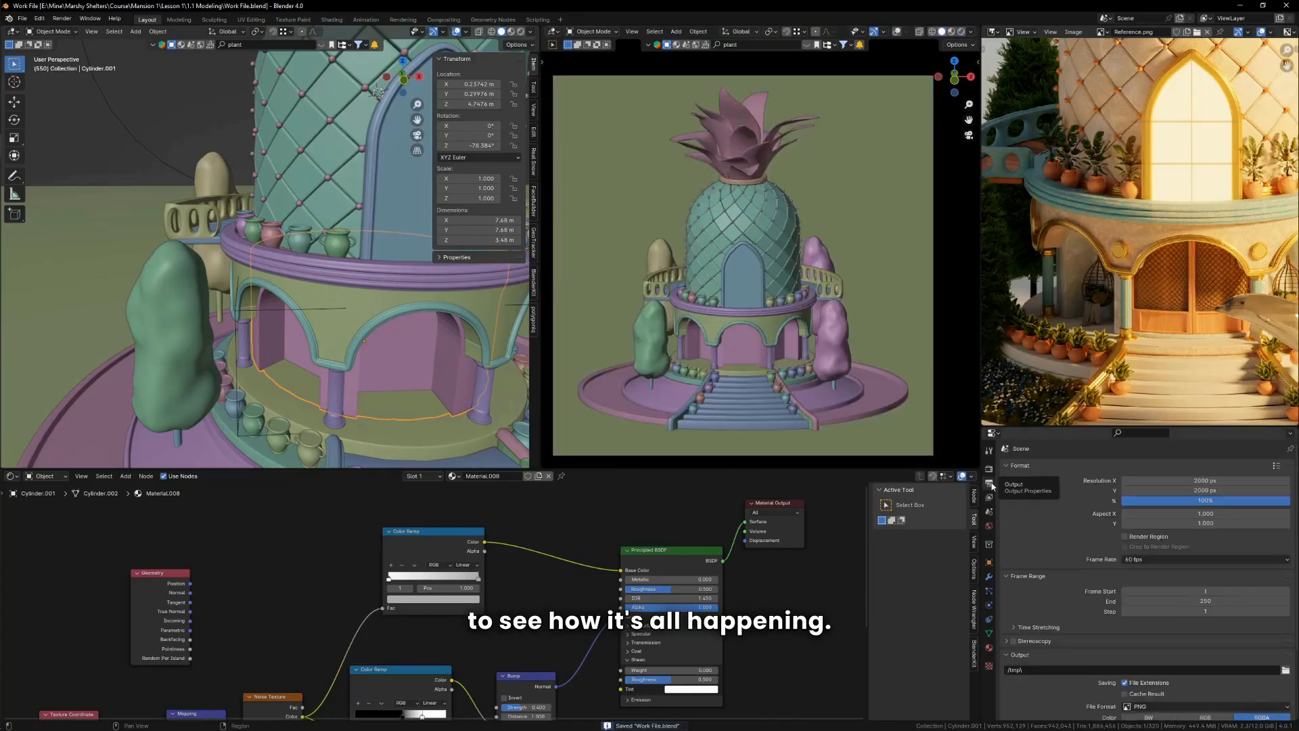
Step: Set the render output resolution to 1080 × 1080 px
{"action": "left_click", "coordinate": [1169, 482]}
{"action": "type", "text": "1"}
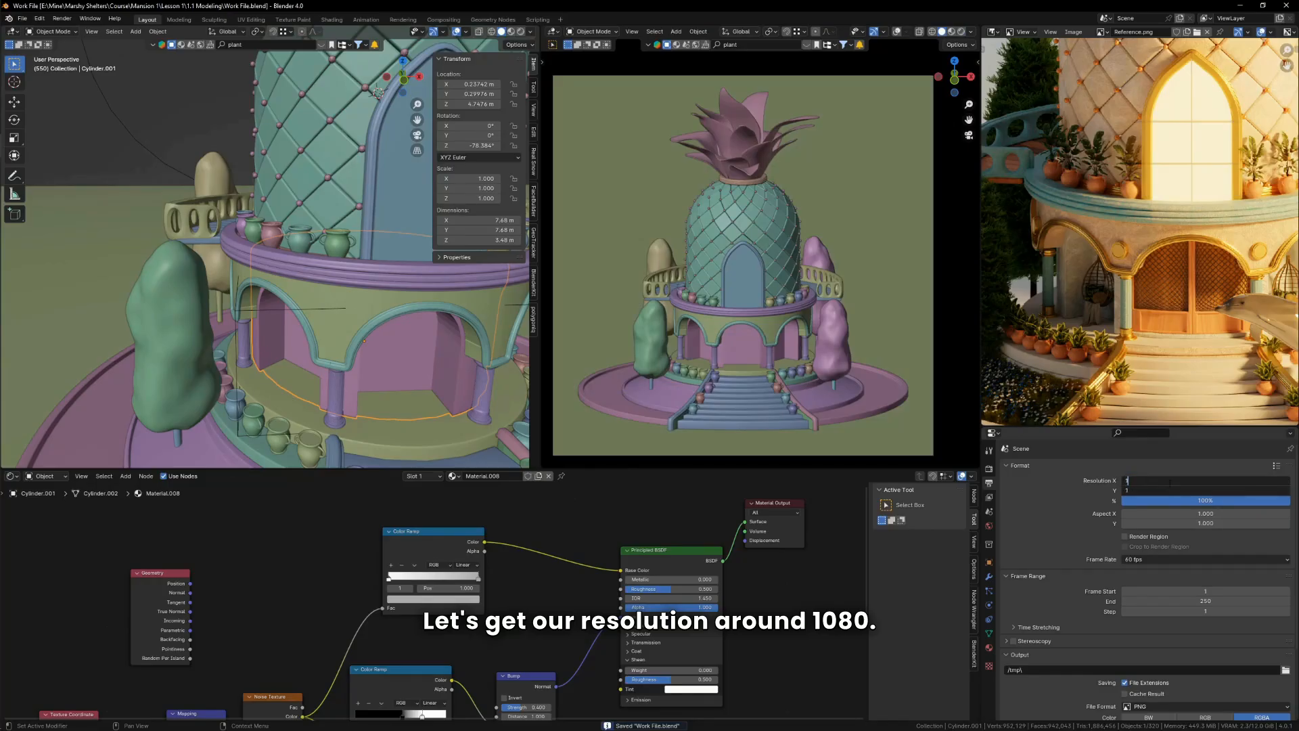
{"action": "type", "text": "080"}
{"action": "key", "text": "Return"}
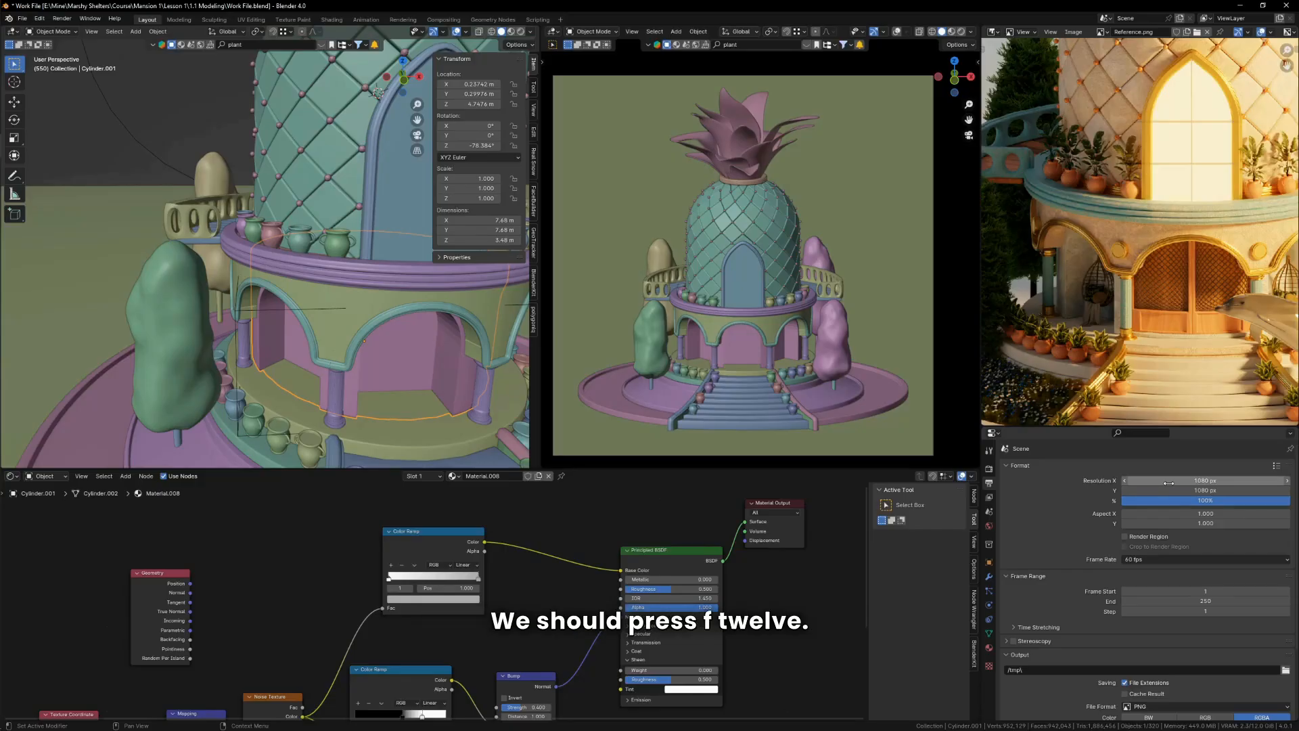
Step: Render the current frame and examine the balcony area of the result against the full reference image
{"action": "key", "text": "F12"}
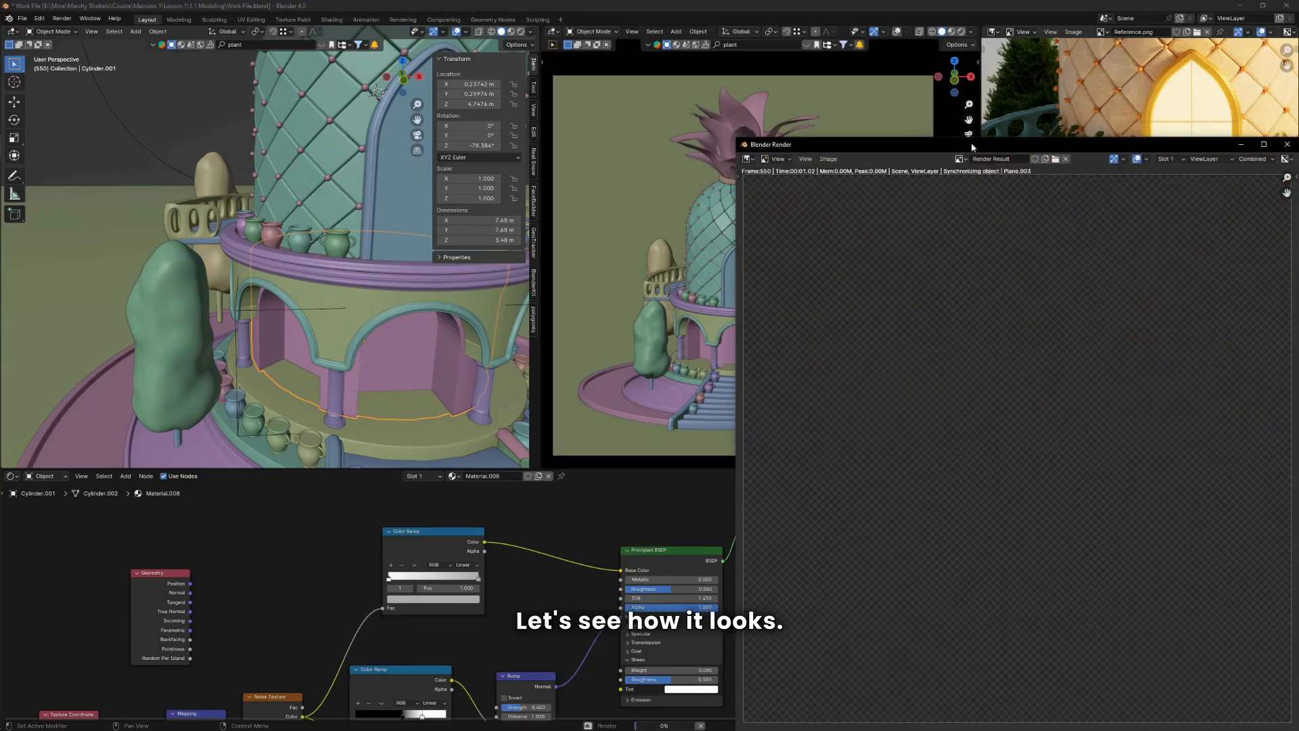
{"action": "left_click_drag", "start_coordinate": [951, 145], "coordinate": [514, 65]}
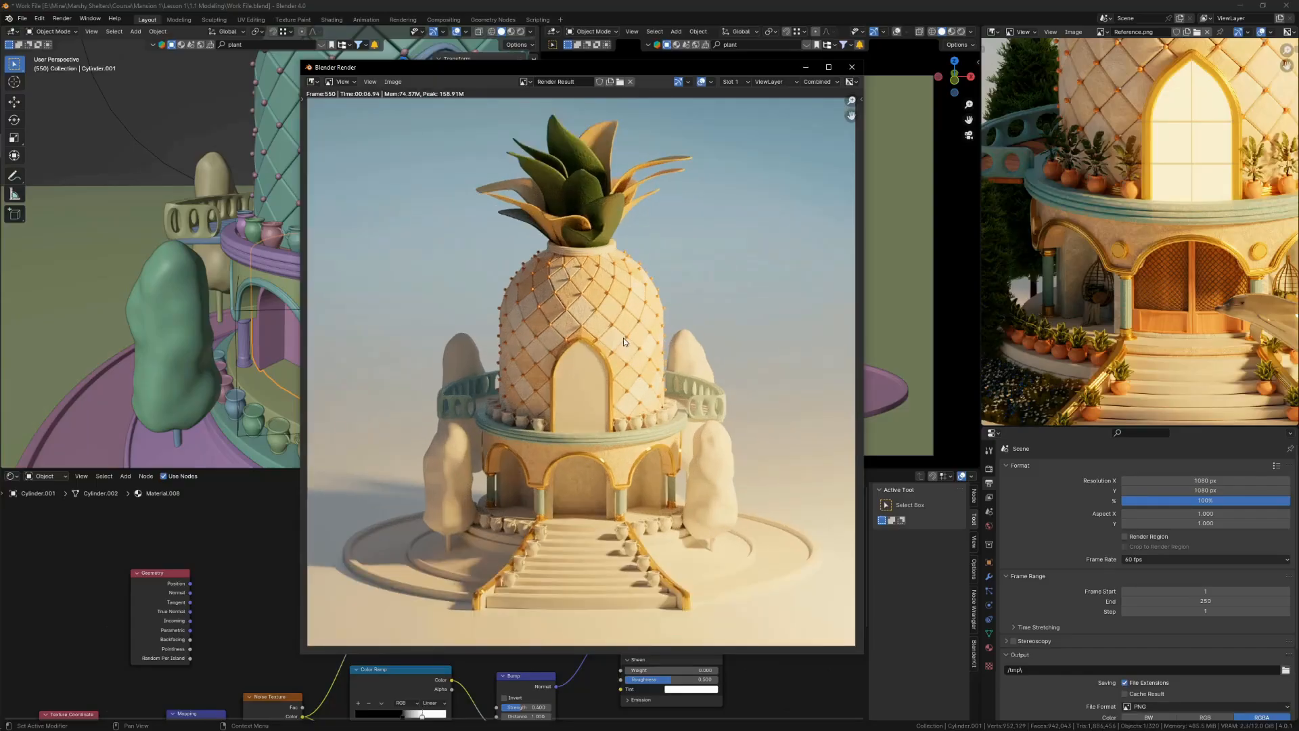
{"action": "key", "text": "Home"}
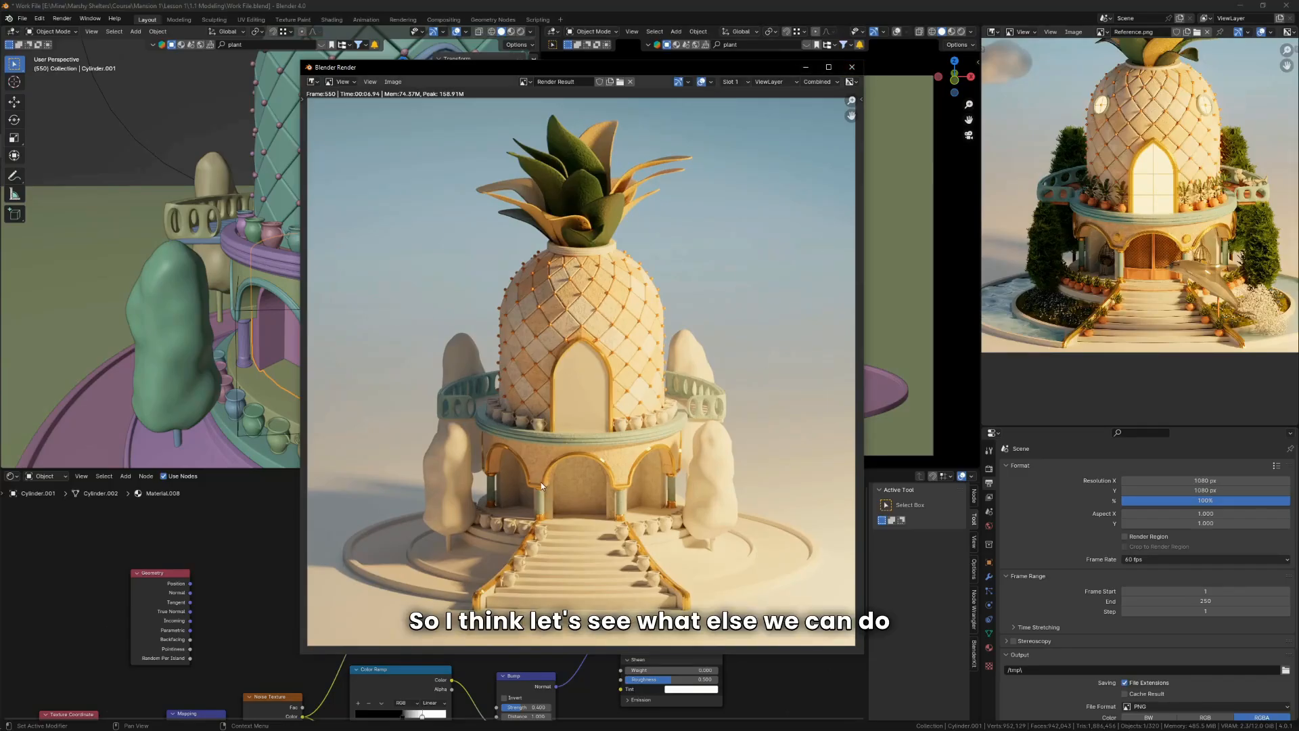
{"action": "scroll", "coordinate": [665, 543], "scroll_direction": "up", "scroll_amount": 2}
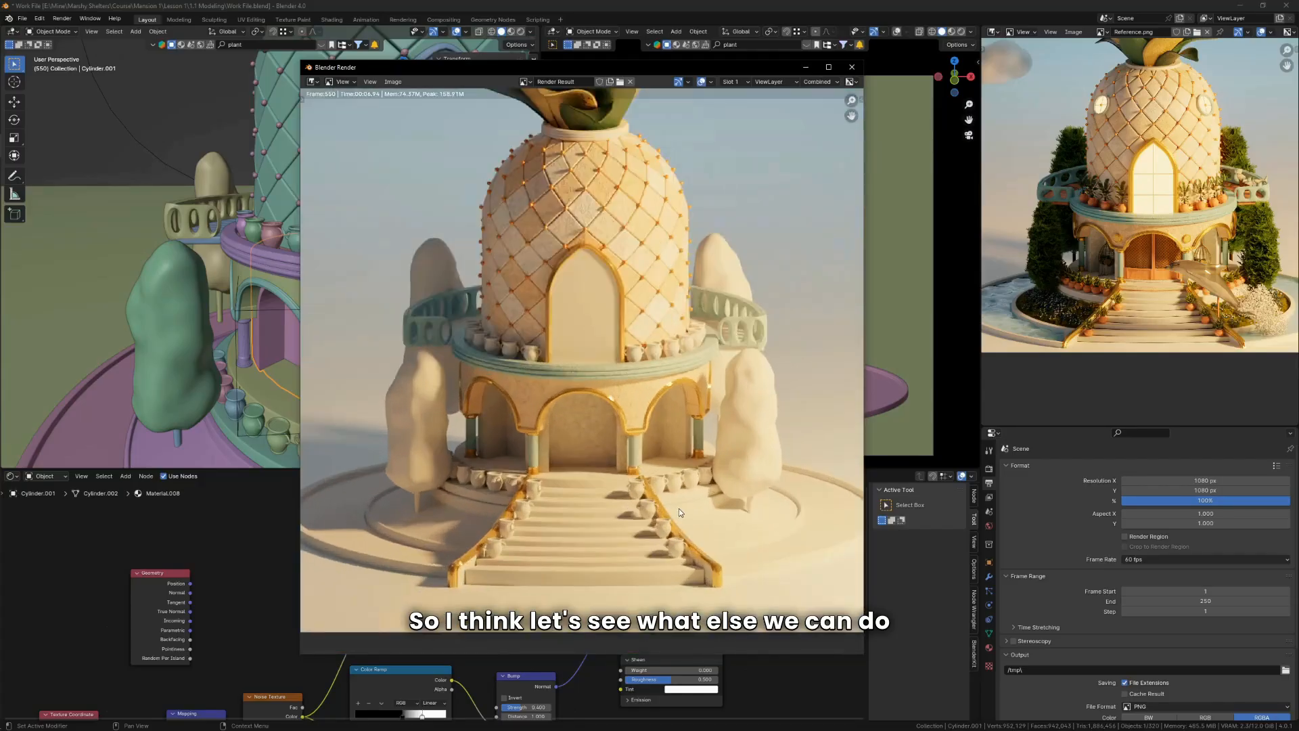
{"action": "scroll", "coordinate": [474, 359], "scroll_direction": "up", "scroll_amount": 4}
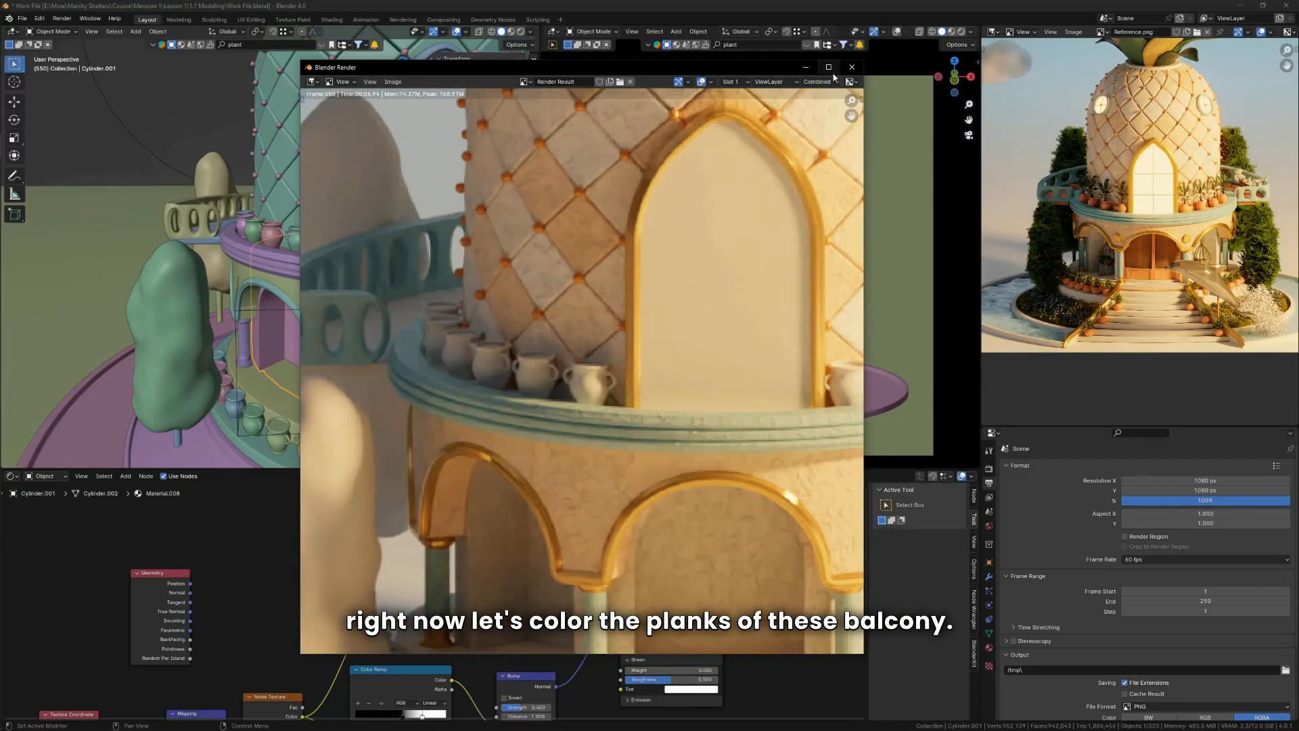
Step: Close the render result, return the camera view to Rendered shading and save the file
{"action": "left_click", "coordinate": [852, 67]}
{"action": "key", "text": "z"}
{"action": "left_click", "coordinate": [779, 140]}
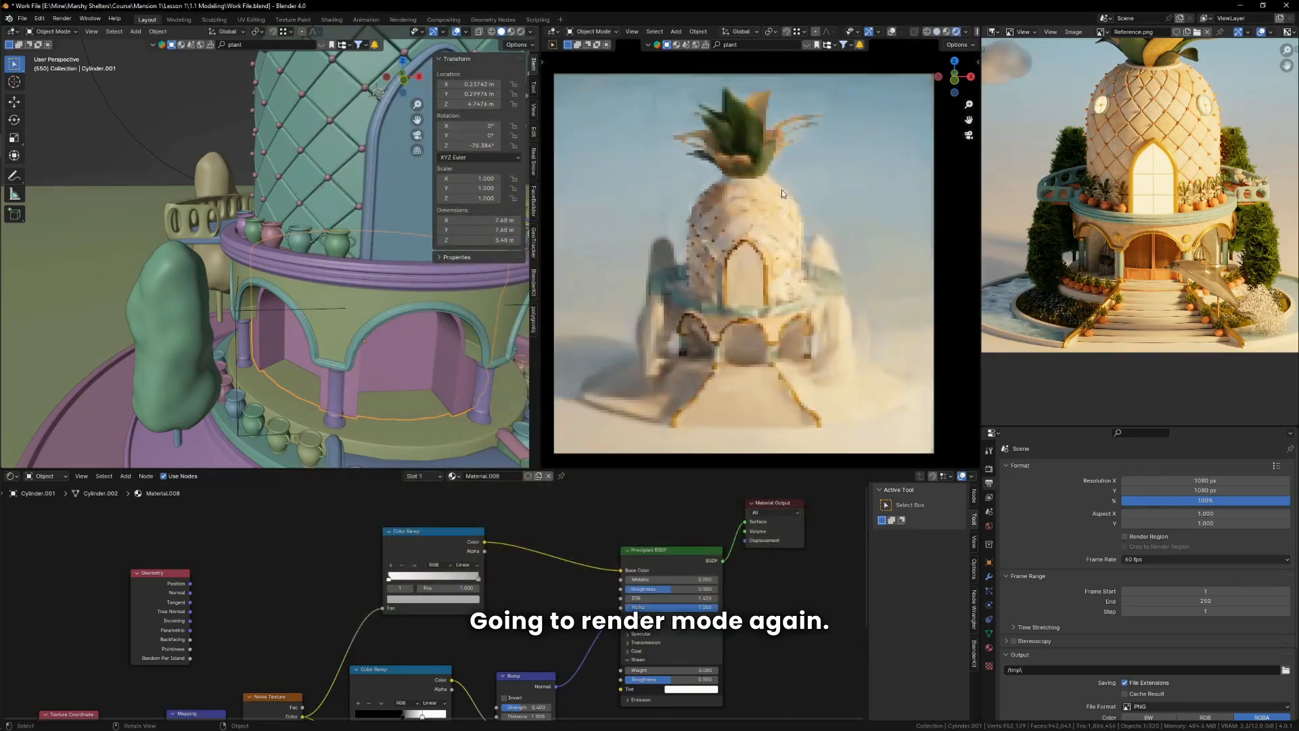
{"action": "key", "text": "ctrl+s"}
Step: Link the pineapple wall's material to the curved balcony floor planks
{"action": "scroll", "coordinate": [200, 348], "scroll_direction": "down", "scroll_amount": 5}
{"action": "middle_click_drag", "start_coordinate": [248, 259], "coordinate": [266, 299]}
{"action": "scroll", "coordinate": [267, 300], "scroll_direction": "up", "scroll_amount": 8}
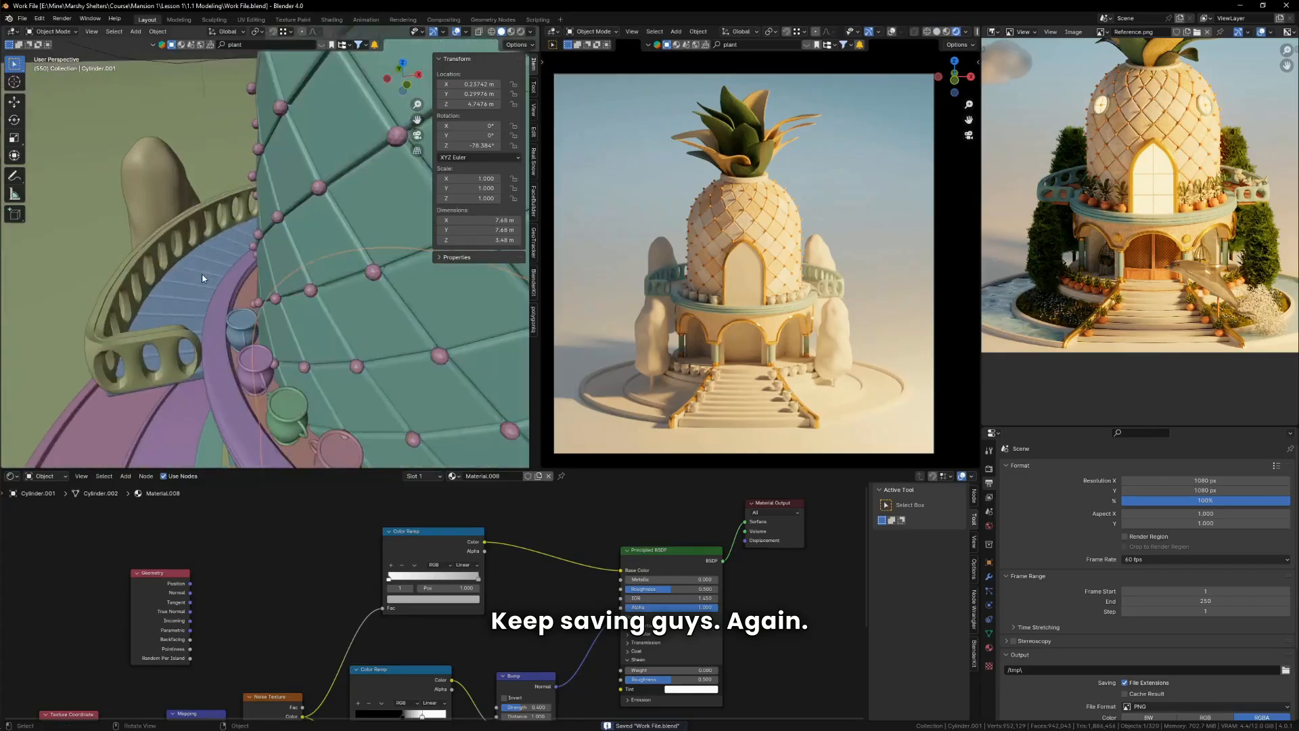
{"action": "left_click", "coordinate": [233, 290]}
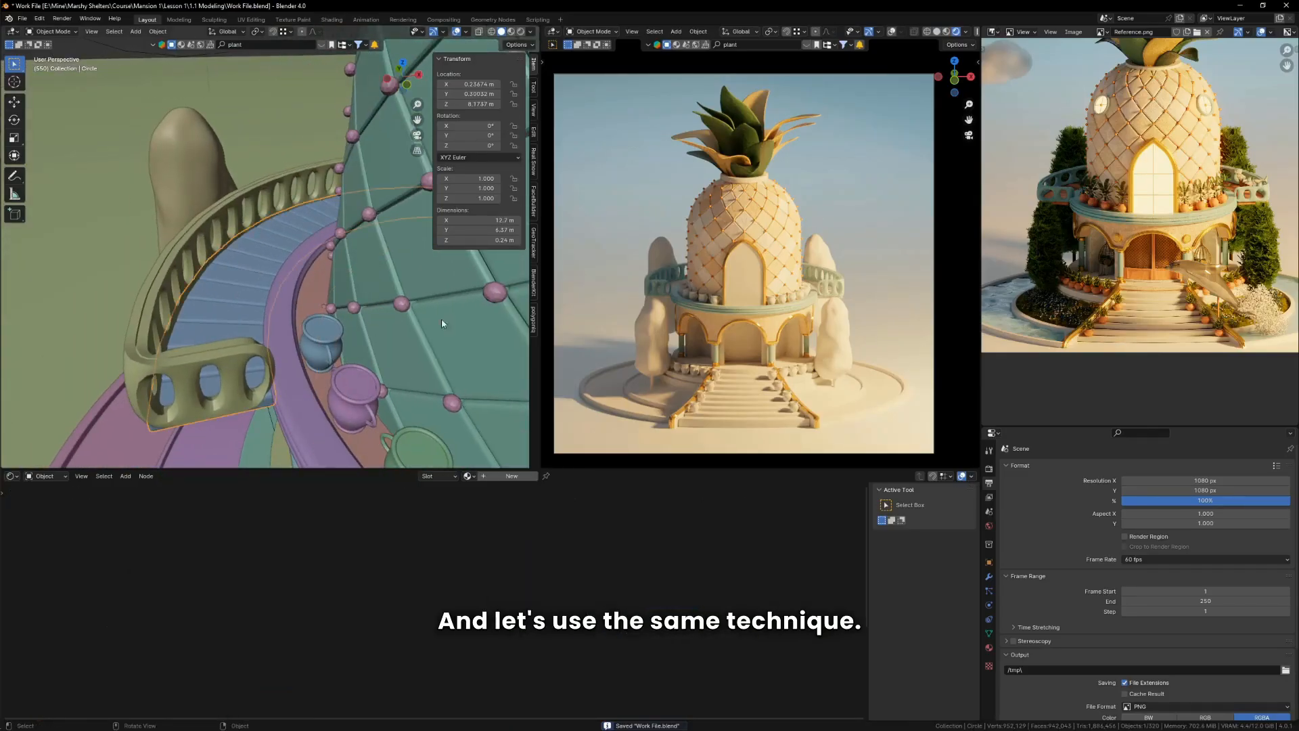
{"action": "scroll", "coordinate": [702, 229], "scroll_direction": "up", "scroll_amount": 4}
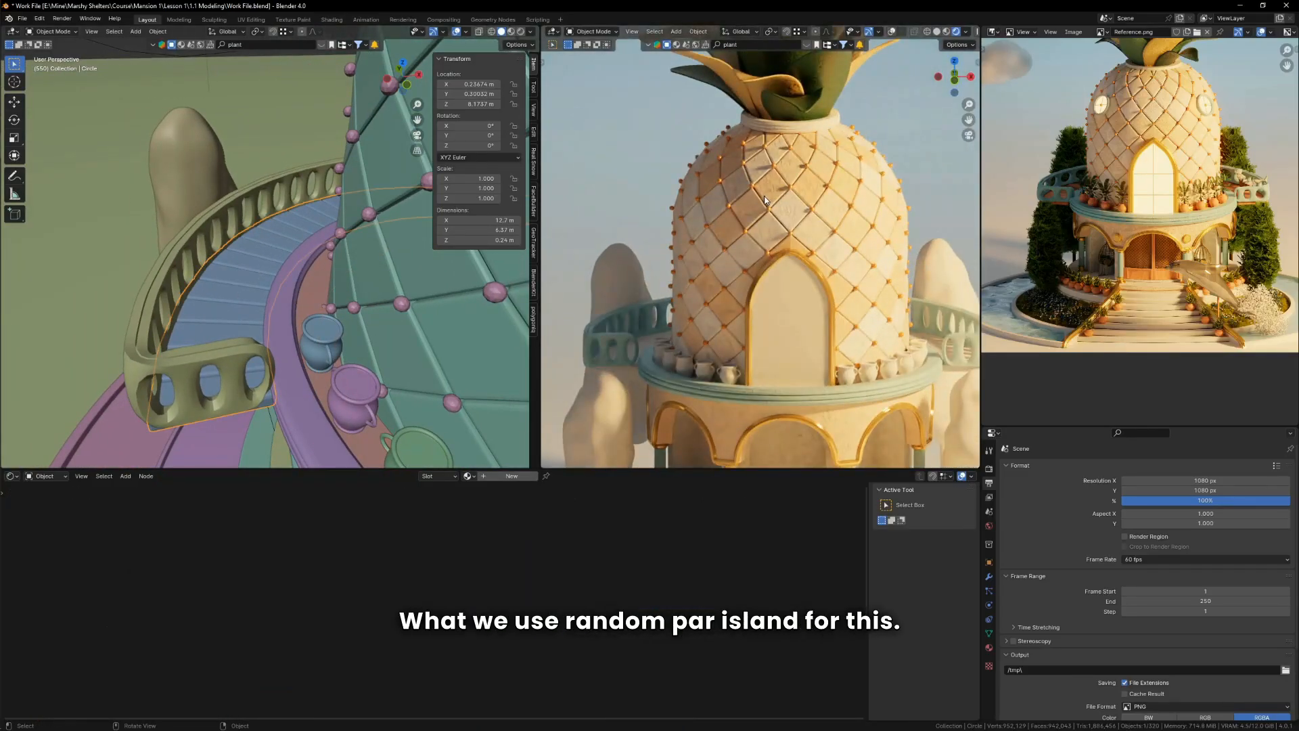
{"action": "scroll", "coordinate": [1082, 183], "scroll_direction": "up", "scroll_amount": 5}
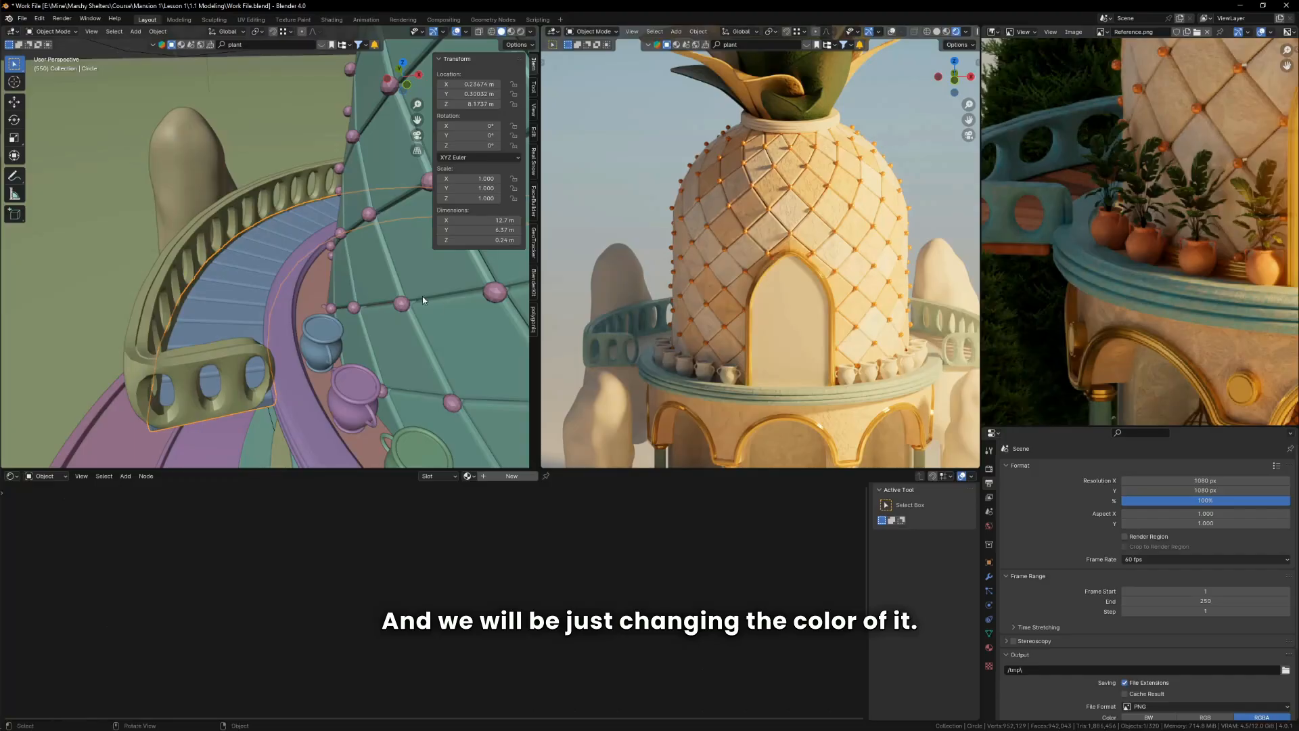
{"action": "scroll", "coordinate": [295, 268], "scroll_direction": "down", "scroll_amount": 8}
{"action": "left_click", "coordinate": [362, 212]}
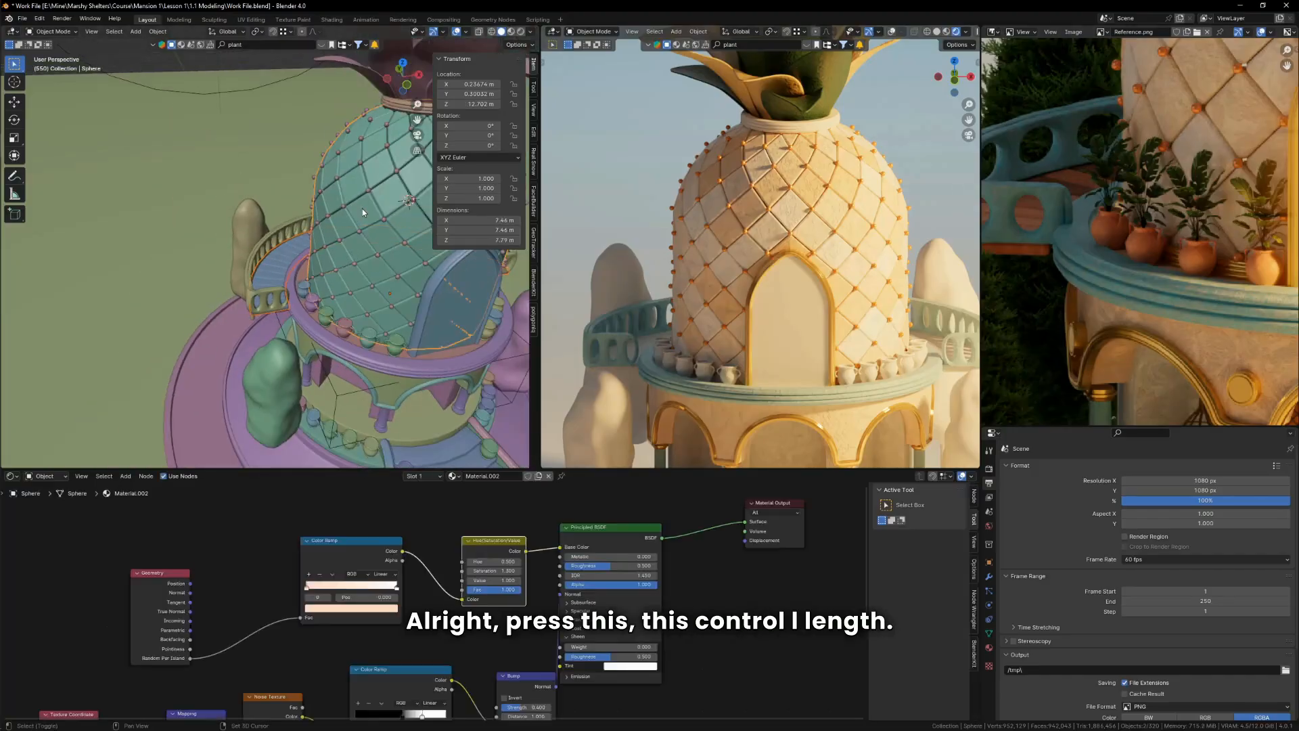
{"action": "key", "text": "ctrl+l"}
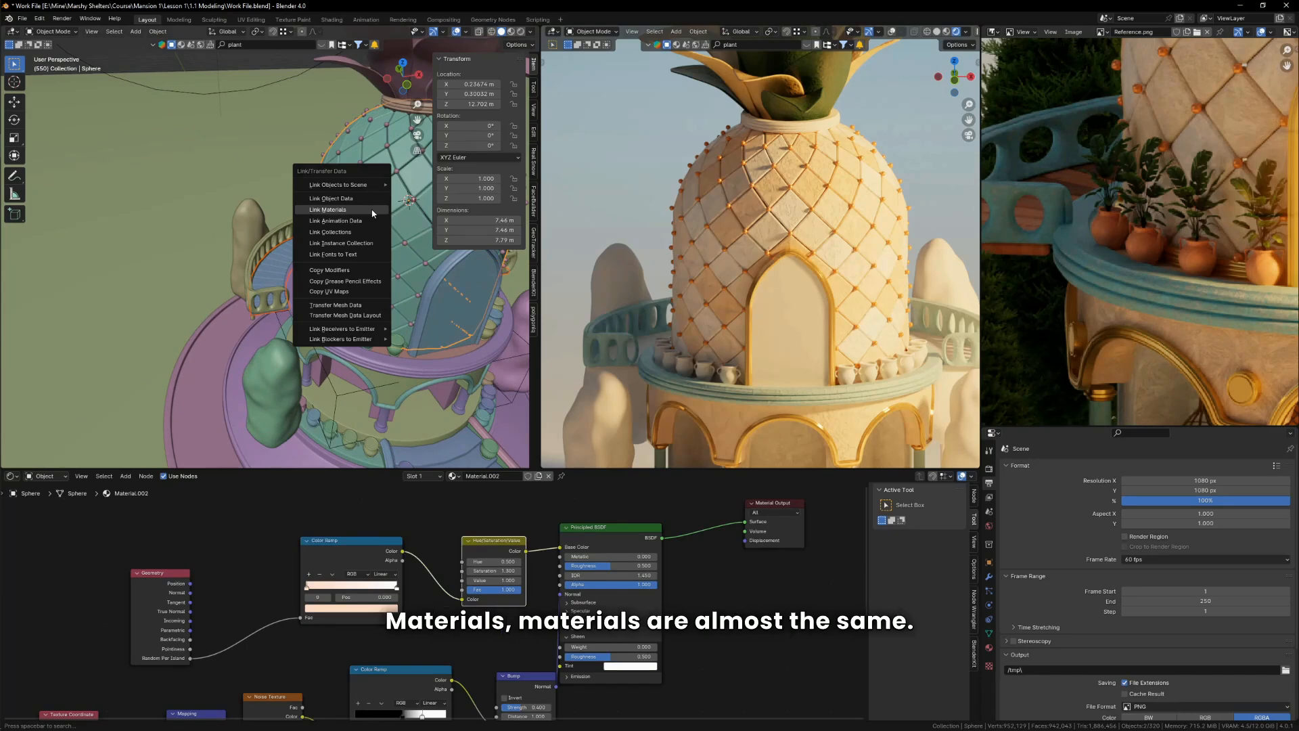
{"action": "left_click", "coordinate": [373, 210]}
Step: Make the balcony planks' linked material a separate single-user copy
{"action": "scroll", "coordinate": [651, 355], "scroll_direction": "up", "scroll_amount": 6}
{"action": "left_click", "coordinate": [516, 363]}
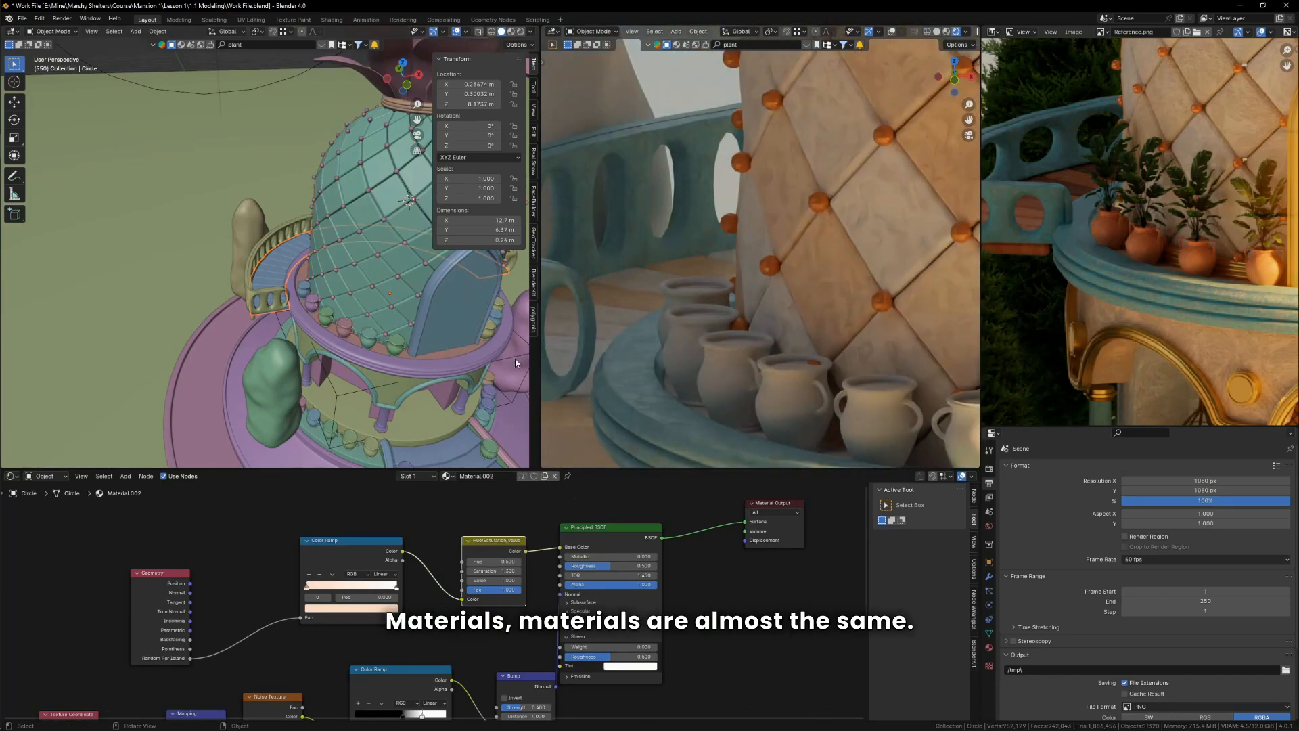
{"action": "left_click", "coordinate": [545, 478]}
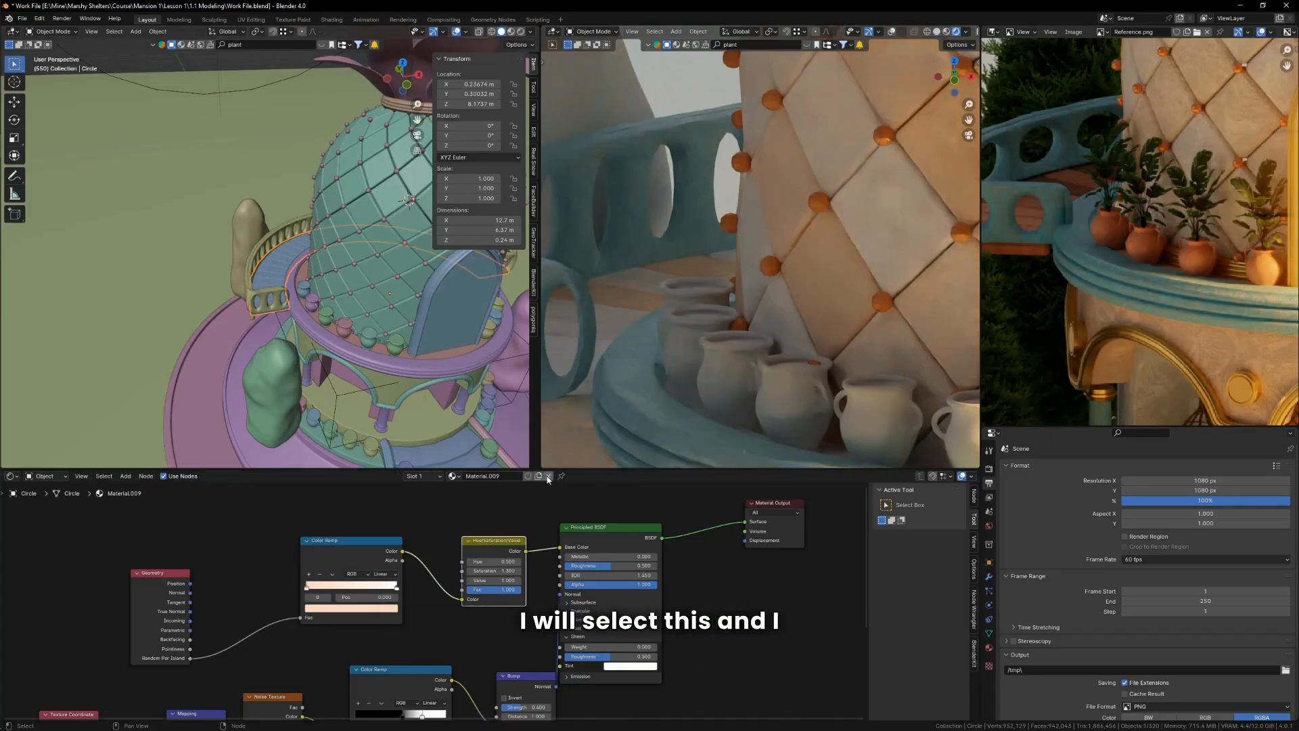
Step: Recolor the first Color Ramp stop of the plank material to dark brown, with hue 0.035, saturation 0.891 and value 0.189
{"action": "scroll", "coordinate": [349, 571], "scroll_direction": "up", "scroll_amount": 4}
{"action": "scroll", "coordinate": [303, 275], "scroll_direction": "up", "scroll_amount": 3}
{"action": "scroll", "coordinate": [273, 599], "scroll_direction": "up", "scroll_amount": 2}
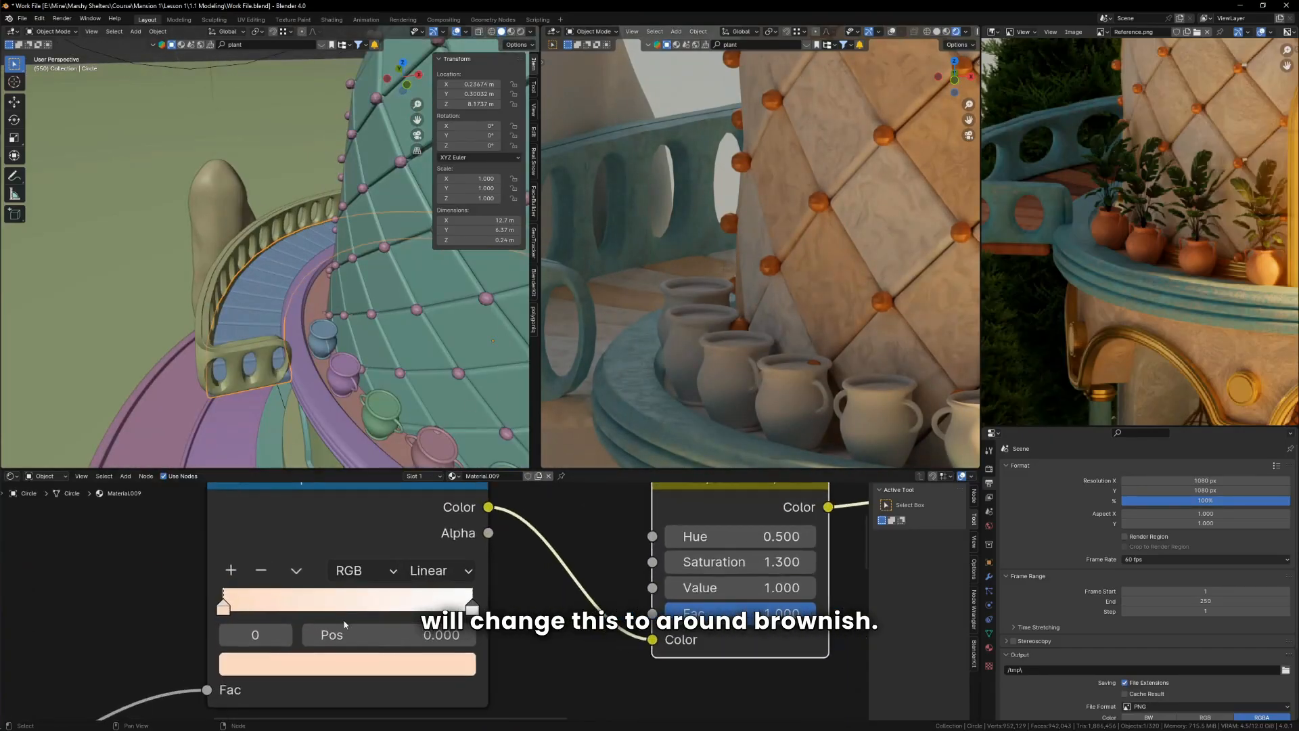
{"action": "left_click", "coordinate": [399, 654]}
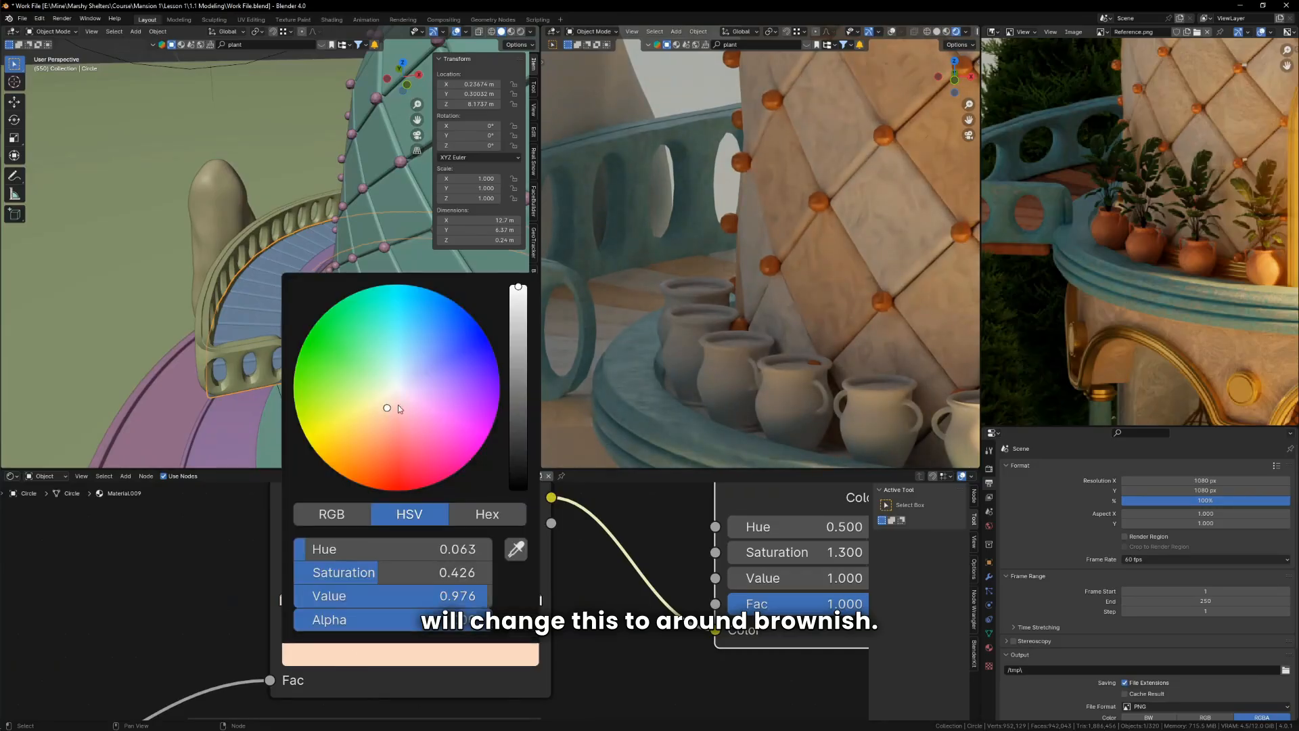
{"action": "left_click_drag", "start_coordinate": [400, 450], "coordinate": [374, 469]}
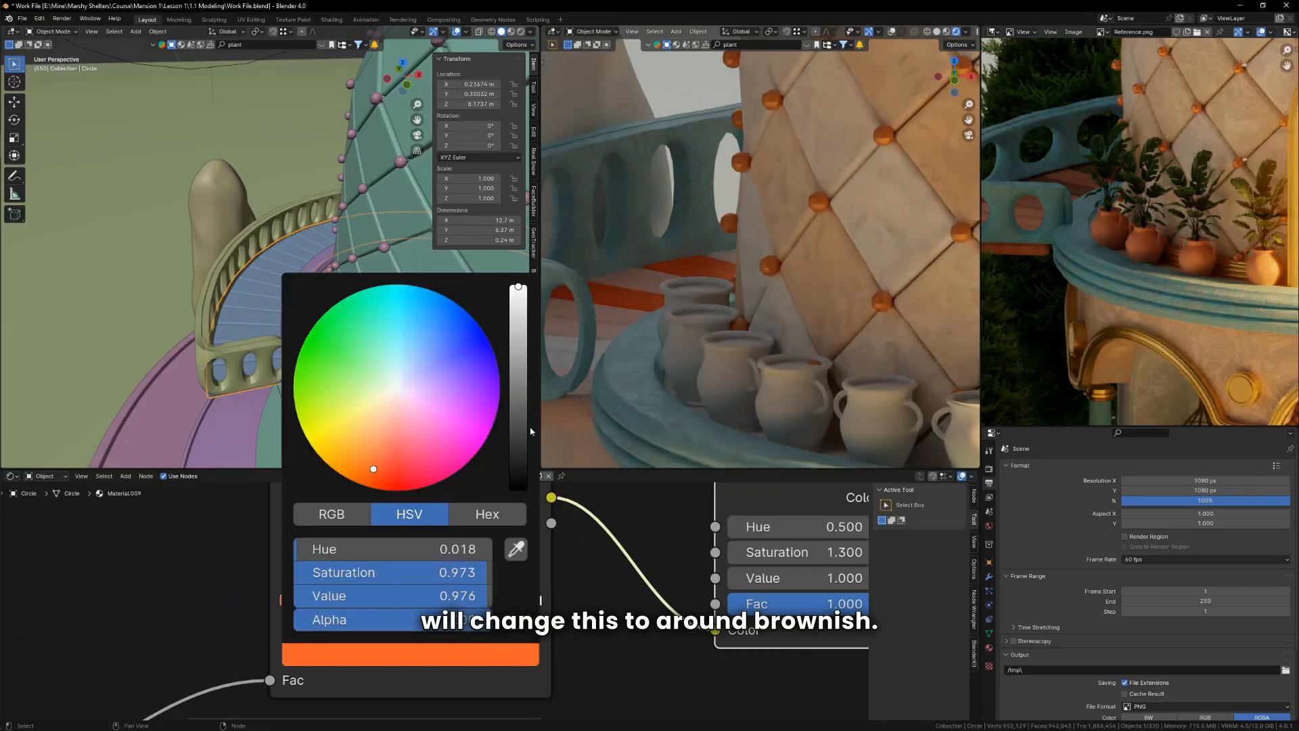
{"action": "left_click_drag", "start_coordinate": [519, 286], "coordinate": [518, 420]}
{"action": "left_click_drag", "start_coordinate": [386, 466], "coordinate": [372, 453]}
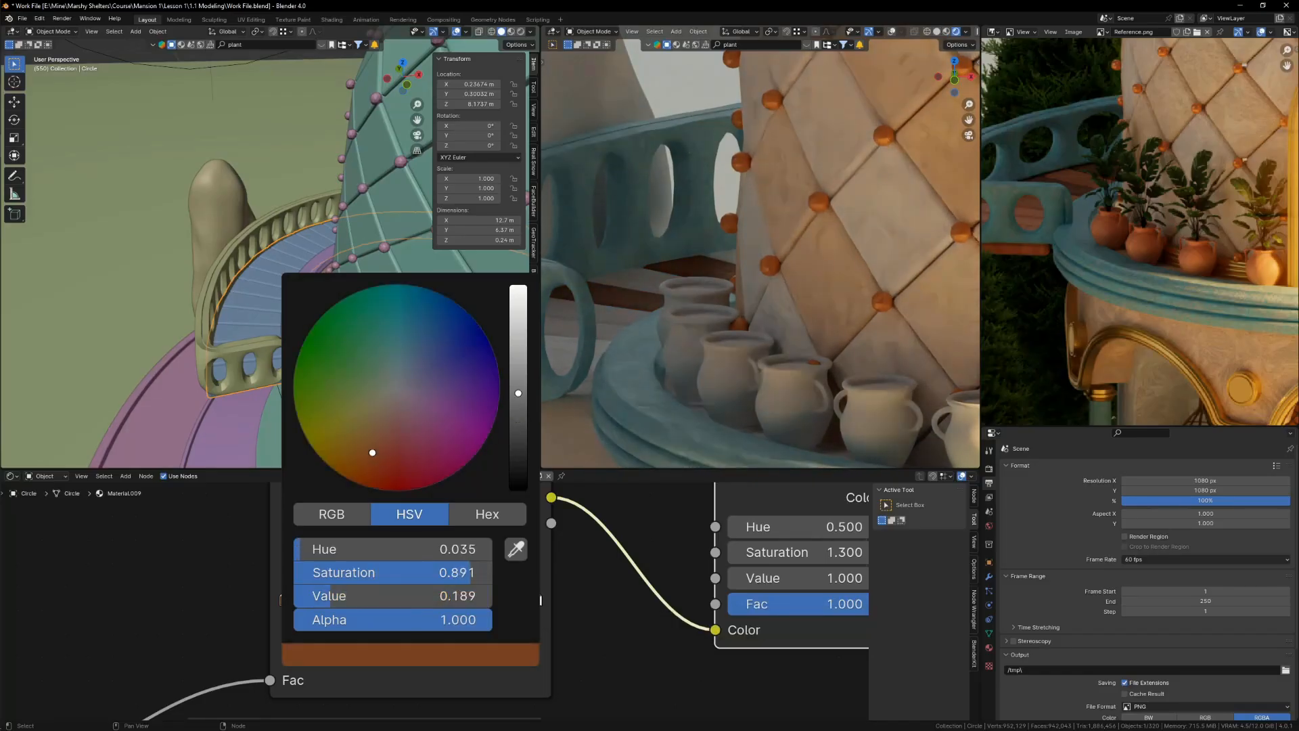
Step: Set the plank material's Color Ramp interpolation to Constant
{"action": "left_click", "coordinate": [504, 561]}
{"action": "left_click", "coordinate": [509, 573]}
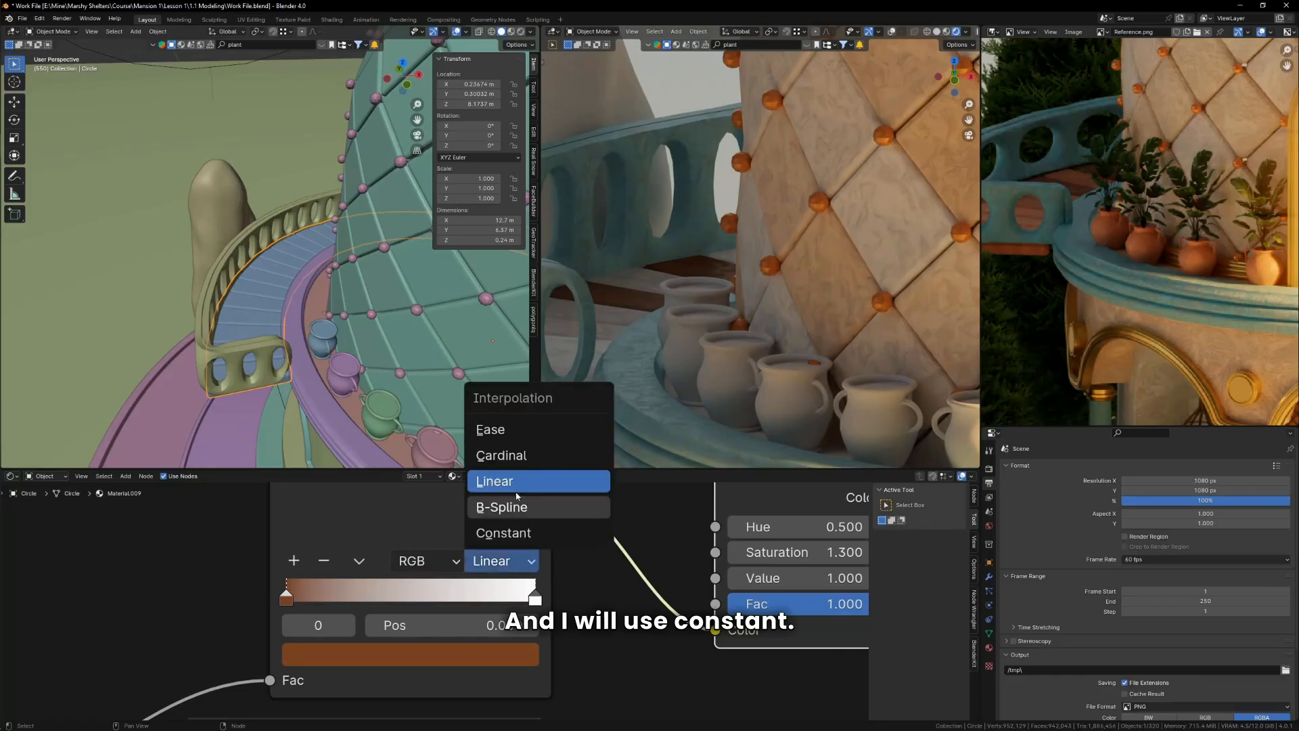
{"action": "left_click", "coordinate": [508, 535]}
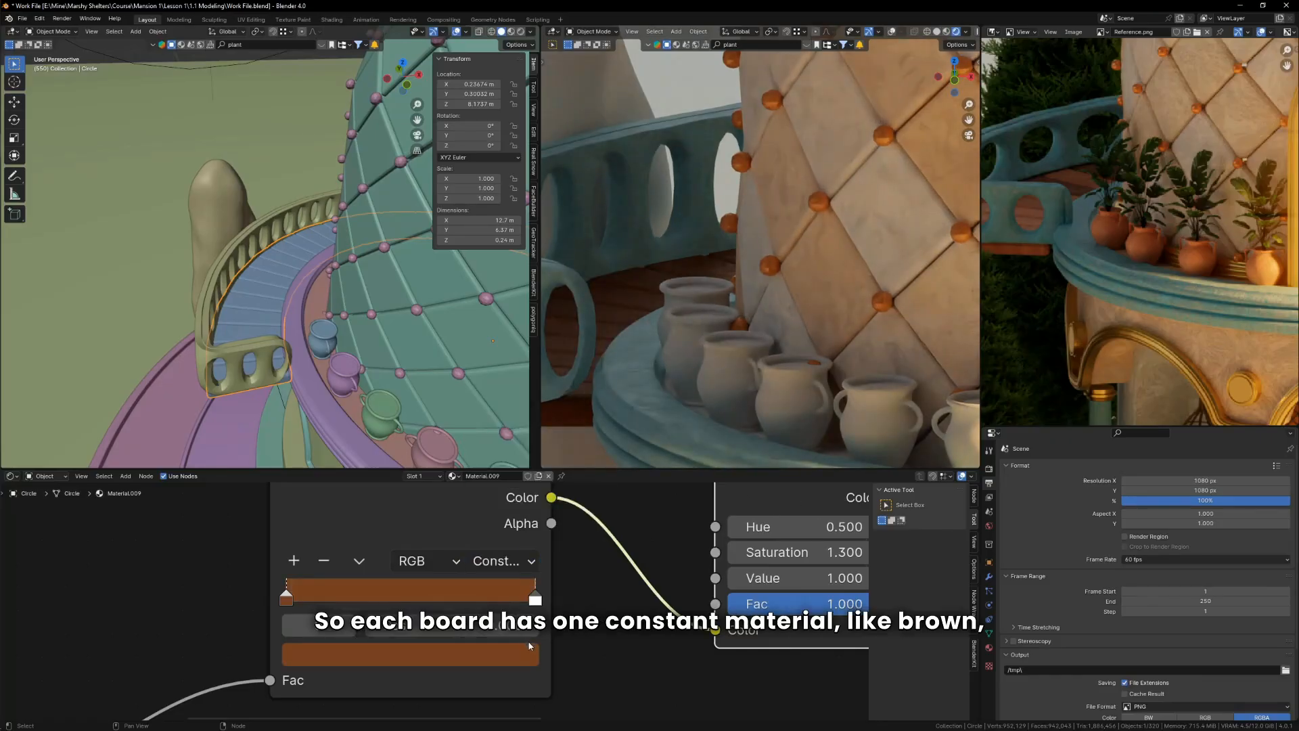
Step: Move the white Color Ramp stop to slightly before the ramp's middle and recolor it to a light tan
{"action": "left_click_drag", "start_coordinate": [536, 599], "coordinate": [387, 601]}
{"action": "left_click", "coordinate": [417, 660]}
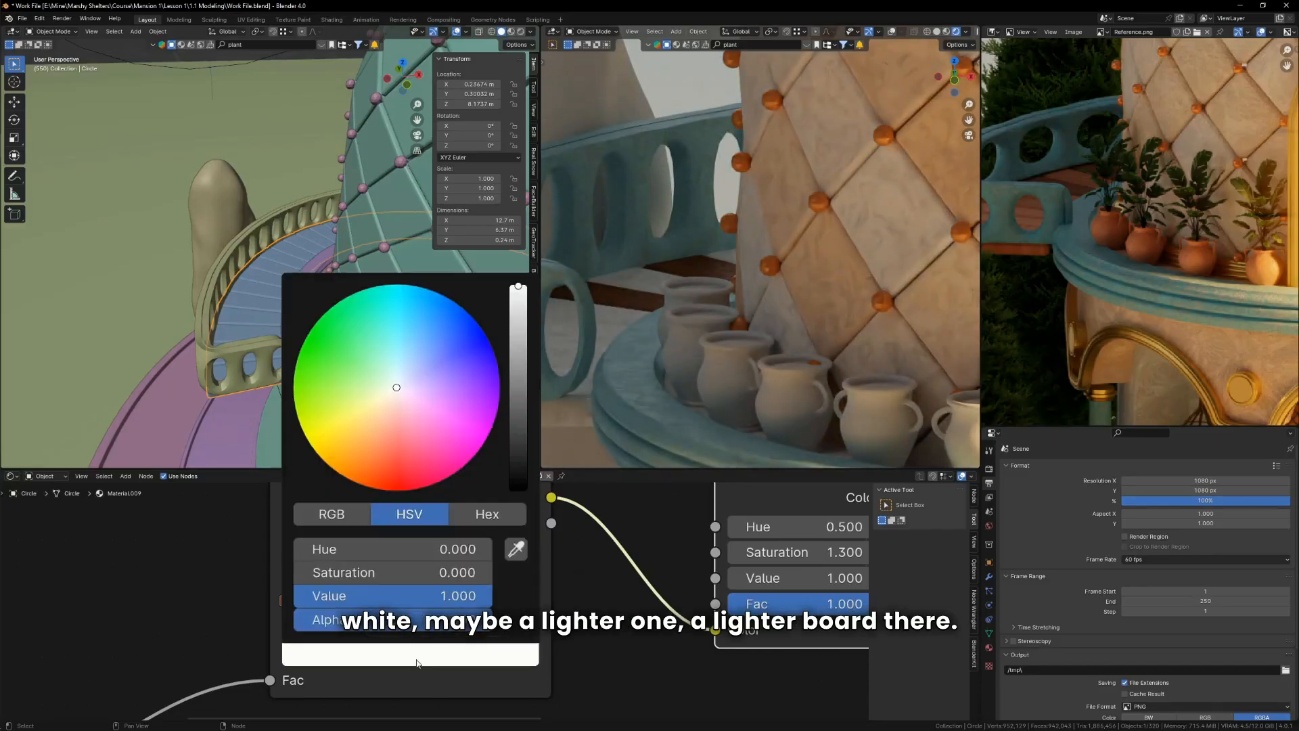
{"action": "left_click", "coordinate": [378, 446]}
{"action": "left_click_drag", "start_coordinate": [518, 390], "coordinate": [518, 348]}
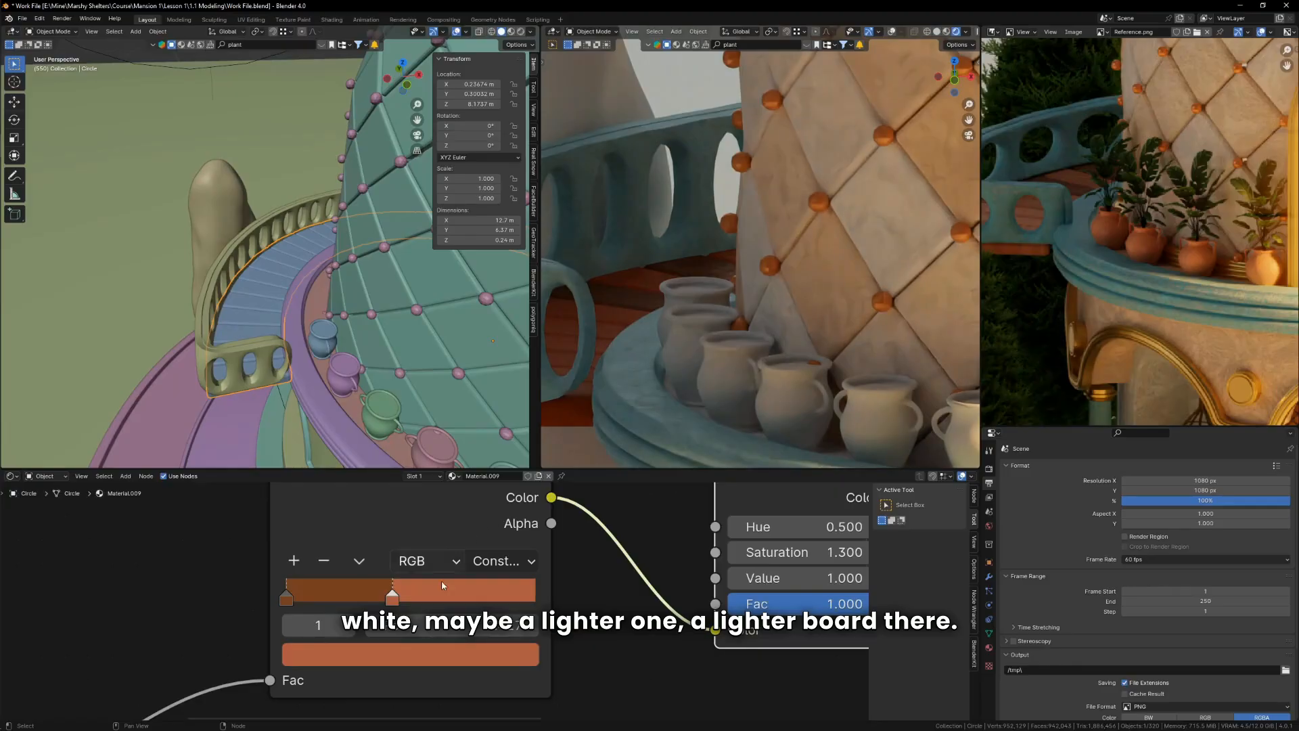
{"action": "scroll", "coordinate": [494, 609], "scroll_direction": "down", "scroll_amount": 5}
{"action": "scroll", "coordinate": [450, 618], "scroll_direction": "up", "scroll_amount": 3}
{"action": "left_click", "coordinate": [445, 645]}
{"action": "left_click_drag", "start_coordinate": [410, 443], "coordinate": [406, 446]}
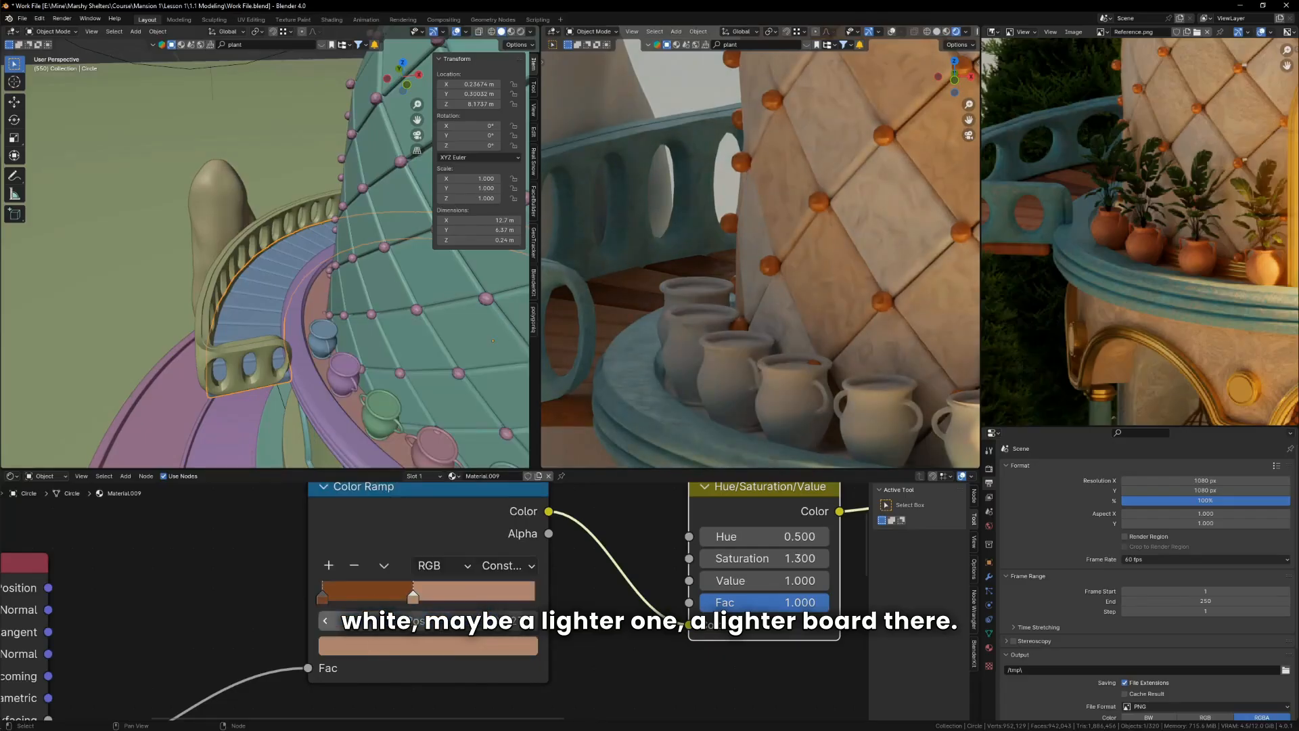
Step: Add a third Color Ramp stop at position 0.791 and color it orange, with hue 0.056, saturation 0.999 and value 0.621
{"action": "left_click", "coordinate": [329, 564]}
{"action": "left_click_drag", "start_coordinate": [386, 596], "coordinate": [503, 601]}
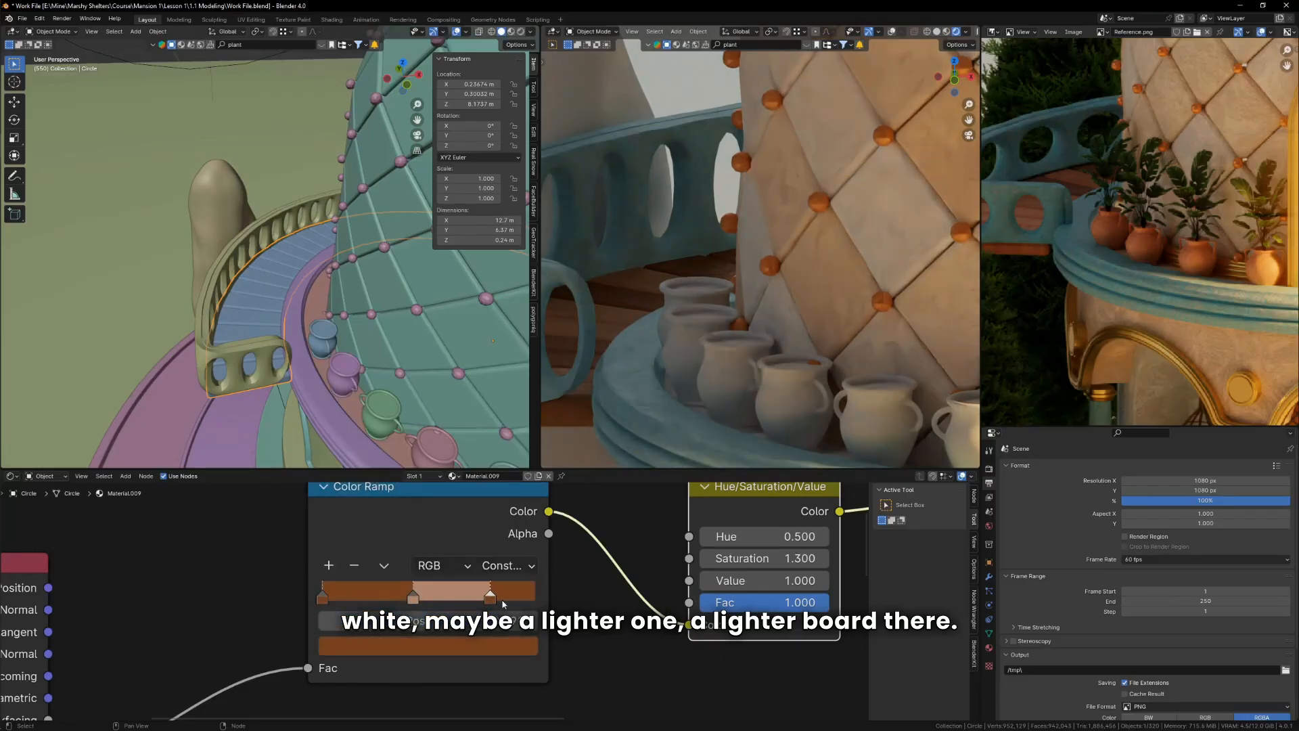
{"action": "left_click", "coordinate": [491, 648]}
{"action": "left_click_drag", "start_coordinate": [401, 471], "coordinate": [370, 479]}
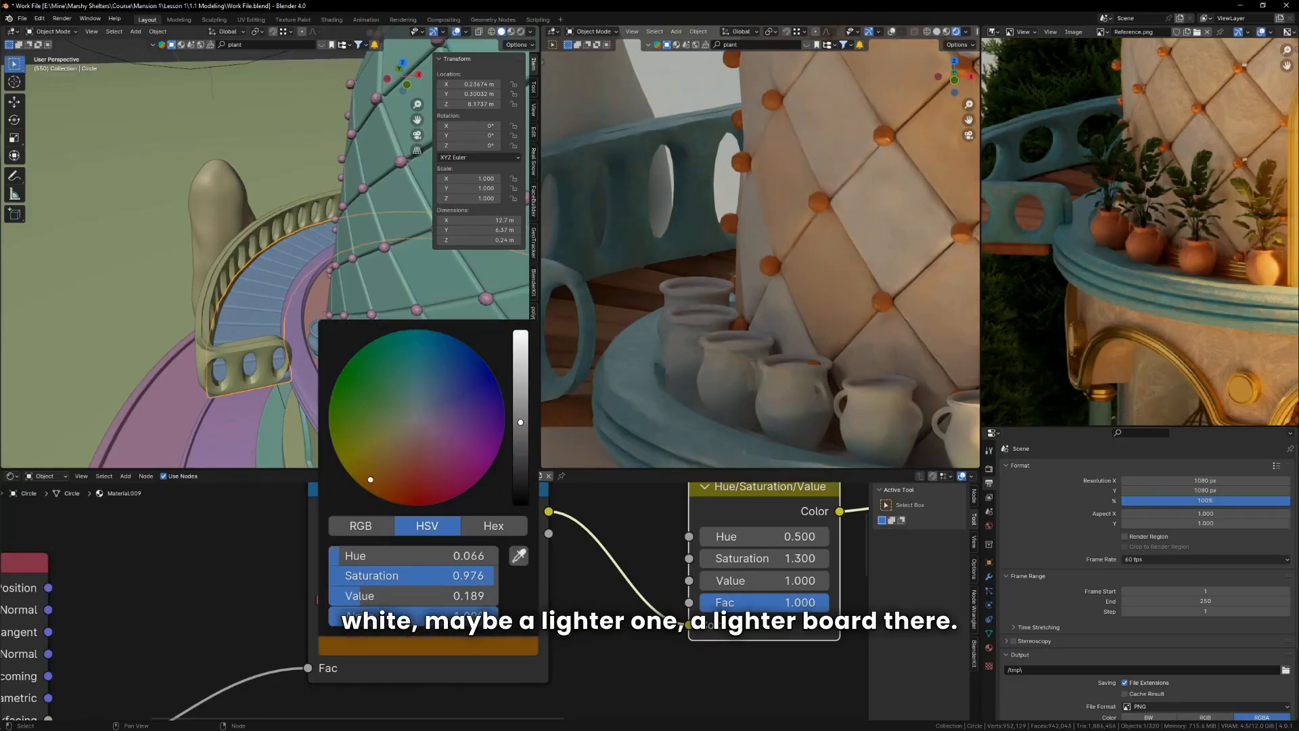
{"action": "left_click_drag", "start_coordinate": [521, 422], "coordinate": [521, 372]}
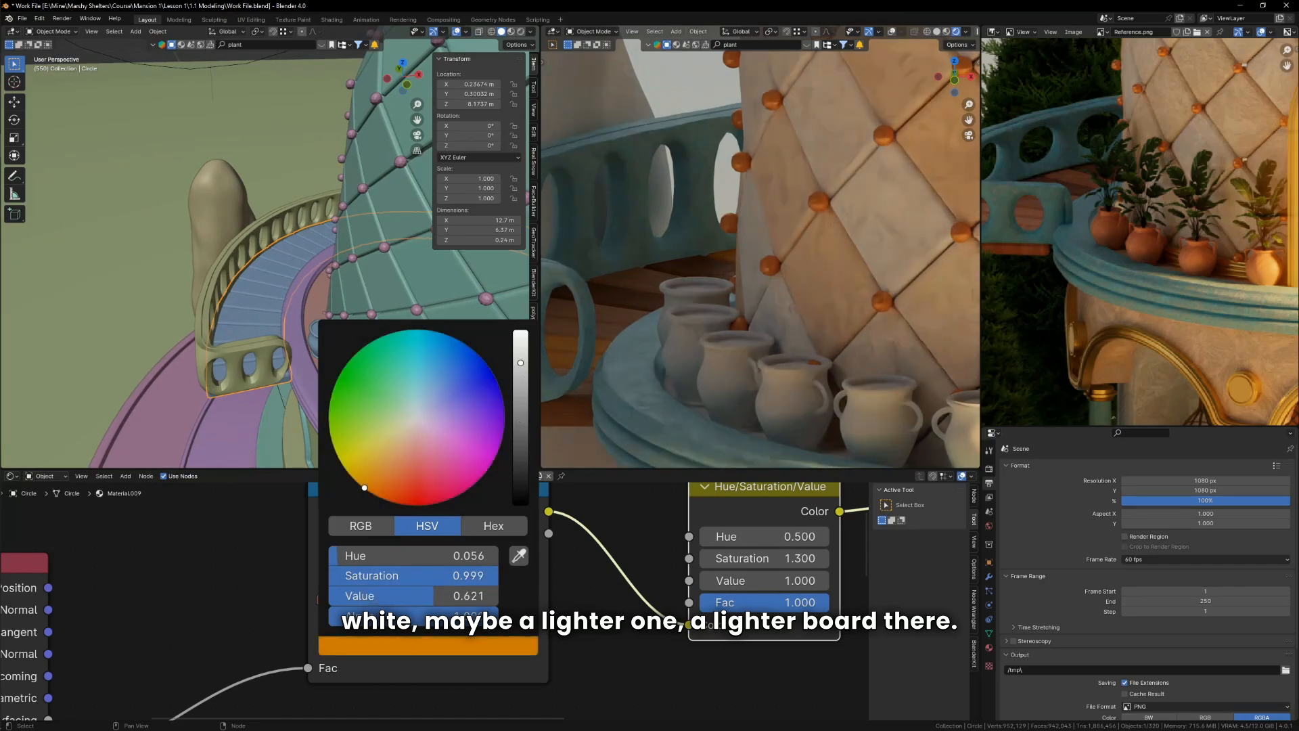
Step: Examine the plank colors up close in the rendered view and return to the camera view
{"action": "scroll", "coordinate": [673, 303], "scroll_direction": "down", "scroll_amount": 8}
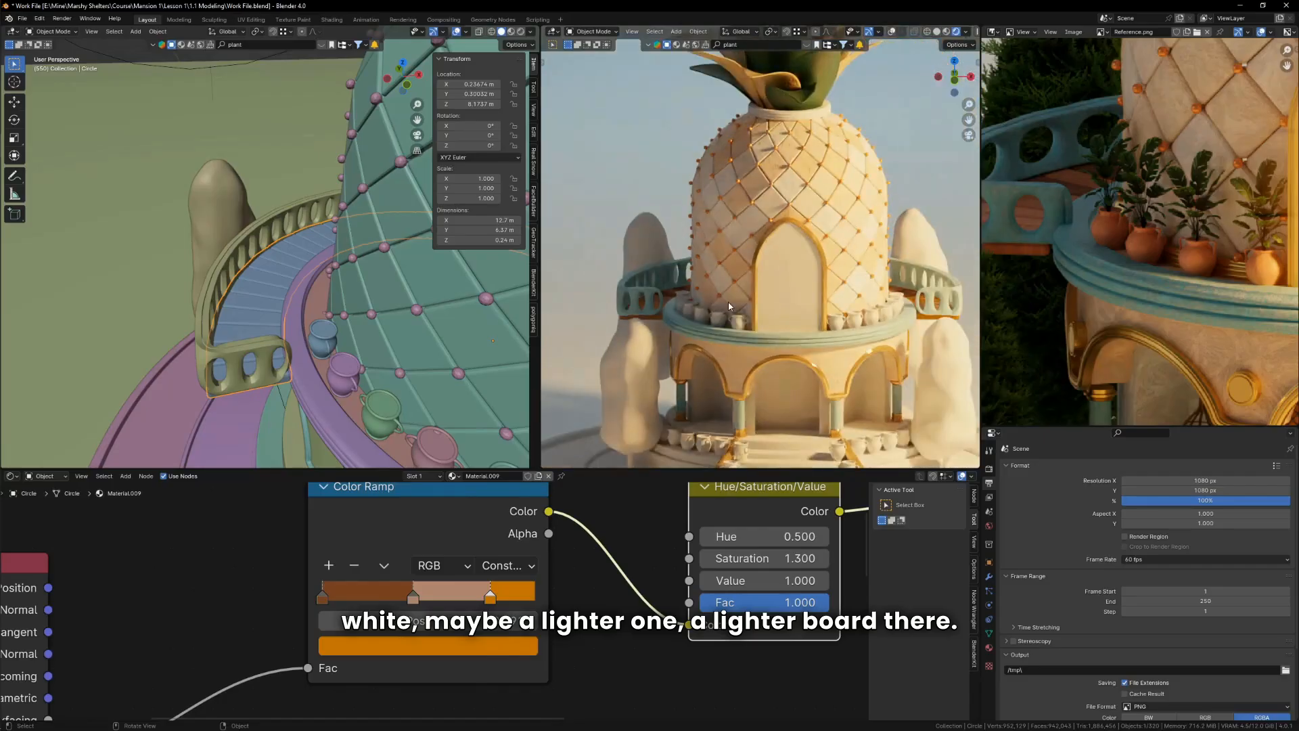
{"action": "middle_click_drag", "start_coordinate": [672, 303], "coordinate": [795, 322]}
{"action": "scroll", "coordinate": [841, 295], "scroll_direction": "up", "scroll_amount": 6}
{"action": "scroll", "coordinate": [807, 288], "scroll_direction": "down", "scroll_amount": 12}
{"action": "scroll", "coordinate": [814, 279], "scroll_direction": "up", "scroll_amount": 10}
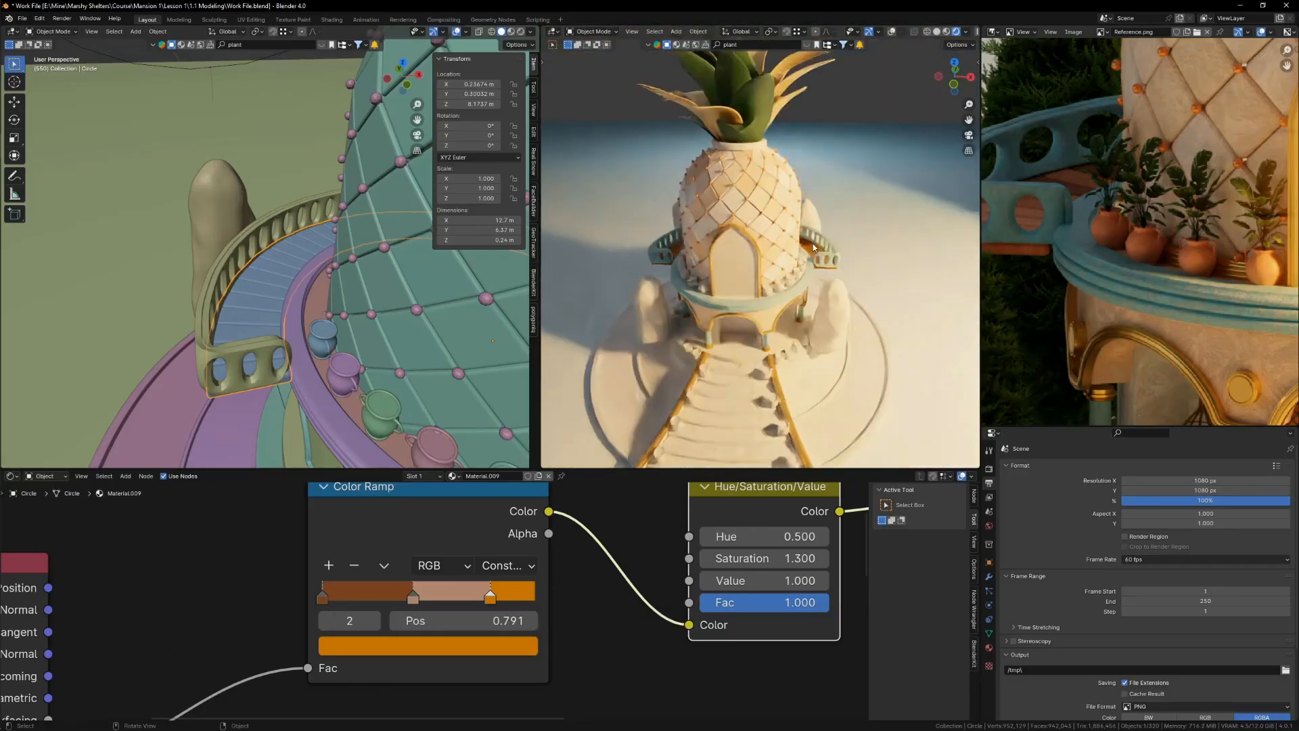
{"action": "scroll", "coordinate": [813, 275], "scroll_direction": "up", "scroll_amount": 8}
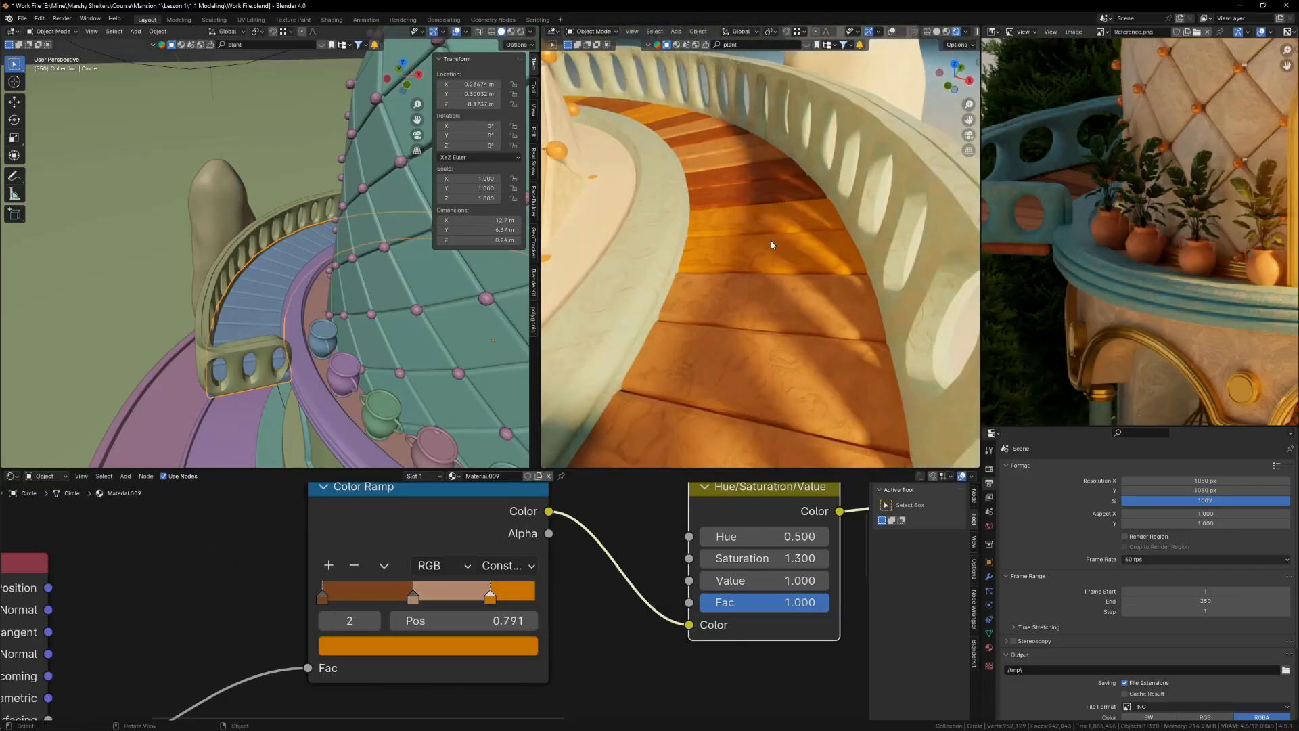
{"action": "scroll", "coordinate": [768, 247], "scroll_direction": "down", "scroll_amount": 5}
{"action": "key", "text": "KP_0"}
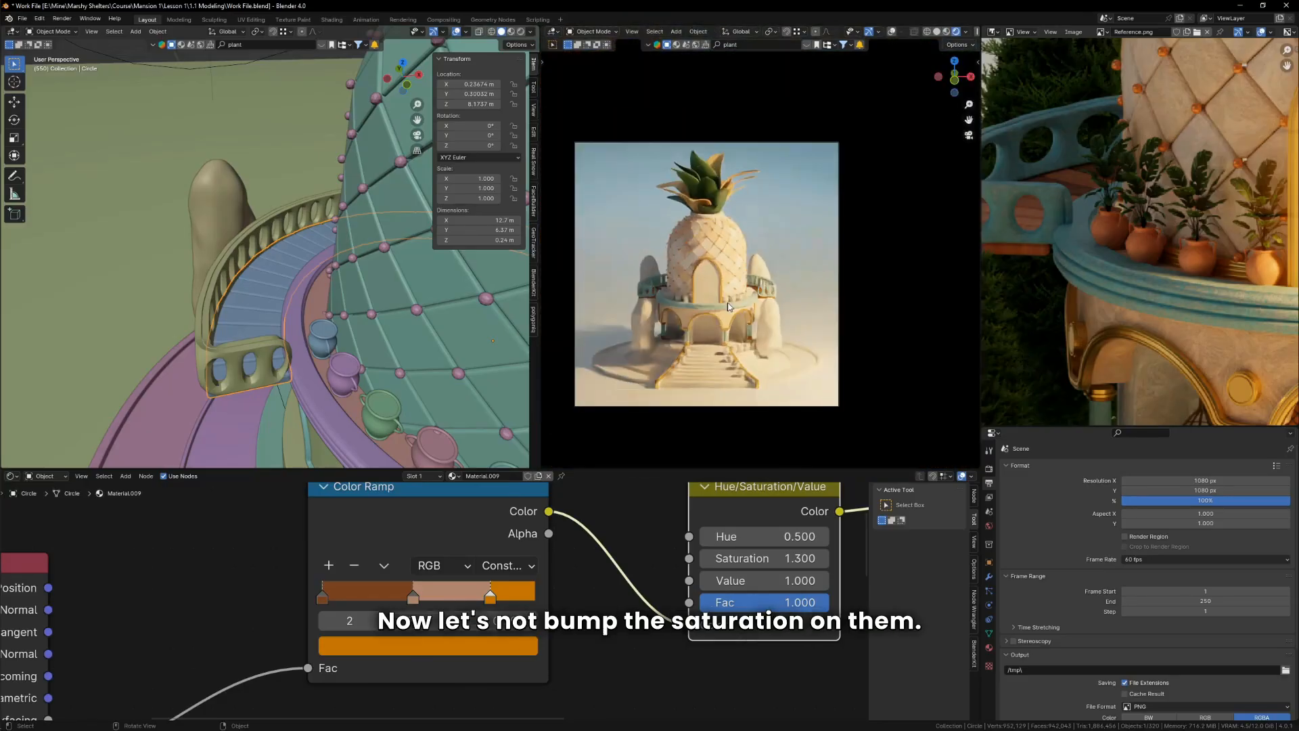
Step: Set the saturation of the plank material's Hue/Saturation/Value node to 1.000 and check the result through the camera
{"action": "scroll", "coordinate": [708, 291], "scroll_direction": "up", "scroll_amount": 3}
{"action": "scroll", "coordinate": [708, 292], "scroll_direction": "up", "scroll_amount": 2}
{"action": "middle_click_drag", "start_coordinate": [726, 624], "coordinate": [601, 645]}
{"action": "scroll", "coordinate": [754, 280], "scroll_direction": "up", "scroll_amount": 3}
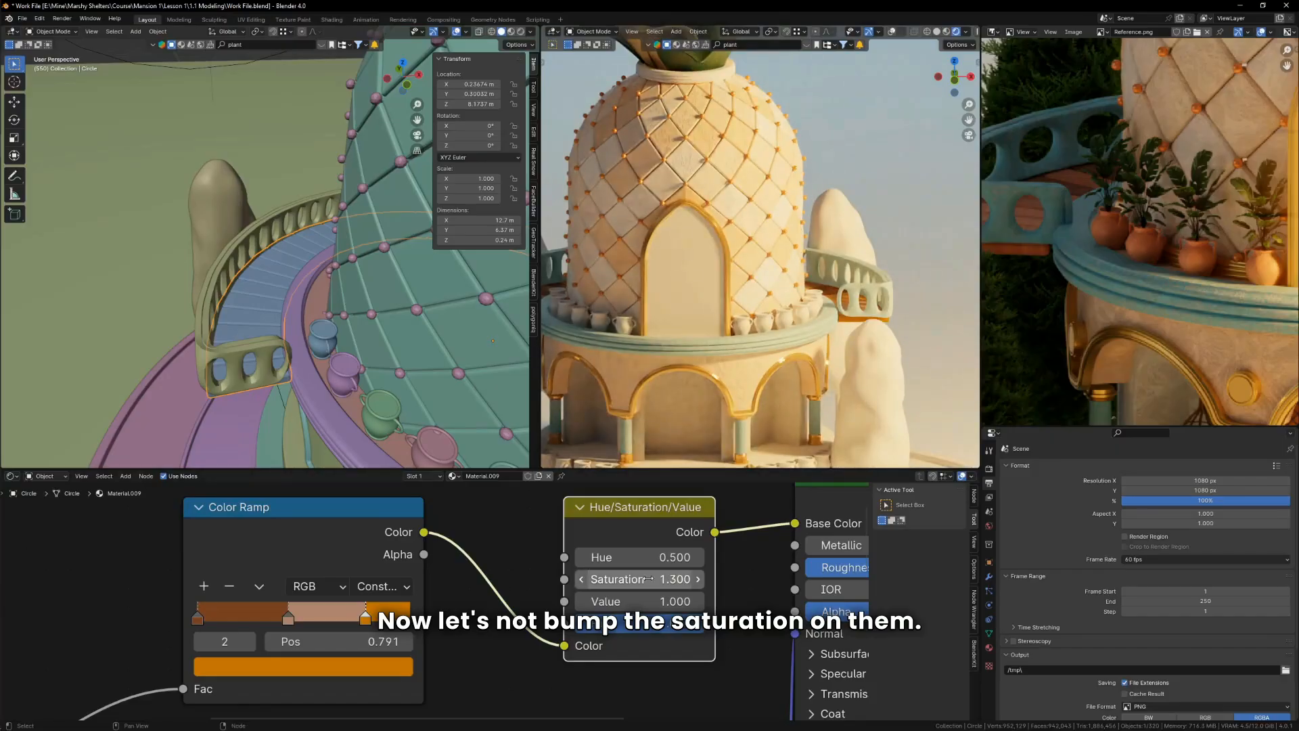
{"action": "double_click", "coordinate": [649, 579]}
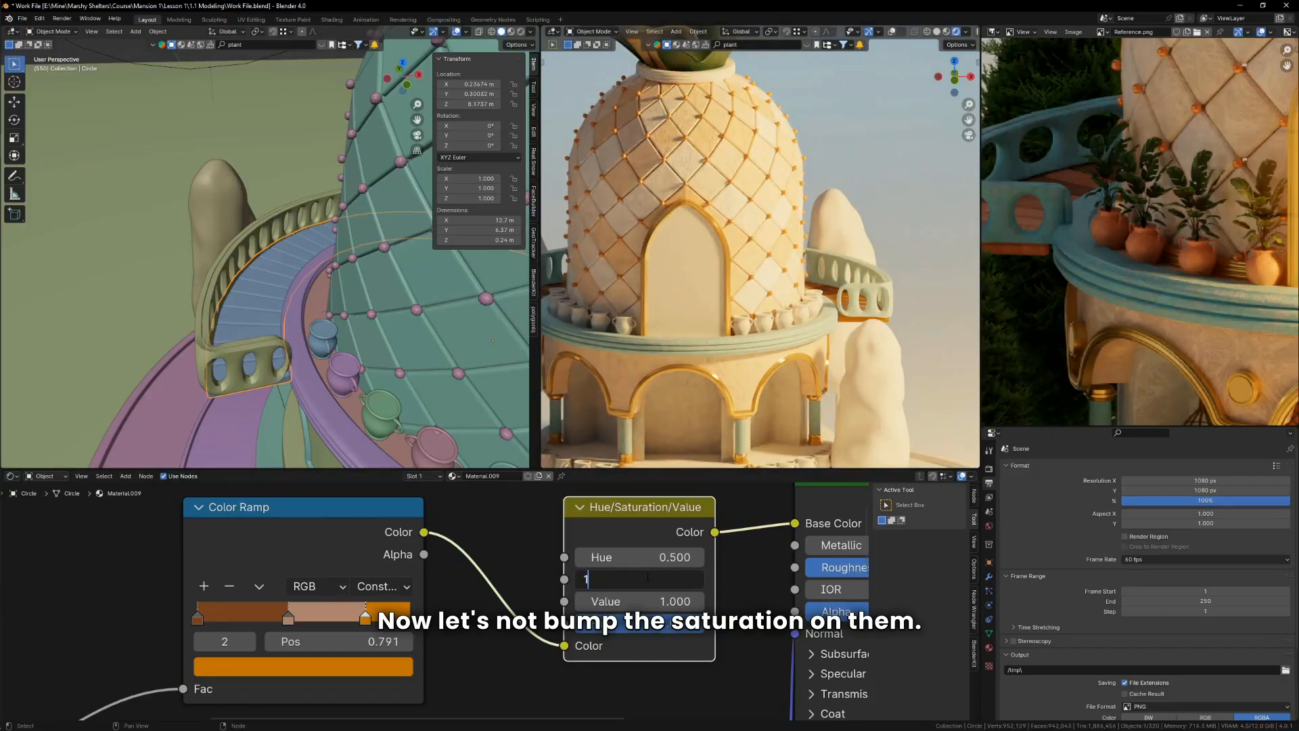
{"action": "key", "text": "Return"}
{"action": "key", "text": "KP_0"}
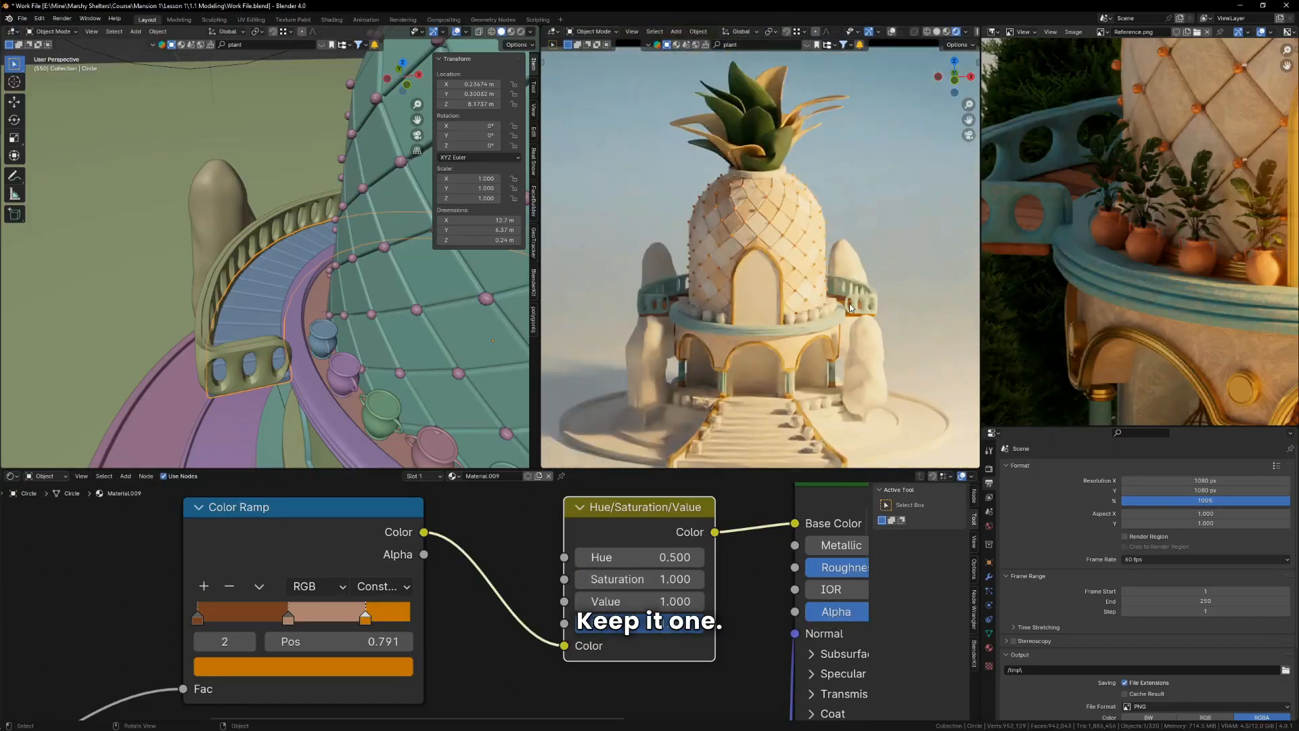
Step: Set the saturation of the plank material's Hue/Saturation/Value node to 0.710 and inspect the balcony planks up close in the render
{"action": "left_click_drag", "start_coordinate": [639, 580], "coordinate": [581, 580]}
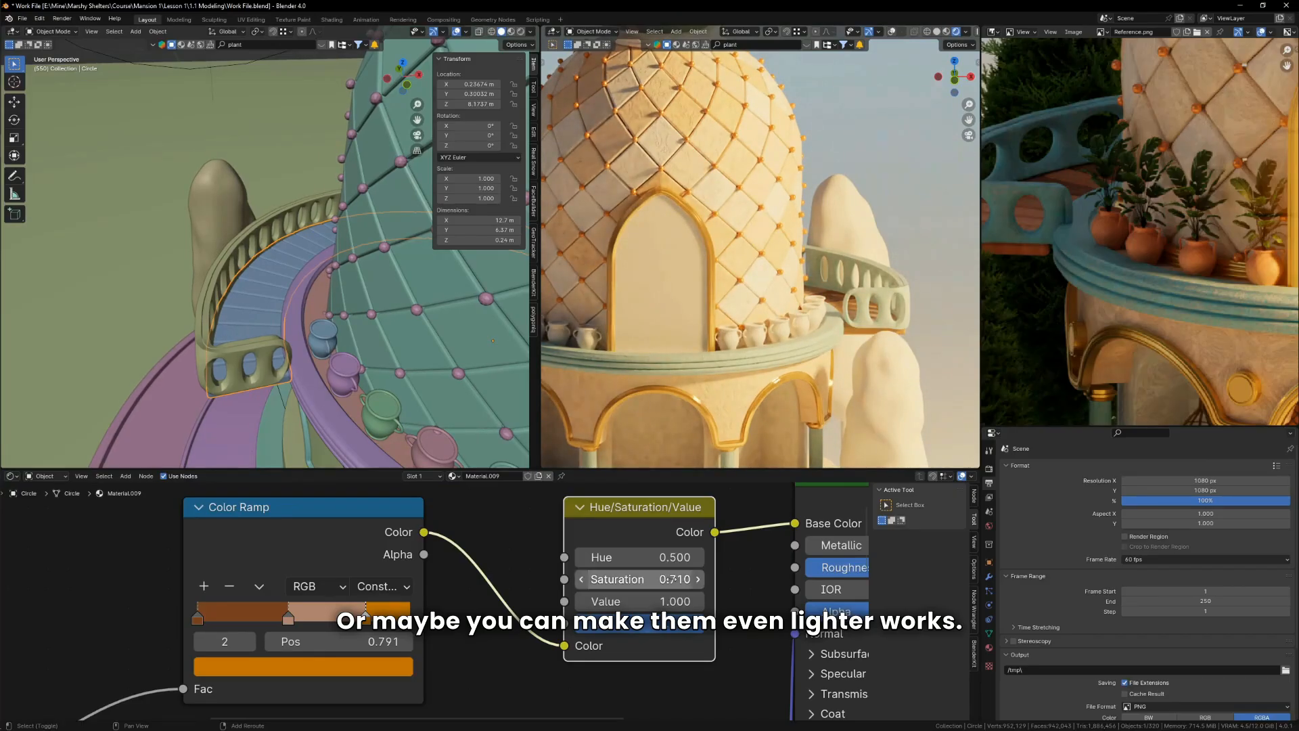
{"action": "key", "text": "KP_0"}
{"action": "middle_click_drag", "start_coordinate": [920, 278], "coordinate": [631, 327]}
{"action": "key", "text": "KP_0"}
{"action": "scroll", "coordinate": [632, 327], "scroll_direction": "up", "scroll_amount": 2}
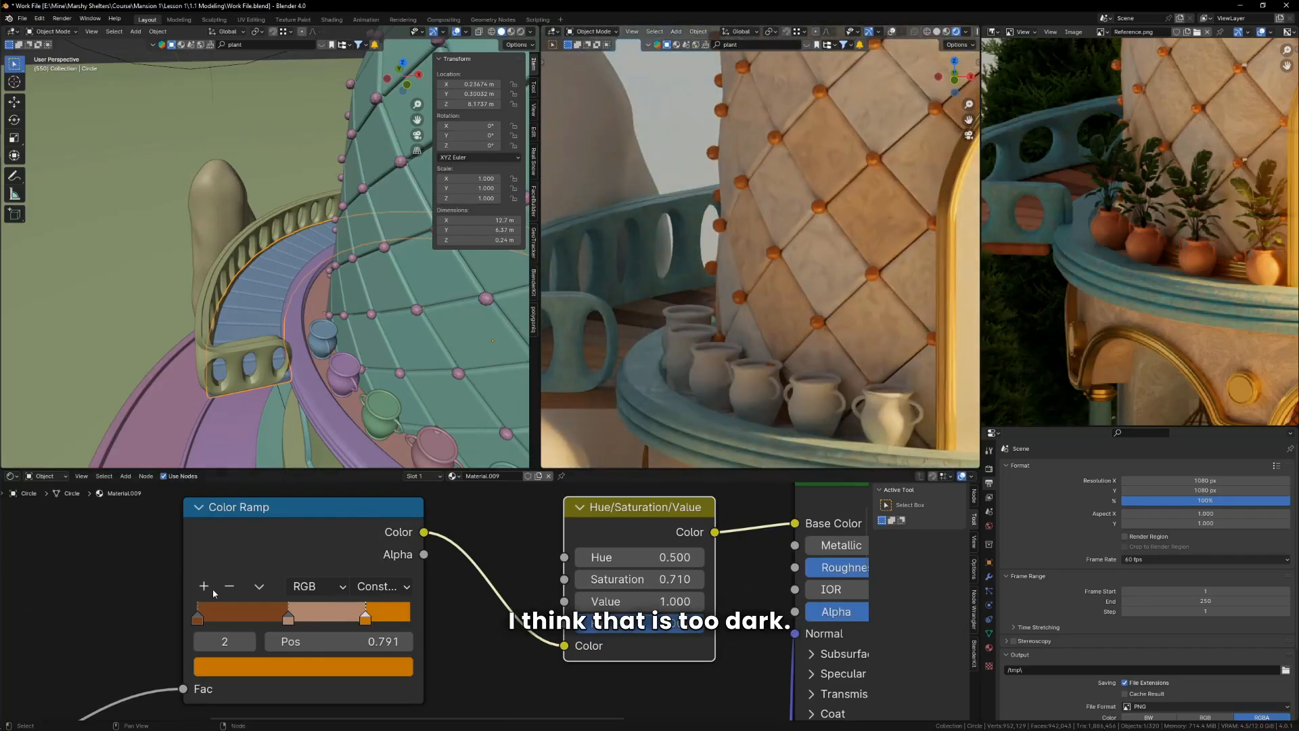
Step: Brighten the first brown stop of the planks' Color Ramp to value 0.308, and save the file
{"action": "left_click", "coordinate": [198, 617]}
{"action": "left_click", "coordinate": [249, 659]}
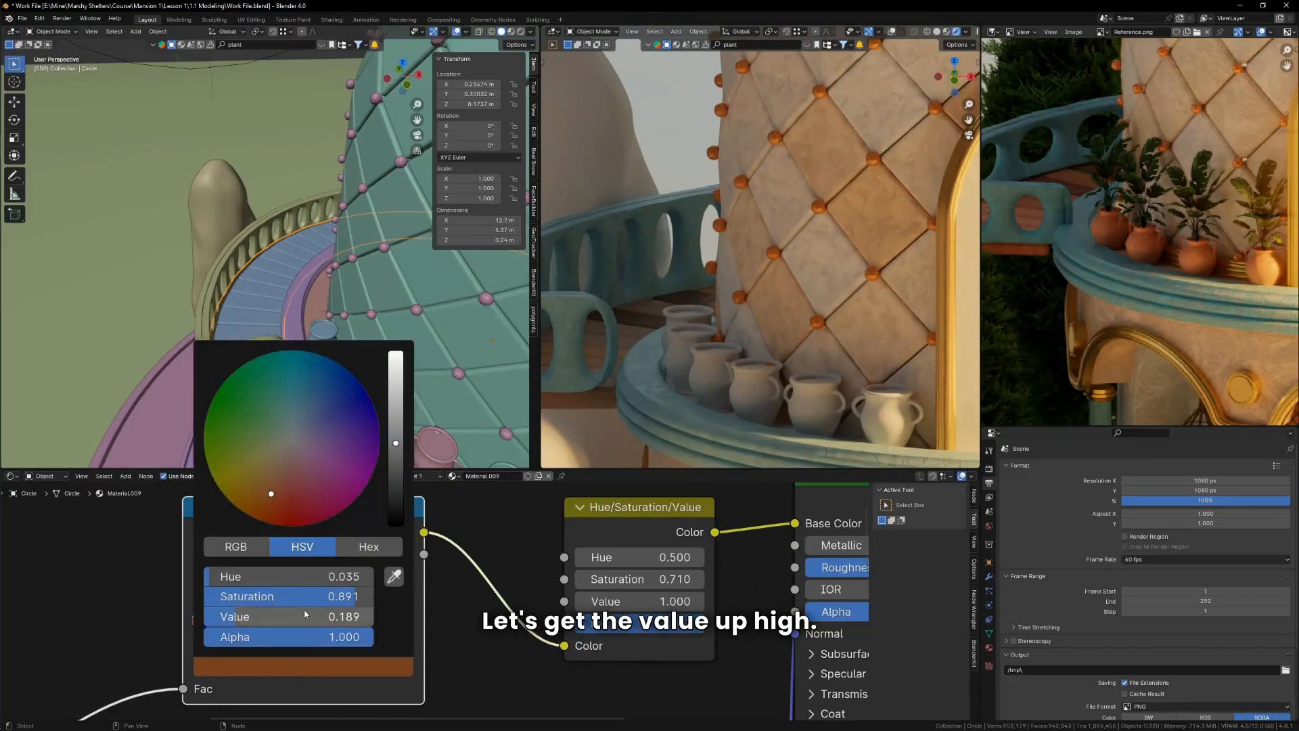
{"action": "left_click_drag", "start_coordinate": [301, 616], "coordinate": [314, 616]}
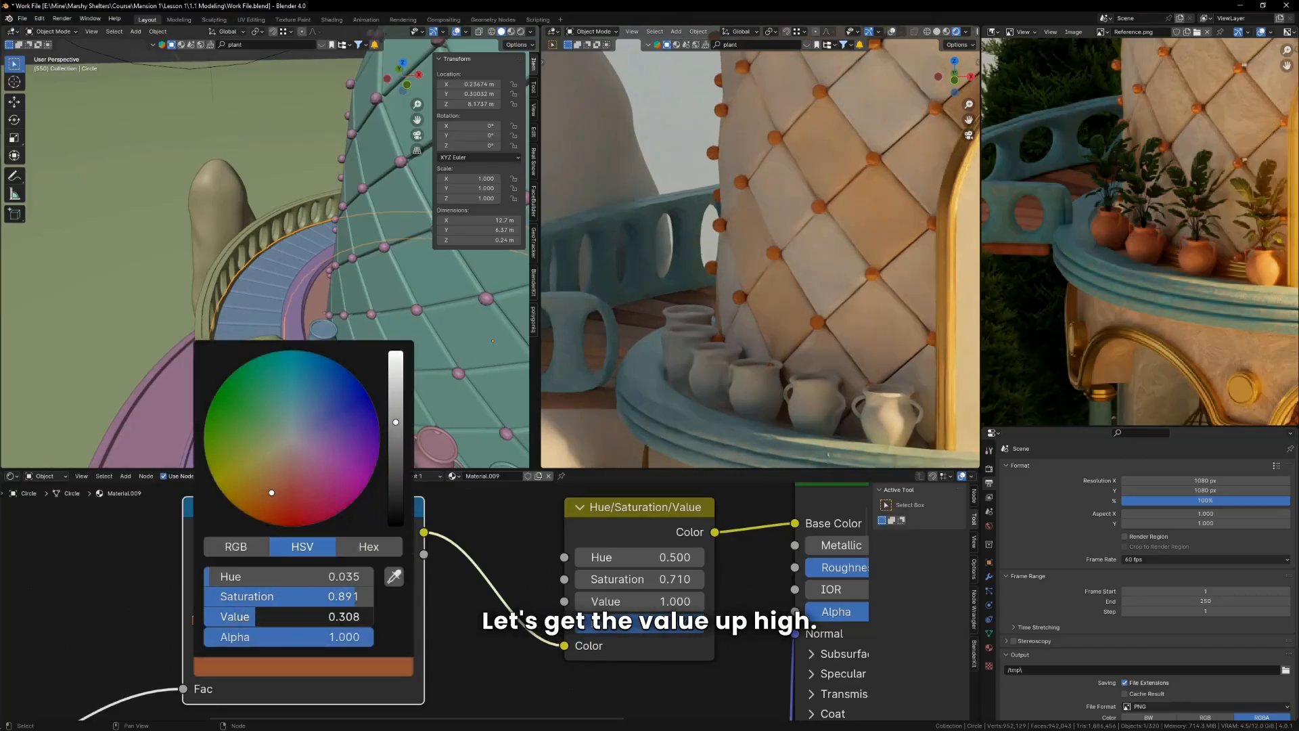
{"action": "scroll", "coordinate": [714, 333], "scroll_direction": "down", "scroll_amount": 5}
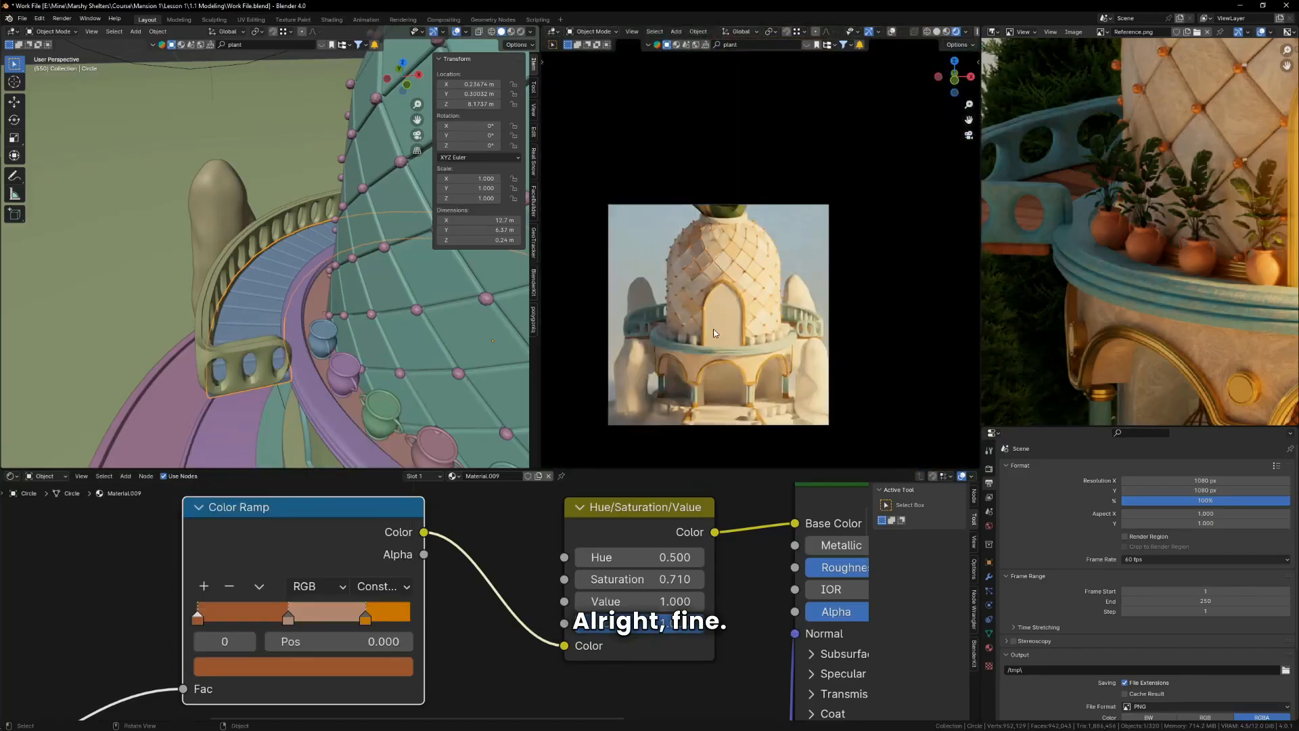
{"action": "key", "text": "ctrl+s"}
{"action": "key", "text": "KP_0"}
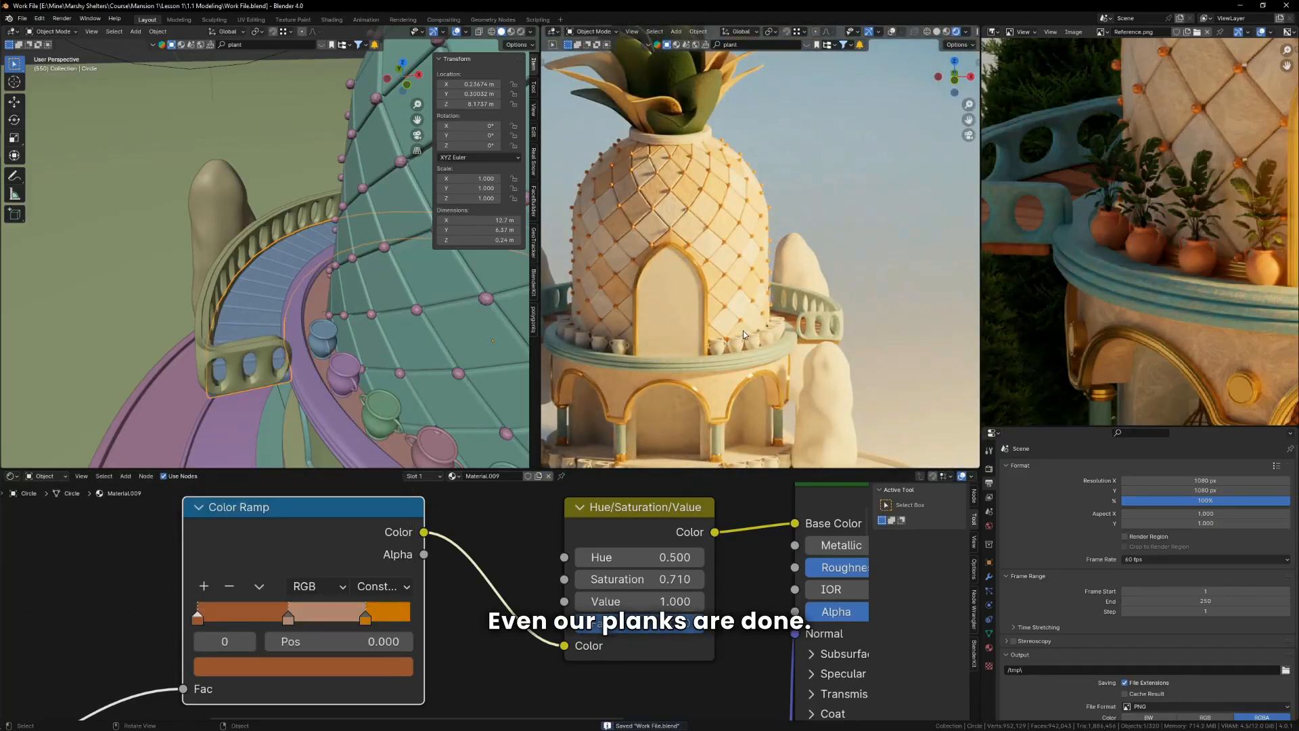
Step: Compare the camera render with the full reference image to find the parts still lacking a material
{"action": "scroll", "coordinate": [1090, 283], "scroll_direction": "down", "scroll_amount": 6}
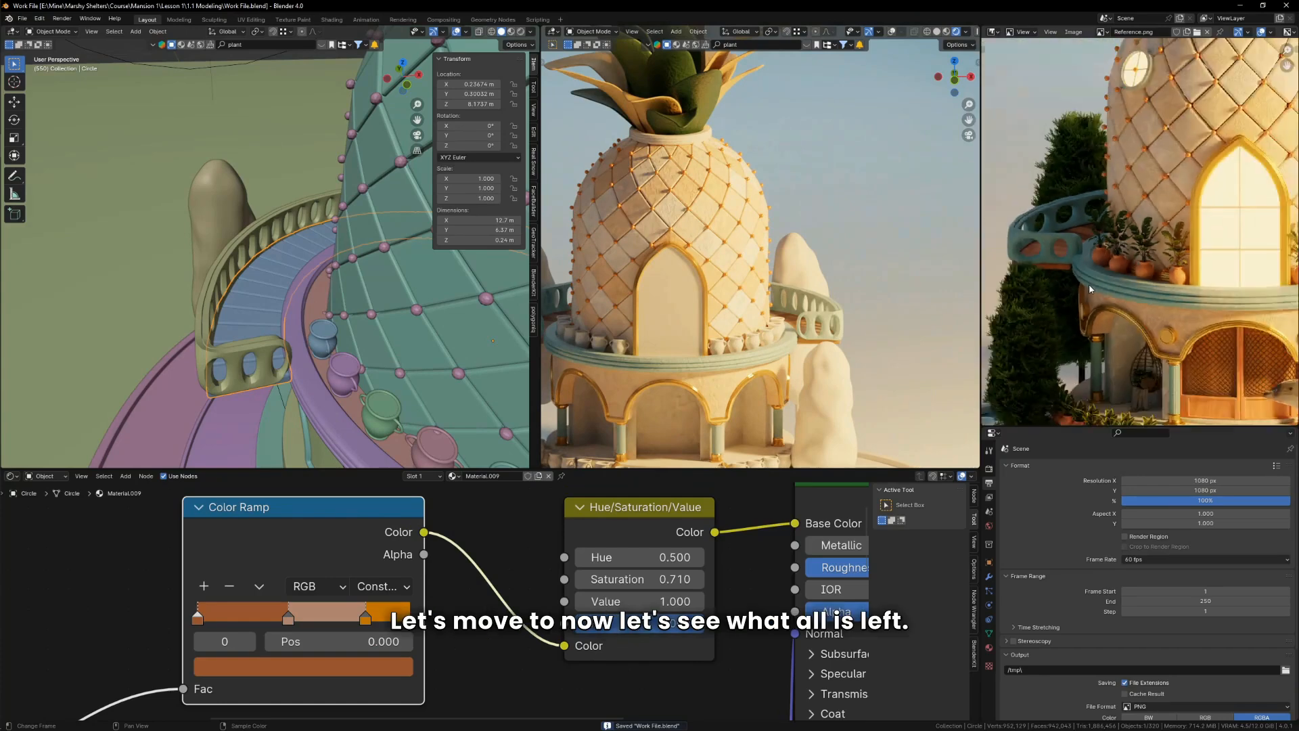
{"action": "key", "text": "Home"}
{"action": "scroll", "coordinate": [1117, 335], "scroll_direction": "up", "scroll_amount": 2}
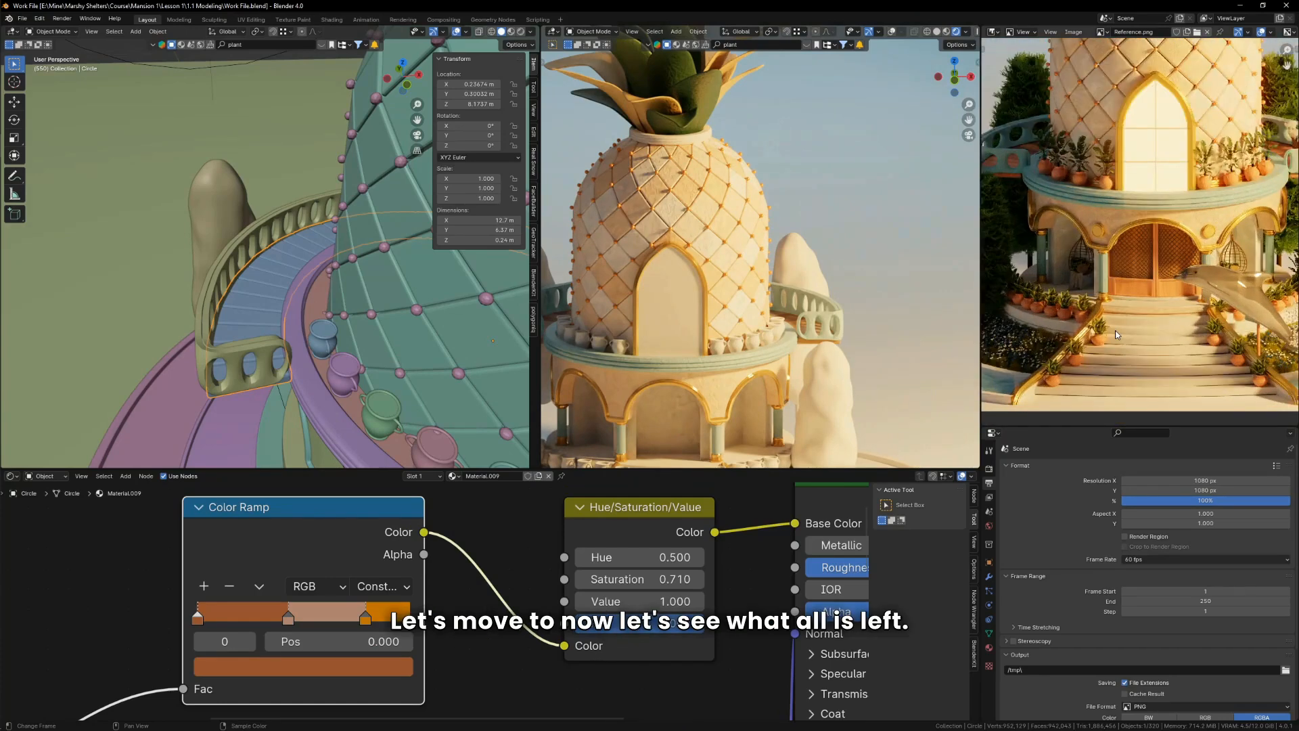
{"action": "scroll", "coordinate": [676, 342], "scroll_direction": "down", "scroll_amount": 3}
{"action": "scroll", "coordinate": [665, 412], "scroll_direction": "up", "scroll_amount": 4}
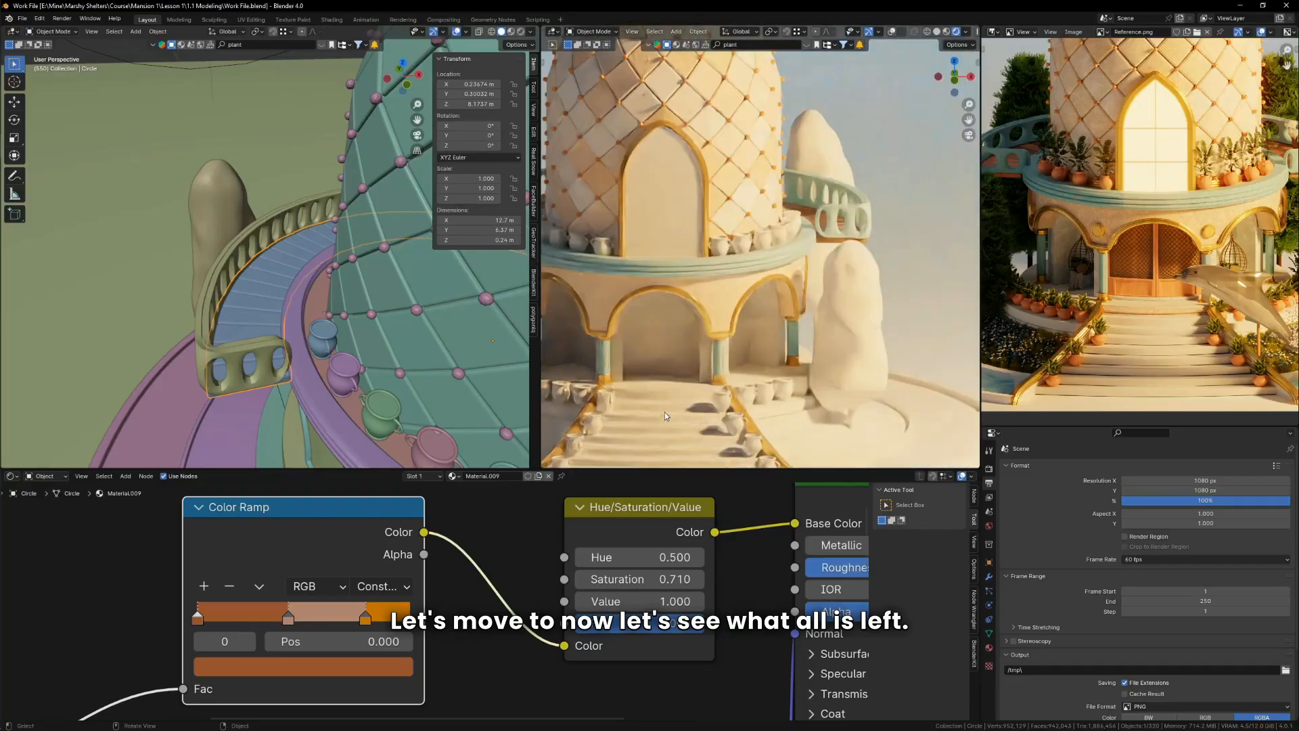
{"action": "scroll", "coordinate": [260, 283], "scroll_direction": "down", "scroll_amount": 4}
{"action": "scroll", "coordinate": [260, 283], "scroll_direction": "down", "scroll_amount": 2}
Step: Link the material of the ground-floor inner wall to the round platform beneath the columns
{"action": "middle_click_drag", "start_coordinate": [336, 371], "coordinate": [347, 306]}
{"action": "middle_click_drag", "start_coordinate": [352, 325], "coordinate": [366, 298], "text": "shift"}
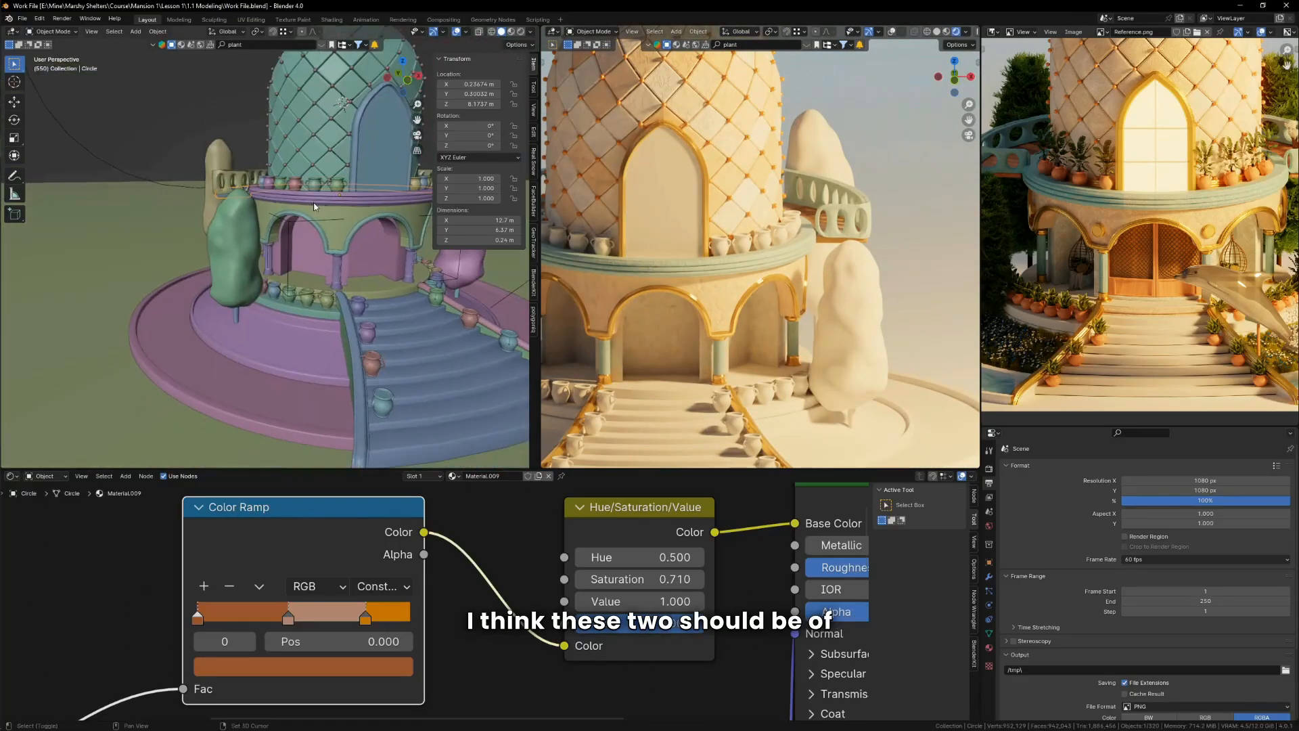
{"action": "scroll", "coordinate": [375, 310], "scroll_direction": "up", "scroll_amount": 3}
{"action": "left_click", "coordinate": [375, 310]}
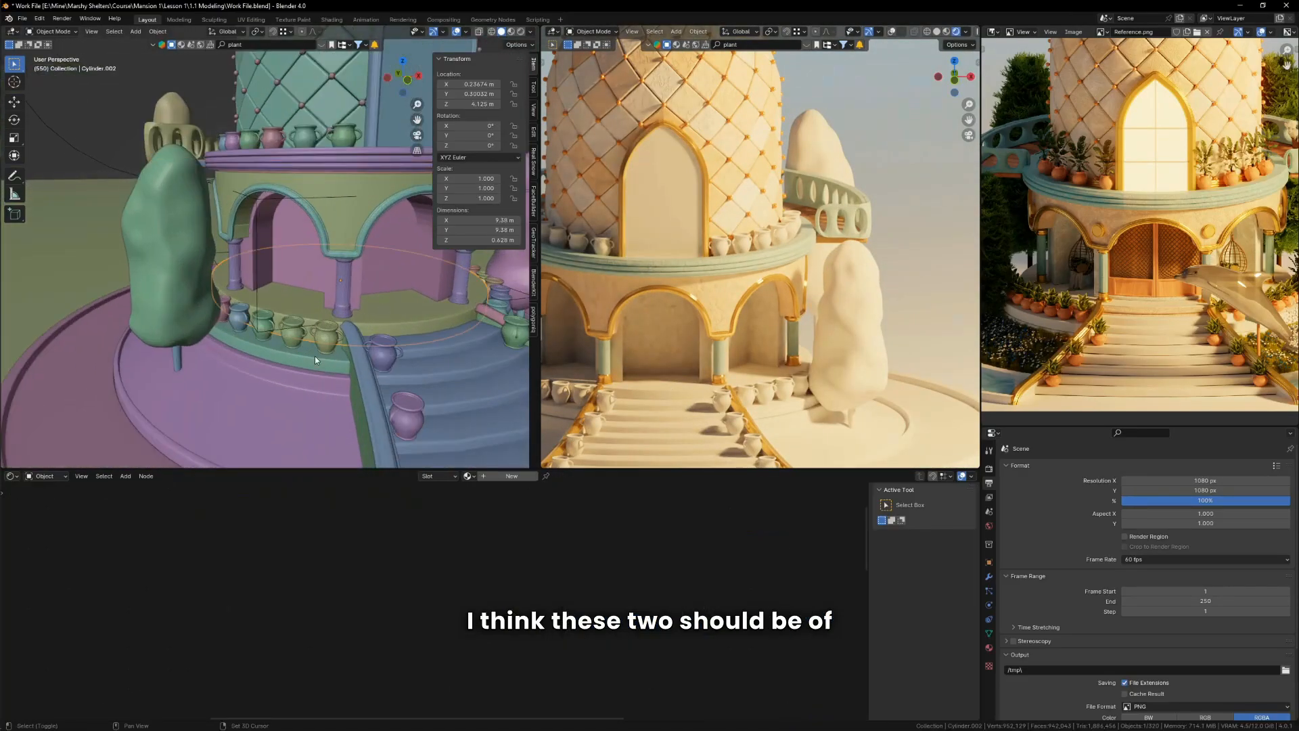
{"action": "left_click", "coordinate": [289, 271], "text": "shift"}
{"action": "key", "text": "ctrl+l"}
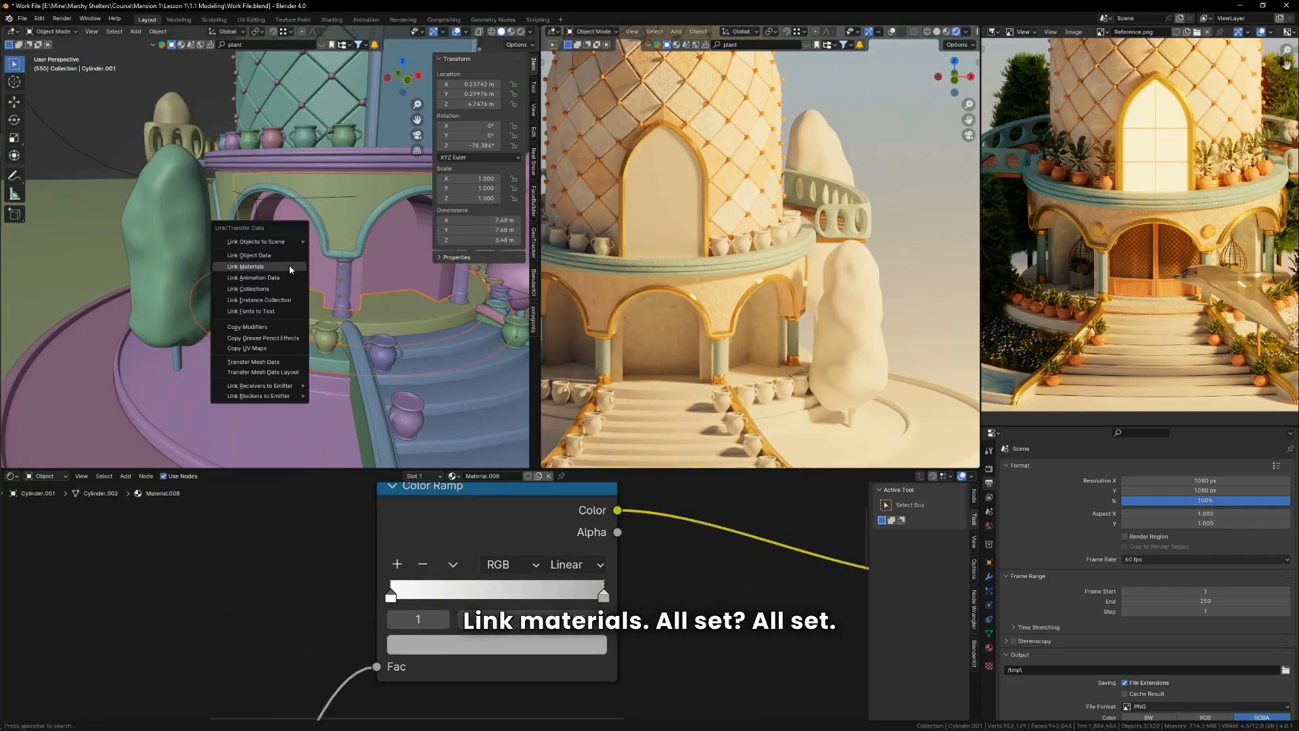
{"action": "left_click", "coordinate": [291, 265]}
{"action": "scroll", "coordinate": [753, 324], "scroll_direction": "down", "scroll_amount": 3}
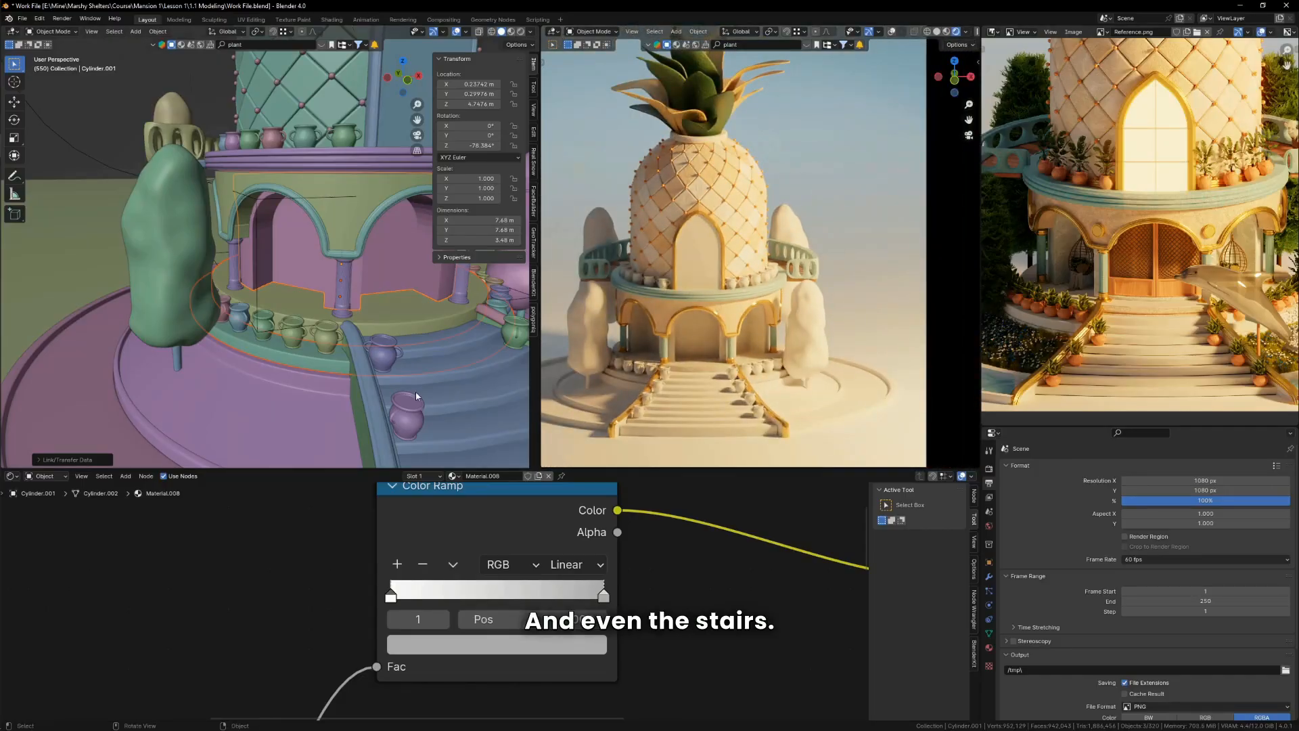
Step: Link the ground-floor inner wall's material to the entrance stairs, after checking the steps in the reference image
{"action": "middle_click_drag", "start_coordinate": [386, 352], "coordinate": [203, 251], "text": "shift"}
{"action": "left_click", "coordinate": [361, 317]}
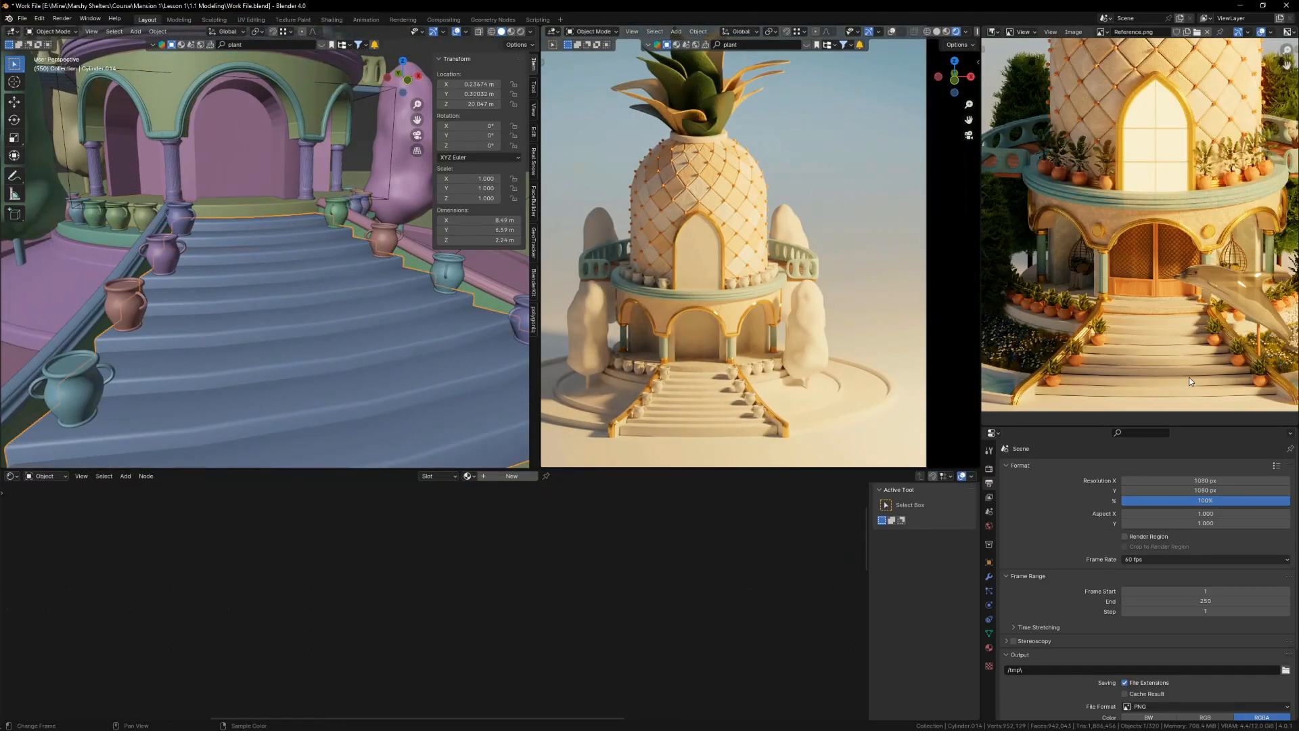
{"action": "scroll", "coordinate": [1190, 381], "scroll_direction": "up", "scroll_amount": 6}
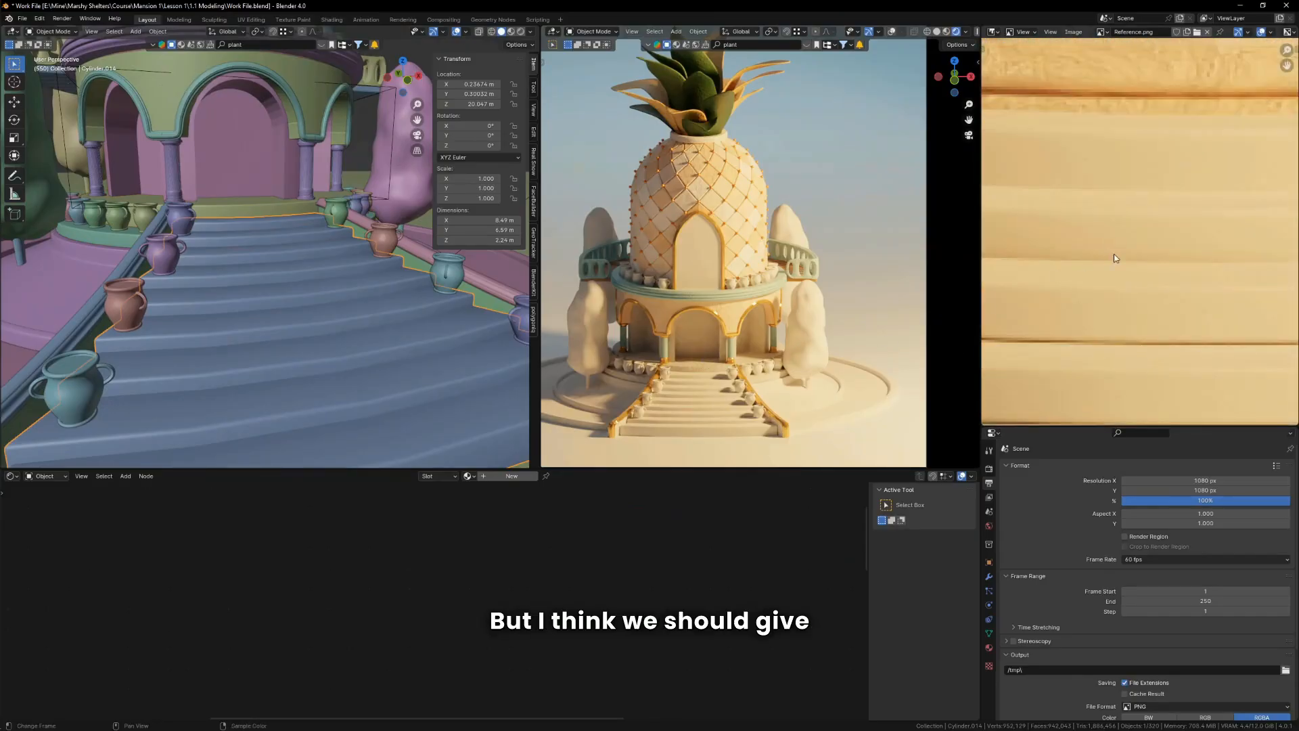
{"action": "scroll", "coordinate": [1123, 253], "scroll_direction": "down", "scroll_amount": 7}
{"action": "scroll", "coordinate": [310, 319], "scroll_direction": "down", "scroll_amount": 4}
{"action": "left_click", "coordinate": [269, 225], "text": "shift"}
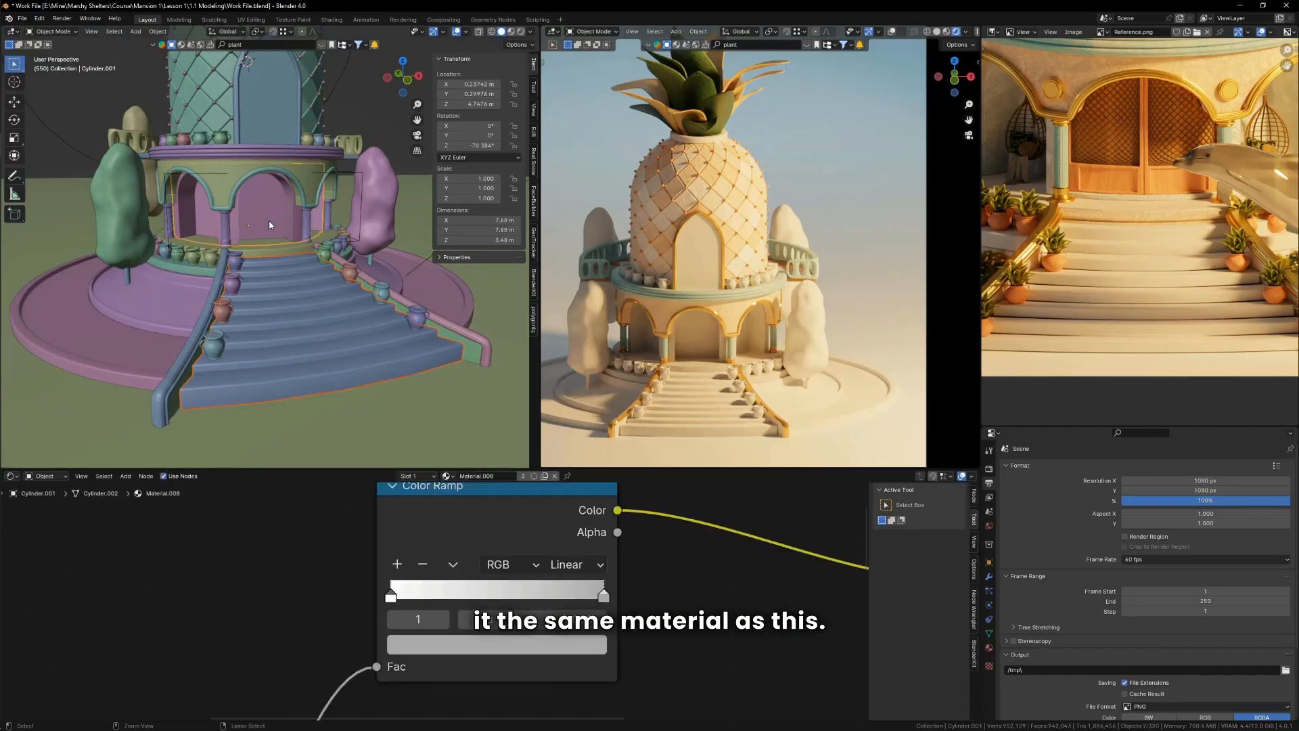
{"action": "key", "text": "ctrl+l"}
{"action": "left_click", "coordinate": [269, 220]}
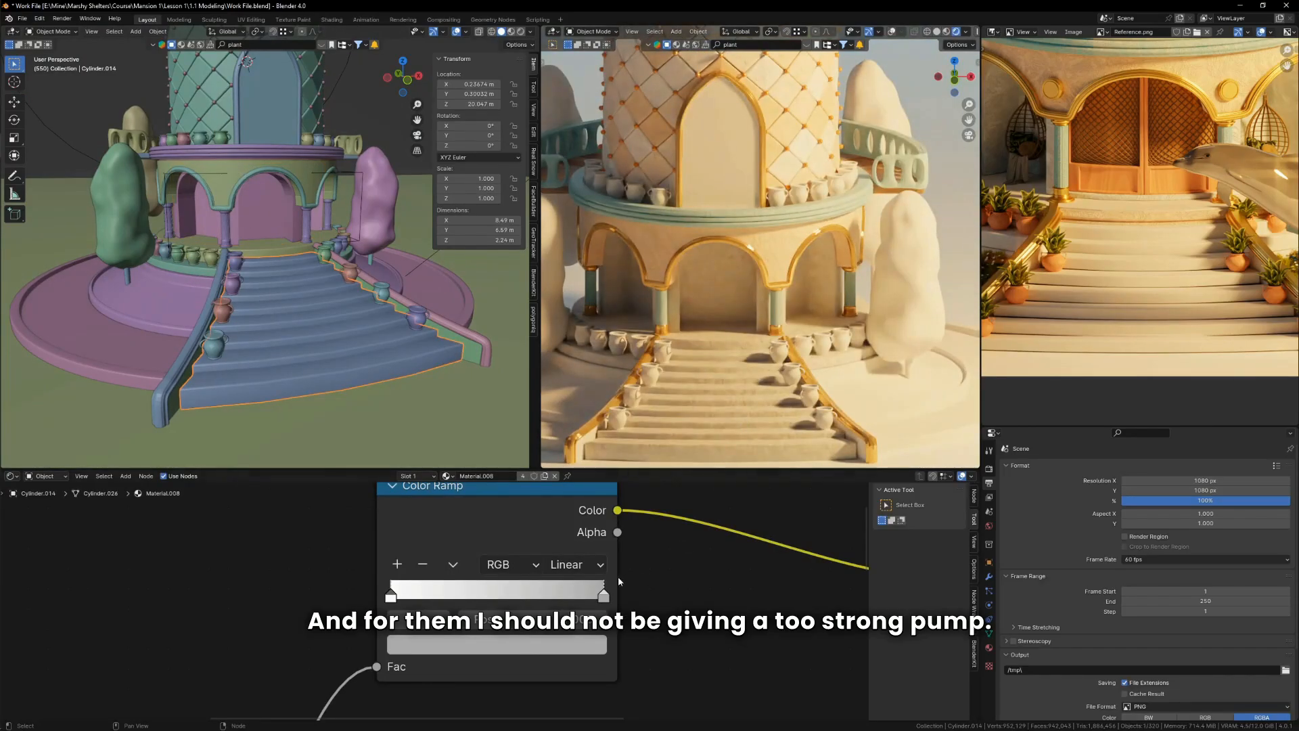
Step: Make the stairs' material an independent copy and set its Bump node strength to 0.1
{"action": "left_click", "coordinate": [544, 475]}
{"action": "scroll", "coordinate": [612, 555], "scroll_direction": "down", "scroll_amount": 10}
{"action": "scroll", "coordinate": [610, 555], "scroll_direction": "down", "scroll_amount": 2}
{"action": "middle_click_drag", "start_coordinate": [691, 606], "coordinate": [627, 575]}
{"action": "scroll", "coordinate": [627, 574], "scroll_direction": "up", "scroll_amount": 3}
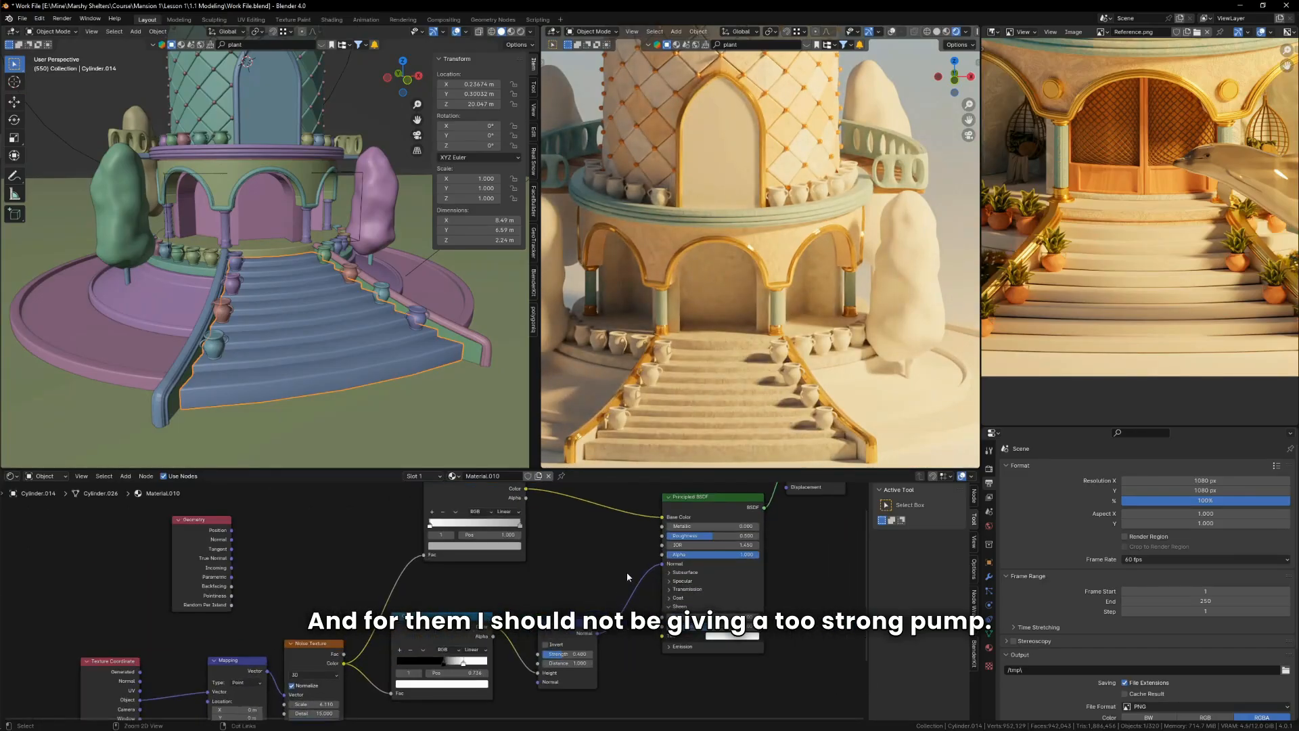
{"action": "scroll", "coordinate": [626, 587], "scroll_direction": "up", "scroll_amount": 3}
{"action": "left_click", "coordinate": [571, 652]}
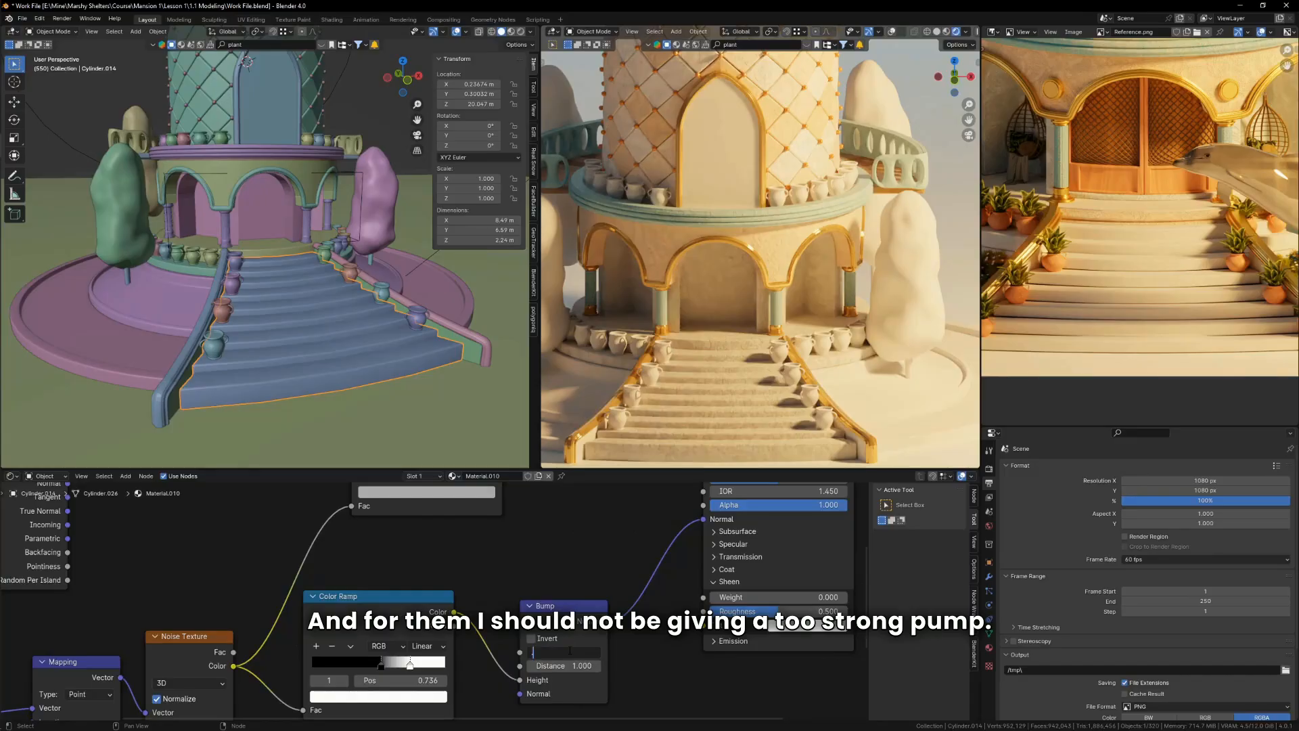
{"action": "type", "text": "0.1"}
{"action": "key", "text": "Return"}
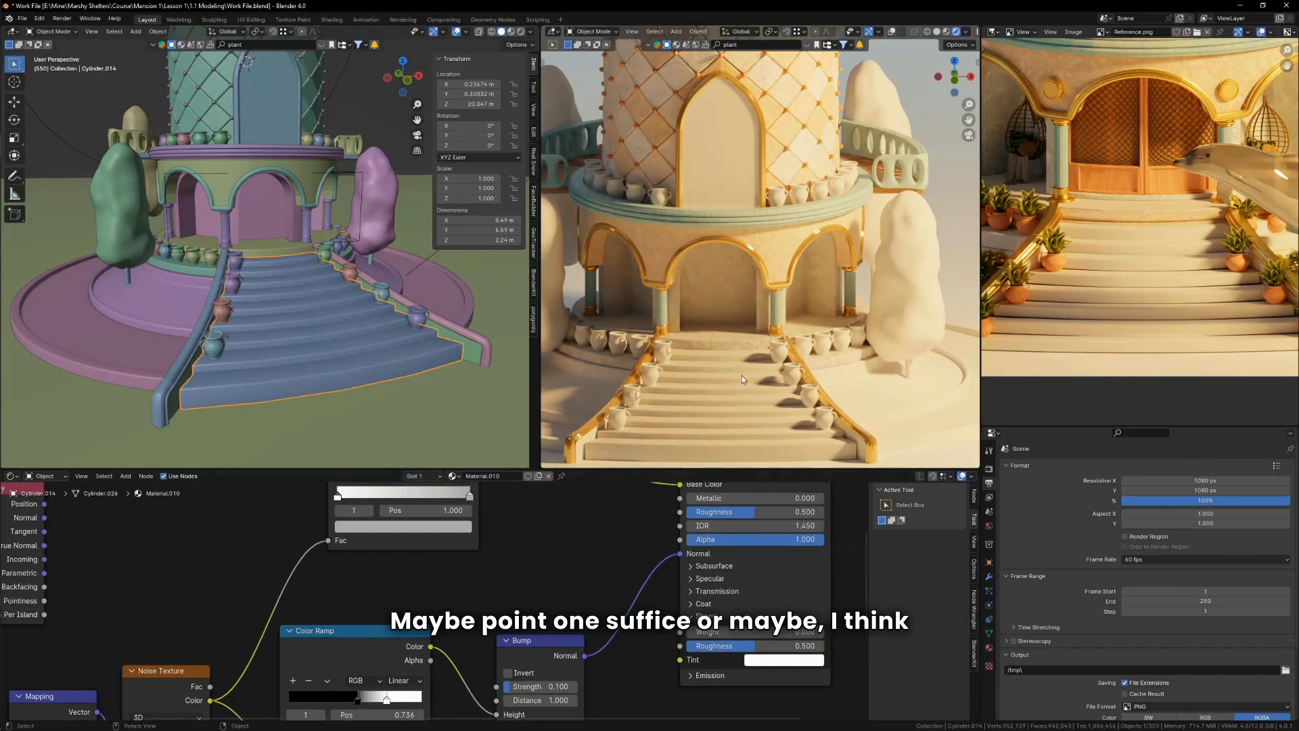
Step: Disconnect the Color Ramp from the stairs material's Base Color and change the base color to white
{"action": "key", "text": "KP_0"}
{"action": "middle_click_drag", "start_coordinate": [608, 575], "coordinate": [609, 620]}
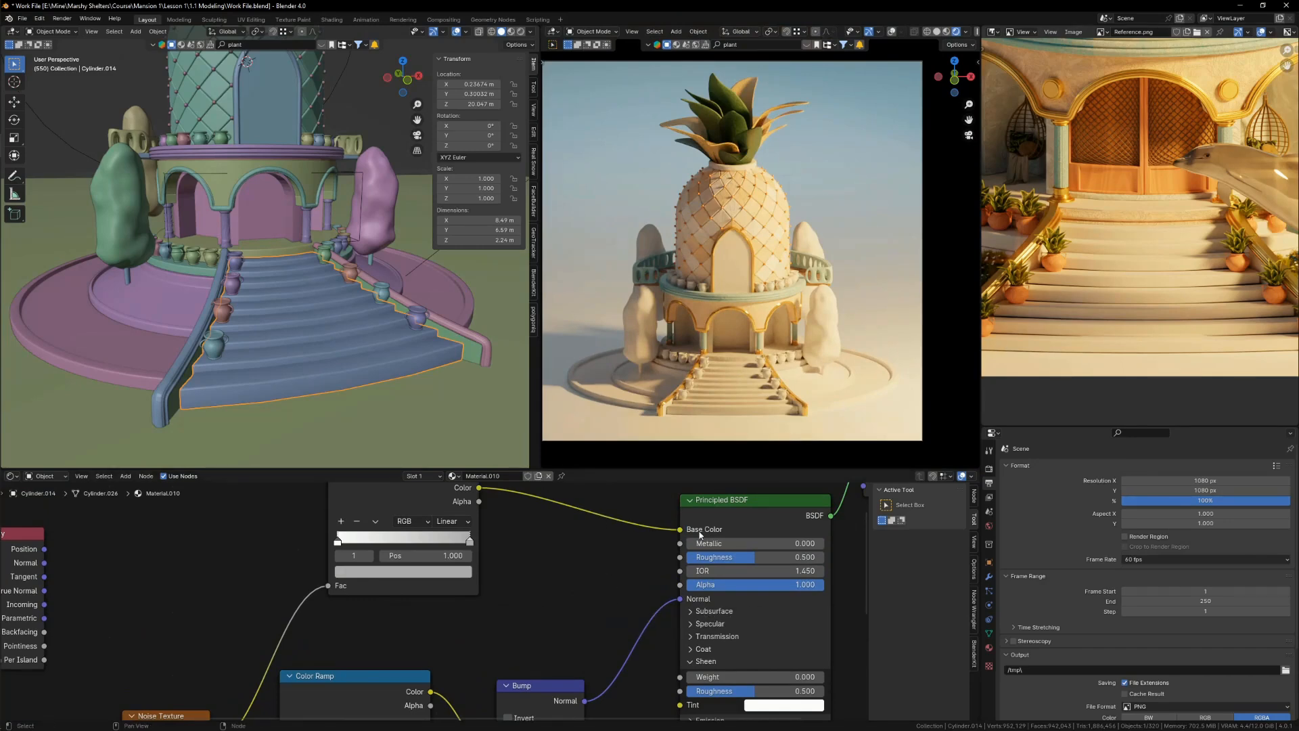
{"action": "middle_click_drag", "start_coordinate": [716, 516], "coordinate": [685, 521]}
{"action": "right_click_drag", "start_coordinate": [616, 519], "coordinate": [604, 562], "text": "ctrl"}
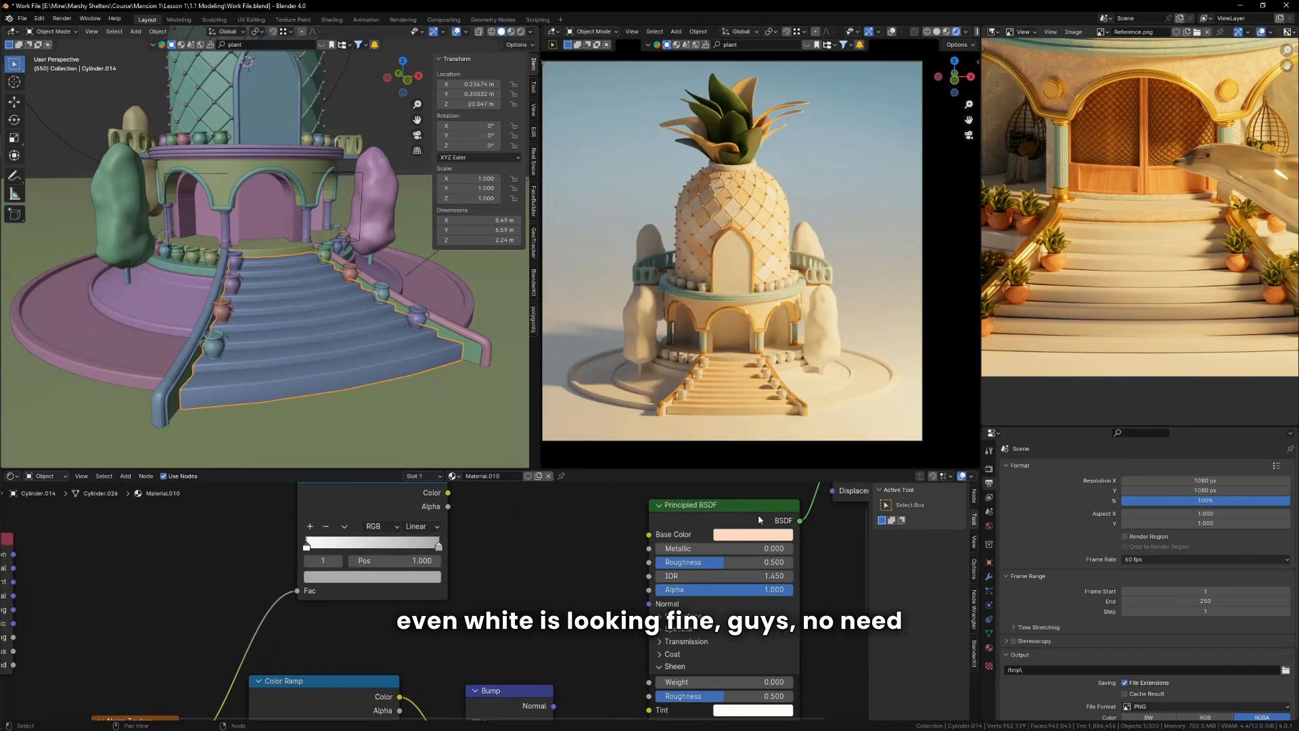
{"action": "left_click", "coordinate": [766, 538]}
{"action": "left_click_drag", "start_coordinate": [760, 494], "coordinate": [718, 494]}
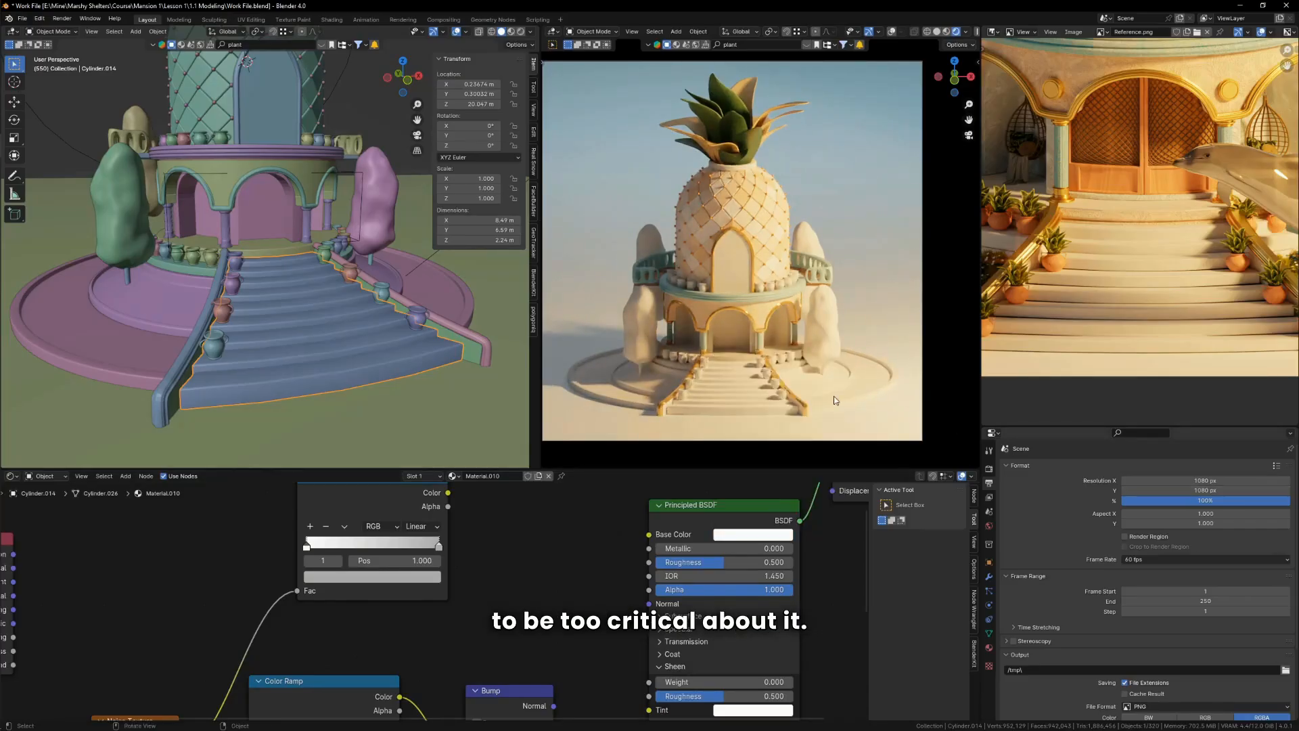
Step: Create a new material for one of the pots beside the stairs, after checking the pots in the reference image
{"action": "scroll", "coordinate": [747, 383], "scroll_direction": "up", "scroll_amount": 2}
{"action": "scroll", "coordinate": [747, 385], "scroll_direction": "up", "scroll_amount": 1}
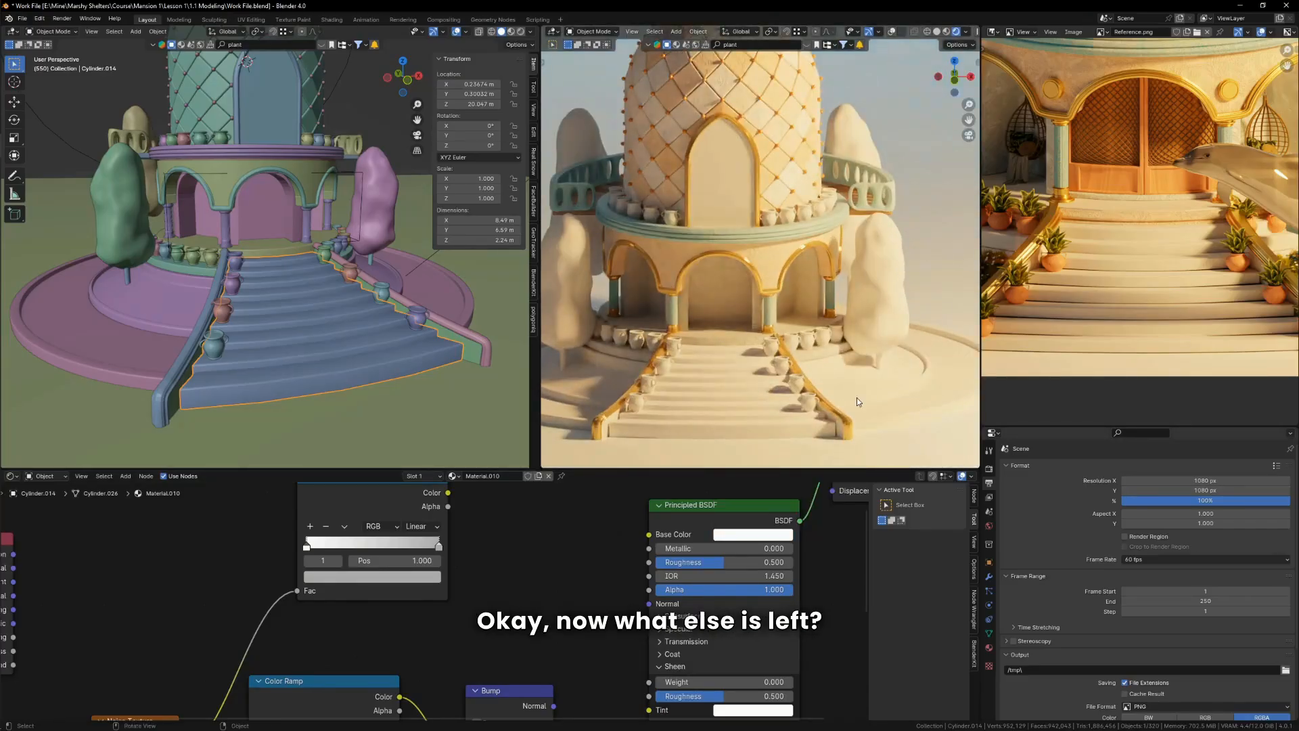
{"action": "scroll", "coordinate": [1126, 319], "scroll_direction": "down", "scroll_amount": 4}
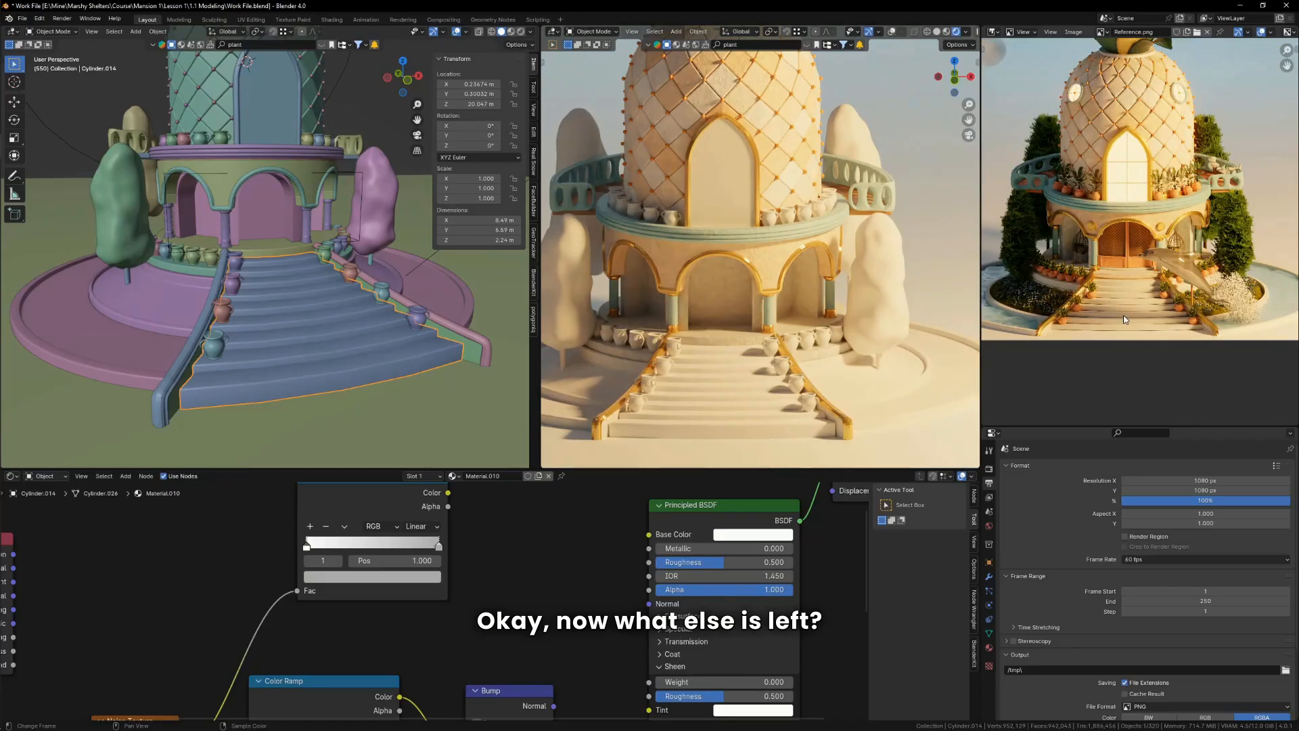
{"action": "scroll", "coordinate": [1106, 311], "scroll_direction": "up", "scroll_amount": 5}
{"action": "scroll", "coordinate": [801, 382], "scroll_direction": "up", "scroll_amount": 5}
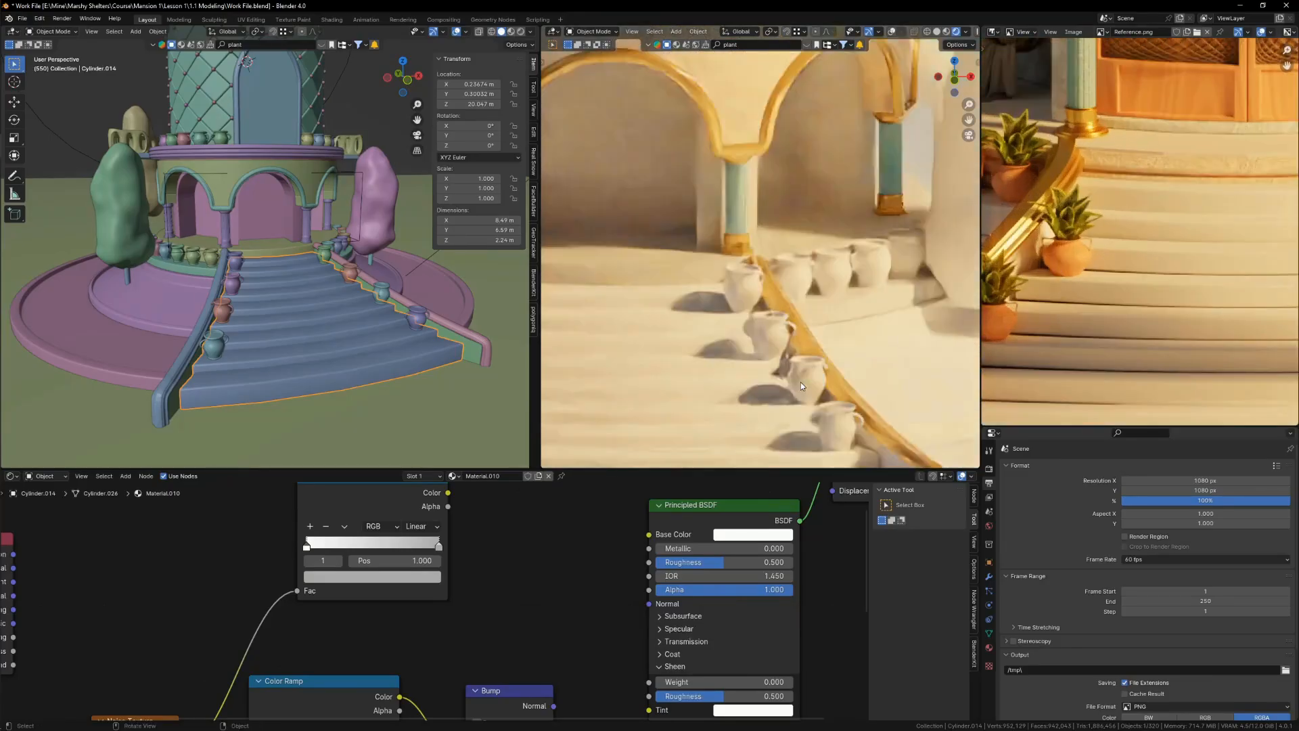
{"action": "scroll", "coordinate": [802, 385], "scroll_direction": "up", "scroll_amount": 2}
{"action": "left_click", "coordinate": [805, 385]}
{"action": "left_click", "coordinate": [512, 476]}
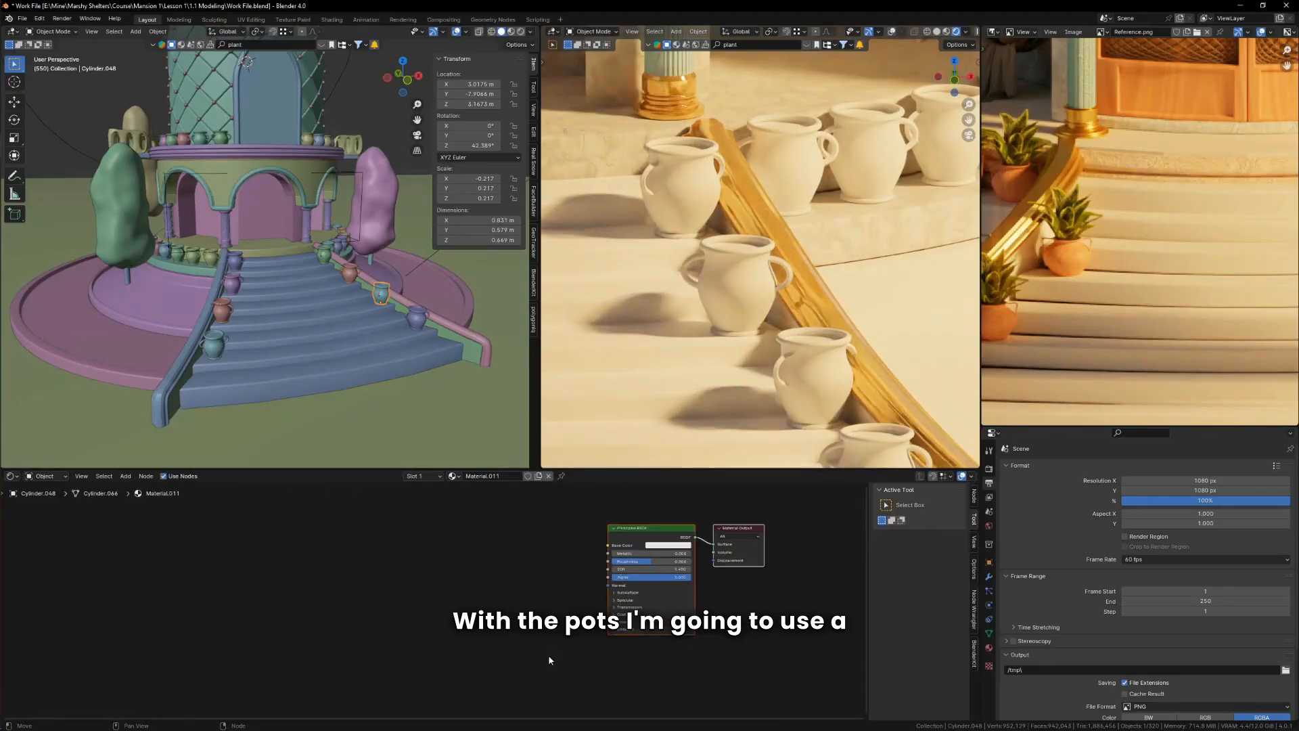
Step: Add a Musgrave Texture to the pot material with Texture Coordinate and Mapping nodes attached
{"action": "key", "text": "shift+a"}
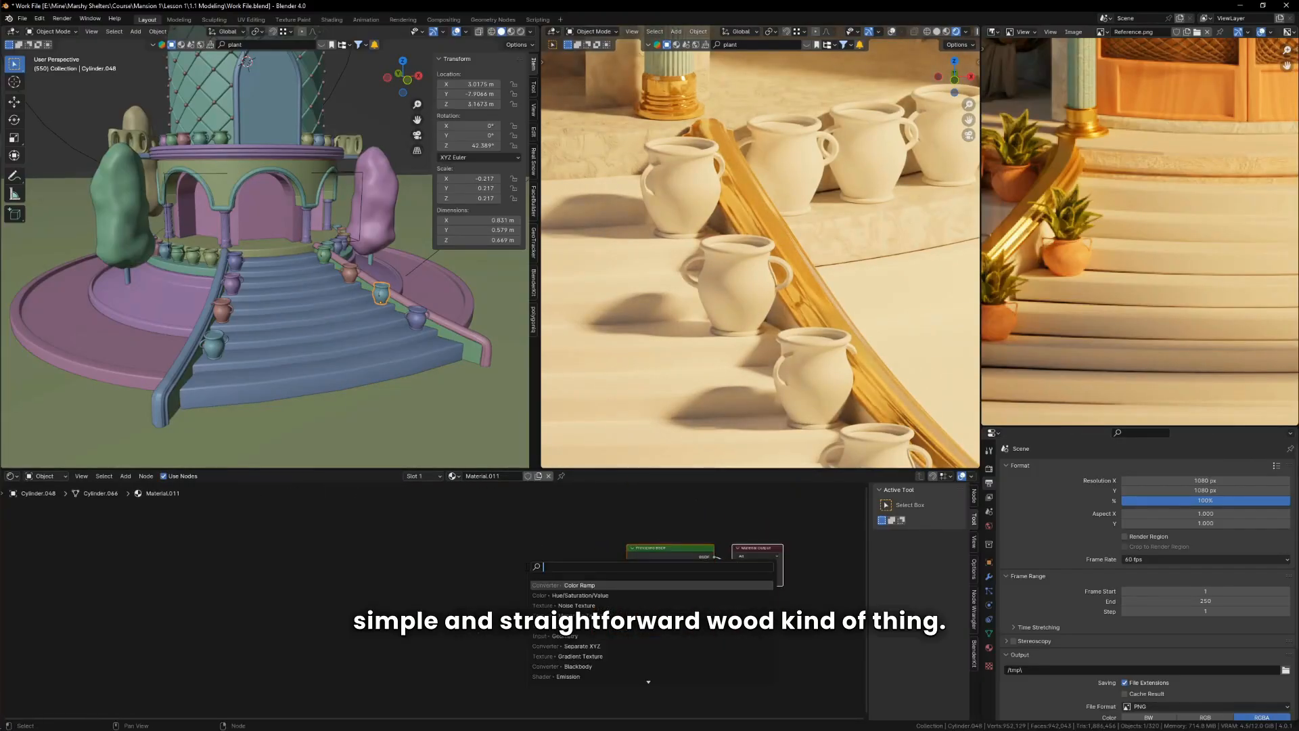
{"action": "type", "text": "musgr"}
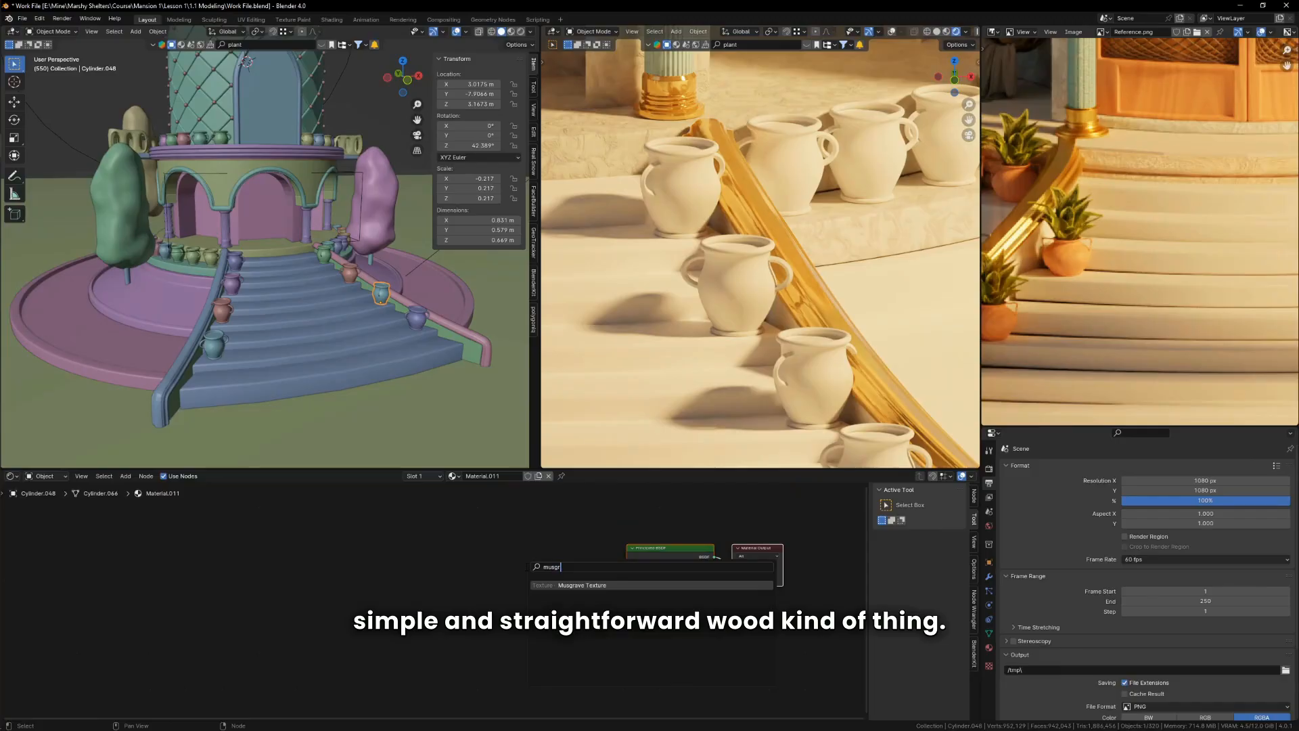
{"action": "key", "text": "Return"}
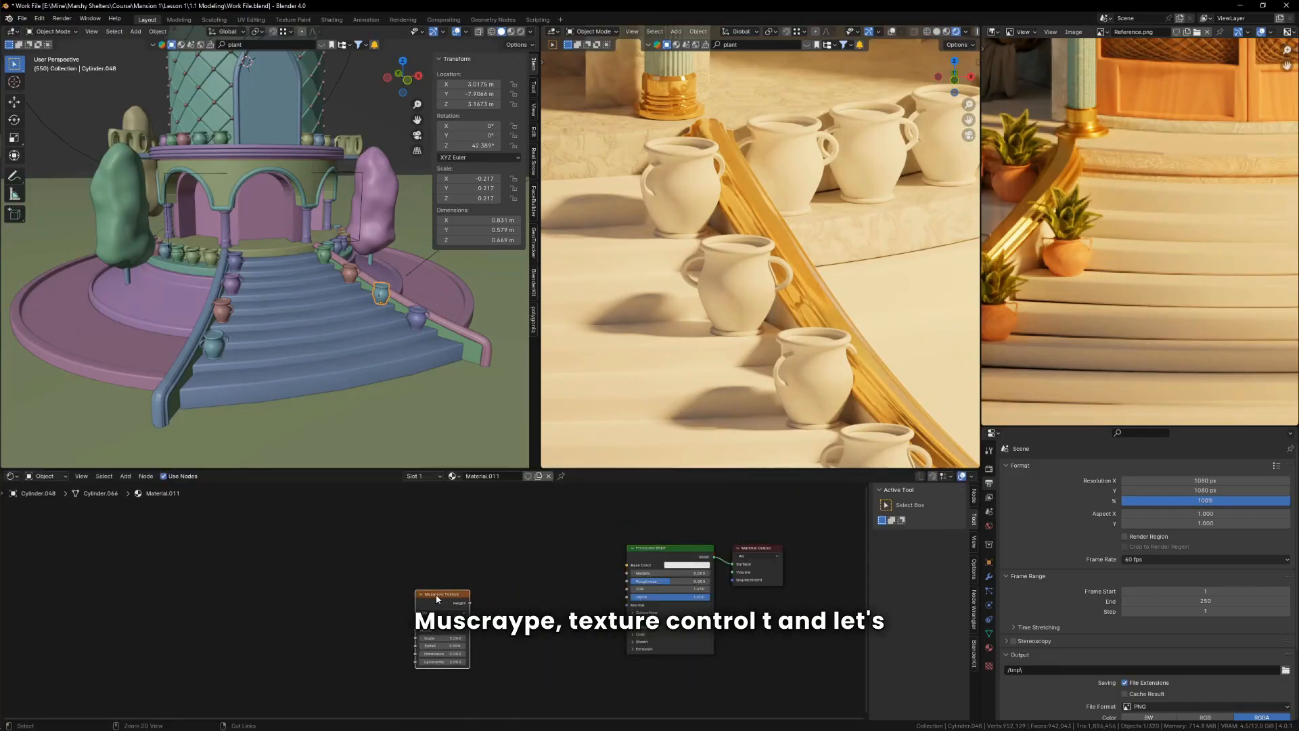
{"action": "key", "text": "ctrl+t"}
Step: Select the pots standing along both stair railings to check their scale values
{"action": "scroll", "coordinate": [389, 294], "scroll_direction": "up", "scroll_amount": 2}
{"action": "middle_click_drag", "start_coordinate": [401, 295], "coordinate": [388, 319]}
{"action": "scroll", "coordinate": [389, 320], "scroll_direction": "down", "scroll_amount": 2}
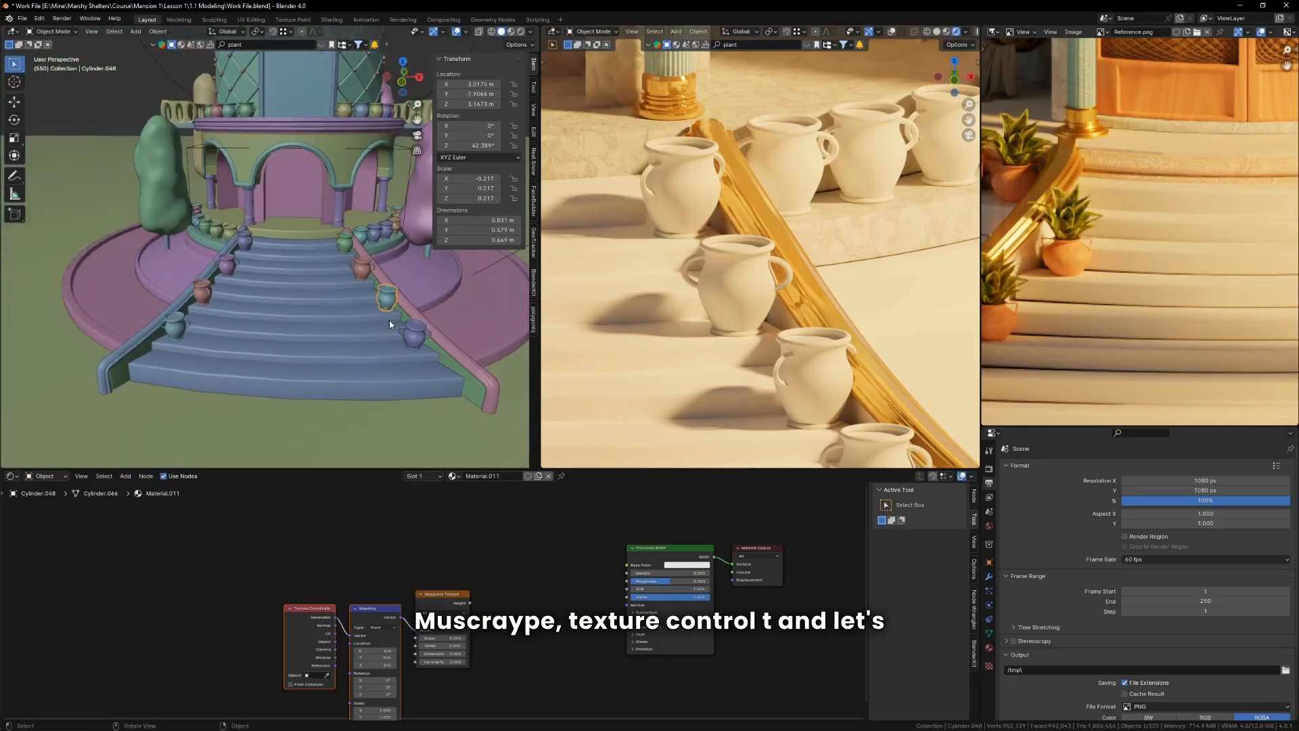
{"action": "left_click", "coordinate": [410, 331], "text": "shift"}
{"action": "left_click", "coordinate": [395, 301], "text": "shift"}
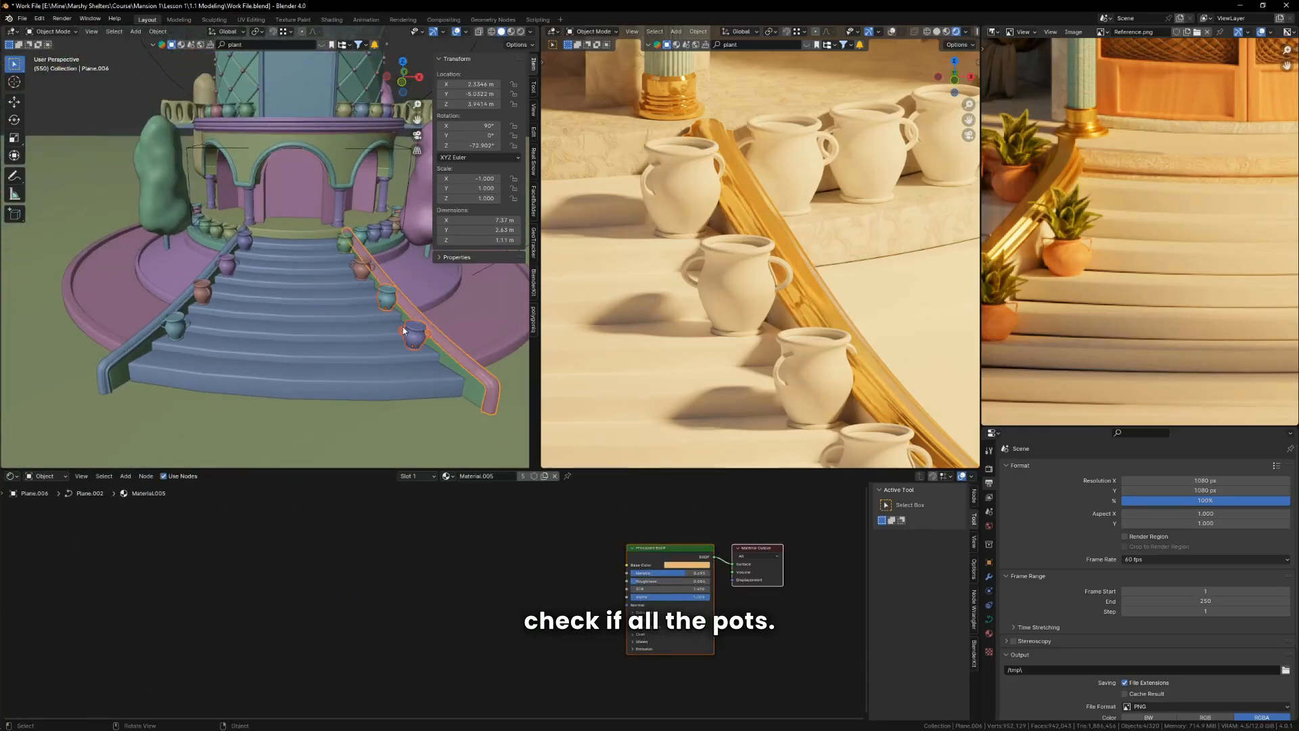
{"action": "left_click", "coordinate": [417, 336]}
{"action": "left_click", "coordinate": [392, 296], "text": "shift"}
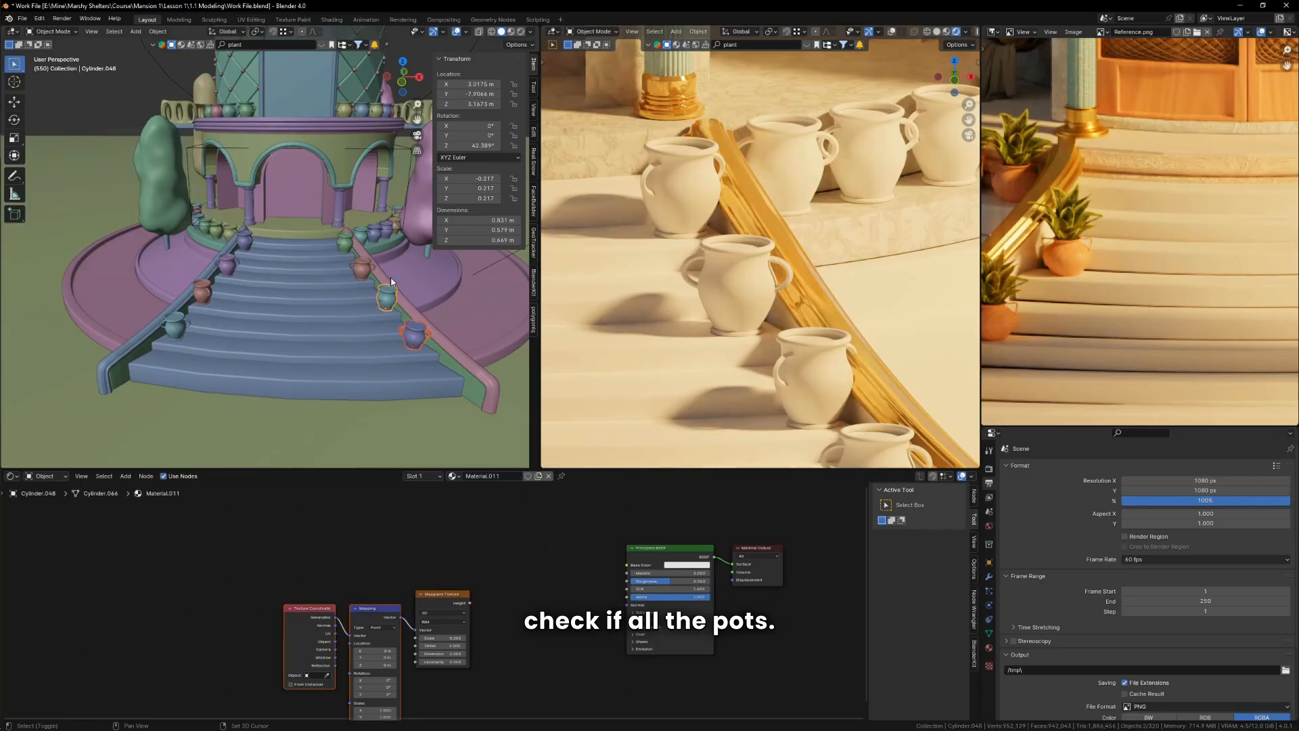
{"action": "left_click", "coordinate": [363, 271], "text": "shift"}
{"action": "left_click", "coordinate": [345, 242], "text": "shift"}
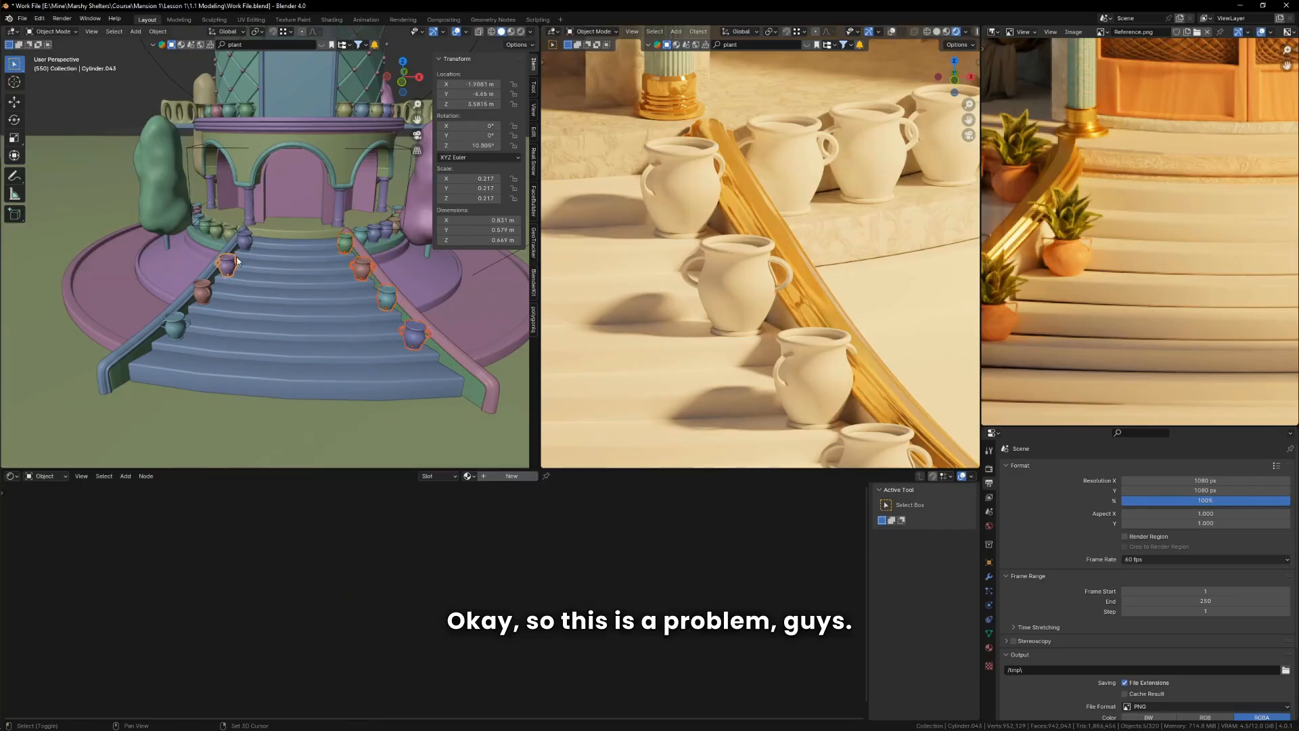
Step: Add the pots encircling the mansion's lower platform and balcony to the selection, working from the top view
{"action": "key", "text": "KP_7"}
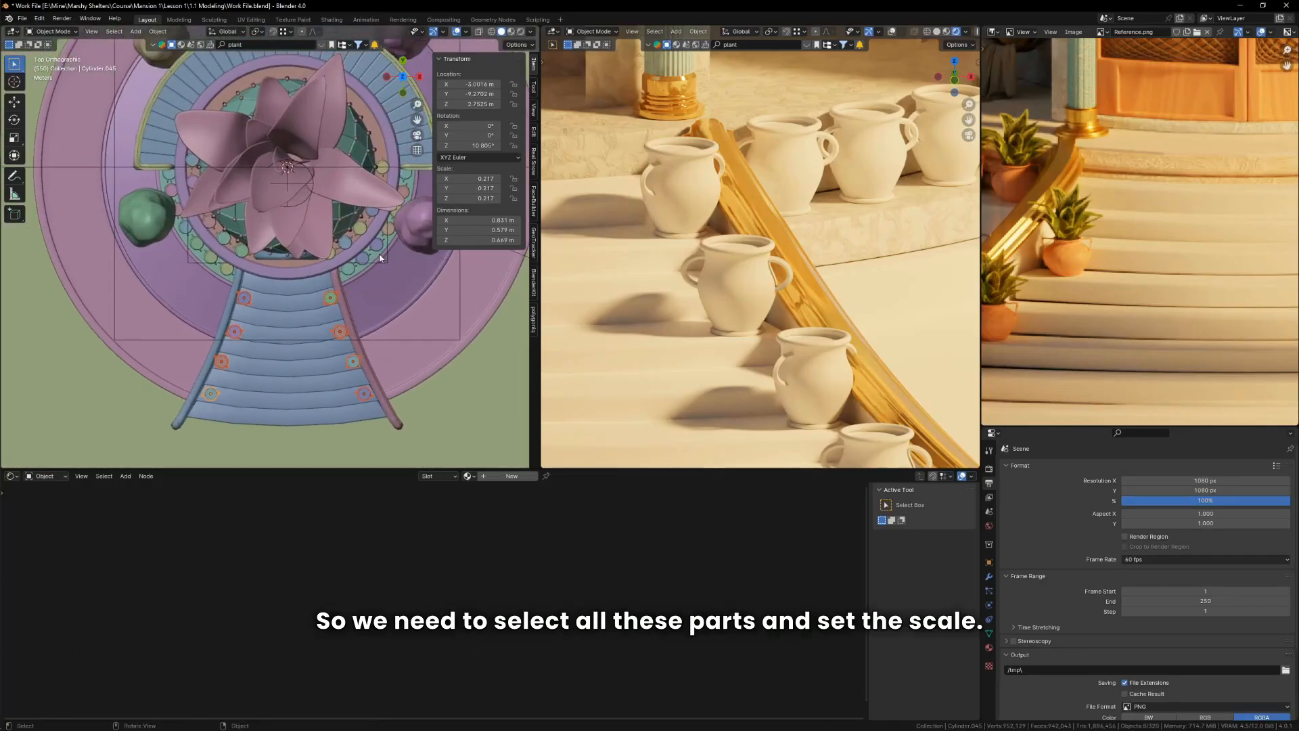
{"action": "key", "text": "c"}
{"action": "key", "text": "Escape"}
{"action": "scroll", "coordinate": [315, 318], "scroll_direction": "down", "scroll_amount": 3}
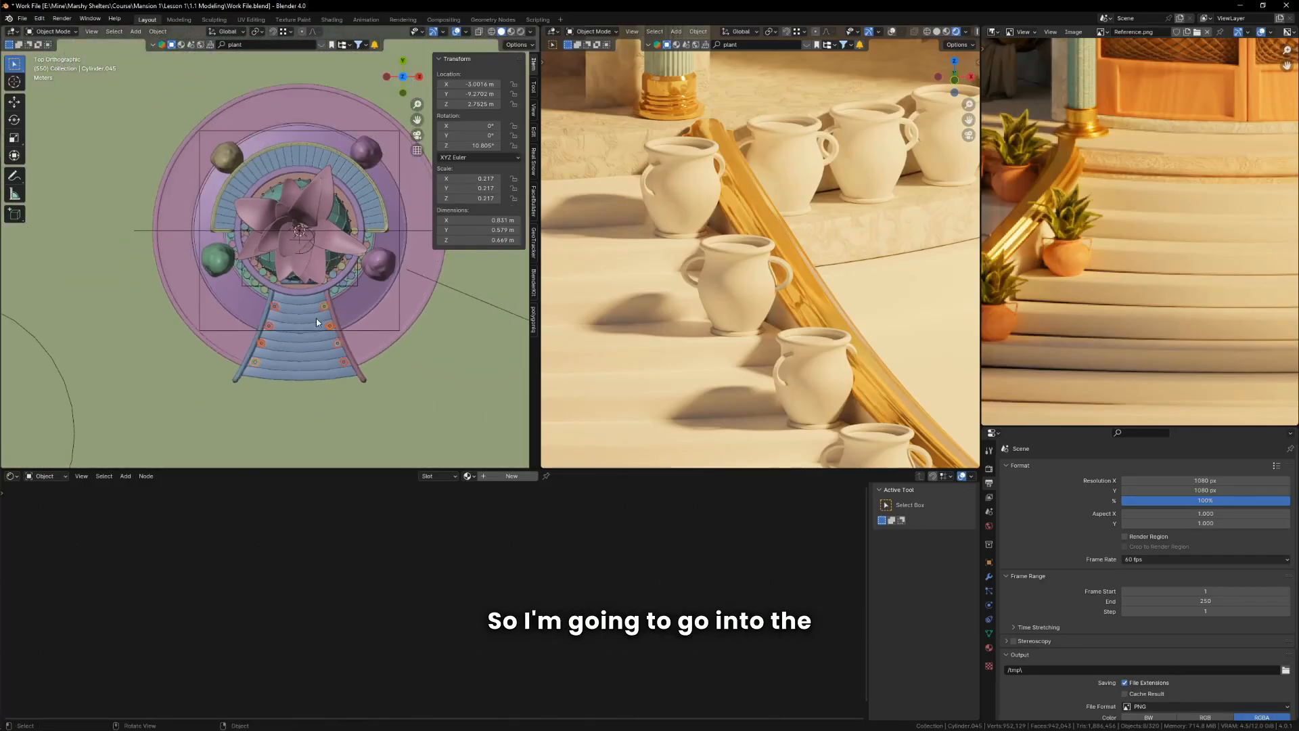
{"action": "scroll", "coordinate": [315, 272], "scroll_direction": "up", "scroll_amount": 3}
{"action": "key", "text": "c"}
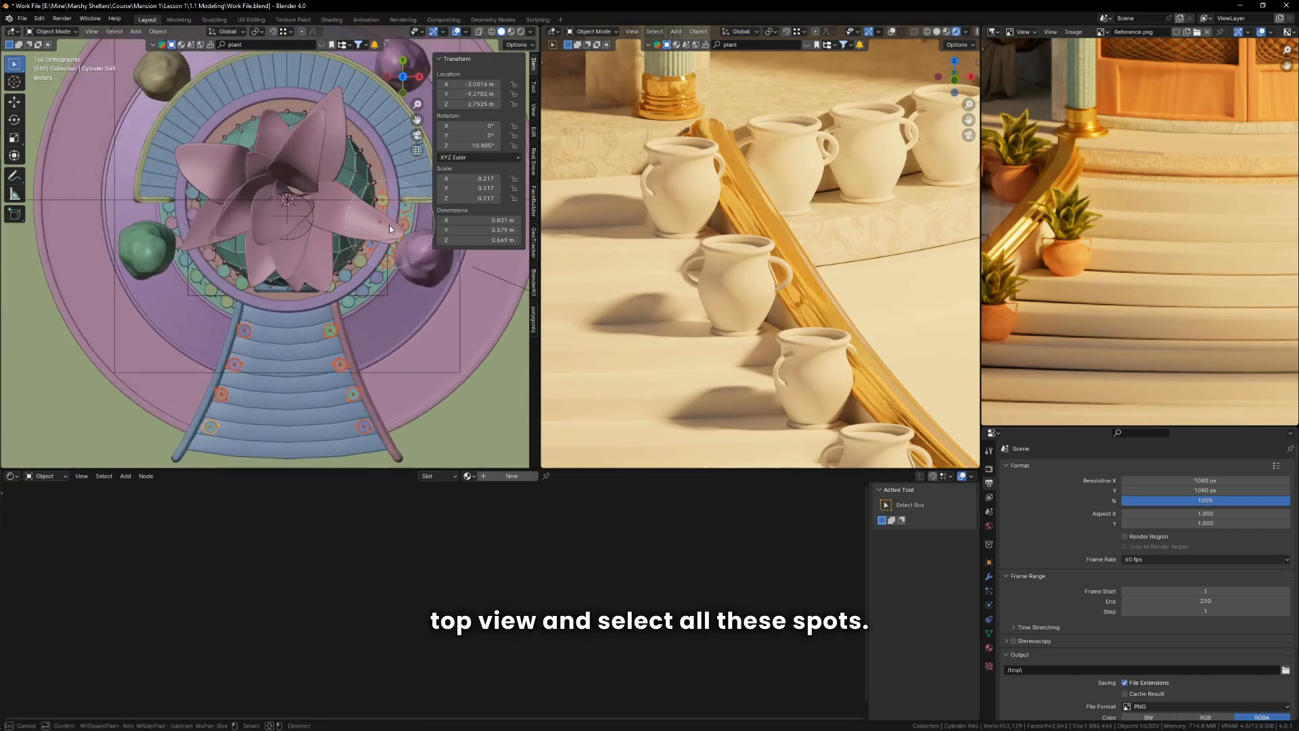
{"action": "left_click_drag", "start_coordinate": [389, 229], "coordinate": [365, 275]}
{"action": "mouse_move", "coordinate": [284, 290]}
{"action": "left_mouse_down"}
{"action": "mouse_move", "coordinate": [227, 267]}
{"action": "mouse_move", "coordinate": [193, 229]}
{"action": "left_mouse_up"}
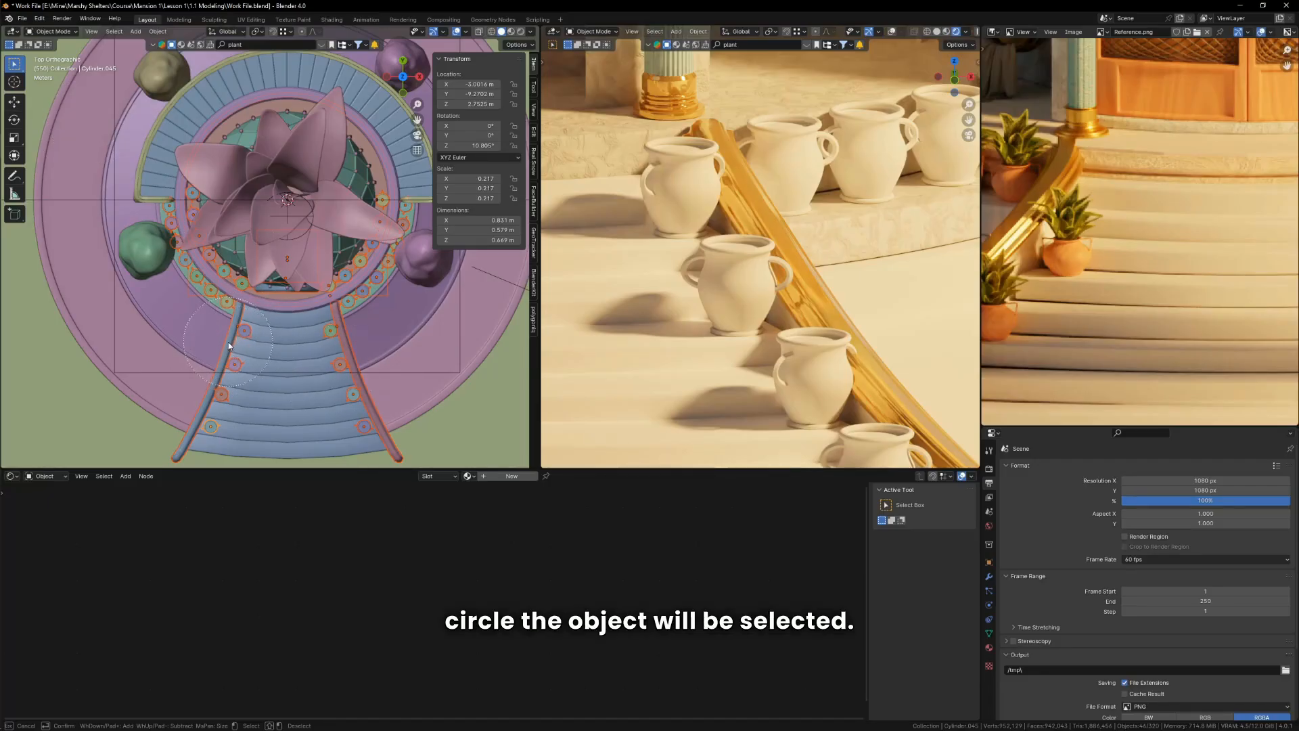
{"action": "key", "text": "Escape"}
Step: Remove the arches and stair railings from the selection in the front view, keeping only the pots
{"action": "scroll", "coordinate": [282, 356], "scroll_direction": "down", "scroll_amount": 5}
{"action": "middle_click_drag", "start_coordinate": [282, 356], "coordinate": [188, 153]}
{"action": "scroll", "coordinate": [246, 243], "scroll_direction": "up", "scroll_amount": 4}
{"action": "scroll", "coordinate": [224, 311], "scroll_direction": "up", "scroll_amount": 5}
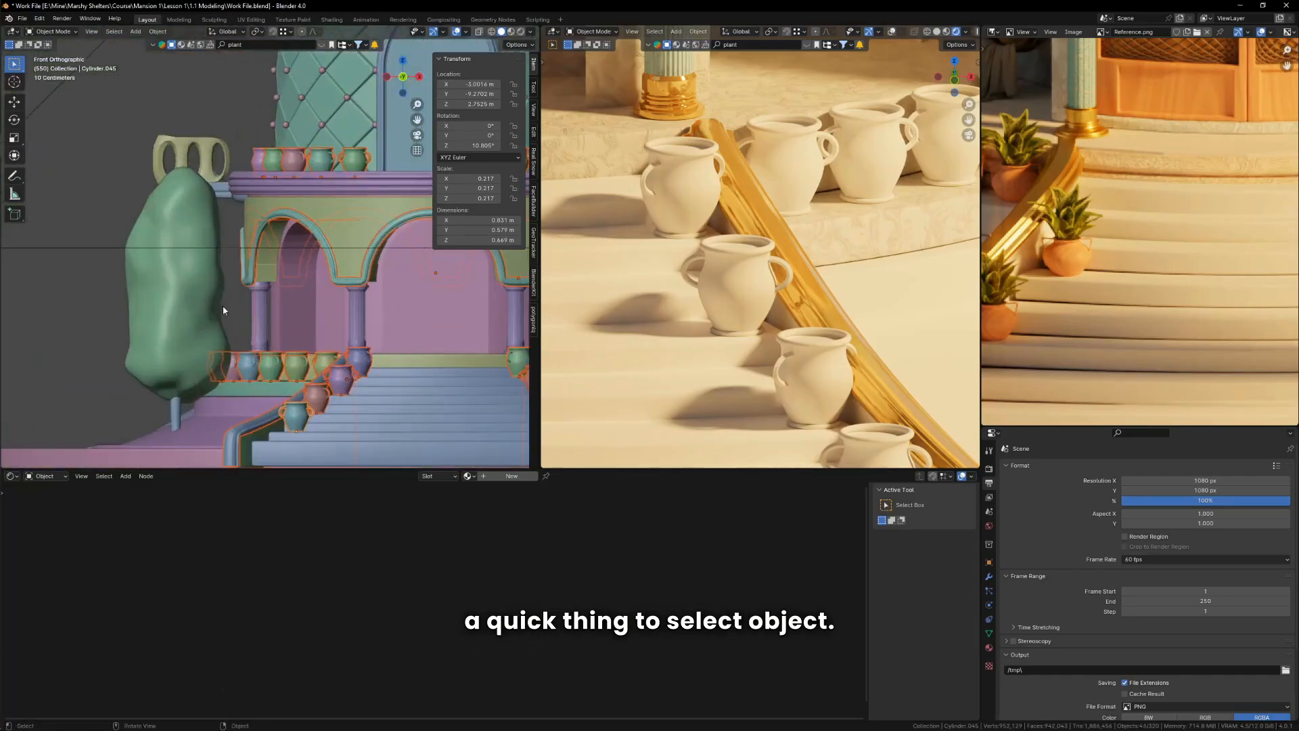
{"action": "left_click_drag", "start_coordinate": [326, 281], "coordinate": [176, 208]}
{"action": "scroll", "coordinate": [192, 283], "scroll_direction": "down", "scroll_amount": 5}
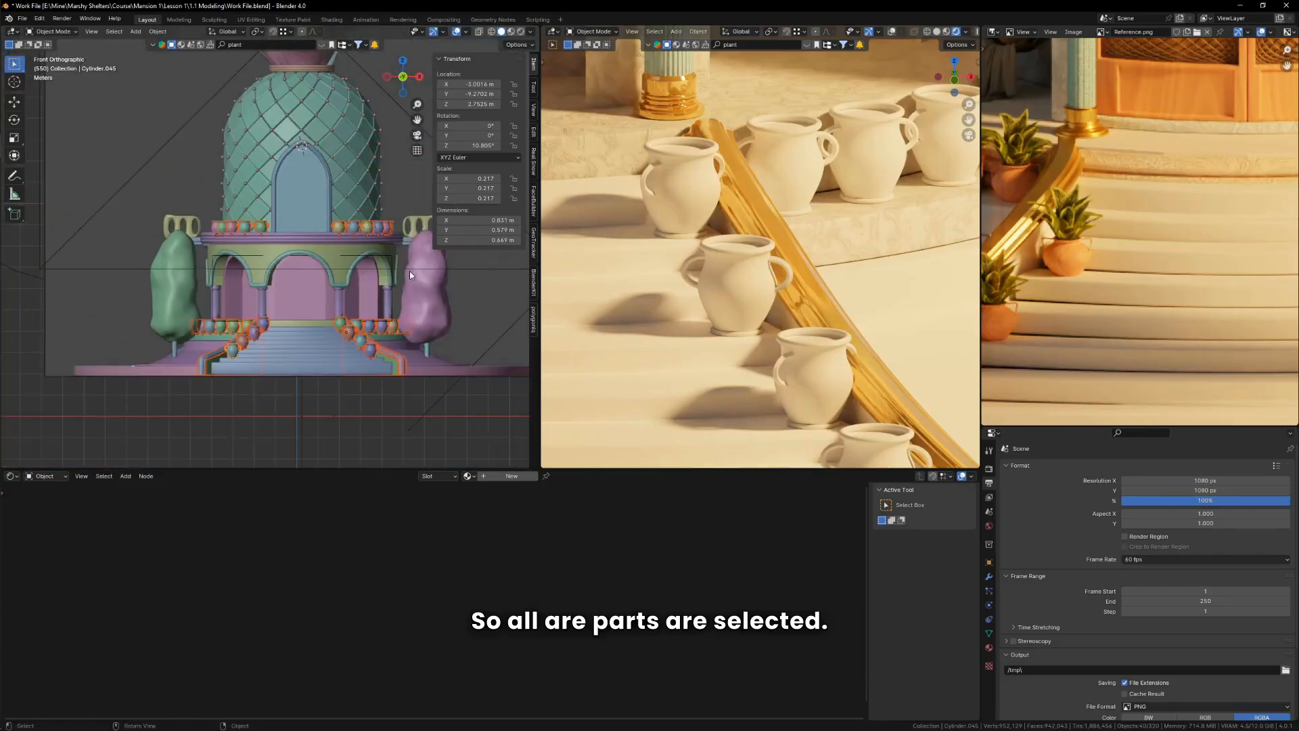
{"action": "key", "text": "g"}
{"action": "right_click", "coordinate": [435, 404]}
{"action": "left_click_drag", "start_coordinate": [435, 400], "coordinate": [373, 374], "text": "ctrl"}
{"action": "left_click_drag", "start_coordinate": [226, 384], "coordinate": [177, 373], "text": "ctrl"}
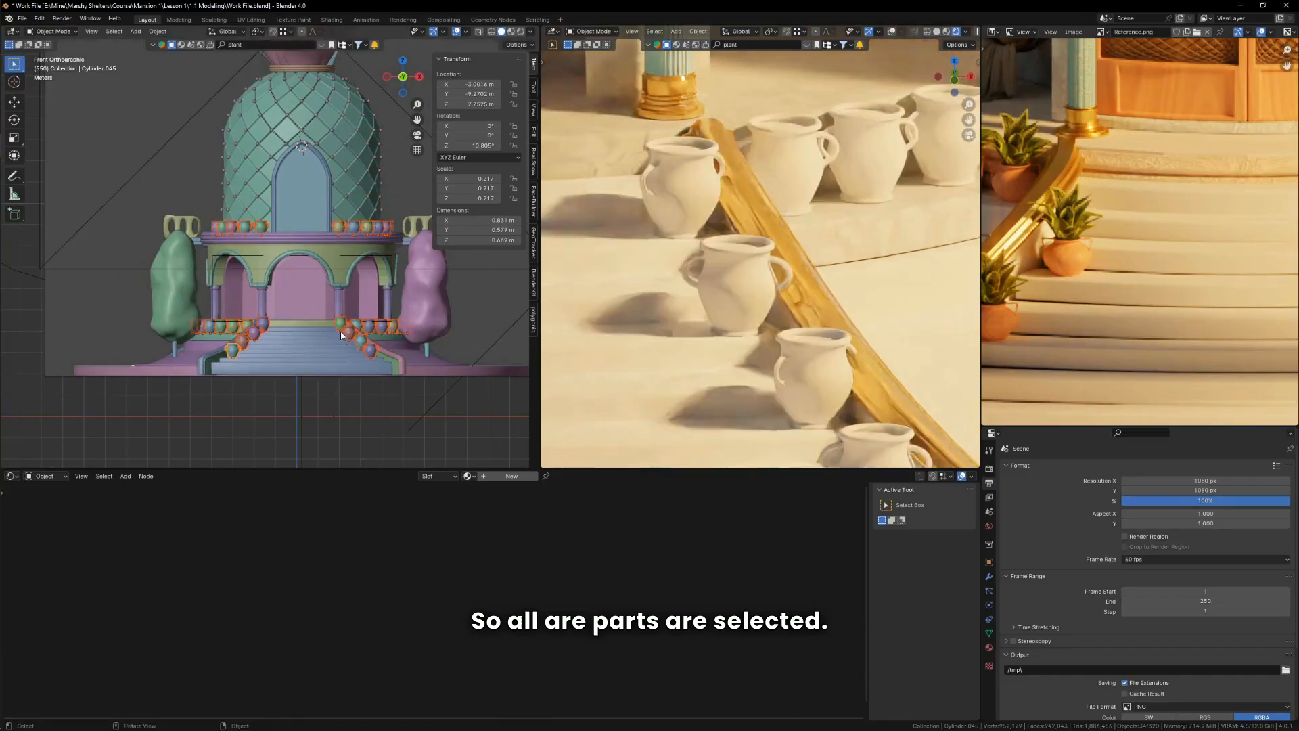
Step: Apply the scale of all selected pots
{"action": "middle_click_drag", "start_coordinate": [341, 330], "coordinate": [351, 373]}
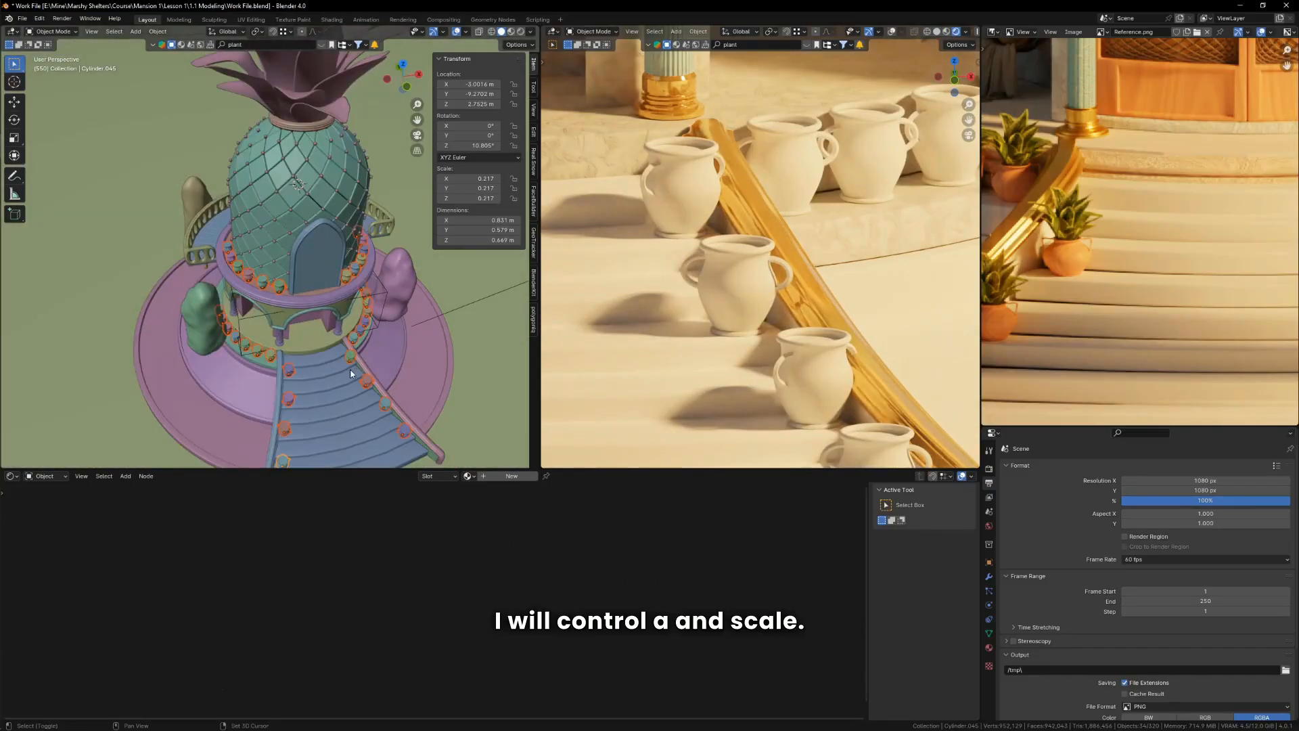
{"action": "key", "text": "ctrl+a"}
{"action": "left_click", "coordinate": [392, 320]}
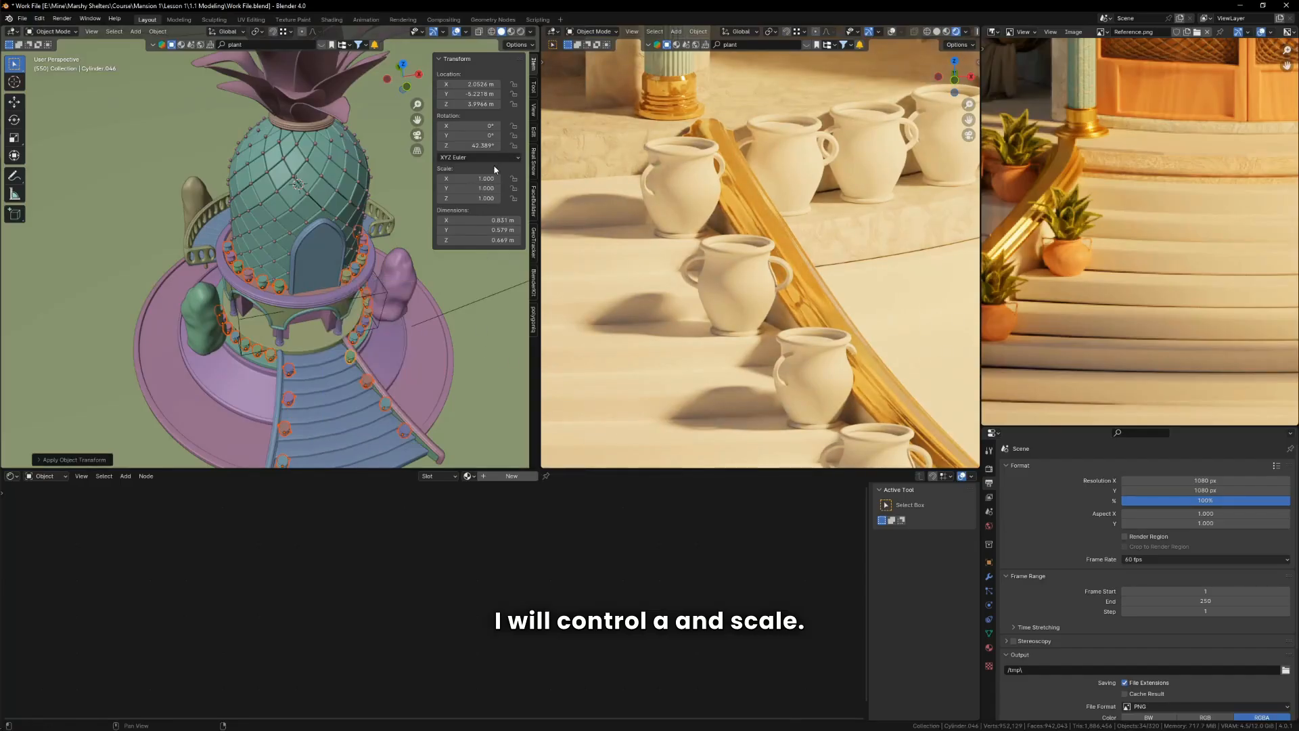
Step: Add a Color Ramp to the stair pot's material and connect the Musgrave Texture's Height to its Fac
{"action": "scroll", "coordinate": [363, 395], "scroll_direction": "up", "scroll_amount": 3}
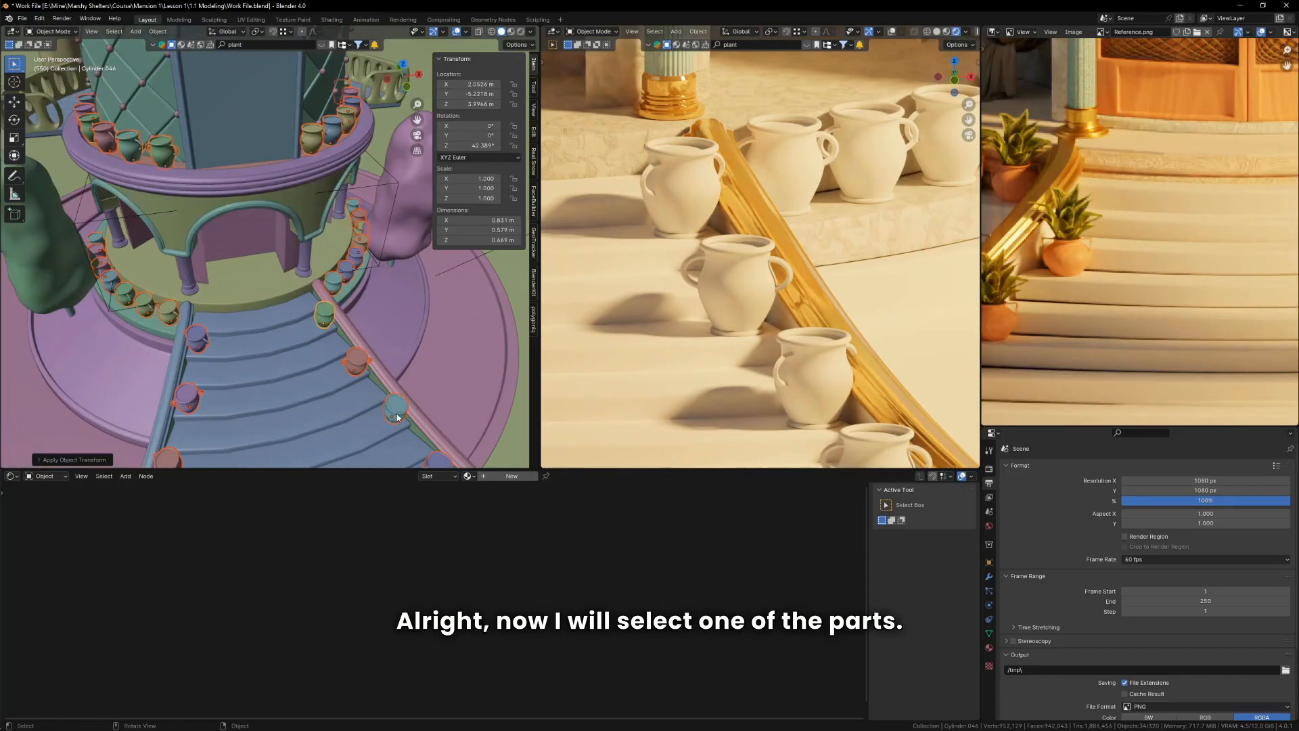
{"action": "left_click", "coordinate": [395, 406]}
{"action": "scroll", "coordinate": [494, 661], "scroll_direction": "up", "scroll_amount": 5}
{"action": "key", "text": "shift+a"}
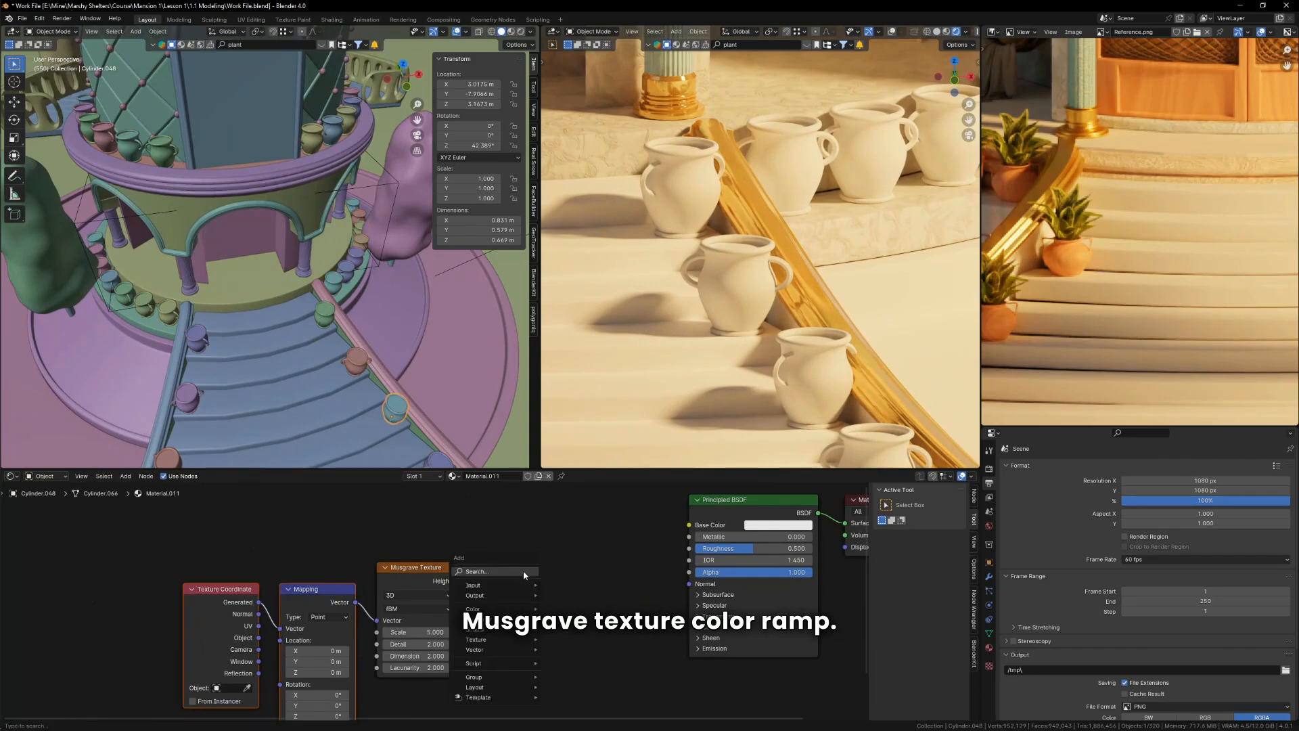
{"action": "key", "text": "shift+a"}
{"action": "left_click", "coordinate": [579, 559]}
{"action": "type", "text": "color ramp"}
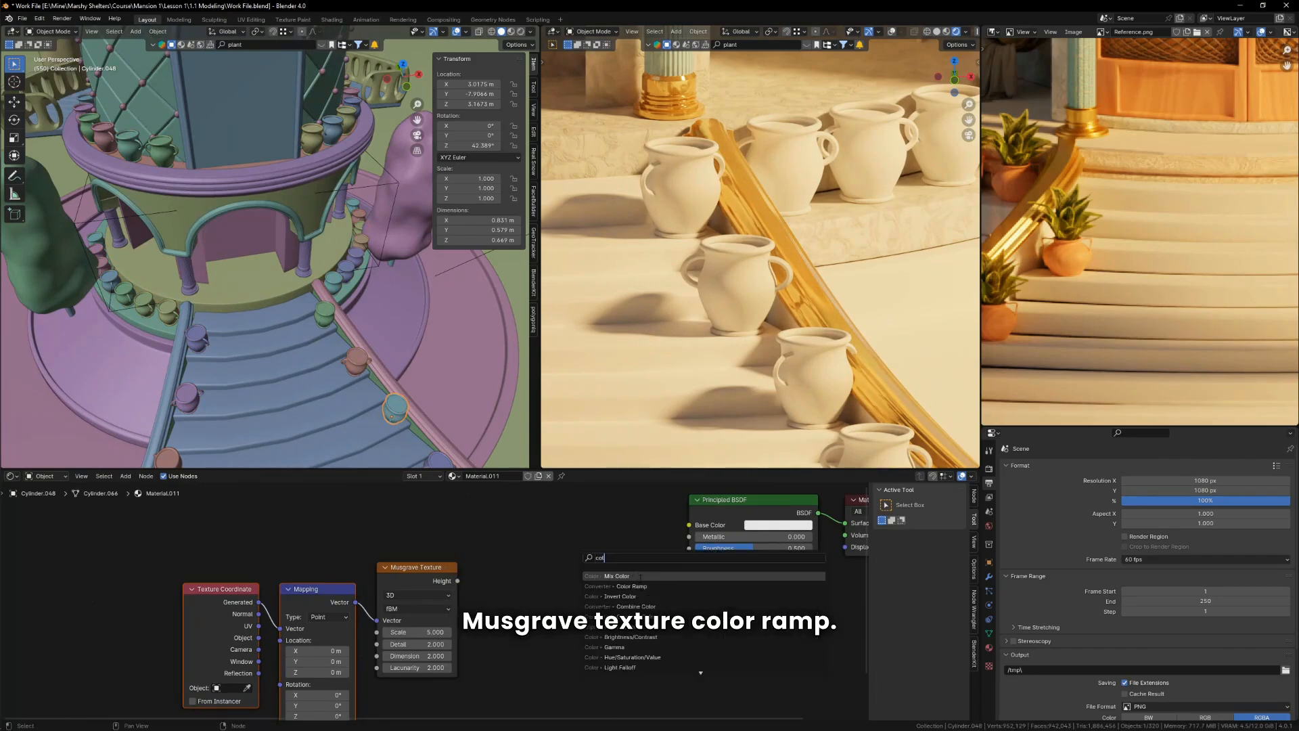
{"action": "key", "text": "Return"}
{"action": "left_click", "coordinate": [463, 571]}
{"action": "left_click_drag", "start_coordinate": [458, 580], "coordinate": [488, 619]}
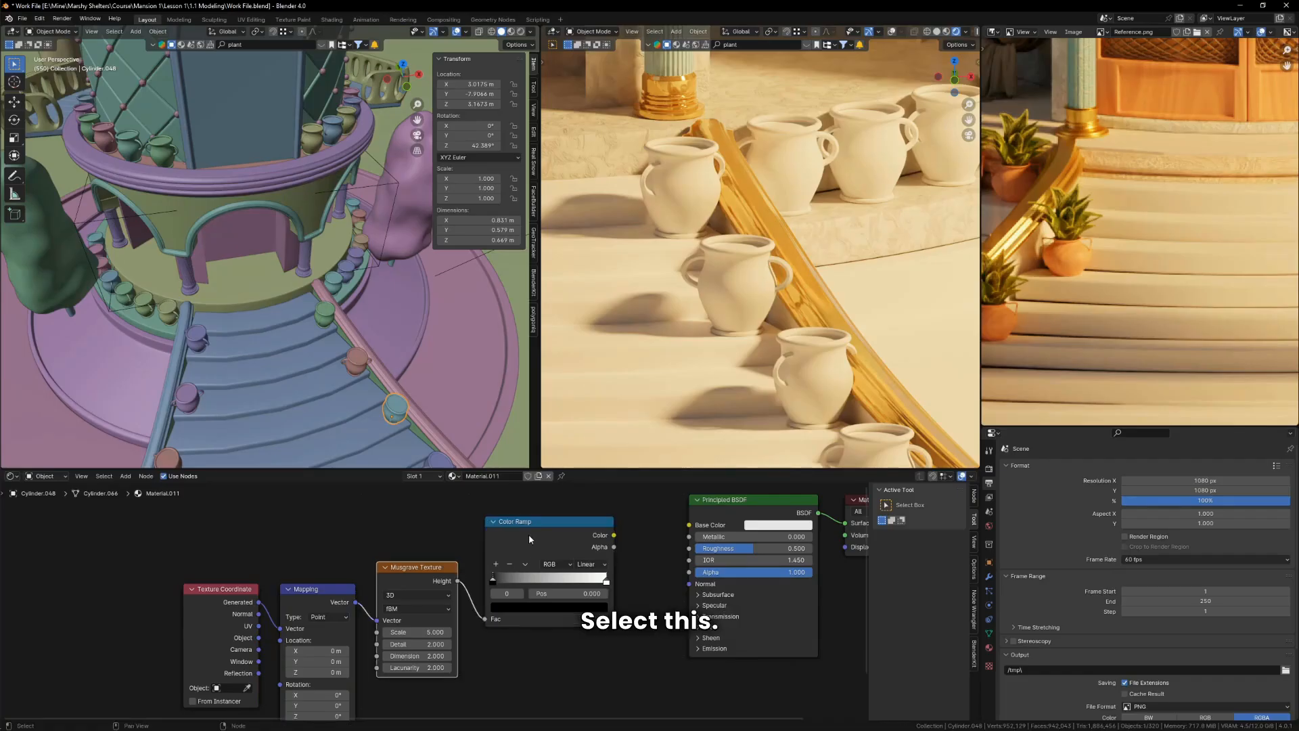
Step: Reposition the Color Ramp node and preview its output on the pot
{"action": "left_click_drag", "start_coordinate": [532, 534], "coordinate": [562, 545]}
{"action": "left_click", "coordinate": [571, 546], "text": "ctrl+shift"}
{"action": "scroll", "coordinate": [822, 407], "scroll_direction": "up", "scroll_amount": 4}
{"action": "scroll", "coordinate": [551, 604], "scroll_direction": "down", "scroll_amount": 3}
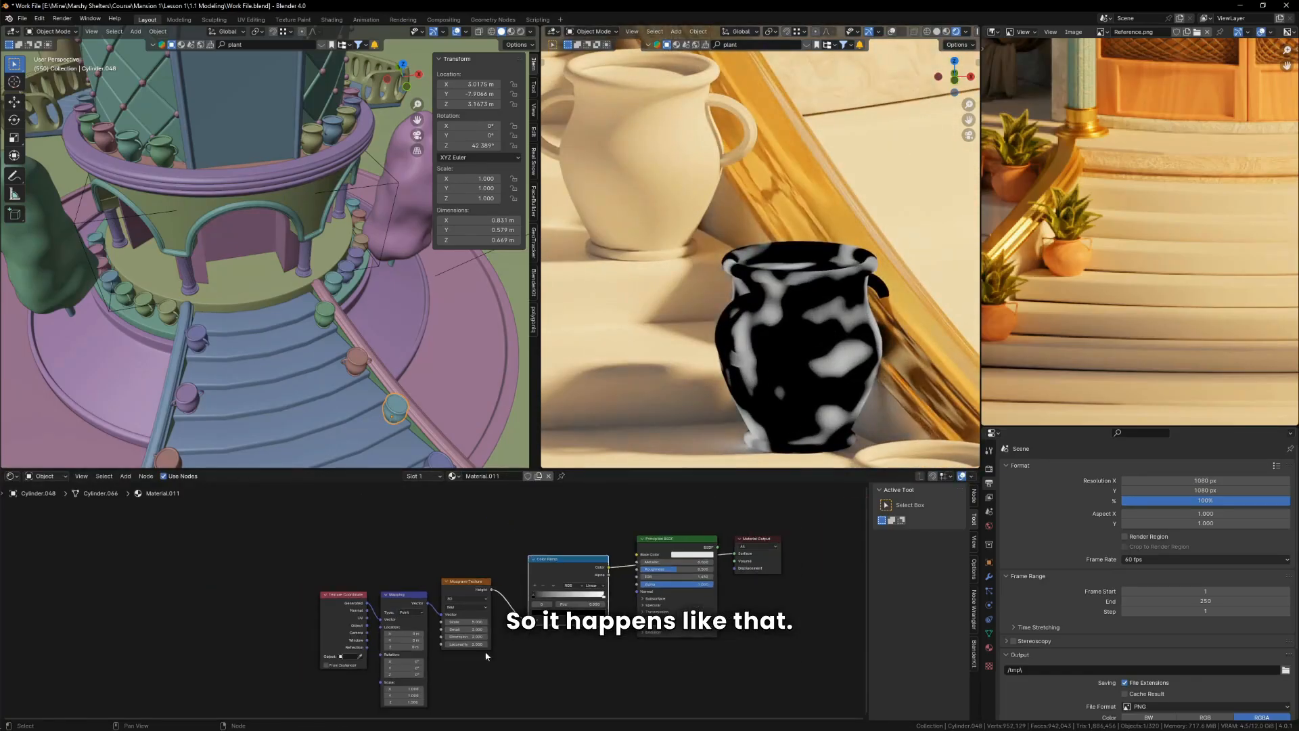
Step: Insert a Noise Texture between the Musgrave Texture and the Color Ramp, making room for it in the node tree
{"action": "left_click_drag", "start_coordinate": [465, 679], "coordinate": [244, 560]}
{"action": "key", "text": "g"}
{"action": "left_click", "coordinate": [398, 615]}
{"action": "key", "text": "shift+a"}
{"action": "type", "text": "noi"}
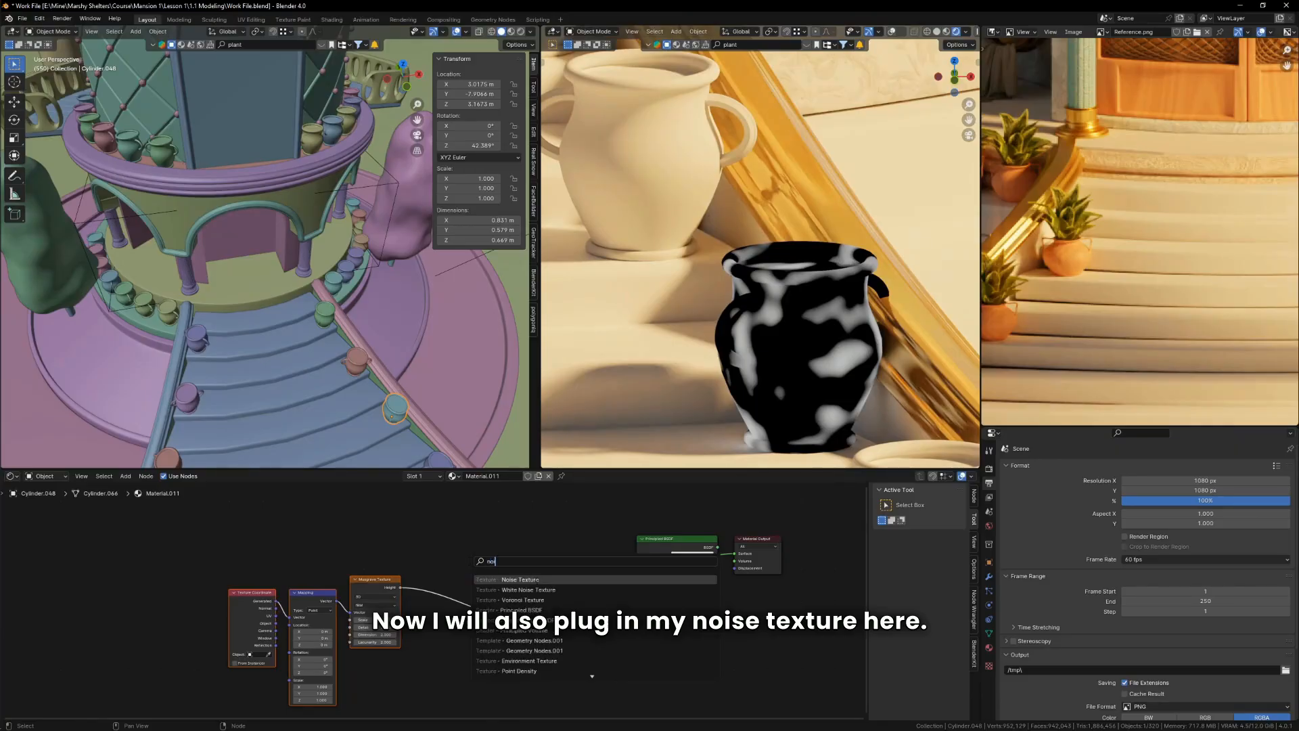
{"action": "key", "text": "Return"}
{"action": "left_click", "coordinate": [477, 612]}
{"action": "scroll", "coordinate": [786, 343], "scroll_direction": "up", "scroll_amount": 4}
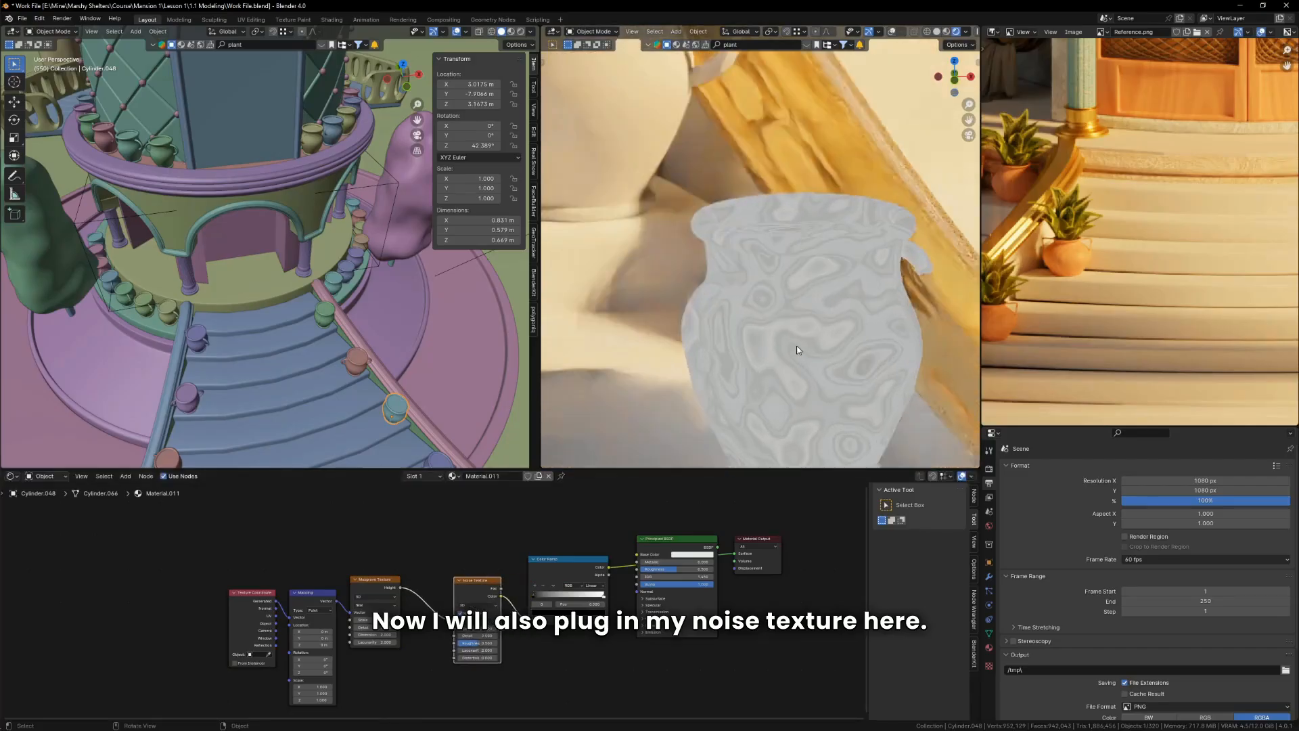
{"action": "scroll", "coordinate": [717, 399], "scroll_direction": "up", "scroll_amount": 3}
{"action": "scroll", "coordinate": [541, 575], "scroll_direction": "up", "scroll_amount": 1}
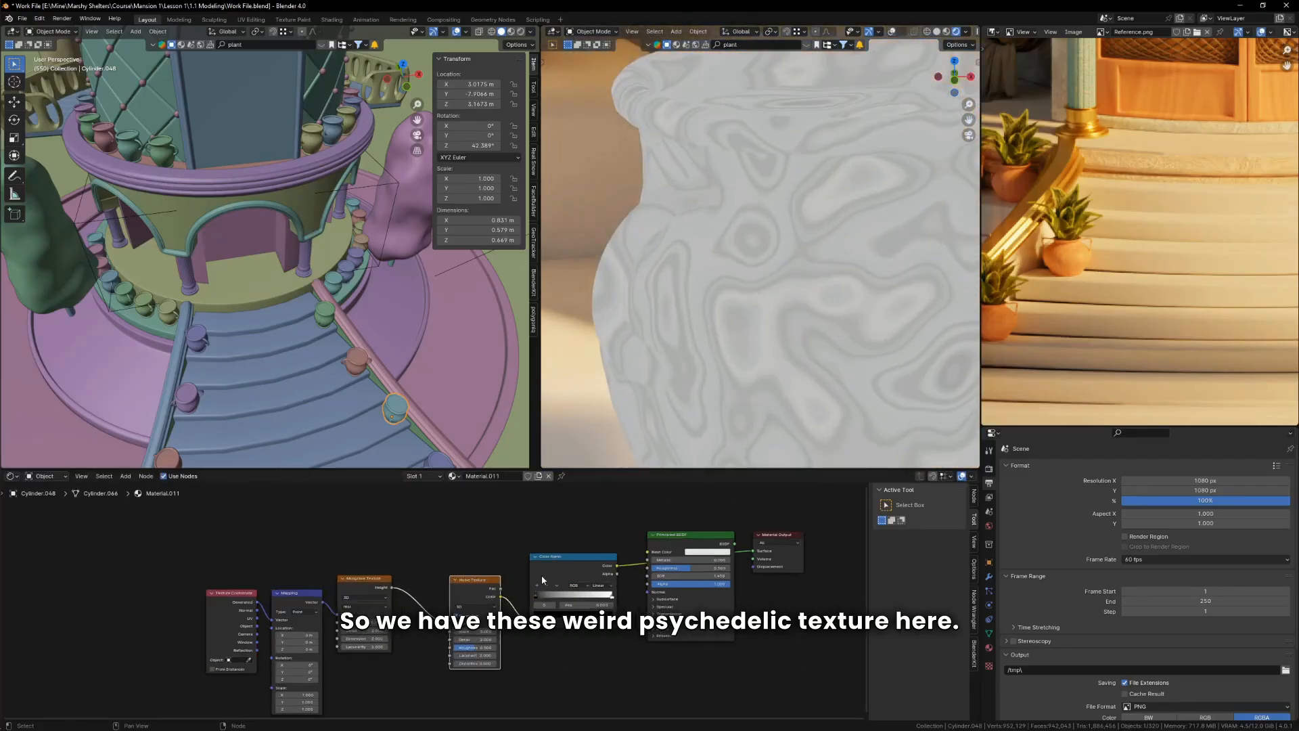
Step: Space out the pot material's nodes, moving Texture Coordinate and Mapping farther from the Musgrave Texture
{"action": "left_click", "coordinate": [584, 567]}
{"action": "left_click_drag", "start_coordinate": [477, 588], "coordinate": [469, 576]}
{"action": "middle_click_drag", "start_coordinate": [425, 563], "coordinate": [478, 533]}
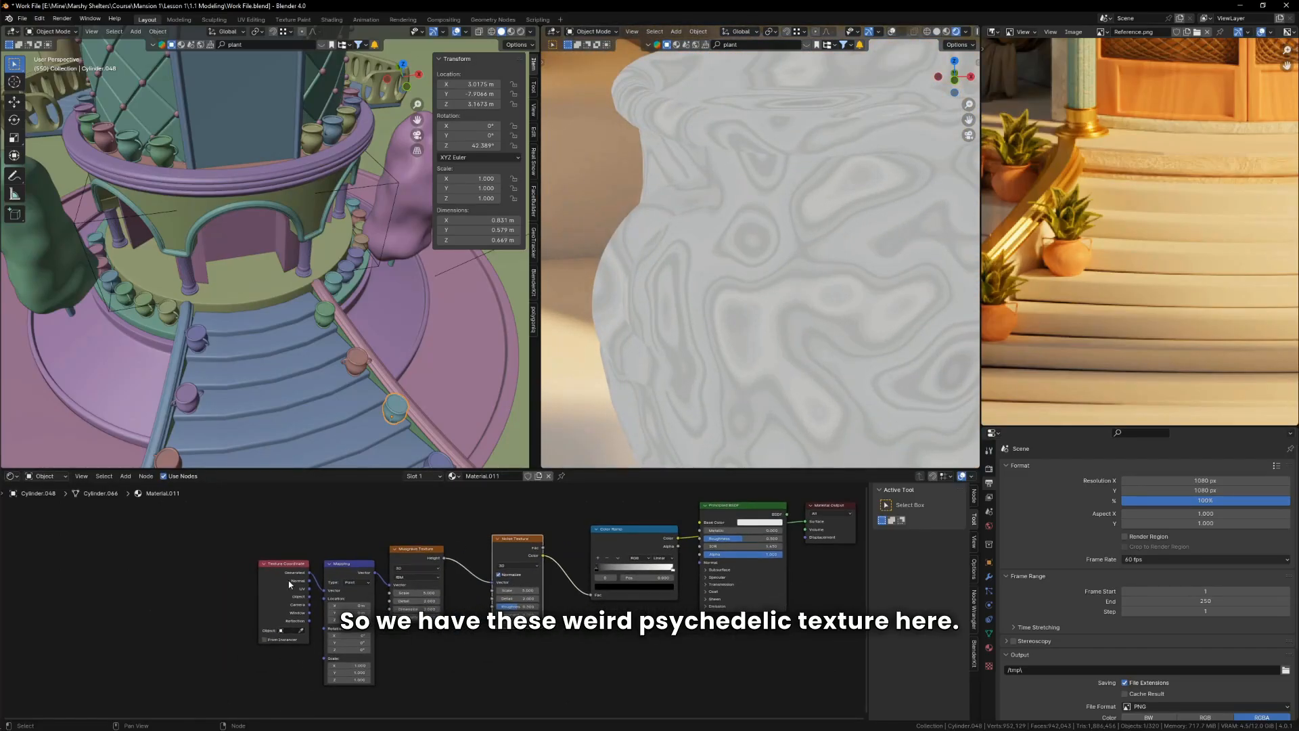
{"action": "left_click_drag", "start_coordinate": [288, 564], "coordinate": [179, 564]}
{"action": "left_click_drag", "start_coordinate": [346, 565], "coordinate": [280, 565]}
{"action": "scroll", "coordinate": [326, 596], "scroll_direction": "up", "scroll_amount": 3}
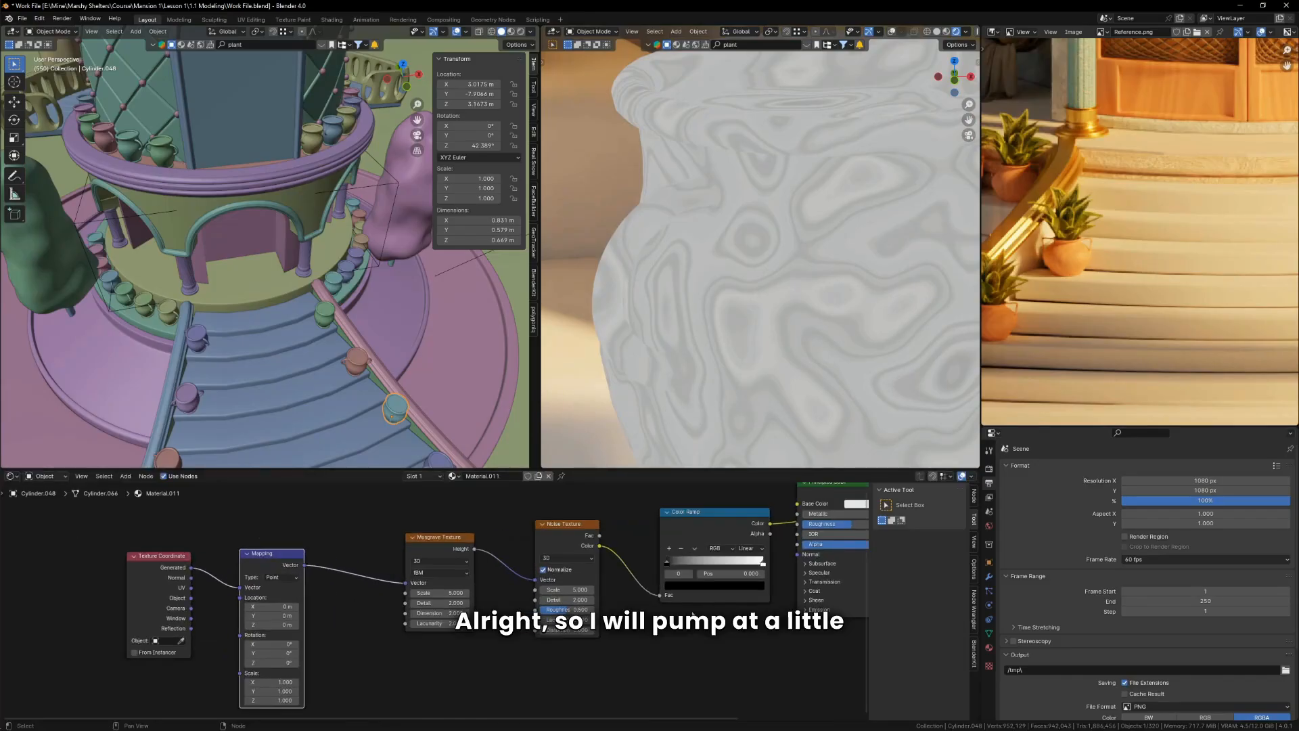
Step: Move the Color Ramp's black stop to position 0.432 to increase the pattern's contrast
{"action": "middle_click_drag", "start_coordinate": [704, 576], "coordinate": [597, 565]}
{"action": "scroll", "coordinate": [597, 565], "scroll_direction": "up", "scroll_amount": 5}
{"action": "scroll", "coordinate": [599, 565], "scroll_direction": "up", "scroll_amount": 1}
{"action": "left_click_drag", "start_coordinate": [599, 565], "coordinate": [612, 559]}
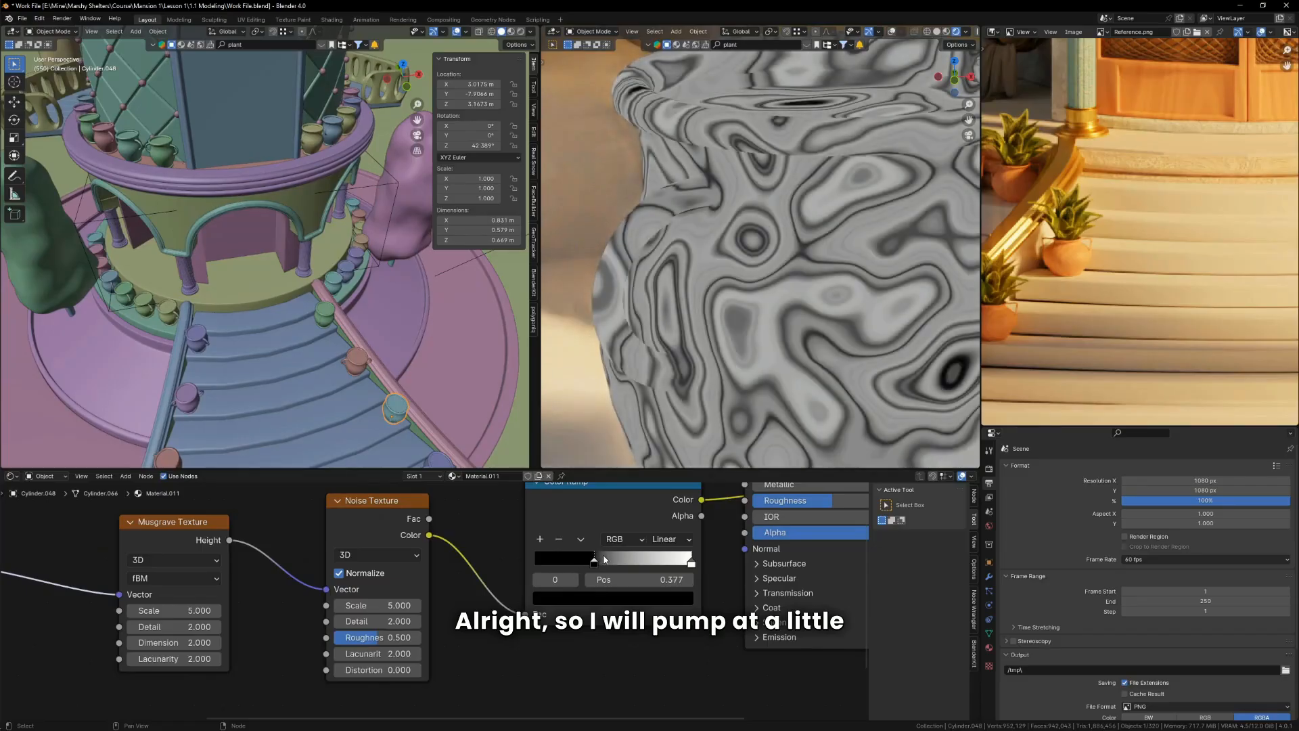
{"action": "scroll", "coordinate": [1053, 265], "scroll_direction": "up", "scroll_amount": 3}
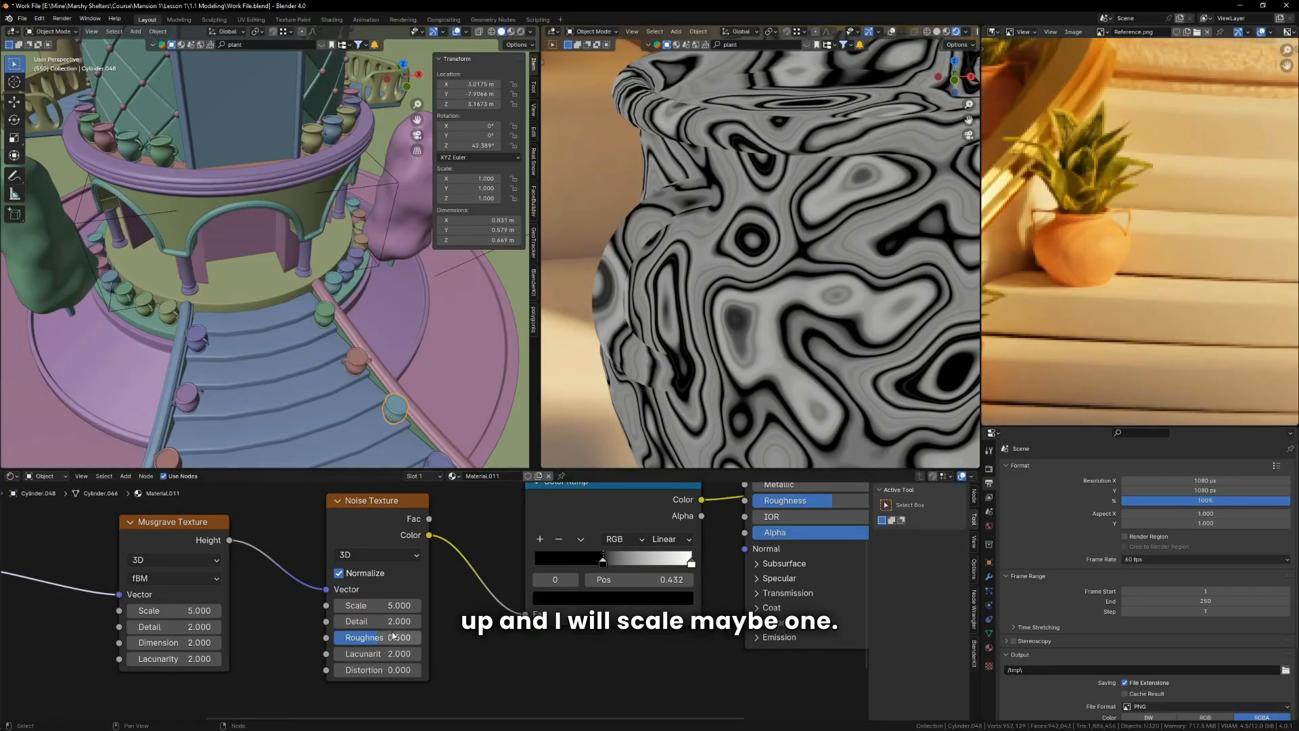
Step: Try a Scale of 1 on the Noise Texture and undo it
{"action": "left_click", "coordinate": [388, 605]}
{"action": "type", "text": "1"}
{"action": "key", "text": "Return"}
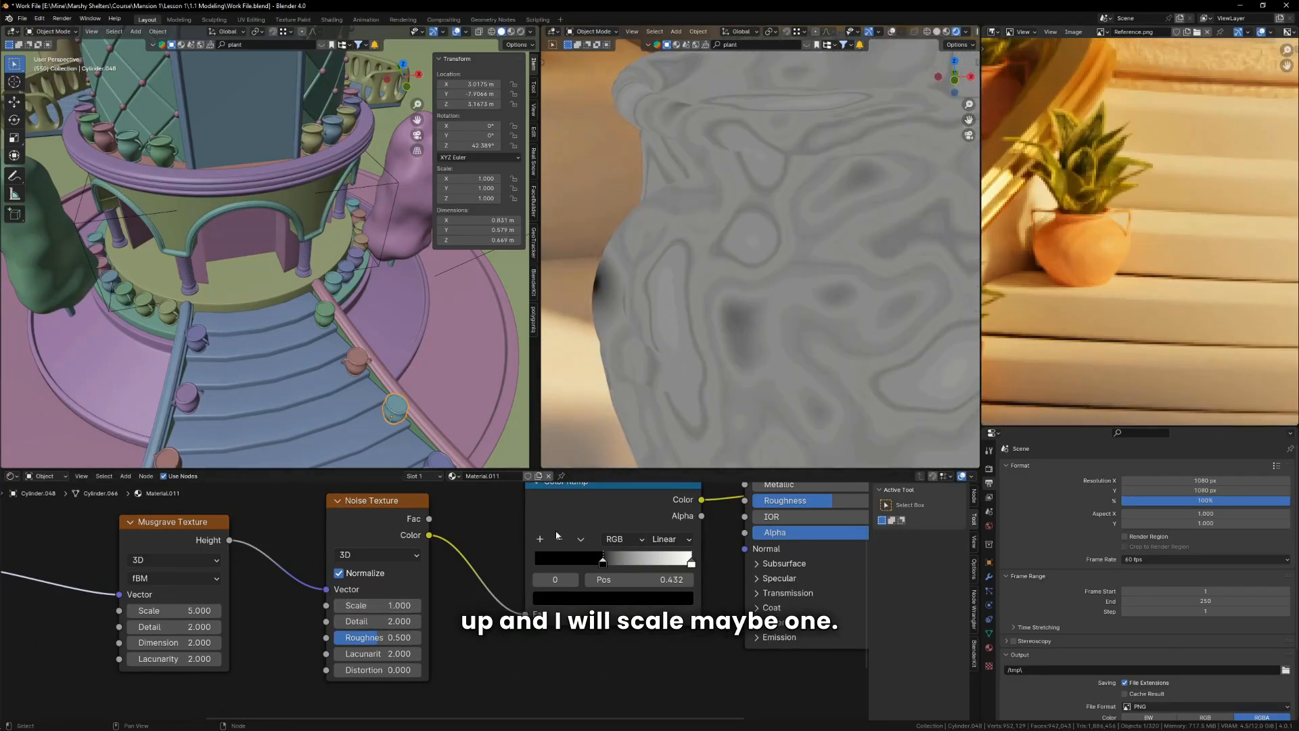
{"action": "key", "text": "ctrl+z"}
Step: Set the Musgrave Texture's Scale to 1
{"action": "double_click", "coordinate": [173, 610]}
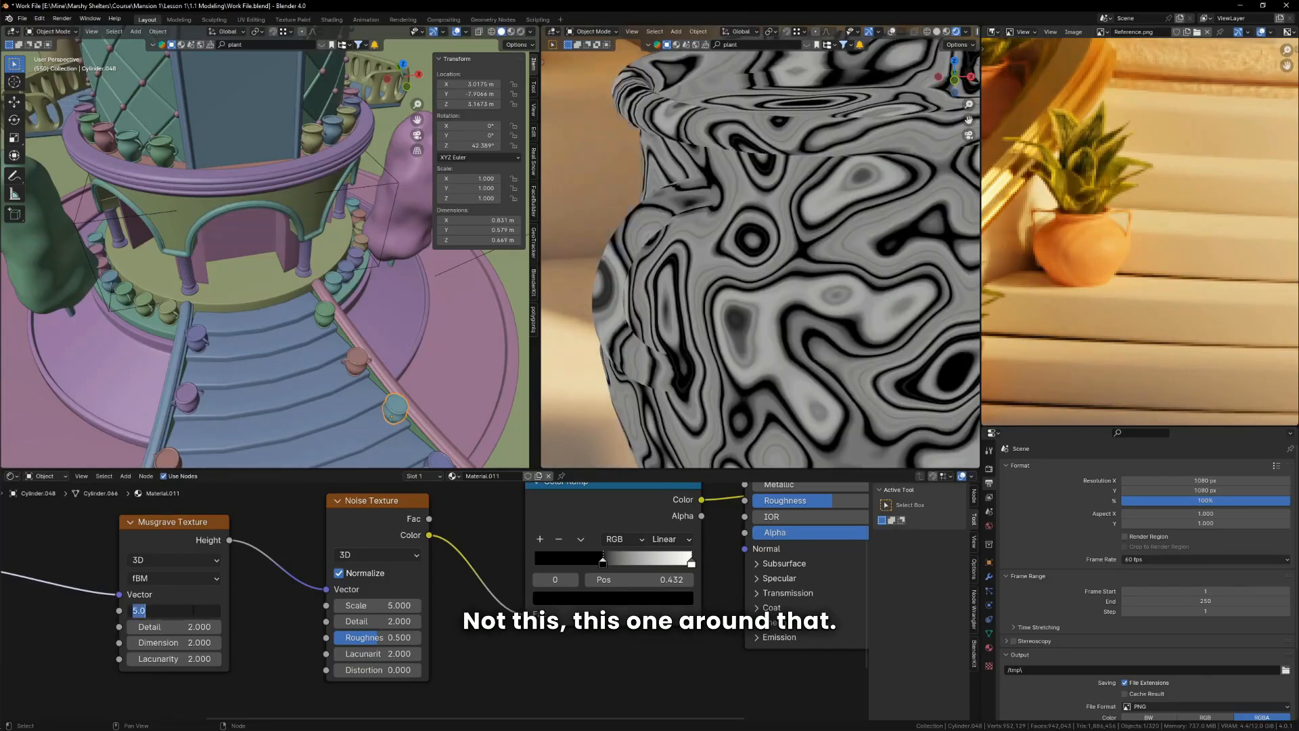
{"action": "key", "text": "Return"}
{"action": "scroll", "coordinate": [704, 376], "scroll_direction": "down", "scroll_amount": 5}
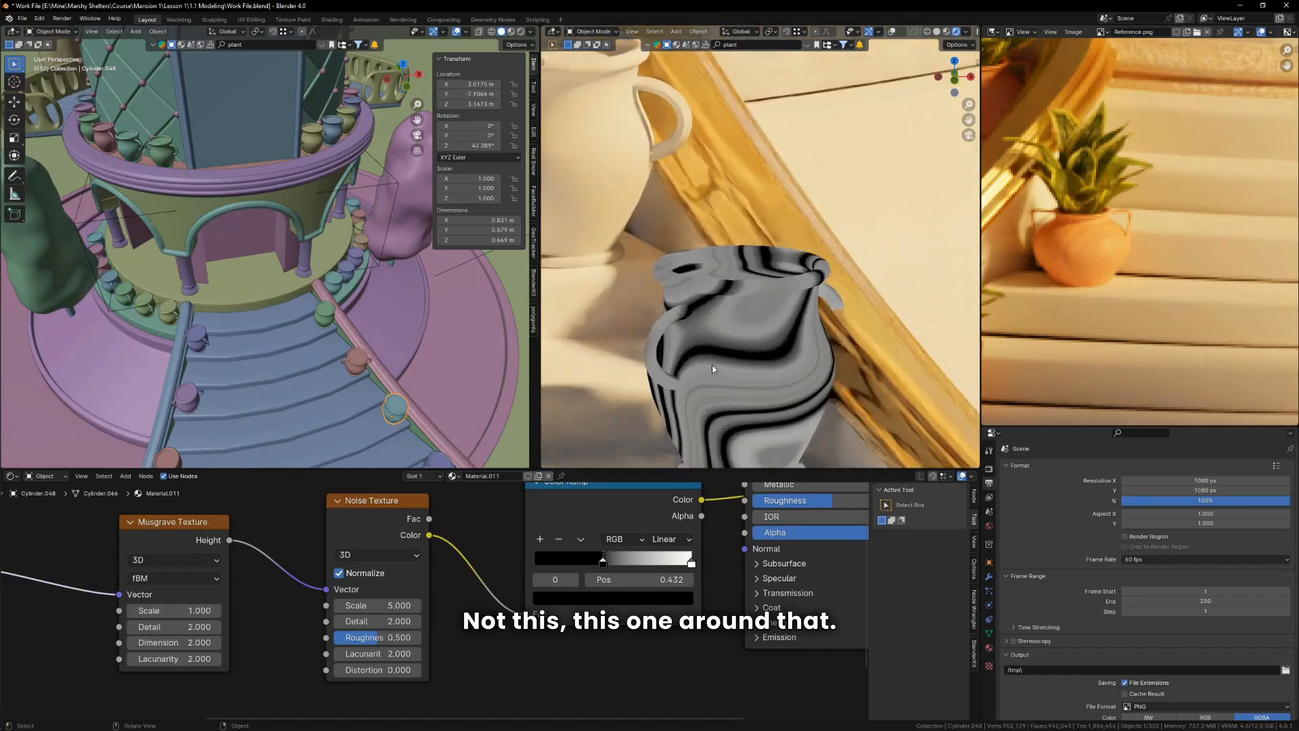
Step: Change the Color Ramp's black stop to a smooth orange like the pot in the reference image
{"action": "middle_click_drag", "start_coordinate": [661, 570], "coordinate": [636, 583]}
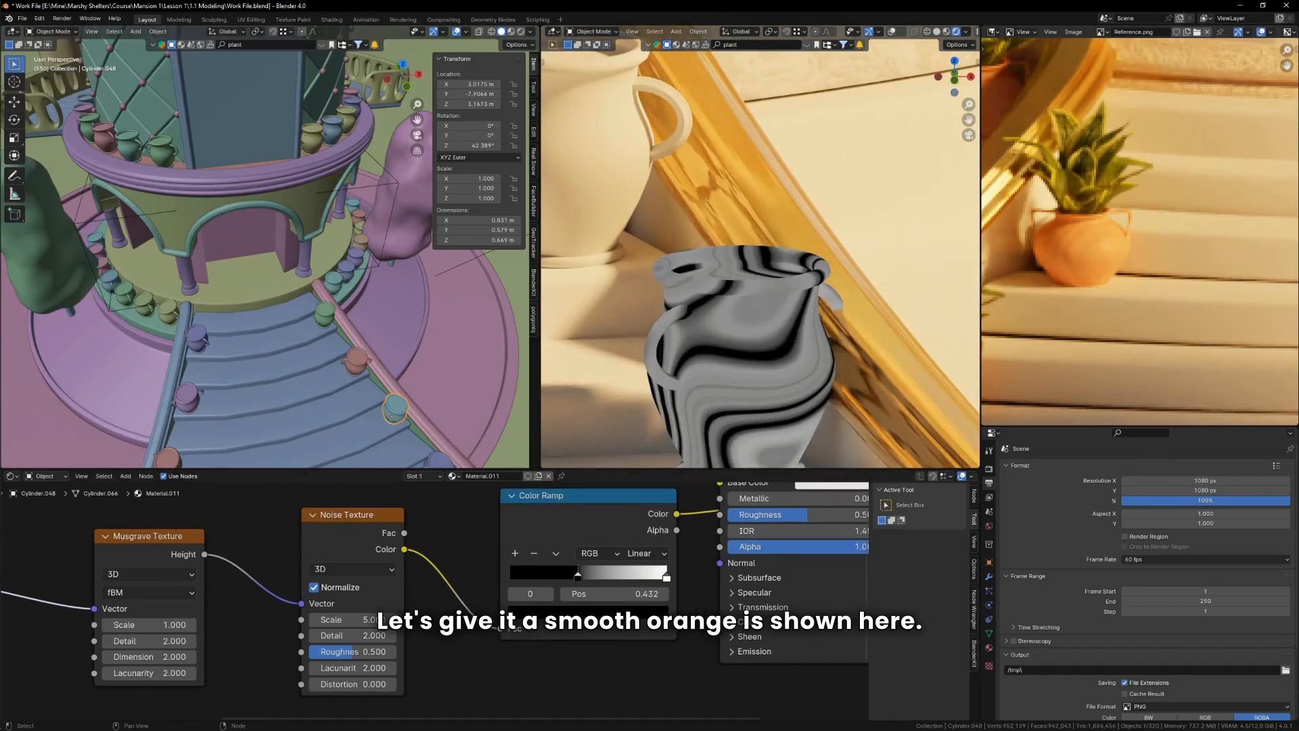
{"action": "scroll", "coordinate": [623, 619], "scroll_direction": "up", "scroll_amount": 1}
{"action": "left_click", "coordinate": [616, 609]}
{"action": "left_click_drag", "start_coordinate": [666, 476], "coordinate": [666, 369]}
{"action": "left_click_drag", "start_coordinate": [567, 408], "coordinate": [545, 448]}
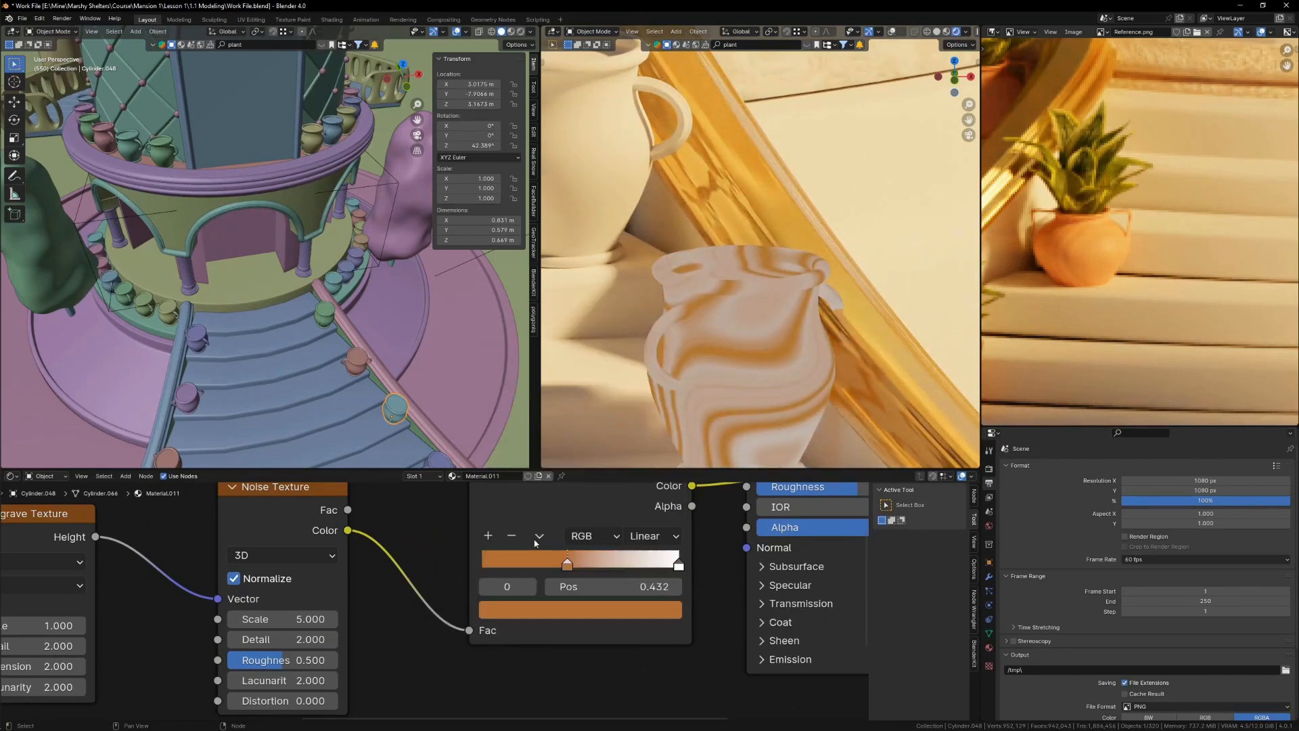
Step: Flip the Color Ramp and fine-tune the position of the orange stop
{"action": "left_click", "coordinate": [539, 535]}
{"action": "left_click", "coordinate": [582, 473]}
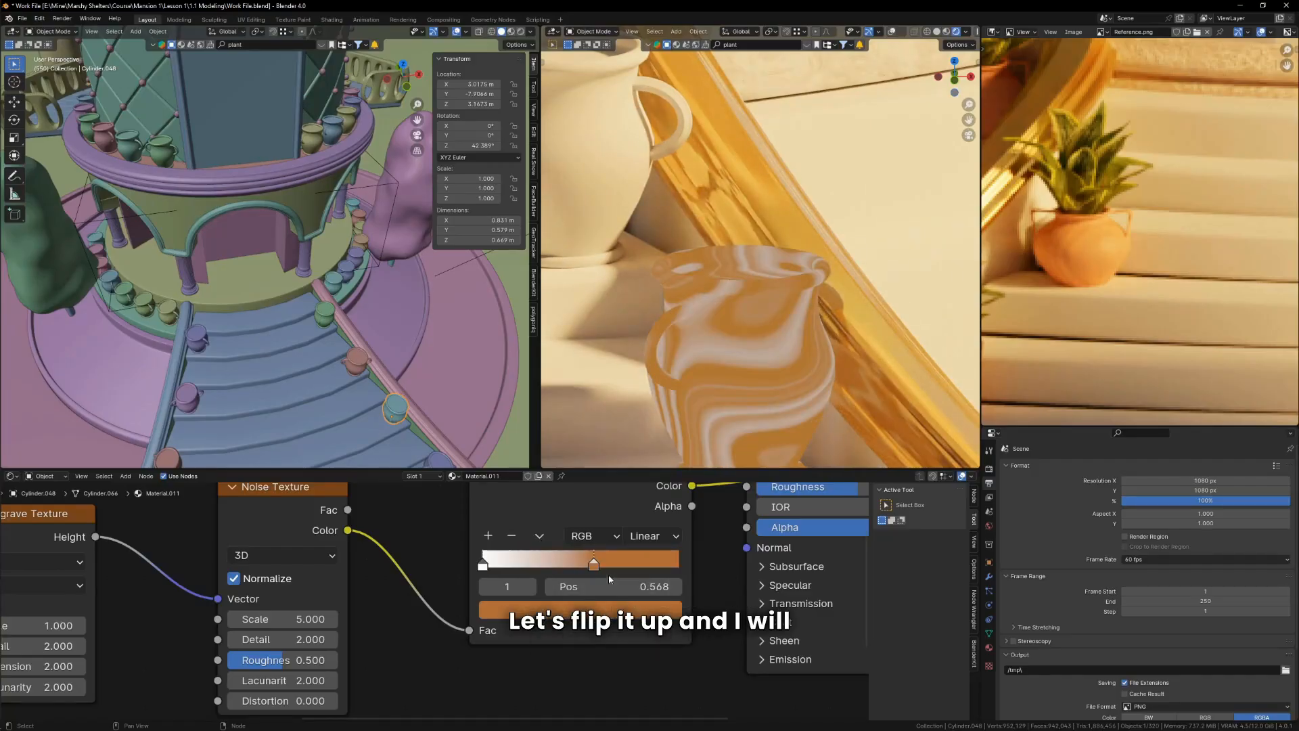
{"action": "mouse_move", "coordinate": [591, 568]}
{"action": "left_mouse_down"}
{"action": "mouse_move", "coordinate": [568, 568]}
{"action": "mouse_move", "coordinate": [593, 569]}
{"action": "left_mouse_up"}
Step: Change the Color Ramp's white stop to a darker orange with hue 0.071 and saturation 0.908, lowering its value
{"action": "left_click", "coordinate": [482, 564]}
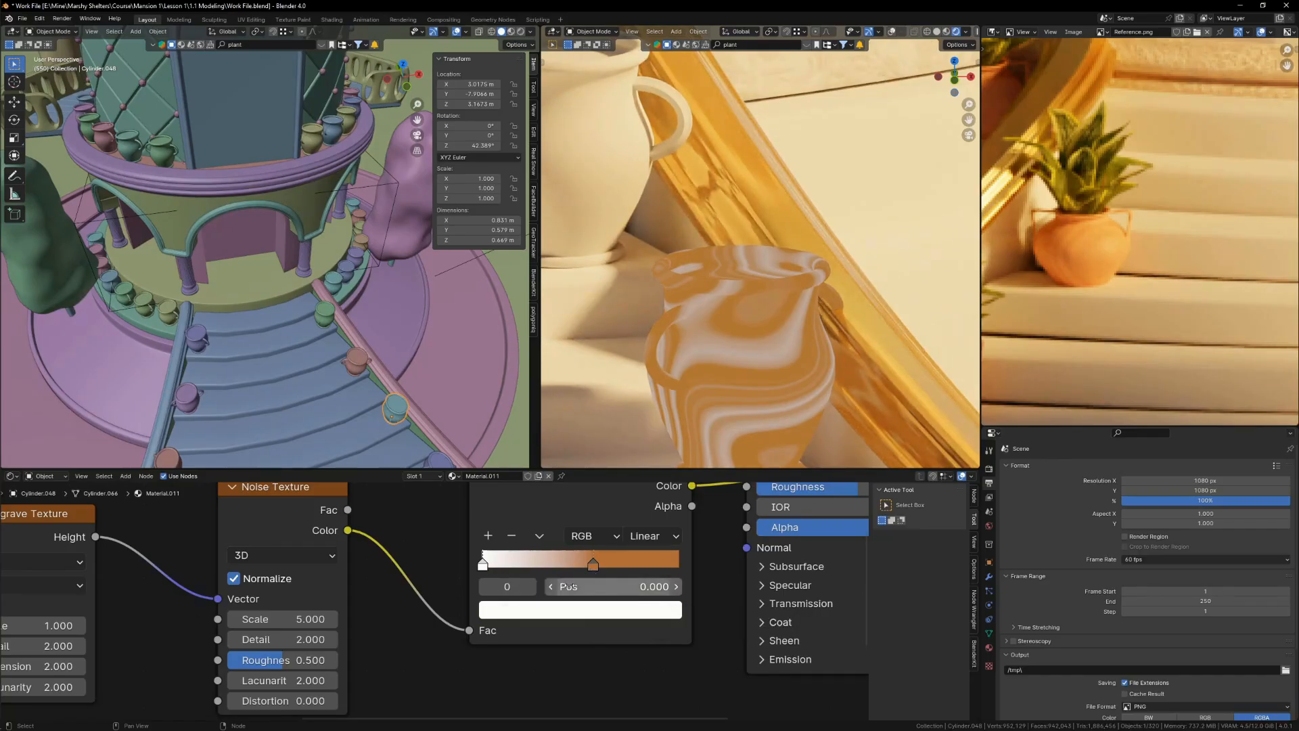
{"action": "left_click", "coordinate": [566, 613]}
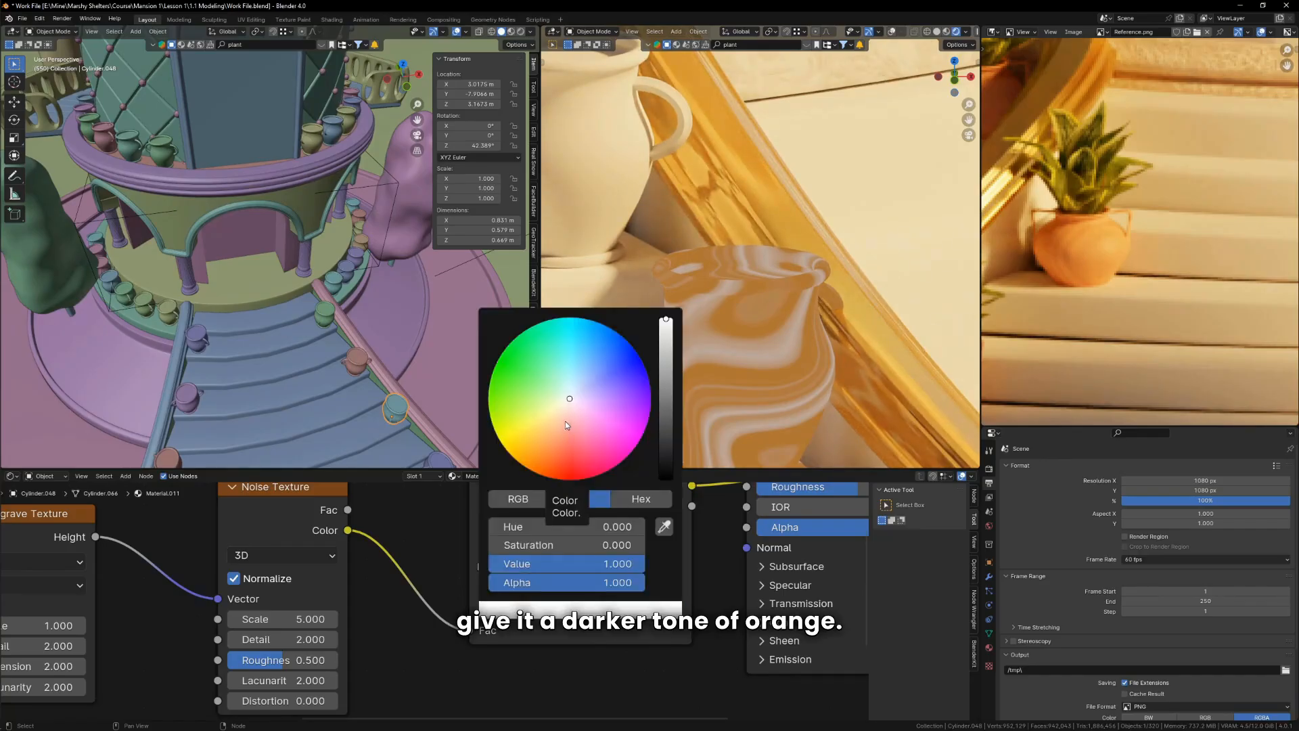
{"action": "left_click", "coordinate": [540, 444]}
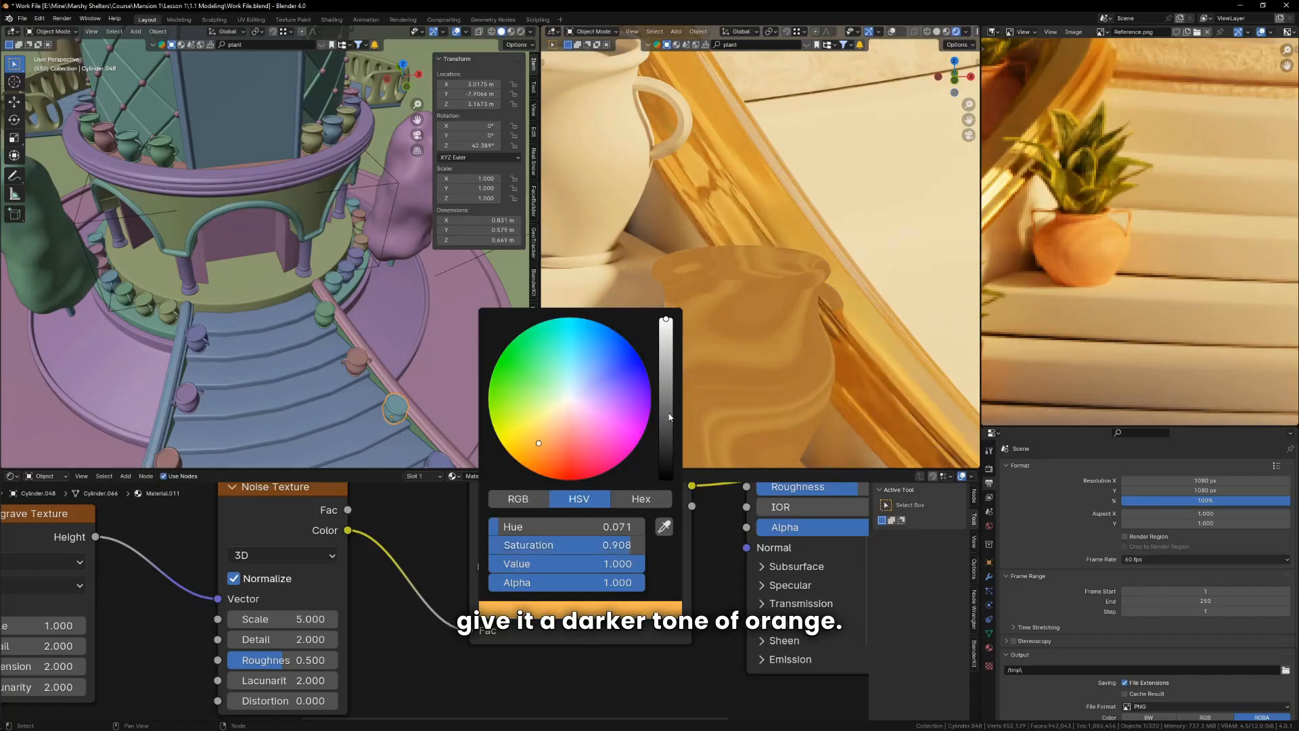
{"action": "left_click_drag", "start_coordinate": [668, 415], "coordinate": [666, 424]}
{"action": "scroll", "coordinate": [649, 561], "scroll_direction": "down", "scroll_amount": 7}
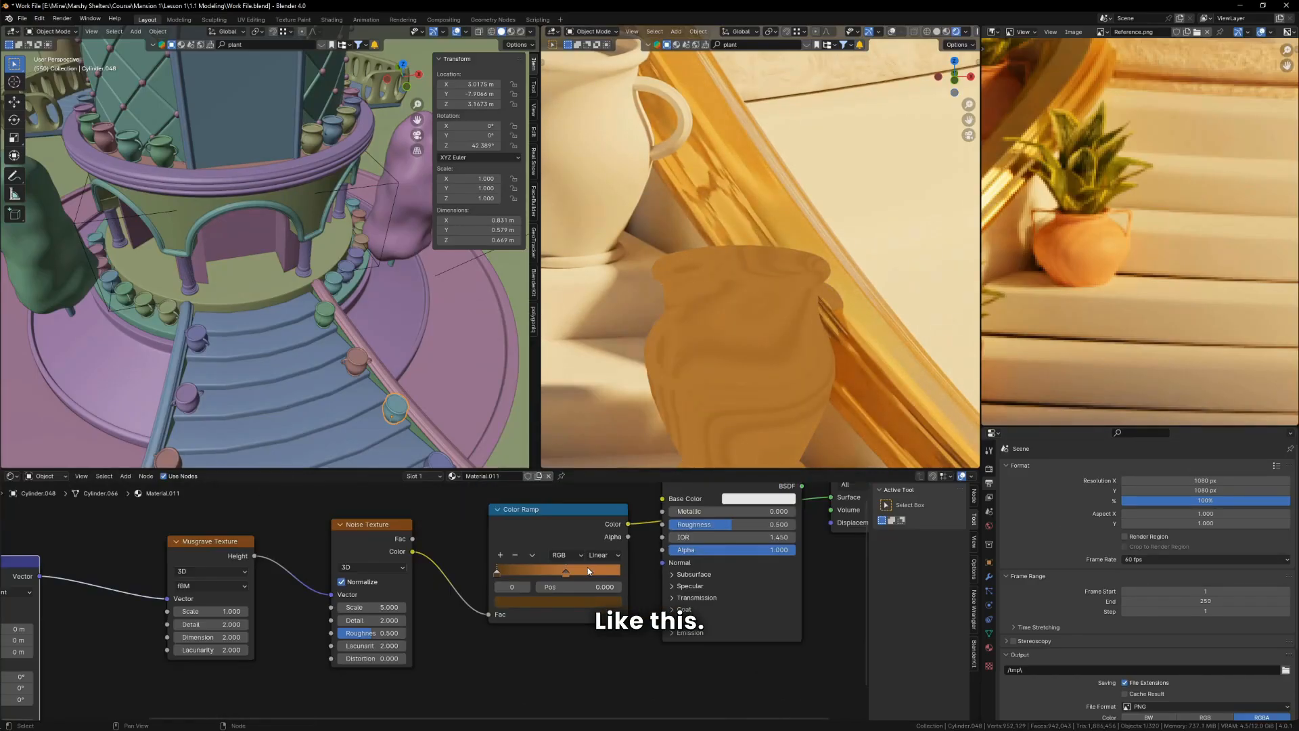
Step: Connect the Color Ramp's Color output to the Principled BSDF's Base Color and the shader to the Material Output
{"action": "middle_click_drag", "start_coordinate": [705, 504], "coordinate": [653, 526]}
{"action": "left_click_drag", "start_coordinate": [660, 523], "coordinate": [676, 595]}
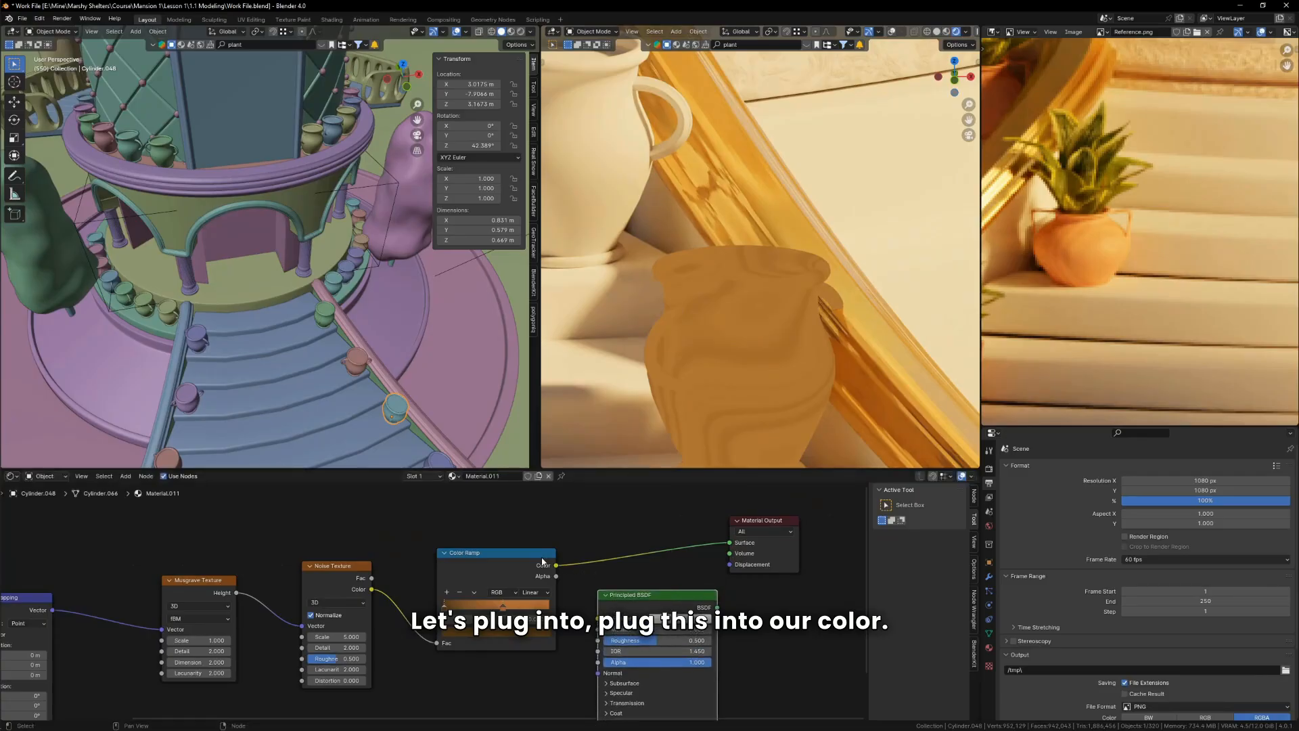
{"action": "left_click_drag", "start_coordinate": [557, 565], "coordinate": [598, 619]}
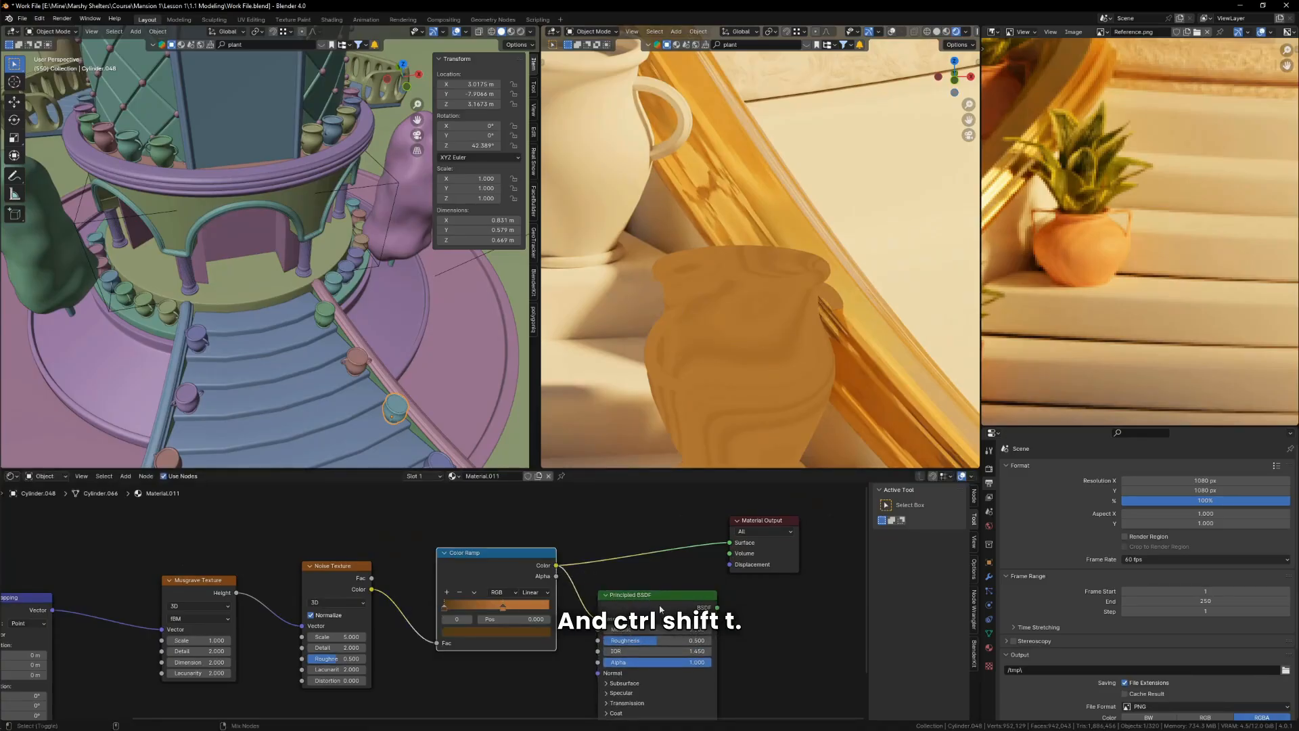
{"action": "left_click", "coordinate": [660, 609], "text": "ctrl+shift"}
{"action": "left_click_drag", "start_coordinate": [672, 602], "coordinate": [670, 526]}
Step: Move the Color Ramp's dark brown stop close to the orange stop to sharpen the pot's swirls
{"action": "scroll", "coordinate": [515, 629], "scroll_direction": "up", "scroll_amount": 4}
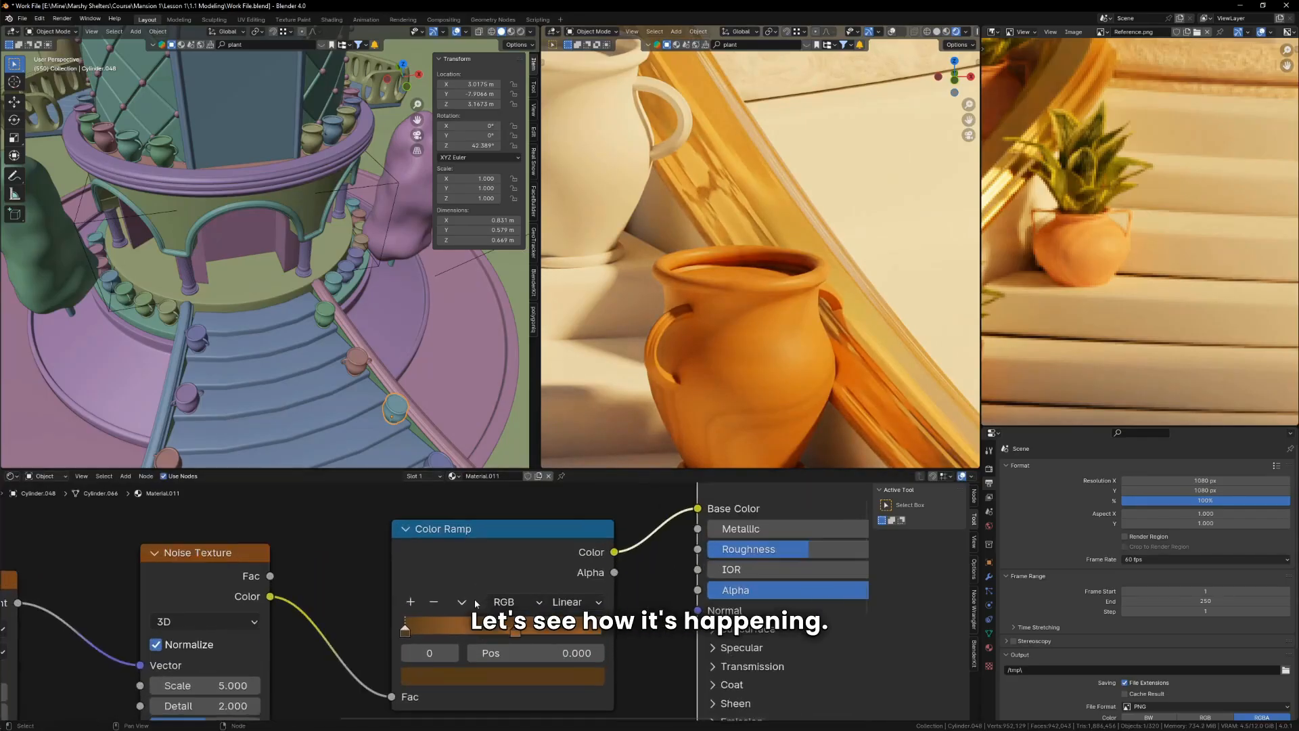
{"action": "left_click_drag", "start_coordinate": [428, 628], "coordinate": [524, 634]}
{"action": "scroll", "coordinate": [653, 582], "scroll_direction": "down", "scroll_amount": 6}
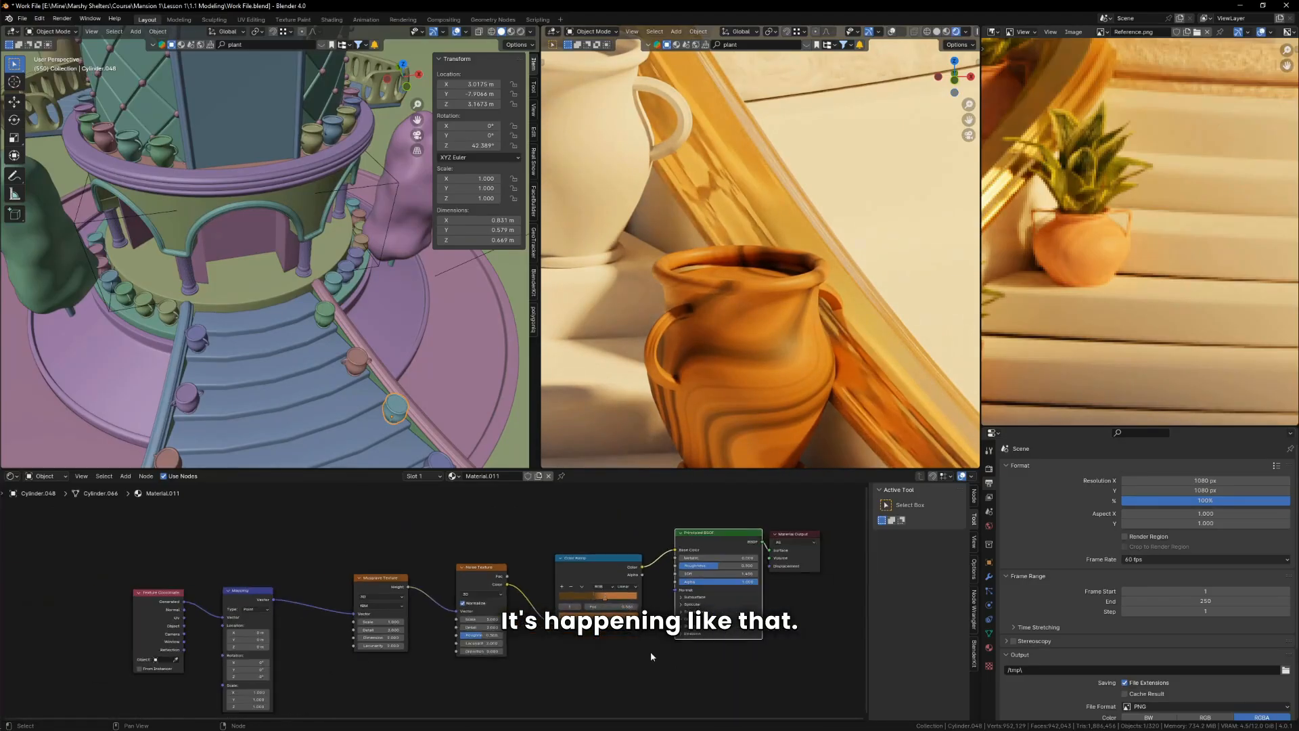
Step: Shift the texture nodes away from the shader and insert a Hue/Saturation/Value node between the Color Ramp and Principled BSDF
{"action": "left_click_drag", "start_coordinate": [593, 662], "coordinate": [129, 536]}
{"action": "key", "text": "g"}
{"action": "left_click", "coordinate": [661, 531]}
{"action": "key", "text": "shift+a"}
{"action": "type", "text": "hue sat"}
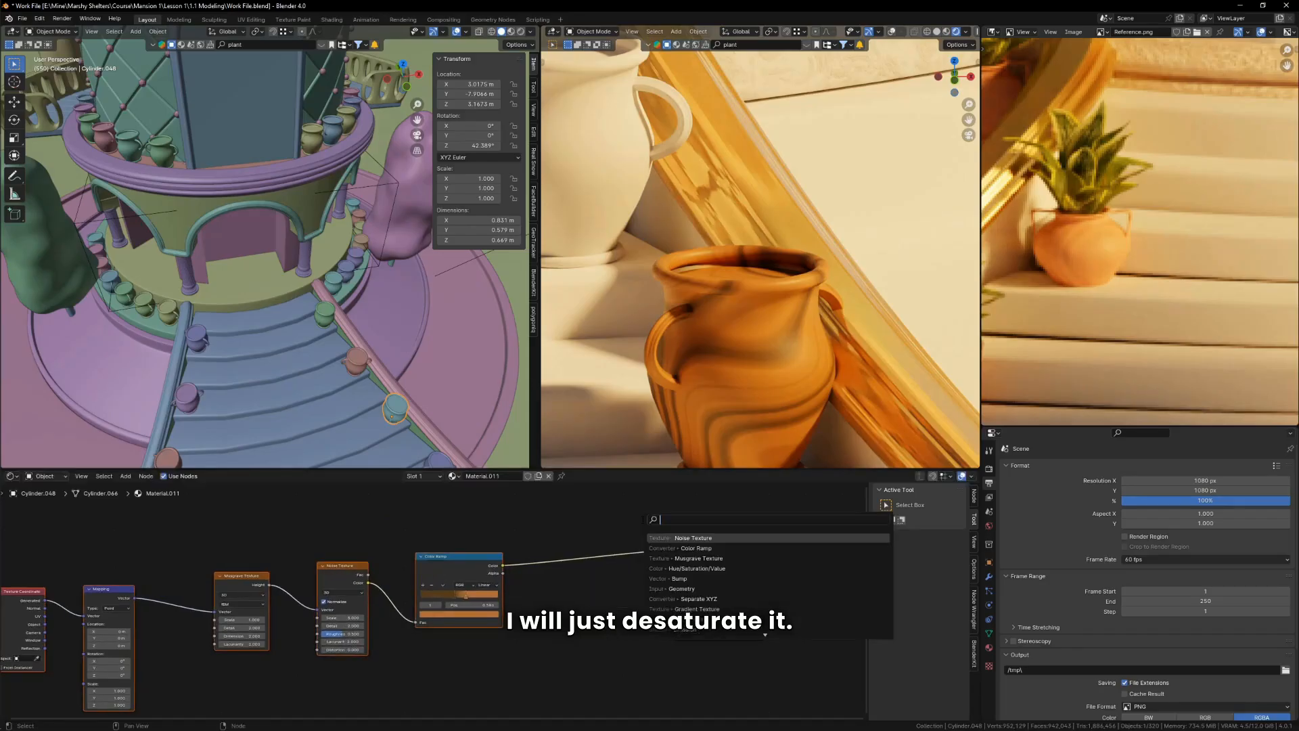
{"action": "key", "text": "Return"}
{"action": "left_click", "coordinate": [601, 537]}
Step: Set the Hue/Saturation/Value node's Saturation to 0.7
{"action": "scroll", "coordinate": [624, 574], "scroll_direction": "up", "scroll_amount": 4}
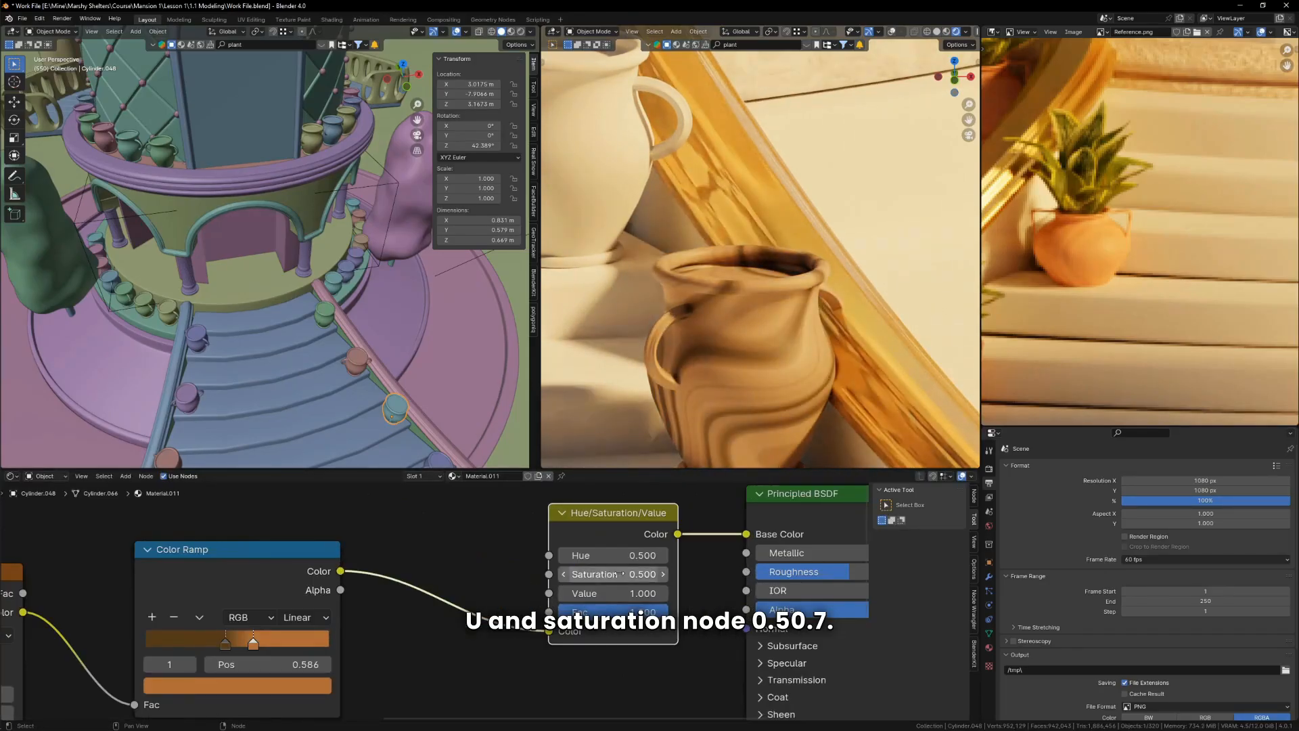
{"action": "double_click", "coordinate": [623, 575]}
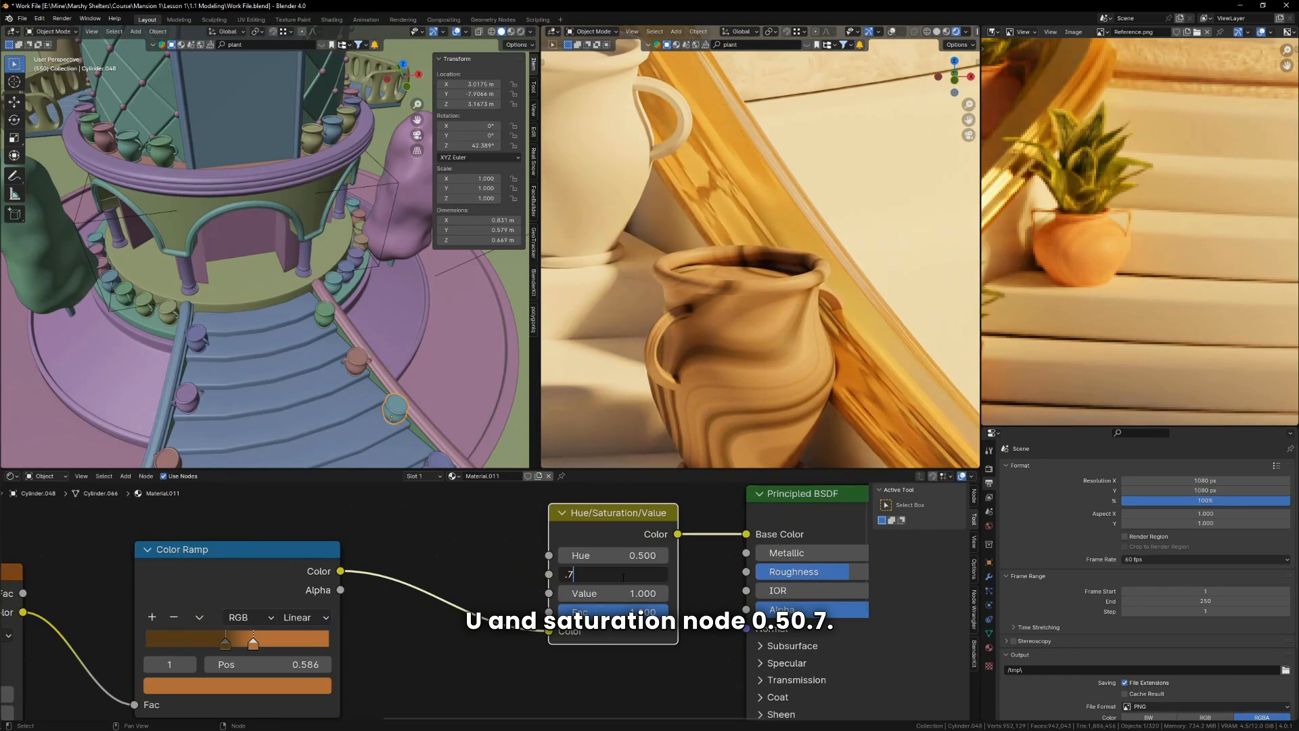
{"action": "type", "text": ".7"}
{"action": "key", "text": "Return"}
Step: Shift the Color Ramp's orange stop to a redder tone with hue 0.030
{"action": "scroll", "coordinate": [377, 587], "scroll_direction": "up", "scroll_amount": 2}
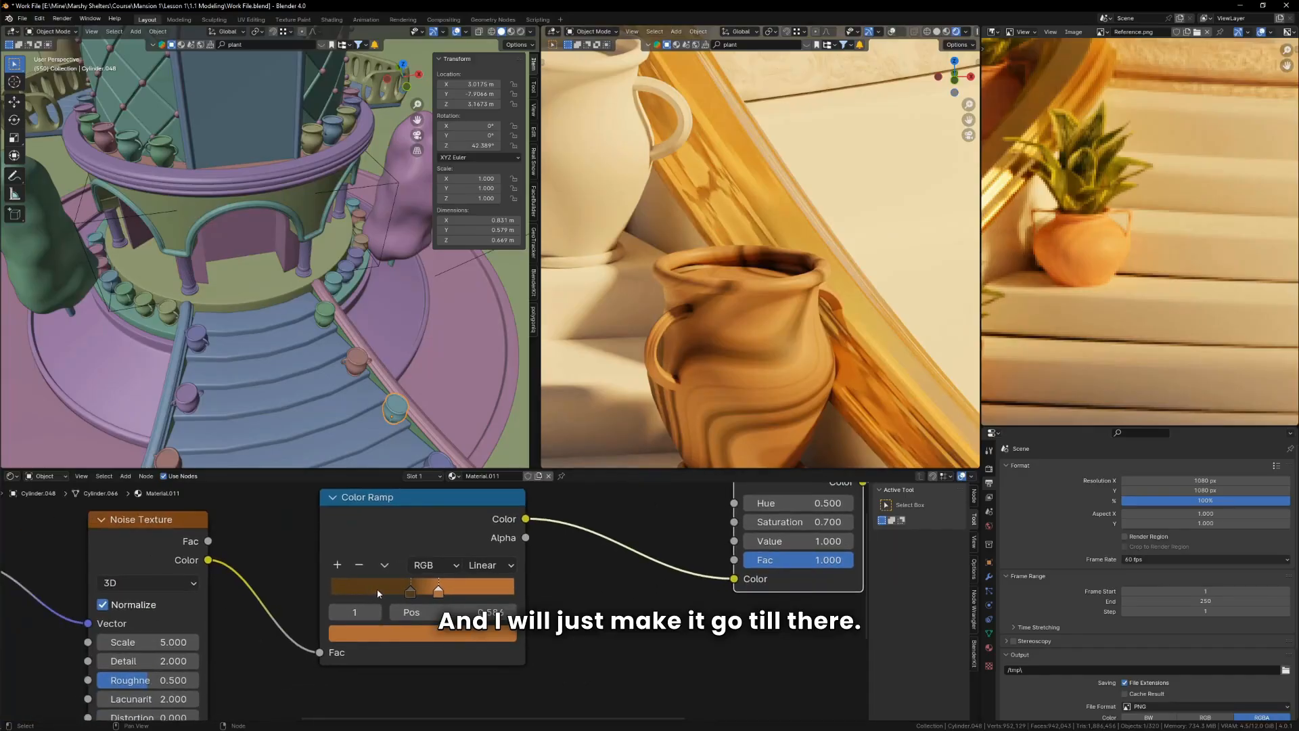
{"action": "left_click", "coordinate": [471, 643]}
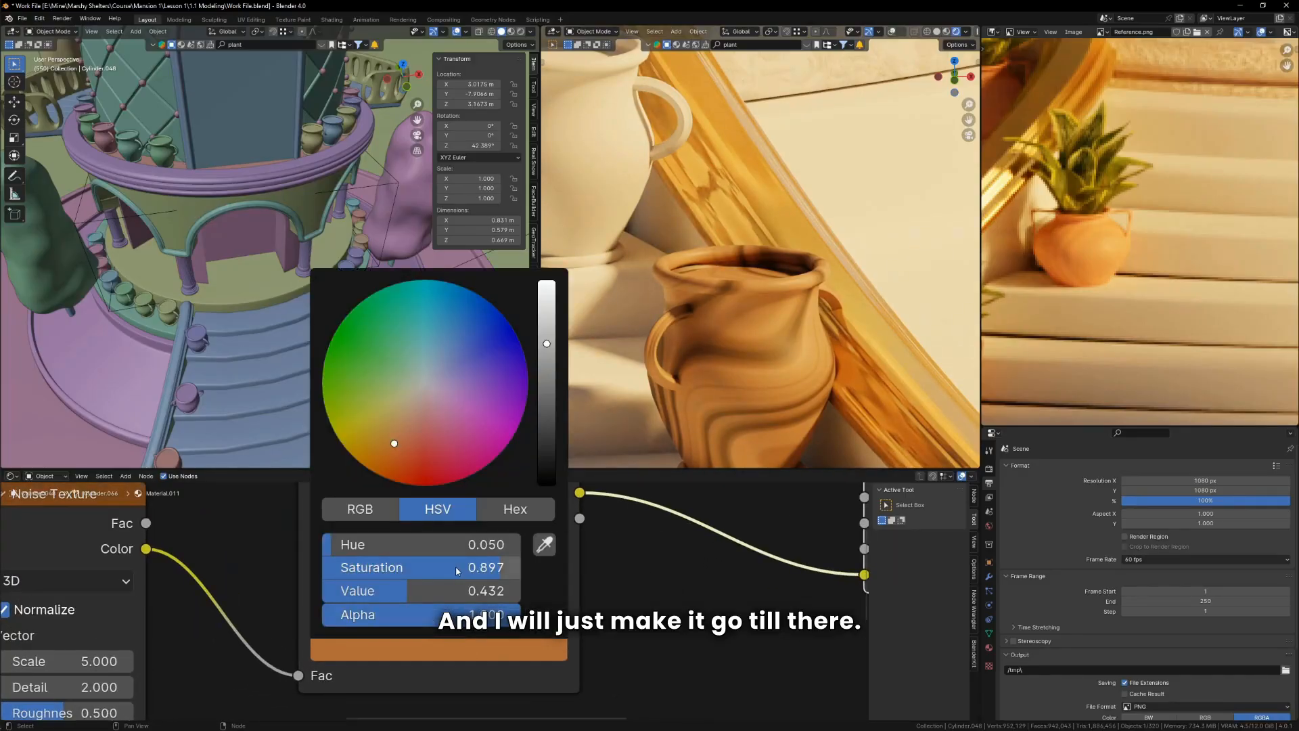
{"action": "left_click_drag", "start_coordinate": [430, 550], "coordinate": [431, 550]}
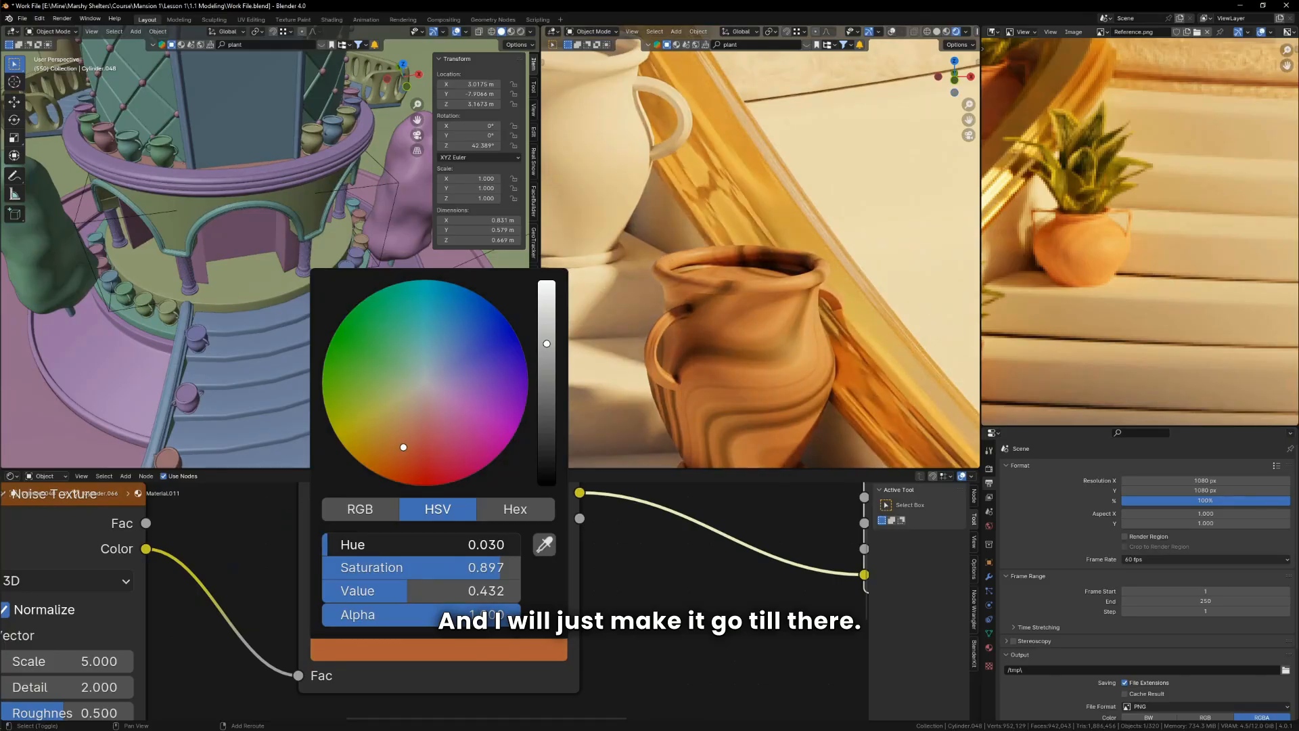
Step: Lighten the Color Ramp's dark brown stop to value 0.233 and set its hue to 0.058
{"action": "left_click", "coordinate": [419, 590]}
{"action": "left_click", "coordinate": [428, 647]}
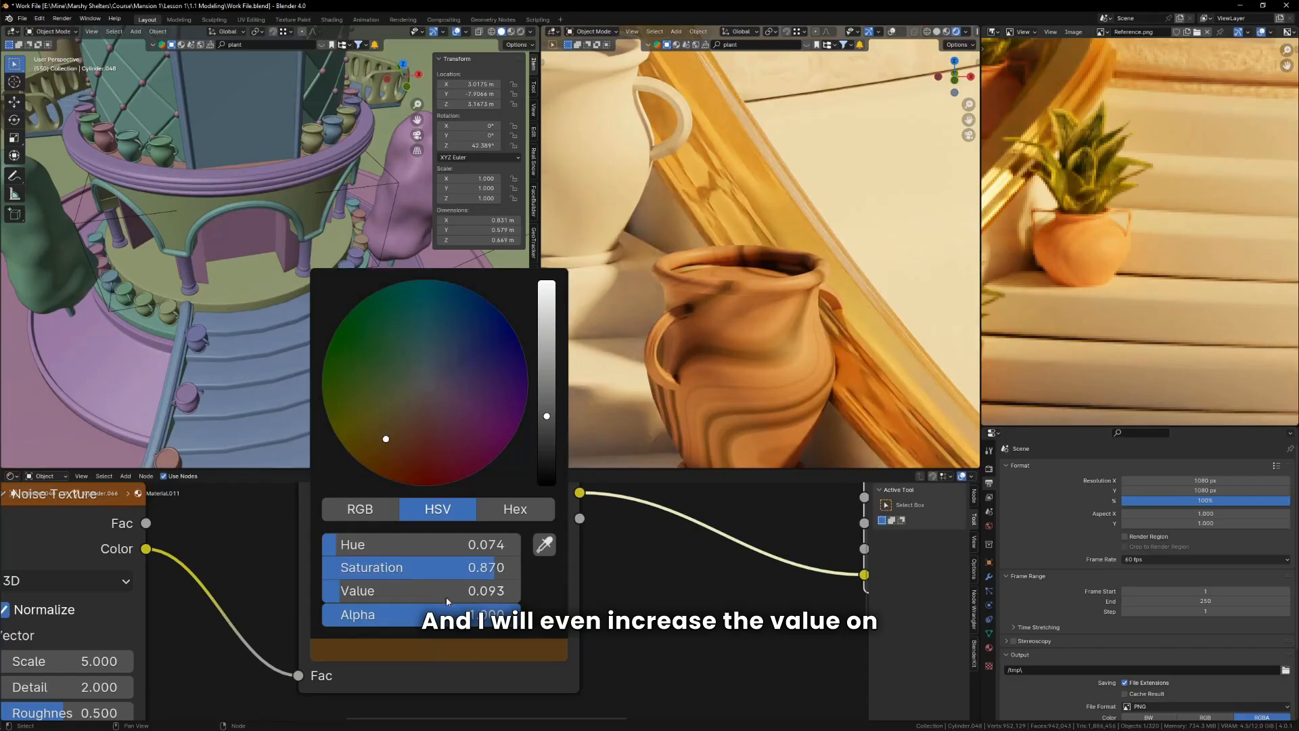
{"action": "left_click_drag", "start_coordinate": [446, 597], "coordinate": [487, 597]}
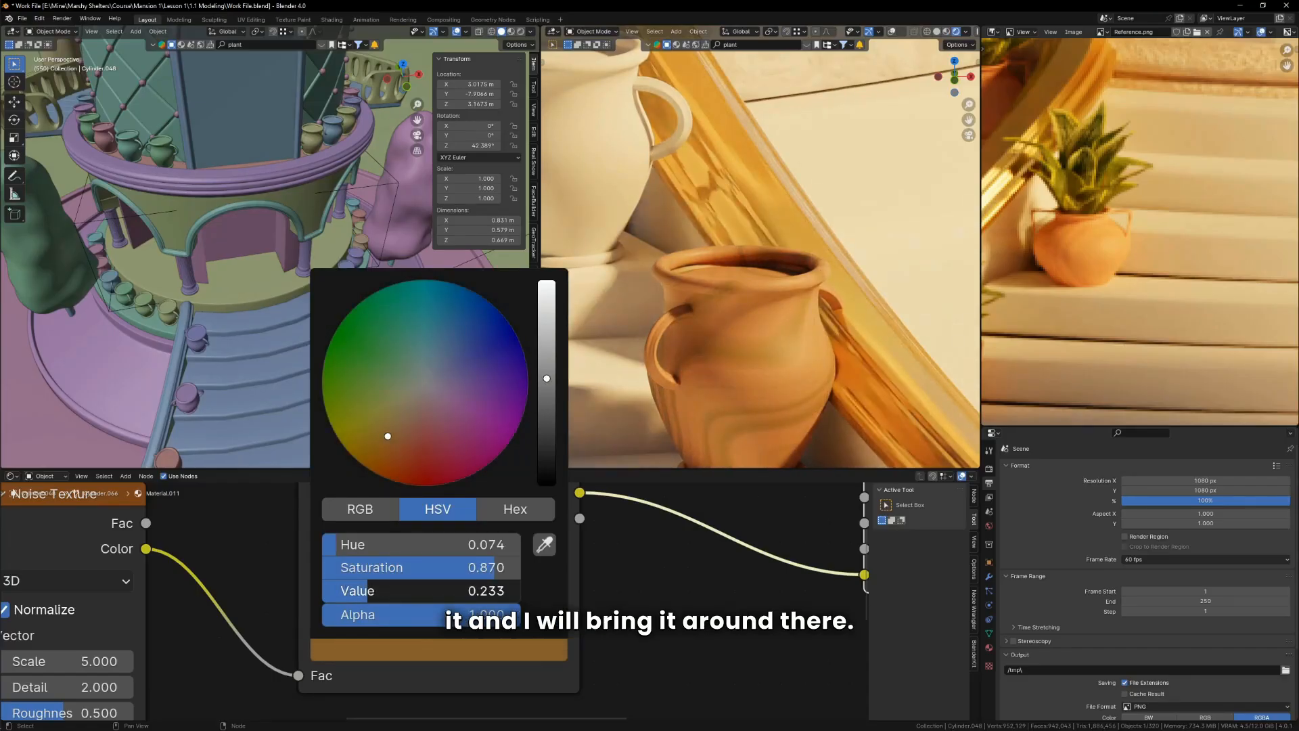
{"action": "left_click_drag", "start_coordinate": [388, 436], "coordinate": [393, 439]}
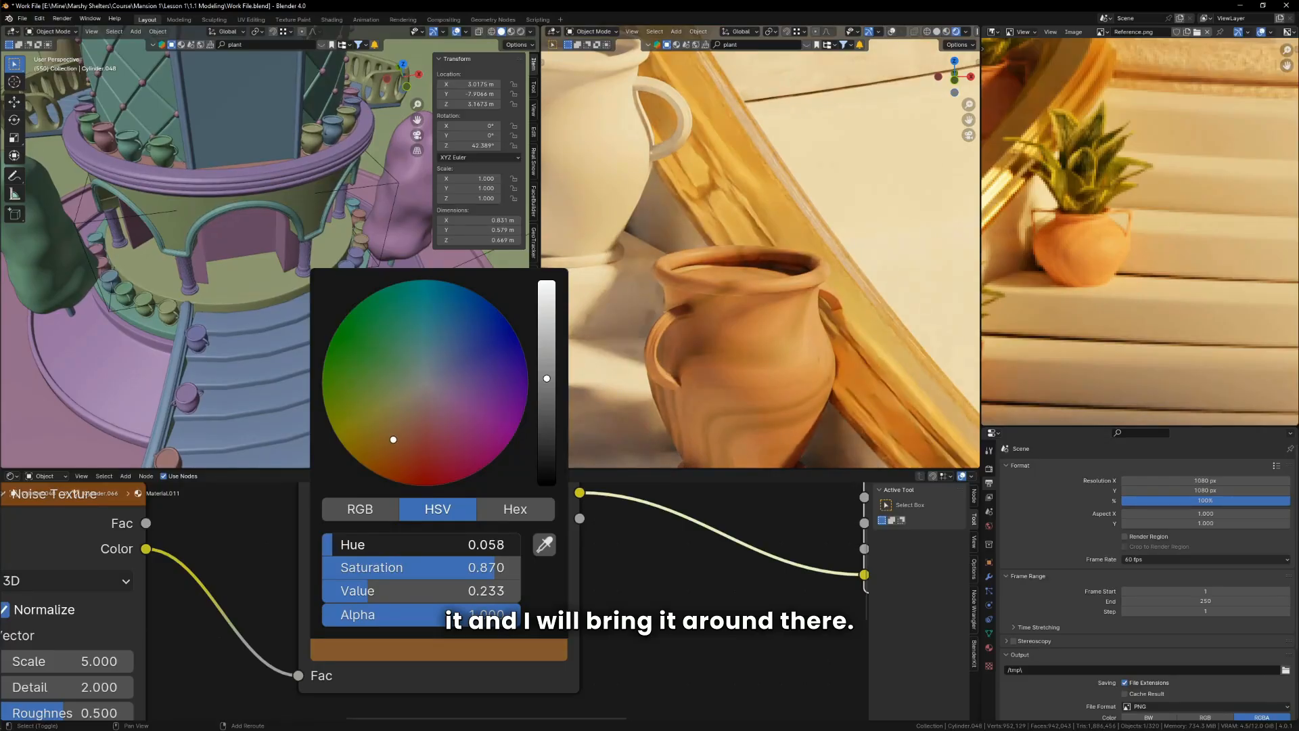
Step: Compare the orange pot with the reference and set the Color Ramp's brown stop to hue 0.071 and saturation 0.780
{"action": "scroll", "coordinate": [740, 346], "scroll_direction": "down", "scroll_amount": 10}
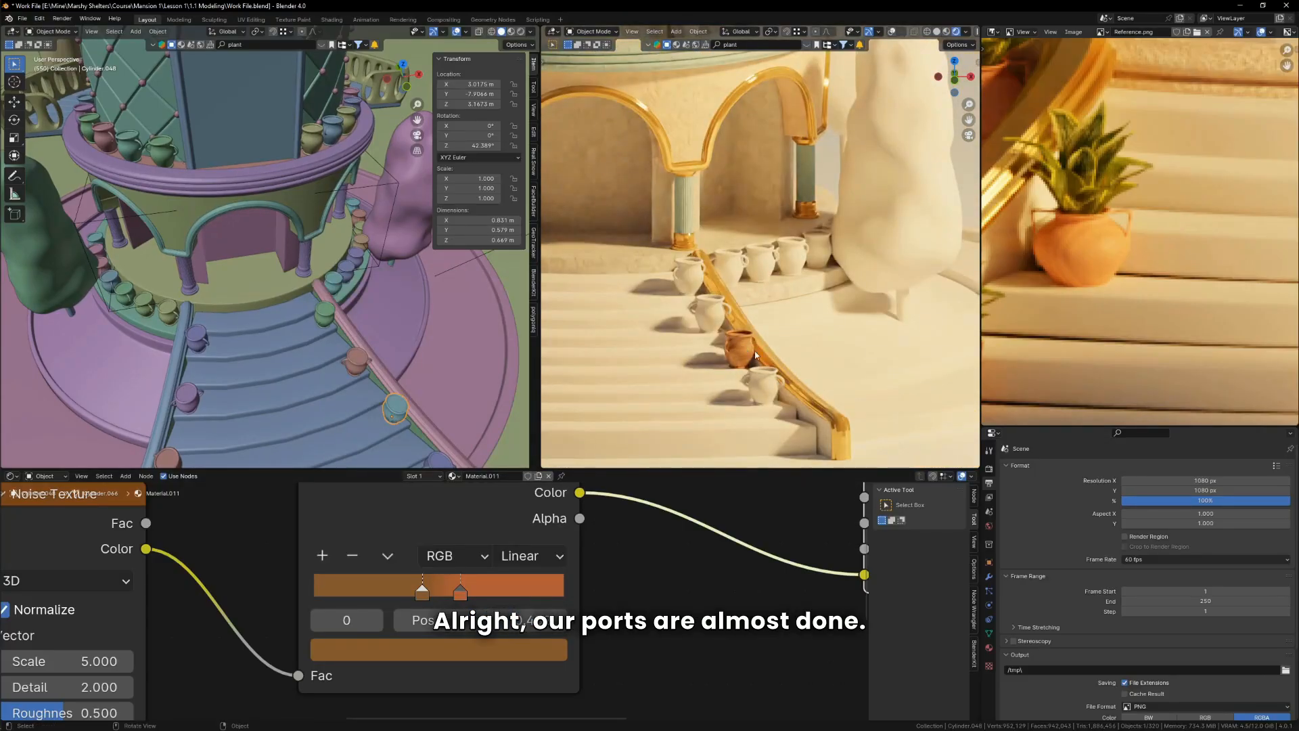
{"action": "scroll", "coordinate": [332, 340], "scroll_direction": "down", "scroll_amount": 6}
{"action": "scroll", "coordinate": [783, 341], "scroll_direction": "down", "scroll_amount": 6}
{"action": "scroll", "coordinate": [765, 339], "scroll_direction": "up", "scroll_amount": 7}
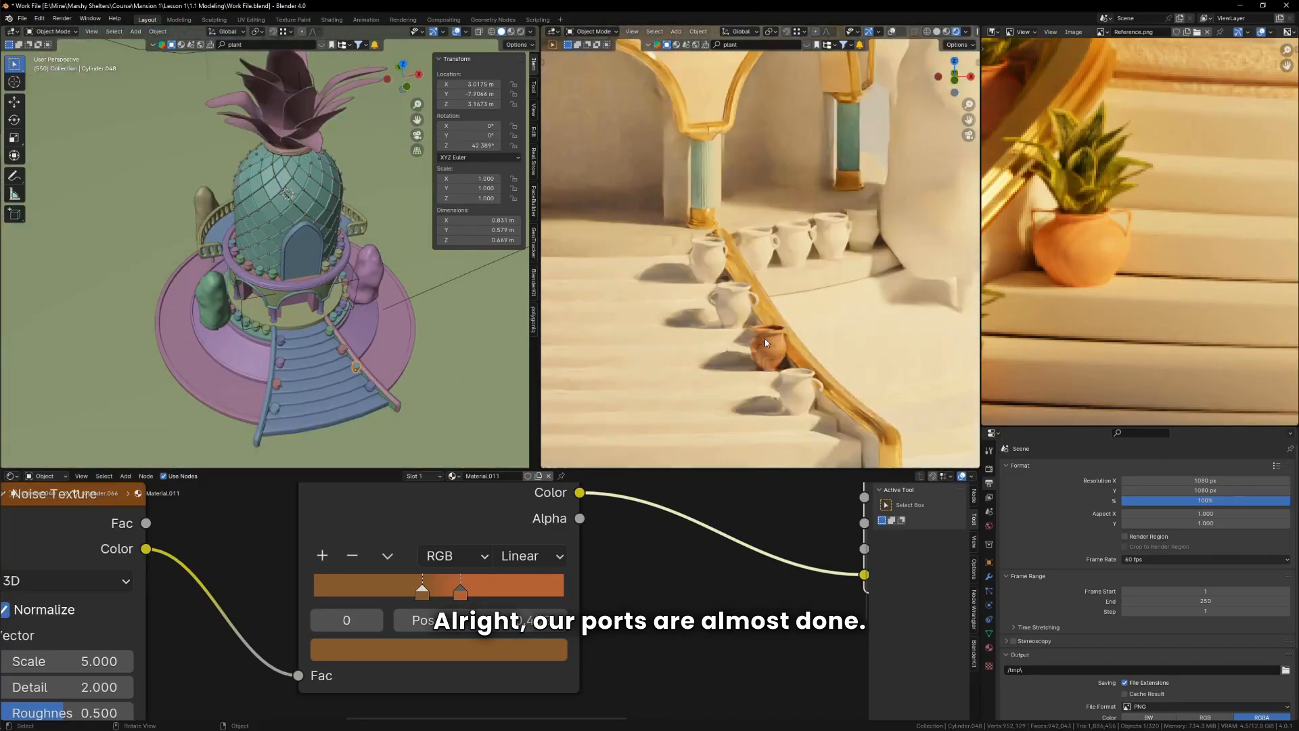
{"action": "scroll", "coordinate": [769, 339], "scroll_direction": "up", "scroll_amount": 3}
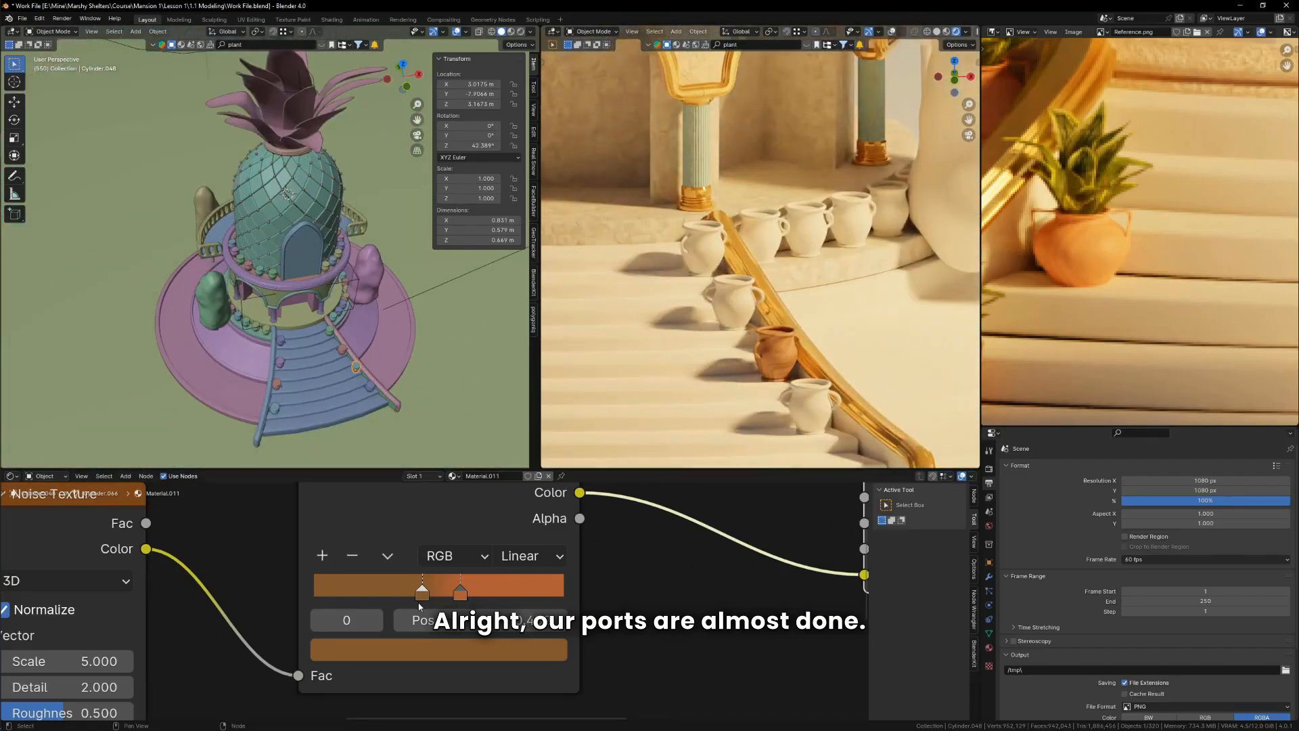
{"action": "left_click", "coordinate": [440, 657]}
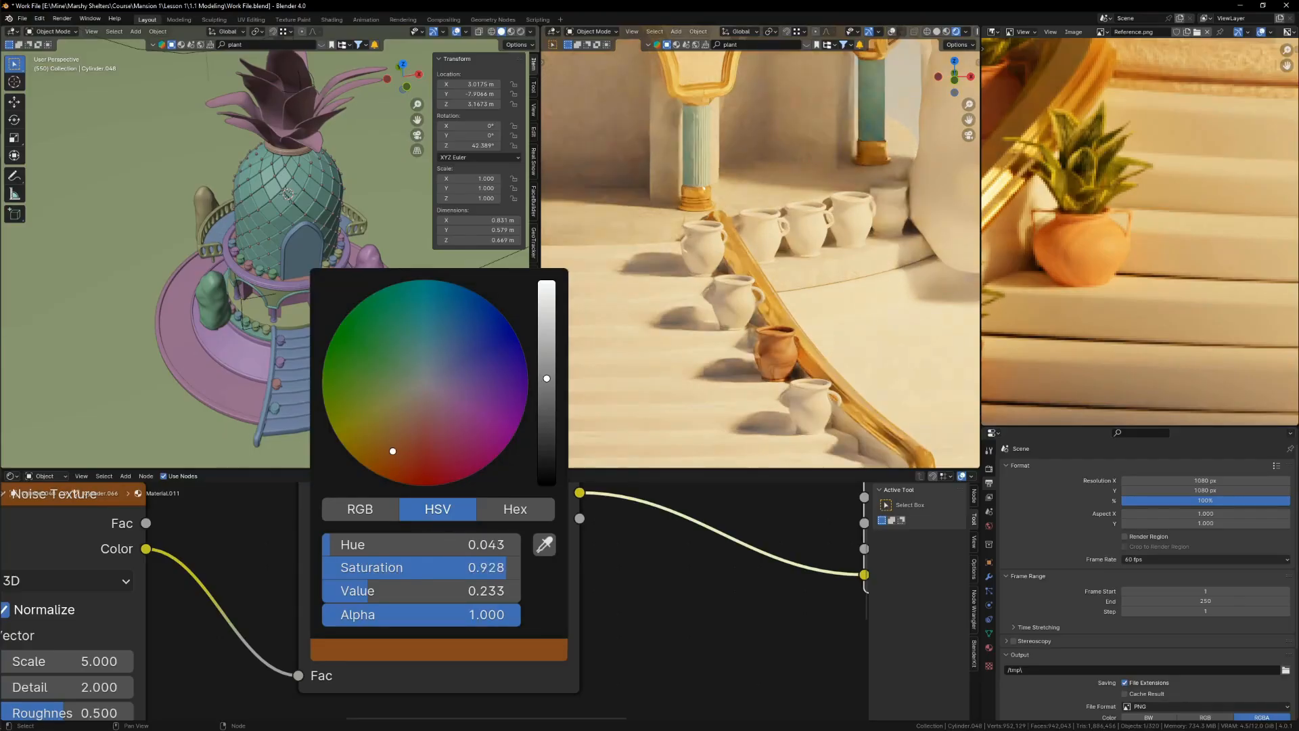
{"action": "left_click_drag", "start_coordinate": [395, 440], "coordinate": [397, 430]}
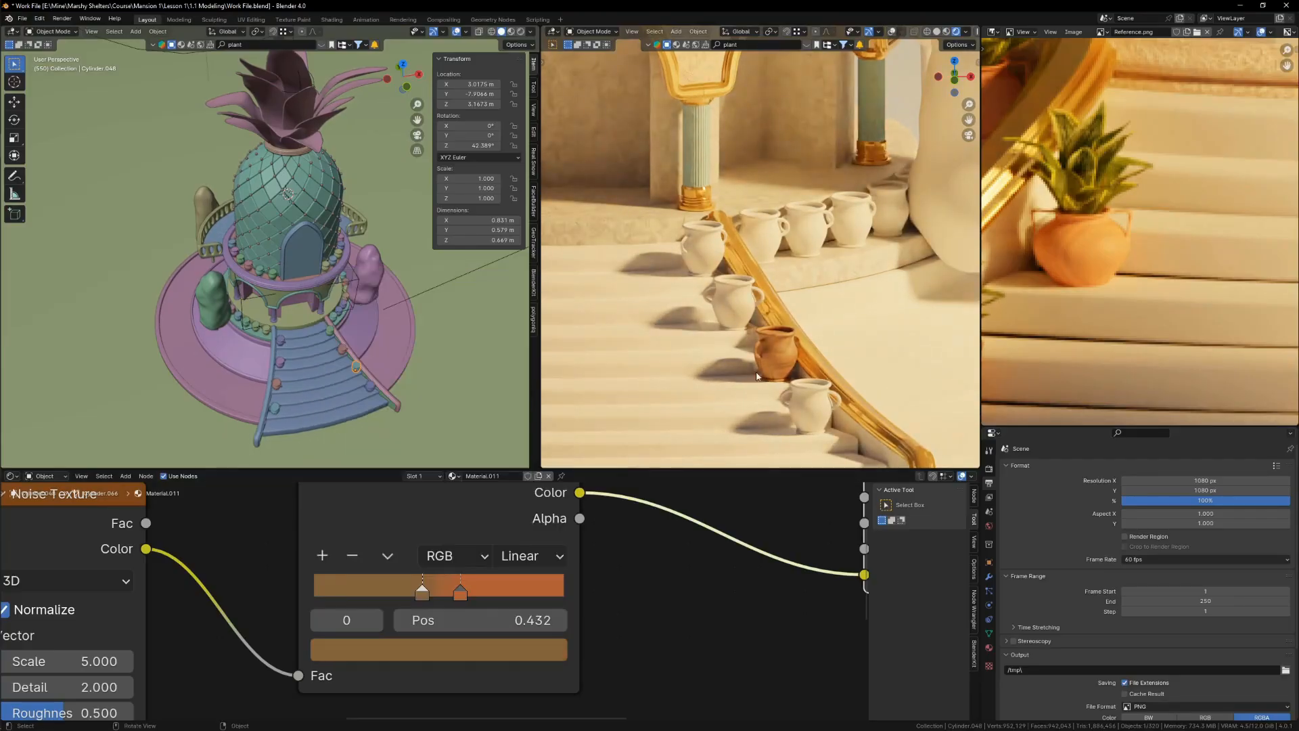
Step: Raise the brown stop's value on the Color Ramp until it becomes a bright, light orange
{"action": "scroll", "coordinate": [605, 463], "scroll_direction": "up", "scroll_amount": 3}
{"action": "left_click", "coordinate": [489, 658]}
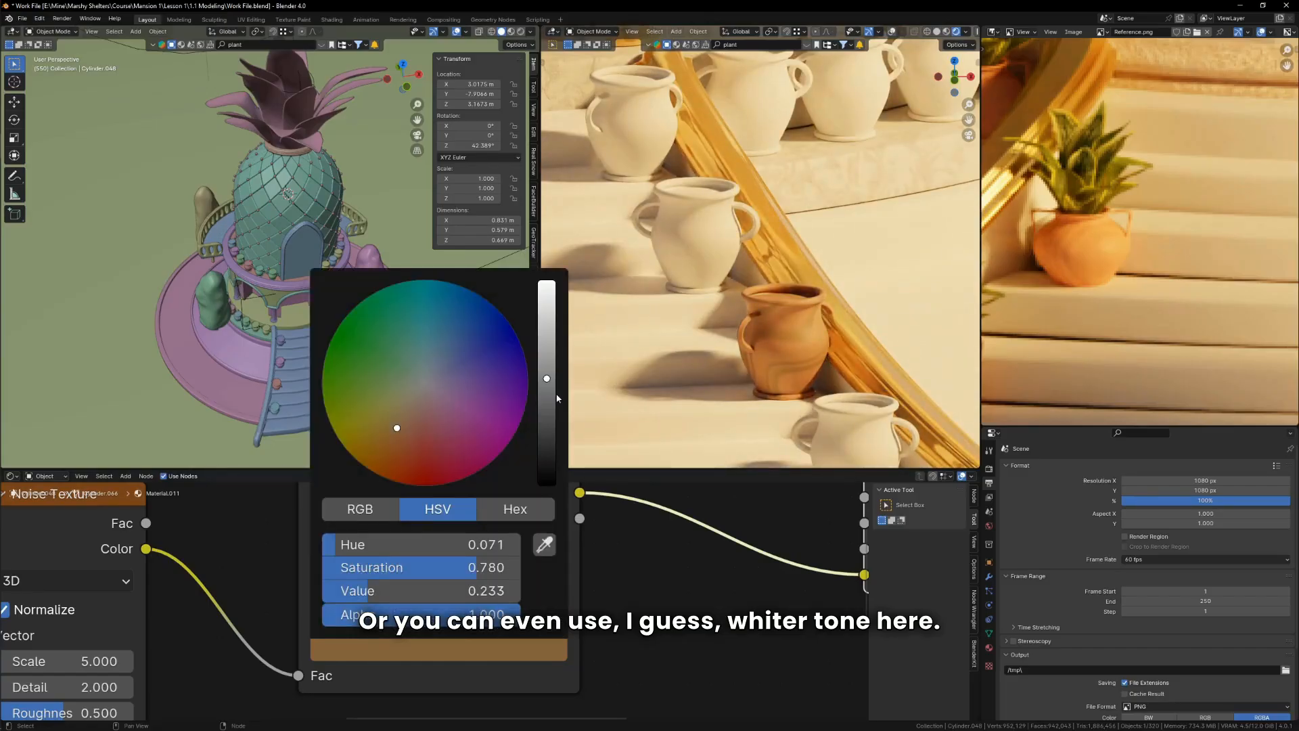
{"action": "left_click_drag", "start_coordinate": [547, 436], "coordinate": [547, 286]}
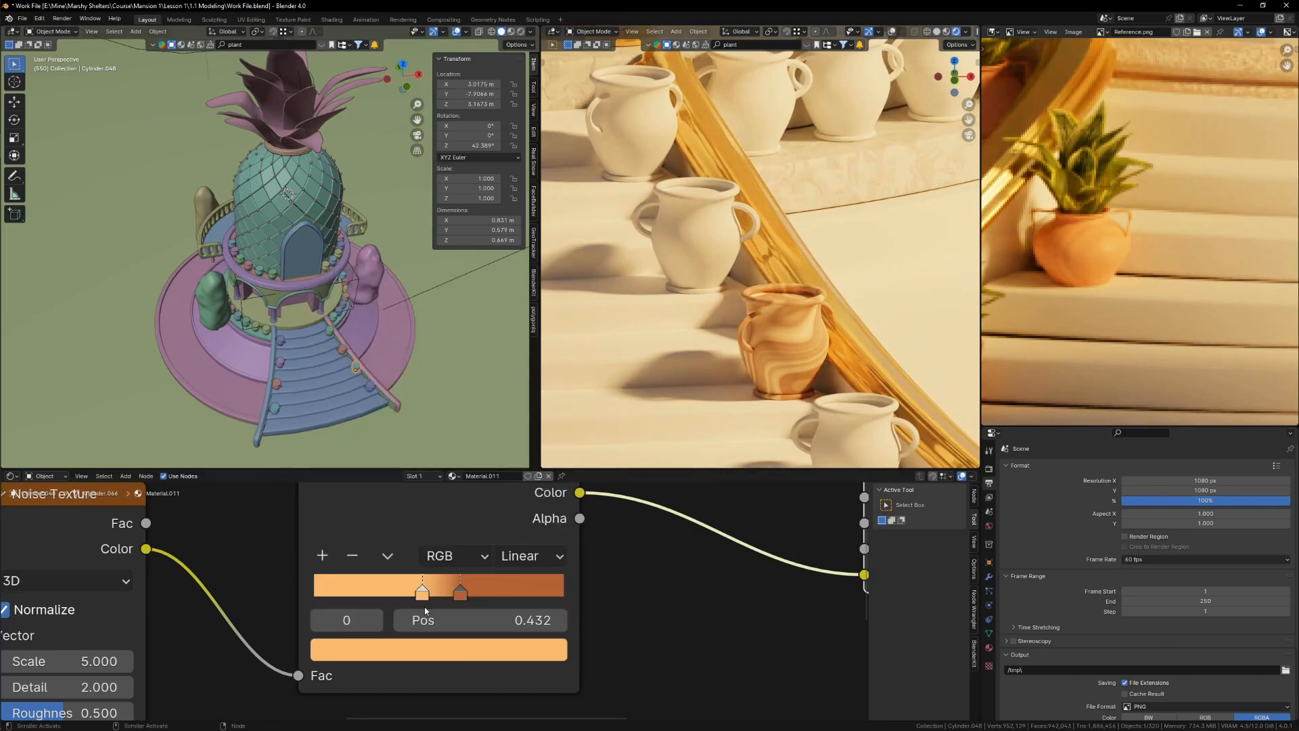
Step: Move the Color Ramp's light orange stop to position 0.259 and shift the darker orange stop slightly toward it
{"action": "left_click_drag", "start_coordinate": [419, 595], "coordinate": [367, 596]}
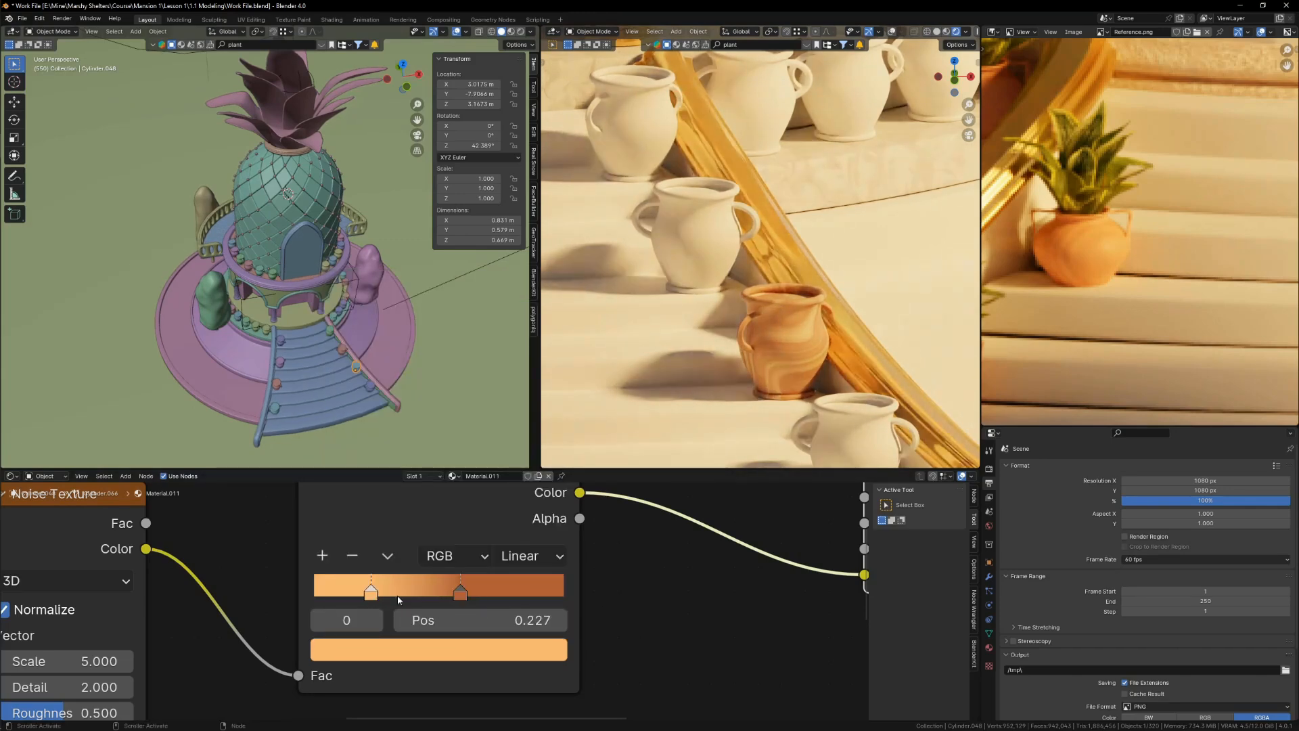
{"action": "left_click_drag", "start_coordinate": [459, 595], "coordinate": [389, 593]}
{"action": "scroll", "coordinate": [792, 364], "scroll_direction": "down", "scroll_amount": 5}
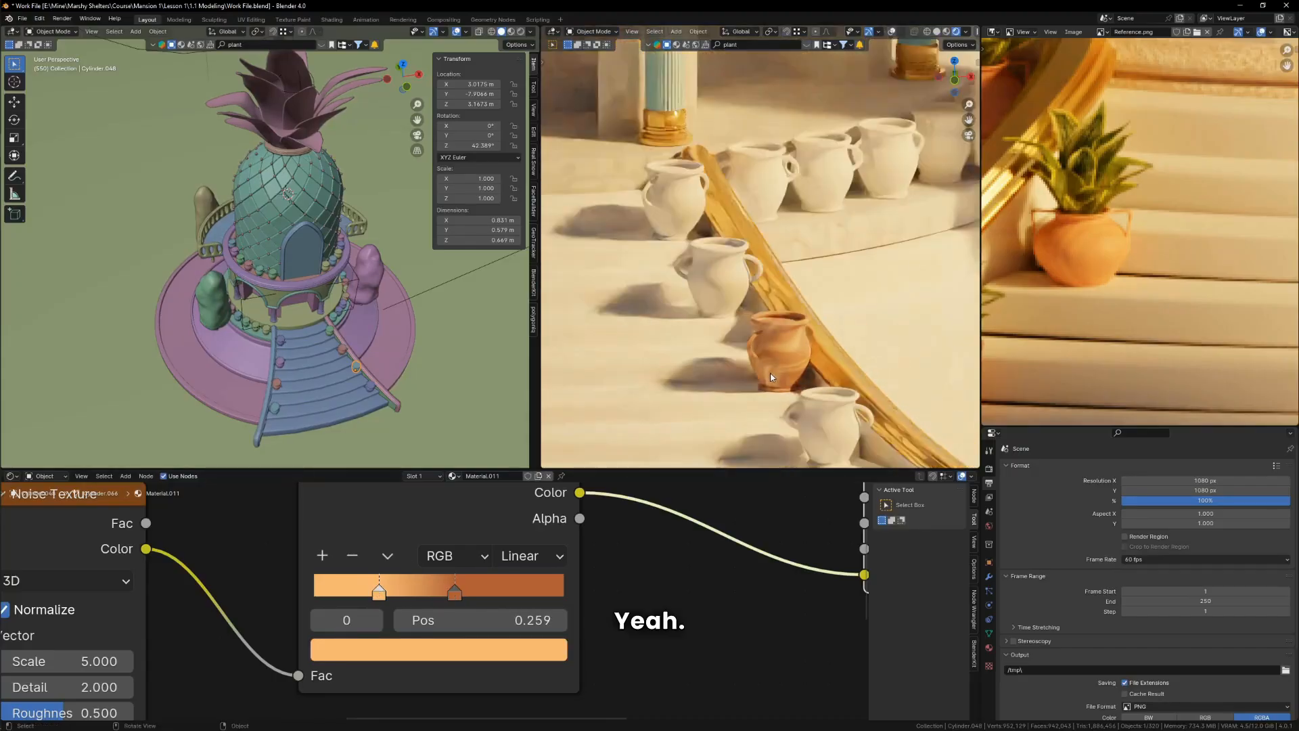
{"action": "scroll", "coordinate": [792, 364], "scroll_direction": "down", "scroll_amount": 5}
{"action": "scroll", "coordinate": [356, 348], "scroll_direction": "up", "scroll_amount": 2}
Step: Circle-select the central mansion area from the top view so that all the pots are included
{"action": "key", "text": "KP_7"}
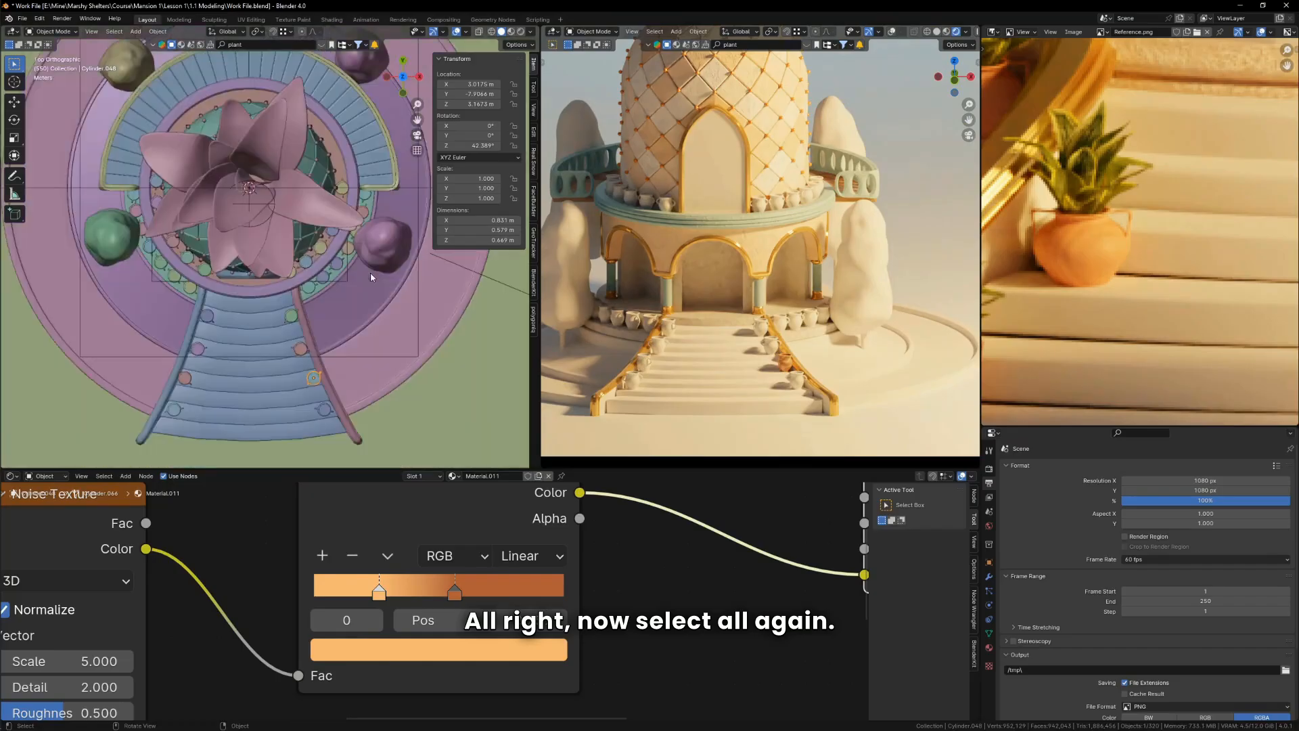
{"action": "scroll", "coordinate": [369, 280], "scroll_direction": "down", "scroll_amount": 4}
{"action": "scroll", "coordinate": [333, 293], "scroll_direction": "up", "scroll_amount": 1}
{"action": "key", "text": "c"}
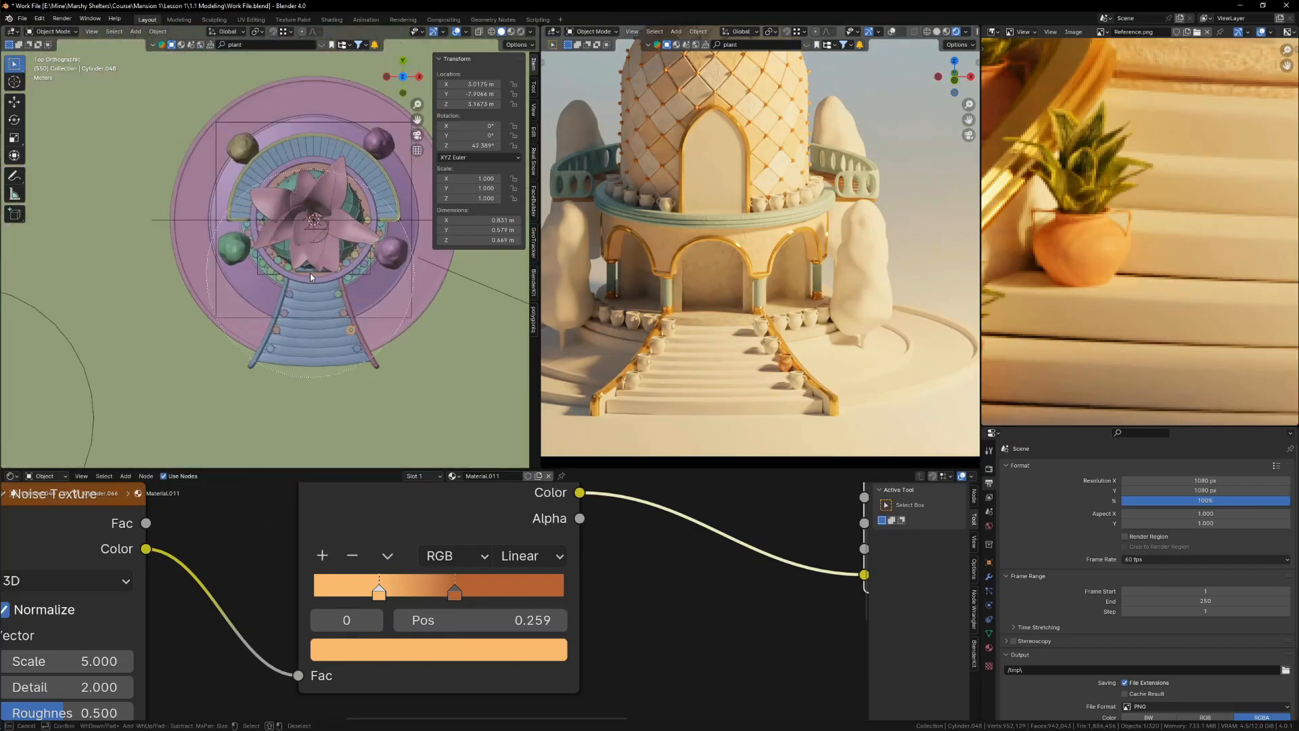
{"action": "left_click", "coordinate": [309, 274]}
{"action": "key", "text": "Escape"}
Step: In the front view, deselect the crown leaves and pineapple body above the balcony
{"action": "middle_click_drag", "start_coordinate": [333, 331], "coordinate": [352, 252]}
{"action": "key", "text": "grave"}
{"action": "left_click", "coordinate": [290, 224]}
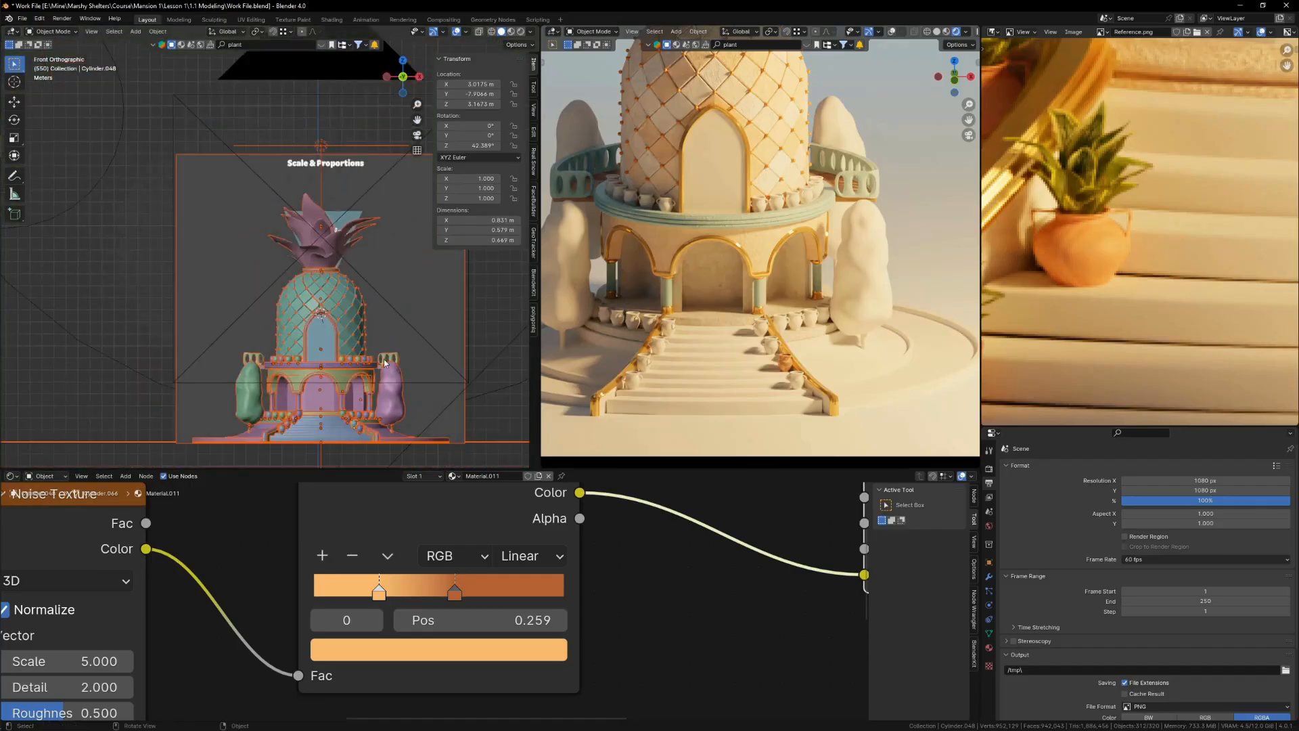
{"action": "left_click_drag", "start_coordinate": [439, 265], "coordinate": [293, 335], "text": "ctrl"}
{"action": "middle_click_drag", "start_coordinate": [211, 461], "coordinate": [224, 388], "text": "shift"}
{"action": "scroll", "coordinate": [224, 390], "scroll_direction": "up", "scroll_amount": 3}
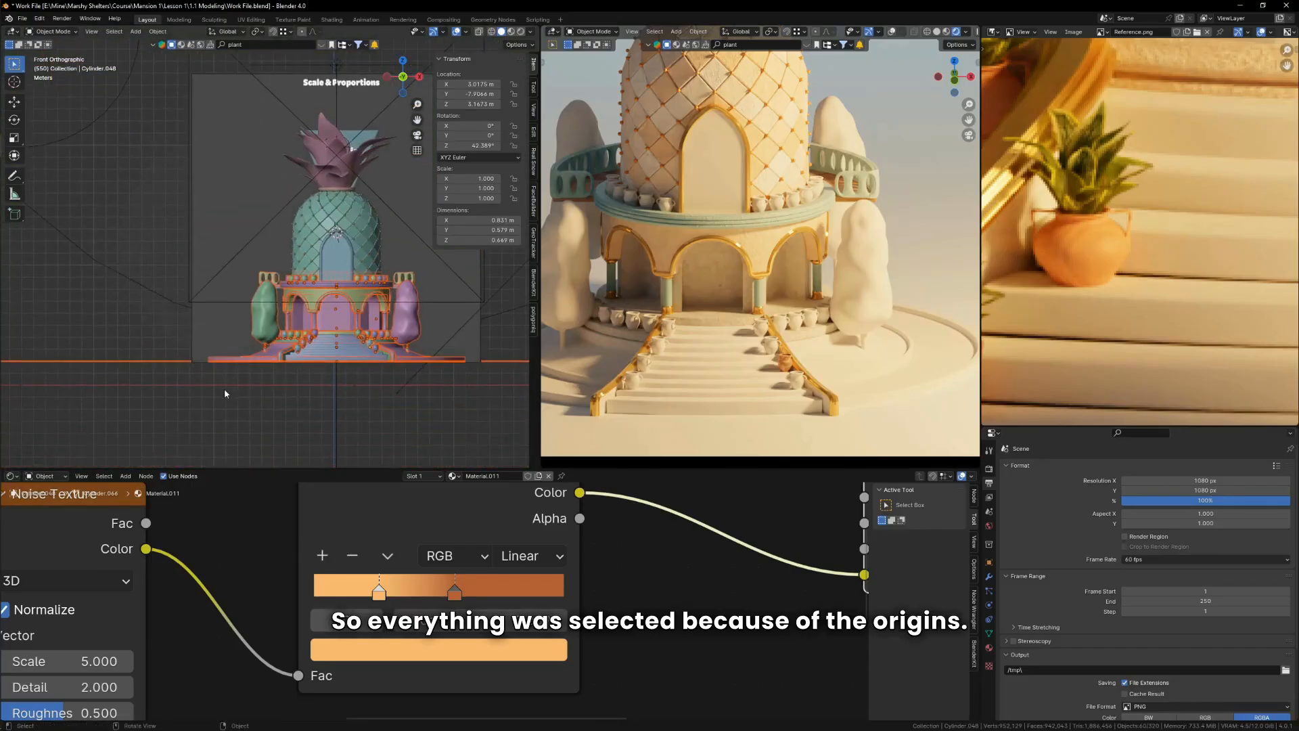
Step: Deselect the ground, the circular base and the tree beside the stairs
{"action": "left_click_drag", "start_coordinate": [301, 350], "coordinate": [259, 303], "text": "ctrl"}
{"action": "middle_click_drag", "start_coordinate": [470, 356], "coordinate": [326, 377], "text": "shift"}
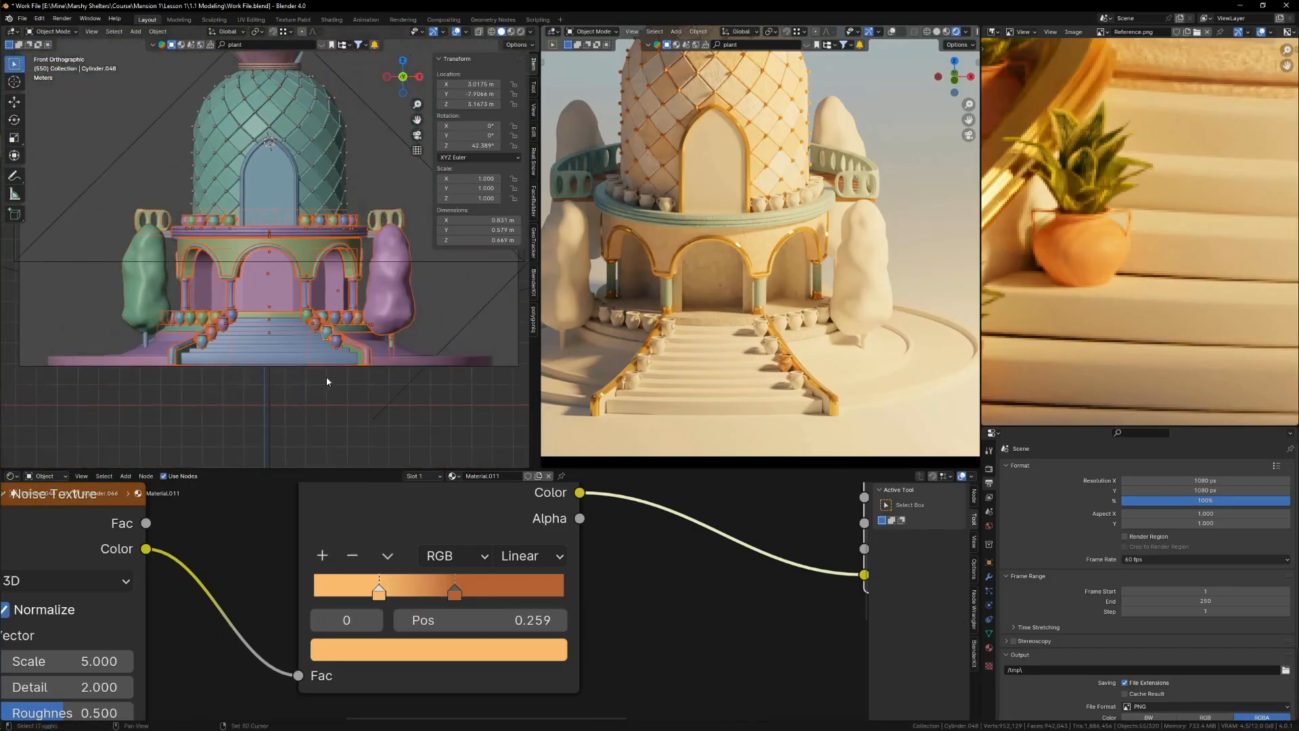
{"action": "left_click_drag", "start_coordinate": [465, 366], "coordinate": [379, 327], "text": "ctrl"}
{"action": "middle_click_drag", "start_coordinate": [380, 329], "coordinate": [413, 447]}
{"action": "left_click_drag", "start_coordinate": [394, 453], "coordinate": [380, 442], "text": "ctrl"}
{"action": "scroll", "coordinate": [365, 399], "scroll_direction": "down", "scroll_amount": 3}
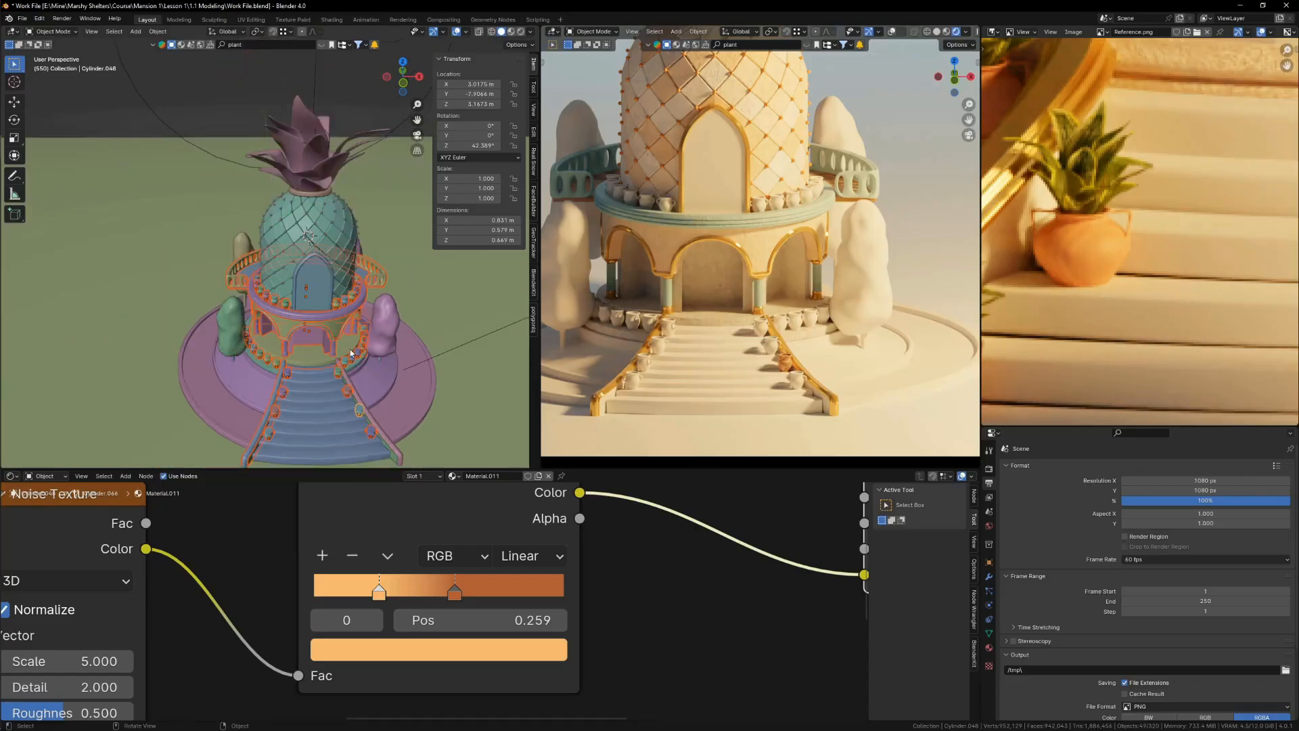
Step: From the front view, deselect the balcony, arches, columns and stair railings, leaving the pots selected
{"action": "scroll", "coordinate": [351, 349], "scroll_direction": "up", "scroll_amount": 3}
{"action": "key", "text": "grave"}
{"action": "left_click", "coordinate": [271, 282]}
{"action": "left_click_drag", "start_coordinate": [333, 293], "coordinate": [242, 279], "text": "ctrl"}
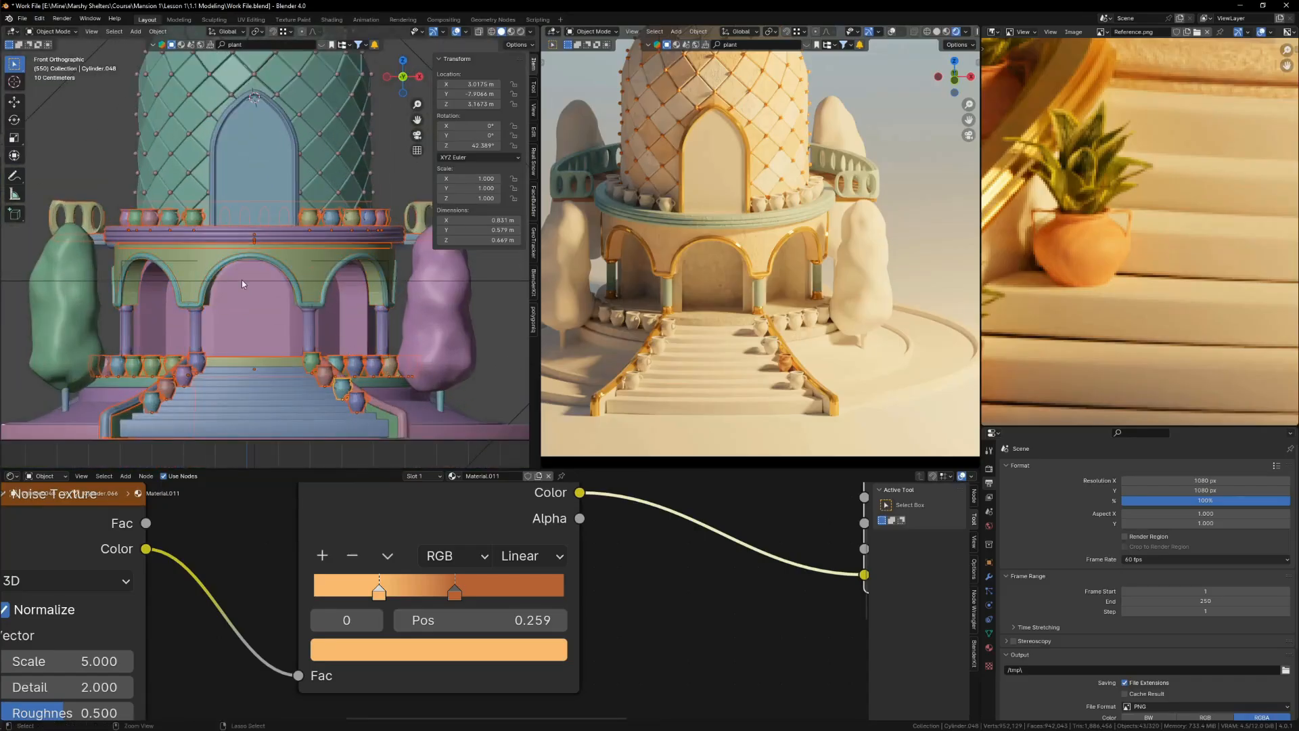
{"action": "left_click_drag", "start_coordinate": [345, 263], "coordinate": [253, 227]}
{"action": "scroll", "coordinate": [261, 244], "scroll_direction": "down", "scroll_amount": 4}
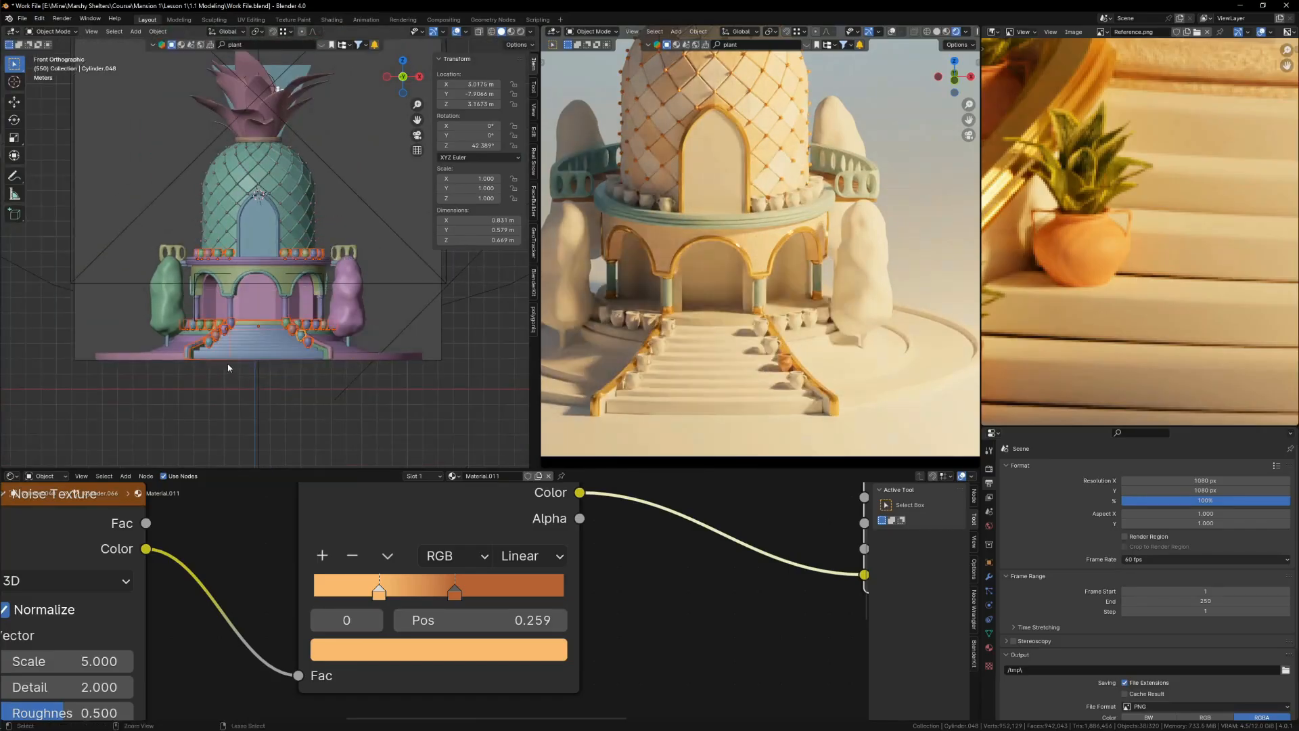
{"action": "left_click_drag", "start_coordinate": [225, 363], "coordinate": [165, 339]}
Step: Trial-move the selection in both 3D views, cancelling each move, to check that it contains only the pots
{"action": "key", "text": "g"}
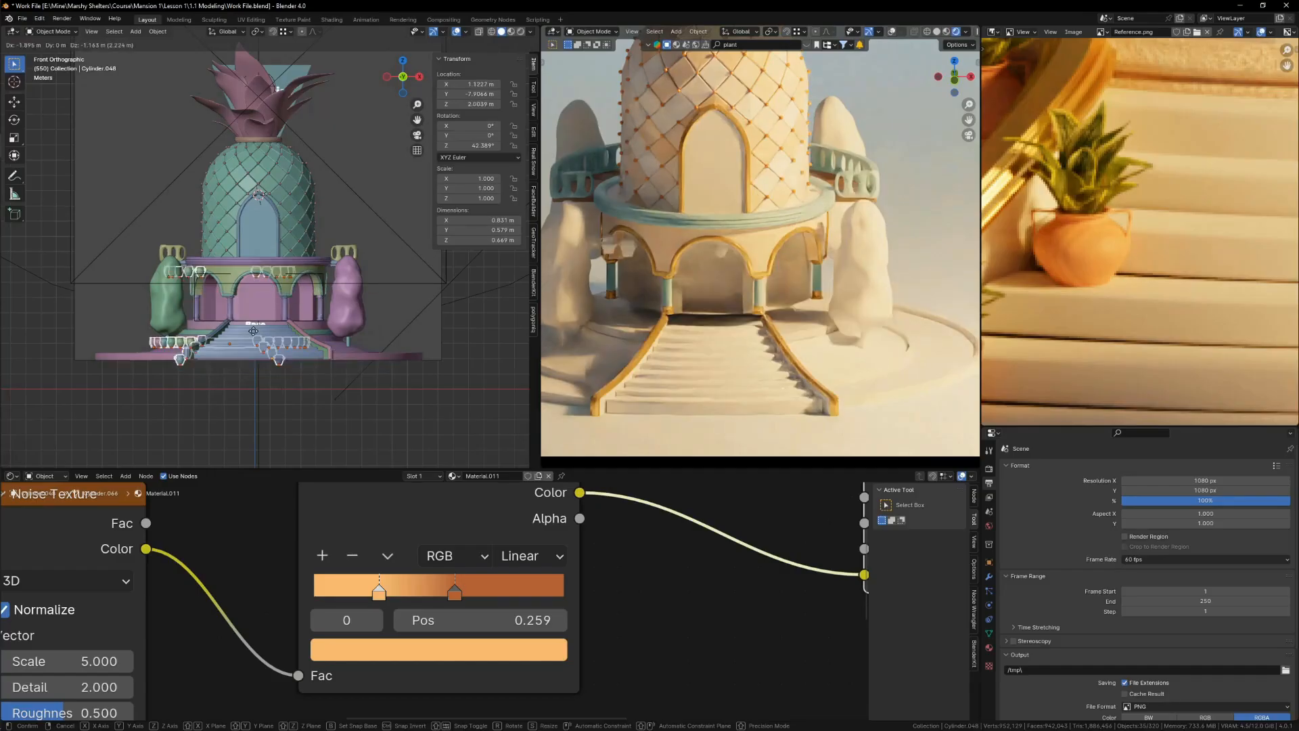
{"action": "right_click", "coordinate": [271, 297]}
{"action": "middle_click_drag", "start_coordinate": [272, 296], "coordinate": [358, 346]}
{"action": "scroll", "coordinate": [359, 346], "scroll_direction": "down", "scroll_amount": 6}
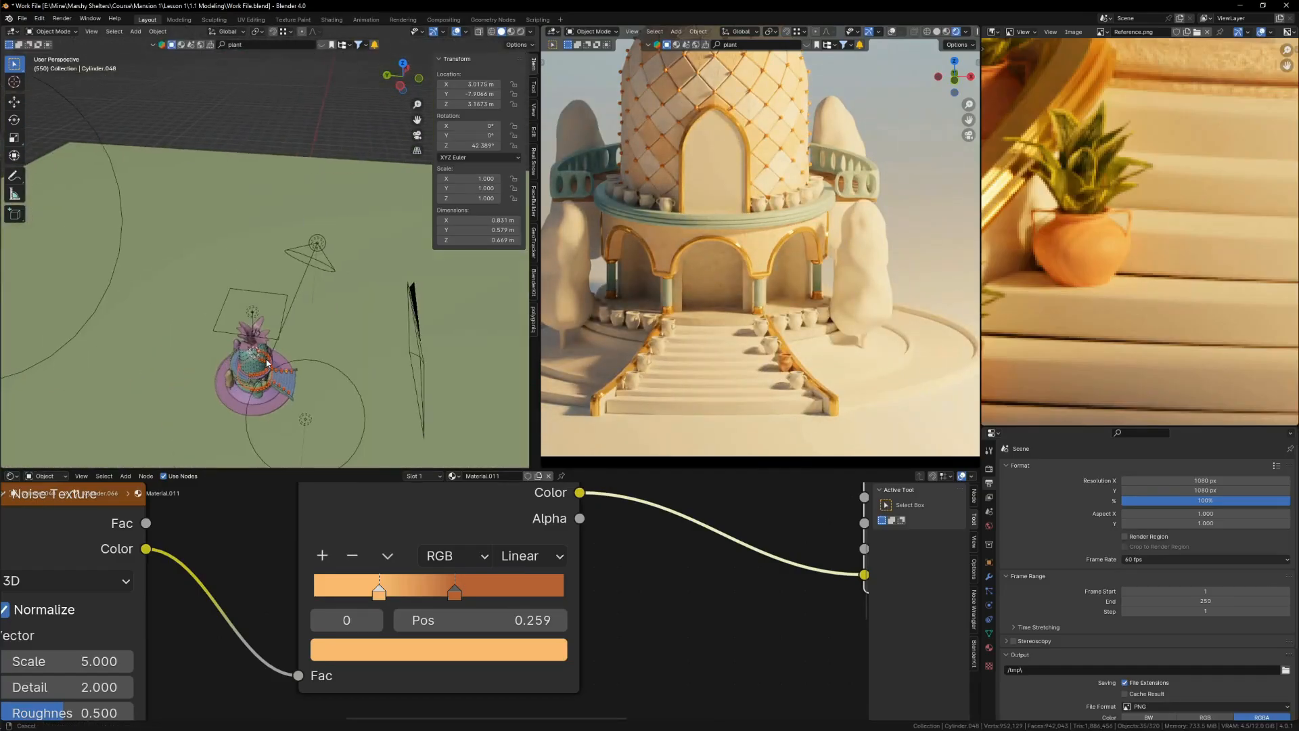
{"action": "scroll", "coordinate": [298, 374], "scroll_direction": "up", "scroll_amount": 4}
{"action": "key", "text": "g"}
{"action": "right_click", "coordinate": [333, 368]}
{"action": "scroll", "coordinate": [338, 366], "scroll_direction": "up", "scroll_amount": 2}
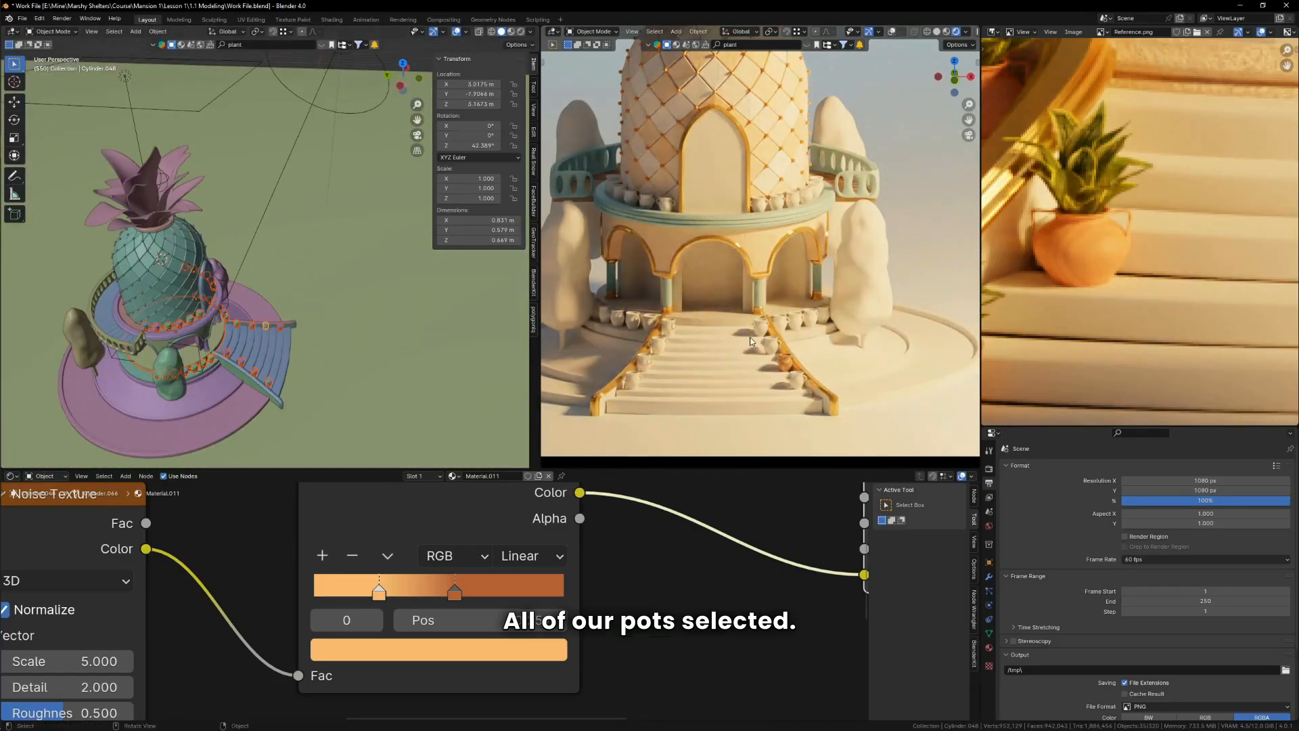
{"action": "left_click_drag", "start_coordinate": [712, 322], "coordinate": [699, 312]}
{"action": "key", "text": "g"}
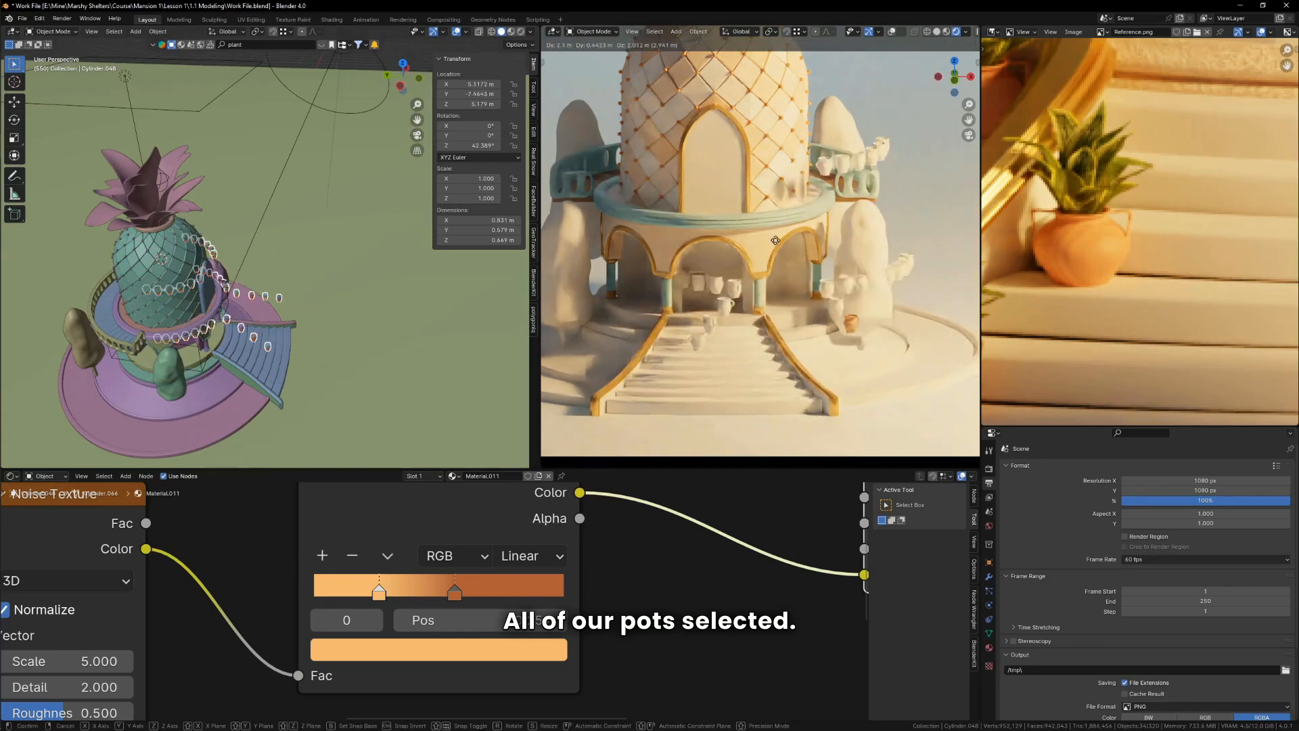
{"action": "right_click", "coordinate": [777, 314]}
{"action": "scroll", "coordinate": [317, 314], "scroll_direction": "up", "scroll_amount": 8}
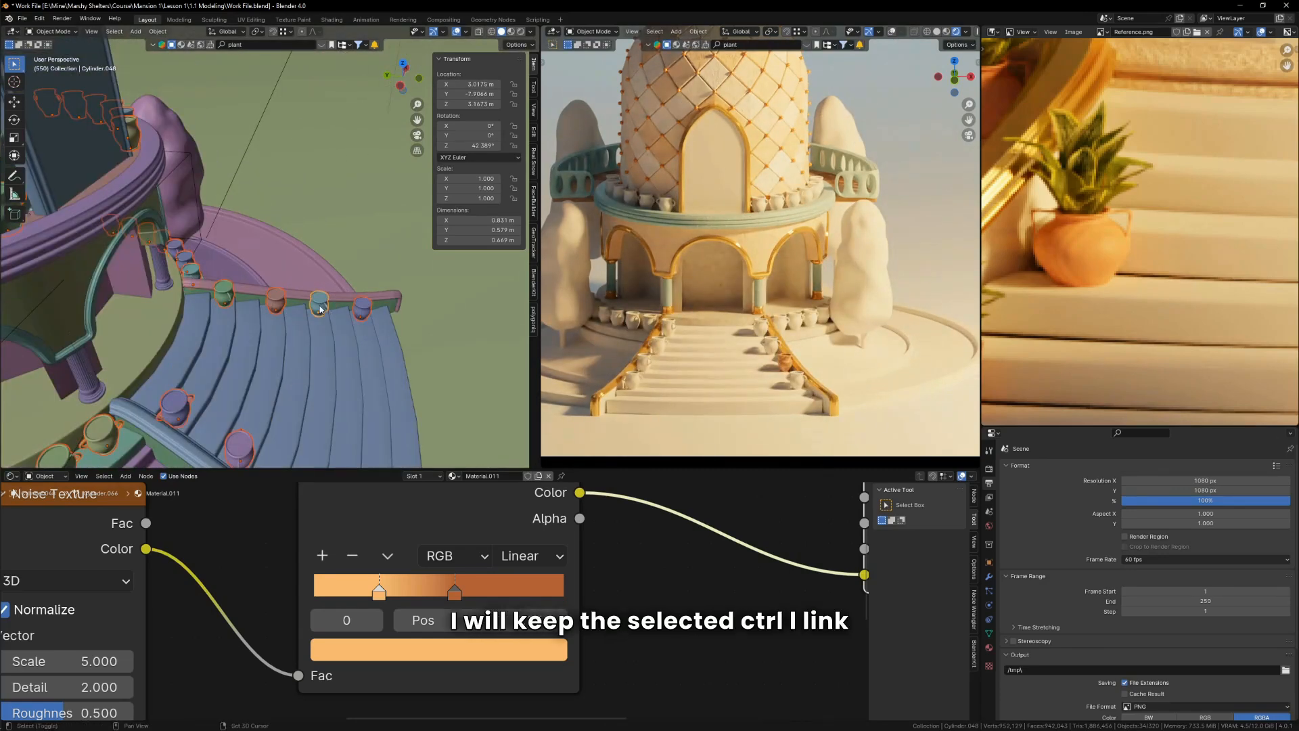
Step: Link the active pot's orange material to all selected pots and frame them in the rendered view
{"action": "key", "text": "ctrl+l"}
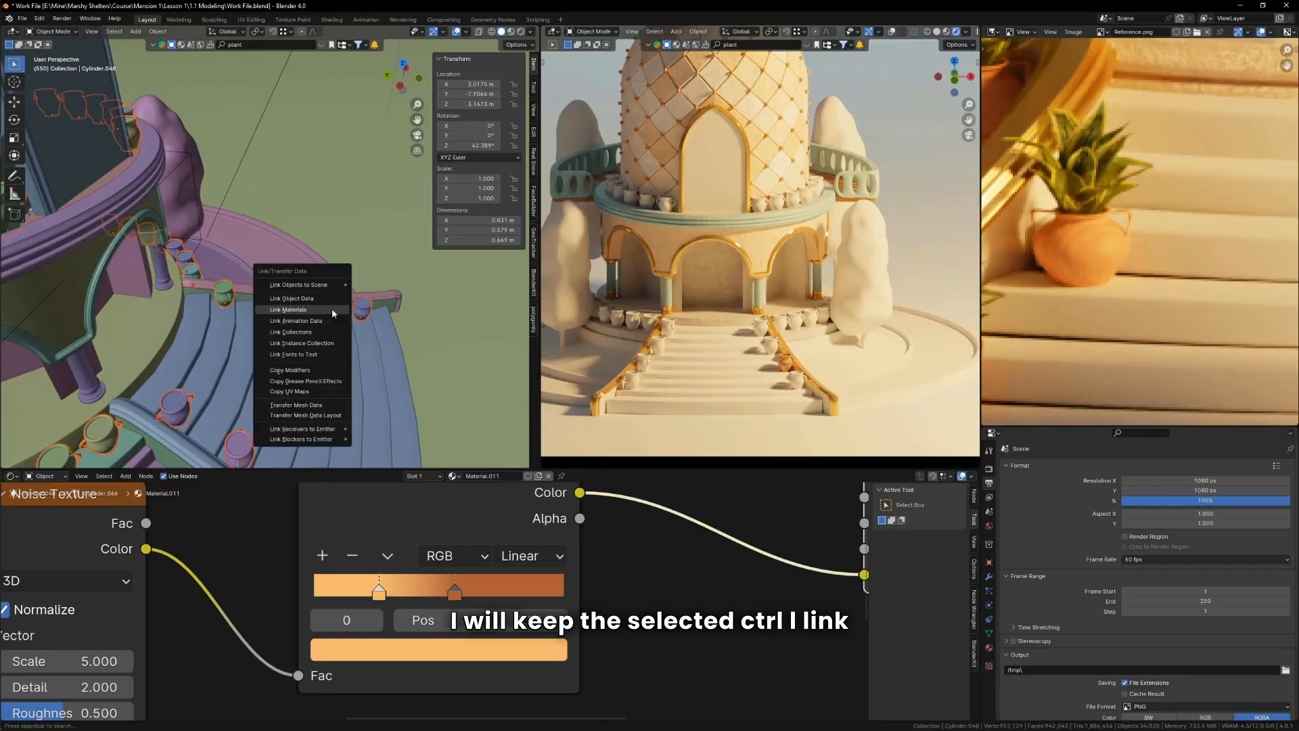
{"action": "left_click", "coordinate": [332, 309]}
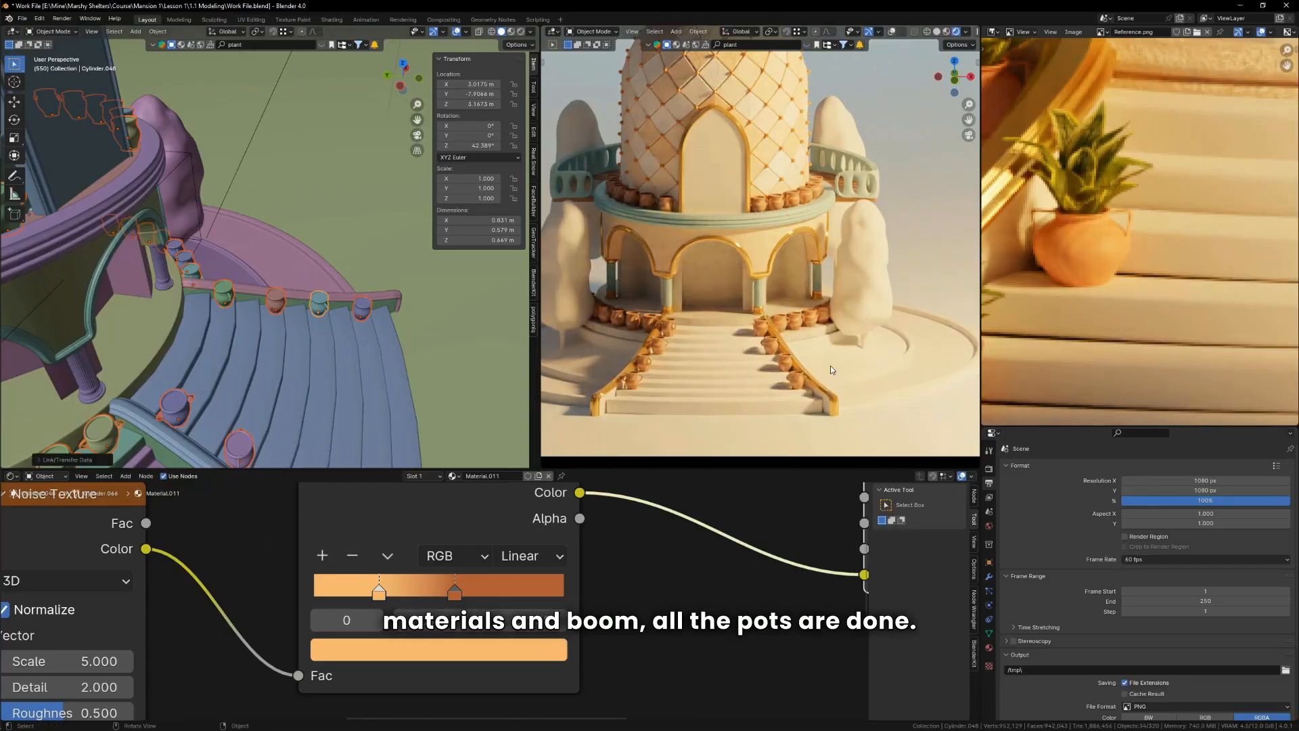
{"action": "key", "text": "KP_0"}
{"action": "key", "text": "Home"}
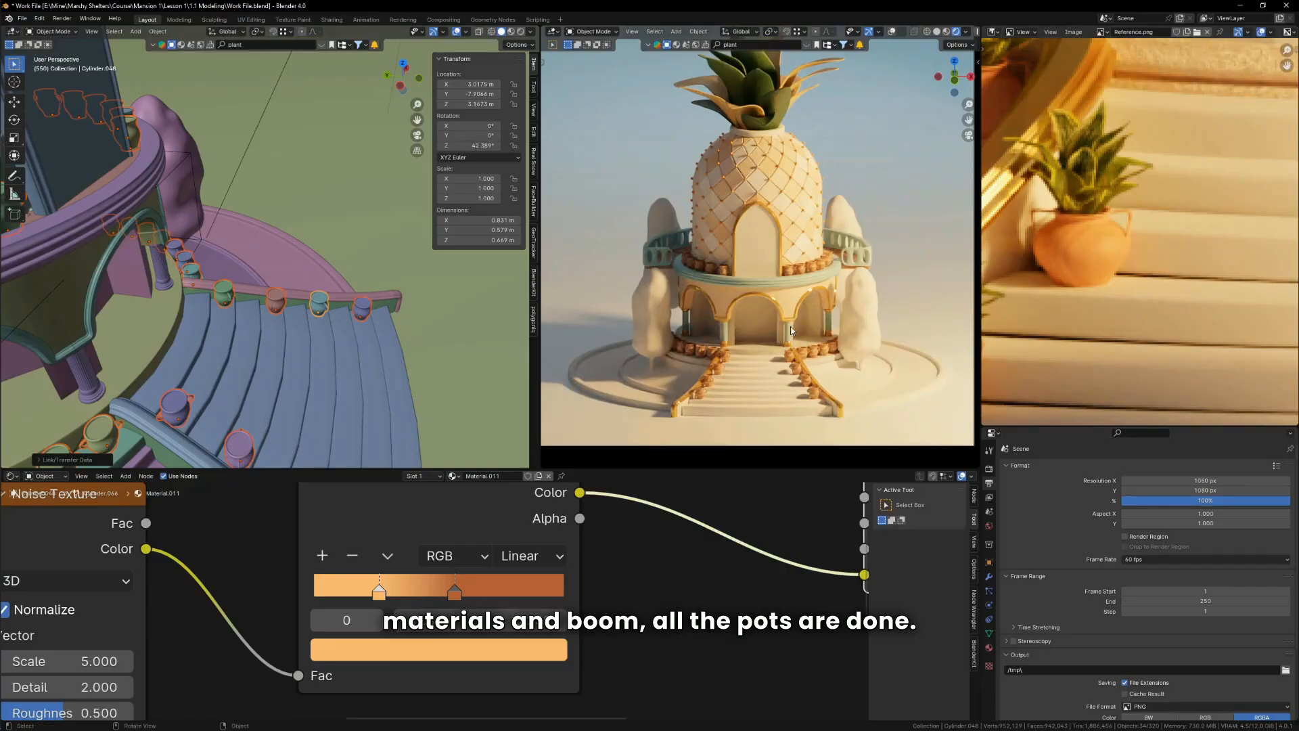
{"action": "key", "text": "KP_Decimal"}
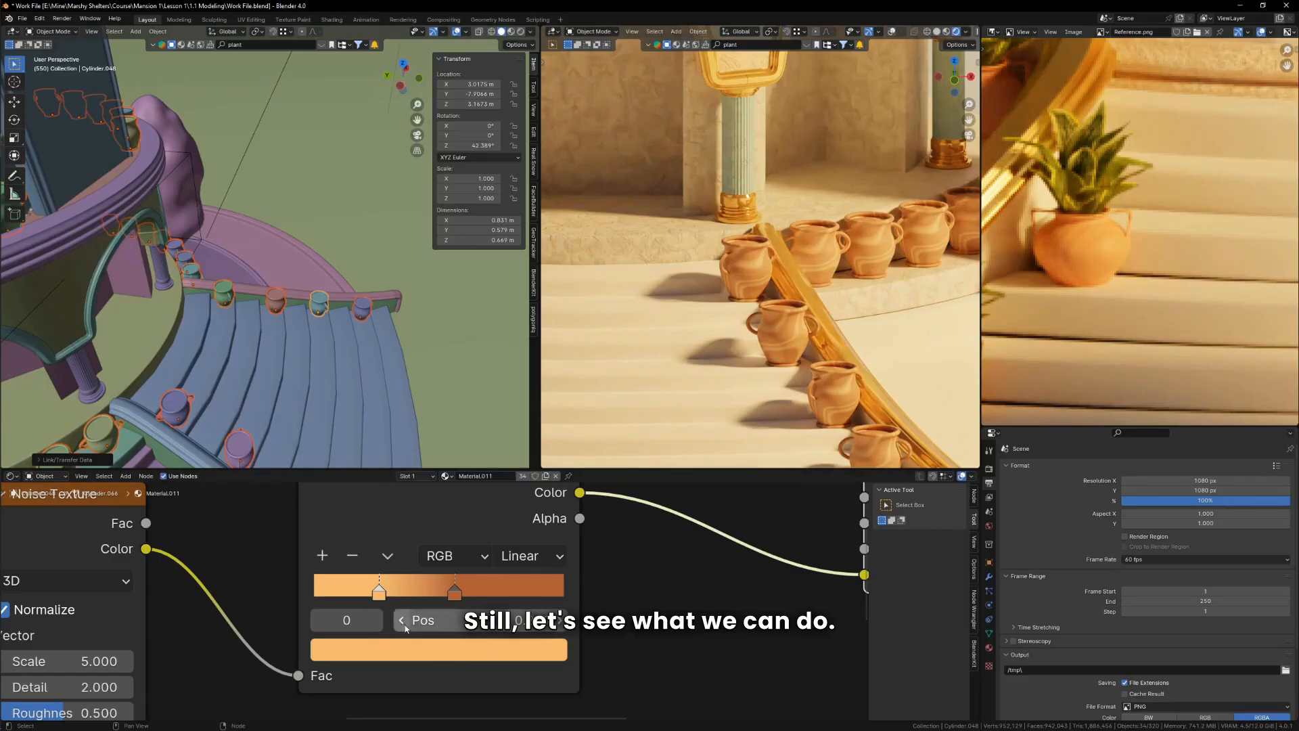
Step: Soften the pot color ramp by moving the dark stop away from the light one and lowering the light stop's Value to 0.614
{"action": "left_click_drag", "start_coordinate": [454, 594], "coordinate": [494, 599]}
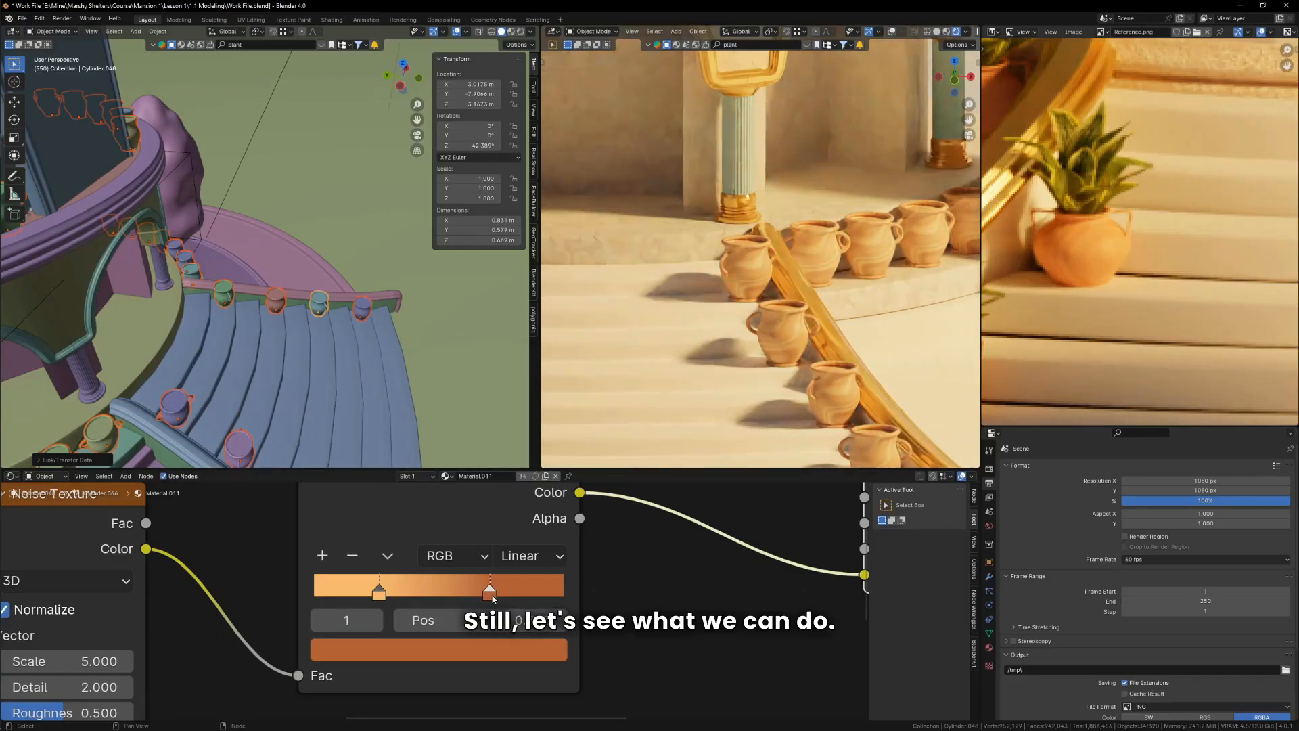
{"action": "left_click", "coordinate": [394, 591]}
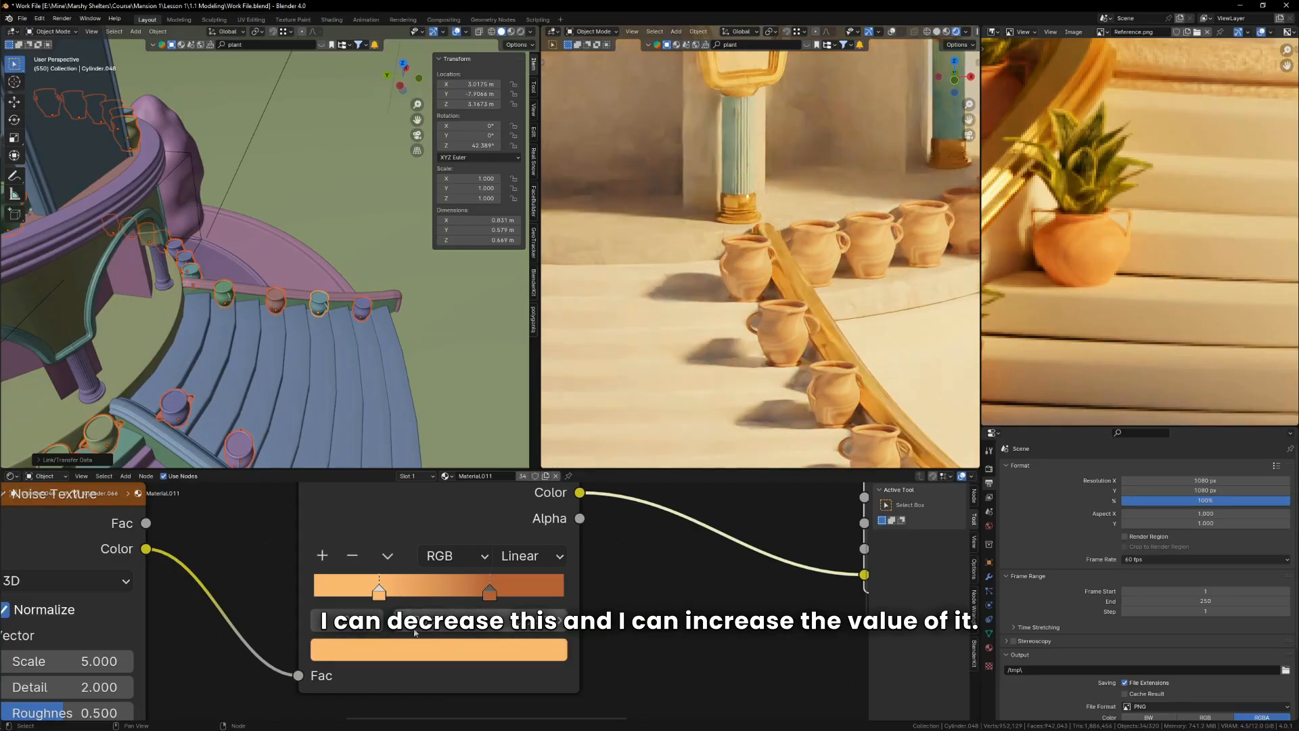
{"action": "left_click", "coordinate": [437, 648]}
{"action": "left_click_drag", "start_coordinate": [443, 595], "coordinate": [381, 595]}
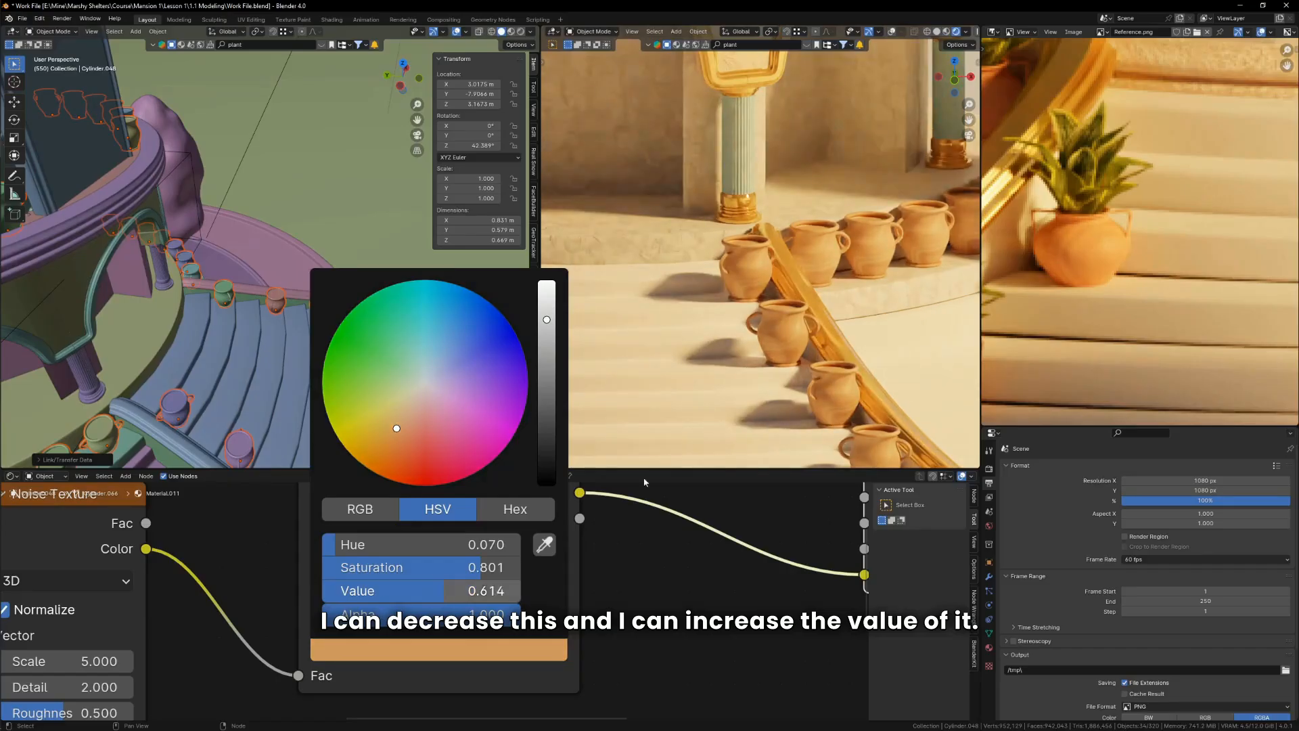
Step: Compare the pots' color and overall look with the reference image, both close up and from a distance
{"action": "scroll", "coordinate": [799, 374], "scroll_direction": "down", "scroll_amount": 5}
{"action": "scroll", "coordinate": [799, 372], "scroll_direction": "down", "scroll_amount": 5}
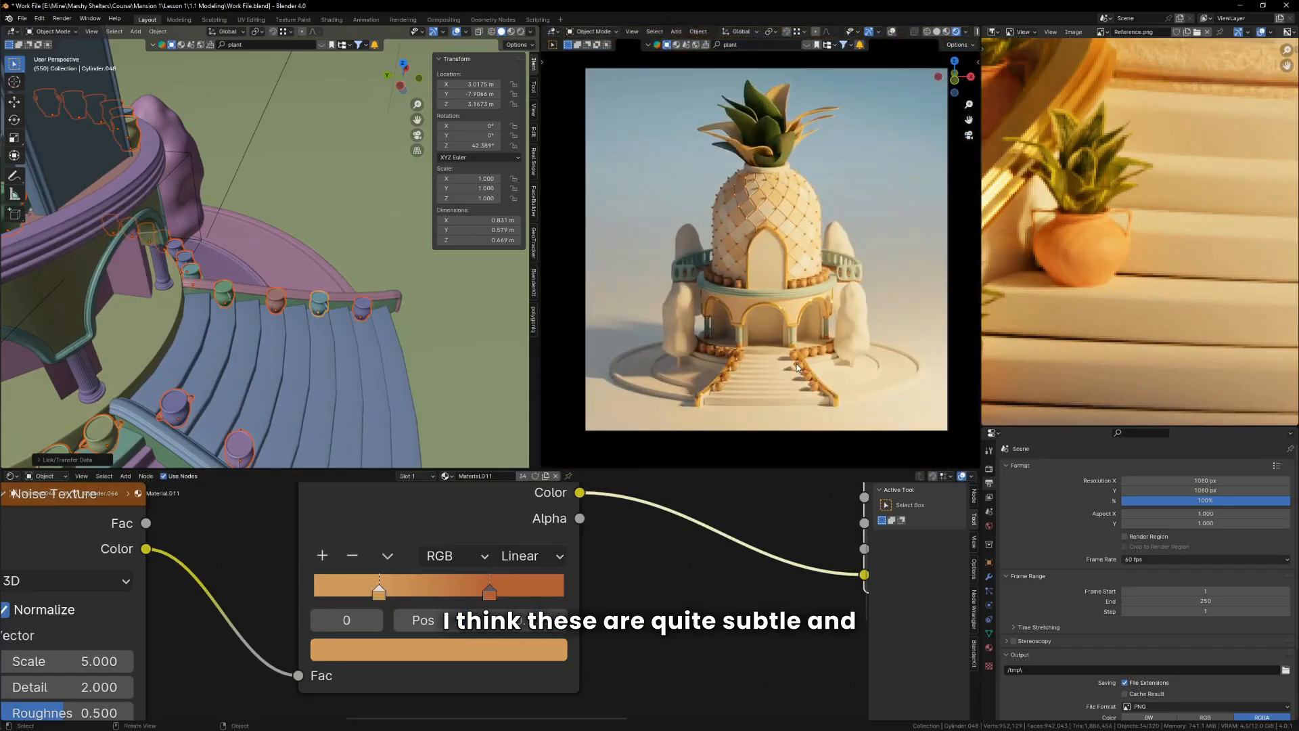
{"action": "scroll", "coordinate": [1108, 321], "scroll_direction": "down", "scroll_amount": 3}
{"action": "scroll", "coordinate": [770, 322], "scroll_direction": "down", "scroll_amount": 2}
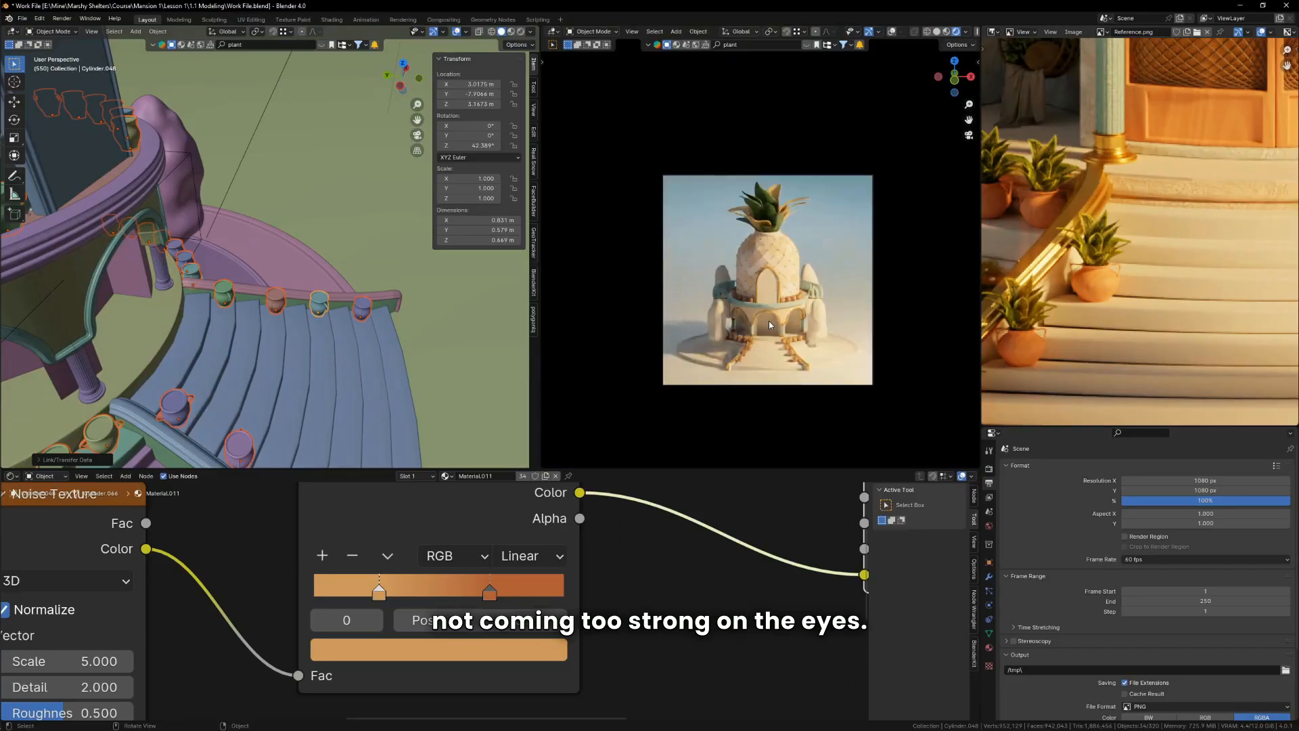
{"action": "scroll", "coordinate": [779, 285], "scroll_direction": "up", "scroll_amount": 2}
{"action": "scroll", "coordinate": [1096, 263], "scroll_direction": "down", "scroll_amount": 4}
{"action": "scroll", "coordinate": [1097, 264], "scroll_direction": "up", "scroll_amount": 2}
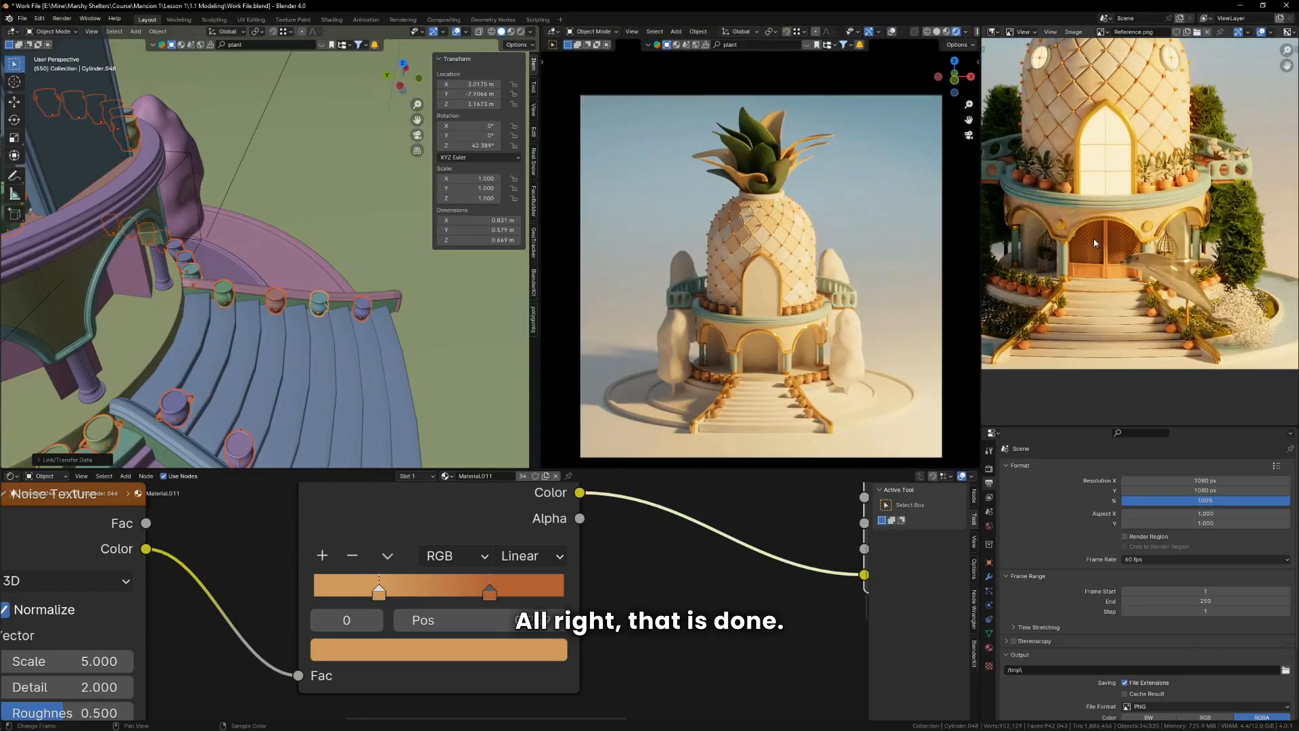
{"action": "scroll", "coordinate": [781, 414], "scroll_direction": "up", "scroll_amount": 2}
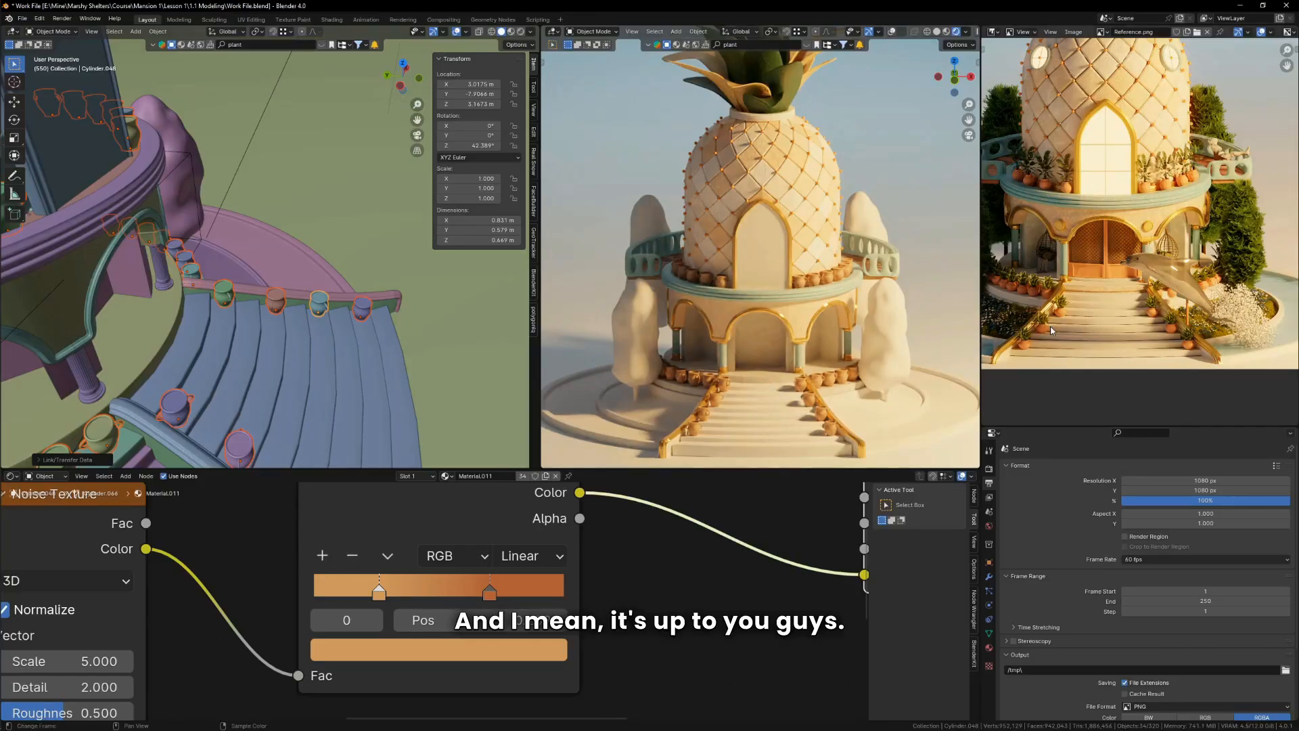
{"action": "scroll", "coordinate": [817, 392], "scroll_direction": "up", "scroll_amount": 3}
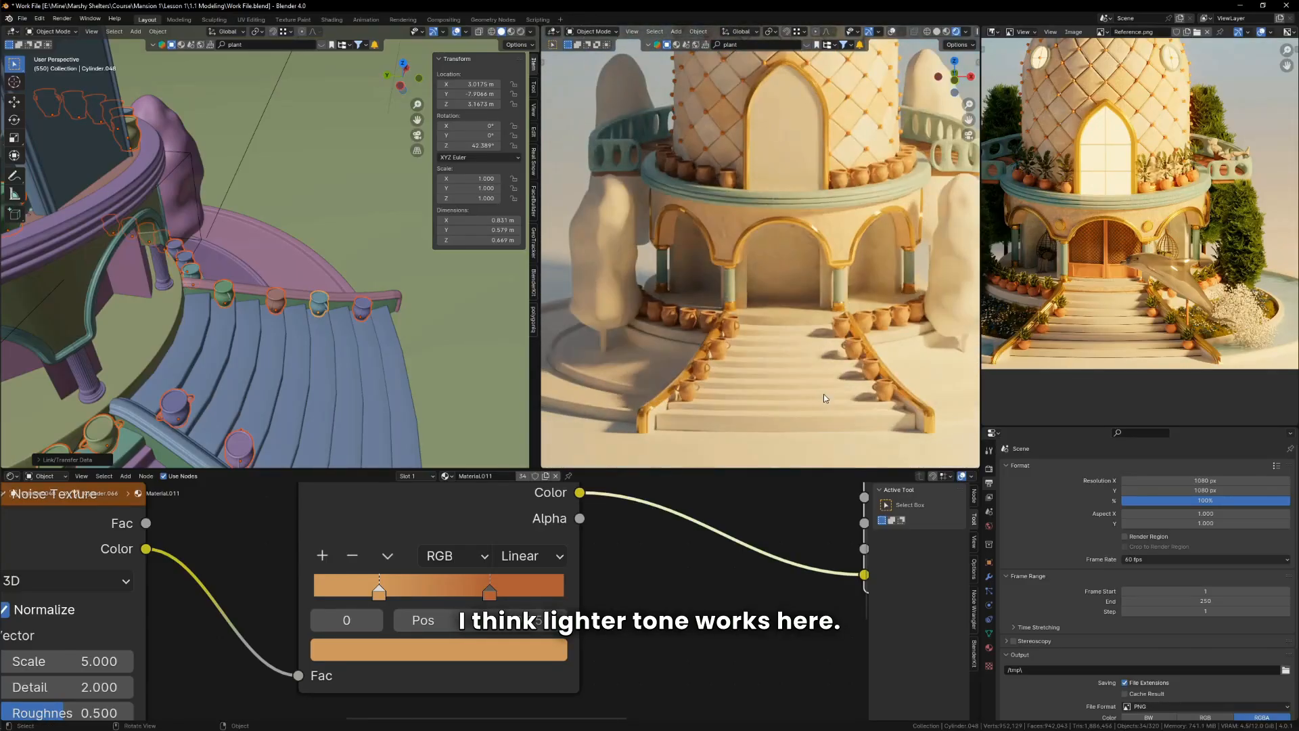
{"action": "scroll", "coordinate": [1057, 191], "scroll_direction": "up", "scroll_amount": 3}
{"action": "scroll", "coordinate": [754, 323], "scroll_direction": "down", "scroll_amount": 3}
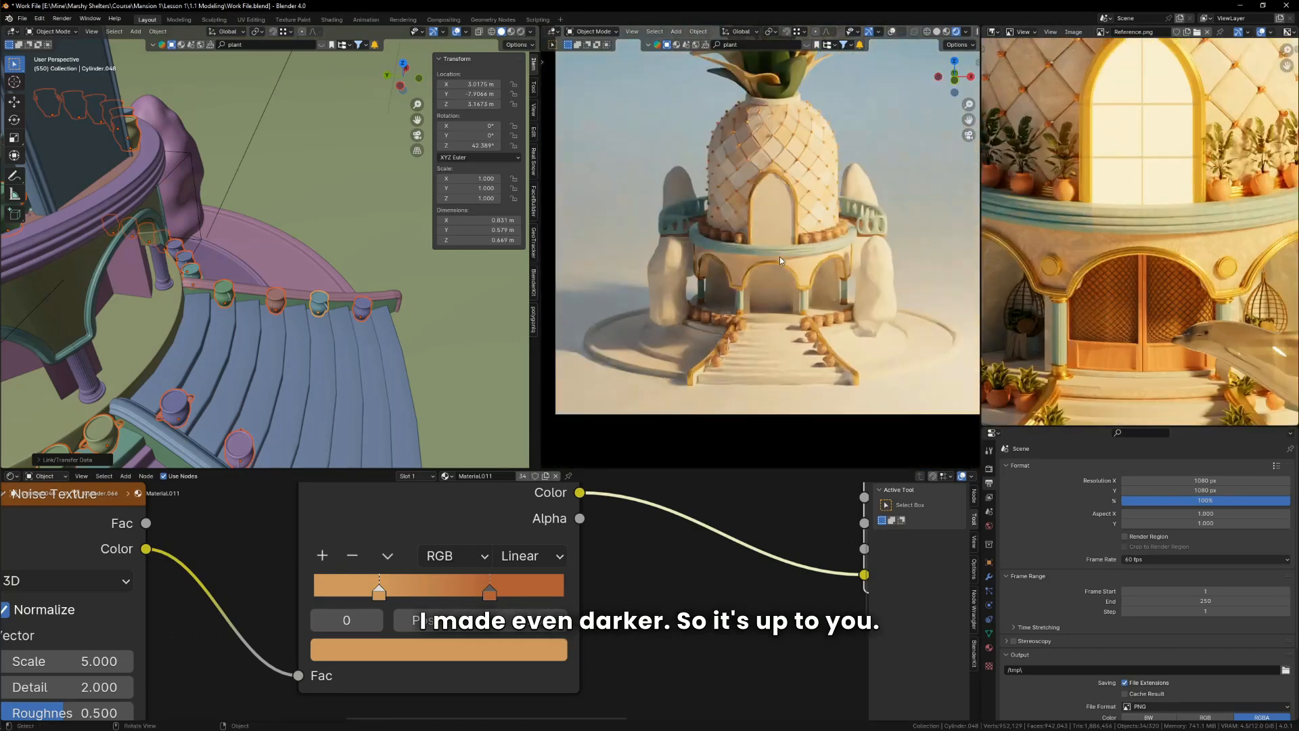
{"action": "scroll", "coordinate": [779, 257], "scroll_direction": "up", "scroll_amount": 3}
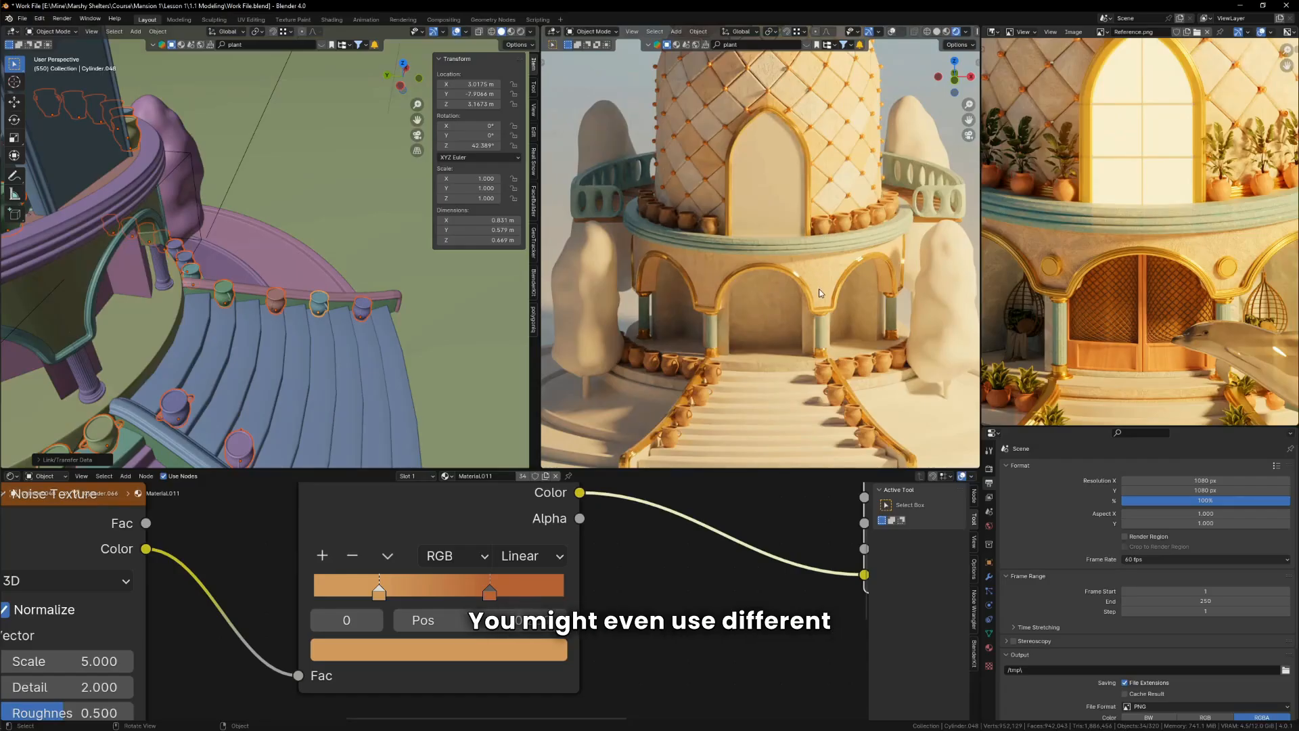
{"action": "key", "text": "KP_0"}
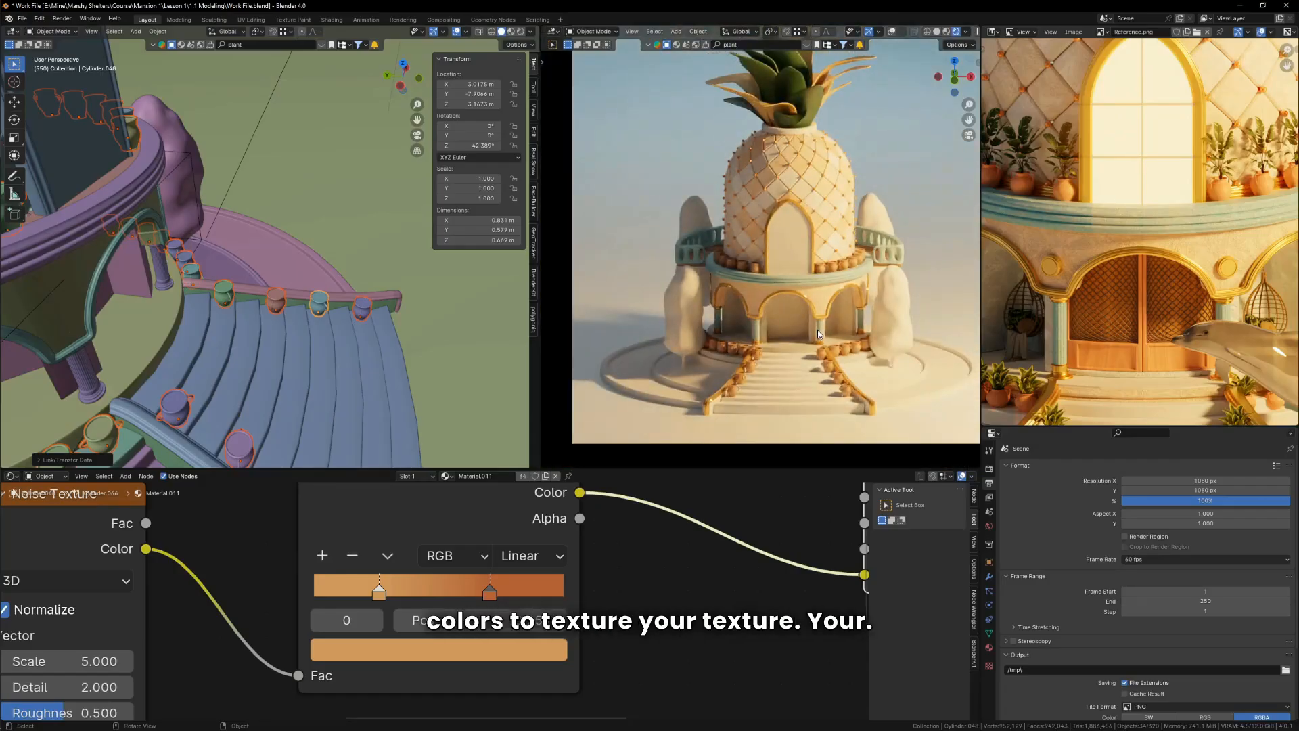
{"action": "scroll", "coordinate": [821, 337], "scroll_direction": "up", "scroll_amount": 5}
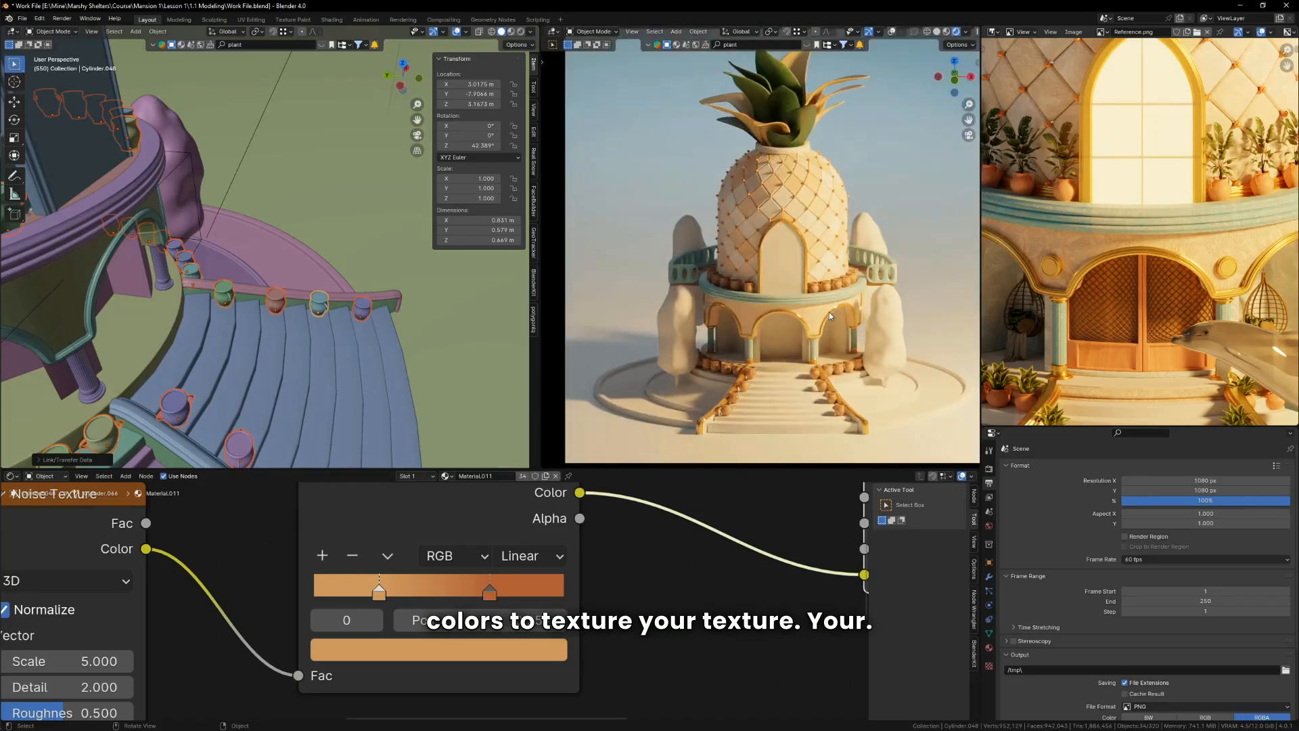
{"action": "scroll", "coordinate": [827, 317], "scroll_direction": "down", "scroll_amount": 5}
{"action": "scroll", "coordinate": [825, 321], "scroll_direction": "up", "scroll_amount": 5}
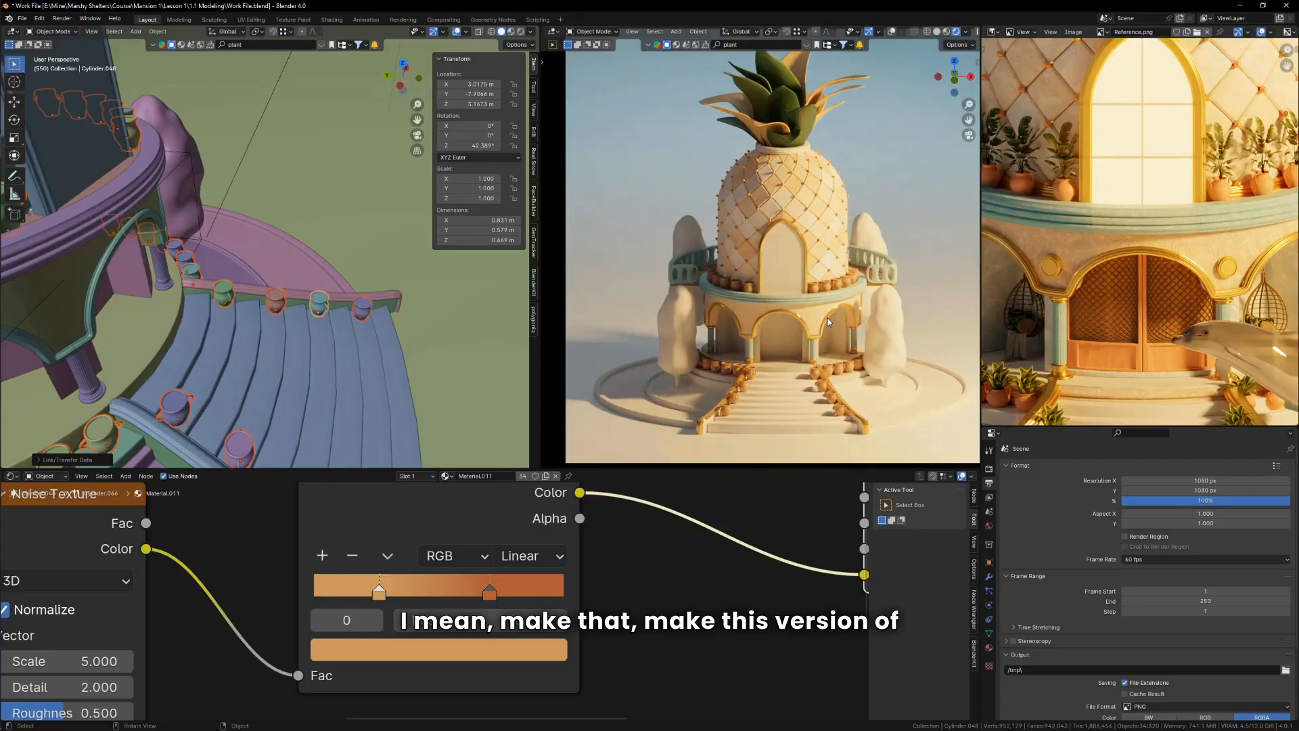
{"action": "scroll", "coordinate": [365, 318], "scroll_direction": "down", "scroll_amount": 4}
{"action": "middle_click_drag", "start_coordinate": [366, 318], "coordinate": [301, 303]}
{"action": "scroll", "coordinate": [301, 304], "scroll_direction": "down", "scroll_amount": 3}
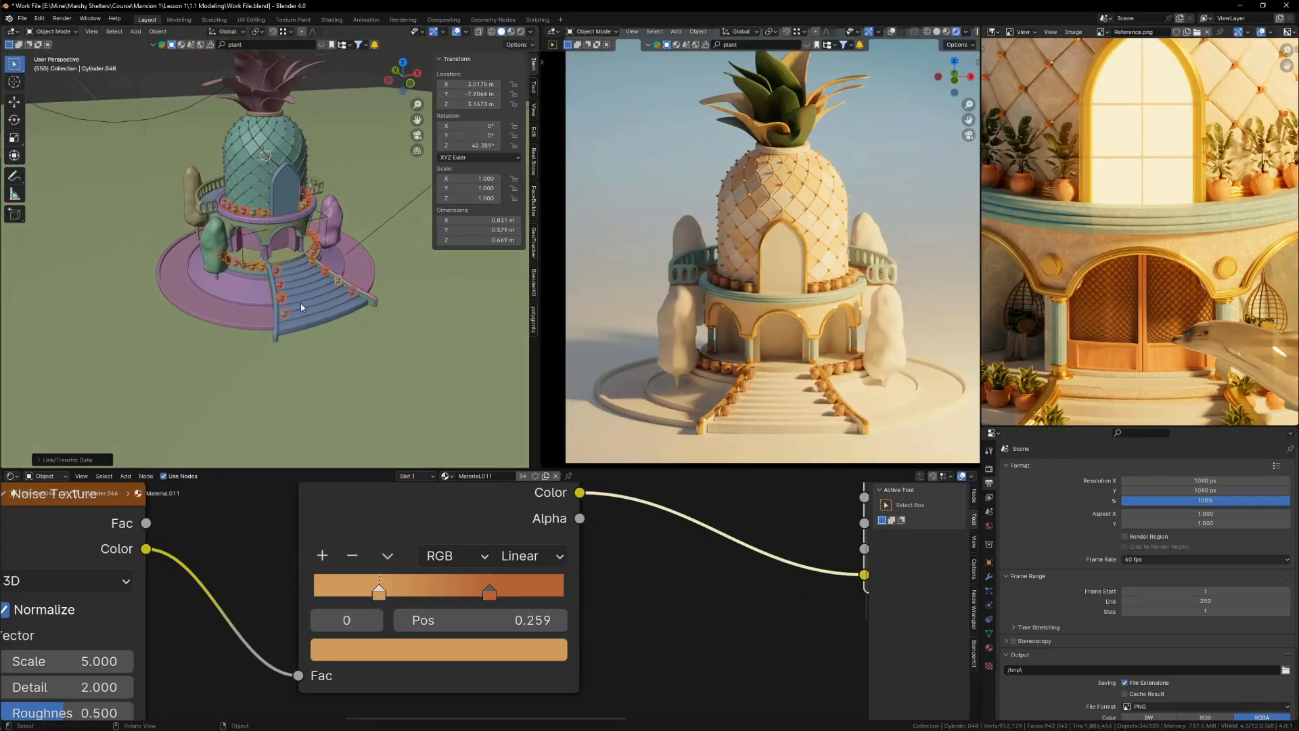
{"action": "scroll", "coordinate": [785, 370], "scroll_direction": "up", "scroll_amount": 3}
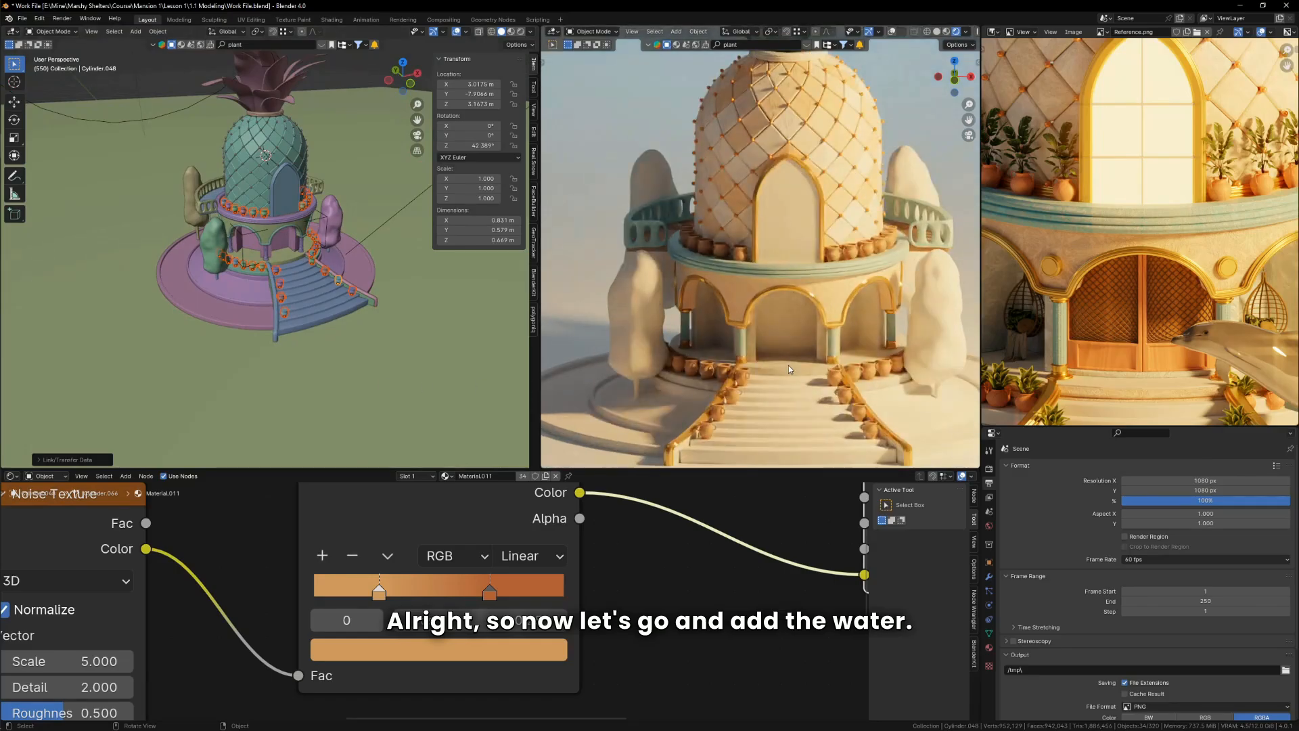
{"action": "scroll", "coordinate": [789, 366], "scroll_direction": "down", "scroll_amount": 2}
{"action": "scroll", "coordinate": [883, 359], "scroll_direction": "down", "scroll_amount": 3}
{"action": "scroll", "coordinate": [888, 357], "scroll_direction": "up", "scroll_amount": 3}
Step: Sink the top face loop of the outer circular base along Z to form a channel around the mansion
{"action": "middle_click_drag", "start_coordinate": [325, 318], "coordinate": [342, 330]}
{"action": "scroll", "coordinate": [342, 332], "scroll_direction": "up", "scroll_amount": 3}
{"action": "left_click", "coordinate": [366, 333]}
{"action": "key", "text": "KP_Decimal"}
{"action": "key", "text": "Tab"}
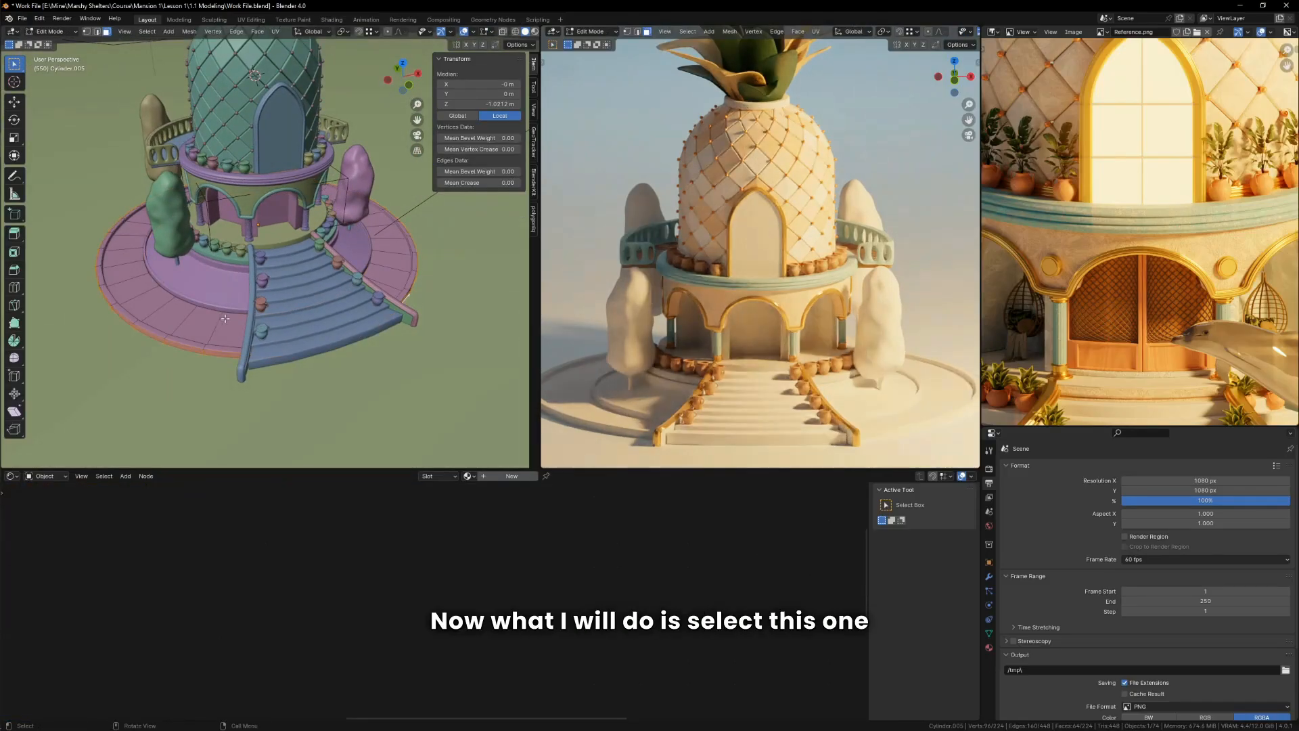
{"action": "middle_click_drag", "start_coordinate": [224, 321], "coordinate": [337, 324]}
{"action": "left_click", "coordinate": [221, 325], "text": "alt"}
{"action": "key", "text": "g"}
{"action": "key", "text": "z"}
{"action": "left_click", "coordinate": [267, 299]}
Step: Duplicate the channel's floor faces, raise the copy along Z and separate it into its own object as the water surface
{"action": "scroll", "coordinate": [267, 299], "scroll_direction": "down", "scroll_amount": 2}
{"action": "scroll", "coordinate": [325, 318], "scroll_direction": "up", "scroll_amount": 4}
{"action": "scroll", "coordinate": [332, 325], "scroll_direction": "up", "scroll_amount": 3}
{"action": "key", "text": "shift+d"}
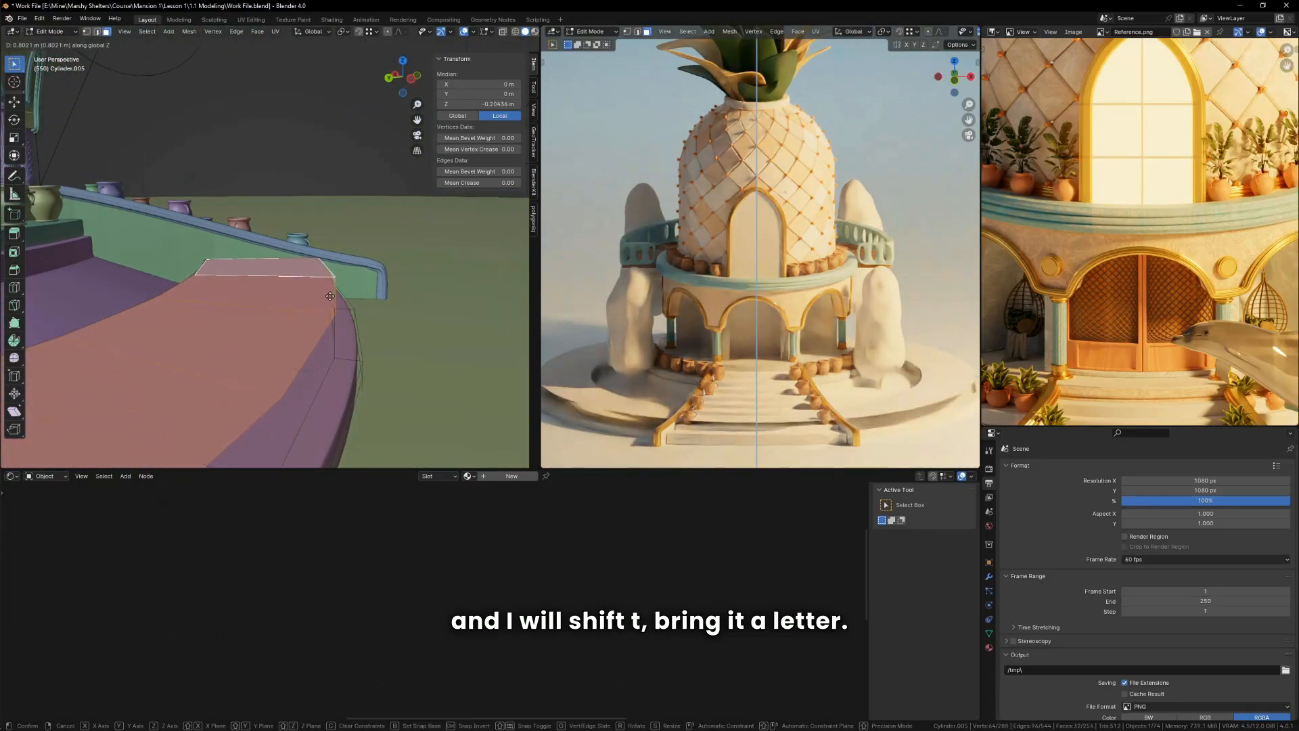
{"action": "left_click", "coordinate": [330, 309]}
{"action": "key", "text": "p"}
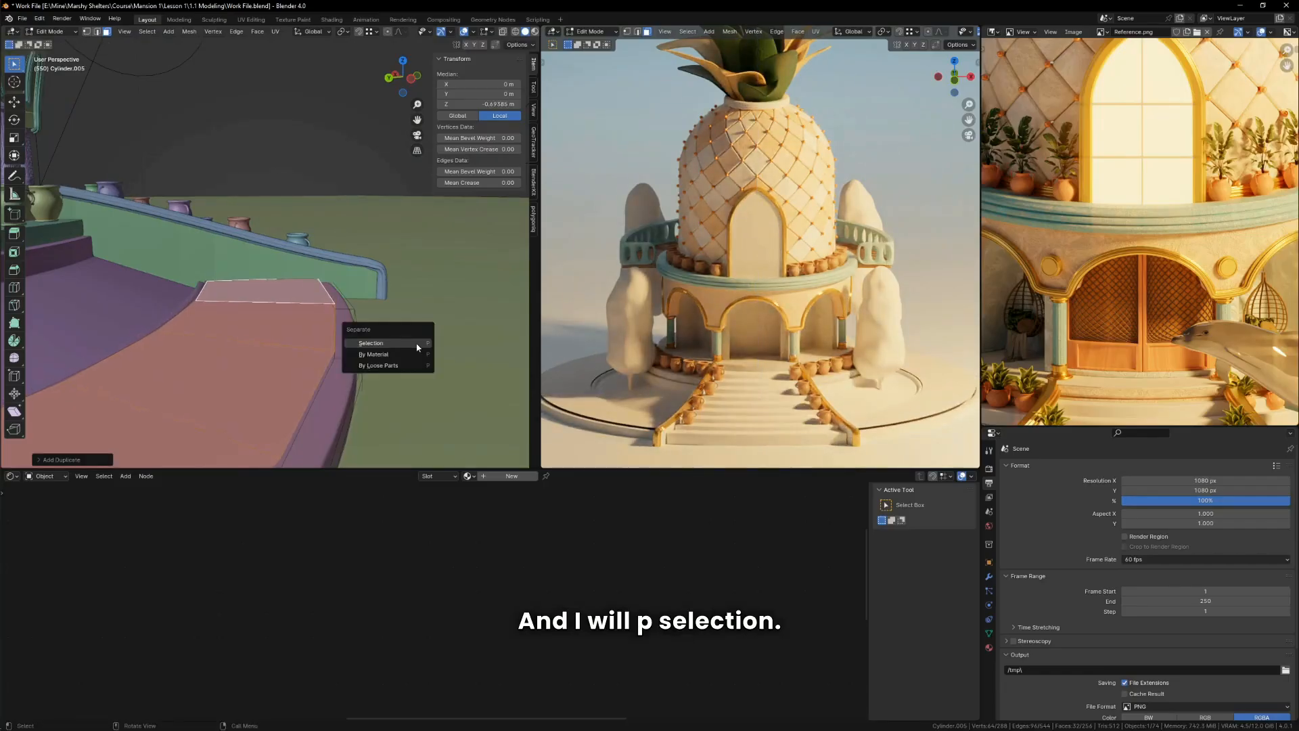
{"action": "left_click", "coordinate": [417, 347]}
{"action": "key", "text": "Tab"}
Step: Lower the separated water ring along Z to about 2.98 m so it sits just below the channel's rim
{"action": "left_click", "coordinate": [296, 326]}
{"action": "scroll", "coordinate": [295, 326], "scroll_direction": "up", "scroll_amount": 3}
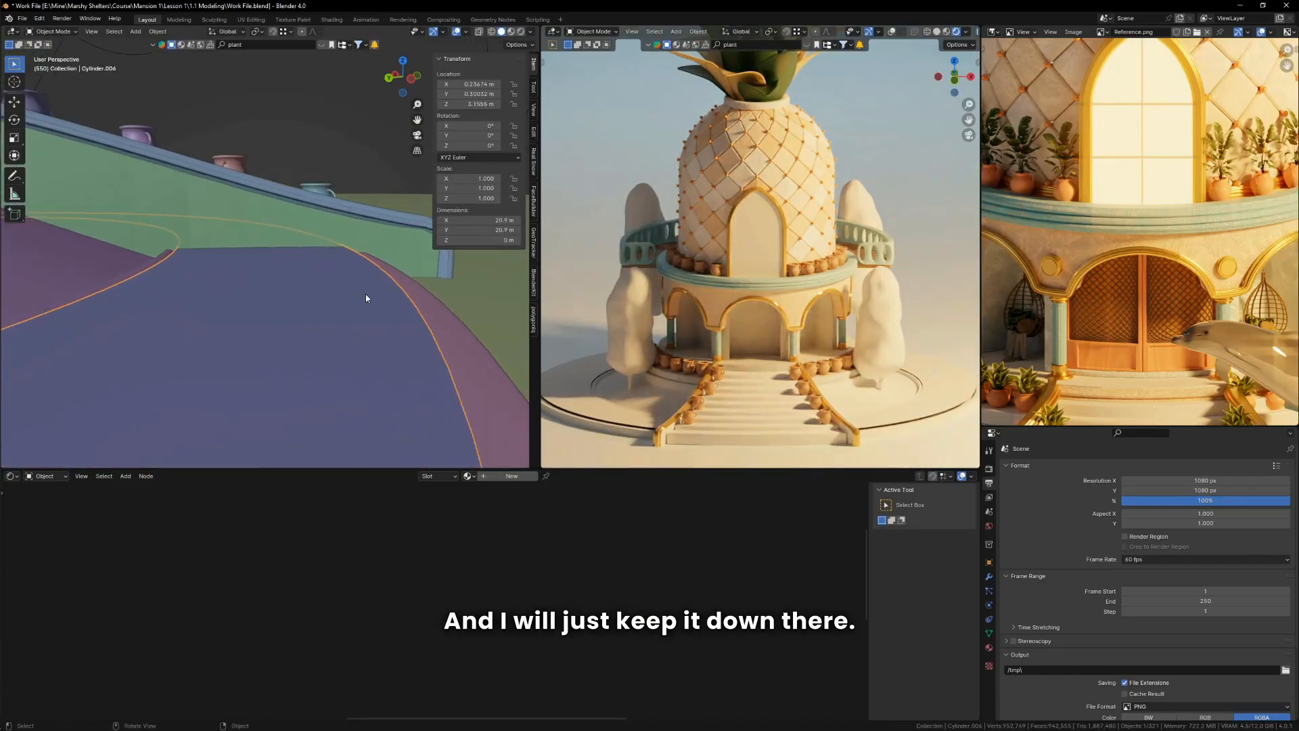
{"action": "key", "text": "g"}
{"action": "key", "text": "z"}
{"action": "left_click", "coordinate": [384, 299]}
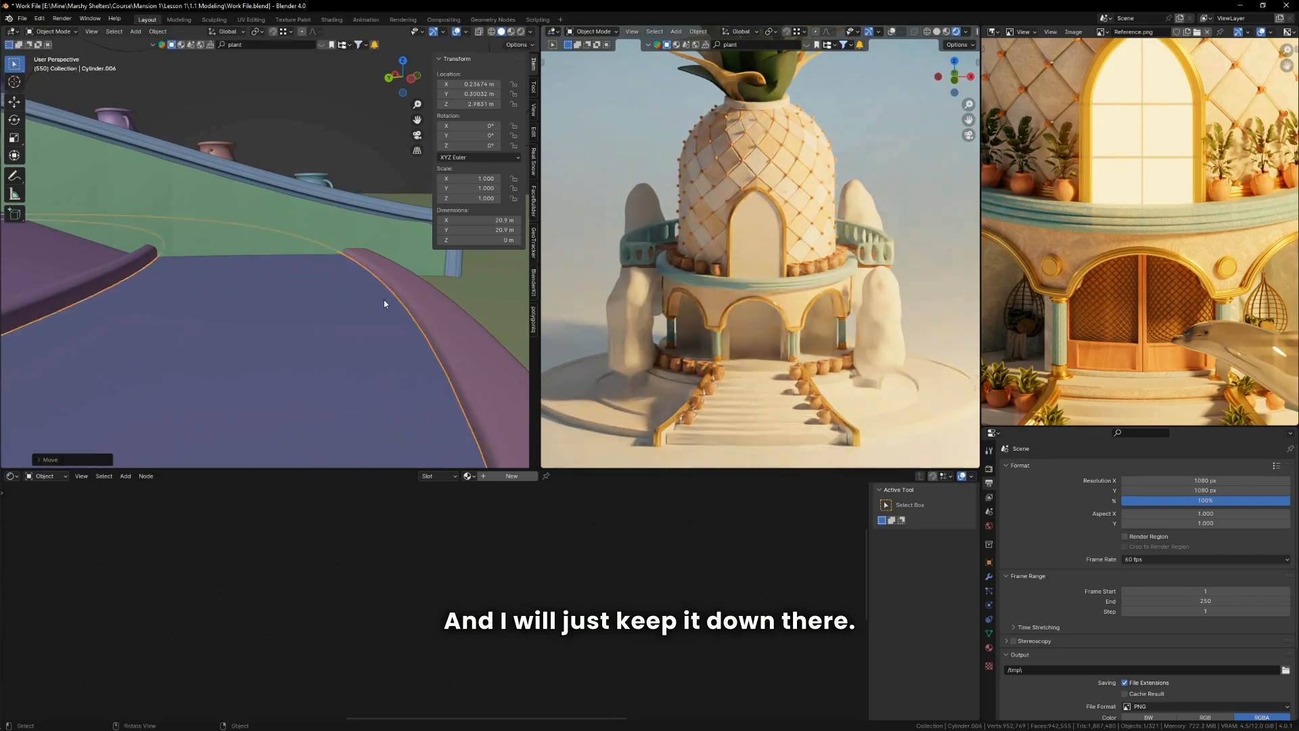
Step: Add three evenly spaced loop cuts running around the water ring
{"action": "scroll", "coordinate": [379, 304], "scroll_direction": "down", "scroll_amount": 3}
{"action": "key", "text": "Tab"}
{"action": "key", "text": "ctrl+r"}
{"action": "scroll", "coordinate": [318, 325], "scroll_direction": "up", "scroll_amount": 2}
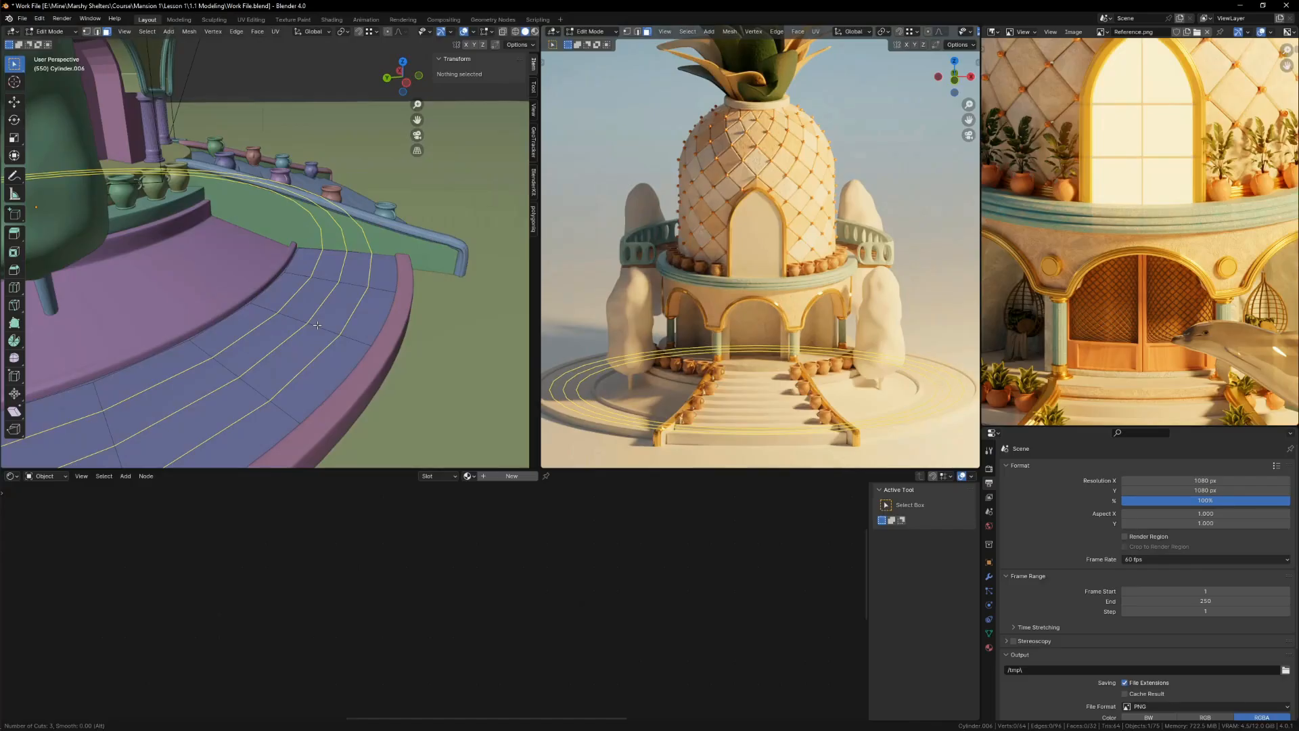
{"action": "left_click", "coordinate": [318, 326]}
{"action": "scroll", "coordinate": [317, 326], "scroll_direction": "down", "scroll_amount": 2}
{"action": "key", "text": "Tab"}
Step: Add a two-level Subdivision modifier to the water ring and remove its Bevel modifier
{"action": "mouse_move", "coordinate": [314, 326]}
{"action": "middle_mouse_down"}
{"action": "mouse_move", "coordinate": [398, 306]}
{"action": "mouse_move", "coordinate": [318, 301]}
{"action": "middle_mouse_up"}
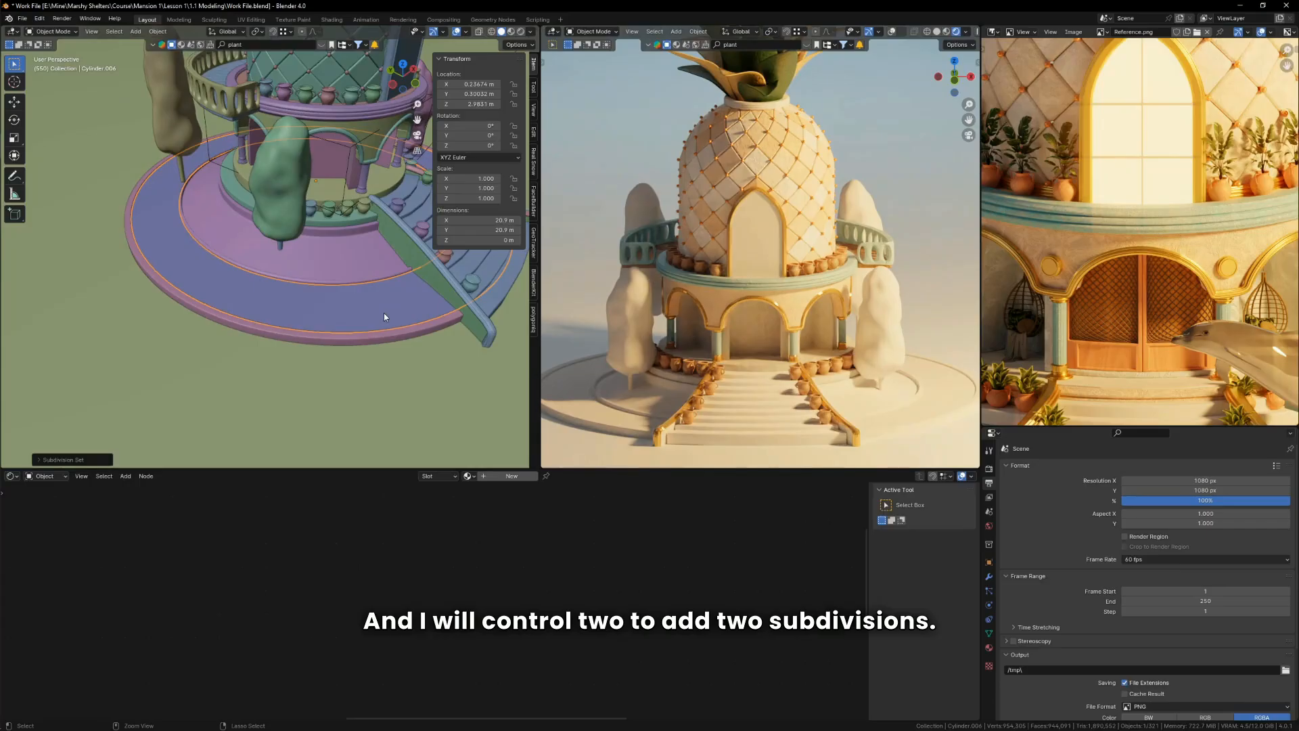
{"action": "left_click", "coordinate": [988, 577]}
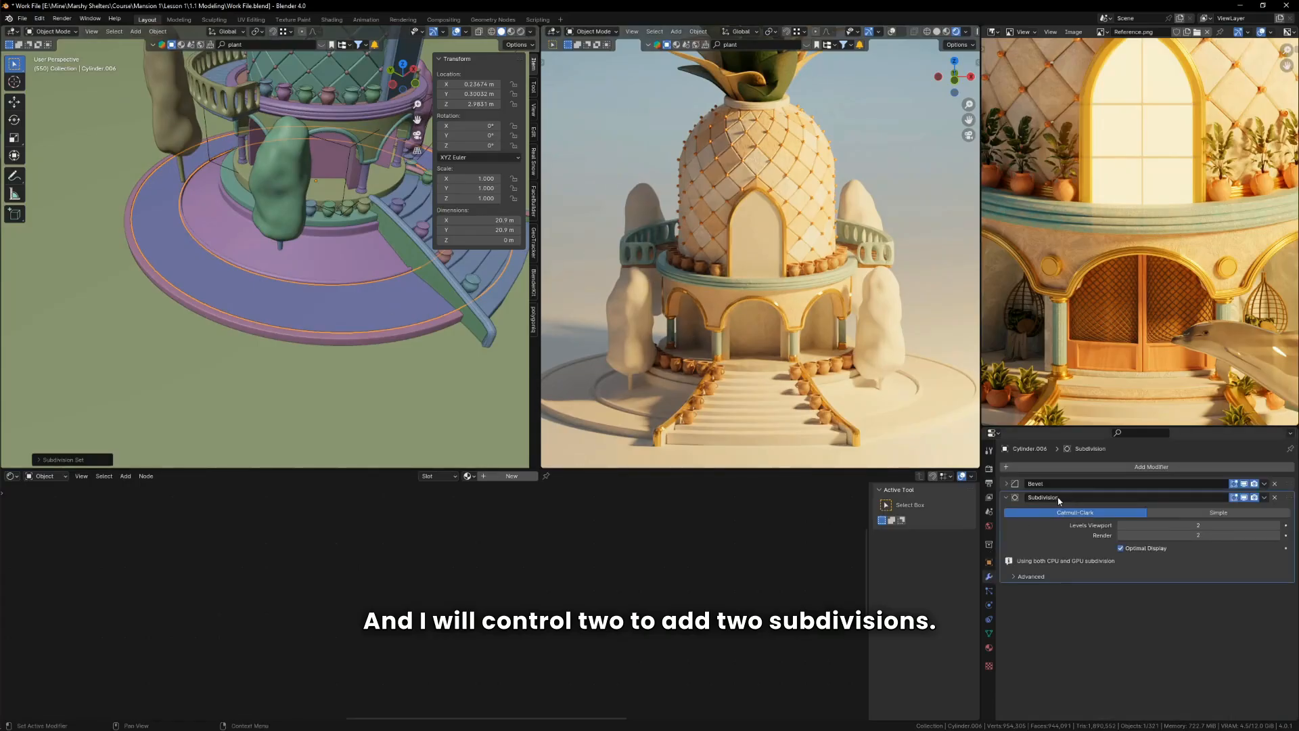
{"action": "left_click", "coordinate": [1006, 500]}
{"action": "left_click", "coordinate": [1275, 484]}
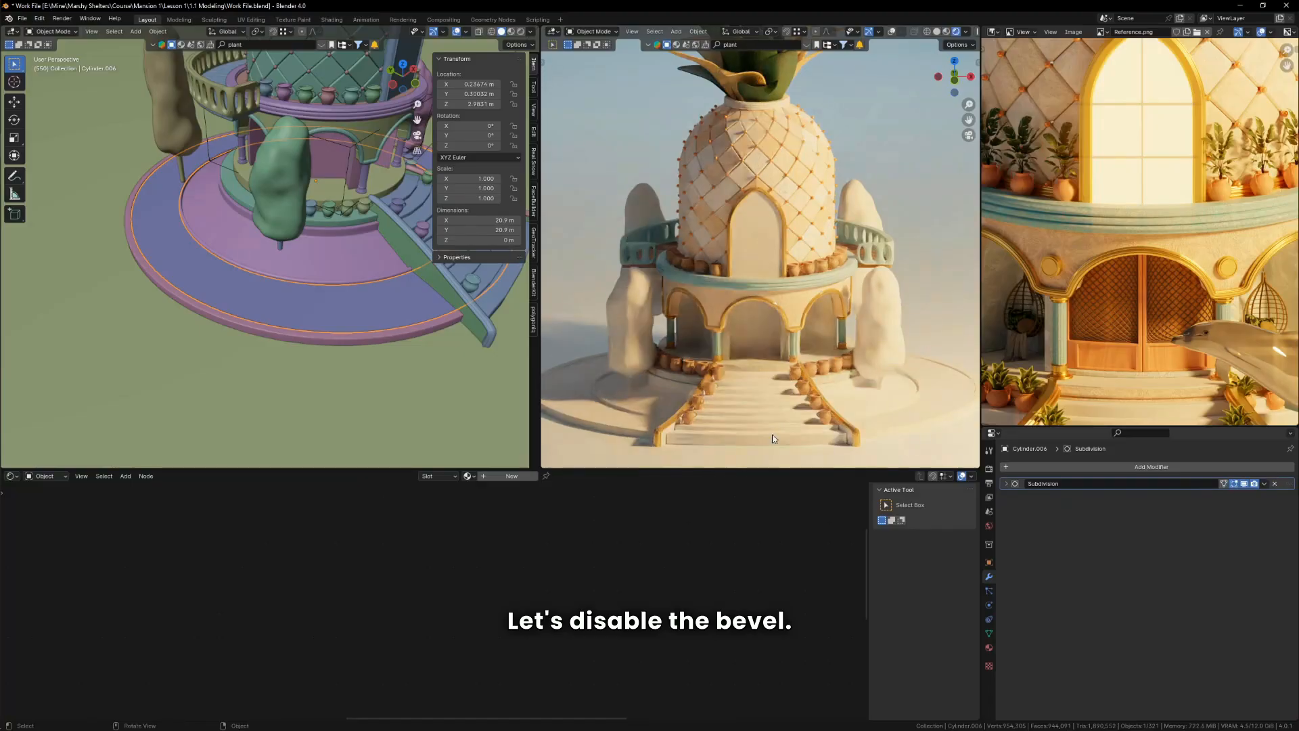
Step: Add a Displace modifier to the water ring with a new Clouds texture of size 1.28
{"action": "left_click", "coordinate": [1045, 469]}
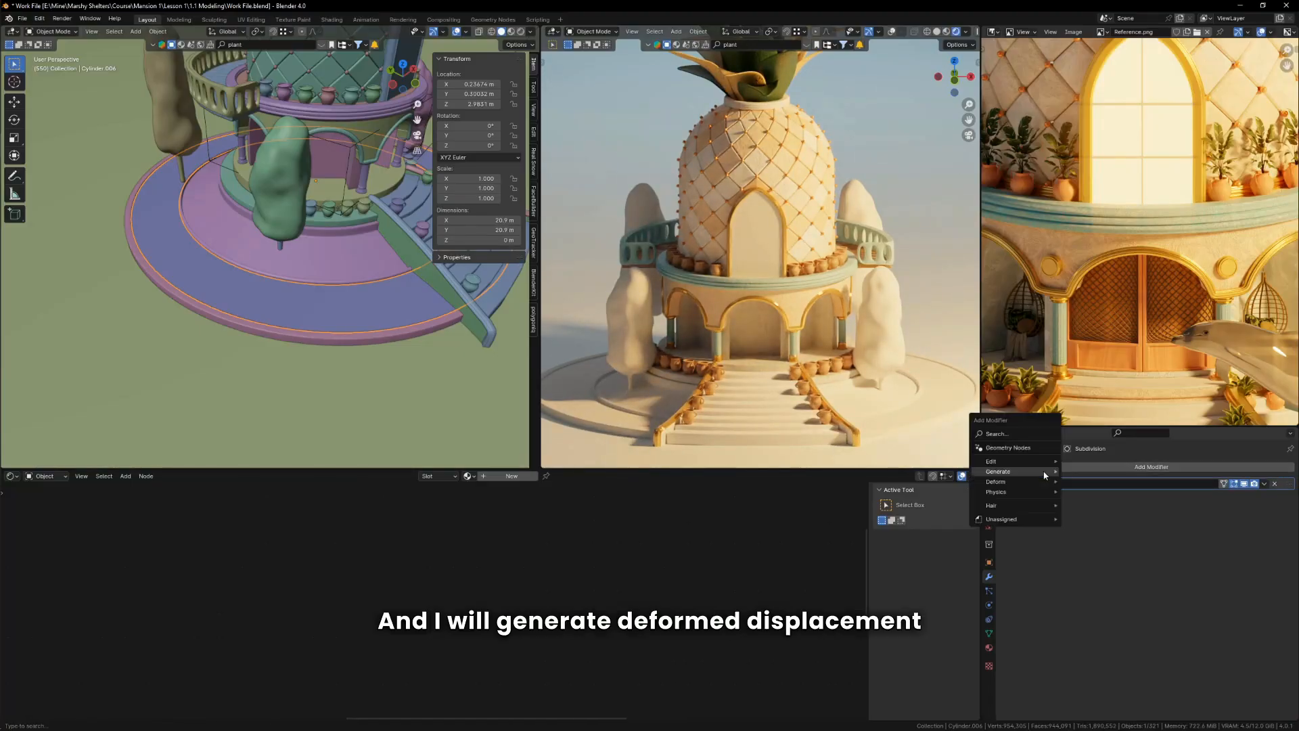
{"action": "mouse_move", "coordinate": [1029, 474]}
{"action": "left_click", "coordinate": [1101, 513]}
{"action": "left_click", "coordinate": [1207, 513]}
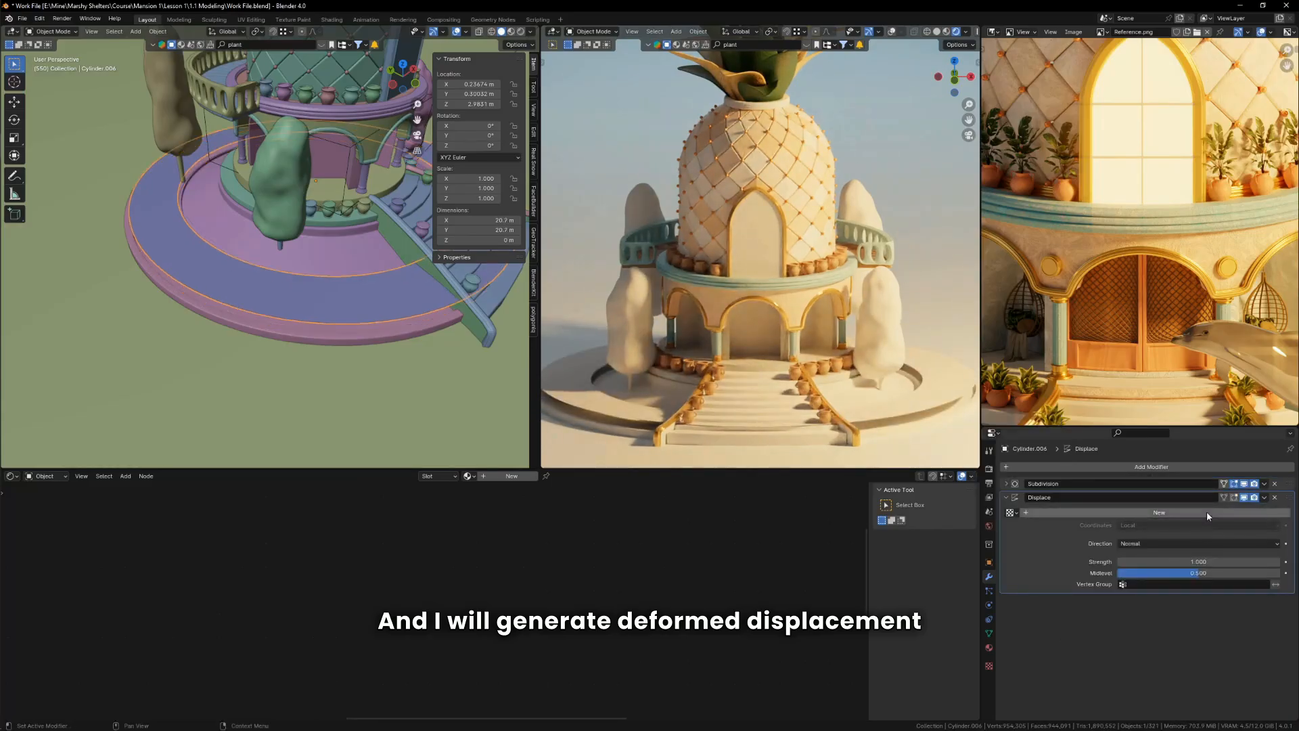
{"action": "left_click", "coordinate": [1288, 515]}
{"action": "left_click", "coordinate": [1159, 498]}
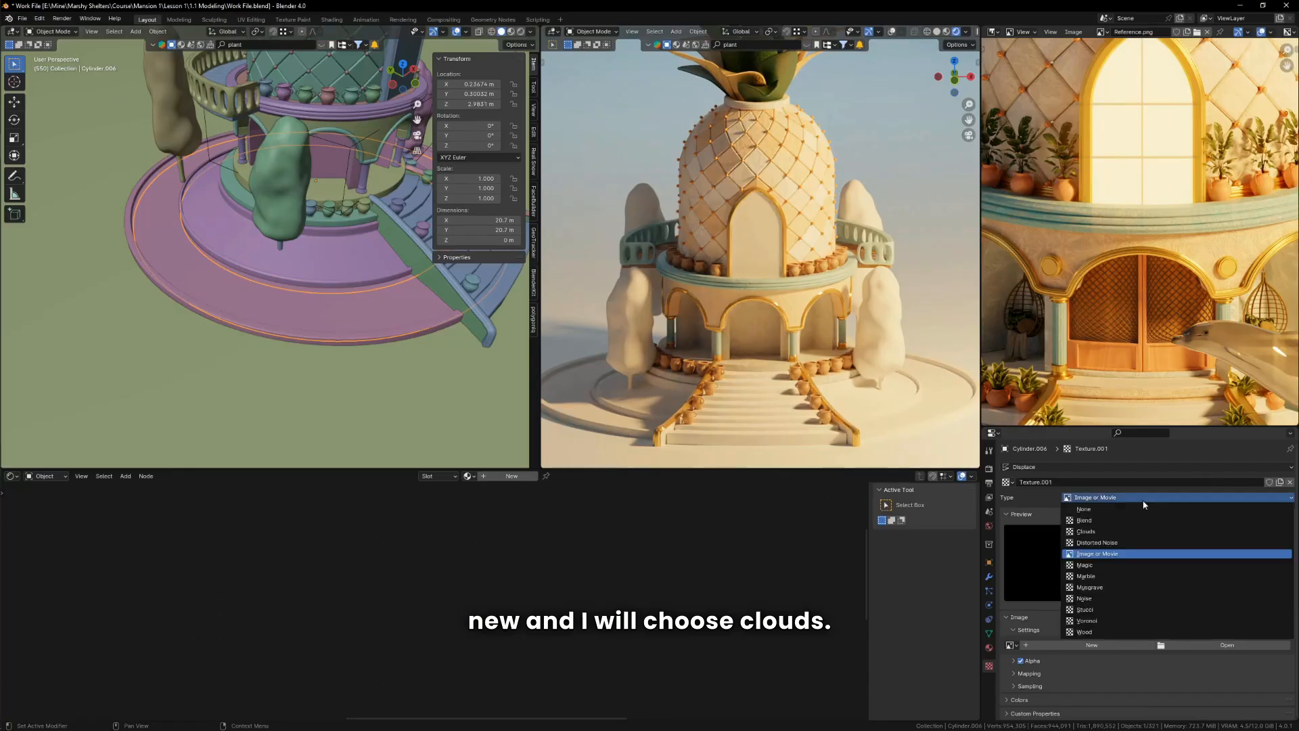
{"action": "left_click", "coordinate": [1102, 535]}
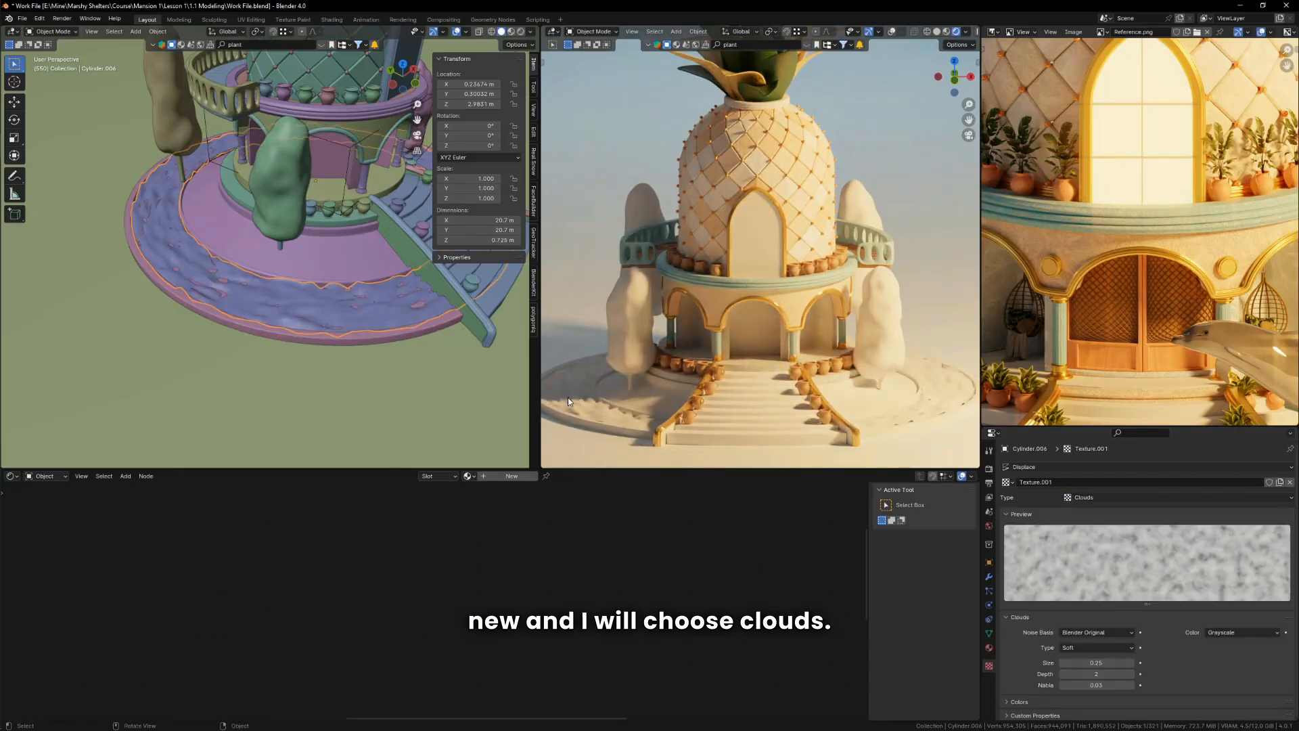
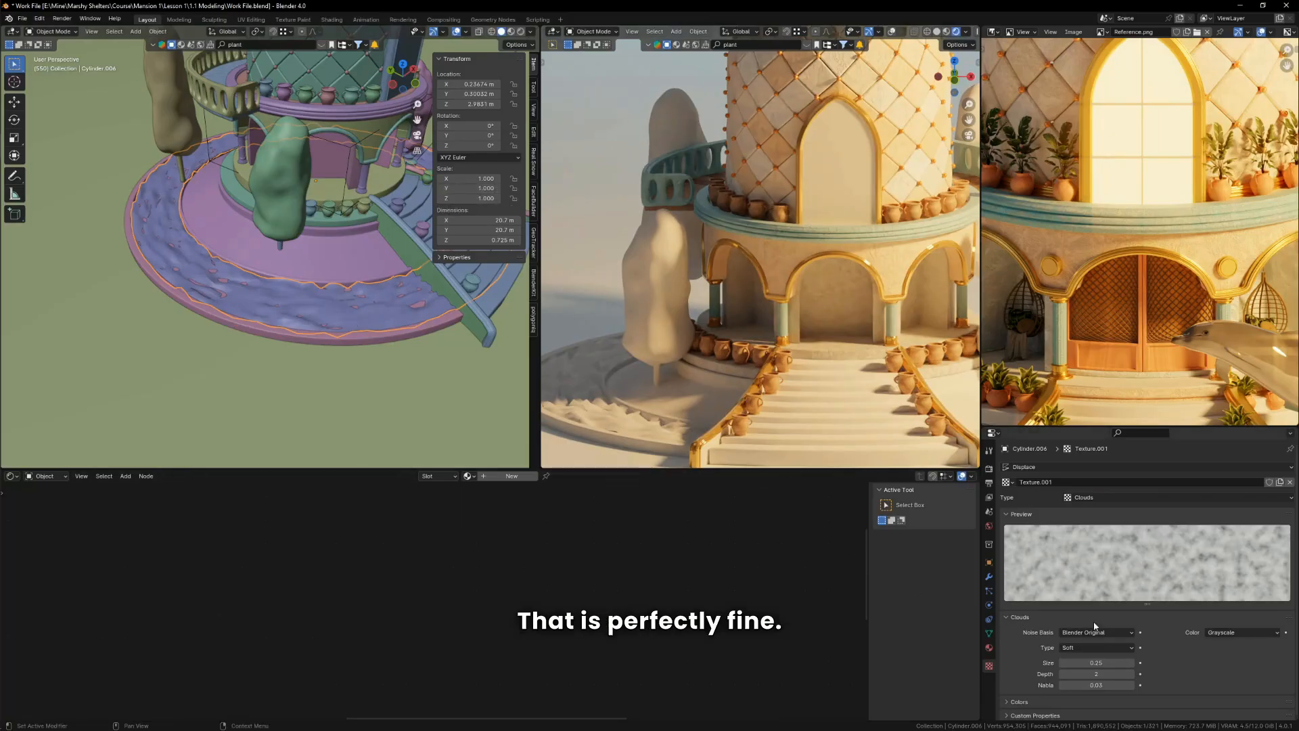
{"action": "left_click_drag", "start_coordinate": [1088, 660], "coordinate": [1238, 661]}
{"action": "scroll", "coordinate": [411, 331], "scroll_direction": "up", "scroll_amount": 3}
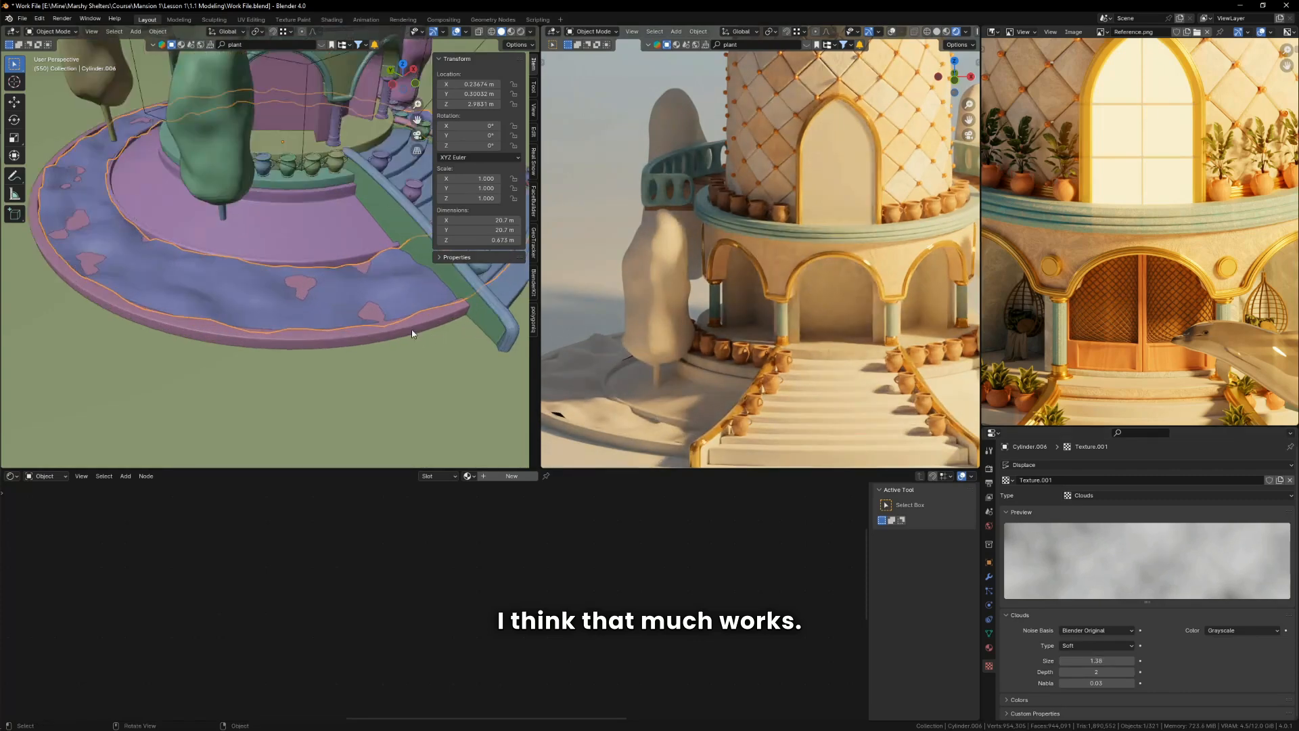
Step: Raise the water ring along Z to about 3.06 m and set its Displace strength to 0.6
{"action": "middle_click_drag", "start_coordinate": [411, 331], "coordinate": [393, 314]}
{"action": "scroll", "coordinate": [392, 314], "scroll_direction": "up", "scroll_amount": 3}
{"action": "key", "text": "g"}
{"action": "key", "text": "z"}
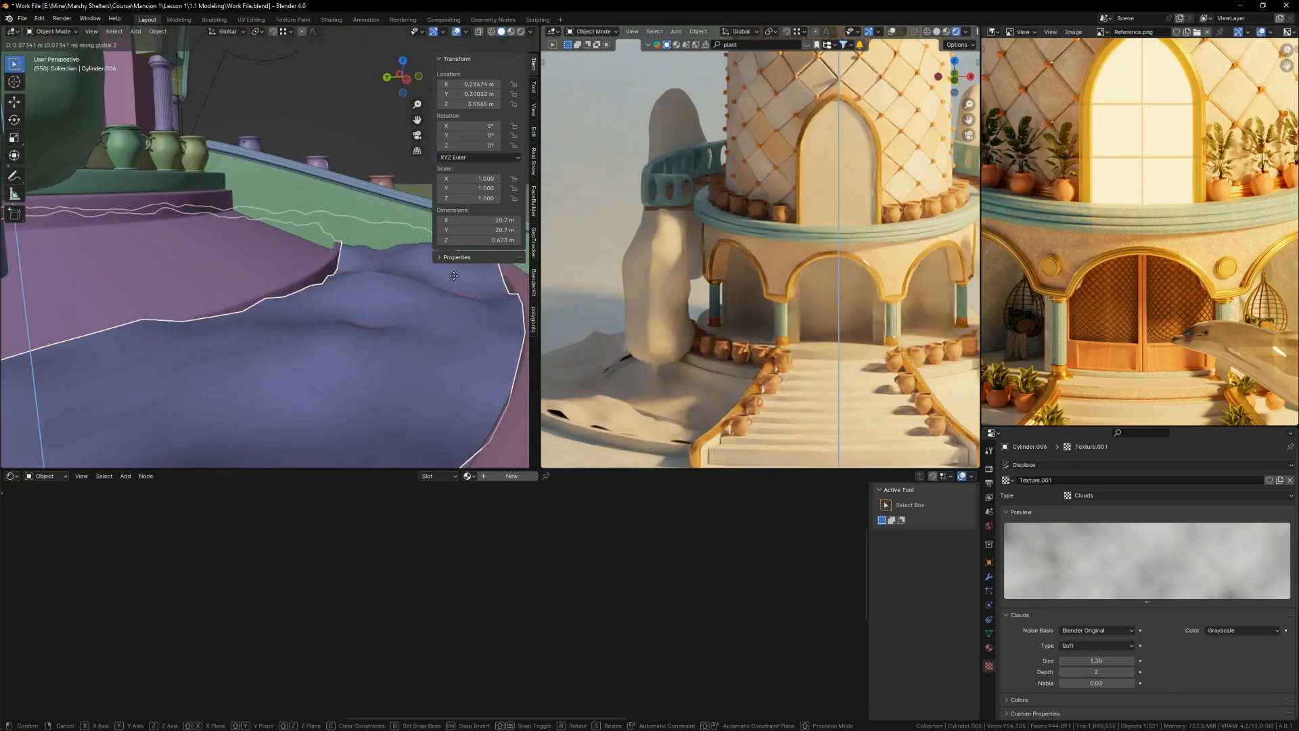
{"action": "left_click", "coordinate": [454, 270]}
{"action": "left_click", "coordinate": [988, 578]}
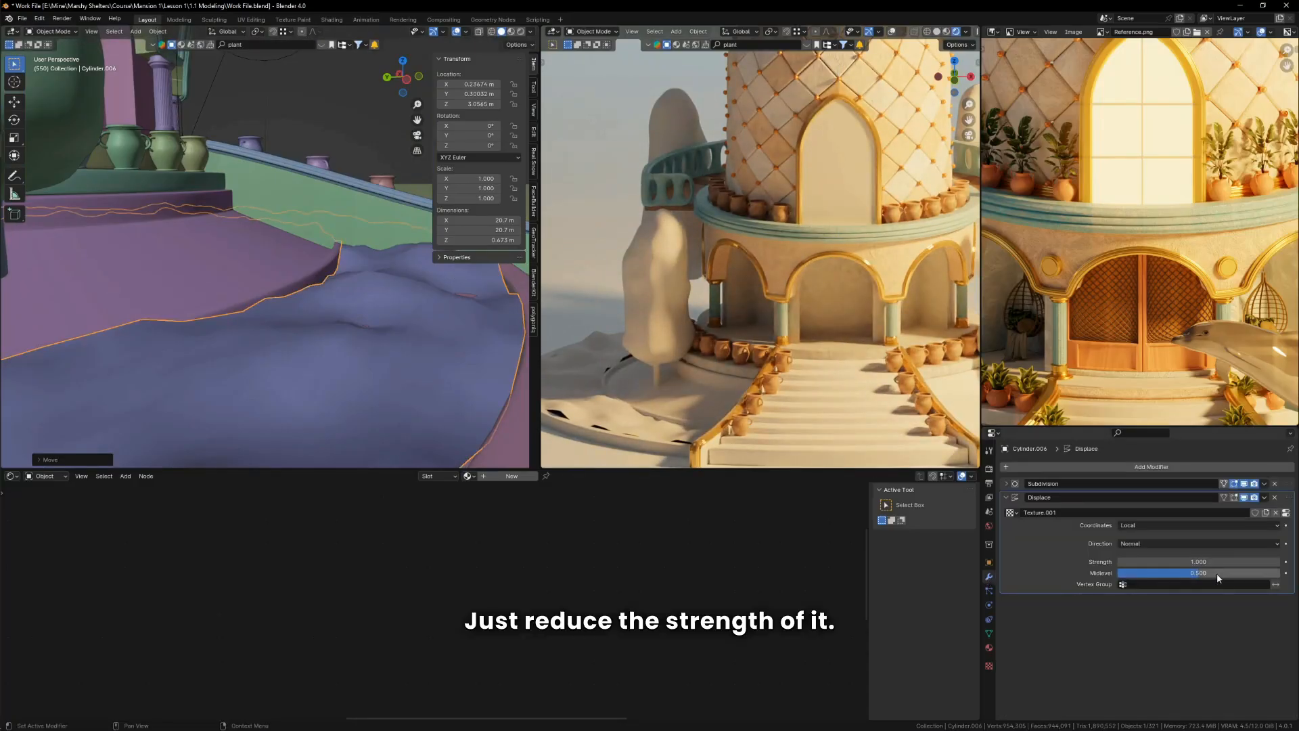
{"action": "left_click_drag", "start_coordinate": [1198, 561], "coordinate": [1181, 562]}
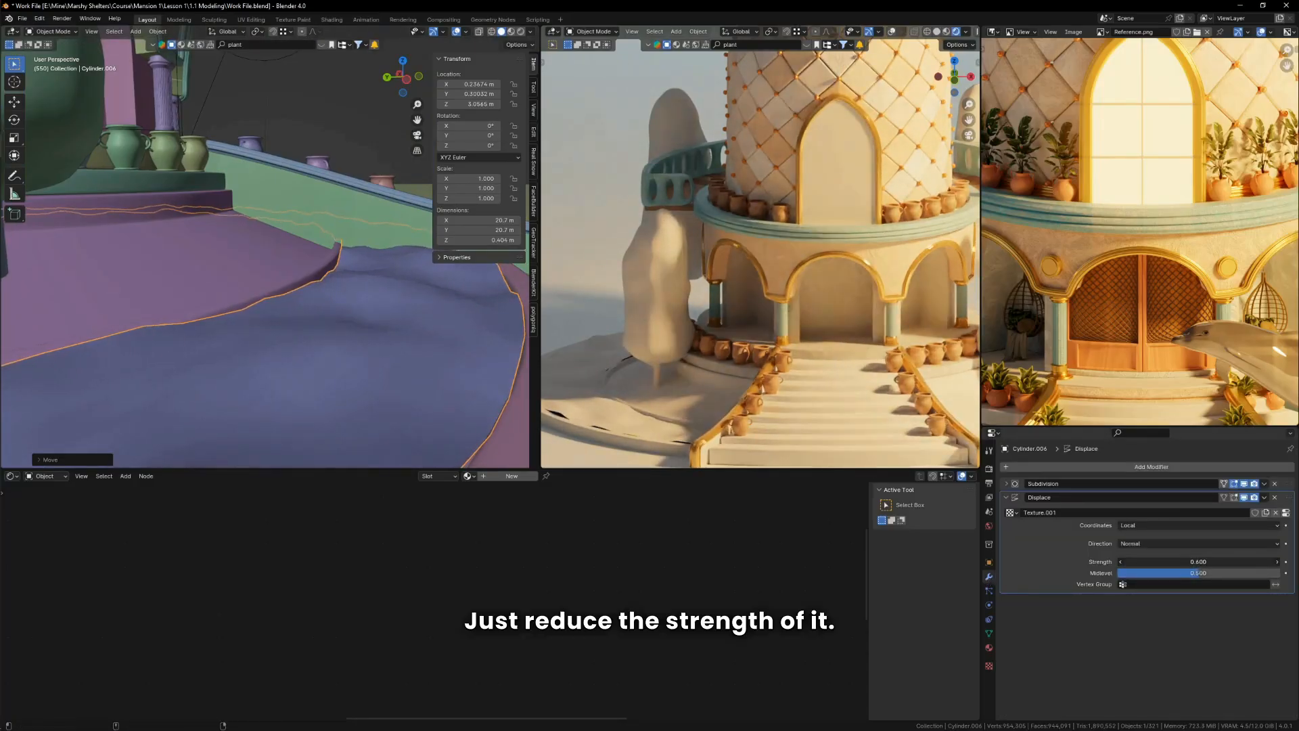
Step: Extrude the water ring's outer and inner border edge loops downward along Z by about 0.27 m
{"action": "scroll", "coordinate": [400, 388], "scroll_direction": "down", "scroll_amount": 8}
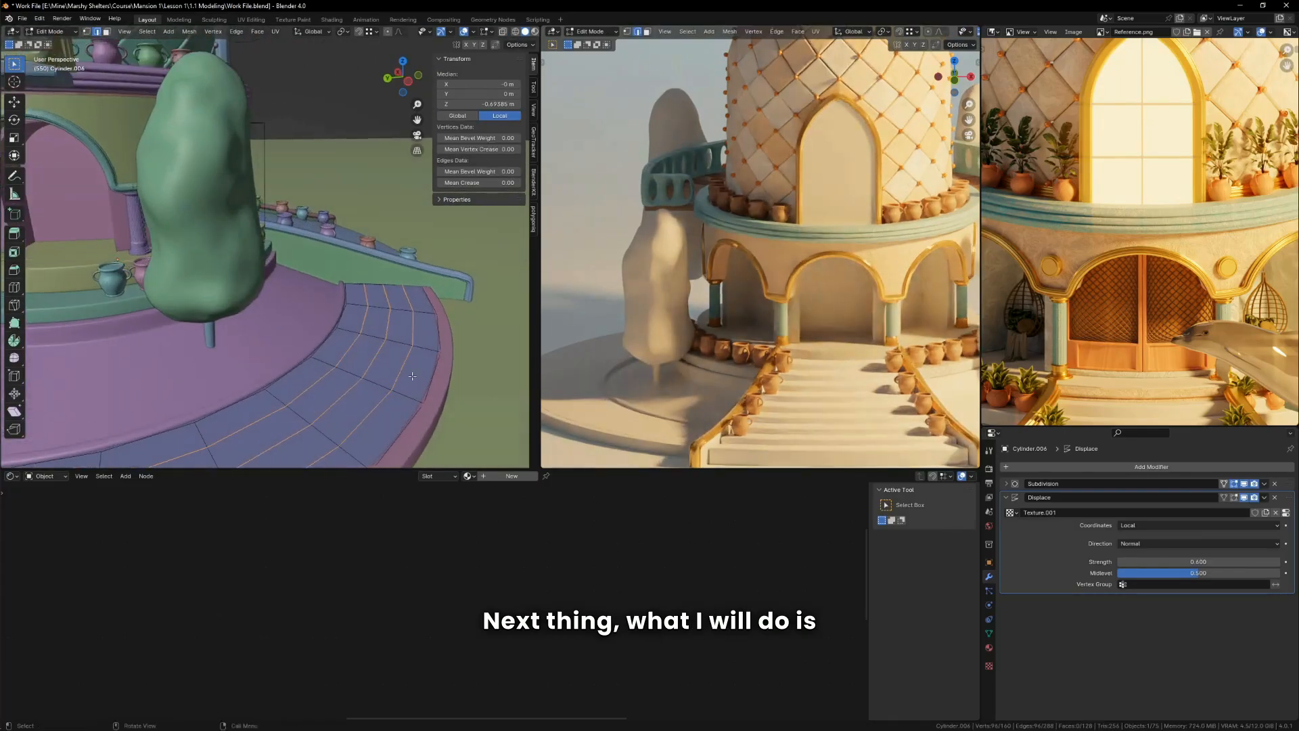
{"action": "left_click", "coordinate": [434, 380], "text": "alt"}
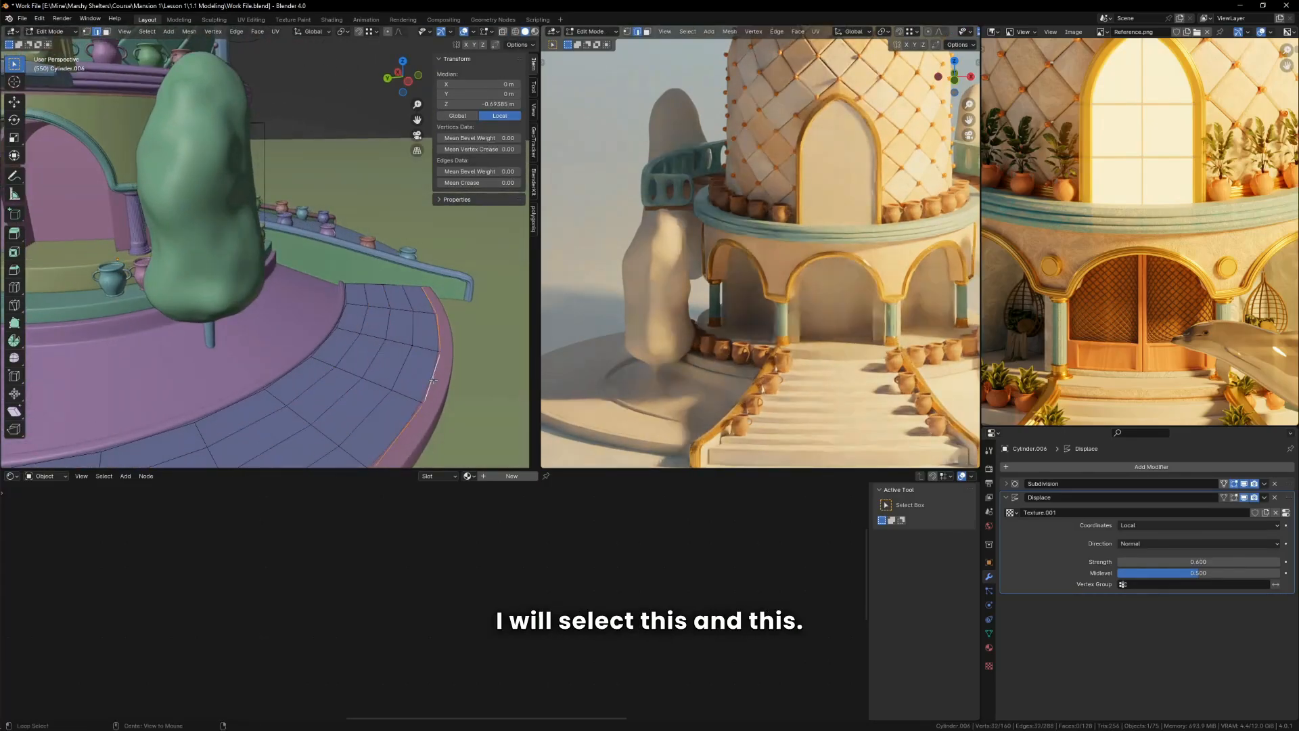
{"action": "left_click", "coordinate": [325, 343], "text": "alt+shift"}
{"action": "middle_click_drag", "start_coordinate": [438, 368], "coordinate": [372, 287]}
{"action": "scroll", "coordinate": [438, 319], "scroll_direction": "up", "scroll_amount": 3}
{"action": "key", "text": "e"}
{"action": "key", "text": "z"}
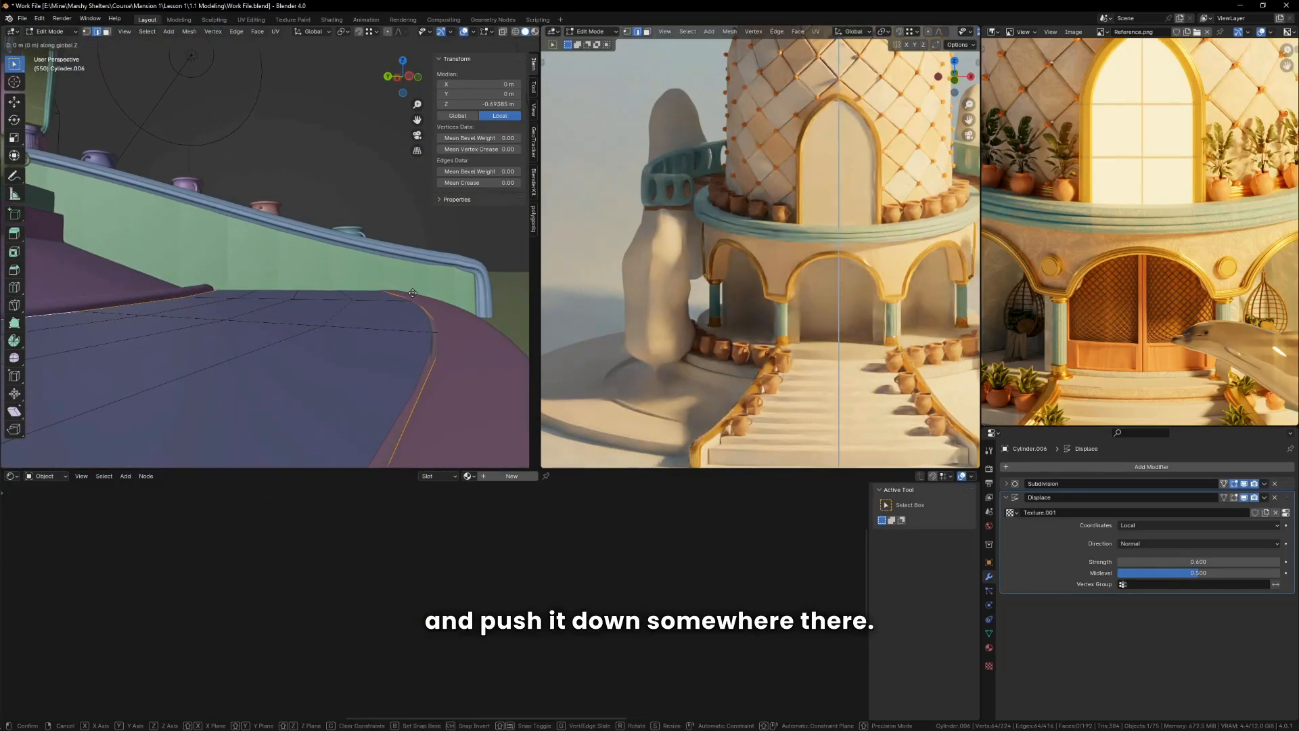
{"action": "left_click", "coordinate": [420, 309]}
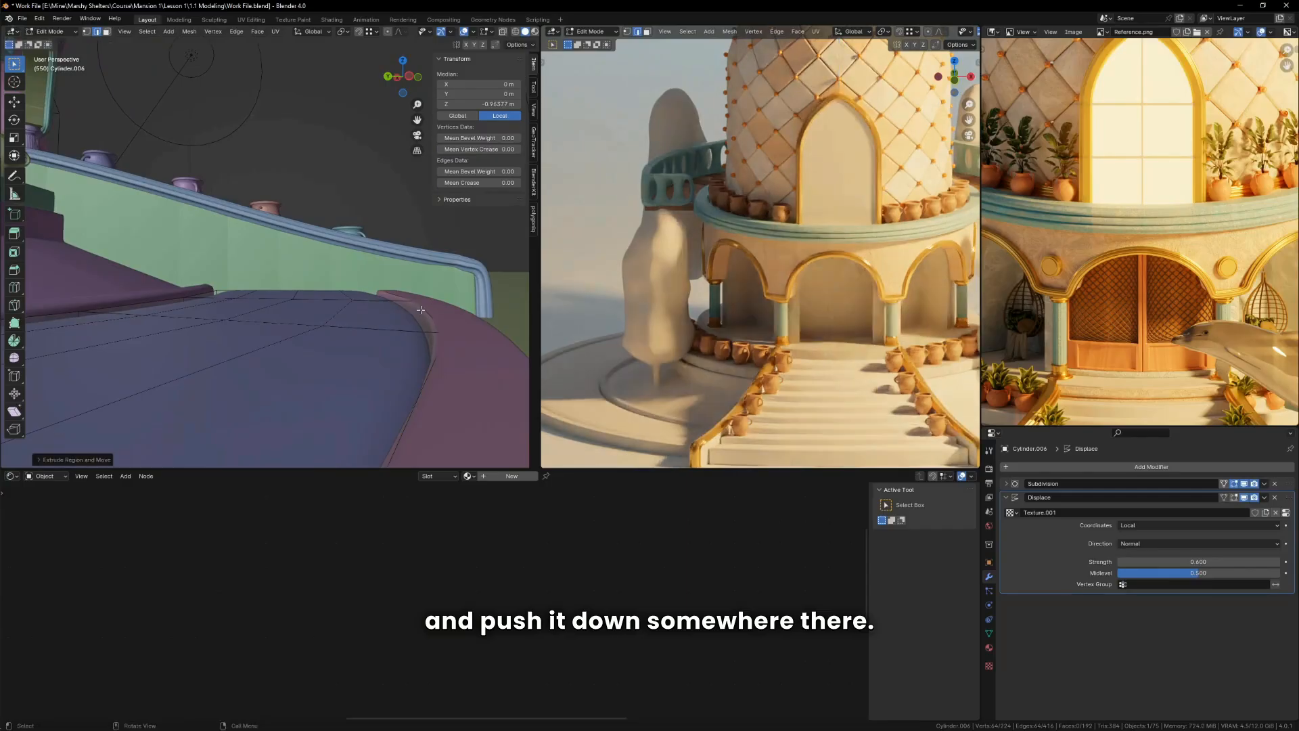
Step: Add a second Subdivision Surface modifier after the Displace on the water ring, with viewport and render levels at 1
{"action": "key", "text": "Tab"}
{"action": "middle_click_drag", "start_coordinate": [413, 311], "coordinate": [353, 354]}
{"action": "scroll", "coordinate": [377, 349], "scroll_direction": "down", "scroll_amount": 4}
{"action": "scroll", "coordinate": [356, 352], "scroll_direction": "down", "scroll_amount": 3}
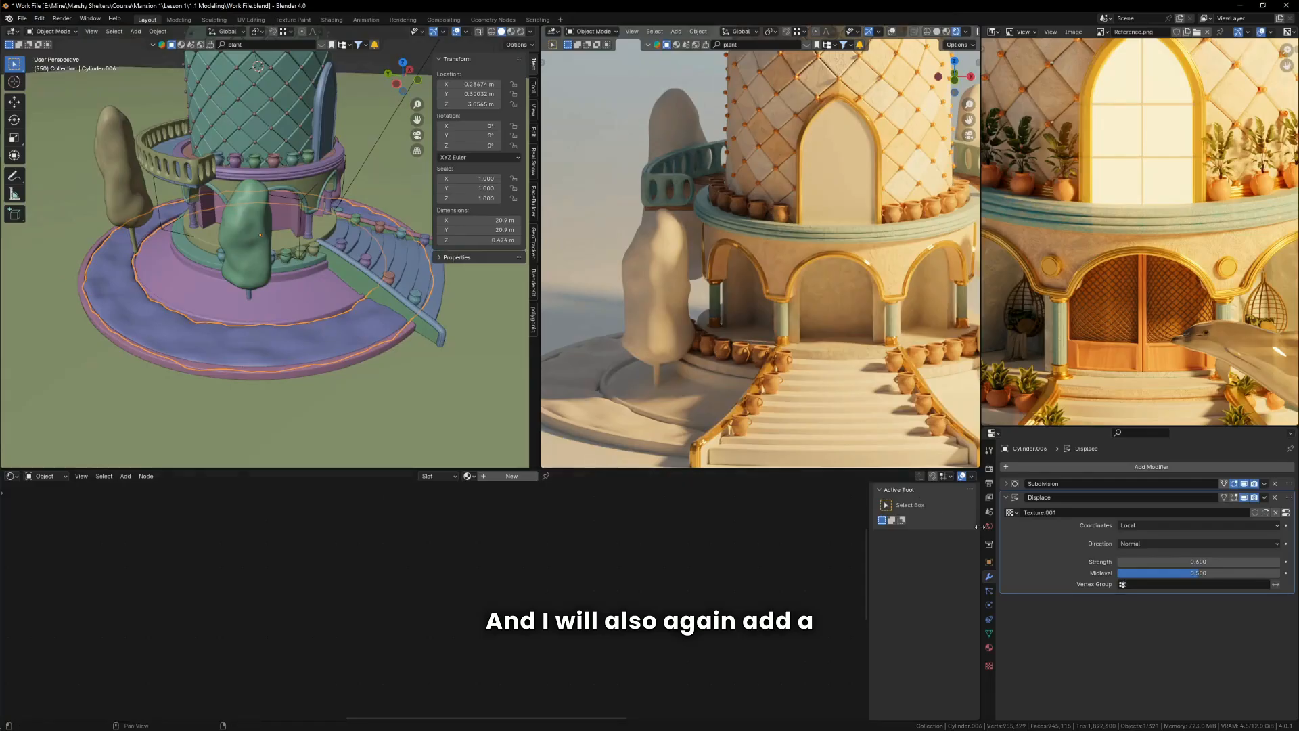
{"action": "left_click", "coordinate": [1007, 498]}
{"action": "left_click", "coordinate": [1026, 467]}
{"action": "mouse_move", "coordinate": [1009, 458]}
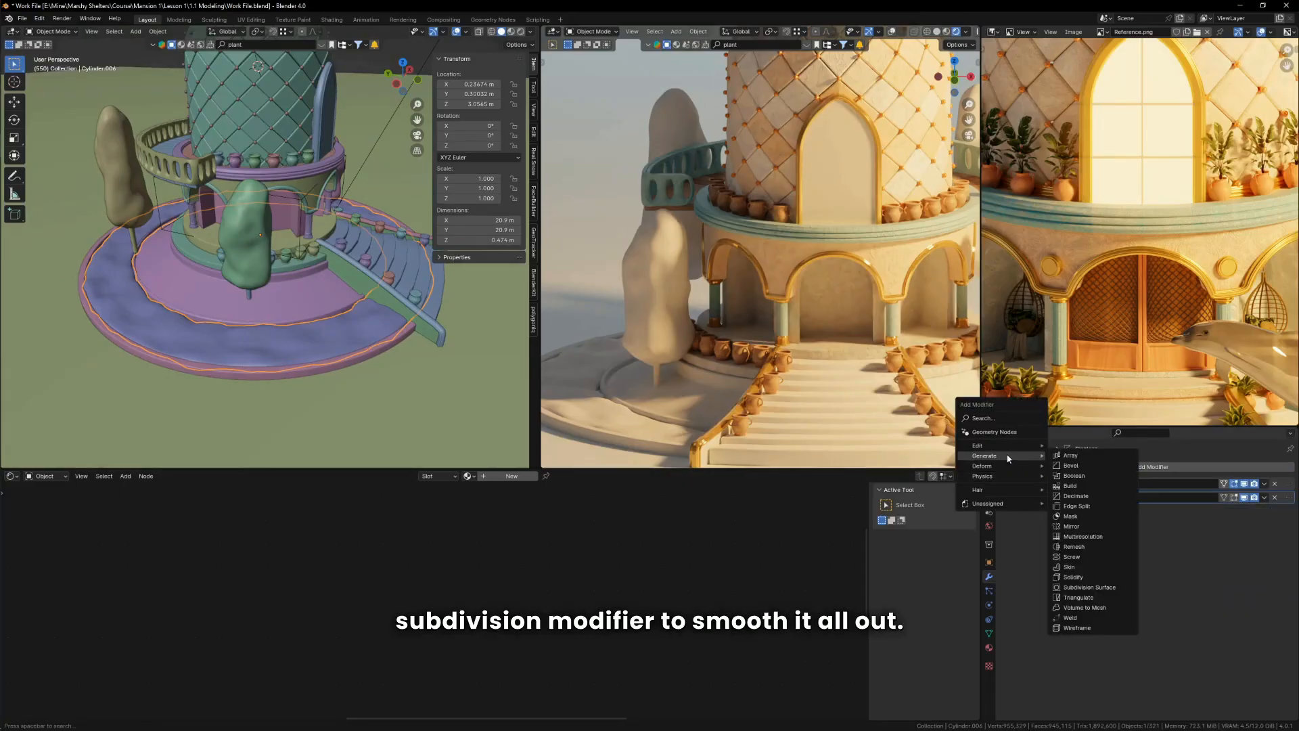
{"action": "left_click", "coordinate": [1095, 587]}
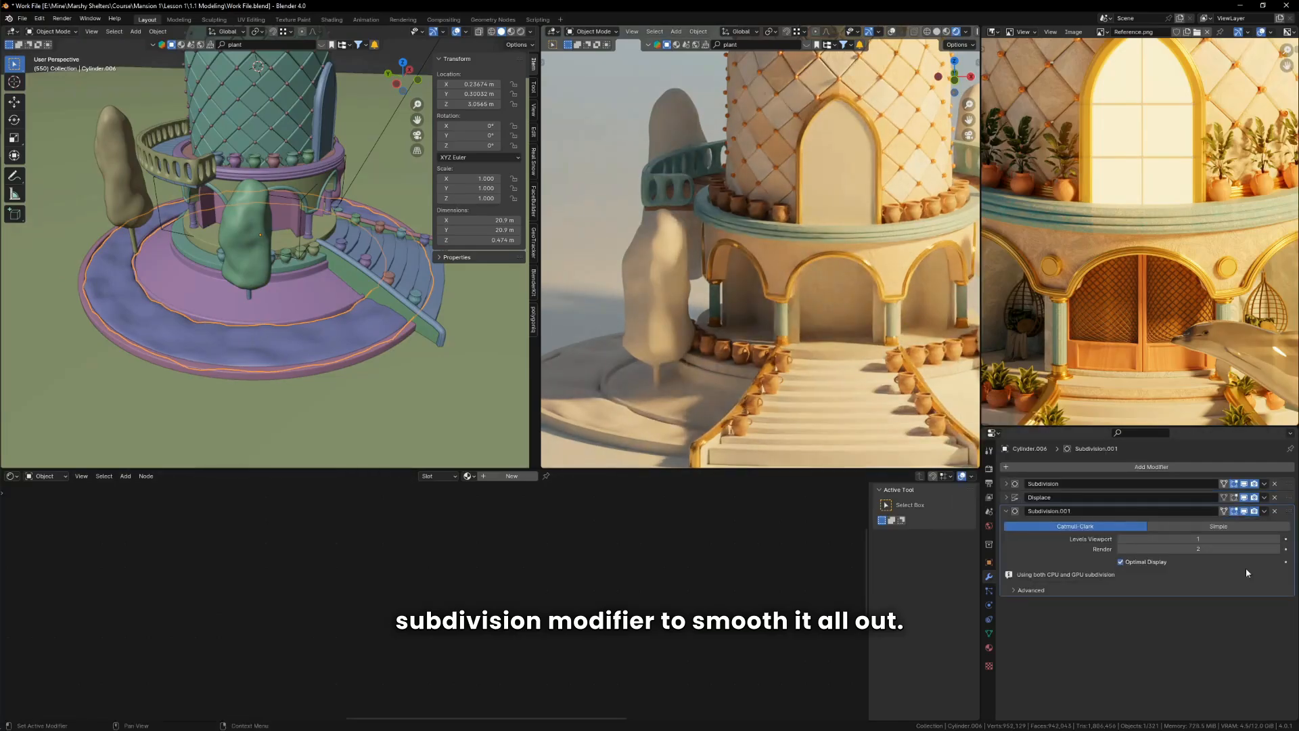
{"action": "left_click", "coordinate": [1121, 549]}
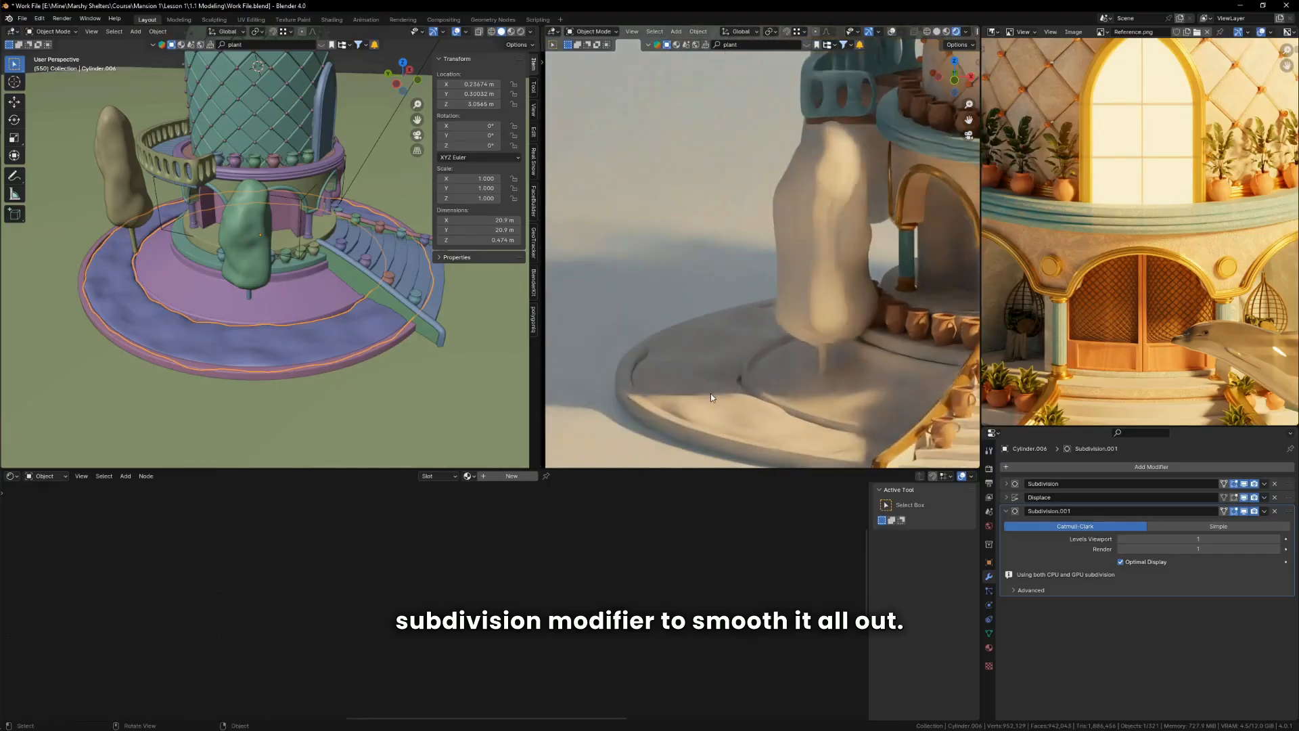
{"action": "left_click", "coordinate": [1244, 511]}
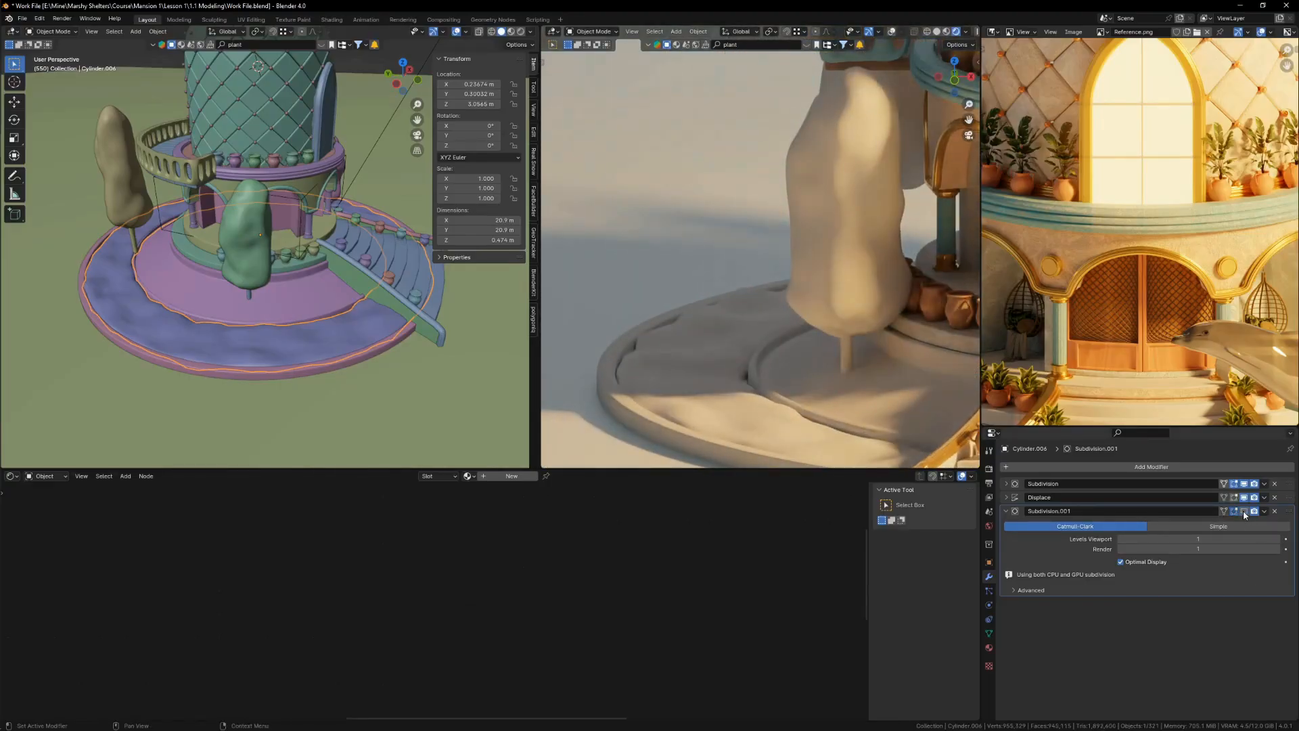
{"action": "key", "text": "KP_0"}
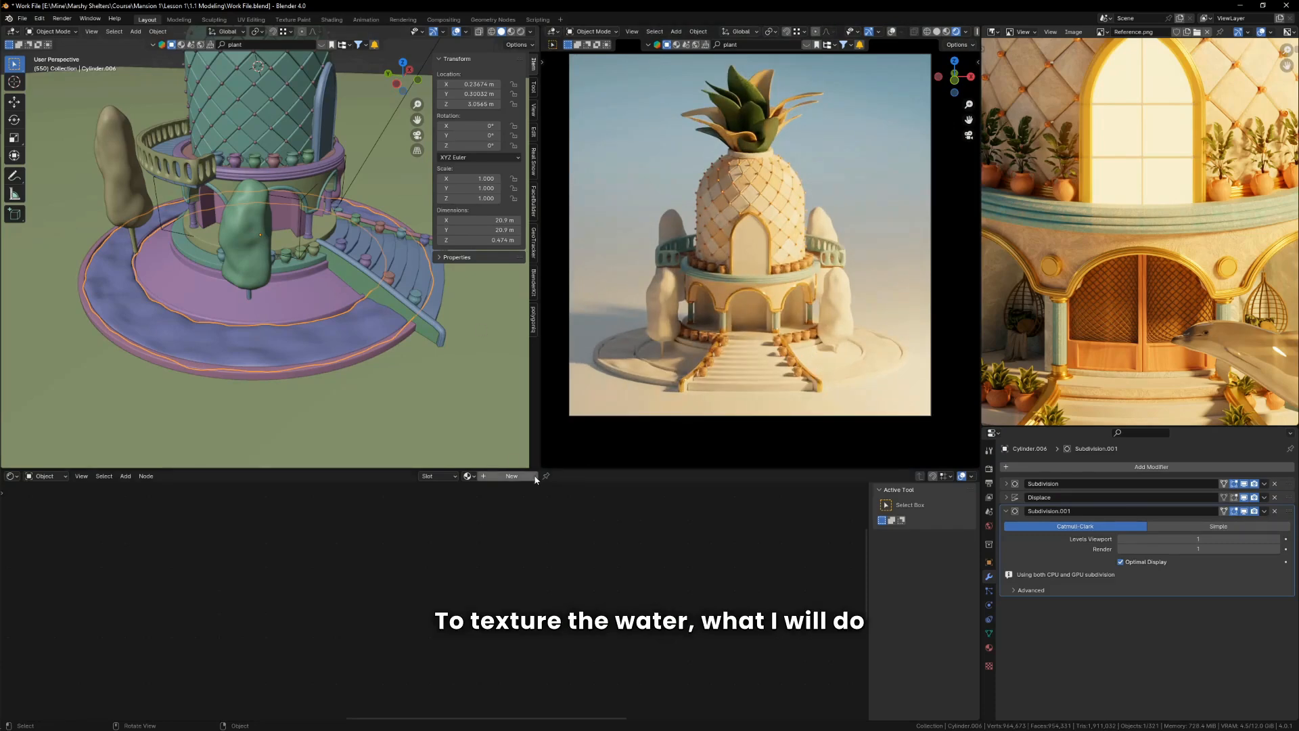
Step: Create a new material for the water ring and give its Principled BSDF a light blue base color
{"action": "left_click", "coordinate": [512, 476]}
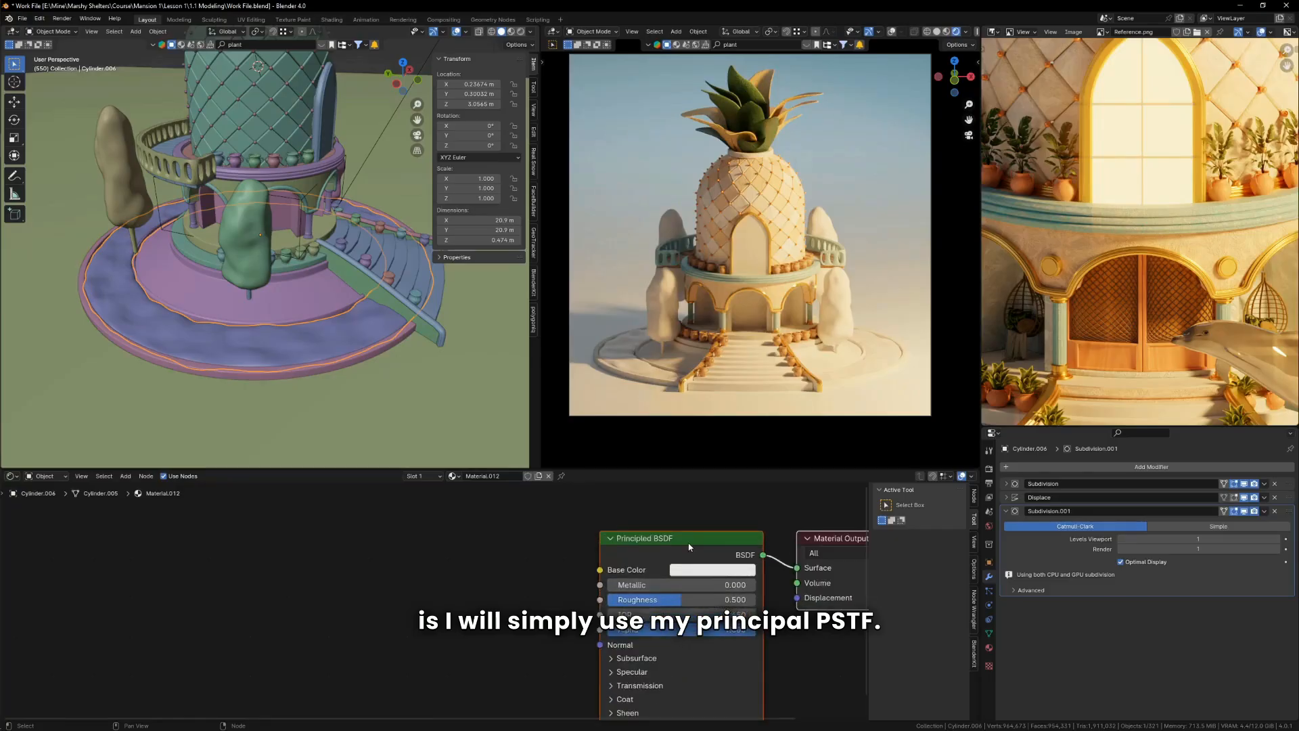
{"action": "middle_click_drag", "start_coordinate": [689, 547], "coordinate": [581, 547]}
{"action": "scroll", "coordinate": [650, 555], "scroll_direction": "up", "scroll_amount": 4}
{"action": "middle_click_drag", "start_coordinate": [732, 539], "coordinate": [793, 533]}
{"action": "left_click", "coordinate": [650, 512]}
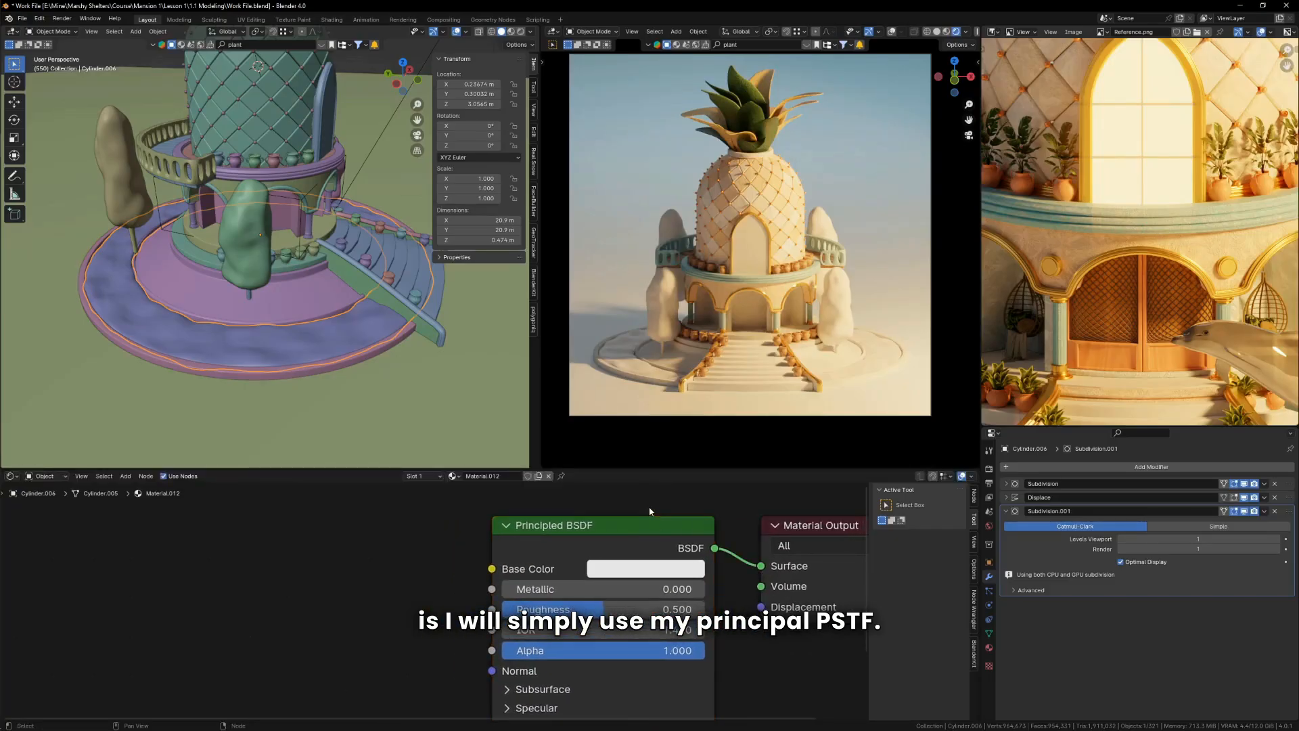
{"action": "left_click_drag", "start_coordinate": [577, 533], "coordinate": [477, 559]}
{"action": "left_click", "coordinate": [546, 590]}
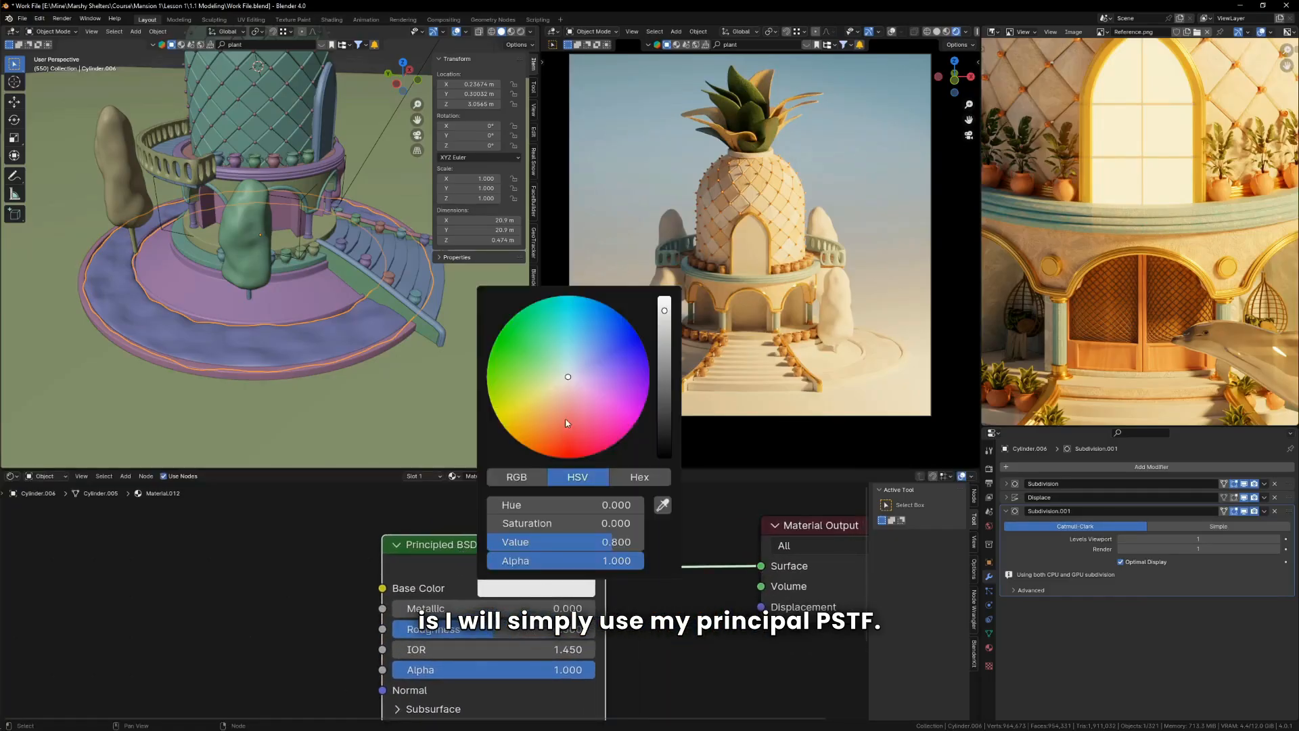
{"action": "left_click", "coordinate": [574, 356]}
{"action": "left_click_drag", "start_coordinate": [574, 356], "coordinate": [573, 353]}
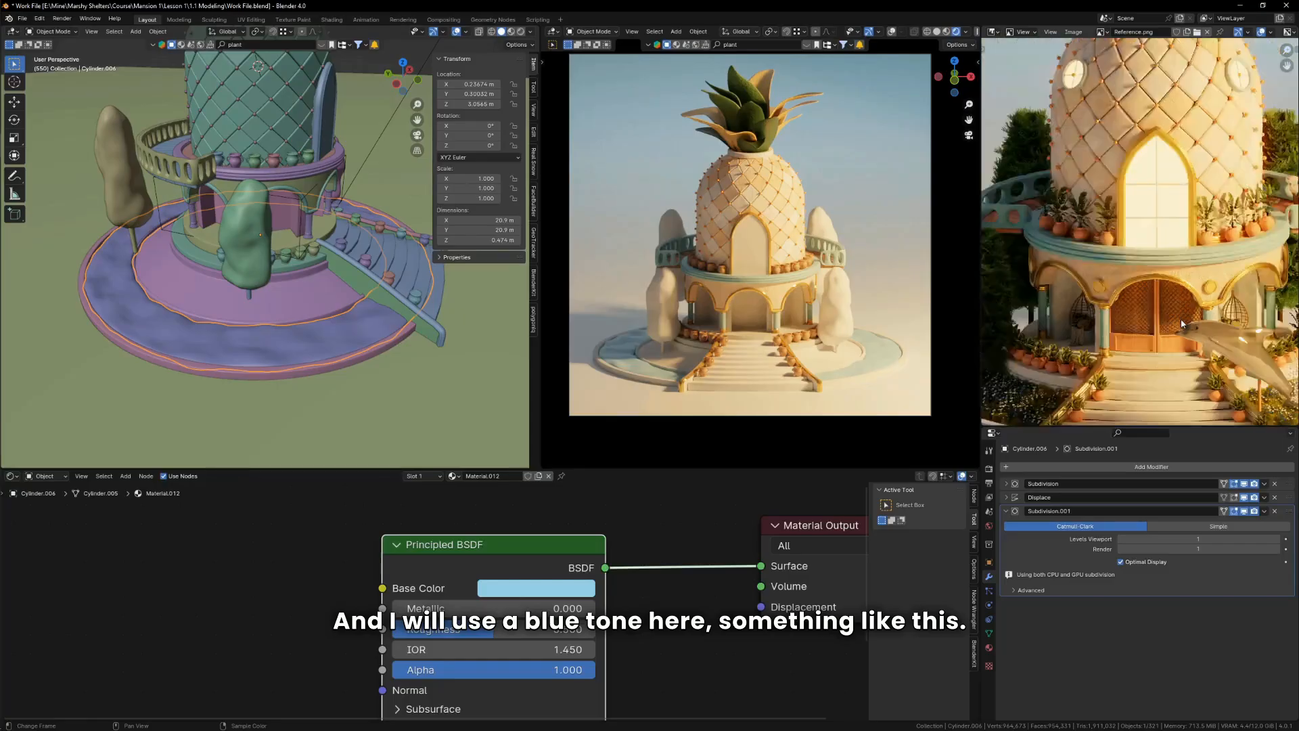
Step: Set the water material's roughness to 0 and its transmission weight to about 0.545
{"action": "scroll", "coordinate": [531, 586], "scroll_direction": "up", "scroll_amount": 3}
{"action": "left_click_drag", "start_coordinate": [531, 586], "coordinate": [400, 586]}
{"action": "middle_click_drag", "start_coordinate": [629, 634], "coordinate": [640, 591]}
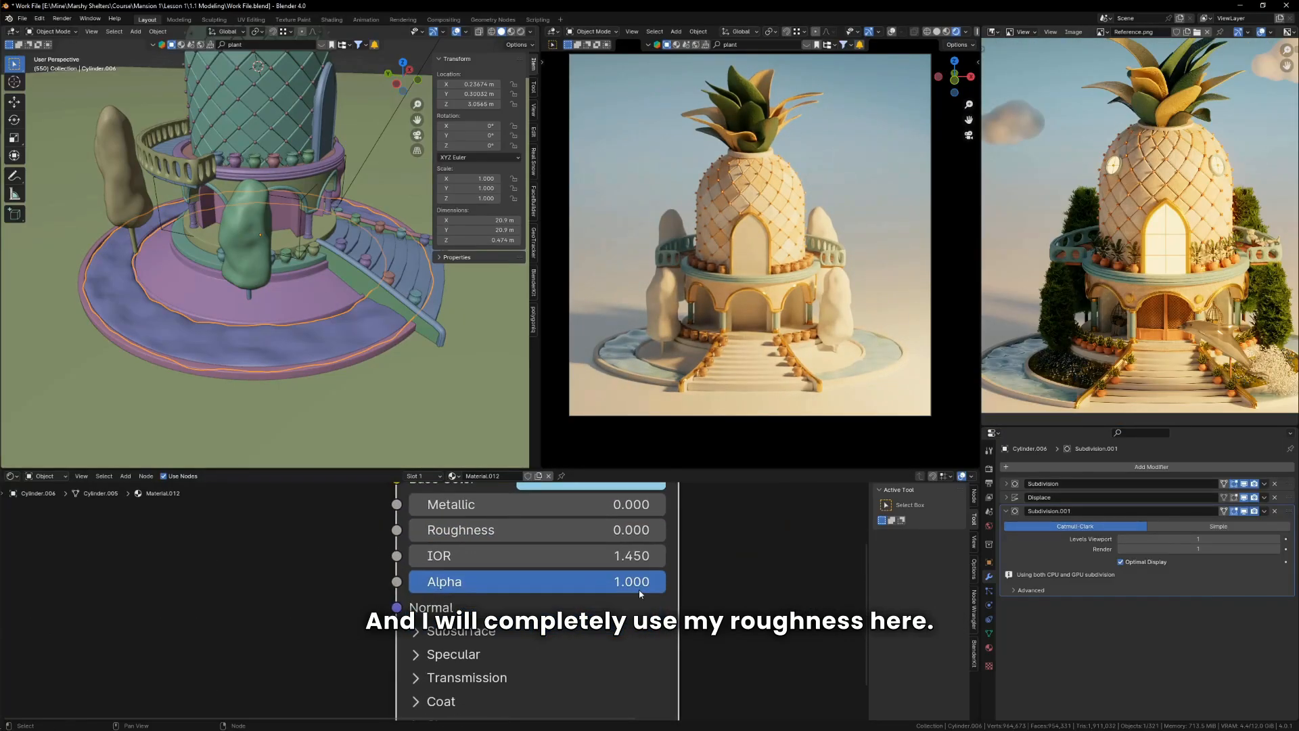
{"action": "middle_click_drag", "start_coordinate": [532, 579], "coordinate": [557, 526]}
{"action": "left_click", "coordinate": [484, 626]}
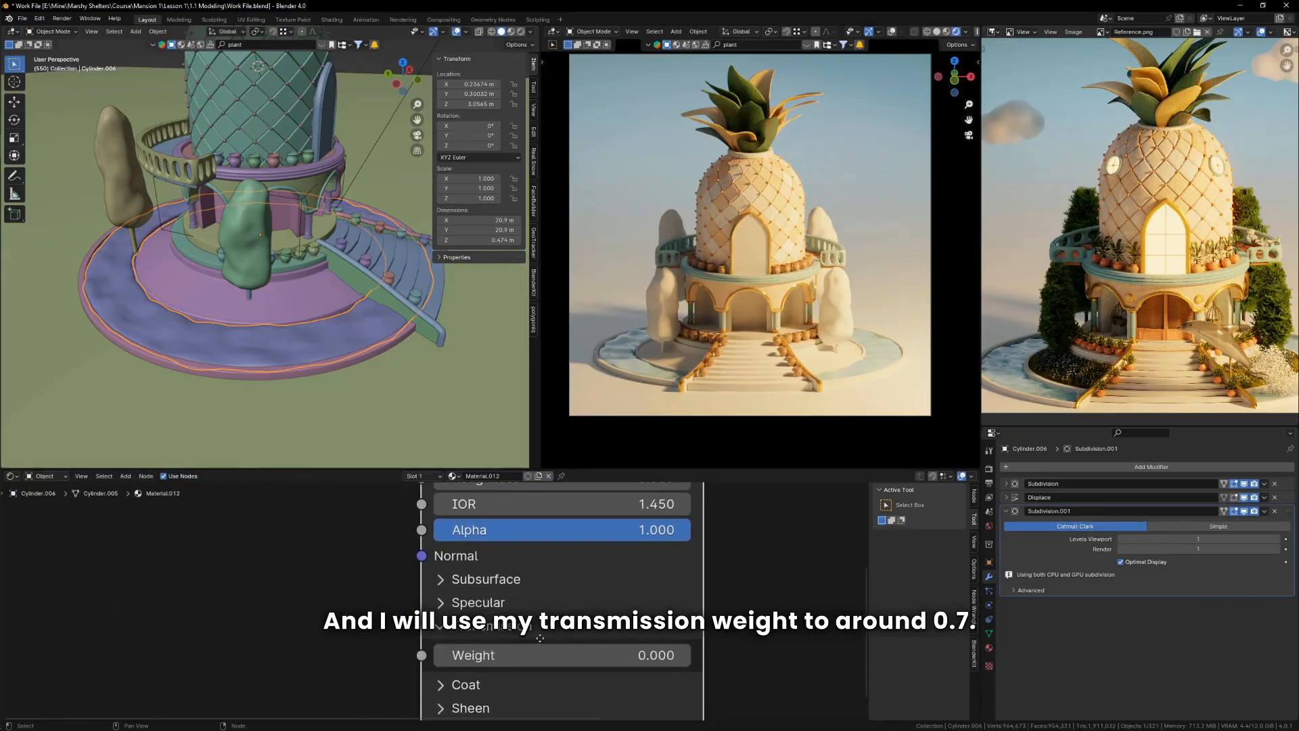
{"action": "middle_click_drag", "start_coordinate": [482, 620], "coordinate": [496, 557]}
{"action": "left_click_drag", "start_coordinate": [483, 591], "coordinate": [590, 593]}
{"action": "scroll", "coordinate": [590, 590], "scroll_direction": "down", "scroll_amount": 3}
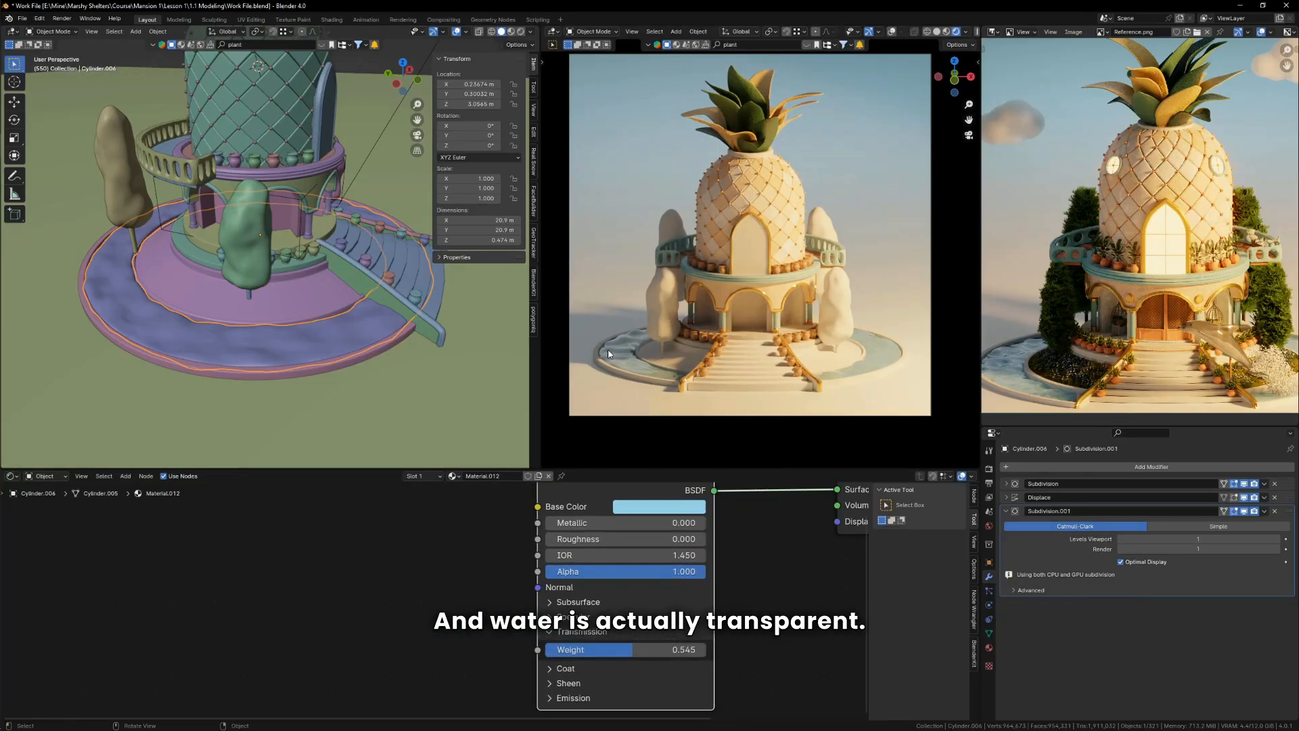
Step: Try full transparency on the water material, settling on an alpha of about 0.83, and check it from the scene camera
{"action": "scroll", "coordinate": [609, 353], "scroll_direction": "up", "scroll_amount": 3}
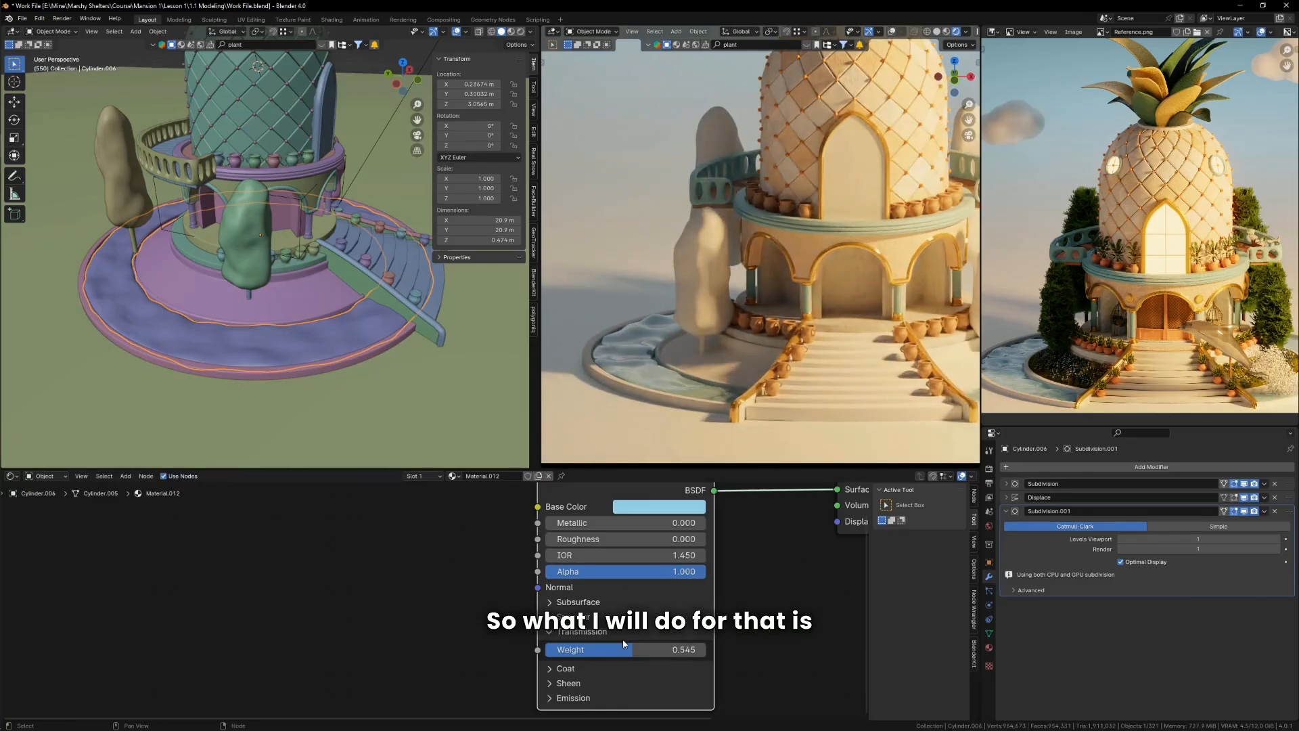
{"action": "middle_click_drag", "start_coordinate": [624, 644], "coordinate": [624, 582]}
{"action": "scroll", "coordinate": [586, 615], "scroll_direction": "up", "scroll_amount": 1}
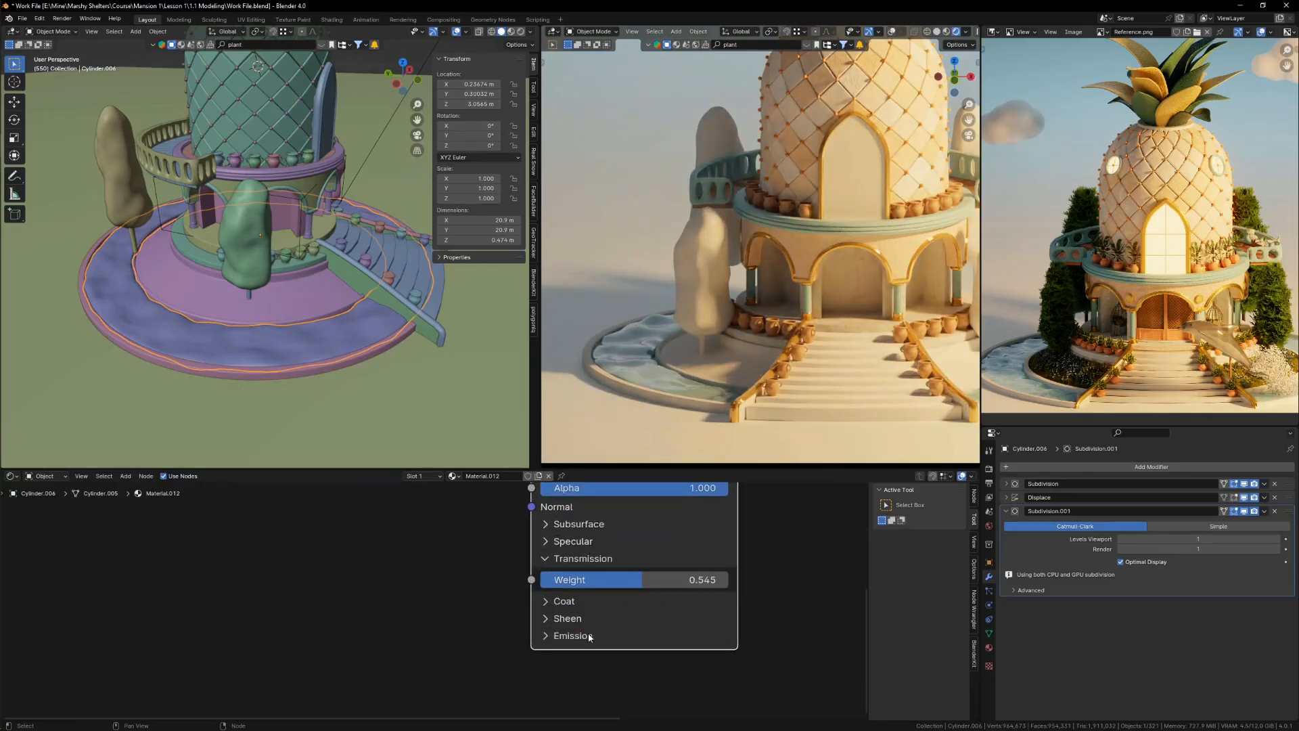
{"action": "scroll", "coordinate": [604, 579], "scroll_direction": "down", "scroll_amount": 4}
{"action": "middle_click_drag", "start_coordinate": [612, 523], "coordinate": [578, 593]}
{"action": "scroll", "coordinate": [578, 591], "scroll_direction": "up", "scroll_amount": 4}
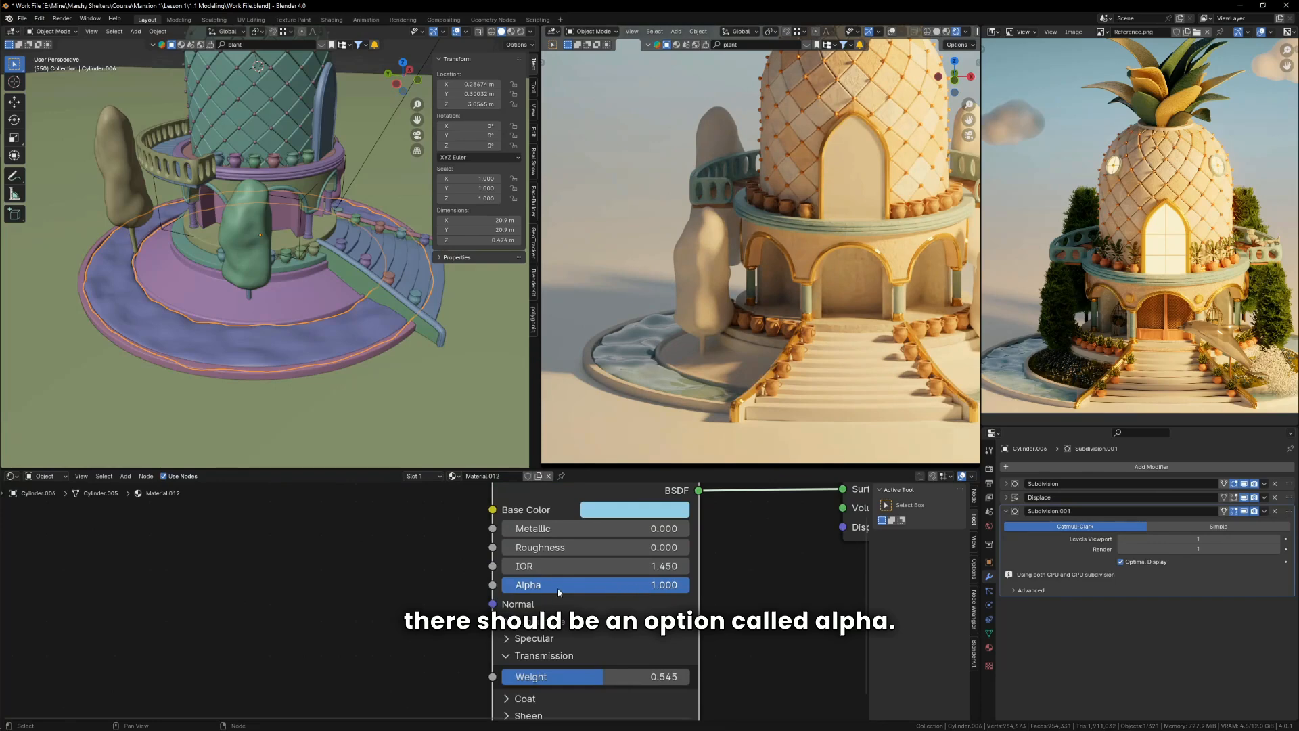
{"action": "scroll", "coordinate": [630, 364], "scroll_direction": "up", "scroll_amount": 8}
{"action": "left_click_drag", "start_coordinate": [672, 585], "coordinate": [484, 585]}
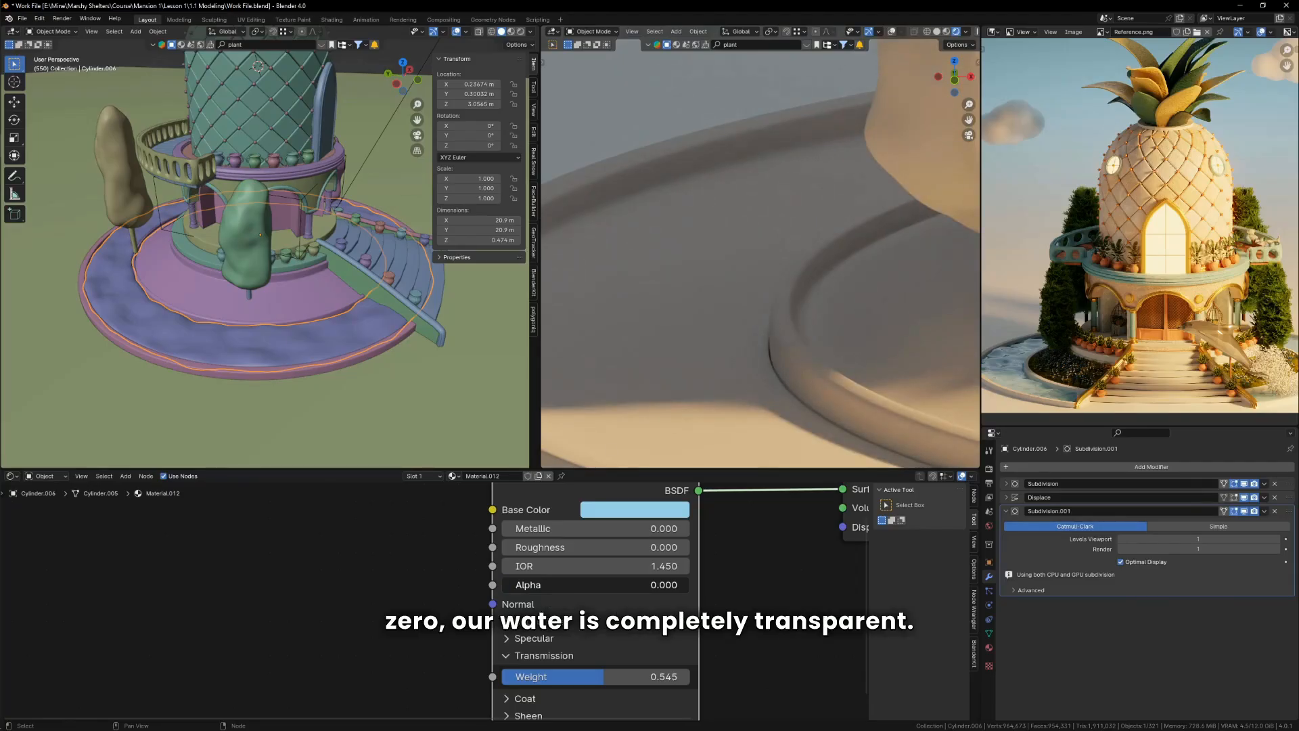
{"action": "left_click_drag", "start_coordinate": [484, 586], "coordinate": [641, 586]}
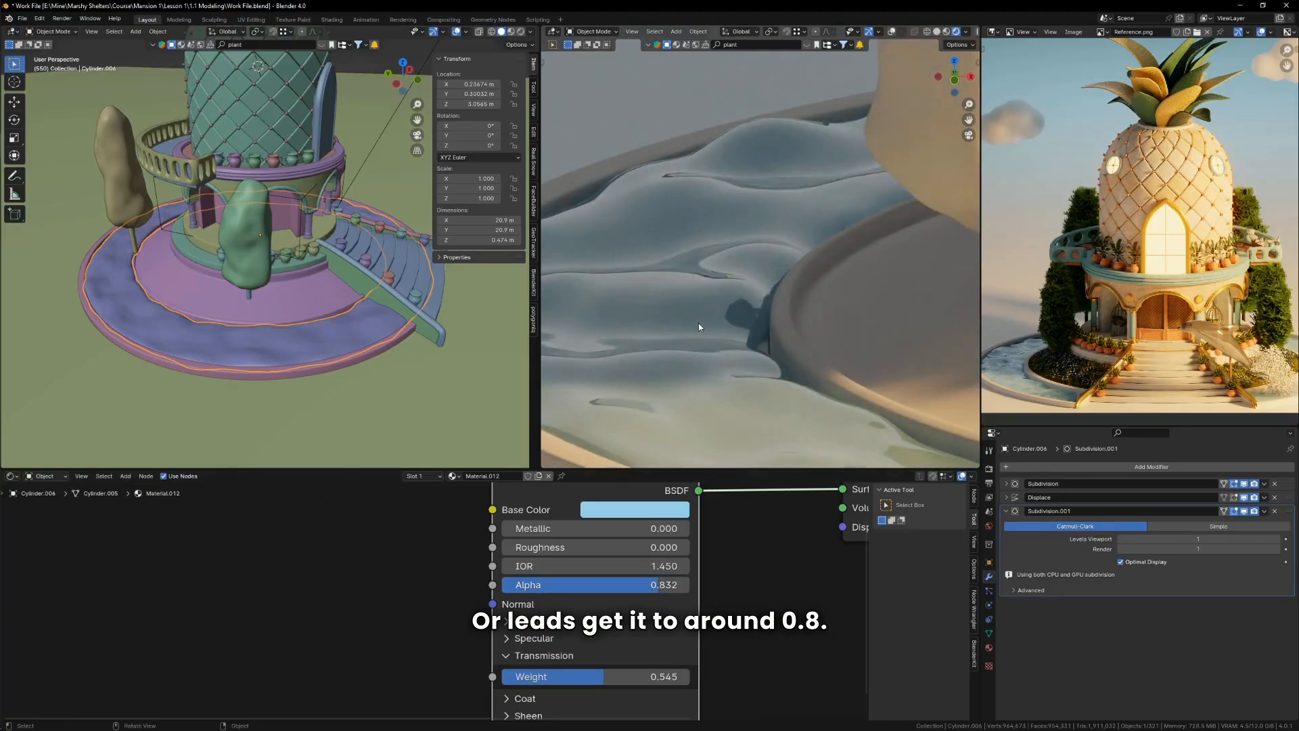
{"action": "key", "text": "KP_0"}
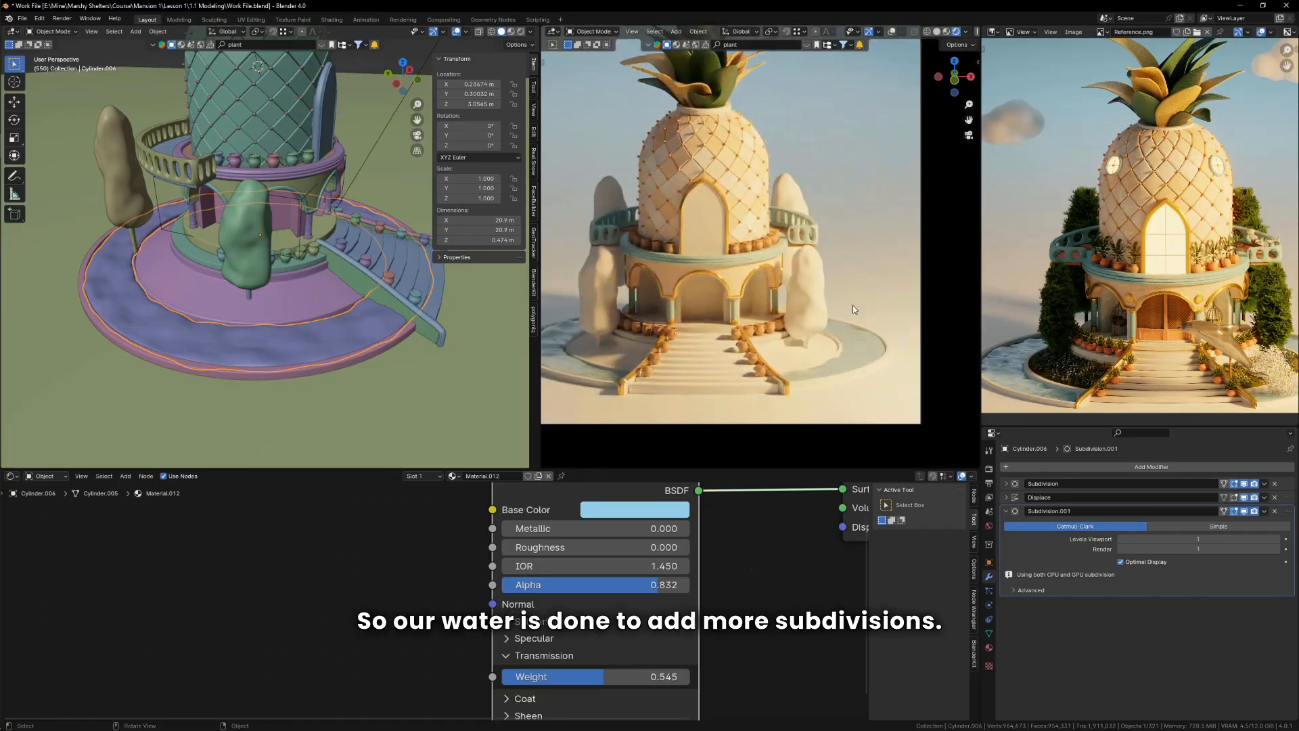
Step: Reduce the size of the Clouds texture in the water ring's Displace modifier for finer ripples
{"action": "scroll", "coordinate": [846, 341], "scroll_direction": "up", "scroll_amount": 4}
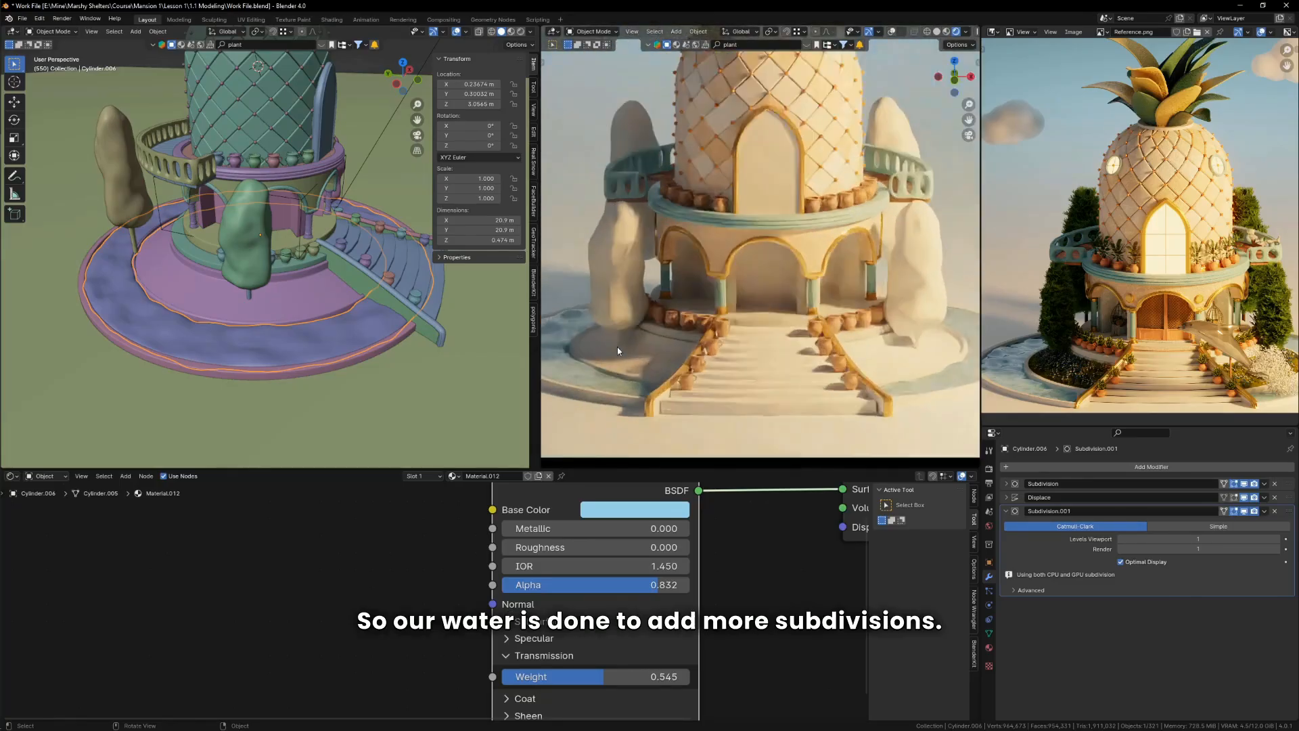
{"action": "middle_click_drag", "start_coordinate": [617, 347], "coordinate": [714, 349], "text": "shift"}
{"action": "scroll", "coordinate": [693, 363], "scroll_direction": "up", "scroll_amount": 1}
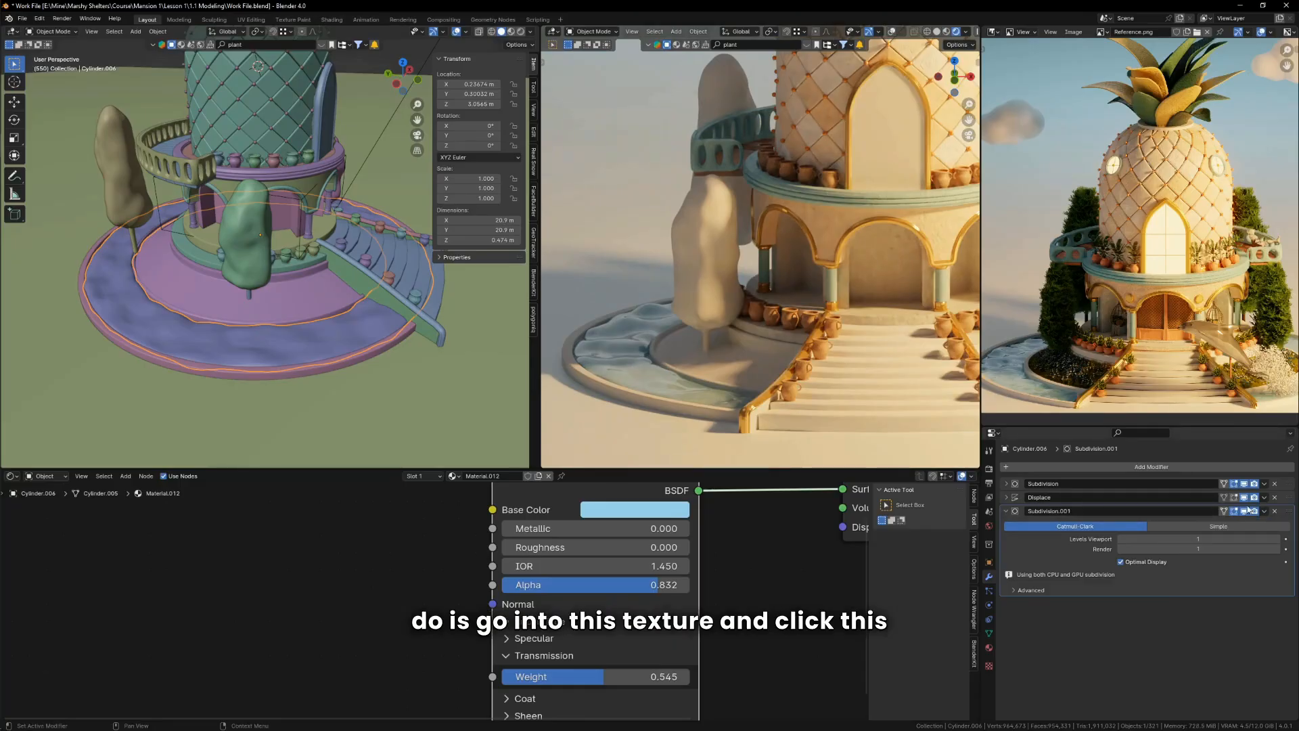
{"action": "left_click", "coordinate": [1006, 497]}
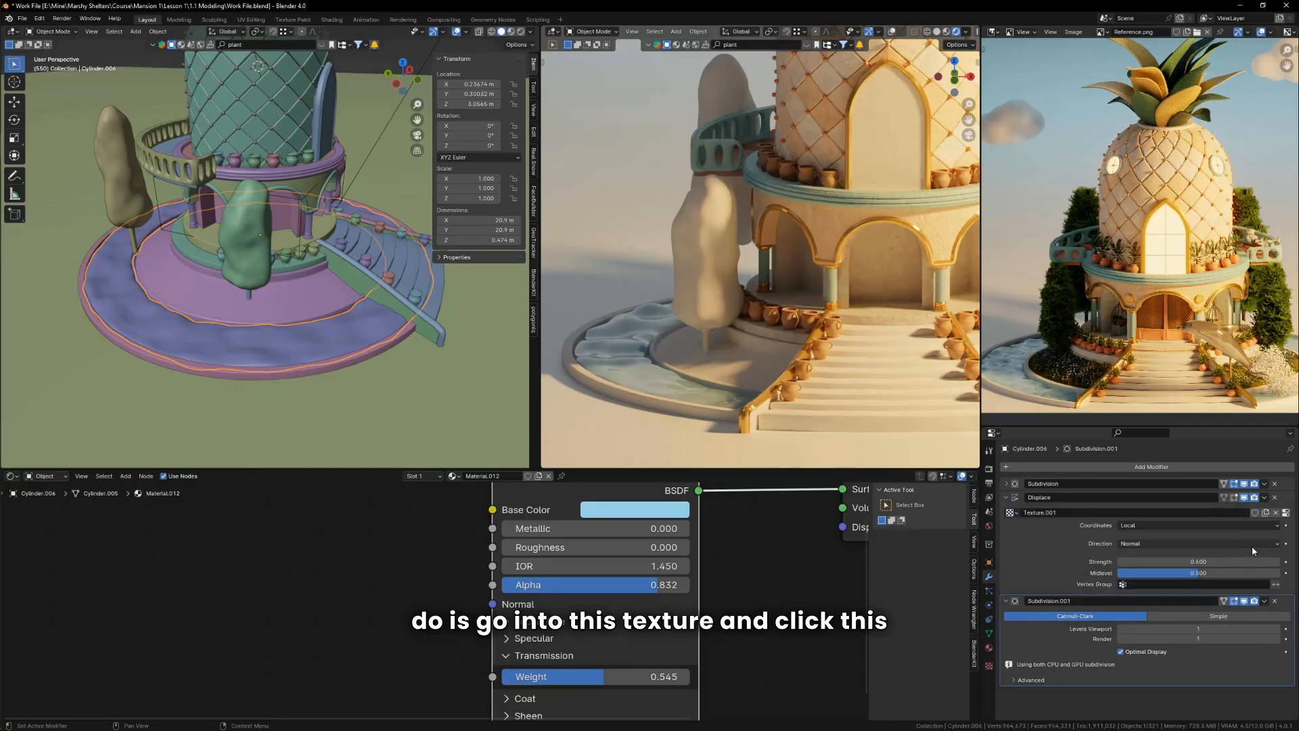
{"action": "left_click", "coordinate": [1283, 514]}
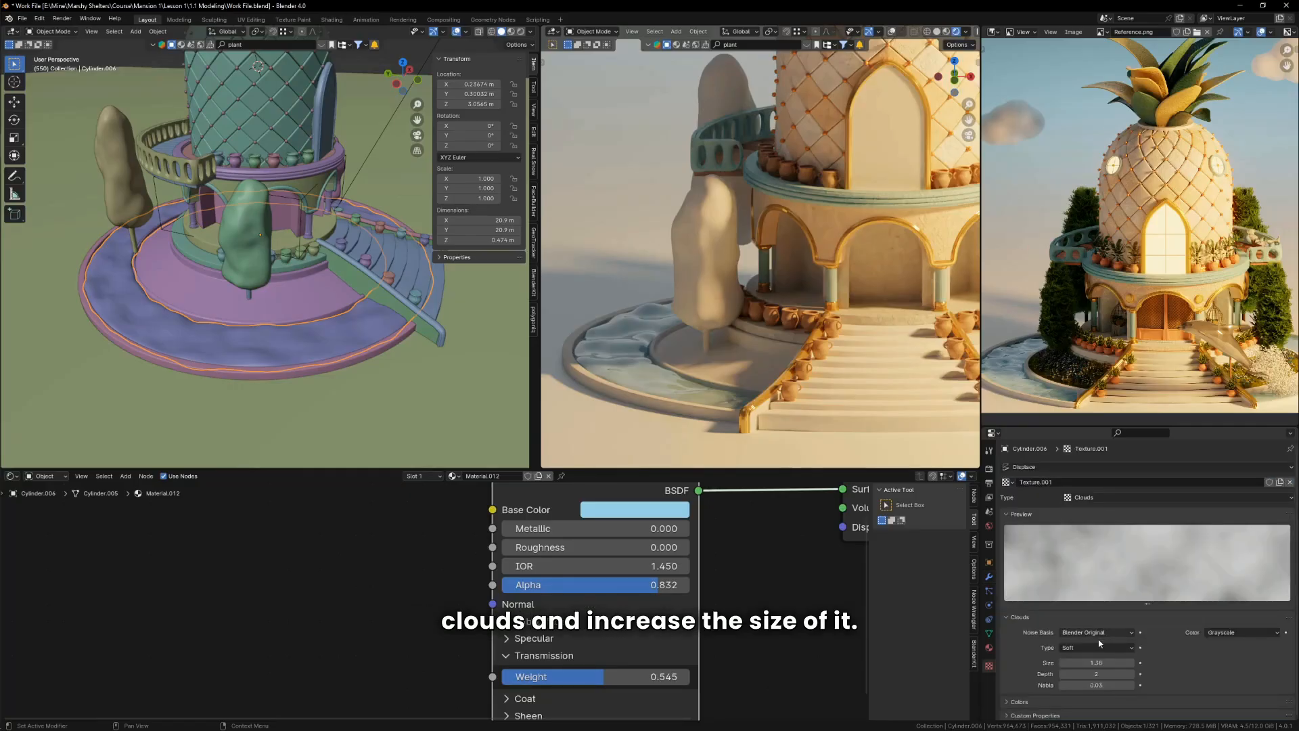
{"action": "left_click_drag", "start_coordinate": [1097, 663], "coordinate": [1029, 663]}
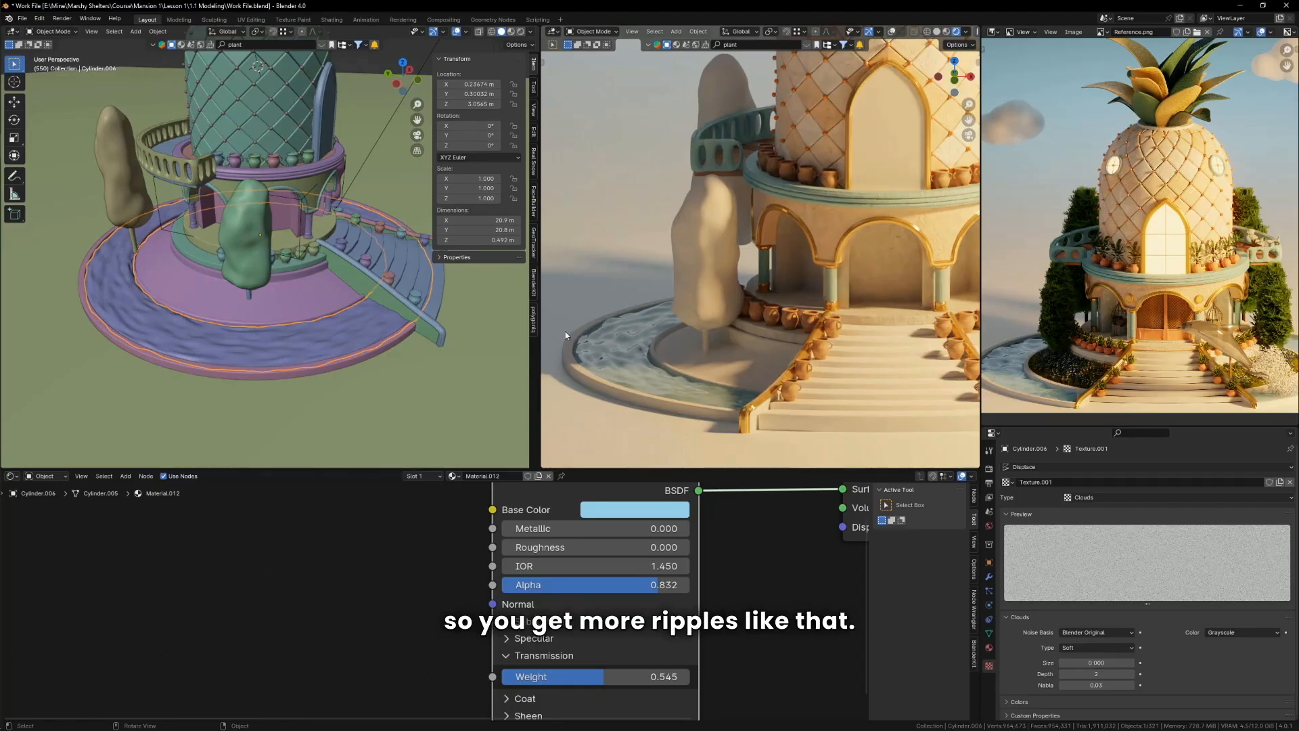
{"action": "scroll", "coordinate": [599, 335], "scroll_direction": "up", "scroll_amount": 1}
{"action": "key", "text": "KP_0"}
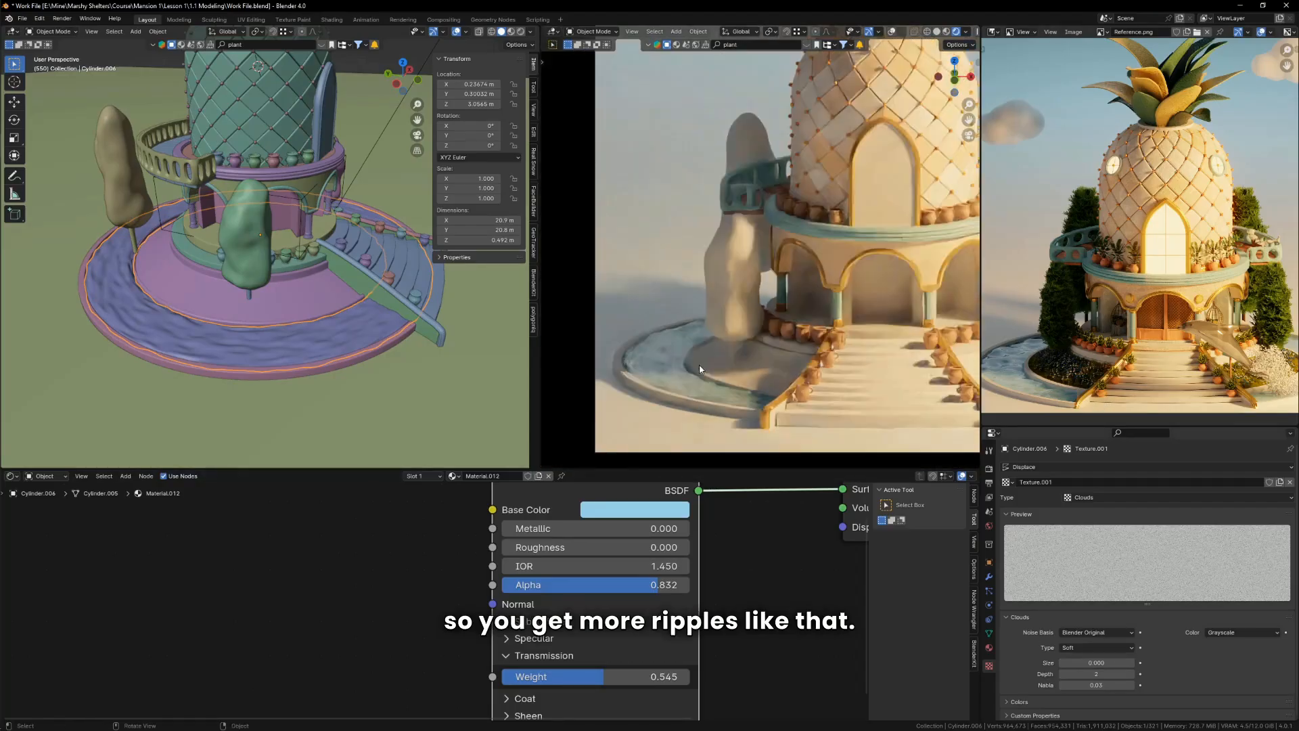
{"action": "scroll", "coordinate": [775, 345], "scroll_direction": "up", "scroll_amount": 1}
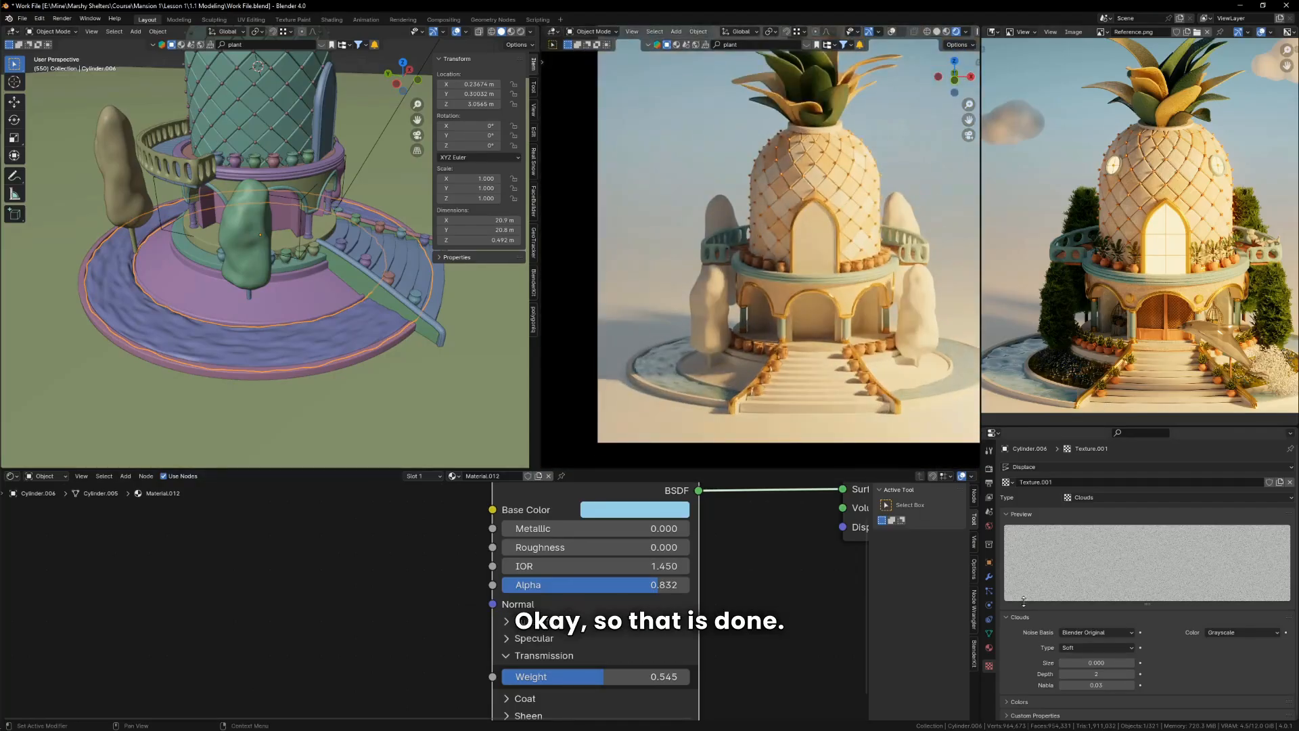
Step: Raise the water ring's Displace strength to about 0.83
{"action": "left_click", "coordinate": [989, 577]}
{"action": "key", "text": "KP_0"}
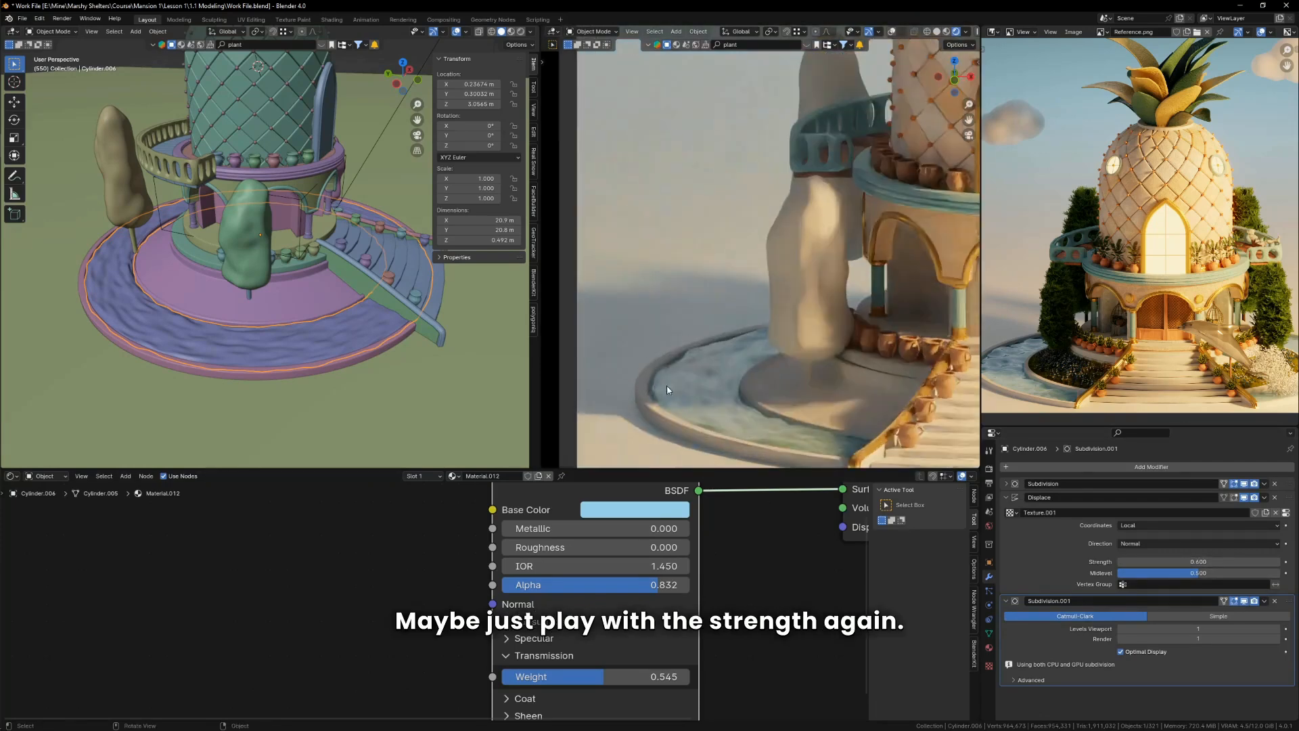
{"action": "left_click_drag", "start_coordinate": [1176, 559], "coordinate": [1203, 560]}
{"action": "scroll", "coordinate": [697, 339], "scroll_direction": "down", "scroll_amount": 5}
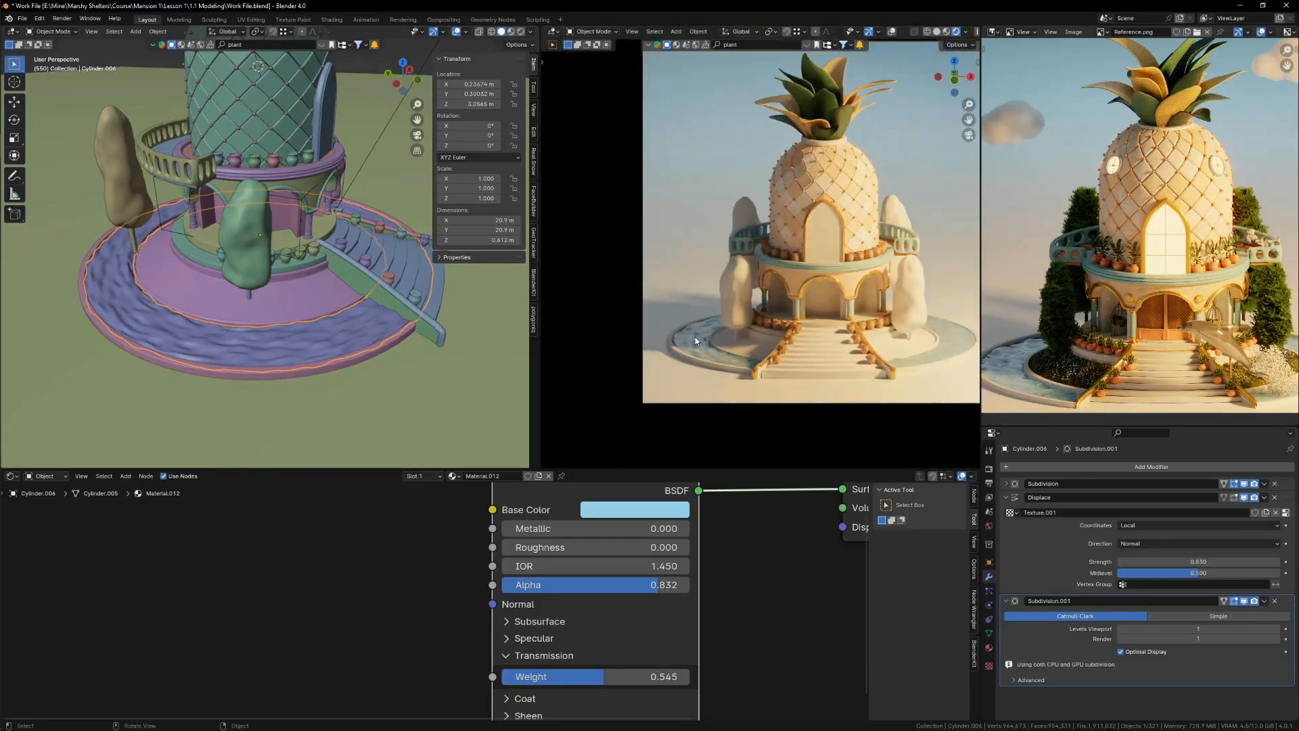
Step: Set the size of the water ring's Clouds displacement texture to 1.00
{"action": "scroll", "coordinate": [704, 337], "scroll_direction": "up", "scroll_amount": 3}
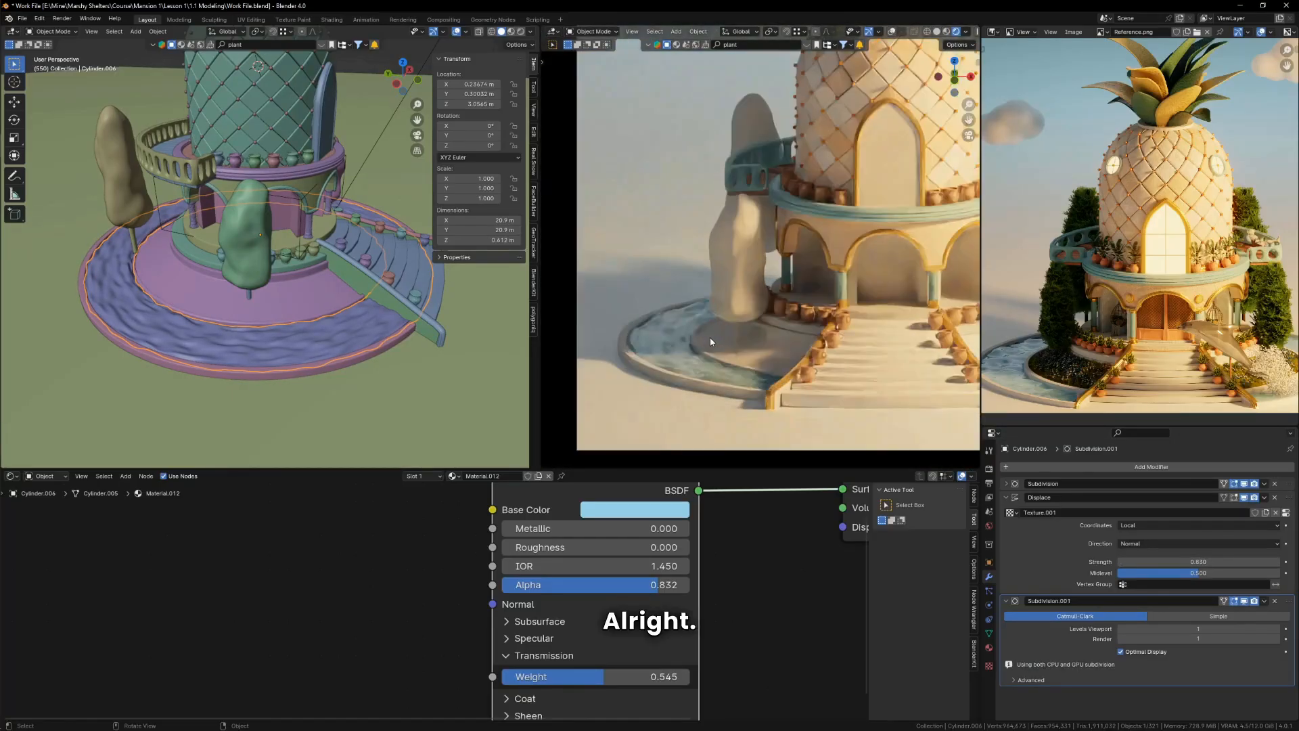
{"action": "left_click", "coordinate": [1287, 513]}
{"action": "type", "text": "1"}
{"action": "key", "text": "Return"}
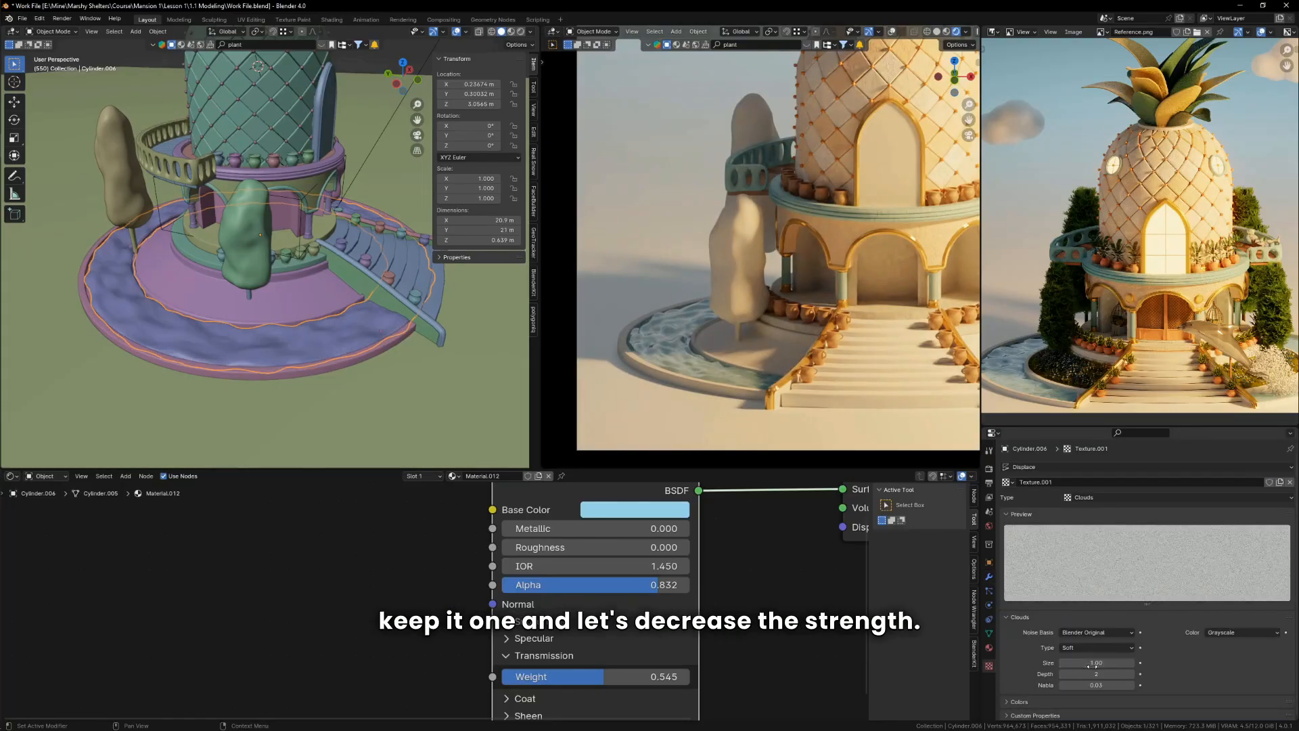
Step: Lower the water ring's Displace strength to 0.5 and check the ripples from the scene camera
{"action": "scroll", "coordinate": [598, 334], "scroll_direction": "up", "scroll_amount": 2}
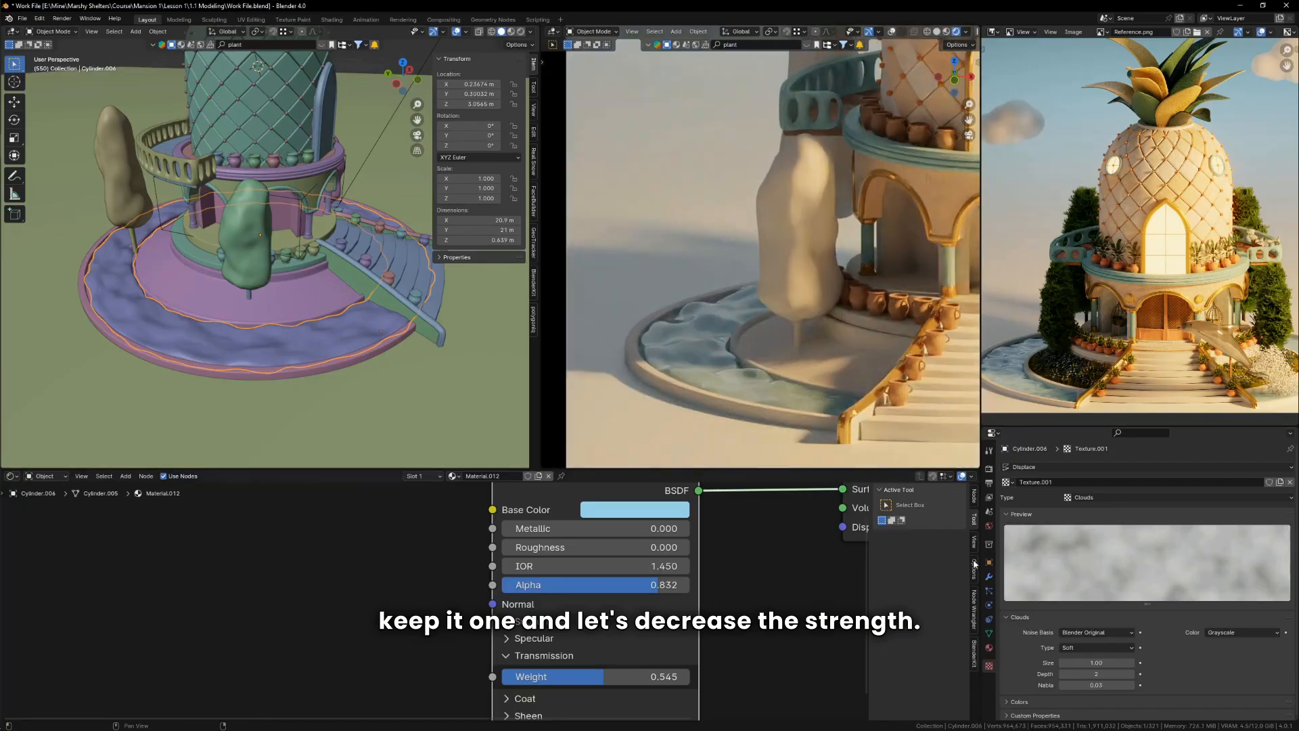
{"action": "left_click", "coordinate": [989, 575]}
{"action": "left_click_drag", "start_coordinate": [1194, 561], "coordinate": [1168, 562]}
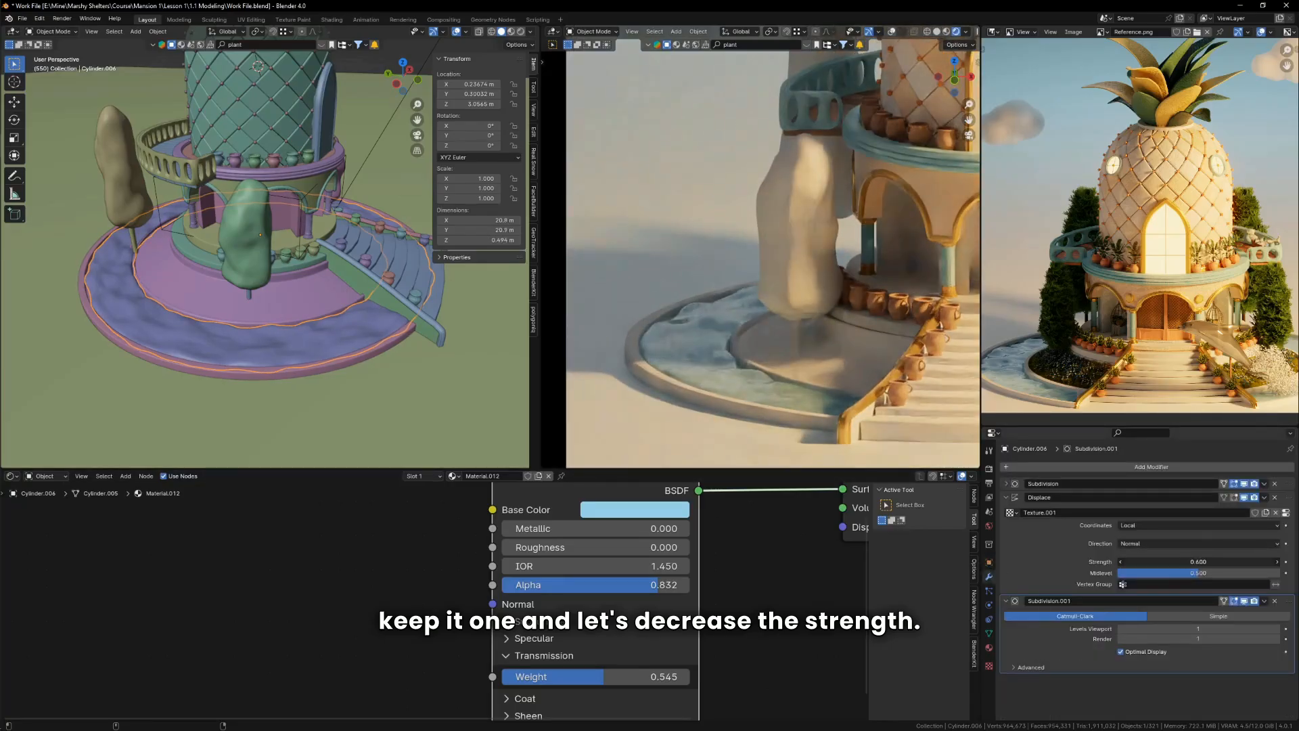
{"action": "key", "text": "KP_0"}
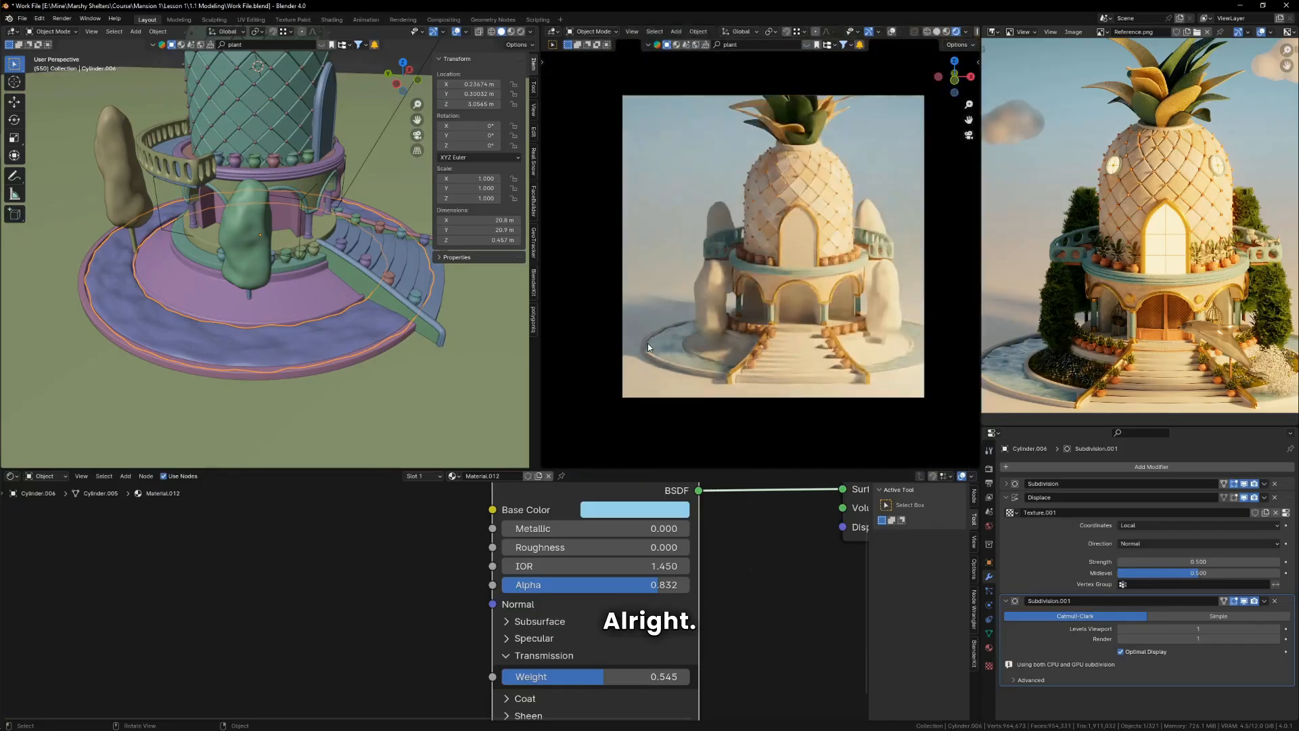
Step: Shift the water material's base color hue to about 0.538 and check it in the camera render
{"action": "left_click", "coordinate": [660, 519]}
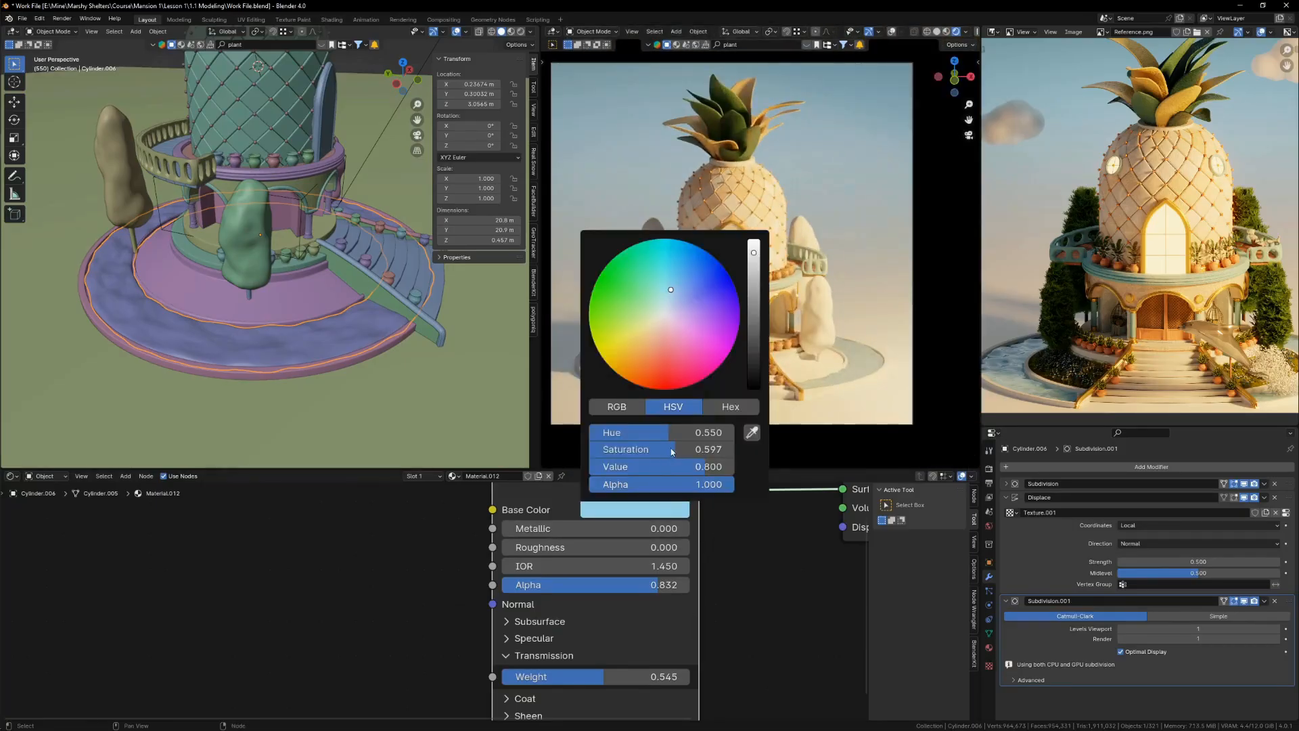
{"action": "left_click_drag", "start_coordinate": [669, 432], "coordinate": [666, 433]}
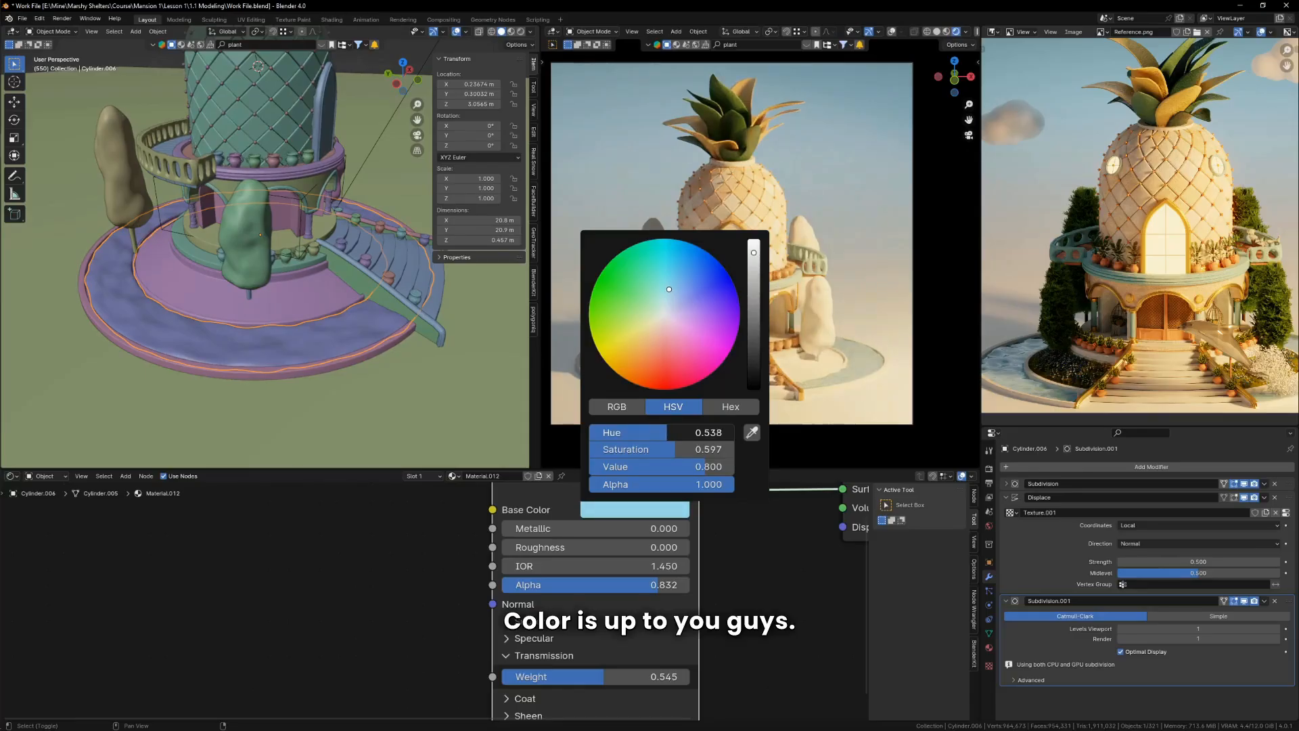
{"action": "scroll", "coordinate": [769, 369], "scroll_direction": "up", "scroll_amount": 1}
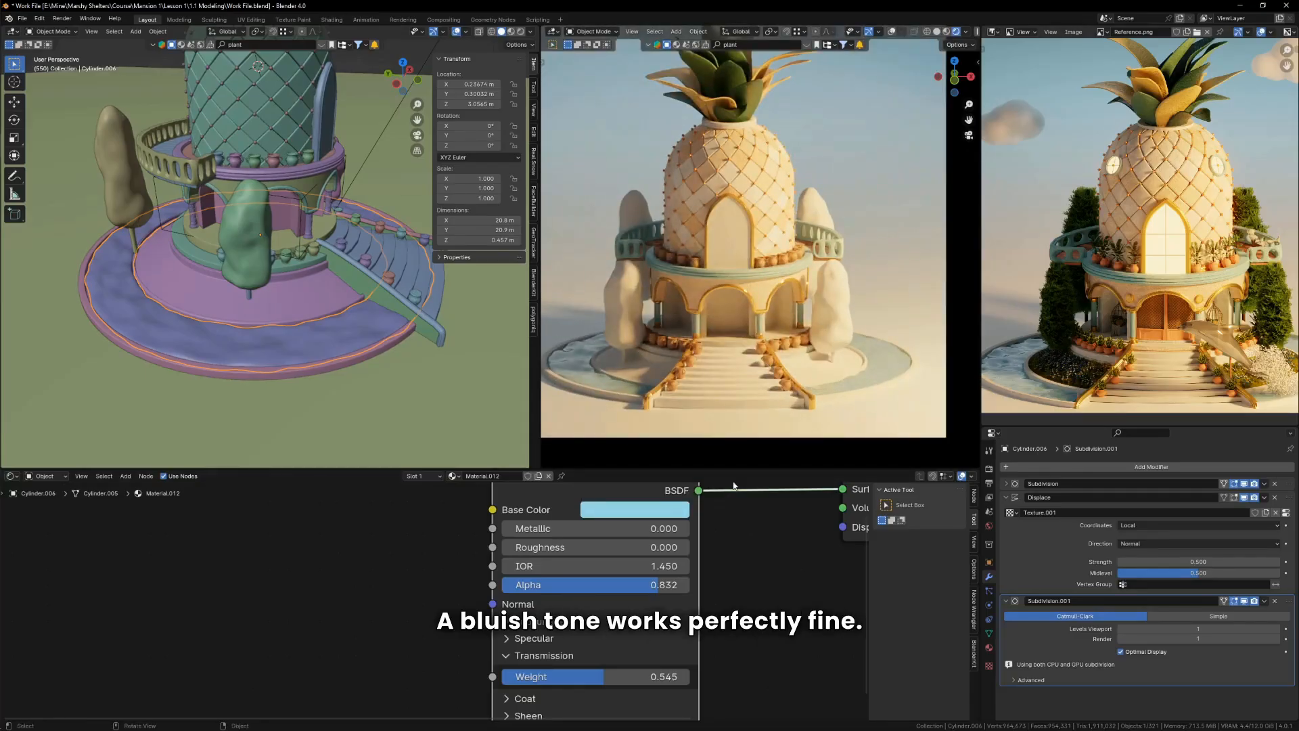
{"action": "scroll", "coordinate": [688, 388], "scroll_direction": "down", "scroll_amount": 3}
{"action": "scroll", "coordinate": [684, 374], "scroll_direction": "up", "scroll_amount": 2}
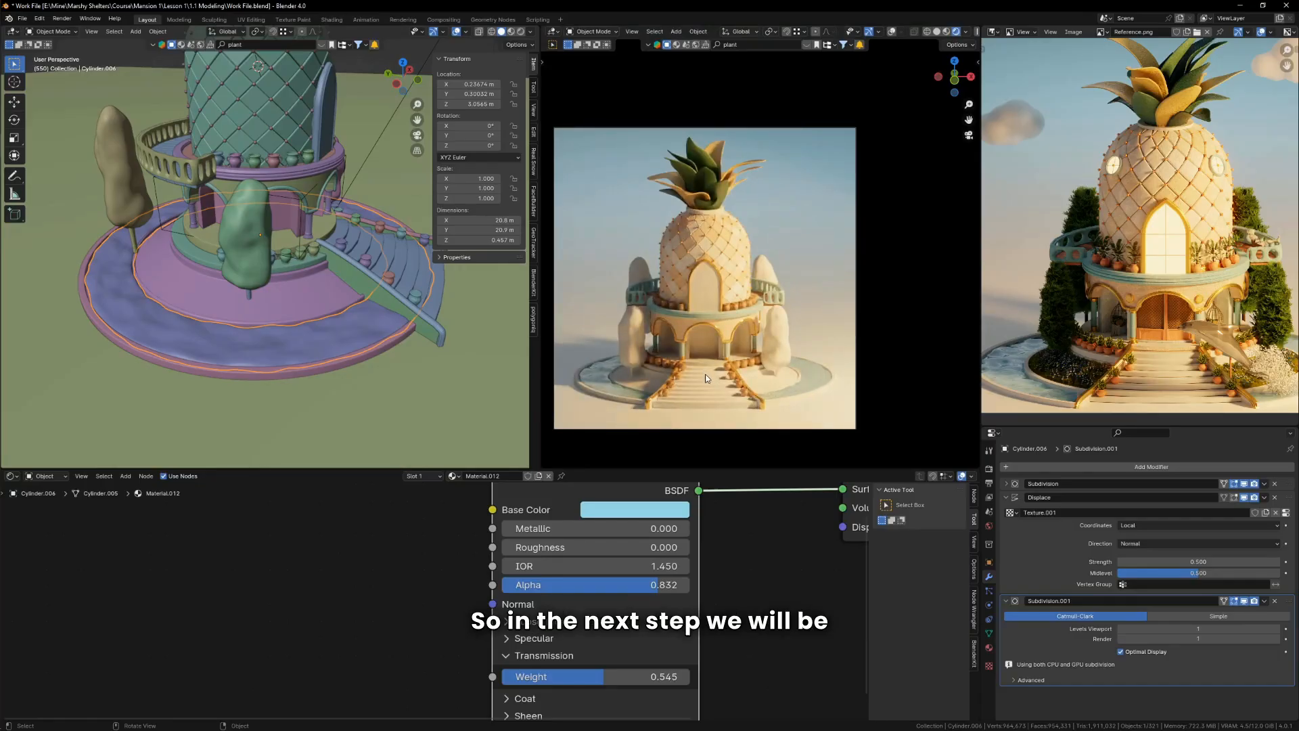
{"action": "scroll", "coordinate": [705, 377], "scroll_direction": "up", "scroll_amount": 3}
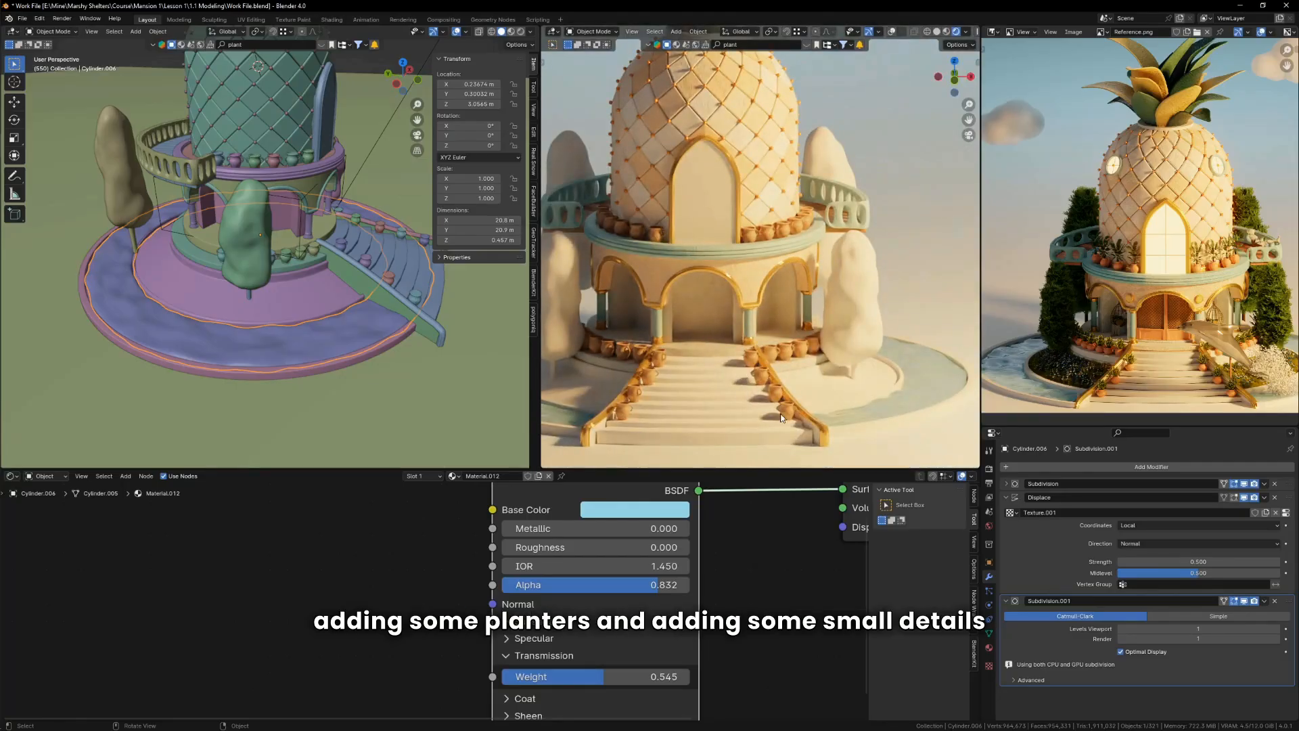
{"action": "scroll", "coordinate": [748, 404], "scroll_direction": "down", "scroll_amount": 2}
{"action": "scroll", "coordinate": [682, 361], "scroll_direction": "up", "scroll_amount": 4}
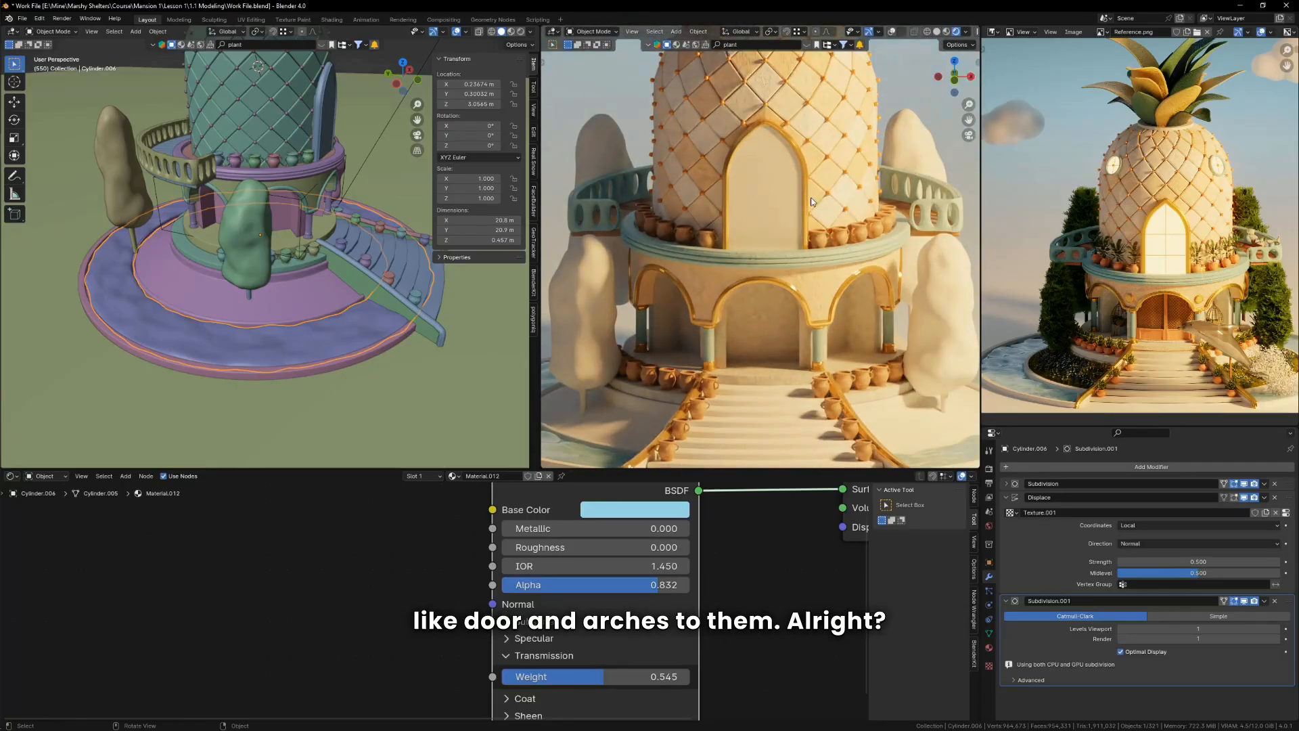
{"action": "scroll", "coordinate": [795, 359], "scroll_direction": "down", "scroll_amount": 4}
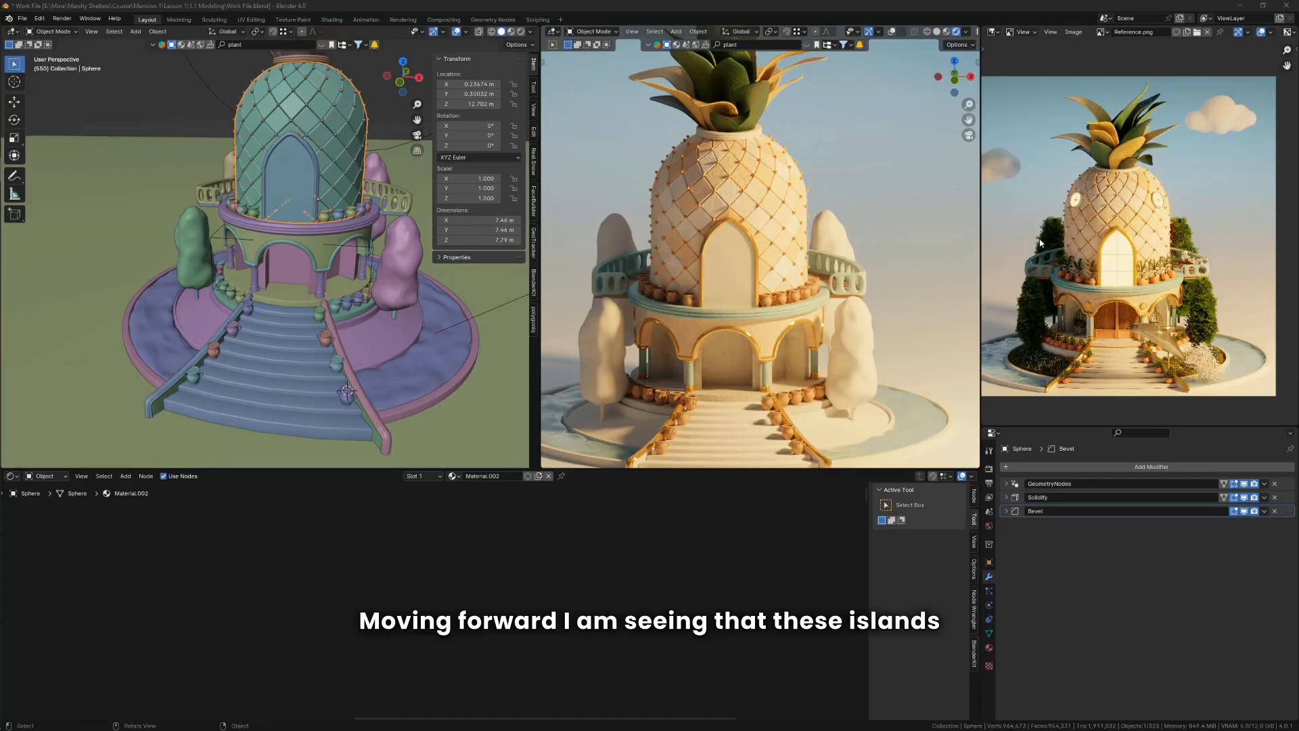
Step: Compare the pineapple shell's tiles with the reference and try a wider Bevel amount of 0.11 m on them
{"action": "scroll", "coordinate": [1040, 241], "scroll_direction": "up", "scroll_amount": 8}
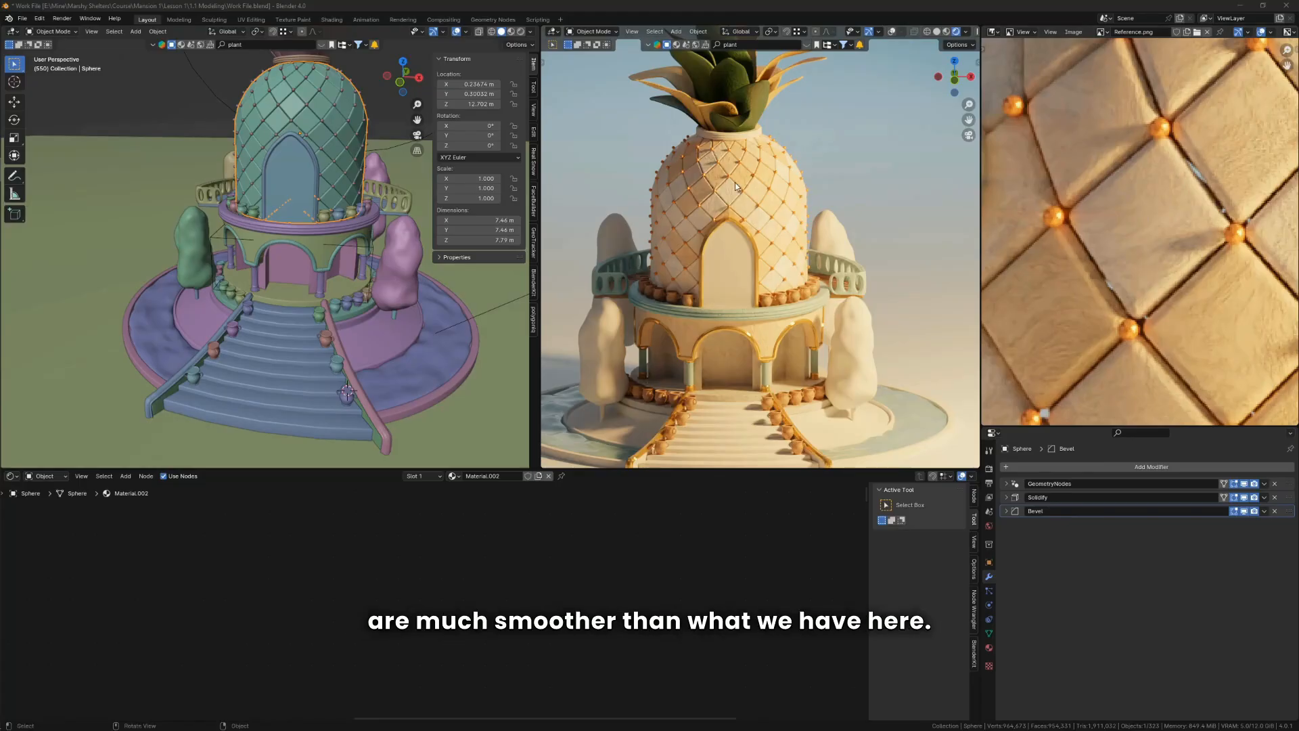
{"action": "scroll", "coordinate": [735, 181], "scroll_direction": "up", "scroll_amount": 6}
{"action": "scroll", "coordinate": [753, 166], "scroll_direction": "up", "scroll_amount": 2}
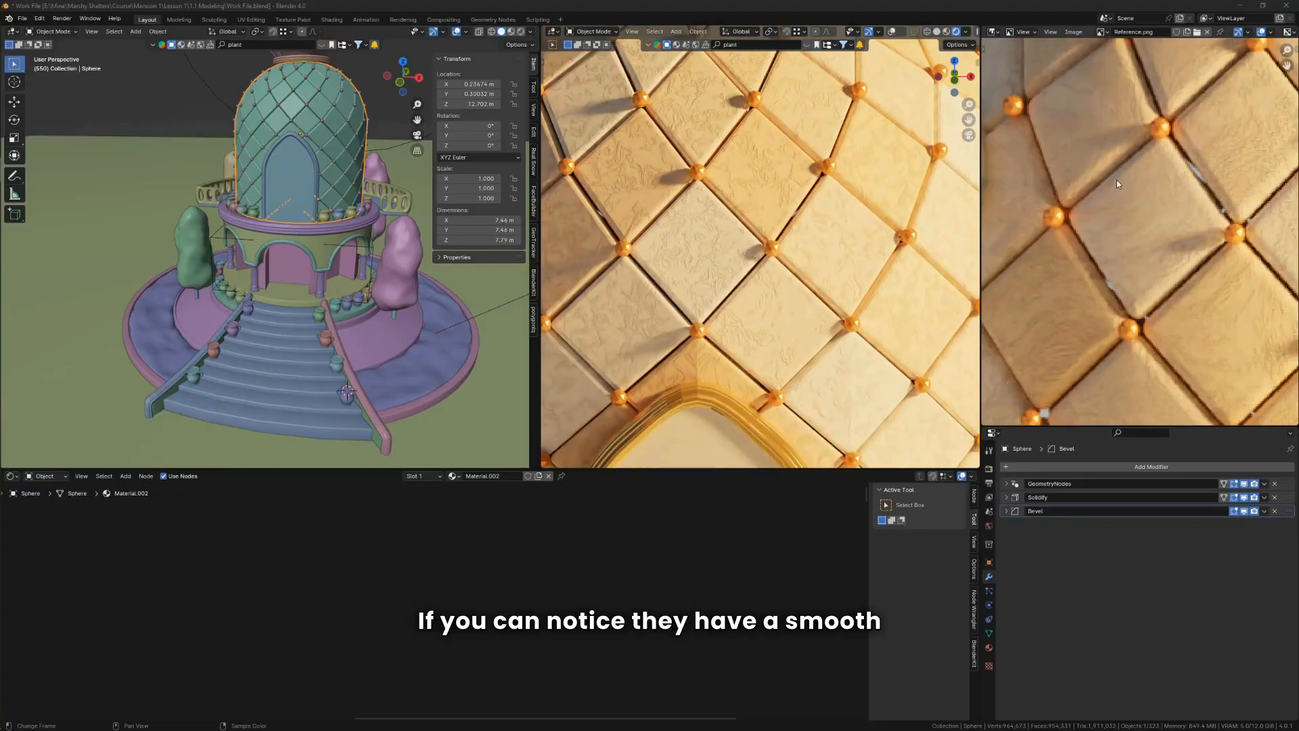
{"action": "scroll", "coordinate": [752, 127], "scroll_direction": "up", "scroll_amount": 4}
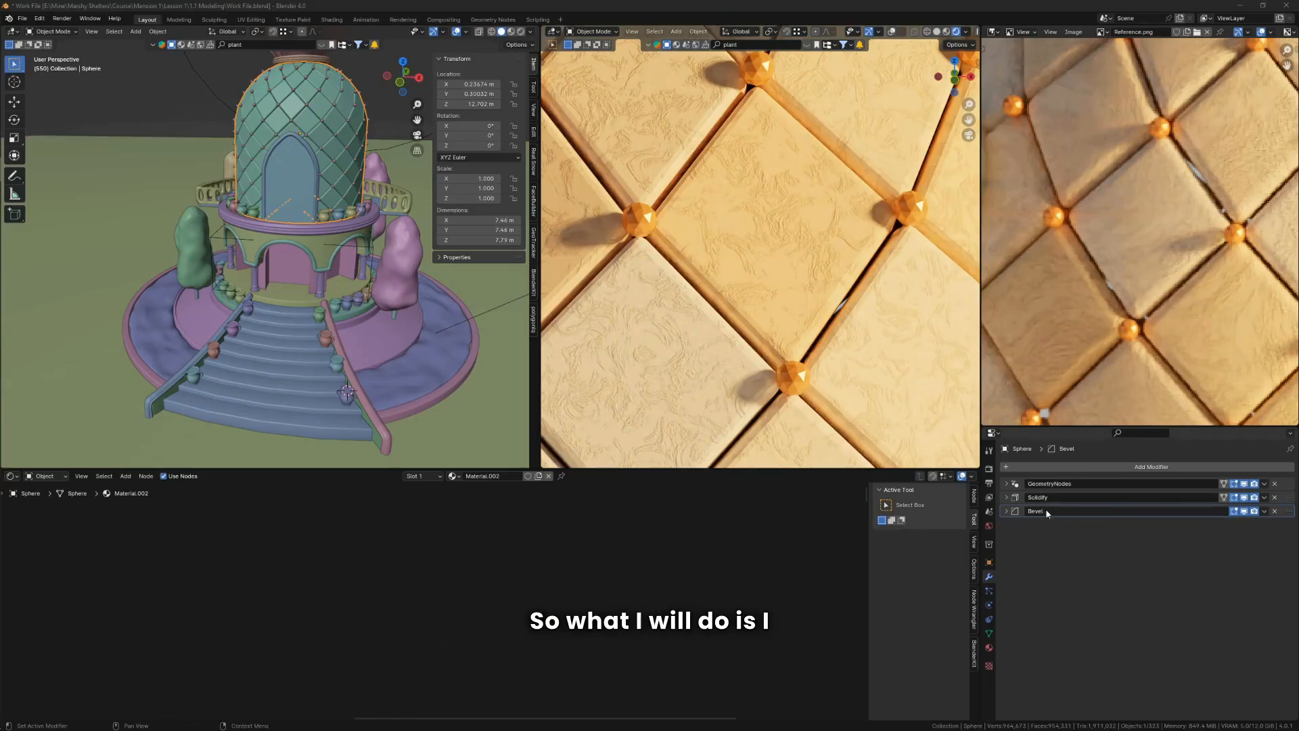
{"action": "left_click", "coordinate": [1012, 512]}
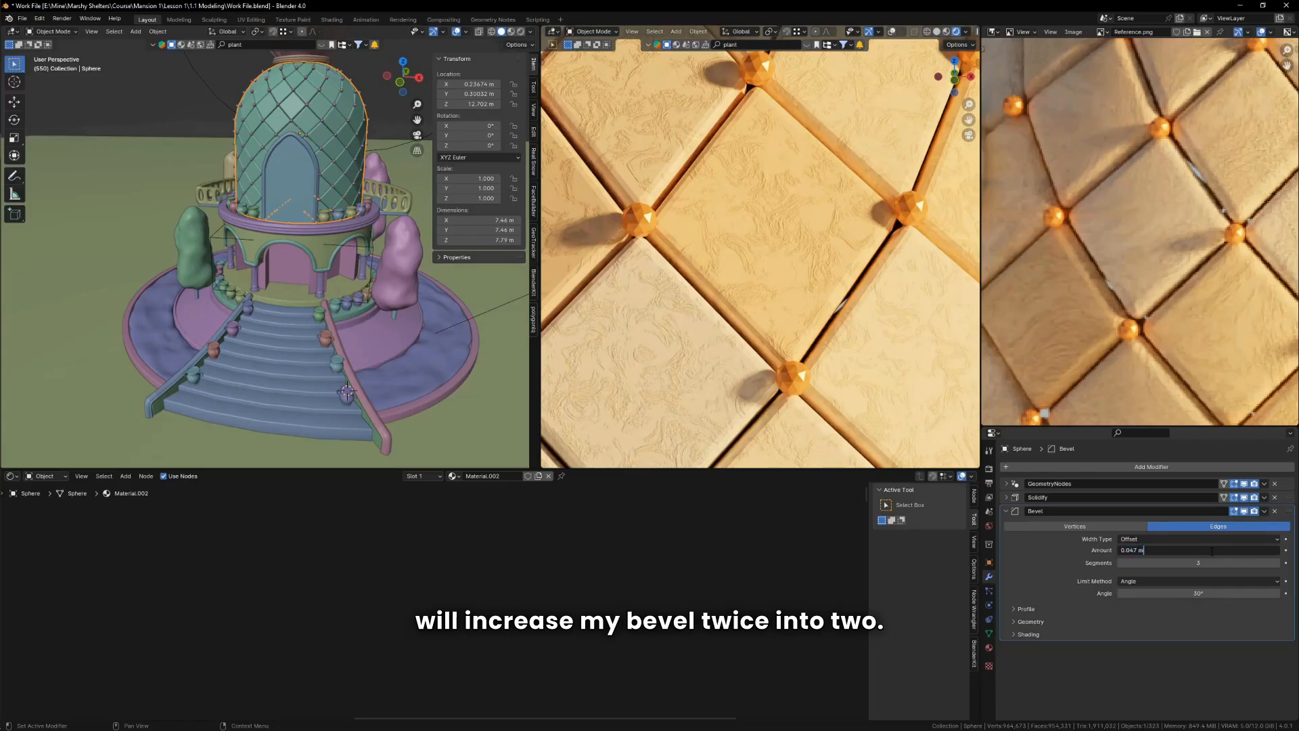
{"action": "key", "text": "Return"}
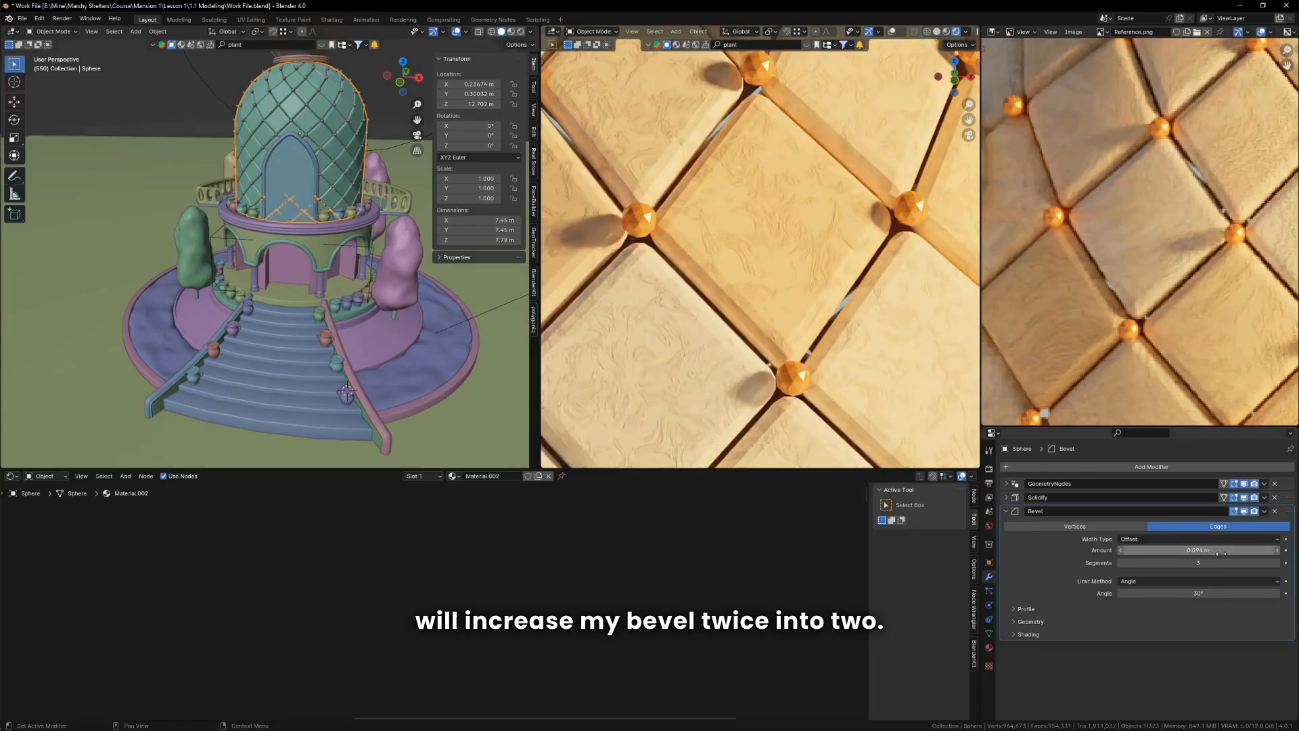
{"action": "left_click", "coordinate": [1221, 550]}
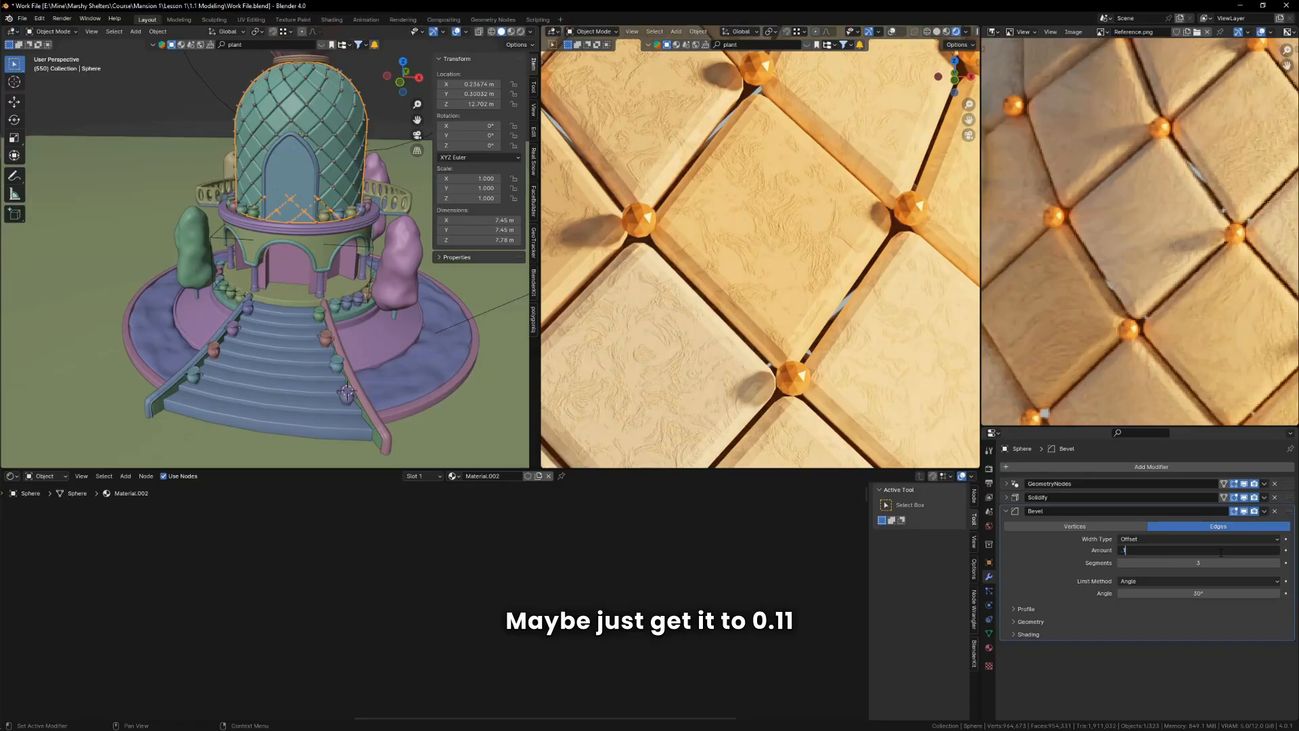
{"action": "key", "text": "Return"}
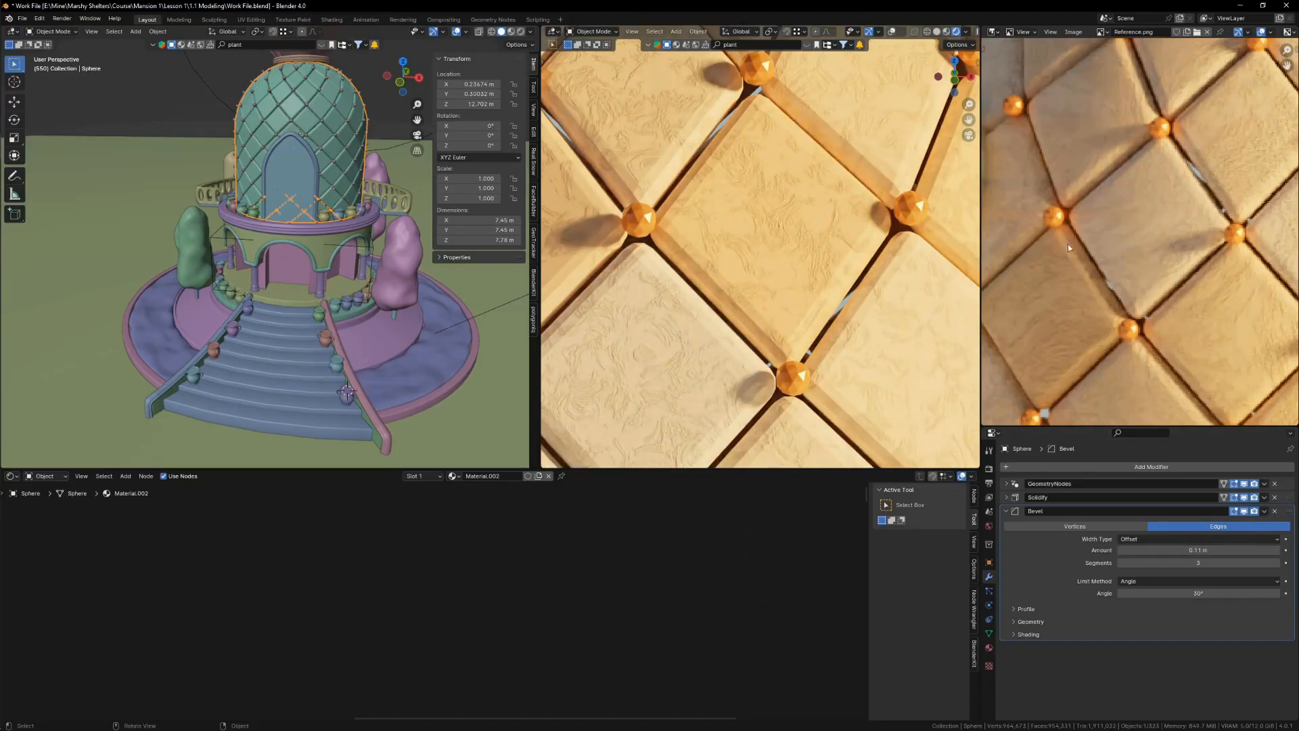
Step: Try smooth shading on the pineapple shell, and undo it together with the bevel change
{"action": "right_click", "coordinate": [811, 230]}
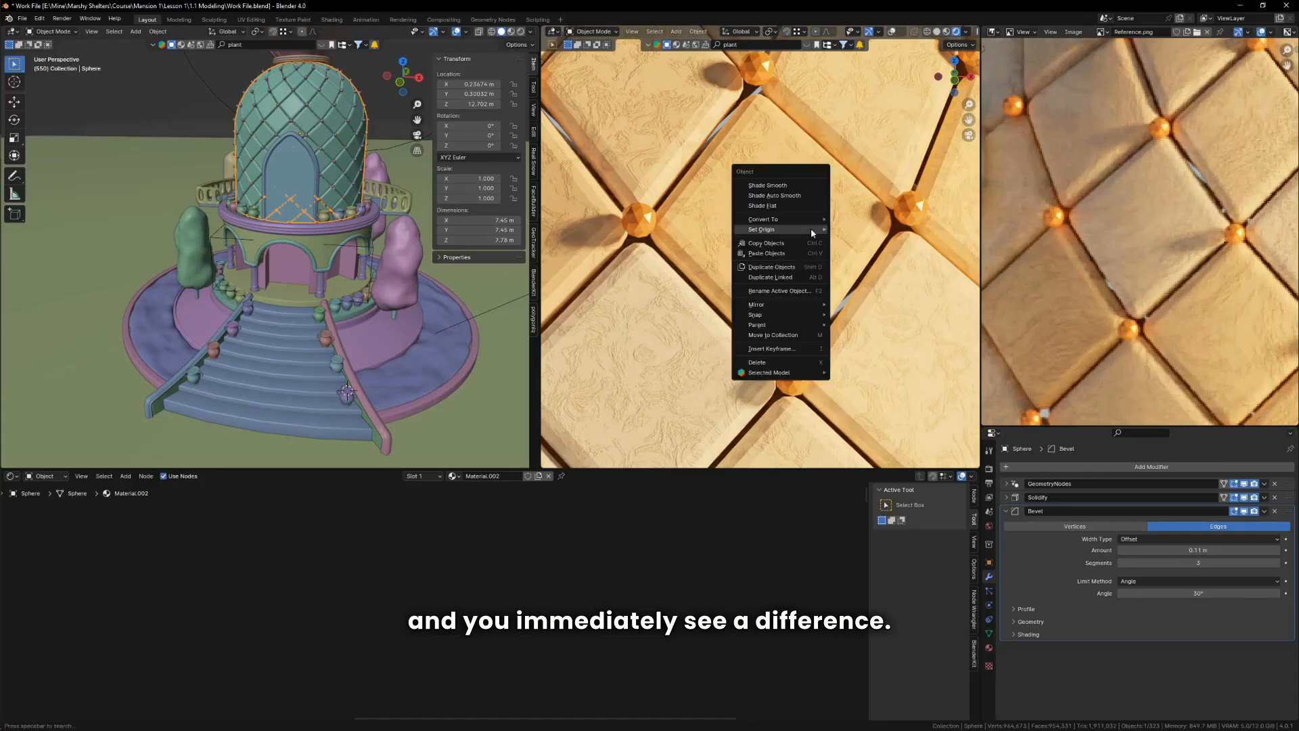
{"action": "left_click", "coordinate": [778, 185]}
{"action": "scroll", "coordinate": [747, 244], "scroll_direction": "down", "scroll_amount": 3}
{"action": "scroll", "coordinate": [747, 243], "scroll_direction": "down", "scroll_amount": 5}
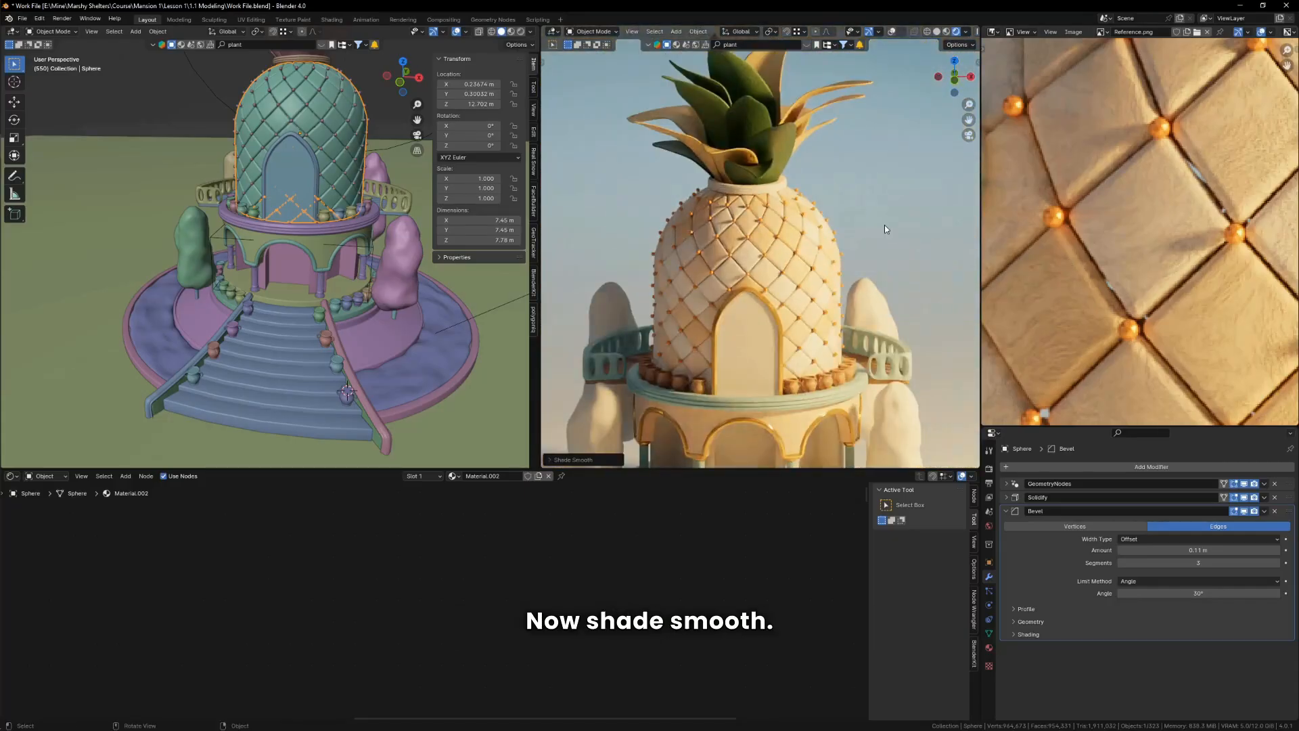
{"action": "scroll", "coordinate": [760, 258], "scroll_direction": "up", "scroll_amount": 3}
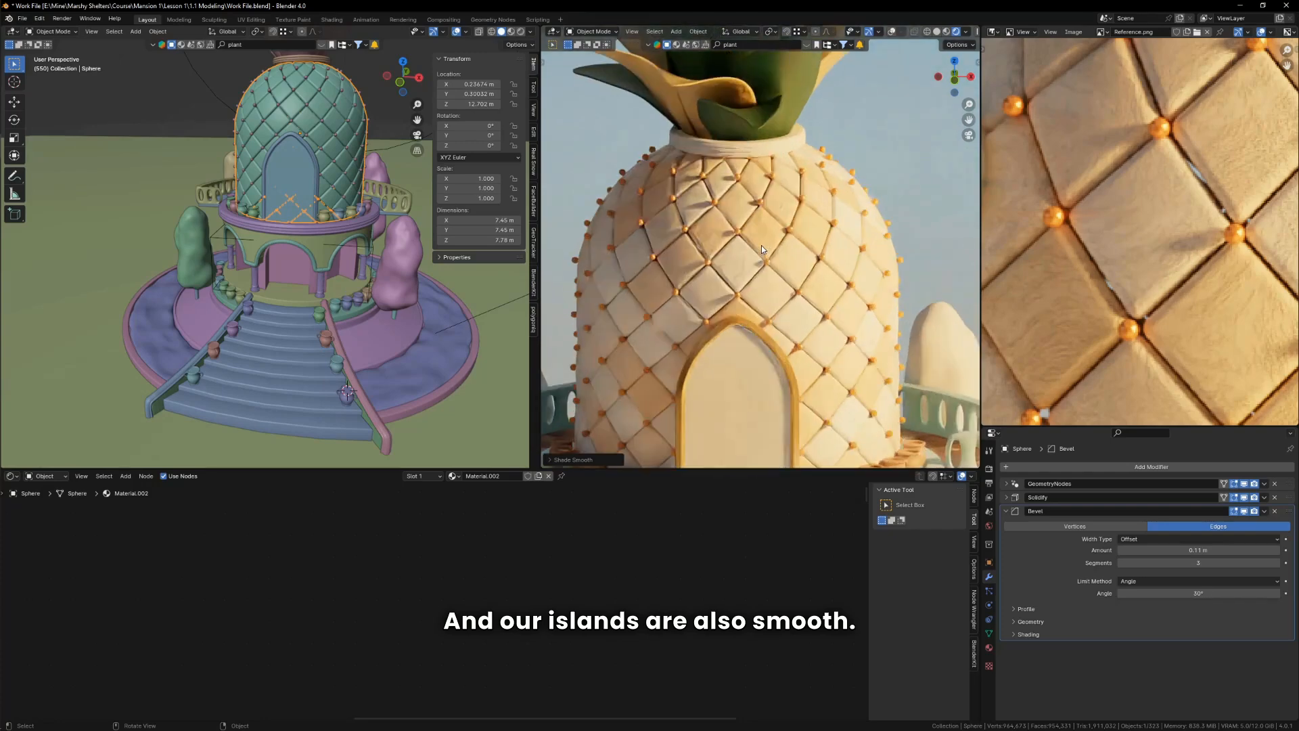
{"action": "key", "text": "ctrl+z"}
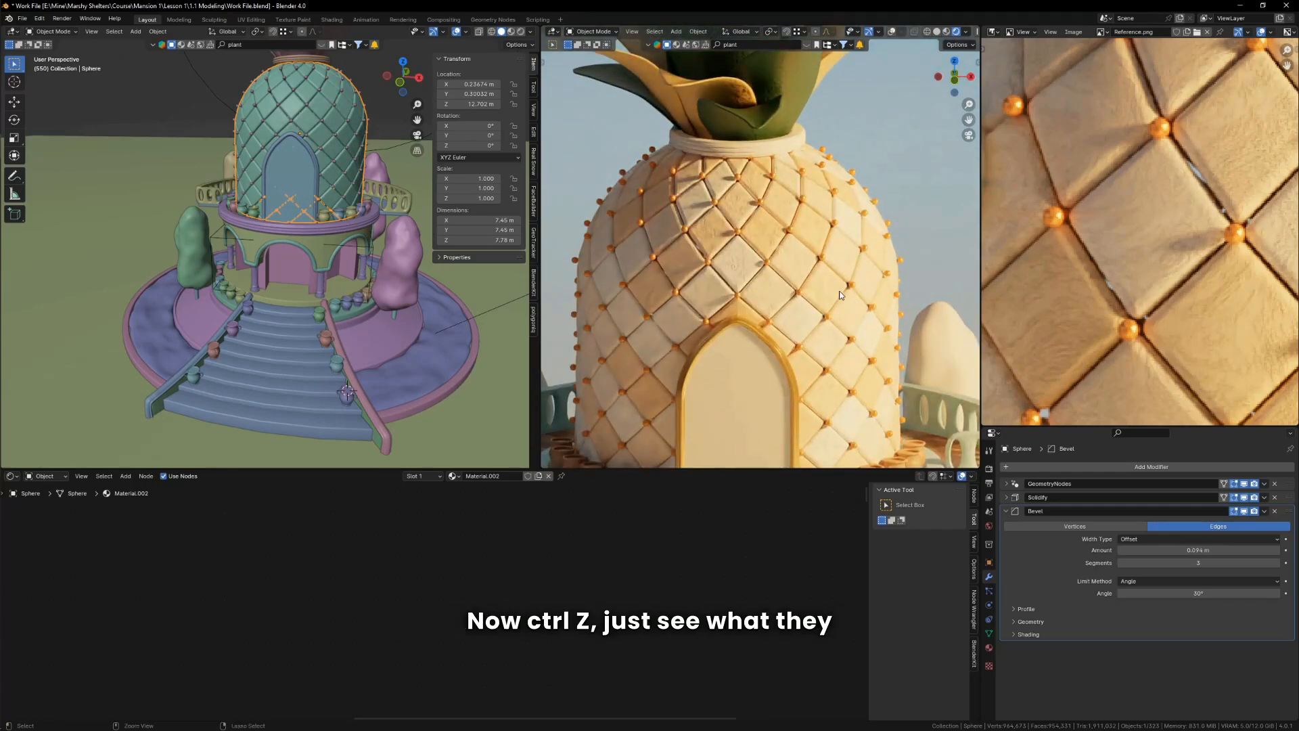
{"action": "key", "text": "ctrl+z"}
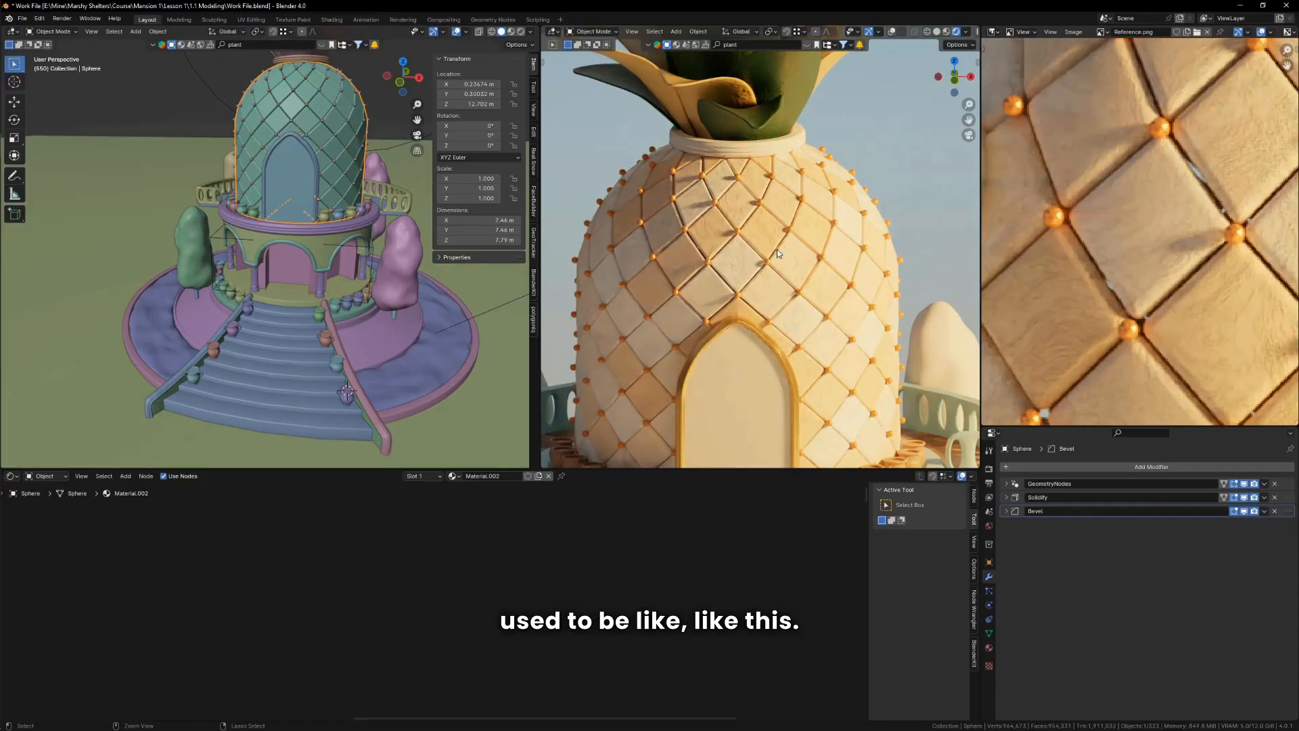
Step: Set the amount of the pineapple shell's Bevel modifier to 0.1 m
{"action": "scroll", "coordinate": [761, 214], "scroll_direction": "up", "scroll_amount": 5}
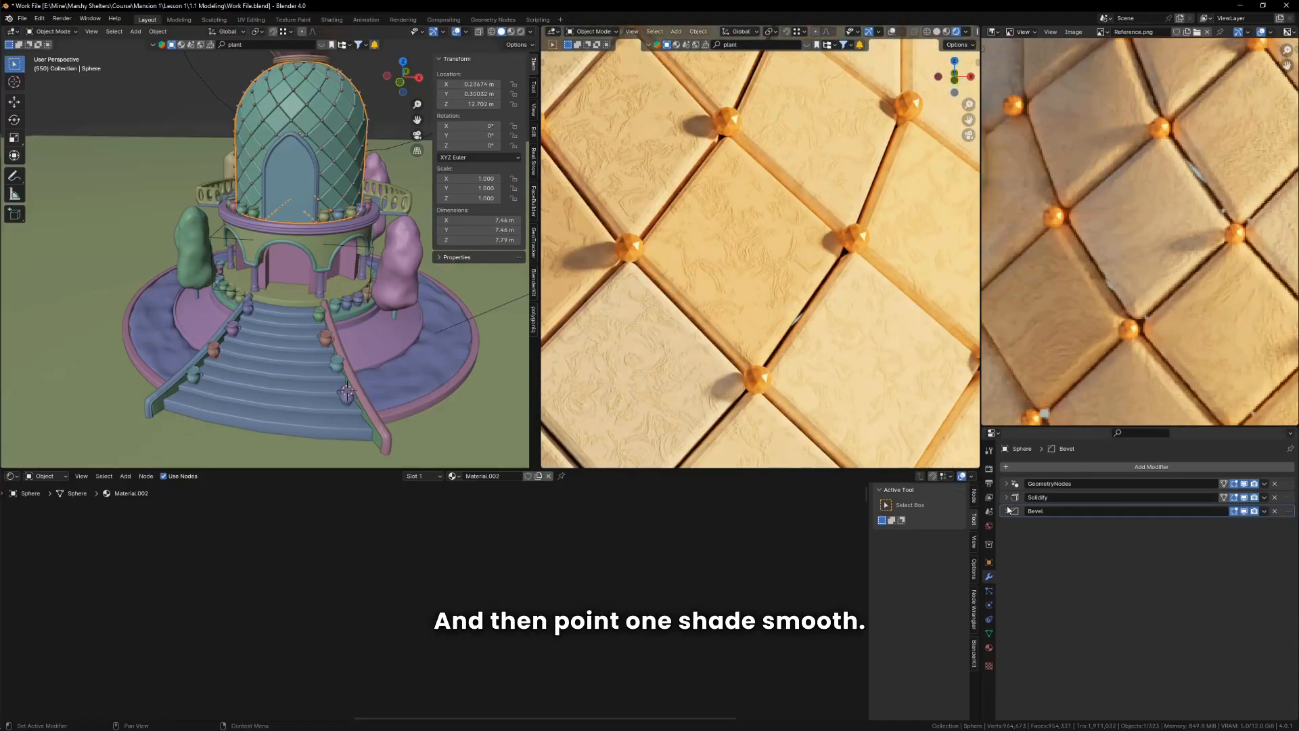
{"action": "left_click", "coordinate": [1022, 509]}
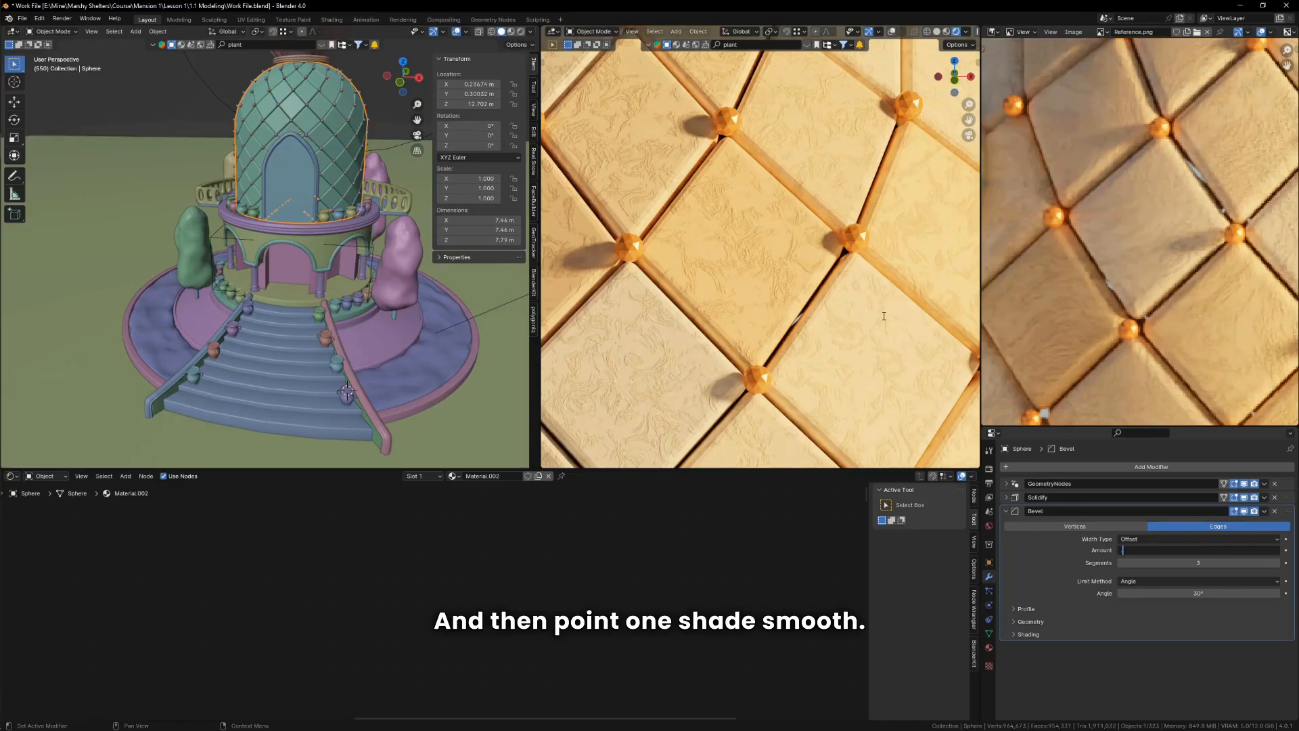
{"action": "type", "text": ".1"}
{"action": "key", "text": "Return"}
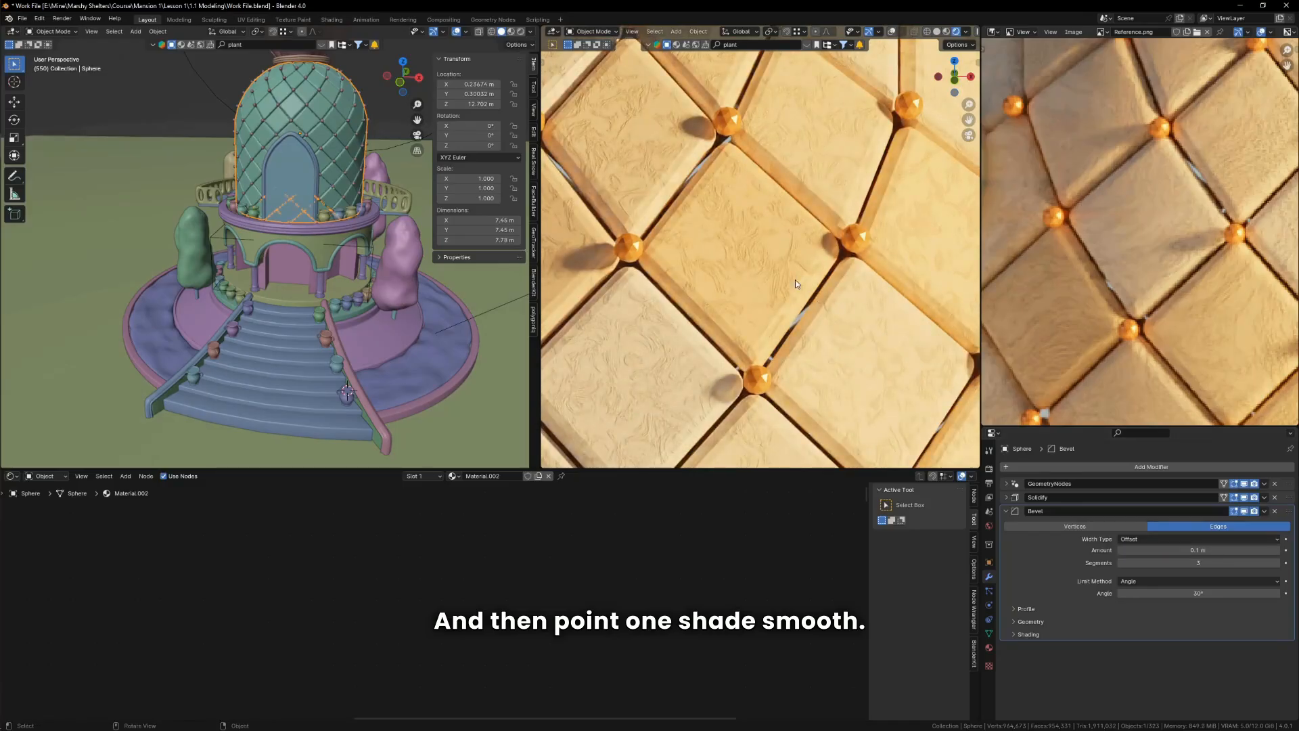
Step: Shade the pineapple shell smooth and compare the whole building with the reference image
{"action": "right_click", "coordinate": [795, 279]}
{"action": "left_click", "coordinate": [794, 279]}
{"action": "scroll", "coordinate": [740, 294], "scroll_direction": "down", "scroll_amount": 5}
{"action": "scroll", "coordinate": [1135, 256], "scroll_direction": "down", "scroll_amount": 5}
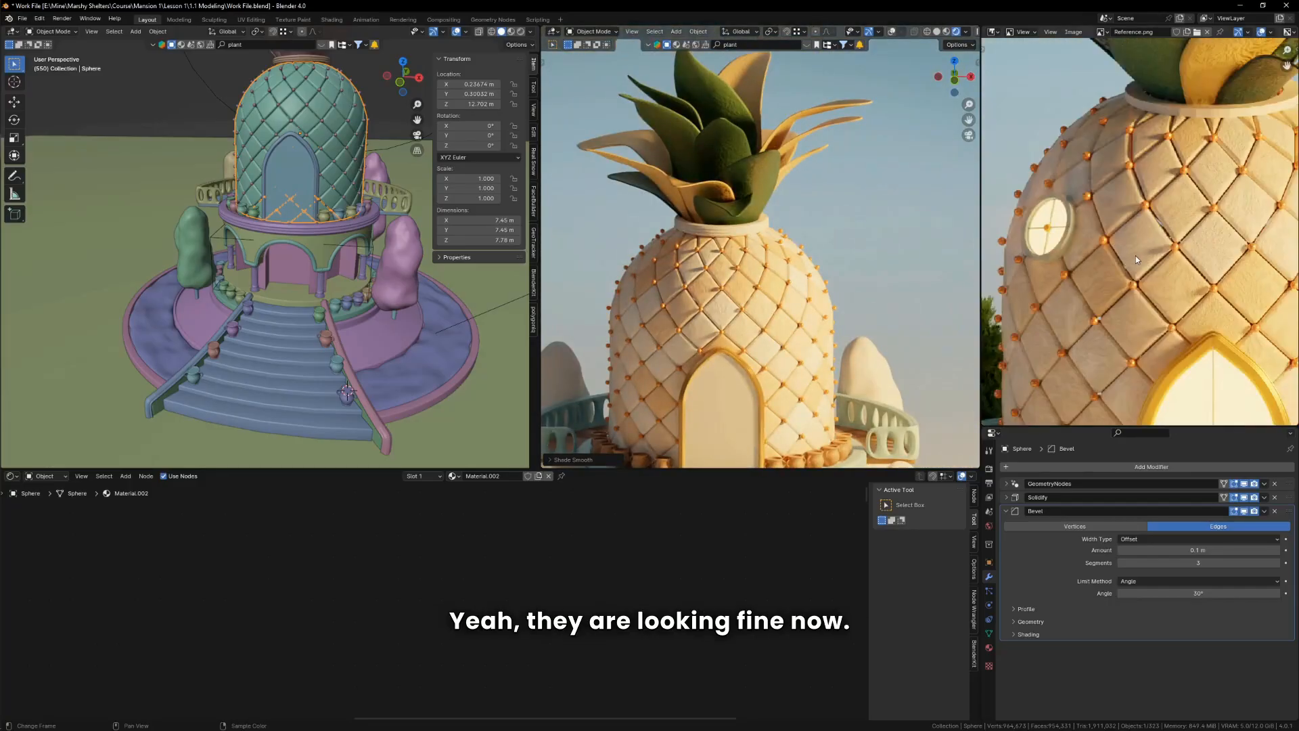
{"action": "scroll", "coordinate": [728, 303], "scroll_direction": "down", "scroll_amount": 8}
{"action": "scroll", "coordinate": [746, 368], "scroll_direction": "up", "scroll_amount": 6}
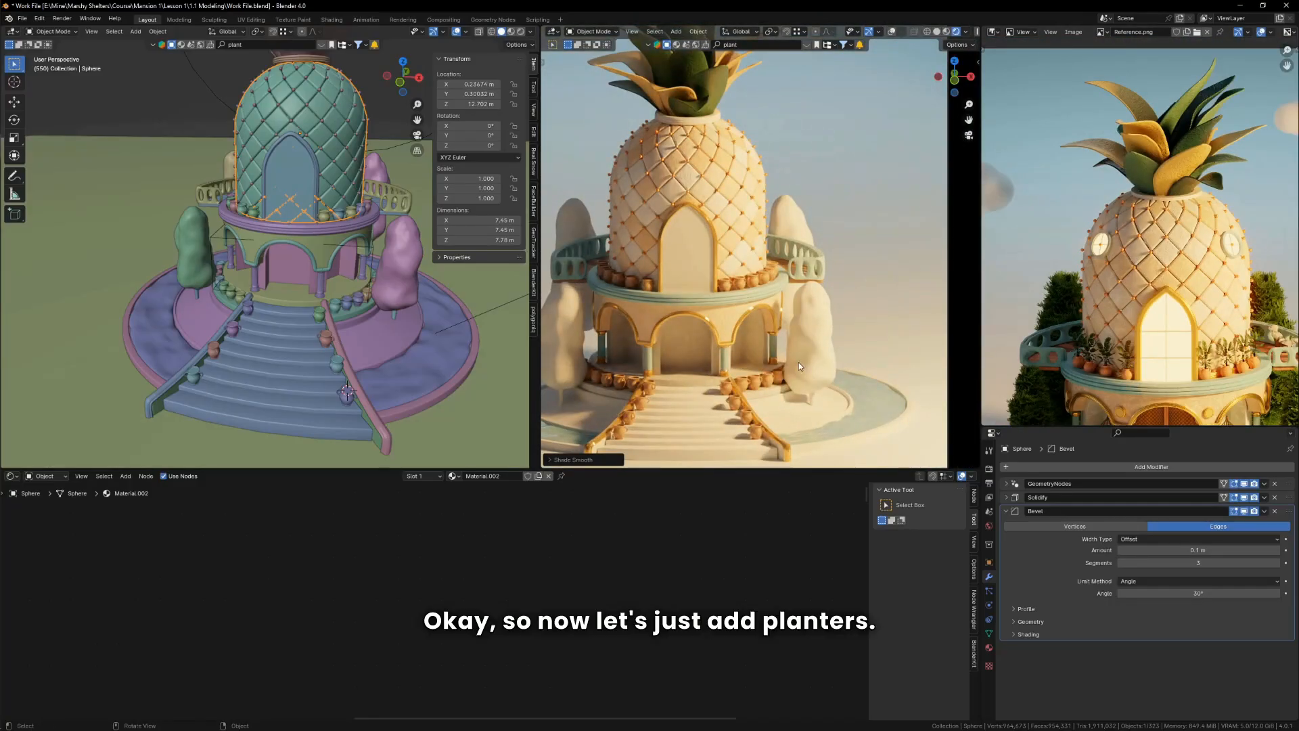
{"action": "scroll", "coordinate": [796, 364], "scroll_direction": "down", "scroll_amount": 3}
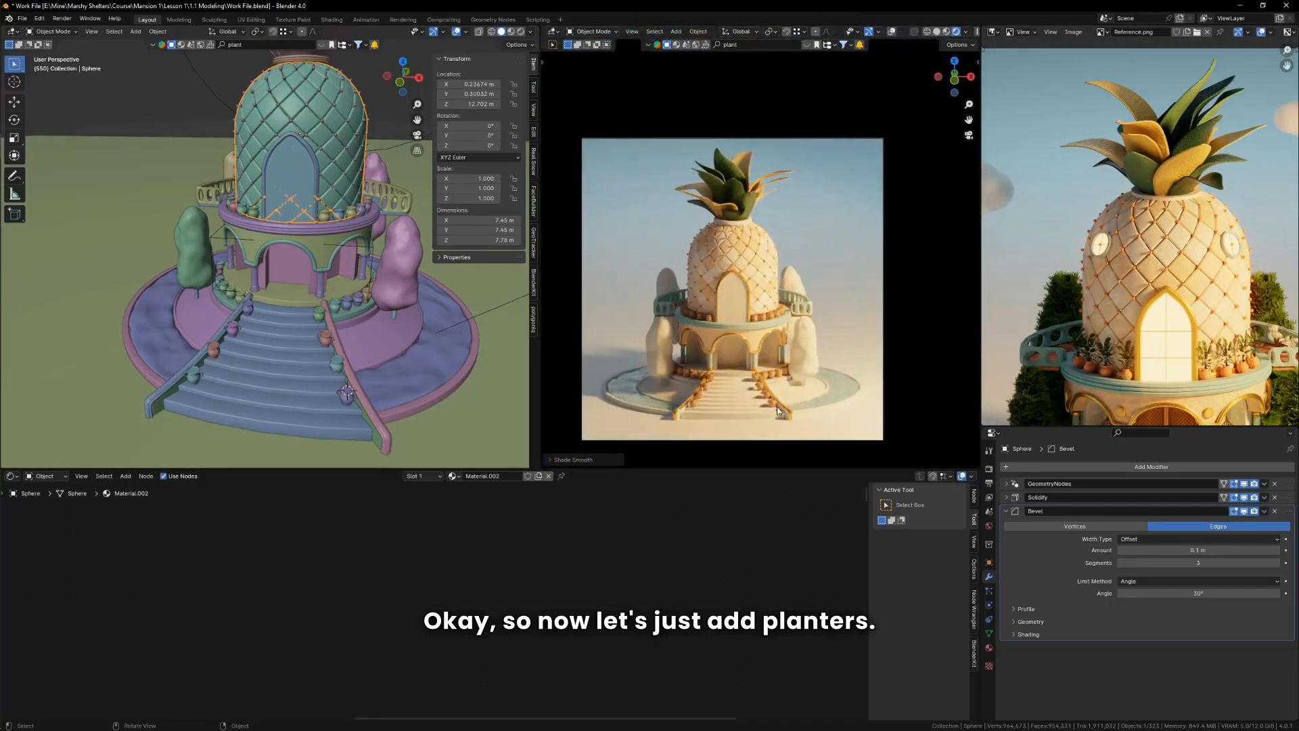
{"action": "scroll", "coordinate": [744, 369], "scroll_direction": "up", "scroll_amount": 5}
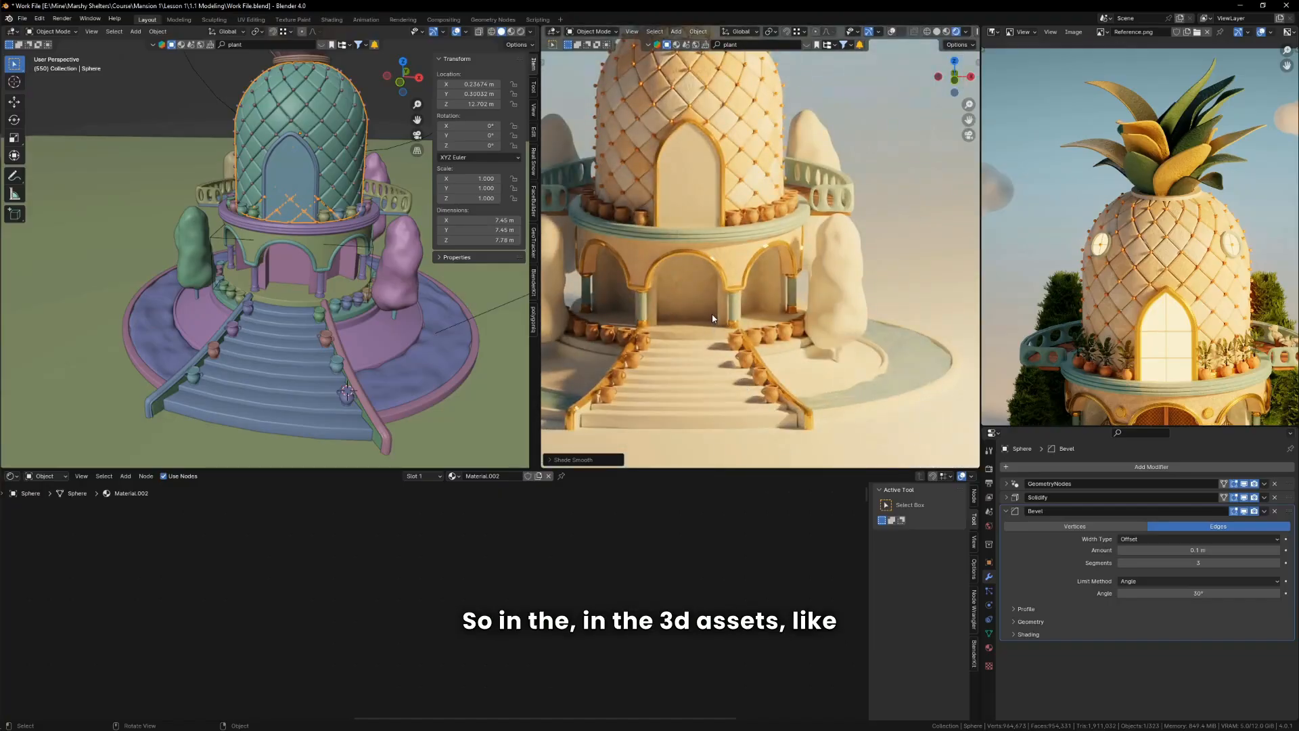
Step: Switch to File Explorer and open the 3d assets folder inside Assets in the Mansion 1 directory
{"action": "key", "text": "alt+Tab"}
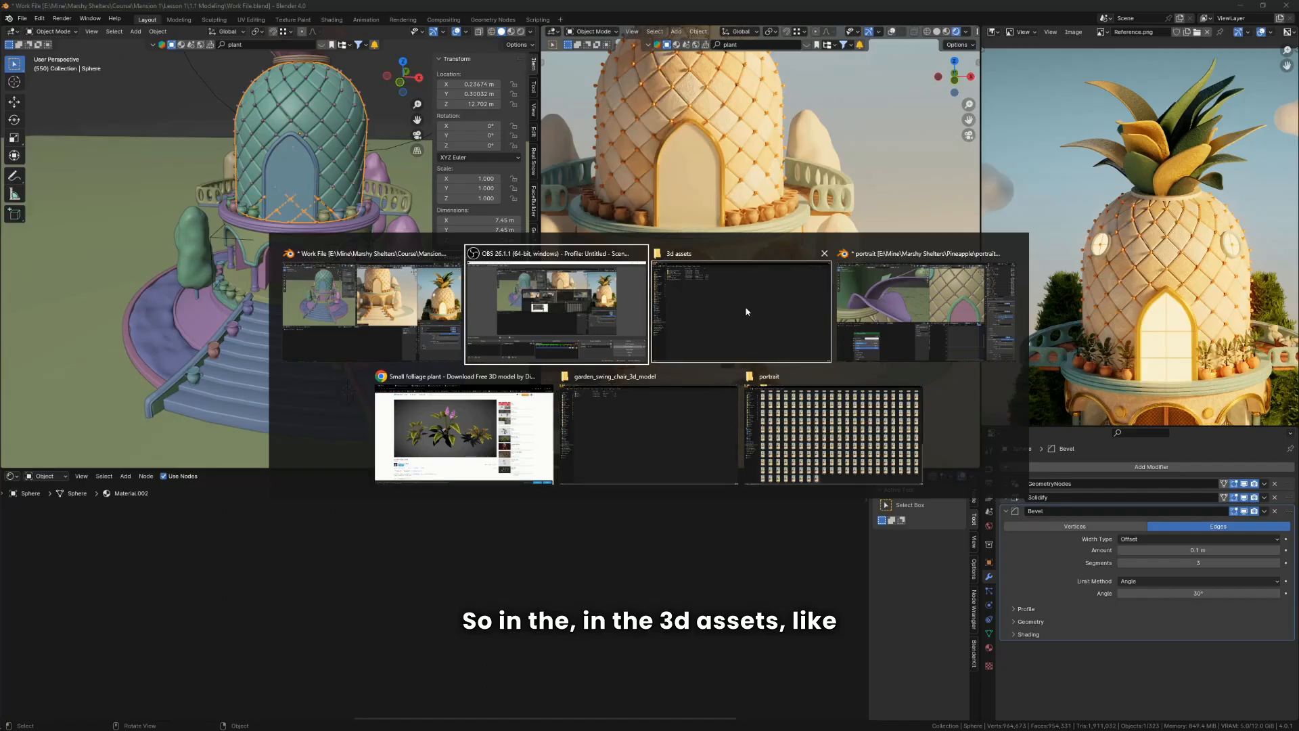
{"action": "left_click", "coordinate": [711, 291]}
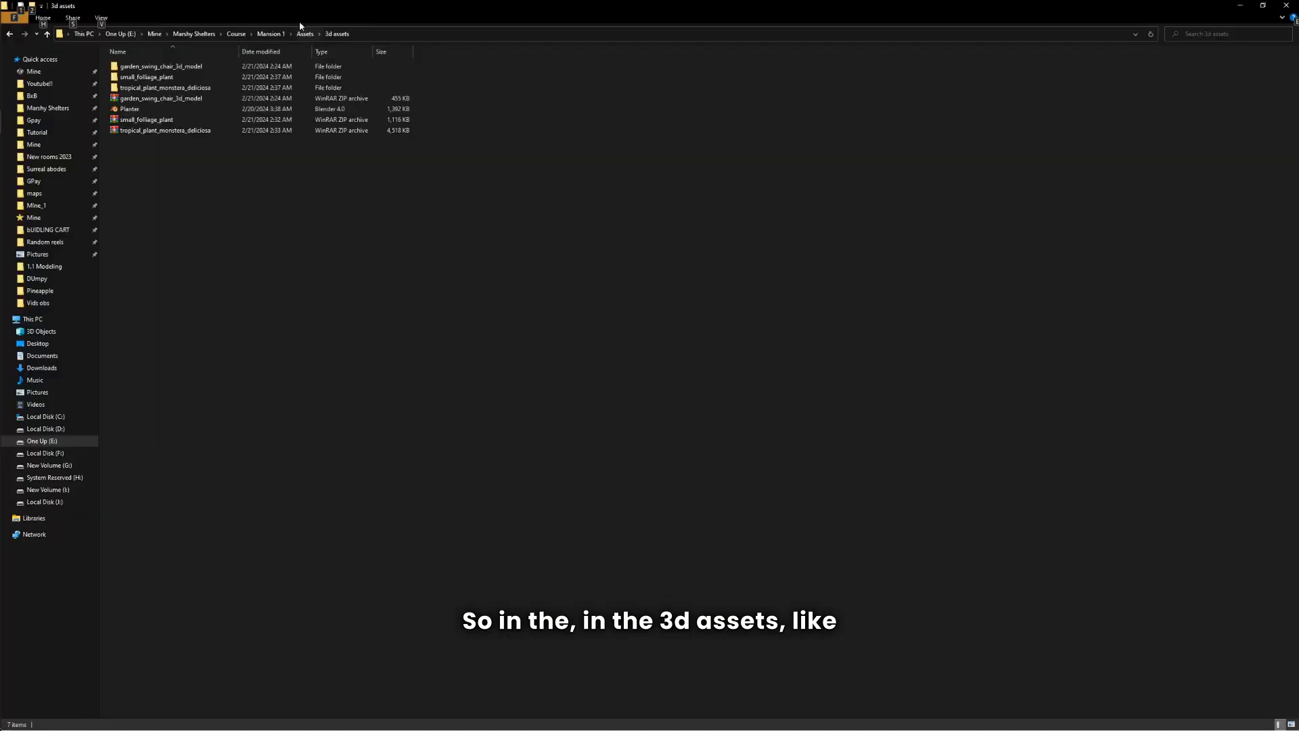
{"action": "left_click", "coordinate": [271, 33]}
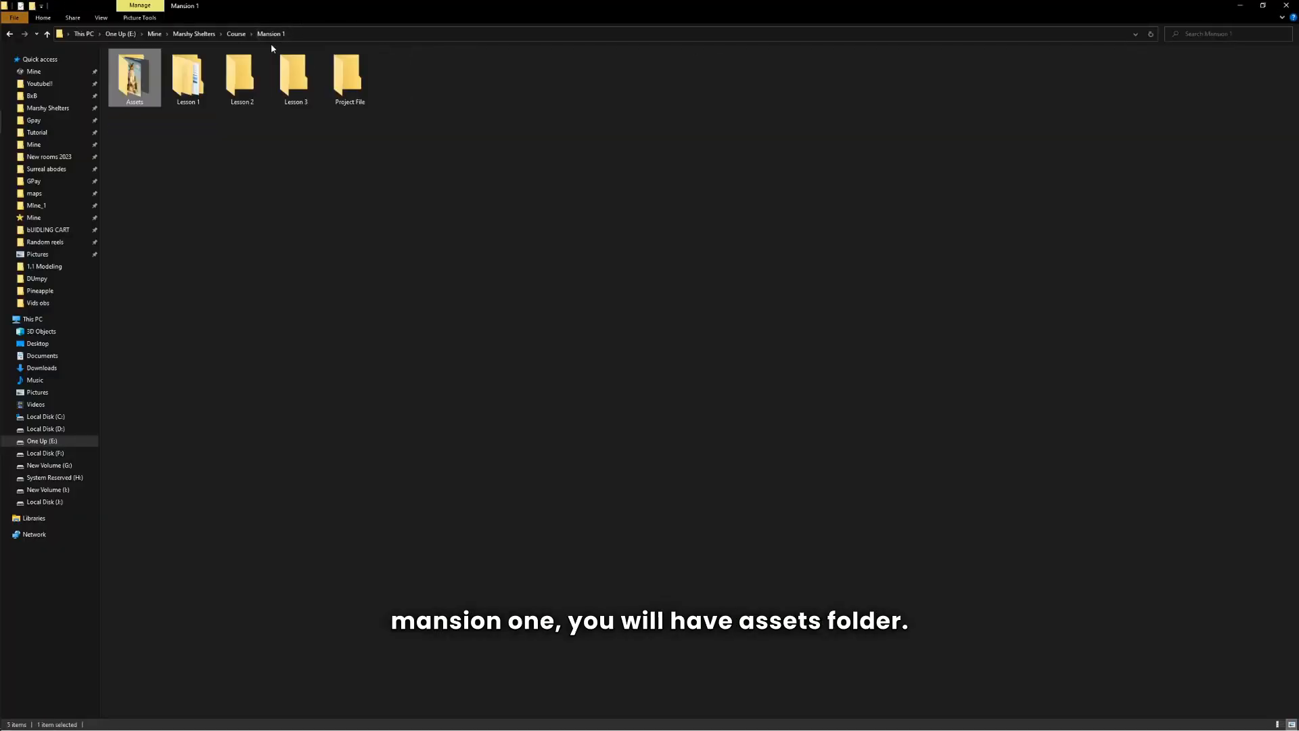
{"action": "double_click", "coordinate": [150, 95]}
{"action": "double_click", "coordinate": [140, 98]}
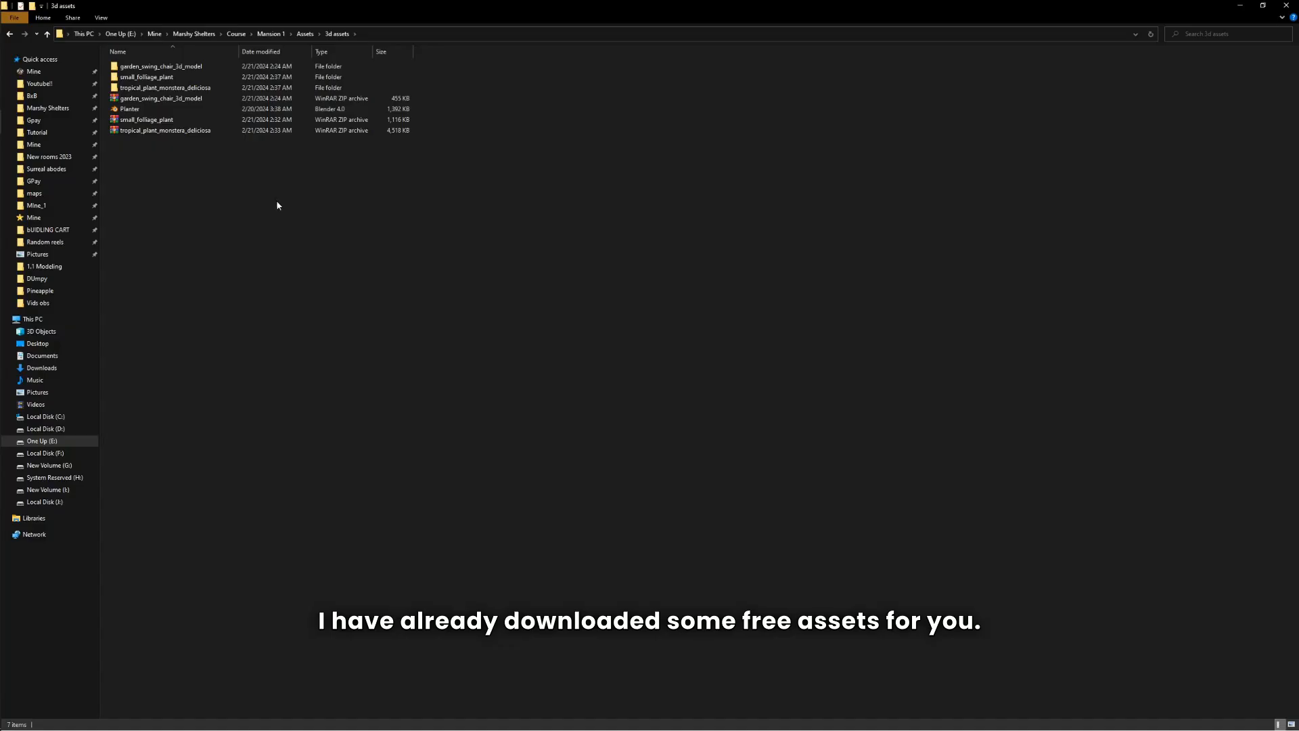
Step: Return from File Explorer to Blender and examine the potted plants on the terrace and stairs in the reference image
{"action": "left_click_drag", "start_coordinate": [204, 145], "coordinate": [200, 181]}
{"action": "left_click_drag", "start_coordinate": [465, 94], "coordinate": [325, 61]}
{"action": "key", "text": "alt+Tab"}
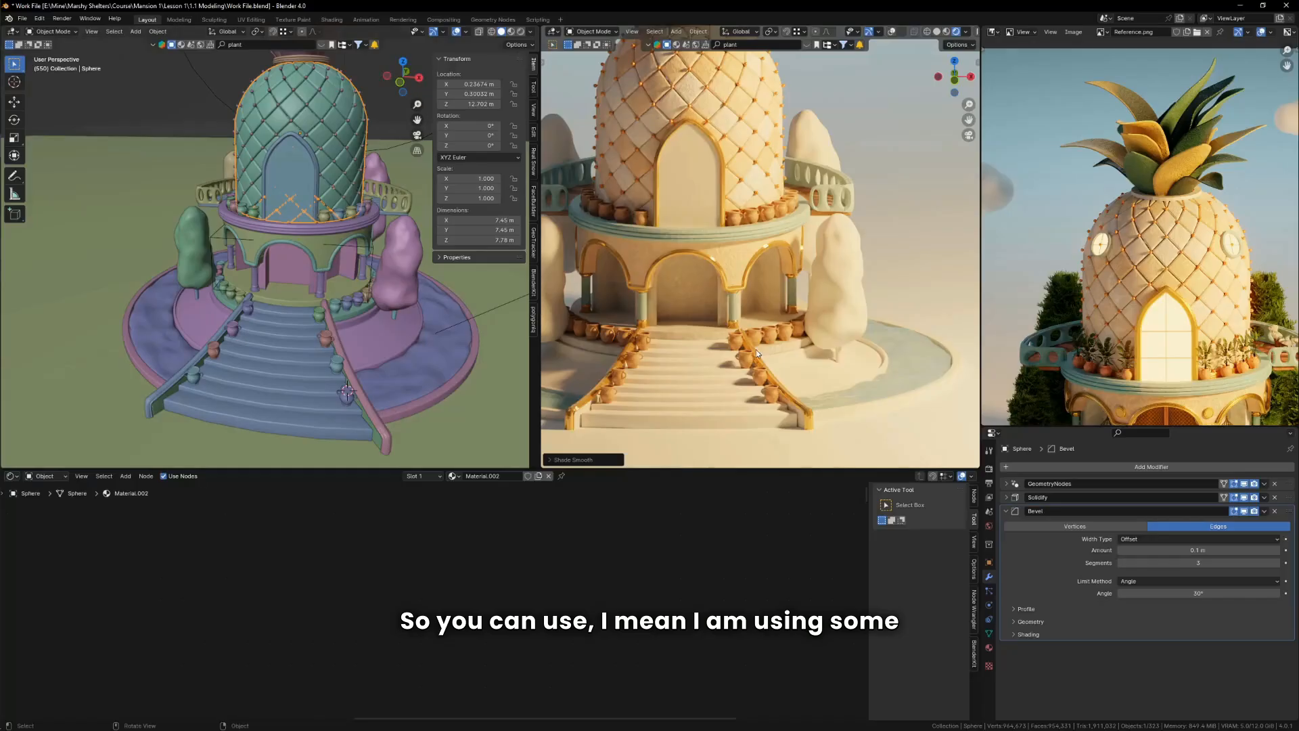
{"action": "scroll", "coordinate": [1093, 366], "scroll_direction": "down", "scroll_amount": 2}
{"action": "scroll", "coordinate": [1103, 335], "scroll_direction": "up", "scroll_amount": 3}
{"action": "scroll", "coordinate": [1104, 335], "scroll_direction": "down", "scroll_amount": 3}
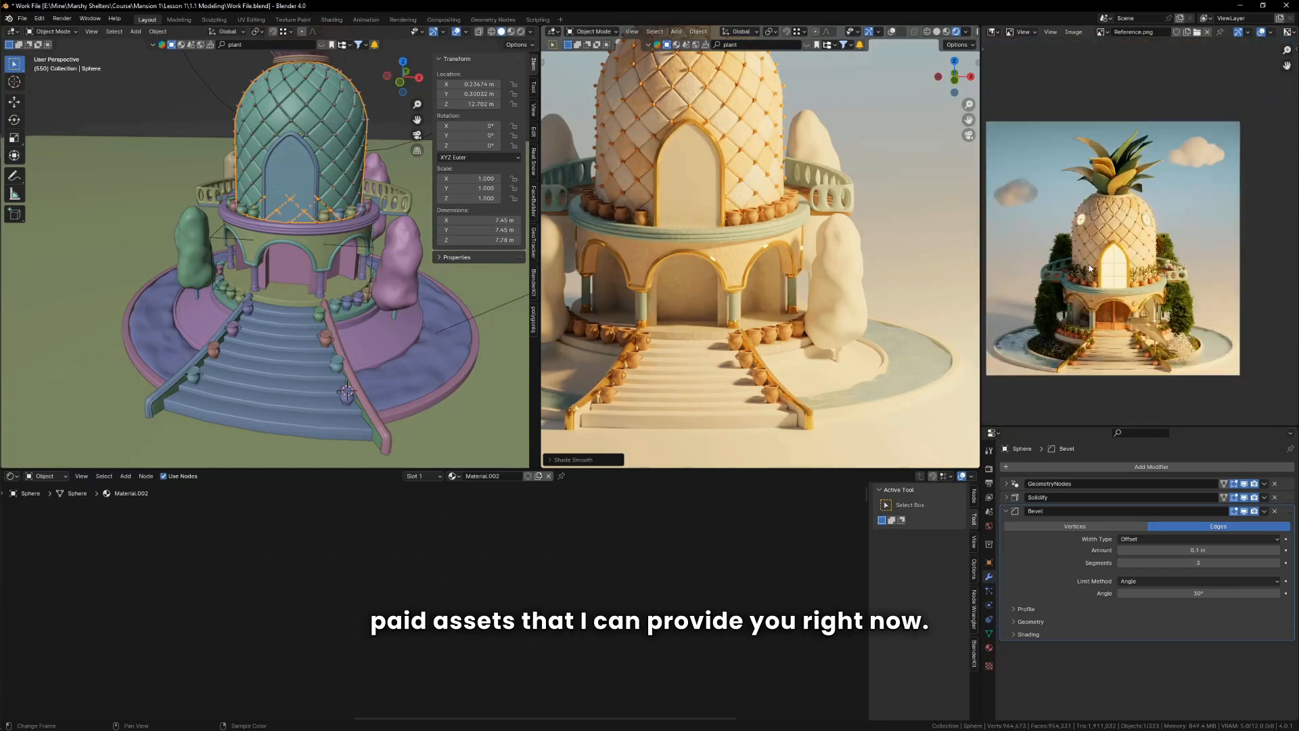
{"action": "scroll", "coordinate": [1092, 369], "scroll_direction": "up", "scroll_amount": 4}
{"action": "scroll", "coordinate": [1083, 349], "scroll_direction": "up", "scroll_amount": 1}
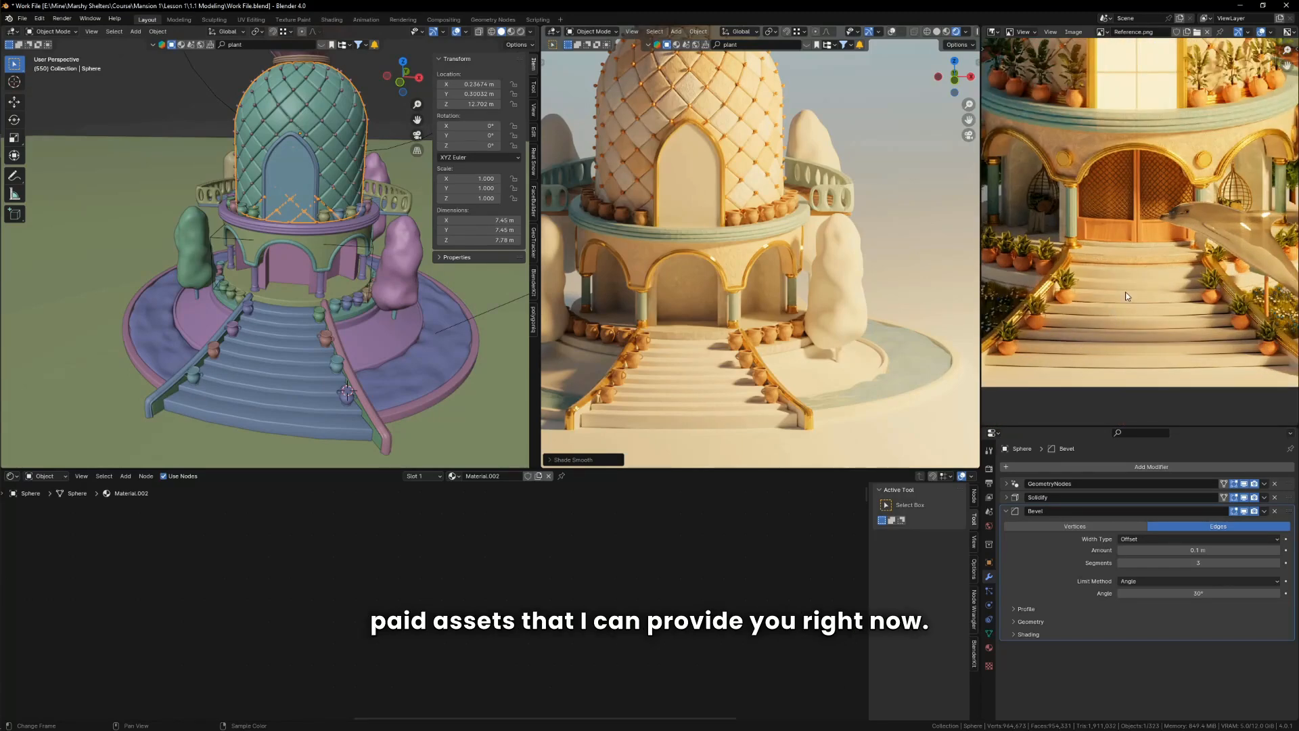
{"action": "scroll", "coordinate": [1124, 297], "scroll_direction": "down", "scroll_amount": 2}
{"action": "scroll", "coordinate": [362, 314], "scroll_direction": "down", "scroll_amount": 5}
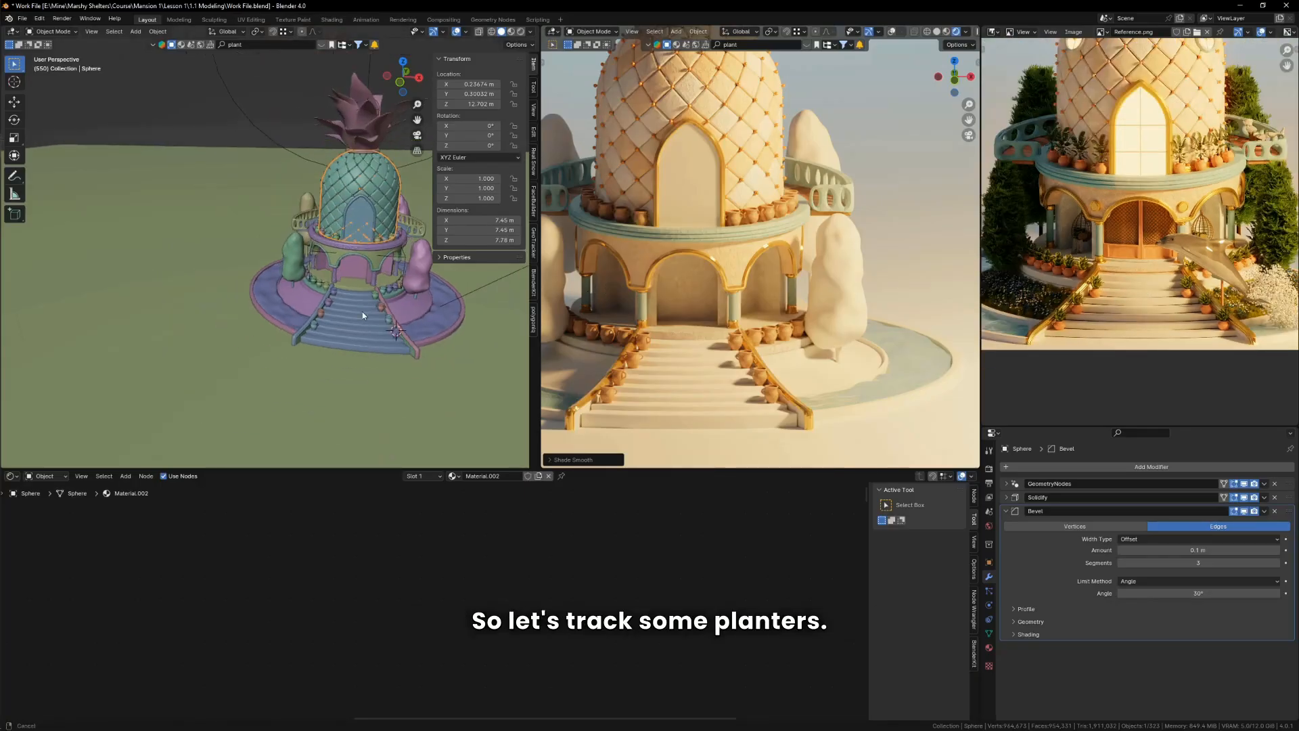
Step: Import scene.gltf as glTF 2.0 from the tropical_plant_monstera_deliciosa folder inside Mansion 1's 3d assets
{"action": "left_click", "coordinate": [24, 19]}
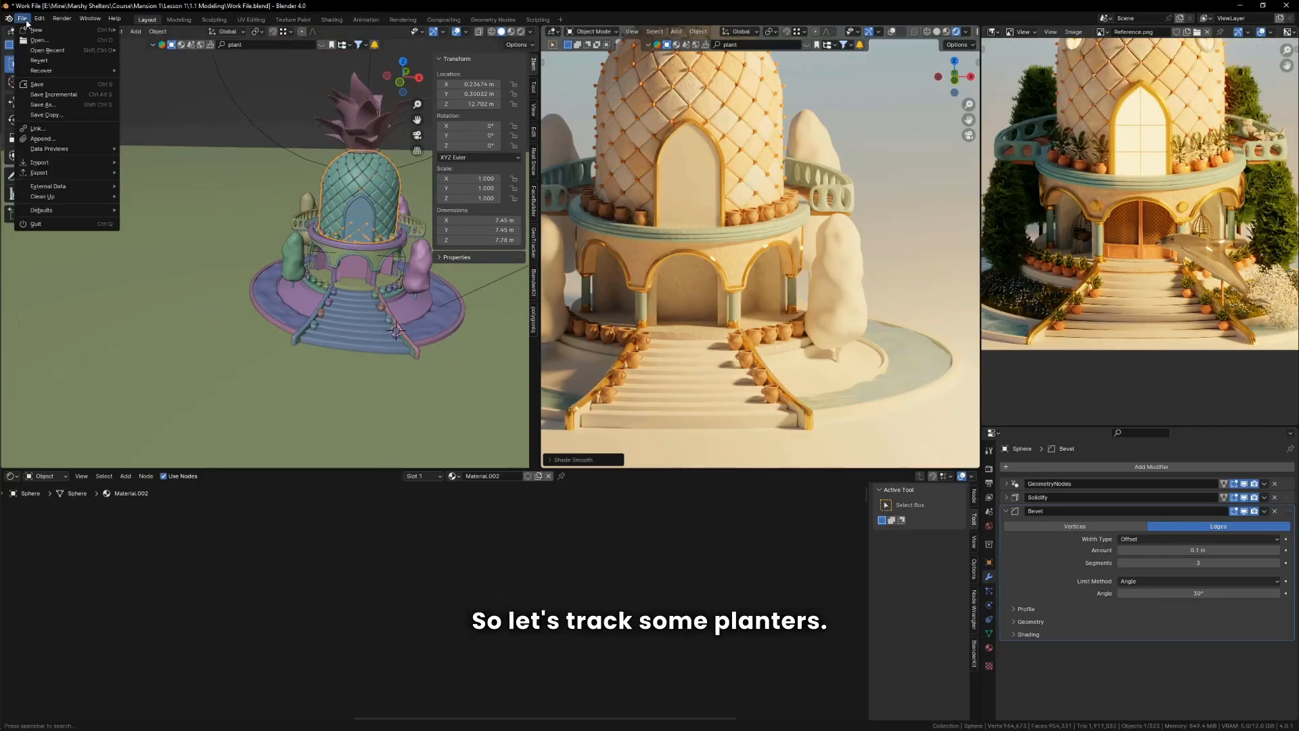
{"action": "mouse_move", "coordinate": [83, 168]}
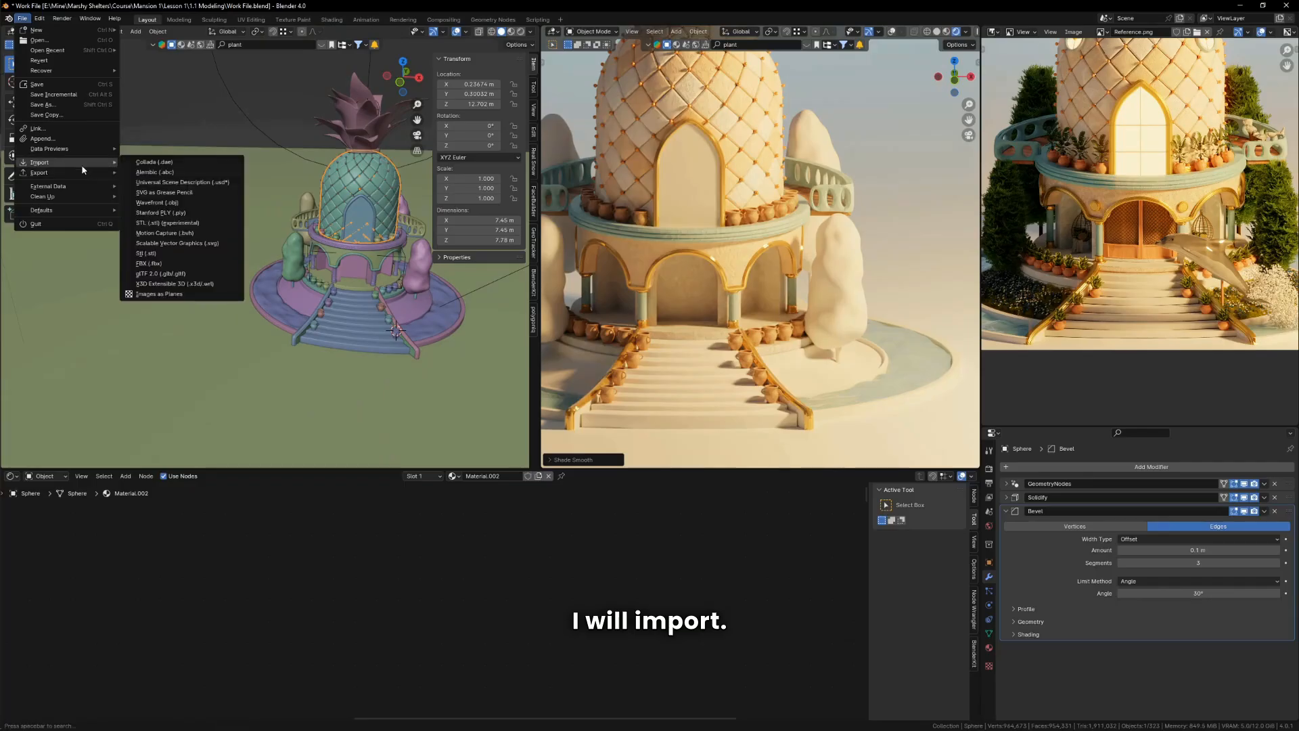
{"action": "left_click", "coordinate": [171, 275]}
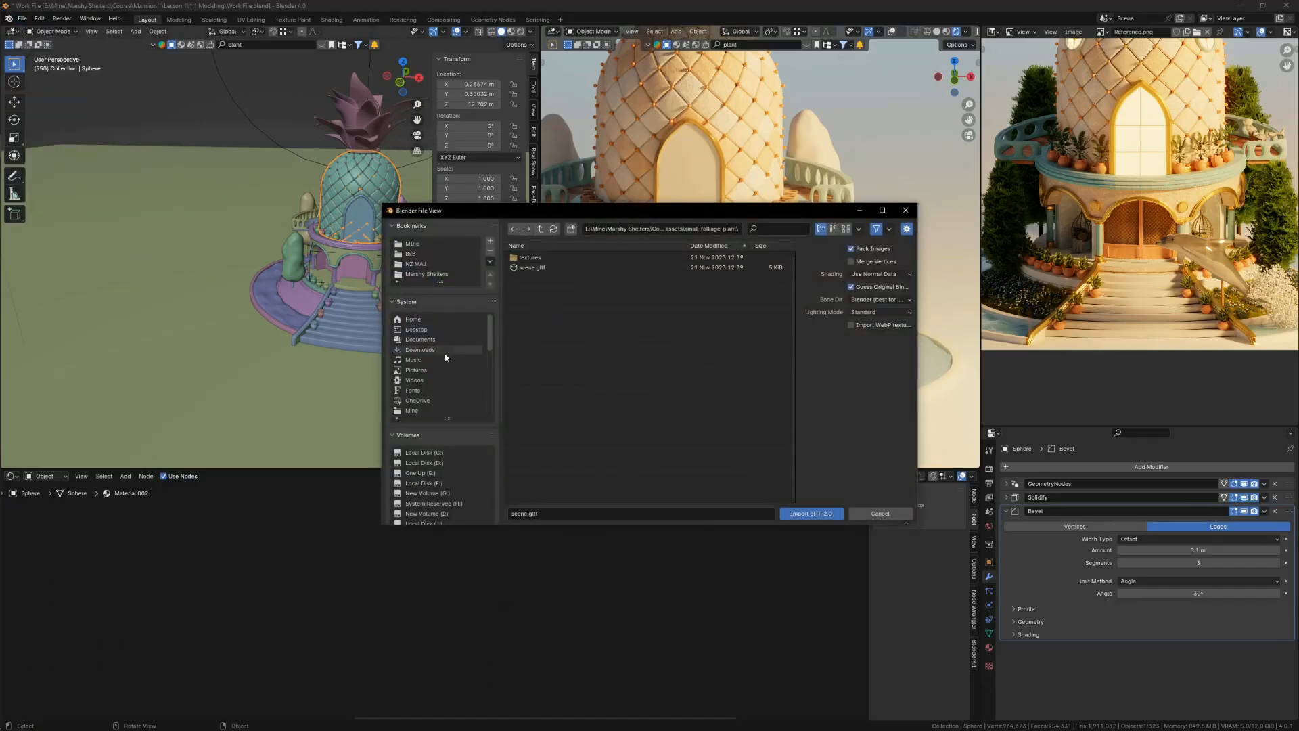
{"action": "left_click", "coordinate": [433, 274]}
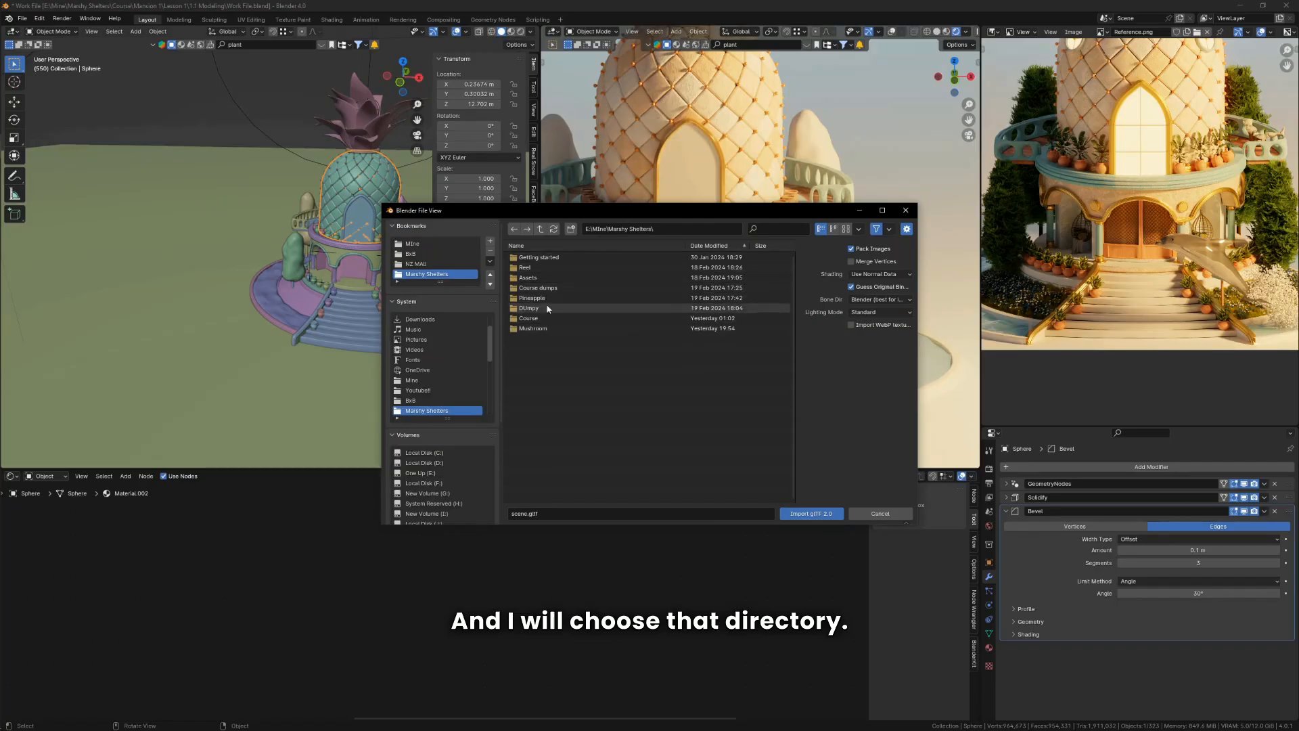
{"action": "double_click", "coordinate": [532, 318]}
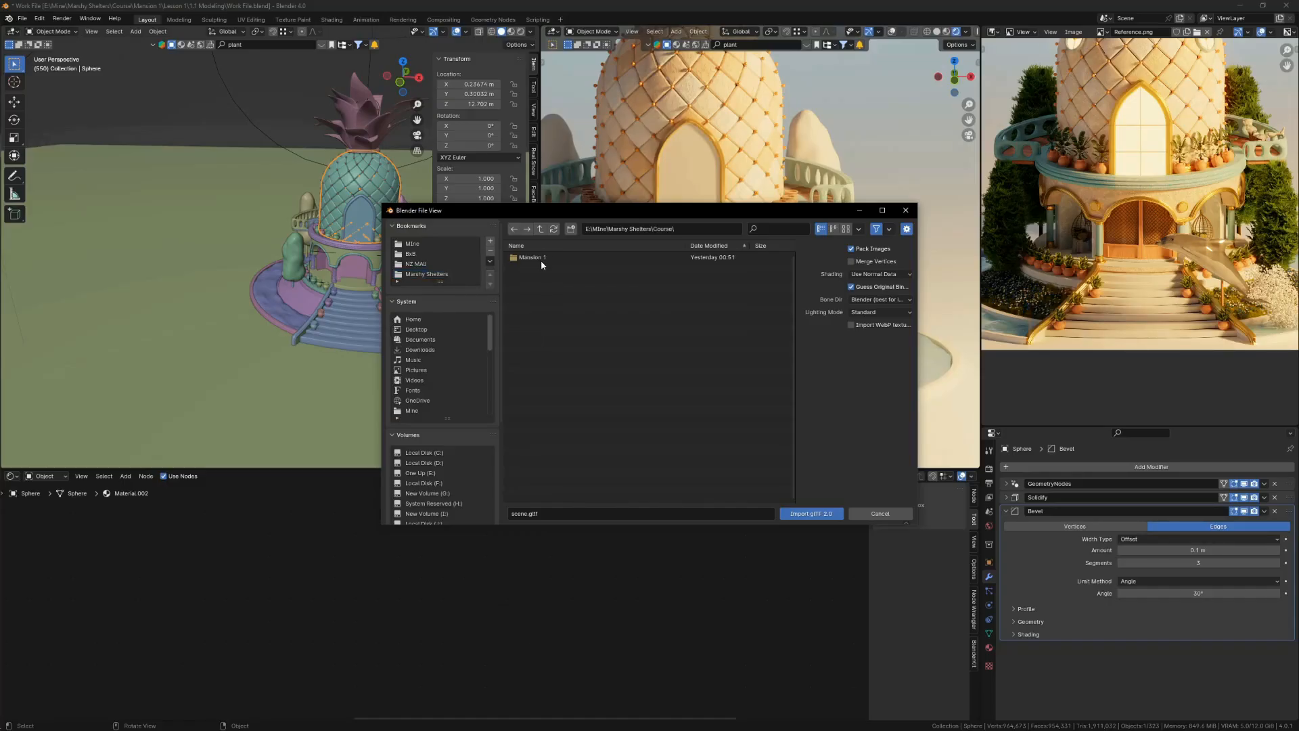
{"action": "double_click", "coordinate": [536, 258]}
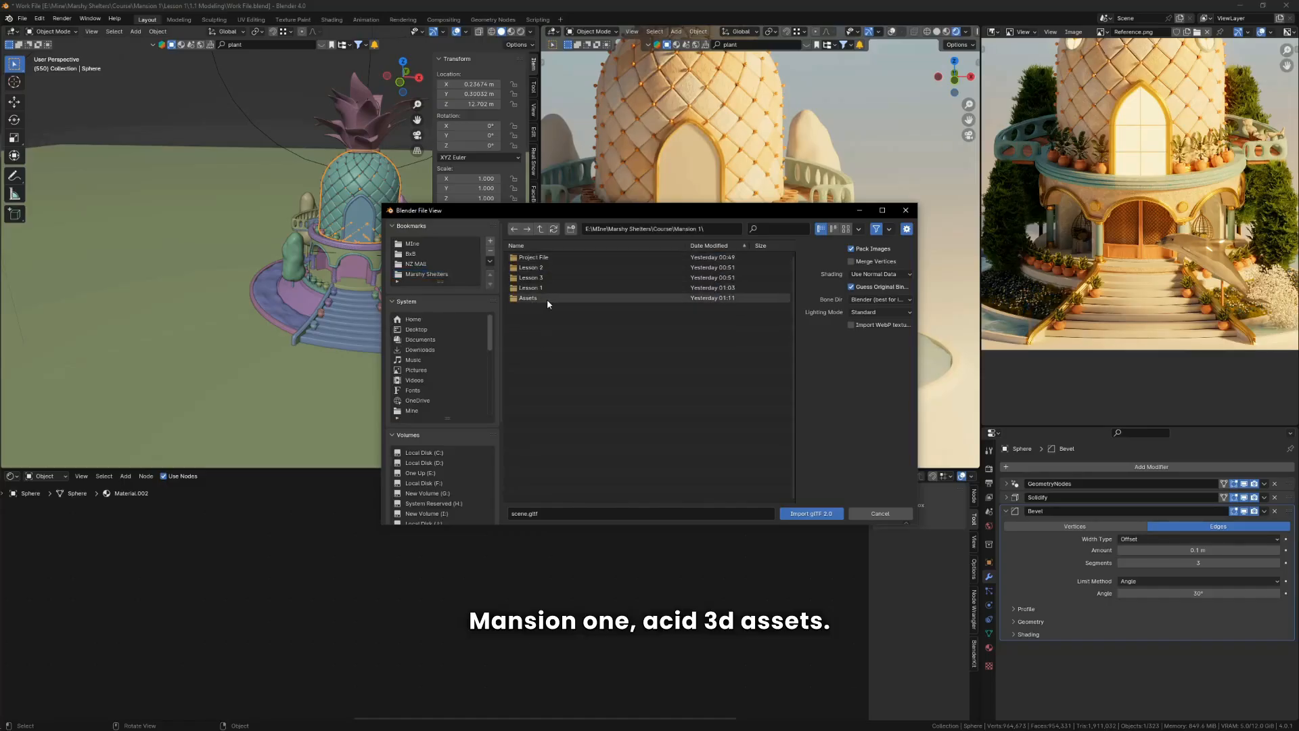
{"action": "double_click", "coordinate": [547, 299]}
{"action": "double_click", "coordinate": [542, 257]}
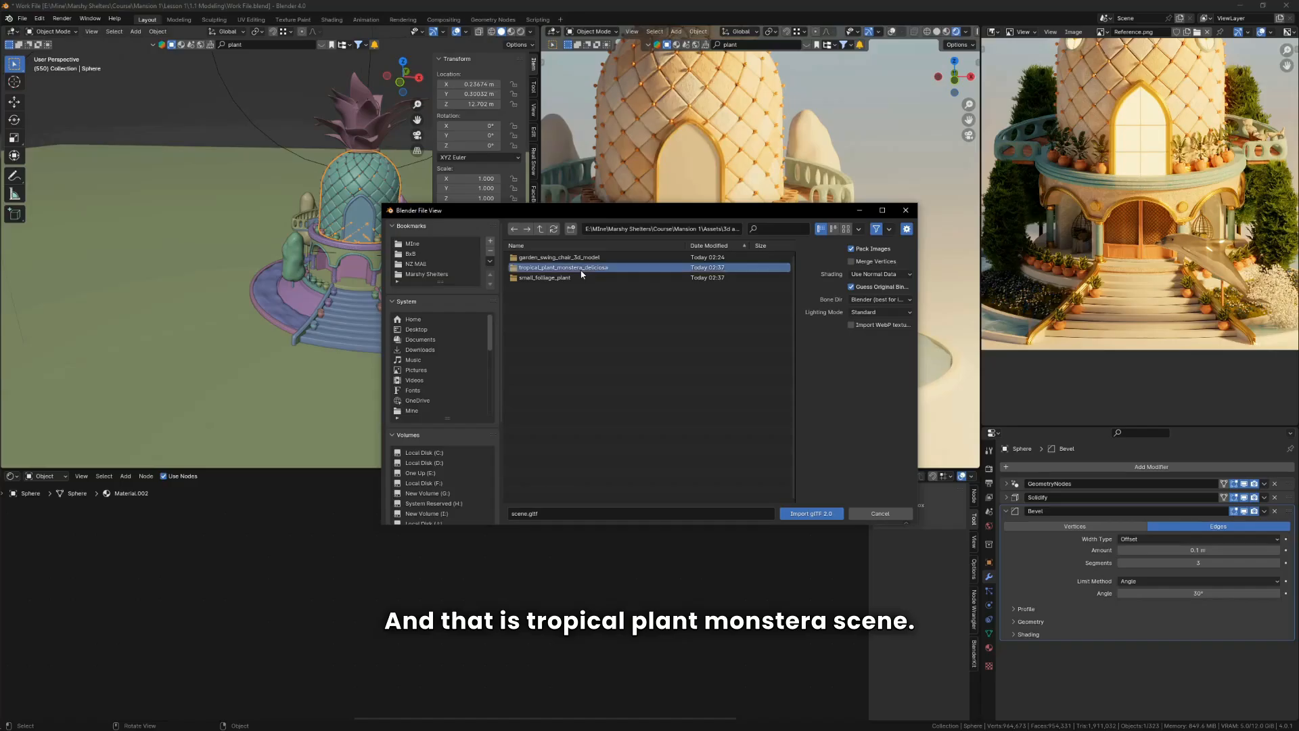
{"action": "double_click", "coordinate": [580, 268]}
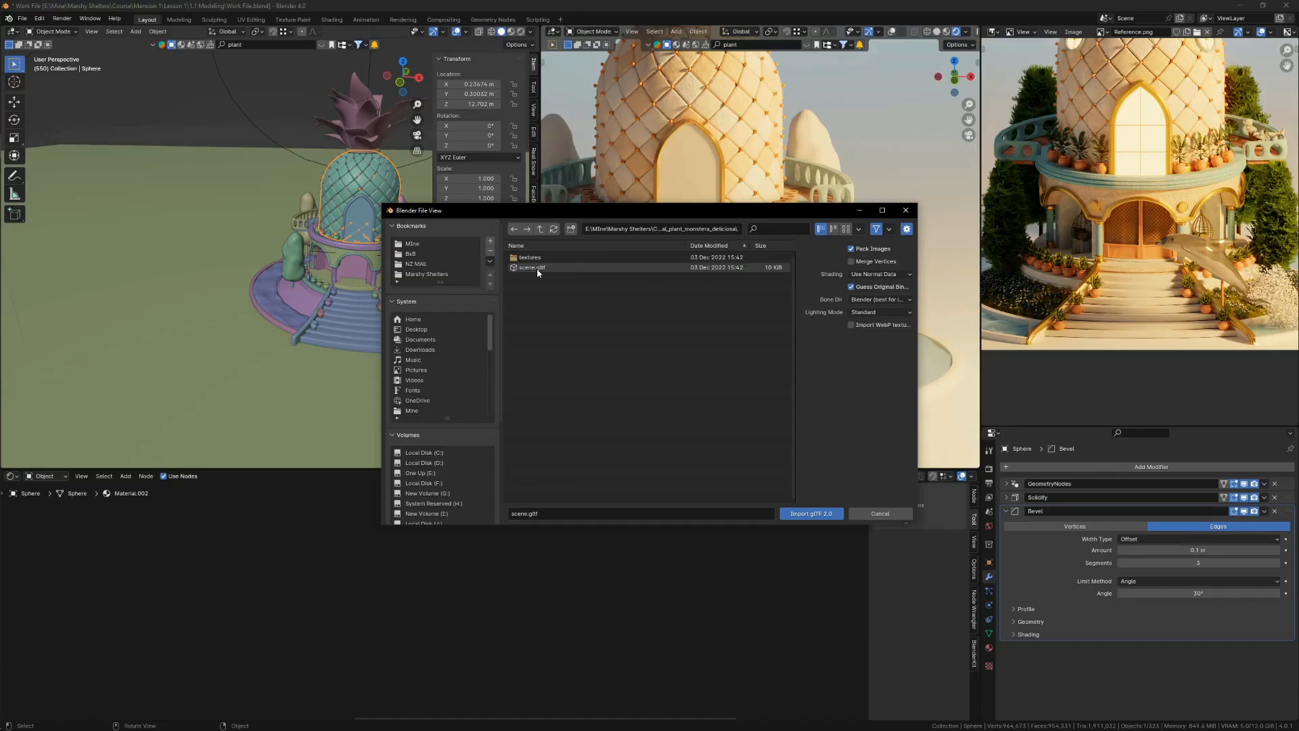
{"action": "double_click", "coordinate": [532, 268]}
Step: Snap the imported monstera plant to the 3D cursor at the mouth of the front pot on the stairs
{"action": "key", "text": "KP_Decimal"}
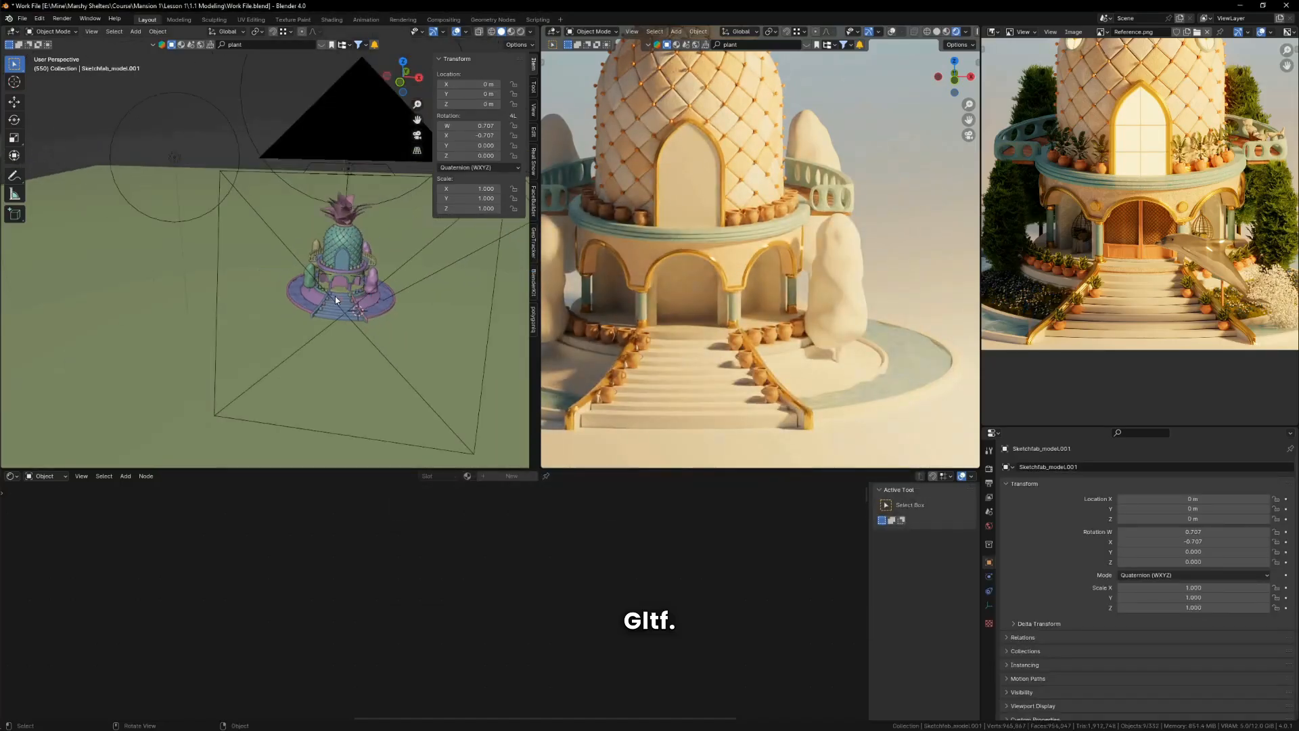
{"action": "scroll", "coordinate": [333, 315], "scroll_direction": "up", "scroll_amount": 5}
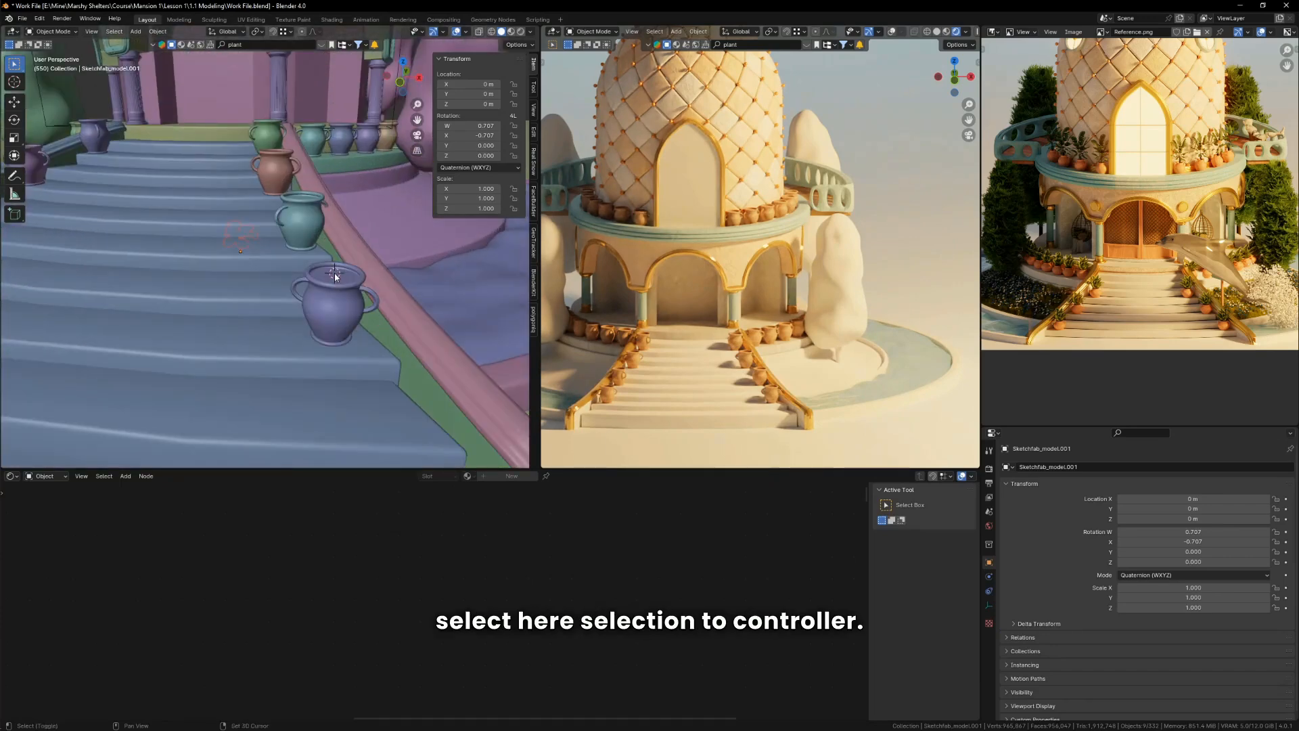
{"action": "key", "text": "shift+s"}
{"action": "left_click", "coordinate": [319, 180]}
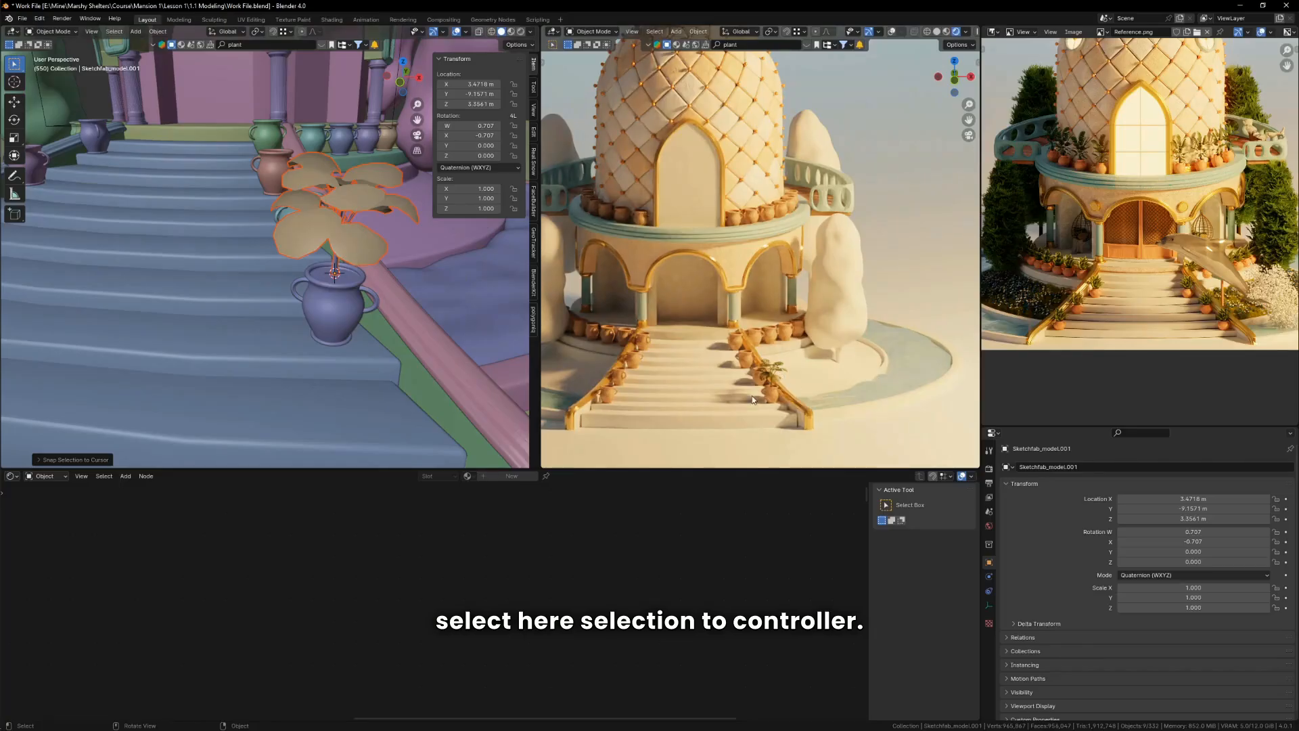
Step: Rotate the monstera plant about the Z axis in the rendered view
{"action": "scroll", "coordinate": [778, 385], "scroll_direction": "up", "scroll_amount": 10}
{"action": "key", "text": "r"}
{"action": "key", "text": "z"}
{"action": "left_click", "coordinate": [824, 268]}
{"action": "scroll", "coordinate": [763, 385], "scroll_direction": "down", "scroll_amount": 6}
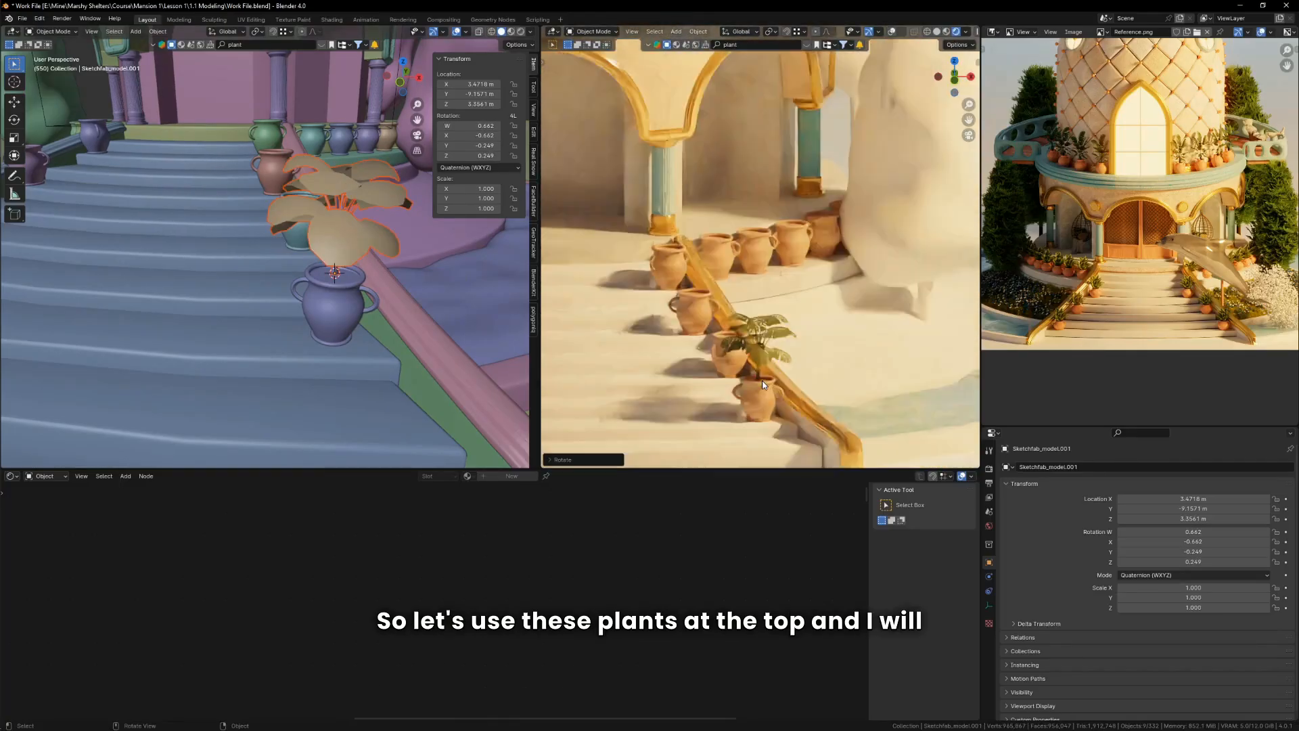
Step: Place the 3D cursor on the upper terrace pot closest to the curved balustrade and snap the monstera plant to it
{"action": "scroll", "coordinate": [1140, 230], "scroll_direction": "up", "scroll_amount": 3}
{"action": "key", "text": "KP_0"}
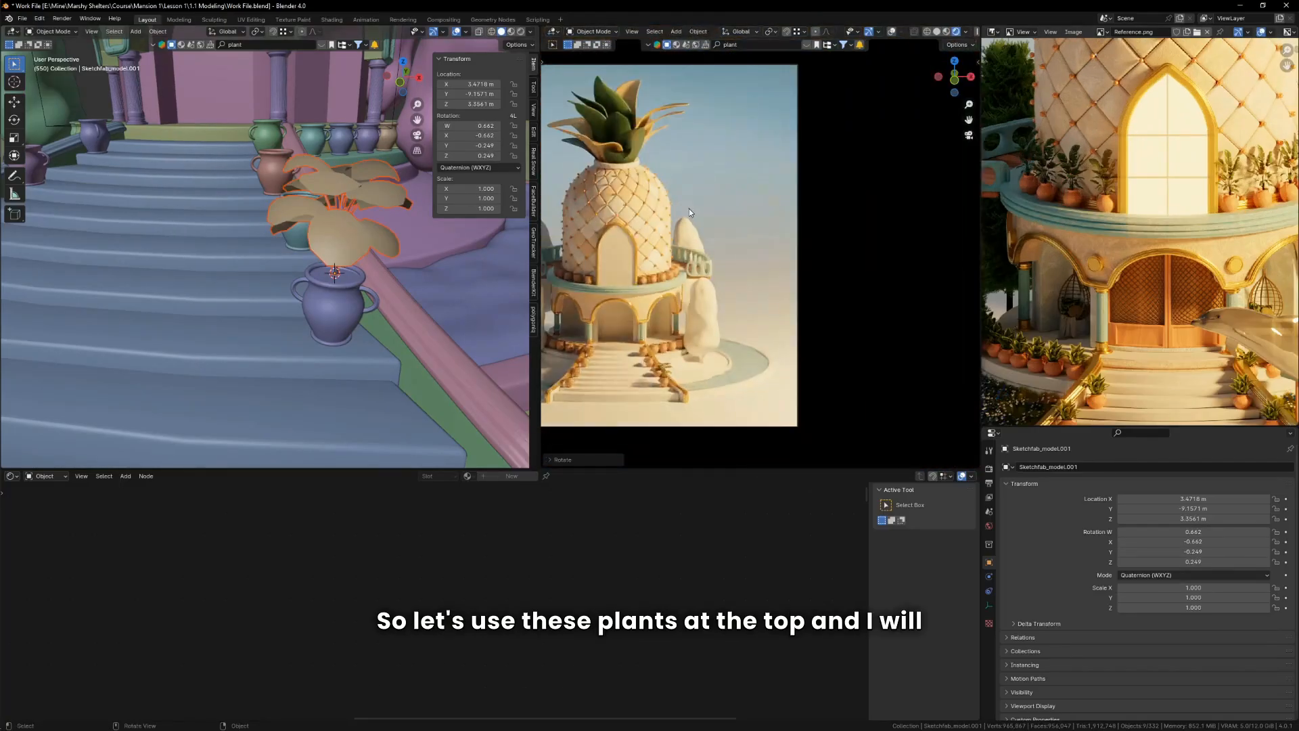
{"action": "scroll", "coordinate": [689, 213], "scroll_direction": "up", "scroll_amount": 4}
{"action": "scroll", "coordinate": [304, 189], "scroll_direction": "down", "scroll_amount": 10}
{"action": "middle_click_drag", "start_coordinate": [324, 143], "coordinate": [301, 186]}
{"action": "scroll", "coordinate": [312, 180], "scroll_direction": "up", "scroll_amount": 9}
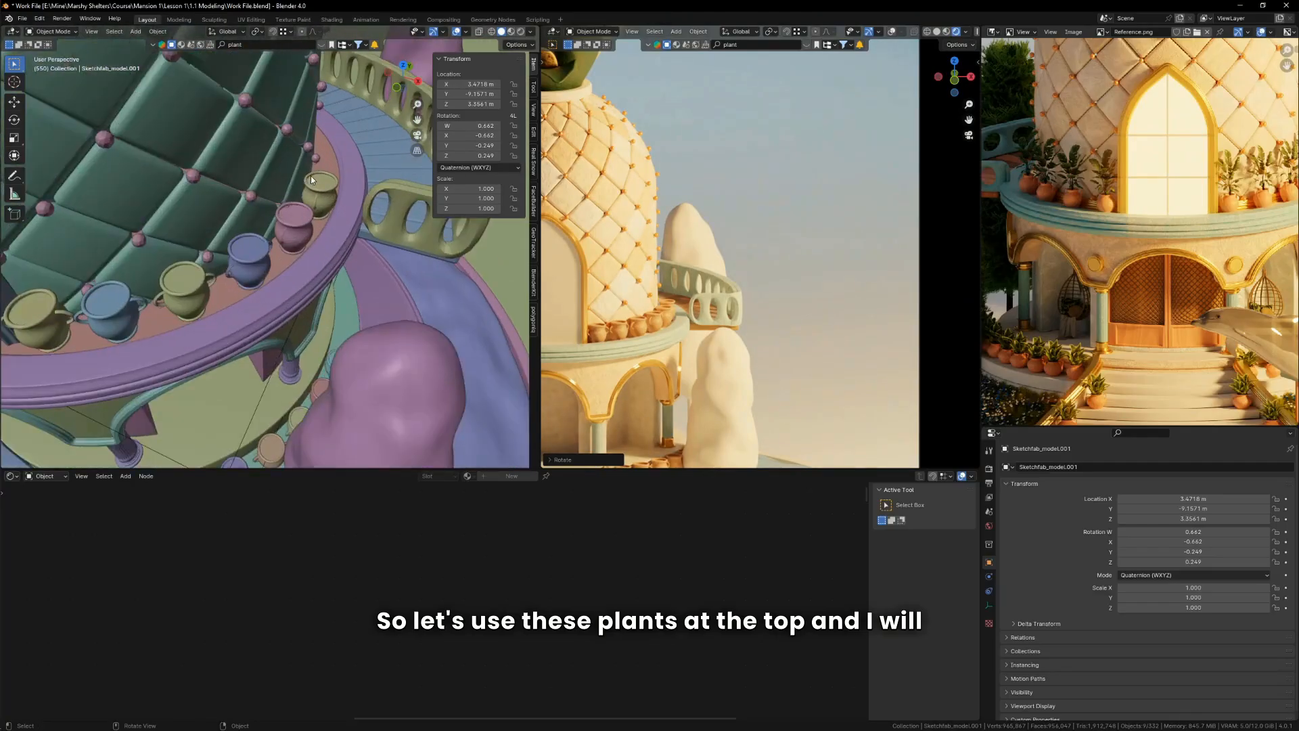
{"action": "scroll", "coordinate": [312, 180], "scroll_direction": "up", "scroll_amount": 2}
{"action": "right_click", "coordinate": [326, 190], "text": "shift"}
{"action": "key", "text": "shift+s"}
{"action": "left_click", "coordinate": [327, 129]}
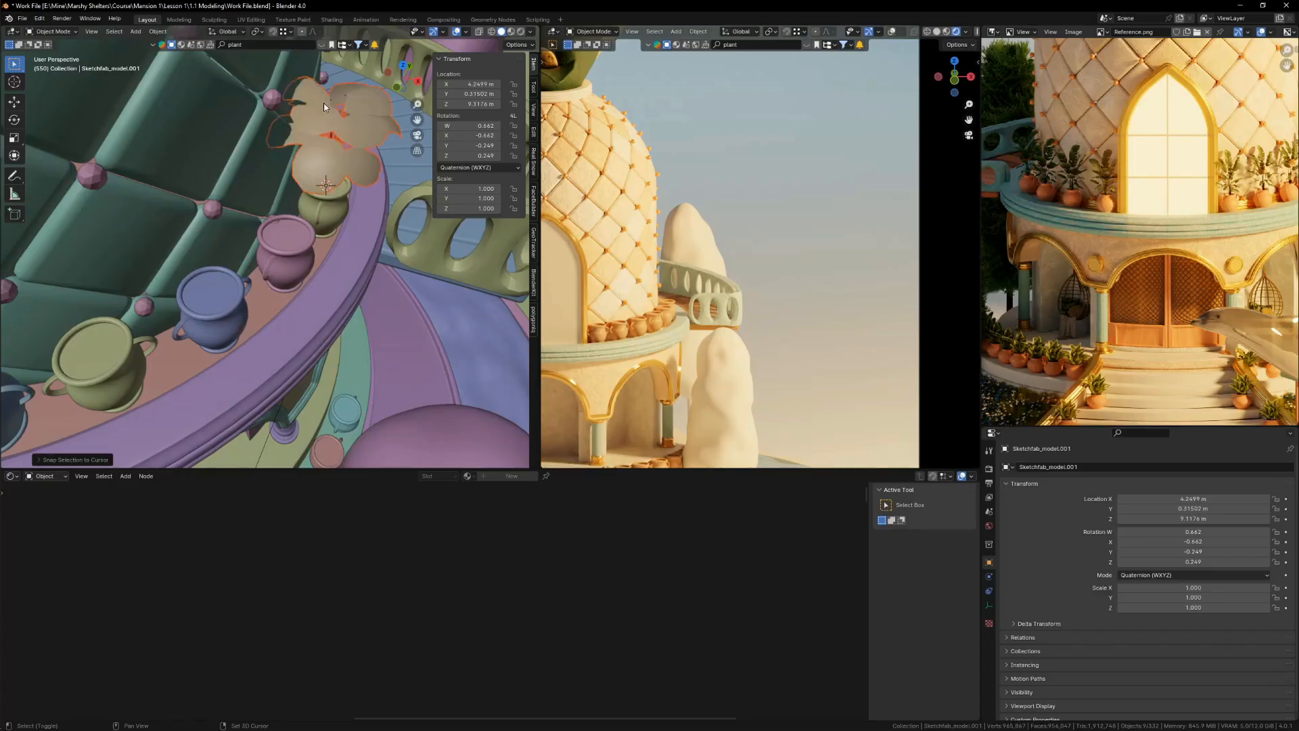
Step: Rotate the plant in the terrace pot about the Z axis to adjust how its leaves face
{"action": "scroll", "coordinate": [668, 290], "scroll_direction": "up", "scroll_amount": 5}
{"action": "key", "text": "r"}
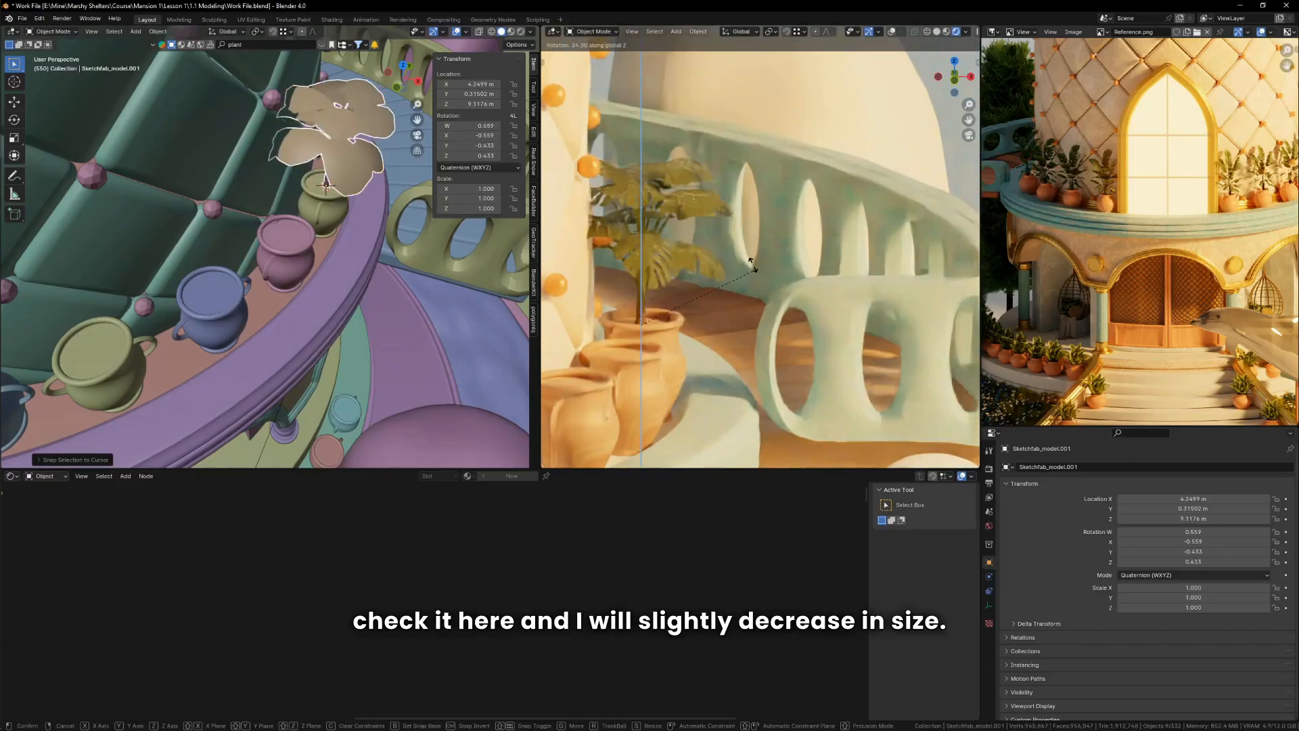
{"action": "left_click", "coordinate": [684, 281]}
{"action": "scroll", "coordinate": [684, 281], "scroll_direction": "up", "scroll_amount": 1}
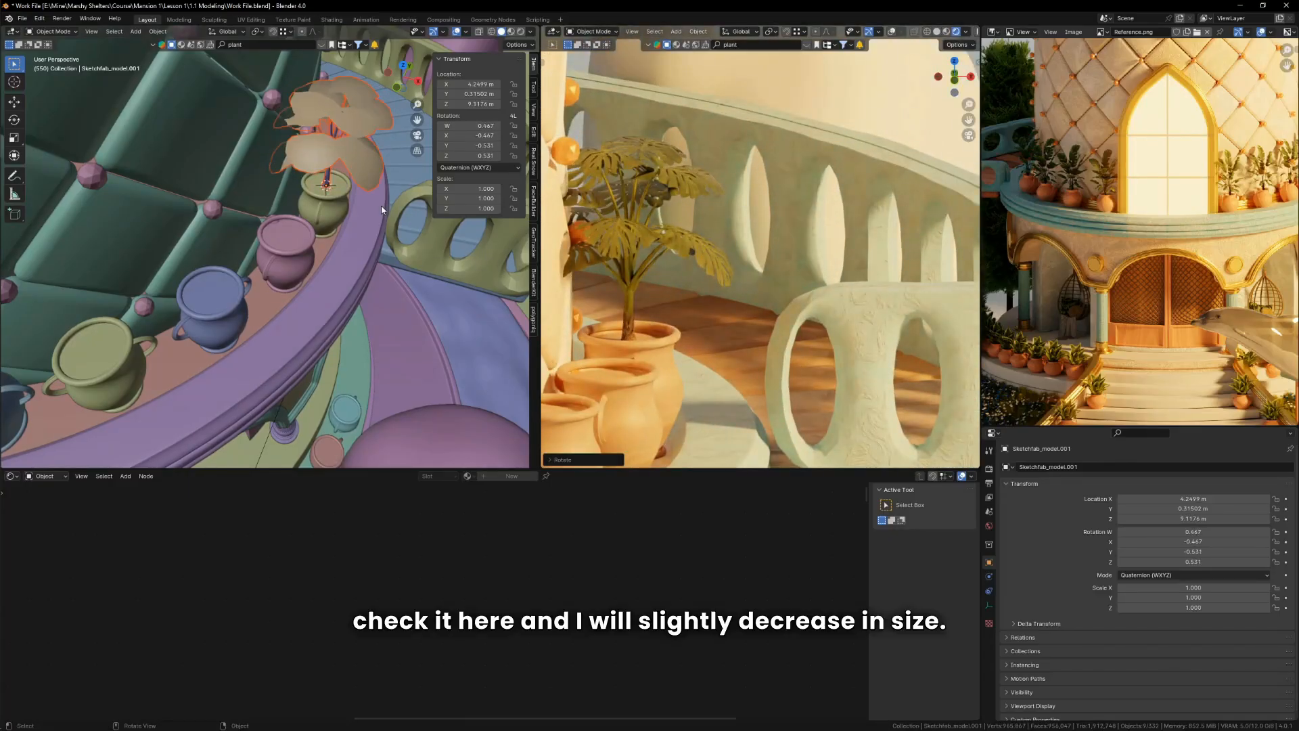
Step: Scale the monstera plant down to about 0.912 and shift it about 0.05 m along X to center it in the pot
{"action": "scroll", "coordinate": [381, 209], "scroll_direction": "up", "scroll_amount": 2}
{"action": "key", "text": "s"}
{"action": "left_click", "coordinate": [398, 215]}
{"action": "key", "text": "g"}
{"action": "middle_click_drag", "start_coordinate": [399, 215], "coordinate": [408, 218]}
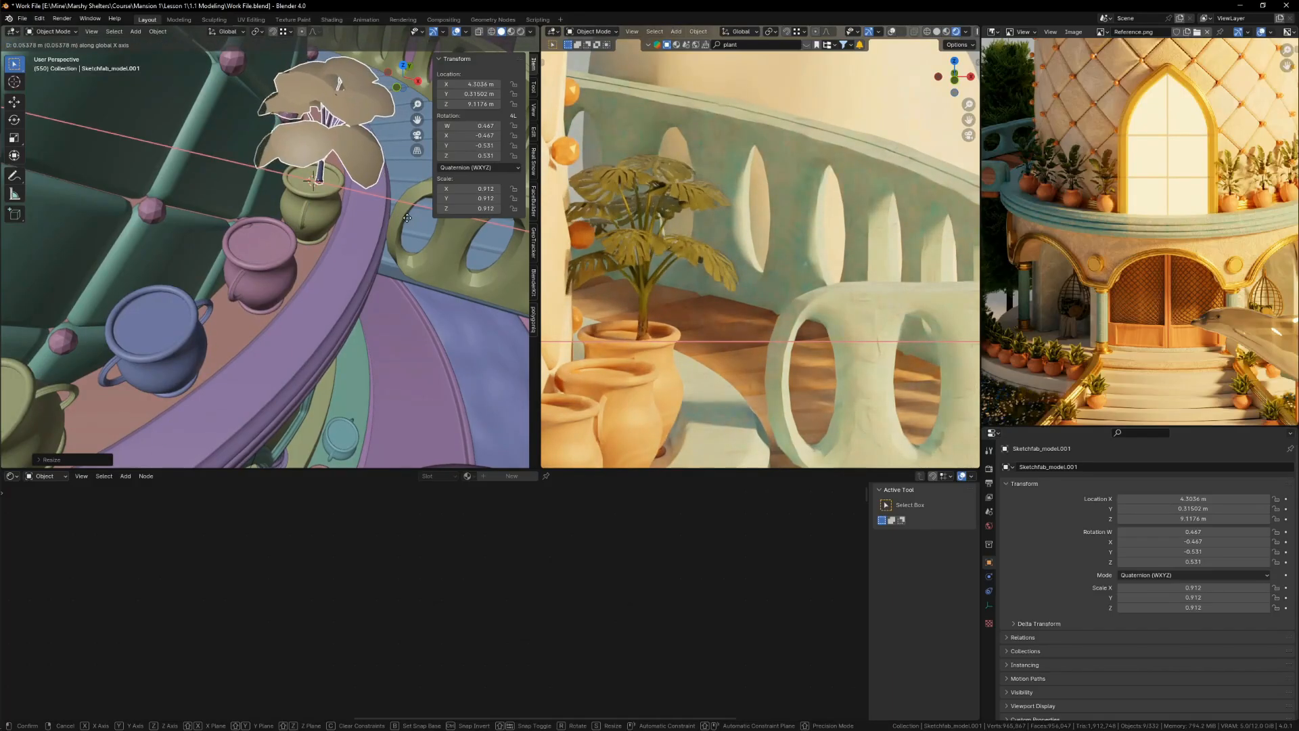
{"action": "left_click", "coordinate": [408, 218]}
Step: Turn the monstera plant slightly back about its vertical axis and compare it with the terrace plants in the reference image
{"action": "key", "text": "r"}
{"action": "left_click", "coordinate": [765, 302]}
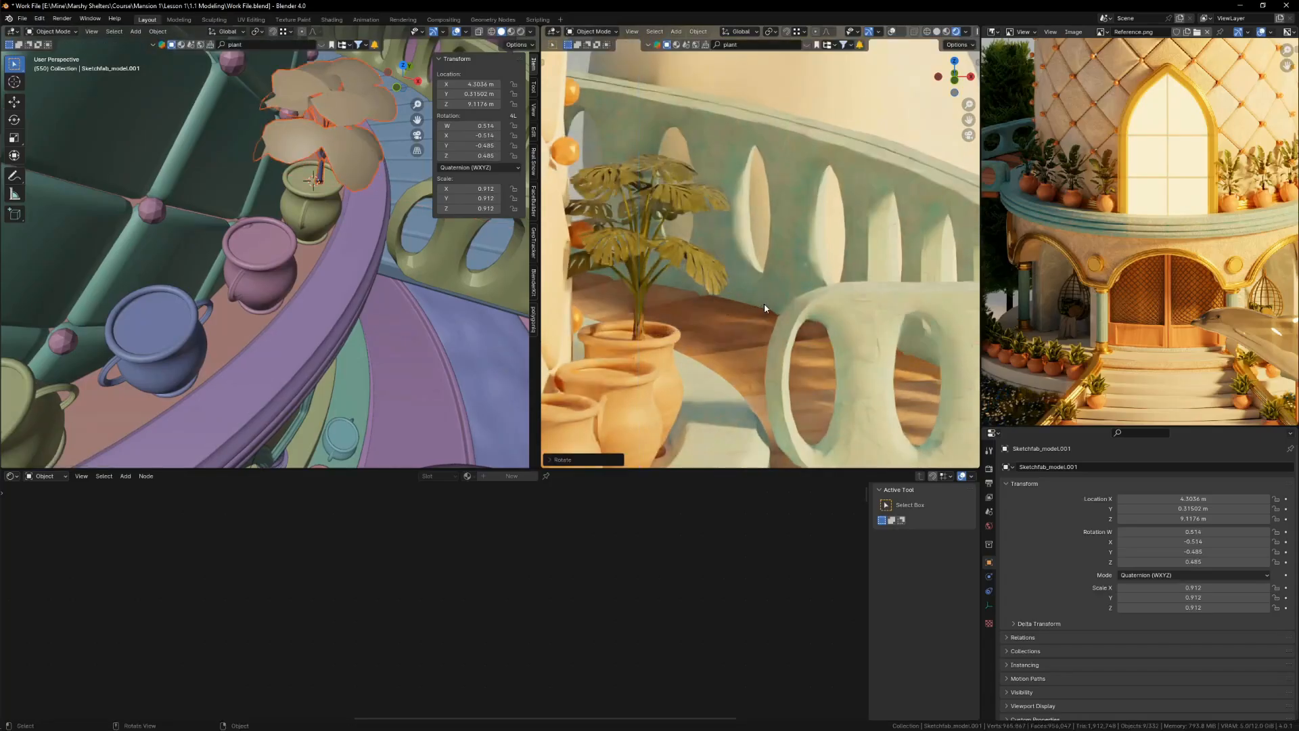
{"action": "scroll", "coordinate": [1178, 217], "scroll_direction": "down", "scroll_amount": 6}
{"action": "scroll", "coordinate": [1218, 195], "scroll_direction": "up", "scroll_amount": 6}
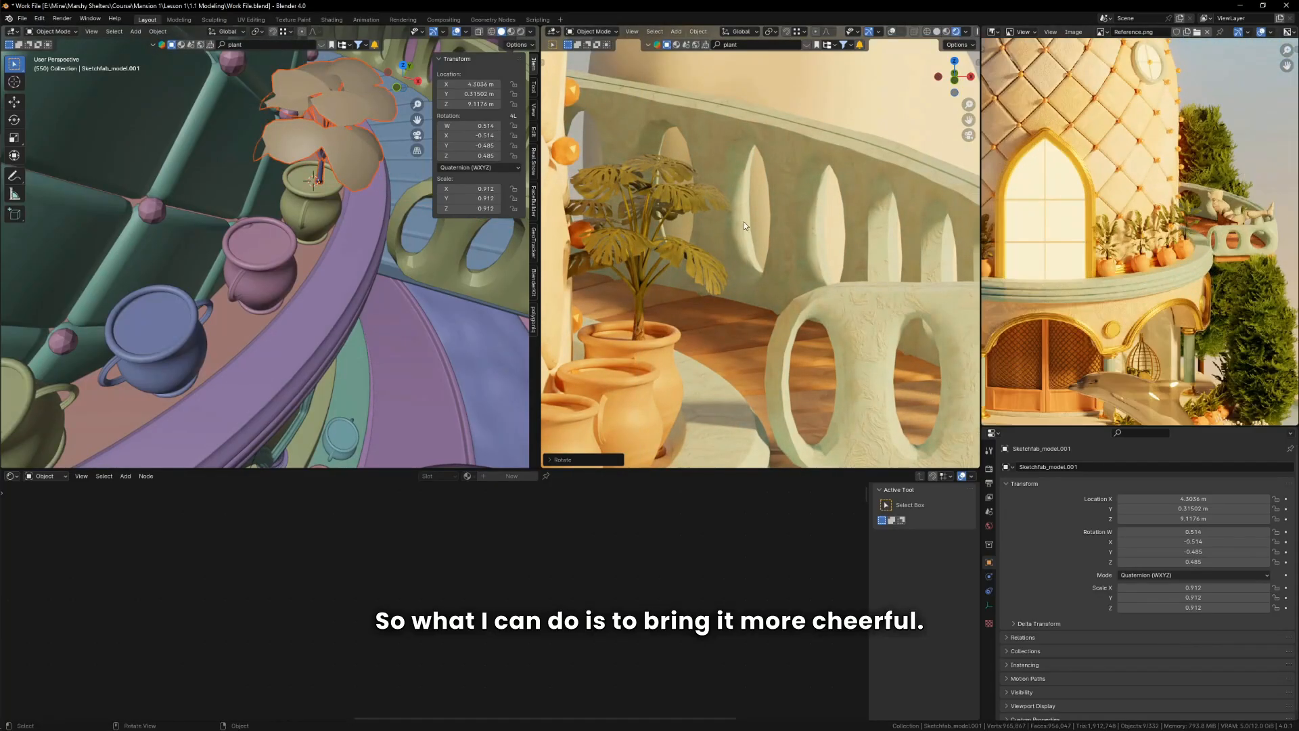
Step: Select the monstera leaves and move their Base Color texture node away from the Principled BSDF to make room for another node
{"action": "left_click", "coordinate": [674, 251]}
{"action": "scroll", "coordinate": [622, 569], "scroll_direction": "down", "scroll_amount": 5}
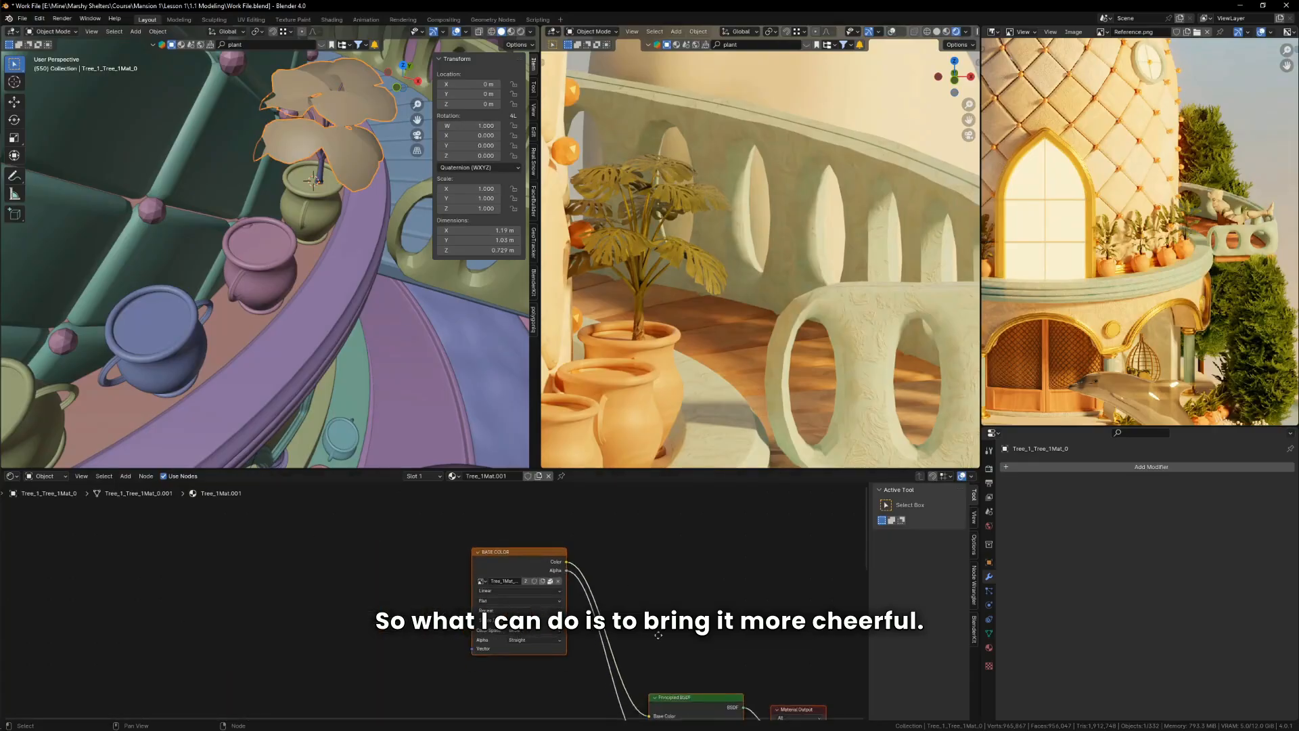
{"action": "middle_click_drag", "start_coordinate": [744, 636], "coordinate": [735, 597]}
{"action": "scroll", "coordinate": [735, 597], "scroll_direction": "up", "scroll_amount": 1}
{"action": "left_click_drag", "start_coordinate": [437, 517], "coordinate": [297, 591]}
{"action": "scroll", "coordinate": [595, 537], "scroll_direction": "down", "scroll_amount": 3}
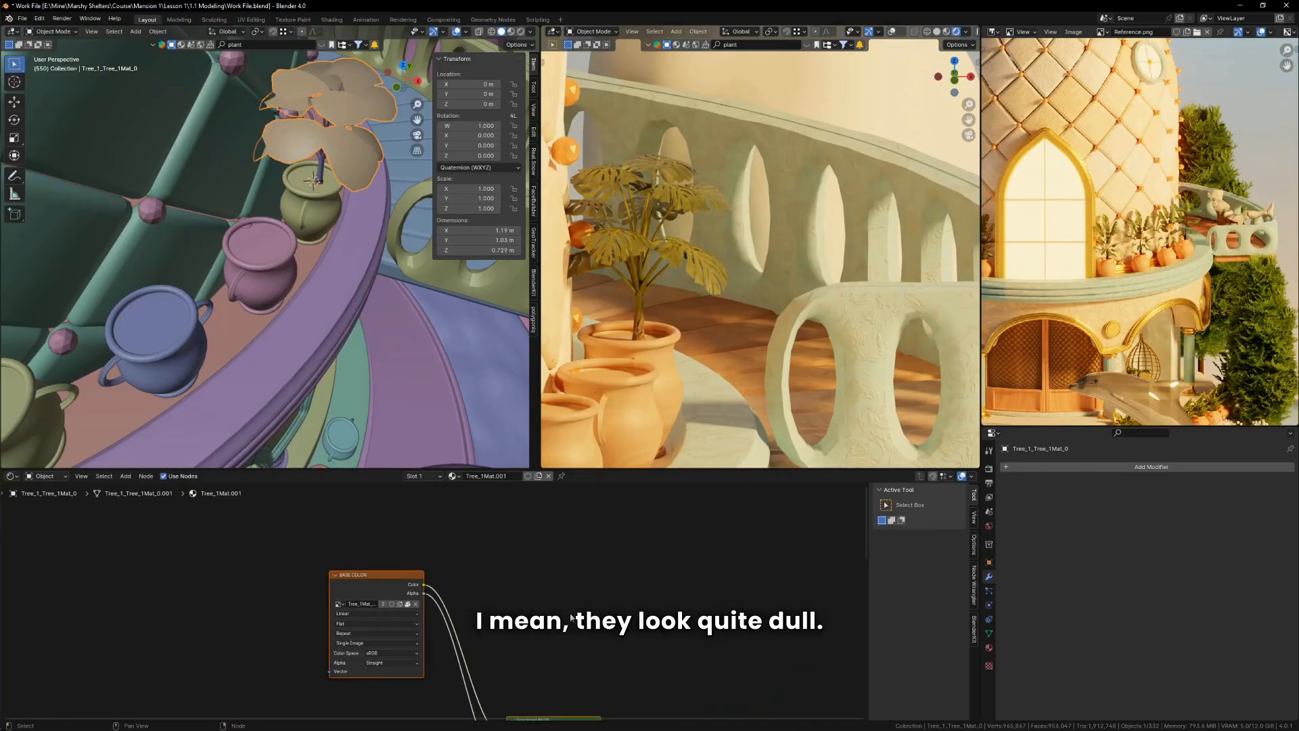
{"action": "middle_click_drag", "start_coordinate": [609, 573], "coordinate": [655, 546]}
{"action": "left_click_drag", "start_coordinate": [416, 552], "coordinate": [347, 583]}
{"action": "scroll", "coordinate": [531, 577], "scroll_direction": "up", "scroll_amount": 3}
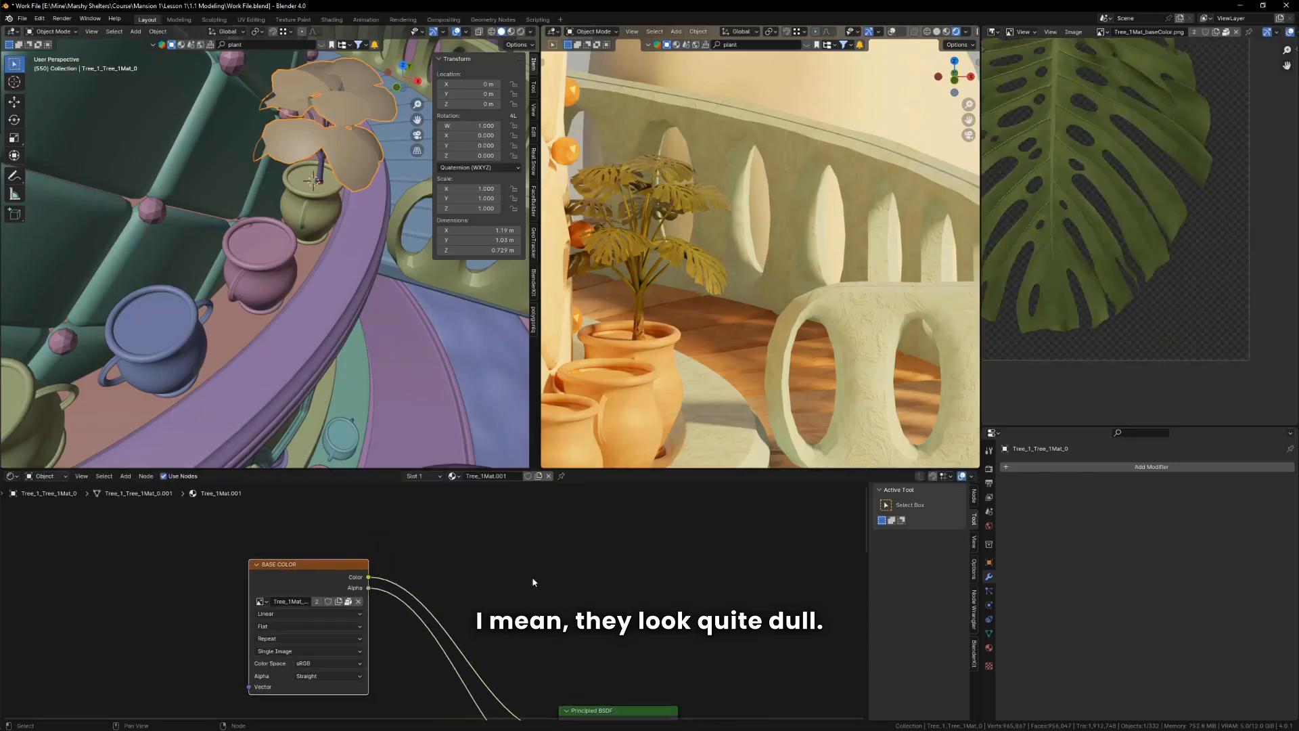
Step: Insert a Hue/Saturation/Value node between the leaves' Base Color texture and the Principled BSDF
{"action": "key", "text": "shift+a"}
{"action": "left_click", "coordinate": [559, 536]}
{"action": "type", "text": "hu"}
{"action": "key", "text": "Return"}
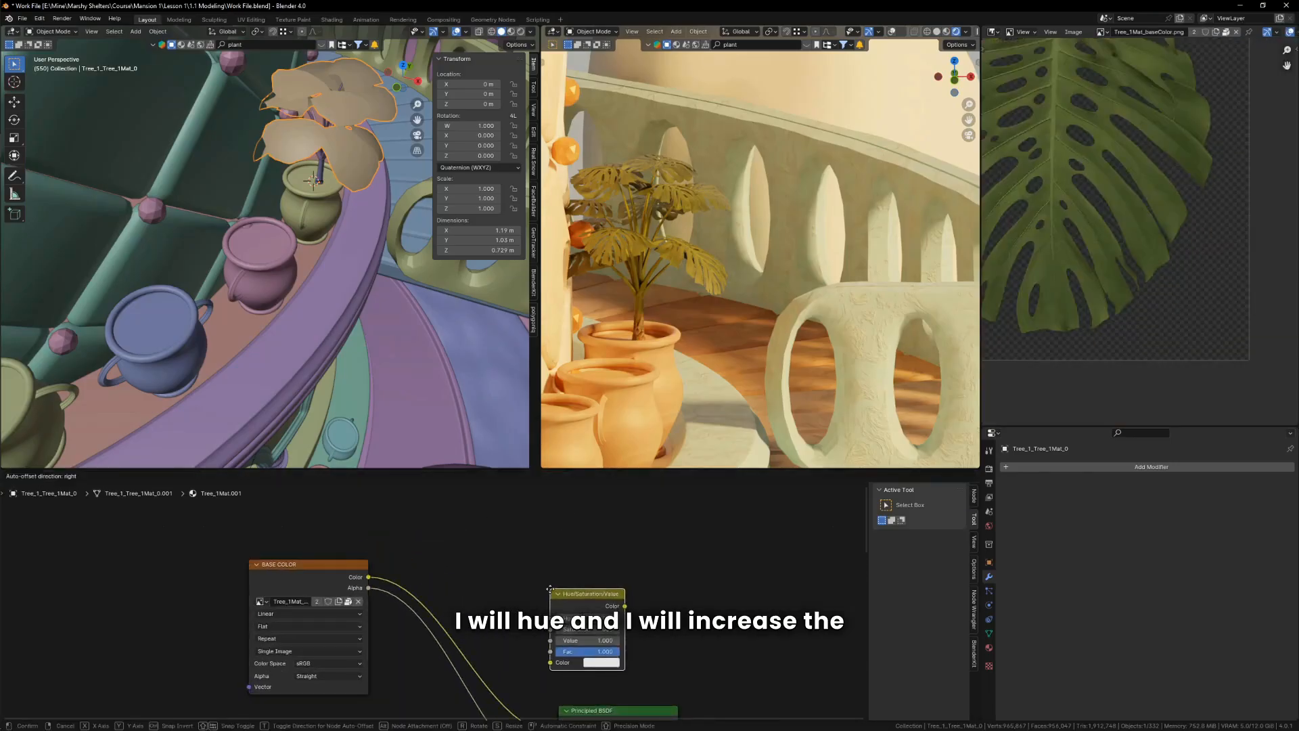
{"action": "left_click", "coordinate": [509, 583]}
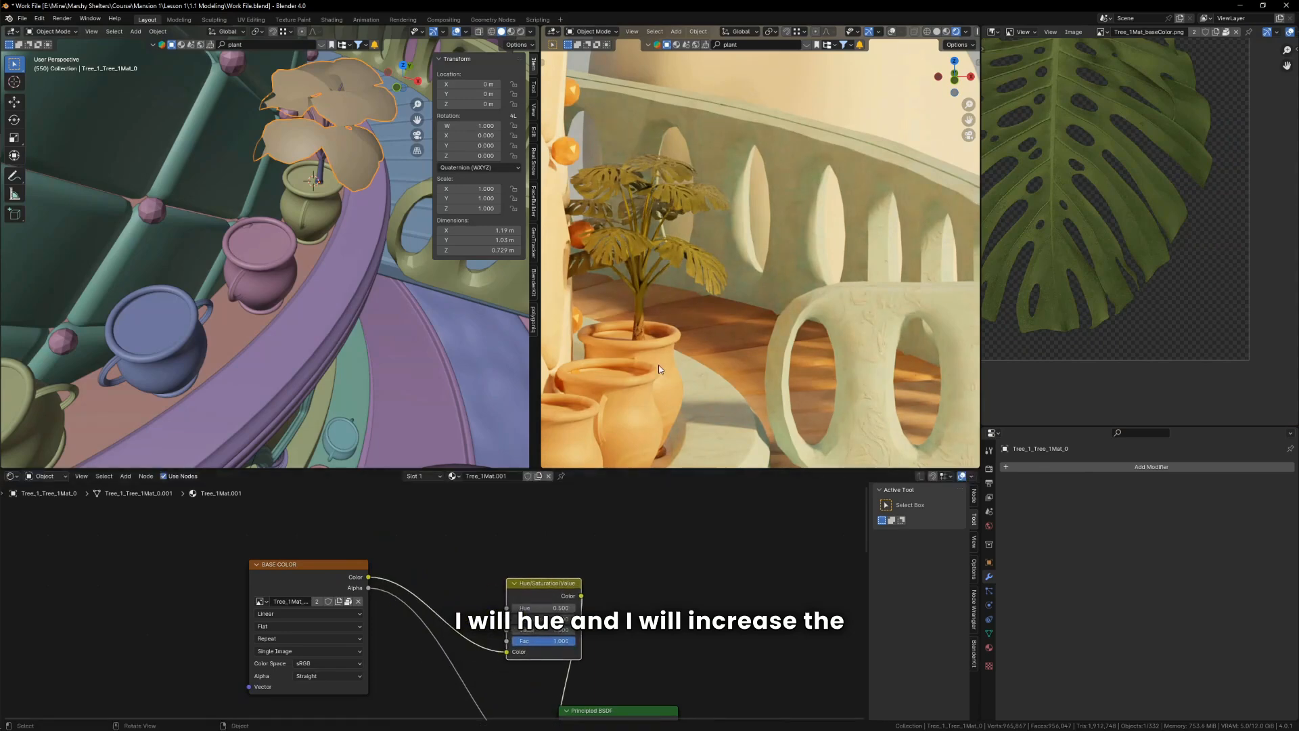
Step: Set both Saturation and Value of the leaves' Hue/Saturation/Value node to 1.5
{"action": "scroll", "coordinate": [619, 260], "scroll_direction": "up", "scroll_amount": 3}
{"action": "scroll", "coordinate": [556, 651], "scroll_direction": "up", "scroll_amount": 3}
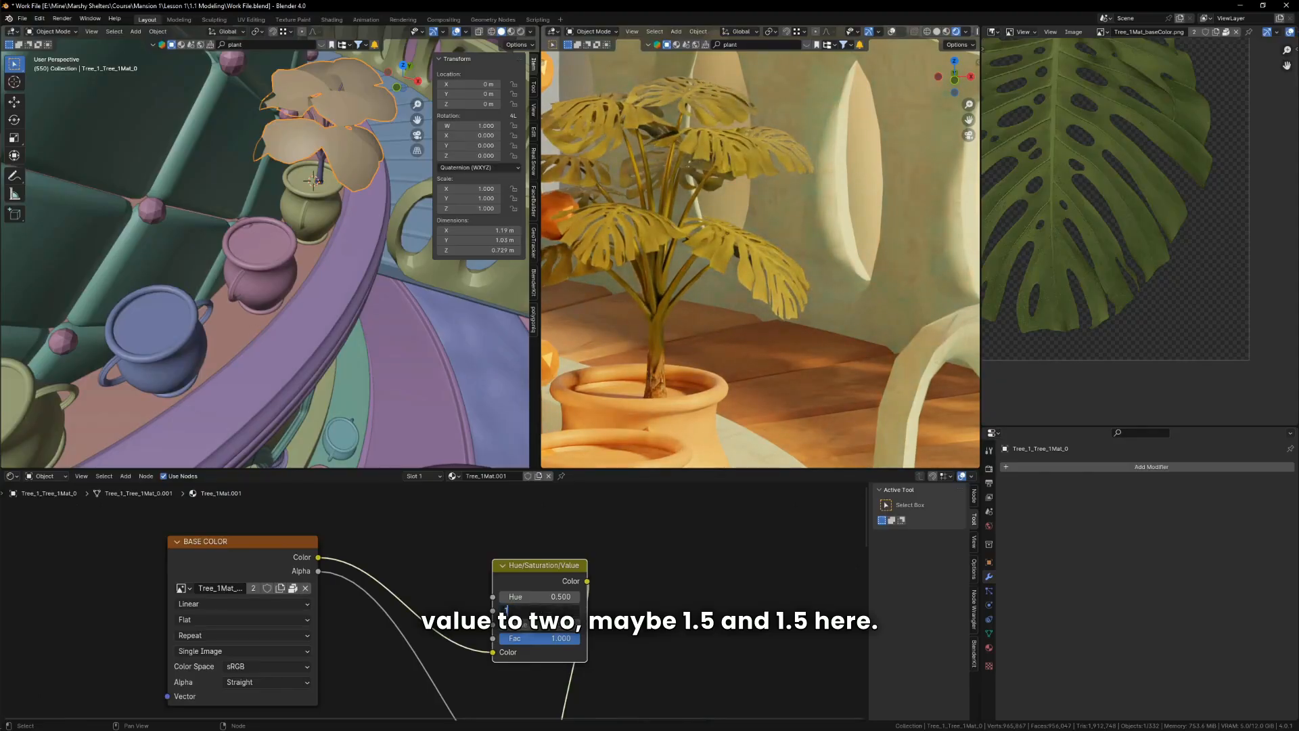
{"action": "scroll", "coordinate": [722, 237], "scroll_direction": "down", "scroll_amount": 9}
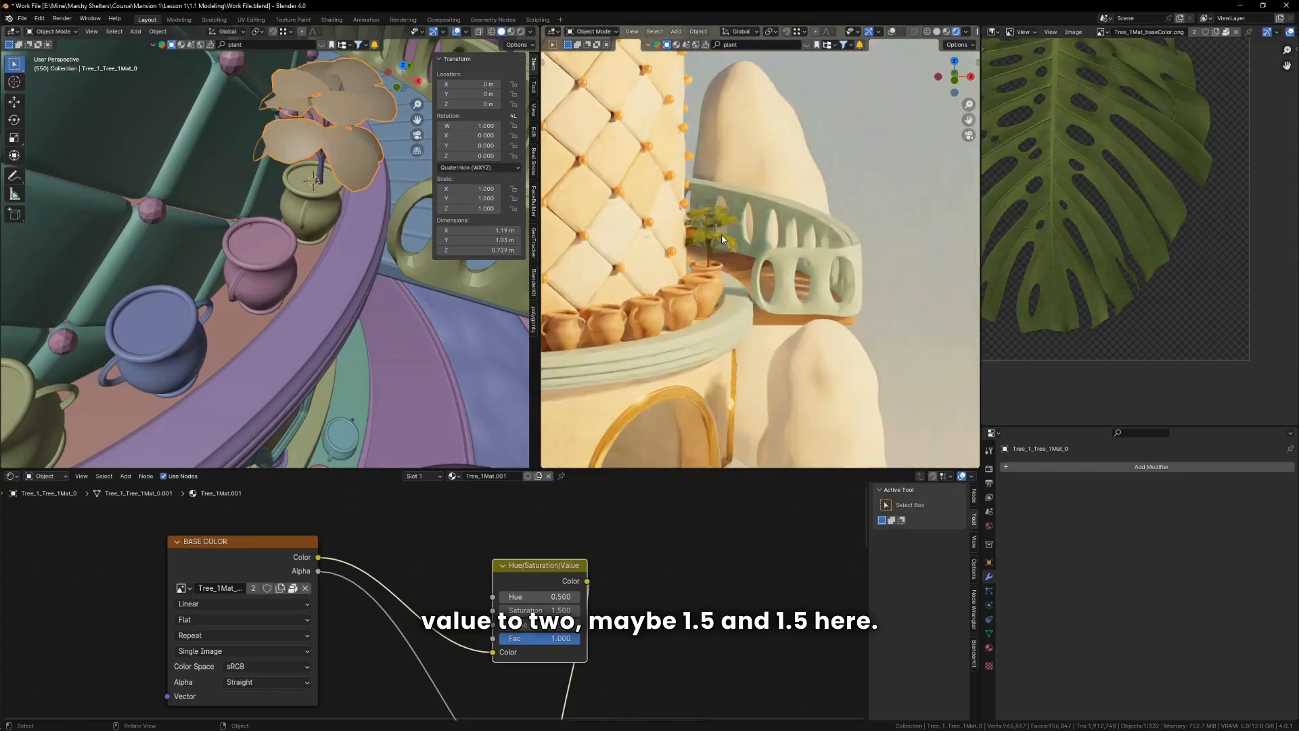
Step: Move the monstera leaves slightly down along the Z axis toward the pot
{"action": "scroll", "coordinate": [710, 230], "scroll_direction": "up", "scroll_amount": 6}
{"action": "key", "text": "g"}
{"action": "key", "text": "z"}
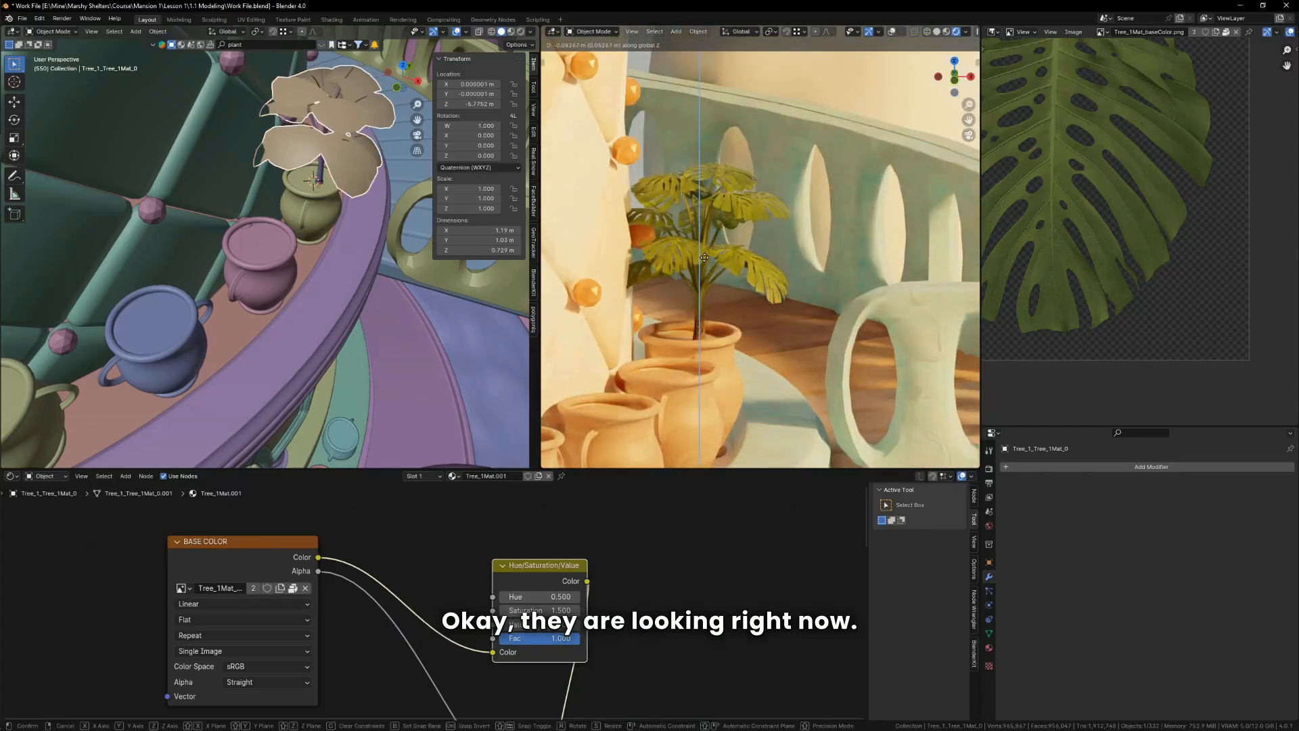
{"action": "left_click", "coordinate": [924, 252]}
Step: Display the Reference.png image in the image editor in place of the leaf texture
{"action": "left_click", "coordinate": [1102, 35]}
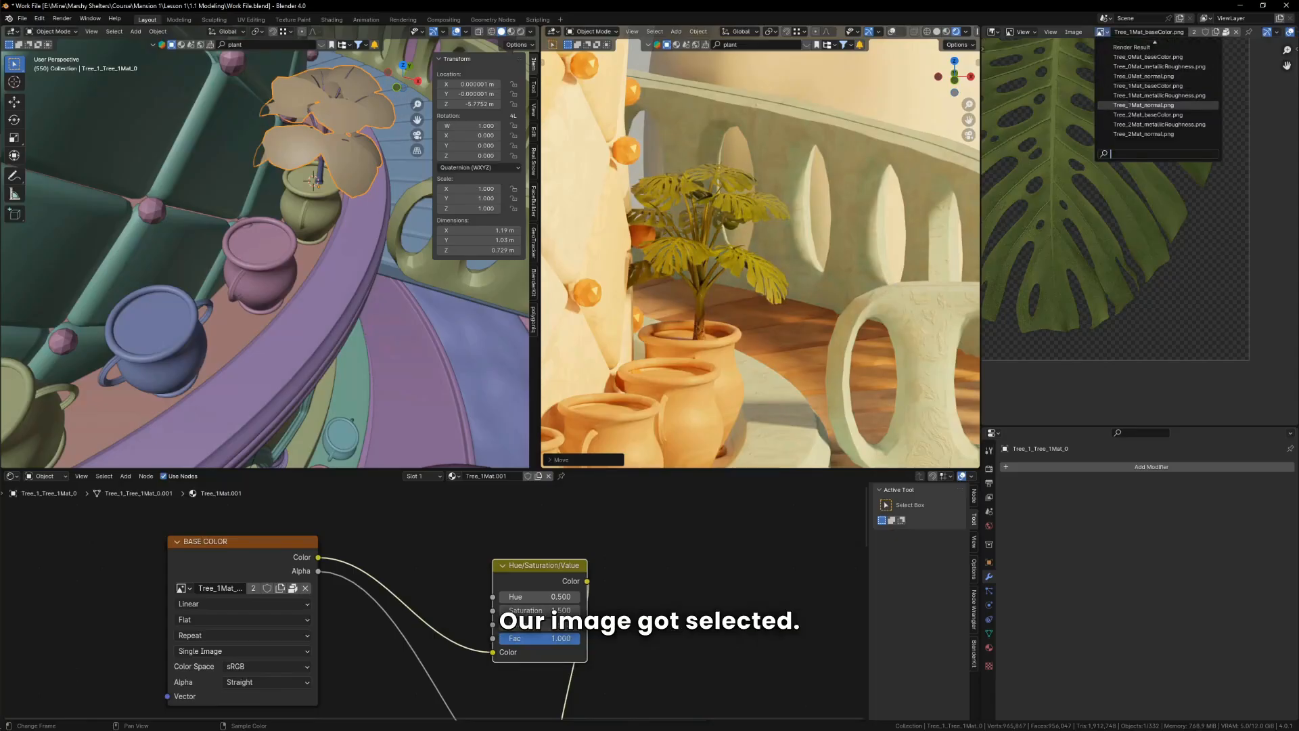
{"action": "left_click", "coordinate": [1185, 55]}
{"action": "left_click", "coordinate": [1102, 34]}
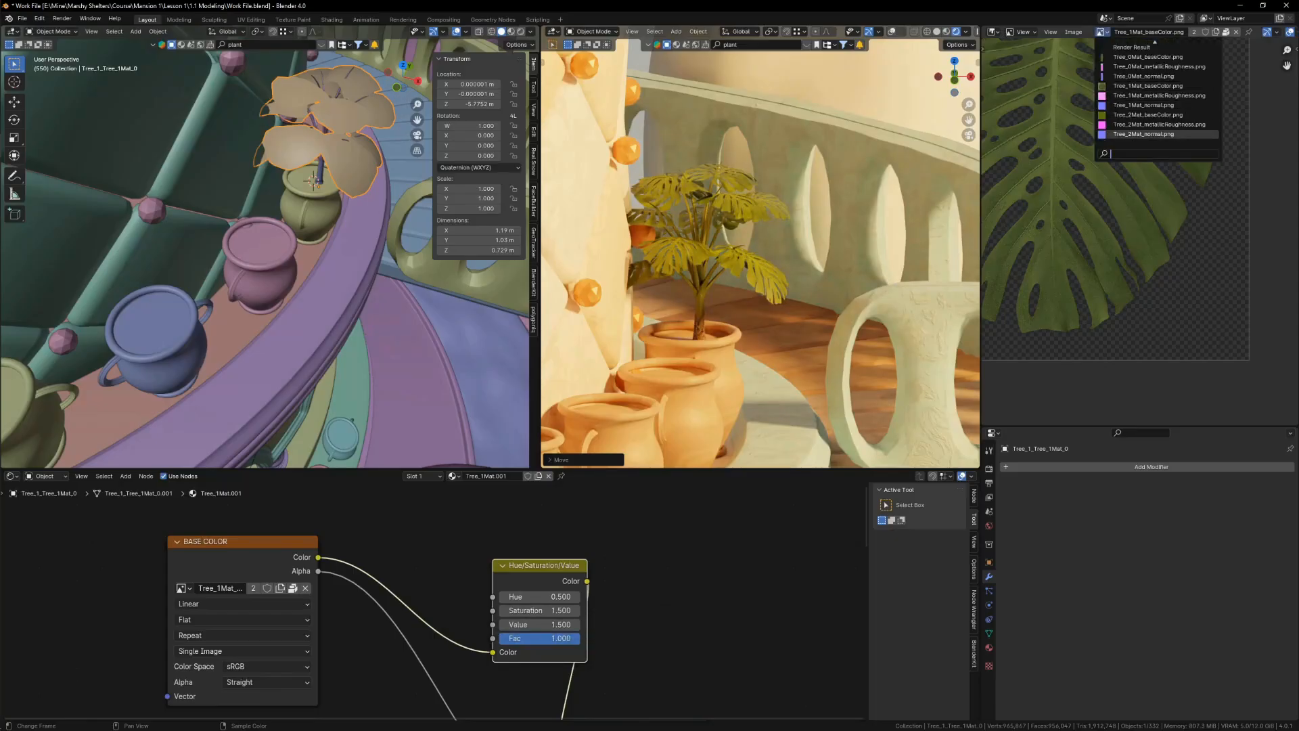
{"action": "scroll", "coordinate": [1159, 95], "scroll_direction": "up", "scroll_amount": 6}
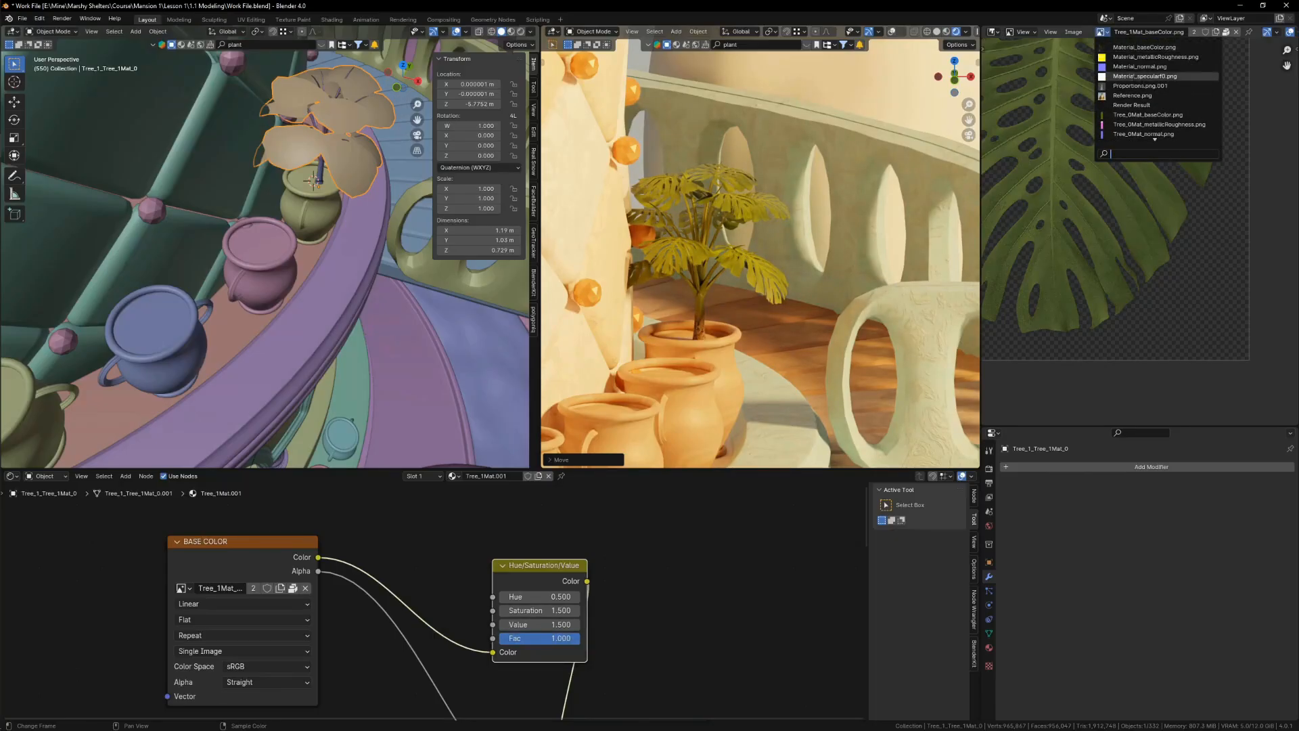
{"action": "left_click", "coordinate": [1123, 95]}
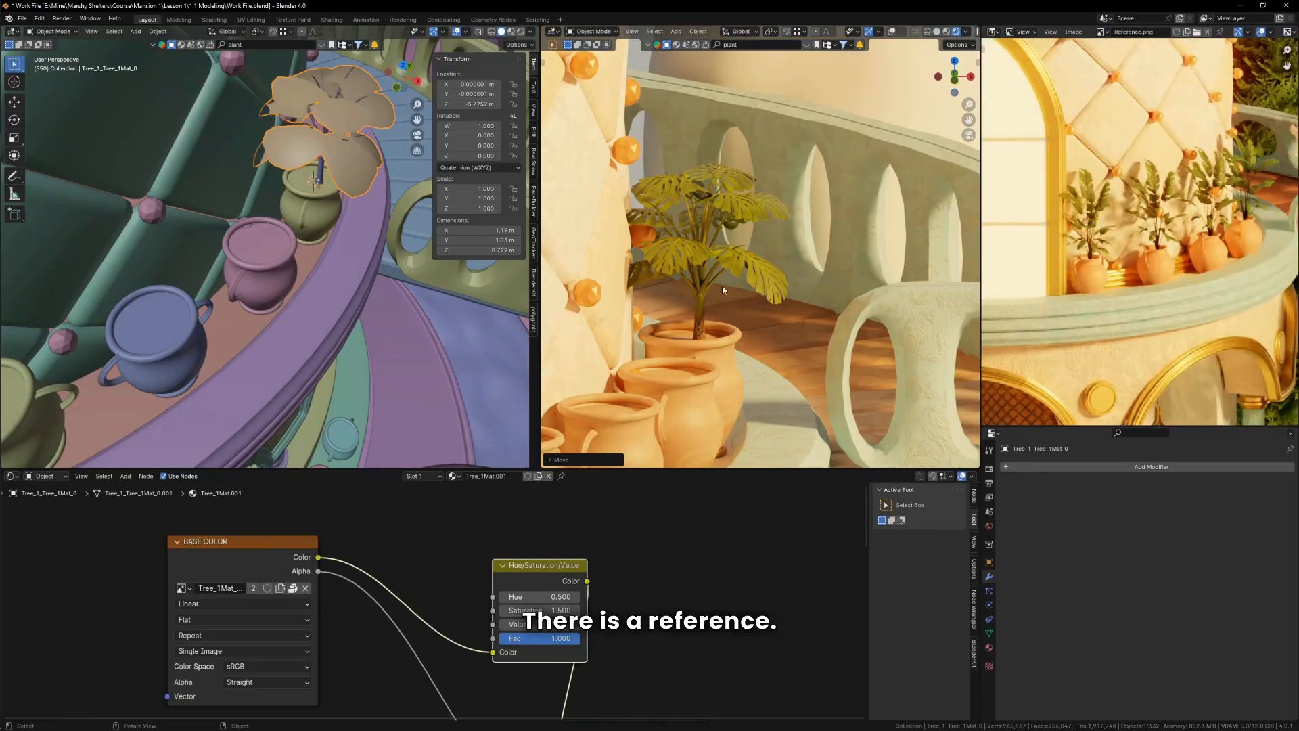
Step: Select the quilted pineapple dome and snap the 3D cursor to its center
{"action": "middle_click_drag", "start_coordinate": [723, 291], "coordinate": [755, 303]}
{"action": "scroll", "coordinate": [754, 303], "scroll_direction": "down", "scroll_amount": 8}
{"action": "scroll", "coordinate": [399, 272], "scroll_direction": "down", "scroll_amount": 8}
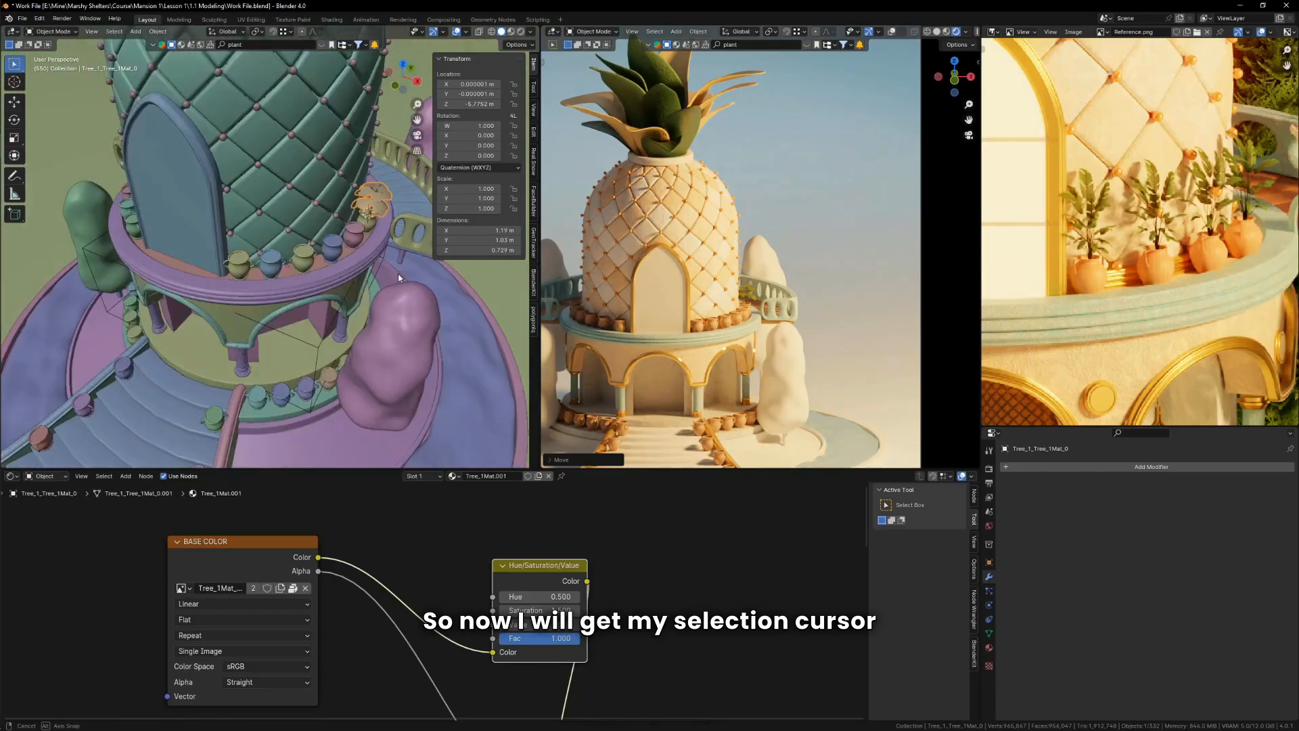
{"action": "middle_click_drag", "start_coordinate": [398, 274], "coordinate": [354, 193]}
{"action": "left_click", "coordinate": [288, 120]}
{"action": "key", "text": "shift+s"}
{"action": "left_click", "coordinate": [345, 203]}
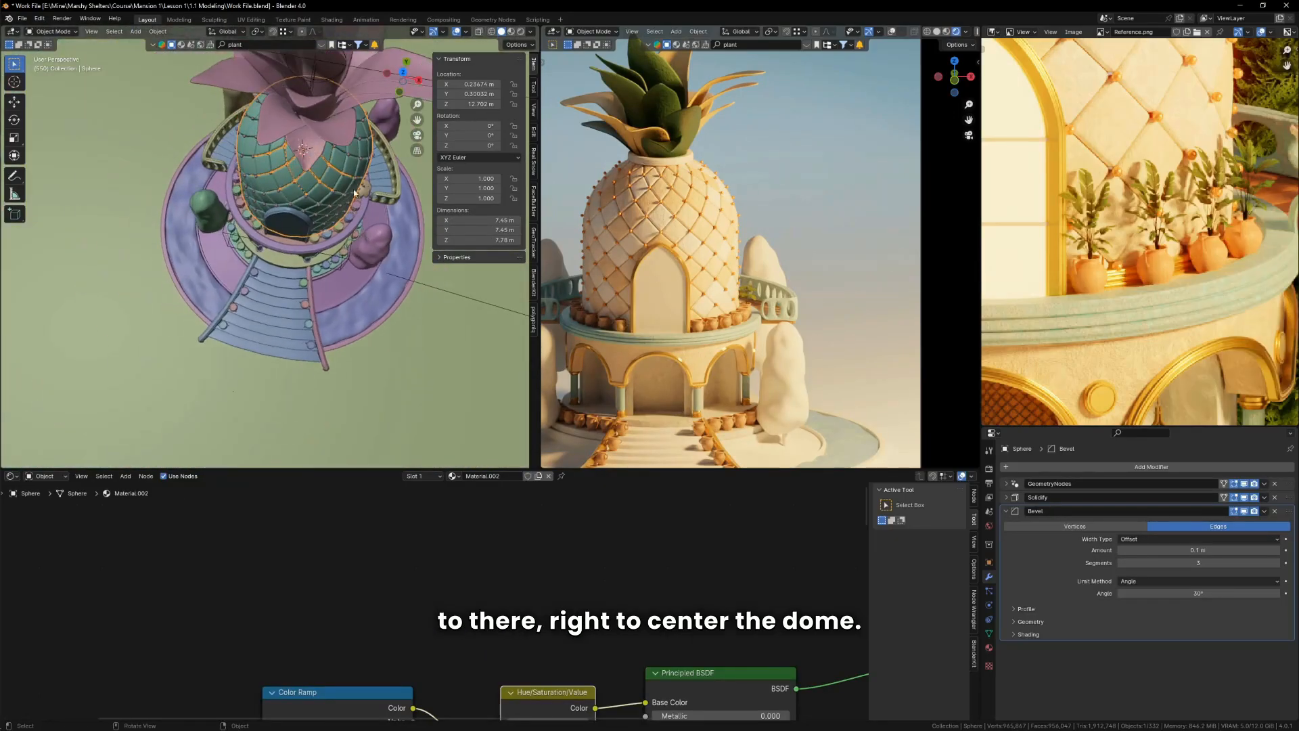
Step: Select the monstera leaves in top view and set the transform pivot point to the 3D Cursor
{"action": "scroll", "coordinate": [393, 253], "scroll_direction": "up", "scroll_amount": 10}
{"action": "left_click", "coordinate": [371, 197]}
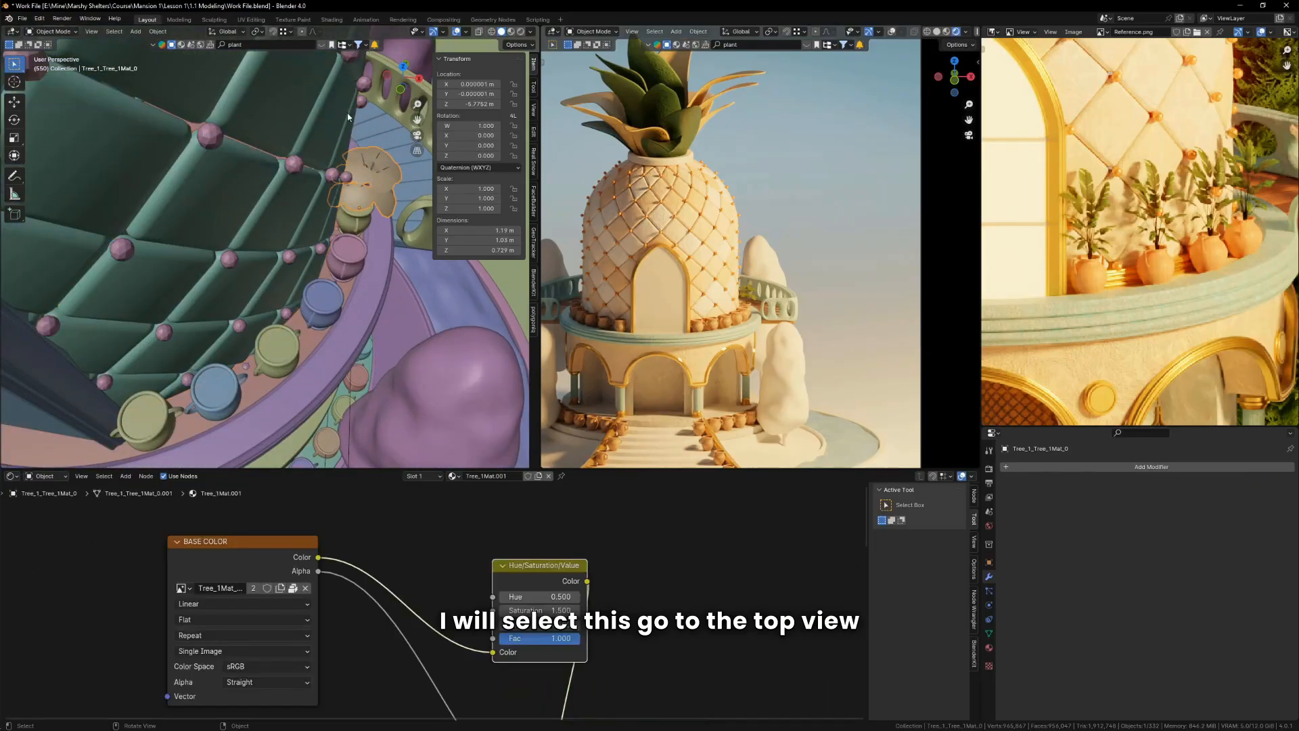
{"action": "key", "text": "KP_7"}
{"action": "scroll", "coordinate": [343, 241], "scroll_direction": "up", "scroll_amount": 5}
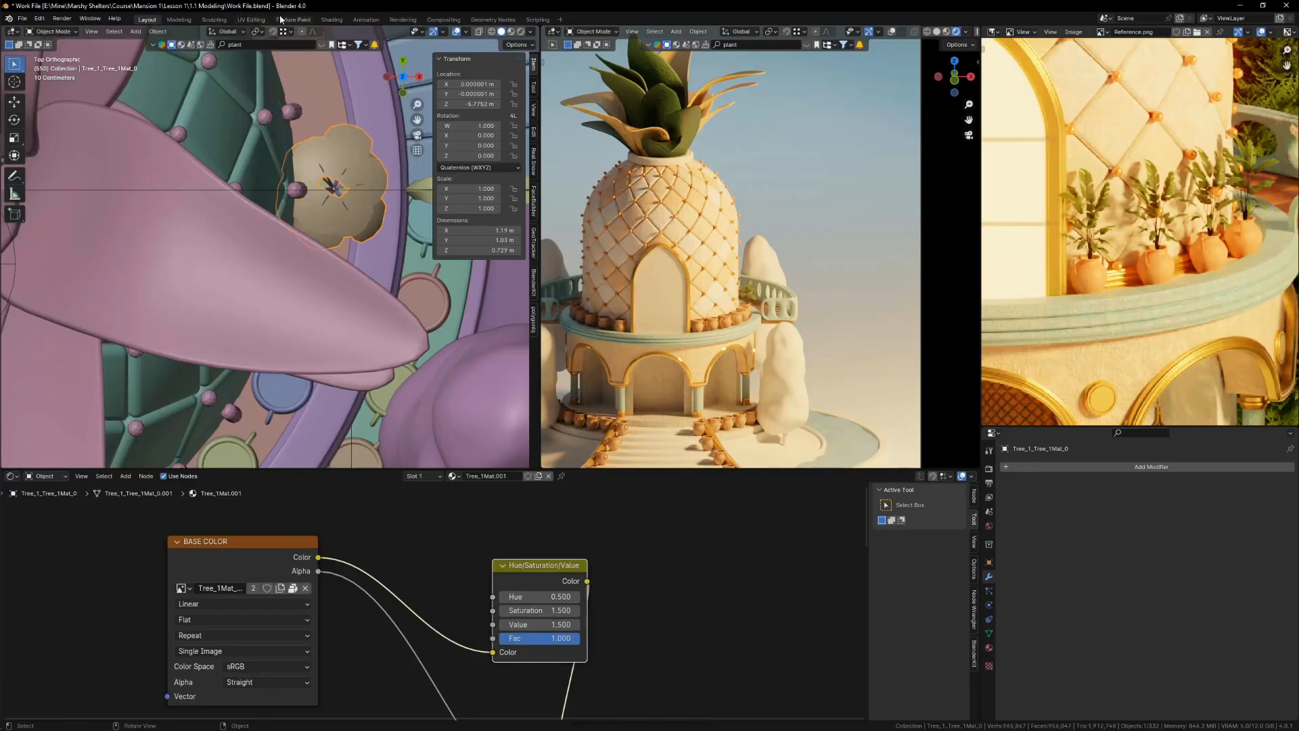
{"action": "left_click", "coordinate": [256, 31]}
{"action": "left_click", "coordinate": [281, 69]}
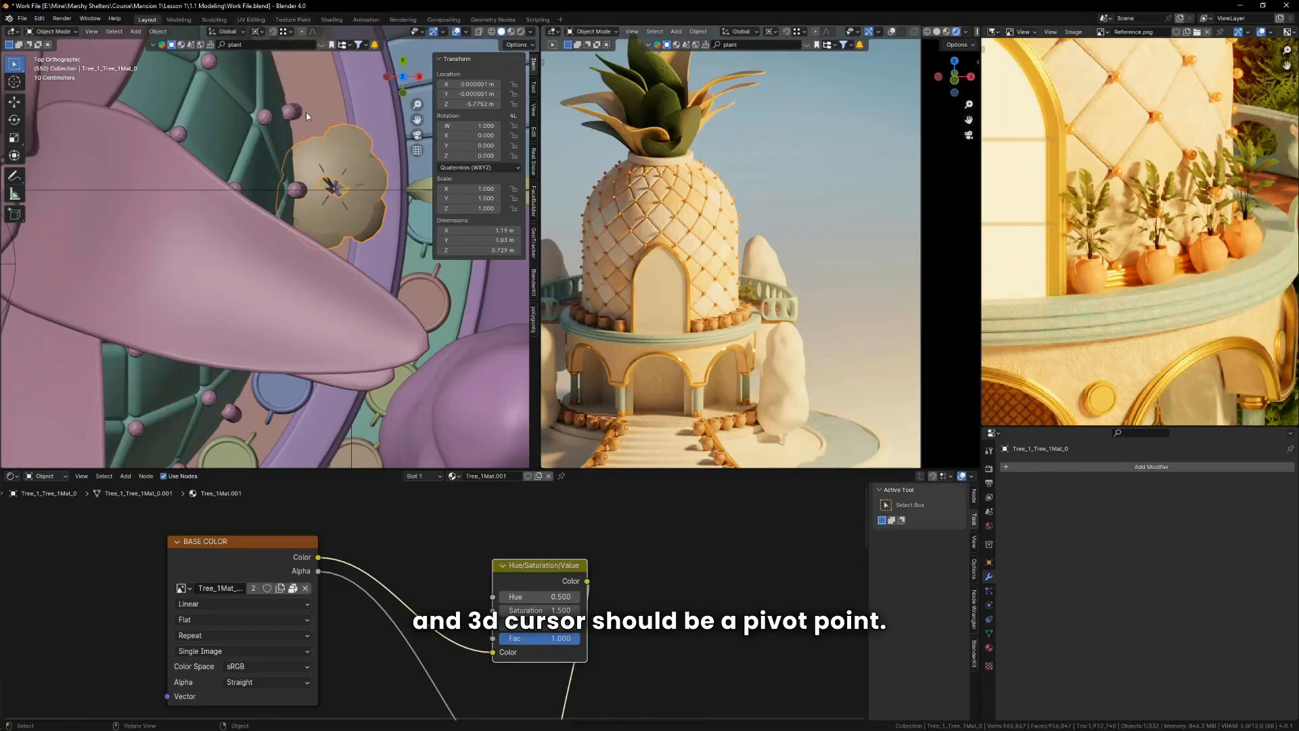
{"action": "scroll", "coordinate": [307, 122], "scroll_direction": "down", "scroll_amount": 3}
{"action": "scroll", "coordinate": [744, 294], "scroll_direction": "up", "scroll_amount": 5}
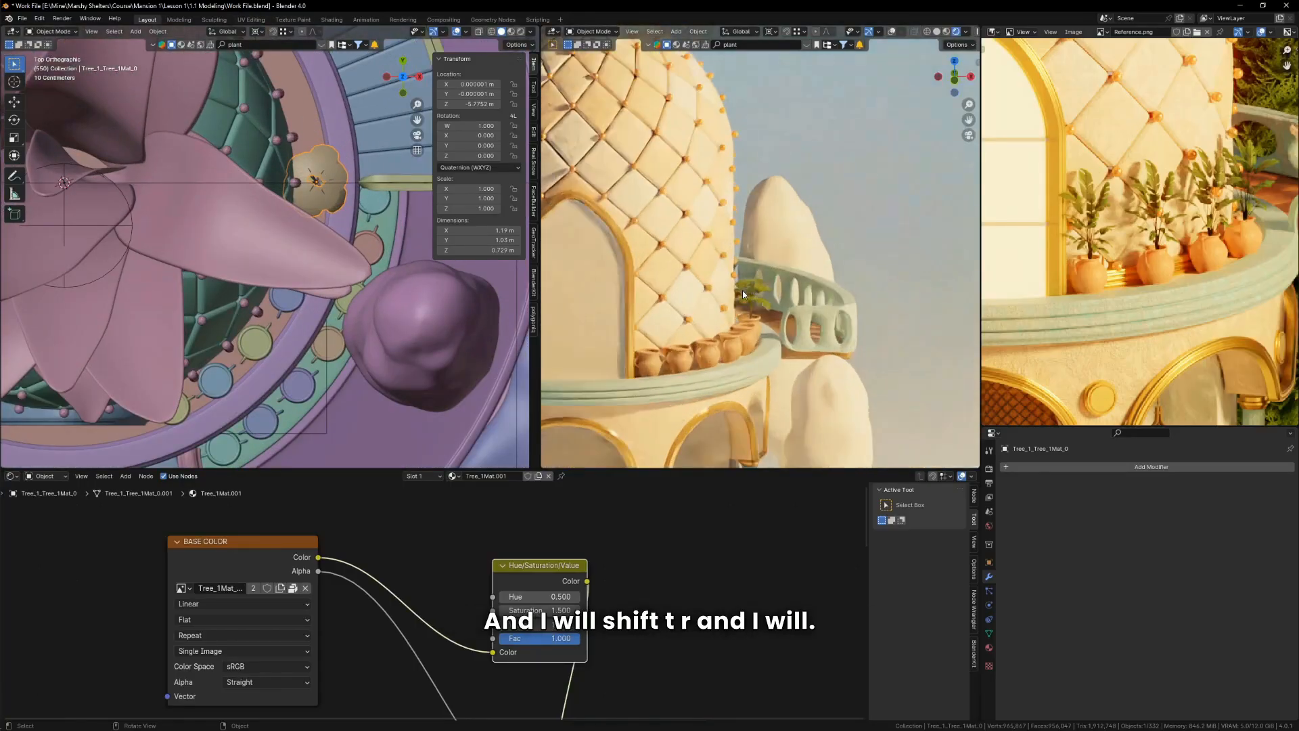
{"action": "key", "text": "shift+d"}
{"action": "key", "text": "r"}
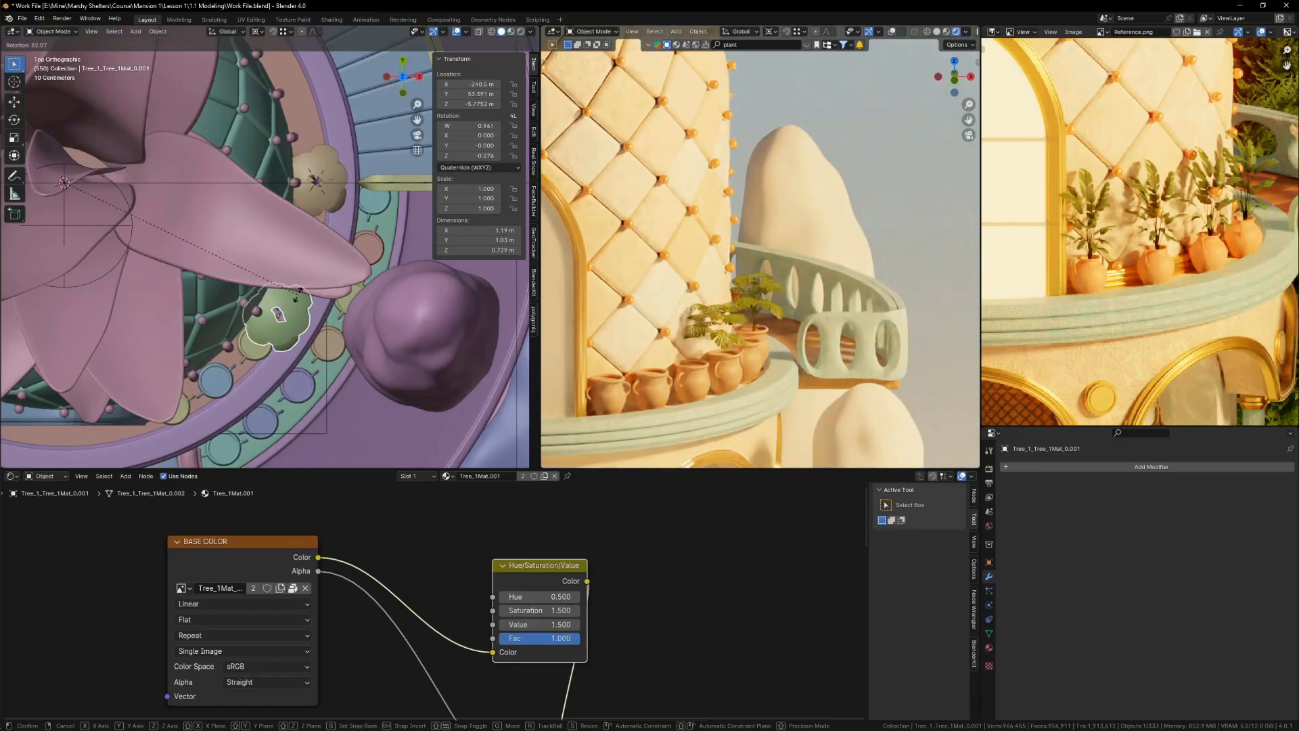
{"action": "right_click", "coordinate": [340, 320]}
{"action": "middle_click_drag", "start_coordinate": [342, 323], "coordinate": [332, 246]}
{"action": "scroll", "coordinate": [346, 163], "scroll_direction": "up", "scroll_amount": 8}
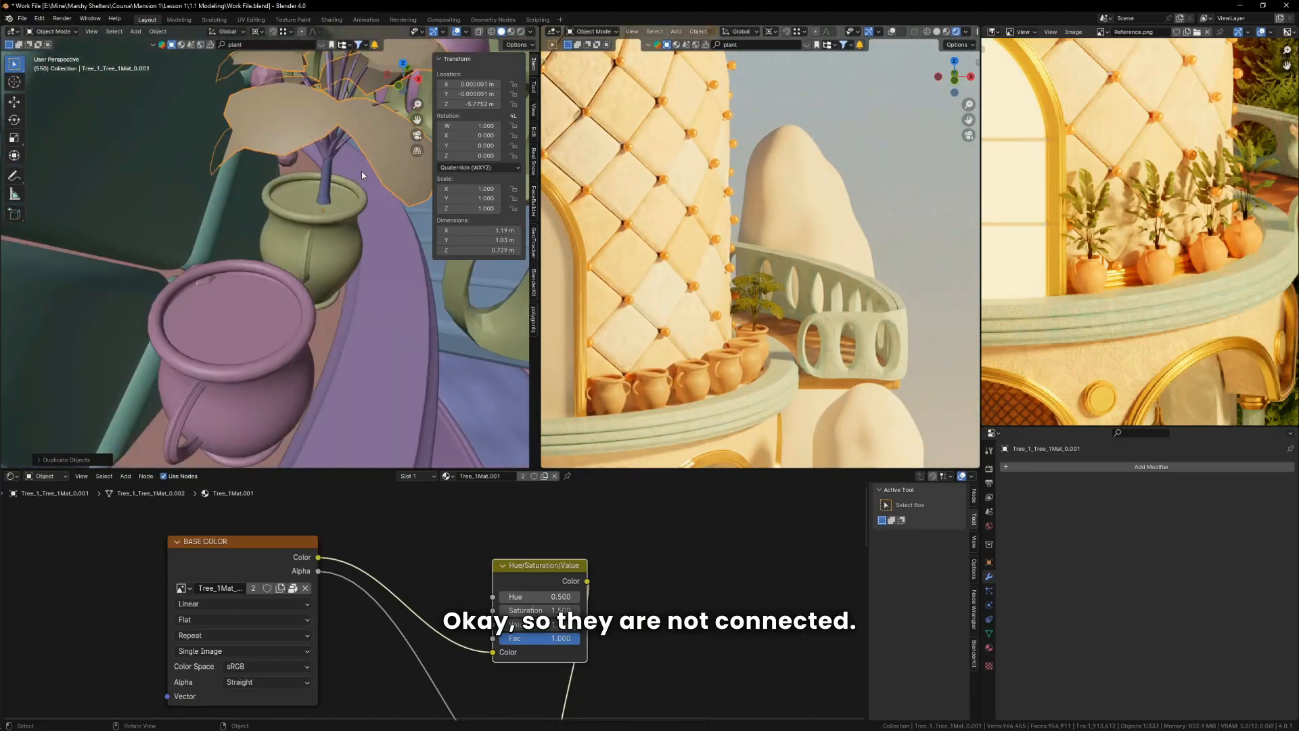
{"action": "key", "text": "g"}
{"action": "right_click", "coordinate": [332, 143]}
{"action": "key", "text": "Delete"}
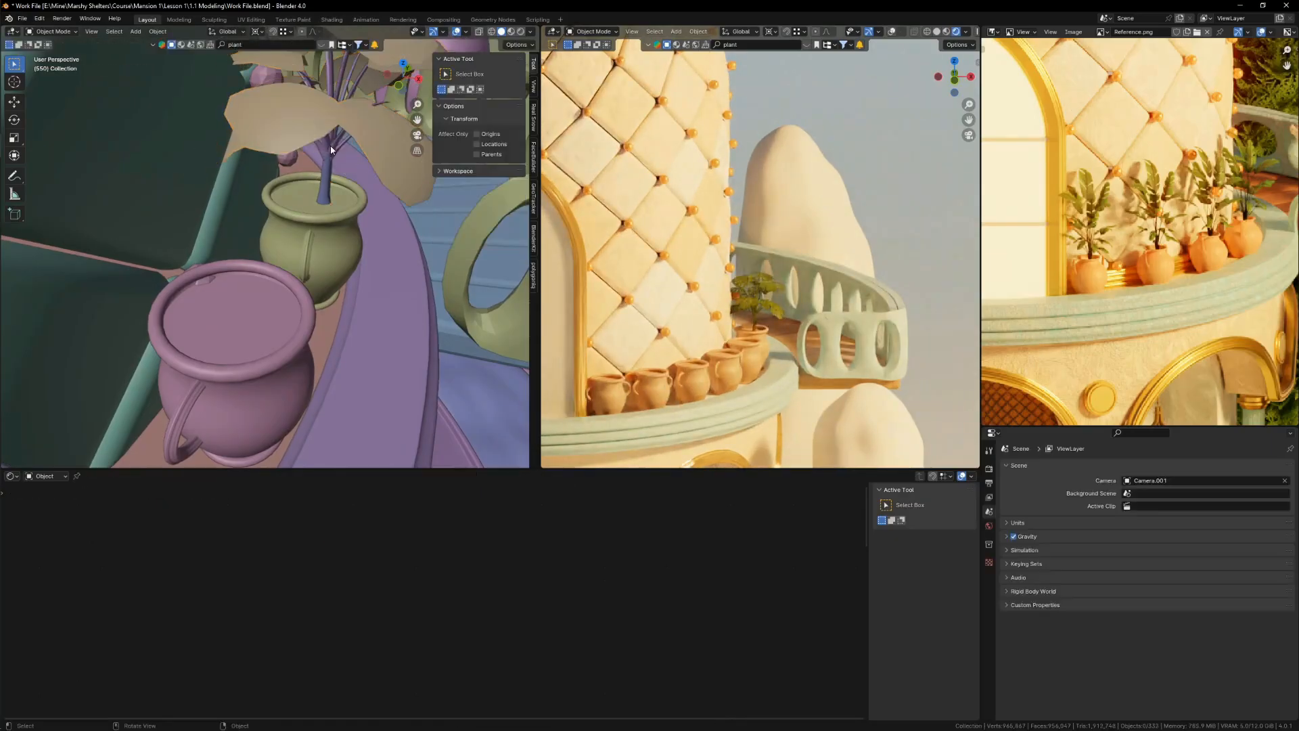
Step: Join the potted monstera's leaves, branches and trunk into one object with the trunk as the active object
{"action": "middle_click_drag", "start_coordinate": [330, 147], "coordinate": [309, 242], "text": "shift"}
{"action": "left_click", "coordinate": [310, 242]}
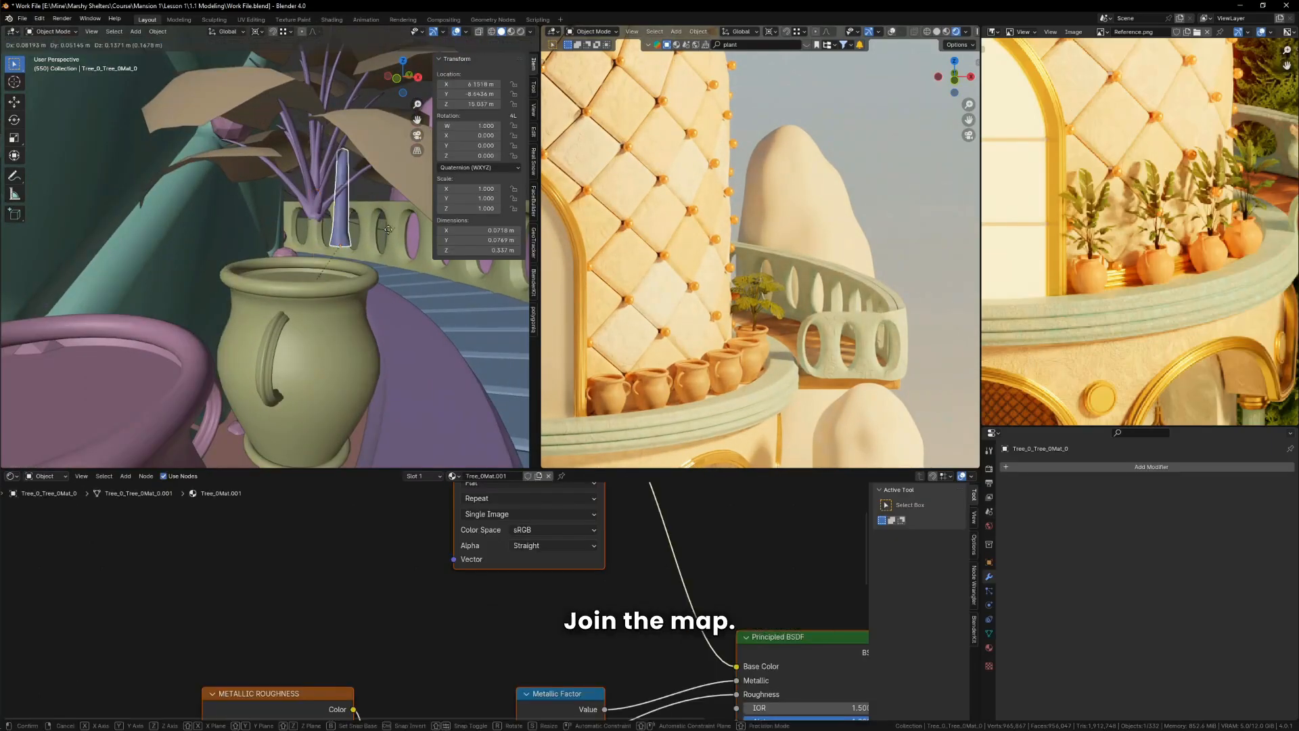
{"action": "left_click", "coordinate": [327, 196], "text": "shift"}
{"action": "left_click", "coordinate": [371, 132], "text": "shift"}
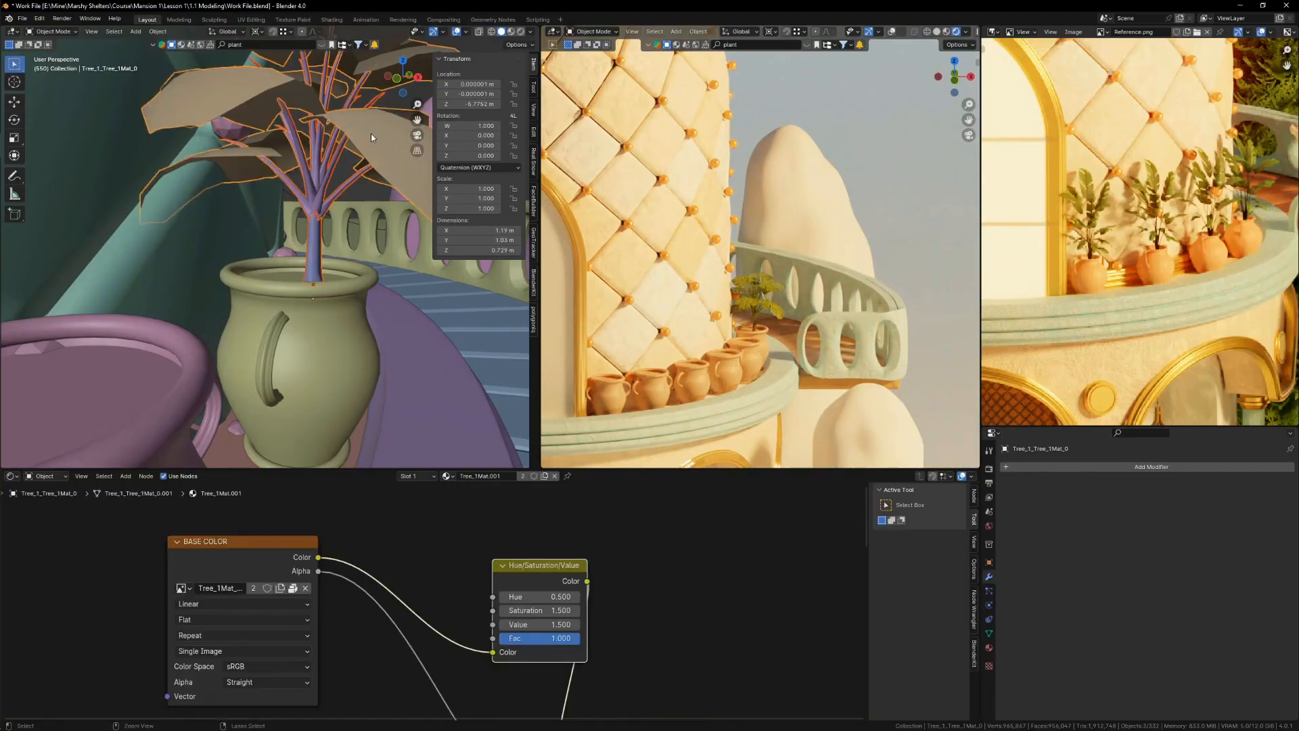
{"action": "left_click", "coordinate": [320, 238], "text": "shift"}
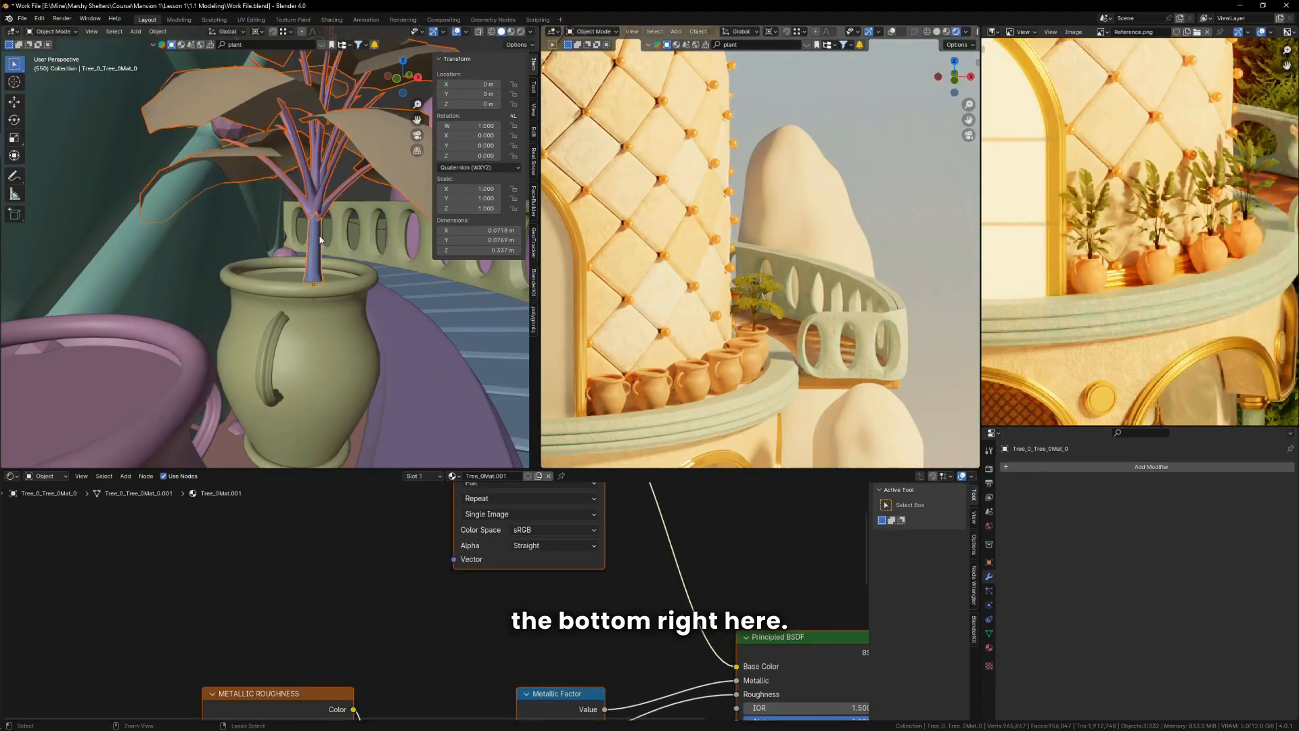
{"action": "key", "text": "ctrl+j"}
Step: Clear the joined monstera plant's parent while keeping its transformation
{"action": "left_click", "coordinate": [308, 264]}
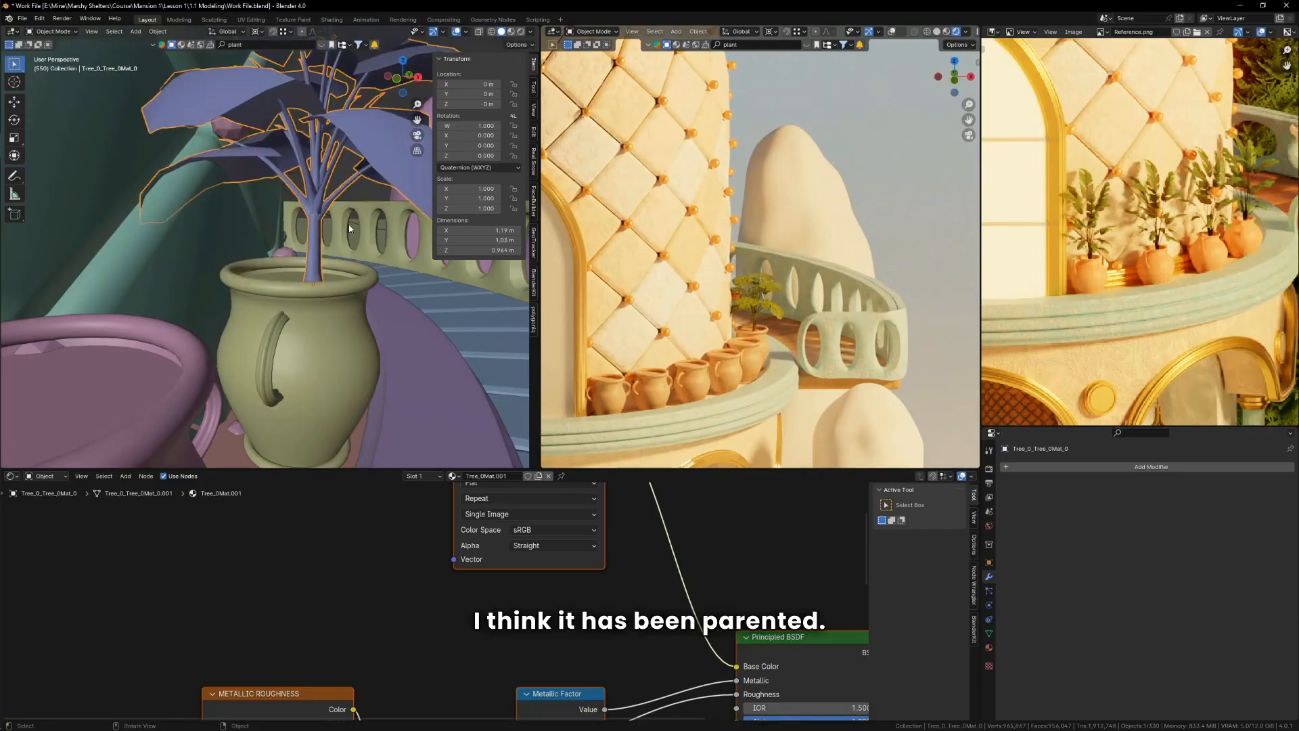
{"action": "key", "text": "g"}
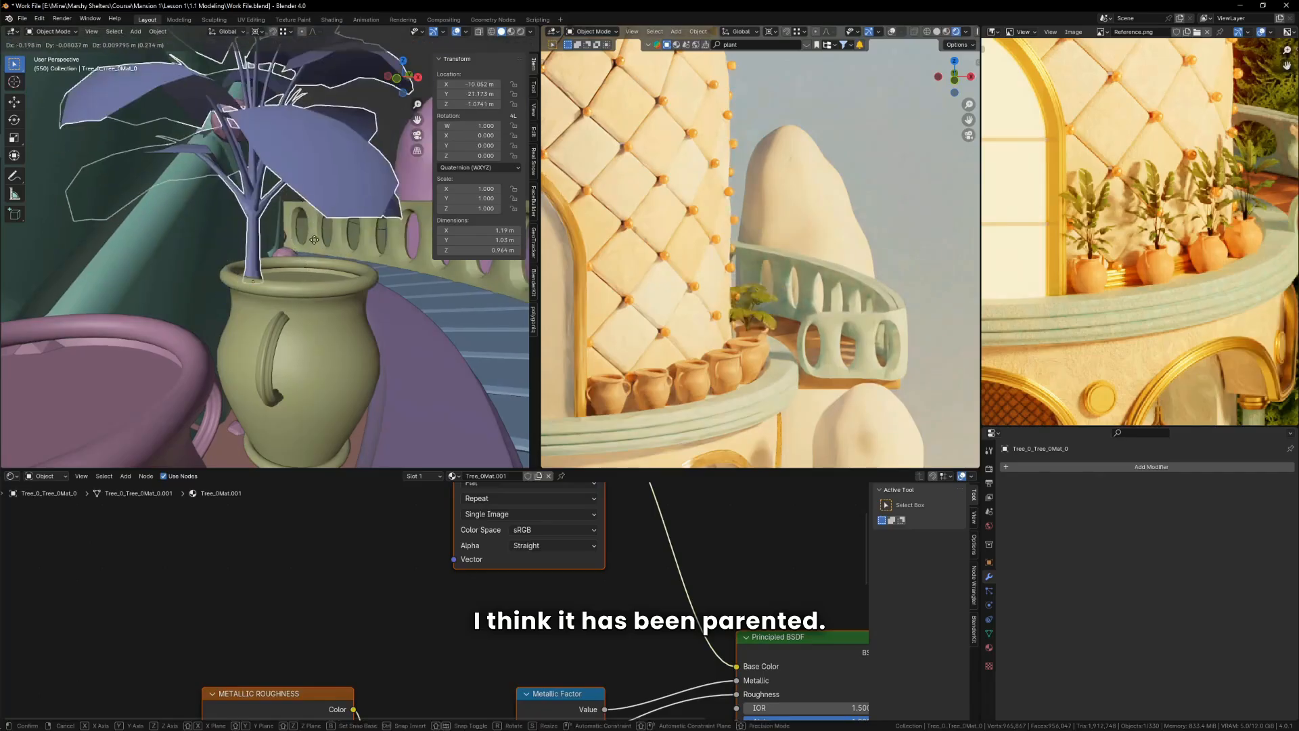
{"action": "right_click", "coordinate": [314, 240]}
{"action": "left_click", "coordinate": [351, 272]}
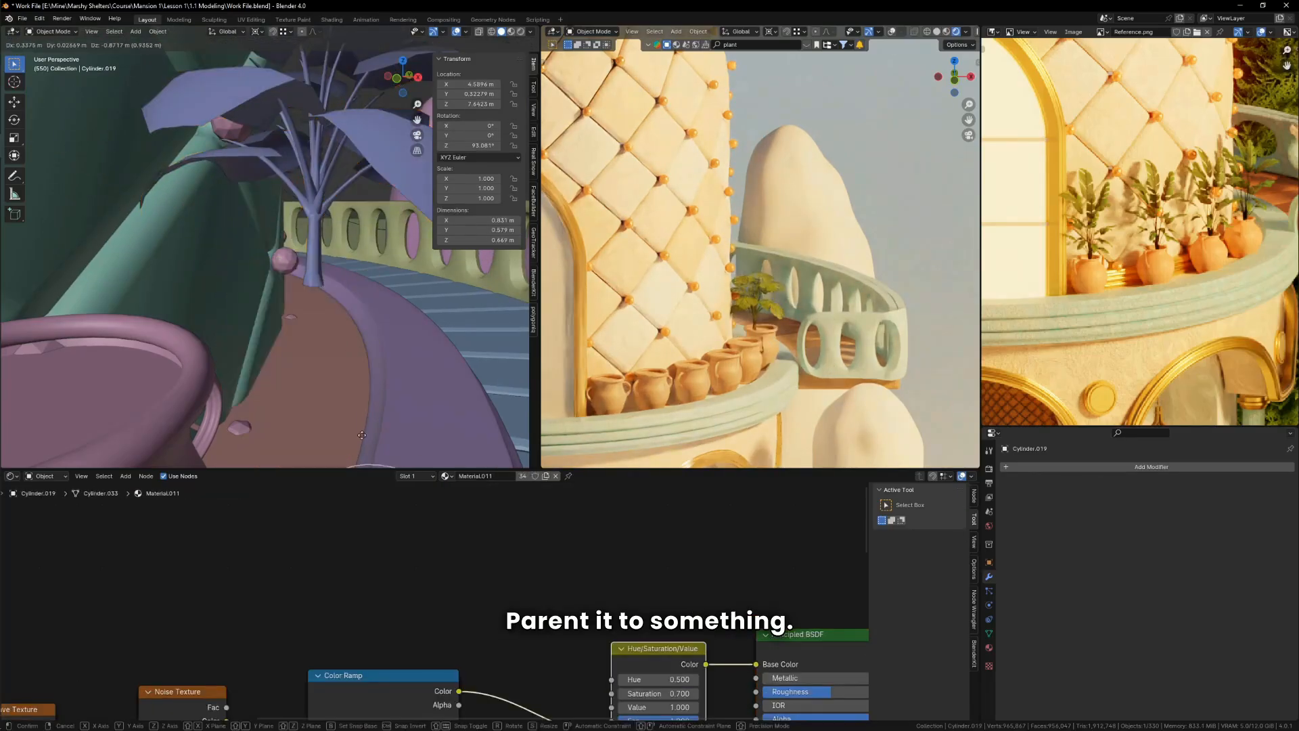
{"action": "left_click", "coordinate": [321, 228]}
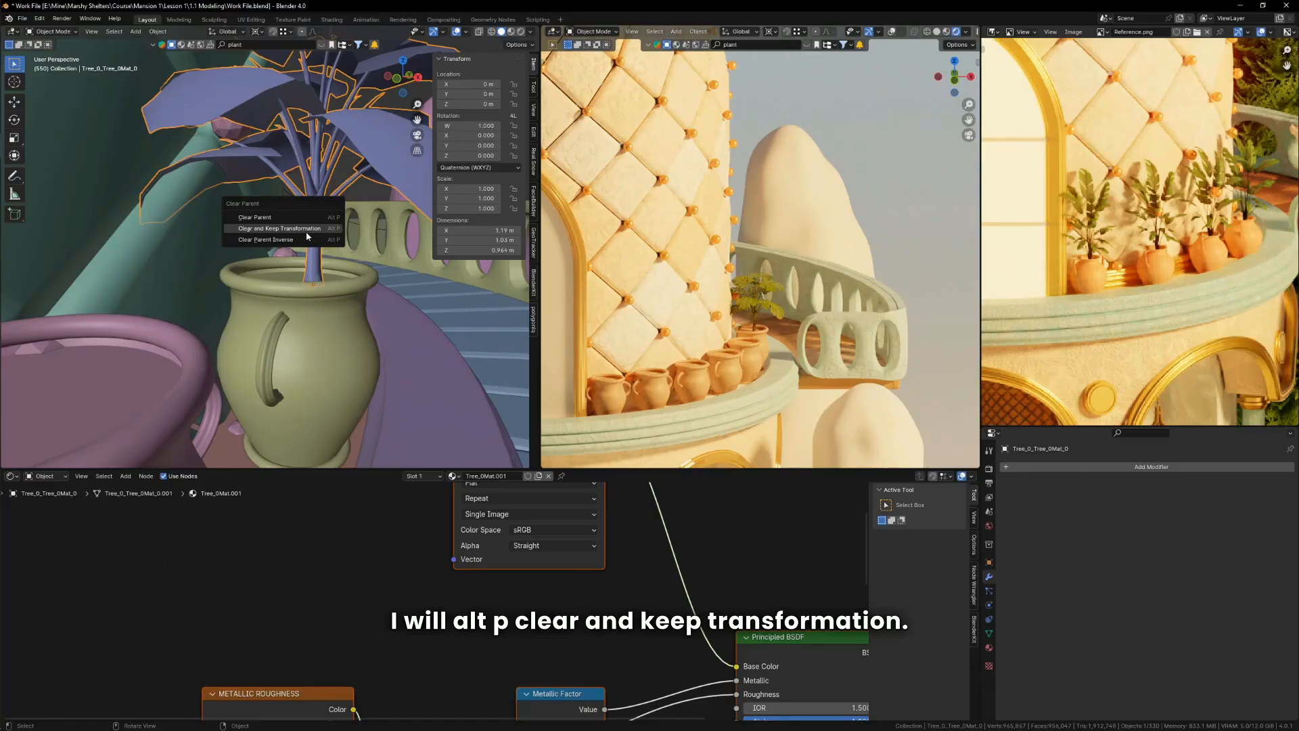
{"action": "left_click", "coordinate": [307, 234]}
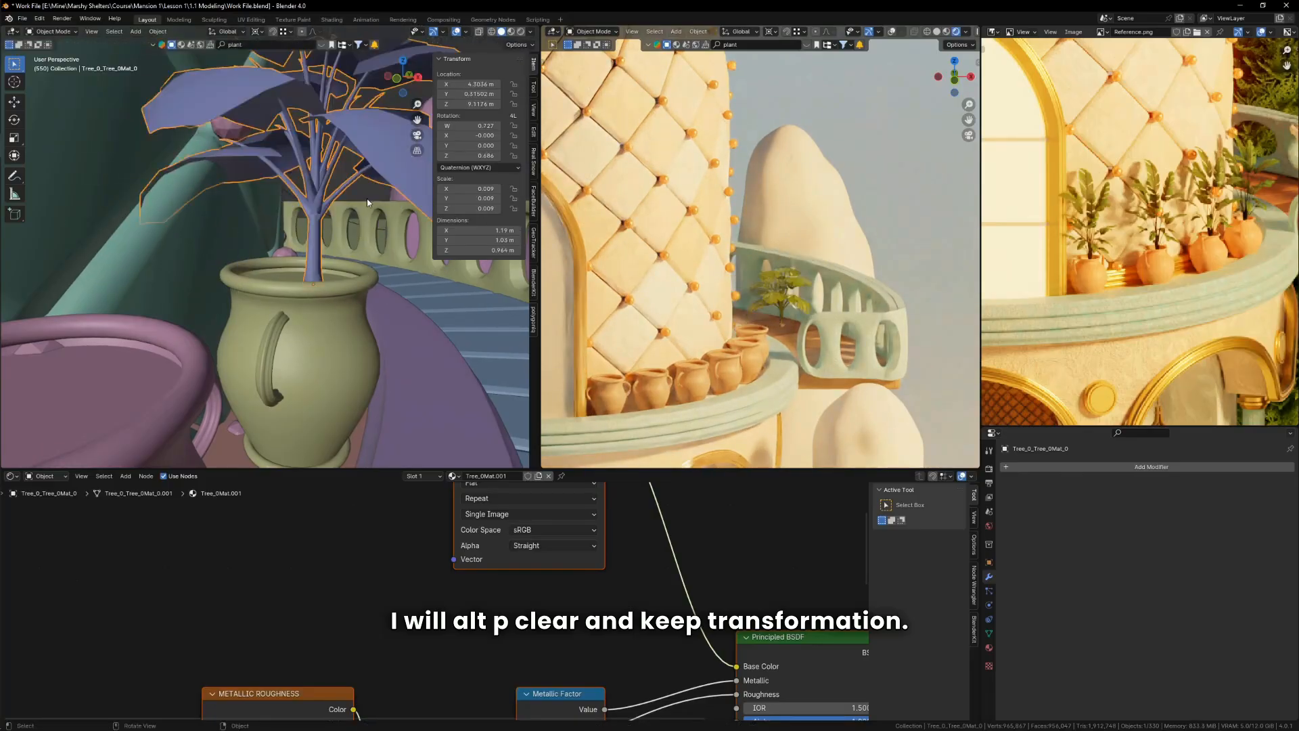
Step: Duplicate the monstera in top view and rotate the copy about 14° around the dome's Z axis to the next pot
{"action": "middle_click_drag", "start_coordinate": [517, 311], "coordinate": [311, 310]}
{"action": "key", "text": "KP_7"}
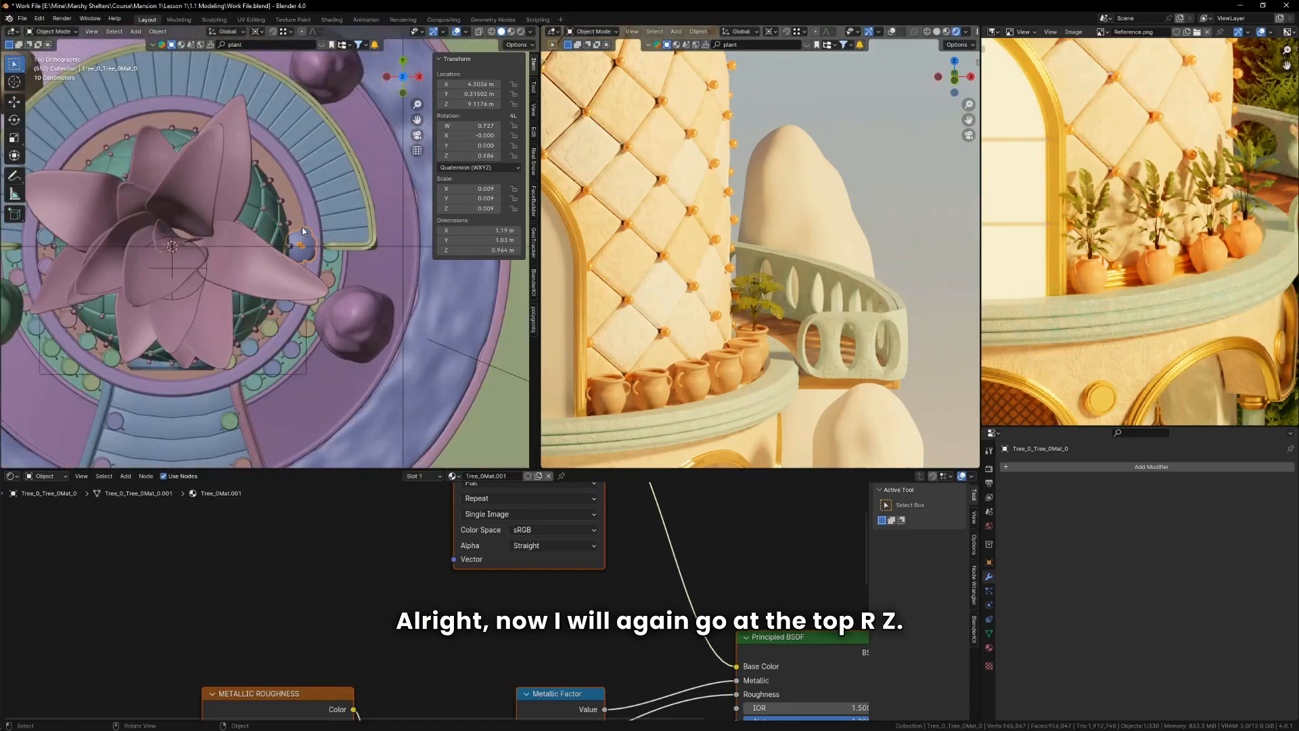
{"action": "scroll", "coordinate": [302, 226], "scroll_direction": "up", "scroll_amount": 3}
{"action": "key", "text": "shift+d"}
{"action": "key", "text": "r"}
{"action": "key", "text": "z"}
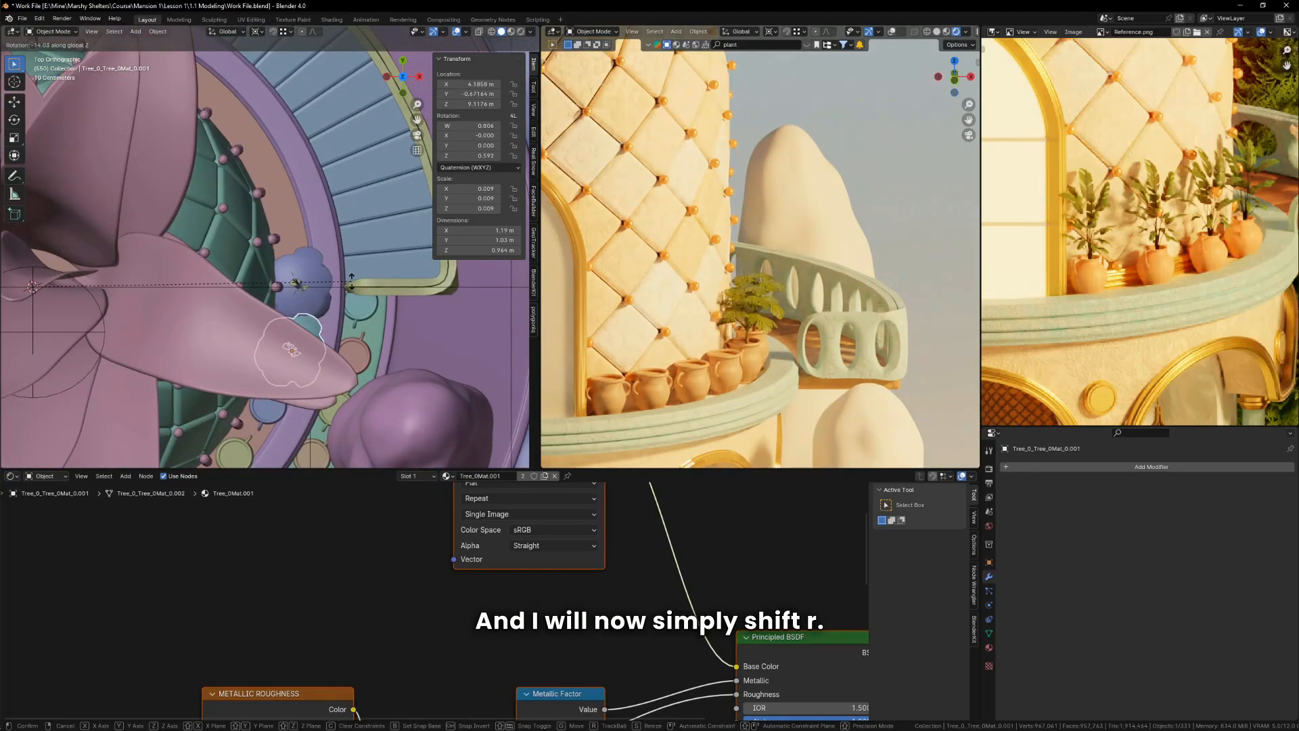
{"action": "left_click", "coordinate": [351, 282]}
Step: Repeat the rotated duplication three times to put plants over the following terrace pots
{"action": "middle_click_drag", "start_coordinate": [347, 309], "coordinate": [310, 230]}
{"action": "key", "text": "shift+r"}
{"action": "key", "text": "shift+r"}
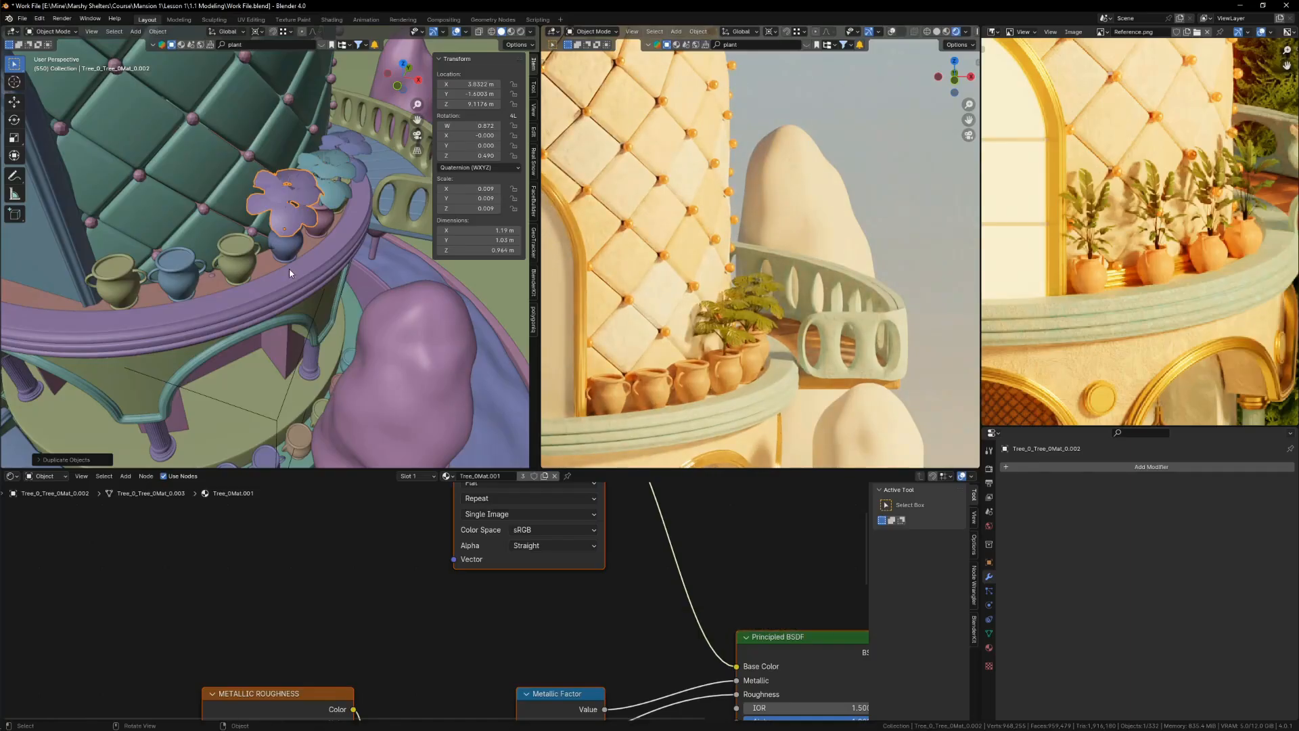
{"action": "key", "text": "shift+r"}
{"action": "scroll", "coordinate": [273, 268], "scroll_direction": "up", "scroll_amount": 5}
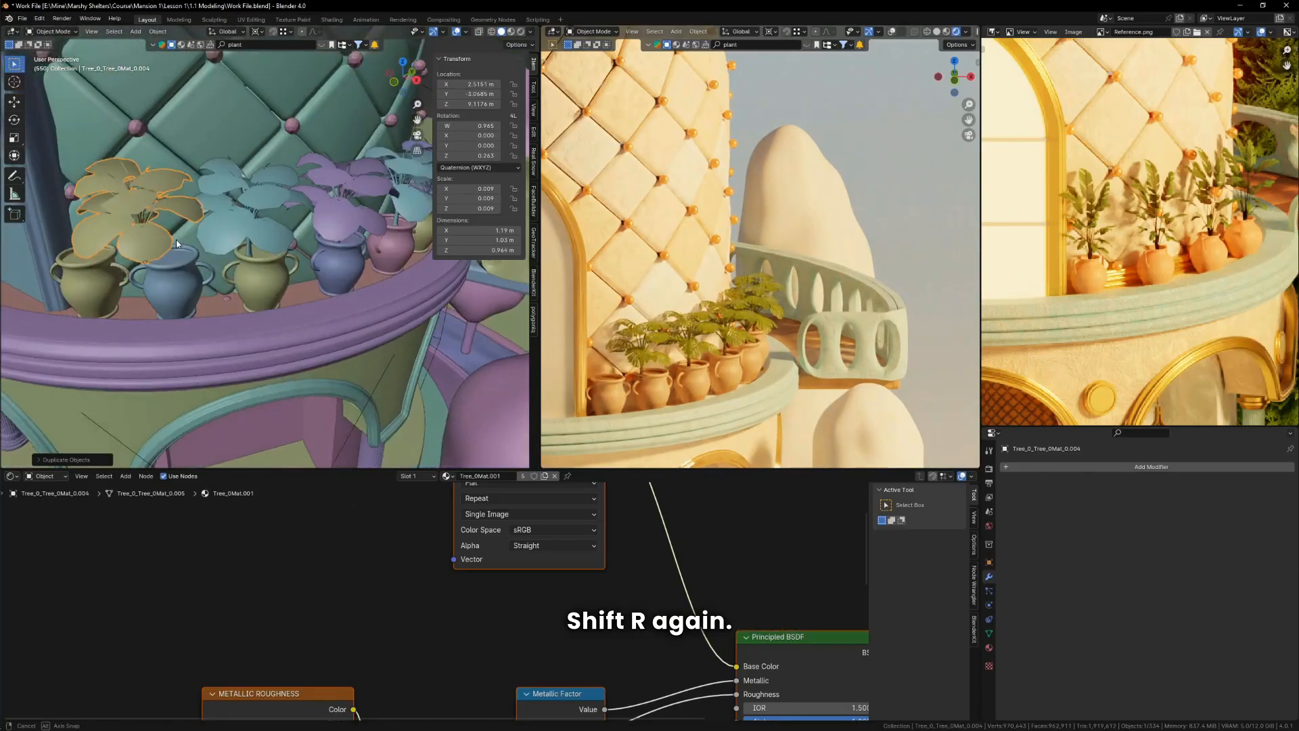
Step: Select the two plants nearest the door and rotate them around Z to line up with their pots
{"action": "left_click", "coordinate": [96, 221], "text": "shift"}
{"action": "key", "text": "r"}
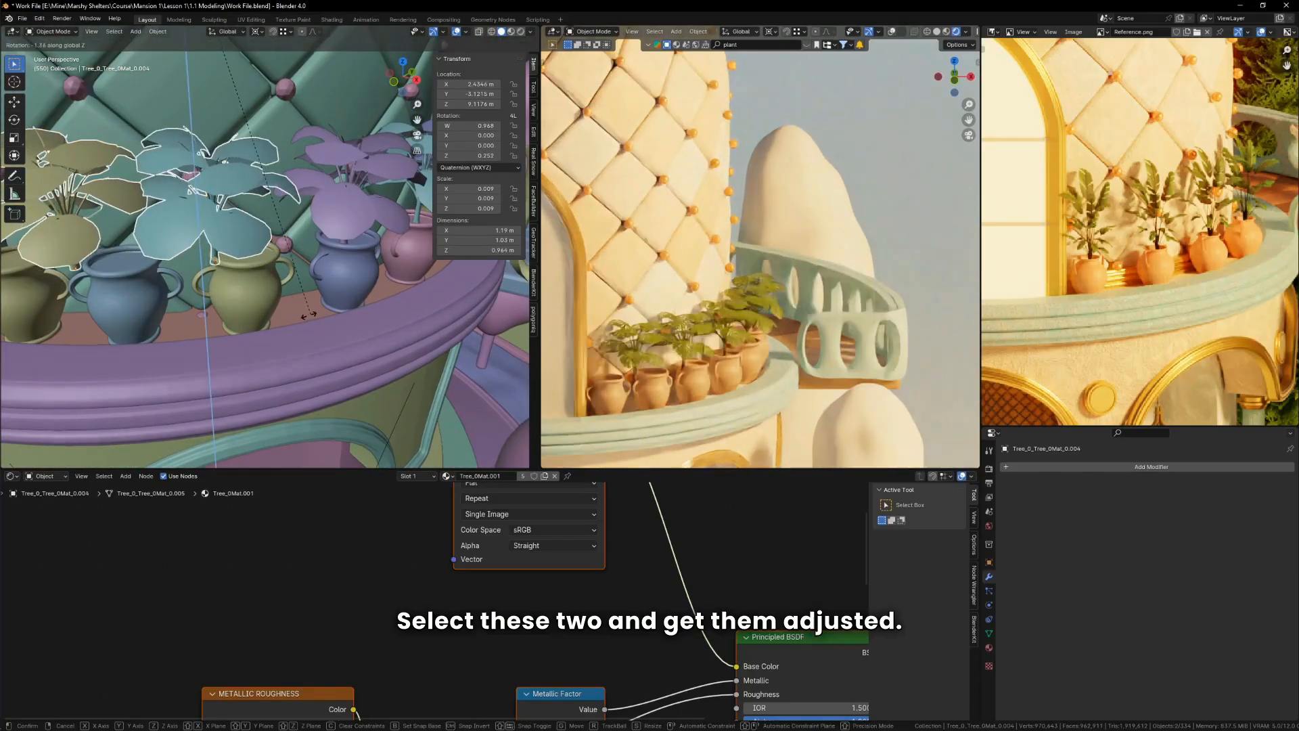
{"action": "left_click", "coordinate": [279, 318]}
Step: Duplicate the plant nearest the door and rotate the copy around Z onto the last empty pot beside the door
{"action": "middle_click_drag", "start_coordinate": [280, 323], "coordinate": [256, 244]}
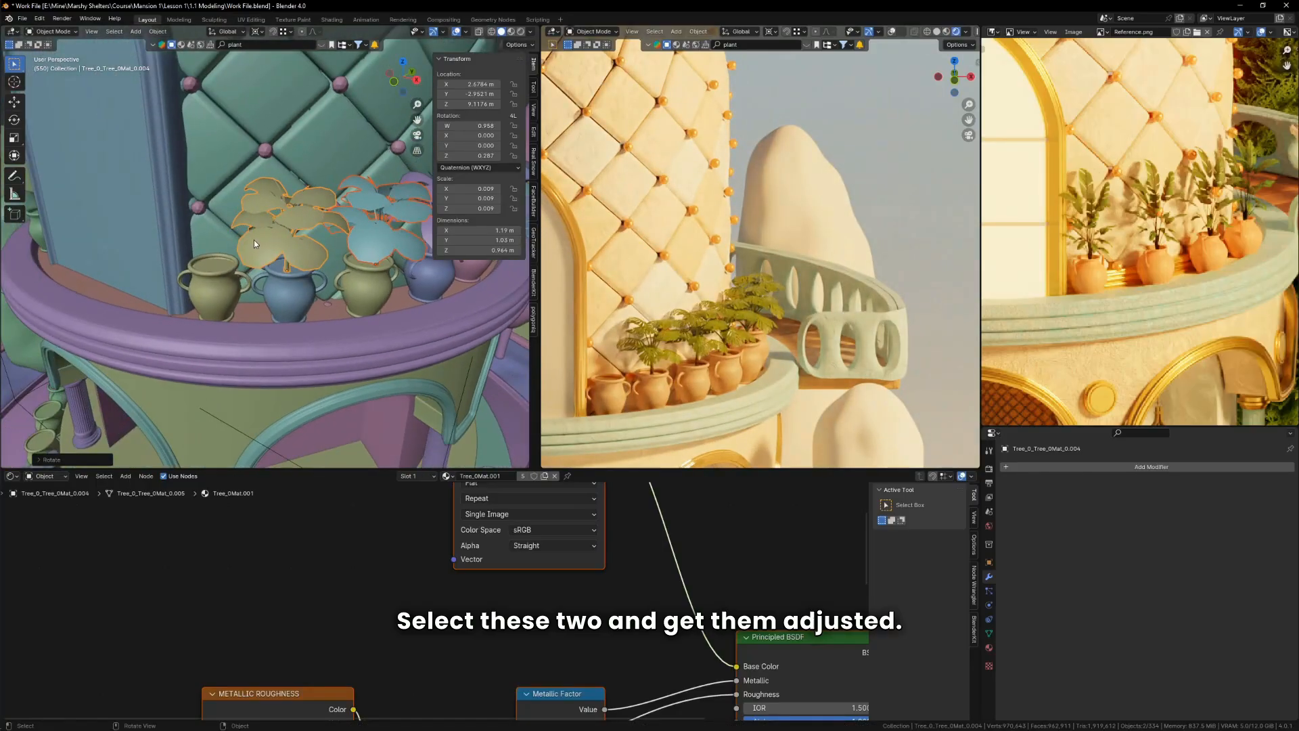
{"action": "key", "text": "shift+d"}
{"action": "key", "text": "r"}
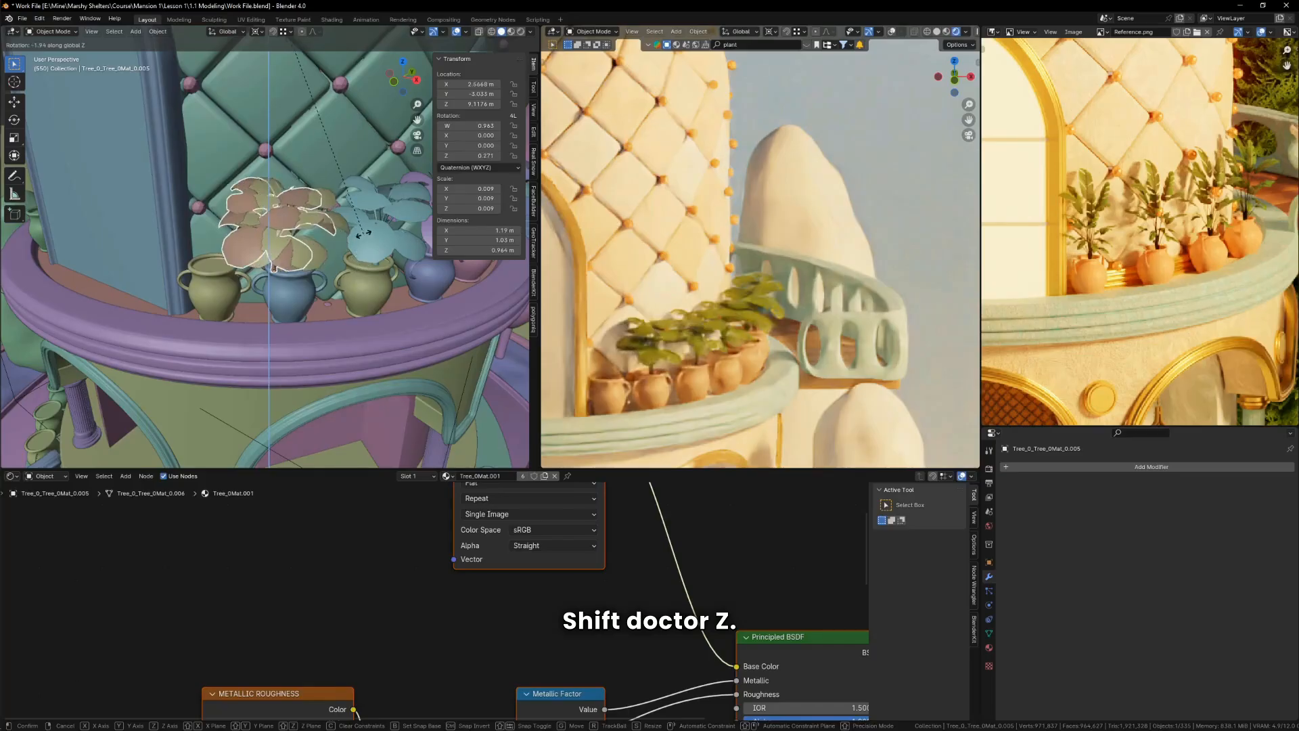
{"action": "left_click", "coordinate": [364, 286]}
Step: Select the whole row of terrace plants, duplicate it and rotate the copies around the dome to the pots across the door
{"action": "scroll", "coordinate": [364, 286], "scroll_direction": "down", "scroll_amount": 10}
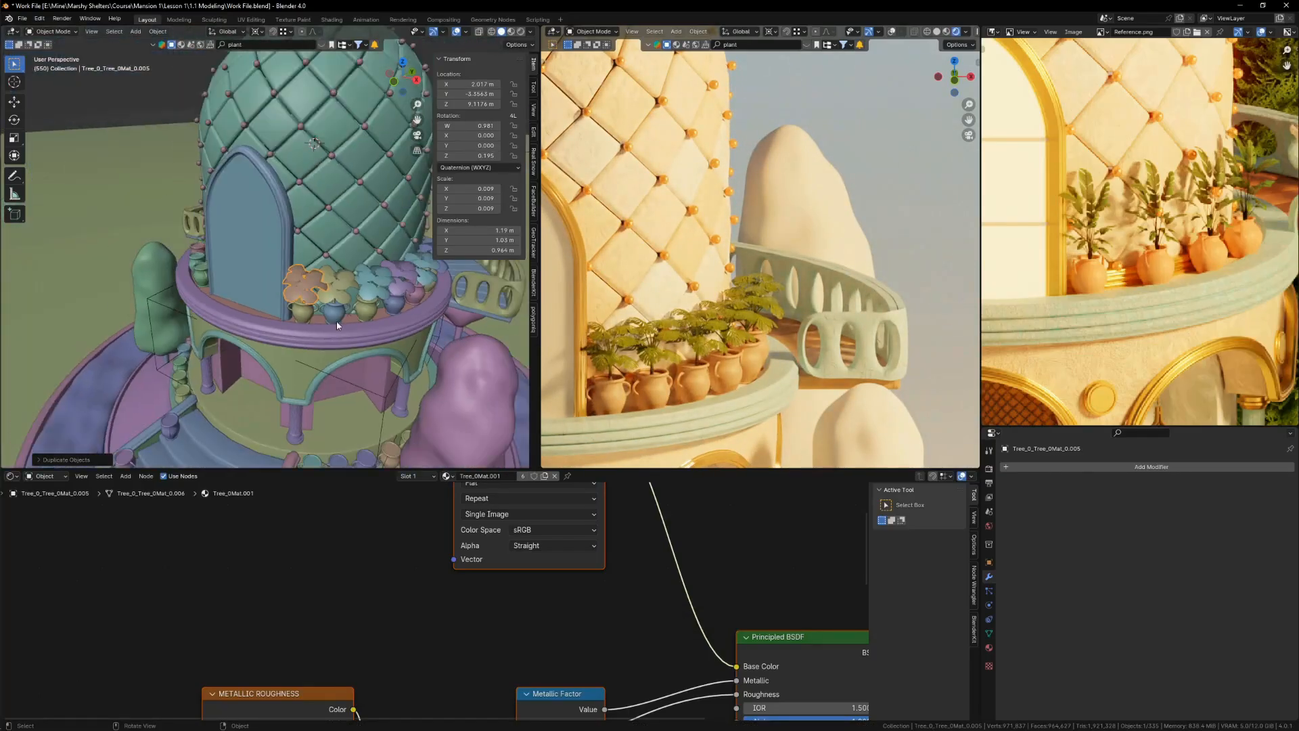
{"action": "scroll", "coordinate": [315, 301], "scroll_direction": "up", "scroll_amount": 6}
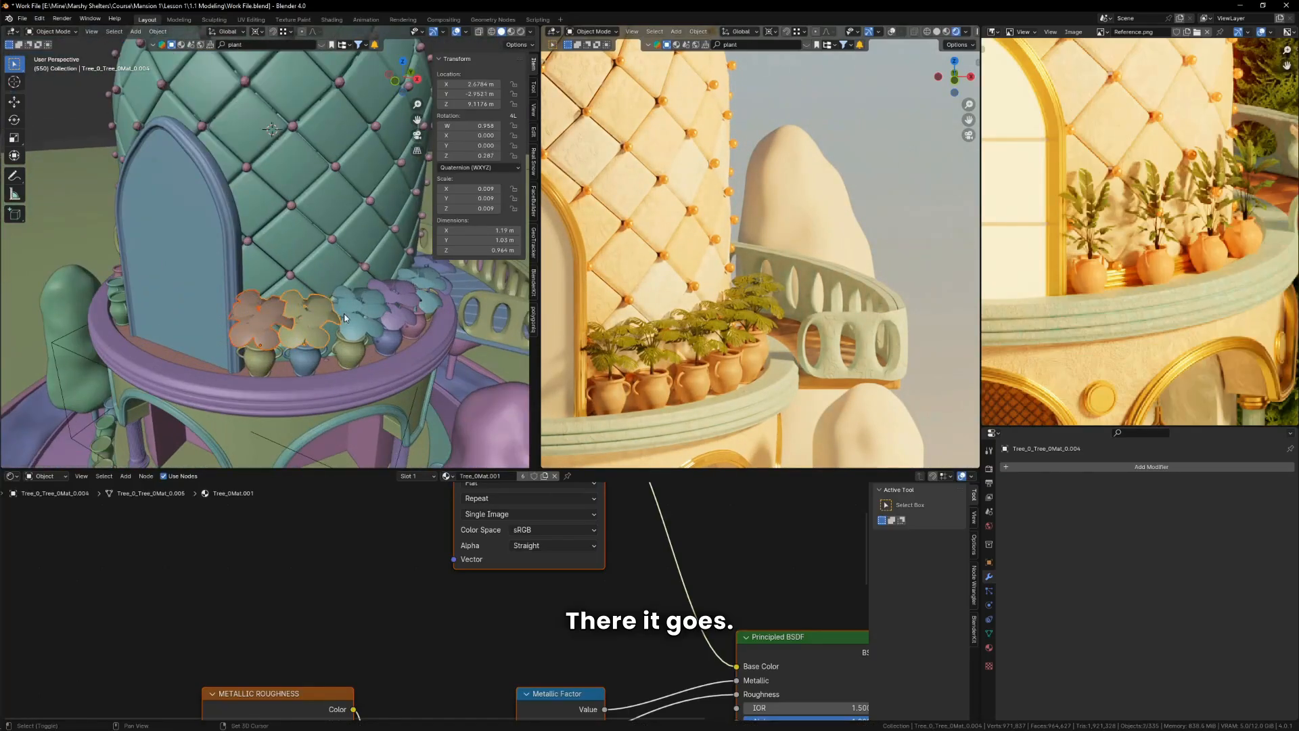
{"action": "left_click", "coordinate": [428, 293], "text": "shift"}
{"action": "middle_click_drag", "start_coordinate": [428, 292], "coordinate": [446, 310]}
{"action": "left_click", "coordinate": [393, 238]}
{"action": "scroll", "coordinate": [409, 282], "scroll_direction": "up", "scroll_amount": 3}
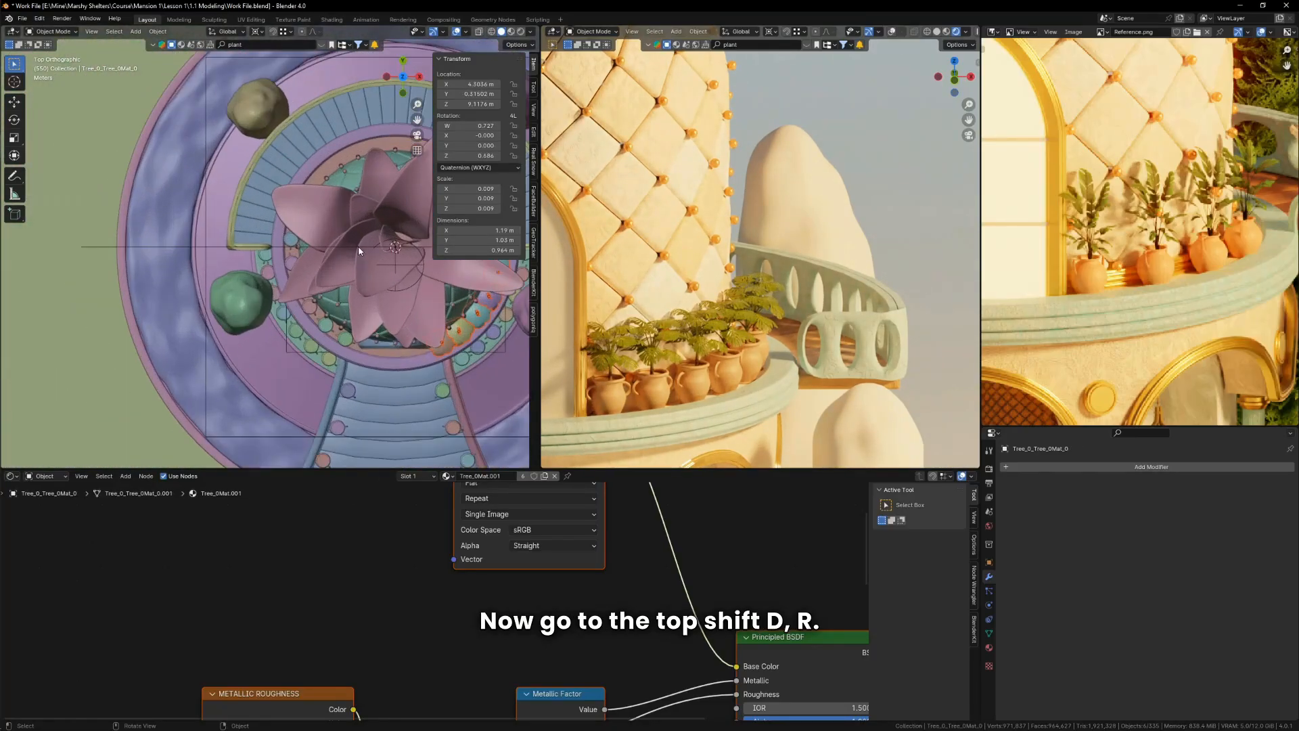
{"action": "key", "text": "shift+d"}
{"action": "key", "text": "r"}
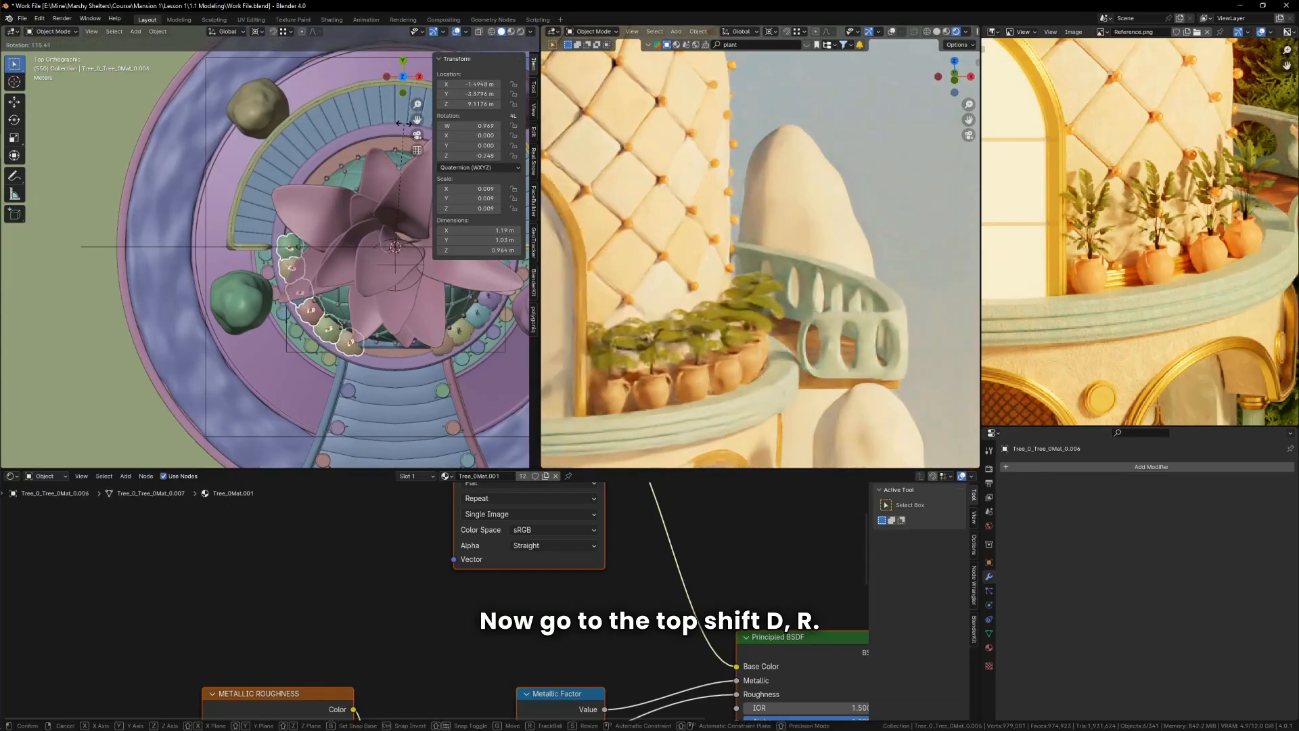
{"action": "left_click", "coordinate": [401, 217]}
Step: Rotate the copied plant row around Z until its plants sit centered in the pots across the door
{"action": "middle_click_drag", "start_coordinate": [380, 348], "coordinate": [331, 319]}
{"action": "key", "text": "shift+d"}
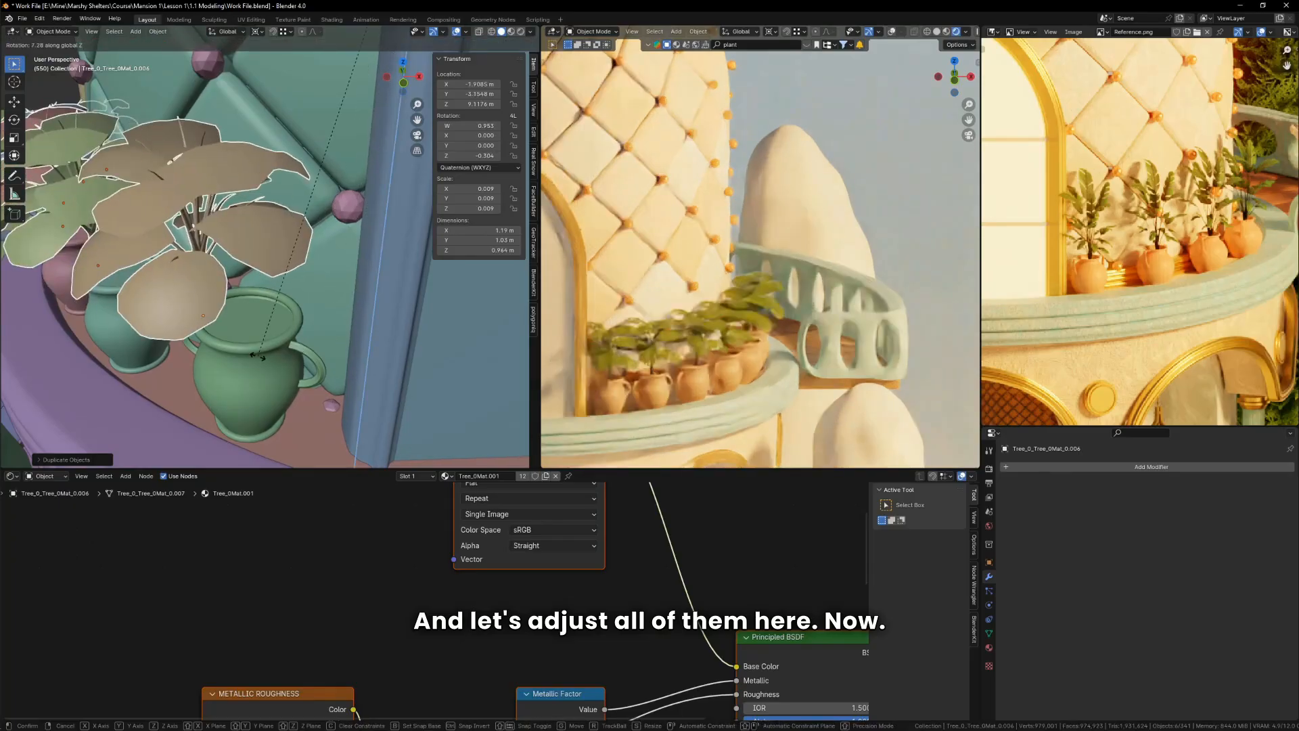
{"action": "key", "text": "r"}
{"action": "key", "text": "z"}
{"action": "left_click", "coordinate": [212, 347]}
{"action": "scroll", "coordinate": [220, 355], "scroll_direction": "down", "scroll_amount": 3}
{"action": "middle_click_drag", "start_coordinate": [229, 364], "coordinate": [277, 352]}
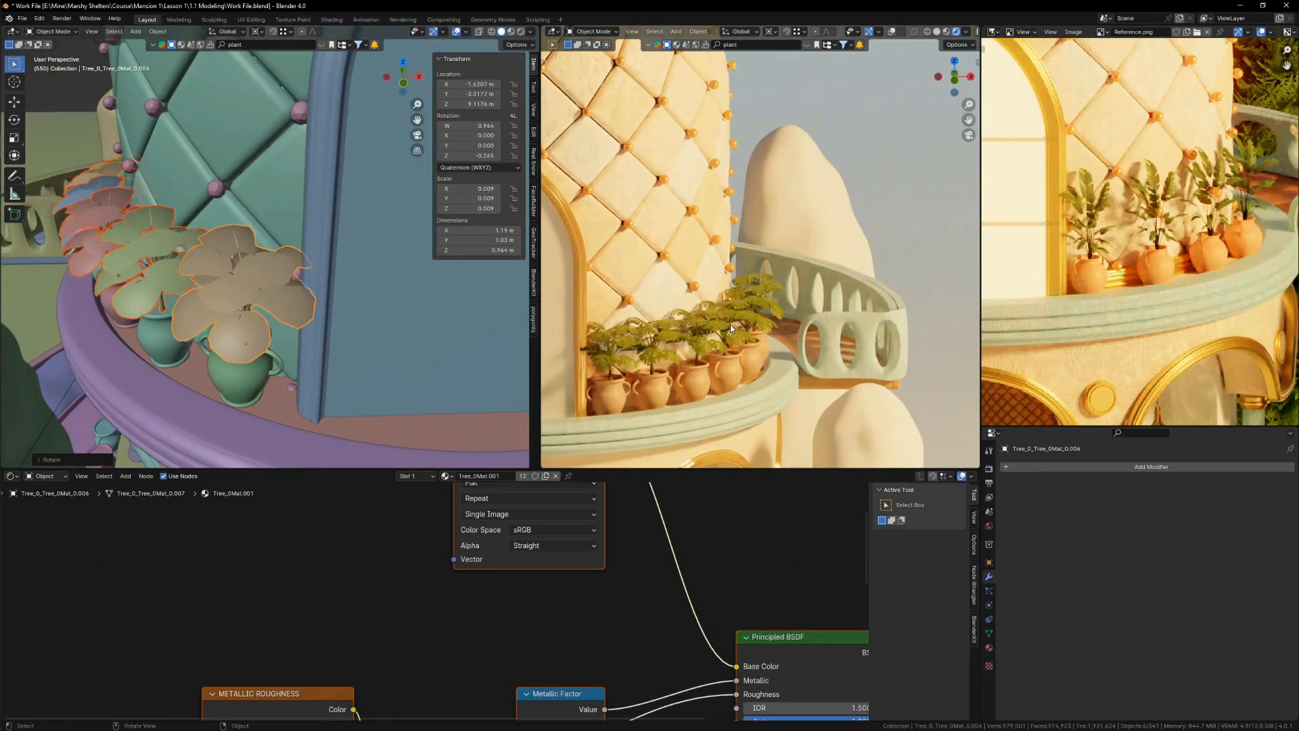
{"action": "scroll", "coordinate": [790, 337], "scroll_direction": "down", "scroll_amount": 12}
{"action": "scroll", "coordinate": [722, 338], "scroll_direction": "up", "scroll_amount": 4}
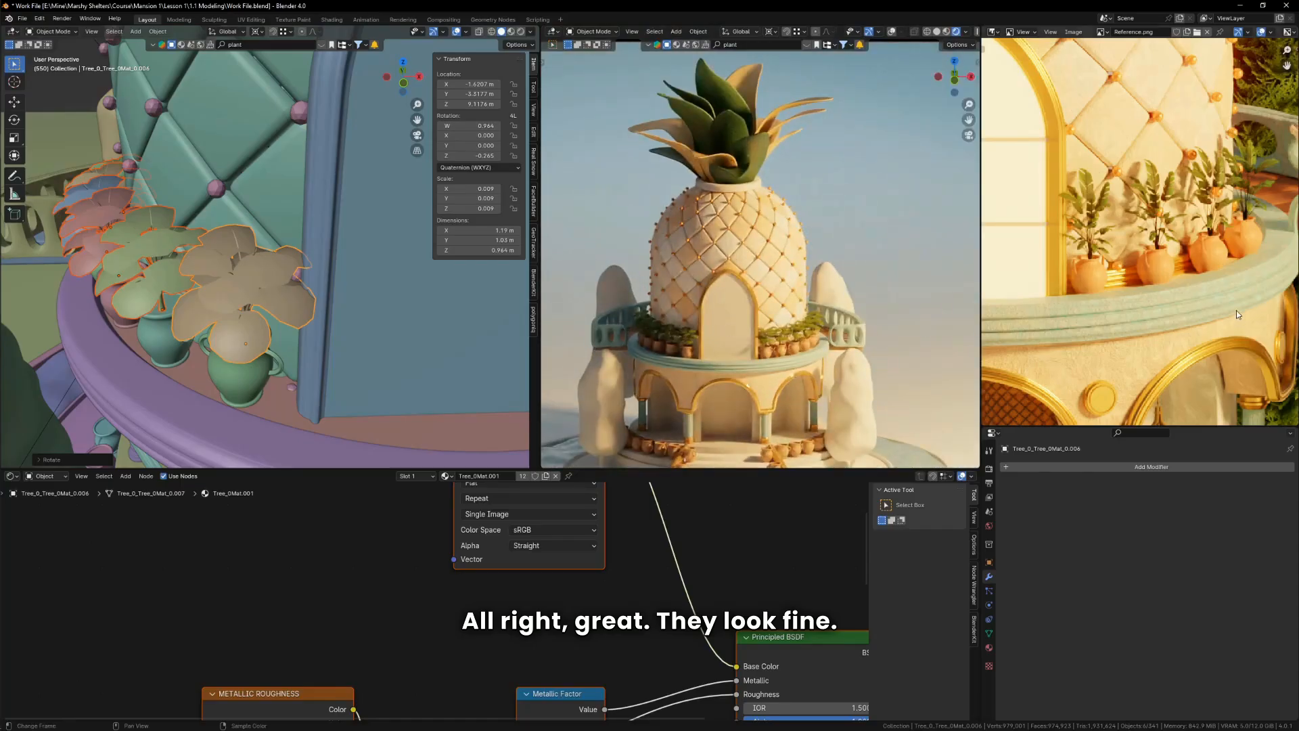
Step: Compare the potted terrace plants in the render with those in the reference image
{"action": "scroll", "coordinate": [793, 325], "scroll_direction": "up", "scroll_amount": 5}
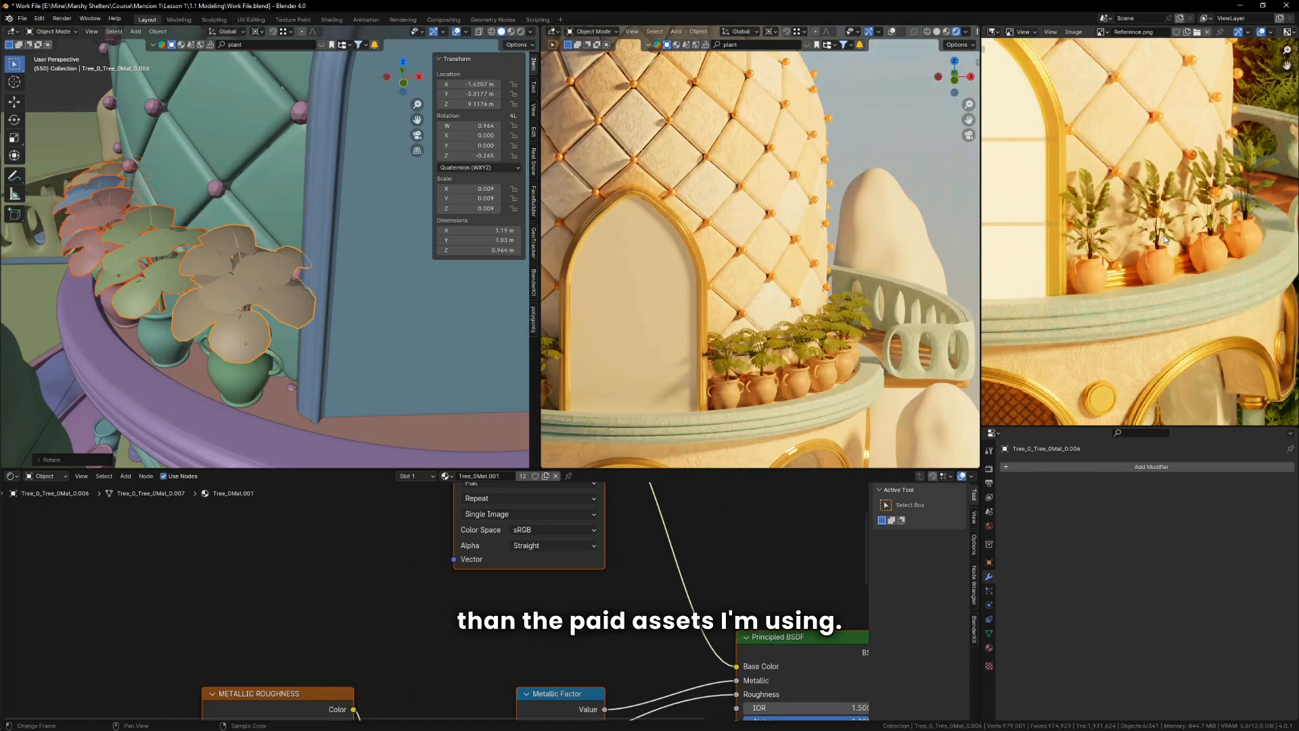
{"action": "scroll", "coordinate": [861, 348], "scroll_direction": "down", "scroll_amount": 3}
{"action": "scroll", "coordinate": [315, 353], "scroll_direction": "down", "scroll_amount": 6}
{"action": "scroll", "coordinate": [314, 352], "scroll_direction": "down", "scroll_amount": 3}
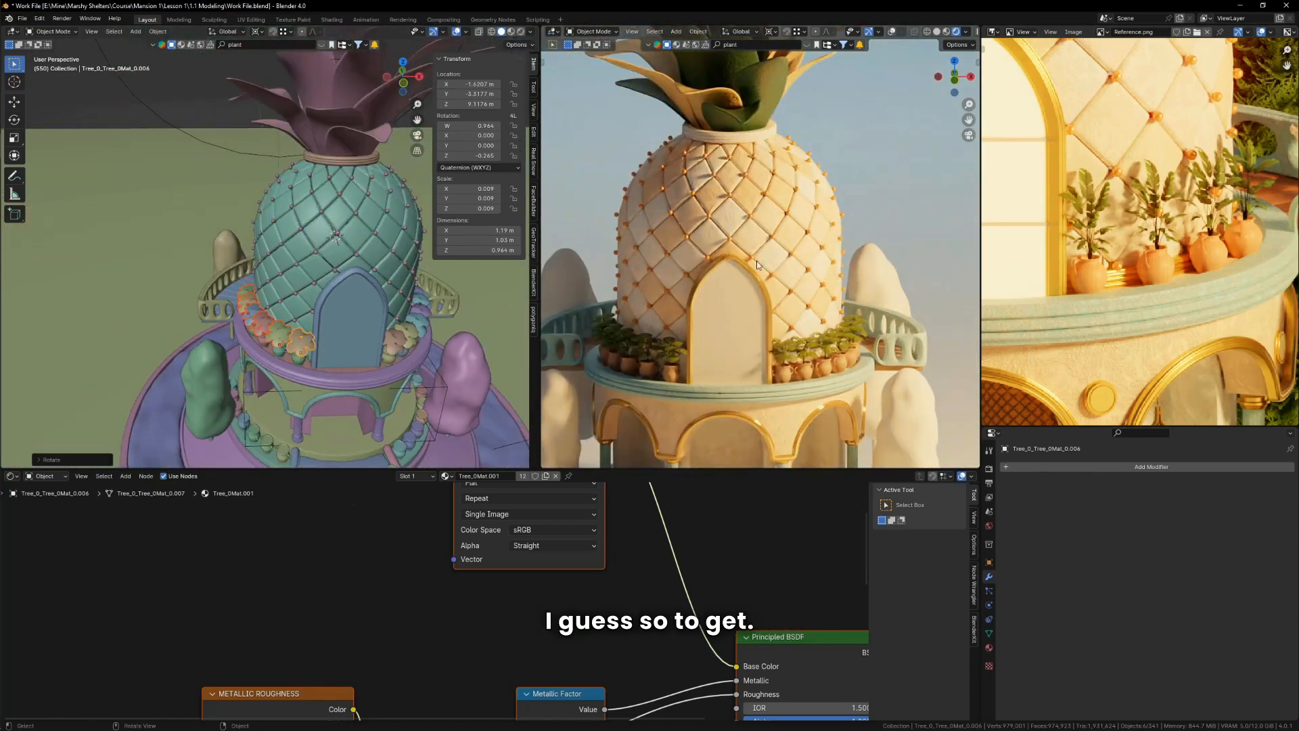
{"action": "scroll", "coordinate": [814, 348], "scroll_direction": "up", "scroll_amount": 4}
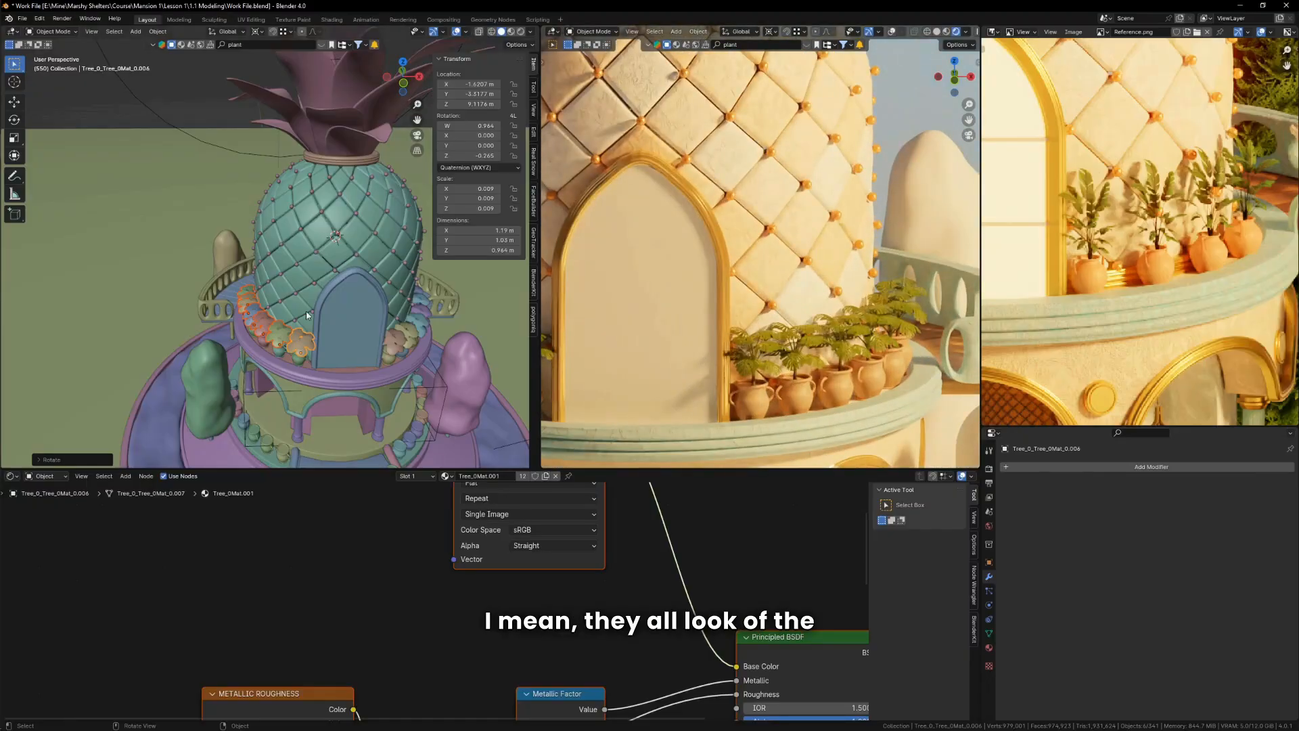
Step: Select every other monstera plant along the terrace on both sides of the door
{"action": "scroll", "coordinate": [308, 316], "scroll_direction": "down", "scroll_amount": 1}
{"action": "scroll", "coordinate": [282, 318], "scroll_direction": "up", "scroll_amount": 4}
{"action": "middle_click_drag", "start_coordinate": [283, 318], "coordinate": [194, 304]}
{"action": "scroll", "coordinate": [273, 318], "scroll_direction": "up", "scroll_amount": 4}
{"action": "scroll", "coordinate": [193, 304], "scroll_direction": "down", "scroll_amount": 5}
{"action": "middle_click_drag", "start_coordinate": [352, 308], "coordinate": [268, 321]}
{"action": "middle_click_drag", "start_coordinate": [267, 321], "coordinate": [386, 316]}
{"action": "scroll", "coordinate": [304, 318], "scroll_direction": "up", "scroll_amount": 3}
{"action": "middle_click_drag", "start_coordinate": [153, 350], "coordinate": [193, 343], "text": "shift"}
{"action": "left_click", "coordinate": [192, 336]}
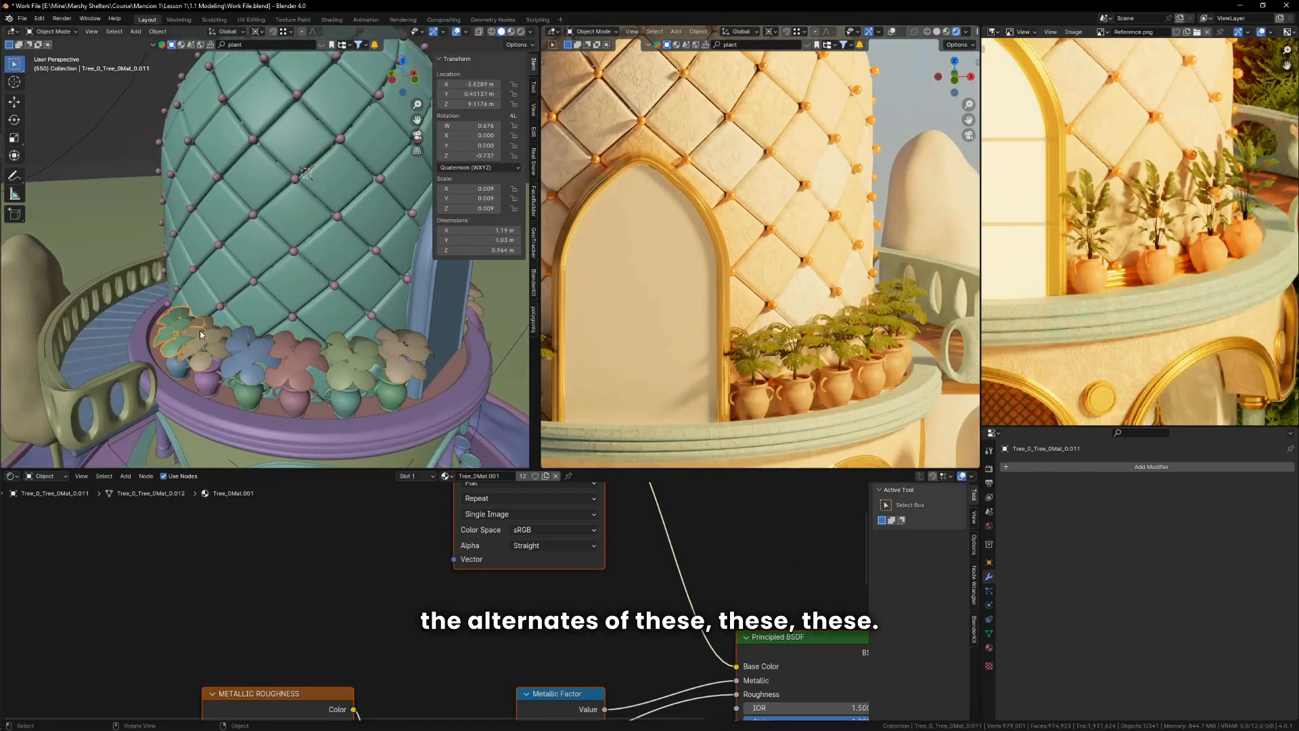
{"action": "middle_click_drag", "start_coordinate": [352, 353], "coordinate": [237, 337]}
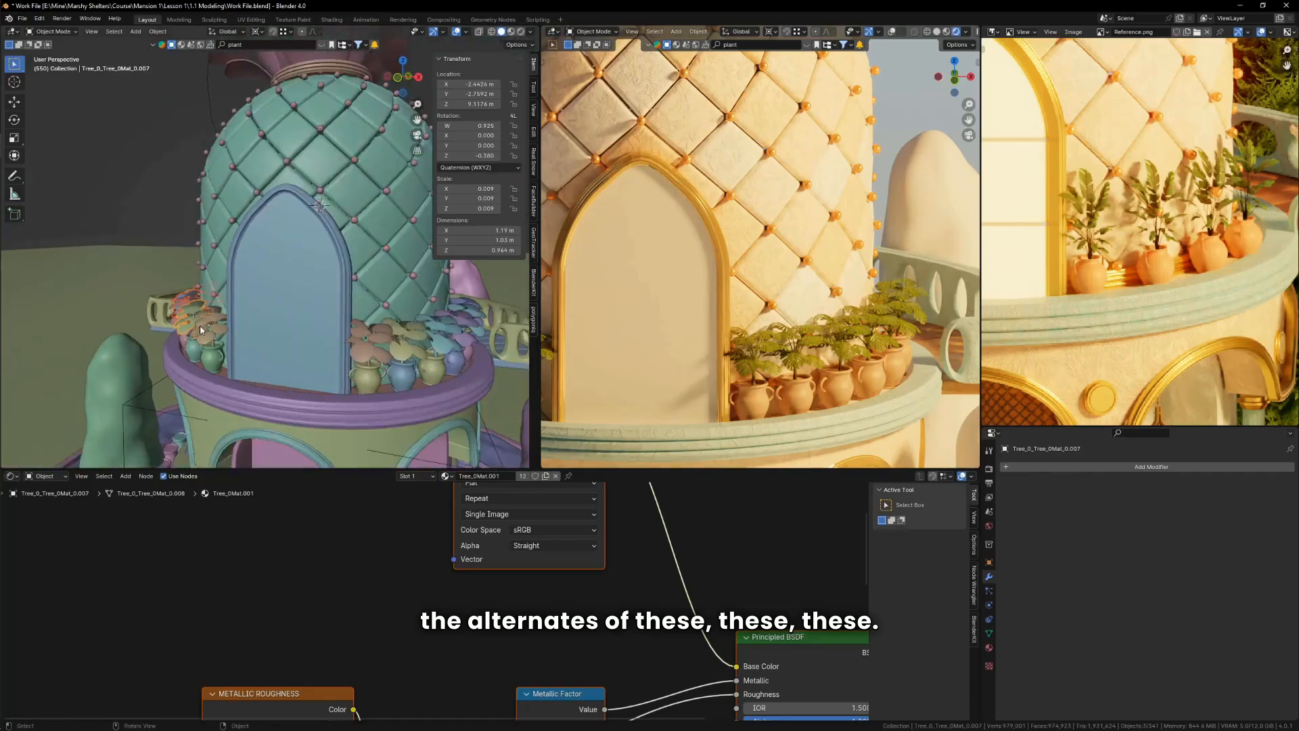
{"action": "scroll", "coordinate": [304, 332], "scroll_direction": "down", "scroll_amount": 3}
{"action": "middle_click_drag", "start_coordinate": [335, 332], "coordinate": [259, 338], "text": "shift"}
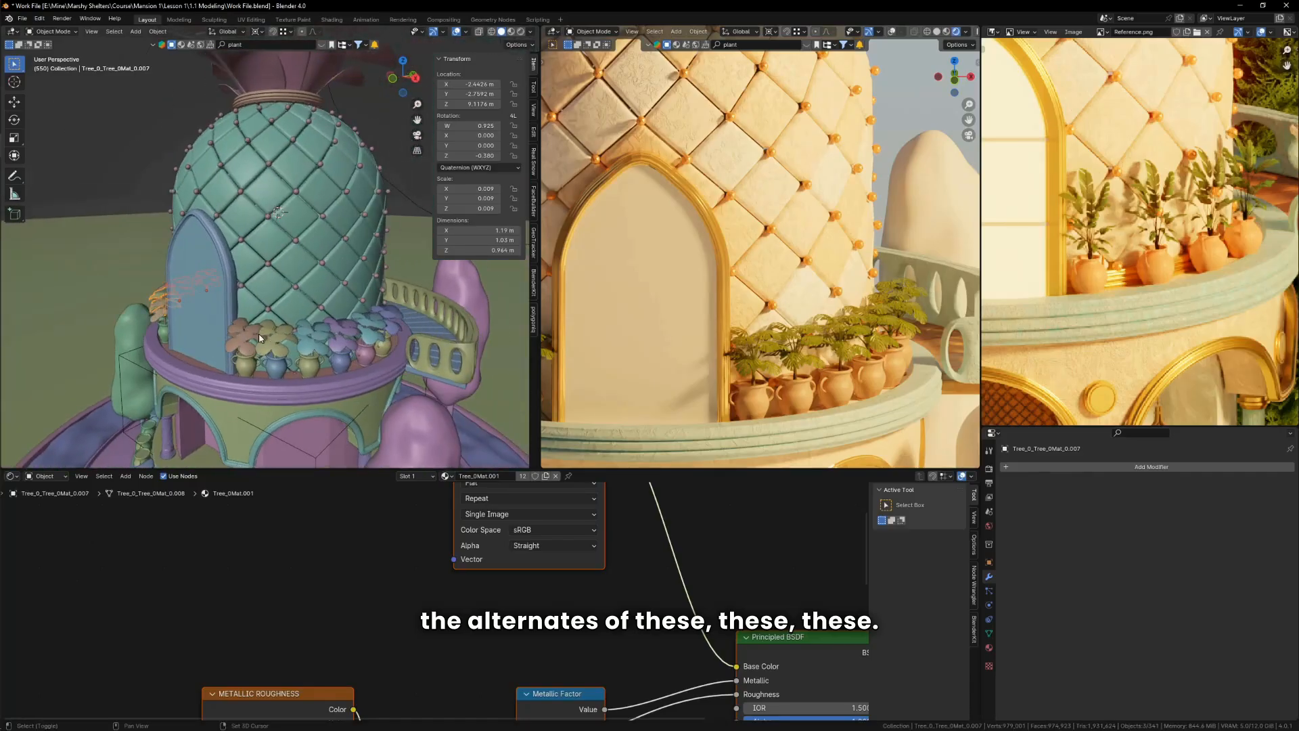
{"action": "left_click", "coordinate": [371, 327], "text": "shift"}
{"action": "middle_click_drag", "start_coordinate": [371, 328], "coordinate": [328, 329]}
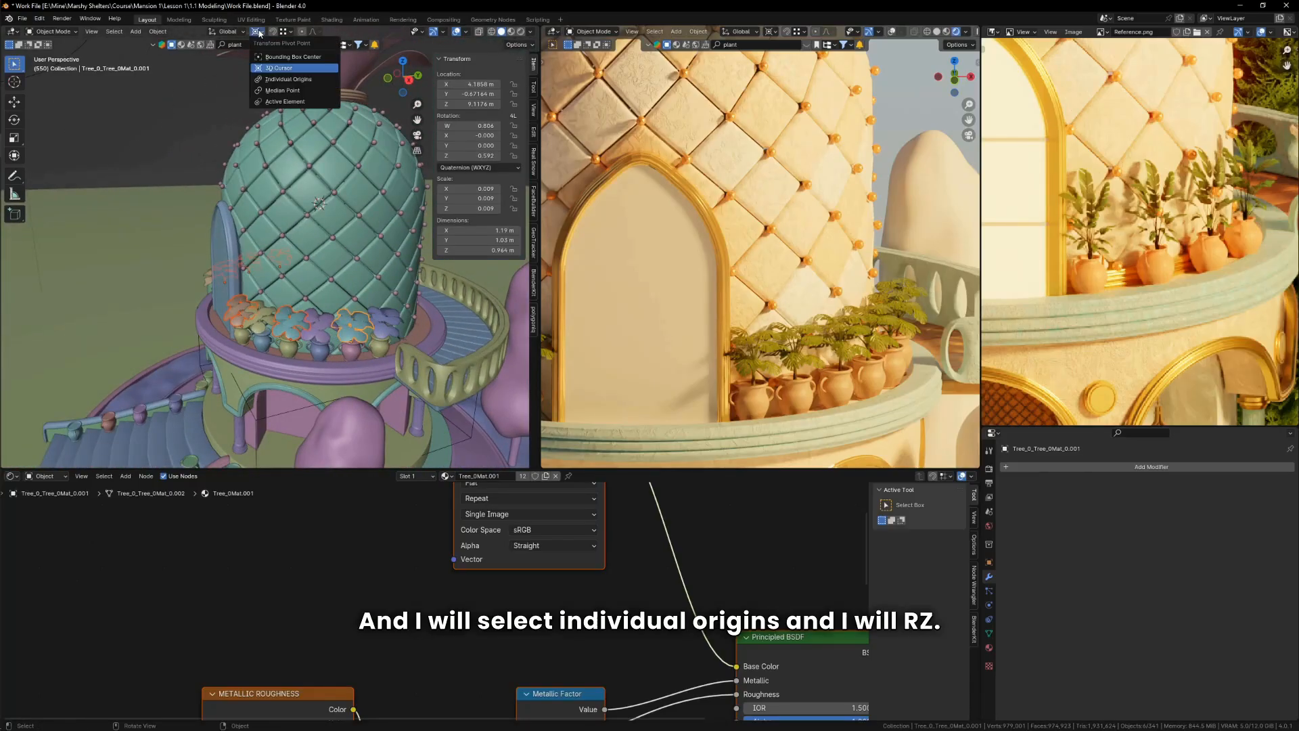
Step: Set the pivot point to Individual Origins and rotate the selected alternate plants about -32 degrees around Z
{"action": "scroll", "coordinate": [278, 293], "scroll_direction": "up", "scroll_amount": 3}
{"action": "middle_click_drag", "start_coordinate": [277, 292], "coordinate": [357, 249]}
{"action": "key", "text": "r"}
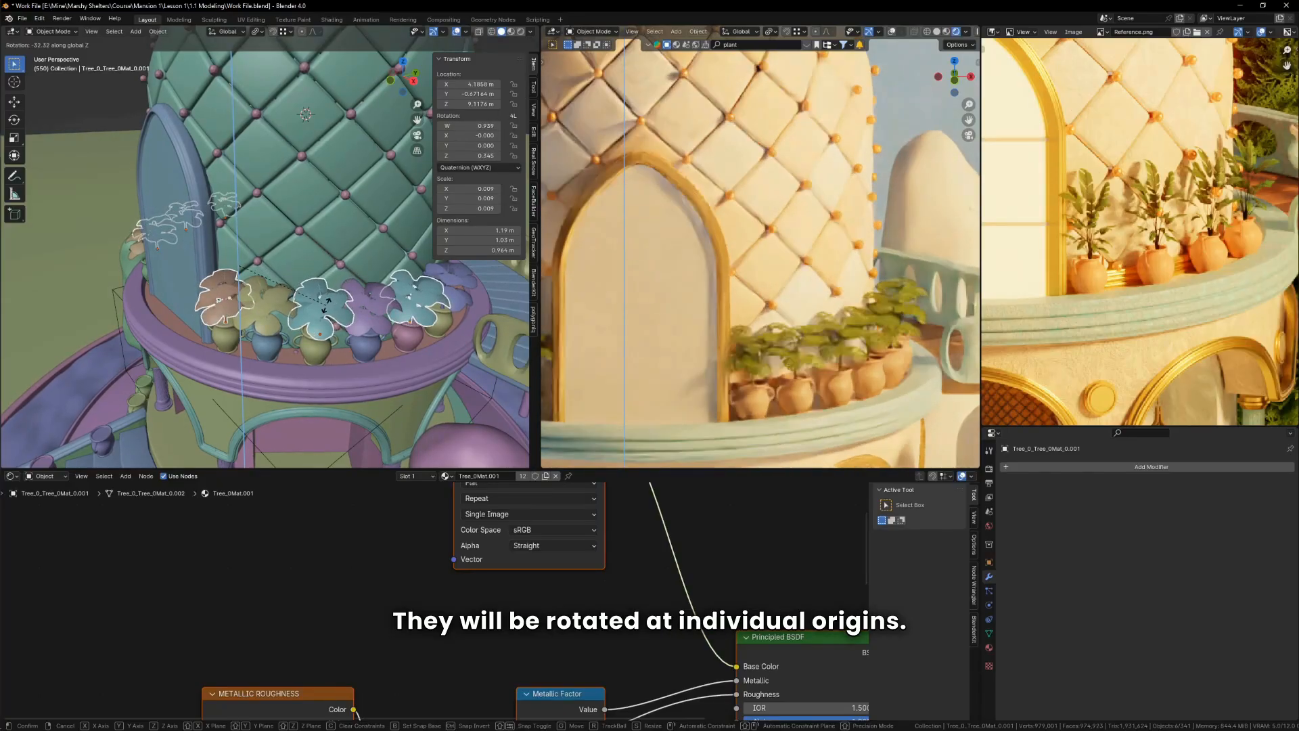
{"action": "left_click", "coordinate": [324, 301]}
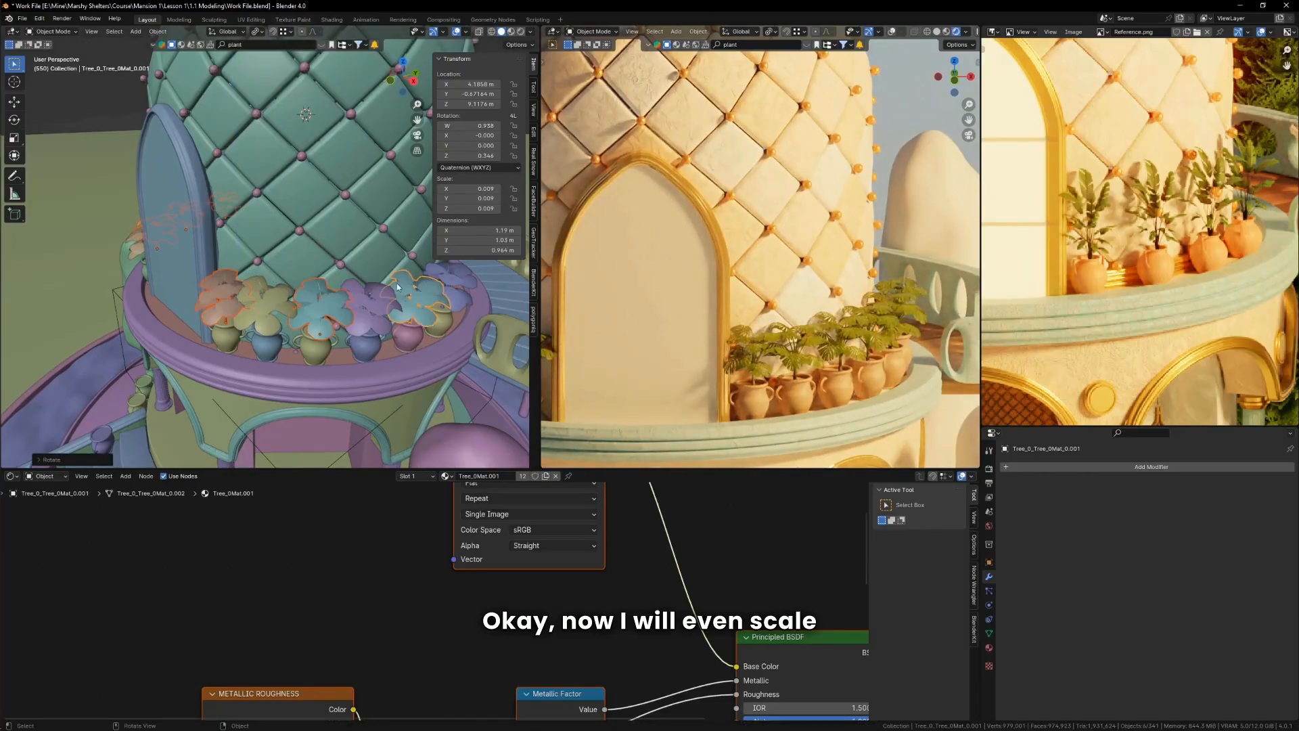
Step: Scale the selected alternate plants up to about 1.33 m wide and check them in the full render
{"action": "key", "text": "s"}
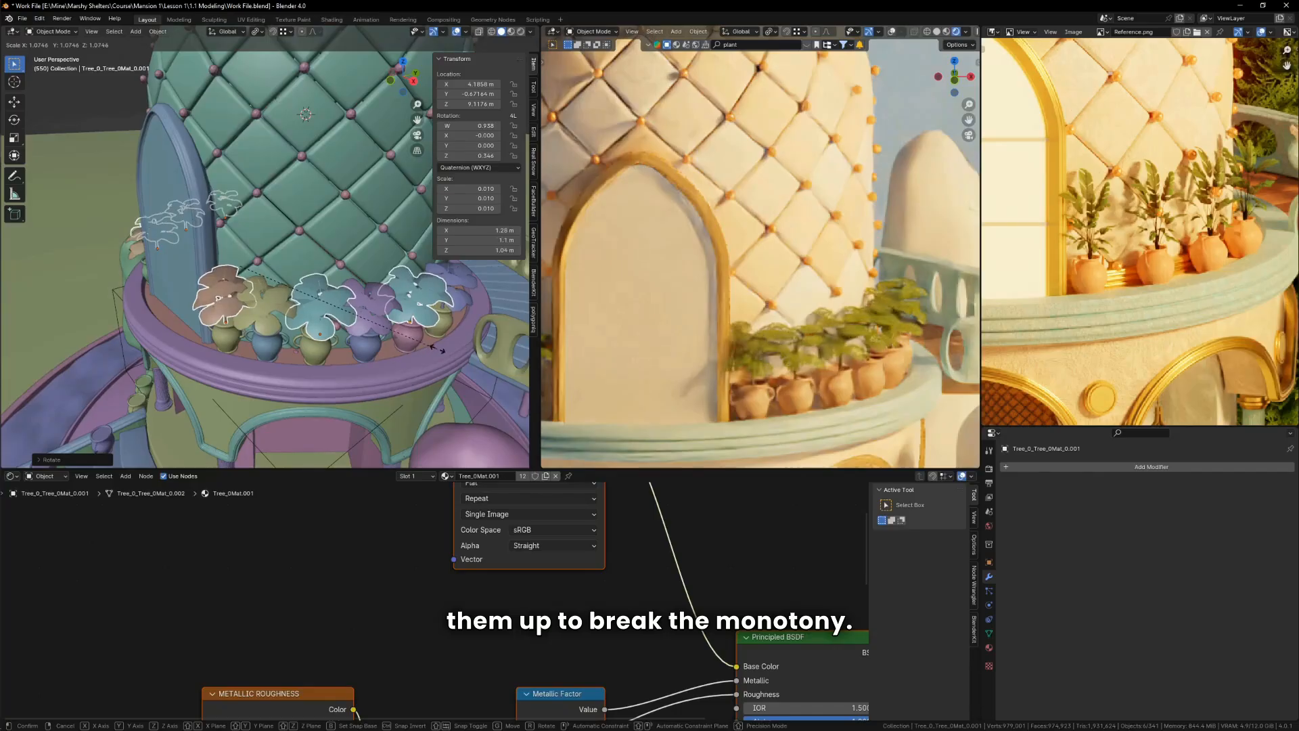
{"action": "left_click", "coordinate": [447, 351]}
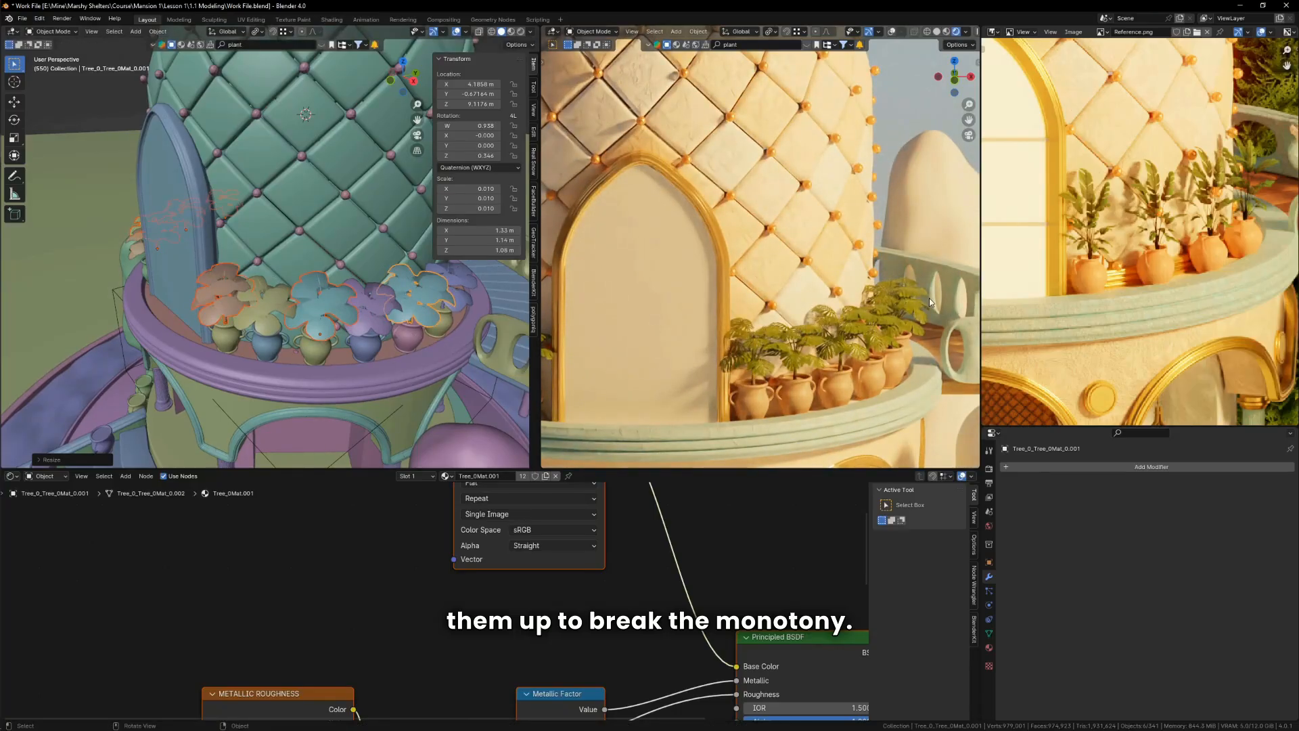
{"action": "scroll", "coordinate": [920, 303], "scroll_direction": "down", "scroll_amount": 4}
{"action": "scroll", "coordinate": [872, 319], "scroll_direction": "down", "scroll_amount": 3}
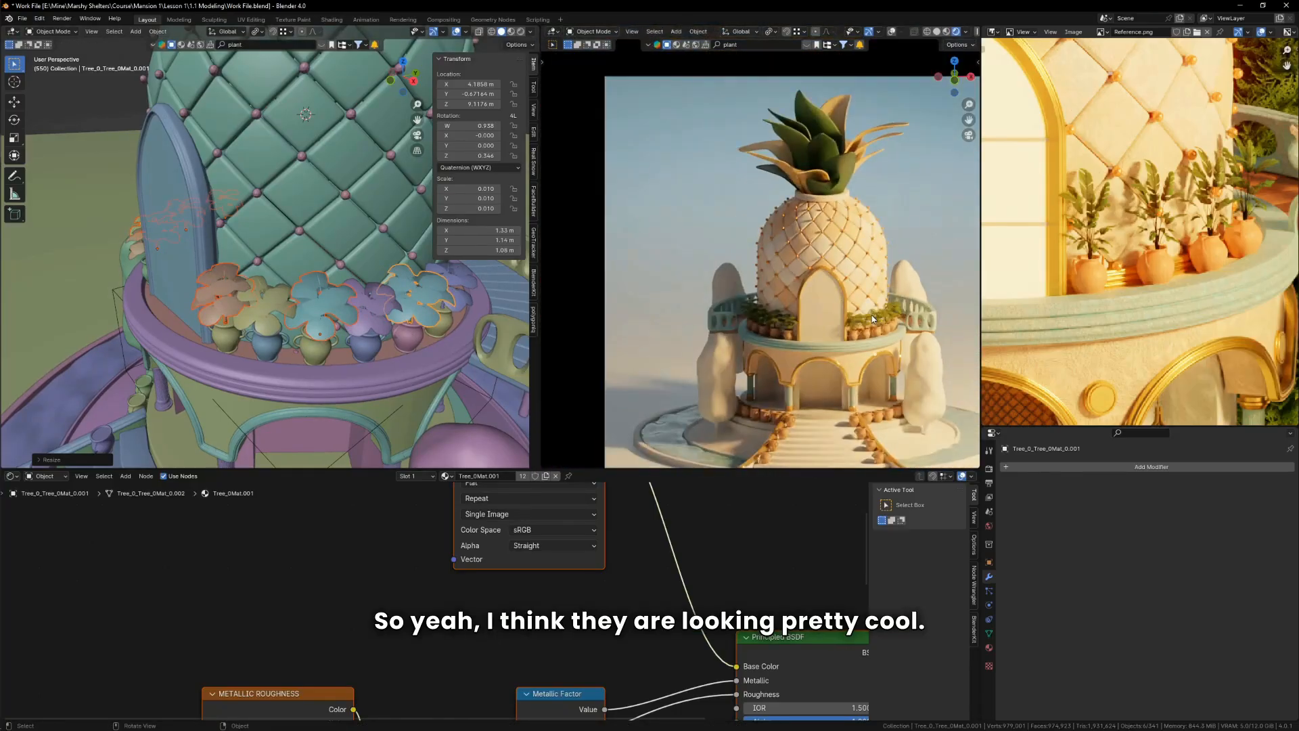
{"action": "key", "text": "KP_0"}
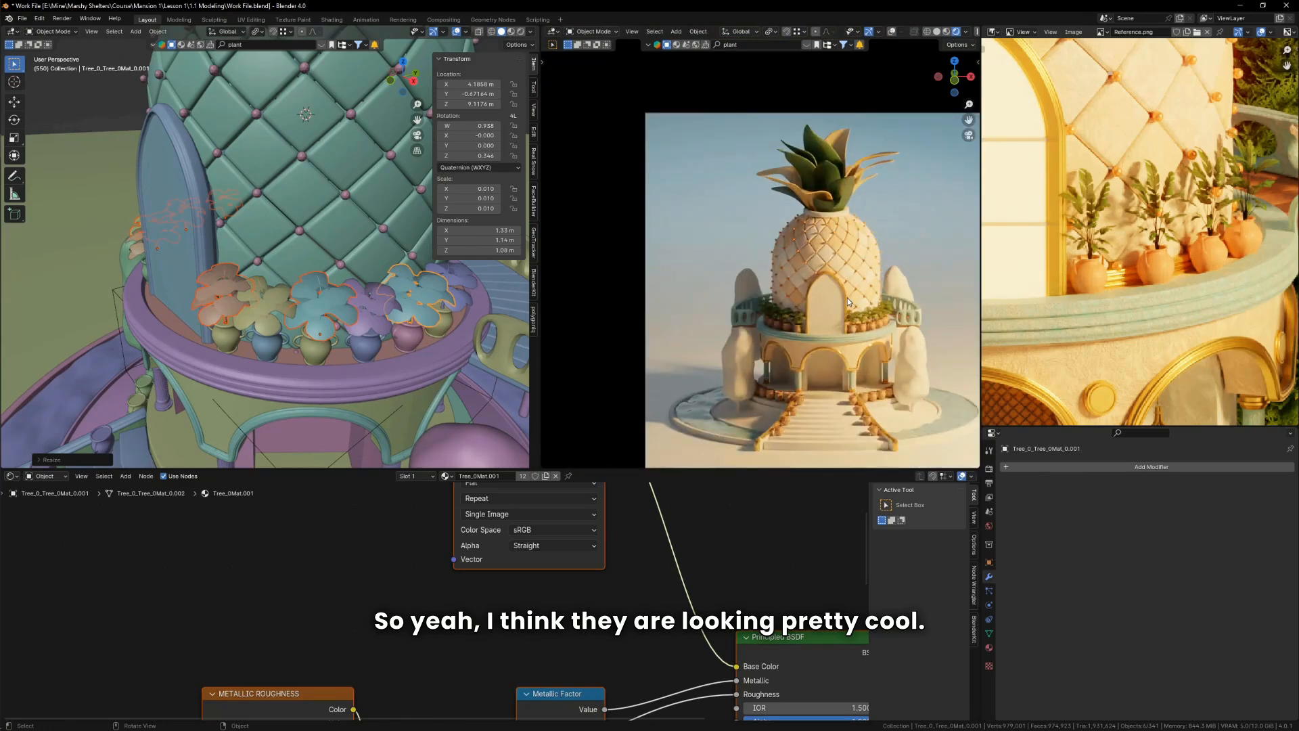
{"action": "scroll", "coordinate": [315, 281], "scroll_direction": "down", "scroll_amount": 8}
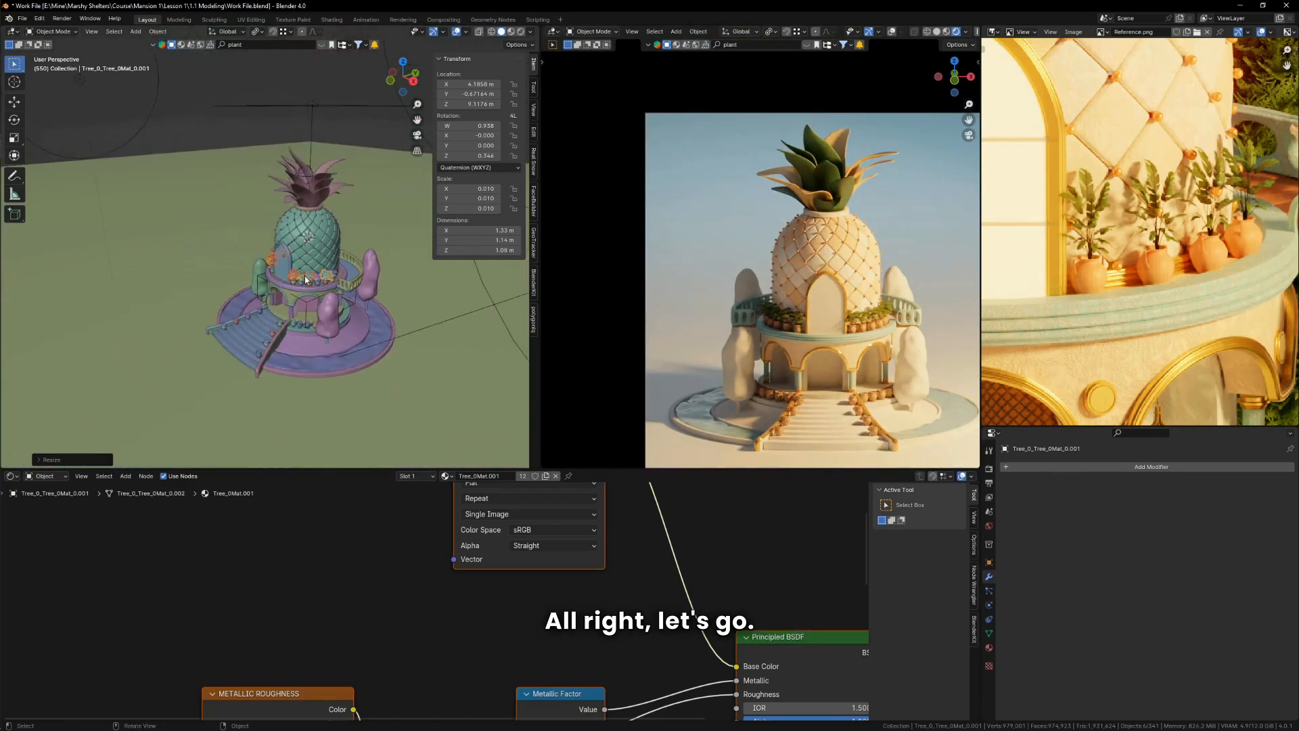
{"action": "scroll", "coordinate": [350, 237], "scroll_direction": "up", "scroll_amount": 6}
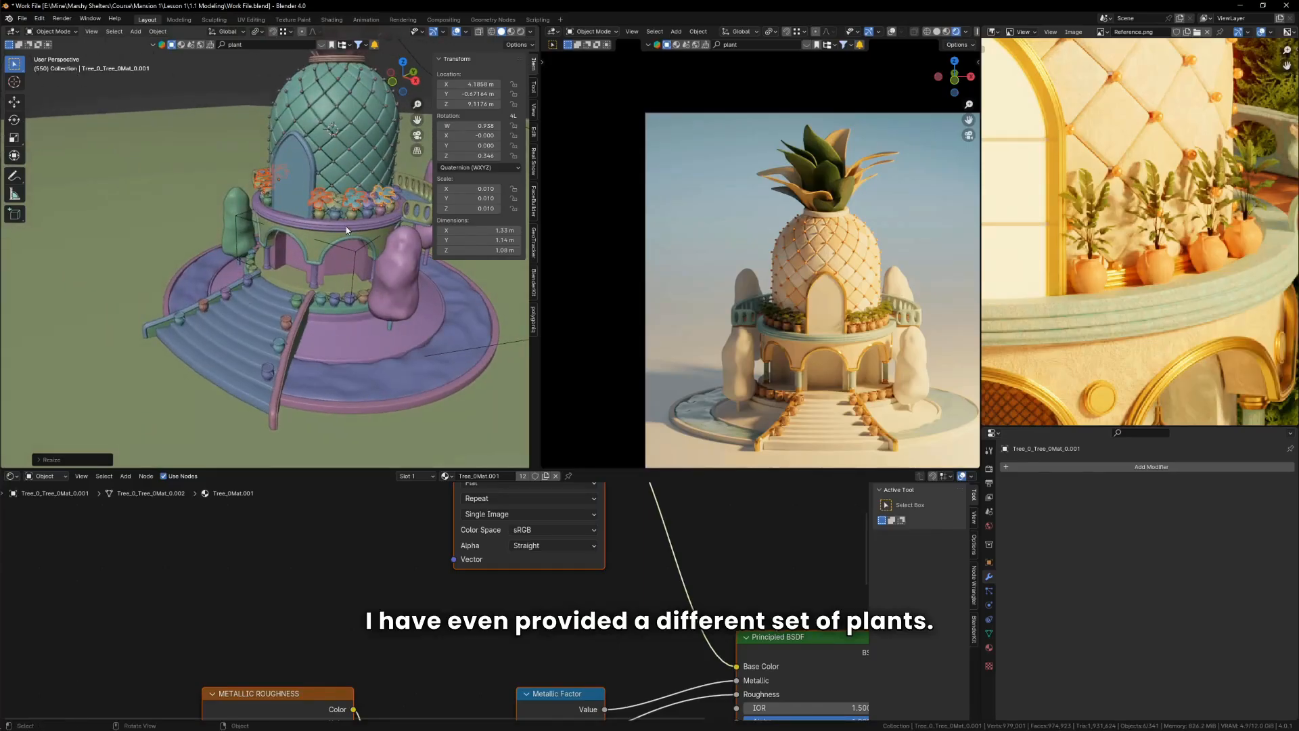
Step: Import scene.gltf from the small_foliage_plants folder as a glTF 2.0 model
{"action": "left_click", "coordinate": [22, 19]}
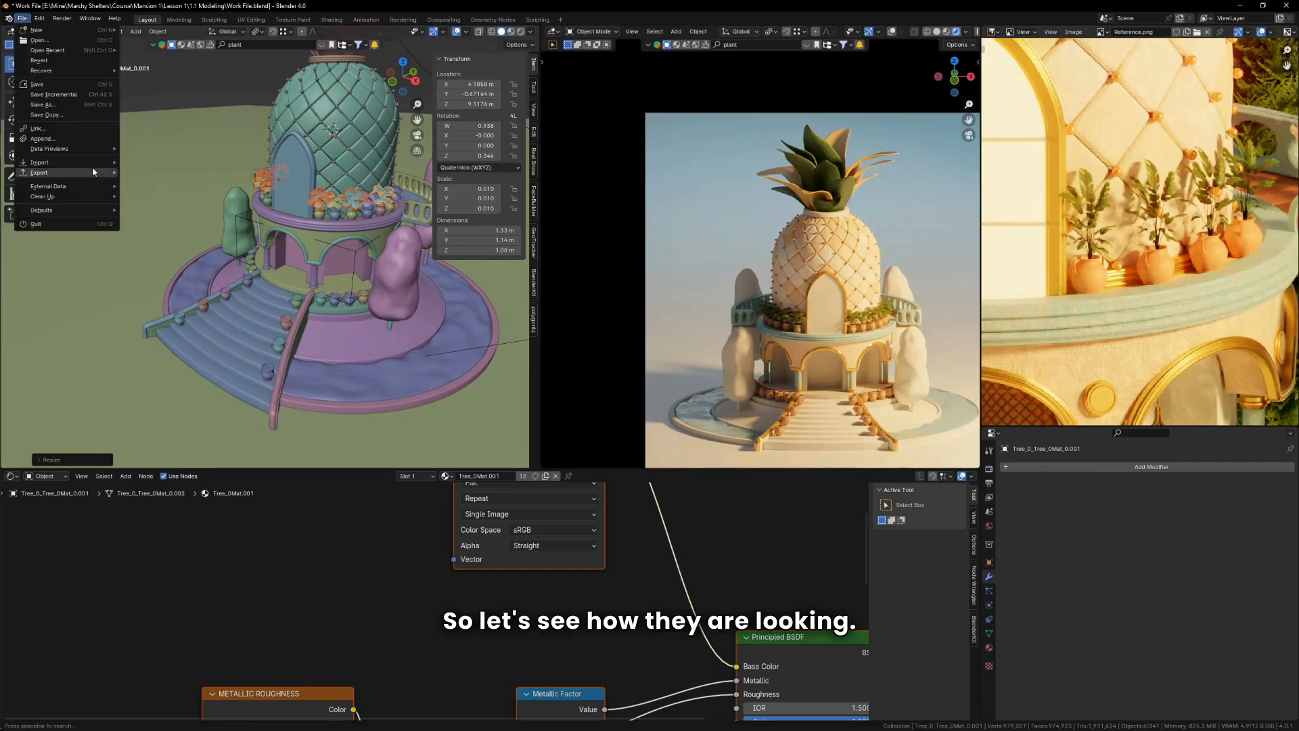
{"action": "mouse_move", "coordinate": [86, 165]}
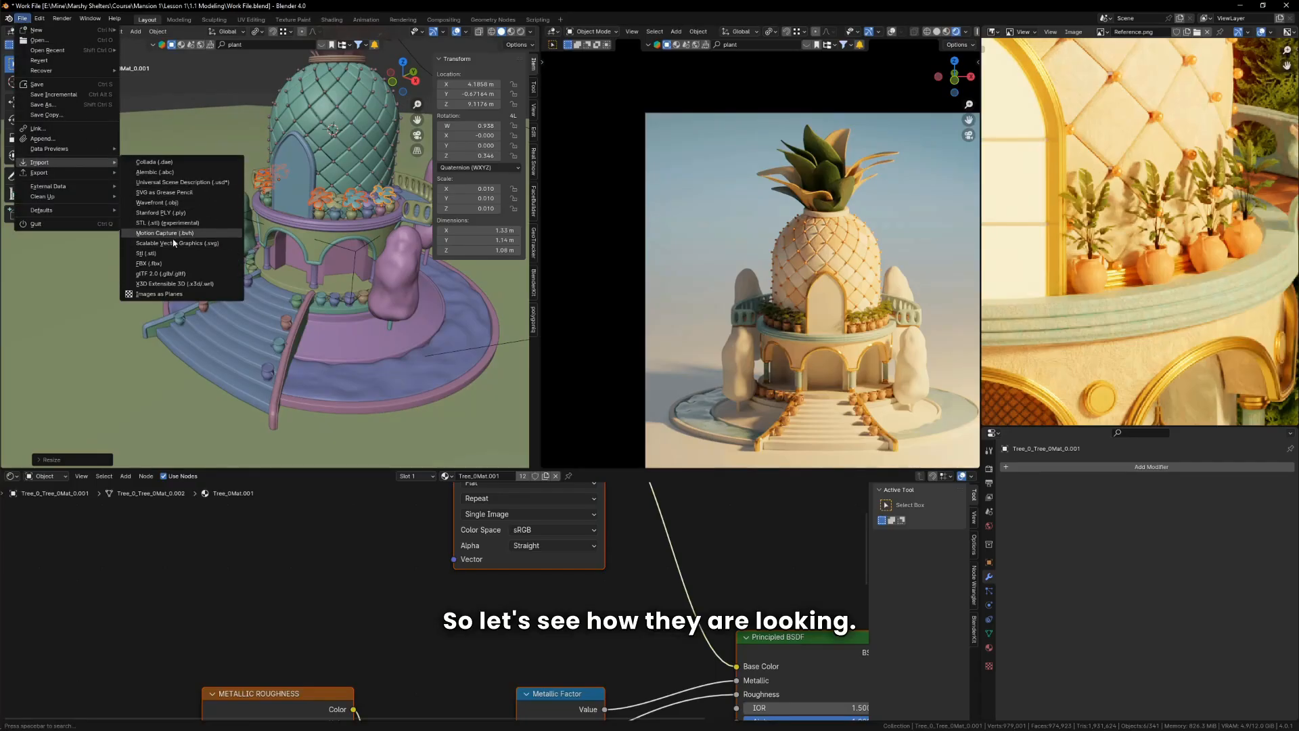
{"action": "left_click", "coordinate": [160, 274]}
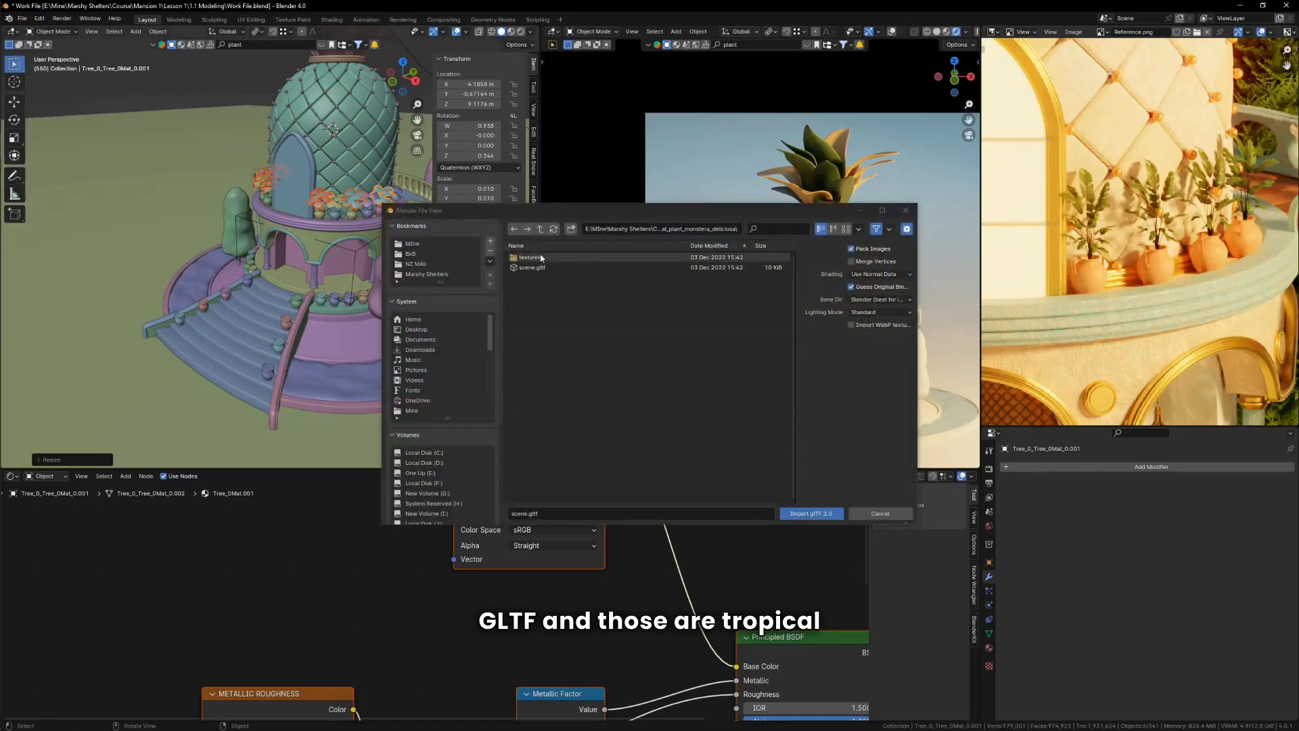
{"action": "left_click", "coordinate": [539, 229]}
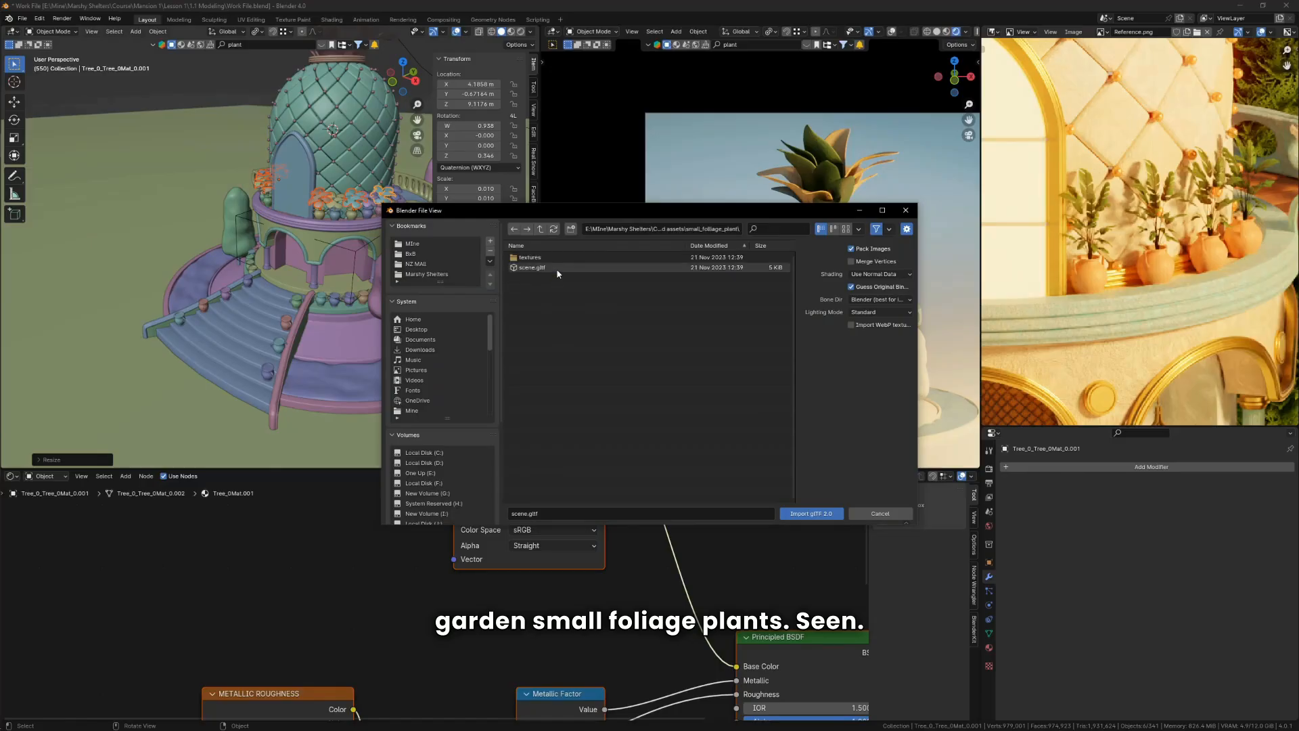
{"action": "double_click", "coordinate": [557, 268]}
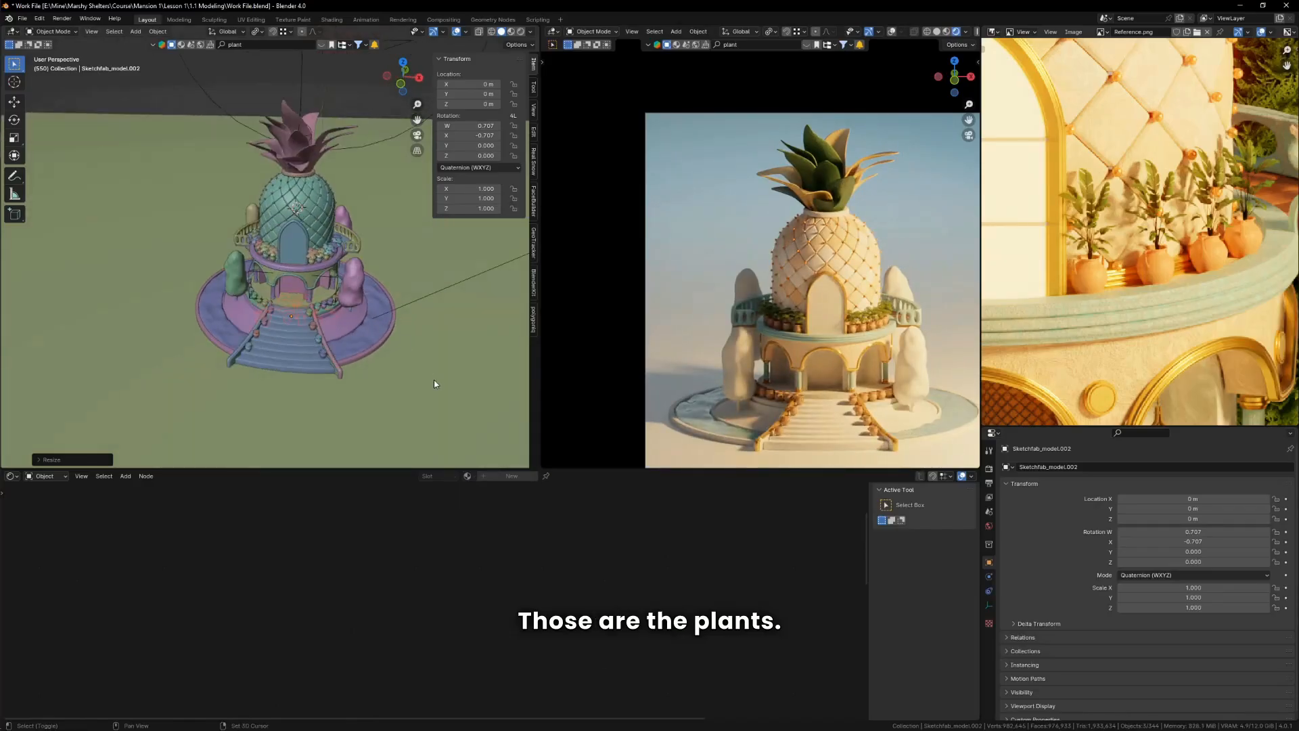
Step: Snap the imported foliage plants to the 3D cursor in front of the stairs and raise them about 0.84 m along Z
{"action": "middle_click_drag", "start_coordinate": [340, 397], "coordinate": [340, 369]}
{"action": "key", "text": "shift+s"}
{"action": "left_click", "coordinate": [301, 298]}
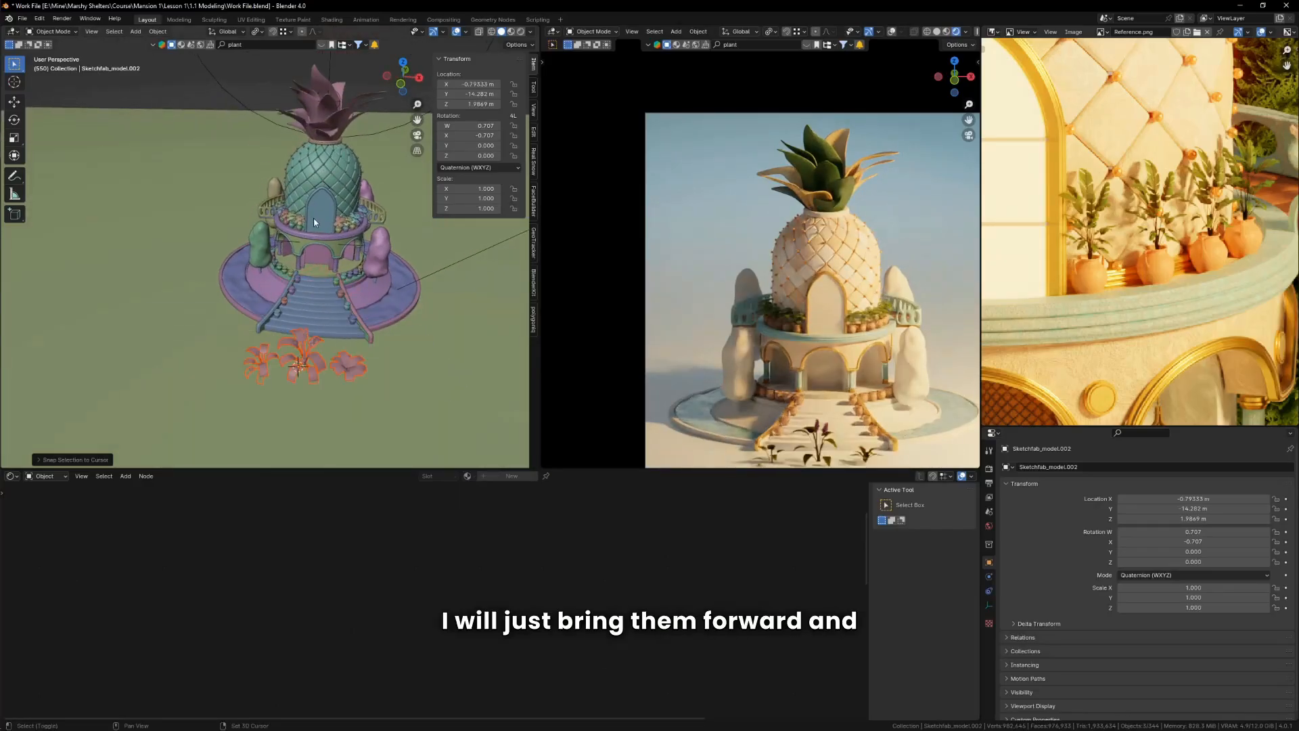
{"action": "scroll", "coordinate": [834, 372], "scroll_direction": "up", "scroll_amount": 4}
{"action": "key", "text": "g"}
{"action": "key", "text": "z"}
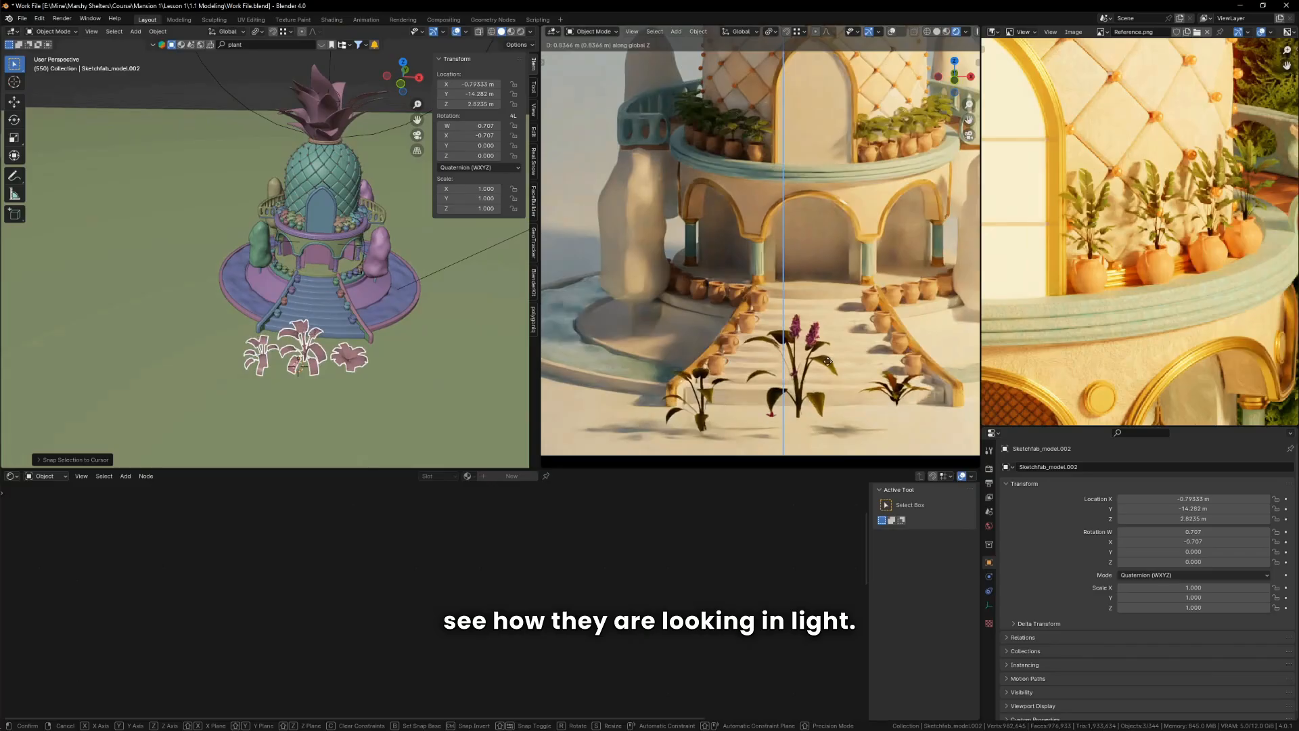
{"action": "left_click", "coordinate": [785, 396]}
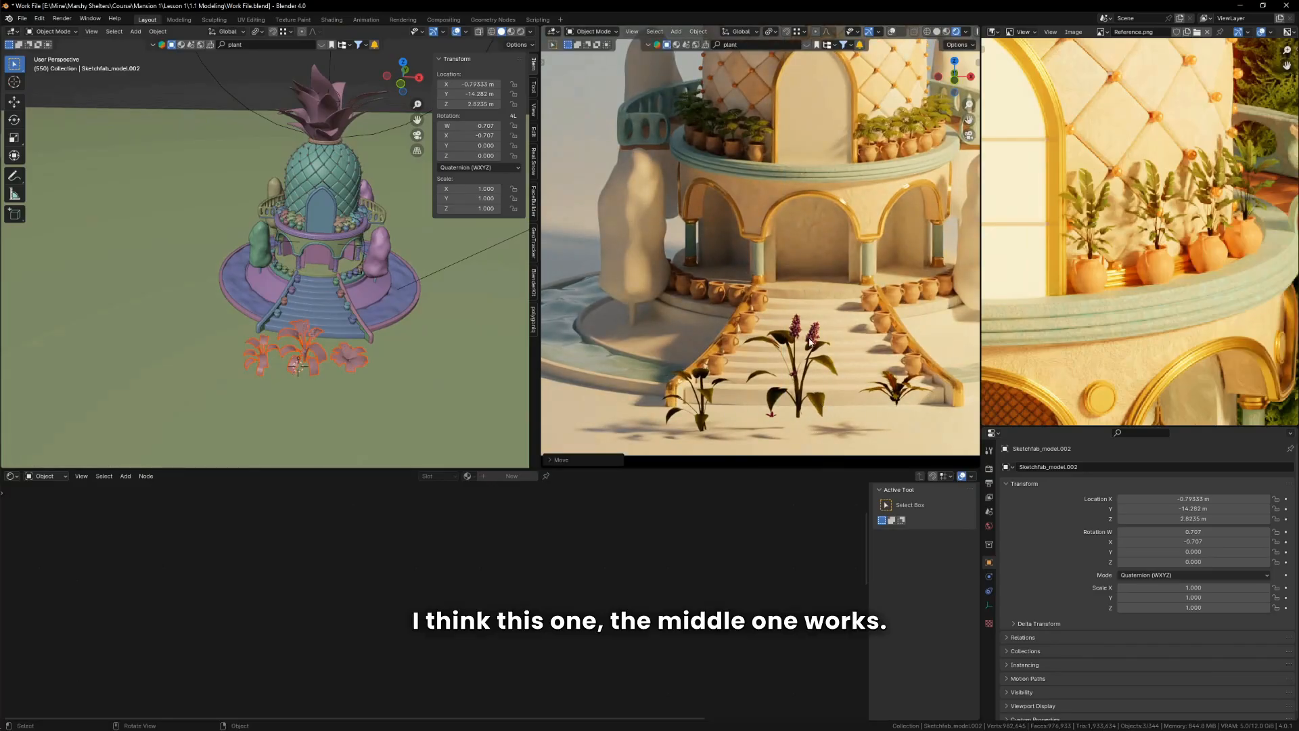
Step: In the imported foliage mesh, box-select the low bushy plant at one end of the row in wireframe and delete it
{"action": "scroll", "coordinate": [271, 349], "scroll_direction": "up", "scroll_amount": 3}
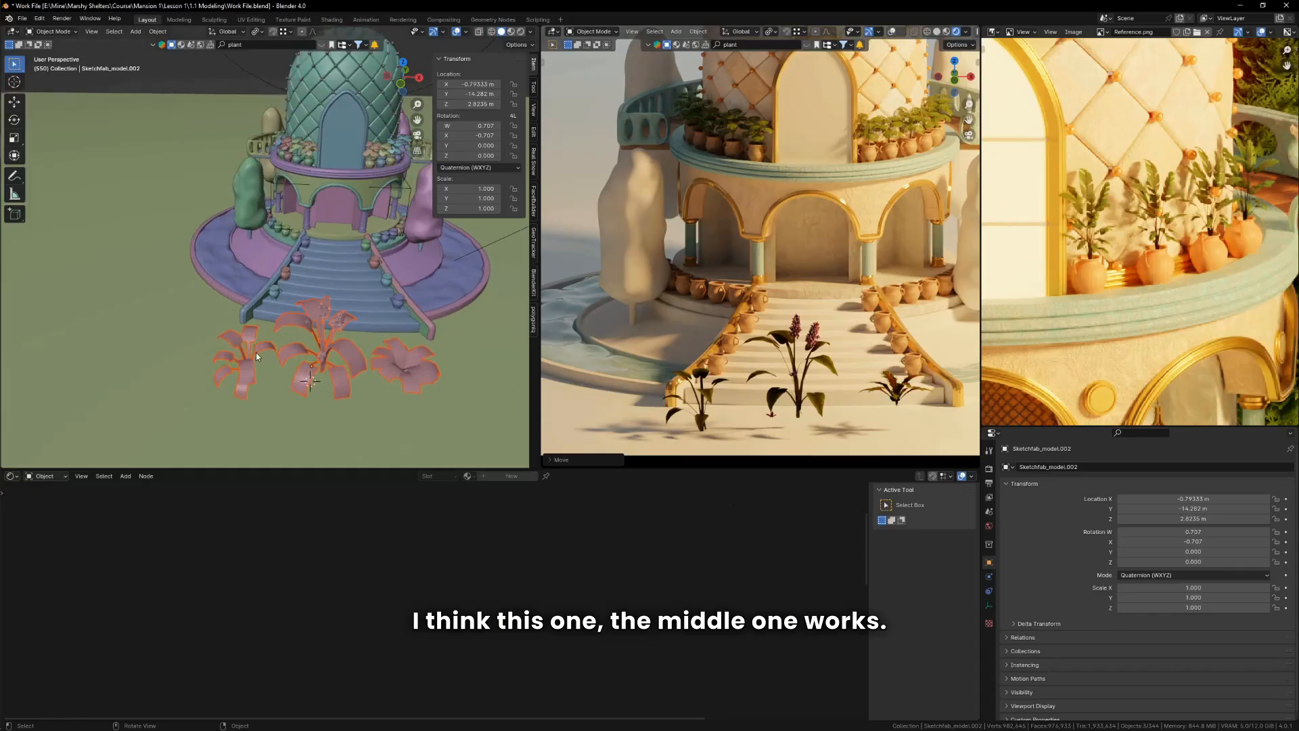
{"action": "left_click", "coordinate": [257, 354]}
{"action": "key", "text": "Tab"}
{"action": "left_click", "coordinate": [344, 376]}
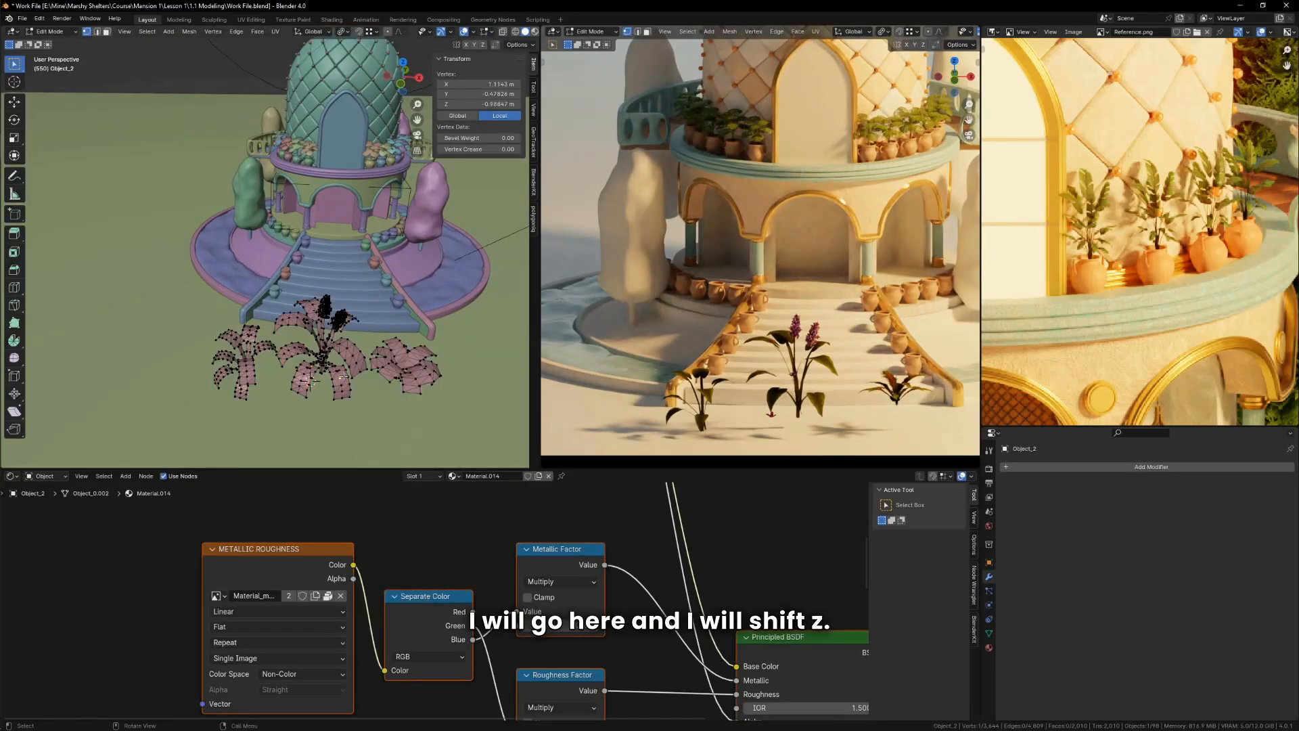
{"action": "left_click", "coordinate": [333, 259]}
{"action": "scroll", "coordinate": [345, 298], "scroll_direction": "up", "scroll_amount": 2}
{"action": "scroll", "coordinate": [358, 336], "scroll_direction": "down", "scroll_amount": 2}
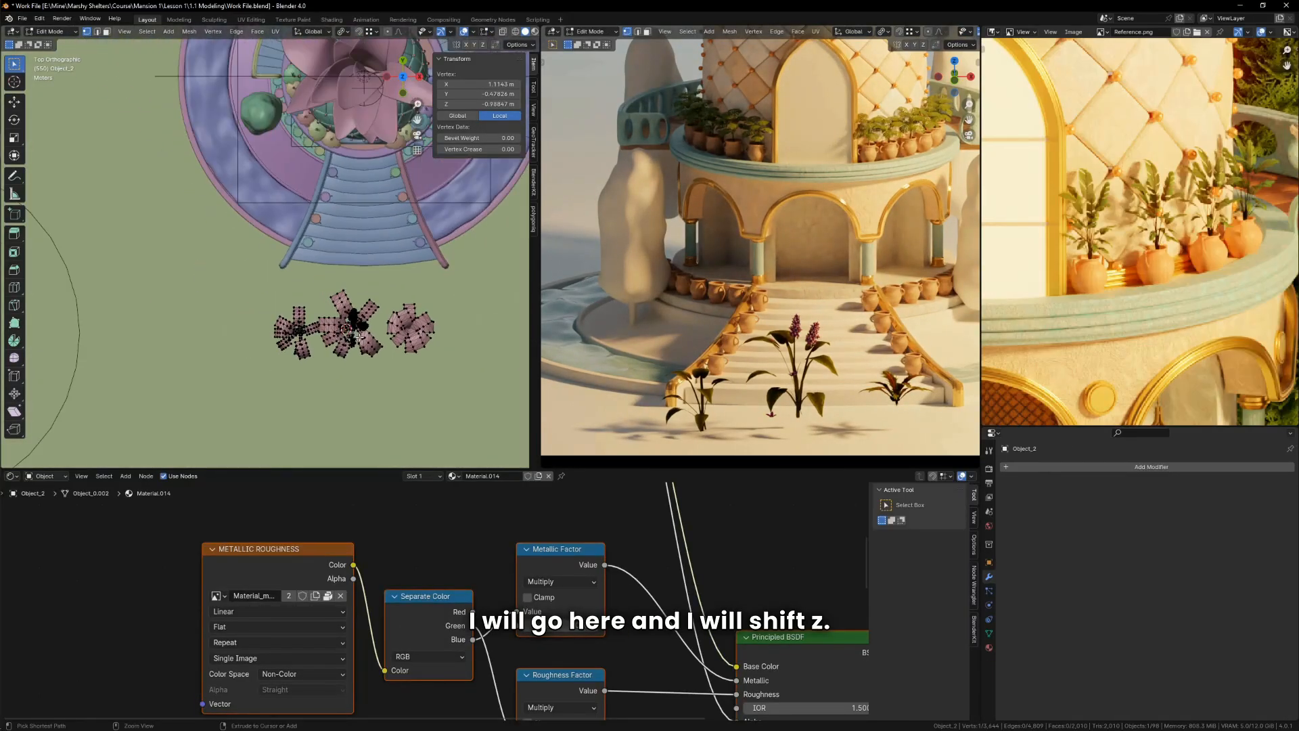
{"action": "key", "text": "ctrl+s"}
{"action": "scroll", "coordinate": [359, 336], "scroll_direction": "up", "scroll_amount": 3}
{"action": "key", "text": "shift+z"}
{"action": "middle_click_drag", "start_coordinate": [360, 336], "coordinate": [307, 331], "text": "shift"}
{"action": "left_click_drag", "start_coordinate": [490, 389], "coordinate": [355, 264]}
{"action": "key", "text": "x"}
{"action": "left_click", "coordinate": [406, 274]}
Step: Select the small plant on the other side of the flowering one and delete it, keeping only the middle plant
{"action": "mouse_move", "coordinate": [406, 274]}
{"action": "middle_mouse_down"}
{"action": "mouse_move", "coordinate": [182, 250]}
{"action": "mouse_move", "coordinate": [156, 230]}
{"action": "middle_mouse_up"}
{"action": "left_click_drag", "start_coordinate": [132, 208], "coordinate": [274, 383]}
{"action": "scroll", "coordinate": [282, 324], "scroll_direction": "up", "scroll_amount": 4}
{"action": "key", "text": "c"}
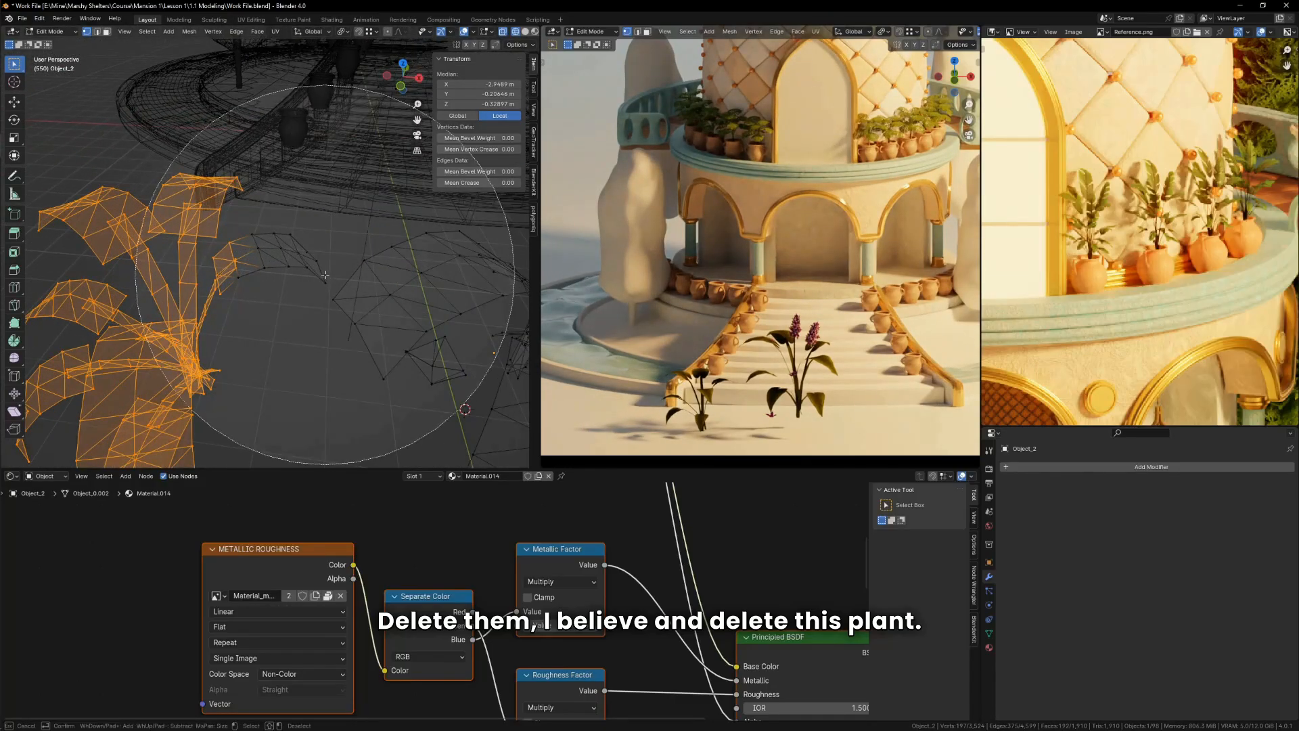
{"action": "scroll", "coordinate": [287, 249], "scroll_direction": "up", "scroll_amount": 8}
{"action": "left_click", "coordinate": [288, 249]}
{"action": "key", "text": "Escape"}
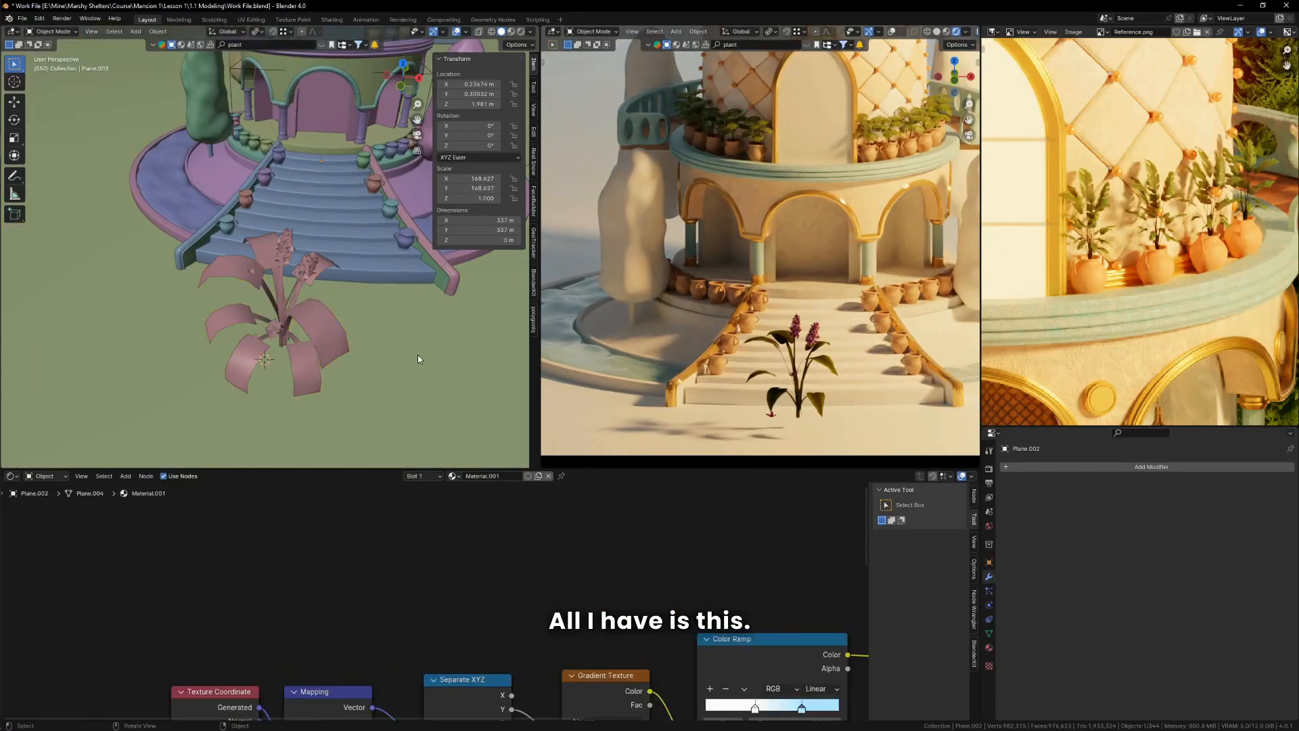
Step: Snap the 3D cursor to the base of the flowering plant's stem and set the plant's origin to the cursor
{"action": "key", "text": "s"}
{"action": "left_click", "coordinate": [344, 309]}
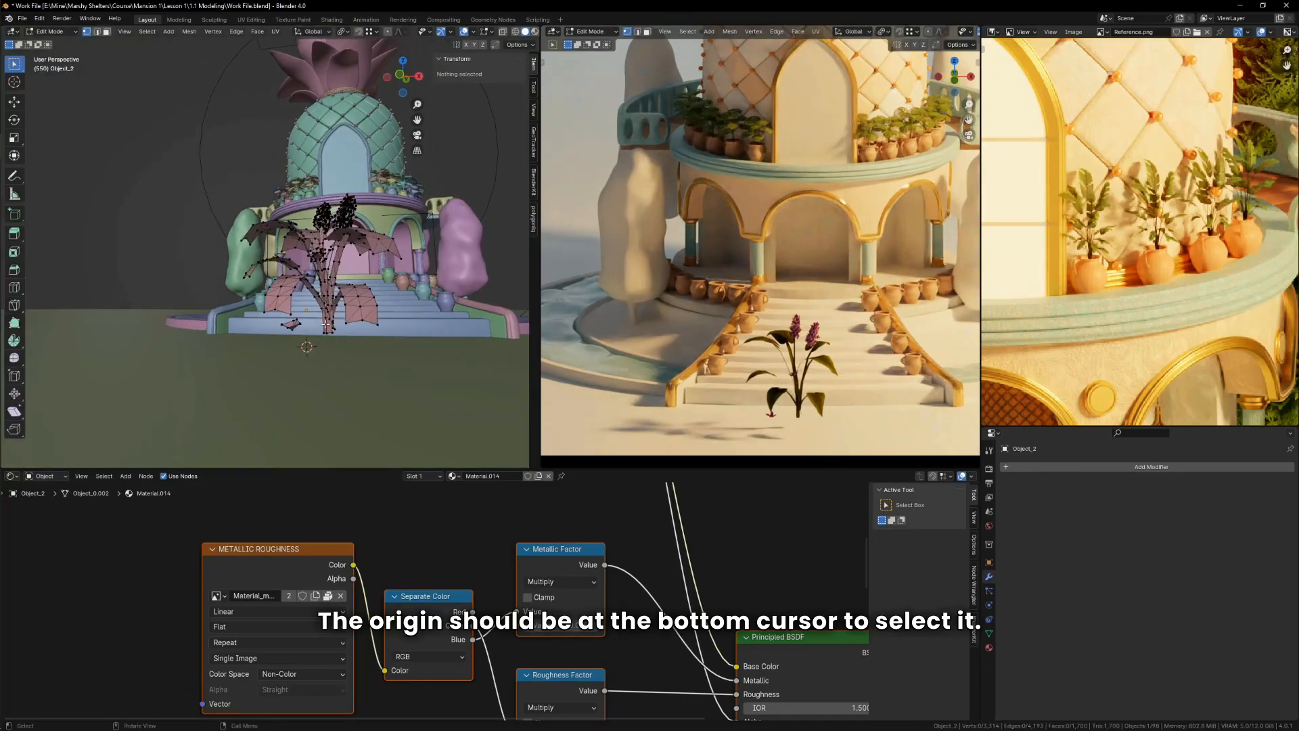
{"action": "scroll", "coordinate": [326, 325], "scroll_direction": "up", "scroll_amount": 3}
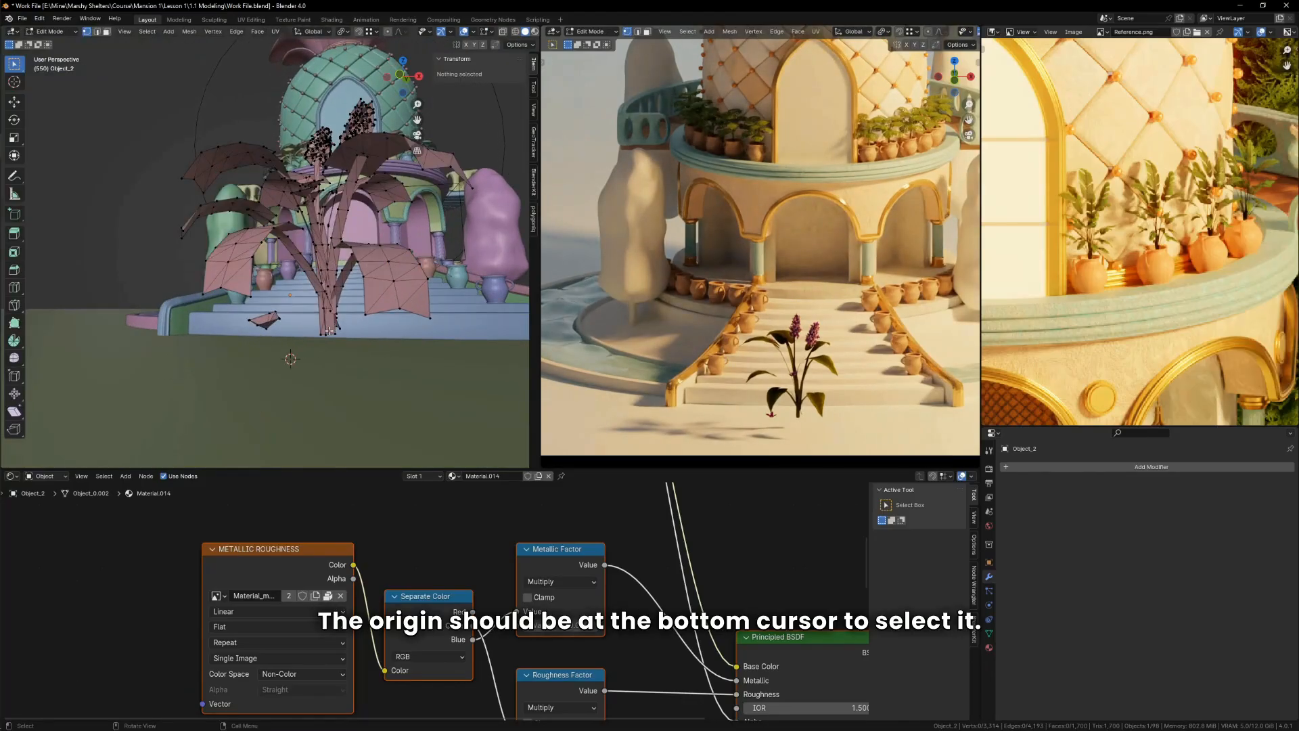
{"action": "left_click", "coordinate": [335, 335], "text": "shift"}
{"action": "key", "text": "shift+s"}
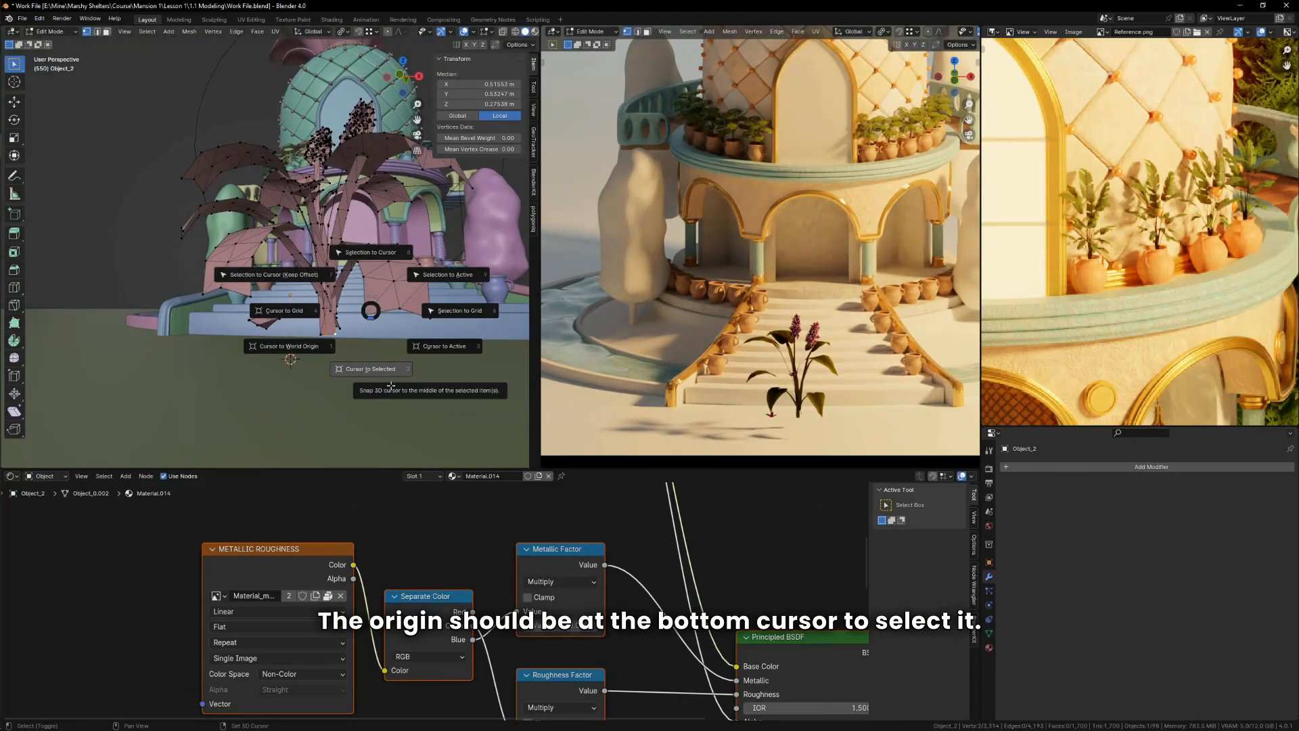
{"action": "left_click", "coordinate": [392, 385]}
{"action": "key", "text": "Tab"}
{"action": "right_click", "coordinate": [369, 355]}
{"action": "left_click", "coordinate": [533, 376]}
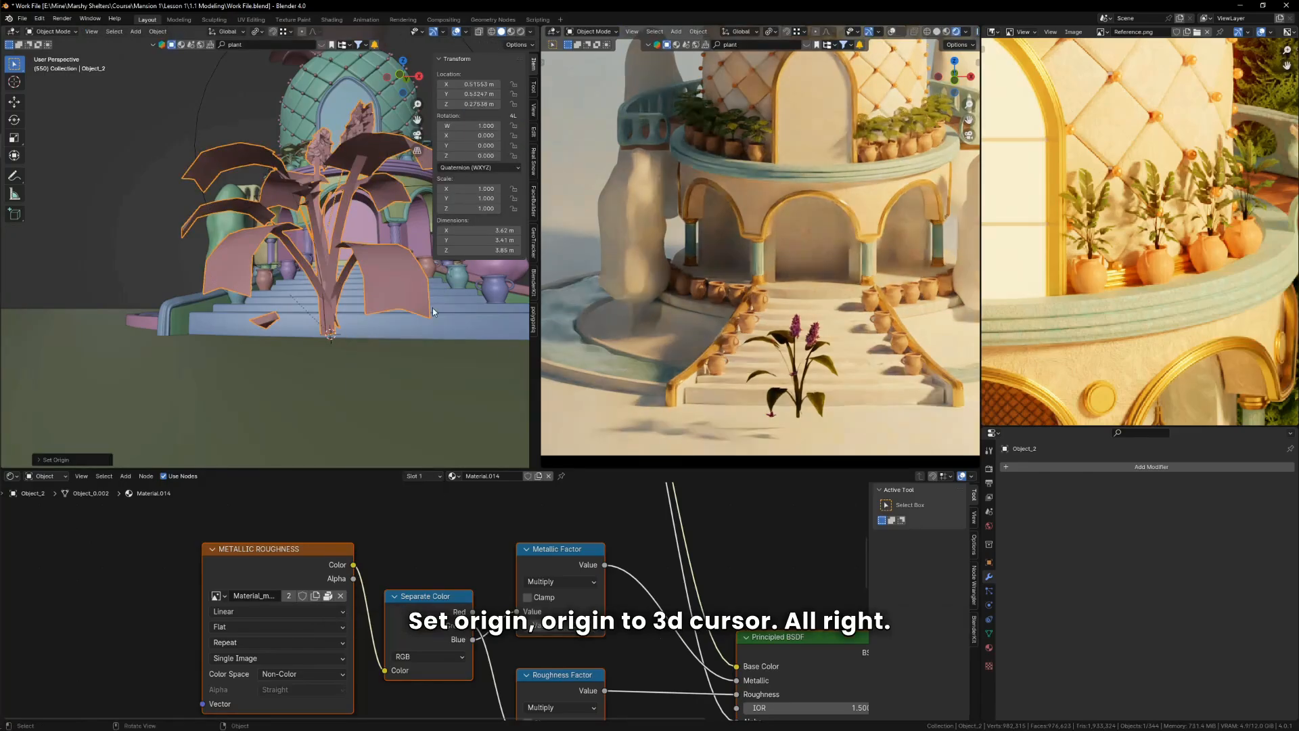
{"action": "key", "text": "r"}
{"action": "key", "text": "z"}
{"action": "right_click", "coordinate": [322, 311]}
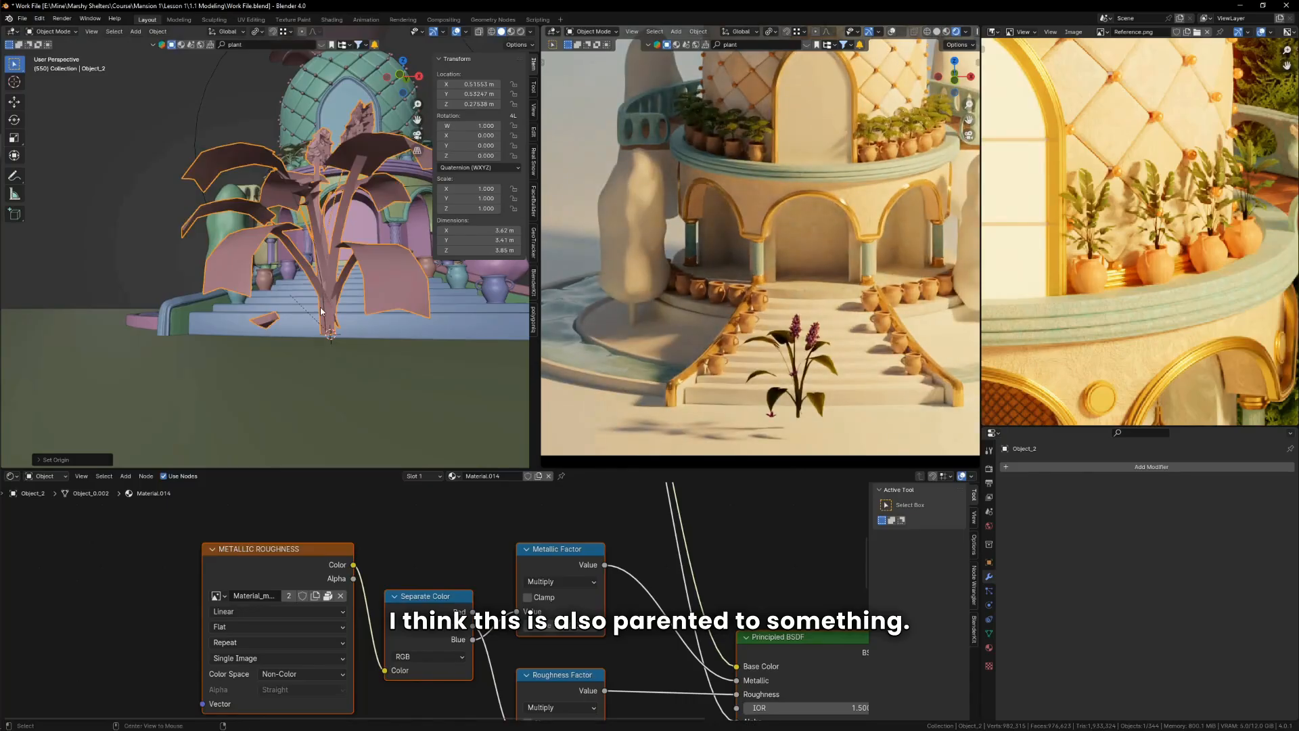
Step: Clear the flowering plant's parent while keeping its transformation, and inspect its color in the render
{"action": "key", "text": "alt+p"}
{"action": "middle_click_drag", "start_coordinate": [354, 320], "coordinate": [308, 326], "text": "shift"}
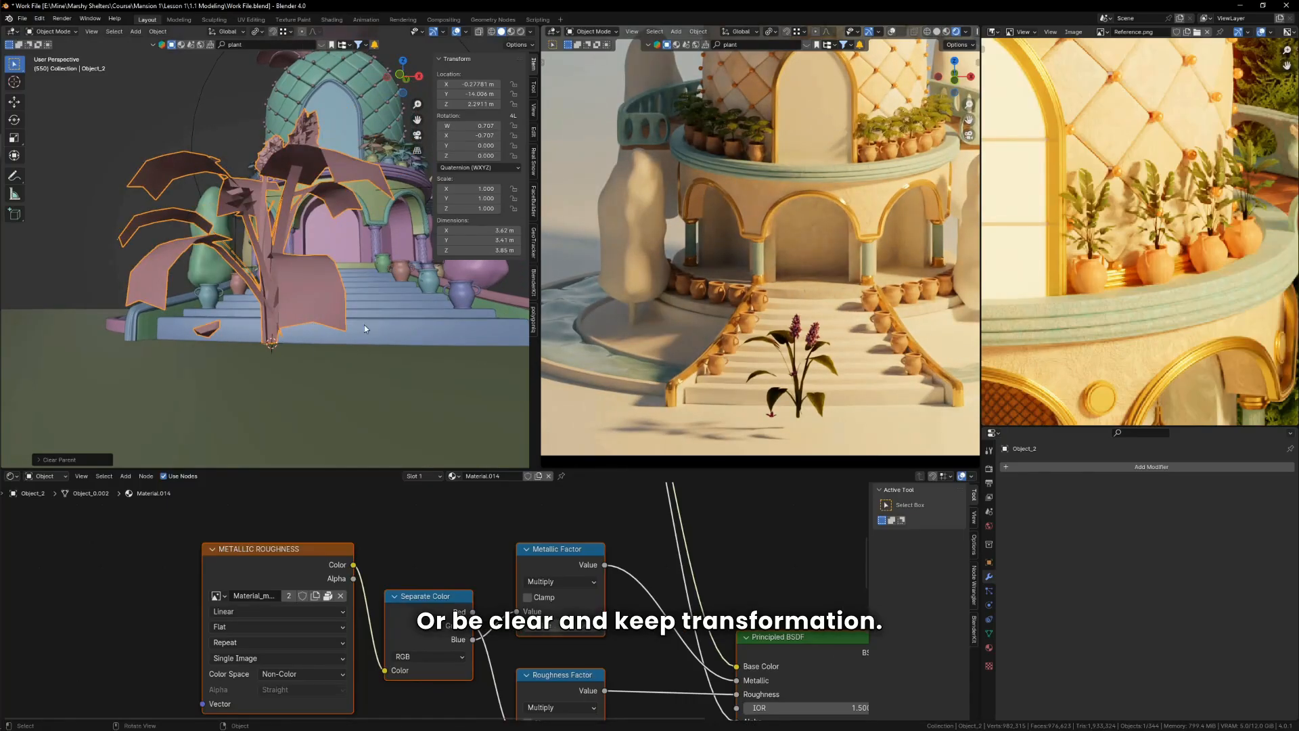
{"action": "scroll", "coordinate": [791, 418], "scroll_direction": "up", "scroll_amount": 2}
{"action": "scroll", "coordinate": [785, 399], "scroll_direction": "down", "scroll_amount": 2}
{"action": "scroll", "coordinate": [790, 391], "scroll_direction": "up", "scroll_amount": 1}
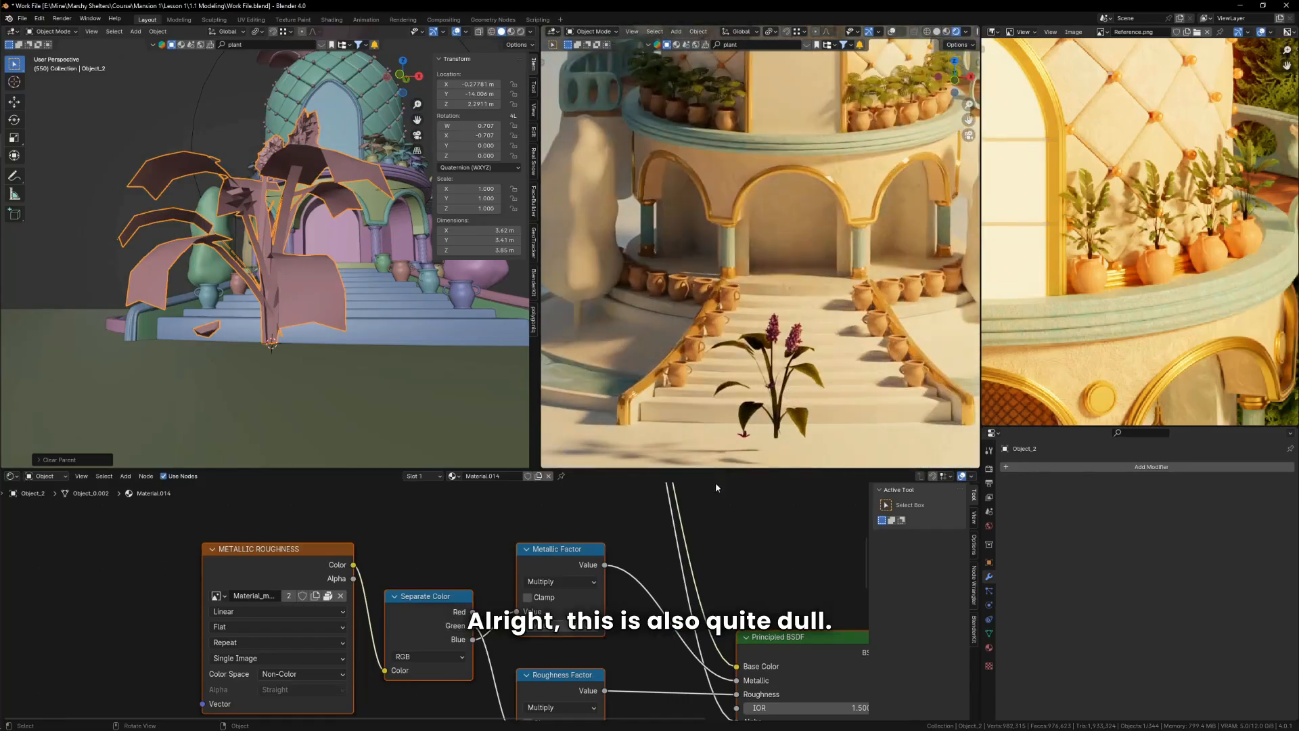
Step: Insert a Hue/Saturation/Value node after the base color texture in the flowering plant's material, moving the texture node aside for room
{"action": "scroll", "coordinate": [604, 677], "scroll_direction": "down", "scroll_amount": 4}
{"action": "middle_click_drag", "start_coordinate": [574, 508], "coordinate": [503, 551]}
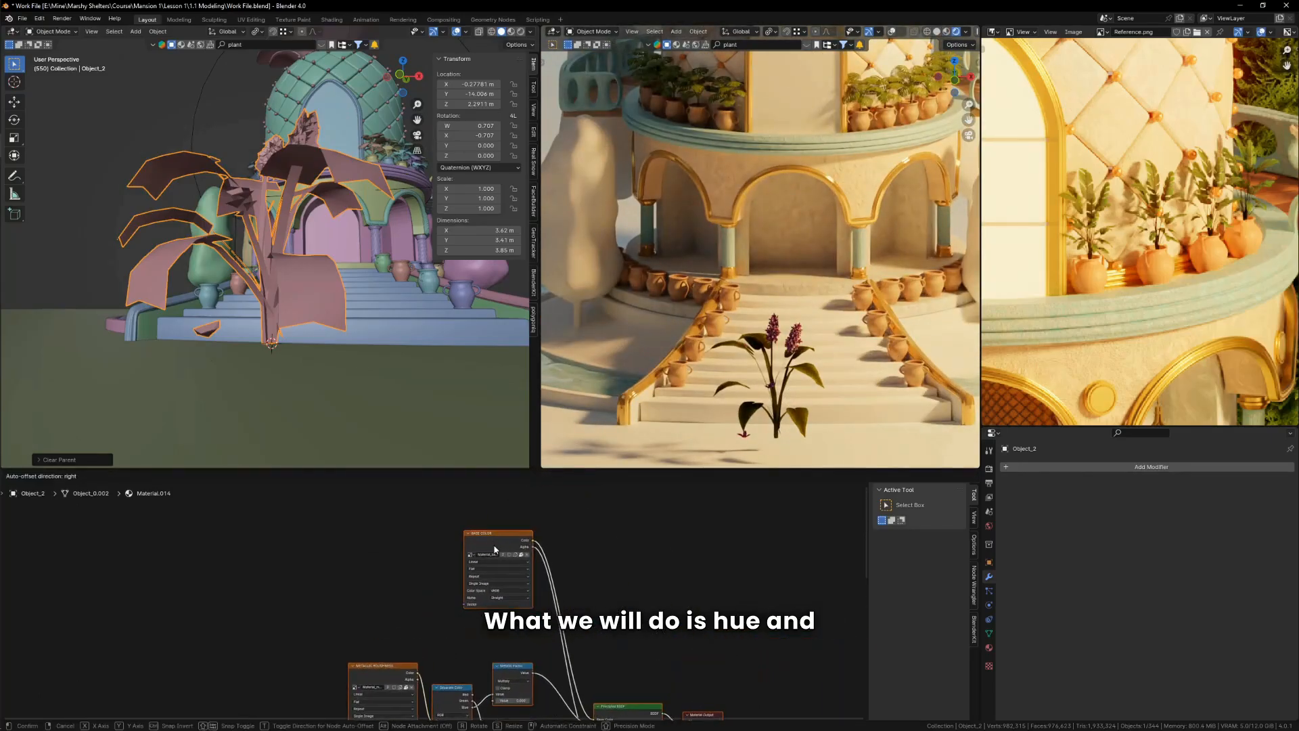
{"action": "scroll", "coordinate": [513, 536], "scroll_direction": "up", "scroll_amount": 4}
{"action": "left_click", "coordinate": [505, 533]}
{"action": "left_click_drag", "start_coordinate": [504, 533], "coordinate": [411, 575]}
{"action": "middle_click_drag", "start_coordinate": [524, 601], "coordinate": [536, 583]}
{"action": "scroll", "coordinate": [536, 583], "scroll_direction": "up", "scroll_amount": 2}
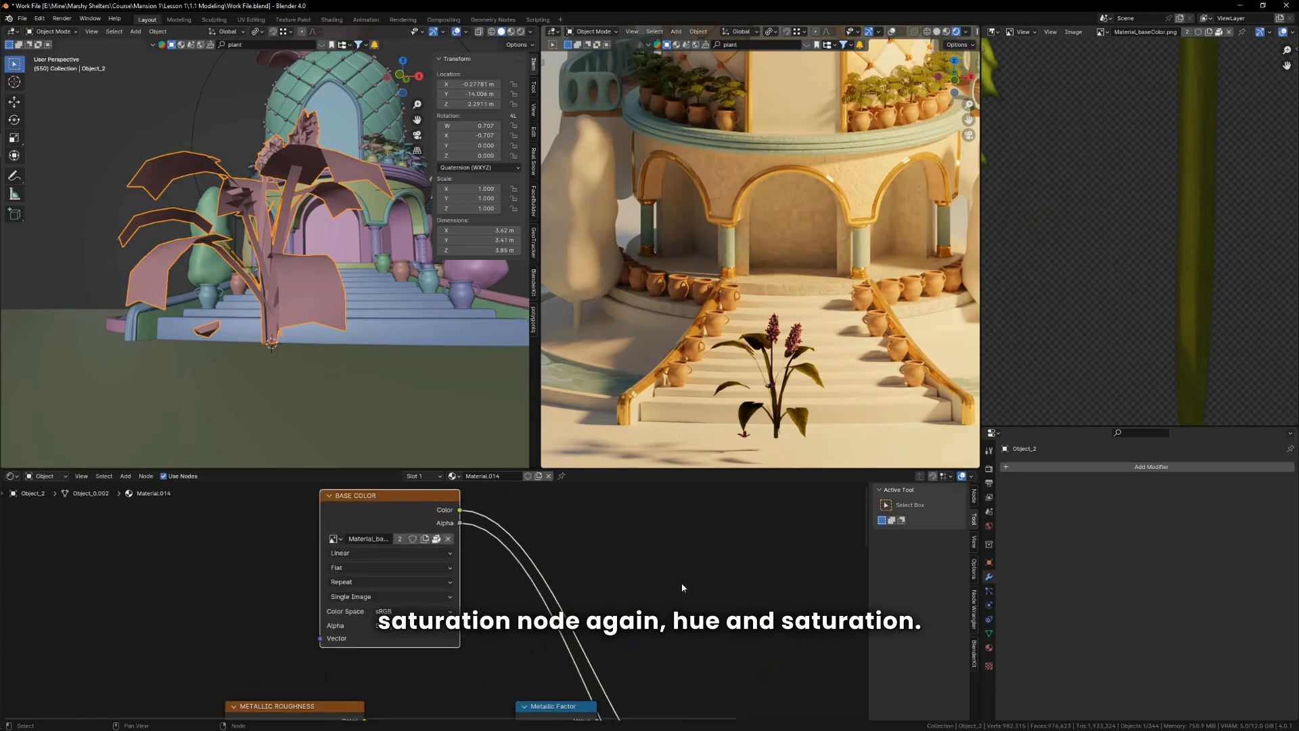
{"action": "type", "text": "hu"}
{"action": "key", "text": "Return"}
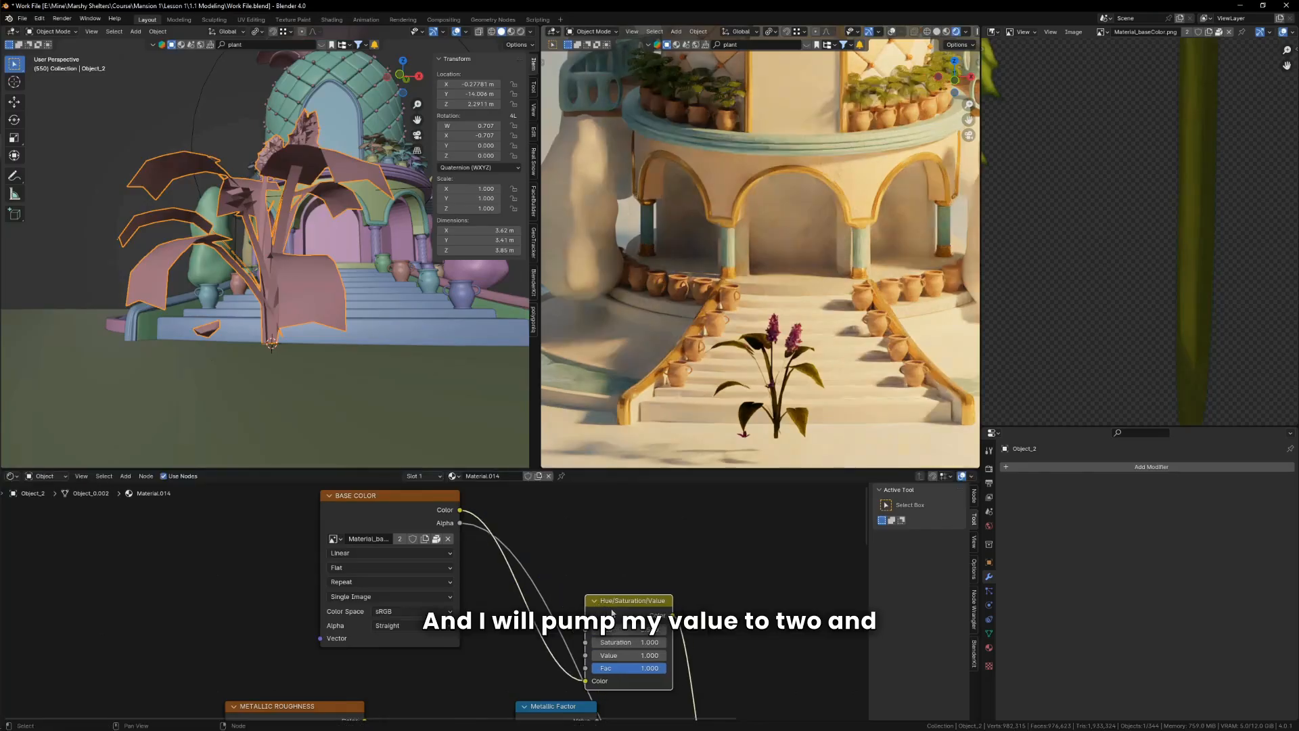
{"action": "left_click", "coordinate": [650, 582]}
Step: Set the Hue/Saturation/Value node's value to 2 and its saturation to 1.5
{"action": "scroll", "coordinate": [677, 617], "scroll_direction": "up", "scroll_amount": 3}
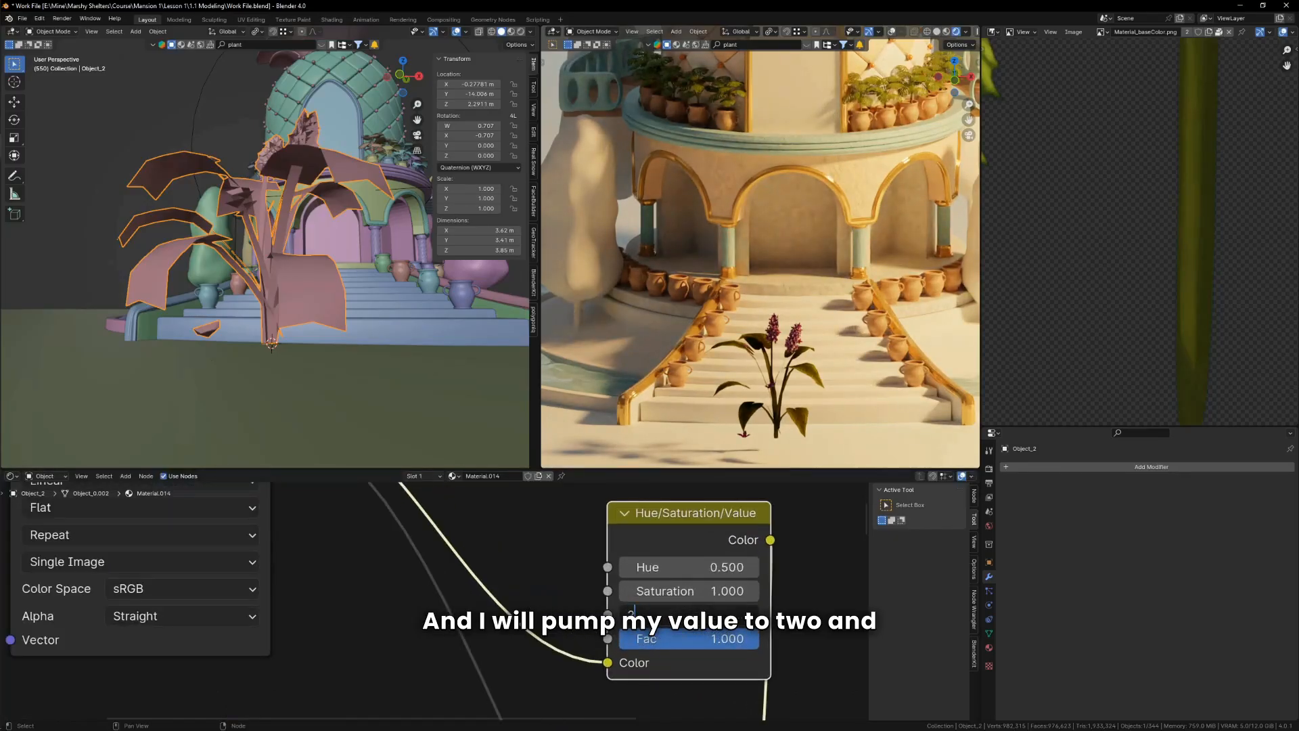
{"action": "type", "text": "2"}
{"action": "key", "text": "Return"}
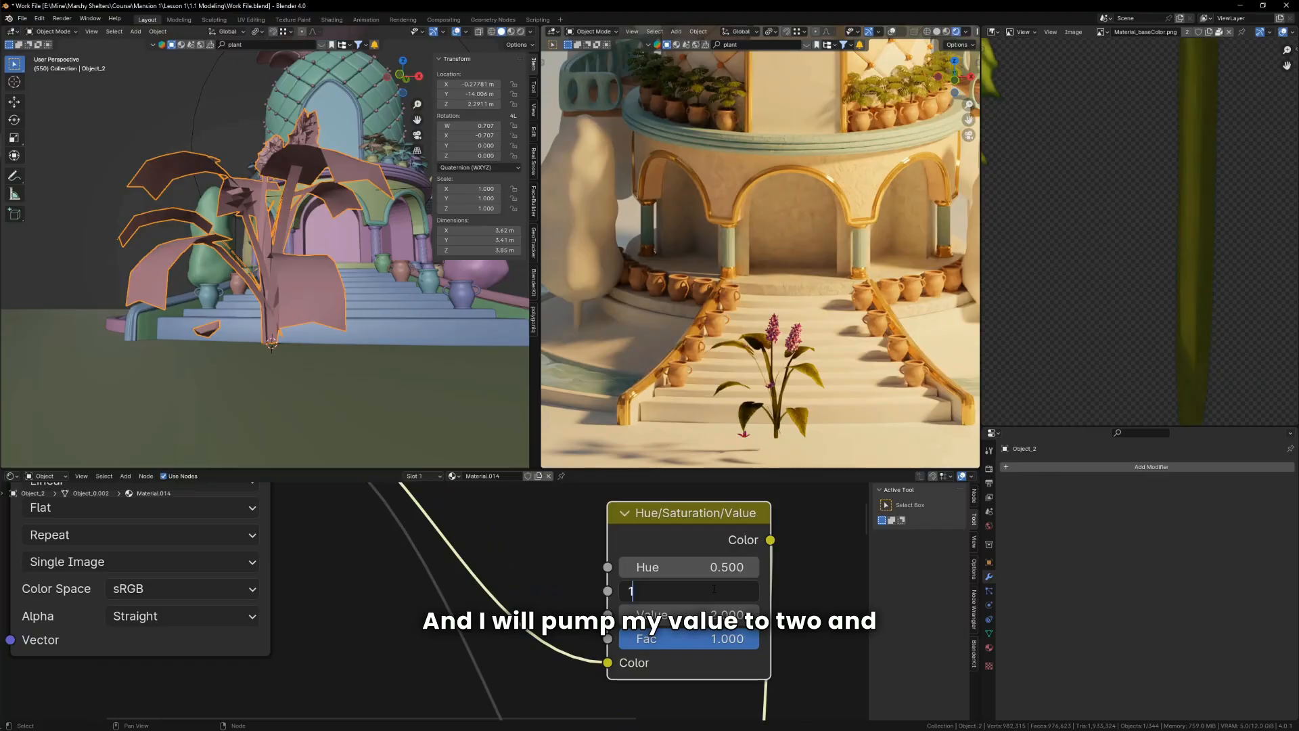
{"action": "left_click", "coordinate": [715, 588]}
{"action": "type", "text": "1.5"}
{"action": "key", "text": "Return"}
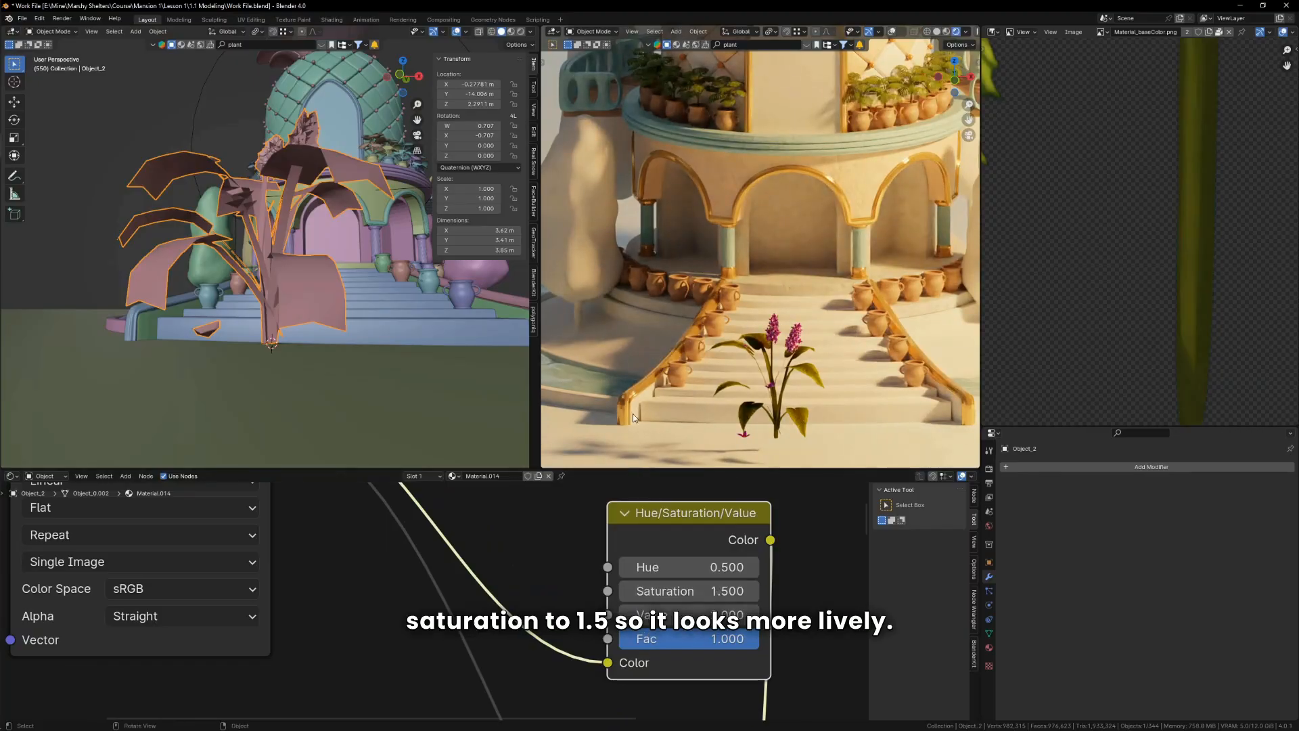
Step: Place the 3D cursor in the mouth of the lowest stair pot beside the pink railing and snap the flowering plant to it
{"action": "scroll", "coordinate": [203, 366], "scroll_direction": "down", "scroll_amount": 5}
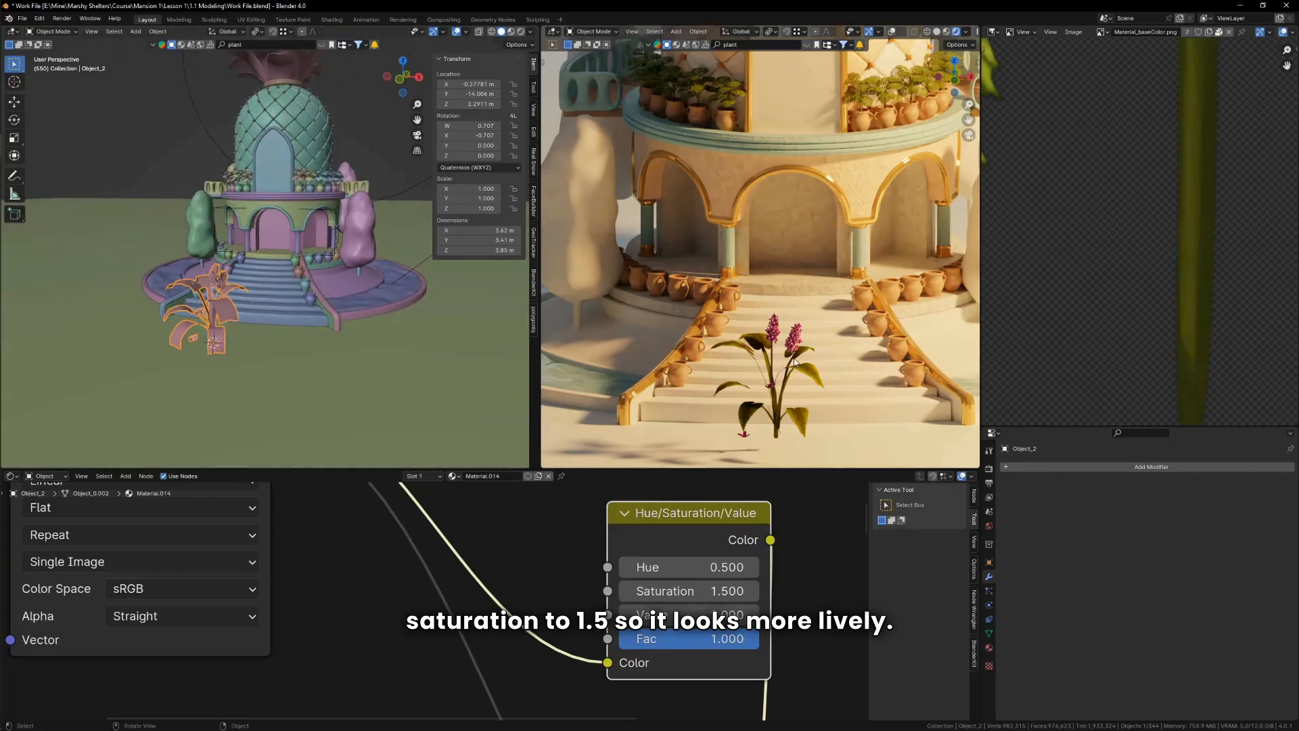
{"action": "scroll", "coordinate": [818, 344], "scroll_direction": "down", "scroll_amount": 3}
{"action": "scroll", "coordinate": [339, 349], "scroll_direction": "up", "scroll_amount": 8}
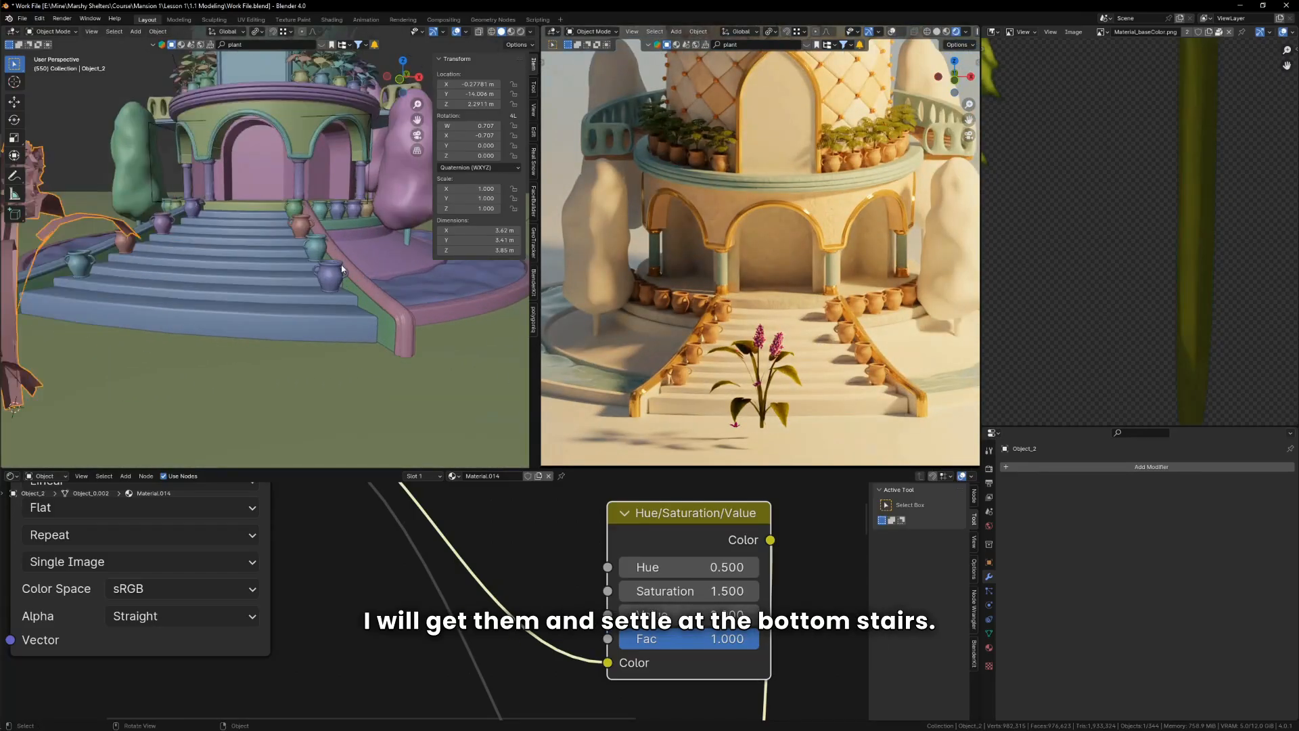
{"action": "scroll", "coordinate": [325, 254], "scroll_direction": "up", "scroll_amount": 2}
{"action": "middle_click_drag", "start_coordinate": [325, 254], "coordinate": [327, 311], "text": "shift"}
{"action": "right_click", "coordinate": [325, 311], "text": "shift"}
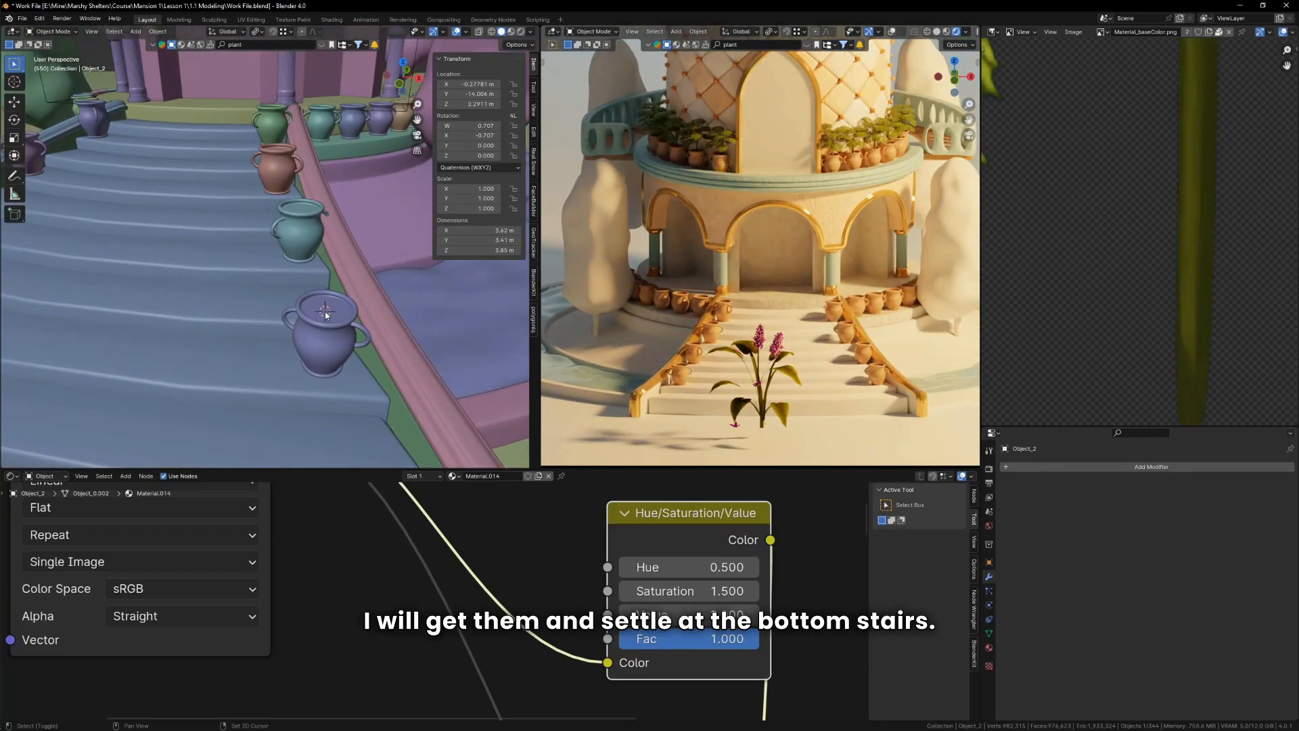
{"action": "key", "text": "shift+s"}
{"action": "left_click", "coordinate": [326, 207]}
Step: Scale the flowering plant down to about 0.445 and rotate it about the global Z axis
{"action": "scroll", "coordinate": [880, 379], "scroll_direction": "up", "scroll_amount": 4}
{"action": "key", "text": "s"}
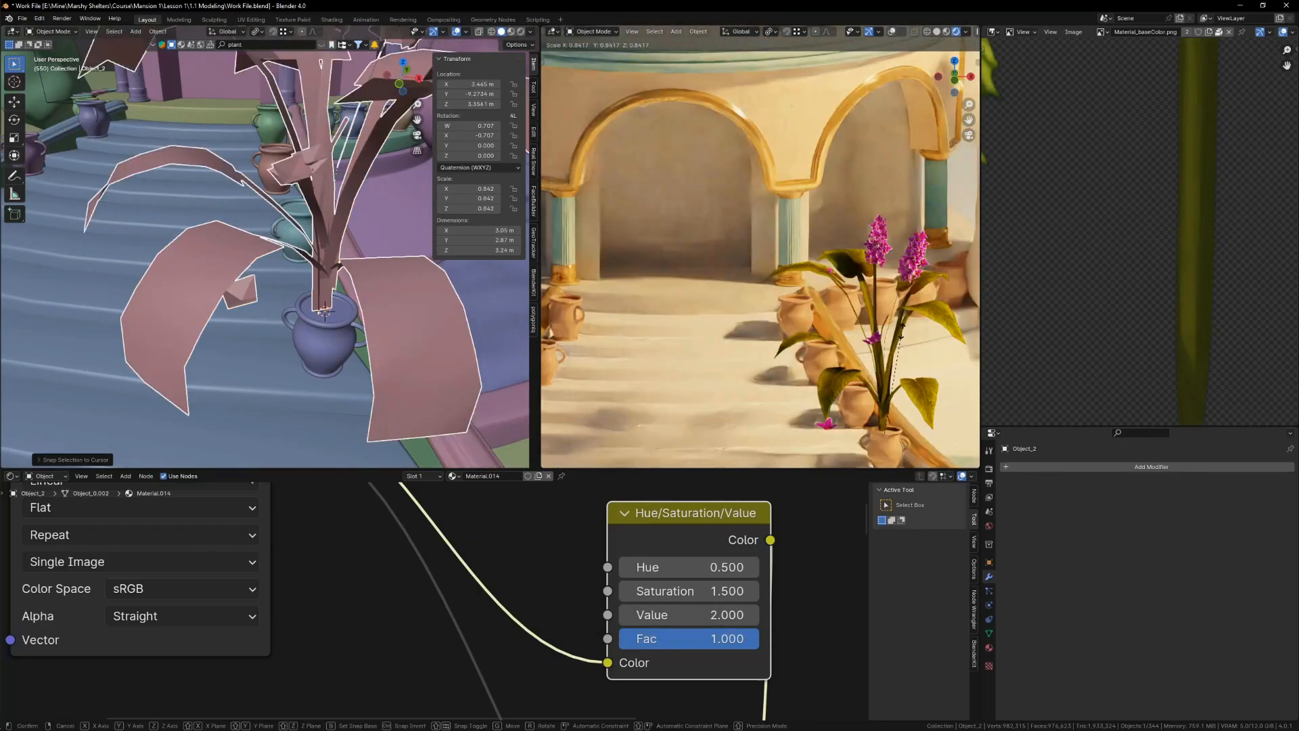
{"action": "left_click", "coordinate": [898, 404]}
{"action": "key", "text": "r"}
{"action": "key", "text": "z"}
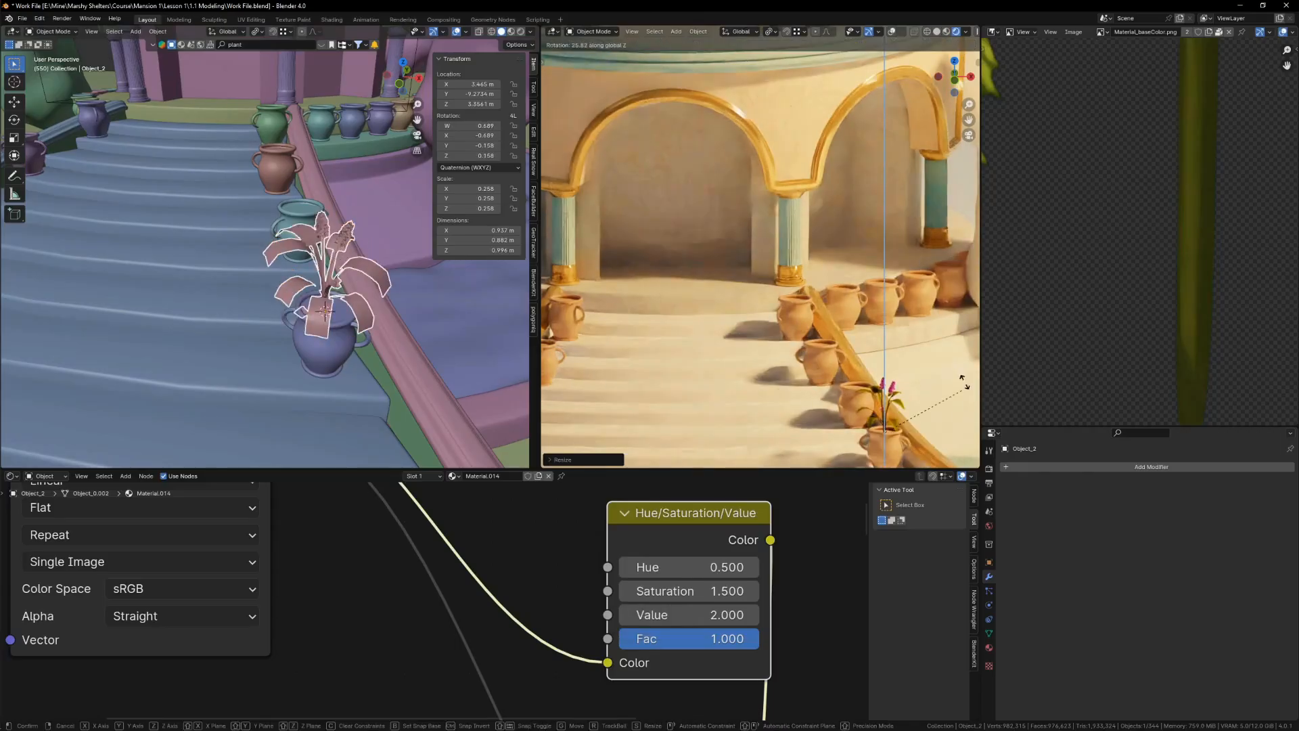
{"action": "left_click", "coordinate": [957, 388]}
{"action": "key", "text": "s"}
{"action": "left_click", "coordinate": [611, 383]}
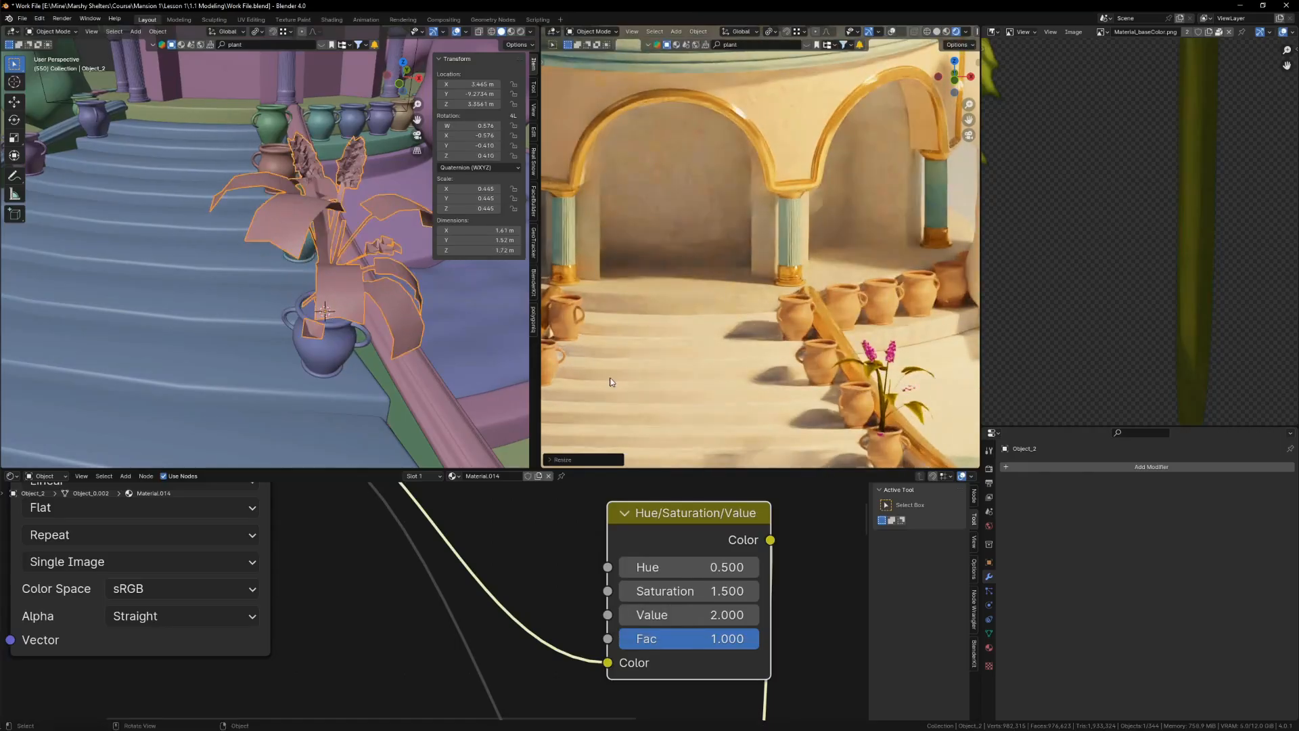
Step: Lower the flowering plant into the pot to about Z 3.22 m and rotate it further about global Z
{"action": "middle_click_drag", "start_coordinate": [366, 332], "coordinate": [299, 294], "text": "shift"}
{"action": "scroll", "coordinate": [299, 293], "scroll_direction": "up", "scroll_amount": 1}
{"action": "key", "text": "r"}
{"action": "key", "text": "z"}
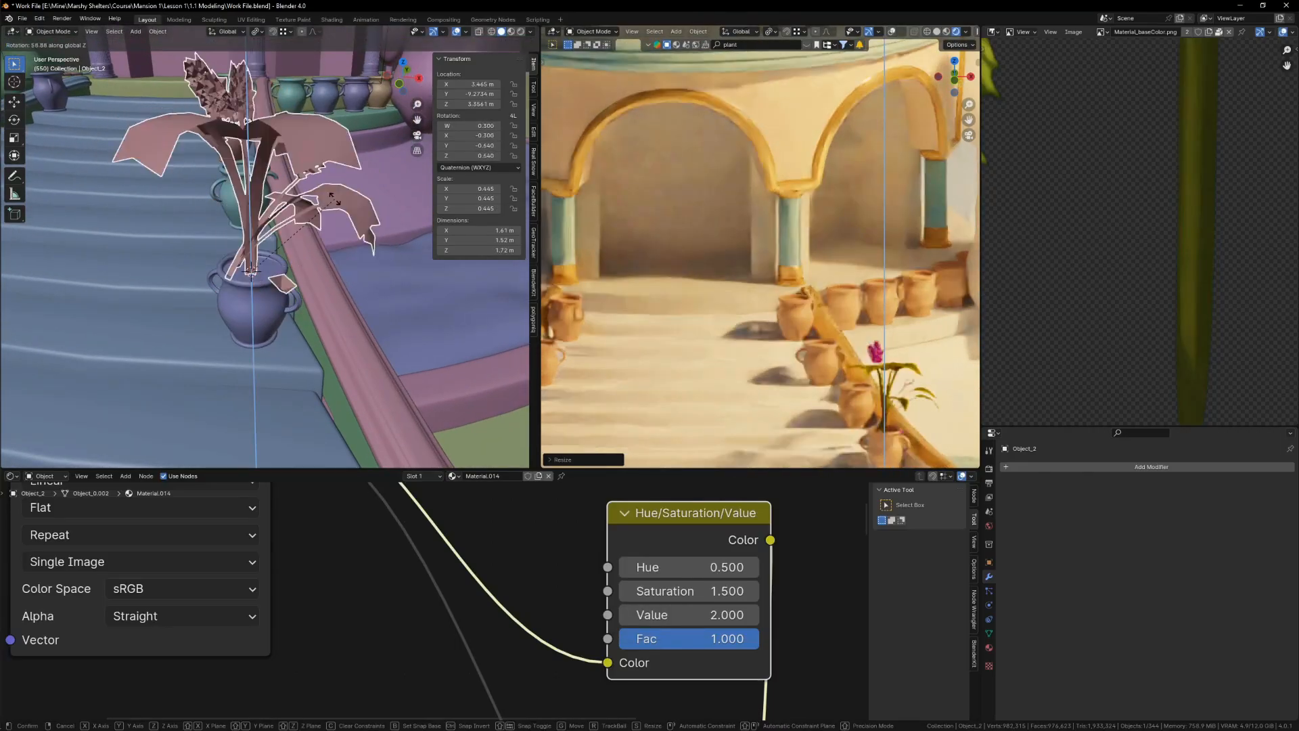
{"action": "left_click", "coordinate": [325, 233]}
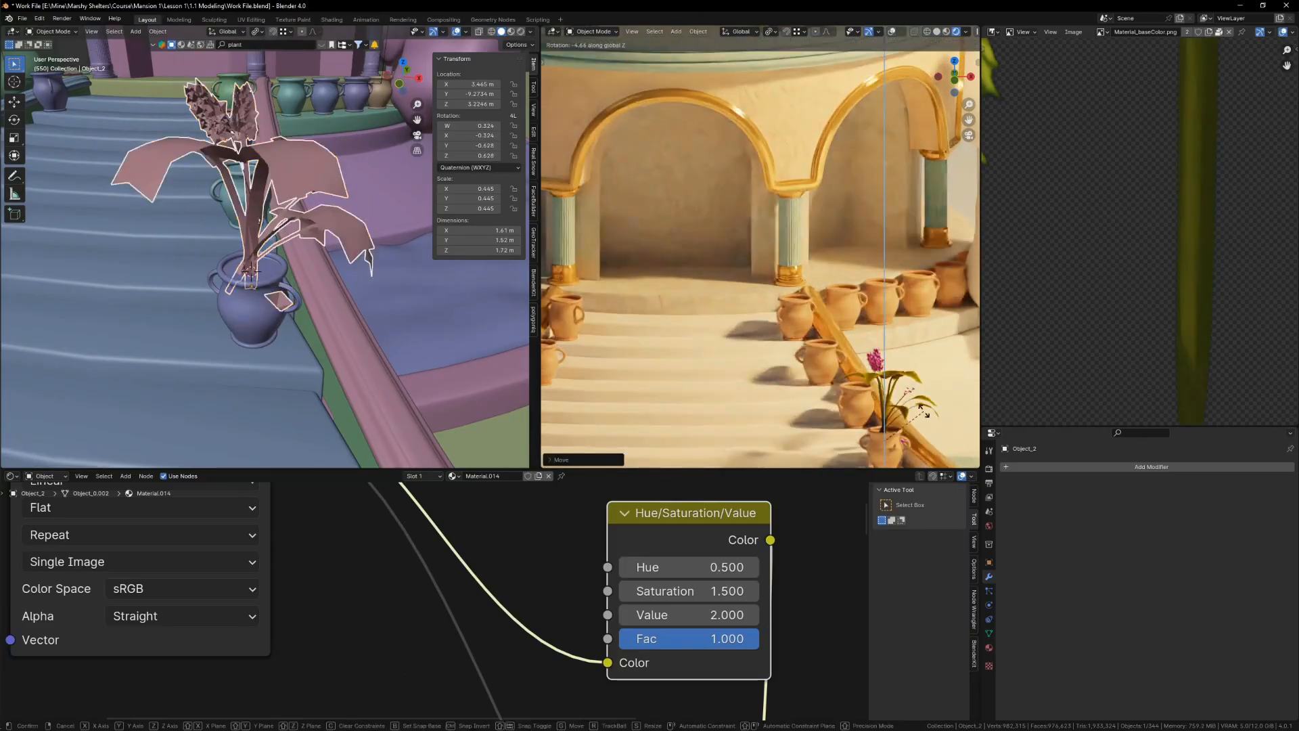
{"action": "left_click", "coordinate": [897, 371]}
Step: Check the flowering plant against the whole mansion in the render and delete it
{"action": "scroll", "coordinate": [897, 371], "scroll_direction": "down", "scroll_amount": 8}
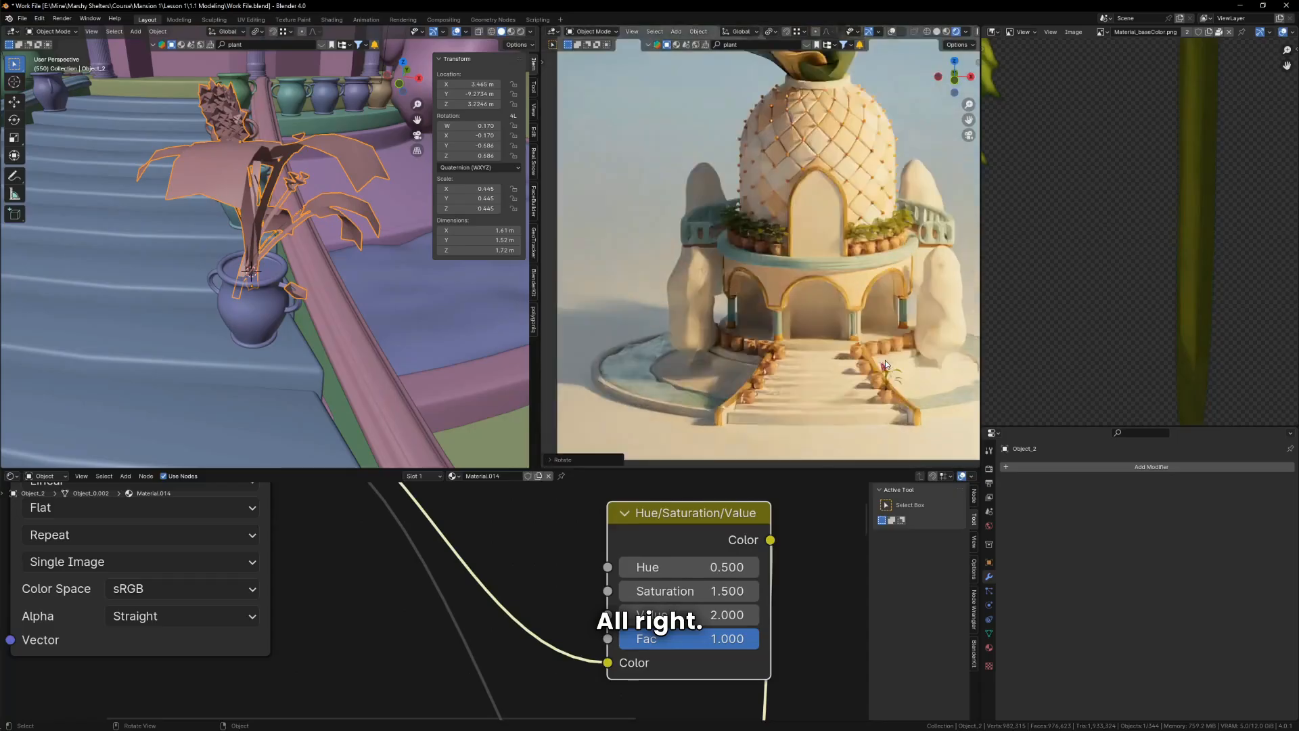
{"action": "scroll", "coordinate": [889, 375], "scroll_direction": "up", "scroll_amount": 5}
{"action": "key", "text": "Delete"}
Step: Duplicate one of the terrace monsteras in place and snap the copy to the 3D cursor in the lowest stair pot
{"action": "scroll", "coordinate": [298, 203], "scroll_direction": "down", "scroll_amount": 7}
{"action": "middle_click_drag", "start_coordinate": [291, 142], "coordinate": [325, 229], "text": "shift"}
{"action": "scroll", "coordinate": [315, 190], "scroll_direction": "down", "scroll_amount": 2}
{"action": "left_click", "coordinate": [306, 160]}
{"action": "scroll", "coordinate": [350, 369], "scroll_direction": "up", "scroll_amount": 6}
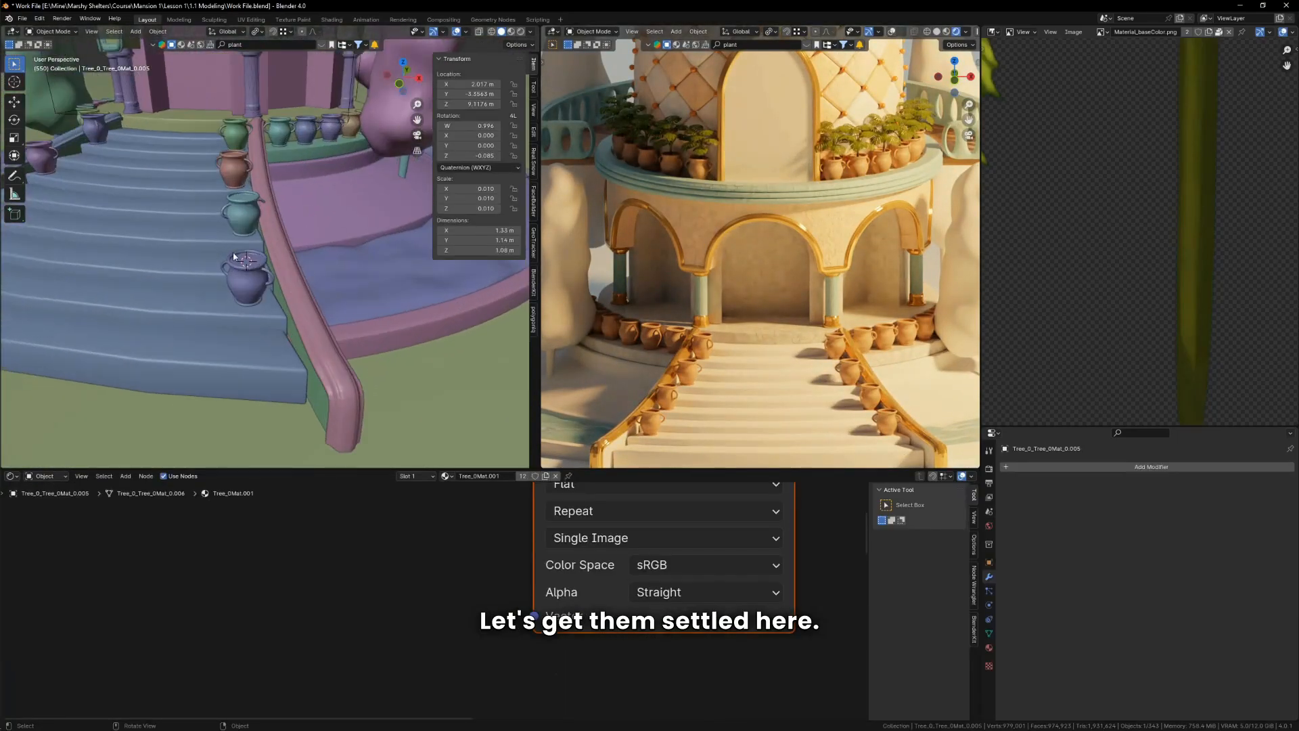
{"action": "key", "text": "shift+d"}
{"action": "right_click", "coordinate": [270, 250]}
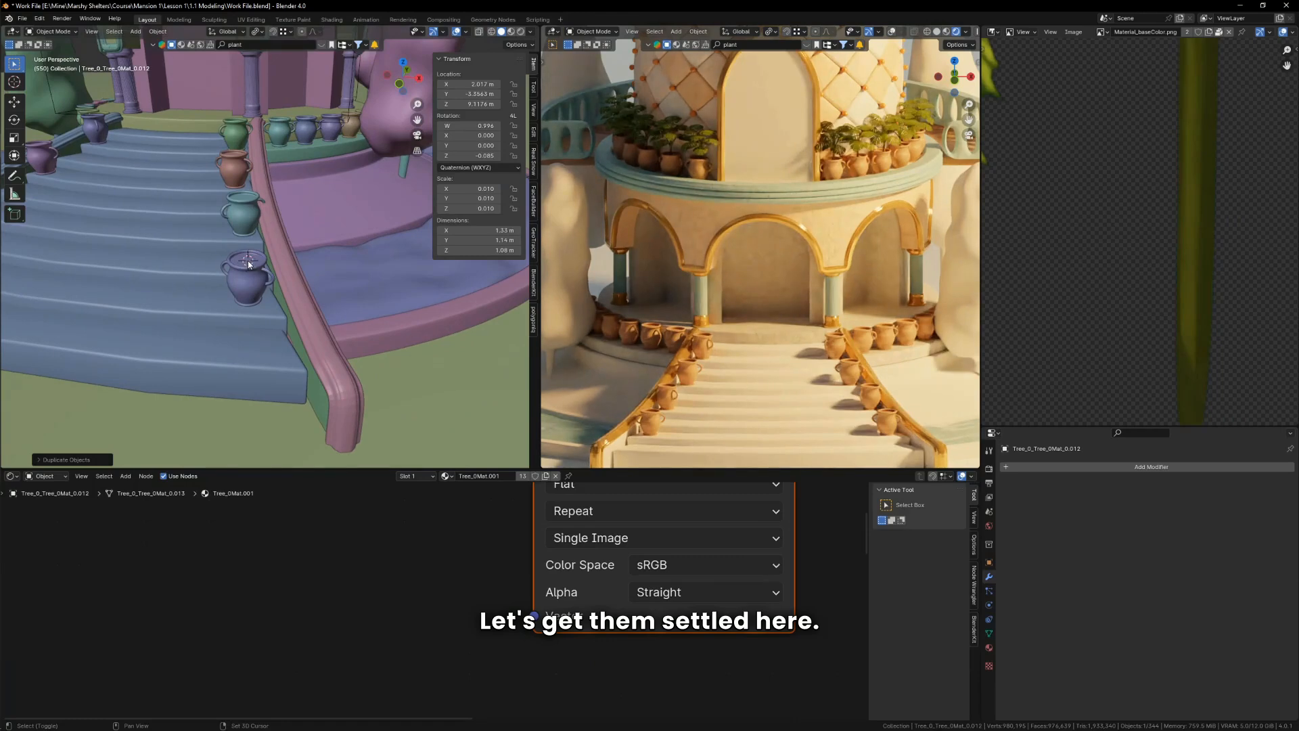
{"action": "key", "text": "shift+s"}
Step: Rotate the lowest stair pot's monstera about the global Z axis while watching the render
{"action": "scroll", "coordinate": [891, 398], "scroll_direction": "up", "scroll_amount": 5}
{"action": "key", "text": "r"}
{"action": "key", "text": "z"}
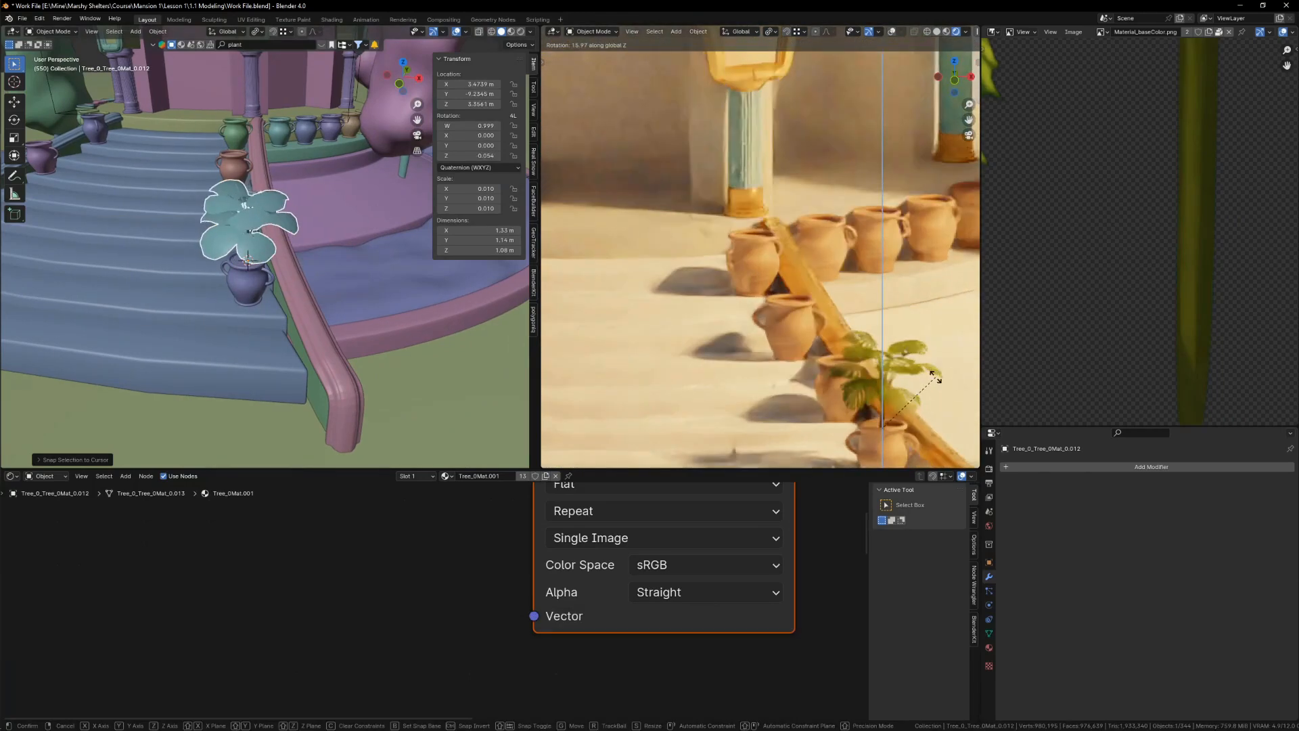
{"action": "left_click", "coordinate": [895, 393]}
Step: Duplicate the stair monstera from top view onto the second pot up the stairs and raise the copy to that pot's height
{"action": "scroll", "coordinate": [894, 392], "scroll_direction": "down", "scroll_amount": 5}
{"action": "key", "text": "KP_7"}
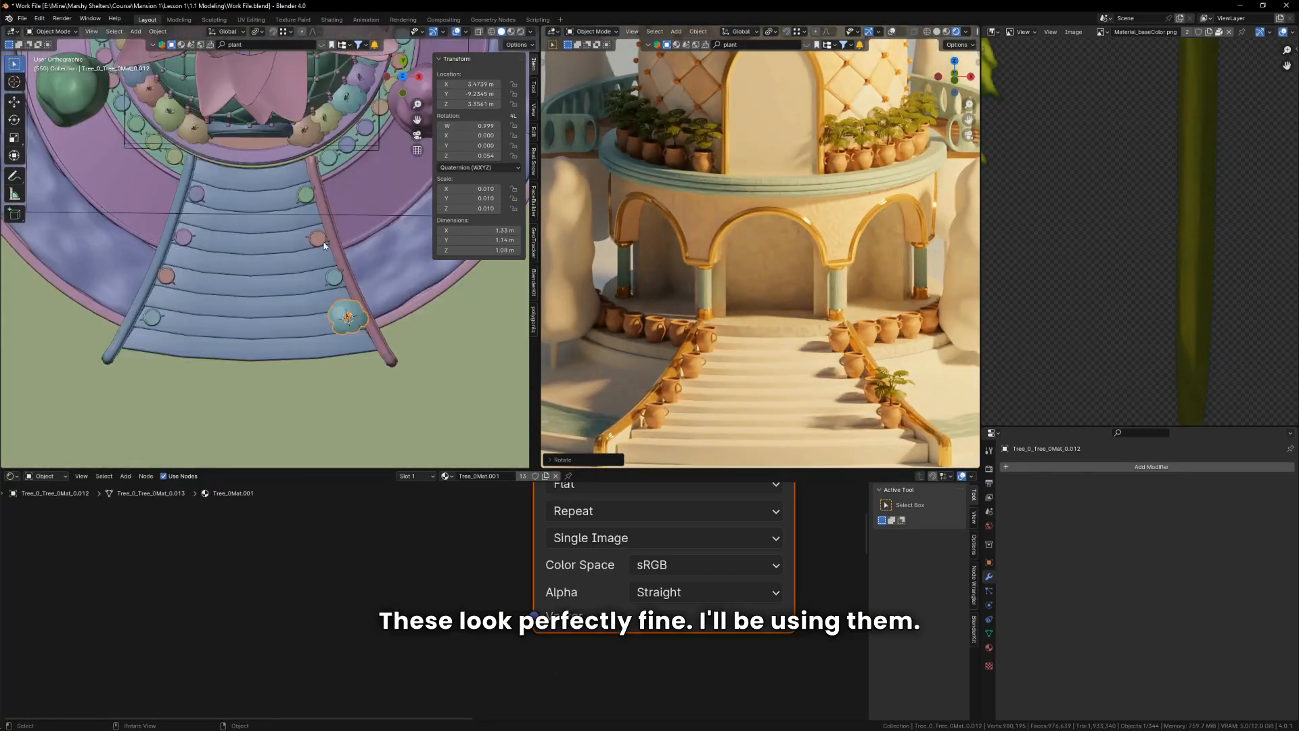
{"action": "scroll", "coordinate": [335, 282], "scroll_direction": "up", "scroll_amount": 4}
{"action": "scroll", "coordinate": [345, 322], "scroll_direction": "up", "scroll_amount": 1}
{"action": "key", "text": "shift+d"}
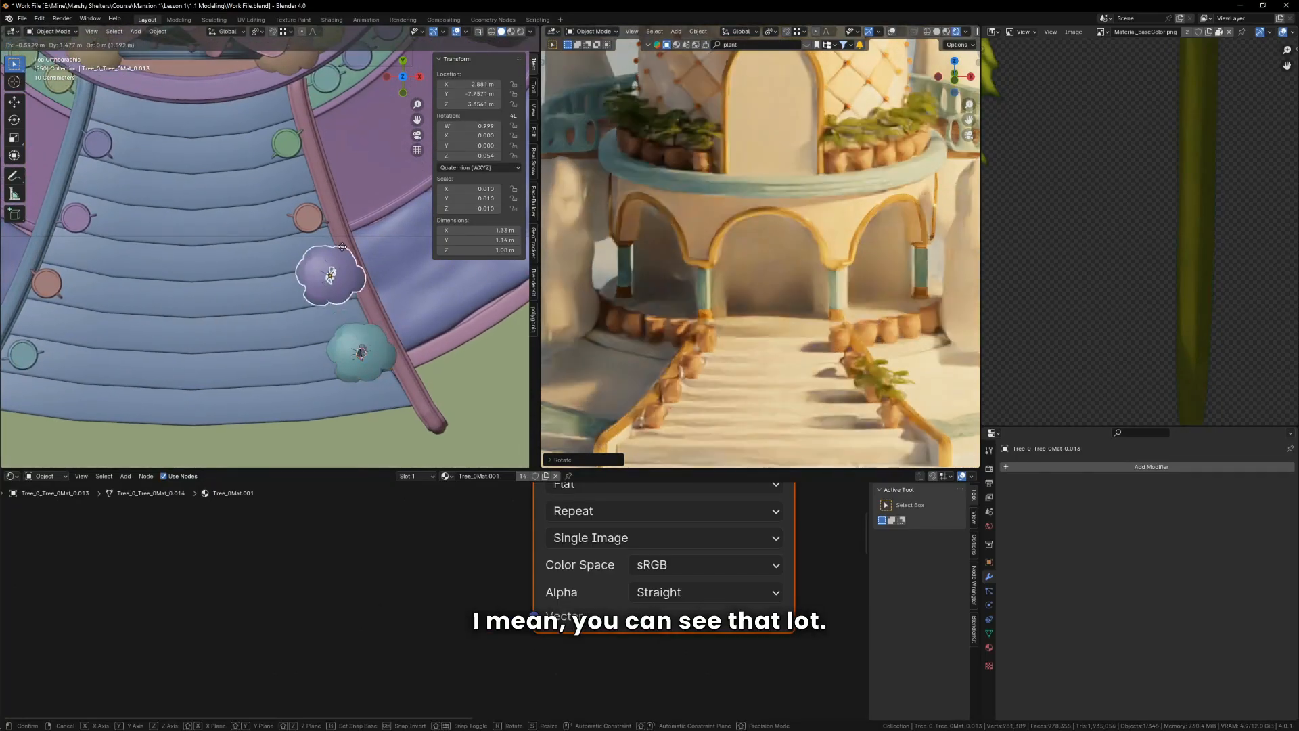
{"action": "left_click", "coordinate": [343, 249]}
{"action": "middle_click_drag", "start_coordinate": [344, 249], "coordinate": [325, 196]}
{"action": "scroll", "coordinate": [348, 241], "scroll_direction": "up", "scroll_amount": 5}
{"action": "key", "text": "g"}
{"action": "key", "text": "z"}
{"action": "left_click", "coordinate": [322, 180]}
Step: Snap the second monstera to the 3D cursor placed inside its pot's rim and rotate it about global Z
{"action": "scroll", "coordinate": [320, 180], "scroll_direction": "up", "scroll_amount": 3}
{"action": "right_click", "coordinate": [326, 154], "text": "shift"}
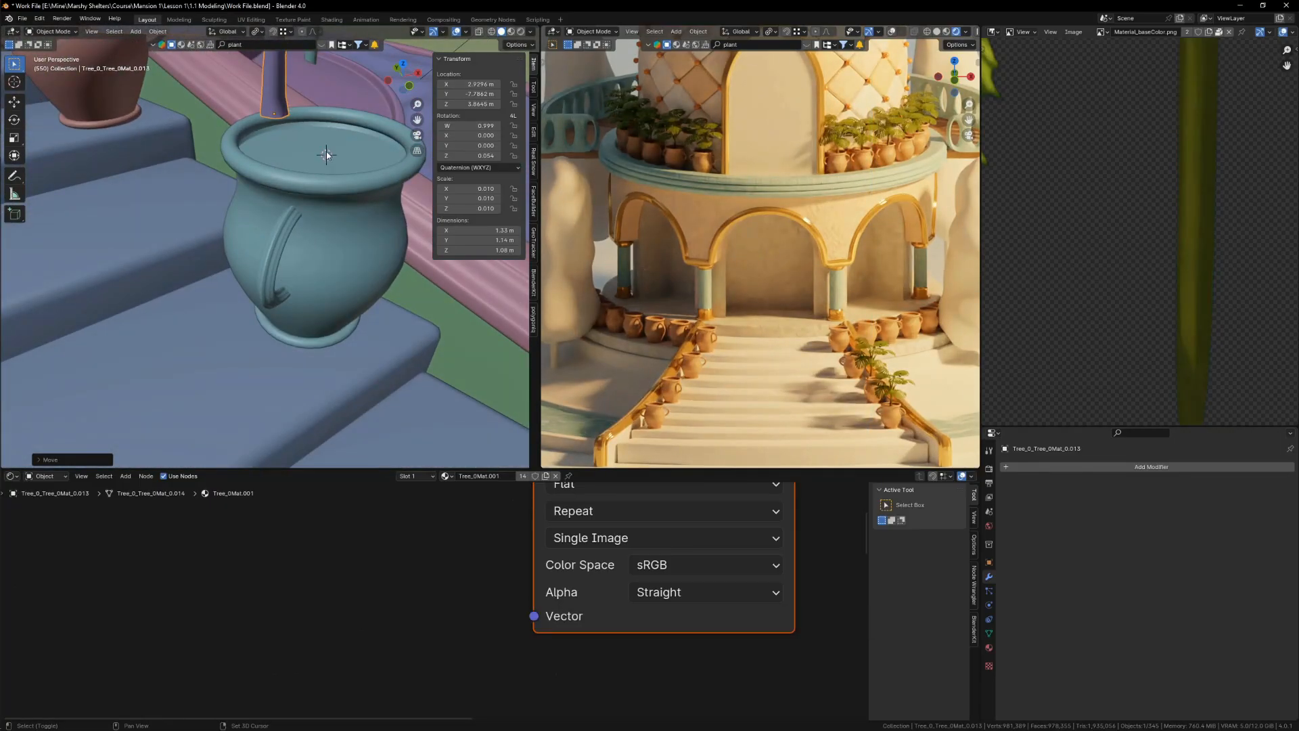
{"action": "key", "text": "shift+s"}
{"action": "left_click", "coordinate": [326, 101]}
{"action": "scroll", "coordinate": [919, 388], "scroll_direction": "up", "scroll_amount": 3}
{"action": "key", "text": "r"}
{"action": "key", "text": "z"}
{"action": "left_click", "coordinate": [889, 319]}
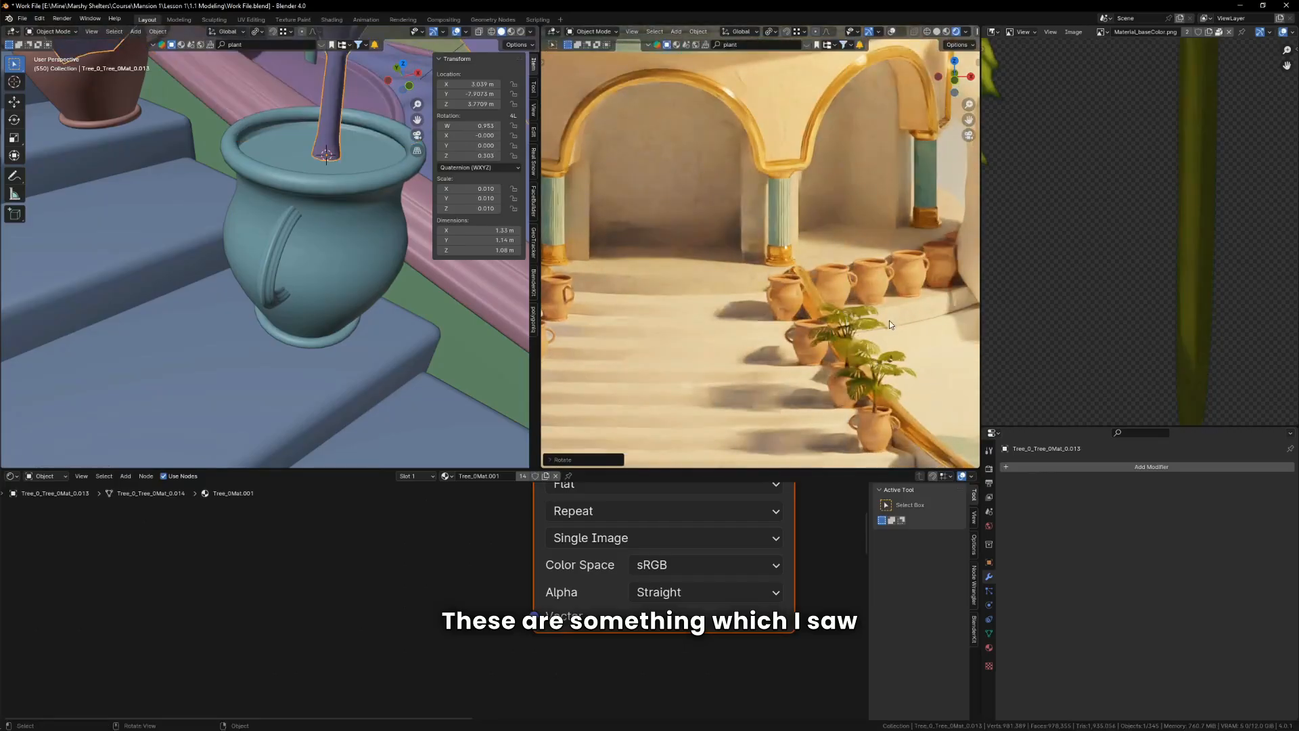
Step: Duplicate the monstera into the third pot up the stairs by snapping to the 3D cursor, and rotate it slightly about Z
{"action": "scroll", "coordinate": [343, 449], "scroll_direction": "down", "scroll_amount": 7}
{"action": "middle_click_drag", "start_coordinate": [366, 378], "coordinate": [376, 357]}
{"action": "scroll", "coordinate": [318, 339], "scroll_direction": "up", "scroll_amount": 3}
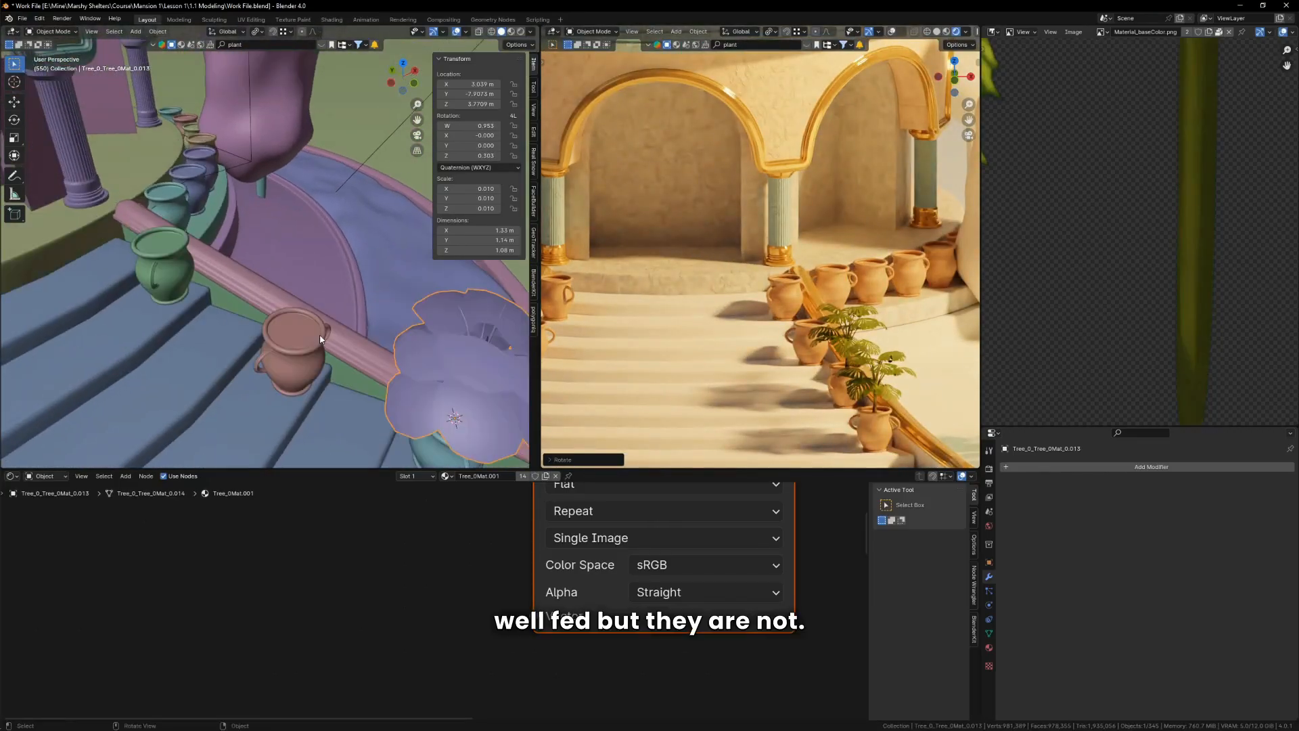
{"action": "middle_click_drag", "start_coordinate": [288, 344], "coordinate": [298, 328]}
{"action": "key", "text": "shift+d"}
{"action": "right_click", "coordinate": [298, 327]}
{"action": "left_click", "coordinate": [291, 260]}
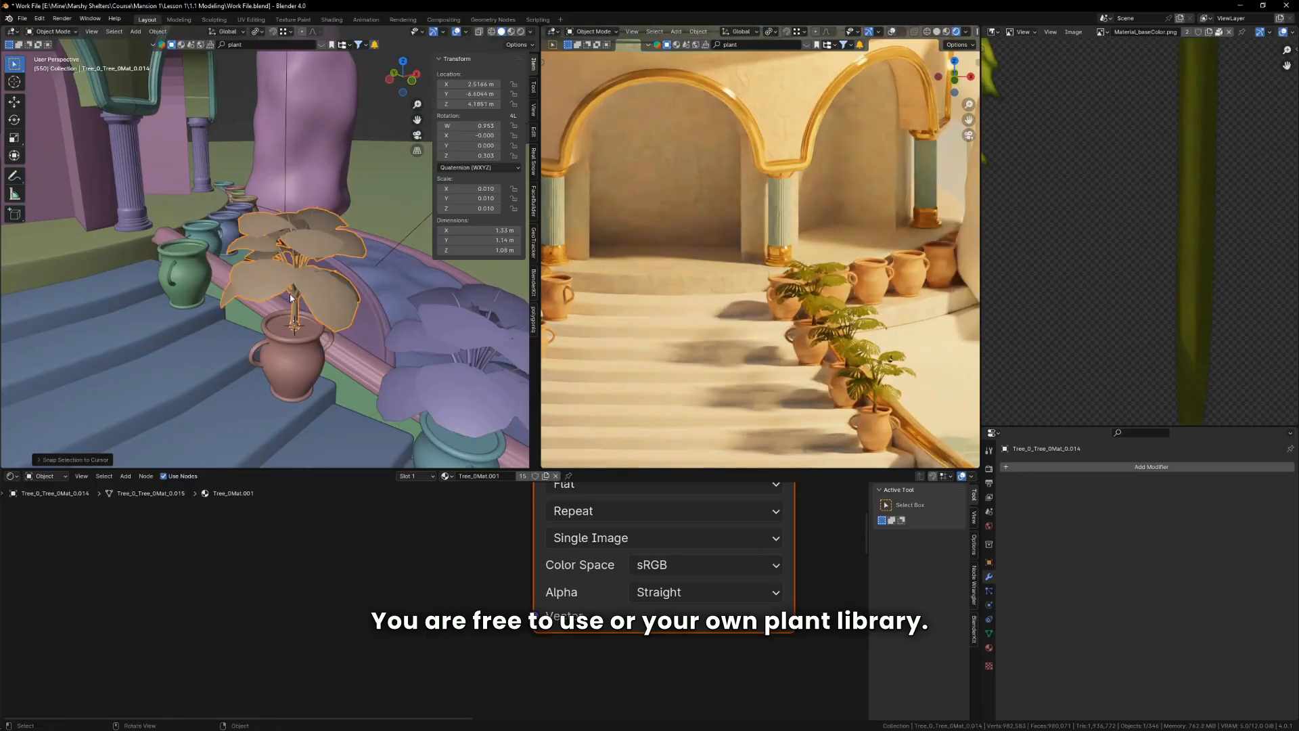
{"action": "key", "text": "r"}
{"action": "key", "text": "z"}
{"action": "left_click", "coordinate": [276, 290]}
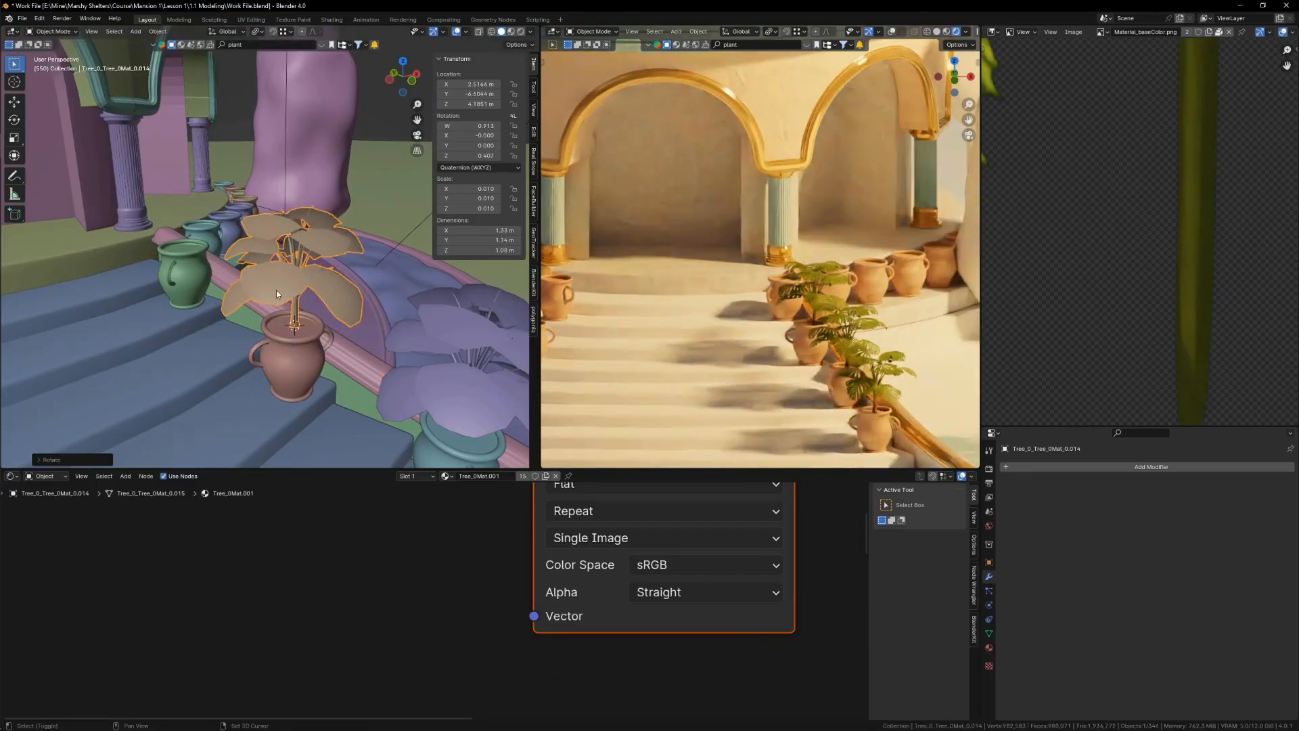
Step: Duplicate the monstera into the fourth pot at the head of the railing, snapping it to the 3D cursor and rotating it about Z
{"action": "scroll", "coordinate": [276, 290], "scroll_direction": "up", "scroll_amount": 2}
{"action": "middle_click_drag", "start_coordinate": [276, 290], "coordinate": [321, 339], "text": "shift"}
{"action": "key", "text": "shift+d"}
{"action": "right_click", "coordinate": [321, 339]}
{"action": "right_click", "coordinate": [209, 307], "text": "shift"}
{"action": "key", "text": "shift+s"}
{"action": "left_click", "coordinate": [229, 267]}
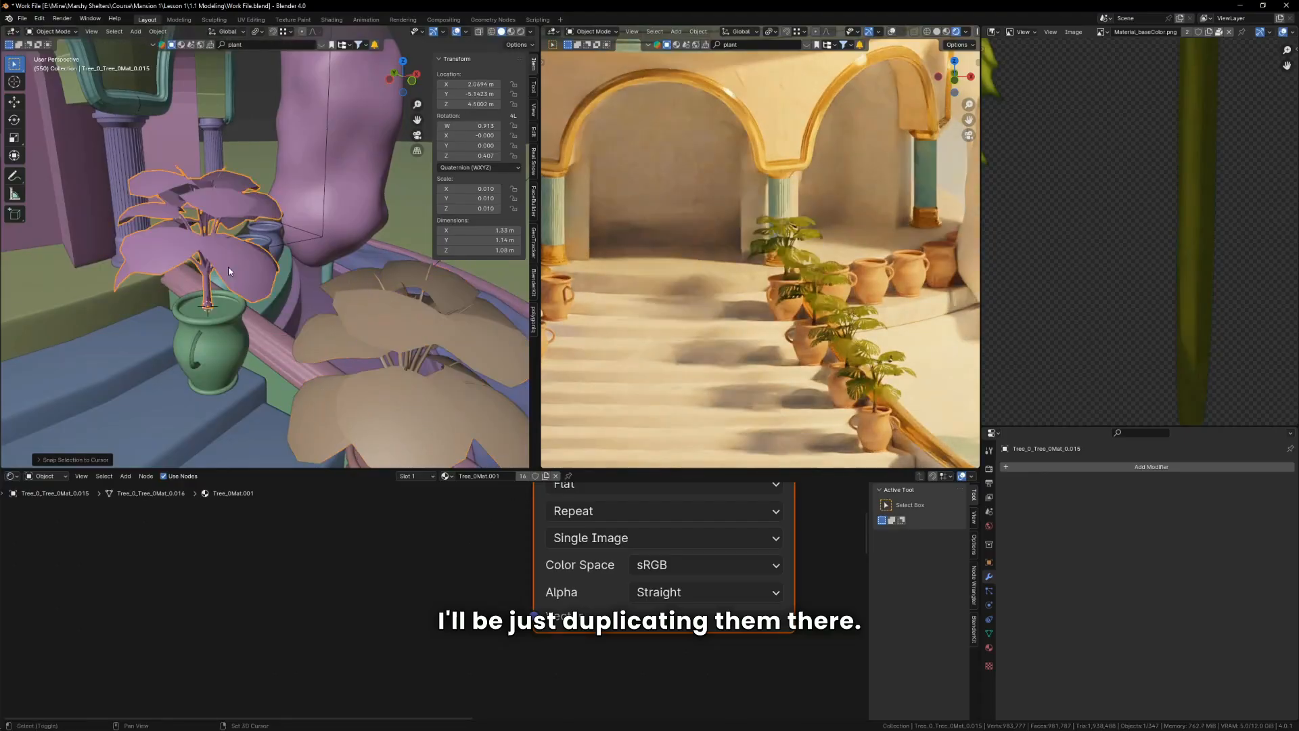
{"action": "key", "text": "z"}
{"action": "left_click", "coordinate": [245, 375]}
Step: Snap the 3D cursor to the origin of the round wall behind the arches and set the transform pivot point to 3D Cursor
{"action": "scroll", "coordinate": [248, 377], "scroll_direction": "down", "scroll_amount": 9}
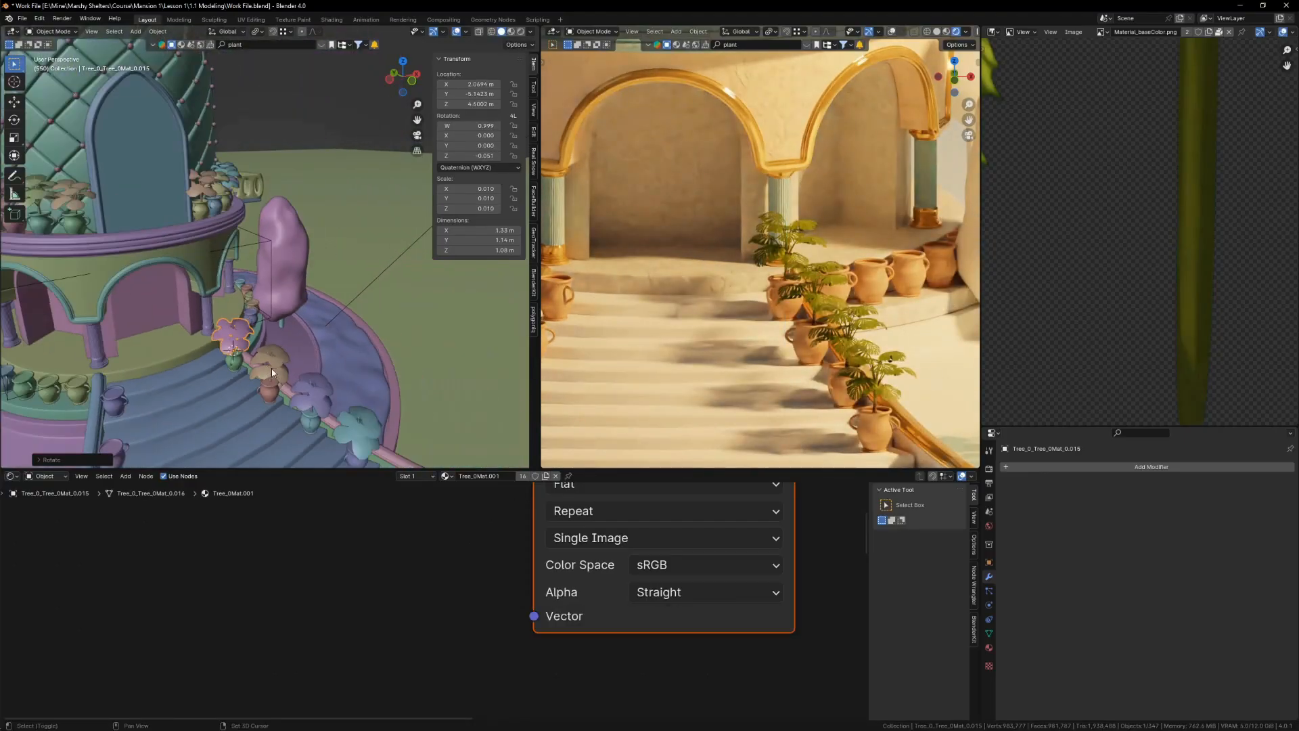
{"action": "middle_click_drag", "start_coordinate": [360, 430], "coordinate": [266, 295]}
{"action": "left_click", "coordinate": [355, 237]}
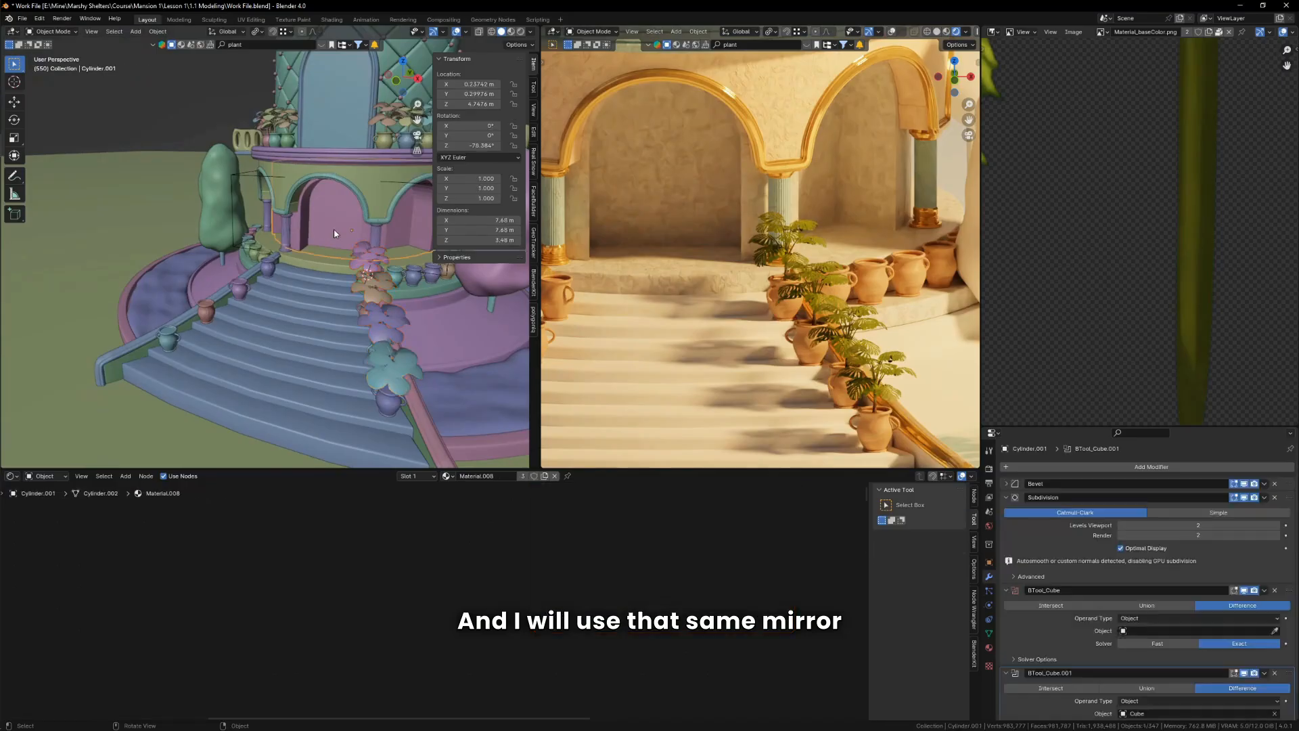
{"action": "middle_click_drag", "start_coordinate": [356, 237], "coordinate": [354, 404]}
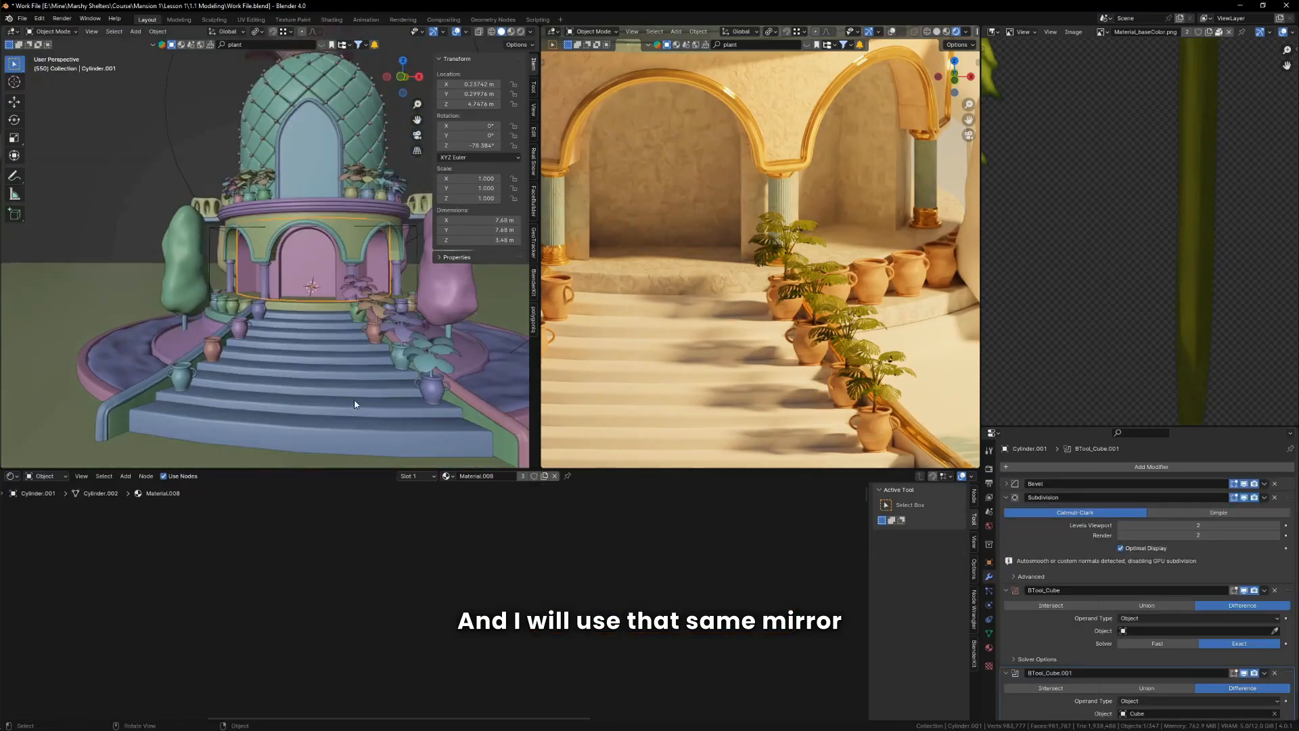
{"action": "left_click", "coordinate": [256, 32]}
{"action": "left_click", "coordinate": [274, 67]}
Step: Select the four stair monsteras, duplicate them in place, and mirror the copies along global X onto the opposite railing's pots
{"action": "middle_click_drag", "start_coordinate": [318, 217], "coordinate": [353, 280]}
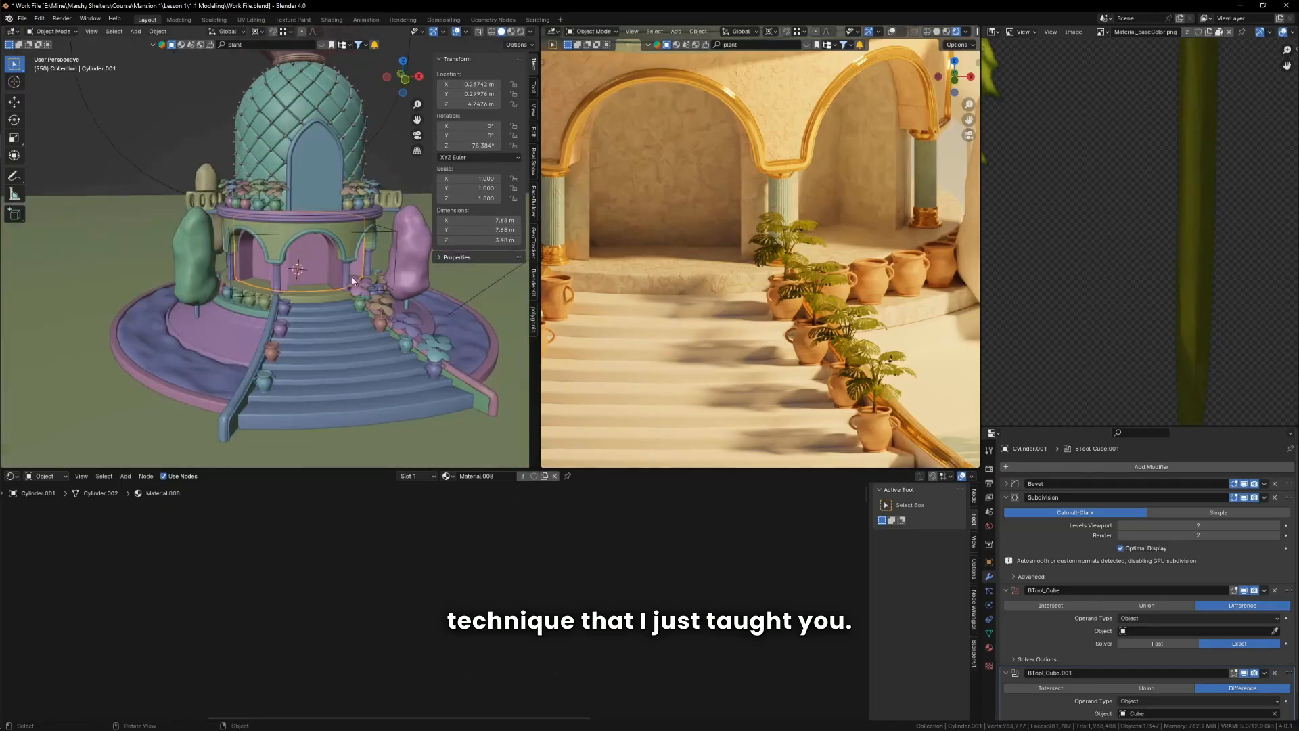
{"action": "scroll", "coordinate": [368, 302], "scroll_direction": "up", "scroll_amount": 2}
{"action": "left_click", "coordinate": [350, 268]}
{"action": "left_click", "coordinate": [382, 294], "text": "shift"}
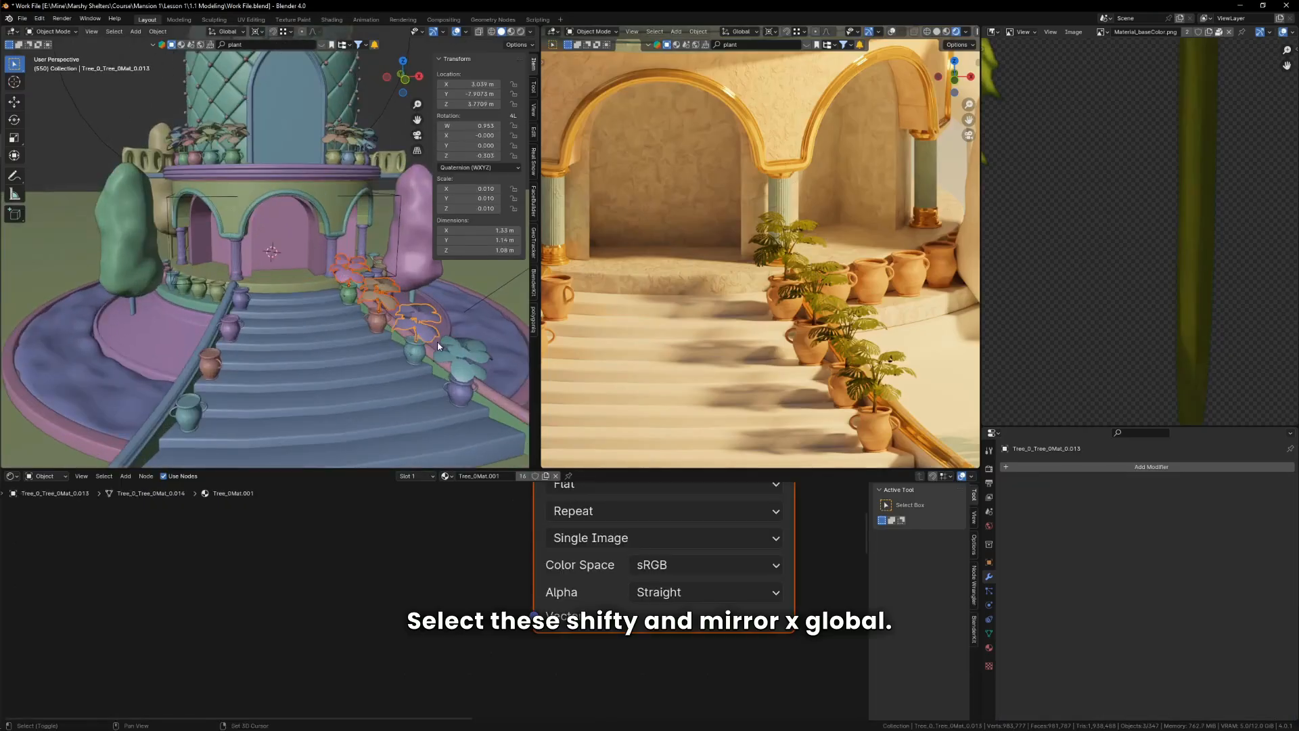
{"action": "key", "text": "shift+d"}
{"action": "right_click", "coordinate": [391, 368]}
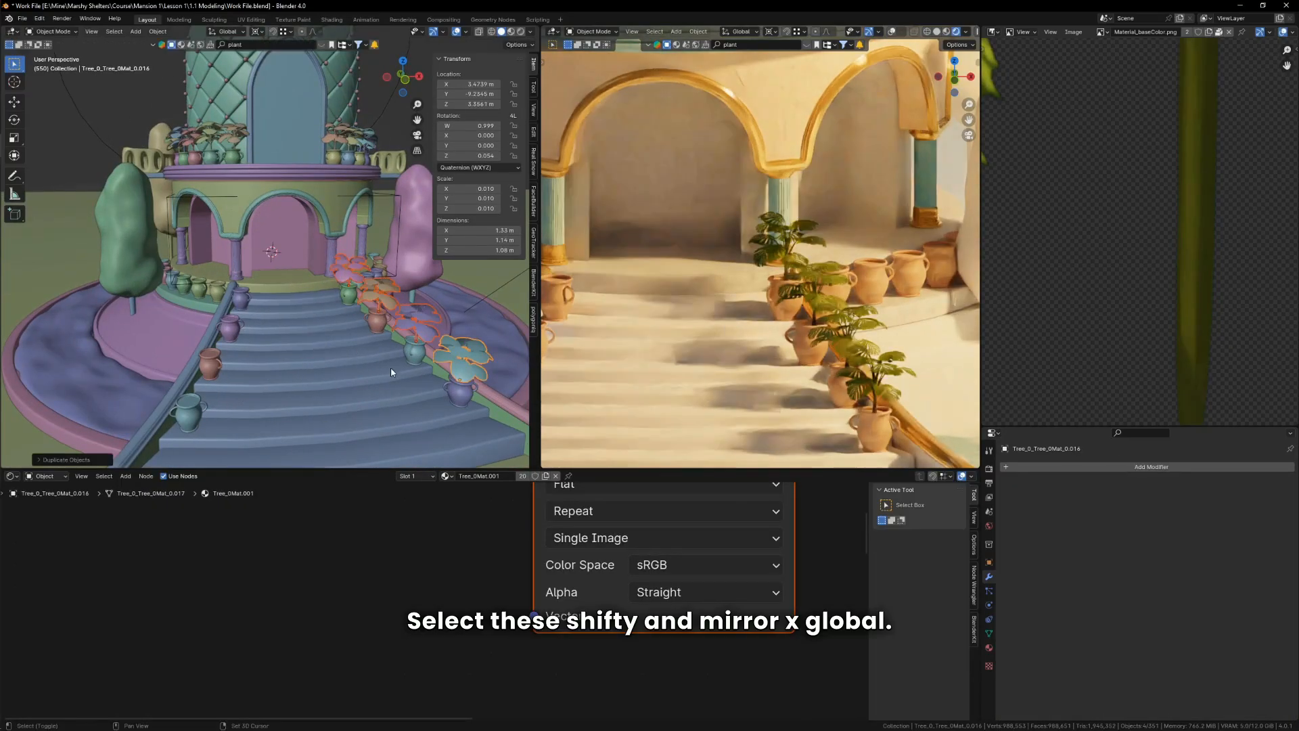
{"action": "right_click", "coordinate": [387, 369]}
{"action": "mouse_move", "coordinate": [369, 447]}
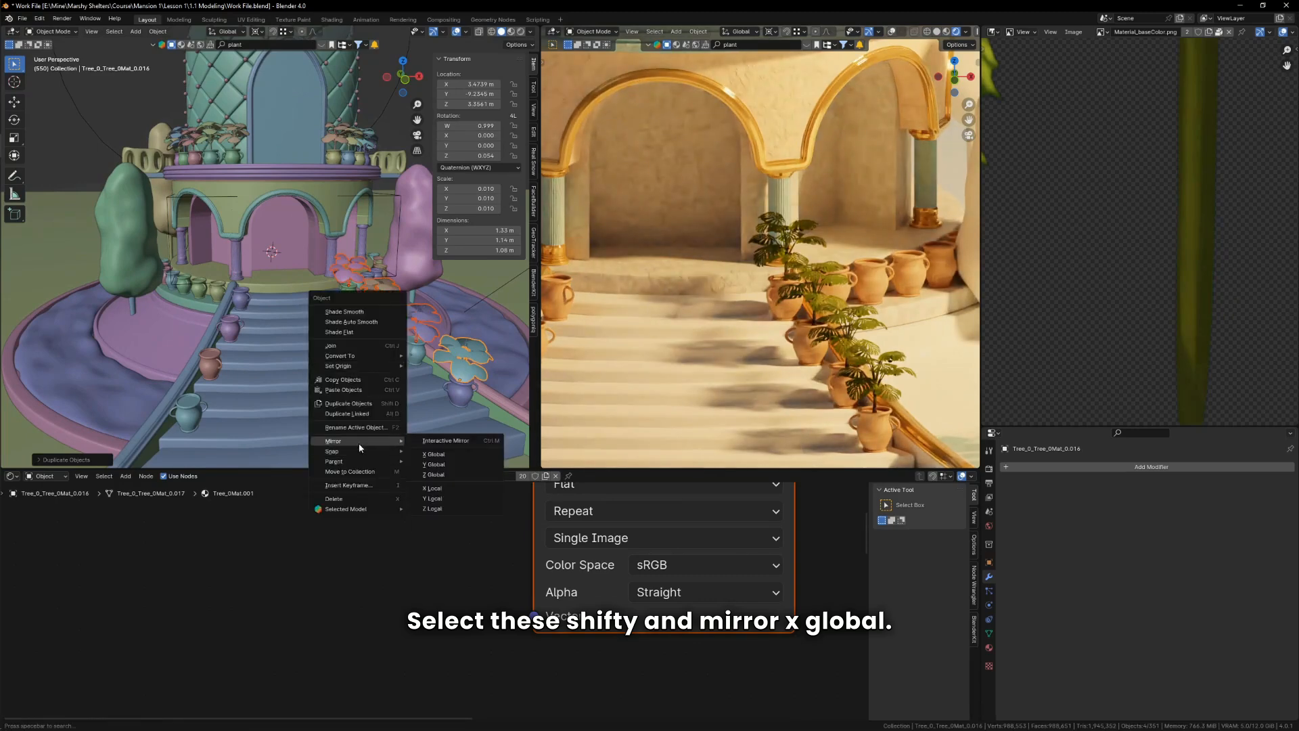
{"action": "left_click", "coordinate": [434, 464]}
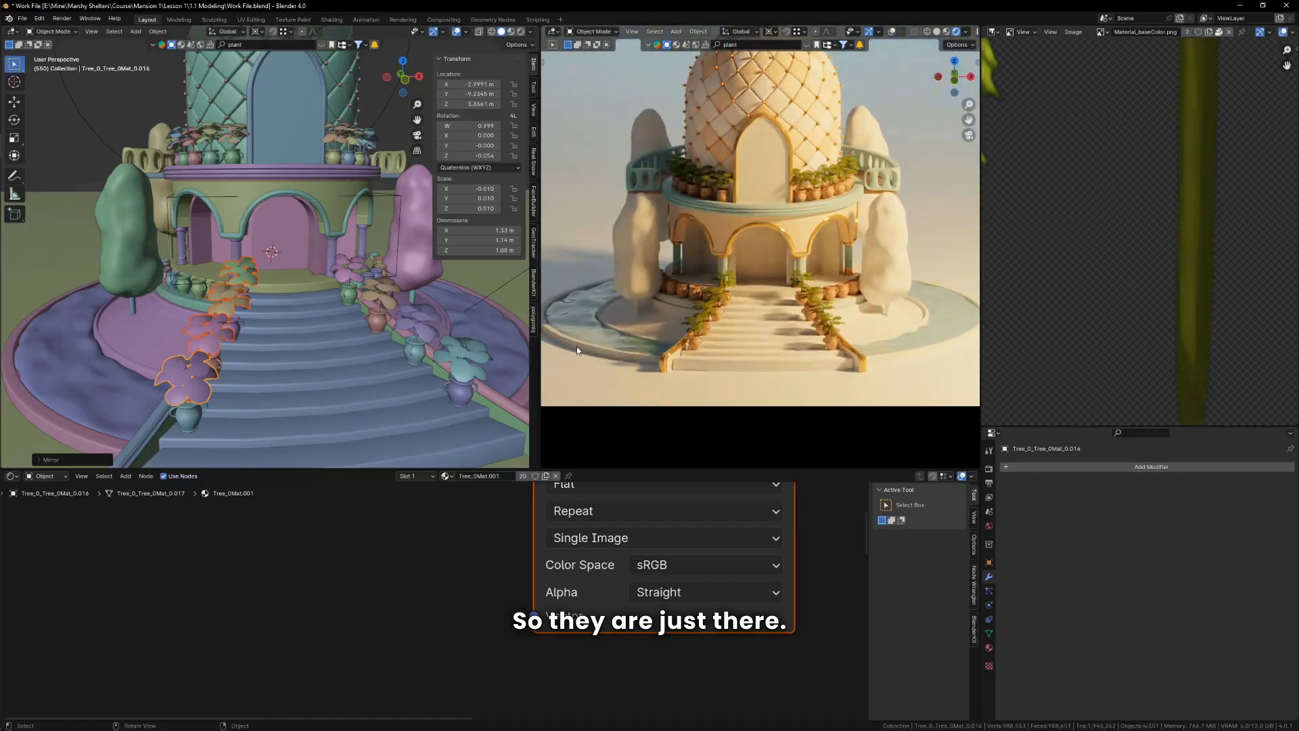
{"action": "scroll", "coordinate": [412, 328], "scroll_direction": "up", "scroll_amount": 4}
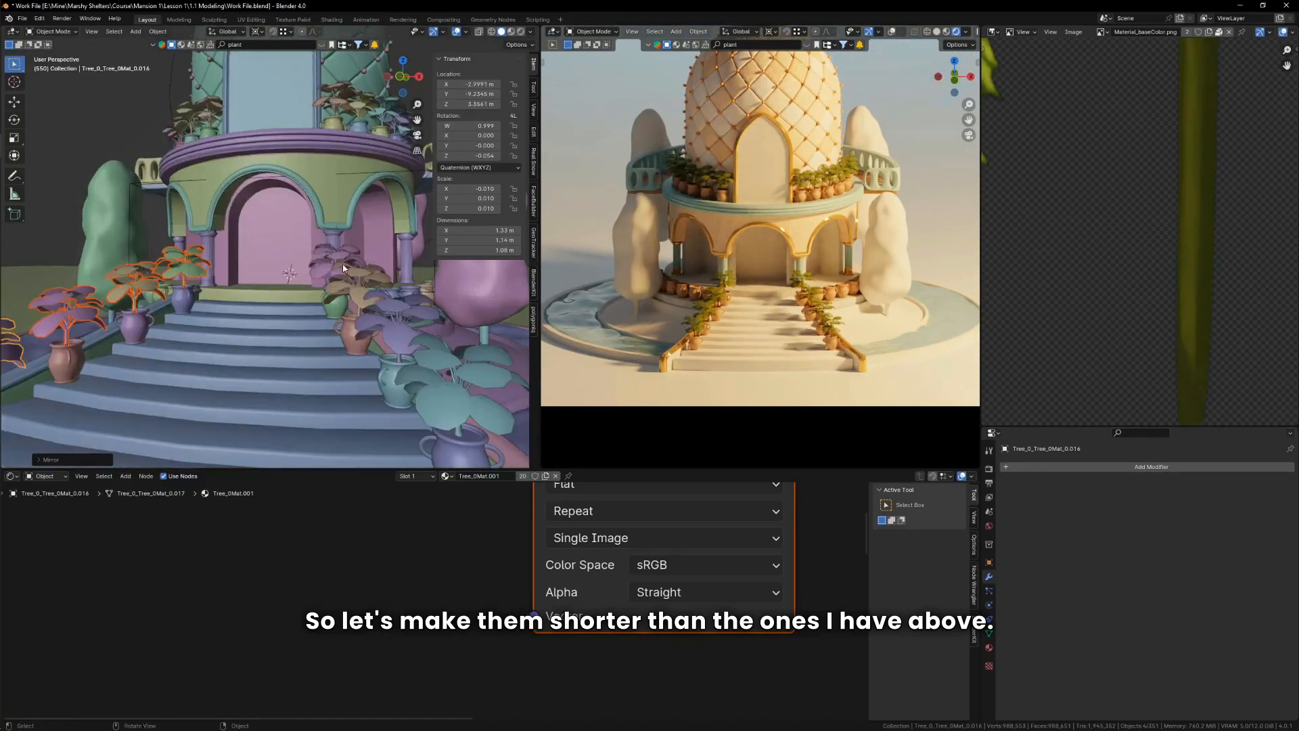
Step: Add the opposite railing's monsteras to the selection so all stair plants are selected, and set the transform pivot point to Individual Origins
{"action": "left_click", "coordinate": [458, 381], "text": "shift"}
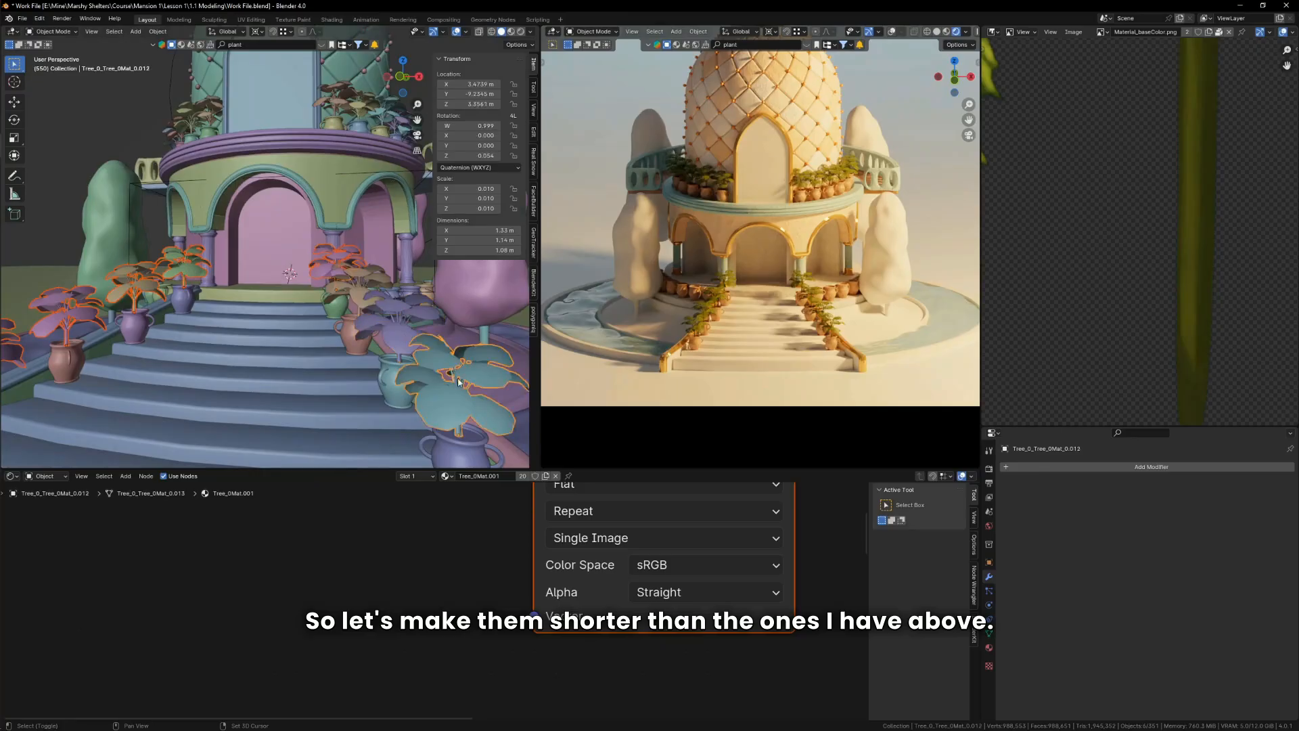
{"action": "left_click", "coordinate": [357, 284], "text": "shift"}
{"action": "scroll", "coordinate": [395, 145], "scroll_direction": "down", "scroll_amount": 3}
{"action": "middle_click_drag", "start_coordinate": [358, 156], "coordinate": [282, 74]}
{"action": "left_click", "coordinate": [257, 31]}
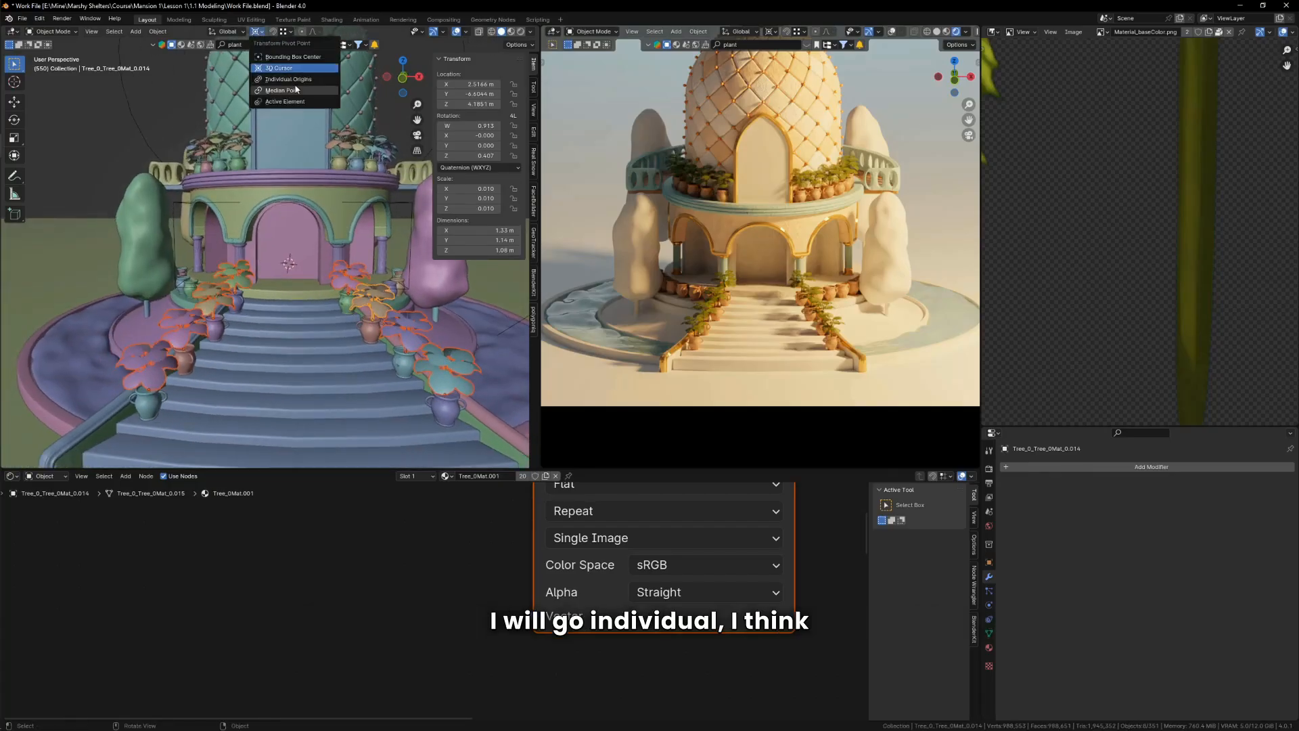
{"action": "middle_click_drag", "start_coordinate": [399, 304], "coordinate": [335, 287]}
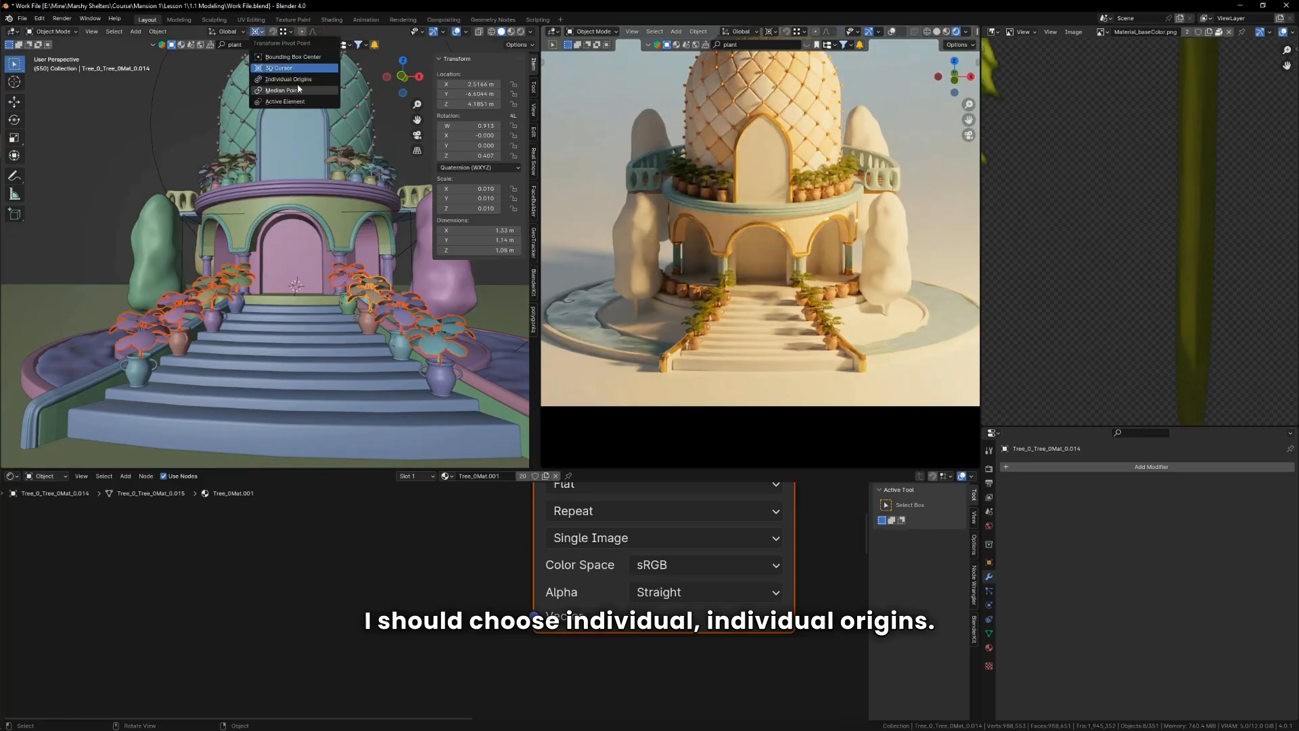
{"action": "left_click", "coordinate": [303, 80]}
Step: Flatten the selected stair monsteras by scaling them along Z to about 0.7 m tall
{"action": "scroll", "coordinate": [305, 237], "scroll_direction": "up", "scroll_amount": 4}
{"action": "key", "text": "s"}
{"action": "key", "text": "z"}
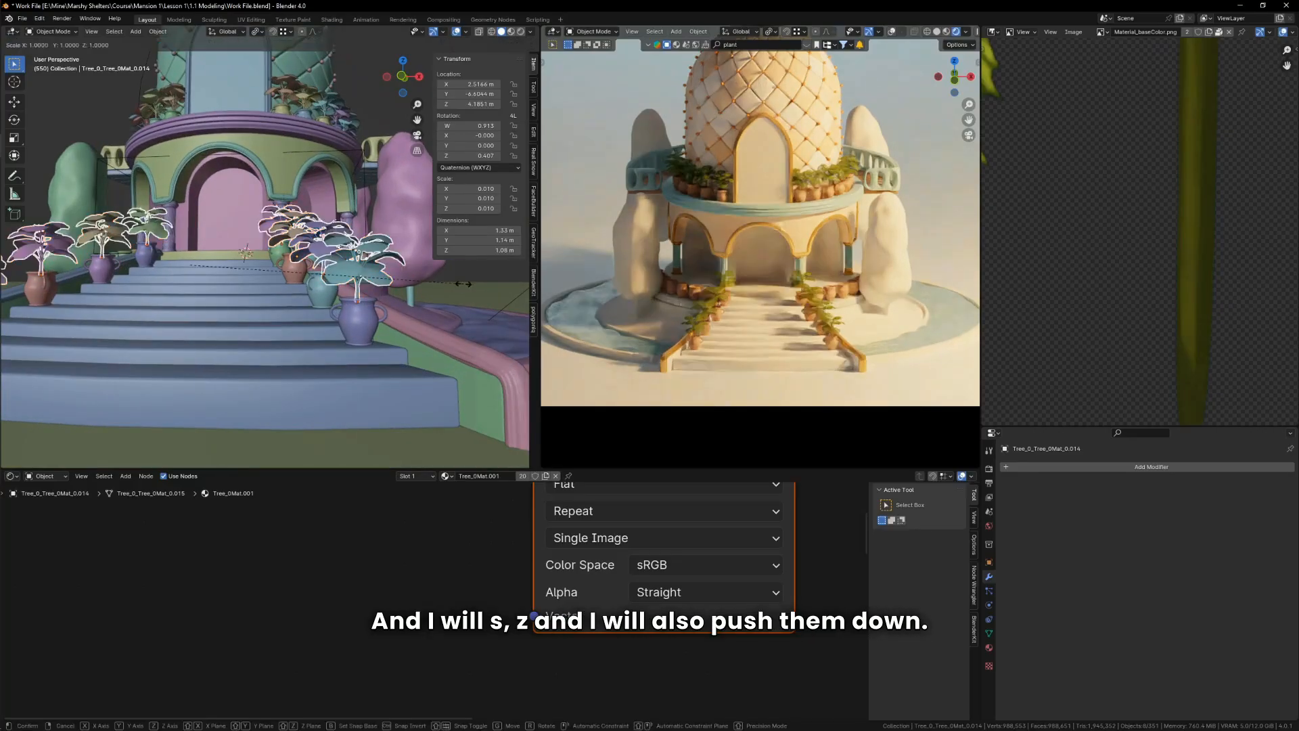
{"action": "left_click", "coordinate": [369, 282]}
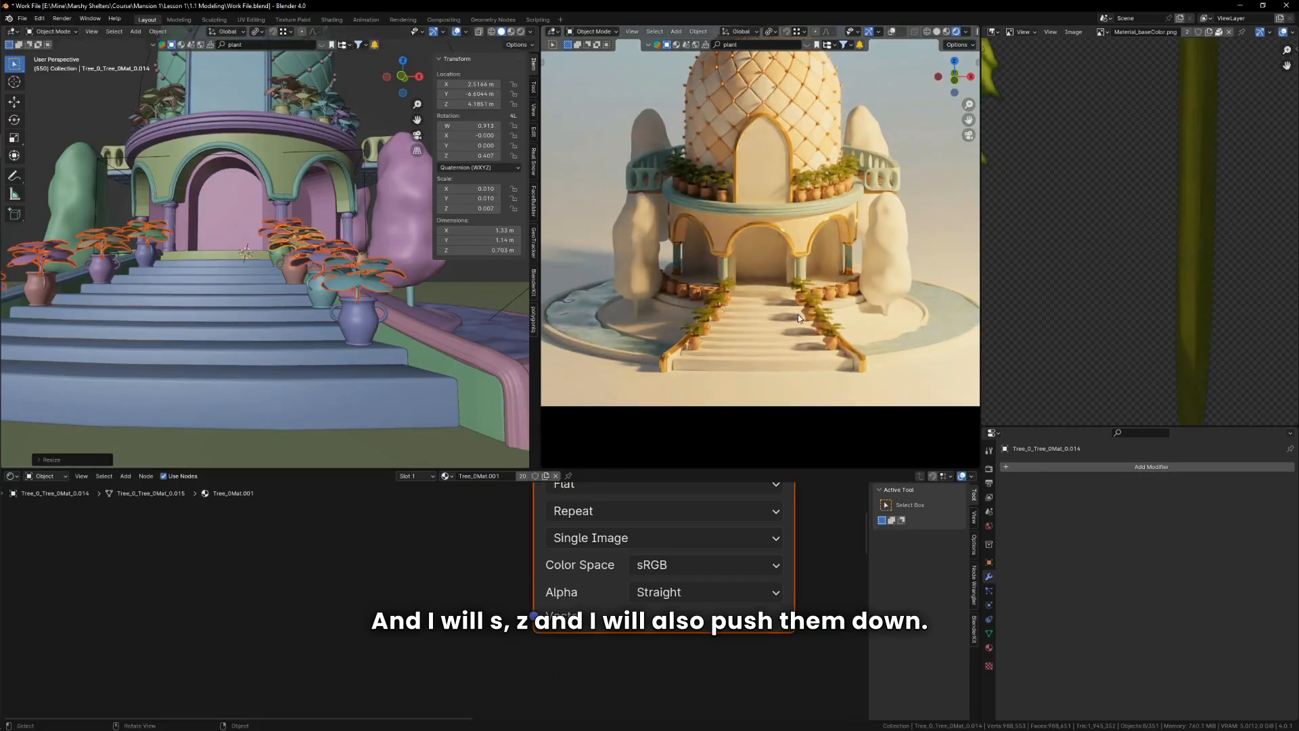
Step: Lower the stair monsteras about 0.11 m along global Z so they sit deeper in their pots
{"action": "scroll", "coordinate": [800, 318], "scroll_direction": "up", "scroll_amount": 6}
{"action": "scroll", "coordinate": [903, 356], "scroll_direction": "up", "scroll_amount": 2}
{"action": "key", "text": "g"}
{"action": "key", "text": "z"}
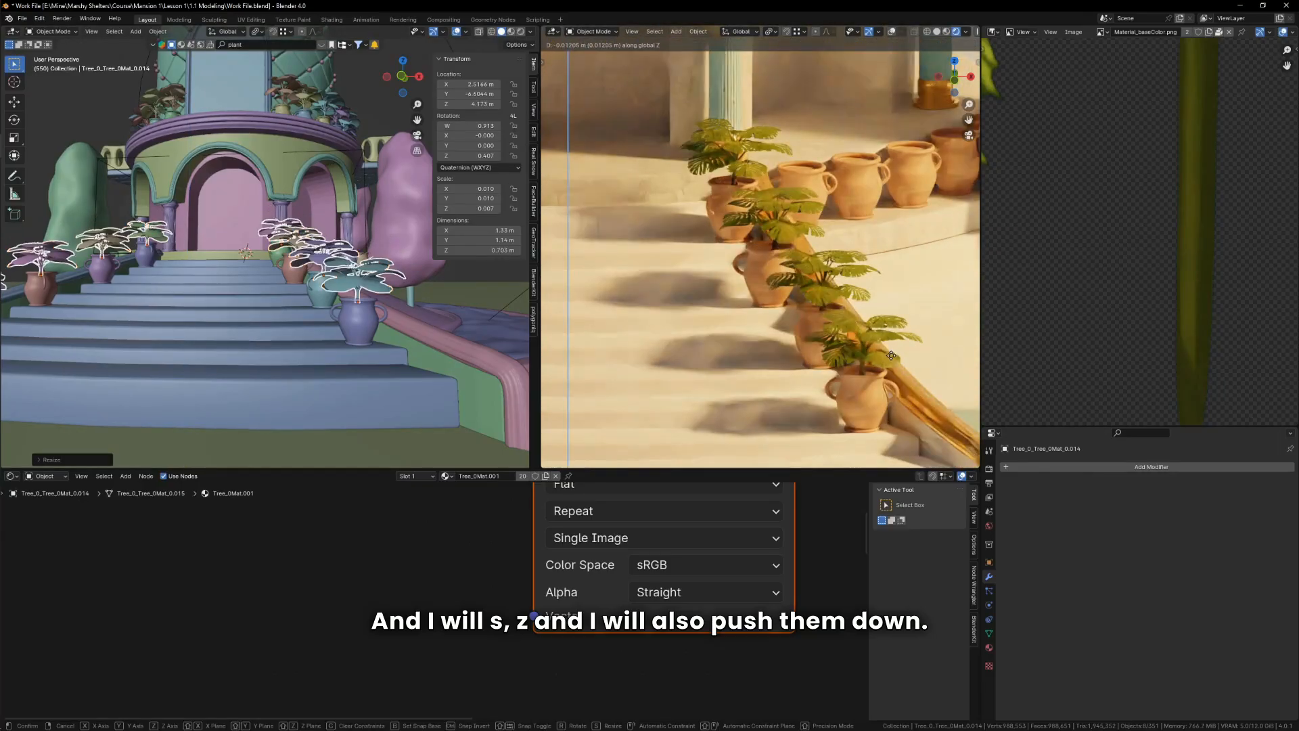
{"action": "left_click", "coordinate": [892, 361]}
{"action": "scroll", "coordinate": [871, 357], "scroll_direction": "down", "scroll_amount": 8}
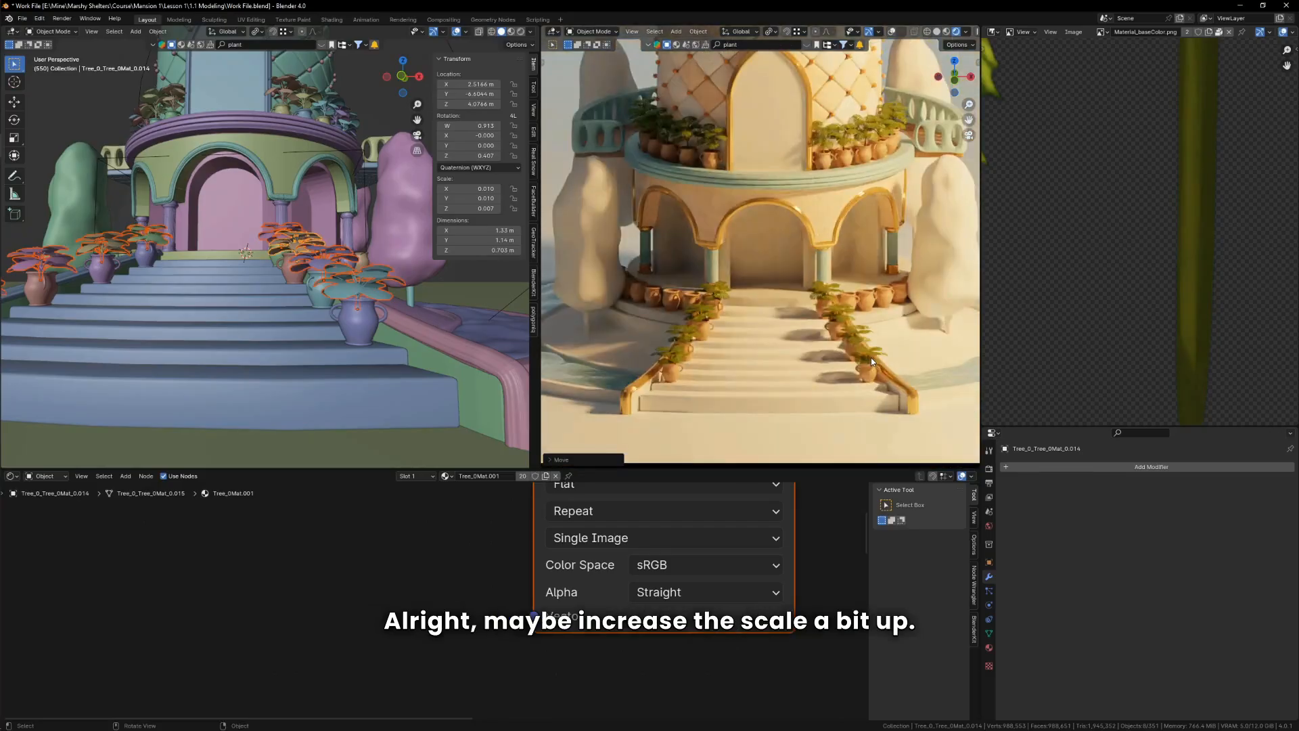
Step: Scale the stair monsteras up along Z to about 0.91 m tall
{"action": "scroll", "coordinate": [410, 296], "scroll_direction": "up", "scroll_amount": 2}
{"action": "key", "text": "s"}
{"action": "key", "text": "z"}
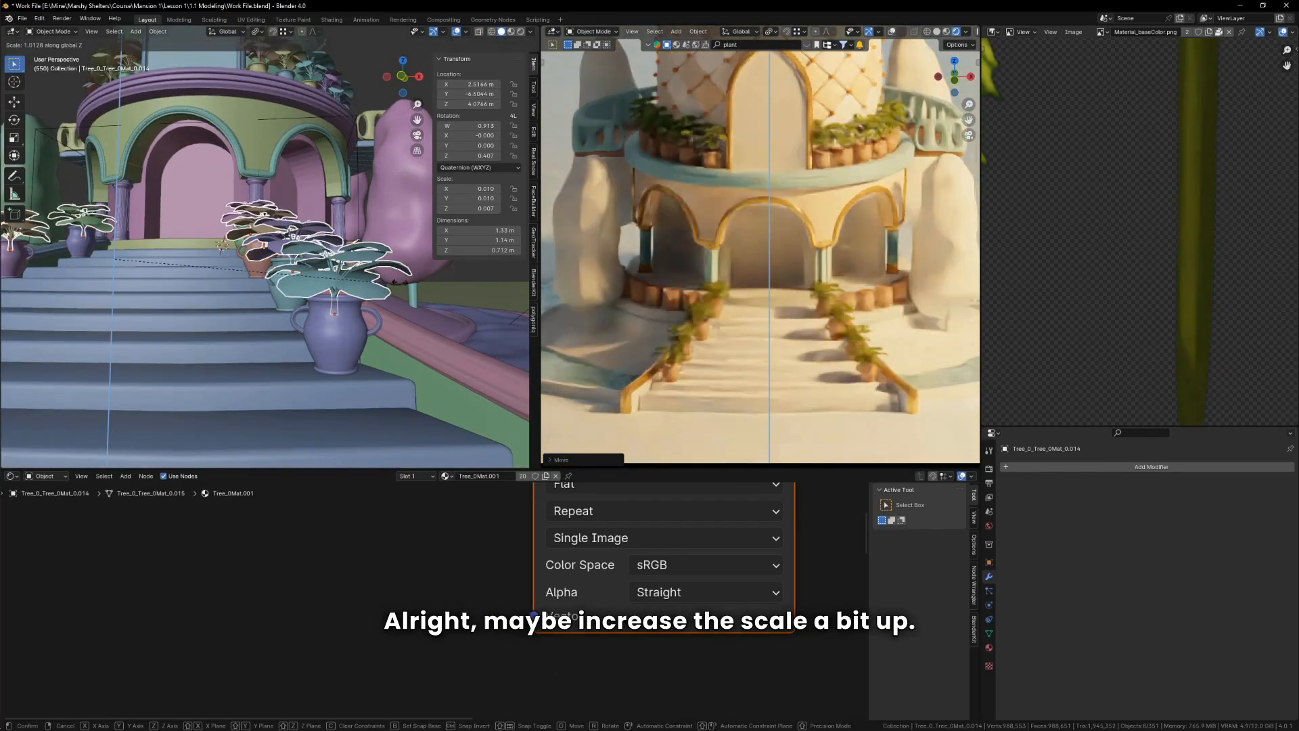
{"action": "left_click", "coordinate": [291, 379]}
{"action": "scroll", "coordinate": [757, 322], "scroll_direction": "down", "scroll_amount": 2}
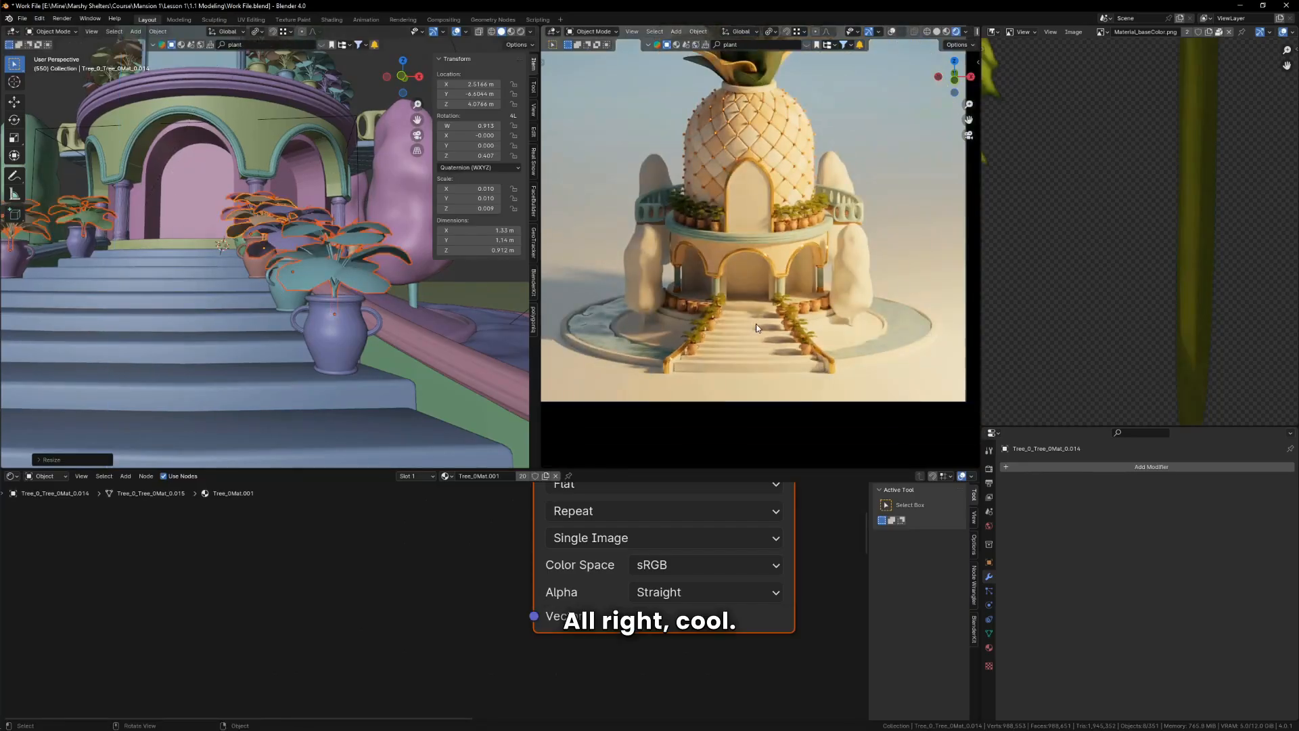
{"action": "scroll", "coordinate": [755, 319], "scroll_direction": "down", "scroll_amount": 2}
{"action": "scroll", "coordinate": [796, 362], "scroll_direction": "up", "scroll_amount": 3}
{"action": "scroll", "coordinate": [245, 280], "scroll_direction": "down", "scroll_amount": 6}
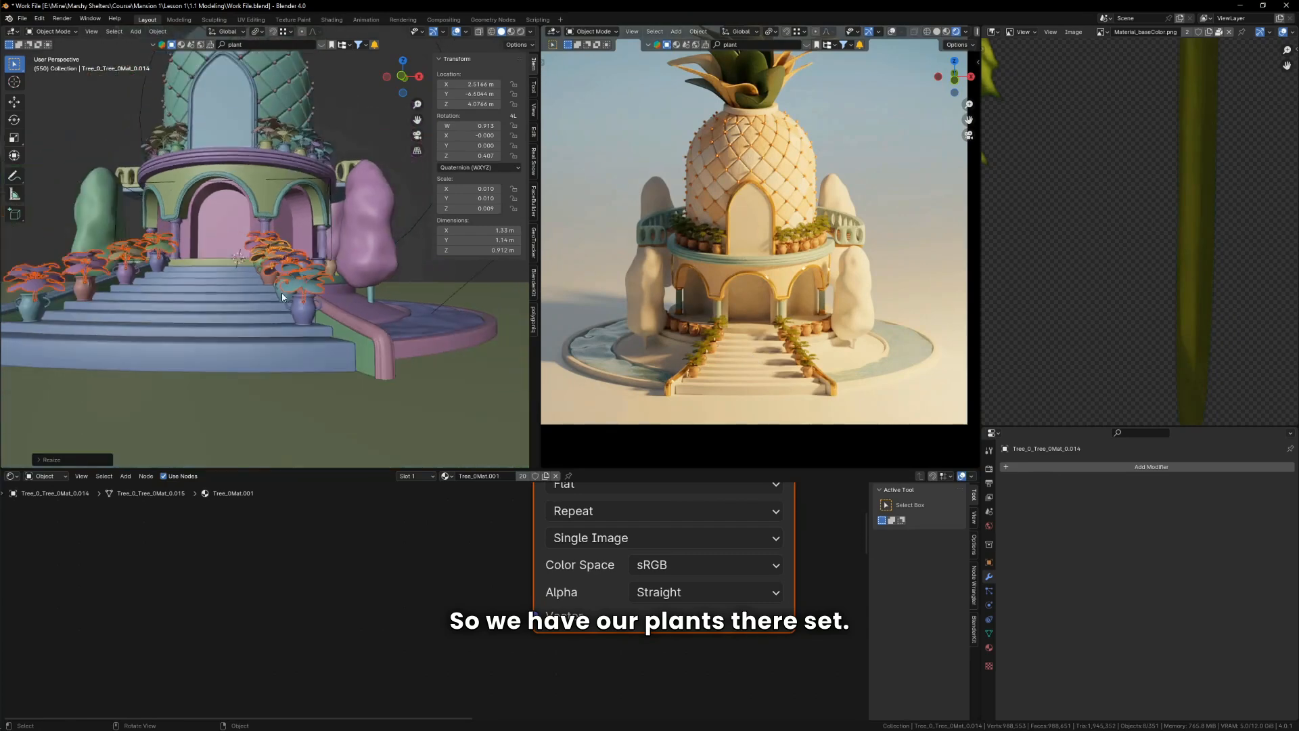
{"action": "scroll", "coordinate": [245, 279], "scroll_direction": "up", "scroll_amount": 3}
{"action": "middle_click_drag", "start_coordinate": [245, 278], "coordinate": [318, 250], "text": "shift"}
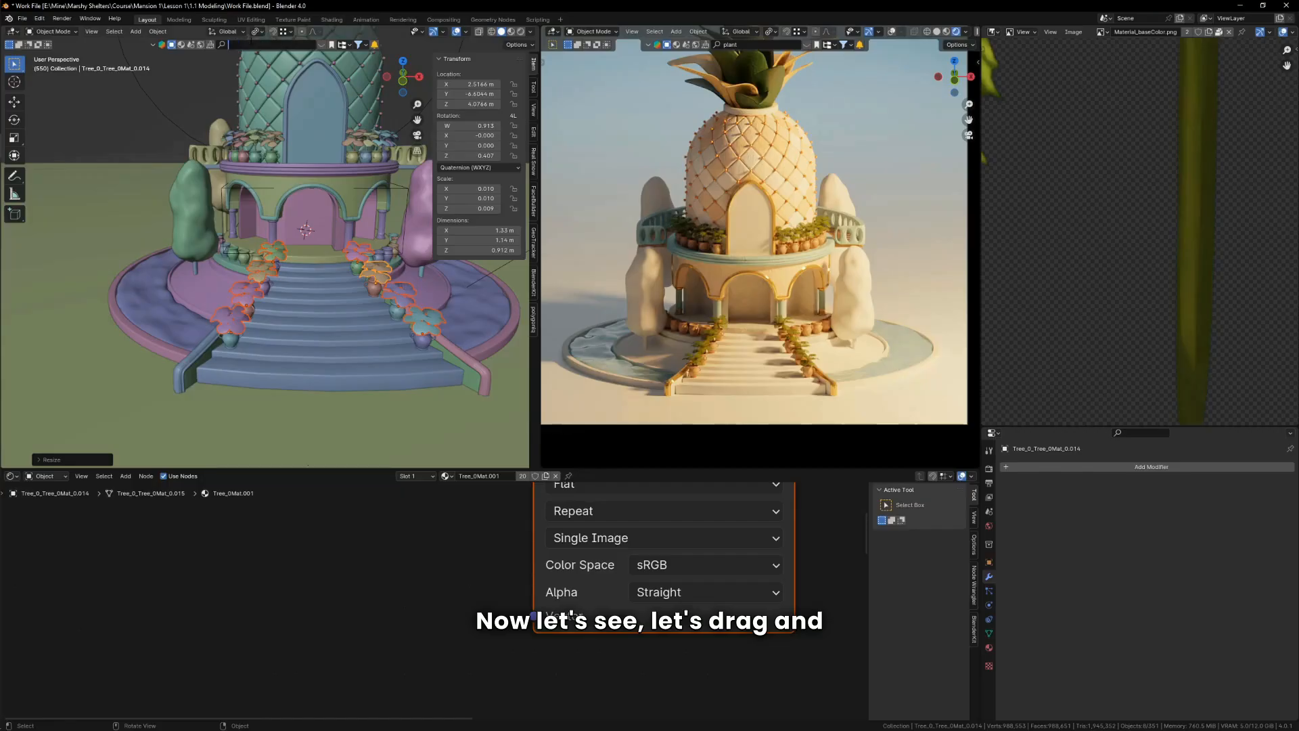
{"action": "scroll", "coordinate": [348, 204], "scroll_direction": "down", "scroll_amount": 2}
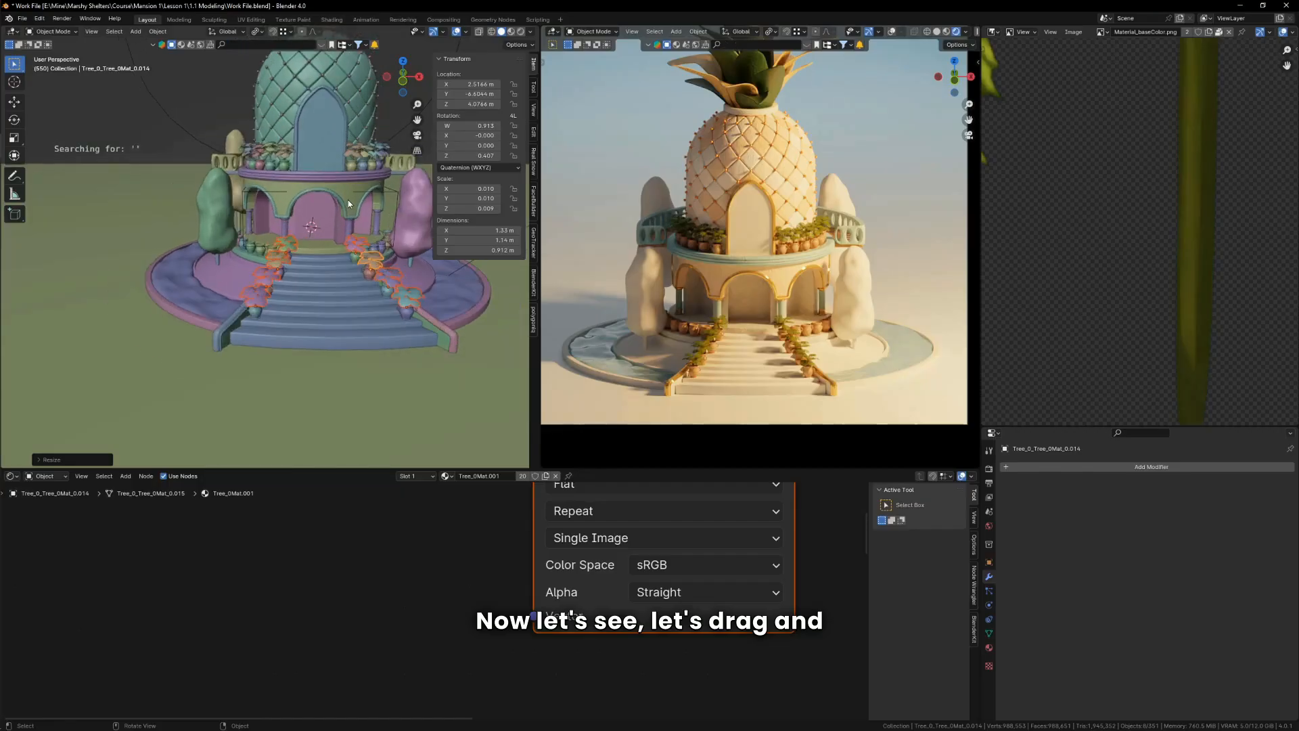
Step: Import the foliage plant model from scene.gltf as glTF 2.0
{"action": "left_click", "coordinate": [23, 19]}
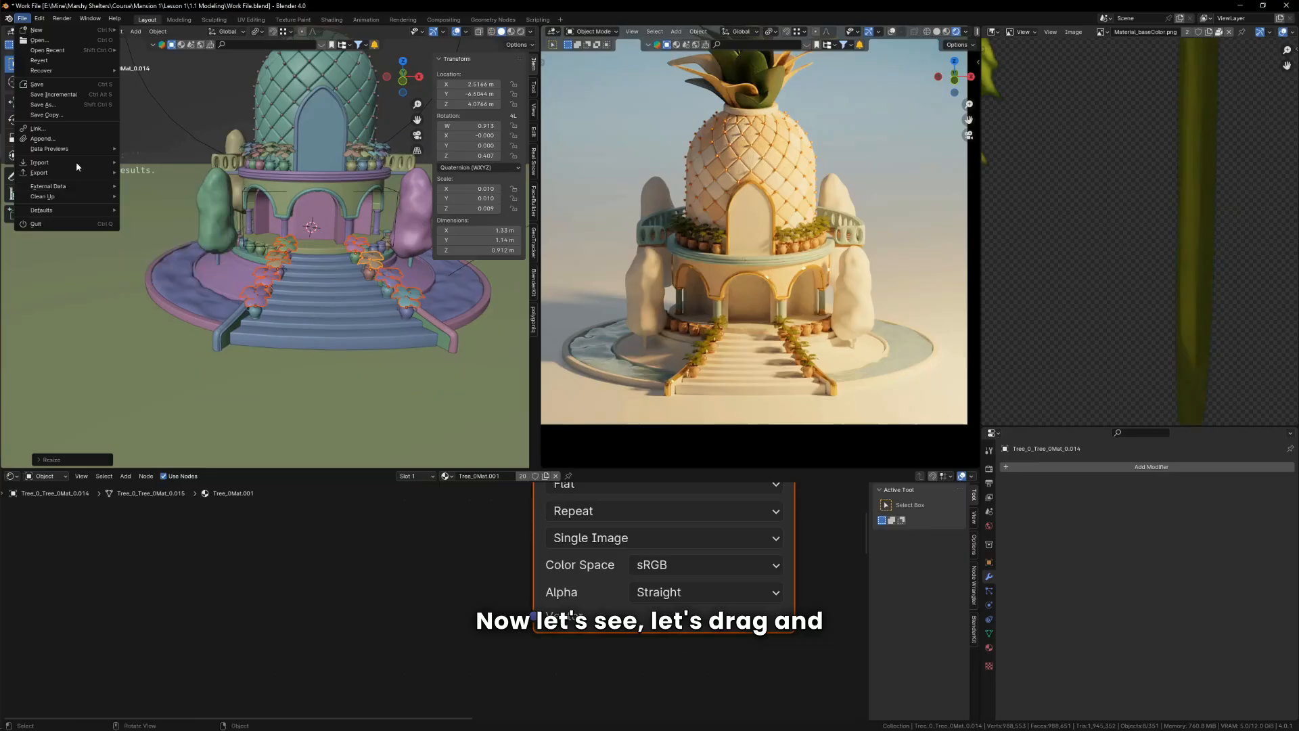
{"action": "mouse_move", "coordinate": [75, 161]}
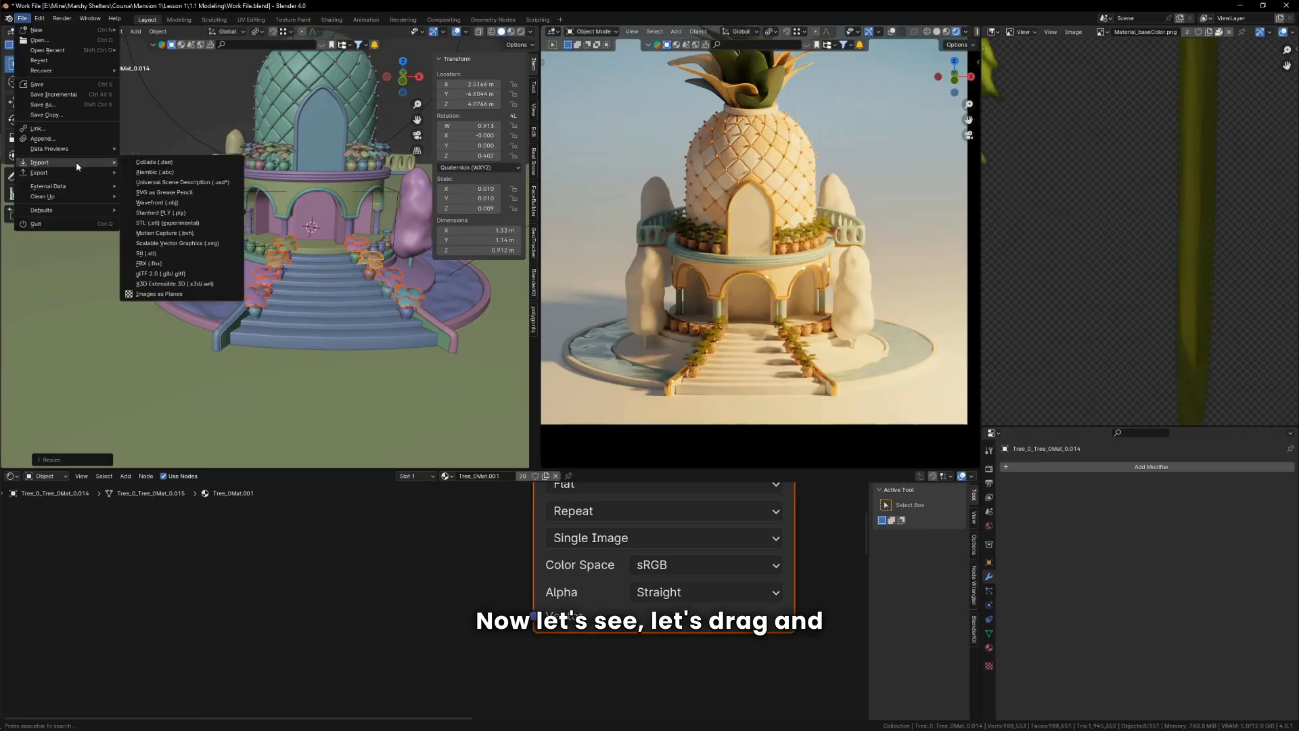
{"action": "left_click", "coordinate": [182, 274]}
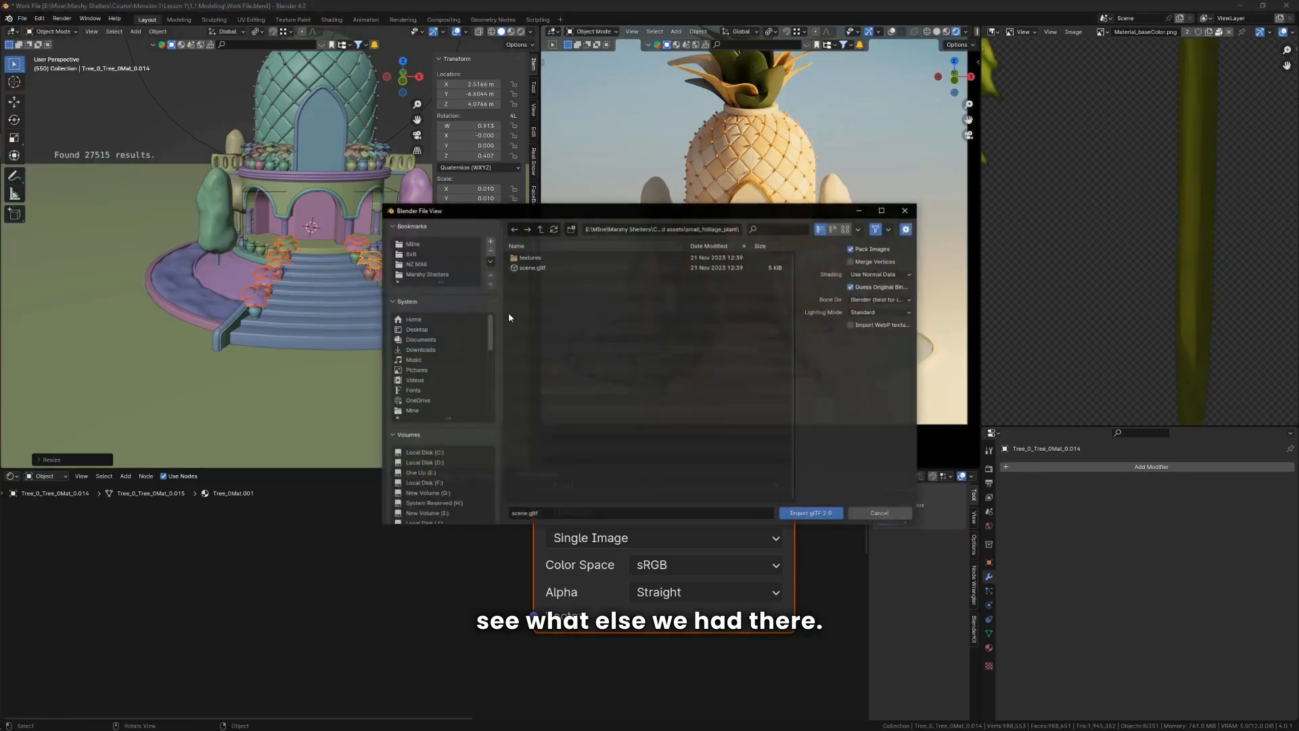
{"action": "double_click", "coordinate": [535, 270]}
Step: Snap the imported plants to a 3D cursor point on the ground in front of the stairs and raise them along Z
{"action": "scroll", "coordinate": [345, 285], "scroll_direction": "down", "scroll_amount": 3}
{"action": "right_click", "coordinate": [325, 360], "text": "shift"}
{"action": "key", "text": "shift+s"}
{"action": "left_click", "coordinate": [329, 299]}
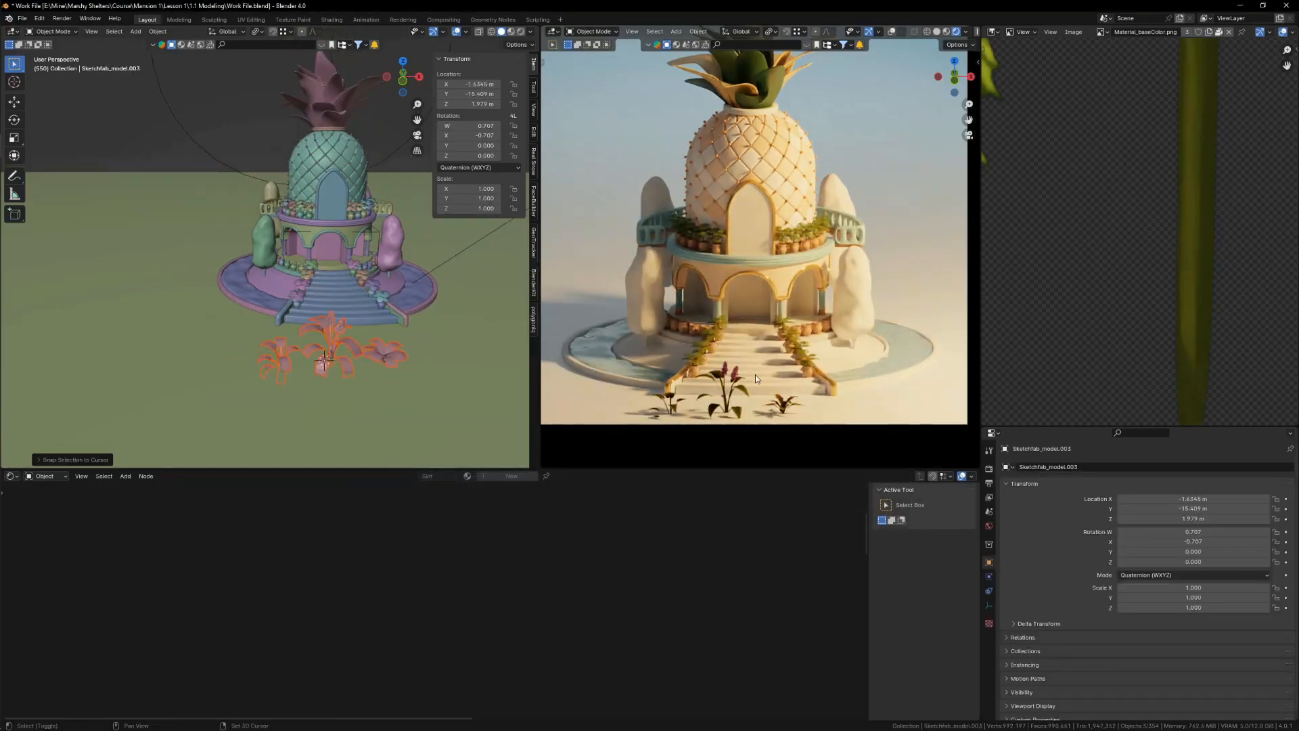
{"action": "scroll", "coordinate": [756, 375], "scroll_direction": "up", "scroll_amount": 6}
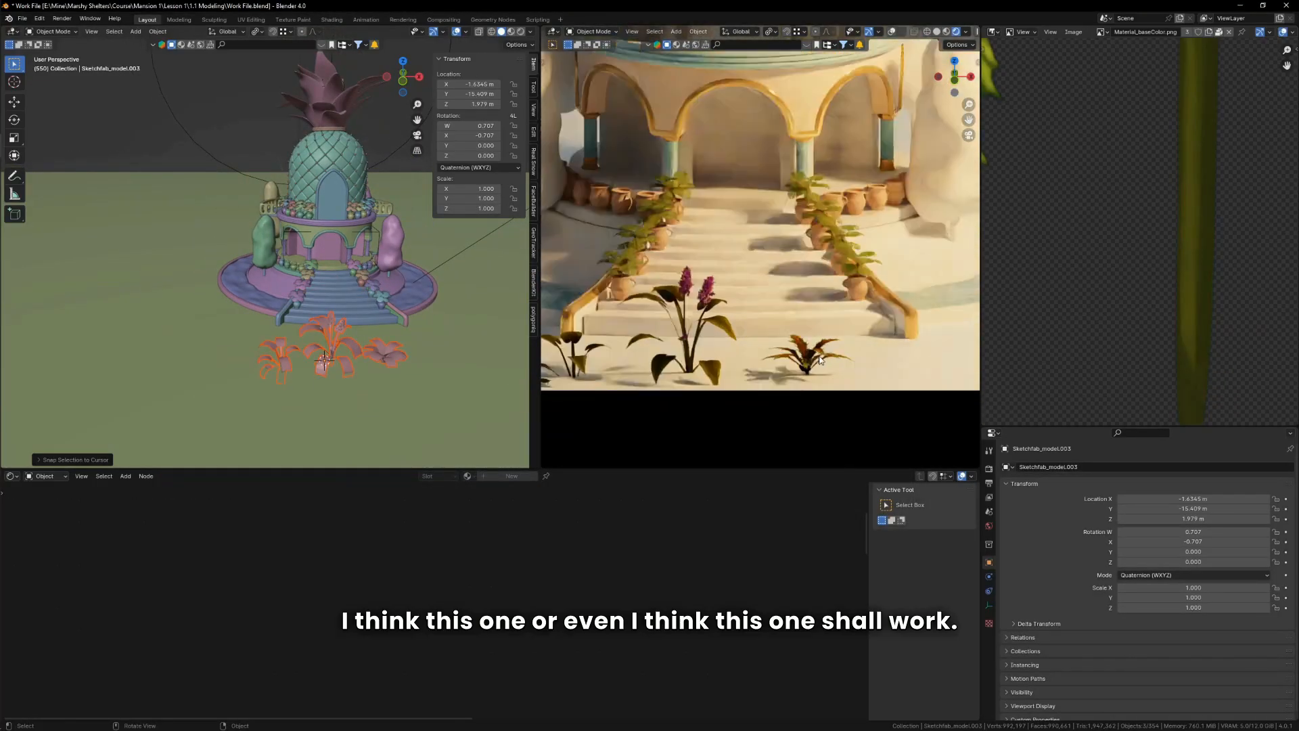
{"action": "scroll", "coordinate": [820, 361], "scroll_direction": "down", "scroll_amount": 2}
{"action": "scroll", "coordinate": [613, 351], "scroll_direction": "up", "scroll_amount": 3}
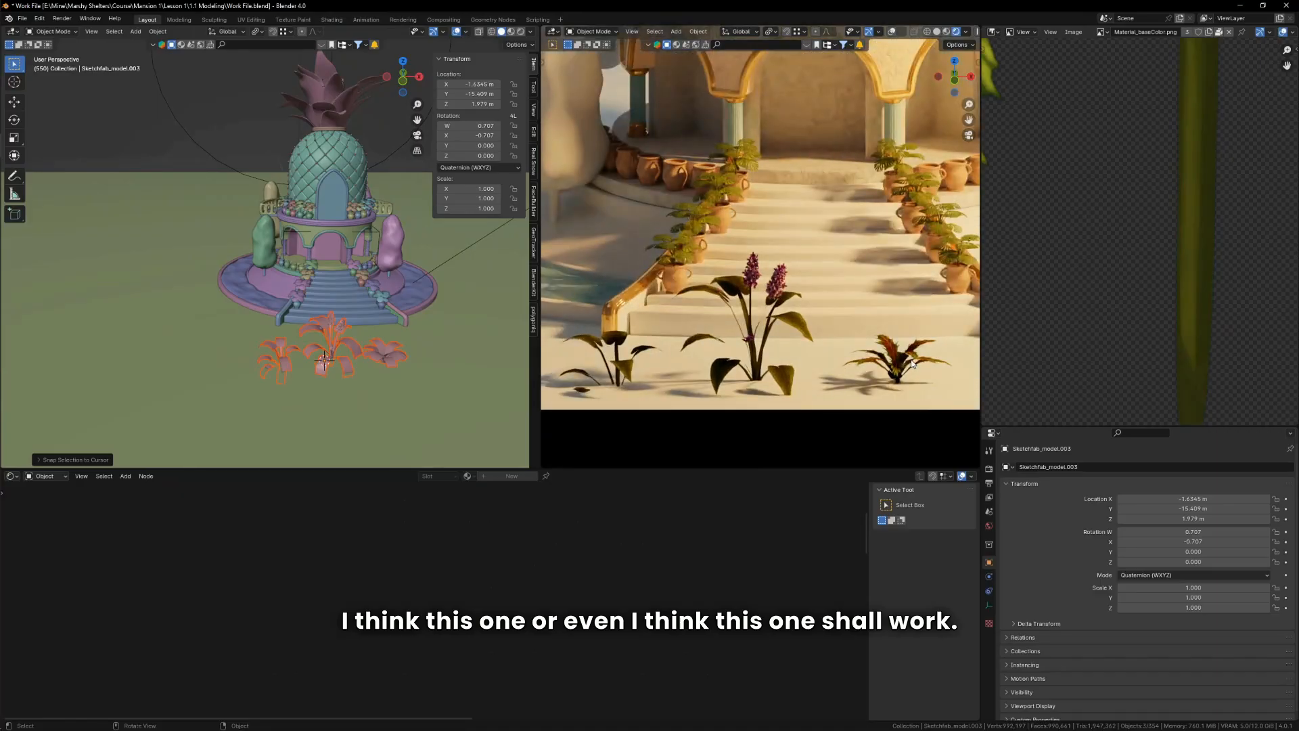
{"action": "scroll", "coordinate": [320, 331], "scroll_direction": "up", "scroll_amount": 2}
{"action": "key", "text": "g"}
{"action": "key", "text": "z"}
{"action": "left_click", "coordinate": [341, 328]}
Step: Save the file and separate the small flowerless plant beside the tall flowering one from the imported mesh by selection
{"action": "left_click", "coordinate": [344, 336]}
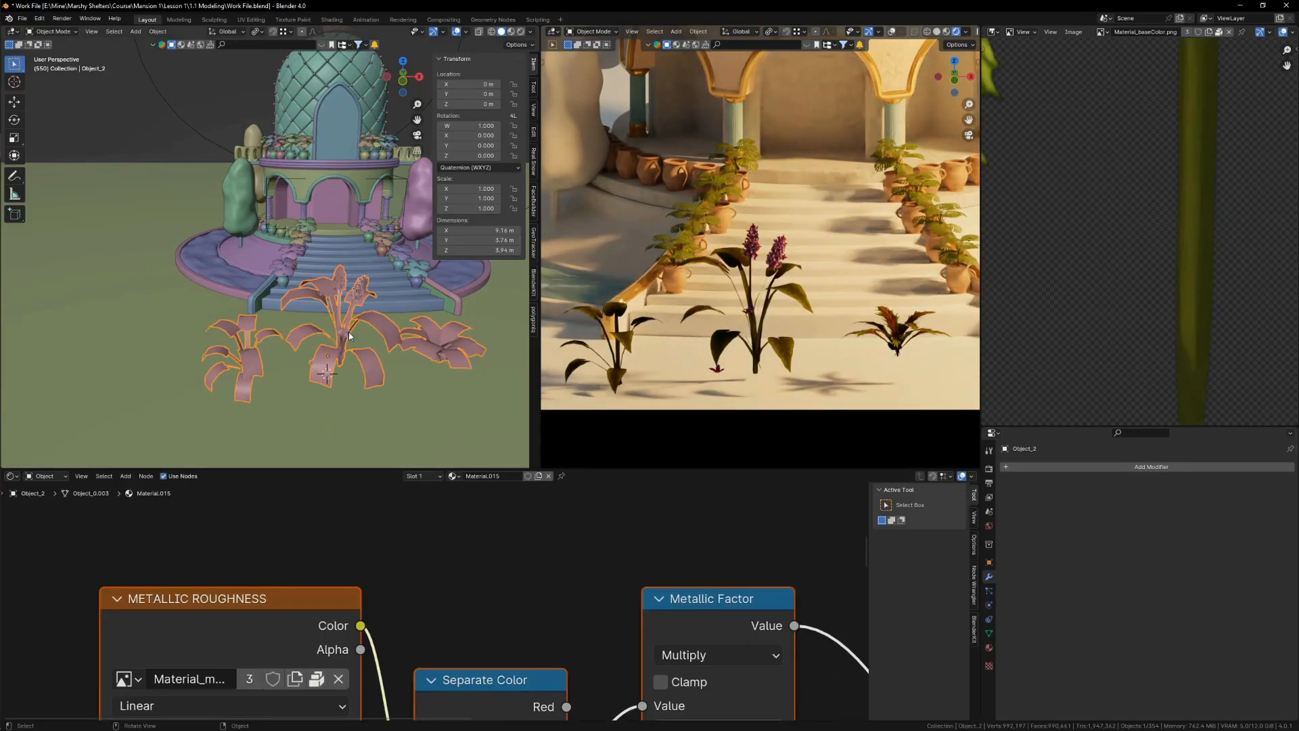
{"action": "key", "text": "Tab"}
{"action": "middle_click_drag", "start_coordinate": [344, 337], "coordinate": [359, 393]}
{"action": "key", "text": "KP_7"}
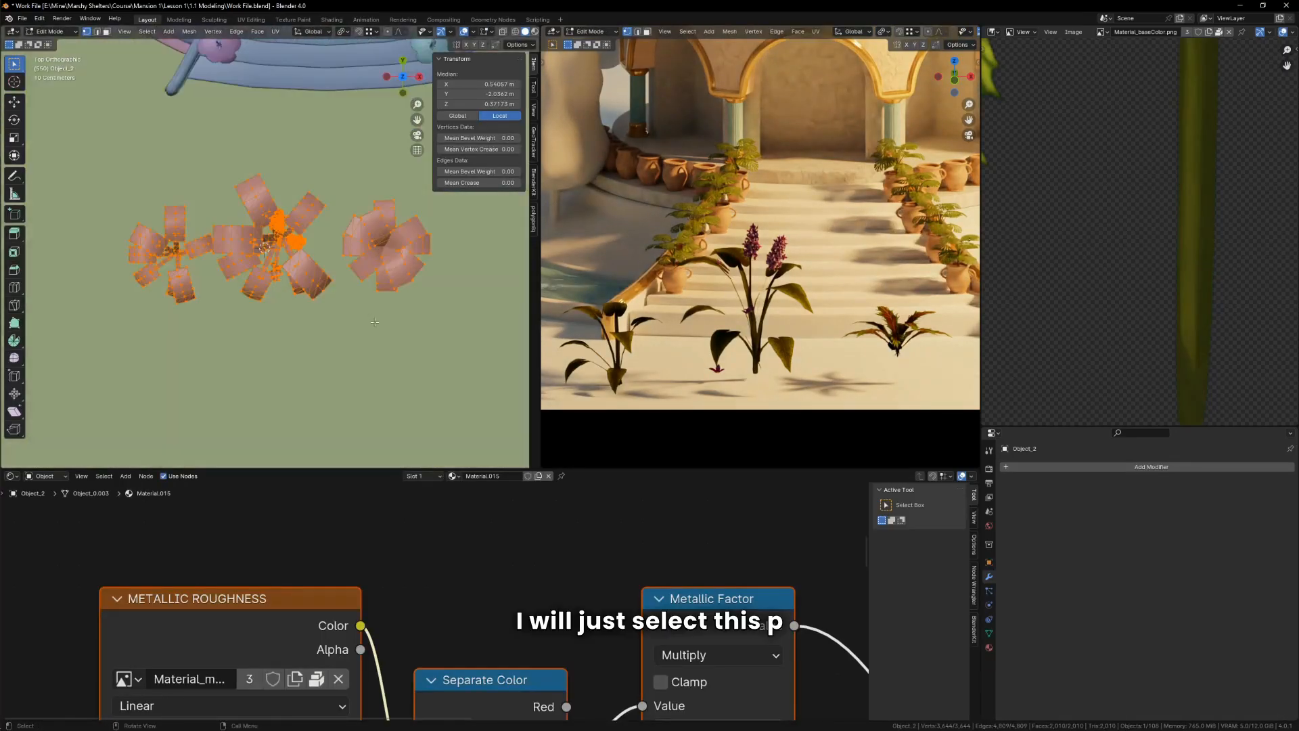
{"action": "scroll", "coordinate": [413, 284], "scroll_direction": "up", "scroll_amount": 3}
{"action": "key", "text": "ctrl+s"}
{"action": "key", "text": "shift+z"}
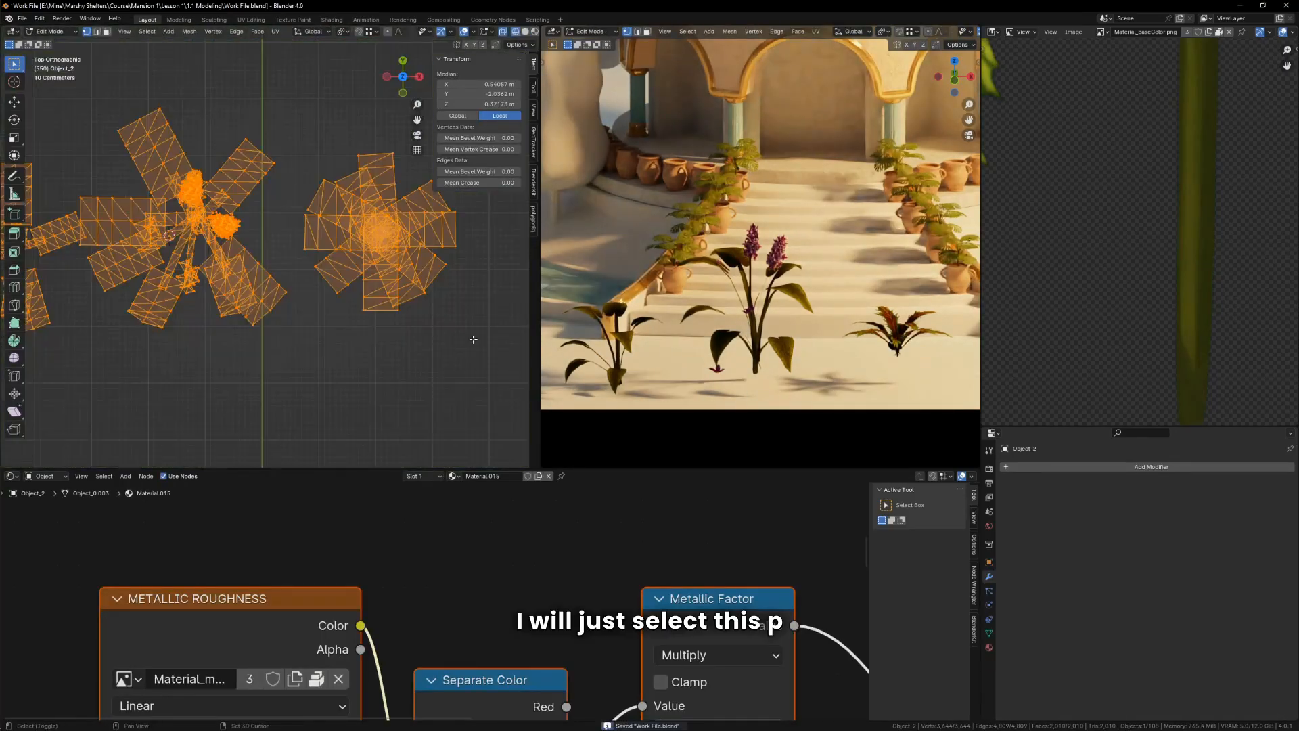
{"action": "left_click_drag", "start_coordinate": [473, 339], "coordinate": [300, 132]}
{"action": "key", "text": "p"}
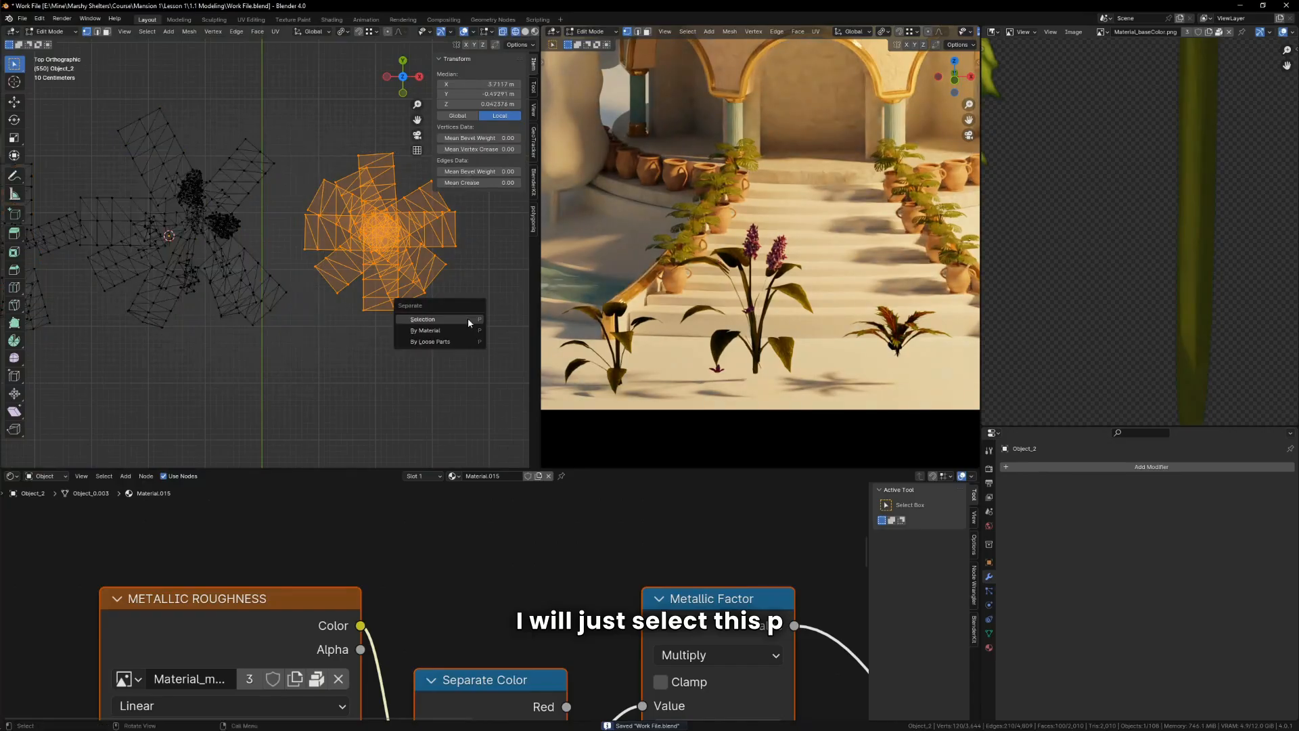
{"action": "left_click", "coordinate": [469, 317]}
Step: Return to Object Mode and delete the remaining imported plants, keeping only the separated small one
{"action": "key", "text": "Tab"}
{"action": "key", "text": "shift+z"}
{"action": "left_click", "coordinate": [181, 238]}
{"action": "key", "text": "Delete"}
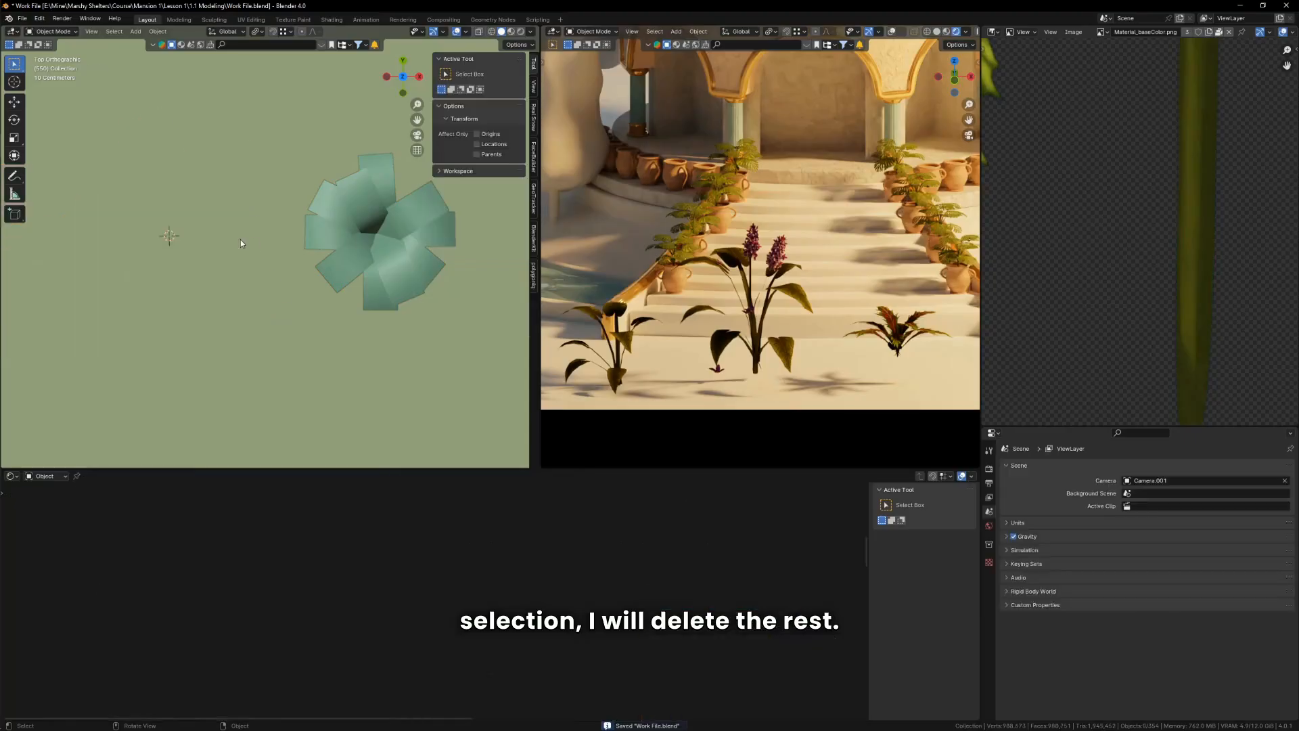
Step: Clear the small plant's parent while keeping its transformation
{"action": "left_click", "coordinate": [388, 276]}
{"action": "middle_click_drag", "start_coordinate": [388, 277], "coordinate": [401, 192]}
{"action": "key", "text": "g"}
{"action": "key", "text": "Escape"}
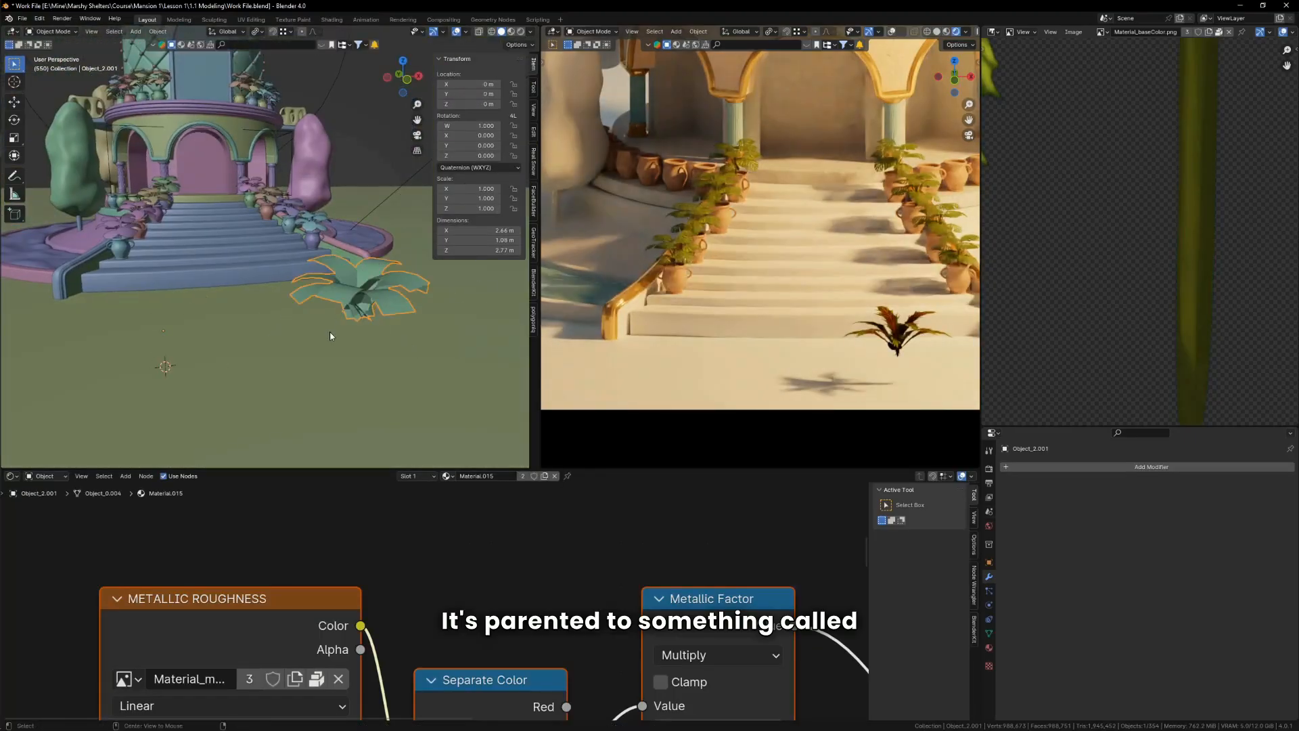
{"action": "key", "text": "alt+p"}
{"action": "left_click", "coordinate": [330, 331]}
{"action": "key", "text": "g"}
{"action": "right_click", "coordinate": [353, 227]}
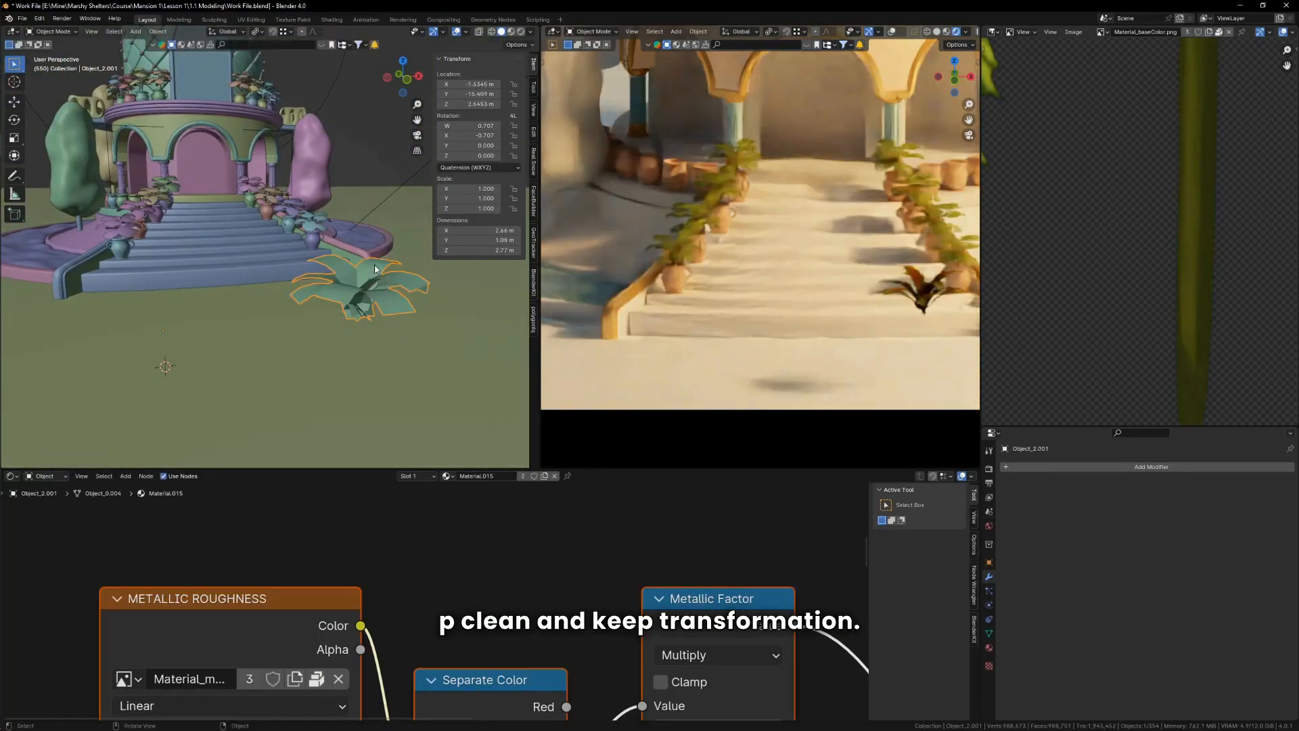
Step: Place the 3D cursor at the base of the plant's mesh and set the plant's origin to it
{"action": "key", "text": "Tab"}
{"action": "scroll", "coordinate": [345, 352], "scroll_direction": "up", "scroll_amount": 3}
{"action": "middle_click_drag", "start_coordinate": [338, 372], "coordinate": [369, 387]}
{"action": "key", "text": "shift+s"}
{"action": "key", "text": "Tab"}
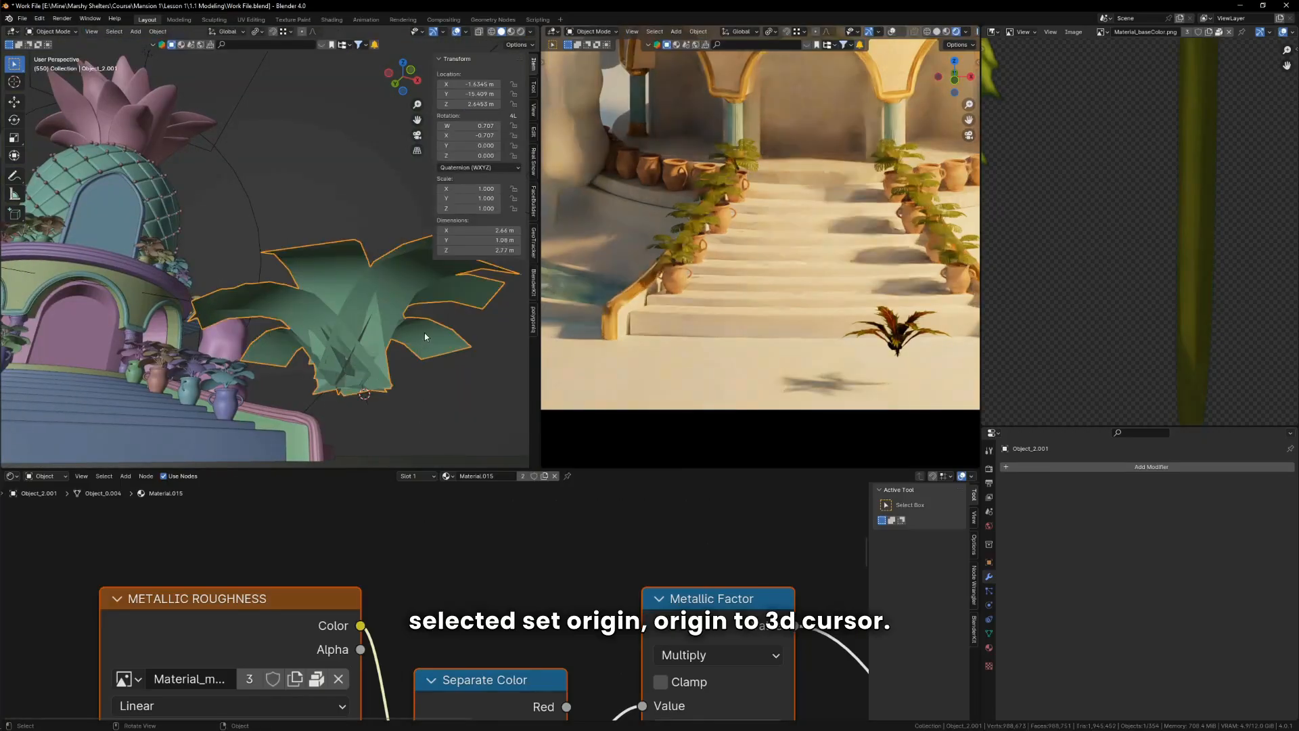
{"action": "right_click", "coordinate": [398, 256]}
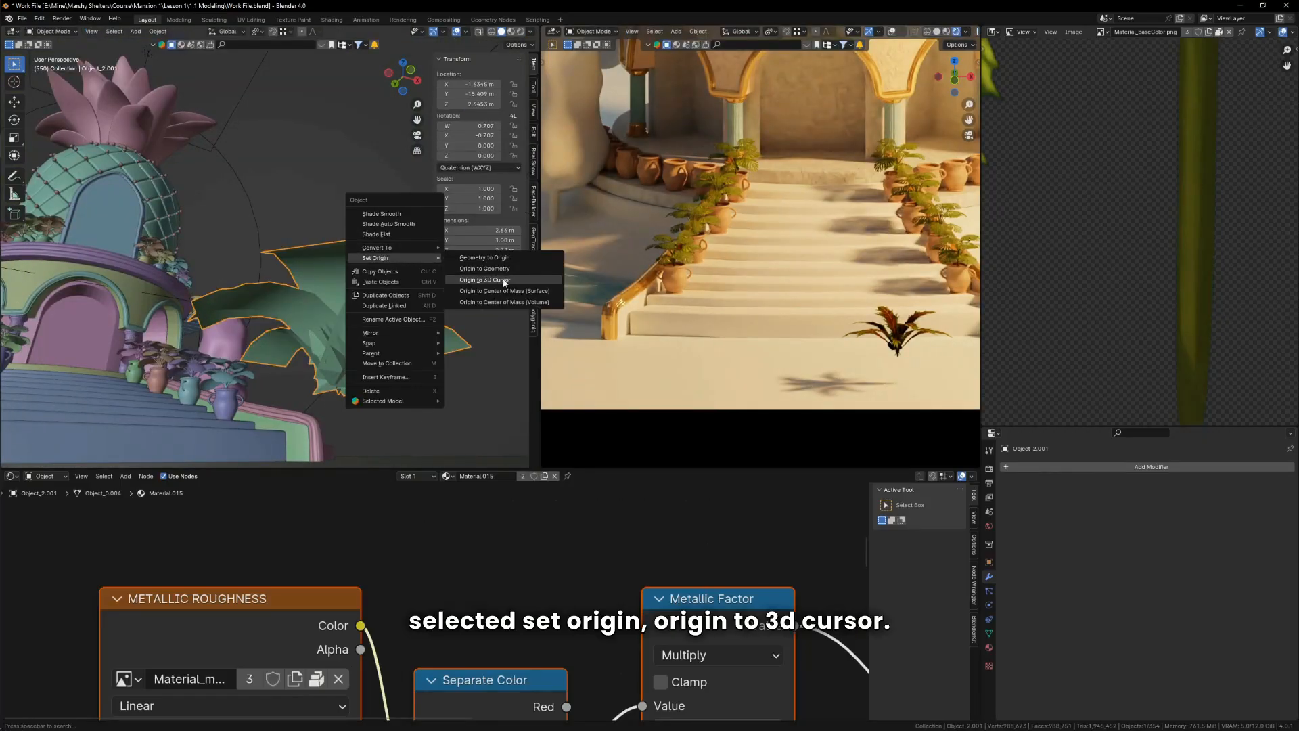
{"action": "left_click", "coordinate": [505, 280]}
Step: Try rotating the plant around its new origin on the Z axis
{"action": "middle_click_drag", "start_coordinate": [358, 341], "coordinate": [345, 311]}
{"action": "key", "text": "r"}
{"action": "right_click", "coordinate": [346, 348]}
{"action": "key", "text": "r"}
{"action": "key", "text": "z"}
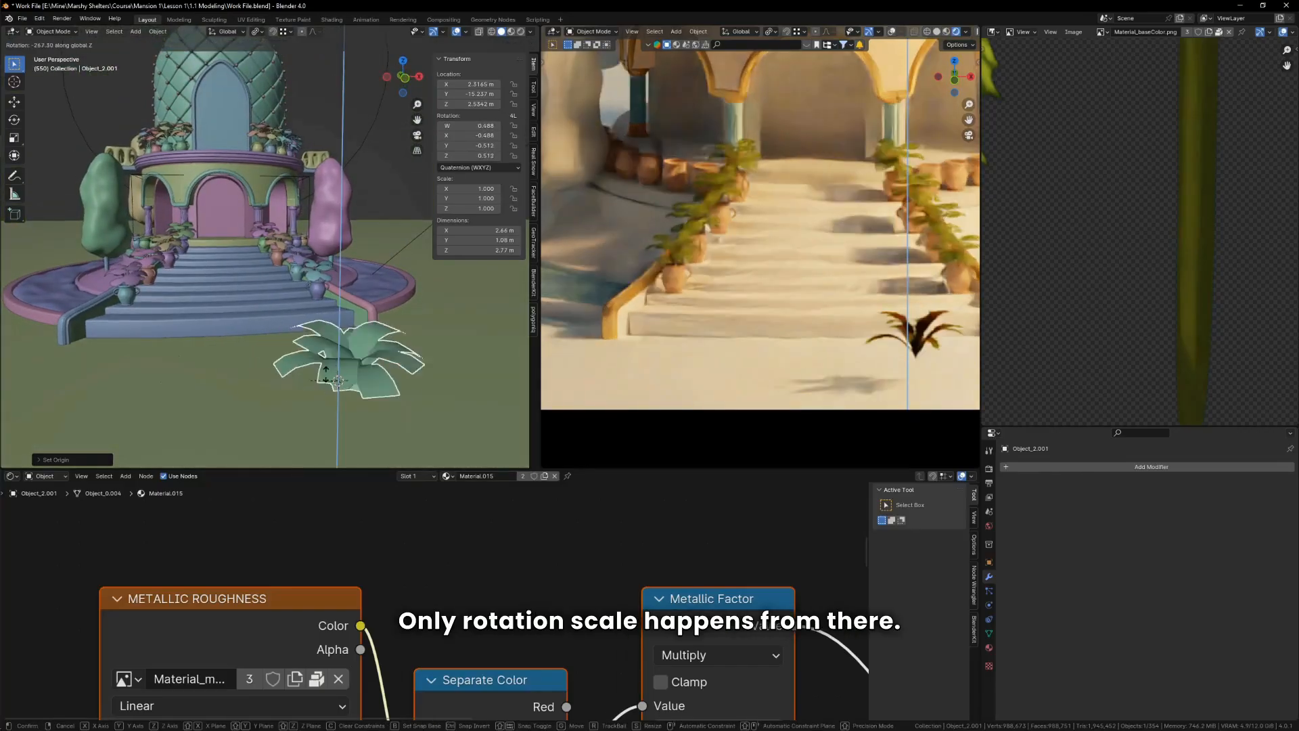
{"action": "key", "text": "Escape"}
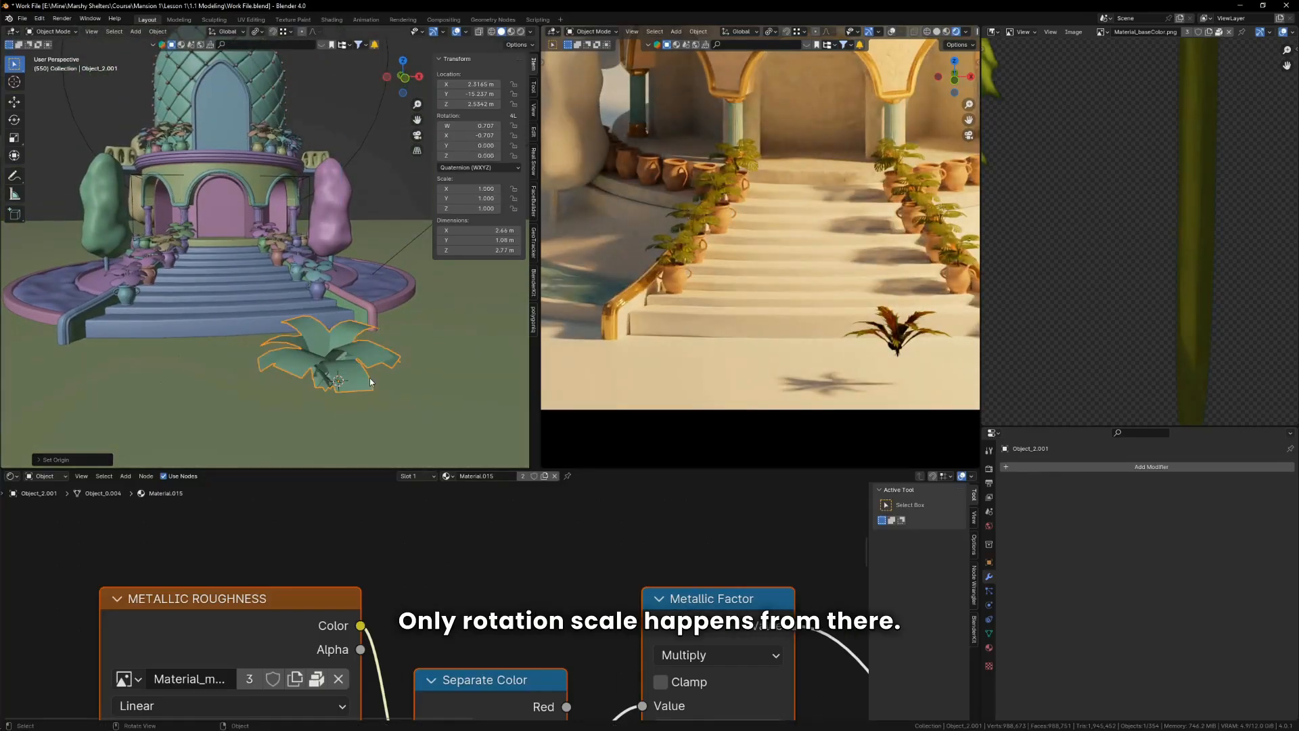
Step: Insert a Hue/Saturation/Value node after the Base Color texture's colour output in the plant's material
{"action": "mouse_move", "coordinate": [370, 382]}
{"action": "middle_mouse_down"}
{"action": "mouse_move", "coordinate": [367, 350]}
{"action": "mouse_move", "coordinate": [369, 376]}
{"action": "middle_mouse_up"}
{"action": "scroll", "coordinate": [660, 535], "scroll_direction": "down", "scroll_amount": 5}
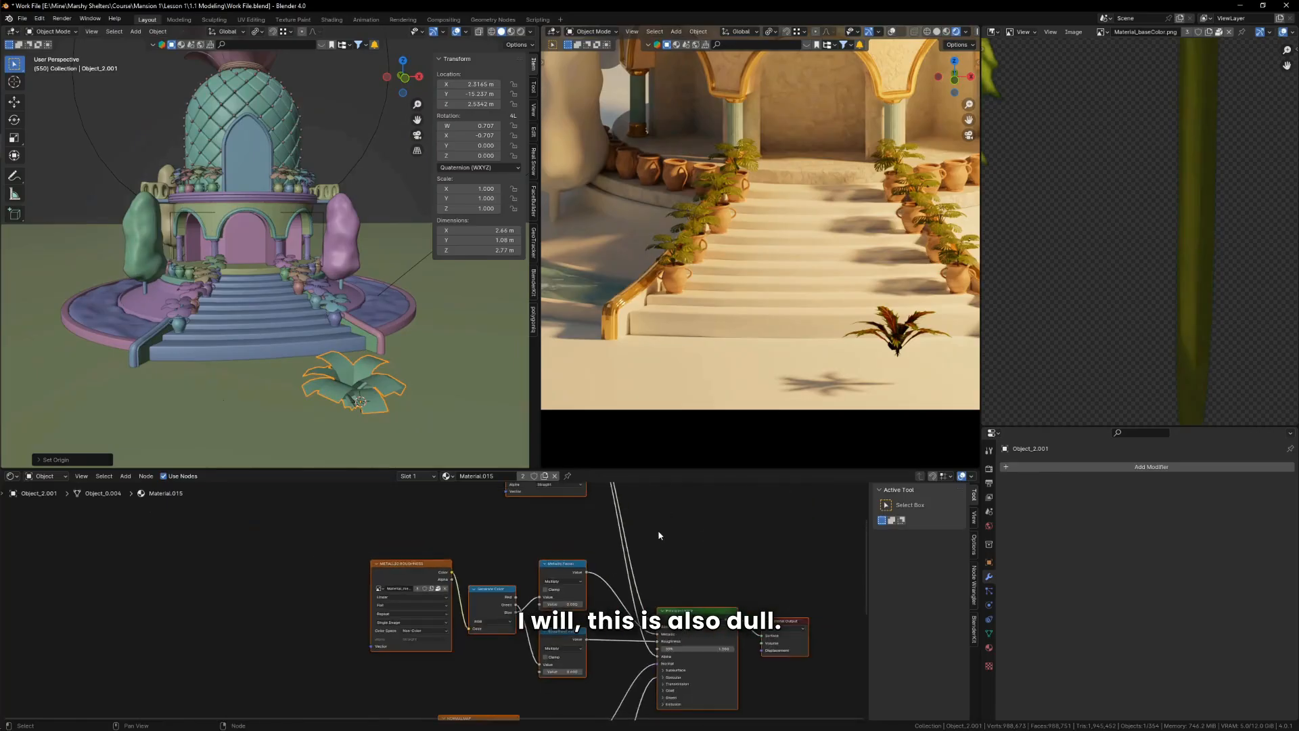
{"action": "middle_click_drag", "start_coordinate": [660, 536], "coordinate": [594, 655]}
{"action": "scroll", "coordinate": [518, 602], "scroll_direction": "up", "scroll_amount": 4}
{"action": "middle_click_drag", "start_coordinate": [692, 501], "coordinate": [600, 561]}
{"action": "key", "text": "shift+a"}
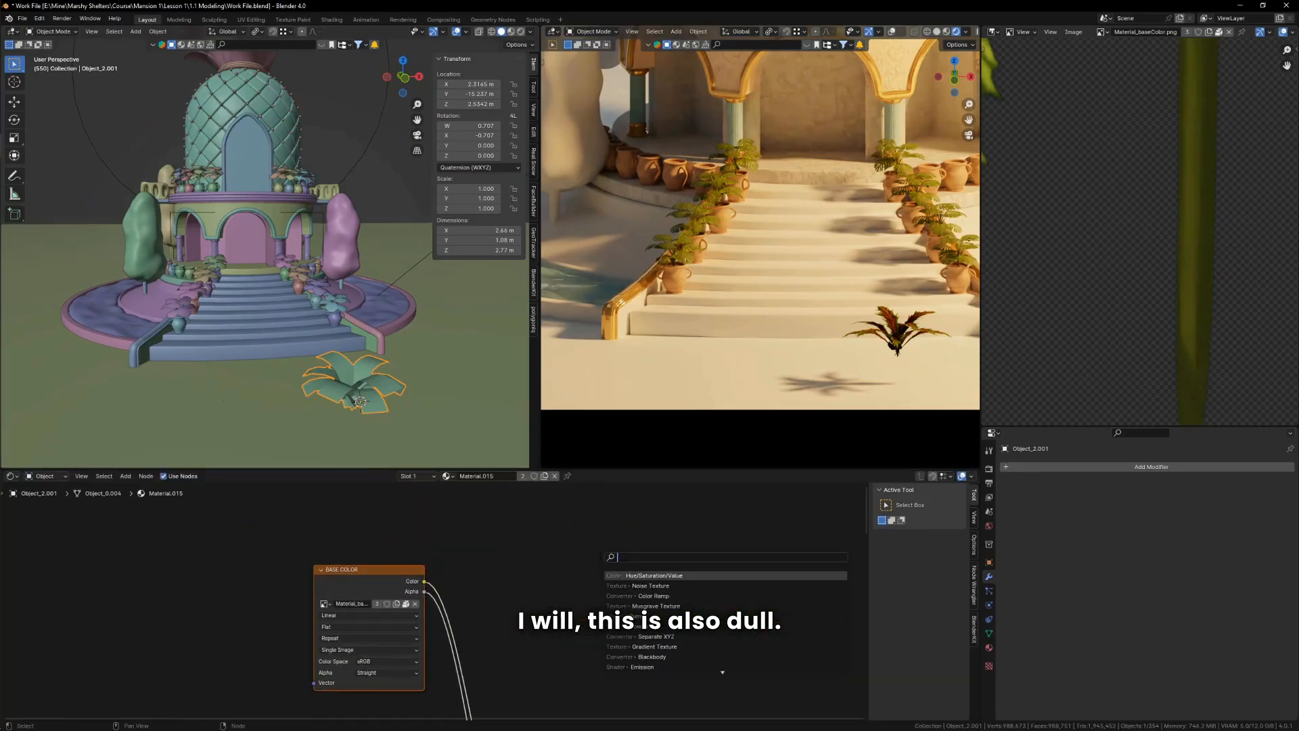
{"action": "key", "text": "Return"}
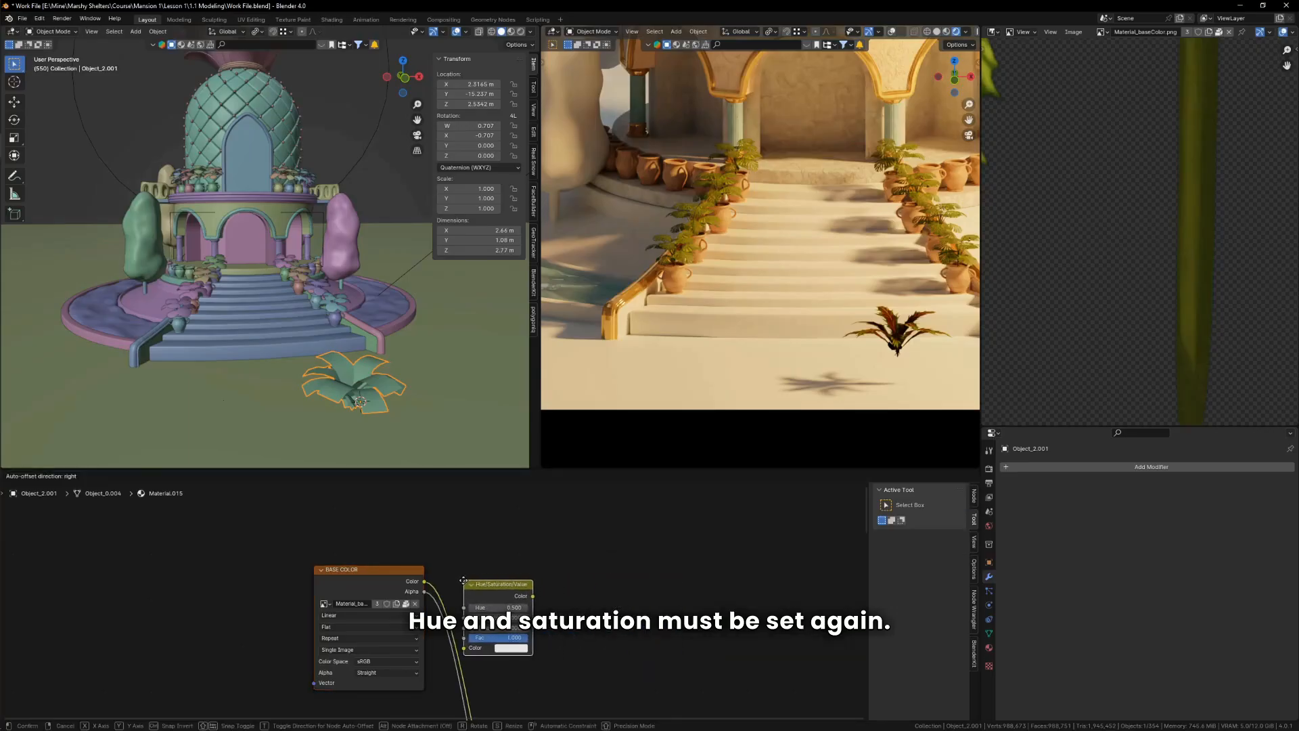
{"action": "left_click", "coordinate": [522, 552]}
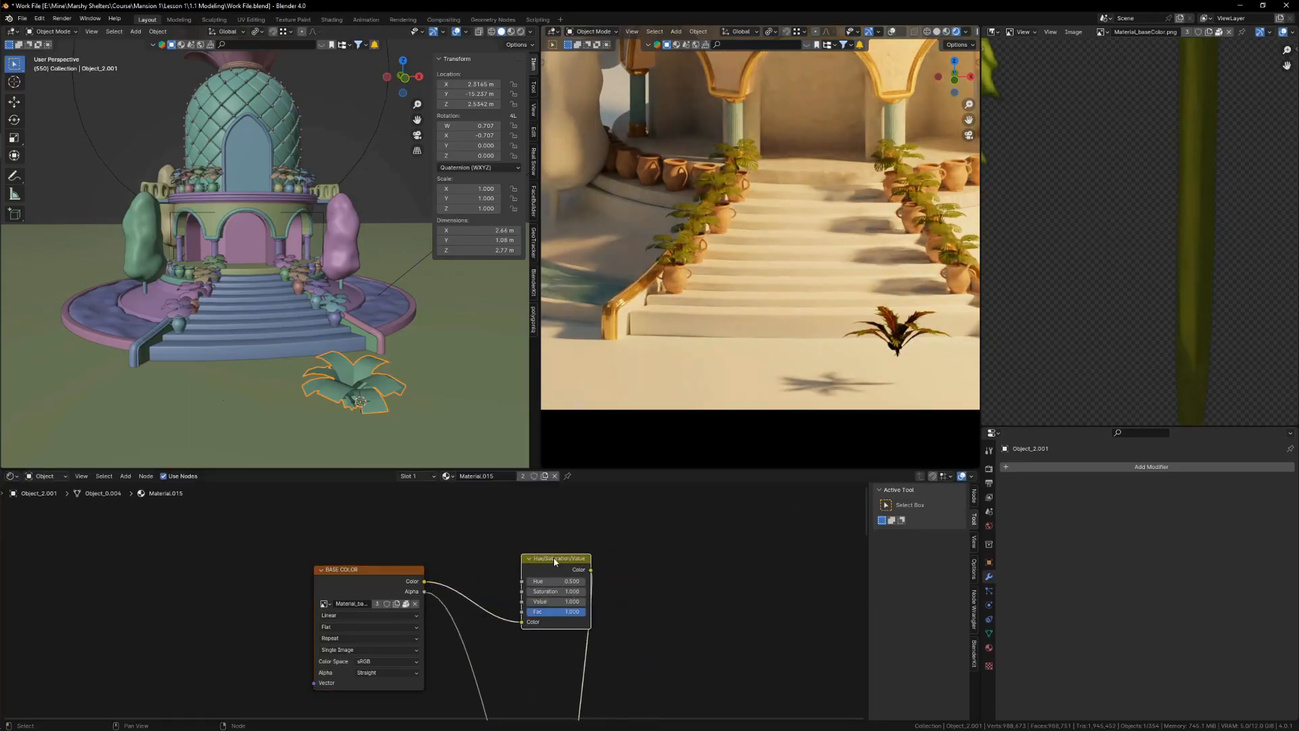
Step: Set the Hue/Saturation/Value node's Value to 2 and its Saturation to 1.5
{"action": "scroll", "coordinate": [555, 609], "scroll_direction": "up", "scroll_amount": 2}
{"action": "type", "text": "2"}
{"action": "key", "text": "Return"}
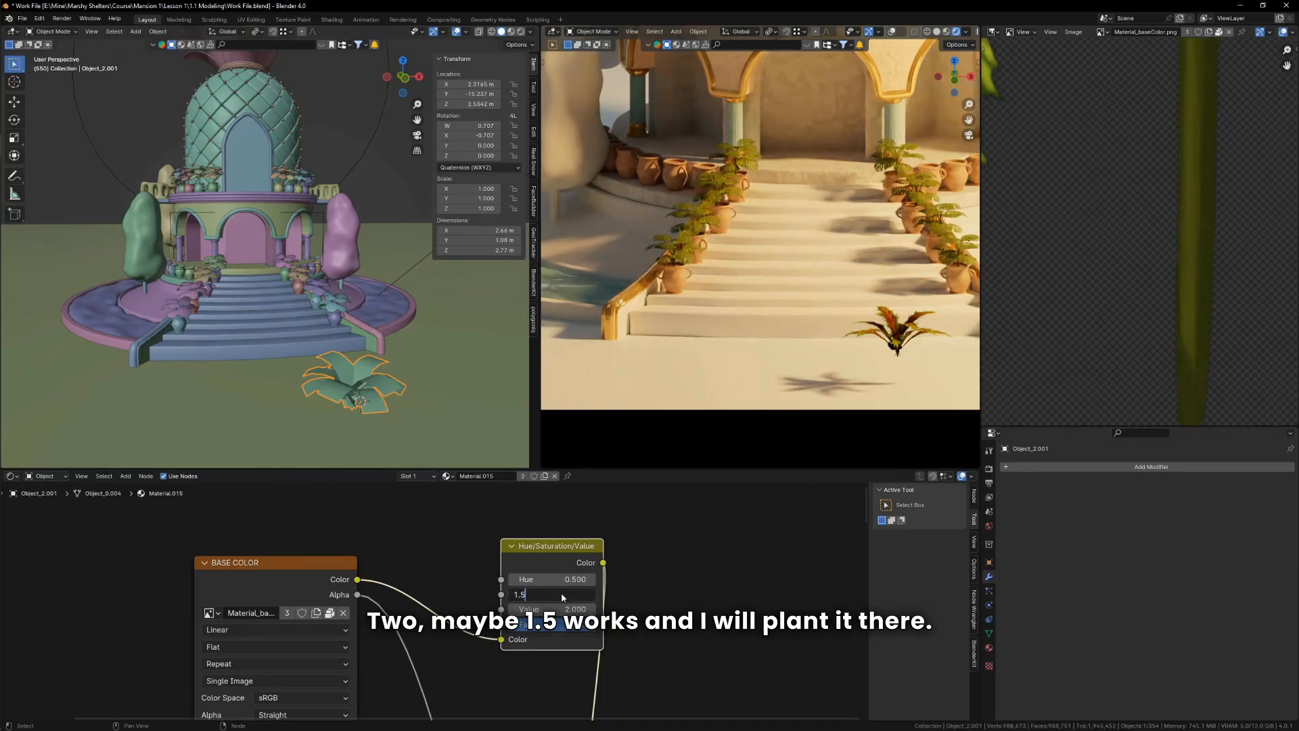
Step: Try placing the plant on the pot ledge beneath the side balcony and check it in the rendered view
{"action": "middle_click_drag", "start_coordinate": [374, 361], "coordinate": [168, 249]}
{"action": "scroll", "coordinate": [170, 250], "scroll_direction": "up", "scroll_amount": 8}
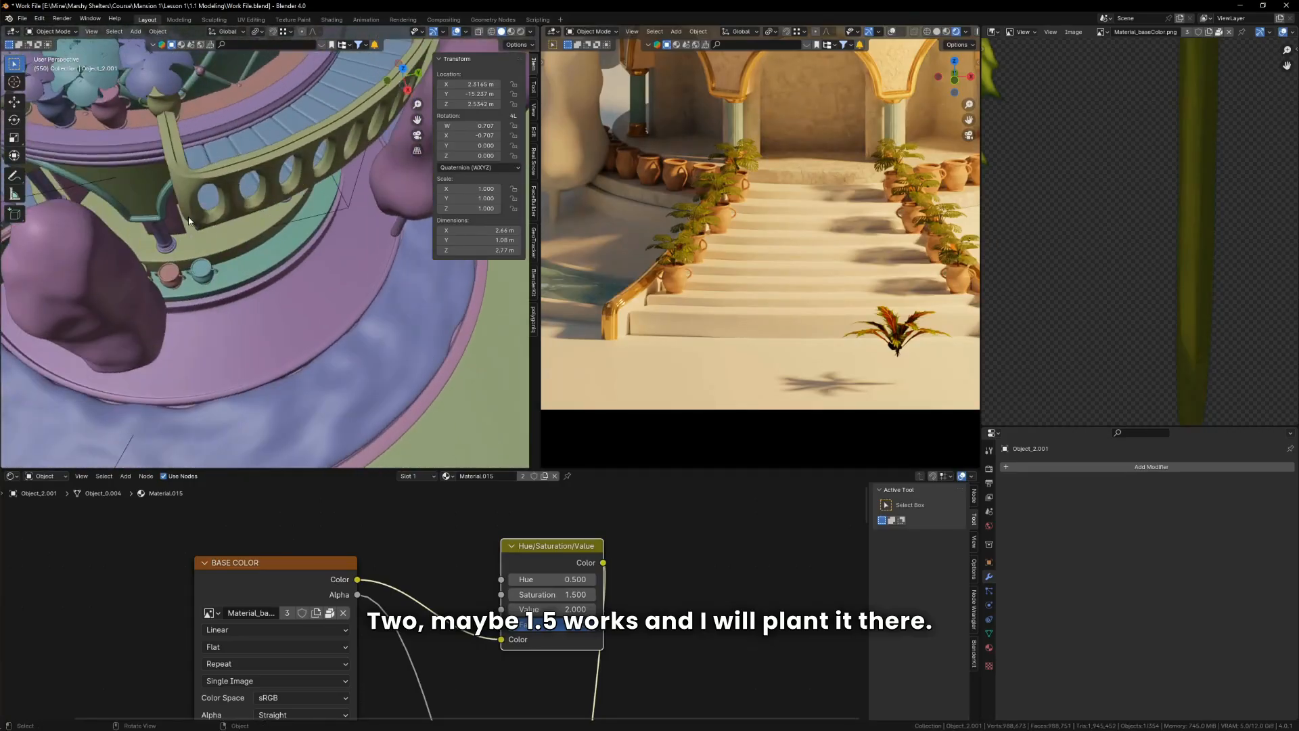
{"action": "right_click", "coordinate": [199, 278], "text": "shift"}
{"action": "key", "text": "shift+s"}
{"action": "left_click", "coordinate": [188, 197]}
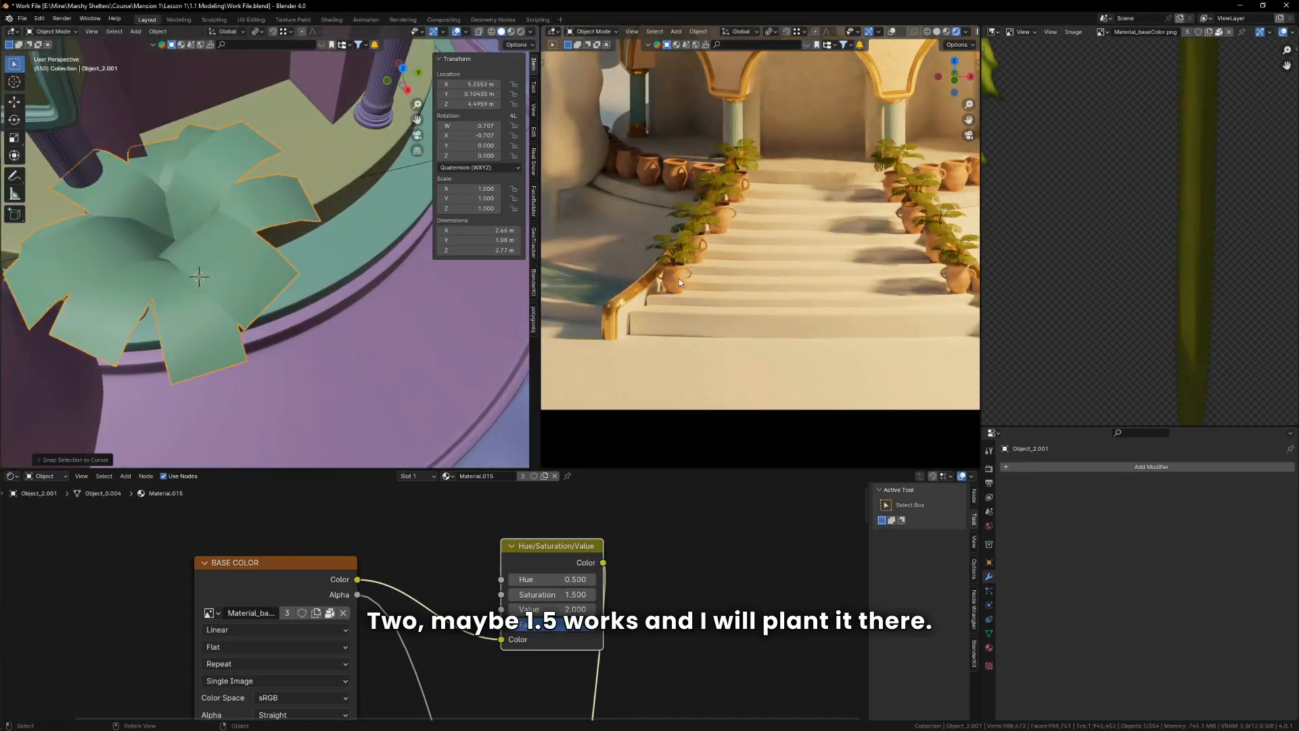
{"action": "scroll", "coordinate": [758, 281], "scroll_direction": "down", "scroll_amount": 4}
{"action": "scroll", "coordinate": [846, 211], "scroll_direction": "up", "scroll_amount": 4}
{"action": "middle_click_drag", "start_coordinate": [846, 212], "coordinate": [773, 214], "text": "shift"}
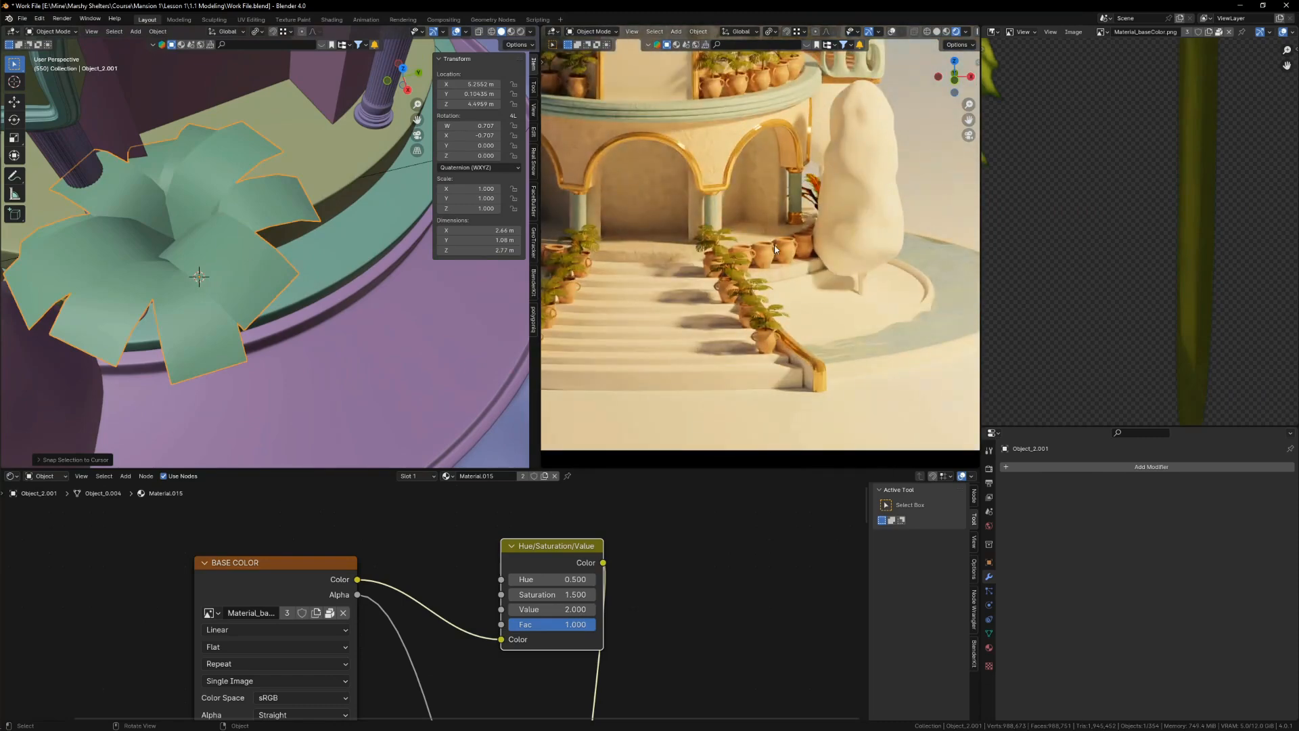
{"action": "scroll", "coordinate": [744, 248], "scroll_direction": "up", "scroll_amount": 5}
{"action": "scroll", "coordinate": [264, 301], "scroll_direction": "down", "scroll_amount": 6}
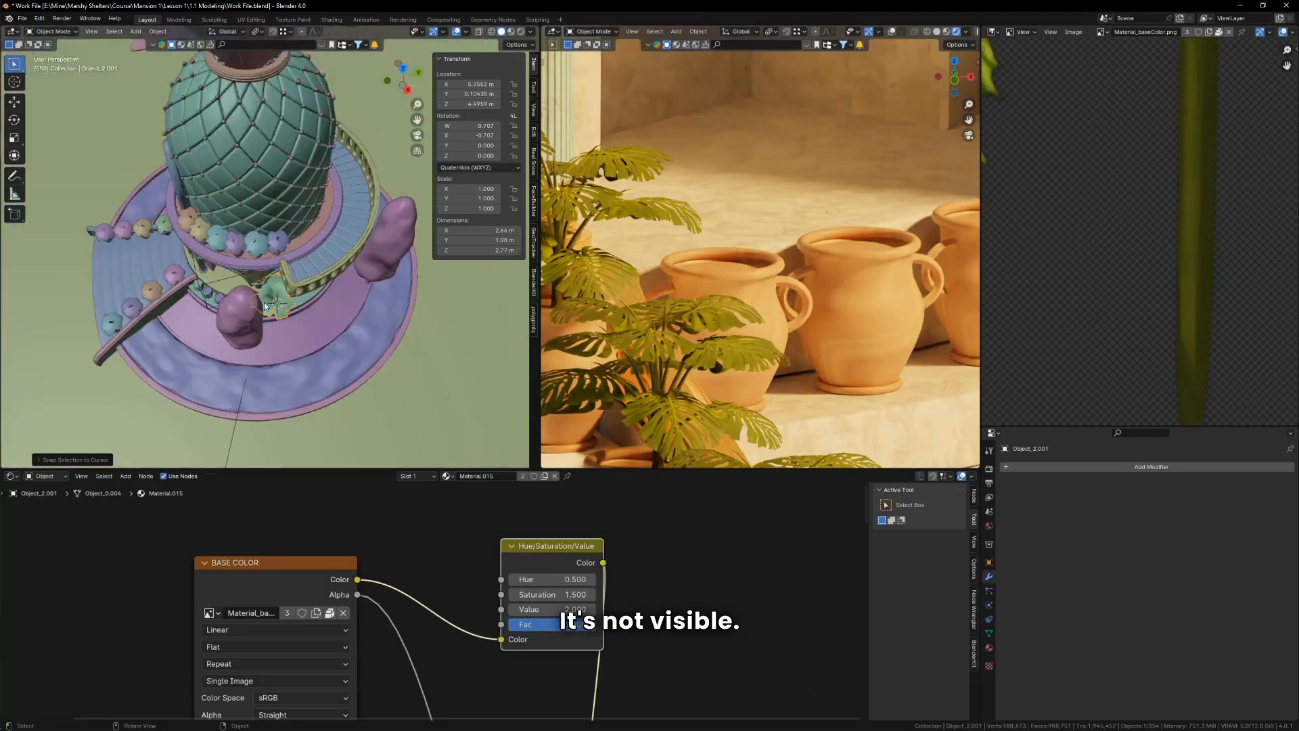
Step: Snap the plant to the 3D cursor placed on the pot next to the stairs
{"action": "middle_click_drag", "start_coordinate": [264, 302], "coordinate": [349, 270], "text": "shift"}
{"action": "scroll", "coordinate": [355, 273], "scroll_direction": "up", "scroll_amount": 8}
{"action": "right_click", "coordinate": [363, 284], "text": "shift"}
{"action": "key", "text": "shift+s"}
{"action": "left_click", "coordinate": [362, 209]}
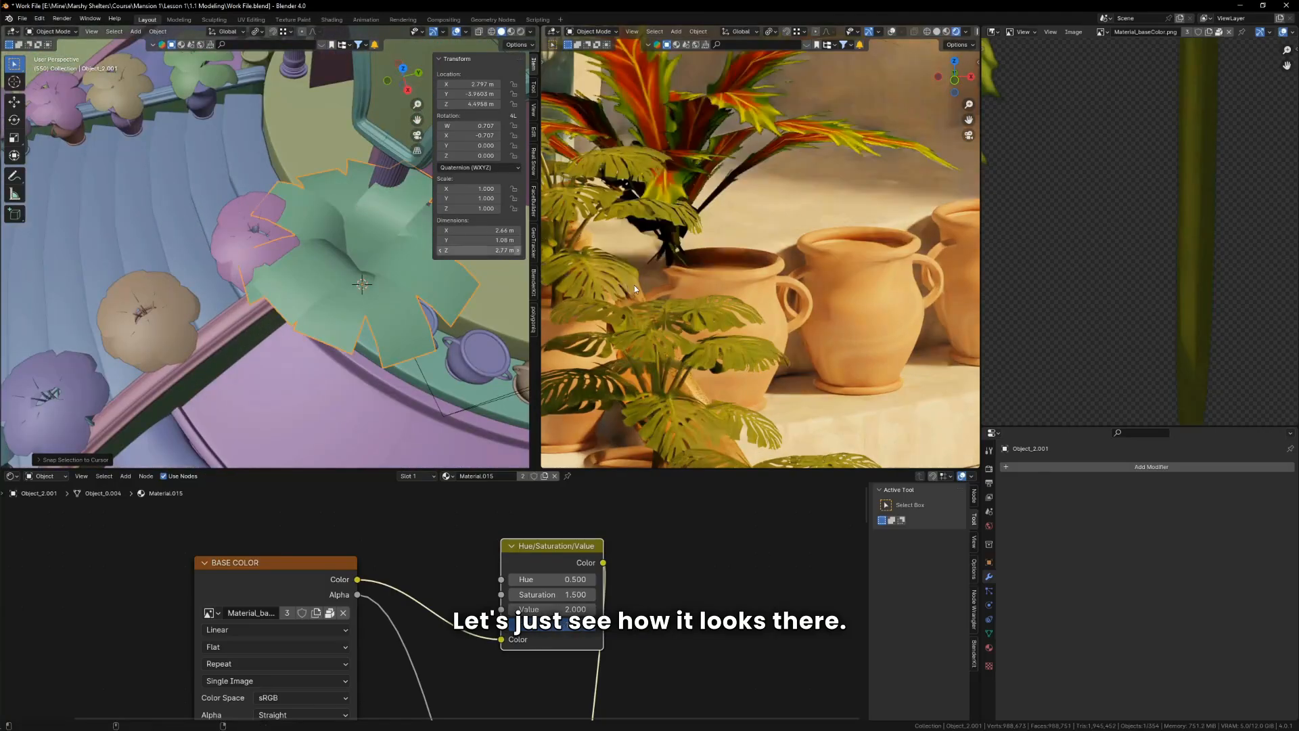
Step: Move the plant up clear of the pot and reset its origin to the 3D cursor at its mesh base
{"action": "middle_click_drag", "start_coordinate": [302, 389], "coordinate": [344, 290]}
{"action": "scroll", "coordinate": [275, 291], "scroll_direction": "up", "scroll_amount": 5}
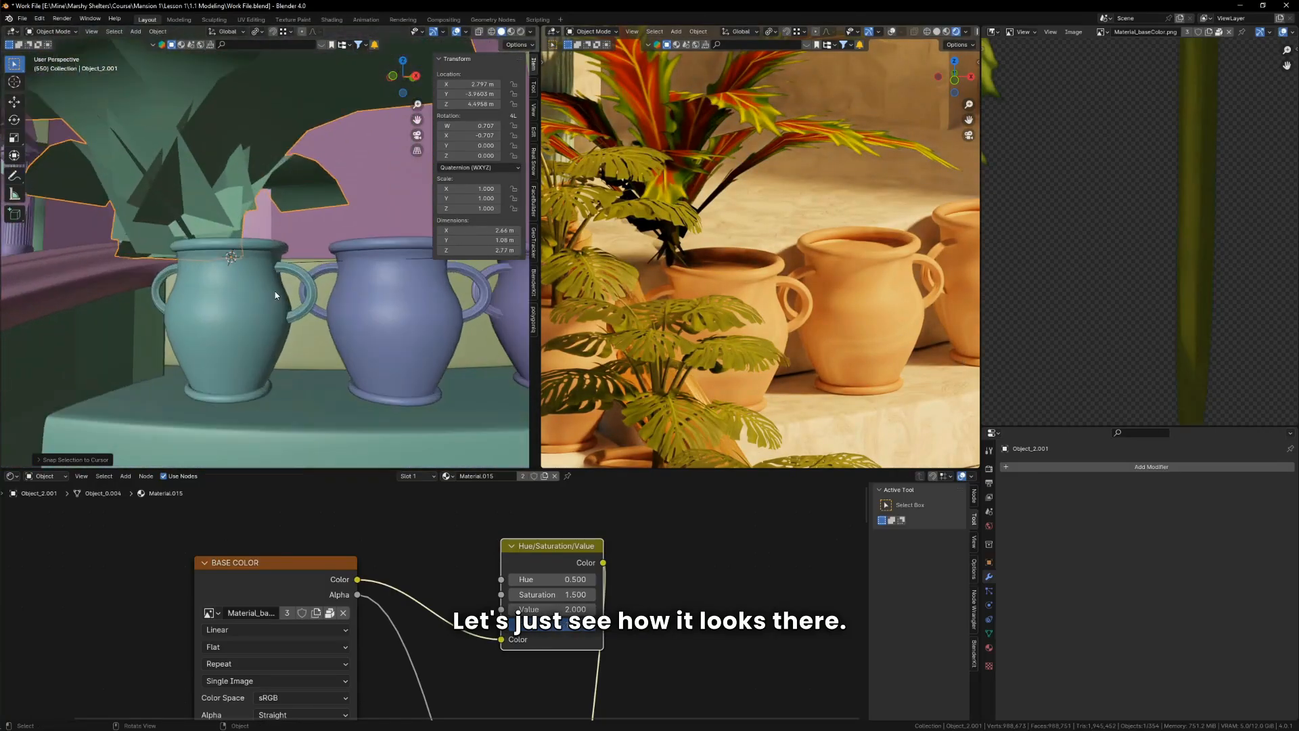
{"action": "key", "text": "g"}
{"action": "left_click", "coordinate": [270, 158]}
{"action": "key", "text": "Tab"}
{"action": "scroll", "coordinate": [178, 133], "scroll_direction": "up", "scroll_amount": 6}
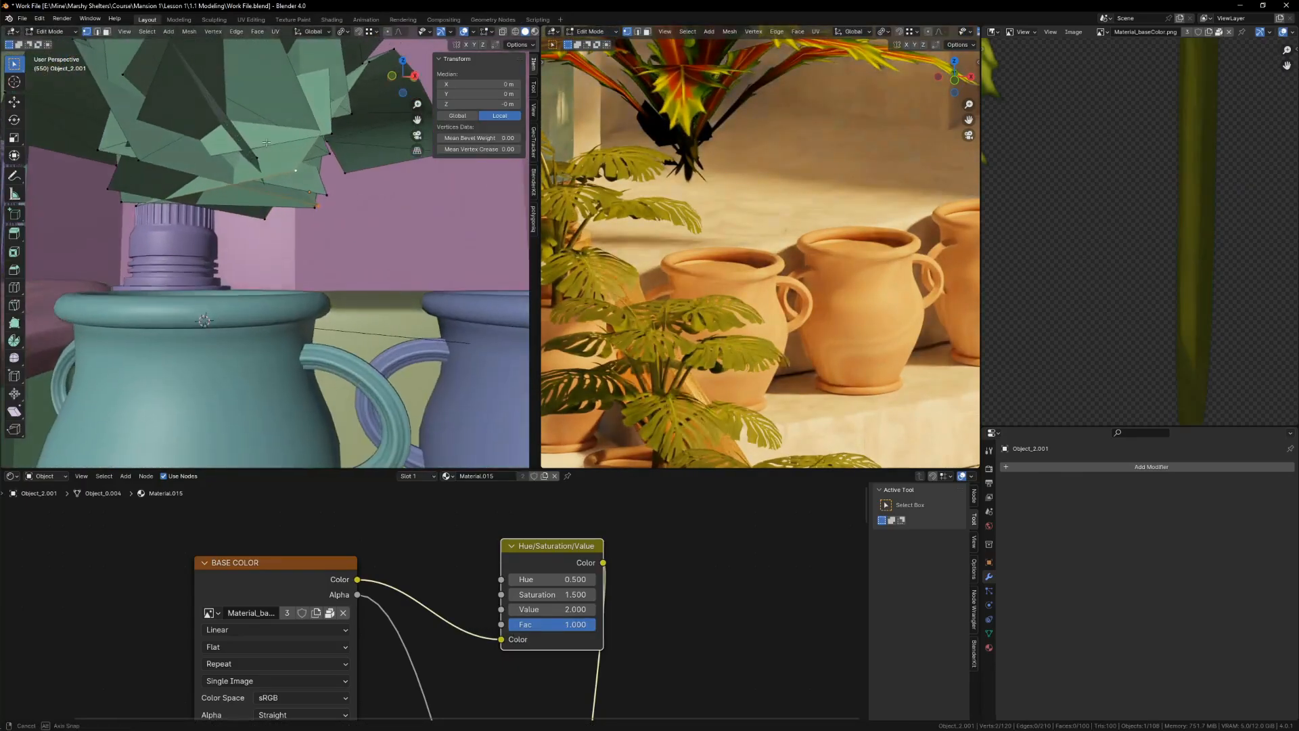
{"action": "key", "text": "Tab"}
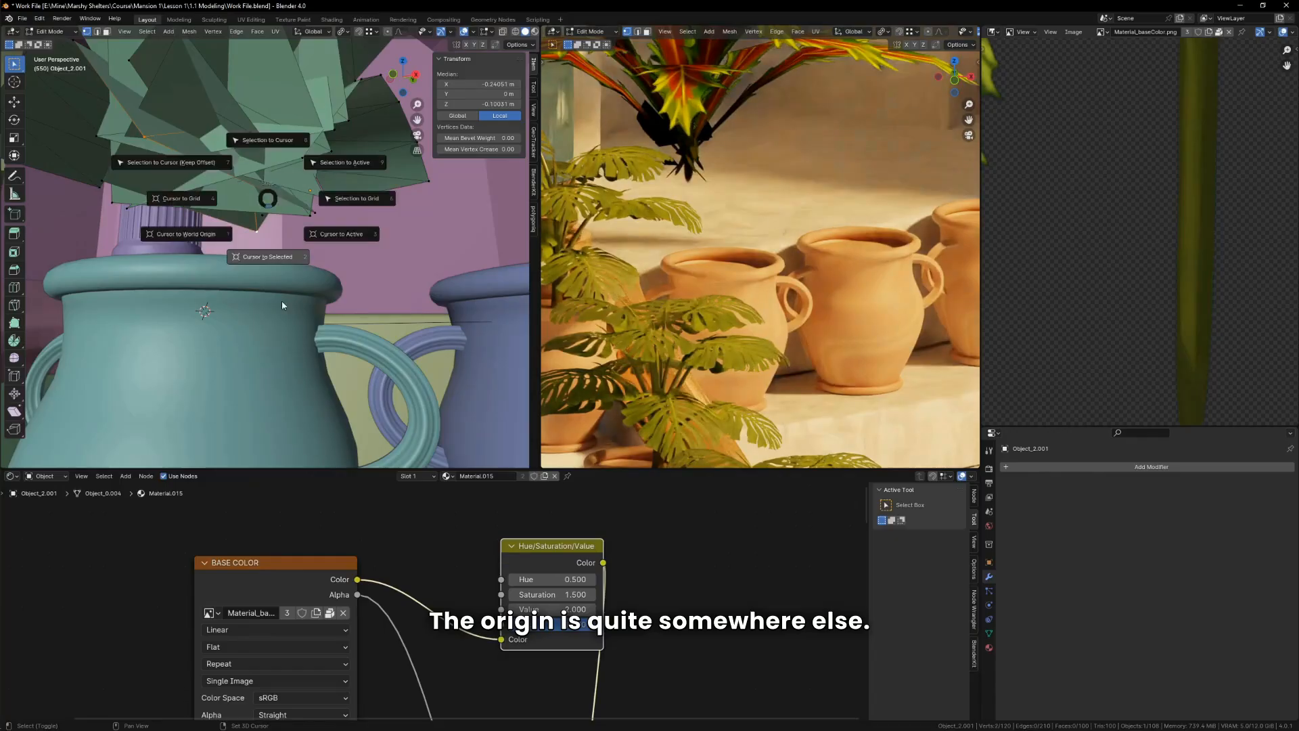
{"action": "right_click", "coordinate": [318, 232]}
{"action": "mouse_move", "coordinate": [320, 235]}
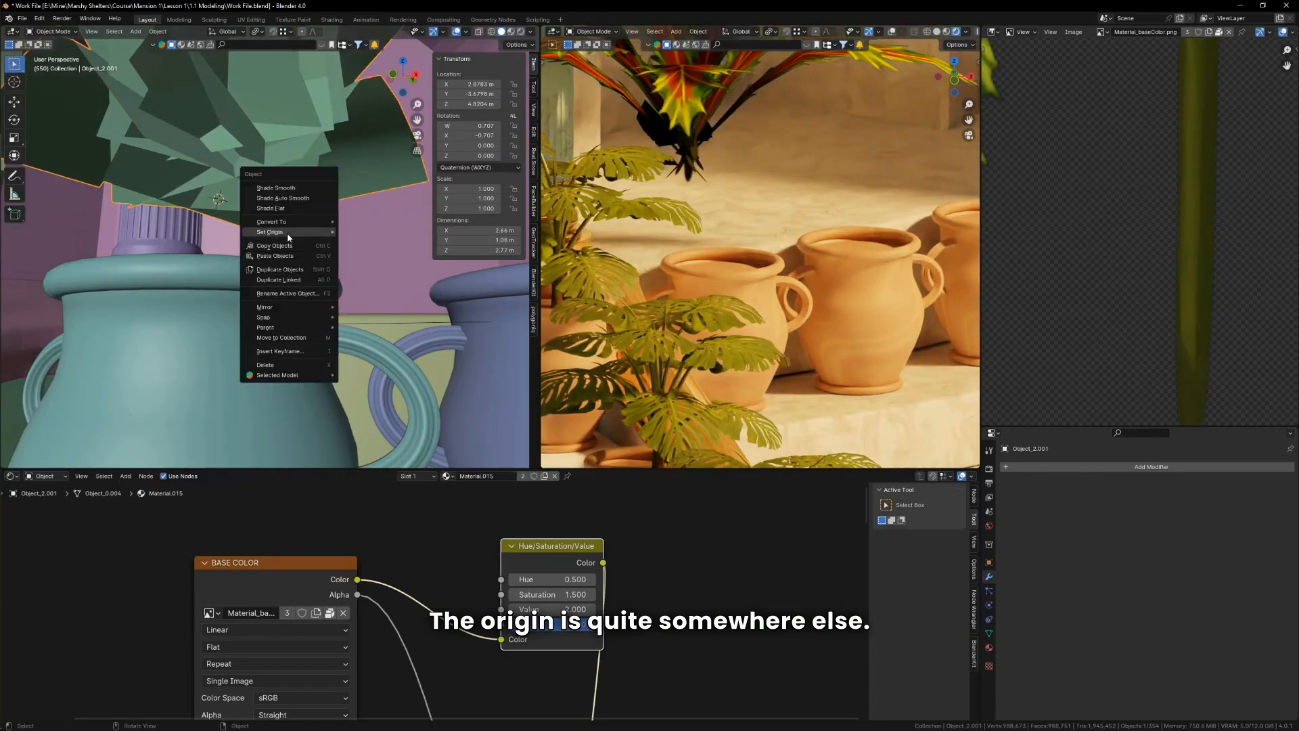
{"action": "left_click", "coordinate": [393, 264]}
Step: Place the 3D cursor in the middle of the pot's opening and snap the plant to it
{"action": "middle_click_drag", "start_coordinate": [226, 132], "coordinate": [211, 223]}
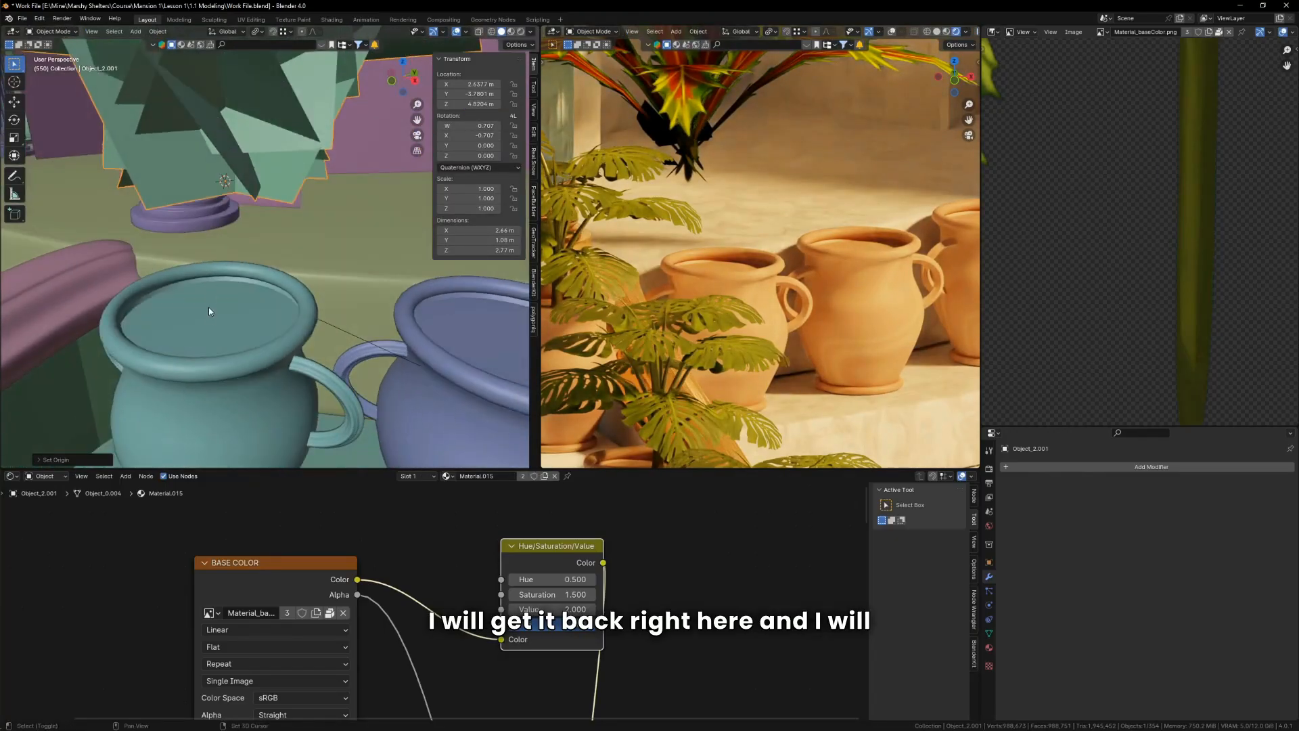
{"action": "right_click", "coordinate": [208, 313], "text": "shift"}
{"action": "key", "text": "shift+s"}
{"action": "left_click", "coordinate": [217, 275]}
Step: Scale the plant down to suit the pot and lower it along Z into the opening
{"action": "key", "text": "s"}
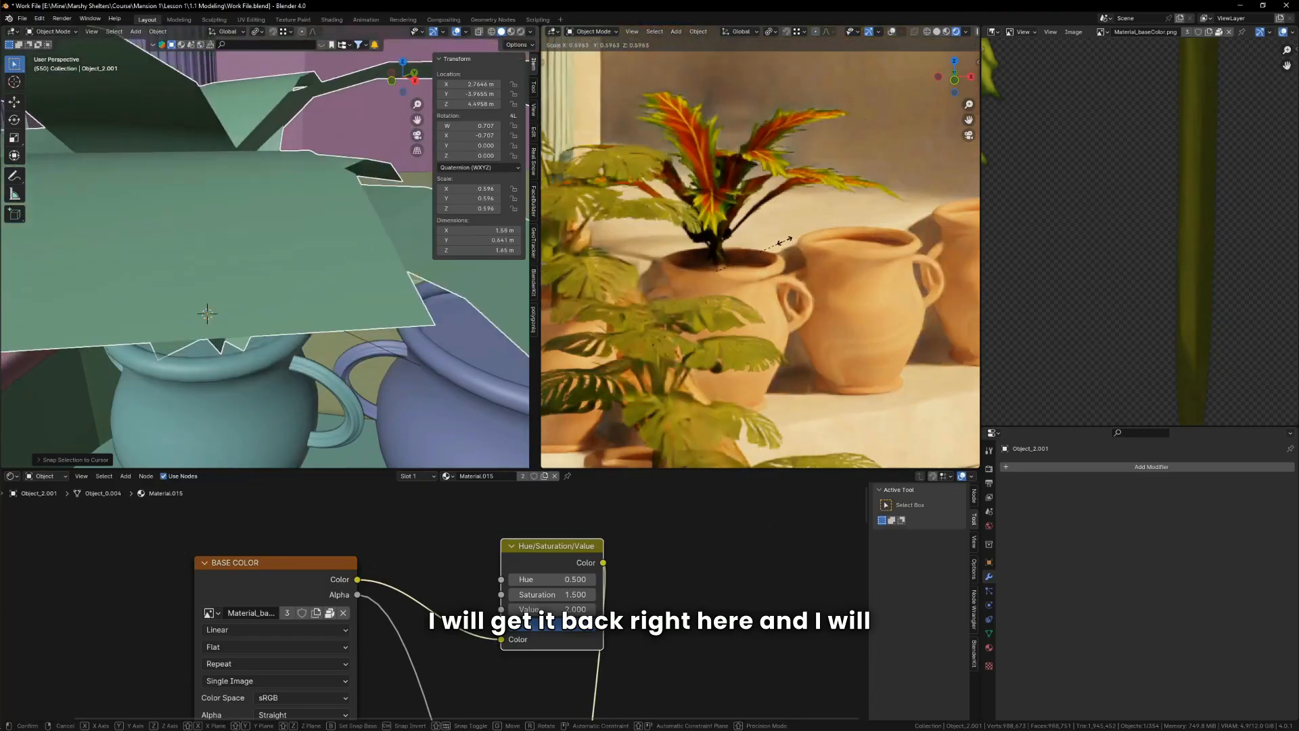
{"action": "left_click", "coordinate": [778, 254]}
{"action": "key", "text": "g"}
{"action": "key", "text": "z"}
{"action": "left_click", "coordinate": [777, 274]}
Step: Fine-tune the plant's scale to about 0.584 and lower it along Z so it sits deeper in the pot
{"action": "key", "text": "s"}
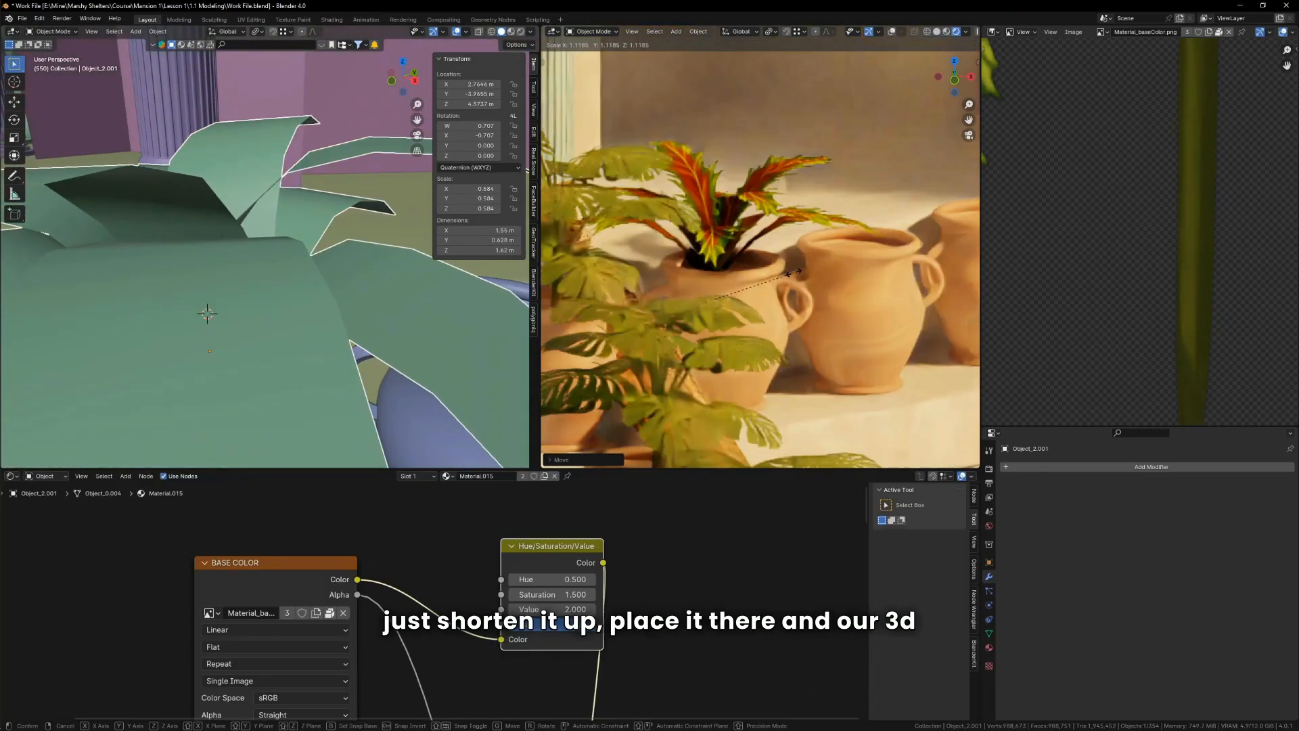
{"action": "left_click", "coordinate": [785, 269]}
{"action": "key", "text": "g"}
{"action": "key", "text": "z"}
{"action": "left_click", "coordinate": [785, 261]}
{"action": "key", "text": "KP_7"}
{"action": "scroll", "coordinate": [321, 264], "scroll_direction": "down", "scroll_amount": 10}
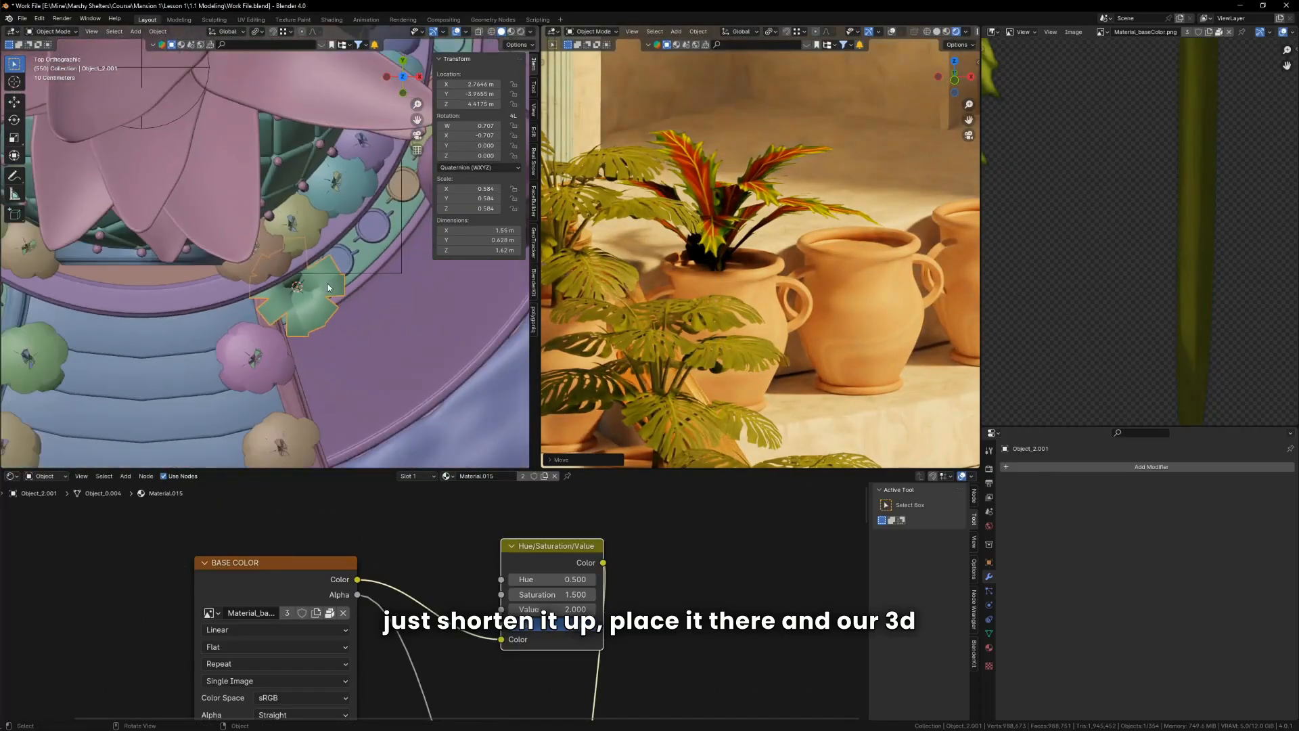
Step: Shift the plant along the X axis to centre it over the first pot beside the stairs
{"action": "key", "text": "g"}
{"action": "key", "text": "x"}
{"action": "left_click", "coordinate": [326, 297]}
Step: Place the 3D cursor at the pineapple body's origin and set the transform pivot point to 3D Cursor
{"action": "scroll", "coordinate": [324, 302], "scroll_direction": "down", "scroll_amount": 6}
{"action": "middle_click_drag", "start_coordinate": [323, 302], "coordinate": [306, 349]}
{"action": "left_click", "coordinate": [384, 273]}
{"action": "middle_click_drag", "start_coordinate": [384, 274], "coordinate": [291, 278]}
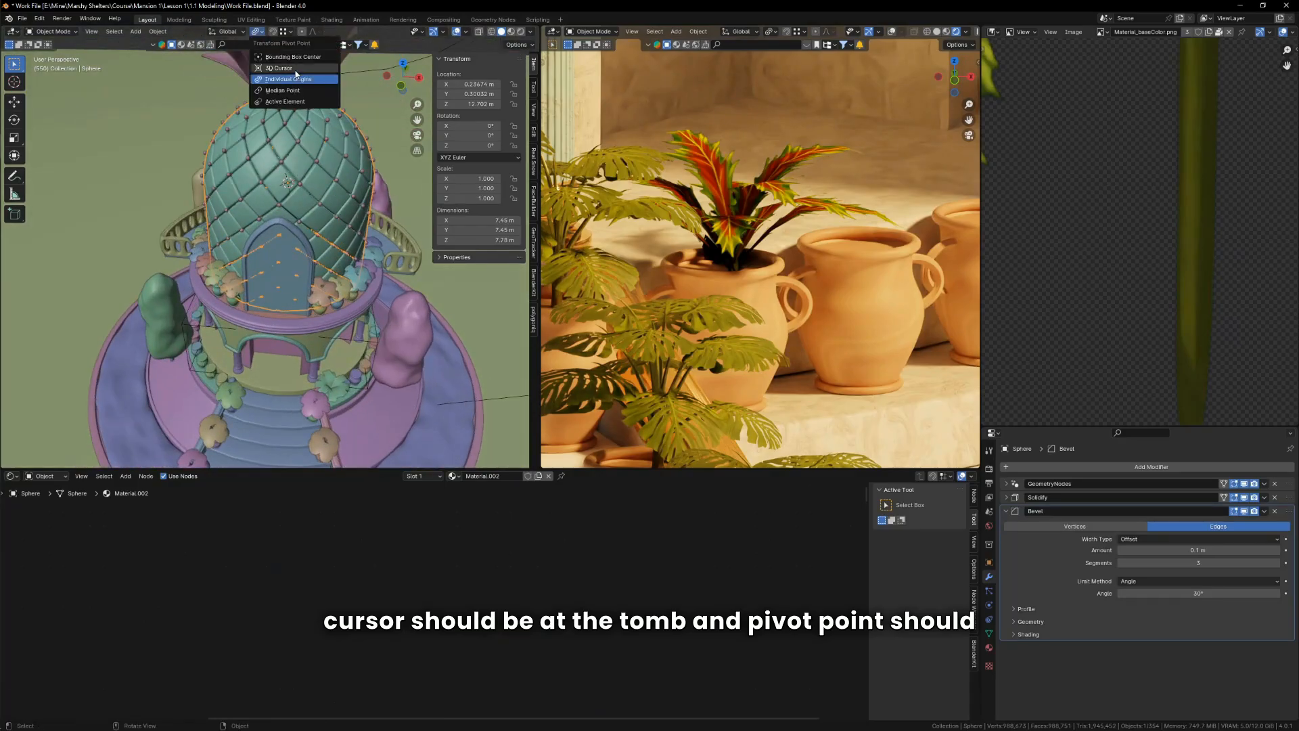
{"action": "left_click", "coordinate": [295, 70]}
{"action": "scroll", "coordinate": [319, 388], "scroll_direction": "up", "scroll_amount": 5}
Step: Duplicate the red-leaved plant and rotate the copy about global Z into the second pot
{"action": "left_click", "coordinate": [319, 388]}
{"action": "key", "text": "KP_7"}
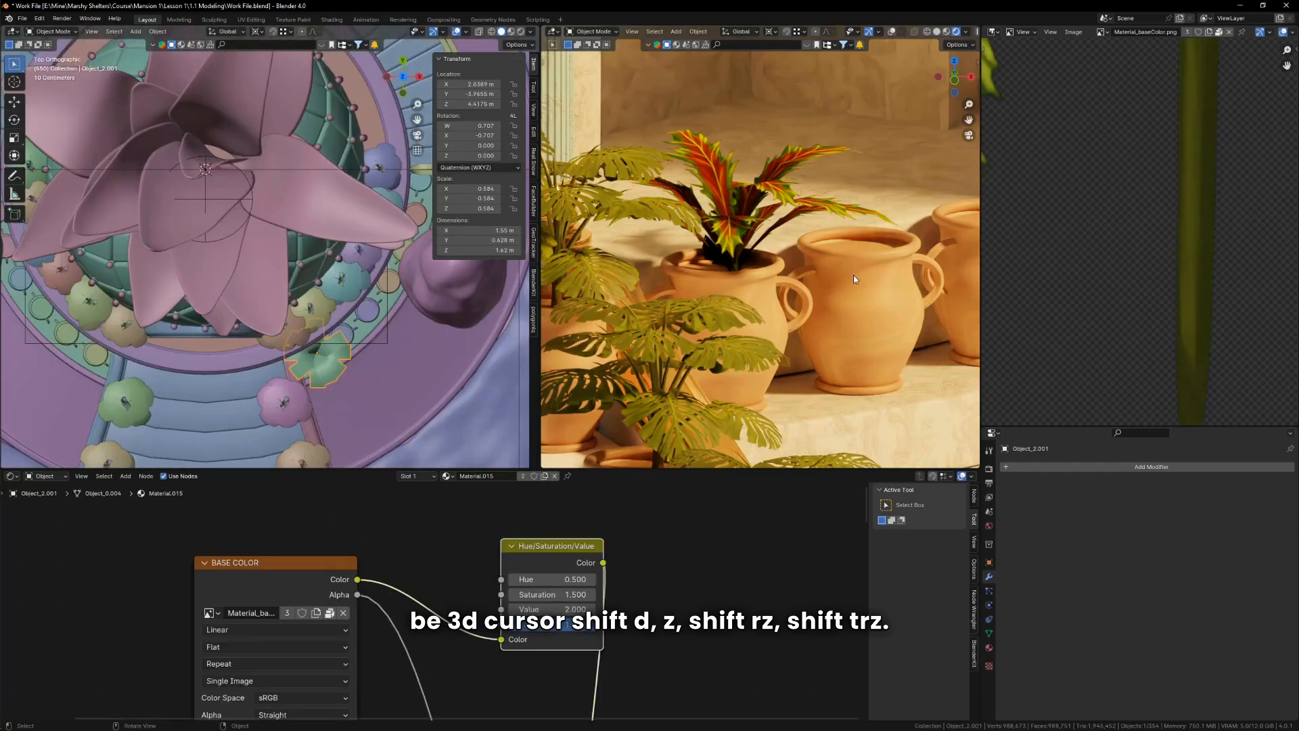
{"action": "scroll", "coordinate": [854, 279], "scroll_direction": "down", "scroll_amount": 6}
{"action": "scroll", "coordinate": [409, 343], "scroll_direction": "up", "scroll_amount": 3}
{"action": "key", "text": "shift+d"}
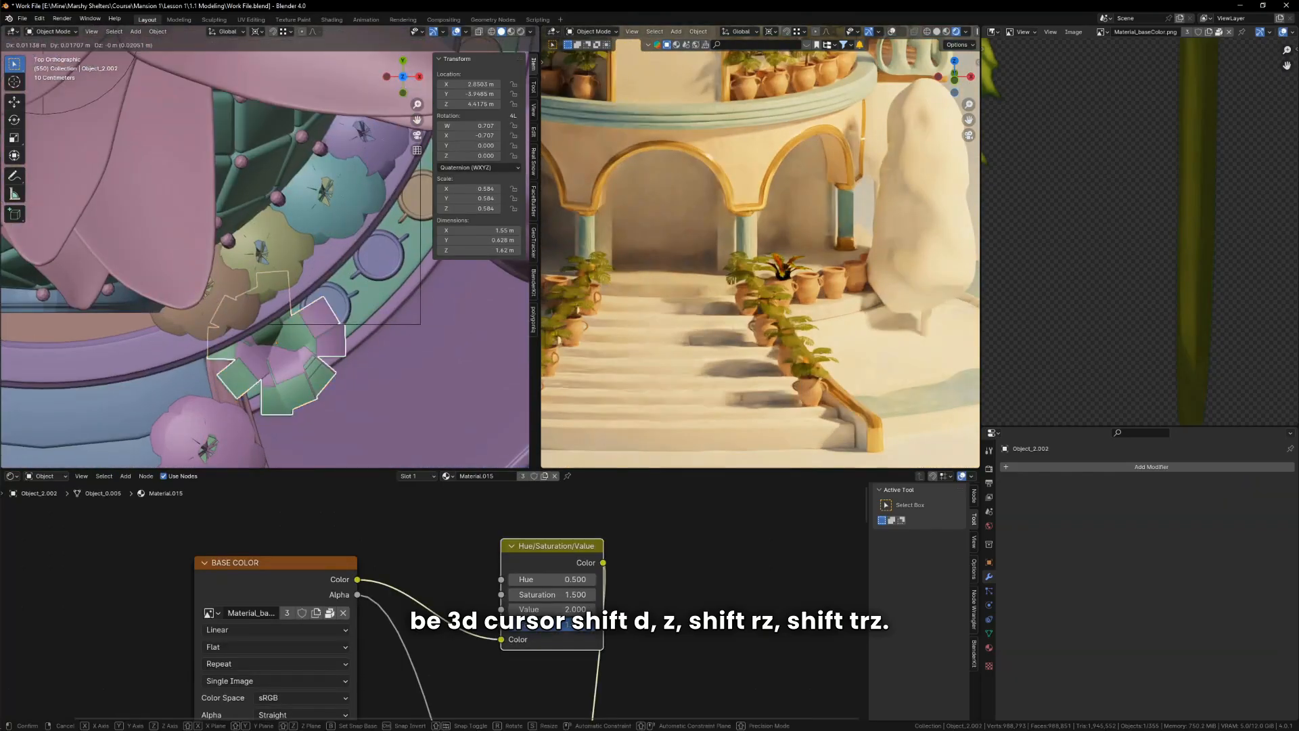
{"action": "key", "text": "r"}
{"action": "key", "text": "z"}
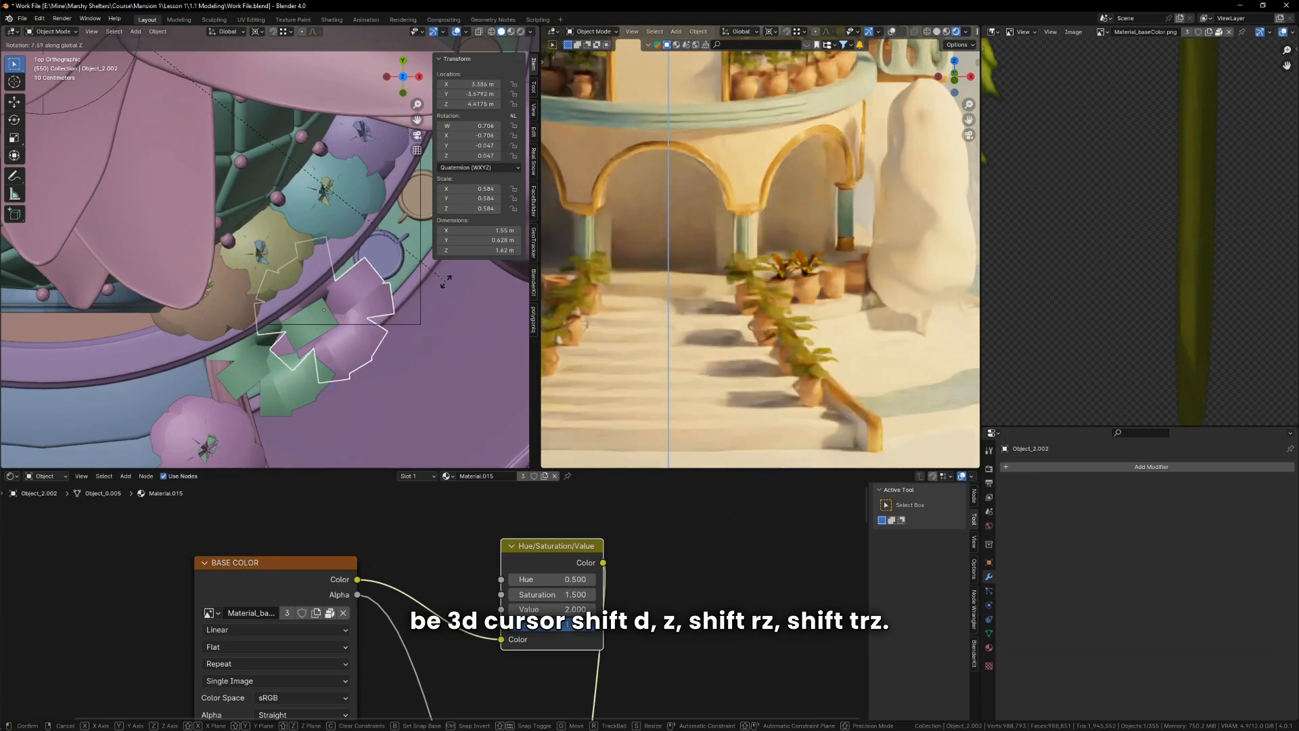
{"action": "left_click", "coordinate": [448, 283]}
Step: Duplicate the plant twice more, rotating each copy about global Z into the third and fourth pots
{"action": "scroll", "coordinate": [854, 264], "scroll_direction": "up", "scroll_amount": 5}
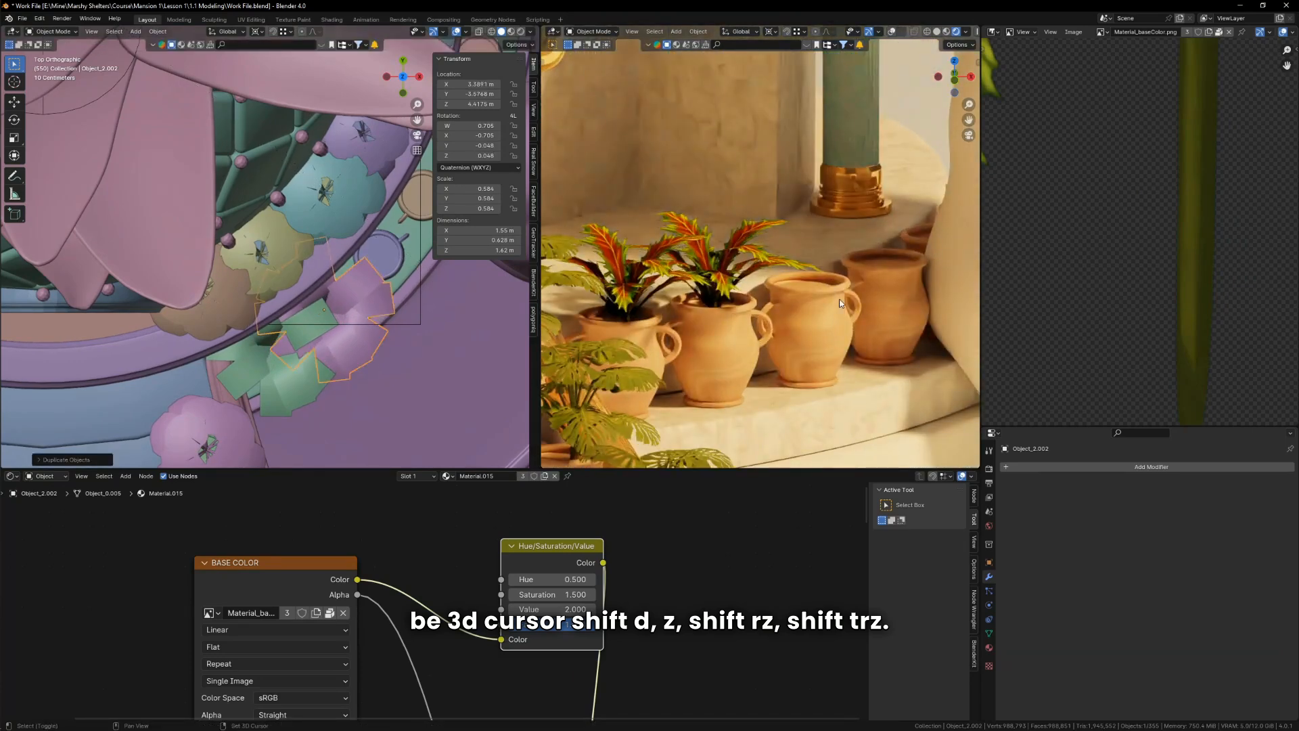
{"action": "key", "text": "shift+r"}
{"action": "key", "text": "r"}
{"action": "key", "text": "z"}
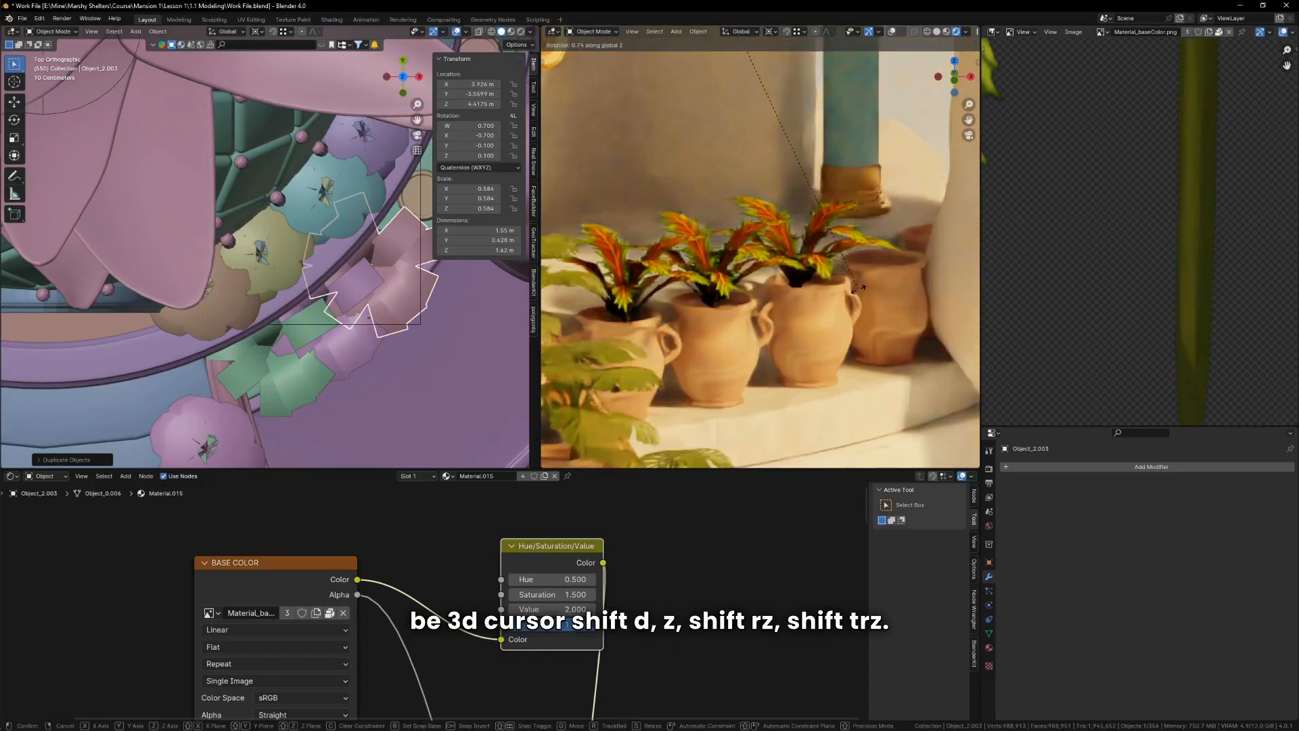
{"action": "left_click", "coordinate": [870, 290]}
{"action": "key", "text": "shift+d"}
{"action": "key", "text": "r"}
{"action": "key", "text": "z"}
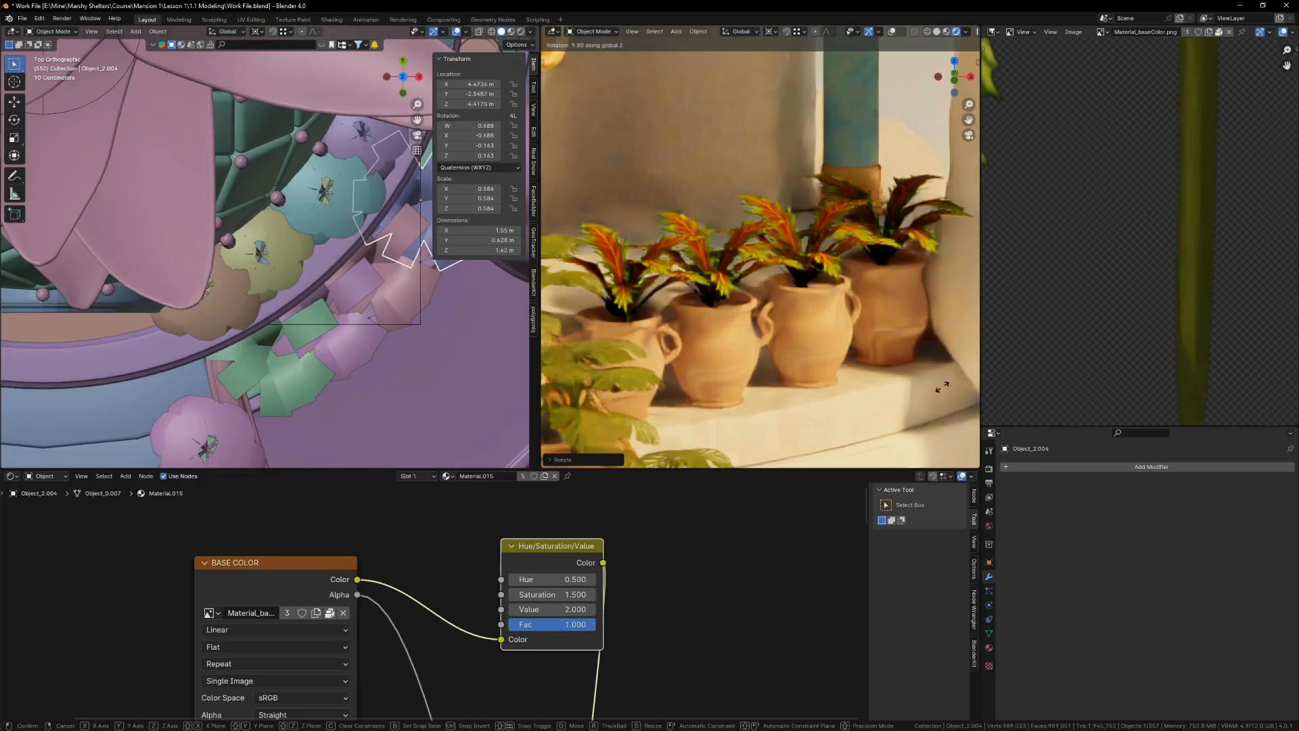
{"action": "left_click", "coordinate": [815, 415]}
Step: Add a fifth copy of the plant and rotate it about global Z towards the pot behind the tree
{"action": "scroll", "coordinate": [214, 388], "scroll_direction": "down", "scroll_amount": 1}
{"action": "scroll", "coordinate": [214, 389], "scroll_direction": "down", "scroll_amount": 4}
{"action": "scroll", "coordinate": [328, 264], "scroll_direction": "up", "scroll_amount": 6}
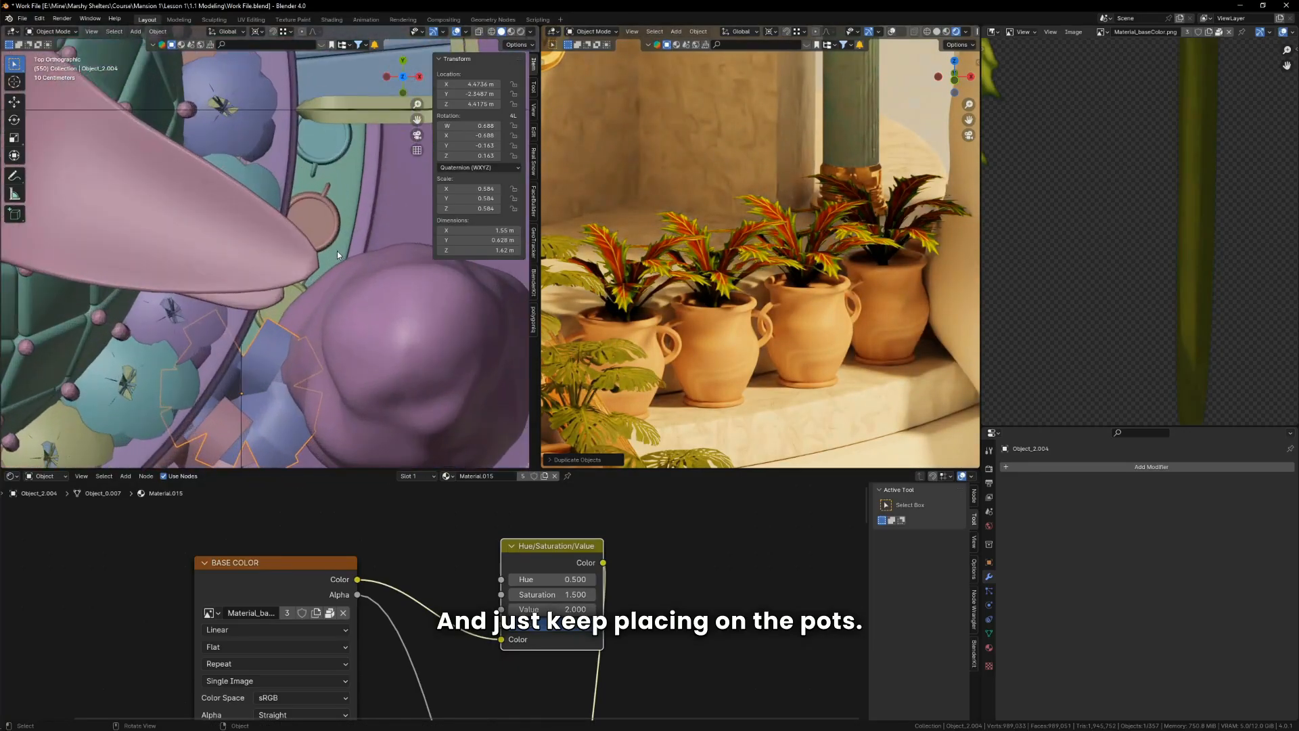
{"action": "key", "text": "shift+d"}
{"action": "key", "text": "r"}
{"action": "key", "text": "z"}
{"action": "left_click", "coordinate": [347, 286]}
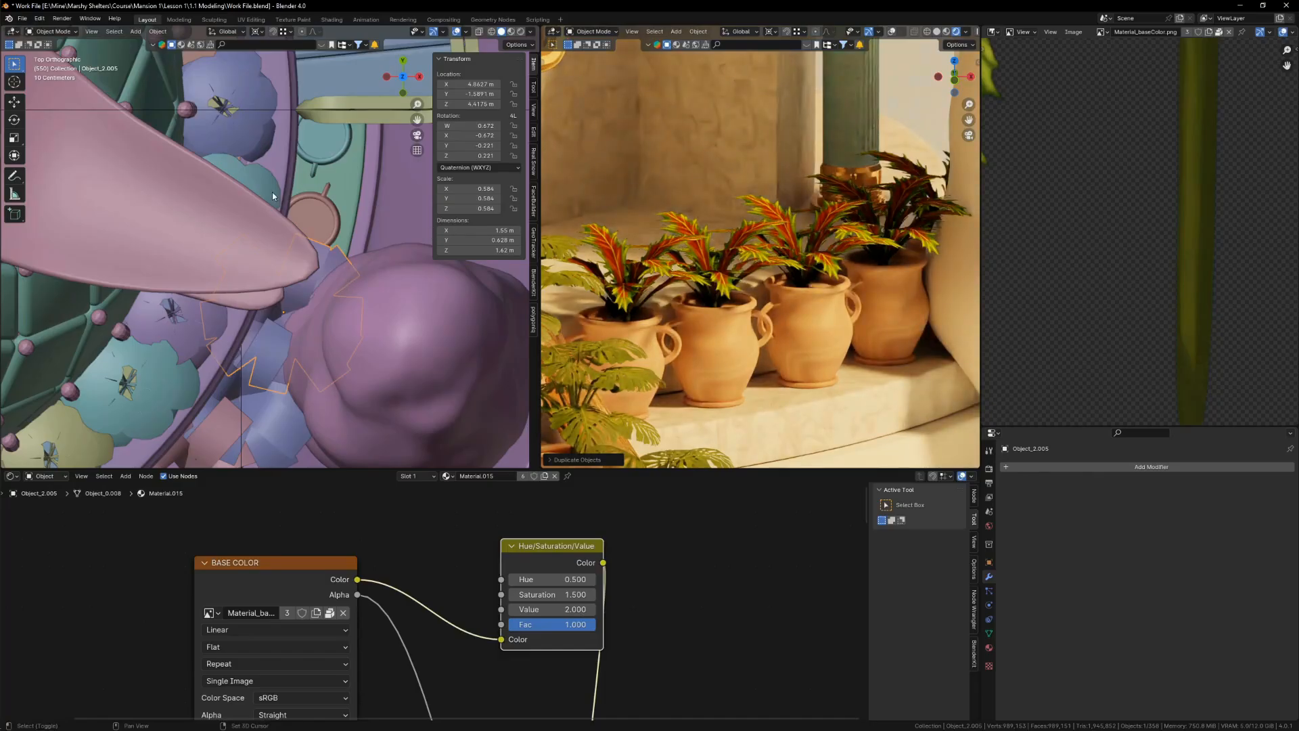
Step: Adjust the fifth plant's placement over its pot by moving it horizontally without changing Z and rotating it about Z
{"action": "middle_click_drag", "start_coordinate": [272, 197], "coordinate": [237, 193]}
{"action": "scroll", "coordinate": [237, 193], "scroll_direction": "up", "scroll_amount": 3}
{"action": "middle_click_drag", "start_coordinate": [237, 193], "coordinate": [225, 177], "text": "shift"}
{"action": "key", "text": "g"}
{"action": "key", "text": "shift+z"}
{"action": "left_click", "coordinate": [326, 233]}
{"action": "key", "text": "r"}
{"action": "key", "text": "z"}
{"action": "left_click", "coordinate": [328, 263]}
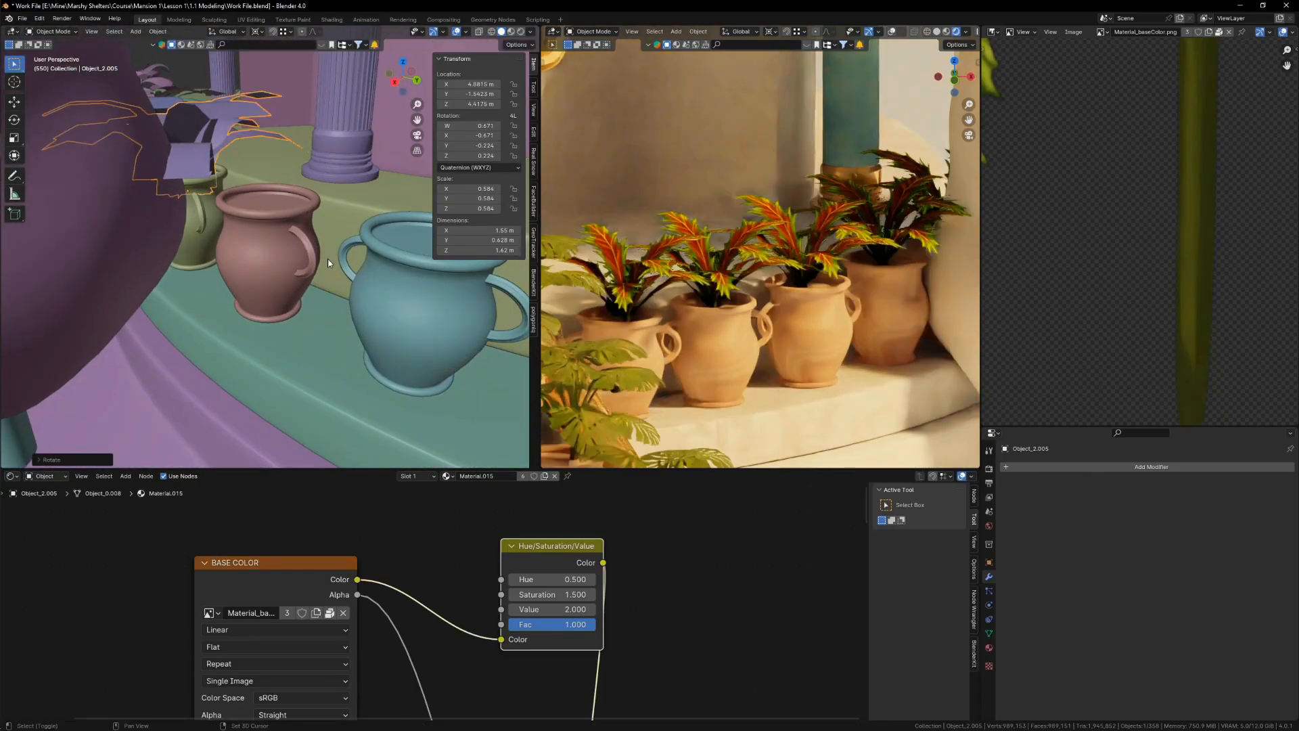
Step: Duplicate the plant into the last two pots of the row, rotating each copy about global Z
{"action": "key", "text": "shift+d"}
{"action": "key", "text": "r"}
{"action": "key", "text": "z"}
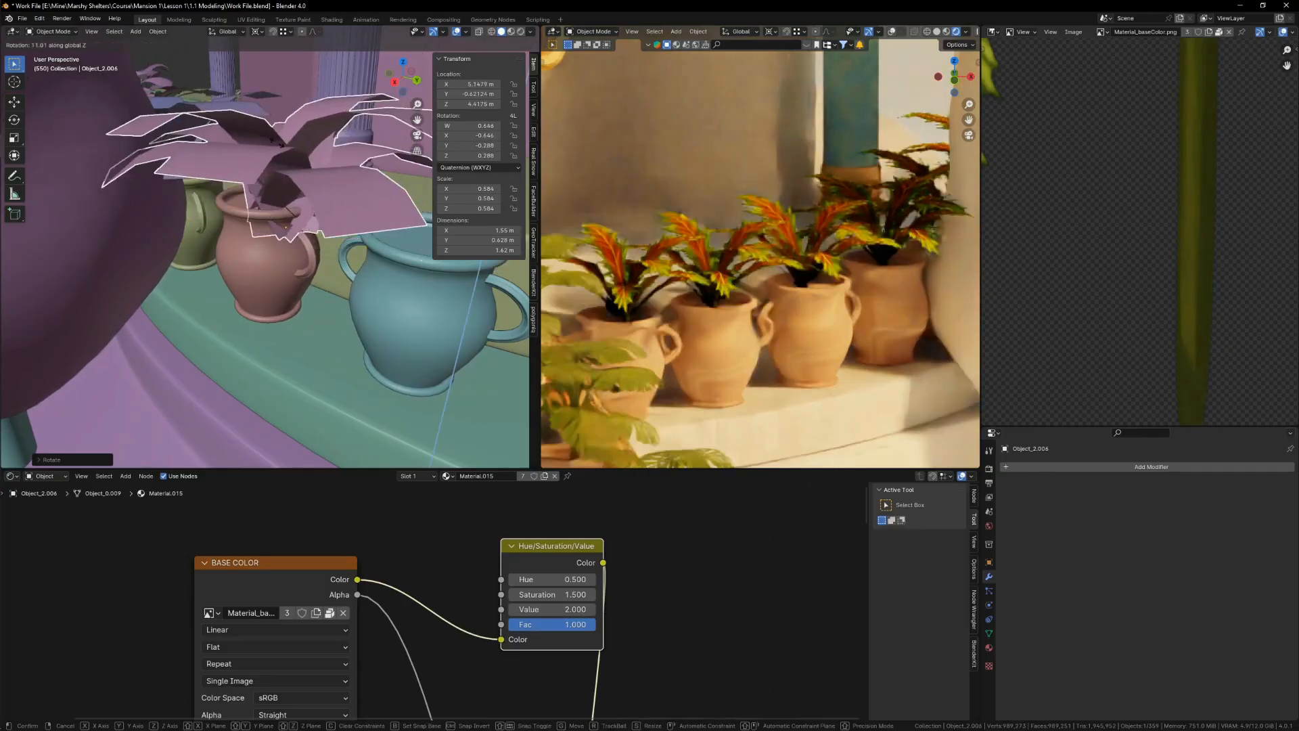
{"action": "left_click", "coordinate": [281, 146]}
{"action": "scroll", "coordinate": [352, 308], "scroll_direction": "down", "scroll_amount": 4}
{"action": "middle_click_drag", "start_coordinate": [467, 289], "coordinate": [375, 300], "text": "shift"}
{"action": "key", "text": "shift+d"}
{"action": "key", "text": "r"}
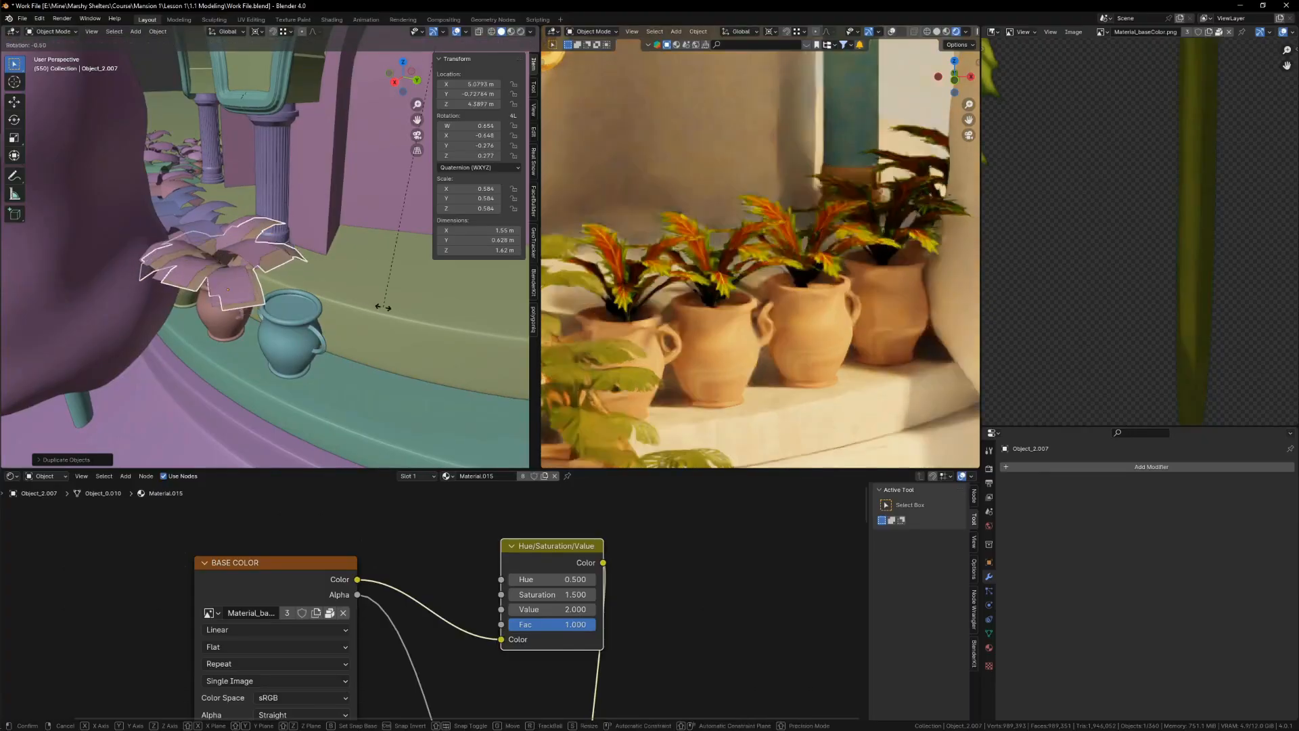
{"action": "key", "text": "z"}
{"action": "left_click", "coordinate": [182, 356]}
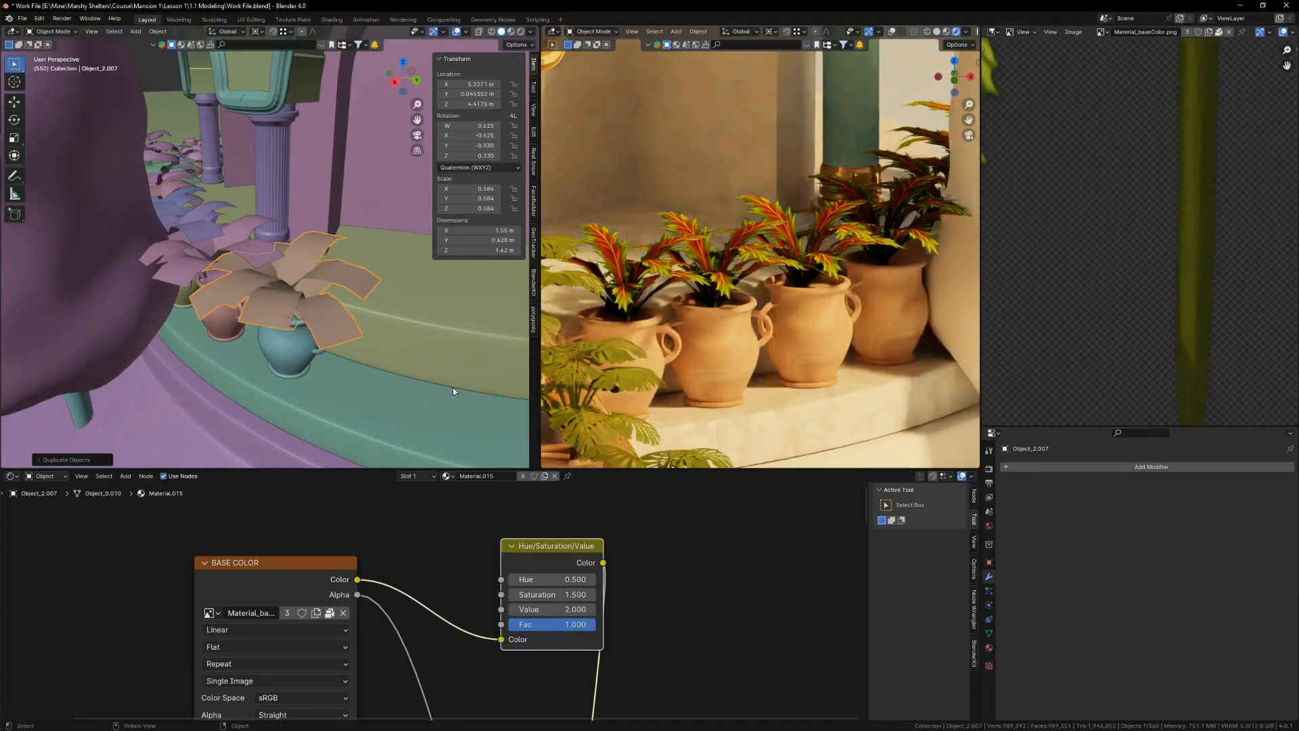
Step: Select all seven red-leaved plants in the row of pots on one side of the mansion
{"action": "scroll", "coordinate": [449, 387], "scroll_direction": "down", "scroll_amount": 5}
{"action": "scroll", "coordinate": [408, 351], "scroll_direction": "up", "scroll_amount": 4}
{"action": "left_click", "coordinate": [337, 343], "text": "shift"}
{"action": "middle_click_drag", "start_coordinate": [399, 324], "coordinate": [337, 203]}
{"action": "scroll", "coordinate": [337, 203], "scroll_direction": "down", "scroll_amount": 10}
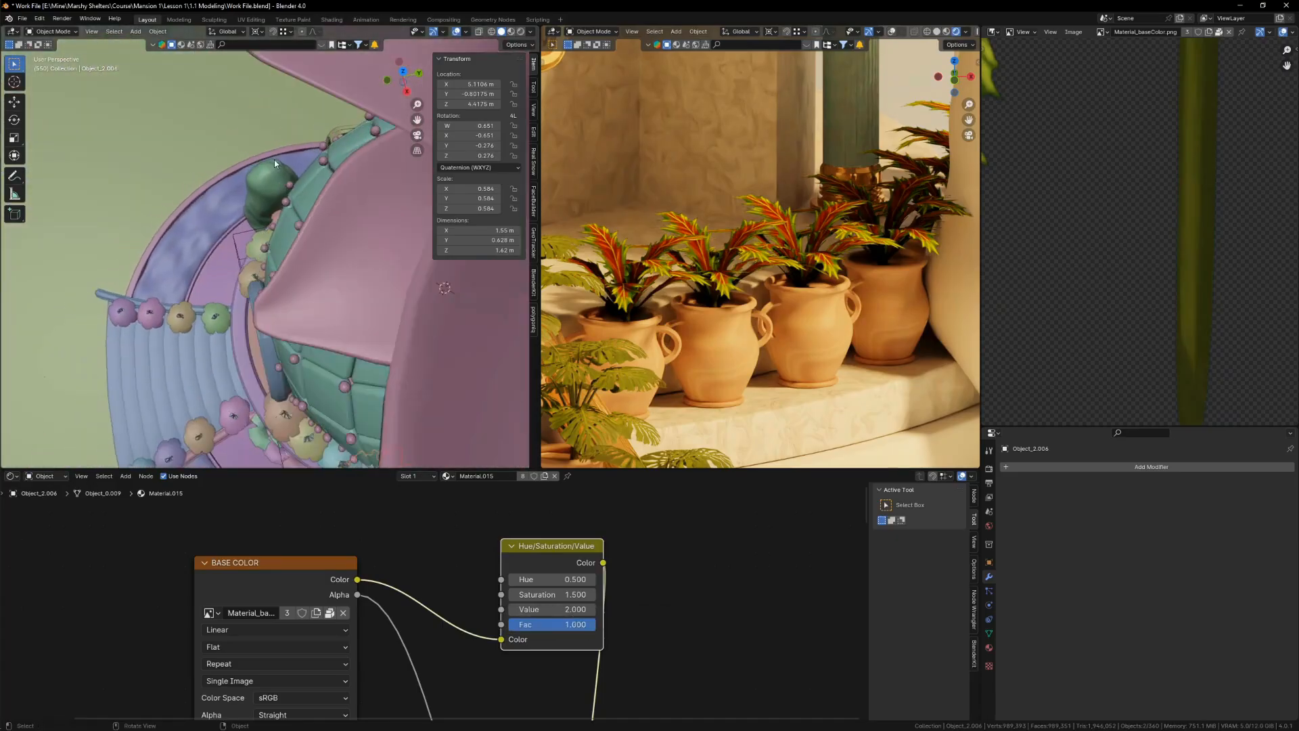
{"action": "scroll", "coordinate": [269, 298], "scroll_direction": "up", "scroll_amount": 6}
{"action": "middle_click_drag", "start_coordinate": [288, 278], "coordinate": [360, 226]}
{"action": "scroll", "coordinate": [361, 227], "scroll_direction": "up", "scroll_amount": 3}
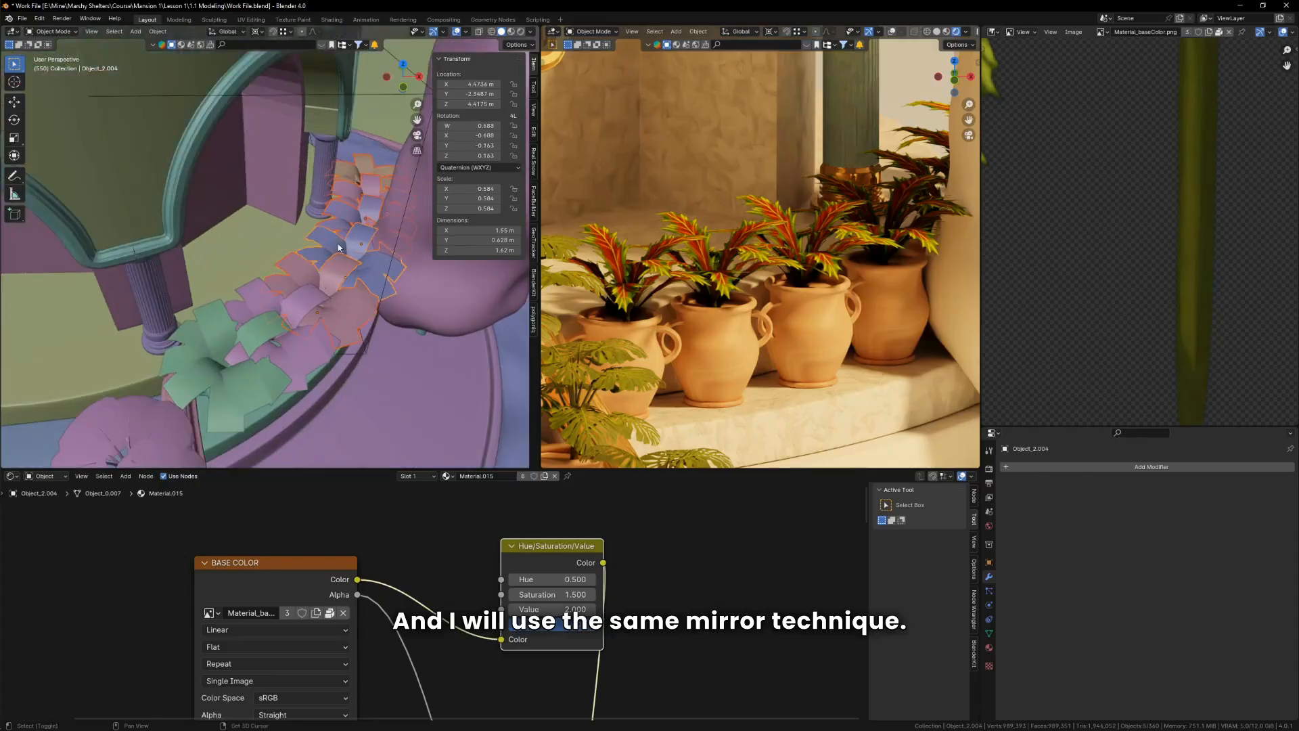
{"action": "left_click", "coordinate": [259, 305], "text": "shift"}
{"action": "scroll", "coordinate": [271, 291], "scroll_direction": "down", "scroll_amount": 10}
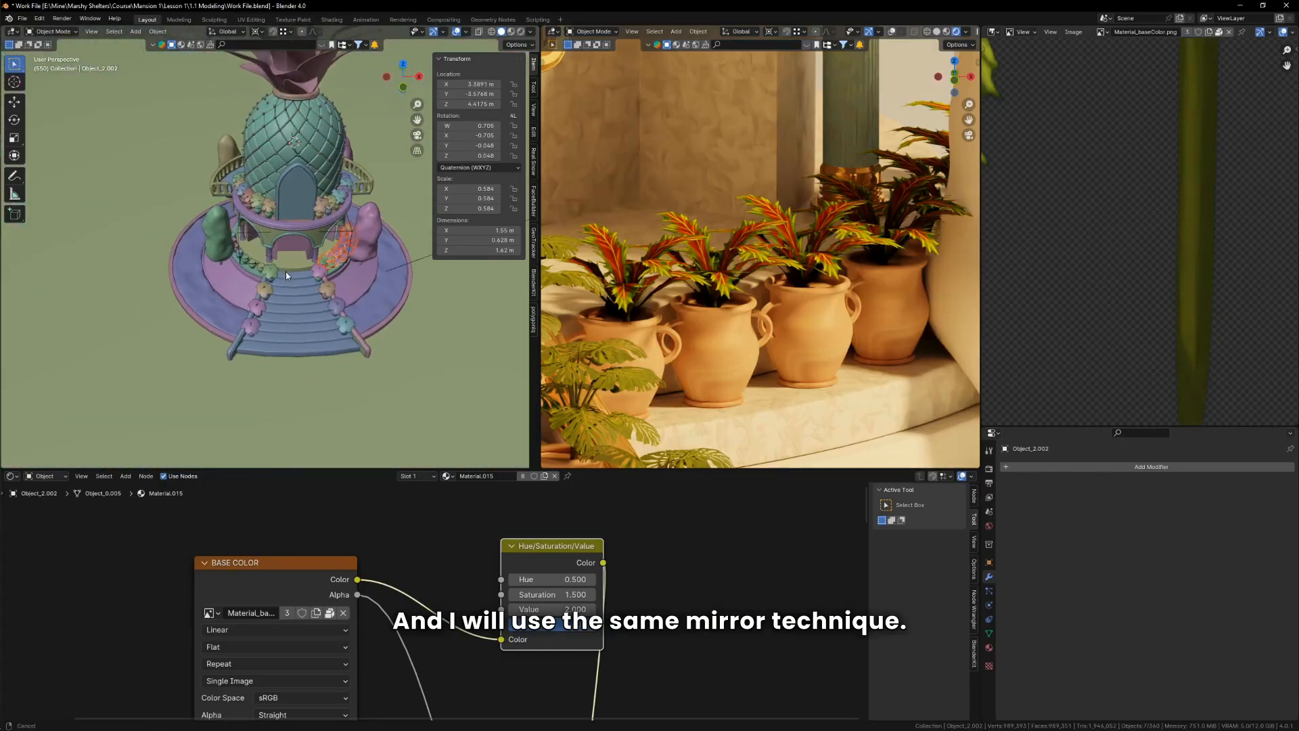
Step: Duplicate the selected plants in place and mirror the copies along X Global onto the opposite row of pots
{"action": "middle_click_drag", "start_coordinate": [286, 271], "coordinate": [286, 244]}
{"action": "scroll", "coordinate": [286, 244], "scroll_direction": "up", "scroll_amount": 4}
{"action": "key", "text": "shift+d"}
{"action": "right_click", "coordinate": [376, 306]}
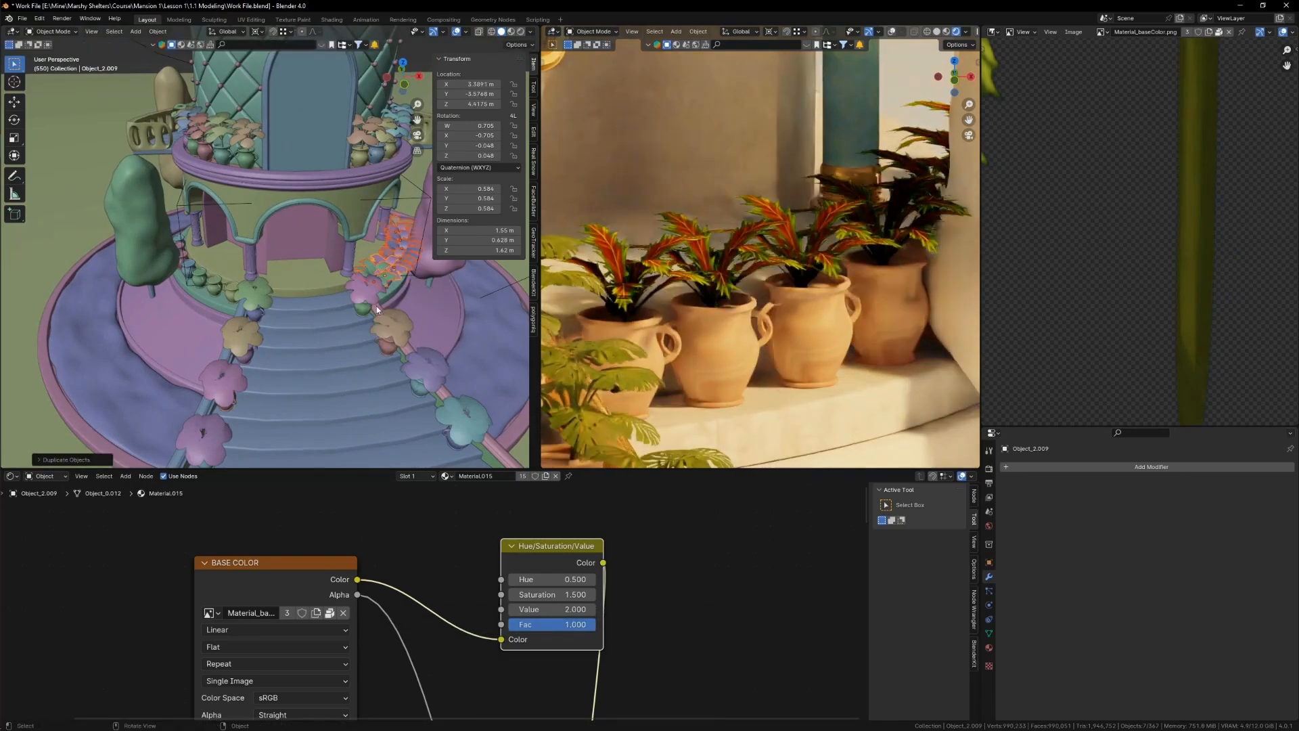
{"action": "right_click", "coordinate": [334, 380]}
{"action": "mouse_move", "coordinate": [334, 380]}
{"action": "left_click", "coordinate": [423, 394]}
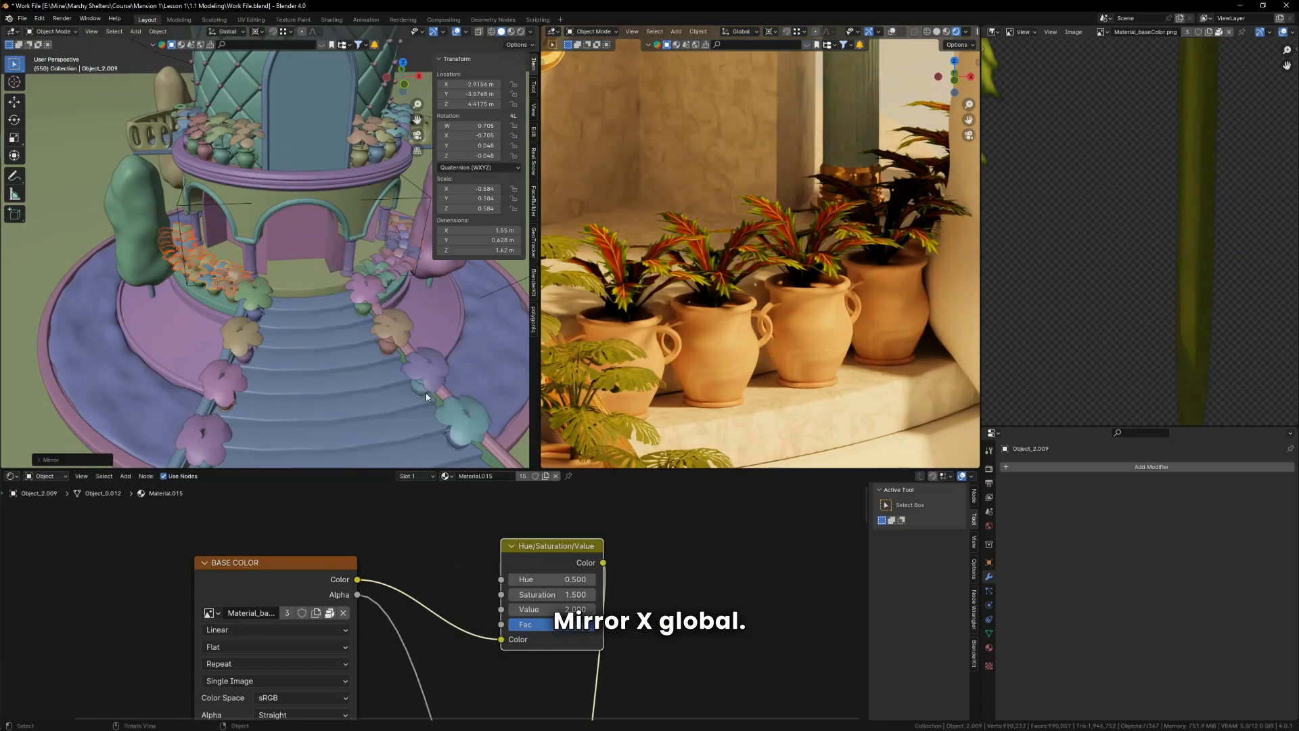
{"action": "middle_click_drag", "start_coordinate": [426, 393], "coordinate": [279, 275]}
{"action": "scroll", "coordinate": [777, 208], "scroll_direction": "down", "scroll_amount": 16}
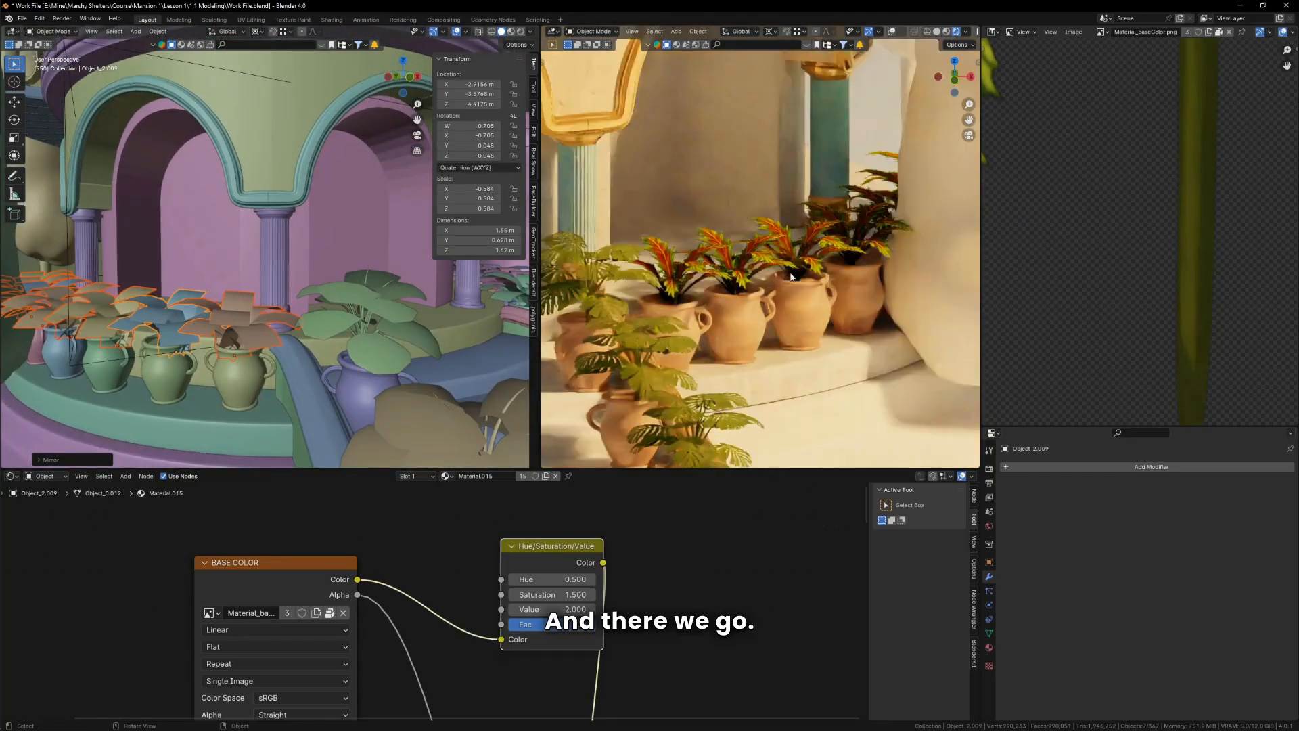
{"action": "scroll", "coordinate": [776, 208], "scroll_direction": "up", "scroll_amount": 3}
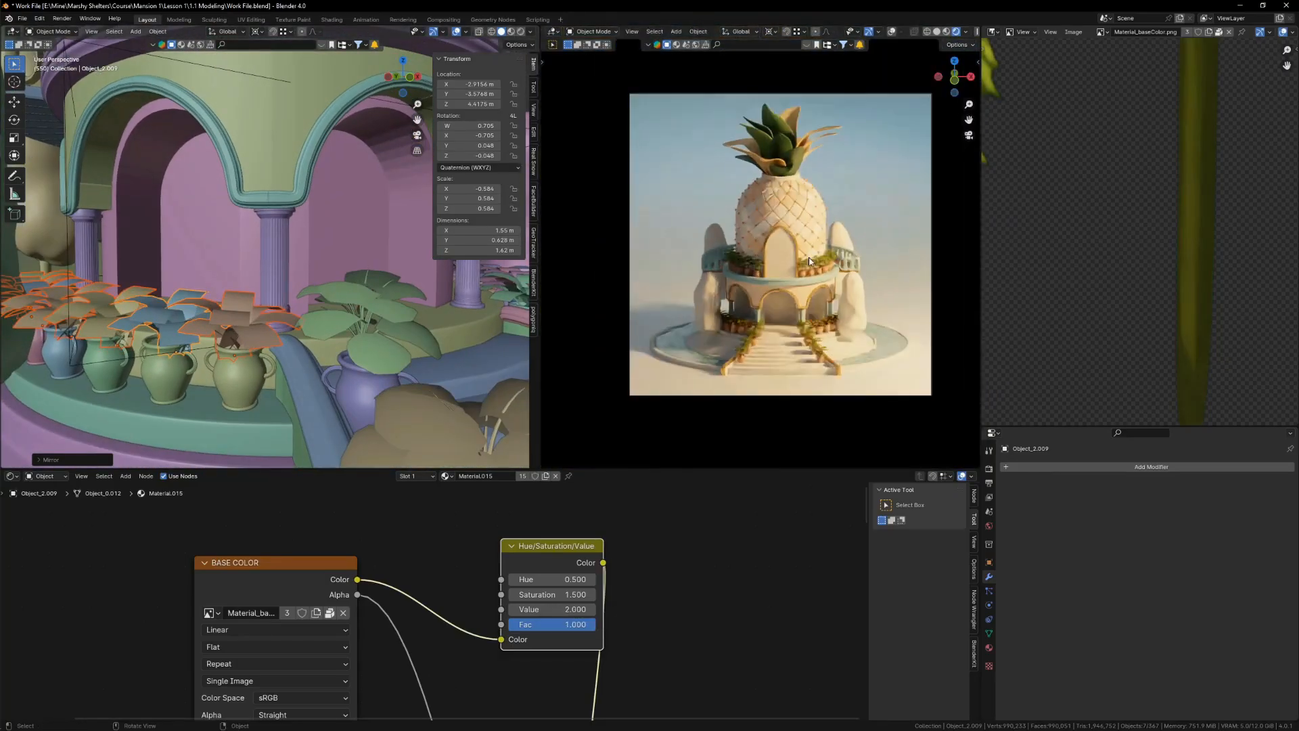
{"action": "scroll", "coordinate": [811, 225], "scroll_direction": "up", "scroll_amount": 3}
Step: Save the file, switch the camera view to solid shading, and render the mansion to inspect the planted pots
{"action": "key", "text": "z"}
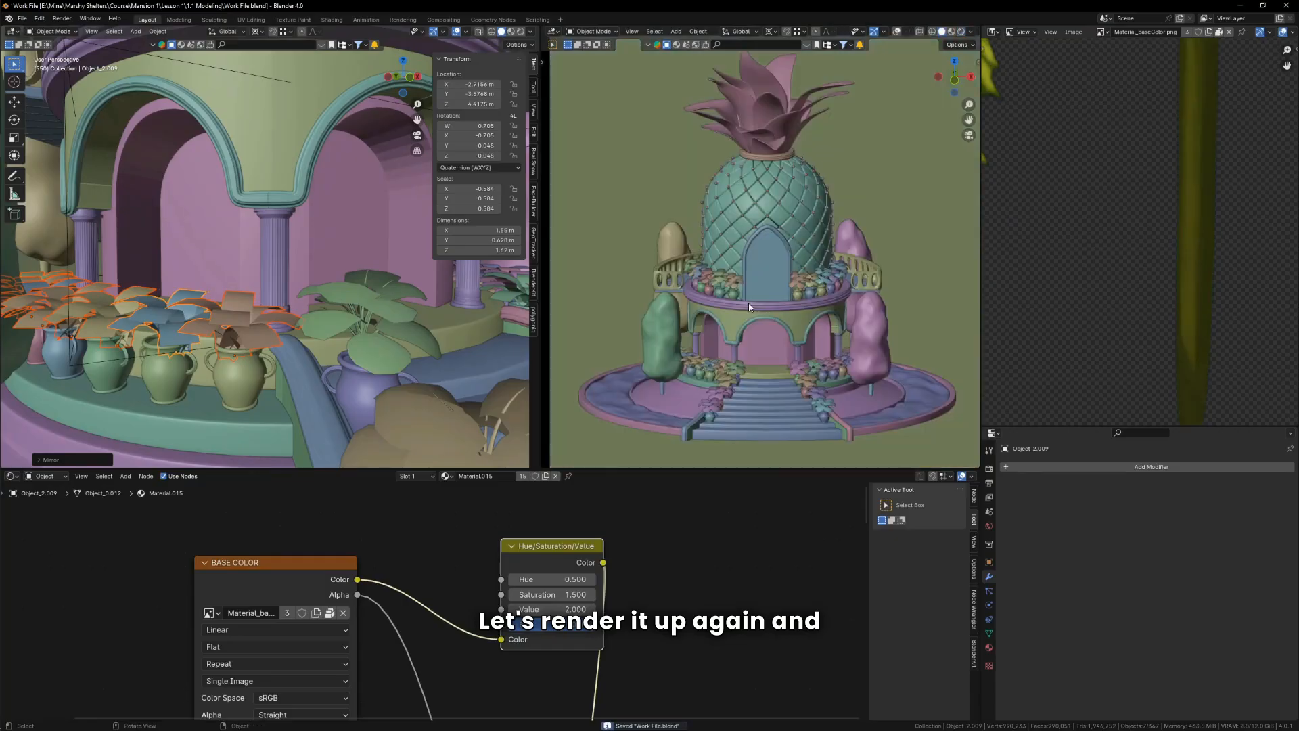
{"action": "key", "text": "F12"}
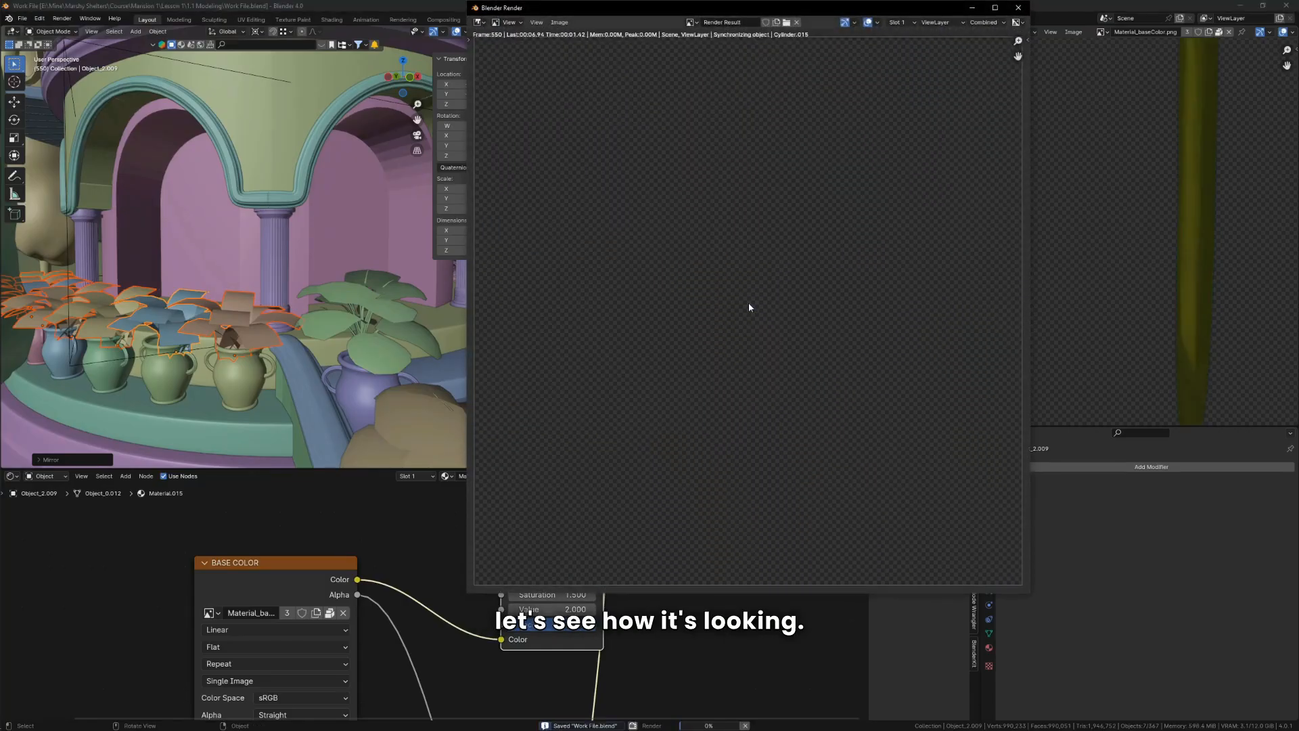
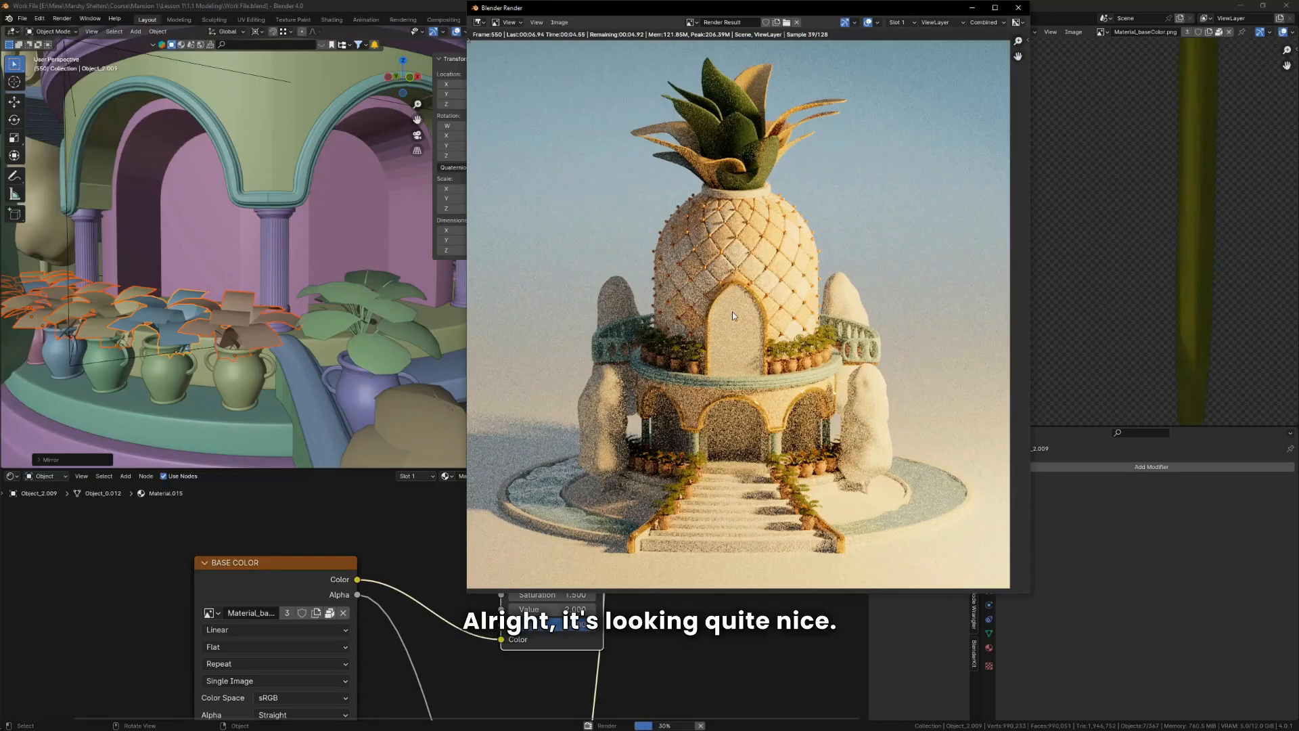
{"action": "scroll", "coordinate": [747, 328], "scroll_direction": "up", "scroll_amount": 2}
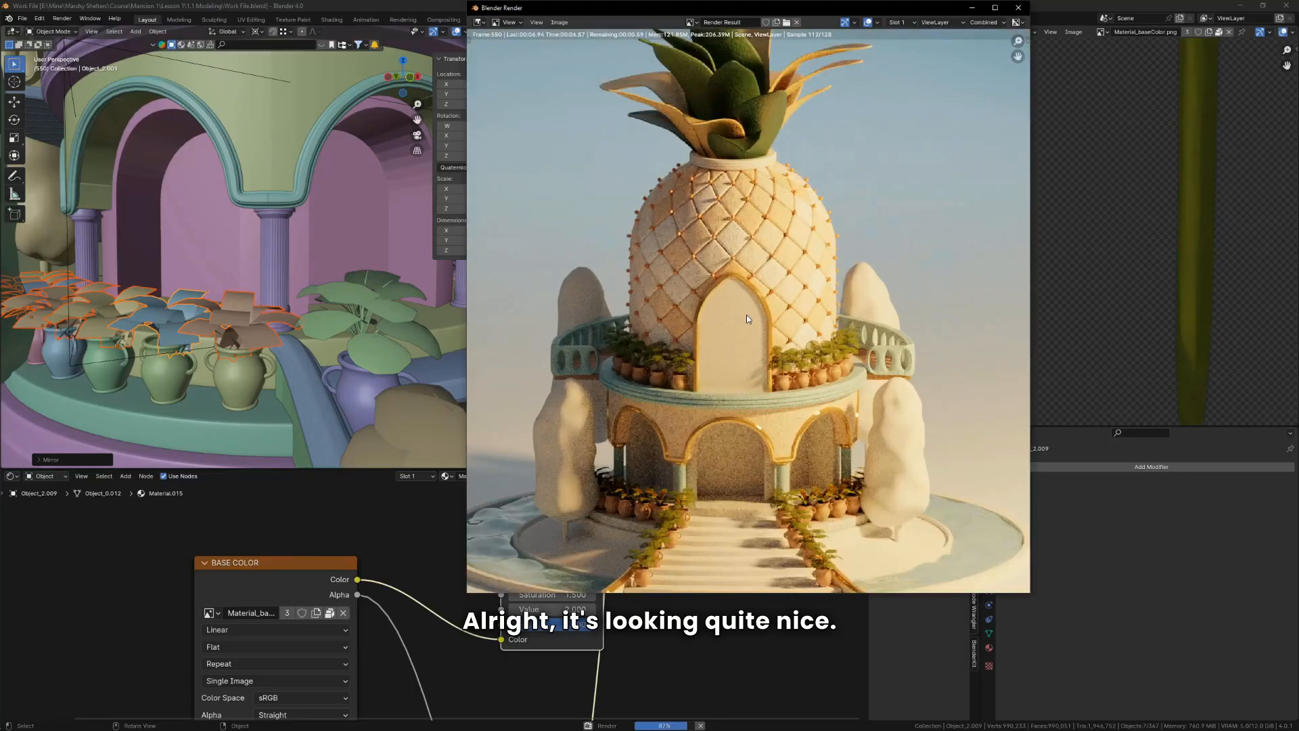
{"action": "scroll", "coordinate": [745, 315], "scroll_direction": "down", "scroll_amount": 2}
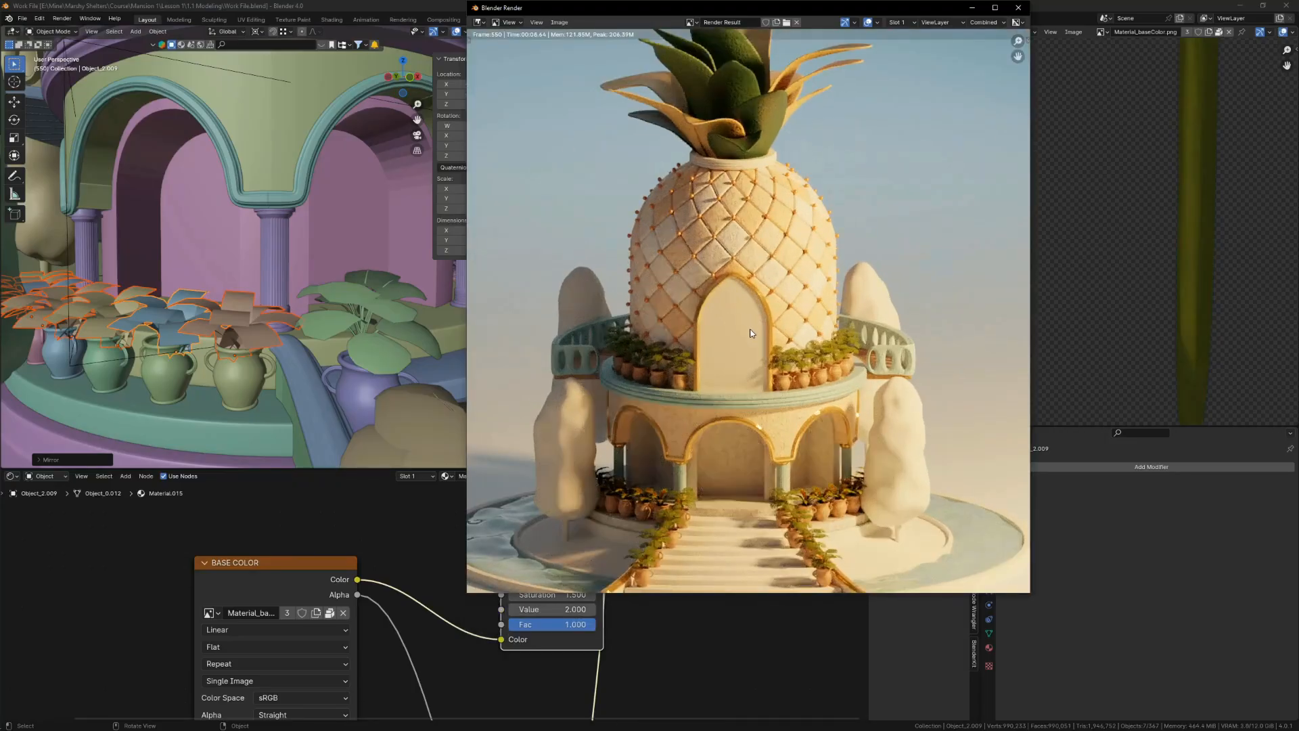
{"action": "scroll", "coordinate": [752, 327], "scroll_direction": "down", "scroll_amount": 2}
{"action": "scroll", "coordinate": [752, 326], "scroll_direction": "up", "scroll_amount": 2}
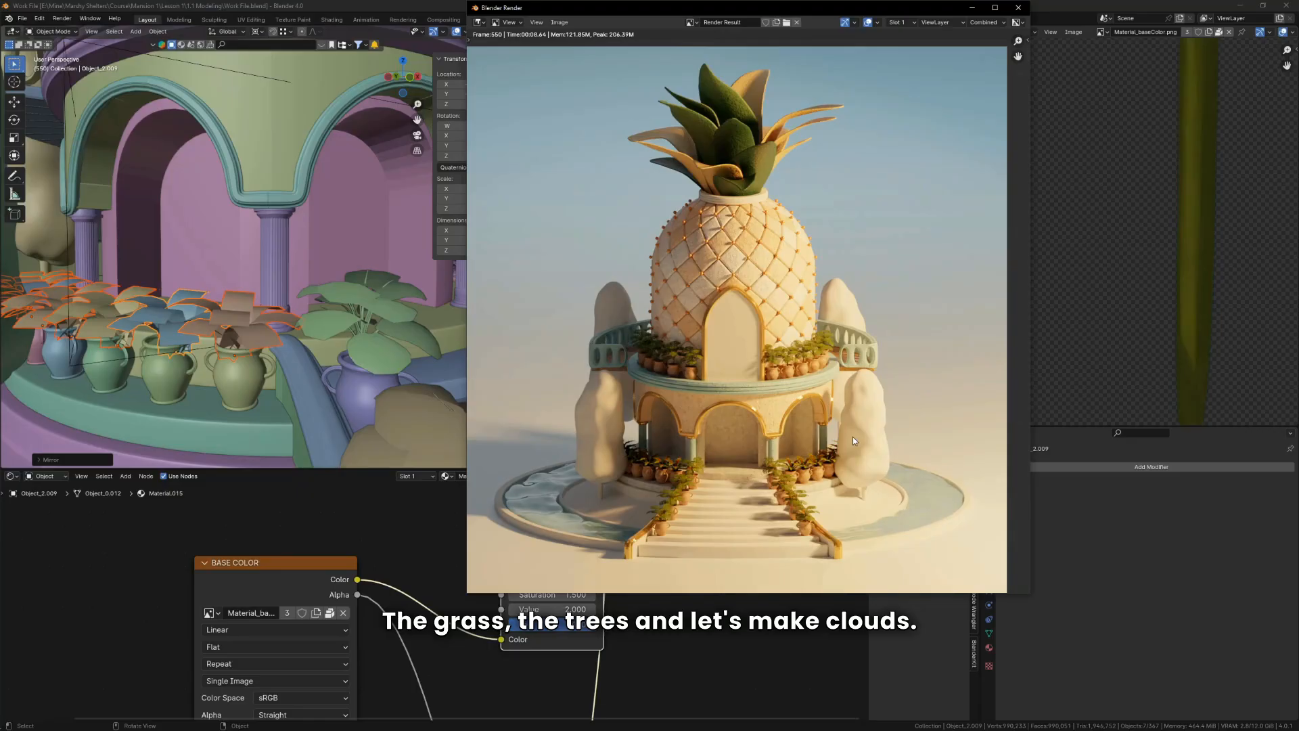
{"action": "scroll", "coordinate": [691, 425], "scroll_direction": "down", "scroll_amount": 3}
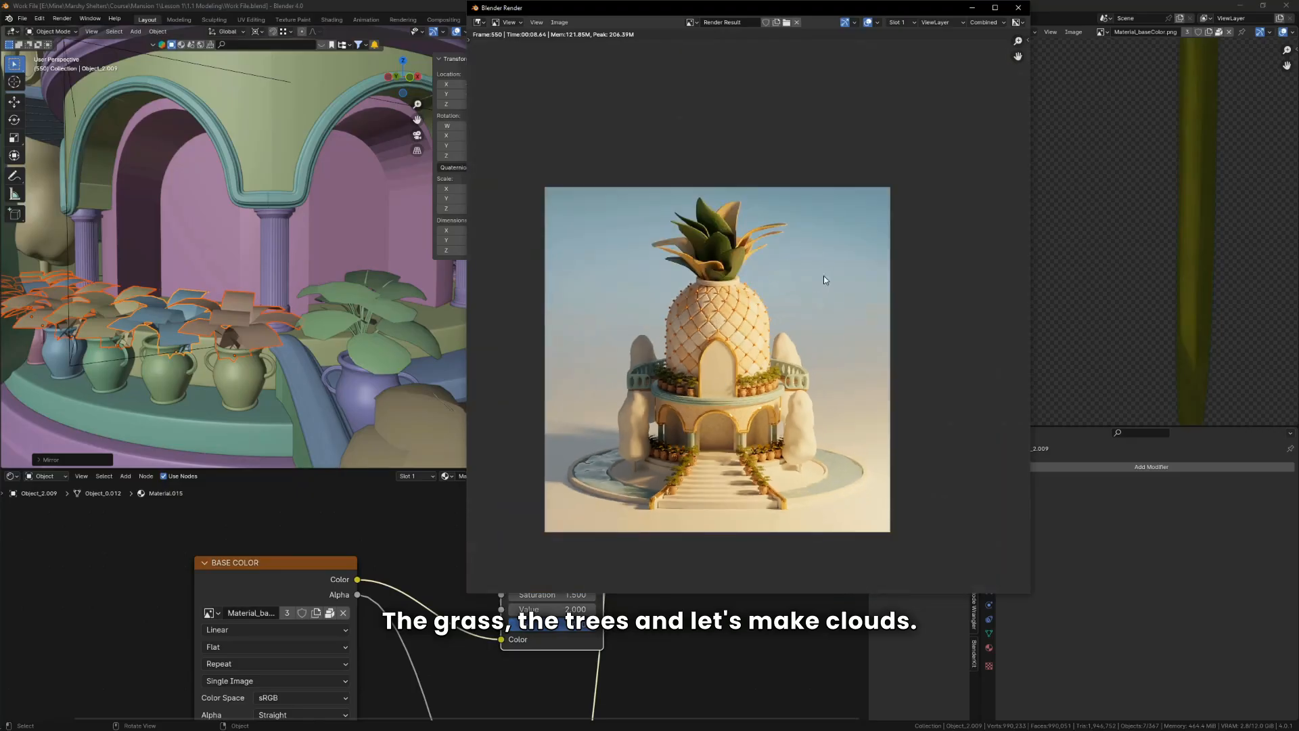
{"action": "left_click", "coordinate": [1019, 7]}
Step: Set the working view to front orthographic and place the 3D cursor in the empty space beside the pineapple's crown
{"action": "middle_click_drag", "start_coordinate": [495, 384], "coordinate": [354, 363]}
{"action": "key", "text": "n"}
{"action": "key", "text": "KP_1"}
{"action": "scroll", "coordinate": [321, 296], "scroll_direction": "up", "scroll_amount": 4}
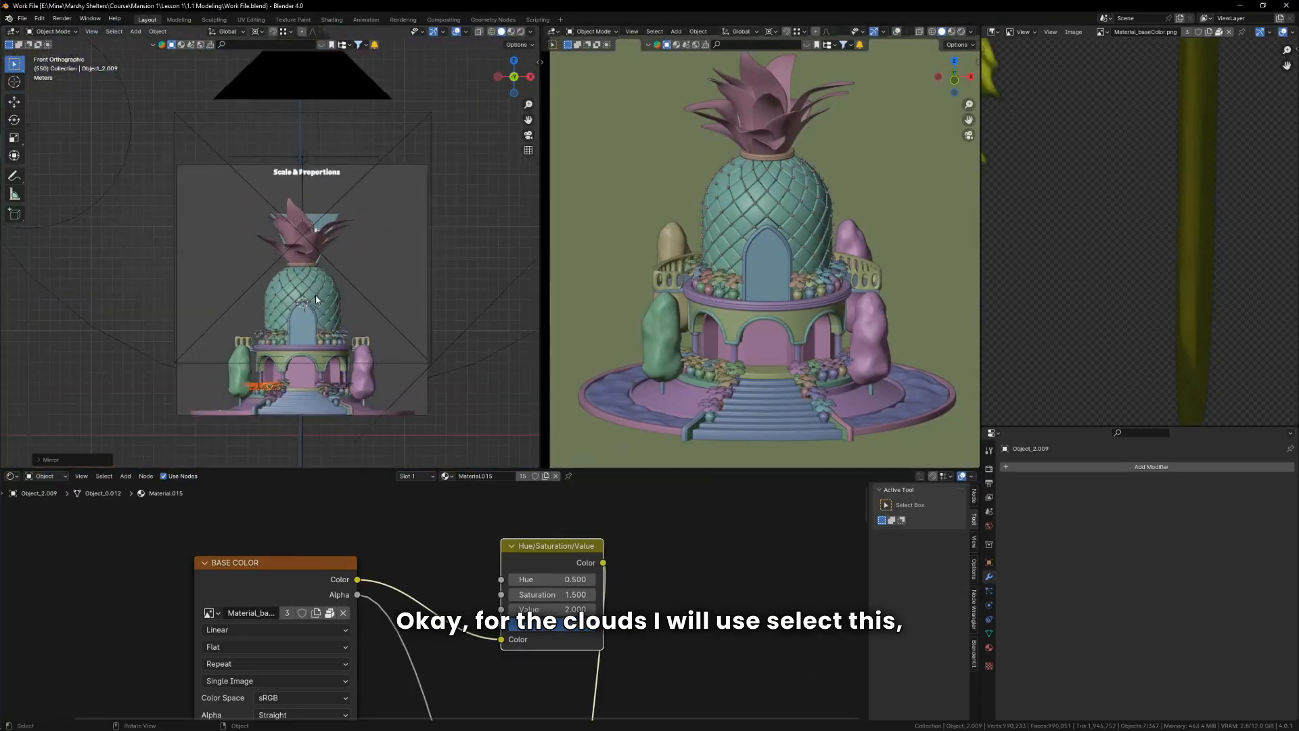
{"action": "right_click", "coordinate": [405, 234]}
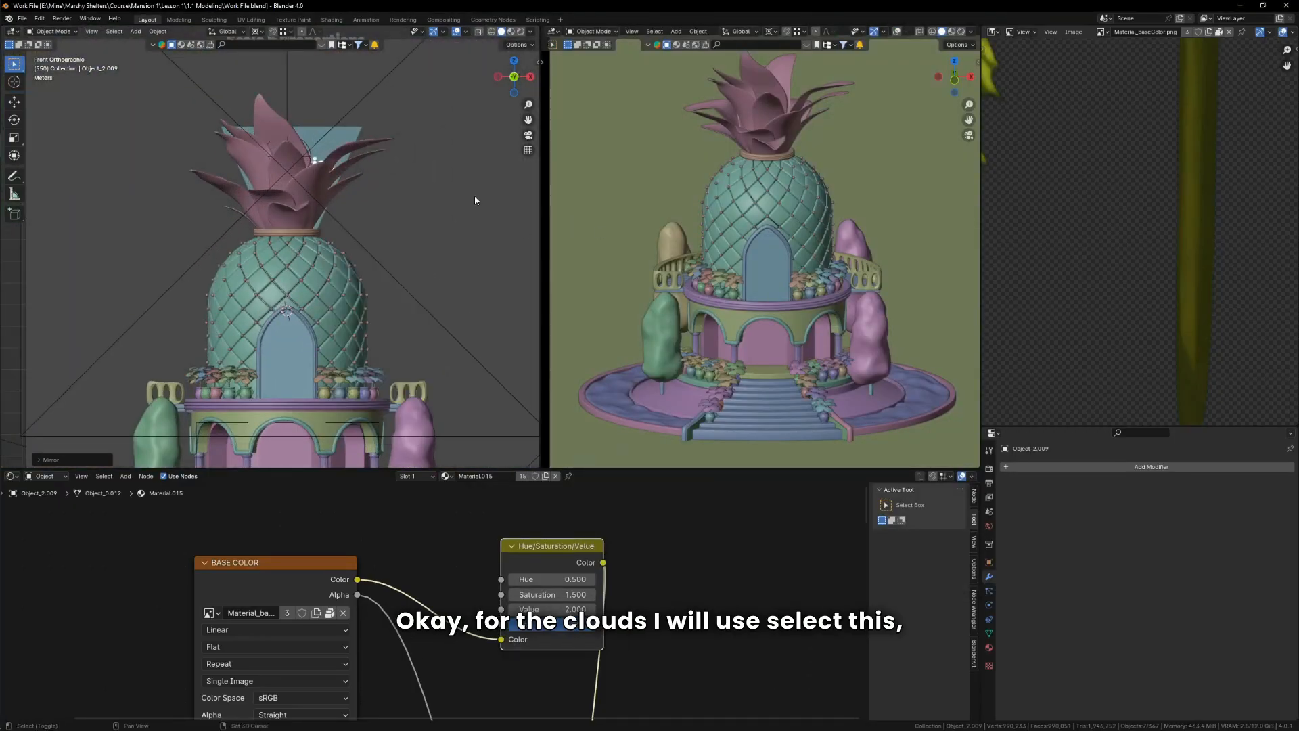
{"action": "scroll", "coordinate": [387, 254], "scroll_direction": "down", "scroll_amount": 3}
{"action": "scroll", "coordinate": [388, 260], "scroll_direction": "up", "scroll_amount": 2}
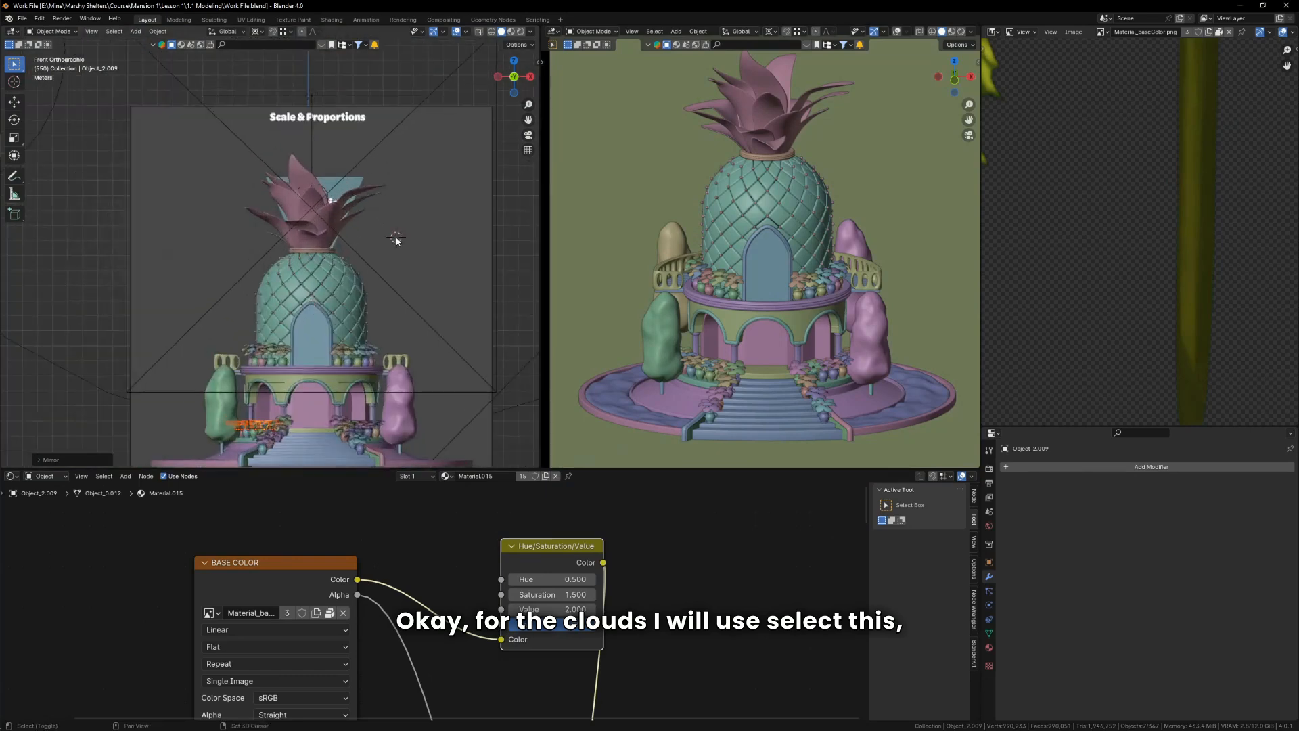
Step: Add a Ball metaball at the 3D cursor as the start of a cloud
{"action": "key", "text": "shift+a"}
{"action": "mouse_move", "coordinate": [369, 249]}
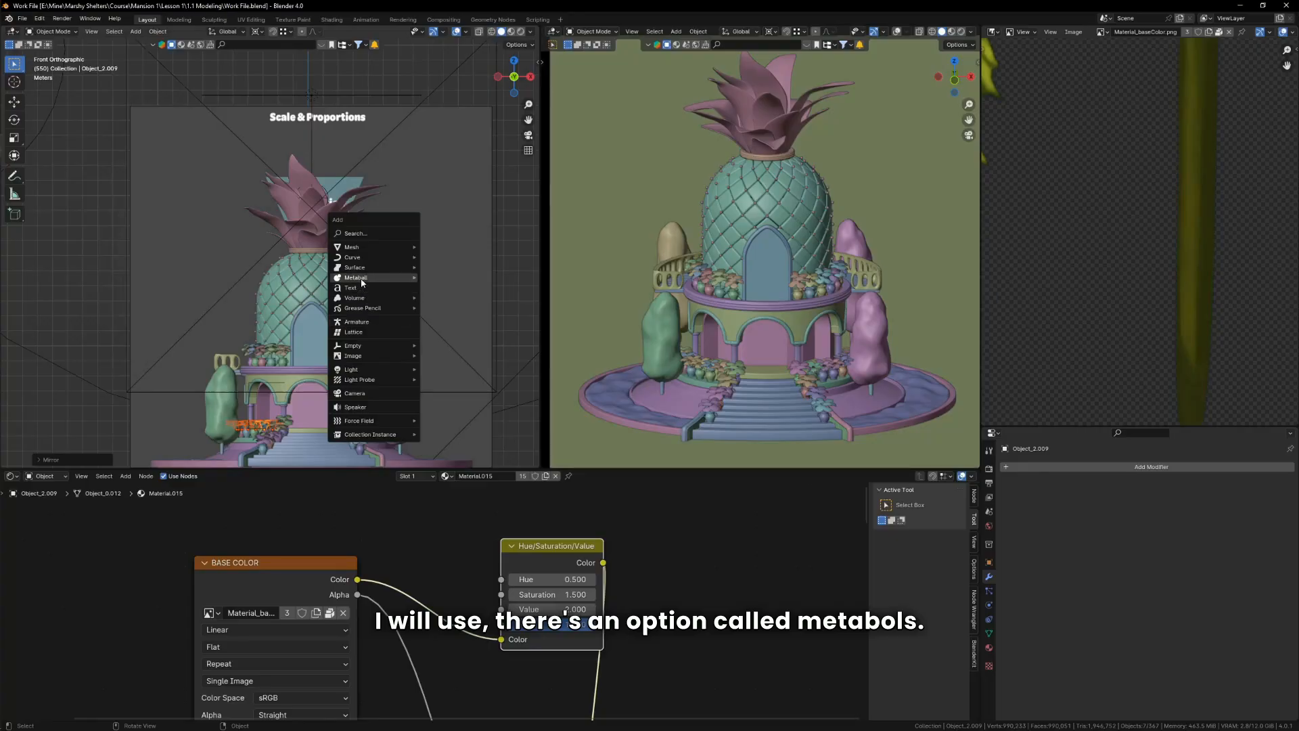
{"action": "mouse_move", "coordinate": [369, 278]}
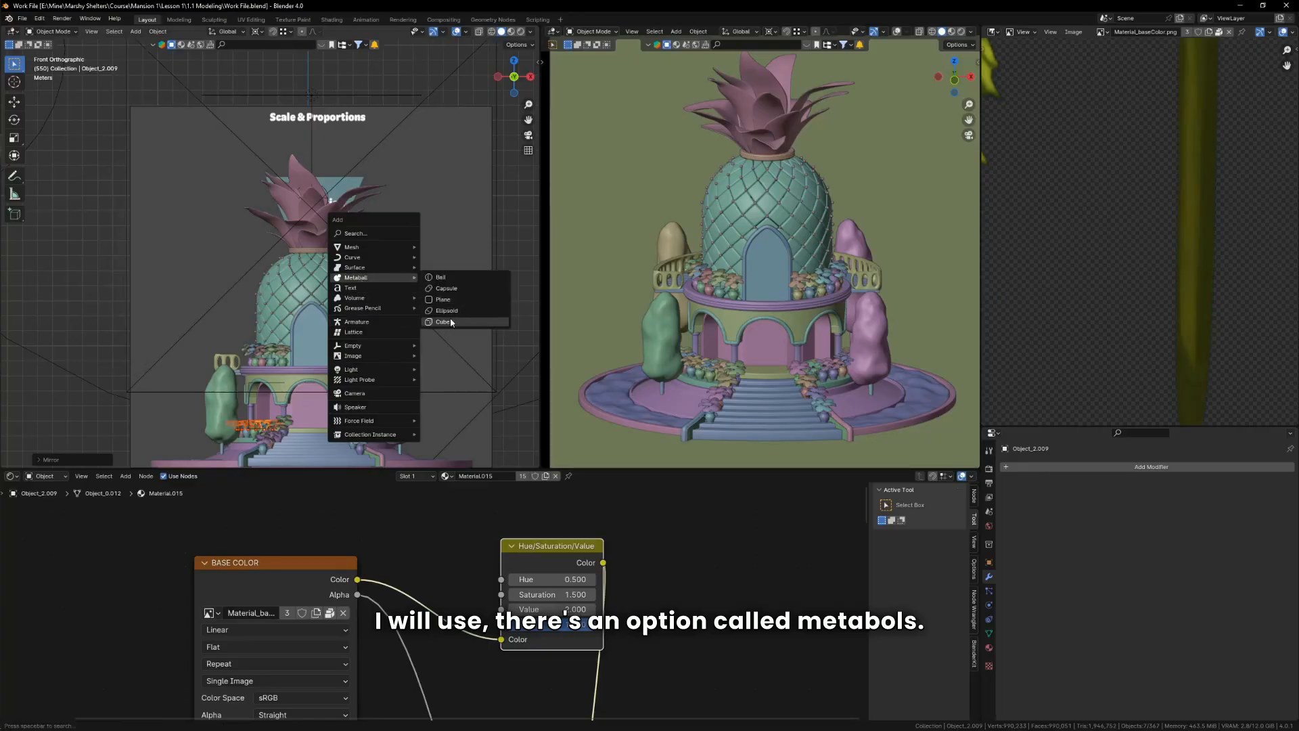
{"action": "left_click", "coordinate": [443, 278]}
{"action": "scroll", "coordinate": [404, 230], "scroll_direction": "up", "scroll_amount": 8}
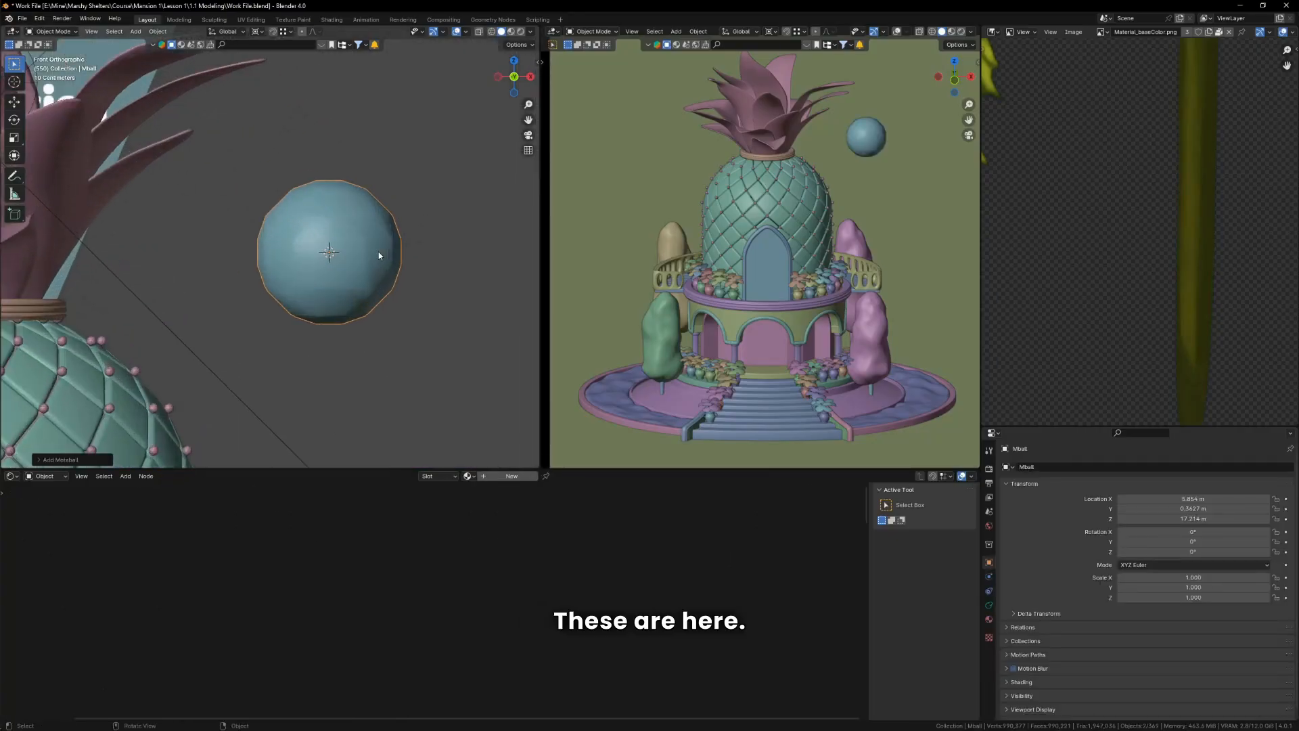
Step: Shrink the metaball to a scale of 0.706 and place a duplicate diagonally above it, away from the crown
{"action": "key", "text": "shift+d"}
{"action": "key", "text": "s"}
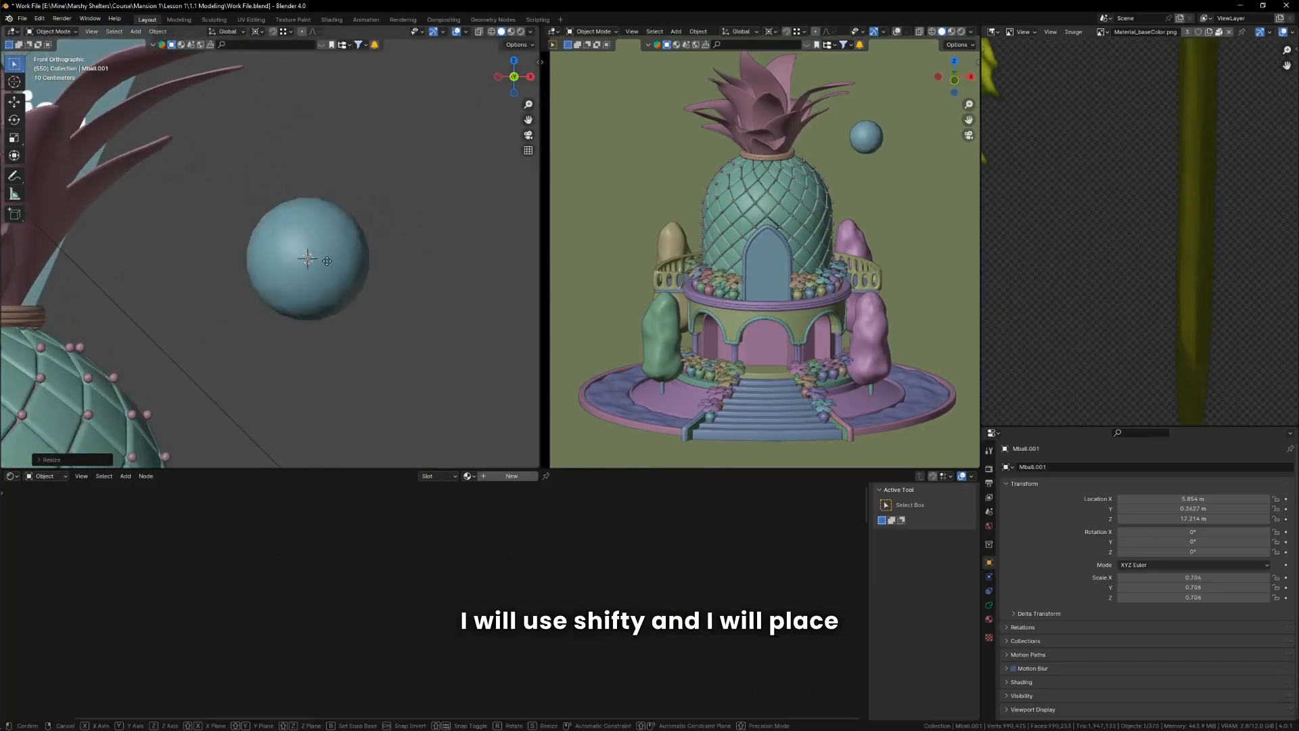
{"action": "key", "text": "g"}
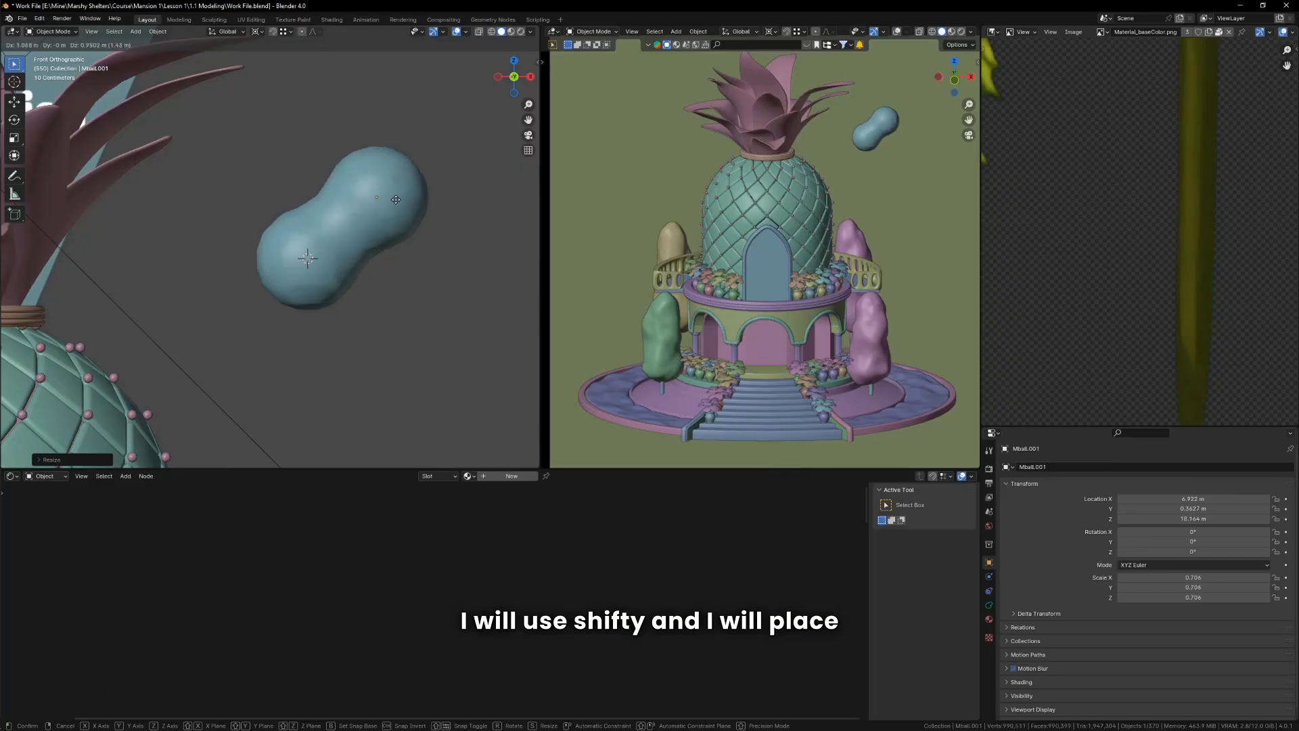
{"action": "left_click", "coordinate": [392, 205]}
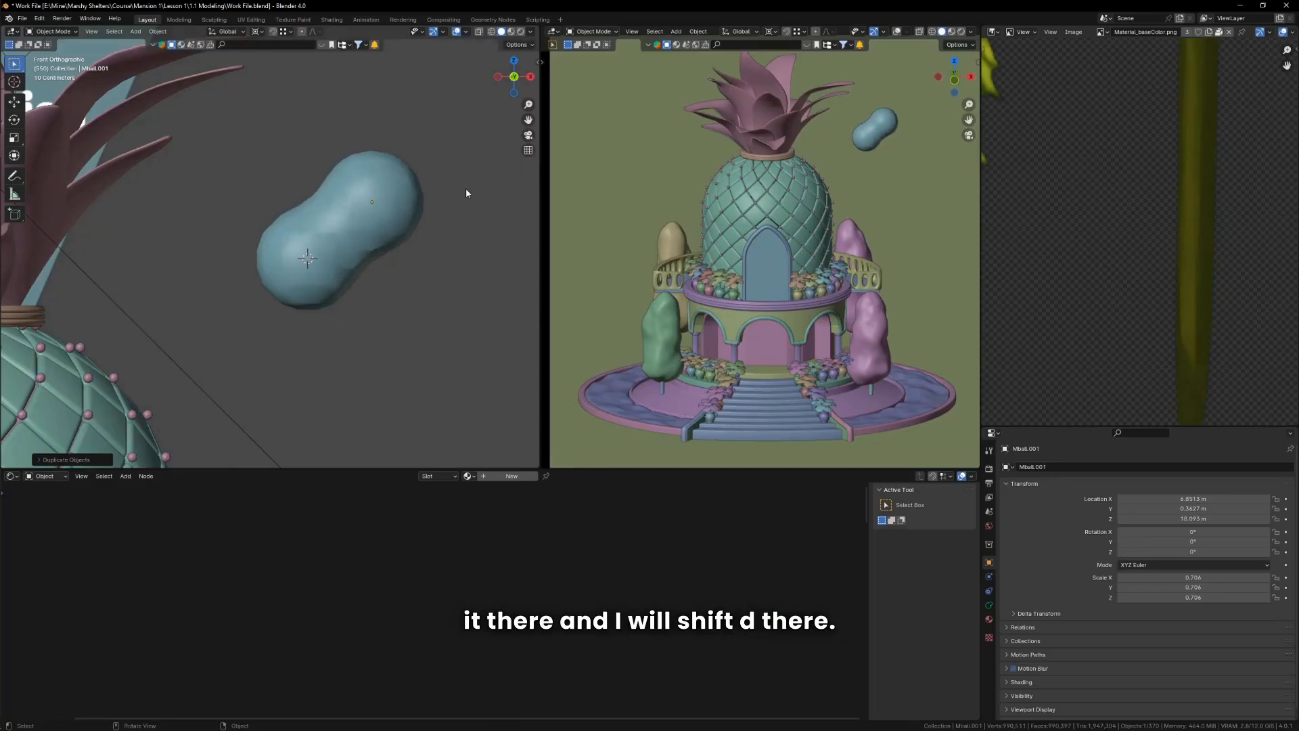
Step: Add a third metaball to the cloud by duplicating the last one, placing it lower and enlarging it to 0.776
{"action": "key", "text": "shift+d"}
{"action": "scroll", "coordinate": [356, 249], "scroll_direction": "up", "scroll_amount": 2}
{"action": "scroll", "coordinate": [385, 215], "scroll_direction": "down", "scroll_amount": 2}
{"action": "scroll", "coordinate": [450, 242], "scroll_direction": "up", "scroll_amount": 2}
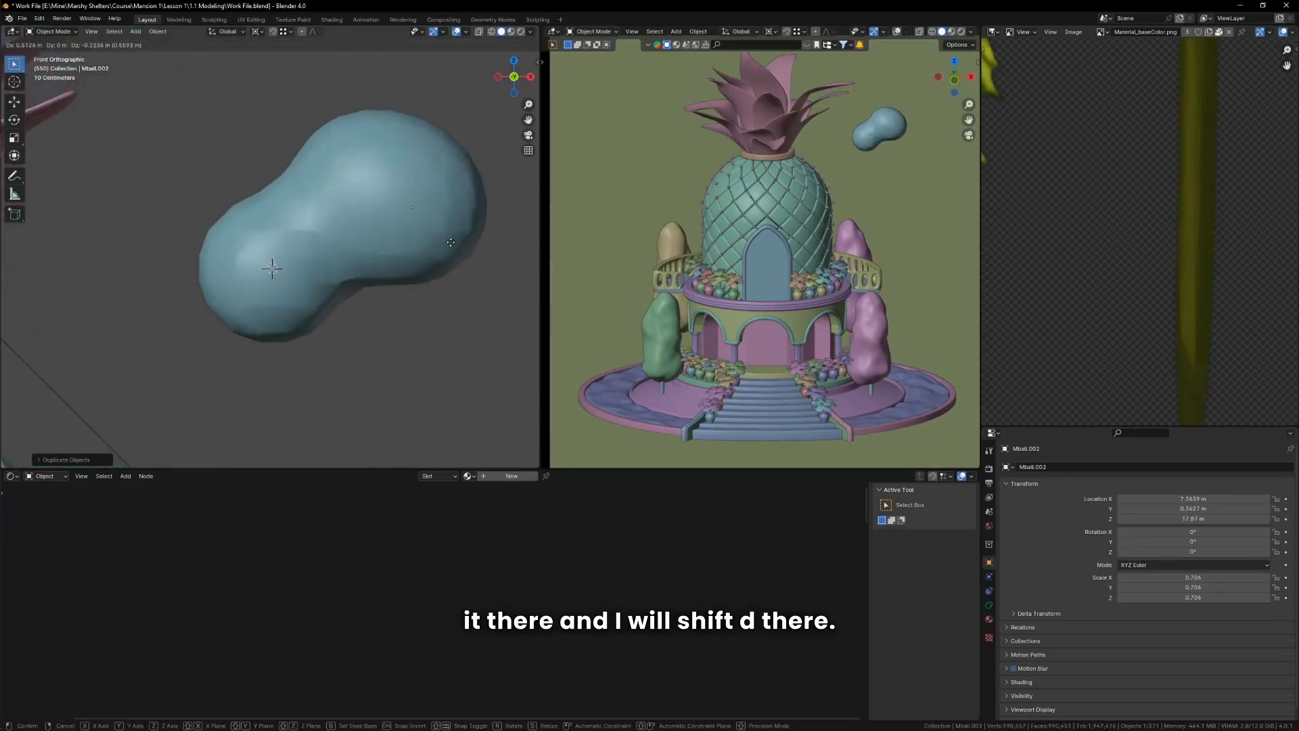
{"action": "left_click", "coordinate": [435, 334]}
{"action": "key", "text": "s"}
{"action": "left_click", "coordinate": [4, 378]}
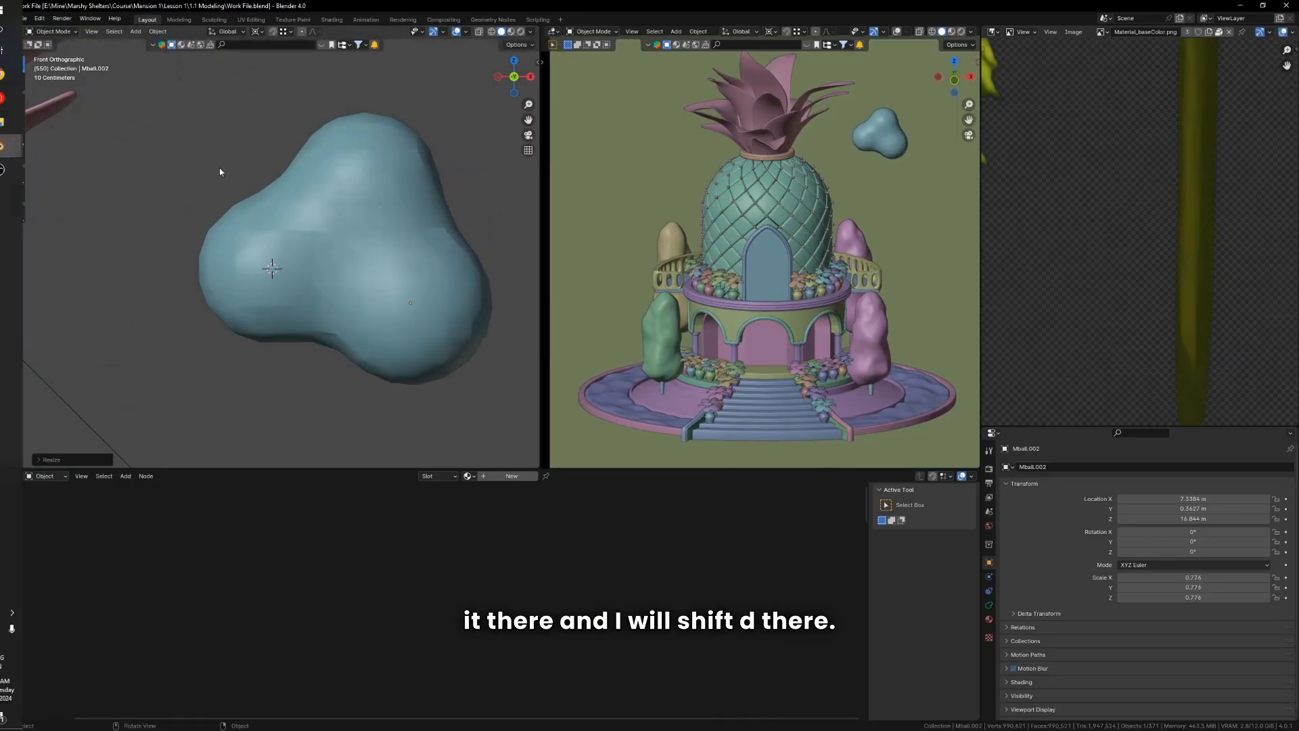
Step: Set the transform pivot point to Median Point and move the third metaball up closer to the other two
{"action": "left_click", "coordinate": [257, 31]}
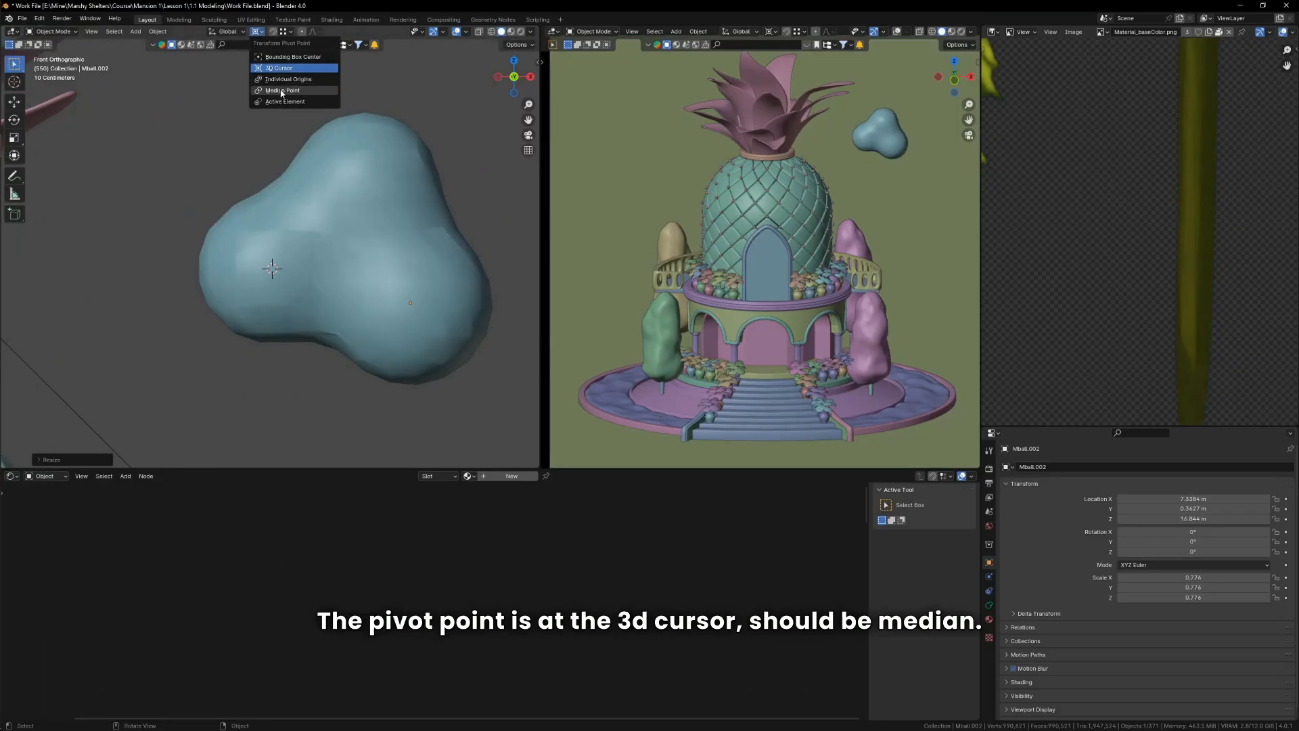
{"action": "left_click", "coordinate": [281, 91]}
{"action": "scroll", "coordinate": [304, 146], "scroll_direction": "down", "scroll_amount": 2}
{"action": "scroll", "coordinate": [396, 283], "scroll_direction": "up", "scroll_amount": 2}
{"action": "key", "text": "g"}
{"action": "left_click", "coordinate": [395, 261]}
{"action": "scroll", "coordinate": [379, 254], "scroll_direction": "down", "scroll_amount": 4}
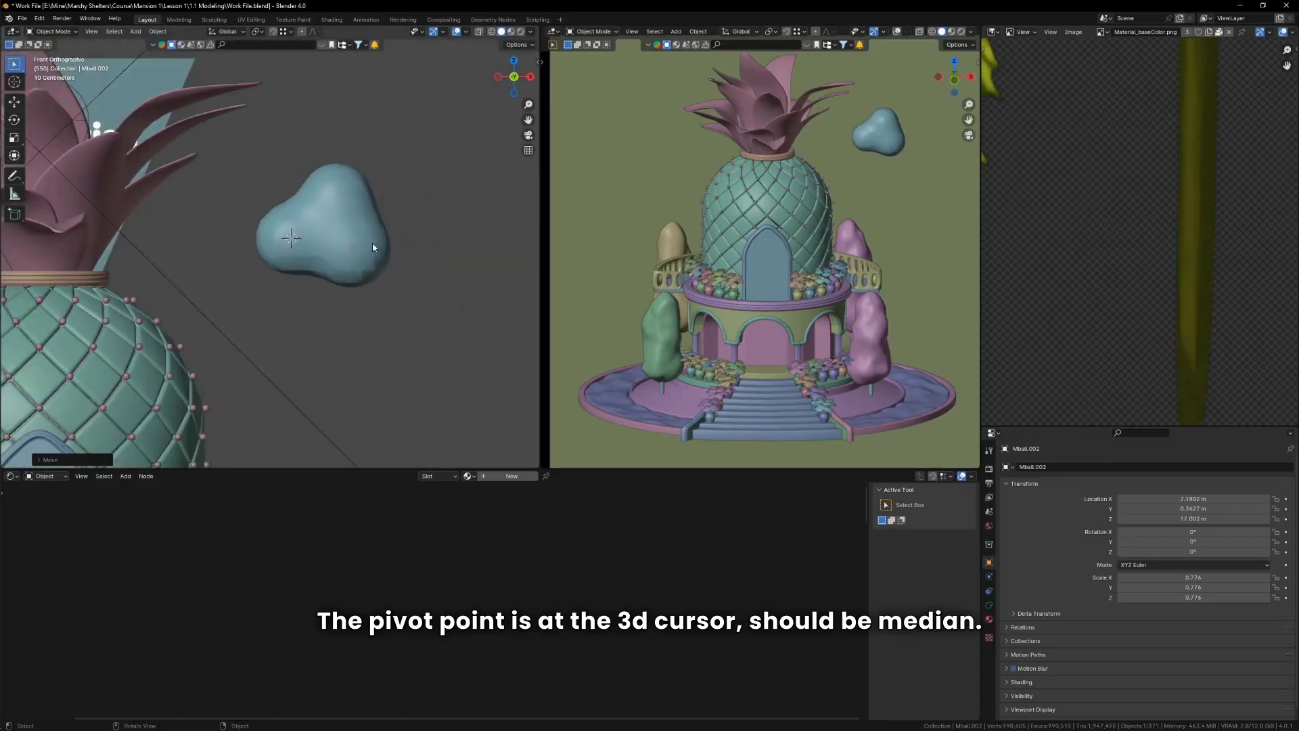
Step: Duplicate the third metaball to the cloud's upper outer side and scale the copy up to 0.895
{"action": "scroll", "coordinate": [372, 244], "scroll_direction": "up", "scroll_amount": 2}
{"action": "key", "text": "shift+d"}
{"action": "left_click", "coordinate": [455, 178]}
{"action": "key", "text": "s"}
{"action": "left_click", "coordinate": [500, 185]}
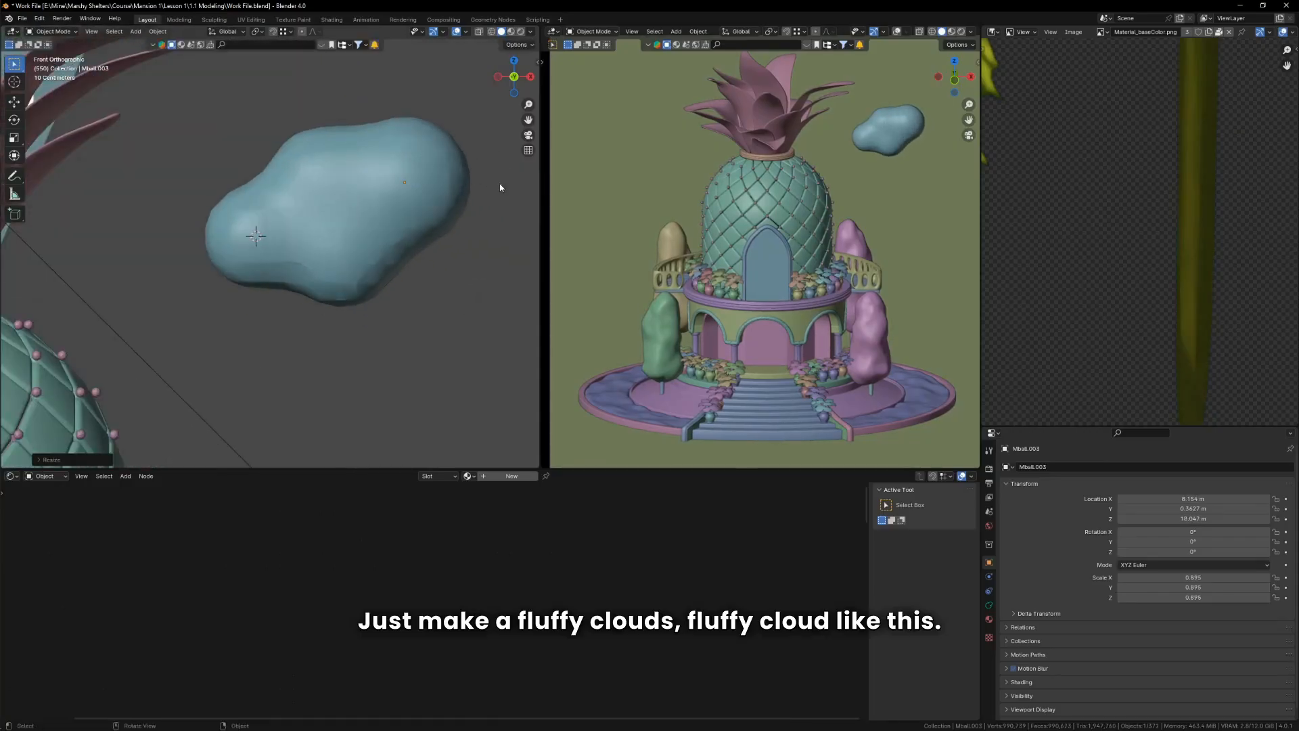
Step: Duplicate a fifth metaball, resize it to about 0.9 and position it as the cloud's rounded outer end
{"action": "scroll", "coordinate": [326, 199], "scroll_direction": "down", "scroll_amount": 4}
{"action": "key", "text": "shift+d"}
{"action": "left_click", "coordinate": [402, 248]}
{"action": "key", "text": "s"}
{"action": "left_click", "coordinate": [441, 259]}
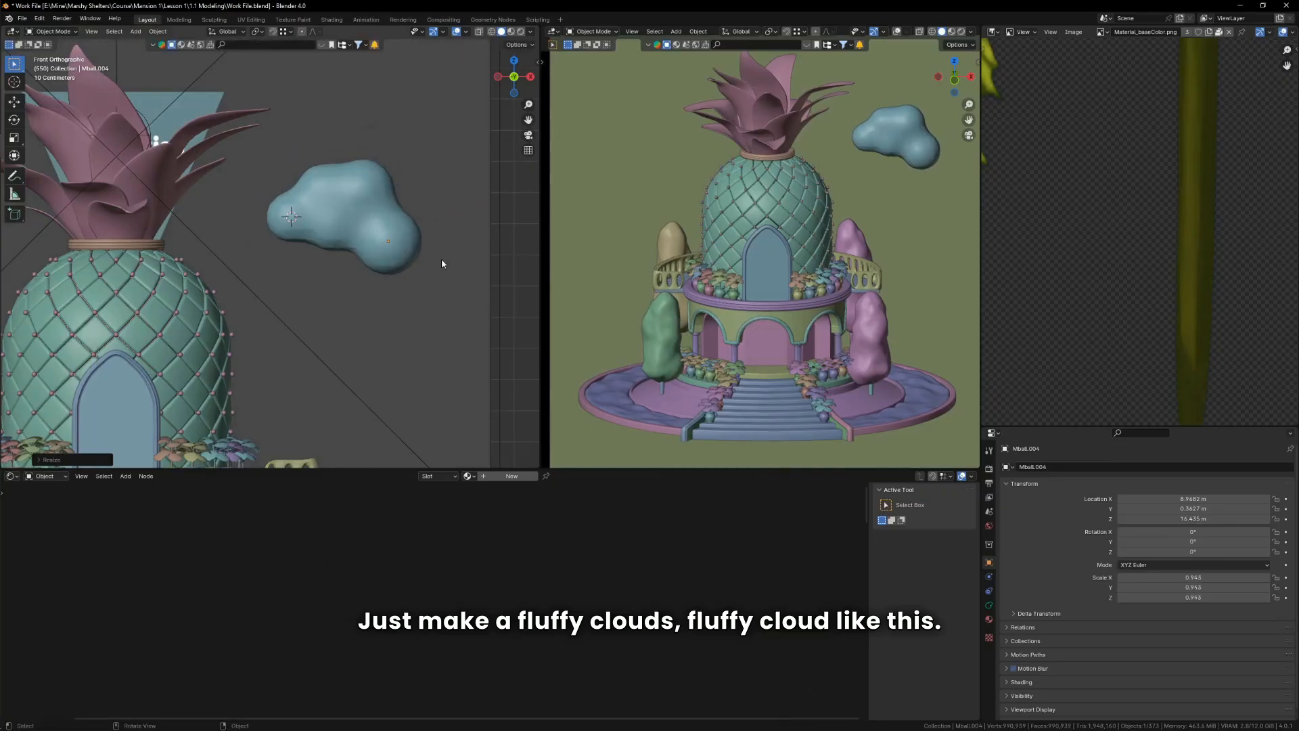
{"action": "key", "text": "s"}
{"action": "left_click", "coordinate": [463, 245]}
{"action": "key", "text": "g"}
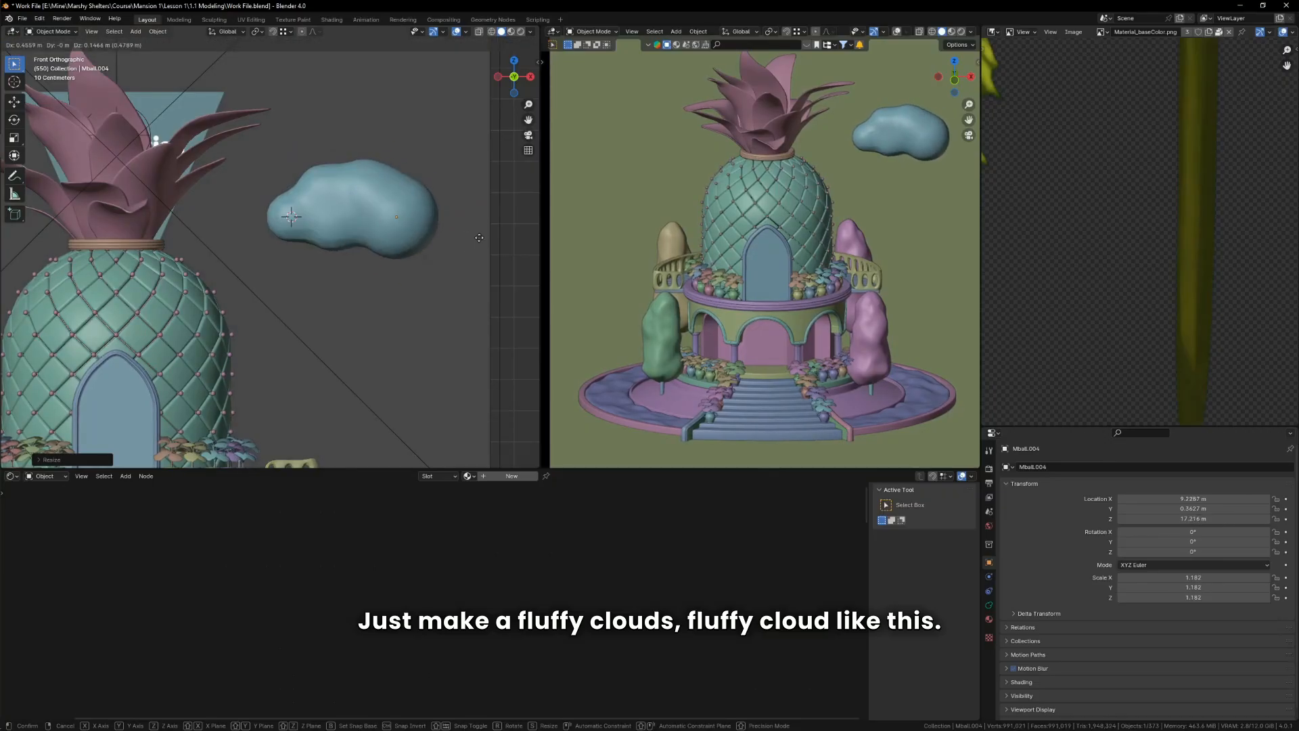
{"action": "key", "text": "s"}
{"action": "key", "text": "g"}
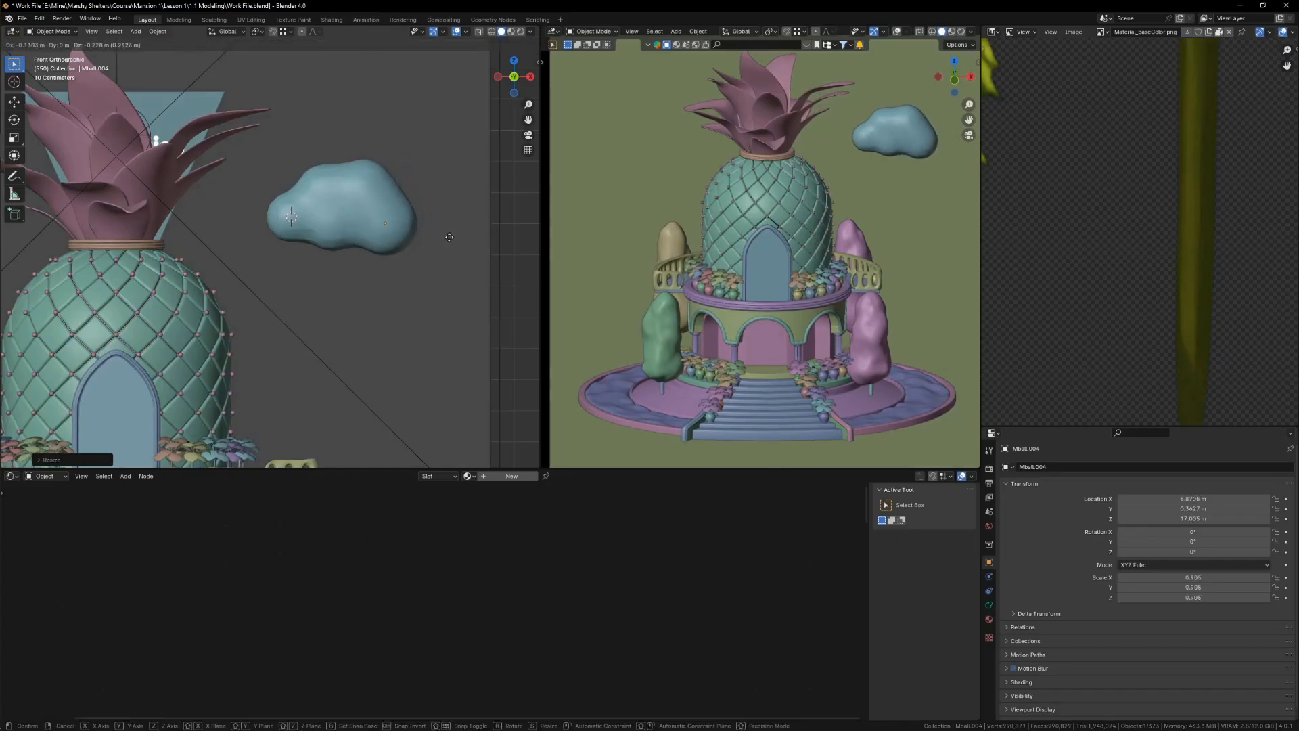
{"action": "left_click", "coordinate": [443, 239]}
Step: Offset the fifth metaball along Y to give the cloud some depth
{"action": "middle_click_drag", "start_coordinate": [383, 207], "coordinate": [376, 221]}
{"action": "key", "text": "g"}
{"action": "key", "text": "y"}
{"action": "left_click", "coordinate": [449, 178]}
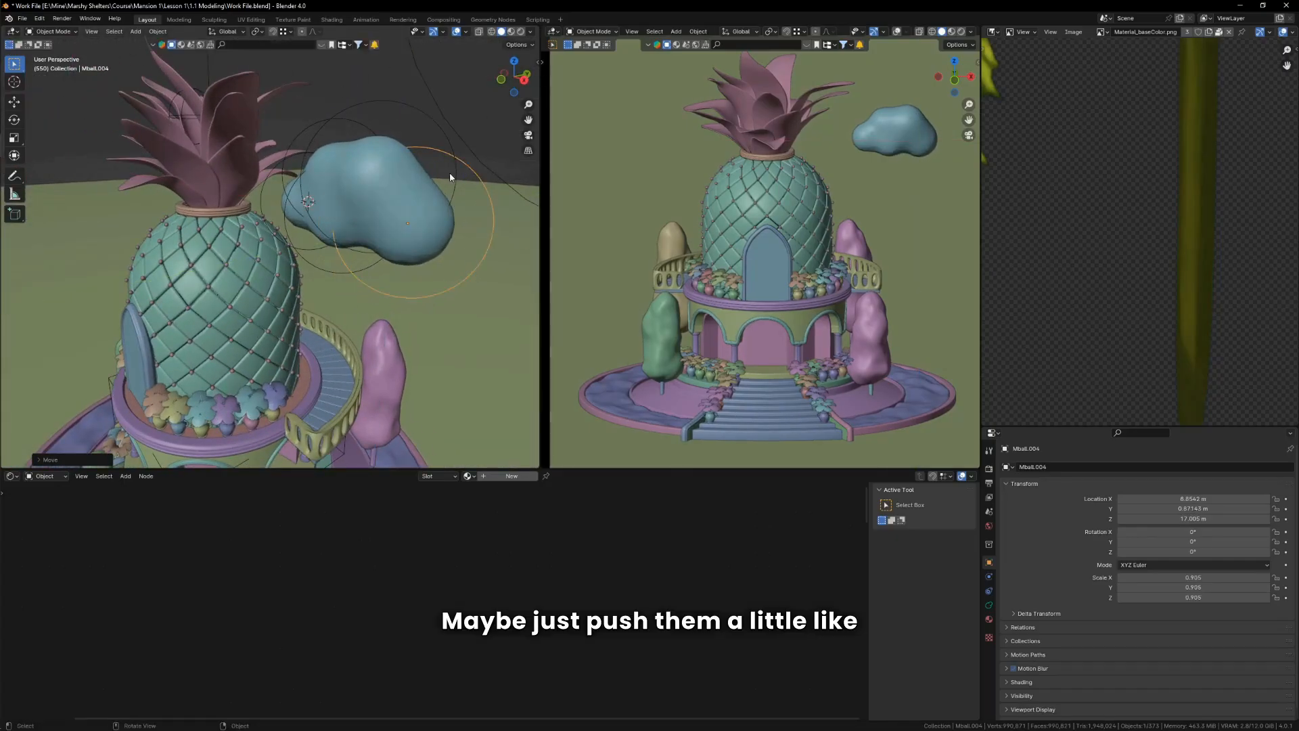
Step: Offset the fourth metaball the opposite way along Y and enlarge it slightly
{"action": "left_click", "coordinate": [423, 115]}
{"action": "key", "text": "g"}
{"action": "key", "text": "y"}
{"action": "left_click", "coordinate": [424, 123]}
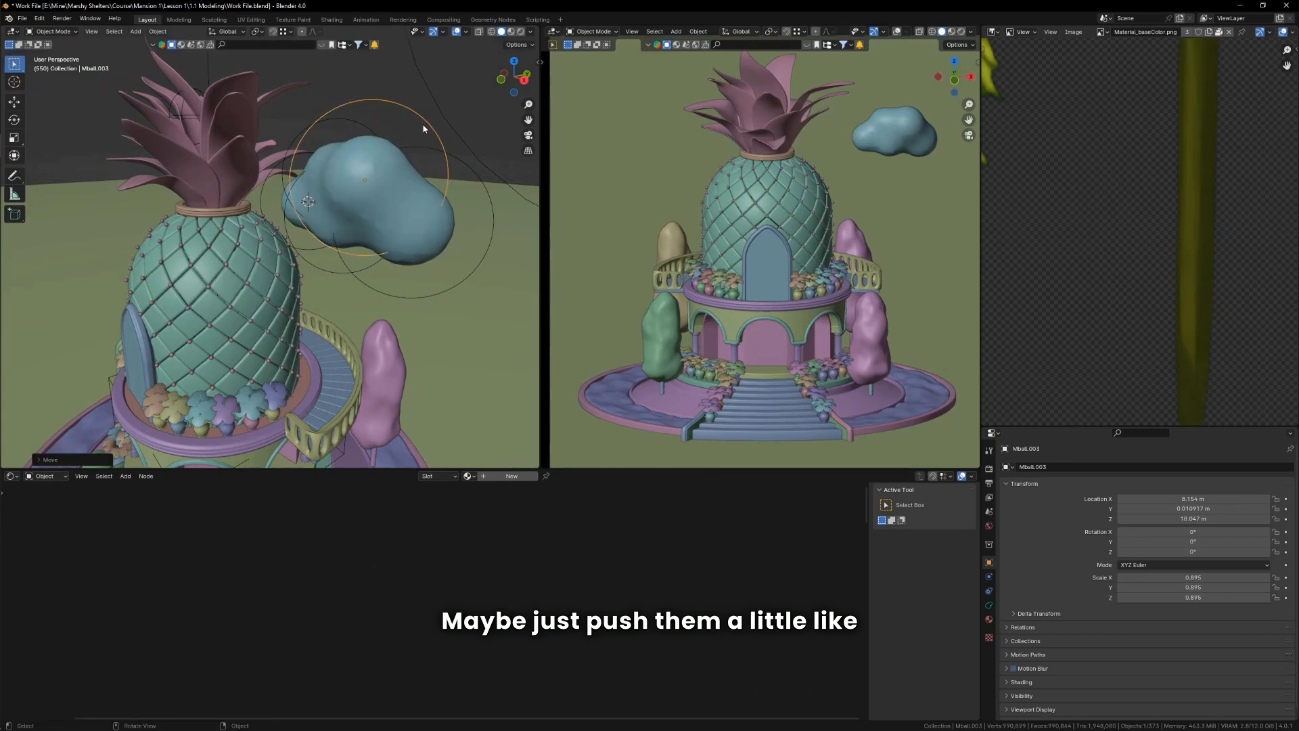
{"action": "key", "text": "s"}
{"action": "left_click", "coordinate": [430, 129]}
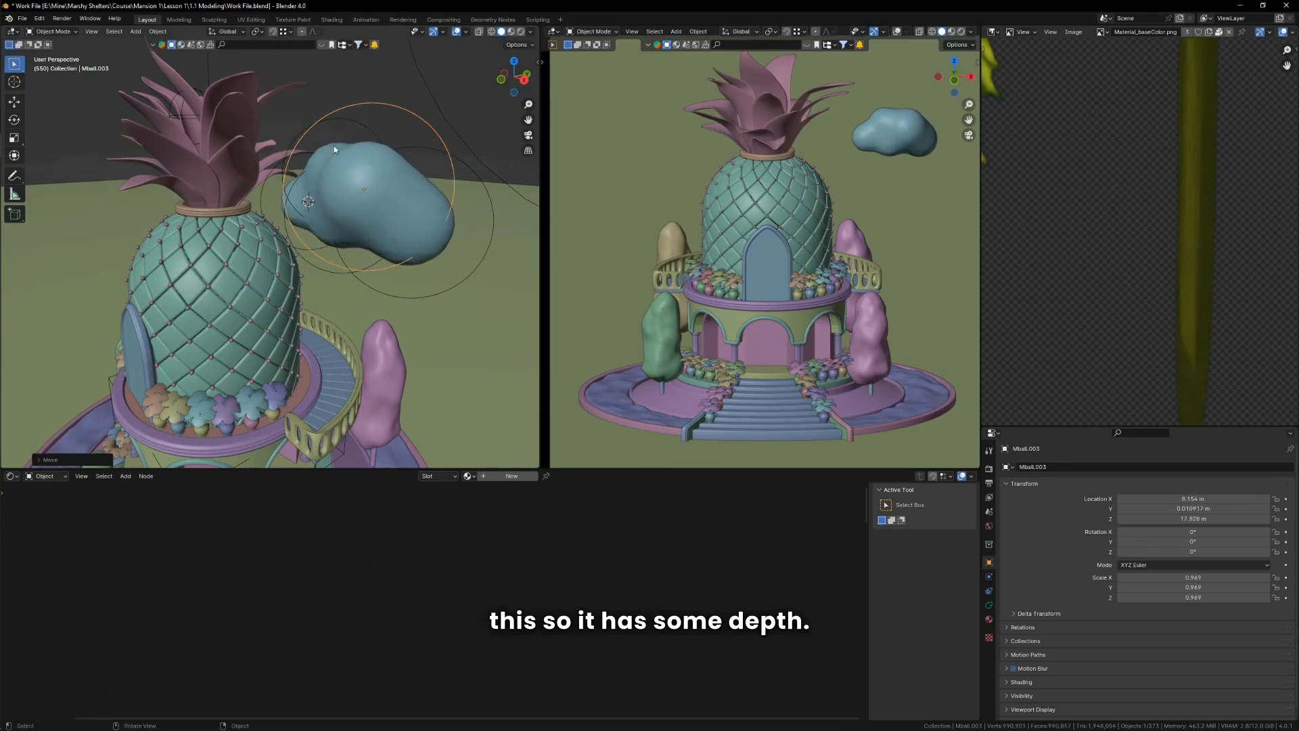
Step: Offset the second metaball, at the cloud's upper inner side, along Y by about 0.3 m
{"action": "left_click", "coordinate": [355, 127]}
{"action": "key", "text": "g"}
{"action": "key", "text": "y"}
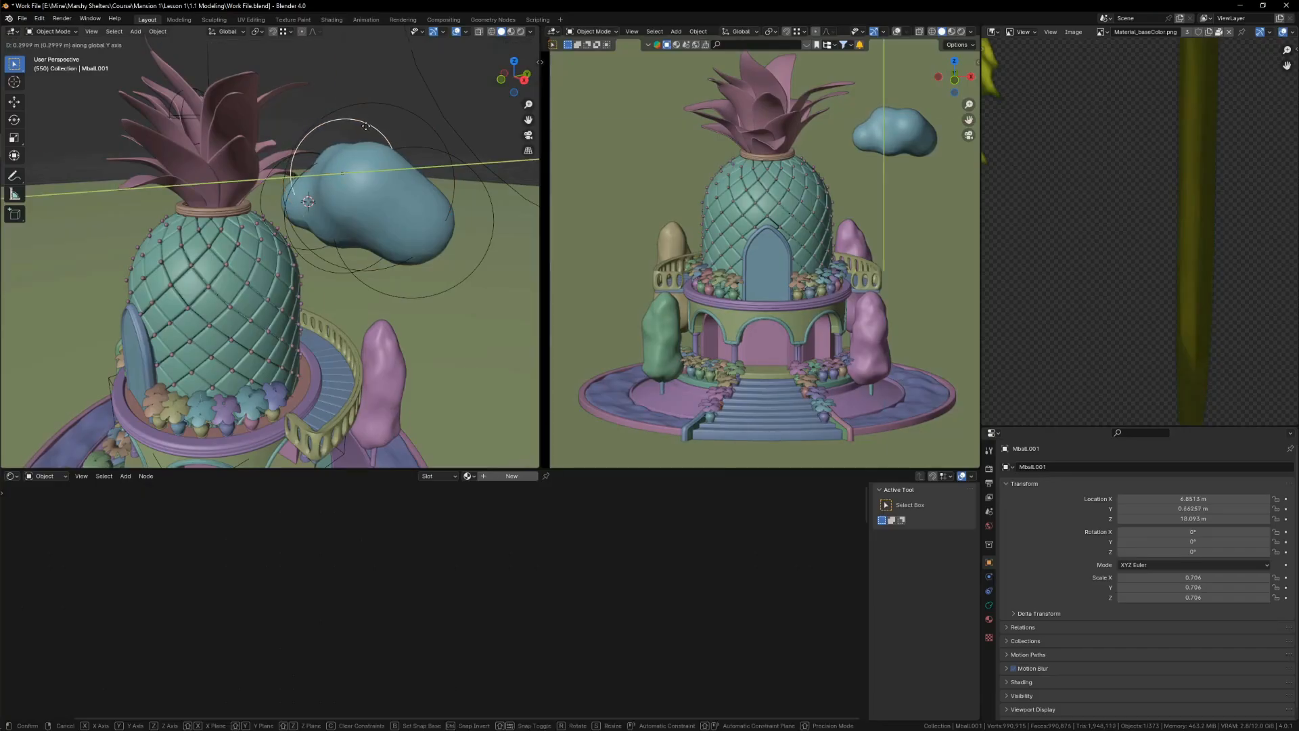
{"action": "left_click", "coordinate": [367, 126]}
Step: In front orthographic view, select all the cloud's metaballs, deselect the unwanted surrounding objects and make the original ball active
{"action": "middle_click_drag", "start_coordinate": [358, 161], "coordinate": [409, 169]}
{"action": "key", "text": "KP_1"}
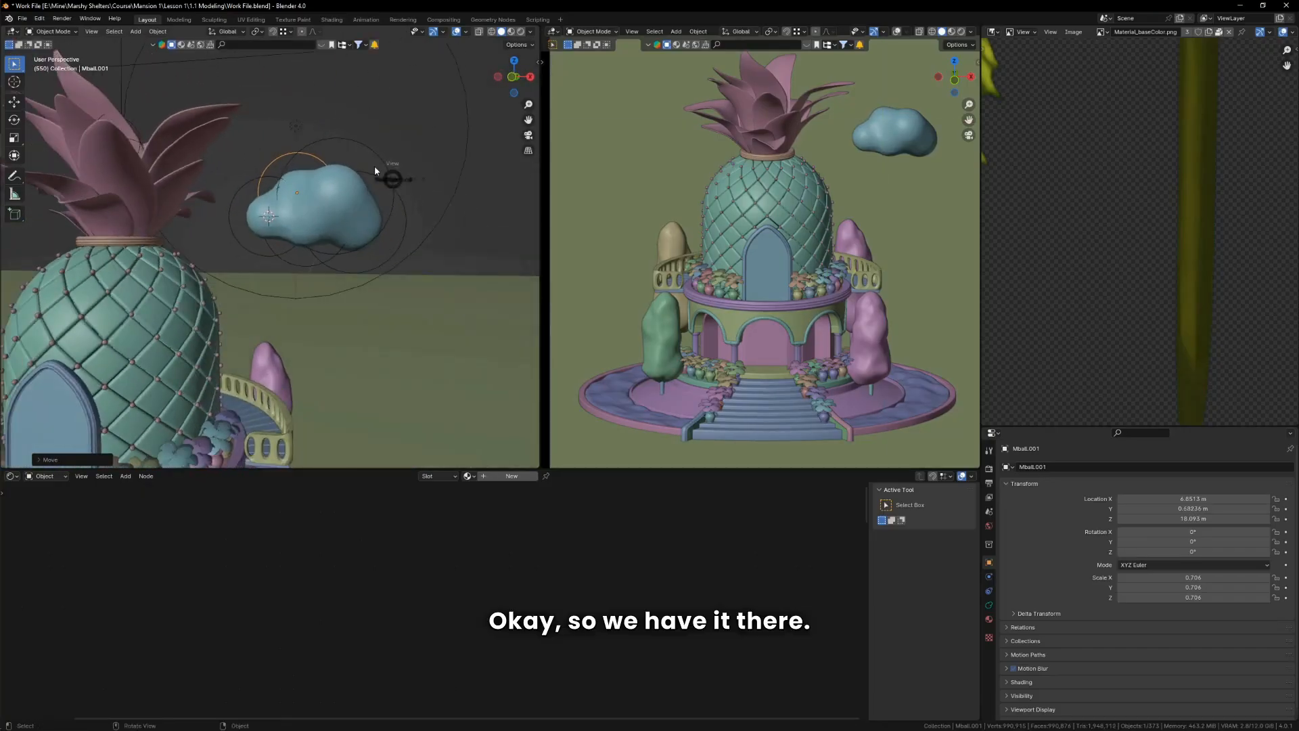
{"action": "scroll", "coordinate": [372, 244], "scroll_direction": "down", "scroll_amount": 3}
{"action": "scroll", "coordinate": [372, 242], "scroll_direction": "up", "scroll_amount": 3}
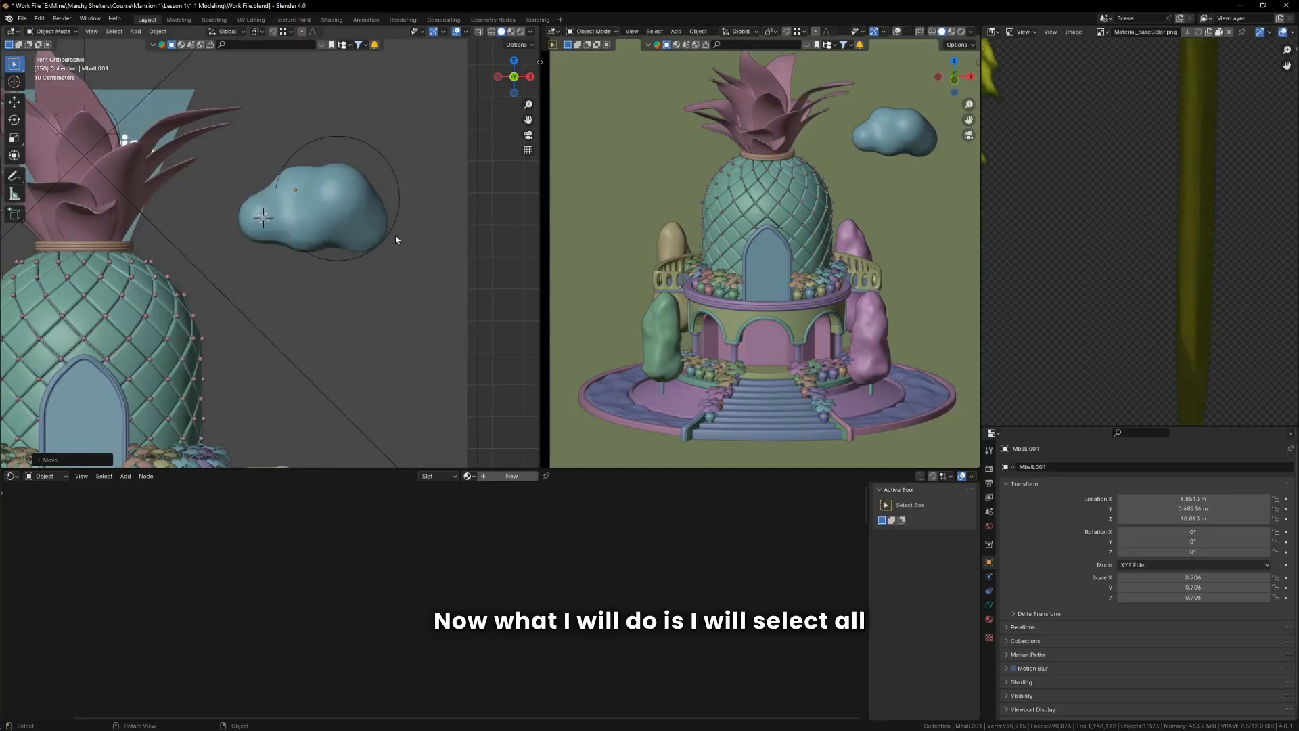
{"action": "left_click_drag", "start_coordinate": [393, 272], "coordinate": [247, 147]}
{"action": "scroll", "coordinate": [483, 275], "scroll_direction": "down", "scroll_amount": 4}
{"action": "left_click_drag", "start_coordinate": [516, 352], "coordinate": [336, 292], "text": "ctrl"}
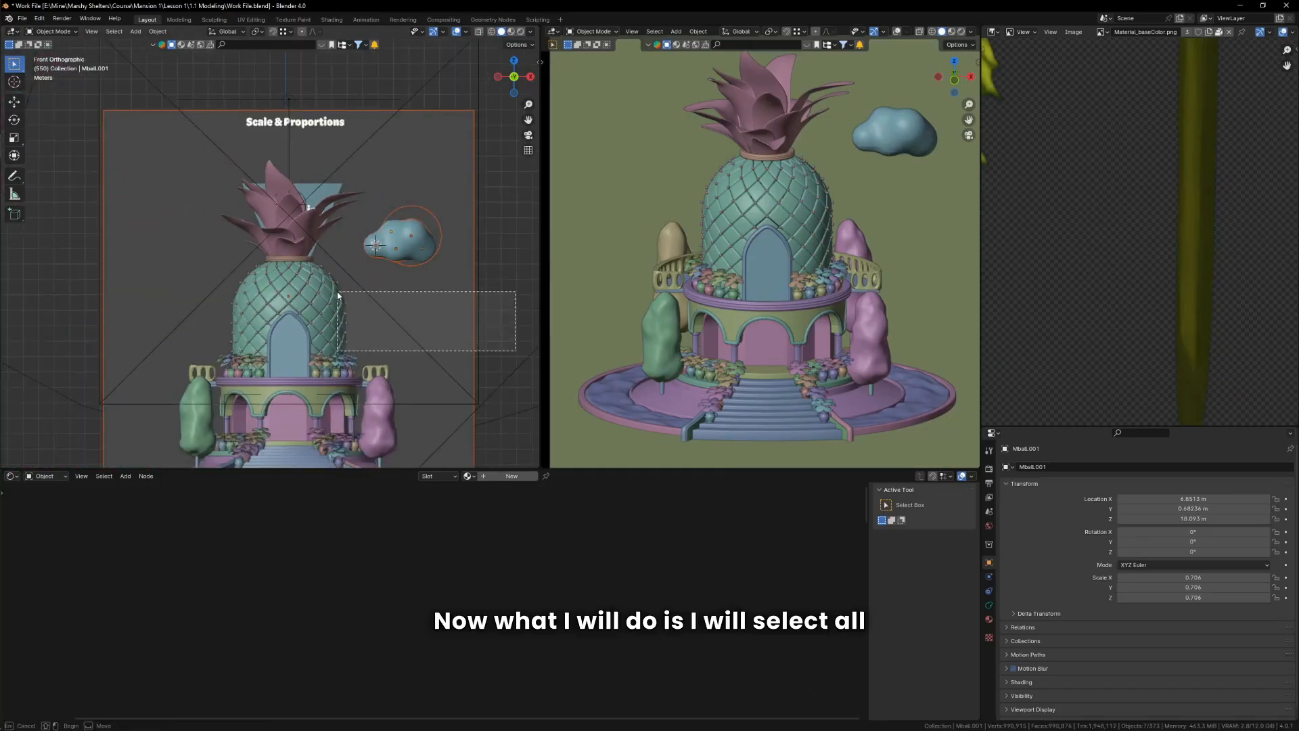
{"action": "key", "text": "g"}
{"action": "left_click", "coordinate": [422, 250]}
{"action": "scroll", "coordinate": [423, 249], "scroll_direction": "up", "scroll_amount": 4}
{"action": "left_click", "coordinate": [401, 201], "text": "shift"}
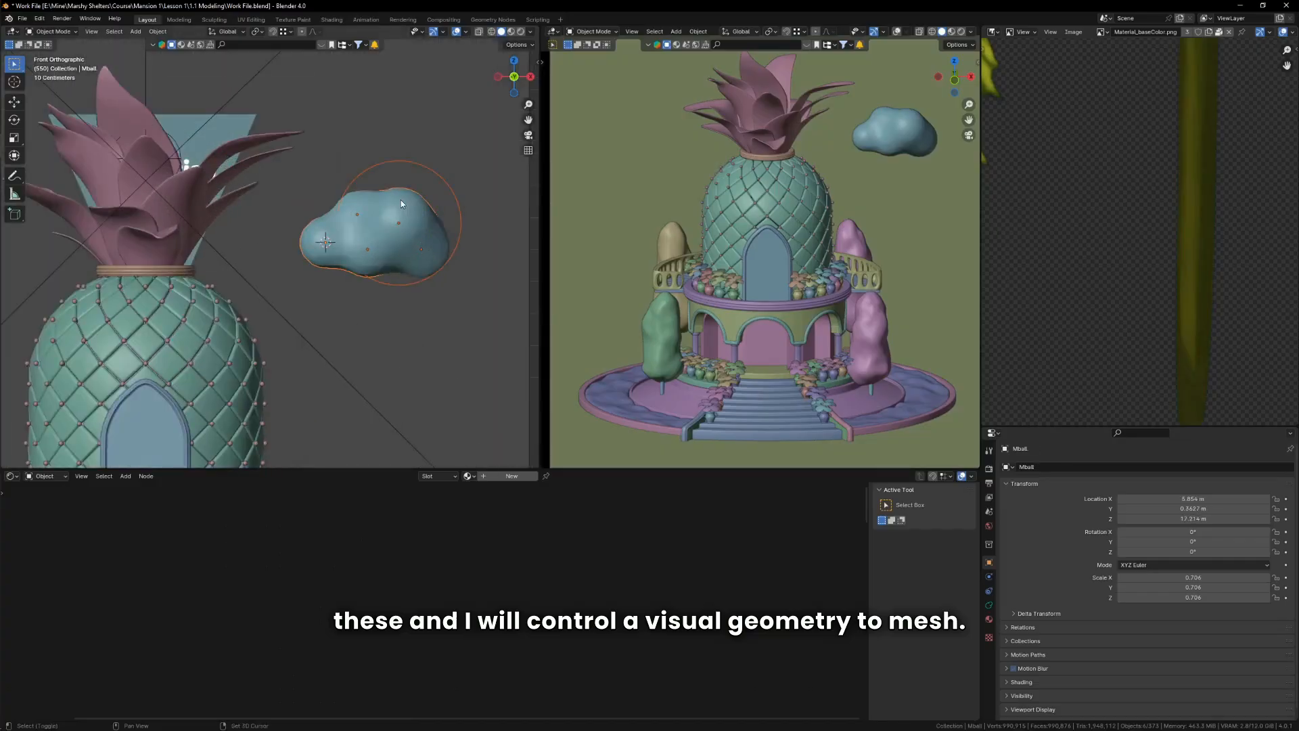
Step: Convert the selected metaballs into a single mesh with Visual Geometry to Mesh and check it in Edit Mode
{"action": "key", "text": "ctrl+a"}
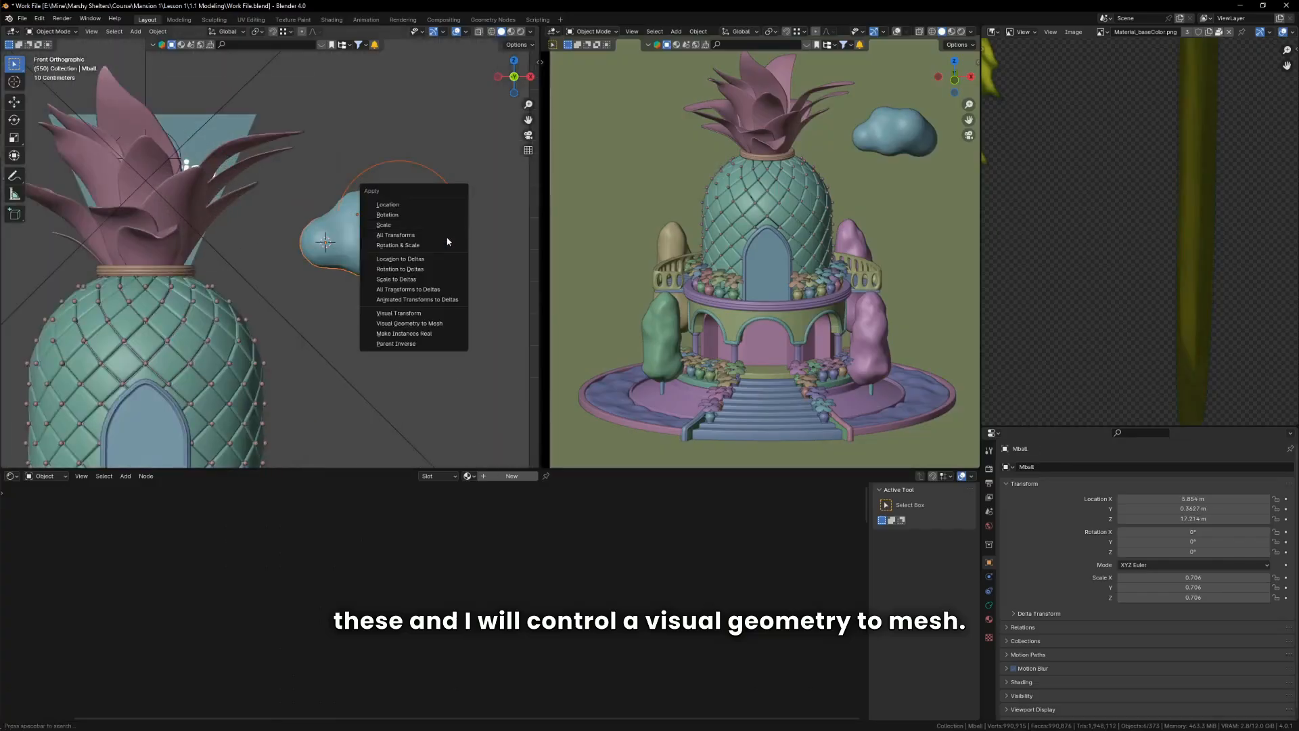
{"action": "left_click", "coordinate": [444, 323]}
{"action": "scroll", "coordinate": [403, 218], "scroll_direction": "up", "scroll_amount": 3}
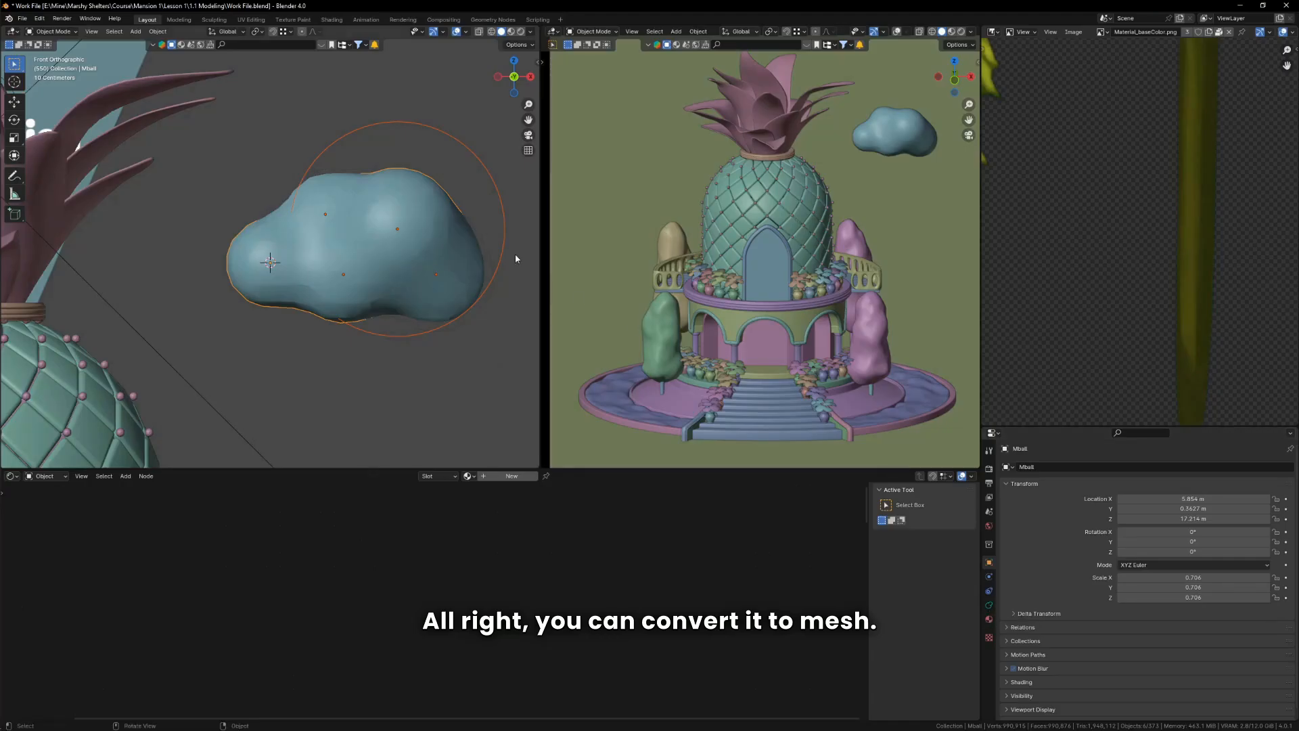
{"action": "key", "text": "ctrl+a"}
{"action": "left_click", "coordinate": [449, 357]}
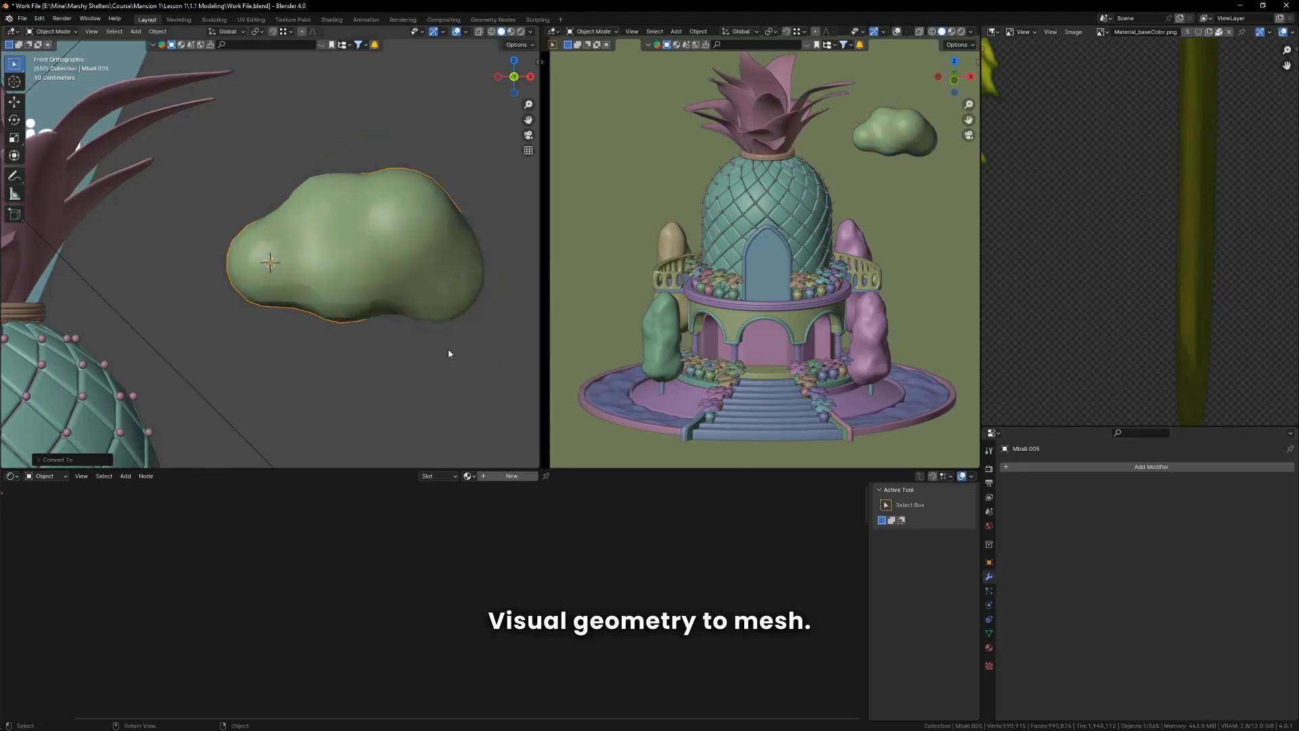
{"action": "key", "text": "Tab"}
{"action": "key", "text": "Tab"}
Step: Save the file and switch the camera view to rendered shading to preview the cloud mesh
{"action": "scroll", "coordinate": [432, 248], "scroll_direction": "down", "scroll_amount": 4}
{"action": "middle_click_drag", "start_coordinate": [428, 248], "coordinate": [419, 251]}
{"action": "key", "text": "g"}
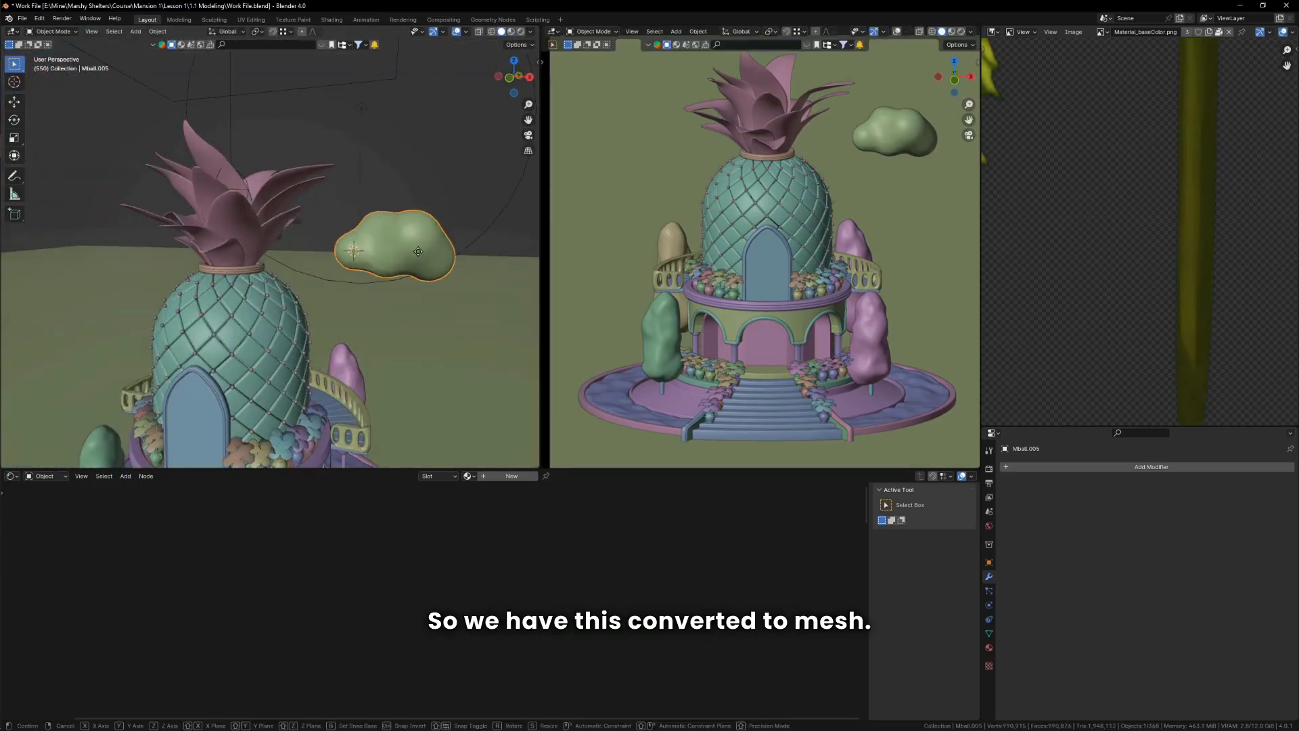
{"action": "right_click", "coordinate": [409, 268]}
{"action": "scroll", "coordinate": [858, 259], "scroll_direction": "down", "scroll_amount": 5}
{"action": "key", "text": "ctrl+s"}
{"action": "key", "text": "z"}
{"action": "left_click", "coordinate": [868, 193]}
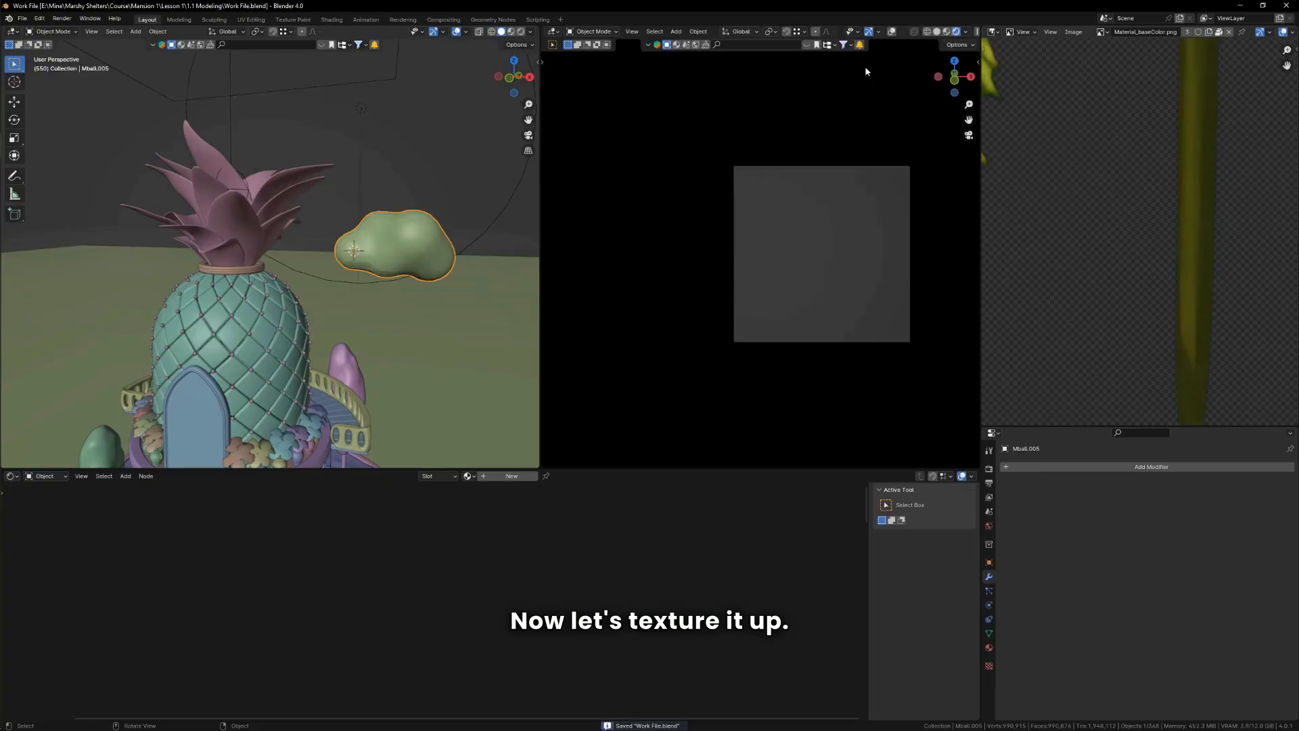
Step: Scale the cloud mesh down slightly and move it up and farther away from the pineapple's crown
{"action": "key", "text": "s"}
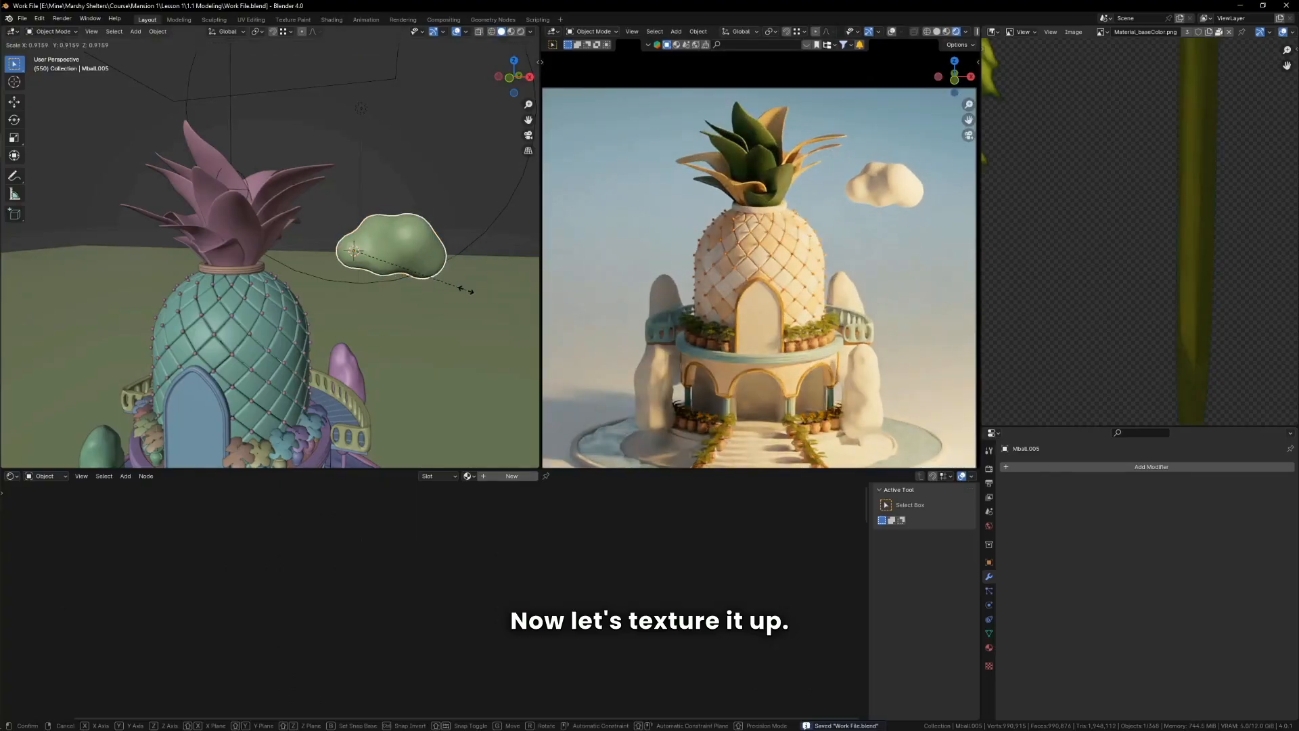
{"action": "left_click", "coordinate": [461, 290]}
{"action": "key", "text": "g"}
{"action": "left_click", "coordinate": [918, 163]}
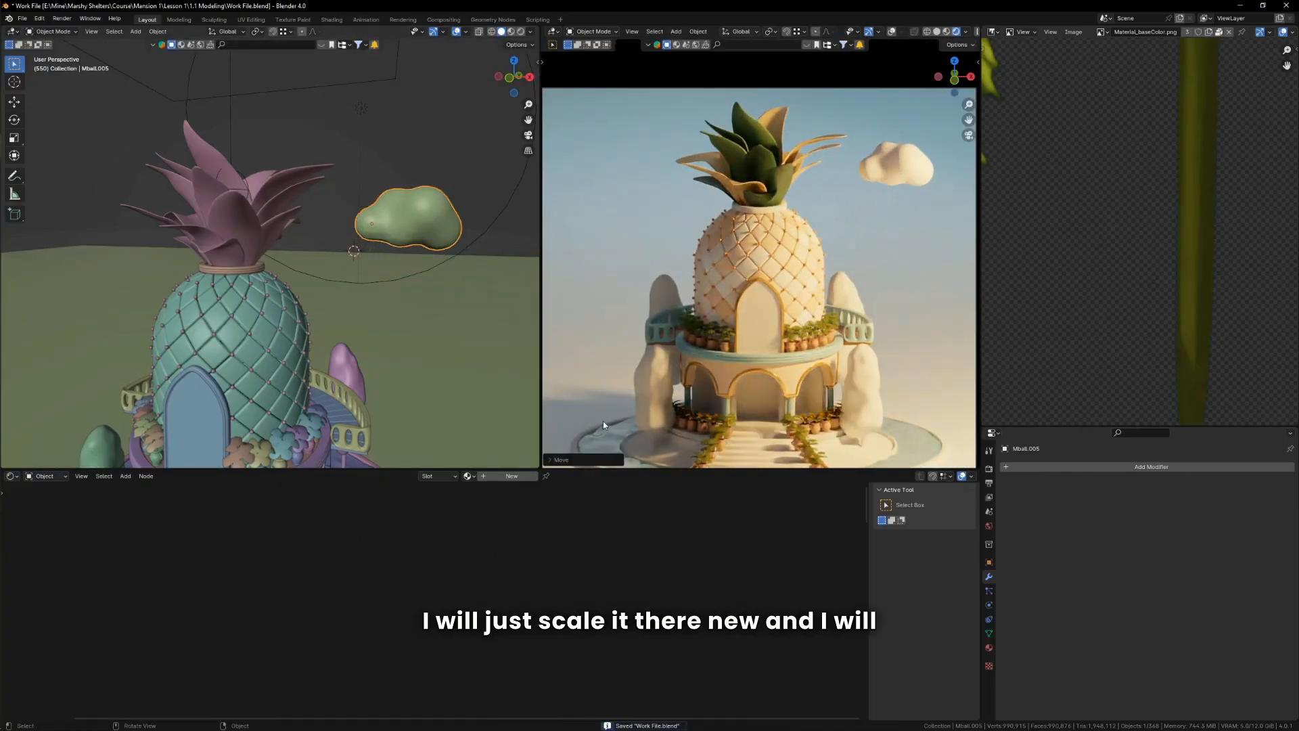
Step: Create a new material for the cloud and move its Principled BSDF node away from the Material Output
{"action": "left_click", "coordinate": [504, 479]}
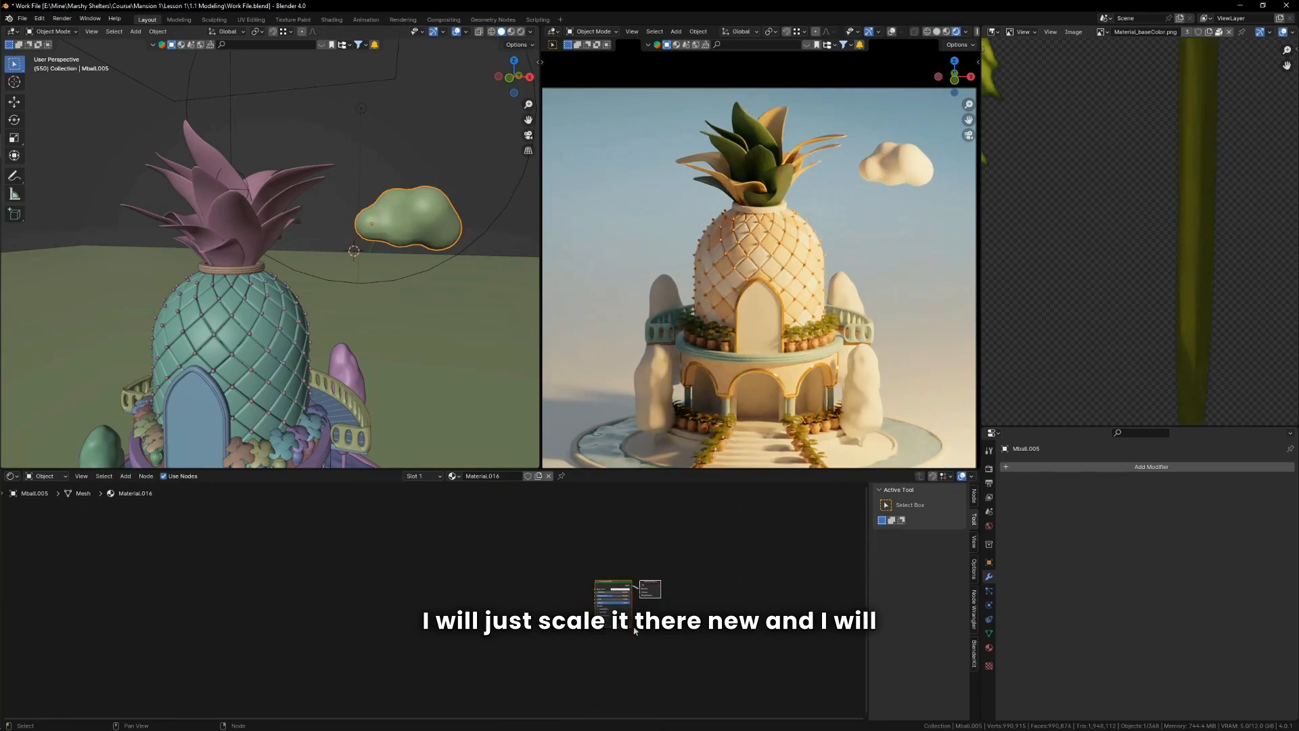
{"action": "key", "text": "Home"}
{"action": "scroll", "coordinate": [619, 560], "scroll_direction": "up", "scroll_amount": 5}
{"action": "left_click_drag", "start_coordinate": [621, 532], "coordinate": [423, 539]}
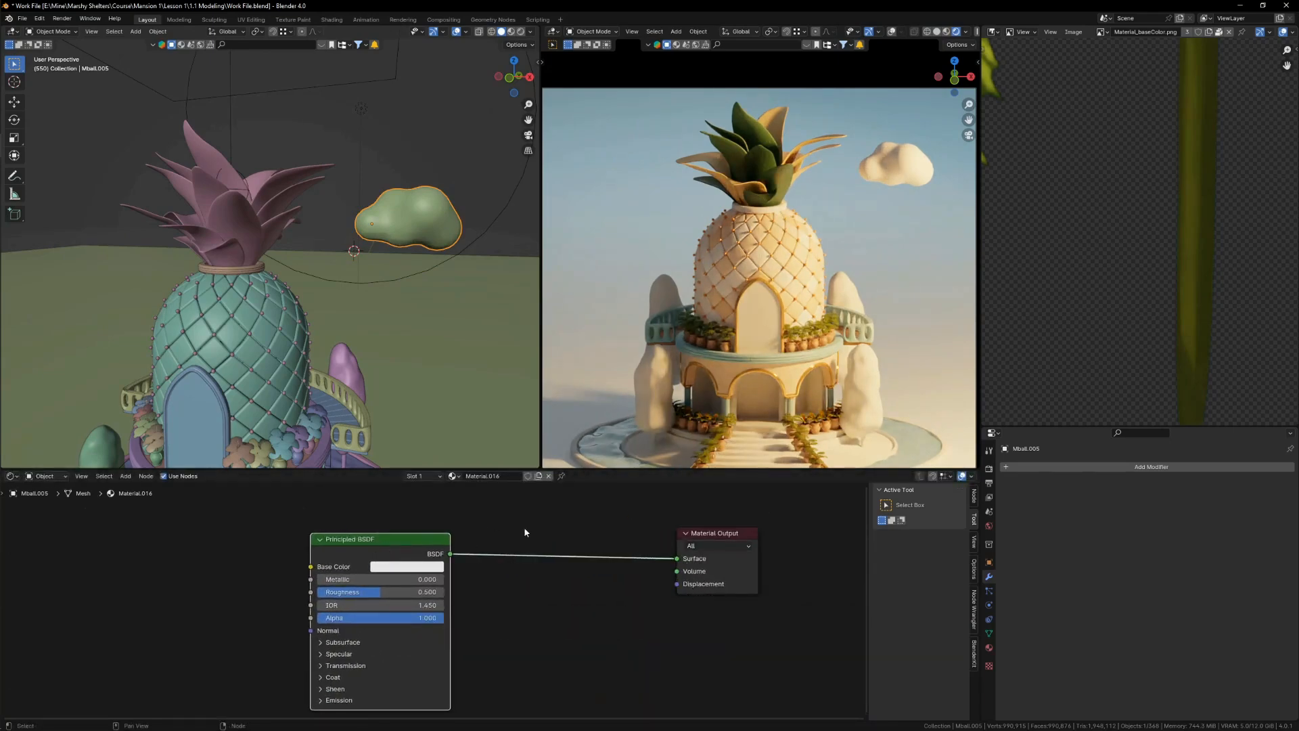
Step: Disconnect the Principled BSDF from the Material Output and move it aside, keeping the node in the material
{"action": "right_click_drag", "start_coordinate": [571, 529], "coordinate": [466, 574], "text": "ctrl"}
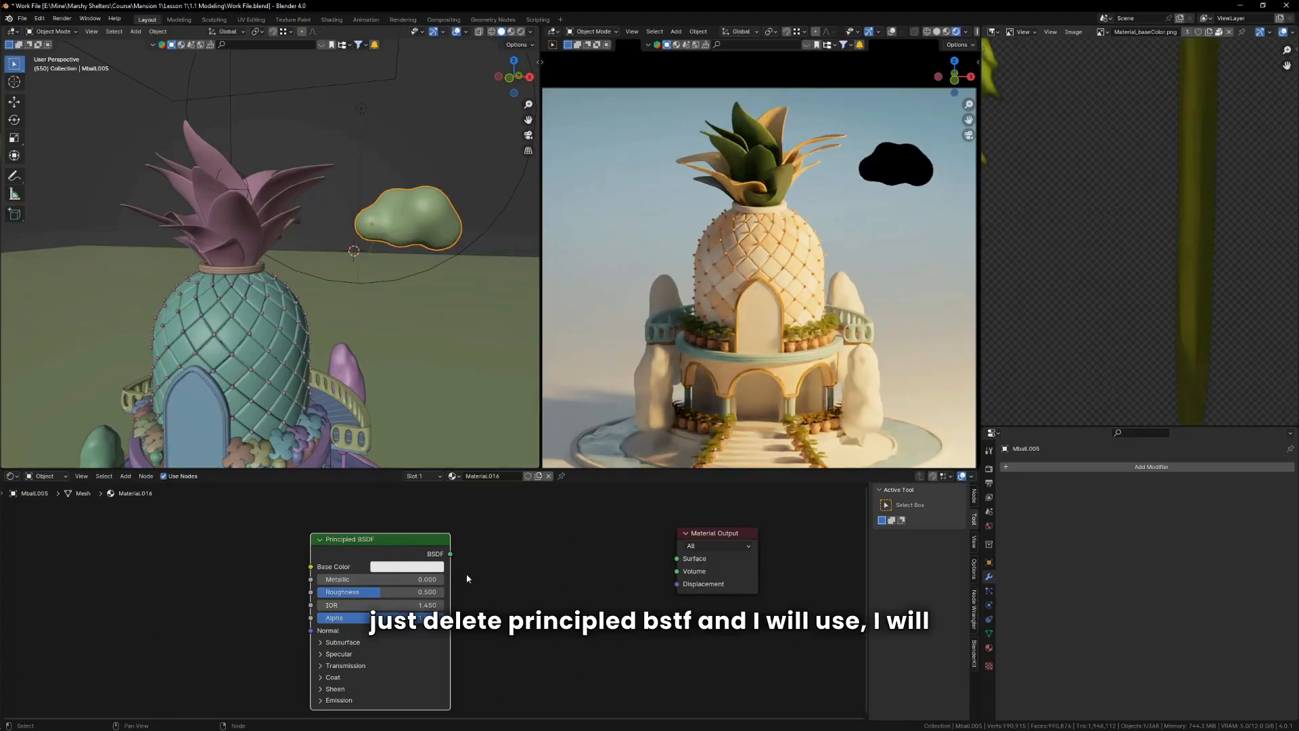
{"action": "key", "text": "x"}
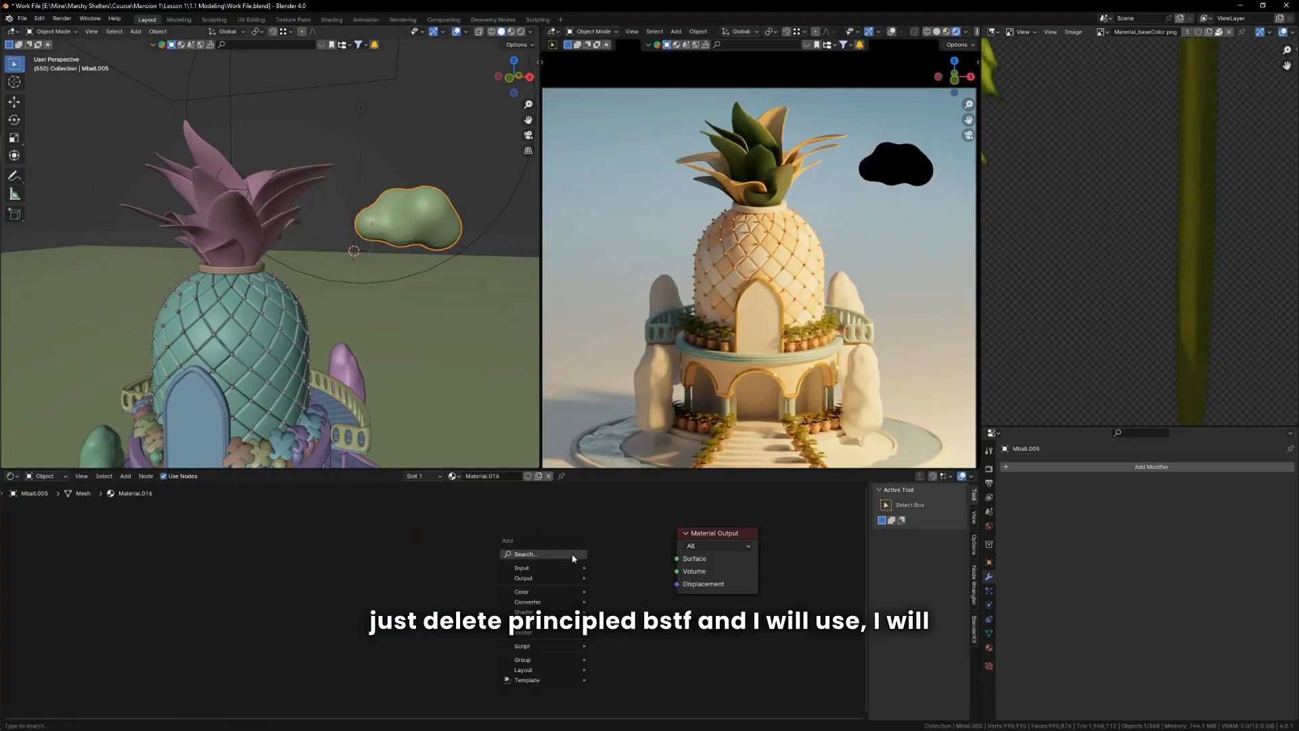
{"action": "key", "text": "ctrl+z"}
{"action": "left_click_drag", "start_coordinate": [401, 539], "coordinate": [274, 542]}
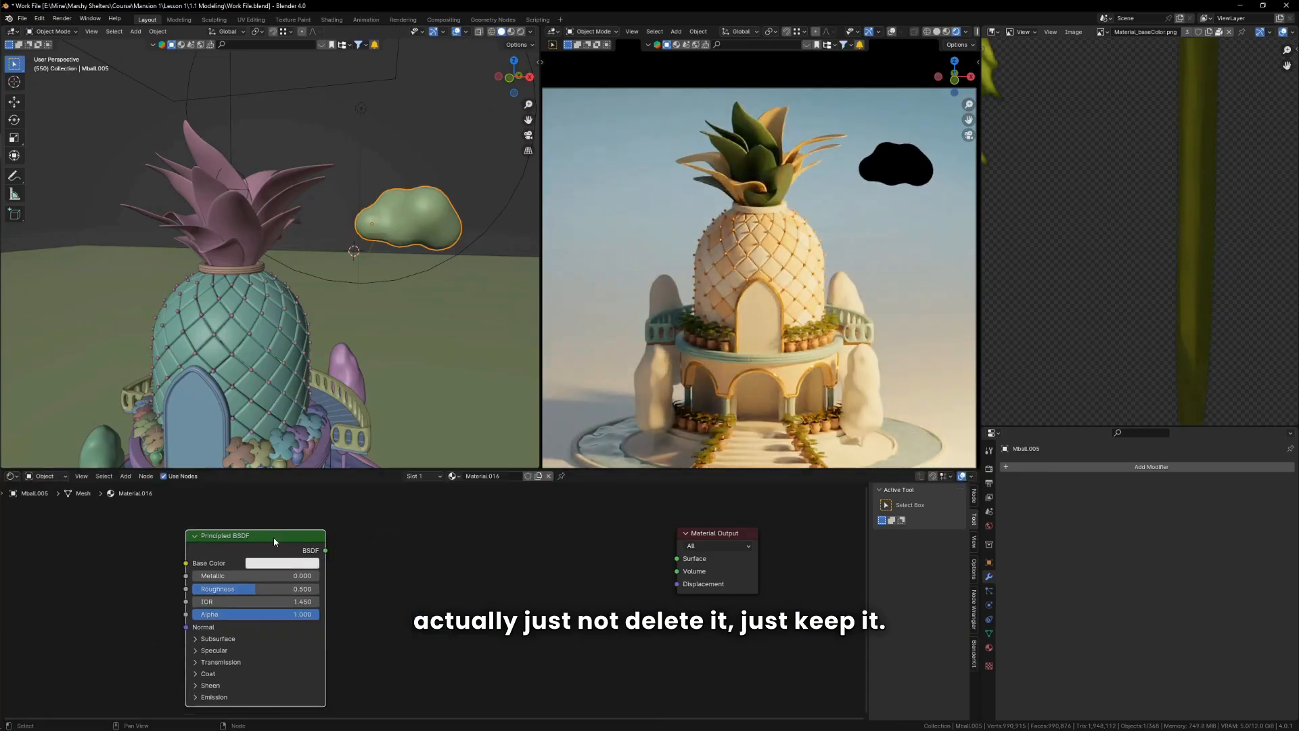
Step: Add a Principled Volume node and place it between the Principled BSDF and the Material Output
{"action": "key", "text": "shift+a"}
{"action": "type", "text": "vol"}
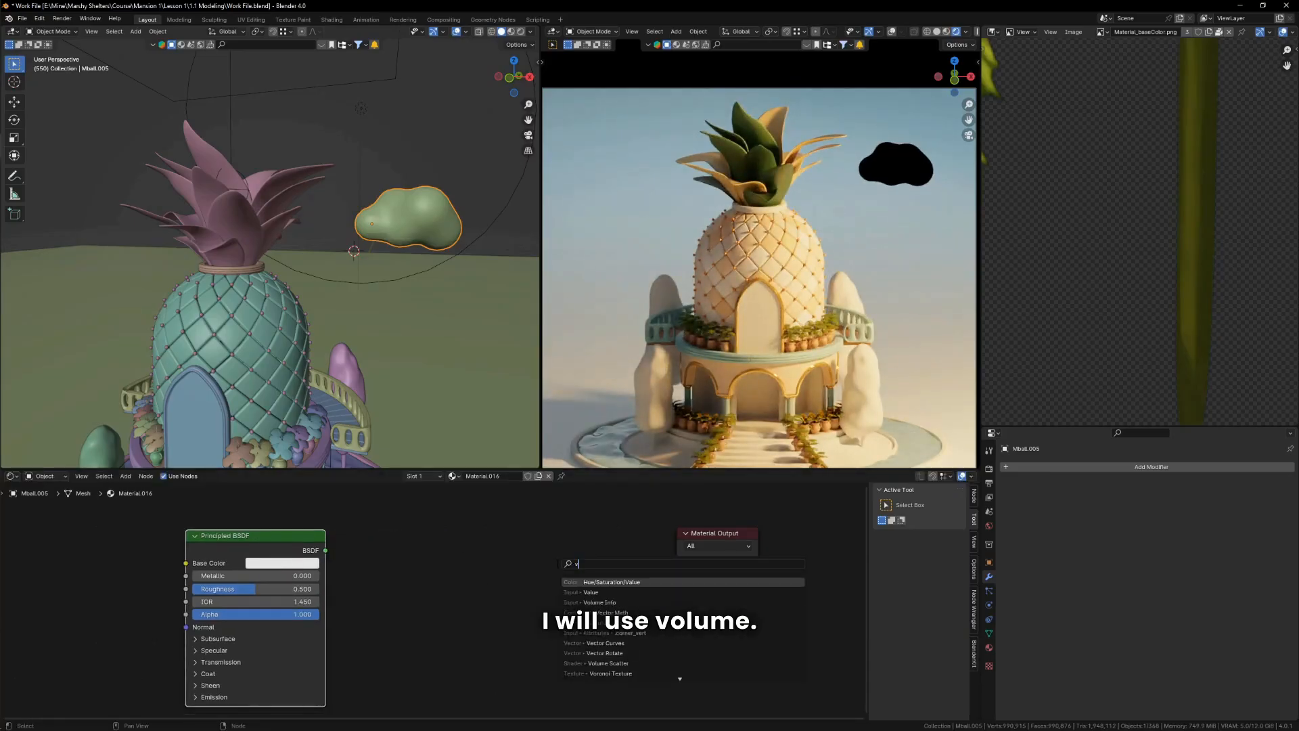
{"action": "key", "text": "Down"}
{"action": "key", "text": "Down"}
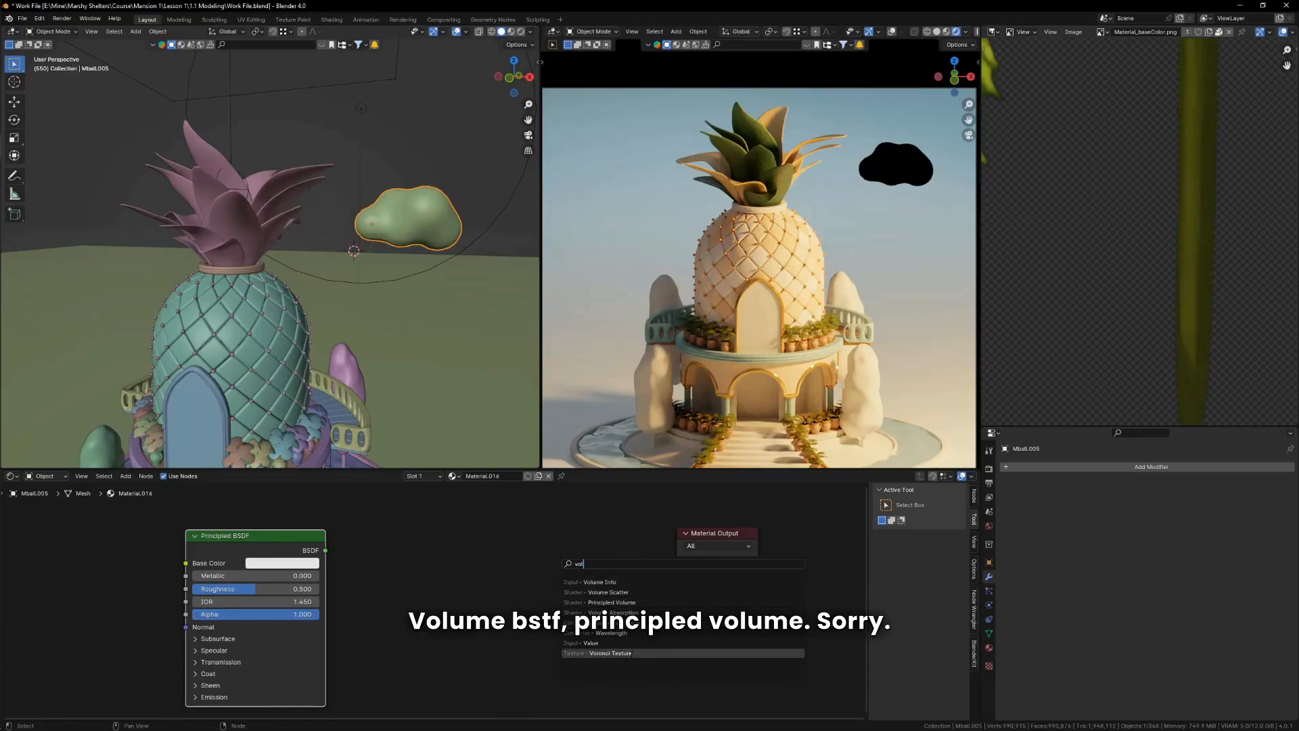
{"action": "left_click", "coordinate": [611, 602]}
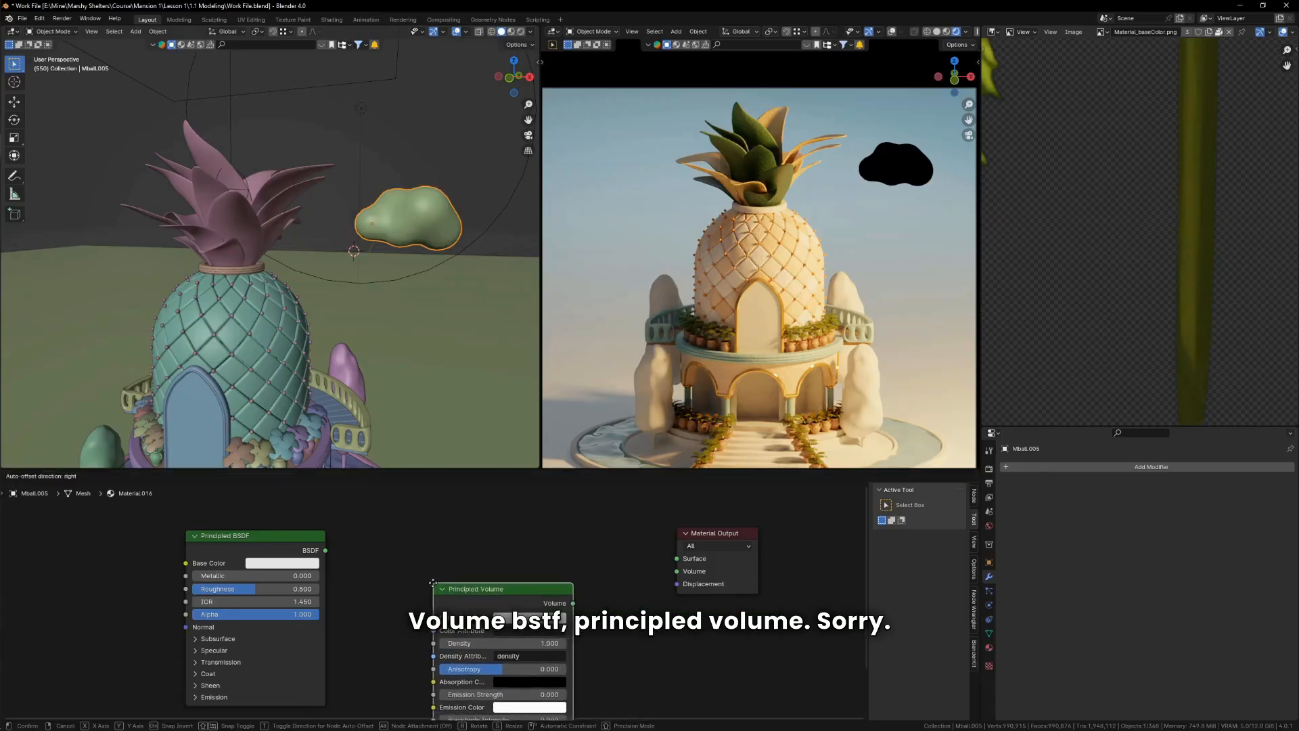
{"action": "left_click", "coordinate": [433, 582]}
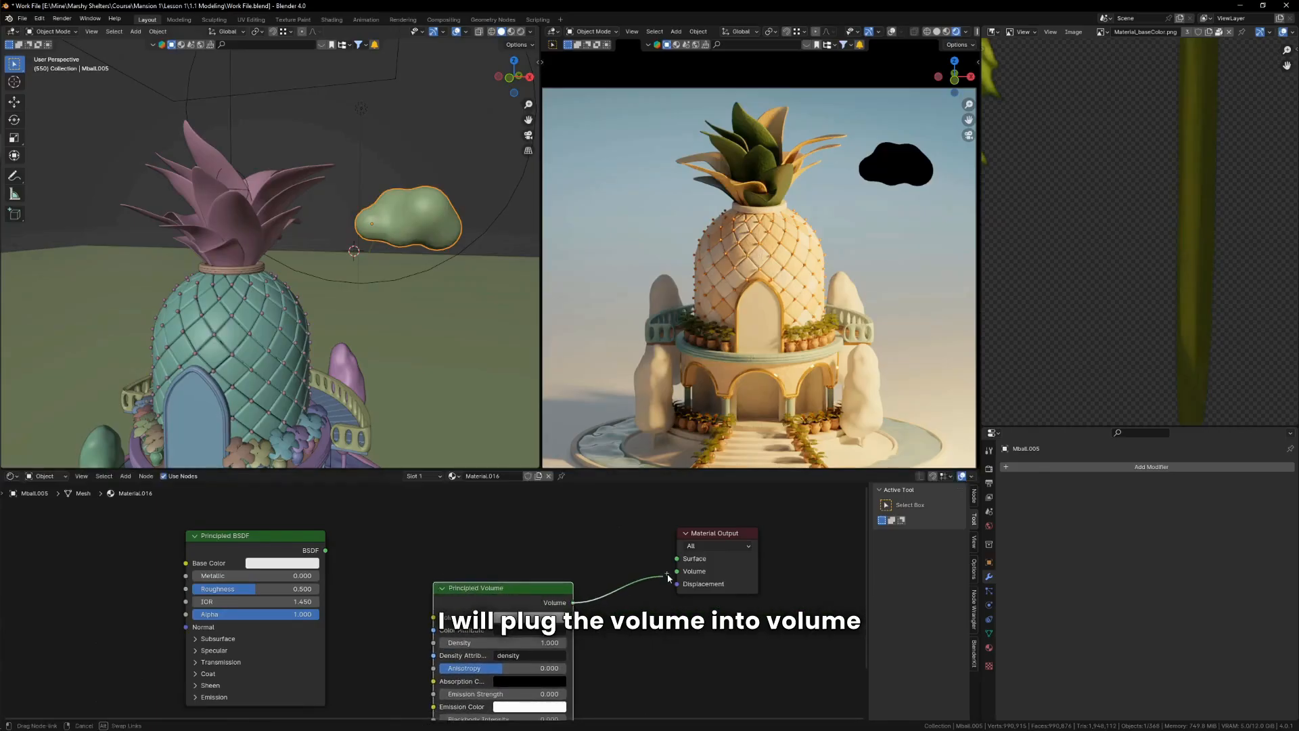
Step: Connect the Principled Volume's output to the Material Output's Volume socket and move the Principled Volume node aside to make room for textures
{"action": "left_click_drag", "start_coordinate": [677, 574], "coordinate": [677, 571]}
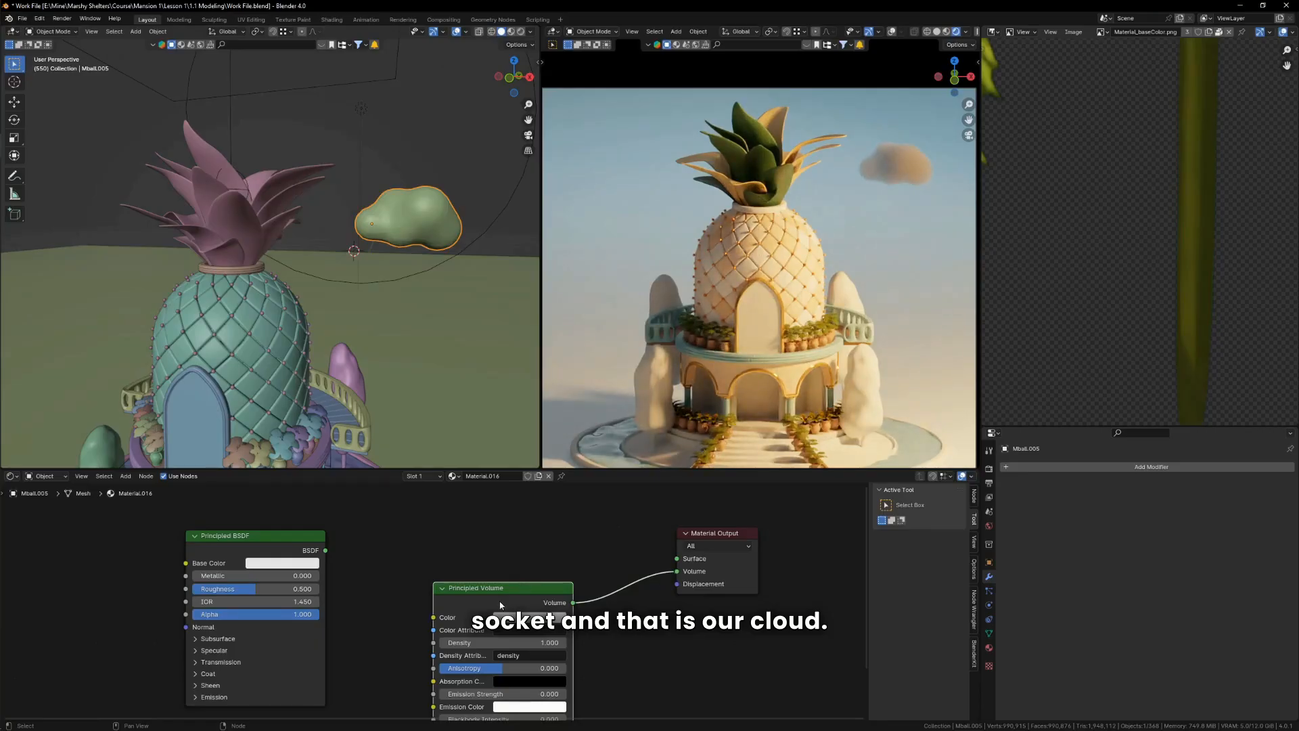
{"action": "scroll", "coordinate": [501, 604], "scroll_direction": "up", "scroll_amount": 3}
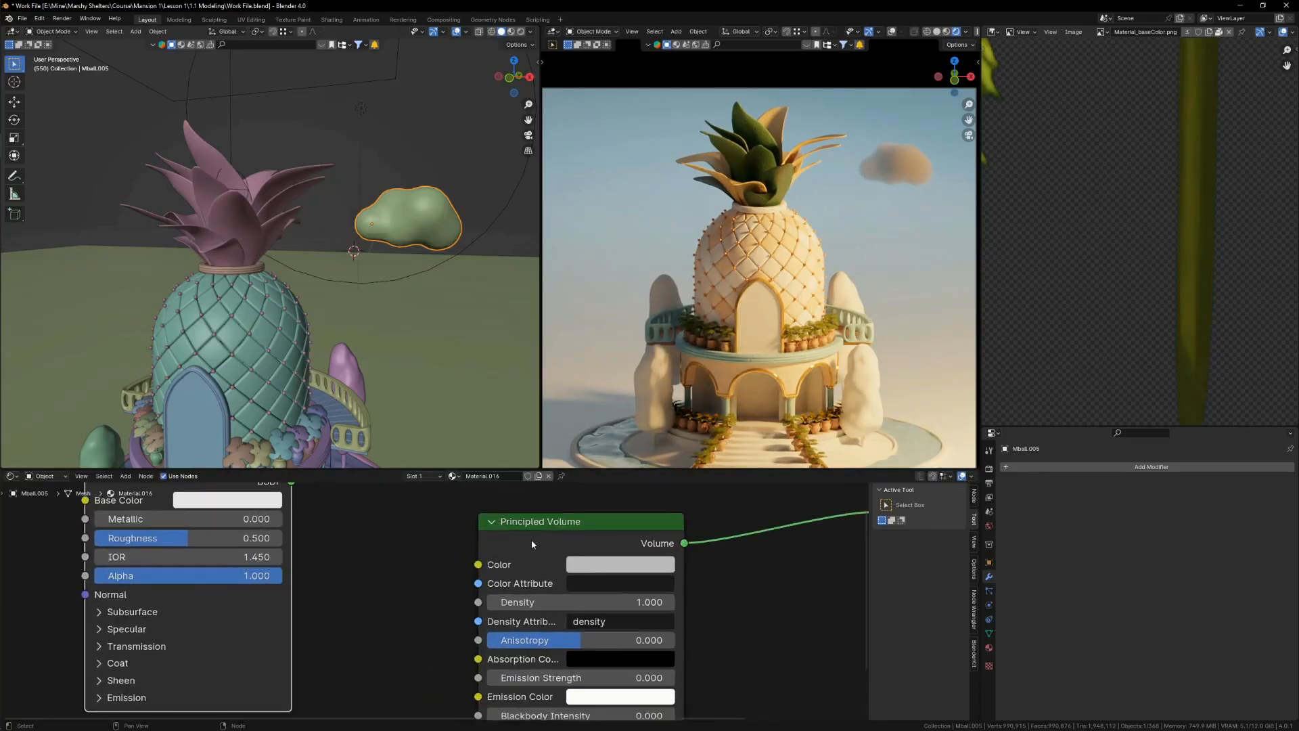
{"action": "scroll", "coordinate": [587, 577], "scroll_direction": "down", "scroll_amount": 5}
{"action": "left_click_drag", "start_coordinate": [584, 555], "coordinate": [689, 594]}
Step: Add a Noise Texture node and place it before the Principled Volume node
{"action": "key", "text": "shift+a"}
{"action": "left_click", "coordinate": [594, 560]}
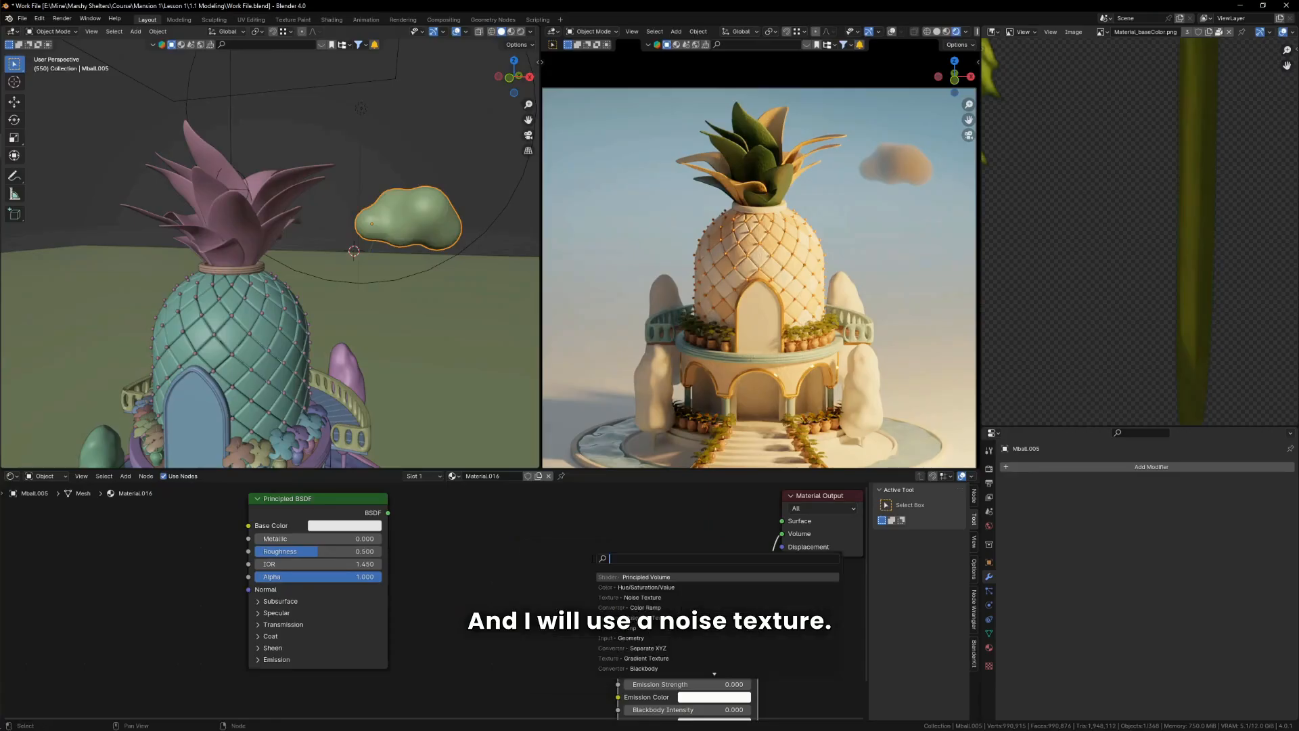
{"action": "type", "text": "noi"}
{"action": "left_click", "coordinate": [614, 578]}
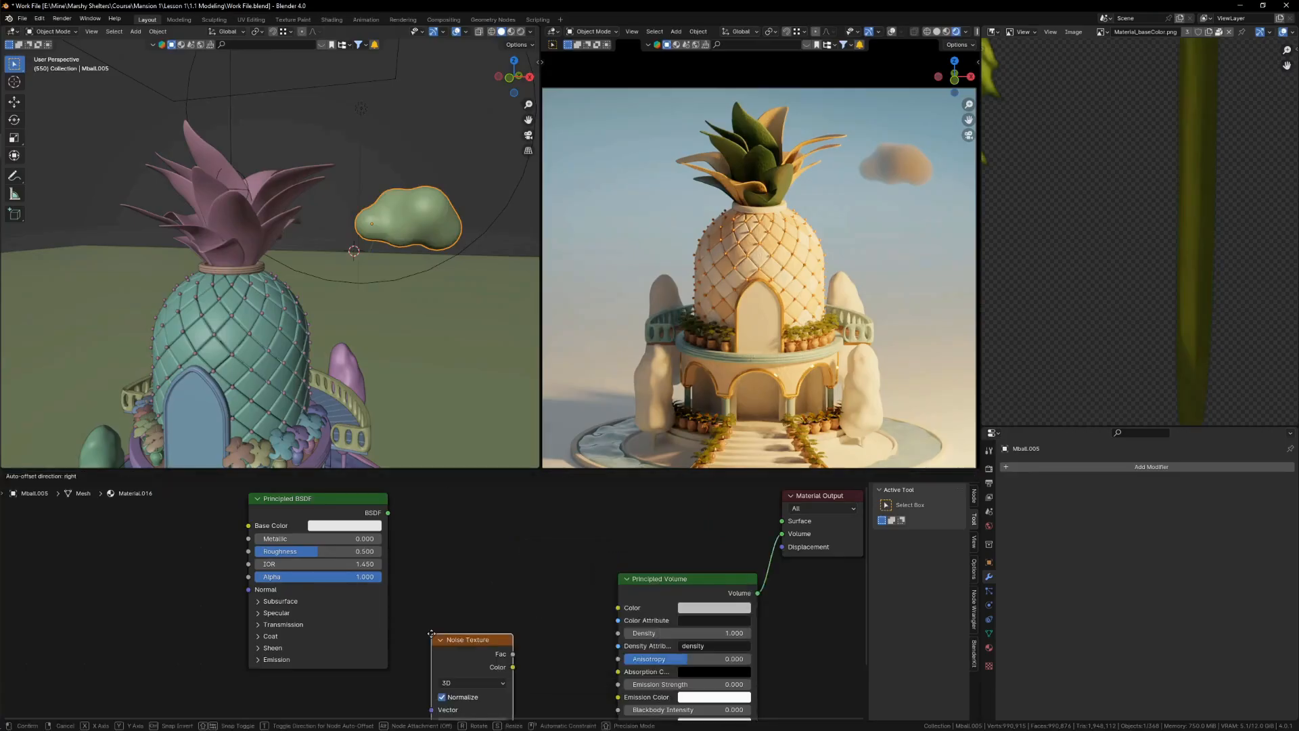
{"action": "left_click", "coordinate": [431, 637]}
Step: Show the cloud mesh's transform values and apply its scale
{"action": "key", "text": "n"}
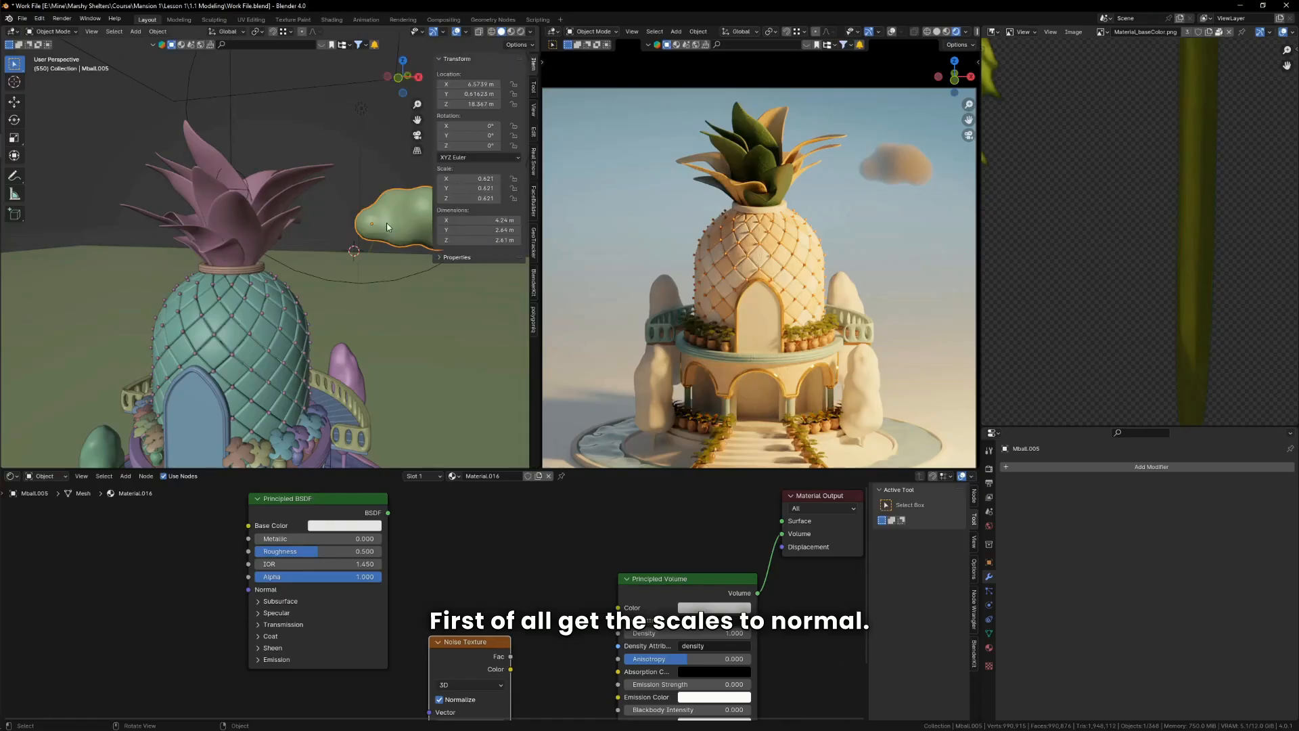
{"action": "key", "text": "ctrl+a"}
{"action": "left_click", "coordinate": [343, 124]}
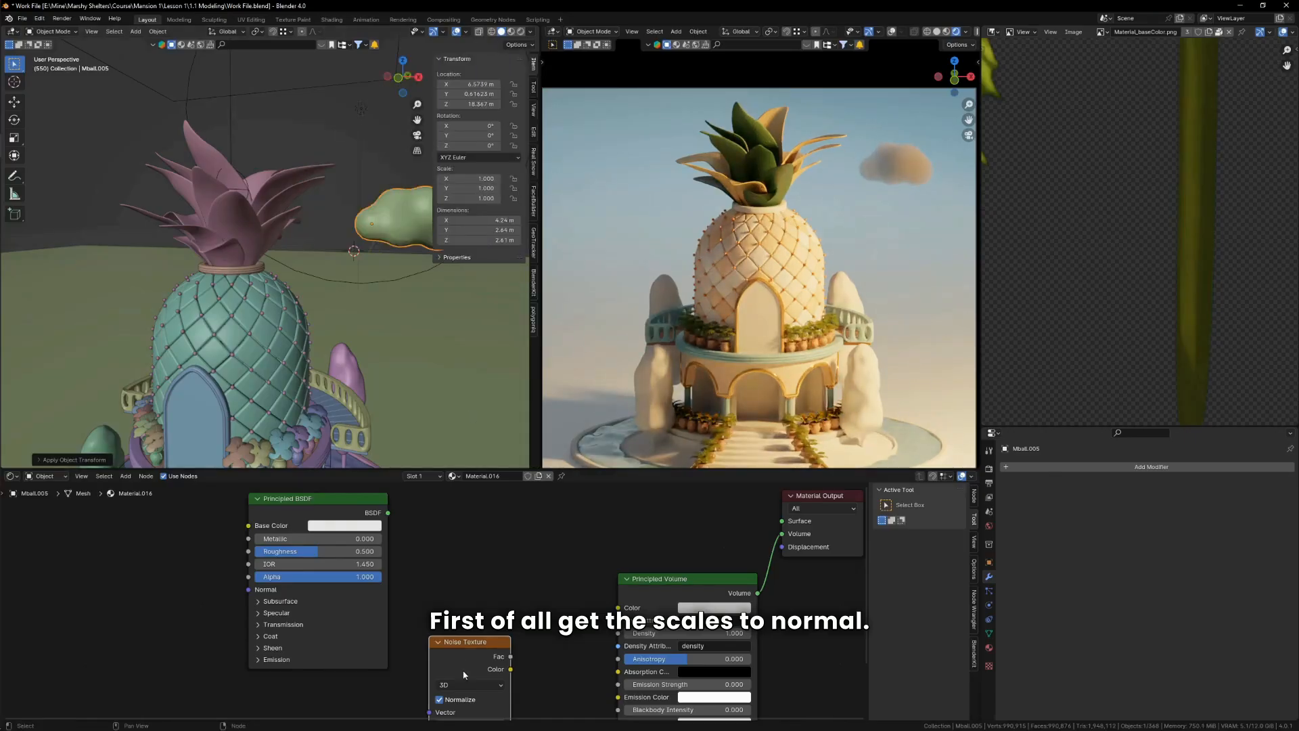
Step: Add Texture Coordinate and Mapping nodes to the Noise Texture, space them out, and feed the Object coordinates into the Mapping vector
{"action": "middle_click_drag", "start_coordinate": [464, 675], "coordinate": [549, 566]}
{"action": "key", "text": "ctrl+t"}
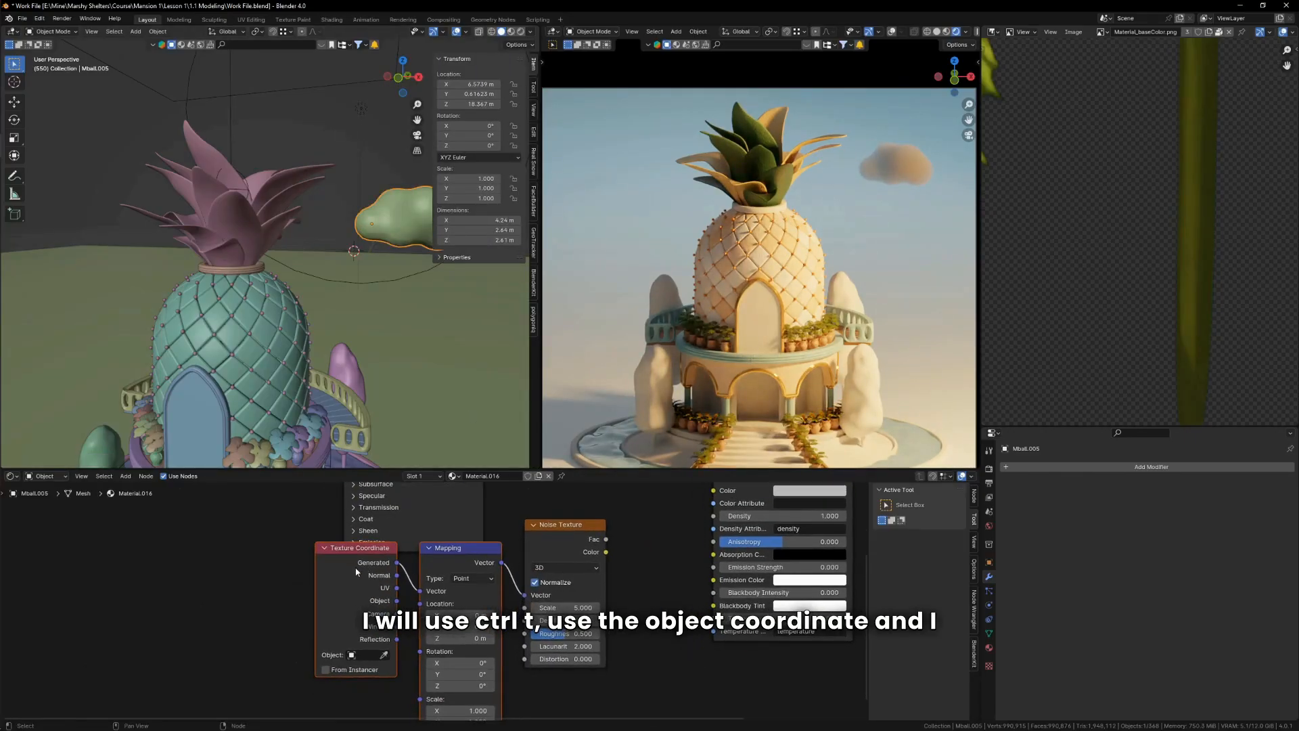
{"action": "left_click_drag", "start_coordinate": [356, 572], "coordinate": [243, 622]}
{"action": "middle_click_drag", "start_coordinate": [358, 619], "coordinate": [374, 602]}
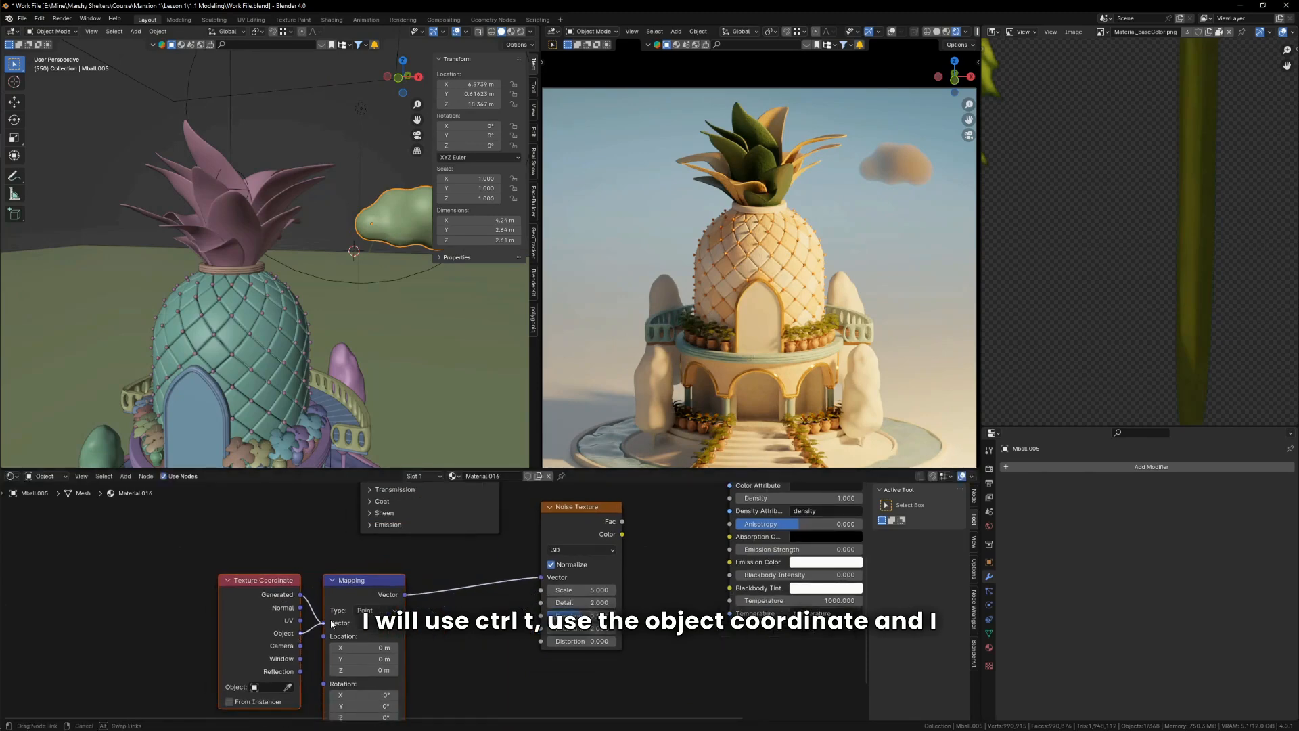
{"action": "scroll", "coordinate": [605, 547], "scroll_direction": "down", "scroll_amount": 3}
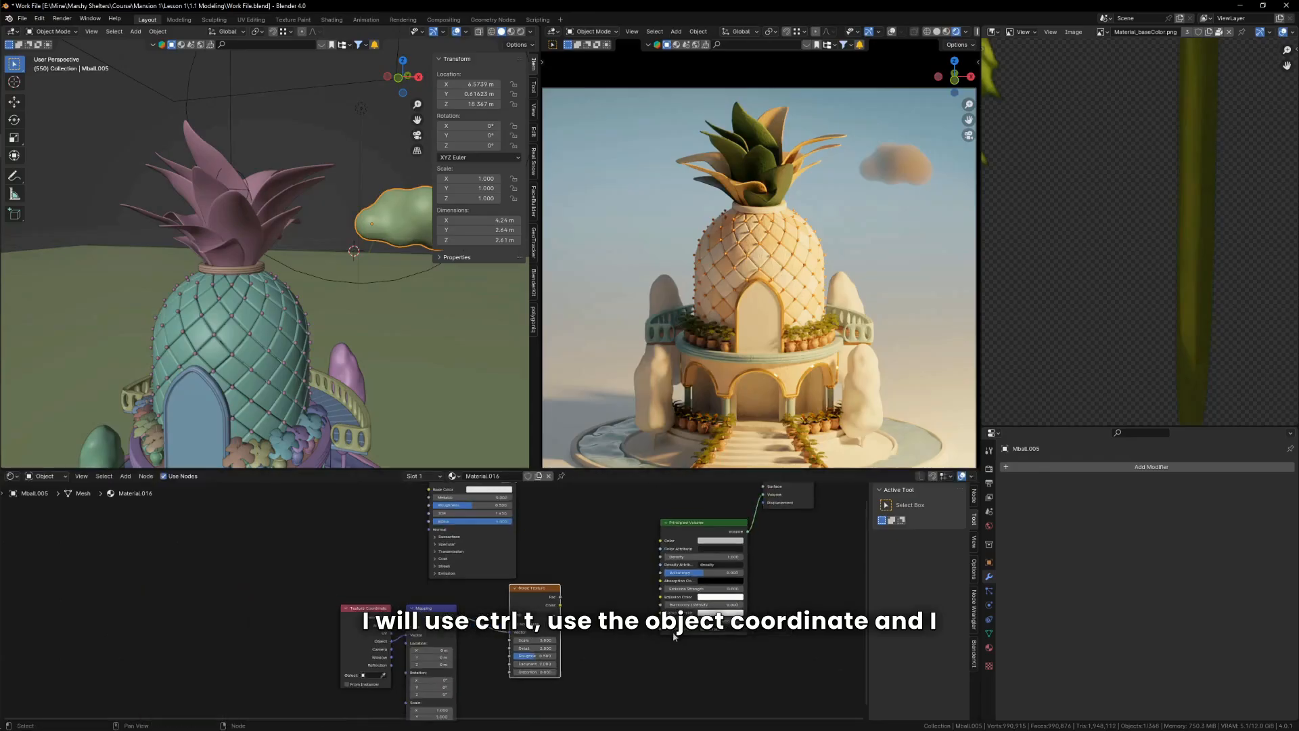
Step: Add a Color Ramp after the Noise Texture, connect the noise Color to its Fac, and preview the ramp on the cloud
{"action": "scroll", "coordinate": [682, 530], "scroll_direction": "up", "scroll_amount": 2}
{"action": "key", "text": "shift+a"}
{"action": "type", "text": "col"}
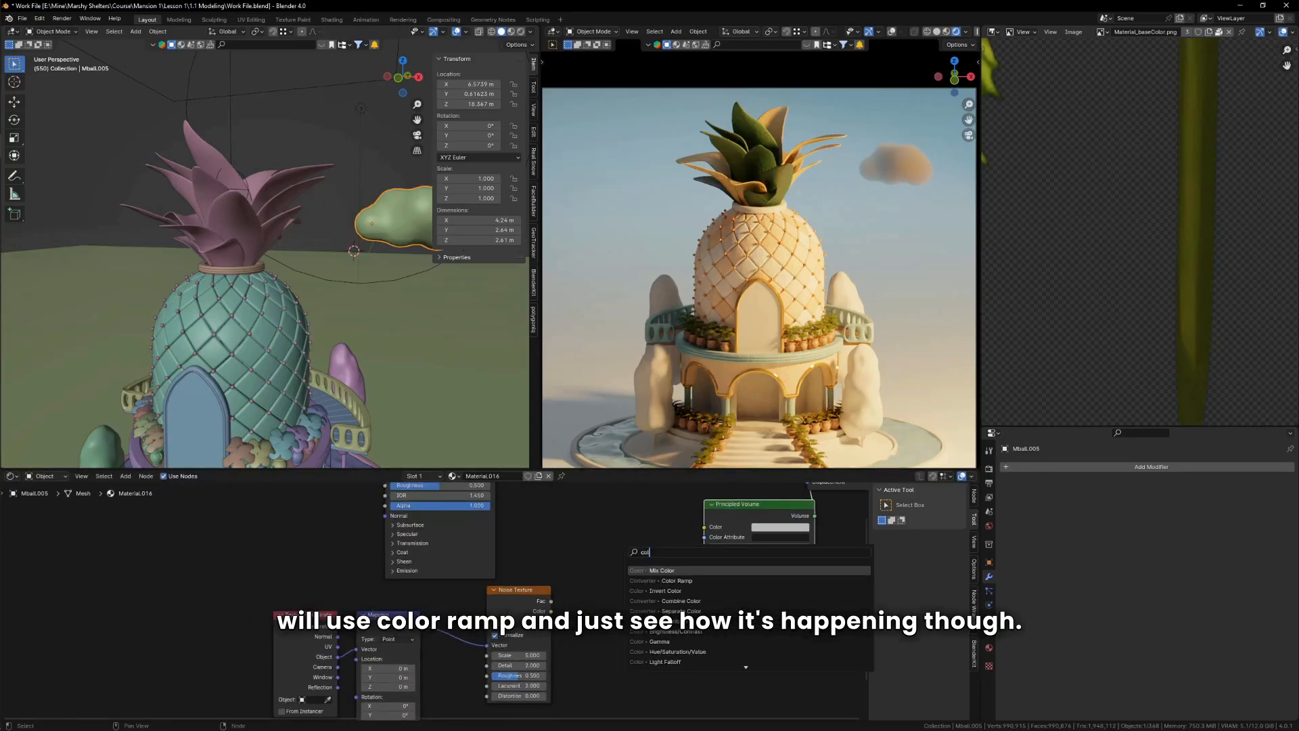
{"action": "key", "text": "Down"}
{"action": "key", "text": "Return"}
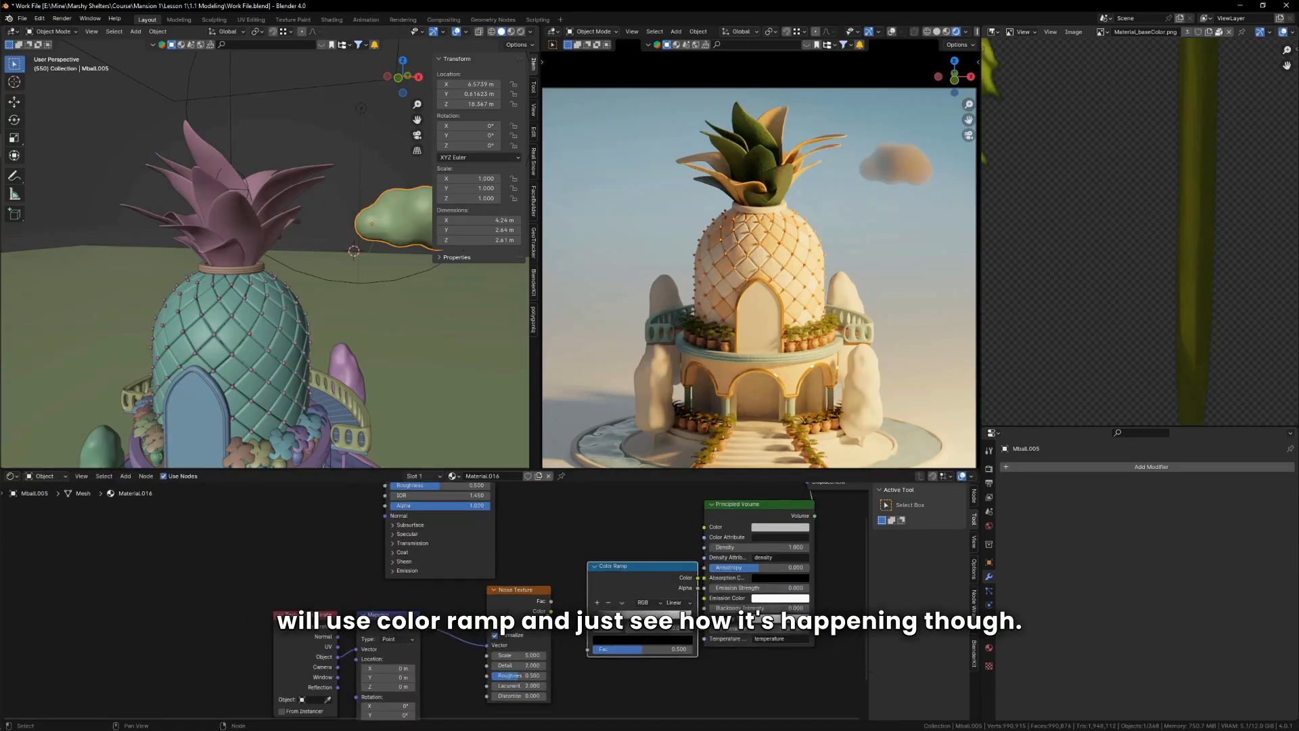
{"action": "left_click", "coordinate": [653, 589]}
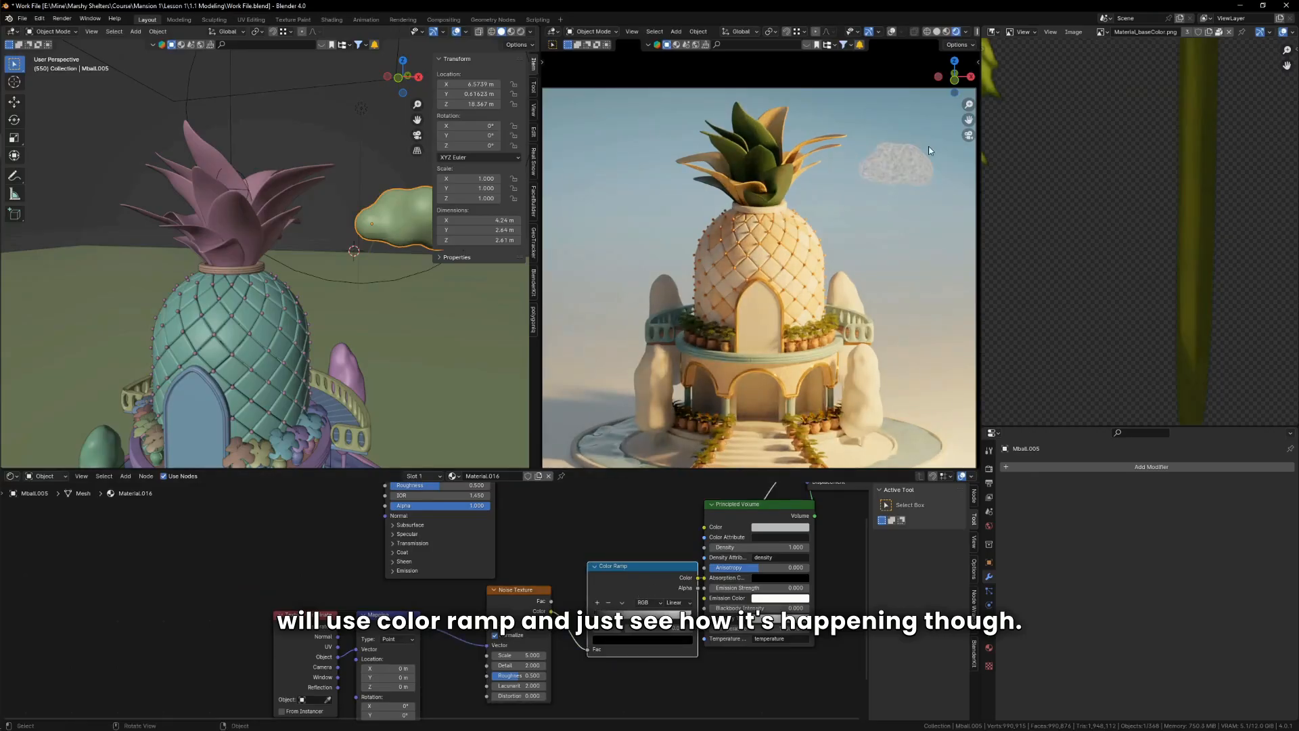
Step: Move the Color Ramp's black stop to about 0.377 and set the Noise Texture's scale to 1
{"action": "scroll", "coordinate": [930, 150], "scroll_direction": "up", "scroll_amount": 5}
{"action": "scroll", "coordinate": [595, 624], "scroll_direction": "up", "scroll_amount": 3}
{"action": "left_click_drag", "start_coordinate": [594, 607], "coordinate": [660, 609]}
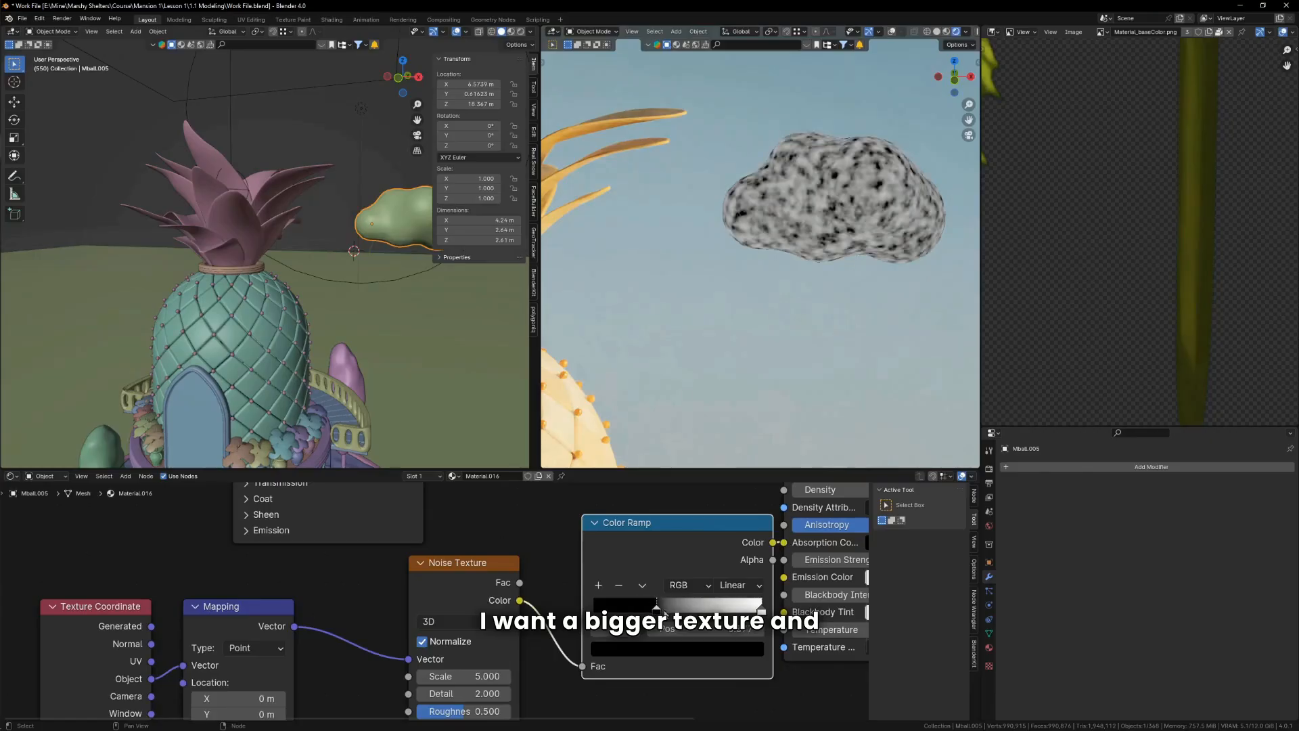
{"action": "middle_click_drag", "start_coordinate": [518, 650], "coordinate": [546, 577]}
{"action": "double_click", "coordinate": [498, 604]}
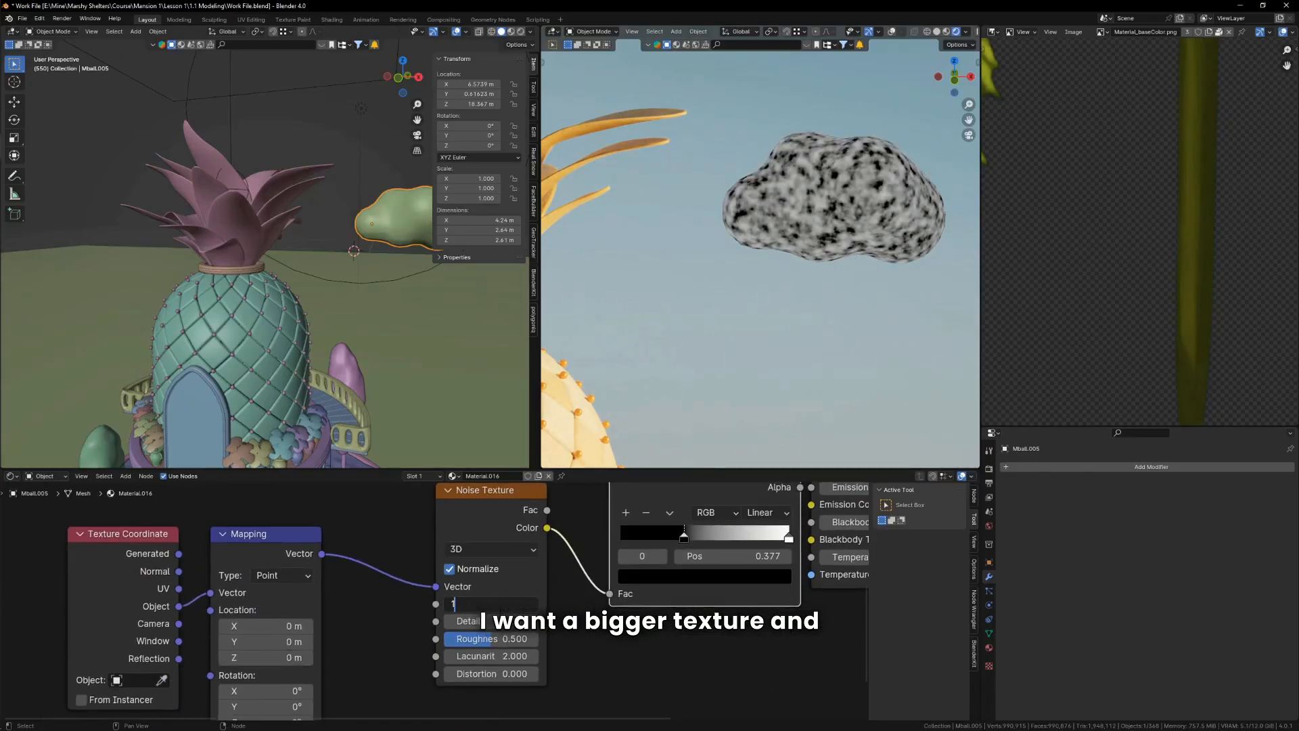
{"action": "type", "text": "1"}
{"action": "key", "text": "Return"}
Step: Try Constant interpolation on the Color Ramp, return it to Linear, and bring its black and white stops closer together
{"action": "mouse_move", "coordinate": [703, 532]}
{"action": "left_mouse_down"}
{"action": "mouse_move", "coordinate": [734, 535]}
{"action": "mouse_move", "coordinate": [711, 542]}
{"action": "left_mouse_up"}
{"action": "left_click", "coordinate": [763, 513]}
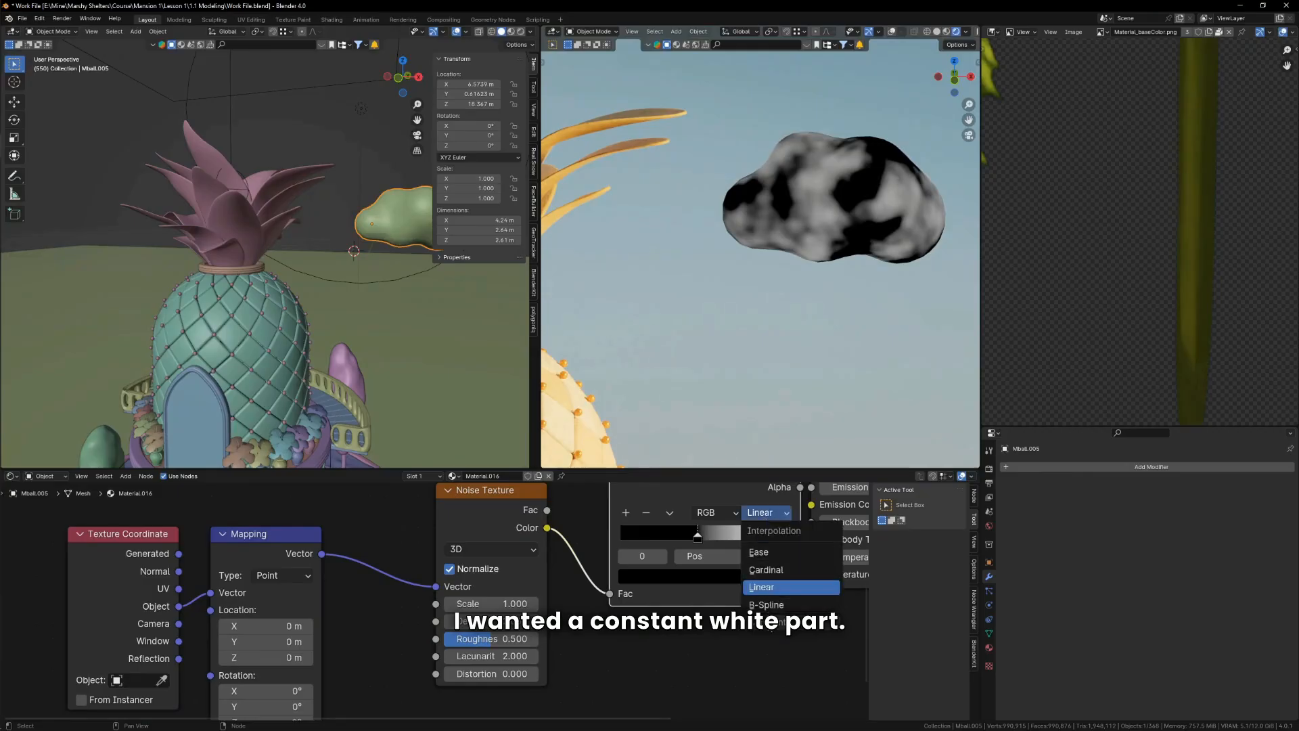
{"action": "left_click", "coordinate": [781, 622]}
{"action": "left_click", "coordinate": [777, 540]}
{"action": "mouse_move", "coordinate": [718, 550]}
{"action": "left_mouse_down"}
{"action": "mouse_move", "coordinate": [662, 541]}
{"action": "mouse_move", "coordinate": [748, 538]}
{"action": "mouse_move", "coordinate": [695, 539]}
{"action": "left_mouse_up"}
{"action": "left_click", "coordinate": [764, 512]}
{"action": "left_click", "coordinate": [765, 587]}
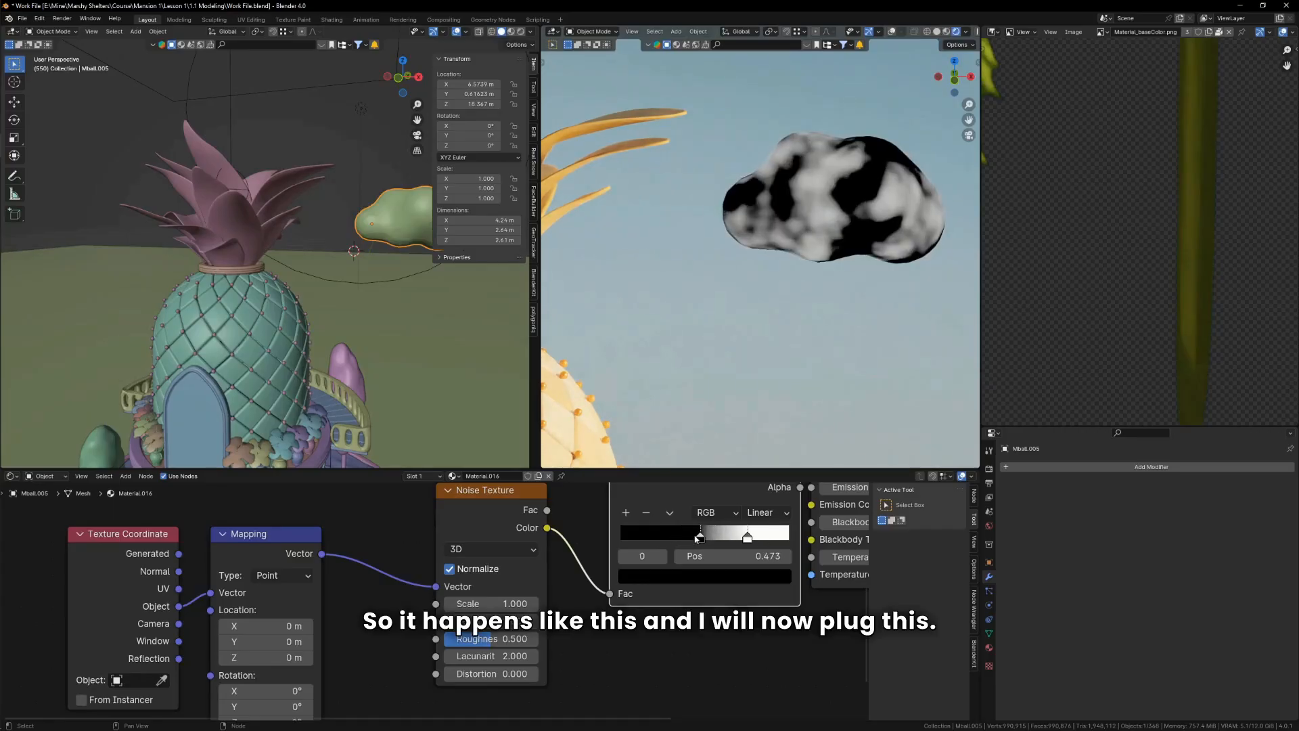
Step: Move the Principled Volume clear of the Color Ramp and connect the ramp's Color output to its Density input
{"action": "scroll", "coordinate": [711, 501], "scroll_direction": "down", "scroll_amount": 3}
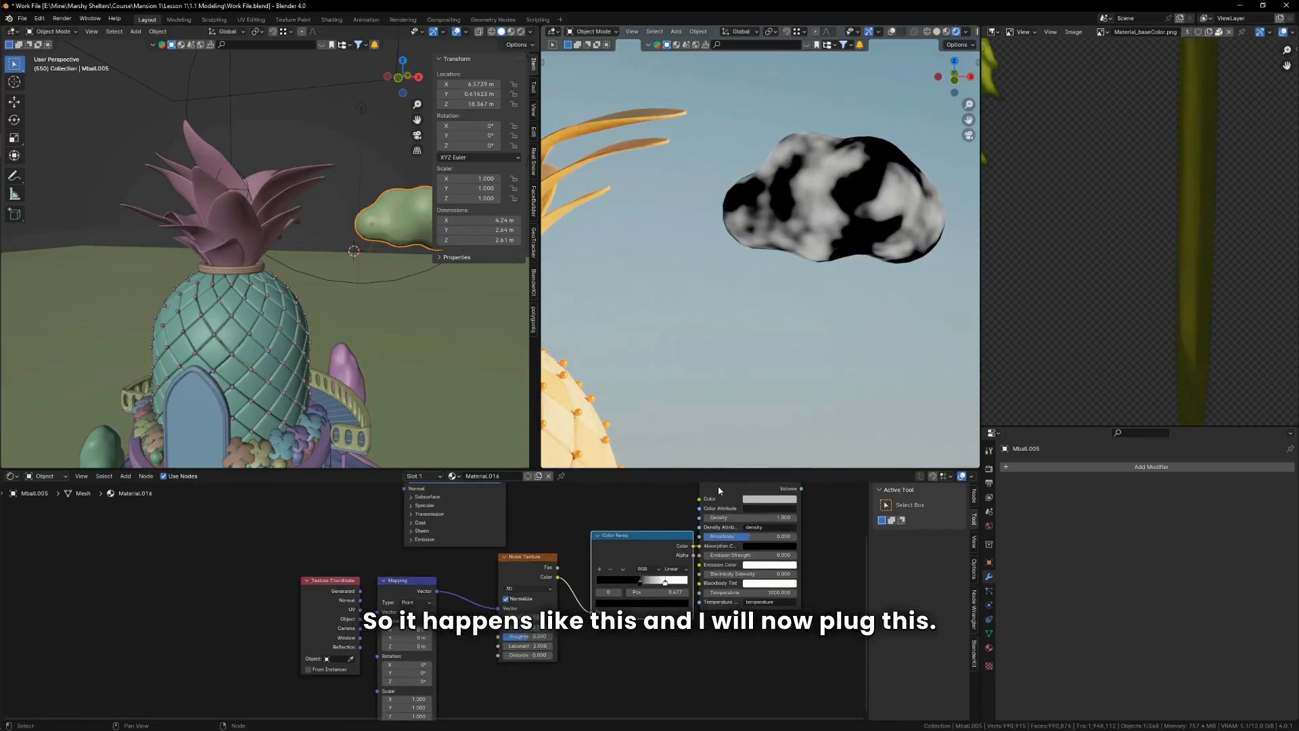
{"action": "middle_click_drag", "start_coordinate": [719, 491], "coordinate": [690, 559]}
{"action": "left_click_drag", "start_coordinate": [692, 595], "coordinate": [747, 621]}
{"action": "scroll", "coordinate": [741, 626], "scroll_direction": "up", "scroll_amount": 3}
{"action": "middle_click_drag", "start_coordinate": [702, 600], "coordinate": [643, 563]}
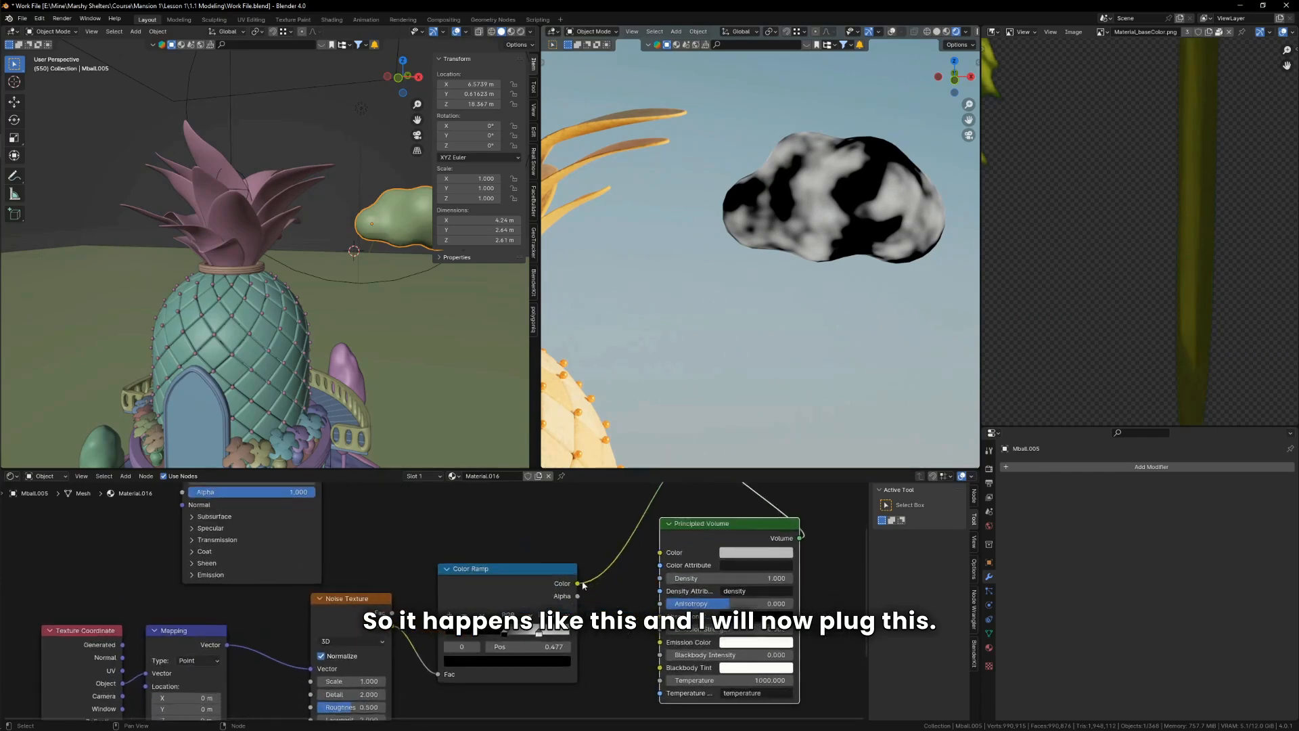
{"action": "scroll", "coordinate": [583, 586], "scroll_direction": "up", "scroll_amount": 1}
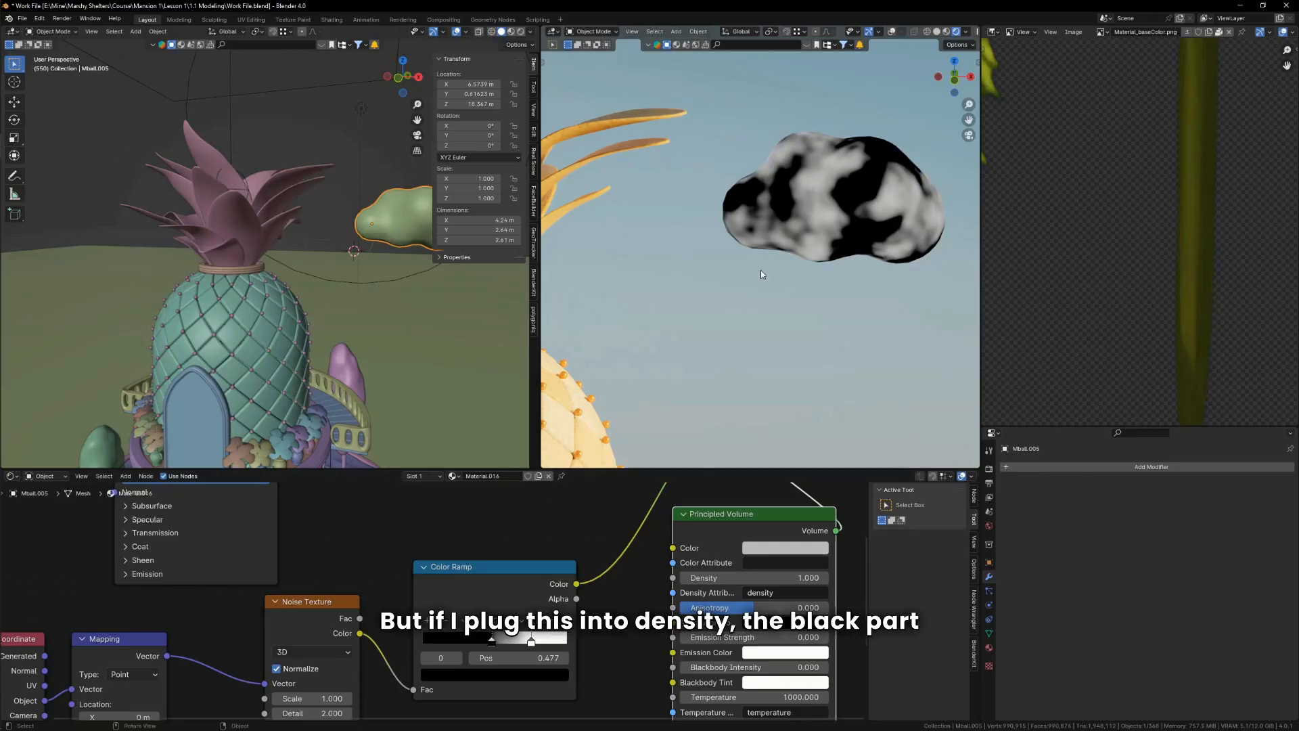
{"action": "left_click_drag", "start_coordinate": [574, 586], "coordinate": [665, 595]}
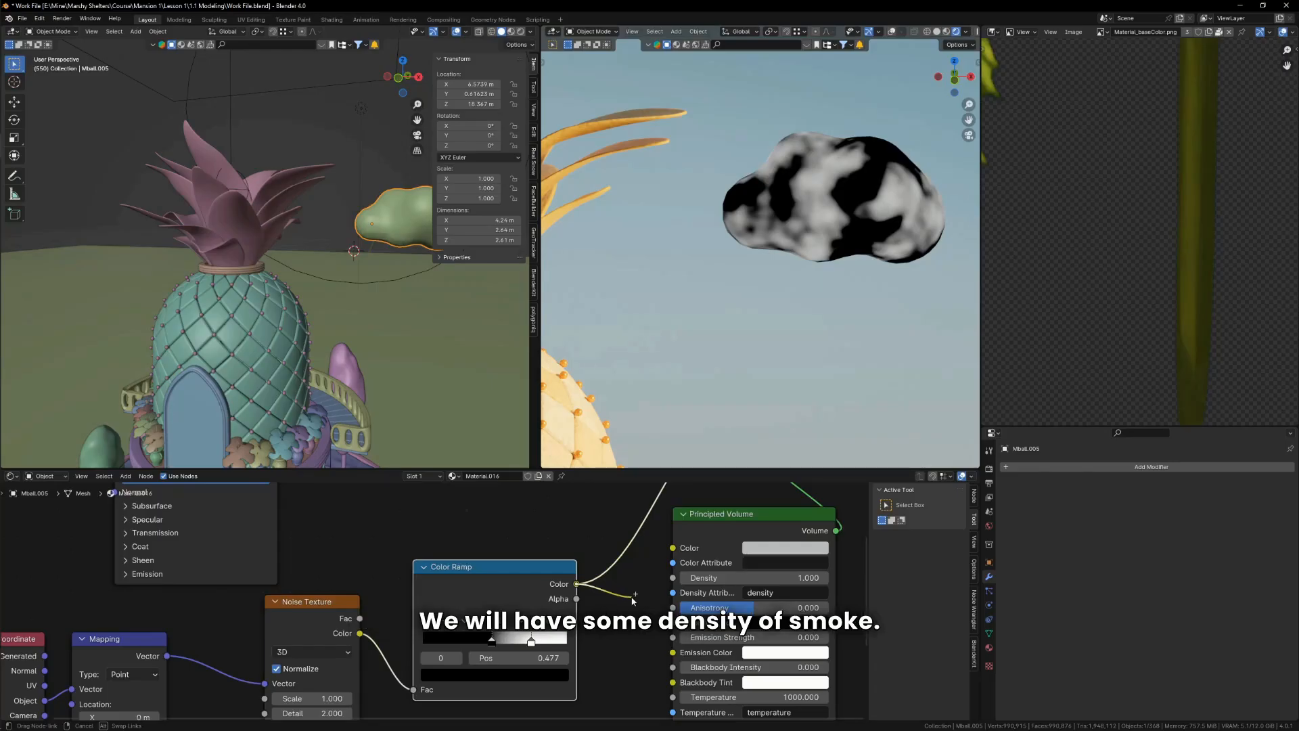
{"action": "left_click_drag", "start_coordinate": [668, 583], "coordinate": [670, 580]}
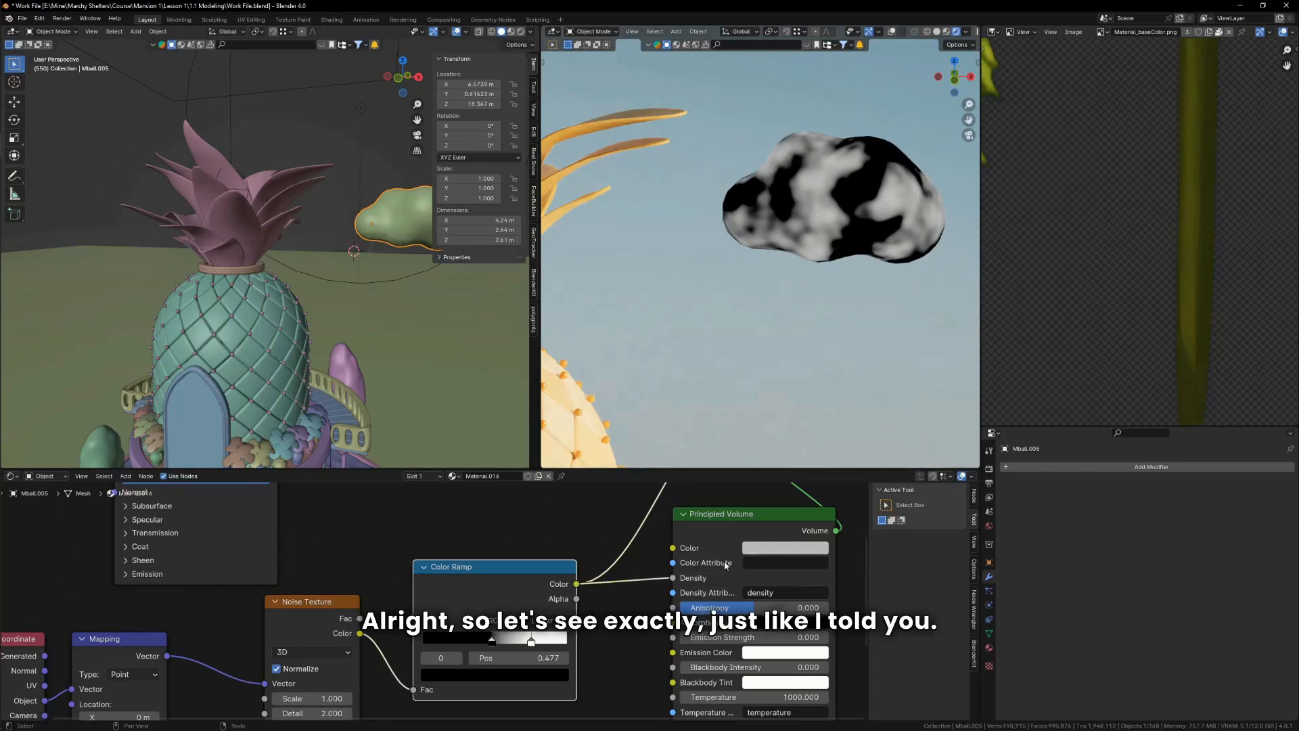
Step: Cut the Color Ramp's preview link and move the texture nodes farther away from the Principled Volume
{"action": "right_click_drag", "start_coordinate": [664, 547], "coordinate": [618, 514], "text": "ctrl"}
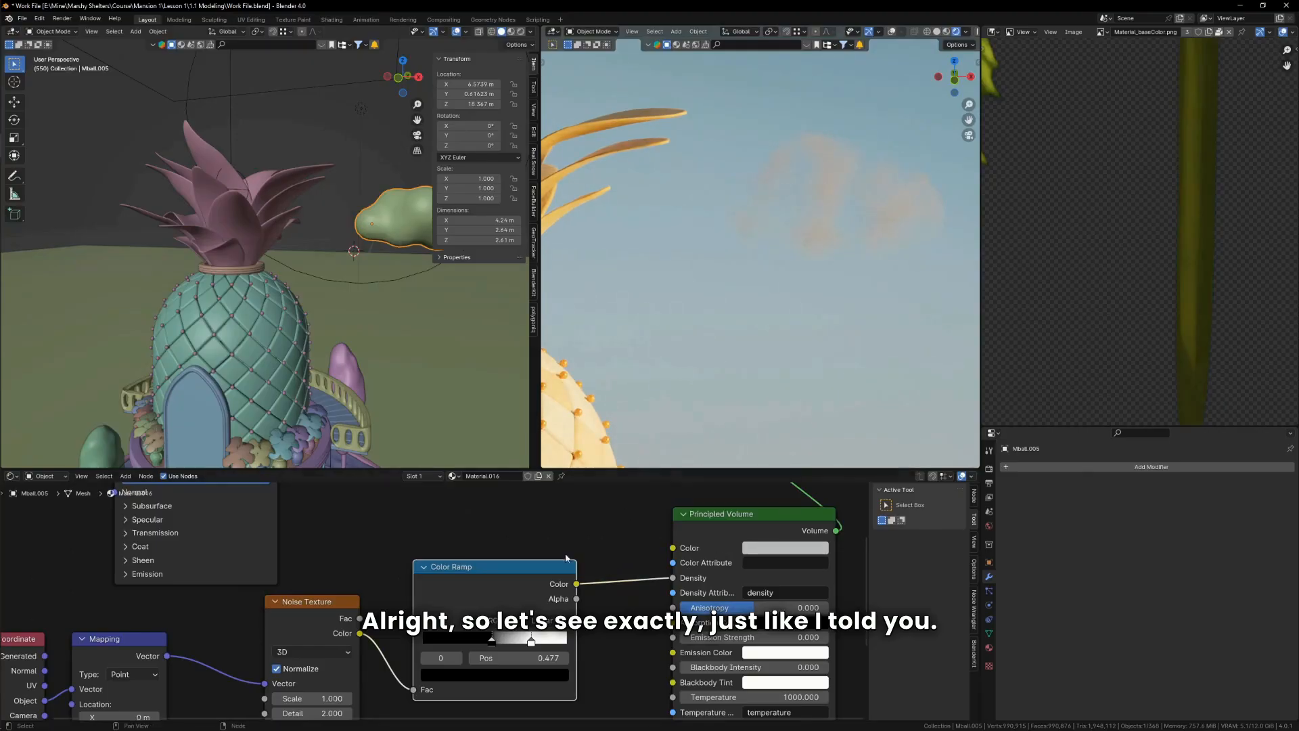
{"action": "scroll", "coordinate": [566, 558], "scroll_direction": "down", "scroll_amount": 5}
{"action": "left_click_drag", "start_coordinate": [605, 661], "coordinate": [290, 593]}
{"action": "left_click_drag", "start_coordinate": [620, 562], "coordinate": [556, 572]}
Step: Move the Color Ramp's black stop to about 0.386 and its white stop to about 0.650
{"action": "scroll", "coordinate": [556, 572], "scroll_direction": "up", "scroll_amount": 8}
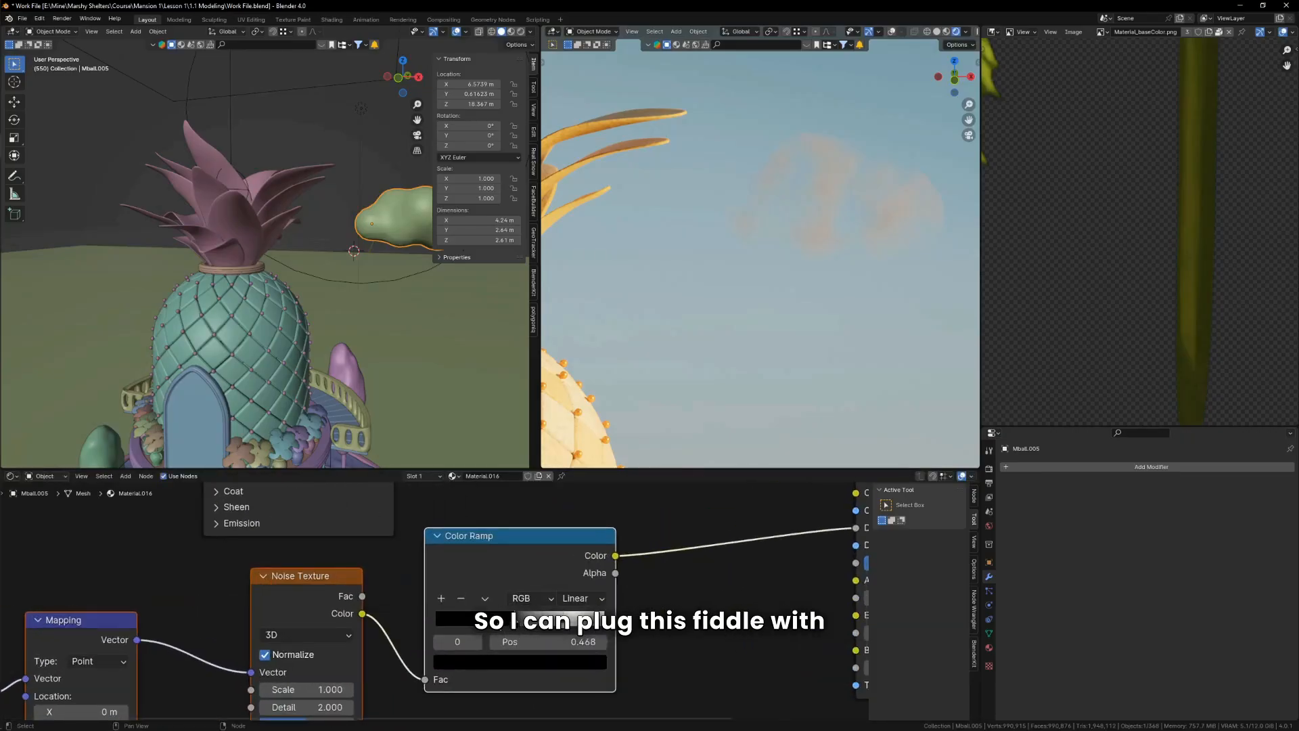
{"action": "left_click_drag", "start_coordinate": [516, 619], "coordinate": [489, 628]}
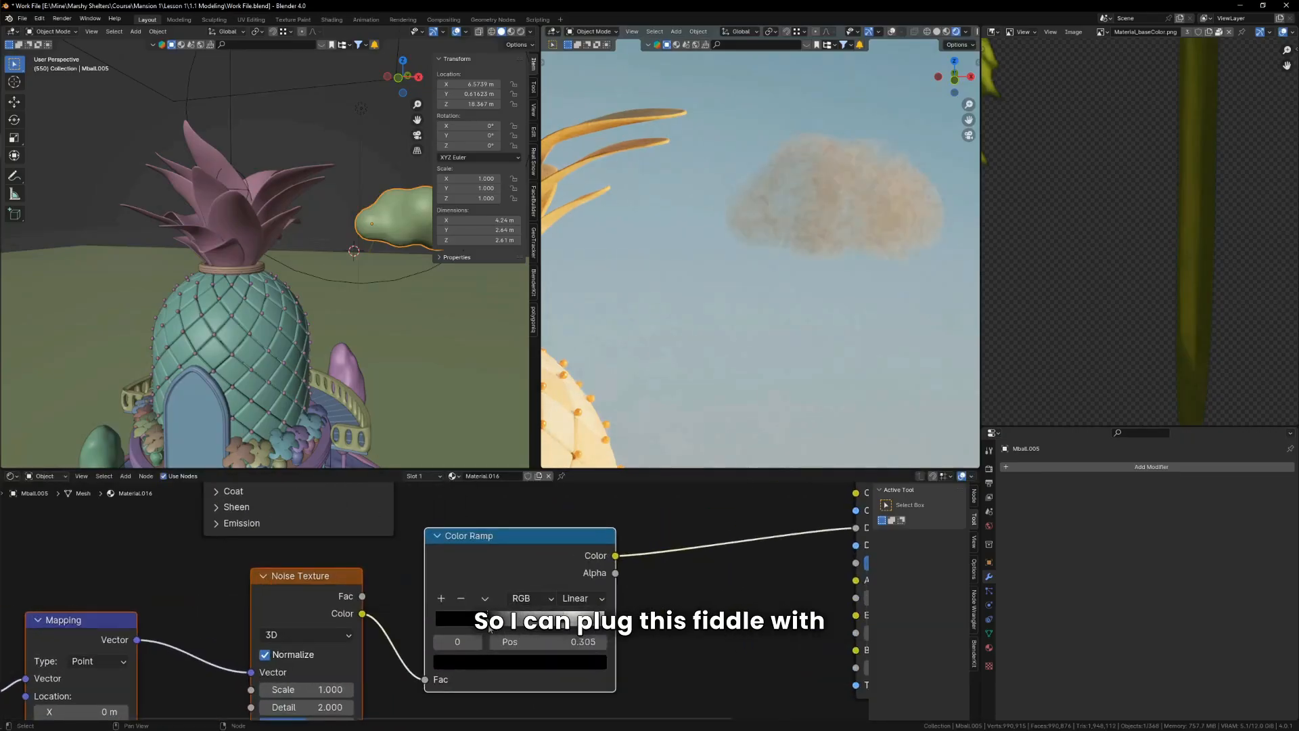
{"action": "left_click", "coordinate": [559, 621]}
{"action": "left_click_drag", "start_coordinate": [547, 621], "coordinate": [546, 623]}
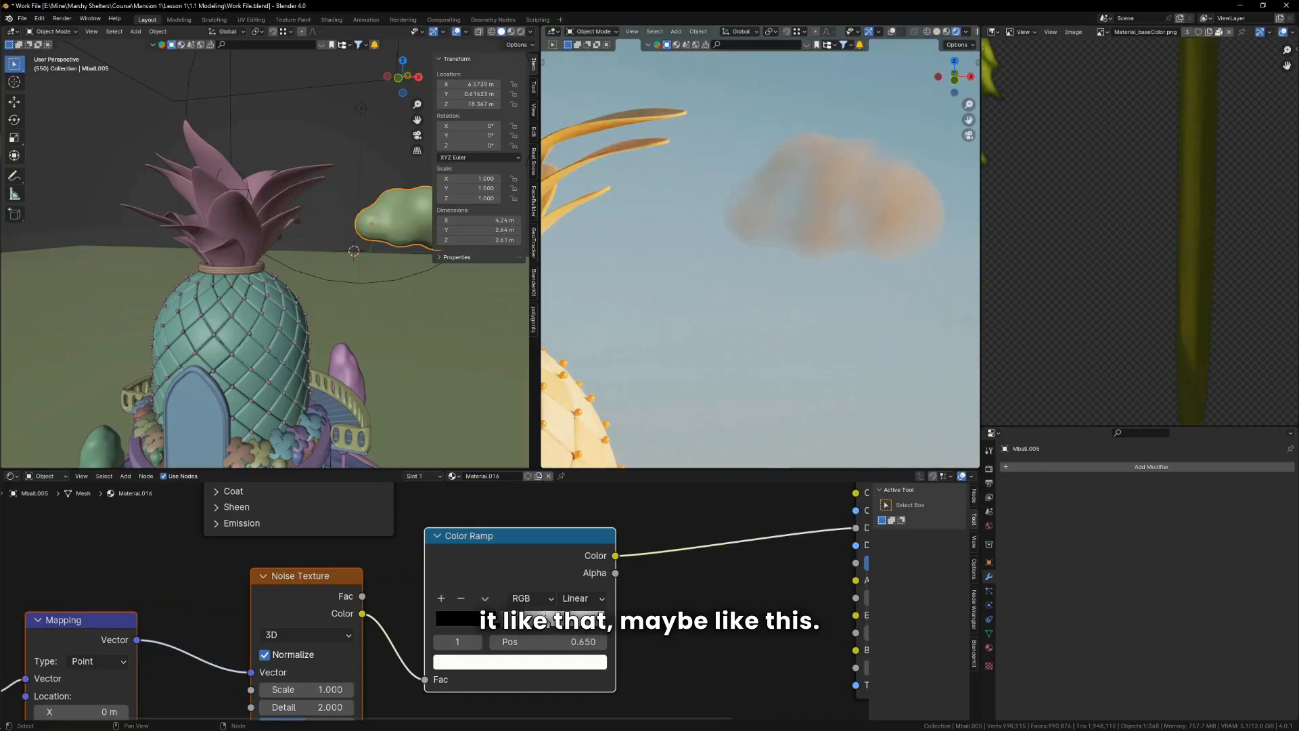
{"action": "left_click", "coordinate": [497, 621]}
Step: Insert a Math node between the Color Ramp and the Principled Volume's Density, and set its operation to Multiply
{"action": "scroll", "coordinate": [542, 628], "scroll_direction": "down", "scroll_amount": 2}
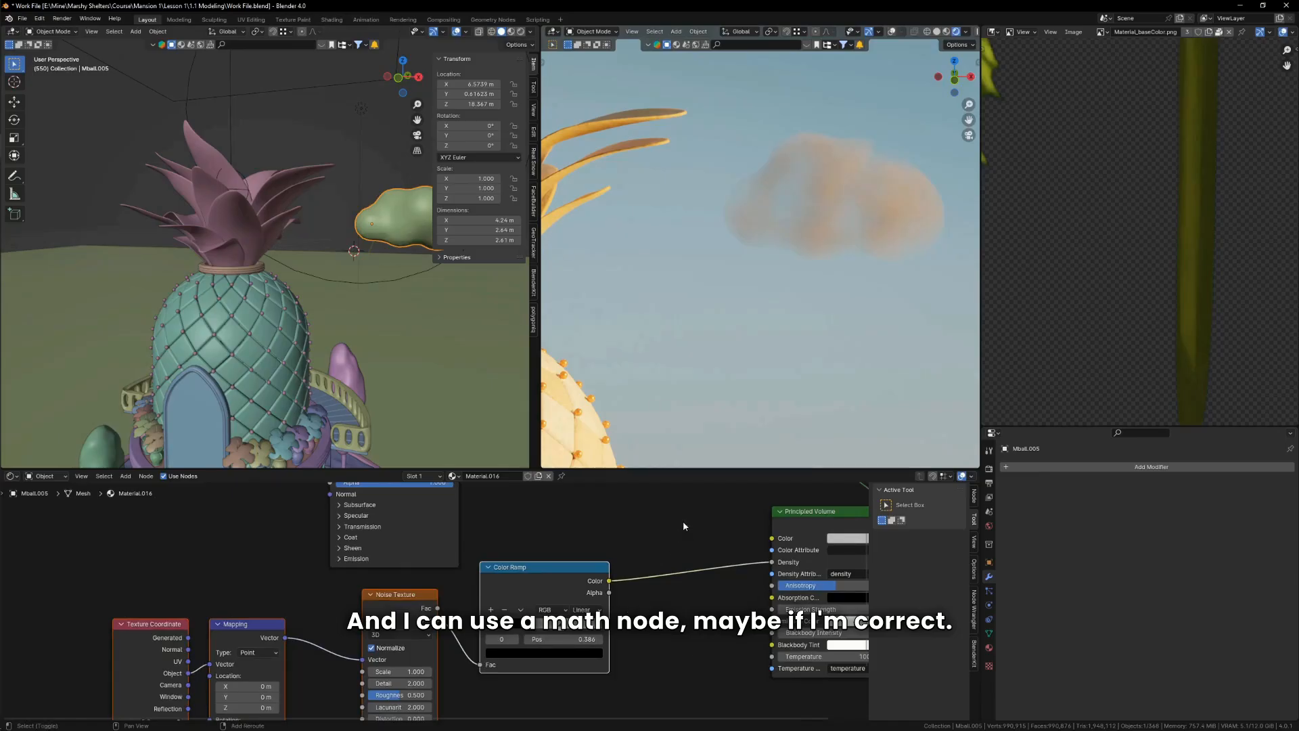
{"action": "key", "text": "shift+a"}
{"action": "type", "text": "math"}
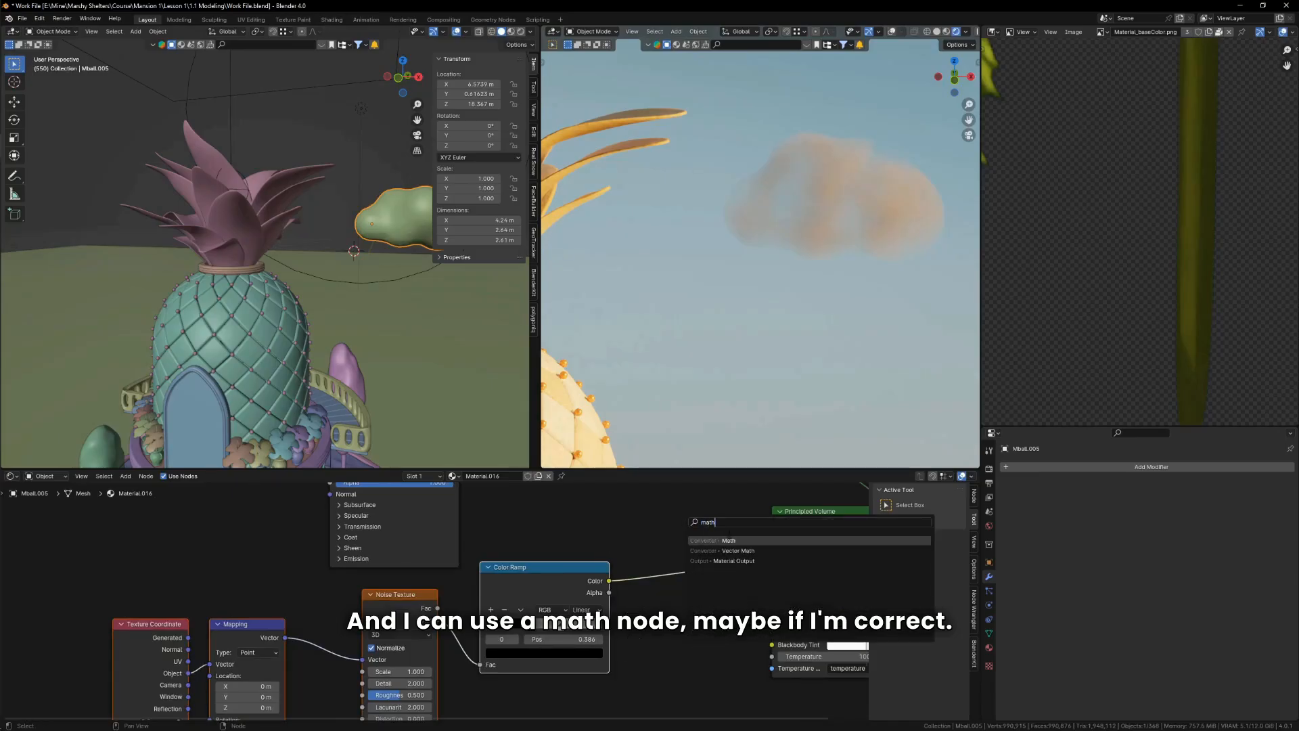
{"action": "key", "text": "Return"}
{"action": "left_click", "coordinate": [673, 562]}
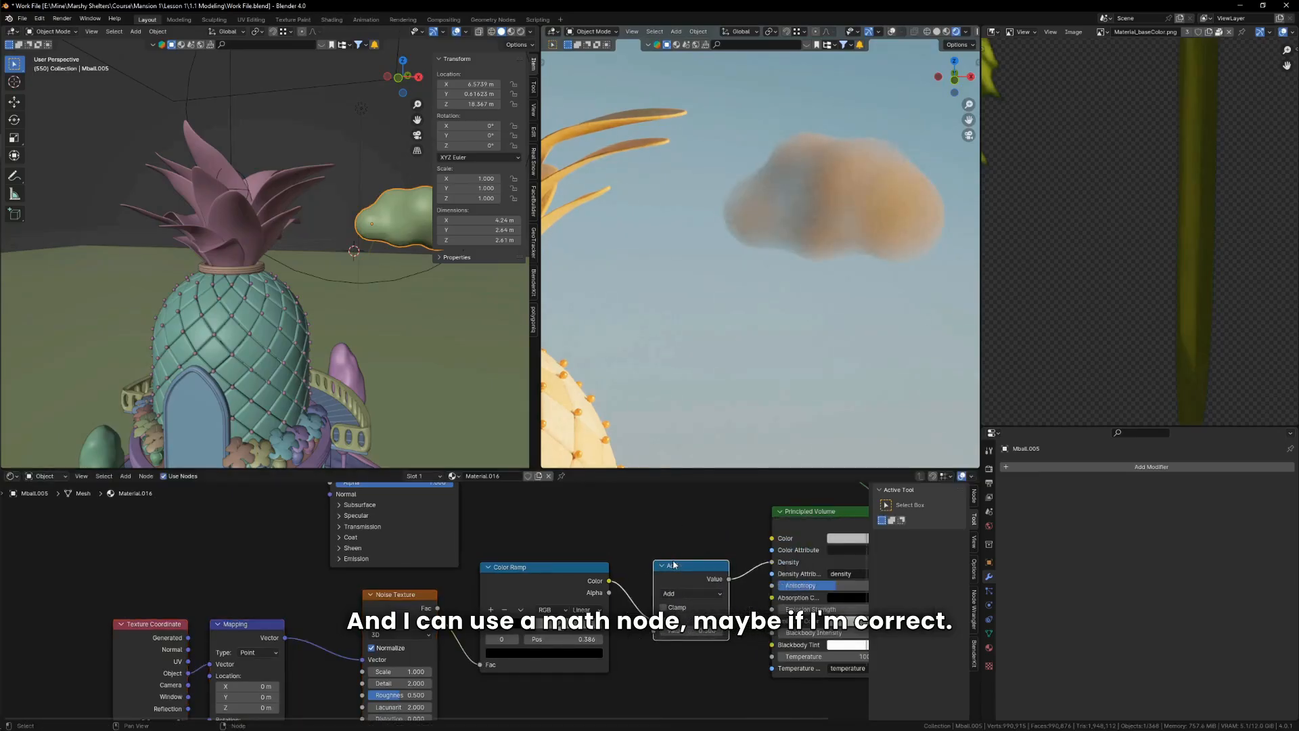
{"action": "scroll", "coordinate": [682, 588], "scroll_direction": "up", "scroll_amount": 1}
{"action": "left_click", "coordinate": [693, 595]}
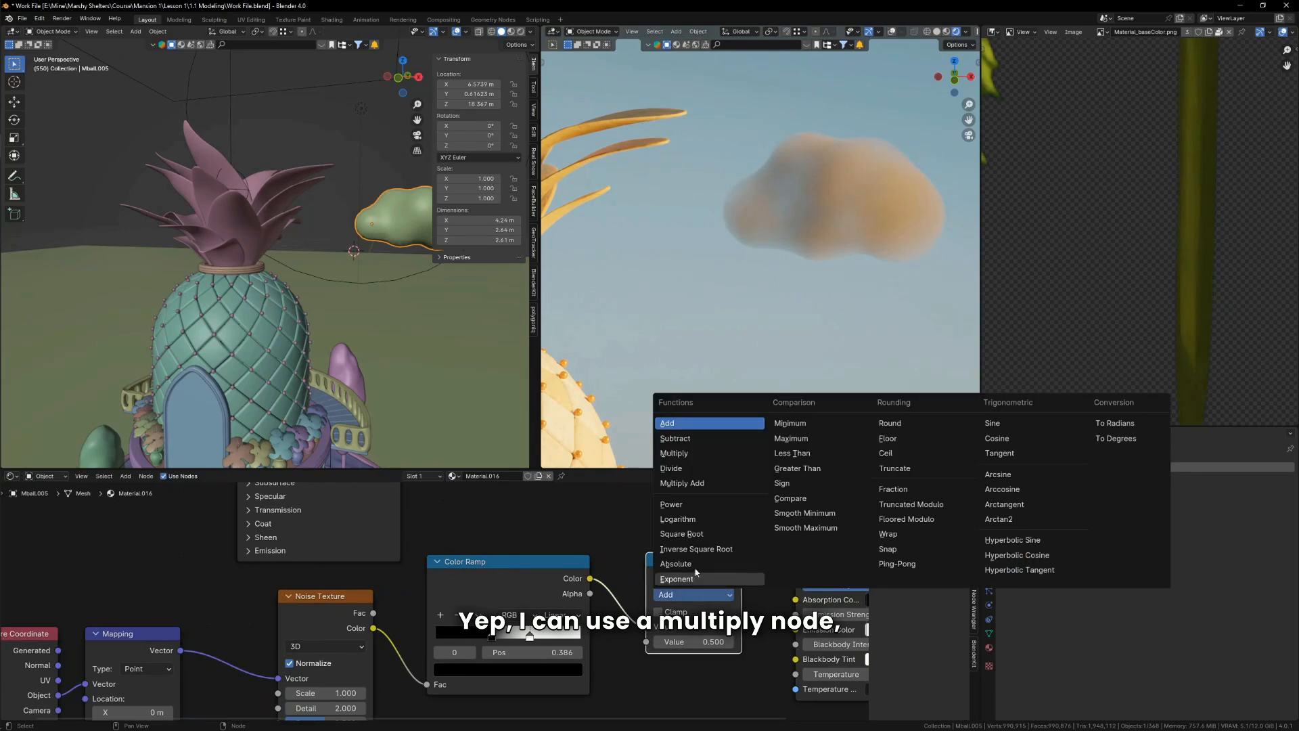
{"action": "left_click", "coordinate": [684, 455]}
Step: Set the Multiply node's value to 3, and fine-tune it down to about 2.26
{"action": "scroll", "coordinate": [704, 667], "scroll_direction": "up", "scroll_amount": 1}
{"action": "left_click", "coordinate": [703, 640]}
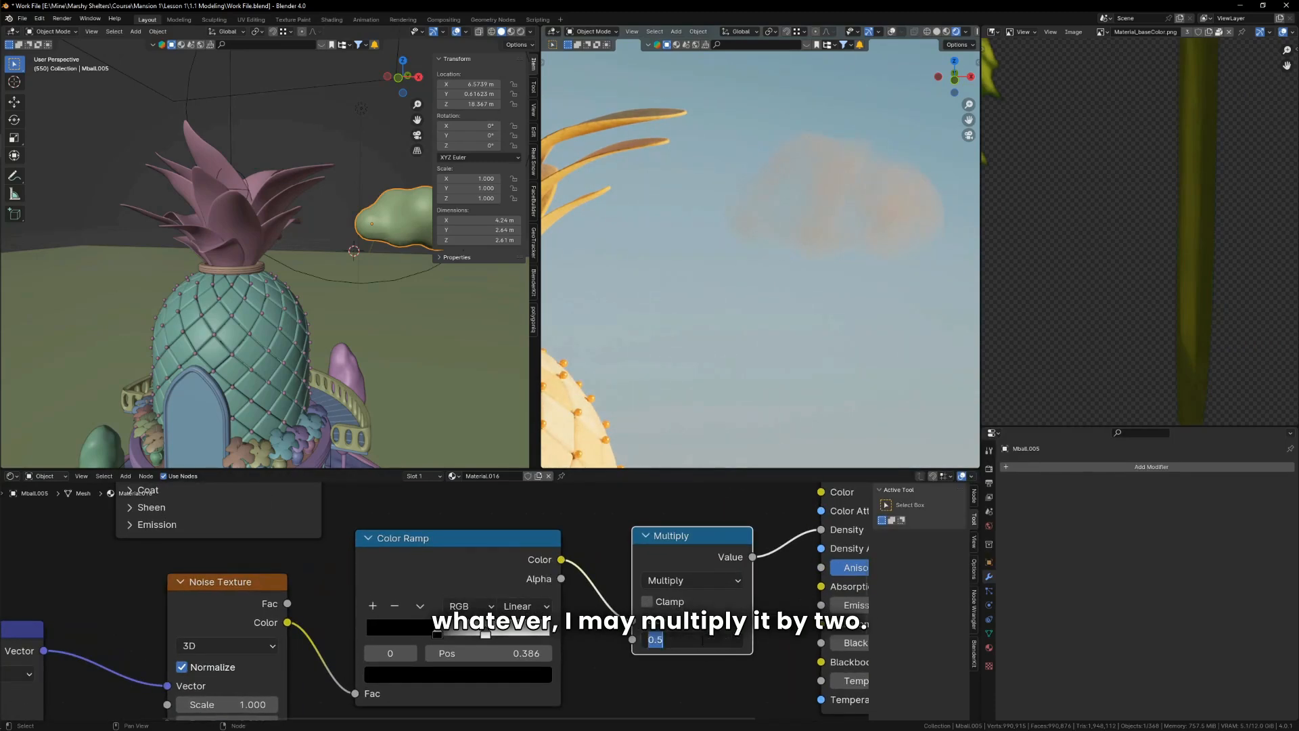
{"action": "type", "text": "3"}
{"action": "key", "text": "Return"}
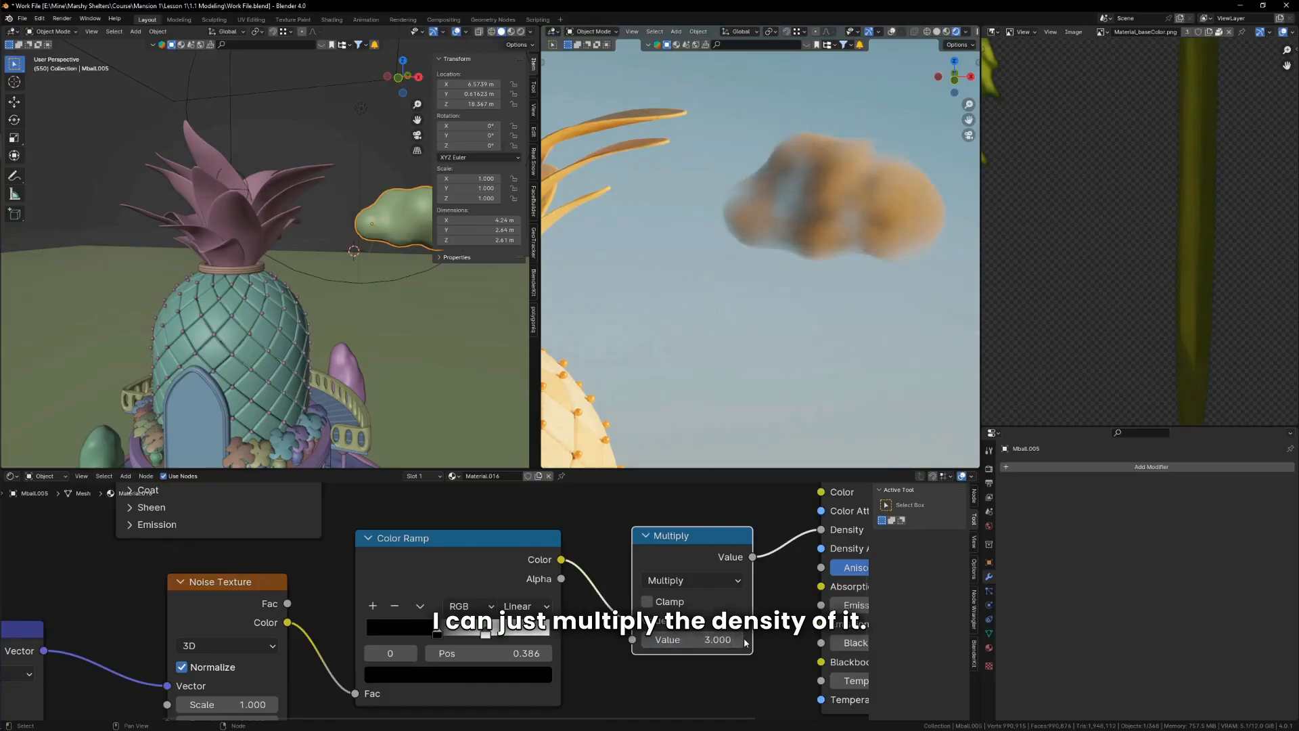
{"action": "left_click_drag", "start_coordinate": [702, 640], "coordinate": [665, 639], "text": "shift"}
Step: Brighten the Principled Volume's color from grey to full white
{"action": "scroll", "coordinate": [657, 659], "scroll_direction": "down", "scroll_amount": 6}
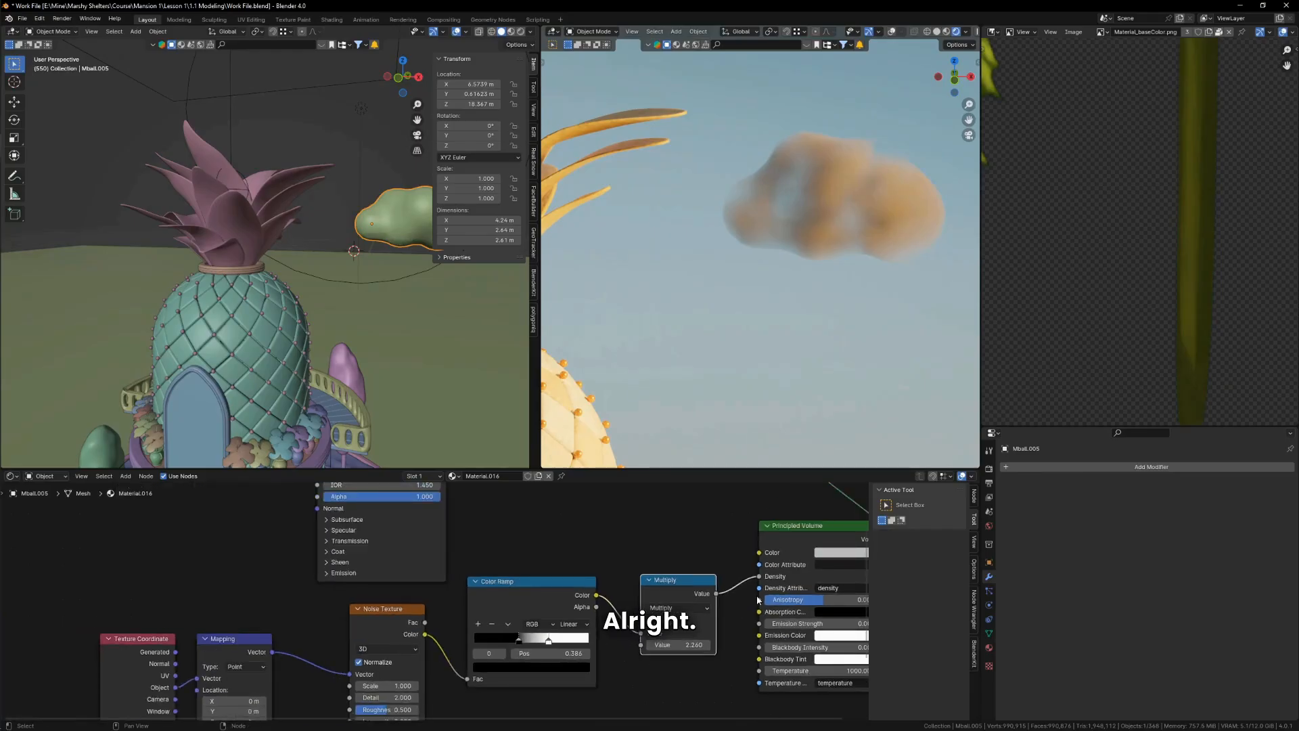
{"action": "middle_click_drag", "start_coordinate": [854, 550], "coordinate": [738, 569]}
{"action": "scroll", "coordinate": [738, 568], "scroll_direction": "up", "scroll_amount": 5}
{"action": "left_click", "coordinate": [737, 567]}
{"action": "left_click", "coordinate": [741, 586]}
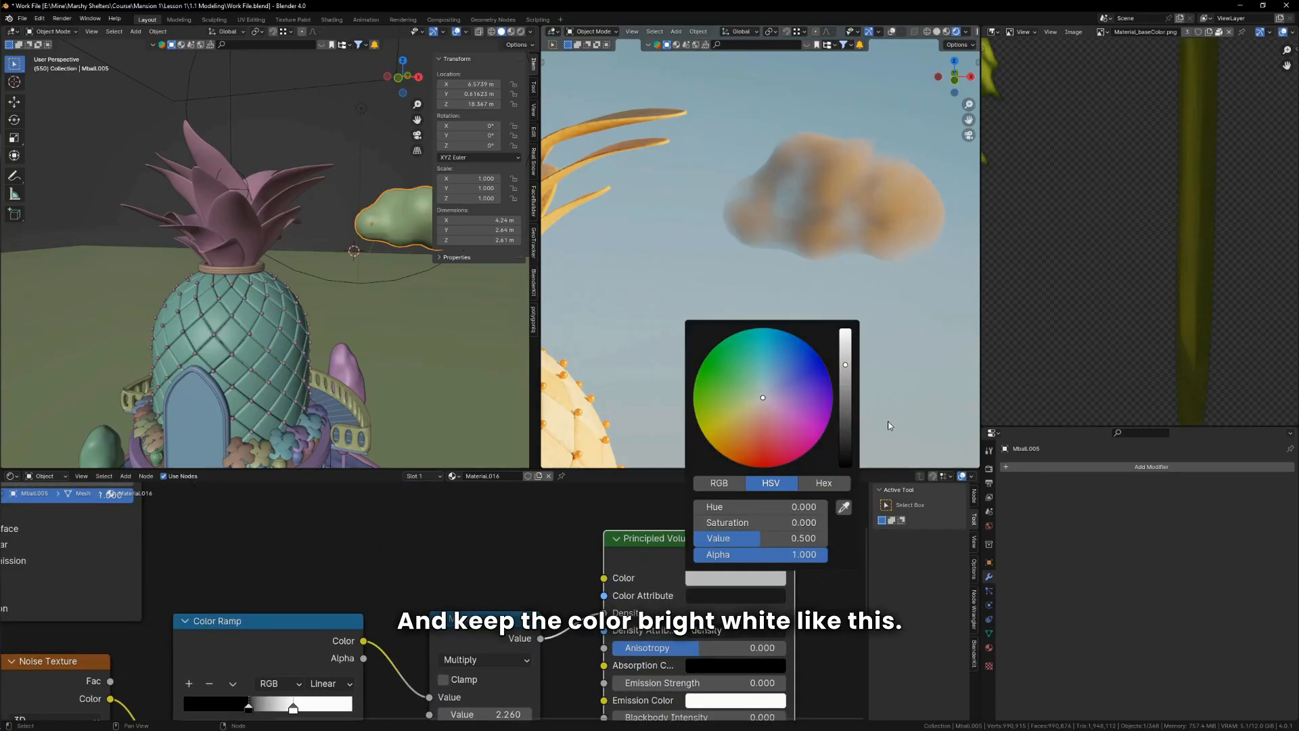
{"action": "left_click_drag", "start_coordinate": [846, 363], "coordinate": [846, 331]}
{"action": "scroll", "coordinate": [745, 545], "scroll_direction": "down", "scroll_amount": 4}
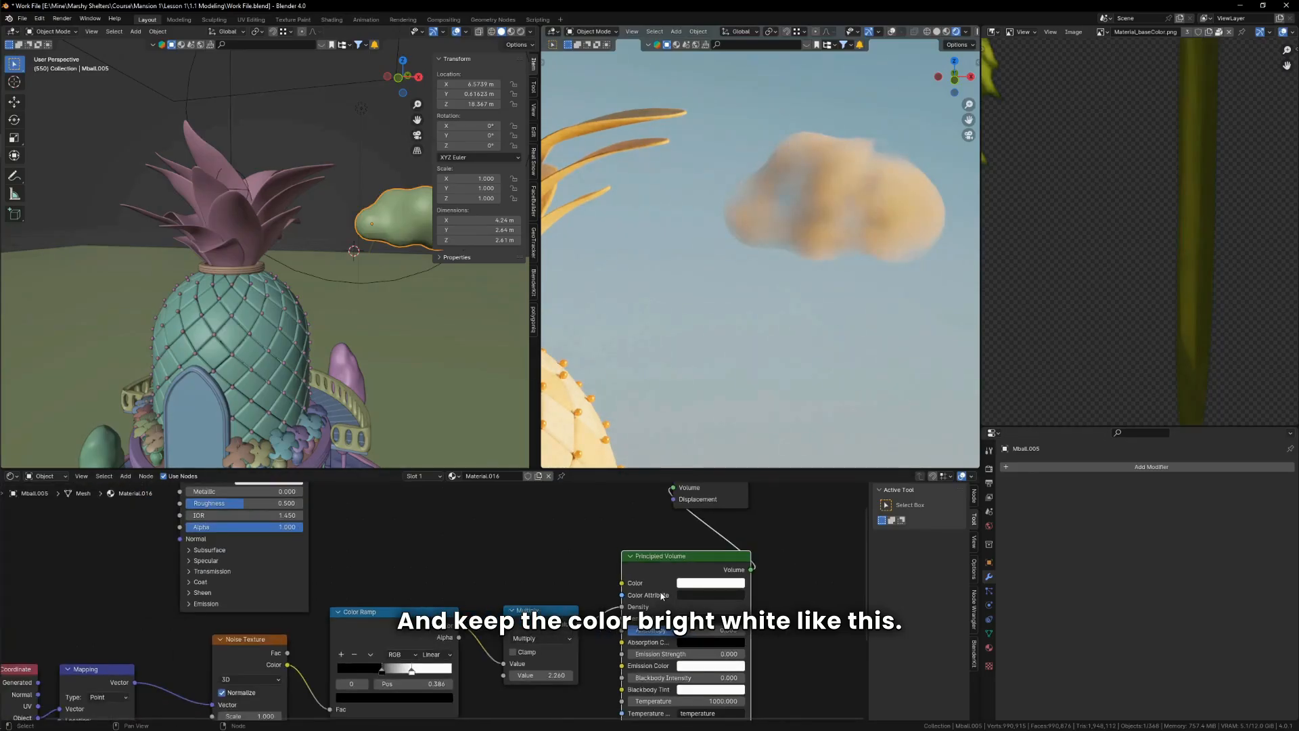
{"action": "scroll", "coordinate": [836, 192], "scroll_direction": "down", "scroll_amount": 5}
{"action": "scroll", "coordinate": [827, 177], "scroll_direction": "up", "scroll_amount": 5}
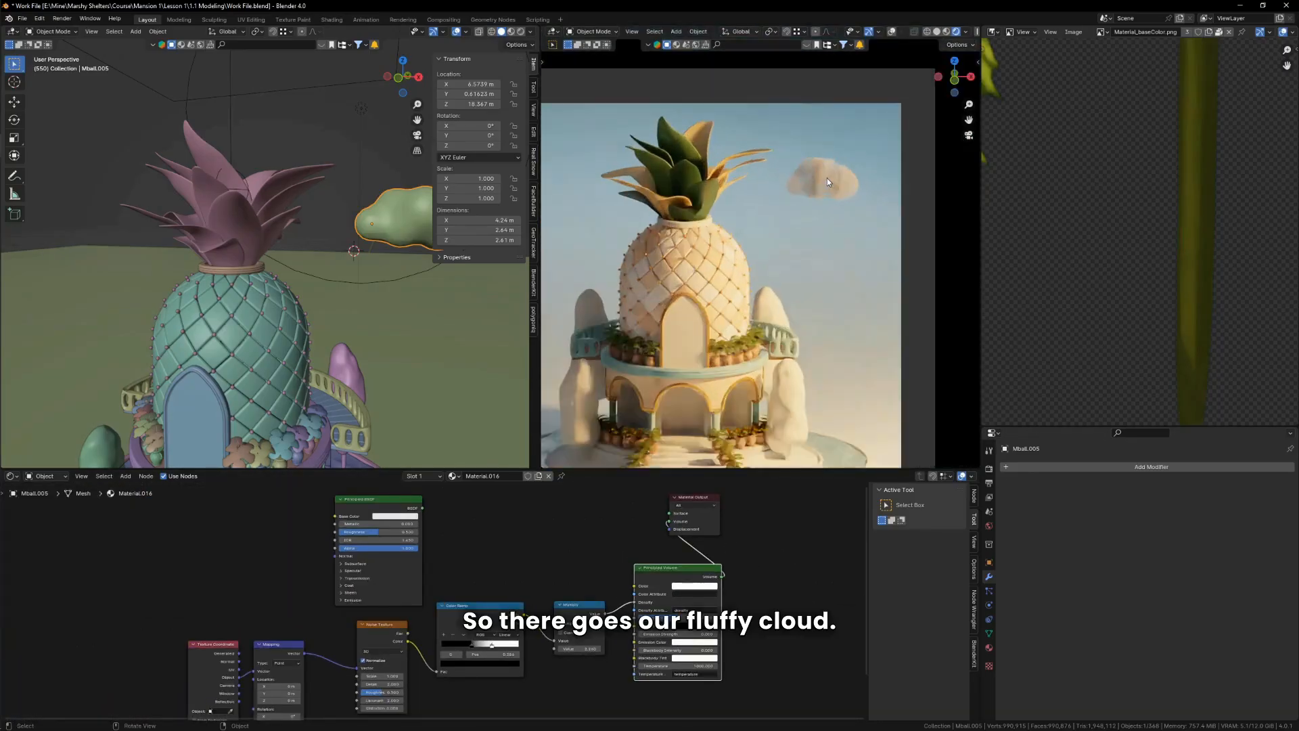
Step: Rotate the cloud about 3° around Z, scale it up to about 1.04, and move it farther up and away from the pineapple's crown
{"action": "key", "text": "r"}
{"action": "key", "text": "z"}
{"action": "key", "text": "s"}
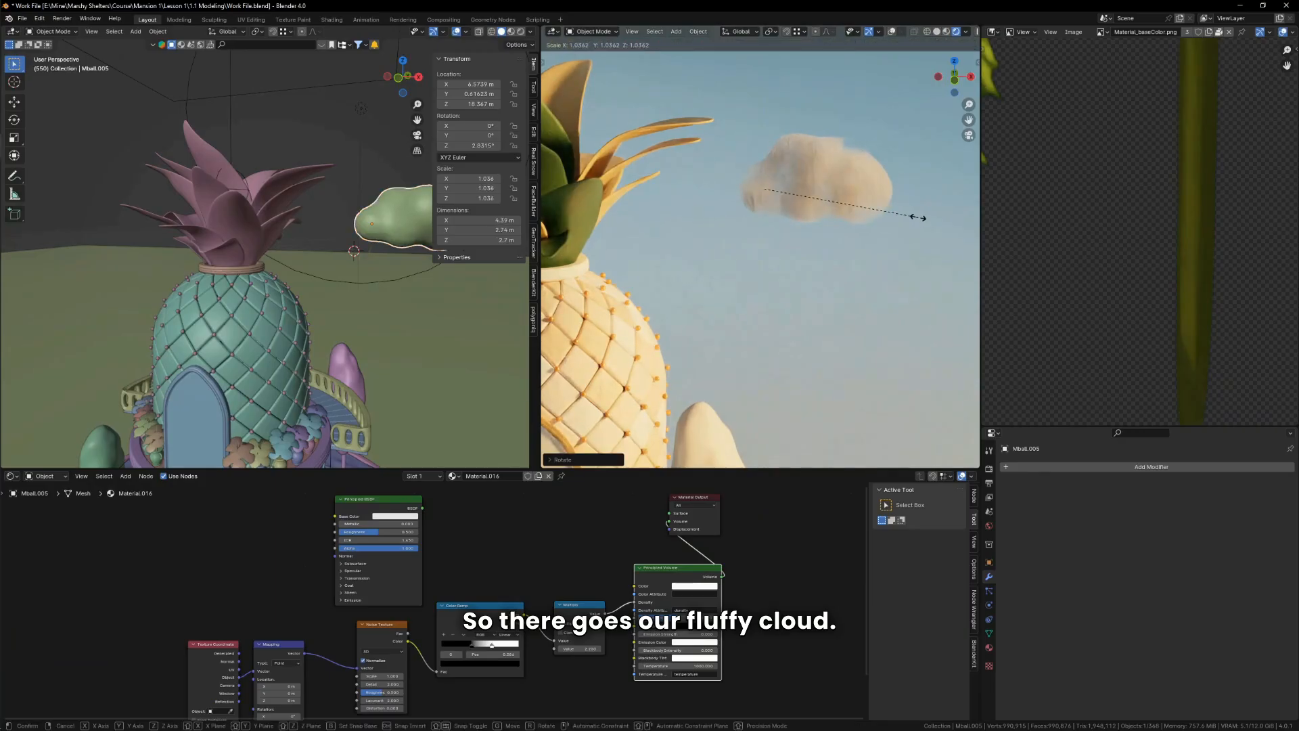
{"action": "left_click", "coordinate": [890, 215]}
{"action": "key", "text": "g"}
{"action": "left_click", "coordinate": [879, 197]}
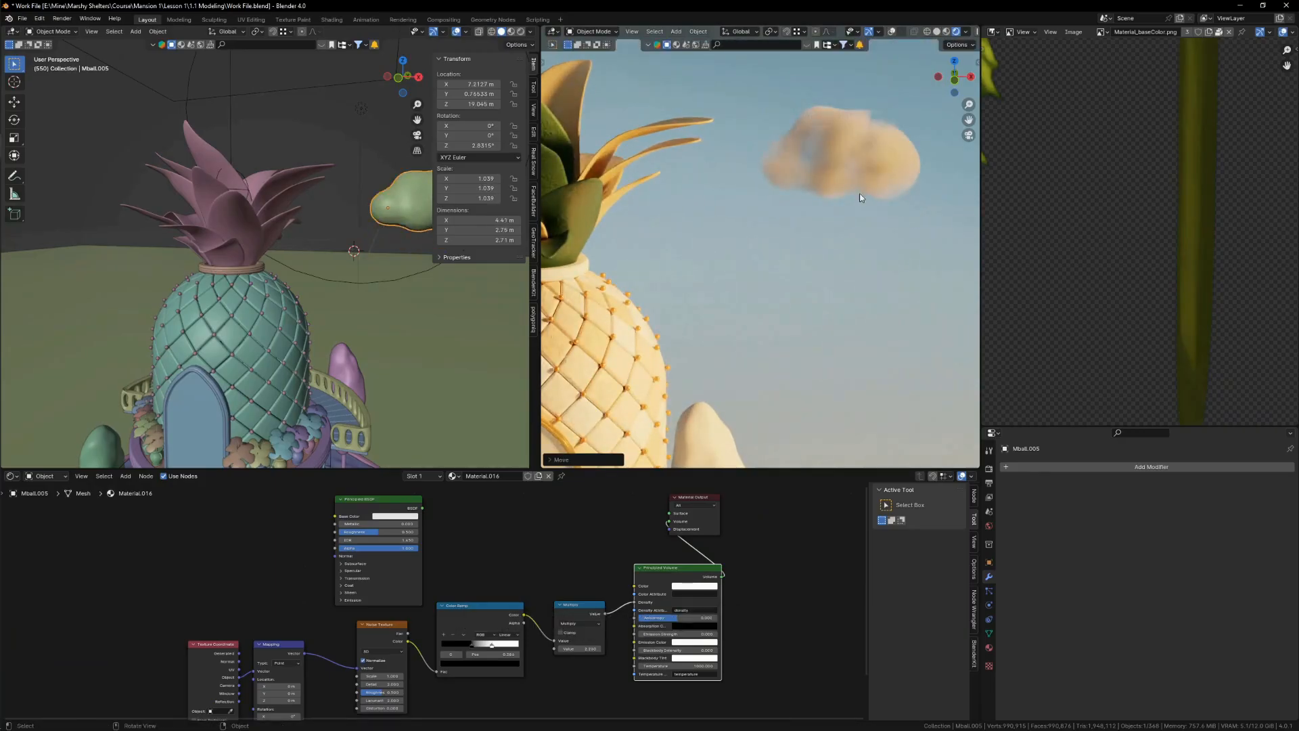
Step: Add a Displace modifier to the cloud mesh and apply the object's scale
{"action": "middle_click_drag", "start_coordinate": [388, 215], "coordinate": [337, 233], "text": "shift"}
{"action": "scroll", "coordinate": [379, 214], "scroll_direction": "up", "scroll_amount": 2}
{"action": "middle_click_drag", "start_coordinate": [424, 189], "coordinate": [342, 229], "text": "shift"}
{"action": "scroll", "coordinate": [341, 231], "scroll_direction": "up", "scroll_amount": 1}
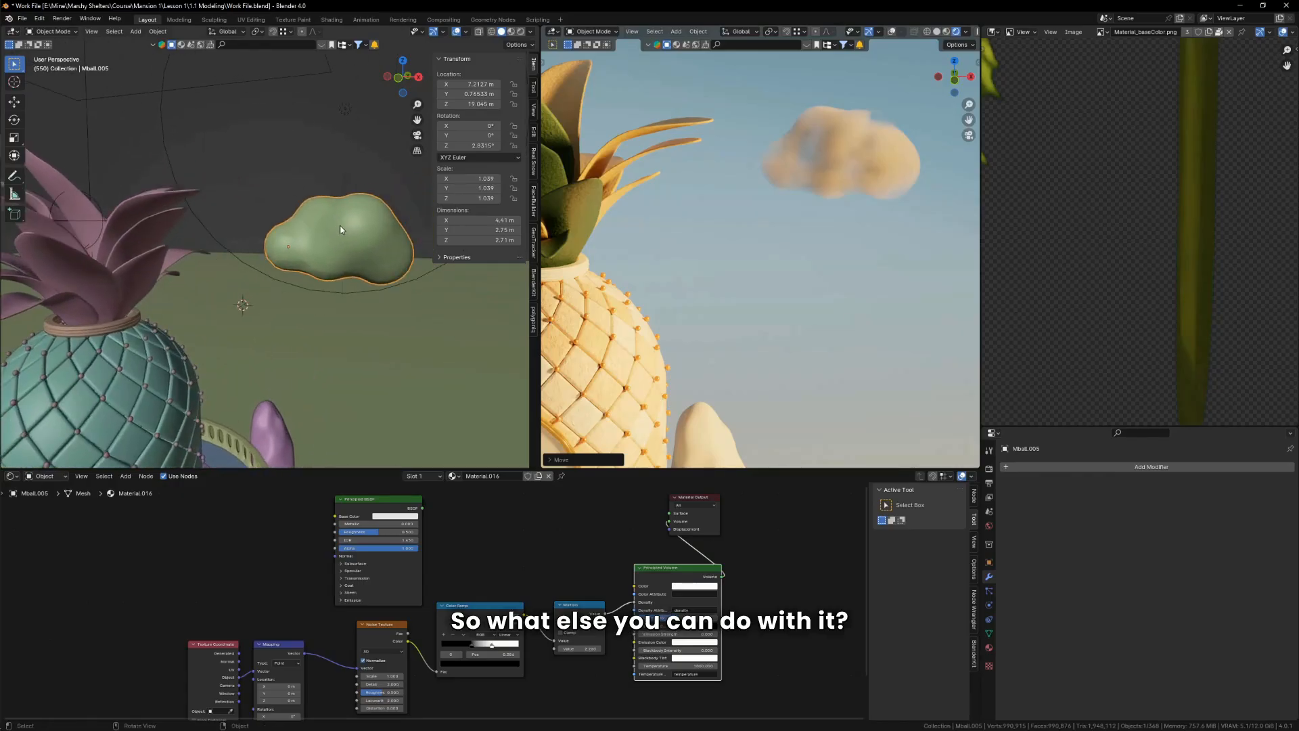
{"action": "key", "text": "n"}
{"action": "left_click", "coordinate": [1018, 467]}
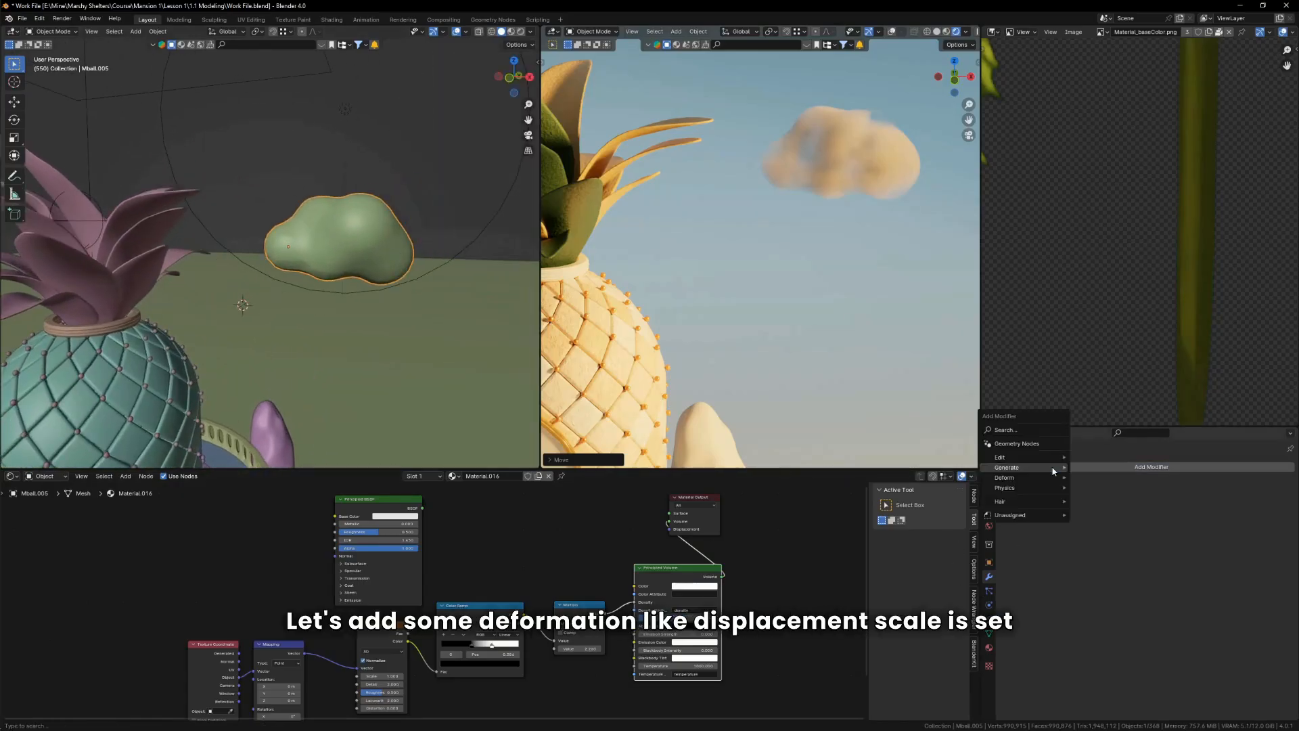
{"action": "mouse_move", "coordinate": [1037, 477]}
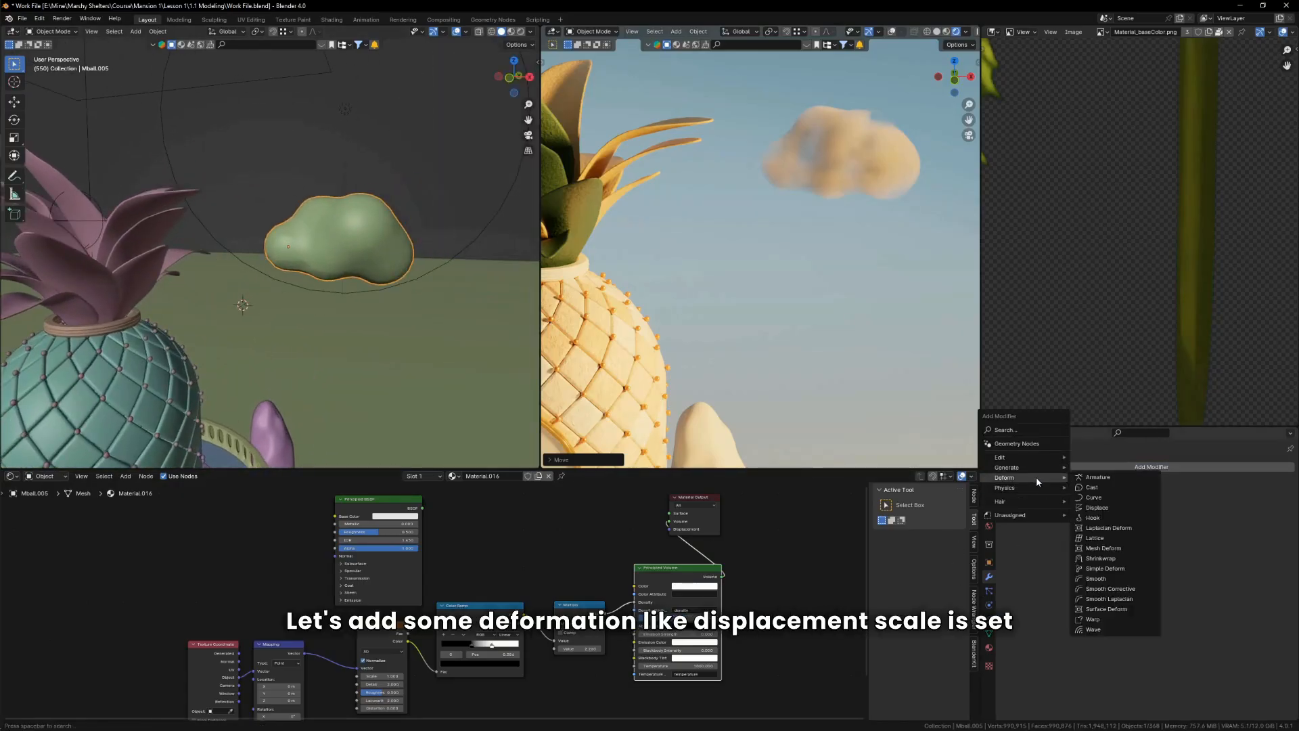
{"action": "left_click", "coordinate": [1096, 508]}
{"action": "key", "text": "ctrl+a"}
{"action": "left_click", "coordinate": [486, 293]}
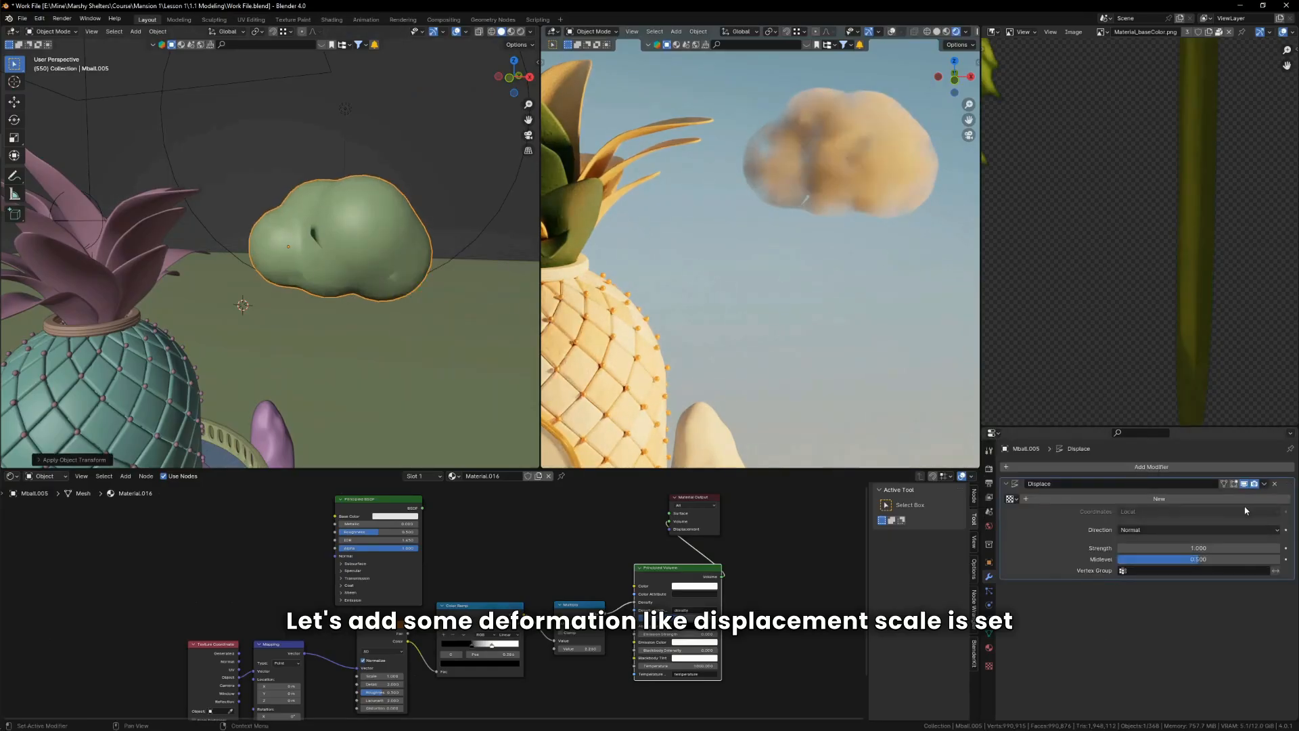
Step: Give the Displace modifier a new texture of type Clouds with its size set to about 1.37
{"action": "left_click", "coordinate": [1249, 499]}
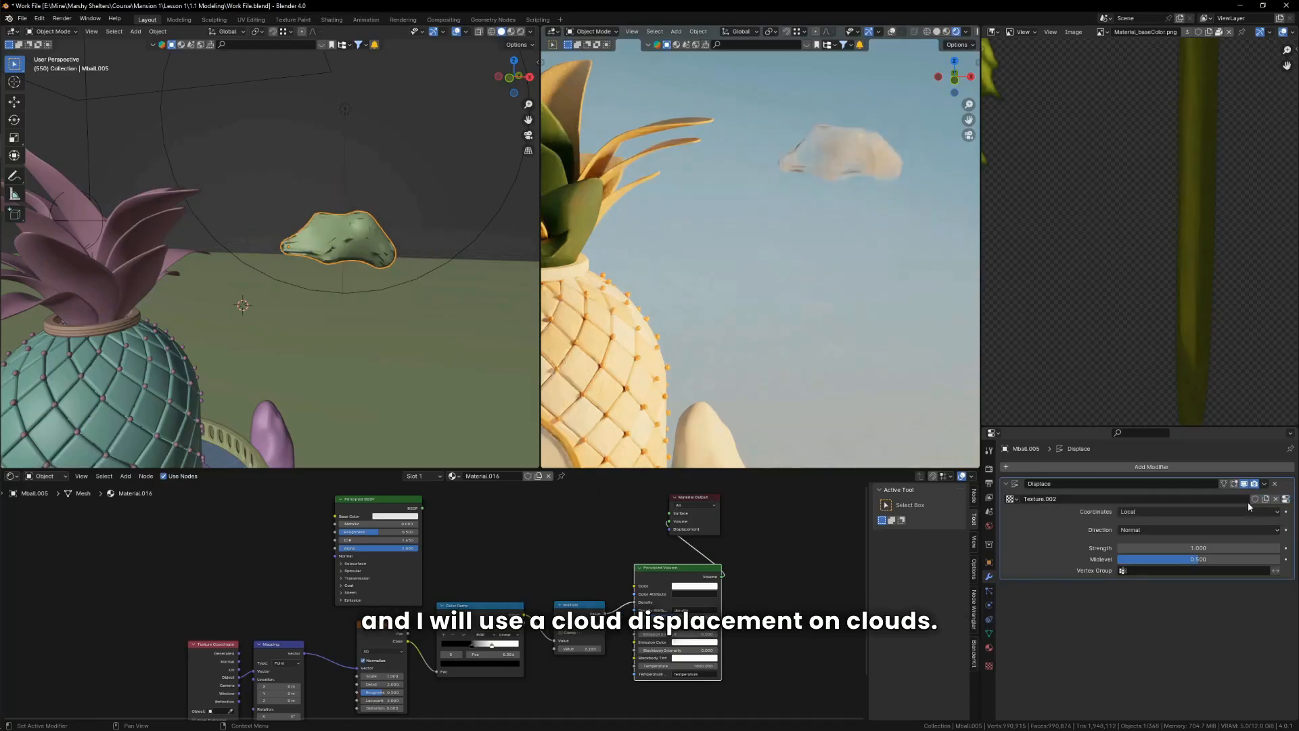
{"action": "left_click", "coordinate": [1286, 499]}
{"action": "left_click", "coordinate": [1143, 498]}
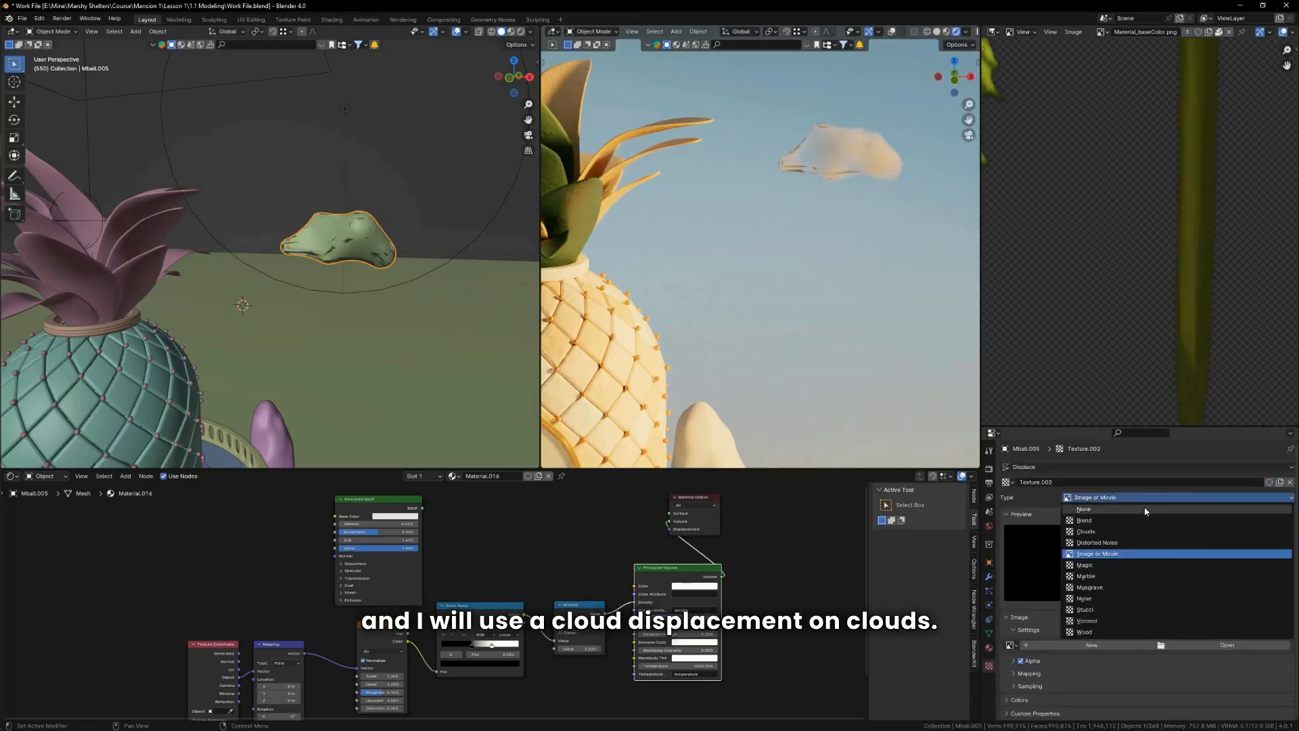
{"action": "left_click", "coordinate": [1107, 532]}
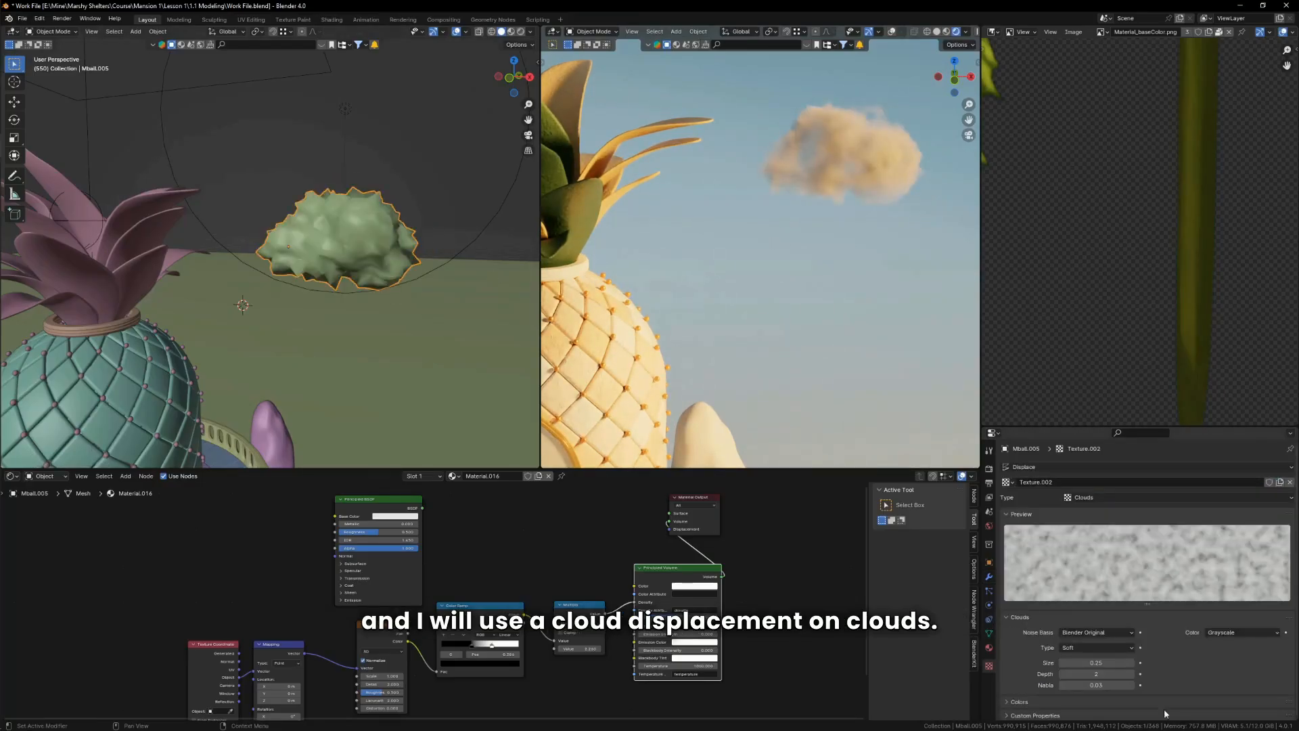
{"action": "left_click_drag", "start_coordinate": [1107, 665], "coordinate": [1230, 665]}
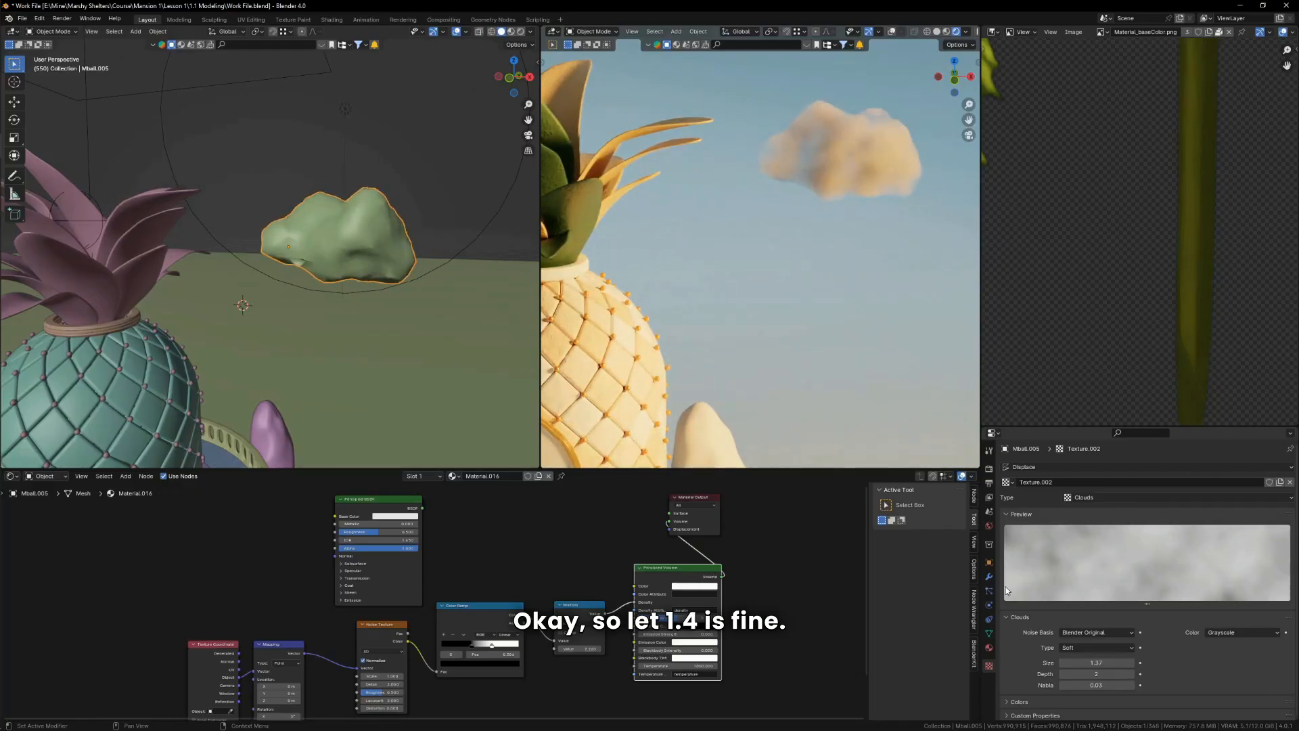
{"action": "left_click", "coordinate": [990, 577]}
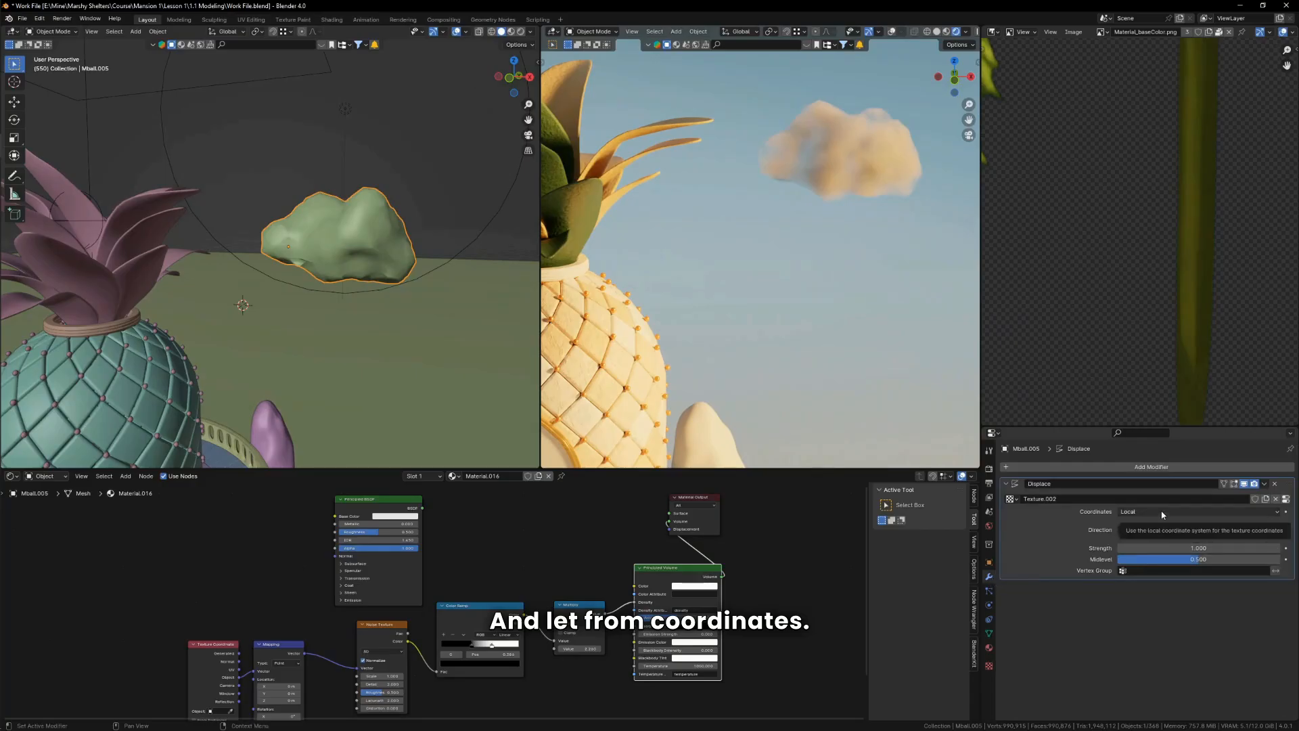
{"action": "key", "text": "g"}
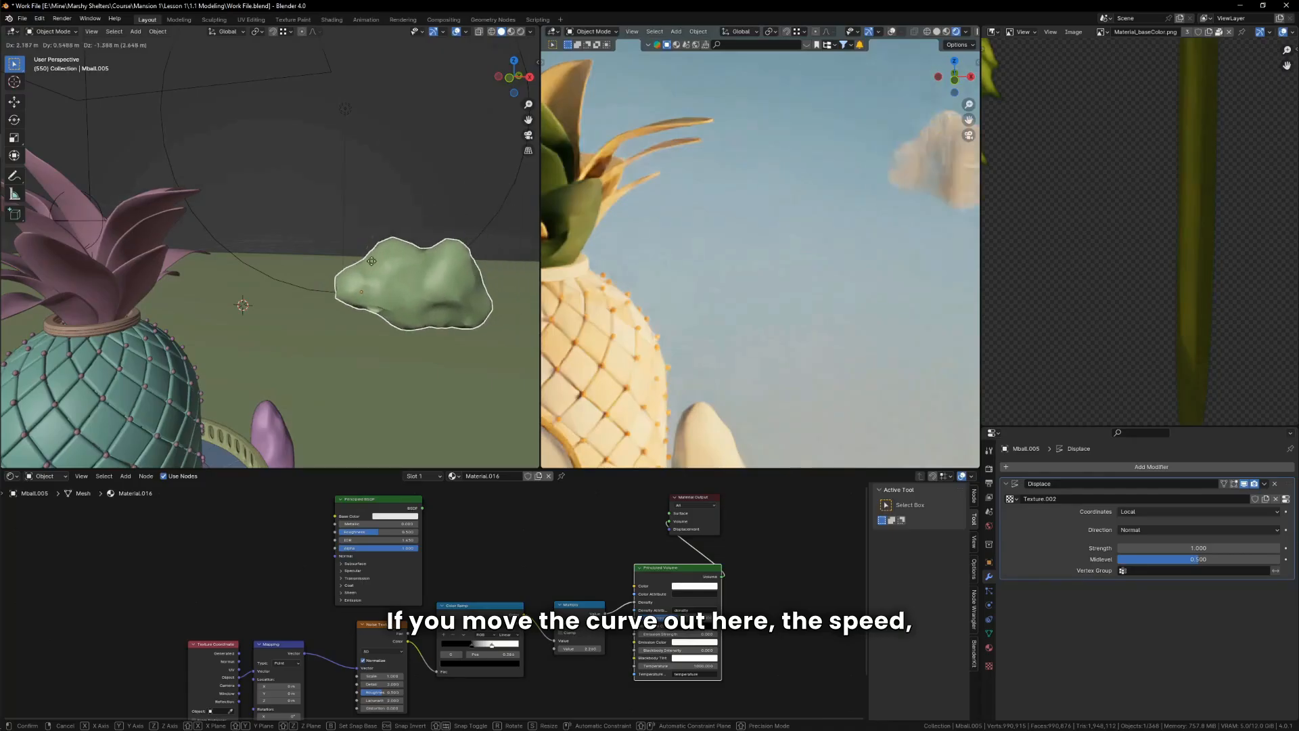
{"action": "right_click", "coordinate": [410, 256]}
{"action": "key", "text": "KP_1"}
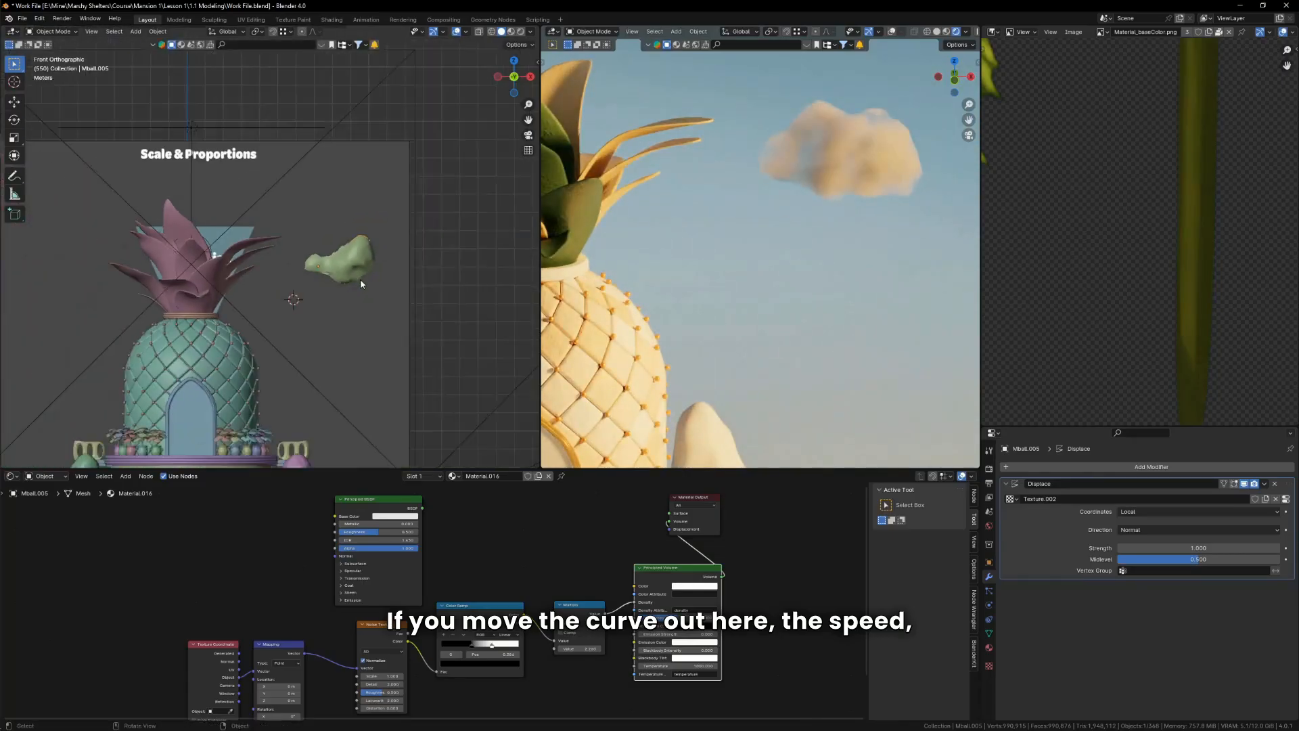
{"action": "scroll", "coordinate": [360, 279], "scroll_direction": "up", "scroll_amount": 4}
{"action": "scroll", "coordinate": [355, 271], "scroll_direction": "down", "scroll_amount": 5}
{"action": "middle_click_drag", "start_coordinate": [321, 230], "coordinate": [414, 344]}
{"action": "scroll", "coordinate": [351, 271], "scroll_direction": "up", "scroll_amount": 5}
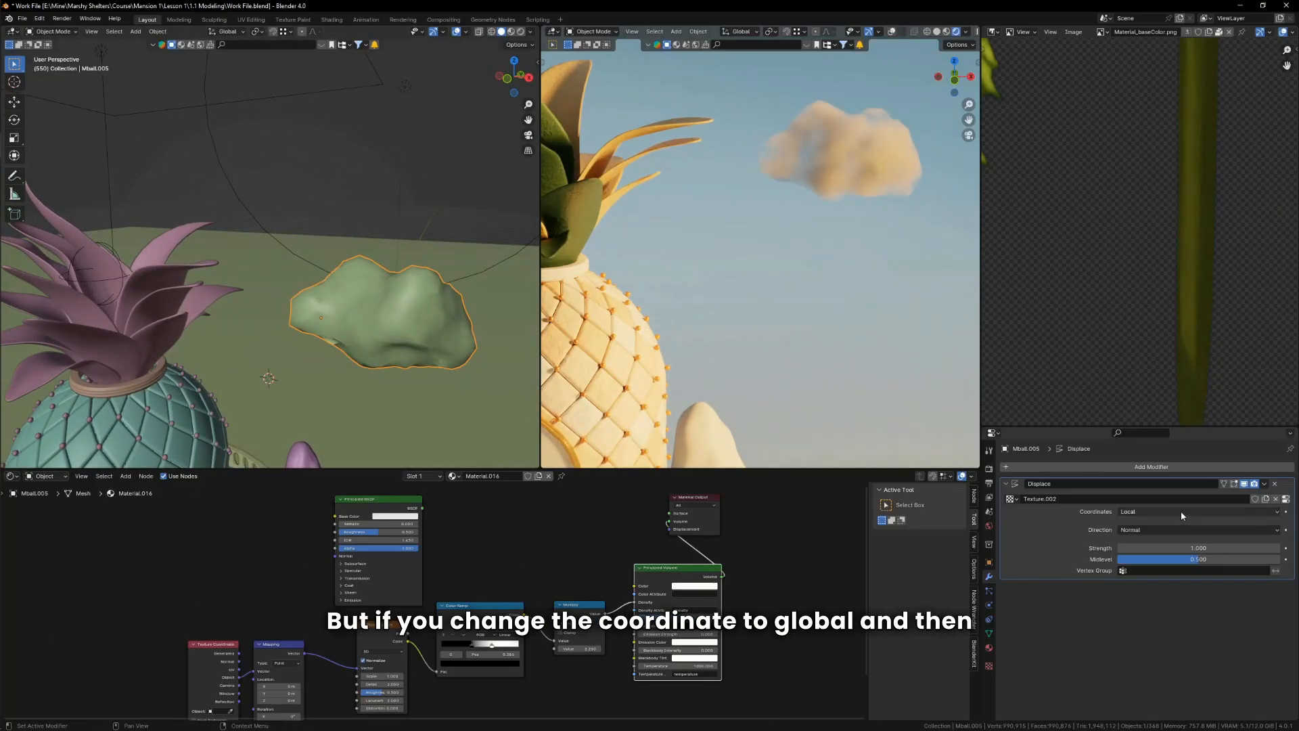
Step: Set the Displace modifier's coordinates to Global and reposition the cloud beside the pineapple's crown to vary its shape
{"action": "left_click", "coordinate": [1176, 512]}
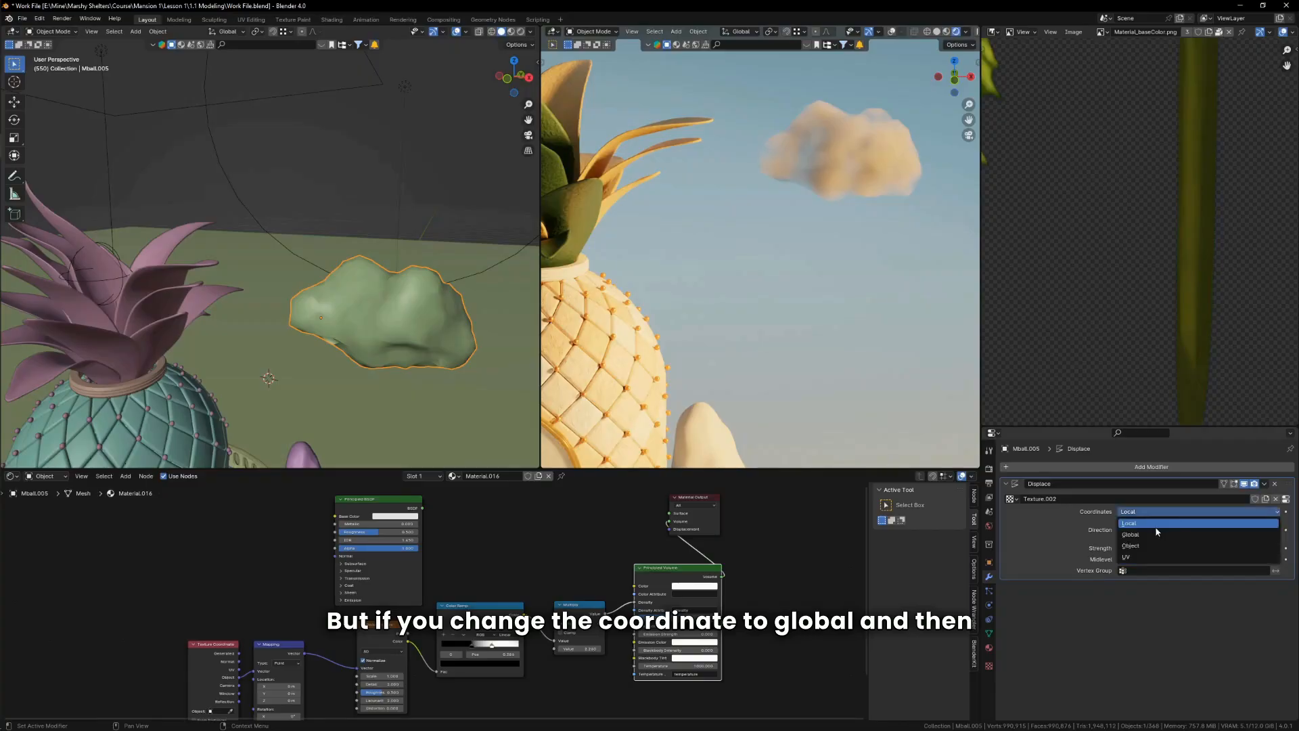
{"action": "left_click", "coordinate": [1142, 532]}
{"action": "middle_click_drag", "start_coordinate": [428, 339], "coordinate": [427, 322]}
{"action": "key", "text": "g"}
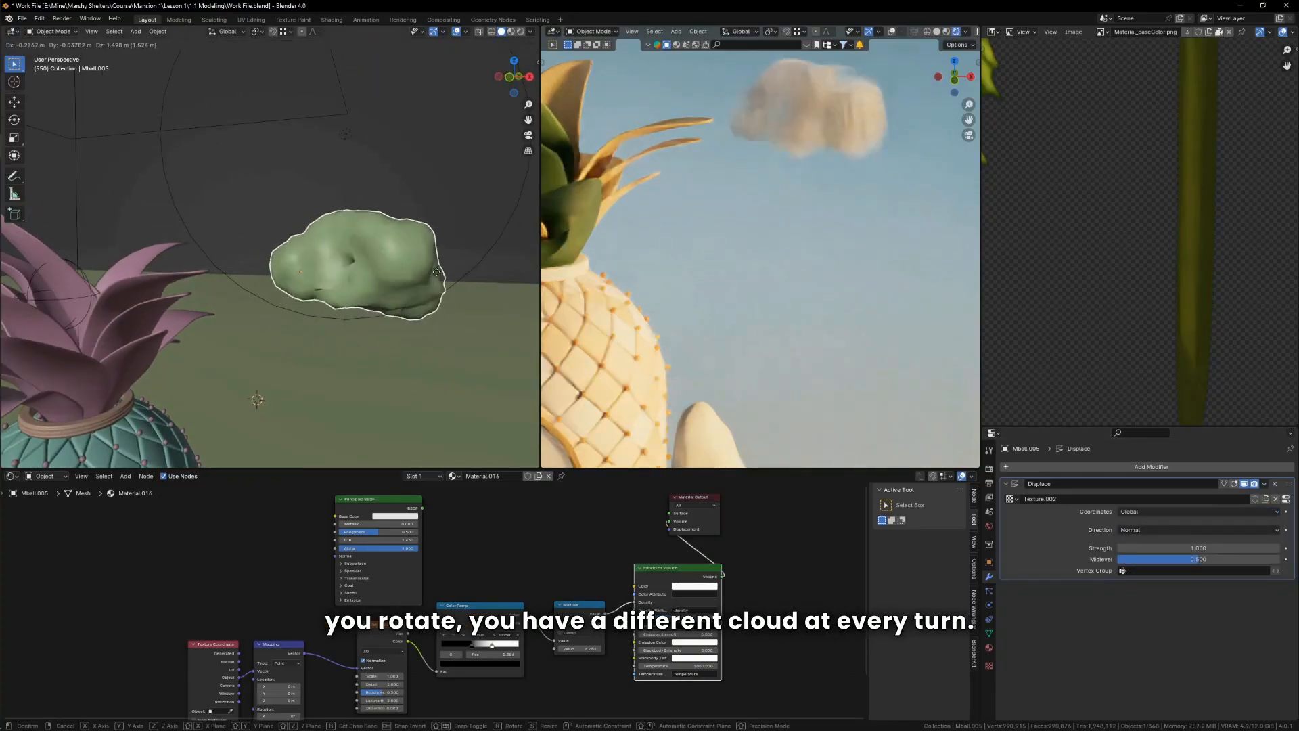
{"action": "left_click", "coordinate": [470, 325]}
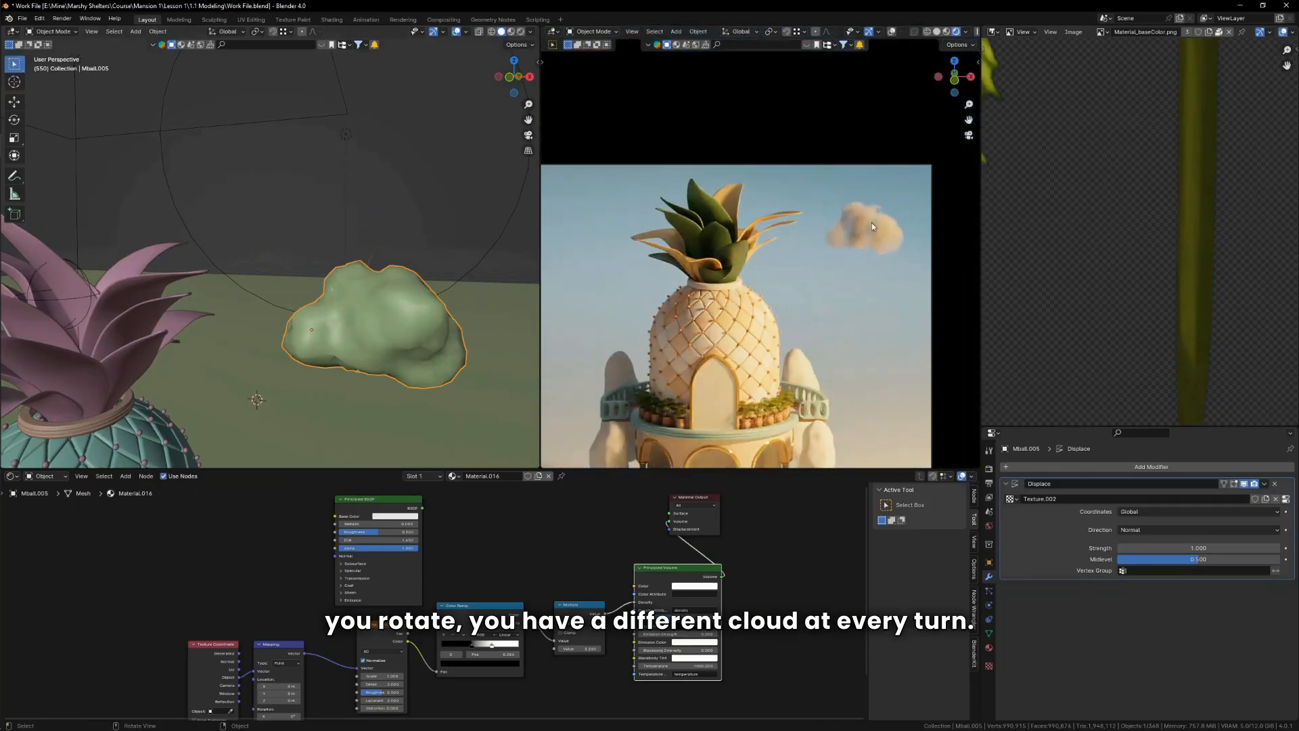
{"action": "key", "text": "g"}
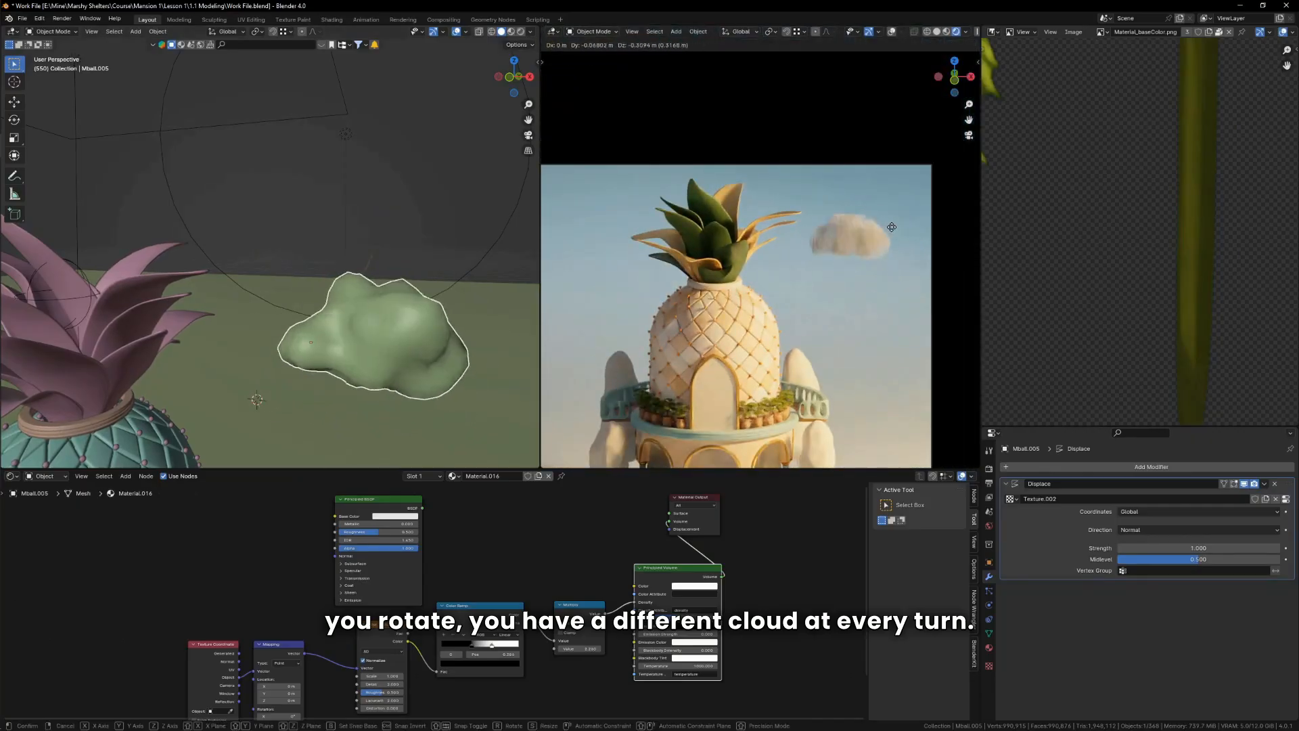
{"action": "left_click", "coordinate": [888, 233]}
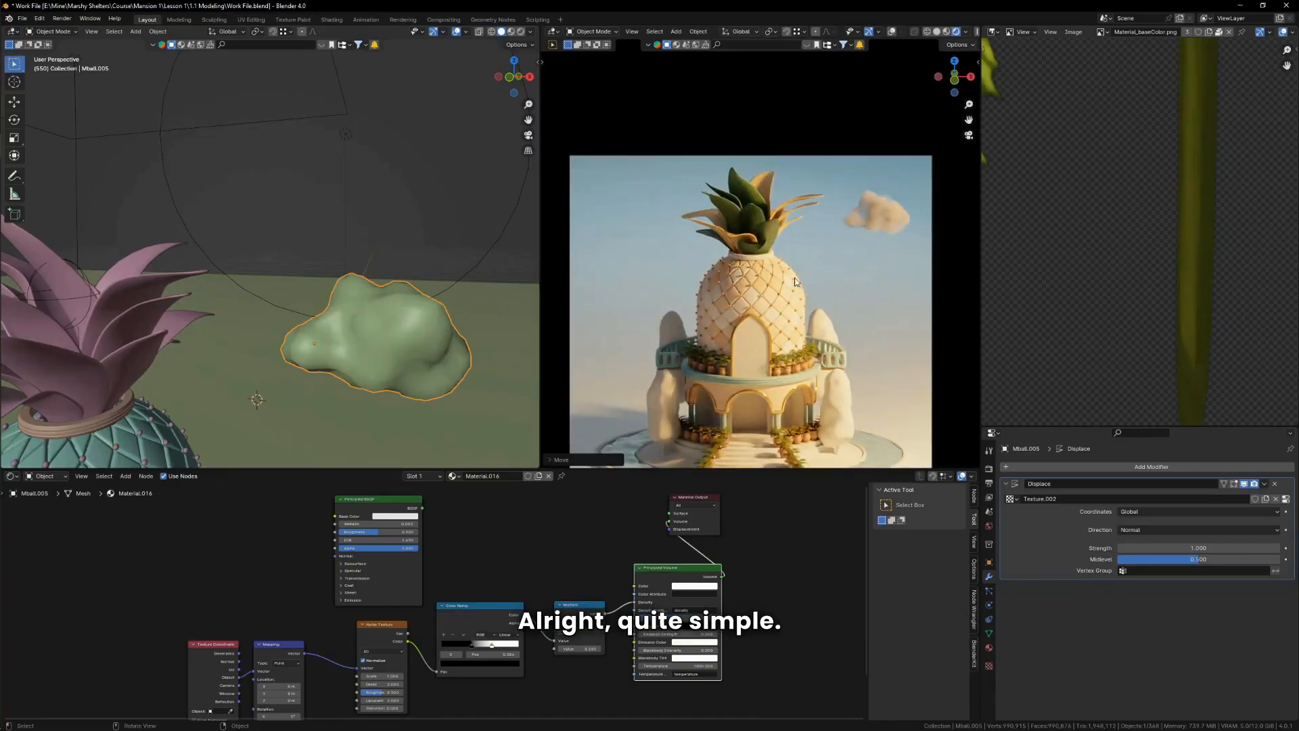
Step: Examine the displaced cloud in relation to the mansion, along with its volume material's node network
{"action": "scroll", "coordinate": [393, 338], "scroll_direction": "down", "scroll_amount": 6}
{"action": "middle_click_drag", "start_coordinate": [240, 408], "coordinate": [310, 329], "text": "shift"}
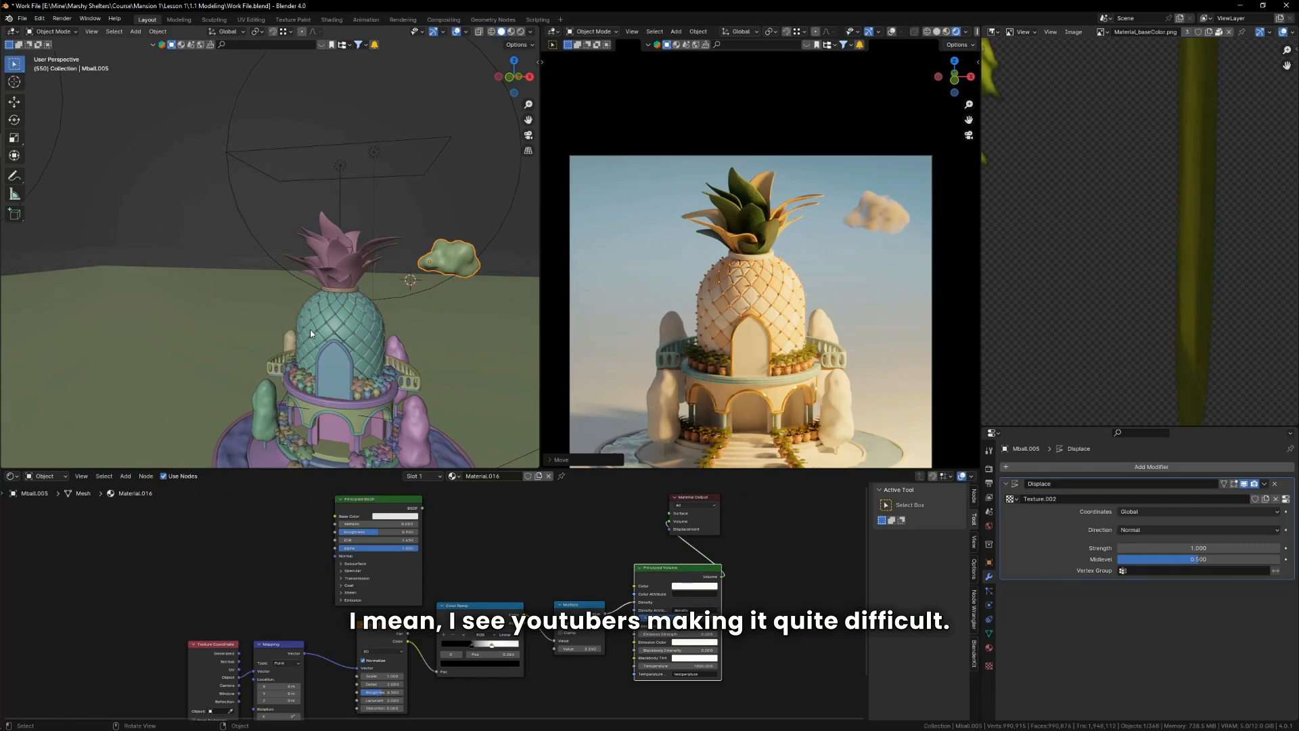
{"action": "scroll", "coordinate": [521, 633], "scroll_direction": "down", "scroll_amount": 6}
{"action": "scroll", "coordinate": [474, 636], "scroll_direction": "up", "scroll_amount": 5}
{"action": "middle_click_drag", "start_coordinate": [455, 611], "coordinate": [371, 581]}
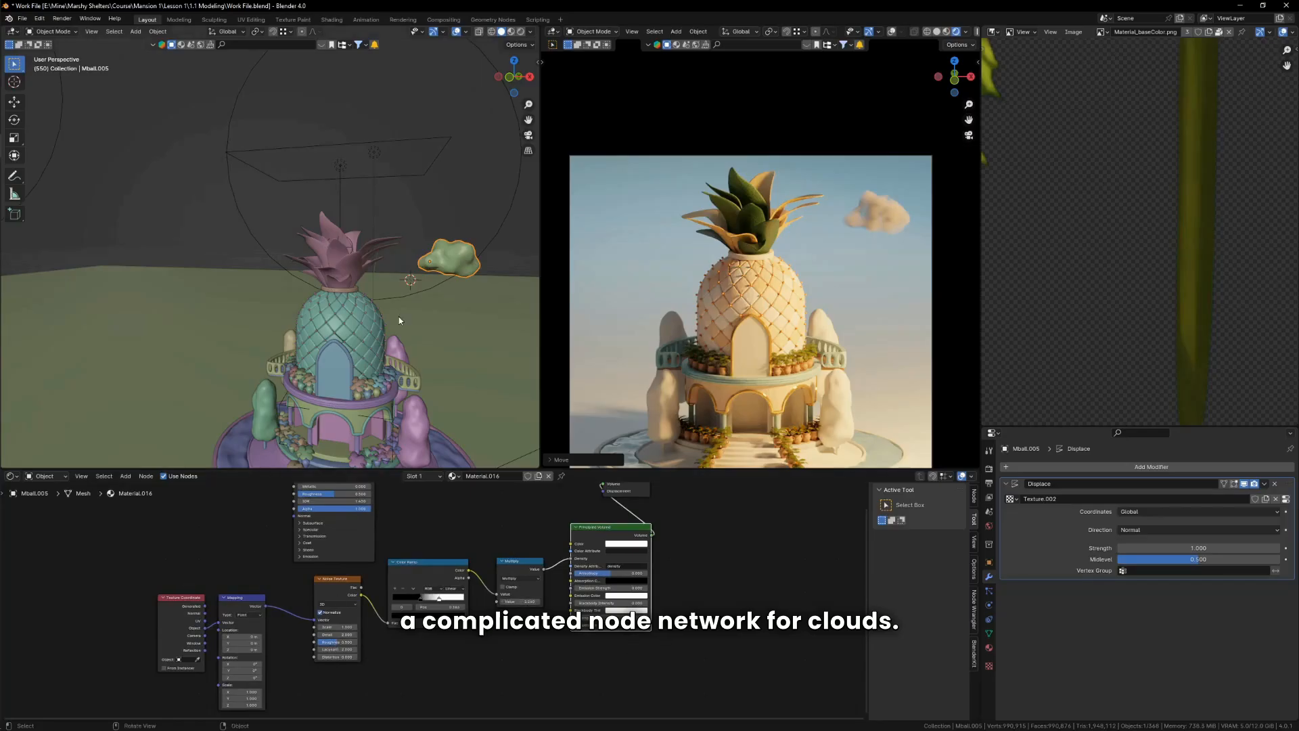
{"action": "scroll", "coordinate": [465, 259], "scroll_direction": "up", "scroll_amount": 2}
{"action": "scroll", "coordinate": [908, 214], "scroll_direction": "up", "scroll_amount": 3}
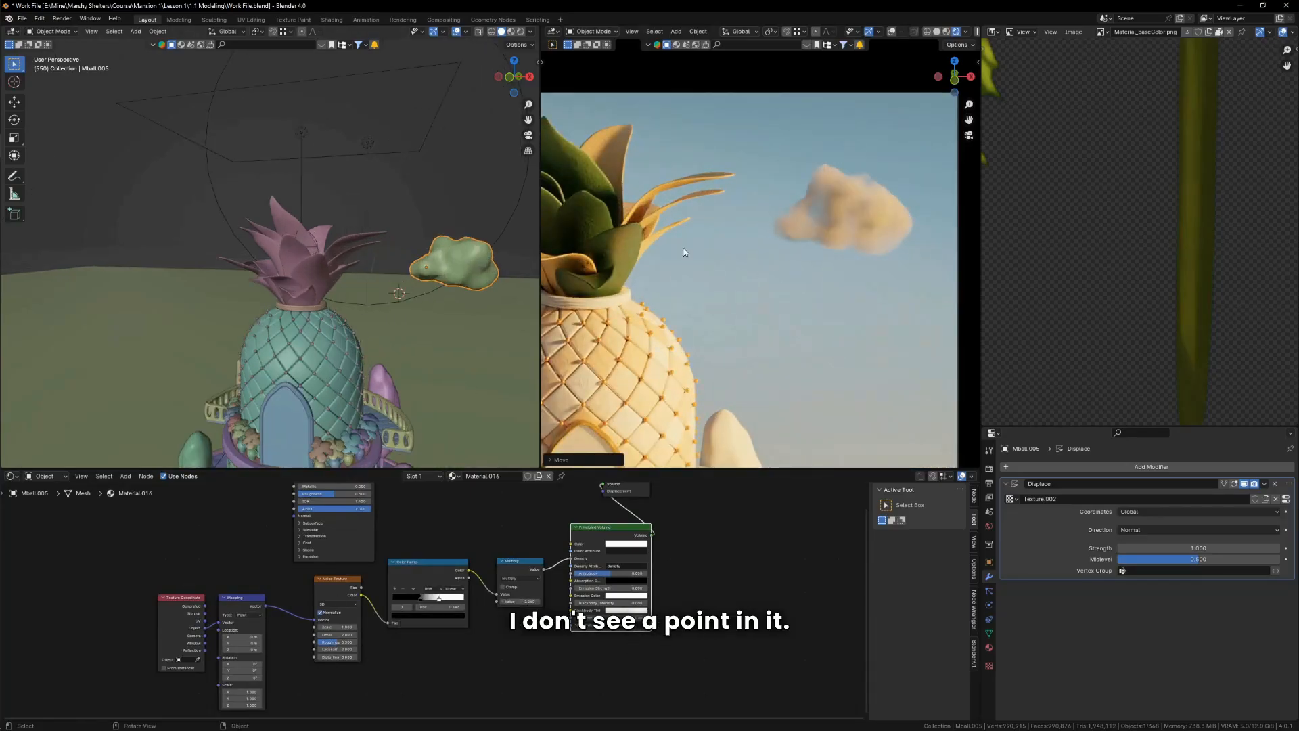
{"action": "scroll", "coordinate": [448, 238], "scroll_direction": "up", "scroll_amount": 2}
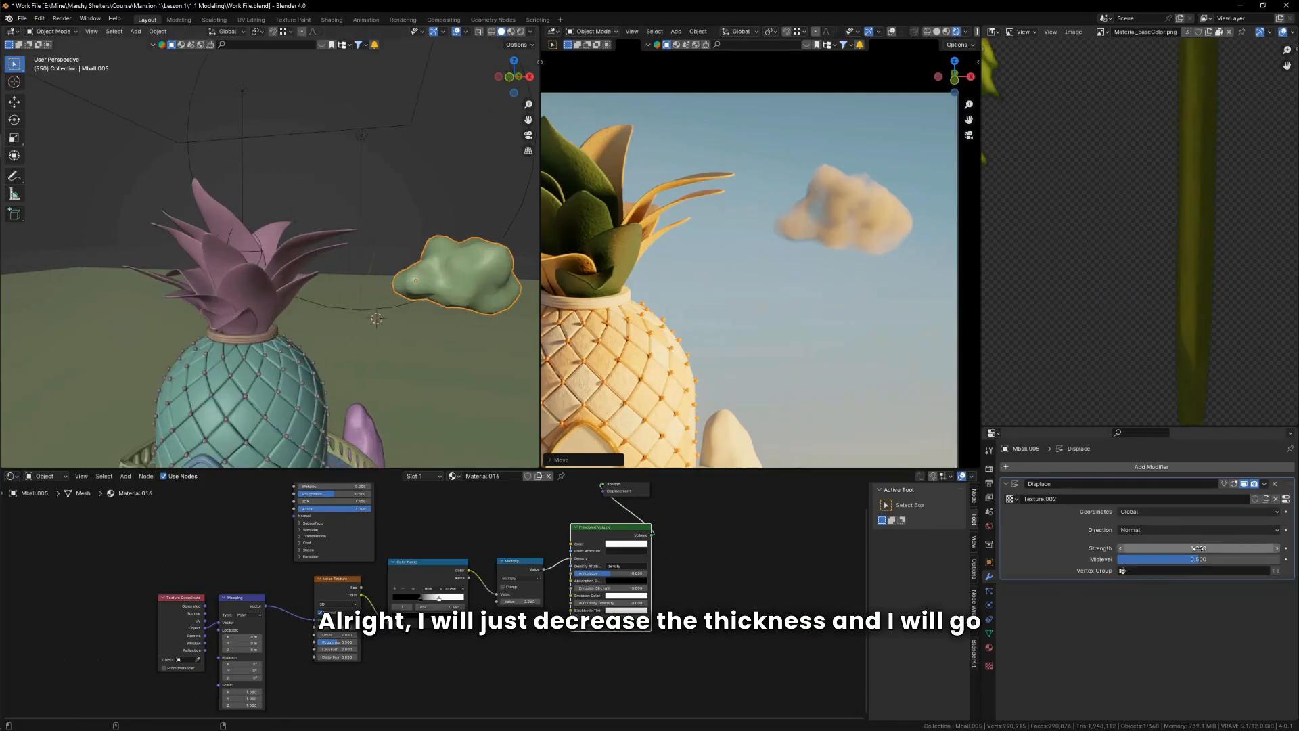
Step: Set the Displace strength to 0.75 and move the cloud slightly lower in the front view
{"action": "mouse_move", "coordinate": [1198, 548]}
{"action": "left_mouse_down"}
{"action": "mouse_move", "coordinate": [1172, 548]}
{"action": "mouse_move", "coordinate": [1185, 548]}
{"action": "left_mouse_up"}
{"action": "scroll", "coordinate": [804, 252], "scroll_direction": "down", "scroll_amount": 6}
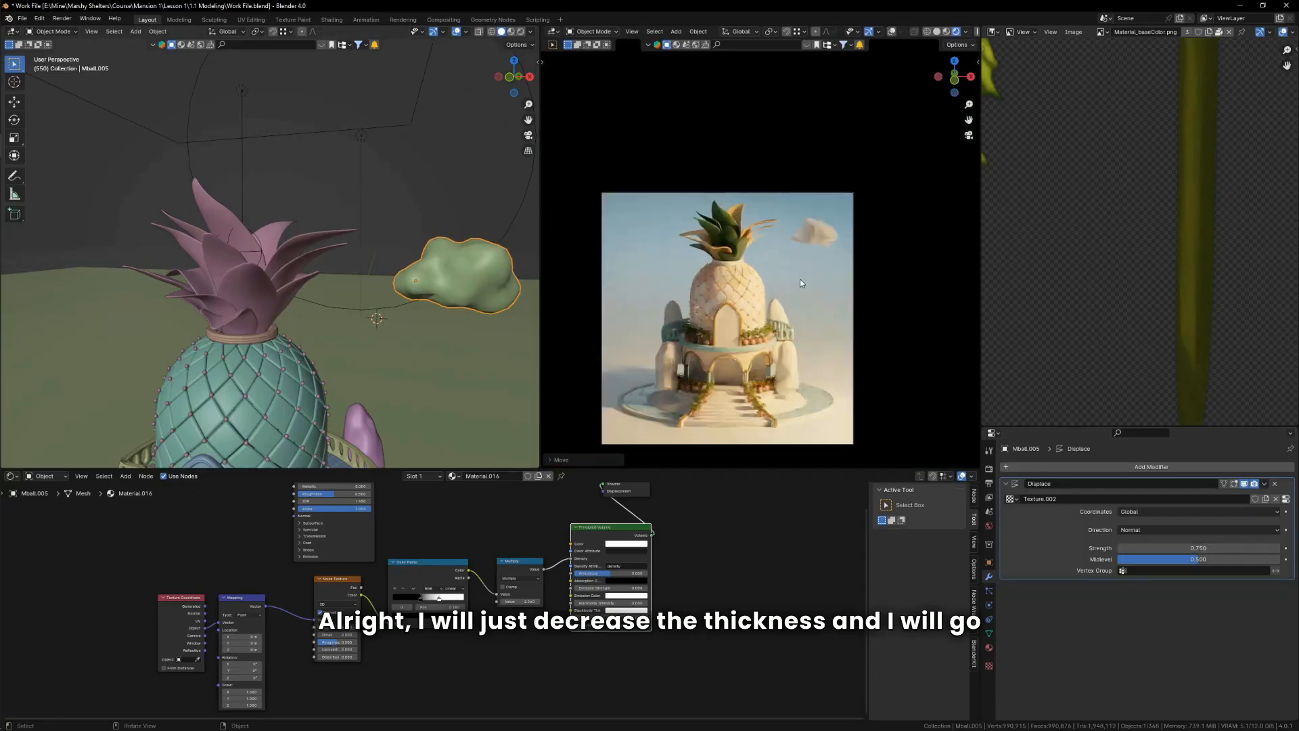
{"action": "key", "text": "KP_1"}
{"action": "scroll", "coordinate": [375, 312], "scroll_direction": "down", "scroll_amount": 5}
{"action": "scroll", "coordinate": [375, 313], "scroll_direction": "up", "scroll_amount": 2}
{"action": "middle_click_drag", "start_coordinate": [375, 313], "coordinate": [474, 281], "text": "shift"}
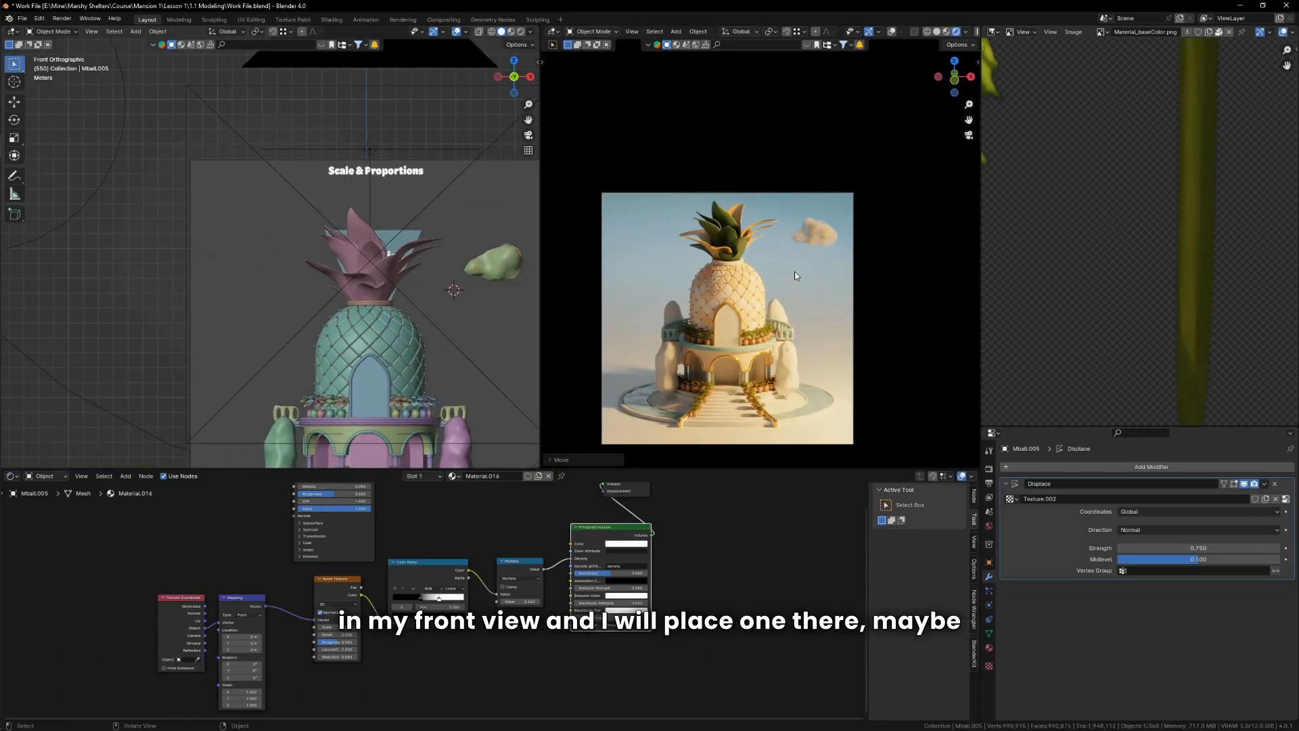
{"action": "scroll", "coordinate": [796, 276], "scroll_direction": "up", "scroll_amount": 1}
{"action": "key", "text": "g"}
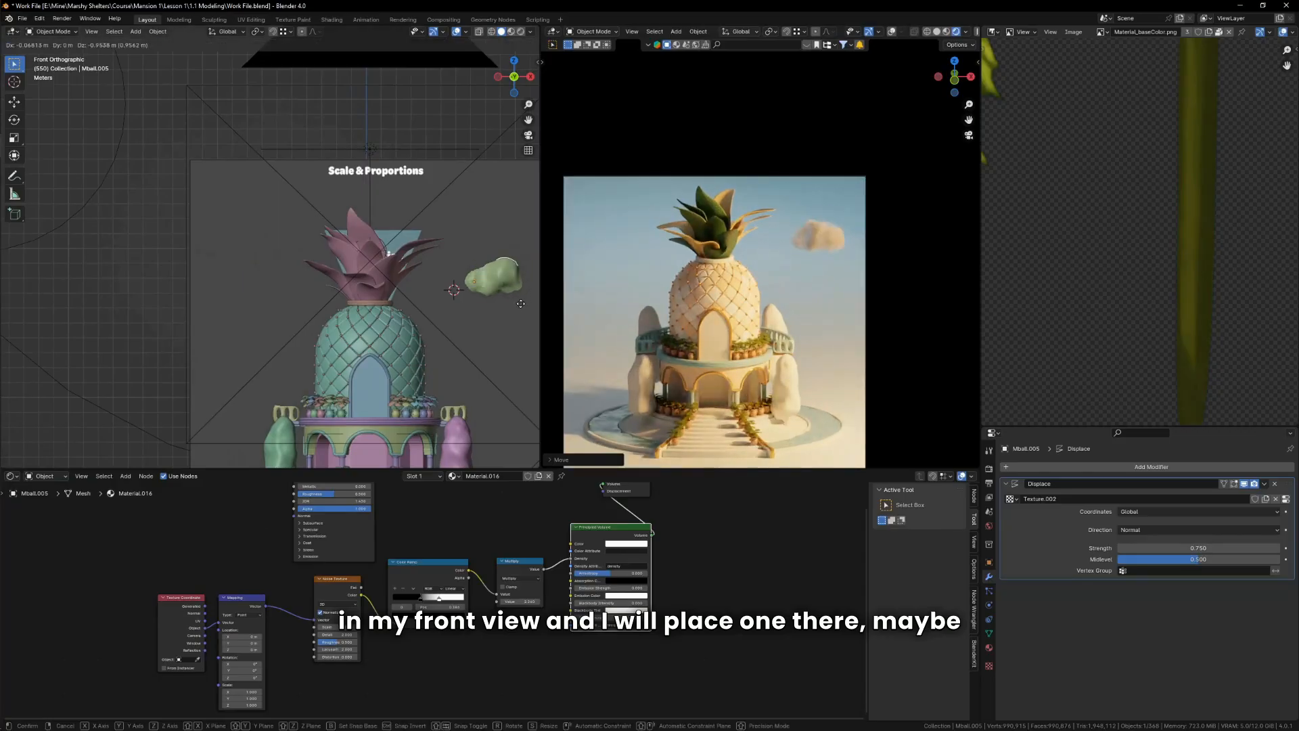
{"action": "left_click", "coordinate": [521, 311]}
Step: Duplicate the cloud to the opposite side of the pineapple's crown, rotated about 177° around Z
{"action": "key", "text": "shift+d"}
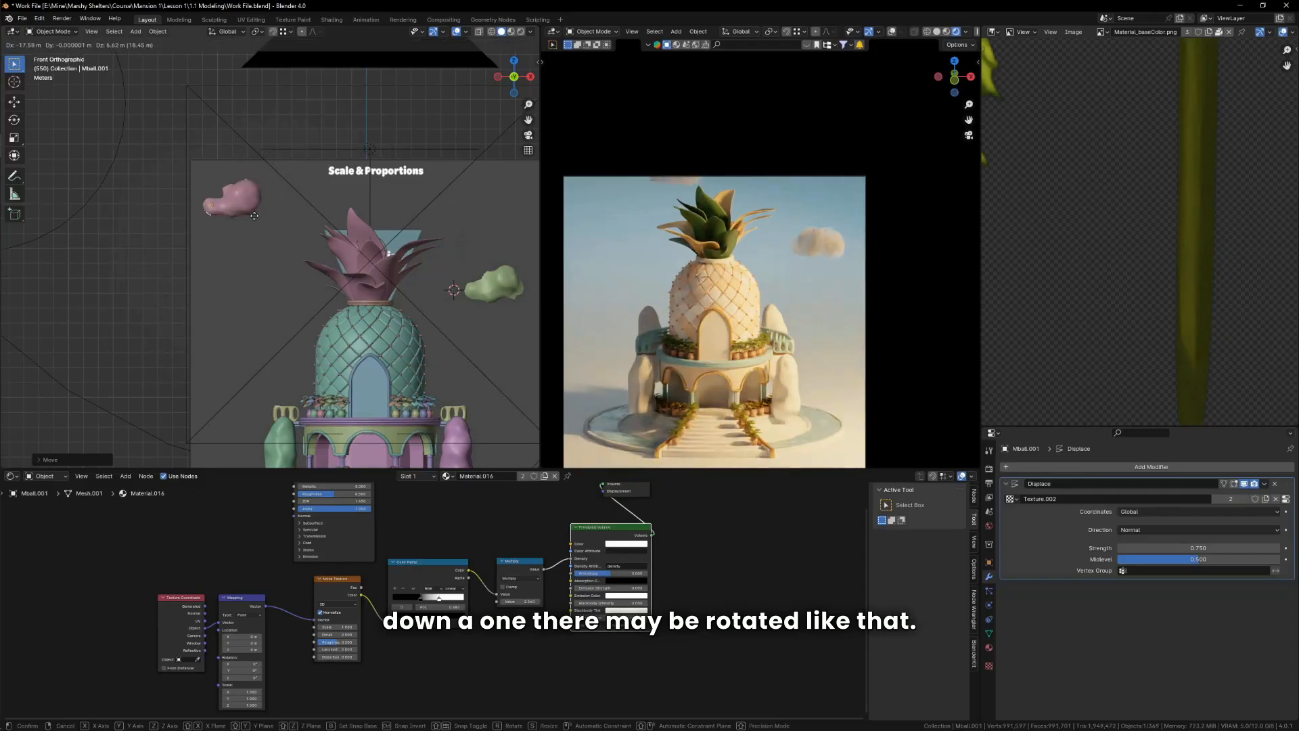
{"action": "left_click", "coordinate": [265, 259]}
{"action": "scroll", "coordinate": [265, 260], "scroll_direction": "up", "scroll_amount": 2}
{"action": "key", "text": "r"}
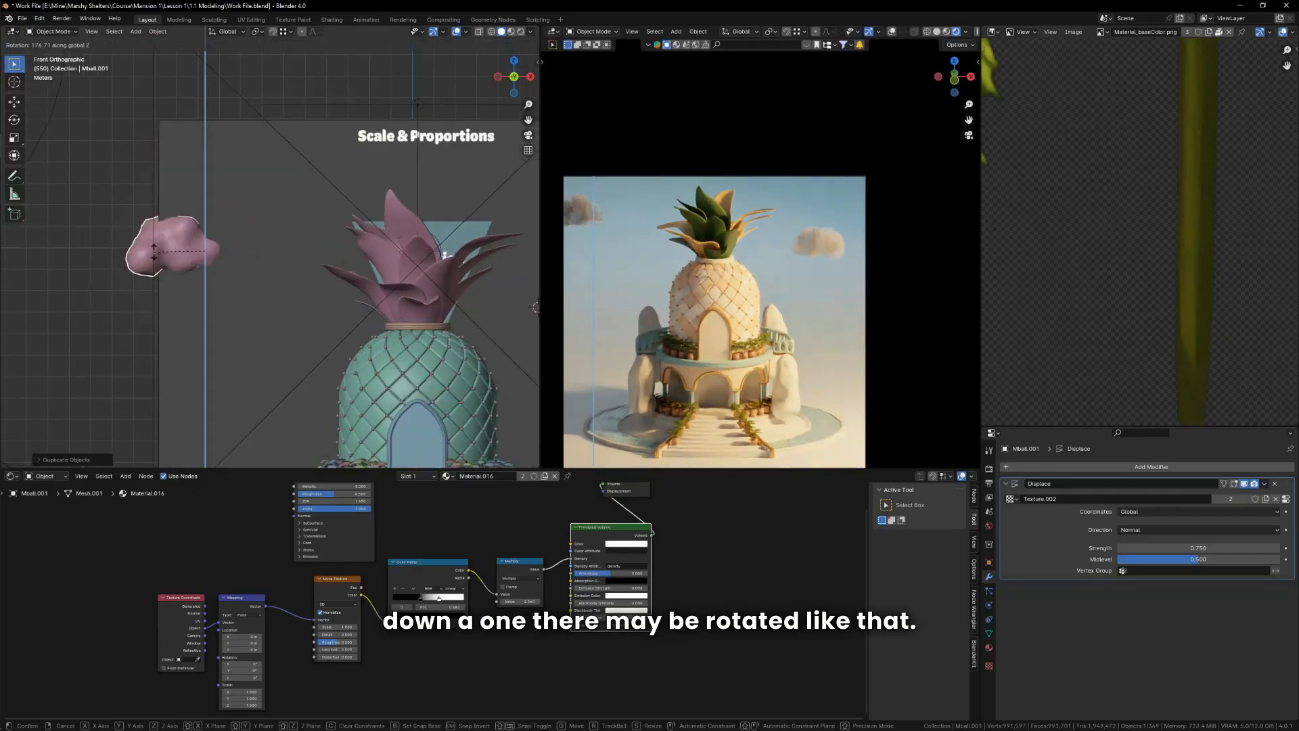
{"action": "left_click", "coordinate": [155, 256]}
{"action": "key", "text": "g"}
{"action": "left_click", "coordinate": [297, 260]}
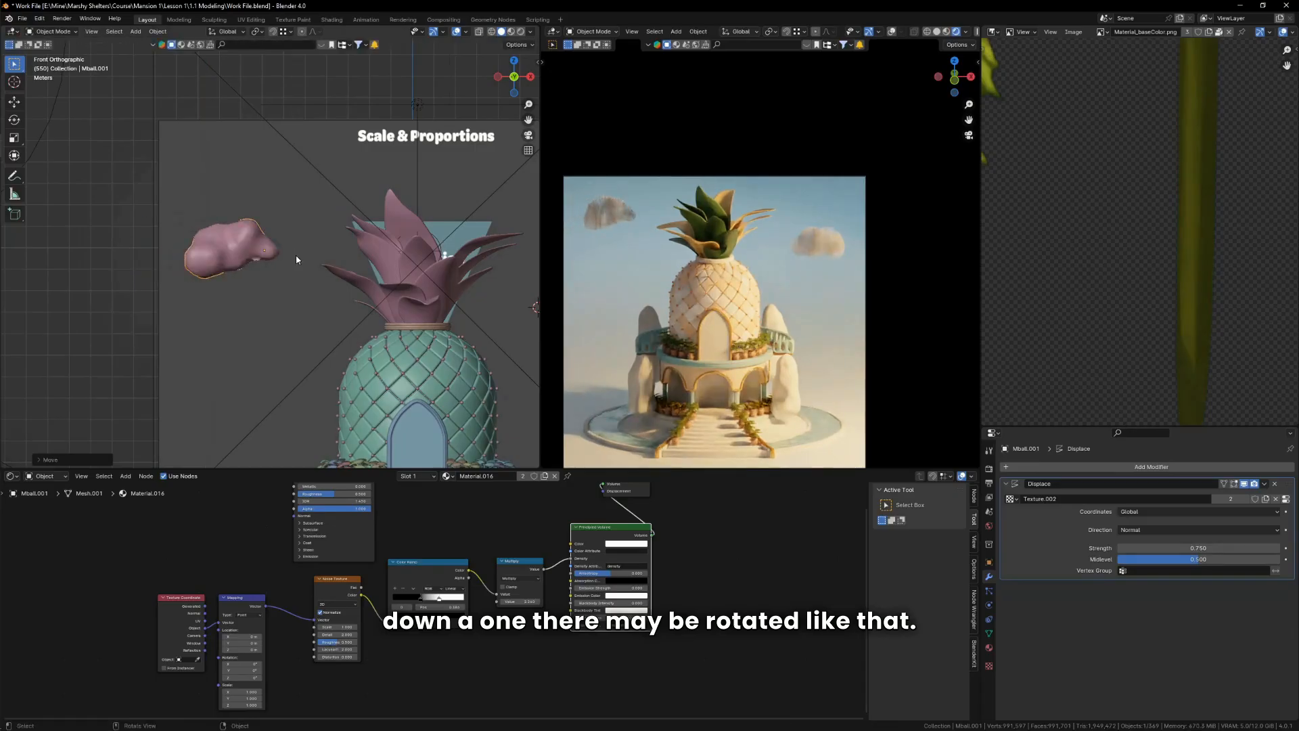
Step: Rotate the duplicated cloud around Z by about 17° more and adjust its position in the sky beside the crown
{"action": "key", "text": "r"}
{"action": "key", "text": "z"}
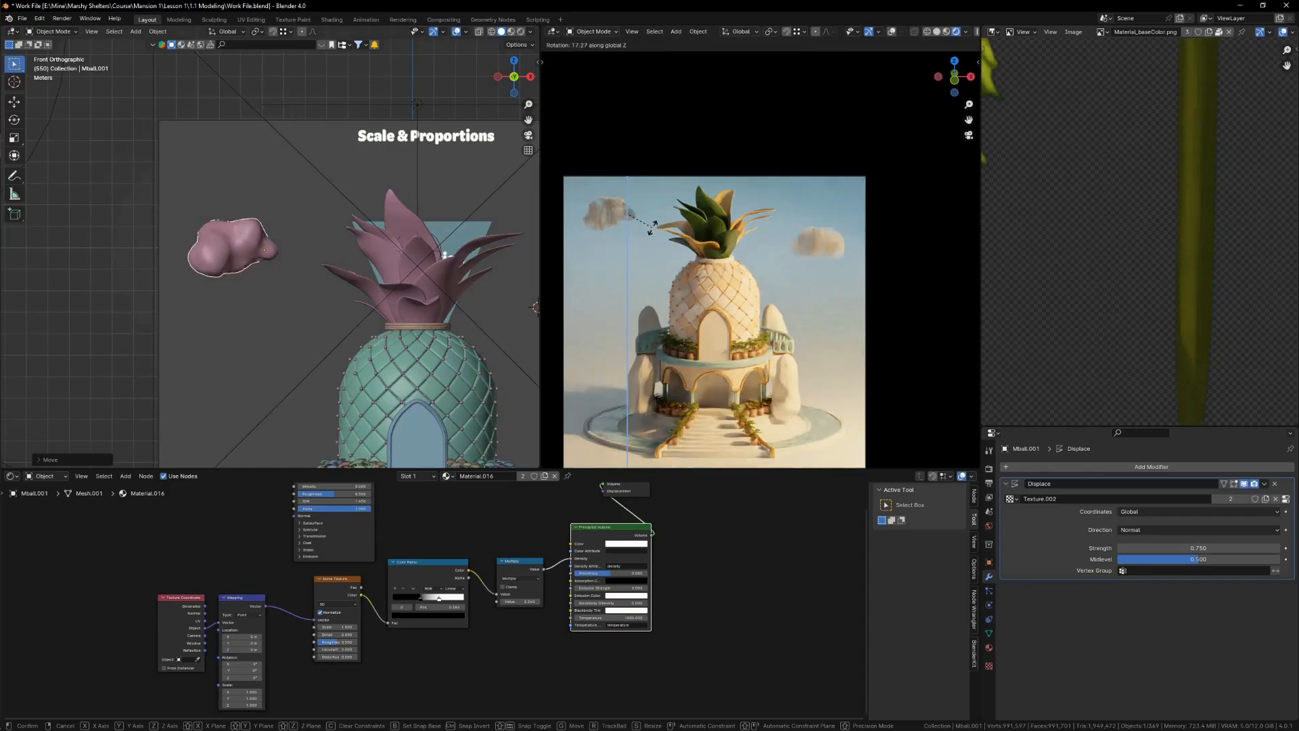
{"action": "left_click", "coordinate": [657, 215]}
{"action": "key", "text": "g"}
{"action": "key", "text": "z"}
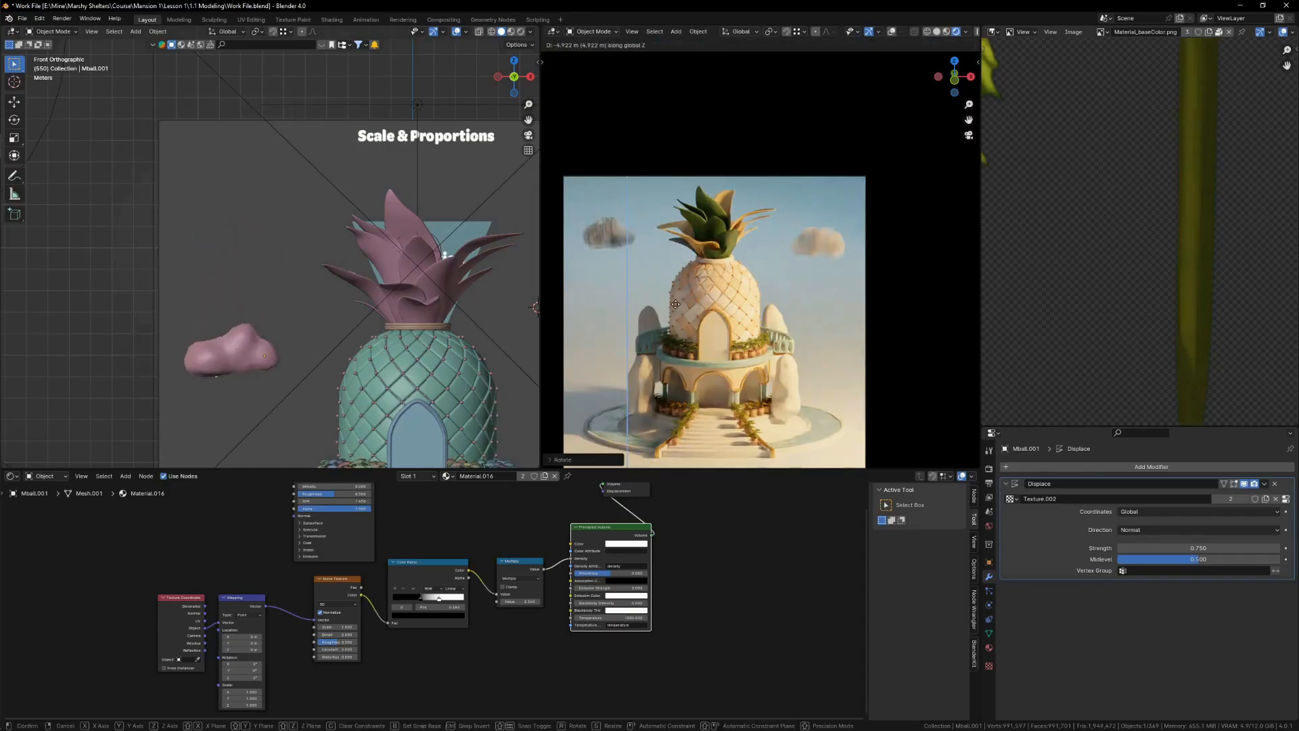
{"action": "left_click", "coordinate": [667, 227]}
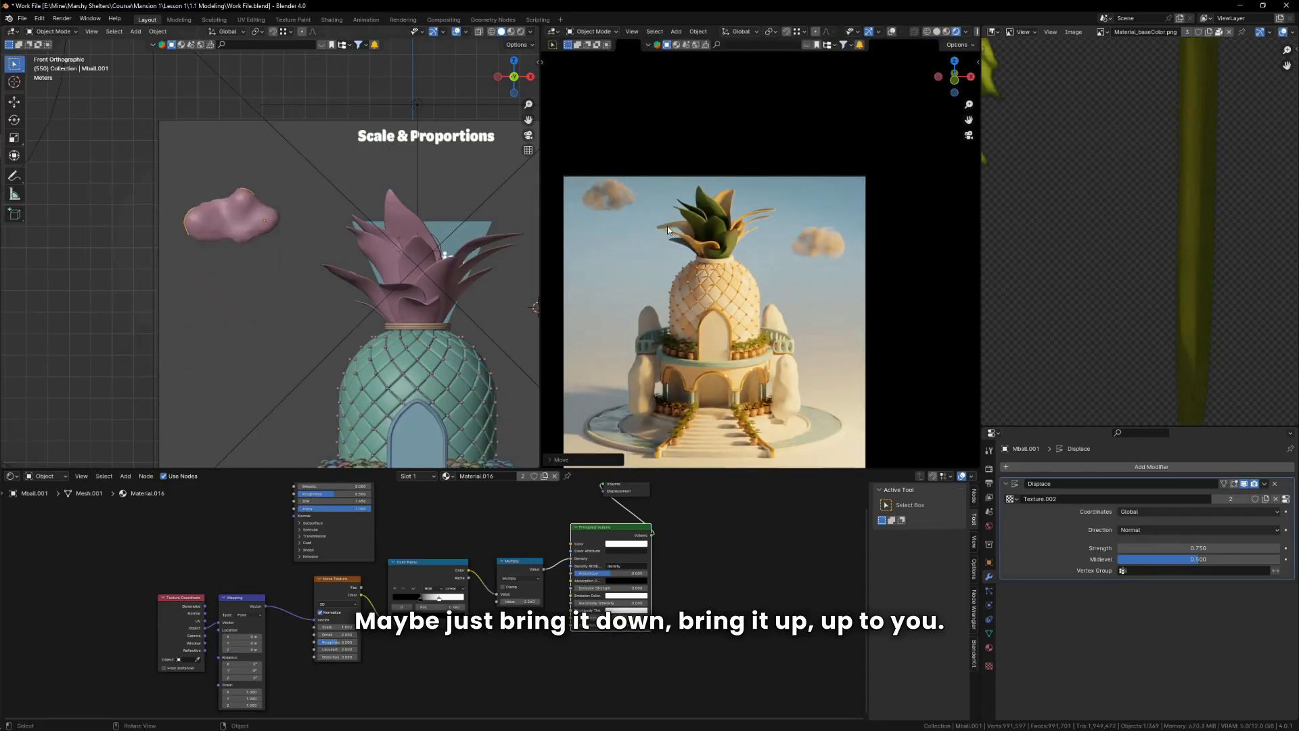
{"action": "key", "text": "g"}
{"action": "left_click", "coordinate": [608, 203]}
Step: Duplicate the cloud beside the pineapple's crown straight up along Z and scale the copy down
{"action": "key", "text": "shift+d"}
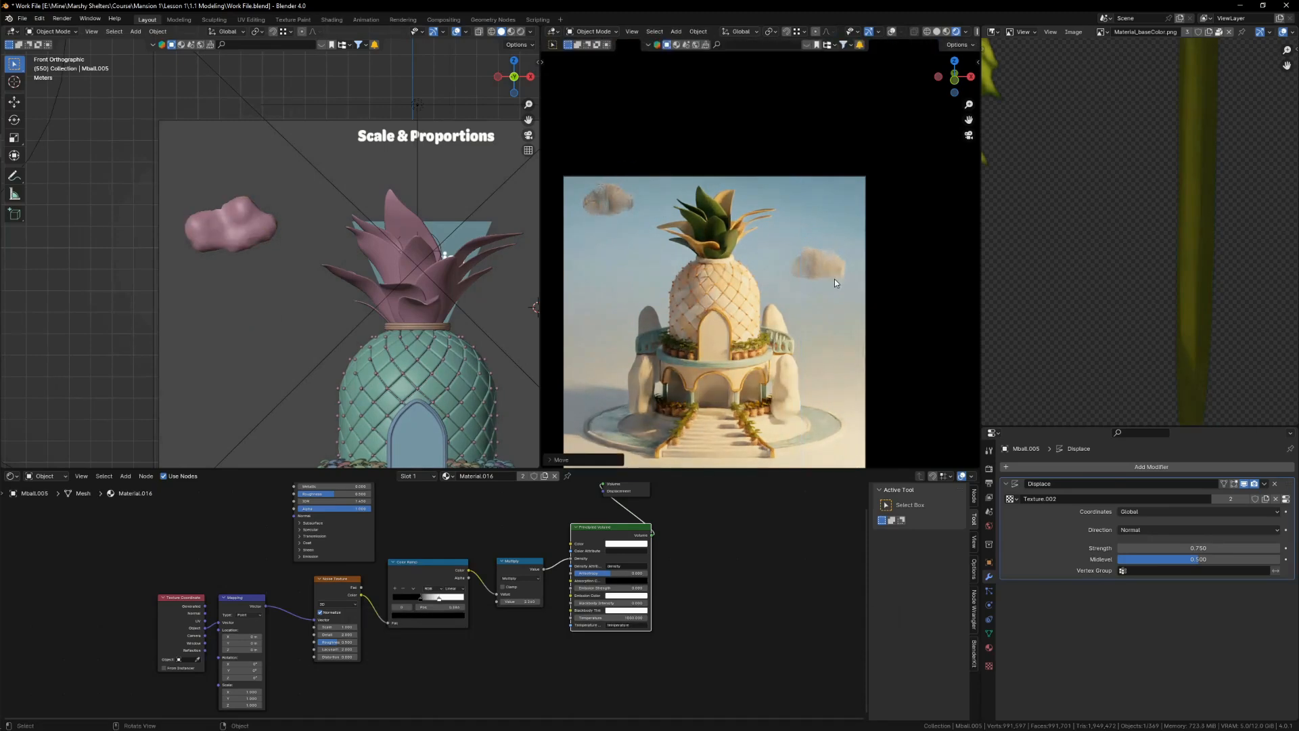
{"action": "key", "text": "z"}
{"action": "left_click", "coordinate": [828, 217]}
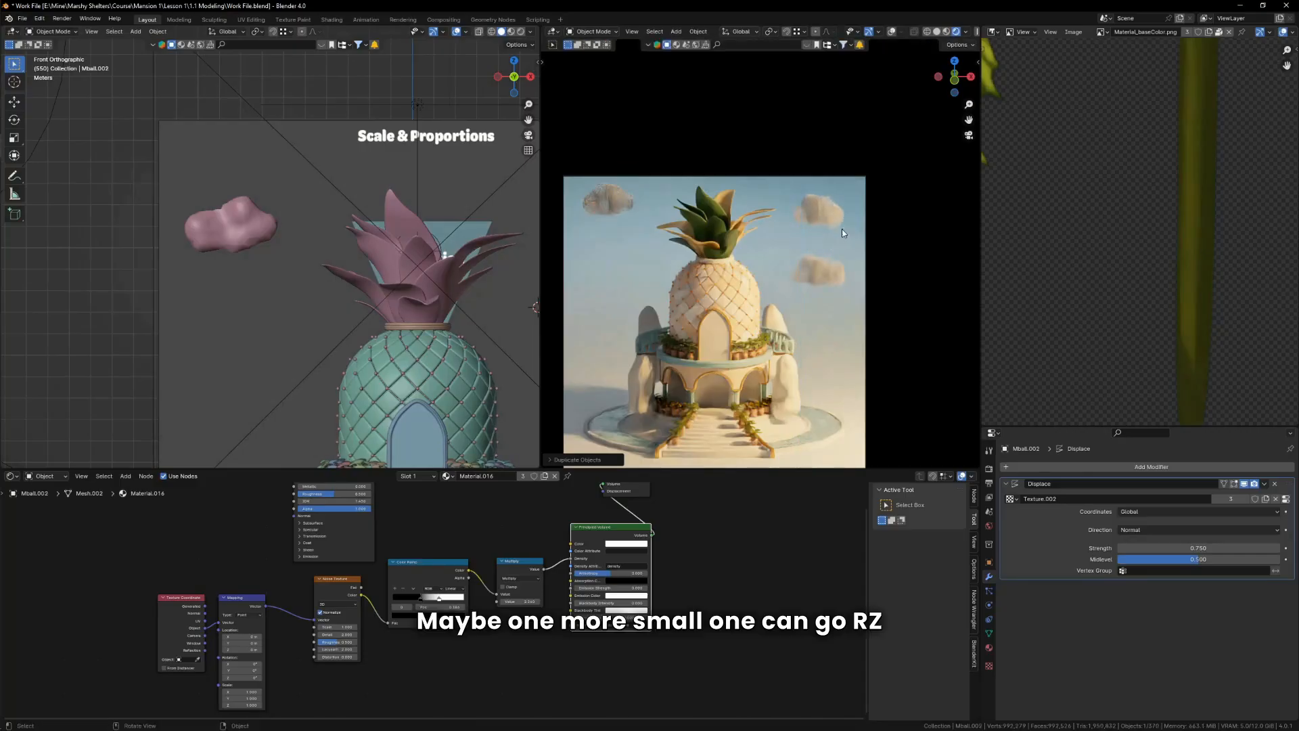
{"action": "key", "text": "s"}
{"action": "left_click", "coordinate": [840, 238]}
Step: Rotate the small cloud 180° around Z, move it above the larger cloud beside the crown and readjust its size
{"action": "type", "text": "rz"}
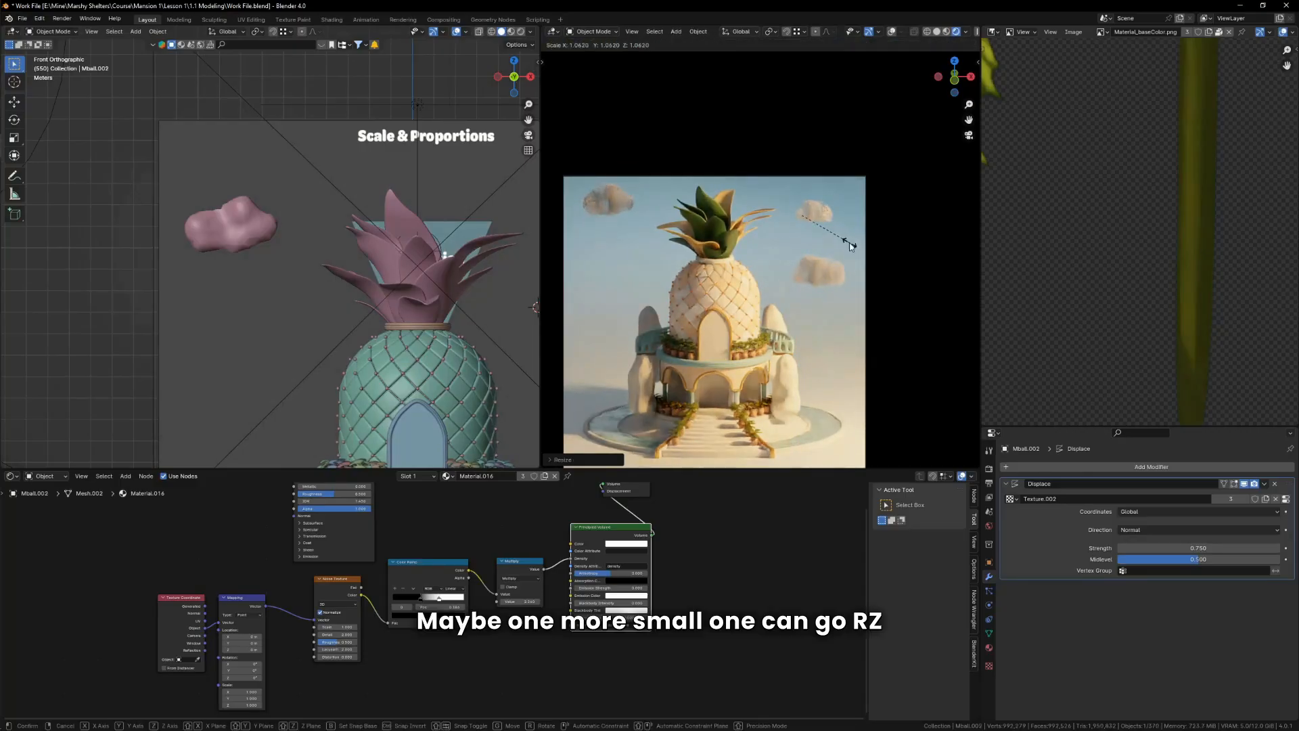
{"action": "type", "text": "180"}
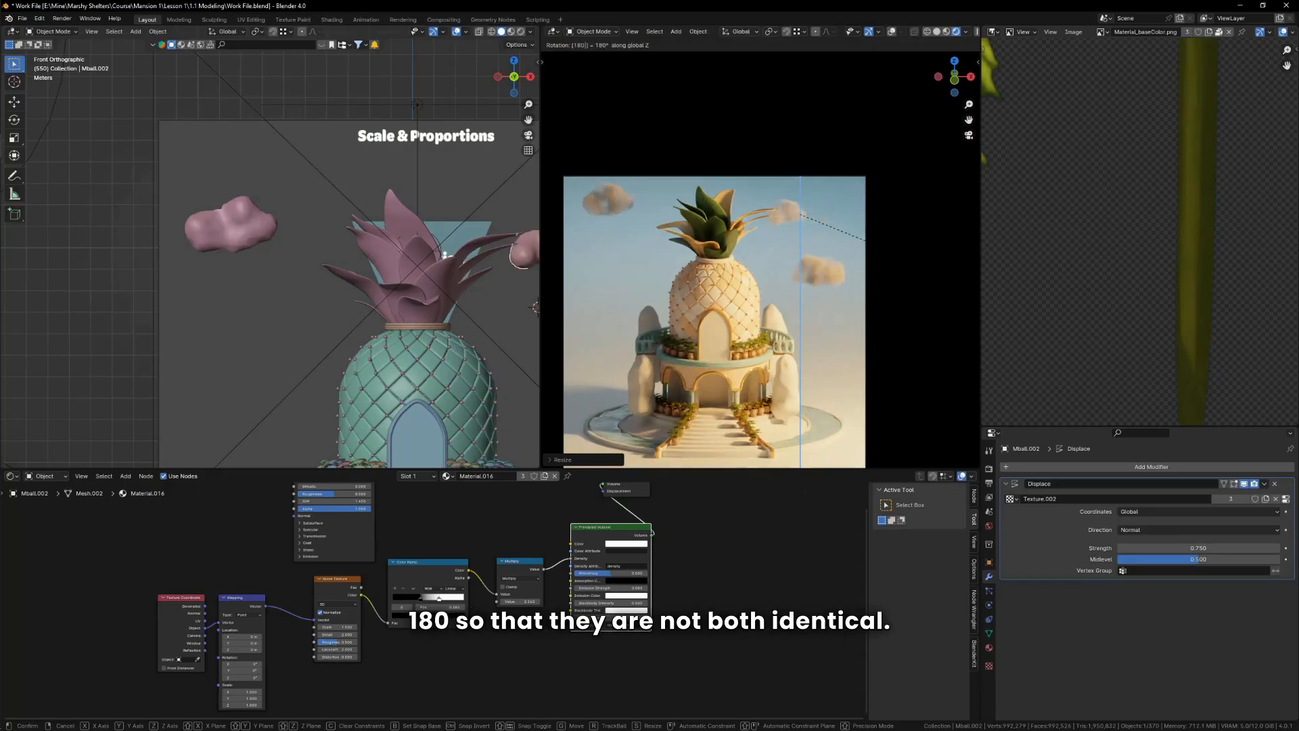
{"action": "key", "text": "Return"}
{"action": "key", "text": "g"}
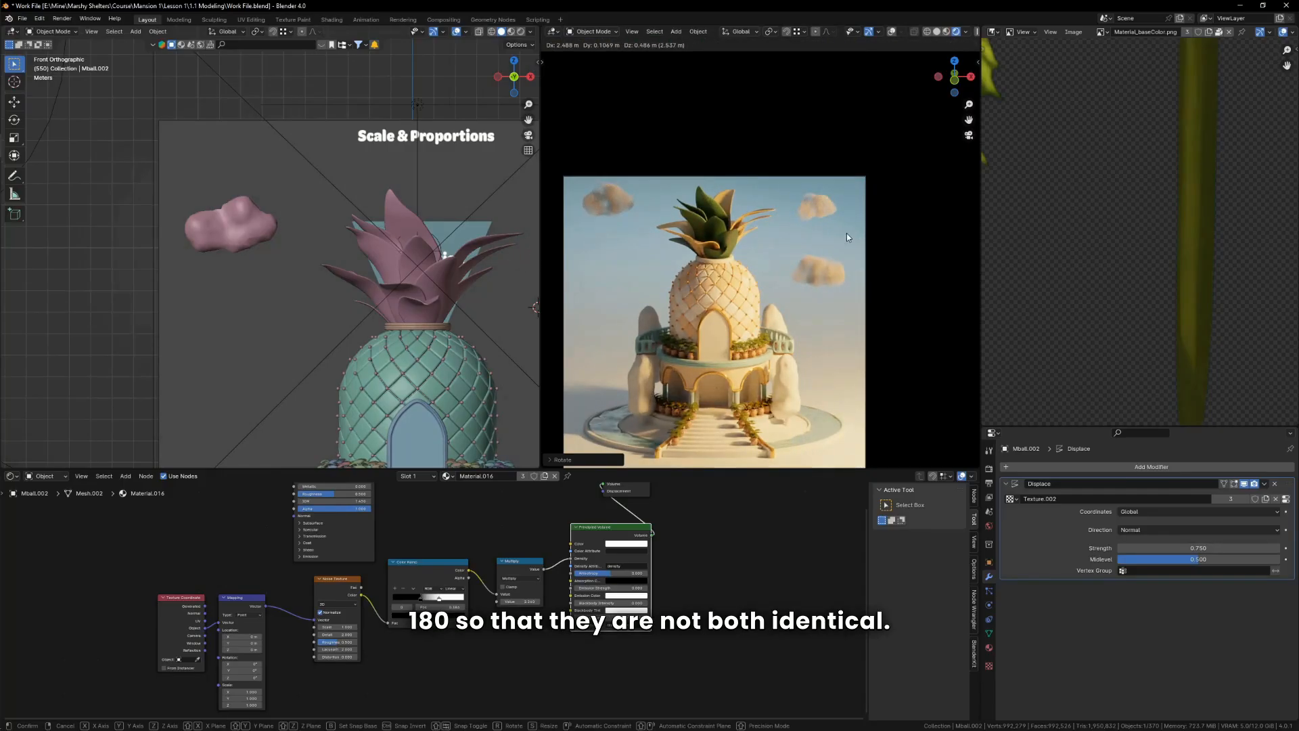
{"action": "left_click", "coordinate": [847, 234]}
{"action": "key", "text": "s"}
{"action": "left_click", "coordinate": [846, 232]}
Step: Lower the lone cloud on one side of the crown and fine-tune the positions of the two clouds opposite
{"action": "left_click", "coordinate": [623, 211]}
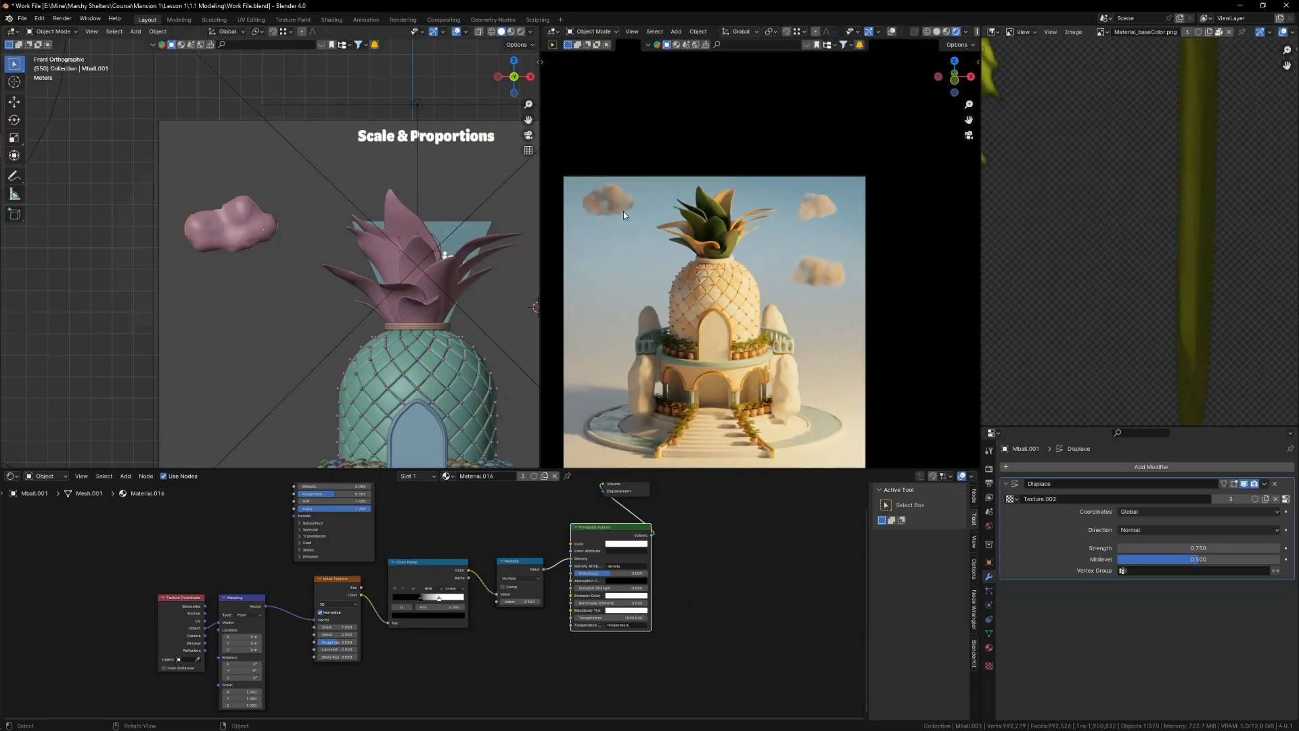
{"action": "key", "text": "shift+d"}
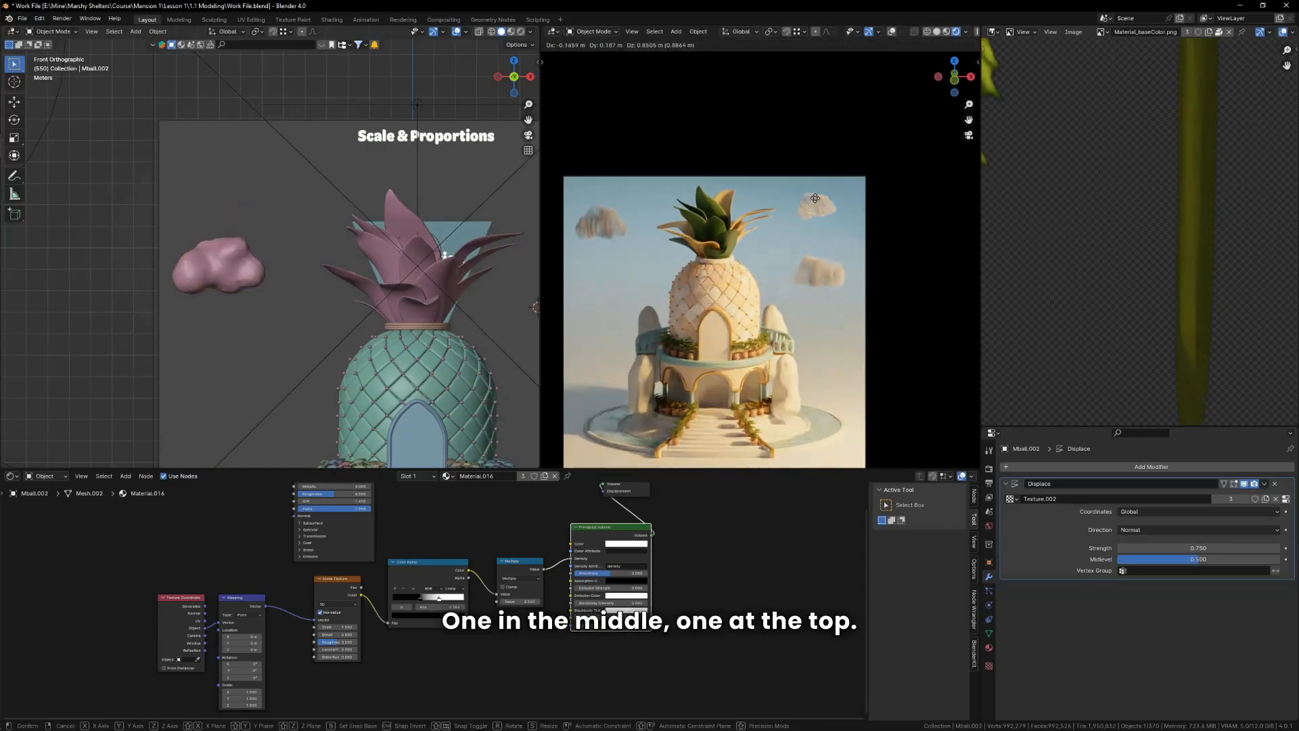
{"action": "left_click", "coordinate": [815, 197]}
{"action": "key", "text": "g"}
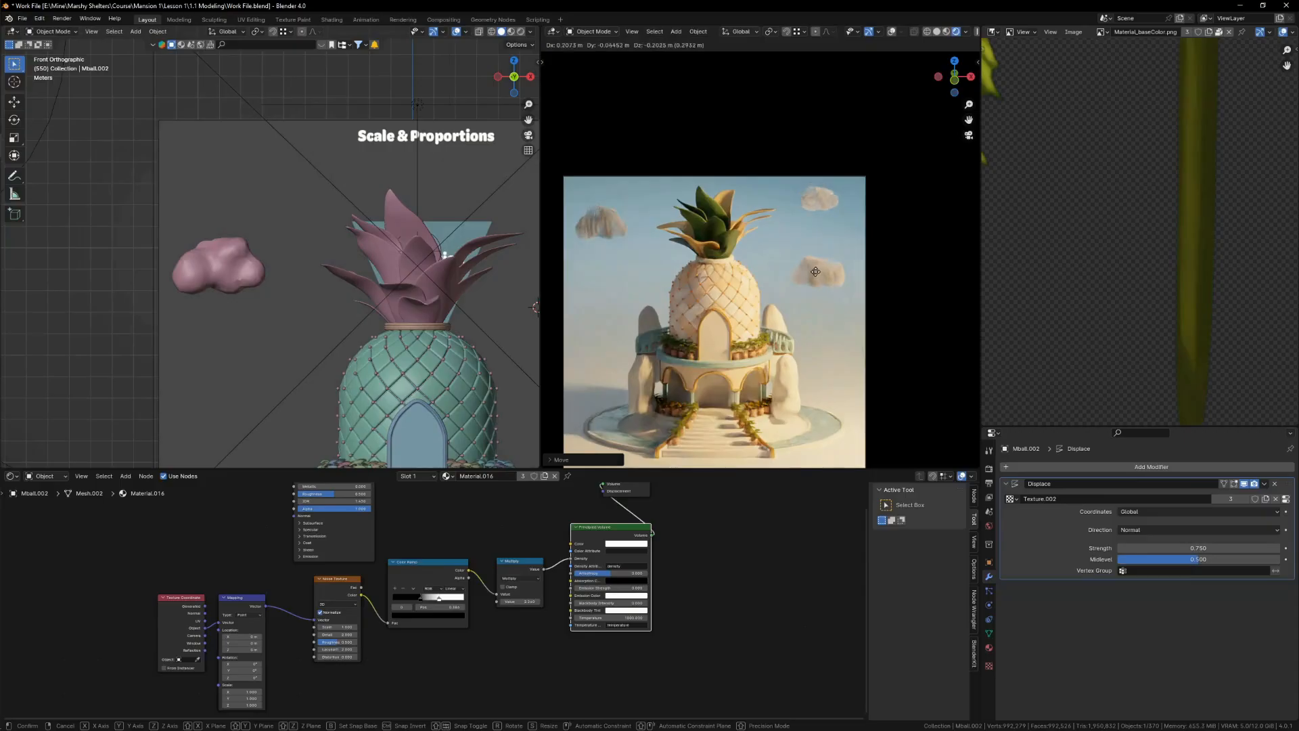
{"action": "left_click", "coordinate": [812, 270]}
{"action": "left_click", "coordinate": [815, 273]}
{"action": "key", "text": "g"}
{"action": "left_click", "coordinate": [818, 278]}
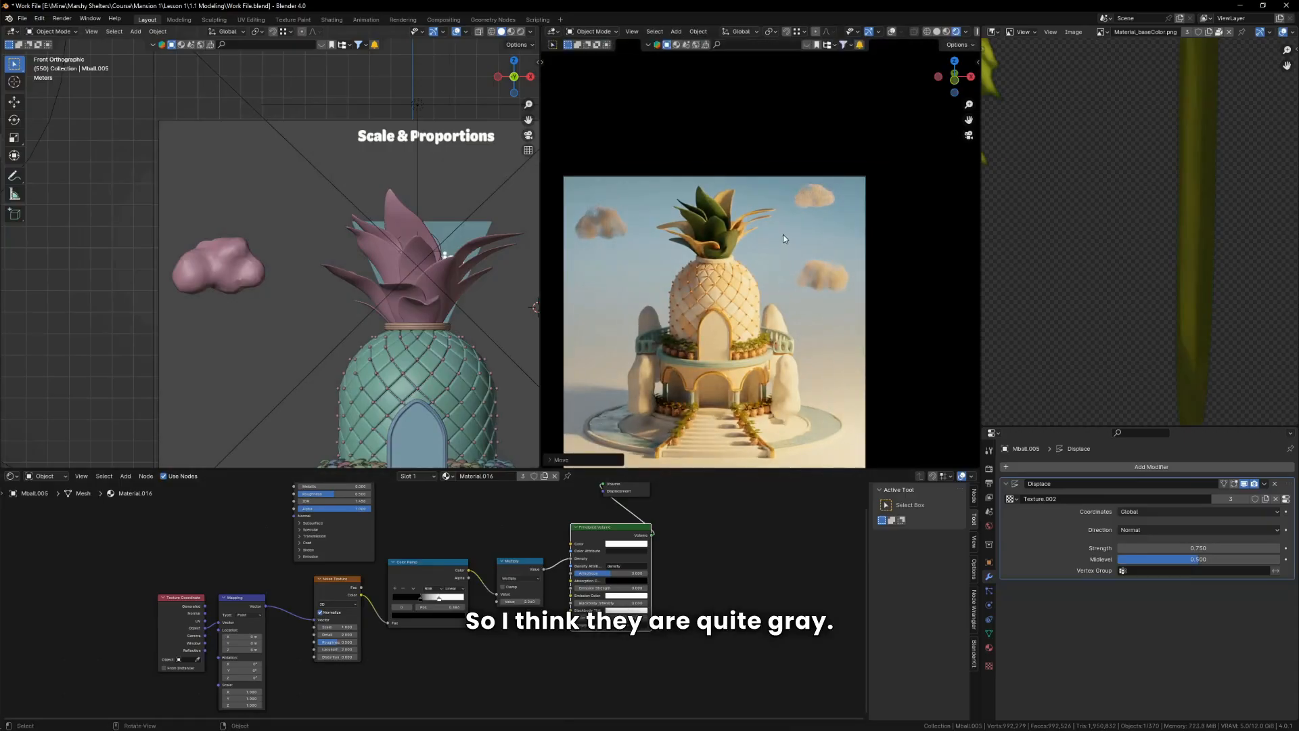
Step: Try Emission Strength values of 0.01 and 0.05 on the cloud material's Principled Volume node
{"action": "scroll", "coordinate": [784, 238], "scroll_direction": "up", "scroll_amount": 1}
{"action": "middle_click_drag", "start_coordinate": [651, 509], "coordinate": [595, 568]}
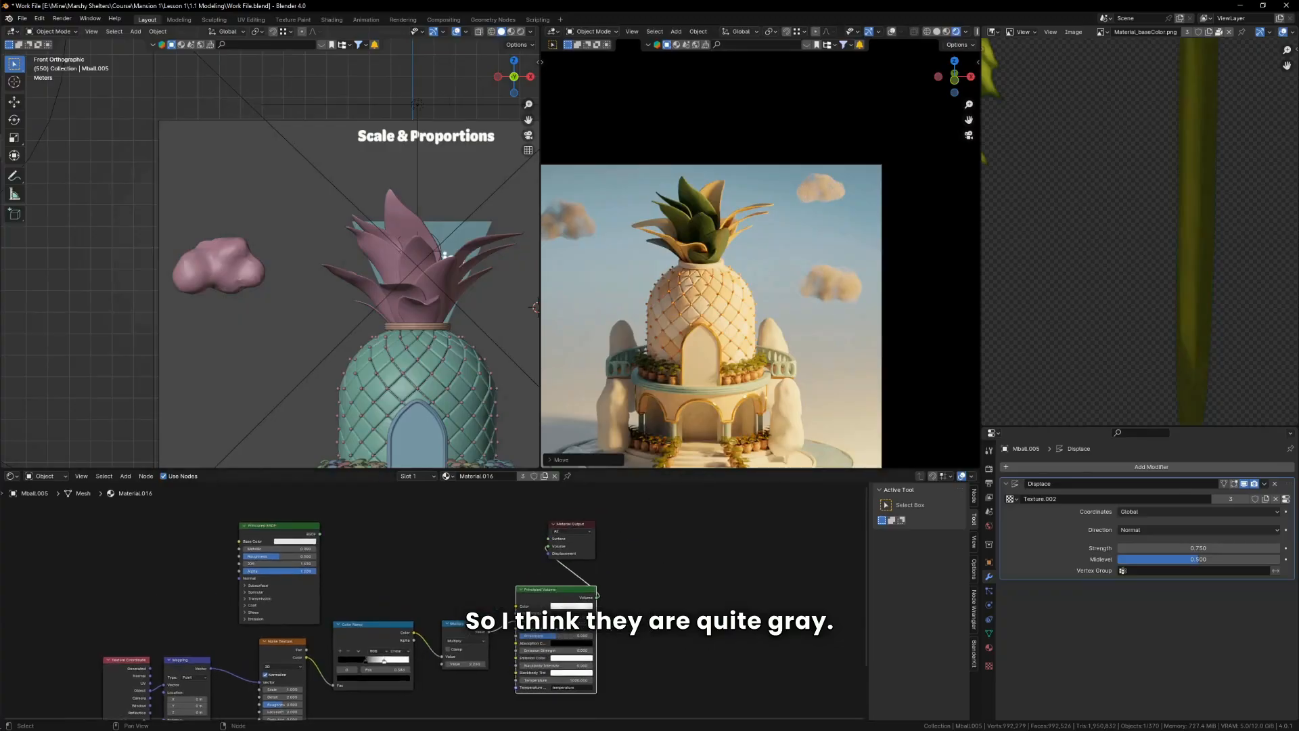
{"action": "scroll", "coordinate": [594, 561], "scroll_direction": "up", "scroll_amount": 3}
{"action": "middle_click_drag", "start_coordinate": [608, 614], "coordinate": [654, 571]}
{"action": "scroll", "coordinate": [571, 671], "scroll_direction": "up", "scroll_amount": 7}
{"action": "scroll", "coordinate": [571, 672], "scroll_direction": "up", "scroll_amount": 1}
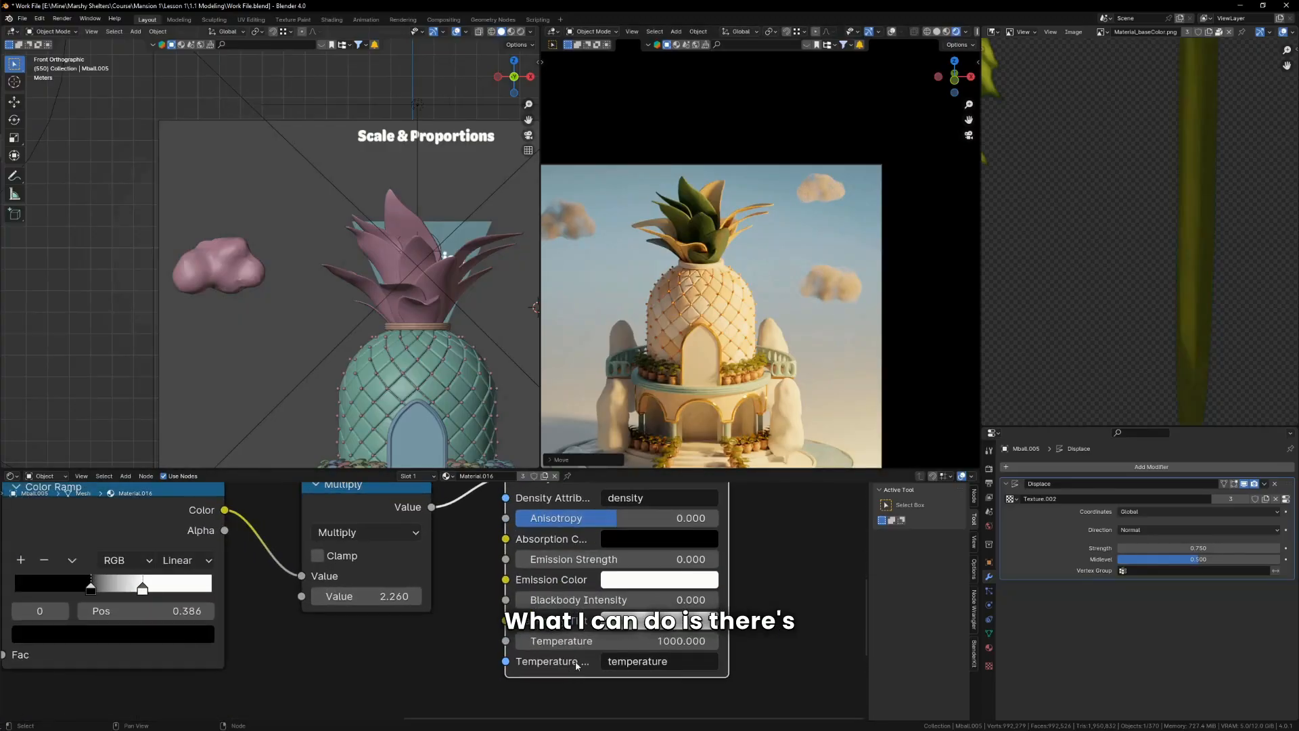
{"action": "mouse_move", "coordinate": [599, 560]}
{"action": "left_mouse_down"}
{"action": "mouse_move", "coordinate": [640, 559]}
{"action": "mouse_move", "coordinate": [599, 560]}
{"action": "left_mouse_up"}
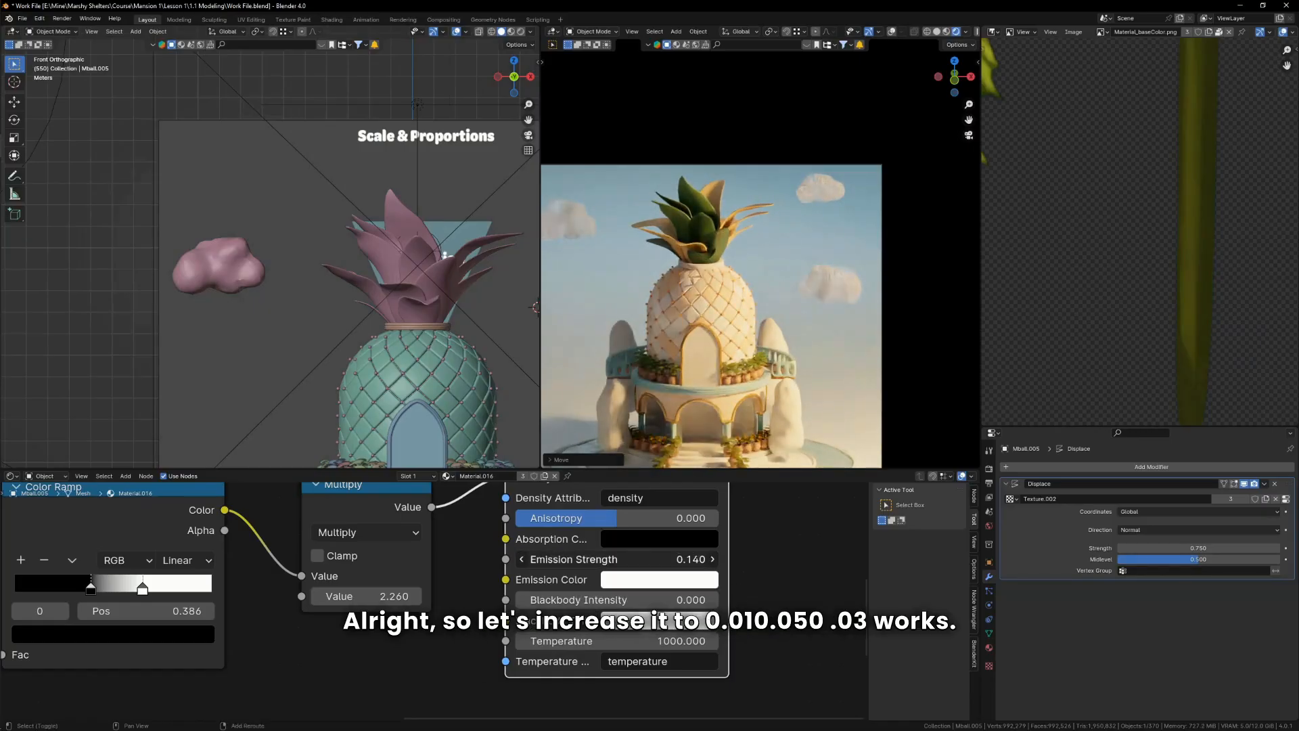
{"action": "left_click", "coordinate": [599, 559]}
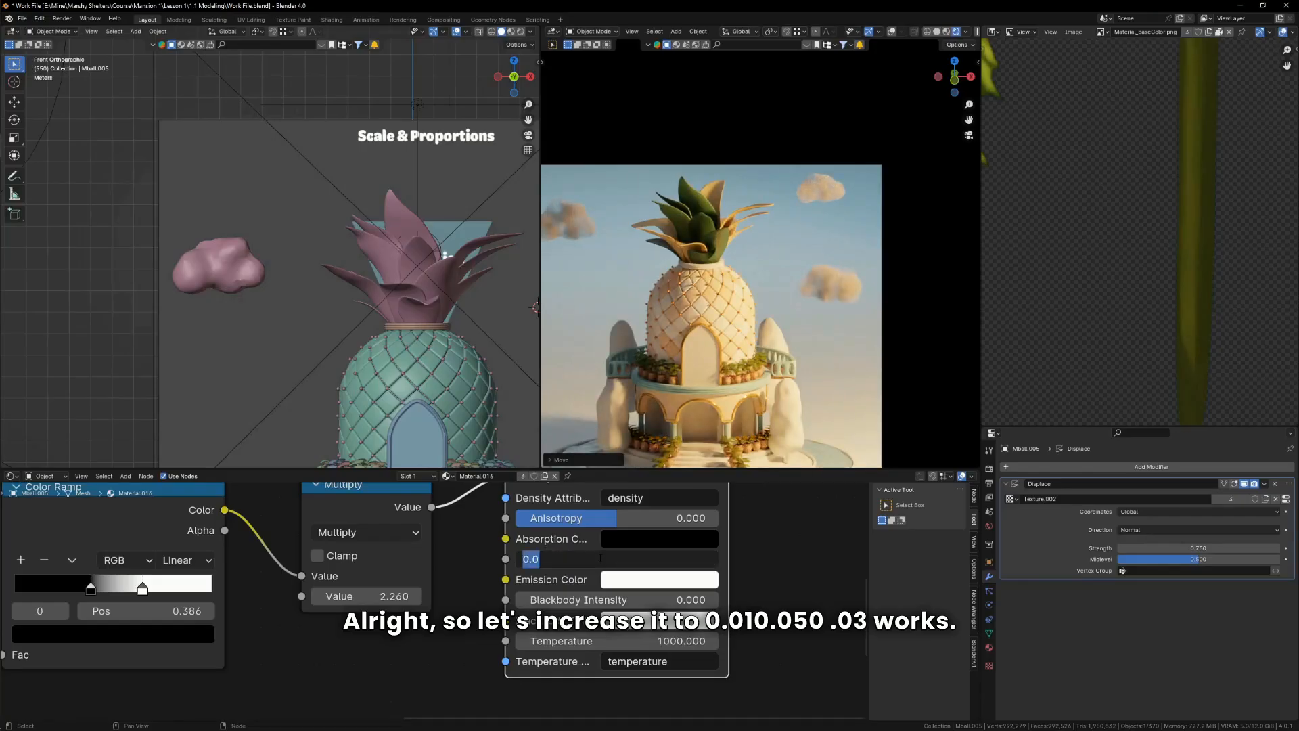
{"action": "type", "text": ".01"}
{"action": "key", "text": "Return"}
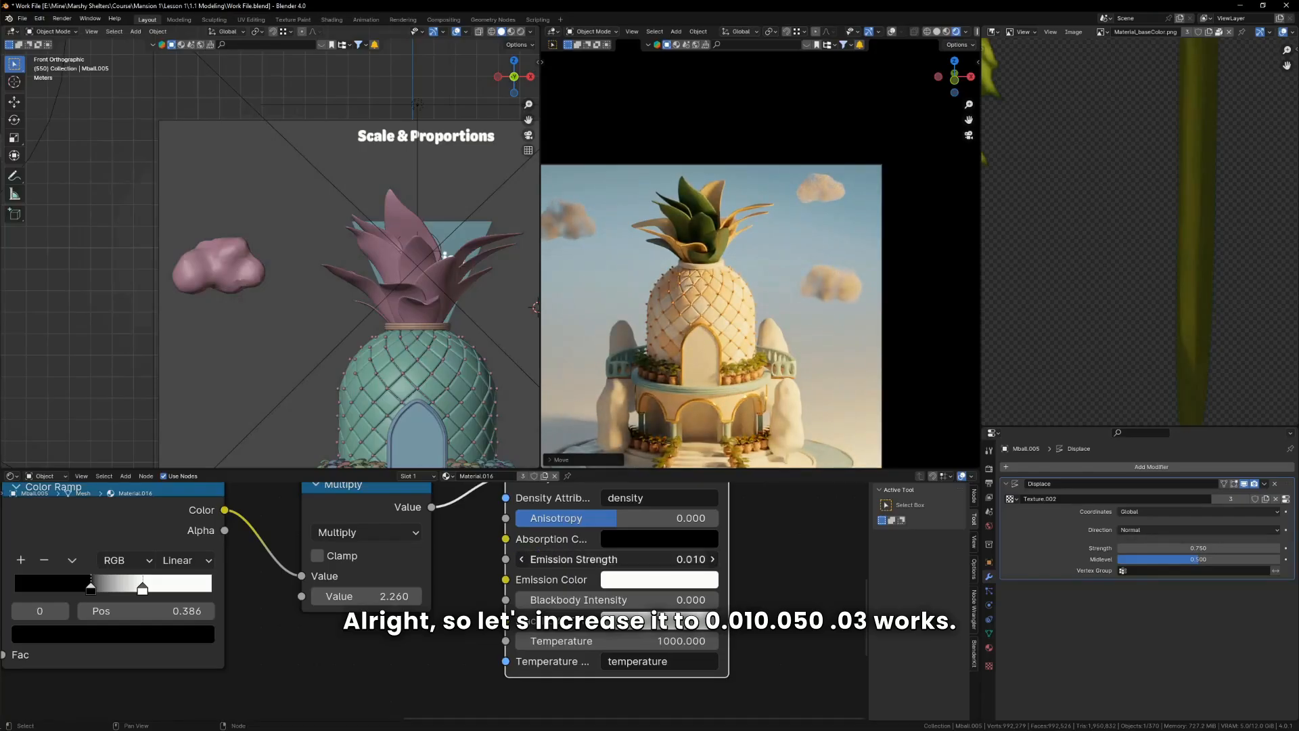
{"action": "key", "text": "Return"}
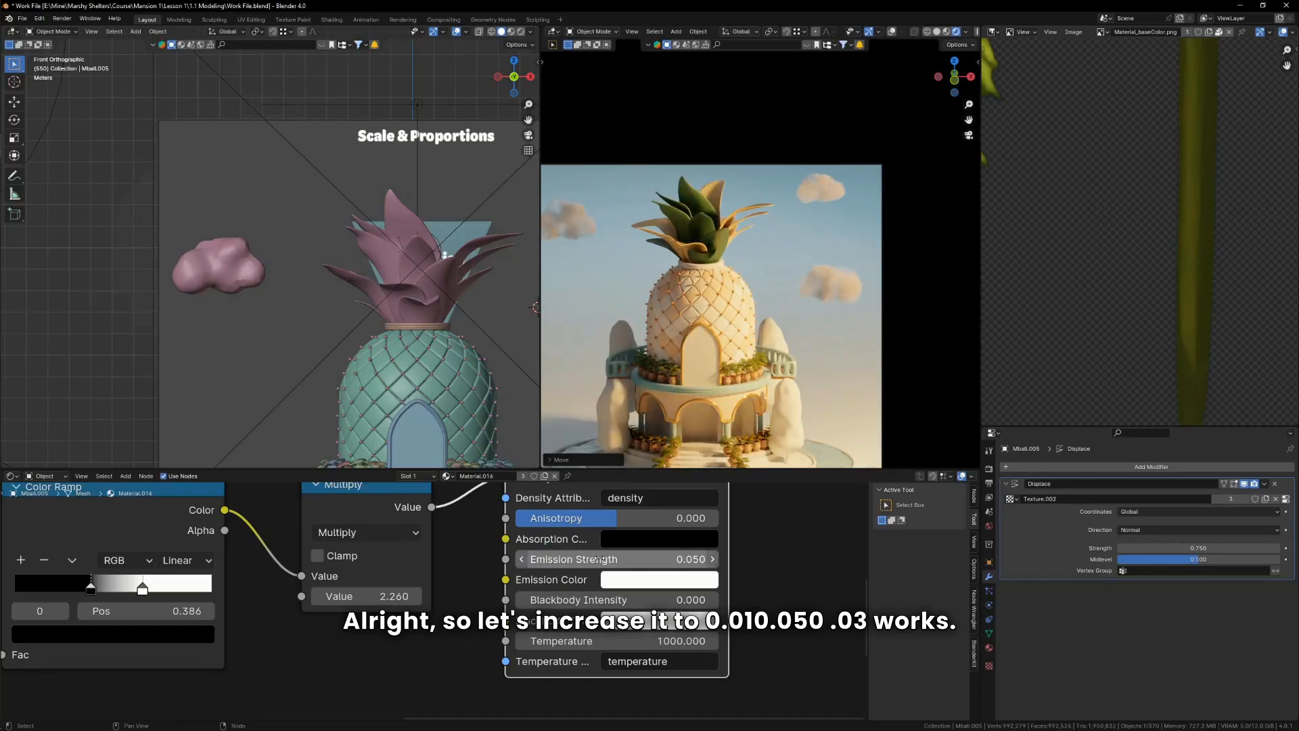
Step: Try Emission Strength values of 0.03 and 0.02 on the cloud's Principled Volume node
{"action": "left_click", "coordinate": [599, 559]}
{"action": "type", "text": ".02"}
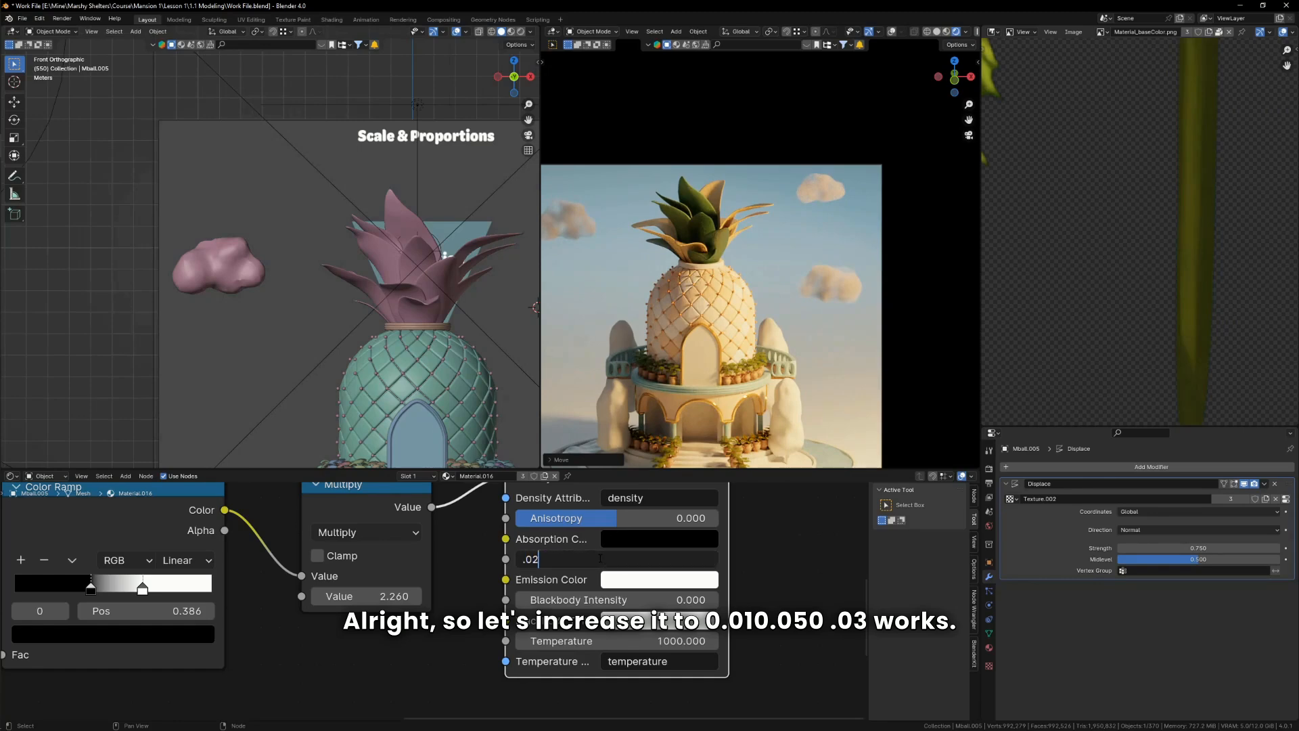
{"action": "type", "text": "03"}
{"action": "key", "text": "Return"}
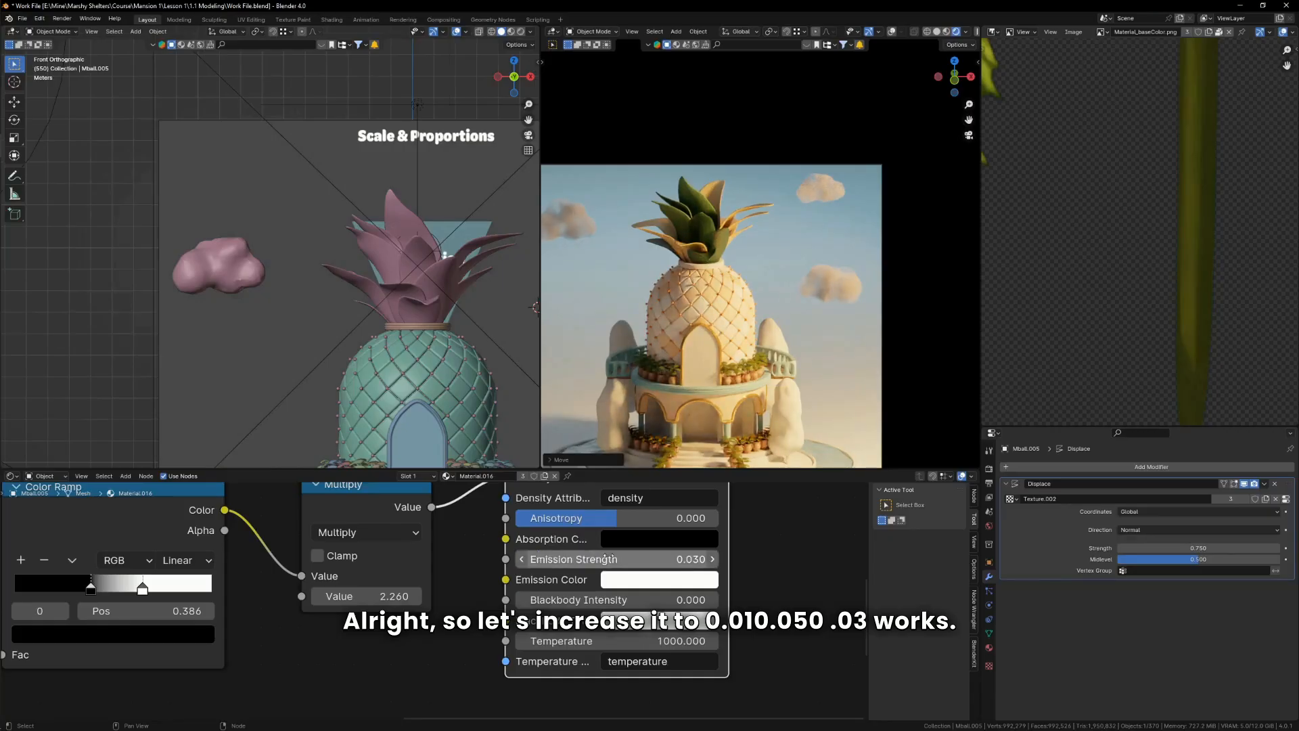
{"action": "scroll", "coordinate": [773, 297], "scroll_direction": "down", "scroll_amount": 1}
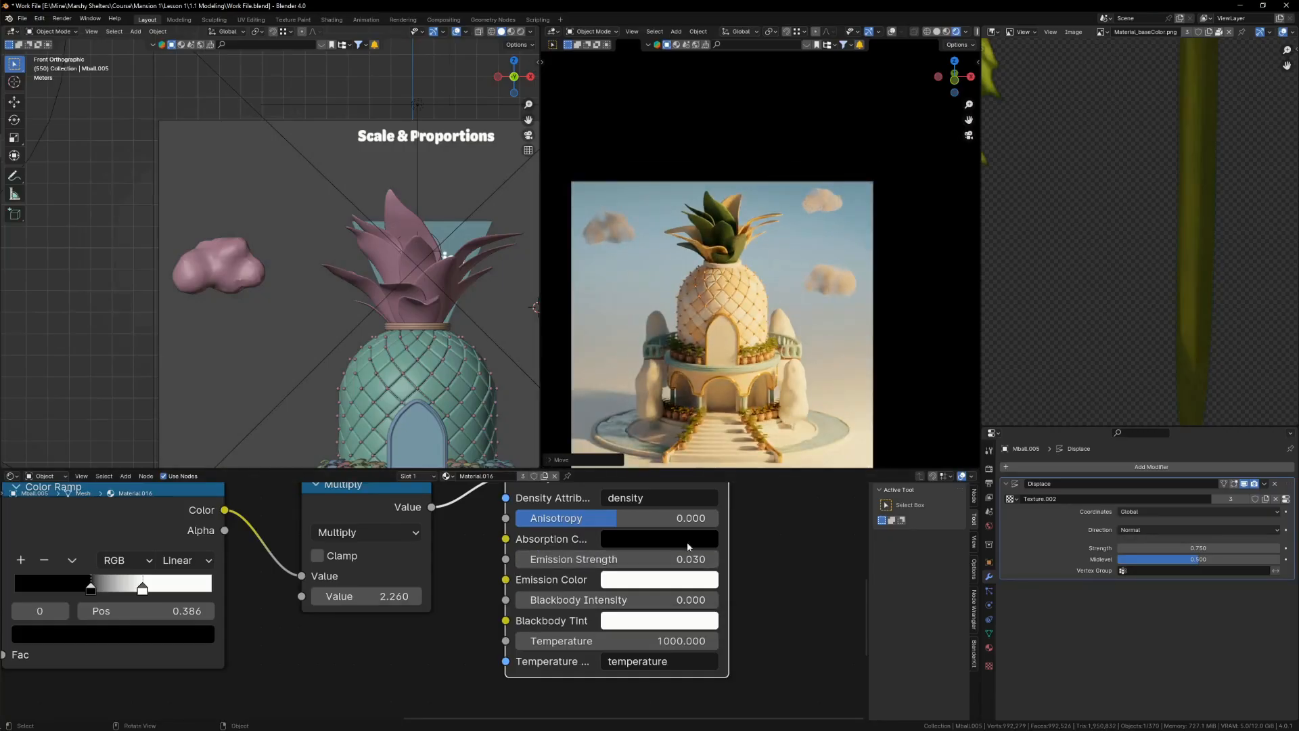
{"action": "left_click", "coordinate": [641, 560]}
{"action": "type", "text": ".02"}
{"action": "key", "text": "Return"}
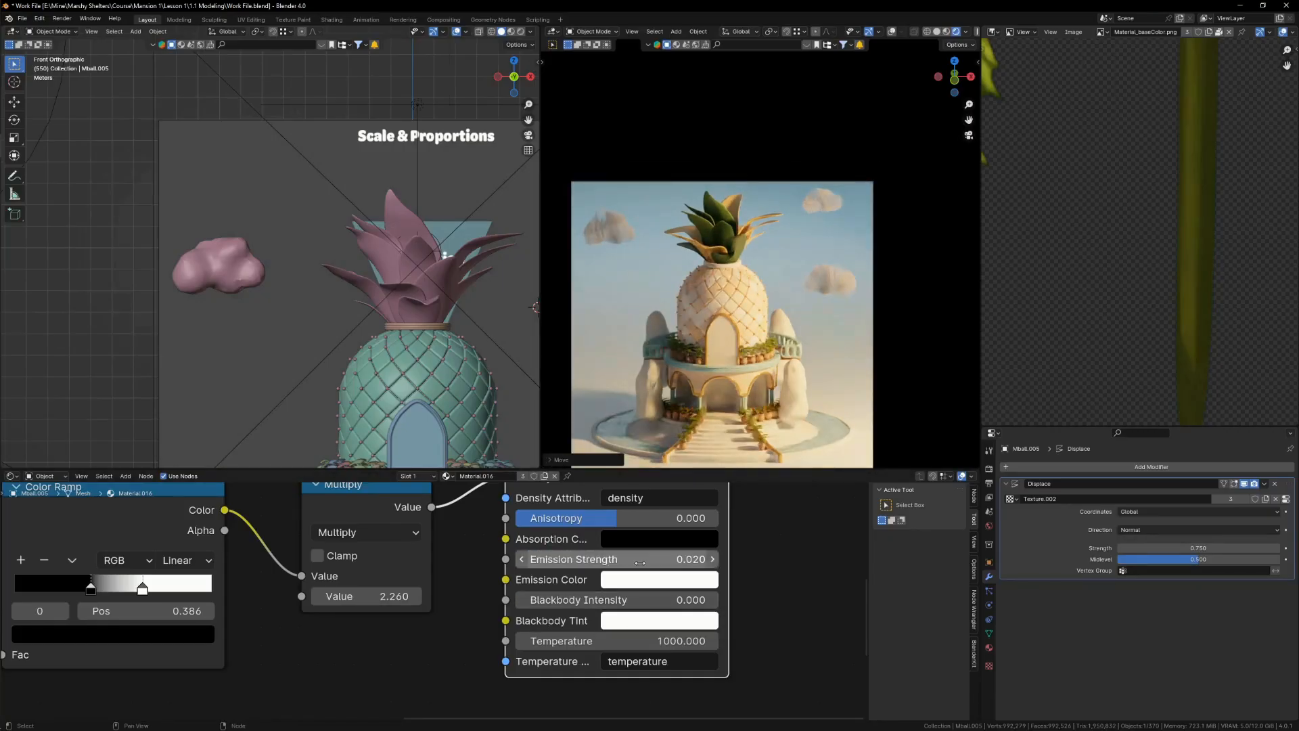
Step: Set the Principled Volume node's Emission Strength back to 0
{"action": "scroll", "coordinate": [643, 593], "scroll_direction": "down", "scroll_amount": 2}
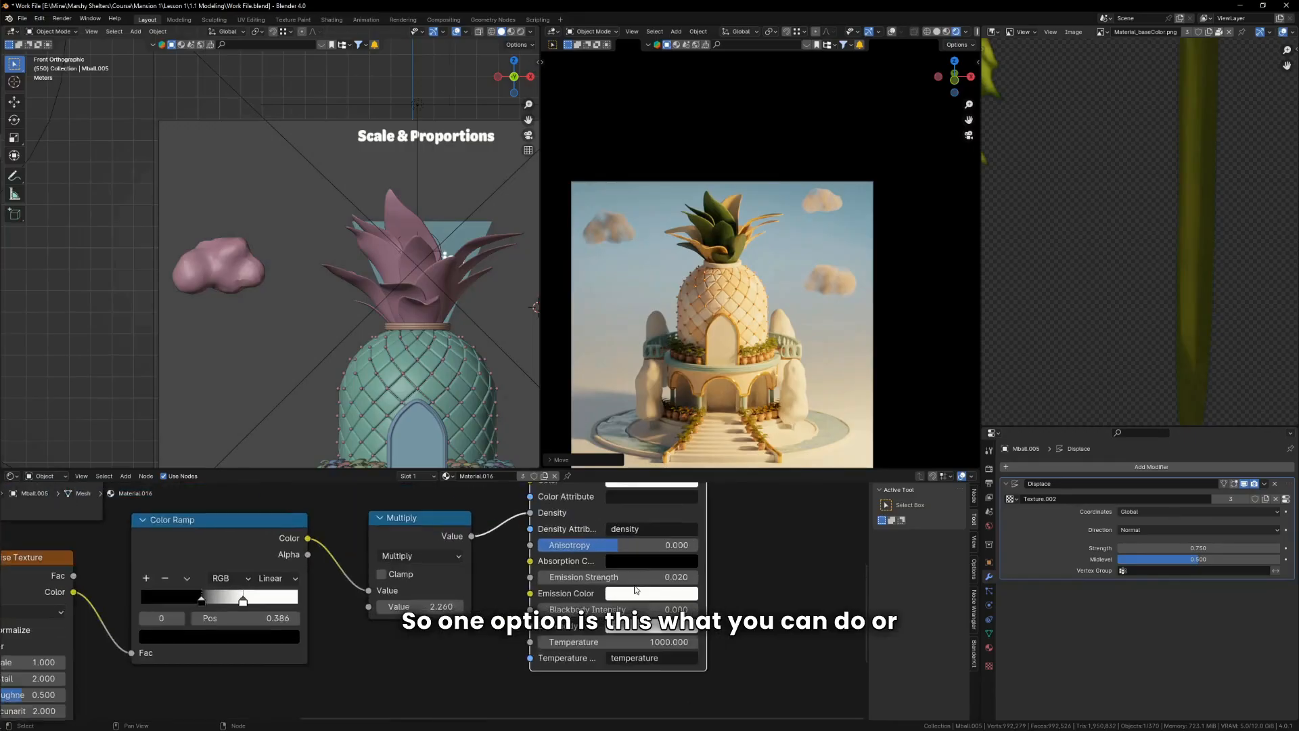
{"action": "scroll", "coordinate": [637, 587], "scroll_direction": "up", "scroll_amount": 2}
{"action": "left_click", "coordinate": [638, 575]}
{"action": "type", "text": "0"}
{"action": "key", "text": "Return"}
Step: Move the cloud material's Principled BSDF node closer to Material Output and connect its BSDF output to Surface
{"action": "scroll", "coordinate": [644, 592], "scroll_direction": "down", "scroll_amount": 1}
{"action": "scroll", "coordinate": [643, 593], "scroll_direction": "down", "scroll_amount": 5}
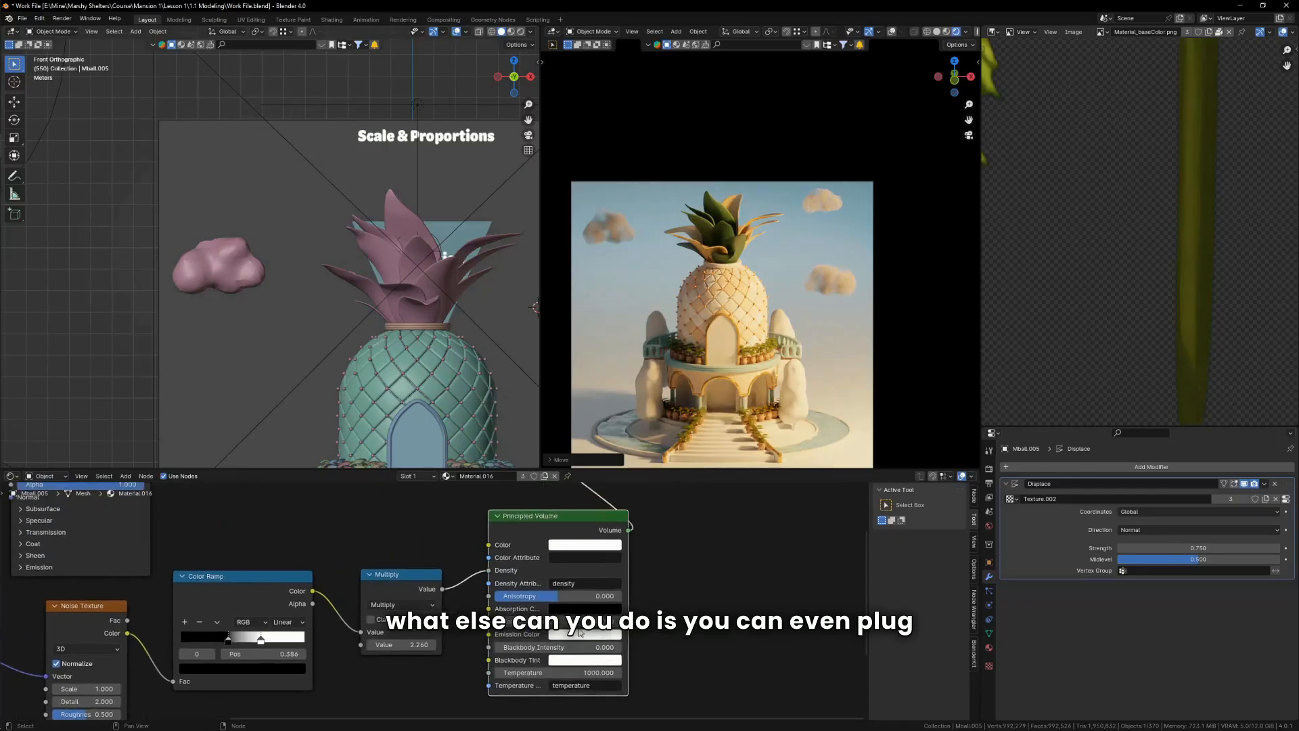
{"action": "left_click_drag", "start_coordinate": [607, 547], "coordinate": [692, 552]}
{"action": "scroll", "coordinate": [420, 530], "scroll_direction": "up", "scroll_amount": 5}
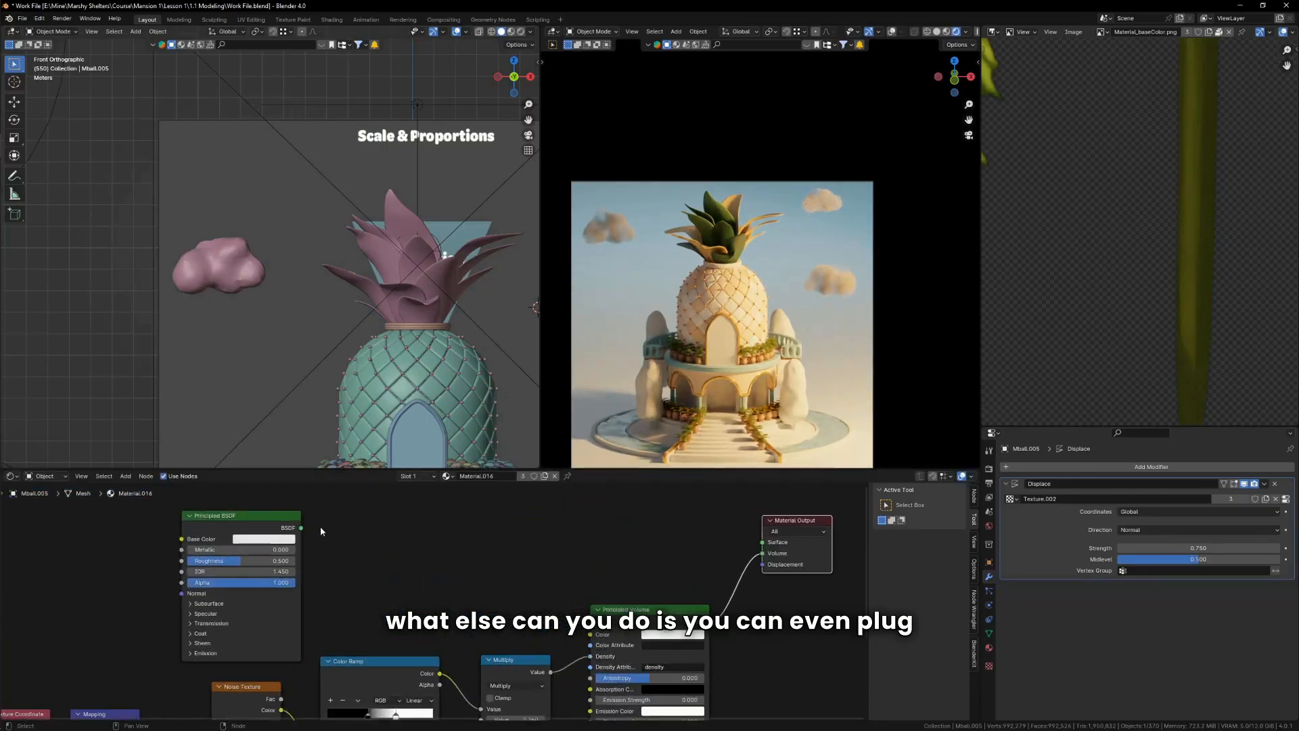
{"action": "left_click_drag", "start_coordinate": [268, 529], "coordinate": [611, 518]}
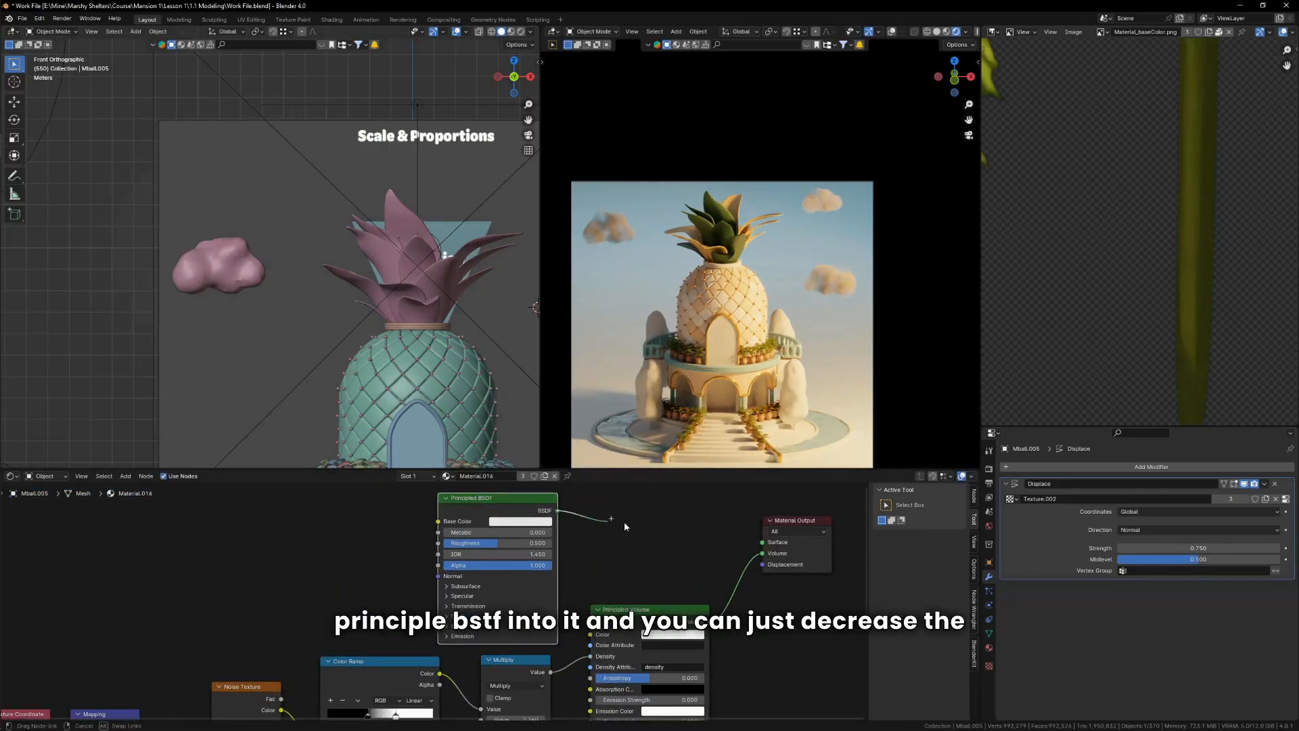
{"action": "left_click_drag", "start_coordinate": [758, 547], "coordinate": [762, 542]}
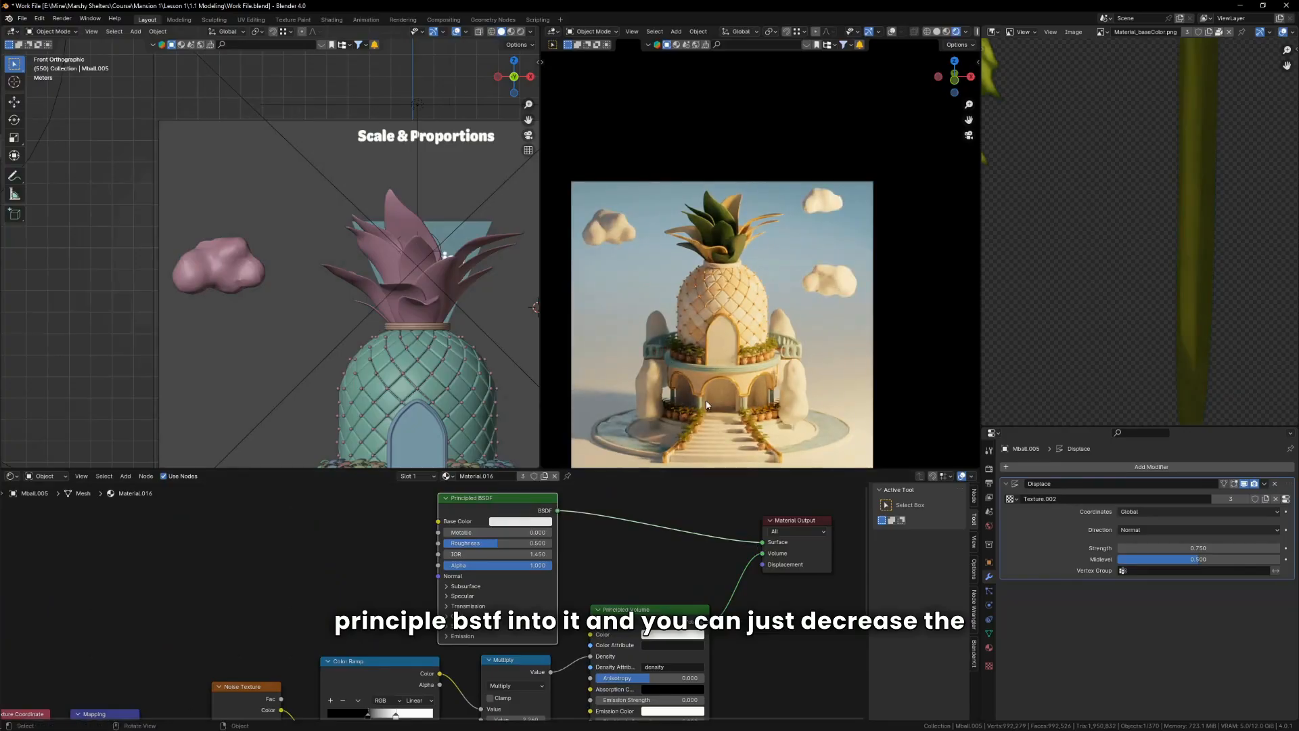
Step: Set the Principled BSDF's Alpha to 0.112 and compare the clouds' look against an Alpha of 0
{"action": "scroll", "coordinate": [604, 599], "scroll_direction": "up", "scroll_amount": 3}
{"action": "left_click_drag", "start_coordinate": [623, 572], "coordinate": [454, 572]}
{"action": "scroll", "coordinate": [733, 402], "scroll_direction": "up", "scroll_amount": 3}
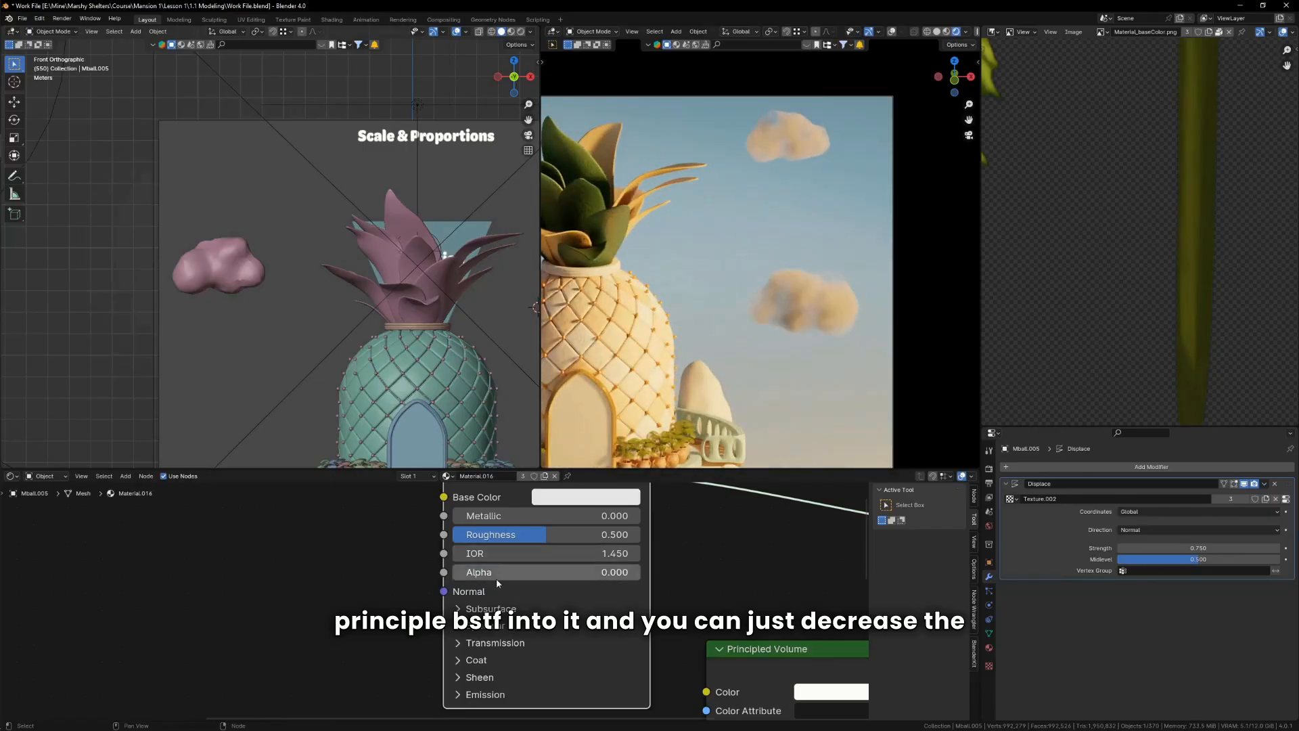
{"action": "left_click_drag", "start_coordinate": [454, 572], "coordinate": [471, 572], "text": "shift"}
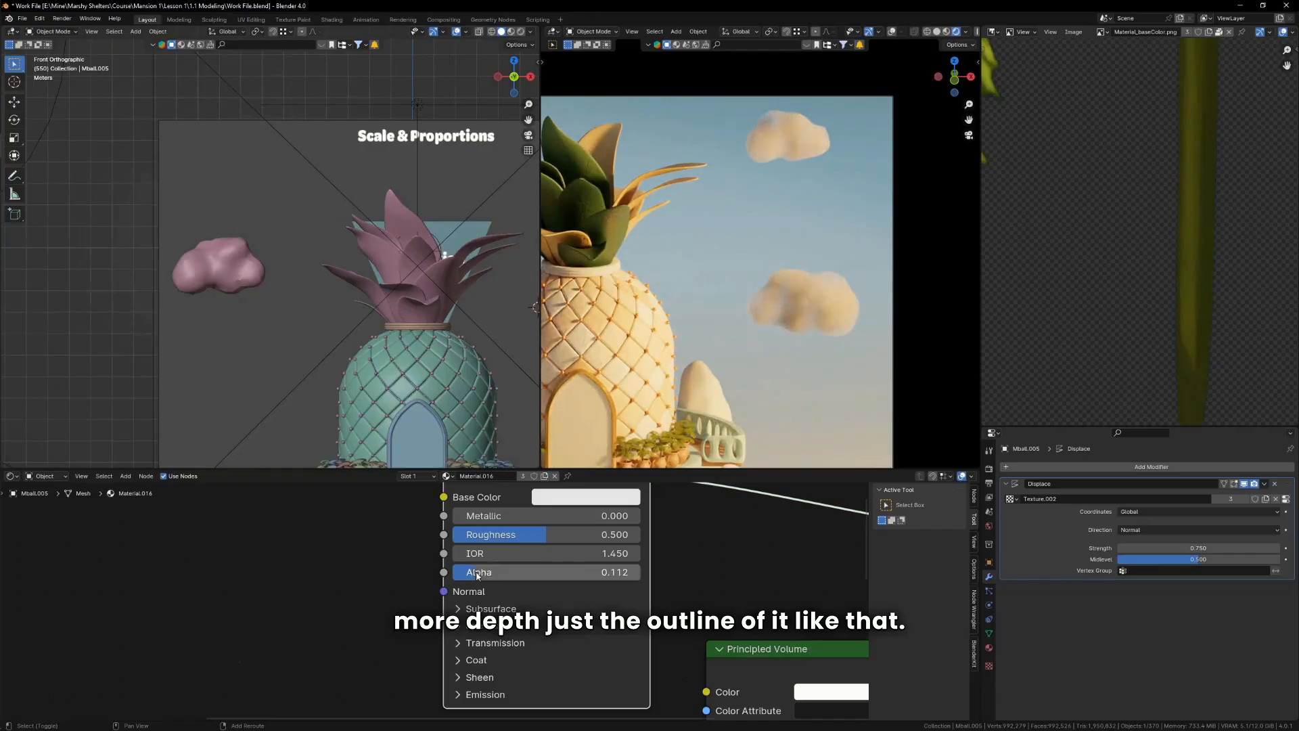
{"action": "scroll", "coordinate": [857, 274], "scroll_direction": "down", "scroll_amount": 5}
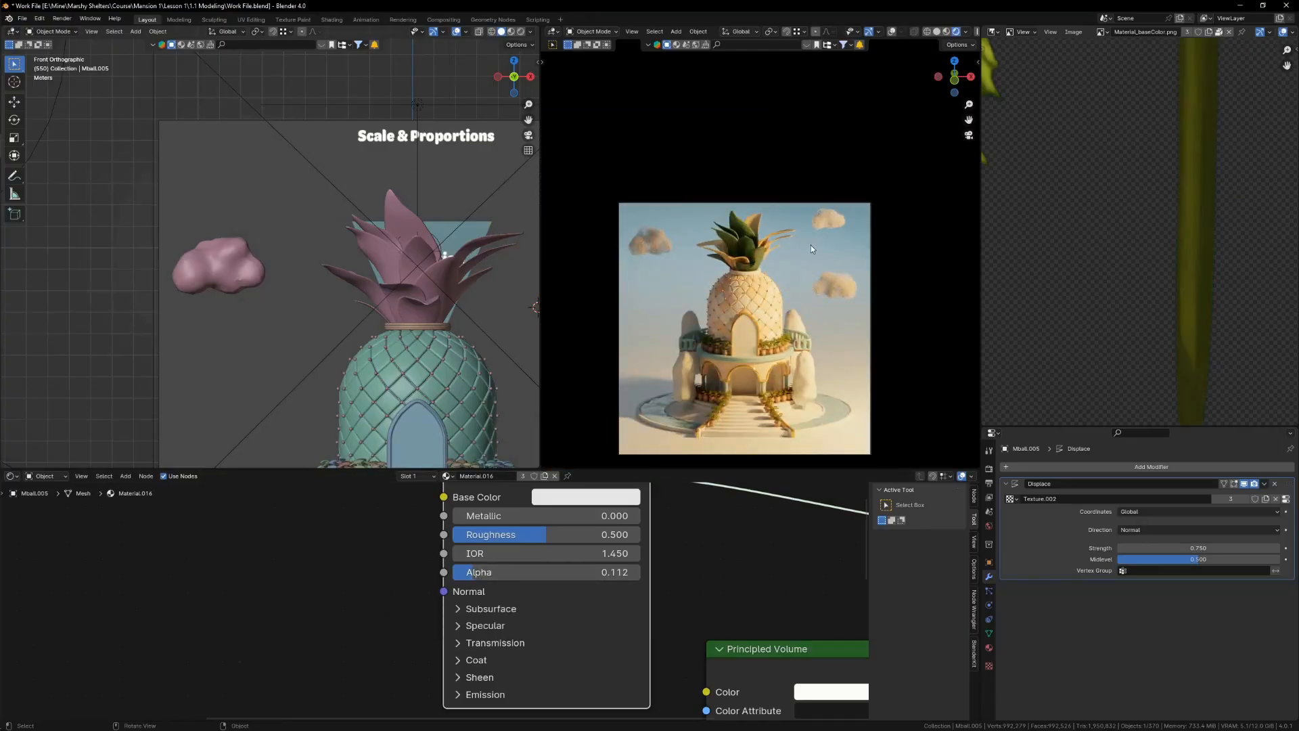
{"action": "scroll", "coordinate": [811, 245], "scroll_direction": "up", "scroll_amount": 2}
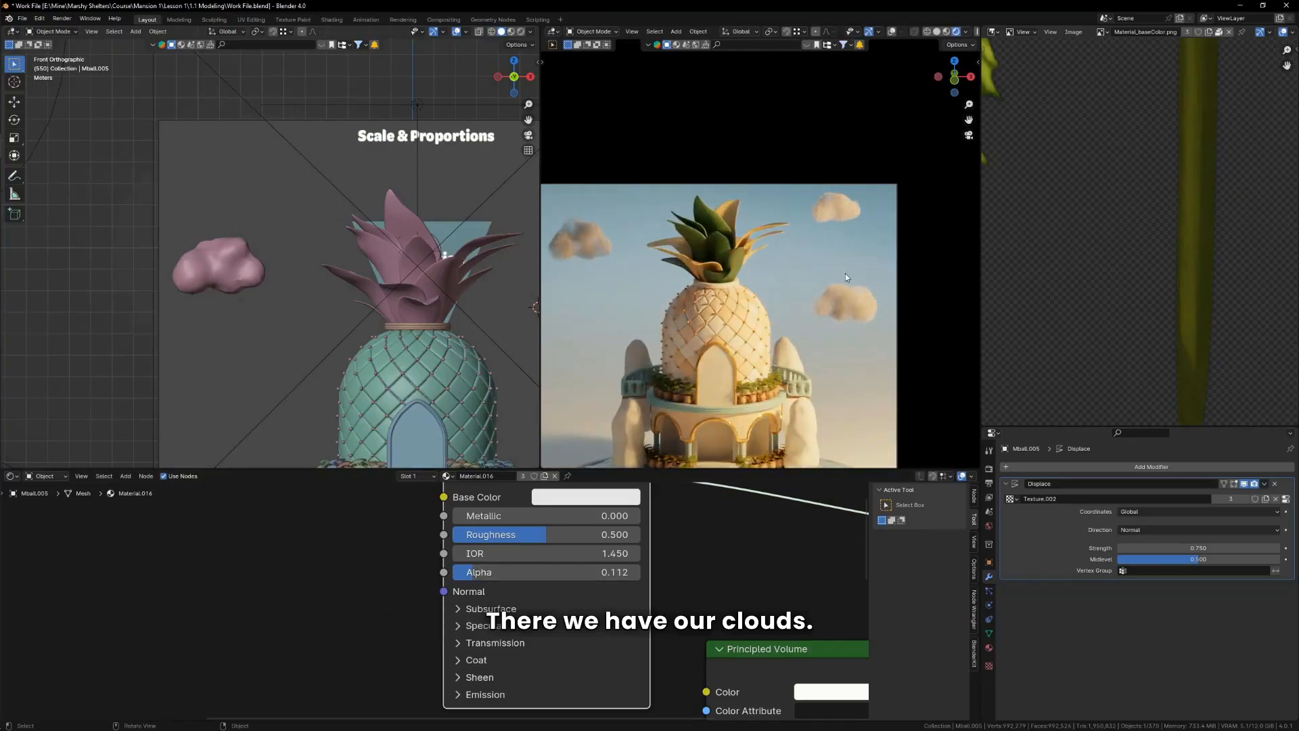
{"action": "left_click_drag", "start_coordinate": [505, 576], "coordinate": [474, 576]}
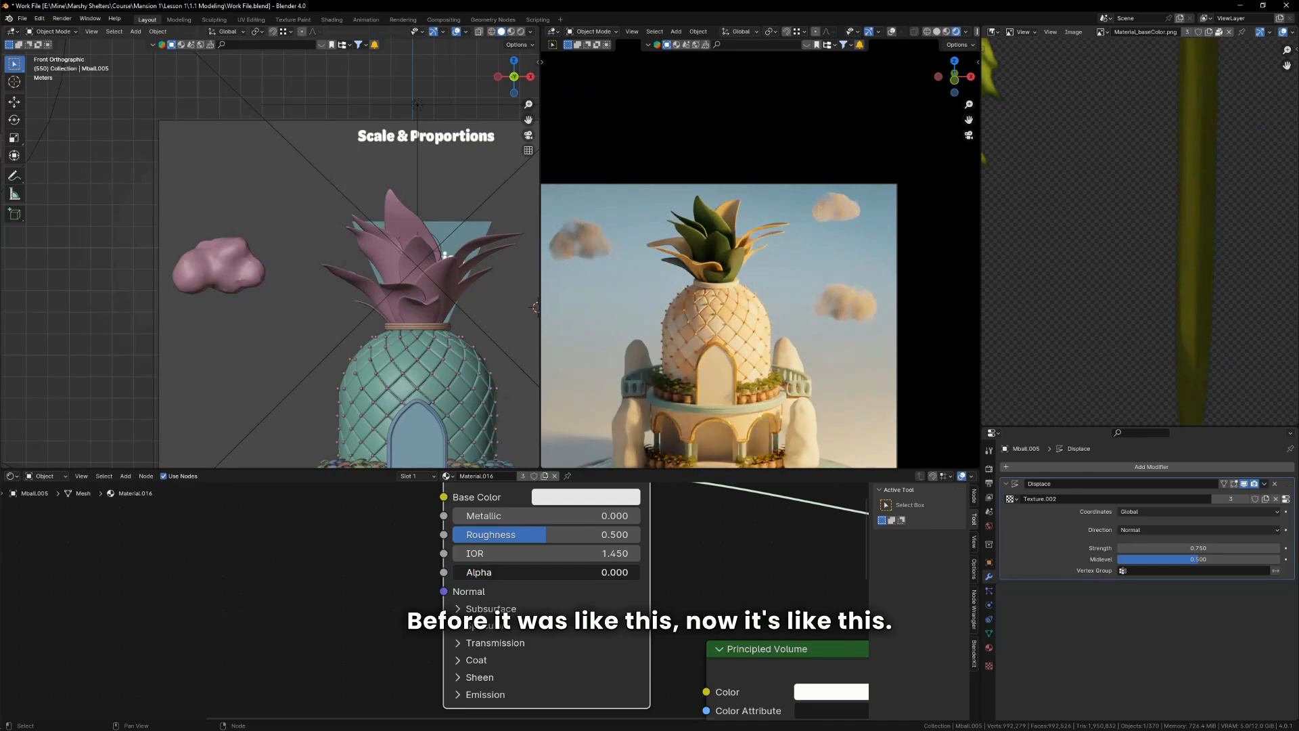
{"action": "right_click", "coordinate": [505, 575]}
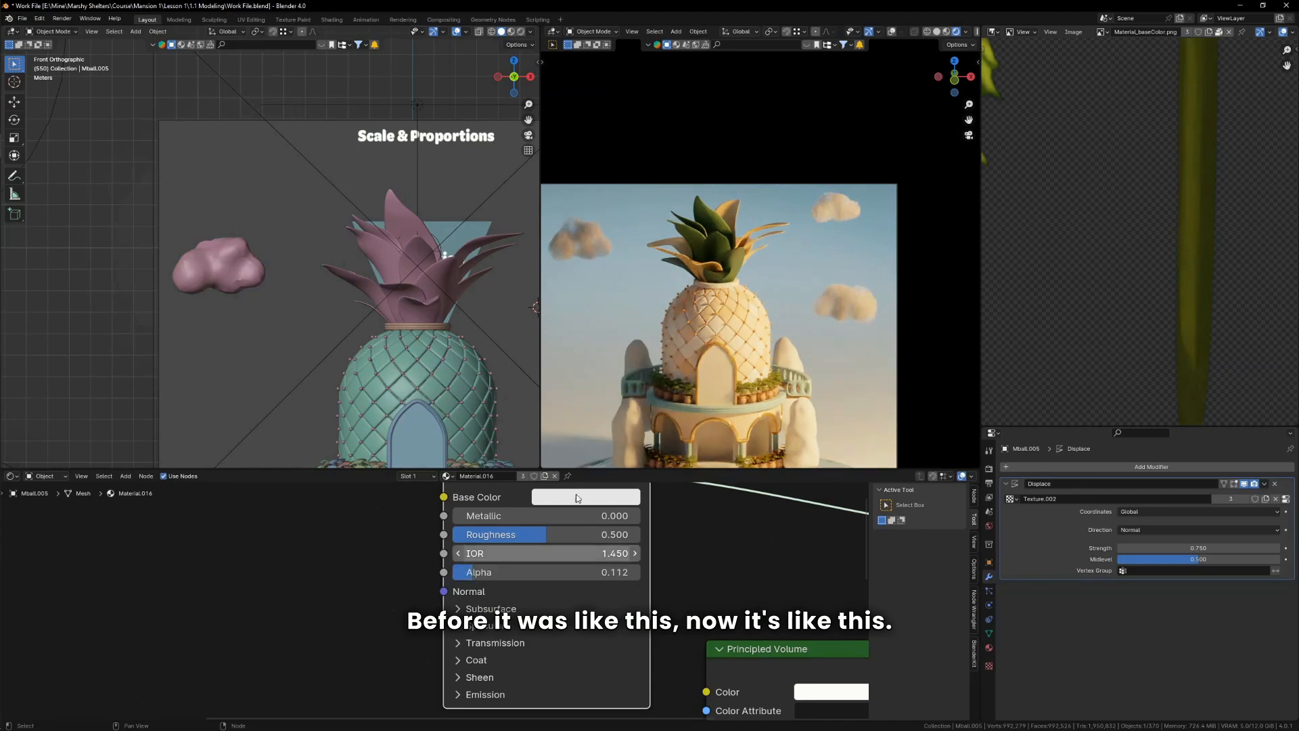
Step: Nudge the larger cloud slightly up and outward and the small cloud above it slightly down toward the crown
{"action": "key", "text": "g"}
{"action": "left_click", "coordinate": [871, 295]}
{"action": "left_click", "coordinate": [849, 216]}
{"action": "key", "text": "g"}
{"action": "left_click", "coordinate": [846, 219]}
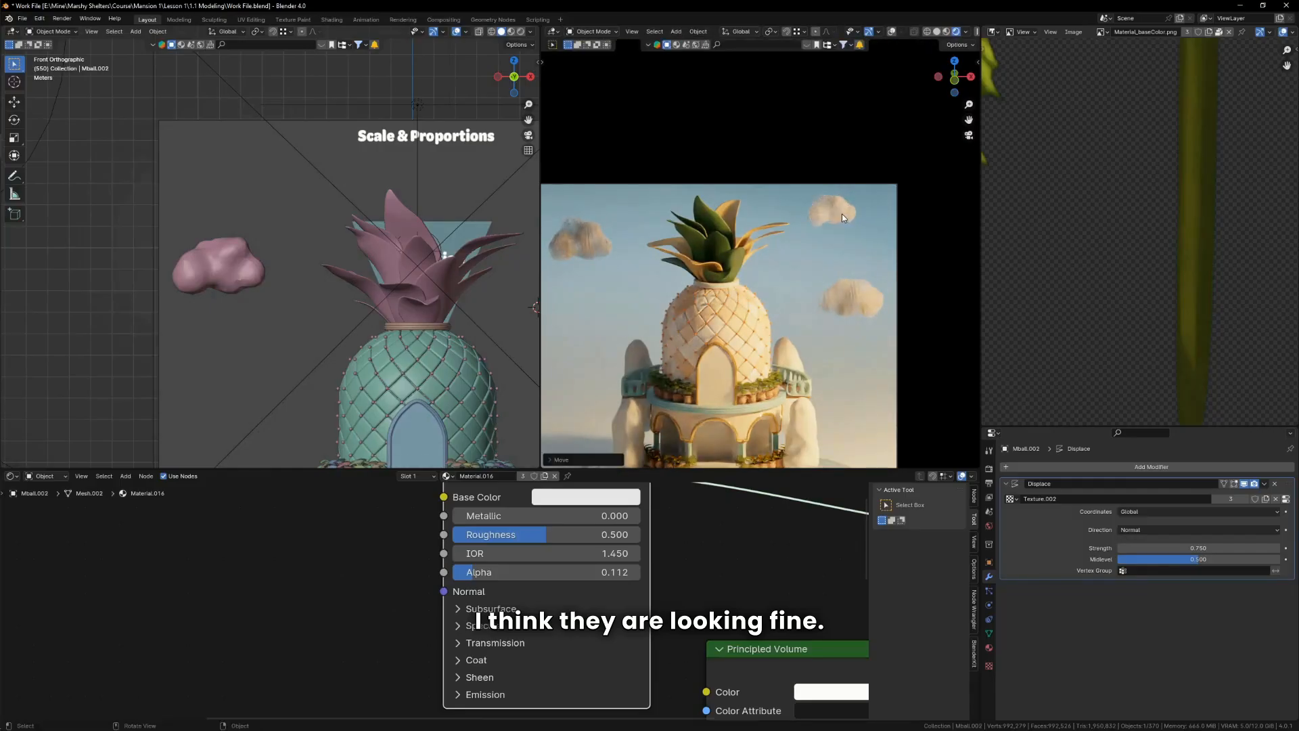
Step: Check the full mansion with its clouds and display Reference.png in the image editor
{"action": "scroll", "coordinate": [801, 300], "scroll_direction": "down", "scroll_amount": 4}
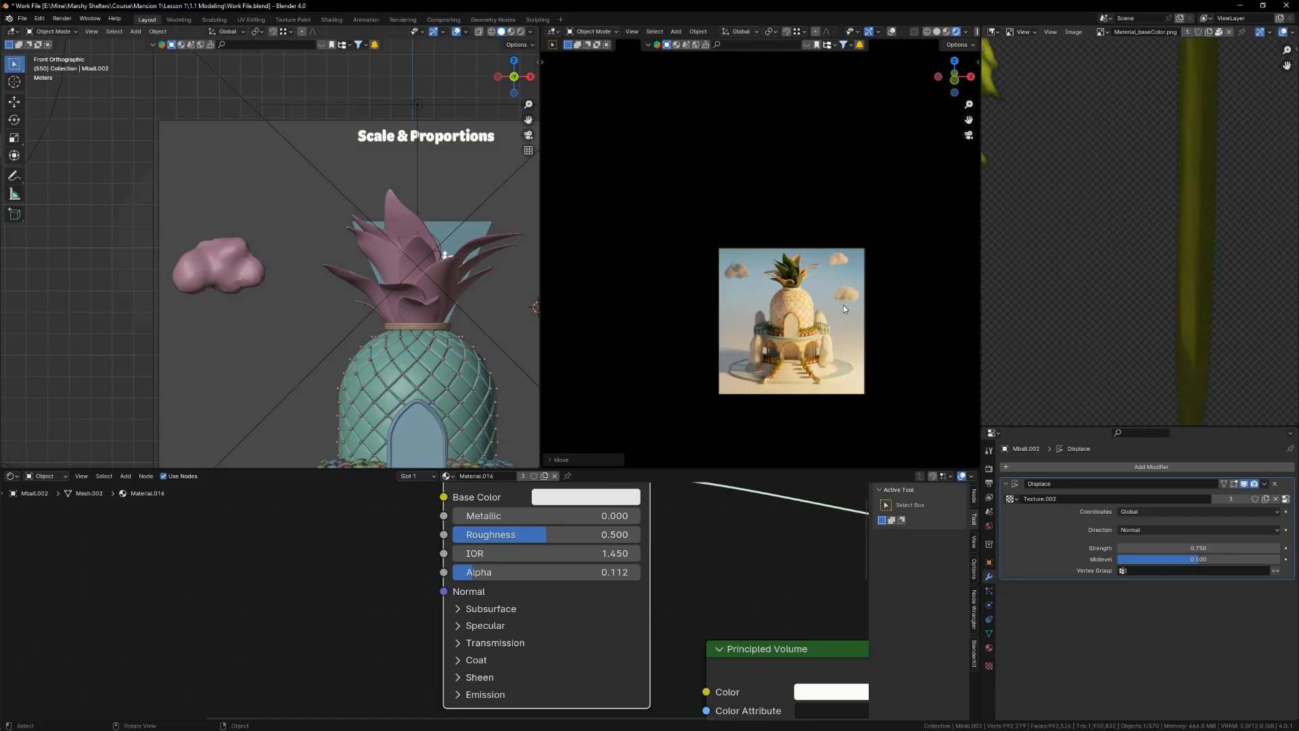
{"action": "scroll", "coordinate": [843, 305], "scroll_direction": "up", "scroll_amount": 3}
{"action": "scroll", "coordinate": [835, 419], "scroll_direction": "up", "scroll_amount": 2}
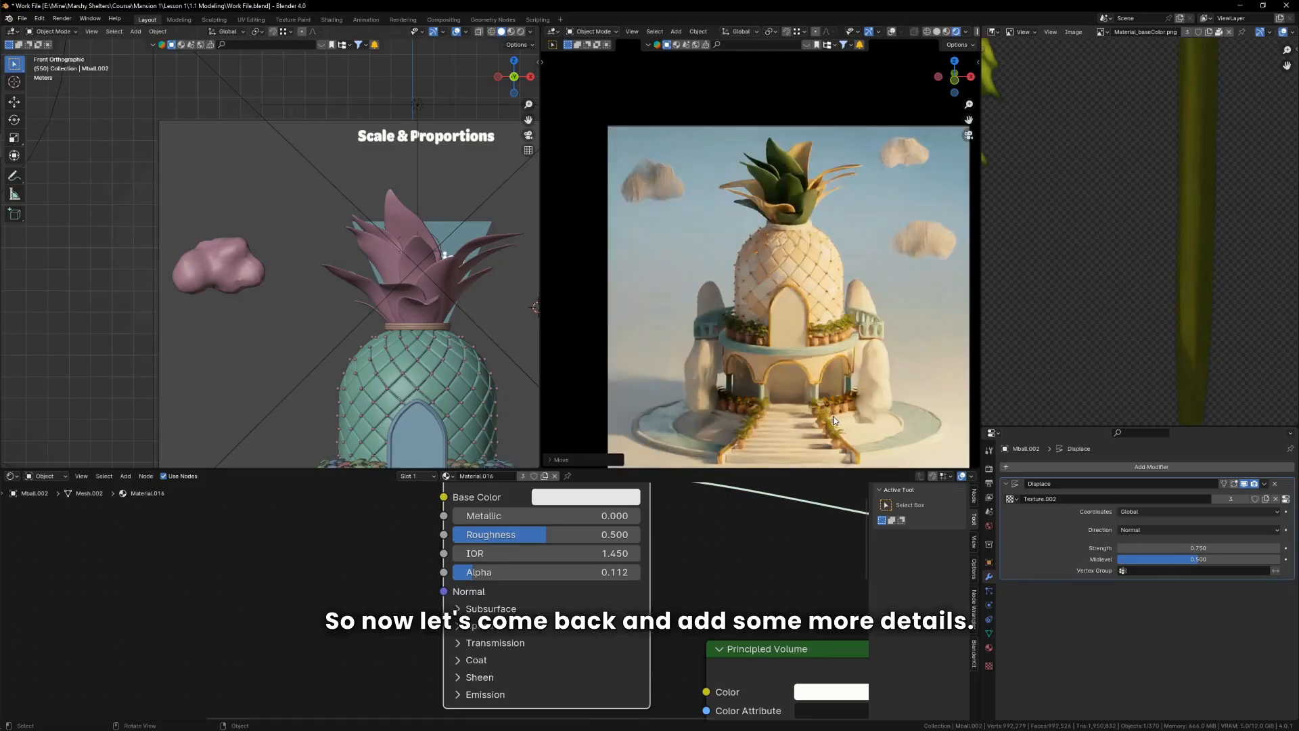
{"action": "scroll", "coordinate": [419, 324], "scroll_direction": "down", "scroll_amount": 4}
{"action": "middle_click_drag", "start_coordinate": [430, 378], "coordinate": [430, 260], "text": "shift"}
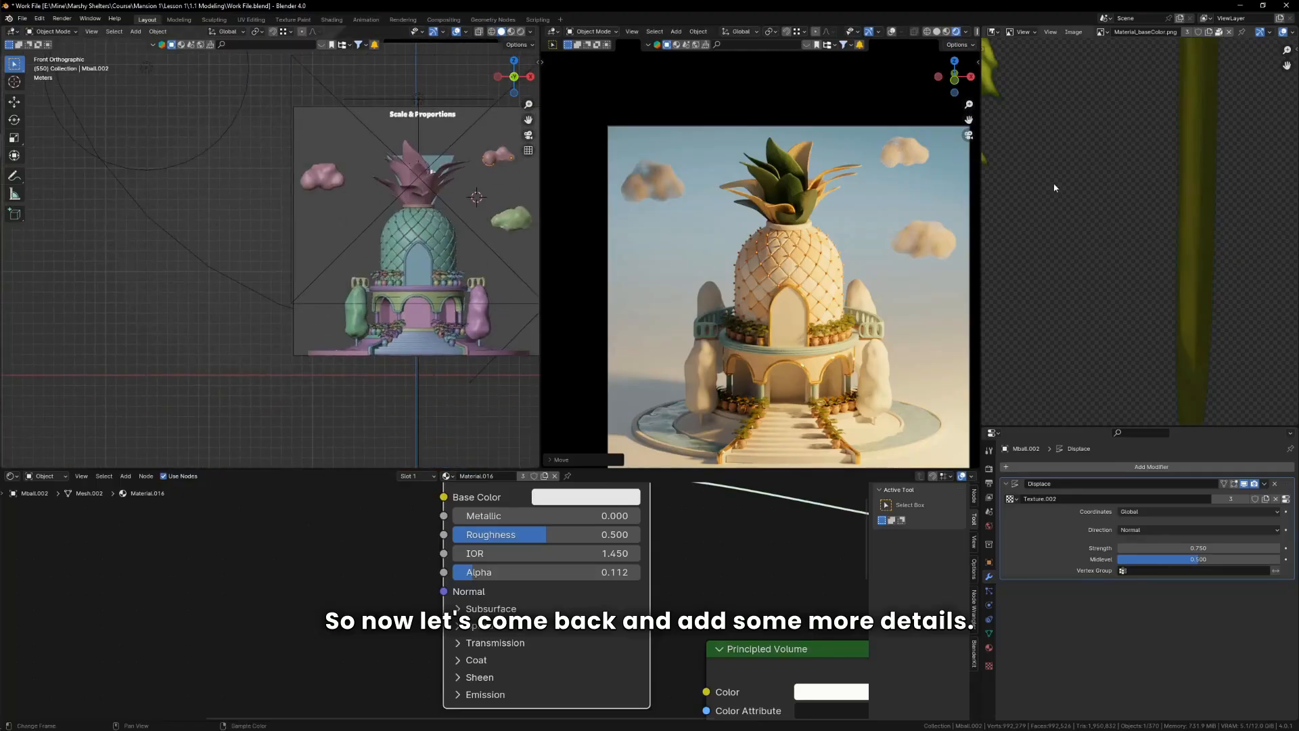
{"action": "left_click", "coordinate": [1104, 32]}
{"action": "left_click", "coordinate": [1134, 95]}
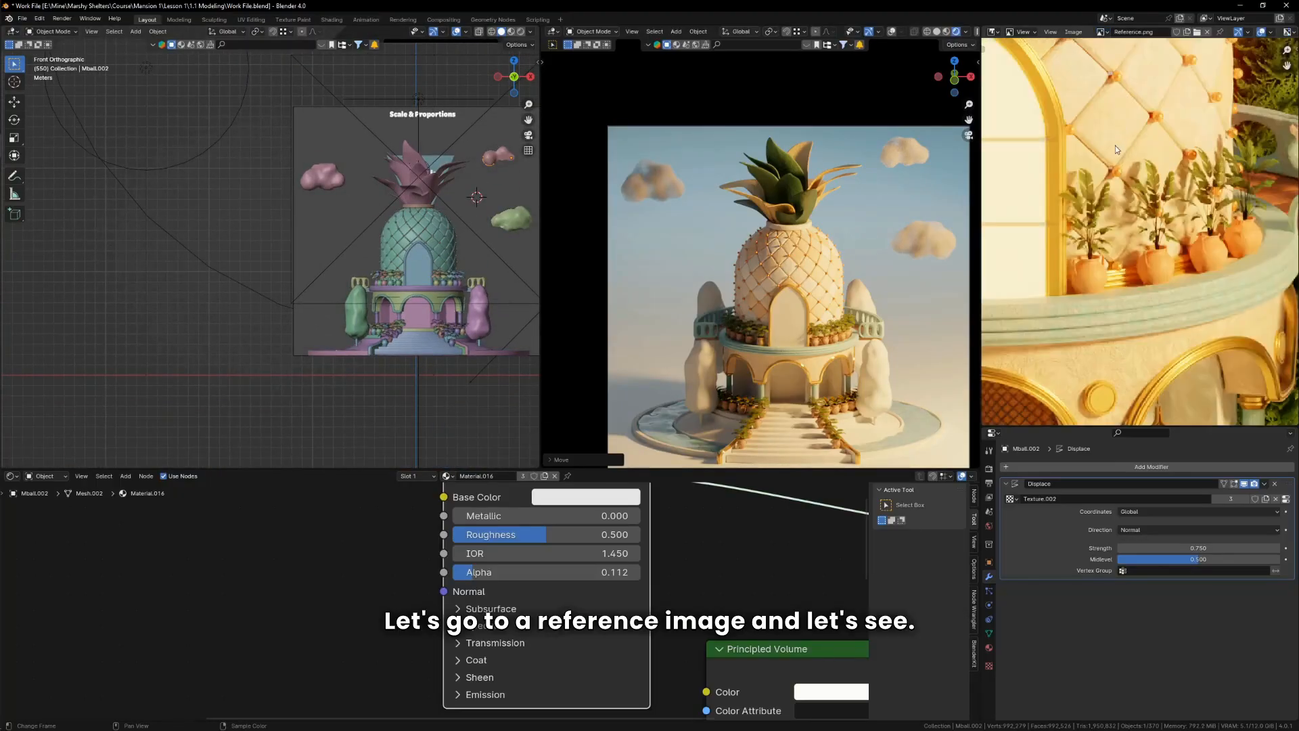
Step: Import the glTF garden swing chair model from the garden_swing_chair_3d_model folder
{"action": "scroll", "coordinate": [1137, 136], "scroll_direction": "down", "scroll_amount": 5}
{"action": "middle_click_drag", "start_coordinate": [1064, 119], "coordinate": [1105, 151]}
{"action": "scroll", "coordinate": [1113, 318], "scroll_direction": "up", "scroll_amount": 4}
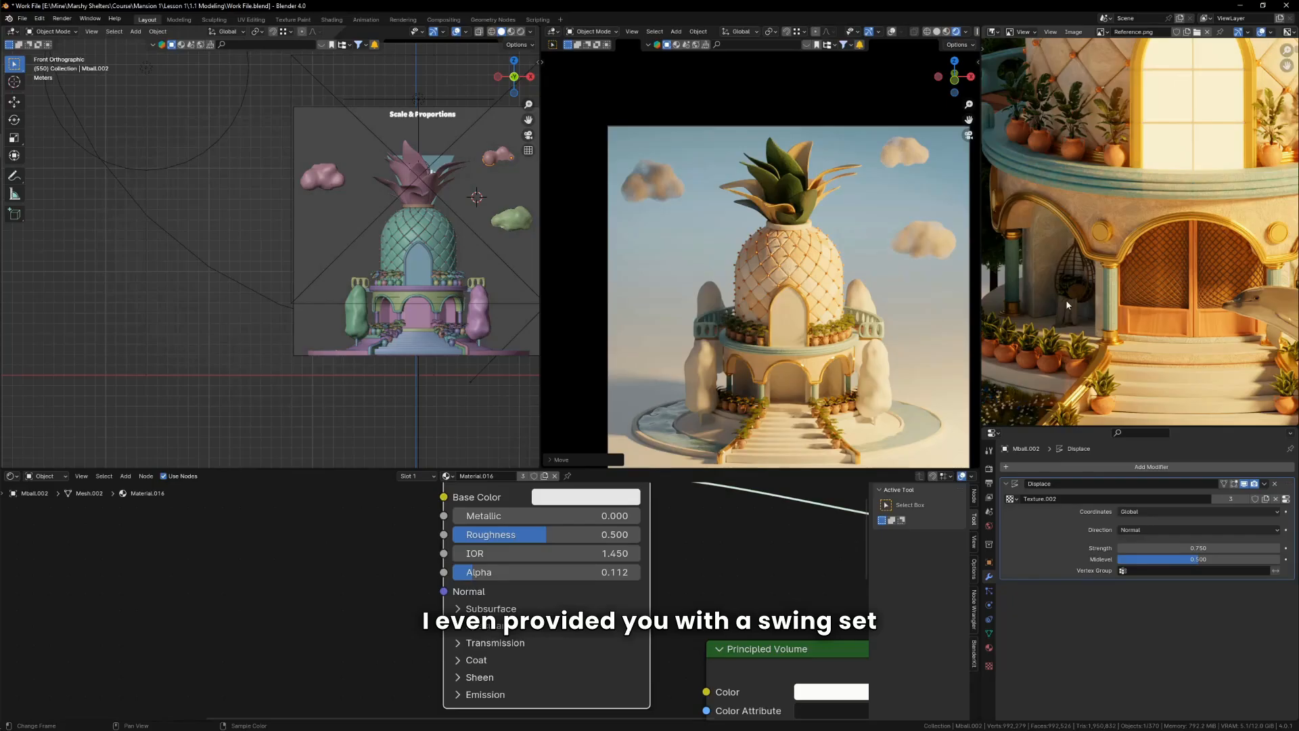
{"action": "scroll", "coordinate": [412, 314], "scroll_direction": "up", "scroll_amount": 3}
{"action": "middle_click_drag", "start_coordinate": [412, 314], "coordinate": [418, 338]}
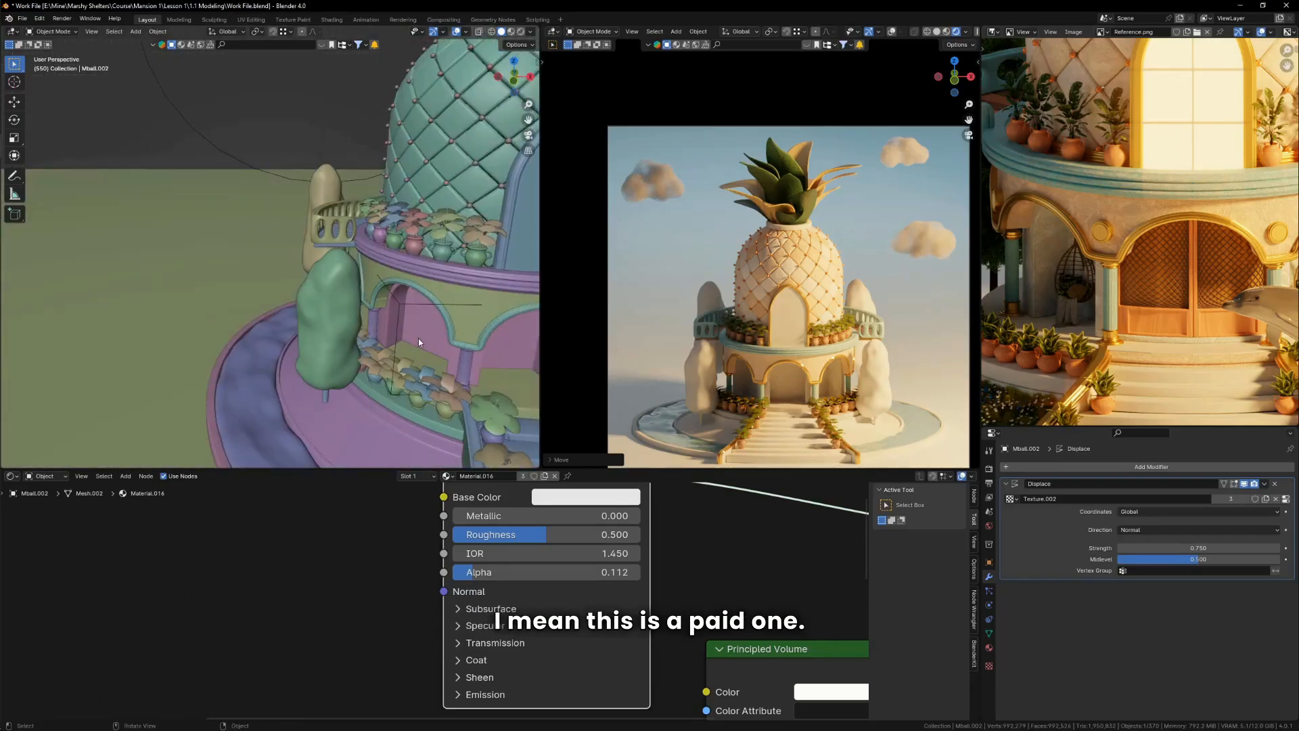
{"action": "left_click", "coordinate": [24, 19]}
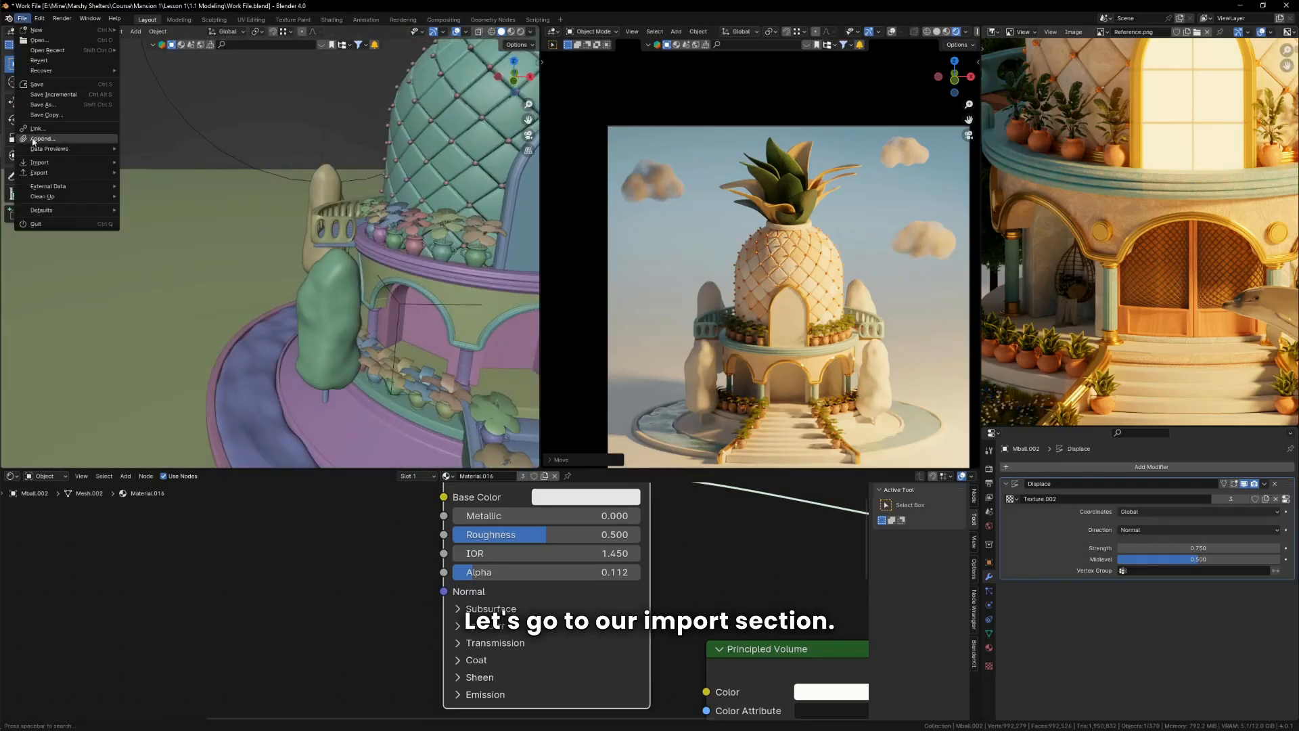
{"action": "mouse_move", "coordinate": [67, 163]}
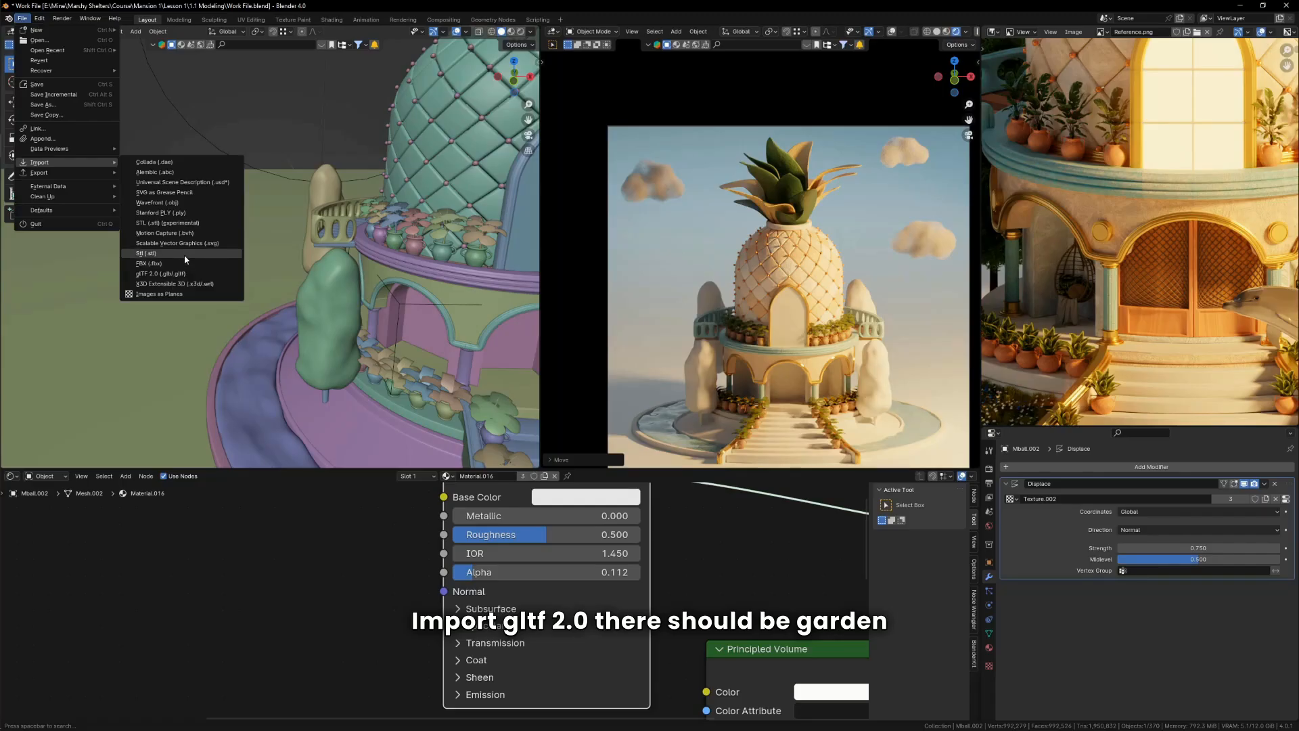
{"action": "left_click", "coordinate": [160, 274]}
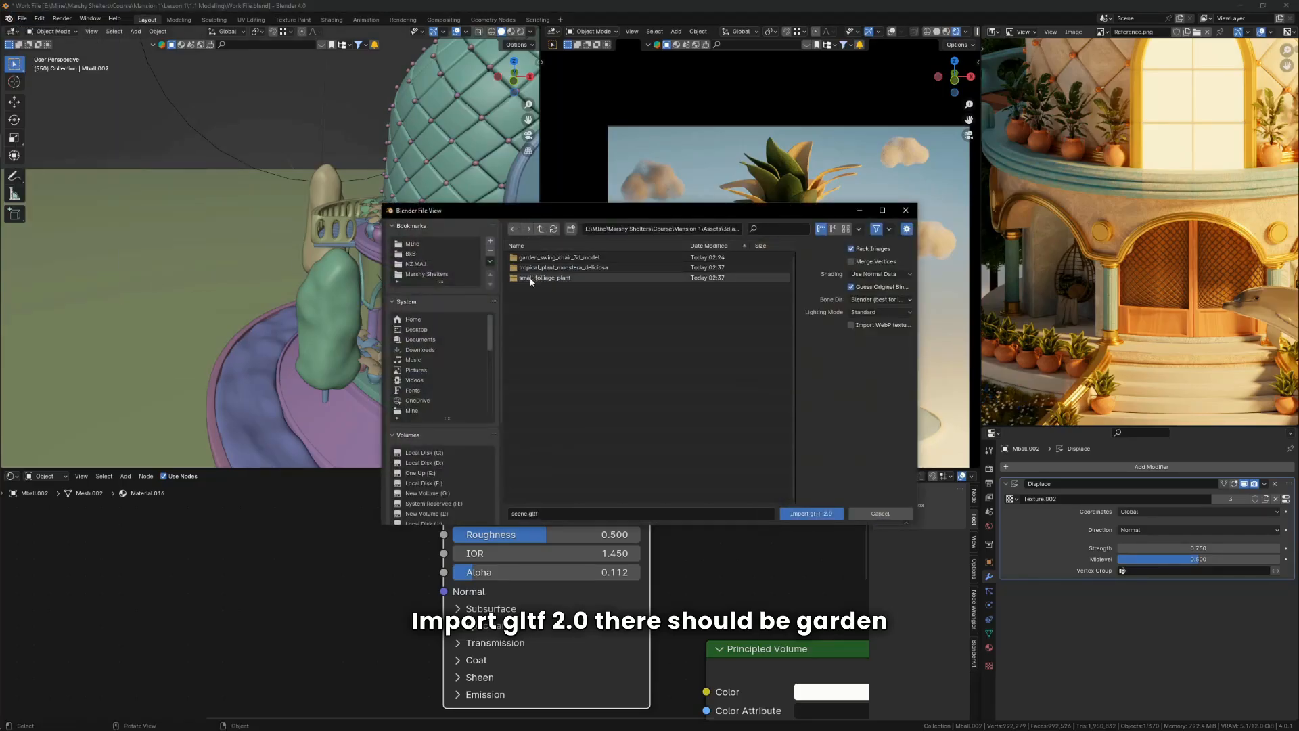
{"action": "left_click", "coordinate": [574, 257]}
{"action": "double_click", "coordinate": [562, 259]}
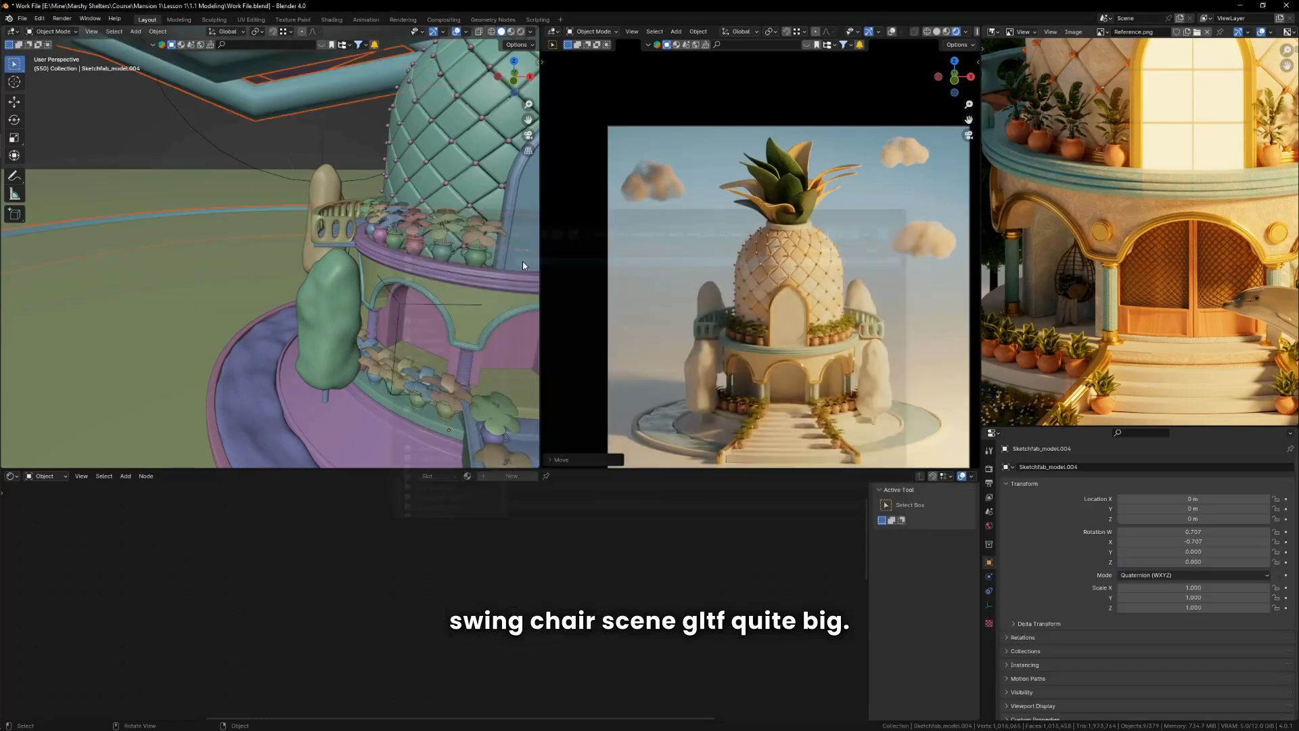
Step: Scale the imported swing chair down to about 0.089 so it suits the mansion scene
{"action": "scroll", "coordinate": [275, 268], "scroll_direction": "down", "scroll_amount": 13}
{"action": "middle_click_drag", "start_coordinate": [316, 280], "coordinate": [249, 239]}
{"action": "key", "text": "s"}
{"action": "left_click", "coordinate": [251, 251]}
Step: Move the swing chair out in front of the mansion and raise it along Z above the ground
{"action": "key", "text": "g"}
{"action": "left_click", "coordinate": [209, 280]}
{"action": "scroll", "coordinate": [208, 279], "scroll_direction": "up", "scroll_amount": 5}
{"action": "scroll", "coordinate": [181, 269], "scroll_direction": "up", "scroll_amount": 9}
{"action": "scroll", "coordinate": [249, 239], "scroll_direction": "down", "scroll_amount": 4}
{"action": "key", "text": "g"}
{"action": "key", "text": "z"}
{"action": "left_click", "coordinate": [260, 212]}
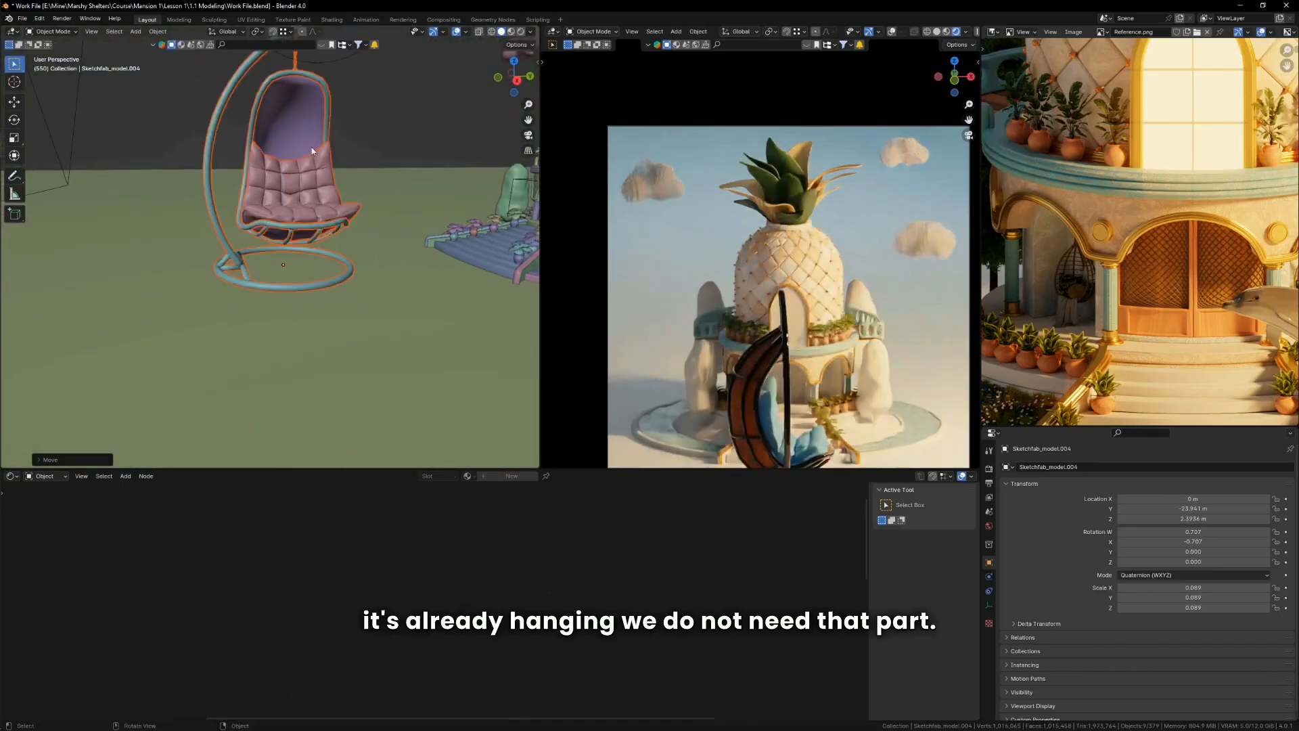
Step: Delete the linked geometry of the circular floor ring from the swing chair's frame mesh
{"action": "middle_click_drag", "start_coordinate": [296, 68], "coordinate": [294, 99], "text": "shift"}
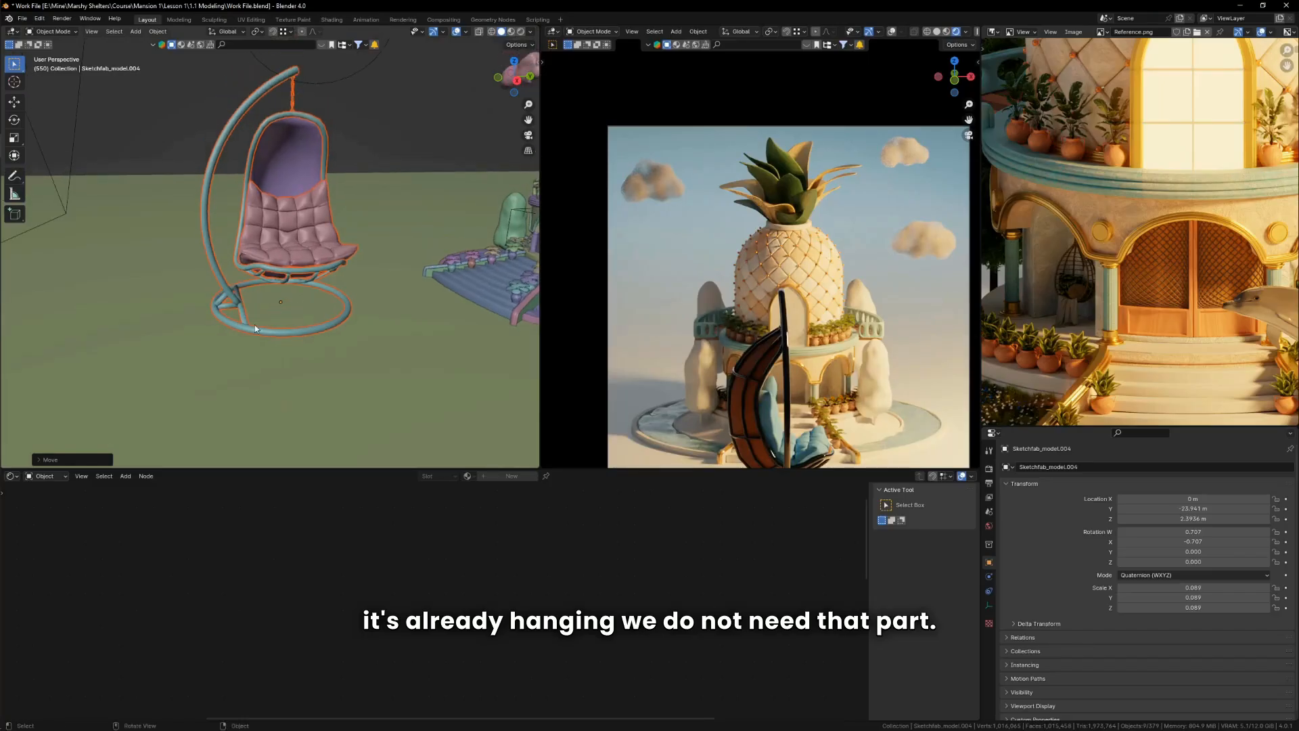
{"action": "middle_click_drag", "start_coordinate": [229, 288], "coordinate": [253, 304], "text": "shift"}
{"action": "left_click", "coordinate": [254, 304]}
{"action": "key", "text": "g"}
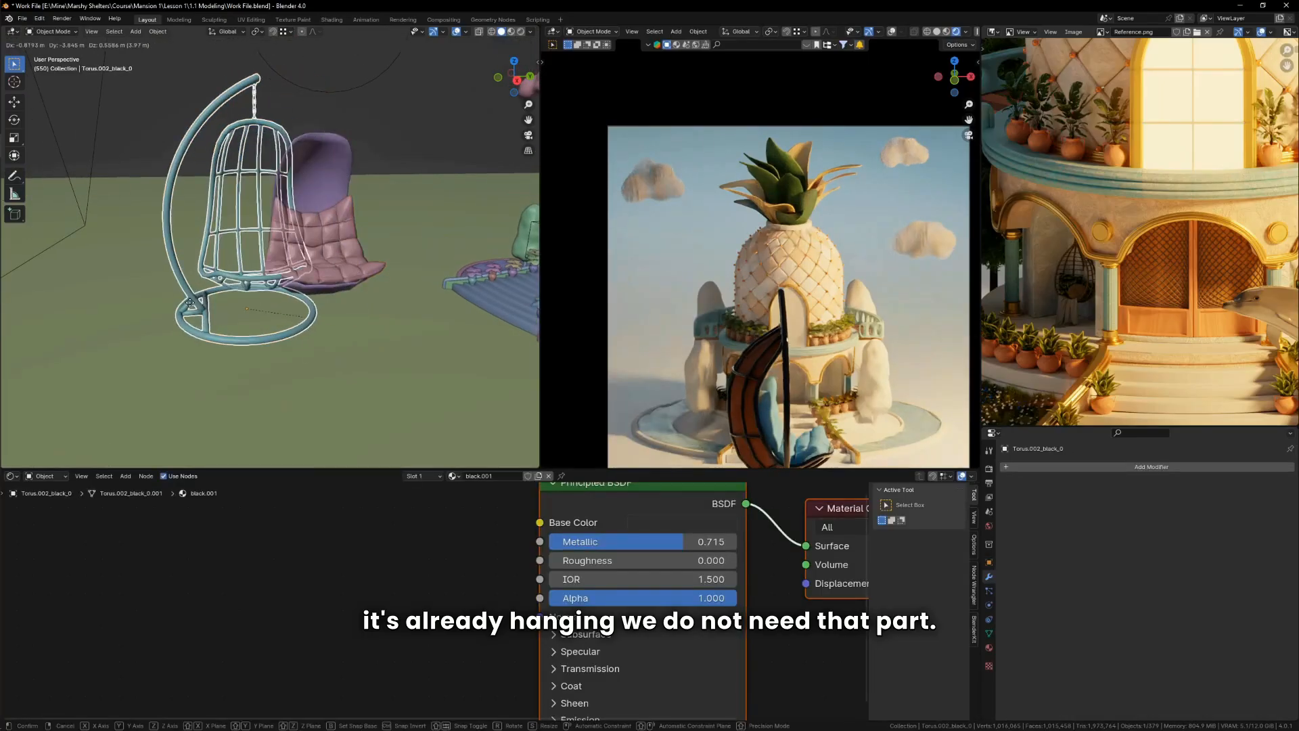
{"action": "right_click", "coordinate": [280, 316]}
{"action": "key", "text": "Tab"}
{"action": "scroll", "coordinate": [271, 331], "scroll_direction": "down", "scroll_amount": 2}
{"action": "middle_click_drag", "start_coordinate": [264, 327], "coordinate": [322, 332]}
{"action": "left_click", "coordinate": [318, 333]}
{"action": "scroll", "coordinate": [323, 335], "scroll_direction": "up", "scroll_amount": 3}
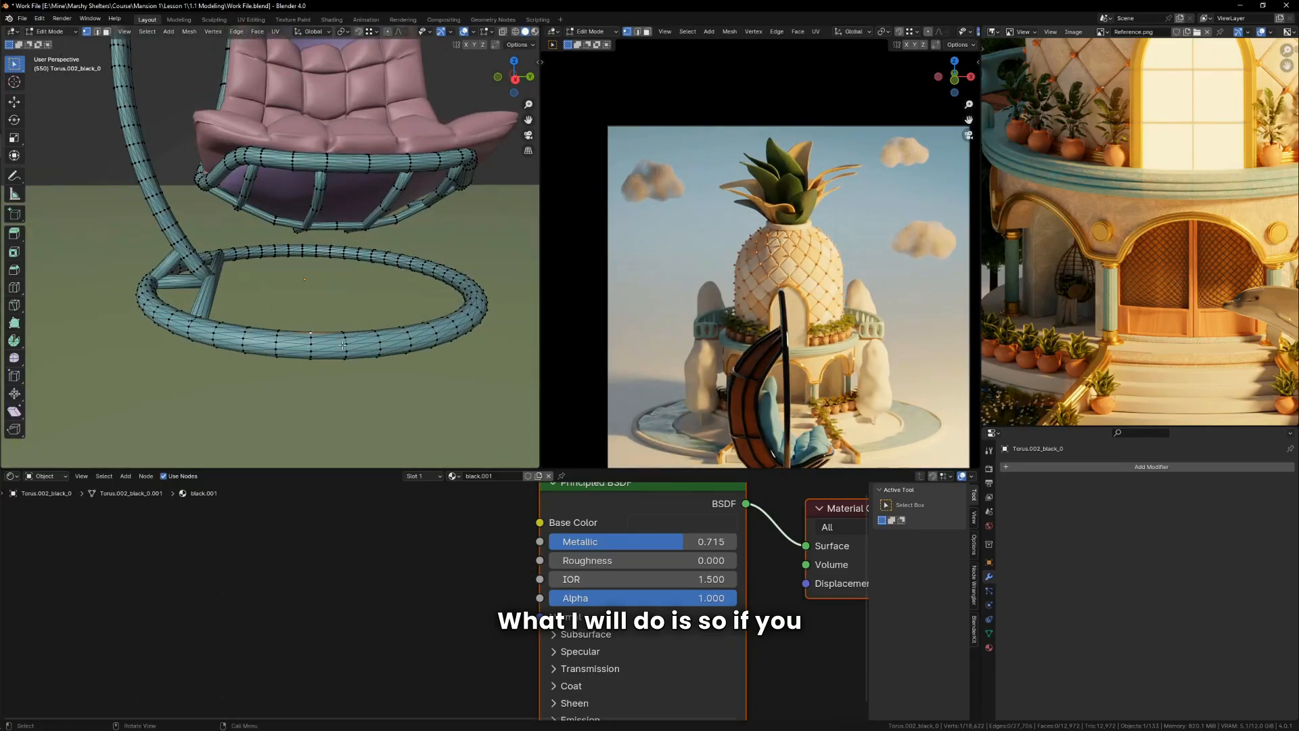
{"action": "key", "text": "l"}
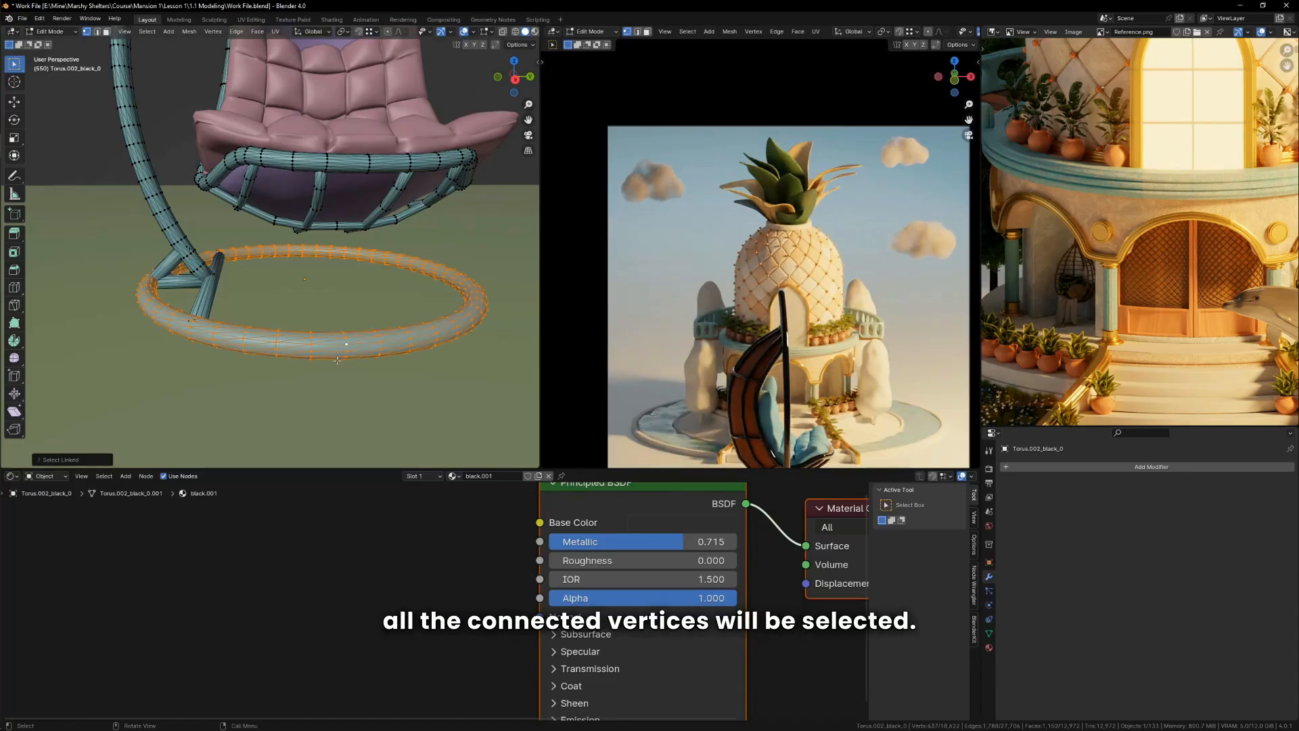
{"action": "key", "text": "x"}
{"action": "left_click", "coordinate": [476, 318]}
Step: In face mode, select the linked base struts and the curved support pole of the chair frame and delete them
{"action": "middle_click_drag", "start_coordinate": [477, 318], "coordinate": [291, 280]}
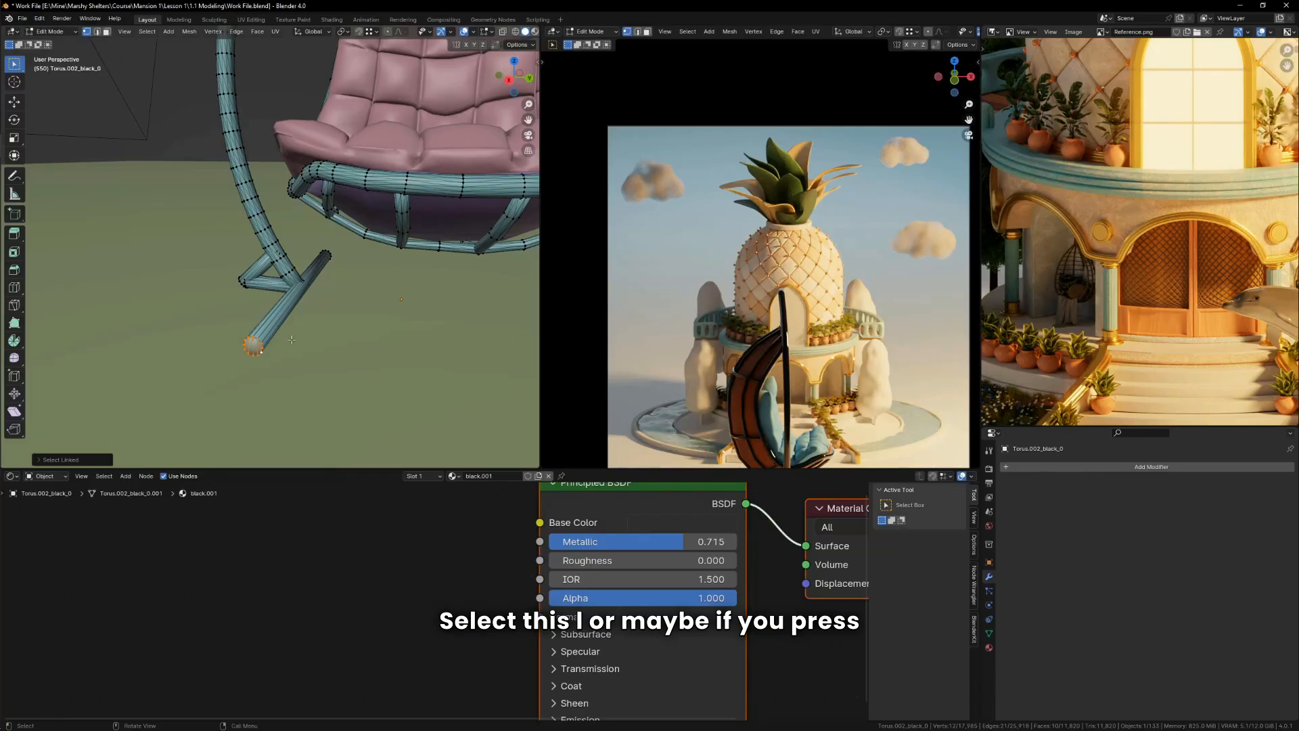
{"action": "key", "text": "3"}
{"action": "middle_click_drag", "start_coordinate": [291, 339], "coordinate": [330, 288]}
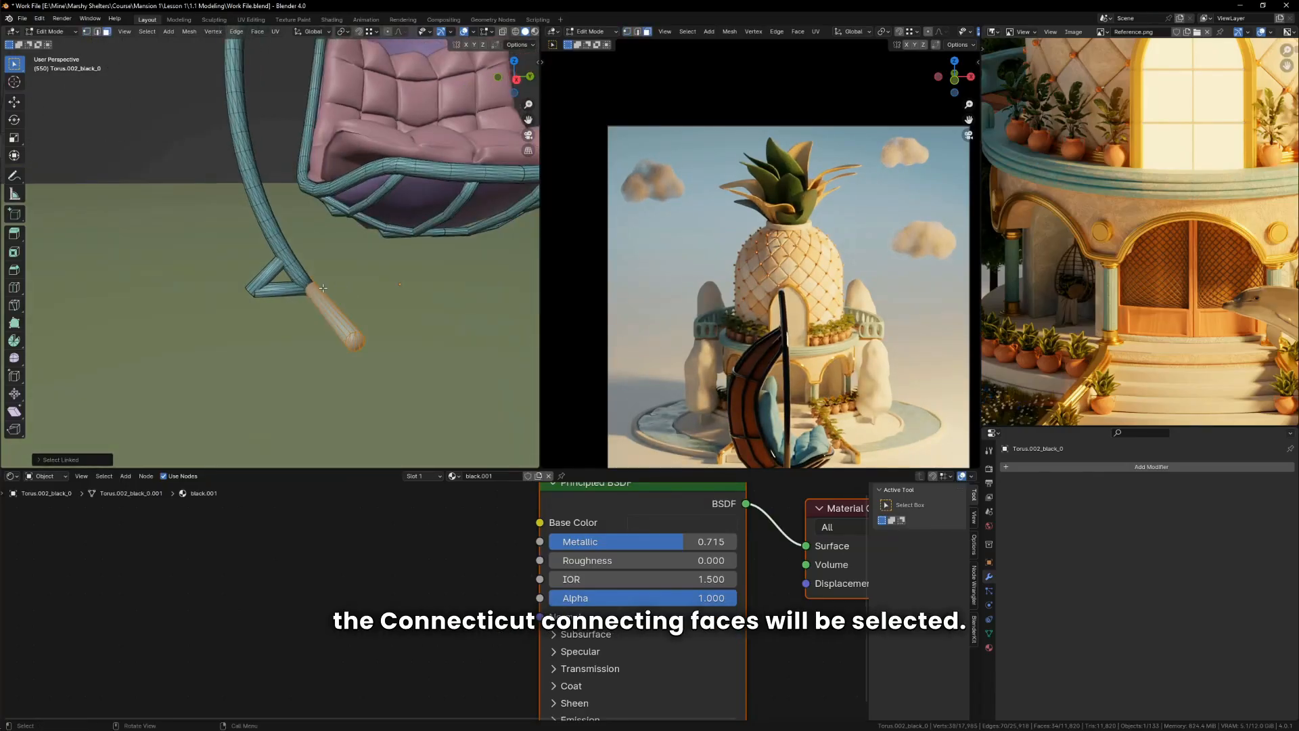
{"action": "key", "text": "l"}
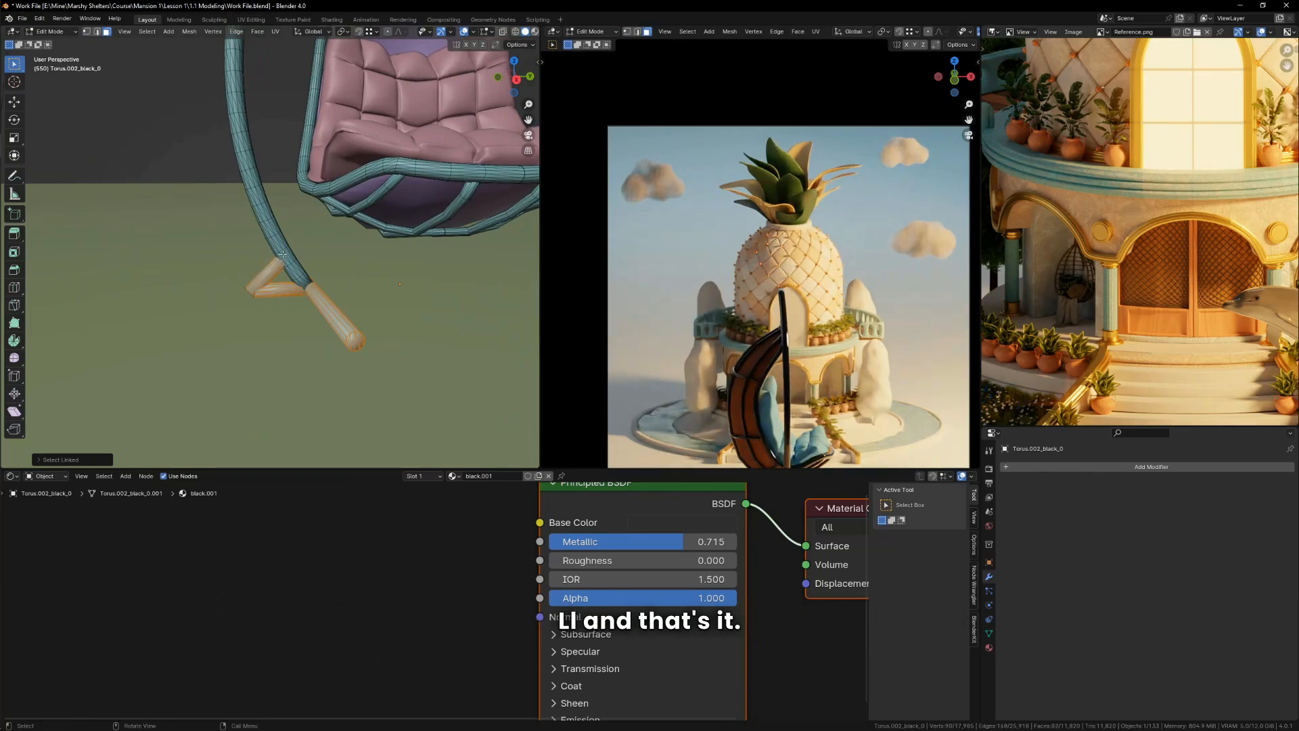
{"action": "key", "text": "l"}
{"action": "scroll", "coordinate": [283, 254], "scroll_direction": "down", "scroll_amount": 5}
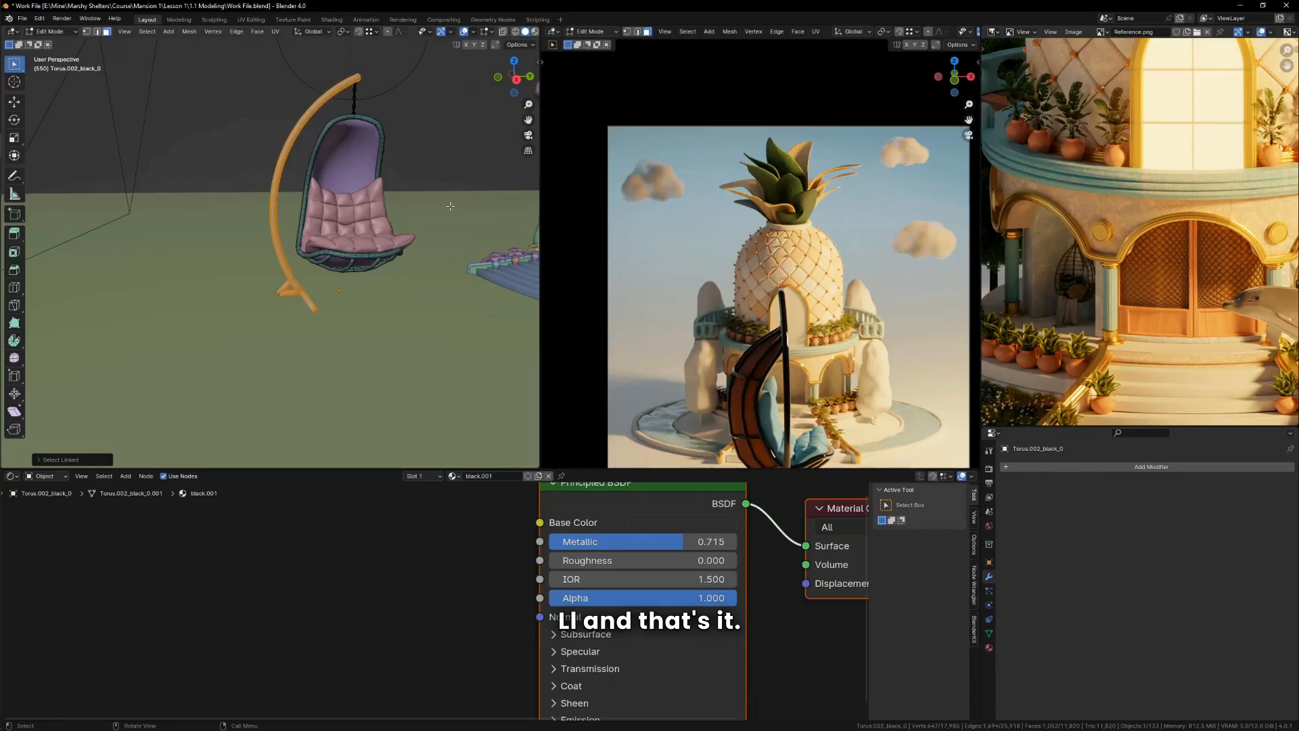
{"action": "key", "text": "x"}
{"action": "left_click", "coordinate": [450, 207]}
{"action": "key", "text": "Tab"}
{"action": "key", "text": "Tab"}
{"action": "key", "text": "Tab"}
Step: Delete the small leftover stand fragments floating beneath the chair frame, selecting through the mesh in wireframe view
{"action": "scroll", "coordinate": [329, 255], "scroll_direction": "up", "scroll_amount": 3}
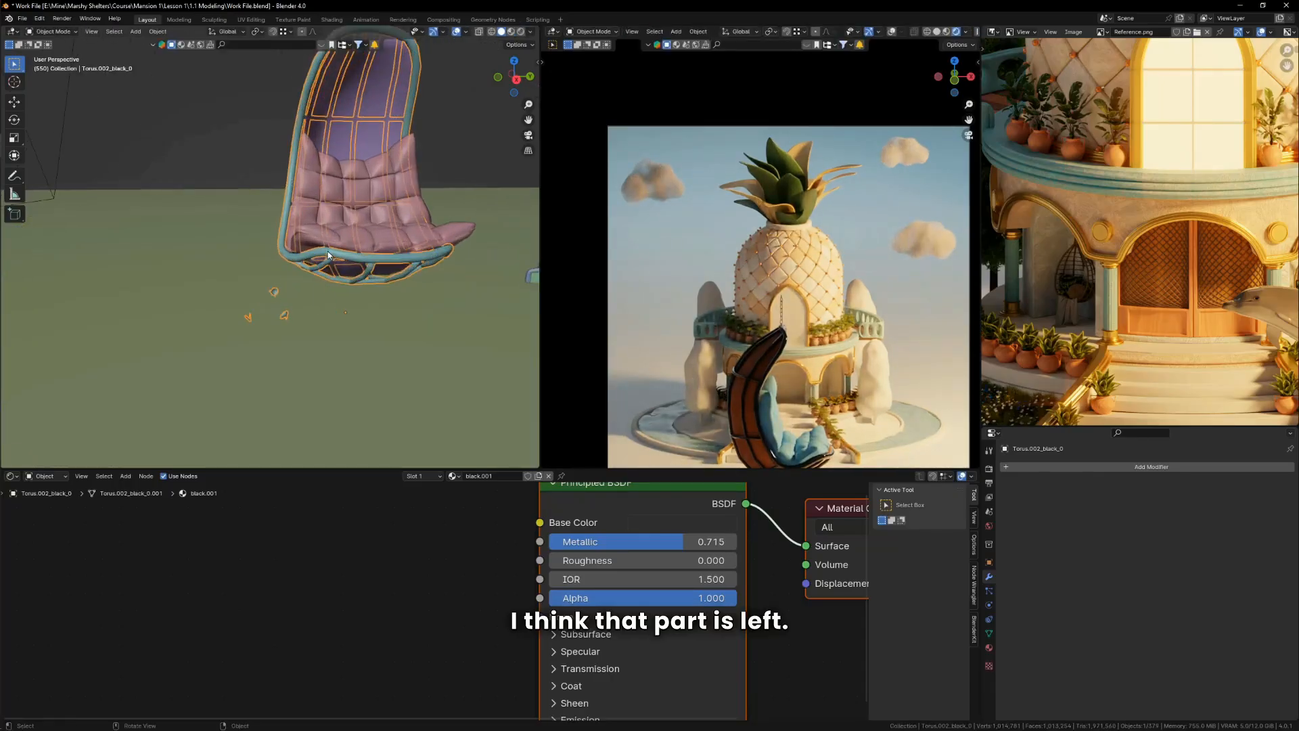
{"action": "middle_click_drag", "start_coordinate": [329, 255], "coordinate": [355, 235]}
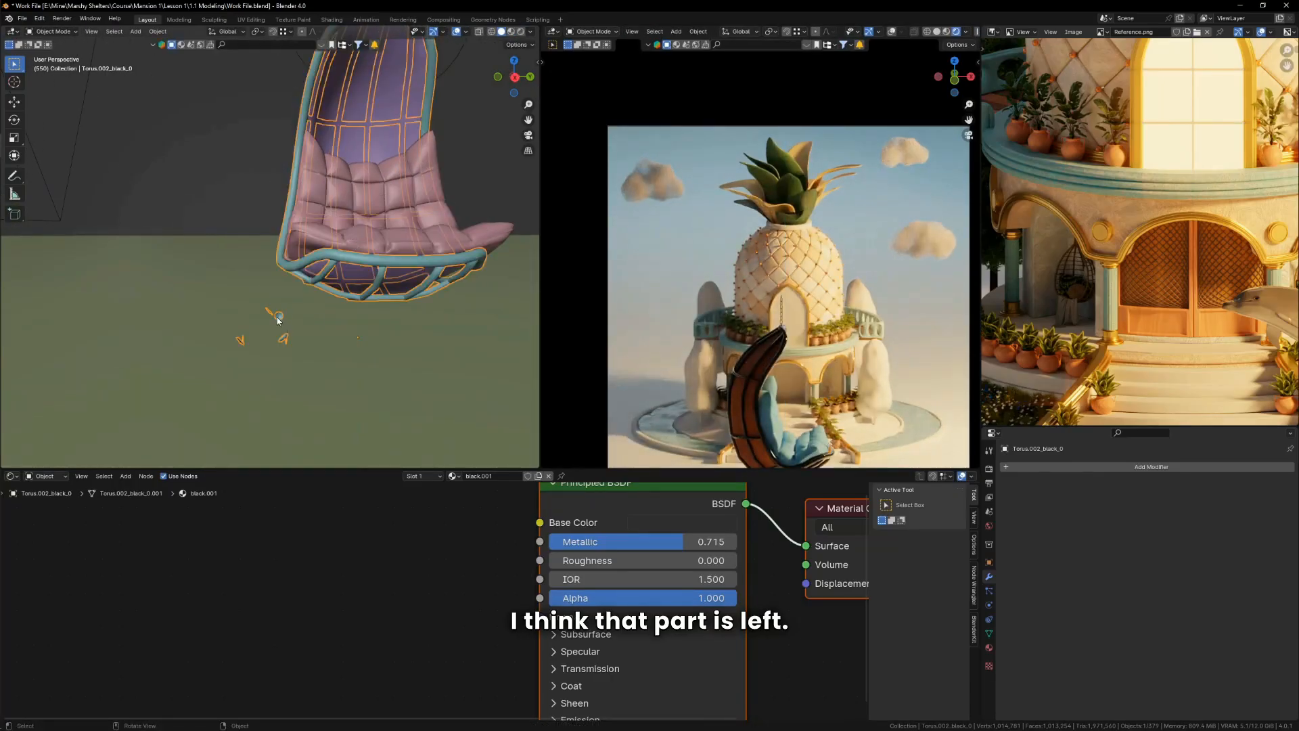
{"action": "key", "text": "ctrl+s"}
{"action": "key", "text": "shift+z"}
{"action": "middle_click_drag", "start_coordinate": [288, 320], "coordinate": [310, 298]}
{"action": "key", "text": "Tab"}
{"action": "left_click_drag", "start_coordinate": [186, 251], "coordinate": [374, 372]}
{"action": "key", "text": "x"}
{"action": "left_click", "coordinate": [432, 313]}
{"action": "scroll", "coordinate": [405, 219], "scroll_direction": "down", "scroll_amount": 3}
{"action": "key", "text": "shift+z"}
{"action": "middle_click_drag", "start_coordinate": [439, 203], "coordinate": [414, 124]}
Step: Examine the mesh of the chair's inner shell and compare it with the hanging chair in the reference image
{"action": "key", "text": "Tab"}
{"action": "key", "text": "Tab"}
{"action": "key", "text": "Tab"}
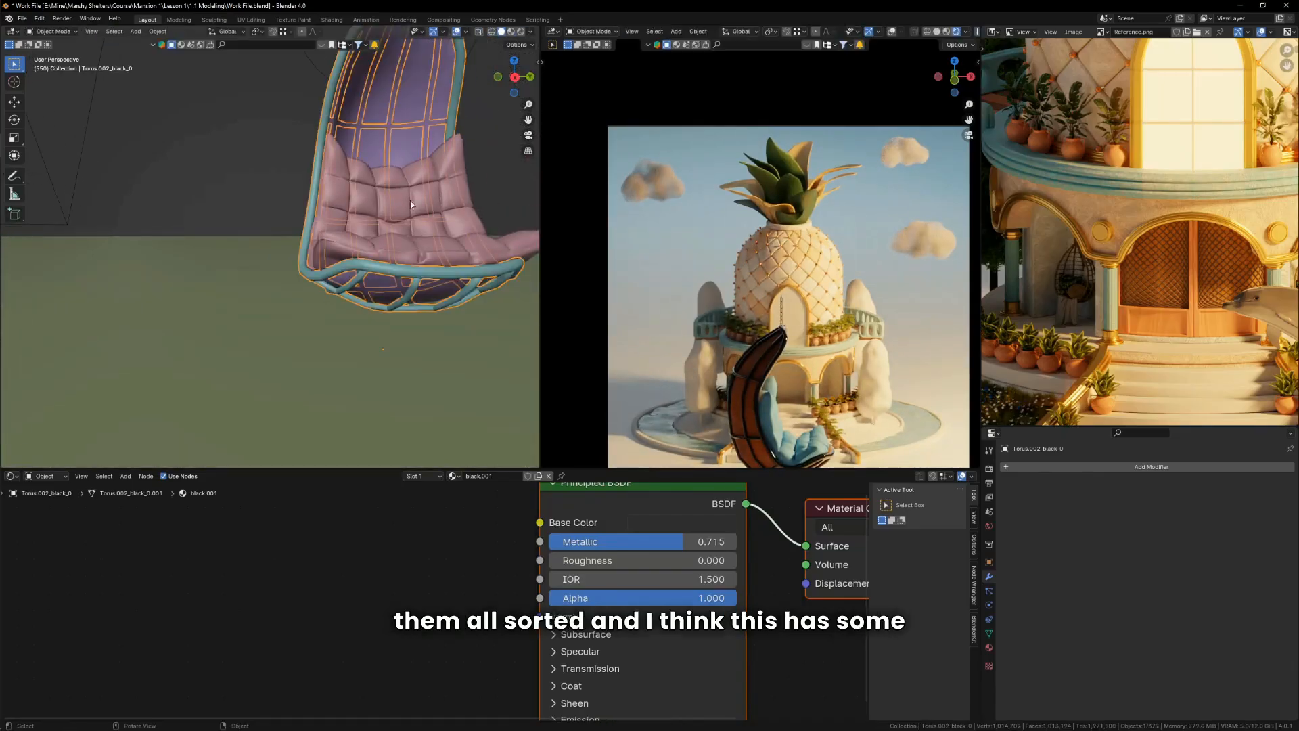
{"action": "left_click", "coordinate": [412, 92]}
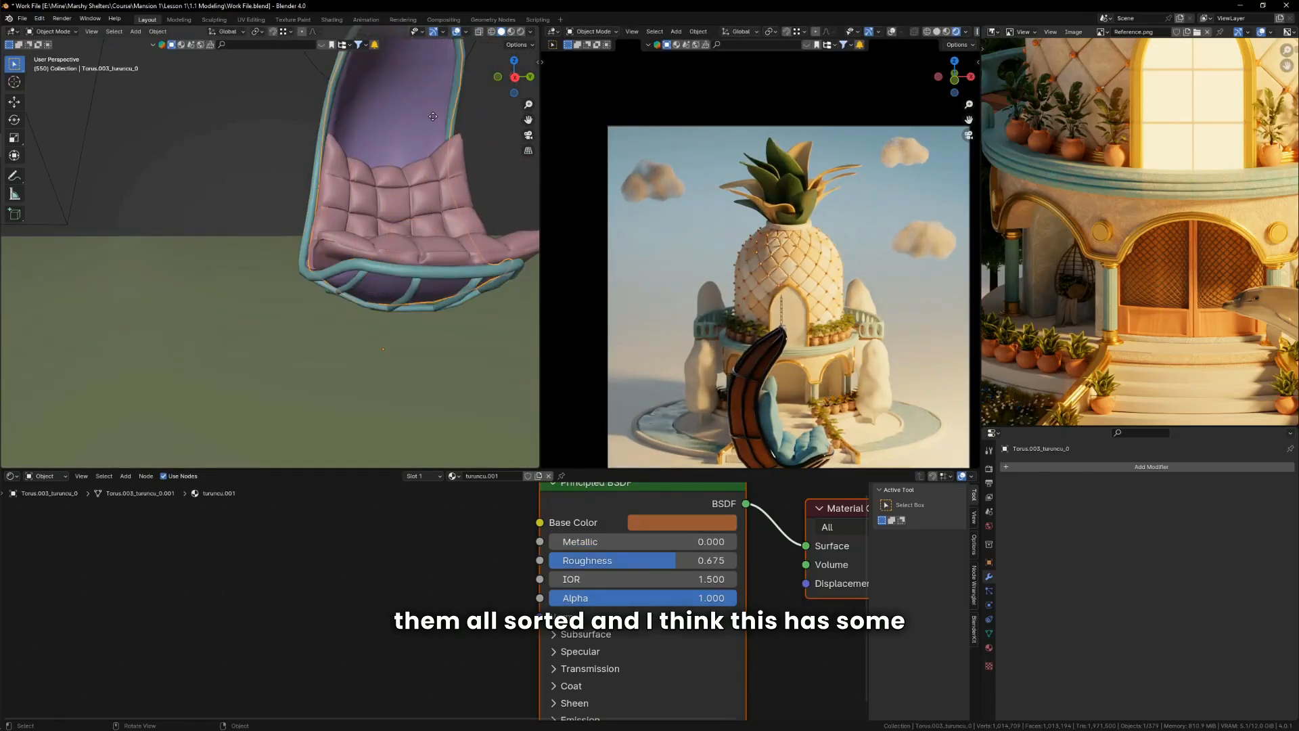
{"action": "key", "text": "Tab"}
{"action": "middle_click_drag", "start_coordinate": [413, 125], "coordinate": [426, 168]}
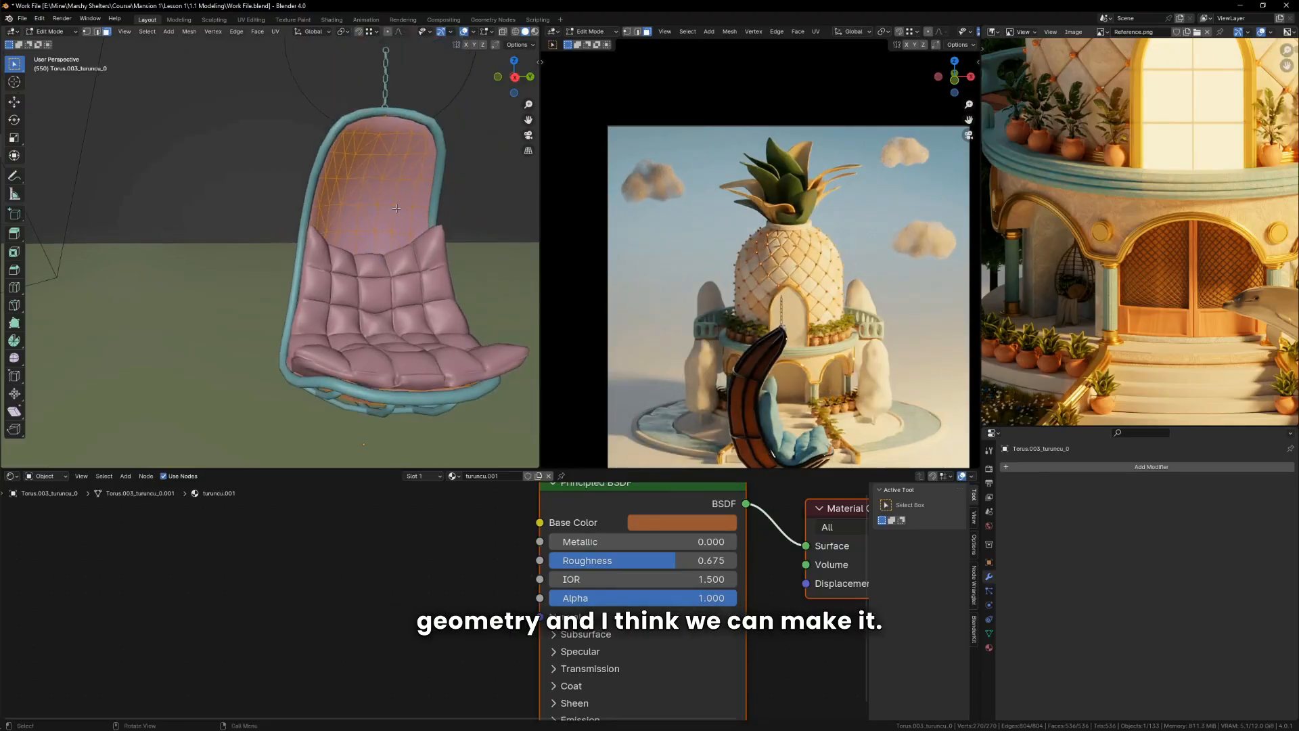
{"action": "key", "text": "Tab"}
{"action": "scroll", "coordinate": [1076, 284], "scroll_direction": "up", "scroll_amount": 3}
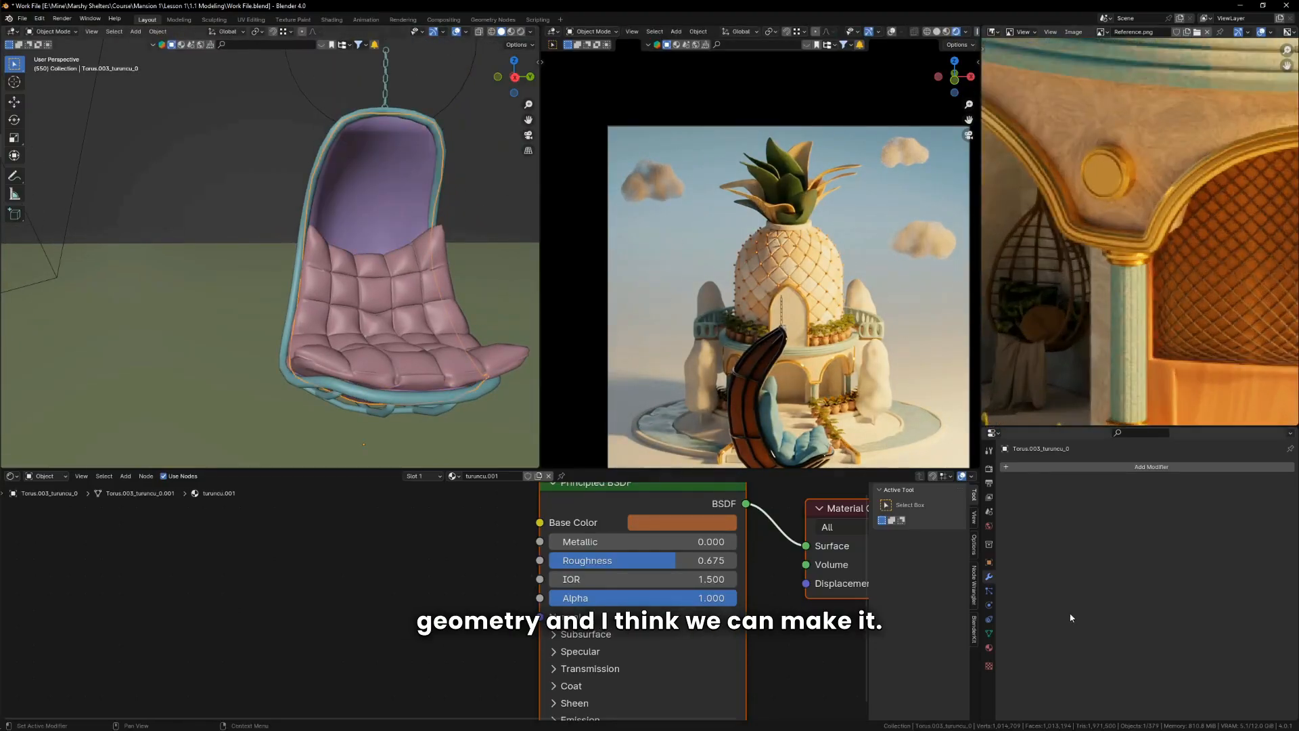
Step: Apply the scale of the inner shell, and clear the parent of the chair's parts while keeping their transformation
{"action": "key", "text": "ctrl+a"}
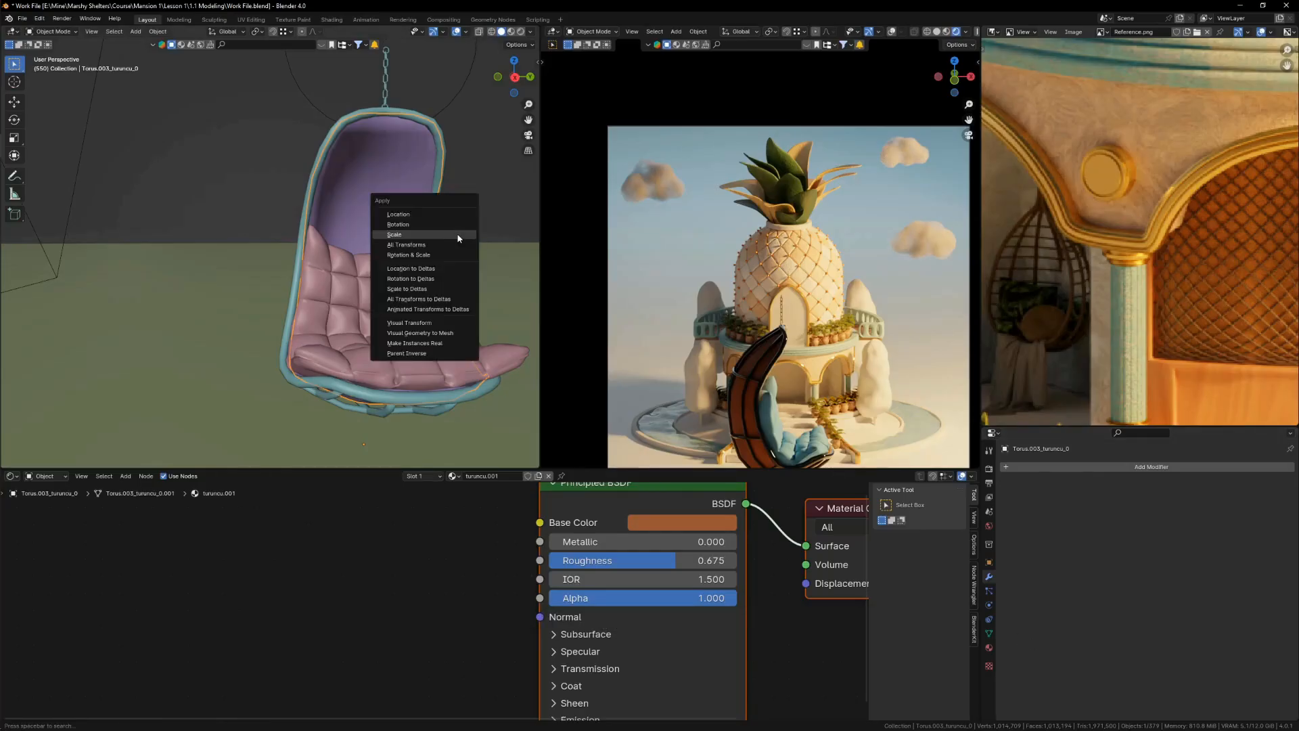
{"action": "left_click", "coordinate": [457, 237]}
{"action": "scroll", "coordinate": [376, 254], "scroll_direction": "down", "scroll_amount": 5}
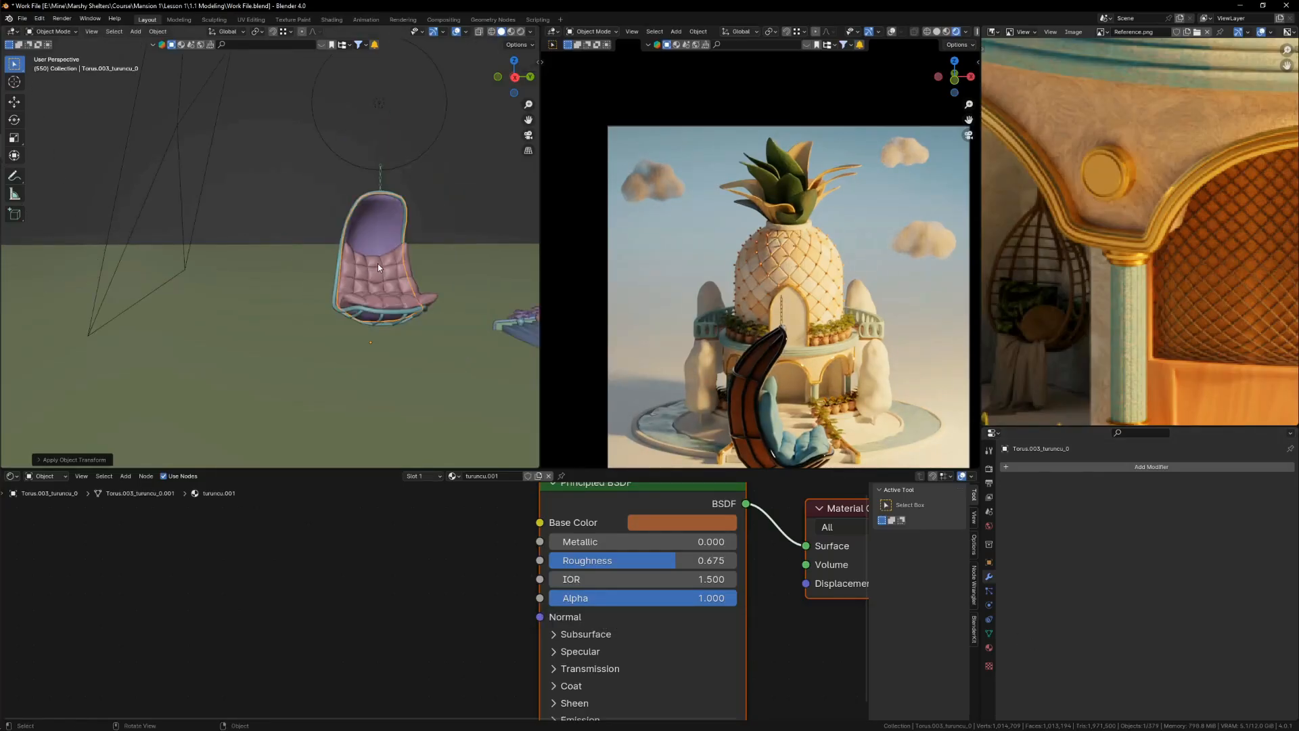
{"action": "left_click", "coordinate": [381, 230]}
{"action": "left_click", "coordinate": [384, 306]}
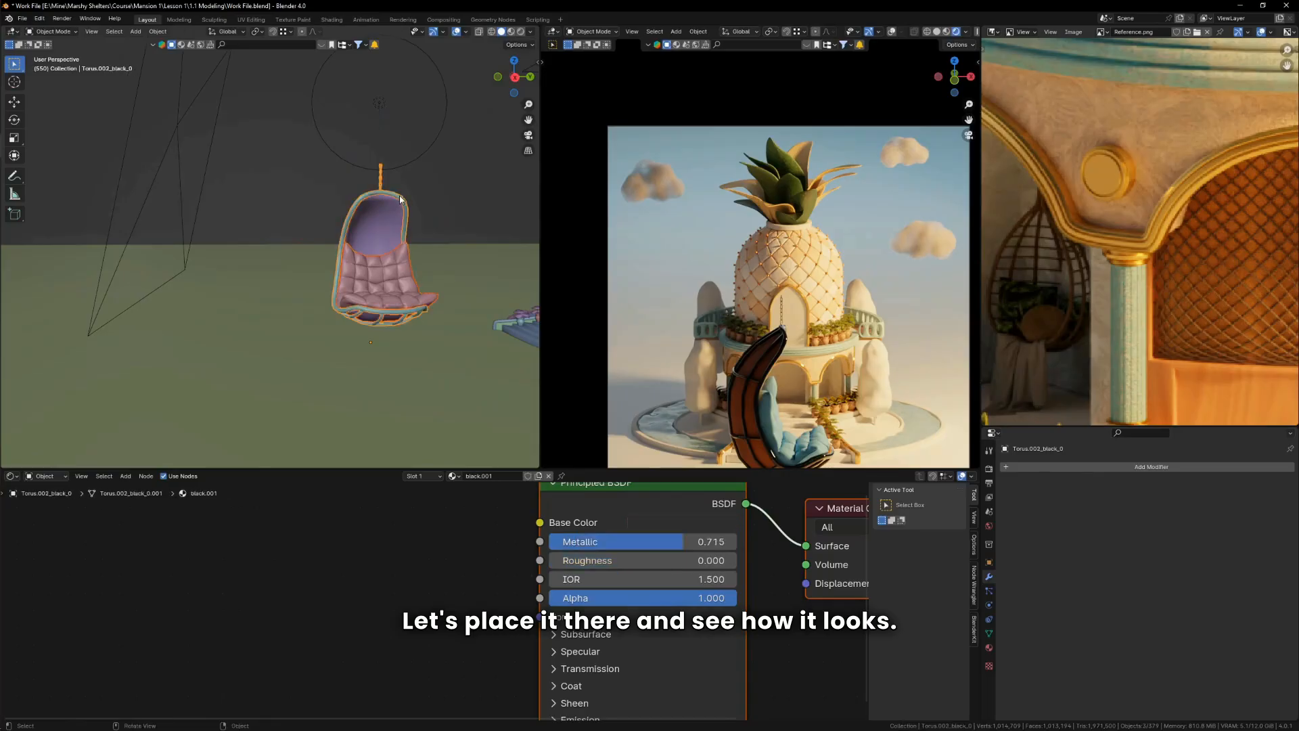
{"action": "key", "text": "alt+p"}
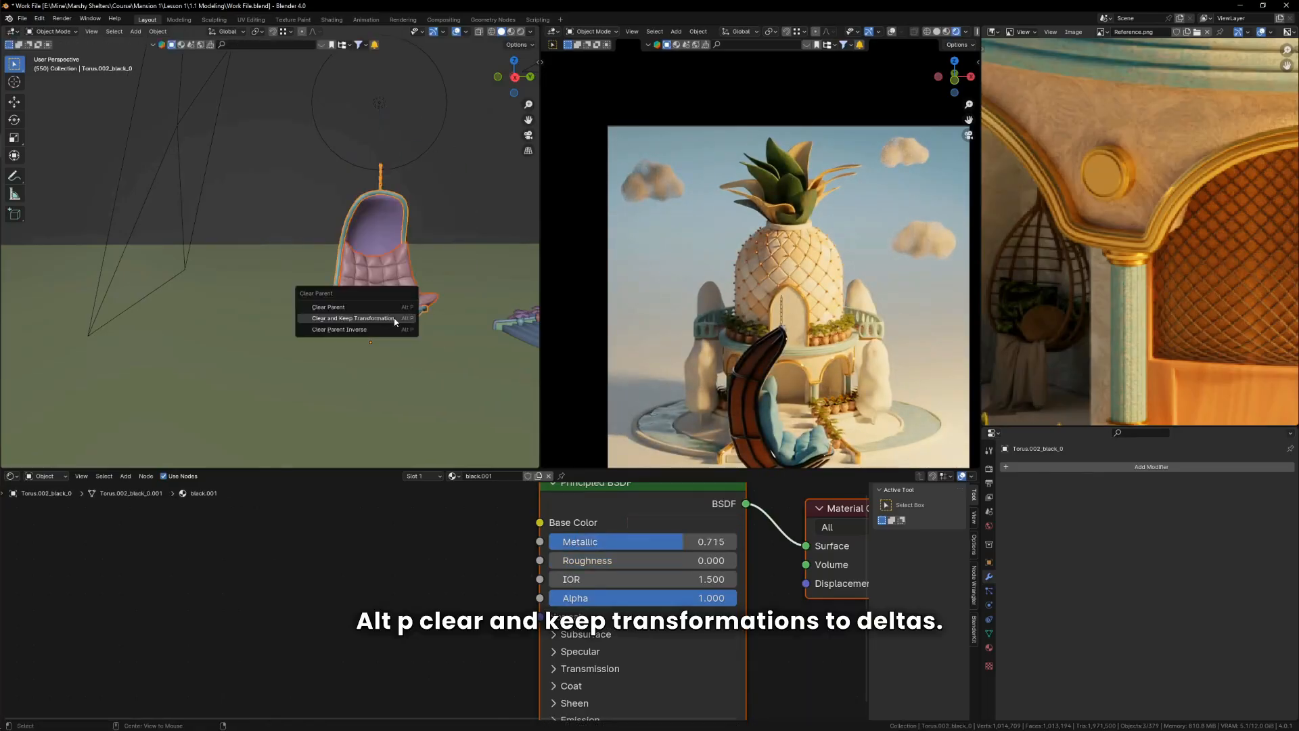
{"action": "left_click", "coordinate": [377, 320]}
Step: Place the 3D cursor by the mansion's left ground-floor arch and snap the selected chair parts to it
{"action": "scroll", "coordinate": [387, 218], "scroll_direction": "up", "scroll_amount": 2}
{"action": "middle_click_drag", "start_coordinate": [388, 218], "coordinate": [223, 271]}
{"action": "scroll", "coordinate": [366, 278], "scroll_direction": "down", "scroll_amount": 4}
{"action": "scroll", "coordinate": [352, 269], "scroll_direction": "up", "scroll_amount": 3}
{"action": "scroll", "coordinate": [379, 244], "scroll_direction": "up", "scroll_amount": 3}
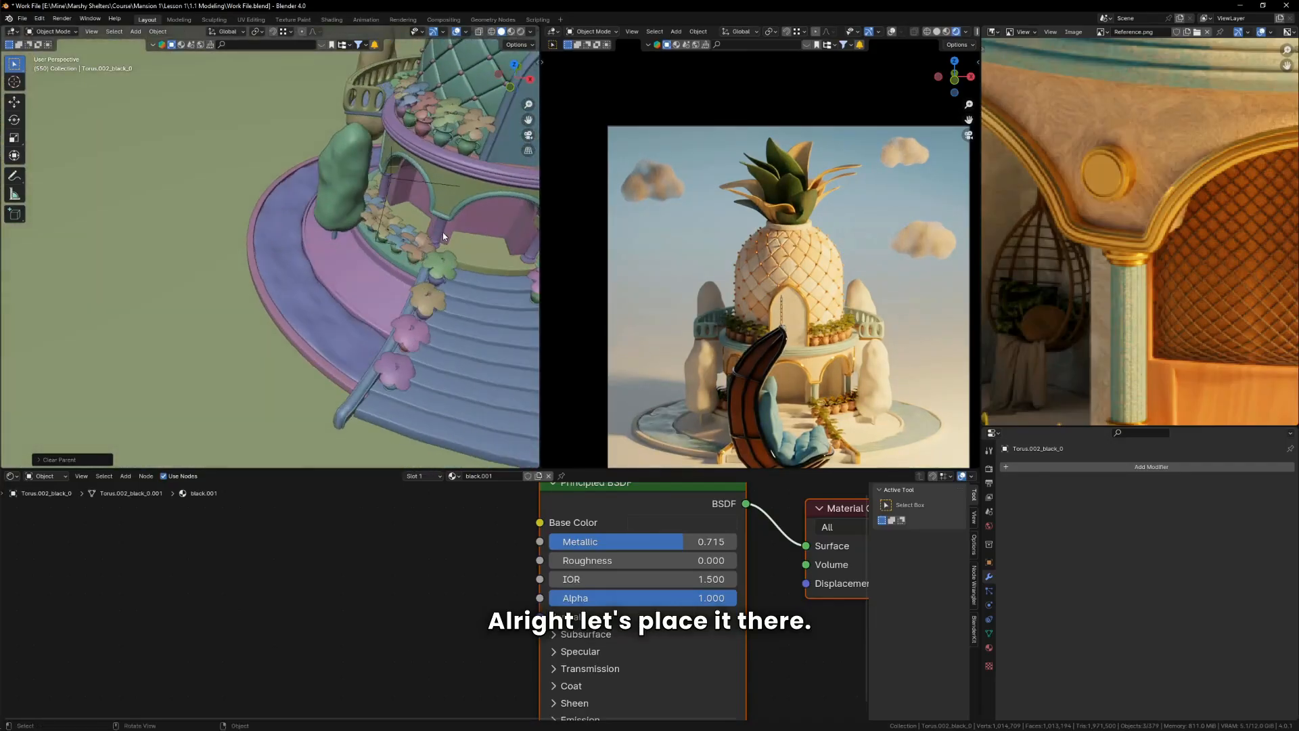
{"action": "middle_click_drag", "start_coordinate": [339, 237], "coordinate": [416, 237]}
{"action": "scroll", "coordinate": [410, 232], "scroll_direction": "down", "scroll_amount": 5}
{"action": "right_click", "coordinate": [408, 225], "text": "shift"}
{"action": "key", "text": "shift+s"}
{"action": "left_click", "coordinate": [400, 150]}
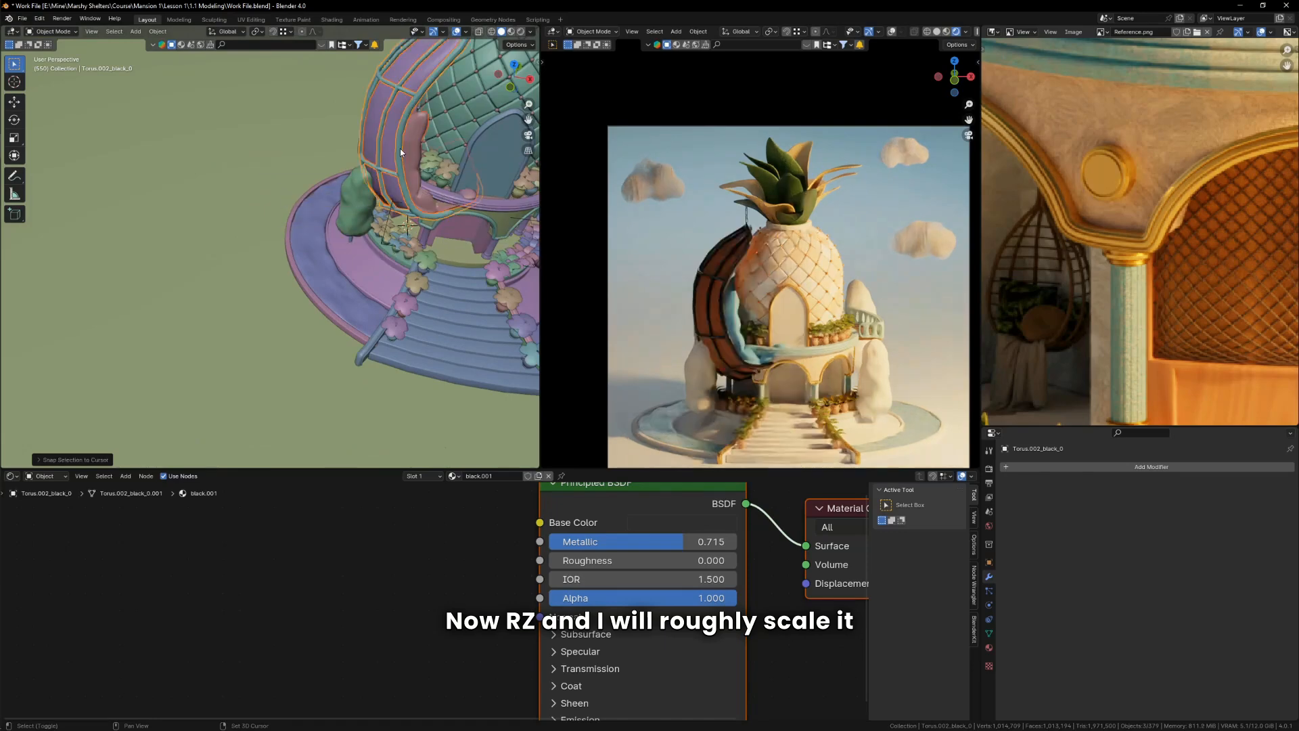
Step: Rotate the chair about the Z axis to face outward and scale it down to fit the left arch
{"action": "scroll", "coordinate": [415, 193], "scroll_direction": "up", "scroll_amount": 4}
{"action": "key", "text": "r"}
{"action": "key", "text": "z"}
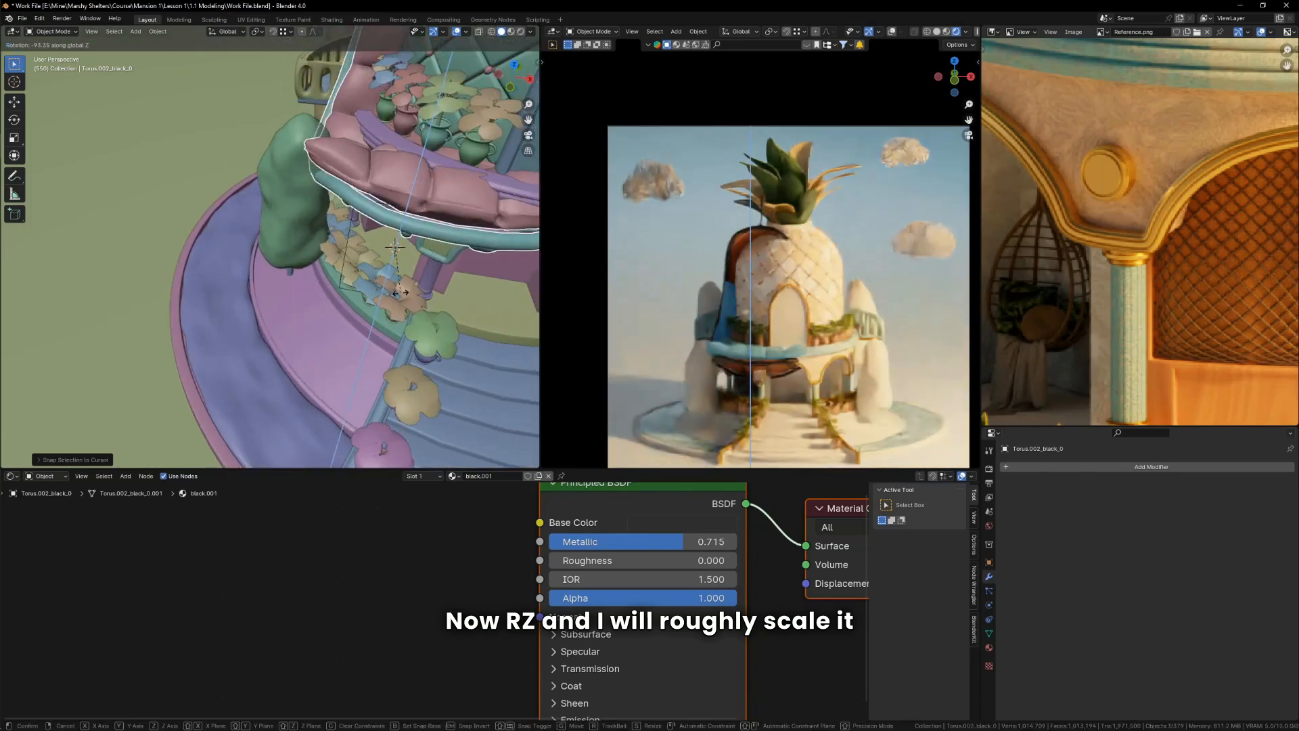
{"action": "left_click", "coordinate": [450, 267]}
{"action": "key", "text": "s"}
{"action": "left_click", "coordinate": [408, 252]}
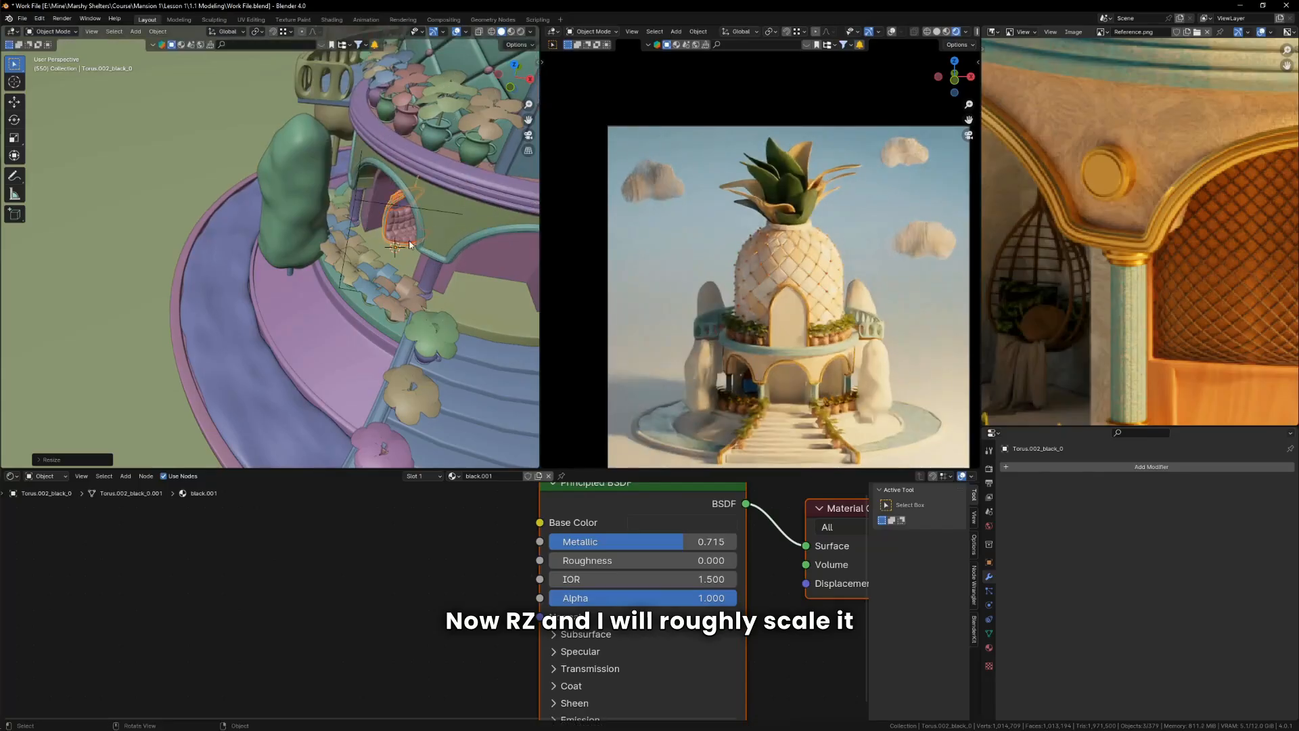
Step: Move the chair deeper into the left archway and turn it about the Z axis toward the camera
{"action": "scroll", "coordinate": [735, 383], "scroll_direction": "up", "scroll_amount": 5}
{"action": "scroll", "coordinate": [393, 235], "scroll_direction": "up", "scroll_amount": 4}
{"action": "key", "text": "g"}
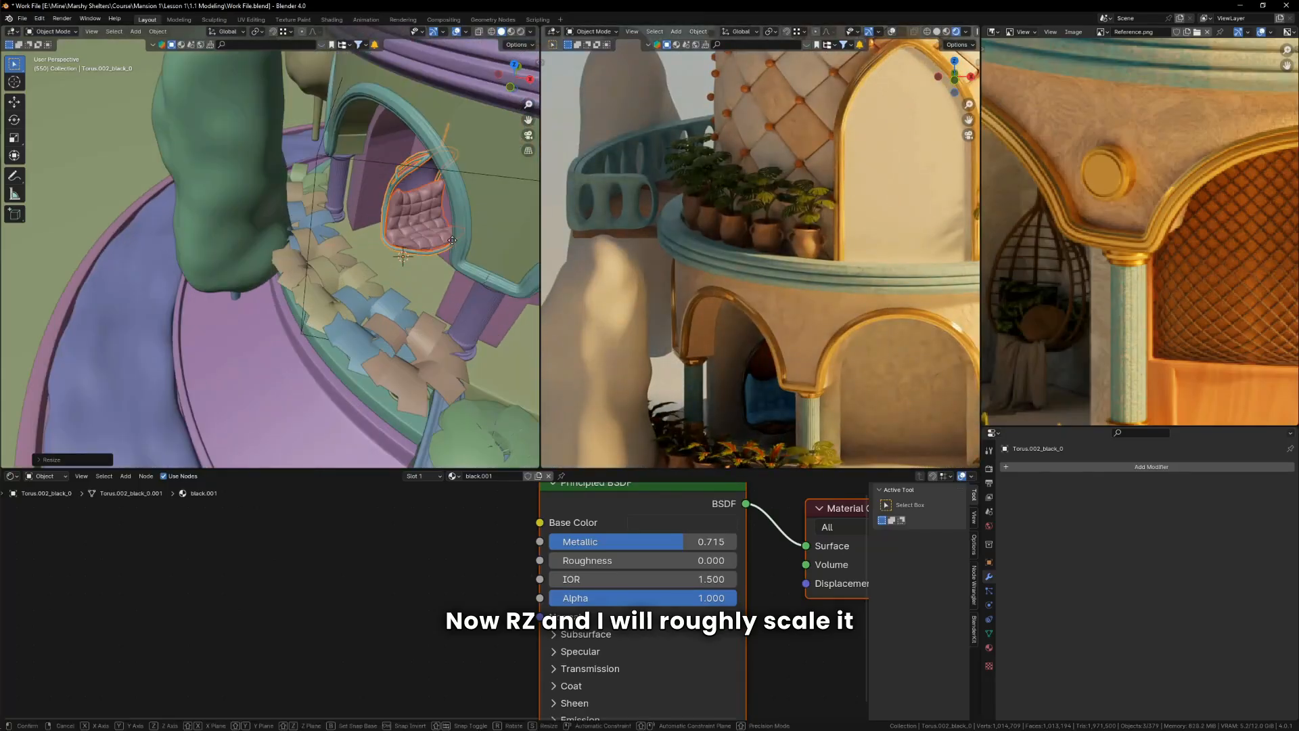
{"action": "left_click", "coordinate": [484, 259]}
{"action": "key", "text": "r"}
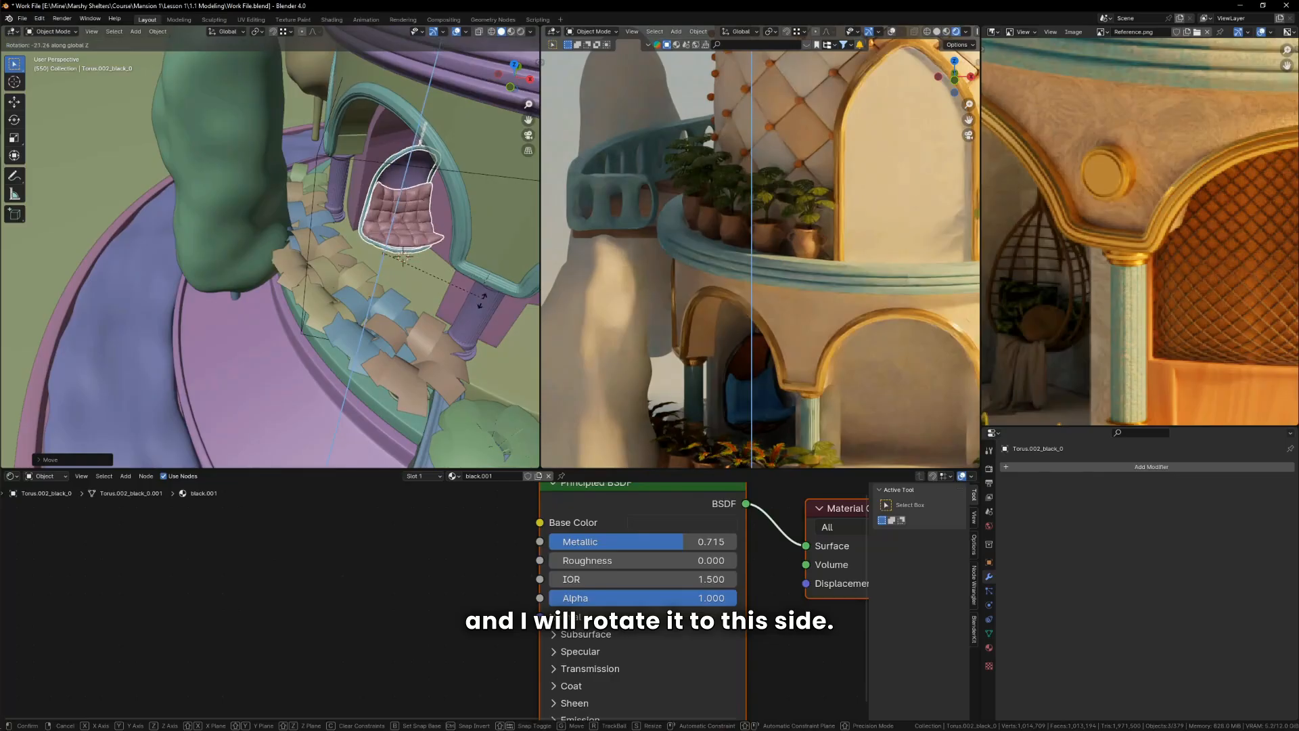
{"action": "left_click", "coordinate": [788, 363]}
Step: Scale the hanging chair down slightly inside the archway, judging its size in the rendered view
{"action": "middle_click_drag", "start_coordinate": [770, 396], "coordinate": [766, 302], "text": "shift"}
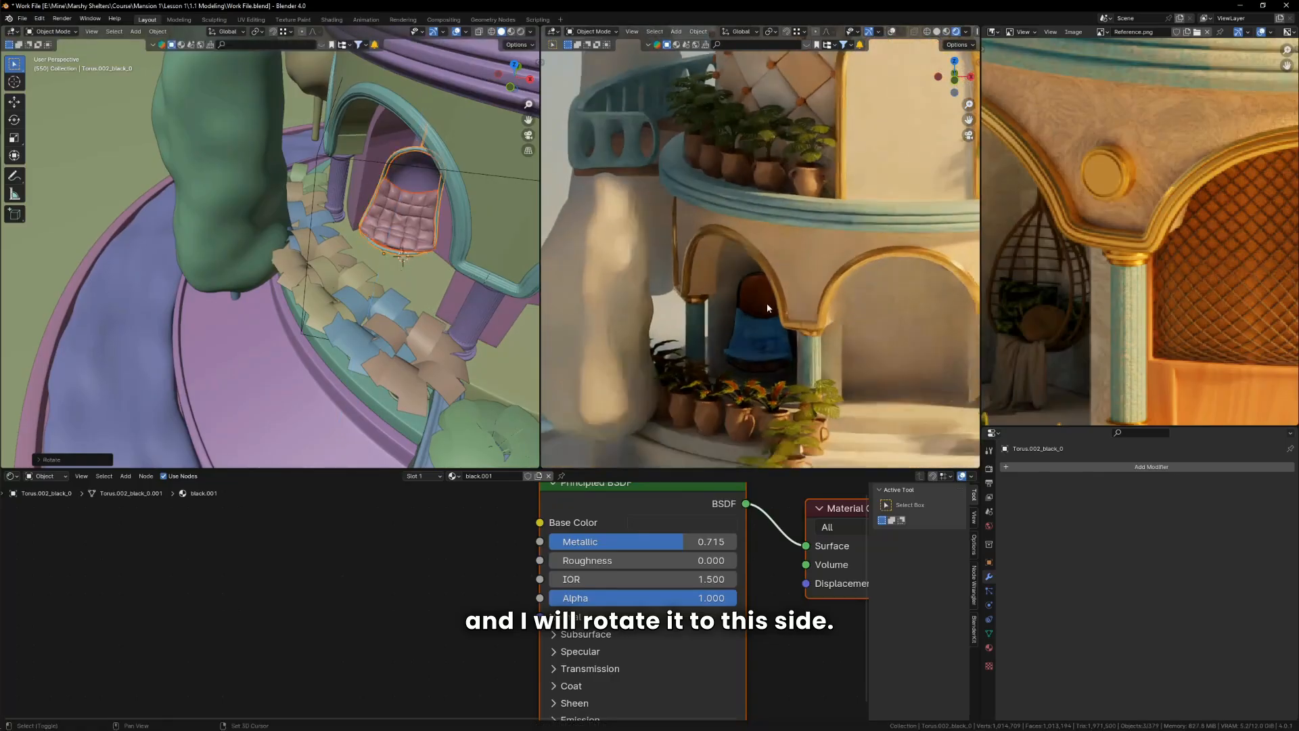
{"action": "key", "text": "s"}
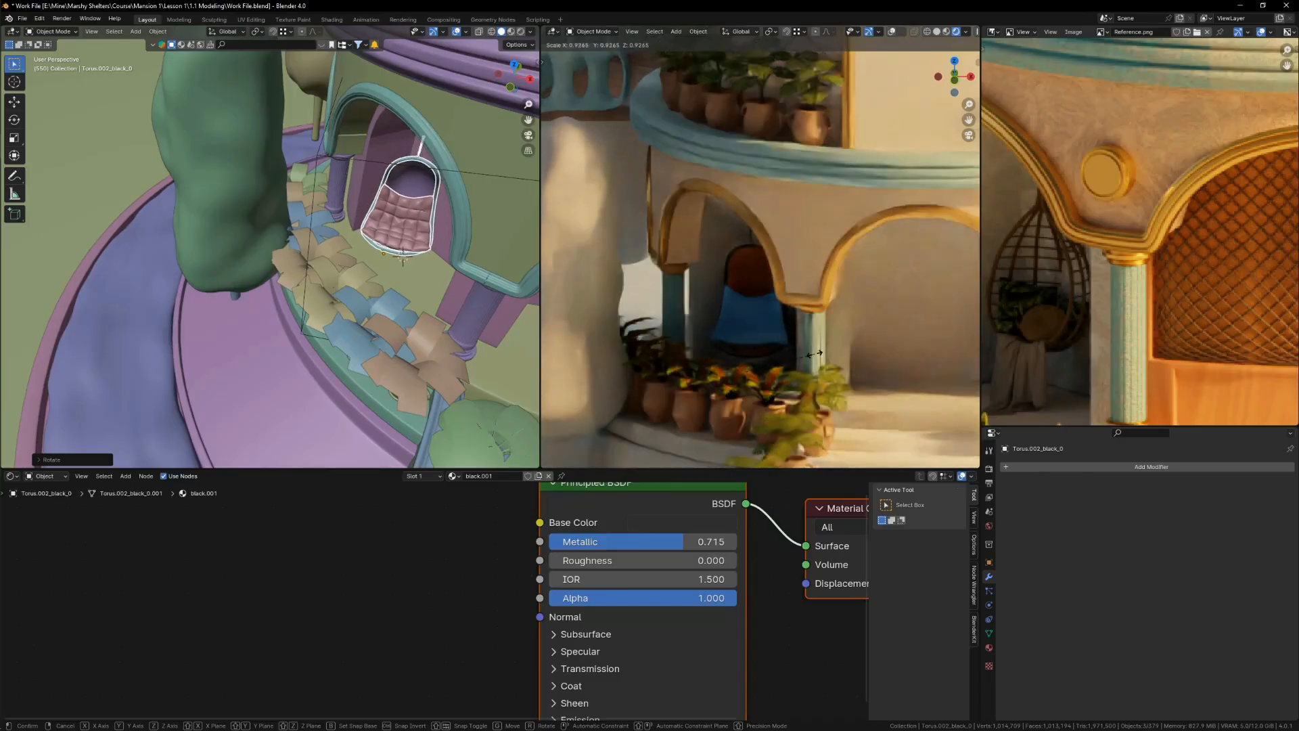
{"action": "left_click", "coordinate": [817, 355]}
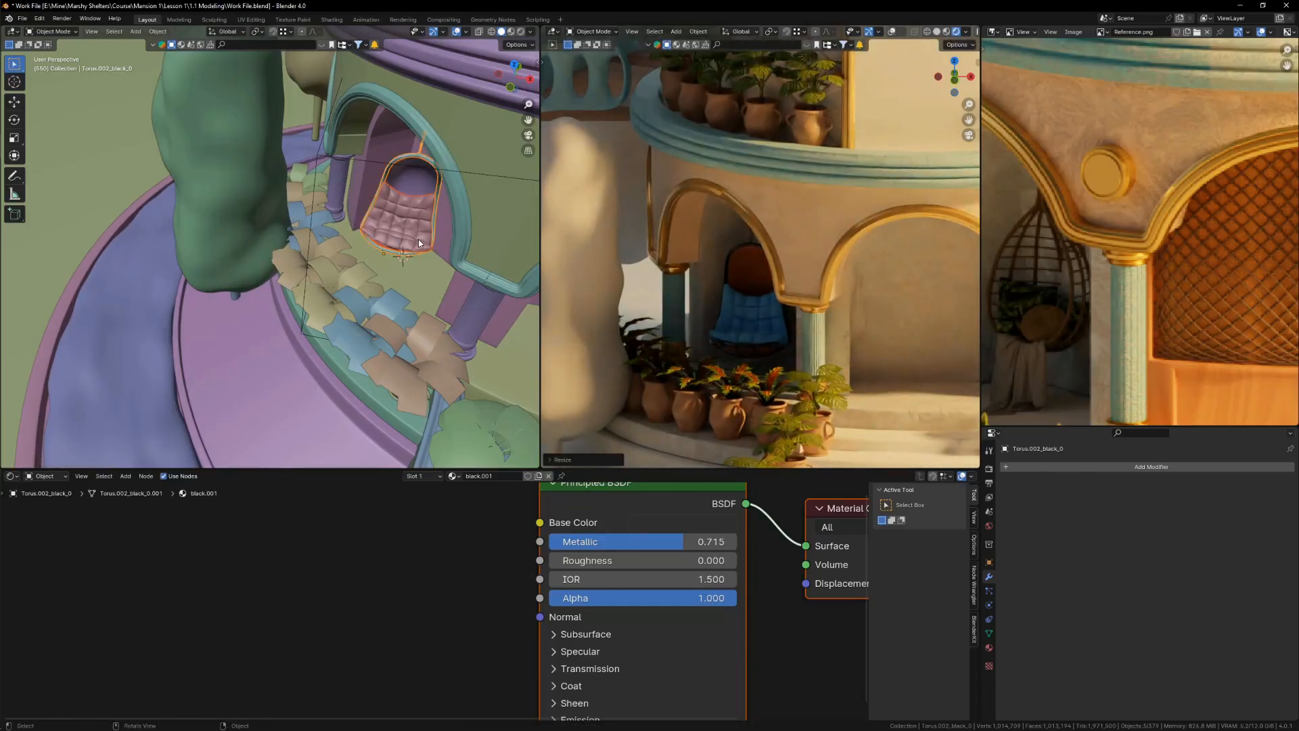
Step: Select the hanging chair's solid backrest shell and apply its scale
{"action": "scroll", "coordinate": [419, 238], "scroll_direction": "up", "scroll_amount": 4}
{"action": "middle_click_drag", "start_coordinate": [418, 238], "coordinate": [427, 164]}
{"action": "left_click", "coordinate": [394, 175]}
{"action": "scroll", "coordinate": [395, 174], "scroll_direction": "up", "scroll_amount": 1}
{"action": "key", "text": "Tab"}
{"action": "key", "text": "Tab"}
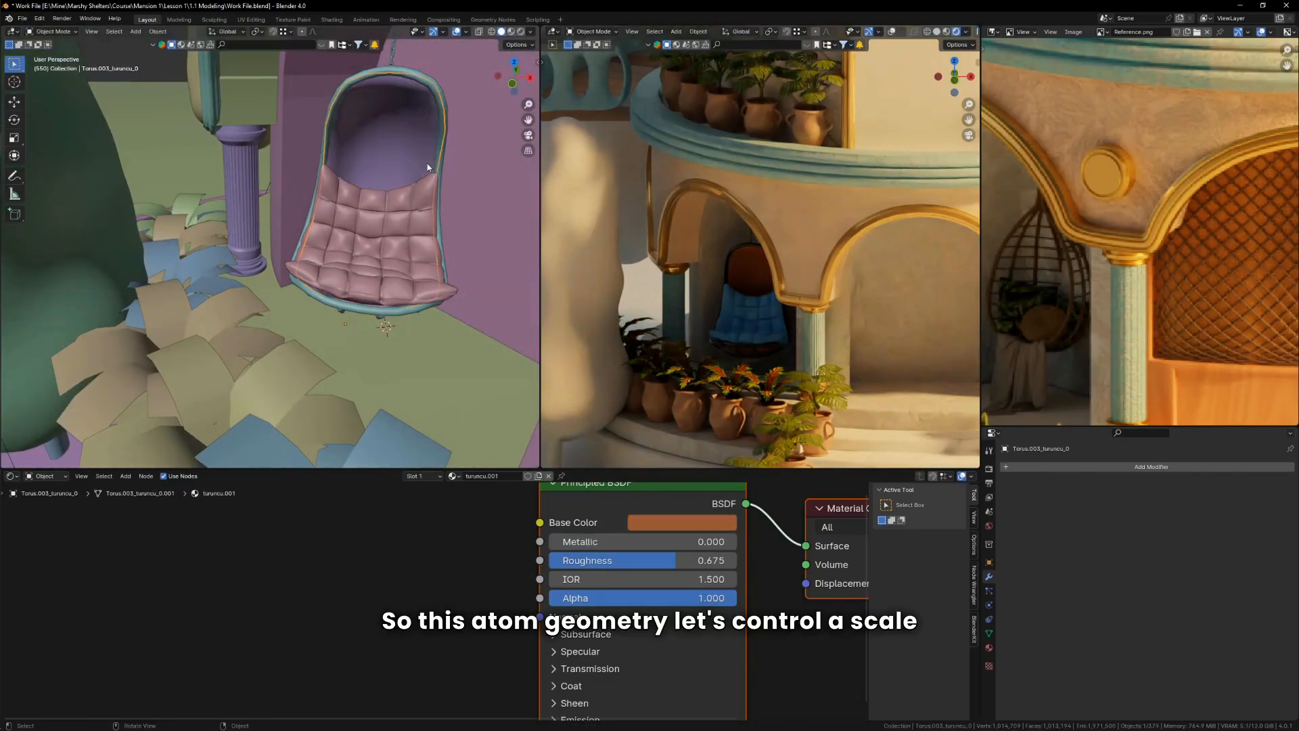
{"action": "key", "text": "n"}
{"action": "key", "text": "ctrl+a"}
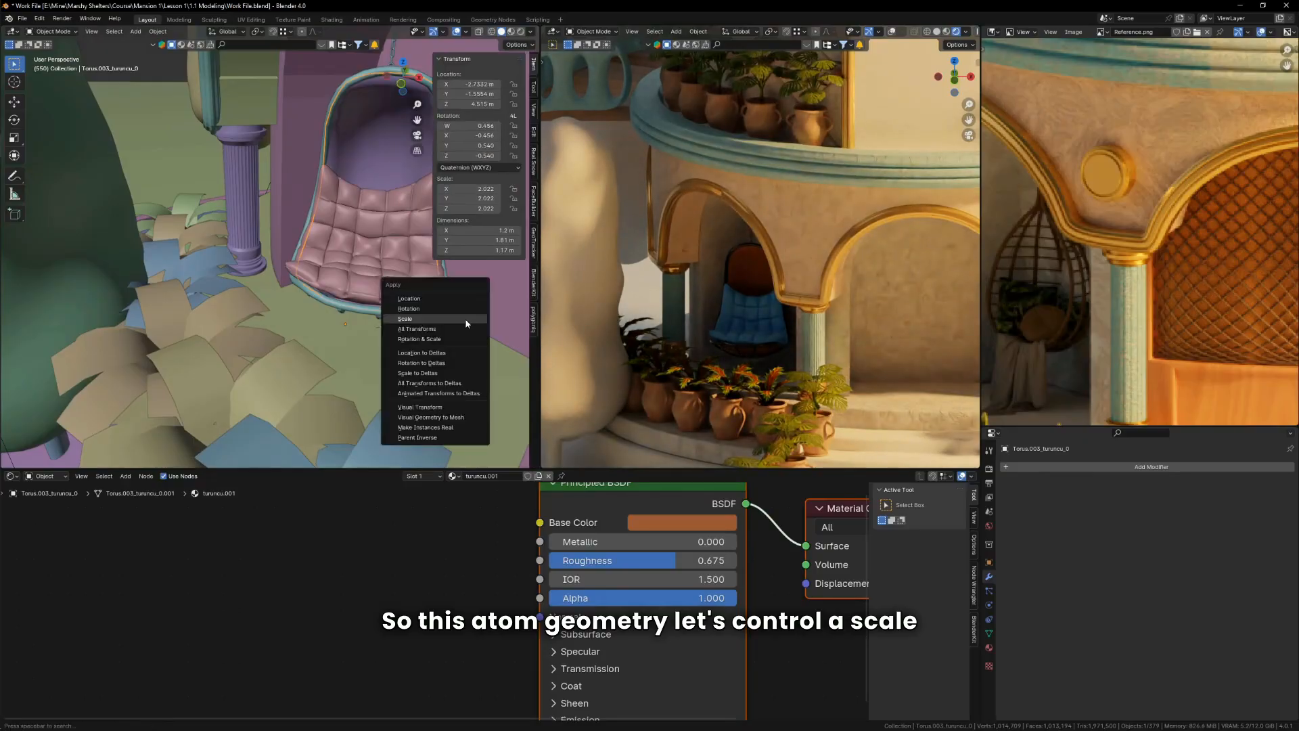
{"action": "left_click", "coordinate": [466, 321]}
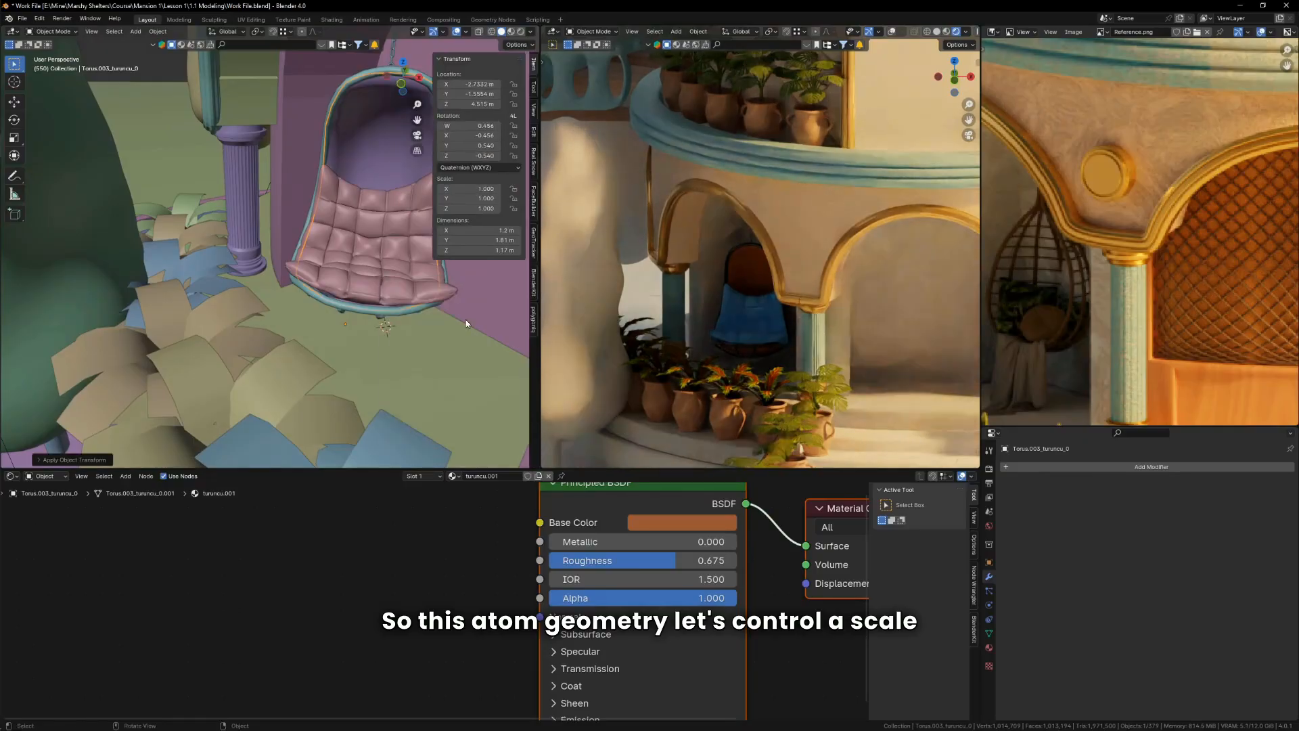
Step: Add a Wireframe modifier to the chair's backrest shell and compare the result with its mesh edges
{"action": "left_click", "coordinate": [1071, 470]}
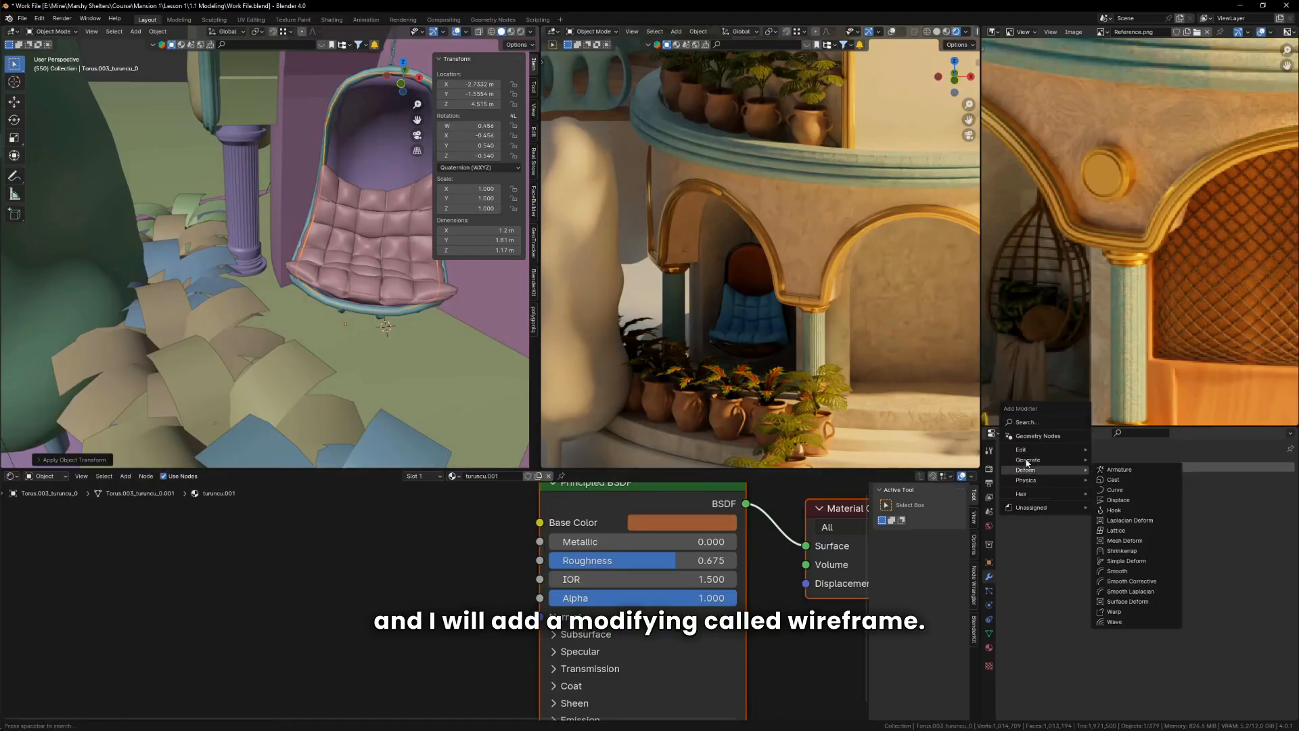
{"action": "mouse_move", "coordinate": [1030, 462]}
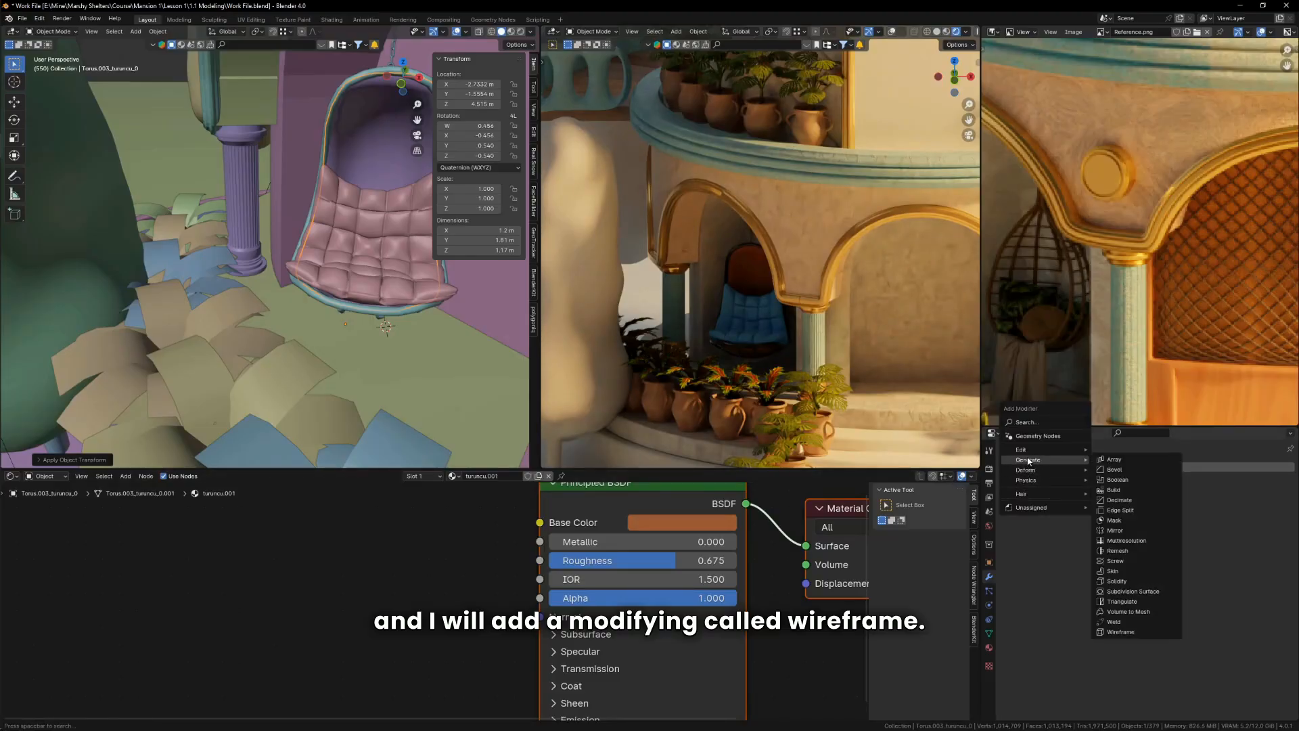
{"action": "left_click", "coordinate": [1123, 631]}
{"action": "scroll", "coordinate": [386, 165], "scroll_direction": "up", "scroll_amount": 3}
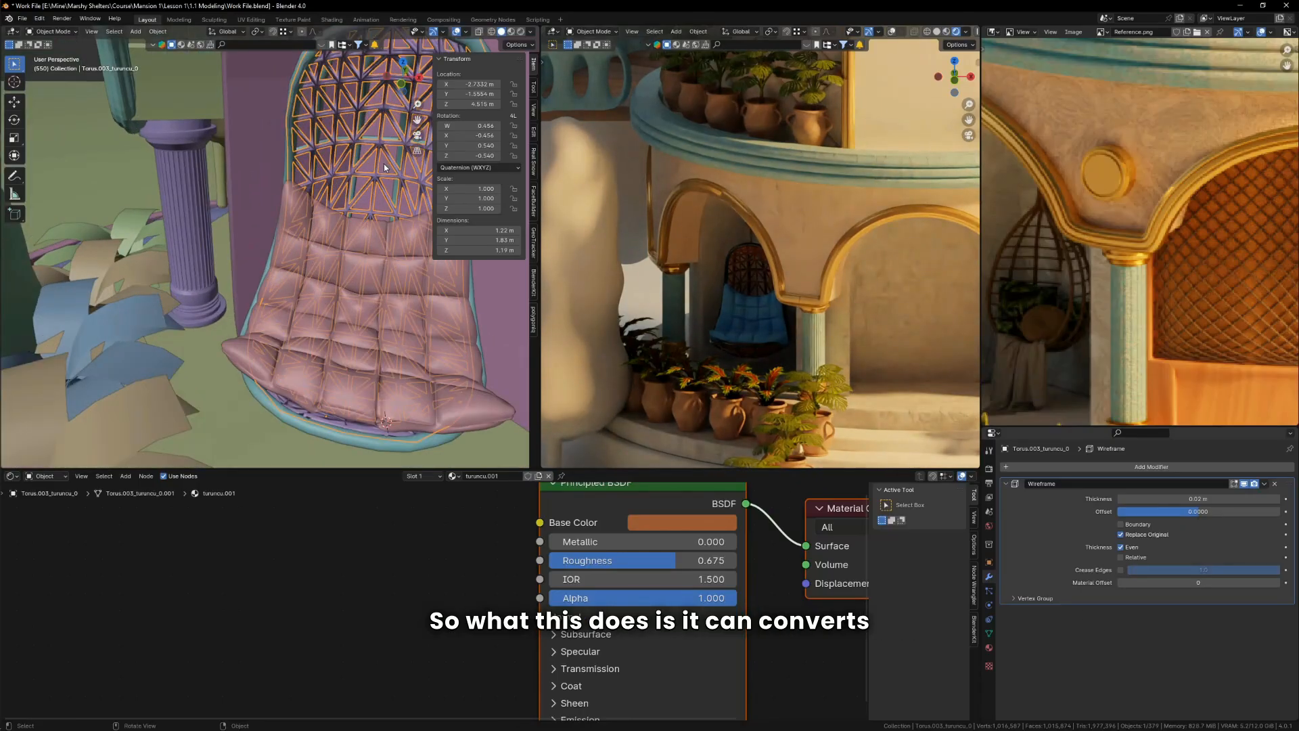
{"action": "key", "text": "n"}
{"action": "key", "text": "Tab"}
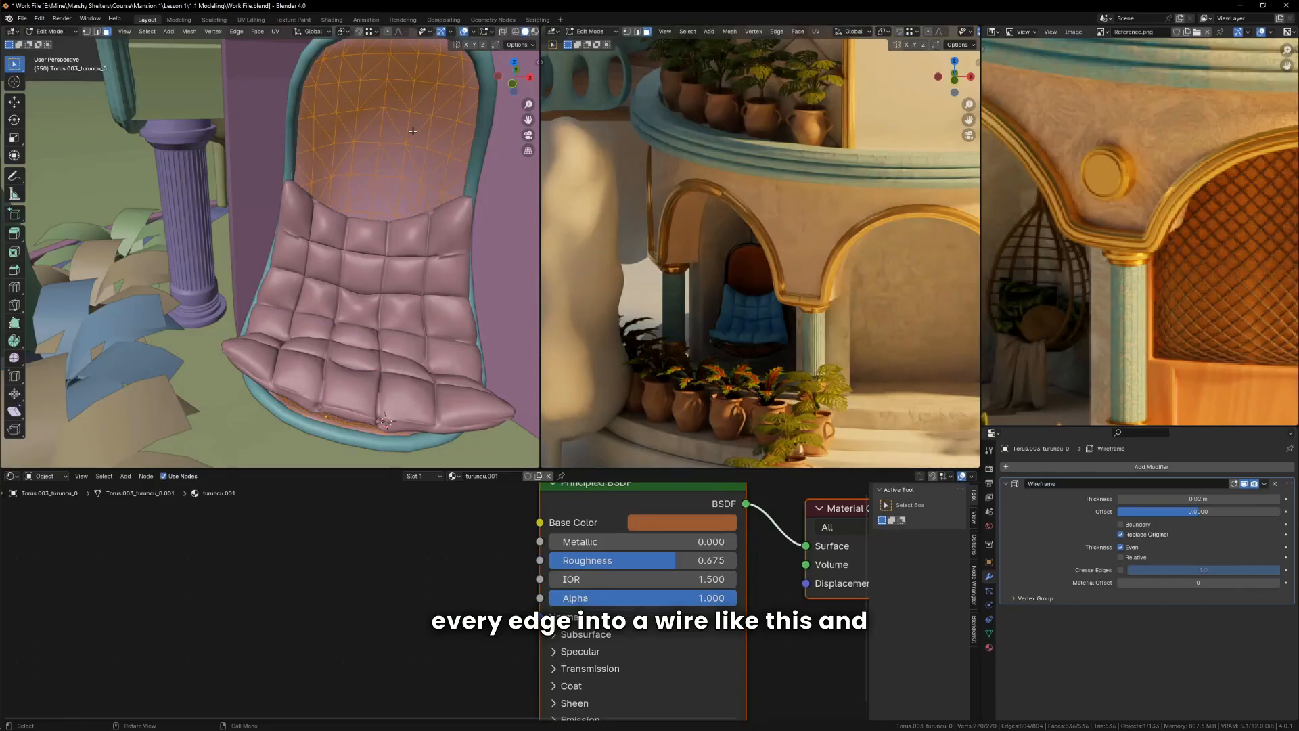
{"action": "key", "text": "Tab"}
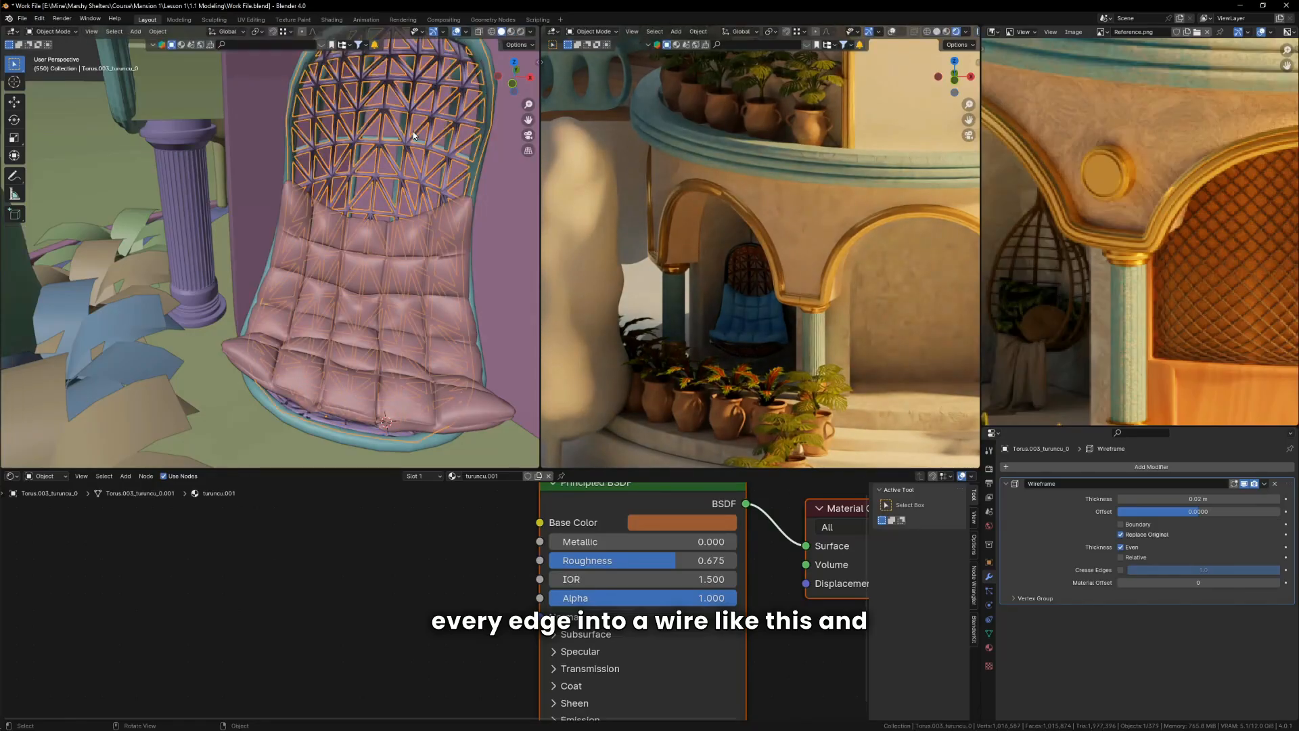
Step: Set the backrest's Wireframe thickness to about 0.0093 m, judging it in the rendered view
{"action": "scroll", "coordinate": [763, 271], "scroll_direction": "up", "scroll_amount": 6}
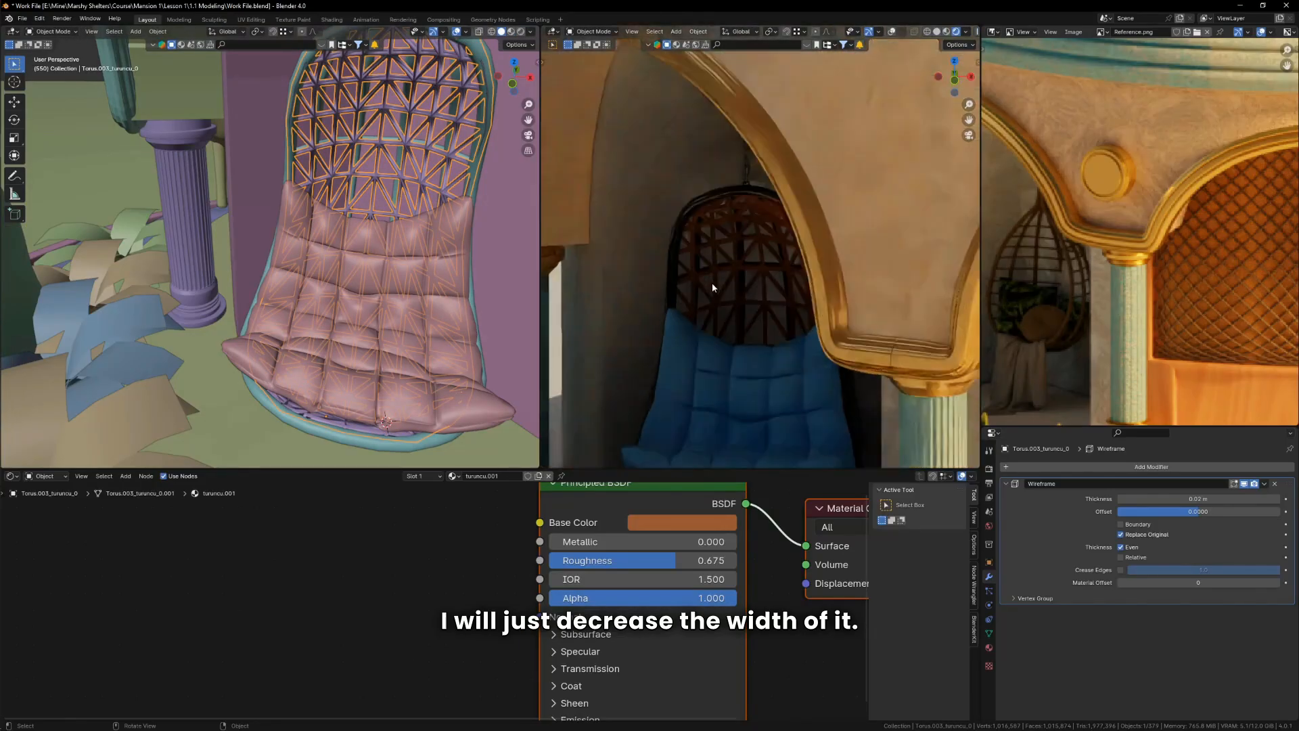
{"action": "left_click_drag", "start_coordinate": [1198, 499], "coordinate": [1158, 499]}
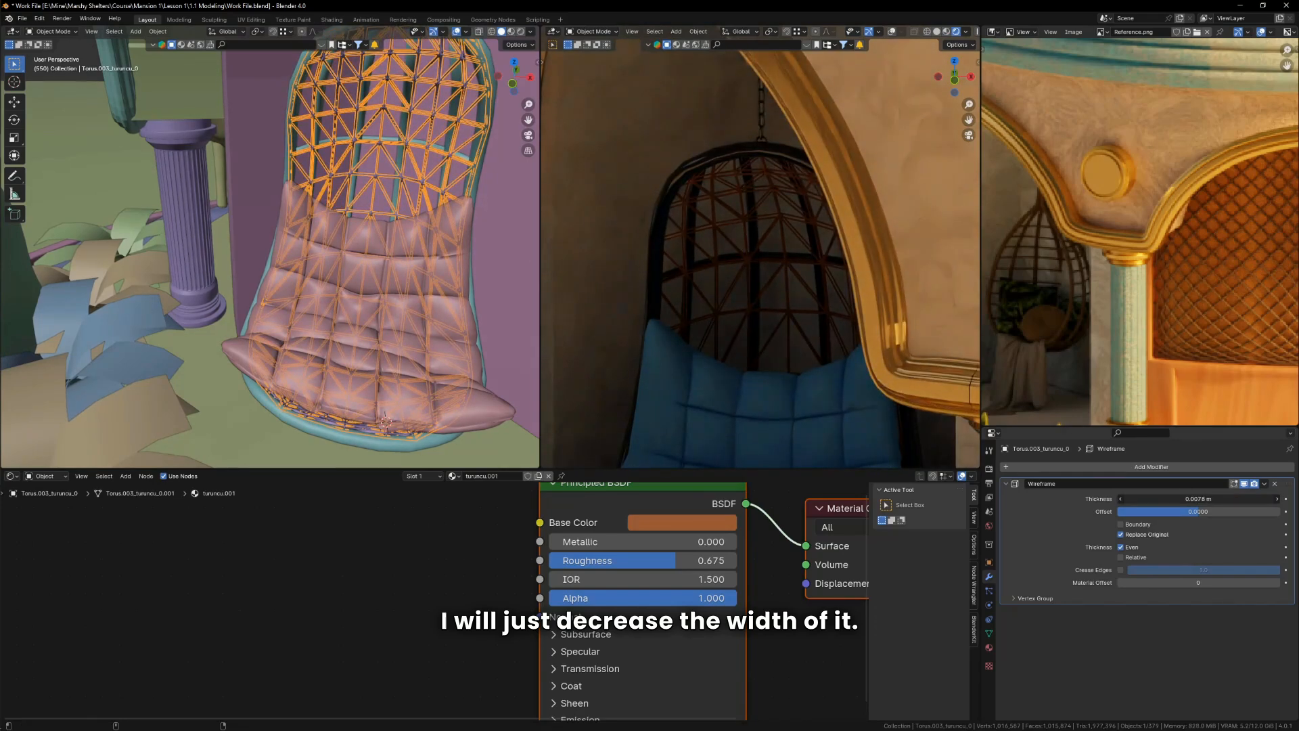
{"action": "left_click_drag", "start_coordinate": [1157, 499], "coordinate": [1169, 499]}
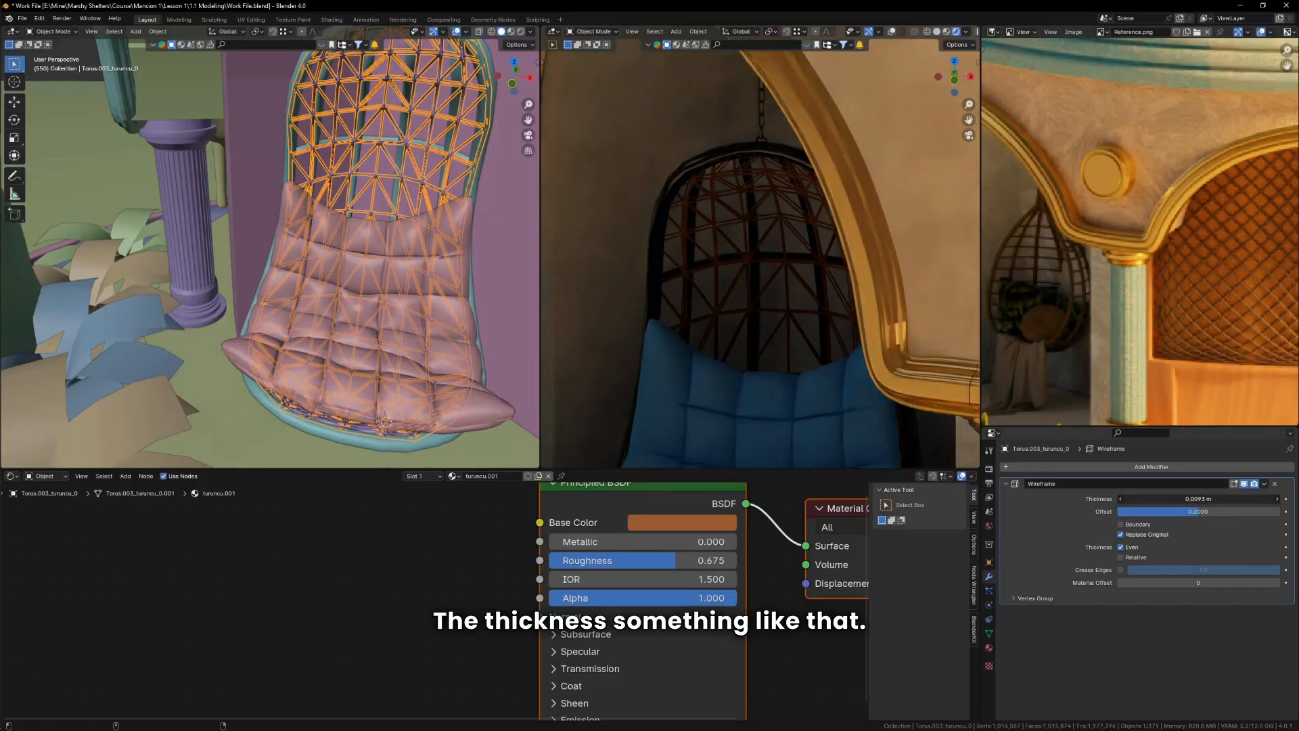
{"action": "scroll", "coordinate": [763, 263], "scroll_direction": "down", "scroll_amount": 5}
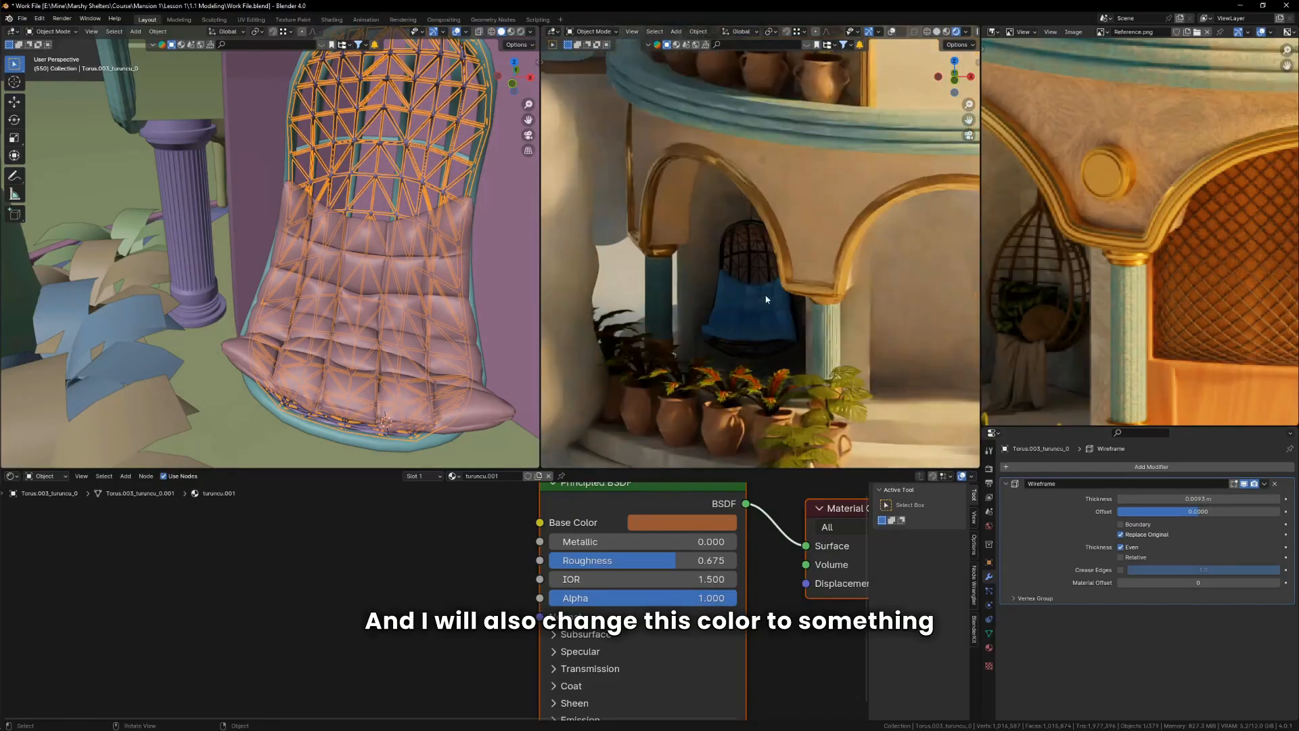
Step: Change the seat cushion material's base color to orange
{"action": "left_click", "coordinate": [750, 299]}
{"action": "left_click", "coordinate": [677, 523]}
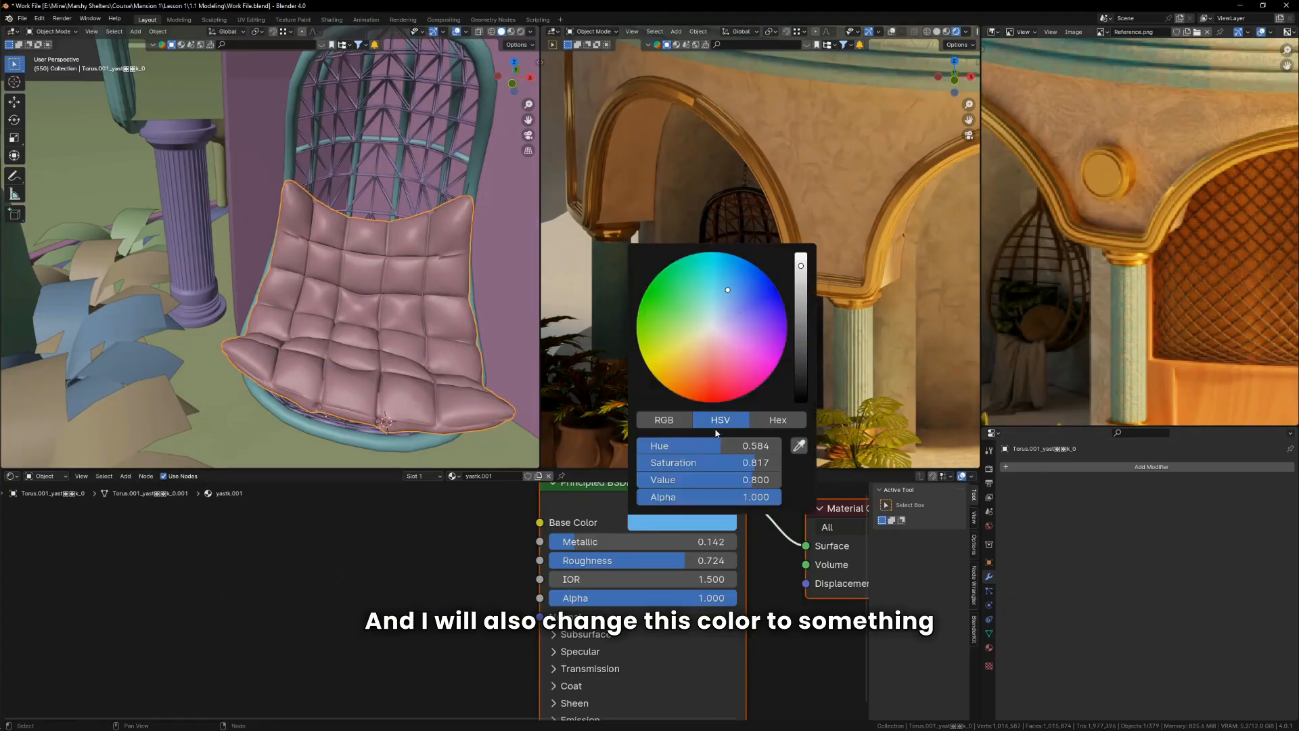
{"action": "left_click_drag", "start_coordinate": [690, 375], "coordinate": [692, 378]}
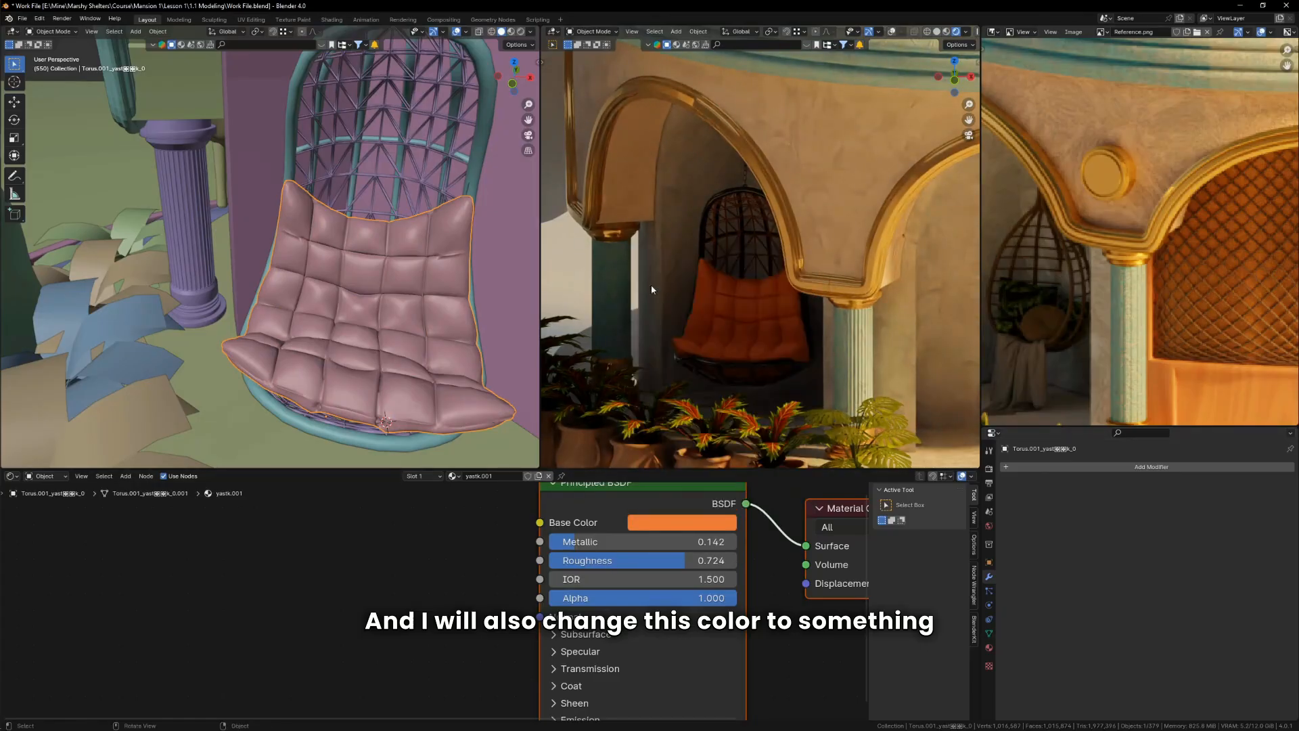
Step: Link the material of a clay flower pot in front of the arch to the chair's seat cushion
{"action": "scroll", "coordinate": [333, 209], "scroll_direction": "down", "scroll_amount": 10}
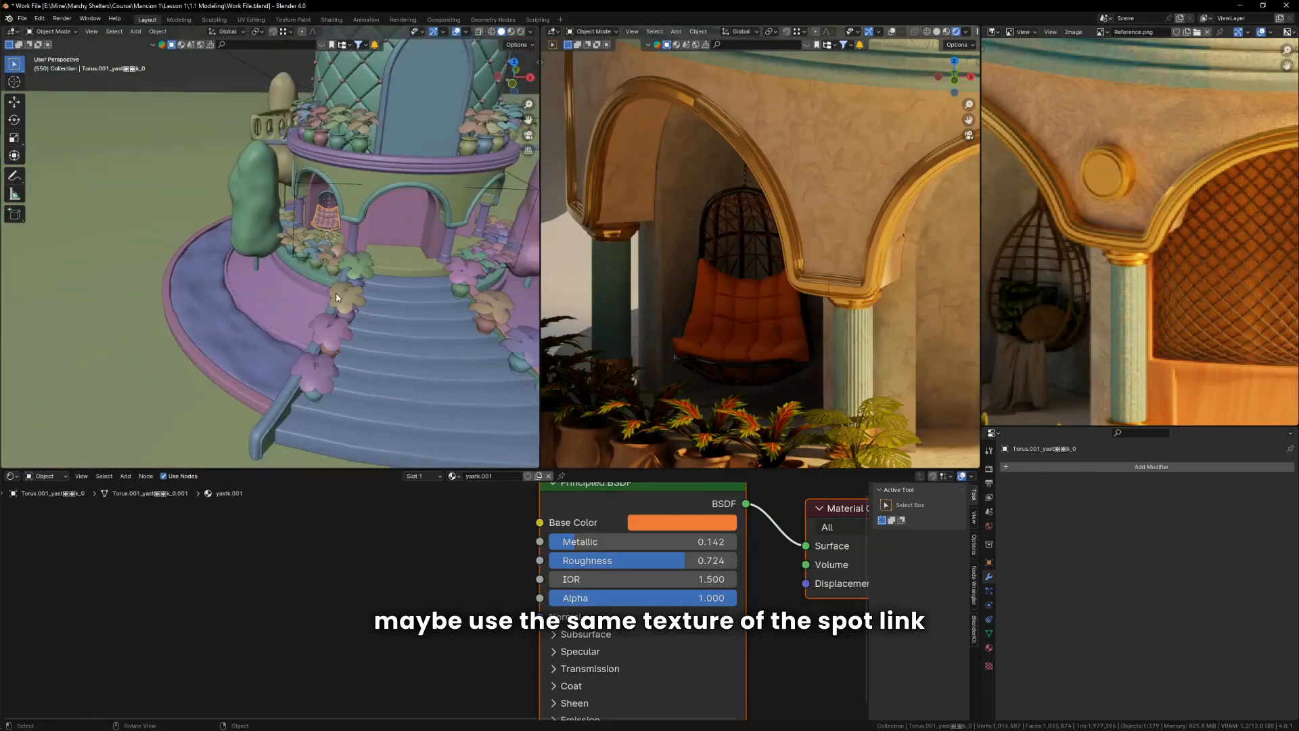
{"action": "scroll", "coordinate": [335, 294], "scroll_direction": "up", "scroll_amount": 4}
{"action": "left_click", "coordinate": [326, 237], "text": "shift"}
{"action": "key", "text": "q"}
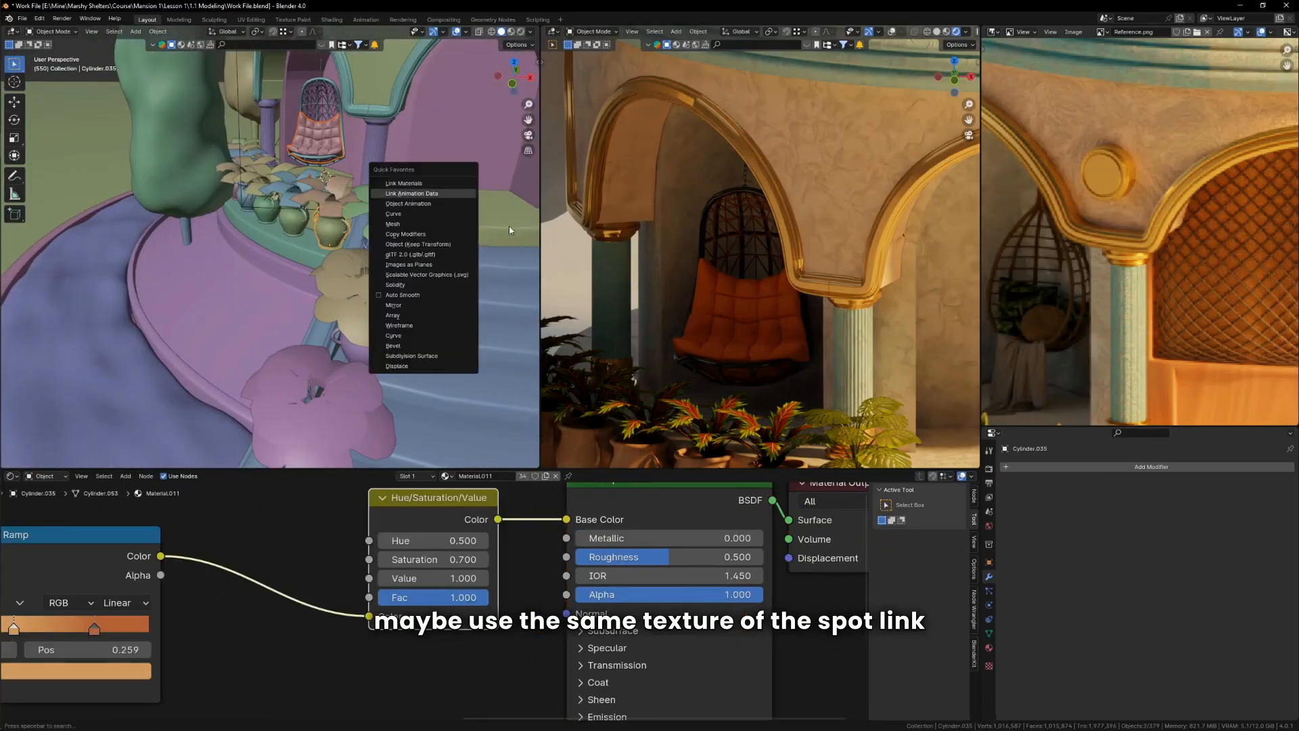
{"action": "key", "text": "Escape"}
{"action": "key", "text": "ctrl+l"}
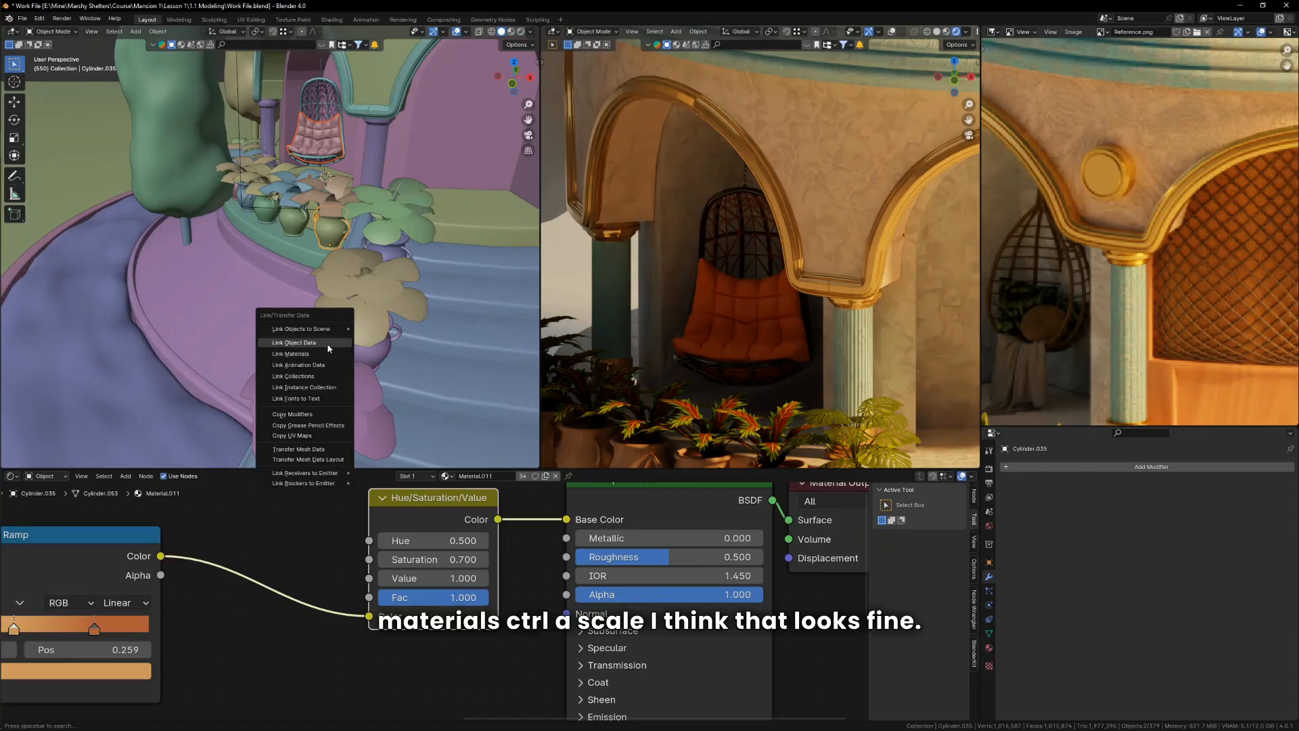
{"action": "left_click", "coordinate": [324, 354]}
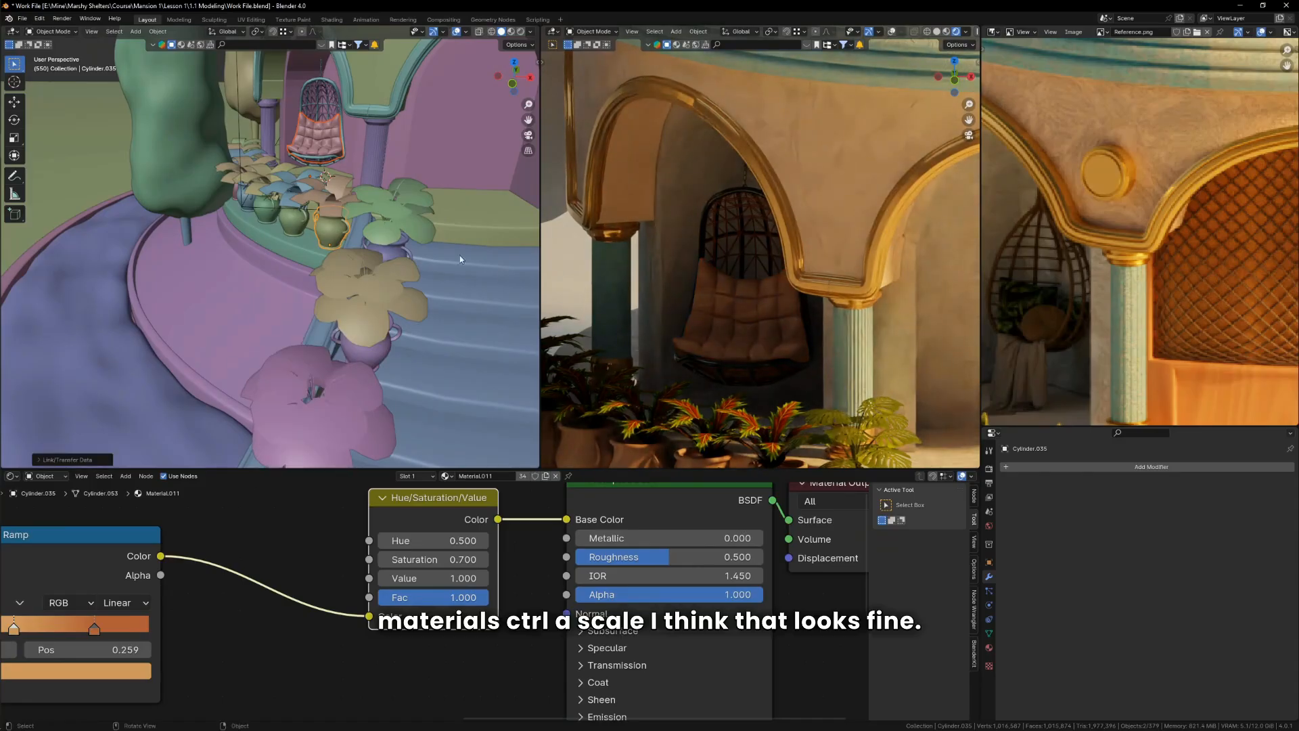
Step: Apply the scale of the chair's seat cushion on its own
{"action": "left_click", "coordinate": [315, 127]}
{"action": "key", "text": "ctrl+a"}
{"action": "left_click", "coordinate": [433, 161]}
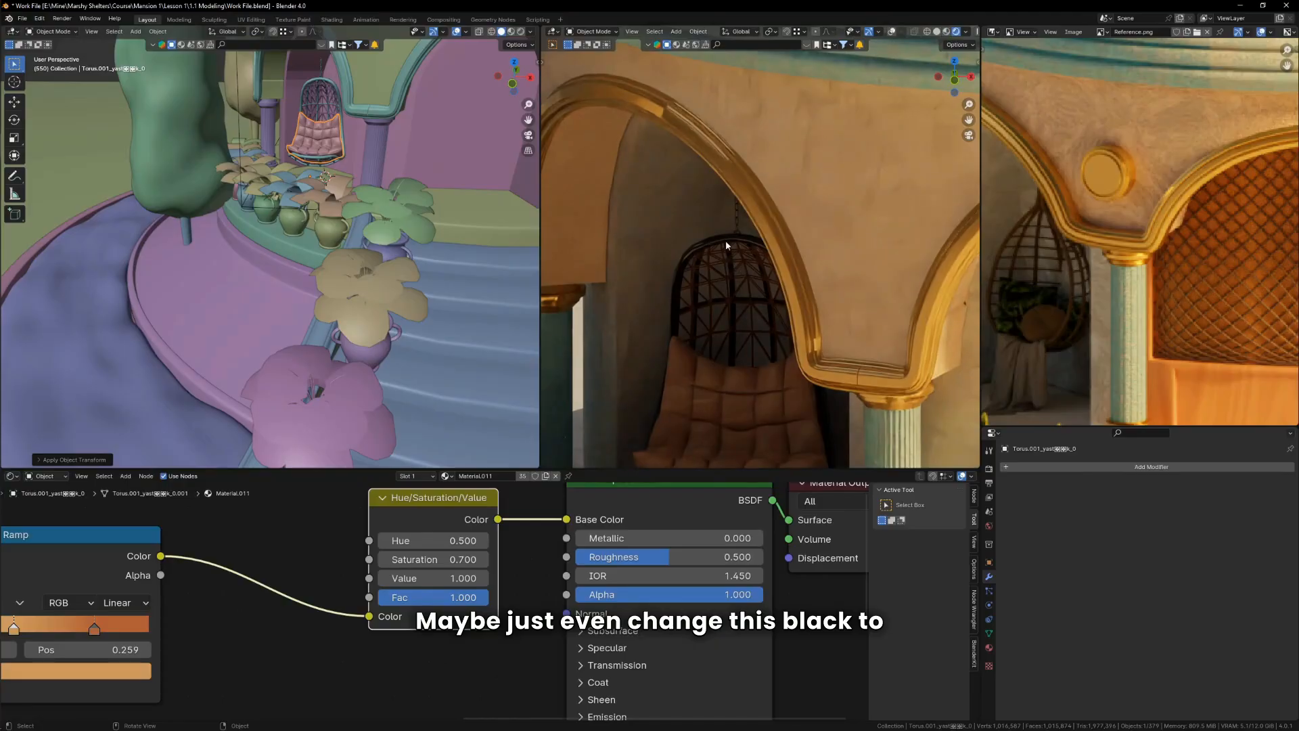
Step: Change the black base color of the chair's frame to a bright, slightly warm off-white for a silver look
{"action": "left_click", "coordinate": [700, 278]}
{"action": "scroll", "coordinate": [549, 632], "scroll_direction": "down", "scroll_amount": 6}
{"action": "scroll", "coordinate": [602, 609], "scroll_direction": "up", "scroll_amount": 4}
{"action": "left_click", "coordinate": [622, 566]}
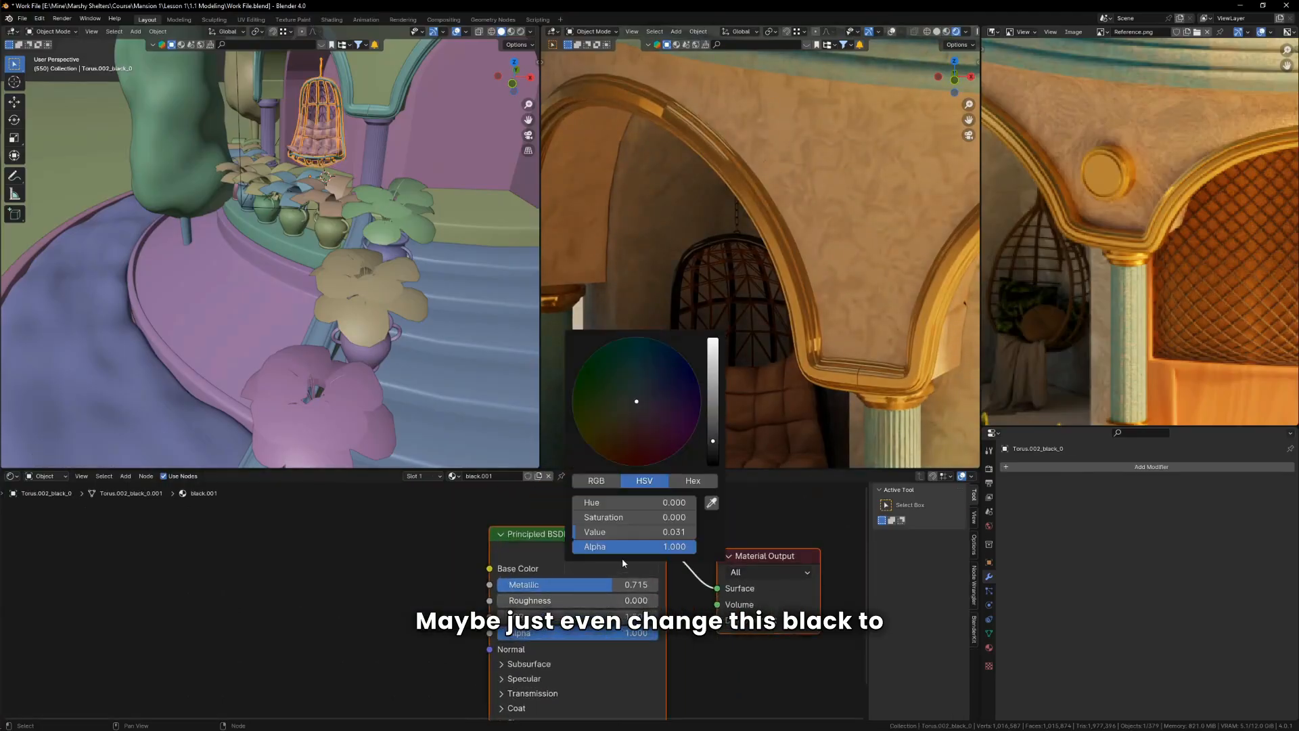
{"action": "left_click_drag", "start_coordinate": [709, 402], "coordinate": [713, 352]}
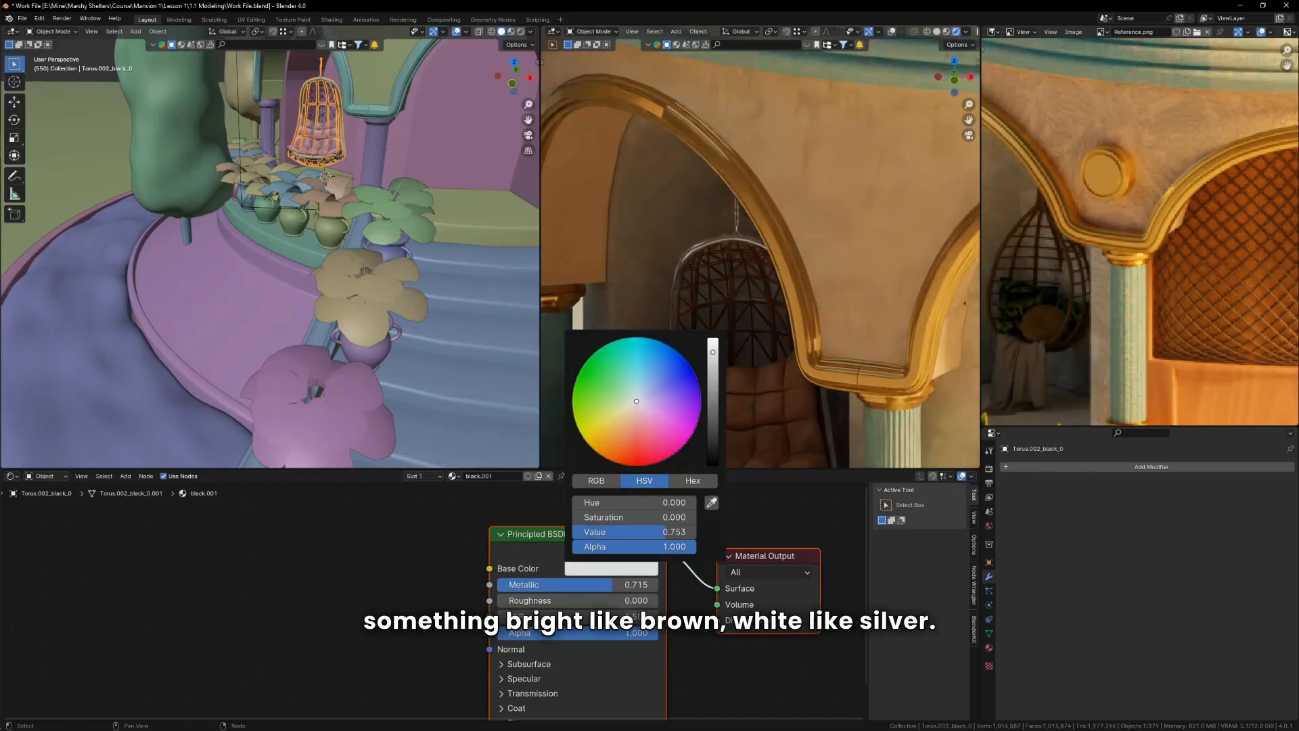
{"action": "left_click_drag", "start_coordinate": [617, 436], "coordinate": [635, 407]}
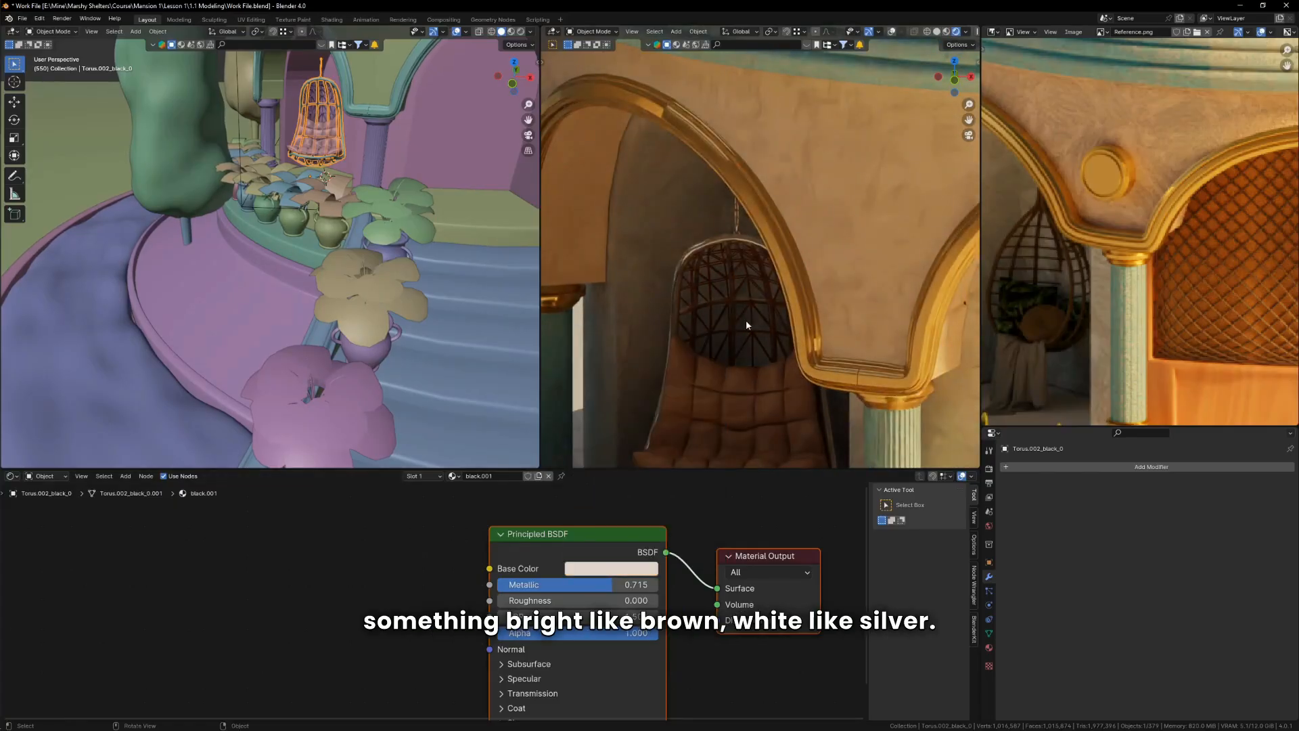
Step: Set the roughness of the chair frame's material to 0.123
{"action": "scroll", "coordinate": [705, 320], "scroll_direction": "down", "scroll_amount": 5}
{"action": "scroll", "coordinate": [710, 323], "scroll_direction": "up", "scroll_amount": 4}
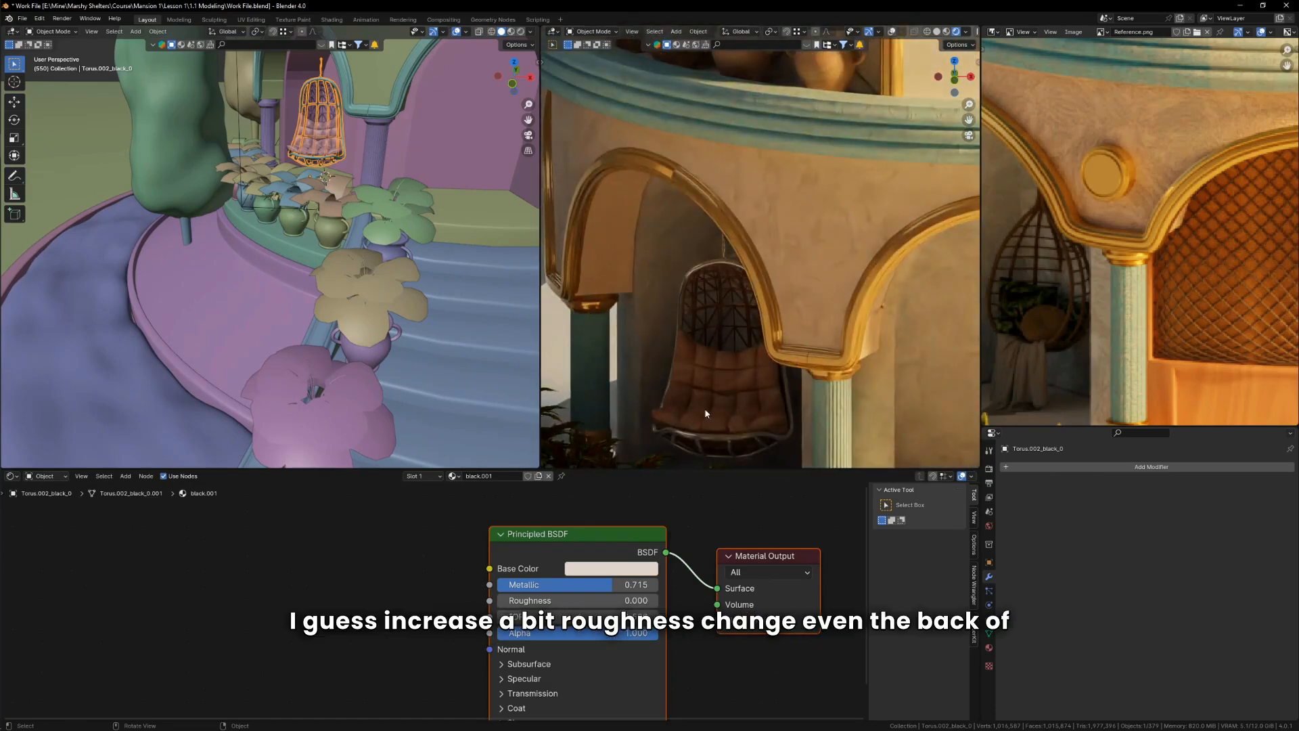
{"action": "left_click_drag", "start_coordinate": [575, 601], "coordinate": [588, 601]}
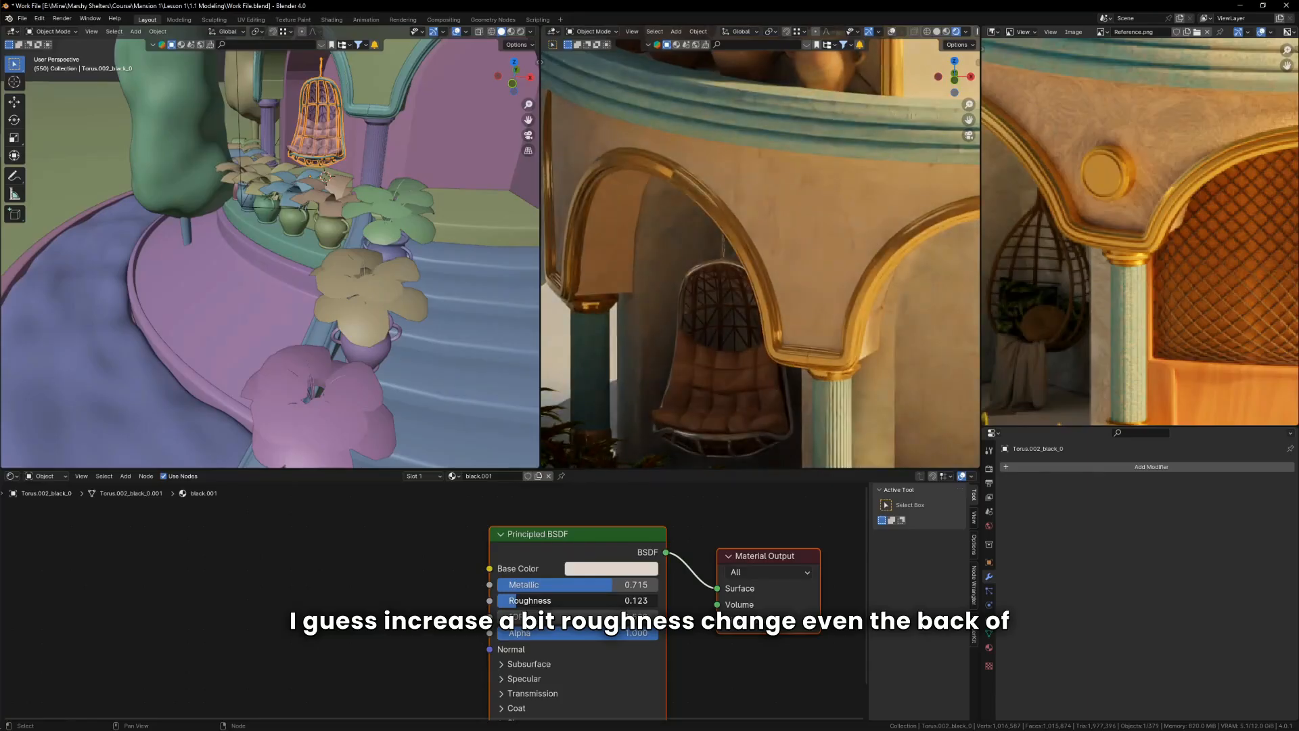
Step: Link the seat cushion's material to the chair's wireframe backrest
{"action": "key", "text": "KP_Decimal"}
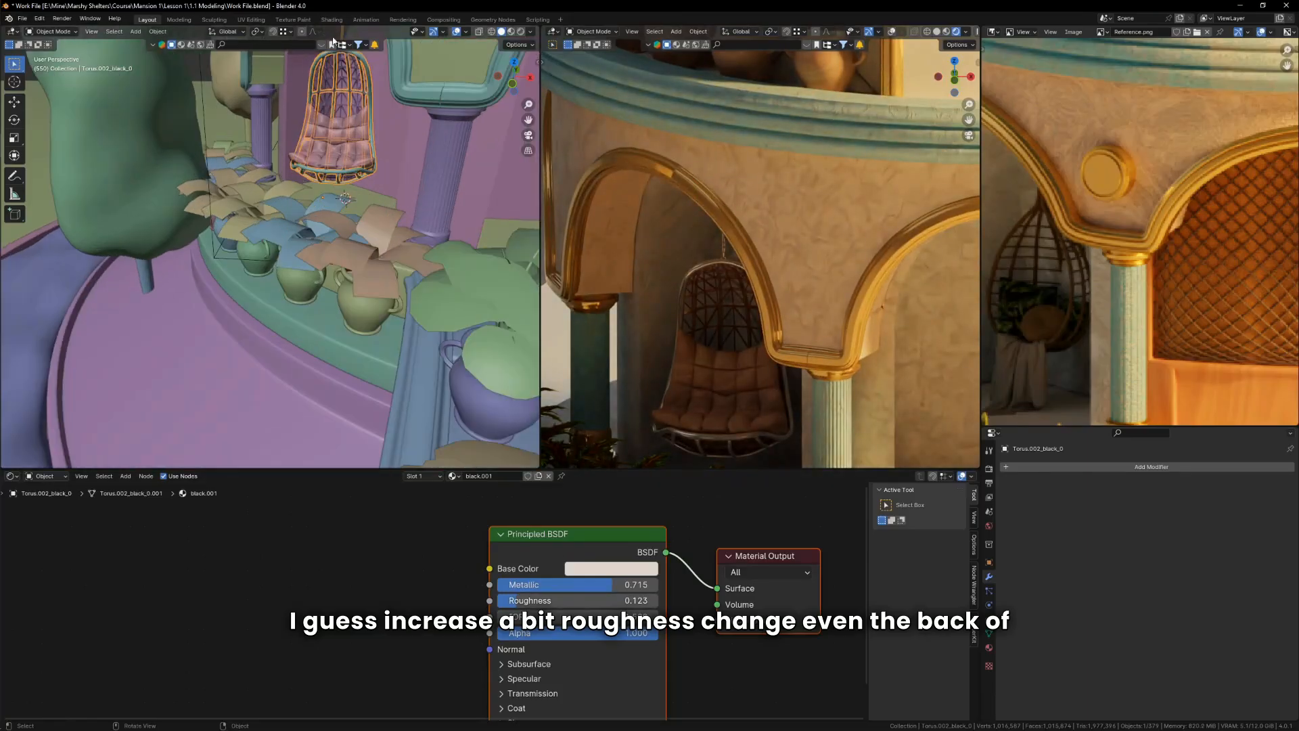
{"action": "left_click", "coordinate": [326, 90]}
{"action": "key", "text": "KP_Decimal"}
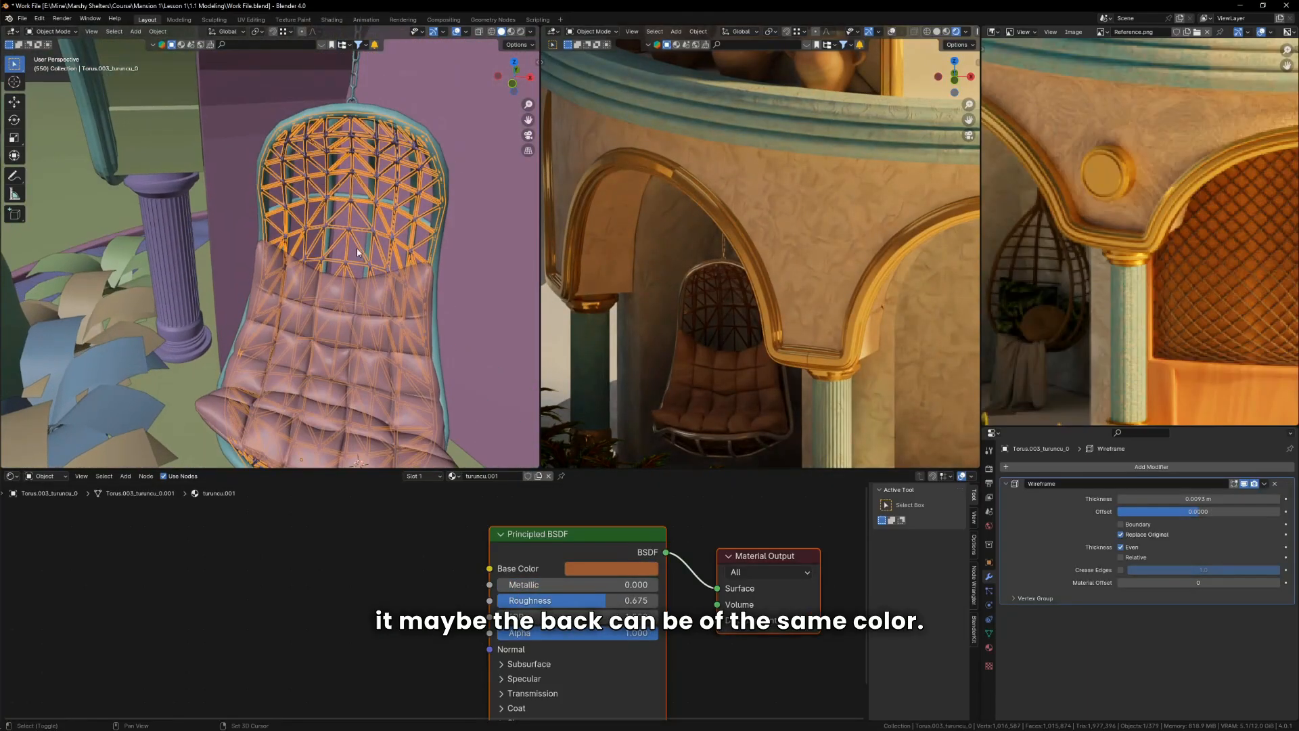
{"action": "middle_click_drag", "start_coordinate": [369, 153], "coordinate": [377, 214]}
{"action": "left_click", "coordinate": [376, 213], "text": "shift"}
{"action": "key", "text": "ctrl+l"}
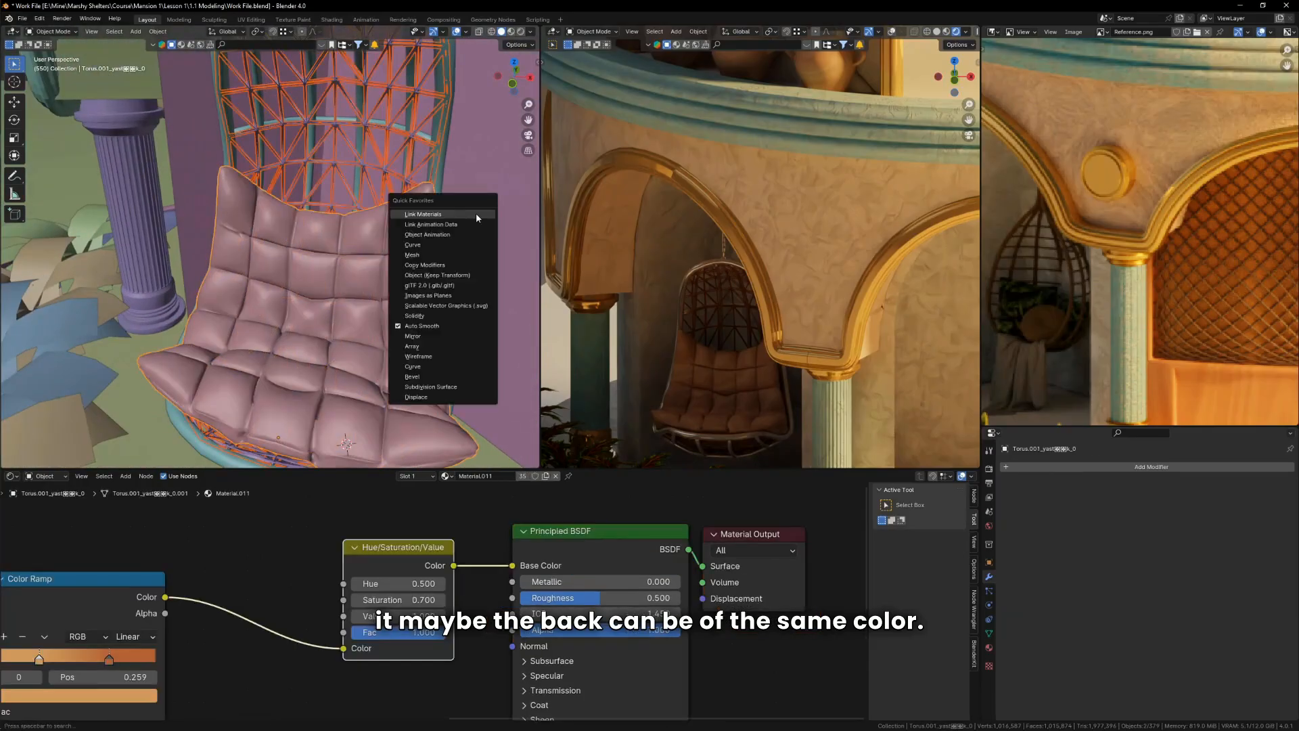
{"action": "left_click", "coordinate": [478, 215]}
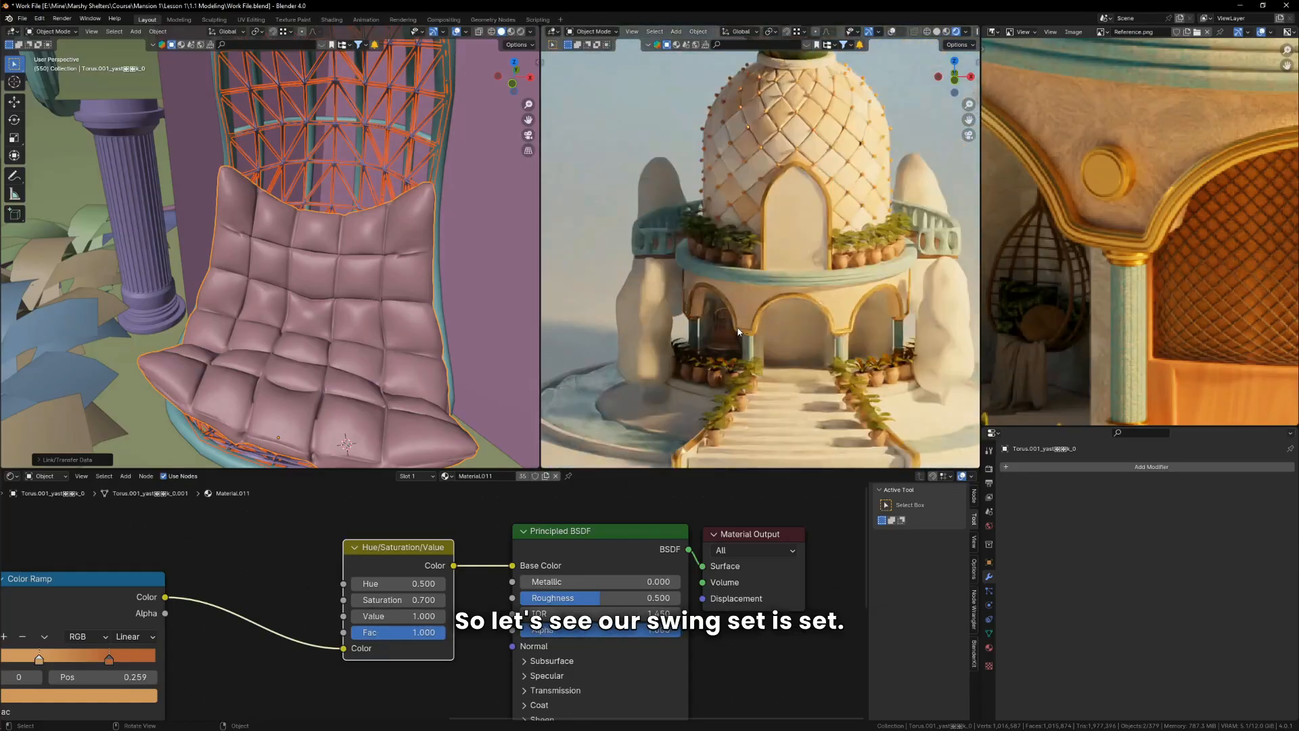
{"action": "scroll", "coordinate": [298, 274], "scroll_direction": "down", "scroll_amount": 7}
{"action": "middle_click_drag", "start_coordinate": [298, 274], "coordinate": [341, 251]}
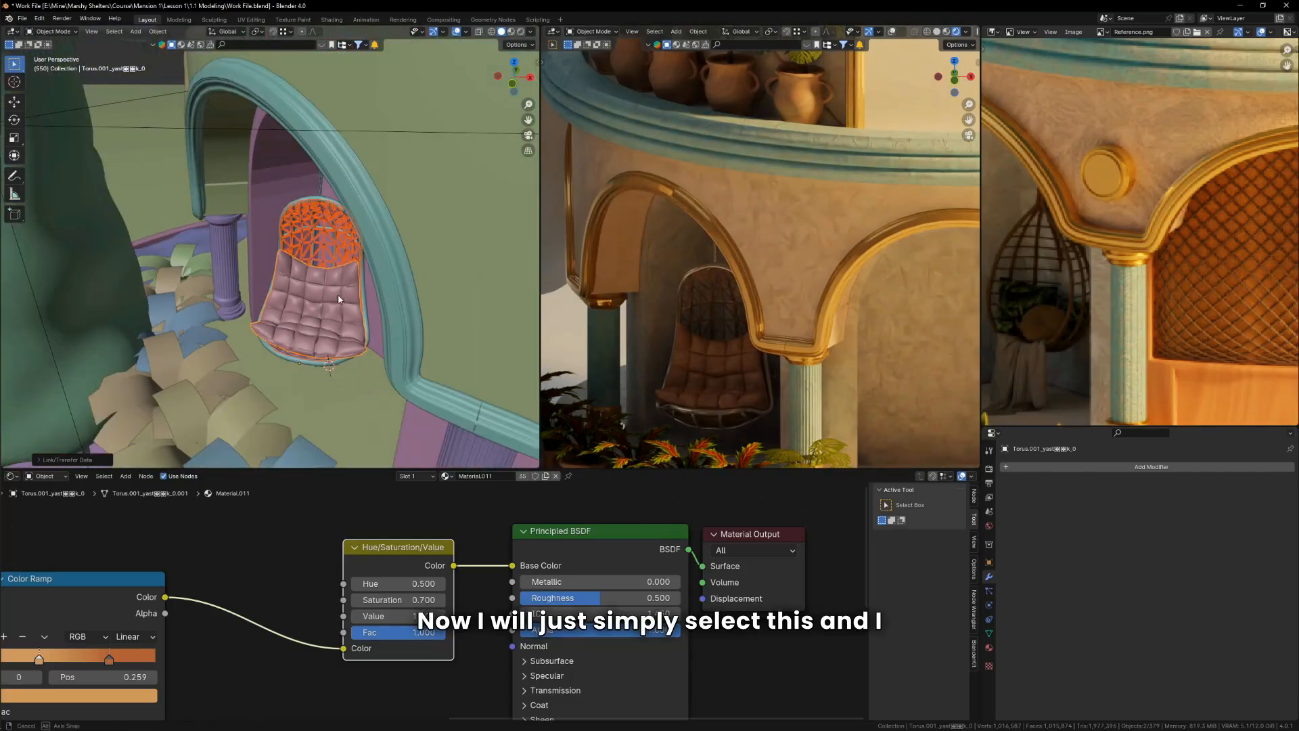
{"action": "scroll", "coordinate": [341, 250], "scroll_direction": "up", "scroll_amount": 5}
{"action": "left_click", "coordinate": [350, 196], "text": "shift"}
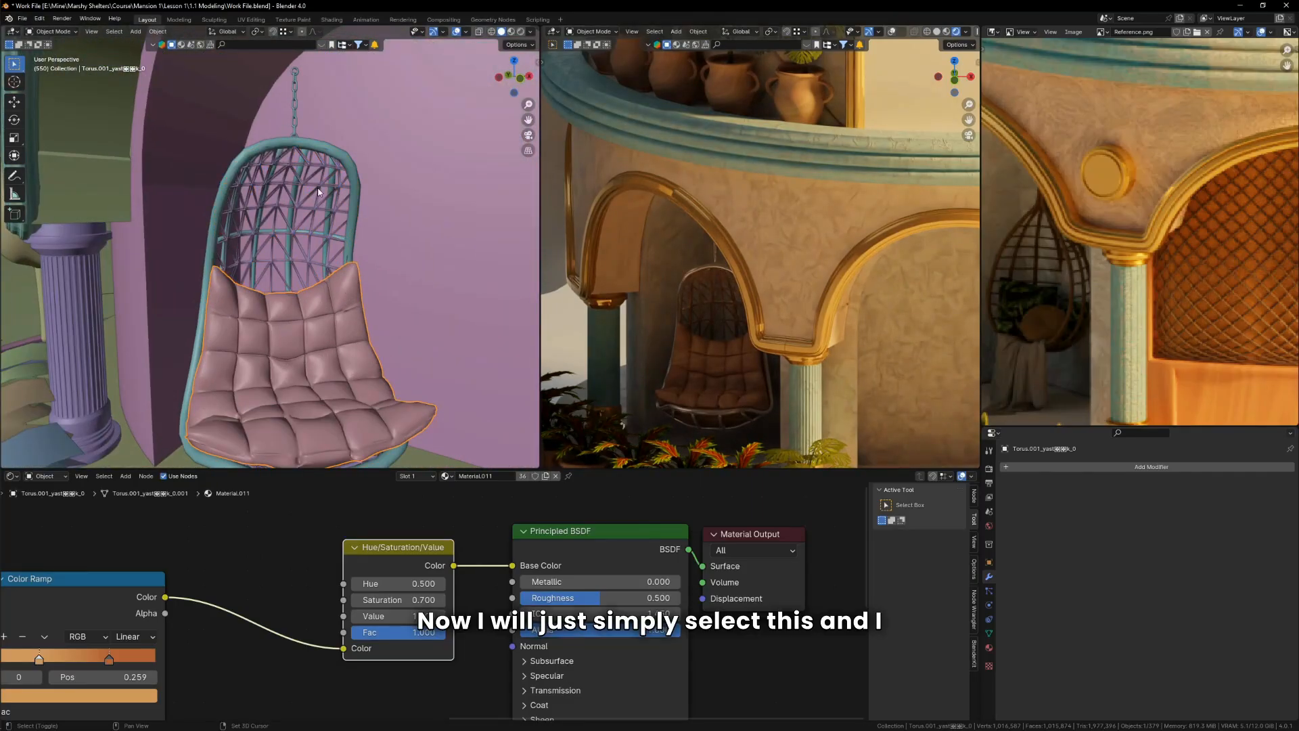
{"action": "left_click", "coordinate": [323, 147], "text": "shift"}
{"action": "scroll", "coordinate": [356, 99], "scroll_direction": "down", "scroll_amount": 6}
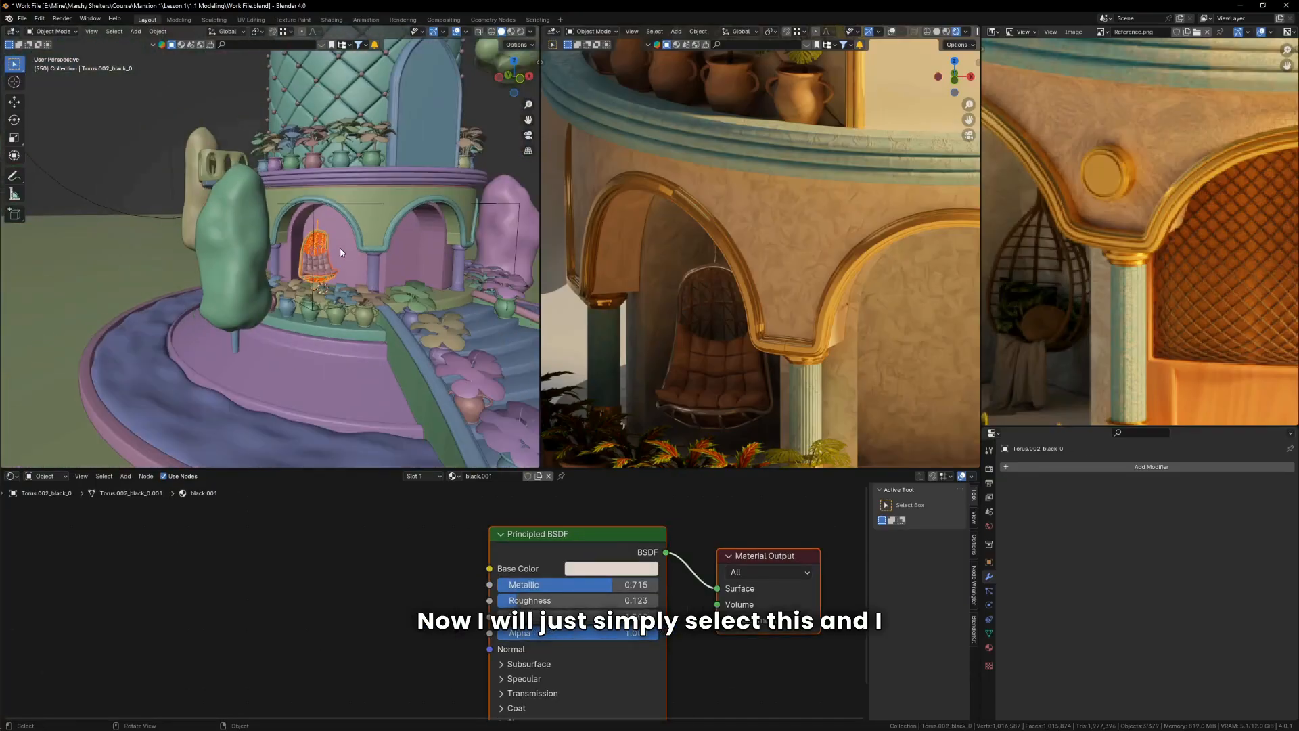
Step: Select the pineapple dome's lattice and snap the 3D cursor to it at the mansion's center
{"action": "left_click", "coordinate": [356, 98]}
{"action": "middle_click_drag", "start_coordinate": [432, 160], "coordinate": [330, 156]}
{"action": "scroll", "coordinate": [268, 331], "scroll_direction": "up", "scroll_amount": 5}
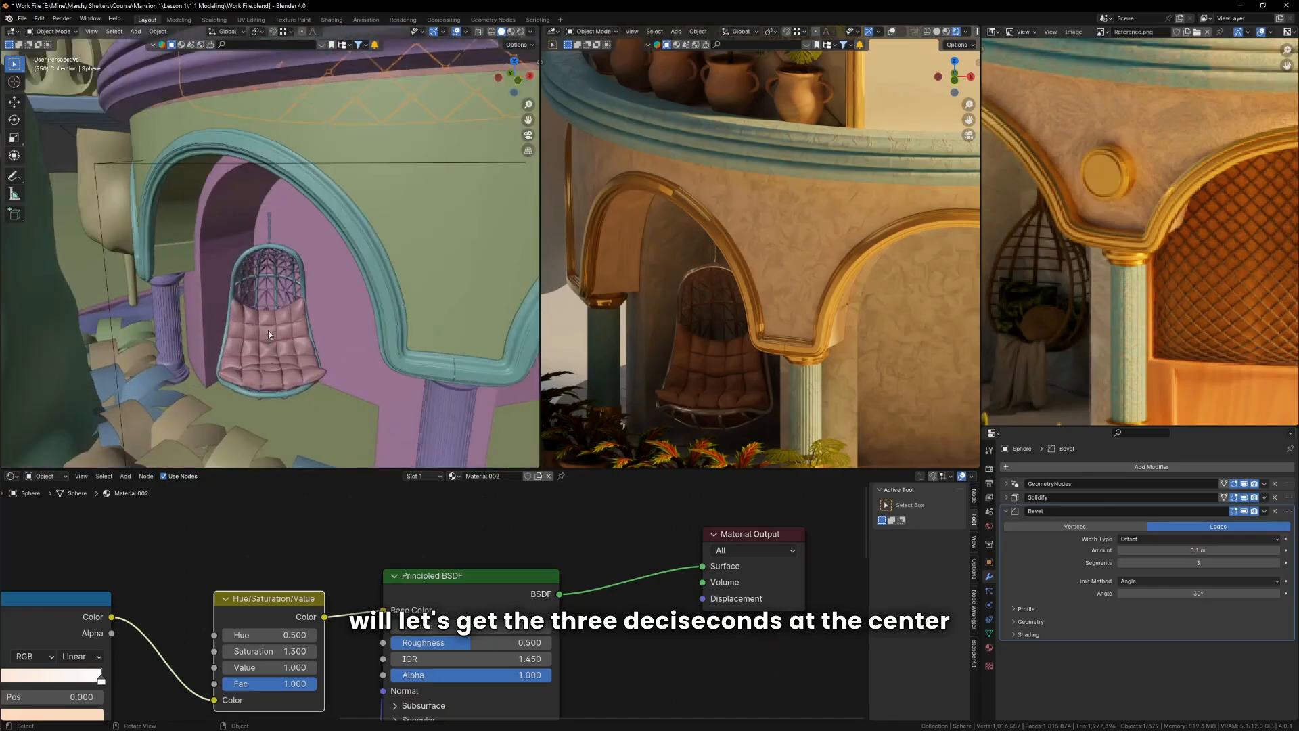
Step: Select the chair's cushion, wireframe backrest and frame together, and set the transform pivot point to the 3D cursor
{"action": "left_click", "coordinate": [271, 318], "text": "shift"}
{"action": "scroll", "coordinate": [286, 233], "scroll_direction": "up", "scroll_amount": 3}
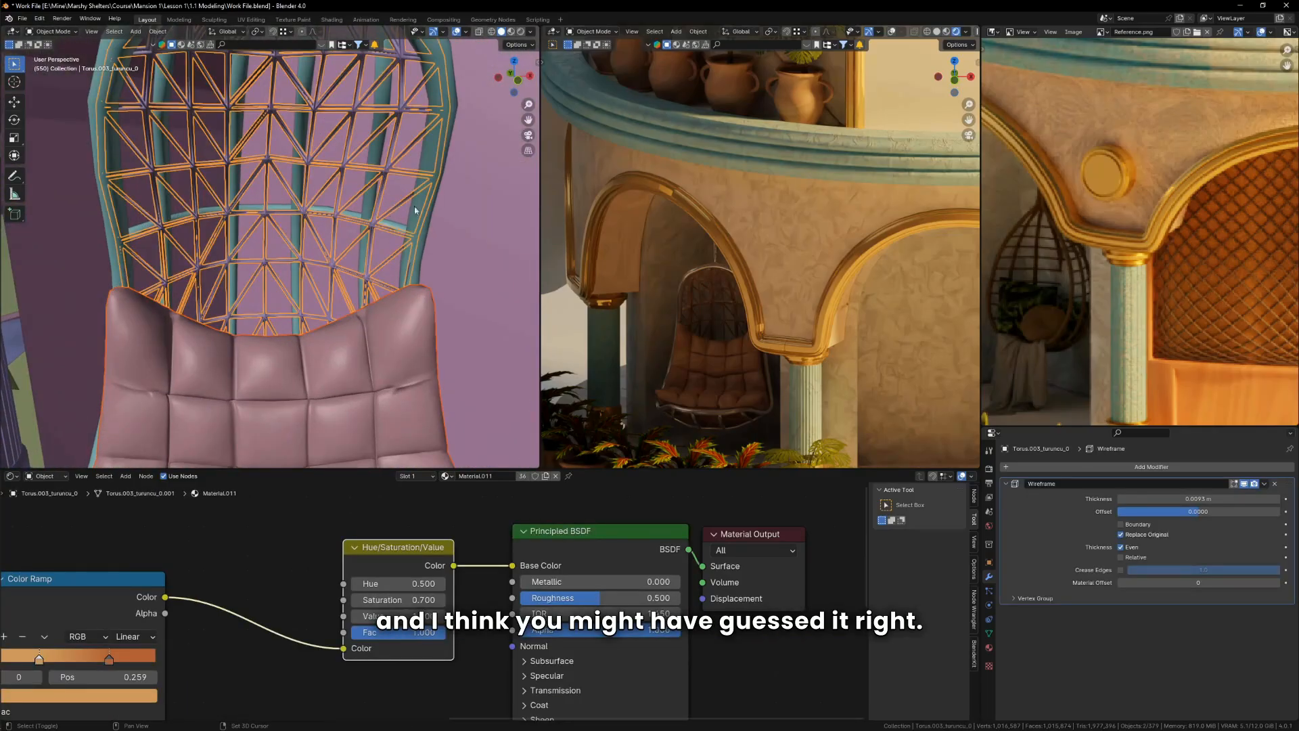
{"action": "left_click", "coordinate": [432, 153]}
{"action": "scroll", "coordinate": [233, 302], "scroll_direction": "down", "scroll_amount": 8}
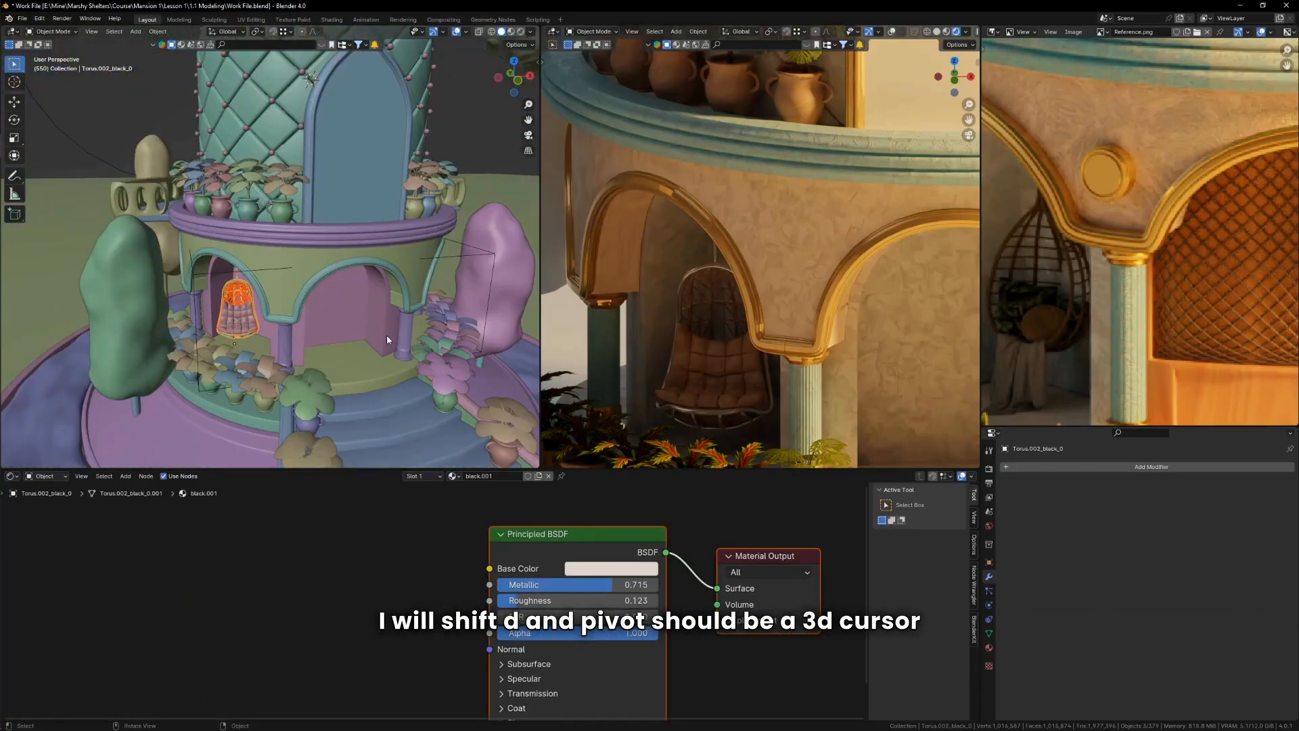
{"action": "middle_click_drag", "start_coordinate": [387, 335], "coordinate": [308, 329]}
{"action": "left_click", "coordinate": [258, 33]}
{"action": "left_click", "coordinate": [292, 69]}
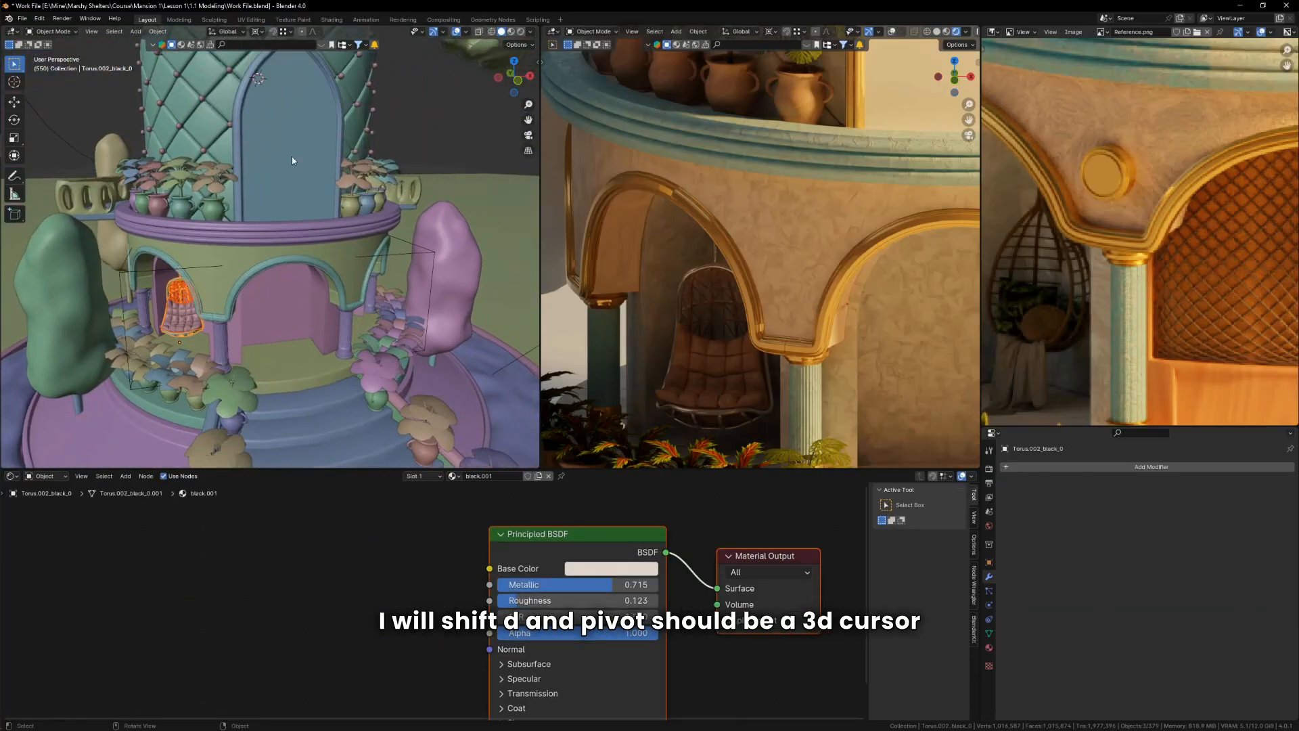
Step: Duplicate the swing chair and rotate the copy around the mansion's center about the Z axis into the right arch
{"action": "middle_click_drag", "start_coordinate": [328, 215], "coordinate": [280, 237]}
{"action": "scroll", "coordinate": [280, 239], "scroll_direction": "up", "scroll_amount": 3}
{"action": "key", "text": "shift+d"}
{"action": "key", "text": "r"}
{"action": "key", "text": "z"}
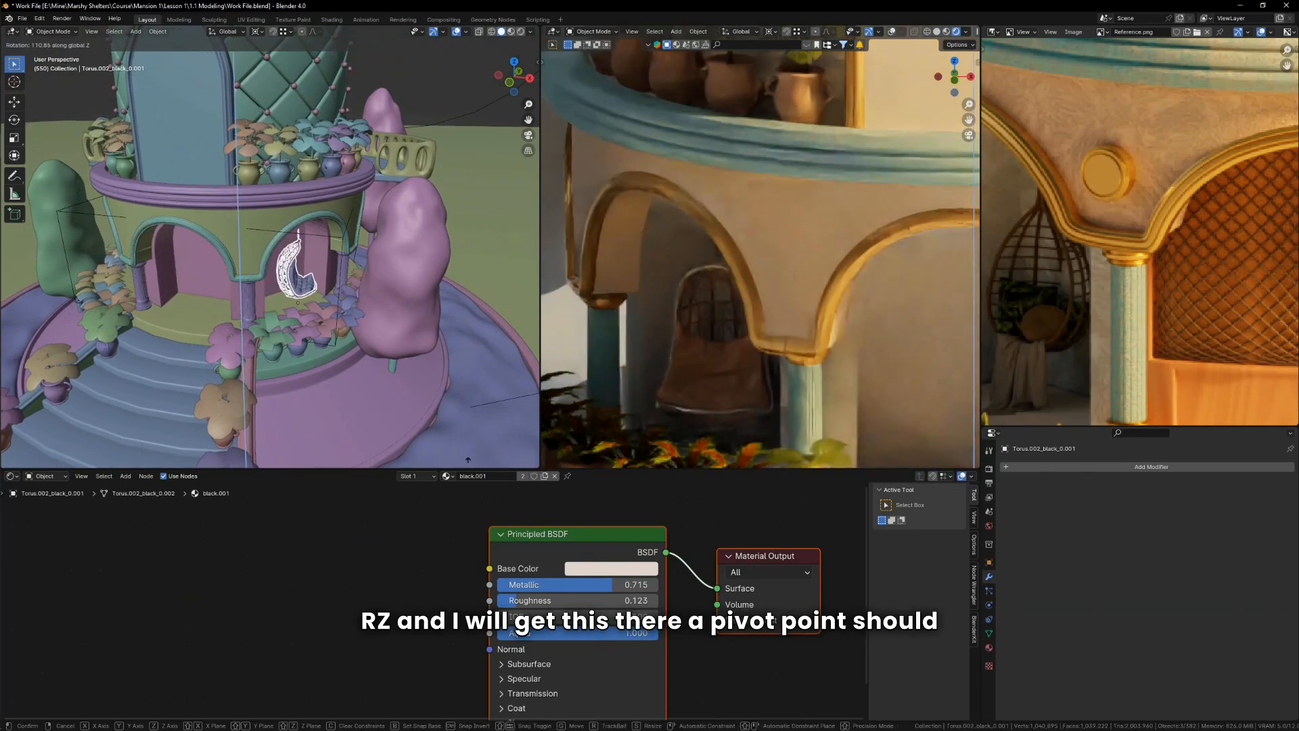
{"action": "left_click", "coordinate": [469, 39]}
Step: Set the transform pivot point to the median and rotate the duplicated chair about Z so its seat faces the front-left
{"action": "middle_click_drag", "start_coordinate": [333, 272], "coordinate": [283, 256]}
{"action": "scroll", "coordinate": [282, 256], "scroll_direction": "up", "scroll_amount": 3}
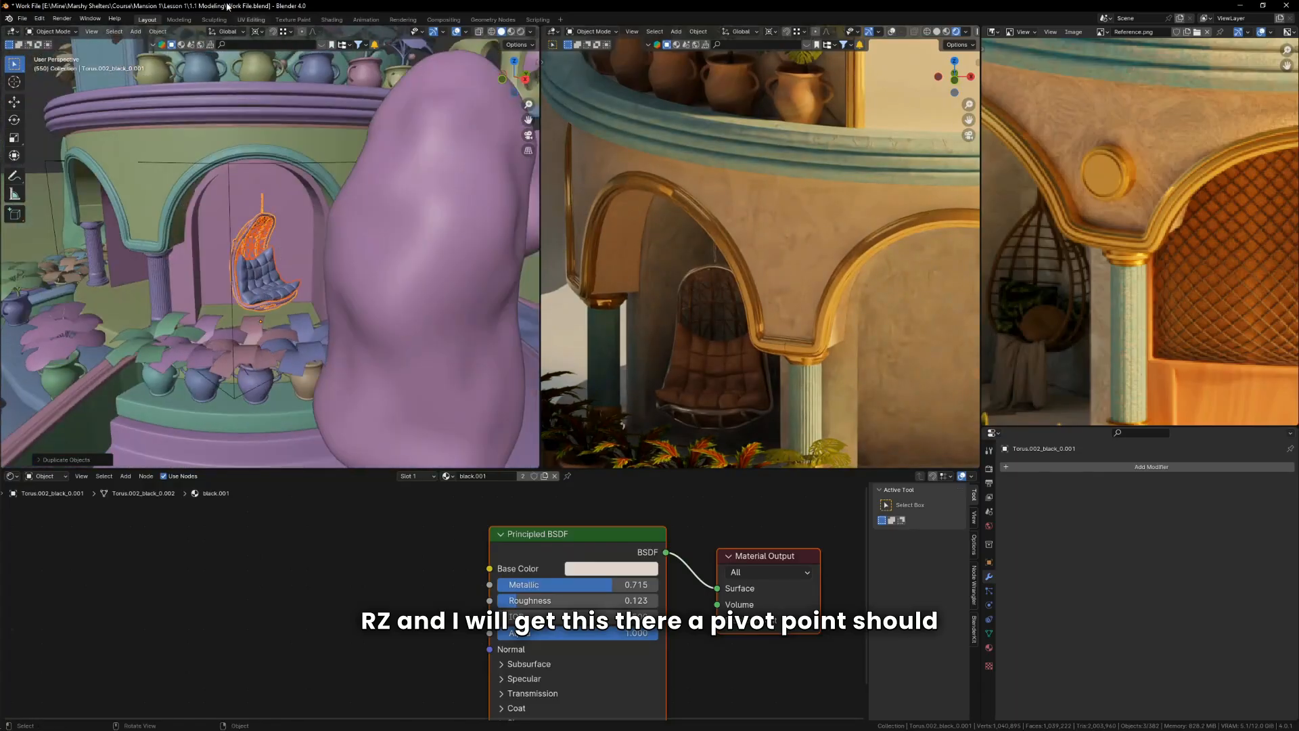
{"action": "left_click", "coordinate": [257, 32]}
{"action": "left_click", "coordinate": [293, 95]}
{"action": "scroll", "coordinate": [276, 243], "scroll_direction": "up", "scroll_amount": 4}
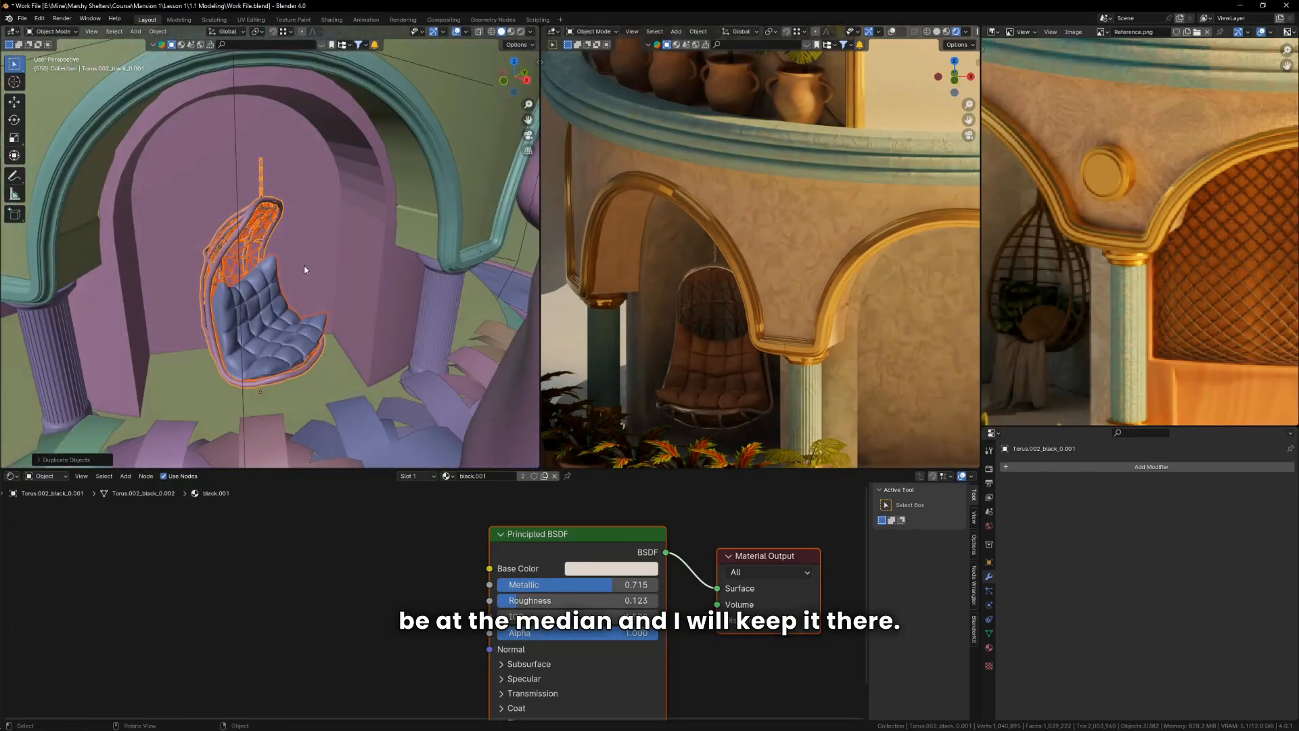
{"action": "key", "text": "r"}
{"action": "key", "text": "z"}
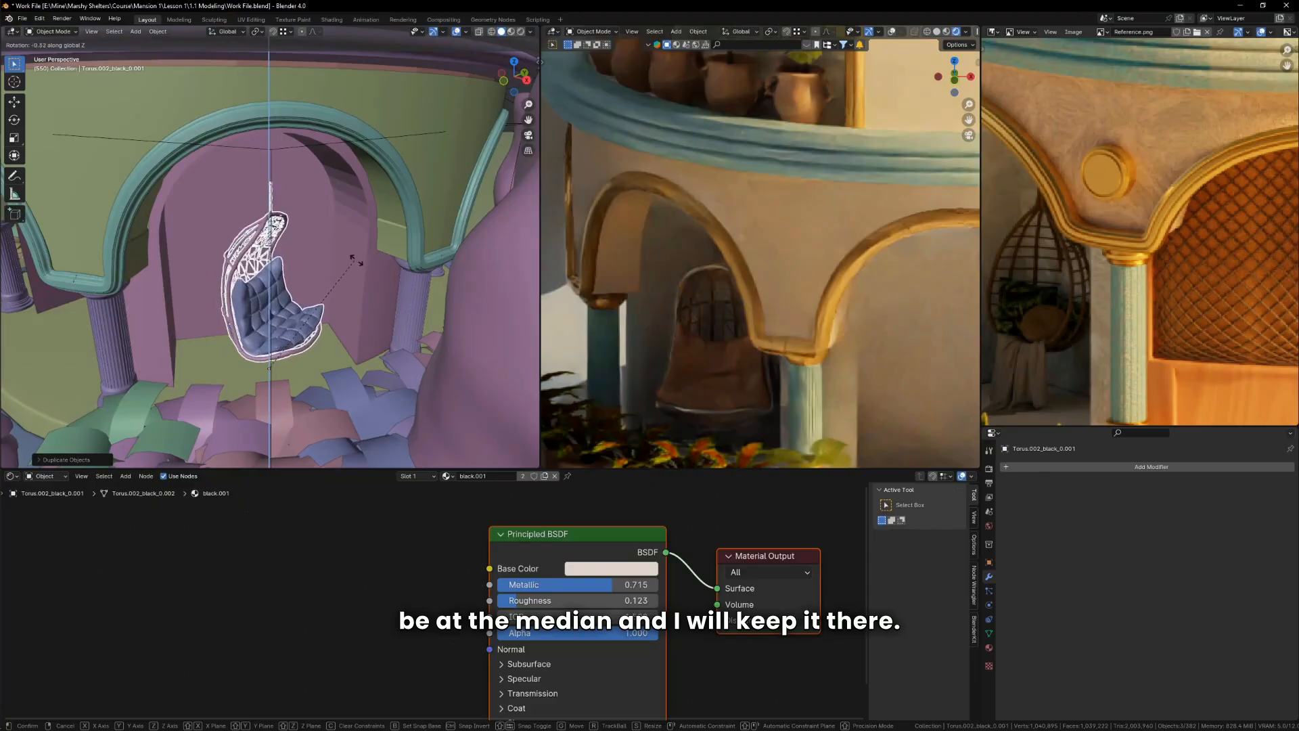
{"action": "left_click", "coordinate": [428, 443]}
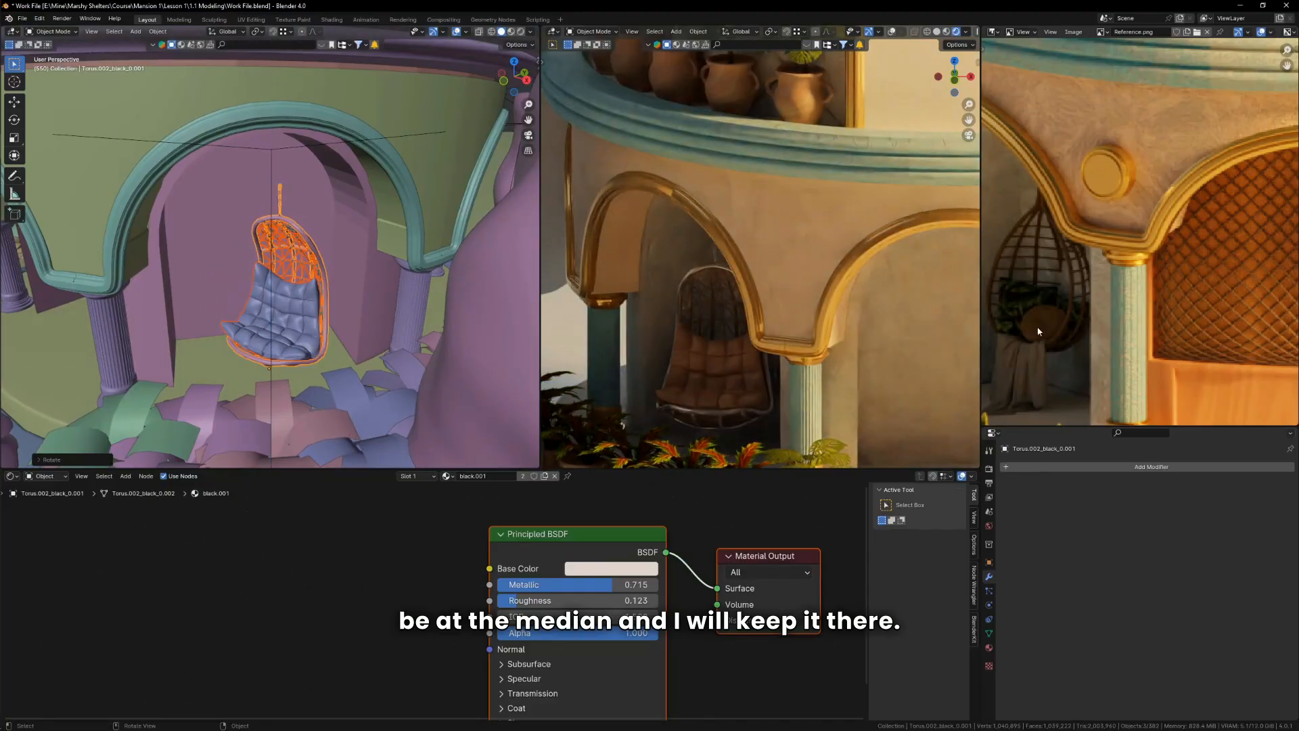
Step: Raise the duplicated chair slightly along the Z axis in the right arch
{"action": "scroll", "coordinate": [689, 278], "scroll_direction": "down", "scroll_amount": 2}
{"action": "scroll", "coordinate": [688, 279], "scroll_direction": "down", "scroll_amount": 7}
{"action": "scroll", "coordinate": [758, 278], "scroll_direction": "up", "scroll_amount": 6}
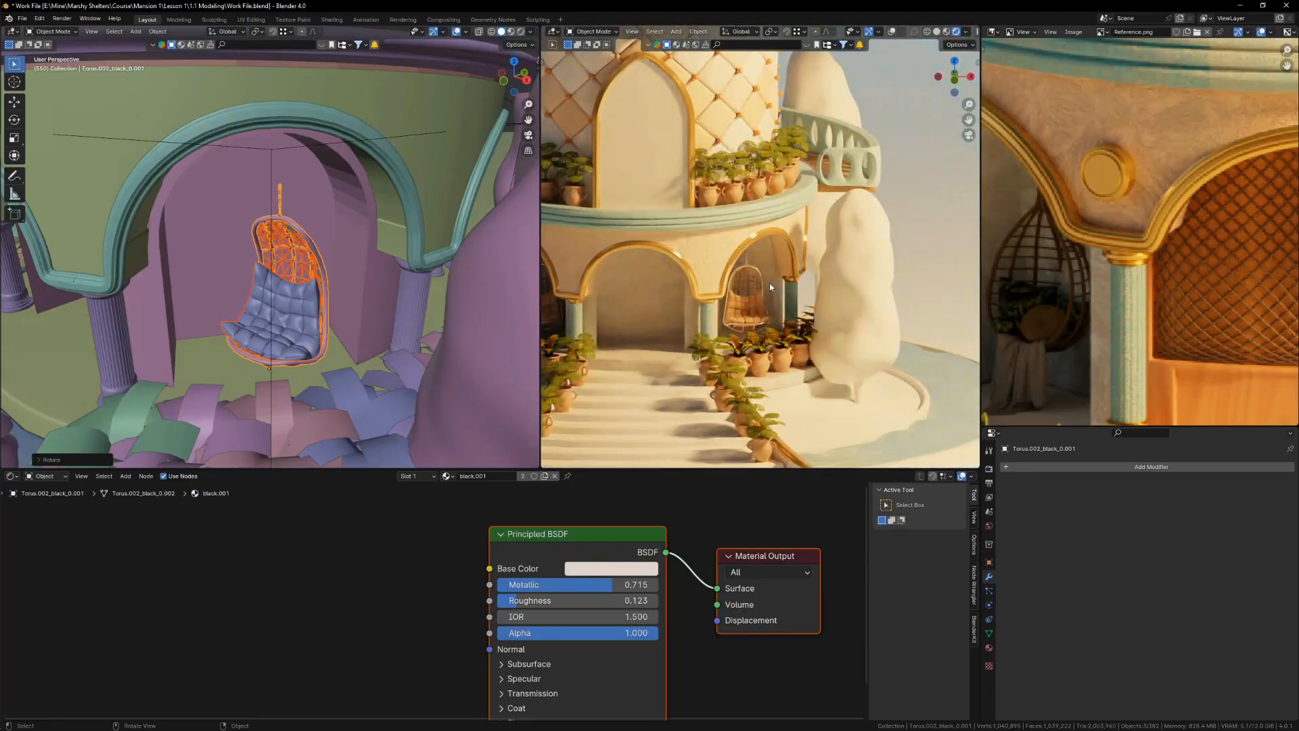
{"action": "key", "text": "g"}
{"action": "key", "text": "z"}
{"action": "left_click", "coordinate": [770, 282]}
{"action": "scroll", "coordinate": [770, 282], "scroll_direction": "down", "scroll_amount": 6}
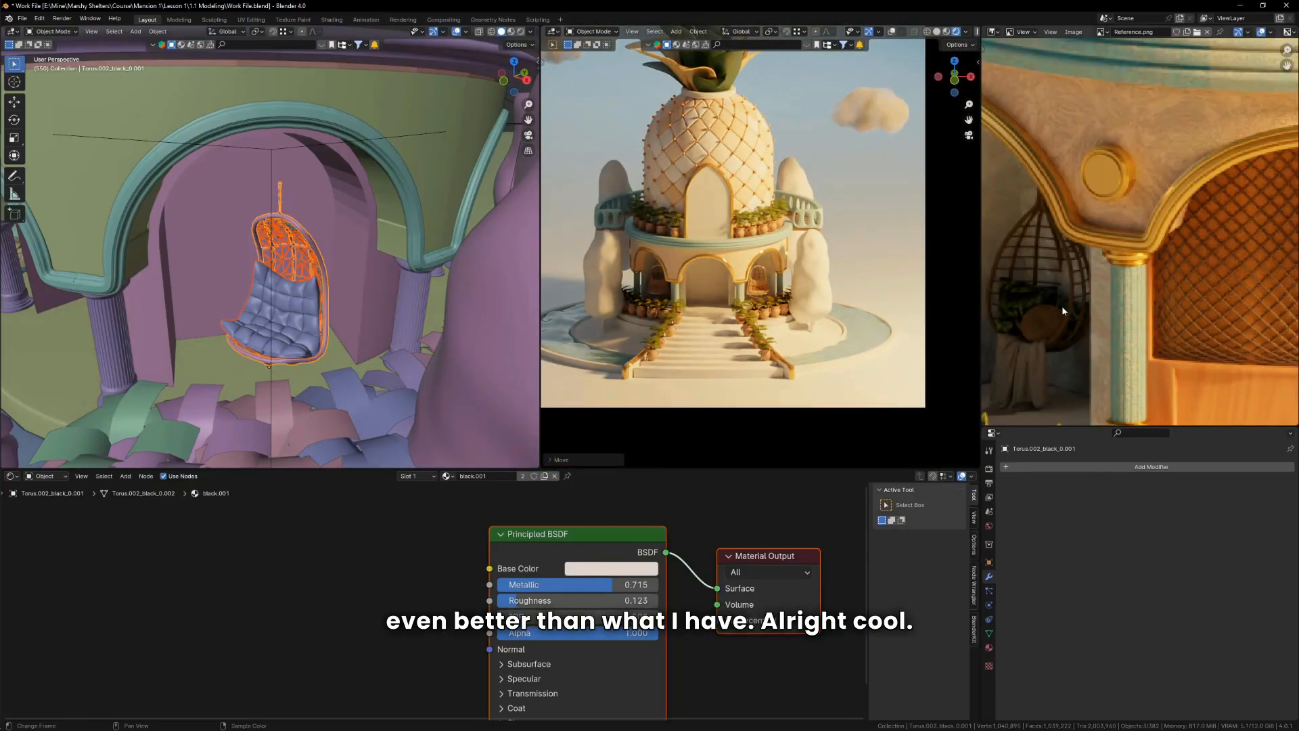
Step: Tint the white color ramp stop of the pineapple's quilted shell light blue, with hue 0.561 and saturation 0.336
{"action": "scroll", "coordinate": [793, 216], "scroll_direction": "down", "scroll_amount": 3}
{"action": "scroll", "coordinate": [793, 217], "scroll_direction": "up", "scroll_amount": 2}
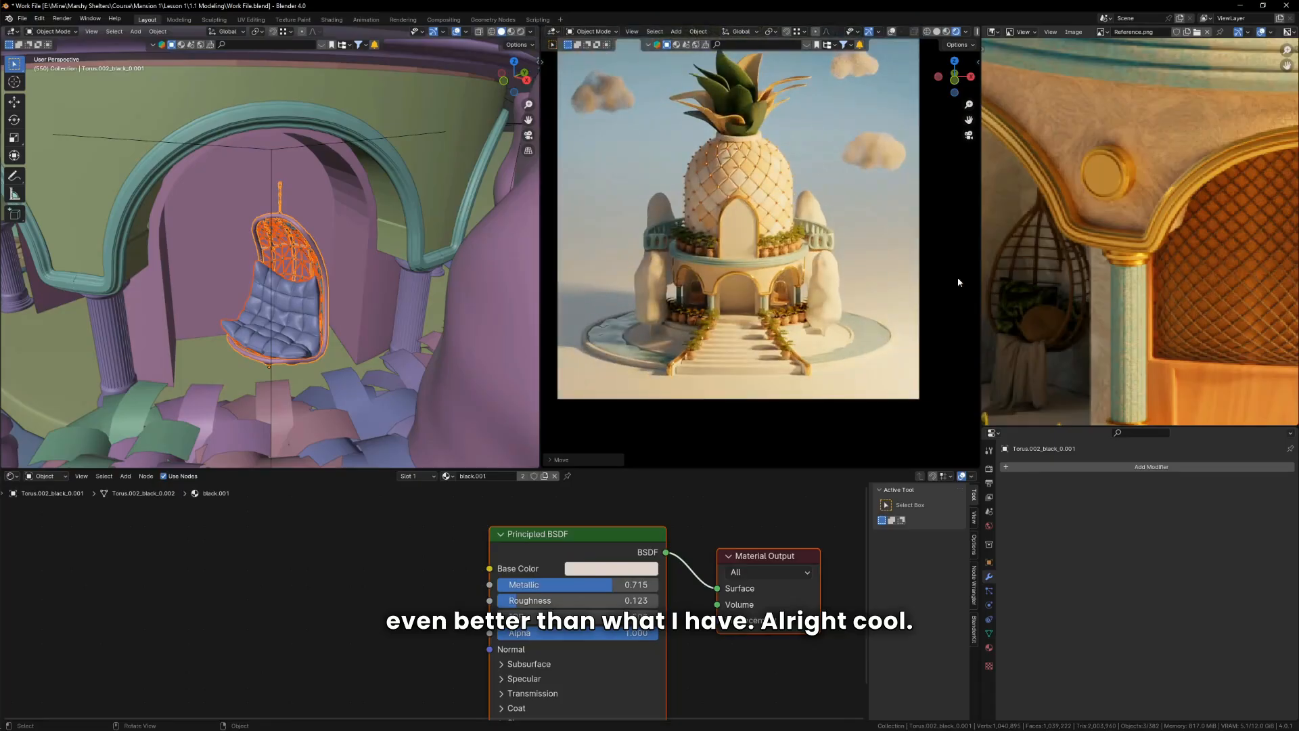
{"action": "scroll", "coordinate": [1061, 294], "scroll_direction": "down", "scroll_amount": 5}
{"action": "scroll", "coordinate": [1100, 191], "scroll_direction": "up", "scroll_amount": 4}
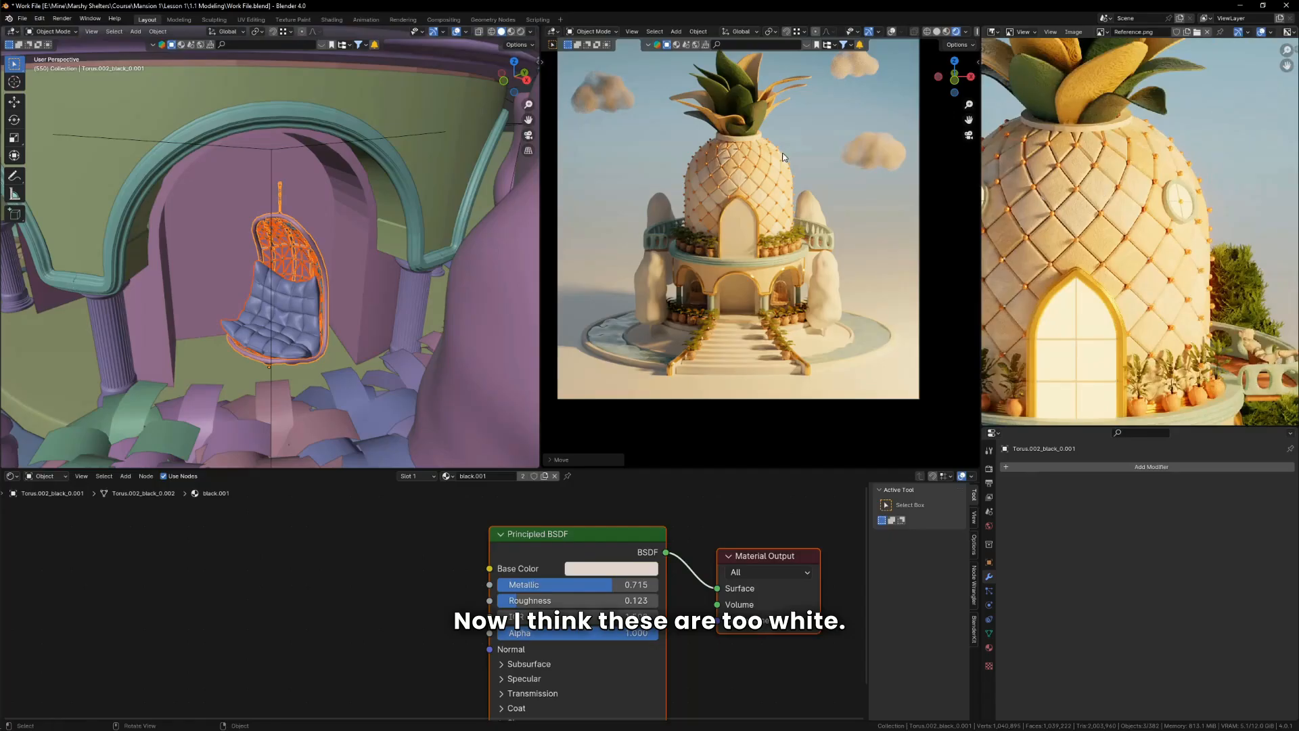
{"action": "scroll", "coordinate": [783, 157], "scroll_direction": "up", "scroll_amount": 5}
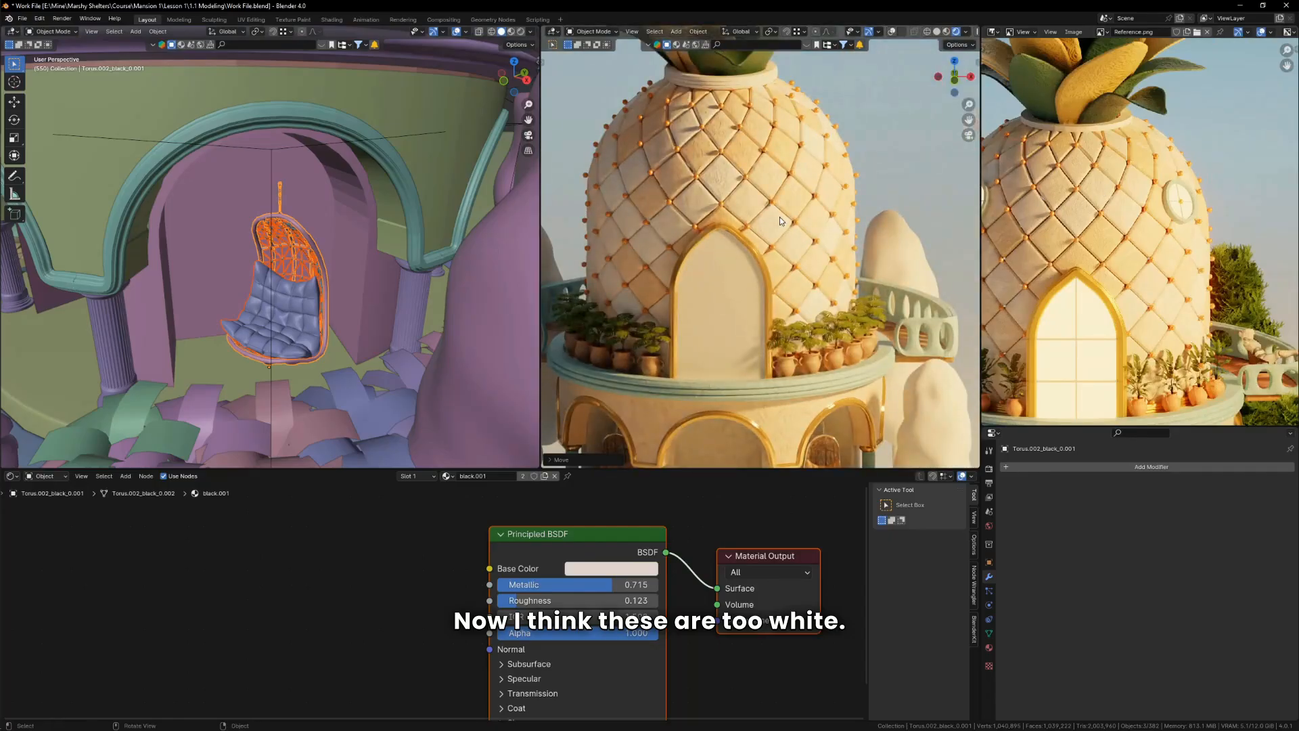
{"action": "left_click", "coordinate": [771, 216]}
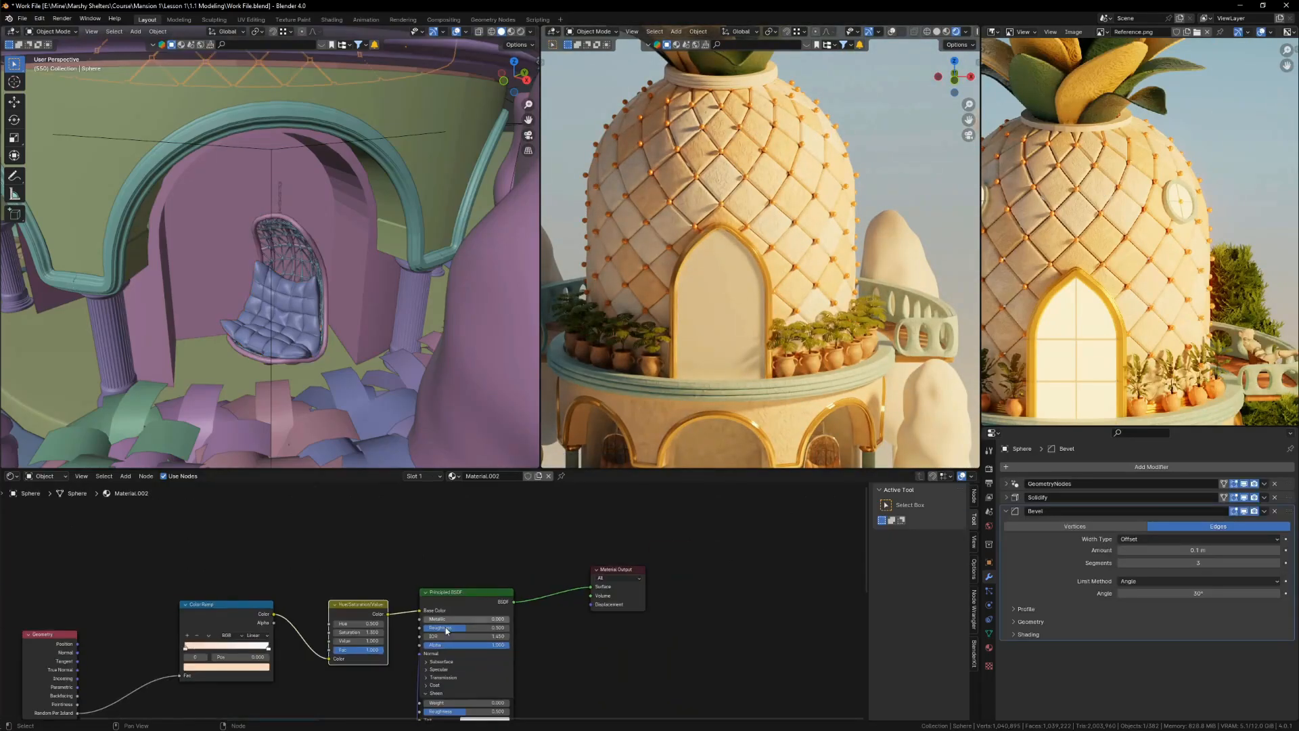
{"action": "scroll", "coordinate": [423, 619], "scroll_direction": "up", "scroll_amount": 5}
{"action": "left_click", "coordinate": [392, 612]}
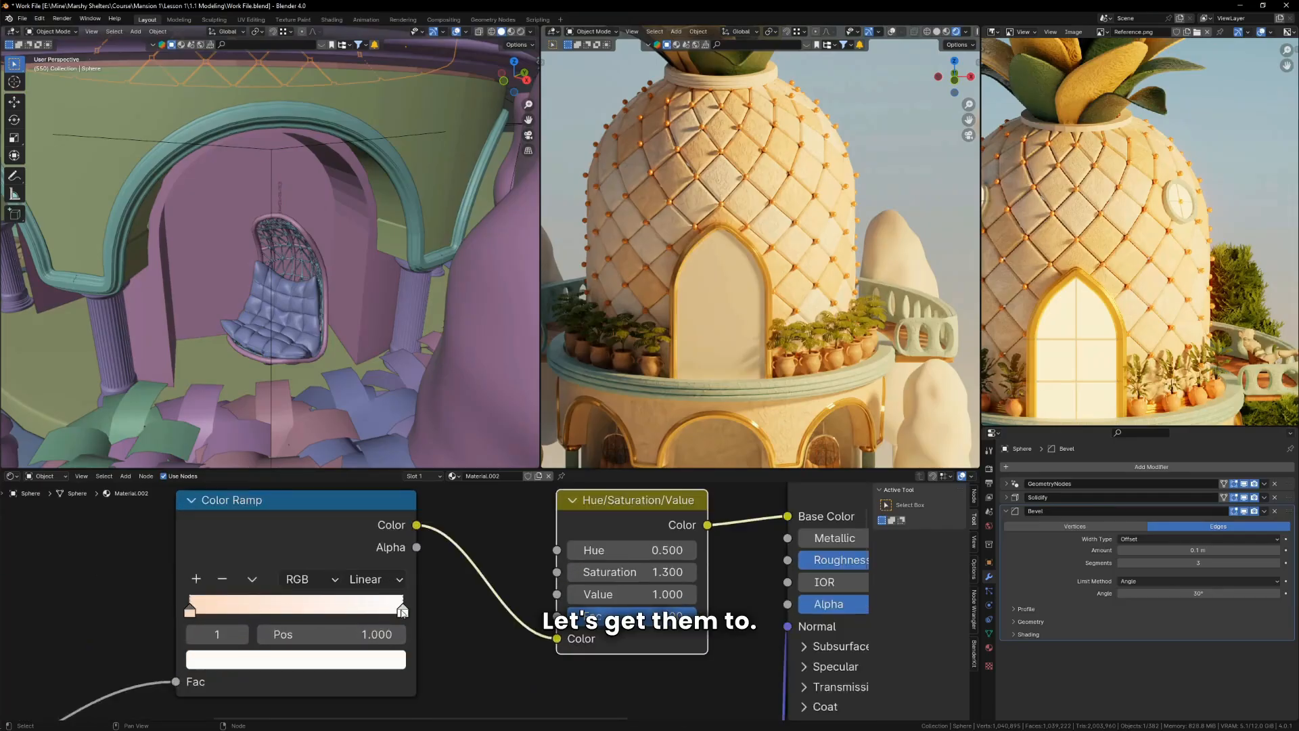
{"action": "left_click", "coordinate": [365, 660]}
{"action": "left_click_drag", "start_coordinate": [266, 455], "coordinate": [289, 419]}
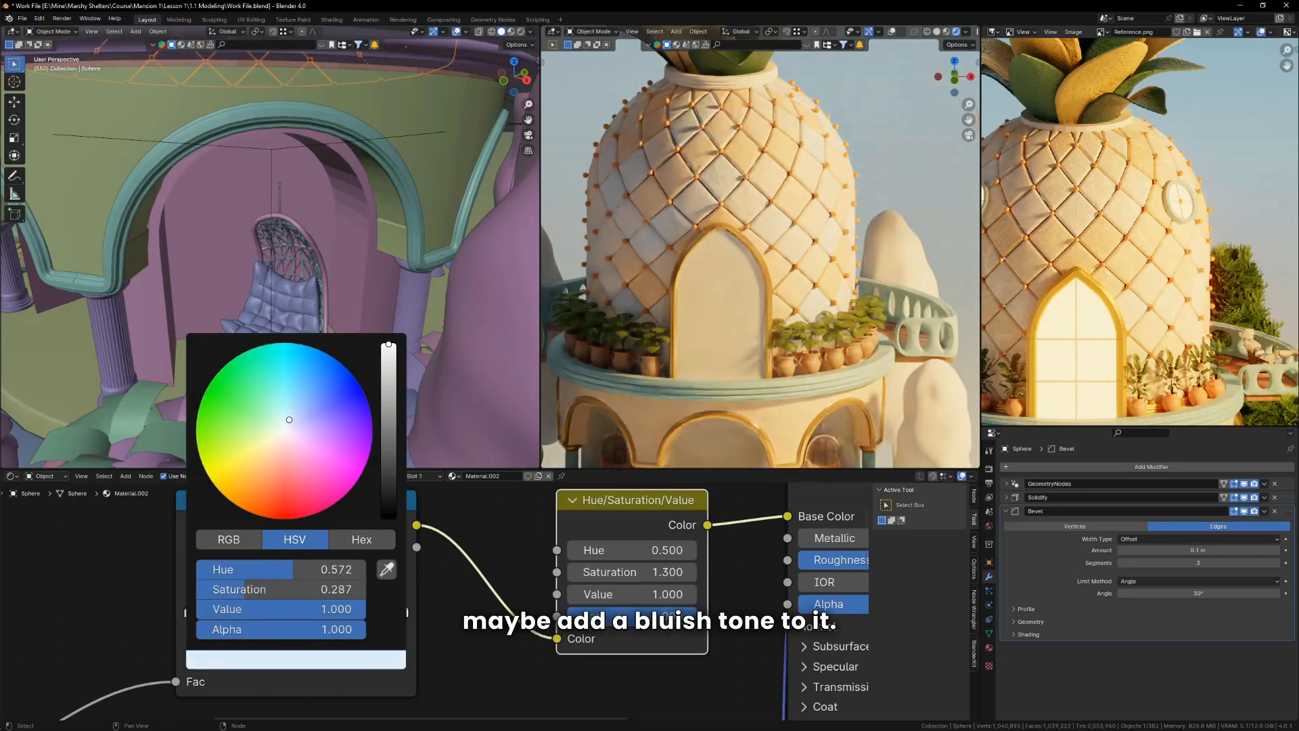
Step: Check the tinted pineapple in the render and try pale yellow-green and lavender tints on the same color ramp stop
{"action": "scroll", "coordinate": [741, 230], "scroll_direction": "down", "scroll_amount": 6}
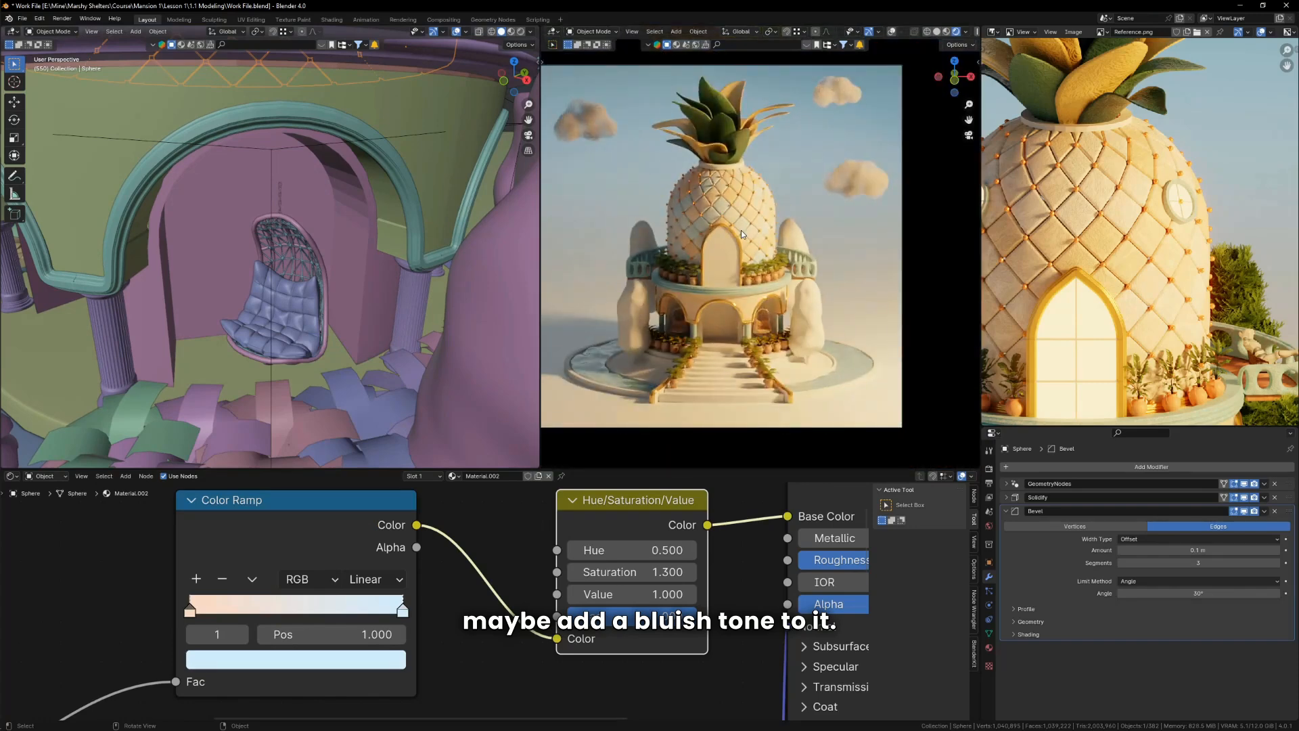
{"action": "scroll", "coordinate": [727, 219], "scroll_direction": "up", "scroll_amount": 3}
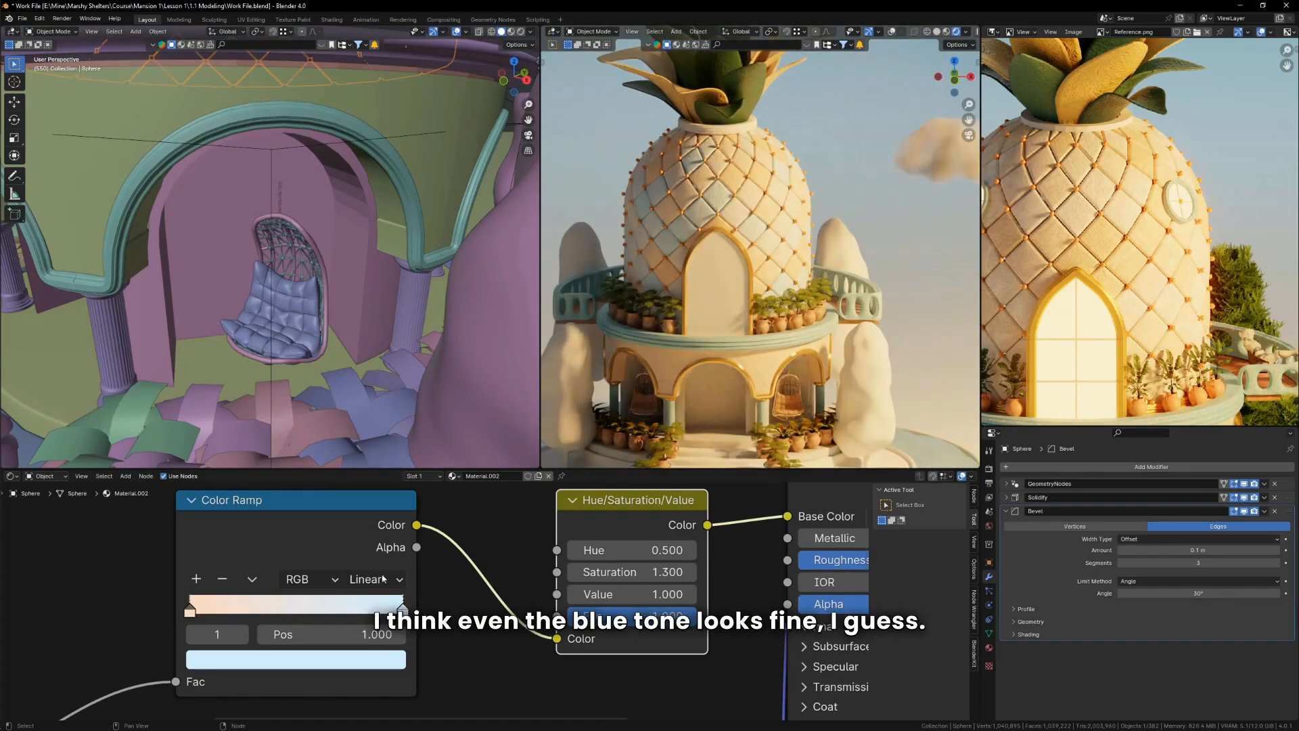
{"action": "scroll", "coordinate": [478, 613], "scroll_direction": "up", "scroll_amount": 2}
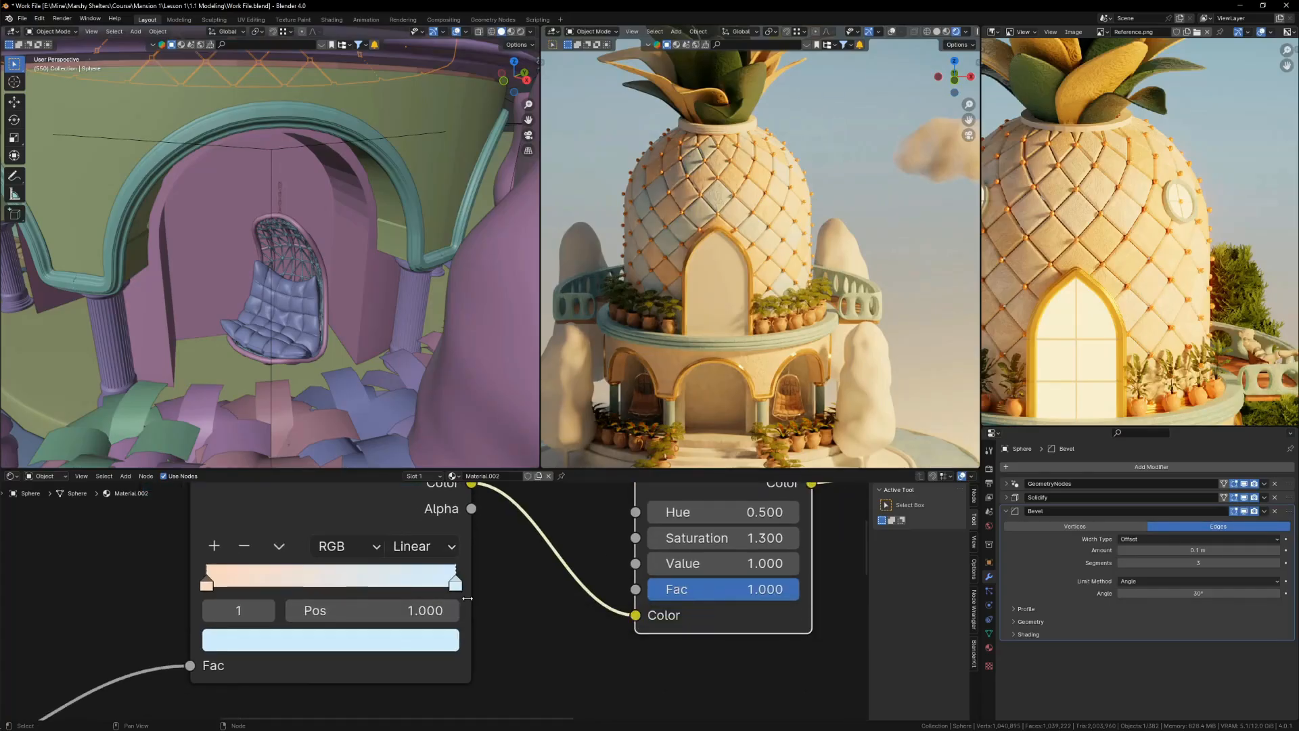
{"action": "scroll", "coordinate": [599, 587], "scroll_direction": "down", "scroll_amount": 2}
{"action": "scroll", "coordinate": [758, 271], "scroll_direction": "down", "scroll_amount": 3}
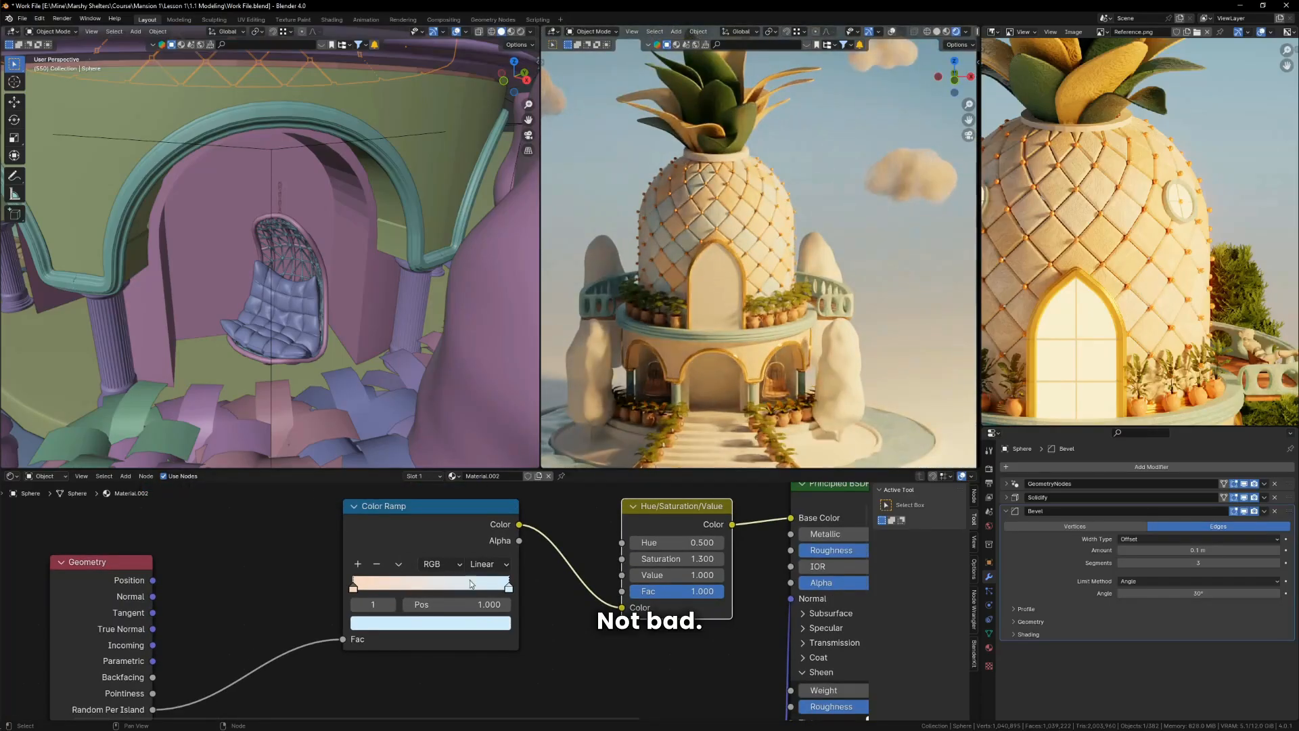
{"action": "left_click", "coordinate": [472, 624]}
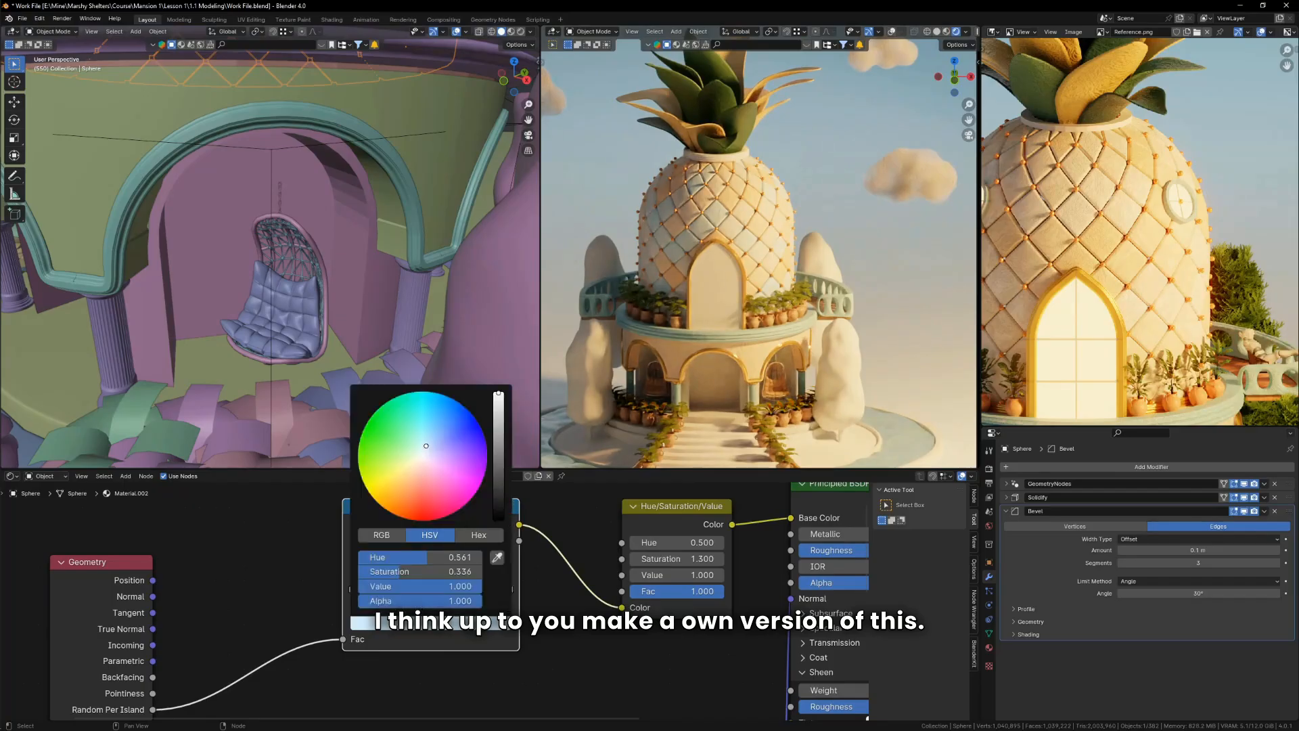
{"action": "left_click_drag", "start_coordinate": [426, 445], "coordinate": [411, 442]}
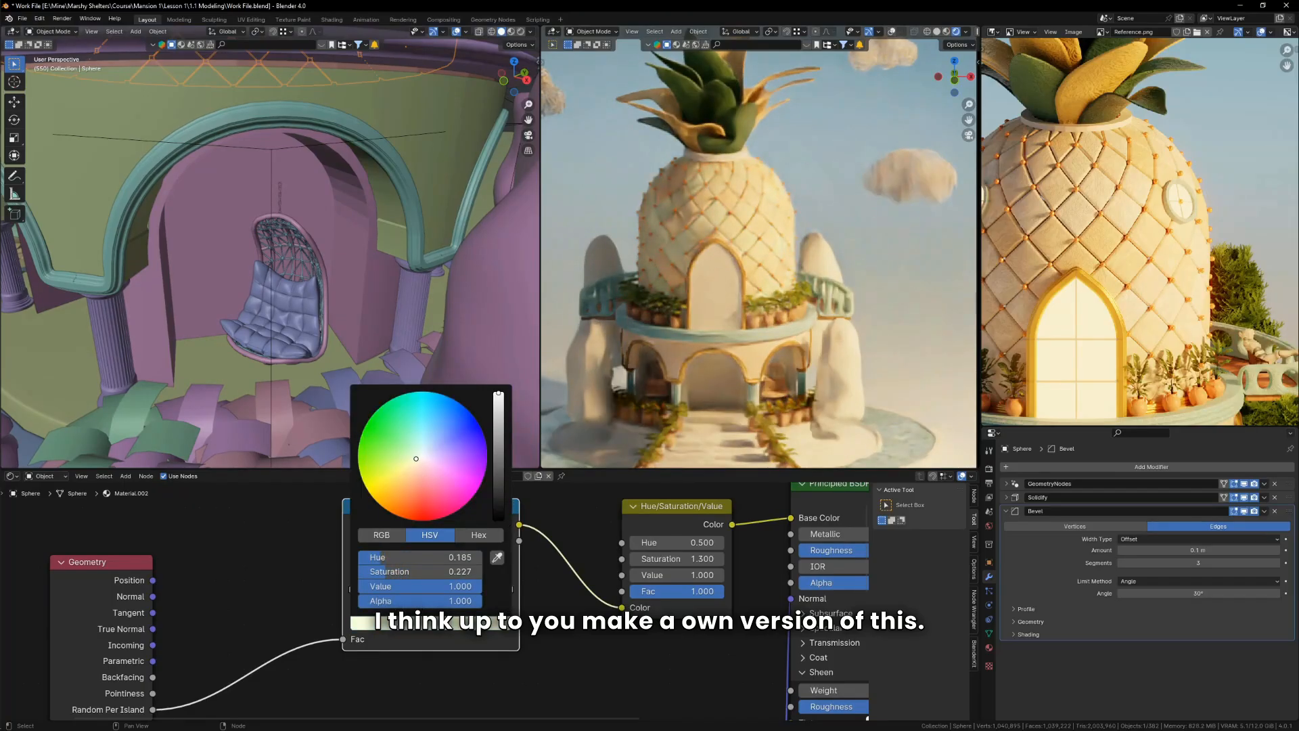
{"action": "left_click_drag", "start_coordinate": [416, 459], "coordinate": [419, 460]}
{"action": "left_click_drag", "start_coordinate": [419, 460], "coordinate": [425, 460]}
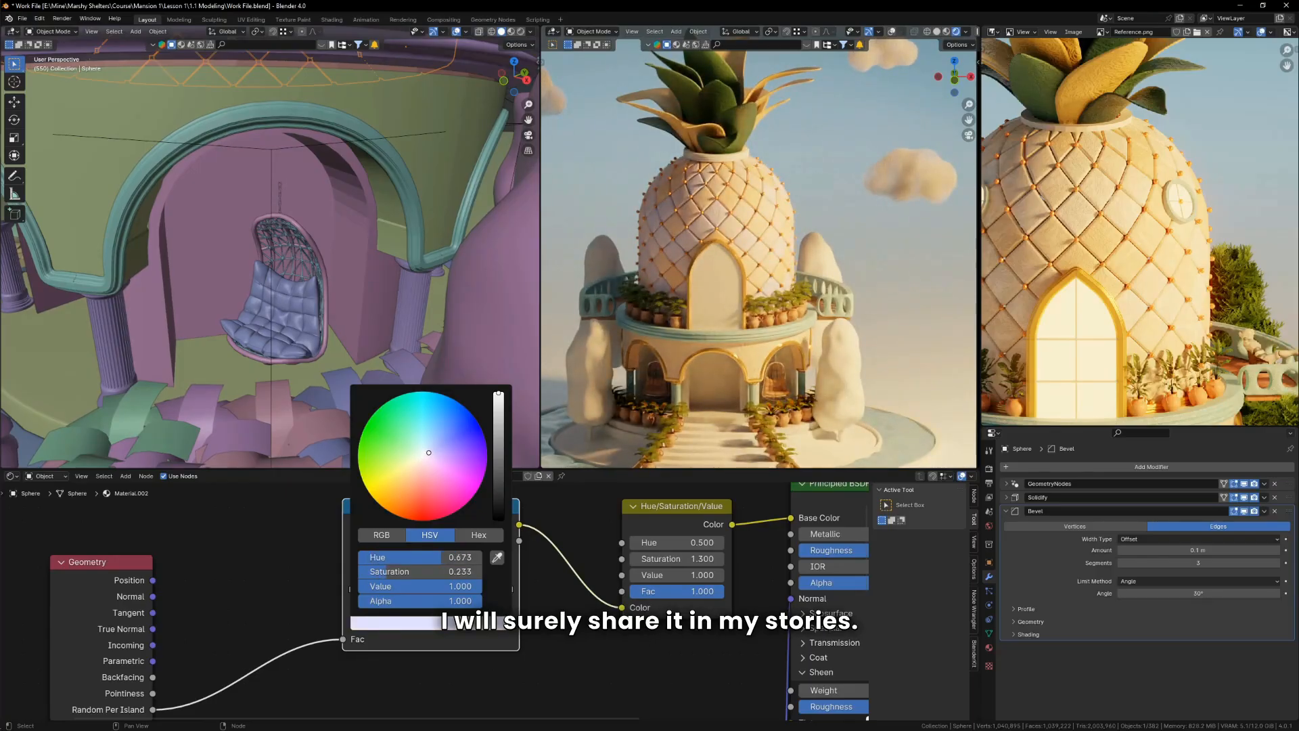
{"action": "left_click_drag", "start_coordinate": [429, 453], "coordinate": [425, 449]}
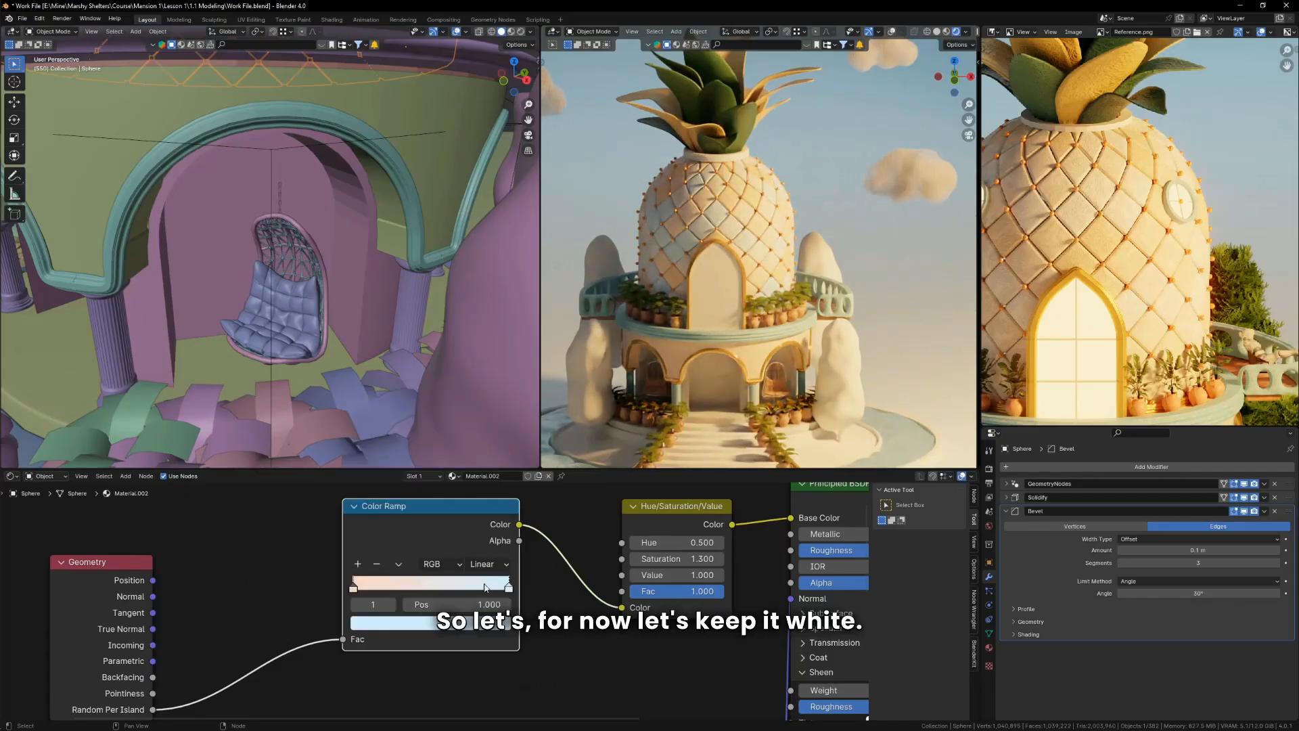
Step: Set the saturation of the shell's second color ramp stop to 0 for a white tone
{"action": "left_click", "coordinate": [467, 620]}
{"action": "left_click_drag", "start_coordinate": [436, 572], "coordinate": [386, 571]}
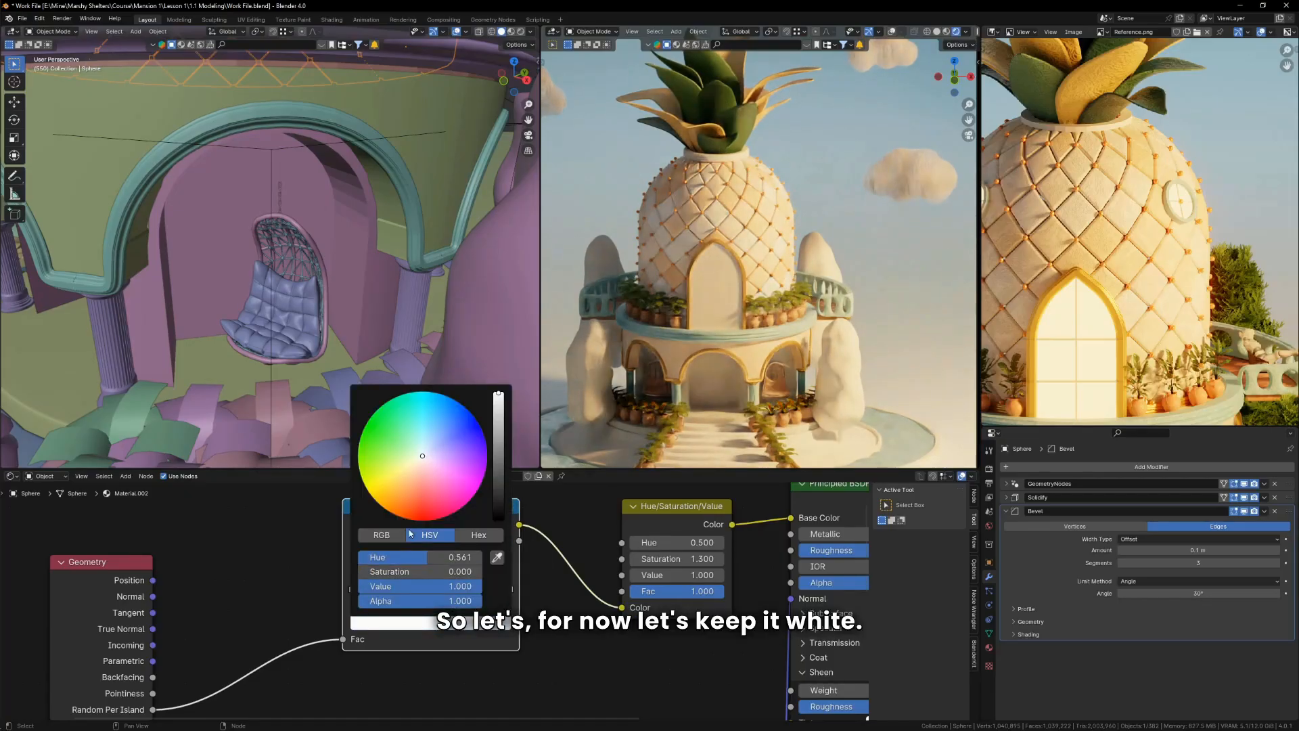
{"action": "scroll", "coordinate": [797, 318], "scroll_direction": "down", "scroll_amount": 4}
{"action": "key", "text": "Home"}
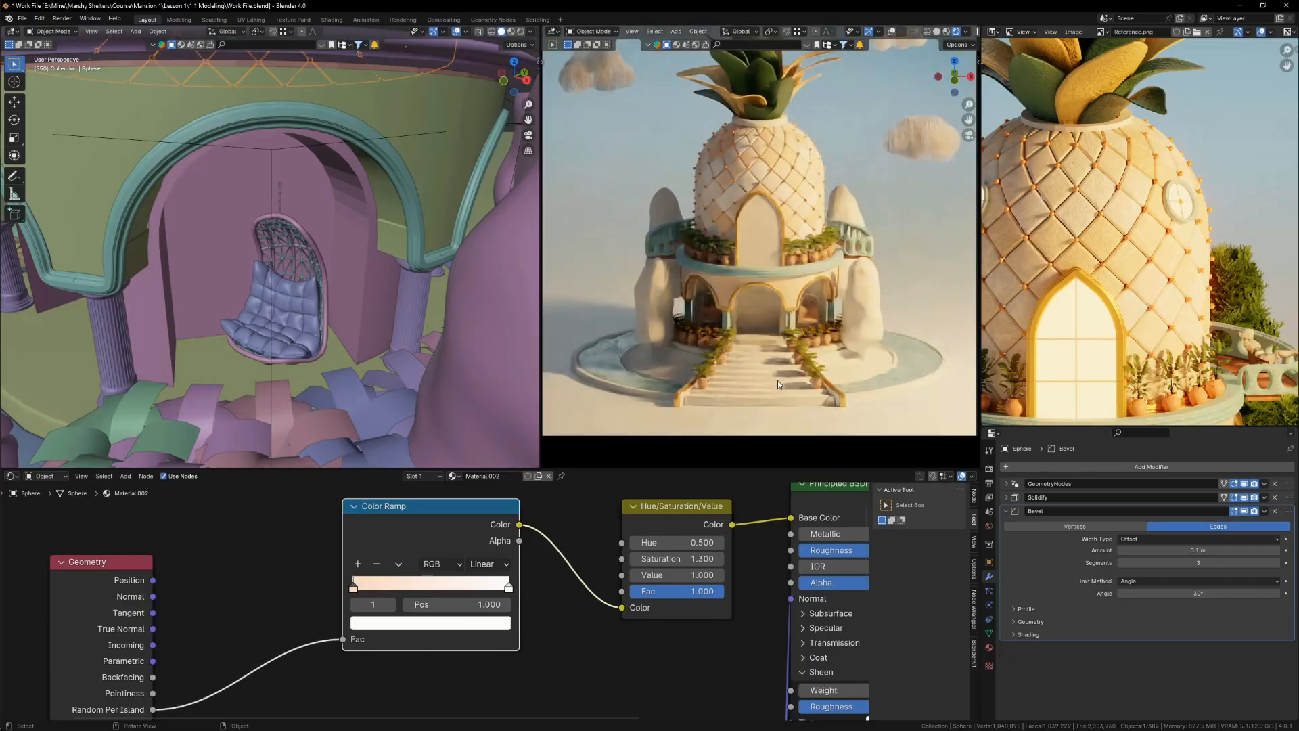
Step: Select the ground-floor wall behind the front arch and check its mesh in Edit Mode
{"action": "scroll", "coordinate": [261, 314], "scroll_direction": "down", "scroll_amount": 8}
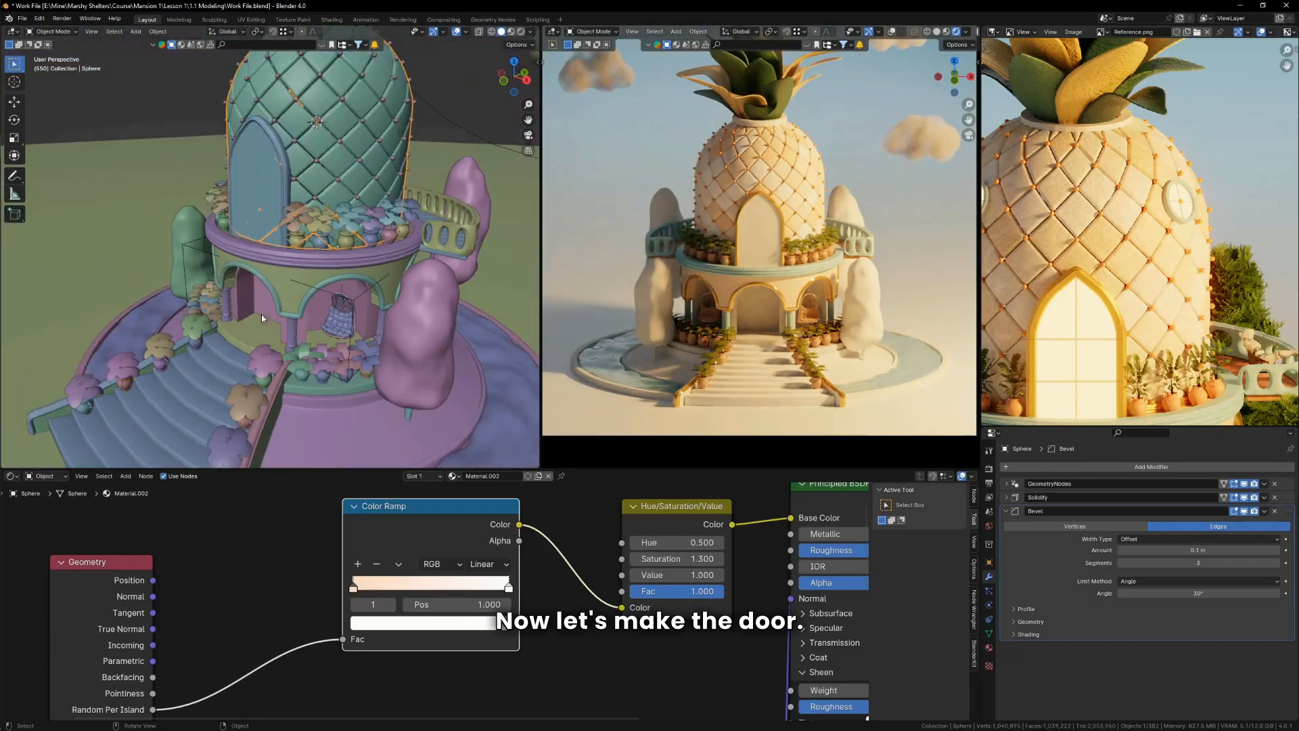
{"action": "middle_click_drag", "start_coordinate": [261, 314], "coordinate": [331, 278]}
{"action": "scroll", "coordinate": [270, 315], "scroll_direction": "up", "scroll_amount": 4}
{"action": "left_click", "coordinate": [301, 280]}
{"action": "scroll", "coordinate": [327, 283], "scroll_direction": "up", "scroll_amount": 2}
{"action": "scroll", "coordinate": [328, 282], "scroll_direction": "up", "scroll_amount": 3}
{"action": "scroll", "coordinate": [332, 284], "scroll_direction": "down", "scroll_amount": 6}
{"action": "key", "text": "Tab"}
{"action": "scroll", "coordinate": [332, 284], "scroll_direction": "up", "scroll_amount": 5}
{"action": "key", "text": "Tab"}
{"action": "scroll", "coordinate": [331, 279], "scroll_direction": "down", "scroll_amount": 5}
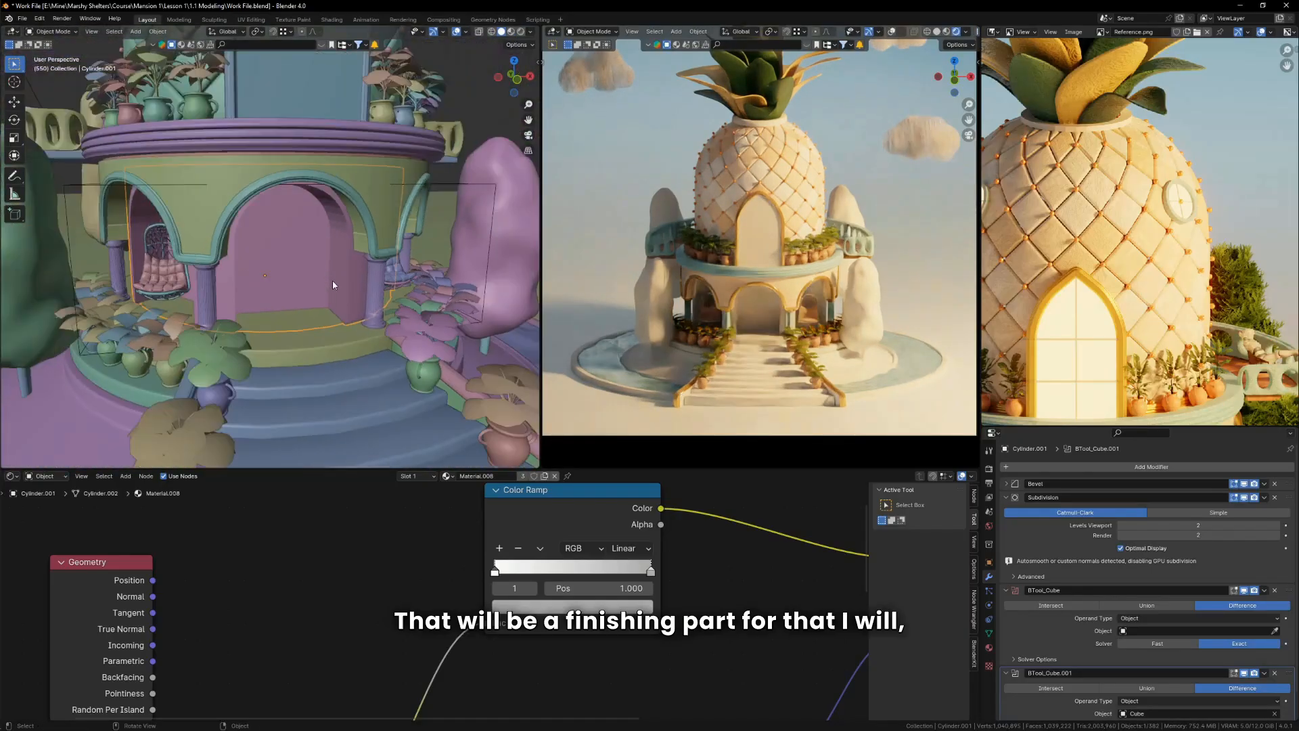
Step: Collapse the wall's modifiers in the stack and apply its visual geometry to the mesh
{"action": "scroll", "coordinate": [332, 280], "scroll_direction": "up", "scroll_amount": 4}
{"action": "scroll", "coordinate": [331, 282], "scroll_direction": "down", "scroll_amount": 3}
{"action": "scroll", "coordinate": [331, 282], "scroll_direction": "up", "scroll_amount": 2}
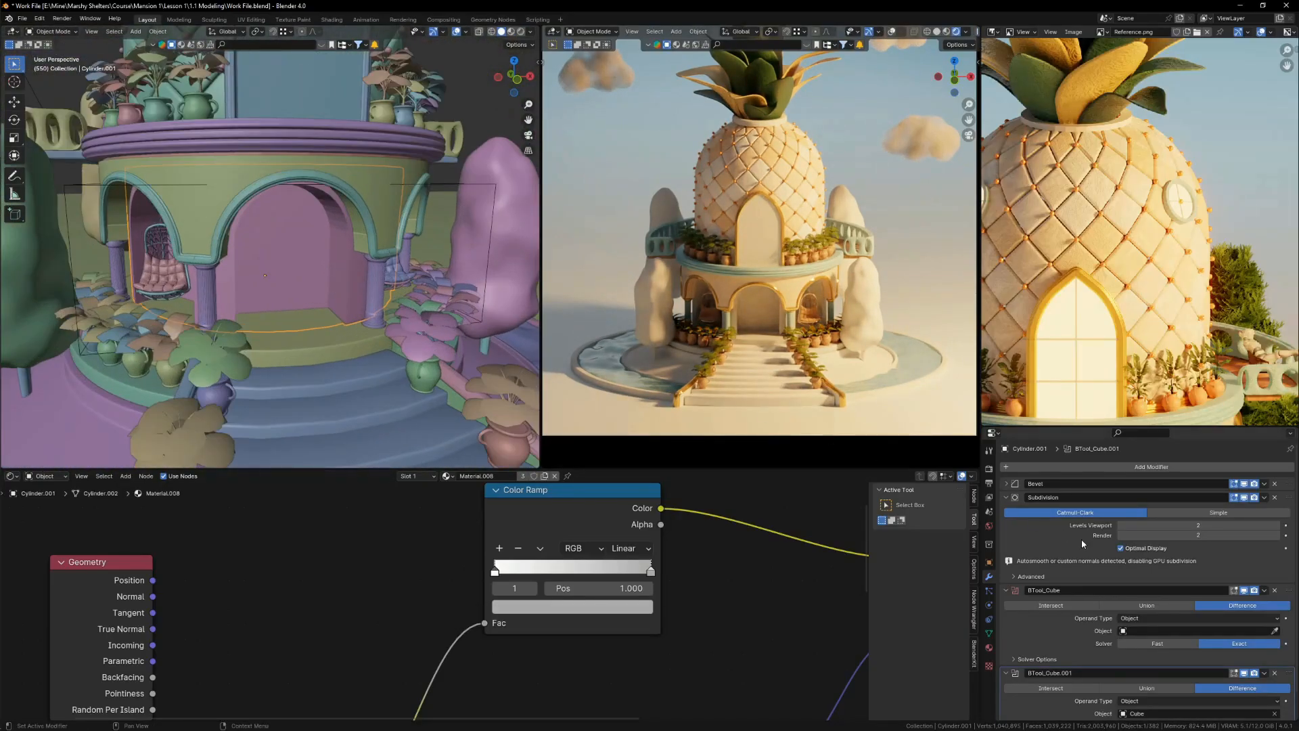
{"action": "left_click", "coordinate": [1008, 499], "text": "ctrl"}
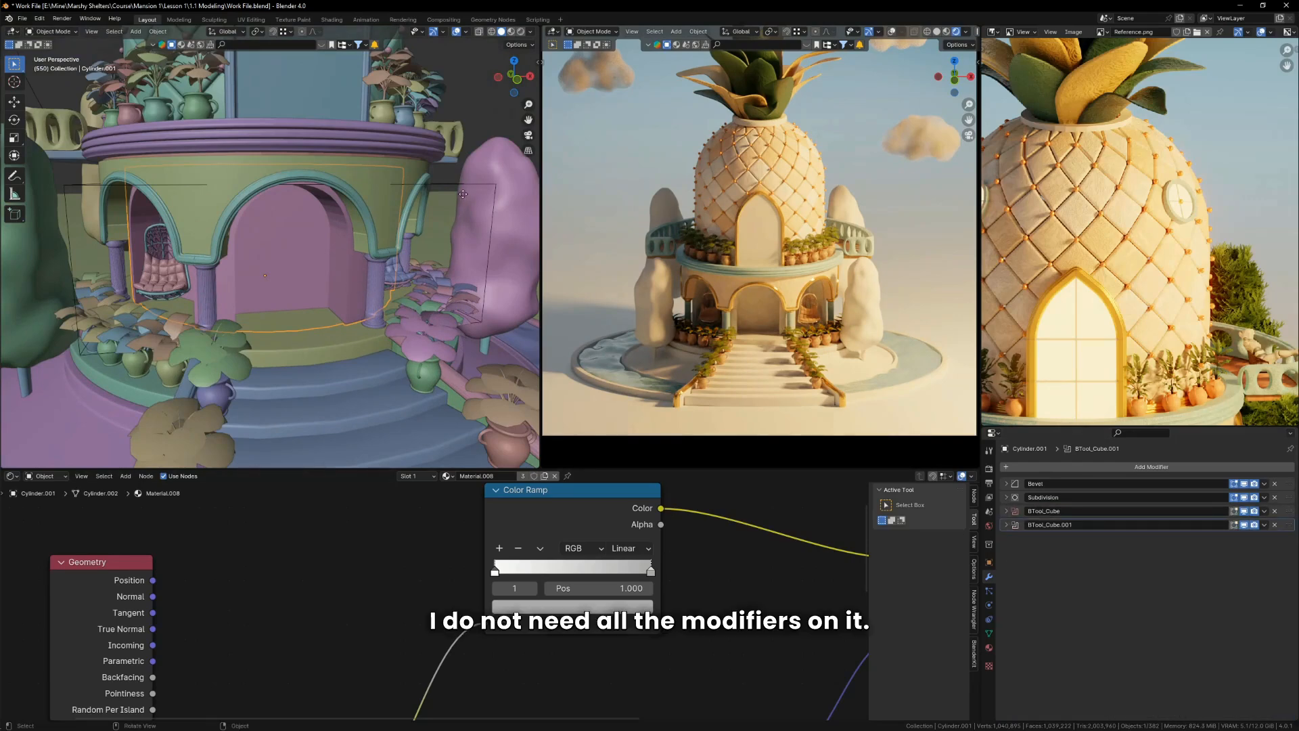
{"action": "key", "text": "g"}
{"action": "right_click", "coordinate": [370, 285]}
{"action": "key", "text": "ctrl+a"}
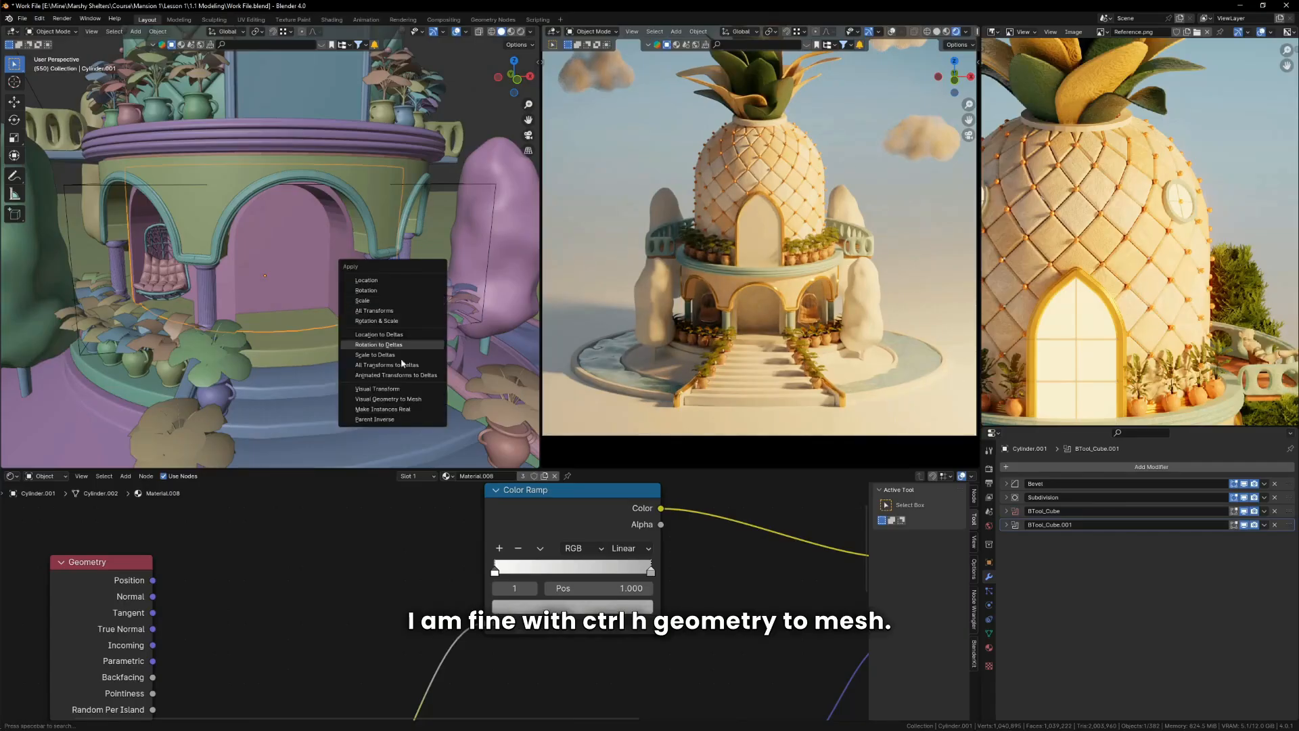
{"action": "left_click", "coordinate": [388, 400]}
{"action": "scroll", "coordinate": [317, 295], "scroll_direction": "down", "scroll_amount": 4}
{"action": "scroll", "coordinate": [316, 295], "scroll_direction": "up", "scroll_amount": 6}
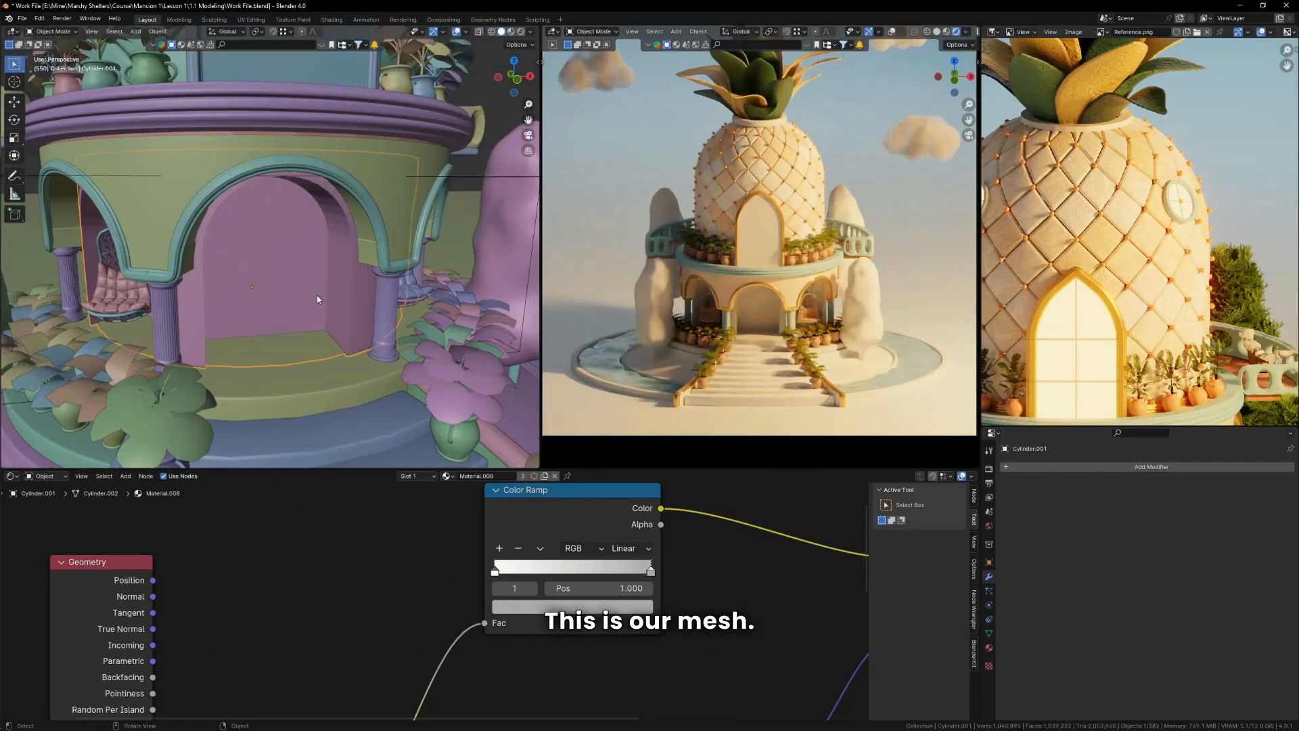
Step: Duplicate the arched face at the back of the front niche and move the copy forward along the Y axis
{"action": "key", "text": "Tab"}
{"action": "middle_click_drag", "start_coordinate": [317, 295], "coordinate": [338, 311]}
{"action": "key", "text": "g"}
{"action": "key", "text": "y"}
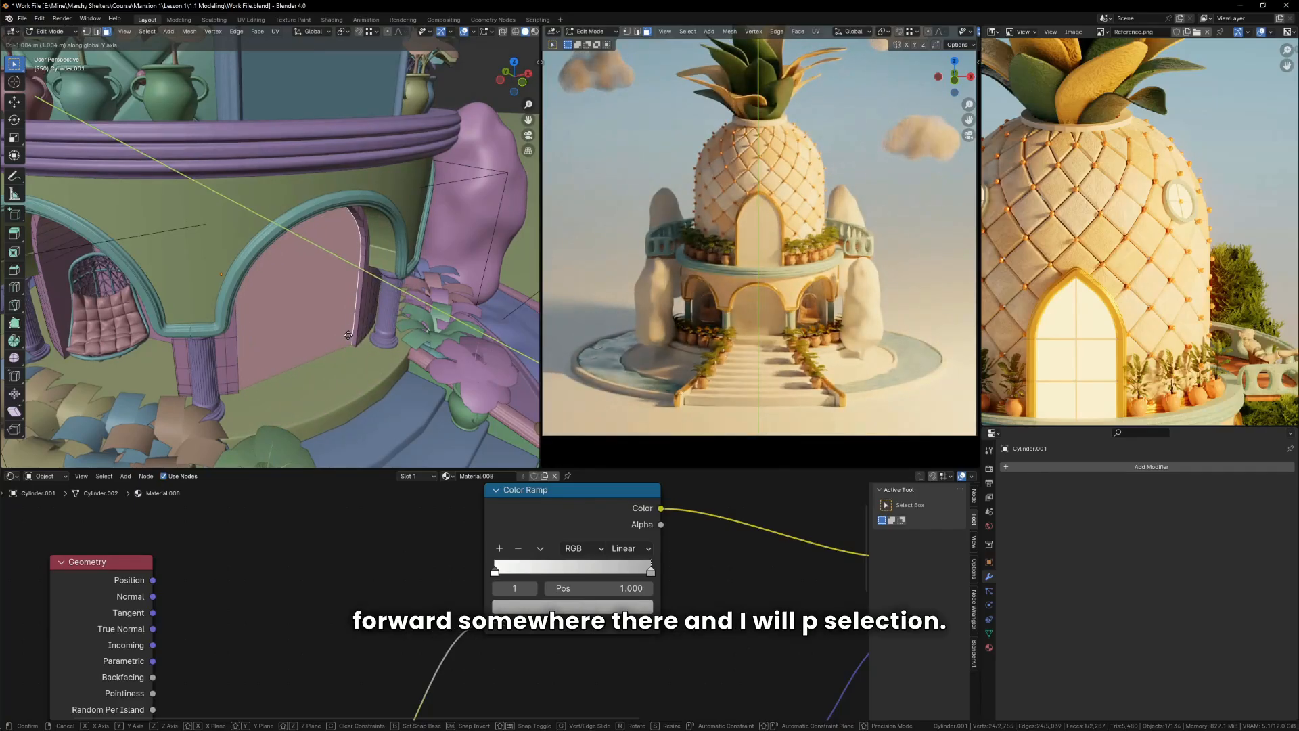
{"action": "left_click", "coordinate": [348, 336]}
{"action": "middle_click_drag", "start_coordinate": [347, 336], "coordinate": [314, 296]}
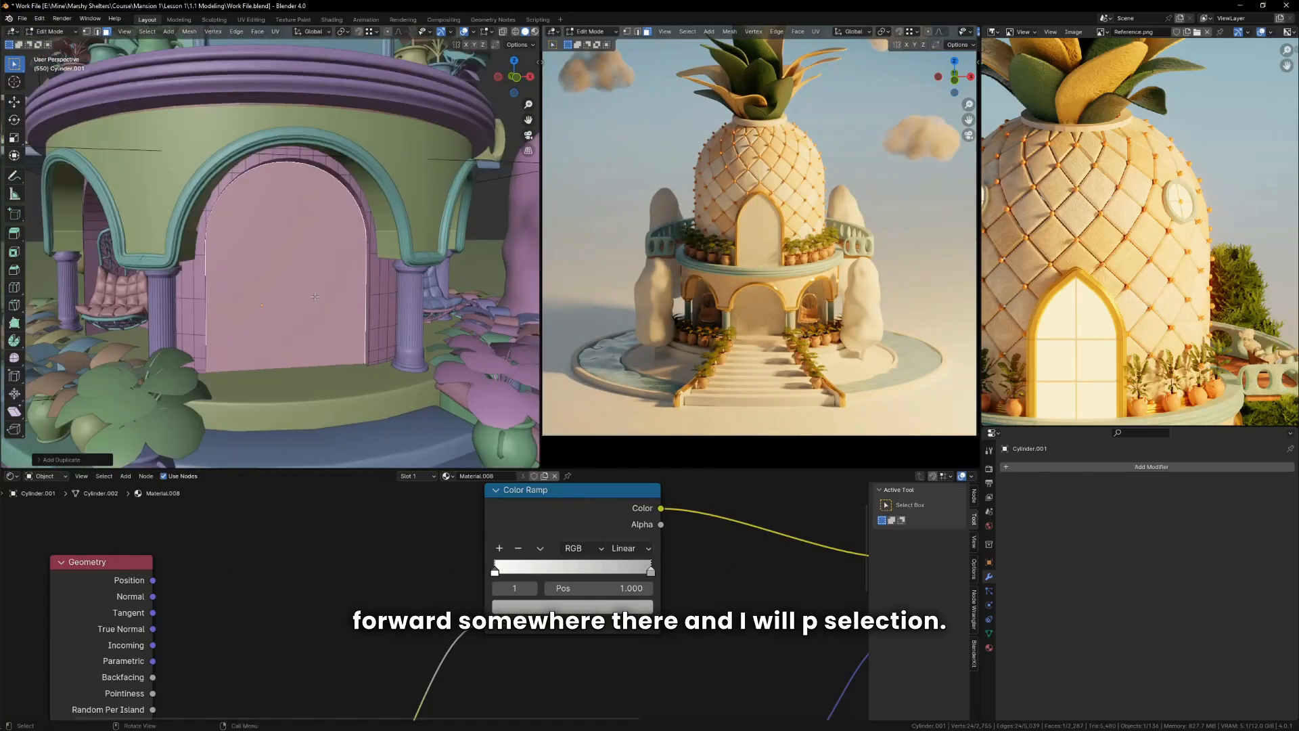
Step: Separate the duplicated arched face into its own object and select it in Object Mode
{"action": "key", "text": "p"}
{"action": "left_click", "coordinate": [316, 297]}
{"action": "key", "text": "Tab"}
{"action": "left_click", "coordinate": [334, 274]}
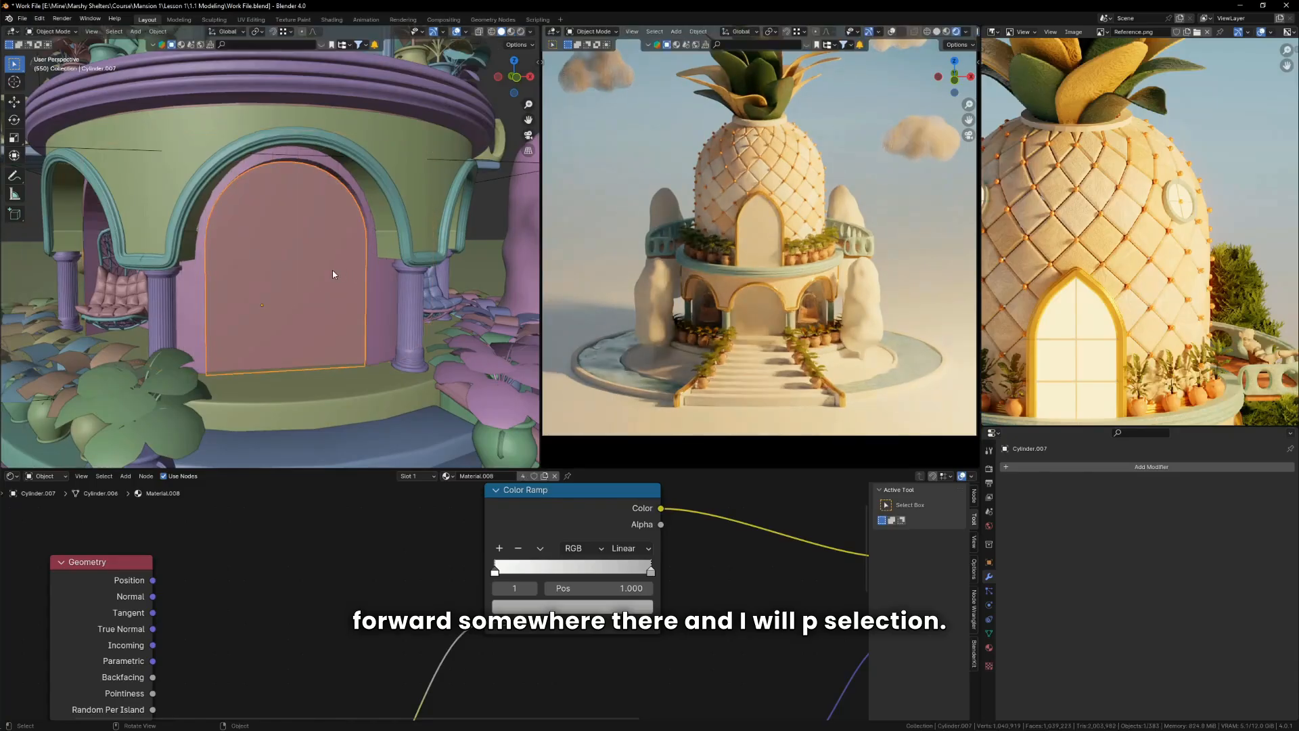
Step: Add a Bevel modifier to the ground-floor wall around the front arch
{"action": "scroll", "coordinate": [335, 274], "scroll_direction": "up", "scroll_amount": 2}
{"action": "left_click", "coordinate": [395, 292]}
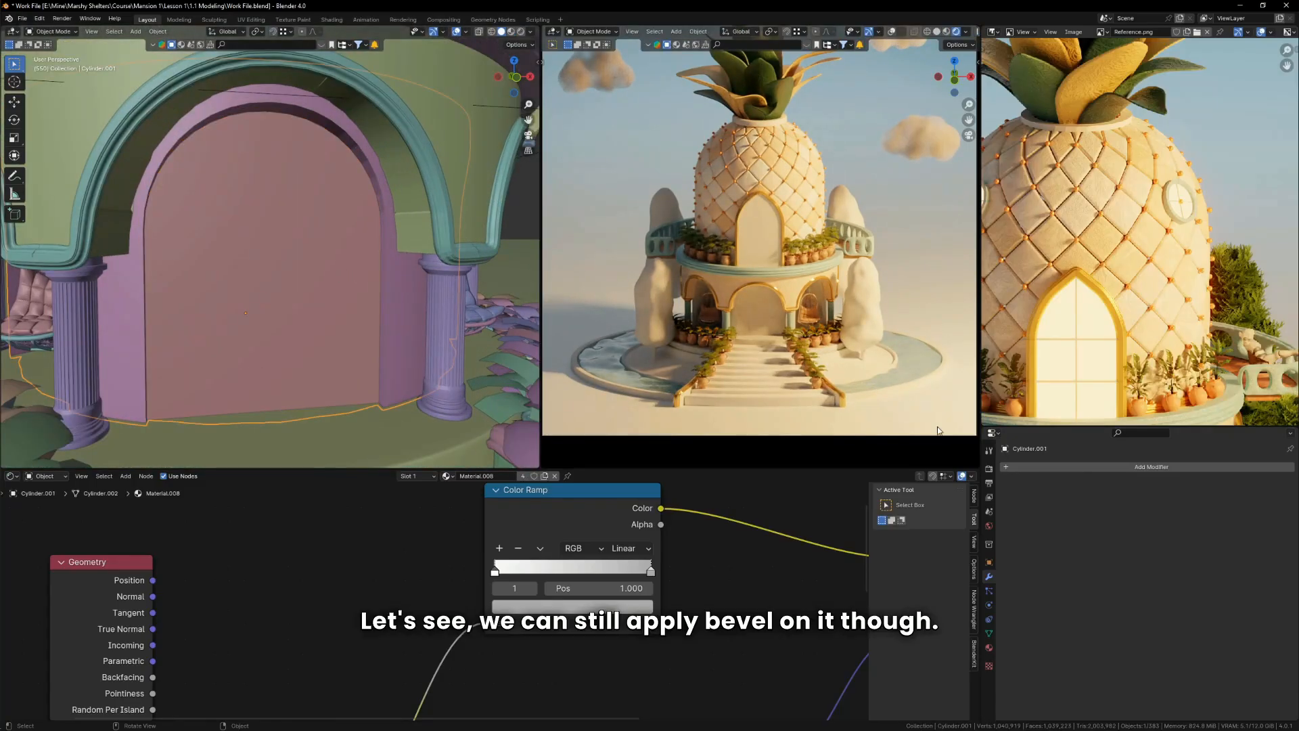
{"action": "left_click", "coordinate": [1046, 467]}
{"action": "mouse_move", "coordinate": [1046, 465]}
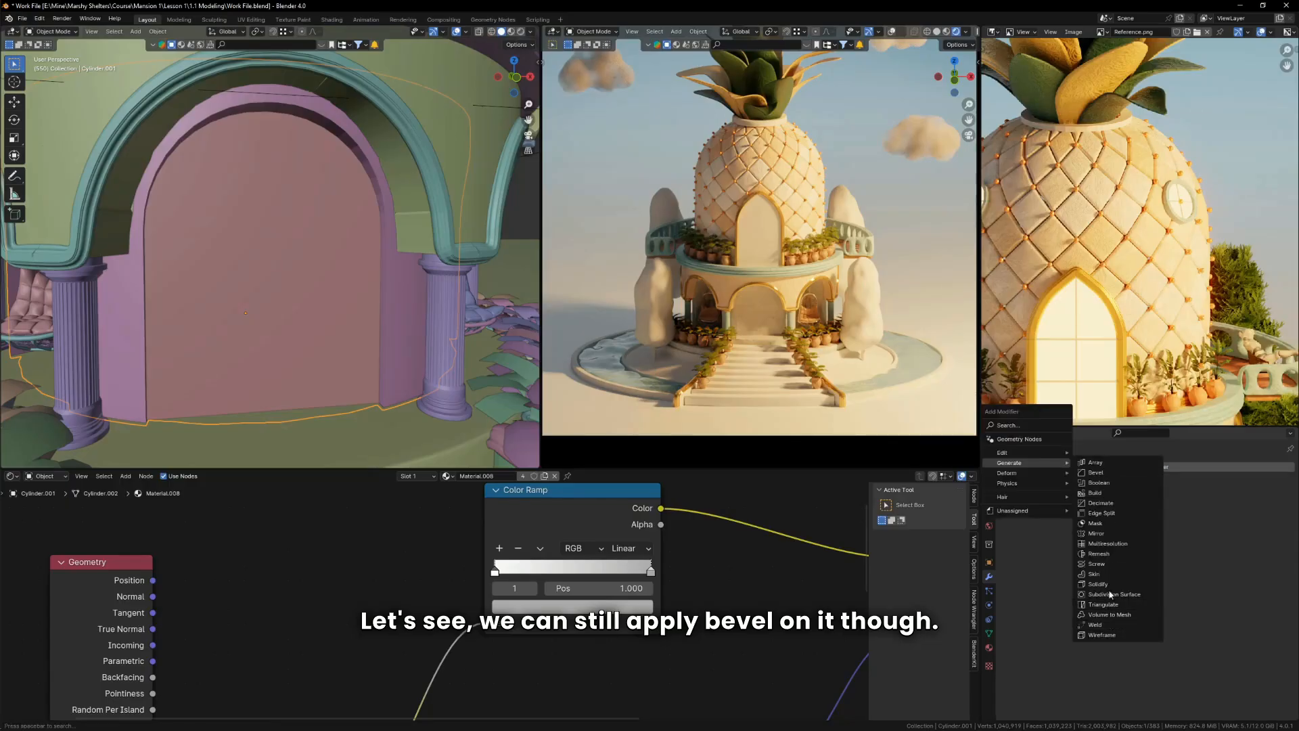
{"action": "left_click", "coordinate": [1096, 473]}
{"action": "scroll", "coordinate": [409, 253], "scroll_direction": "up", "scroll_amount": 4}
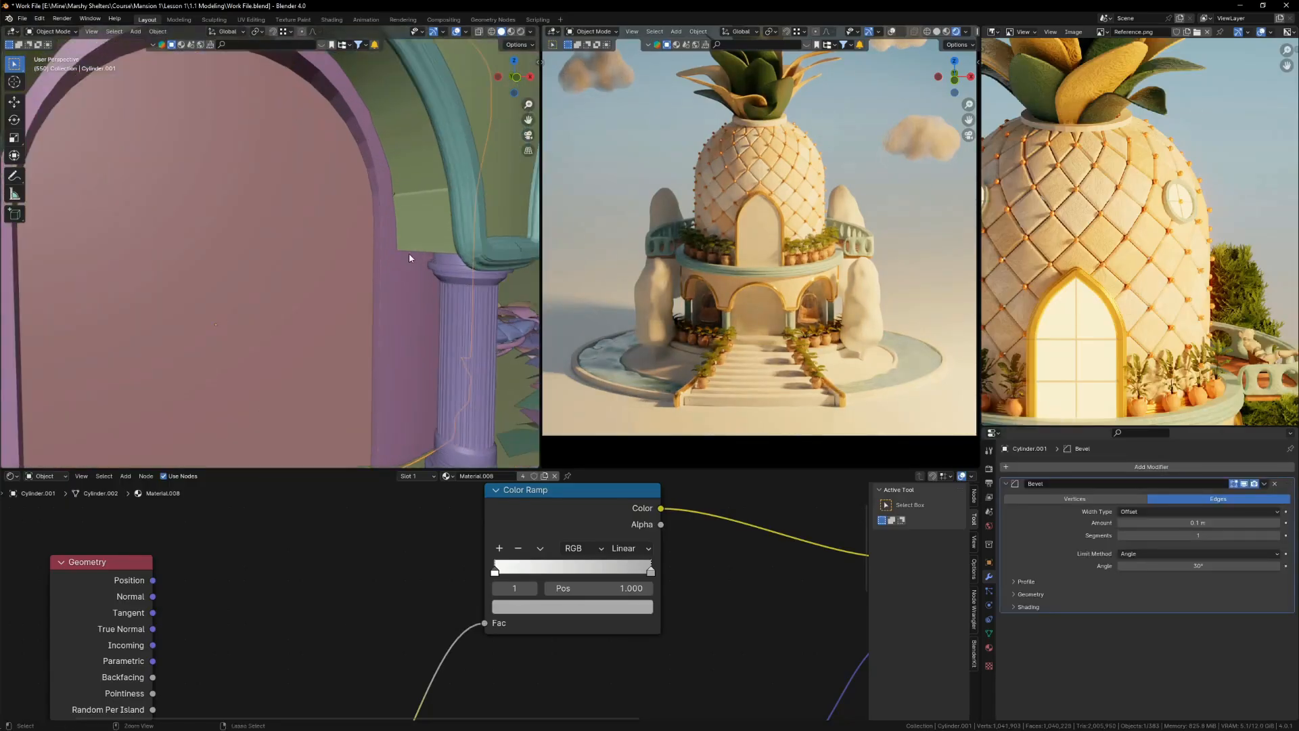
Step: Apply the ground-floor wall's scale and turn off Clamp Overlap in its Bevel modifier
{"action": "key", "text": "ctrl+a"}
{"action": "left_click", "coordinate": [361, 166]}
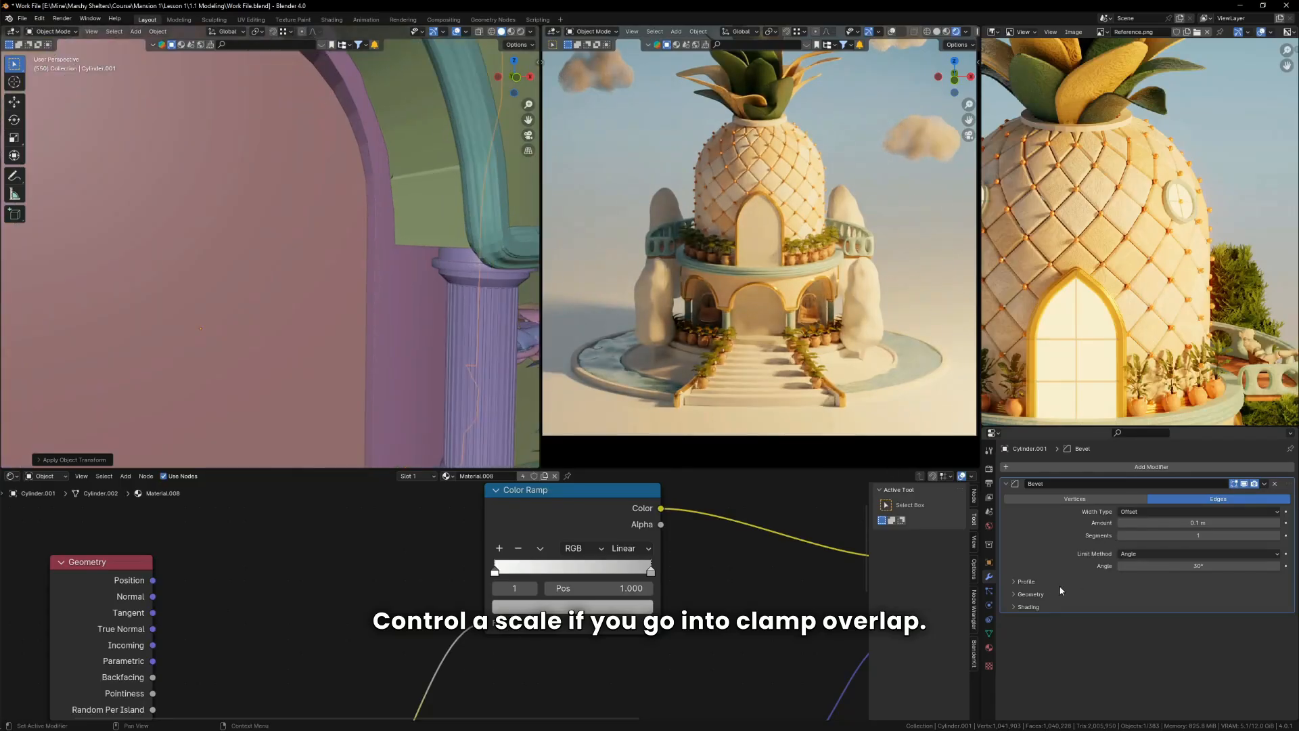
{"action": "left_click", "coordinate": [1031, 594]}
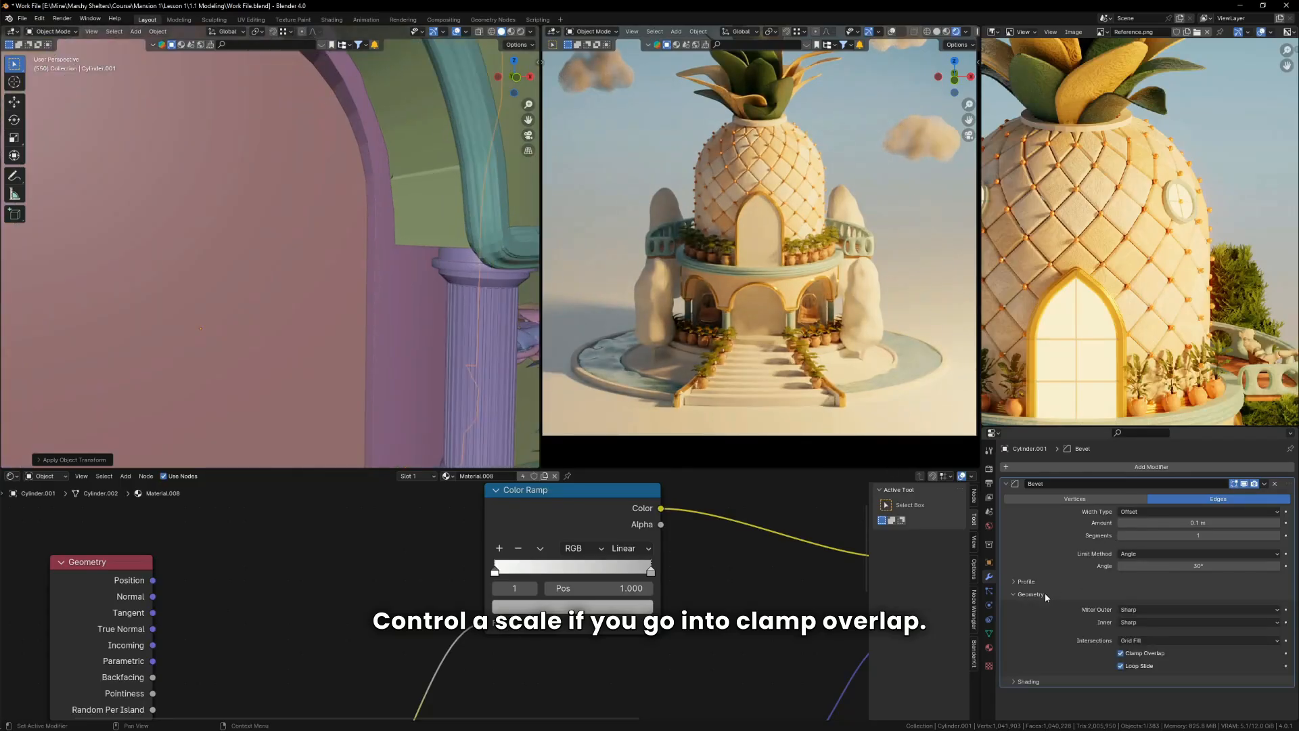
{"action": "left_click", "coordinate": [1128, 658]}
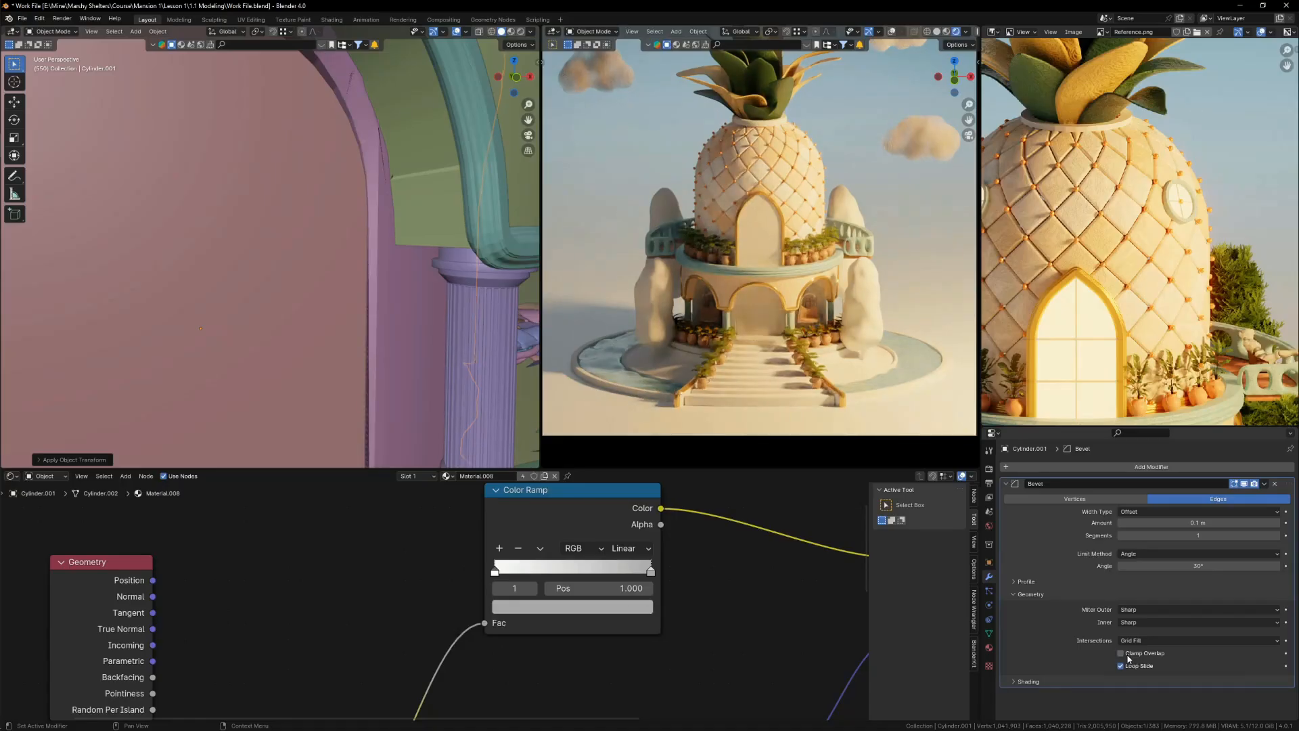
Step: Turn the bevel's Clamp Overlap back on and examine the wall's mesh topology around the front arch
{"action": "middle_click_drag", "start_coordinate": [355, 413], "coordinate": [369, 338]}
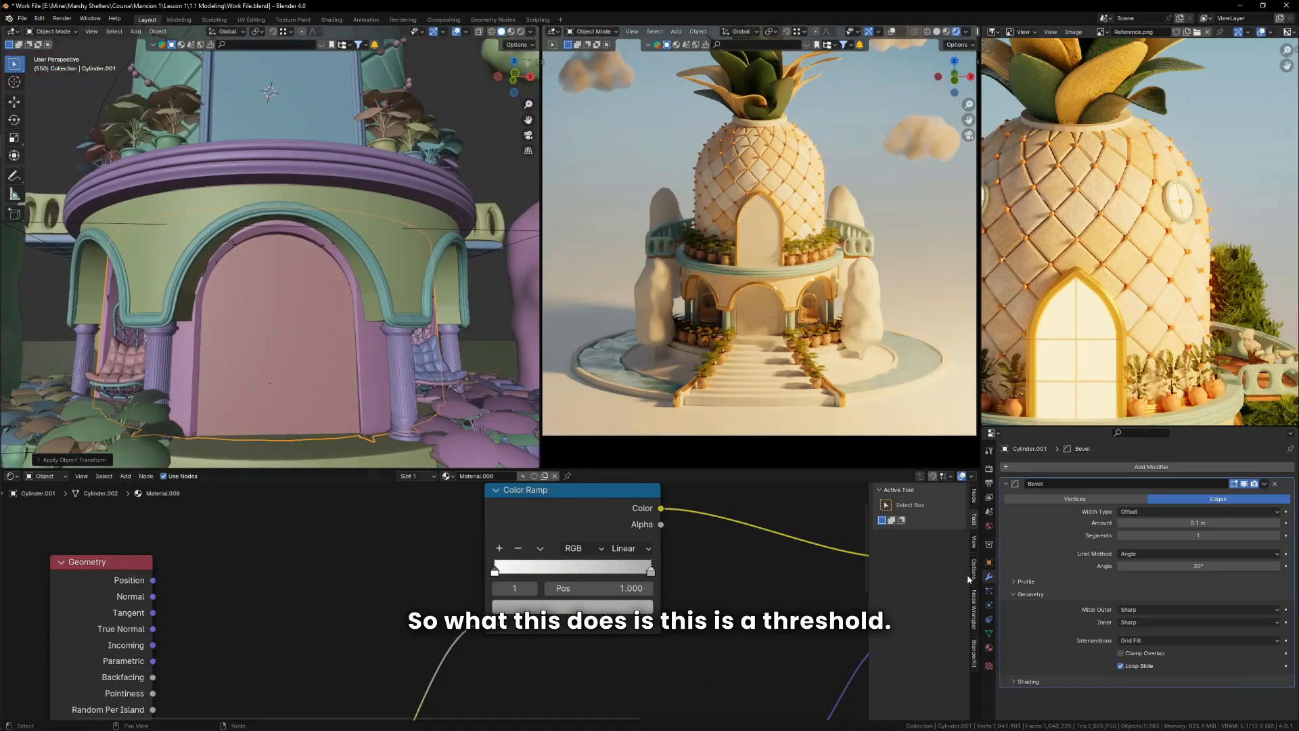
{"action": "left_click", "coordinate": [1123, 654]}
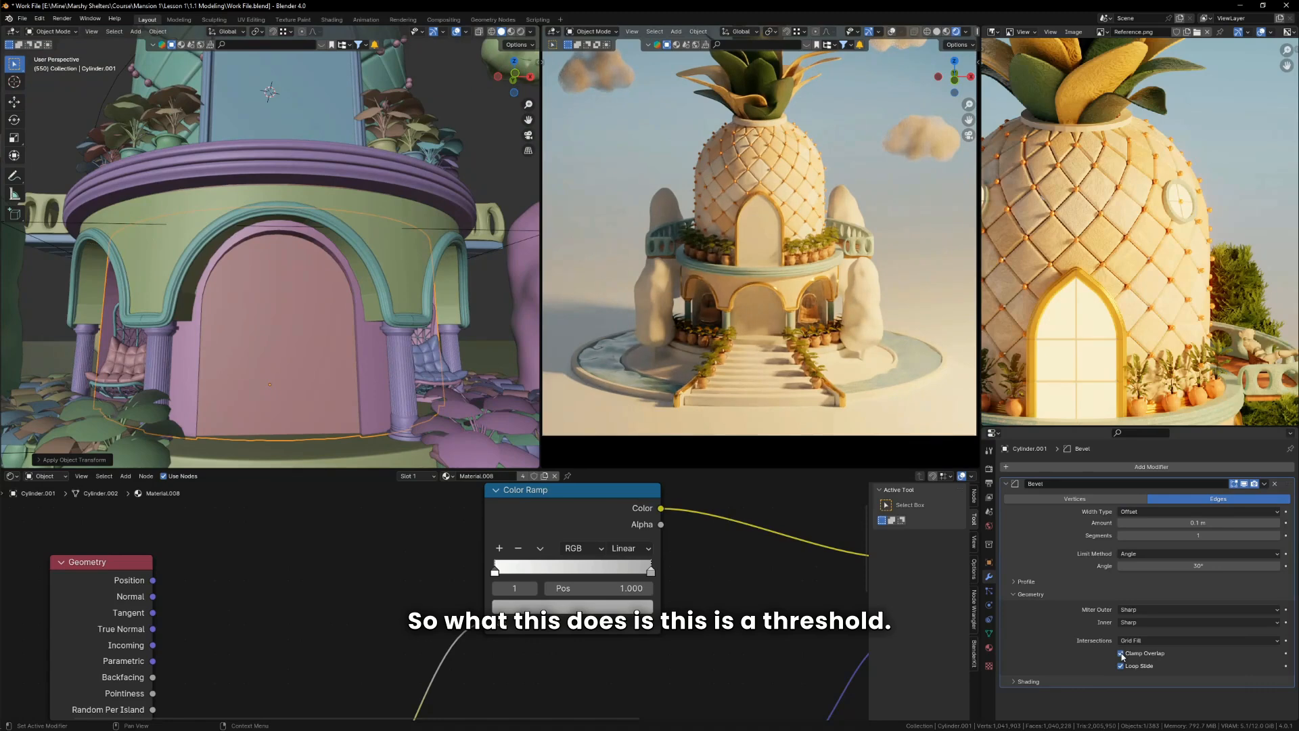
{"action": "scroll", "coordinate": [424, 346], "scroll_direction": "up", "scroll_amount": 3}
{"action": "key", "text": "Tab"}
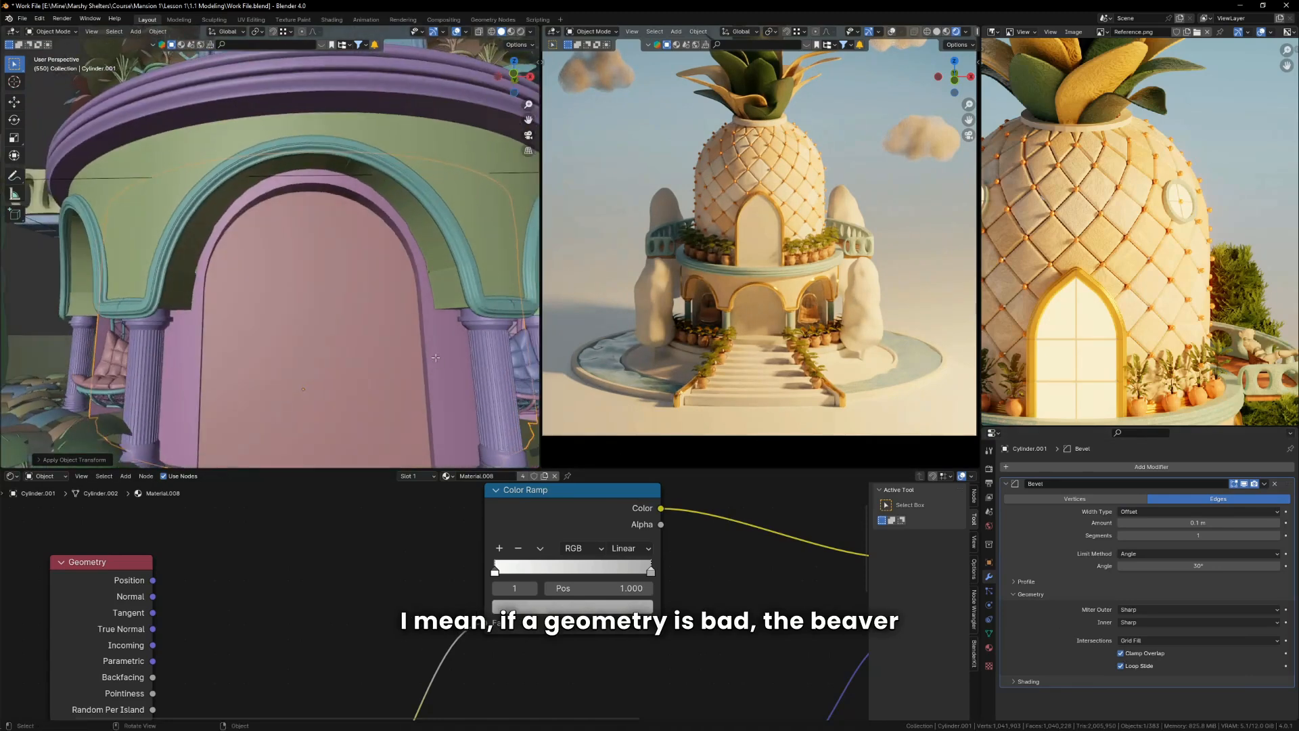
{"action": "scroll", "coordinate": [424, 263], "scroll_direction": "up", "scroll_amount": 5}
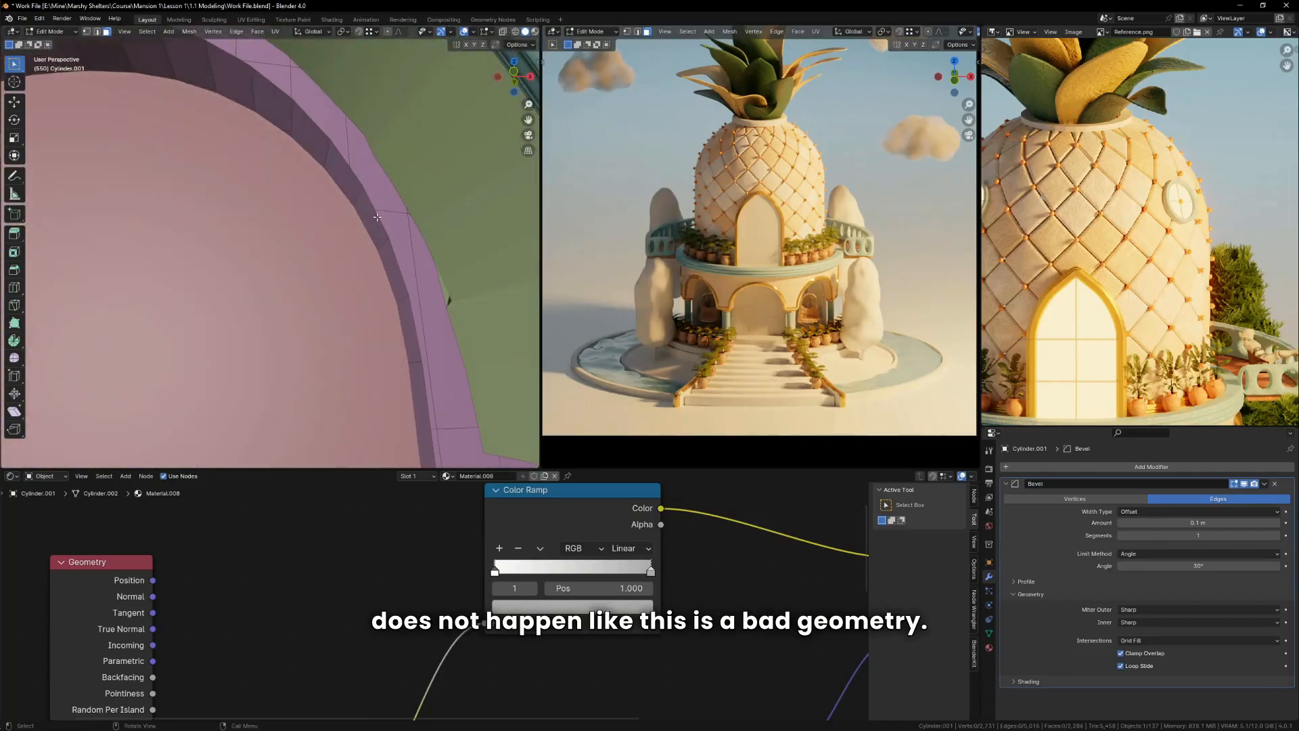
{"action": "scroll", "coordinate": [426, 230], "scroll_direction": "up", "scroll_amount": 2}
{"action": "scroll", "coordinate": [415, 288], "scroll_direction": "down", "scroll_amount": 4}
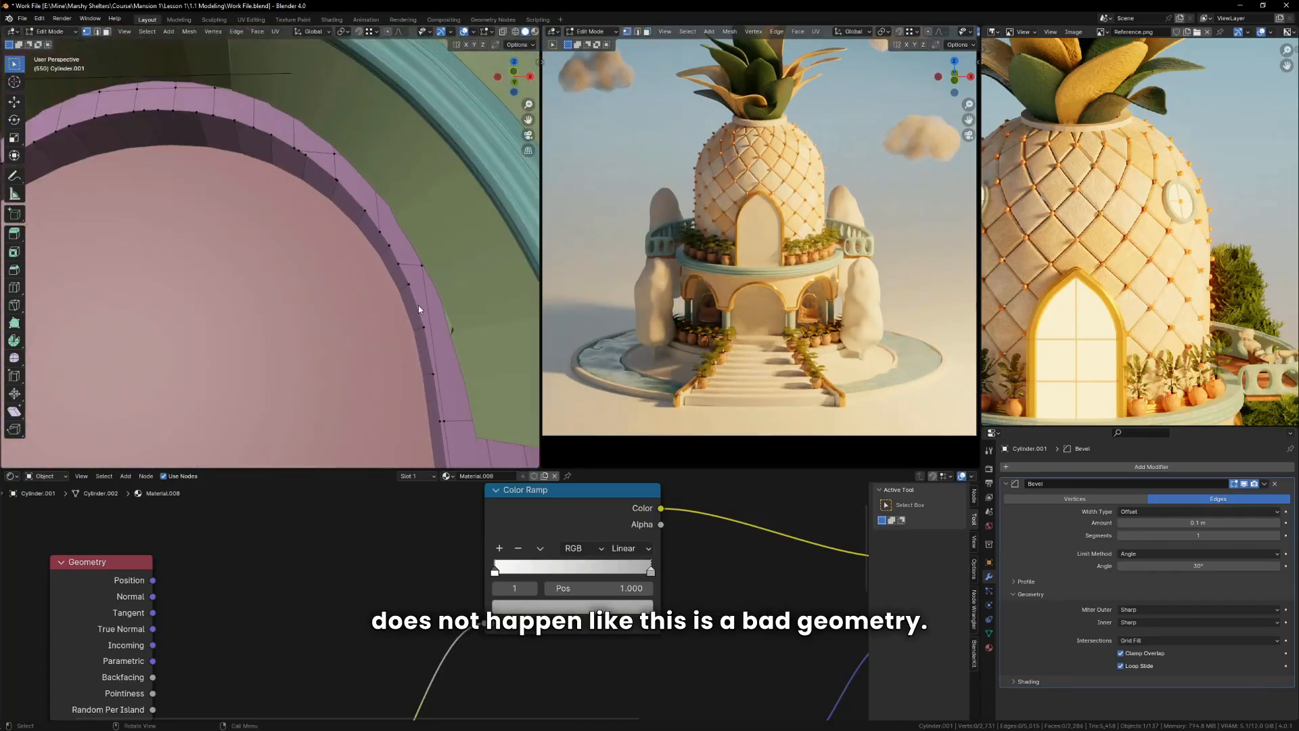
{"action": "key", "text": "Tab"}
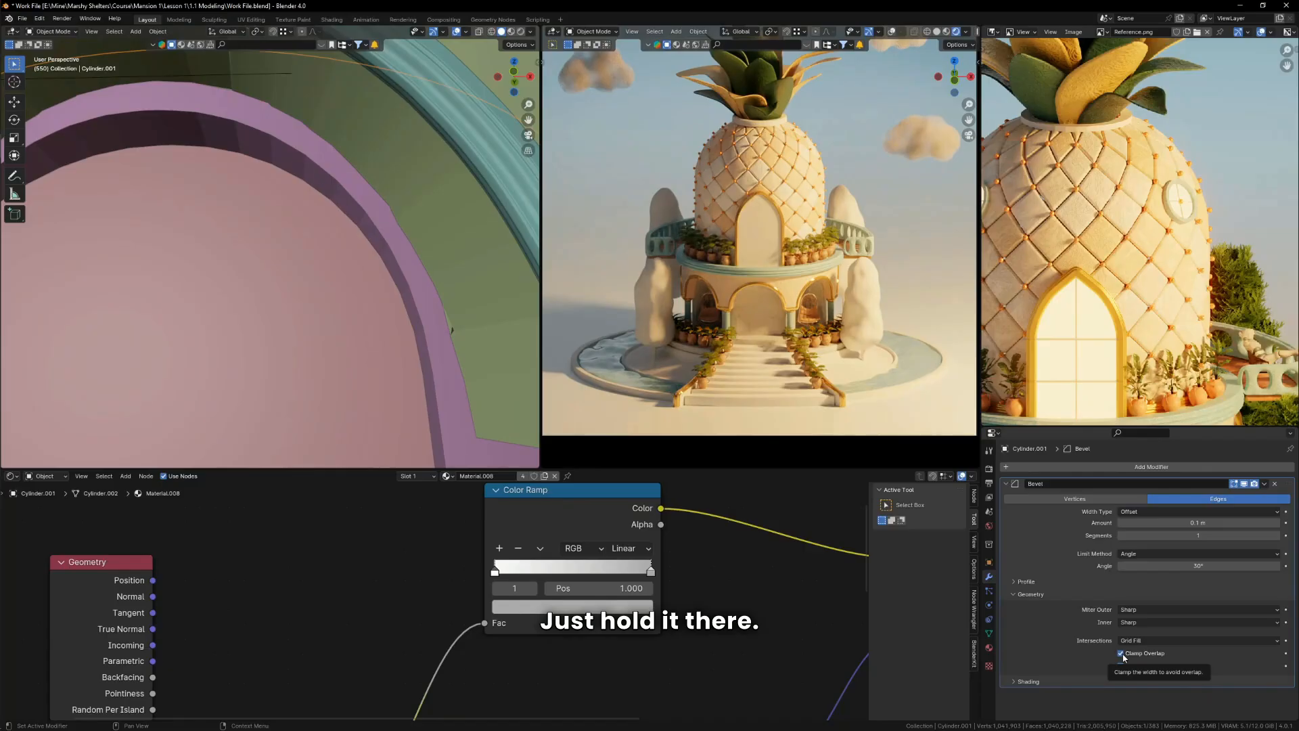
Step: Turn off the bevel's Clamp Overlap and set it to 3 segments with an amount of 0.016 m
{"action": "left_click", "coordinate": [1122, 655]}
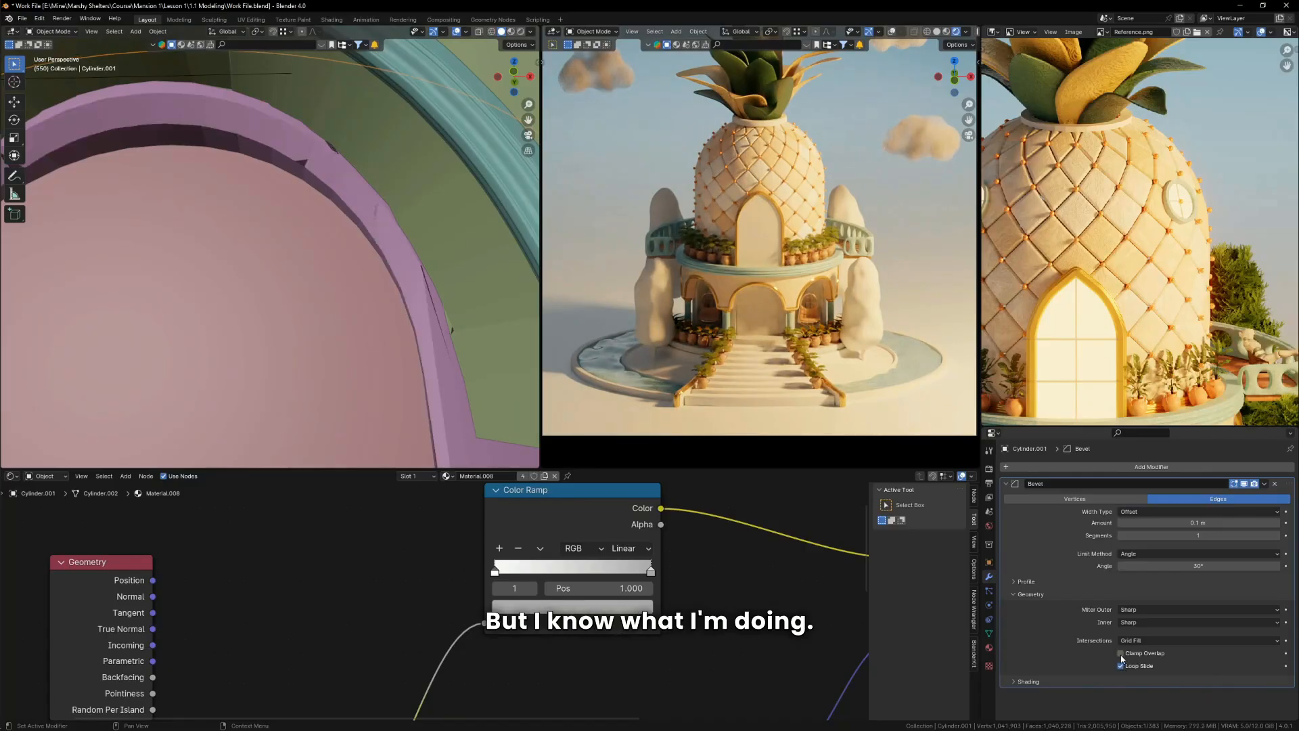
{"action": "left_click_drag", "start_coordinate": [1158, 523], "coordinate": [1131, 523]}
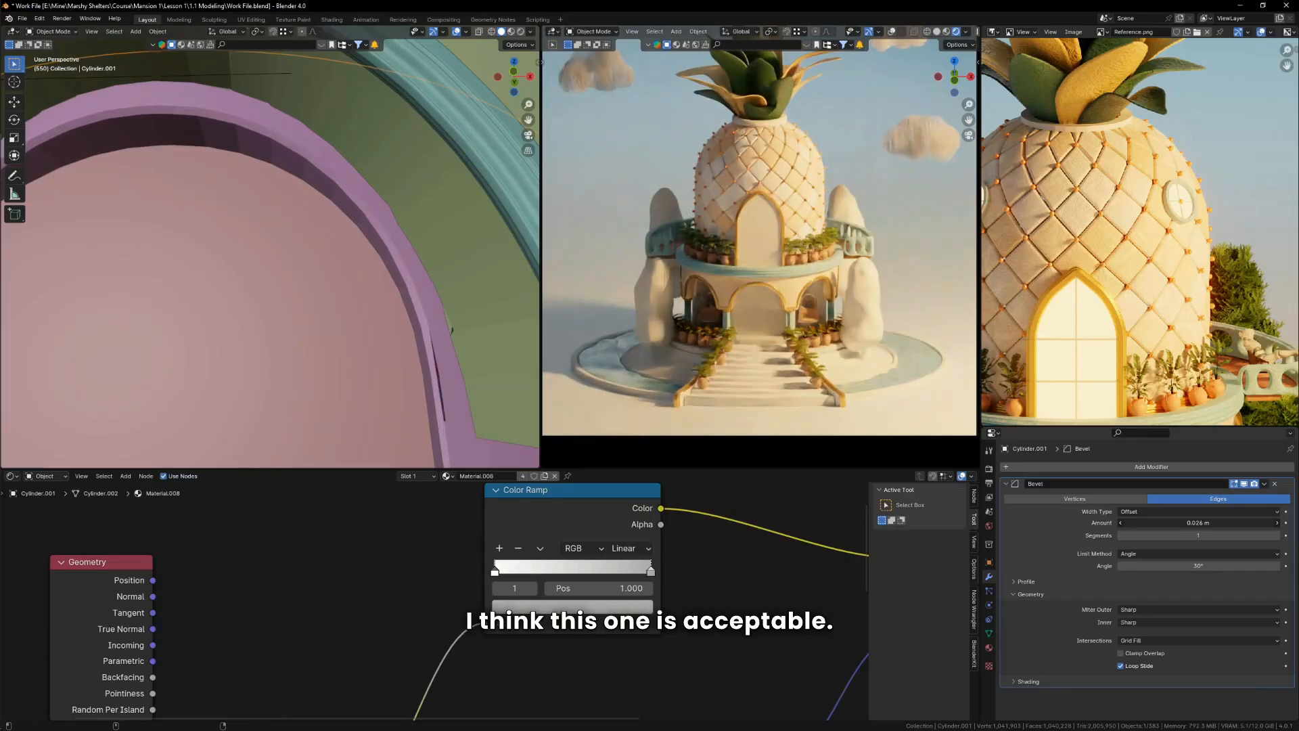
{"action": "left_click", "coordinate": [1283, 533]}
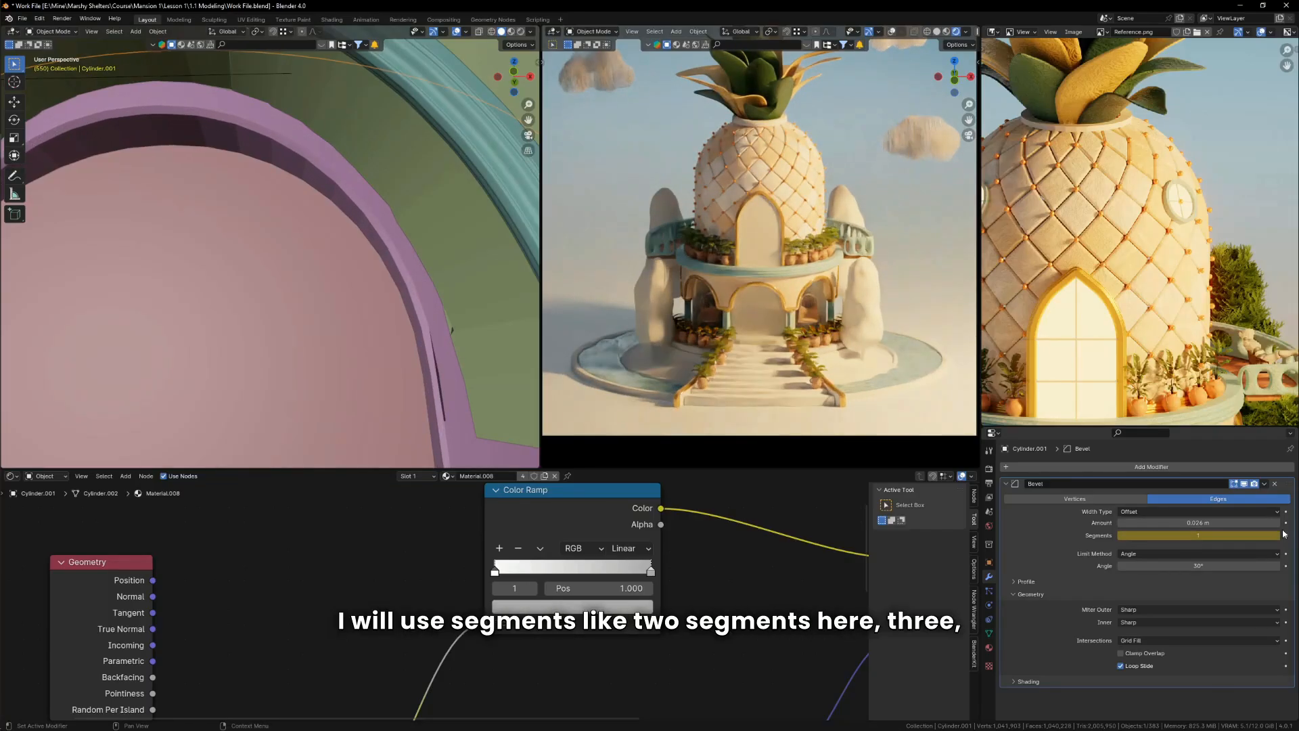
{"action": "left_click", "coordinate": [1277, 536]}
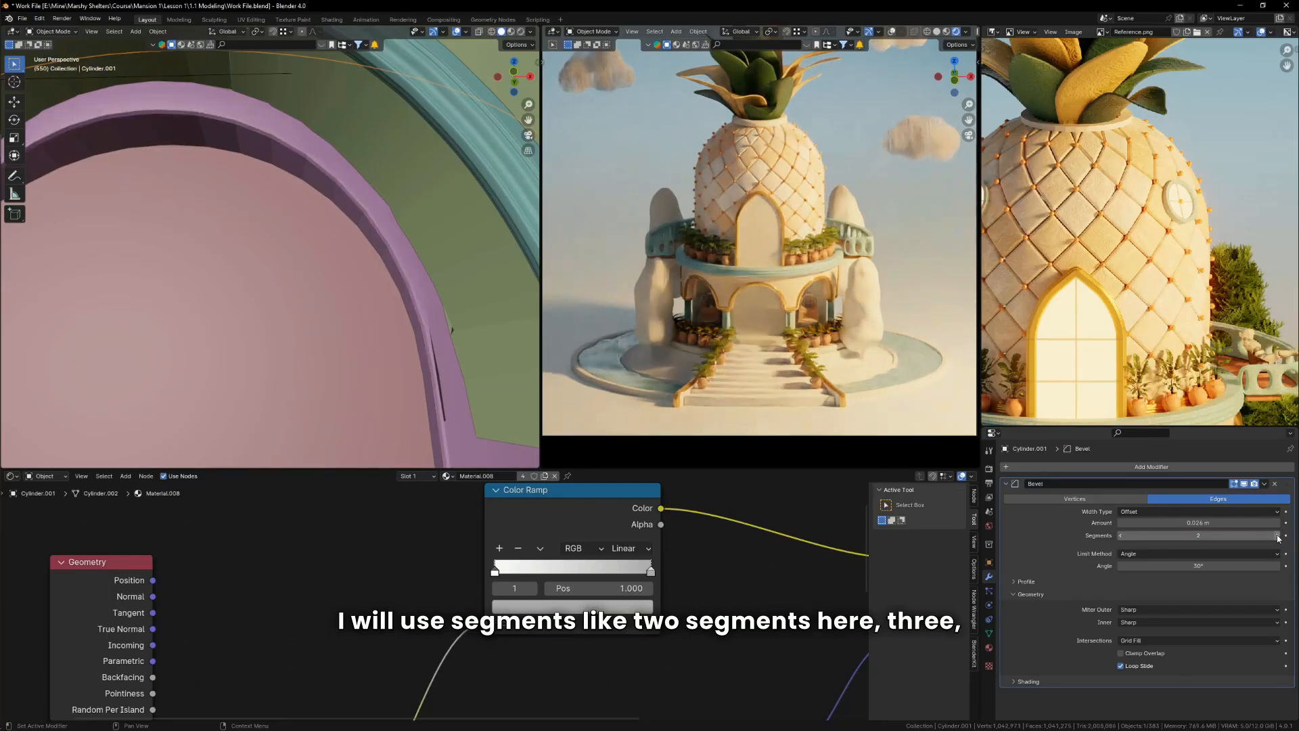
{"action": "left_click", "coordinate": [1277, 536]}
{"action": "left_click_drag", "start_coordinate": [1273, 523], "coordinate": [1227, 523]}
Step: Shade the ground-floor wall smooth
{"action": "scroll", "coordinate": [339, 255], "scroll_direction": "down", "scroll_amount": 3}
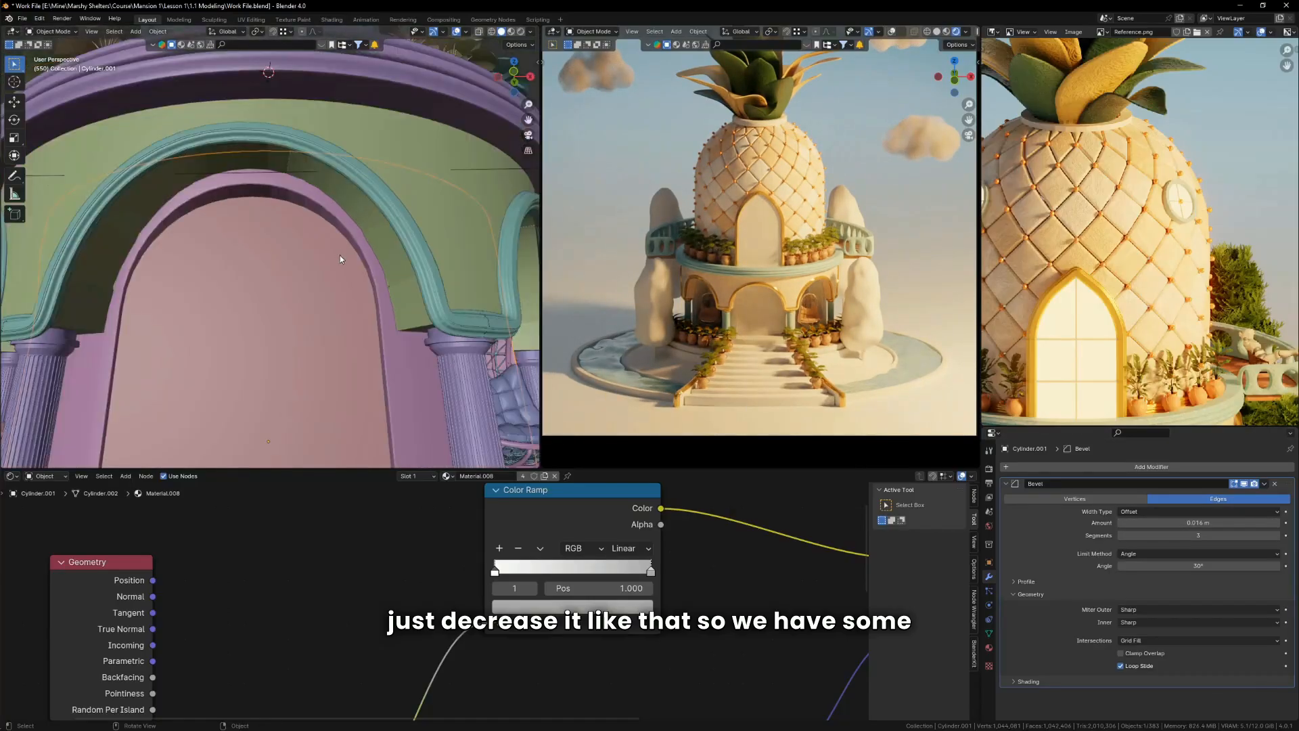
{"action": "middle_click_drag", "start_coordinate": [340, 255], "coordinate": [359, 396]}
{"action": "scroll", "coordinate": [736, 317], "scroll_direction": "up", "scroll_amount": 4}
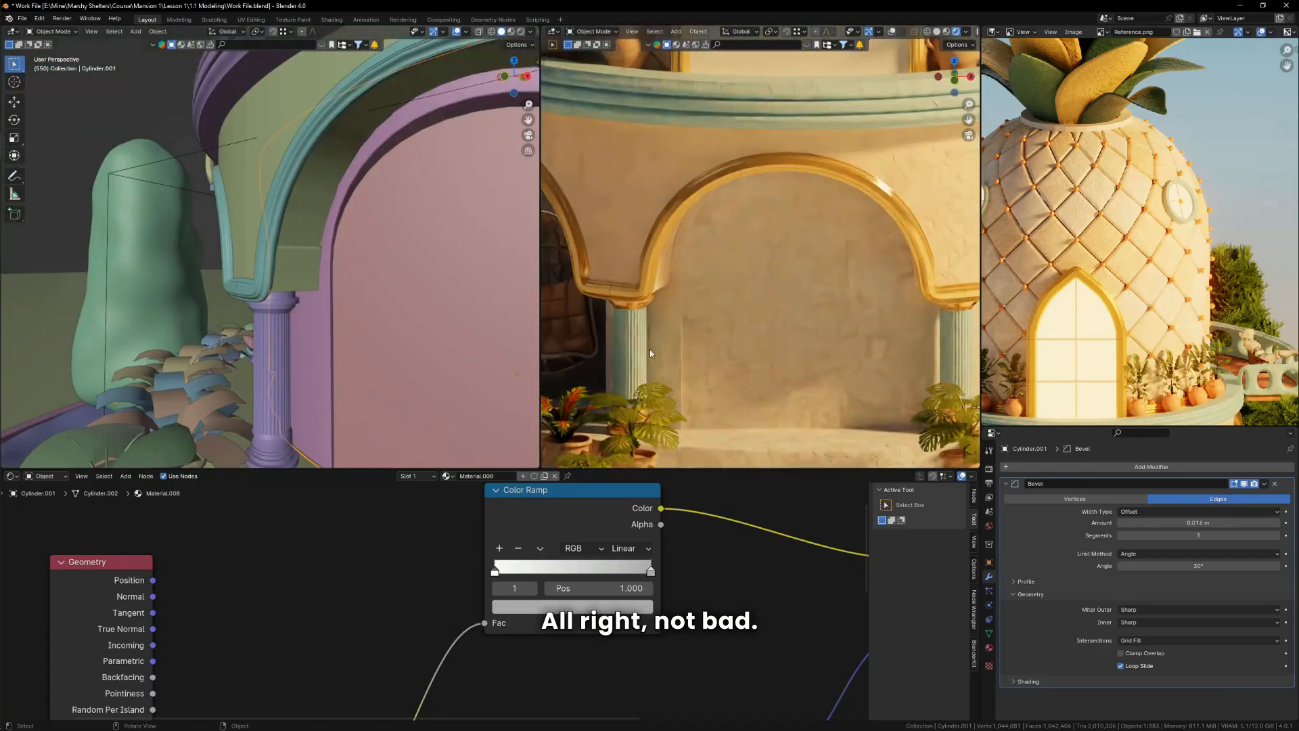
{"action": "right_click", "coordinate": [324, 339]}
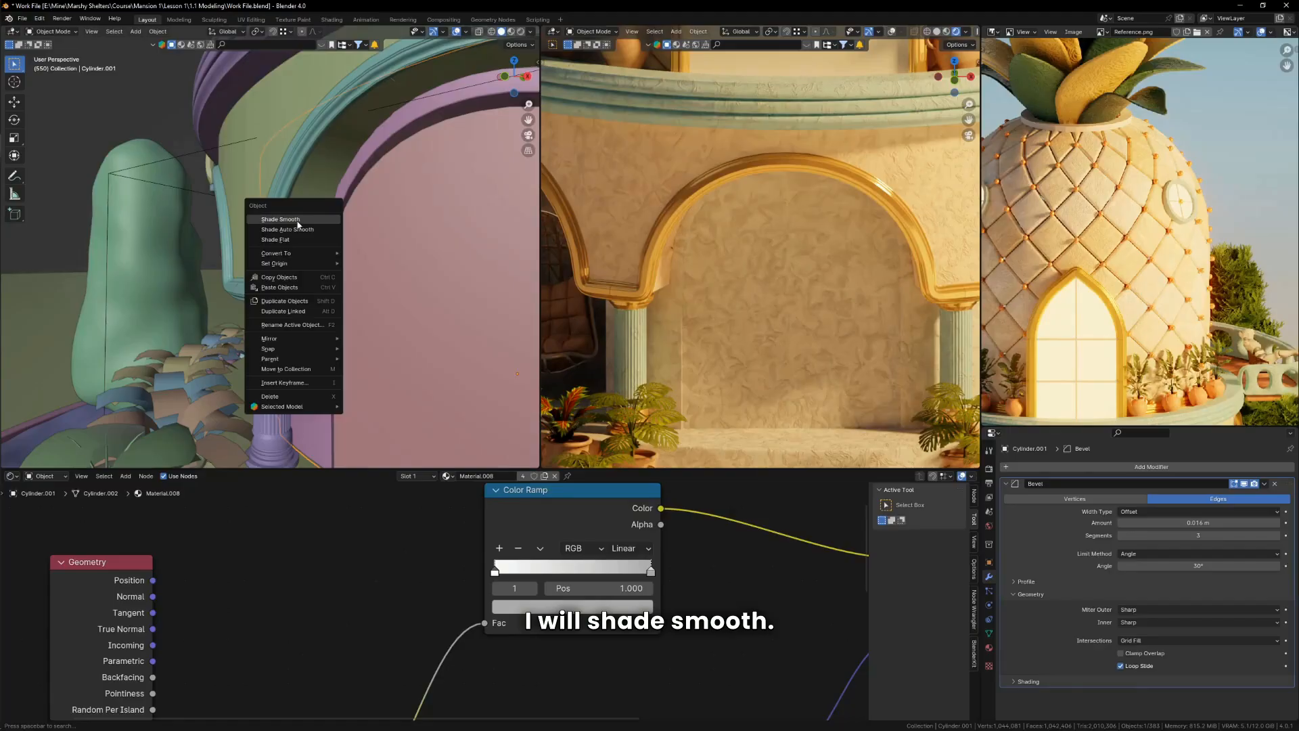
{"action": "left_click", "coordinate": [310, 226]}
Step: Select the arched door panel in the front arch and examine the front door in the reference image
{"action": "scroll", "coordinate": [311, 229], "scroll_direction": "down", "scroll_amount": 5}
{"action": "middle_click_drag", "start_coordinate": [363, 267], "coordinate": [403, 276]}
{"action": "scroll", "coordinate": [876, 303], "scroll_direction": "down", "scroll_amount": 5}
{"action": "left_click", "coordinate": [454, 328]}
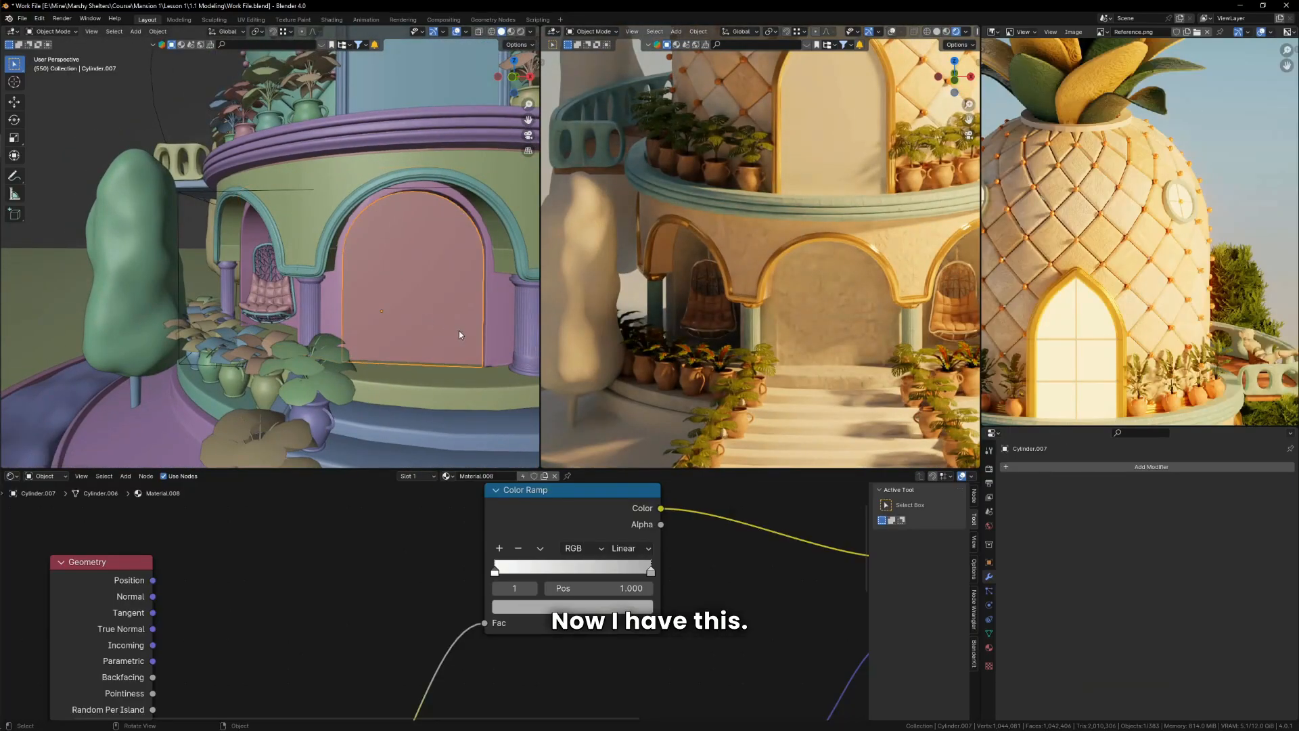
{"action": "key", "text": "KP_Decimal"}
{"action": "key", "text": "g"}
{"action": "right_click", "coordinate": [447, 316]}
{"action": "scroll", "coordinate": [1110, 257], "scroll_direction": "down", "scroll_amount": 5}
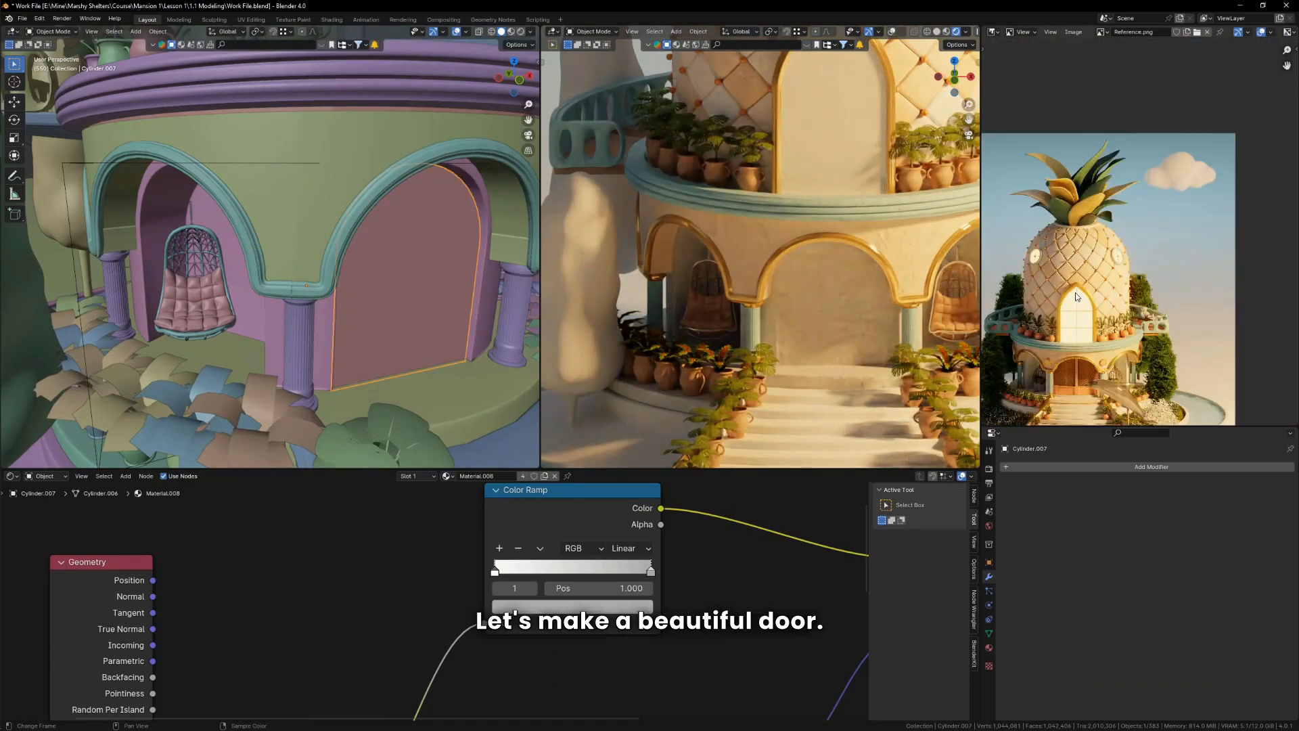
{"action": "scroll", "coordinate": [1072, 332], "scroll_direction": "up", "scroll_amount": 2}
{"action": "scroll", "coordinate": [1072, 333], "scroll_direction": "up", "scroll_amount": 3}
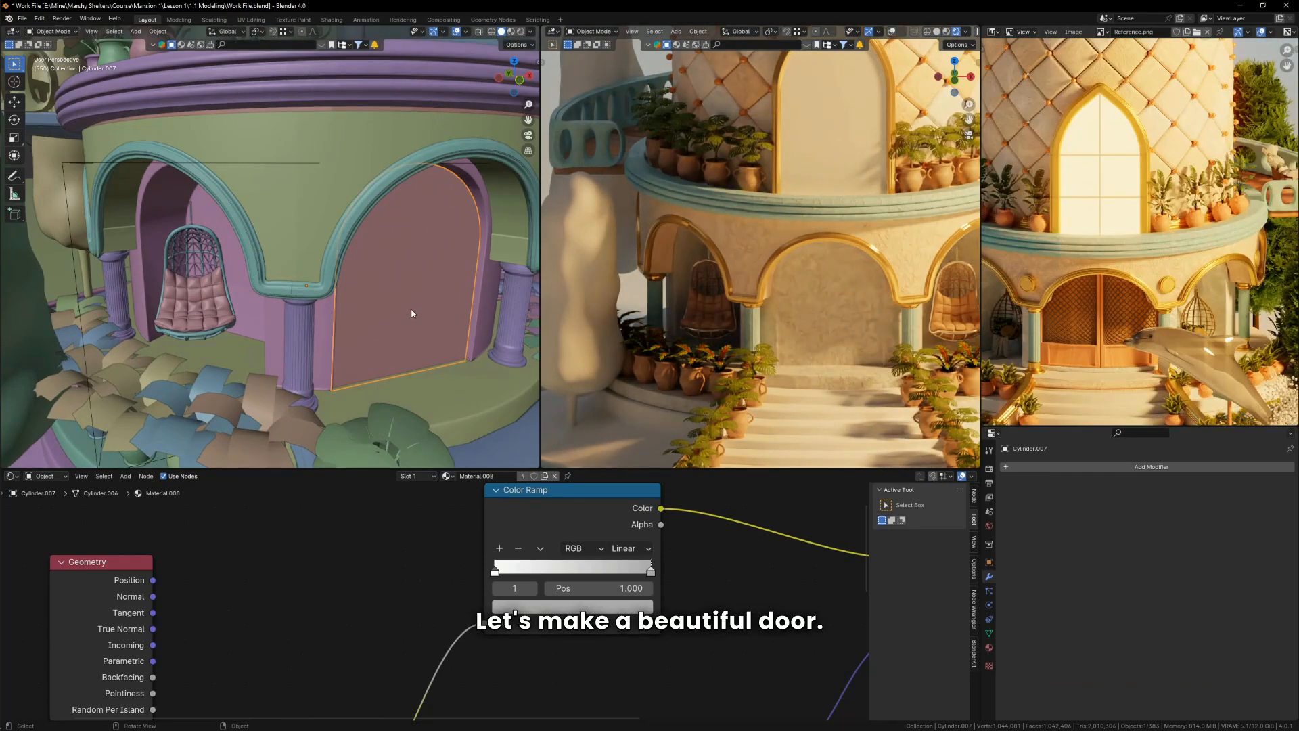
Step: Switch the preview viewport from rendered to Solid shading, keeping the door panel selected in Object Mode
{"action": "scroll", "coordinate": [411, 310], "scroll_direction": "down", "scroll_amount": 4}
{"action": "middle_click_drag", "start_coordinate": [412, 310], "coordinate": [392, 282]}
{"action": "scroll", "coordinate": [456, 316], "scroll_direction": "up", "scroll_amount": 4}
{"action": "key", "text": "Tab"}
{"action": "scroll", "coordinate": [445, 302], "scroll_direction": "down", "scroll_amount": 3}
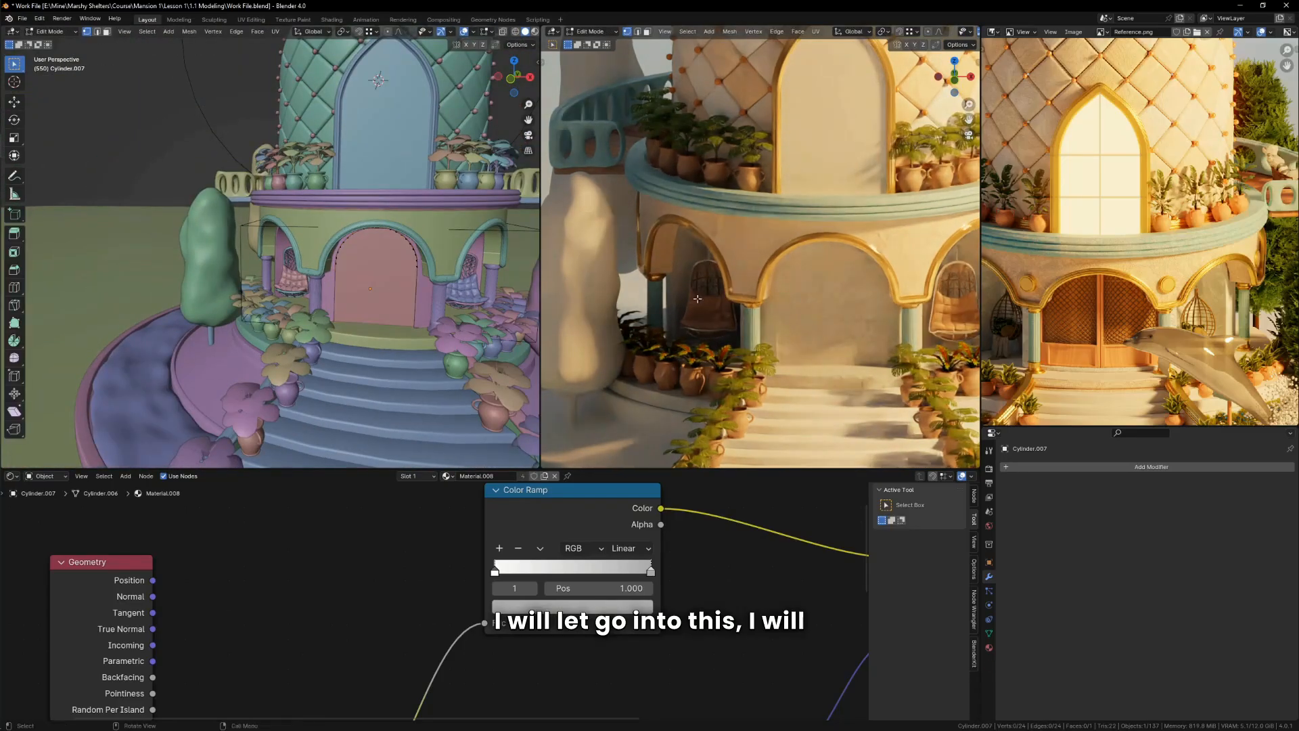
{"action": "key", "text": "Tab"}
{"action": "key", "text": "z"}
{"action": "left_click", "coordinate": [760, 264]}
{"action": "scroll", "coordinate": [759, 263], "scroll_direction": "down", "scroll_amount": 3}
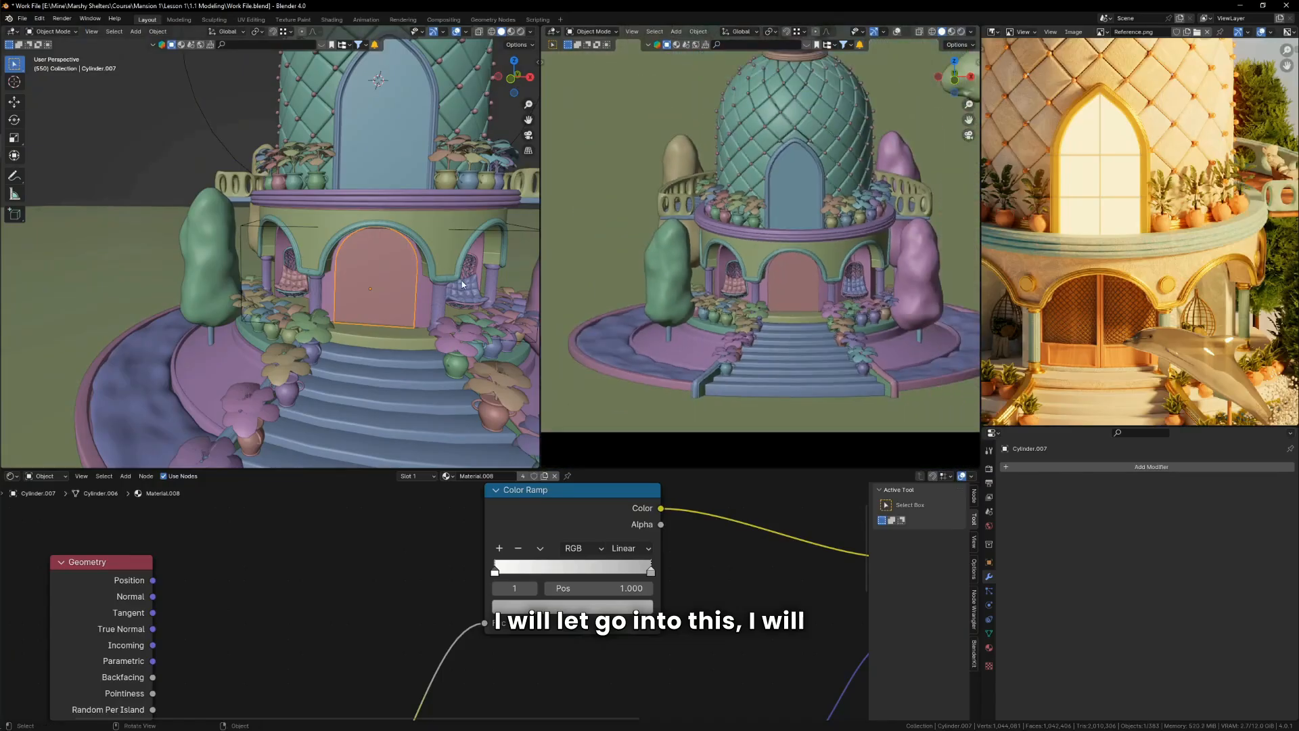
Step: Hide everything except the arched door panel and view it from the front
{"action": "middle_click_drag", "start_coordinate": [462, 285], "coordinate": [345, 283]}
{"action": "key", "text": "shift+h"}
{"action": "key", "text": "grave"}
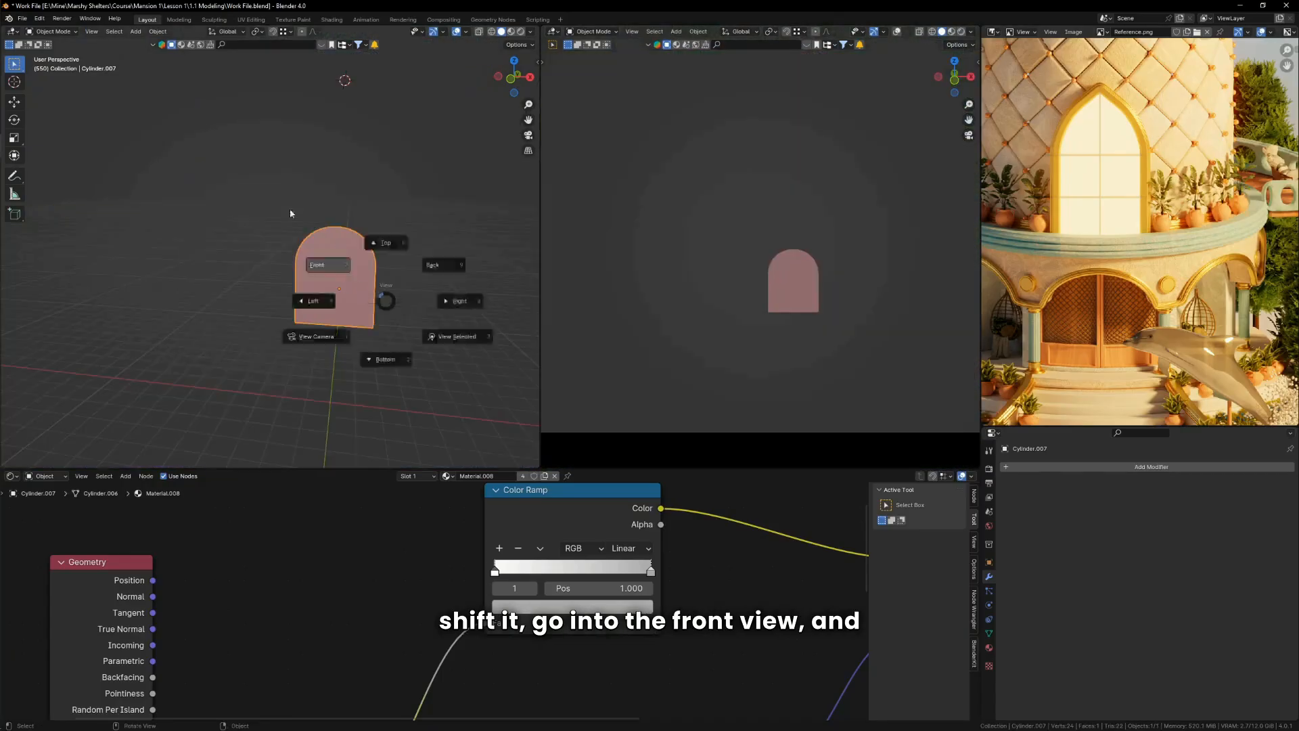
{"action": "left_click", "coordinate": [291, 214]}
{"action": "scroll", "coordinate": [357, 275], "scroll_direction": "up", "scroll_amount": 5}
Step: Subdivide the door panel's bottom edge and connect its new midpoint to the vertex at the top of the arch
{"action": "key", "text": "Tab"}
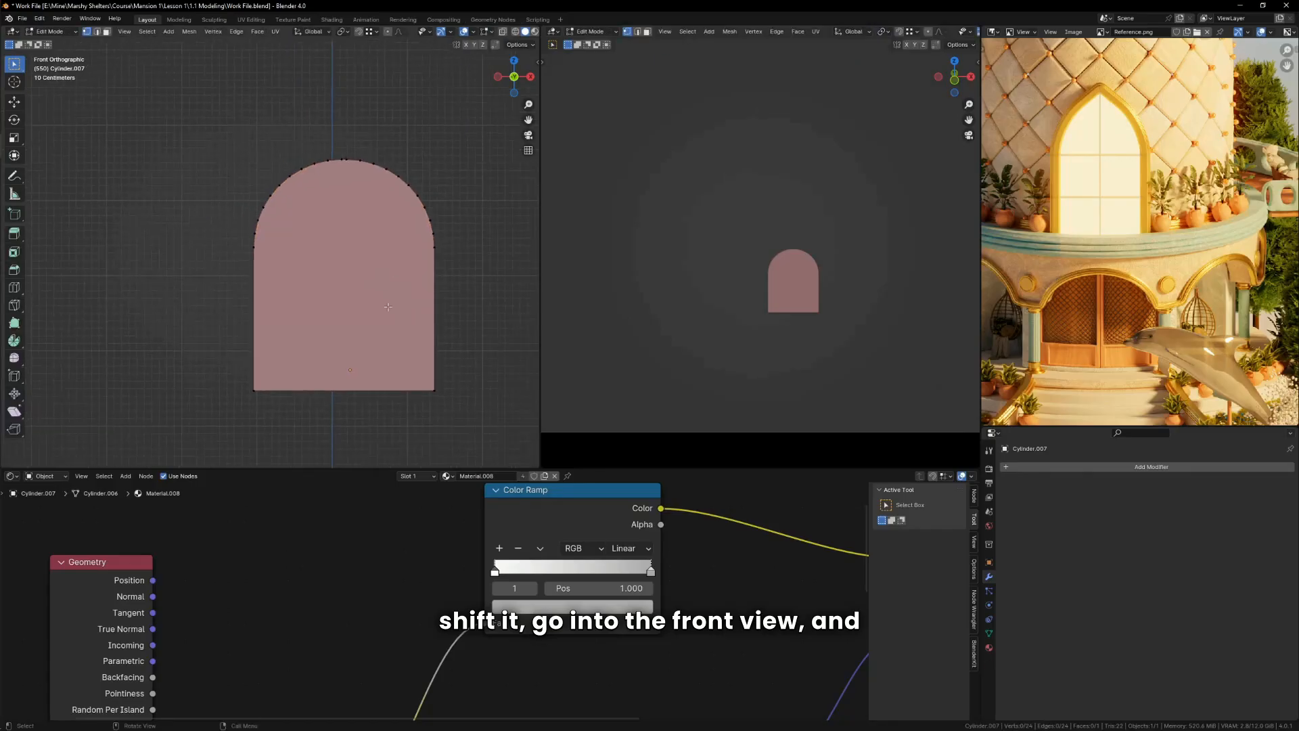
{"action": "left_click_drag", "start_coordinate": [214, 345], "coordinate": [475, 416]}
{"action": "right_click", "coordinate": [491, 389]}
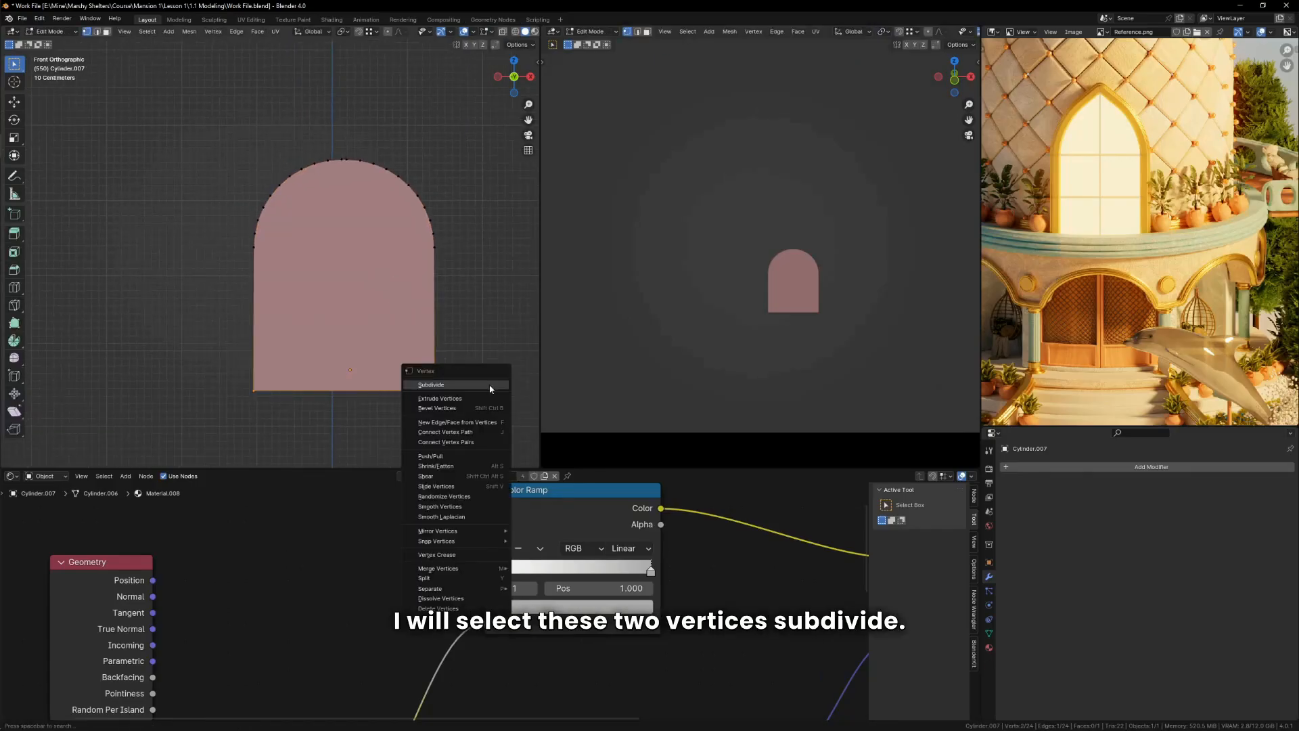
{"action": "left_click", "coordinate": [491, 387]}
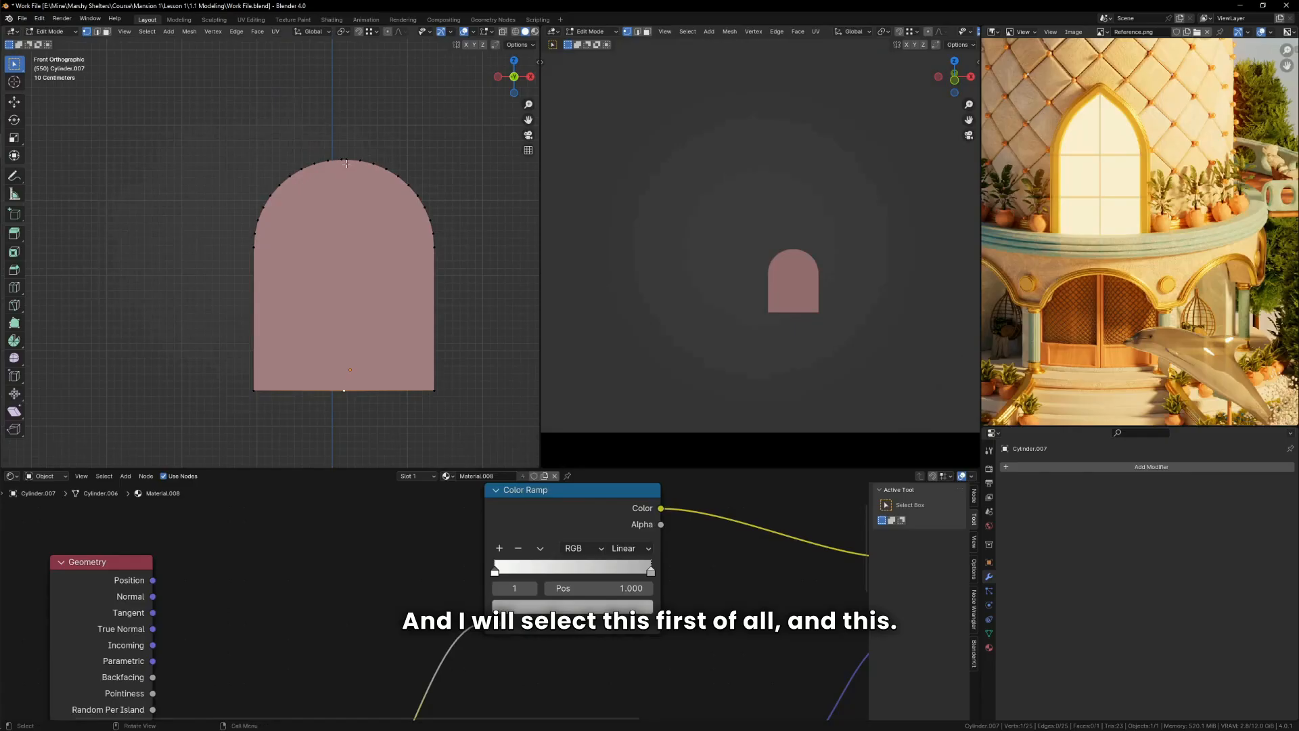
{"action": "scroll", "coordinate": [347, 163], "scroll_direction": "up", "scroll_amount": 5}
{"action": "scroll", "coordinate": [334, 154], "scroll_direction": "down", "scroll_amount": 4}
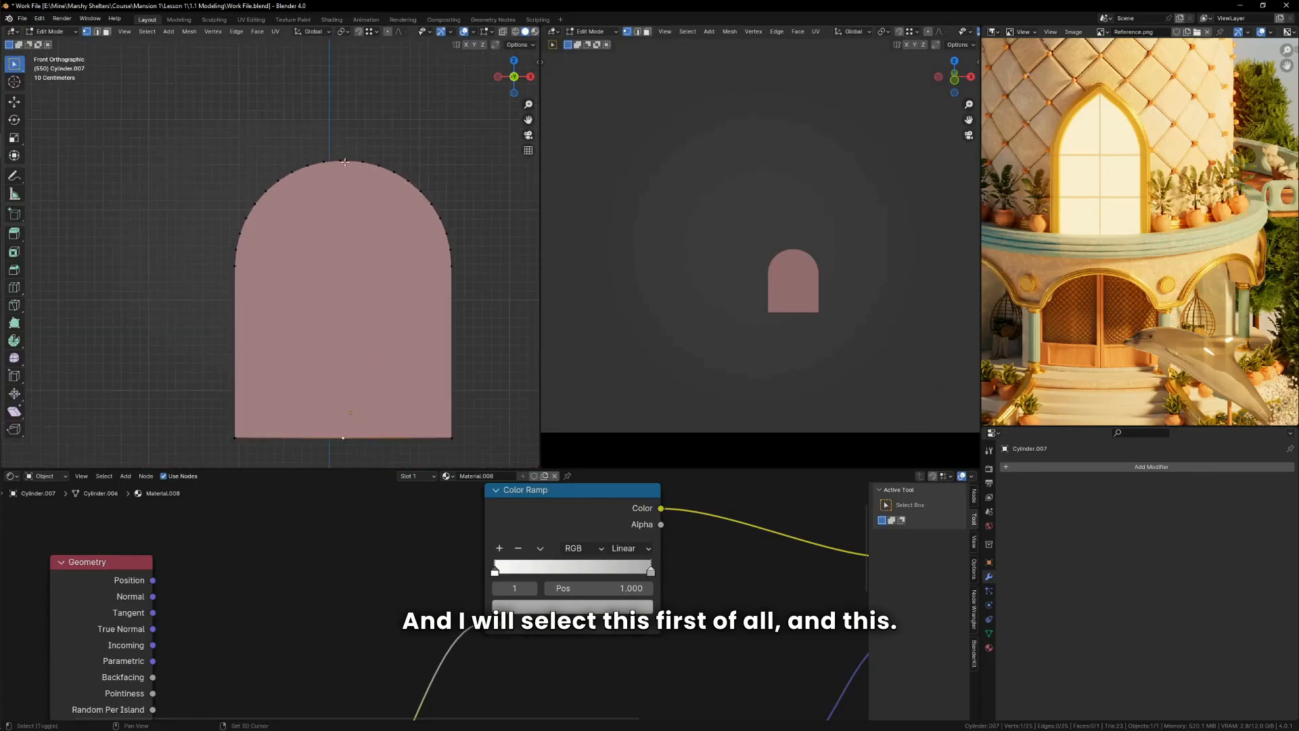
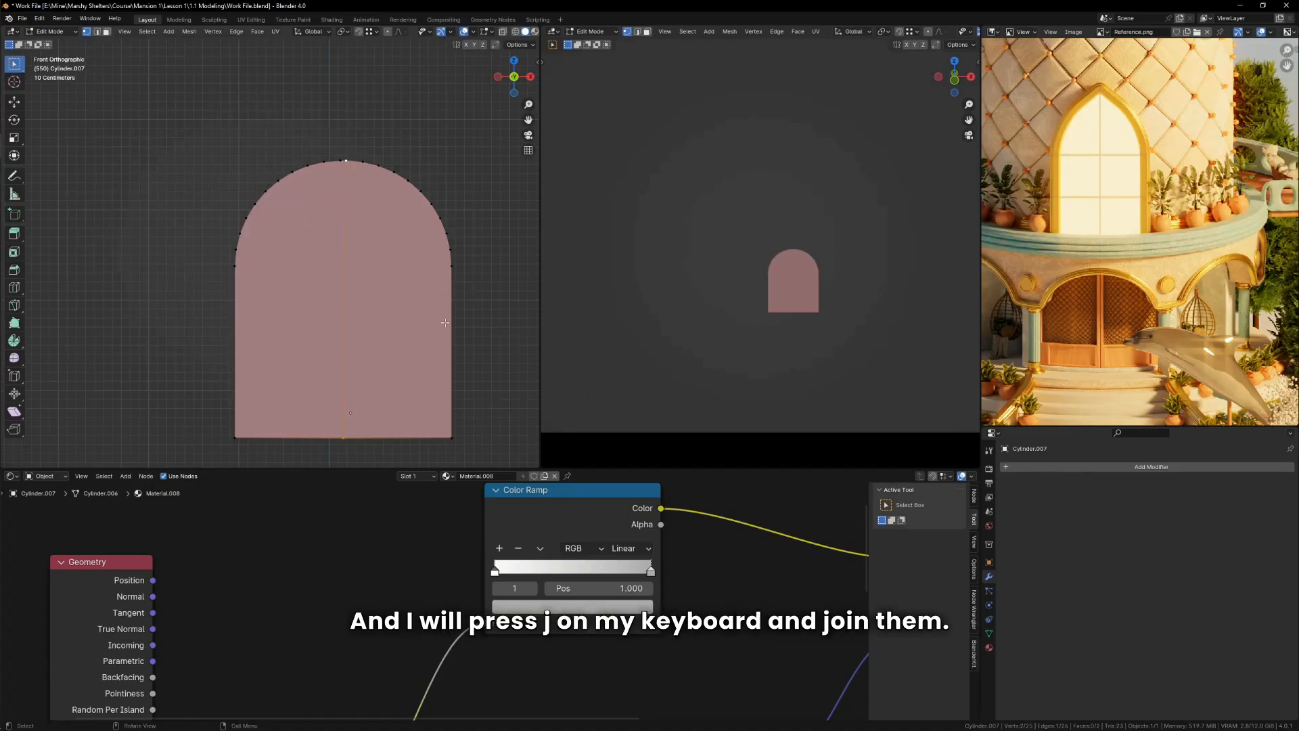
Step: Dissolve the extra vertex beside the centre edge at the top of the door's arch
{"action": "scroll", "coordinate": [347, 150], "scroll_direction": "up", "scroll_amount": 3}
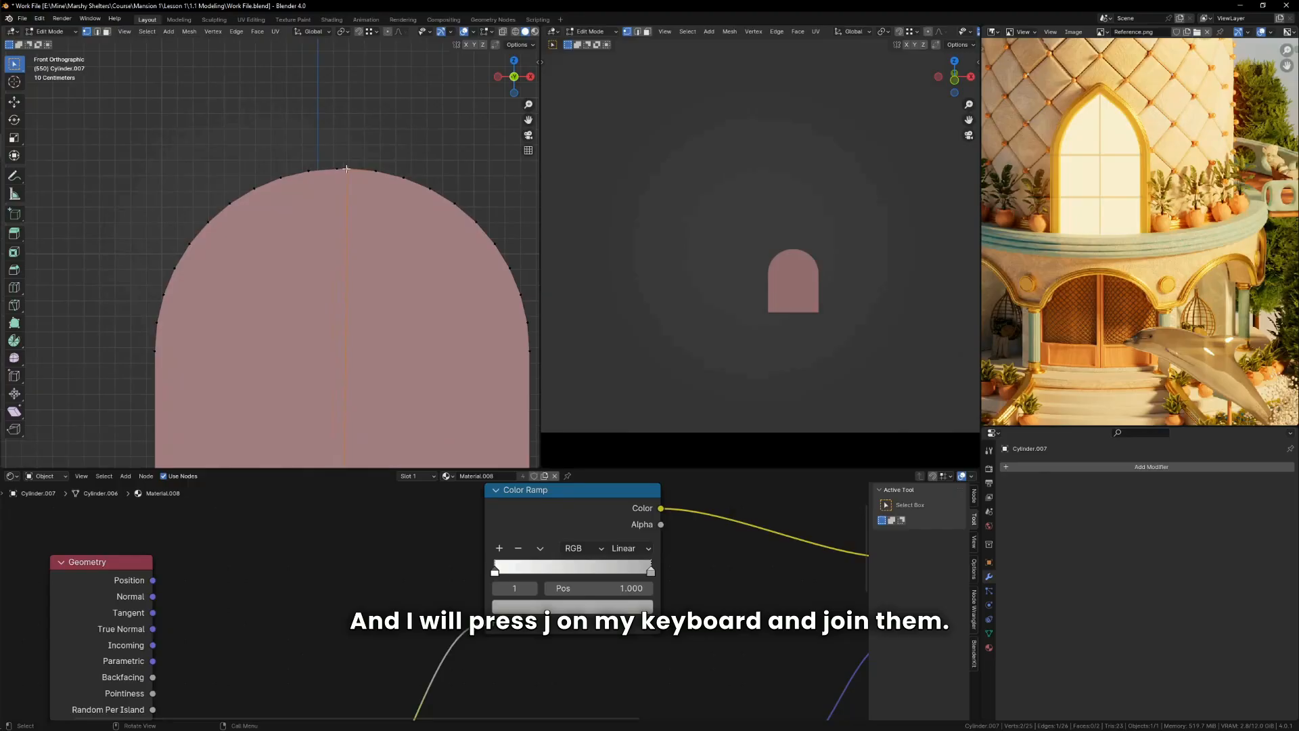
{"action": "scroll", "coordinate": [352, 172], "scroll_direction": "down", "scroll_amount": 5}
{"action": "scroll", "coordinate": [374, 249], "scroll_direction": "up", "scroll_amount": 3}
{"action": "middle_click_drag", "start_coordinate": [374, 249], "coordinate": [398, 249], "text": "shift"}
{"action": "scroll", "coordinate": [357, 109], "scroll_direction": "up", "scroll_amount": 3}
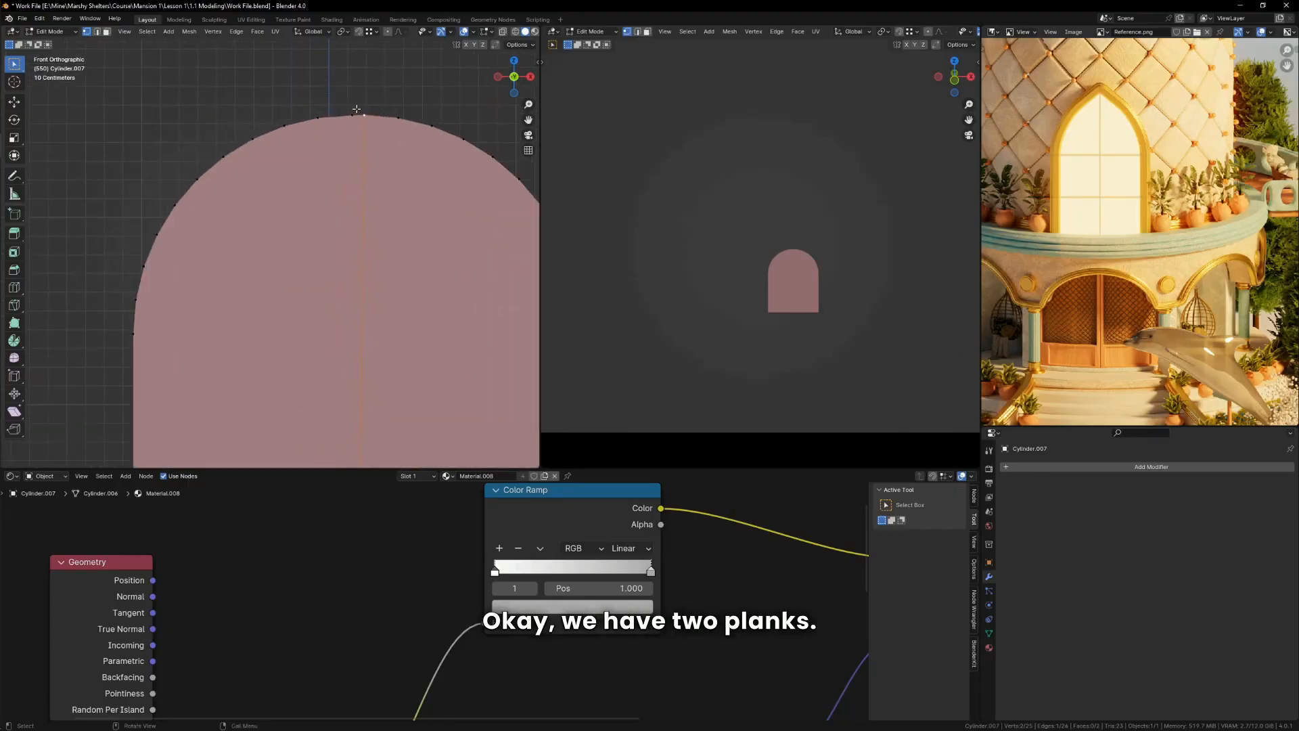
{"action": "scroll", "coordinate": [357, 109], "scroll_direction": "up", "scroll_amount": 1}
{"action": "left_click", "coordinate": [356, 119]}
{"action": "key", "text": "x"}
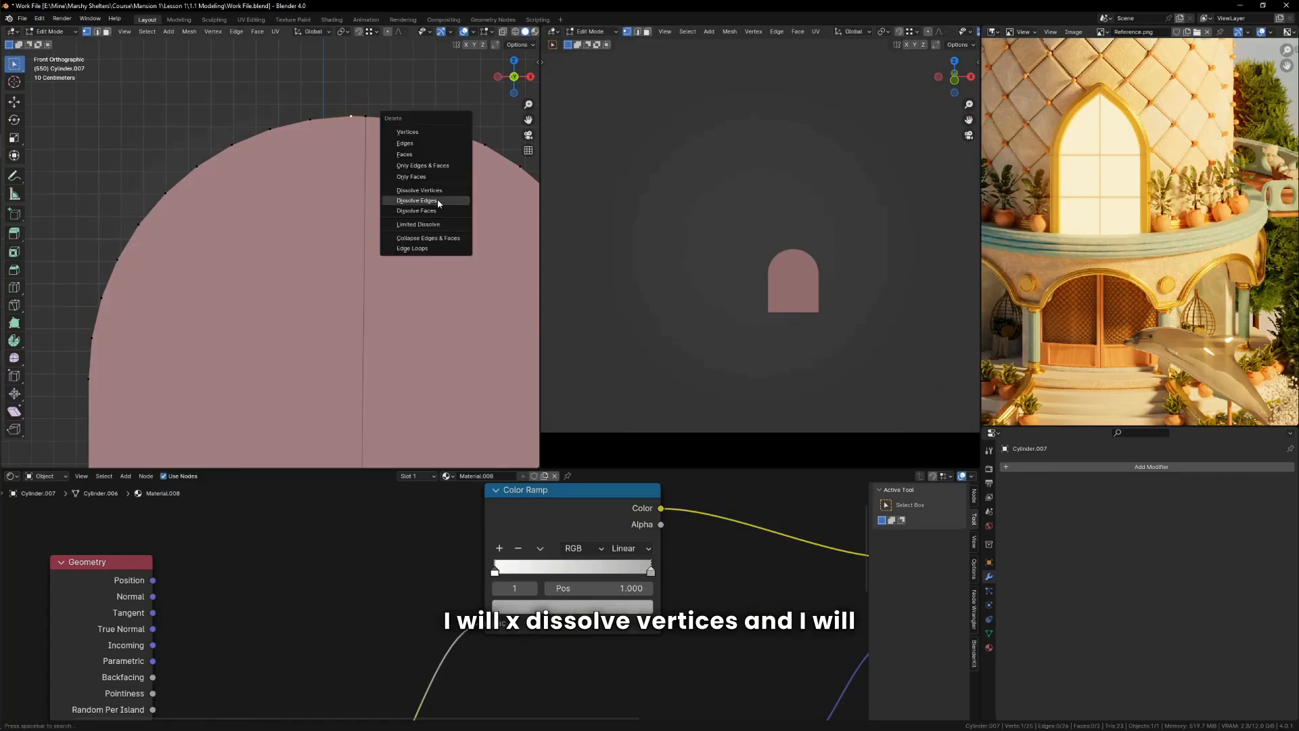
{"action": "left_click", "coordinate": [444, 193]}
{"action": "scroll", "coordinate": [391, 149], "scroll_direction": "down", "scroll_amount": 3}
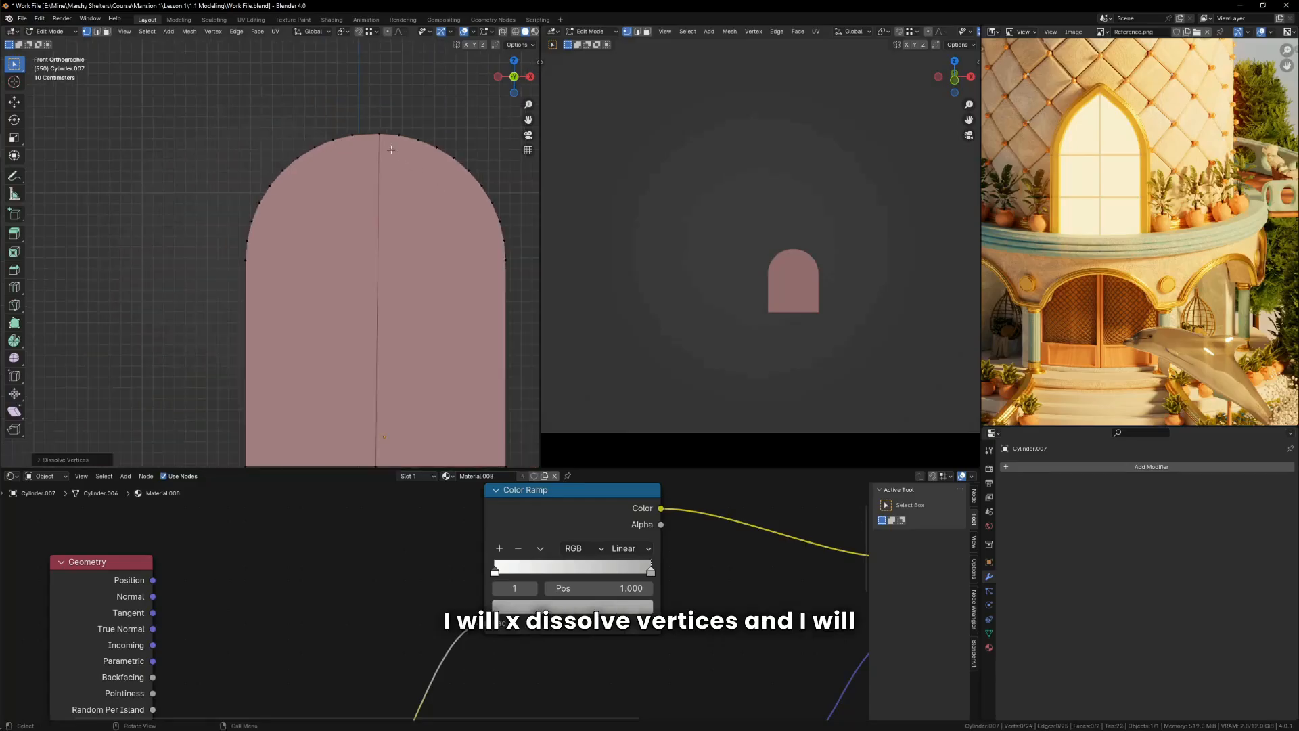
Step: Straighten the door's vertical centre edge by scaling it to 0 along the X axis
{"action": "key", "text": "2"}
{"action": "left_click", "coordinate": [379, 183]}
{"action": "scroll", "coordinate": [379, 183], "scroll_direction": "down", "scroll_amount": 3}
{"action": "scroll", "coordinate": [379, 182], "scroll_direction": "up", "scroll_amount": 2}
{"action": "key", "text": "s"}
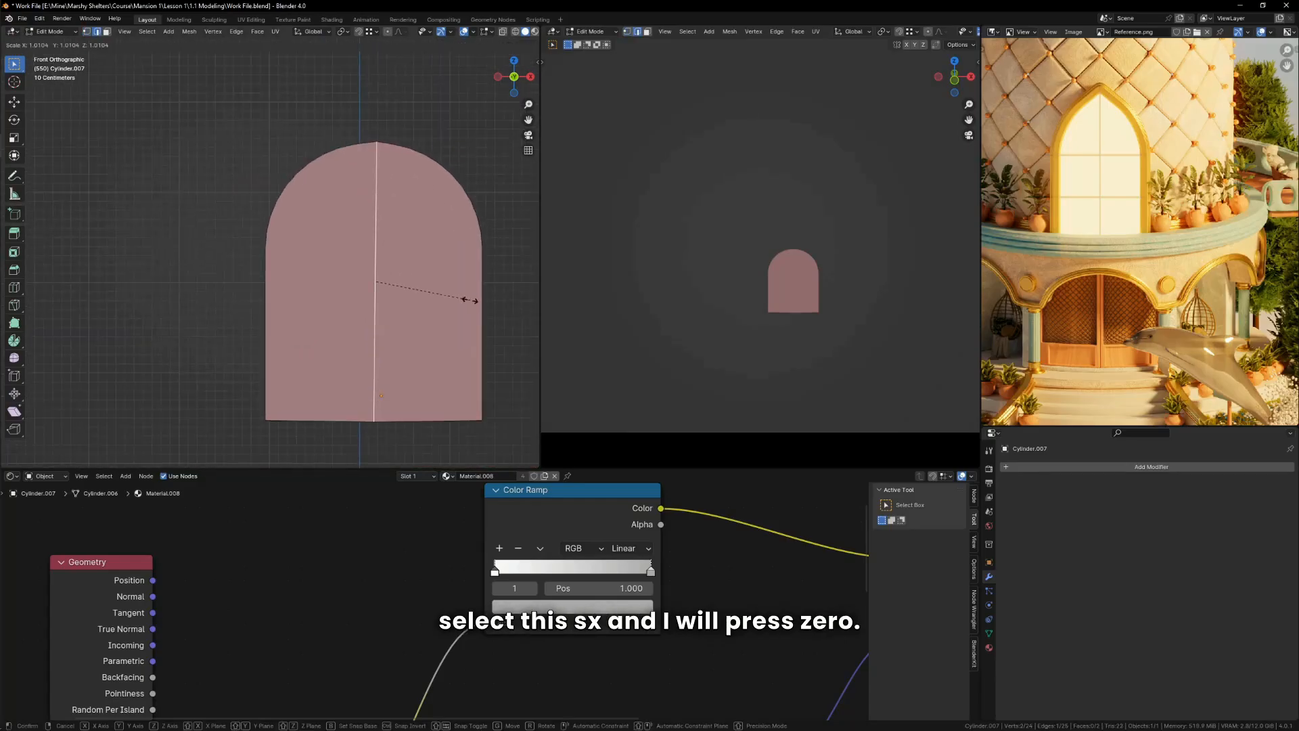
{"action": "key", "text": "x"}
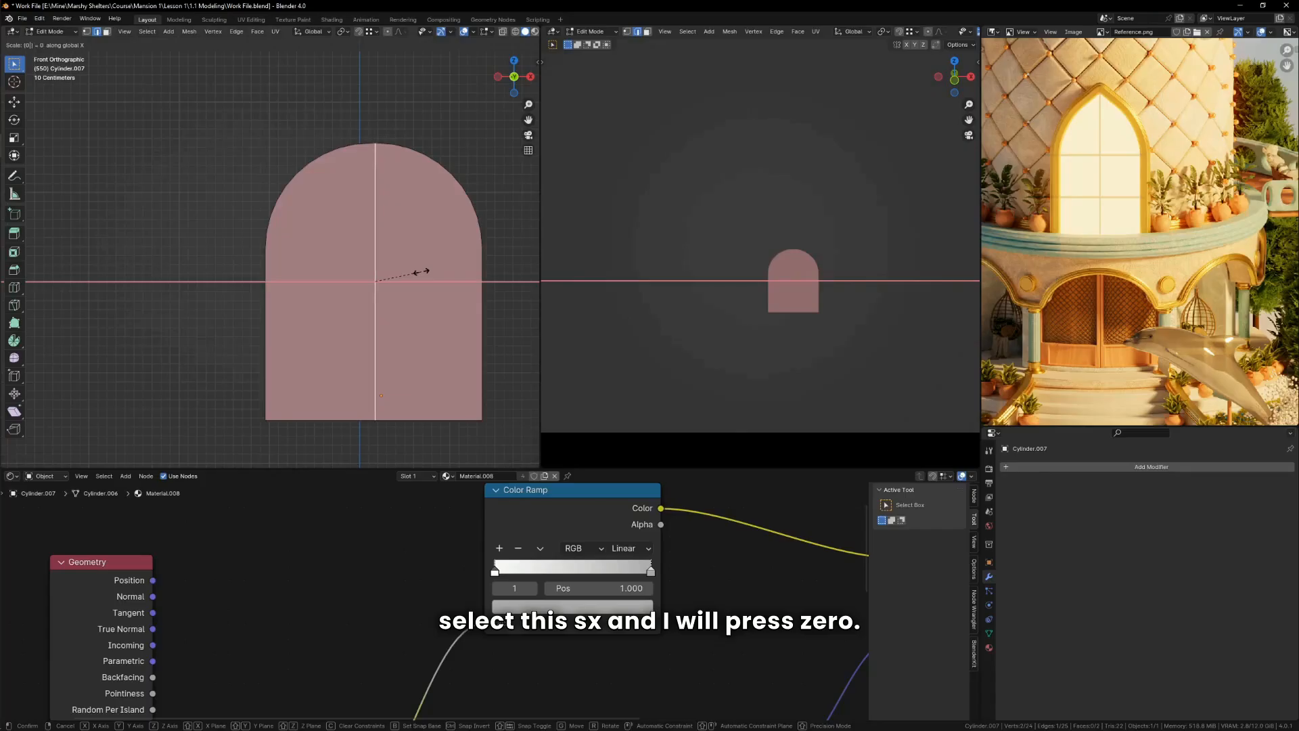
{"action": "key", "text": "Return"}
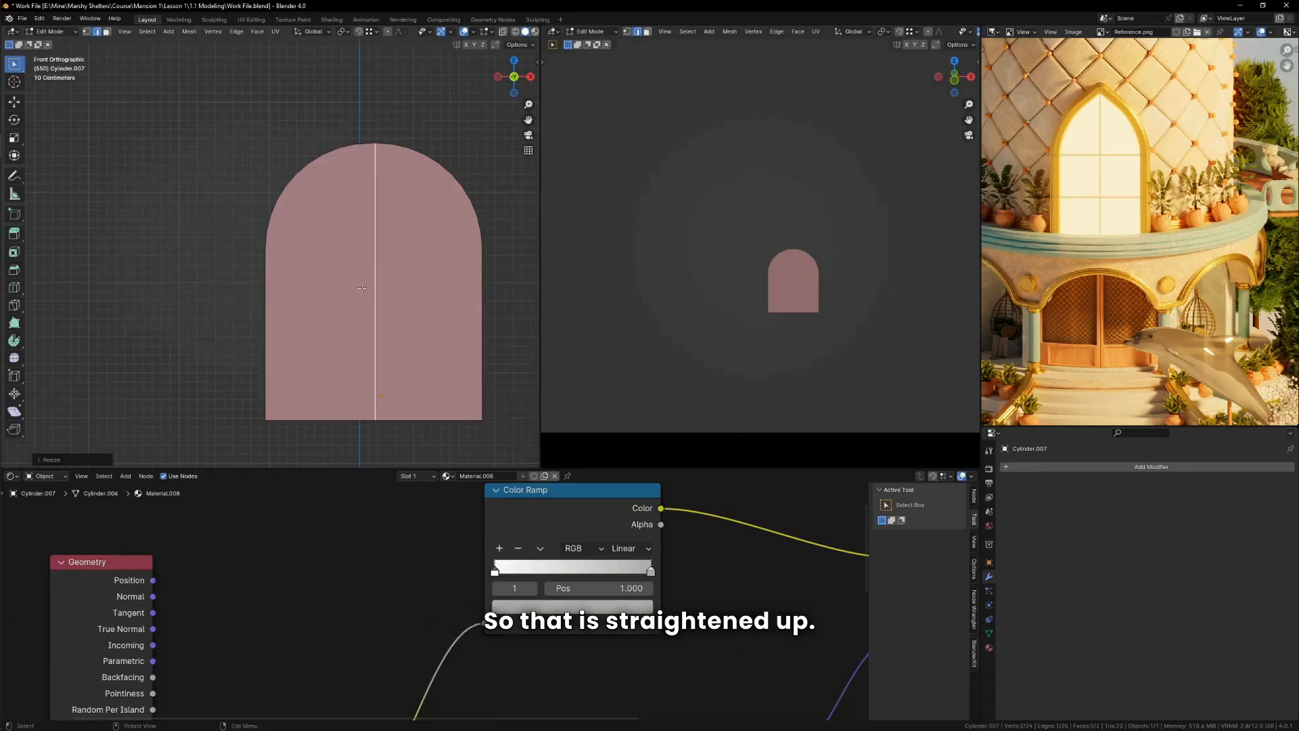
{"action": "key", "text": "Tab"}
{"action": "key", "text": "Tab"}
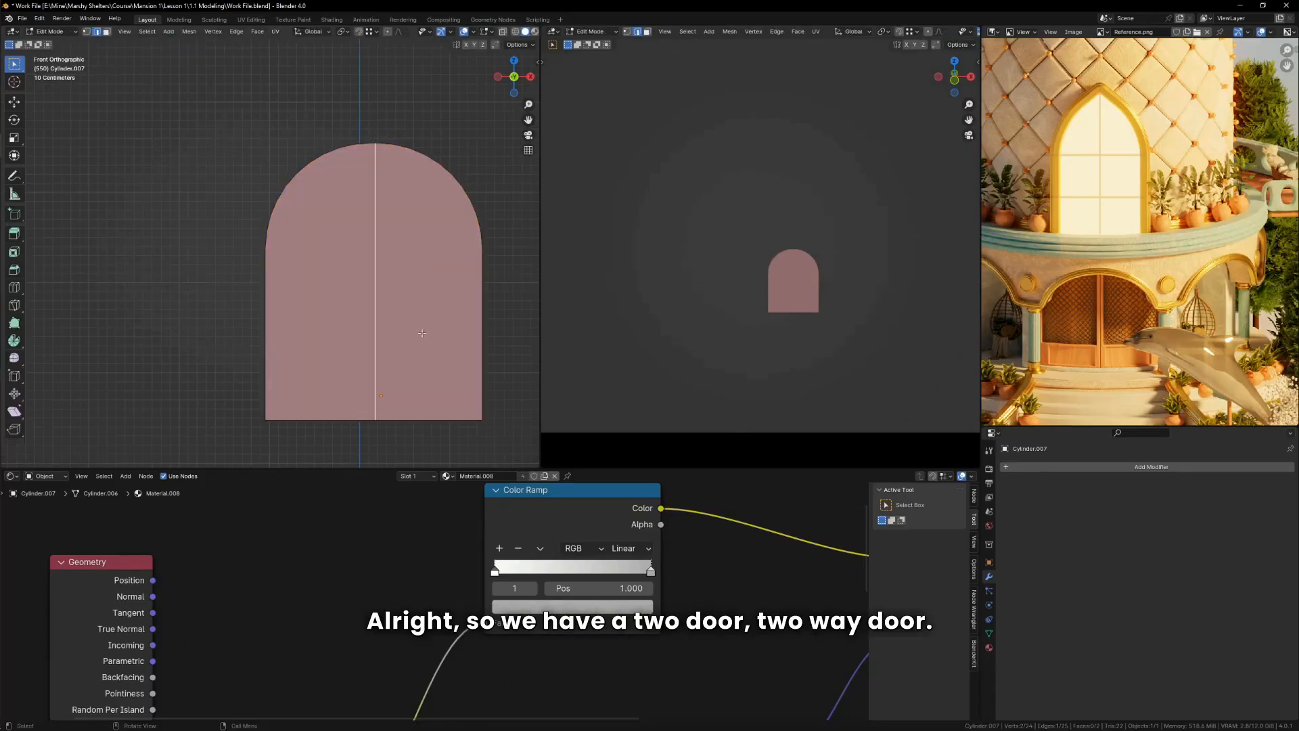
Step: Add midpoints to the door panel's two straight side edges and connect them with a horizontal cut across both leaves
{"action": "scroll", "coordinate": [346, 292], "scroll_direction": "up", "scroll_amount": 1}
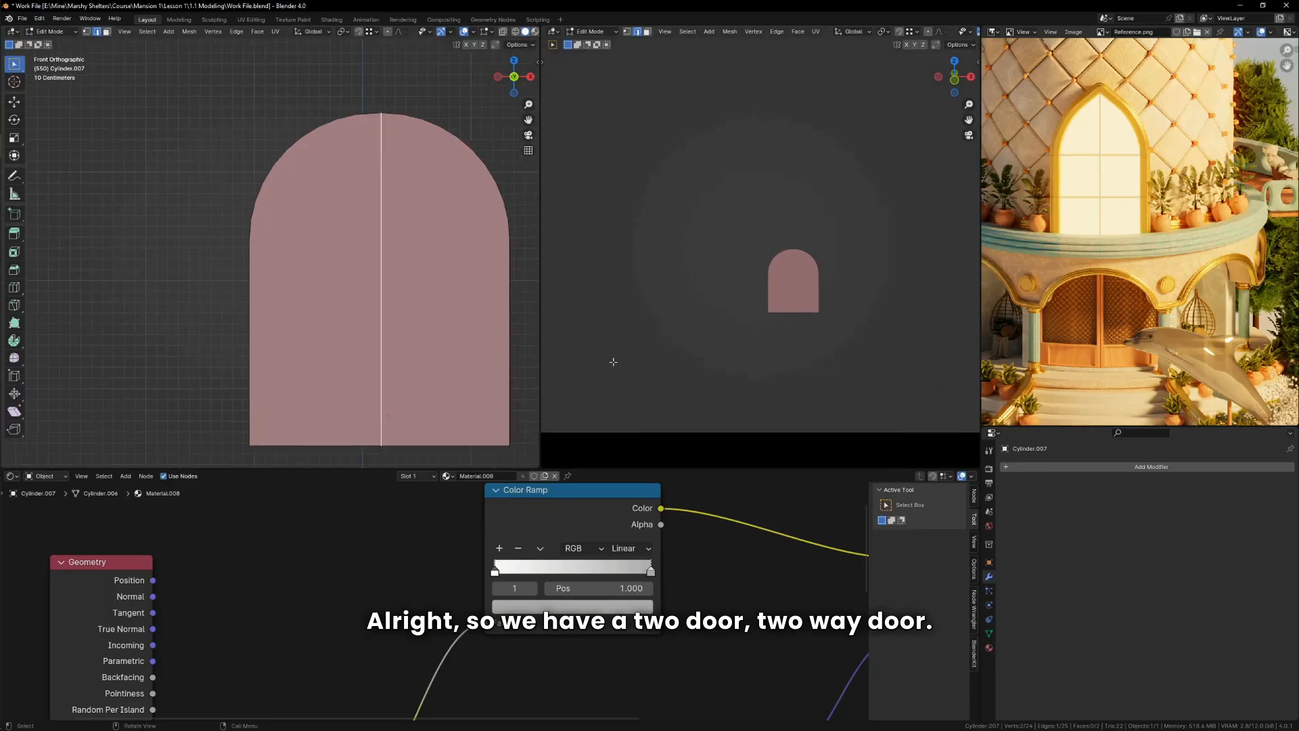
{"action": "key", "text": "Tab"}
{"action": "key", "text": "Tab"}
{"action": "key", "text": "1"}
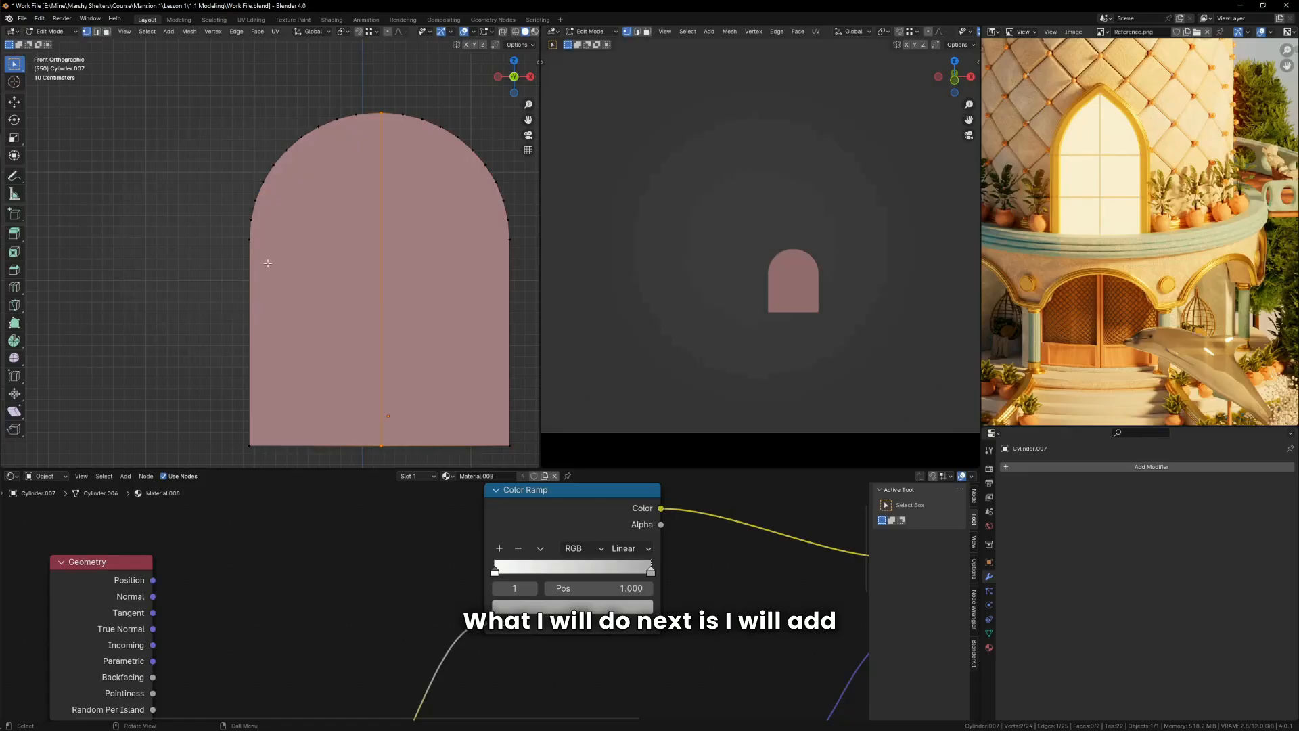
{"action": "left_click", "coordinate": [281, 366]}
{"action": "right_click", "coordinate": [247, 353]}
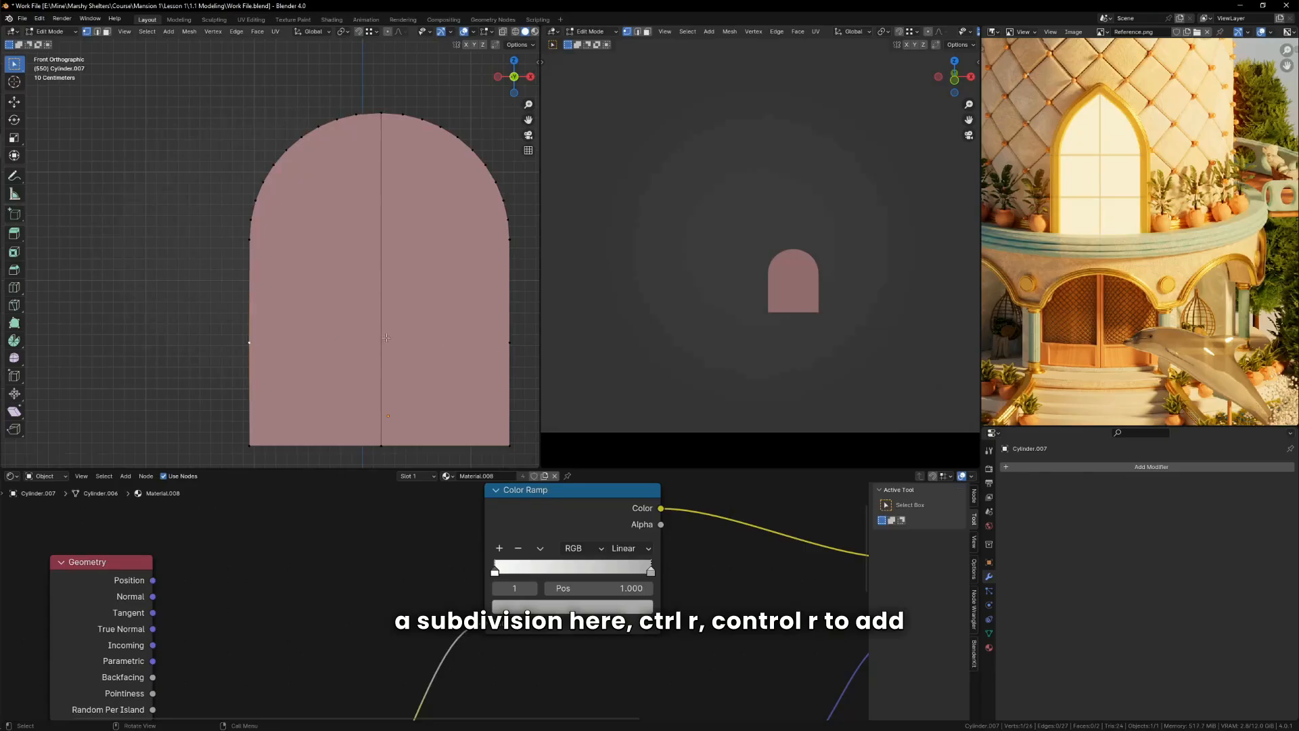
{"action": "left_click", "coordinate": [511, 345], "text": "shift"}
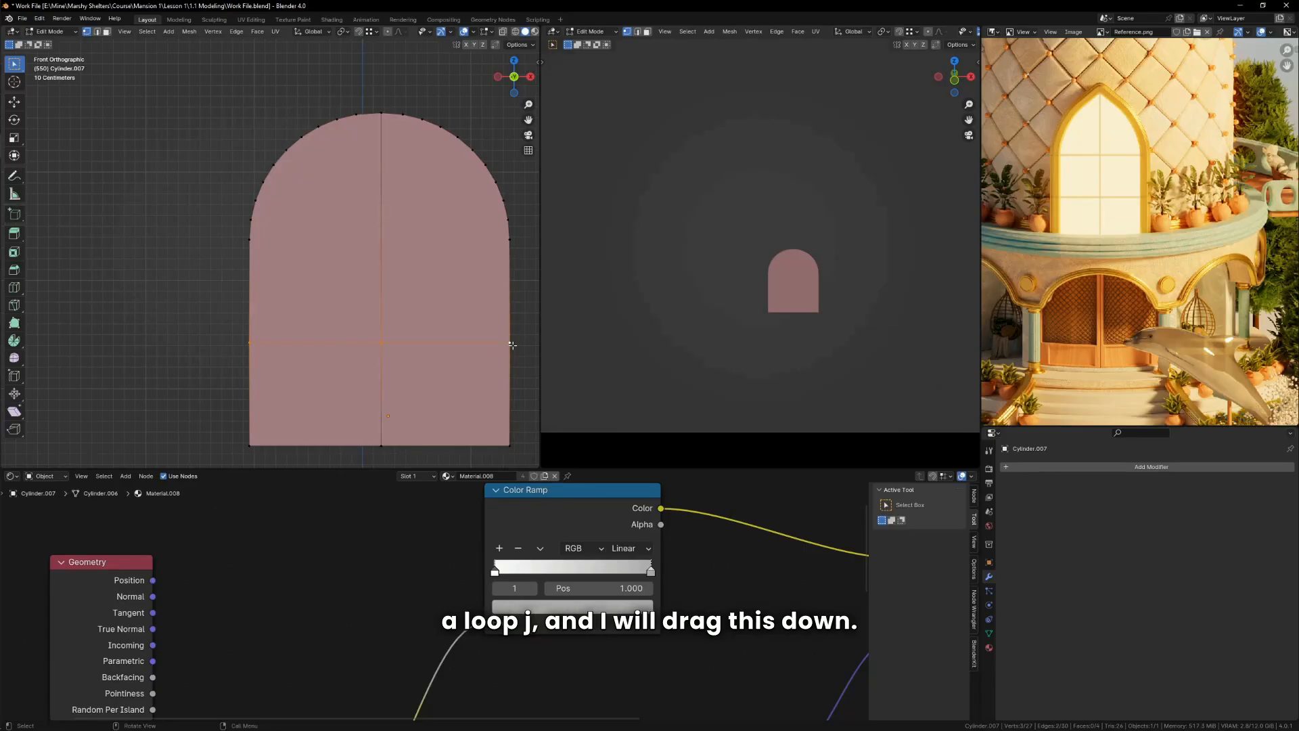
Step: Move the two horizontal edges across the door down along the Z axis to form short lower panels
{"action": "key", "text": "2"}
{"action": "left_click", "coordinate": [367, 344]}
{"action": "left_click", "coordinate": [444, 346], "text": "shift"}
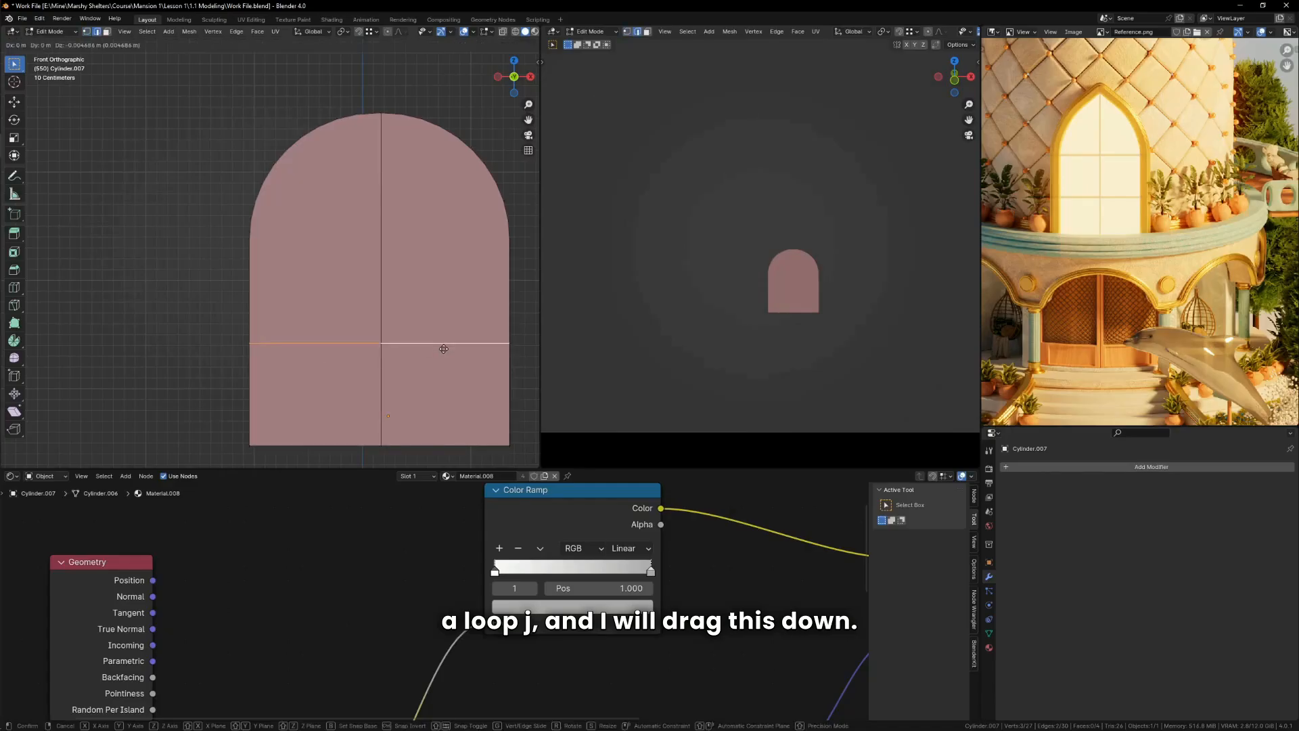
{"action": "key", "text": "g"}
{"action": "key", "text": "z"}
{"action": "left_click", "coordinate": [443, 401]}
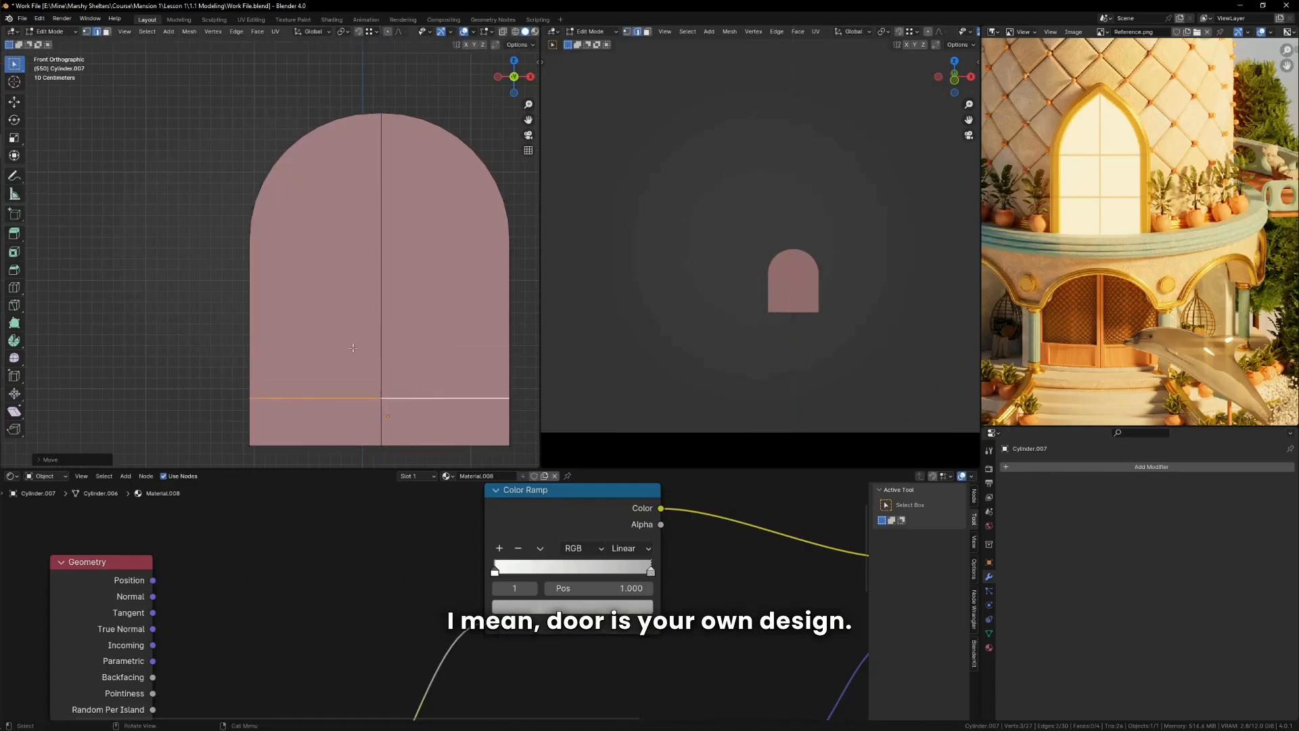
{"action": "scroll", "coordinate": [357, 352], "scroll_direction": "down", "scroll_amount": 2}
{"action": "scroll", "coordinate": [358, 302], "scroll_direction": "up", "scroll_amount": 3}
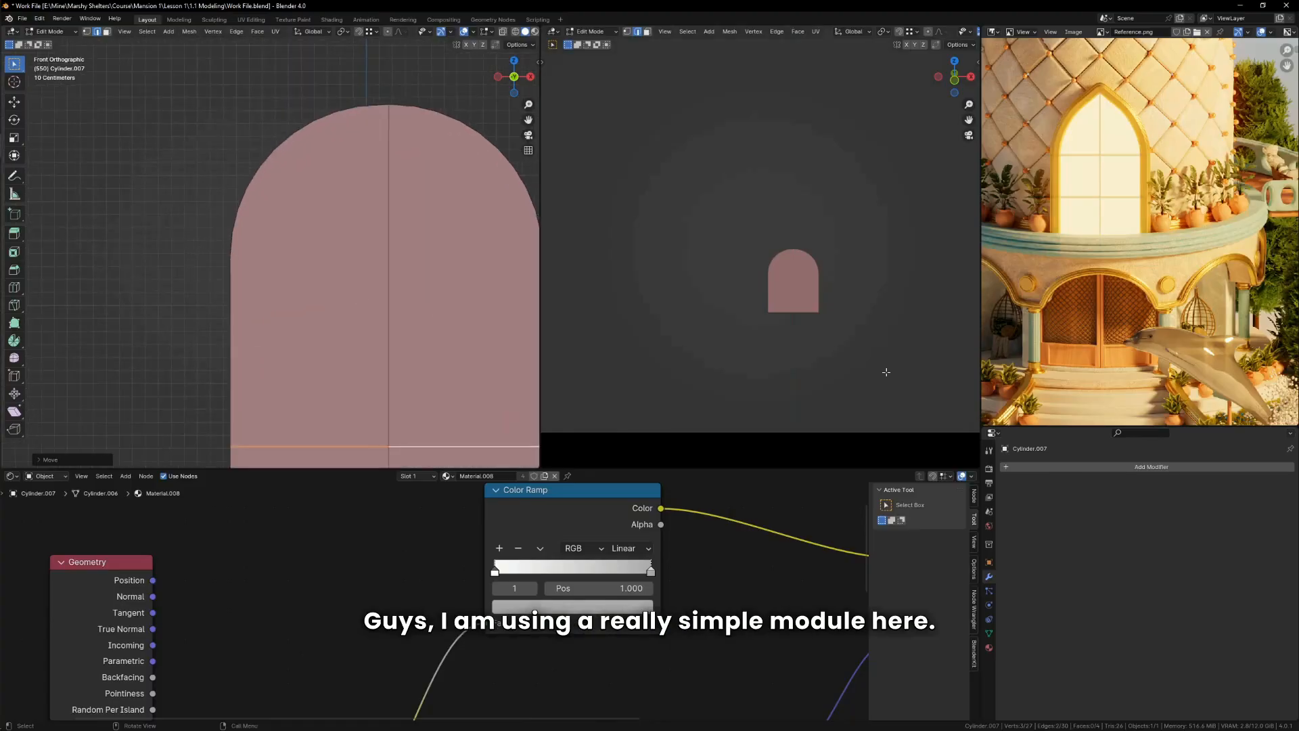
{"action": "left_click", "coordinate": [336, 276]}
{"action": "scroll", "coordinate": [339, 281], "scroll_direction": "down", "scroll_amount": 3}
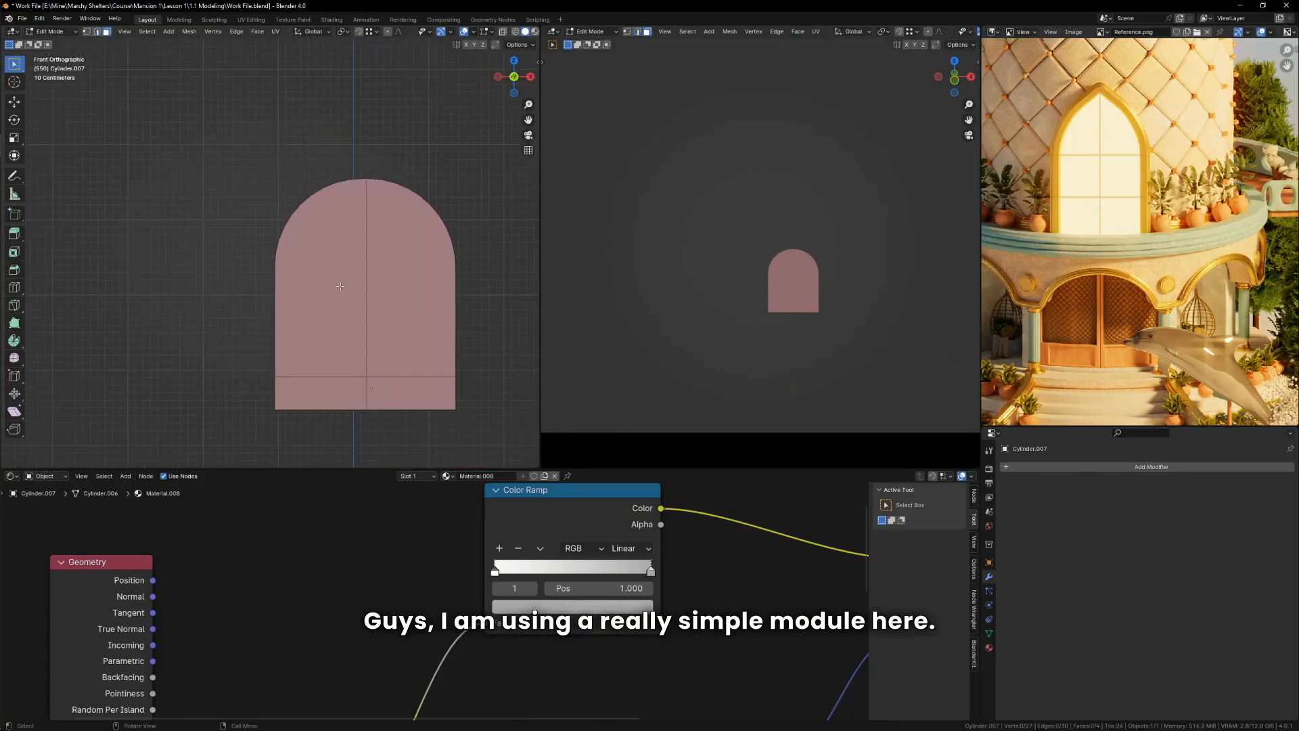
{"action": "left_click", "coordinate": [340, 286]}
{"action": "scroll", "coordinate": [410, 328], "scroll_direction": "up", "scroll_amount": 1}
{"action": "middle_click_drag", "start_coordinate": [410, 328], "coordinate": [419, 310], "text": "shift"}
{"action": "left_click", "coordinate": [400, 338], "text": "shift"}
{"action": "left_click", "coordinate": [345, 386], "text": "shift"}
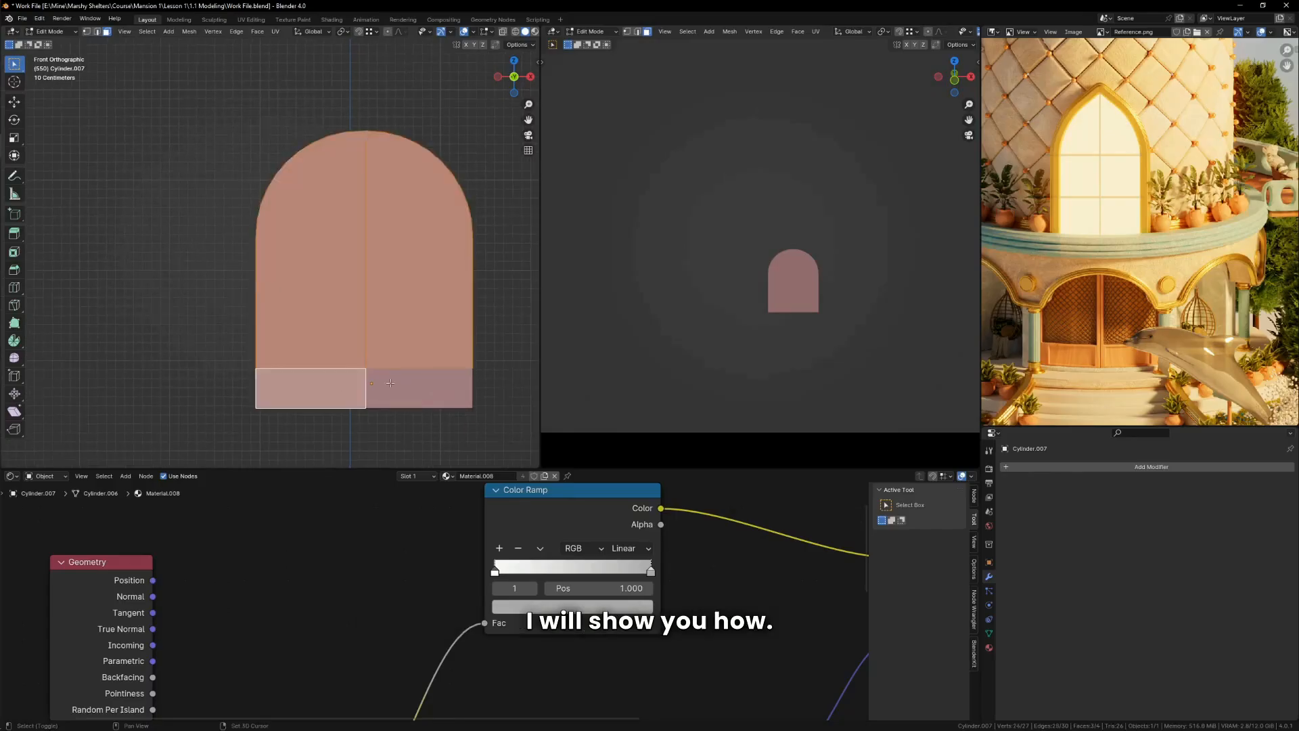
{"action": "left_click", "coordinate": [391, 383], "text": "shift"}
{"action": "scroll", "coordinate": [420, 359], "scroll_direction": "up", "scroll_amount": 1}
{"action": "key", "text": "i"}
{"action": "key", "text": "i"}
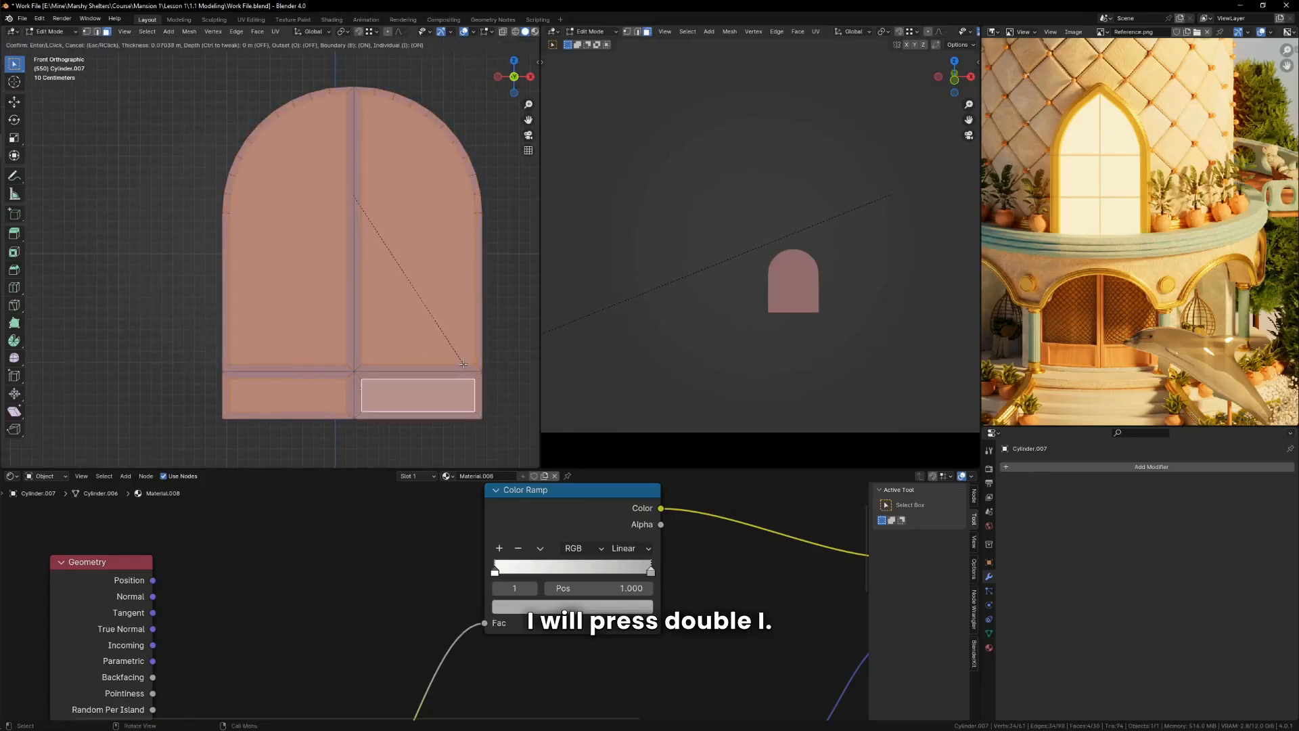
{"action": "key", "text": "Escape"}
Step: Check the door panel's scale in its transform values
{"action": "key", "text": "Tab"}
{"action": "key", "text": "n"}
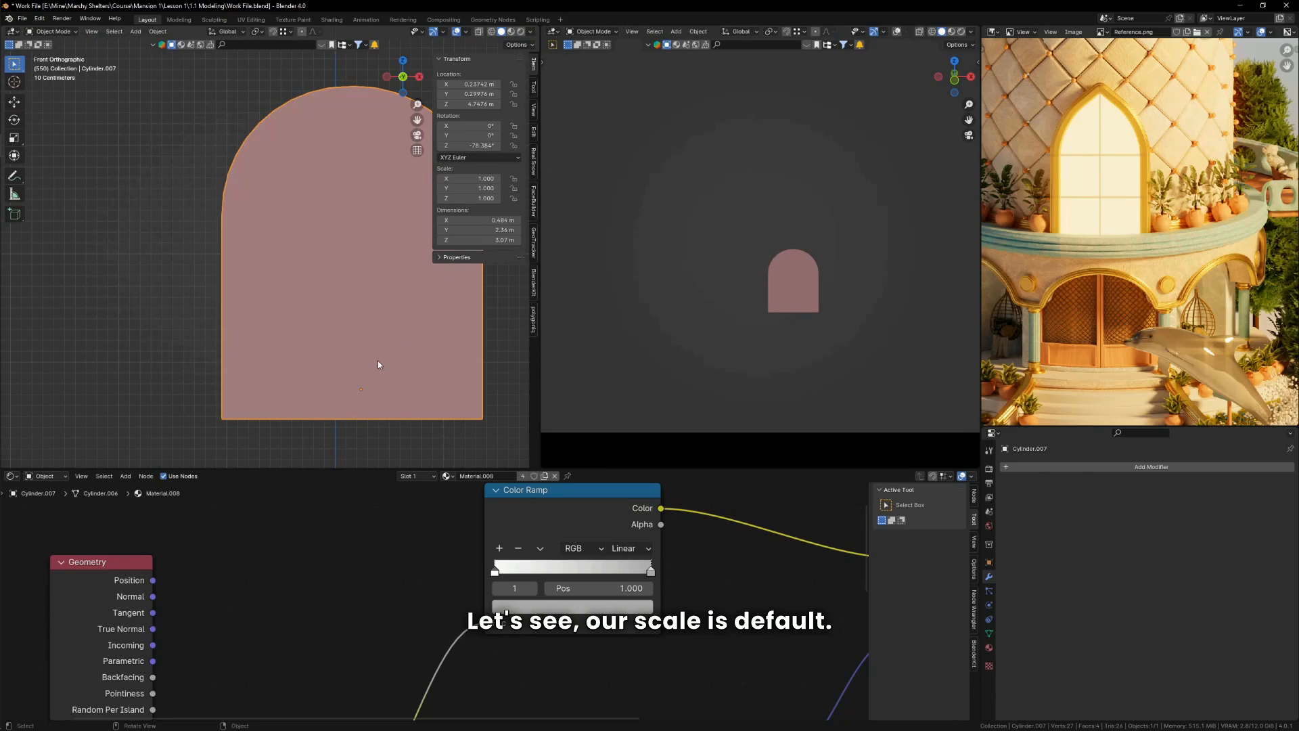
{"action": "key", "text": "n"}
{"action": "right_click", "coordinate": [420, 391]}
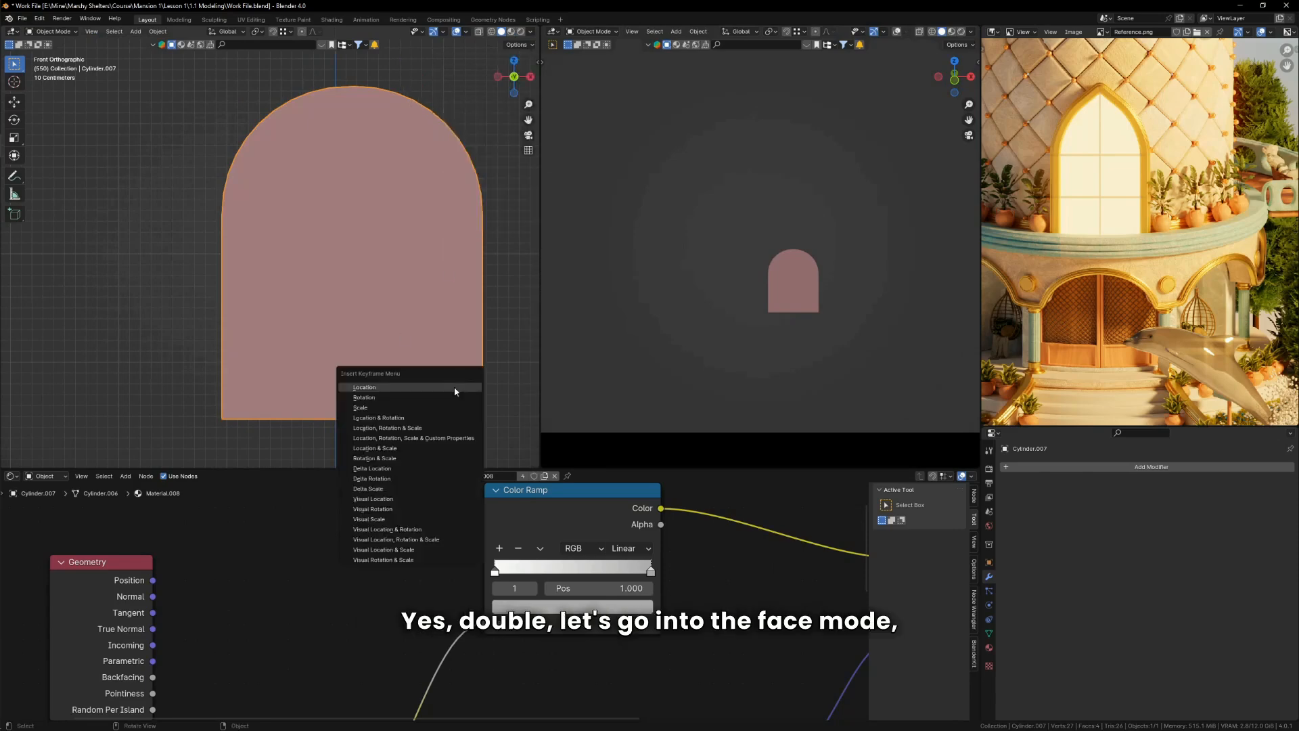
{"action": "right_click", "coordinate": [512, 384]}
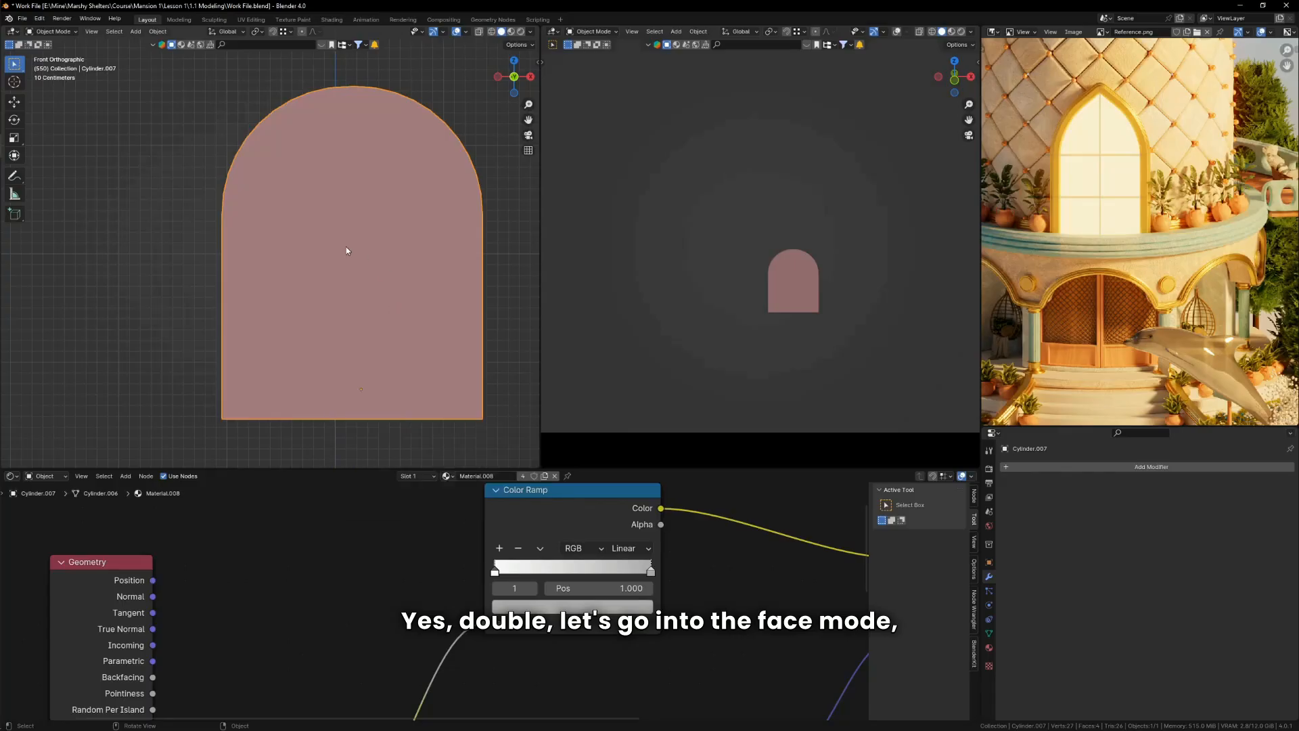
{"action": "key", "text": "Tab"}
{"action": "key", "text": "i"}
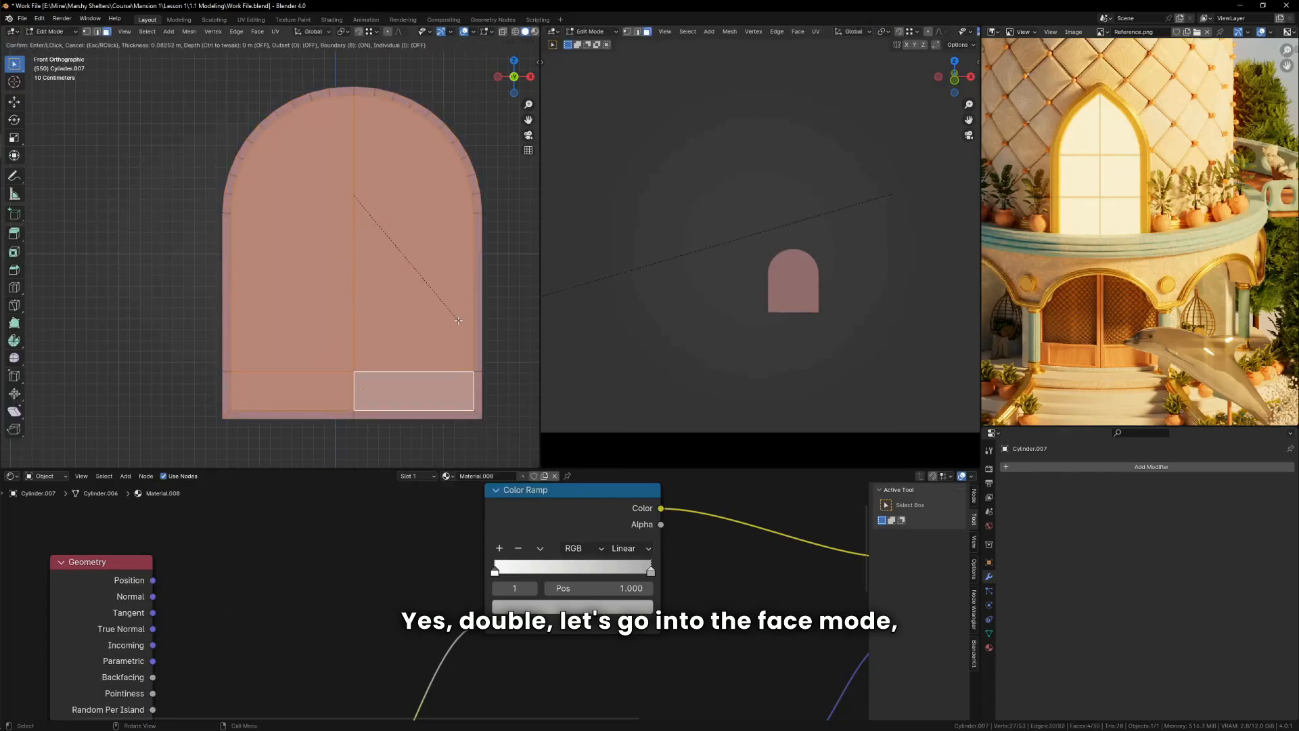
{"action": "key", "text": "i"}
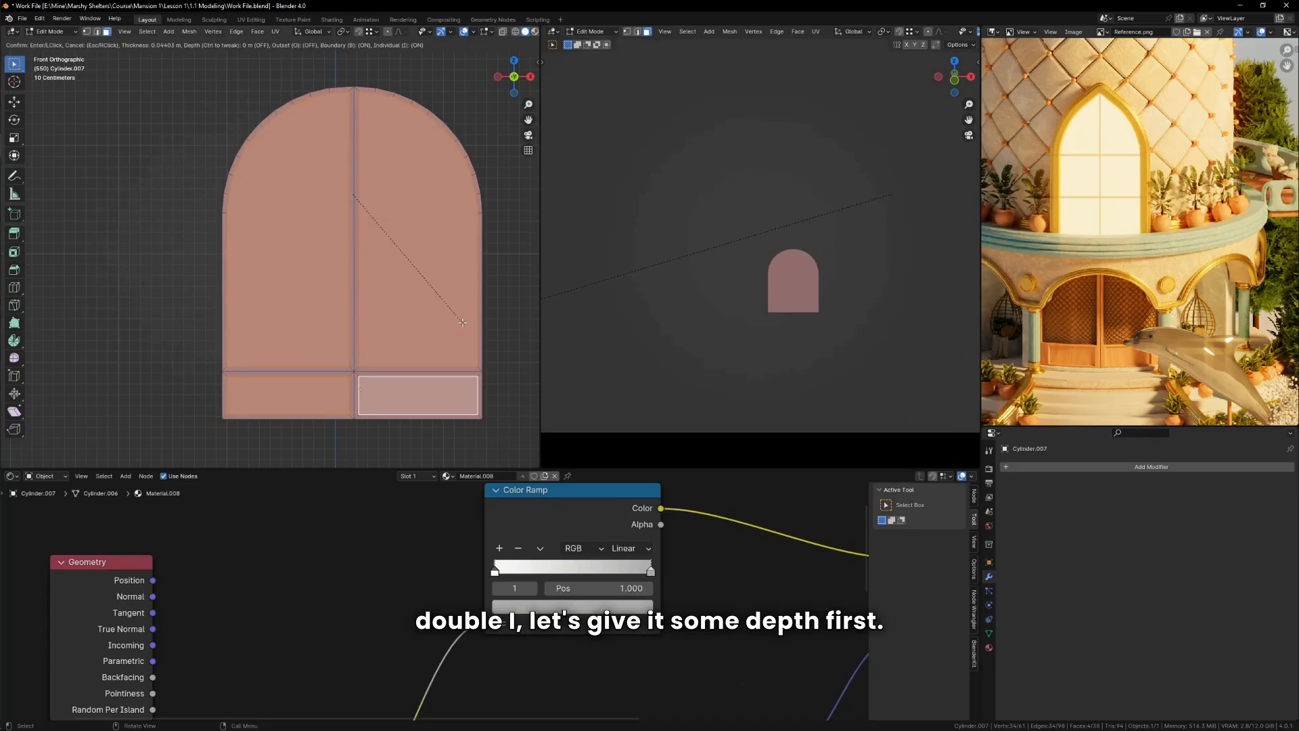
{"action": "right_click", "coordinate": [463, 322]}
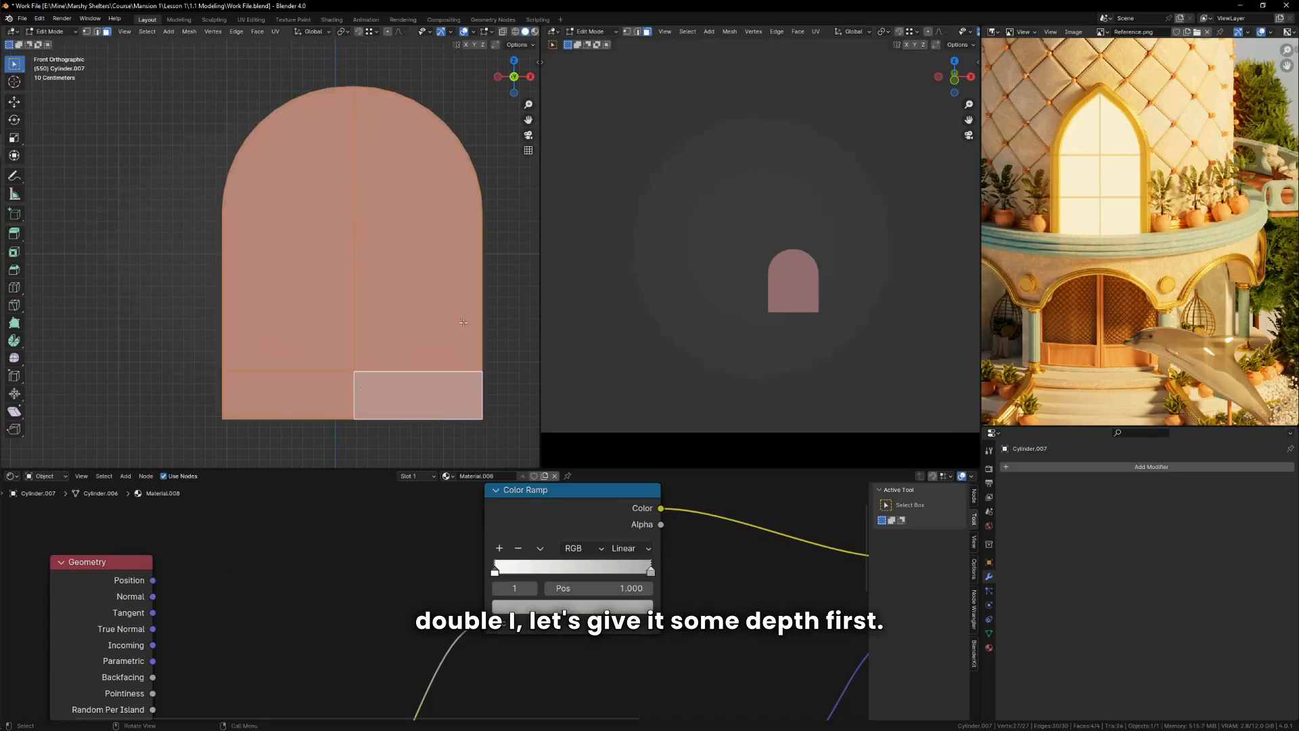
Step: Extrude the entire door panel to give it a small thickness
{"action": "middle_click_drag", "start_coordinate": [342, 254], "coordinate": [327, 296]}
{"action": "key", "text": "a"}
{"action": "key", "text": "e"}
{"action": "left_click", "coordinate": [368, 316]}
{"action": "key", "text": "Tab"}
Step: Inset the door's four front faces individually to form a frame around each upper and lower panel
{"action": "key", "text": "grave"}
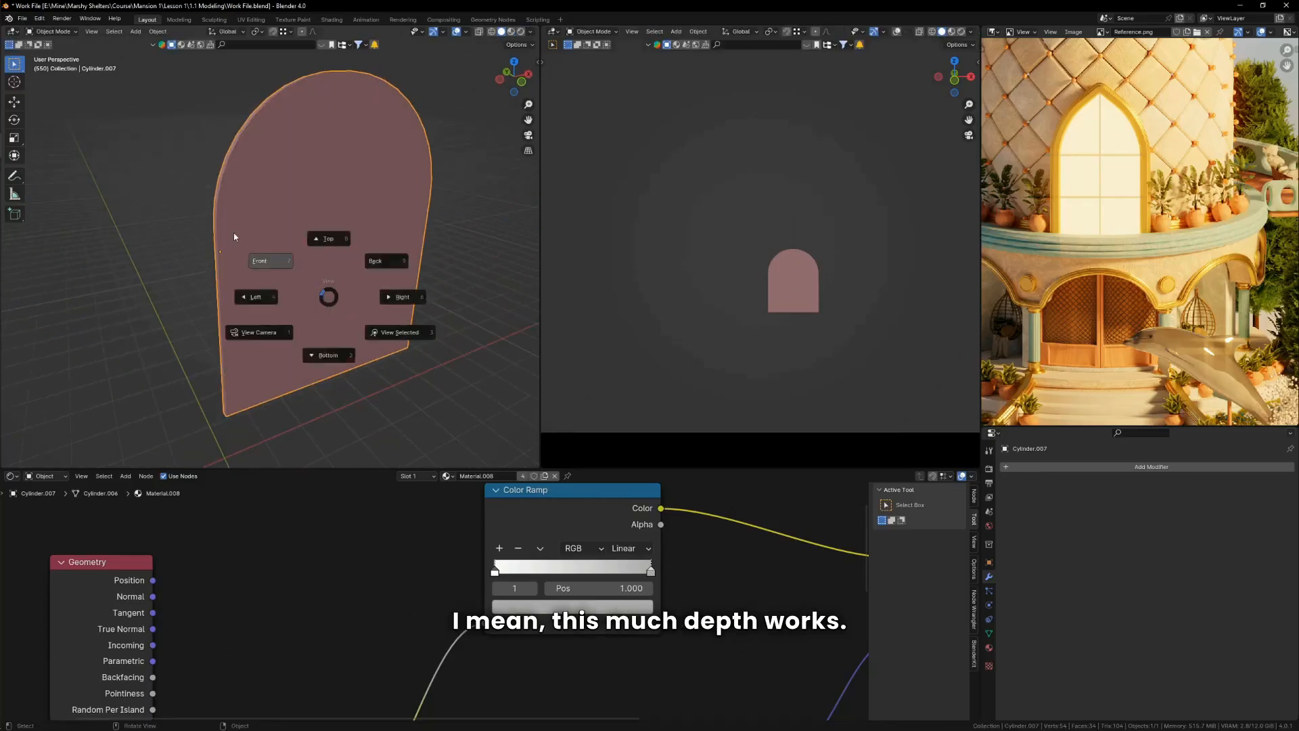
{"action": "left_click", "coordinate": [234, 233]}
{"action": "key", "text": "Tab"}
{"action": "scroll", "coordinate": [323, 287], "scroll_direction": "up", "scroll_amount": 2}
{"action": "left_click", "coordinate": [351, 371]}
{"action": "left_click", "coordinate": [235, 376], "text": "shift"}
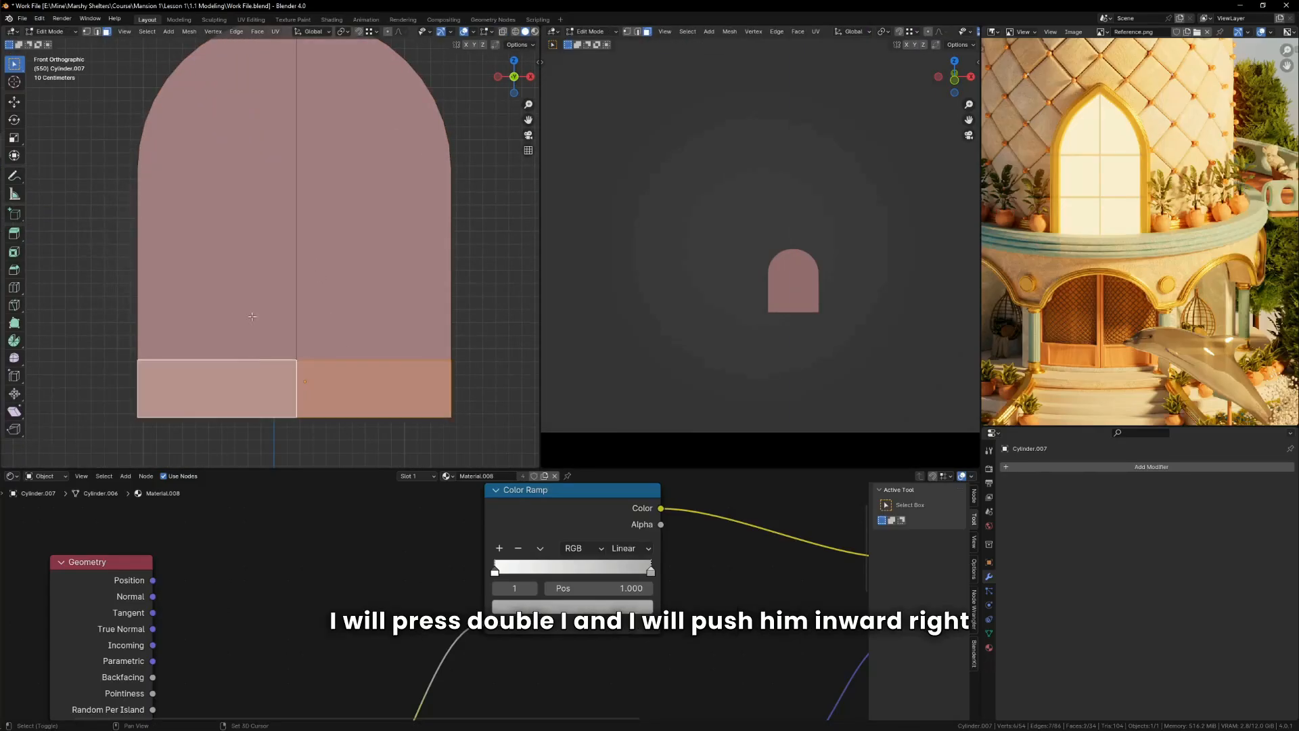
{"action": "left_click", "coordinate": [250, 321], "text": "shift"}
{"action": "left_click", "coordinate": [366, 325], "text": "shift"}
{"action": "key", "text": "i"}
{"action": "key", "text": "i"}
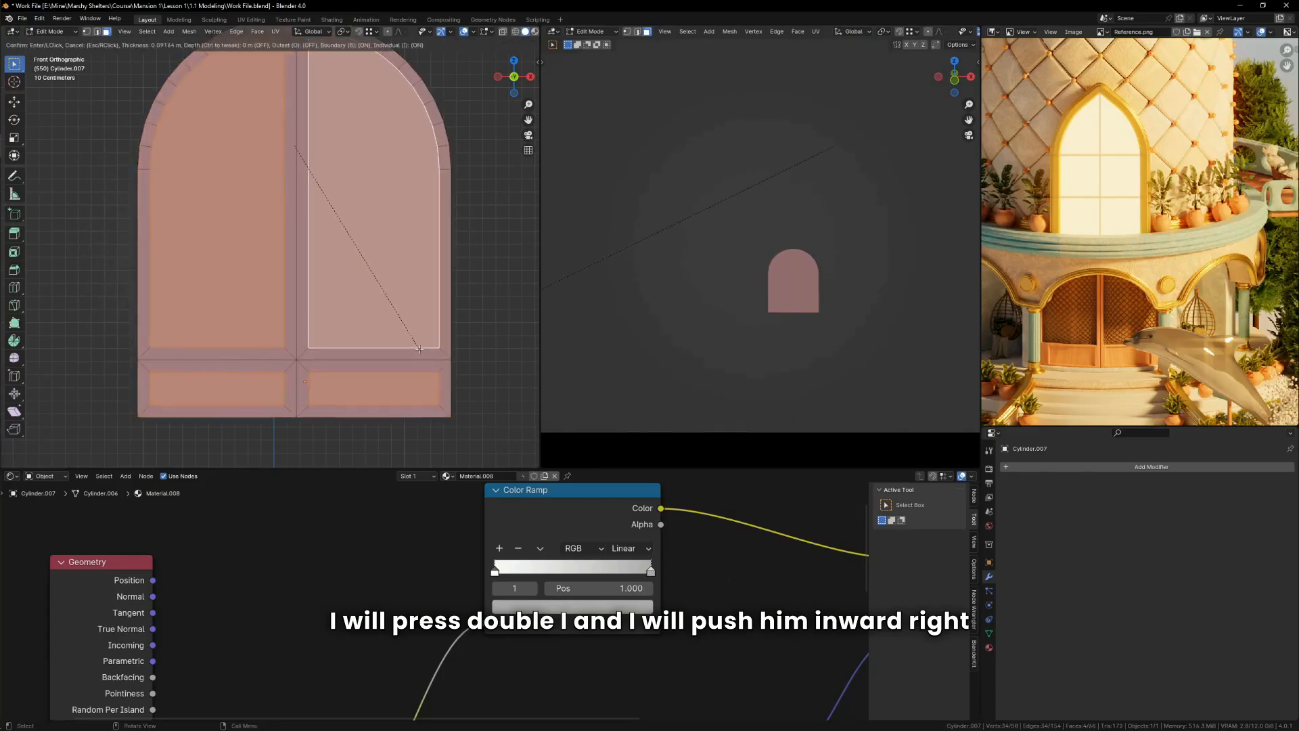
{"action": "left_click", "coordinate": [486, 361]}
Step: Extrude the four inset door faces inward to recess the panels behind the frame
{"action": "middle_click_drag", "start_coordinate": [486, 362], "coordinate": [279, 324]}
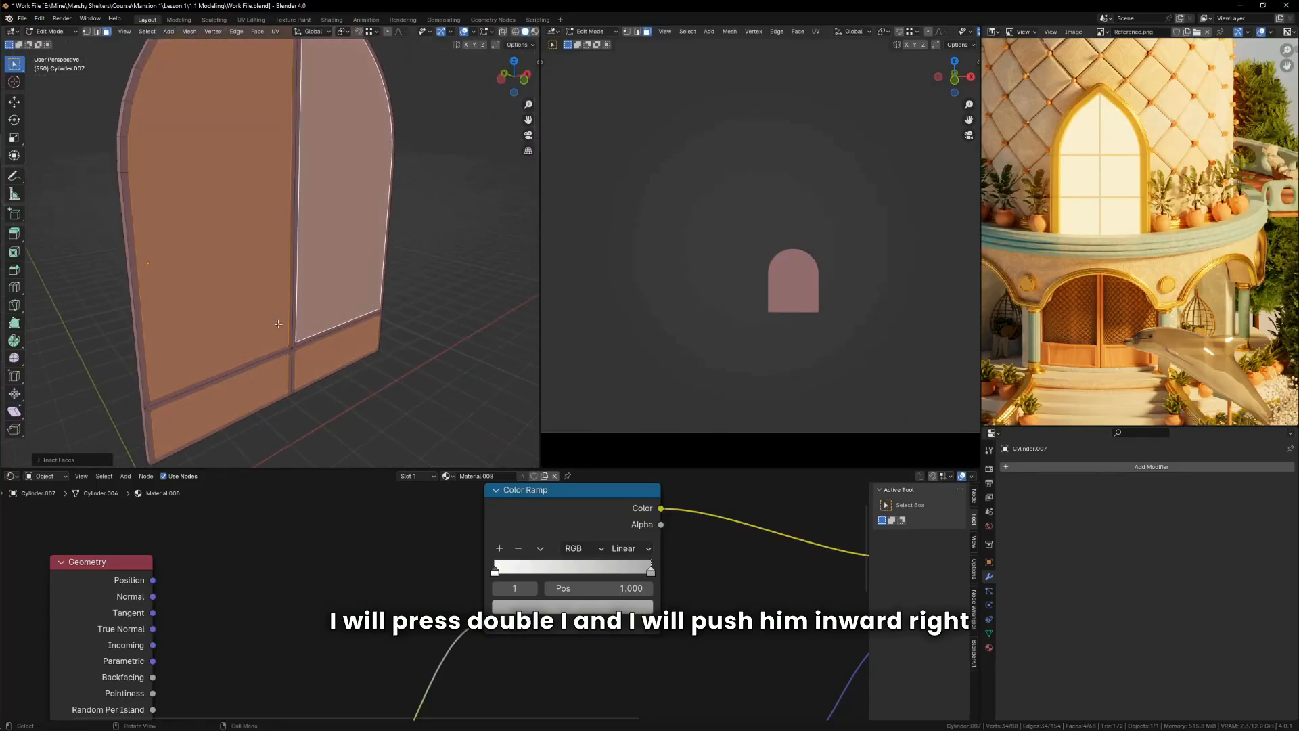
{"action": "key", "text": "e"}
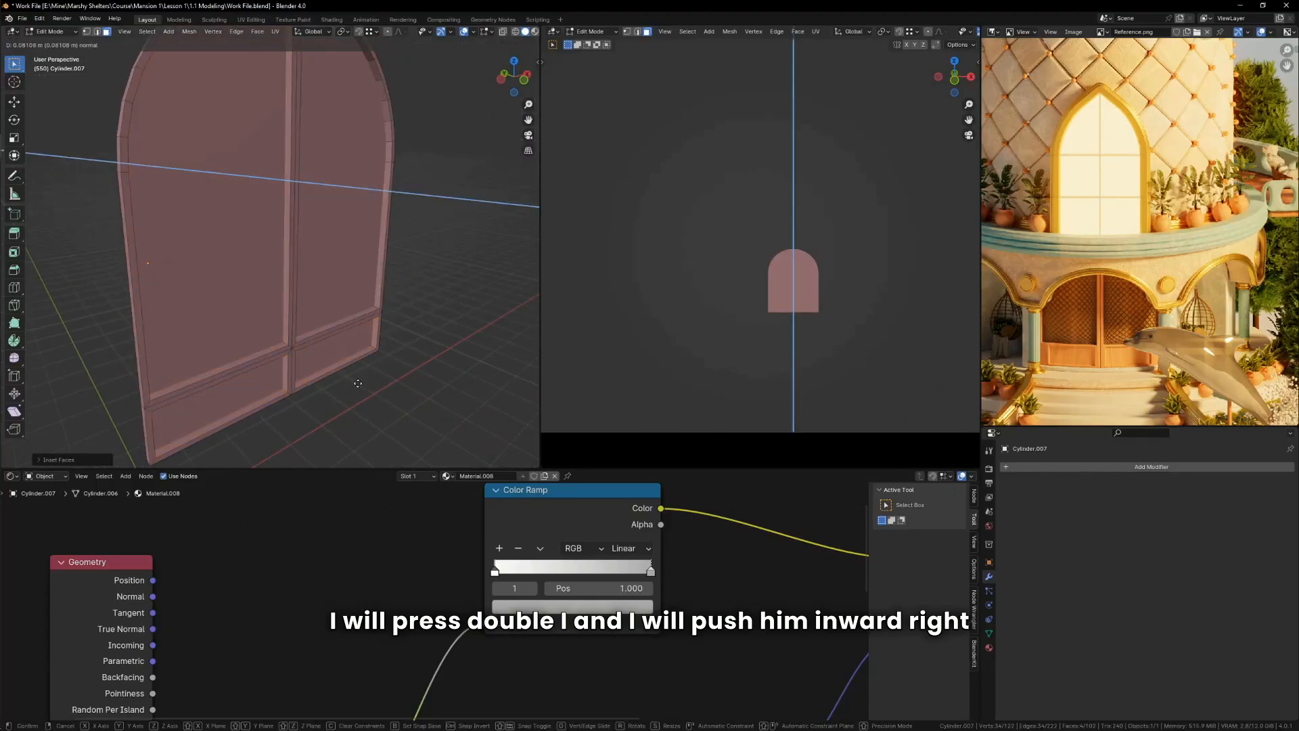
{"action": "left_click", "coordinate": [362, 386]}
{"action": "middle_click_drag", "start_coordinate": [362, 385], "coordinate": [349, 375]}
{"action": "scroll", "coordinate": [348, 376], "scroll_direction": "up", "scroll_amount": 1}
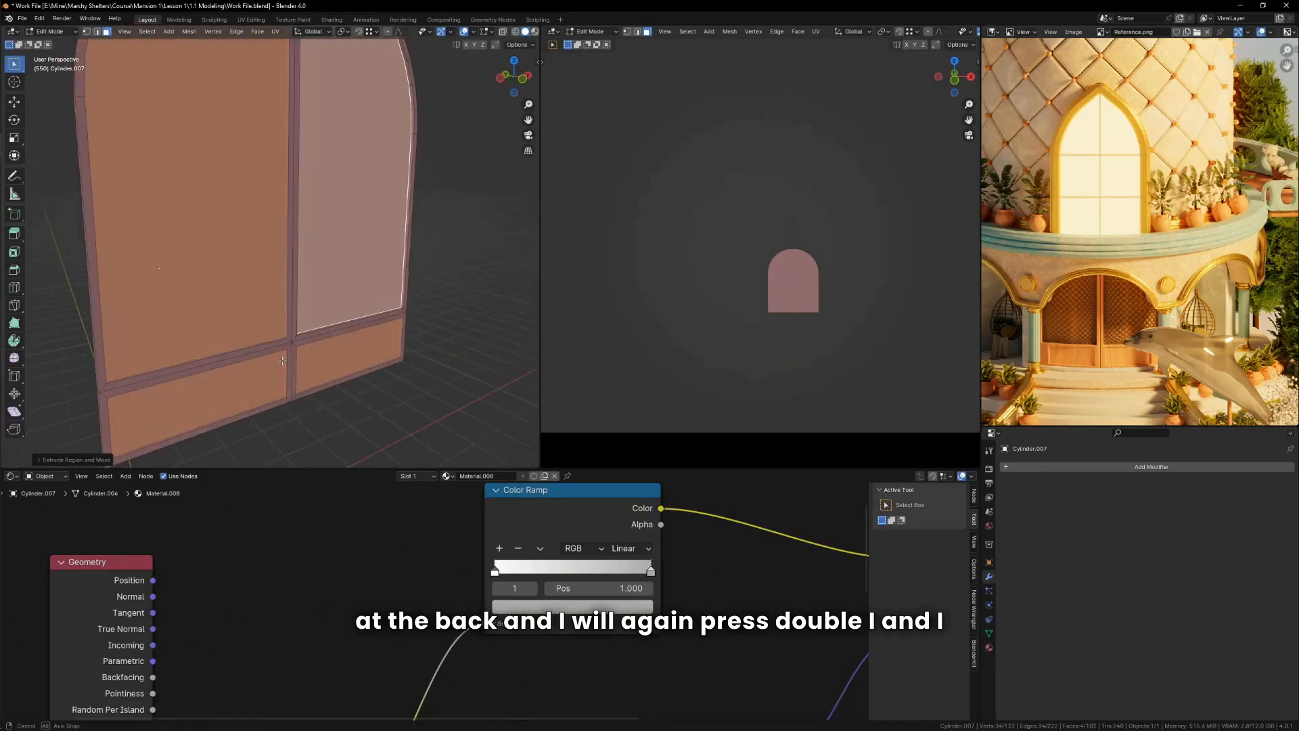
Step: Inset the two recessed lower panel faces individually by a narrow margin
{"action": "left_click", "coordinate": [261, 382]}
{"action": "left_click", "coordinate": [335, 361], "text": "shift"}
{"action": "scroll", "coordinate": [343, 352], "scroll_direction": "up", "scroll_amount": 2}
{"action": "key", "text": "i"}
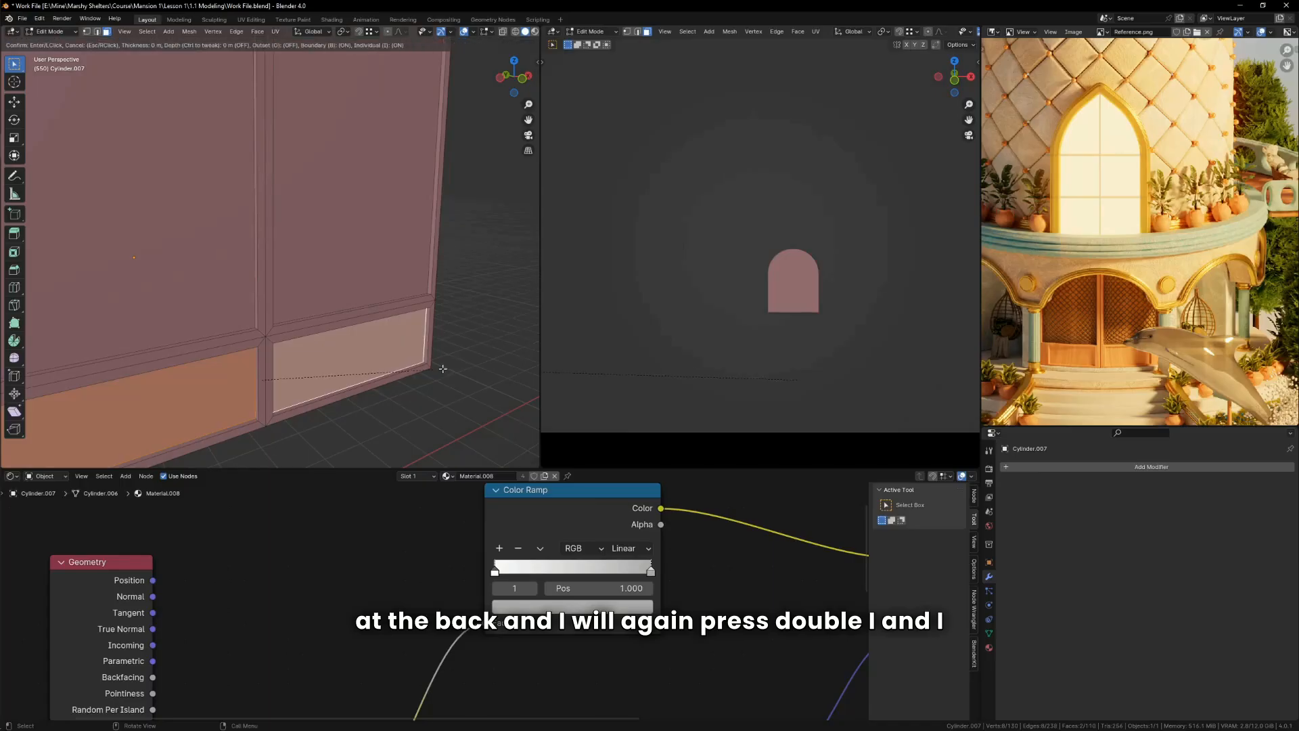
{"action": "left_click", "coordinate": [435, 369]}
{"action": "scroll", "coordinate": [280, 323], "scroll_direction": "up", "scroll_amount": 1}
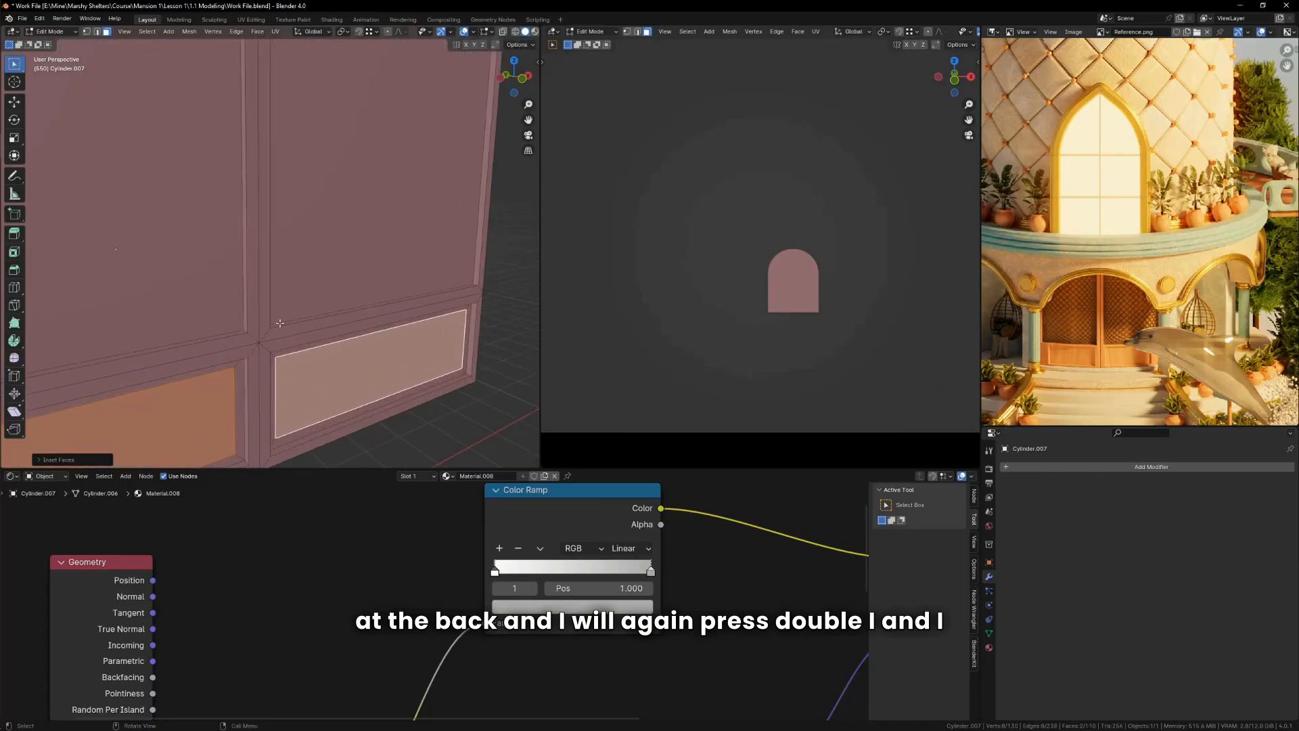
Step: Extrude the two inset lower panel faces forward and return to Object Mode
{"action": "key", "text": "e"}
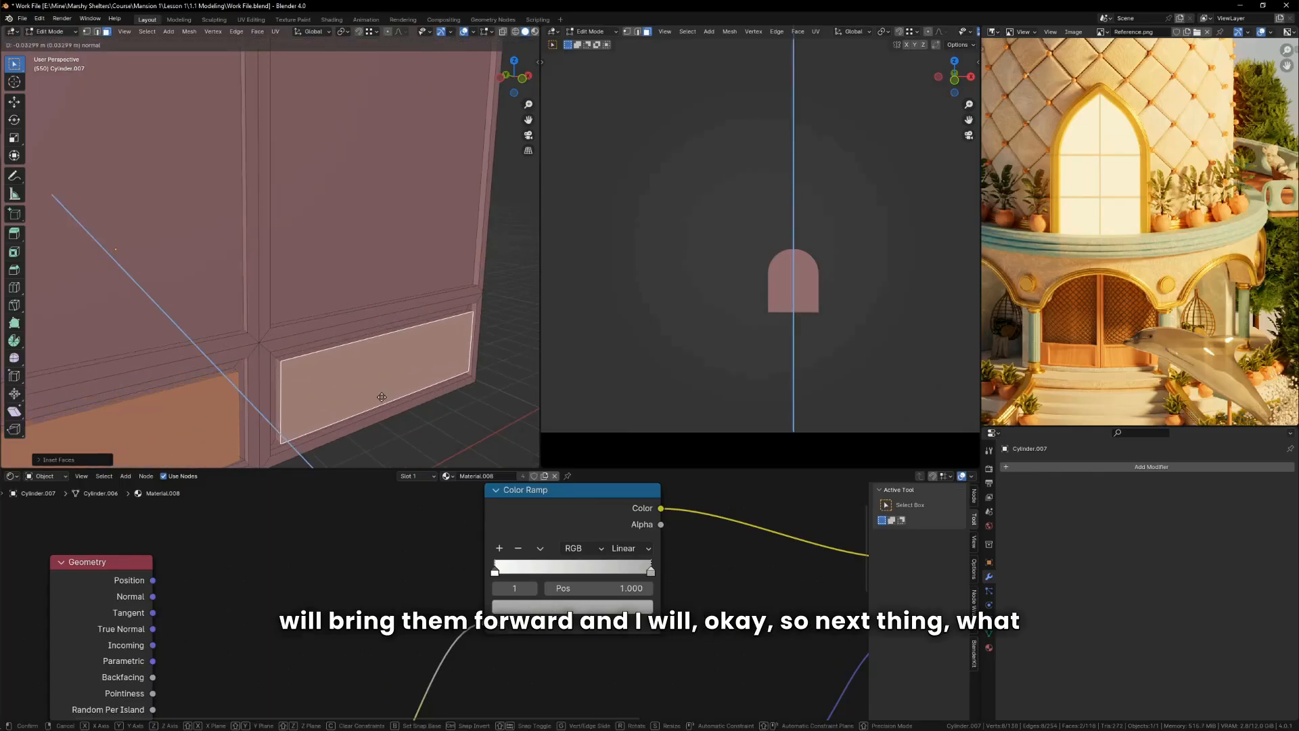
{"action": "left_click", "coordinate": [383, 397]}
{"action": "middle_click_drag", "start_coordinate": [382, 397], "coordinate": [339, 369]}
{"action": "scroll", "coordinate": [332, 325], "scroll_direction": "down", "scroll_amount": 4}
{"action": "key", "text": "Tab"}
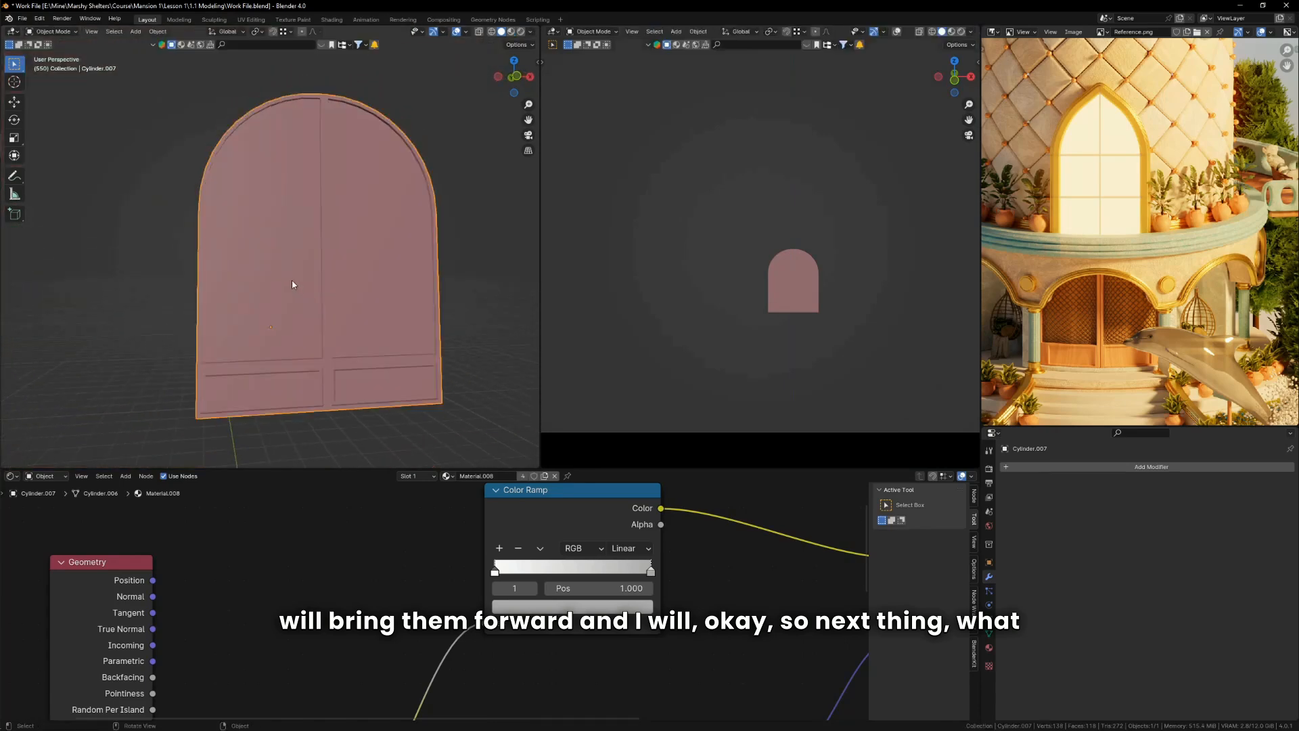
{"action": "key", "text": "Tab"}
{"action": "left_click", "coordinate": [289, 279]}
{"action": "left_click", "coordinate": [379, 273]}
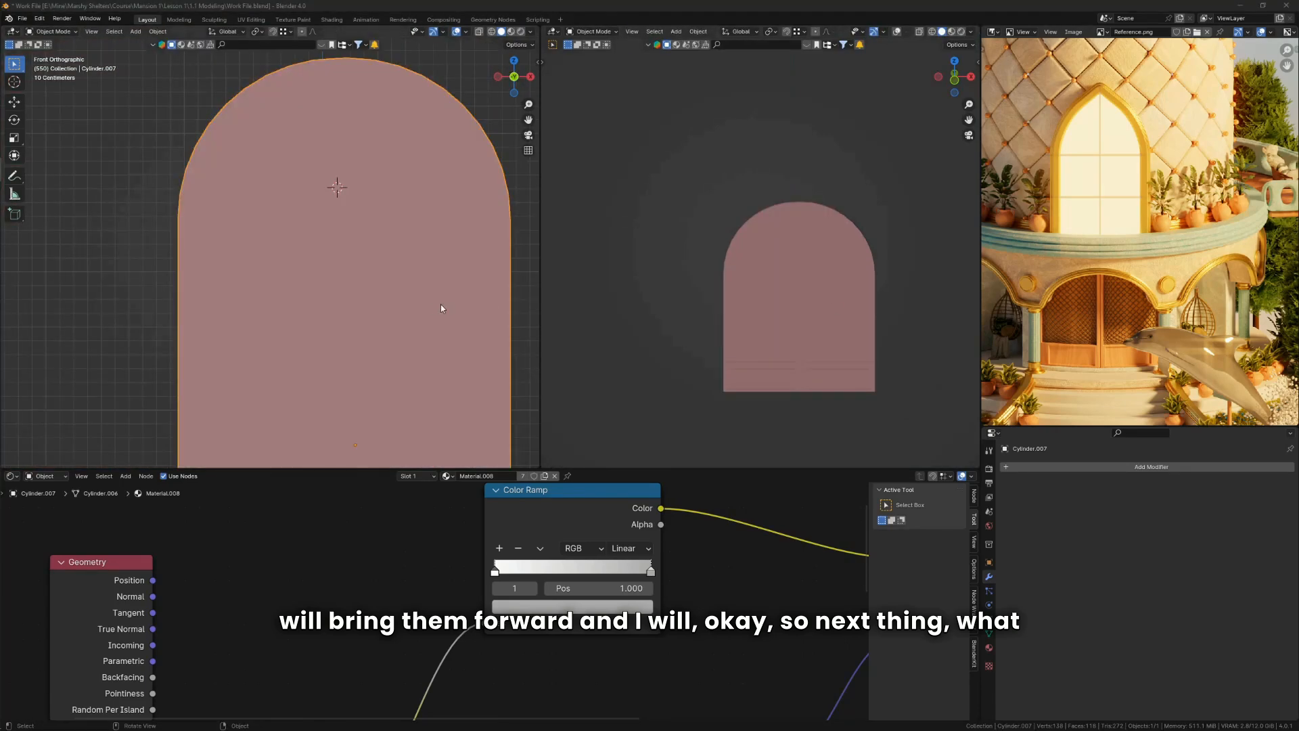
{"action": "right_click", "coordinate": [350, 280]}
{"action": "middle_click_drag", "start_coordinate": [456, 275], "coordinate": [396, 289]}
Step: Snap the 3D cursor to the vertical centre edge between the two upper door panels, working in front view
{"action": "key", "text": "grave"}
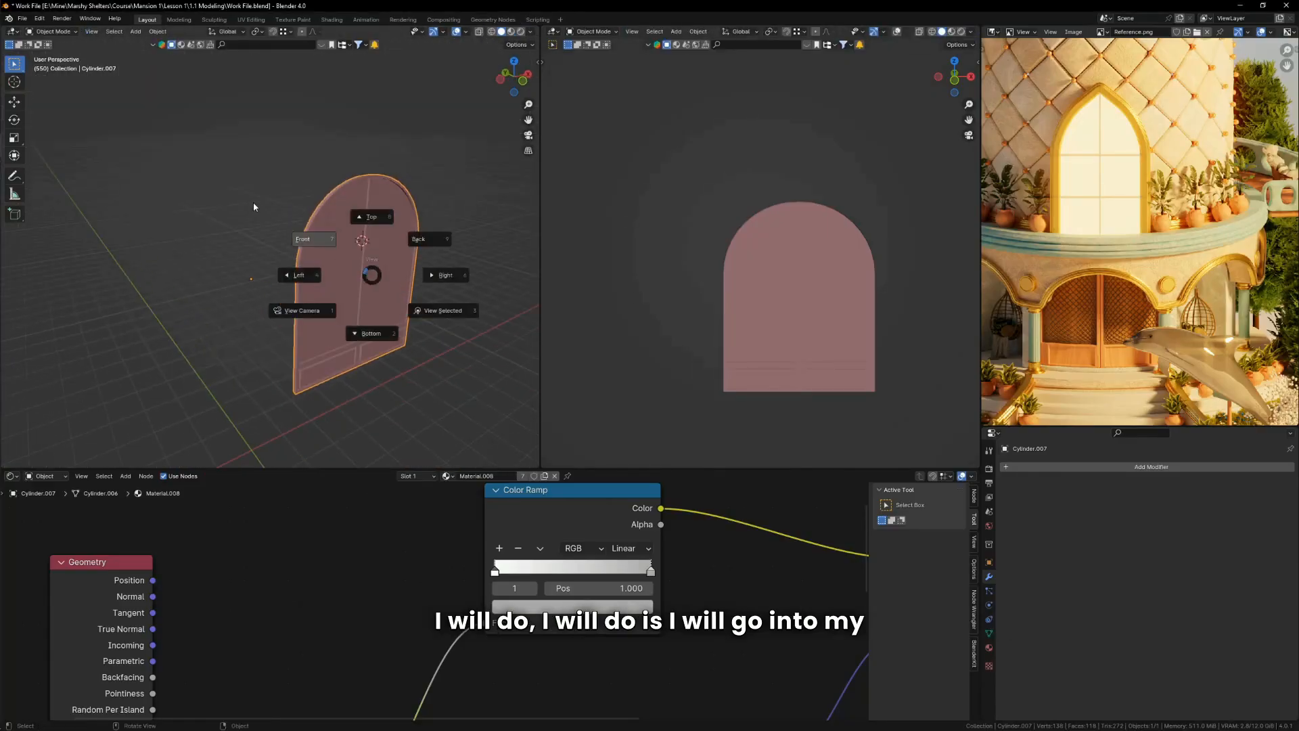
{"action": "left_click", "coordinate": [254, 207]}
{"action": "right_click", "coordinate": [368, 321], "text": "shift"}
{"action": "key", "text": "shift+a"}
{"action": "key", "text": "Tab"}
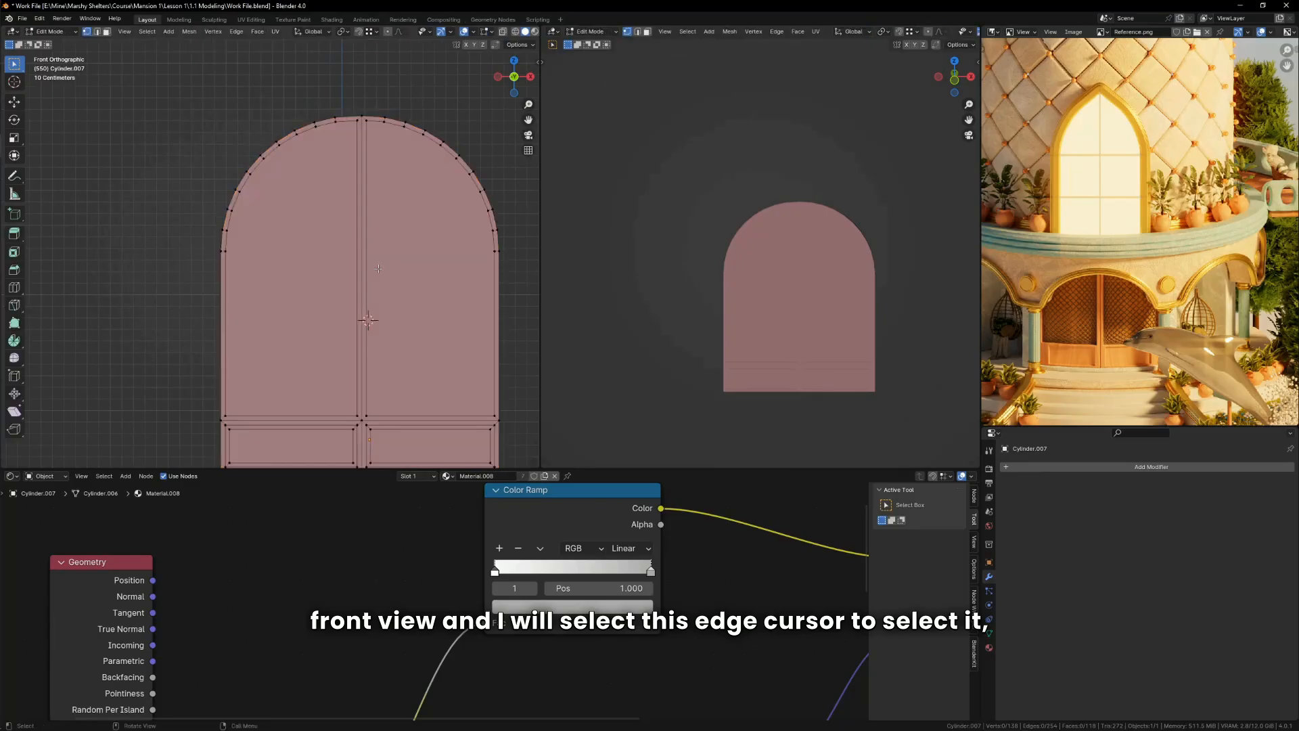
{"action": "scroll", "coordinate": [378, 269], "scroll_direction": "down", "scroll_amount": 1}
{"action": "scroll", "coordinate": [376, 264], "scroll_direction": "up", "scroll_amount": 2}
{"action": "key", "text": "2"}
{"action": "left_click", "coordinate": [360, 261]}
{"action": "scroll", "coordinate": [366, 259], "scroll_direction": "down", "scroll_amount": 2}
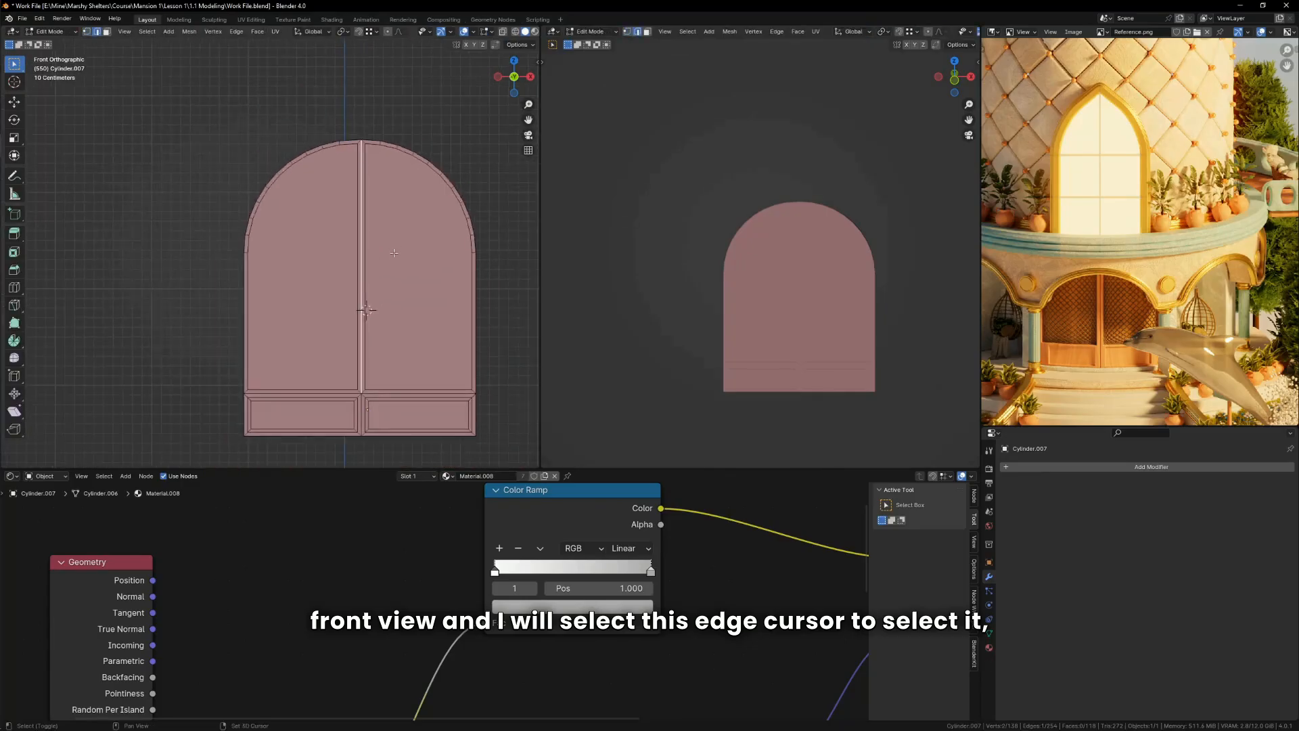
{"action": "key", "text": "shift+s"}
{"action": "left_click", "coordinate": [392, 359]}
Step: Add a plane at the 3D cursor and rotate it 90 degrees around the X axis
{"action": "key", "text": "Tab"}
{"action": "key", "text": "shift+a"}
{"action": "mouse_move", "coordinate": [409, 299]}
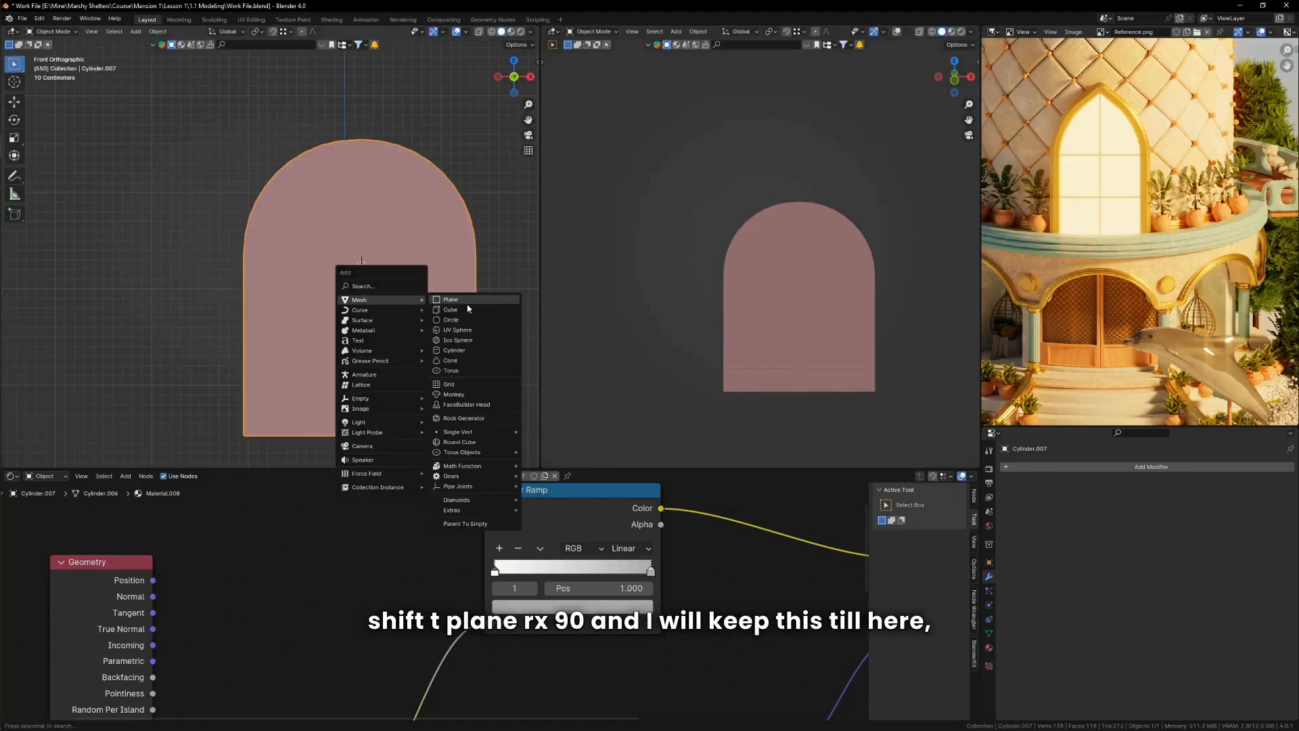
{"action": "left_click", "coordinate": [464, 299]}
{"action": "type", "text": "rx"}
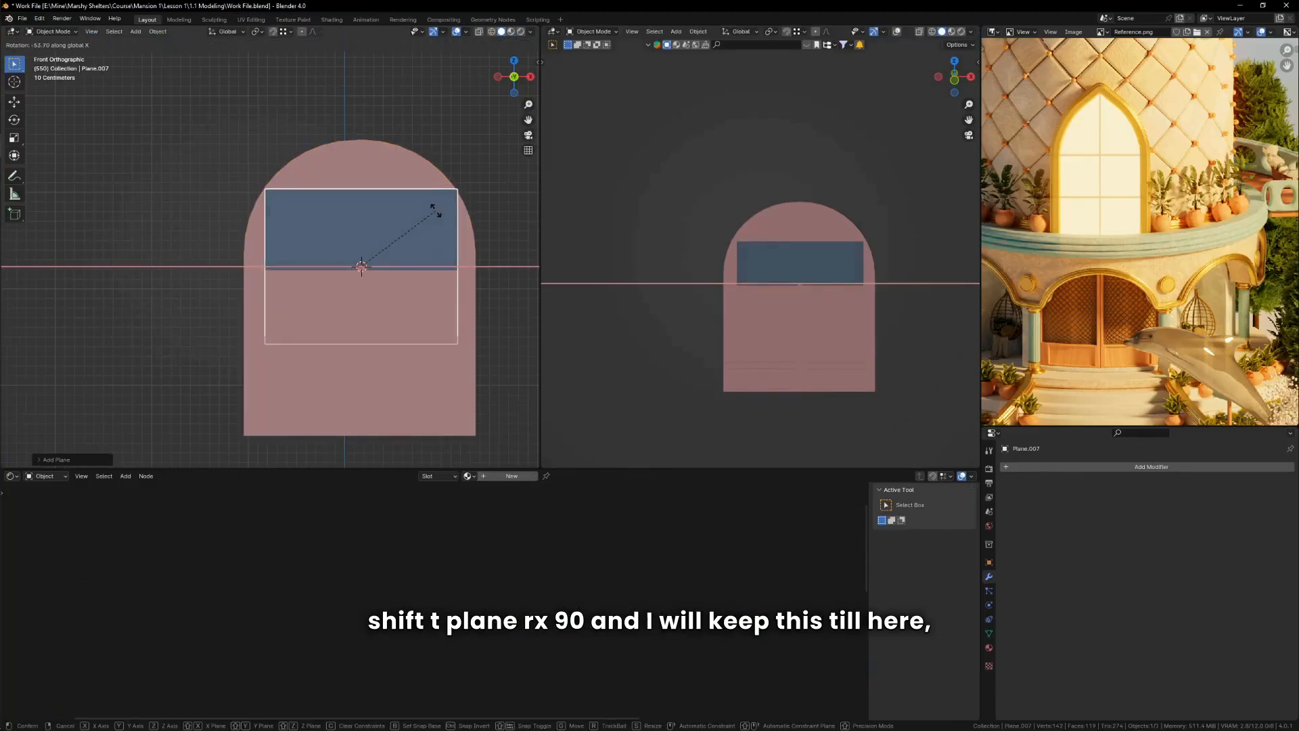
{"action": "type", "text": "90"}
Step: Move the plane down along the Z axis over the upper door panels and save the file
{"action": "key", "text": "g"}
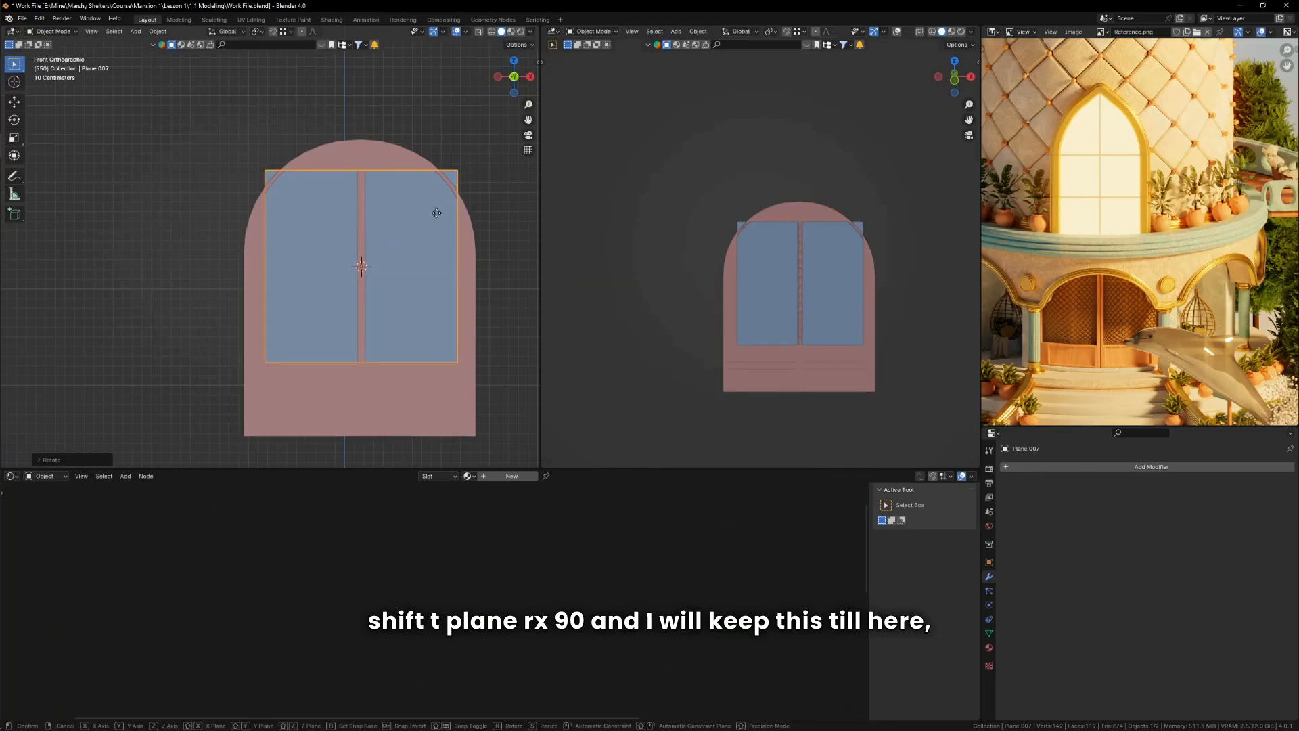
{"action": "key", "text": "z"}
{"action": "left_click", "coordinate": [436, 237]}
{"action": "key", "text": "ctrl+s"}
Step: Lower the plane's bottom edge along the Z axis to the bottom of the upper door panels, working in wireframe
{"action": "key", "text": "shift+z"}
{"action": "scroll", "coordinate": [449, 404], "scroll_direction": "up", "scroll_amount": 3}
{"action": "key", "text": "Tab"}
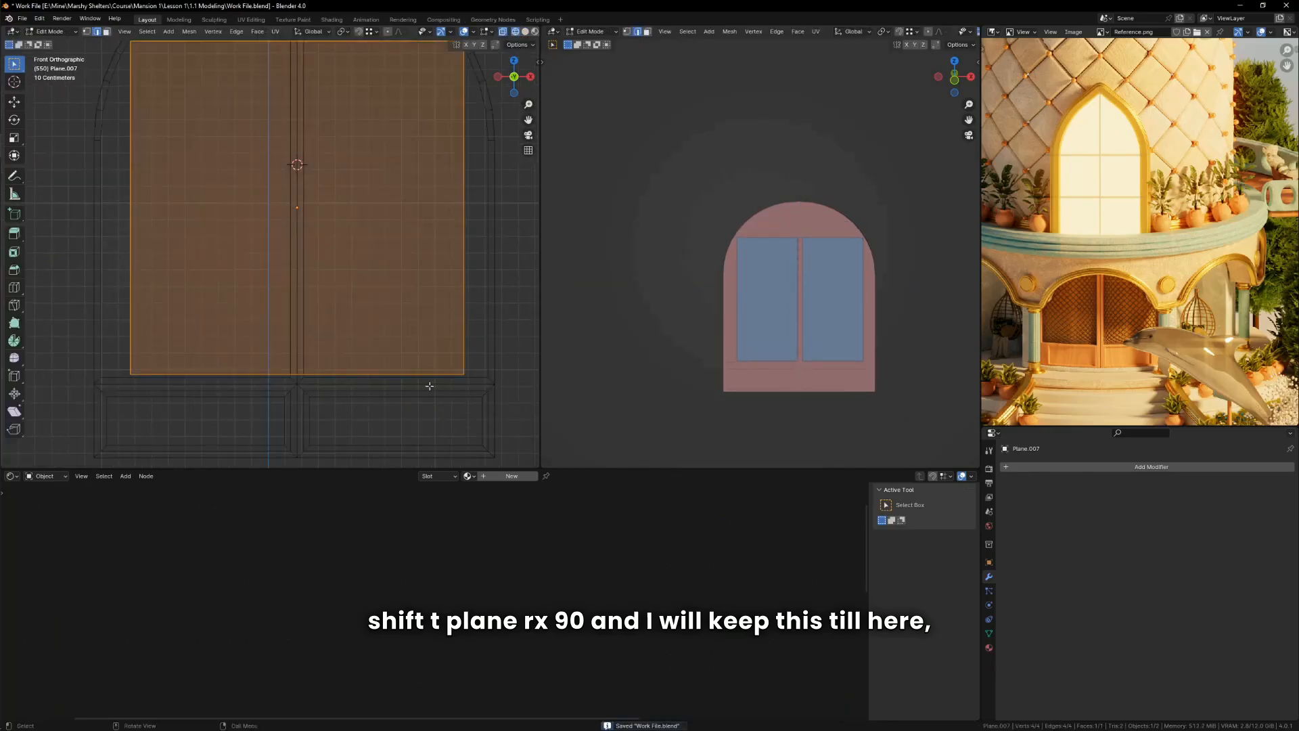
{"action": "key", "text": "2"}
{"action": "left_click", "coordinate": [464, 373]}
{"action": "key", "text": "g"}
{"action": "key", "text": "z"}
{"action": "left_click", "coordinate": [489, 375]}
{"action": "scroll", "coordinate": [474, 394], "scroll_direction": "down", "scroll_amount": 3}
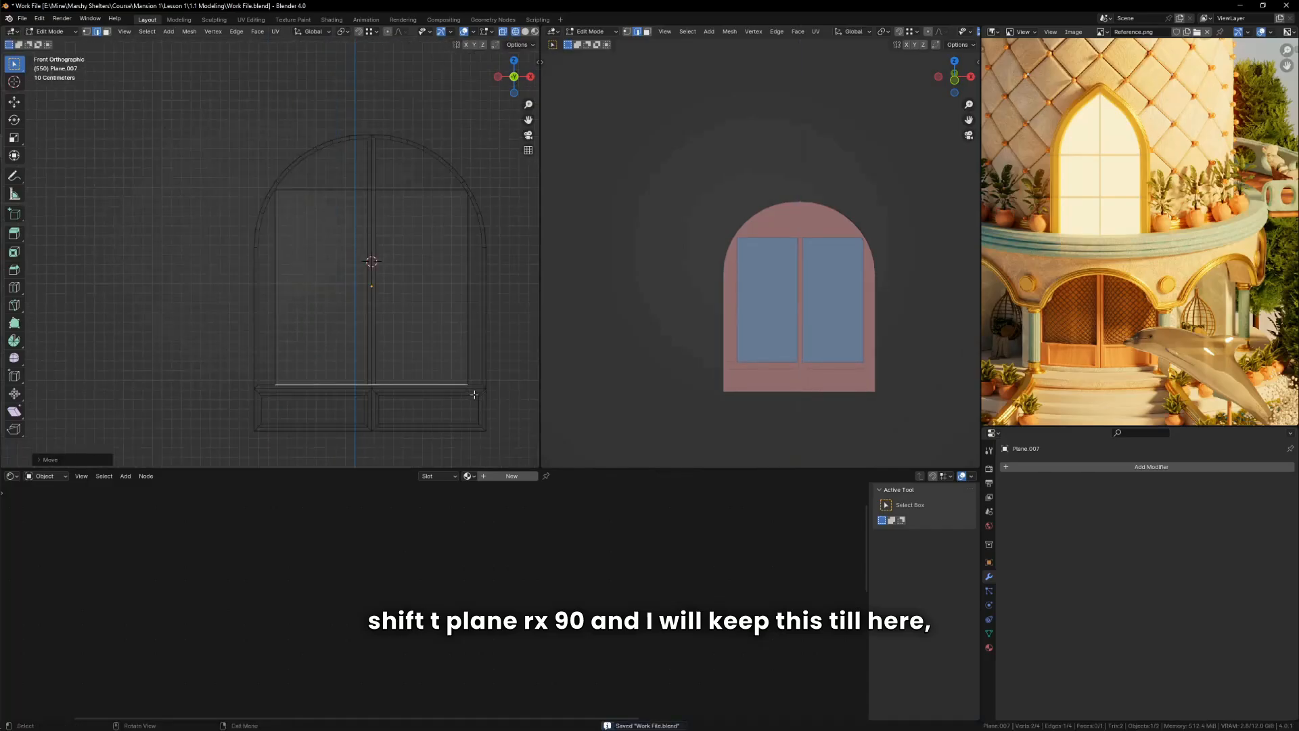
{"action": "scroll", "coordinate": [474, 322], "scroll_direction": "up", "scroll_amount": 4}
{"action": "key", "text": "g"}
{"action": "middle_click_drag", "start_coordinate": [477, 352], "coordinate": [485, 396]}
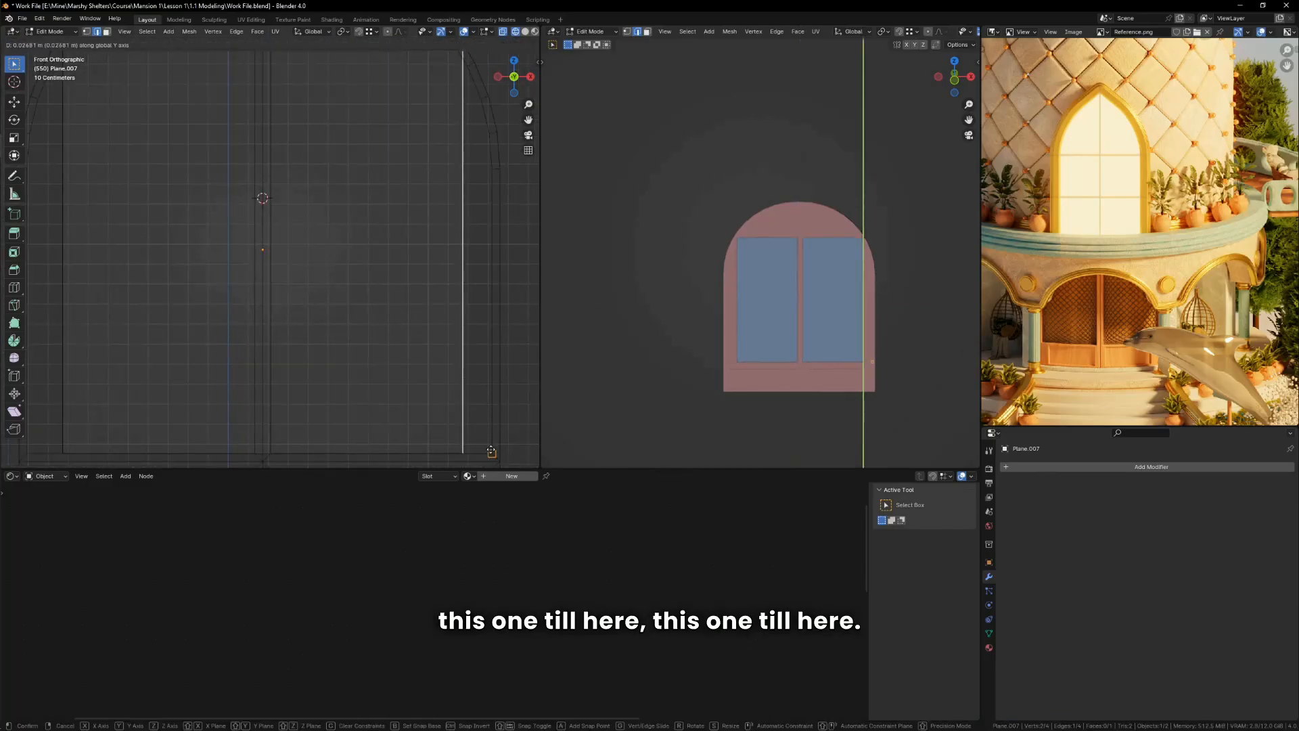
{"action": "right_click", "coordinate": [490, 450]}
Step: Move the plane's right edge outward along the X axis to the inside of the right door frame
{"action": "scroll", "coordinate": [410, 385], "scroll_direction": "down", "scroll_amount": 4}
{"action": "key", "text": "g"}
{"action": "key", "text": "x"}
{"action": "left_click", "coordinate": [407, 418]}
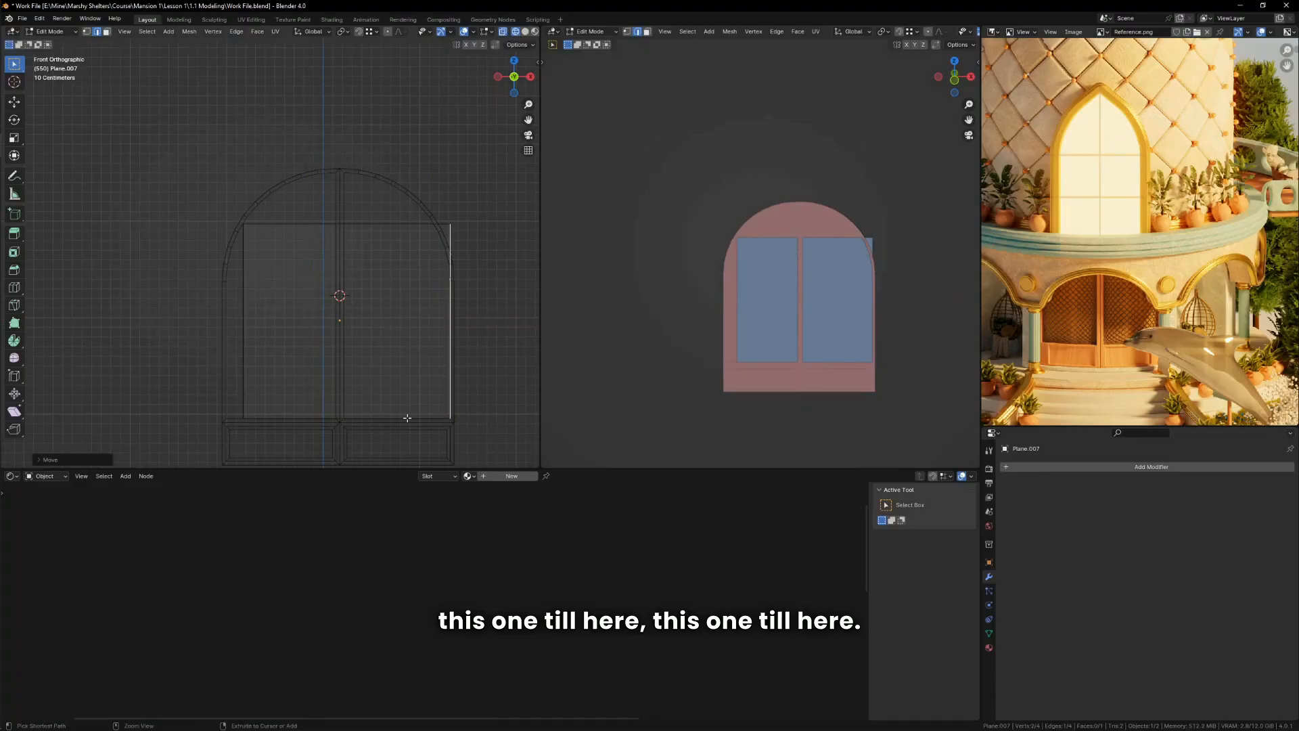
Step: Move the plane's left edge outward along the X axis to the inside of the left door frame
{"action": "scroll", "coordinate": [238, 394], "scroll_direction": "up", "scroll_amount": 3}
{"action": "key", "text": "g"}
{"action": "key", "text": "x"}
{"action": "left_click", "coordinate": [222, 436]}
{"action": "scroll", "coordinate": [234, 433], "scroll_direction": "down", "scroll_amount": 4}
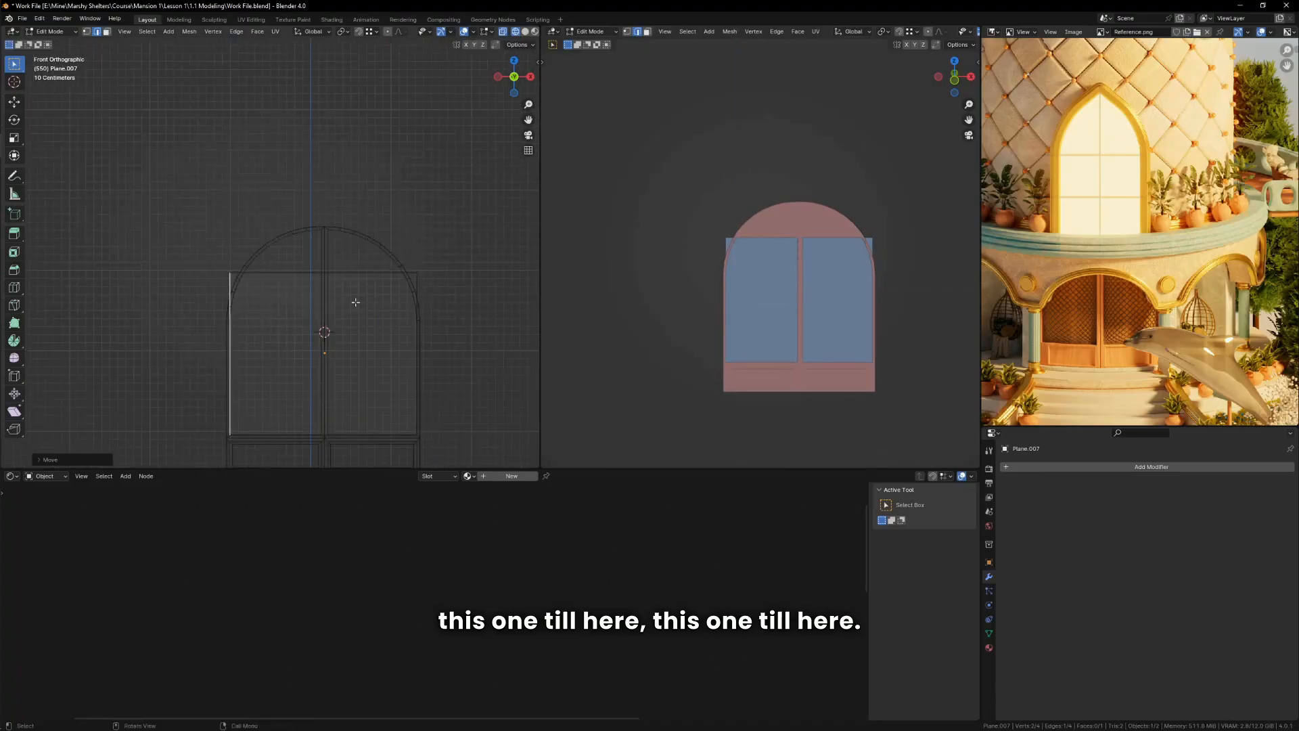
Step: Lower the plane's top edge along the Z axis to the height where the door's arch begins to curve
{"action": "scroll", "coordinate": [1102, 325], "scroll_direction": "up", "scroll_amount": 1}
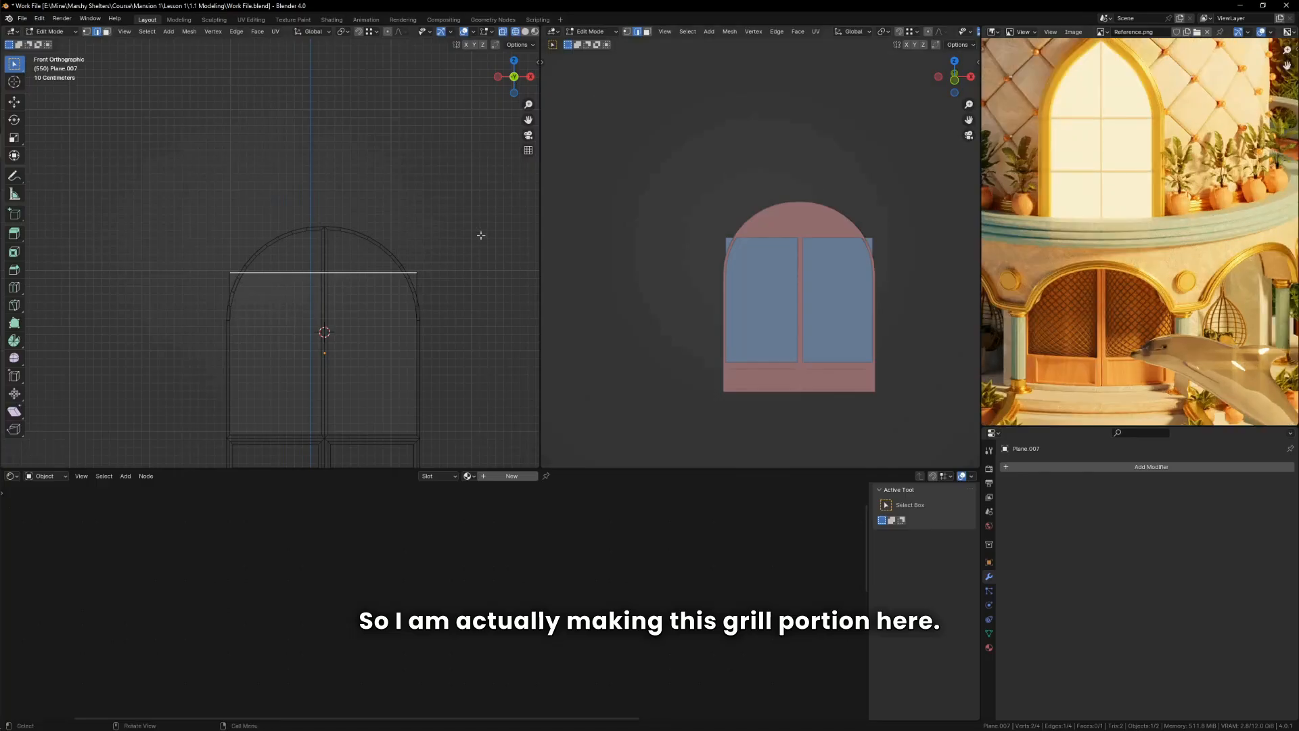
{"action": "scroll", "coordinate": [480, 235], "scroll_direction": "up", "scroll_amount": 4}
{"action": "scroll", "coordinate": [406, 271], "scroll_direction": "down", "scroll_amount": 1}
{"action": "key", "text": "g"}
{"action": "key", "text": "z"}
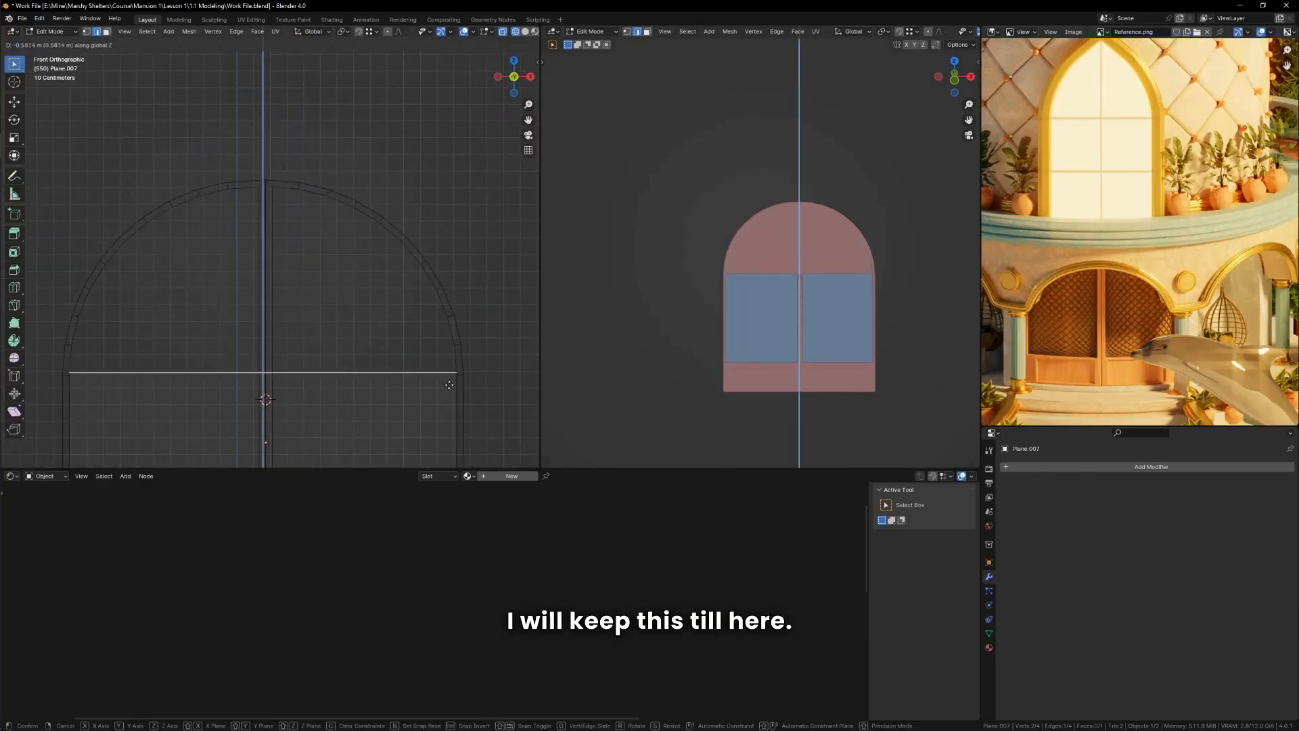
{"action": "left_click", "coordinate": [458, 376]}
{"action": "scroll", "coordinate": [459, 376], "scroll_direction": "down", "scroll_amount": 2}
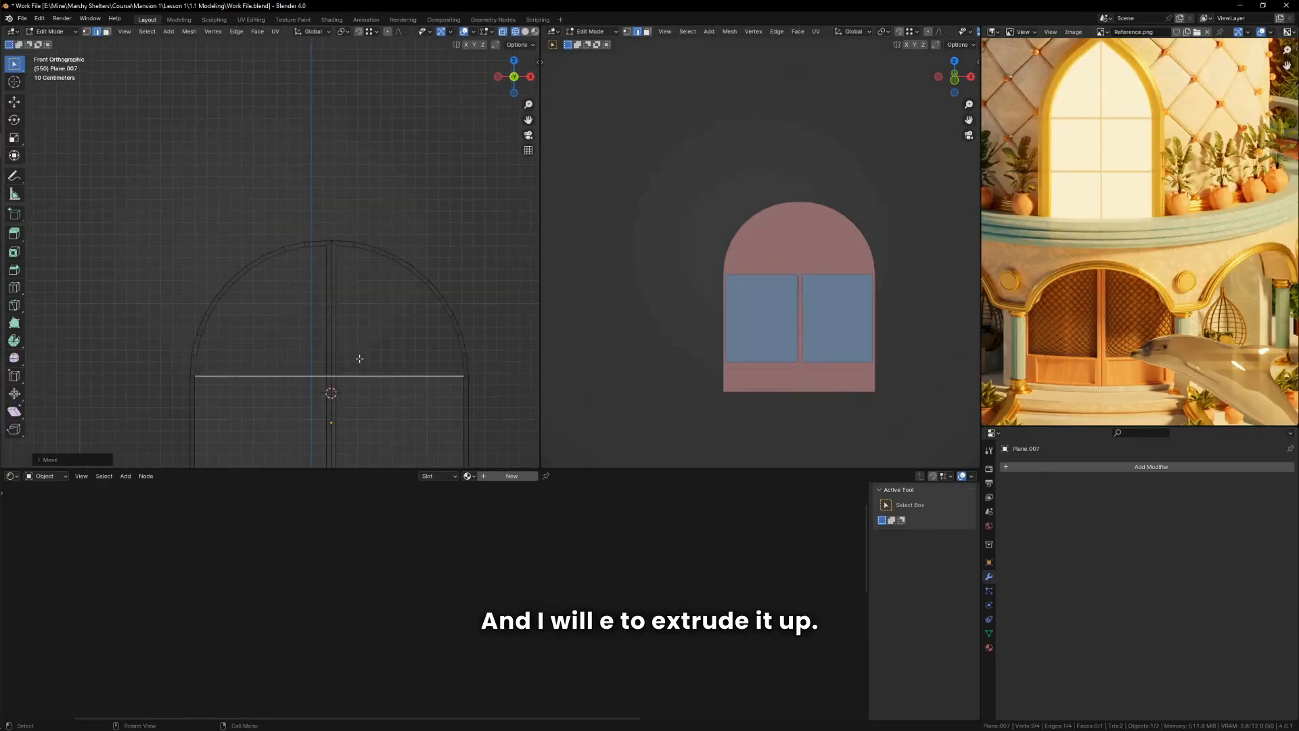
Step: Extrude the plane's top edge upward along the Z axis into the arch and scale it narrower to follow the arch's curve
{"action": "key", "text": "e"}
{"action": "key", "text": "z"}
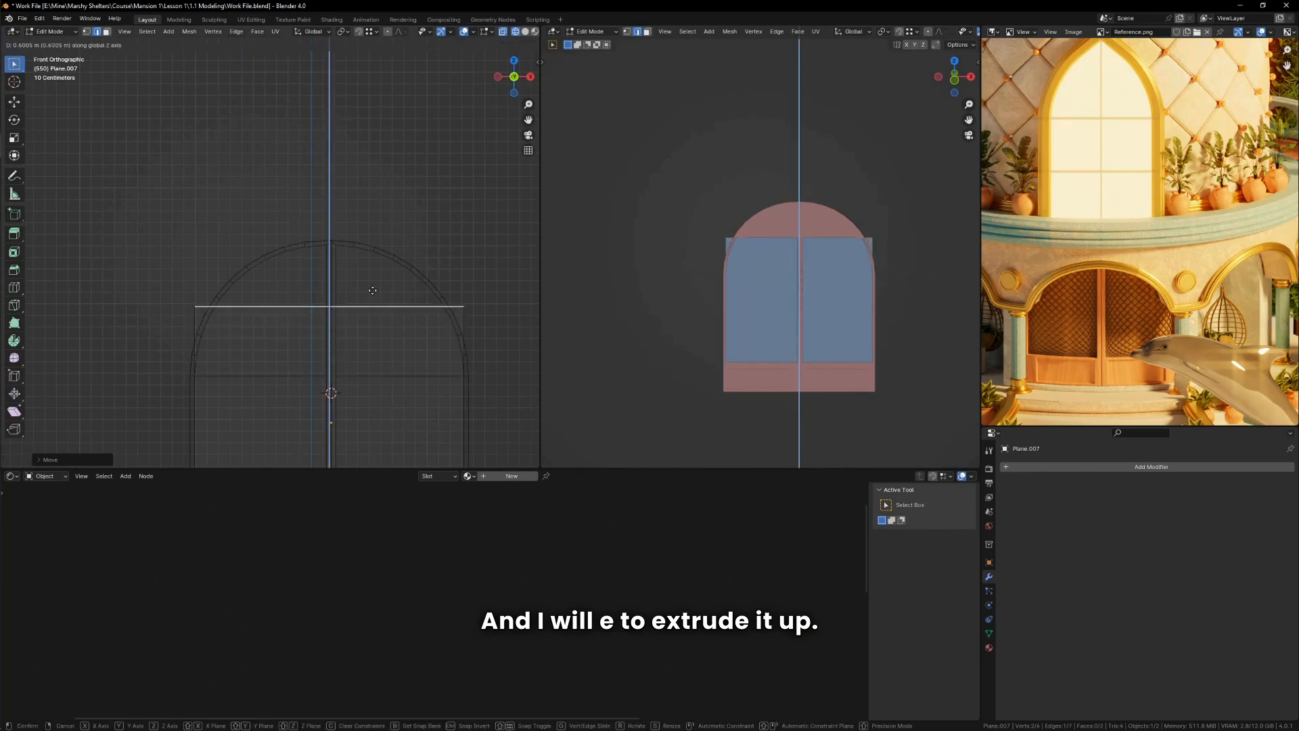
{"action": "left_click", "coordinate": [368, 300]}
{"action": "scroll", "coordinate": [367, 300], "scroll_direction": "up", "scroll_amount": 1}
{"action": "key", "text": "s"}
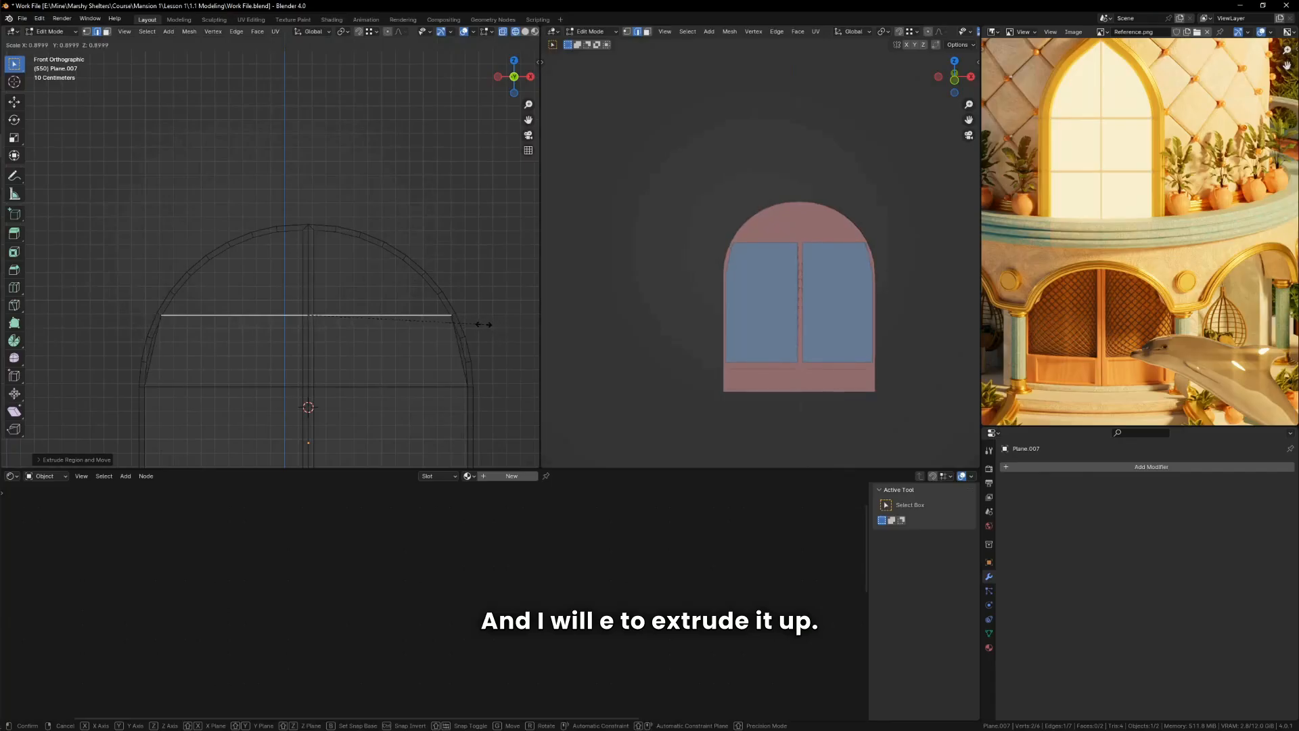
Step: Fit the panel's upper edge inside the arched frame, extrude another row upward, and scale its edge to the arch width
{"action": "scroll", "coordinate": [474, 360], "scroll_direction": "up", "scroll_amount": 2}
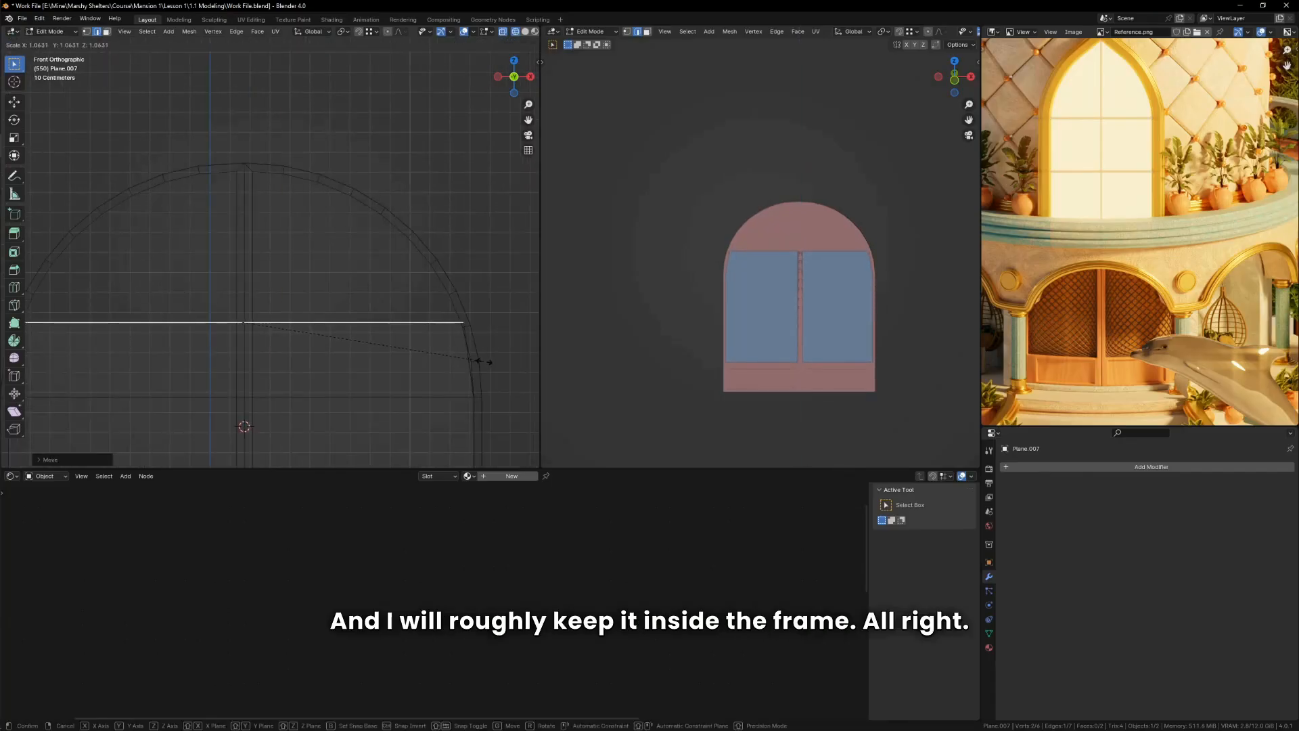
{"action": "left_click", "coordinate": [478, 361]}
{"action": "middle_click_drag", "start_coordinate": [436, 319], "coordinate": [474, 336], "text": "shift"}
{"action": "key", "text": "g"}
{"action": "key", "text": "z"}
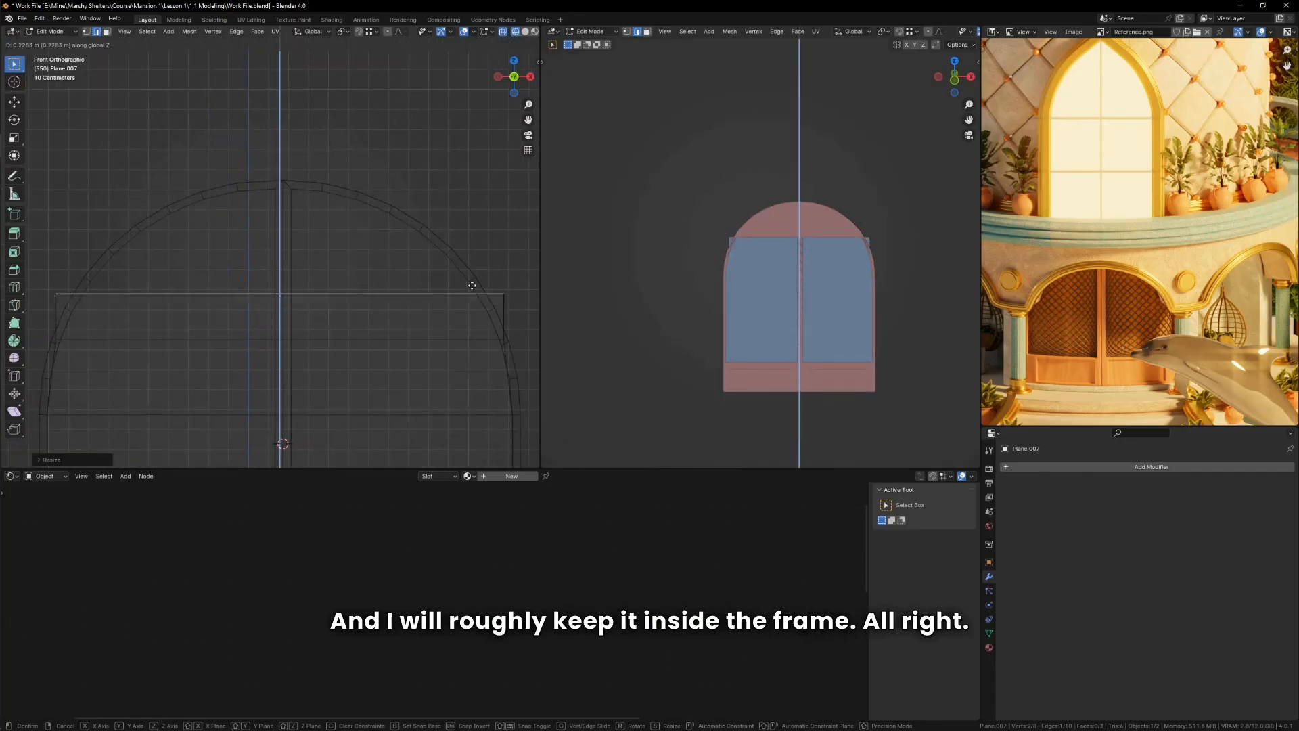
{"action": "left_click", "coordinate": [471, 274]}
{"action": "key", "text": "e"}
{"action": "right_click", "coordinate": [501, 291]}
{"action": "key", "text": "s"}
{"action": "left_click", "coordinate": [492, 297]}
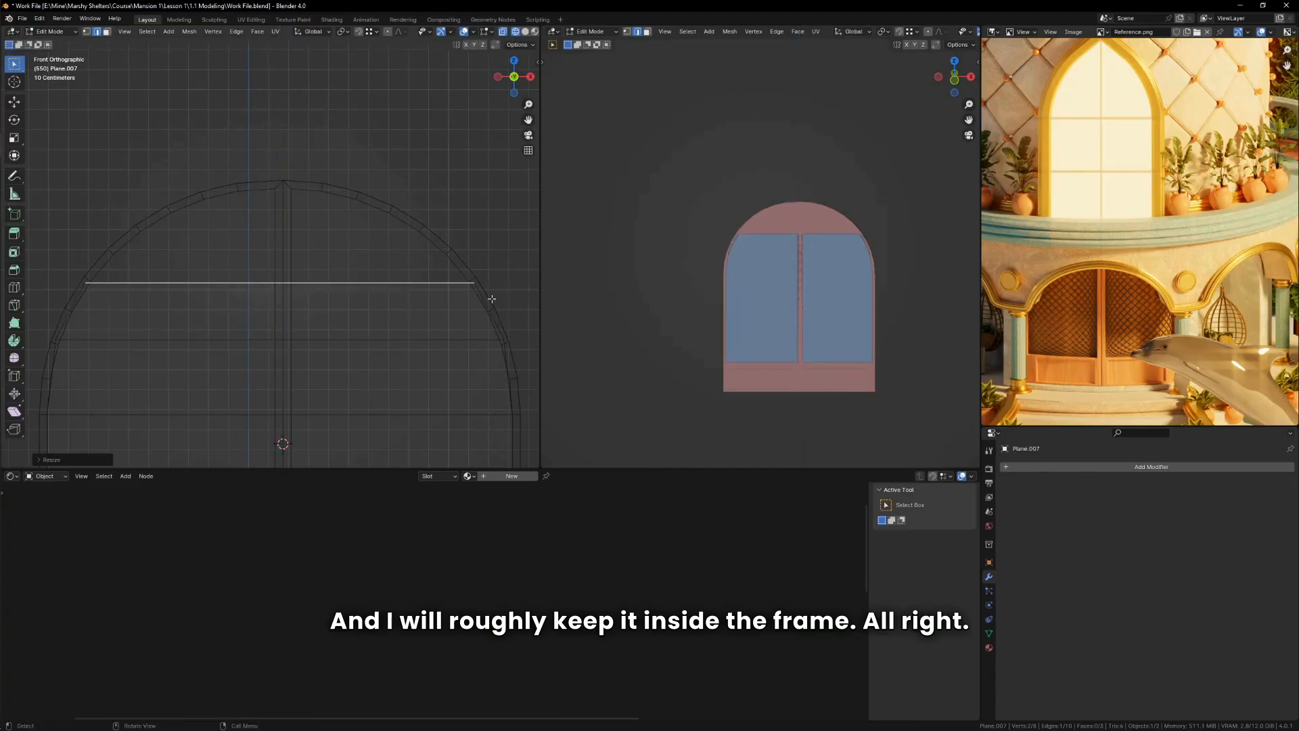
Step: Extrude a further row of the panel up along Z and narrow its top edge to meet the arch
{"action": "key", "text": "g"}
{"action": "key", "text": "z"}
{"action": "left_click", "coordinate": [438, 219]}
{"action": "key", "text": "e"}
{"action": "right_click", "coordinate": [473, 237]}
{"action": "key", "text": "s"}
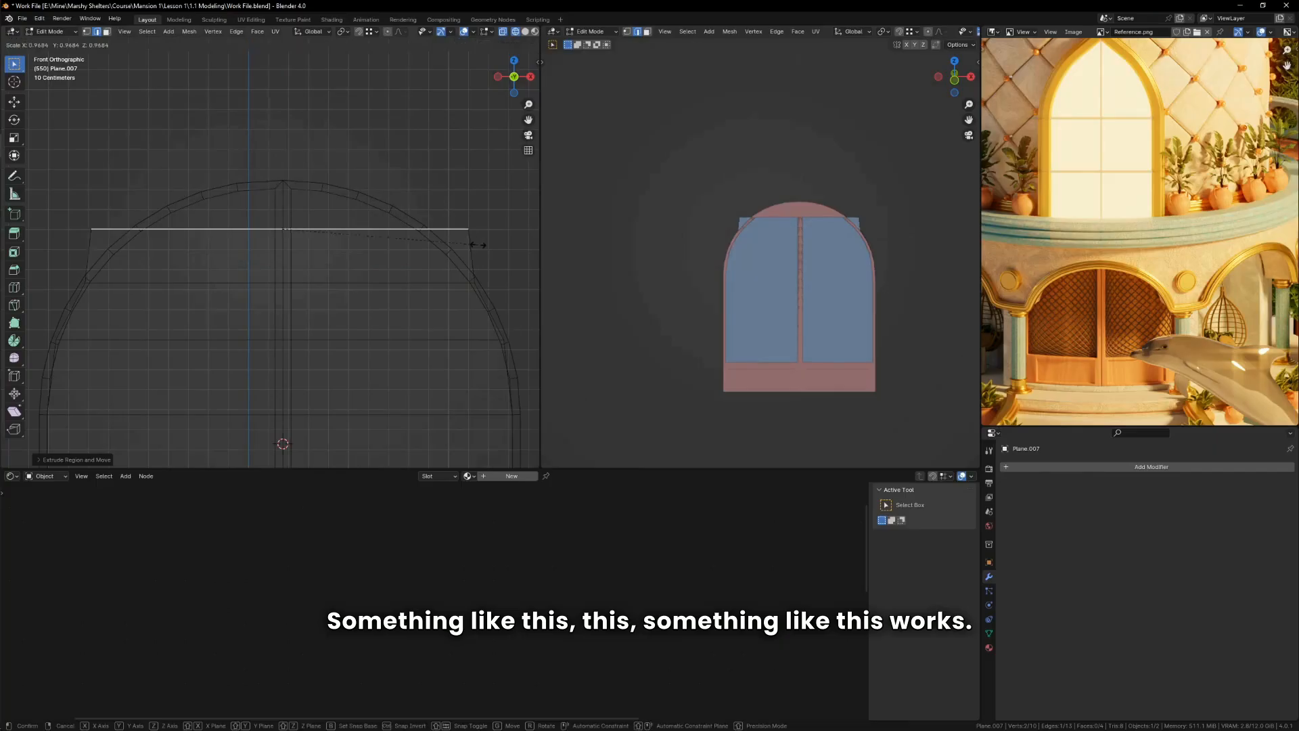
{"action": "left_click", "coordinate": [430, 244]}
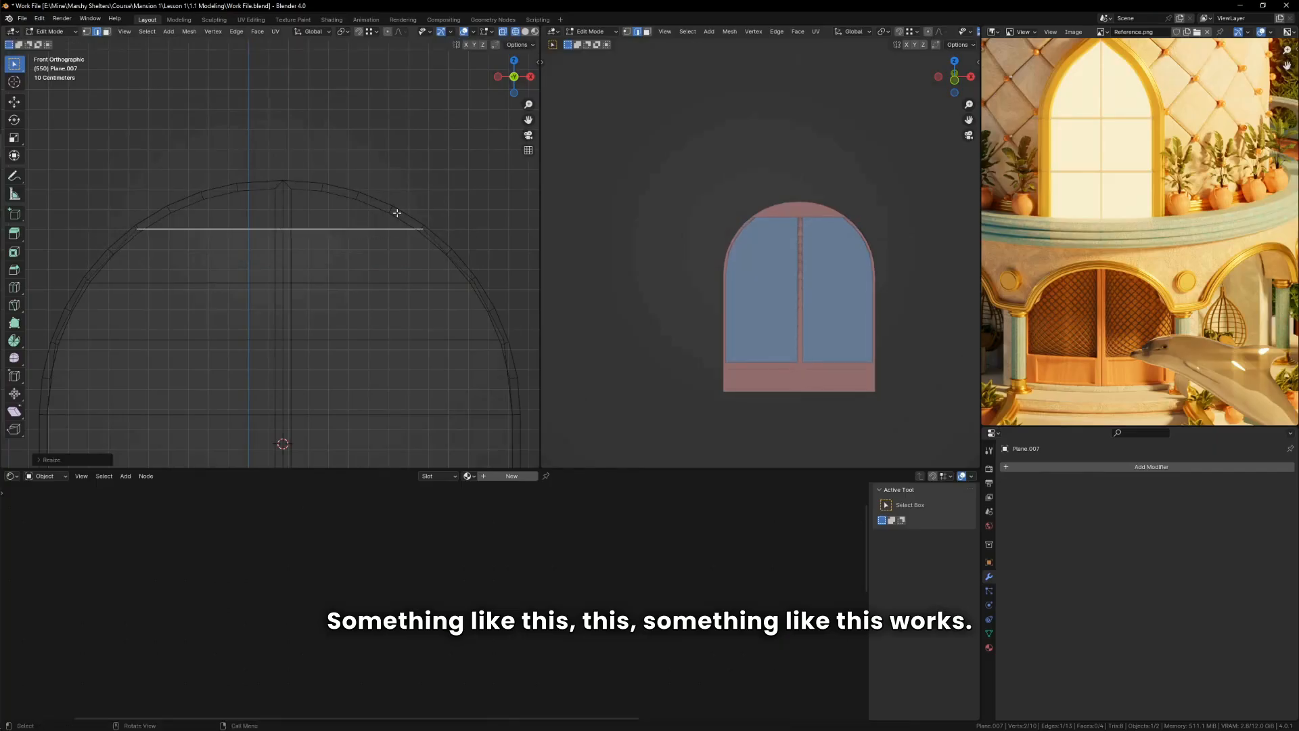
Step: Extrude the panel's edge up near the arch's crown, then adjust its height and width to stay inside the frame
{"action": "key", "text": "e"}
{"action": "left_click", "coordinate": [394, 173]}
{"action": "key", "text": "s"}
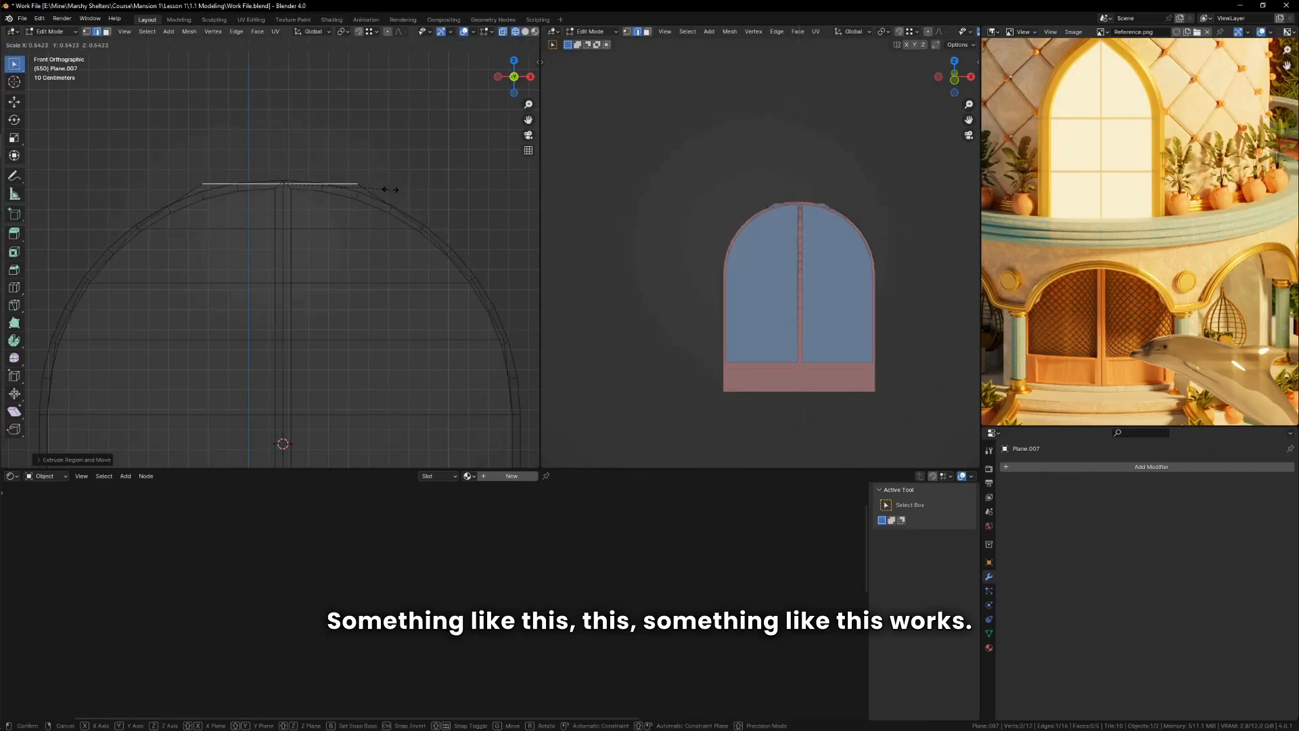
{"action": "left_click", "coordinate": [390, 190]}
{"action": "key", "text": "g"}
{"action": "key", "text": "z"}
{"action": "left_click", "coordinate": [393, 202]}
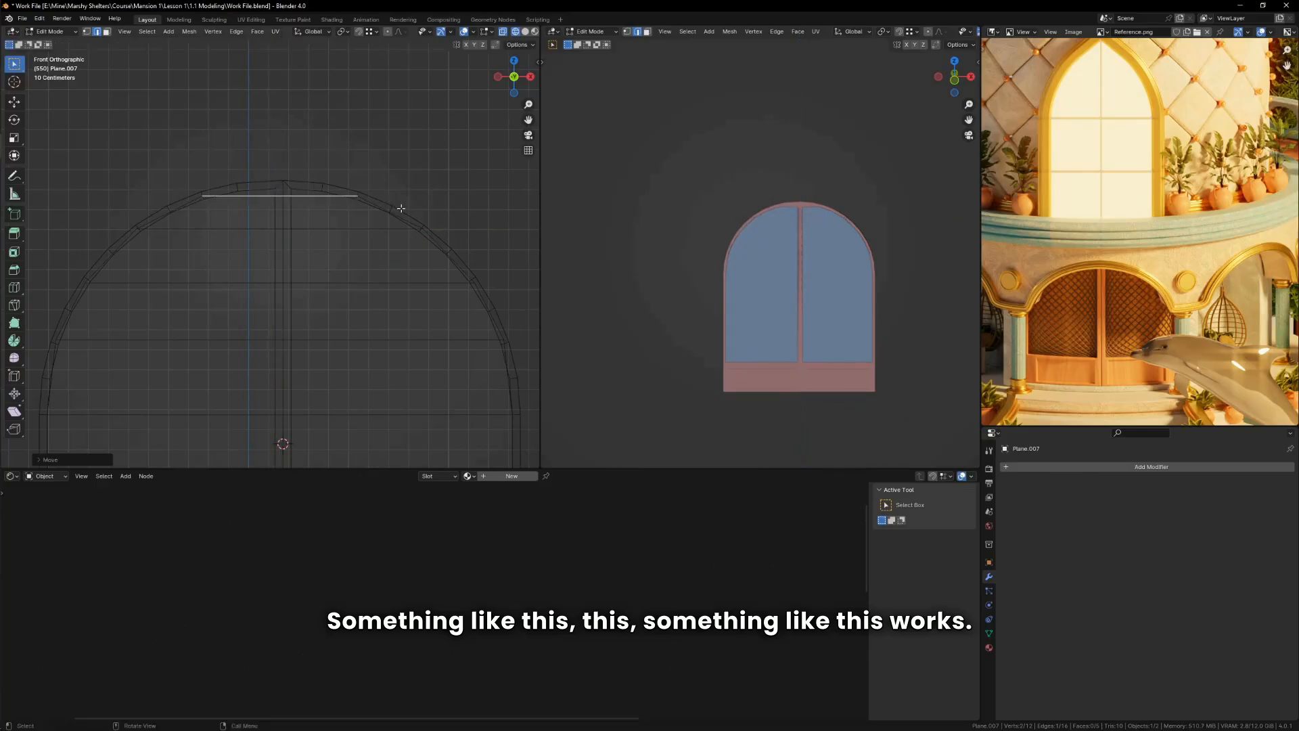
{"action": "key", "text": "s"}
{"action": "left_click", "coordinate": [414, 211]}
Step: Close the panel at the crown by extruding a final short row upward and scaling its top edge narrower
{"action": "scroll", "coordinate": [400, 203], "scroll_direction": "up", "scroll_amount": 4}
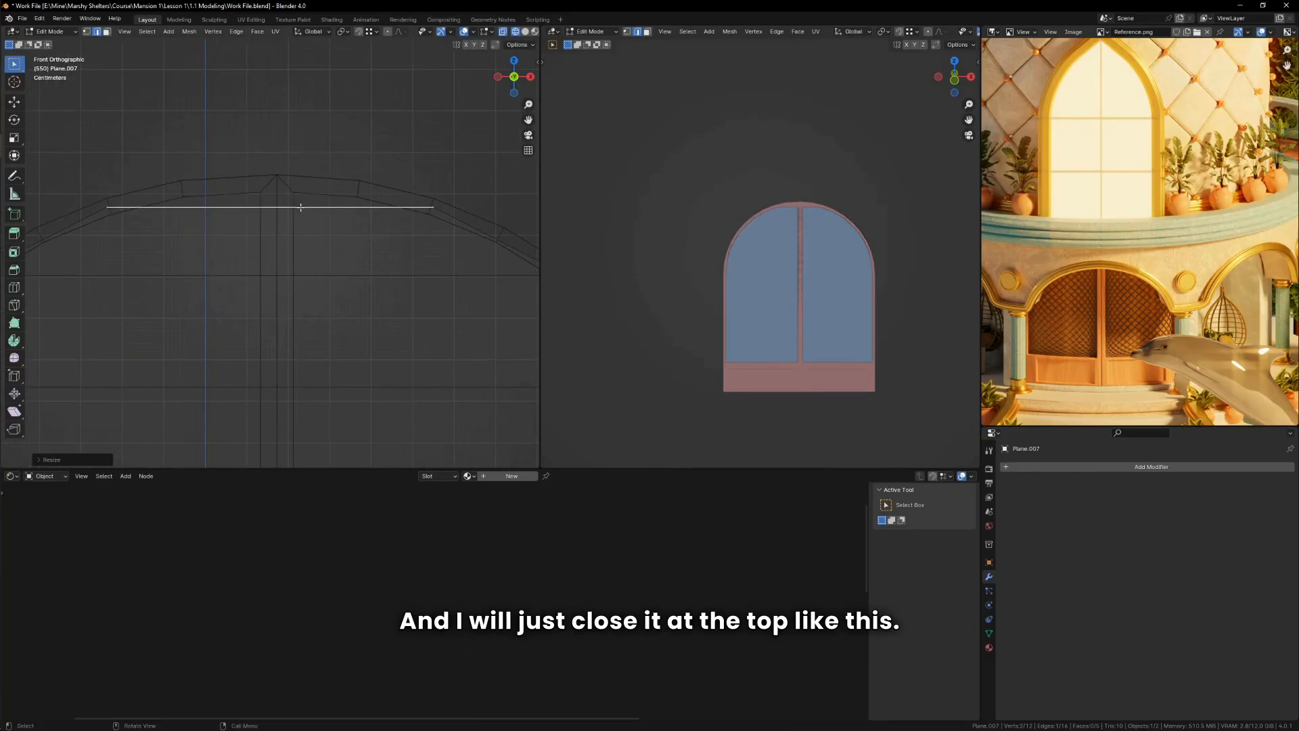
{"action": "key", "text": "e"}
{"action": "key", "text": "z"}
{"action": "left_click", "coordinate": [379, 196]}
{"action": "key", "text": "s"}
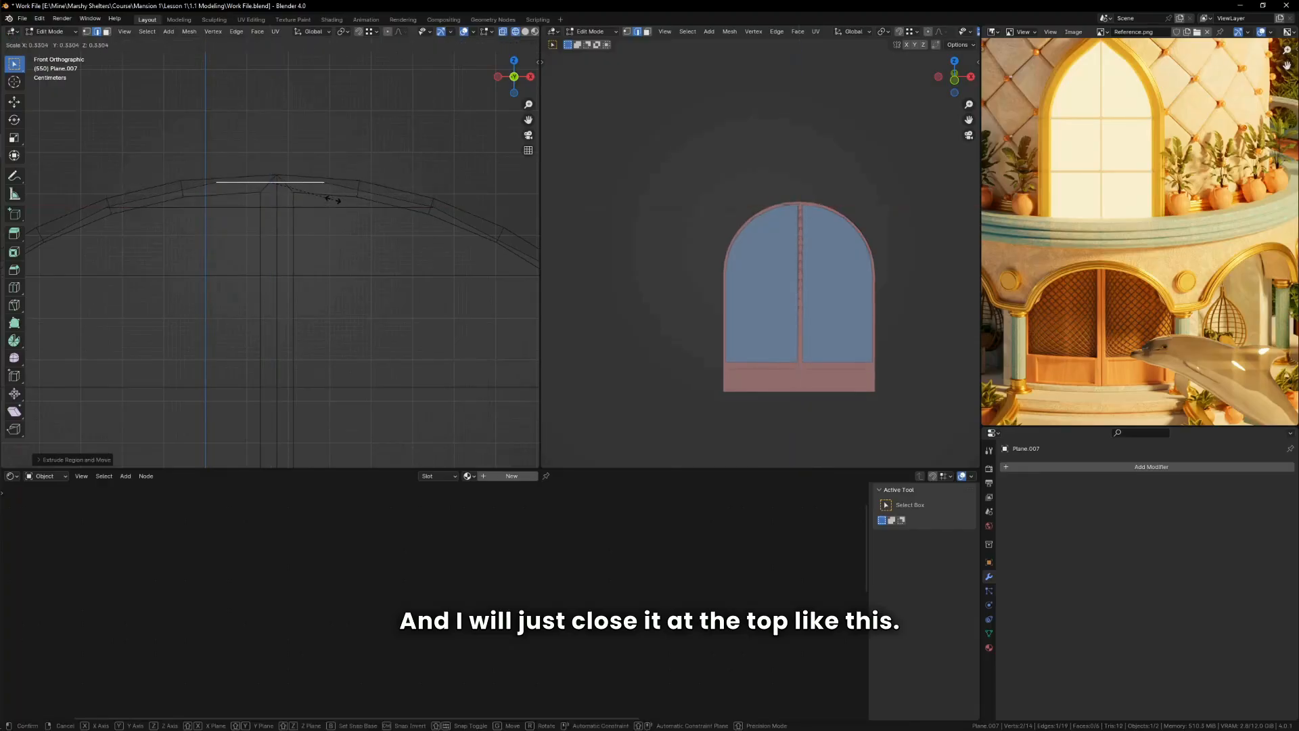
{"action": "left_click", "coordinate": [330, 197]}
Step: Add 11 evenly spaced vertical loop cuts across the arched panel in solid shading
{"action": "key", "text": "Tab"}
{"action": "scroll", "coordinate": [330, 198], "scroll_direction": "down", "scroll_amount": 9}
{"action": "key", "text": "shift+z"}
{"action": "middle_click_drag", "start_coordinate": [350, 270], "coordinate": [372, 240], "text": "shift"}
{"action": "key", "text": "Tab"}
{"action": "key", "text": "ctrl+r"}
{"action": "scroll", "coordinate": [310, 356], "scroll_direction": "up", "scroll_amount": 10}
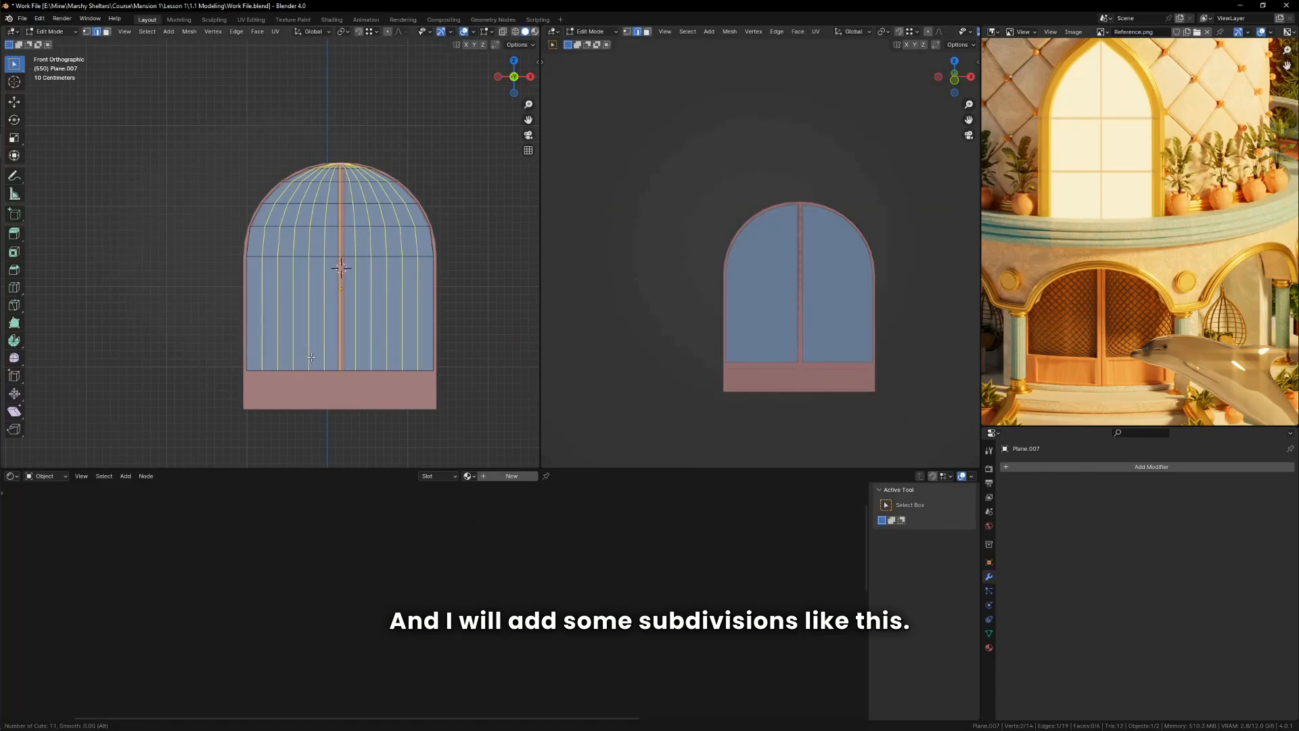
{"action": "left_click", "coordinate": [311, 357]}
{"action": "right_click", "coordinate": [310, 356]}
Step: Add five evenly spaced horizontal loop cuts to the panel's straight lower section and return to Object Mode
{"action": "key", "text": "ctrl+r"}
{"action": "scroll", "coordinate": [338, 329], "scroll_direction": "up", "scroll_amount": 4}
{"action": "left_click", "coordinate": [337, 329]}
{"action": "right_click", "coordinate": [337, 329]}
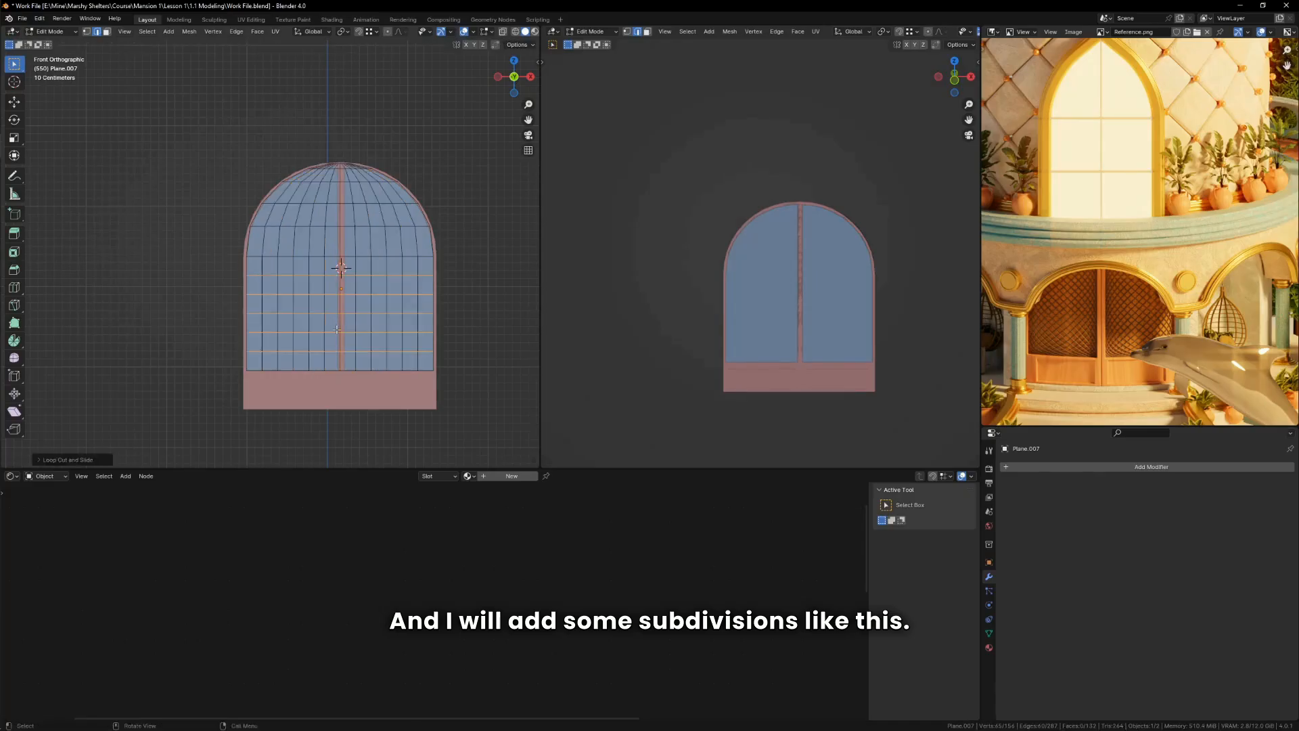
{"action": "key", "text": "Tab"}
Step: Move the arched panel inward along the Y axis by about 0.014 m so it sits within the door frame
{"action": "middle_click_drag", "start_coordinate": [337, 329], "coordinate": [368, 276]}
{"action": "scroll", "coordinate": [335, 305], "scroll_direction": "up", "scroll_amount": 8}
{"action": "key", "text": "g"}
{"action": "middle_click_drag", "start_coordinate": [398, 335], "coordinate": [435, 215]}
{"action": "left_click", "coordinate": [368, 310]}
{"action": "scroll", "coordinate": [414, 297], "scroll_direction": "up", "scroll_amount": 2}
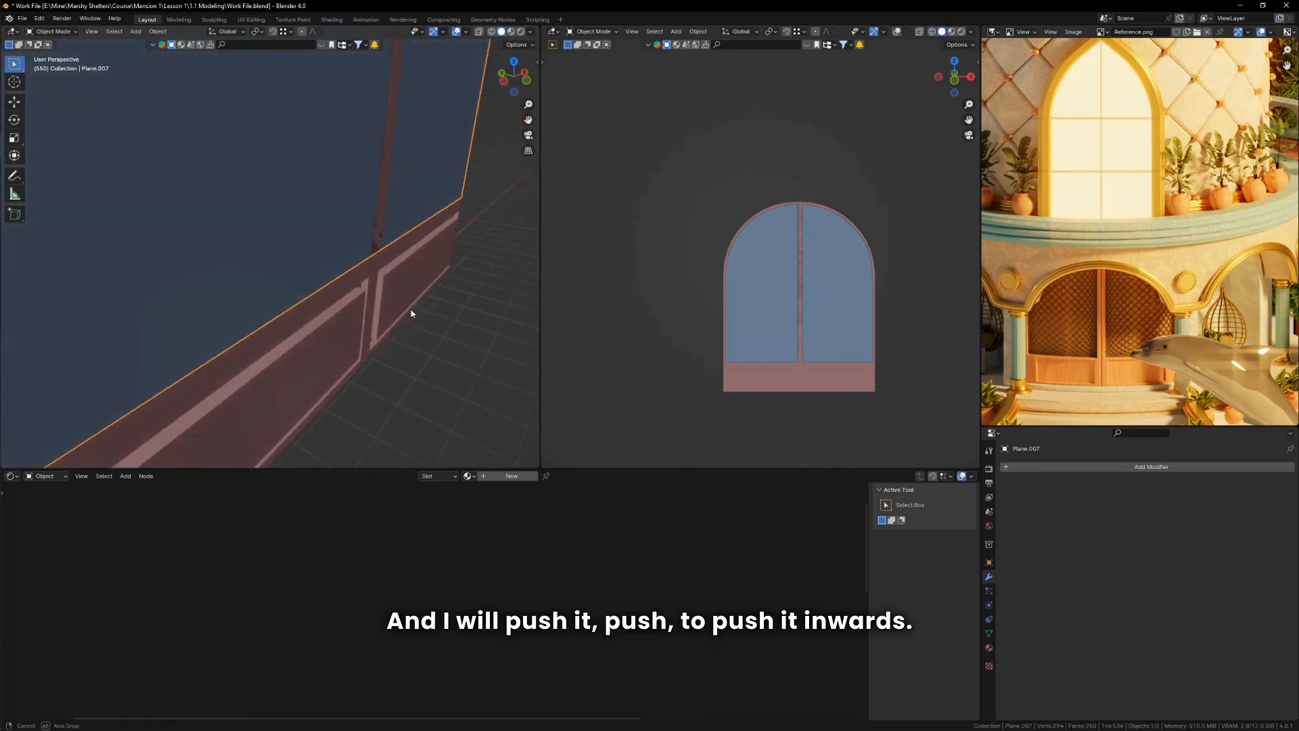
{"action": "key", "text": "g"}
{"action": "key", "text": "x"}
{"action": "key", "text": "x"}
{"action": "key", "text": "y"}
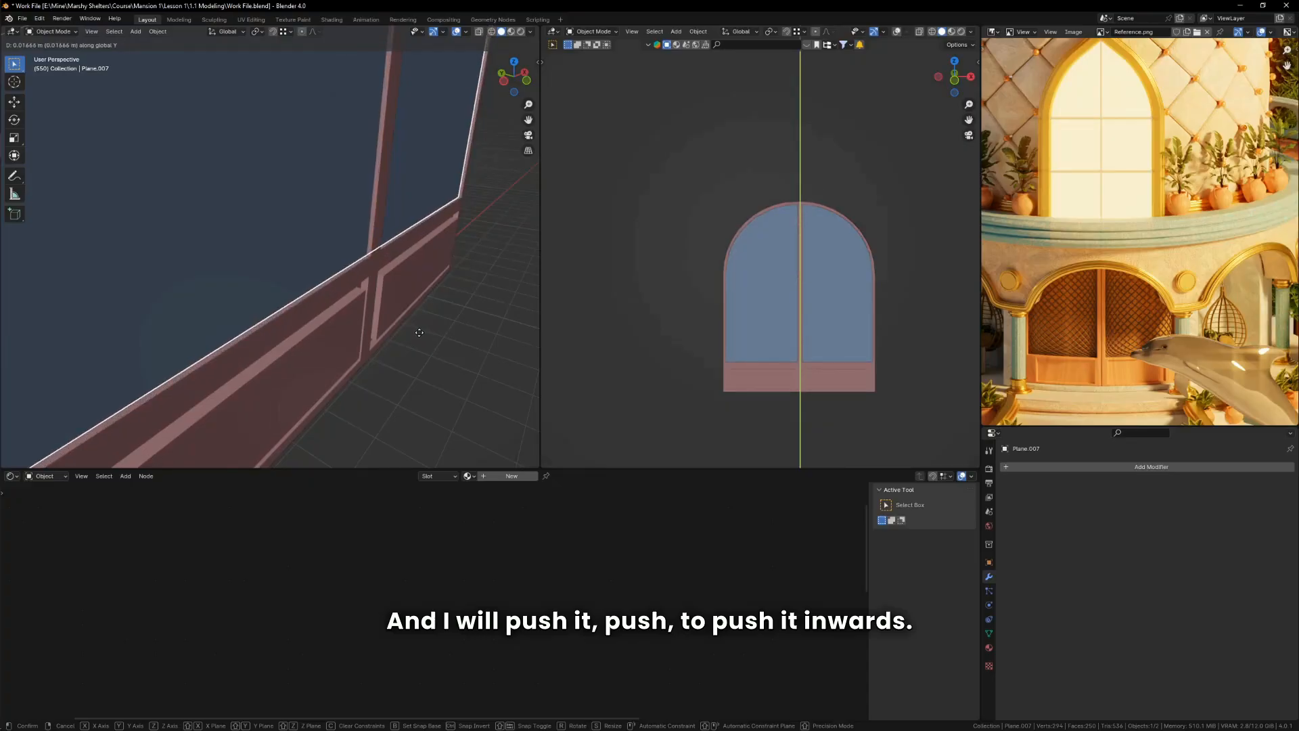
{"action": "left_click", "coordinate": [420, 332]}
{"action": "middle_click_drag", "start_coordinate": [419, 332], "coordinate": [385, 358]}
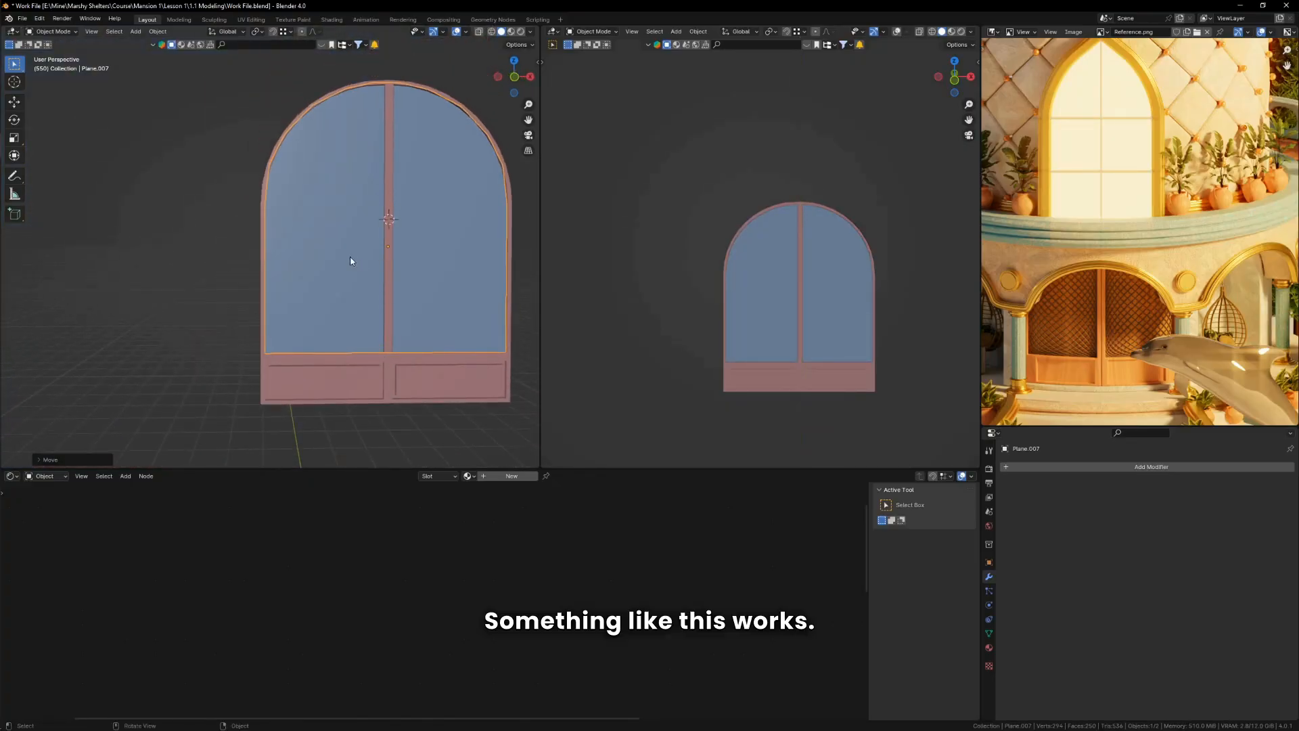
Step: Give the arched panel a Subdivision modifier at viewport level 1 and collapse its settings
{"action": "left_click", "coordinate": [1013, 467]}
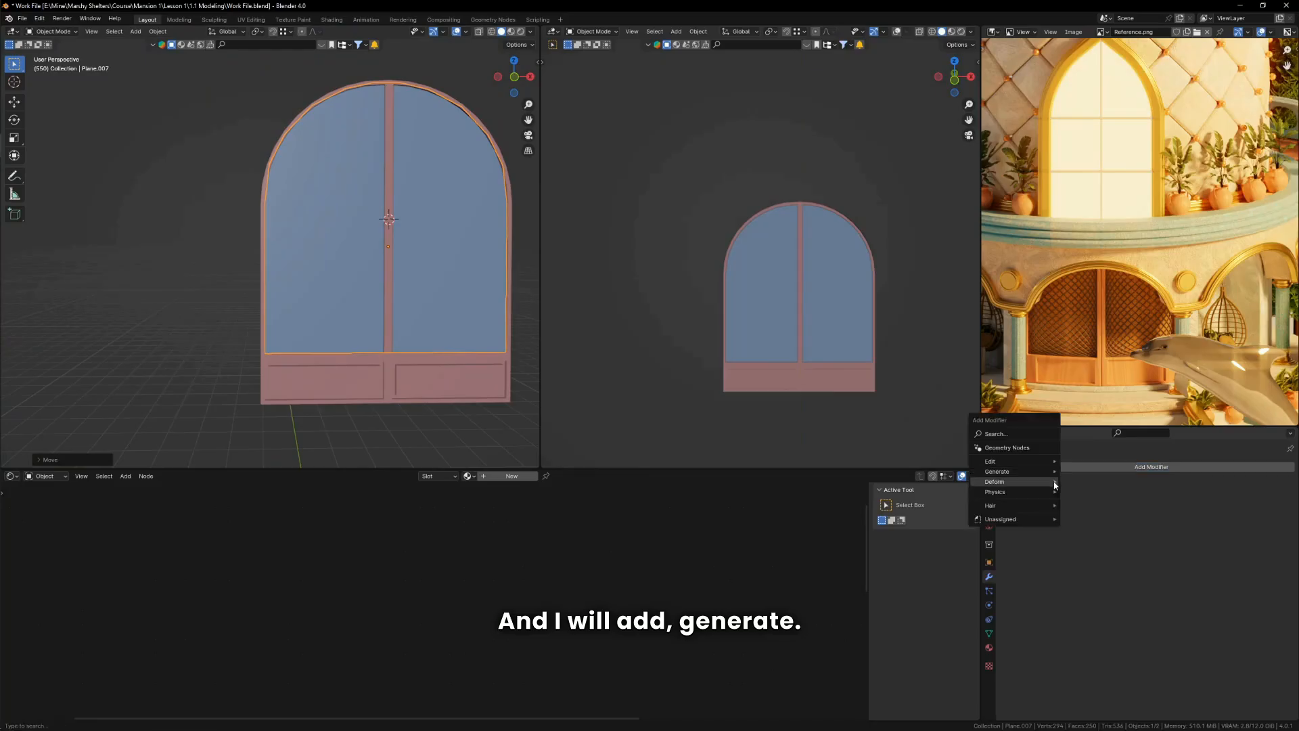
{"action": "mouse_move", "coordinate": [1020, 475]}
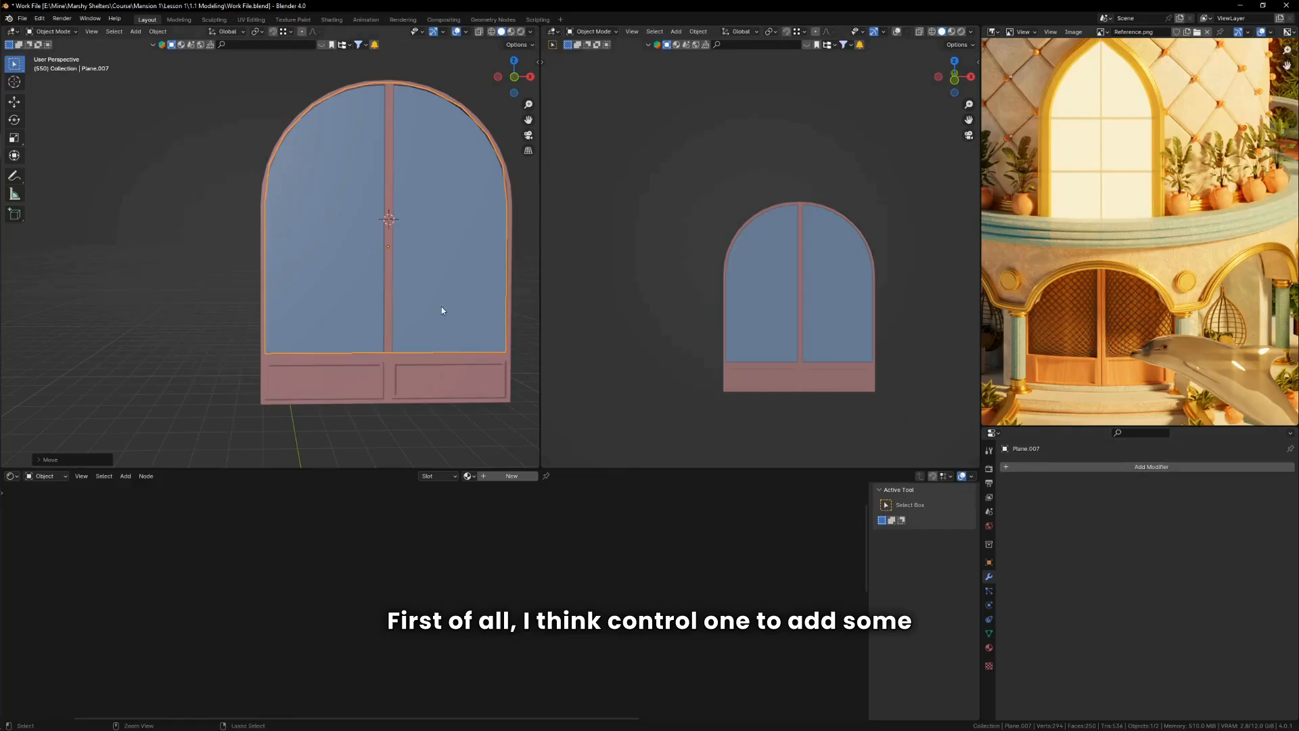
{"action": "key", "text": "ctrl+1"}
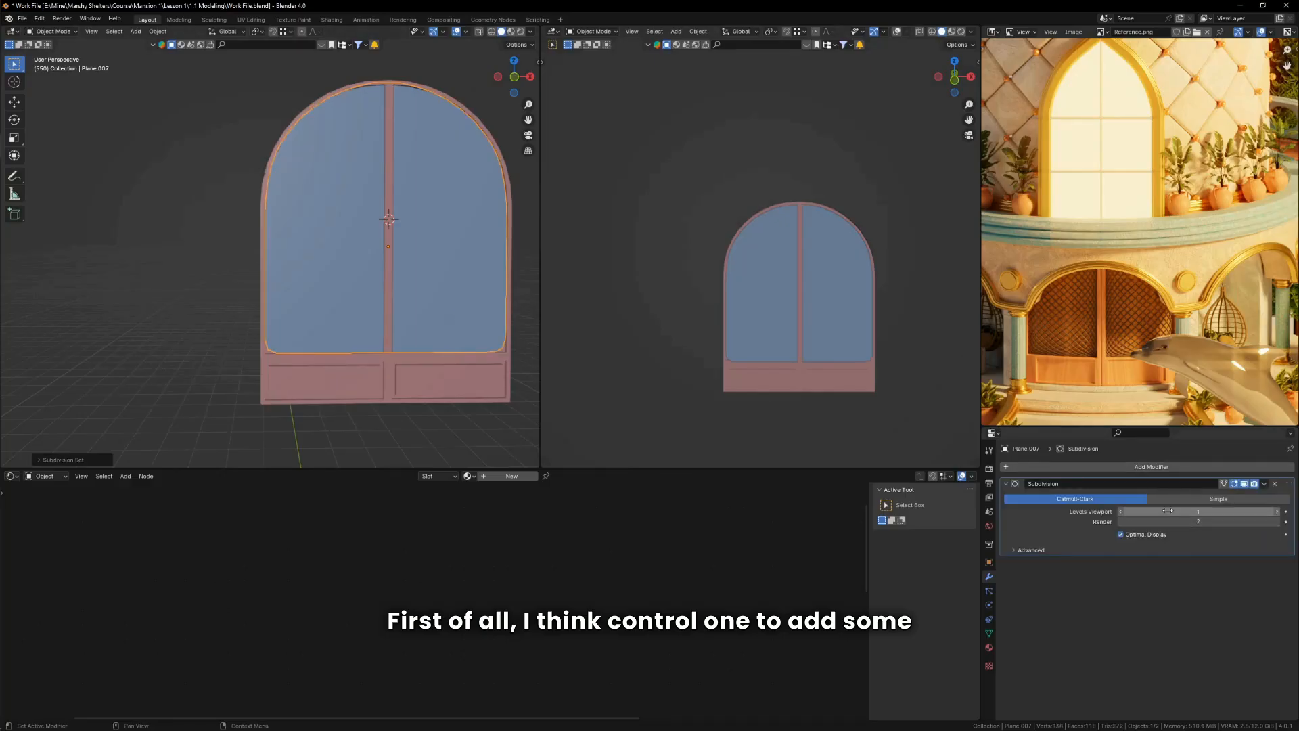
{"action": "left_click", "coordinate": [1006, 483]}
Step: Add a Wireframe modifier to the panel after the Subdivision modifier and collapse its settings
{"action": "left_click", "coordinate": [1028, 469]}
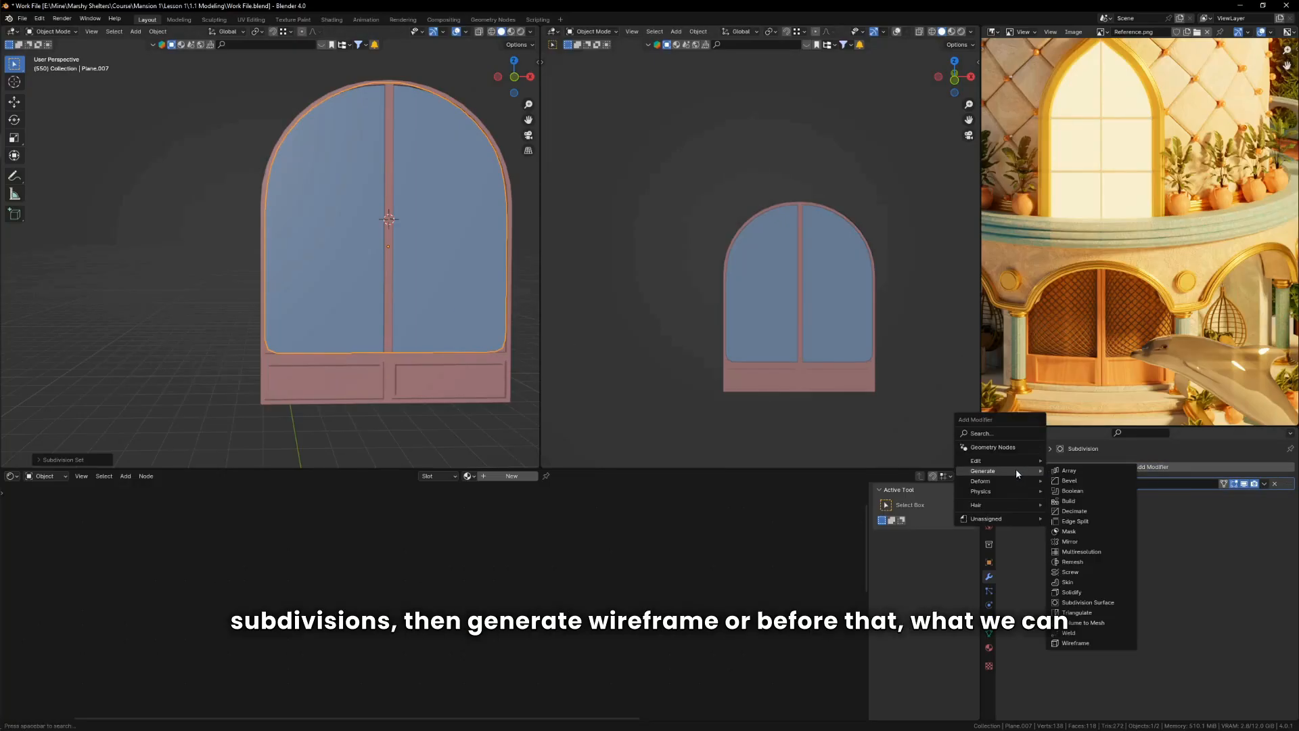
{"action": "left_click", "coordinate": [1108, 644]}
{"action": "scroll", "coordinate": [429, 287], "scroll_direction": "up", "scroll_amount": 3}
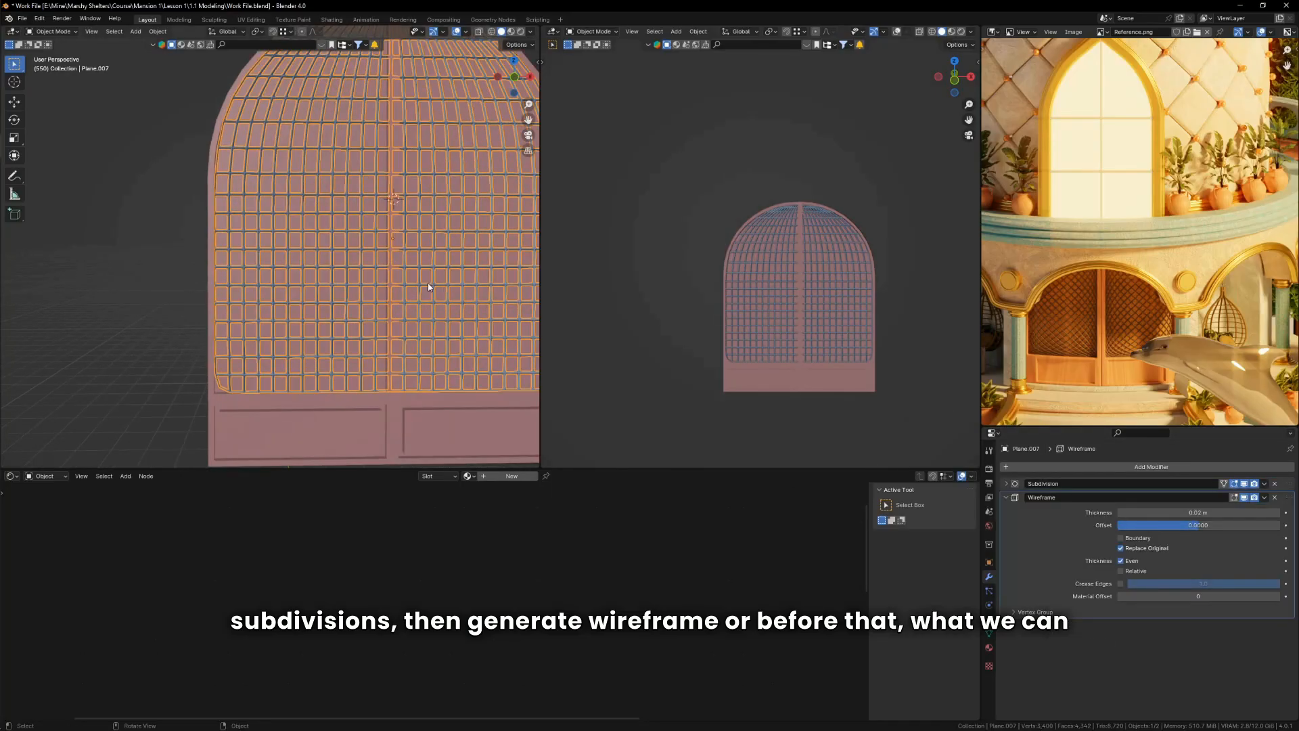
{"action": "left_click", "coordinate": [1007, 498]}
Step: Add a Decimate modifier and place it between the Subdivision and Wireframe modifiers
{"action": "left_click", "coordinate": [1032, 467]}
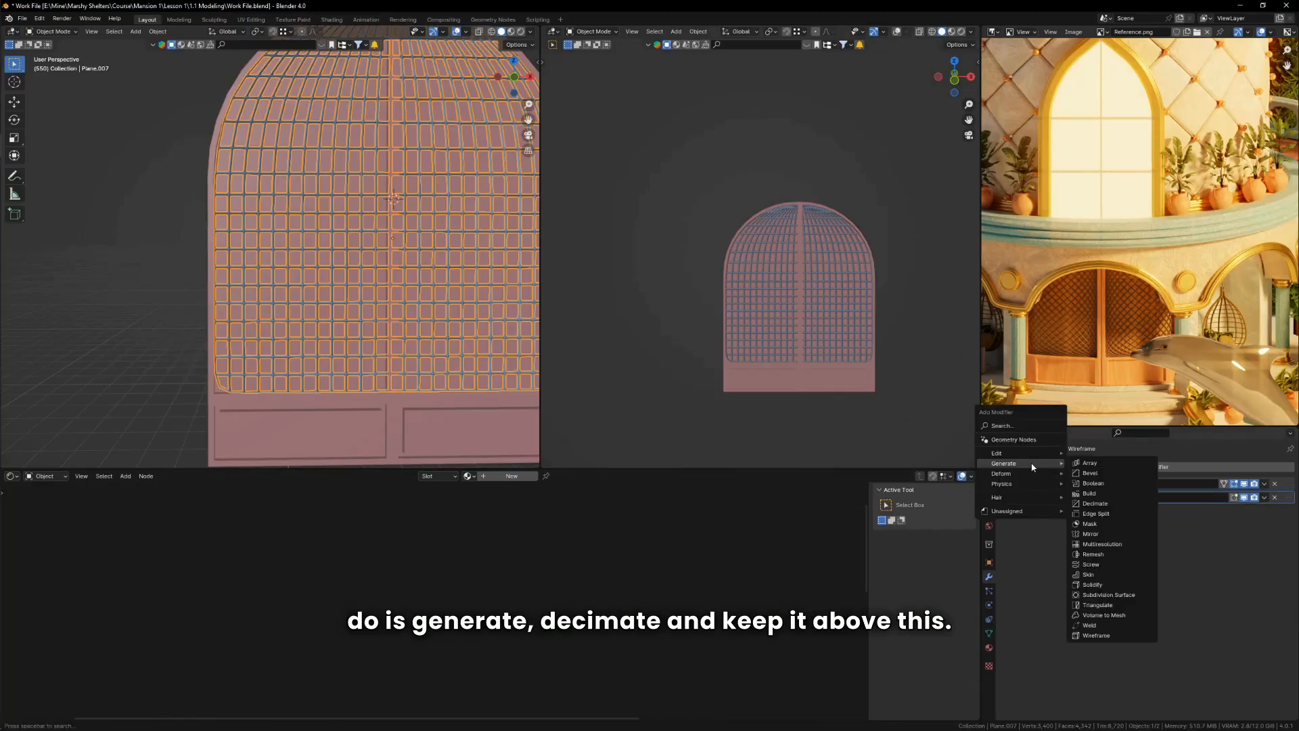
{"action": "left_click", "coordinate": [1110, 505]}
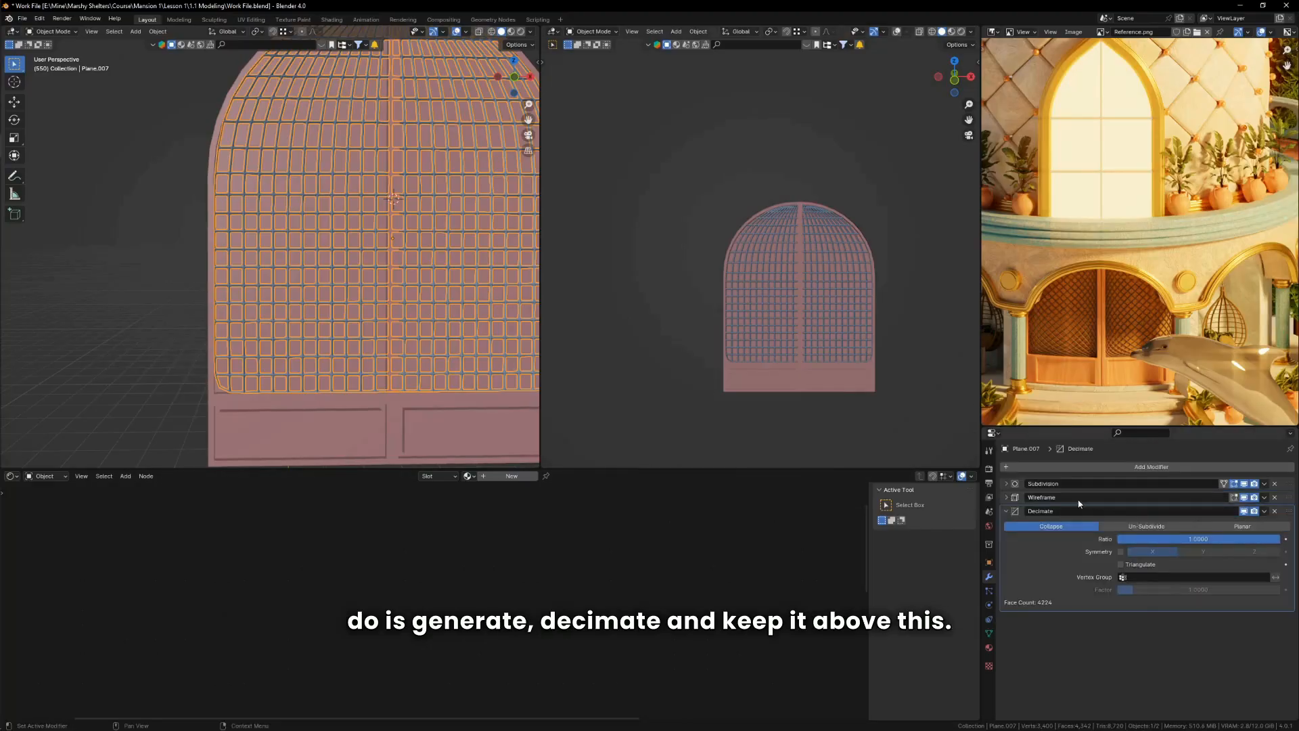
{"action": "left_click", "coordinate": [1006, 511]}
{"action": "left_click_drag", "start_coordinate": [1289, 512], "coordinate": [1272, 504]}
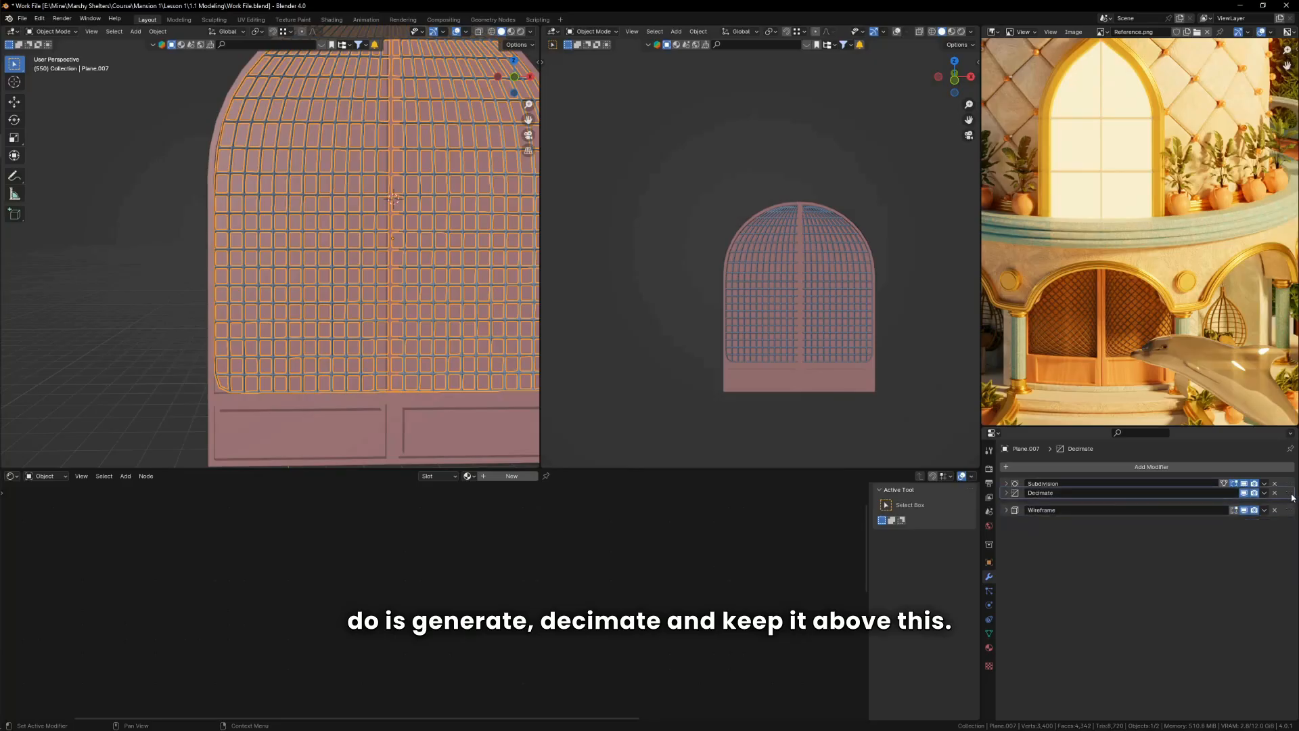
Step: Hide the Wireframe modifier's effect in the viewport and show the panel from the front in wireframe shading
{"action": "left_click", "coordinate": [1245, 511]}
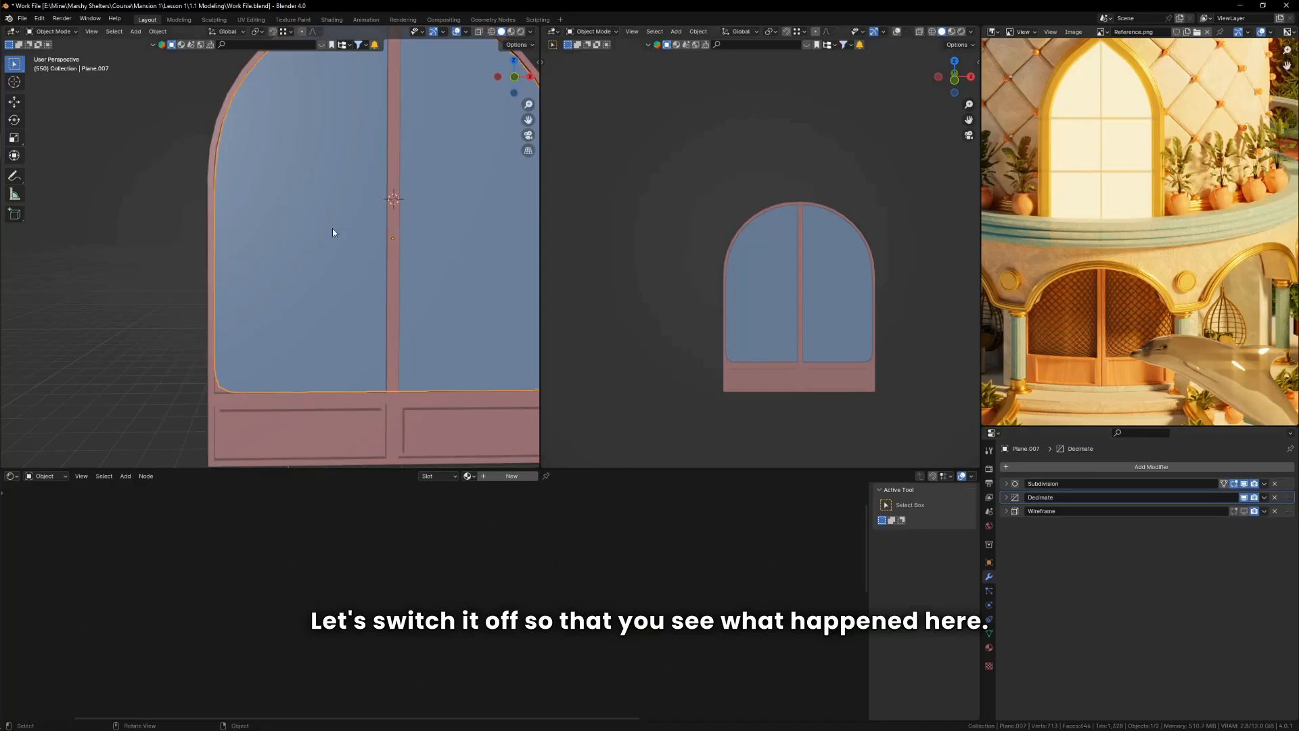
{"action": "key", "text": "grave"}
{"action": "scroll", "coordinate": [347, 255], "scroll_direction": "down", "scroll_amount": 4}
{"action": "key", "text": "shift+z"}
{"action": "scroll", "coordinate": [344, 211], "scroll_direction": "up", "scroll_amount": 3}
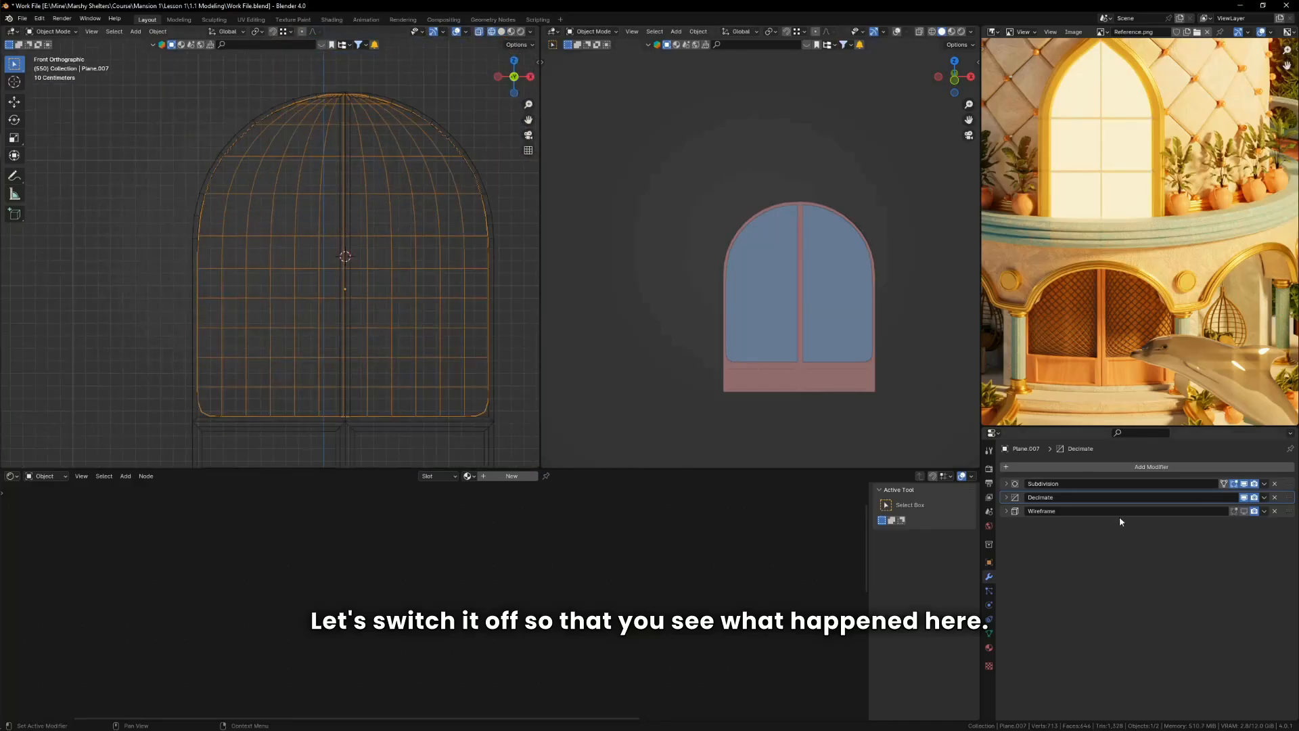
Step: Set the Decimate modifier to Un-Subdivide with 1 iteration to turn the grid into a crisscross pattern
{"action": "left_click", "coordinate": [1007, 497]}
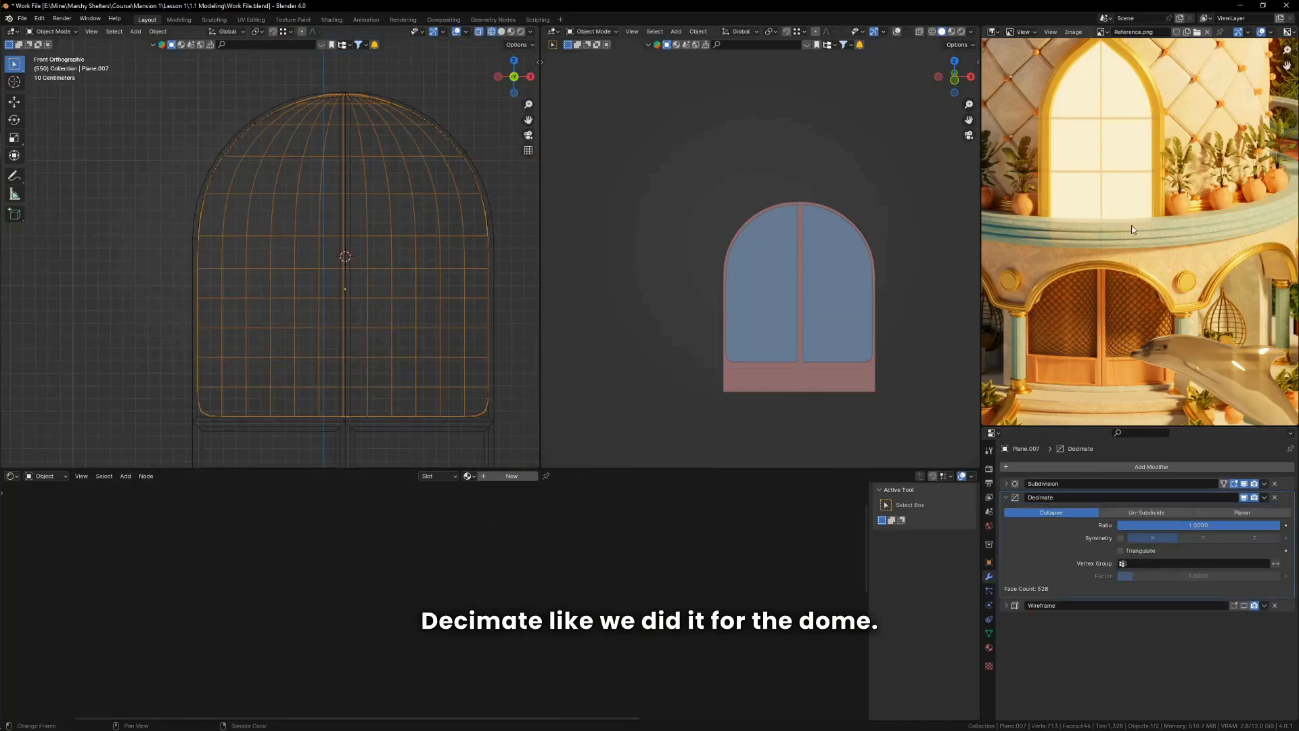
{"action": "scroll", "coordinate": [1133, 229], "scroll_direction": "down", "scroll_amount": 3}
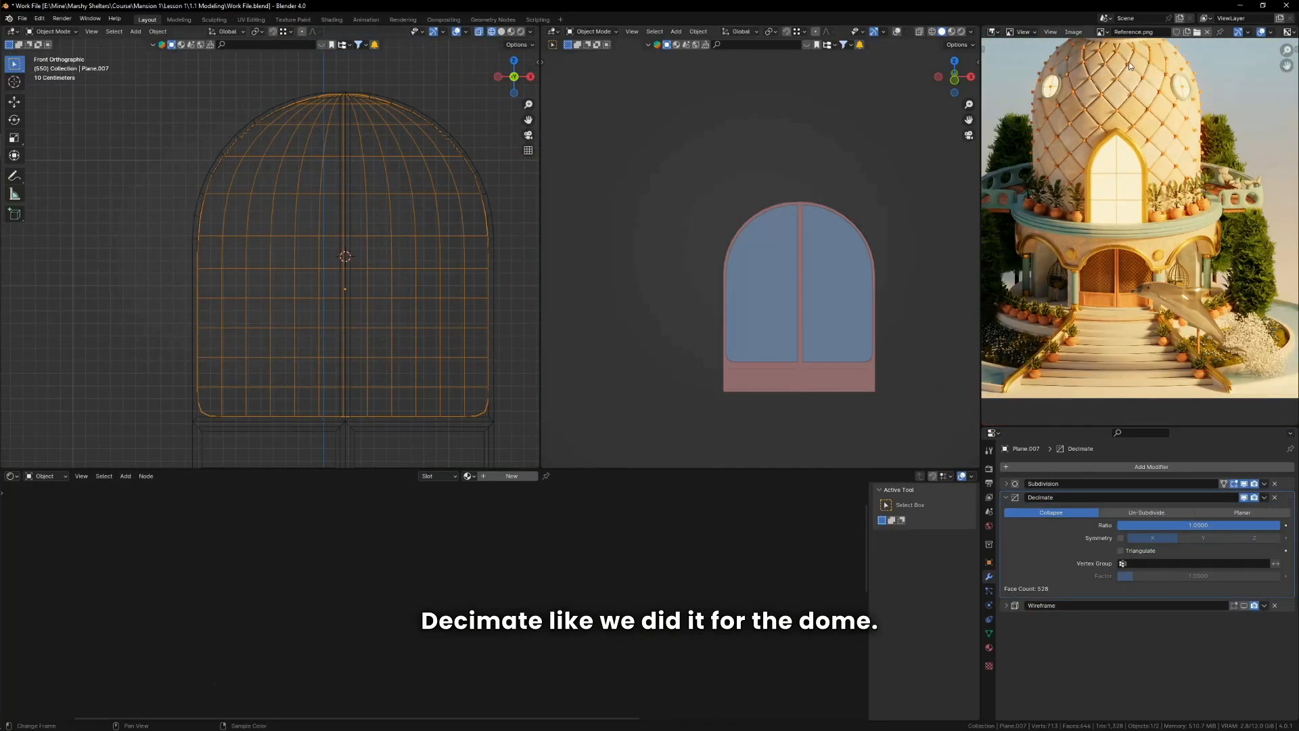
{"action": "left_click", "coordinate": [1145, 512]}
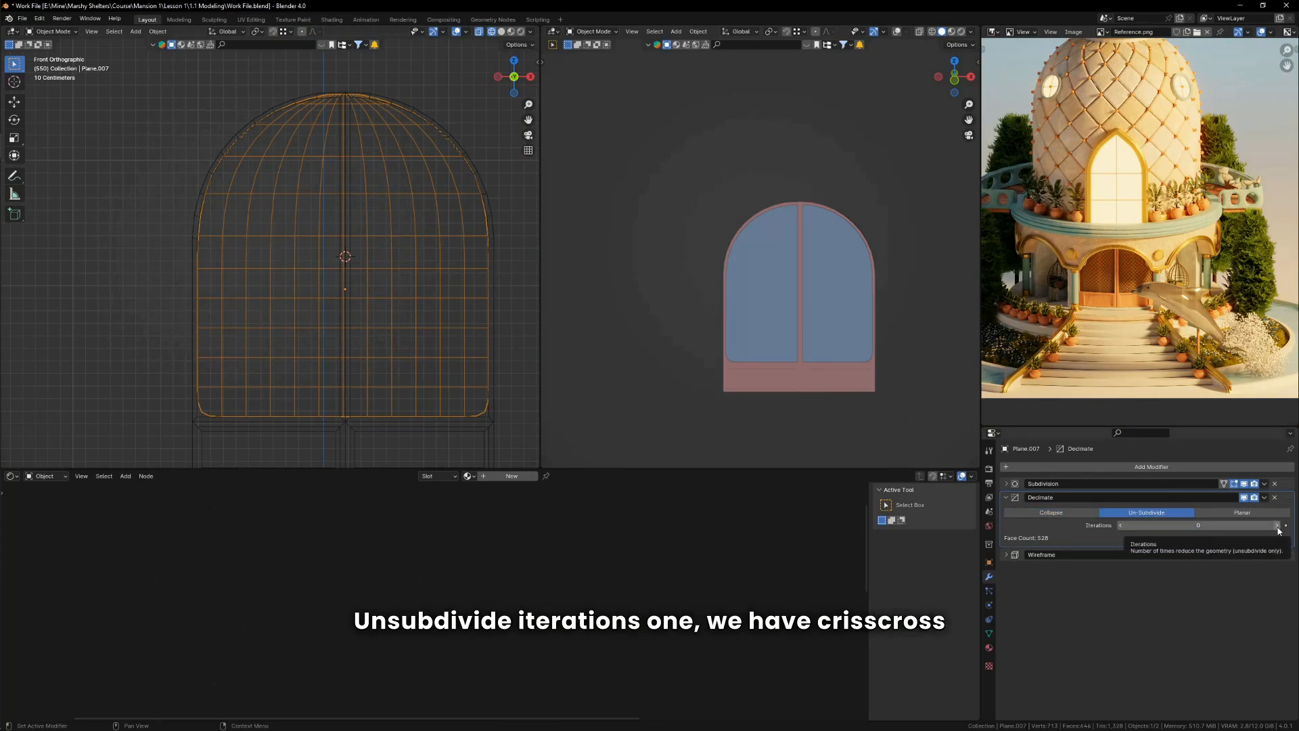
{"action": "left_click", "coordinate": [1277, 526]}
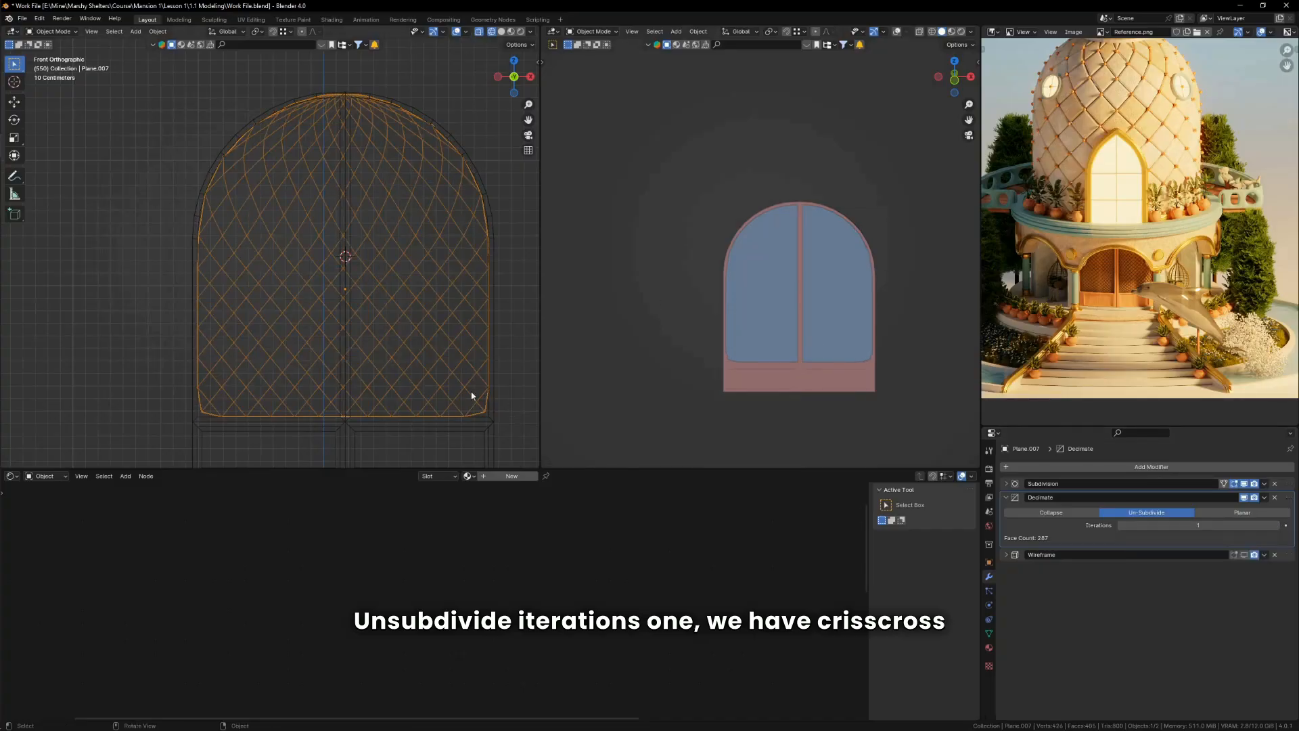
{"action": "left_click", "coordinate": [1007, 499]}
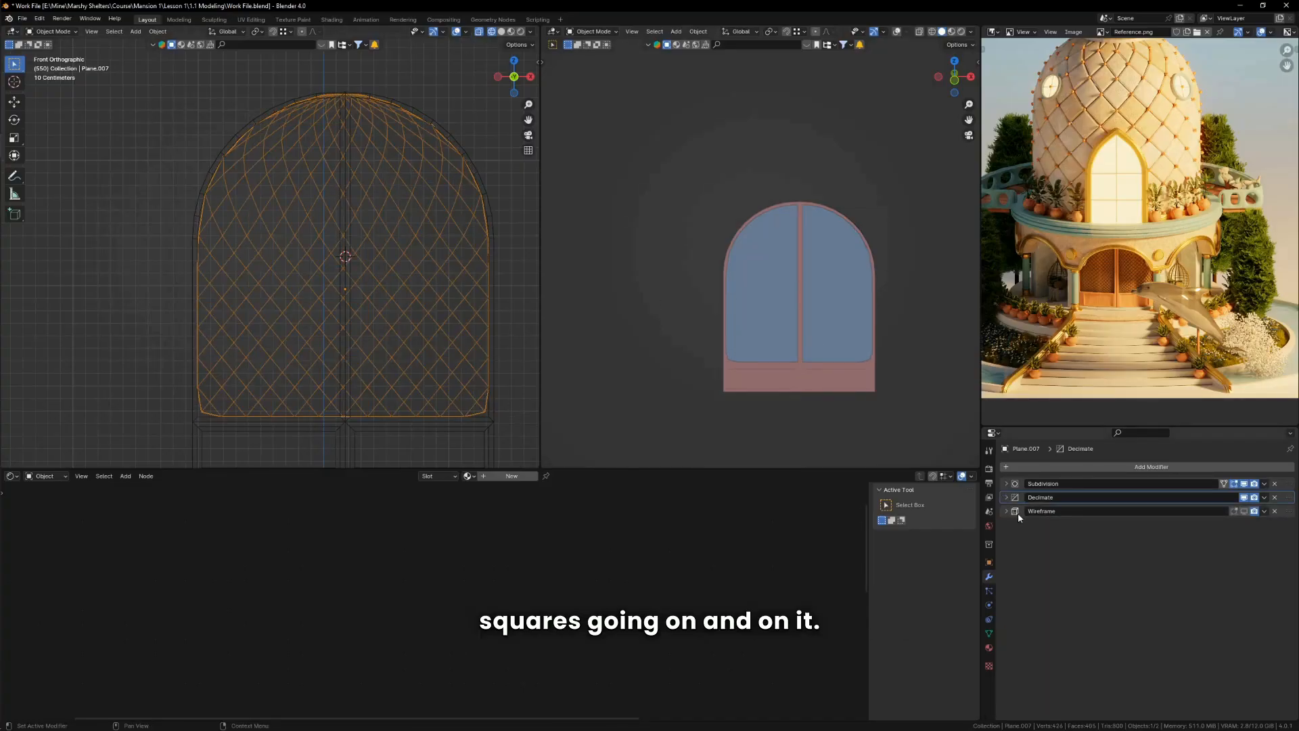
Step: Re-enable the Wireframe modifier in the viewport and inspect the lattice around the arch's crown in solid shading
{"action": "scroll", "coordinate": [358, 325], "scroll_direction": "up", "scroll_amount": 5}
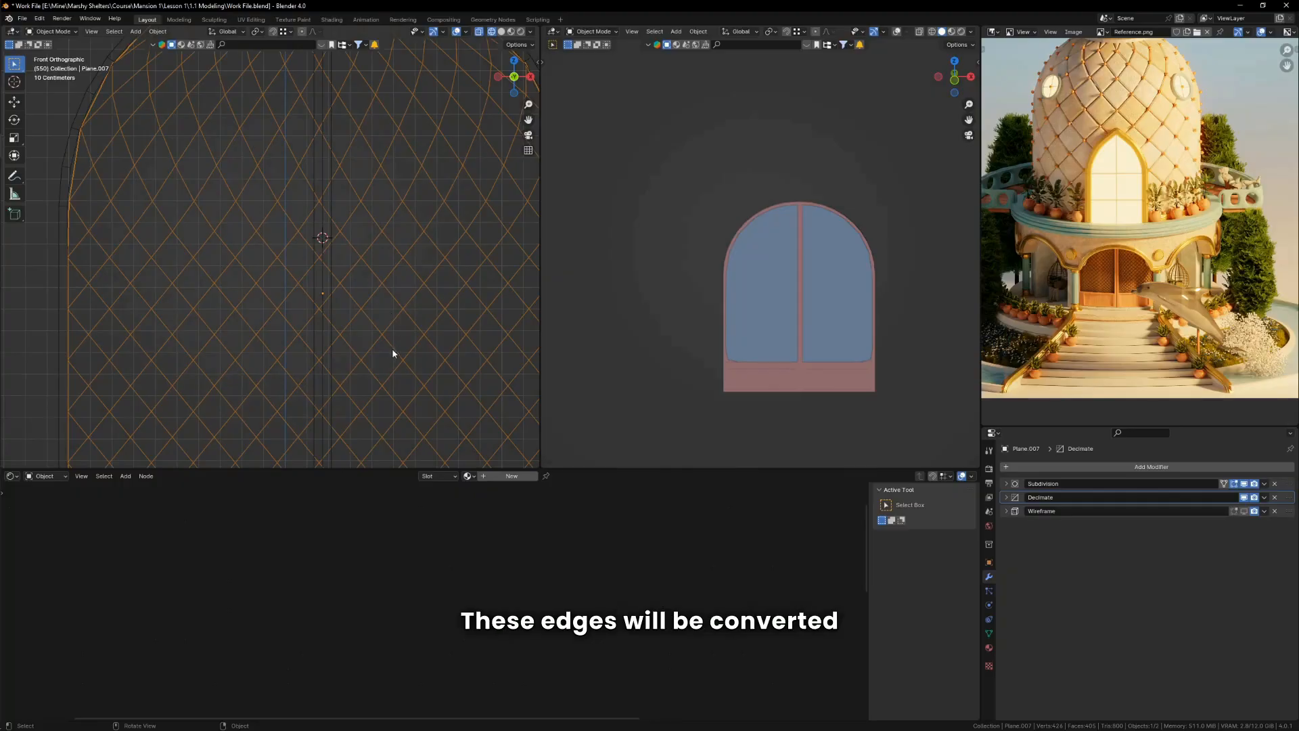
{"action": "left_click", "coordinate": [1244, 511]}
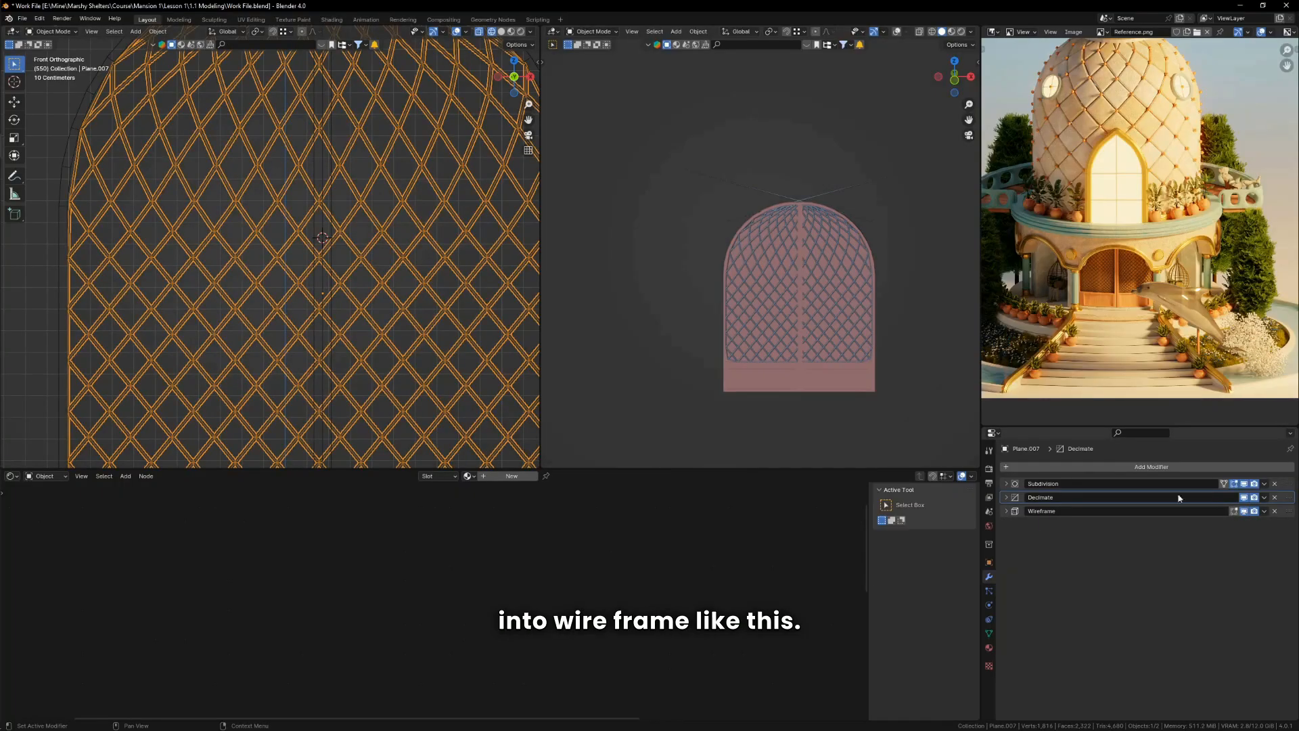
{"action": "scroll", "coordinate": [287, 270], "scroll_direction": "down", "scroll_amount": 5}
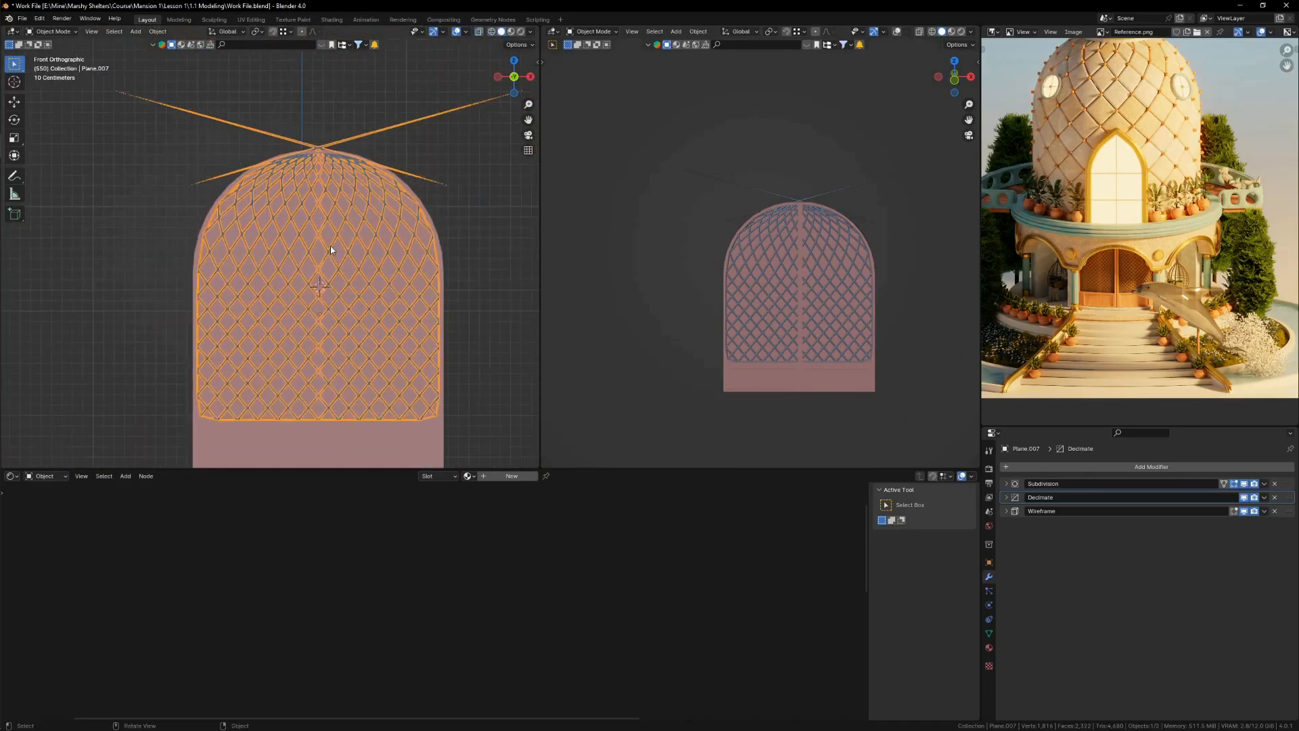
{"action": "scroll", "coordinate": [324, 148], "scroll_direction": "up", "scroll_amount": 2}
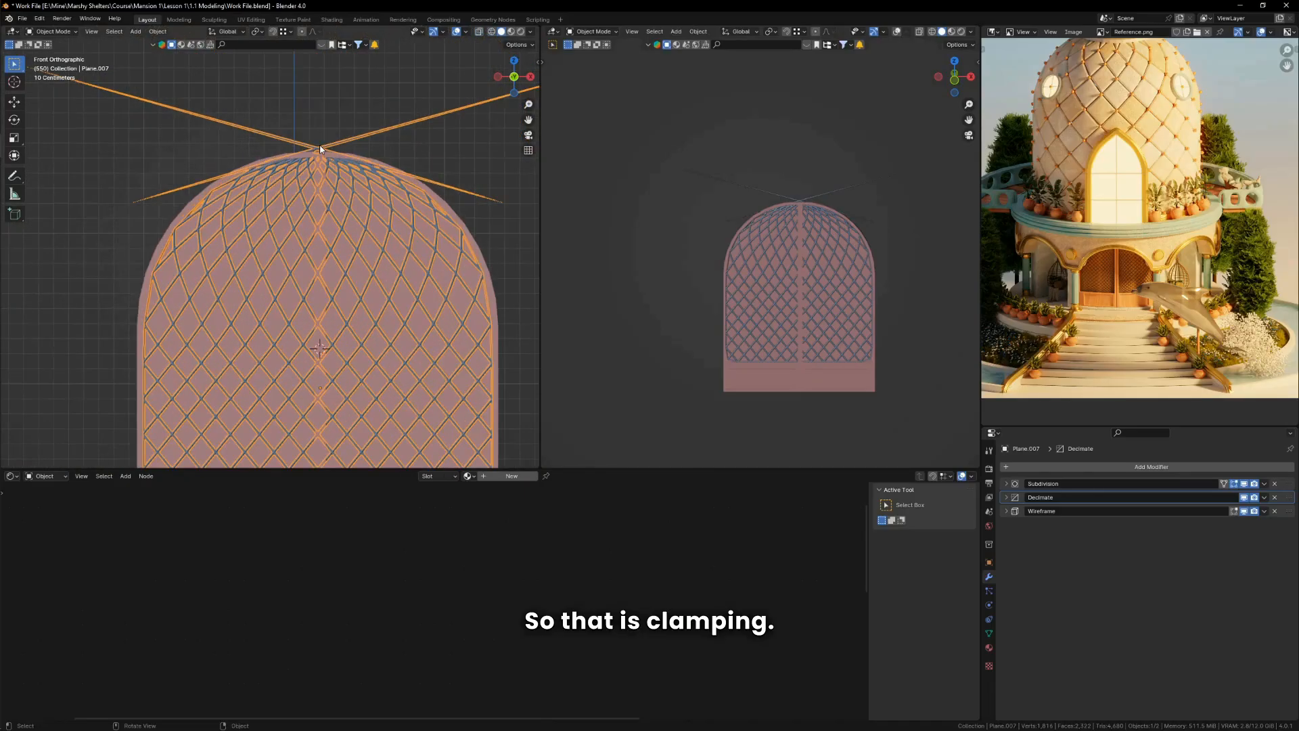
Step: Compare the lattice with the Subdivision modifier hidden in the viewport and shown again
{"action": "left_click", "coordinate": [1016, 485]}
{"action": "left_click", "coordinate": [1244, 484]}
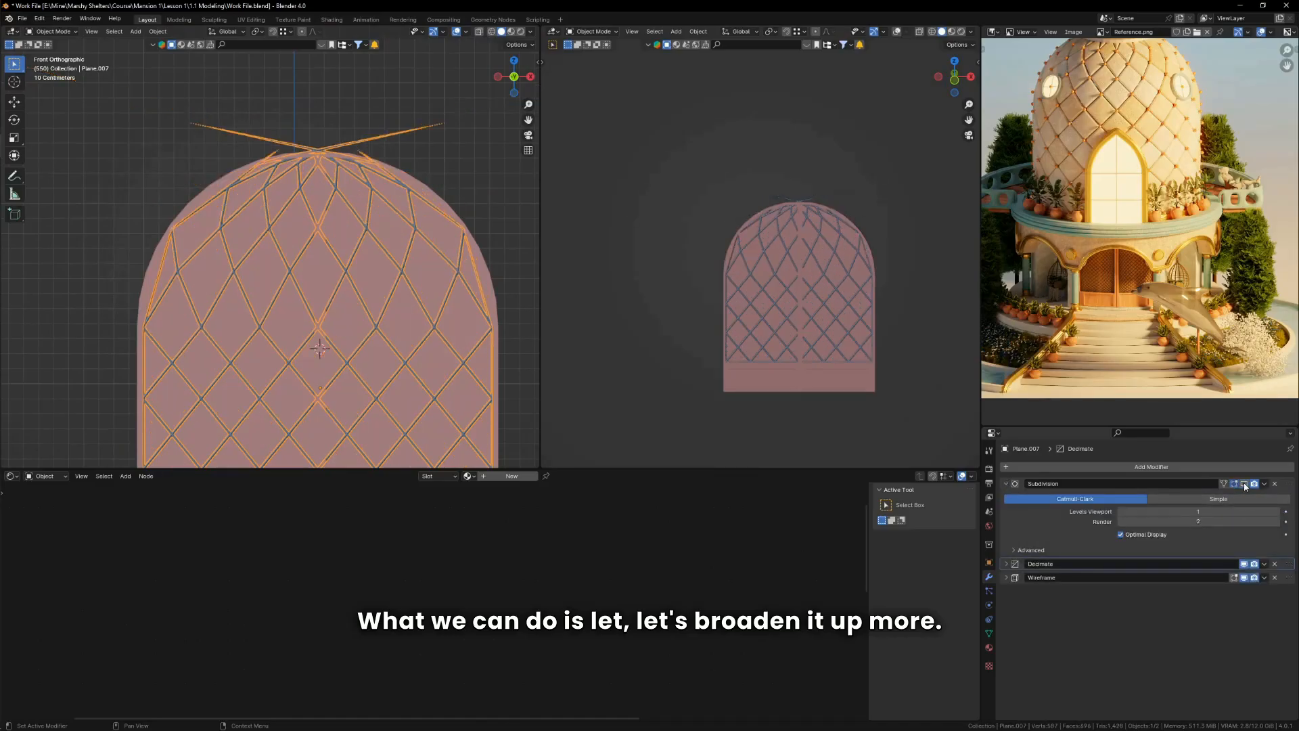
{"action": "left_click", "coordinate": [1244, 484]}
Step: Select the lattice panel's topmost row of vertices in see-through view and scale it along X to broaden the crown
{"action": "key", "text": "Tab"}
{"action": "scroll", "coordinate": [323, 156], "scroll_direction": "up", "scroll_amount": 3}
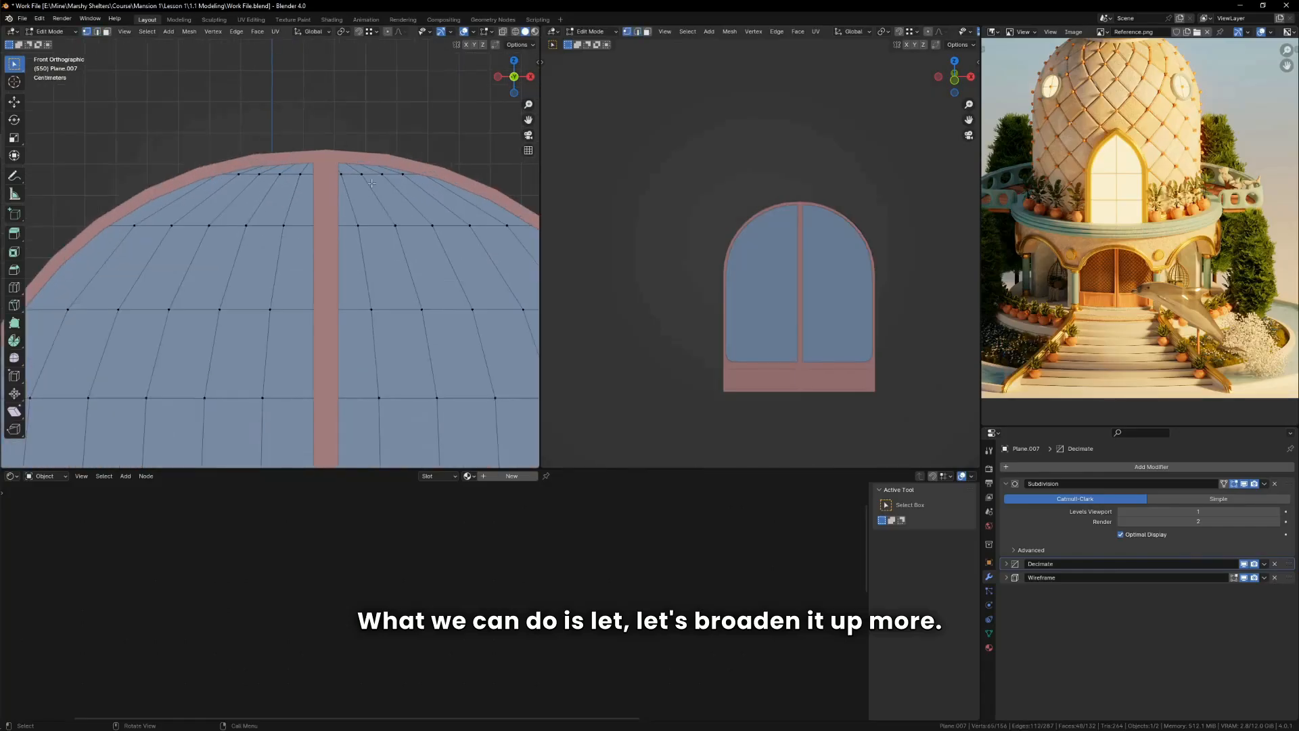
{"action": "key", "text": "alt+z"}
{"action": "left_click_drag", "start_coordinate": [388, 165], "coordinate": [189, 98]}
{"action": "key", "text": "s"}
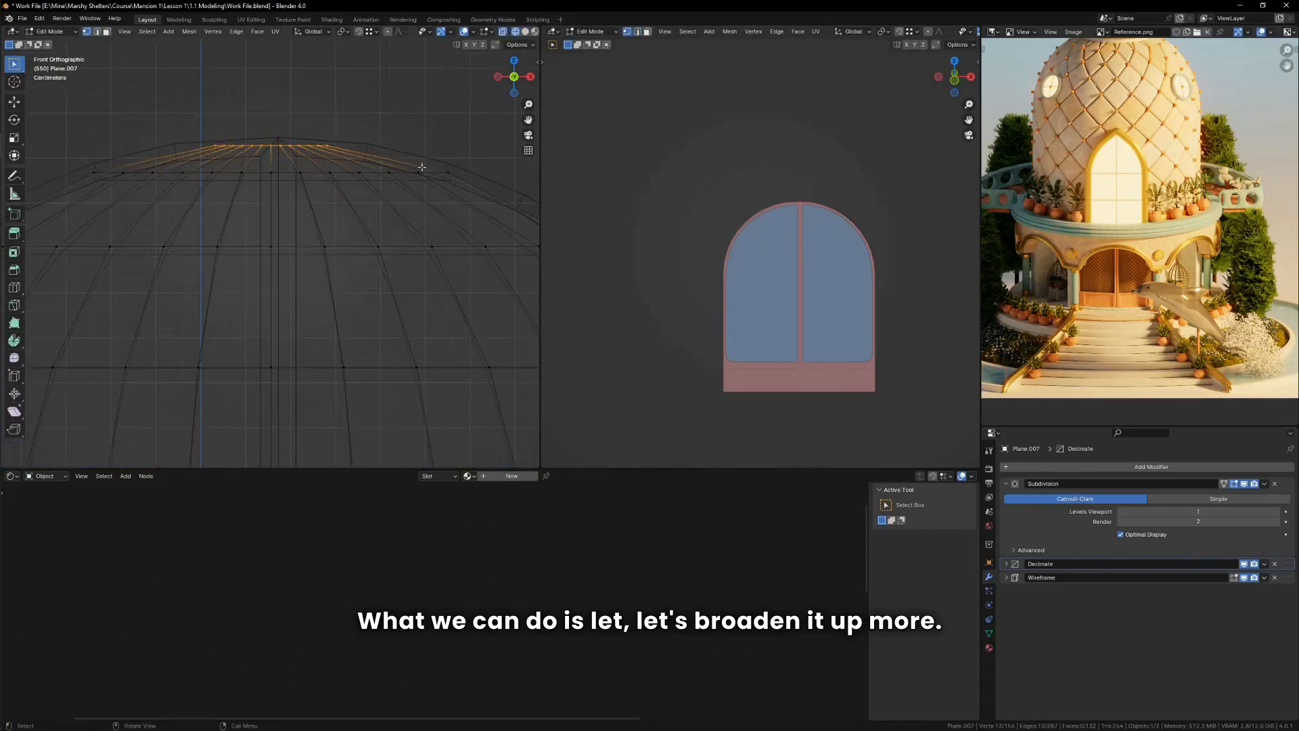
{"action": "key", "text": "x"}
{"action": "left_click", "coordinate": [472, 158]}
{"action": "key", "text": "Tab"}
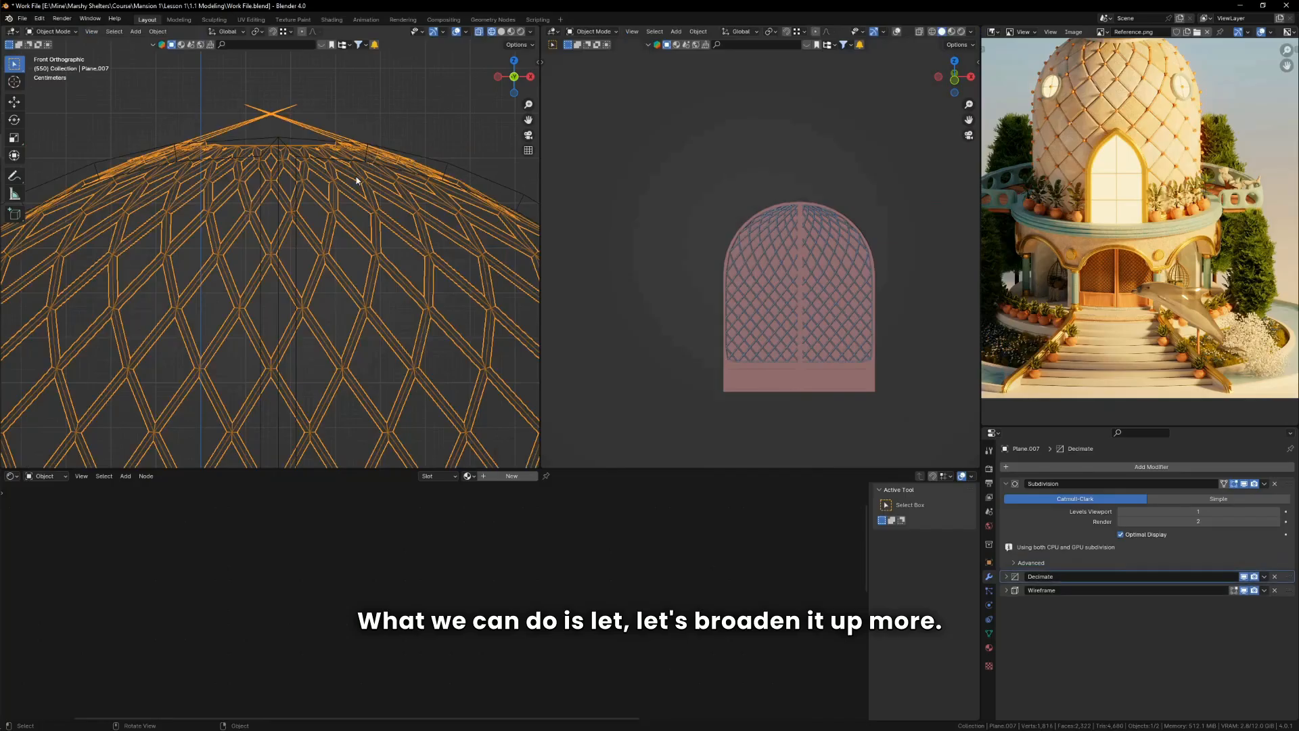
{"action": "key", "text": "alt+z"}
Step: Widen the panel's top row further along X and shift it along Z so the lattice fits under the arch
{"action": "key", "text": "Tab"}
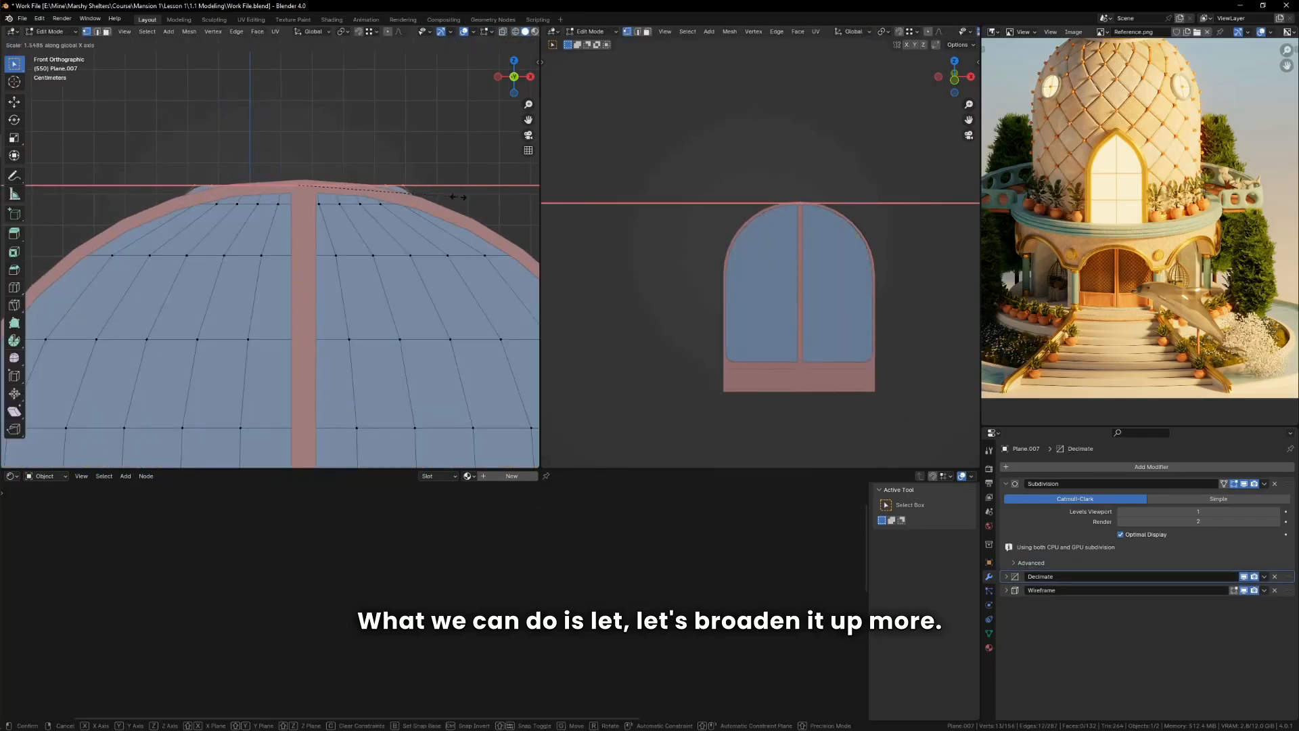
{"action": "key", "text": "g"}
{"action": "key", "text": "z"}
{"action": "left_click", "coordinate": [451, 202]}
{"action": "key", "text": "Tab"}
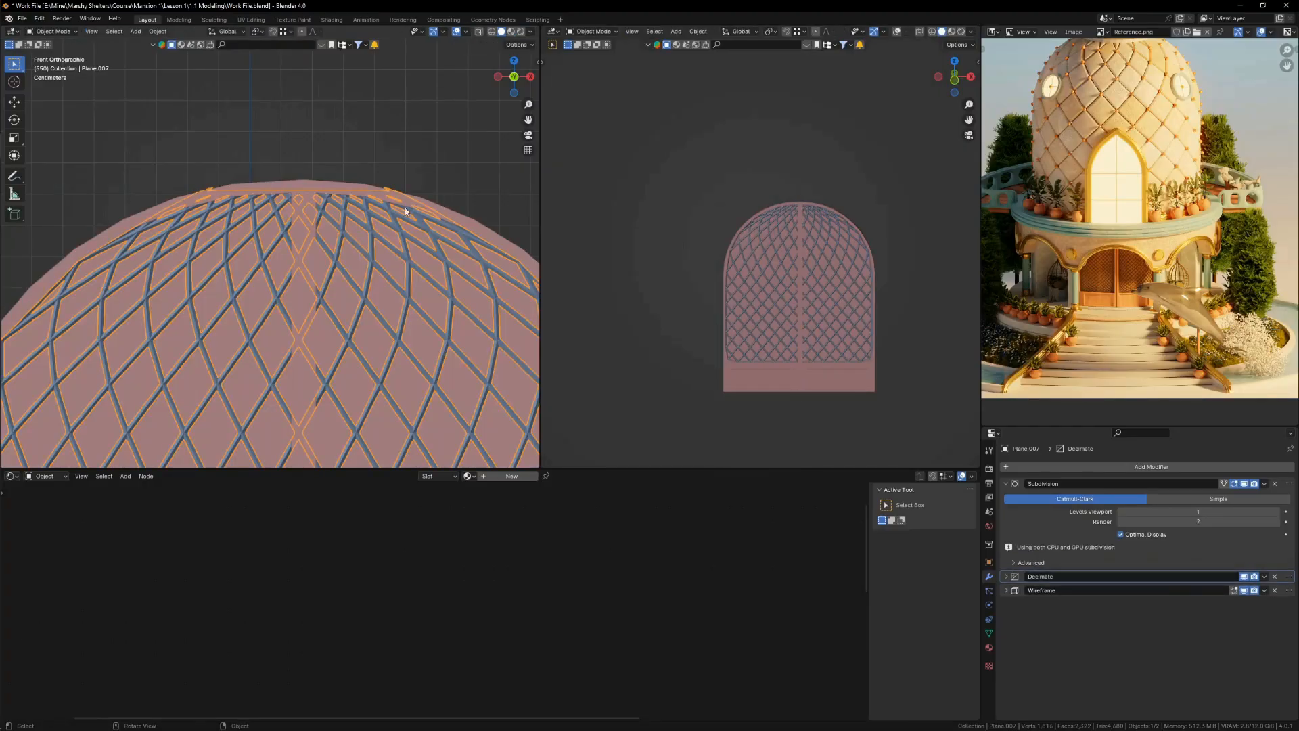
{"action": "scroll", "coordinate": [383, 225], "scroll_direction": "down", "scroll_amount": 4}
{"action": "scroll", "coordinate": [382, 245], "scroll_direction": "down", "scroll_amount": 3}
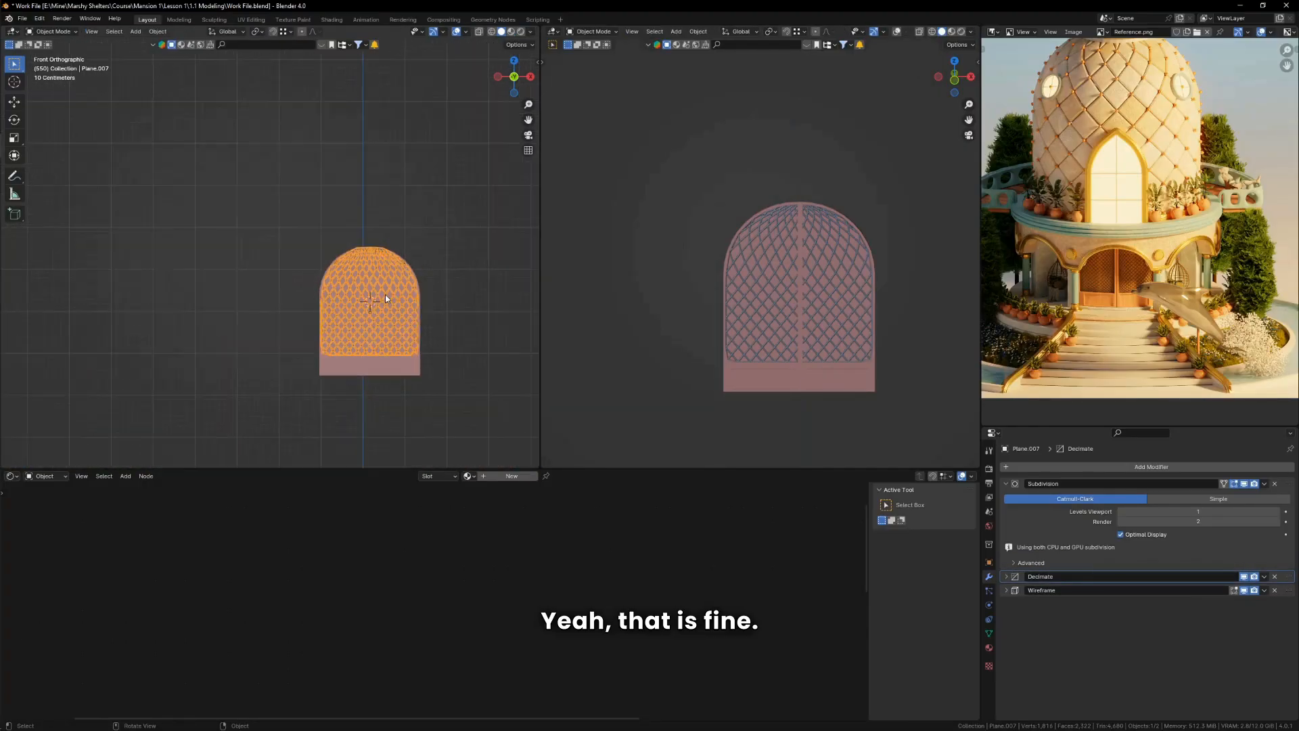
{"action": "scroll", "coordinate": [363, 293], "scroll_direction": "up", "scroll_amount": 2}
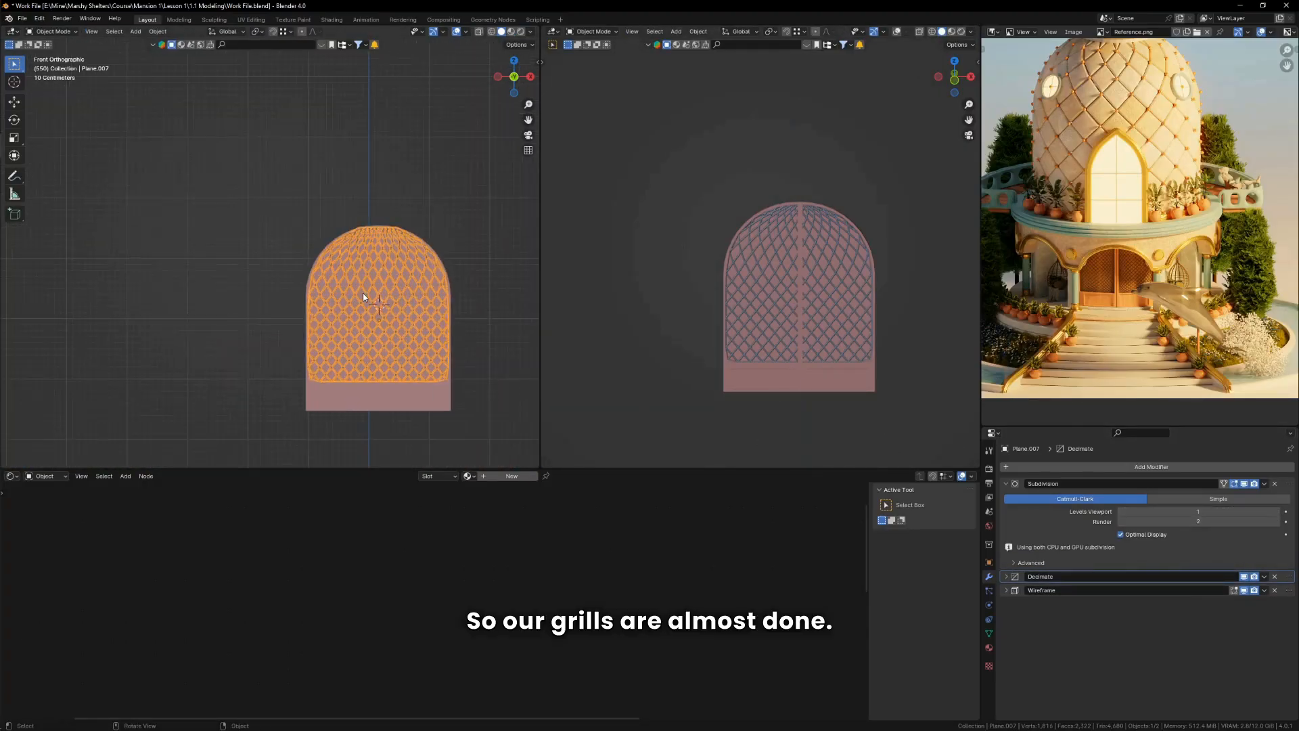
{"action": "middle_click_drag", "start_coordinate": [359, 327], "coordinate": [367, 345]}
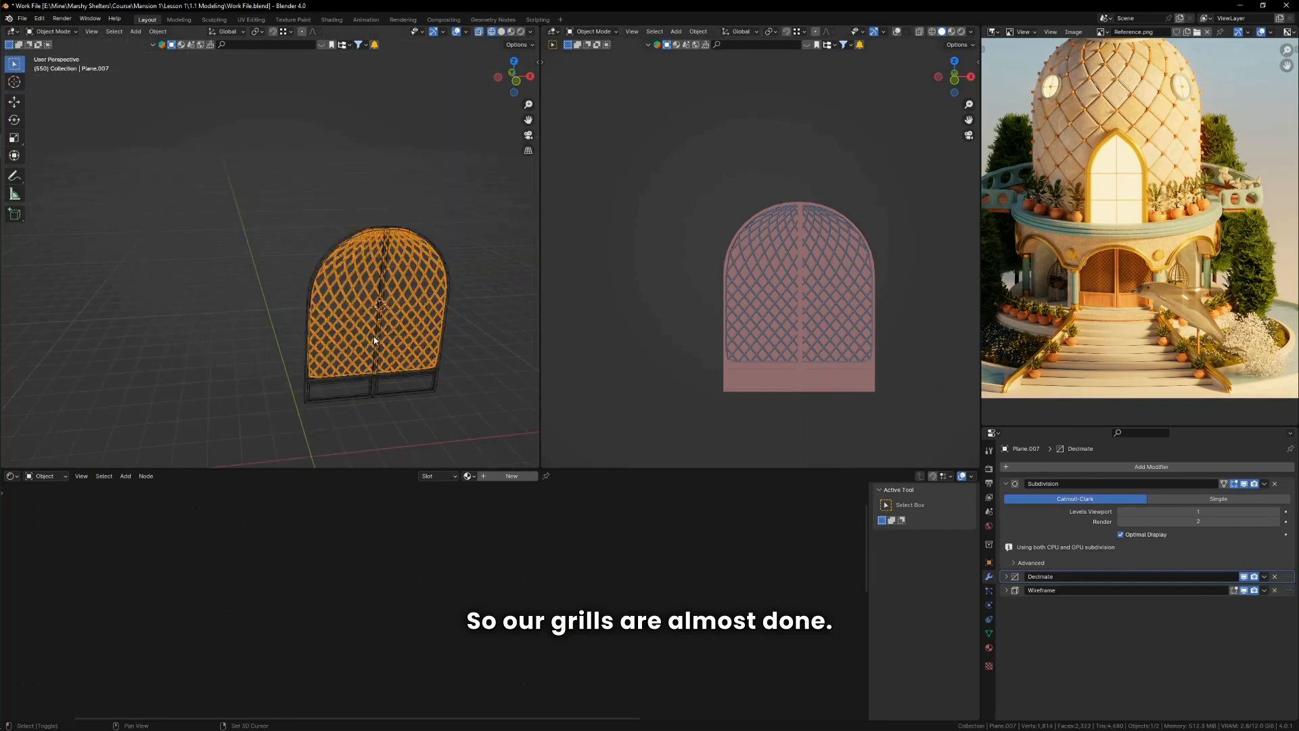
{"action": "left_click", "coordinate": [367, 346]}
{"action": "scroll", "coordinate": [367, 345], "scroll_direction": "up", "scroll_amount": 6}
{"action": "scroll", "coordinate": [399, 400], "scroll_direction": "up", "scroll_amount": 1}
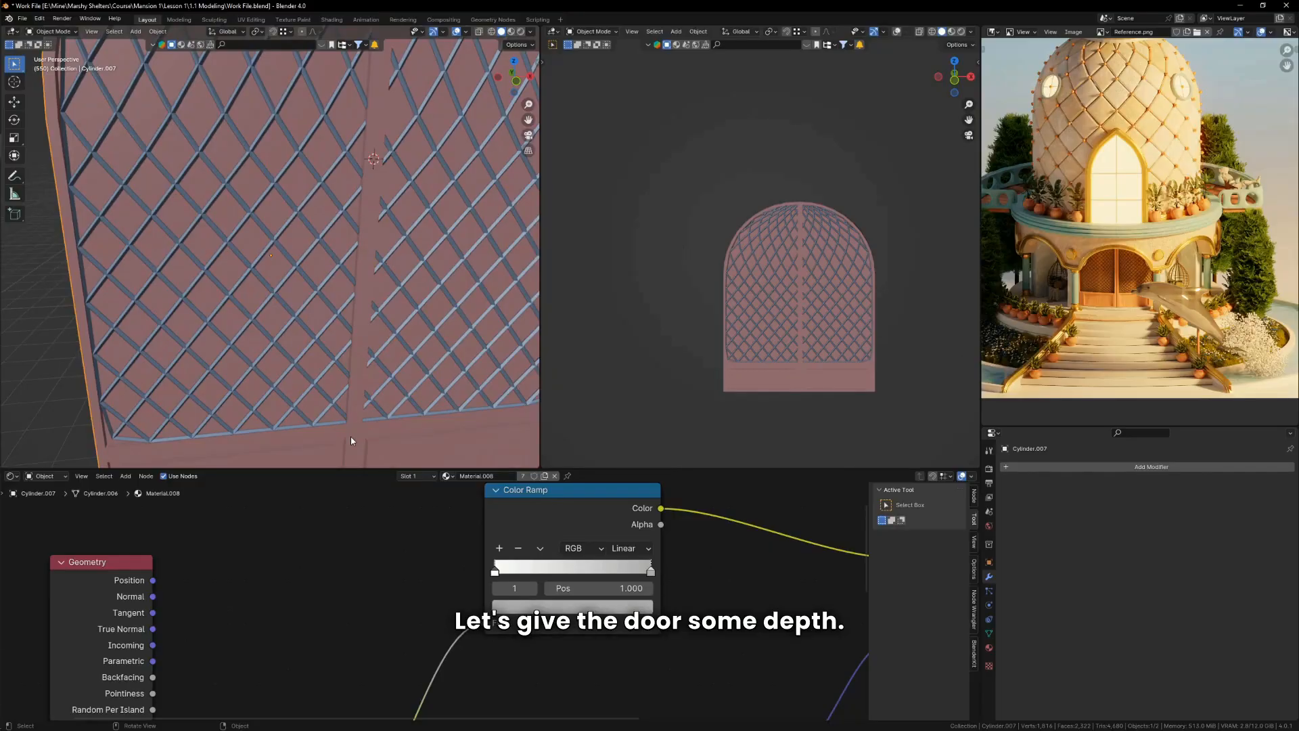
{"action": "key", "text": "Tab"}
{"action": "middle_click_drag", "start_coordinate": [354, 440], "coordinate": [349, 431]}
{"action": "left_click", "coordinate": [356, 378]}
{"action": "mouse_move", "coordinate": [356, 377]}
{"action": "middle_mouse_down"}
{"action": "mouse_move", "coordinate": [328, 418]}
{"action": "mouse_move", "coordinate": [327, 362]}
{"action": "mouse_move", "coordinate": [353, 377]}
{"action": "mouse_move", "coordinate": [339, 368]}
{"action": "middle_mouse_up"}
{"action": "left_click", "coordinate": [328, 418], "text": "shift"}
{"action": "scroll", "coordinate": [1127, 280], "scroll_direction": "up", "scroll_amount": 5}
{"action": "scroll", "coordinate": [340, 368], "scroll_direction": "up", "scroll_amount": 6}
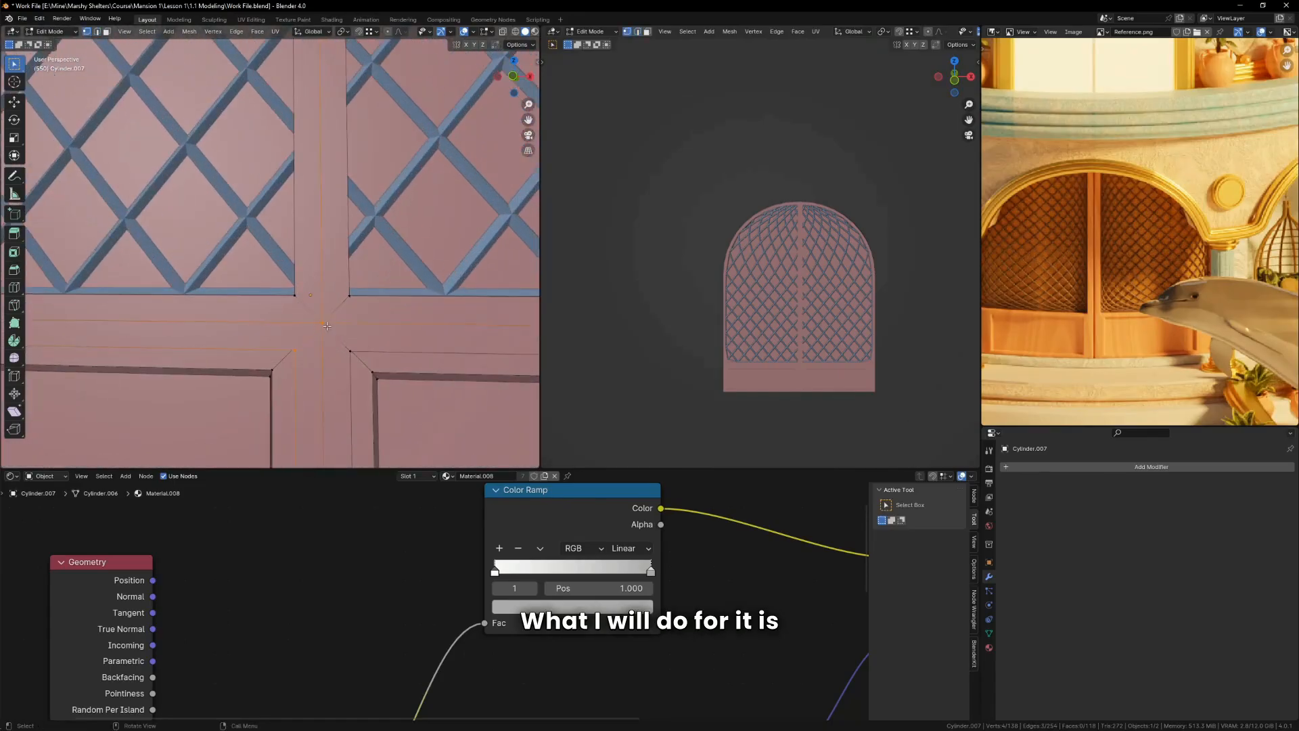
{"action": "scroll", "coordinate": [353, 363], "scroll_direction": "down", "scroll_amount": 3}
{"action": "key", "text": "Tab"}
Step: Add a cube at the 3D cursor, placed on the door's centre line near the crown, and thin it along X into a slab
{"action": "key", "text": "KP_1"}
{"action": "scroll", "coordinate": [347, 372], "scroll_direction": "down", "scroll_amount": 9}
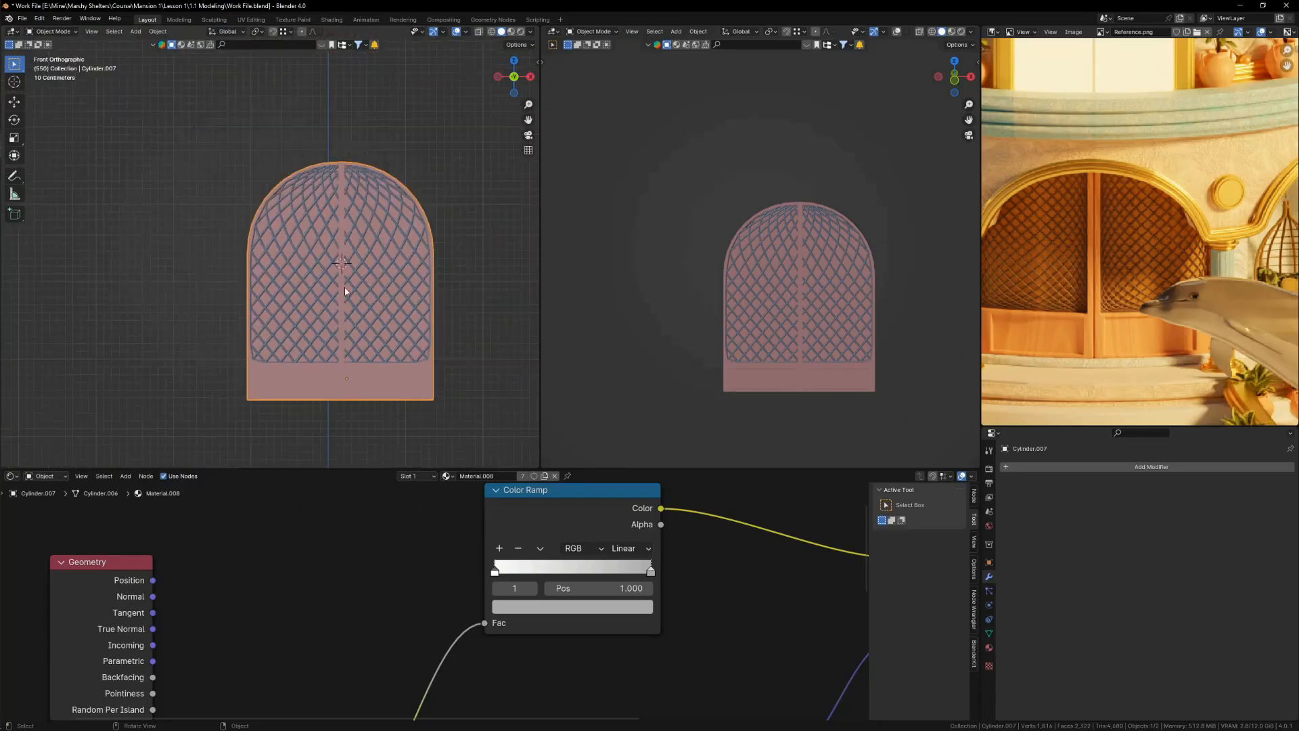
{"action": "scroll", "coordinate": [349, 169], "scroll_direction": "up", "scroll_amount": 7}
{"action": "right_click", "coordinate": [353, 134], "text": "shift"}
{"action": "key", "text": "shift+a"}
{"action": "mouse_move", "coordinate": [353, 134]}
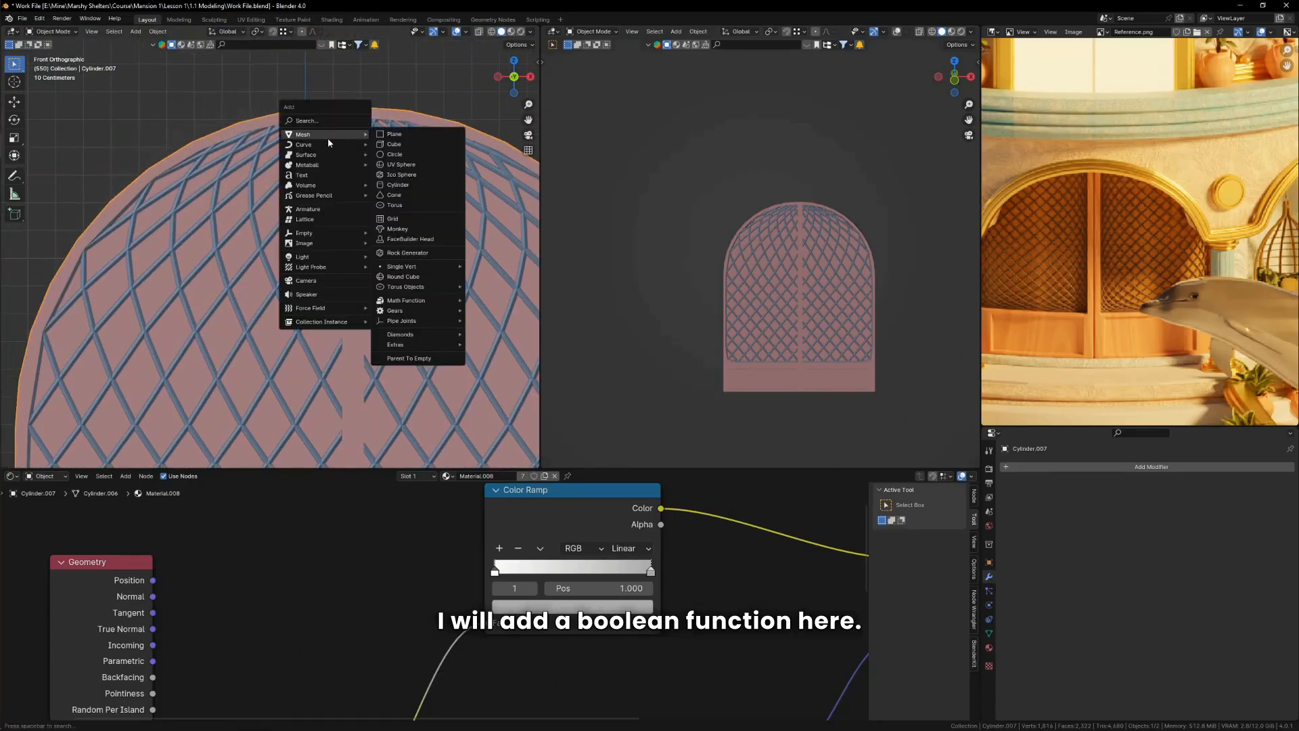
{"action": "left_click", "coordinate": [390, 148]}
{"action": "key", "text": "s"}
{"action": "key", "text": "x"}
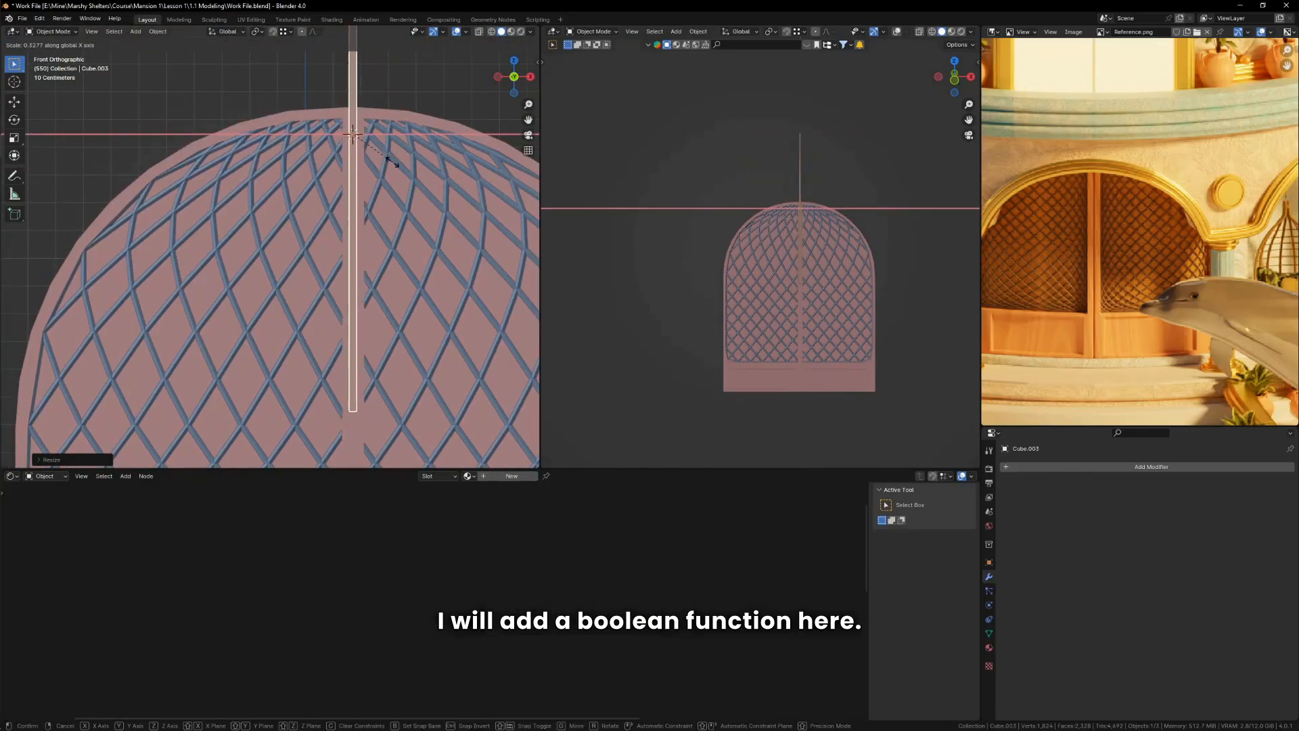
{"action": "left_click", "coordinate": [373, 160]}
Step: Move the thin slab down along Z to the door's middle and stretch it along Z past the door's full height
{"action": "scroll", "coordinate": [373, 160], "scroll_direction": "down", "scroll_amount": 3}
{"action": "key", "text": "g"}
{"action": "key", "text": "z"}
{"action": "left_click", "coordinate": [389, 298]}
{"action": "key", "text": "s"}
{"action": "key", "text": "z"}
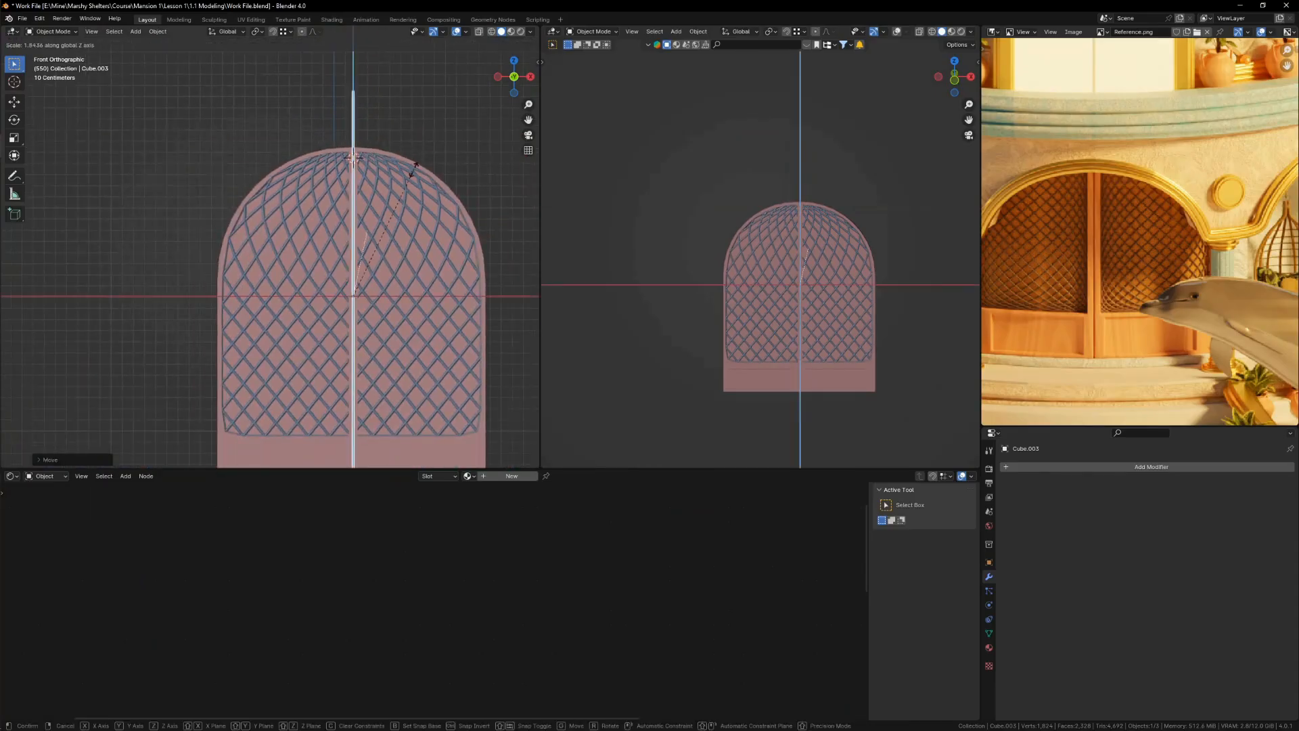
{"action": "left_click", "coordinate": [409, 173]}
{"action": "middle_click_drag", "start_coordinate": [390, 325], "coordinate": [353, 378], "text": "shift"}
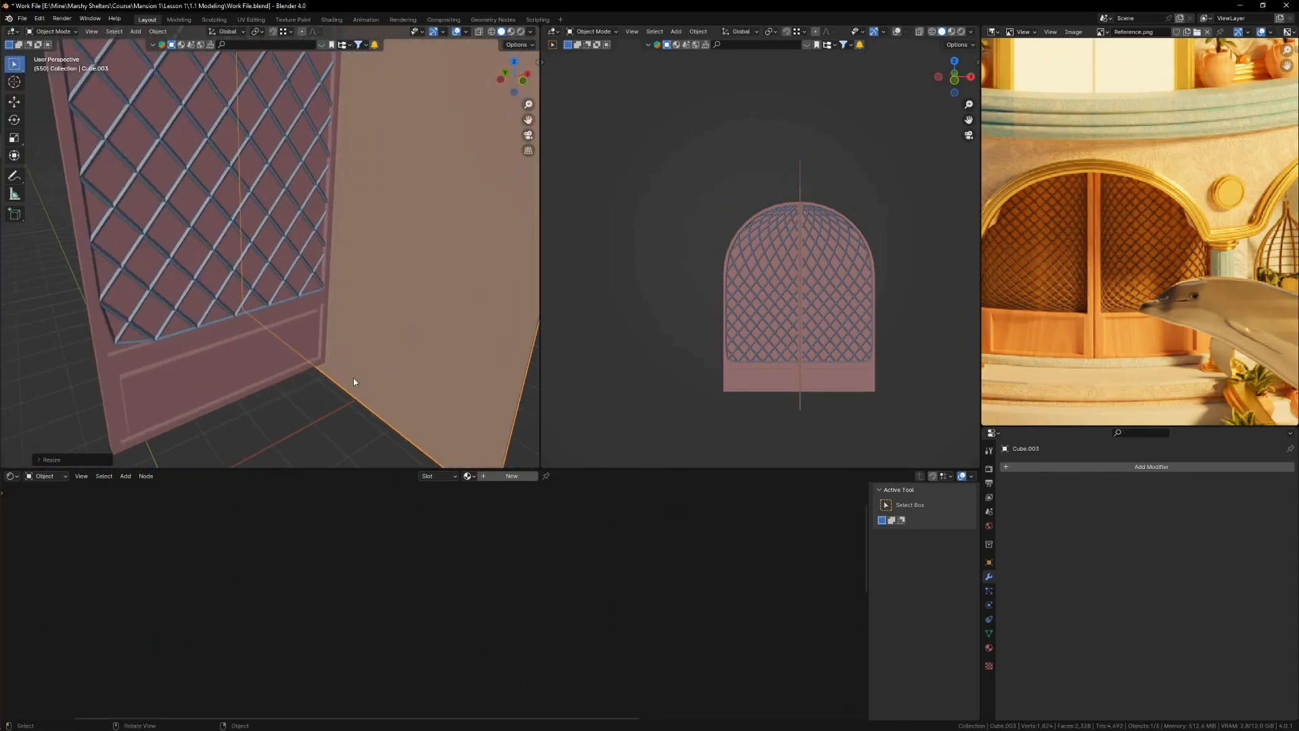
Step: Move the slab along Y so that its edge only just meets the door's front face, and save the file
{"action": "key", "text": "g"}
{"action": "key", "text": "y"}
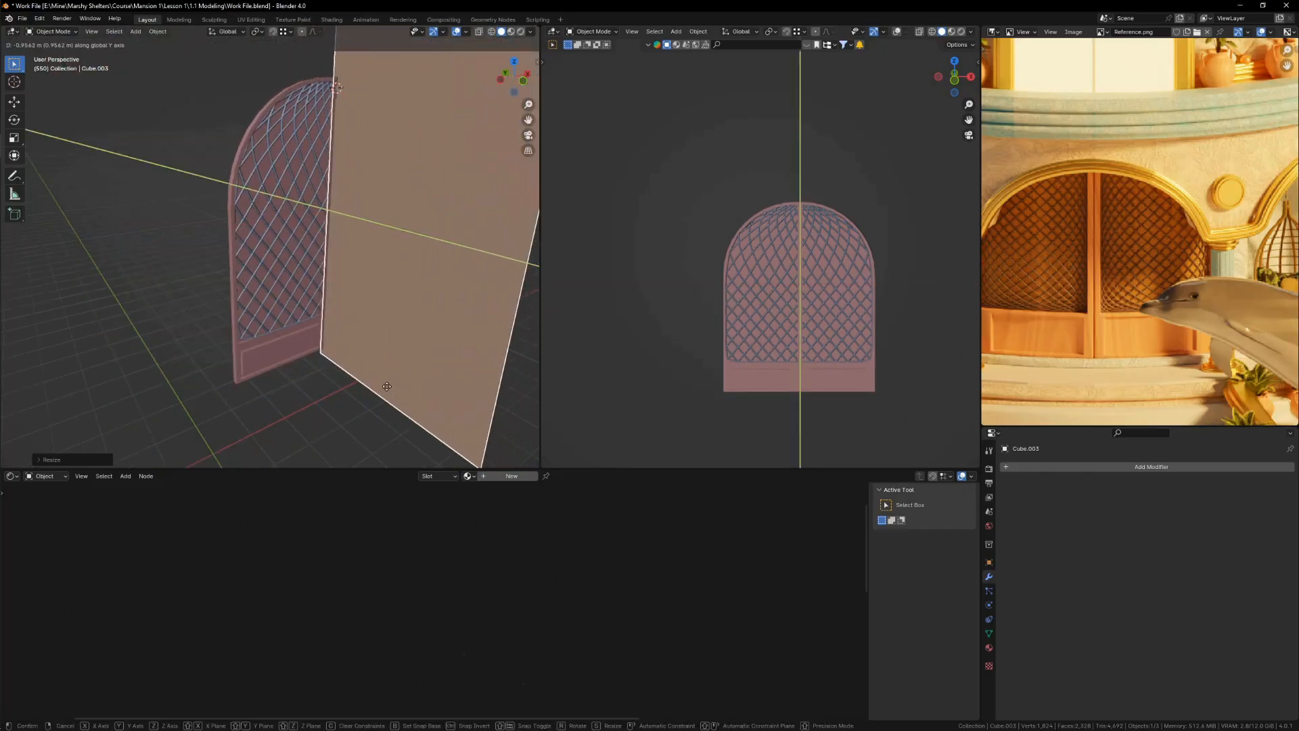
{"action": "left_click", "coordinate": [385, 388]}
{"action": "scroll", "coordinate": [341, 412], "scroll_direction": "up", "scroll_amount": 5}
{"action": "key", "text": "ctrl+a"}
{"action": "key", "text": "Escape"}
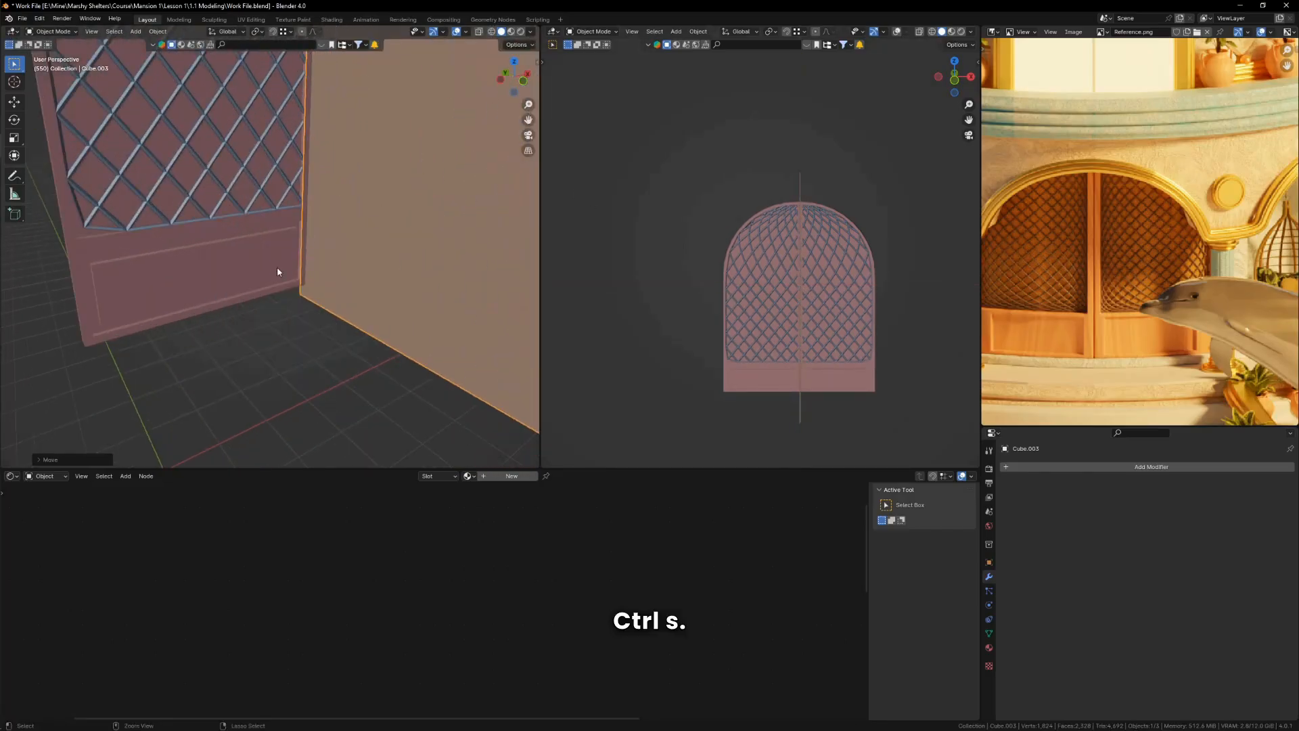
{"action": "key", "text": "ctrl+s"}
Step: Cut the slab out of the door frame with a Boolean Difference
{"action": "scroll", "coordinate": [286, 237], "scroll_direction": "up", "scroll_amount": 3}
{"action": "left_click", "coordinate": [291, 269], "text": "shift"}
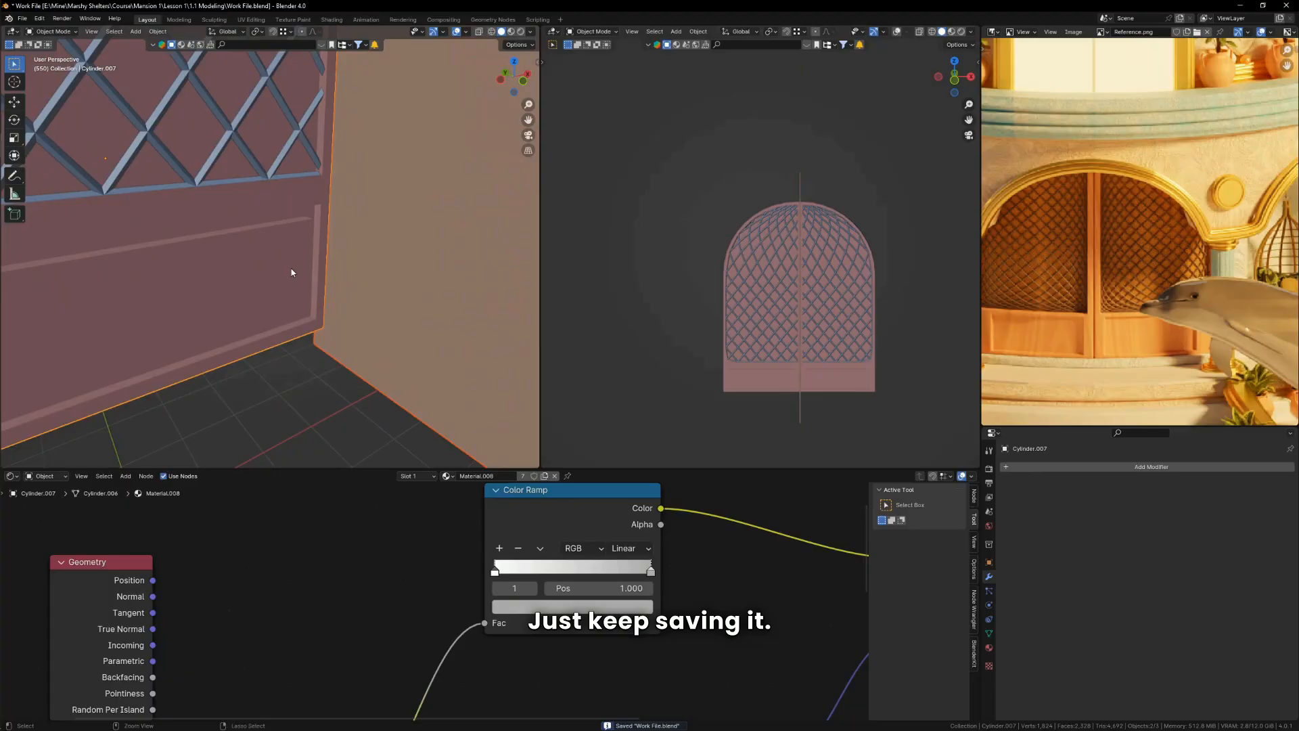
{"action": "key", "text": "ctrl+minus"}
{"action": "scroll", "coordinate": [291, 269], "scroll_direction": "down", "scroll_amount": 4}
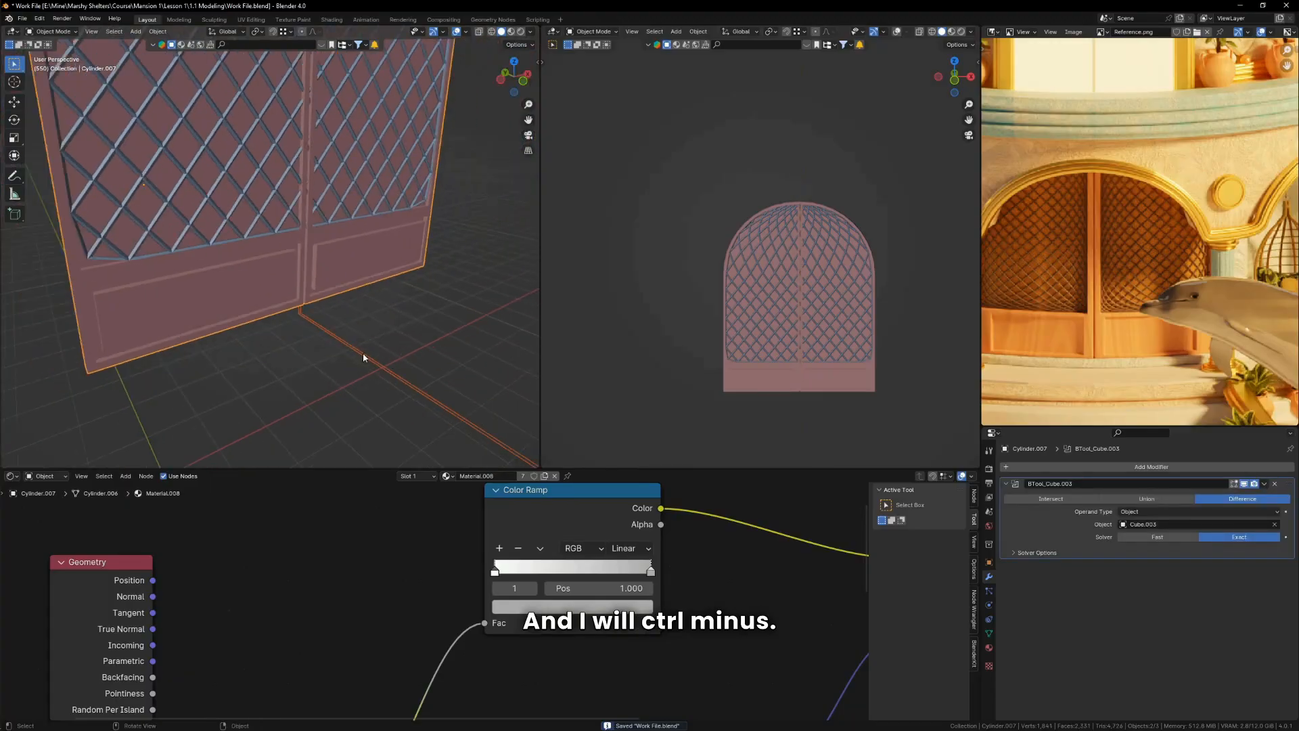
Step: Shift the cutter slab slightly along Y to adjust the depth of the groove between the two door leaves
{"action": "left_click", "coordinate": [312, 320]}
{"action": "scroll", "coordinate": [295, 270], "scroll_direction": "up", "scroll_amount": 3}
{"action": "middle_click_drag", "start_coordinate": [294, 271], "coordinate": [299, 262]}
{"action": "scroll", "coordinate": [298, 264], "scroll_direction": "up", "scroll_amount": 1}
{"action": "key", "text": "g"}
{"action": "key", "text": "y"}
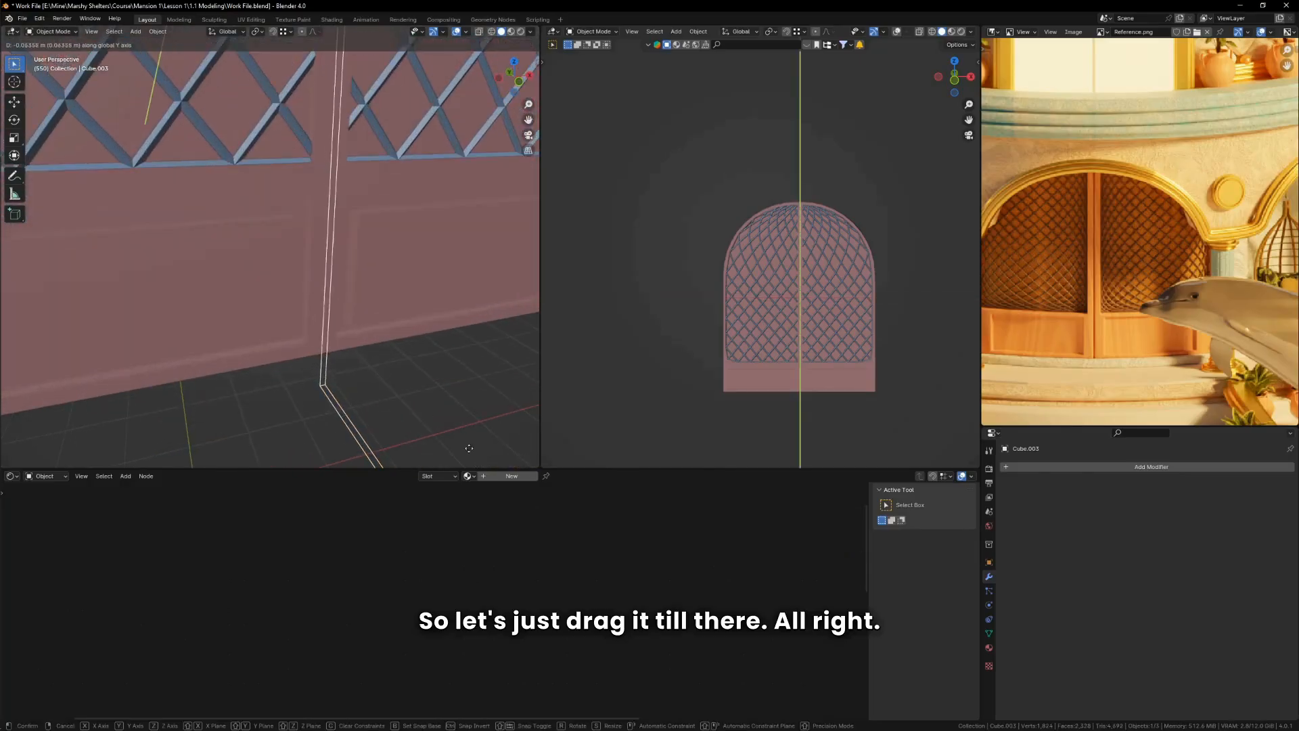
{"action": "left_click", "coordinate": [414, 405]}
Step: Bring back all hidden scene objects, select the door frame and save the file
{"action": "key", "text": "alt+h"}
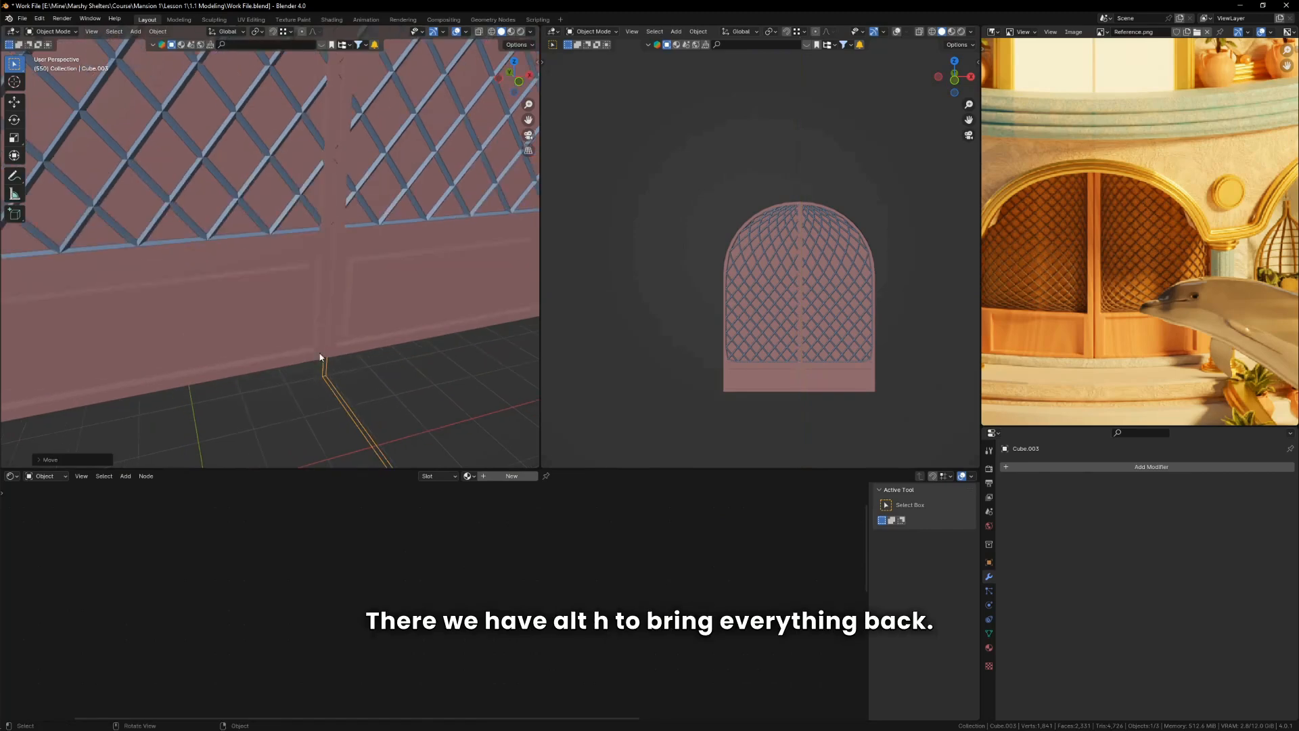
{"action": "left_click", "coordinate": [322, 349]}
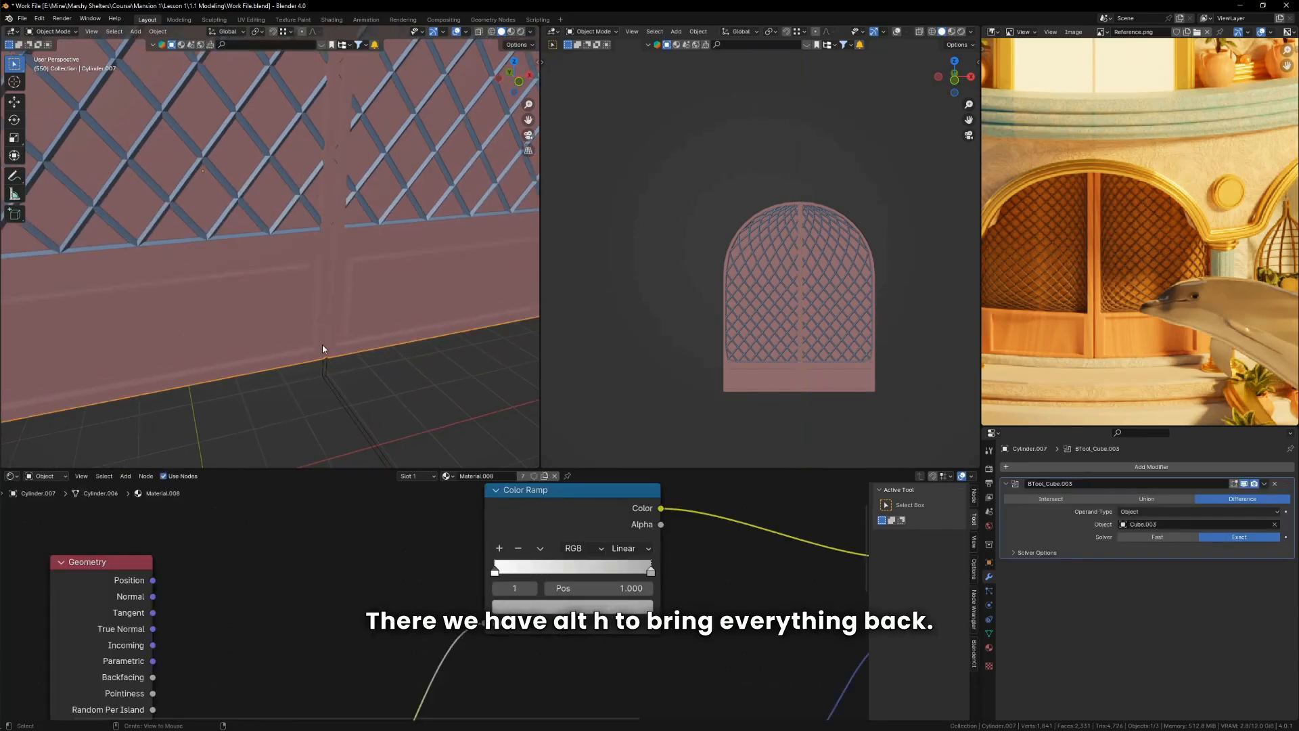
{"action": "key", "text": "ctrl+s"}
Step: Show the mansion entrance in Rendered shading in the second viewport
{"action": "scroll", "coordinate": [819, 343], "scroll_direction": "up", "scroll_amount": 2}
{"action": "key", "text": "z"}
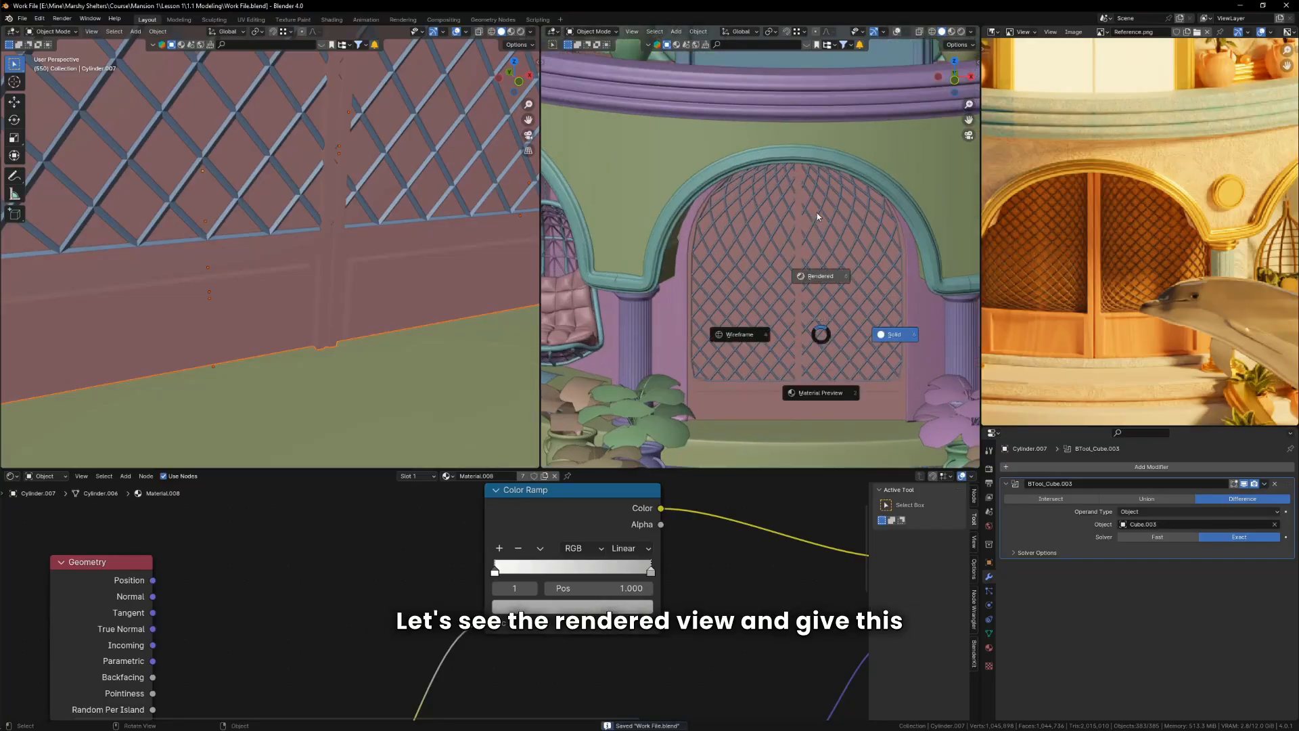
{"action": "left_click", "coordinate": [803, 285]}
Step: Link the material of the plant pot beside the stairs to the door frame
{"action": "scroll", "coordinate": [249, 301], "scroll_direction": "down", "scroll_amount": 13}
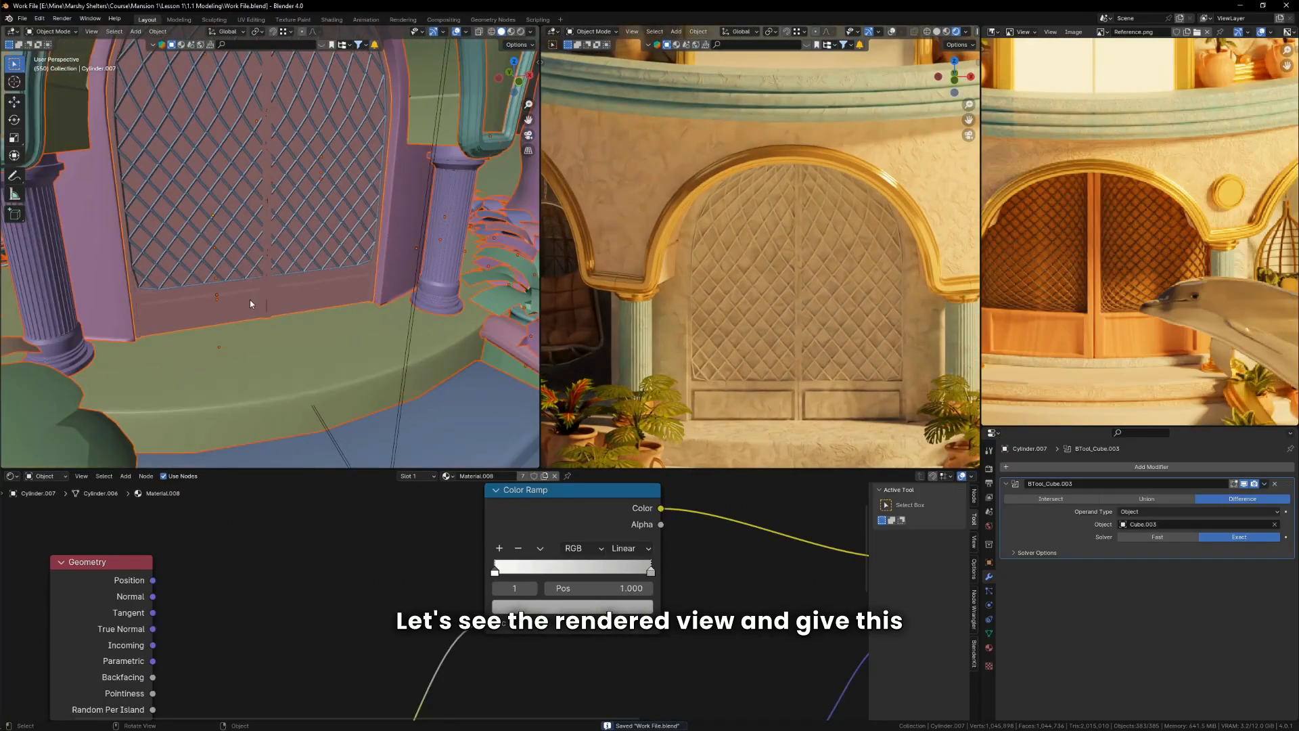
{"action": "left_click", "coordinate": [257, 281]}
{"action": "scroll", "coordinate": [325, 333], "scroll_direction": "up", "scroll_amount": 4}
{"action": "left_click", "coordinate": [448, 416], "text": "shift"}
{"action": "key", "text": "ctrl+l"}
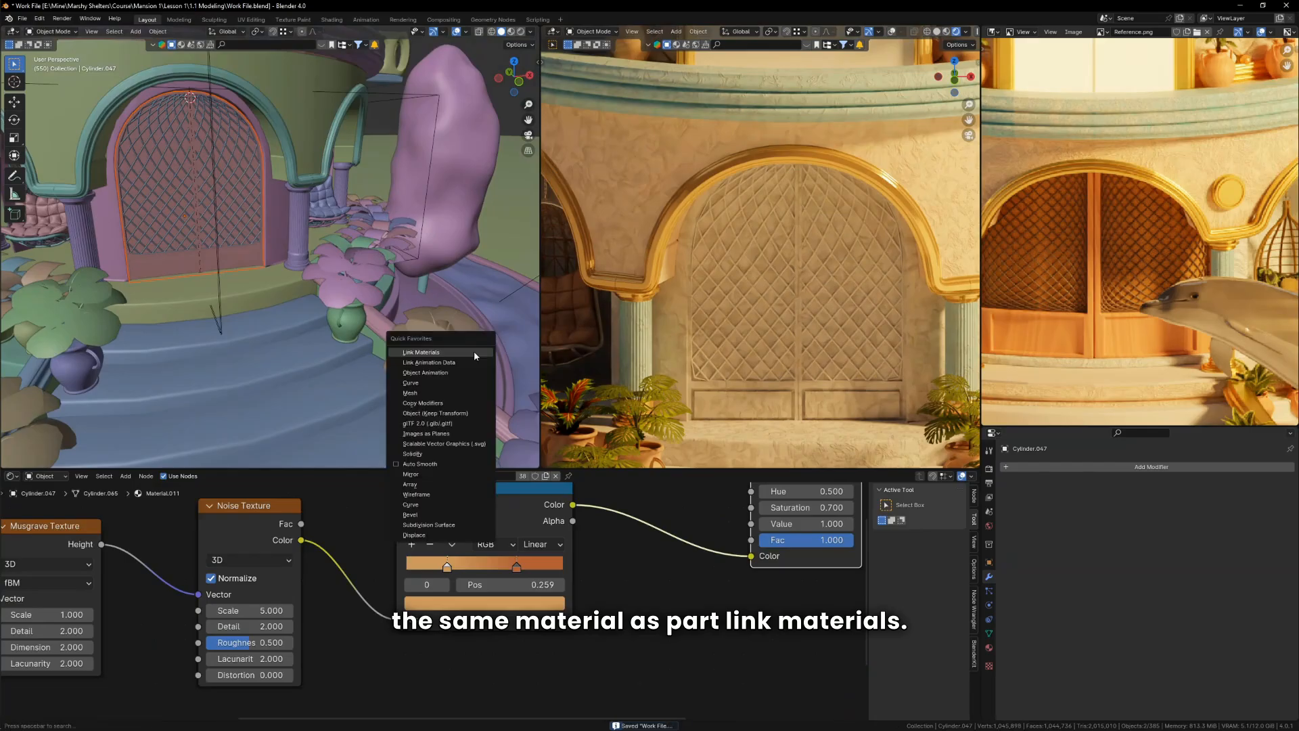
{"action": "key", "text": "ctrl+l"}
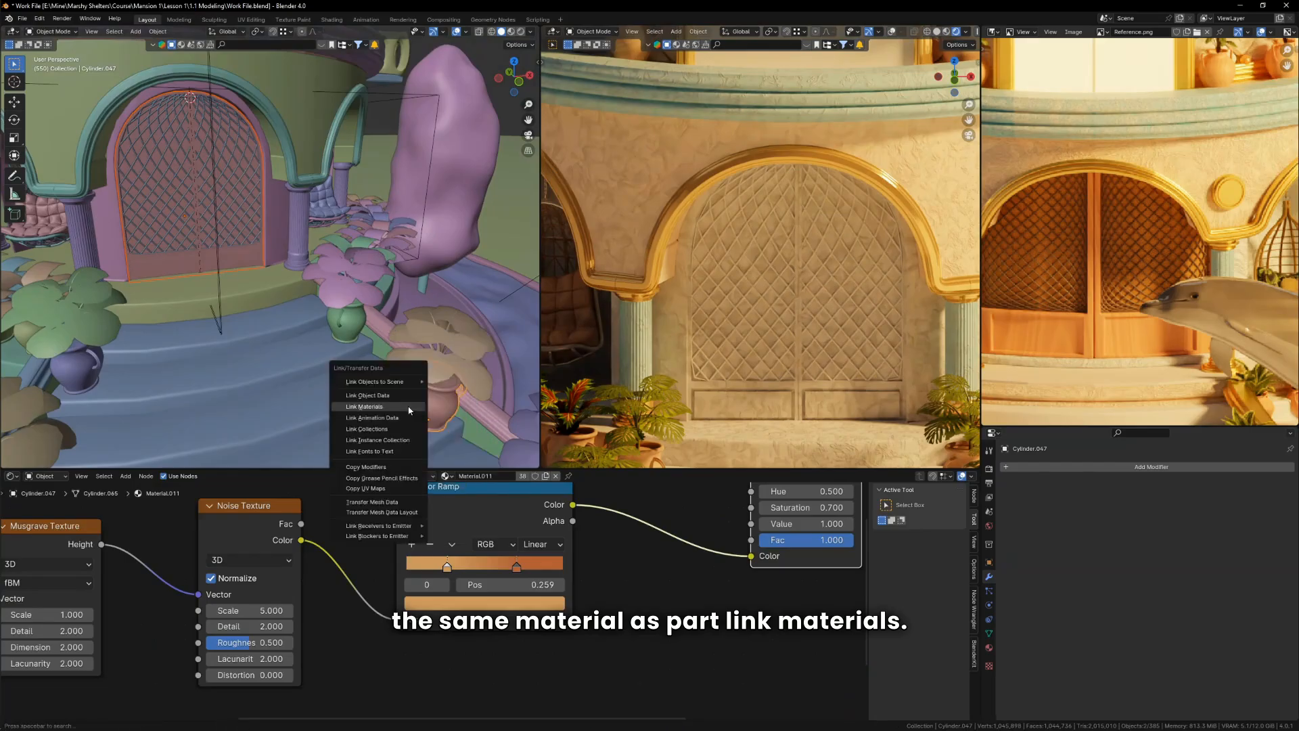
{"action": "left_click", "coordinate": [410, 408]}
Step: Examine the rendered door's texture against the surrounding pots, and check the door frame's scale in its transform values
{"action": "scroll", "coordinate": [754, 353], "scroll_direction": "down", "scroll_amount": 3}
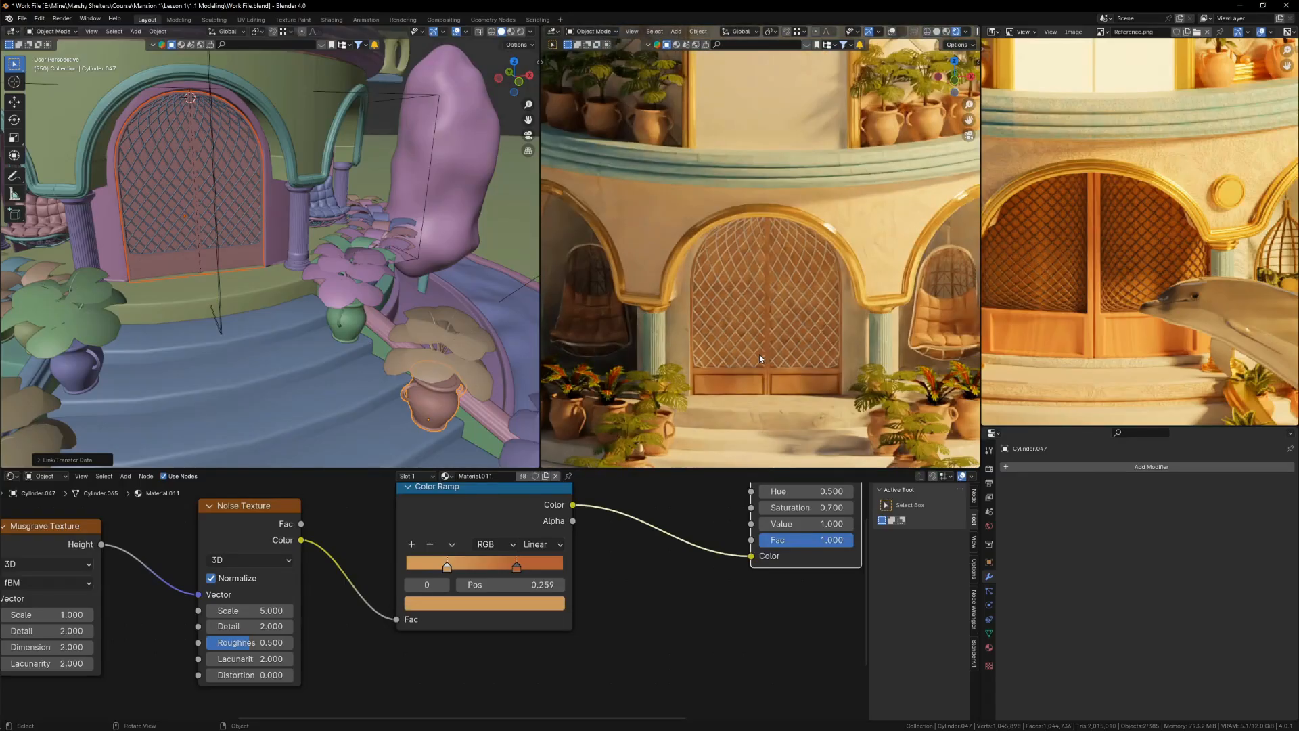
{"action": "scroll", "coordinate": [777, 383], "scroll_direction": "up", "scroll_amount": 4}
{"action": "left_click", "coordinate": [287, 262]}
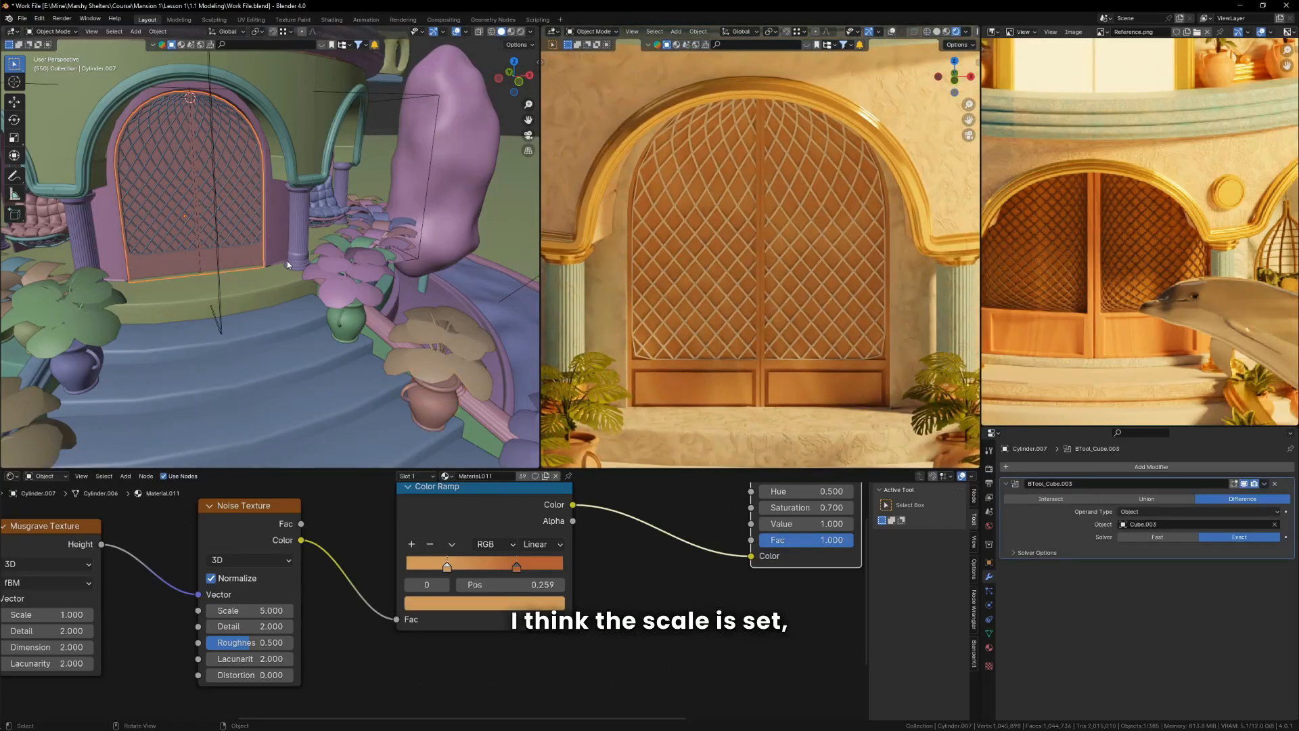
{"action": "key", "text": "n"}
{"action": "scroll", "coordinate": [809, 336], "scroll_direction": "down", "scroll_amount": 2}
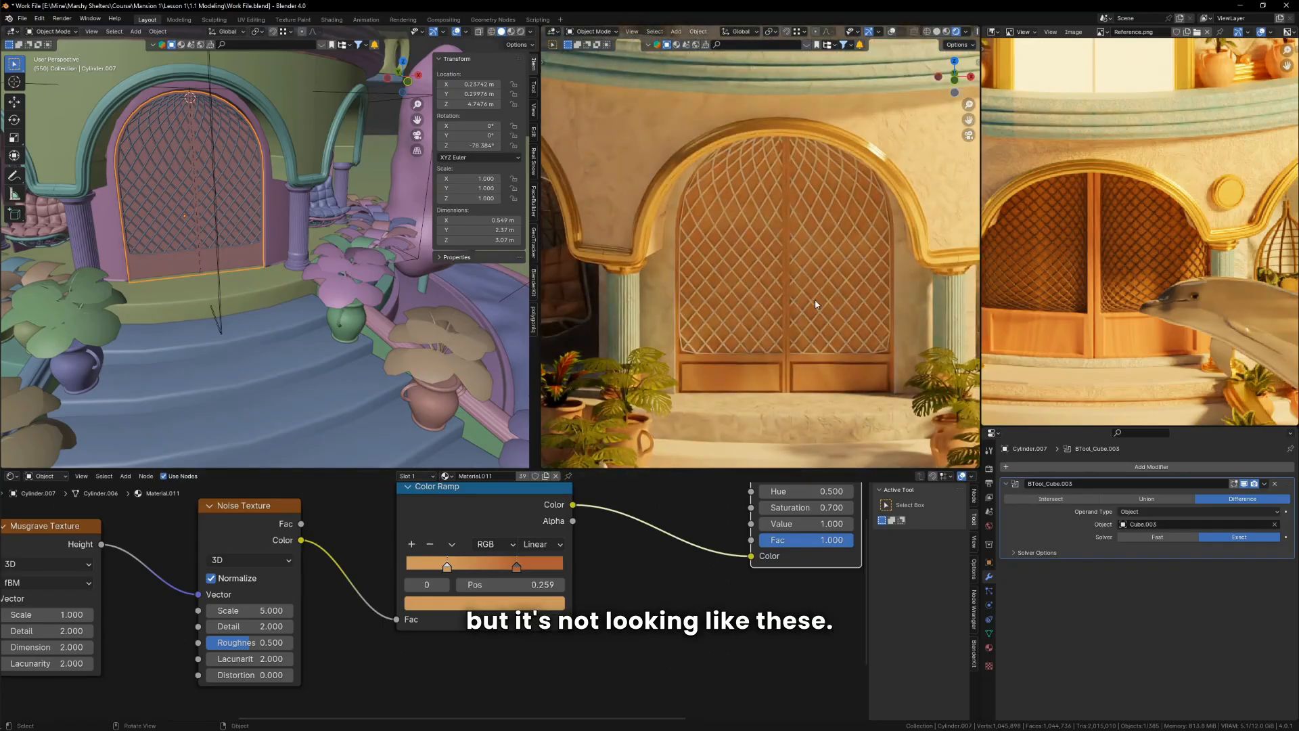
{"action": "scroll", "coordinate": [816, 305], "scroll_direction": "down", "scroll_amount": 5}
{"action": "scroll", "coordinate": [900, 449], "scroll_direction": "up", "scroll_amount": 3}
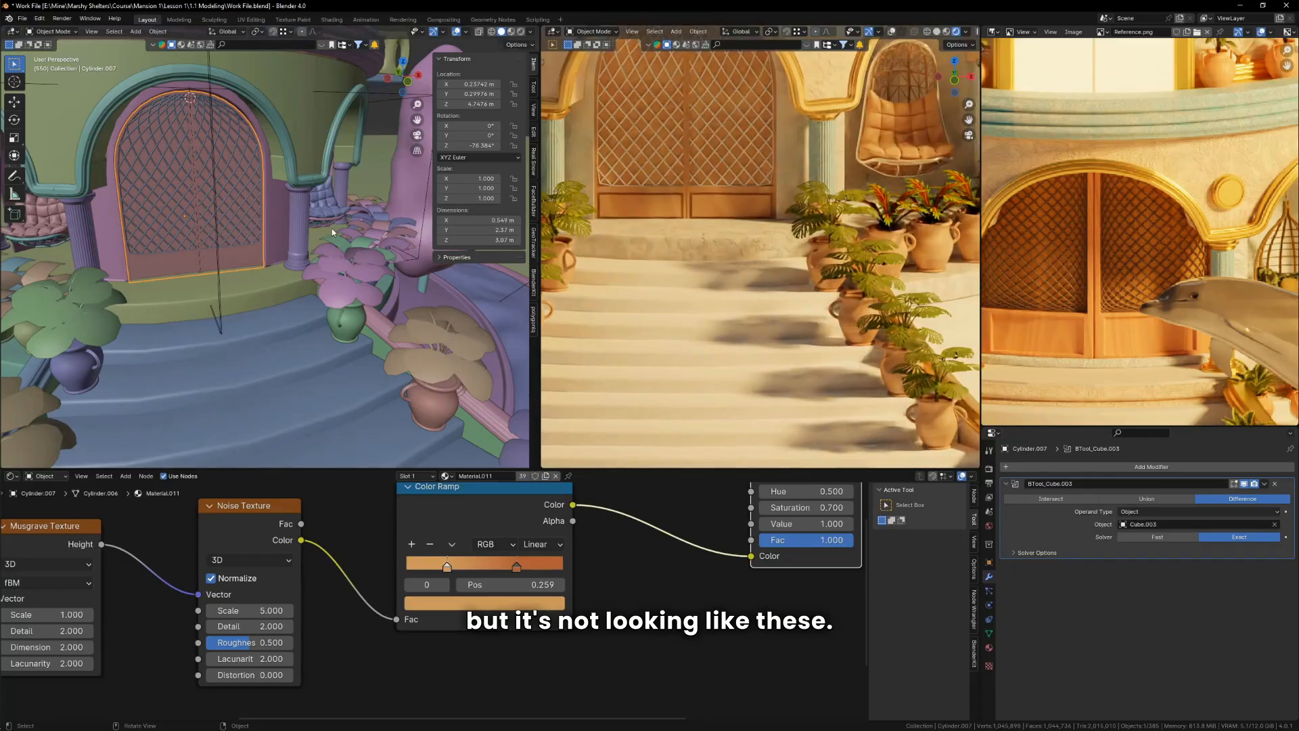
{"action": "scroll", "coordinate": [712, 193], "scroll_direction": "up", "scroll_amount": 2}
Step: Save the file and give the door frame its own single-user copy of the material
{"action": "key", "text": "ctrl+s"}
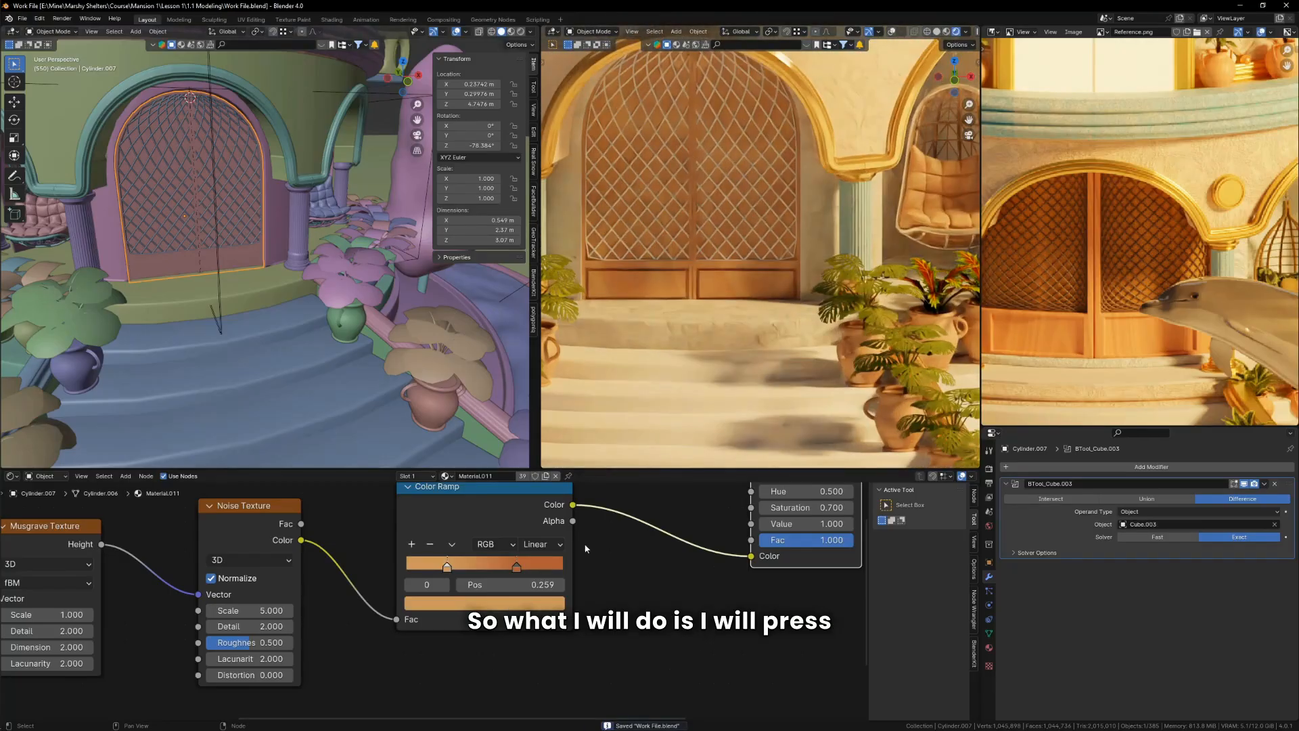
{"action": "left_click", "coordinate": [546, 475]}
{"action": "scroll", "coordinate": [603, 591], "scroll_direction": "down", "scroll_amount": 3}
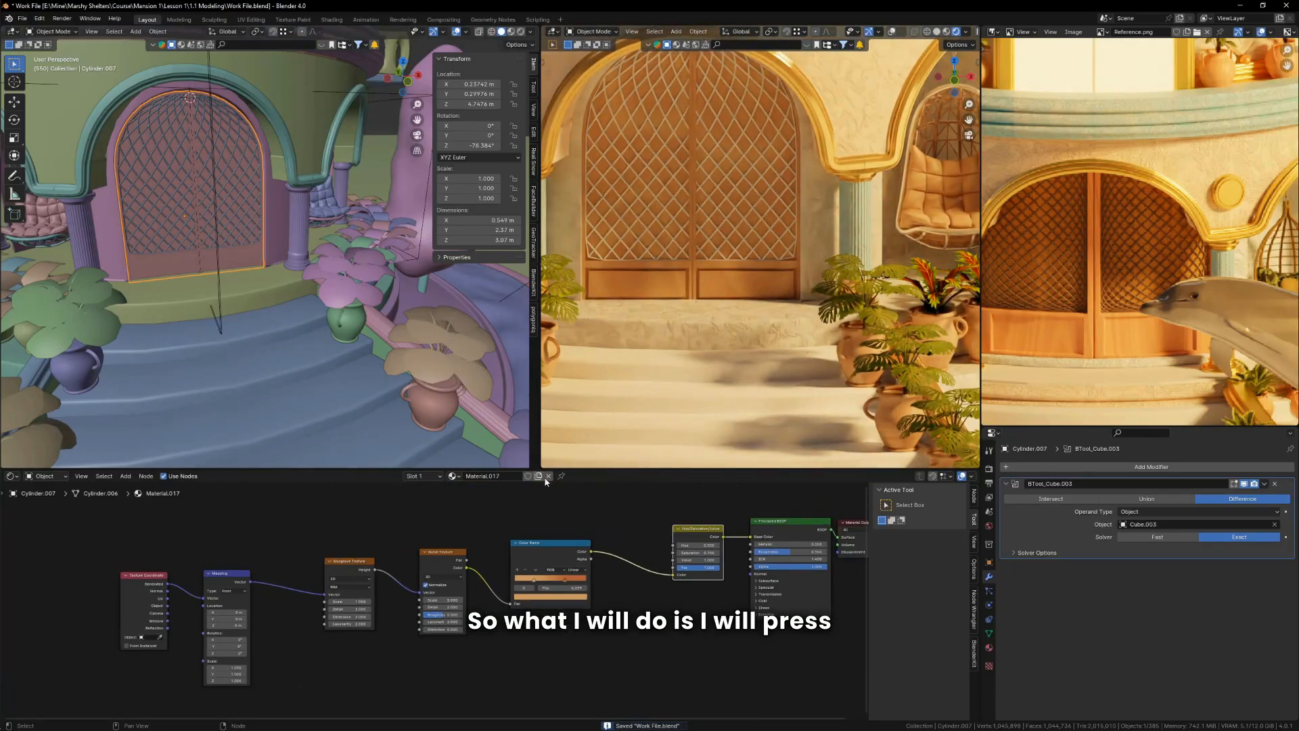
Step: Adjust the Musgrave Texture's scale in the door's material
{"action": "scroll", "coordinate": [682, 530], "scroll_direction": "up", "scroll_amount": 2}
{"action": "scroll", "coordinate": [682, 530], "scroll_direction": "up", "scroll_amount": 3}
{"action": "scroll", "coordinate": [427, 606], "scroll_direction": "down", "scroll_amount": 4}
{"action": "middle_click_drag", "start_coordinate": [200, 668], "coordinate": [393, 643]}
{"action": "scroll", "coordinate": [359, 599], "scroll_direction": "up", "scroll_amount": 8}
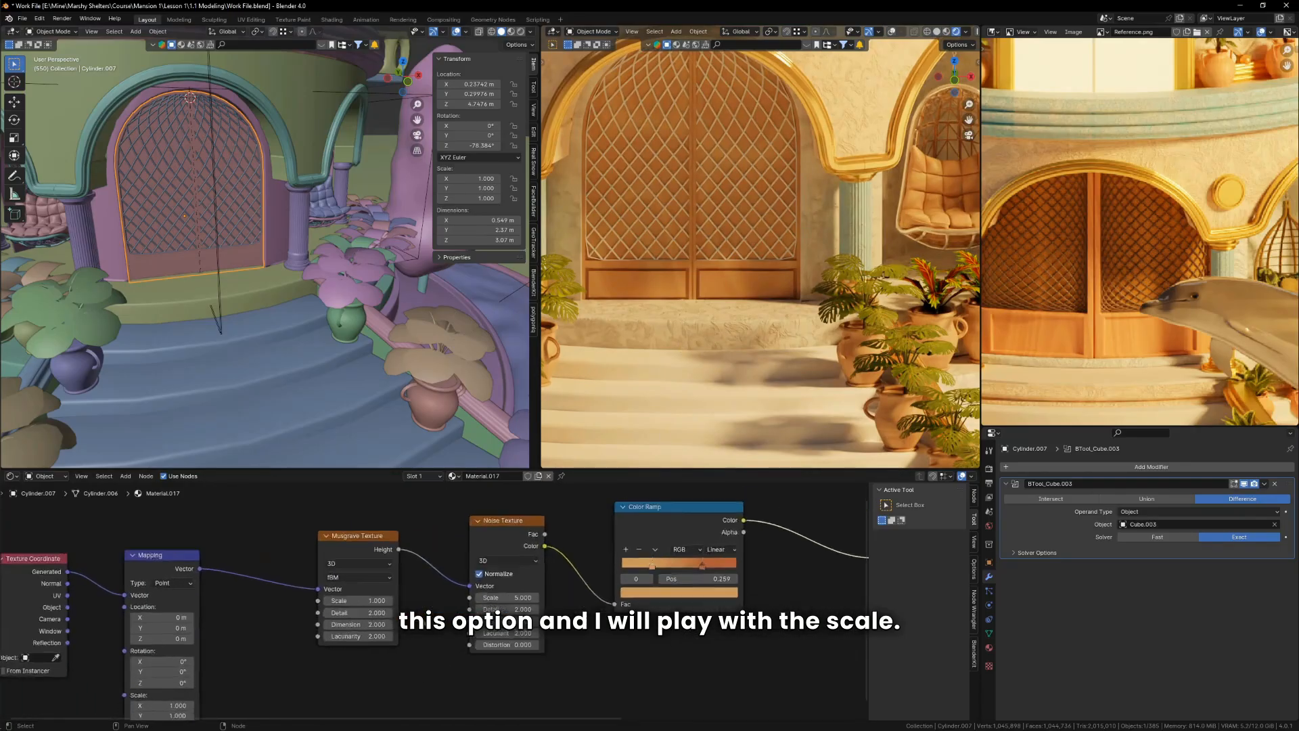
{"action": "left_click_drag", "start_coordinate": [358, 602], "coordinate": [408, 602]}
Step: Set the X scale of the door material's Mapping node to 1.510
{"action": "middle_click_drag", "start_coordinate": [224, 666], "coordinate": [470, 575]}
{"action": "scroll", "coordinate": [417, 569], "scroll_direction": "down", "scroll_amount": 3}
{"action": "scroll", "coordinate": [624, 299], "scroll_direction": "up", "scroll_amount": 3}
{"action": "scroll", "coordinate": [366, 630], "scroll_direction": "up", "scroll_amount": 7}
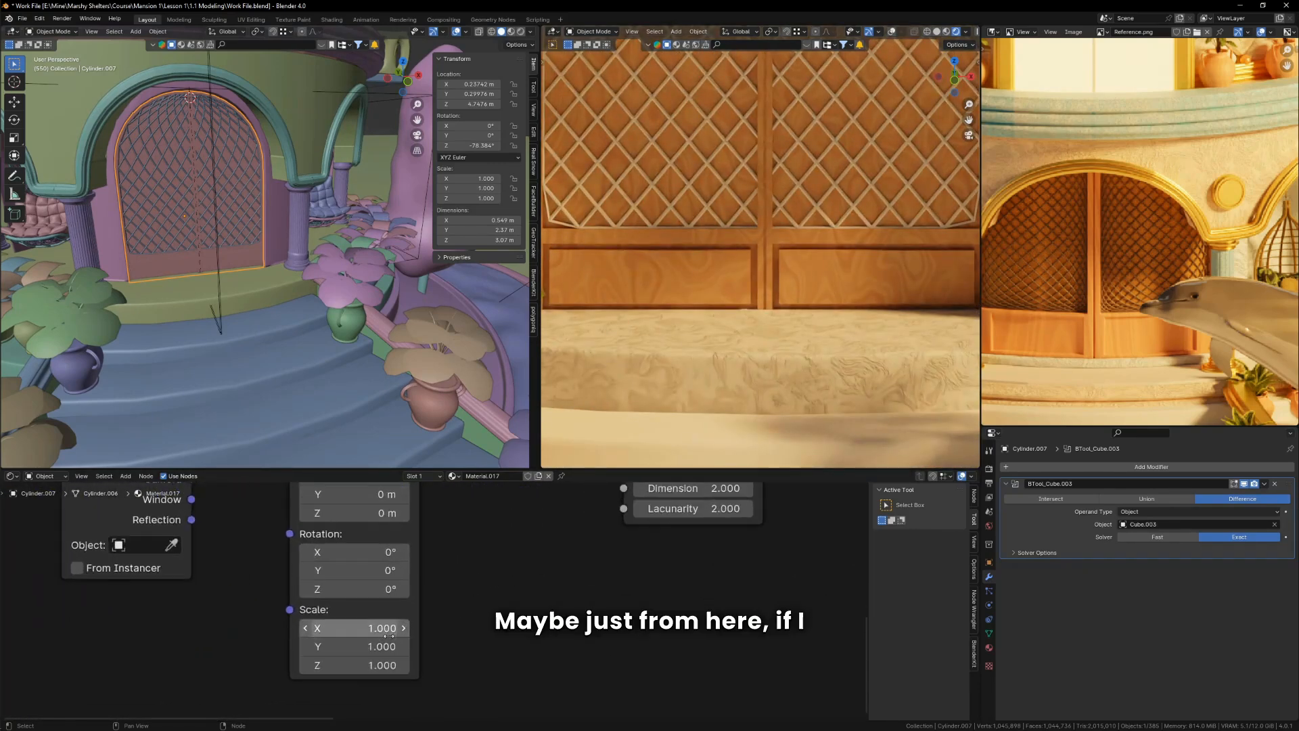
{"action": "scroll", "coordinate": [369, 629], "scroll_direction": "down", "scroll_amount": 5}
{"action": "scroll", "coordinate": [359, 630], "scroll_direction": "up", "scroll_amount": 5}
{"action": "left_click_drag", "start_coordinate": [369, 647], "coordinate": [389, 624], "text": "shift"}
{"action": "right_click", "coordinate": [386, 647]}
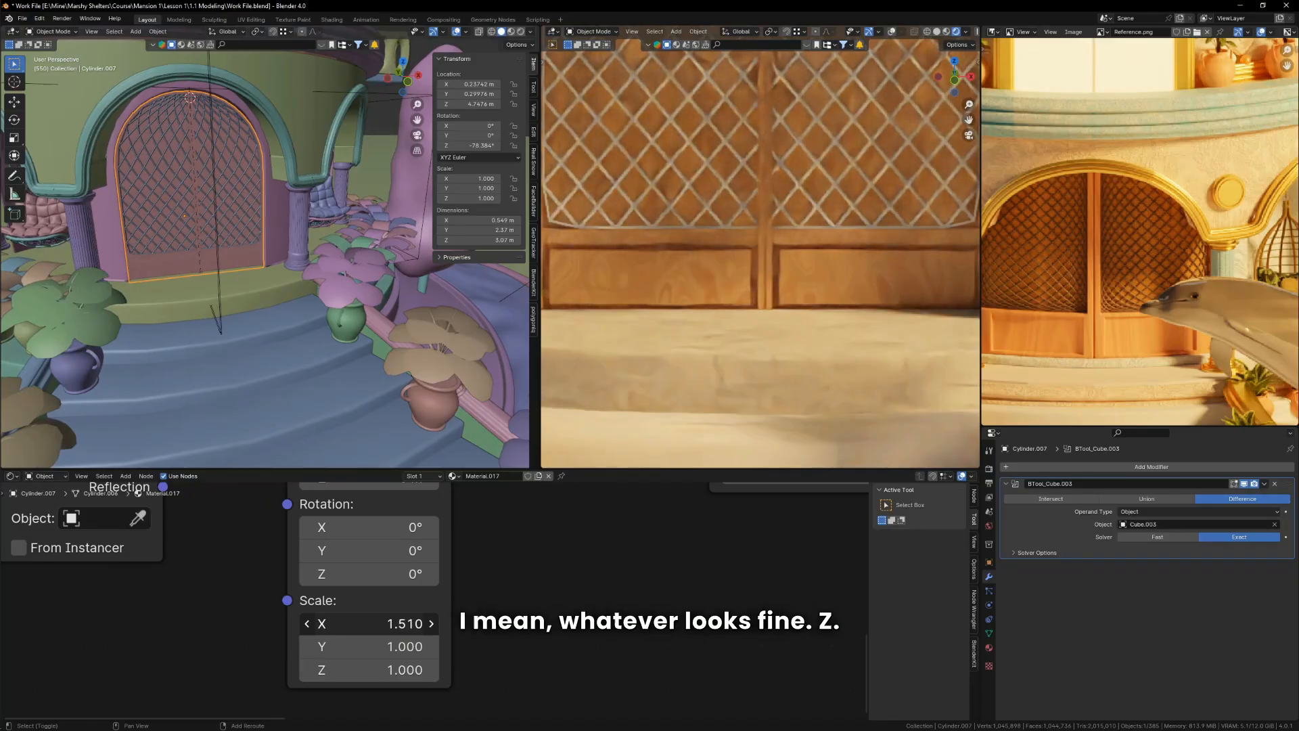
Step: Reset the X scale of the door material's Mapping node to its default and set its Z scale to 0.380
{"action": "key", "text": "BackSpace"}
{"action": "mouse_move", "coordinate": [386, 670]}
{"action": "left_mouse_down"}
{"action": "mouse_move", "coordinate": [362, 670]}
{"action": "mouse_move", "coordinate": [398, 670]}
{"action": "left_mouse_up"}
{"action": "scroll", "coordinate": [534, 602], "scroll_direction": "down", "scroll_amount": 10}
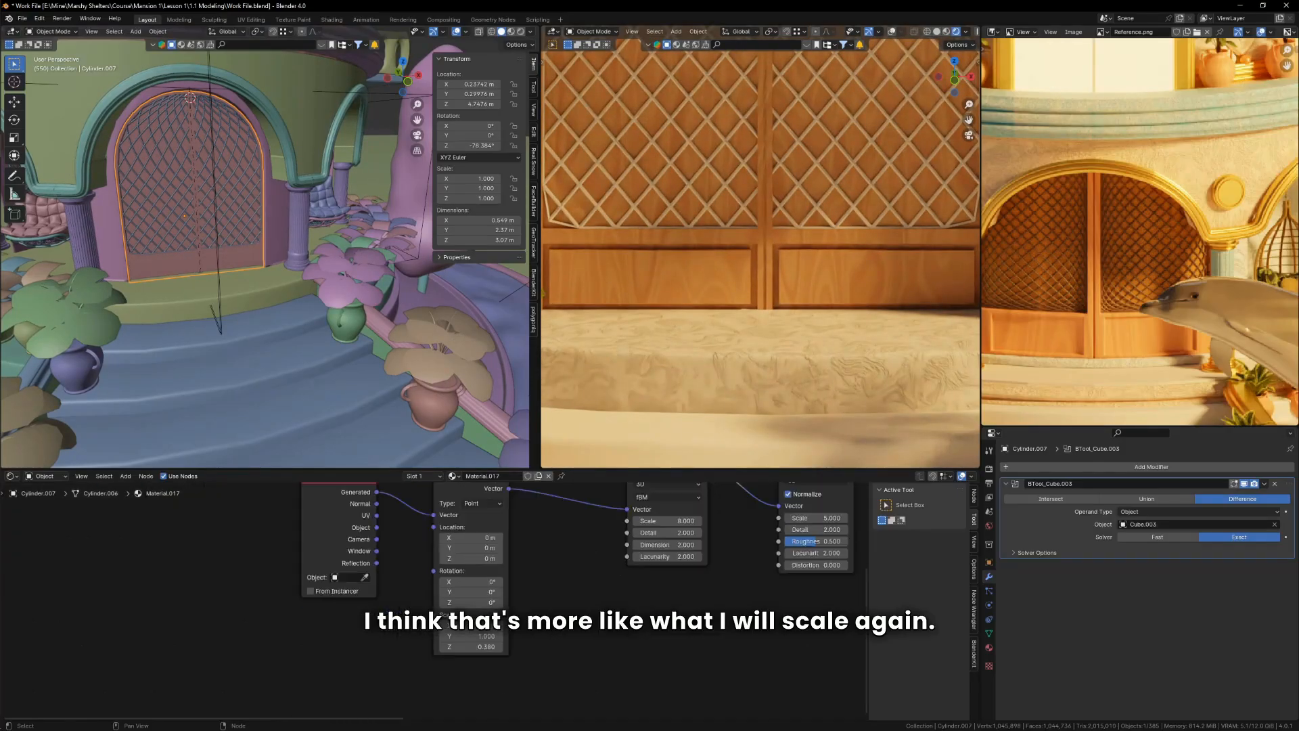
Step: Set the Musgrave Texture's scale in the door material to 11.900
{"action": "scroll", "coordinate": [650, 509], "scroll_direction": "up", "scroll_amount": 5}
{"action": "left_click_drag", "start_coordinate": [677, 505], "coordinate": [704, 506]}
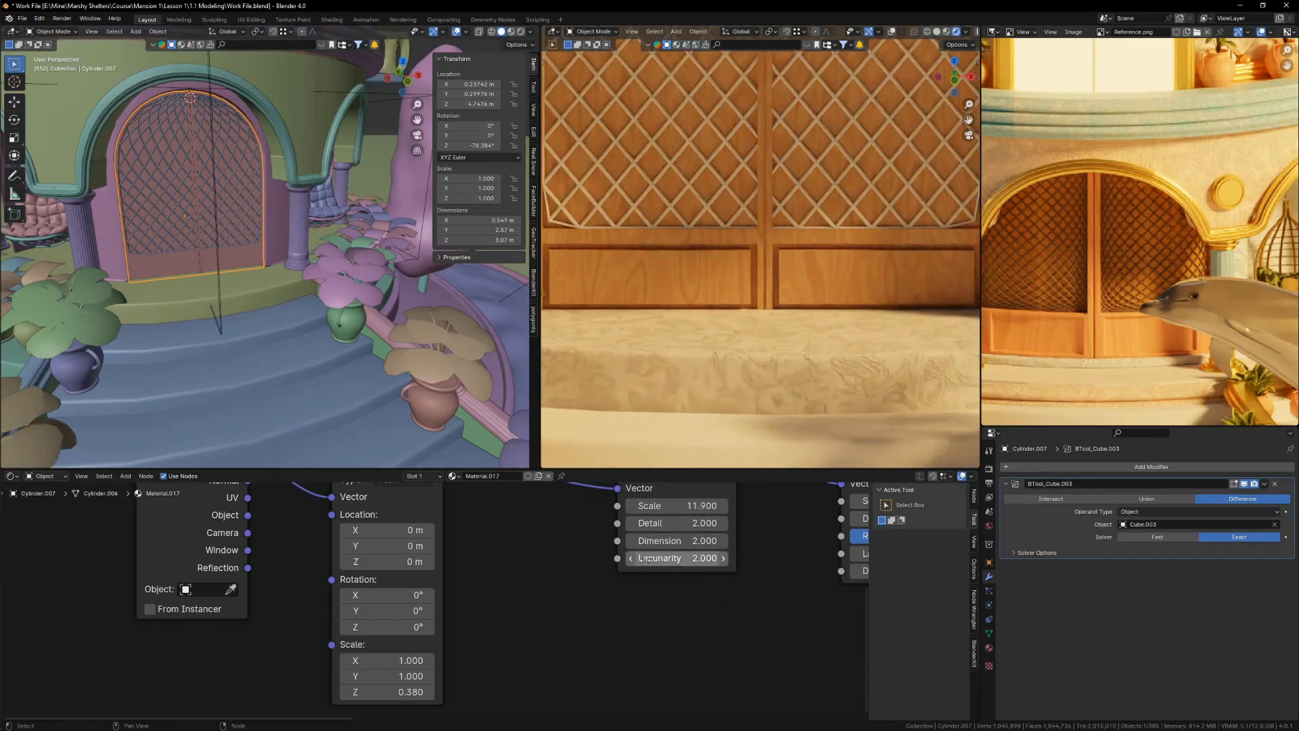
{"action": "scroll", "coordinate": [717, 321], "scroll_direction": "down", "scroll_amount": 5}
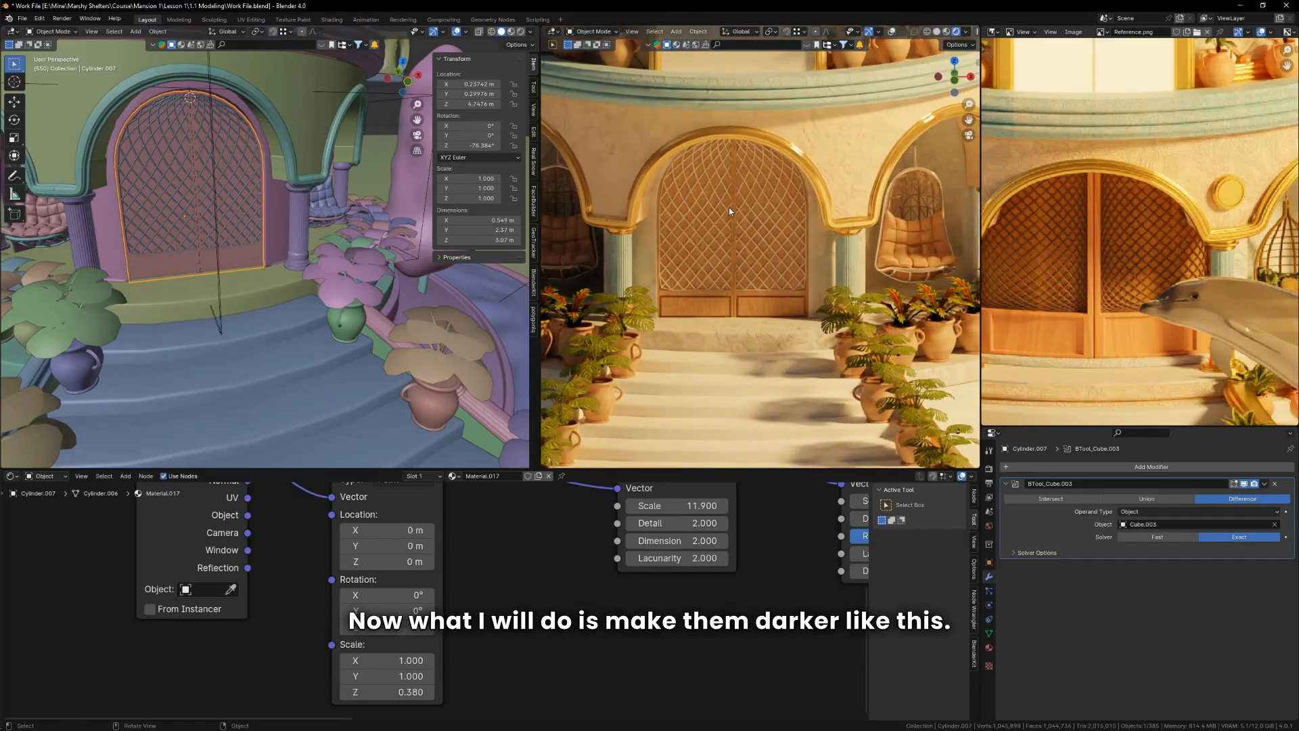
Step: Save the file and give the door's crisscross lattice a new material
{"action": "scroll", "coordinate": [729, 207], "scroll_direction": "up", "scroll_amount": 6}
{"action": "left_click", "coordinate": [710, 224]}
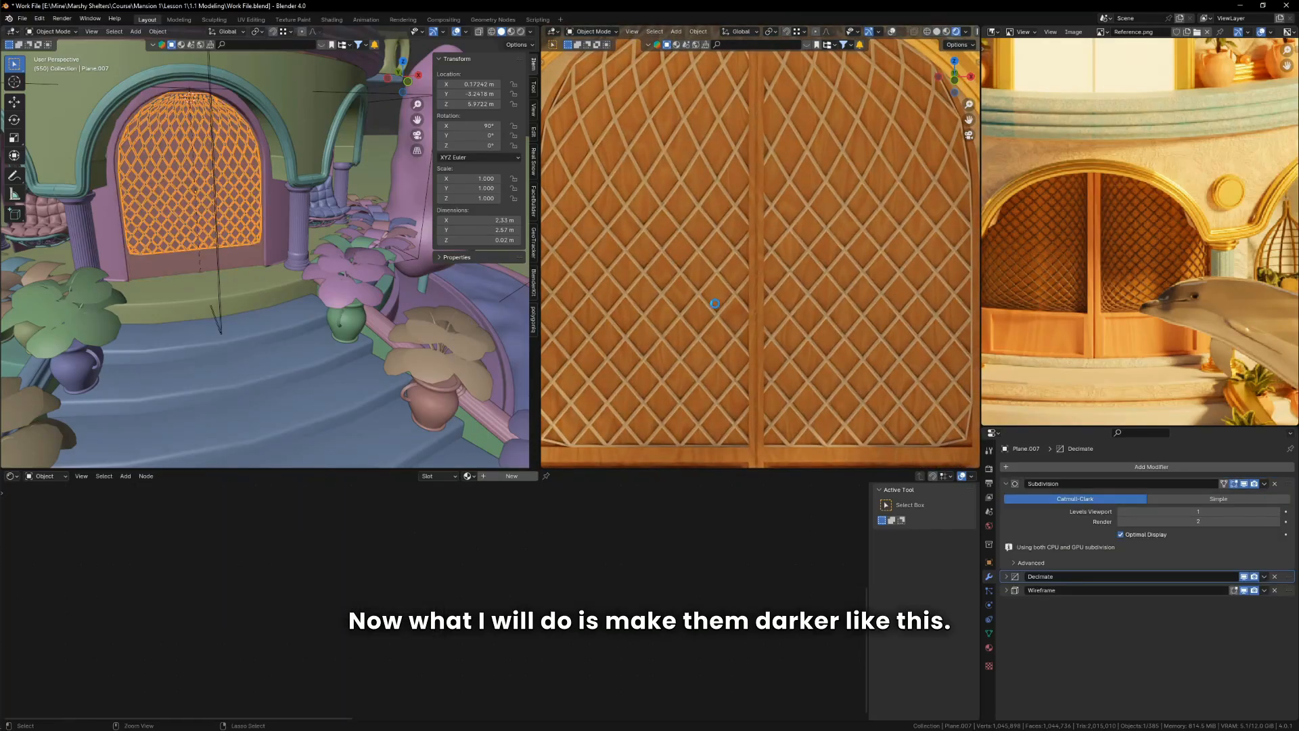
{"action": "key", "text": "ctrl+s"}
{"action": "left_click", "coordinate": [989, 648]}
{"action": "left_click", "coordinate": [1151, 510]}
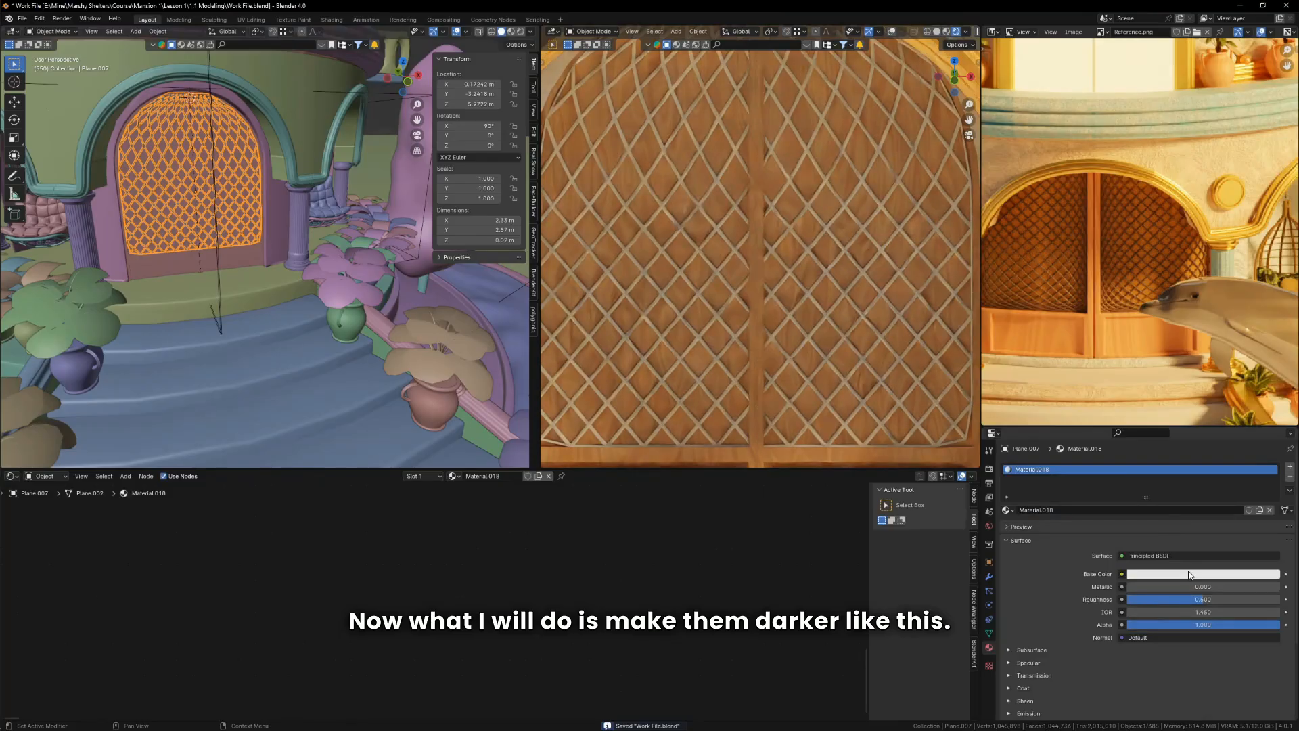
Step: Darken the lattice material's base colour to a value of about 0.321 and set its roughness to 0.233
{"action": "left_click", "coordinate": [1205, 573]}
{"action": "left_click", "coordinate": [1271, 454]}
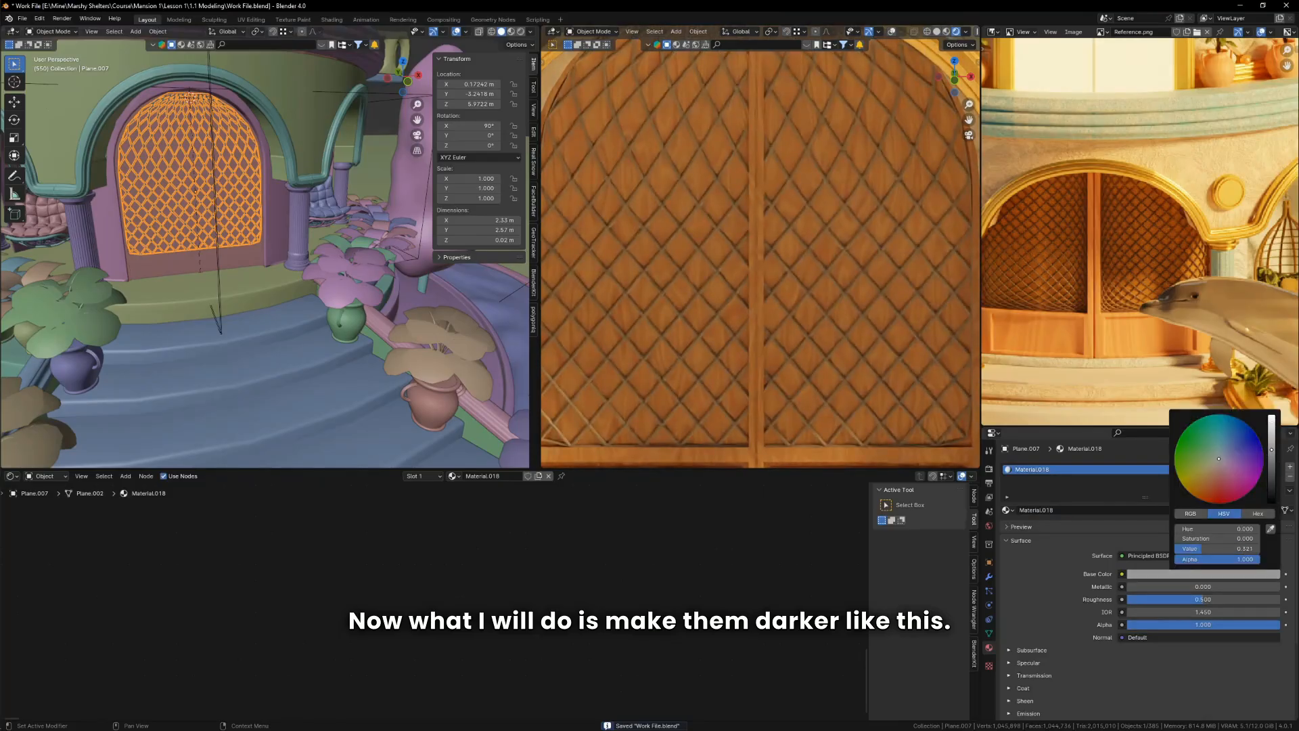
{"action": "scroll", "coordinate": [831, 309], "scroll_direction": "down", "scroll_amount": 6}
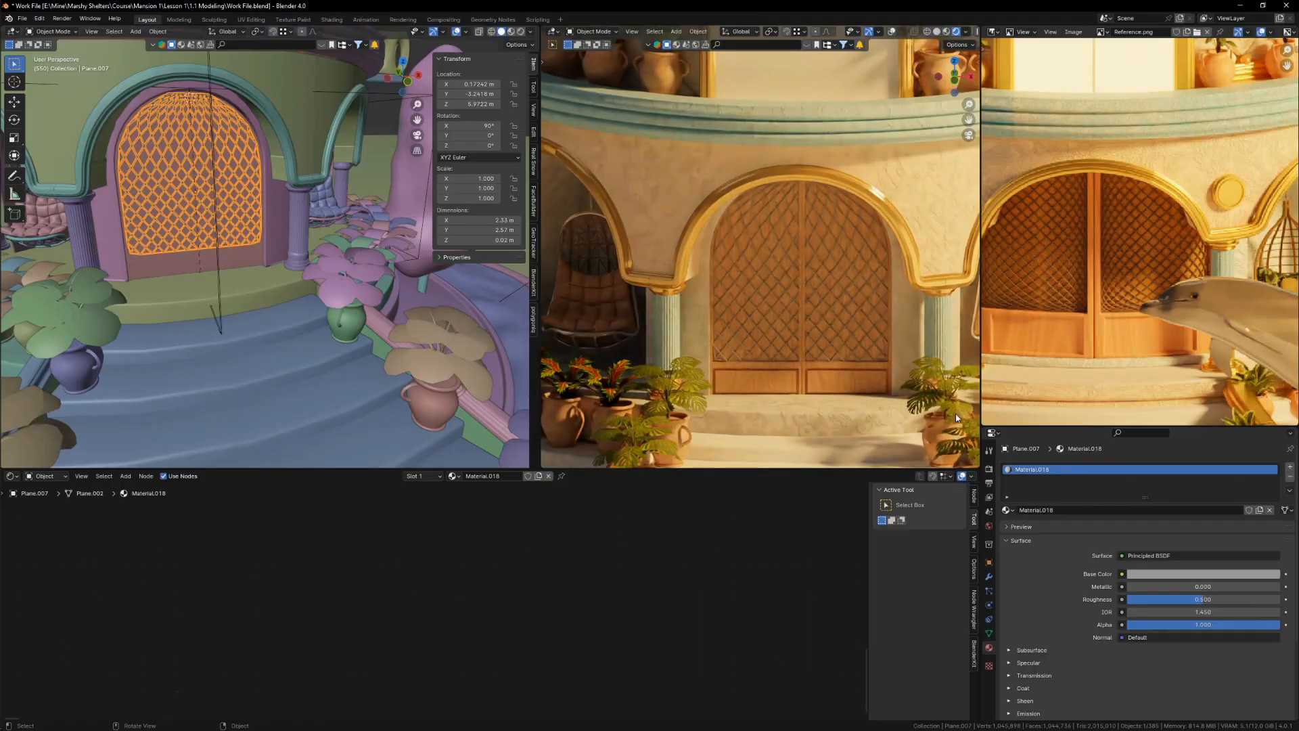
{"action": "left_click", "coordinate": [1165, 573]}
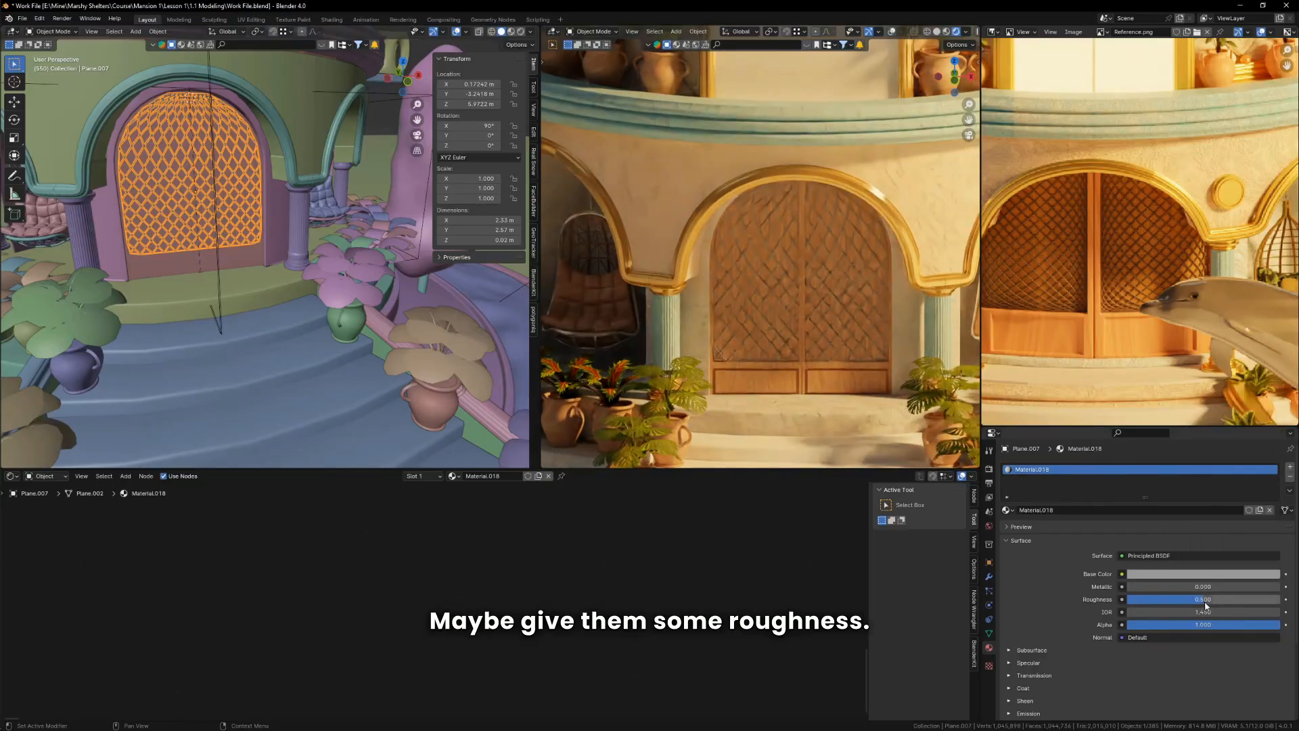
{"action": "left_click_drag", "start_coordinate": [1181, 599], "coordinate": [1162, 599]}
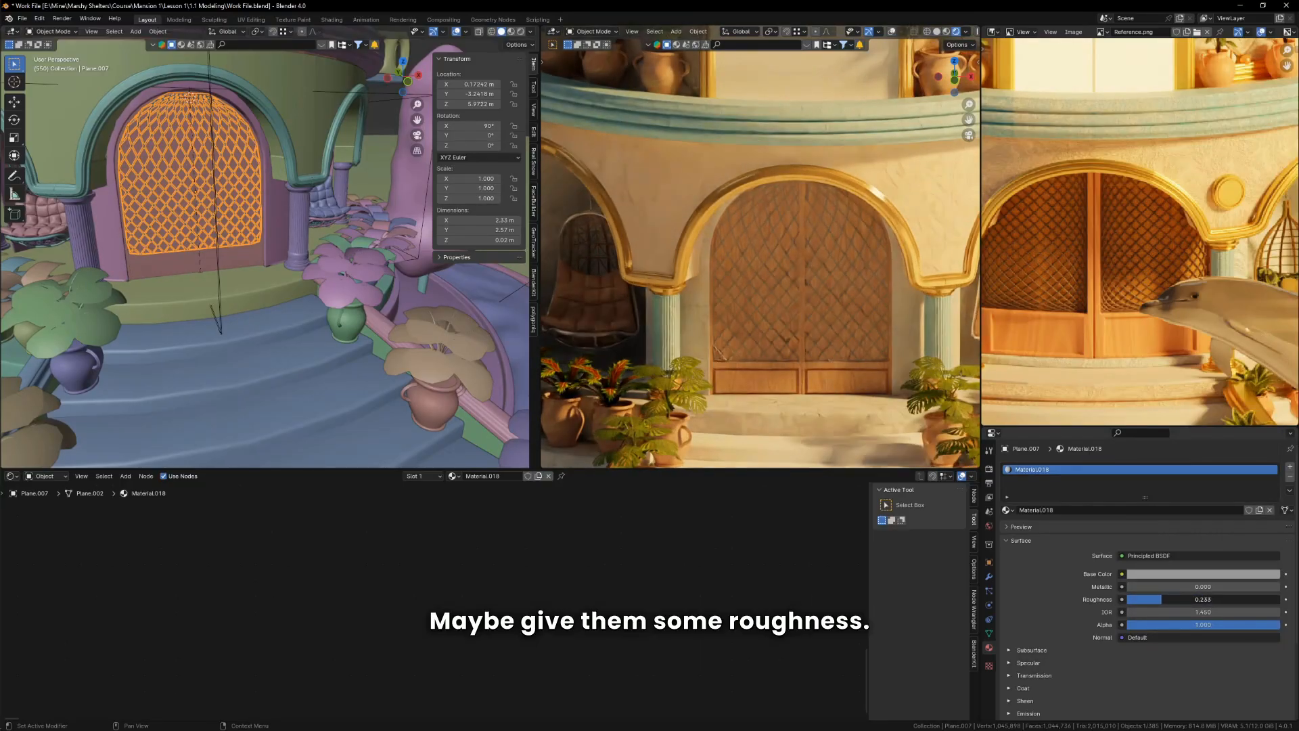
Step: Try a viewport subdivision level of 2 on the lattice and restore it to 1
{"action": "left_click", "coordinate": [989, 576]}
{"action": "left_click", "coordinate": [1287, 513]}
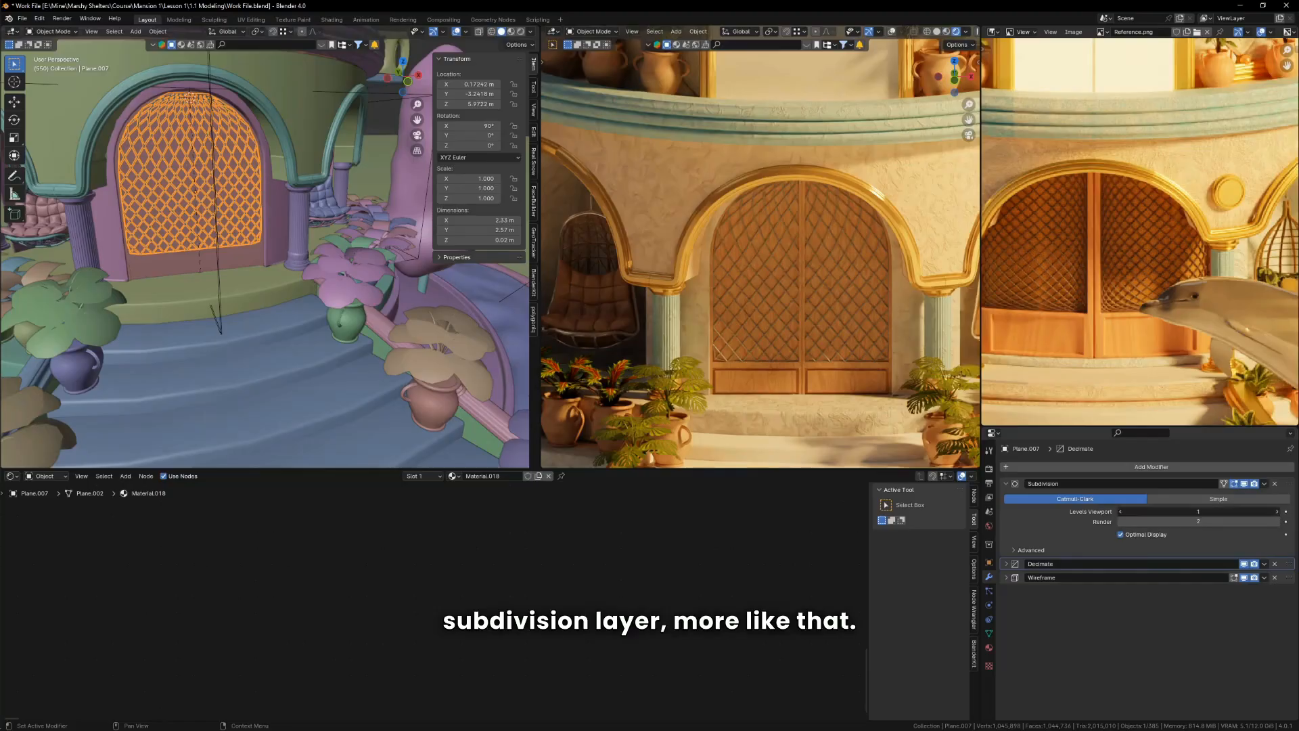
{"action": "scroll", "coordinate": [807, 307], "scroll_direction": "down", "scroll_amount": 6}
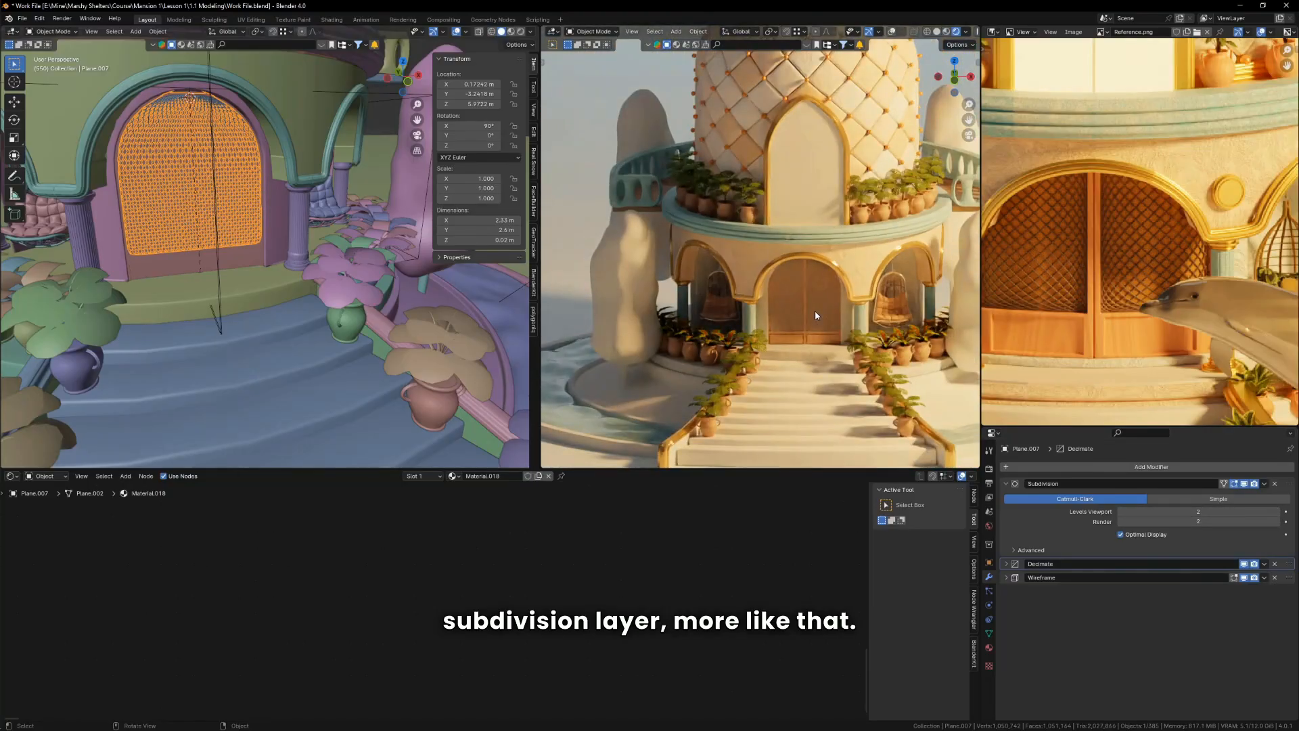
{"action": "scroll", "coordinate": [814, 311], "scroll_direction": "up", "scroll_amount": 3}
{"action": "scroll", "coordinate": [814, 301], "scroll_direction": "up", "scroll_amount": 1}
{"action": "left_click", "coordinate": [1122, 511]}
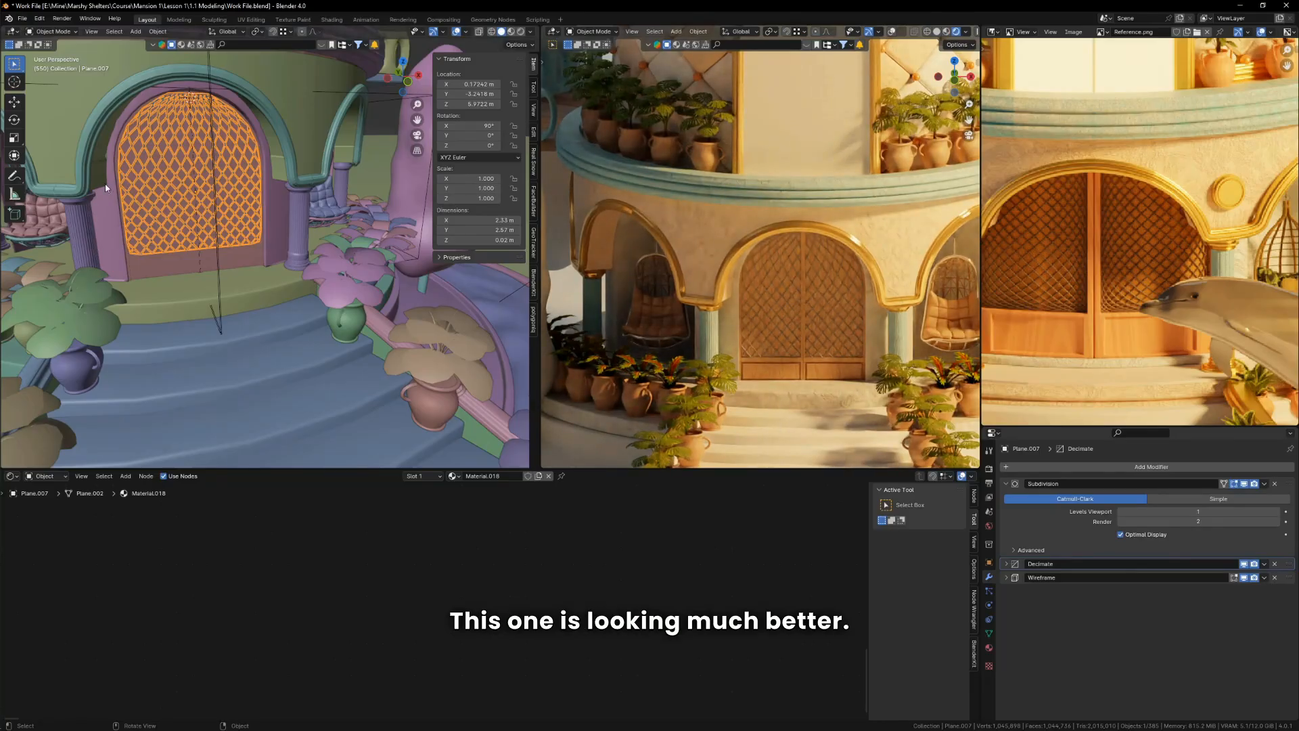
Step: Select the inner face loops around both lattice openings of the door frame and Shrink/Fatten them to cover the lattice edges
{"action": "scroll", "coordinate": [104, 184], "scroll_direction": "up", "scroll_amount": 4}
{"action": "left_click", "coordinate": [241, 321]}
{"action": "scroll", "coordinate": [197, 302], "scroll_direction": "up", "scroll_amount": 5}
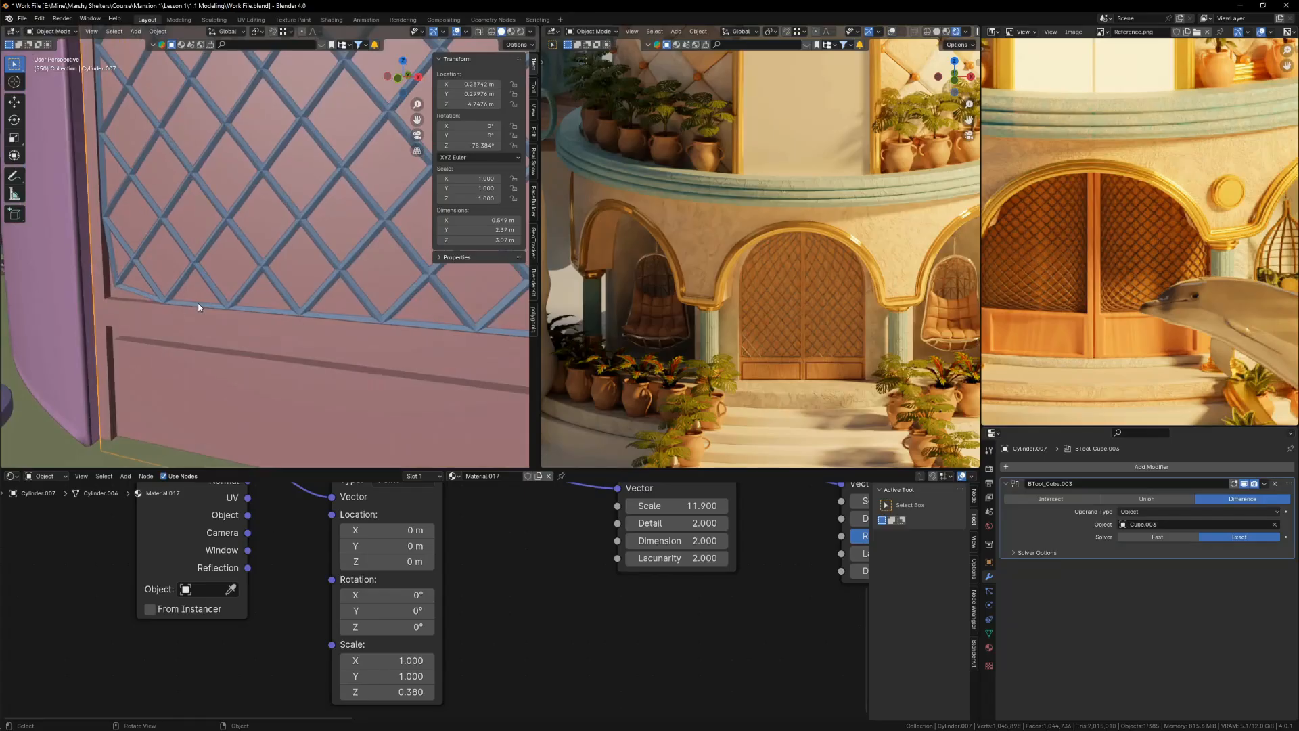
{"action": "key", "text": "Tab"}
{"action": "middle_click_drag", "start_coordinate": [214, 316], "coordinate": [355, 327]}
{"action": "left_click", "coordinate": [149, 300], "text": "alt"}
{"action": "left_click", "coordinate": [265, 189], "text": "alt+shift"}
{"action": "scroll", "coordinate": [406, 266], "scroll_direction": "up", "scroll_amount": 8}
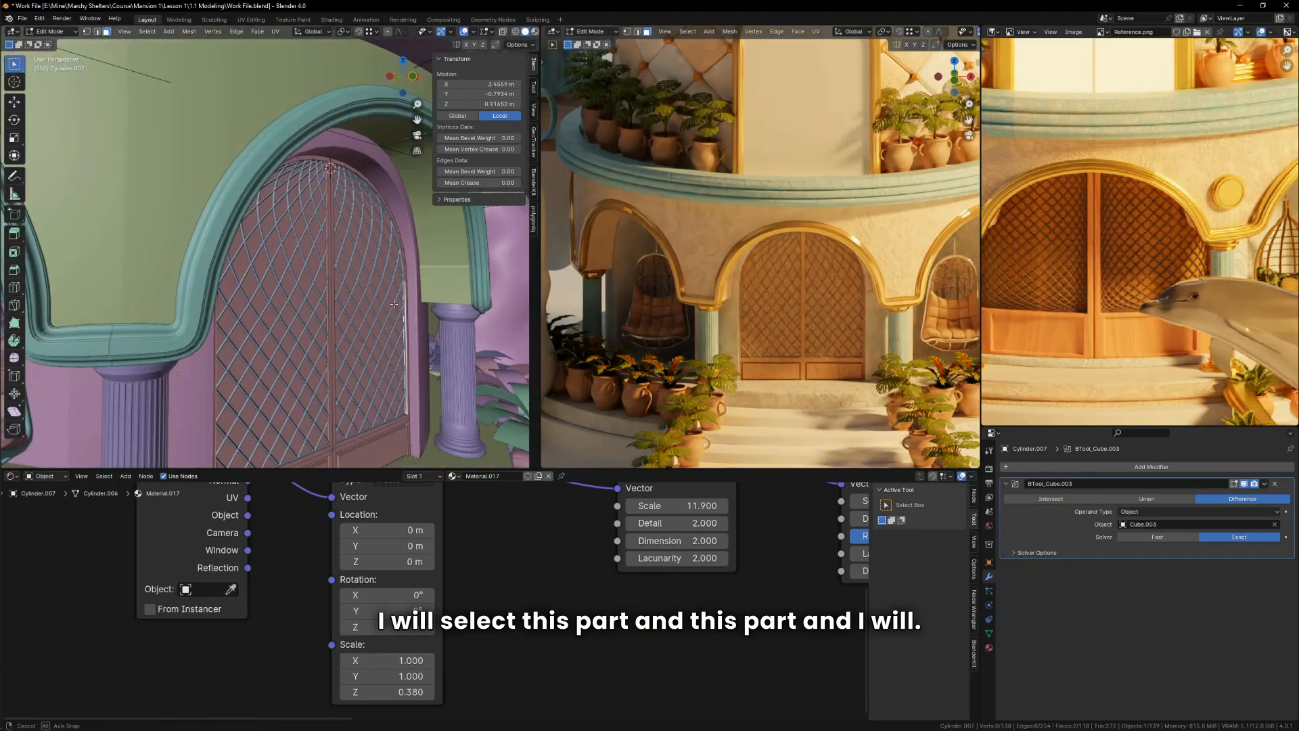
{"action": "left_click", "coordinate": [406, 266], "text": "alt+shift"}
{"action": "scroll", "coordinate": [406, 266], "scroll_direction": "down", "scroll_amount": 6}
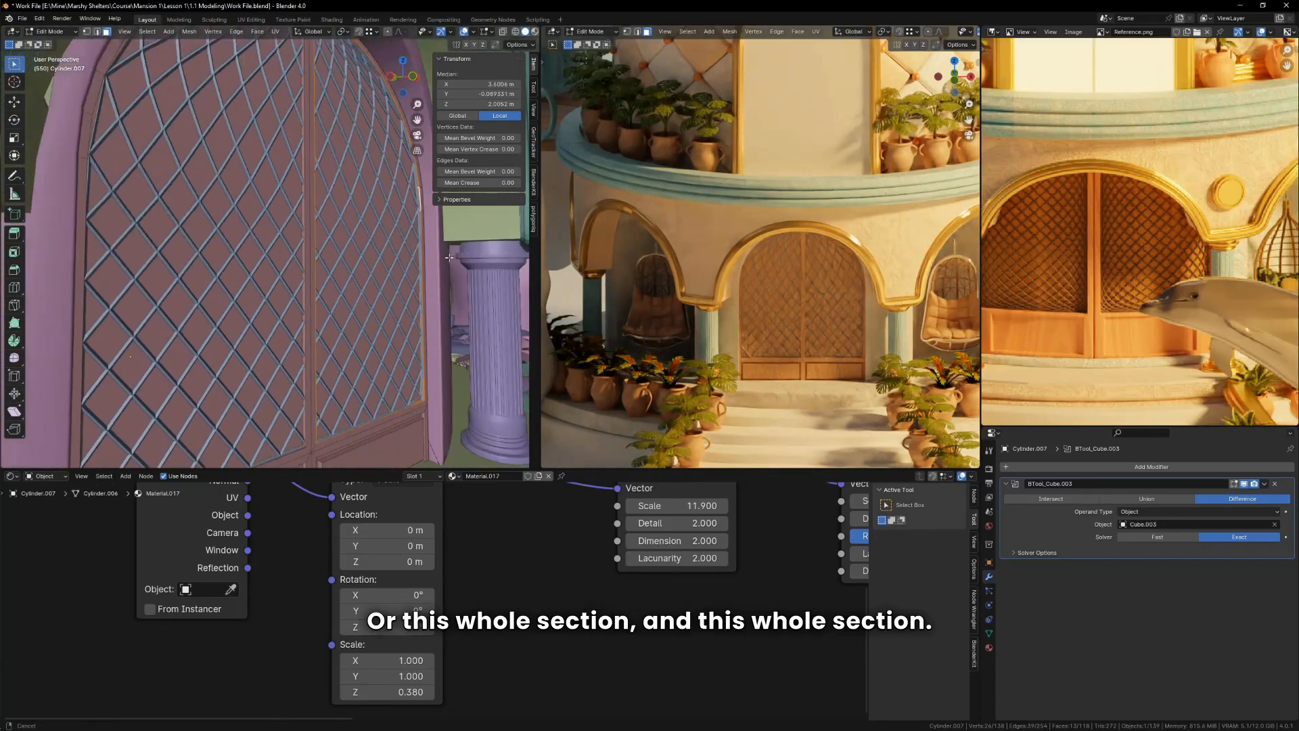
{"action": "middle_click_drag", "start_coordinate": [406, 266], "coordinate": [372, 329]}
{"action": "left_click", "coordinate": [130, 321], "text": "alt+shift"}
{"action": "scroll", "coordinate": [130, 321], "scroll_direction": "down", "scroll_amount": 7}
{"action": "scroll", "coordinate": [298, 288], "scroll_direction": "up", "scroll_amount": 2}
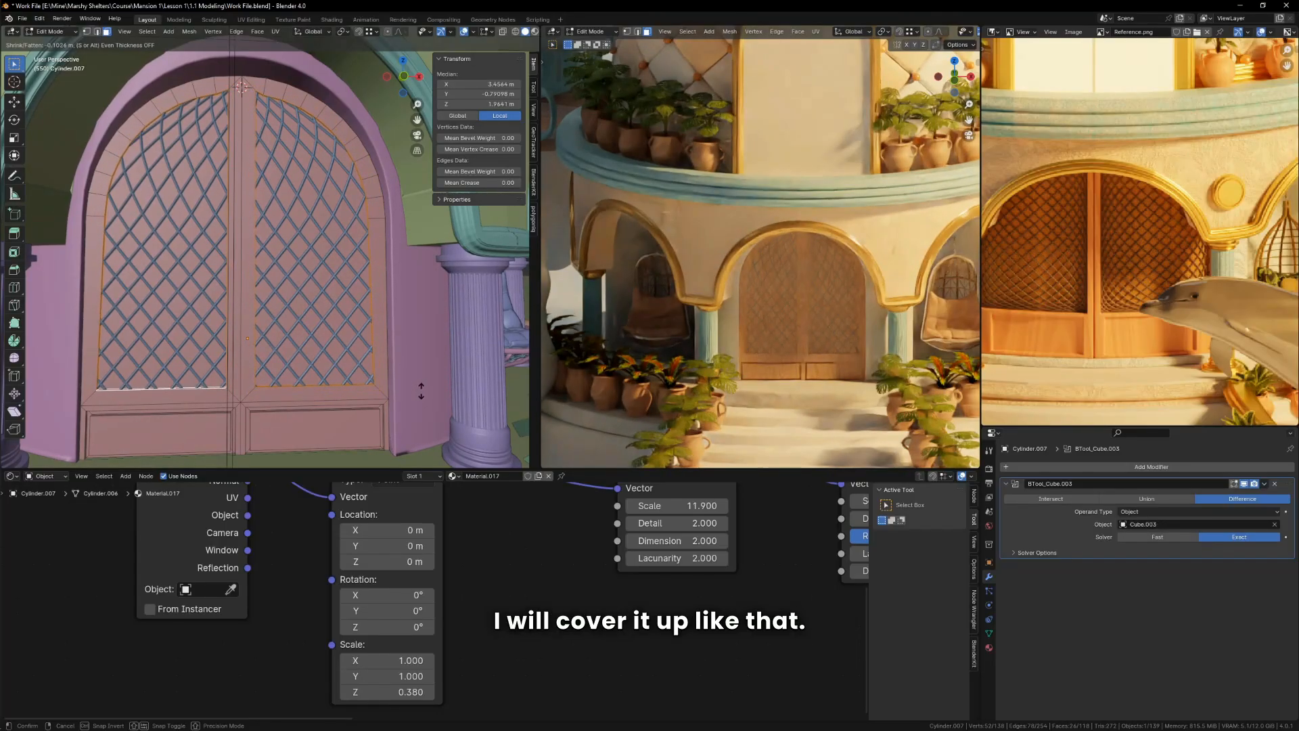
{"action": "left_click", "coordinate": [421, 390]}
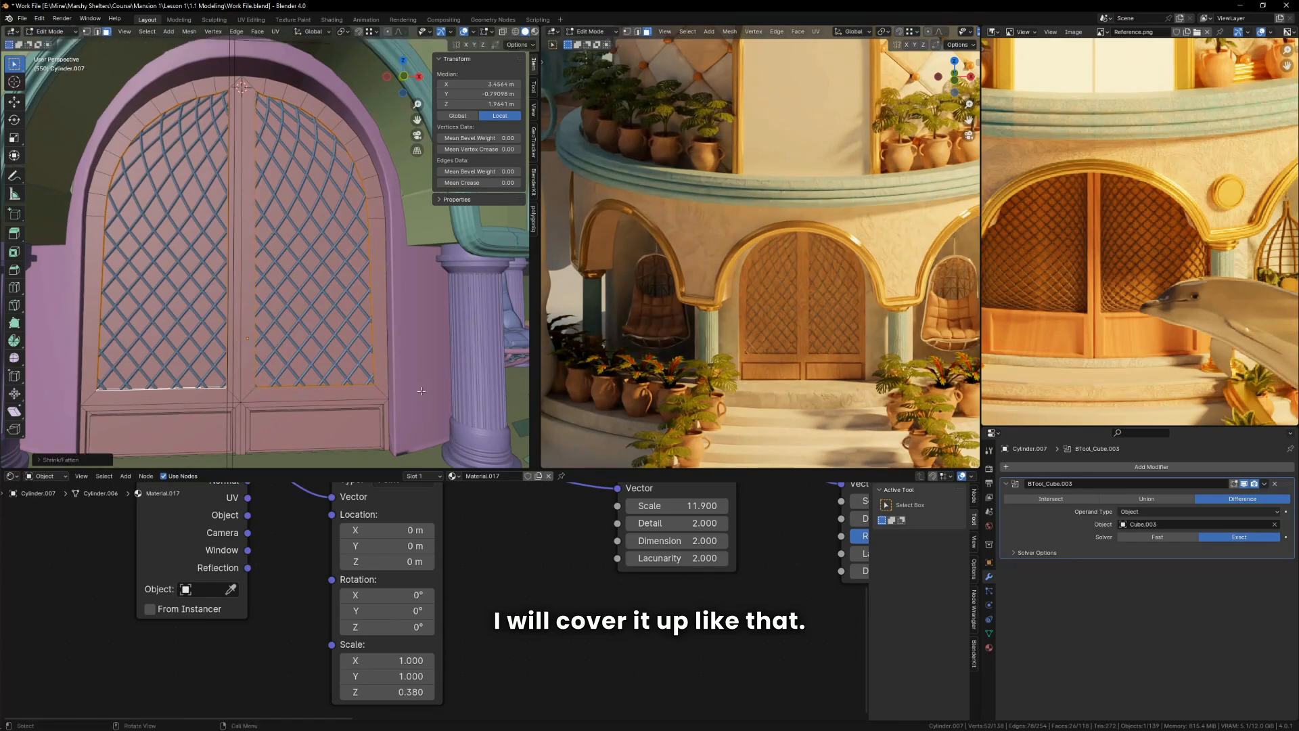
{"action": "key", "text": "Tab"}
{"action": "scroll", "coordinate": [313, 282], "scroll_direction": "down", "scroll_amount": 5}
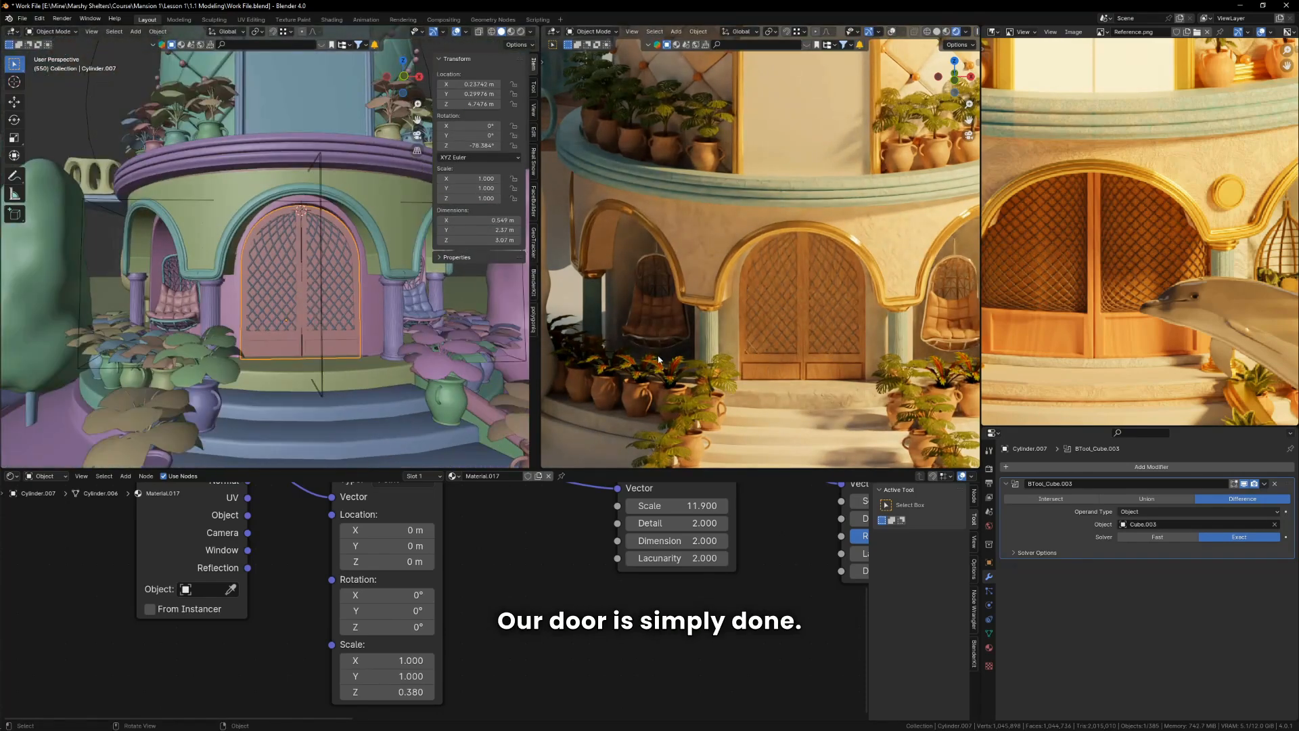
Step: Save the file and inspect the door's depth in its surround, starting from the camera view
{"action": "key", "text": "ctrl+s"}
{"action": "key", "text": "KP_0"}
{"action": "scroll", "coordinate": [384, 362], "scroll_direction": "up", "scroll_amount": 5}
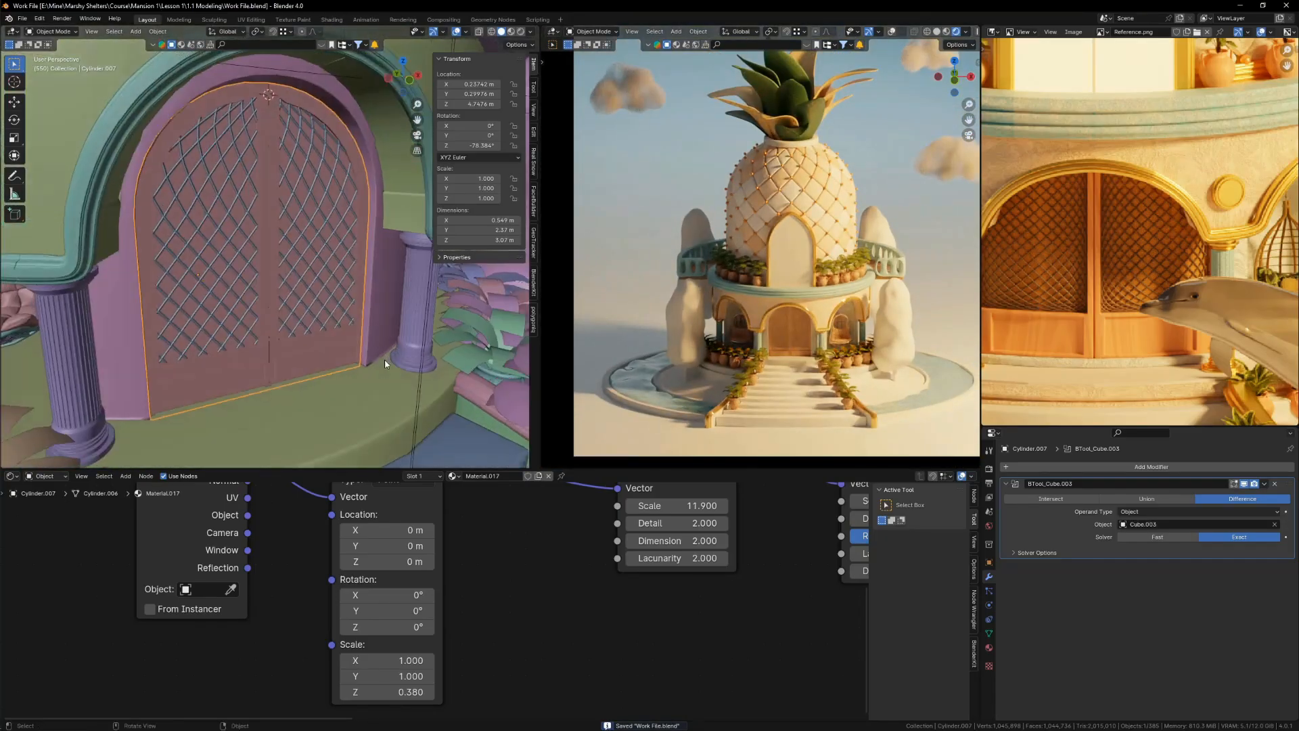
{"action": "scroll", "coordinate": [384, 359], "scroll_direction": "up", "scroll_amount": 3}
{"action": "scroll", "coordinate": [831, 346], "scroll_direction": "up", "scroll_amount": 6}
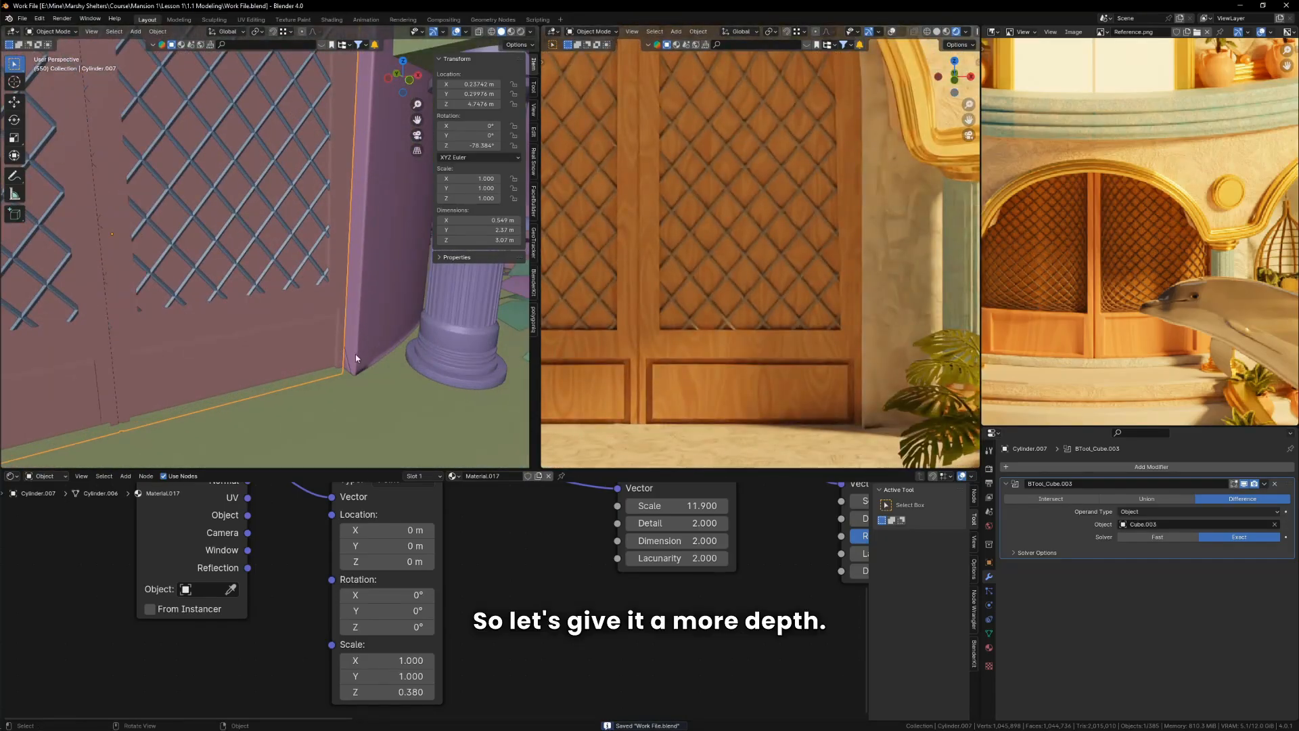
Step: Move the door frame, lattice and centre groove cutter together about 0.08 m inward along the Y axis
{"action": "scroll", "coordinate": [287, 357], "scroll_direction": "down", "scroll_amount": 3}
{"action": "left_click", "coordinate": [232, 283], "text": "shift"}
{"action": "scroll", "coordinate": [284, 327], "scroll_direction": "down", "scroll_amount": 5}
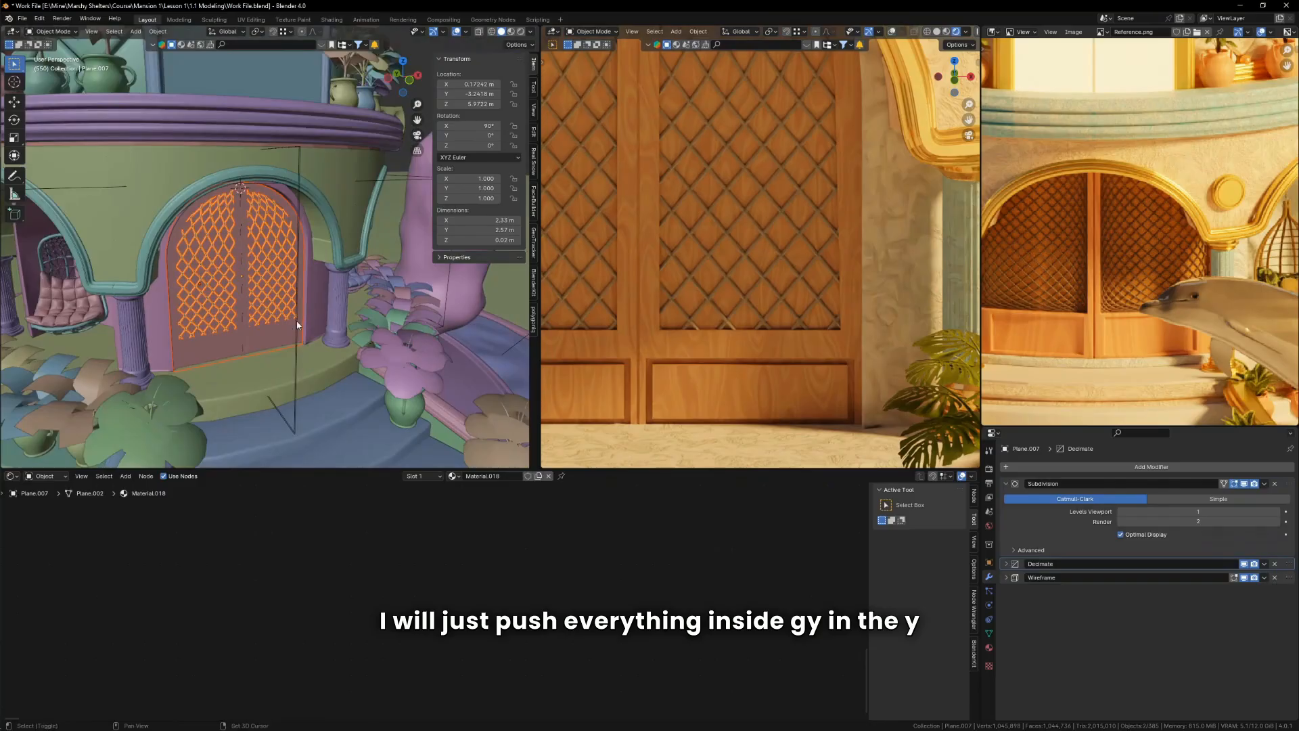
{"action": "left_click", "coordinate": [298, 332], "text": "shift"}
{"action": "scroll", "coordinate": [298, 327], "scroll_direction": "up", "scroll_amount": 3}
{"action": "scroll", "coordinate": [283, 342], "scroll_direction": "up", "scroll_amount": 3}
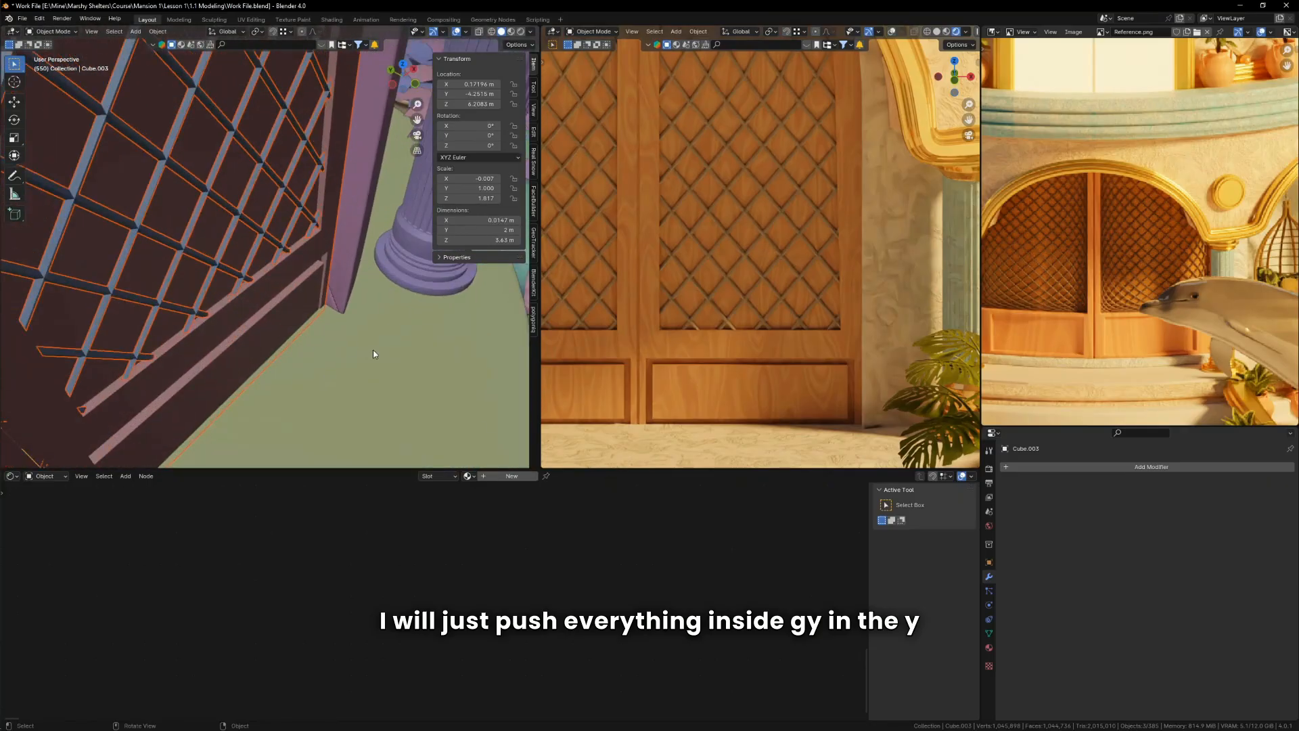
{"action": "key", "text": "g"}
{"action": "key", "text": "z"}
{"action": "key", "text": "x"}
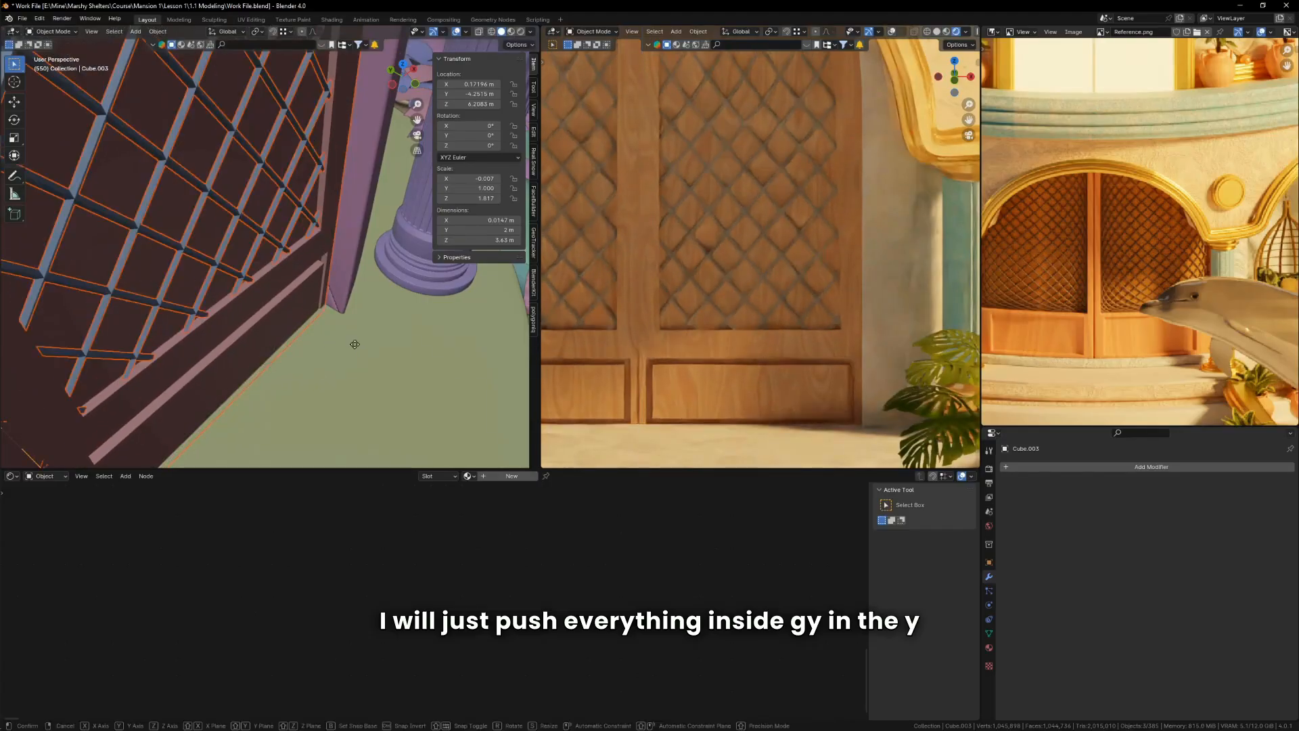
{"action": "key", "text": "y"}
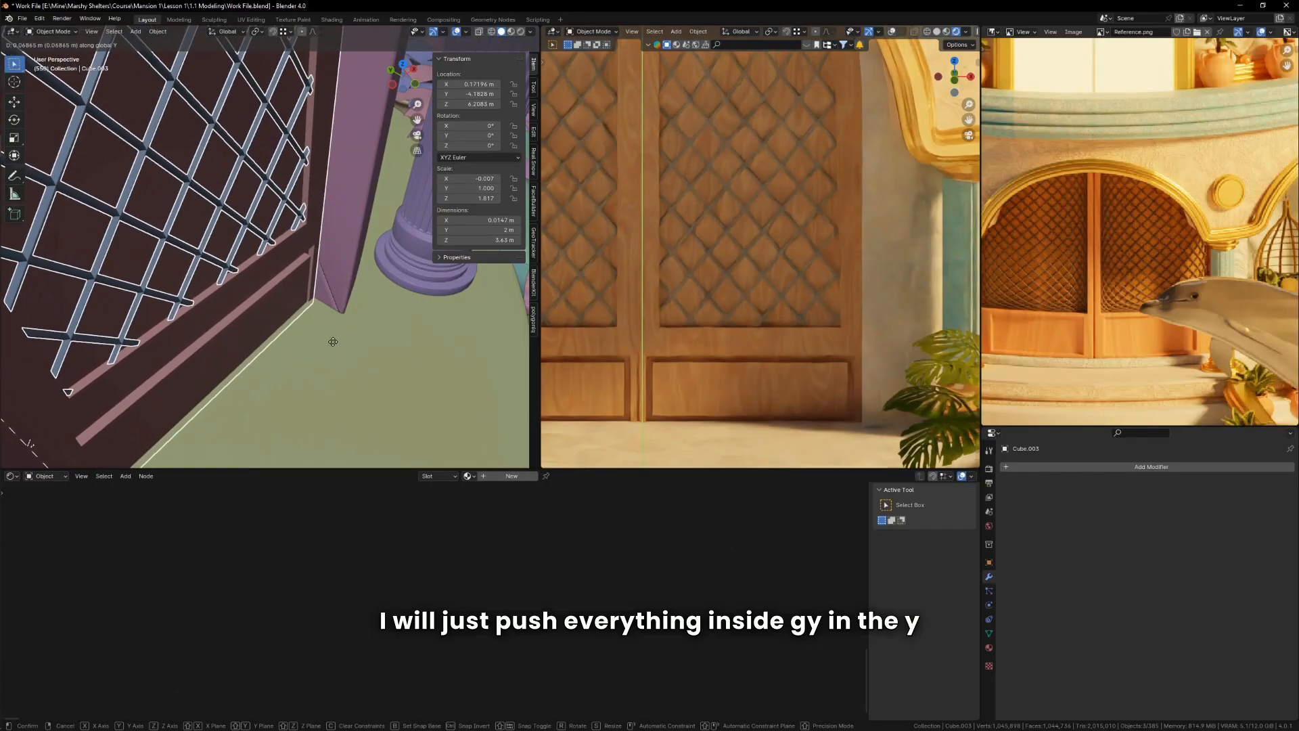
{"action": "left_click", "coordinate": [333, 341]}
Step: Save the file and compare the recessed door with the reference image
{"action": "scroll", "coordinate": [778, 363], "scroll_direction": "down", "scroll_amount": 5}
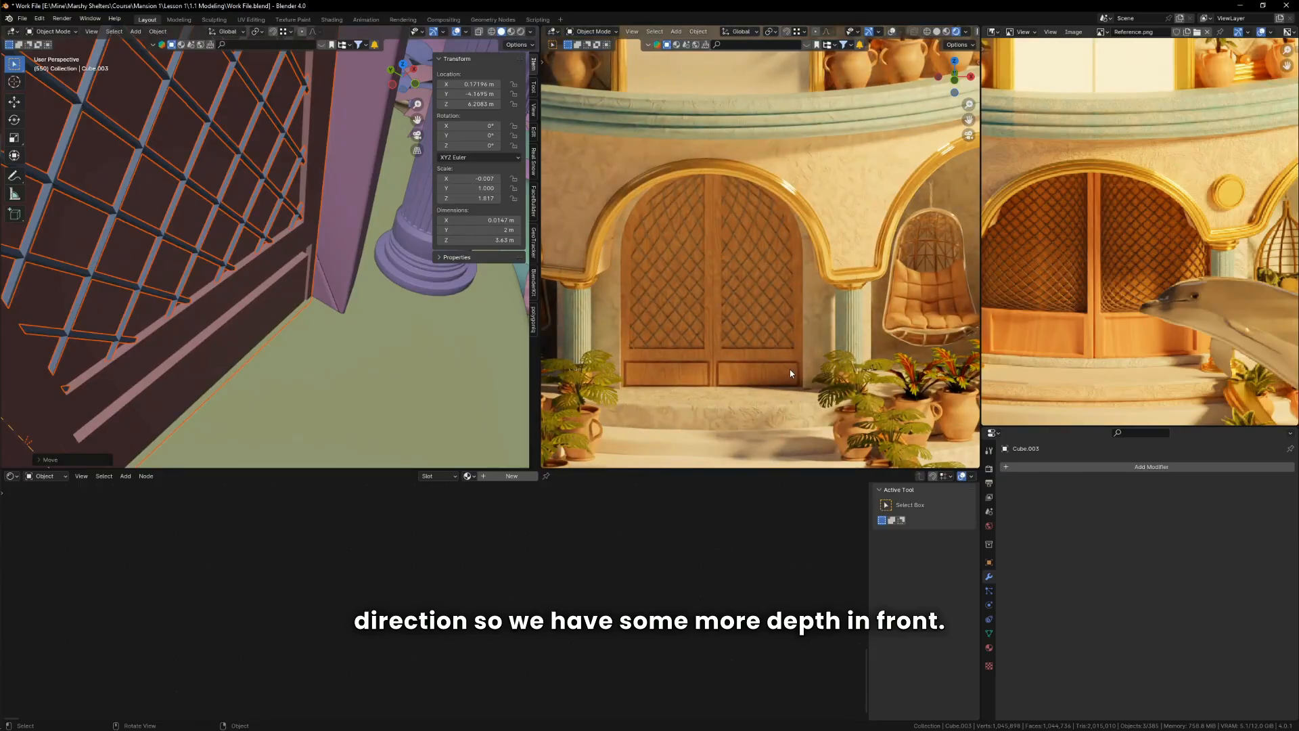
{"action": "scroll", "coordinate": [756, 347], "scroll_direction": "down", "scroll_amount": 5}
{"action": "key", "text": "ctrl+s"}
{"action": "scroll", "coordinate": [1050, 306], "scroll_direction": "down", "scroll_amount": 4}
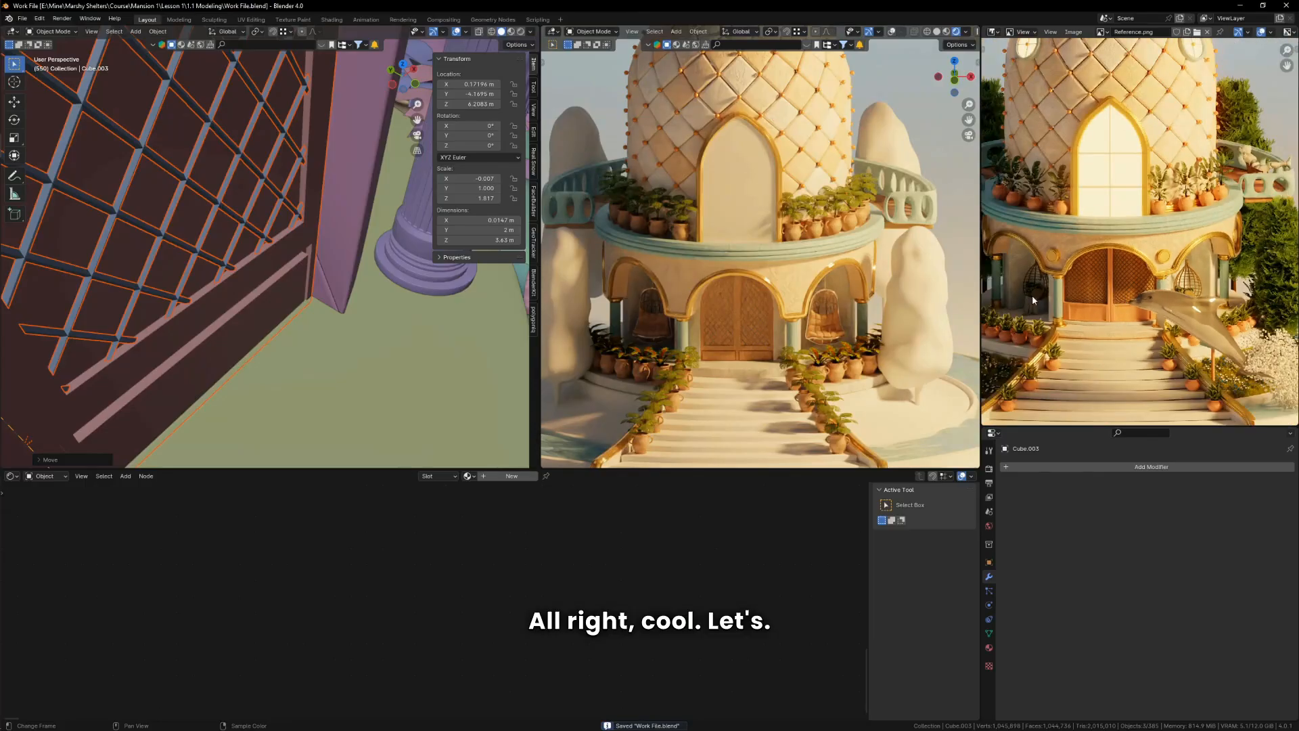
Step: Darken the door frame's material by setting the Value of its Hue/Saturation/Value node to 0.8
{"action": "scroll", "coordinate": [747, 352], "scroll_direction": "up", "scroll_amount": 6}
{"action": "left_click", "coordinate": [742, 369]}
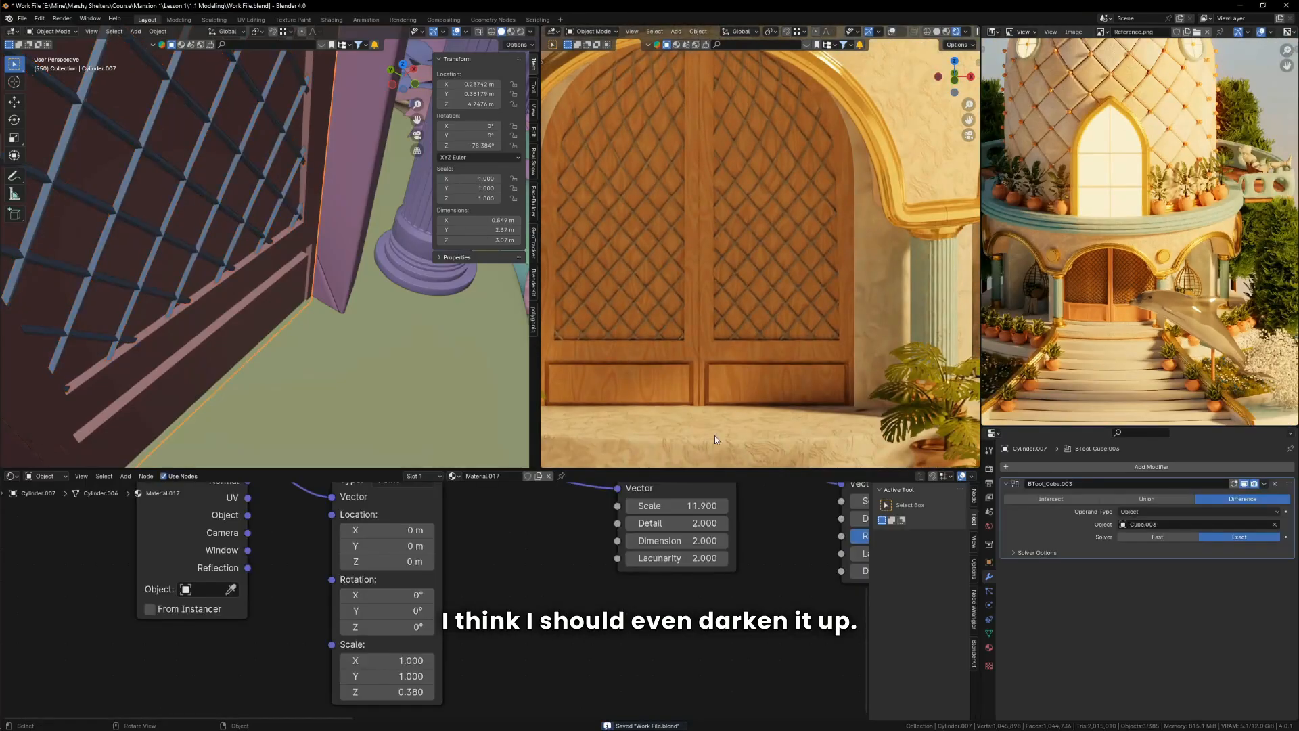
{"action": "scroll", "coordinate": [578, 577], "scroll_direction": "down", "scroll_amount": 3}
{"action": "scroll", "coordinate": [707, 585], "scroll_direction": "up", "scroll_amount": 7}
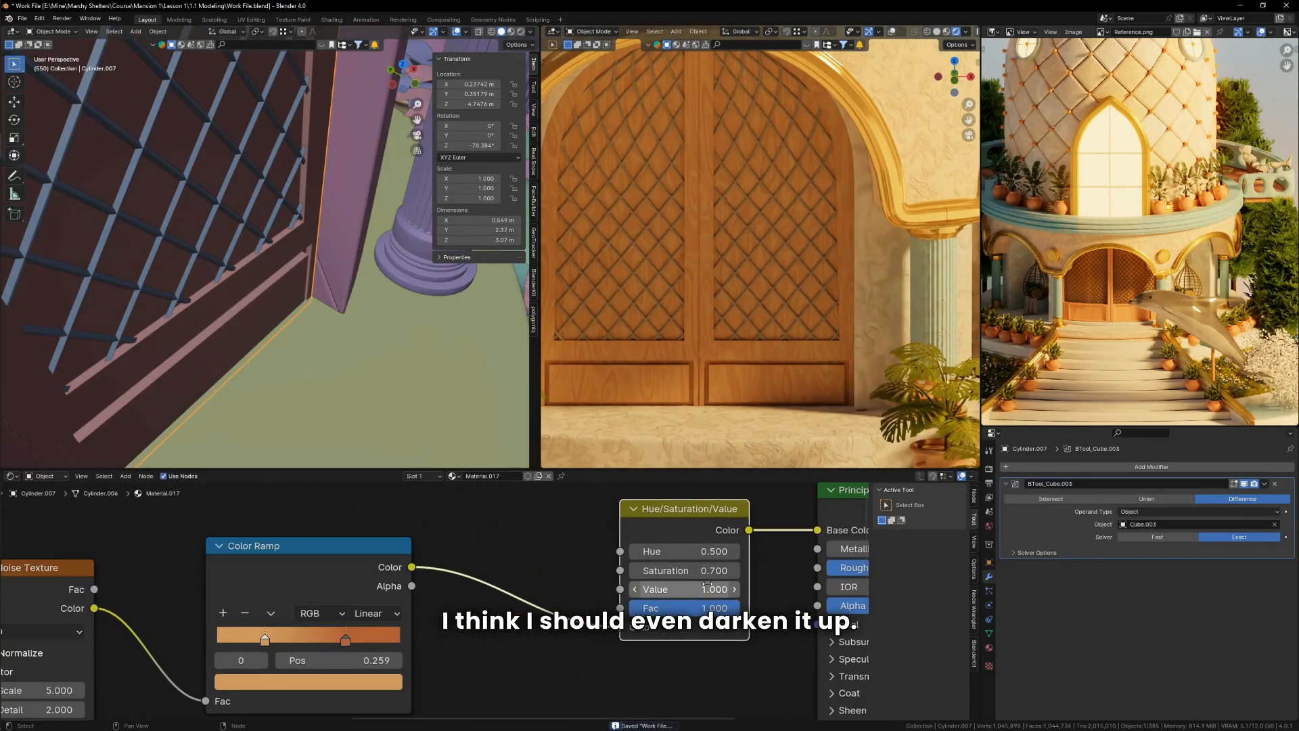
{"action": "key", "text": "BackSpace"}
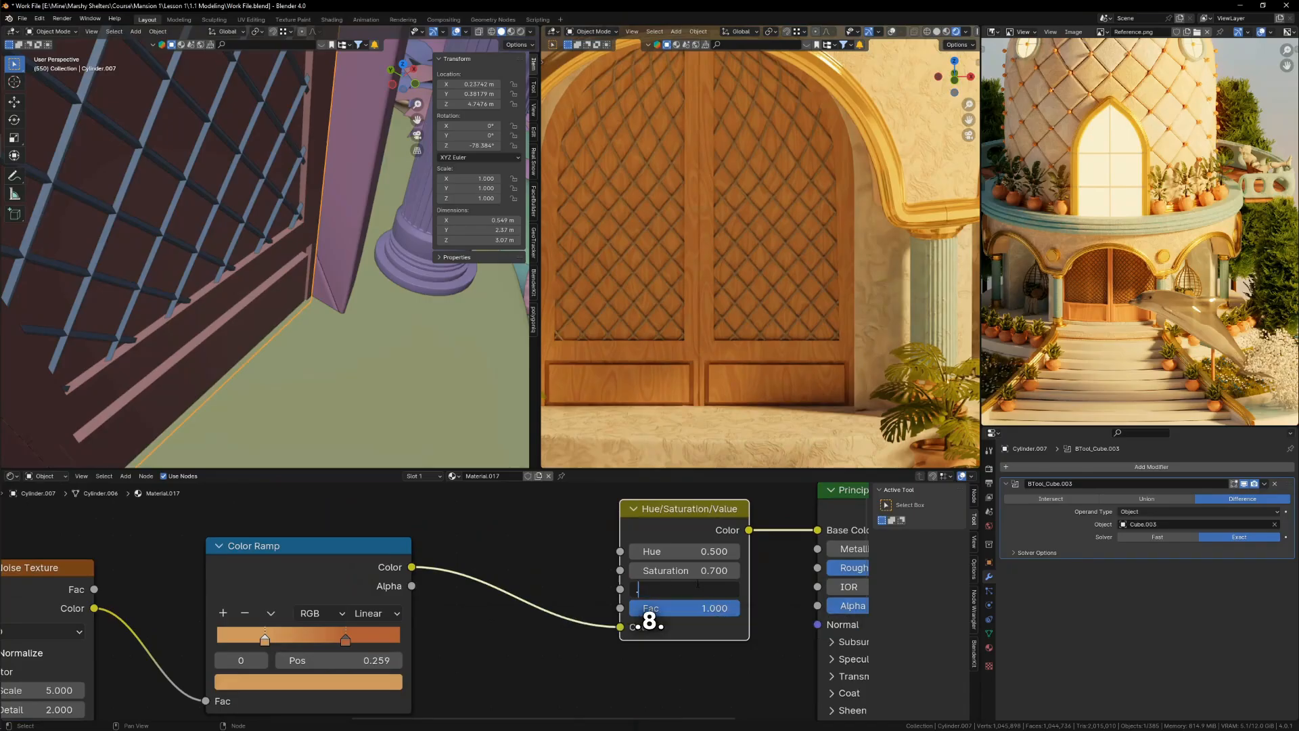
{"action": "type", "text": ".8"}
{"action": "key", "text": "Return"}
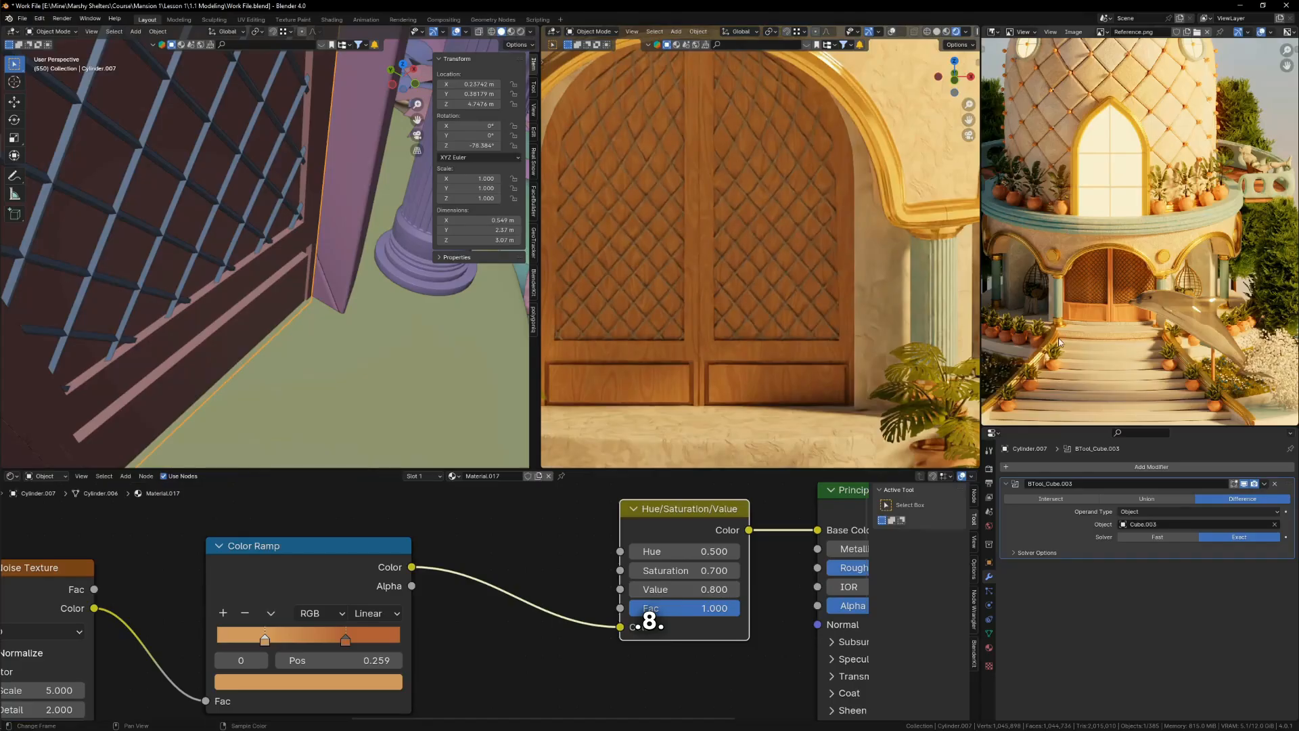
Step: Save the file, render the full mansion image and examine the door in the render
{"action": "scroll", "coordinate": [1112, 306], "scroll_direction": "down", "scroll_amount": 4}
{"action": "scroll", "coordinate": [740, 240], "scroll_direction": "down", "scroll_amount": 5}
{"action": "scroll", "coordinate": [742, 242], "scroll_direction": "down", "scroll_amount": 2}
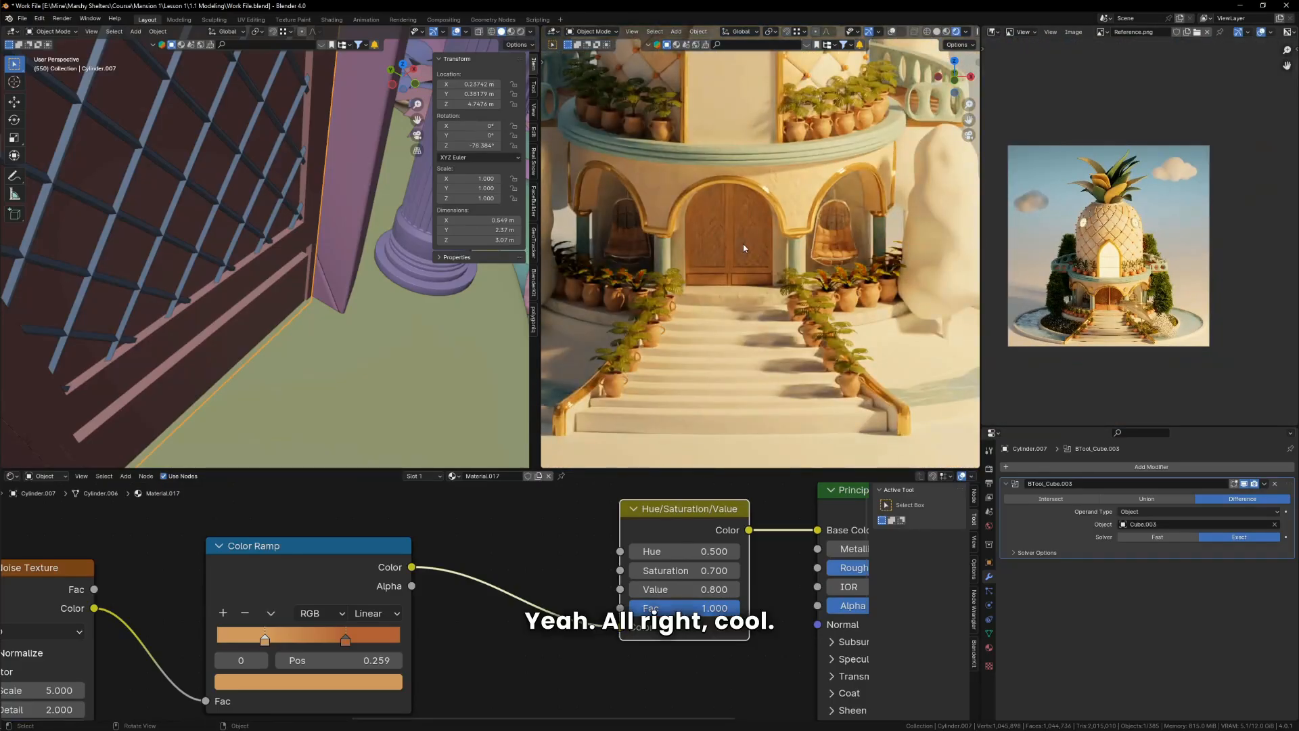
{"action": "scroll", "coordinate": [743, 243], "scroll_direction": "down", "scroll_amount": 3}
{"action": "scroll", "coordinate": [709, 272], "scroll_direction": "down", "scroll_amount": 1}
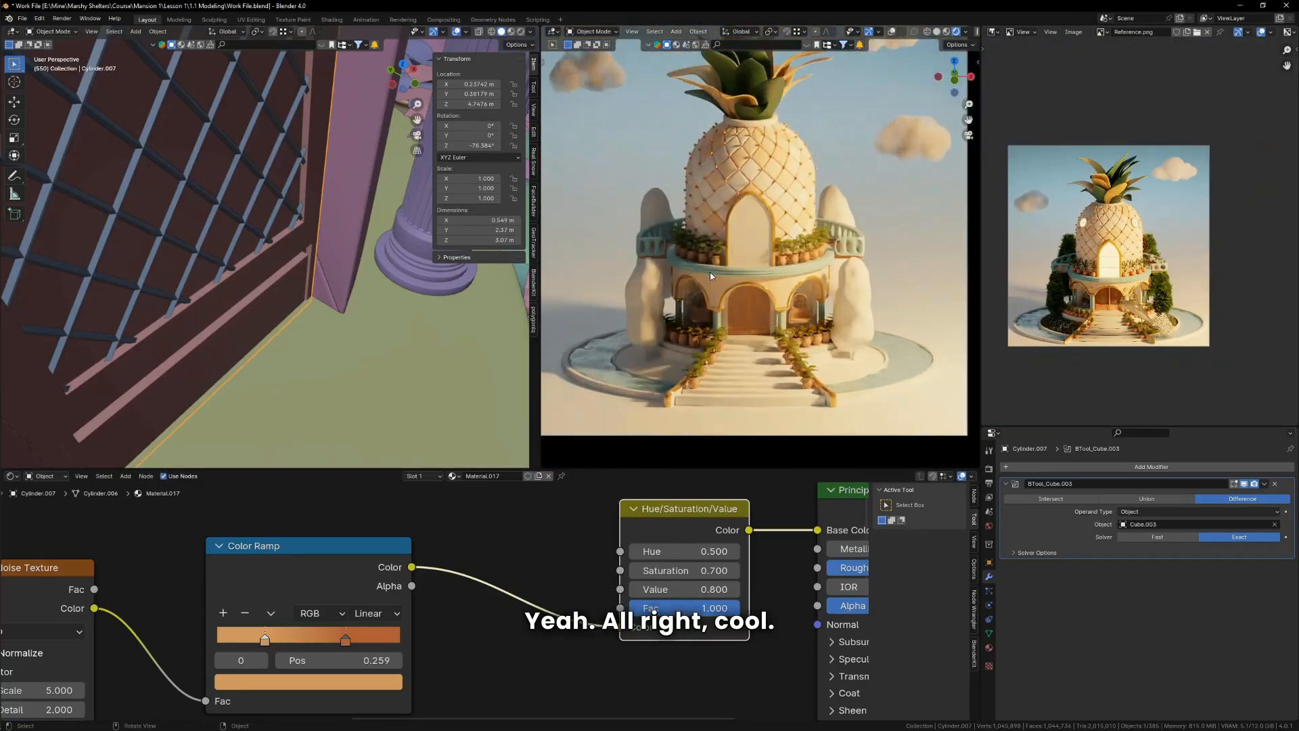
{"action": "key", "text": "z"}
{"action": "key", "text": "ctrl+s"}
{"action": "key", "text": "F12"}
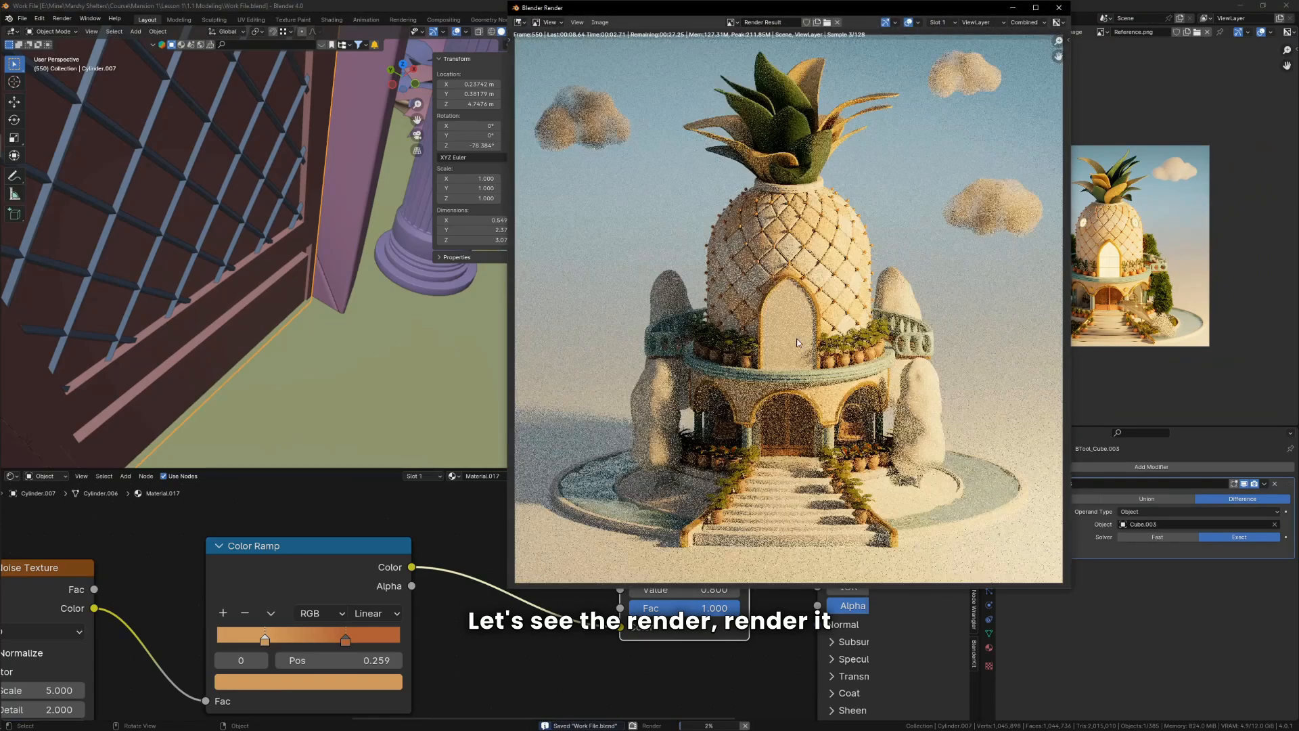
{"action": "scroll", "coordinate": [804, 348], "scroll_direction": "down", "scroll_amount": 1}
{"action": "middle_click_drag", "start_coordinate": [804, 347], "coordinate": [800, 337]}
{"action": "scroll", "coordinate": [821, 381], "scroll_direction": "up", "scroll_amount": 2}
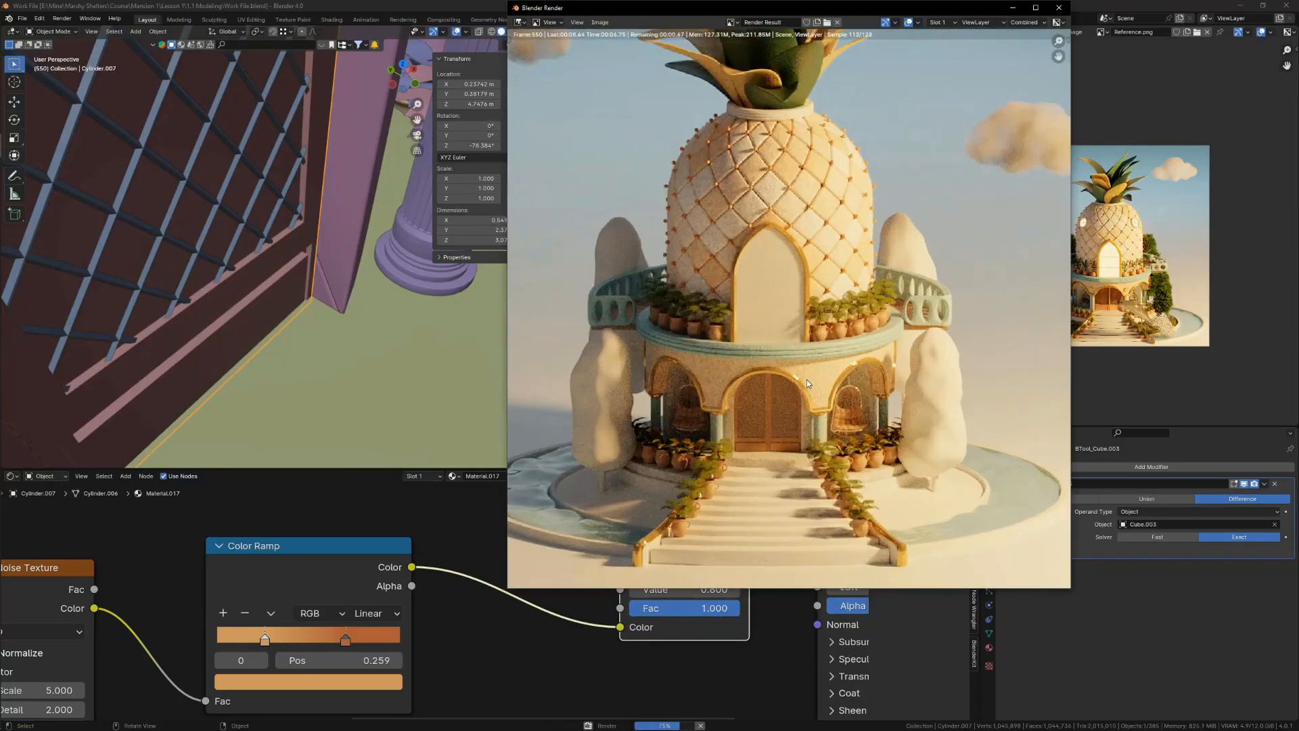
{"action": "scroll", "coordinate": [815, 379], "scroll_direction": "down", "scroll_amount": 2}
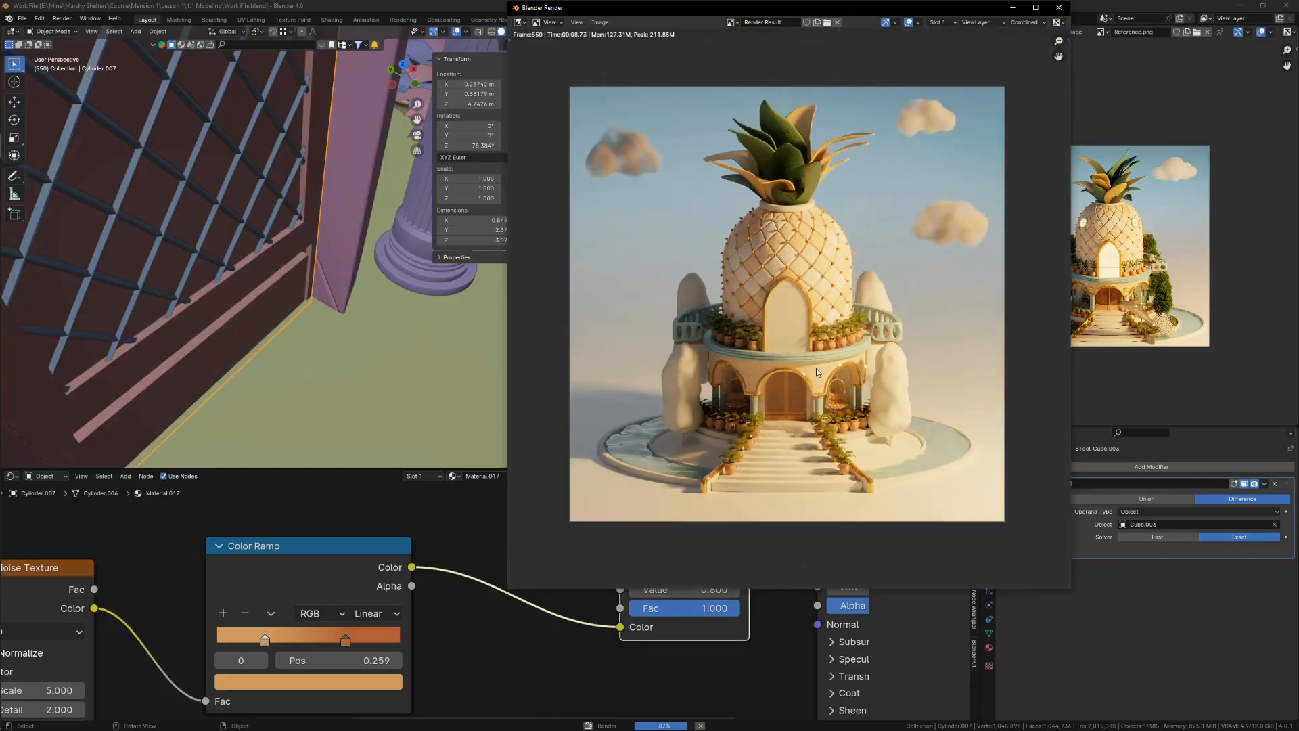
Step: Examine the clouds, door, trees and ground in the rendered mansion image, and return to the modelling view
{"action": "scroll", "coordinate": [816, 368], "scroll_direction": "up", "scroll_amount": 2}
{"action": "scroll", "coordinate": [832, 298], "scroll_direction": "down", "scroll_amount": 2}
{"action": "scroll", "coordinate": [842, 257], "scroll_direction": "up", "scroll_amount": 1}
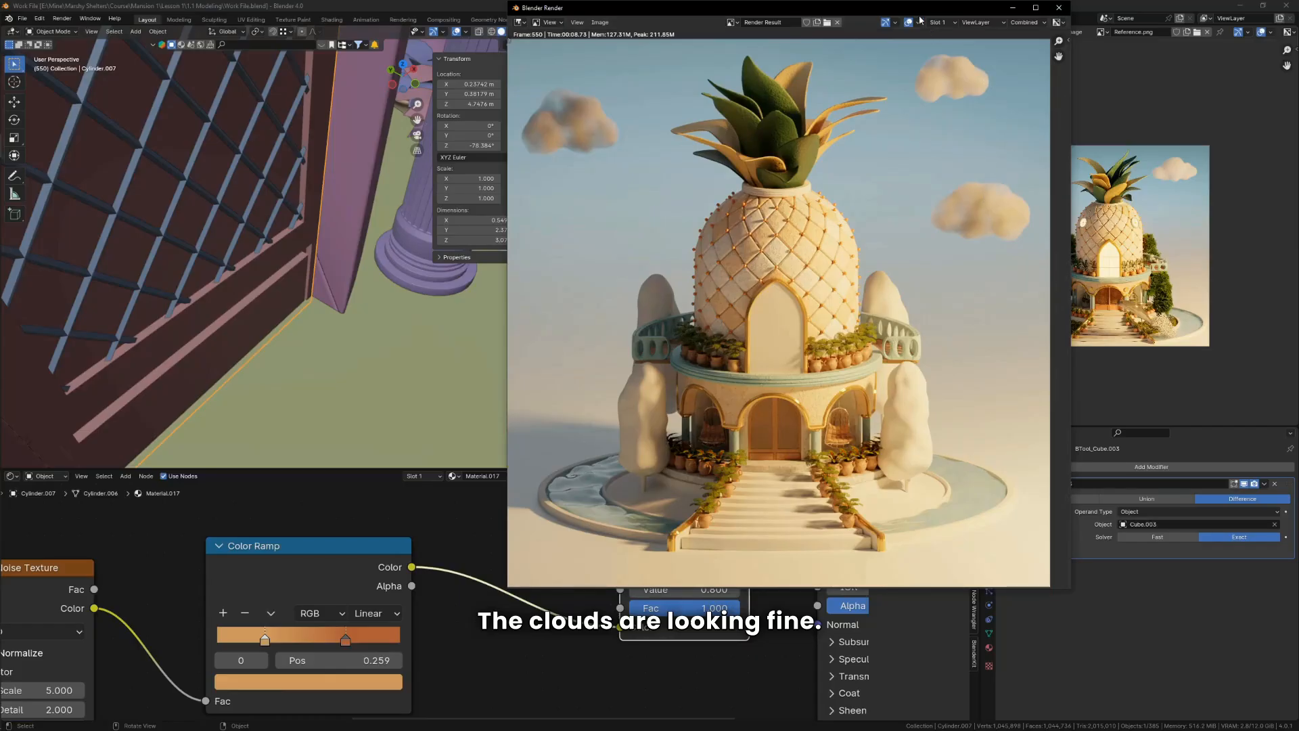
{"action": "scroll", "coordinate": [766, 436], "scroll_direction": "up", "scroll_amount": 2}
{"action": "scroll", "coordinate": [798, 447], "scroll_direction": "down", "scroll_amount": 3}
{"action": "scroll", "coordinate": [815, 453], "scroll_direction": "up", "scroll_amount": 2}
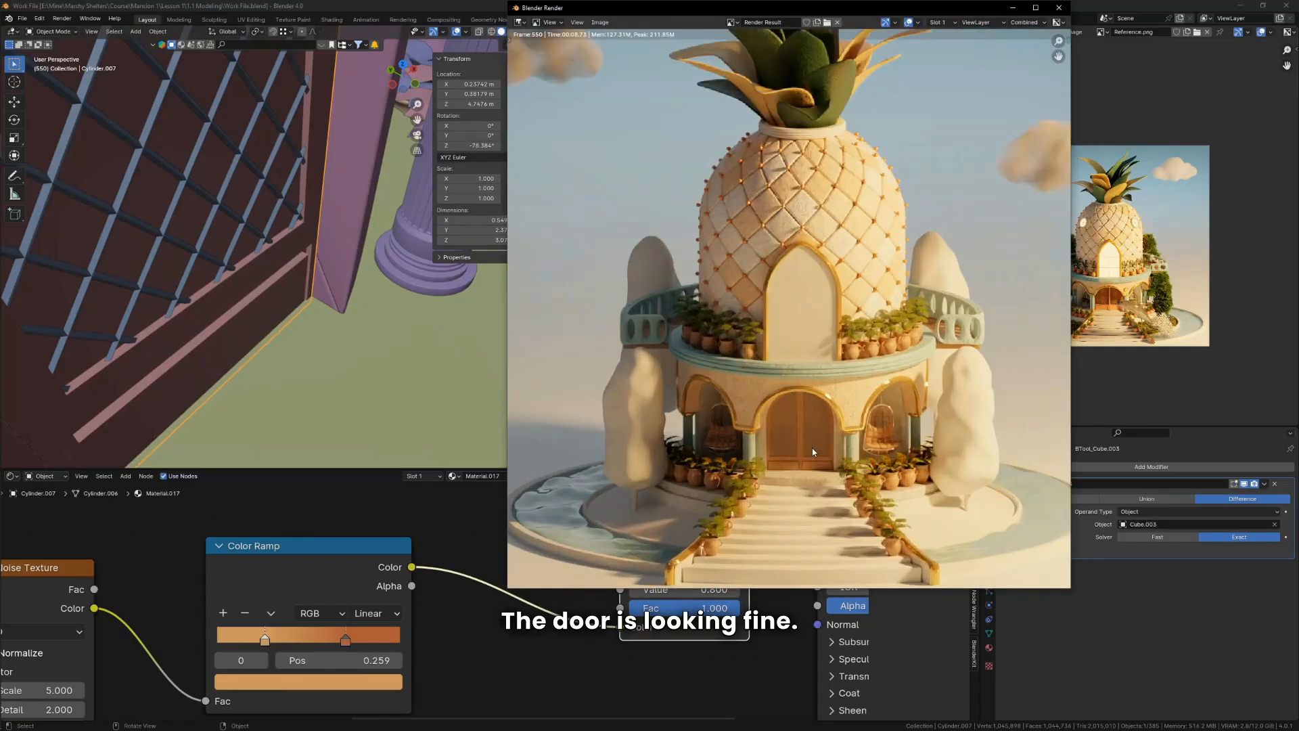
{"action": "scroll", "coordinate": [806, 474], "scroll_direction": "up", "scroll_amount": 2}
{"action": "scroll", "coordinate": [805, 499], "scroll_direction": "down", "scroll_amount": 3}
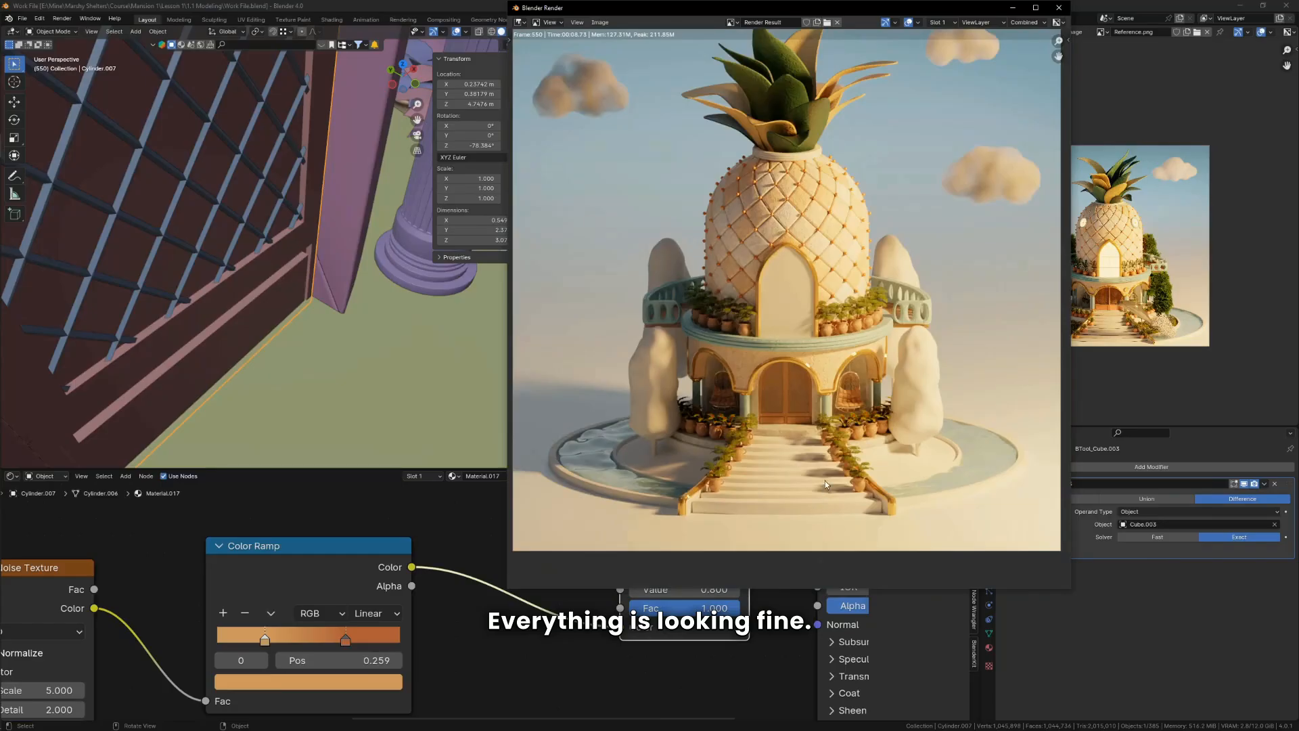
{"action": "scroll", "coordinate": [898, 474], "scroll_direction": "up", "scroll_amount": 1}
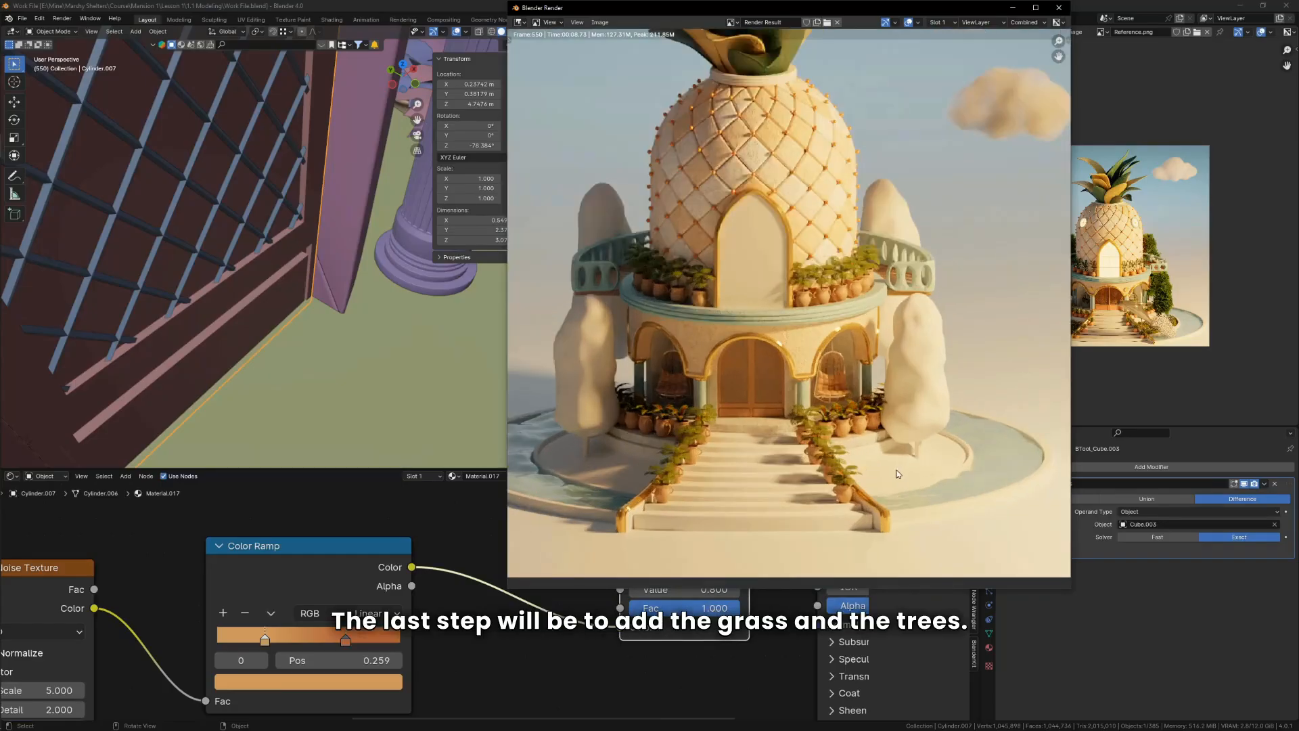
{"action": "scroll", "coordinate": [860, 244], "scroll_direction": "down", "scroll_amount": 2}
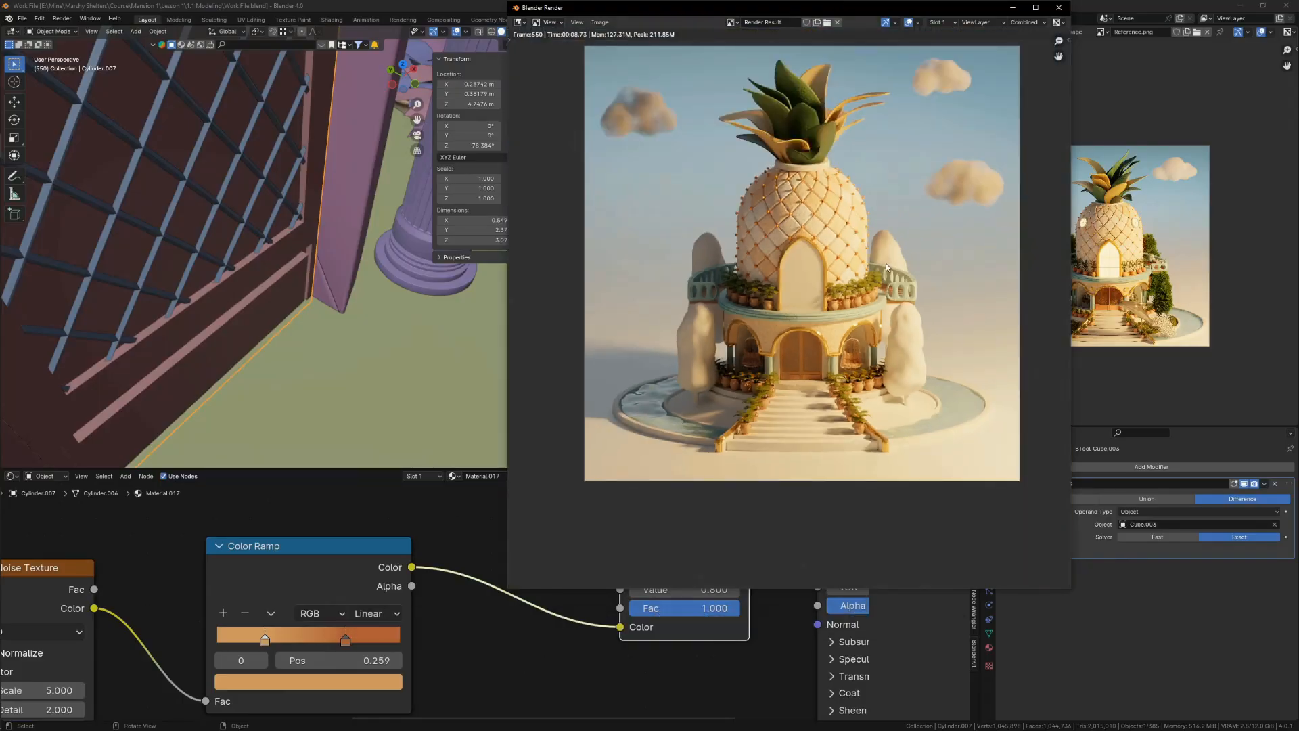
{"action": "scroll", "coordinate": [866, 169], "scroll_direction": "up", "scroll_amount": 1}
{"action": "left_click_drag", "start_coordinate": [849, 12], "coordinate": [475, 124]}
{"action": "left_click", "coordinate": [686, 119]}
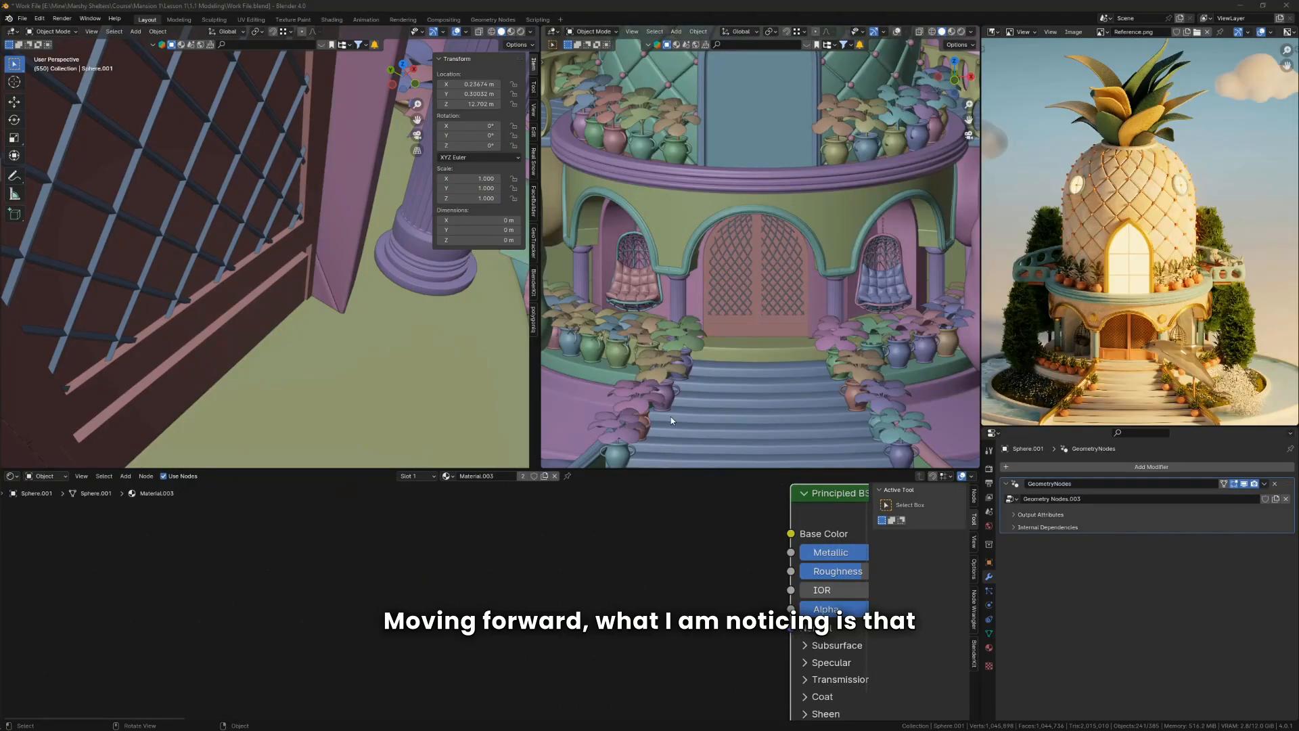
Step: Compare the door's edges with the reference and apply Visual Geometry to Mesh on the door frame
{"action": "scroll", "coordinate": [1110, 311], "scroll_direction": "up", "scroll_amount": 6}
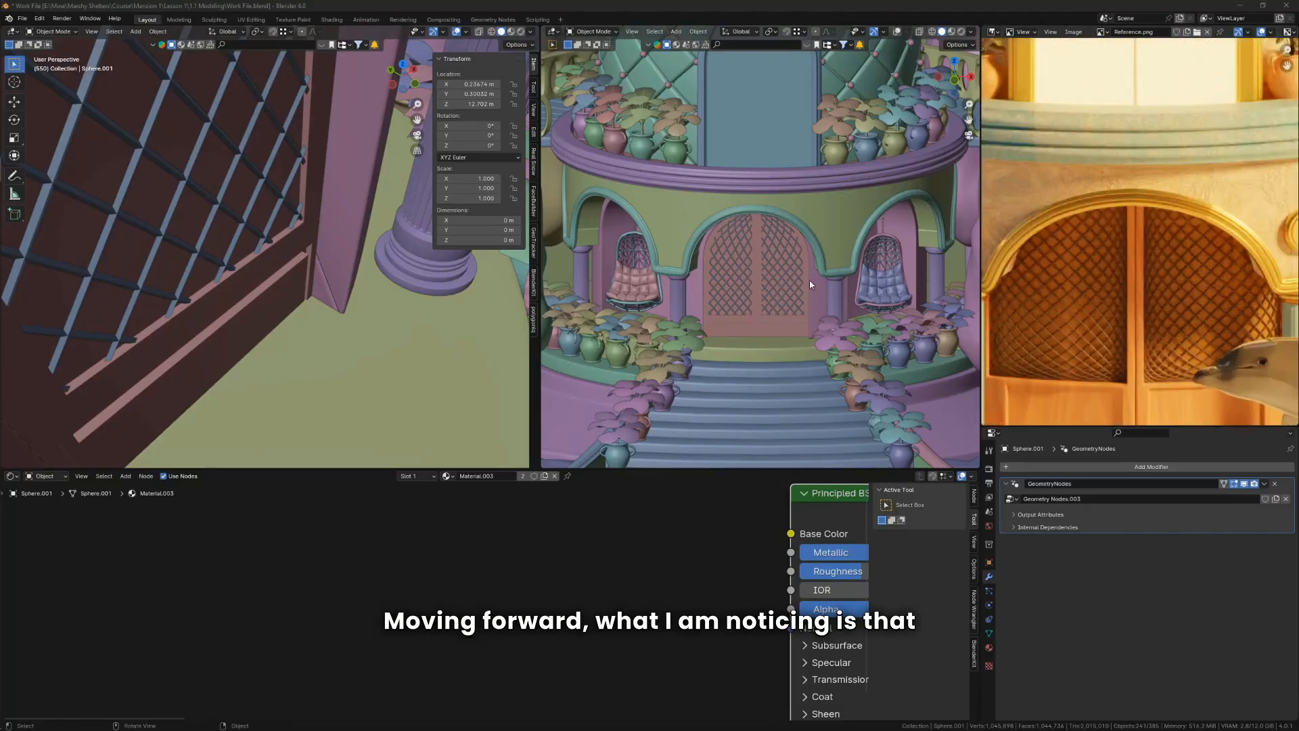
{"action": "scroll", "coordinate": [809, 278], "scroll_direction": "down", "scroll_amount": 5}
{"action": "middle_click_drag", "start_coordinate": [259, 267], "coordinate": [262, 211]}
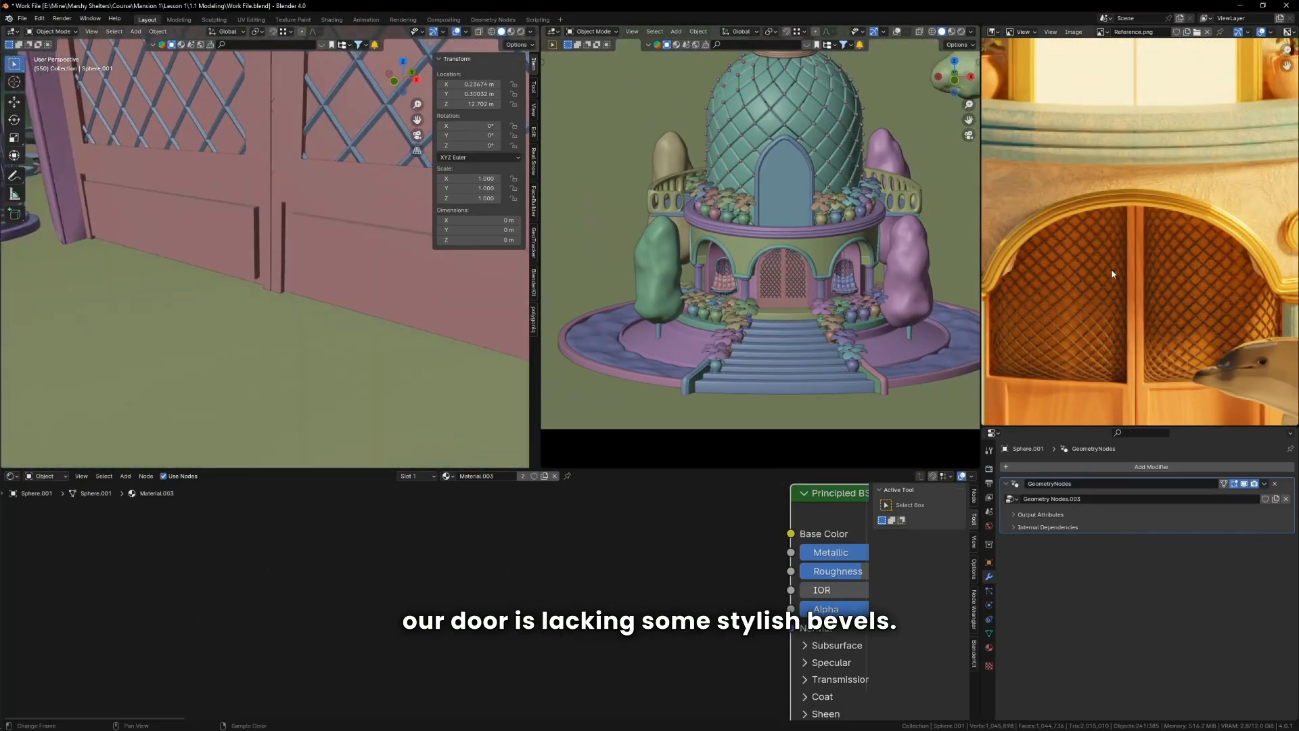
{"action": "scroll", "coordinate": [1112, 269], "scroll_direction": "up", "scroll_amount": 3}
{"action": "left_click", "coordinate": [324, 232]}
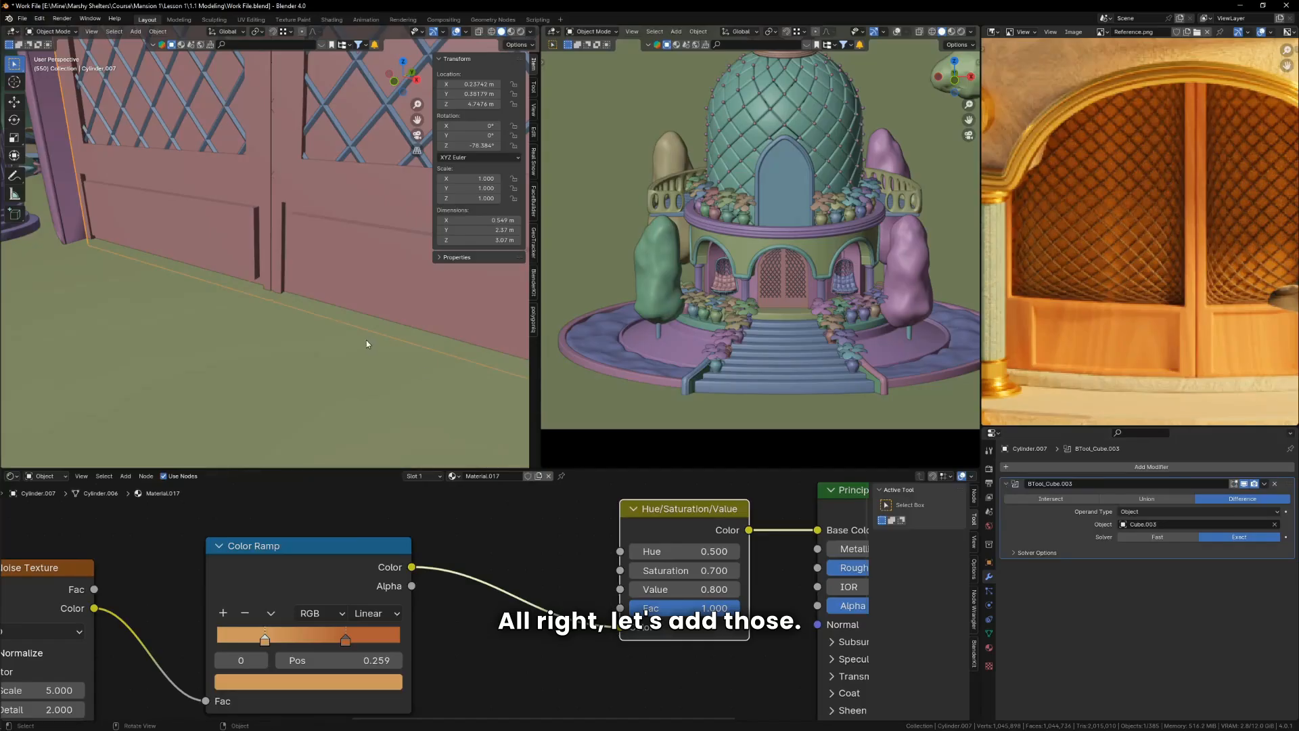
{"action": "middle_click_drag", "start_coordinate": [367, 345], "coordinate": [400, 288]}
{"action": "scroll", "coordinate": [409, 295], "scroll_direction": "down", "scroll_amount": 2}
{"action": "key", "text": "ctrl+a"}
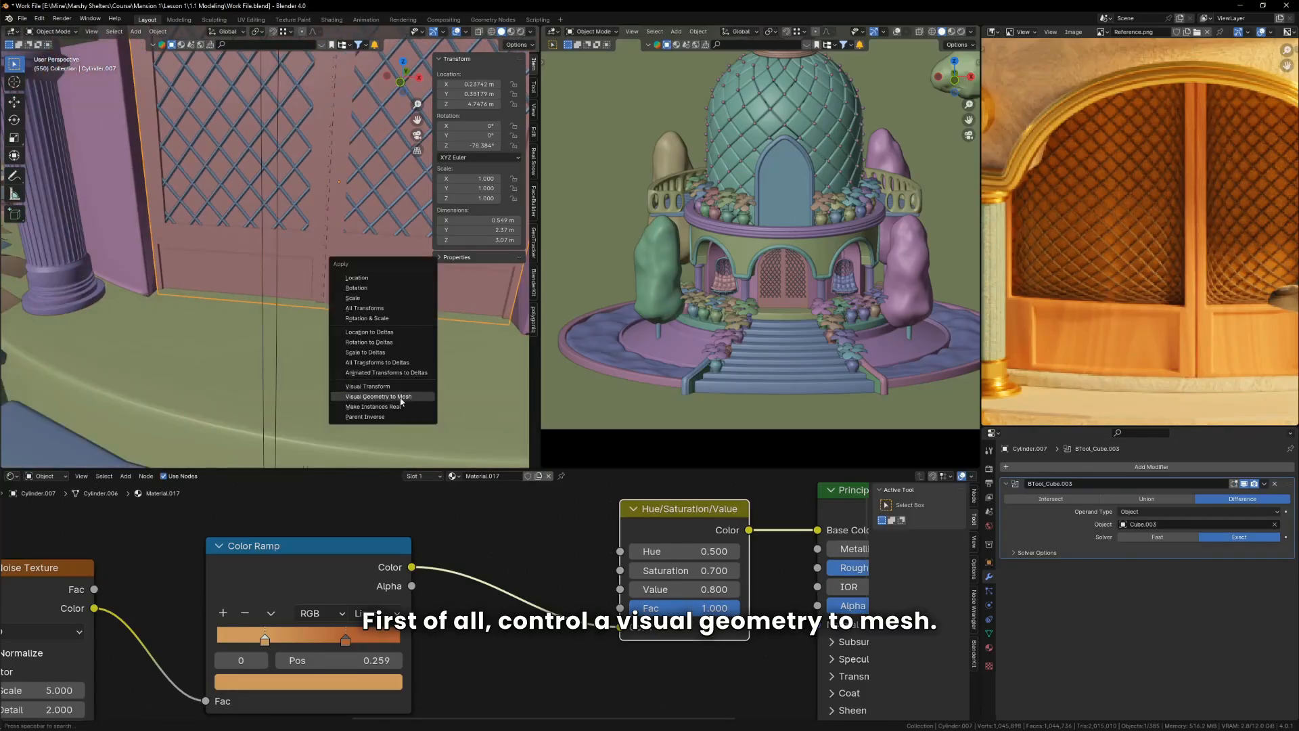
{"action": "left_click", "coordinate": [379, 397]}
Step: Delete the leftover cutter object used for the door's centre groove
{"action": "left_click", "coordinate": [276, 338]}
{"action": "middle_click_drag", "start_coordinate": [295, 332], "coordinate": [315, 315]}
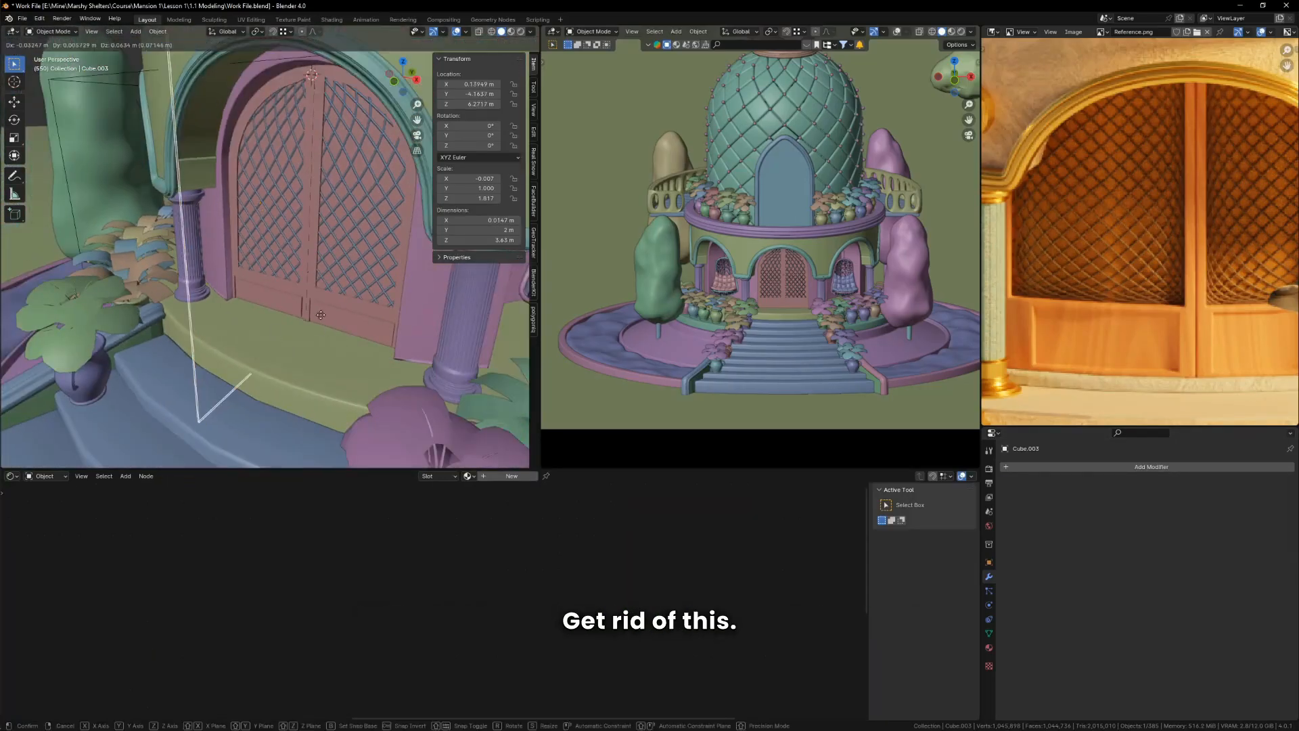
{"action": "key", "text": "x"}
{"action": "left_click", "coordinate": [316, 312]}
Step: Add a Bevel modifier to the door frame and apply the frame's scale
{"action": "left_click", "coordinate": [371, 320]}
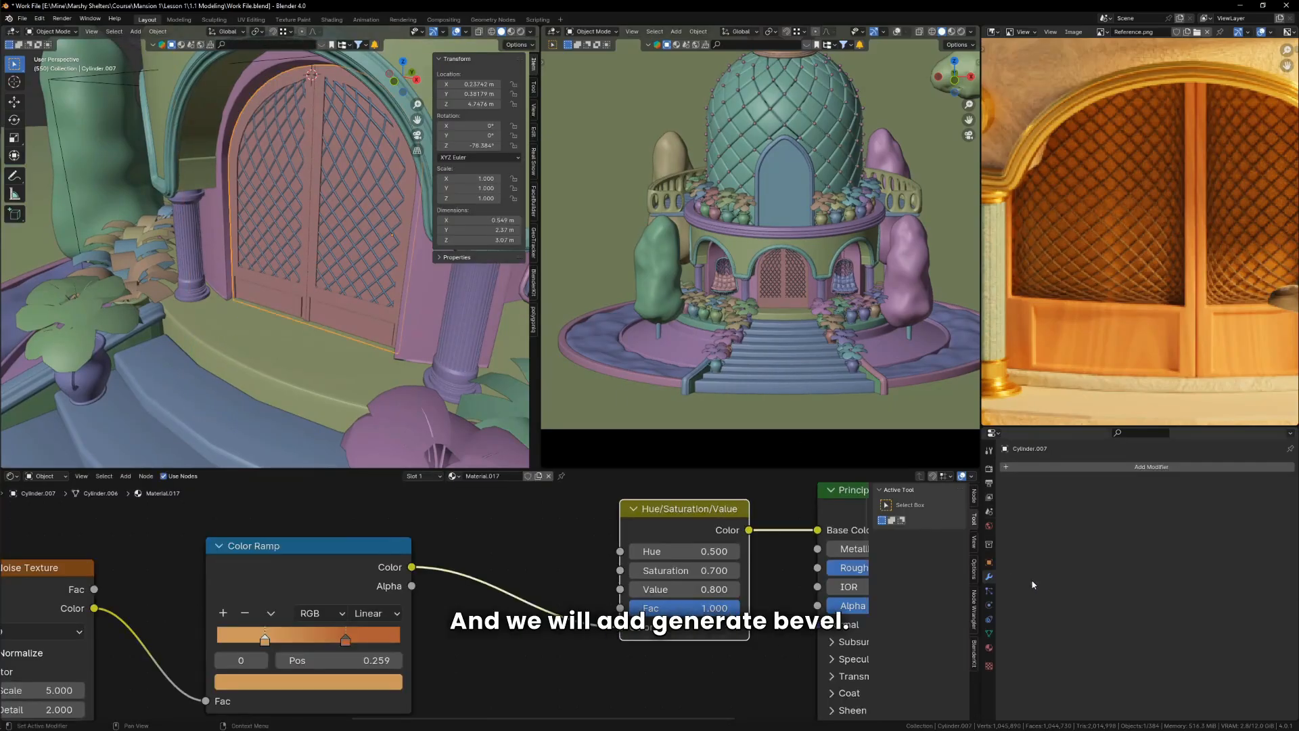
{"action": "left_click", "coordinate": [1045, 467]}
{"action": "mouse_move", "coordinate": [1053, 467]}
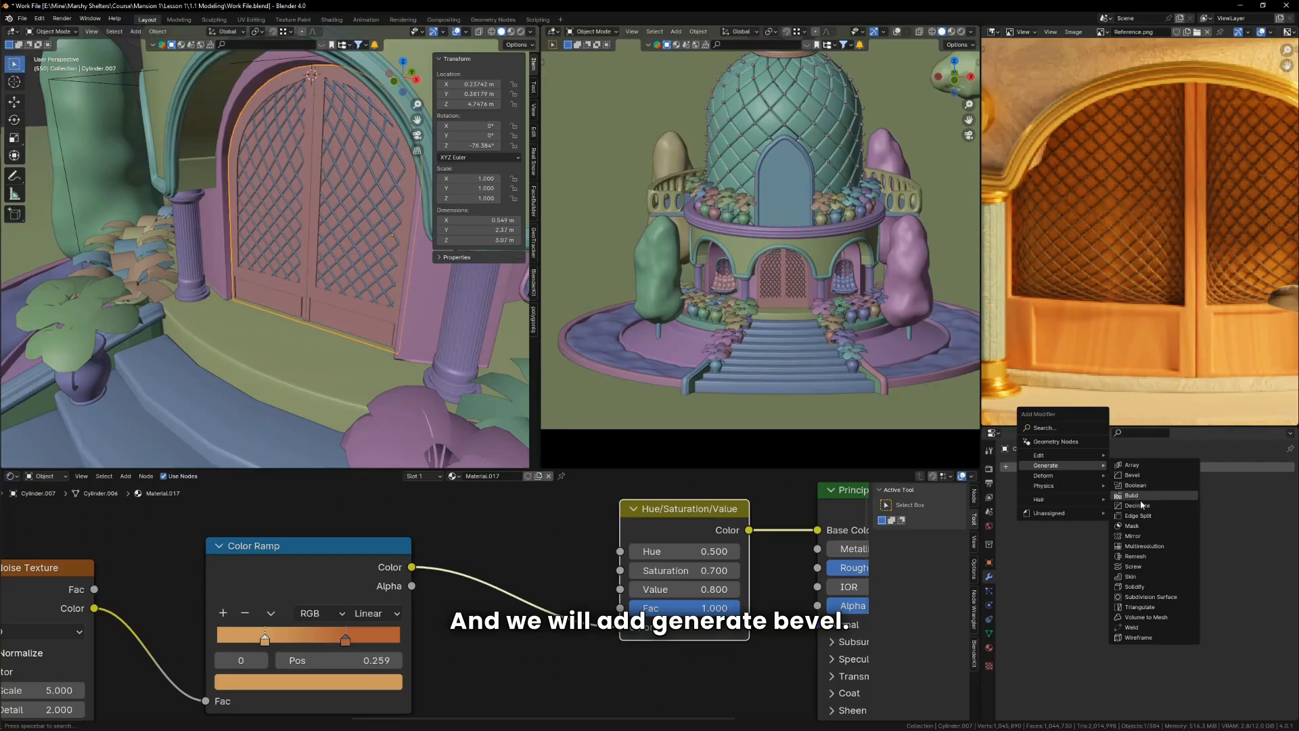
{"action": "left_click", "coordinate": [1144, 476]}
{"action": "scroll", "coordinate": [419, 305], "scroll_direction": "up", "scroll_amount": 5}
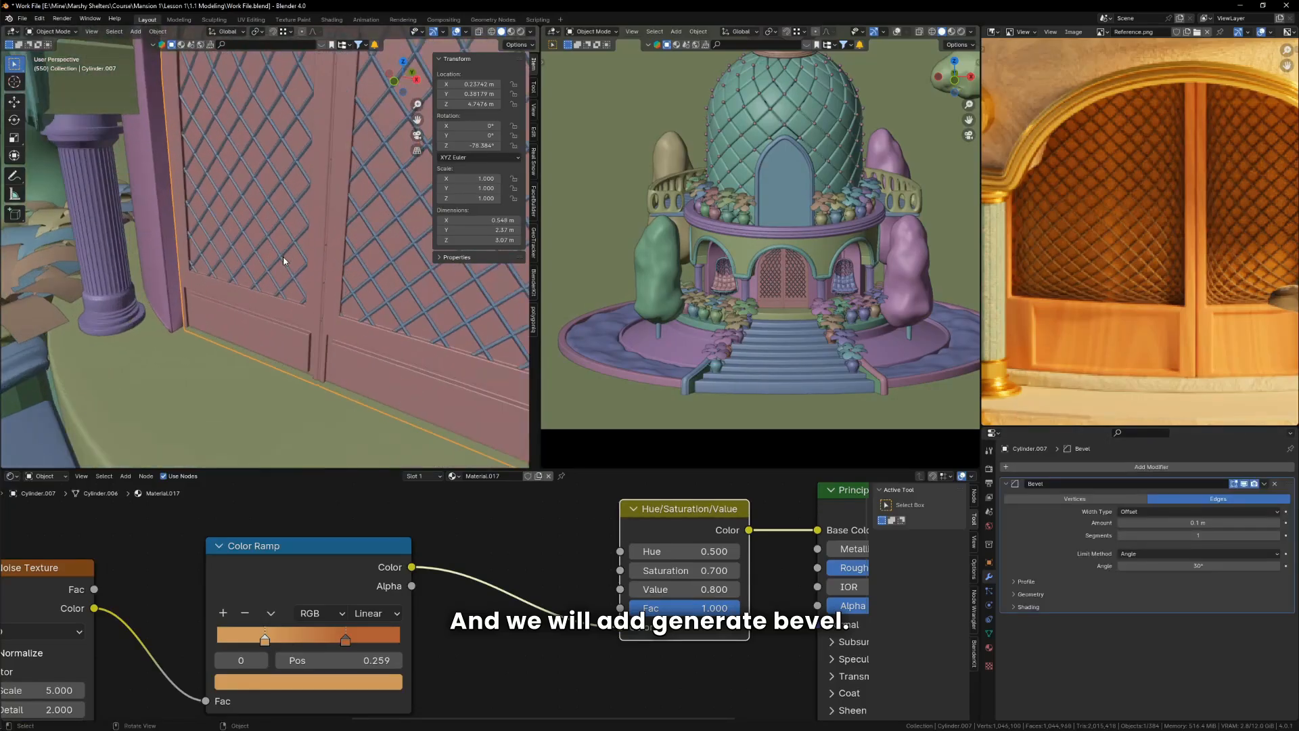
{"action": "key", "text": "ctrl+a"}
{"action": "left_click", "coordinate": [400, 214]}
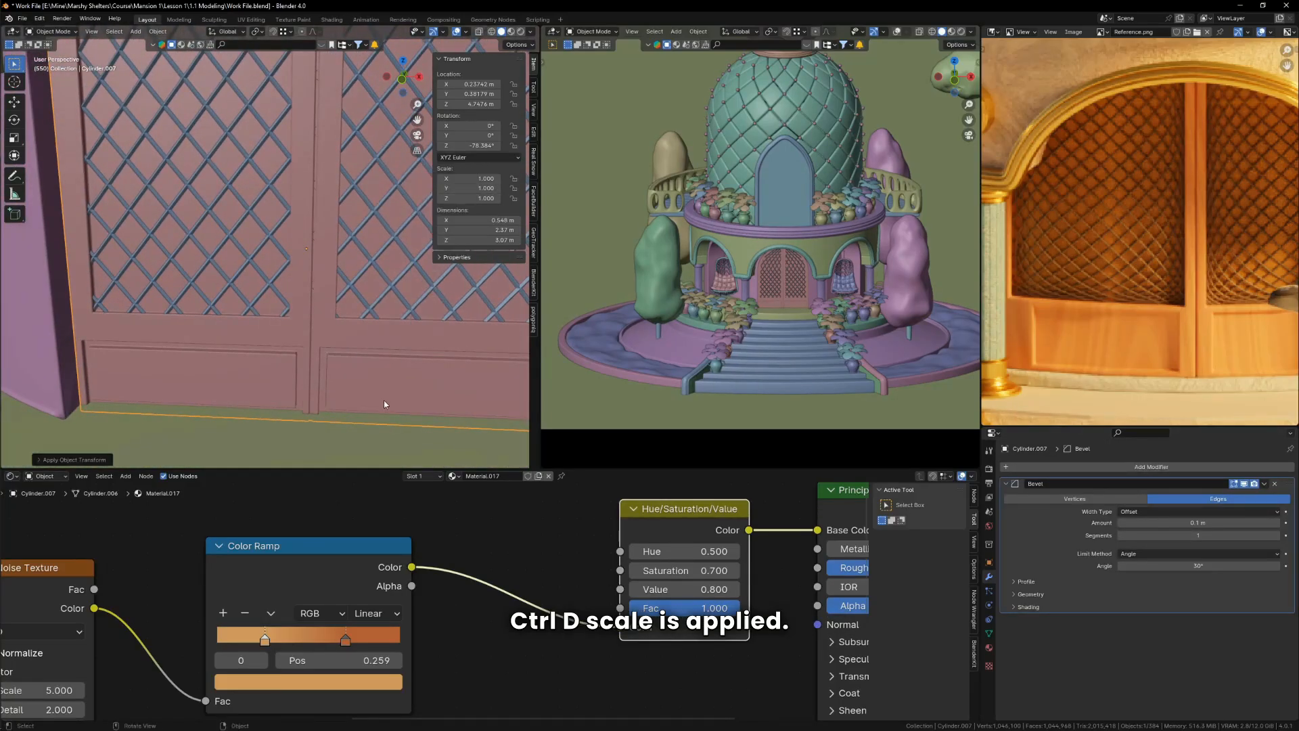
Step: Turn off Clamp Overlap for the door frame's bevel and set its amount to 0.015 m with 3 segments
{"action": "scroll", "coordinate": [384, 400], "scroll_direction": "up", "scroll_amount": 4}
{"action": "middle_click_drag", "start_coordinate": [337, 343], "coordinate": [270, 328]}
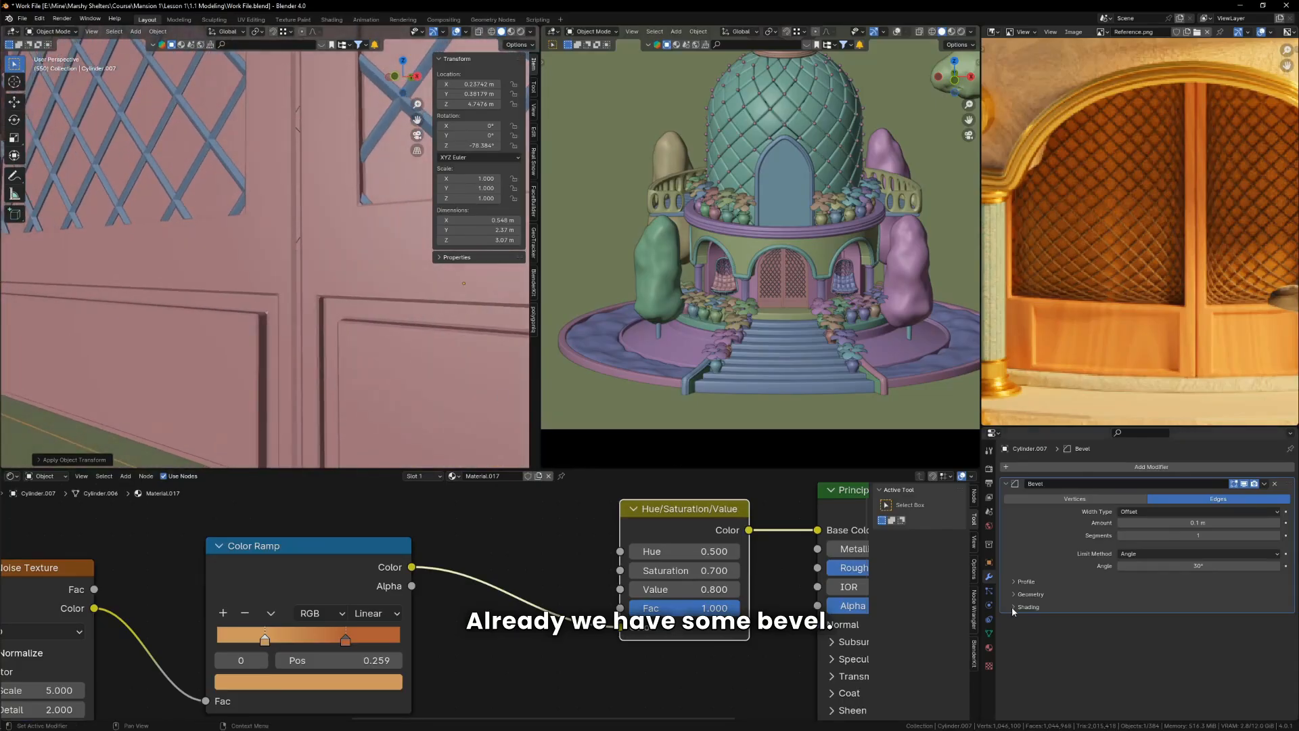
{"action": "left_click", "coordinate": [1030, 594]}
{"action": "left_click", "coordinate": [1121, 654]}
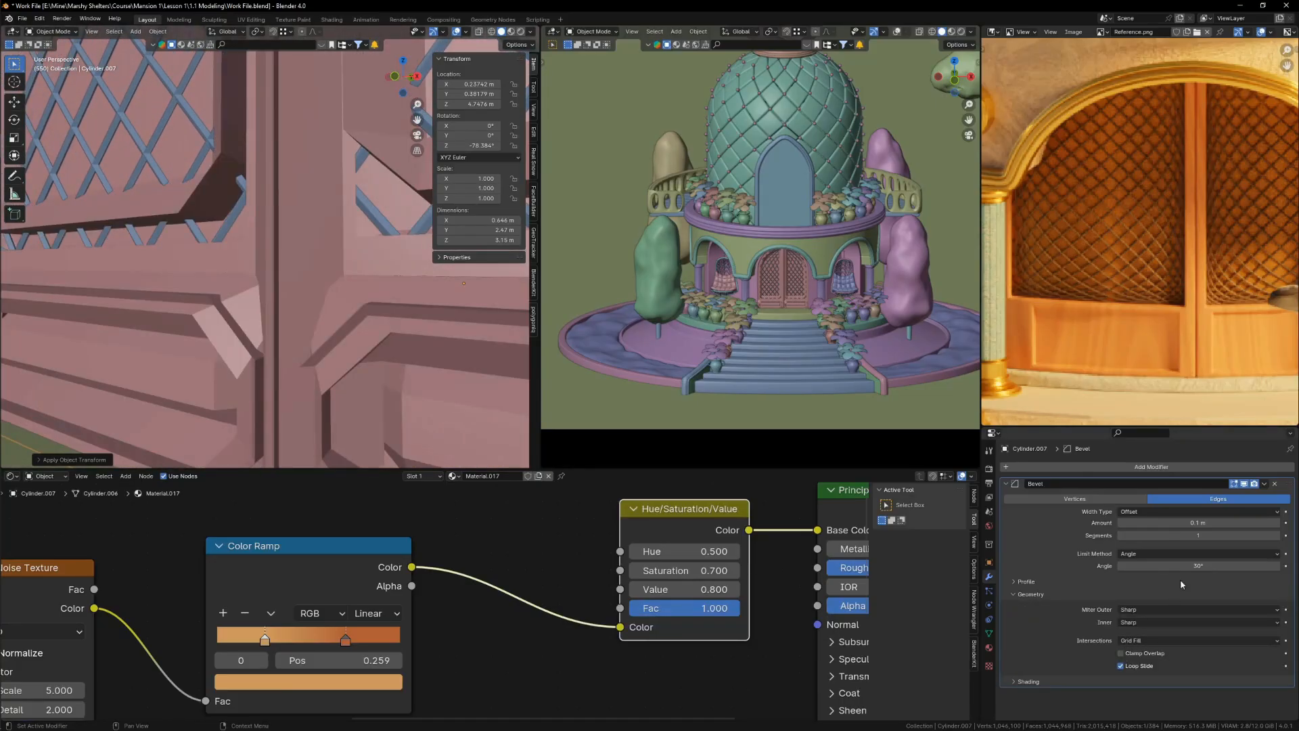
{"action": "mouse_move", "coordinate": [1198, 523]}
{"action": "left_mouse_down"}
{"action": "mouse_move", "coordinate": [1152, 522]}
{"action": "mouse_move", "coordinate": [1178, 523]}
{"action": "left_mouse_up"}
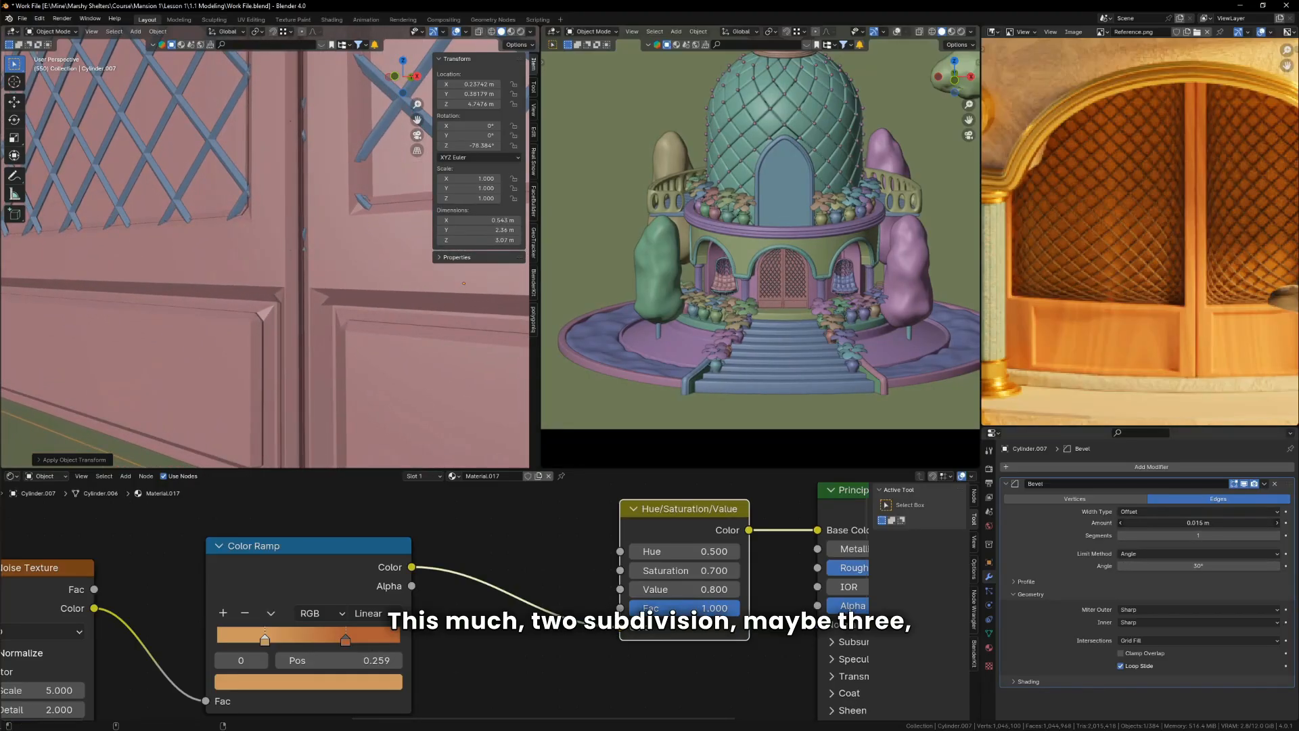
{"action": "left_click", "coordinate": [1278, 537]}
{"action": "left_click", "coordinate": [1277, 536]}
Step: Check the bevelled door up close and within the whole mansion, and save the file
{"action": "scroll", "coordinate": [298, 376], "scroll_direction": "down", "scroll_amount": 6}
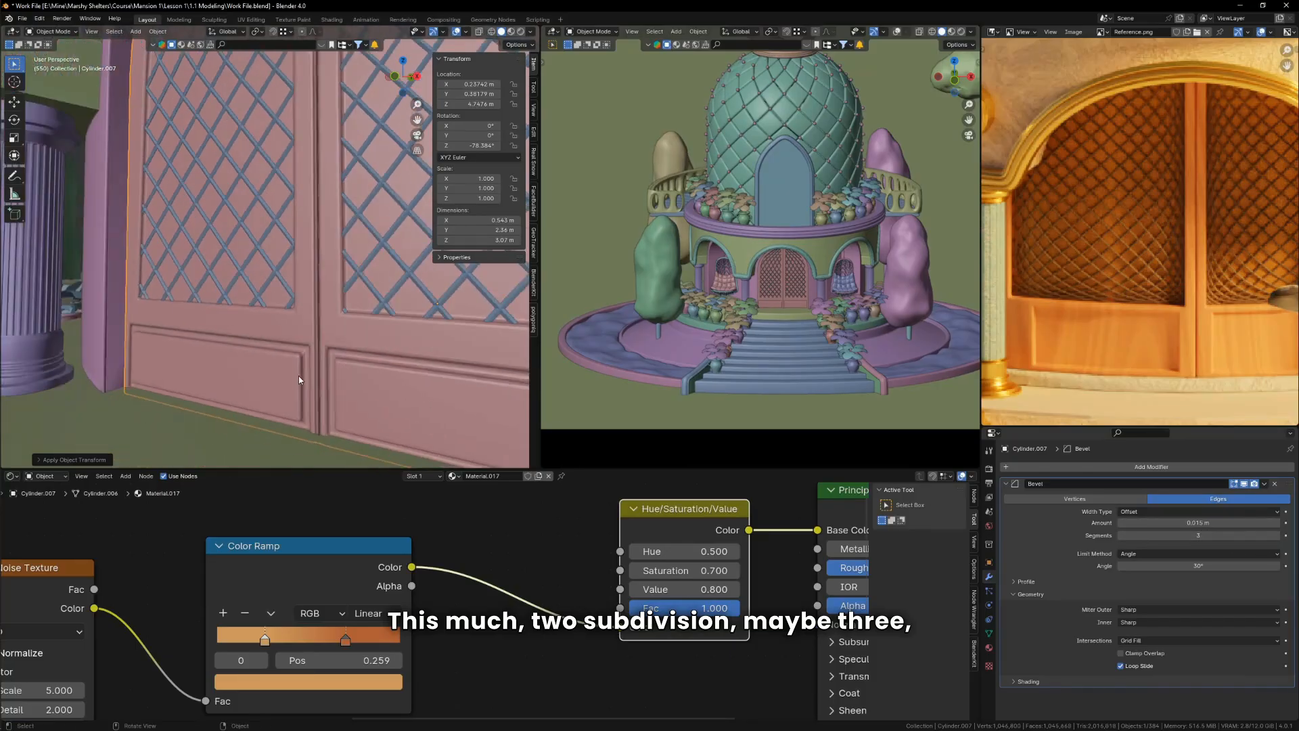
{"action": "scroll", "coordinate": [783, 295], "scroll_direction": "up", "scroll_amount": 5}
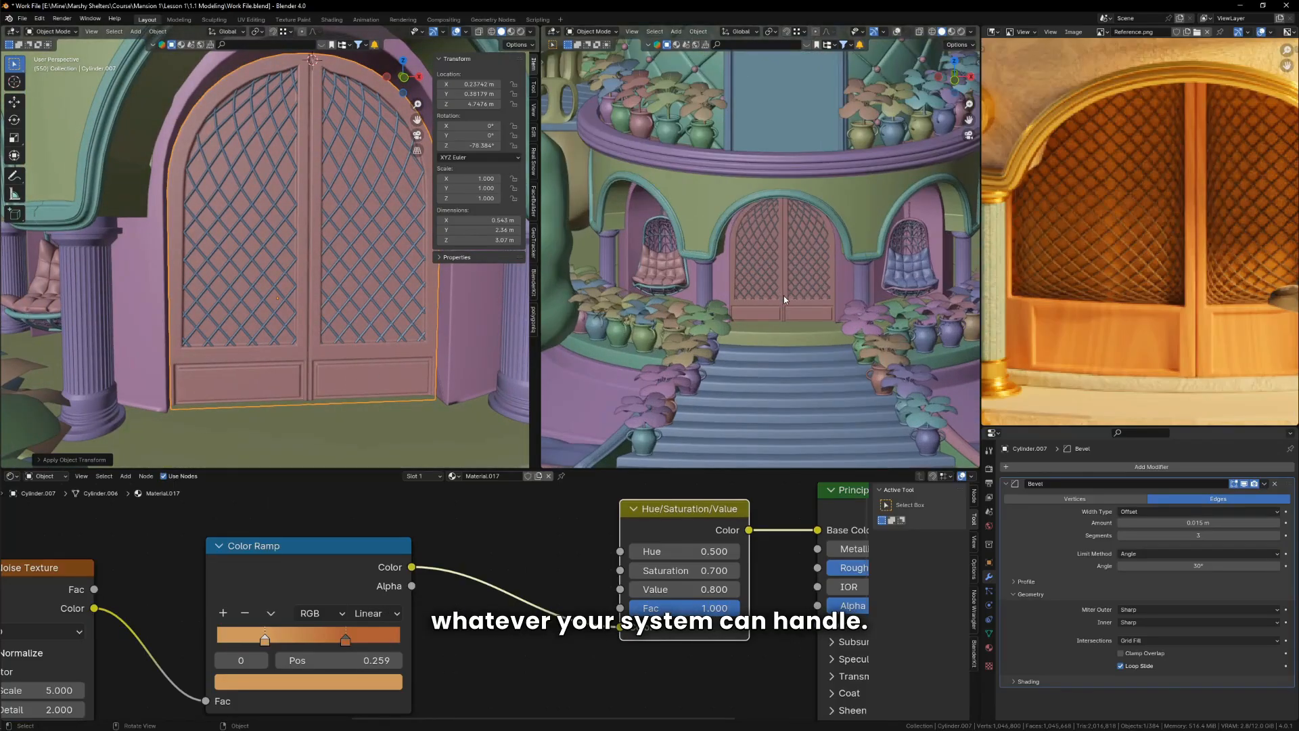
{"action": "scroll", "coordinate": [785, 304], "scroll_direction": "down", "scroll_amount": 5}
{"action": "key", "text": "ctrl+s"}
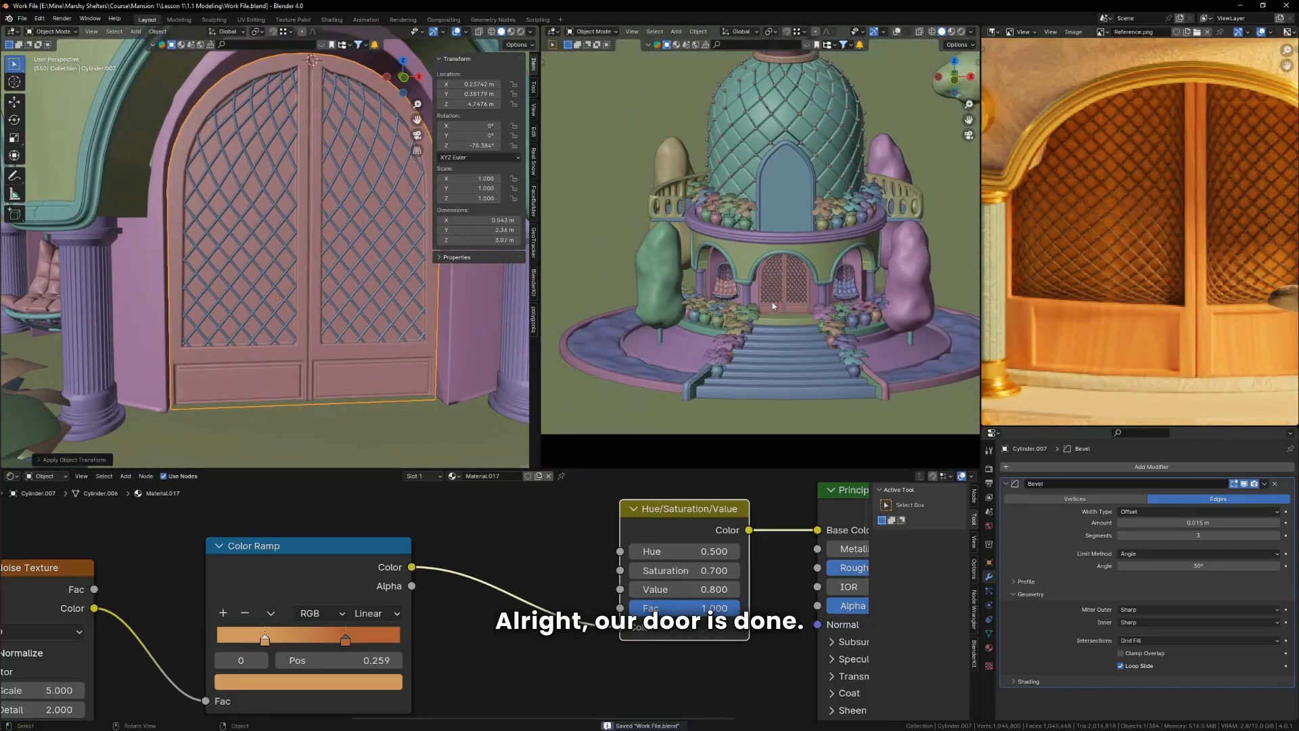
{"action": "scroll", "coordinate": [787, 307], "scroll_direction": "up", "scroll_amount": 4}
{"action": "scroll", "coordinate": [787, 307], "scroll_direction": "down", "scroll_amount": 4}
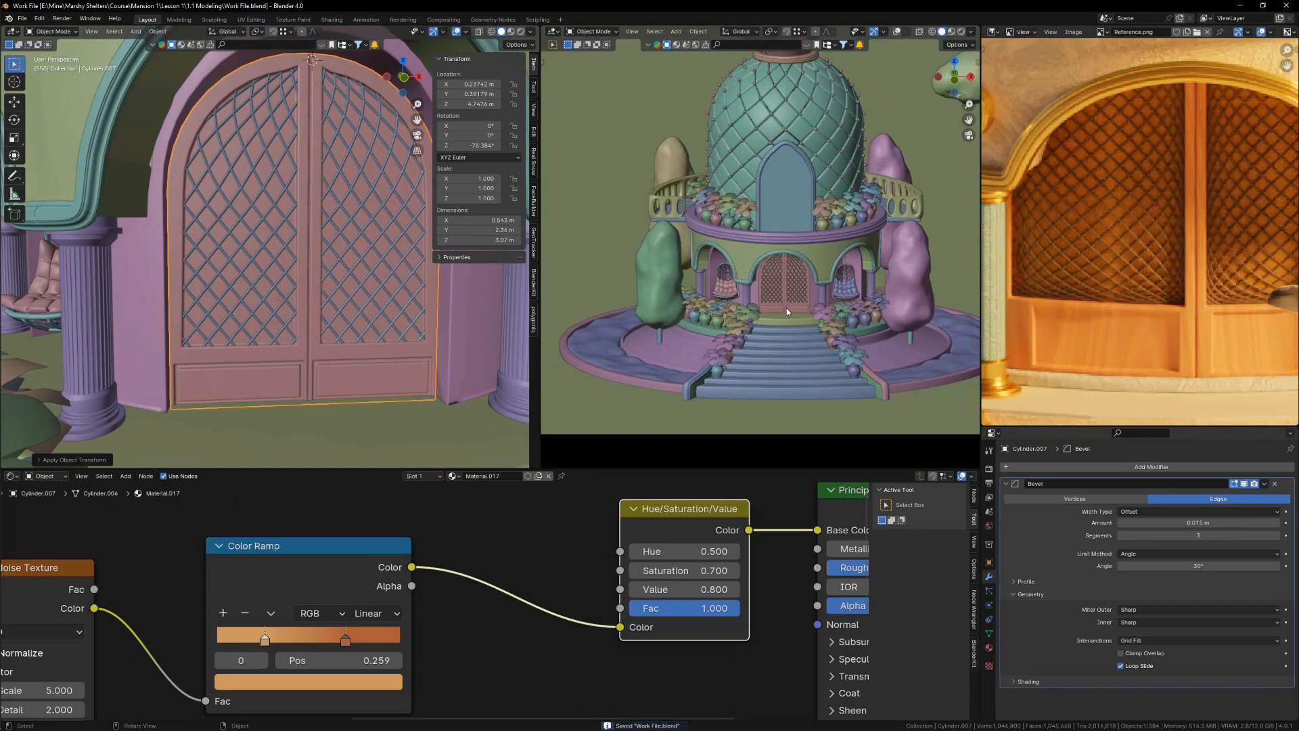
Step: Switch the mansion's camera viewport to rendered shading and inspect the ring beneath the pineapple leaves
{"action": "scroll", "coordinate": [786, 308], "scroll_direction": "down", "scroll_amount": 3}
{"action": "key", "text": "z"}
{"action": "left_click", "coordinate": [785, 251]}
{"action": "scroll", "coordinate": [792, 139], "scroll_direction": "up", "scroll_amount": 6}
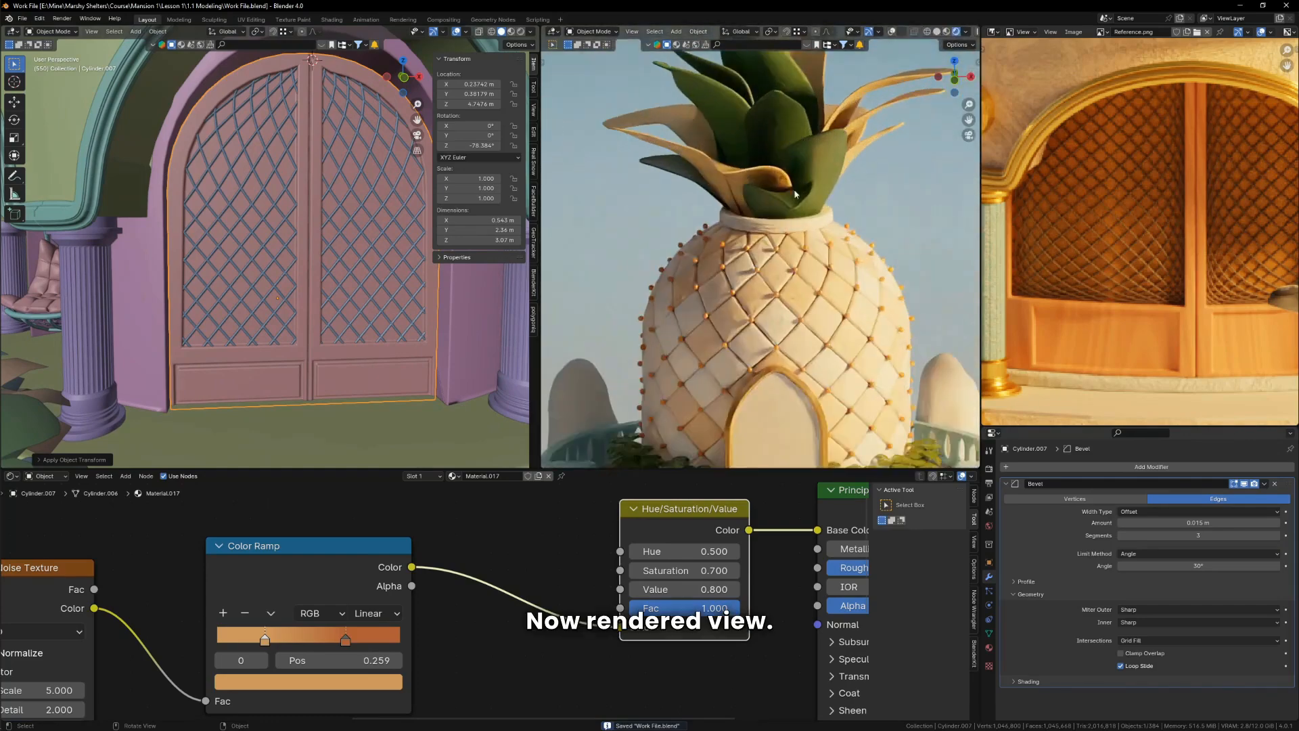
Step: Link the golden material of the upper arched window's trim to the ring beneath the leaves and check the camera view
{"action": "scroll", "coordinate": [329, 331], "scroll_direction": "down", "scroll_amount": 5}
{"action": "scroll", "coordinate": [391, 358], "scroll_direction": "down", "scroll_amount": 3}
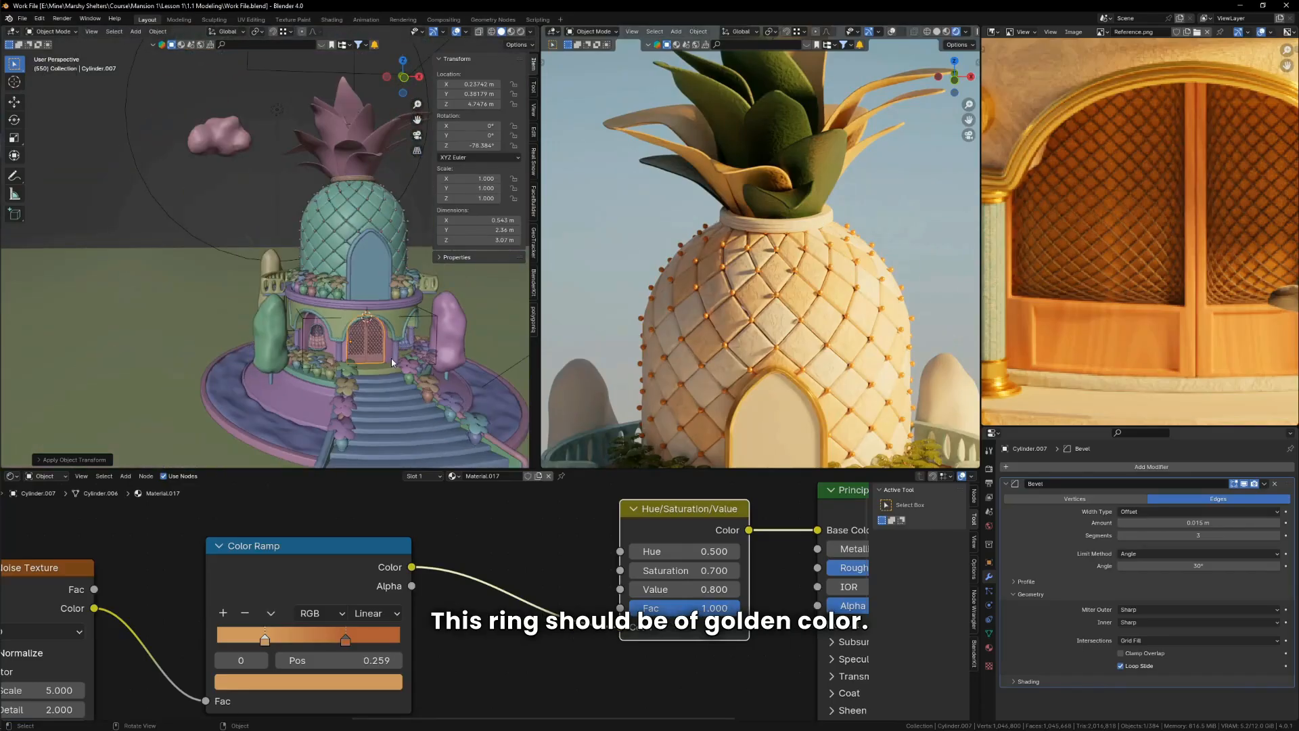
{"action": "middle_click_drag", "start_coordinate": [363, 182], "coordinate": [371, 249], "text": "shift"}
{"action": "scroll", "coordinate": [371, 249], "scroll_direction": "up", "scroll_amount": 4}
{"action": "left_click", "coordinate": [377, 251], "text": "shift"}
{"action": "middle_click_drag", "start_coordinate": [435, 431], "coordinate": [401, 337], "text": "shift"}
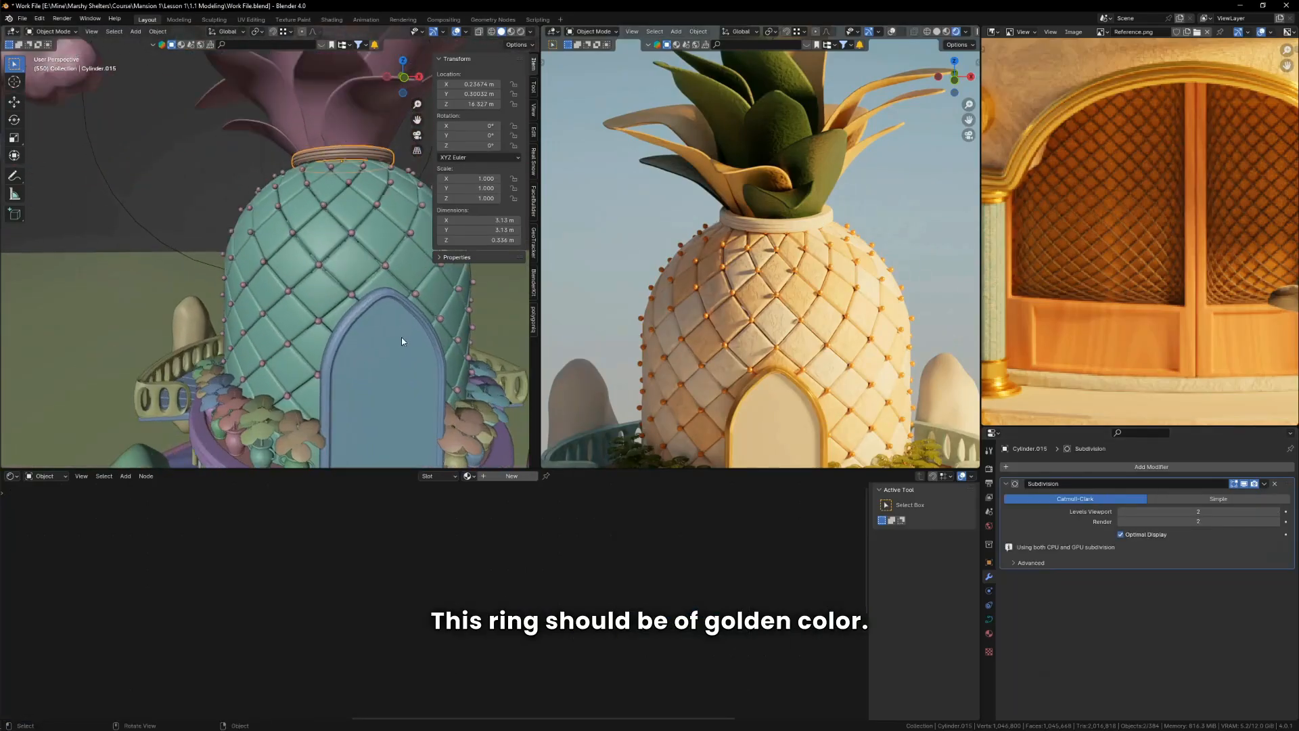
{"action": "left_click", "coordinate": [401, 306], "text": "shift"}
{"action": "key", "text": "ctrl+l"}
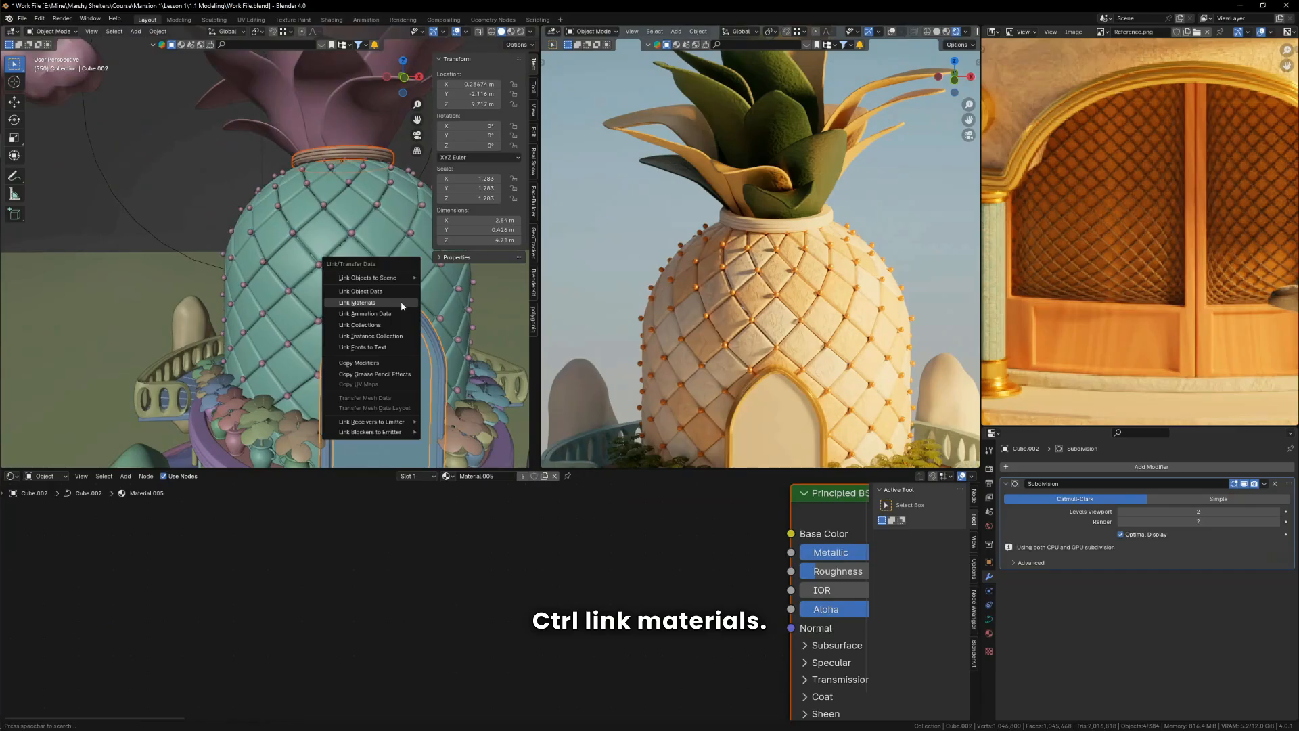
{"action": "left_click", "coordinate": [401, 302]}
{"action": "key", "text": "KP_0"}
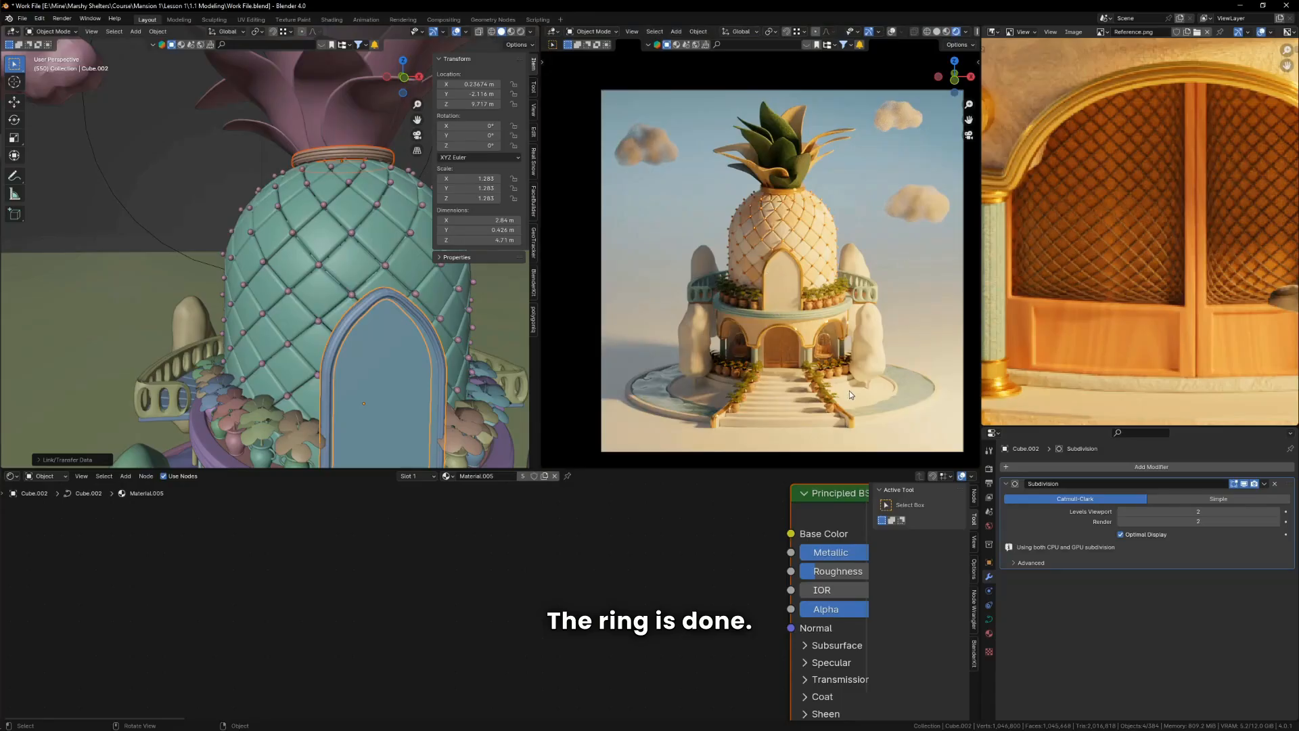
{"action": "scroll", "coordinate": [850, 392], "scroll_direction": "up", "scroll_amount": 4}
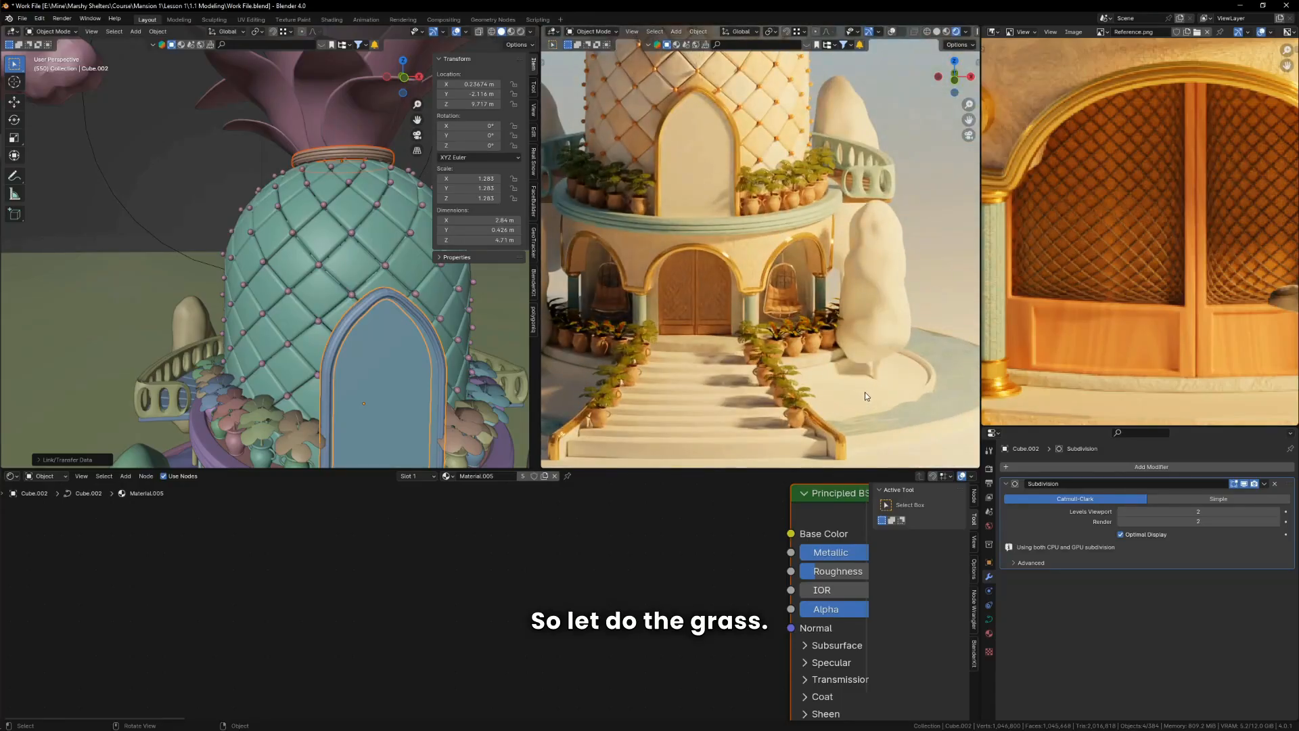
Step: Hide the modelling viewport's sidebar, change the reference image area to the Outliner and frame the mansion from above
{"action": "scroll", "coordinate": [261, 306], "scroll_direction": "down", "scroll_amount": 7}
{"action": "mouse_move", "coordinate": [312, 333]}
{"action": "middle_mouse_down", "text": "shift"}
{"action": "mouse_move", "coordinate": [319, 270]}
{"action": "mouse_move", "coordinate": [322, 318]}
{"action": "middle_mouse_up", "text": "shift"}
{"action": "key", "text": "n"}
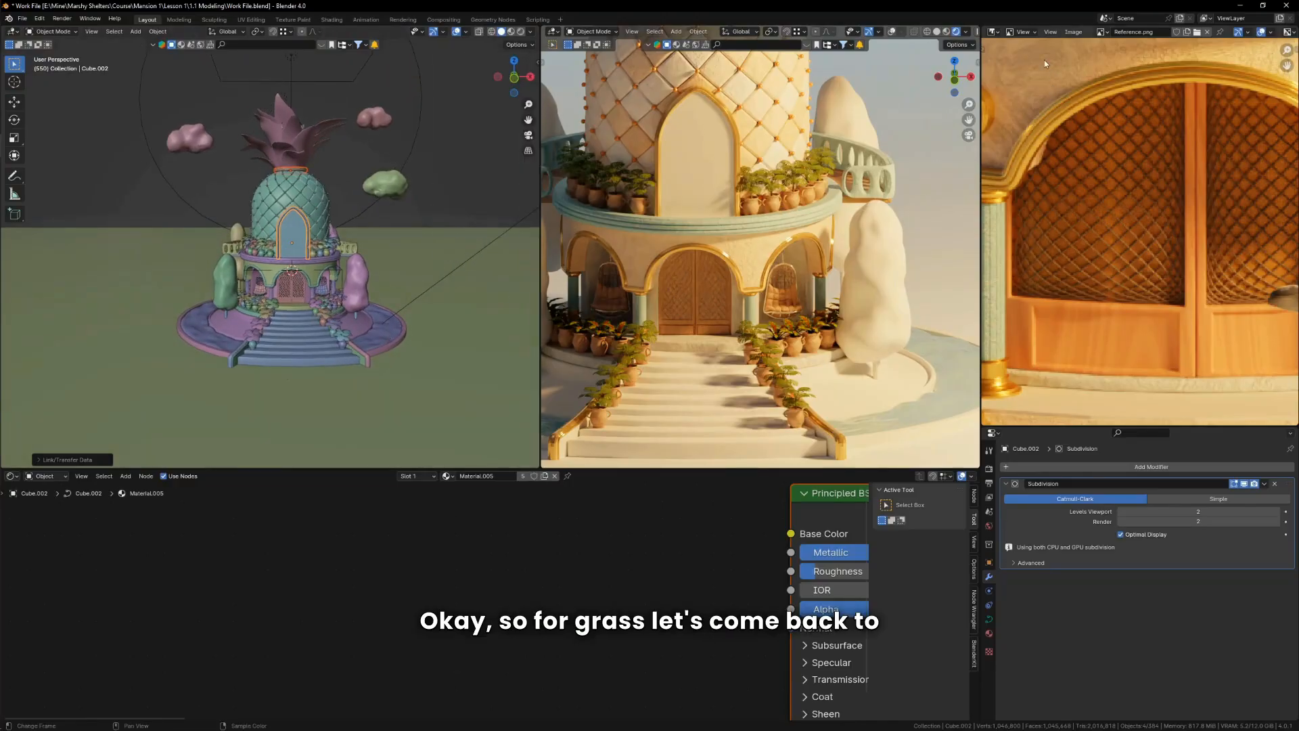
{"action": "left_click", "coordinate": [993, 33]}
{"action": "left_click", "coordinate": [937, 60]}
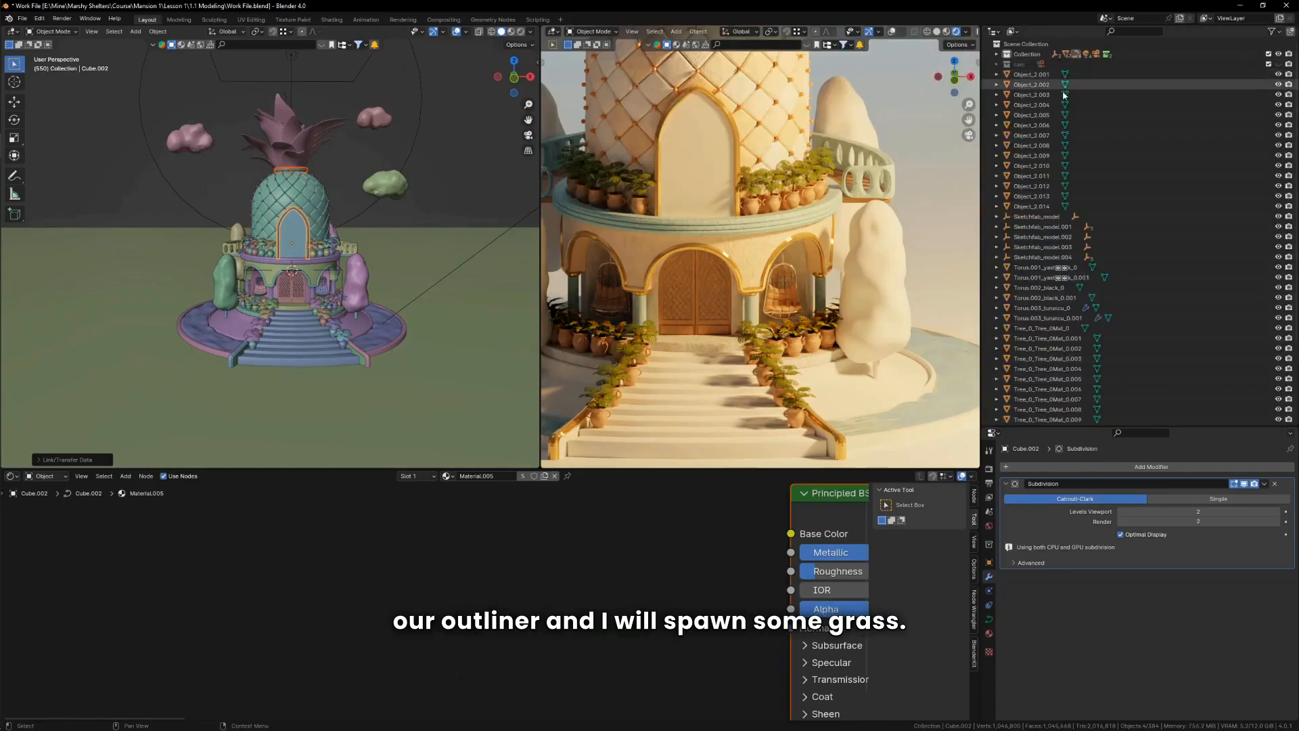
{"action": "scroll", "coordinate": [1097, 169], "scroll_direction": "down", "scroll_amount": 5}
{"action": "scroll", "coordinate": [1106, 289], "scroll_direction": "up", "scroll_amount": 5}
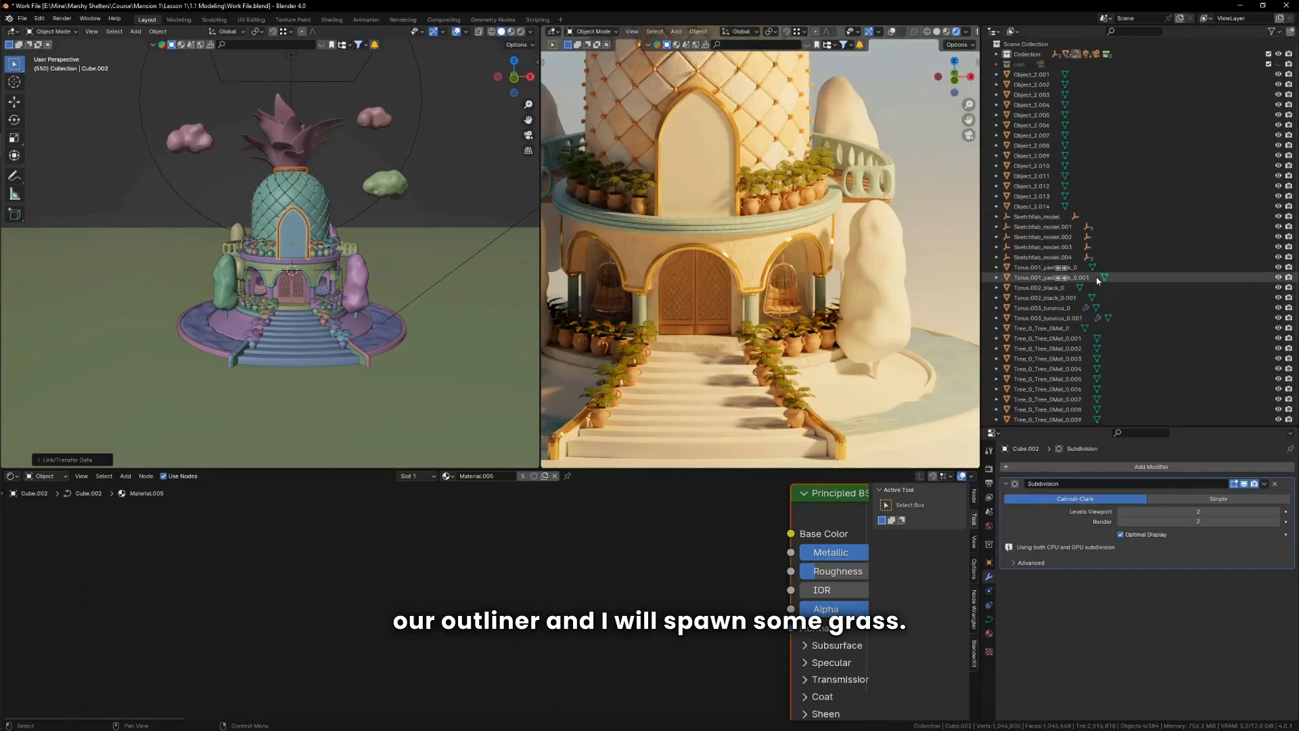
{"action": "scroll", "coordinate": [350, 261], "scroll_direction": "up", "scroll_amount": 2}
{"action": "mouse_move", "coordinate": [350, 261]}
{"action": "middle_mouse_down"}
{"action": "mouse_move", "coordinate": [360, 312]}
{"action": "mouse_move", "coordinate": [369, 267]}
{"action": "mouse_move", "coordinate": [349, 247]}
{"action": "middle_mouse_up"}
{"action": "mouse_move", "coordinate": [348, 247]}
{"action": "middle_mouse_down"}
{"action": "mouse_move", "coordinate": [361, 206]}
{"action": "mouse_move", "coordinate": [338, 245]}
{"action": "middle_mouse_up"}
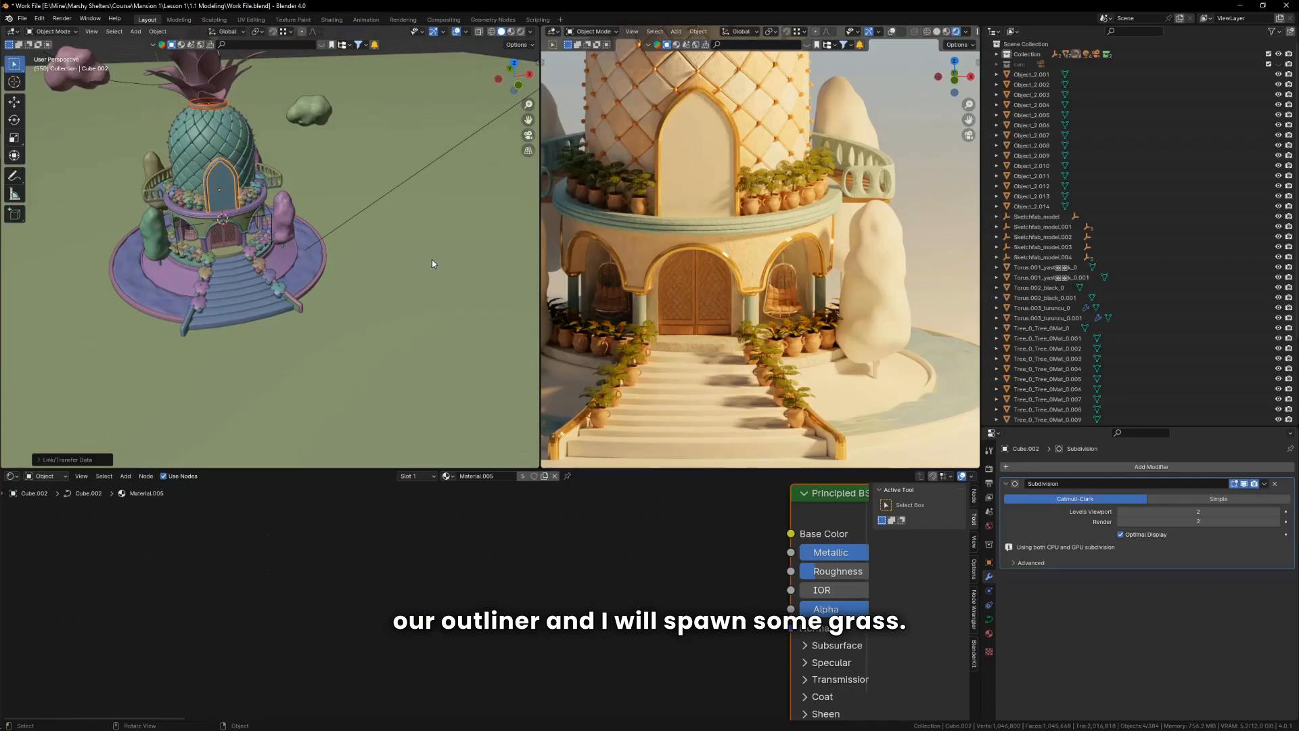
Step: Switch to File Explorer and open the 3d assets folder inside the Mansion 1 Assets folder
{"action": "key", "text": "alt+Tab"}
{"action": "left_click", "coordinate": [735, 330]}
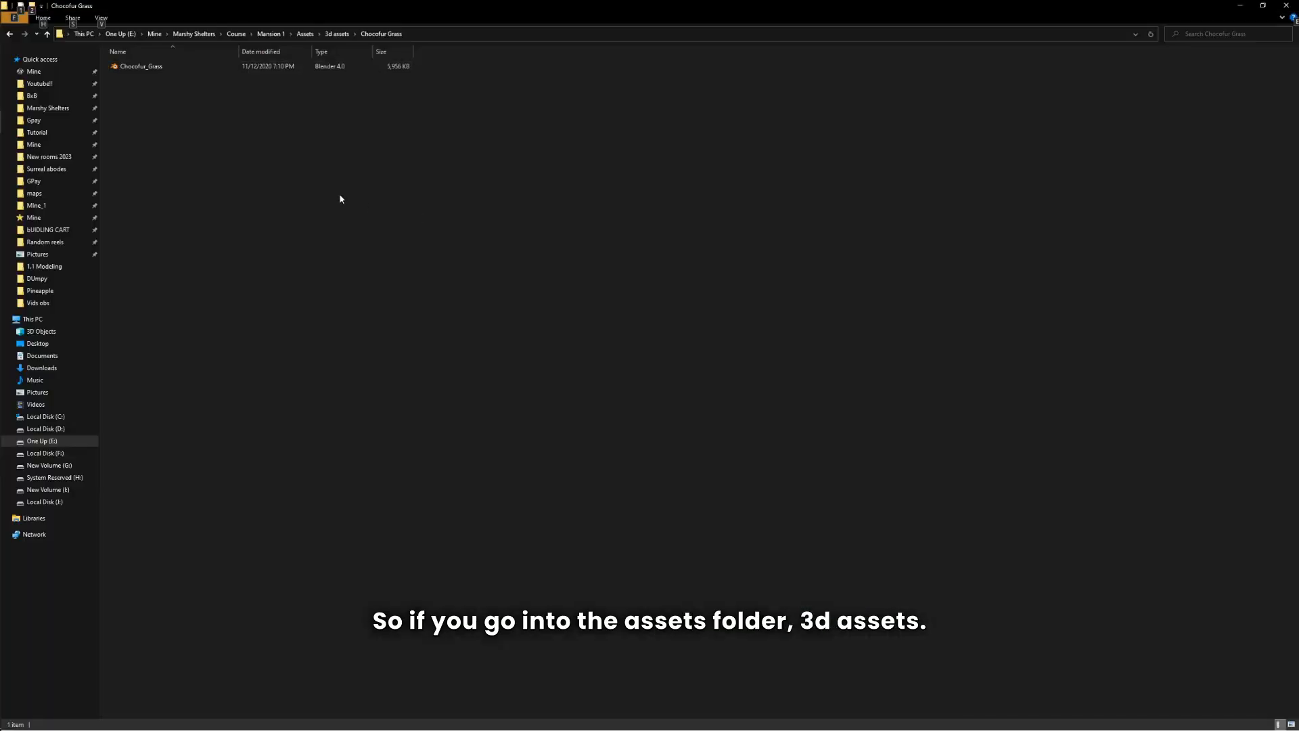
{"action": "left_click", "coordinate": [304, 34]}
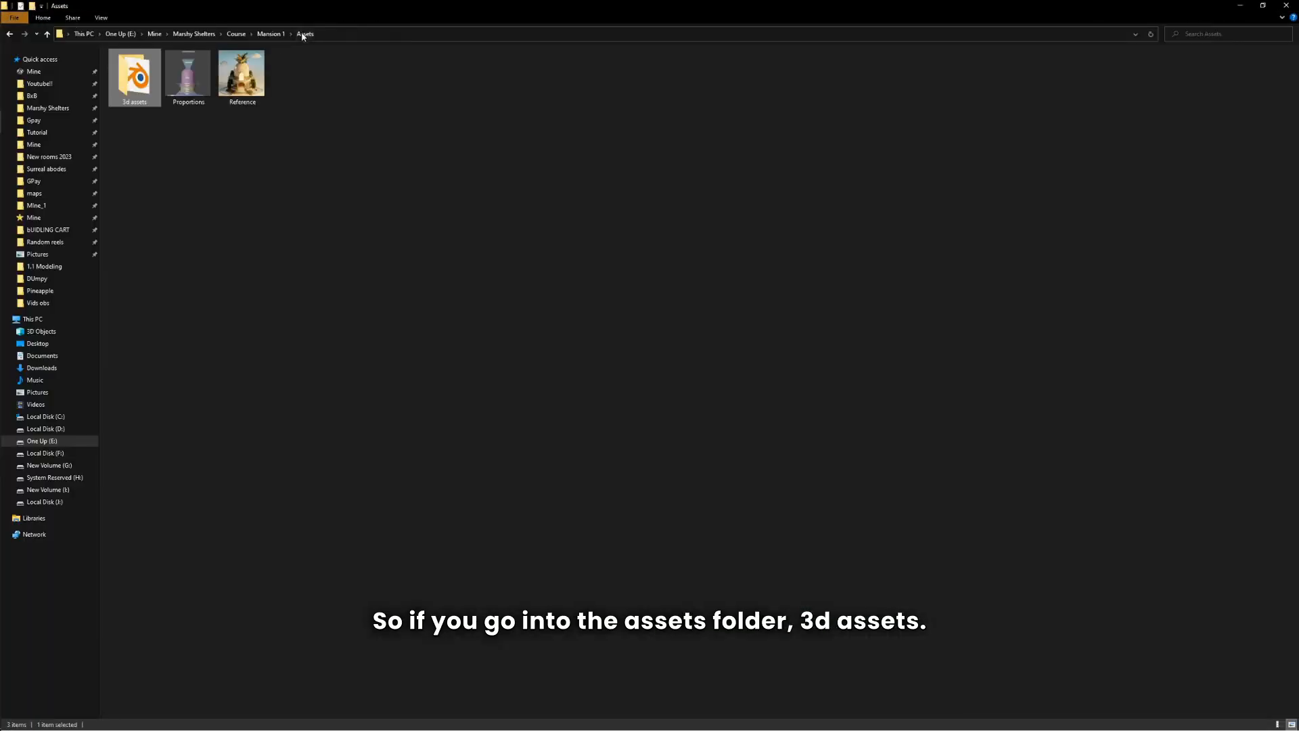
{"action": "double_click", "coordinate": [124, 90]}
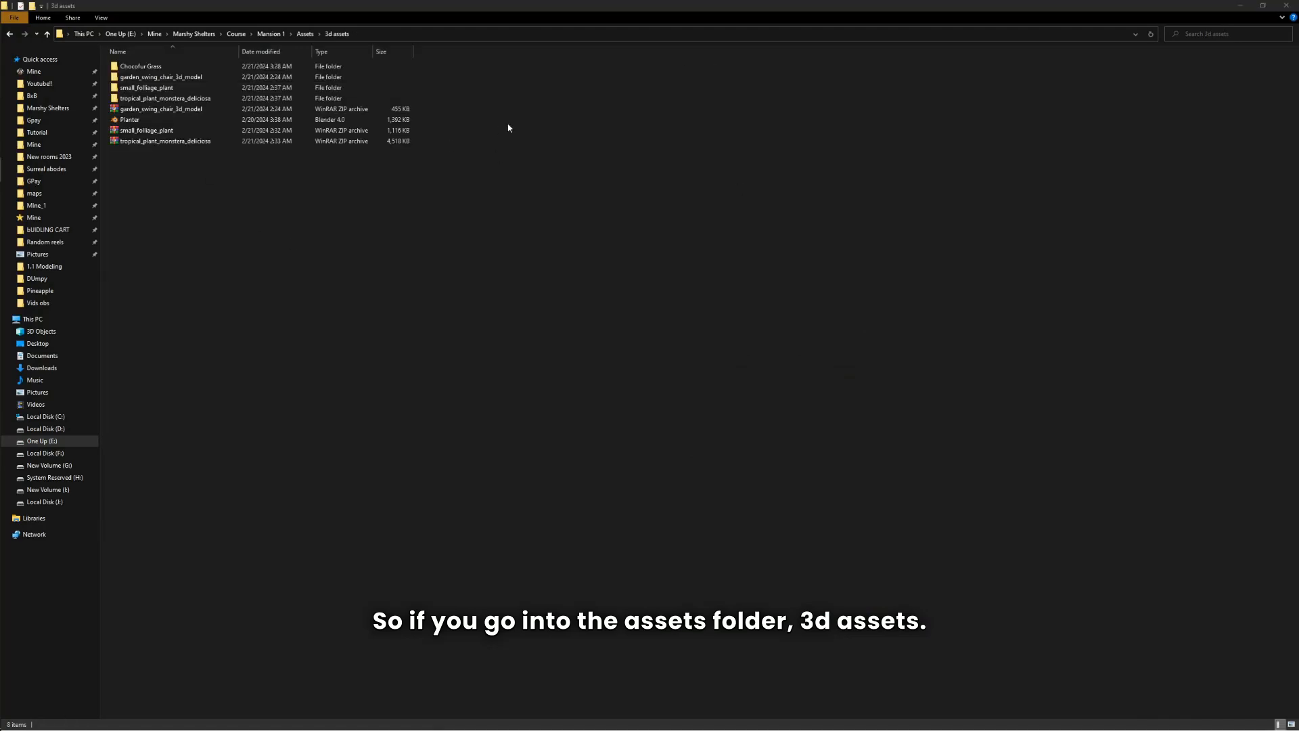
Step: Open the Chocofur_Grass_02 blend file from the Chocofur Grass folder and copy all its grass objects
{"action": "double_click", "coordinate": [192, 72]}
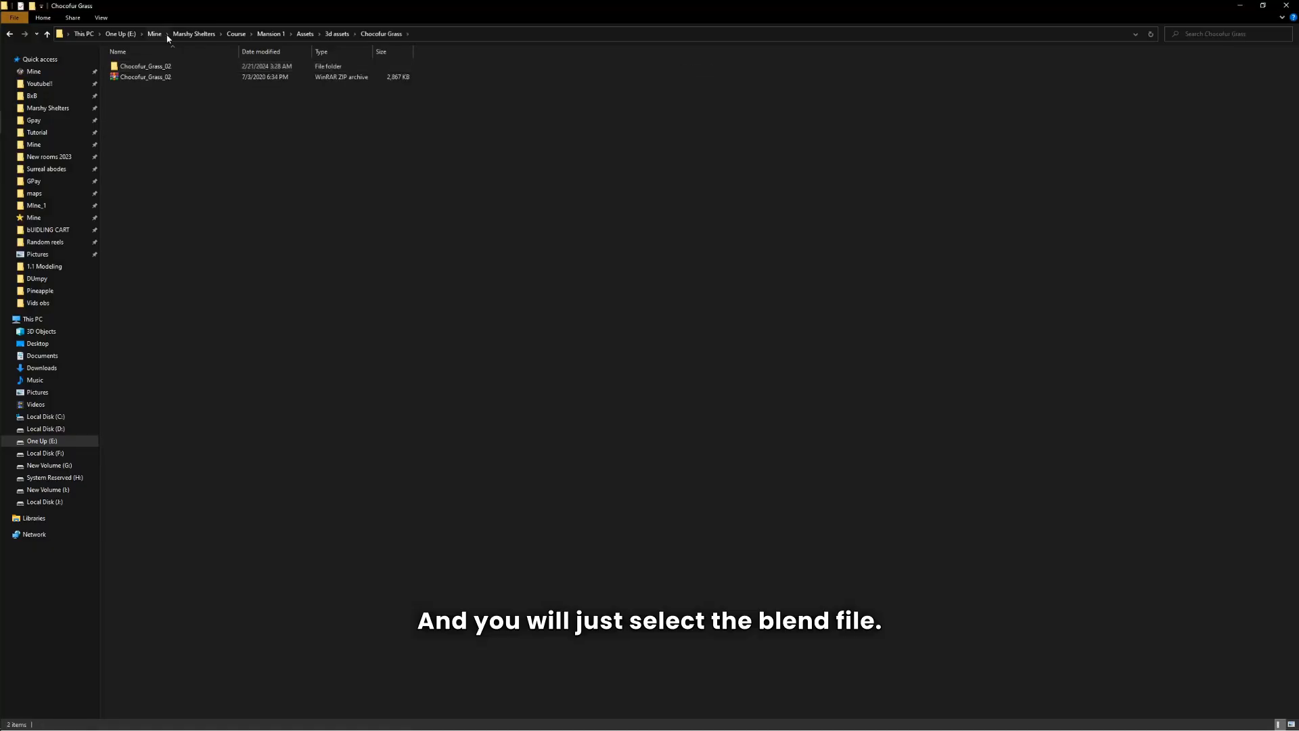
{"action": "left_click", "coordinate": [164, 70]}
{"action": "double_click", "coordinate": [164, 69]}
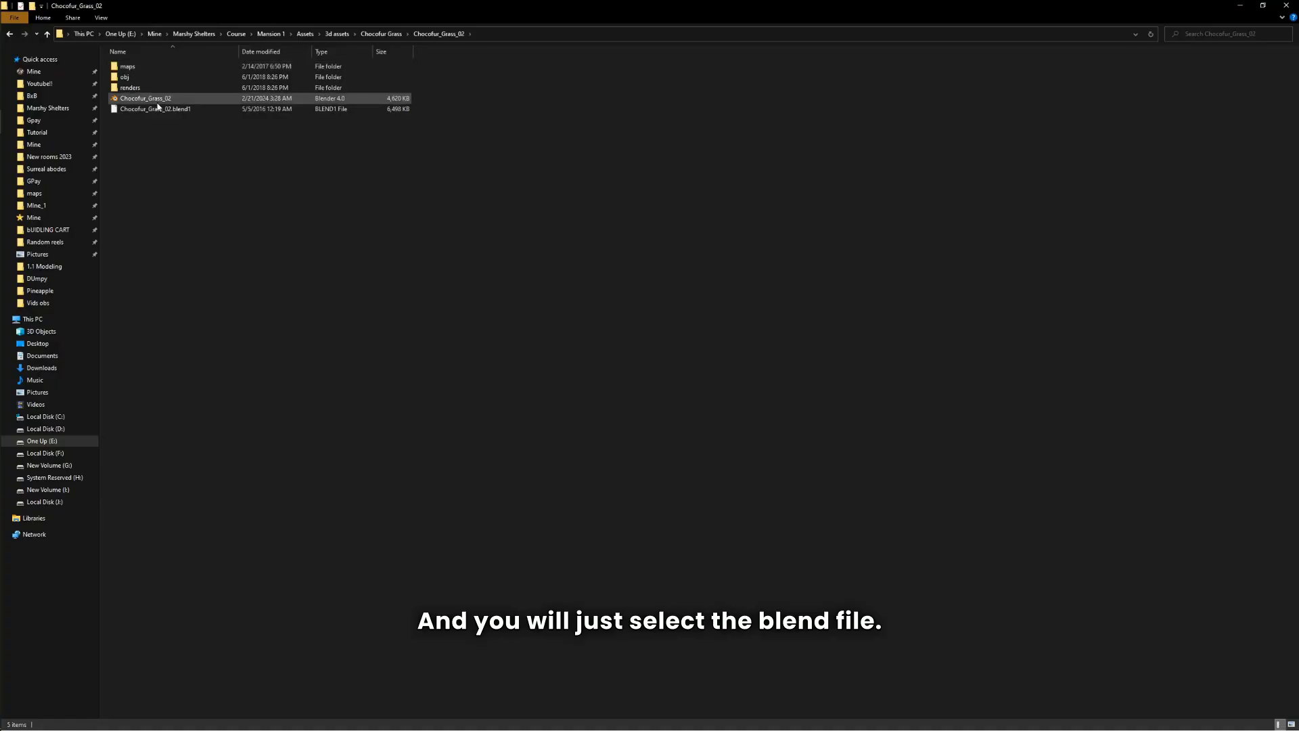
{"action": "double_click", "coordinate": [158, 101]}
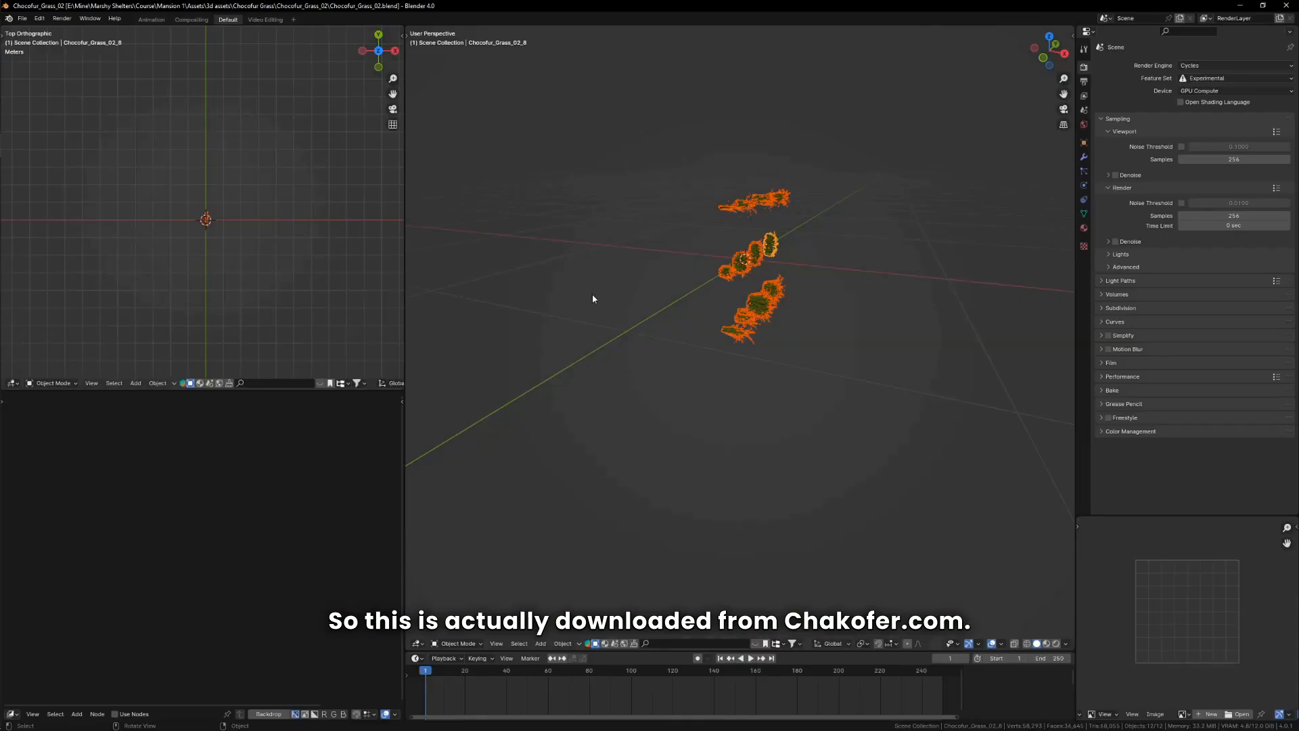
{"action": "middle_click_drag", "start_coordinate": [732, 310], "coordinate": [706, 283]}
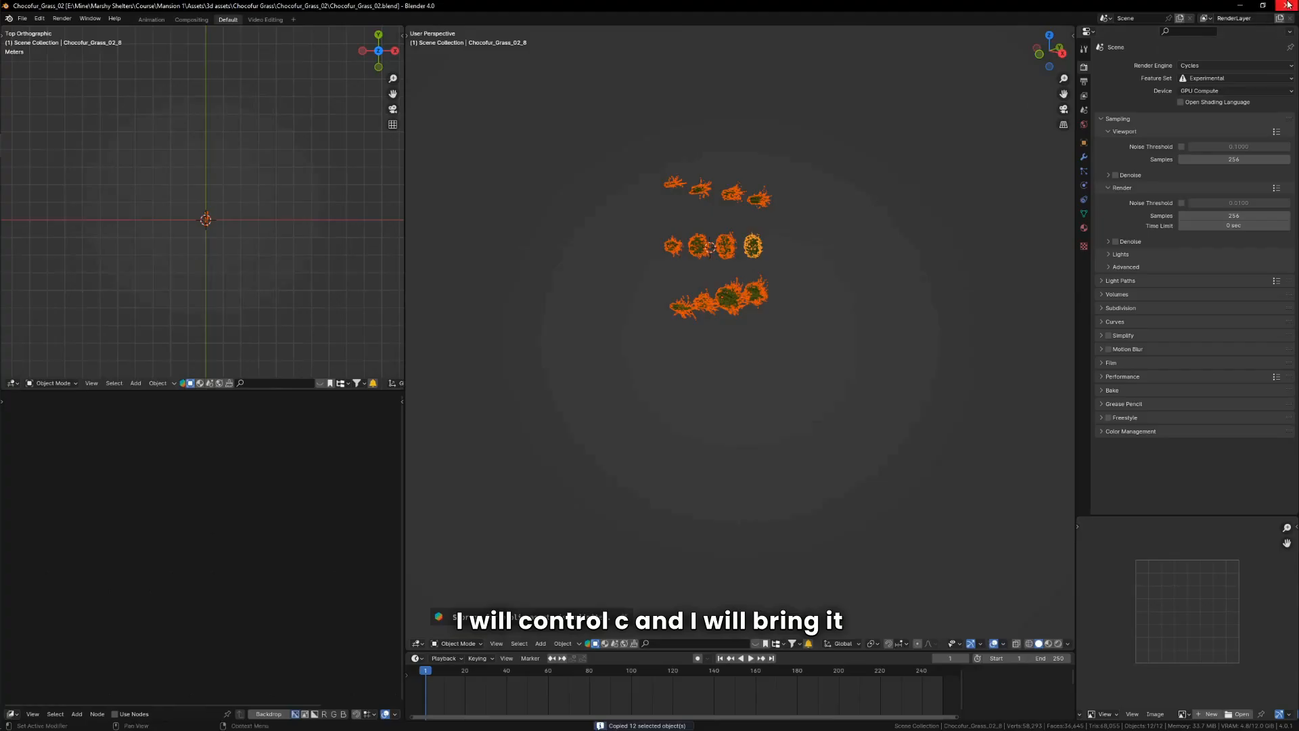
Step: Switch to the mansion's Work File, paste the copied grass objects into the scene and frame them
{"action": "key", "text": "alt+Tab"}
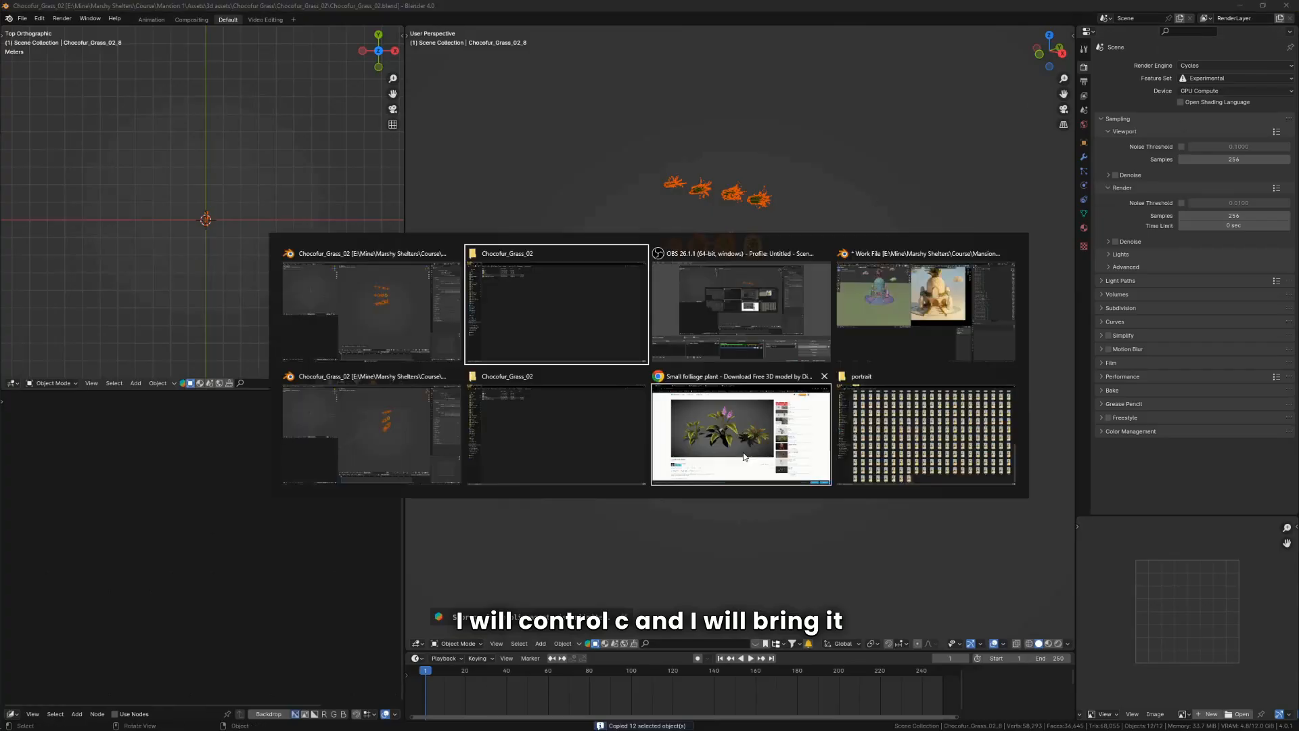
{"action": "left_click", "coordinate": [937, 304]}
{"action": "scroll", "coordinate": [349, 291], "scroll_direction": "down", "scroll_amount": 3}
{"action": "scroll", "coordinate": [349, 291], "scroll_direction": "up", "scroll_amount": 2}
{"action": "mouse_move", "coordinate": [350, 291]}
{"action": "middle_mouse_down"}
{"action": "mouse_move", "coordinate": [422, 318]}
{"action": "mouse_move", "coordinate": [457, 293]}
{"action": "mouse_move", "coordinate": [401, 268]}
{"action": "mouse_move", "coordinate": [384, 295]}
{"action": "mouse_move", "coordinate": [366, 288]}
{"action": "middle_mouse_up"}
{"action": "key", "text": "ctrl+v"}
{"action": "key", "text": "KP_Decimal"}
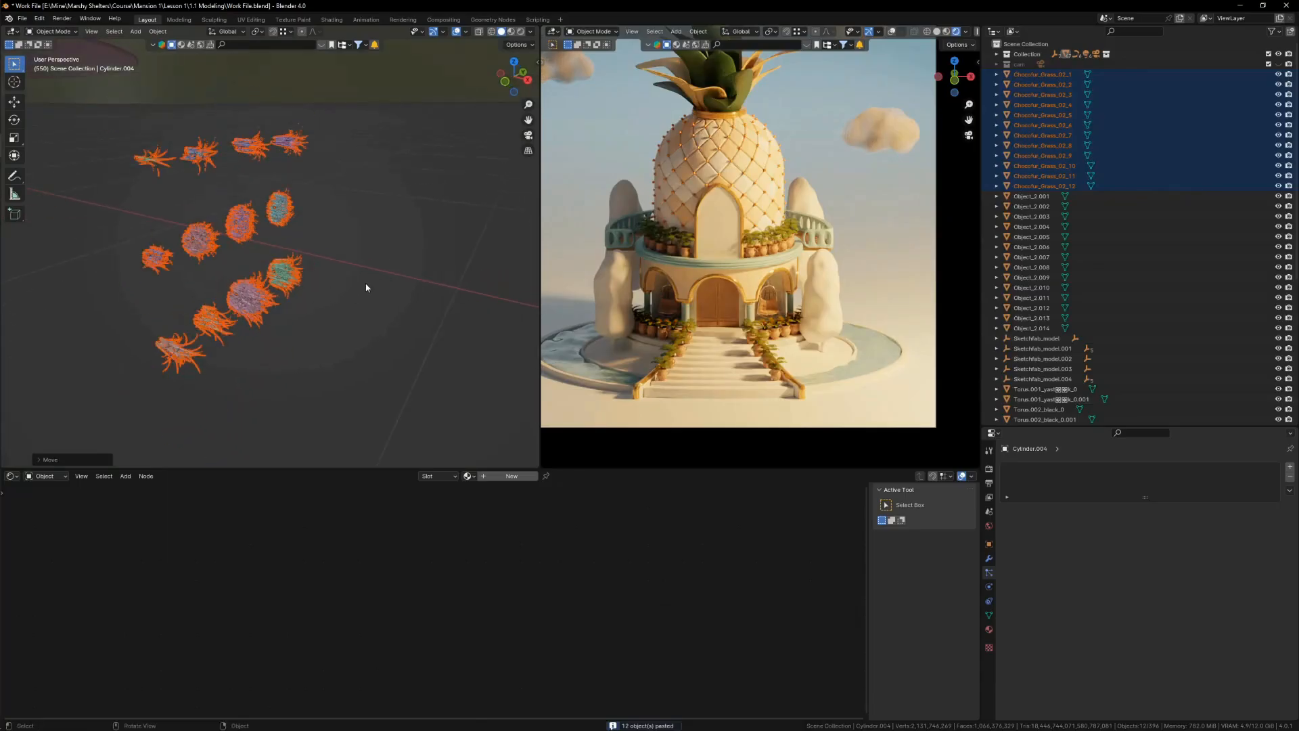
Step: Move the pasted grass objects to a new collection named grass and give that collection a green colour tag
{"action": "key", "text": "m"}
{"action": "left_click", "coordinate": [366, 287]}
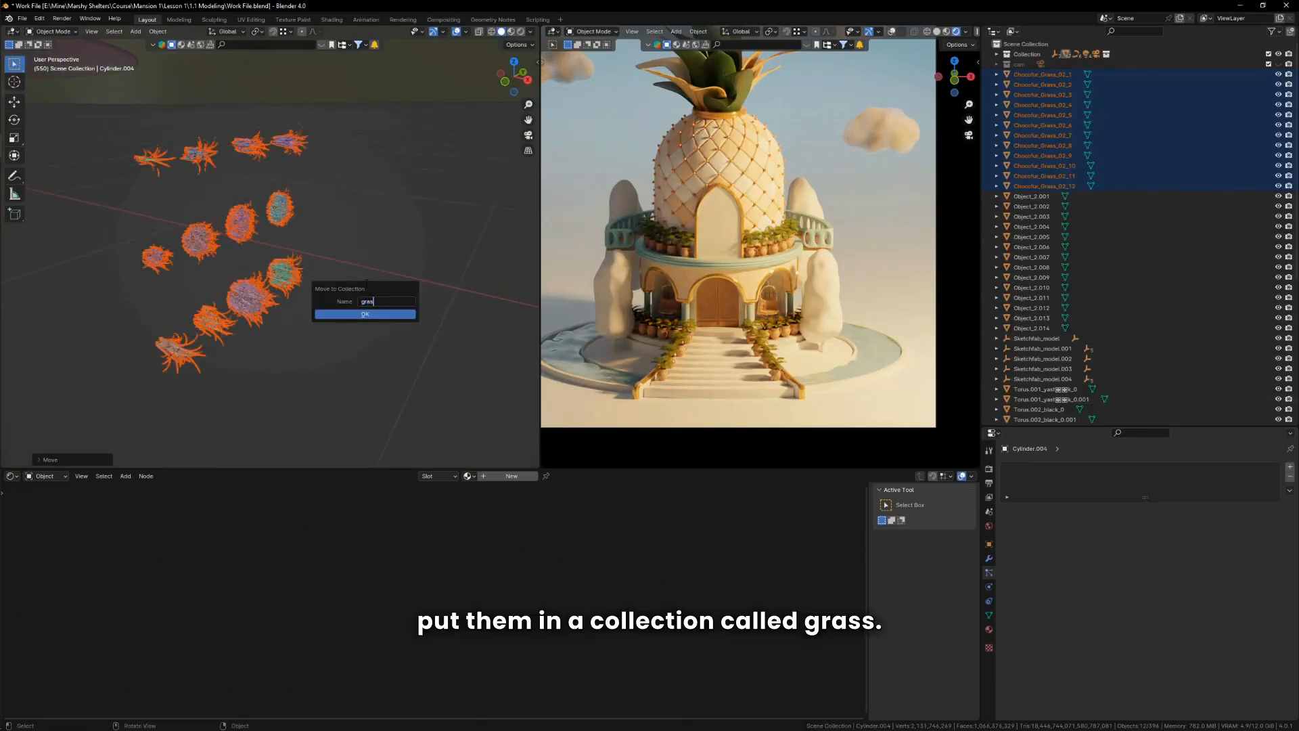
{"action": "left_click", "coordinate": [366, 315]}
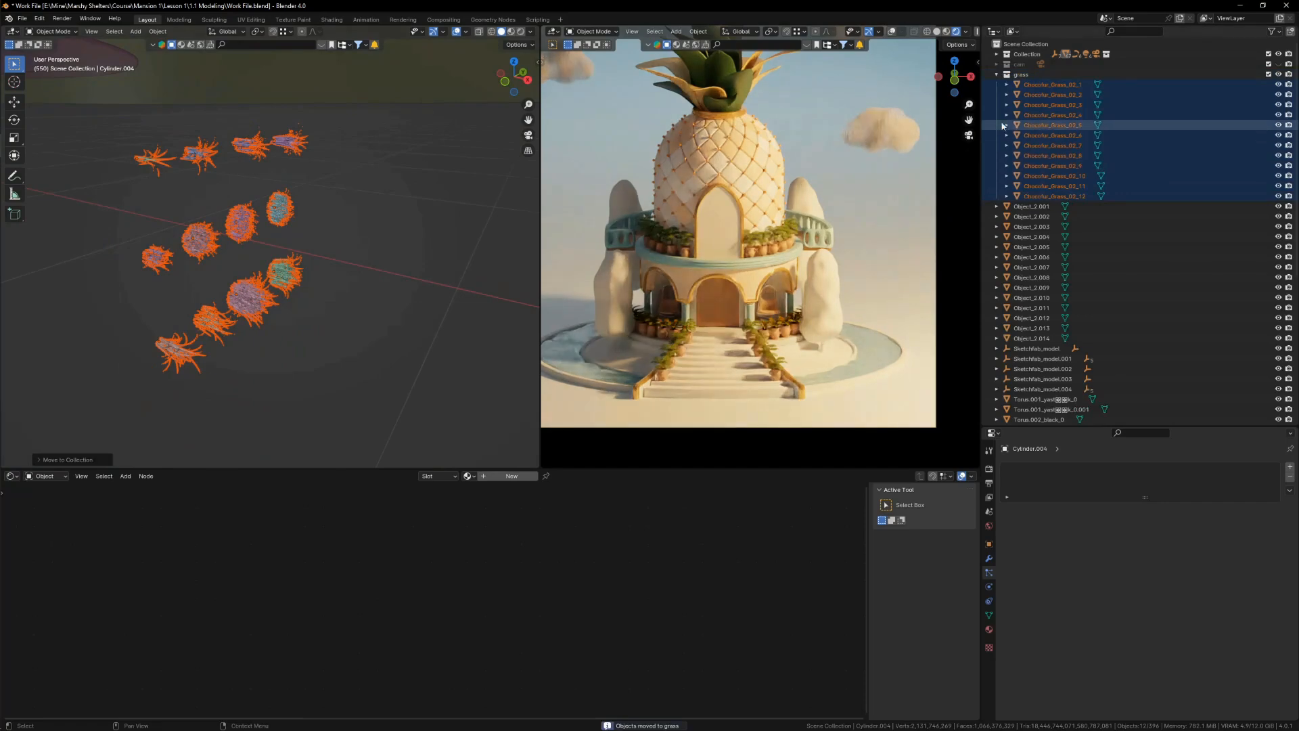
{"action": "right_click", "coordinate": [1010, 75]}
{"action": "left_click", "coordinate": [1041, 192]}
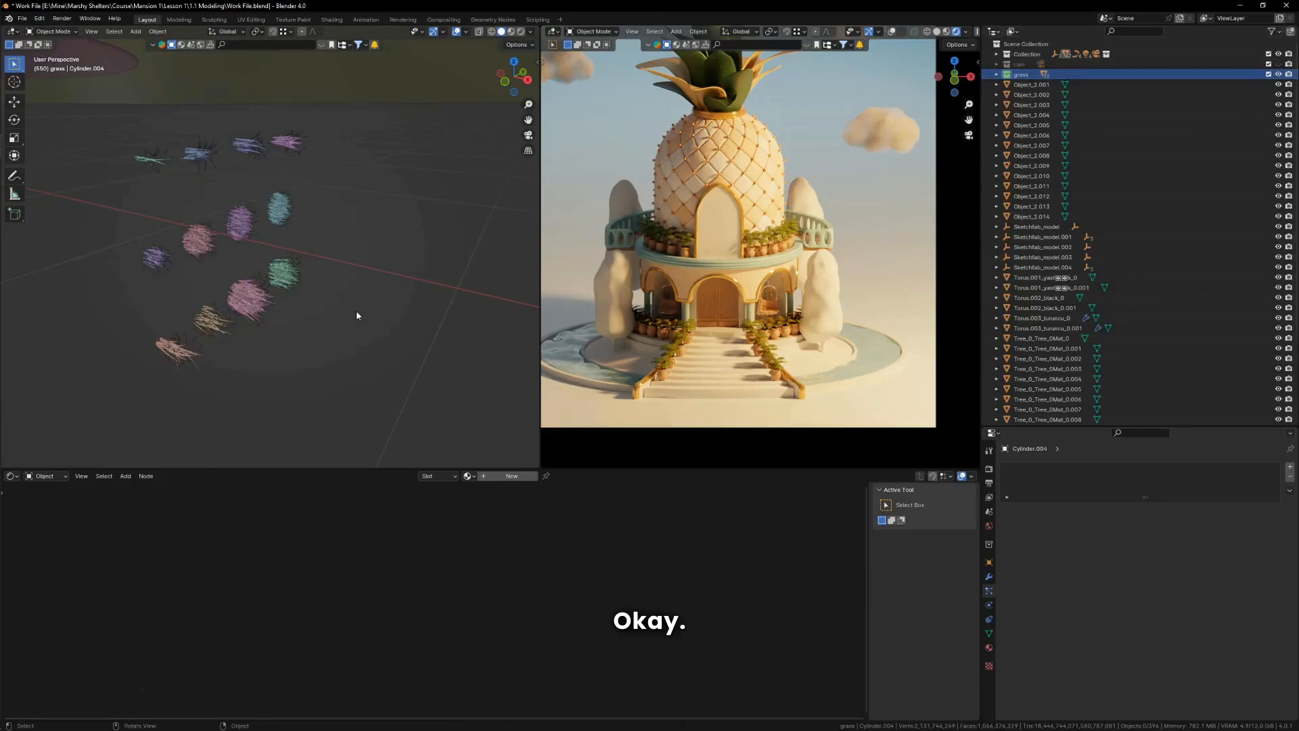
Step: Separate the ring of ground faces beside the stairs, inside the pool, into its own object
{"action": "scroll", "coordinate": [391, 315], "scroll_direction": "down", "scroll_amount": 15}
{"action": "middle_click_drag", "start_coordinate": [324, 268], "coordinate": [391, 249], "text": "shift"}
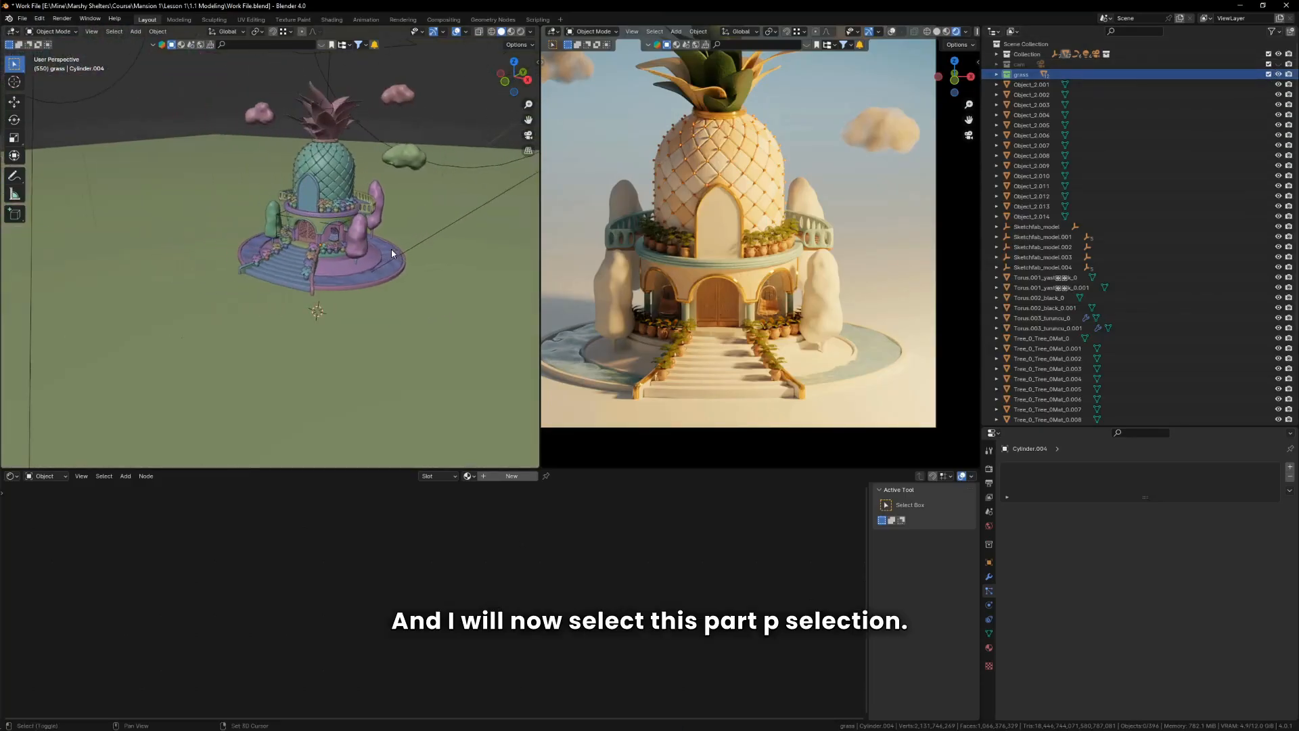
{"action": "scroll", "coordinate": [371, 269], "scroll_direction": "up", "scroll_amount": 6}
{"action": "scroll", "coordinate": [771, 258], "scroll_direction": "down", "scroll_amount": 2}
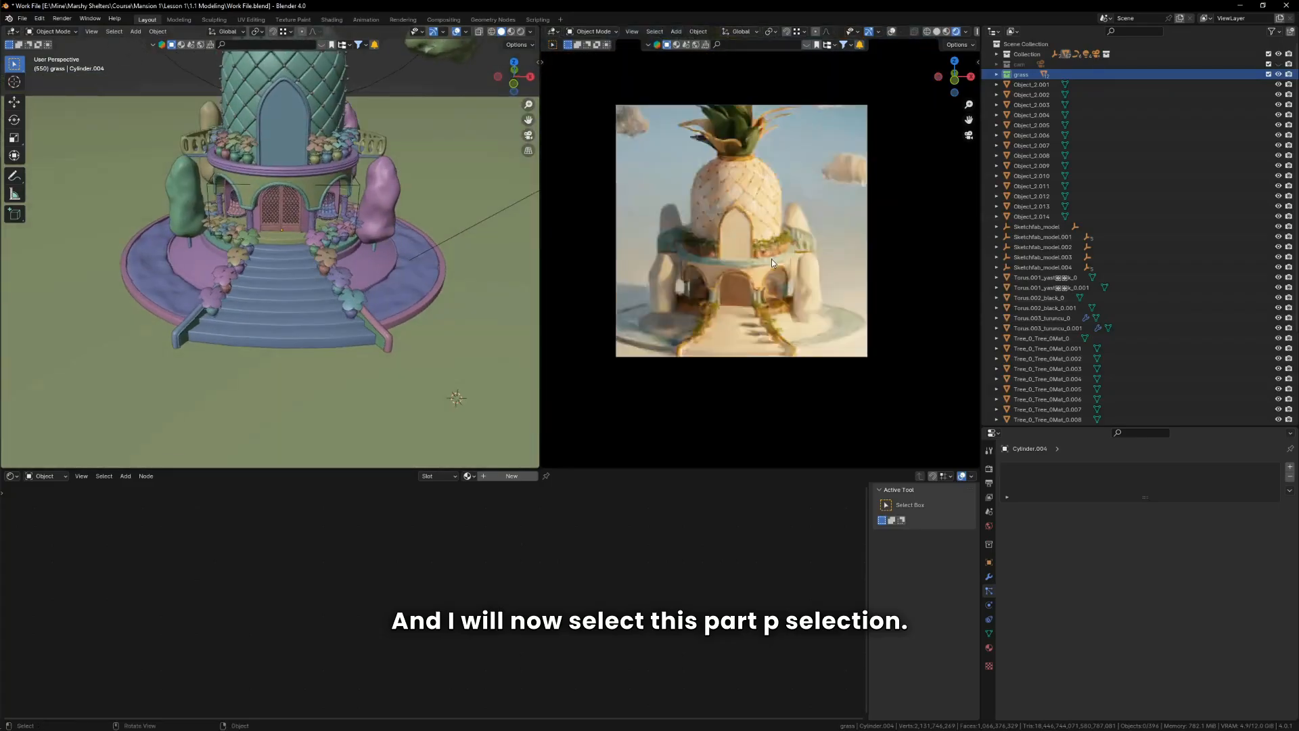
{"action": "scroll", "coordinate": [772, 259], "scroll_direction": "up", "scroll_amount": 2}
{"action": "scroll", "coordinate": [352, 318], "scroll_direction": "up", "scroll_amount": 5}
{"action": "key", "text": "Tab"}
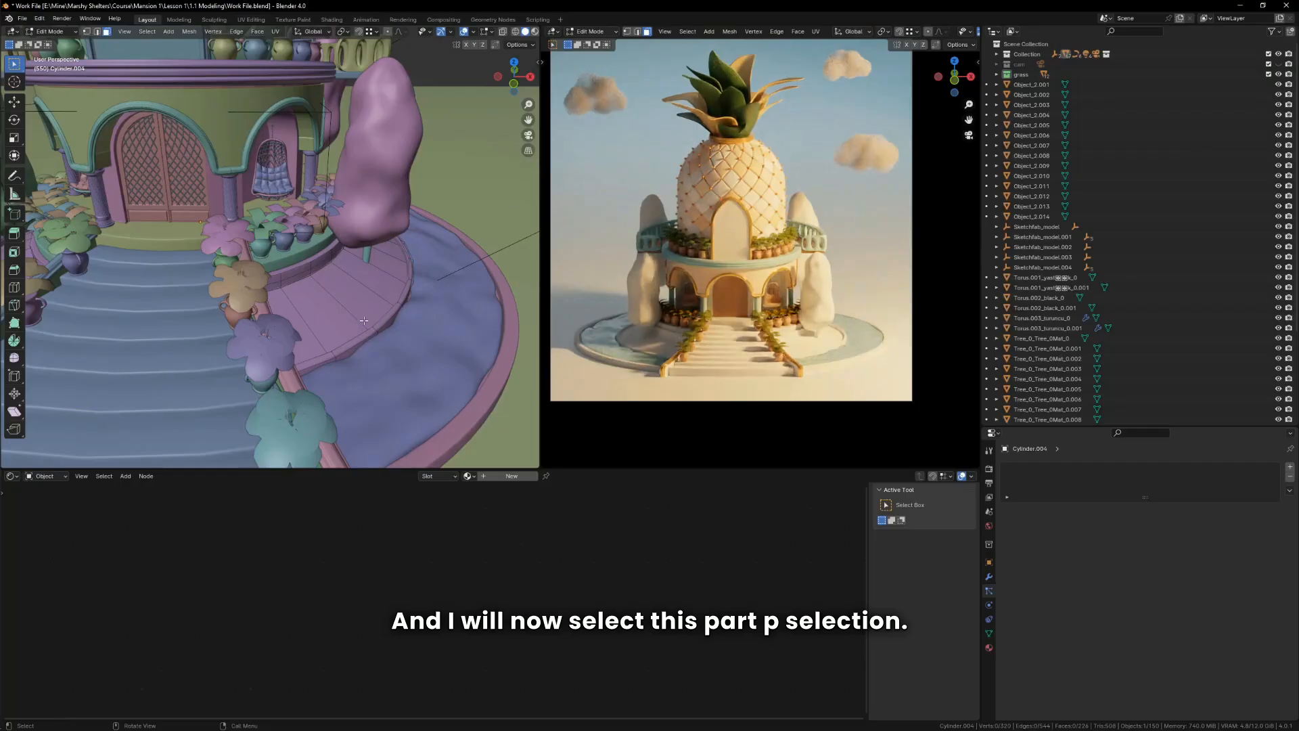
{"action": "left_click", "coordinate": [352, 312], "text": "alt"}
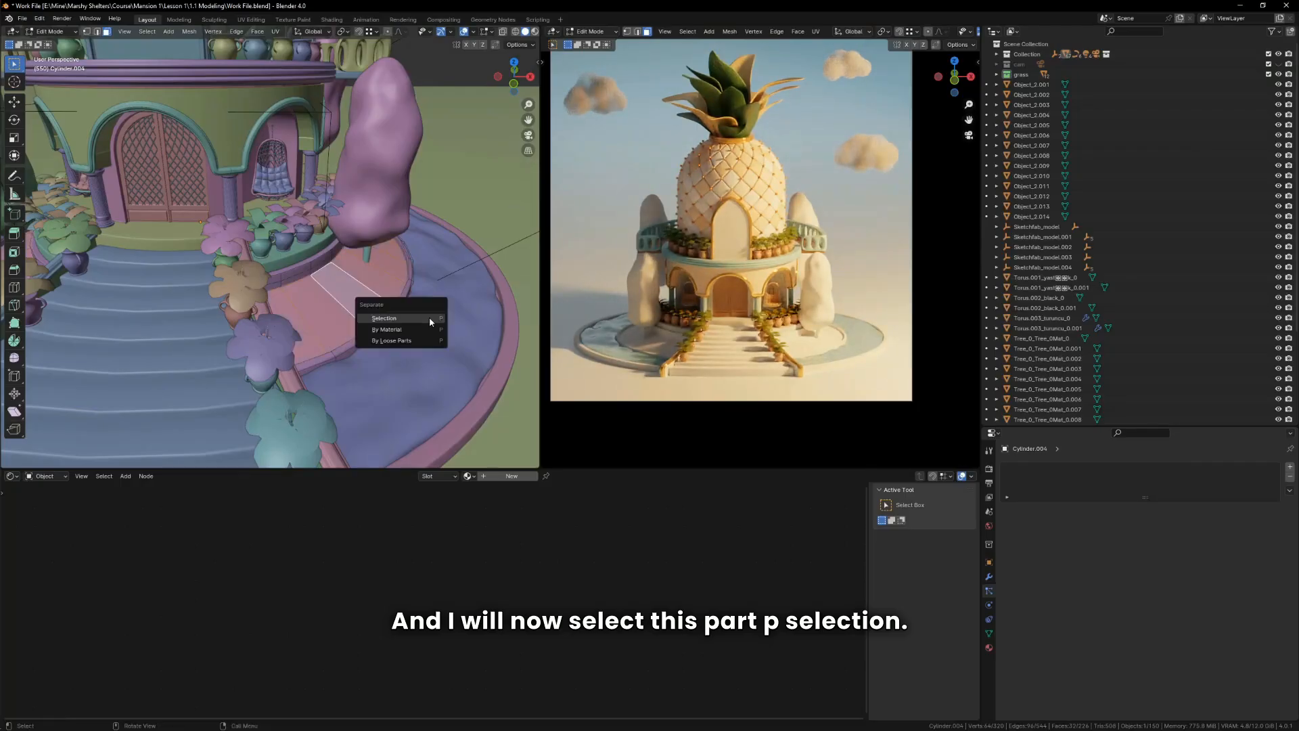
{"action": "left_click", "coordinate": [429, 317]}
{"action": "key", "text": "Tab"}
Step: Select the separated ground piece and add a particle system of the Hair type to it
{"action": "left_click", "coordinate": [352, 298]}
{"action": "key", "text": "g"}
{"action": "right_click", "coordinate": [334, 276]}
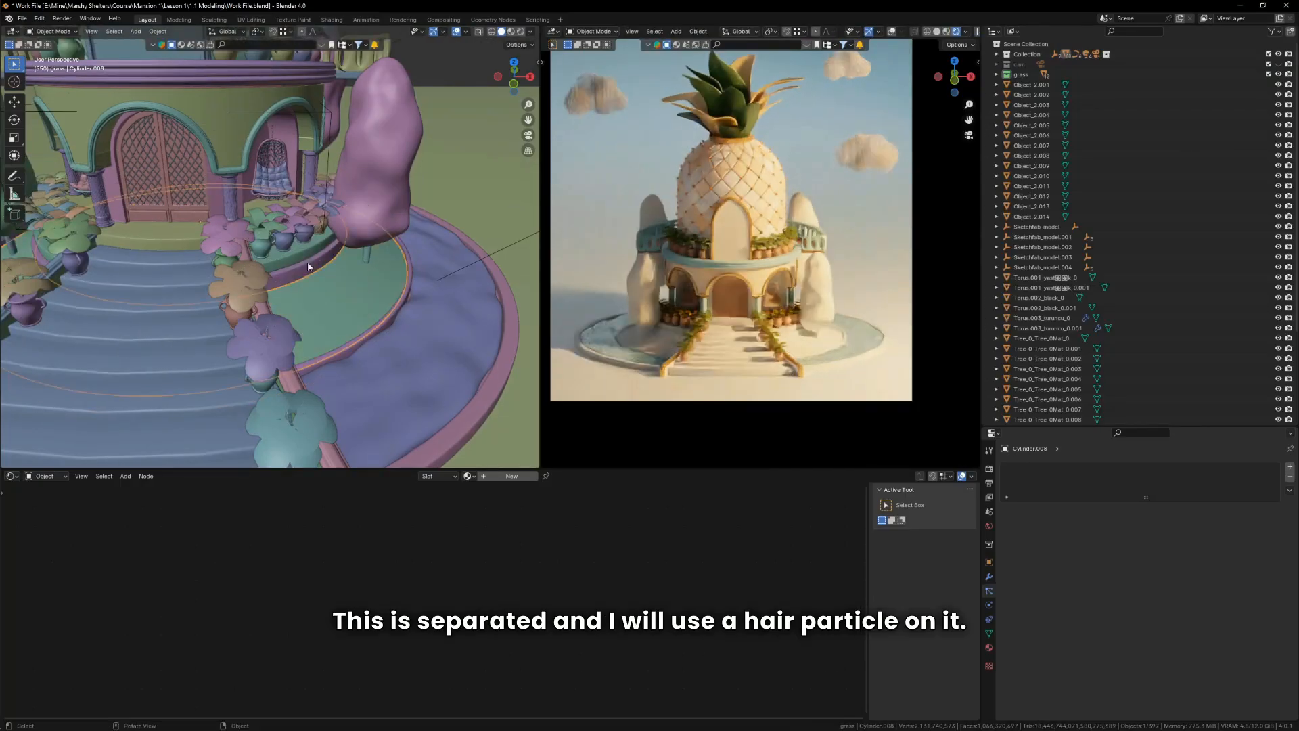
{"action": "scroll", "coordinate": [334, 276], "scroll_direction": "up", "scroll_amount": 1}
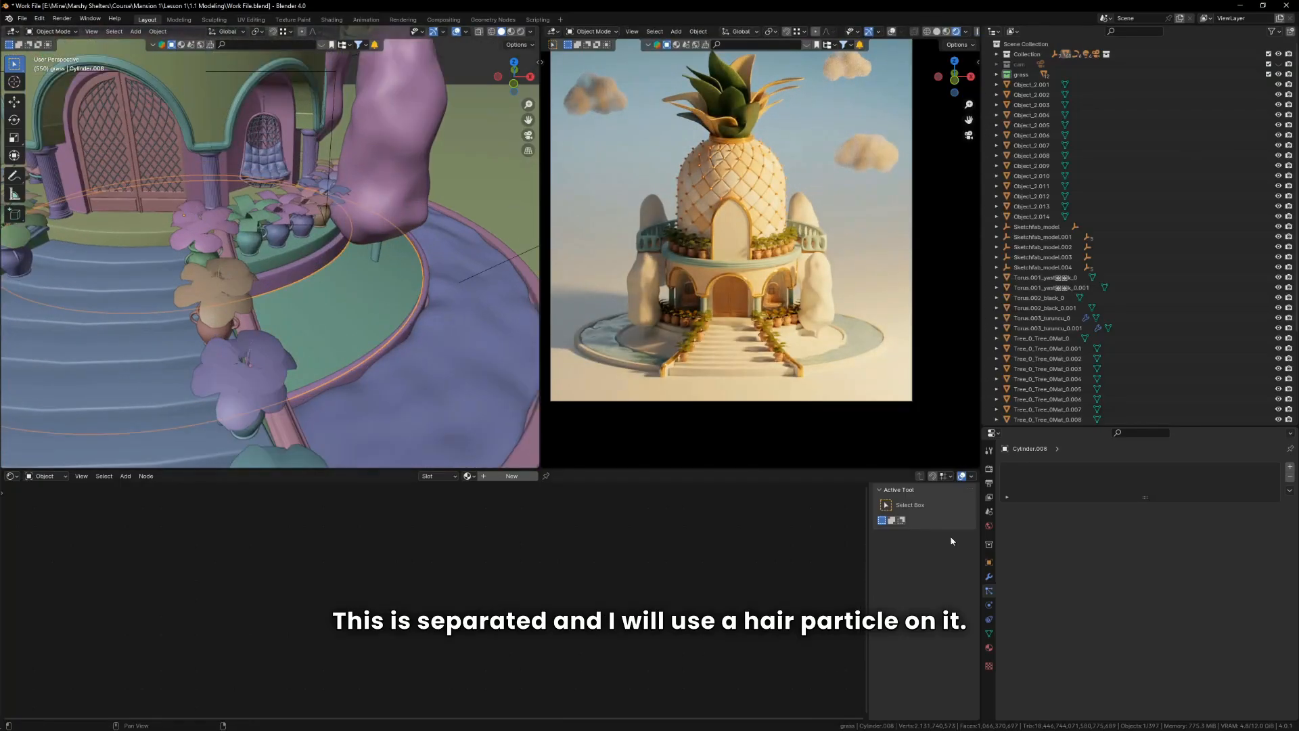
{"action": "left_click", "coordinate": [1289, 467]}
{"action": "left_click", "coordinate": [1204, 521]}
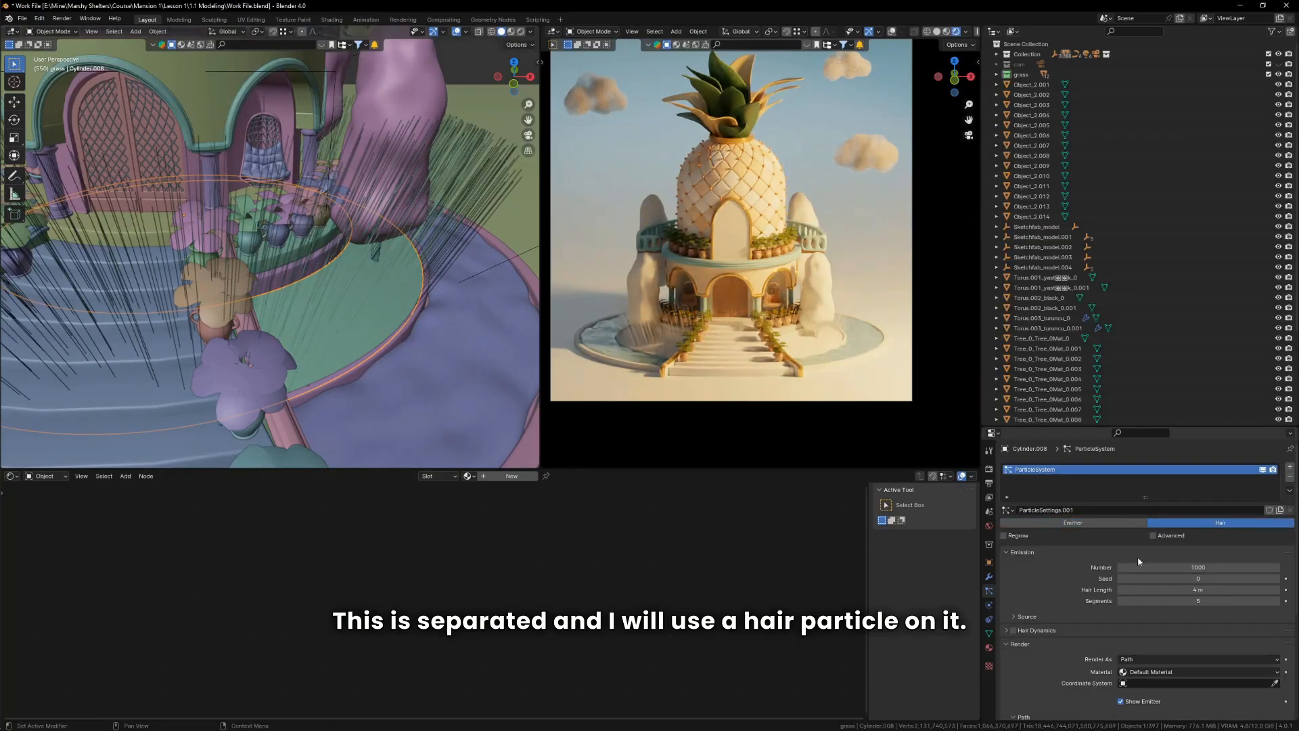
Step: Render the ground piece's hair particles as a collection, using grass as the instance collection
{"action": "scroll", "coordinate": [1146, 613], "scroll_direction": "down", "scroll_amount": 5}
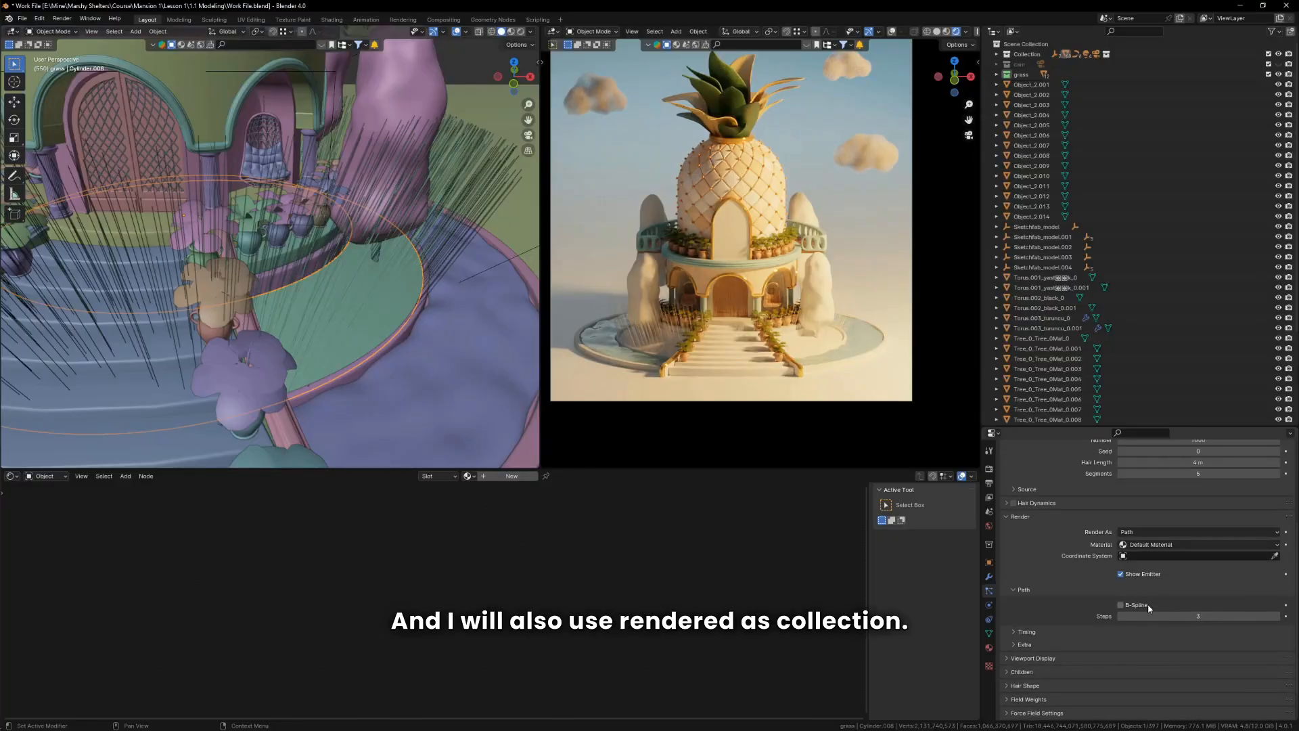
{"action": "left_click", "coordinate": [1152, 532]}
{"action": "left_click", "coordinate": [1141, 533]}
{"action": "left_click", "coordinate": [1148, 575]}
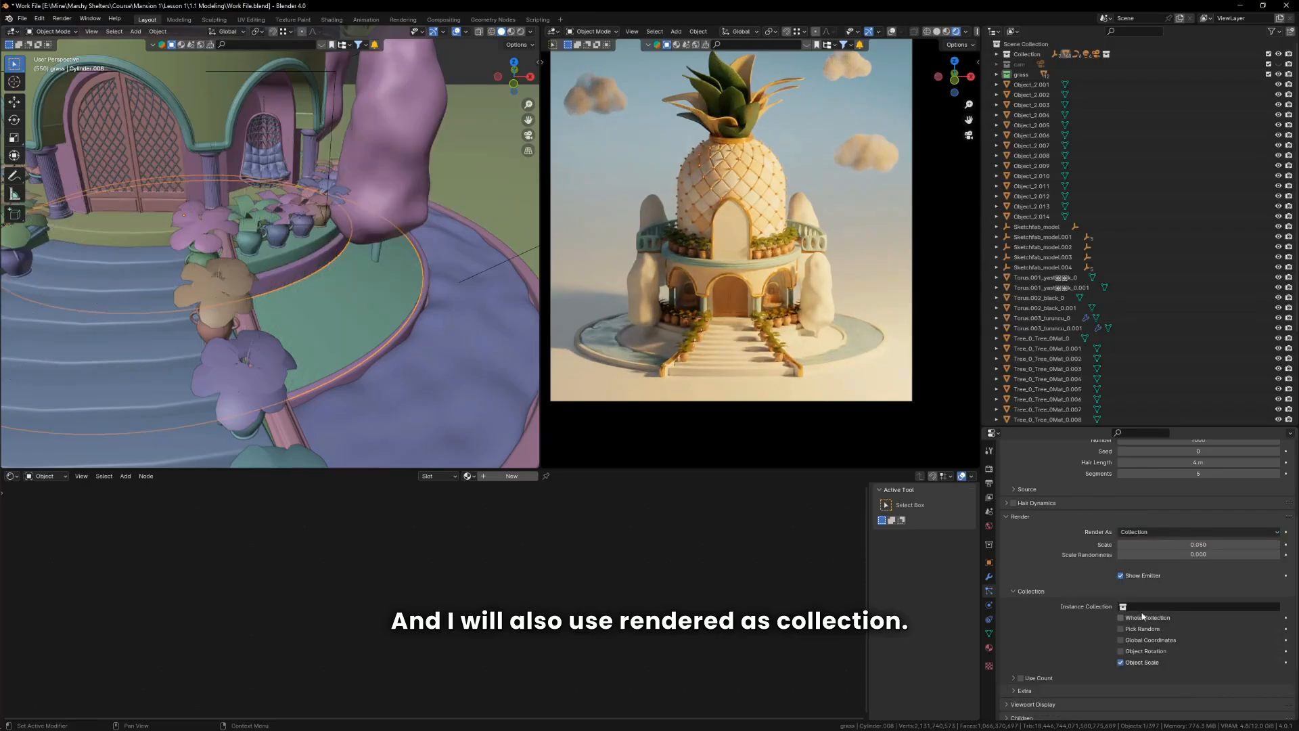
{"action": "left_click", "coordinate": [1130, 607]}
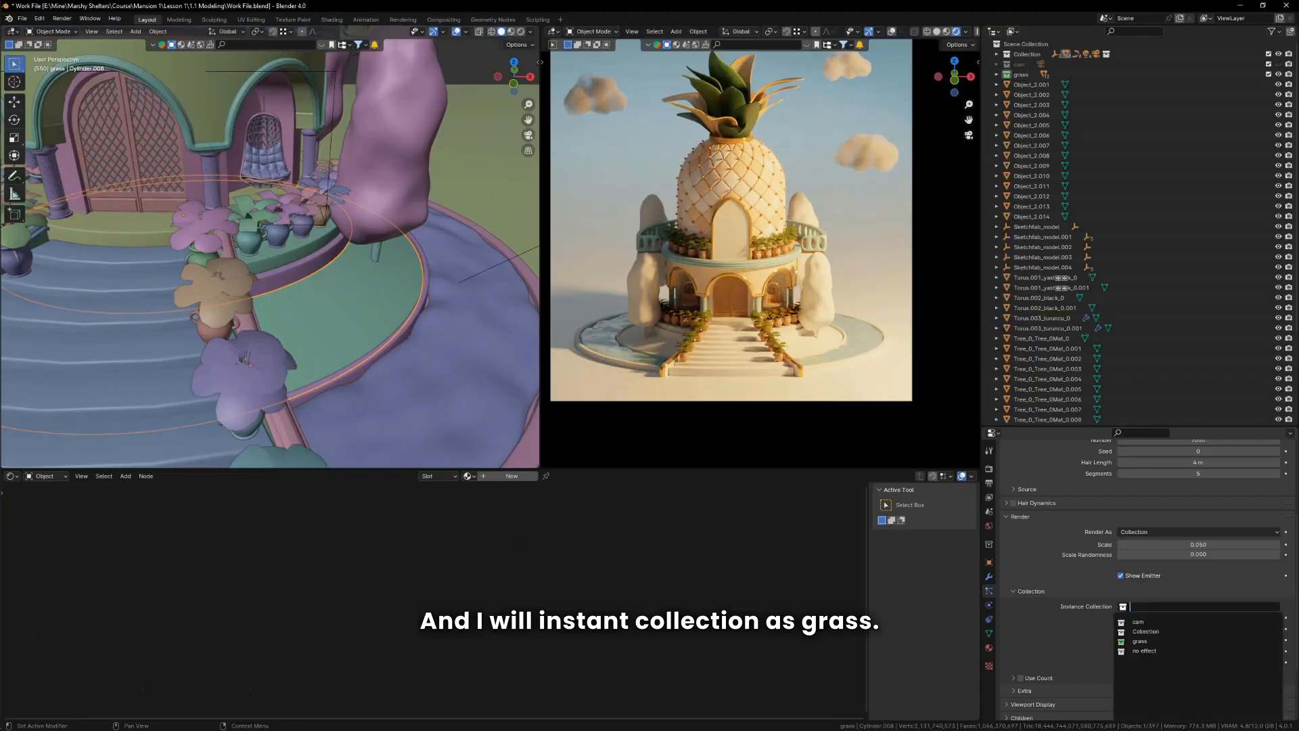
{"action": "left_click", "coordinate": [1151, 643]}
Step: Raise the grass particles' render scale to 0.214 and inspect the orientation of the tufts up close
{"action": "scroll", "coordinate": [790, 339], "scroll_direction": "up", "scroll_amount": 8}
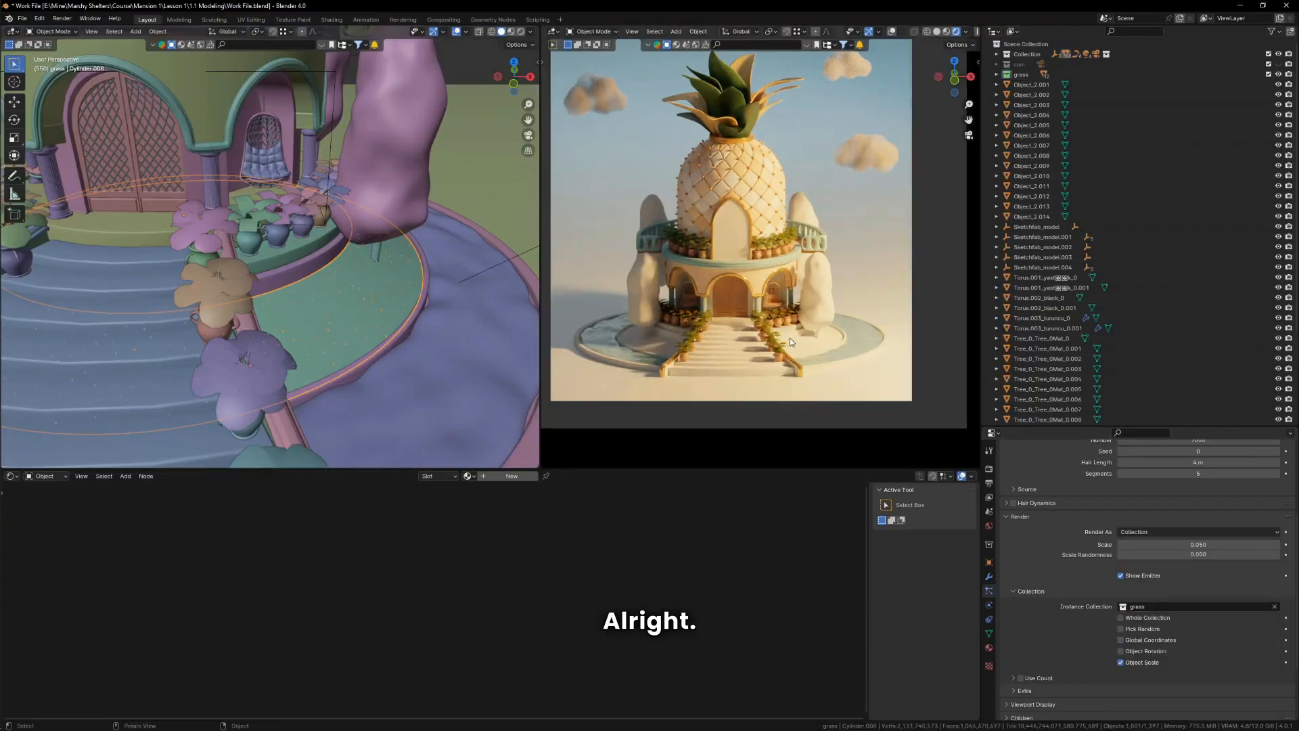
{"action": "scroll", "coordinate": [796, 349], "scroll_direction": "up", "scroll_amount": 5}
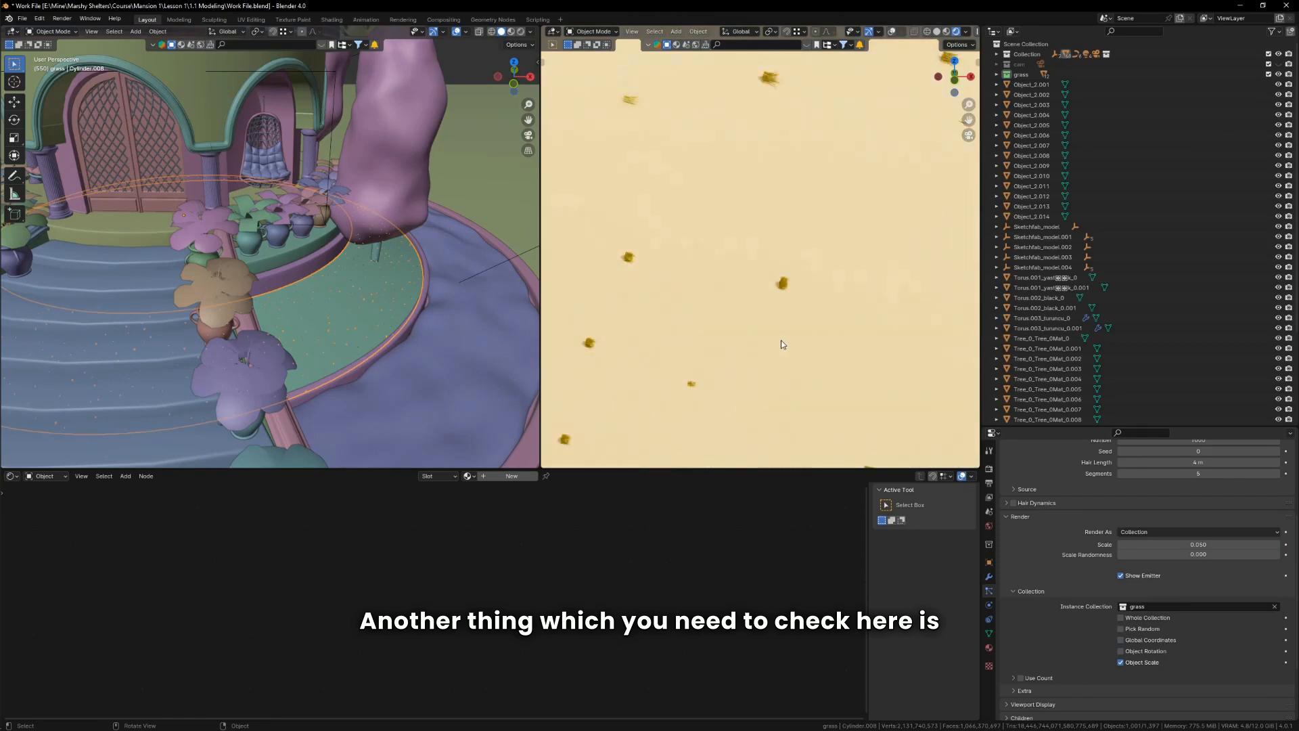
{"action": "scroll", "coordinate": [296, 278], "scroll_direction": "up", "scroll_amount": 10}
{"action": "middle_click_drag", "start_coordinate": [349, 328], "coordinate": [338, 298]}
{"action": "left_click_drag", "start_coordinate": [1150, 545], "coordinate": [1219, 545]}
{"action": "mouse_move", "coordinate": [357, 291]}
{"action": "middle_mouse_down"}
{"action": "mouse_move", "coordinate": [347, 296]}
{"action": "mouse_move", "coordinate": [391, 290]}
{"action": "mouse_move", "coordinate": [364, 293]}
{"action": "middle_mouse_up"}
{"action": "scroll", "coordinate": [841, 357], "scroll_direction": "down", "scroll_amount": 3}
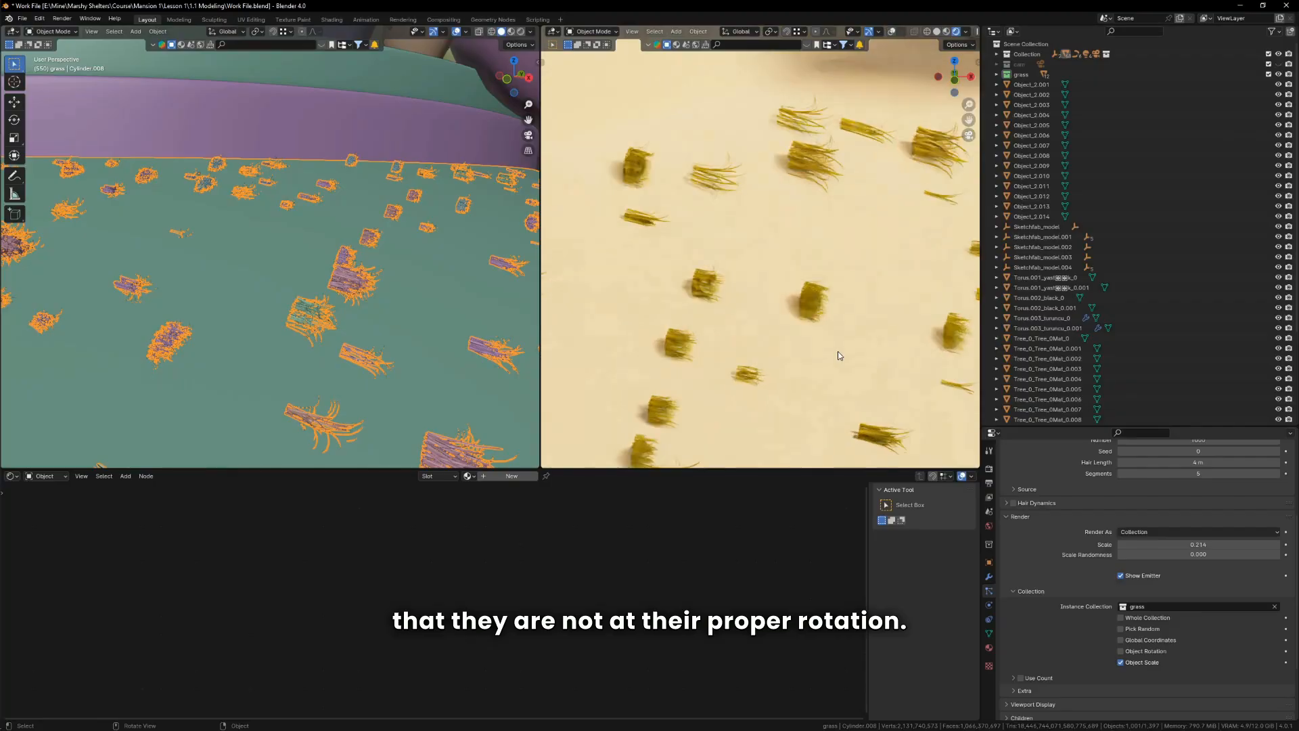
{"action": "scroll", "coordinate": [266, 301], "scroll_direction": "up", "scroll_amount": 2}
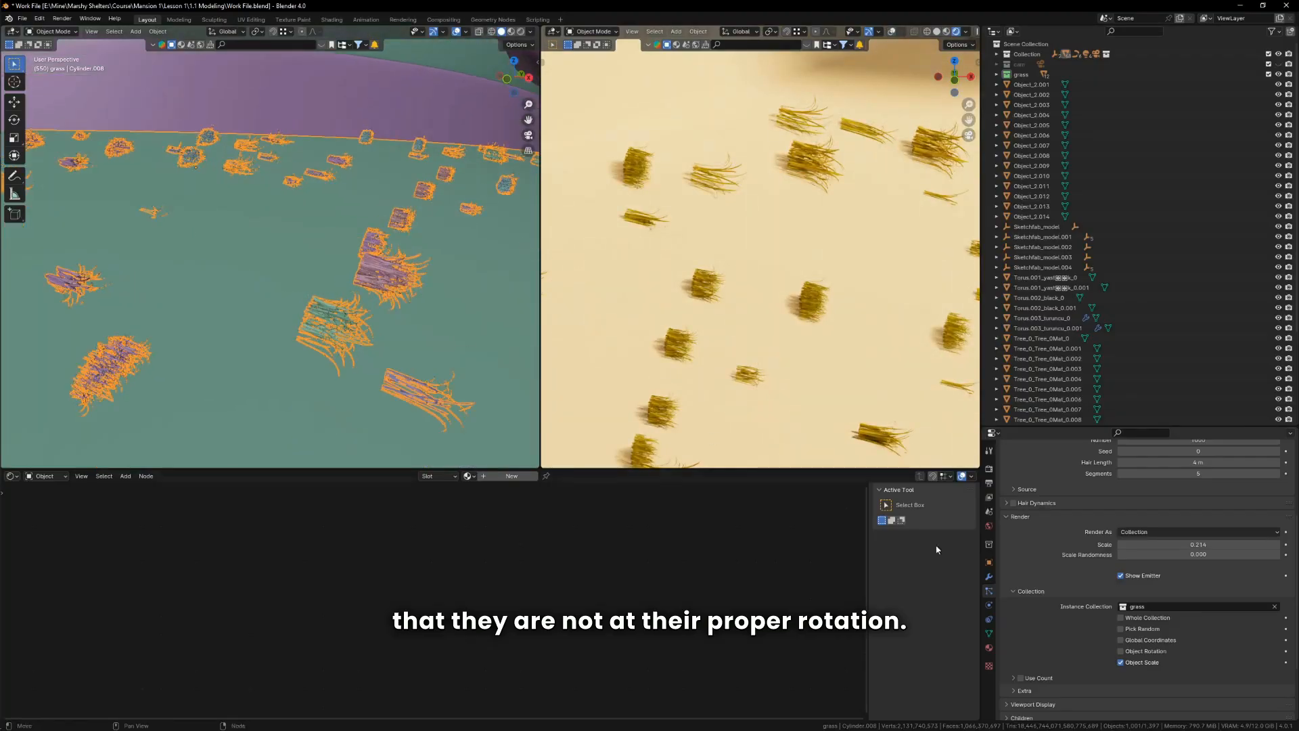
Step: Enable Object Rotation for the grass collection instances and save the file
{"action": "left_click", "coordinate": [1121, 651]}
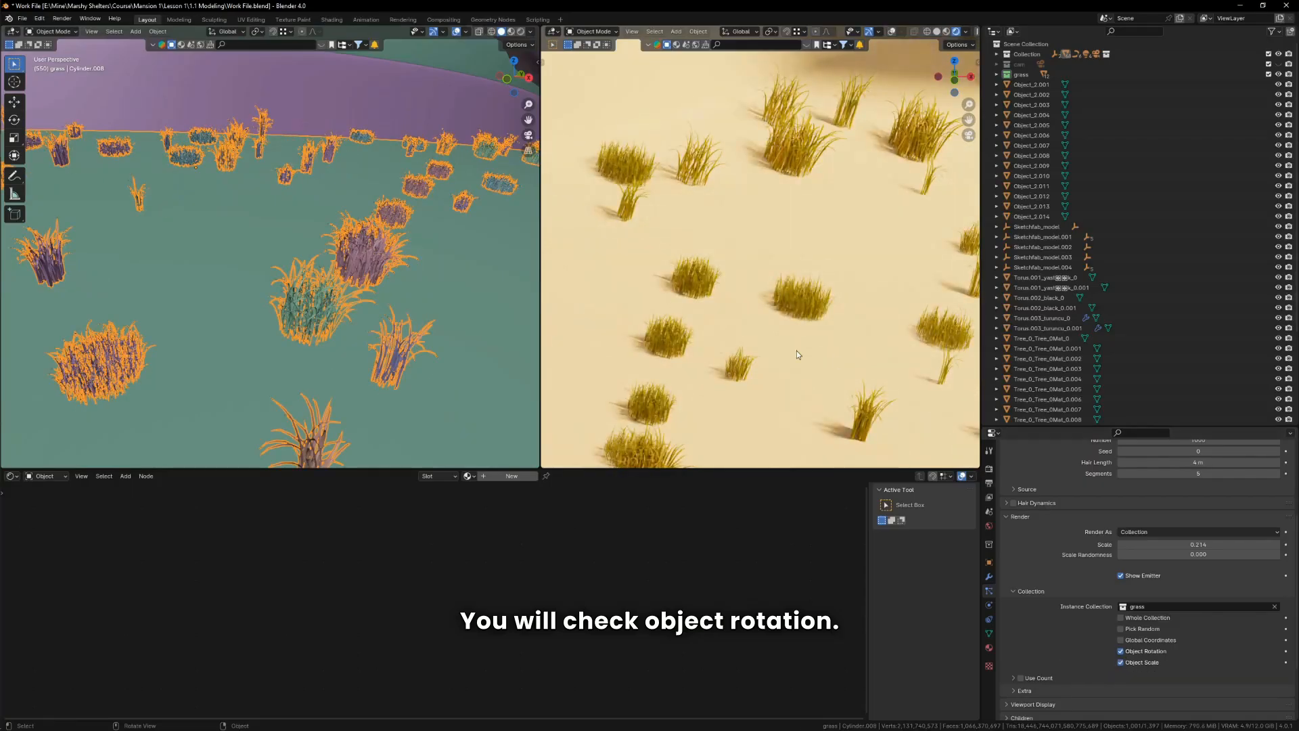
{"action": "scroll", "coordinate": [741, 336], "scroll_direction": "down", "scroll_amount": 3}
{"action": "scroll", "coordinate": [744, 337], "scroll_direction": "down", "scroll_amount": 3}
{"action": "scroll", "coordinate": [815, 346], "scroll_direction": "down", "scroll_amount": 3}
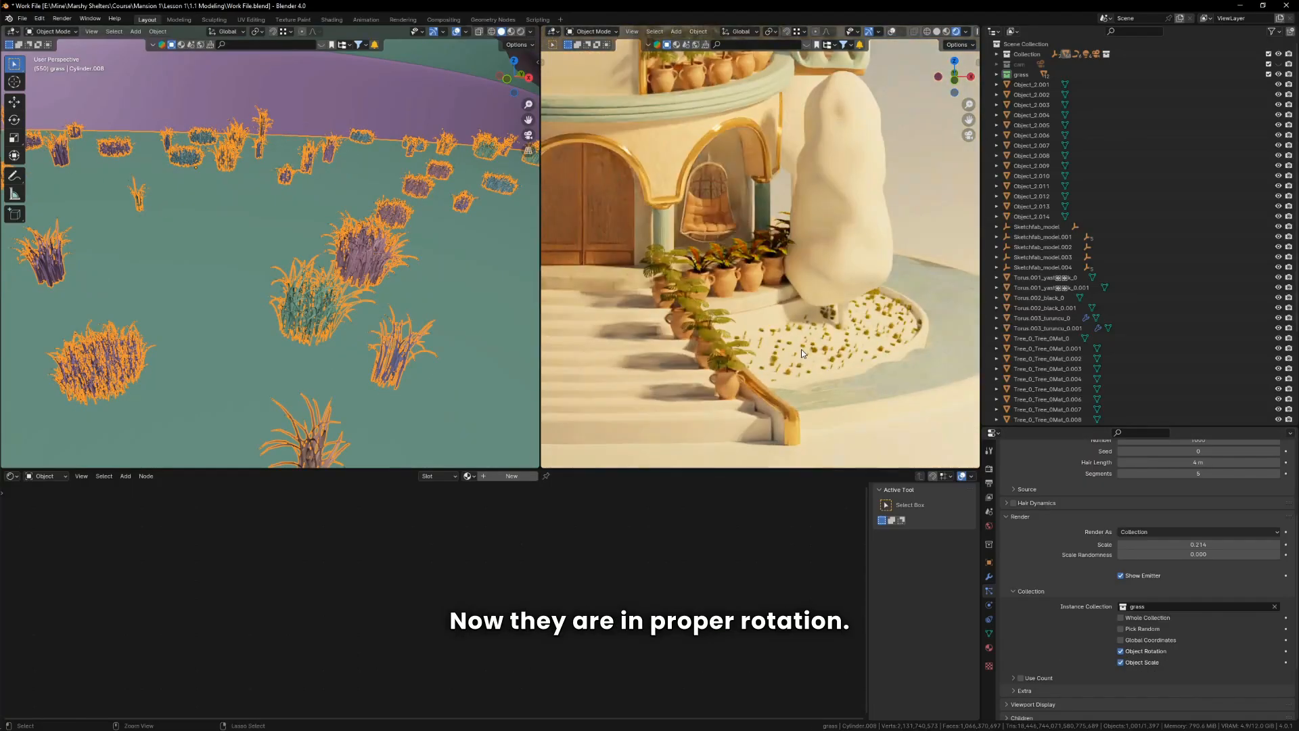
{"action": "key", "text": "ctrl+s"}
Step: Set the grass particles' render scale to 0.291 so the tufts look larger around the tree
{"action": "scroll", "coordinate": [348, 369], "scroll_direction": "down", "scroll_amount": 3}
{"action": "scroll", "coordinate": [353, 357], "scroll_direction": "down", "scroll_amount": 2}
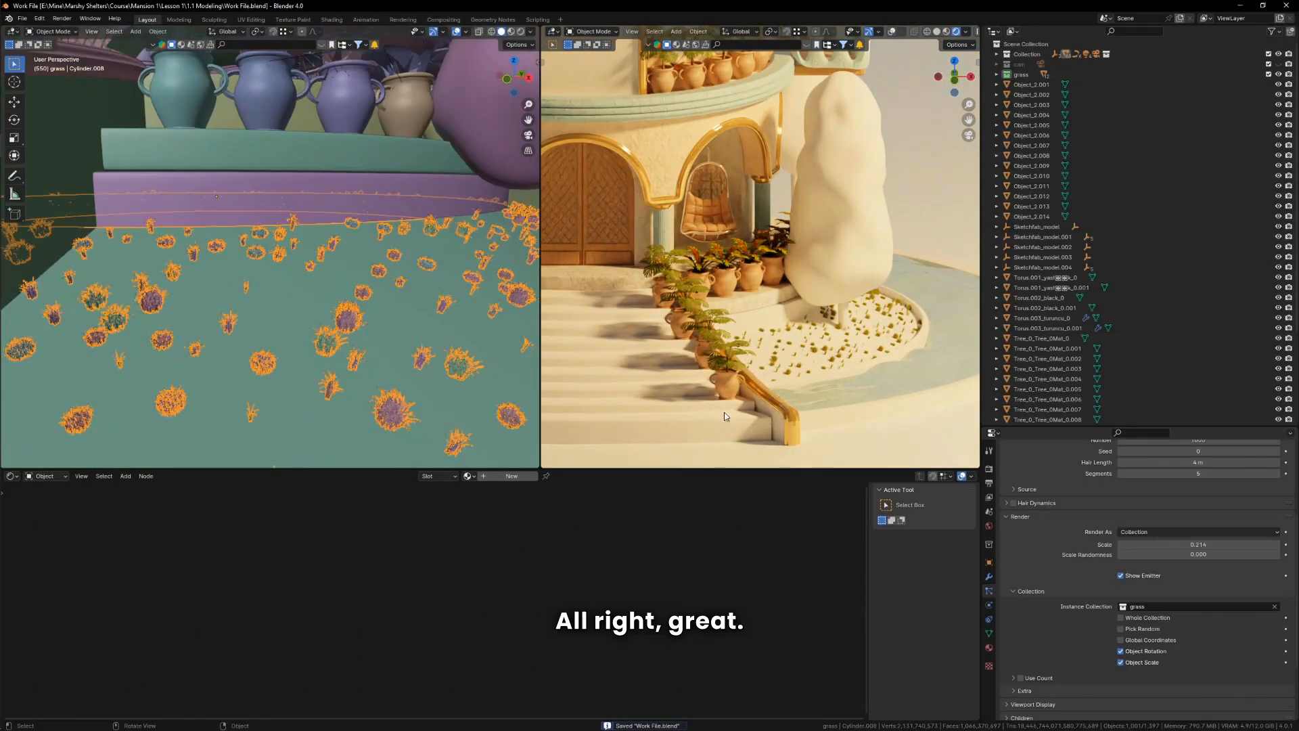
{"action": "left_click_drag", "start_coordinate": [1157, 544], "coordinate": [1191, 544]}
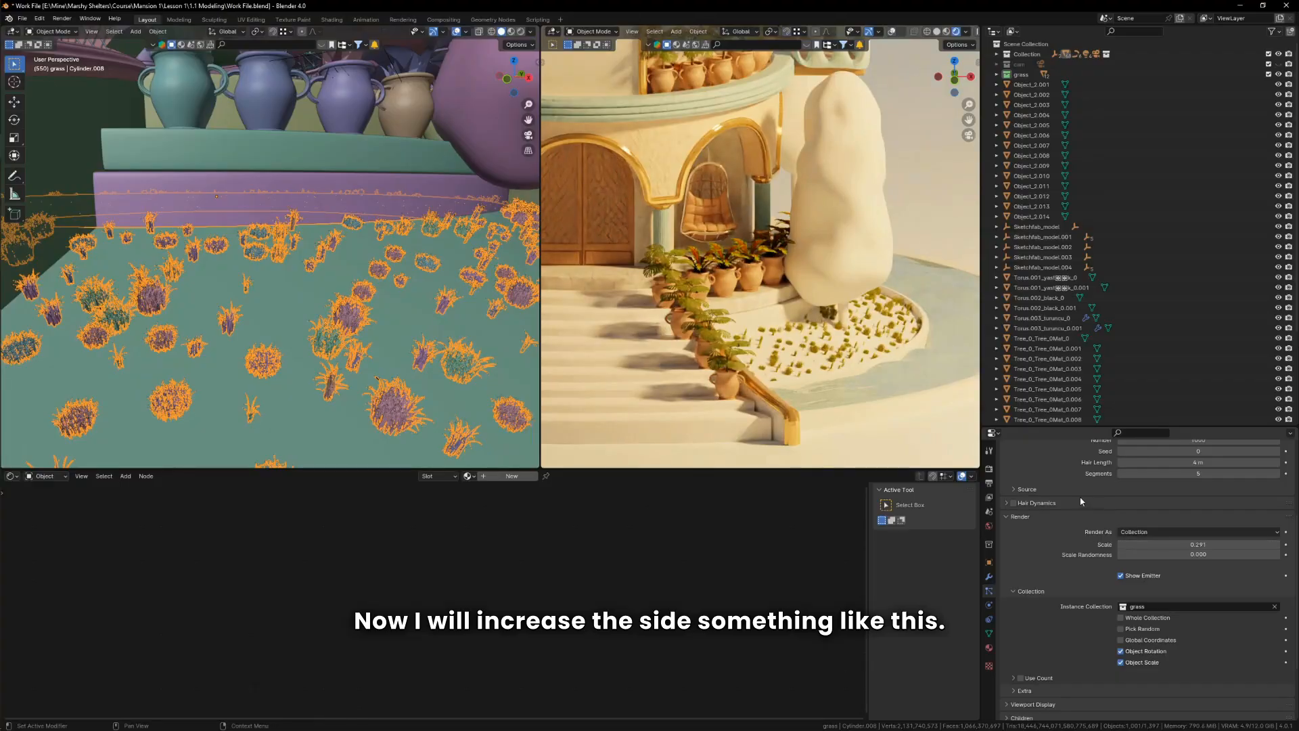
Step: Use interpolated children for the grass particle system and set their display amount to 20
{"action": "left_click", "coordinate": [1004, 517]}
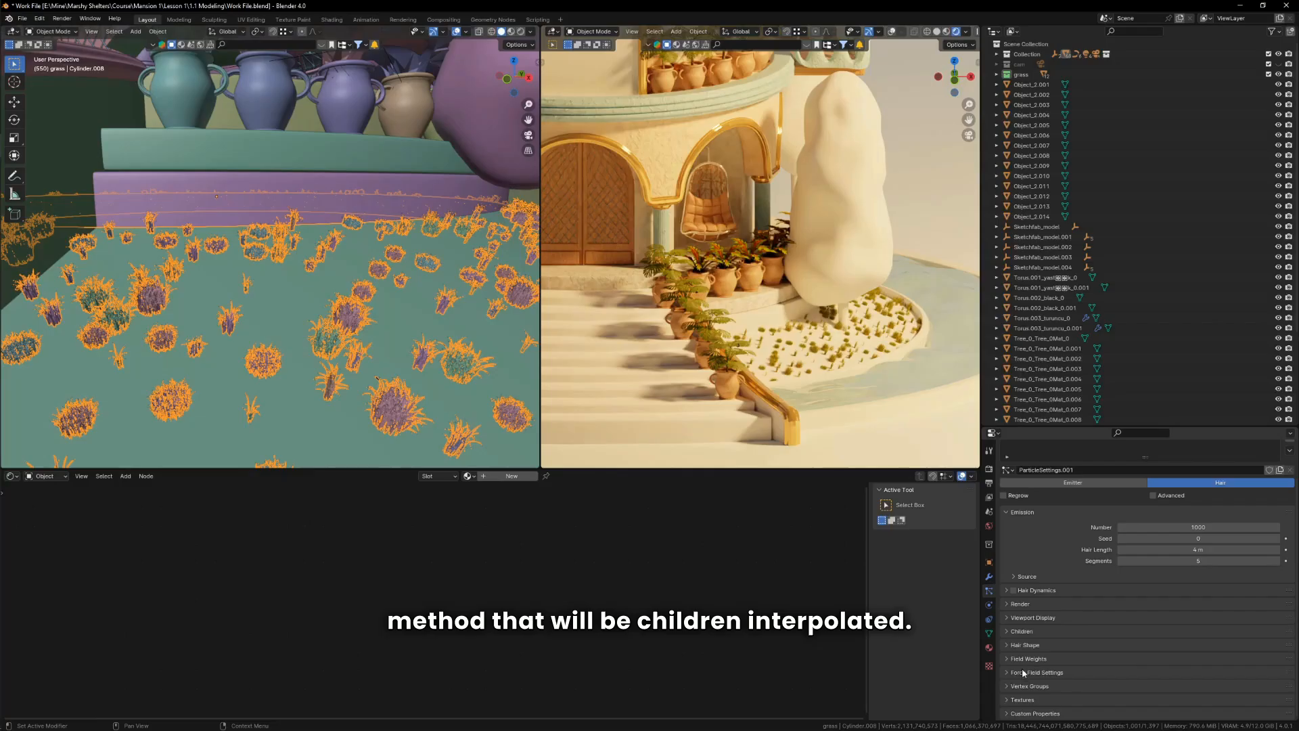
{"action": "left_click", "coordinate": [1023, 632]}
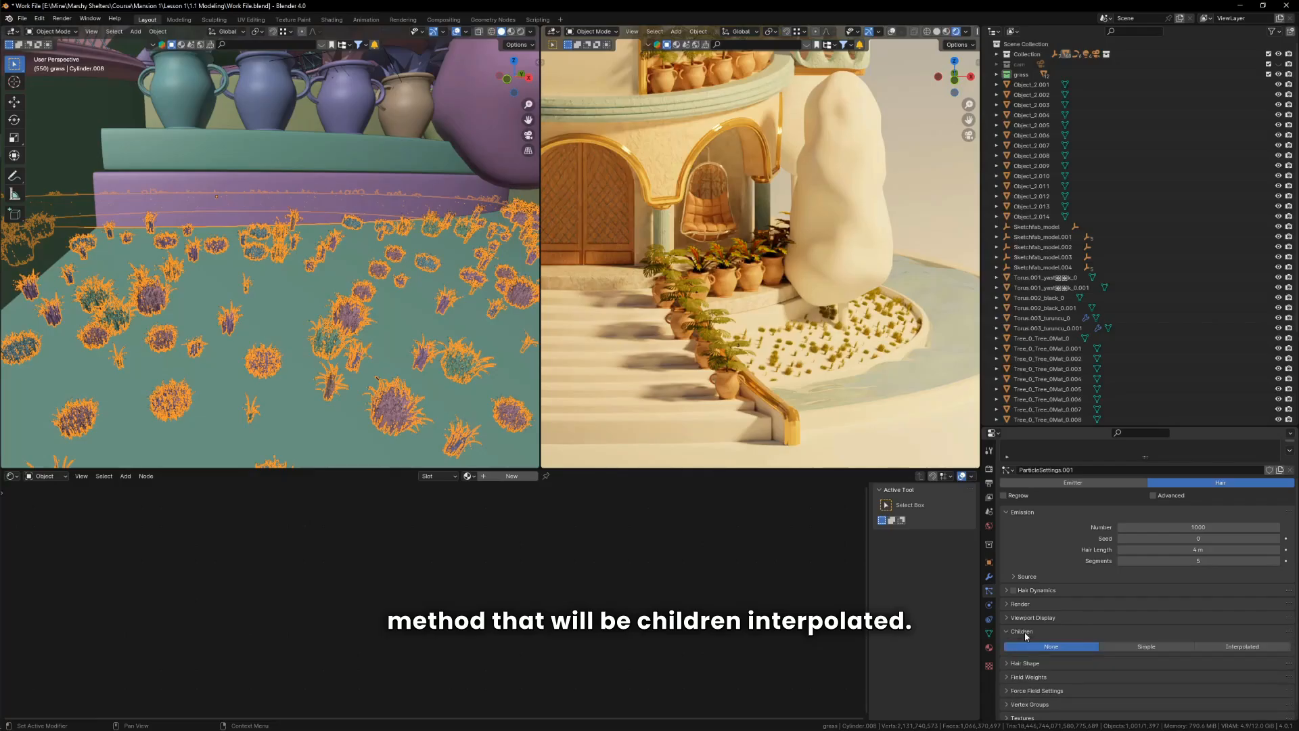
{"action": "left_click", "coordinate": [1231, 648]}
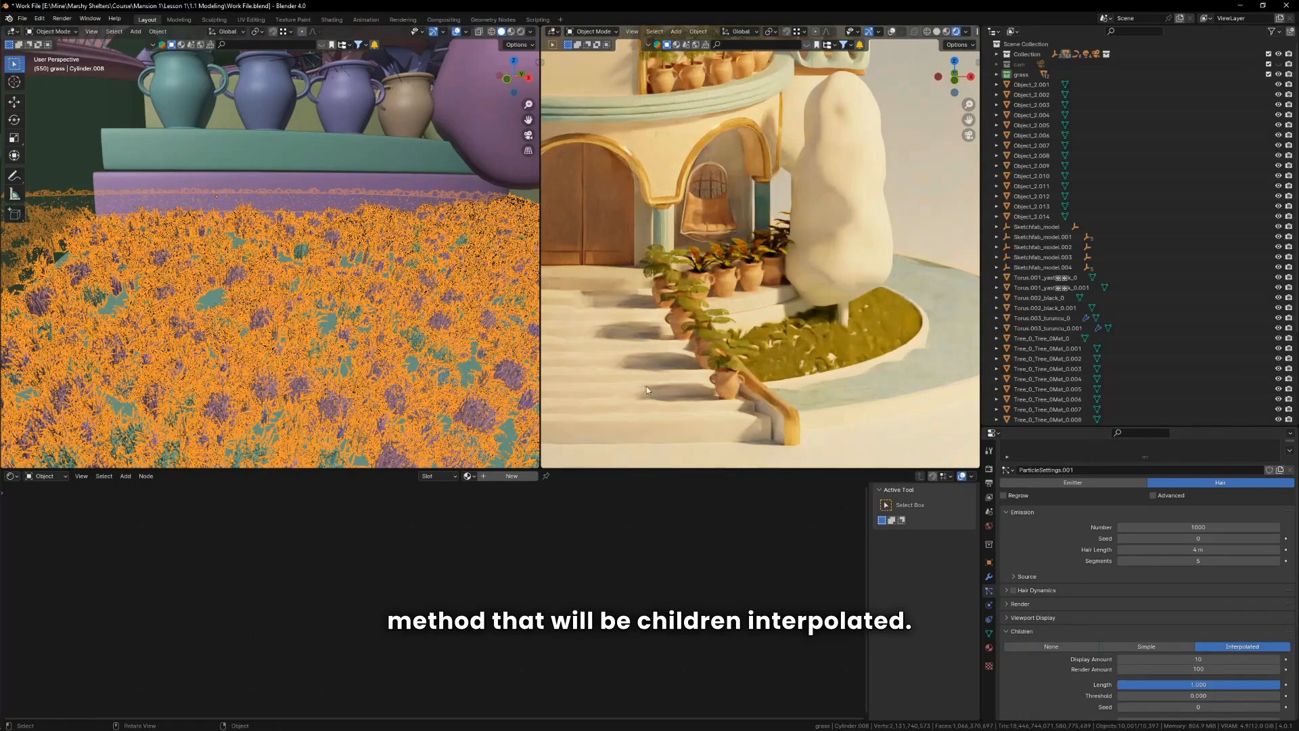
{"action": "scroll", "coordinate": [1208, 685], "scroll_direction": "down", "scroll_amount": 3}
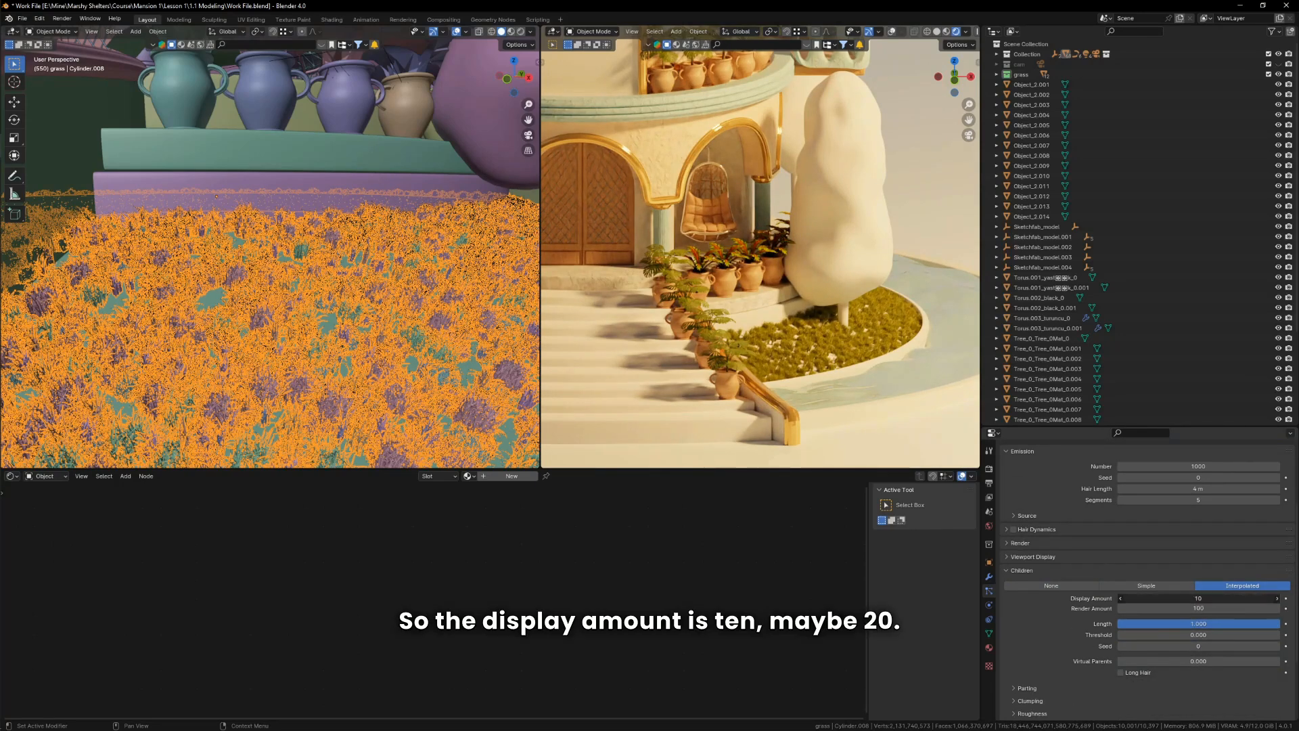
{"action": "key", "text": "Return"}
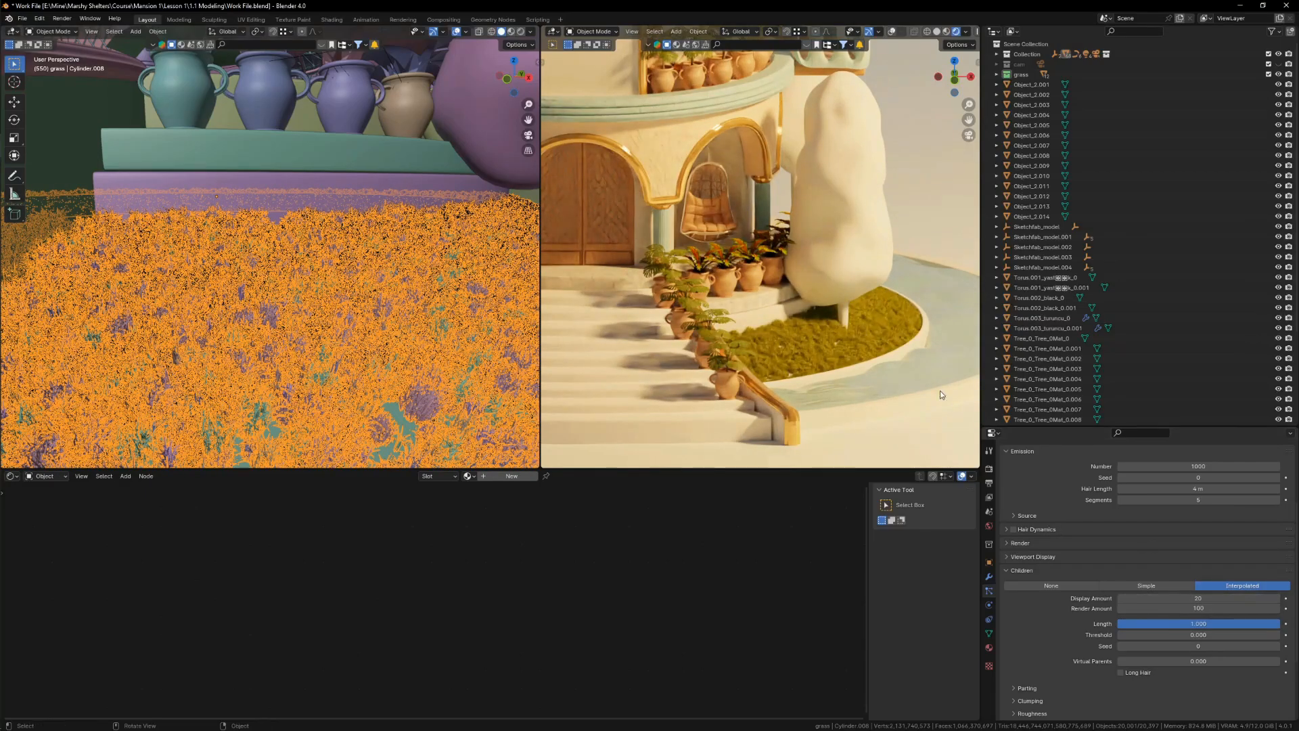
Step: Set the grass particles' scale randomness to 0.433 and their render scale to 0.379
{"action": "scroll", "coordinate": [816, 340], "scroll_direction": "up", "scroll_amount": 3}
{"action": "scroll", "coordinate": [1232, 624], "scroll_direction": "up", "scroll_amount": 3}
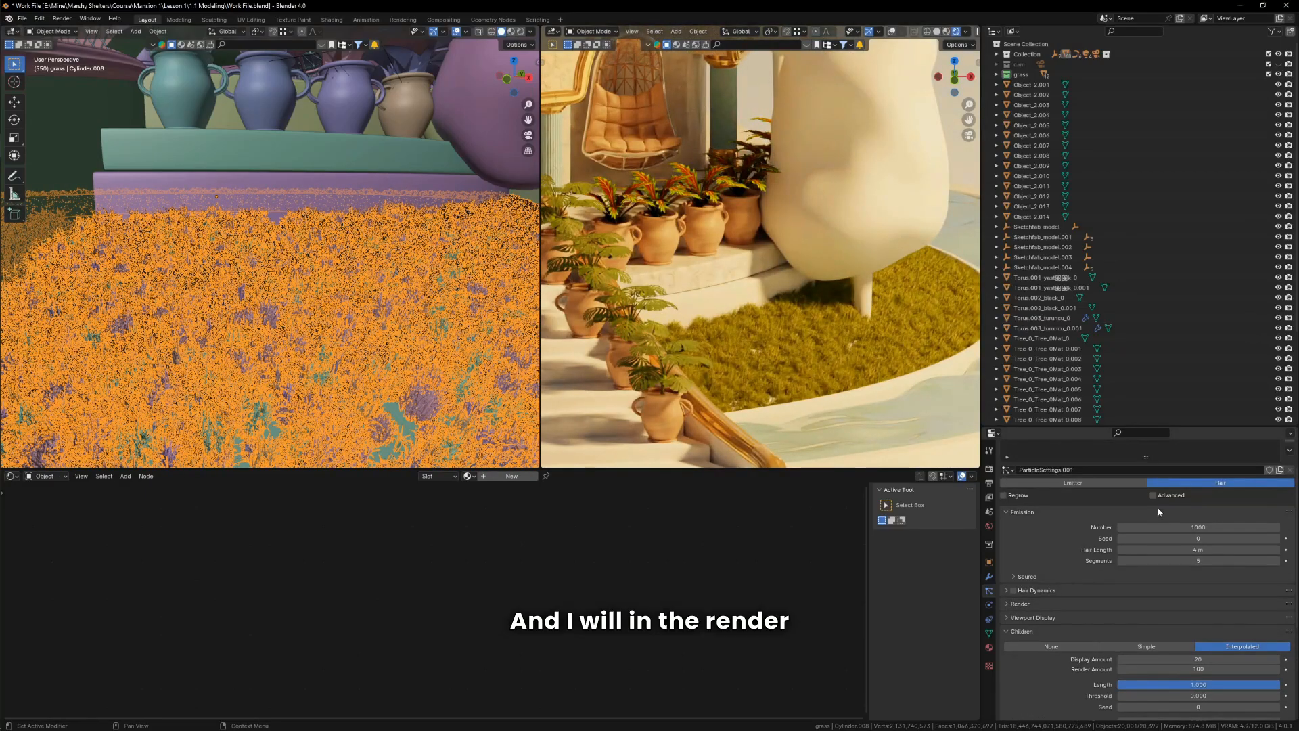
{"action": "scroll", "coordinate": [1183, 585], "scroll_direction": "down", "scroll_amount": 3}
{"action": "scroll", "coordinate": [1183, 584], "scroll_direction": "up", "scroll_amount": 1}
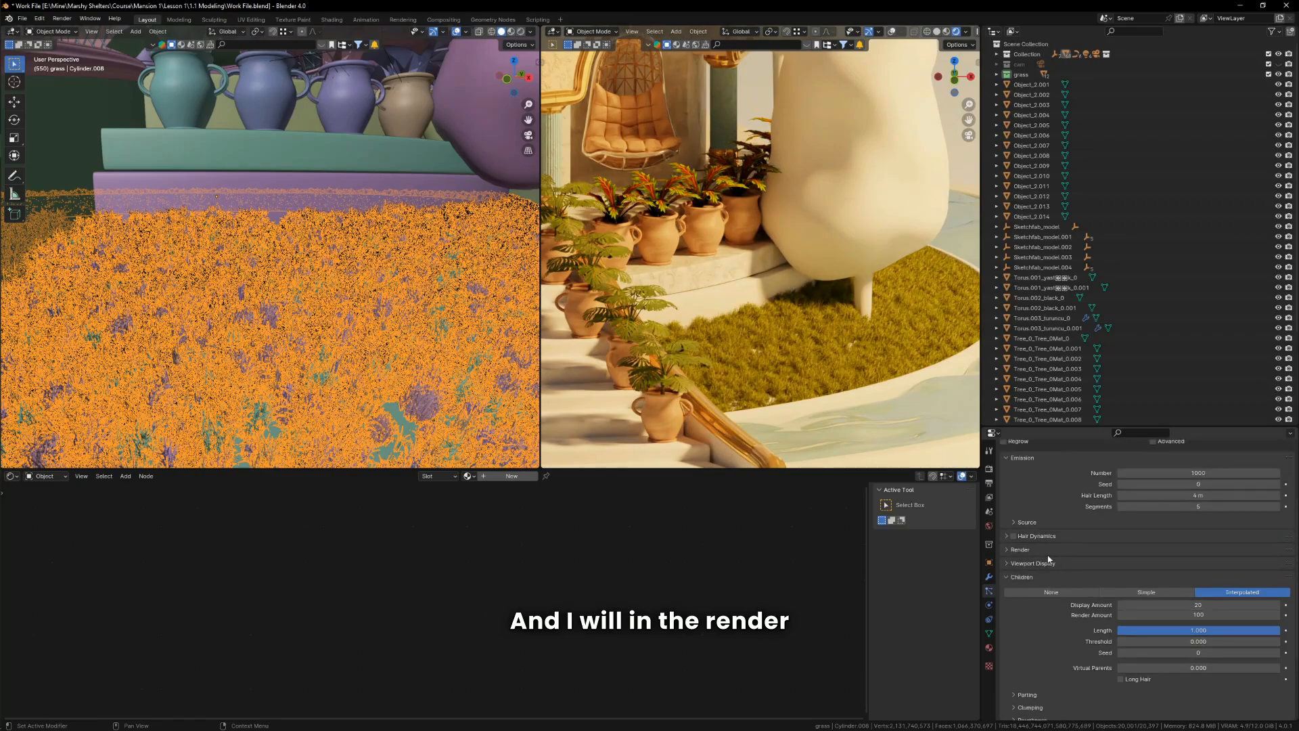
{"action": "left_click", "coordinate": [1047, 552]}
{"action": "scroll", "coordinate": [1146, 612], "scroll_direction": "down", "scroll_amount": 3}
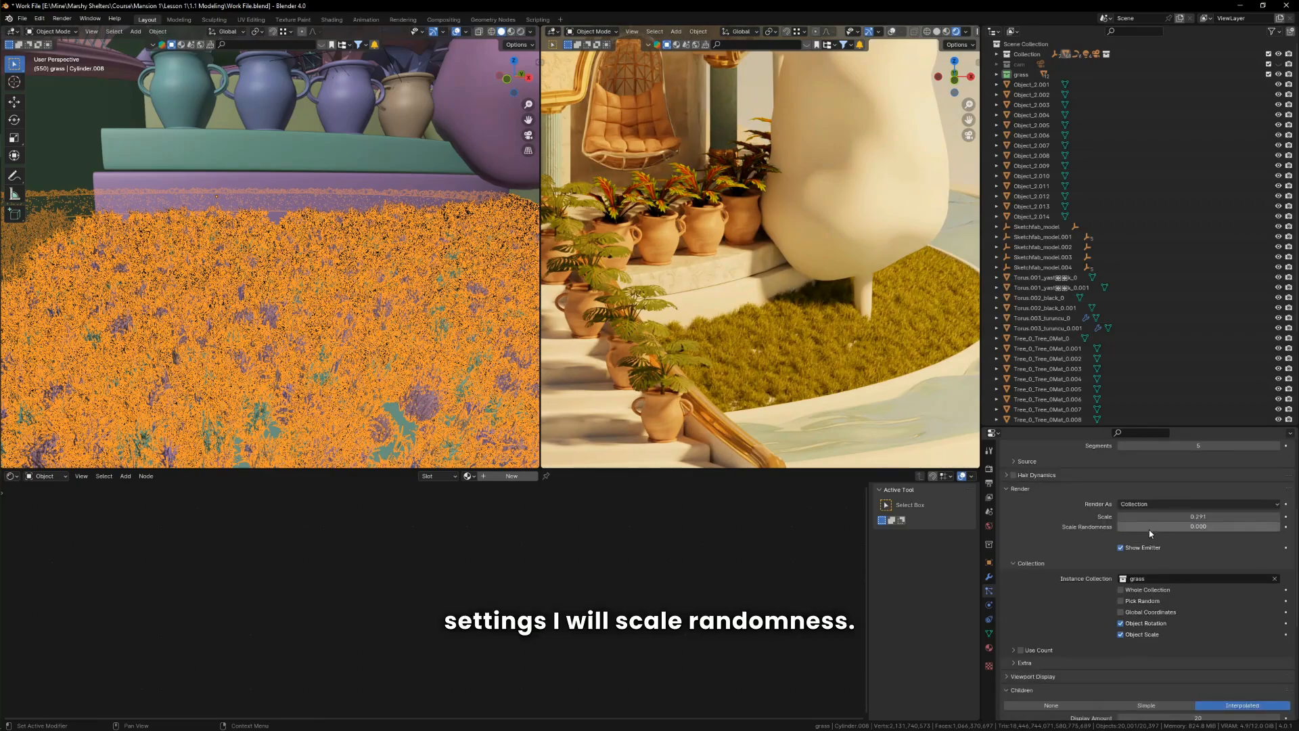
{"action": "left_click_drag", "start_coordinate": [1151, 531], "coordinate": [1188, 527]}
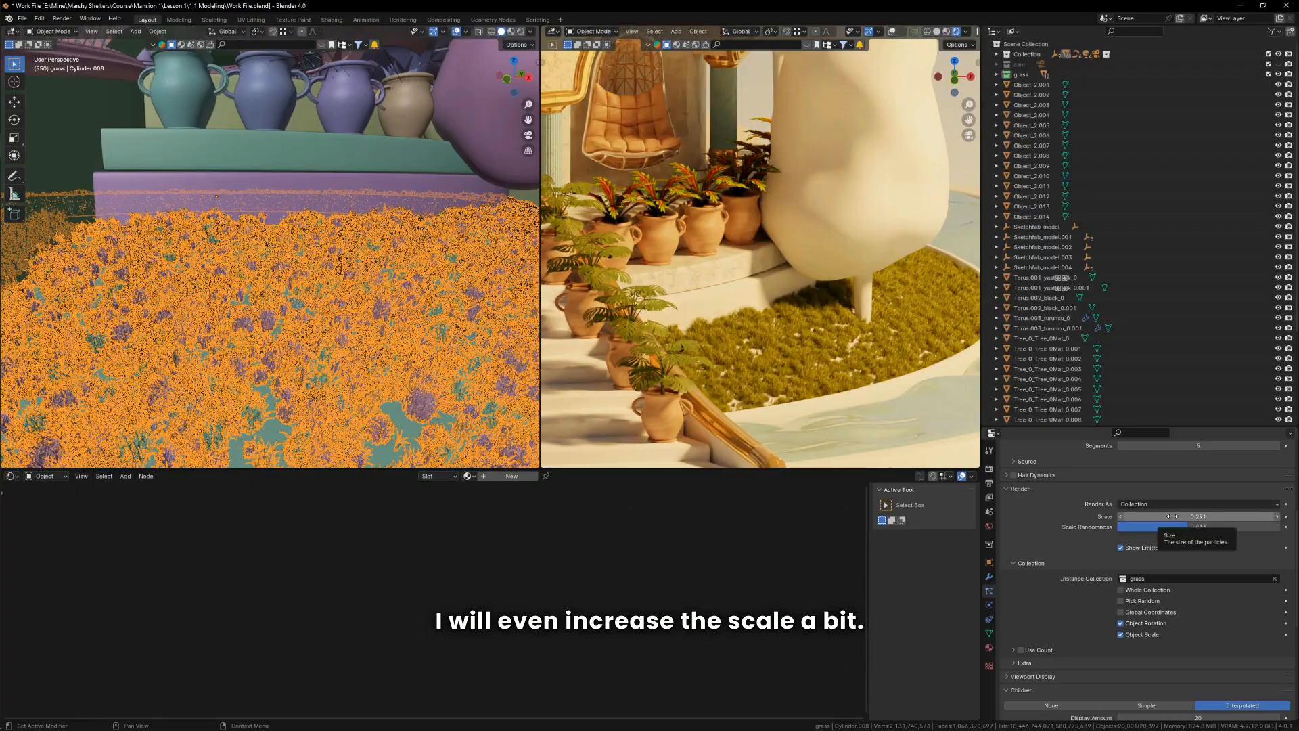
{"action": "left_click_drag", "start_coordinate": [1167, 516], "coordinate": [1199, 516]}
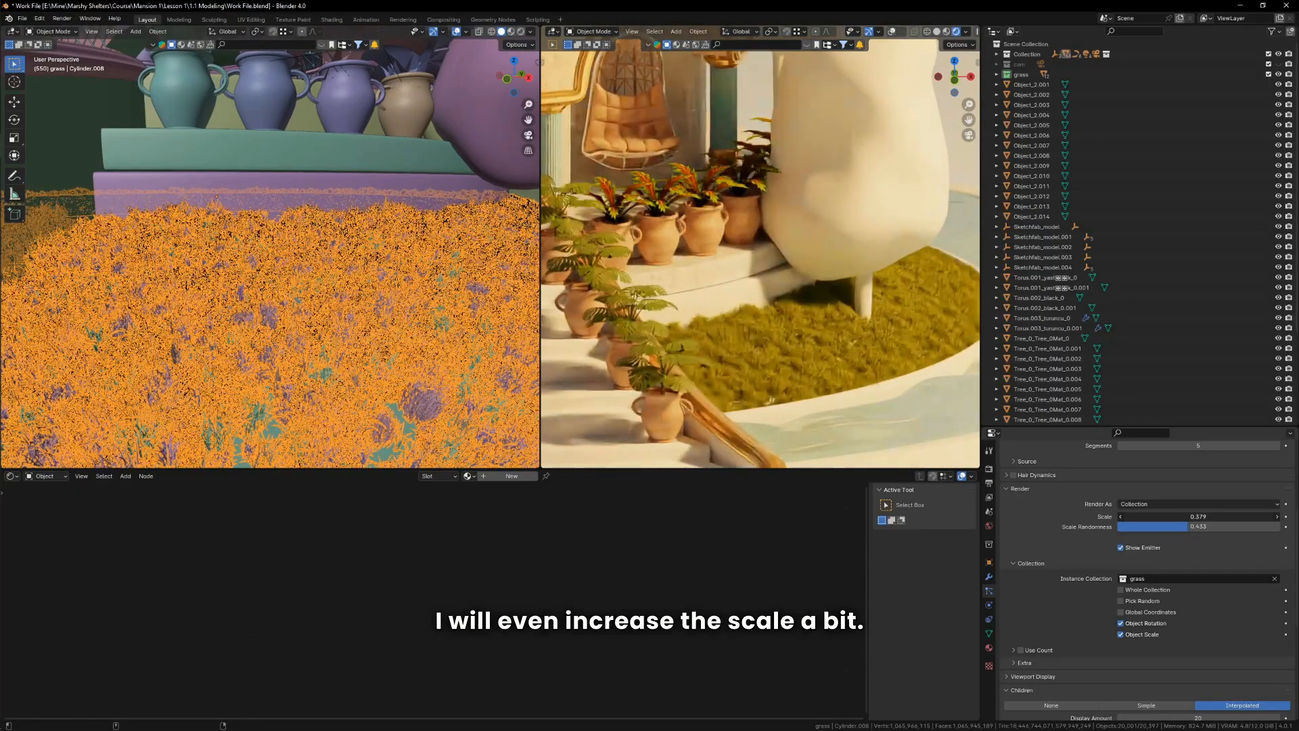
Step: Examine the grass coverage around the tree and across both garden beds in front of the mansion
{"action": "scroll", "coordinate": [858, 384], "scroll_direction": "down", "scroll_amount": 5}
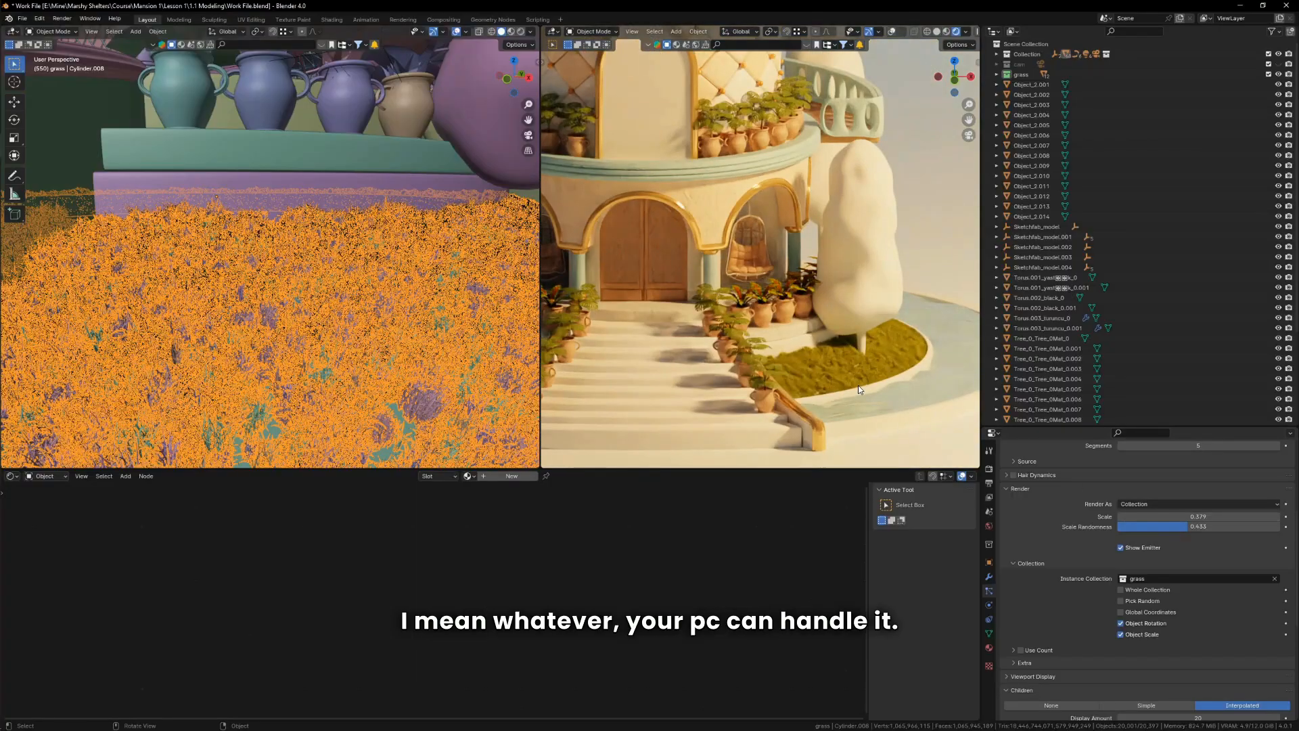
{"action": "scroll", "coordinate": [859, 385], "scroll_direction": "down", "scroll_amount": 3}
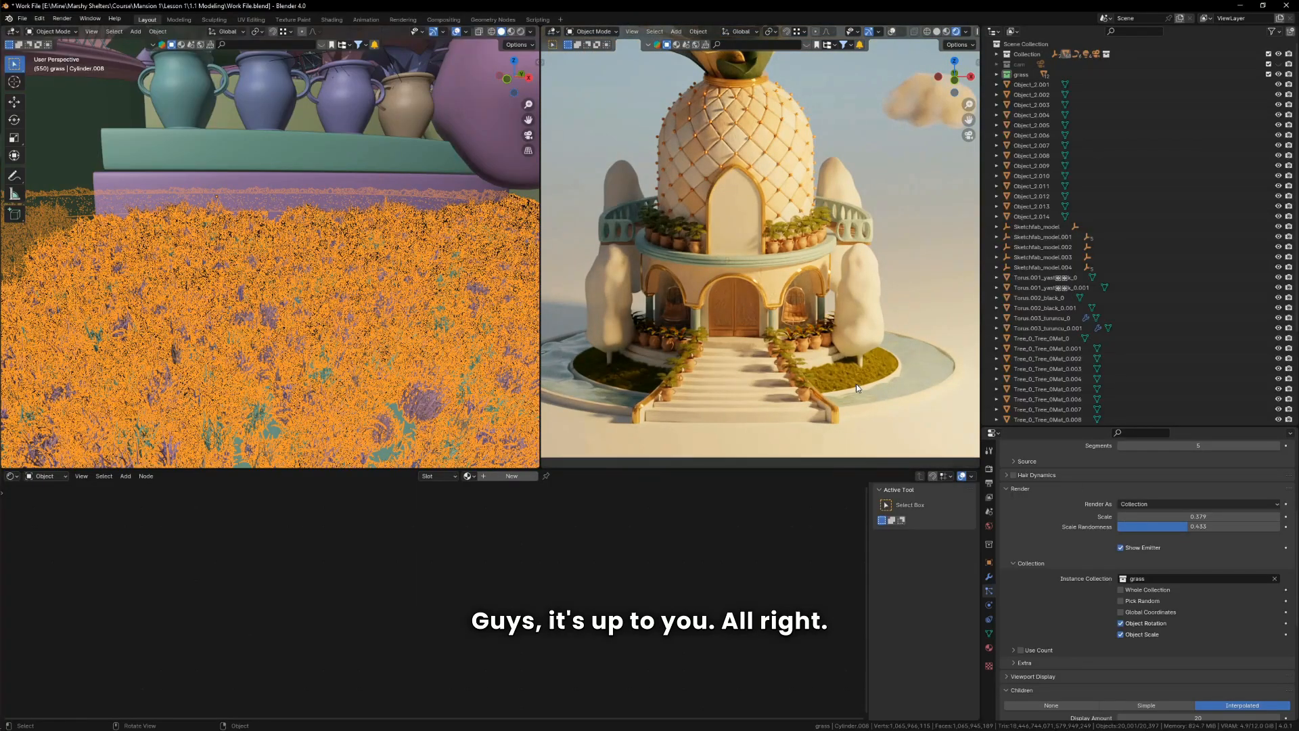
{"action": "scroll", "coordinate": [855, 384], "scroll_direction": "up", "scroll_amount": 4}
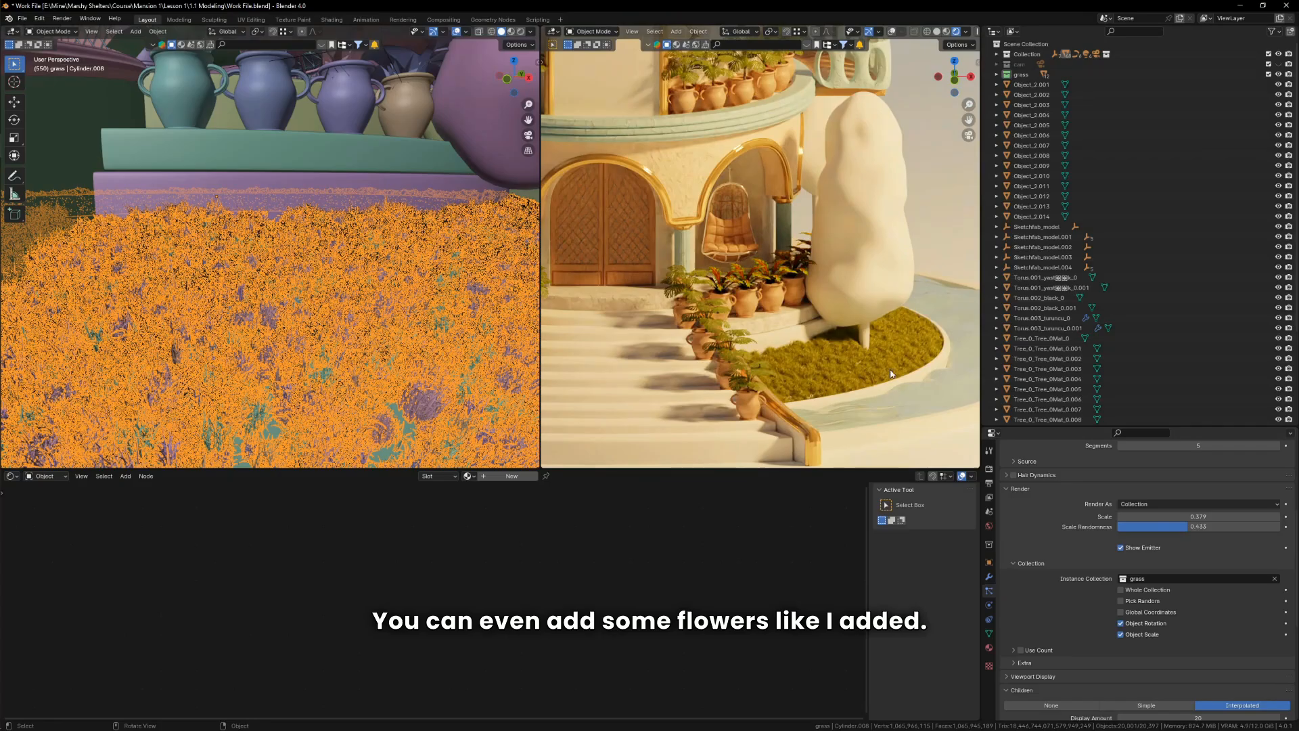
{"action": "scroll", "coordinate": [900, 358], "scroll_direction": "down", "scroll_amount": 2}
{"action": "scroll", "coordinate": [916, 360], "scroll_direction": "down", "scroll_amount": 3}
{"action": "scroll", "coordinate": [806, 347], "scroll_direction": "up", "scroll_amount": 2}
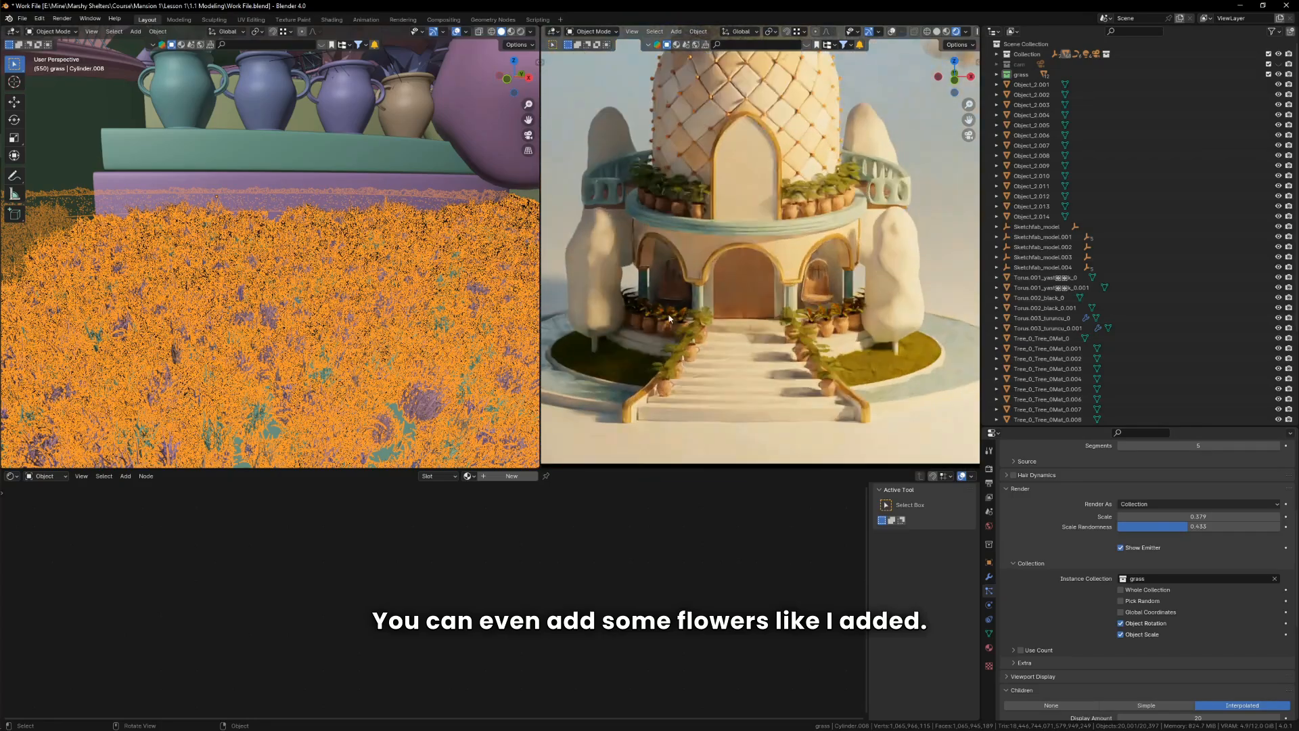
{"action": "scroll", "coordinate": [657, 352], "scroll_direction": "up", "scroll_amount": 2}
{"action": "scroll", "coordinate": [665, 359], "scroll_direction": "down", "scroll_amount": 2}
{"action": "scroll", "coordinate": [900, 375], "scroll_direction": "up", "scroll_amount": 3}
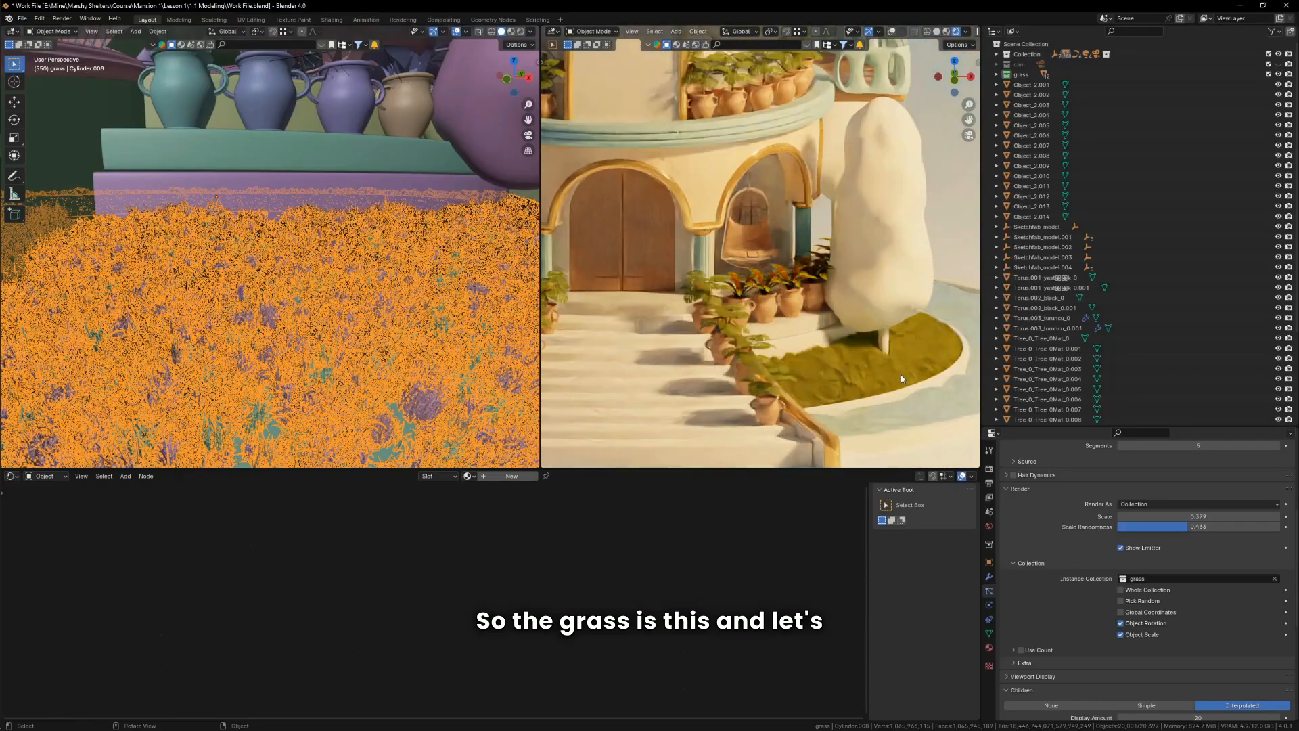
{"action": "scroll", "coordinate": [1106, 534], "scroll_direction": "down", "scroll_amount": 2}
Step: Hide the grass particle system in the viewport and create a new material for the garden ground
{"action": "scroll", "coordinate": [1106, 534], "scroll_direction": "down", "scroll_amount": 4}
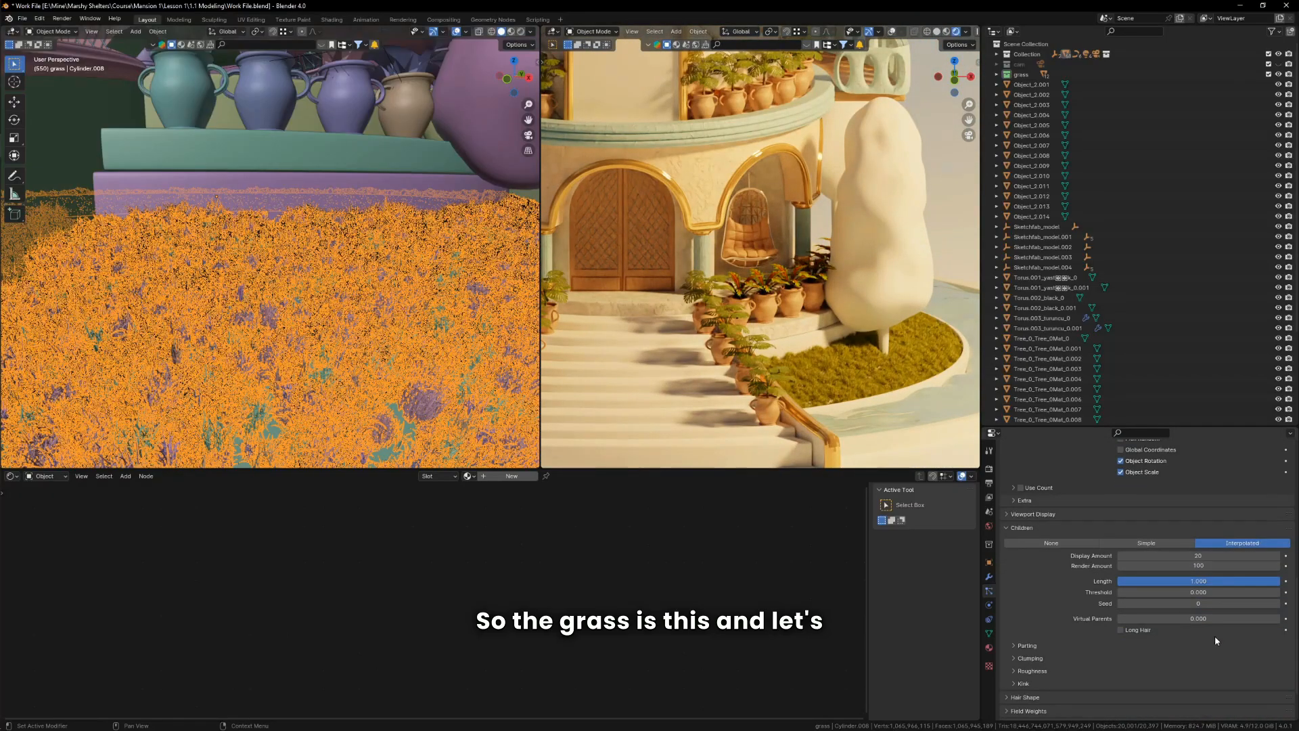
{"action": "scroll", "coordinate": [1146, 562], "scroll_direction": "up", "scroll_amount": 15}
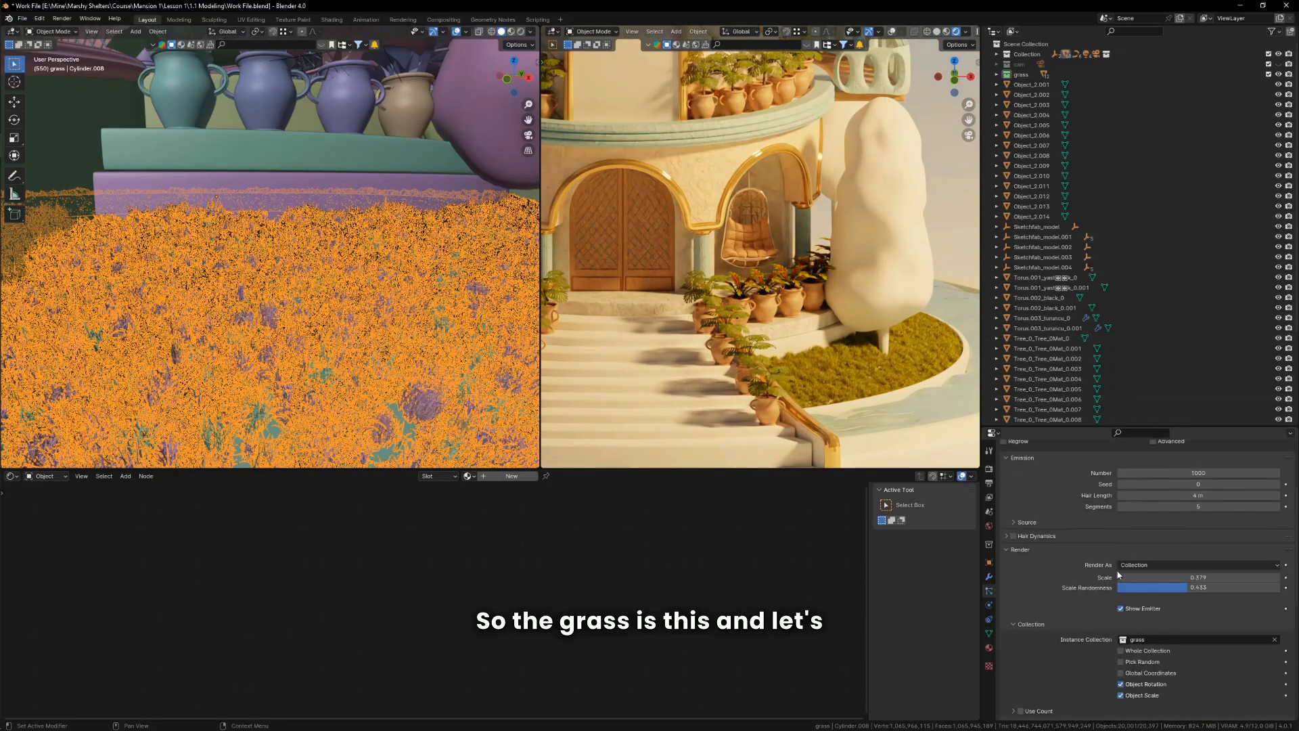
{"action": "left_click", "coordinate": [1264, 471]}
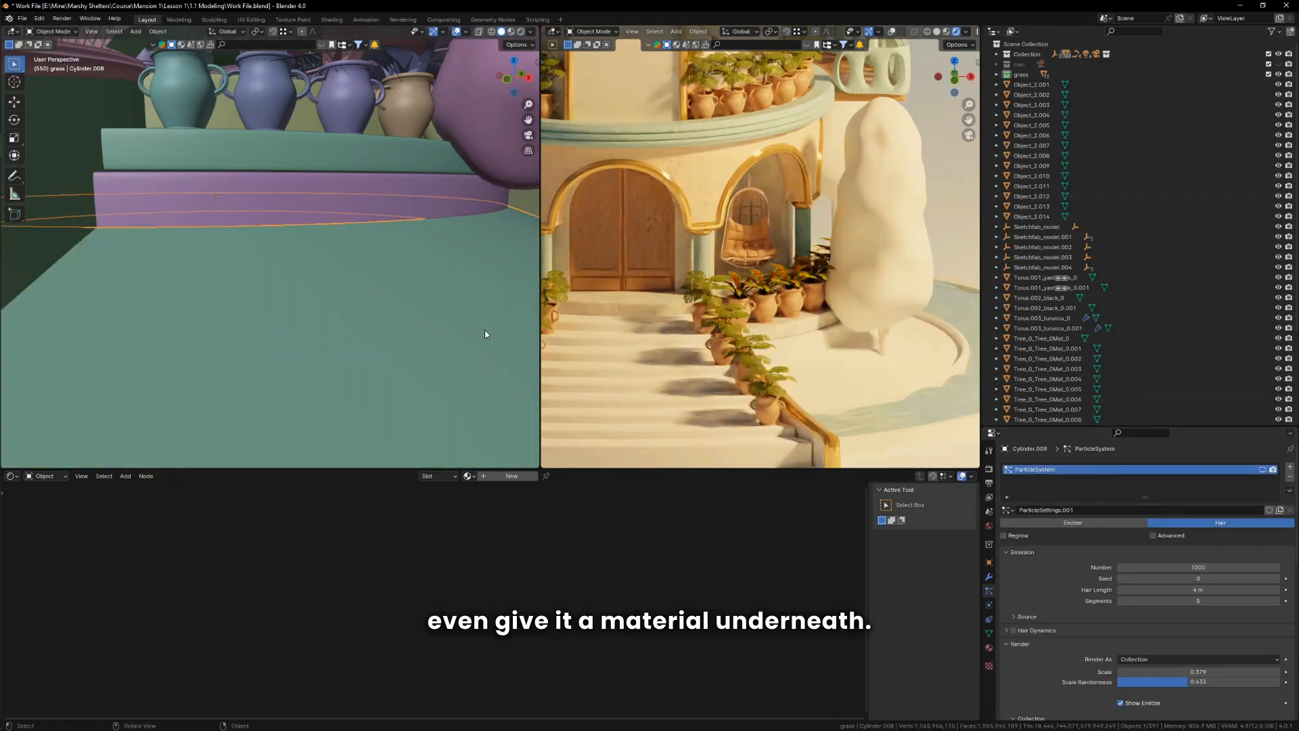
{"action": "scroll", "coordinate": [485, 331], "scroll_direction": "down", "scroll_amount": 5}
{"action": "left_click", "coordinate": [511, 478]}
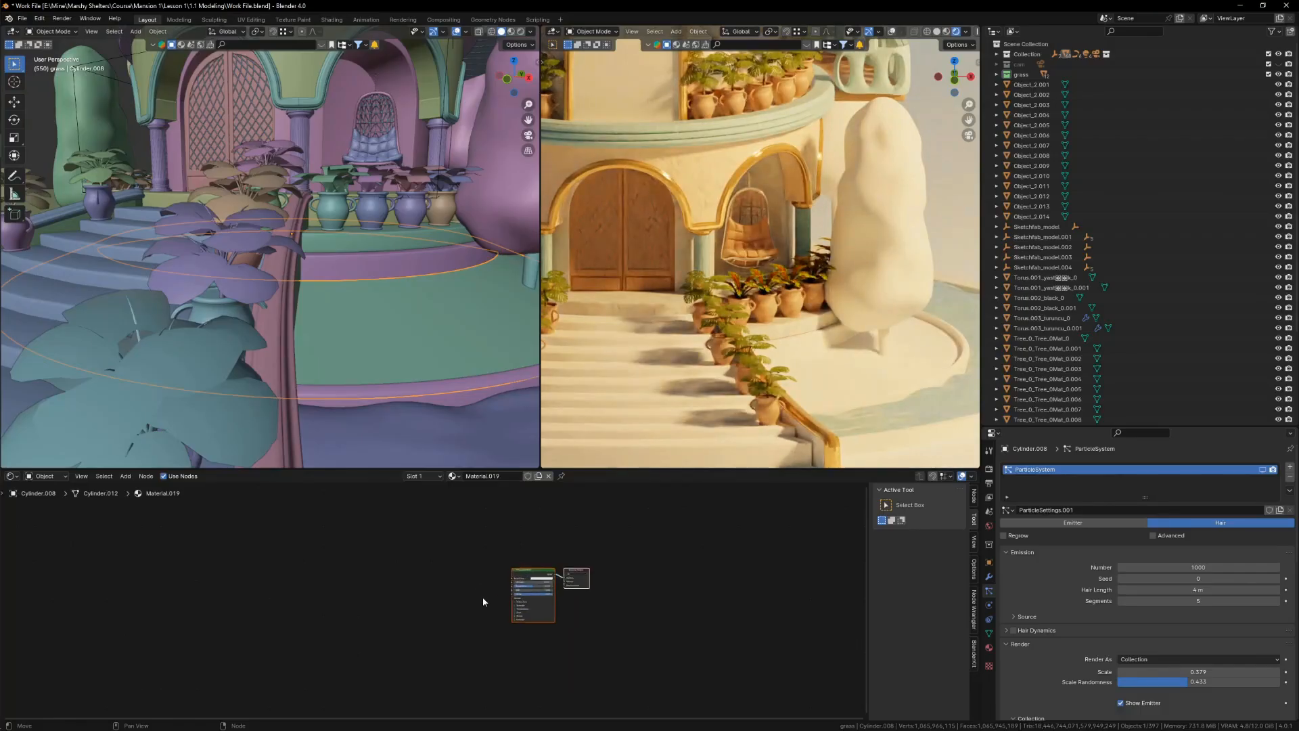
Step: Add a Noise Texture with Texture Coordinate and Mapping nodes to the ground material
{"action": "key", "text": "Home"}
{"action": "key", "text": "shift+a"}
{"action": "left_click", "coordinate": [444, 547]}
{"action": "type", "text": "n"}
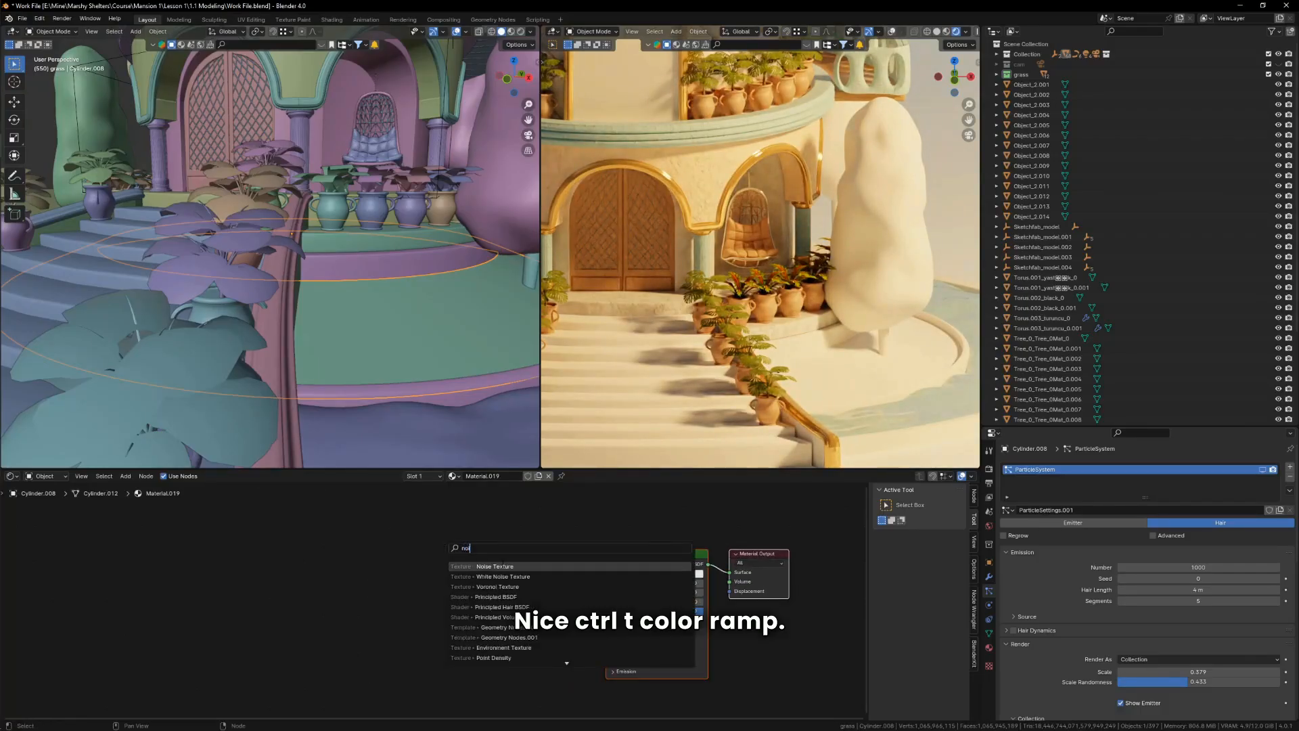
{"action": "key", "text": "Return"}
{"action": "key", "text": "ctrl+t"}
{"action": "scroll", "coordinate": [406, 623], "scroll_direction": "up", "scroll_amount": 2}
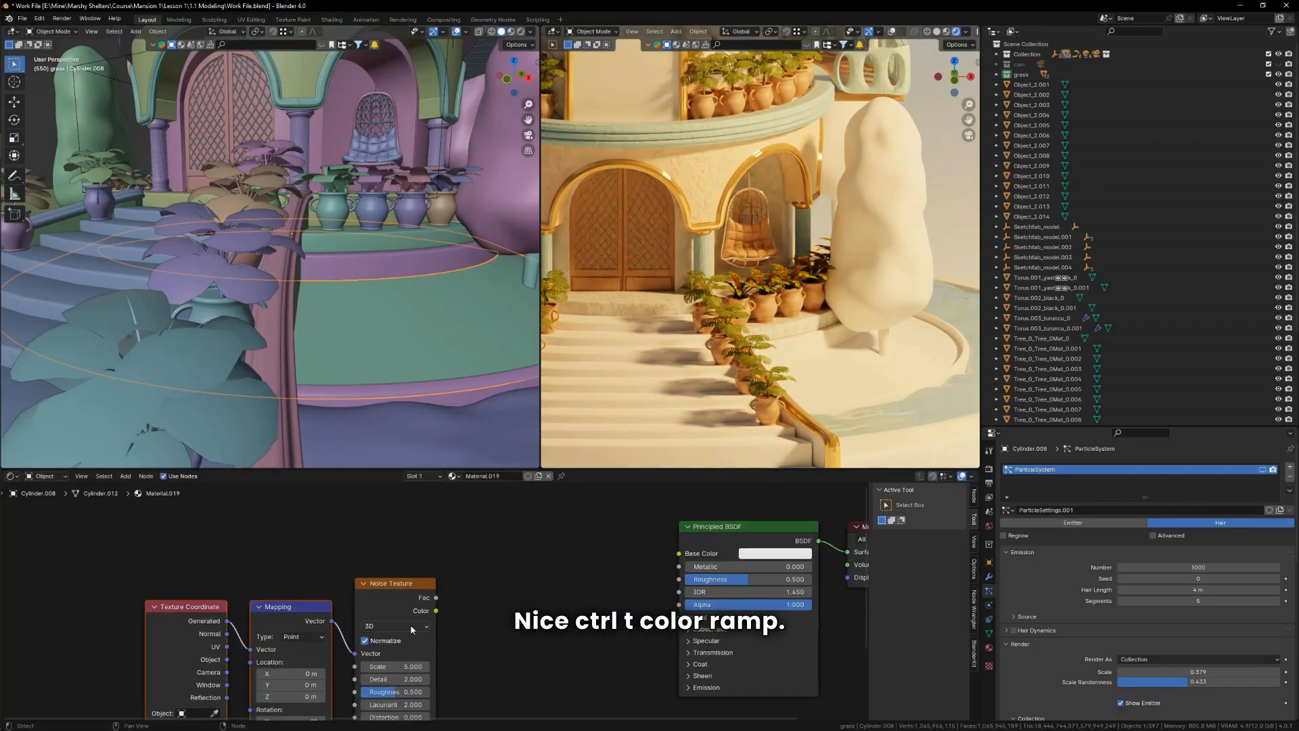
Step: Add a Color Ramp driven by the noise's Color output and preview it on the ground
{"action": "left_click", "coordinate": [538, 574]}
{"action": "type", "text": "col"}
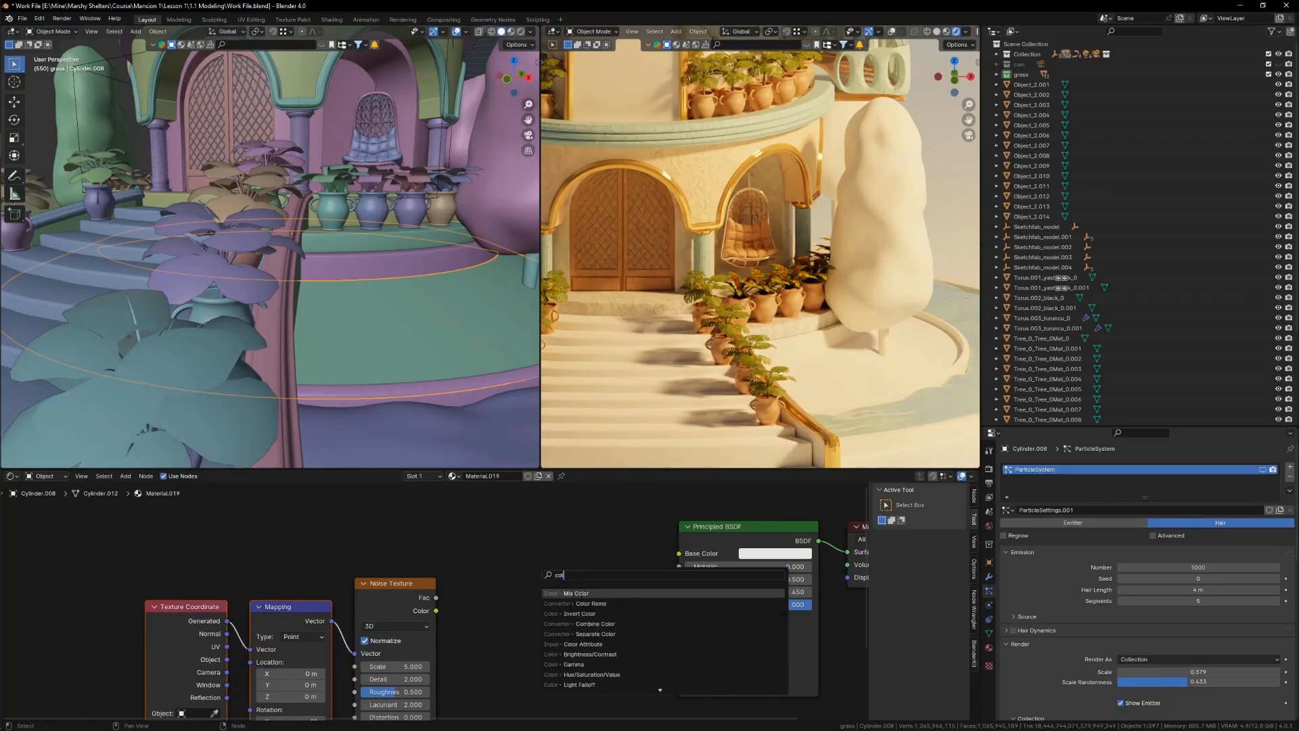
{"action": "left_click", "coordinate": [581, 603]}
{"action": "left_click_drag", "start_coordinate": [436, 610], "coordinate": [486, 660]}
{"action": "left_click", "coordinate": [590, 567], "text": "ctrl+shift"}
Step: Apply the ground object's scale and feed Object coordinates into the Mapping node
{"action": "scroll", "coordinate": [850, 392], "scroll_direction": "up", "scroll_amount": 3}
{"action": "key", "text": "ctrl+a"}
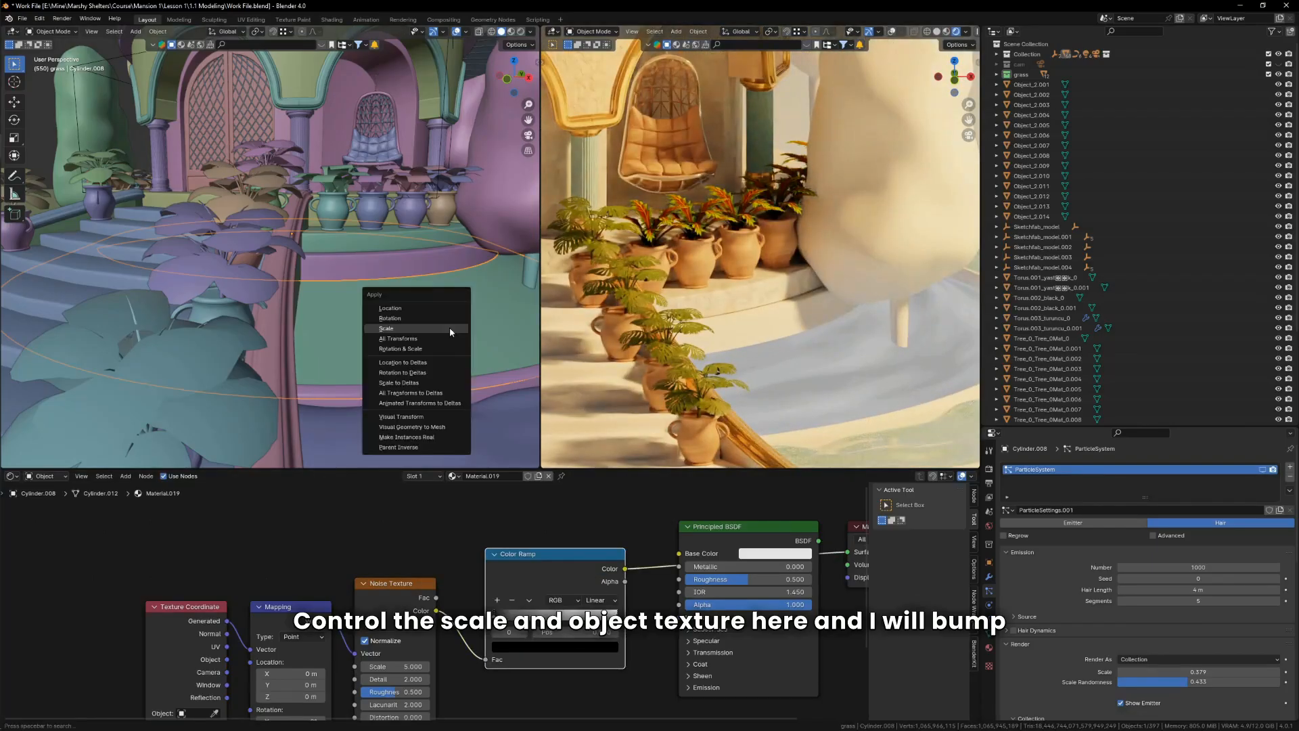
{"action": "left_click", "coordinate": [450, 328]}
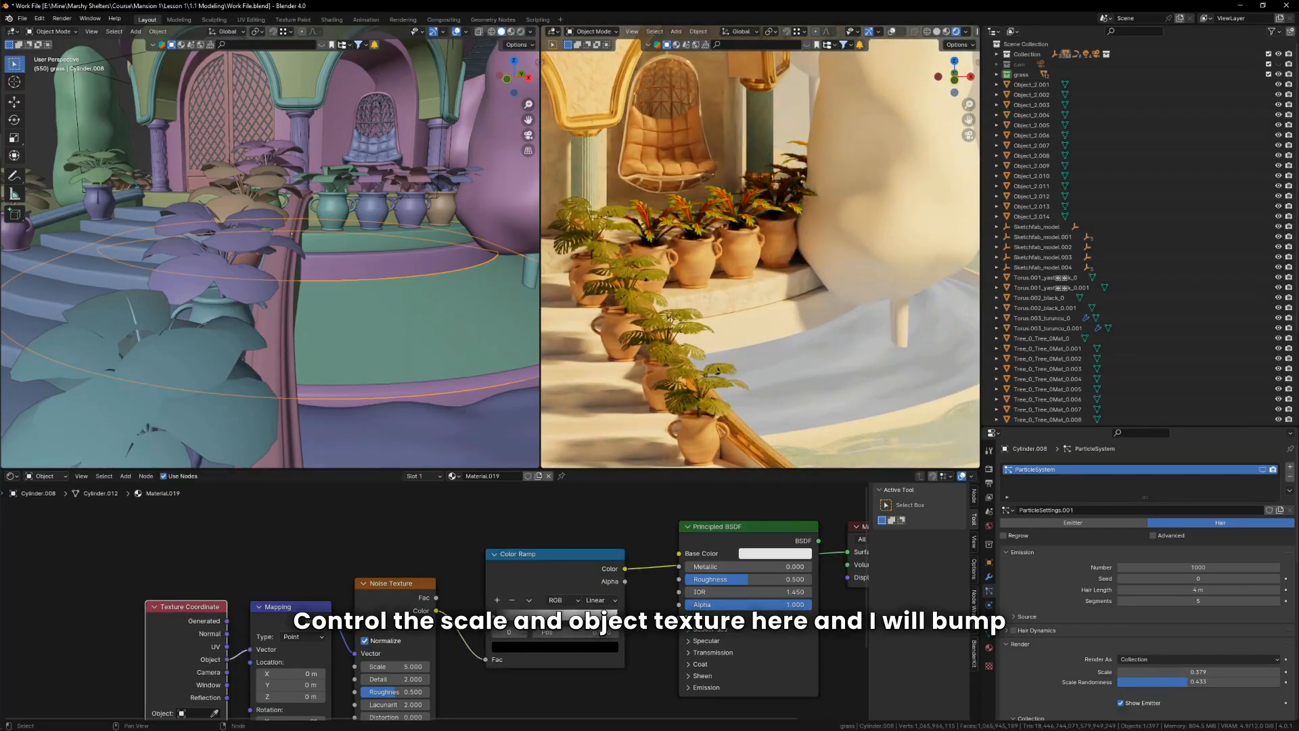
Step: Set the noise detail to 15 and scale to 3.490, and place the Color Ramp's black stop at 0.277
{"action": "scroll", "coordinate": [367, 652], "scroll_direction": "up", "scroll_amount": 3}
{"action": "middle_click_drag", "start_coordinate": [366, 652], "coordinate": [445, 588]}
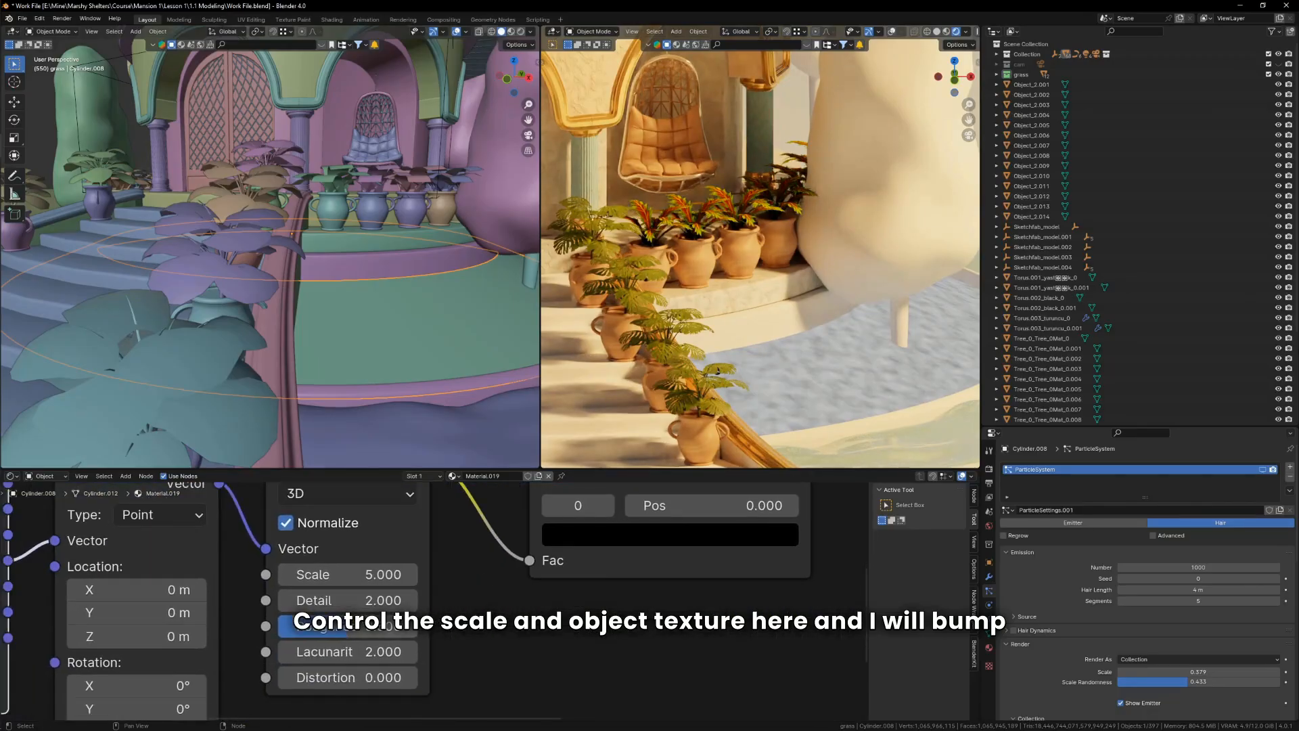
{"action": "left_click_drag", "start_coordinate": [379, 600], "coordinate": [413, 600]}
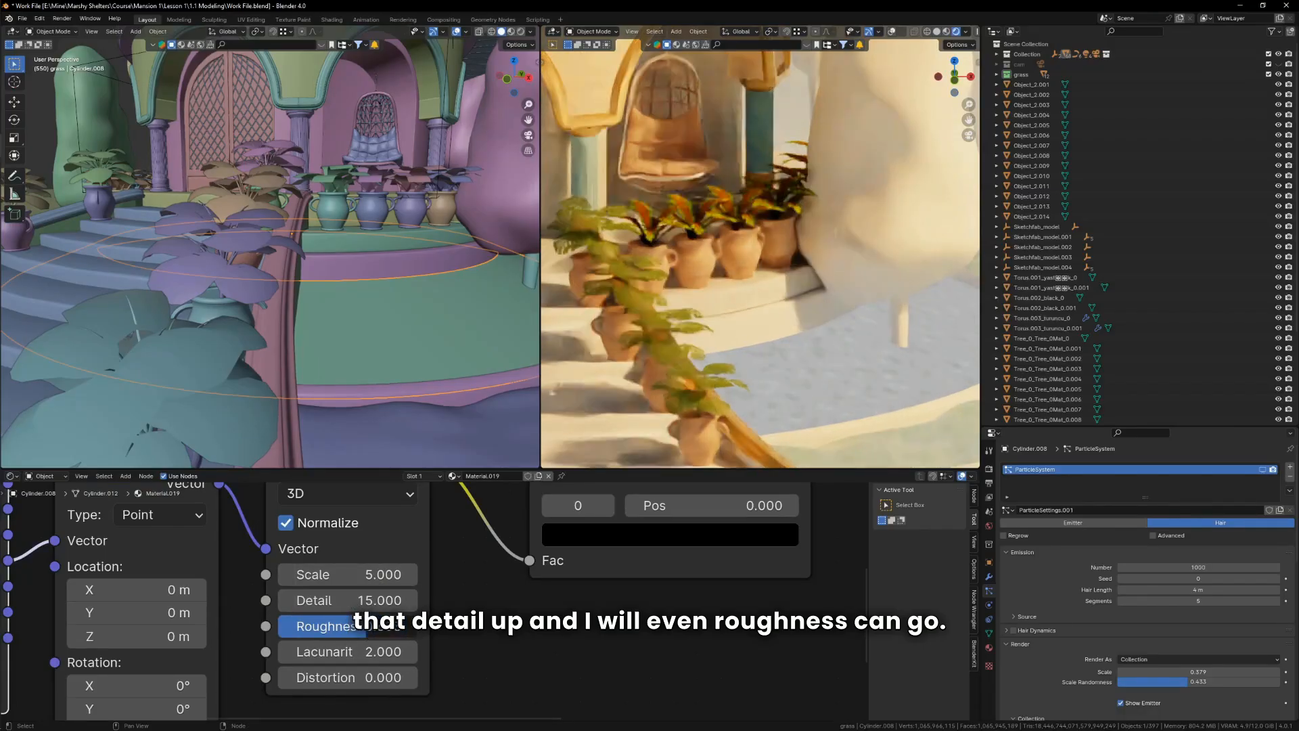
{"action": "middle_click_drag", "start_coordinate": [580, 482], "coordinate": [494, 554]}
{"action": "left_click_drag", "start_coordinate": [495, 554], "coordinate": [564, 556]}
{"action": "left_click_drag", "start_coordinate": [264, 647], "coordinate": [236, 647]}
{"action": "scroll", "coordinate": [533, 648], "scroll_direction": "down", "scroll_amount": 10}
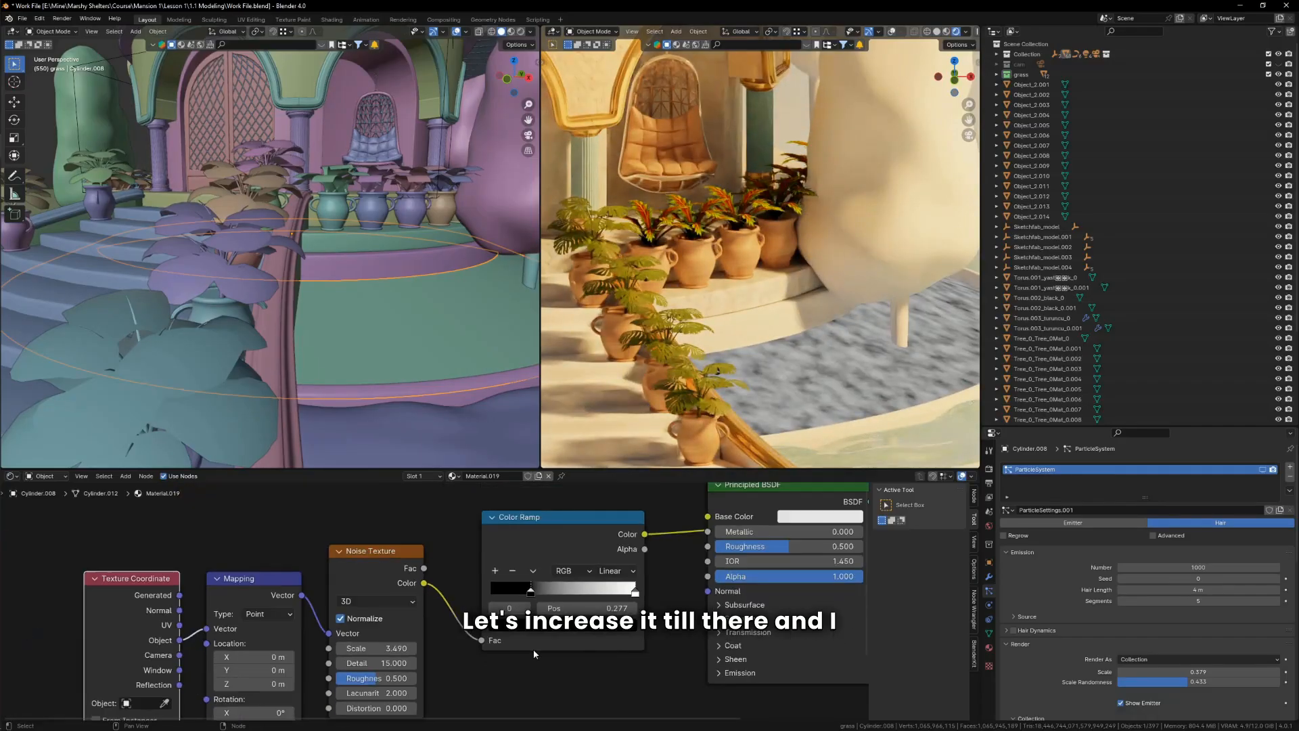
Step: Move the texture nodes away from the shader and connect the Color Ramp's colour to the Principled BSDF's Base Color
{"action": "left_click_drag", "start_coordinate": [292, 590], "coordinate": [523, 626]}
{"action": "key", "text": "g"}
{"action": "left_click", "coordinate": [393, 625]}
{"action": "scroll", "coordinate": [641, 573], "scroll_direction": "up", "scroll_amount": 1}
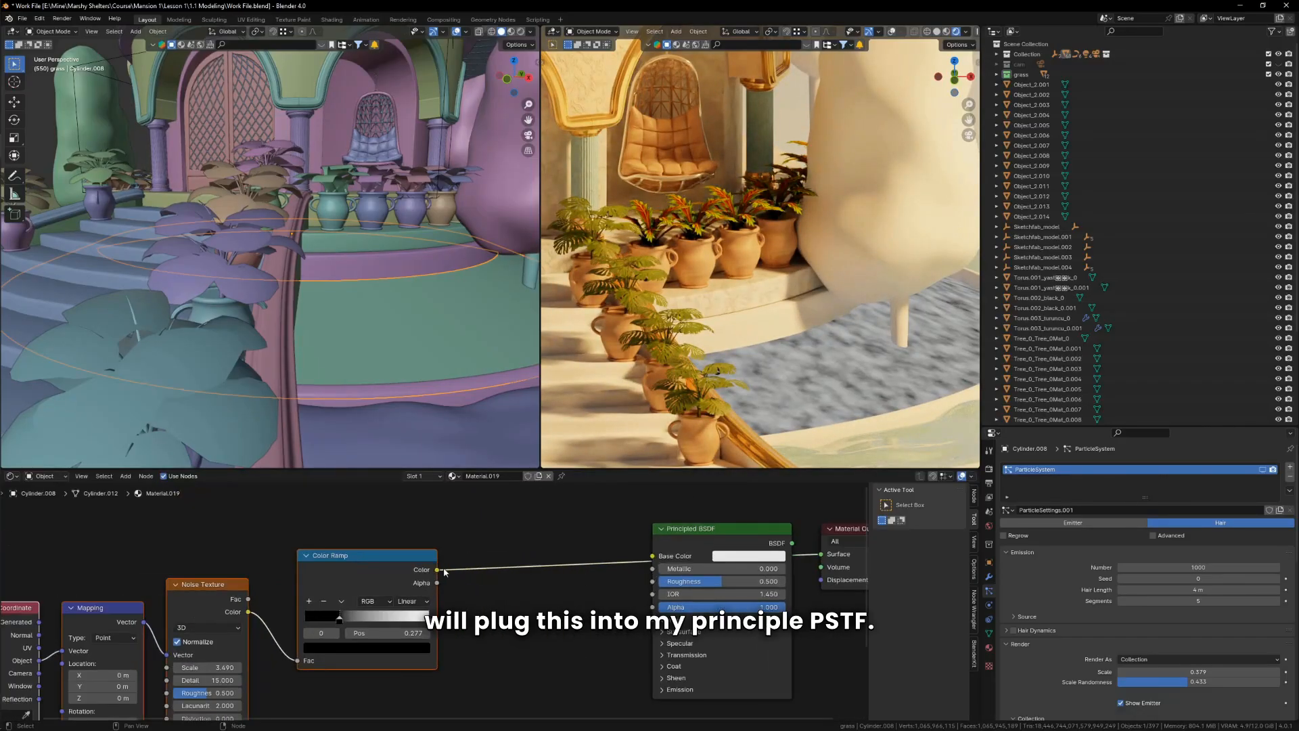
{"action": "left_click_drag", "start_coordinate": [436, 570], "coordinate": [667, 558]}
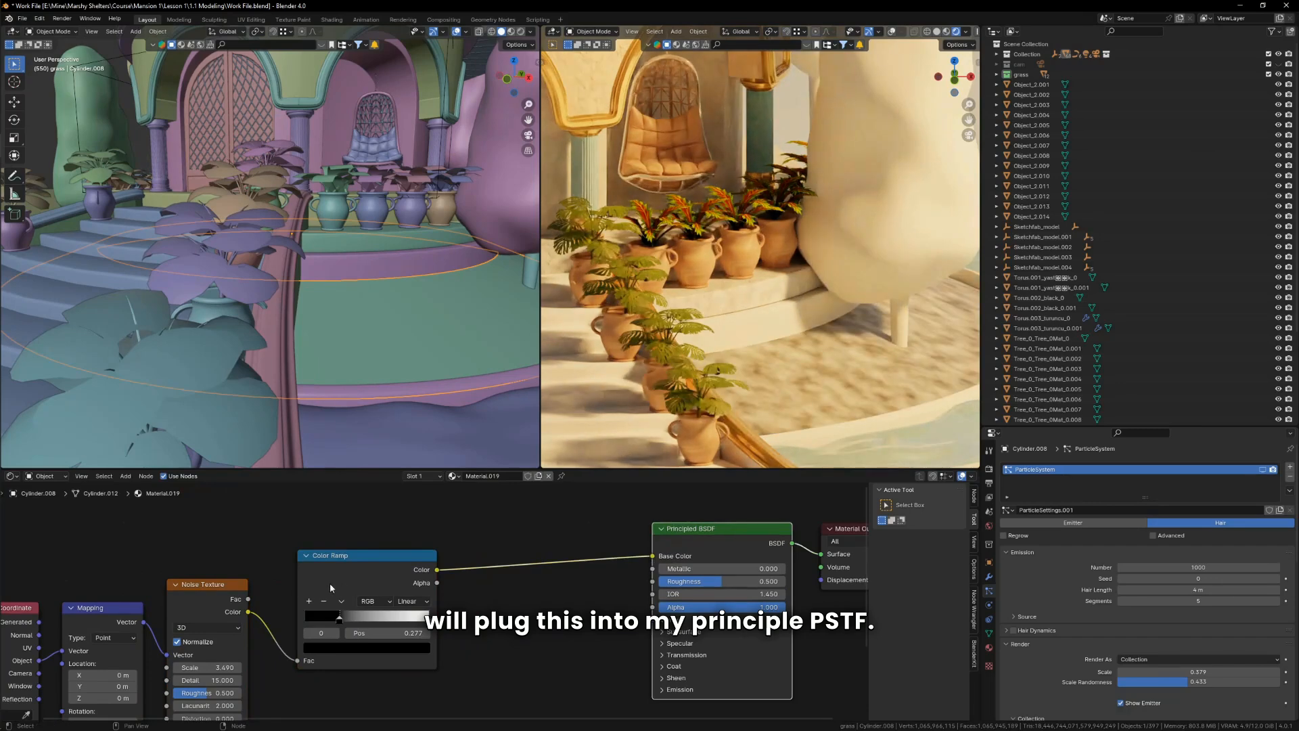
Step: Change the Color Ramp's black stop to a dark brown
{"action": "scroll", "coordinate": [332, 587], "scroll_direction": "up", "scroll_amount": 3}
{"action": "left_click", "coordinate": [356, 683]}
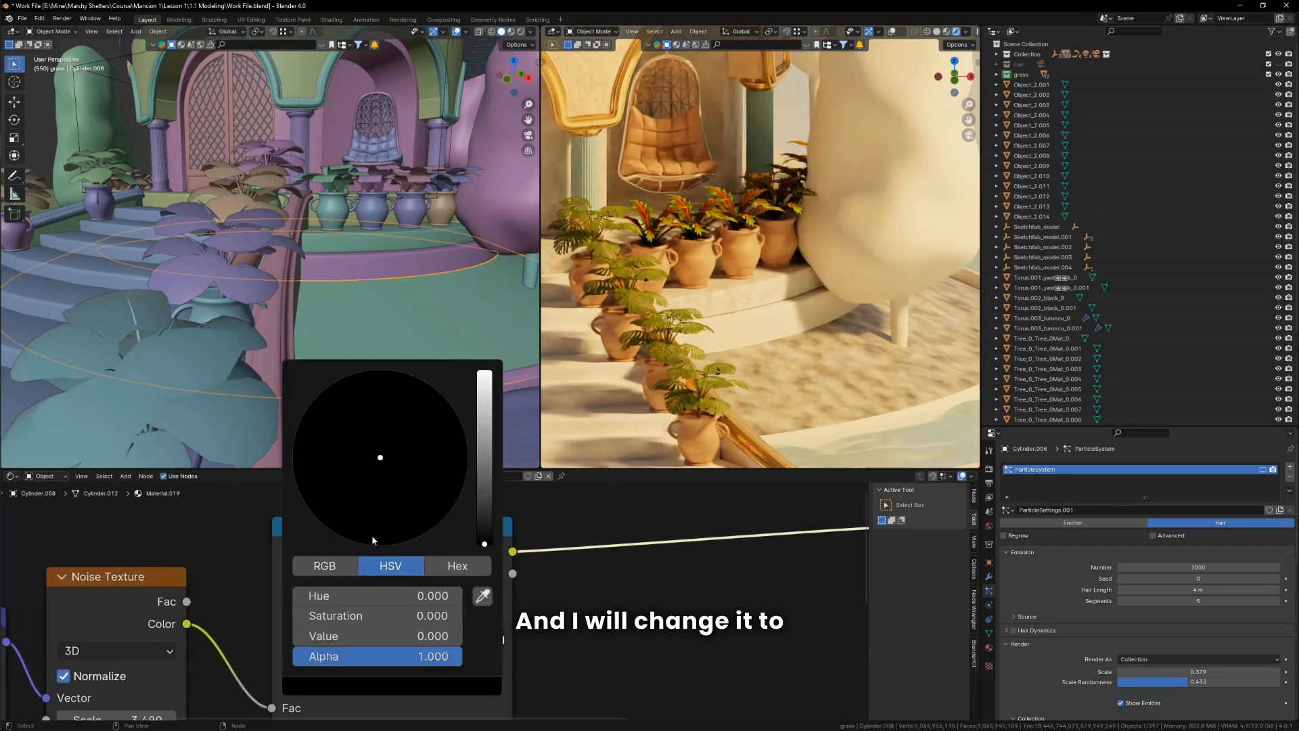
{"action": "left_click", "coordinate": [490, 460]}
{"action": "left_click", "coordinate": [355, 522]}
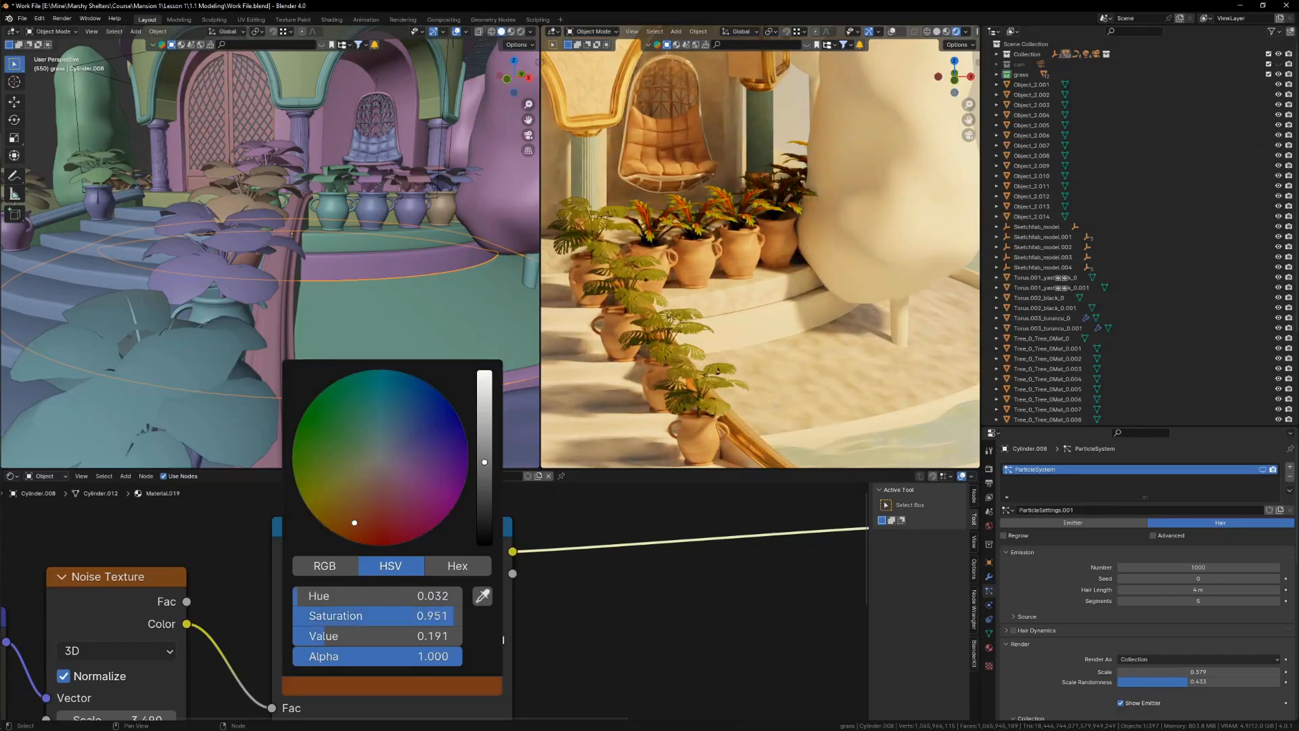
{"action": "left_click_drag", "start_coordinate": [355, 522], "coordinate": [353, 538]}
{"action": "left_click", "coordinate": [485, 499]}
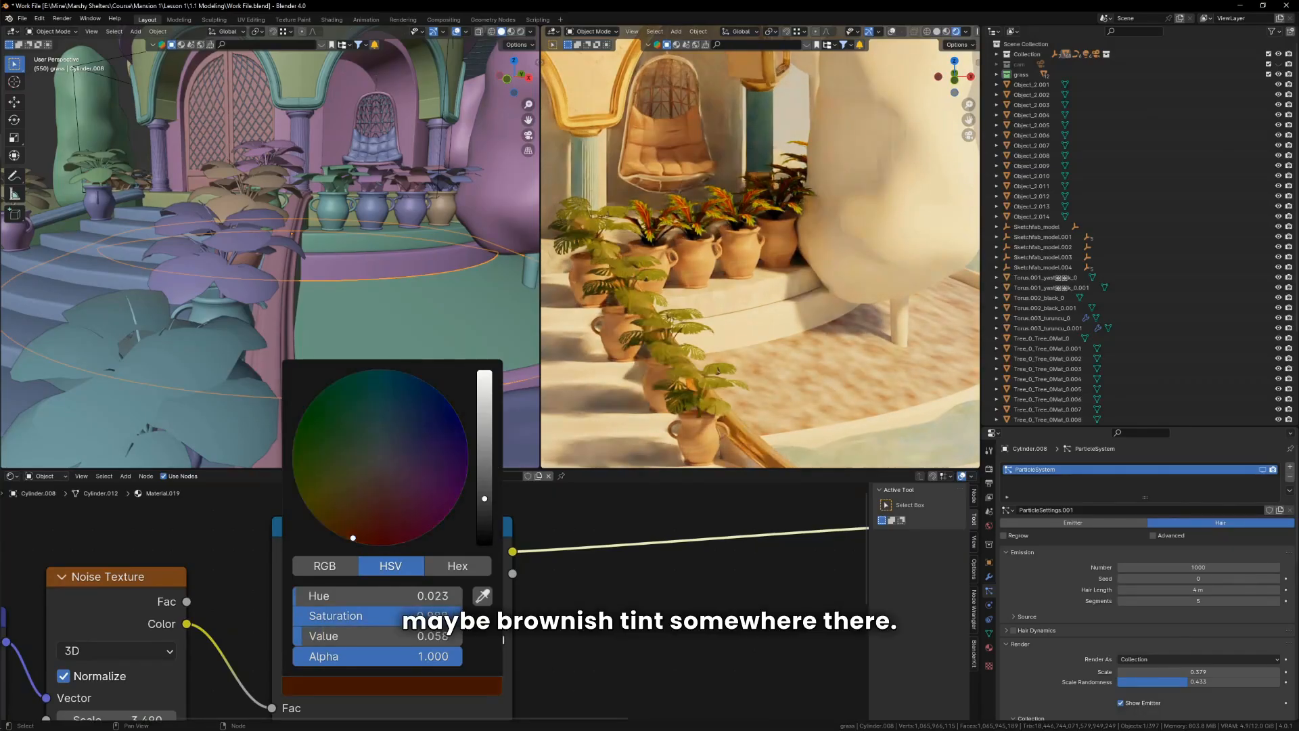
{"action": "left_click", "coordinate": [374, 680]}
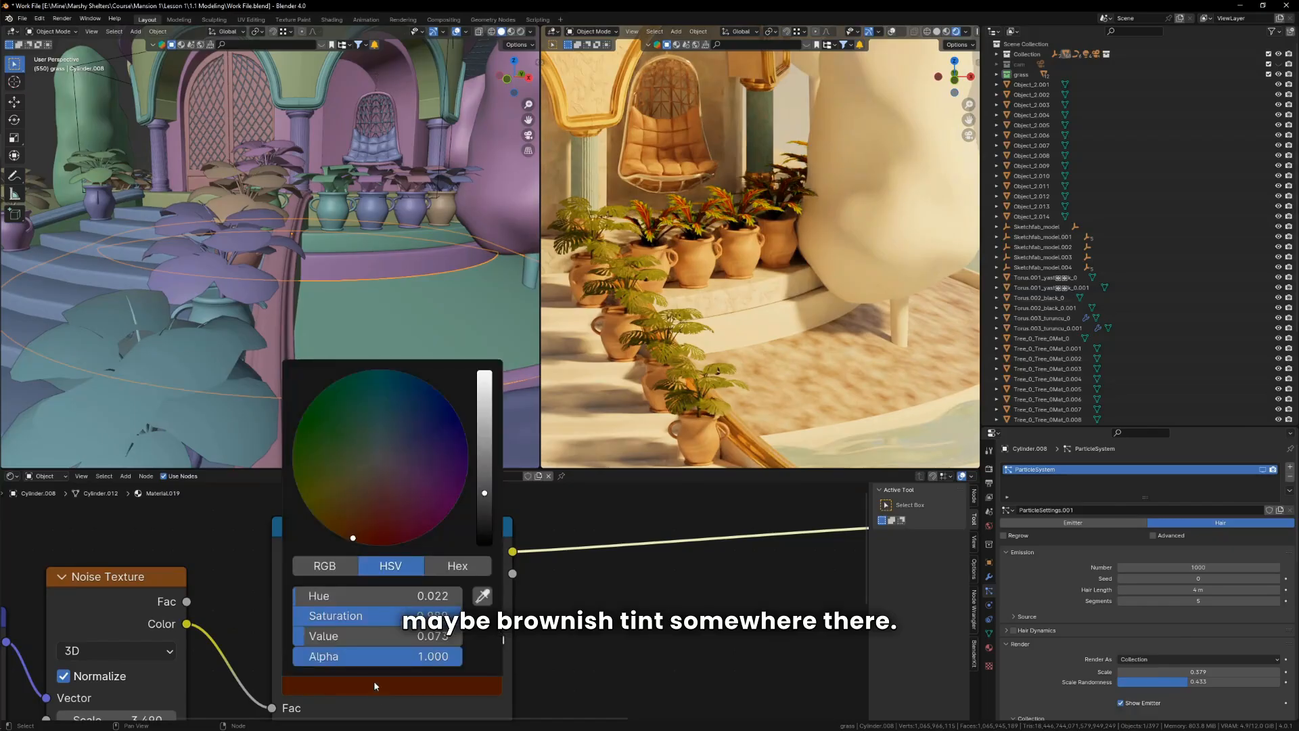
{"action": "mouse_move", "coordinate": [349, 539]}
{"action": "left_mouse_down"}
{"action": "mouse_move", "coordinate": [323, 524]}
{"action": "mouse_move", "coordinate": [345, 515]}
{"action": "left_mouse_up"}
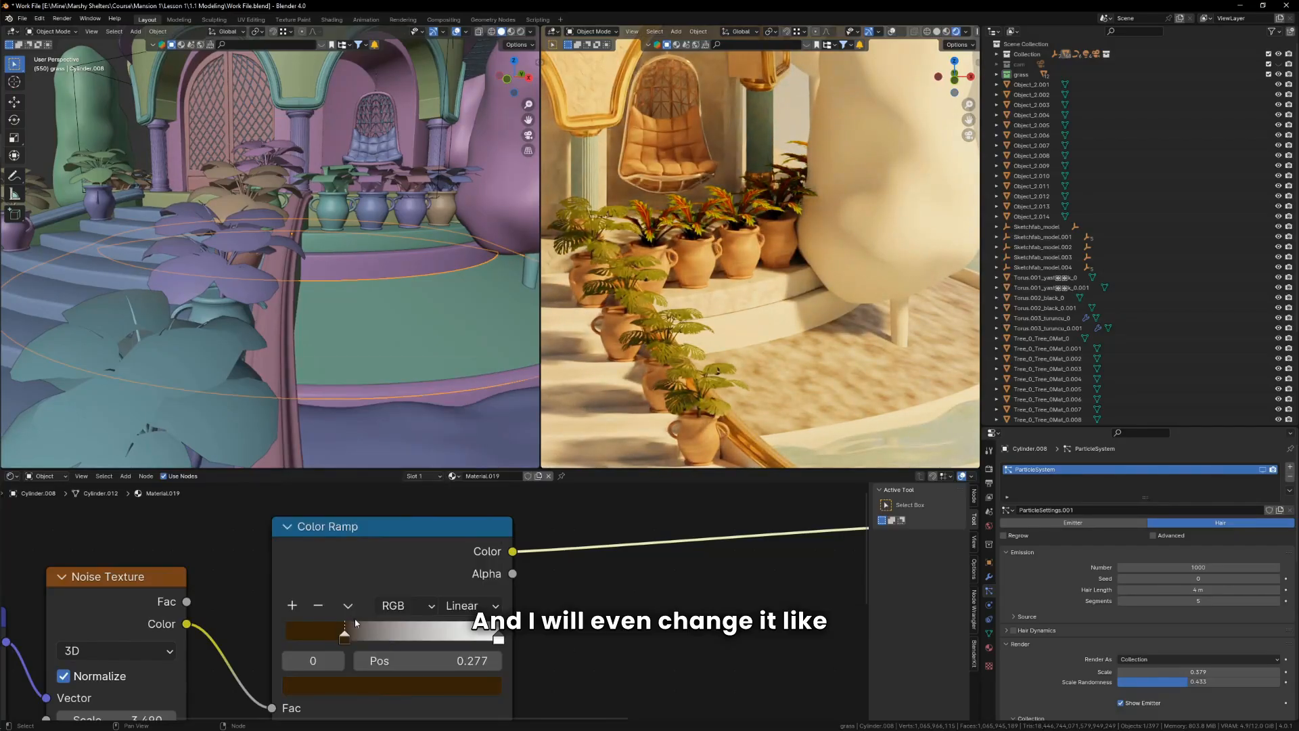
Step: Change the Color Ramp's white stop to a muted greyish tone with a value of 0.238
{"action": "left_click", "coordinate": [498, 638]}
{"action": "left_click", "coordinate": [392, 685]}
{"action": "left_click", "coordinate": [341, 521]}
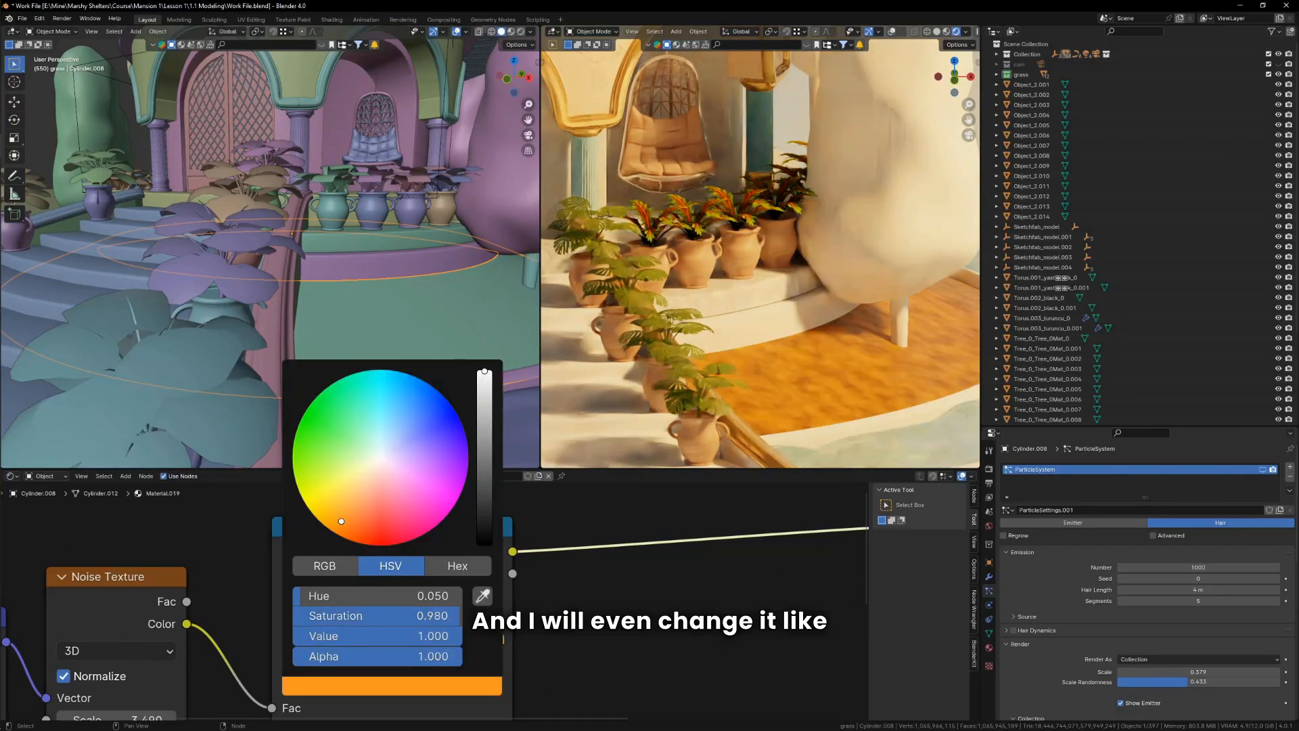
{"action": "left_click_drag", "start_coordinate": [474, 479], "coordinate": [485, 453]}
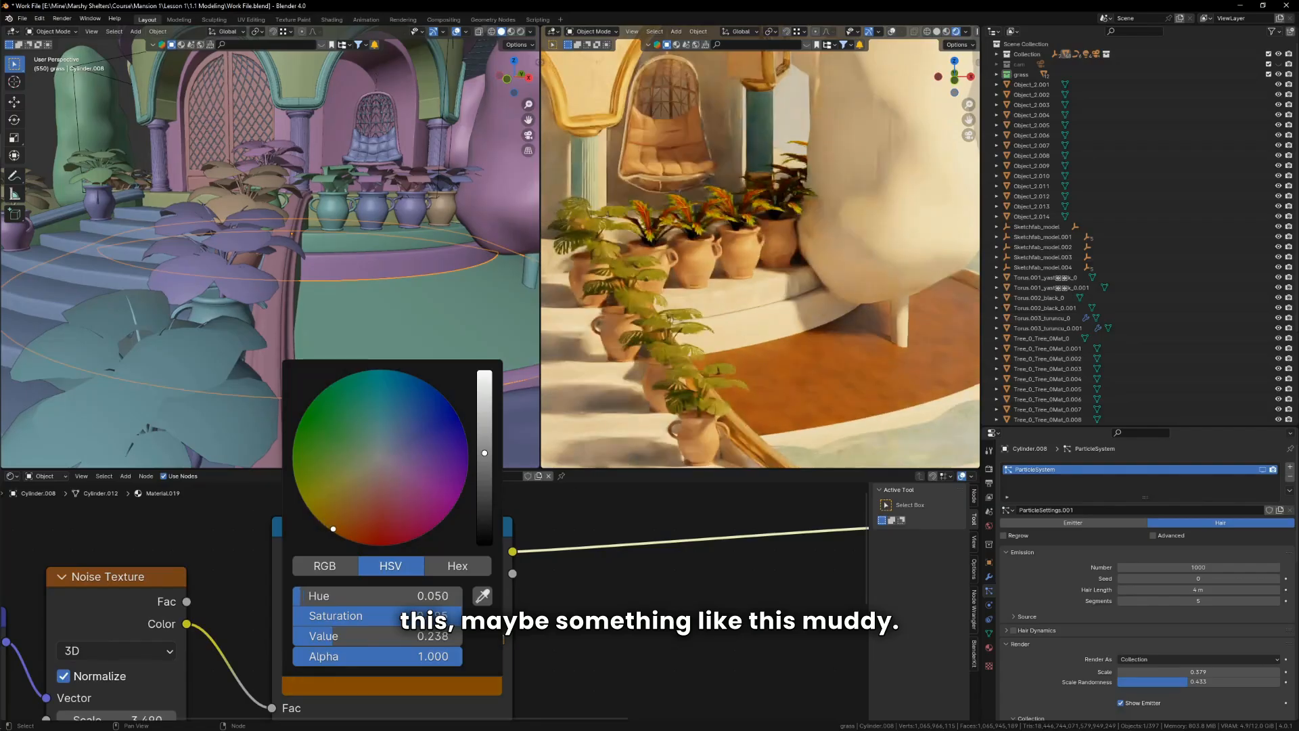
{"action": "mouse_move", "coordinate": [341, 518]}
{"action": "left_mouse_down"}
{"action": "mouse_move", "coordinate": [343, 499]}
{"action": "mouse_move", "coordinate": [387, 476]}
{"action": "mouse_move", "coordinate": [381, 465]}
{"action": "left_mouse_up"}
{"action": "scroll", "coordinate": [822, 386], "scroll_direction": "down", "scroll_amount": 7}
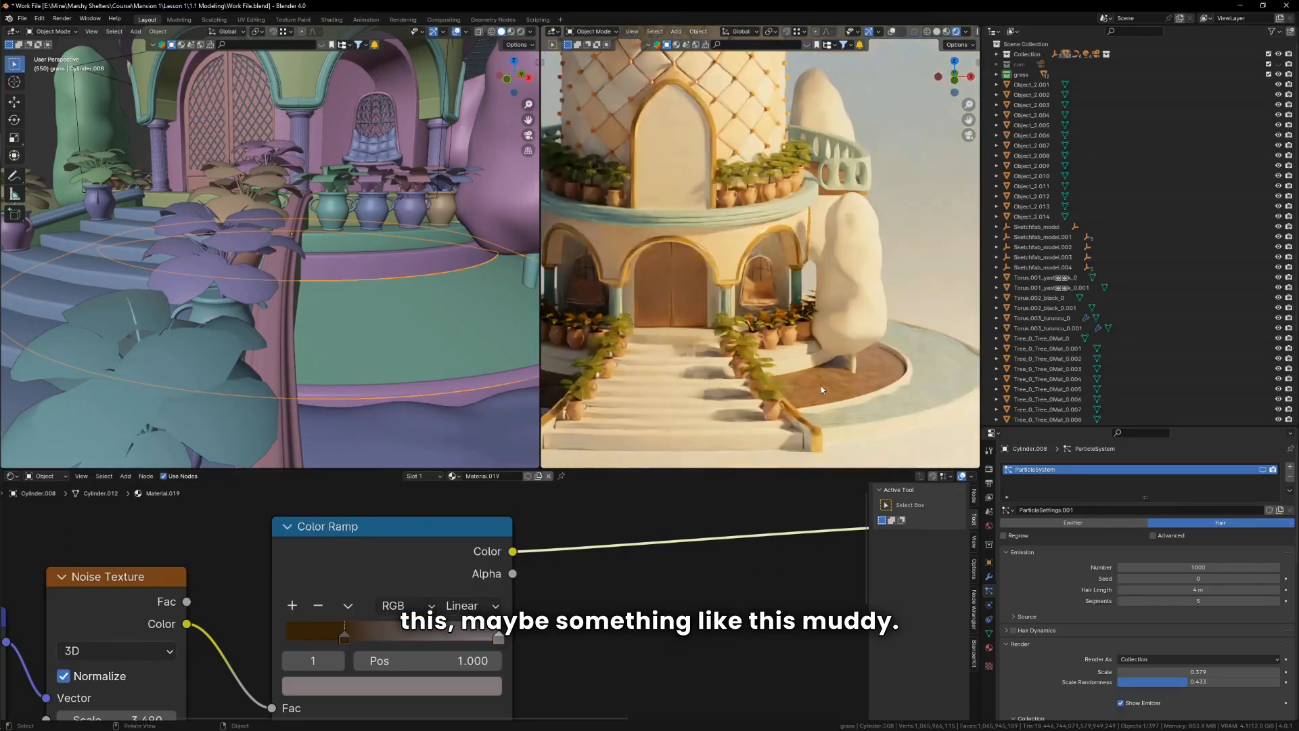
Step: Tint the Color Ramp's light stop muddy brown with hue 0.058 and saturation 0.348
{"action": "middle_click_drag", "start_coordinate": [537, 588], "coordinate": [563, 553]}
{"action": "scroll", "coordinate": [537, 592], "scroll_direction": "down", "scroll_amount": 5}
{"action": "scroll", "coordinate": [532, 598], "scroll_direction": "up", "scroll_amount": 5}
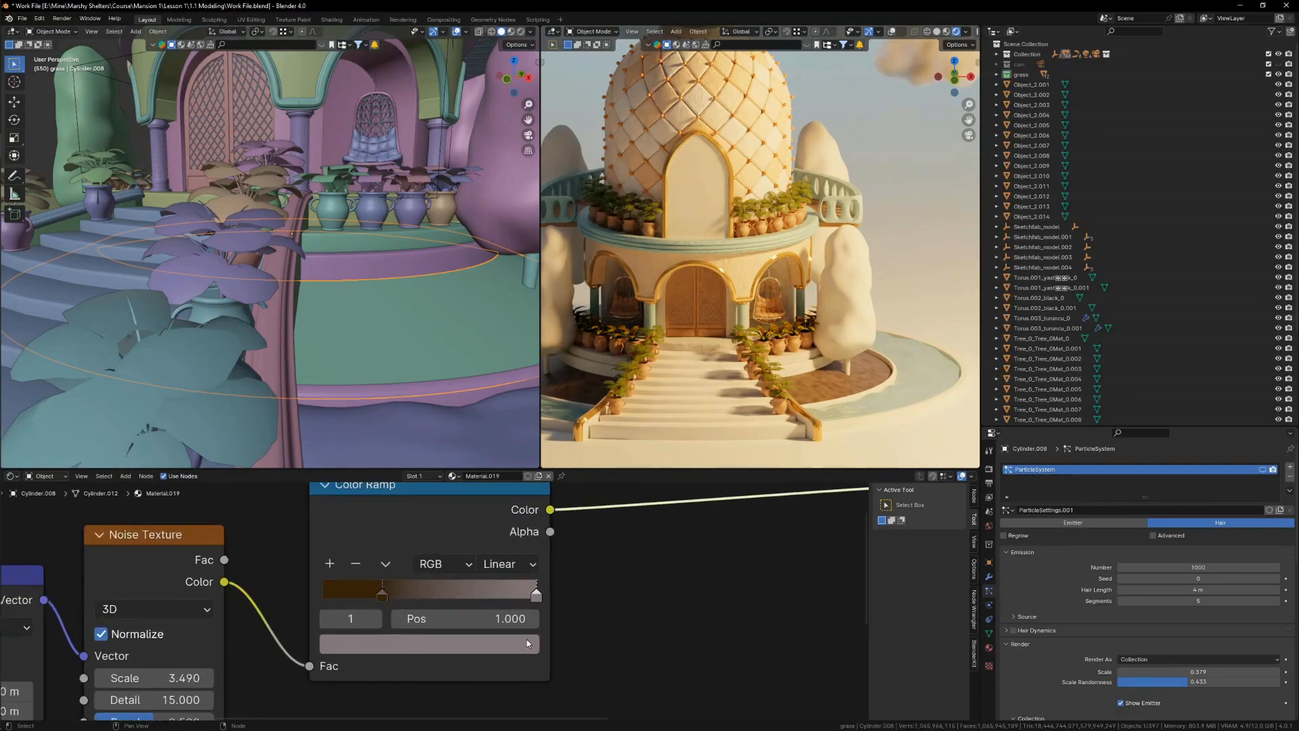
{"action": "left_click", "coordinate": [526, 641]}
{"action": "left_click_drag", "start_coordinate": [426, 432], "coordinate": [411, 431]}
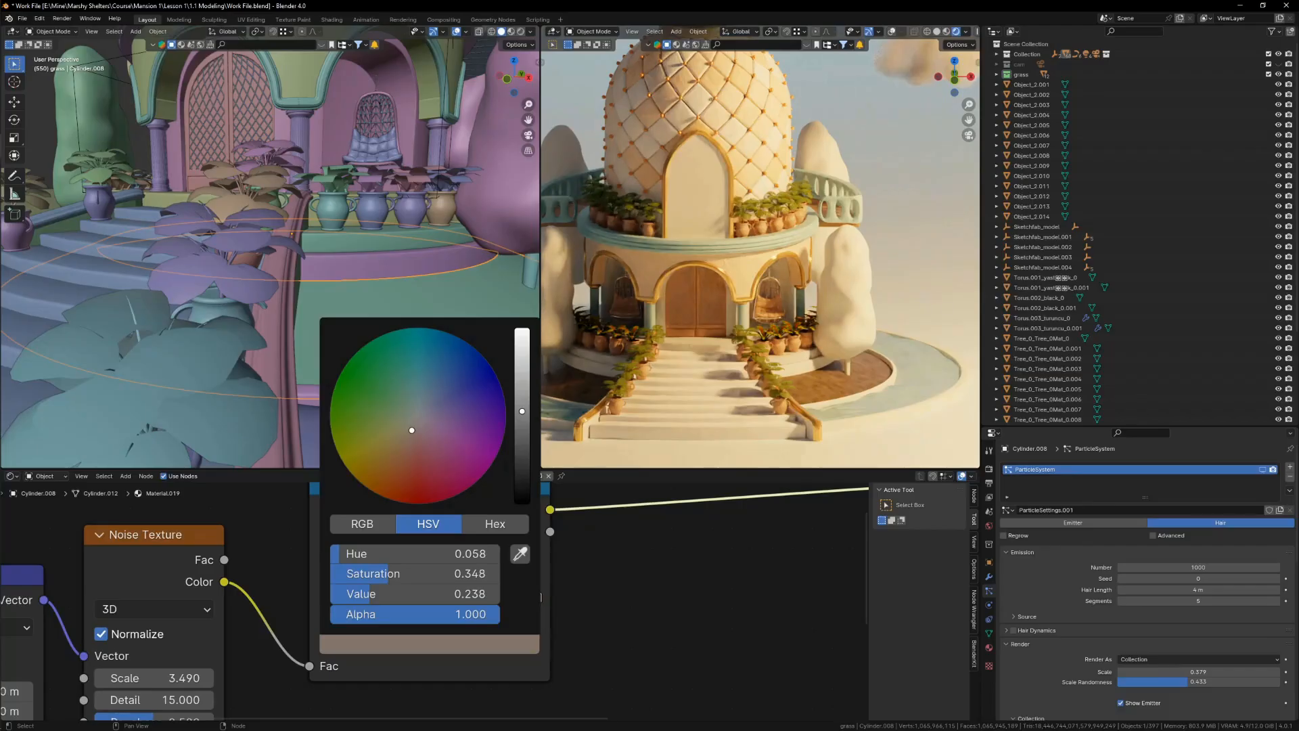
Step: Insert a Hue/Saturation/Value node between the Color Ramp and the Principled BSDF's Base Color
{"action": "scroll", "coordinate": [665, 580], "scroll_direction": "down", "scroll_amount": 2}
{"action": "type", "text": "hu"}
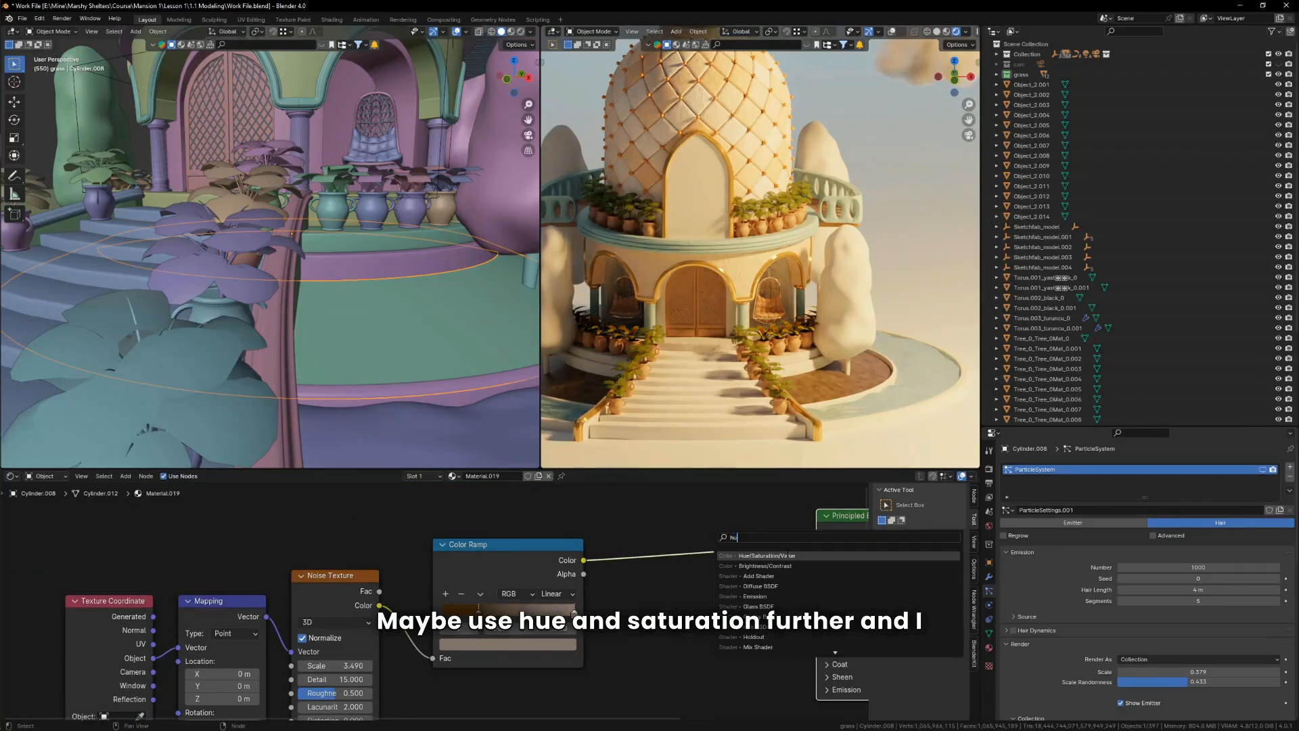
{"action": "left_click", "coordinate": [789, 555]}
{"action": "left_click", "coordinate": [731, 527]}
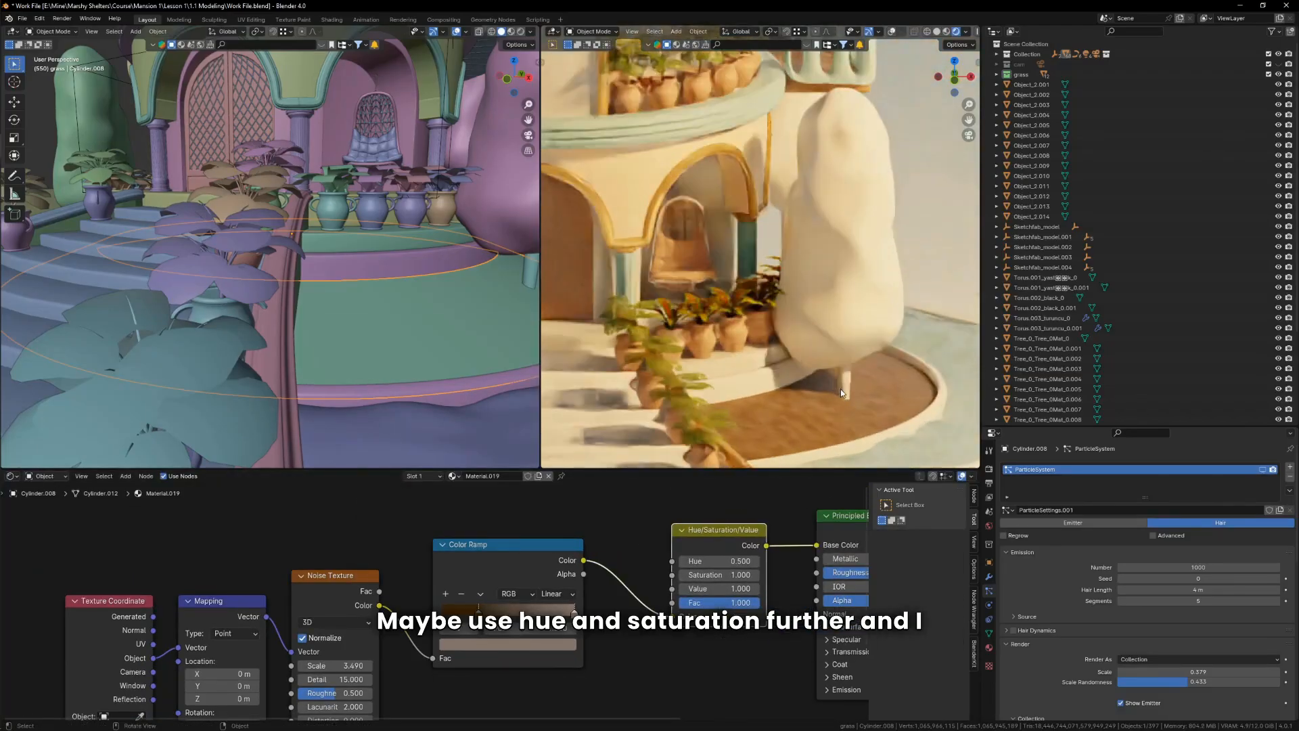
Step: Reduce the Hue/Saturation/Value node's saturation to 0.440 and move the node closer to the Color Ramp
{"action": "scroll", "coordinate": [725, 603], "scroll_direction": "up", "scroll_amount": 4}
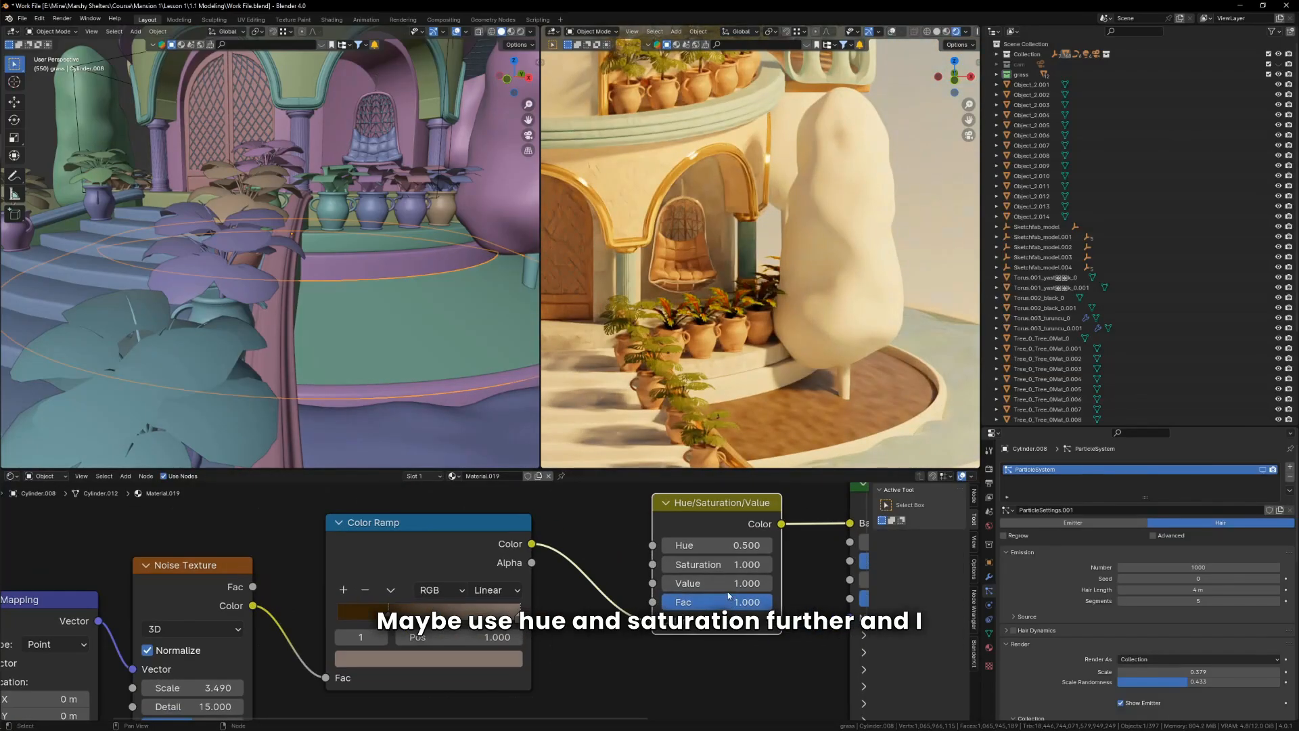
{"action": "left_click_drag", "start_coordinate": [724, 565], "coordinate": [685, 565], "text": "shift"}
{"action": "scroll", "coordinate": [730, 661], "scroll_direction": "down", "scroll_amount": 6}
{"action": "scroll", "coordinate": [862, 391], "scroll_direction": "down", "scroll_amount": 5}
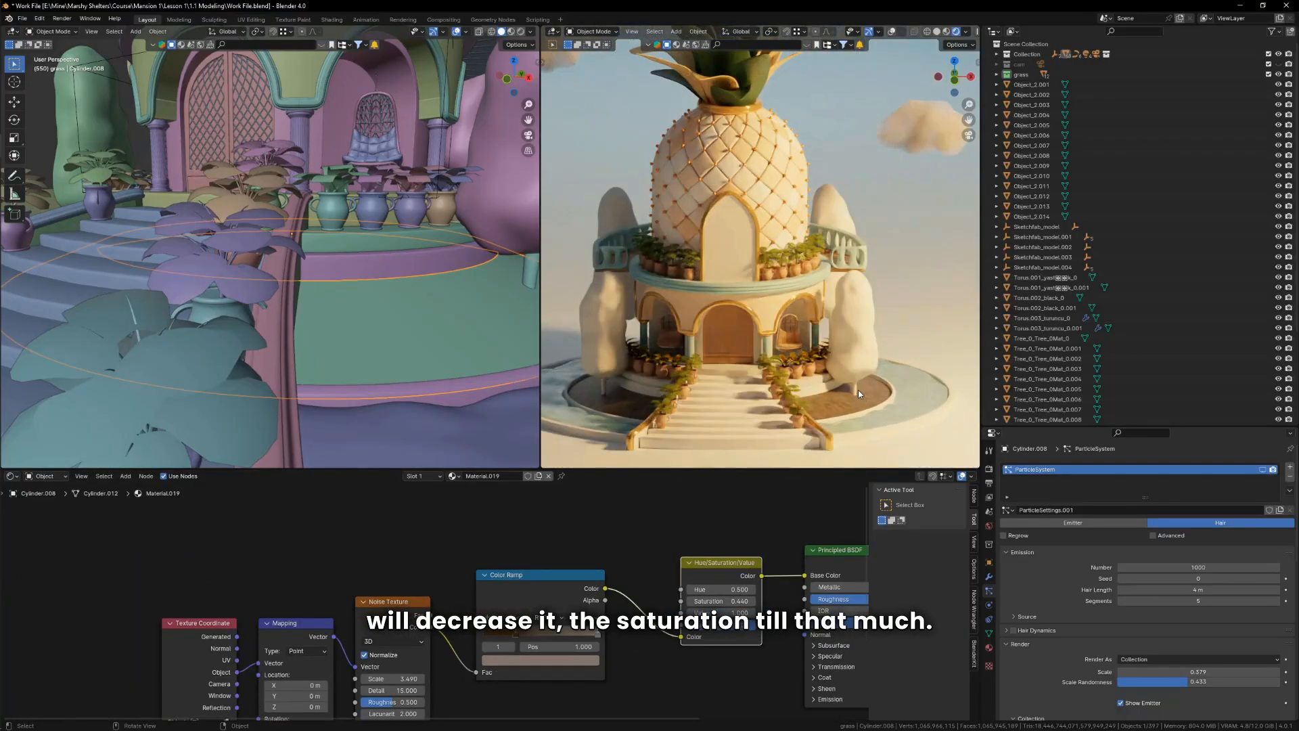
{"action": "scroll", "coordinate": [678, 601], "scroll_direction": "down", "scroll_amount": 2}
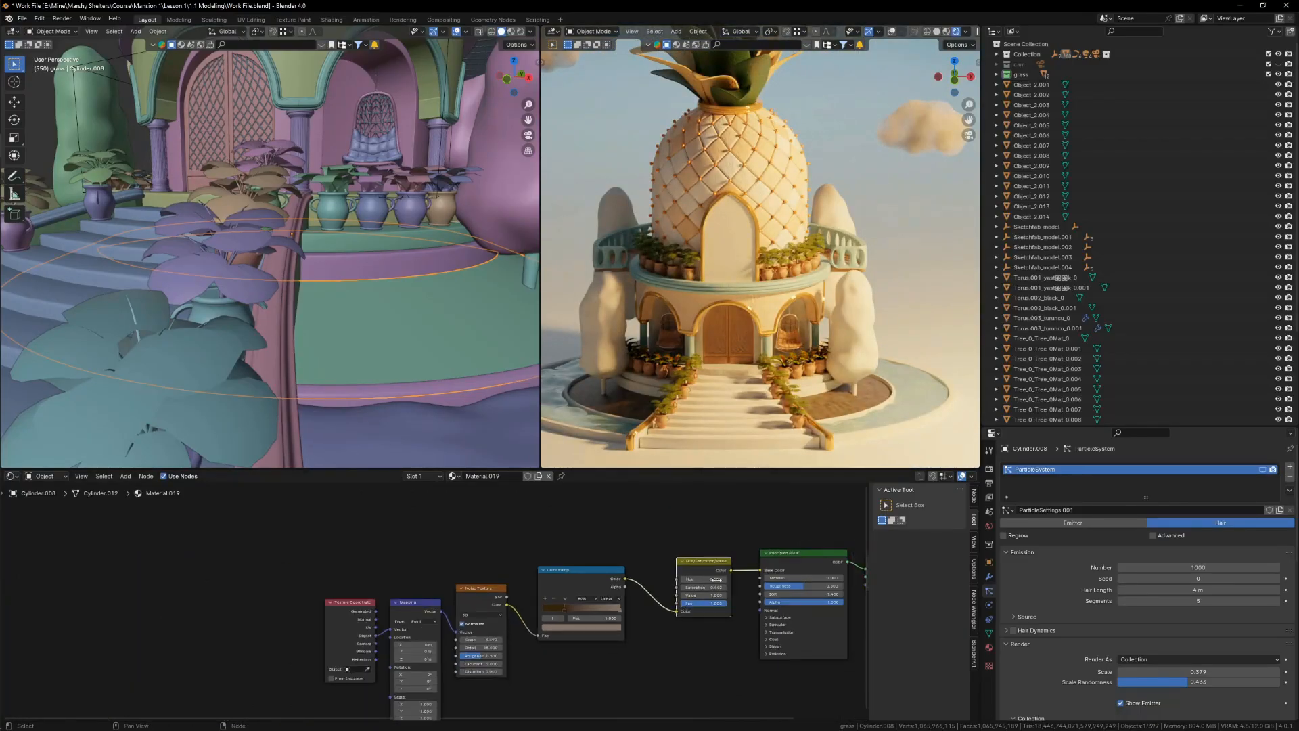
{"action": "scroll", "coordinate": [715, 580], "scroll_direction": "up", "scroll_amount": 3}
{"action": "scroll", "coordinate": [836, 457], "scroll_direction": "up", "scroll_amount": 4}
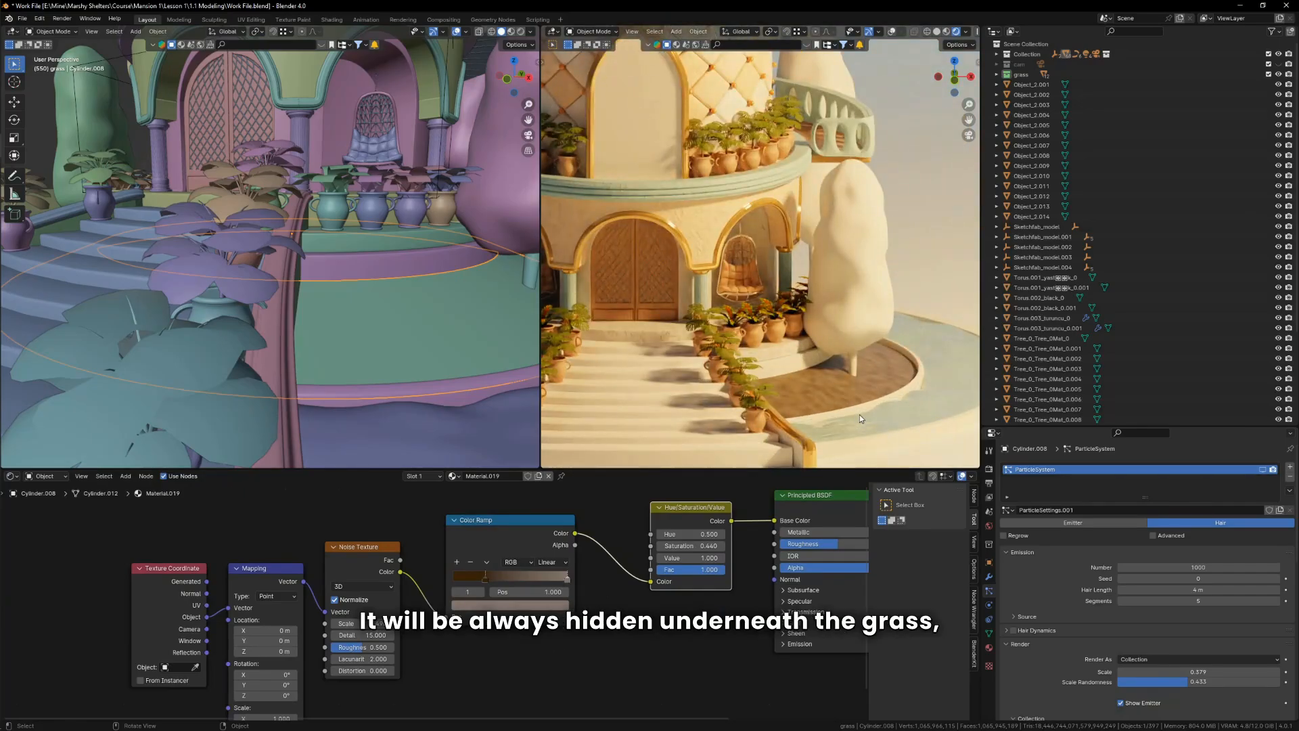
{"action": "scroll", "coordinate": [601, 635], "scroll_direction": "down", "scroll_amount": 3}
{"action": "left_click_drag", "start_coordinate": [673, 539], "coordinate": [627, 540]}
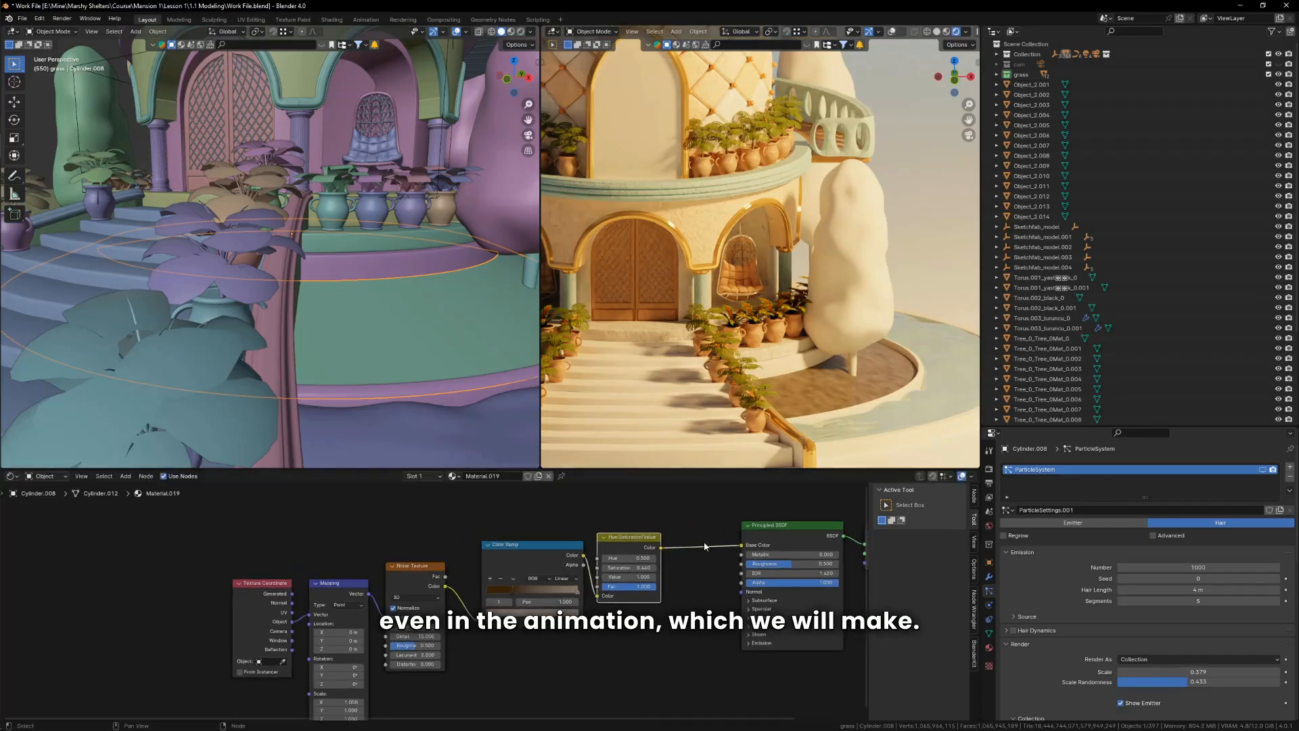
Step: Turn the garden grass particles back on in the viewport and save the file
{"action": "left_click", "coordinate": [1263, 470]}
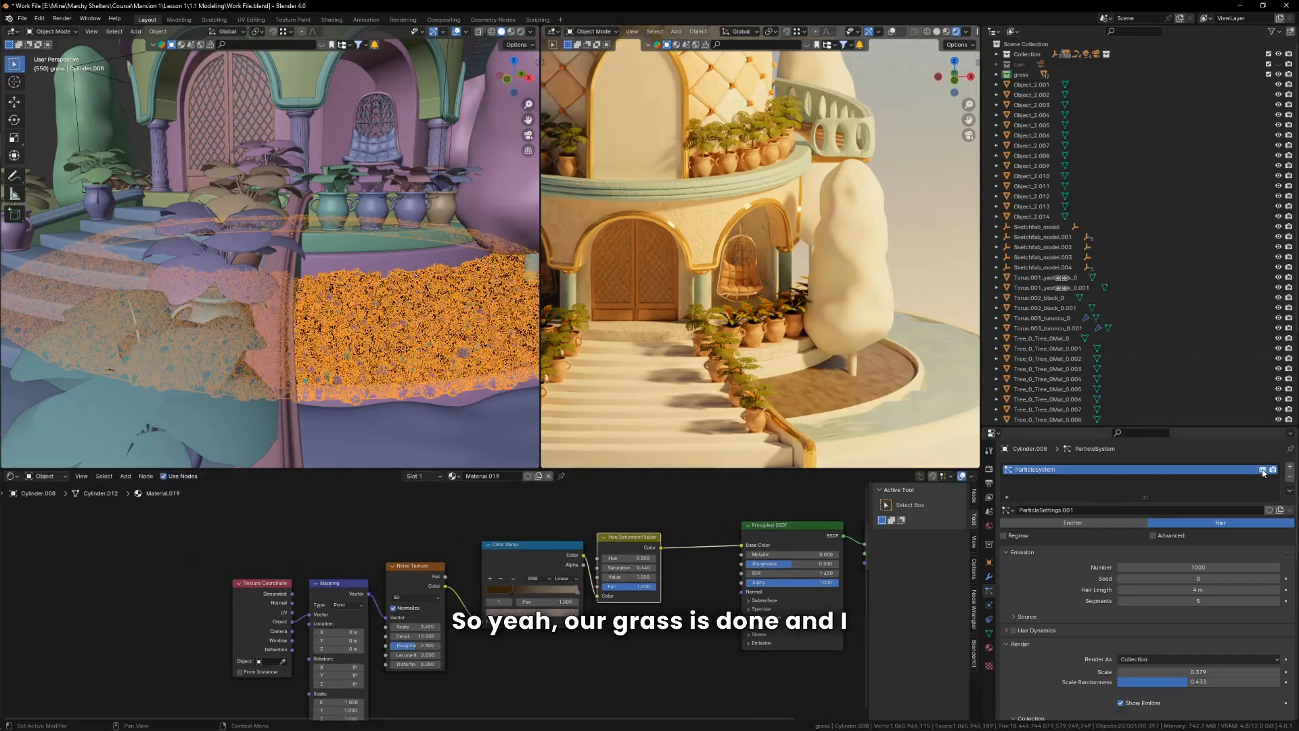
{"action": "scroll", "coordinate": [845, 385], "scroll_direction": "down", "scroll_amount": 3}
{"action": "key", "text": "ctrl+s"}
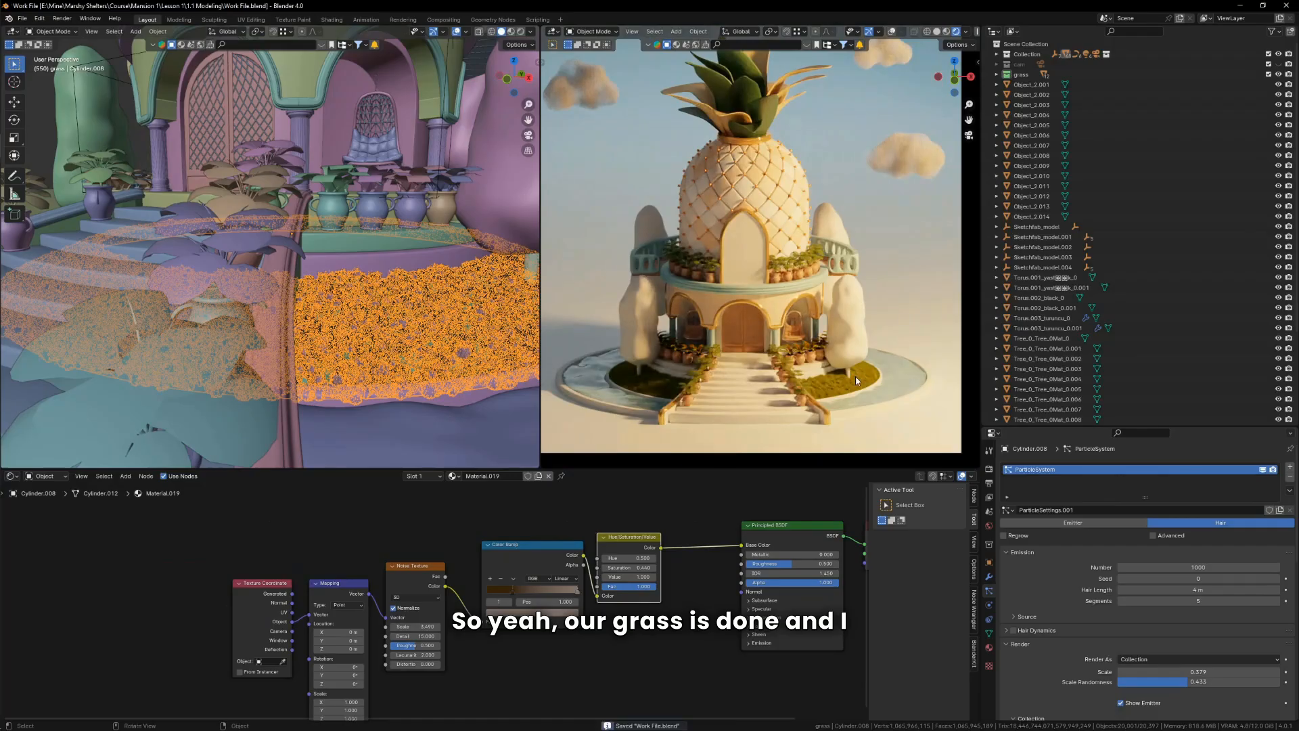
{"action": "scroll", "coordinate": [823, 405], "scroll_direction": "up", "scroll_amount": 4}
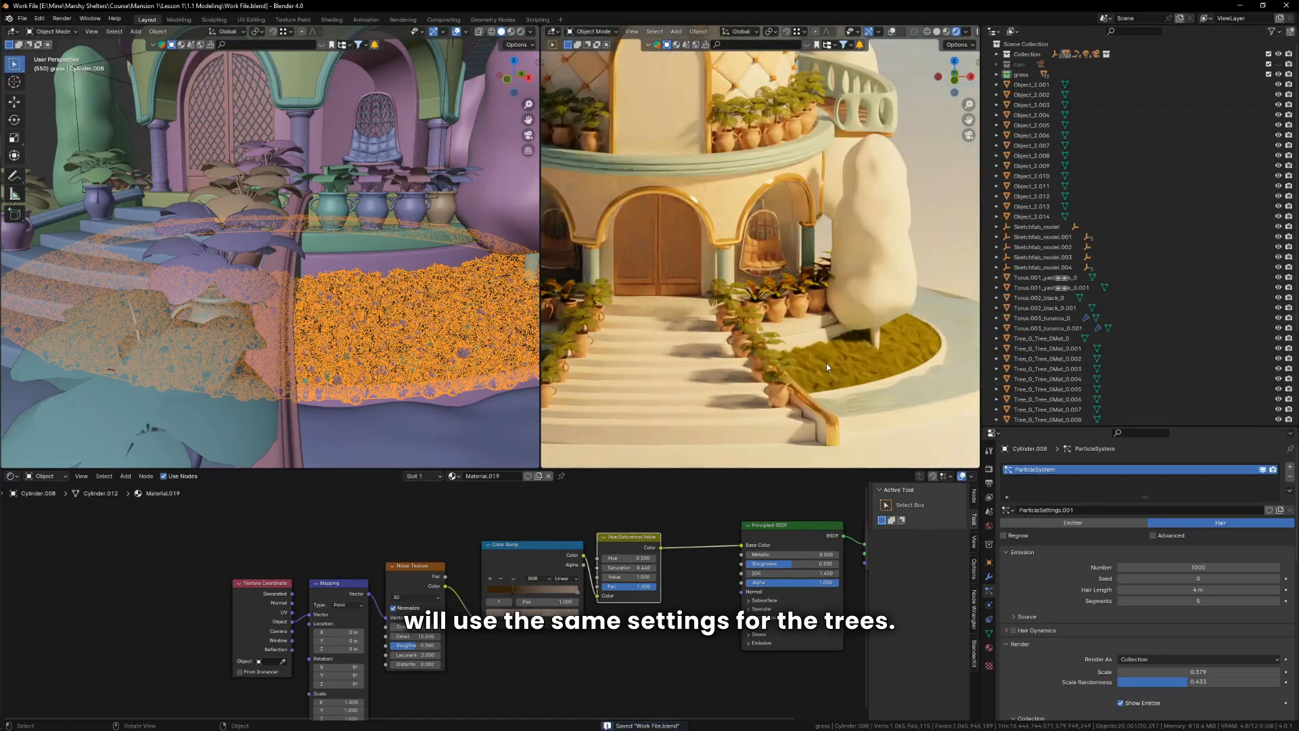
{"action": "scroll", "coordinate": [384, 431], "scroll_direction": "down", "scroll_amount": 4}
Step: Select the garden ground beneath the tree and hide its grass particle system in the viewport
{"action": "middle_click_drag", "start_coordinate": [408, 408], "coordinate": [437, 387]}
{"action": "left_click", "coordinate": [485, 295]}
{"action": "scroll", "coordinate": [888, 335], "scroll_direction": "down", "scroll_amount": 4}
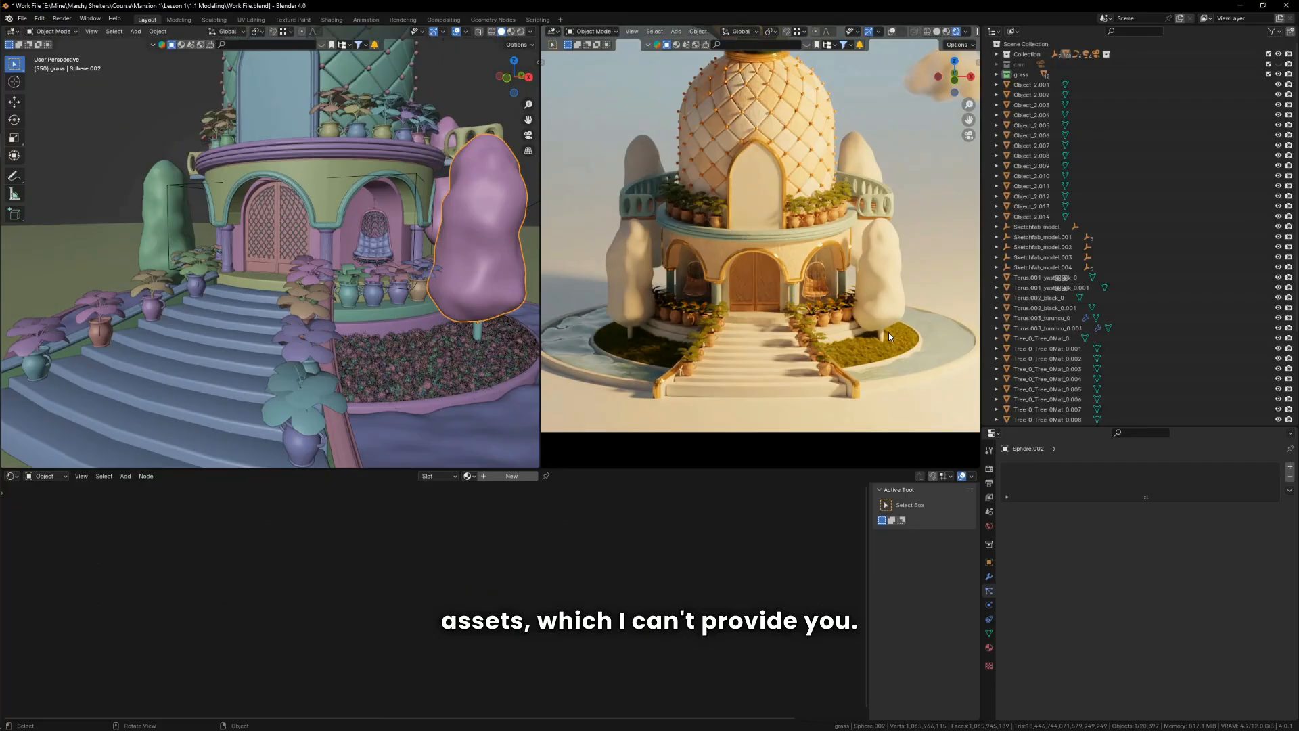
{"action": "scroll", "coordinate": [398, 393], "scroll_direction": "up", "scroll_amount": 3}
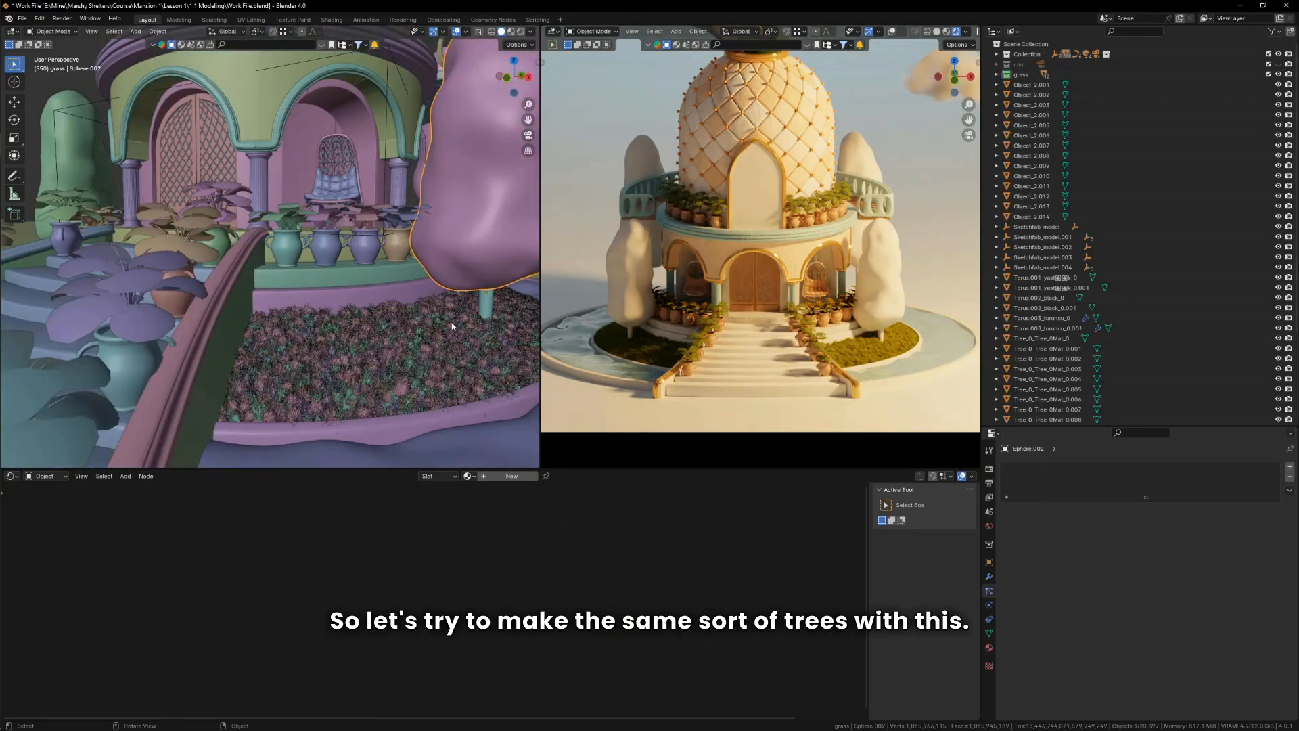
{"action": "scroll", "coordinate": [453, 326], "scroll_direction": "up", "scroll_amount": 1}
{"action": "left_click", "coordinate": [411, 367]}
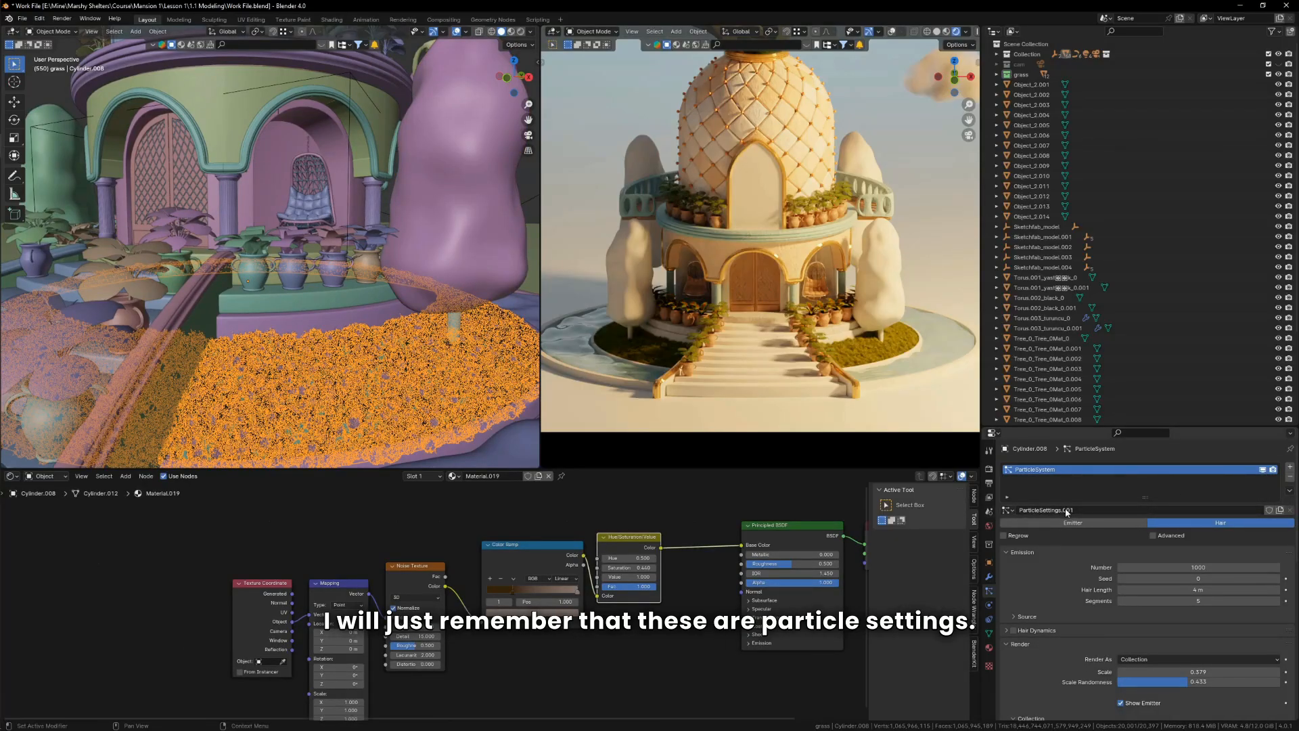
{"action": "left_click", "coordinate": [1263, 470]}
Step: Add a particle system to the front tree's foliage and assign it the existing ParticleSettings.001
{"action": "middle_click_drag", "start_coordinate": [318, 311], "coordinate": [343, 367]}
{"action": "left_click", "coordinate": [355, 316]}
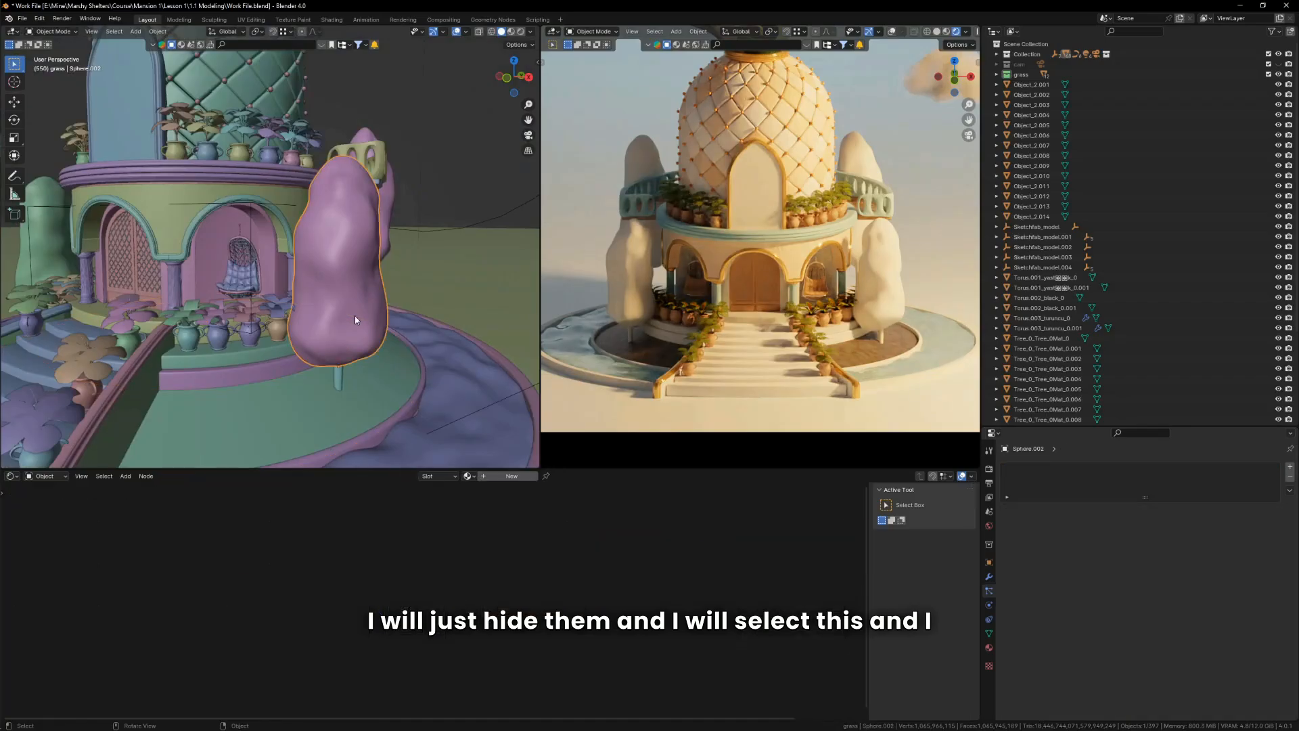
{"action": "left_click", "coordinate": [988, 577]}
{"action": "left_click", "coordinate": [1007, 484]}
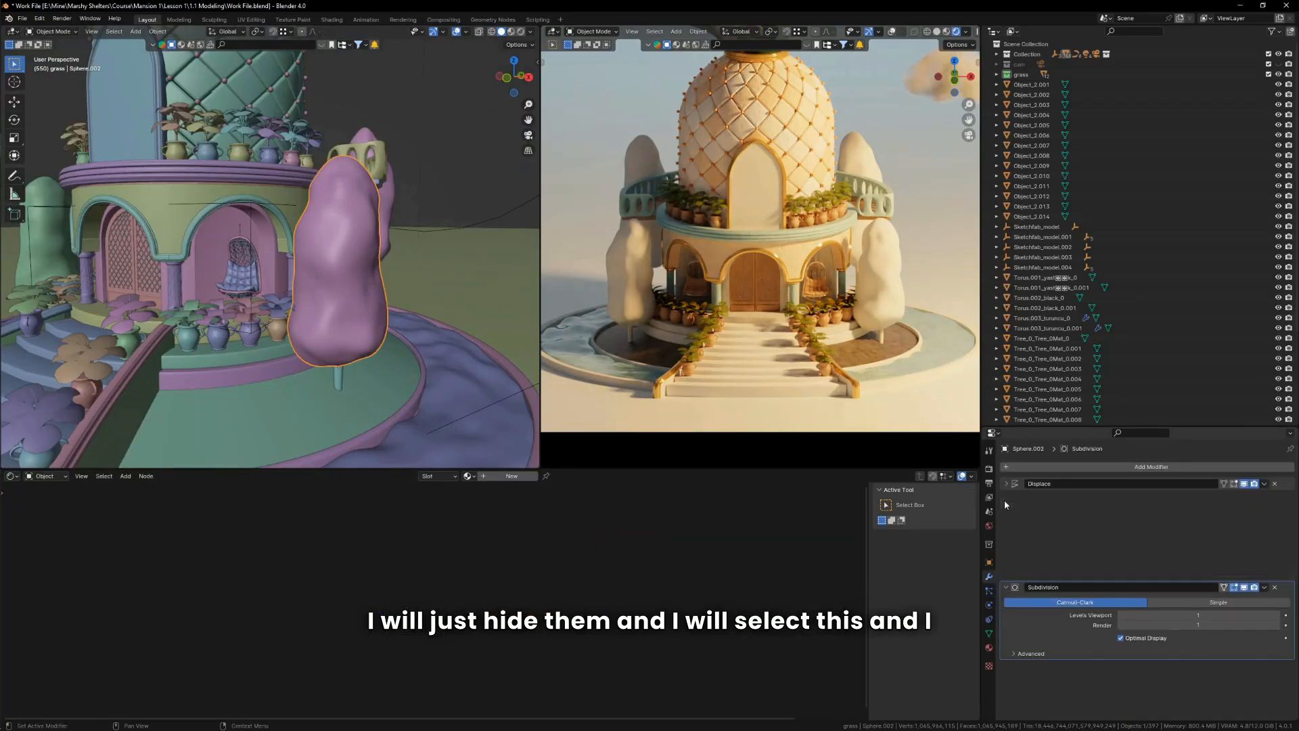
{"action": "left_click", "coordinate": [1006, 497]}
{"action": "left_click", "coordinate": [988, 590]}
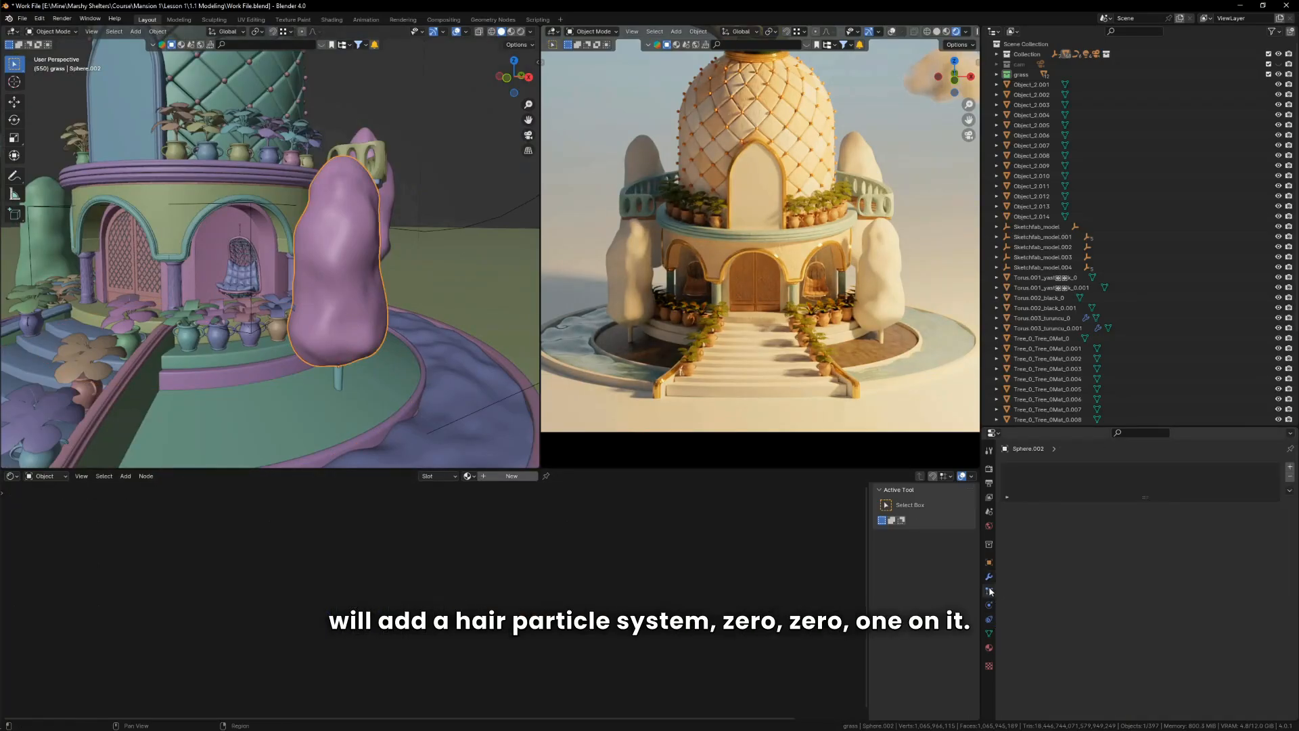
{"action": "left_click", "coordinate": [1289, 468]}
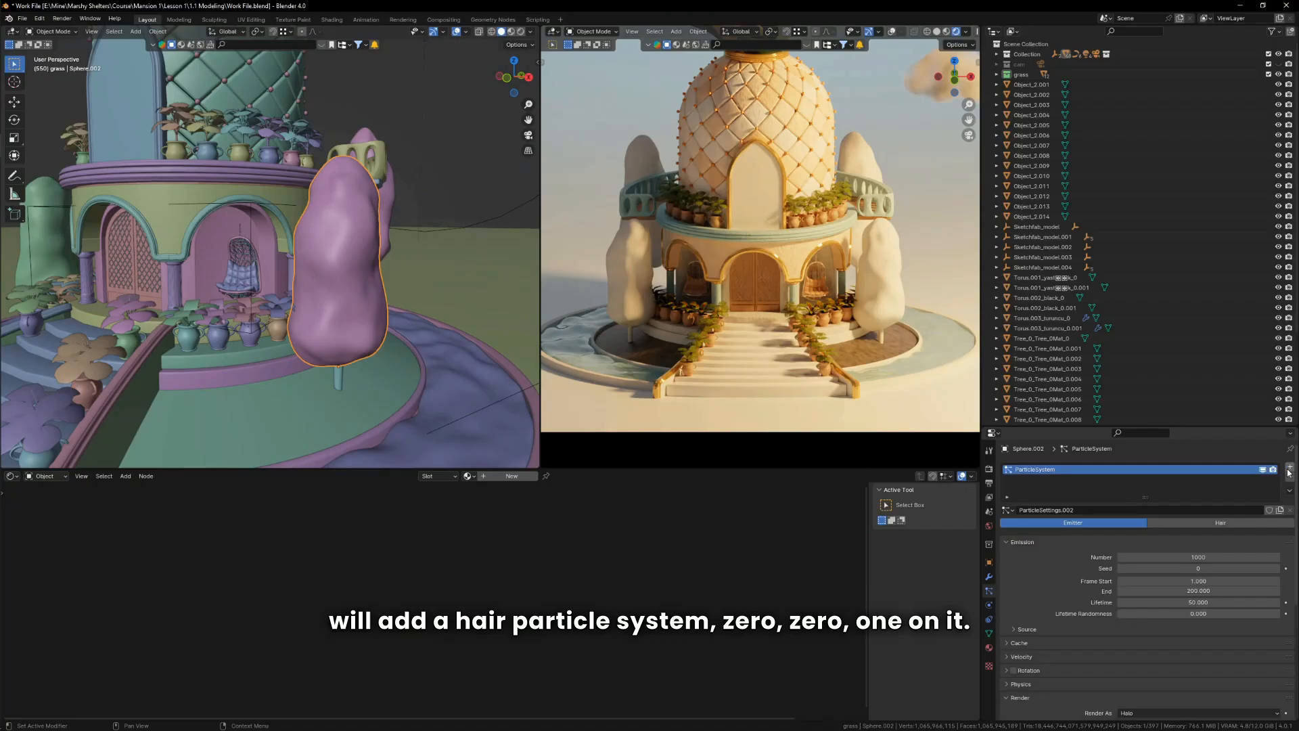
{"action": "left_click", "coordinate": [1009, 512]}
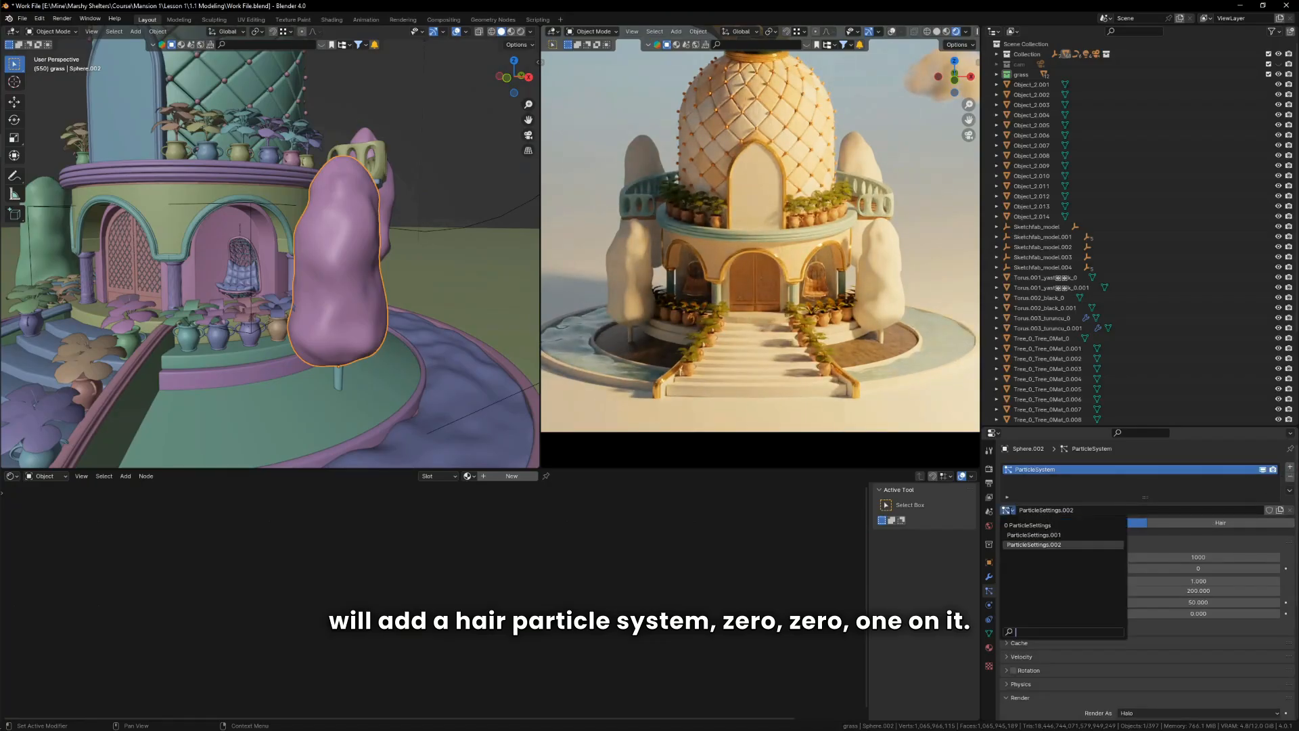
{"action": "left_click", "coordinate": [1054, 536]}
{"action": "scroll", "coordinate": [893, 271], "scroll_direction": "up", "scroll_amount": 5}
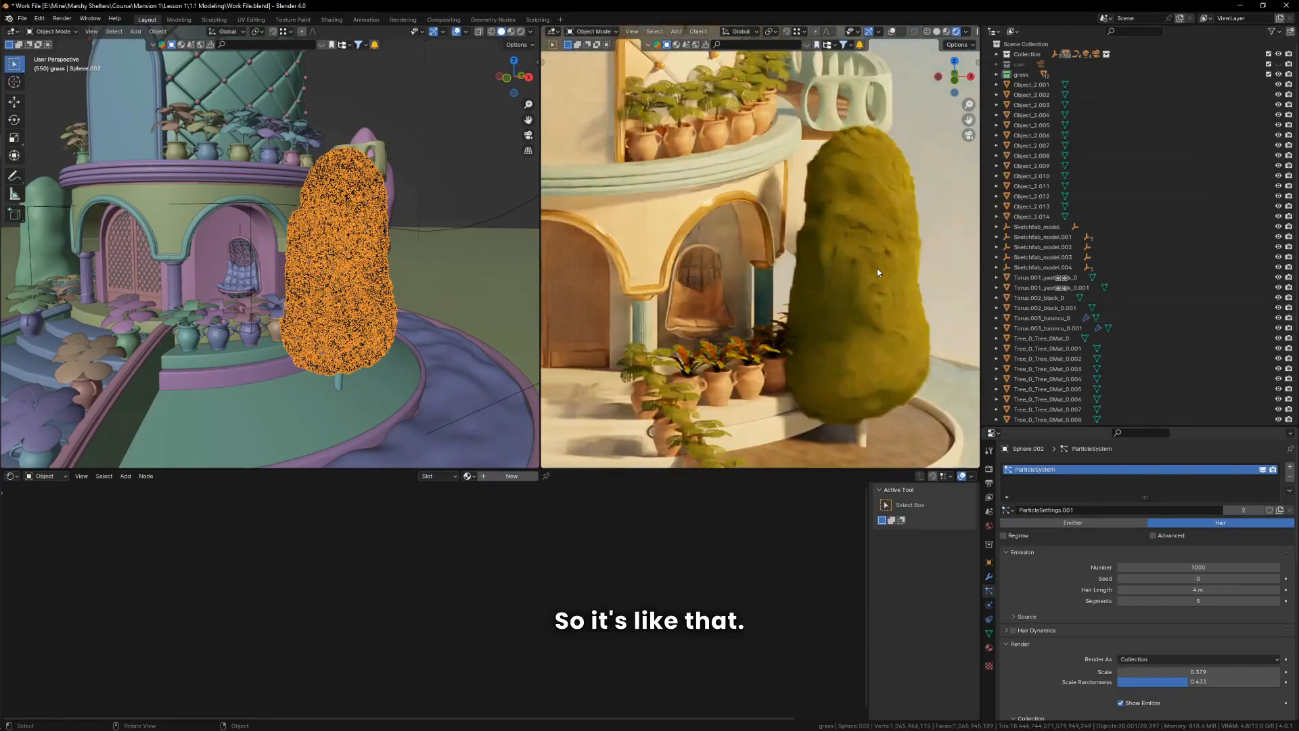
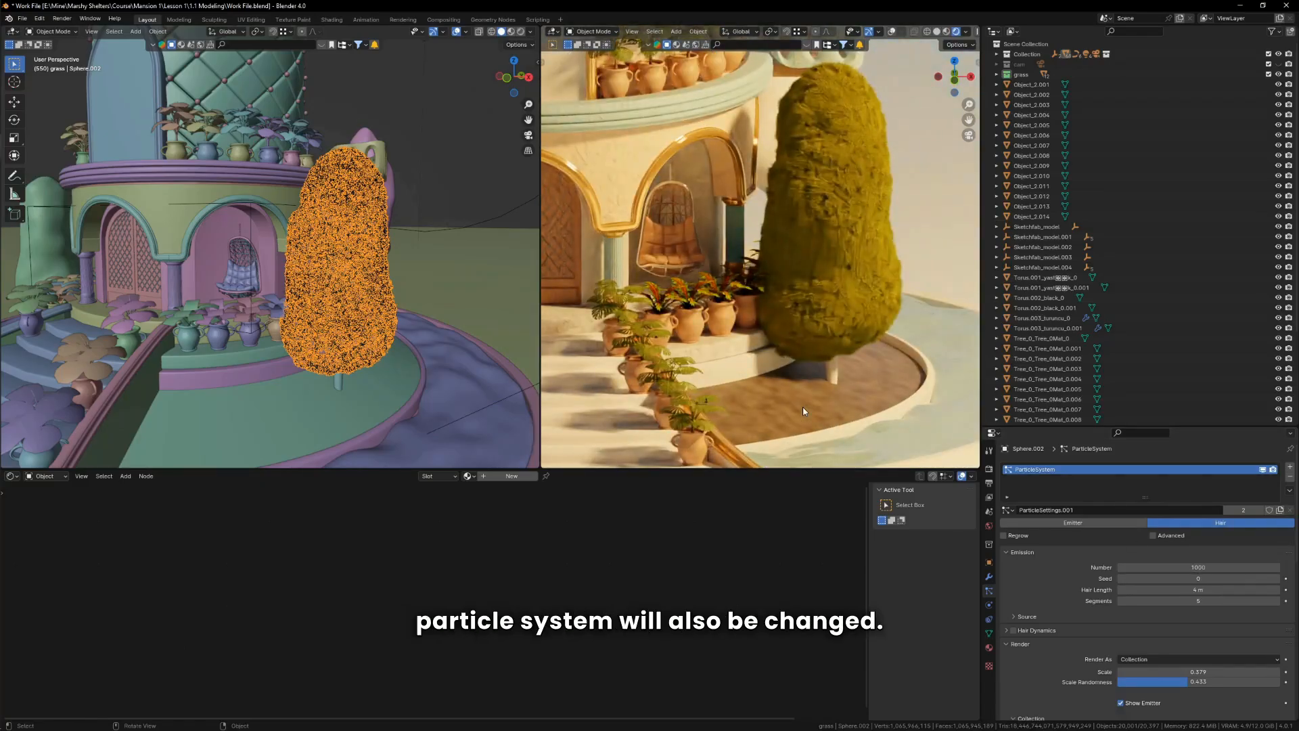
Step: Make the tree's particle settings an independent copy and set the children display amount to 10
{"action": "left_click", "coordinate": [1281, 513]}
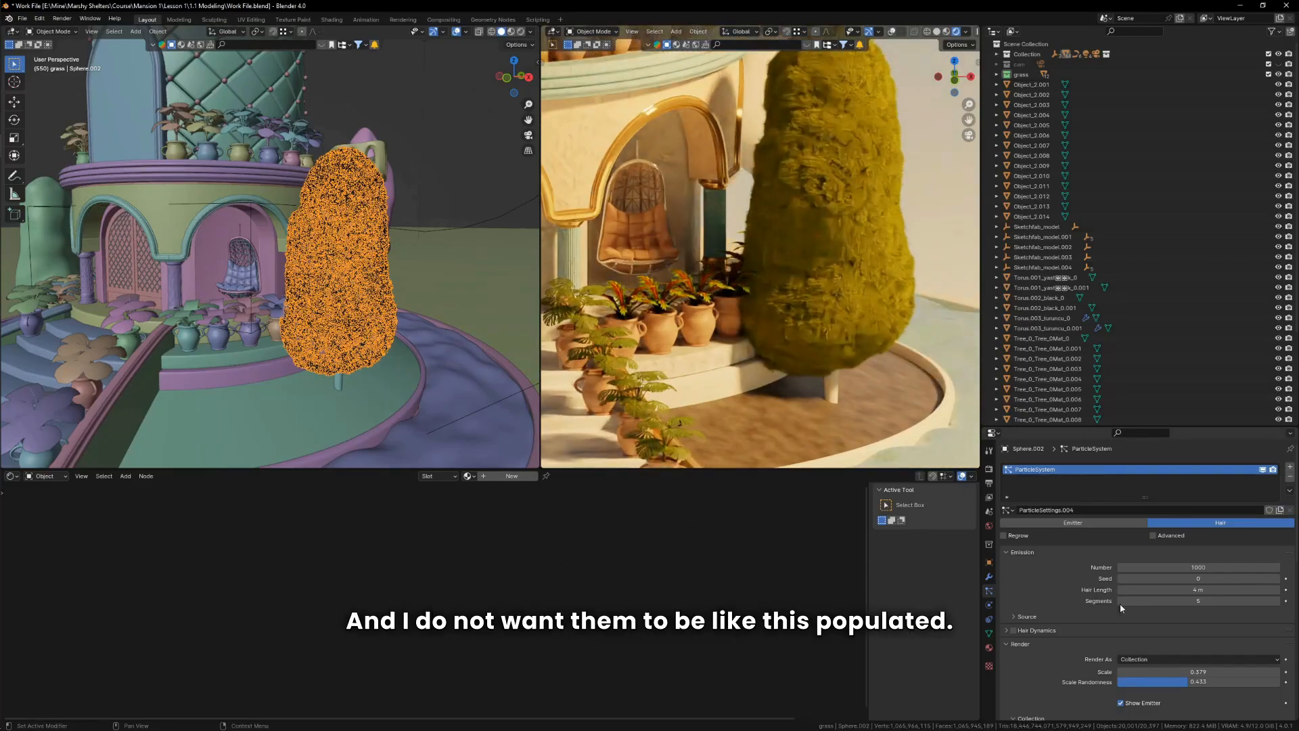
{"action": "scroll", "coordinate": [1172, 615], "scroll_direction": "down", "scroll_amount": 15}
{"action": "scroll", "coordinate": [1178, 609], "scroll_direction": "up", "scroll_amount": 2}
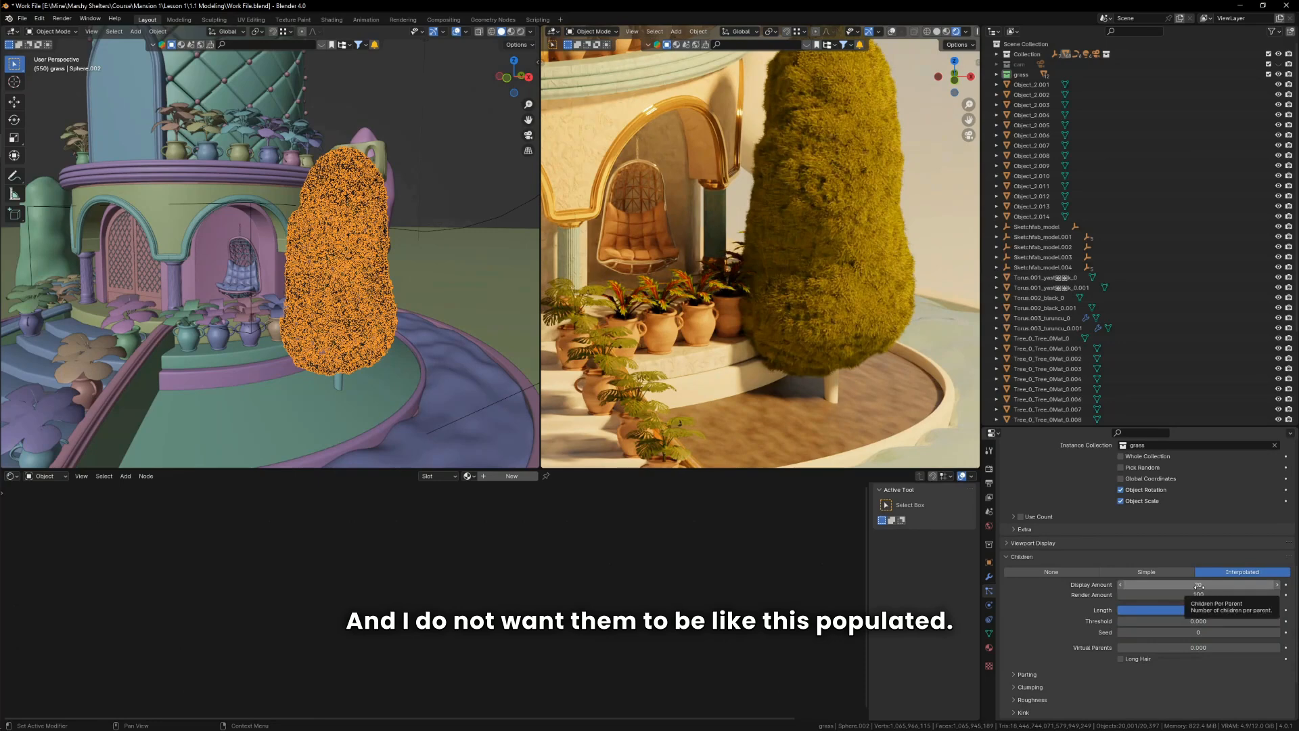
{"action": "left_click", "coordinate": [1199, 587]}
{"action": "type", "text": "10"}
{"action": "key", "text": "Return"}
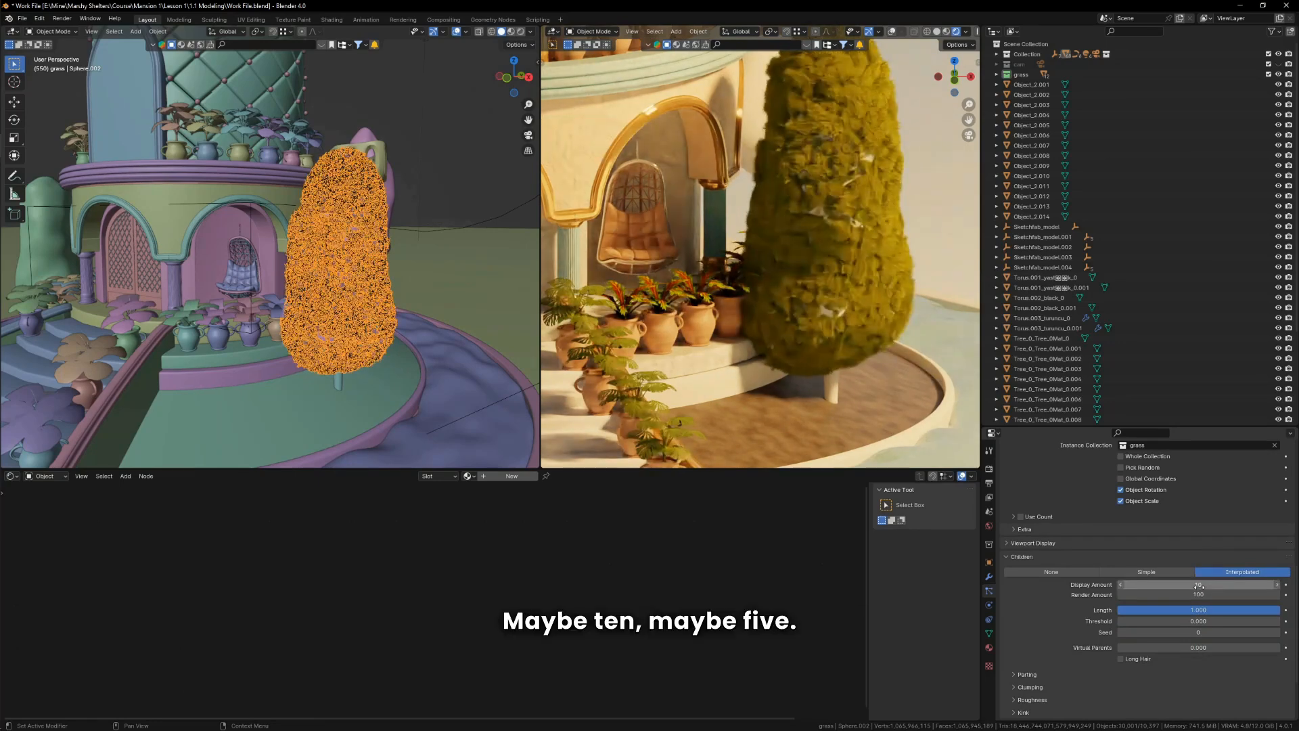
Step: Set both the children display amount and render amount of the tree's particles to 5
{"action": "left_click", "coordinate": [1198, 586]}
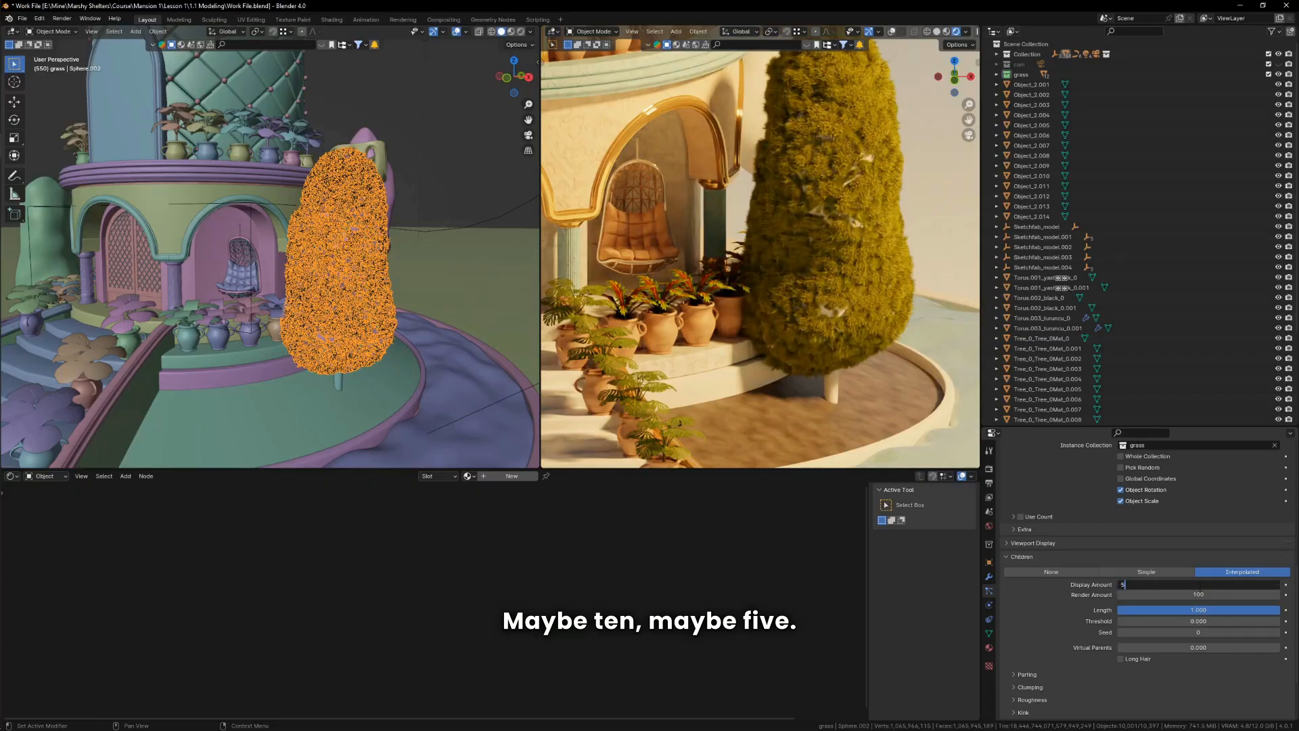
{"action": "type", "text": "5"}
{"action": "key", "text": "Return"}
{"action": "scroll", "coordinate": [1202, 592], "scroll_direction": "up", "scroll_amount": 5}
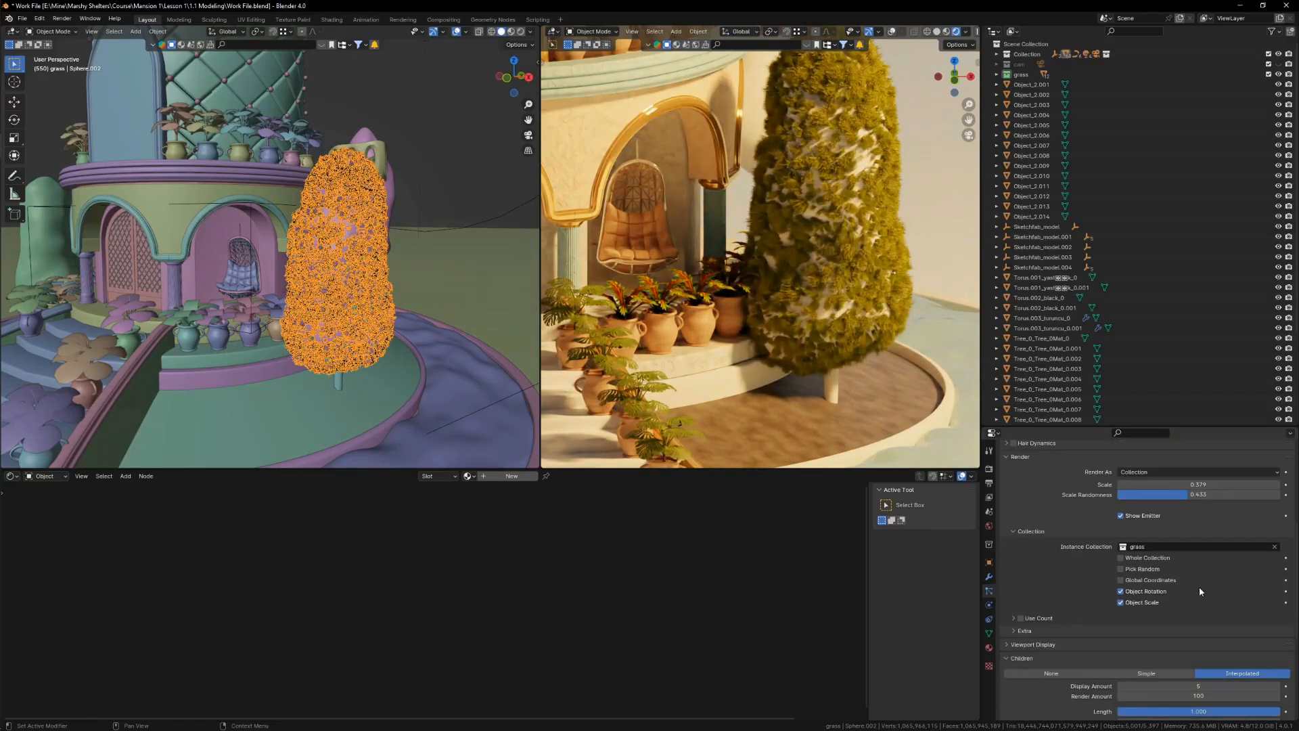
{"action": "scroll", "coordinate": [1202, 591], "scroll_direction": "down", "scroll_amount": 5}
{"action": "left_click", "coordinate": [1203, 594]}
{"action": "type", "text": "5"}
{"action": "key", "text": "Return"}
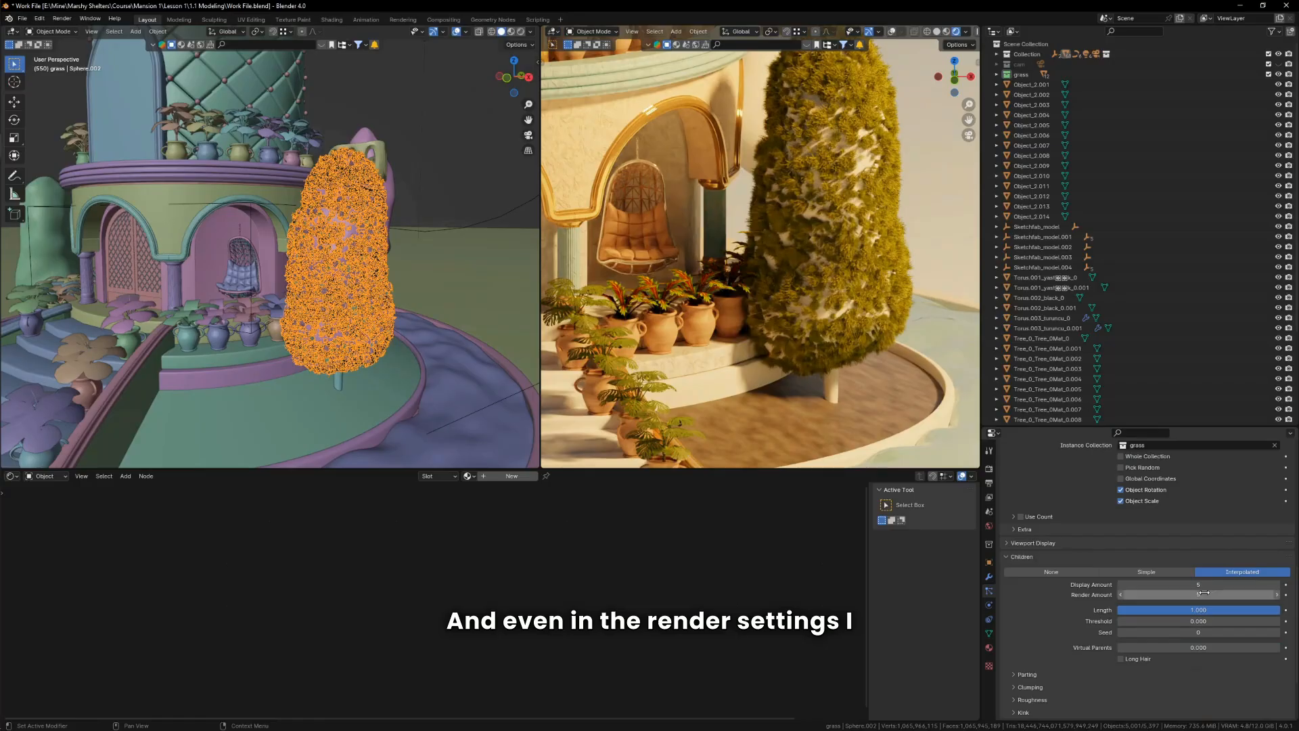
Step: Increase the render scale of the tree's particles to 0.542
{"action": "scroll", "coordinate": [1174, 569], "scroll_direction": "up", "scroll_amount": 5}
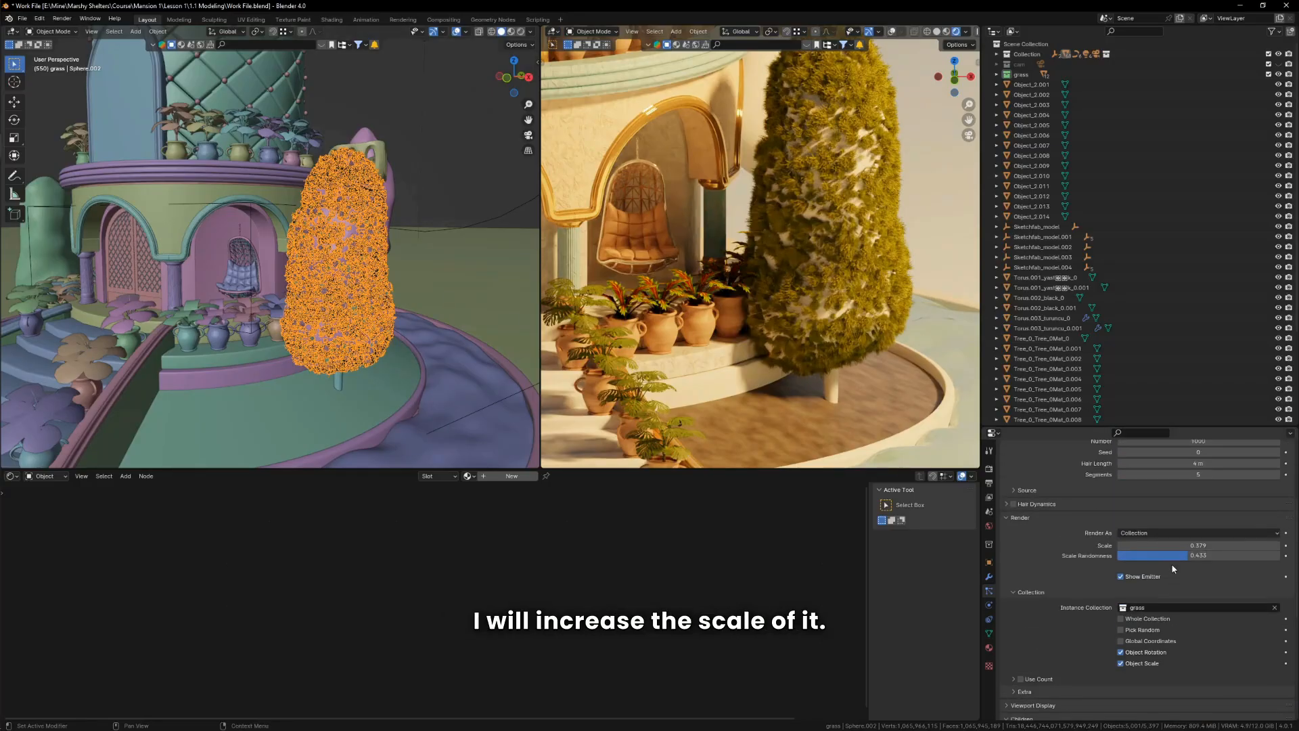
{"action": "scroll", "coordinate": [1174, 569], "scroll_direction": "up", "scroll_amount": 1}
{"action": "left_click_drag", "start_coordinate": [1174, 565], "coordinate": [1199, 566]}
Step: Set both the children display amount and render amount of the tree's particles to 10
{"action": "scroll", "coordinate": [1198, 575], "scroll_direction": "down", "scroll_amount": 4}
{"action": "left_click", "coordinate": [1199, 613]}
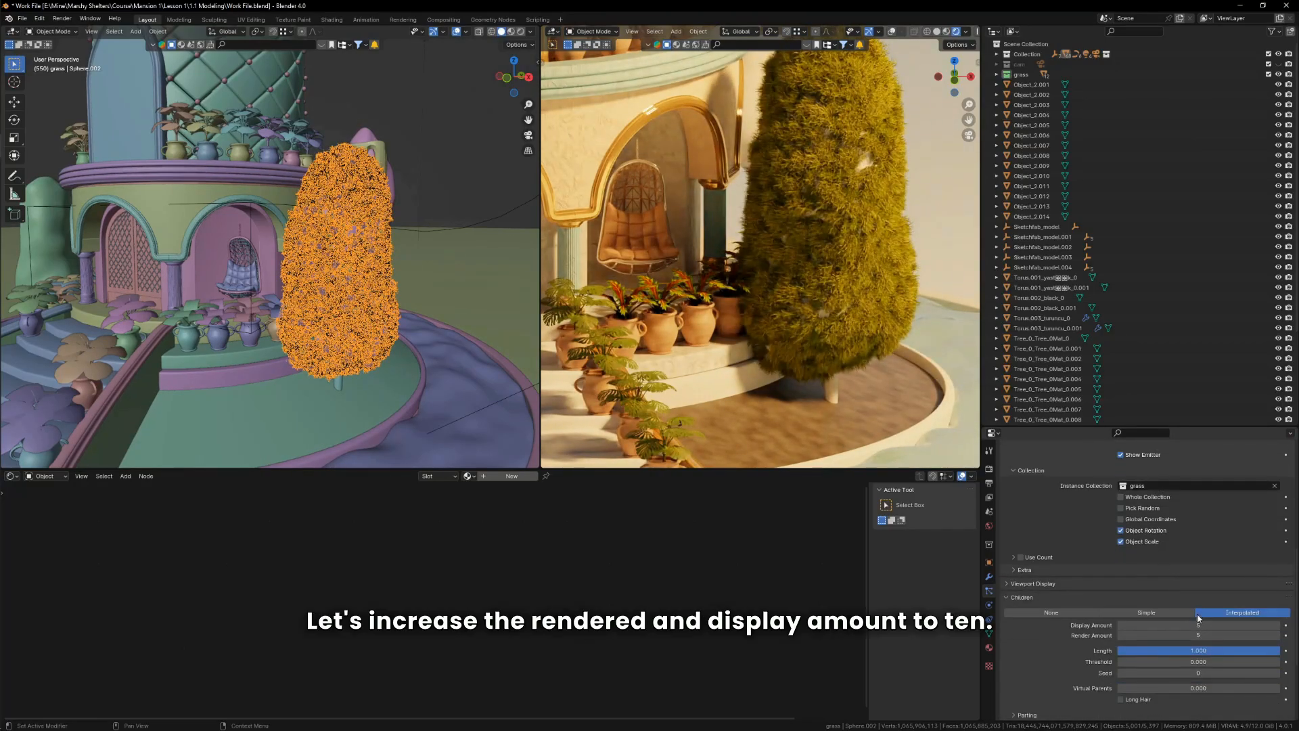
{"action": "left_click", "coordinate": [1199, 626]}
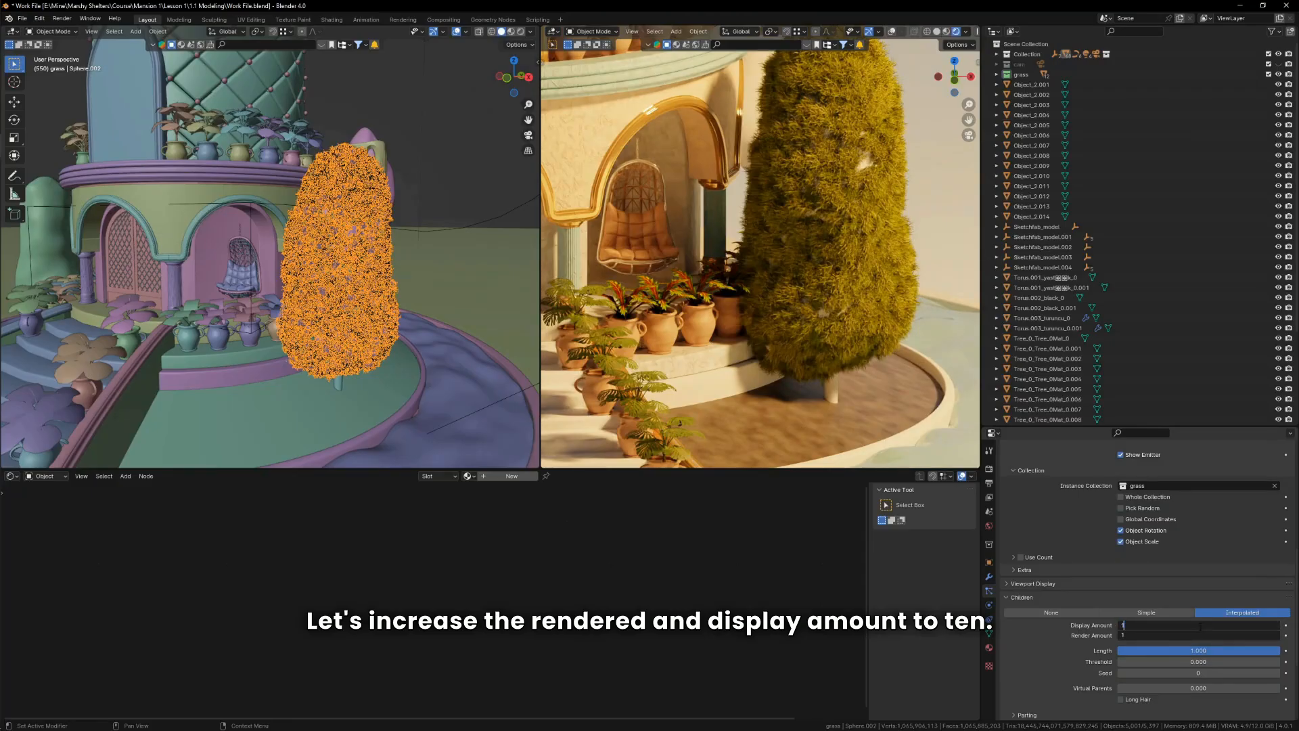
{"action": "key", "text": "Escape"}
{"action": "left_click_drag", "start_coordinate": [1189, 626], "coordinate": [1189, 635]}
{"action": "type", "text": "10"}
{"action": "key", "text": "Return"}
{"action": "scroll", "coordinate": [795, 328], "scroll_direction": "down", "scroll_amount": 6}
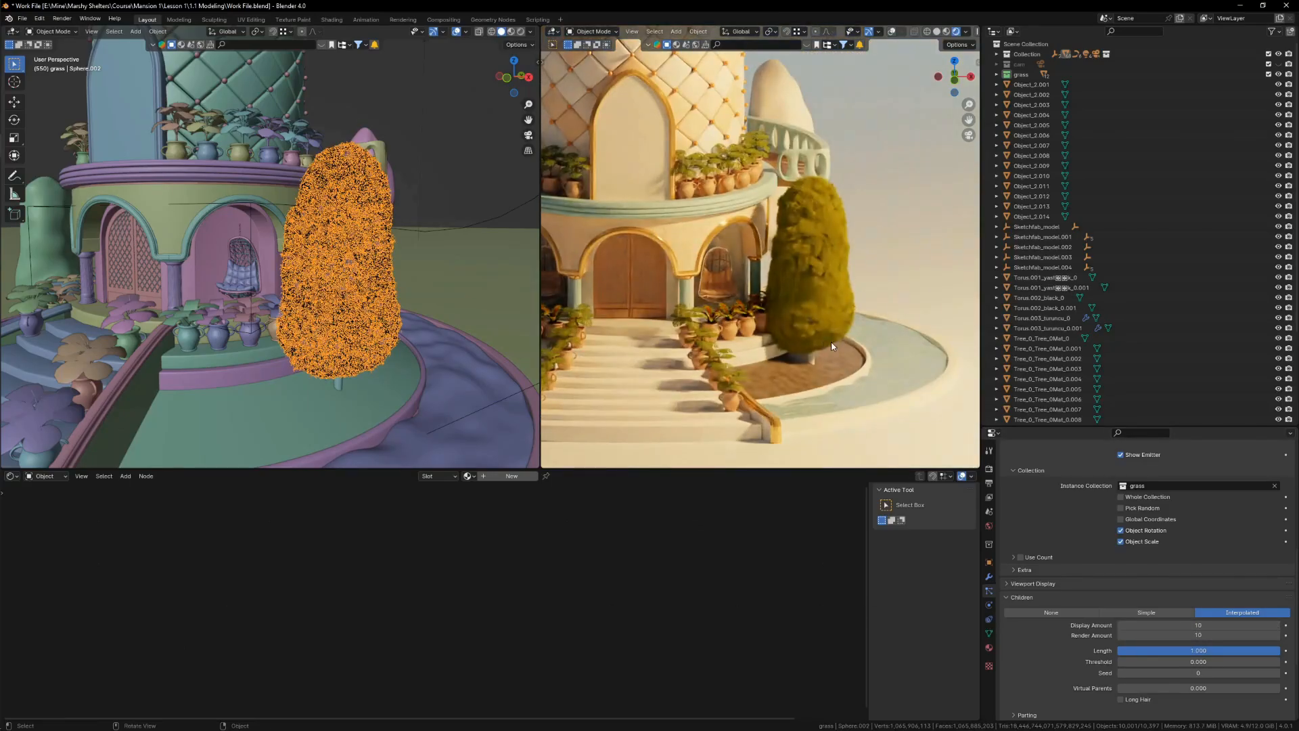
Step: Increase the scale randomness of the tree's leaf particles
{"action": "scroll", "coordinate": [833, 346], "scroll_direction": "up", "scroll_amount": 4}
{"action": "scroll", "coordinate": [1166, 542], "scroll_direction": "up", "scroll_amount": 5}
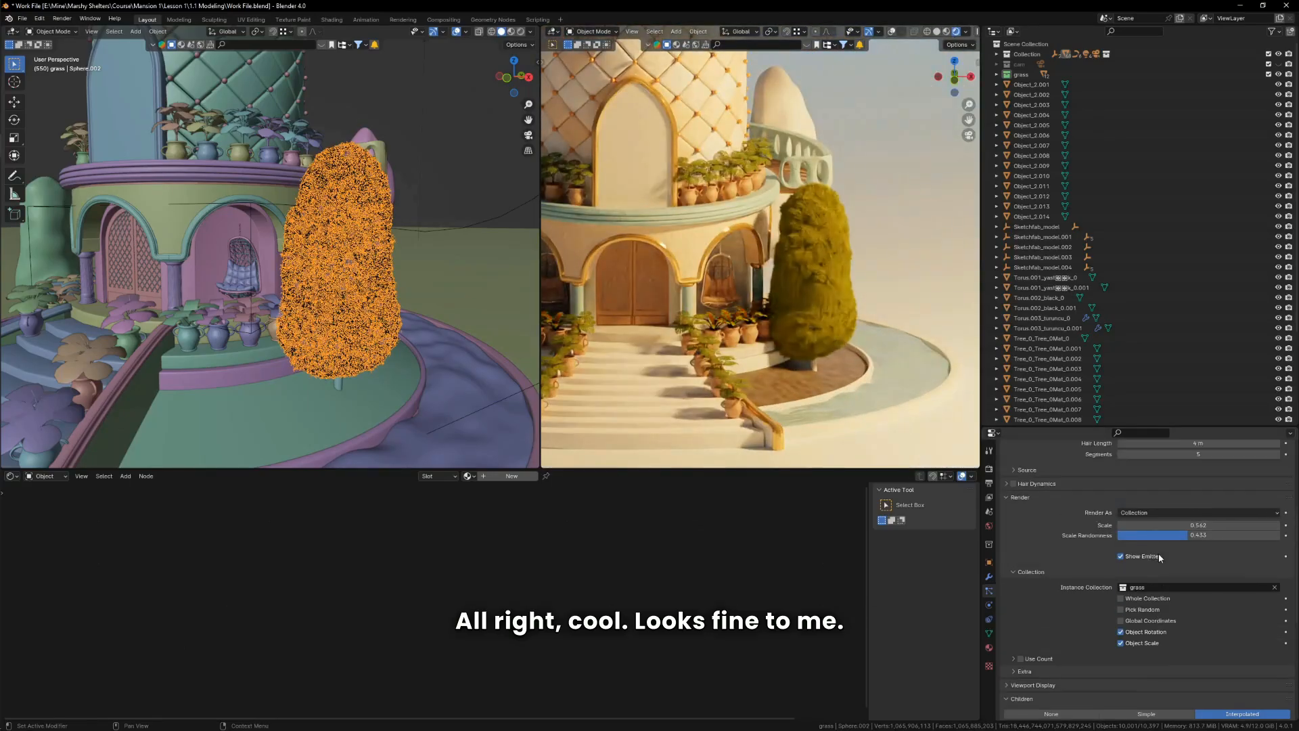
{"action": "left_click_drag", "start_coordinate": [1166, 542], "coordinate": [1229, 539]}
Step: Create a new material for the tree's foliage body and set its Base Color to green
{"action": "left_click", "coordinate": [988, 649]}
{"action": "left_click", "coordinate": [1099, 510]}
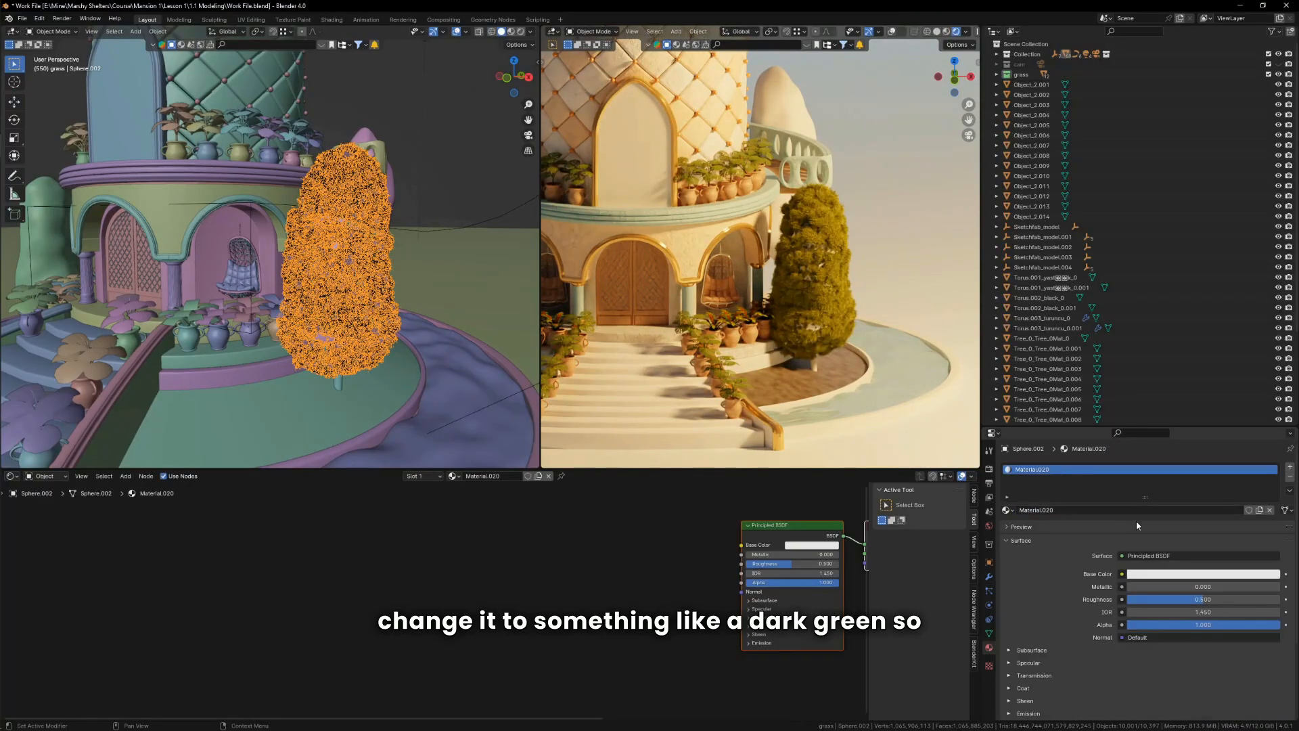
{"action": "left_click", "coordinate": [1192, 574]}
{"action": "left_click", "coordinate": [1196, 443]}
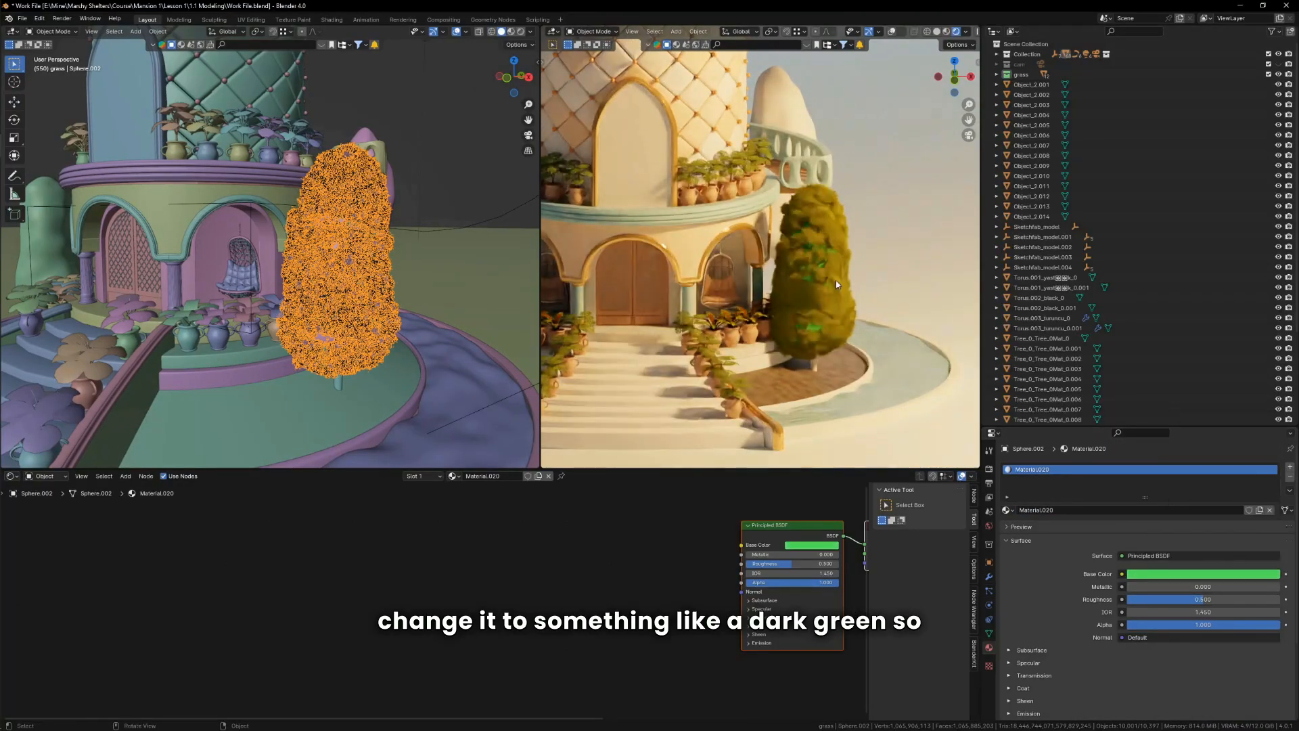
Step: Darken the foliage material's Base Color to a deep green with a value of about 0.055
{"action": "left_click", "coordinate": [1182, 574]}
{"action": "left_click", "coordinate": [1273, 479]}
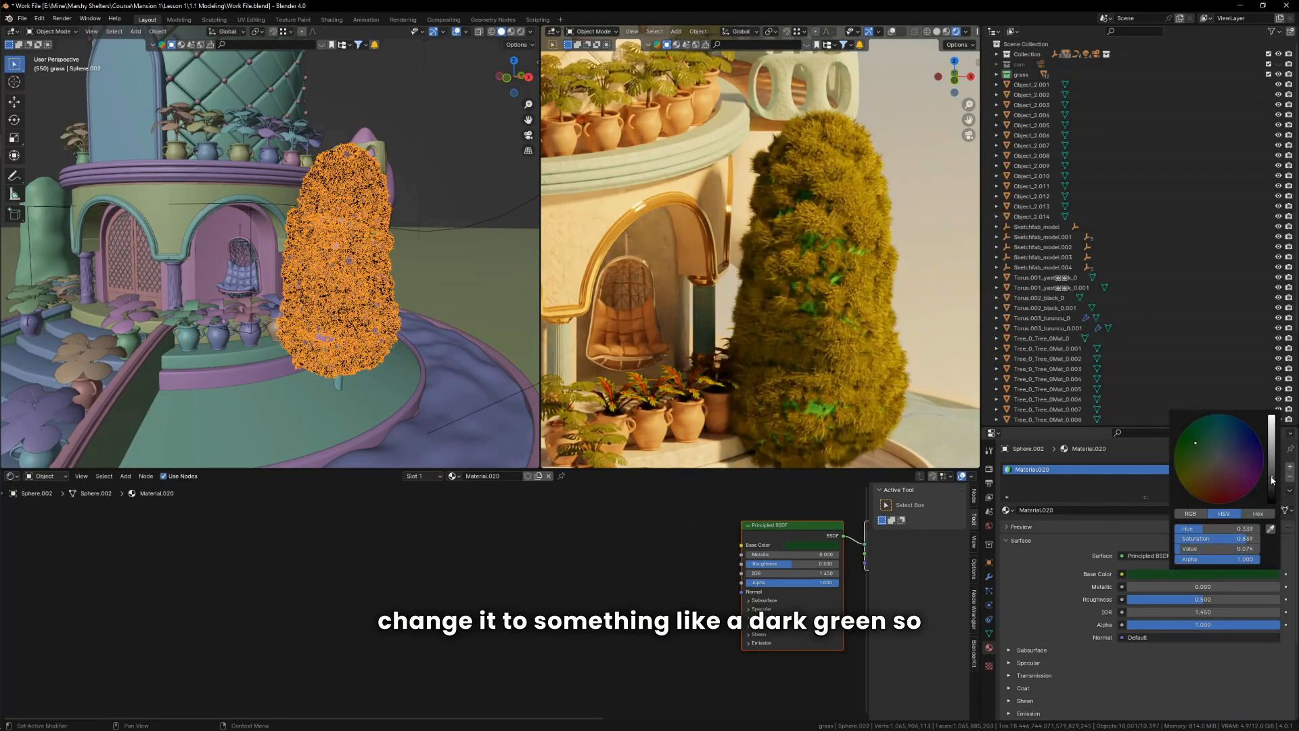
{"action": "left_click", "coordinate": [1272, 485]}
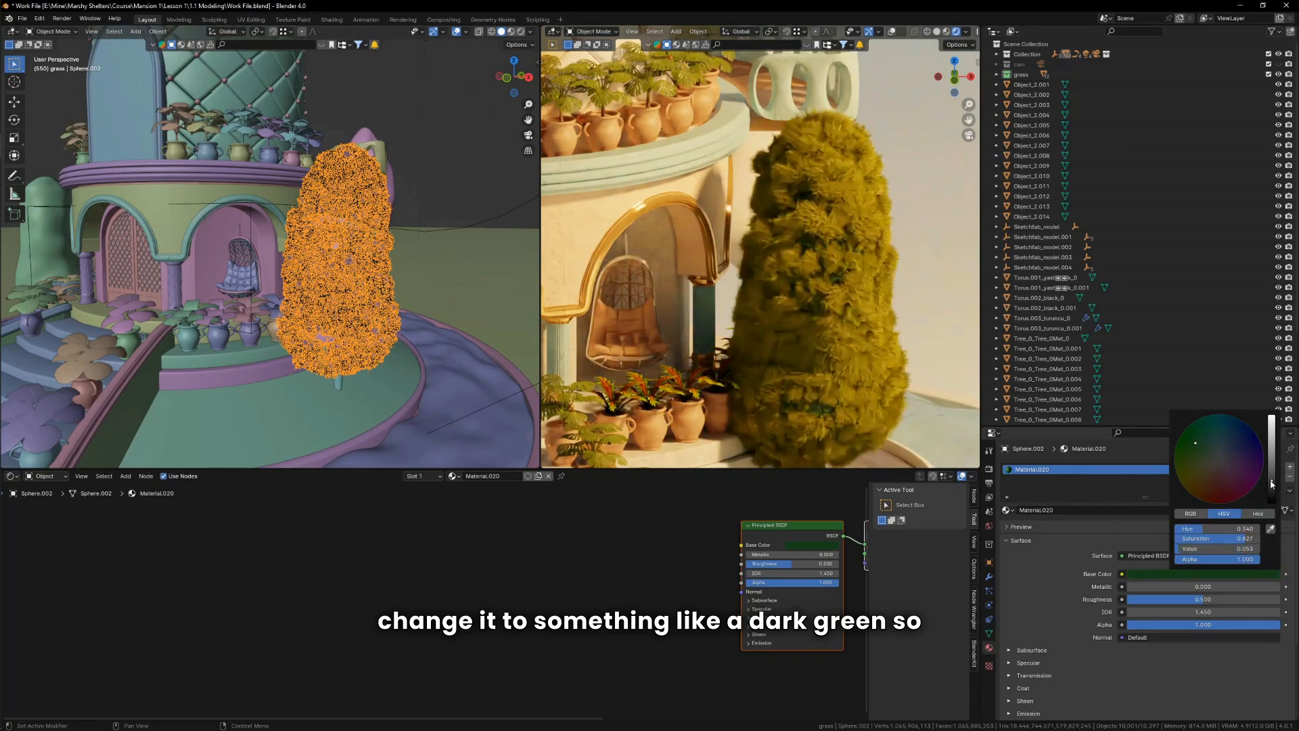
Step: Darken the foliage material's Base Color further to a value of about 0.023
{"action": "left_click", "coordinate": [1273, 489]}
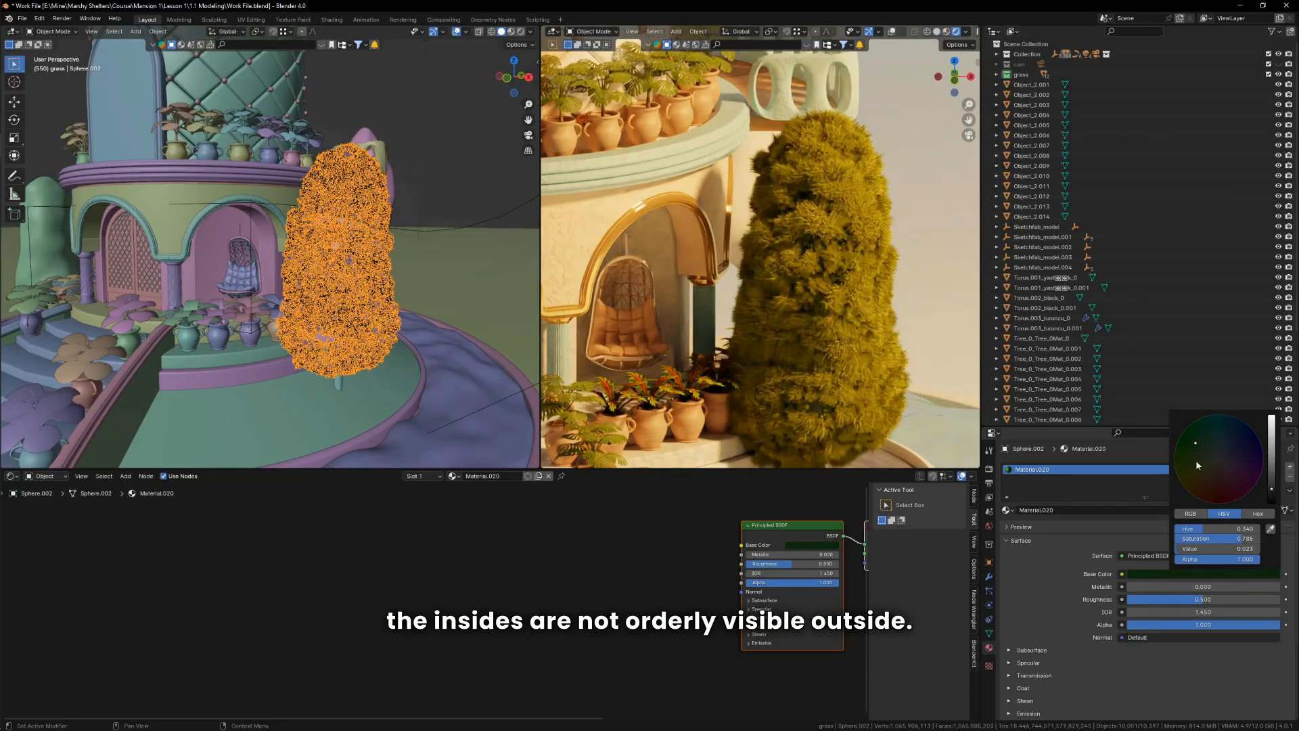
{"action": "scroll", "coordinate": [812, 282], "scroll_direction": "down", "scroll_amount": 6}
{"action": "scroll", "coordinate": [814, 287], "scroll_direction": "up", "scroll_amount": 3}
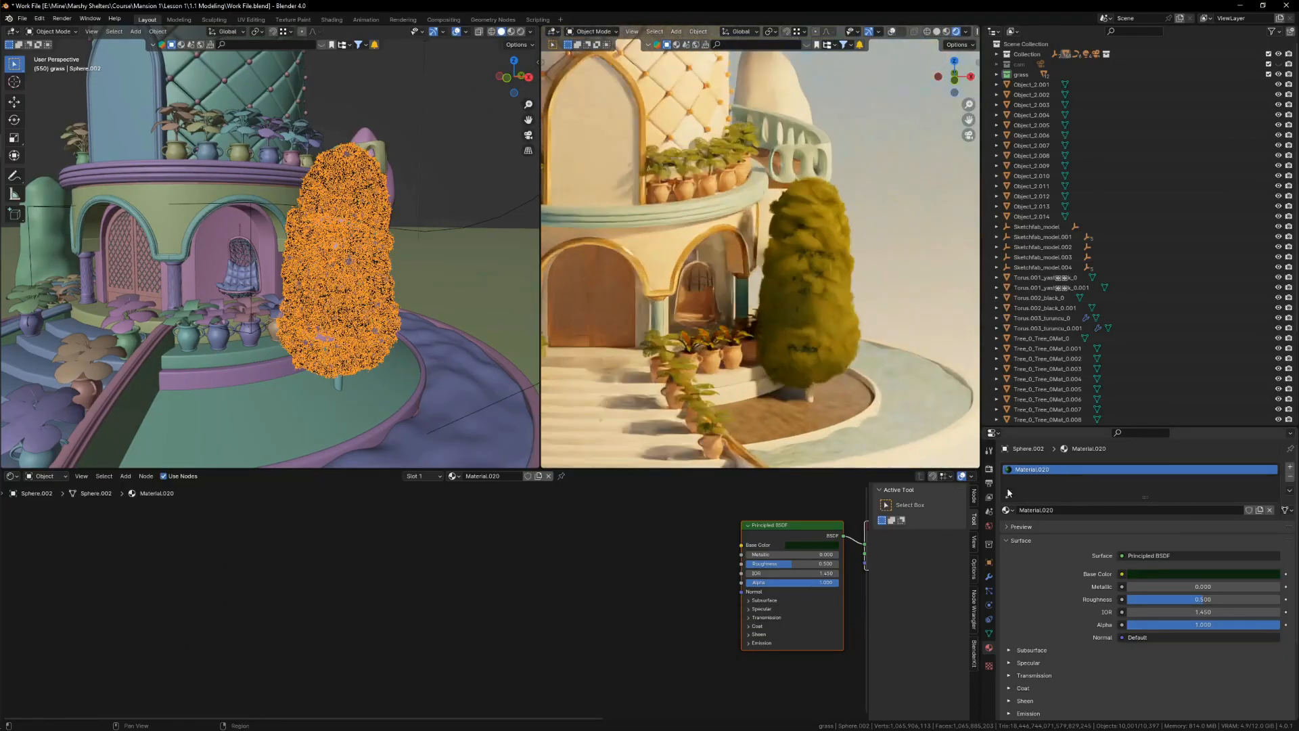
Step: Reduce the leaf particles' scale randomness to about 0.669 and raise the tree's foliage body slightly along Z
{"action": "left_click", "coordinate": [990, 591]}
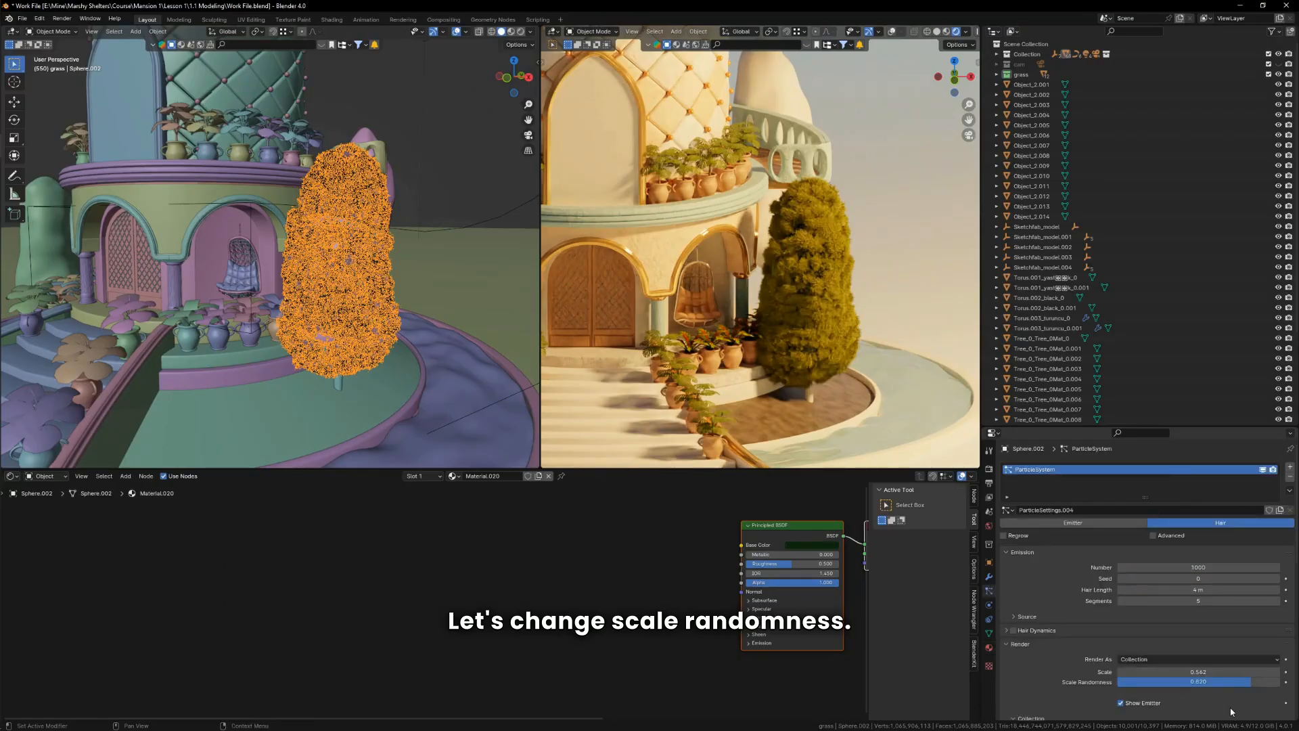
{"action": "left_click_drag", "start_coordinate": [1250, 682], "coordinate": [1226, 681]}
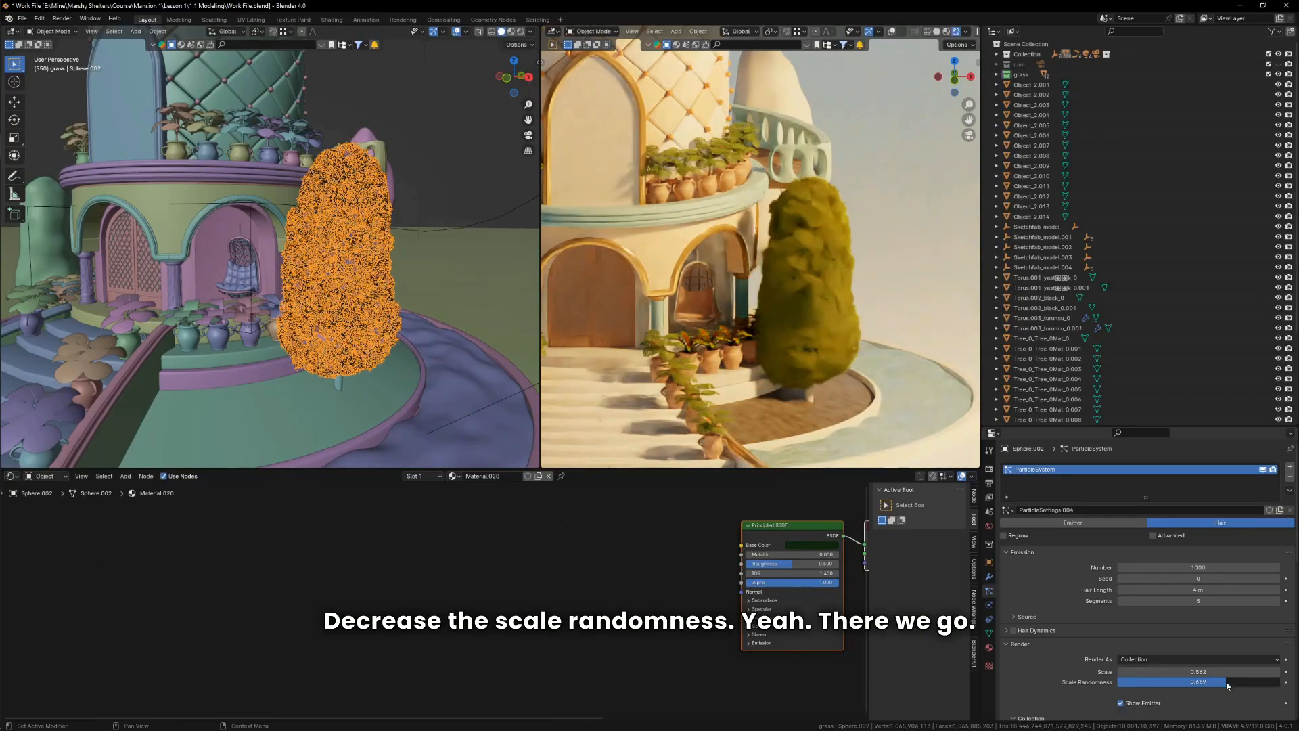
{"action": "key", "text": "g"}
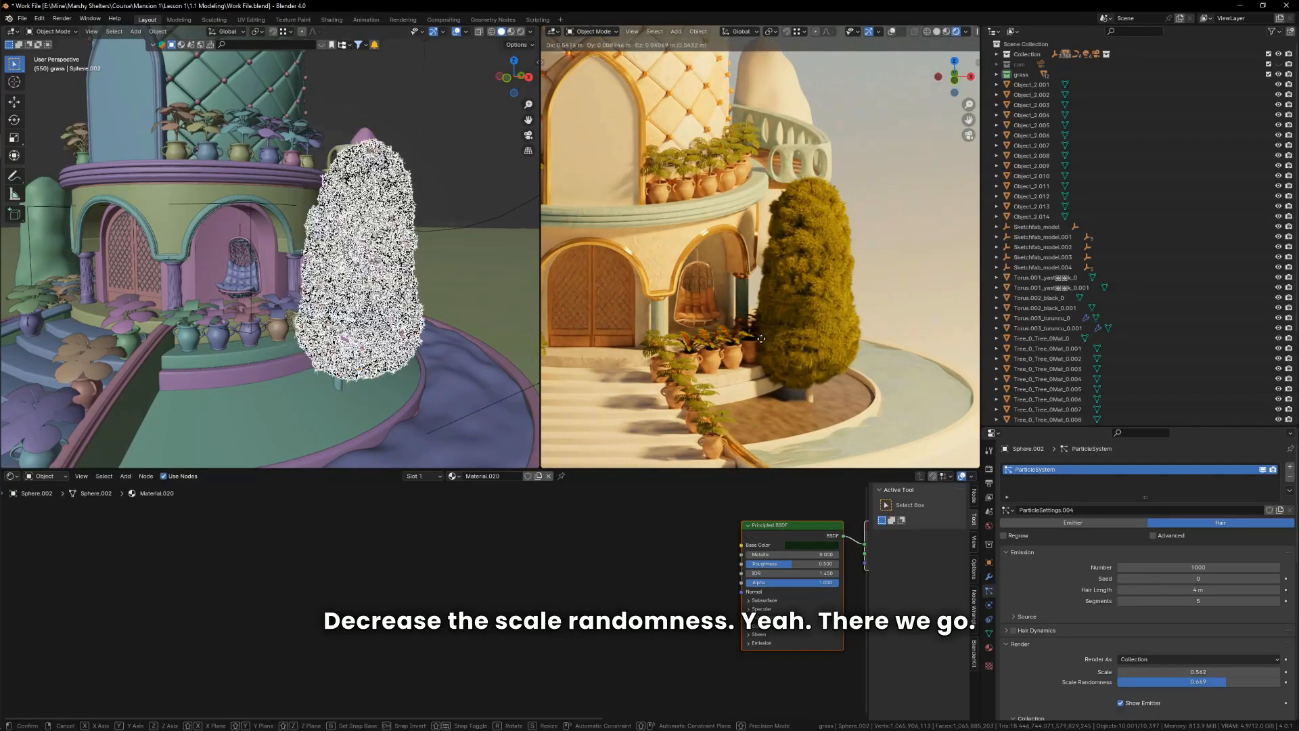
{"action": "key", "text": "z"}
{"action": "left_click", "coordinate": [760, 332]}
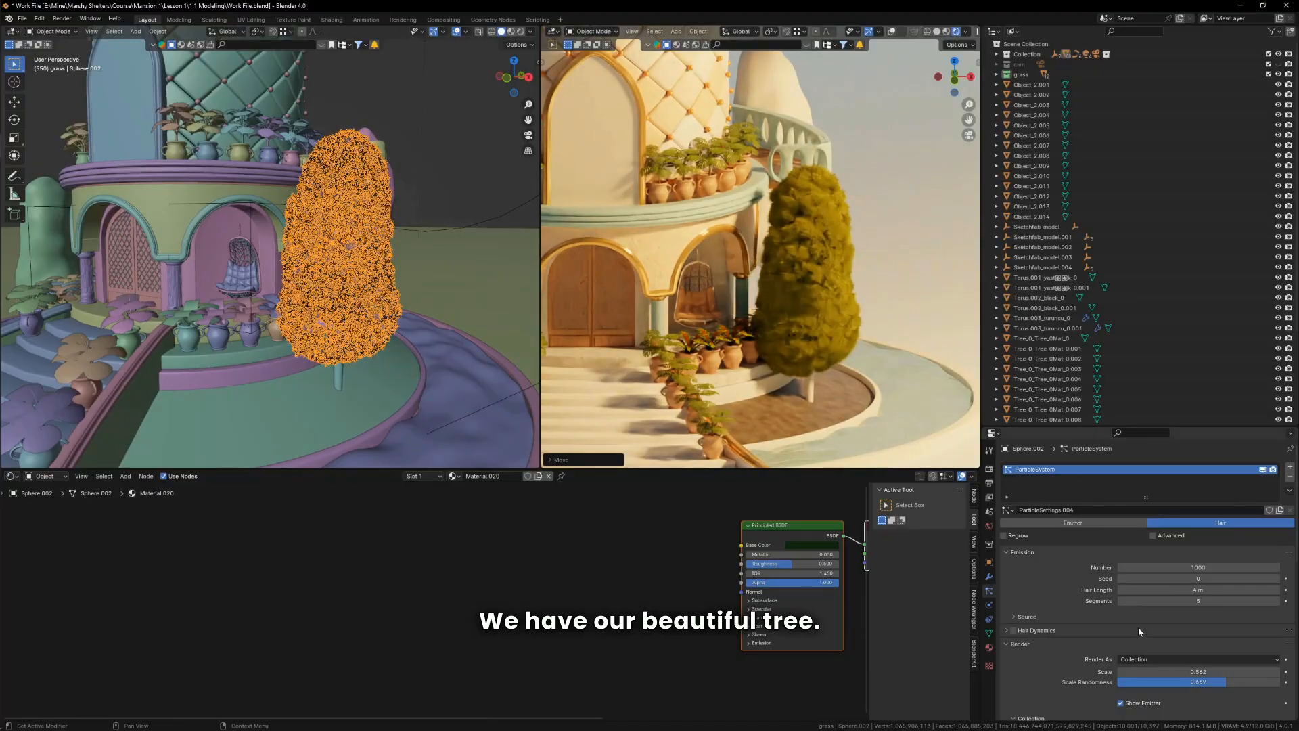
Step: Enable Use Modifier Stack in the emission source settings of the tree's particle system
{"action": "scroll", "coordinate": [1138, 620], "scroll_direction": "down", "scroll_amount": 3}
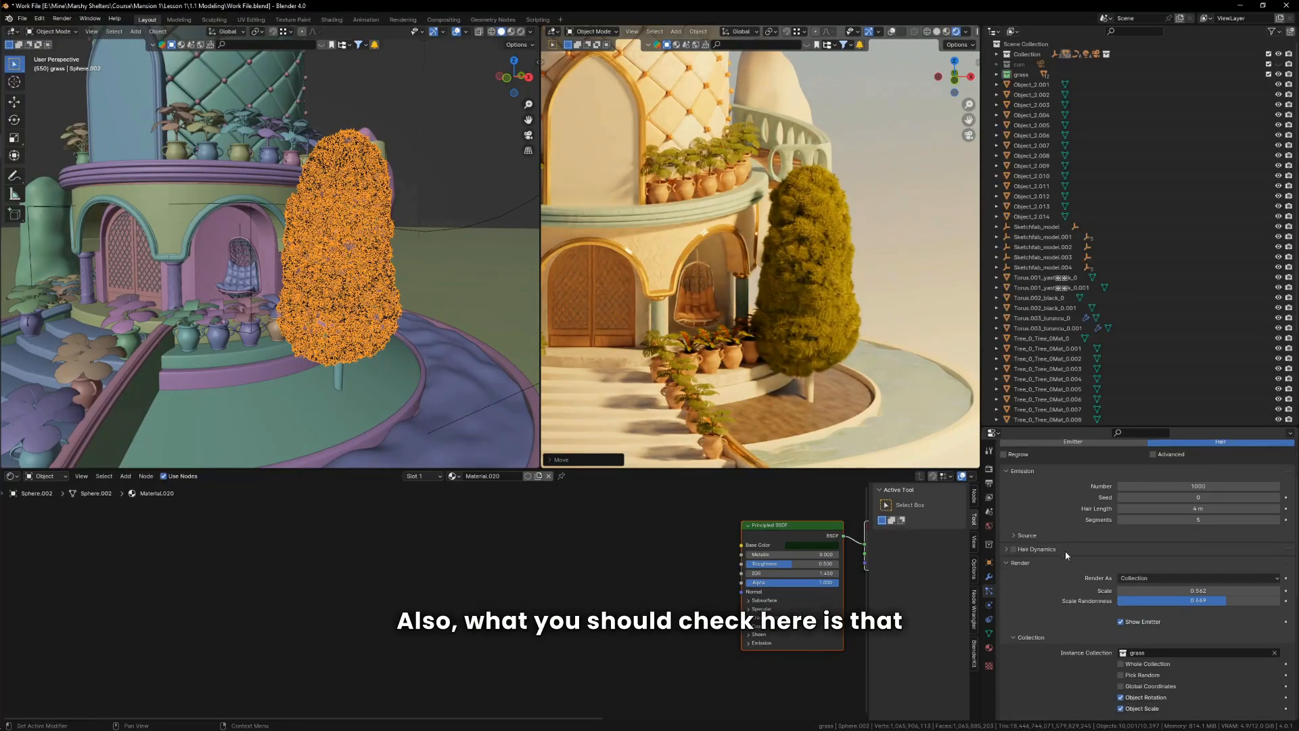
{"action": "scroll", "coordinate": [1097, 582], "scroll_direction": "down", "scroll_amount": 2}
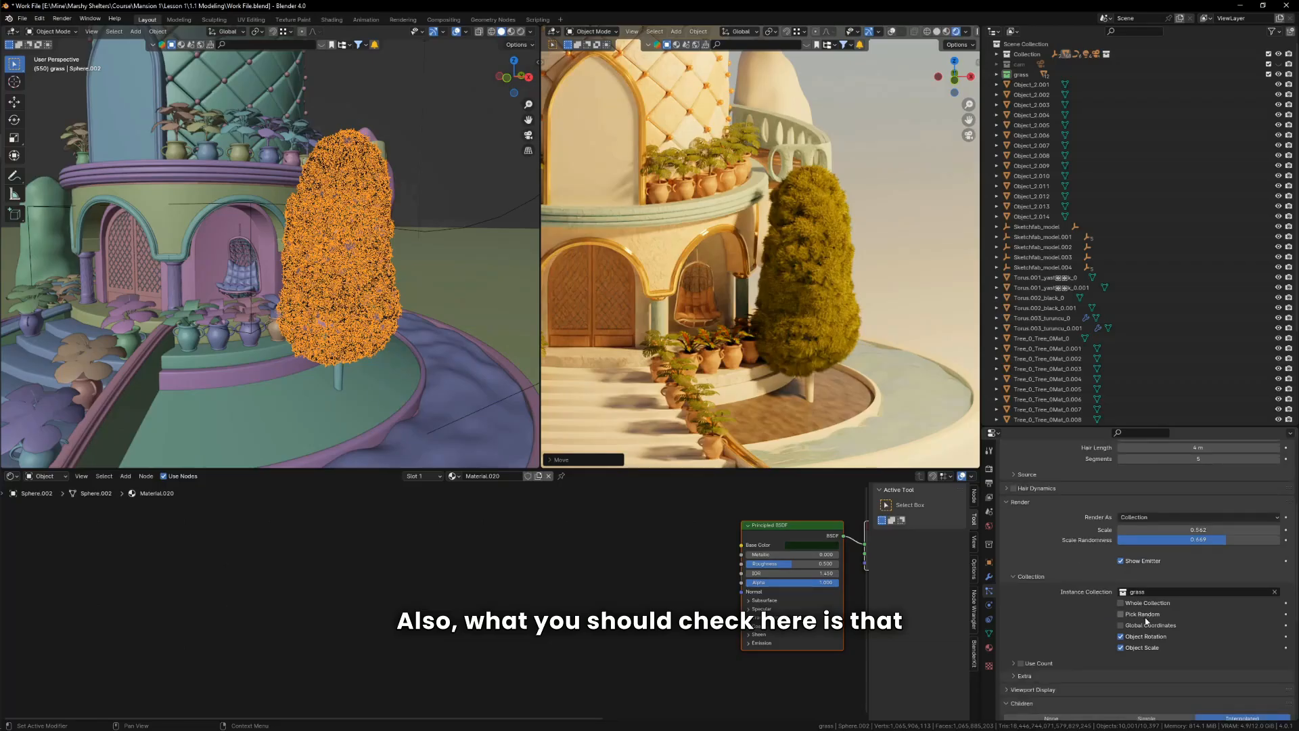
{"action": "scroll", "coordinate": [1083, 562], "scroll_direction": "up", "scroll_amount": 2}
{"action": "left_click", "coordinate": [1030, 516]}
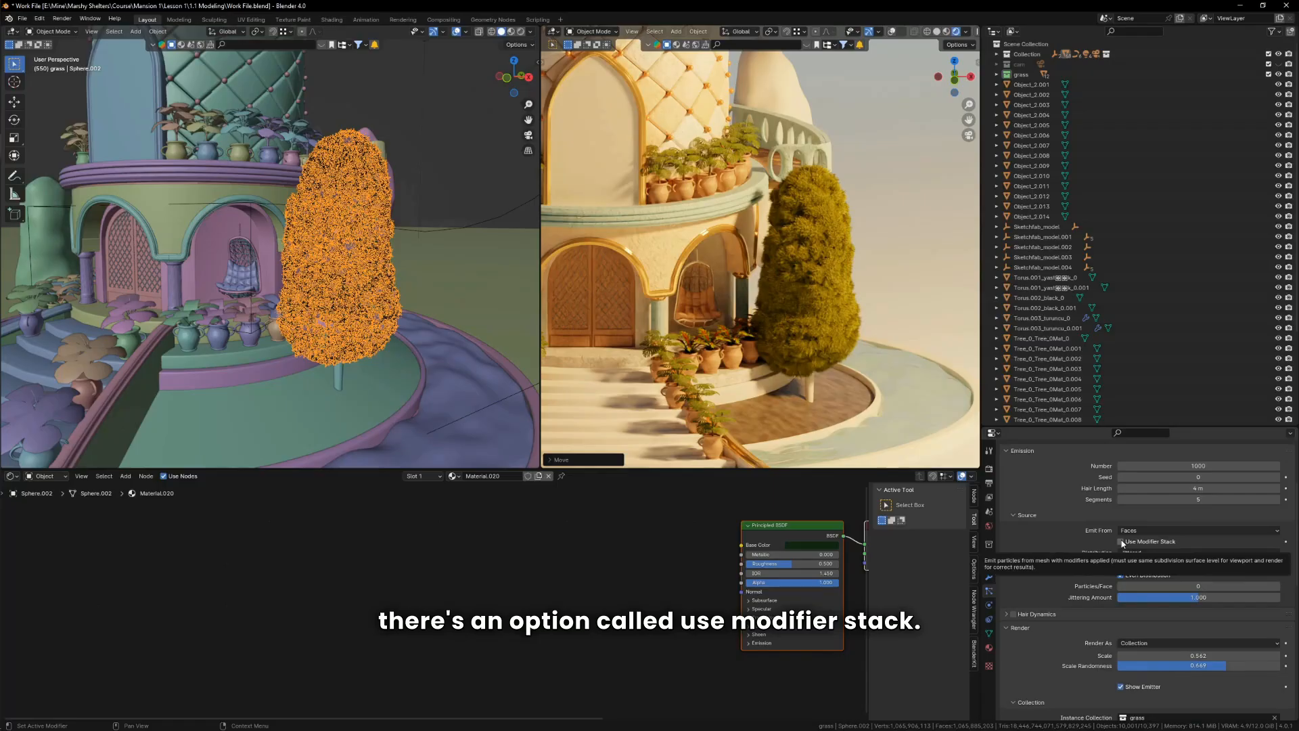
{"action": "left_click", "coordinate": [988, 576]}
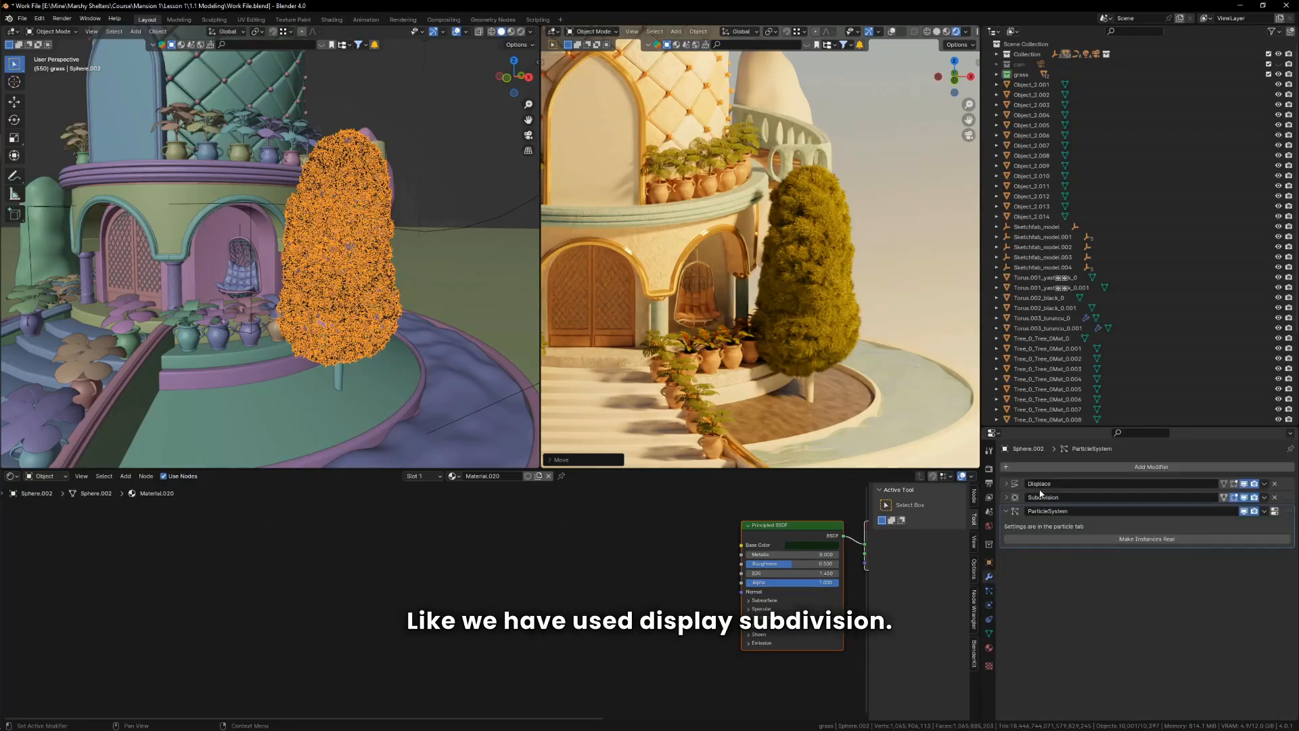
{"action": "left_click", "coordinate": [989, 591]}
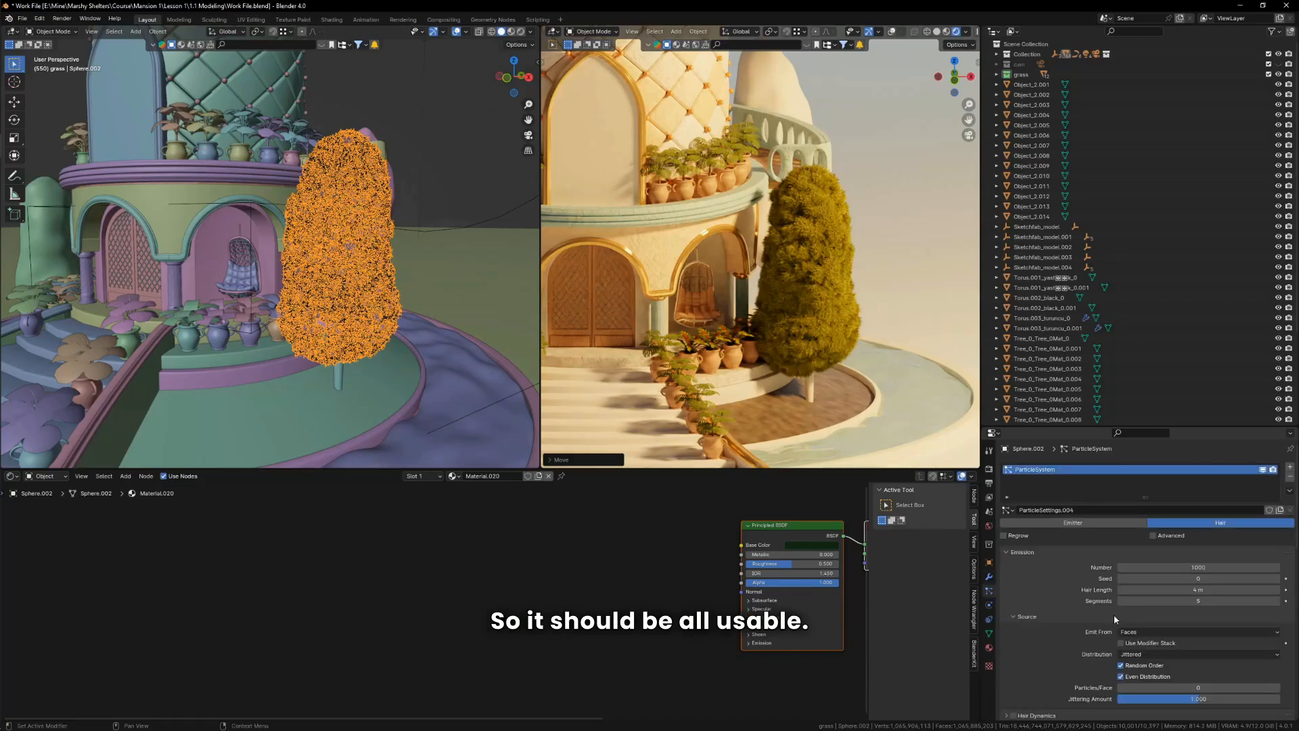
{"action": "left_click", "coordinate": [1121, 562]}
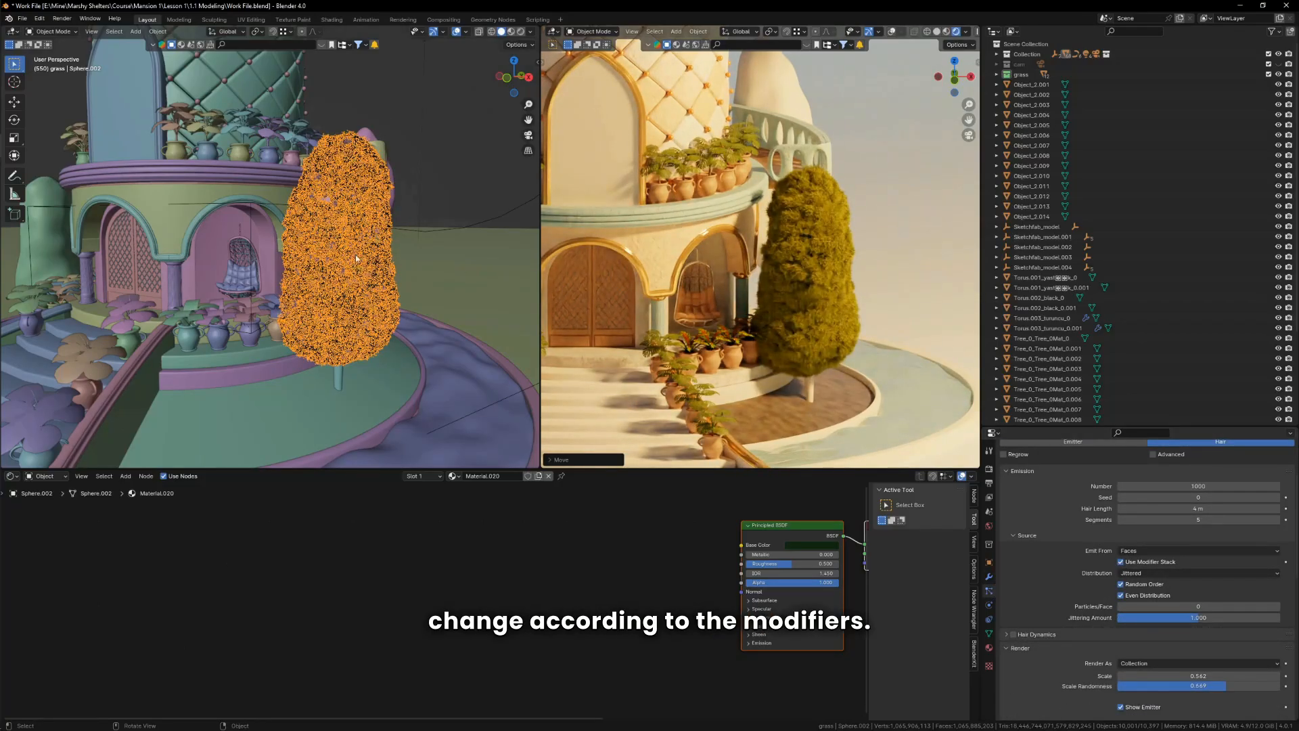
Step: Compare the object scale values of the bare tree bodies with those of the leafy tree
{"action": "scroll", "coordinate": [1083, 514], "scroll_direction": "up", "scroll_amount": 3}
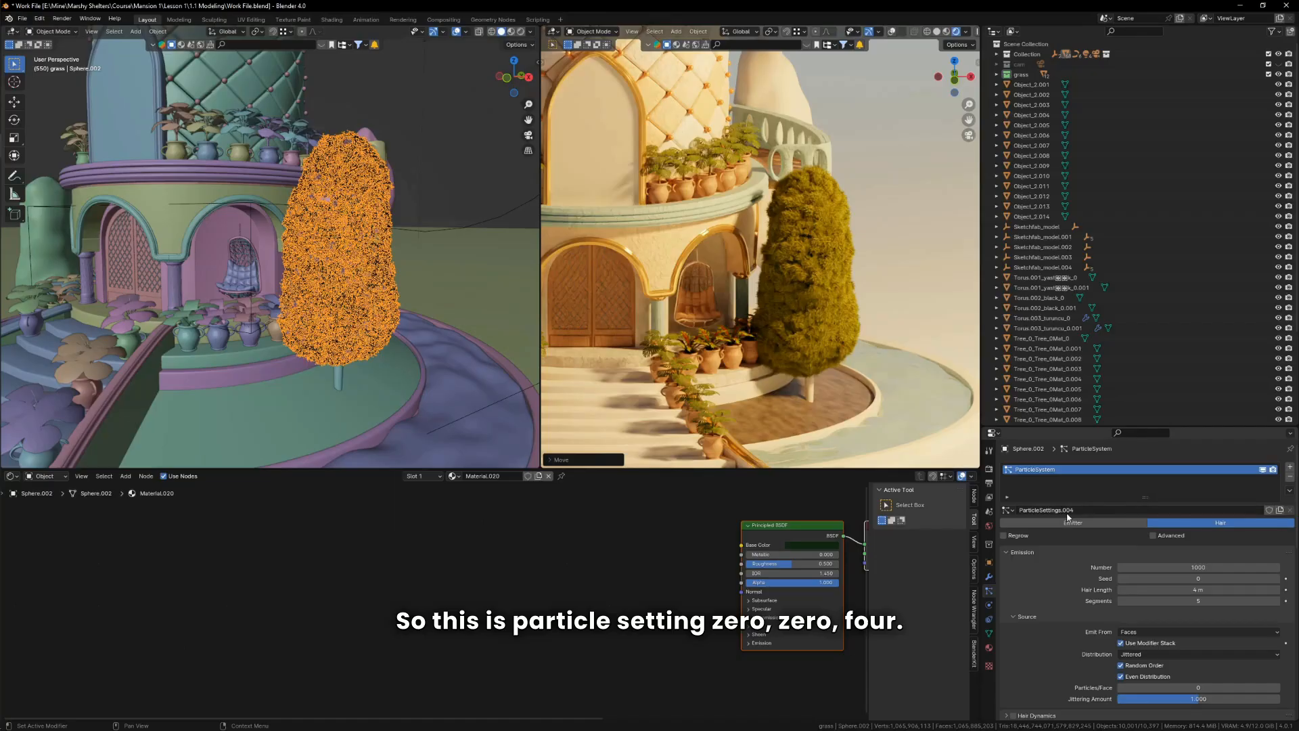
{"action": "scroll", "coordinate": [352, 393], "scroll_direction": "down", "scroll_amount": 4}
{"action": "middle_click_drag", "start_coordinate": [400, 313], "coordinate": [380, 369]}
{"action": "middle_click_drag", "start_coordinate": [314, 338], "coordinate": [412, 286]}
{"action": "middle_click_drag", "start_coordinate": [66, 359], "coordinate": [306, 330], "text": "shift"}
{"action": "left_click", "coordinate": [318, 330]}
{"action": "left_click", "coordinate": [258, 248], "text": "shift"}
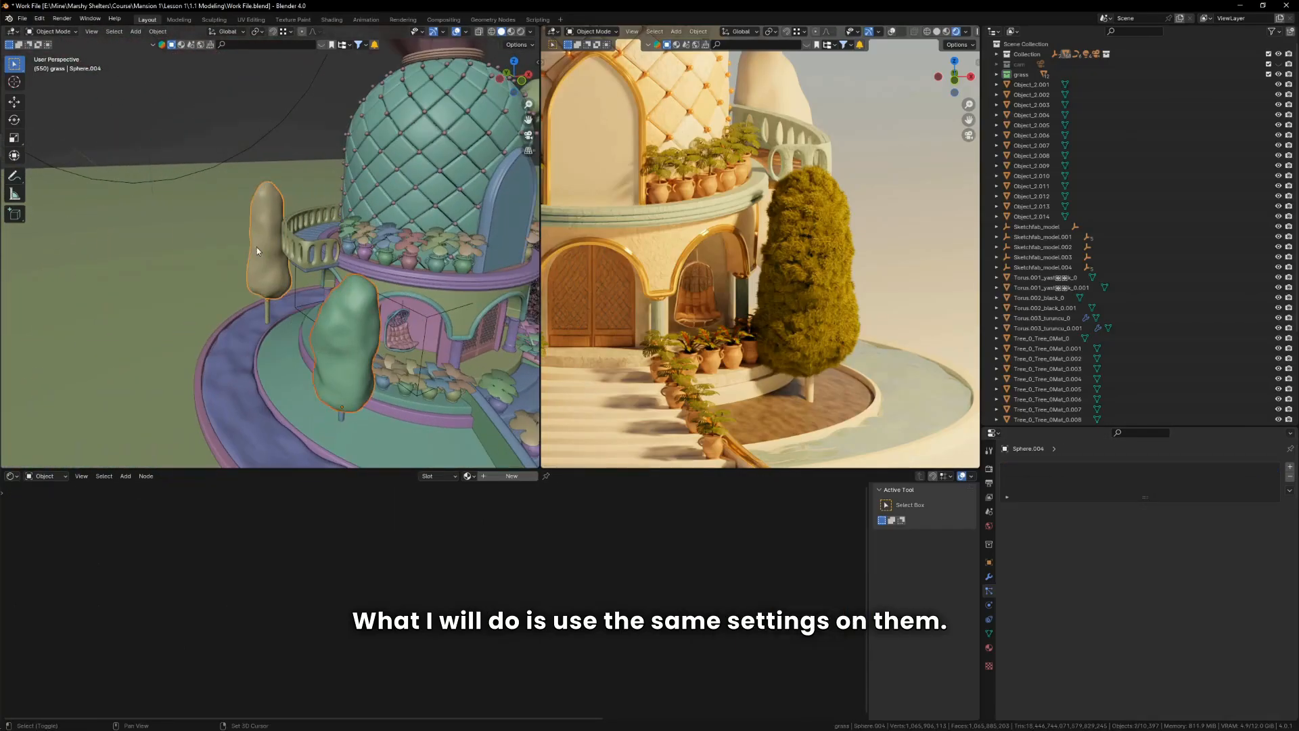
{"action": "key", "text": "n"}
{"action": "middle_click_drag", "start_coordinate": [366, 289], "coordinate": [283, 223]}
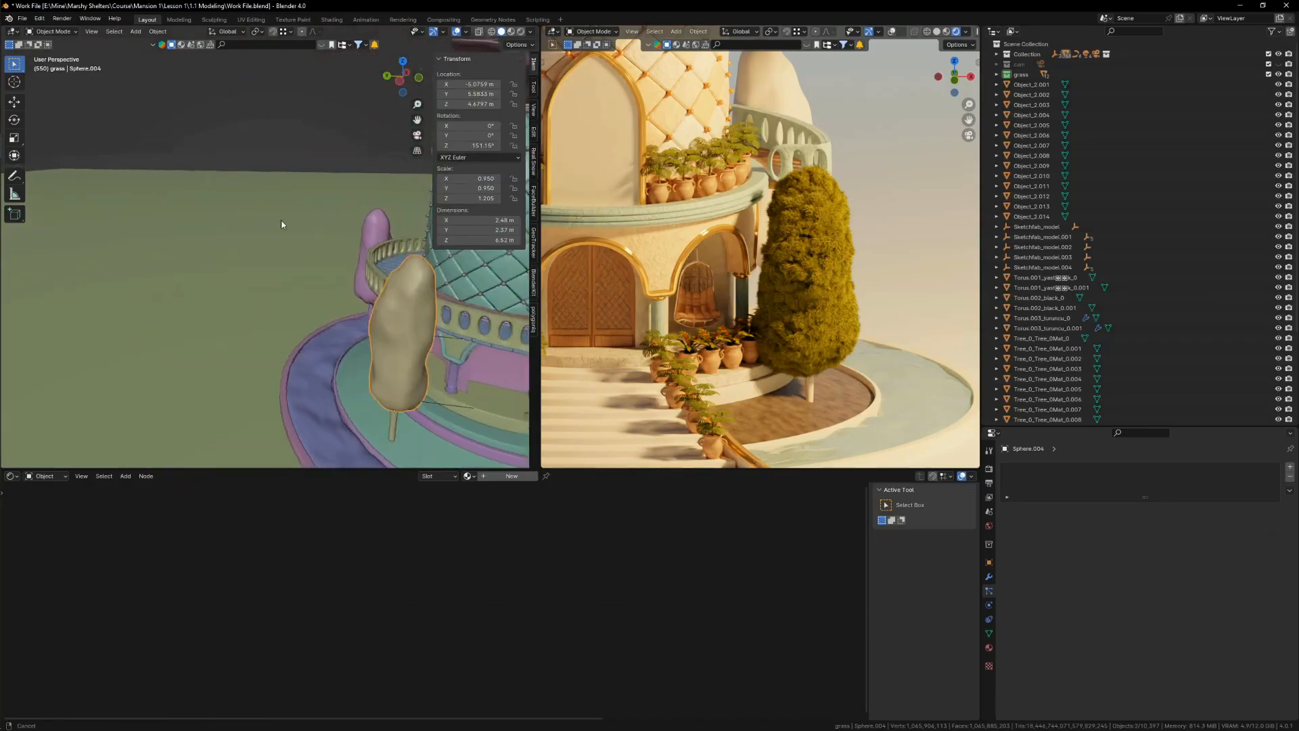
{"action": "middle_click_drag", "start_coordinate": [264, 298], "coordinate": [432, 224], "text": "shift"}
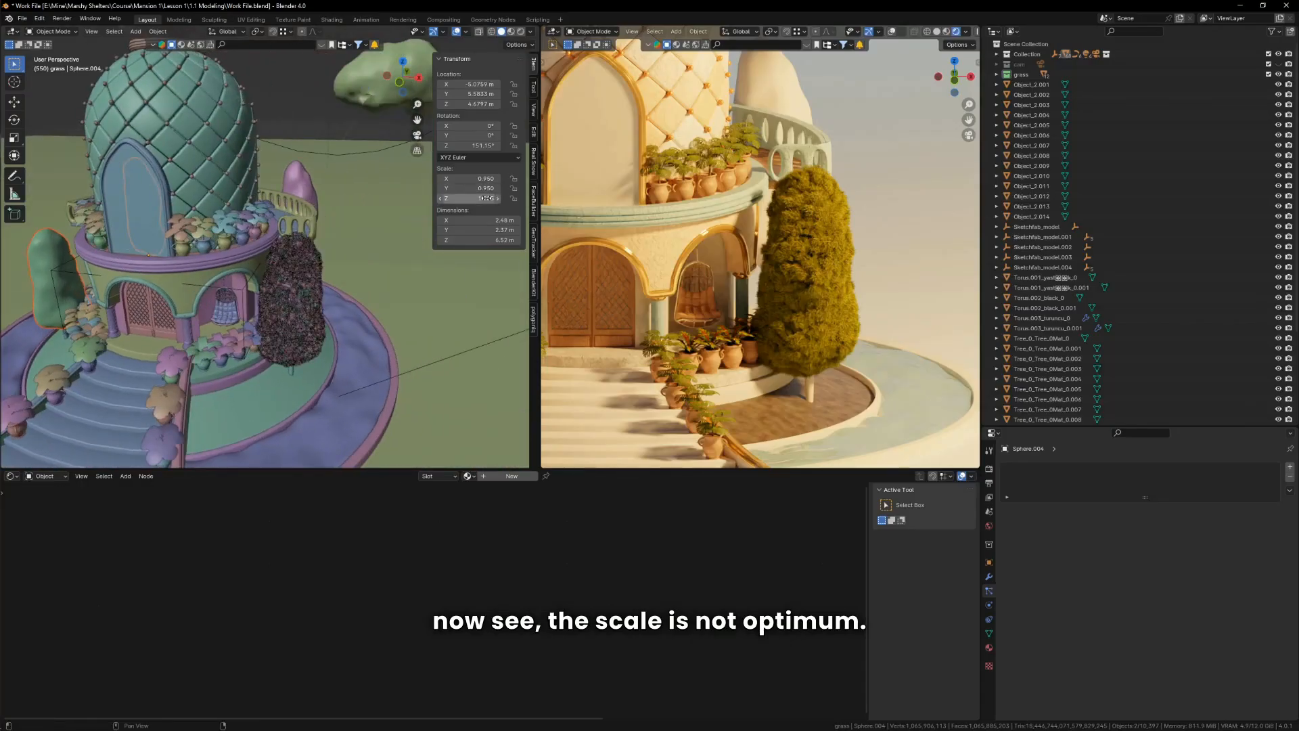
{"action": "left_click", "coordinate": [297, 295]}
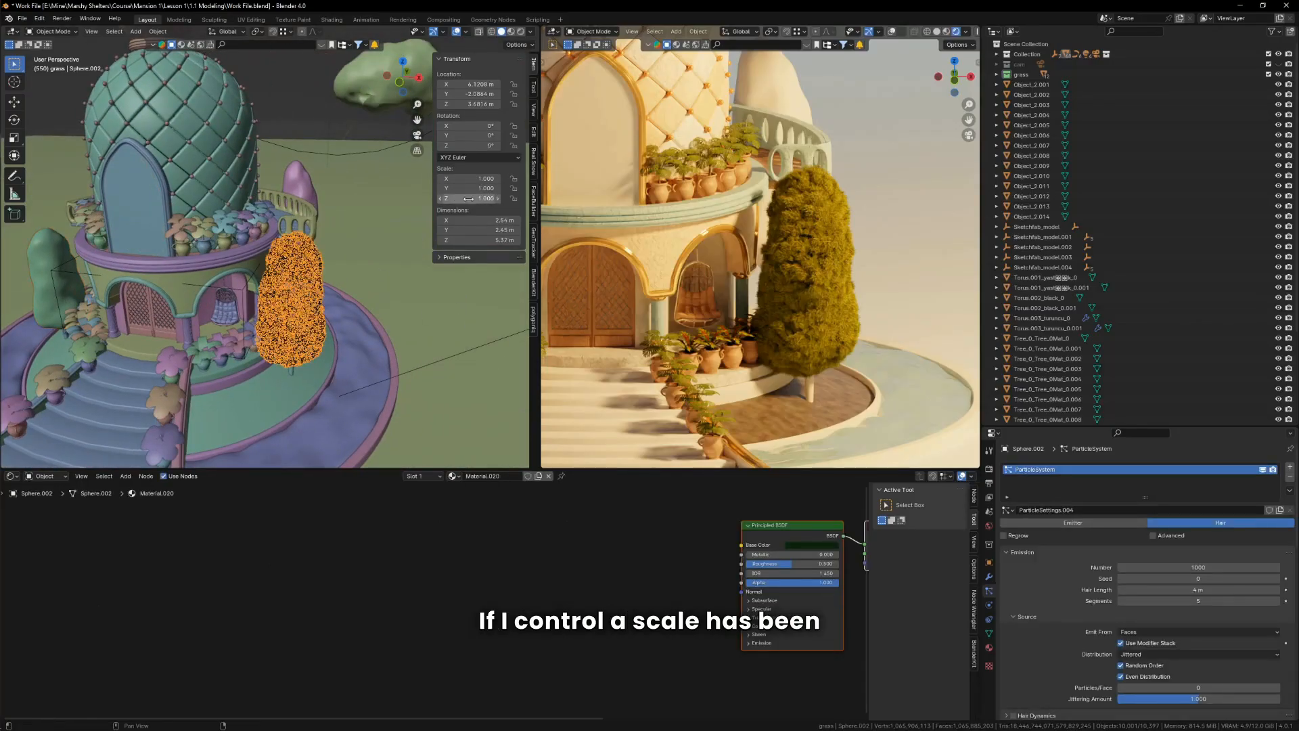
Step: Select the remaining bare tree bodies around the mansion and apply their scale
{"action": "left_click", "coordinate": [248, 254]}
{"action": "middle_click_drag", "start_coordinate": [248, 254], "coordinate": [334, 260]}
{"action": "left_click", "coordinate": [250, 341], "text": "shift"}
{"action": "left_click", "coordinate": [67, 252], "text": "shift"}
{"action": "middle_click_drag", "start_coordinate": [68, 252], "coordinate": [172, 225], "text": "shift"}
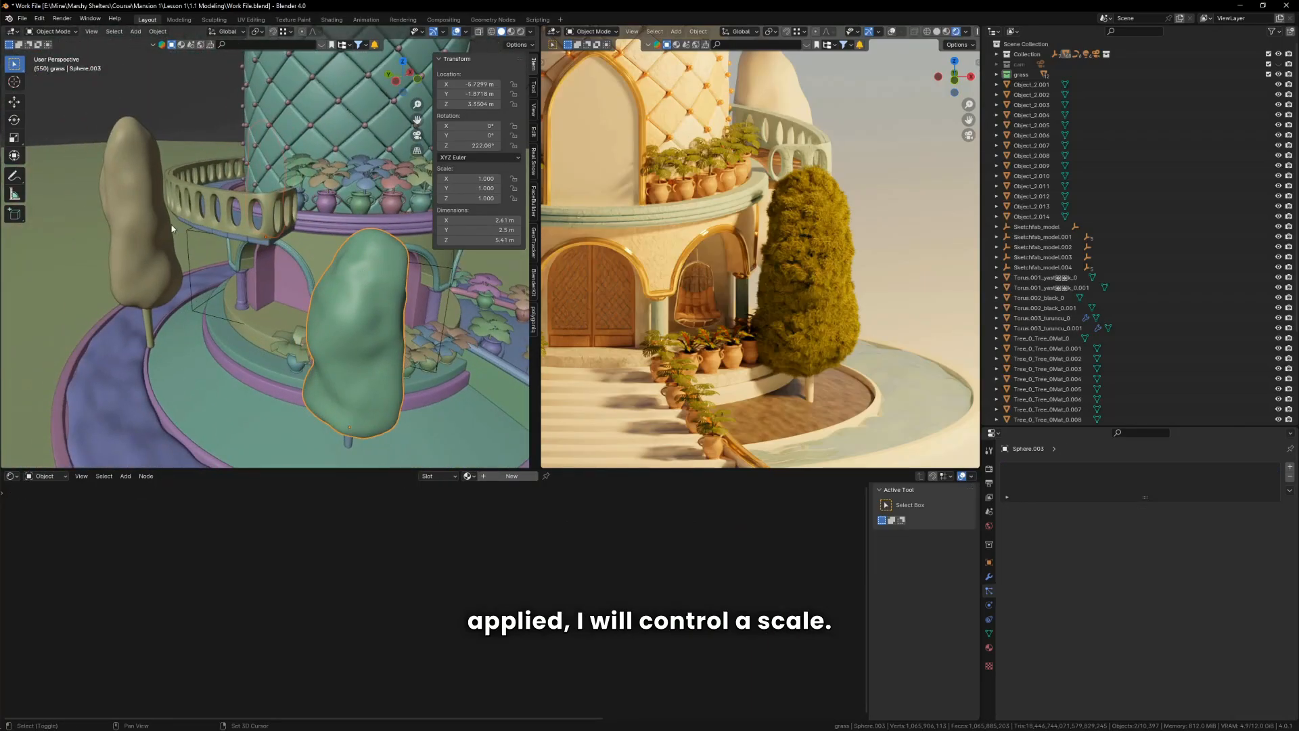
{"action": "middle_click_drag", "start_coordinate": [272, 249], "coordinate": [265, 248]}
{"action": "key", "text": "ctrl+a"}
{"action": "left_click", "coordinate": [318, 242]}
{"action": "scroll", "coordinate": [280, 245], "scroll_direction": "down", "scroll_amount": 5}
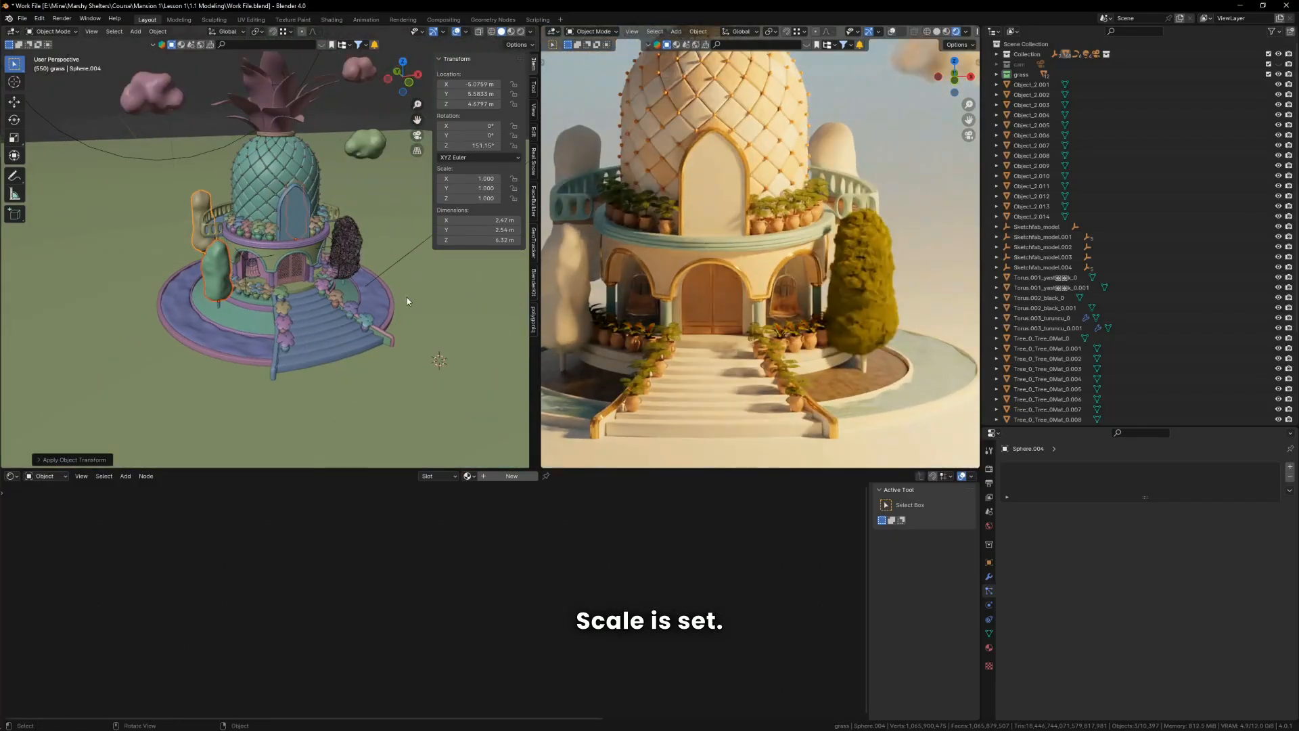
Step: Add a particle system to the rear-left tree body and assign ParticleSettings.004 to it
{"action": "scroll", "coordinate": [327, 272], "scroll_direction": "up", "scroll_amount": 3}
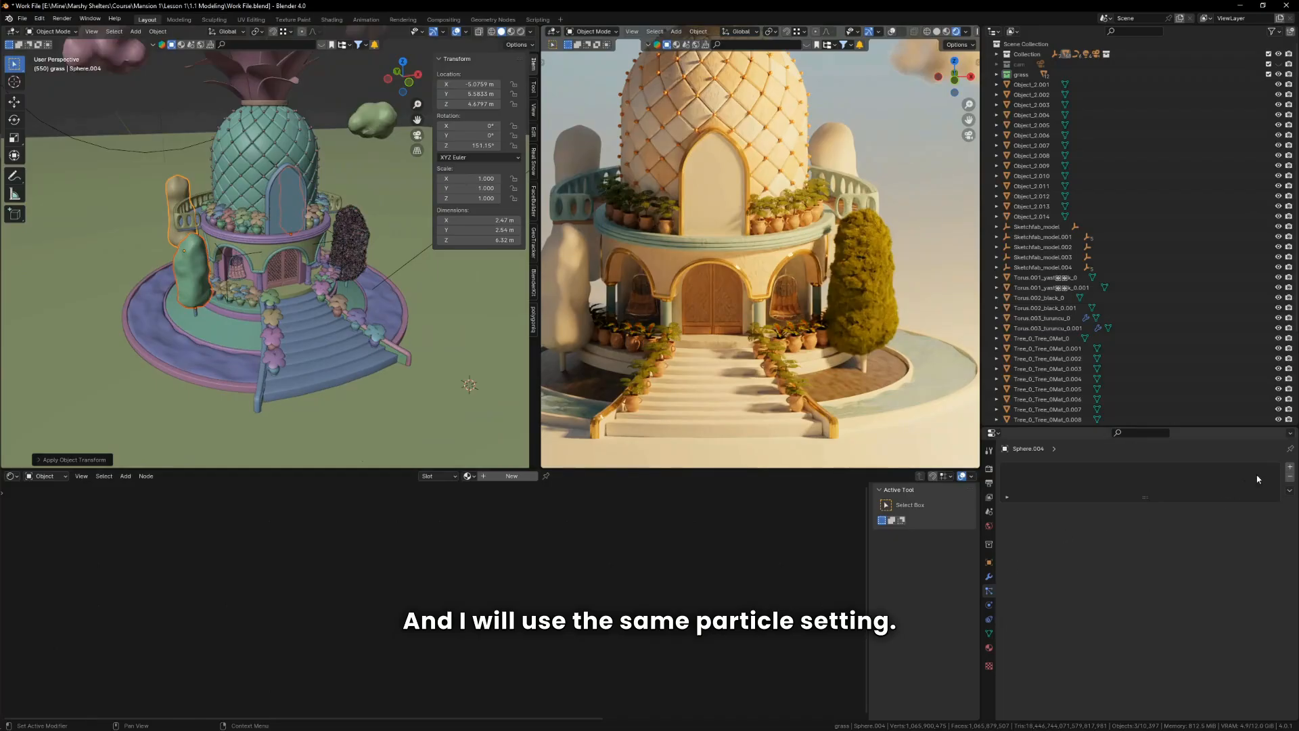
{"action": "left_click", "coordinate": [1291, 468]}
{"action": "left_click", "coordinate": [1007, 510]}
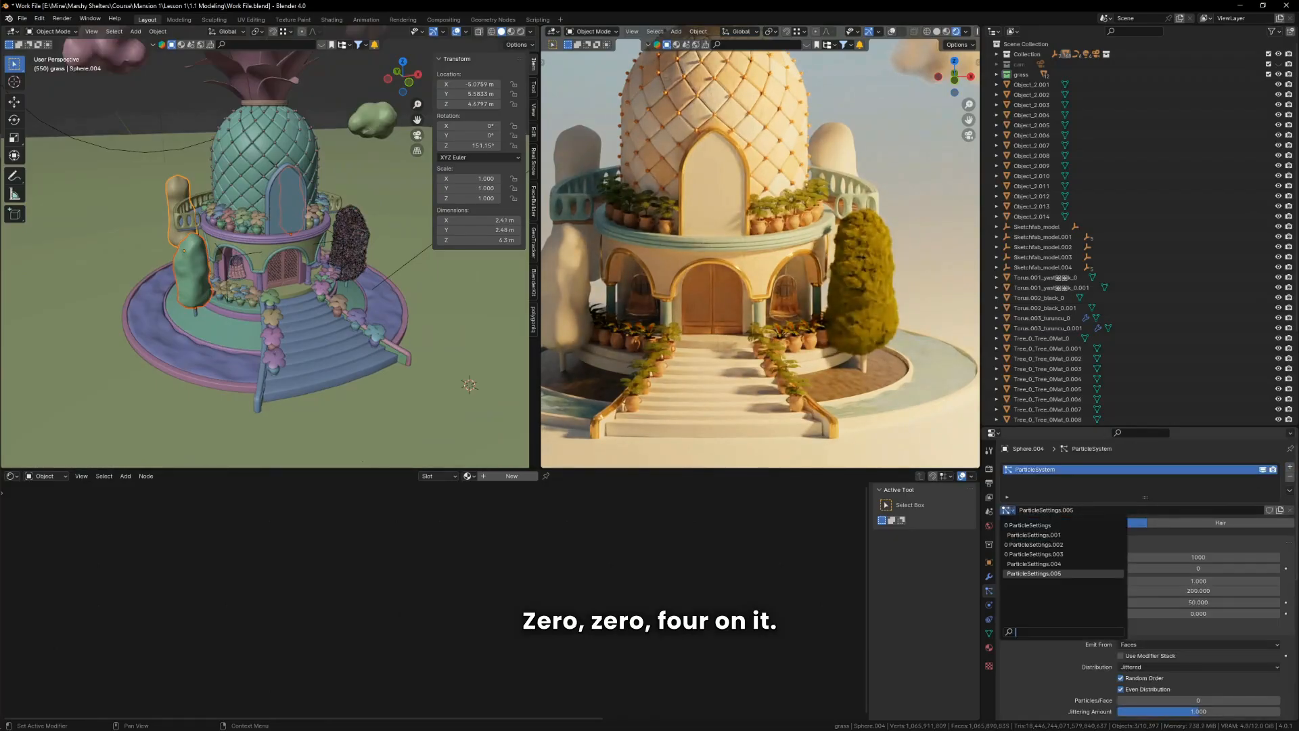
{"action": "left_click", "coordinate": [1078, 562]}
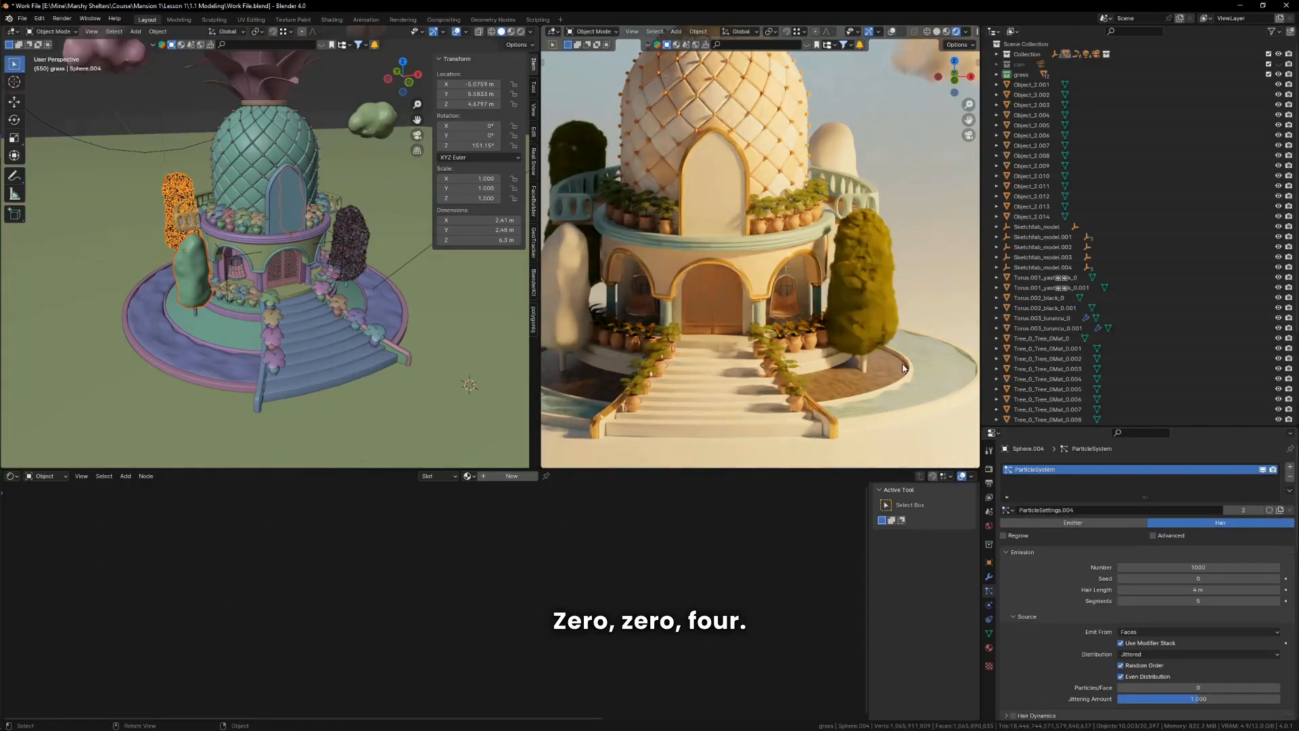
Step: Add a particle system to the front-left tree body and assign ParticleSettings.004 to it
{"action": "scroll", "coordinate": [706, 299], "scroll_direction": "up", "scroll_amount": 3}
{"action": "left_click", "coordinate": [641, 321]}
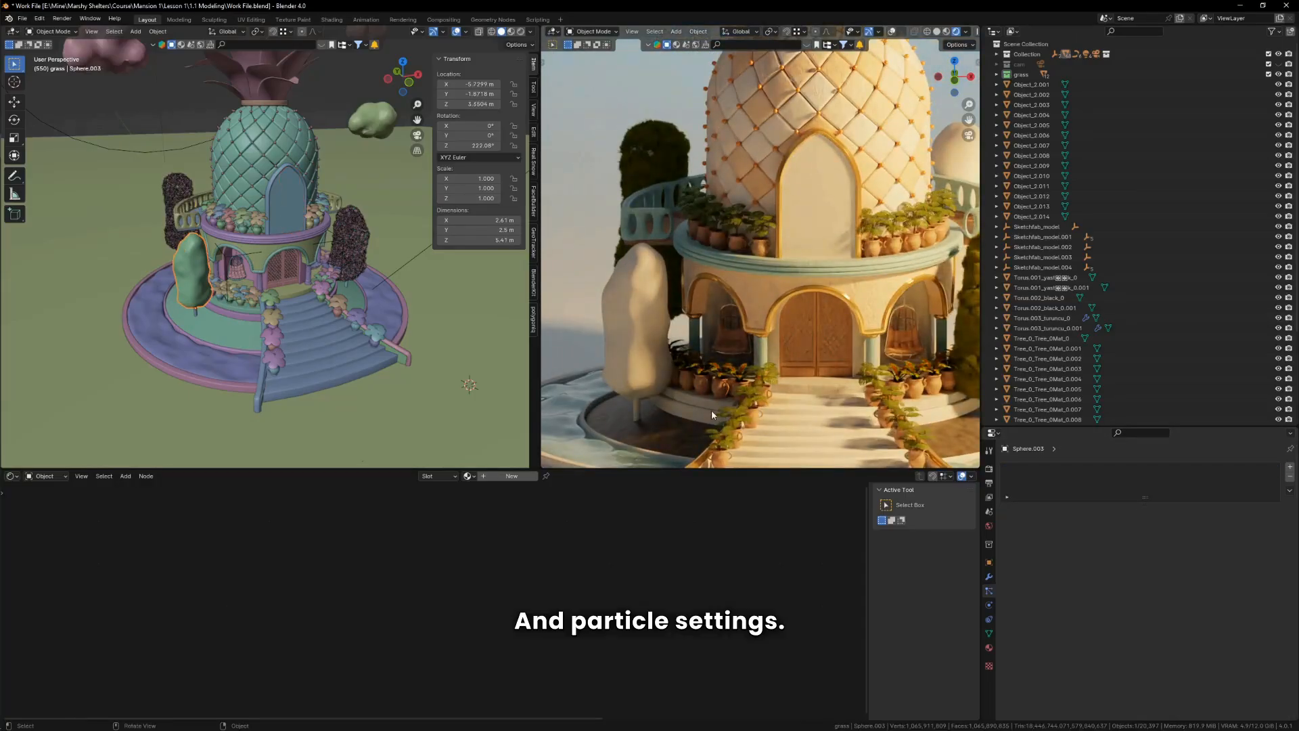
{"action": "left_click", "coordinate": [1289, 467]}
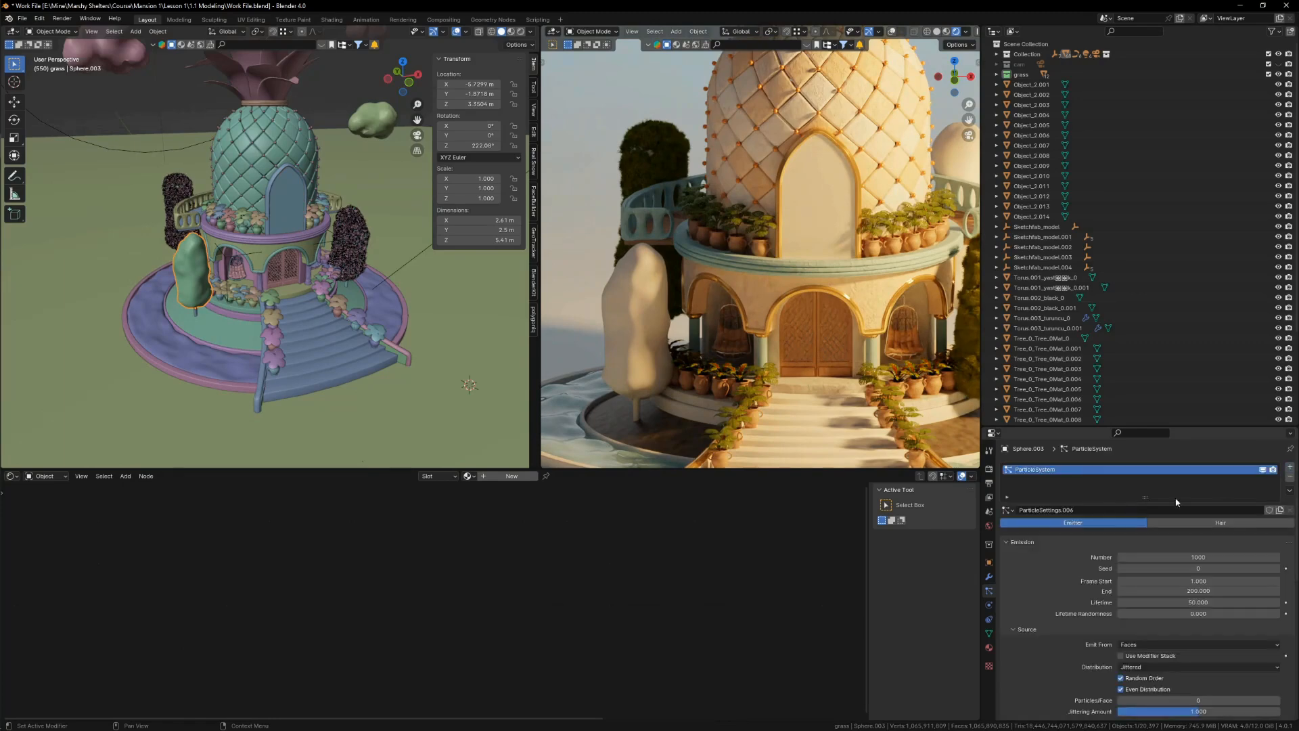
{"action": "left_click", "coordinate": [1010, 511]}
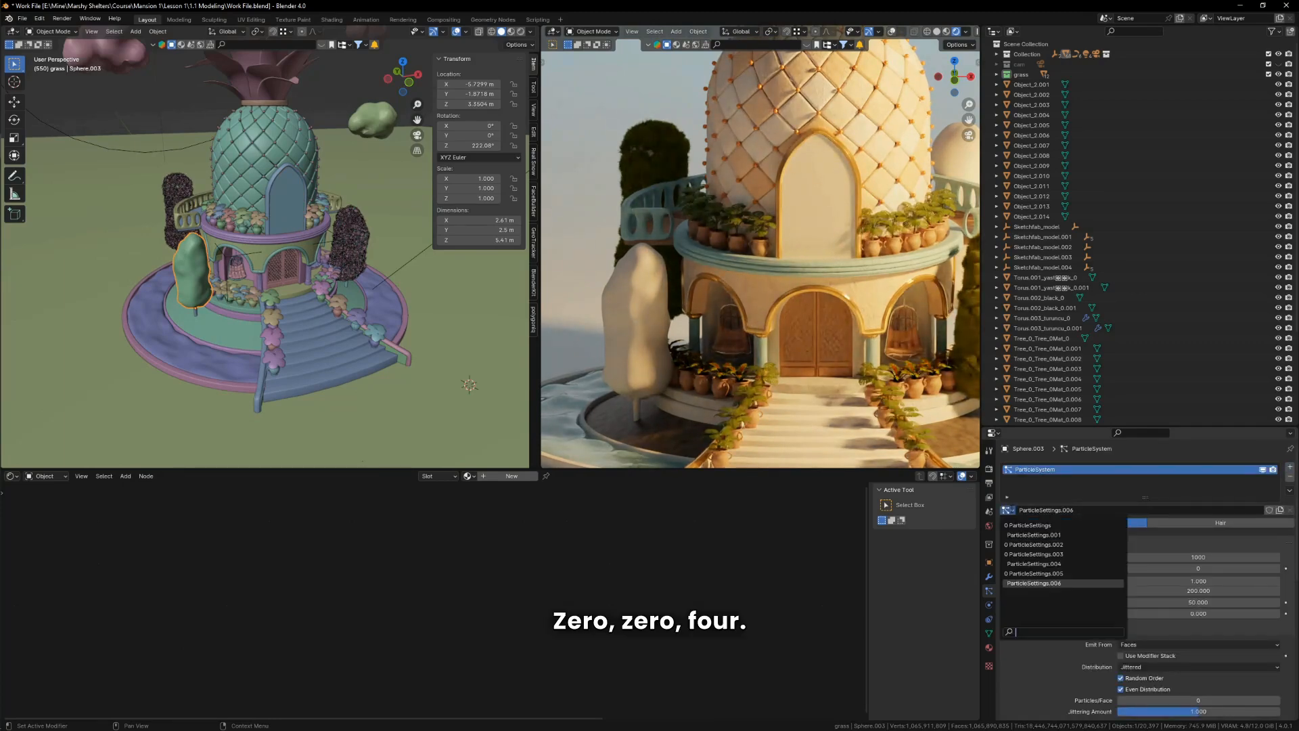
{"action": "left_click", "coordinate": [1034, 563]}
Step: Give the rear-right tree body a particle system using ParticleSettings.004 and view the mansion through the camera
{"action": "middle_click_drag", "start_coordinate": [284, 223], "coordinate": [331, 201]}
{"action": "left_click", "coordinate": [331, 201]}
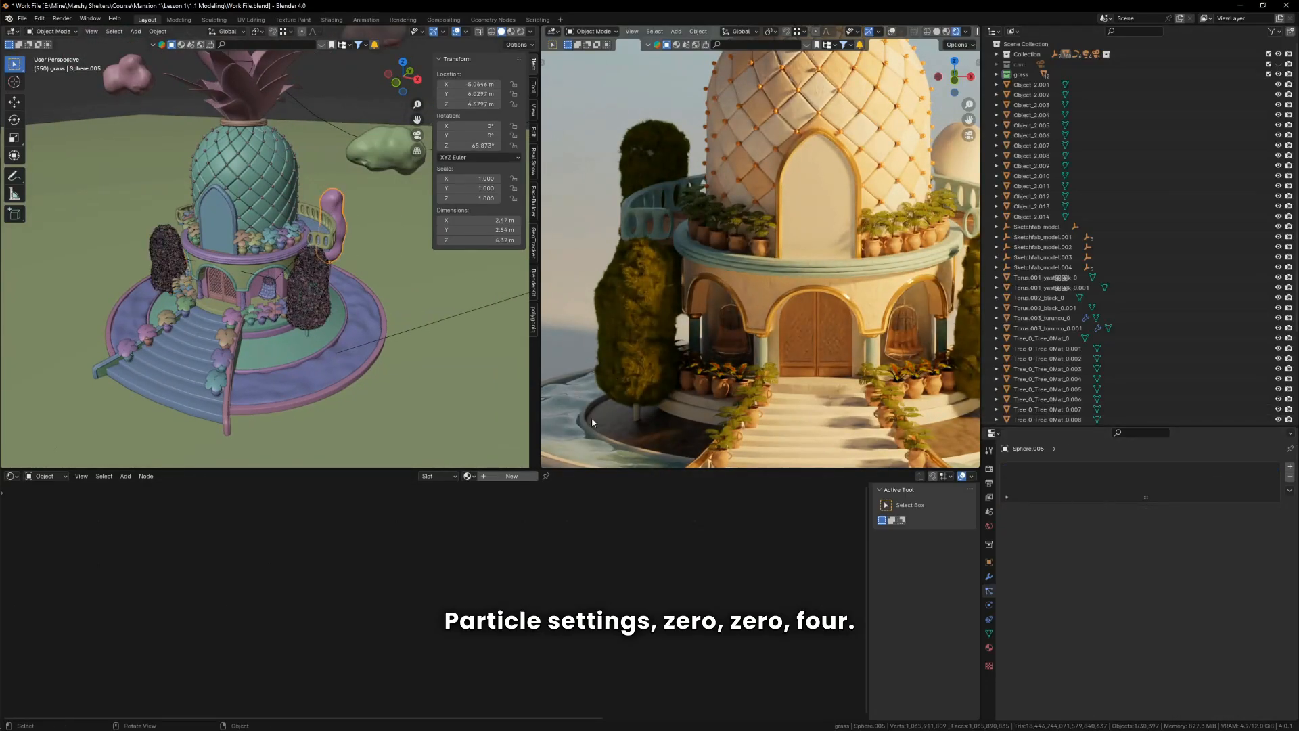
{"action": "left_click", "coordinate": [1289, 468]}
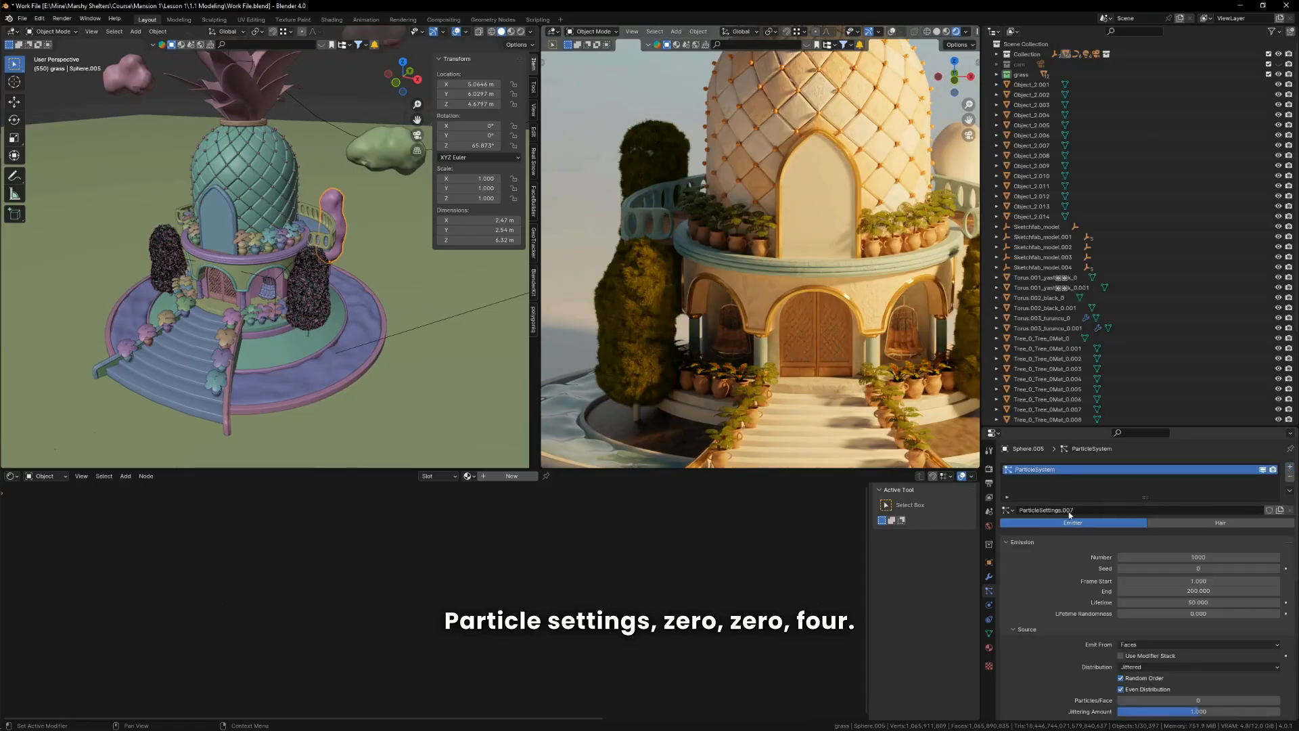
{"action": "left_click", "coordinate": [1009, 510]}
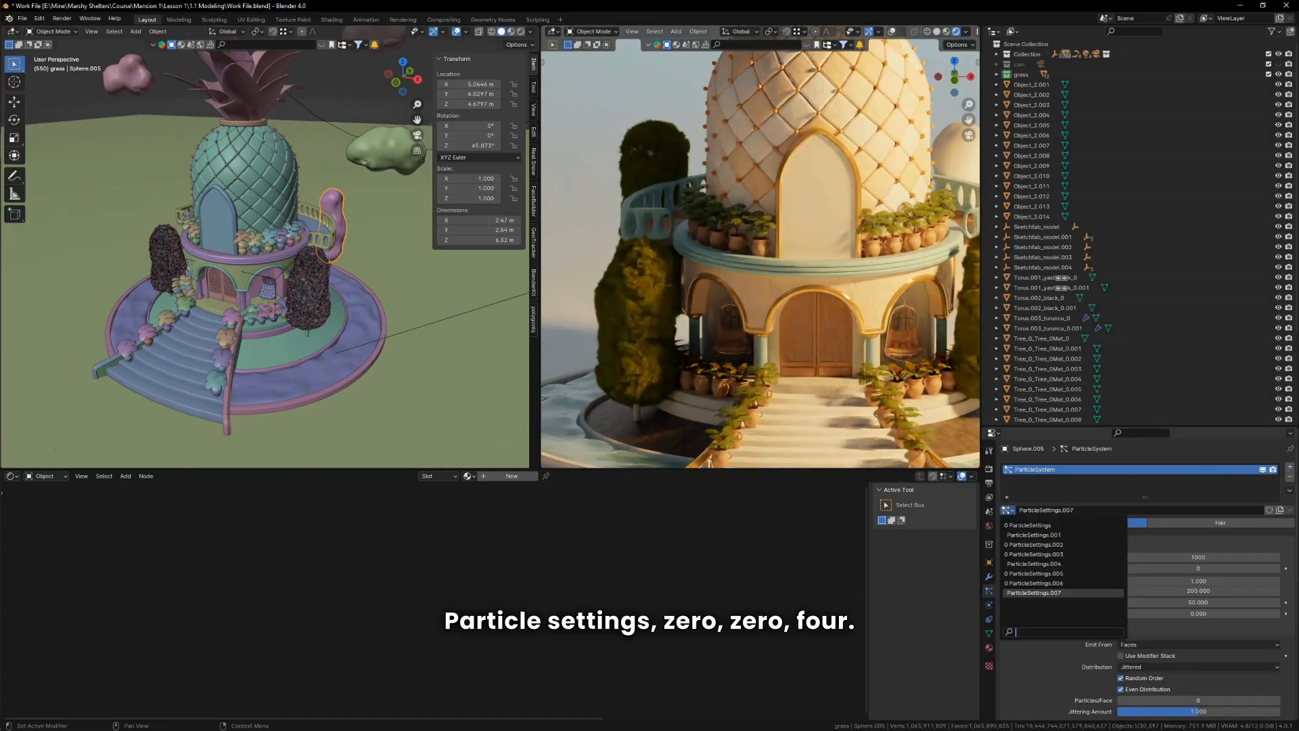
{"action": "left_click", "coordinate": [1034, 564]}
{"action": "key", "text": "KP_0"}
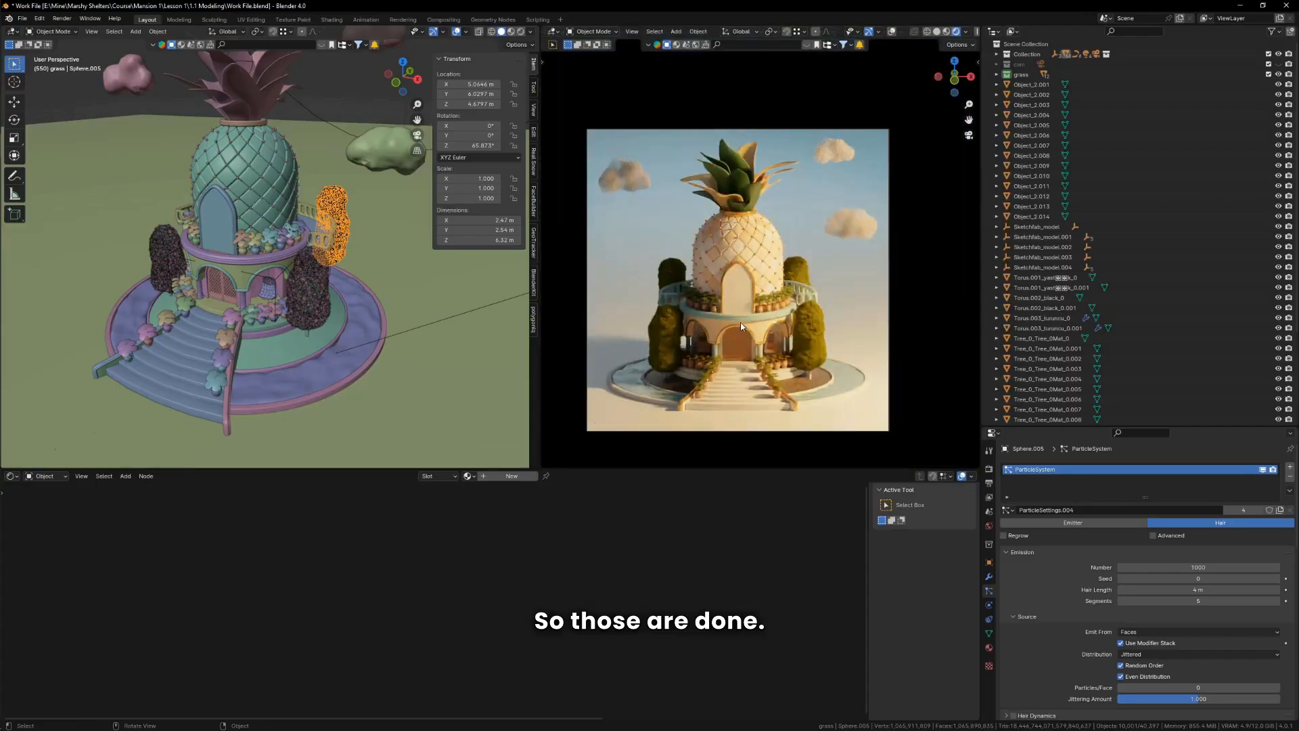
{"action": "key", "text": "Home"}
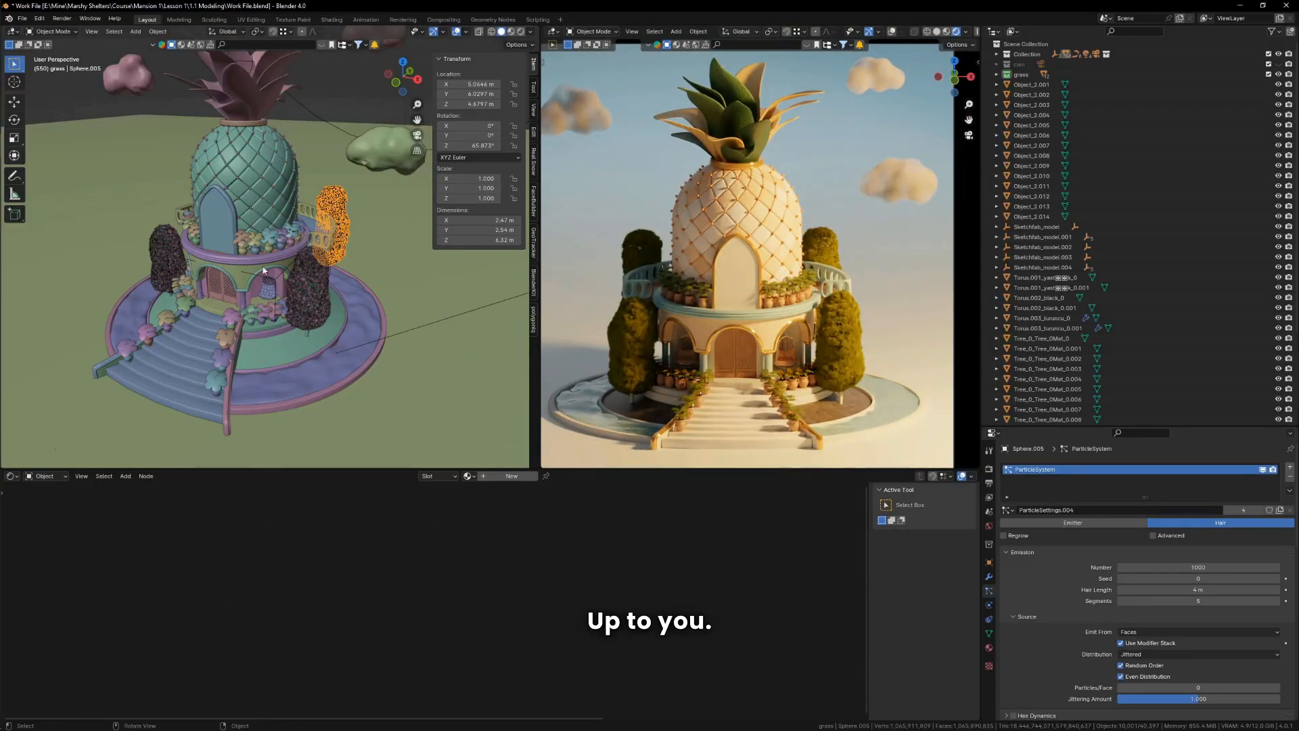
Step: Link the front-right tree's dark green foliage material to the other three tree bodies
{"action": "middle_click_drag", "start_coordinate": [277, 248], "coordinate": [385, 276]}
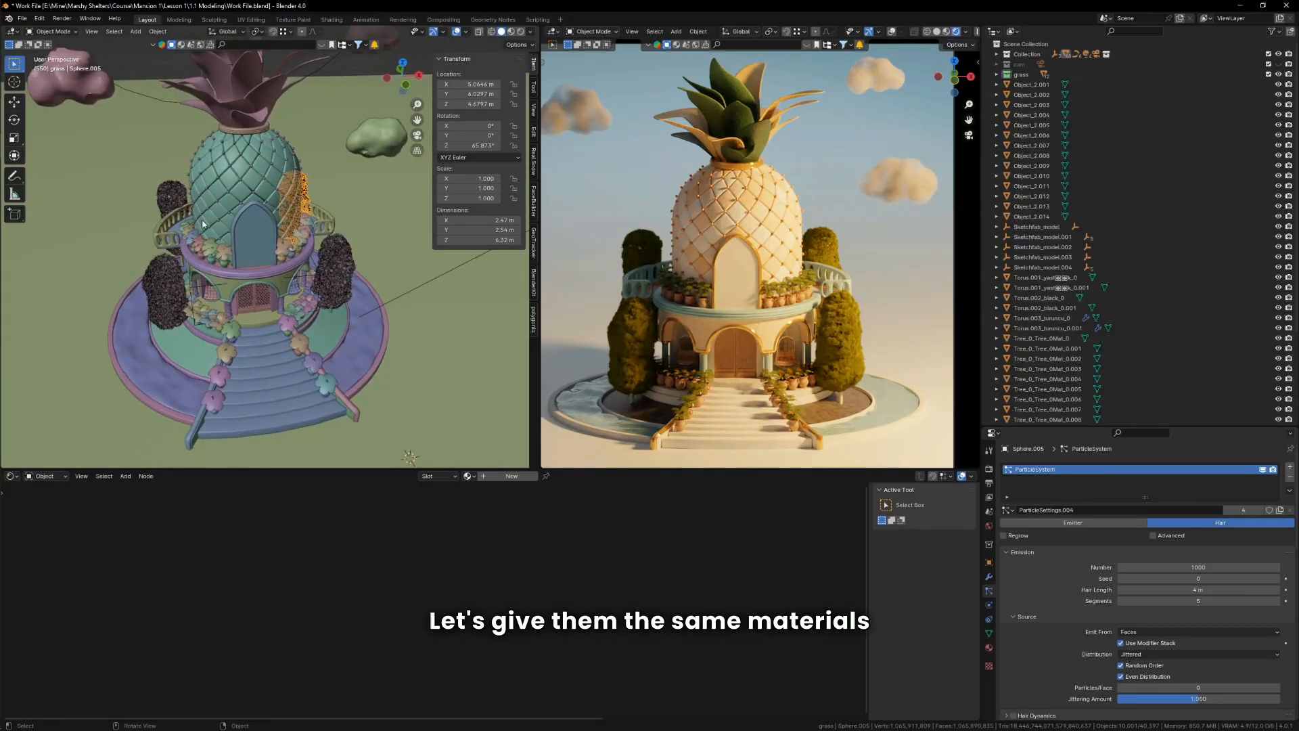
{"action": "left_click", "coordinate": [177, 206], "text": "shift"}
{"action": "left_click", "coordinate": [158, 279], "text": "shift"}
{"action": "left_click", "coordinate": [336, 260], "text": "shift"}
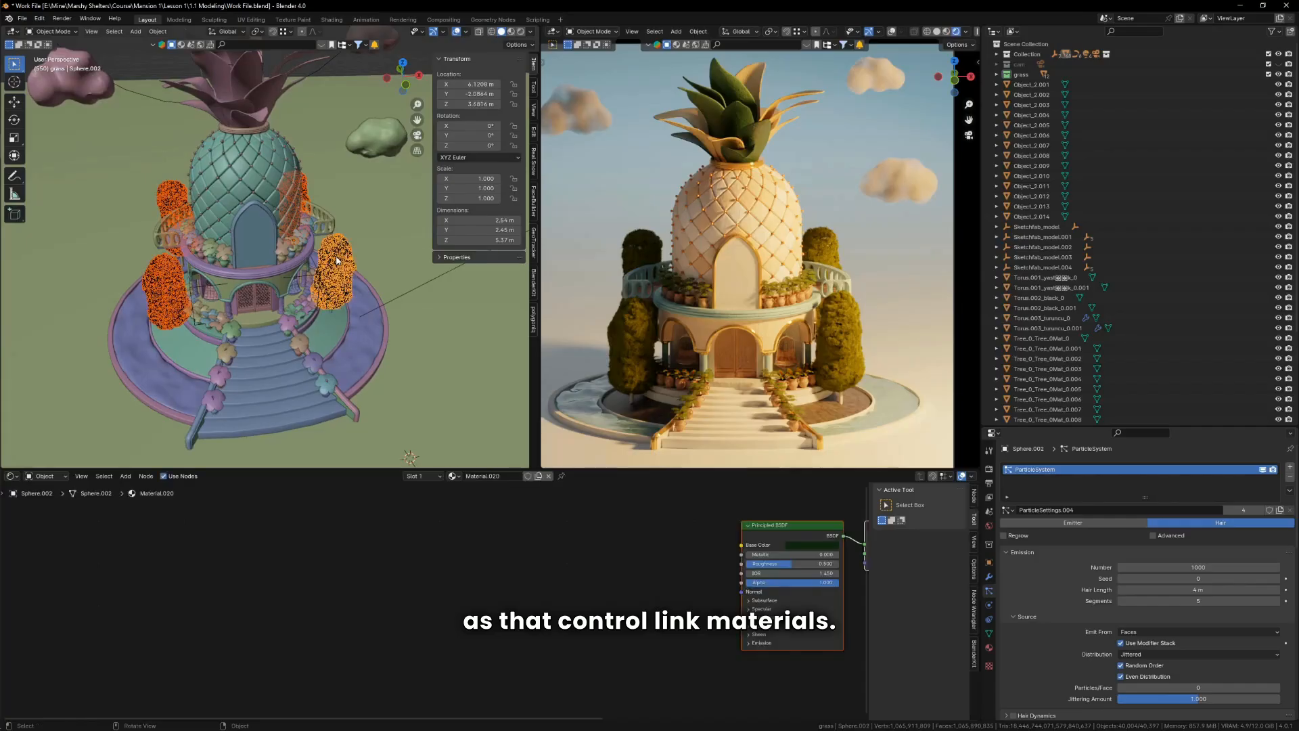
{"action": "key", "text": "ctrl+l"}
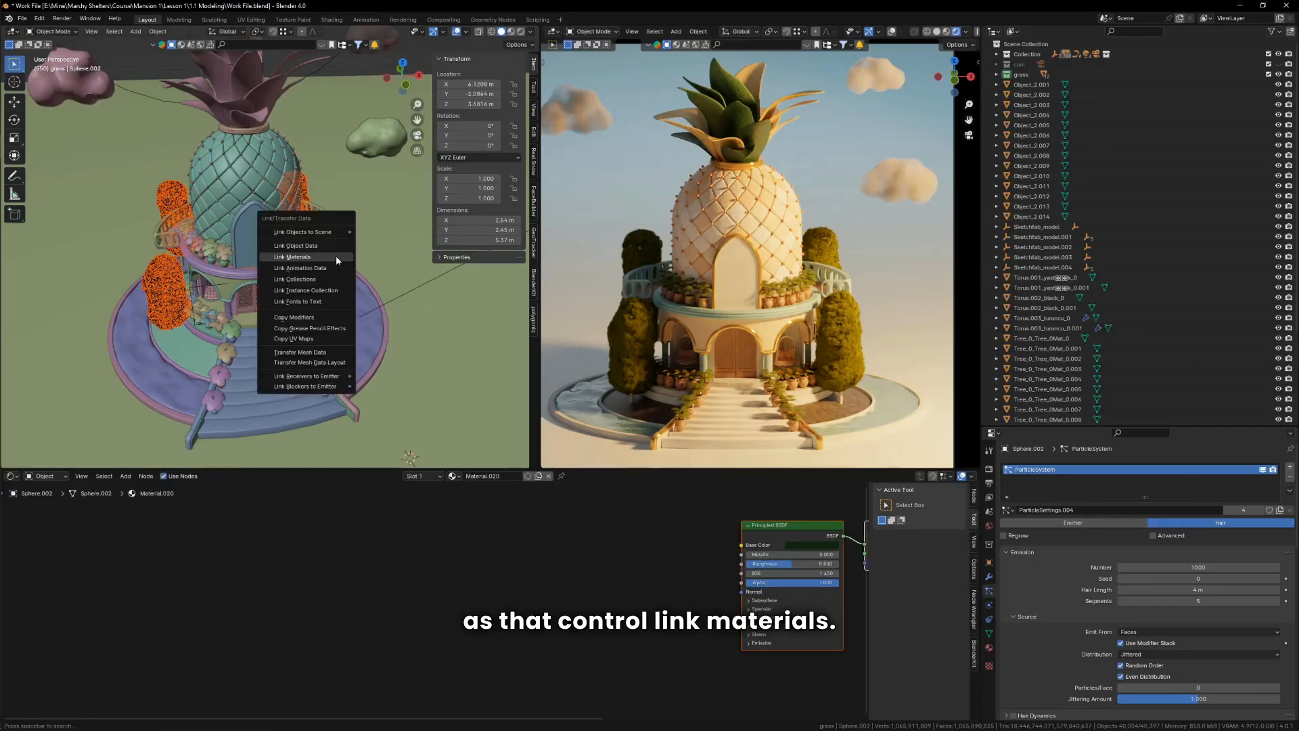
{"action": "left_click", "coordinate": [337, 258]}
{"action": "scroll", "coordinate": [744, 327], "scroll_direction": "up", "scroll_amount": 3}
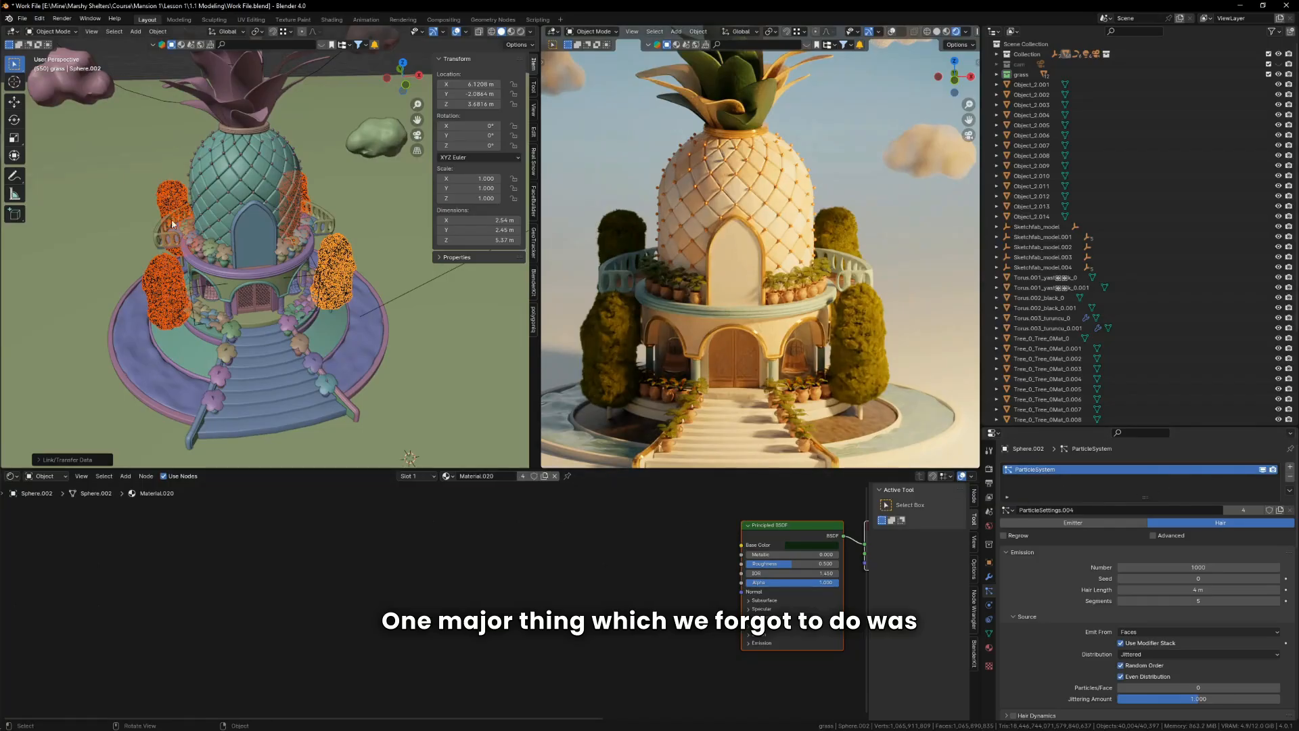
Step: Hide the foliage particle systems of all four garden trees in the viewport
{"action": "middle_click_drag", "start_coordinate": [299, 278], "coordinate": [326, 183]}
{"action": "left_click", "coordinate": [308, 207], "text": "shift"}
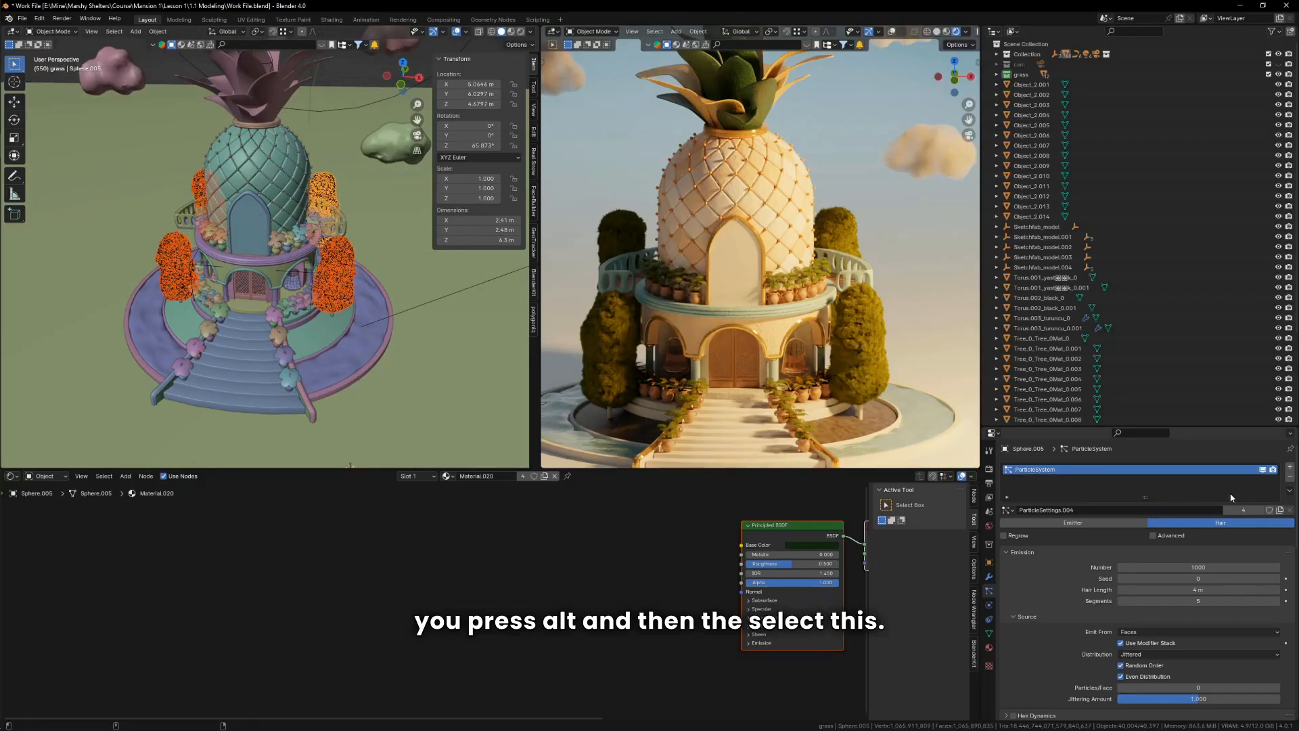
{"action": "left_click", "coordinate": [1263, 469], "text": "alt"}
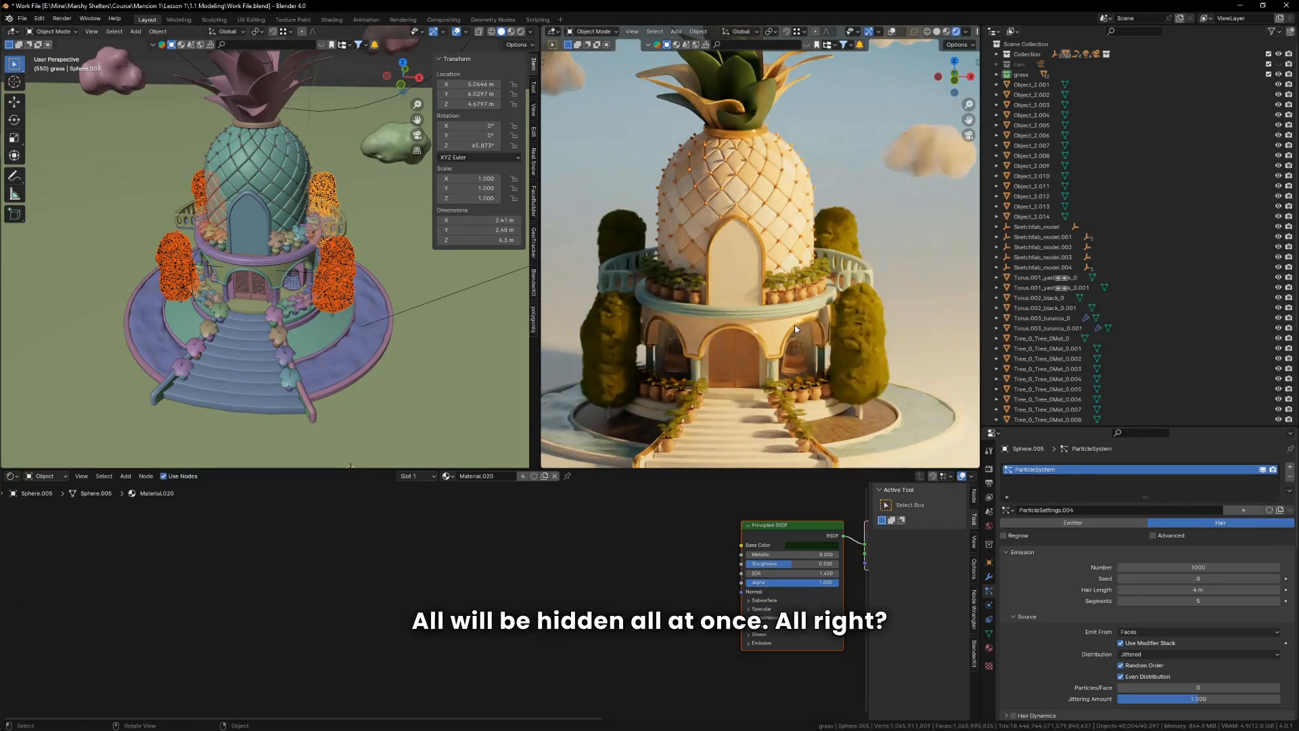
{"action": "left_click", "coordinate": [1262, 470], "text": "alt"}
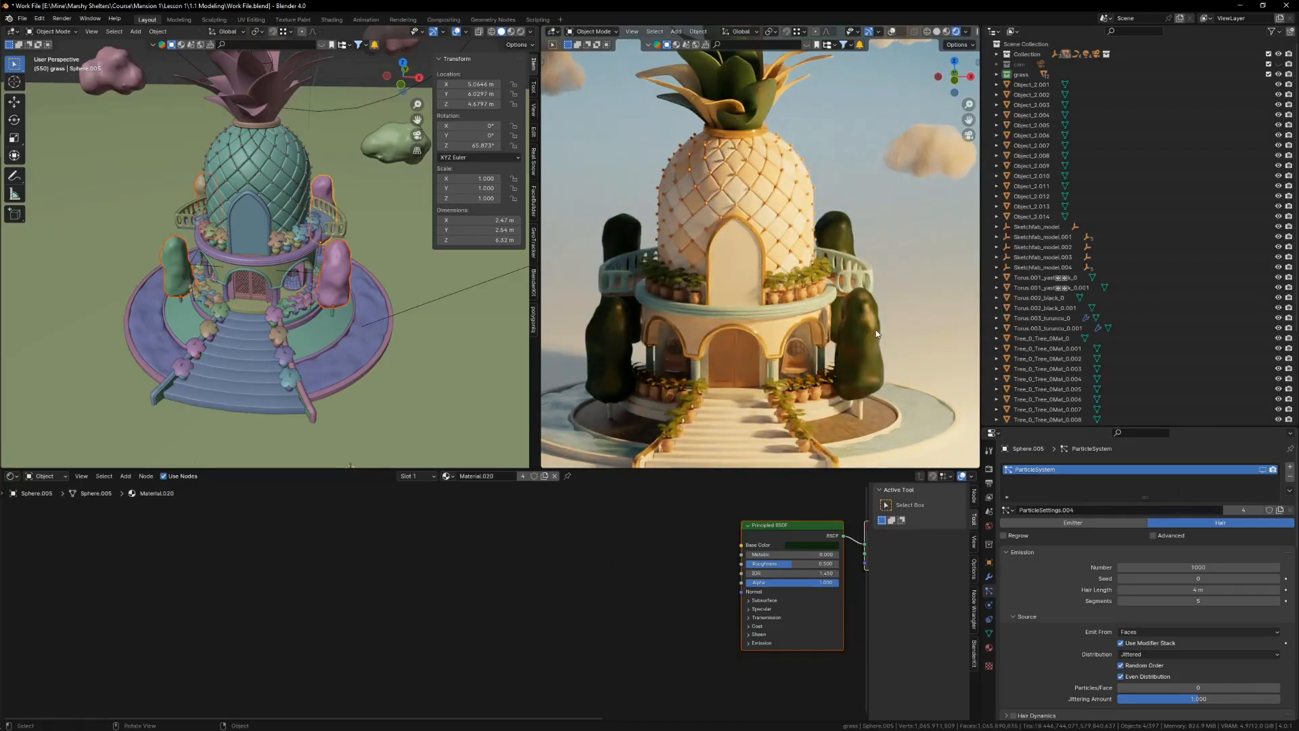
{"action": "left_click", "coordinate": [877, 334]}
{"action": "left_click", "coordinate": [1262, 470]}
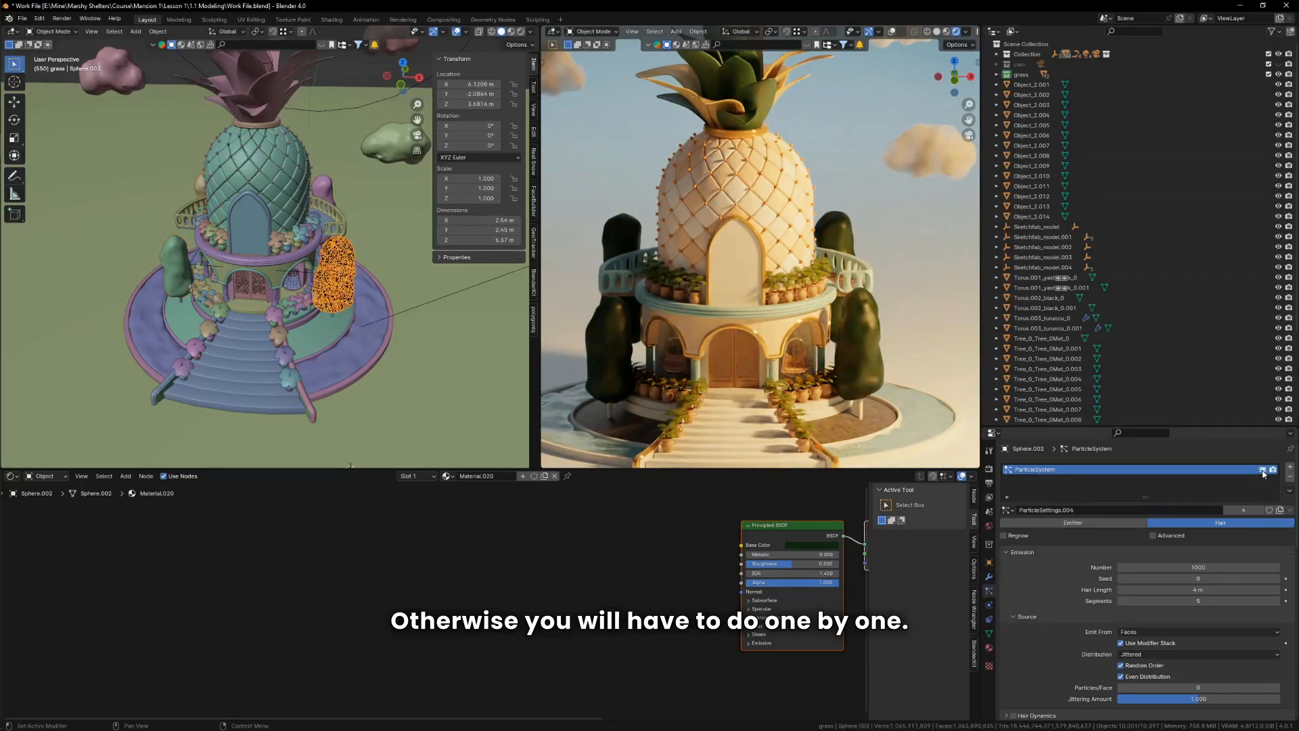
{"action": "left_click", "coordinate": [1262, 470]}
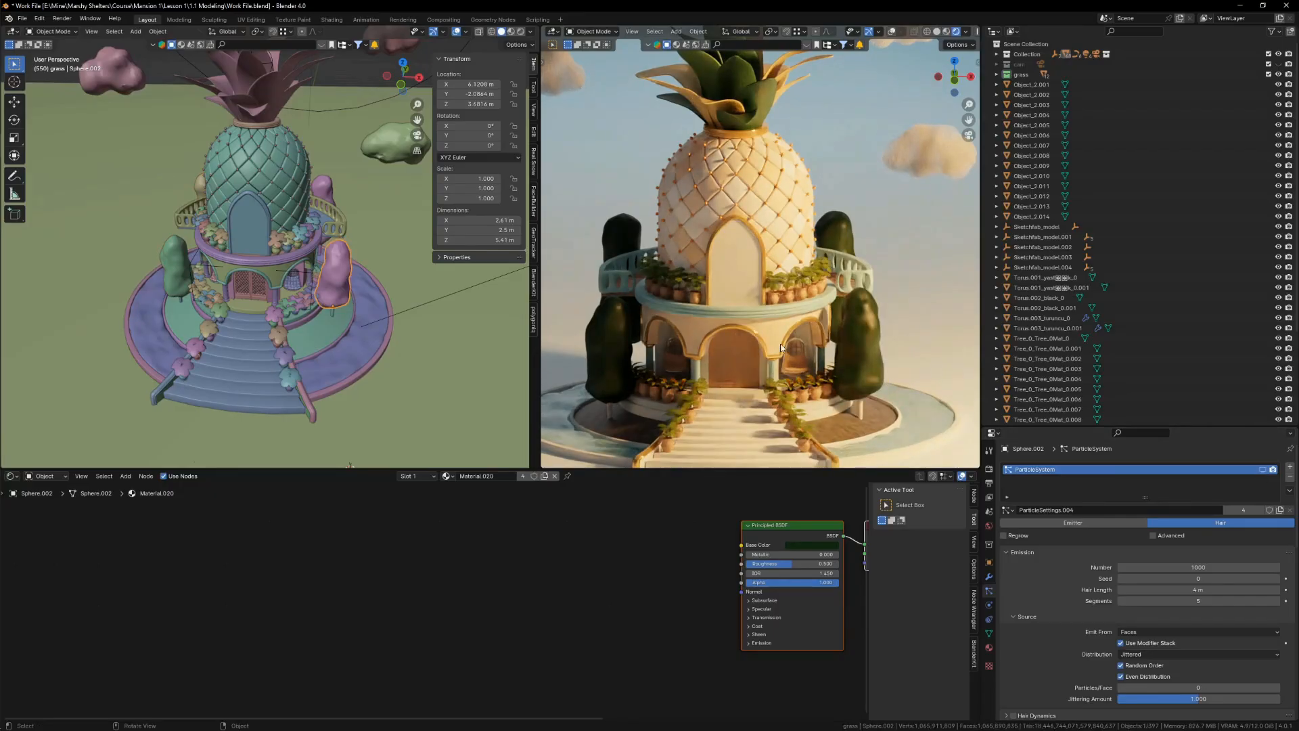
Step: Show the garden base's grass particles in the viewport and try a children display amount of 100
{"action": "left_click", "coordinate": [849, 432]}
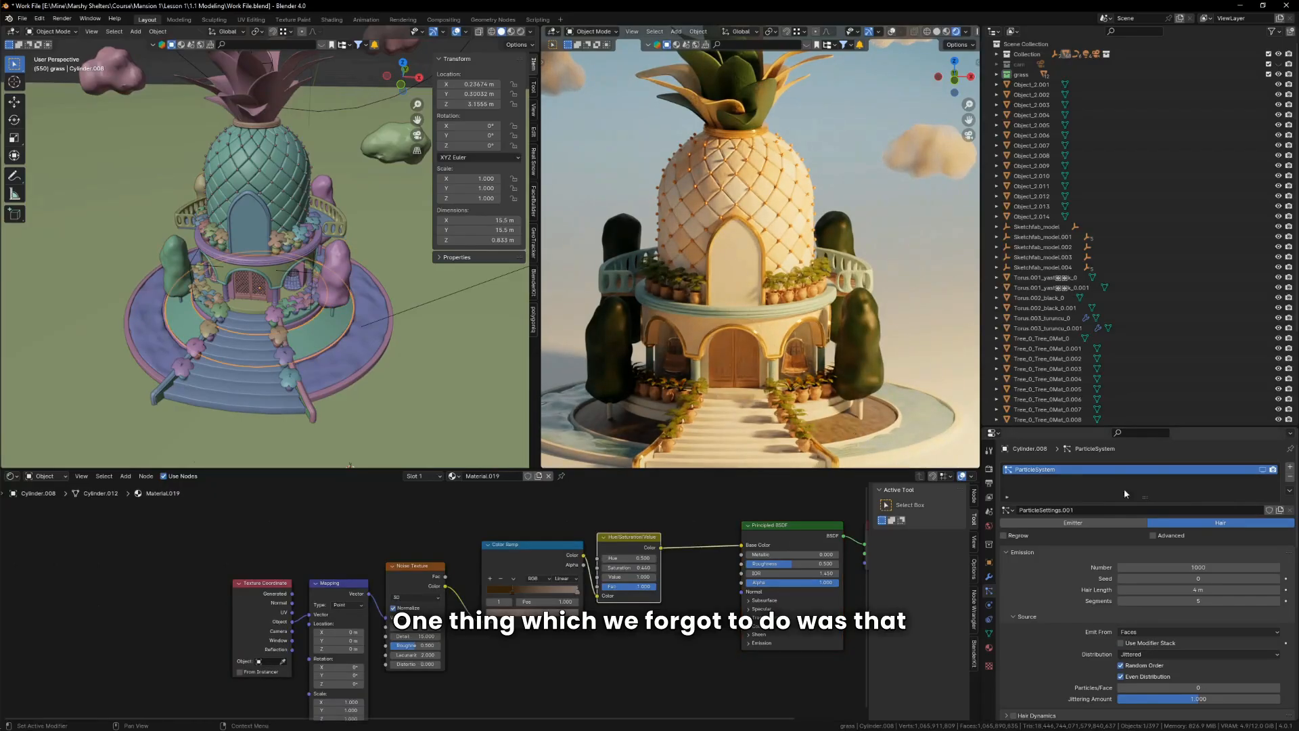
{"action": "left_click", "coordinate": [1263, 470]}
{"action": "scroll", "coordinate": [1159, 608], "scroll_direction": "down", "scroll_amount": 15}
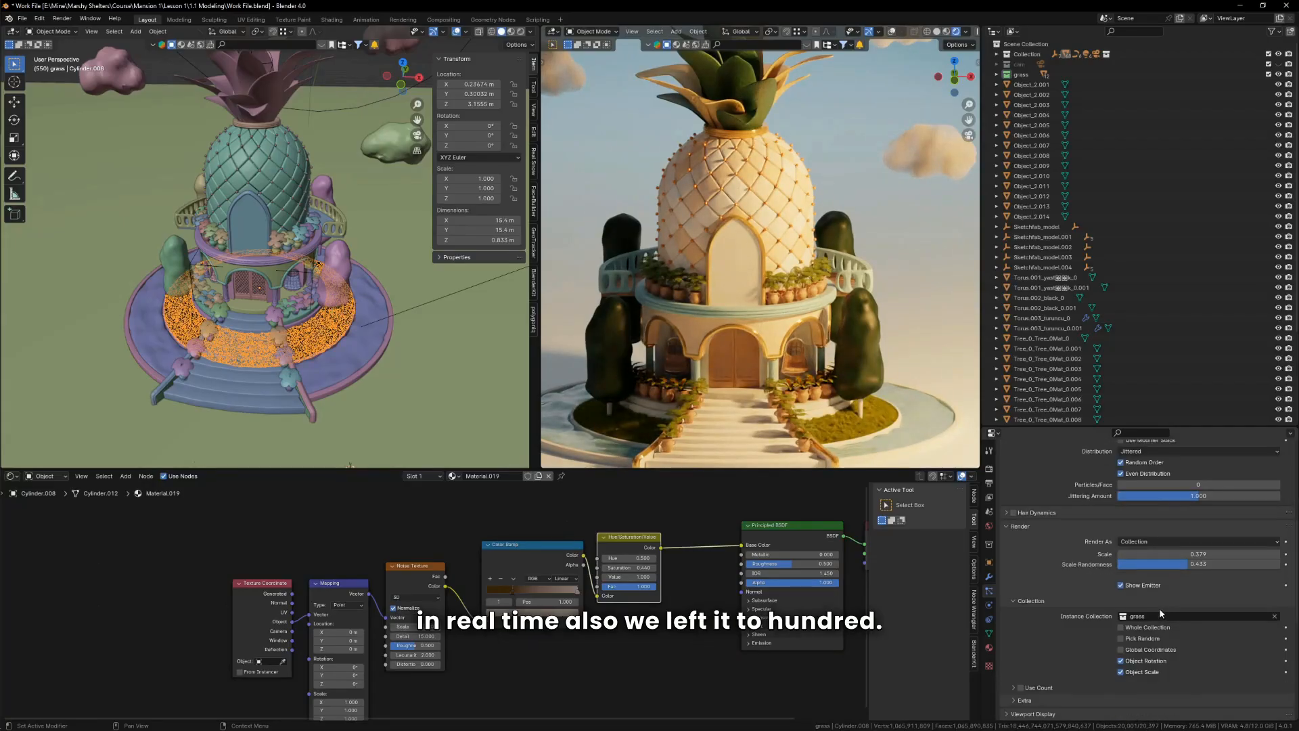
{"action": "scroll", "coordinate": [1159, 612], "scroll_direction": "down", "scroll_amount": 5}
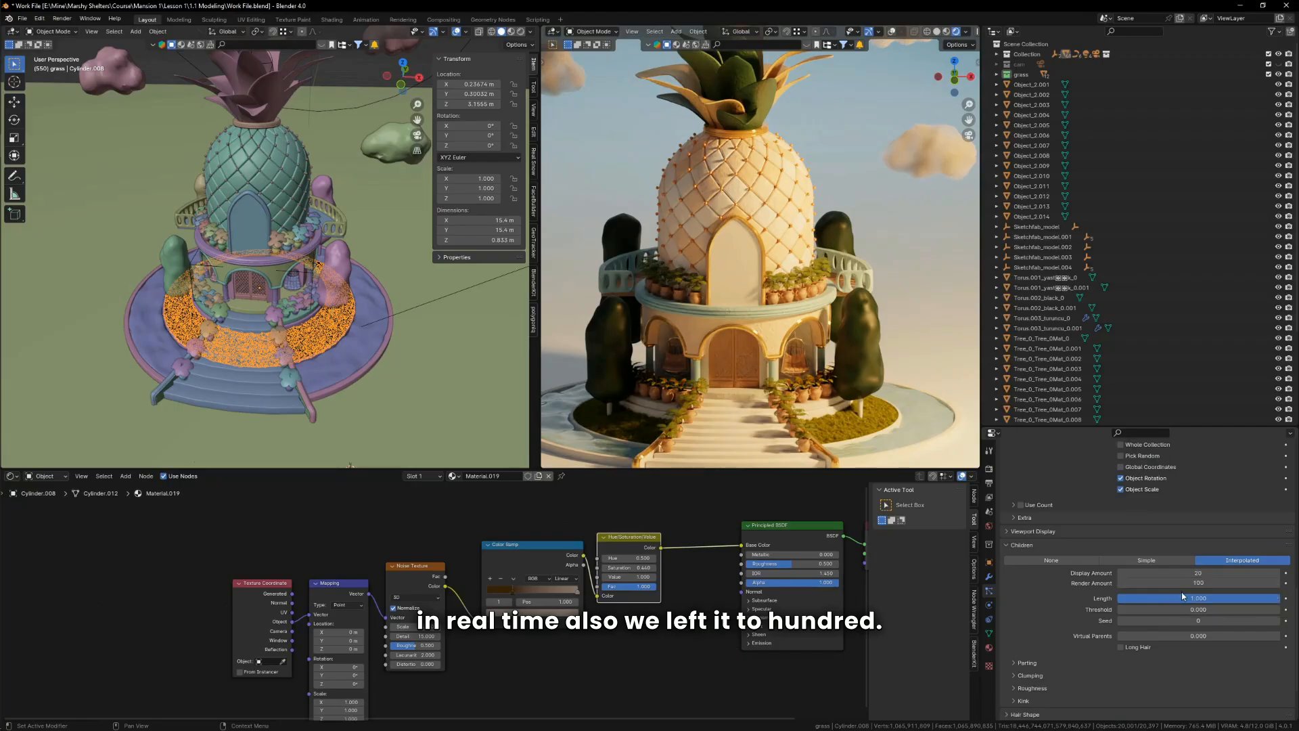
{"action": "left_click", "coordinate": [1198, 574]}
{"action": "type", "text": "100"}
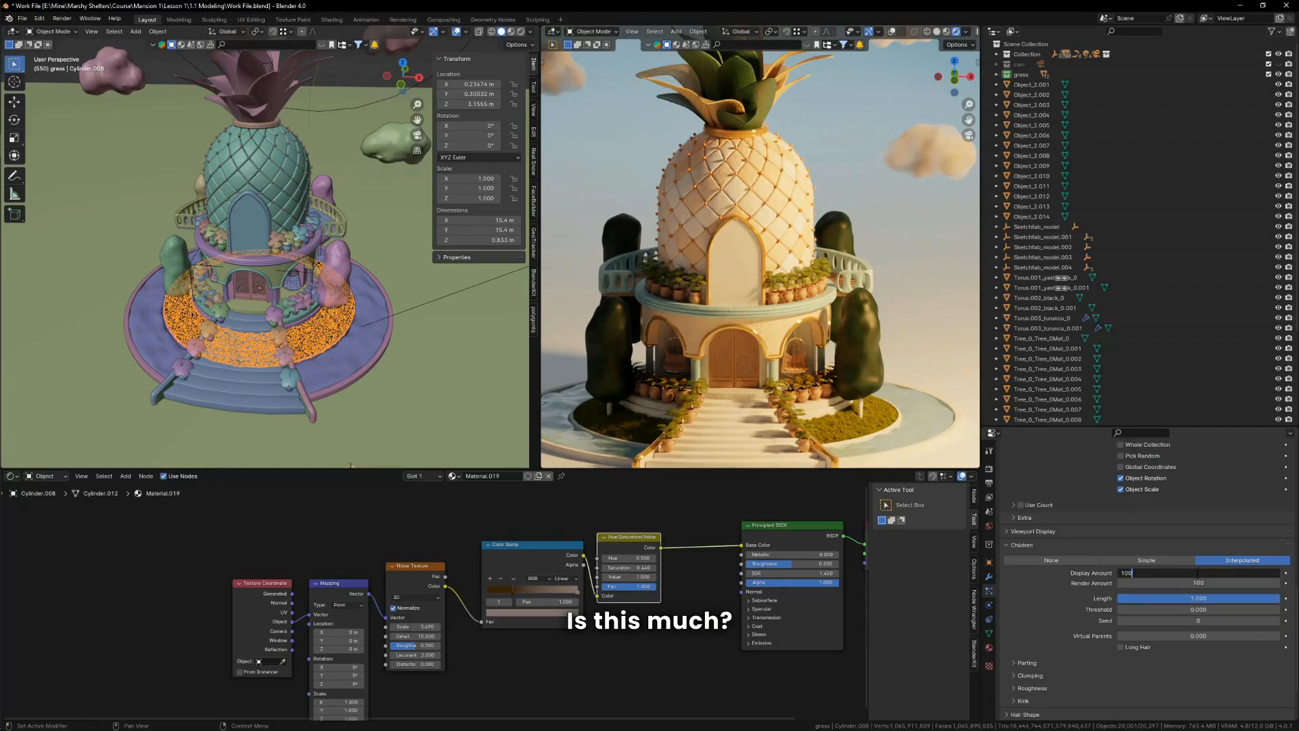
{"action": "key", "text": "Return"}
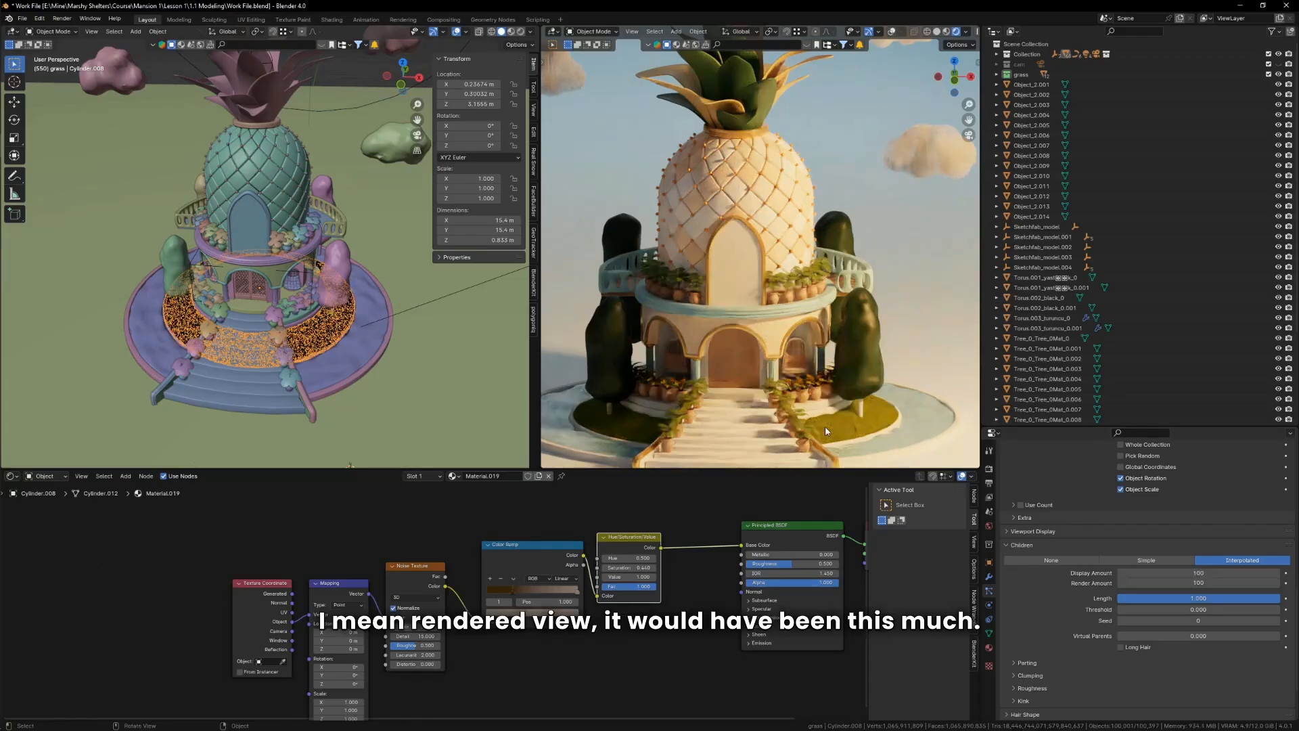
Step: Set the grass children's display and render amounts to 20 and save the file
{"action": "scroll", "coordinate": [839, 434], "scroll_direction": "up", "scroll_amount": 4}
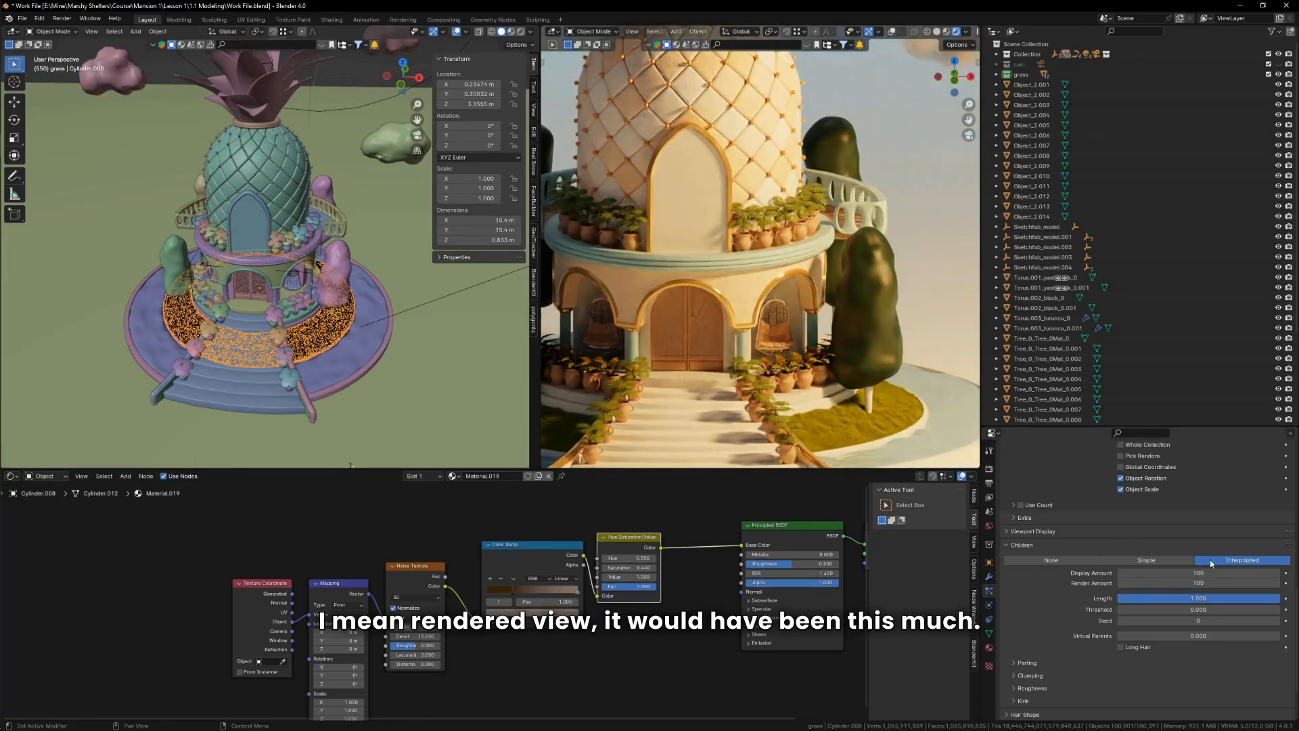
{"action": "left_click", "coordinate": [1212, 573]}
{"action": "type", "text": "20"}
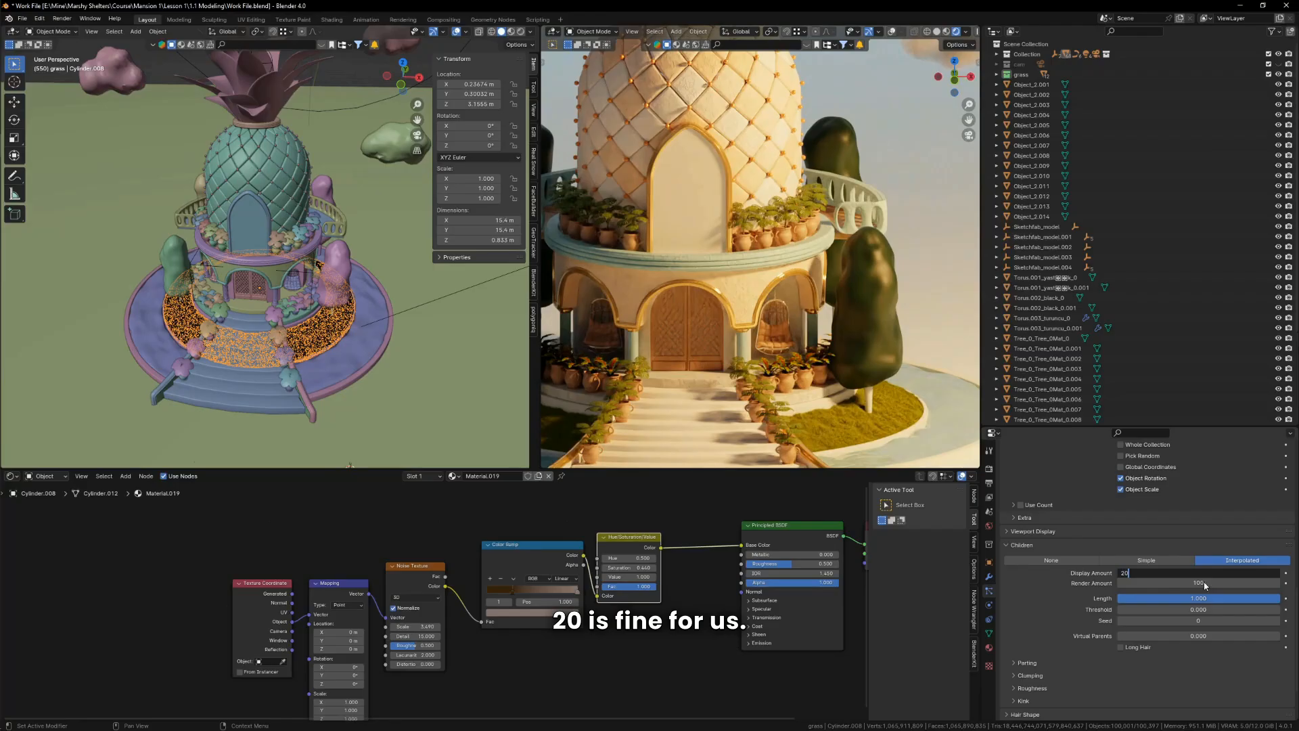
{"action": "key", "text": "Return"}
{"action": "left_click", "coordinate": [1202, 584]}
{"action": "type", "text": "20"}
{"action": "key", "text": "Return"}
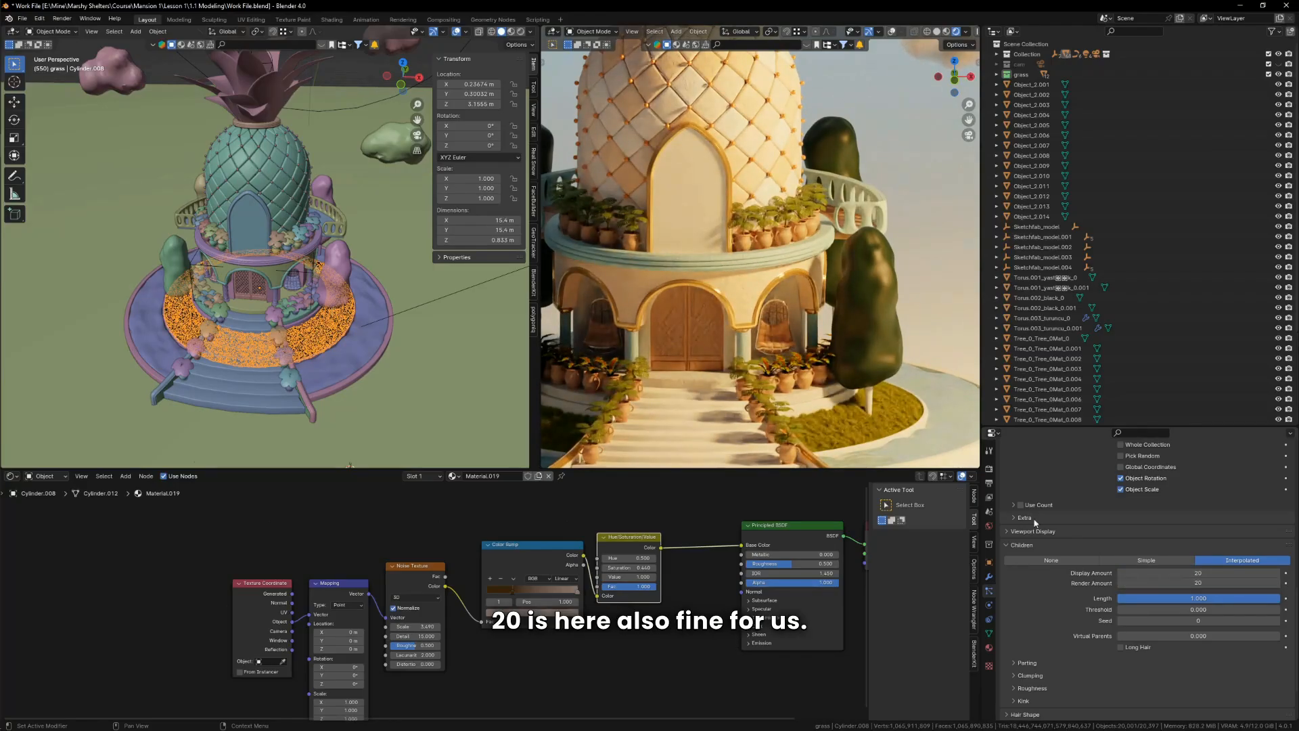
{"action": "key", "text": "KP_0"}
{"action": "key", "text": "ctrl+s"}
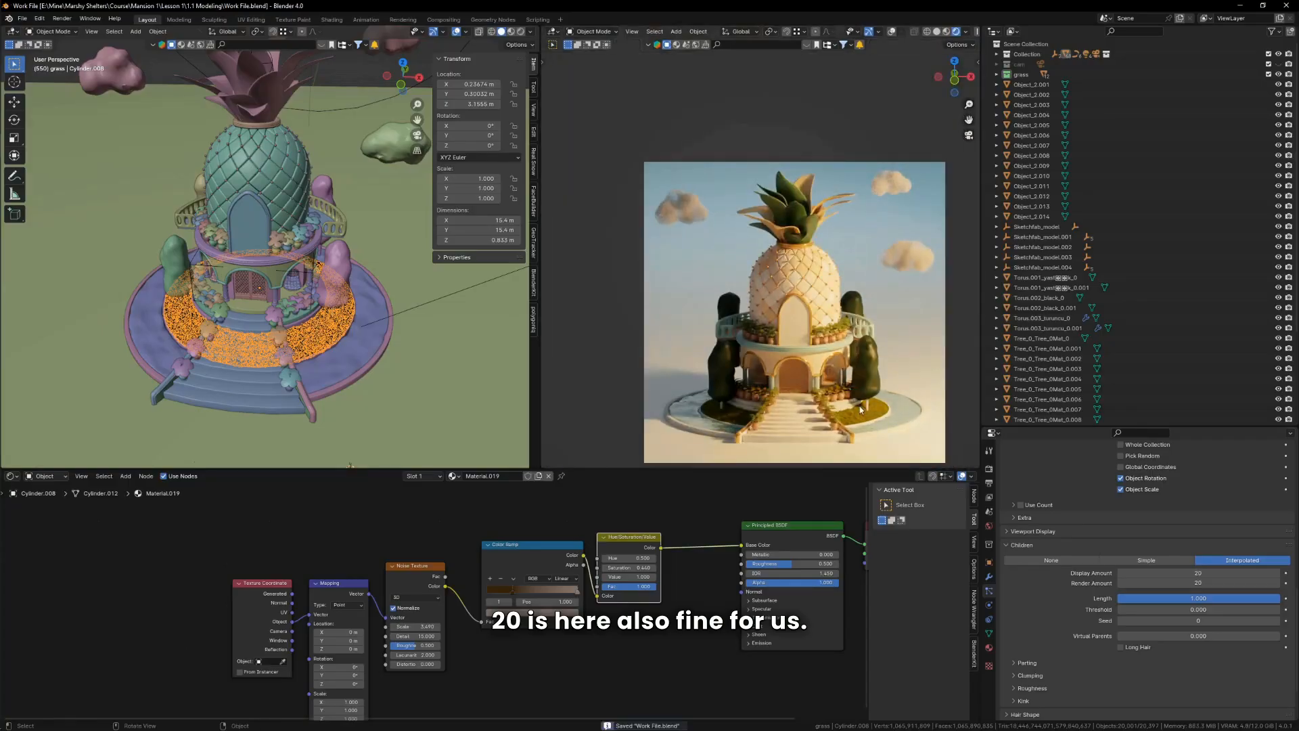
Step: Hide the garden base's grass particle system in the viewport
{"action": "key", "text": "KP_0"}
{"action": "left_click", "coordinate": [882, 405]}
{"action": "scroll", "coordinate": [242, 296], "scroll_direction": "up", "scroll_amount": 5}
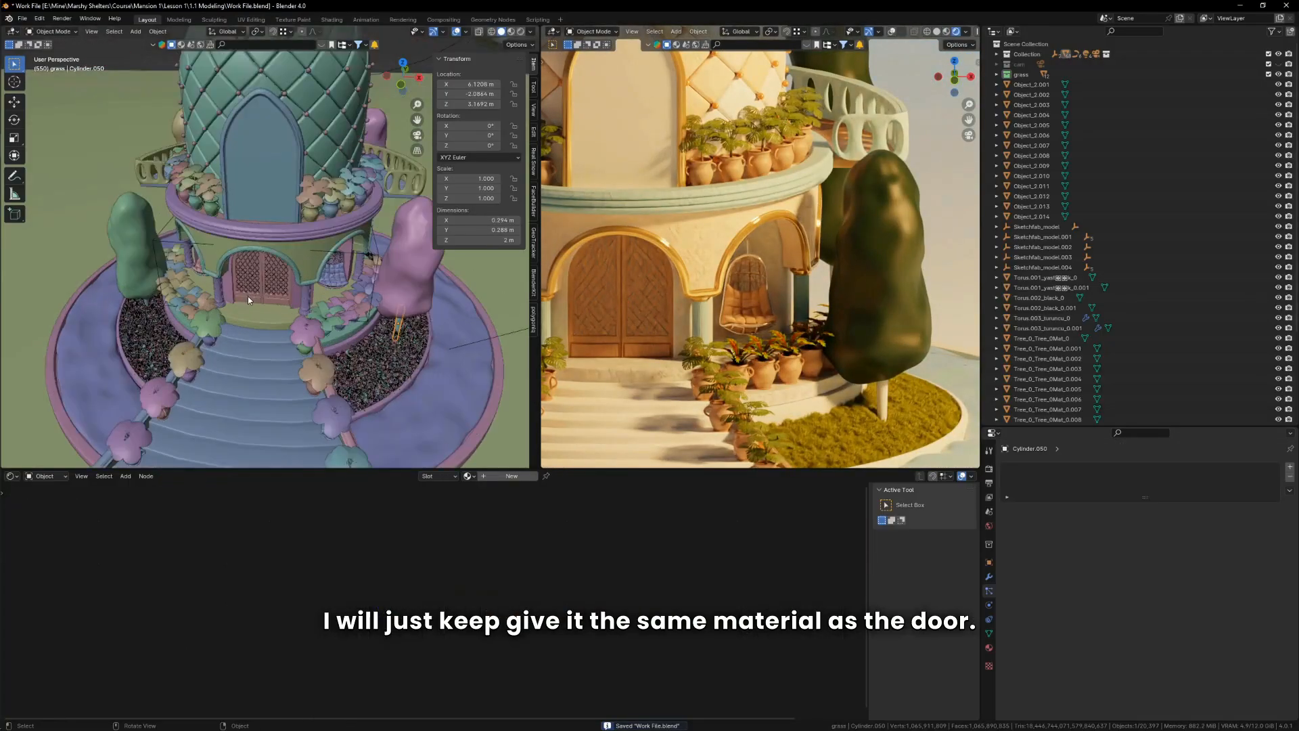
{"action": "left_click", "coordinate": [269, 305]}
{"action": "scroll", "coordinate": [403, 302], "scroll_direction": "down", "scroll_amount": 5}
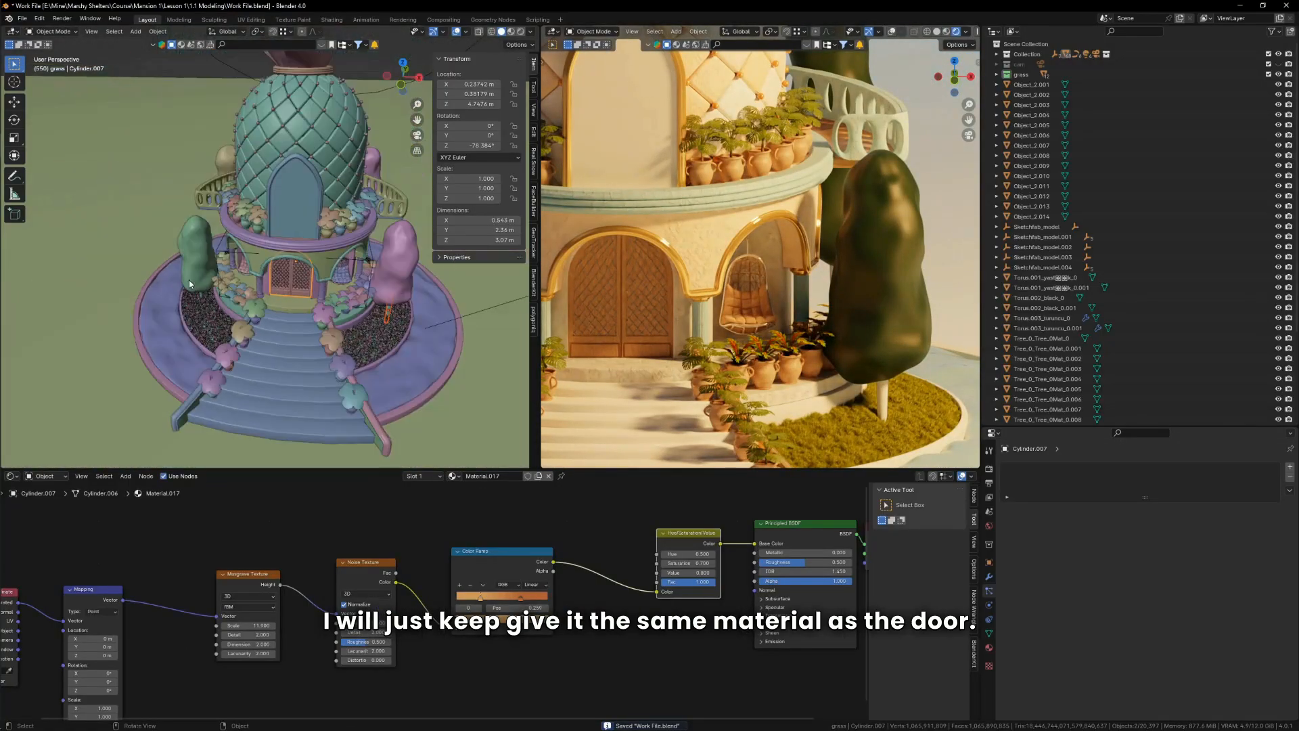
{"action": "middle_click_drag", "start_coordinate": [189, 278], "coordinate": [77, 281]}
{"action": "left_click", "coordinate": [180, 331]}
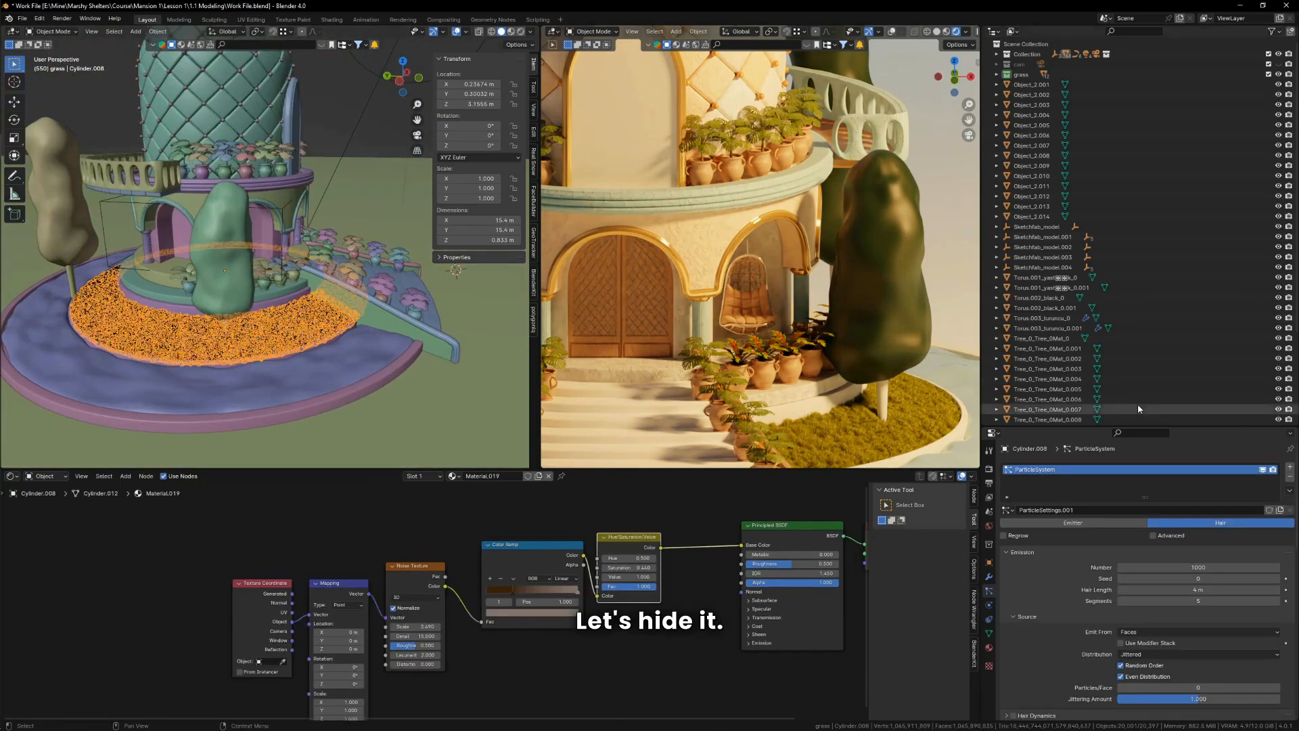
{"action": "left_click", "coordinate": [1262, 469]}
{"action": "scroll", "coordinate": [255, 323], "scroll_direction": "down", "scroll_amount": 2}
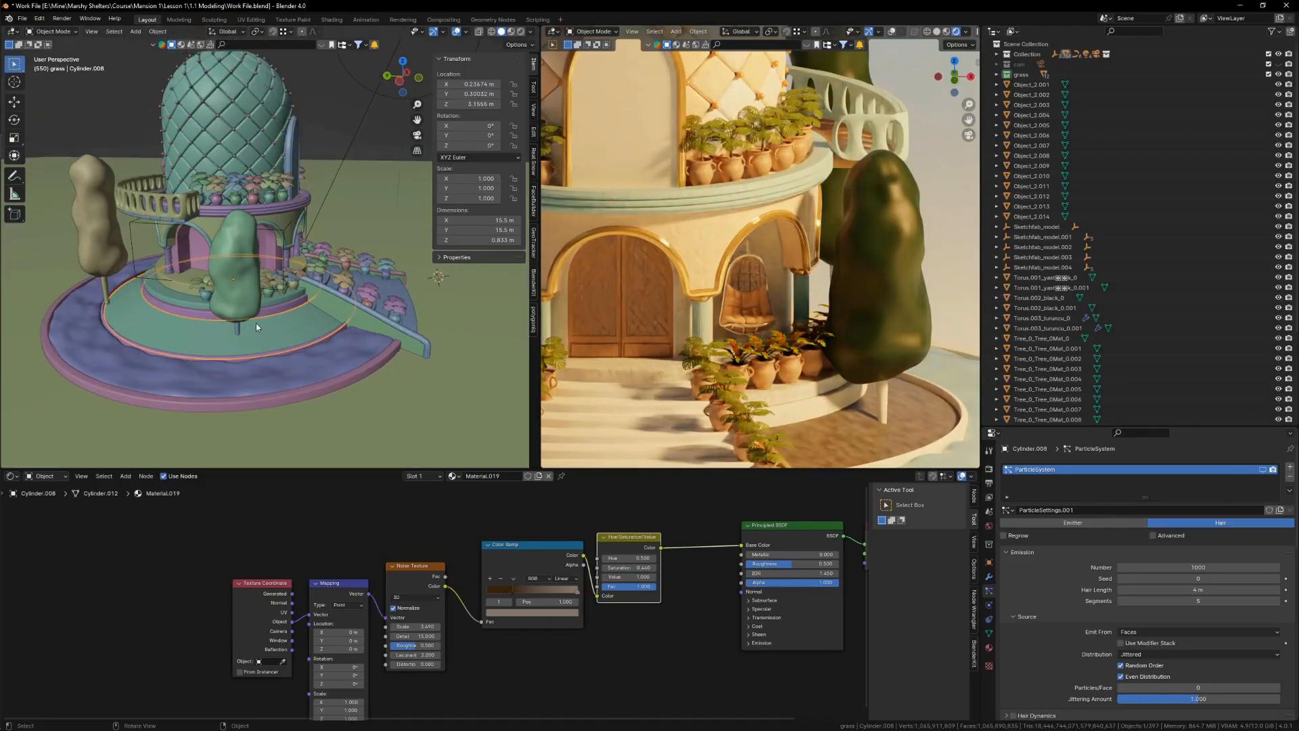
Step: Select the four tree trunks and link the entrance door's wood material to them
{"action": "left_click", "coordinate": [239, 330]}
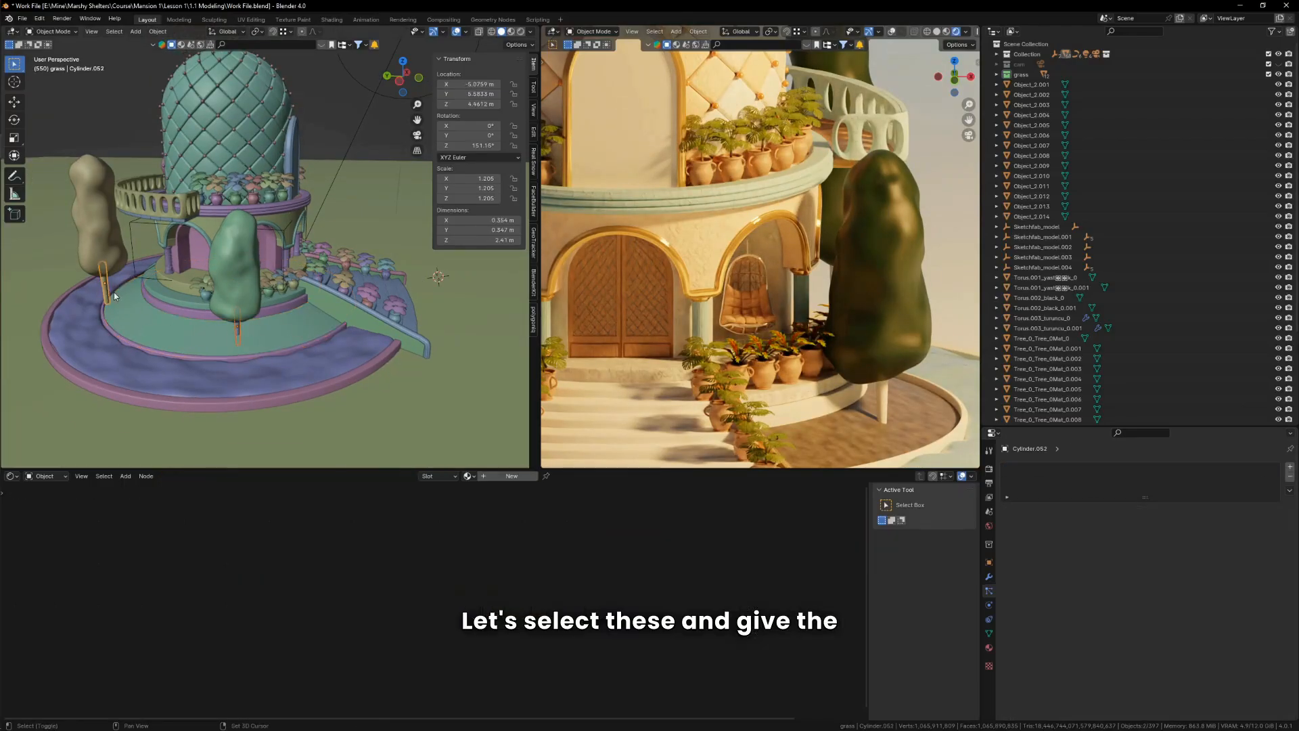
{"action": "middle_click_drag", "start_coordinate": [113, 291], "coordinate": [397, 295]}
{"action": "left_click", "coordinate": [258, 317], "text": "shift"}
{"action": "middle_click_drag", "start_coordinate": [258, 316], "coordinate": [482, 299]}
{"action": "left_click", "coordinate": [153, 359], "text": "shift"}
{"action": "middle_click_drag", "start_coordinate": [251, 338], "coordinate": [372, 308]}
{"action": "scroll", "coordinate": [269, 335], "scroll_direction": "down", "scroll_amount": 3}
{"action": "scroll", "coordinate": [225, 333], "scroll_direction": "up", "scroll_amount": 3}
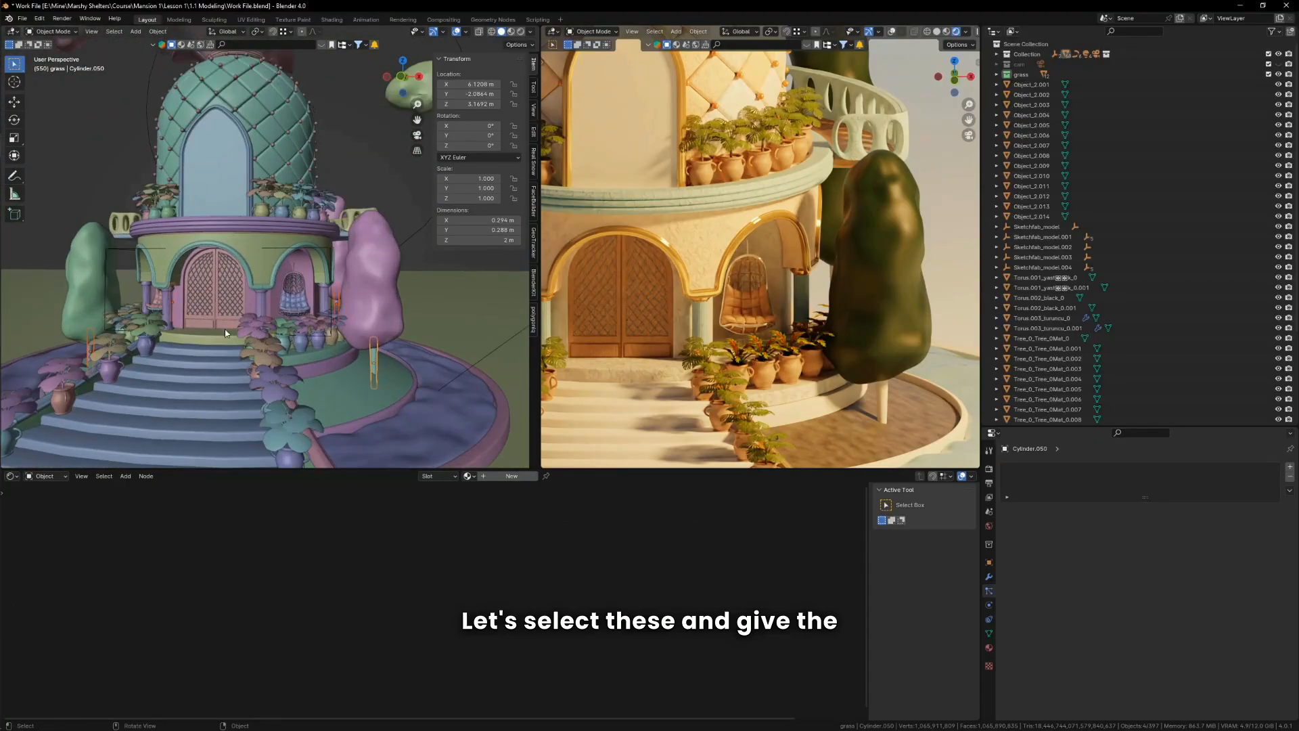
{"action": "left_click", "coordinate": [213, 323], "text": "shift"}
{"action": "key", "text": "ctrl+l"}
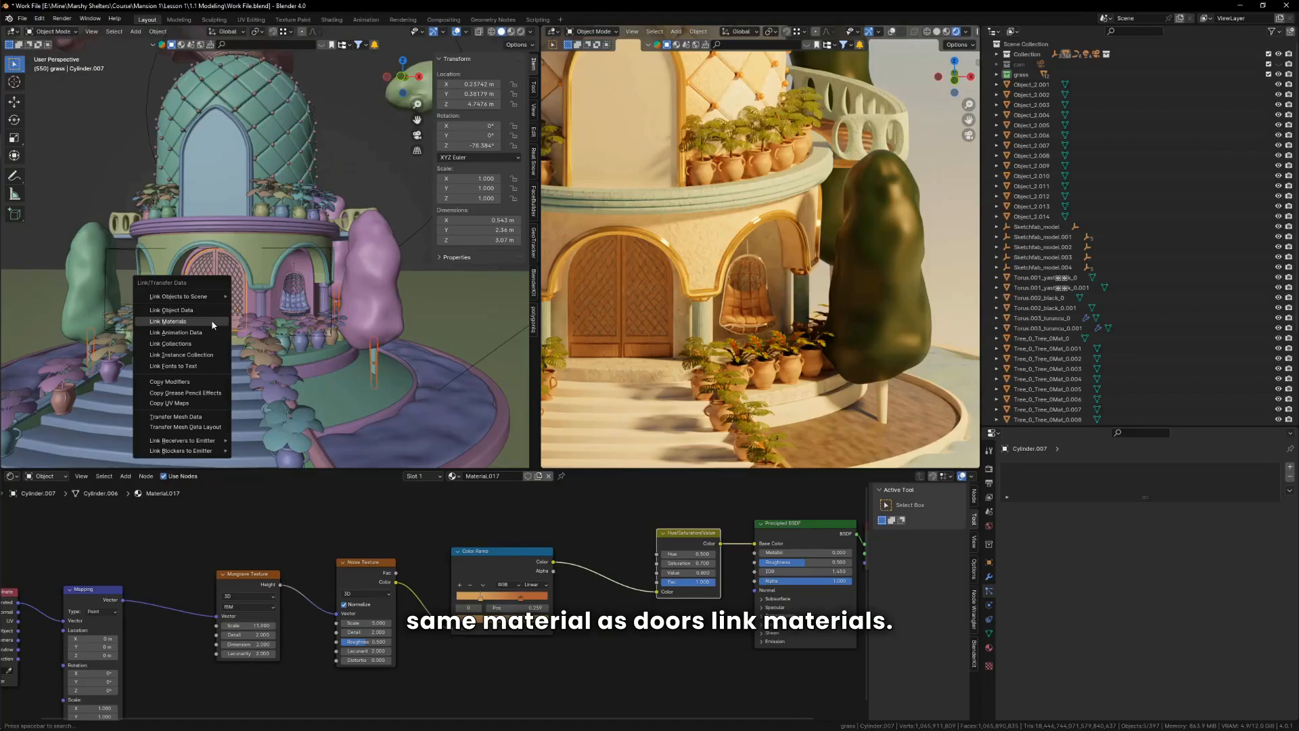
{"action": "left_click", "coordinate": [212, 321]}
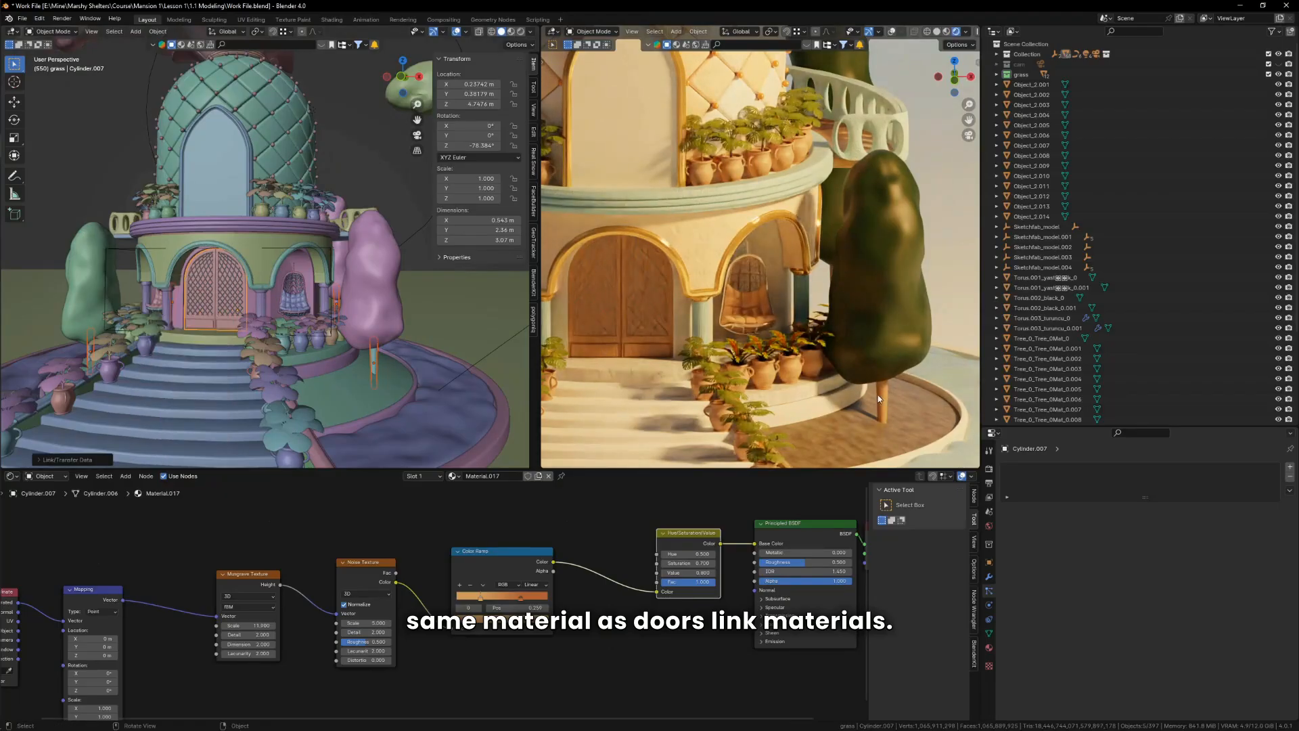
Step: Make a separate copy of the wood material on the front-right trunk and set its Hue/Saturation/Value node's Value to 0.4
{"action": "left_click", "coordinate": [244, 323], "text": "shift"}
{"action": "middle_click_drag", "start_coordinate": [243, 323], "coordinate": [399, 364]}
{"action": "left_click", "coordinate": [372, 360], "text": "shift"}
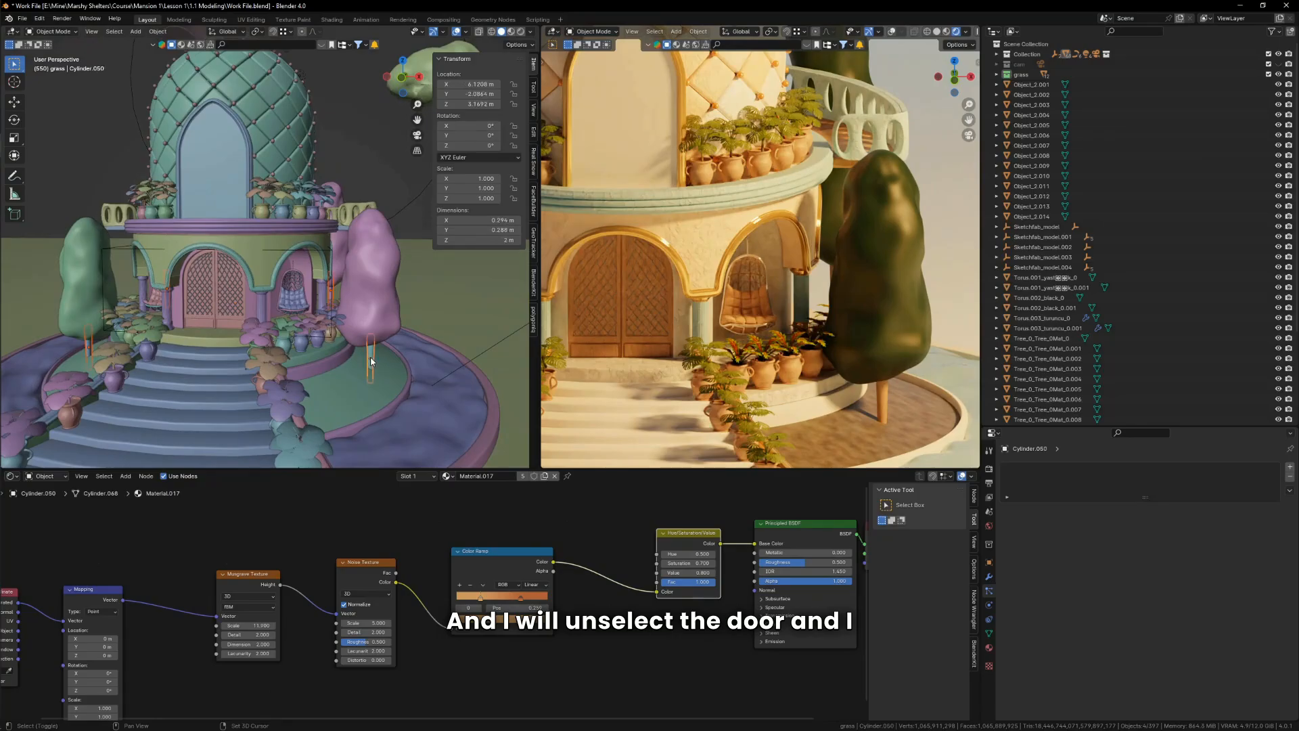
{"action": "left_click", "coordinate": [553, 476]}
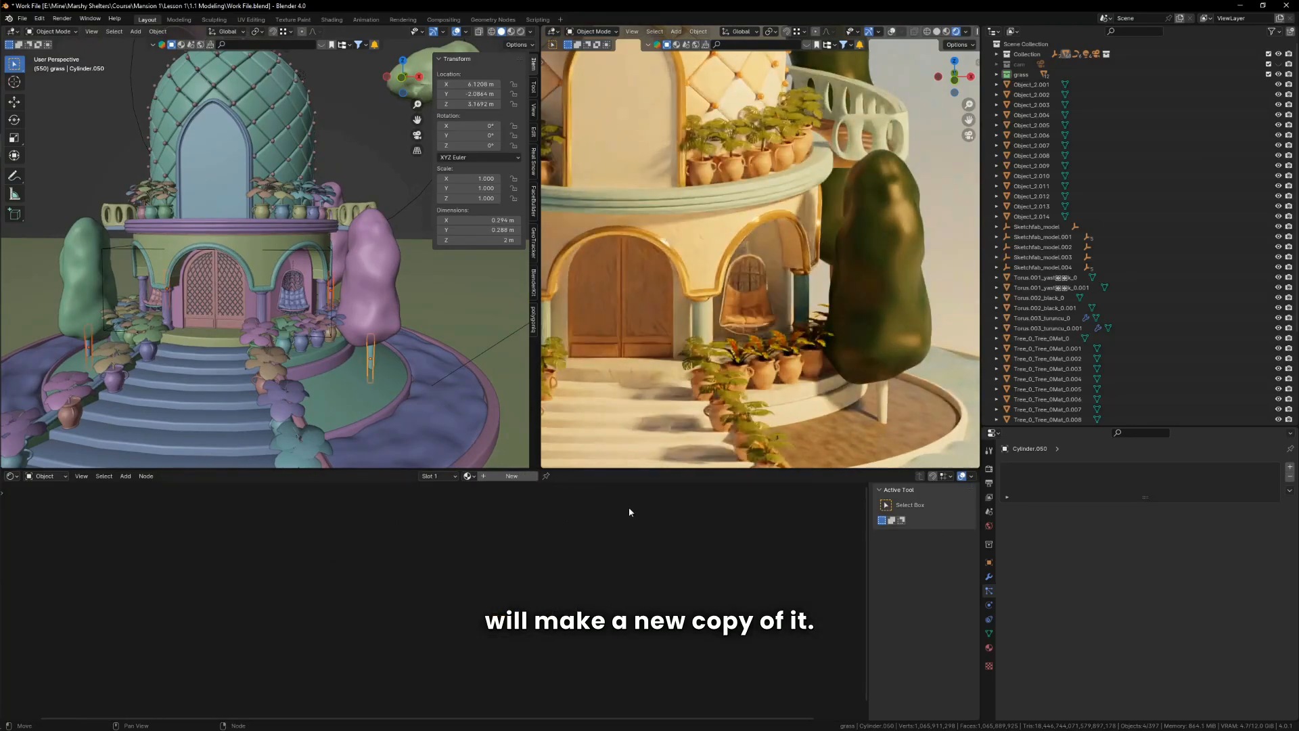
{"action": "key", "text": "ctrl+z"}
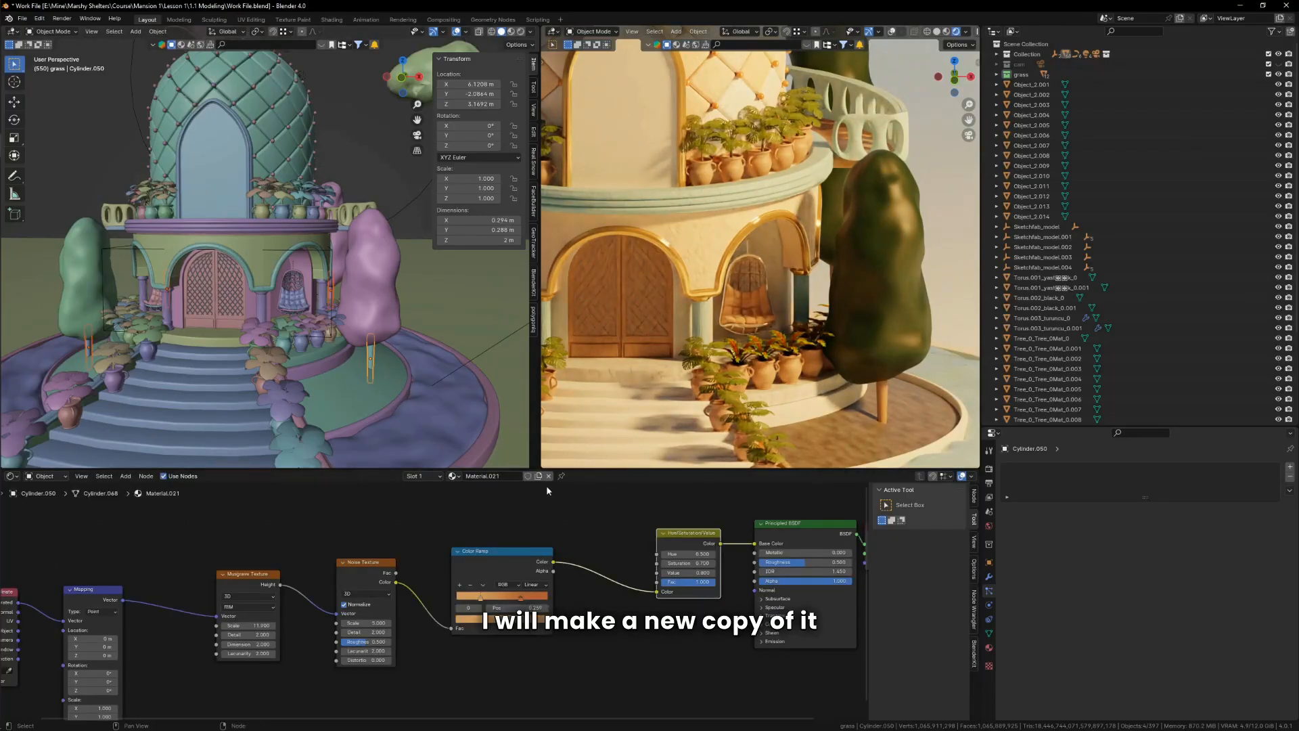
{"action": "scroll", "coordinate": [616, 582], "scroll_direction": "up", "scroll_amount": 5}
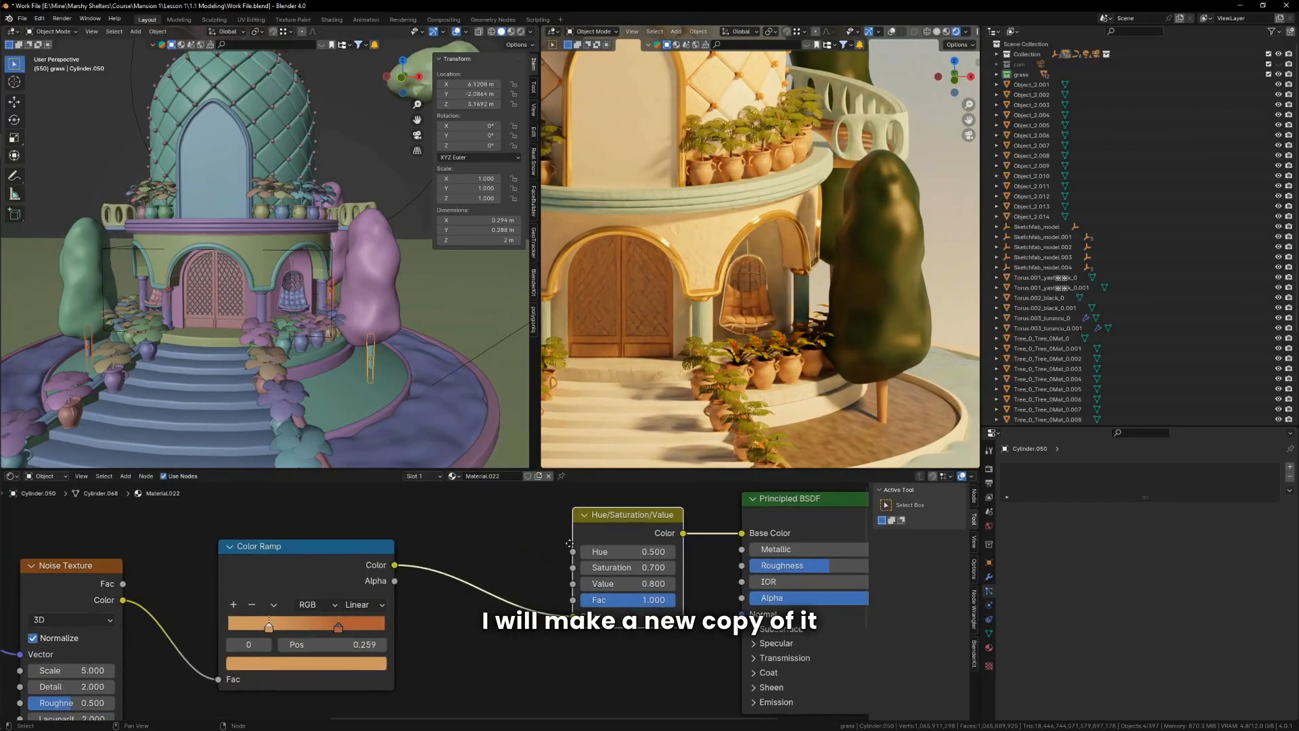
{"action": "left_click", "coordinate": [609, 582]}
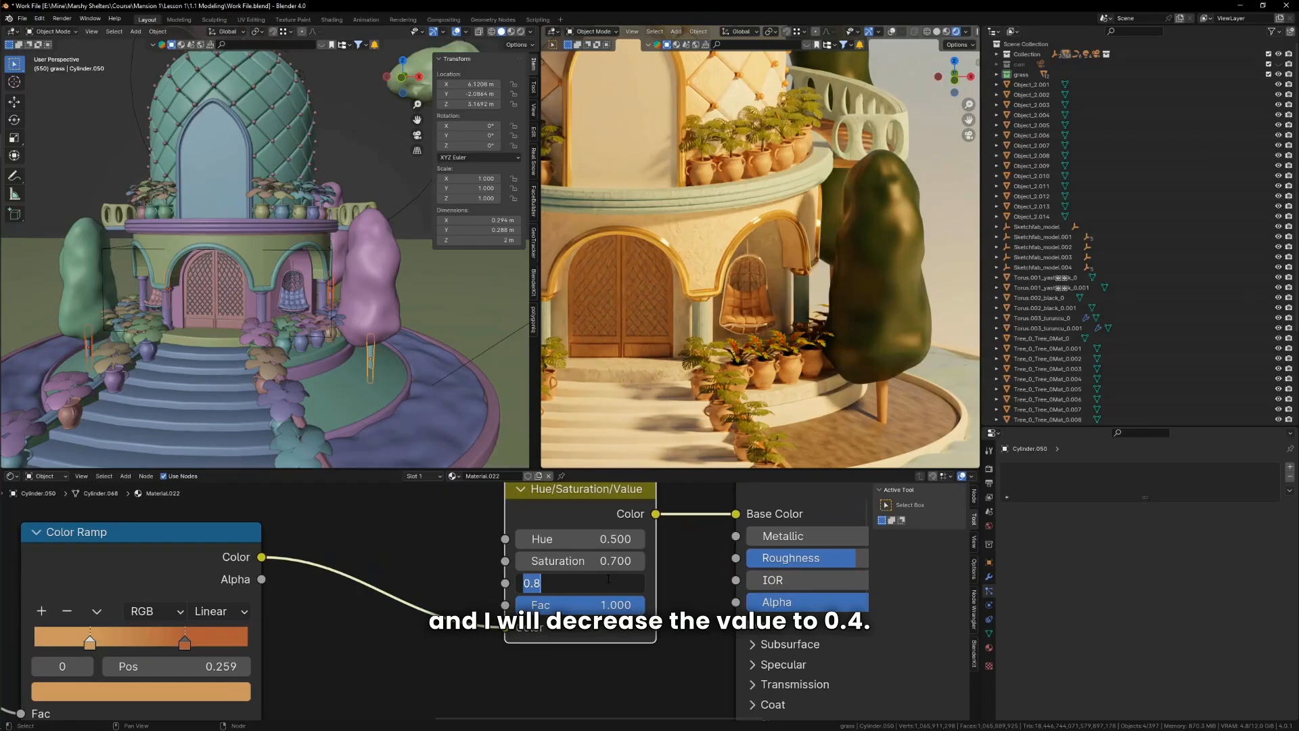
{"action": "type", "text": "0.4"}
{"action": "key", "text": "Return"}
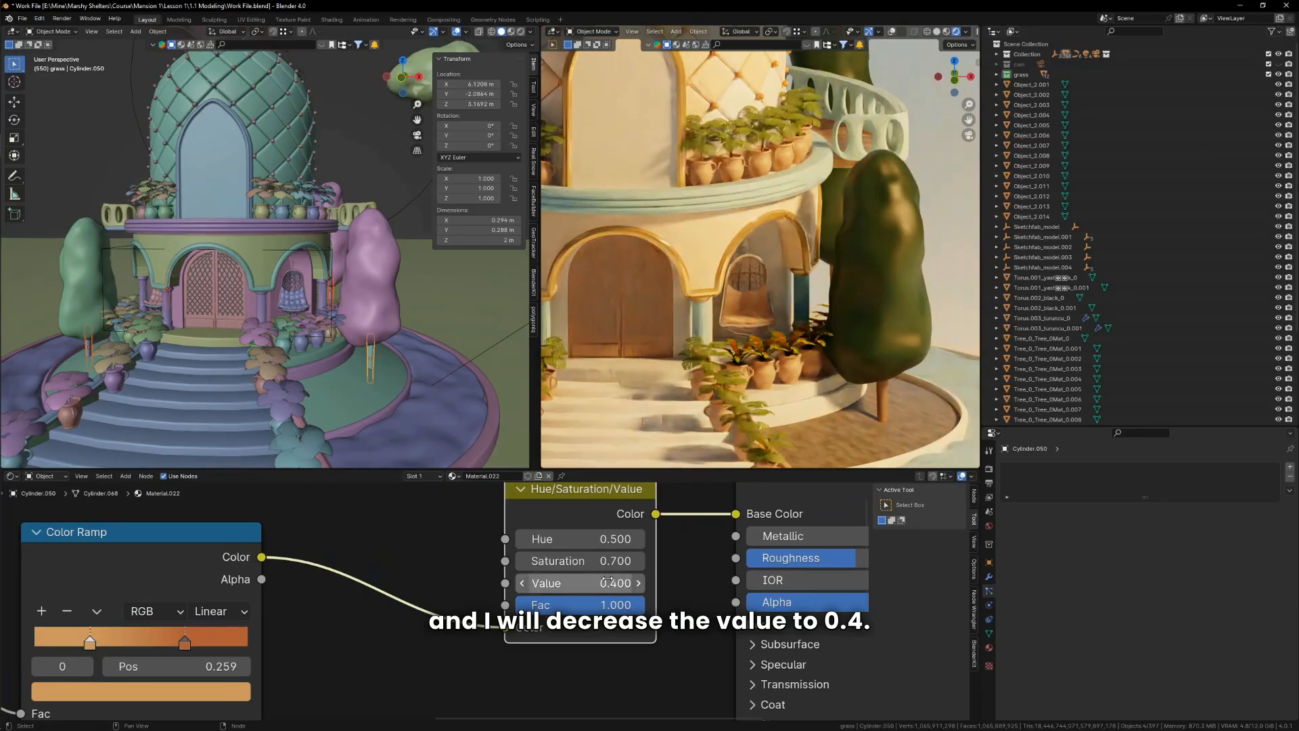
Step: Link the front-right trunk's copied wood material to the other three trunks and frame the mansion in the camera view
{"action": "key", "text": "ctrl+l"}
{"action": "left_click", "coordinate": [388, 366]}
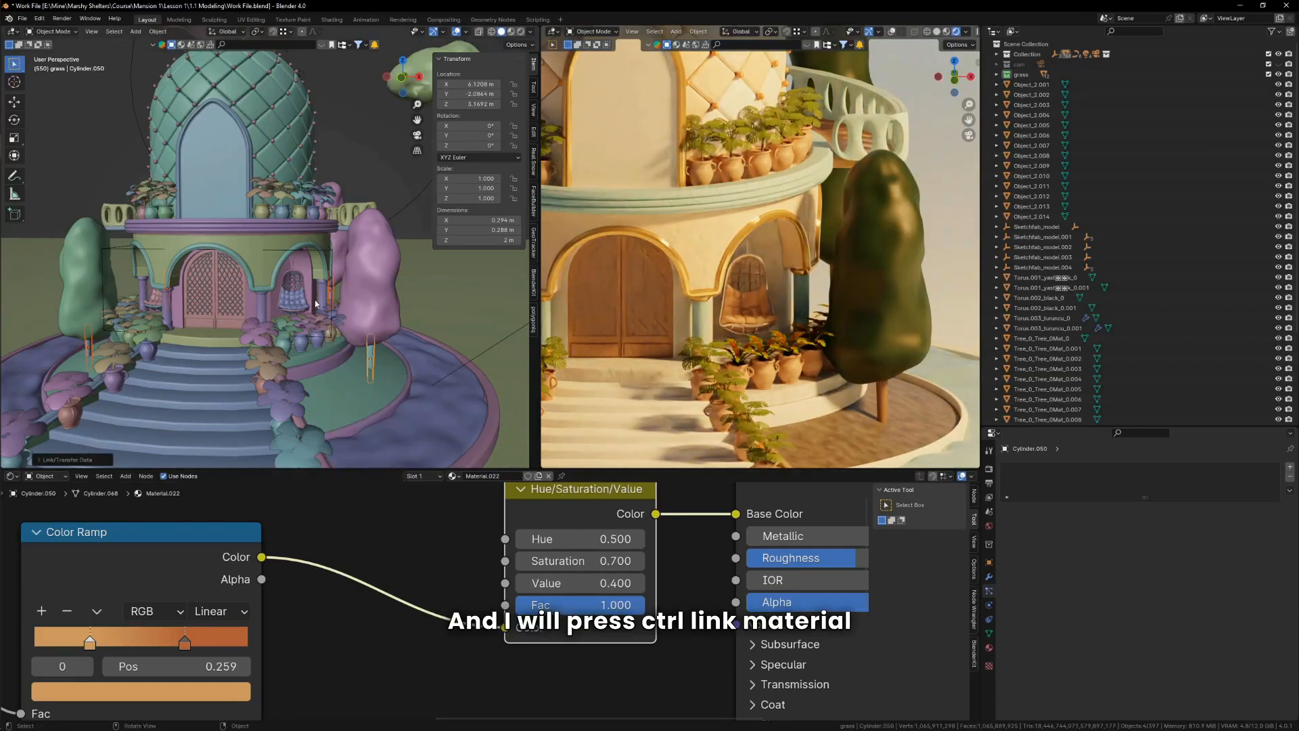
{"action": "key", "text": "KP_0"}
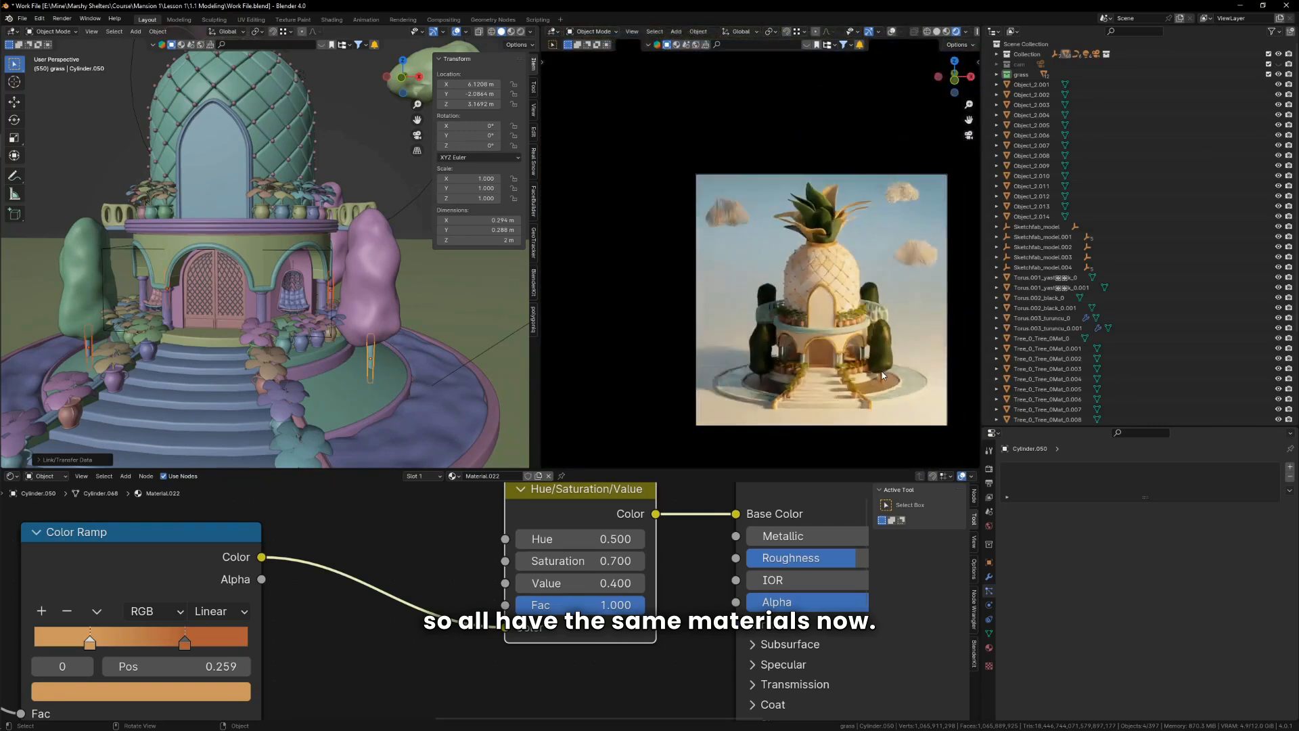
{"action": "key", "text": "Home"}
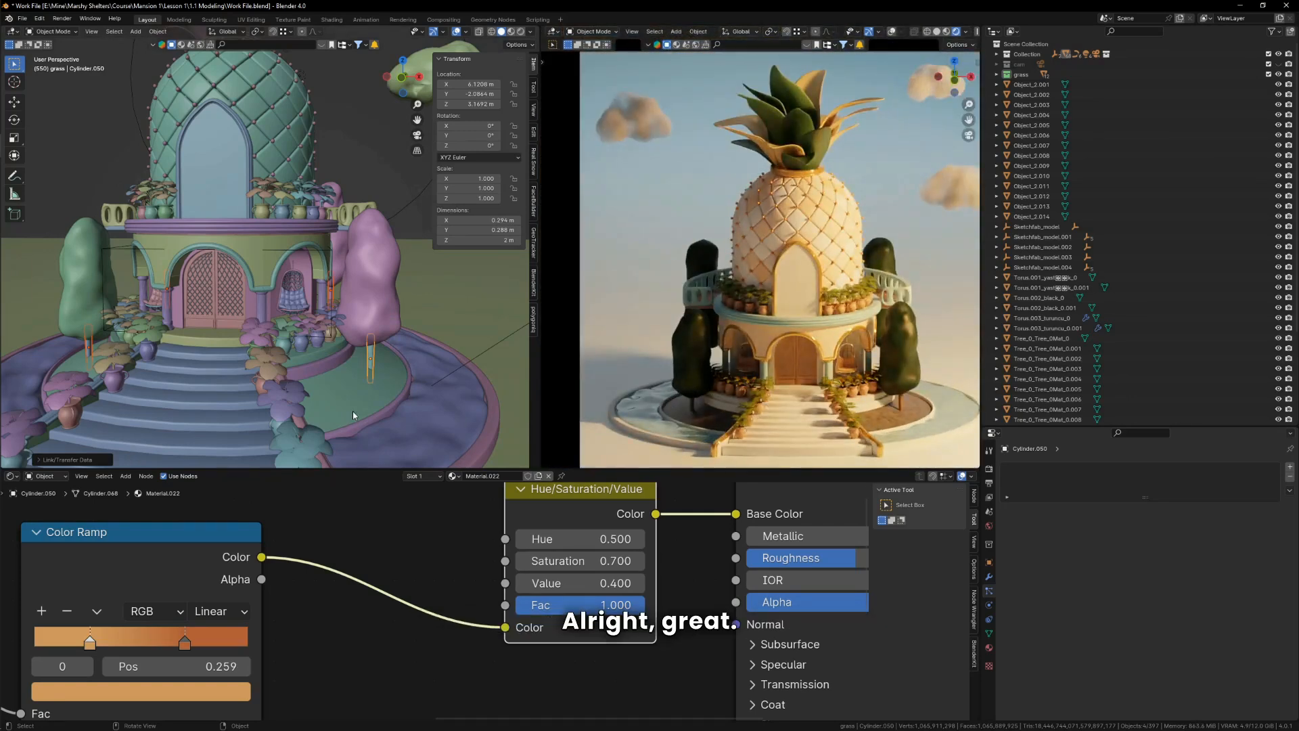
Step: Isolate the pineapple's middle arch panel by hiding all other objects and enter Edit Mode on it
{"action": "scroll", "coordinate": [259, 252], "scroll_direction": "down", "scroll_amount": 1}
{"action": "left_click", "coordinate": [235, 192]}
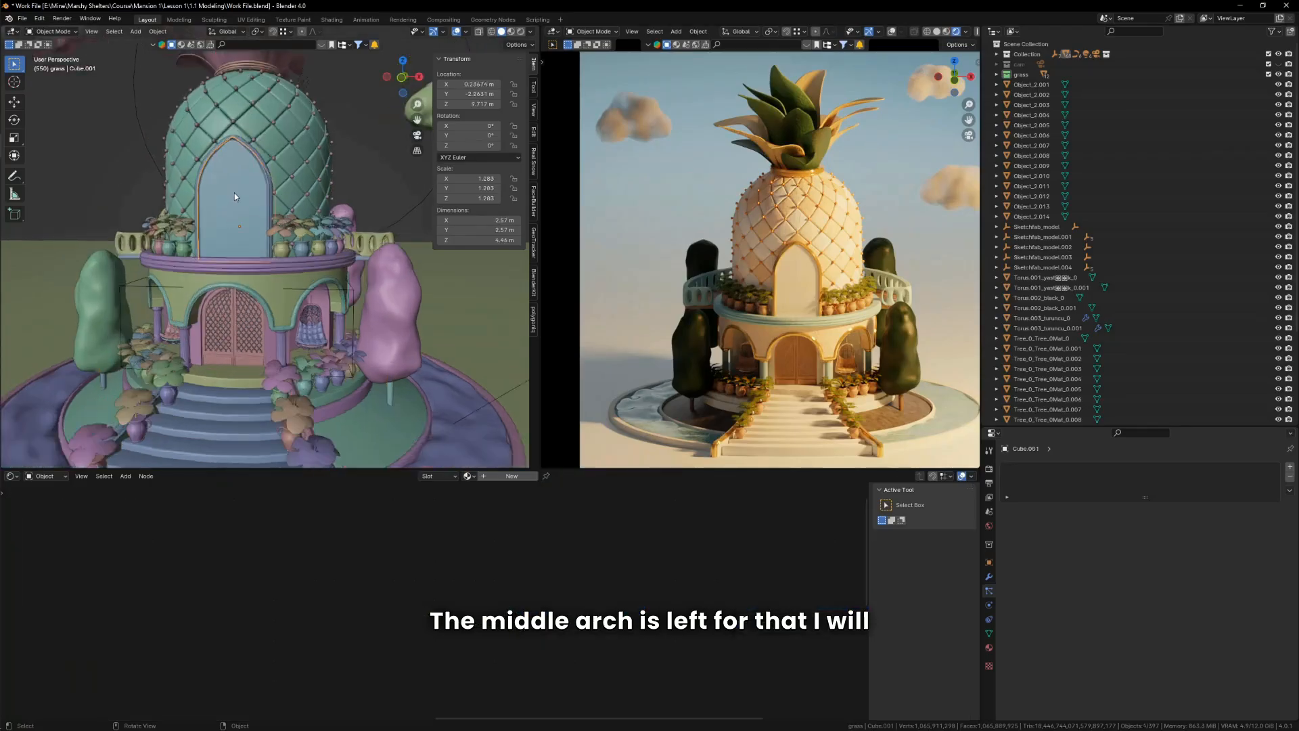
{"action": "scroll", "coordinate": [234, 191], "scroll_direction": "up", "scroll_amount": 5}
{"action": "middle_click_drag", "start_coordinate": [234, 191], "coordinate": [263, 218]}
{"action": "left_click", "coordinate": [938, 31]}
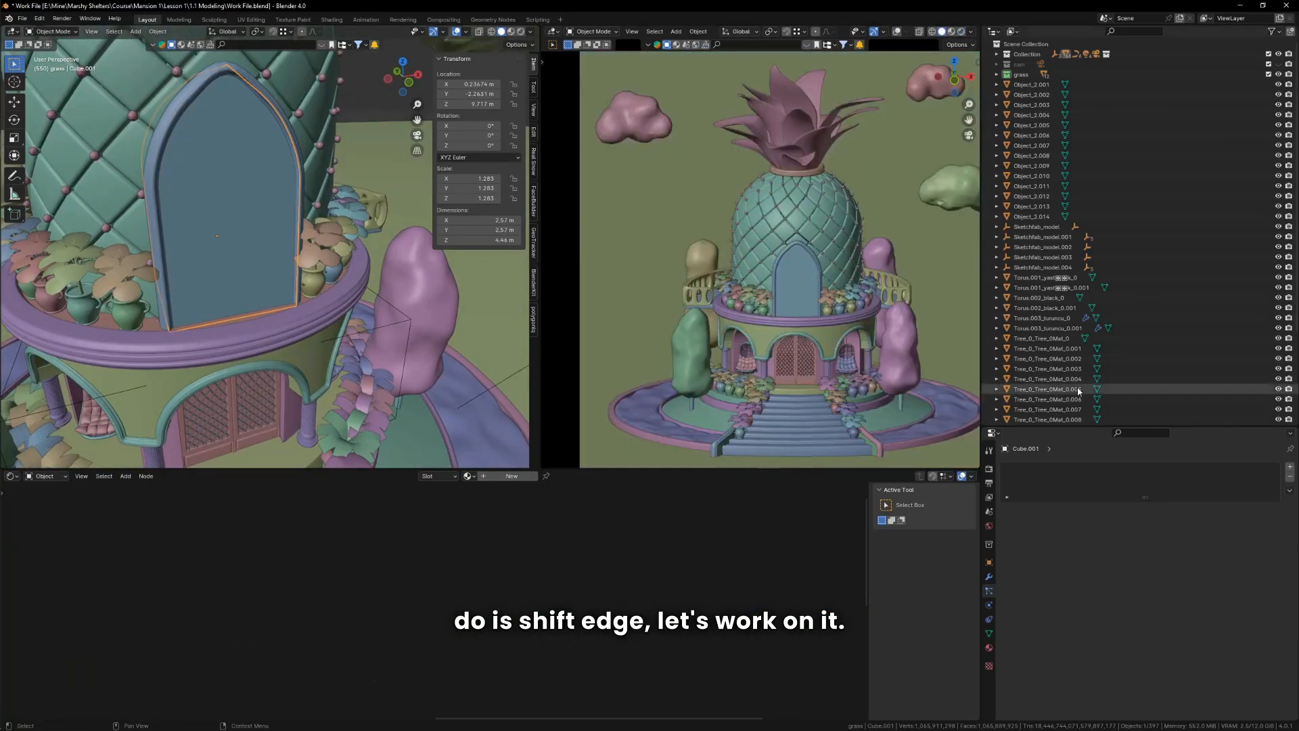
{"action": "key", "text": "shift+h"}
{"action": "key", "text": "Tab"}
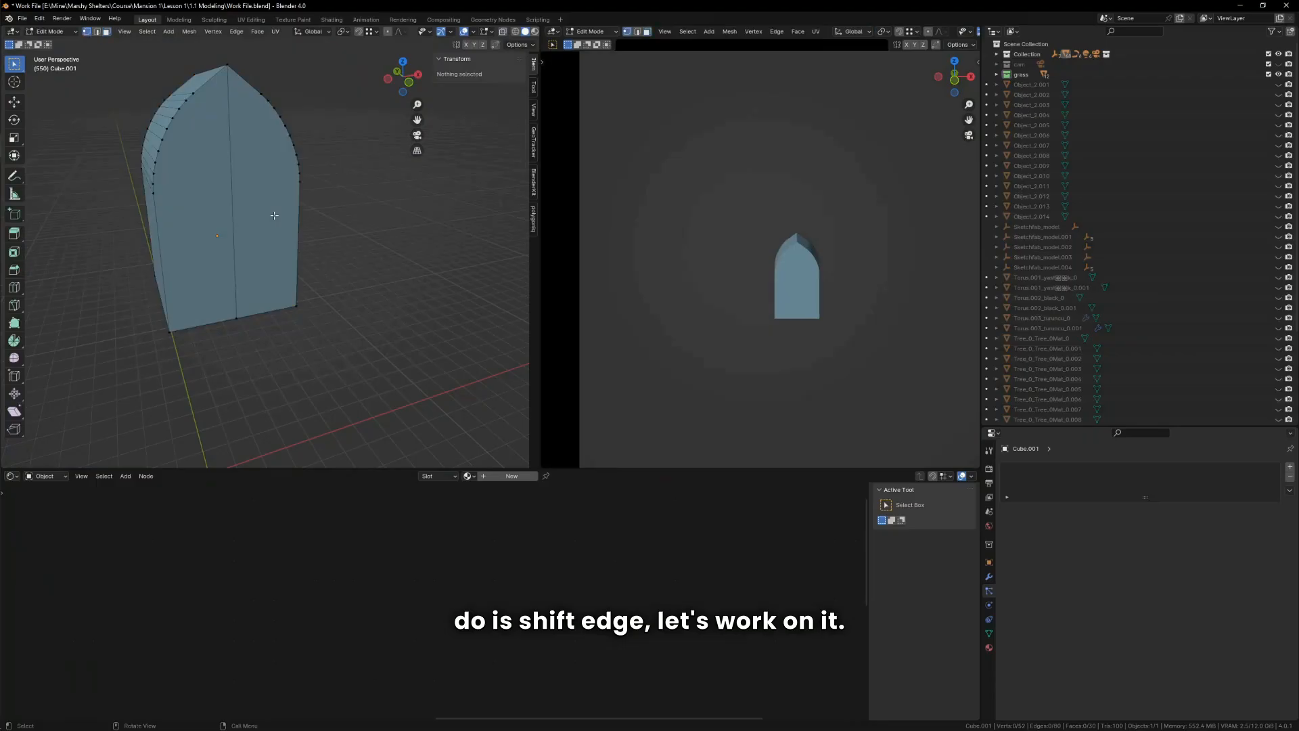
Step: Connect the two side vertices at the base of the arch's curve with a horizontal edge and add a loop cut across the section below
{"action": "middle_click_drag", "start_coordinate": [274, 219], "coordinate": [254, 220]}
{"action": "left_click", "coordinate": [165, 191]}
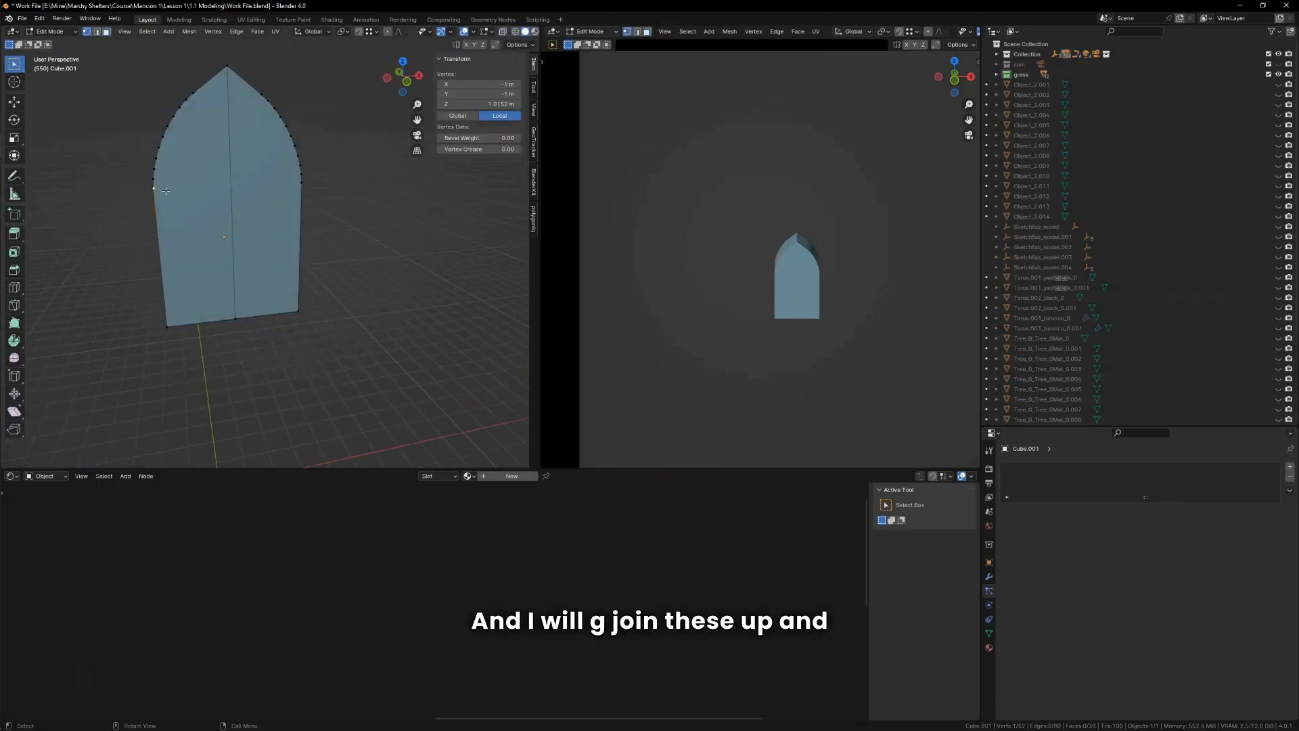
{"action": "left_click", "coordinate": [305, 185], "text": "shift"}
{"action": "key", "text": "j"}
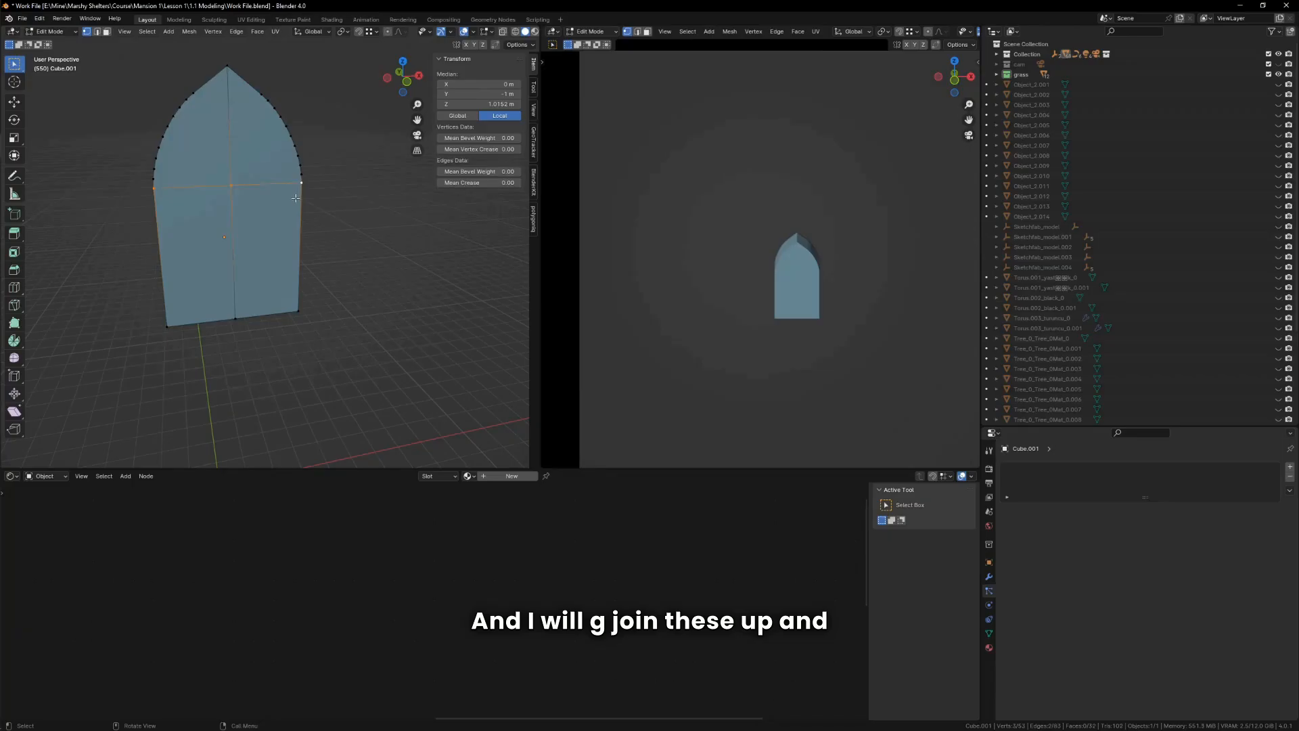
{"action": "key", "text": "ctrl+r"}
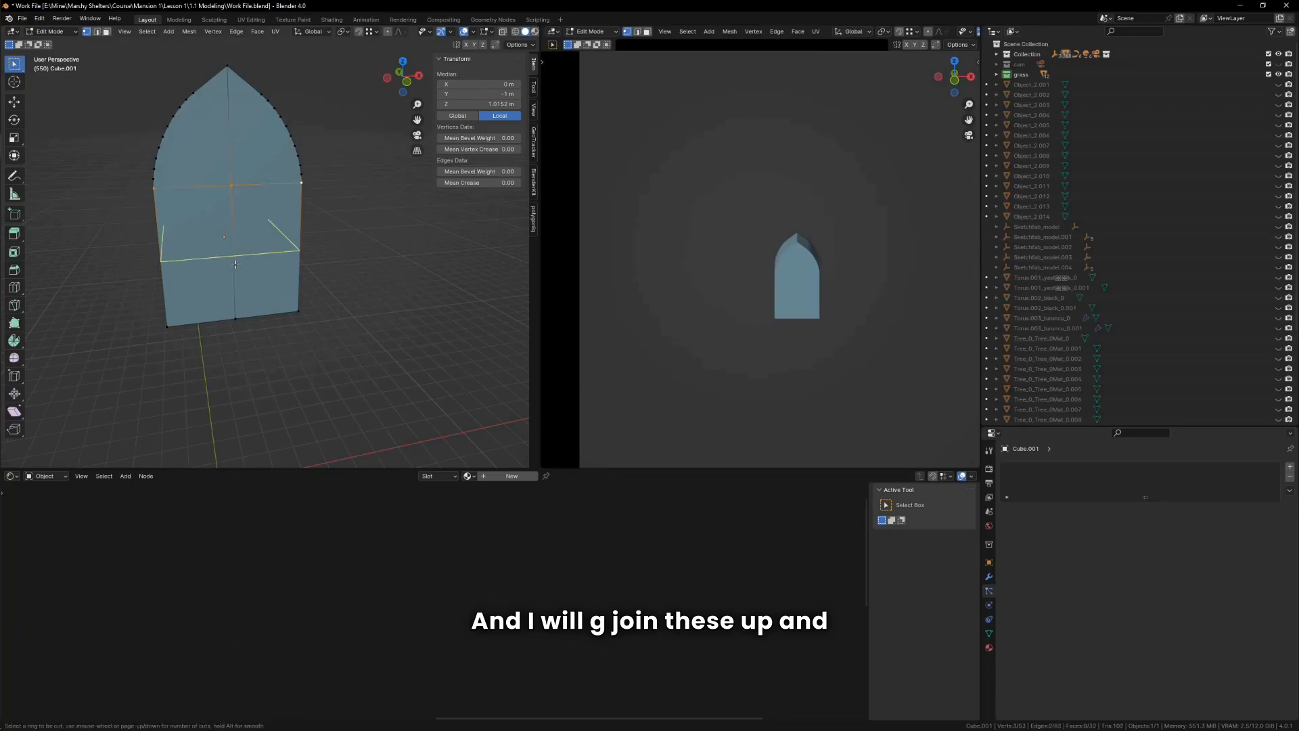
{"action": "left_click", "coordinate": [235, 264]}
{"action": "left_click", "coordinate": [244, 261]}
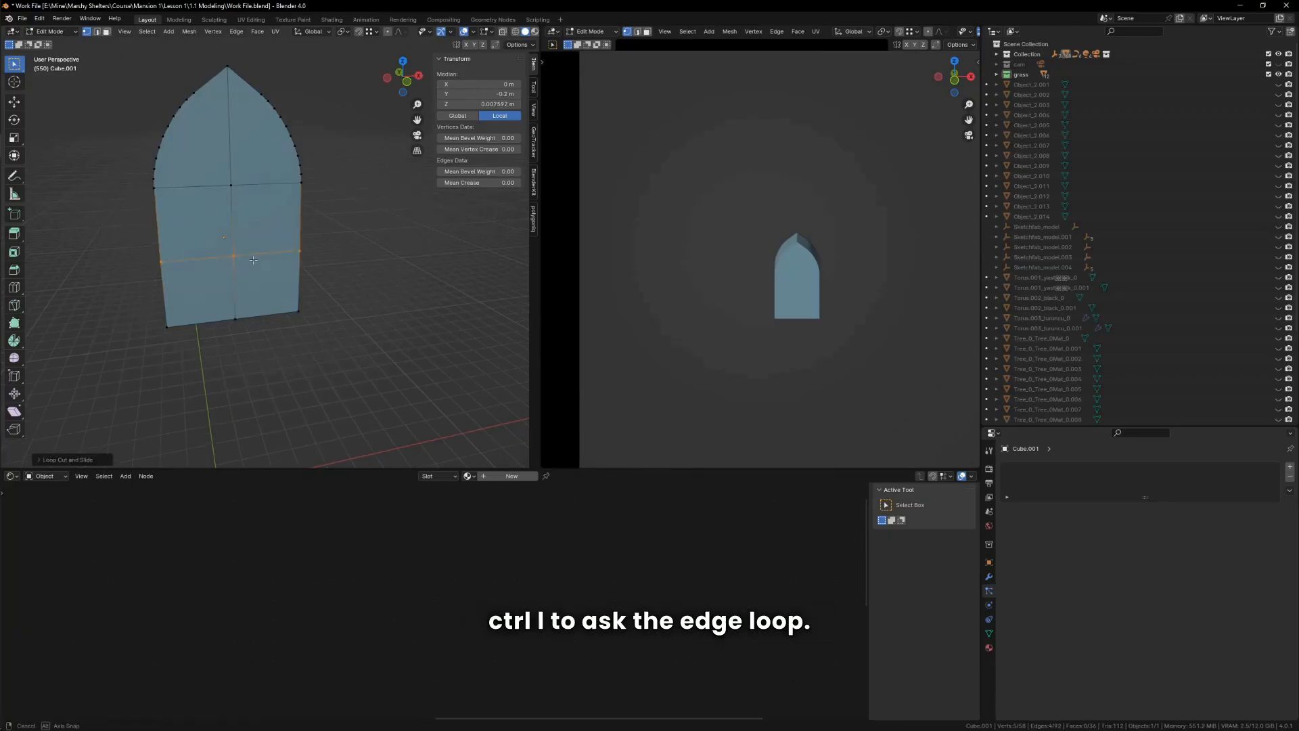
Step: Select the six front faces of the arch panel and inset them individually by about 0.03 m to form window panes
{"action": "key", "text": "3"}
{"action": "left_click", "coordinate": [218, 280]}
{"action": "left_click_drag", "start_coordinate": [222, 276], "coordinate": [242, 171], "text": "shift"}
{"action": "middle_click_drag", "start_coordinate": [232, 205], "coordinate": [258, 222], "text": "shift"}
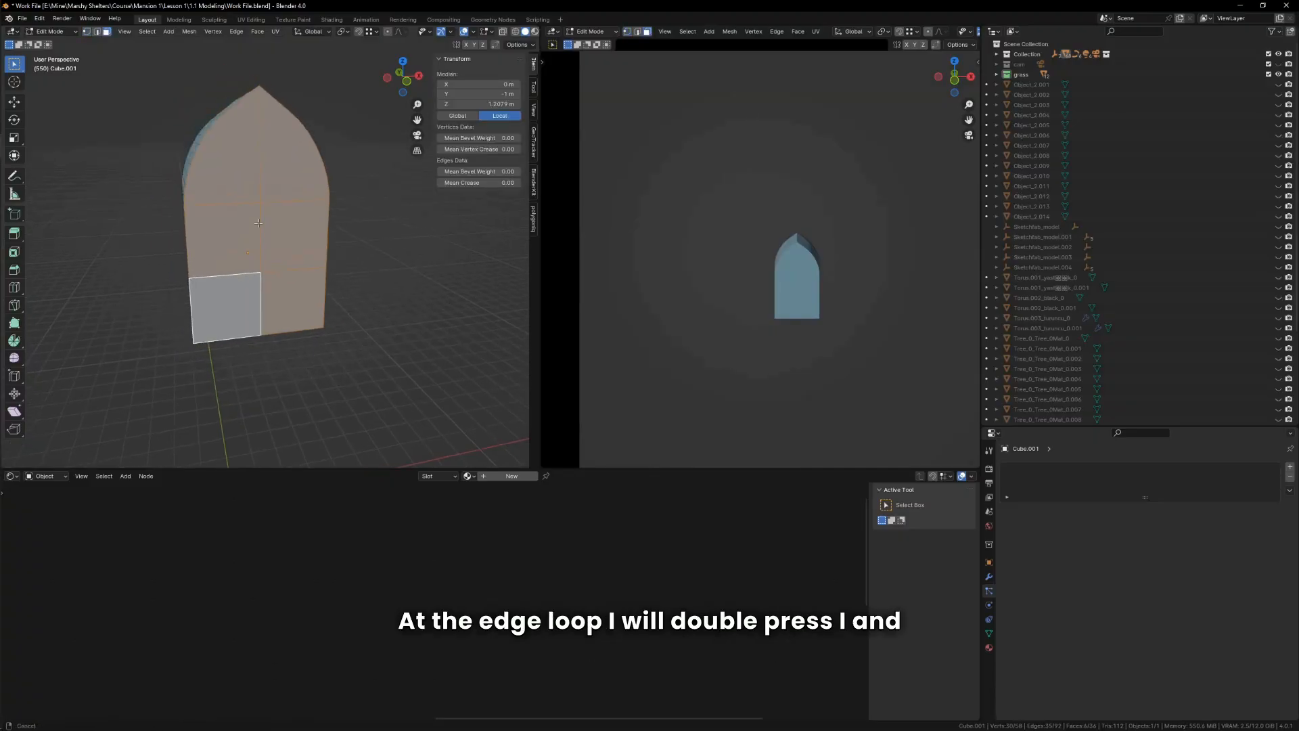
{"action": "key", "text": "i"}
{"action": "key", "text": "i"}
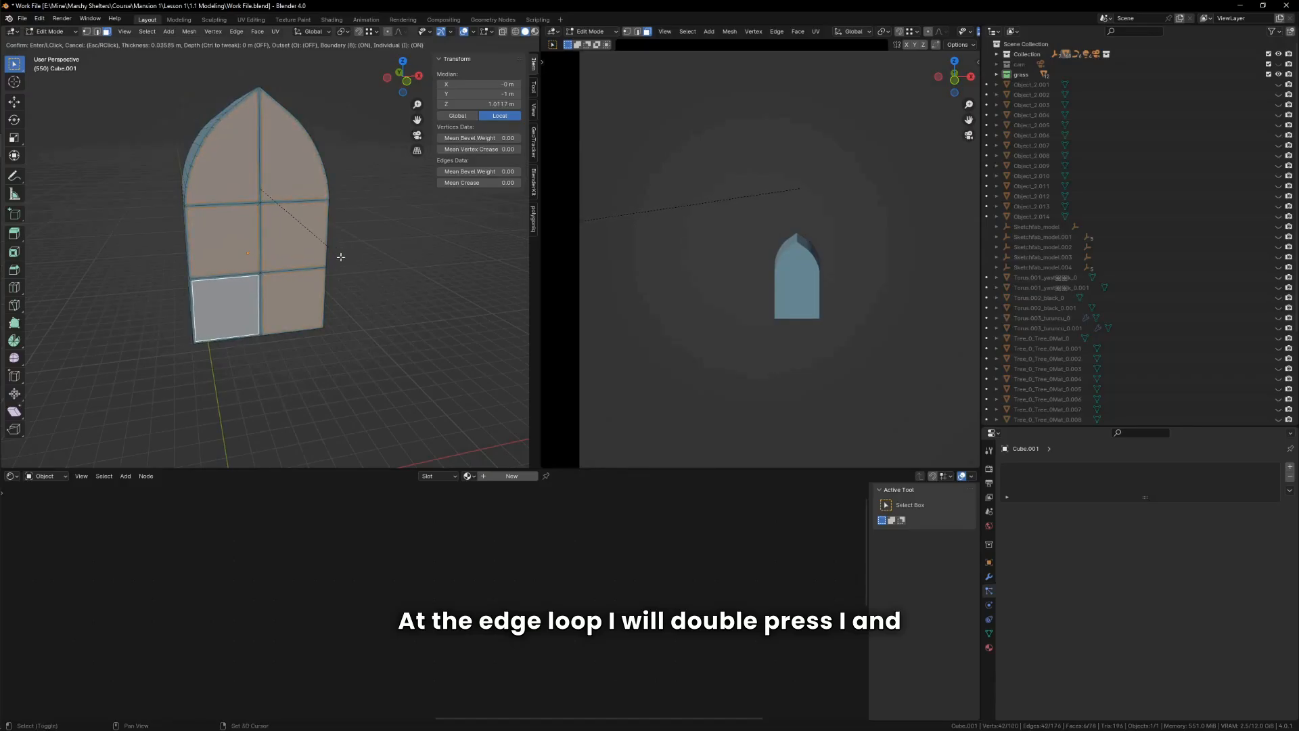
{"action": "left_click", "coordinate": [224, 236]}
Step: Extrude the six window panes slightly inward to recess them behind the frame bars
{"action": "scroll", "coordinate": [224, 235], "scroll_direction": "up", "scroll_amount": 2}
{"action": "middle_click_drag", "start_coordinate": [224, 236], "coordinate": [258, 248]}
{"action": "key", "text": "e"}
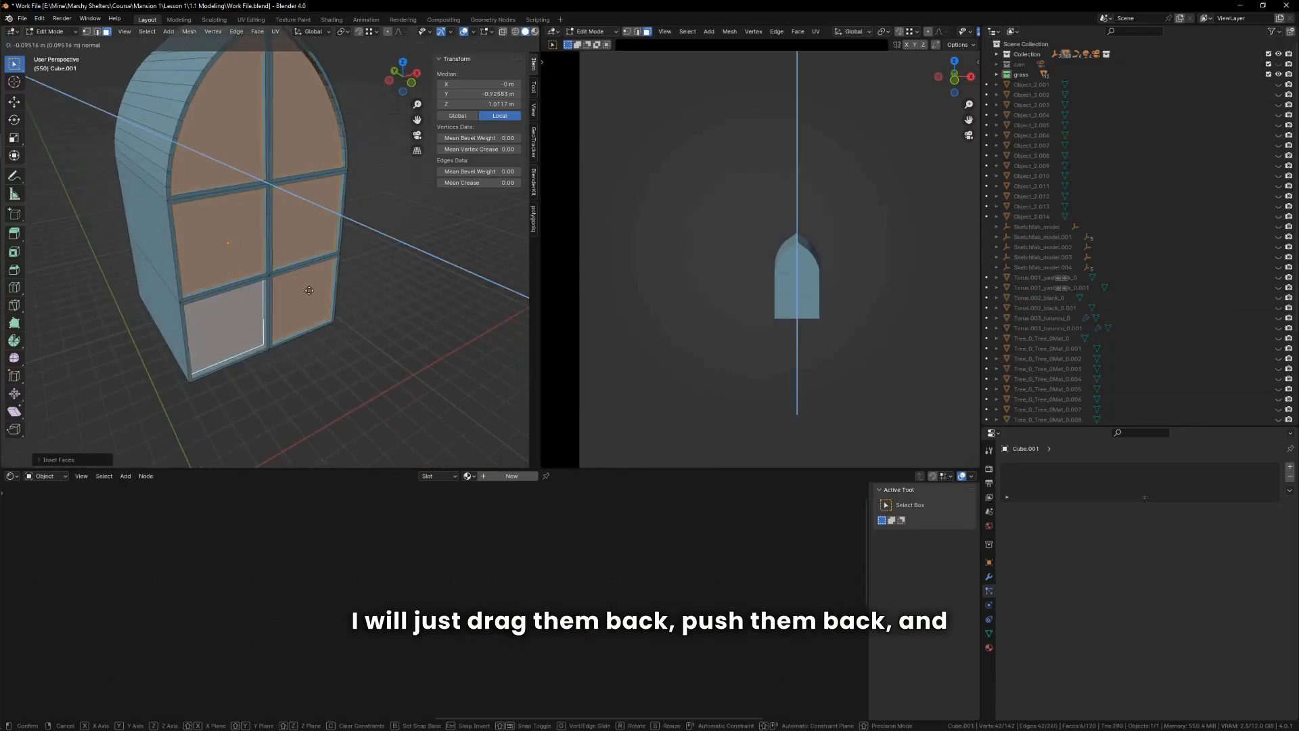
{"action": "left_click", "coordinate": [310, 290]}
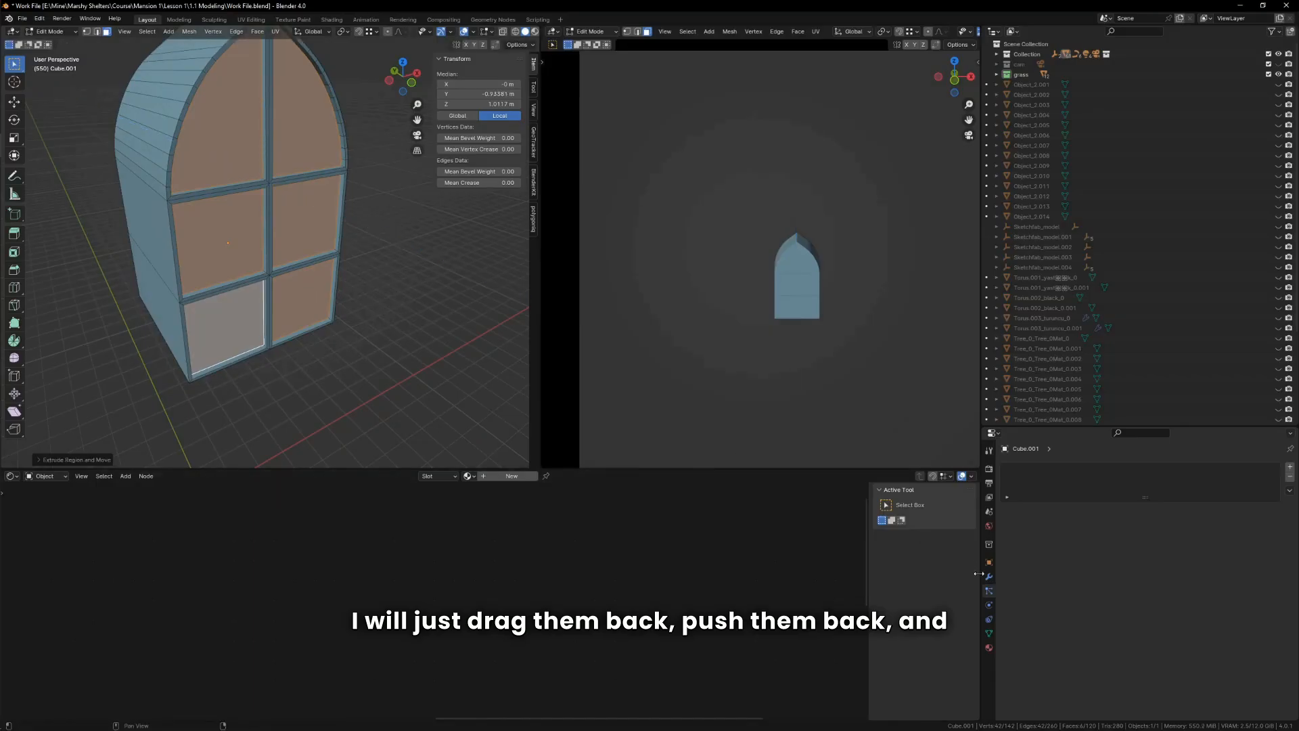
Step: Add two material slots to the arch panel and create an Emission material in the second one for the selected panes
{"action": "left_click", "coordinate": [989, 648]}
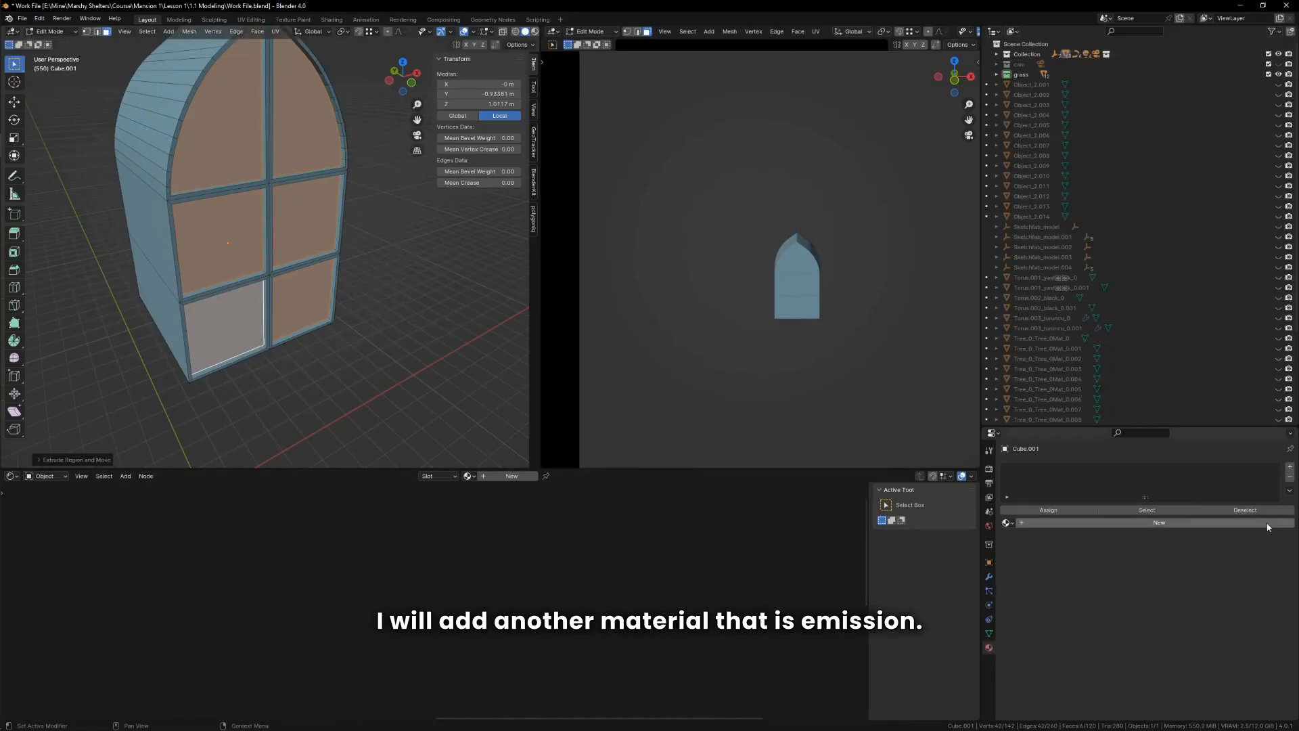
{"action": "left_click", "coordinate": [1290, 469]}
{"action": "left_click", "coordinate": [1289, 468]}
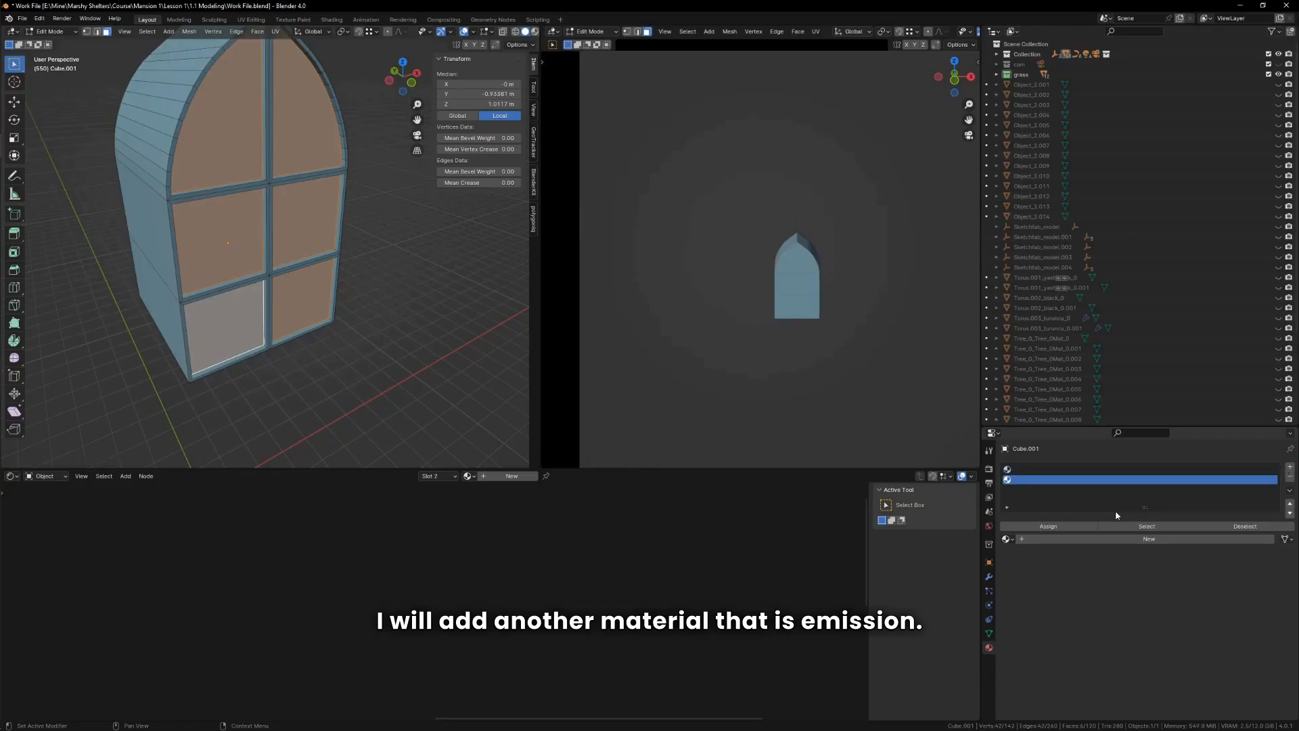
{"action": "left_click", "coordinate": [1079, 539]}
{"action": "left_click", "coordinate": [1168, 585]}
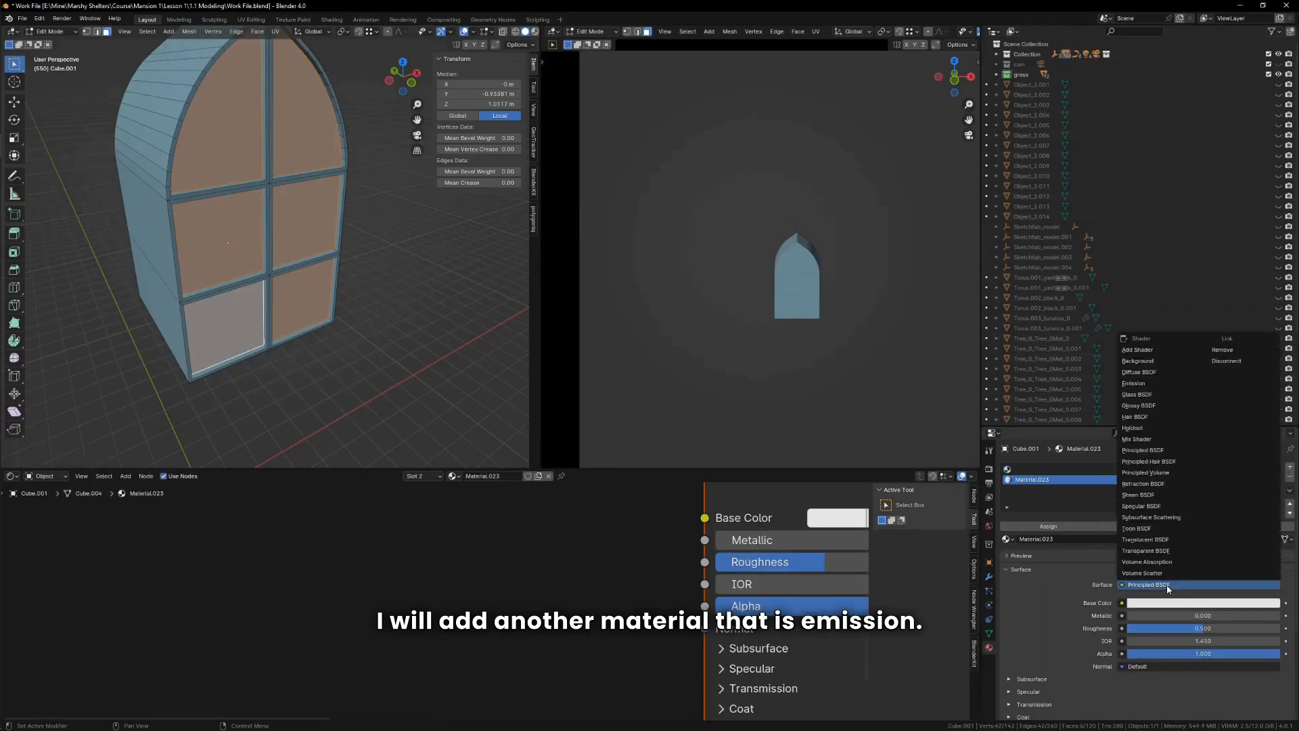
{"action": "left_click", "coordinate": [1154, 384]}
Step: Leave Edit Mode, unhide all objects, move the arch window about 0.04 m outward along Y, and save the file
{"action": "key", "text": "Tab"}
{"action": "key", "text": "alt+h"}
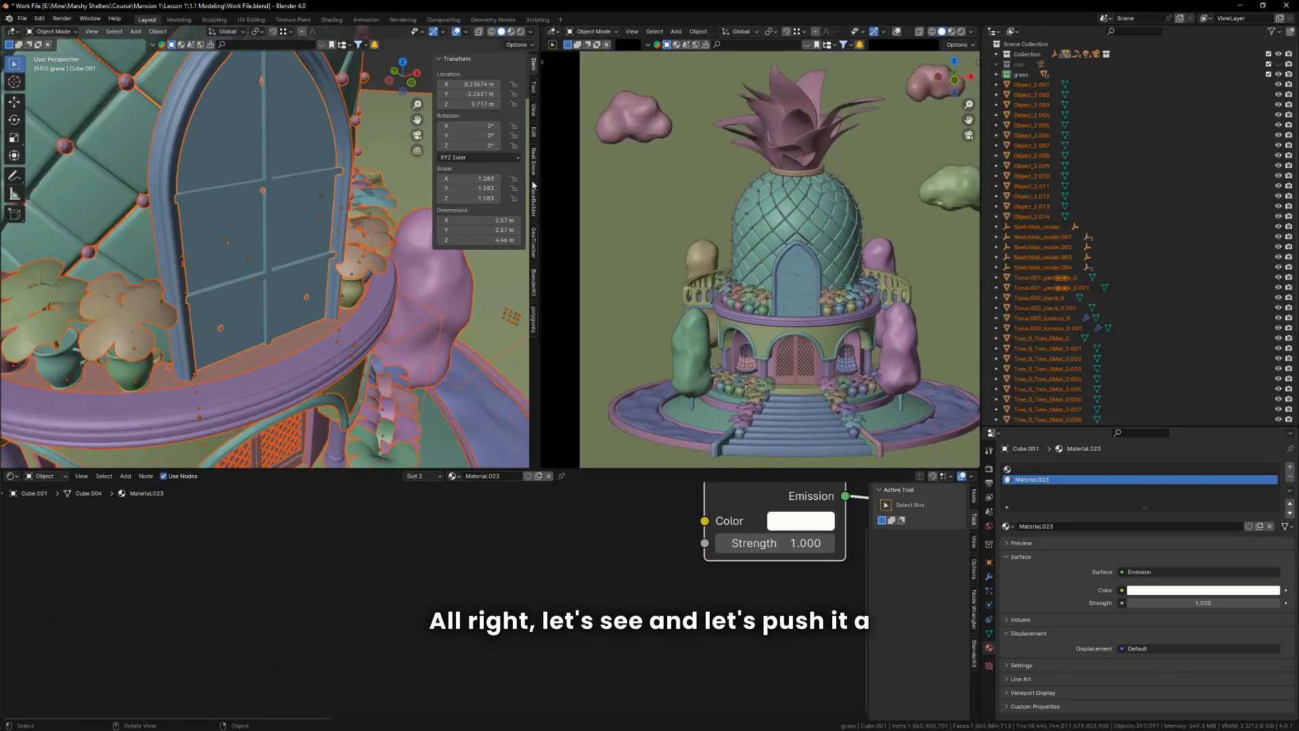
{"action": "left_click", "coordinate": [298, 255]}
{"action": "scroll", "coordinate": [294, 253], "scroll_direction": "up", "scroll_amount": 3}
{"action": "middle_click_drag", "start_coordinate": [293, 253], "coordinate": [334, 250]}
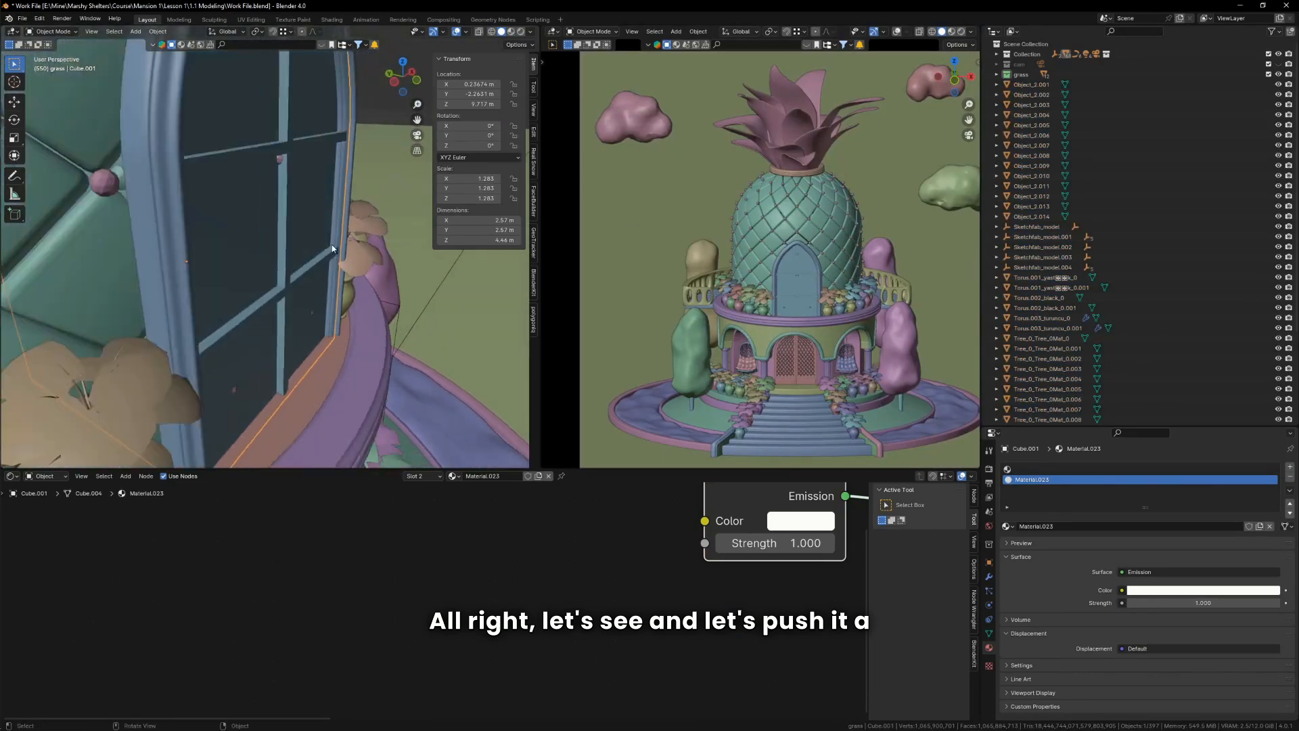
{"action": "key", "text": "g"}
{"action": "key", "text": "y"}
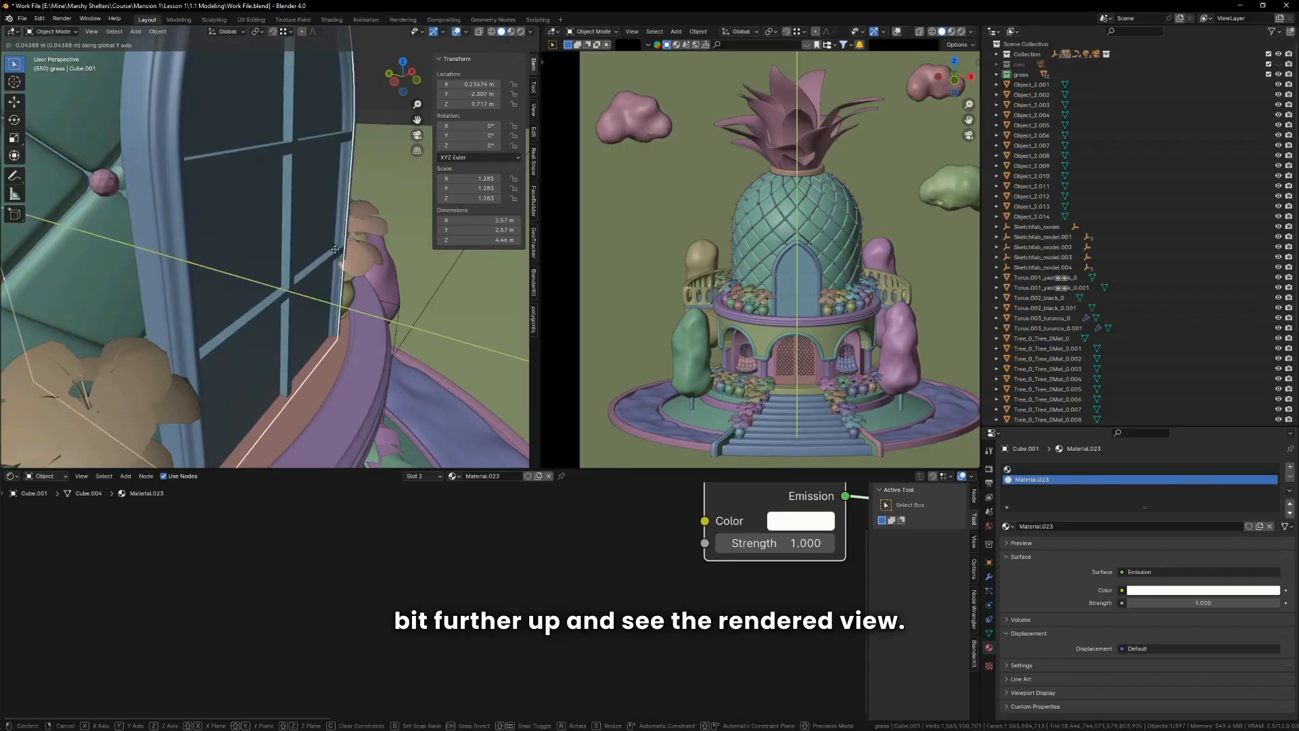
{"action": "left_click", "coordinate": [336, 253]}
{"action": "key", "text": "ctrl+s"}
Step: Show the camera view in rendered shading and connect a new Blackbody node to the Color of the window's Emission shader
{"action": "key", "text": "z"}
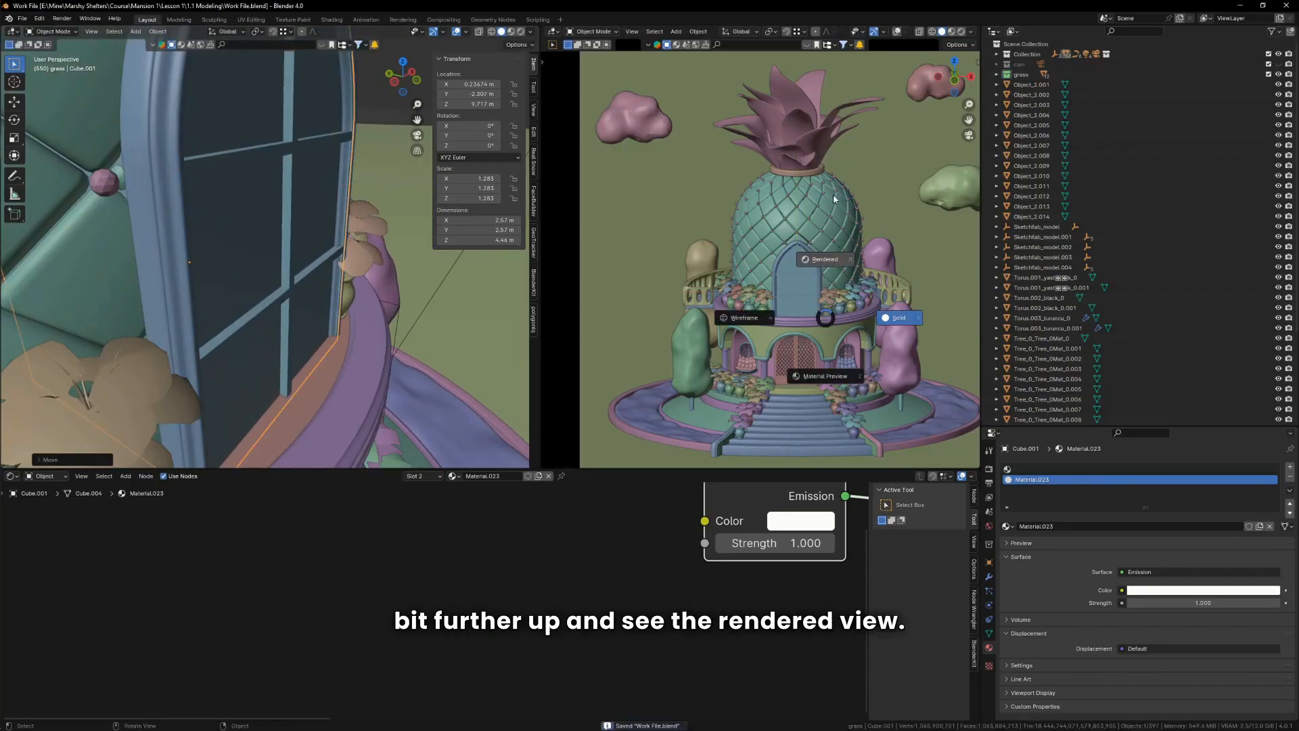
{"action": "left_click", "coordinate": [839, 258]}
{"action": "scroll", "coordinate": [794, 269], "scroll_direction": "up", "scroll_amount": 3}
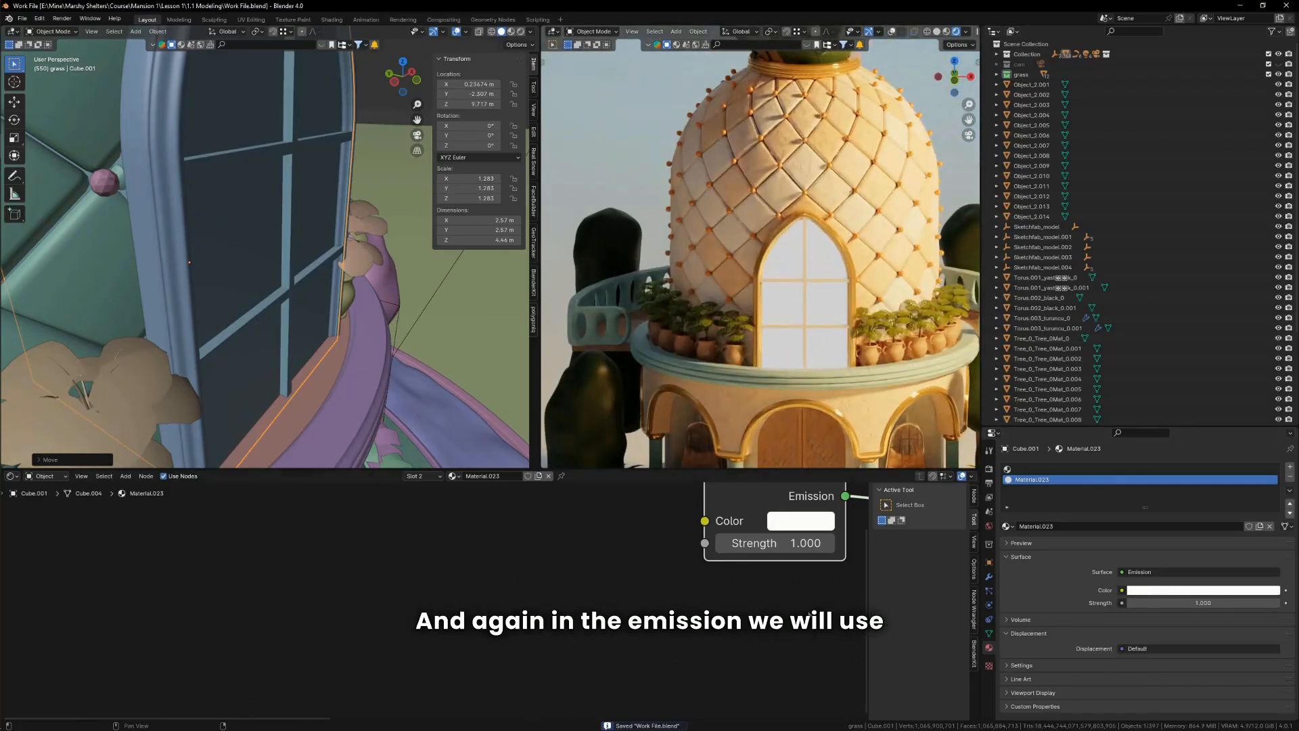
{"action": "scroll", "coordinate": [557, 557], "scroll_direction": "down", "scroll_amount": 4}
{"action": "key", "text": "shift+a"}
{"action": "left_click", "coordinate": [556, 553]}
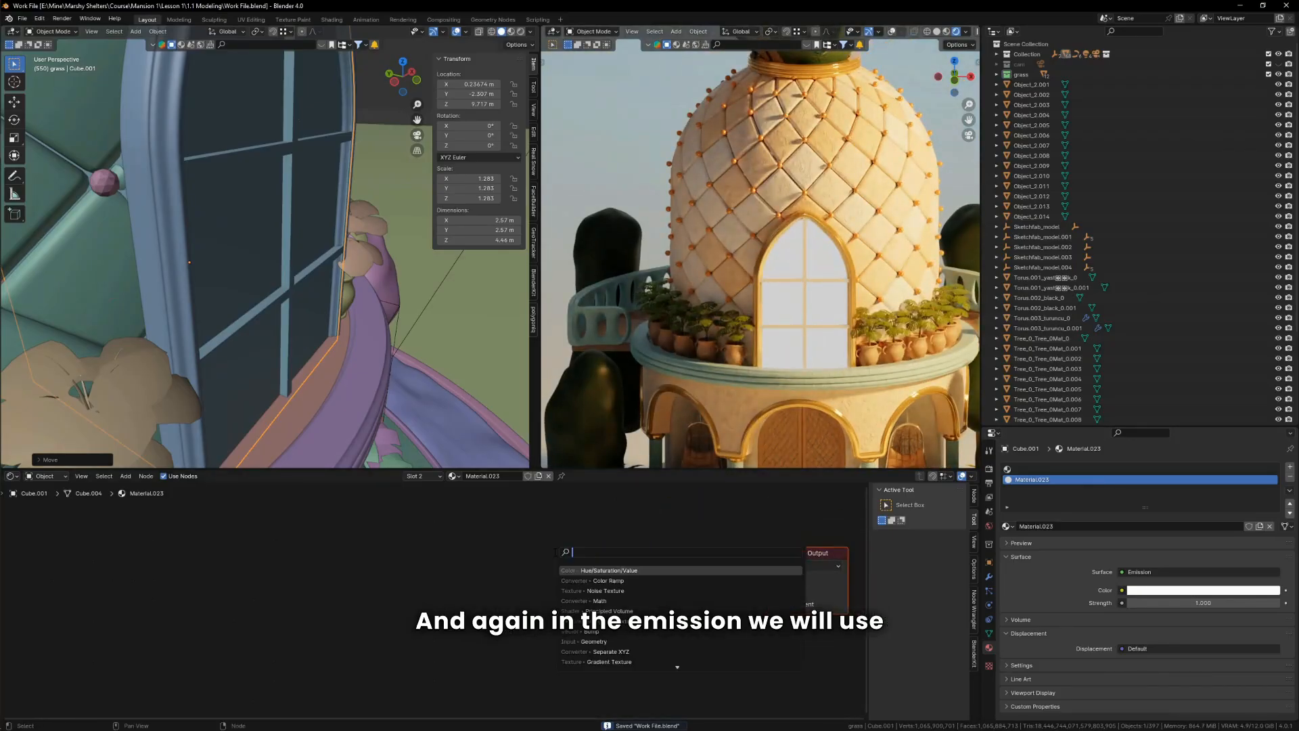
{"action": "type", "text": "bl"}
{"action": "left_click", "coordinate": [629, 570]}
{"action": "left_click", "coordinate": [437, 594]}
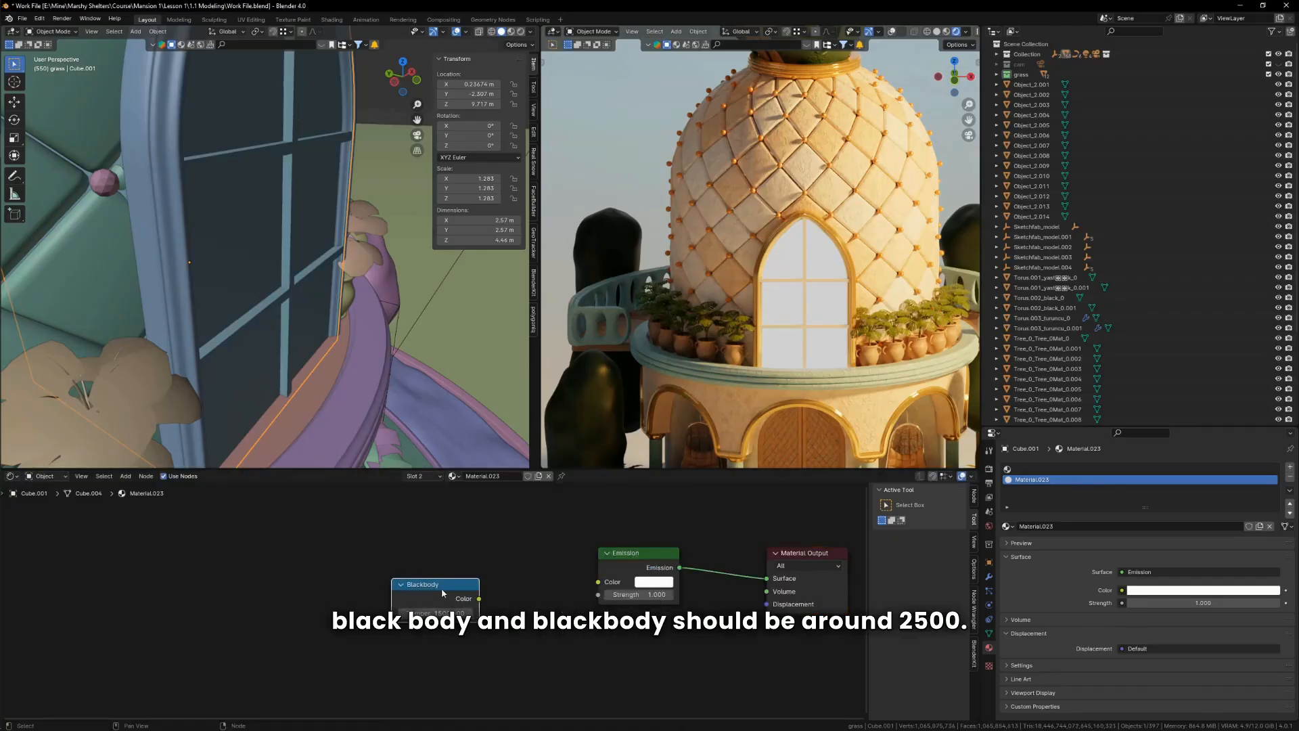
{"action": "left_click_drag", "start_coordinate": [479, 598], "coordinate": [570, 589]}
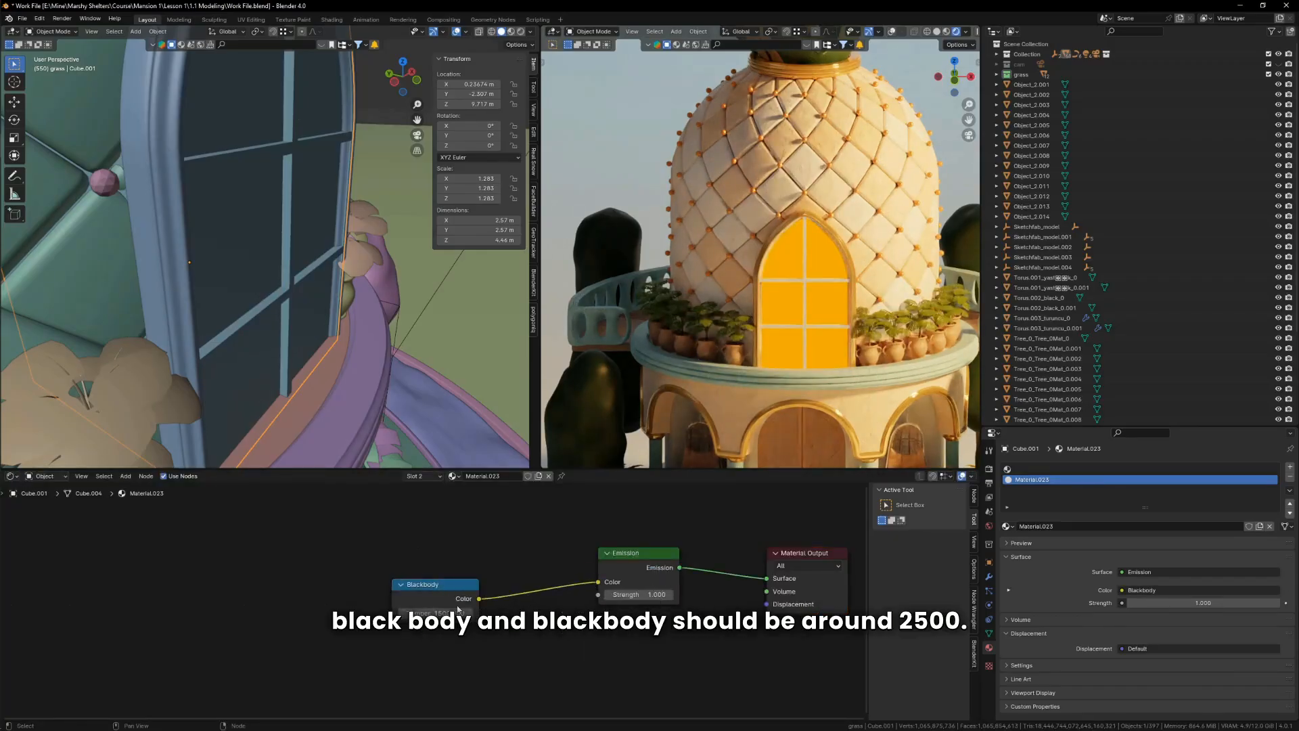
Step: Try a temperature of 2500 on the Blackbody node
{"action": "double_click", "coordinate": [435, 613]}
{"action": "type", "text": "2500"}
{"action": "key", "text": "Return"}
Step: Set the Blackbody temperature to 3000 and the window's Emission strength to 3
{"action": "double_click", "coordinate": [455, 613]}
{"action": "type", "text": "3"}
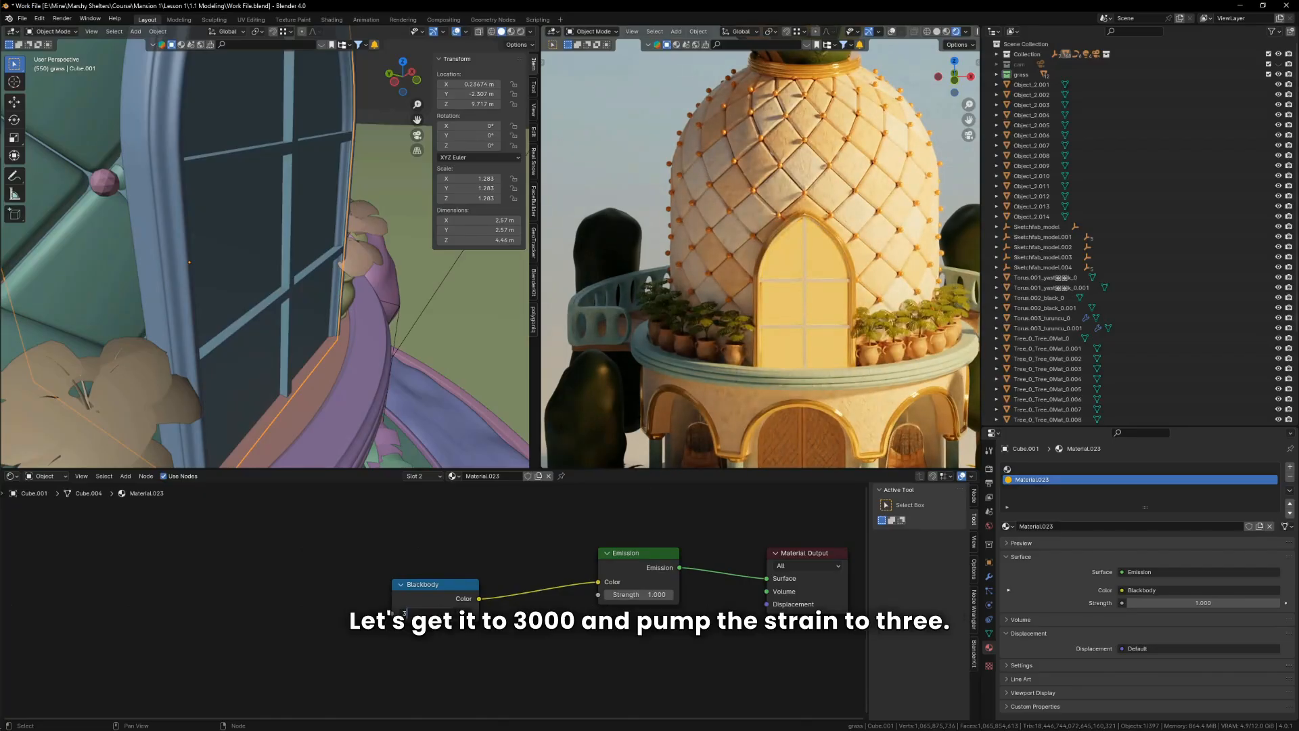
{"action": "type", "text": "000.0 K"}
{"action": "key", "text": "Return"}
{"action": "double_click", "coordinate": [649, 594]}
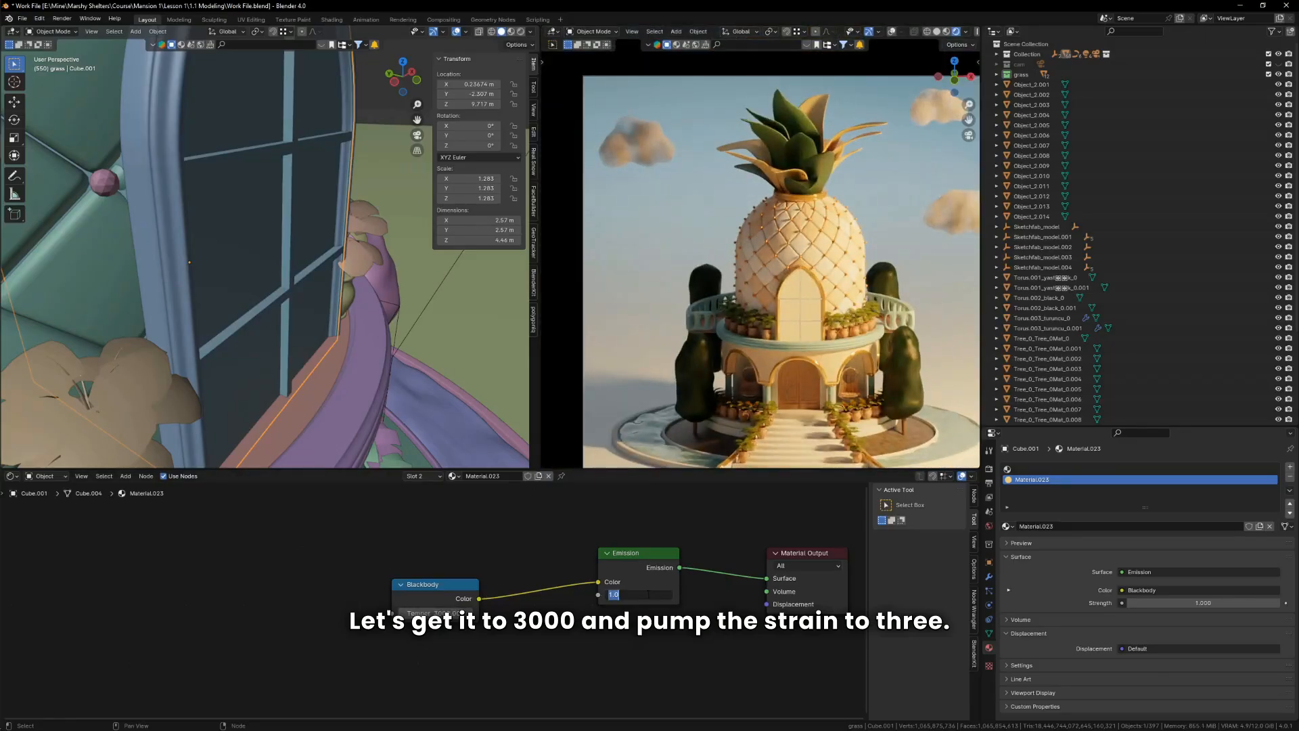
{"action": "type", "text": "3"}
{"action": "key", "text": "Return"}
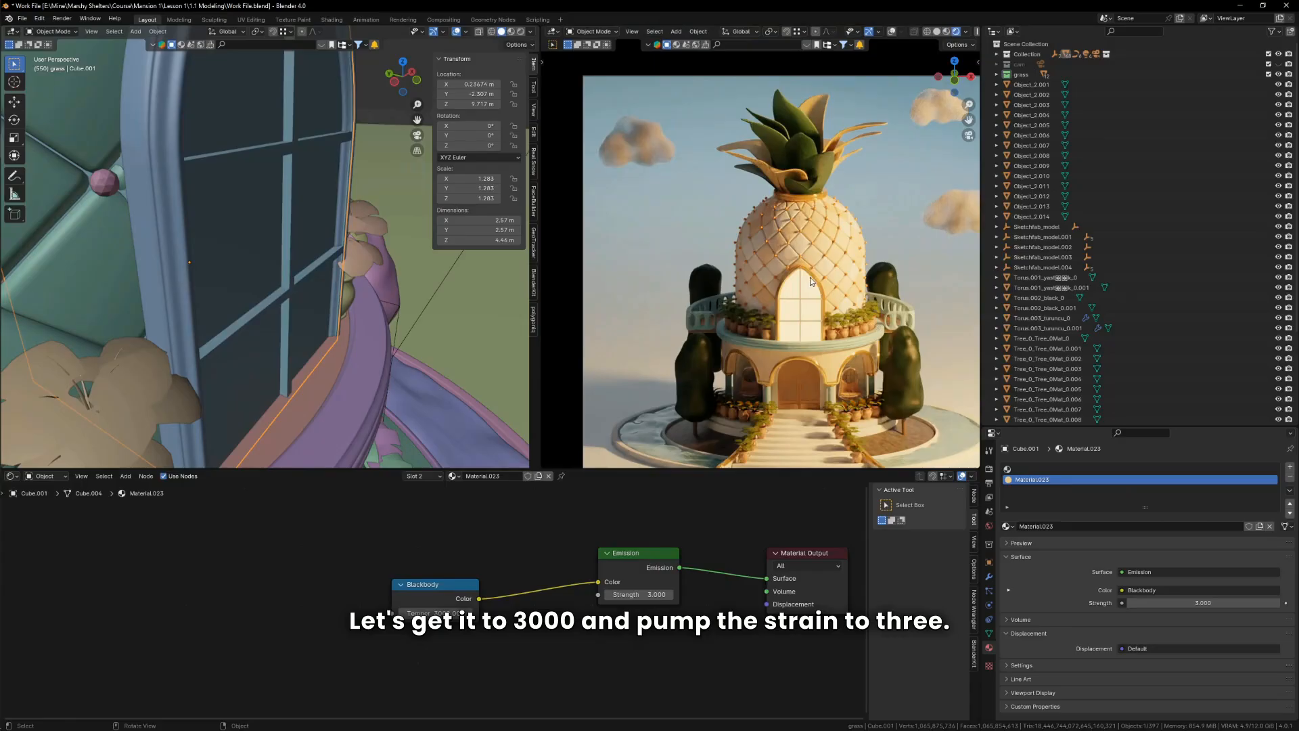
Step: Return the camera view to solid shading, save the file, and render the current frame to check the whole mansion
{"action": "scroll", "coordinate": [823, 348], "scroll_direction": "down", "scroll_amount": 3}
{"action": "scroll", "coordinate": [823, 349], "scroll_direction": "up", "scroll_amount": 2}
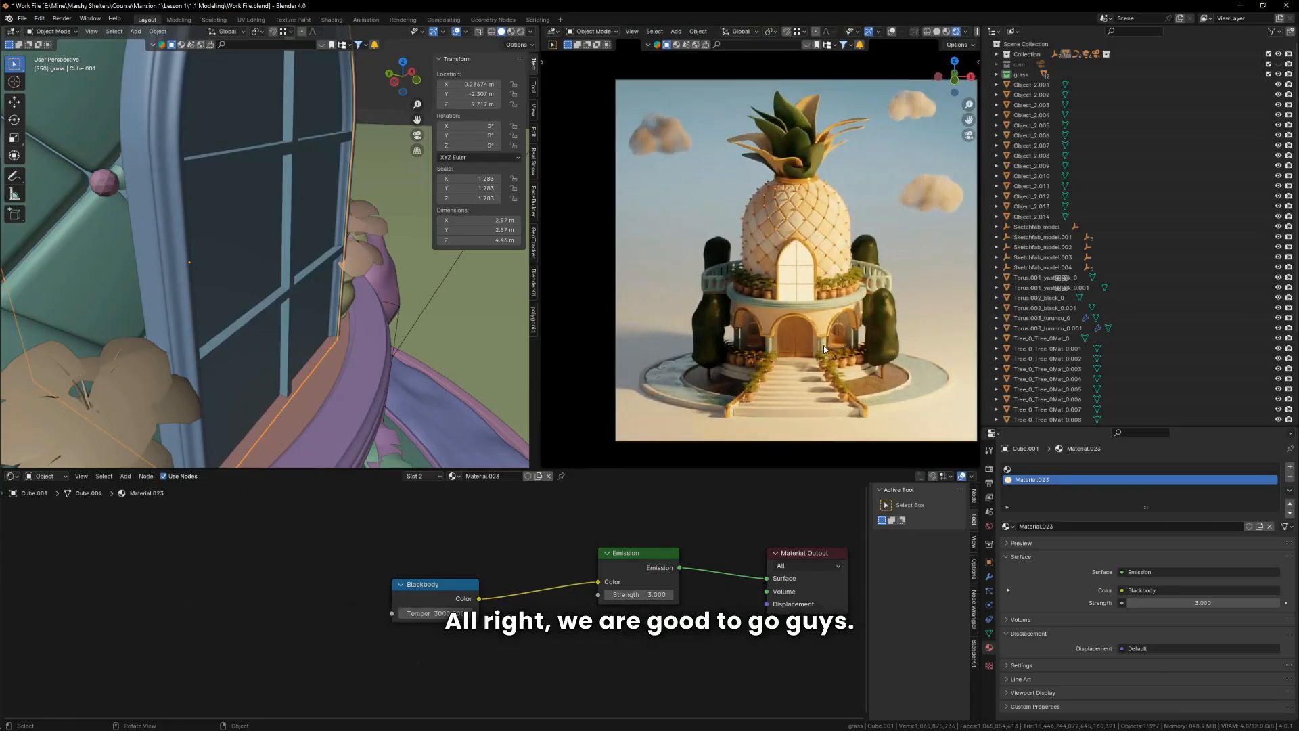
{"action": "scroll", "coordinate": [824, 348], "scroll_direction": "down", "scroll_amount": 3}
{"action": "scroll", "coordinate": [760, 363], "scroll_direction": "up", "scroll_amount": 2}
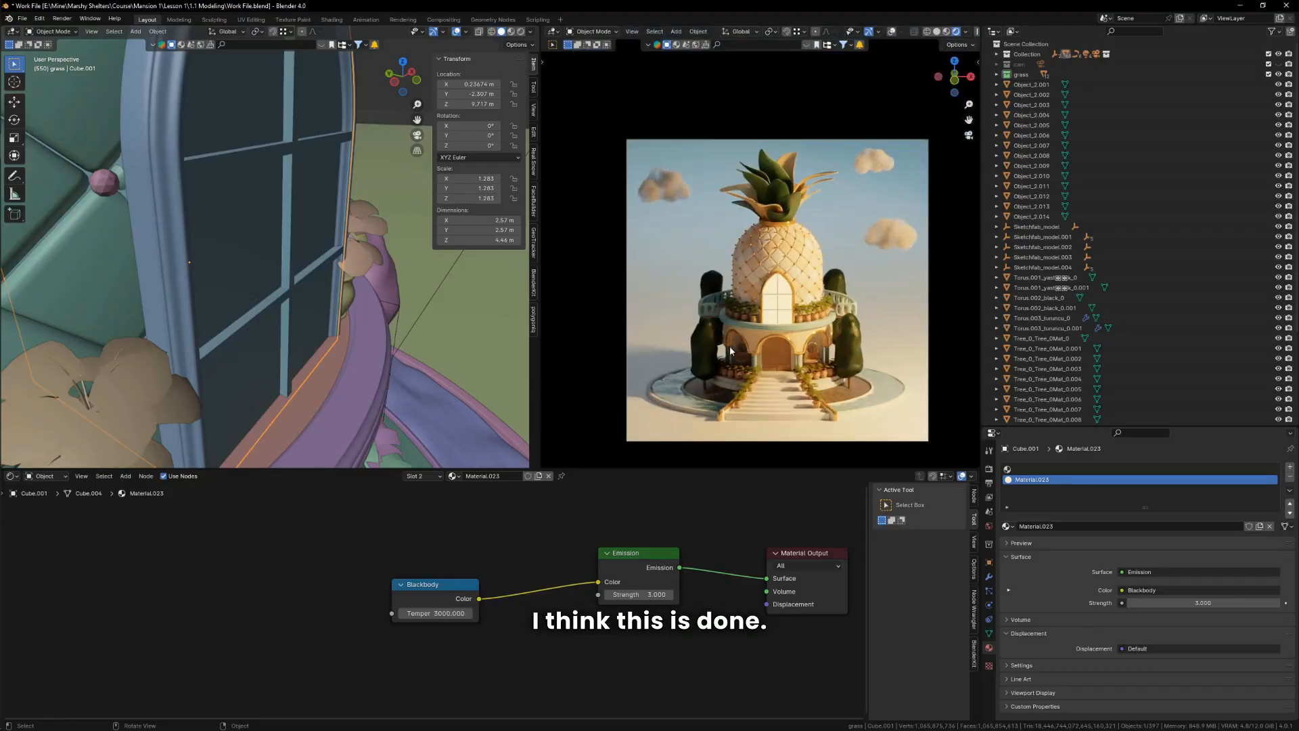
{"action": "key", "text": "z"}
{"action": "key", "text": "ctrl+s"}
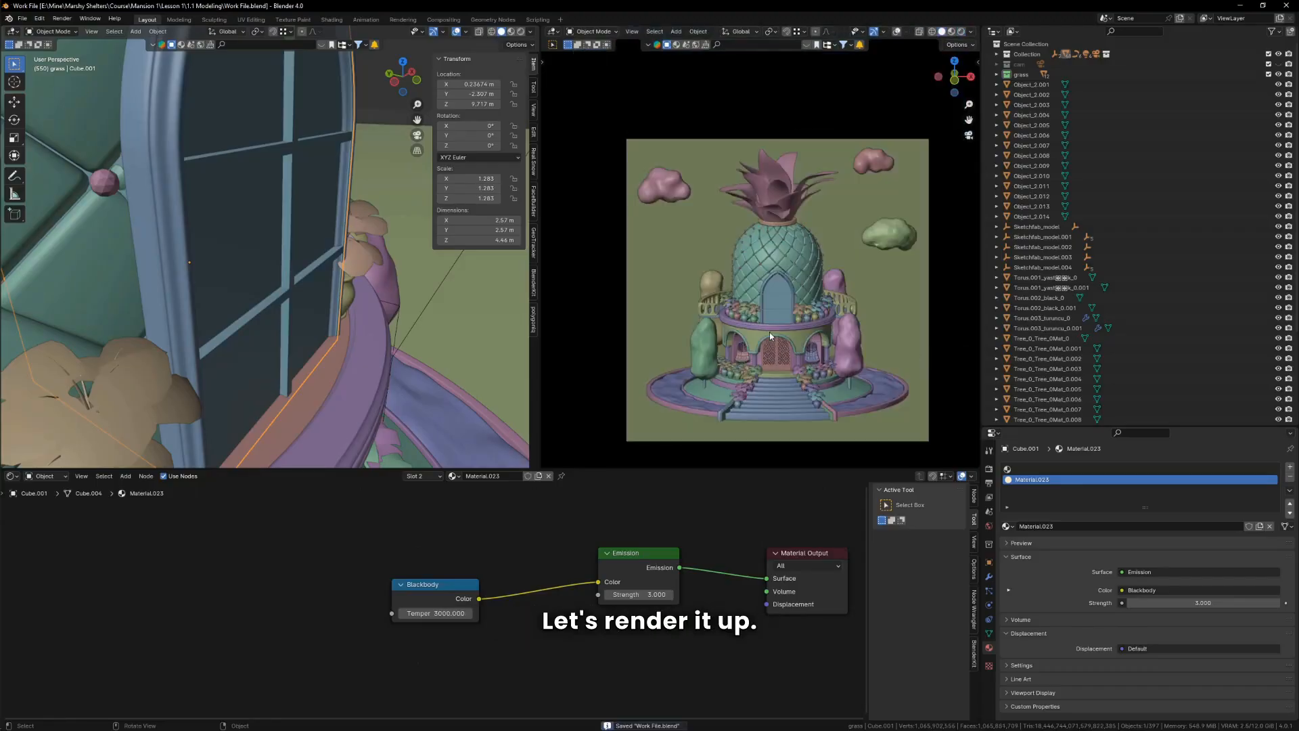
{"action": "key", "text": "F12"}
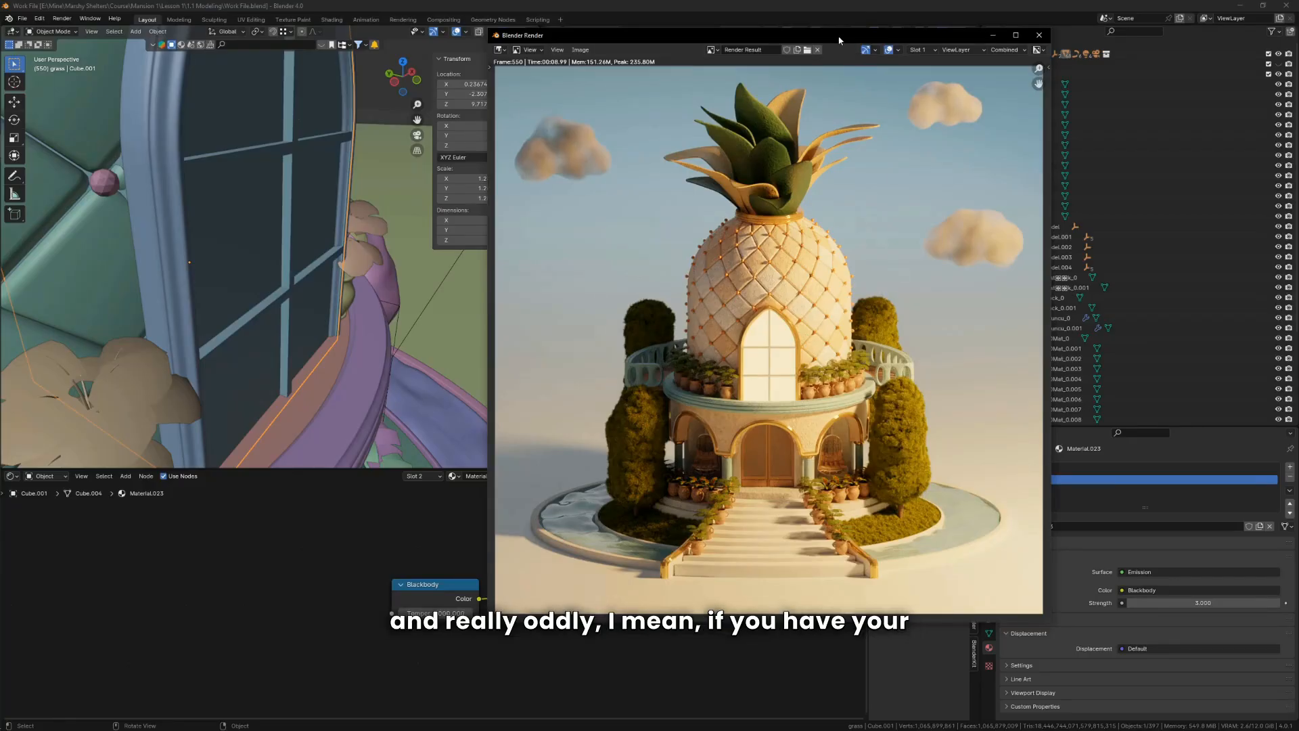
{"action": "left_click_drag", "start_coordinate": [839, 39], "coordinate": [750, 37]}
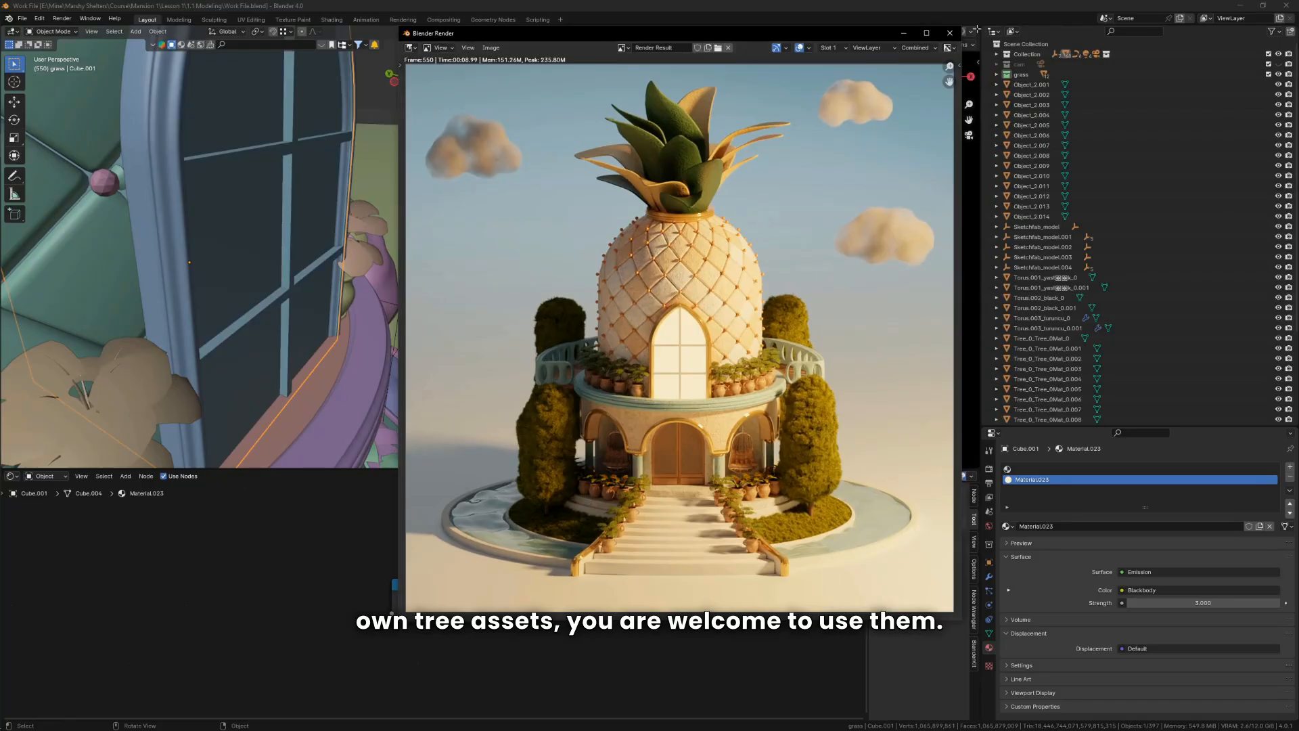
{"action": "left_click", "coordinate": [951, 33]}
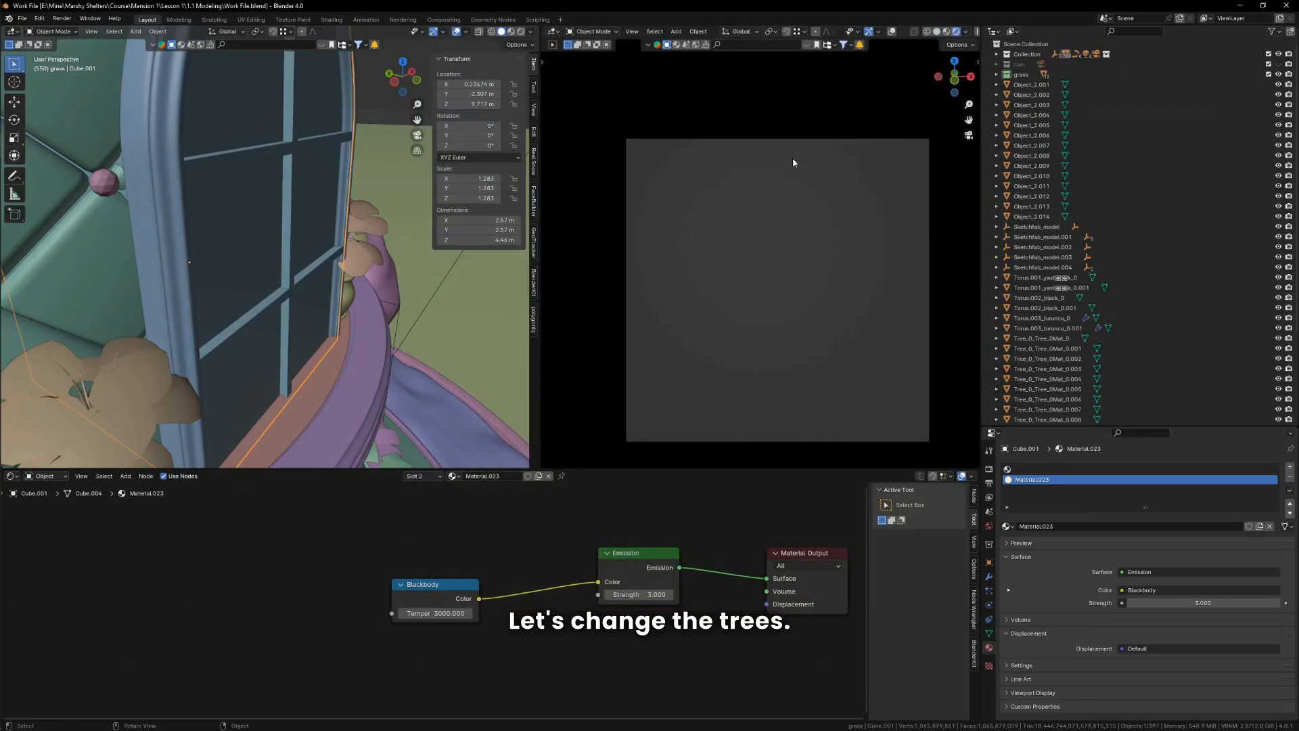
Step: Select the front-right tree's foliage and enable viewport display of its leaf particle system
{"action": "scroll", "coordinate": [865, 350], "scroll_direction": "up", "scroll_amount": 5}
{"action": "left_click", "coordinate": [865, 349]}
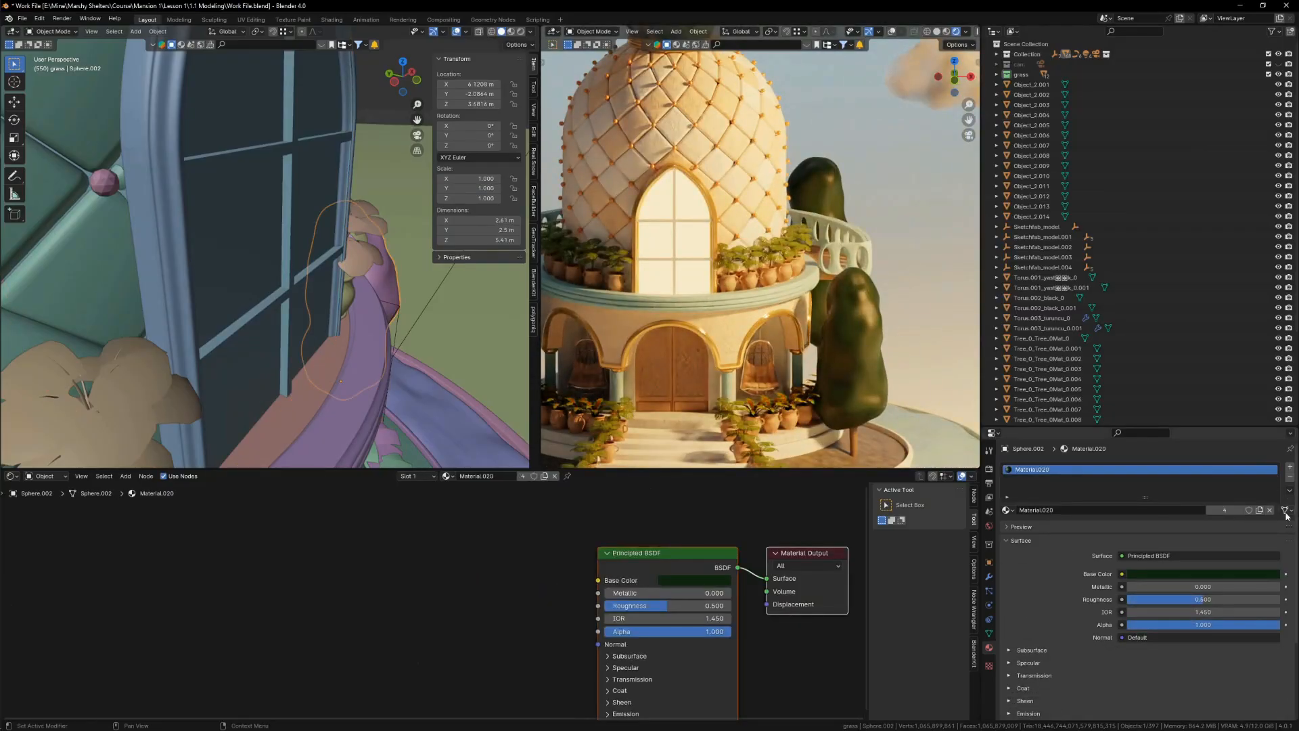
{"action": "left_click", "coordinate": [990, 593]}
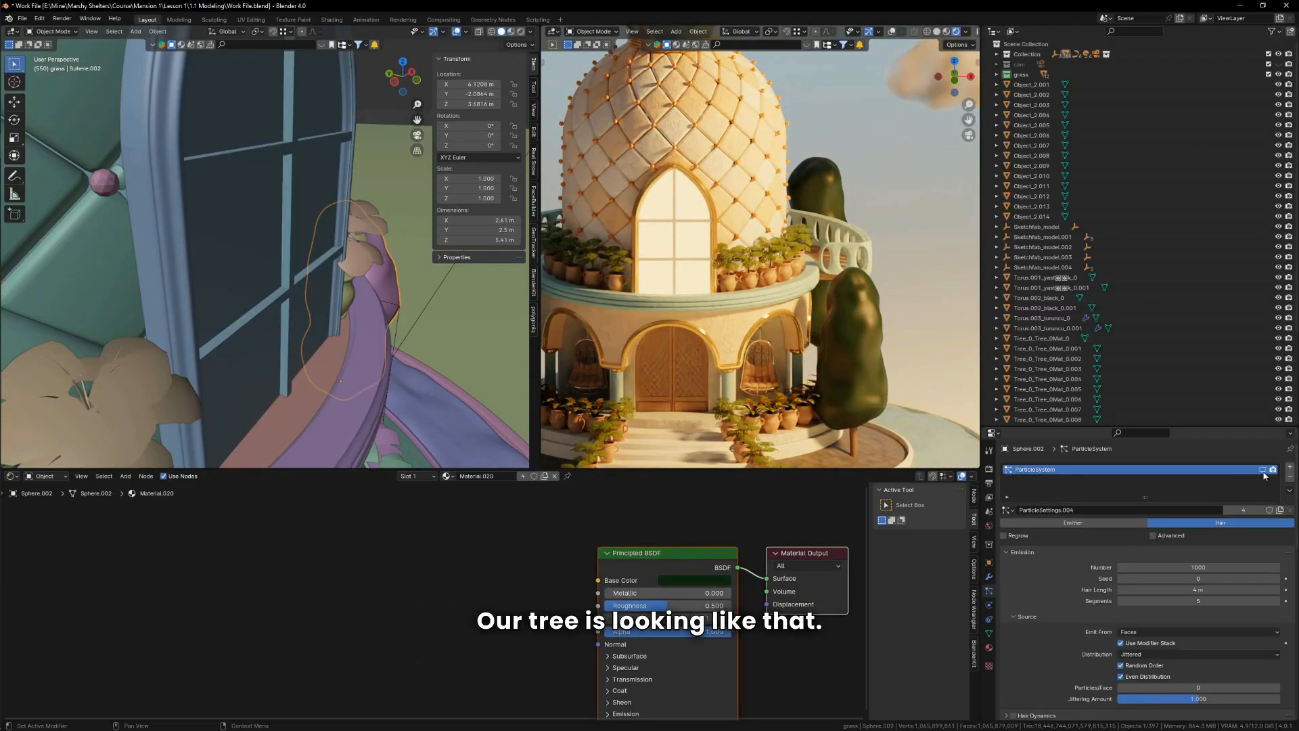
{"action": "scroll", "coordinate": [866, 340], "scroll_direction": "up", "scroll_amount": 3}
{"action": "scroll", "coordinate": [1123, 562], "scroll_direction": "down", "scroll_amount": 7}
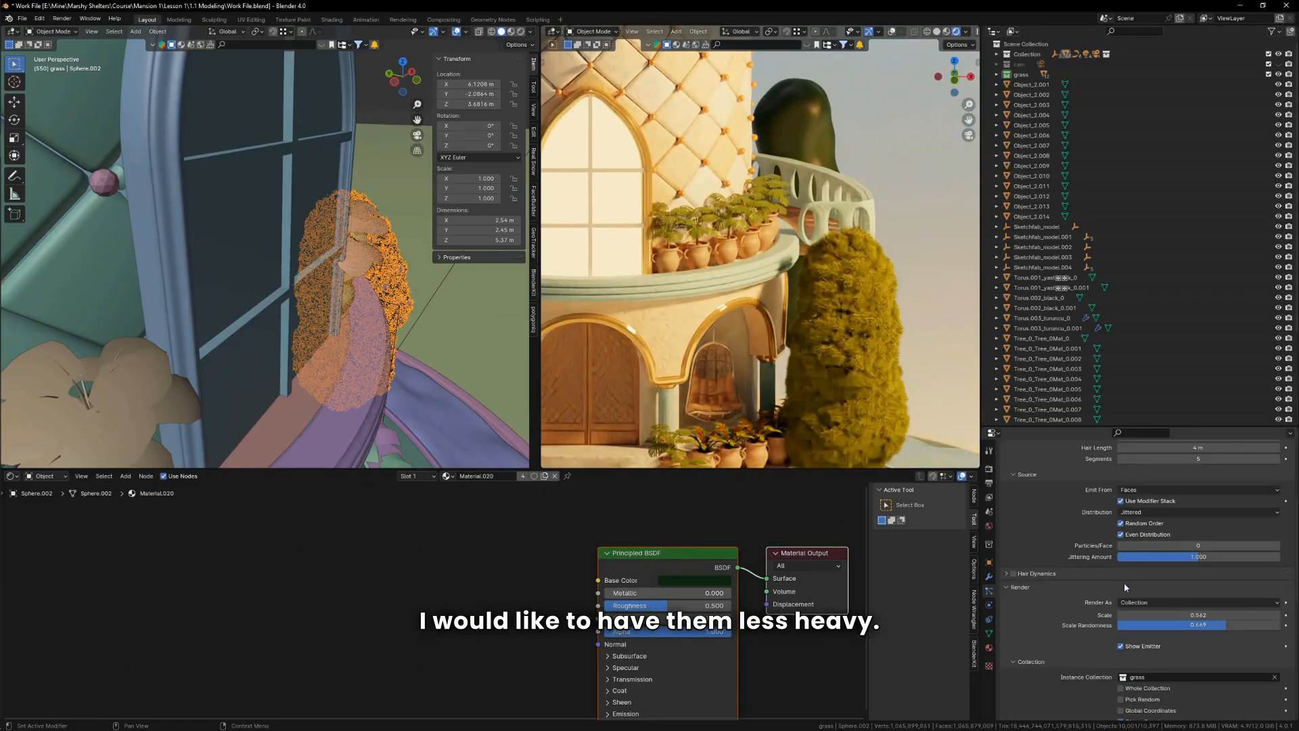
Step: Set the foliage particles' render scale to 0.281 and both the display and render amounts of their interpolated children to 30
{"action": "left_click_drag", "start_coordinate": [1208, 532], "coordinate": [1114, 533]}
{"action": "scroll", "coordinate": [1208, 533], "scroll_direction": "down", "scroll_amount": 8}
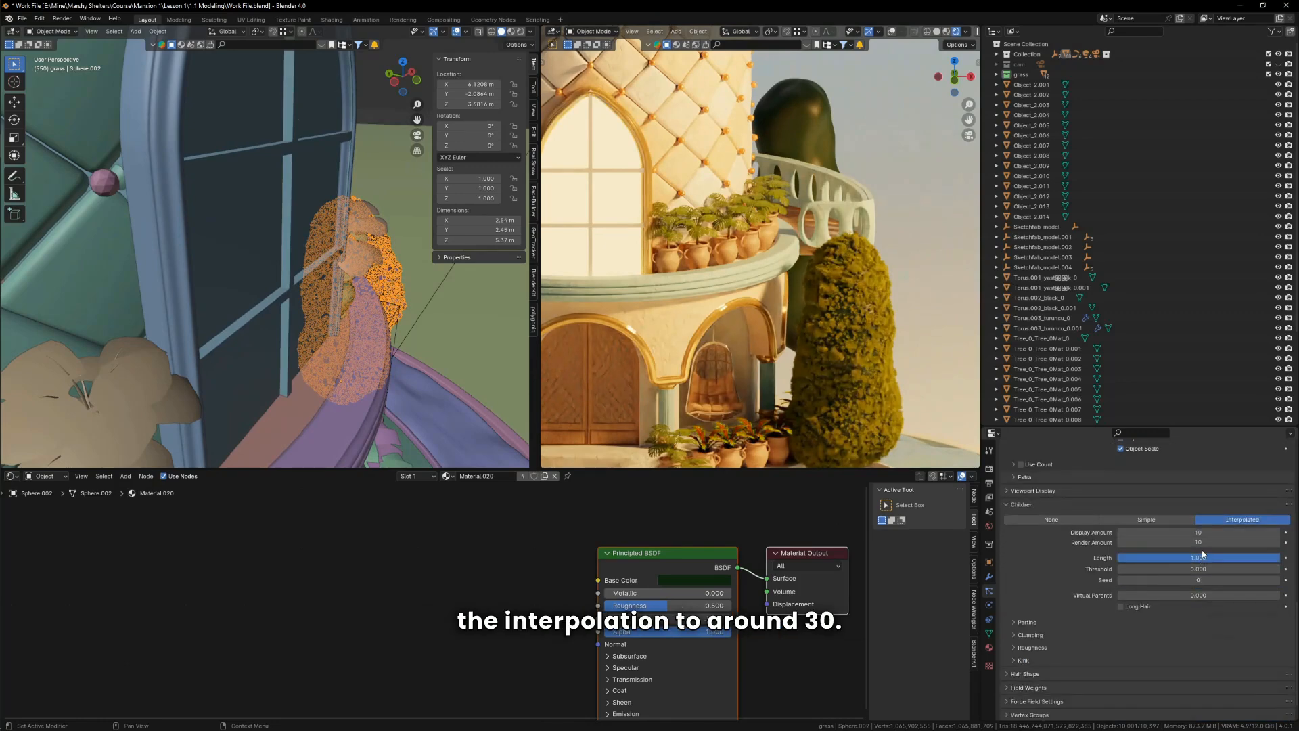
{"action": "left_click", "coordinate": [1207, 534]}
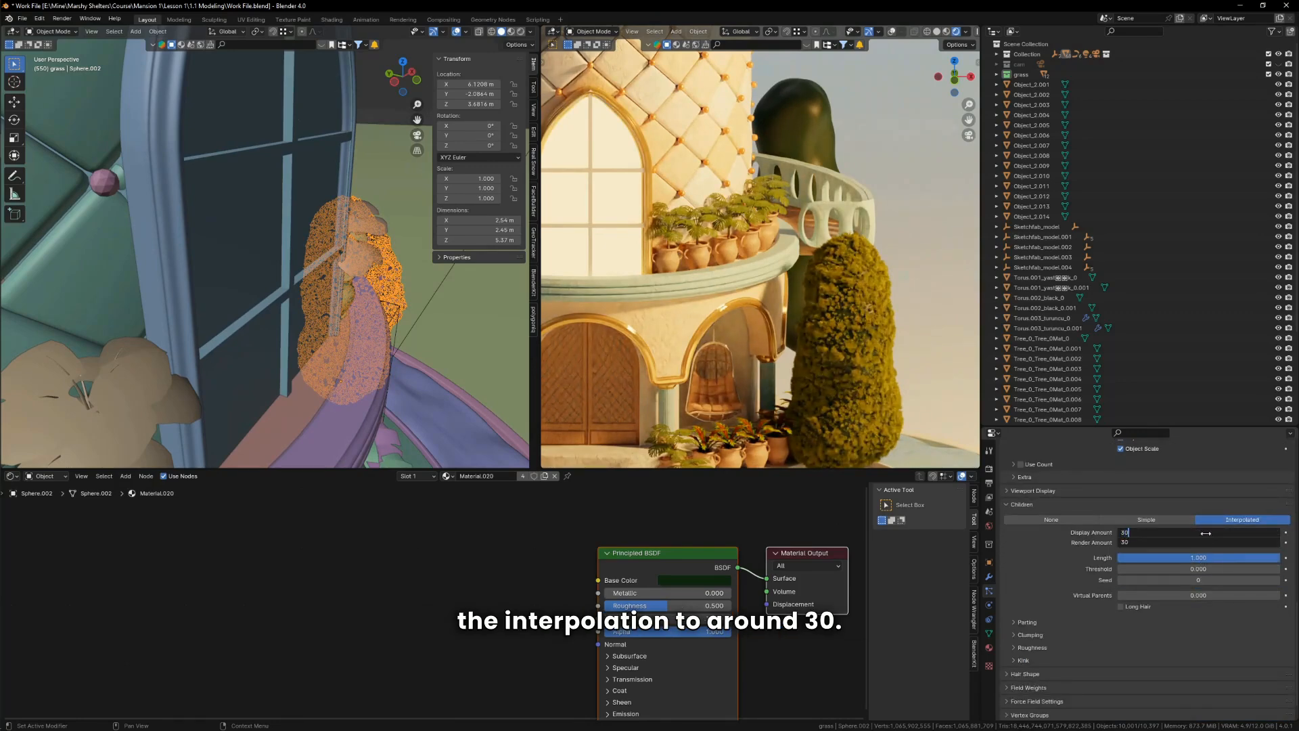
{"action": "key", "text": "Return"}
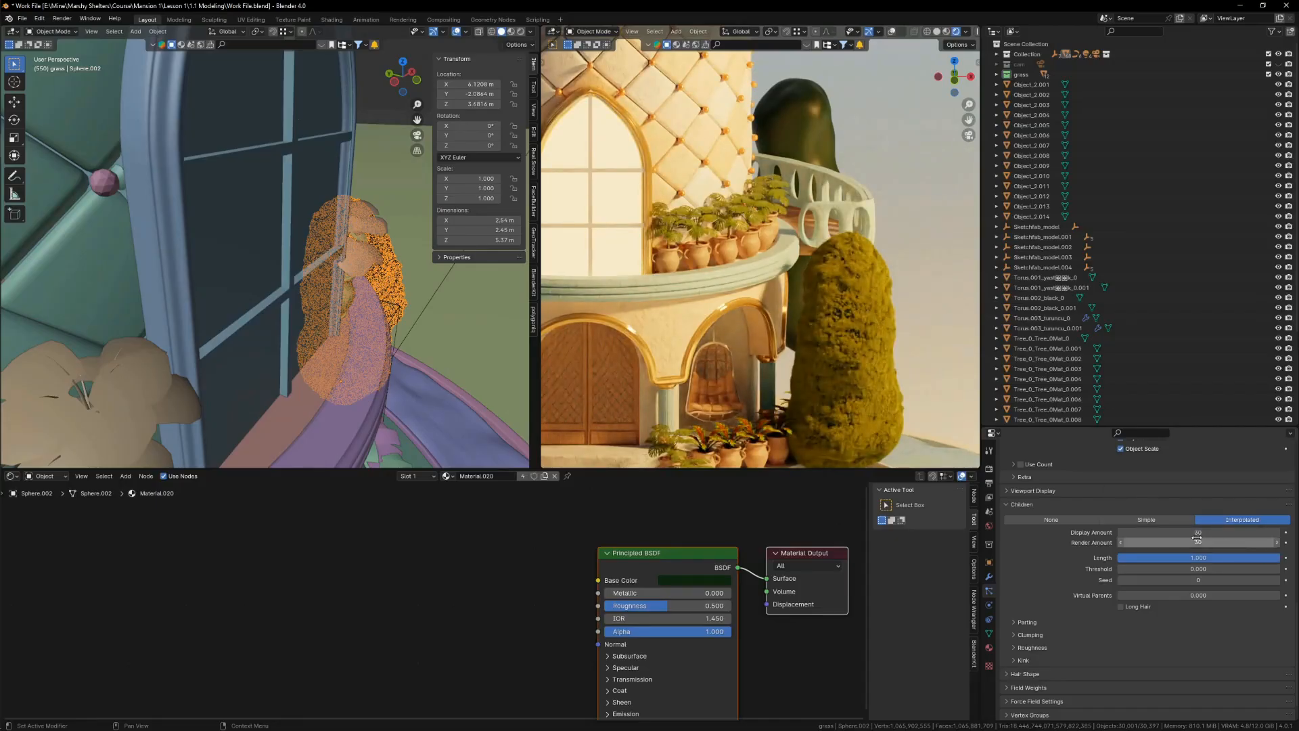
{"action": "scroll", "coordinate": [1206, 546], "scroll_direction": "up", "scroll_amount": 10}
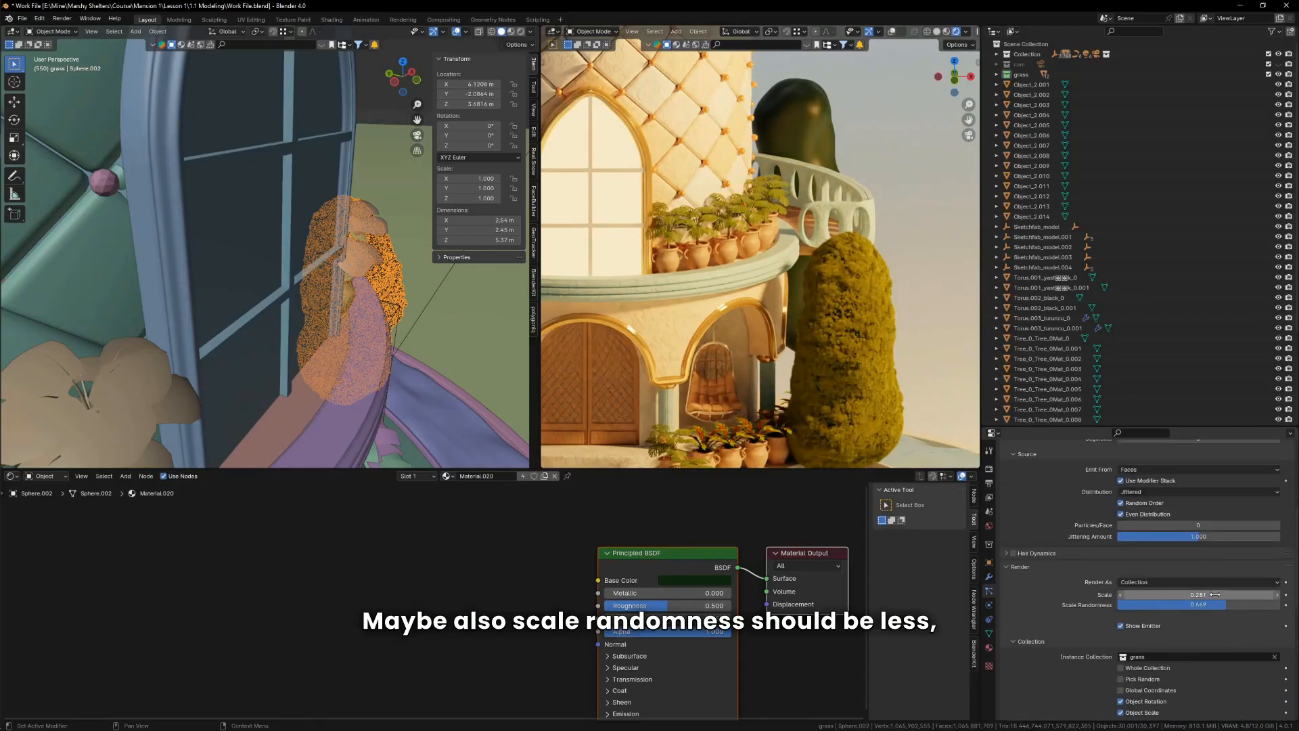
Step: Set the front-right tree foliage particles' scale randomness to 0.393 and their render scale to 0.339
{"action": "left_click_drag", "start_coordinate": [1205, 605], "coordinate": [1160, 604]}
{"action": "scroll", "coordinate": [776, 222], "scroll_direction": "down", "scroll_amount": 5}
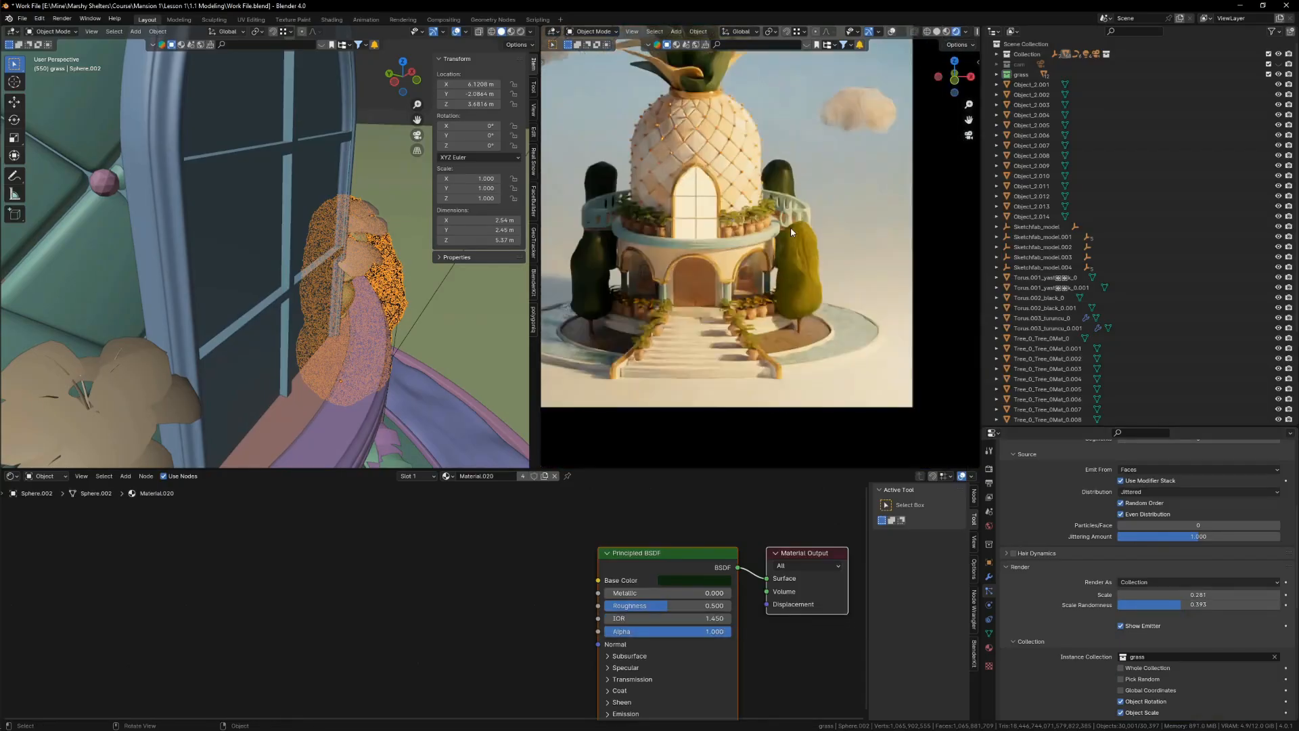
{"action": "scroll", "coordinate": [808, 247], "scroll_direction": "up", "scroll_amount": 5}
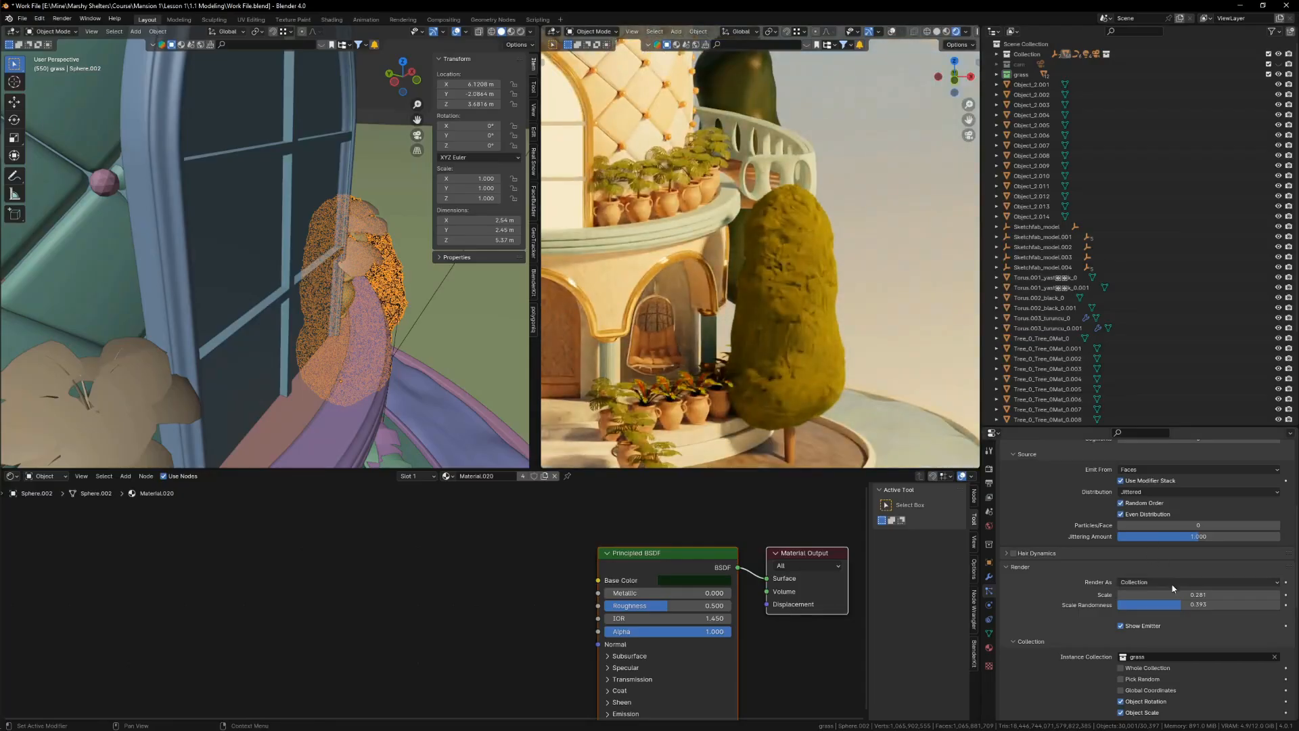
{"action": "left_click_drag", "start_coordinate": [1198, 595], "coordinate": [1228, 595]}
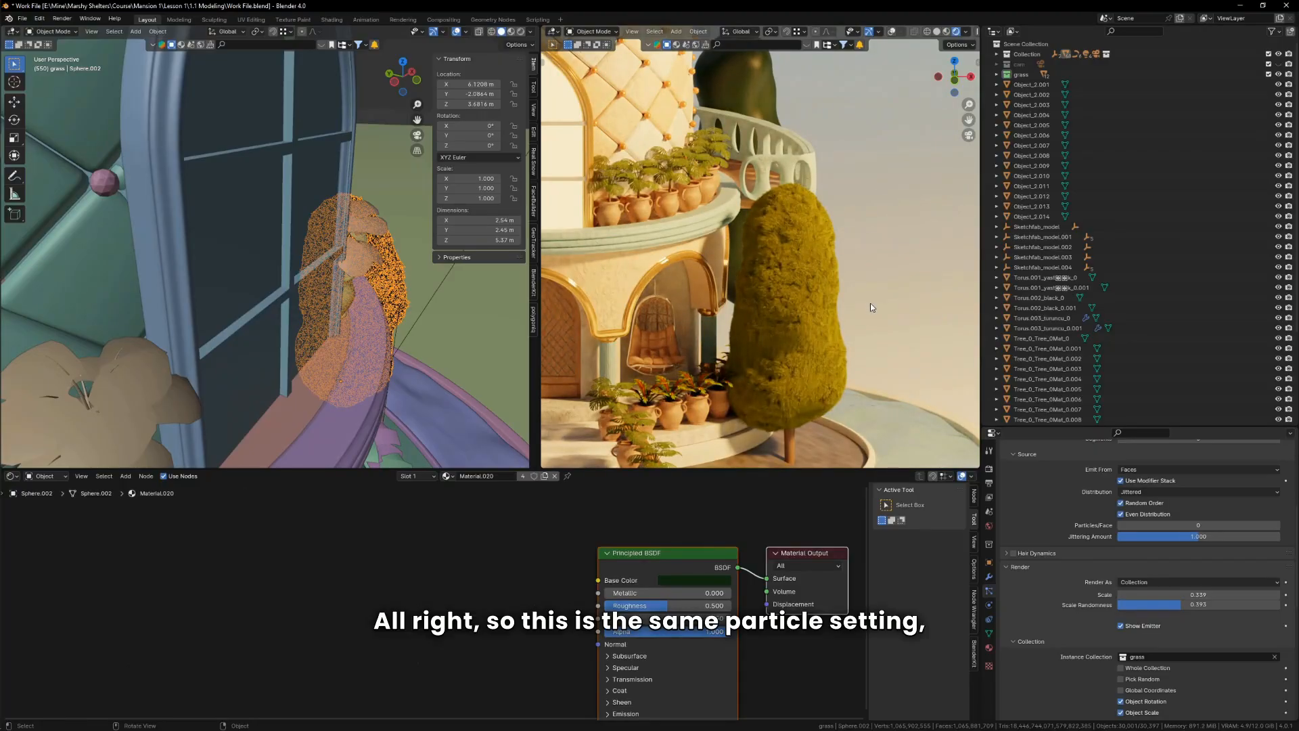
Step: Enable viewport display of the rear-right tree's leaf particles, return the camera view to solid shading, and save the file
{"action": "scroll", "coordinate": [1189, 579], "scroll_direction": "up", "scroll_amount": 5}
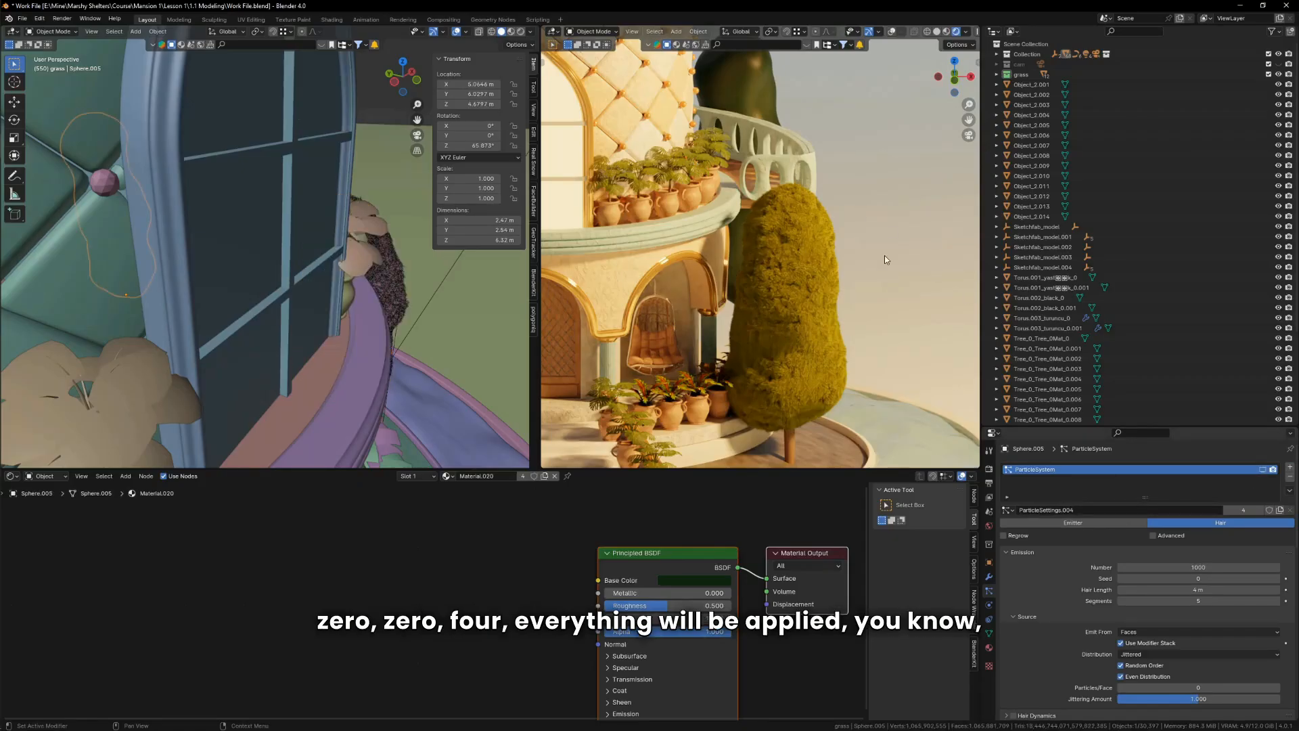
{"action": "key", "text": "KP_0"}
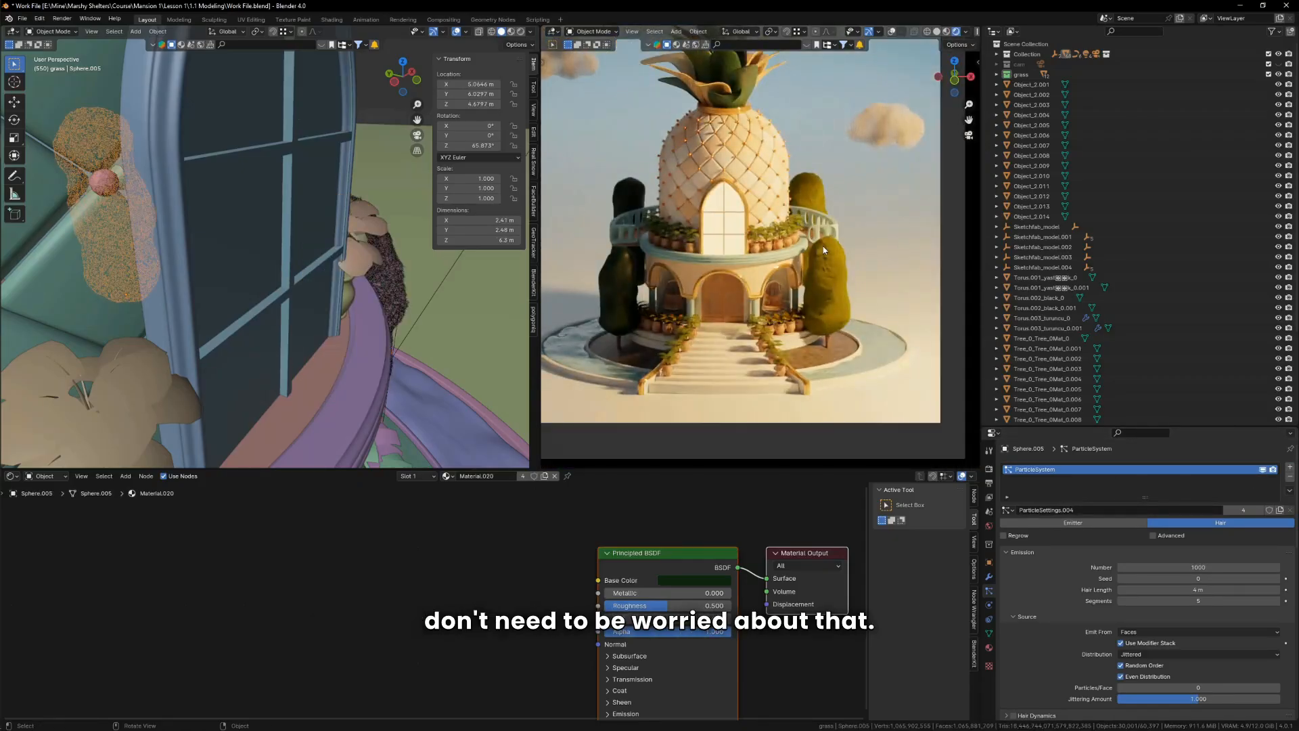
{"action": "scroll", "coordinate": [825, 250], "scroll_direction": "up", "scroll_amount": 2}
{"action": "key", "text": "z"}
{"action": "left_click", "coordinate": [839, 252]}
{"action": "key", "text": "ctrl+s"}
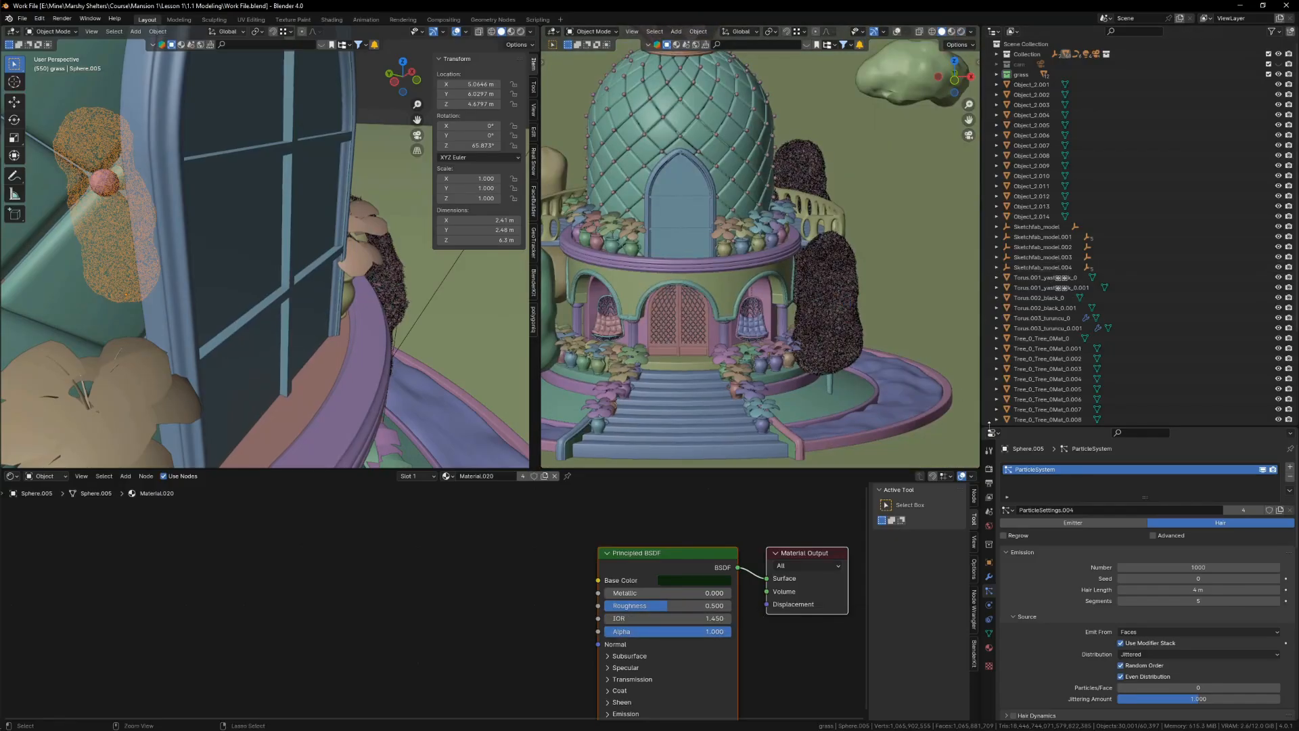
Step: Orbit to both right-hand trees, select their foliage, and disable viewport display of their leaf particle systems
{"action": "left_click", "coordinate": [827, 328]}
{"action": "left_click", "coordinate": [685, 244]}
{"action": "scroll", "coordinate": [215, 314], "scroll_direction": "down", "scroll_amount": 2}
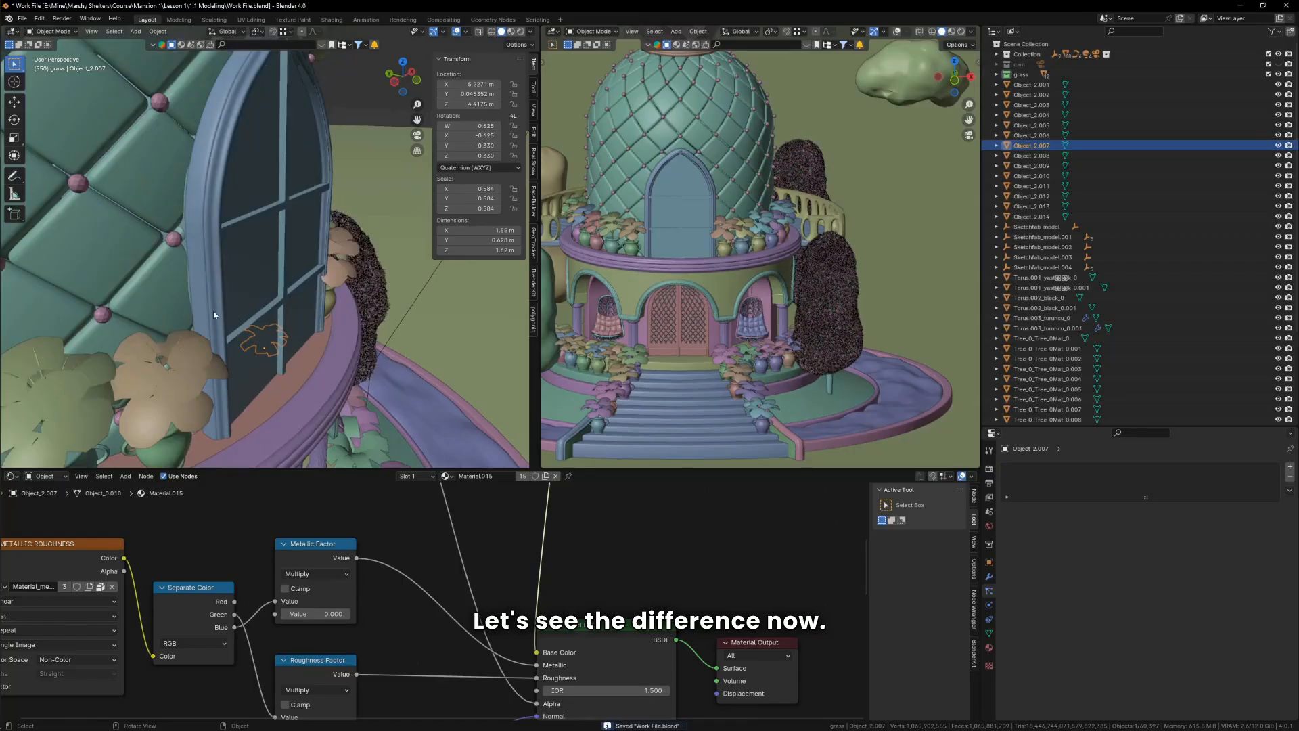
{"action": "scroll", "coordinate": [213, 310], "scroll_direction": "down", "scroll_amount": 5}
{"action": "middle_click_drag", "start_coordinate": [223, 314], "coordinate": [360, 301]}
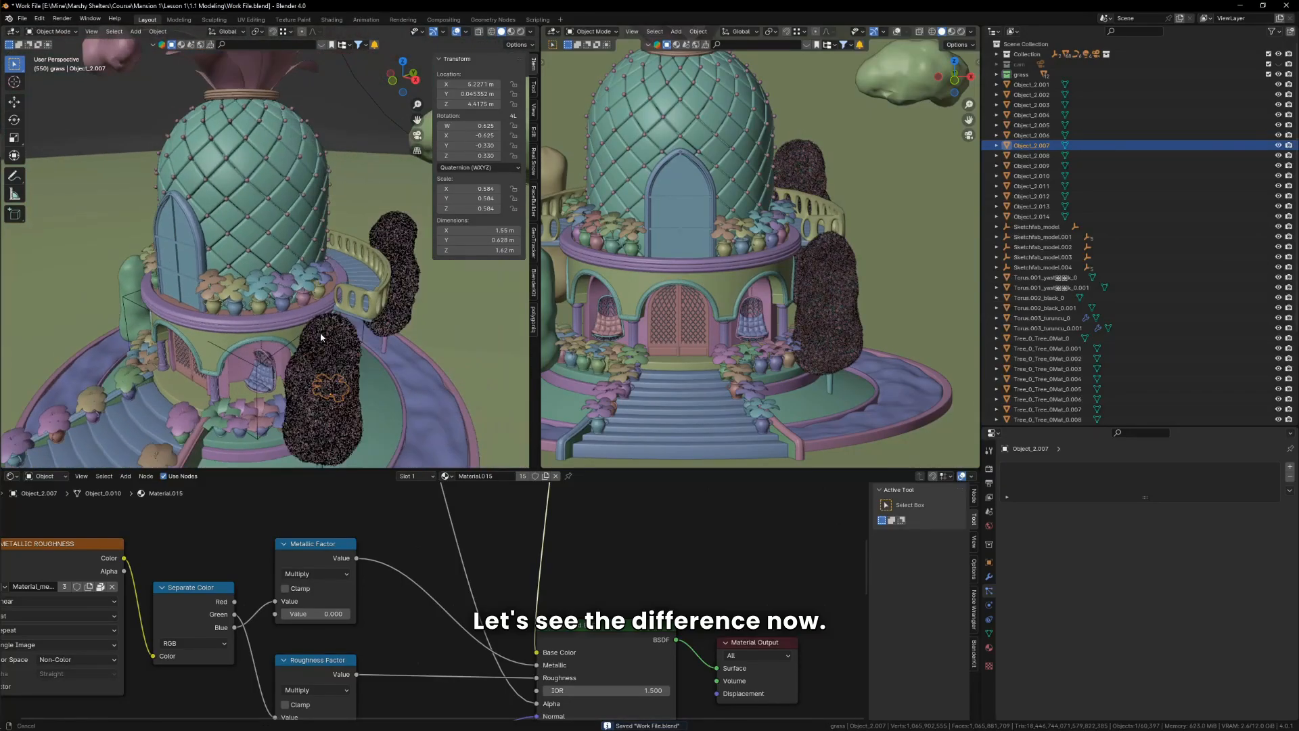
{"action": "left_click", "coordinate": [360, 300]}
{"action": "left_click", "coordinate": [392, 242], "text": "shift"}
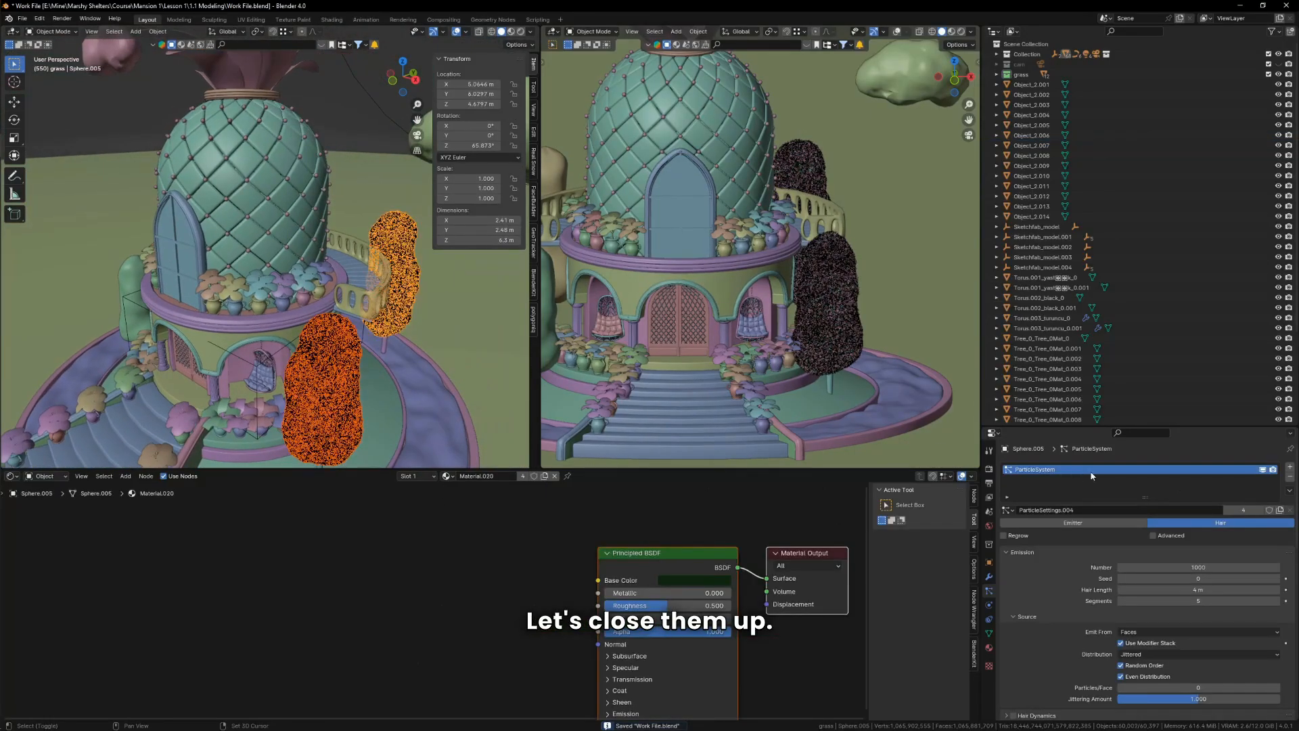
{"action": "left_click", "coordinate": [1263, 469]}
Step: Switch the render result to Slot 2 and render the current frame
{"action": "key", "text": "F11"}
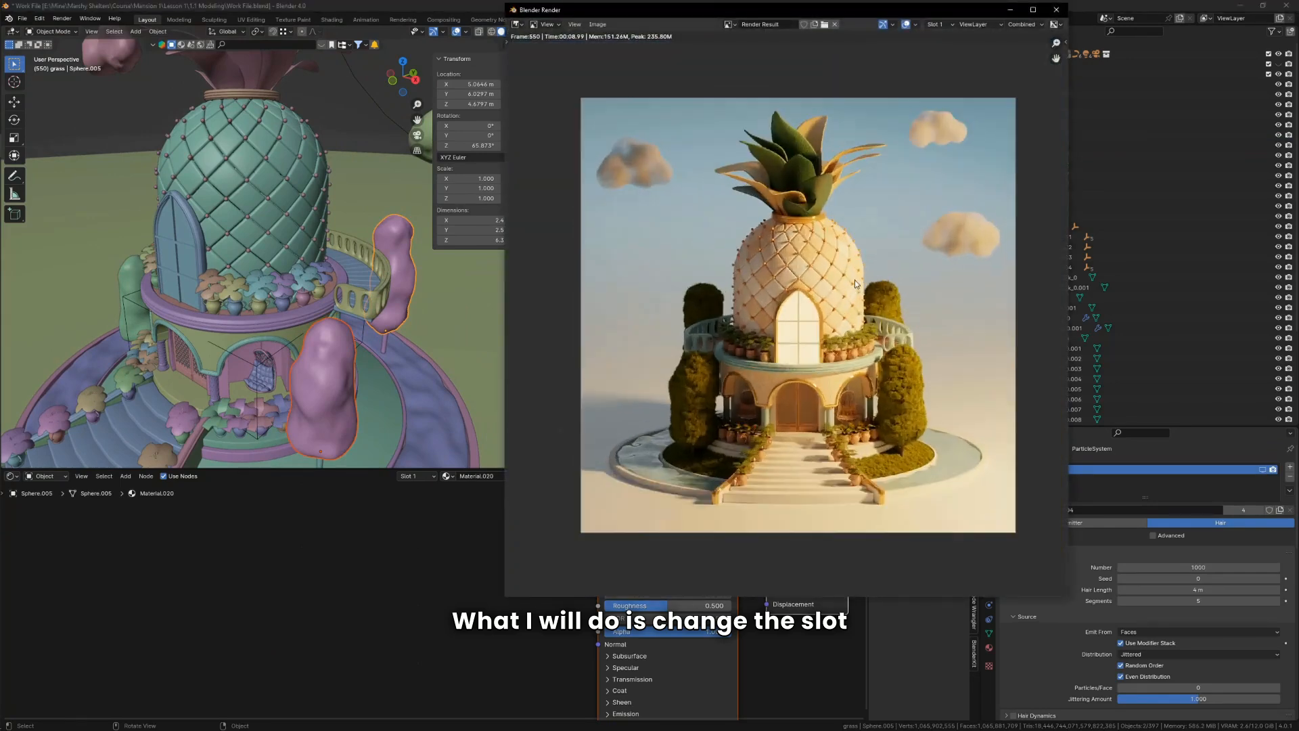
{"action": "left_click", "coordinate": [934, 25]}
{"action": "left_click", "coordinate": [944, 49]}
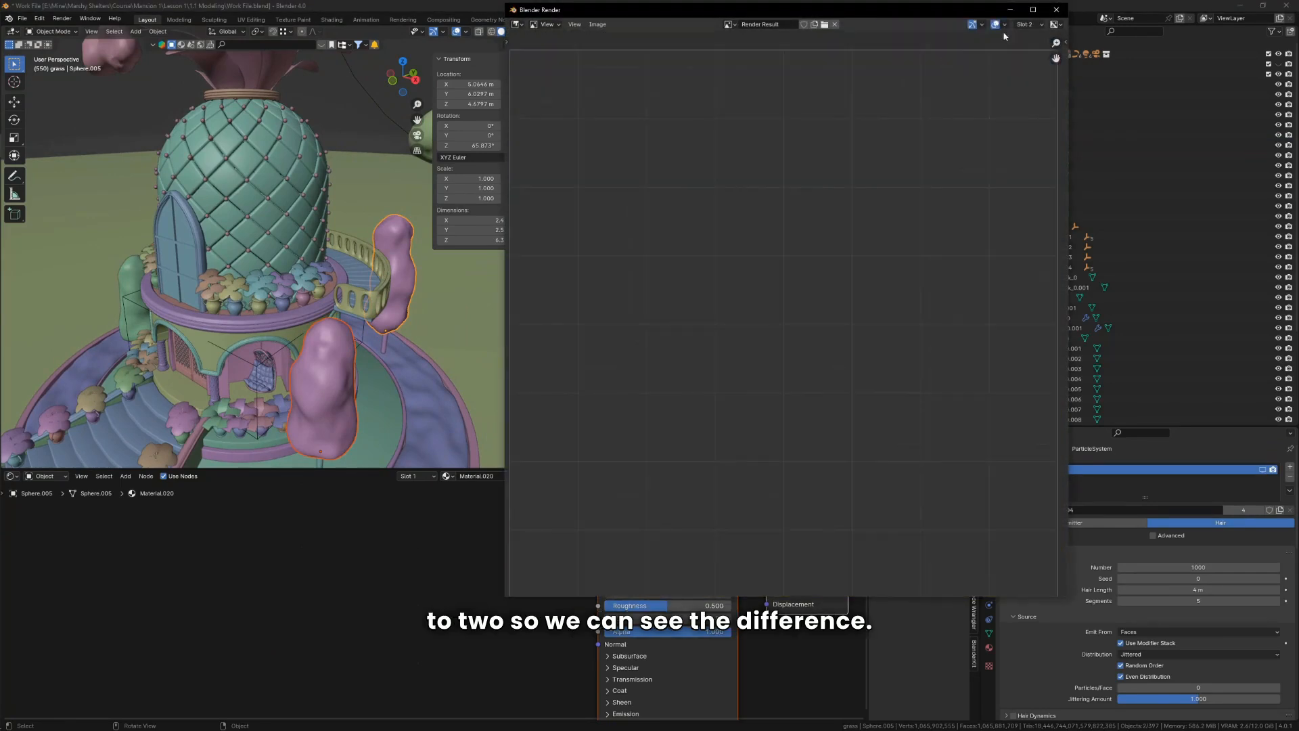
{"action": "left_click", "coordinate": [1057, 10]}
{"action": "key", "text": "F12"}
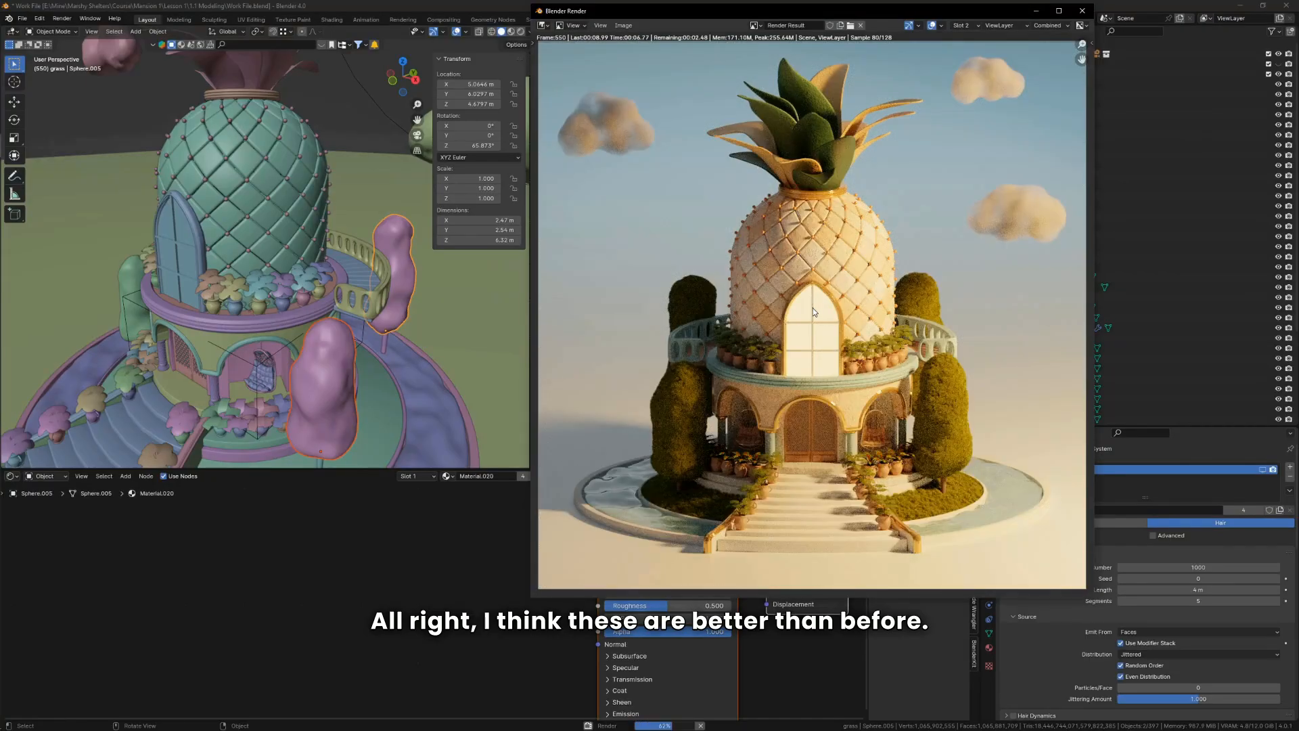
Step: Compare the renders in Slot 1 and Slot 2, examining how dense the trees' foliage looks
{"action": "scroll", "coordinate": [871, 393], "scroll_direction": "down", "scroll_amount": 1}
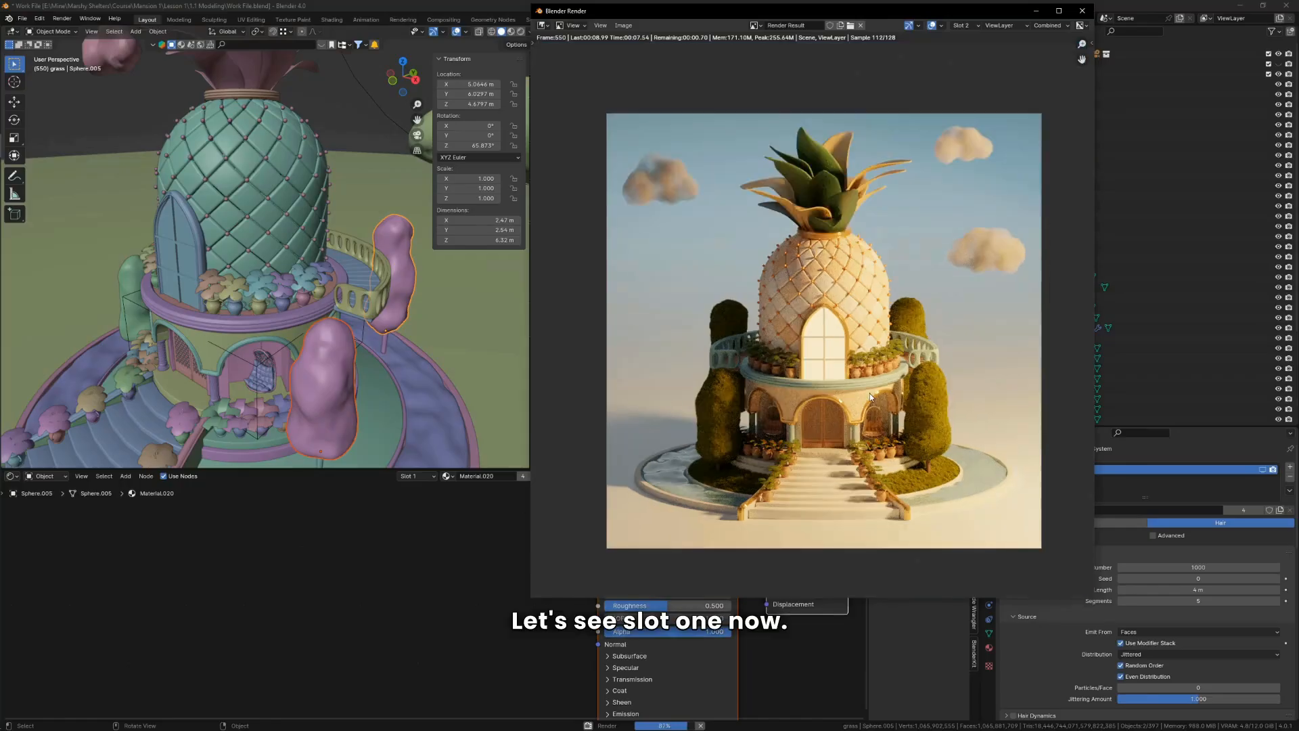
{"action": "scroll", "coordinate": [885, 380], "scroll_direction": "up", "scroll_amount": 1}
{"action": "left_click_drag", "start_coordinate": [873, 12], "coordinate": [578, 26]}
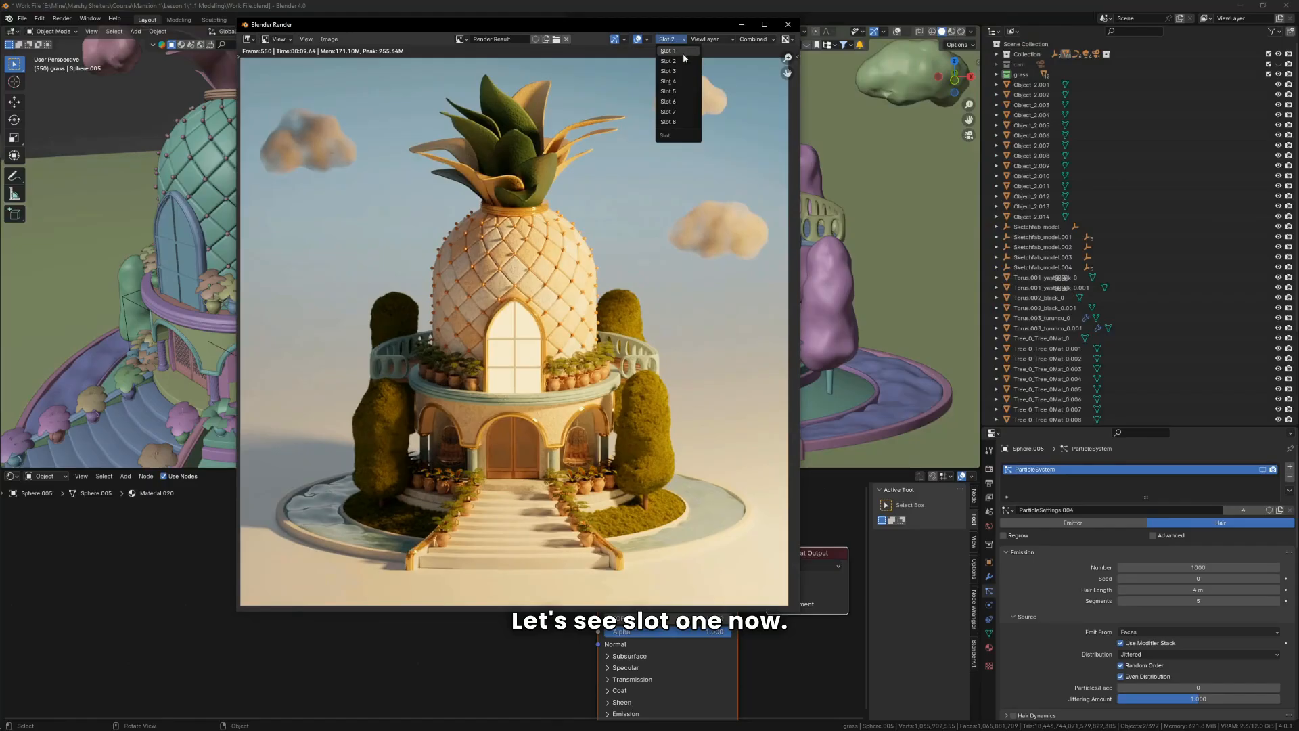
{"action": "left_click", "coordinate": [682, 51]}
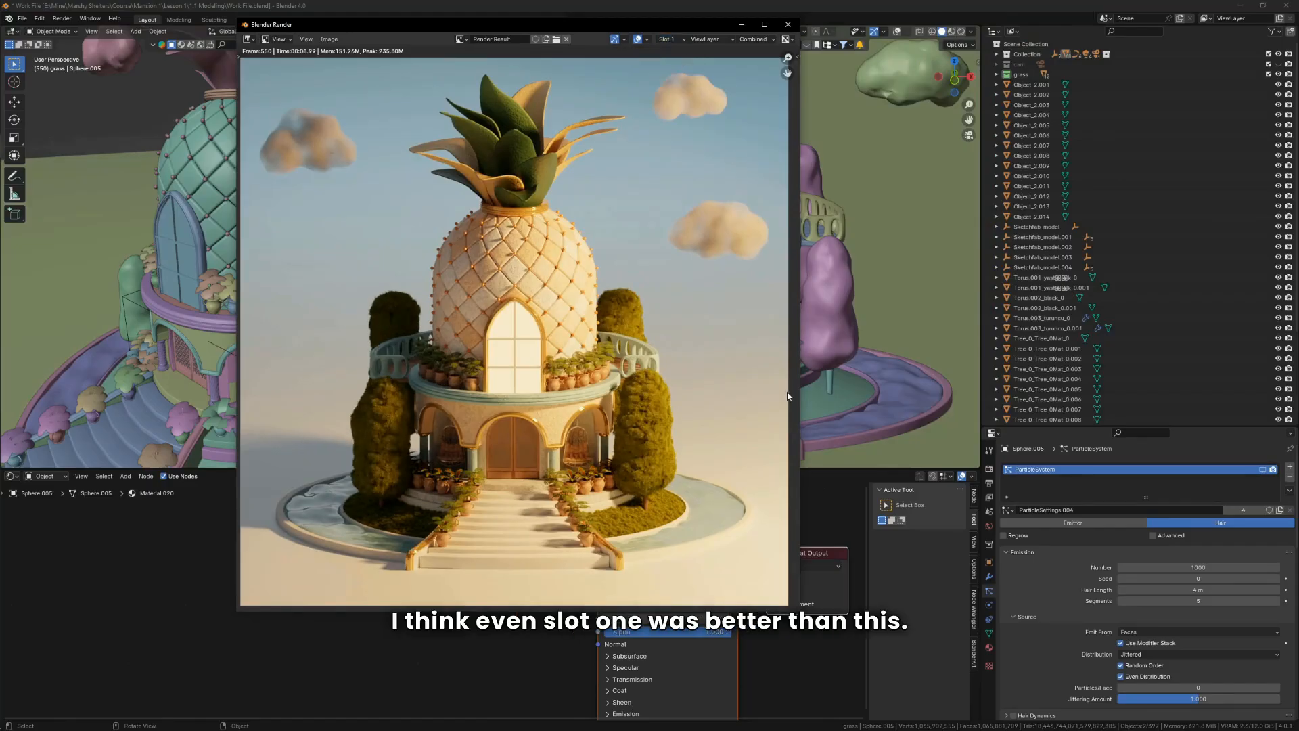
{"action": "left_click", "coordinate": [679, 41]}
{"action": "left_click", "coordinate": [676, 60]}
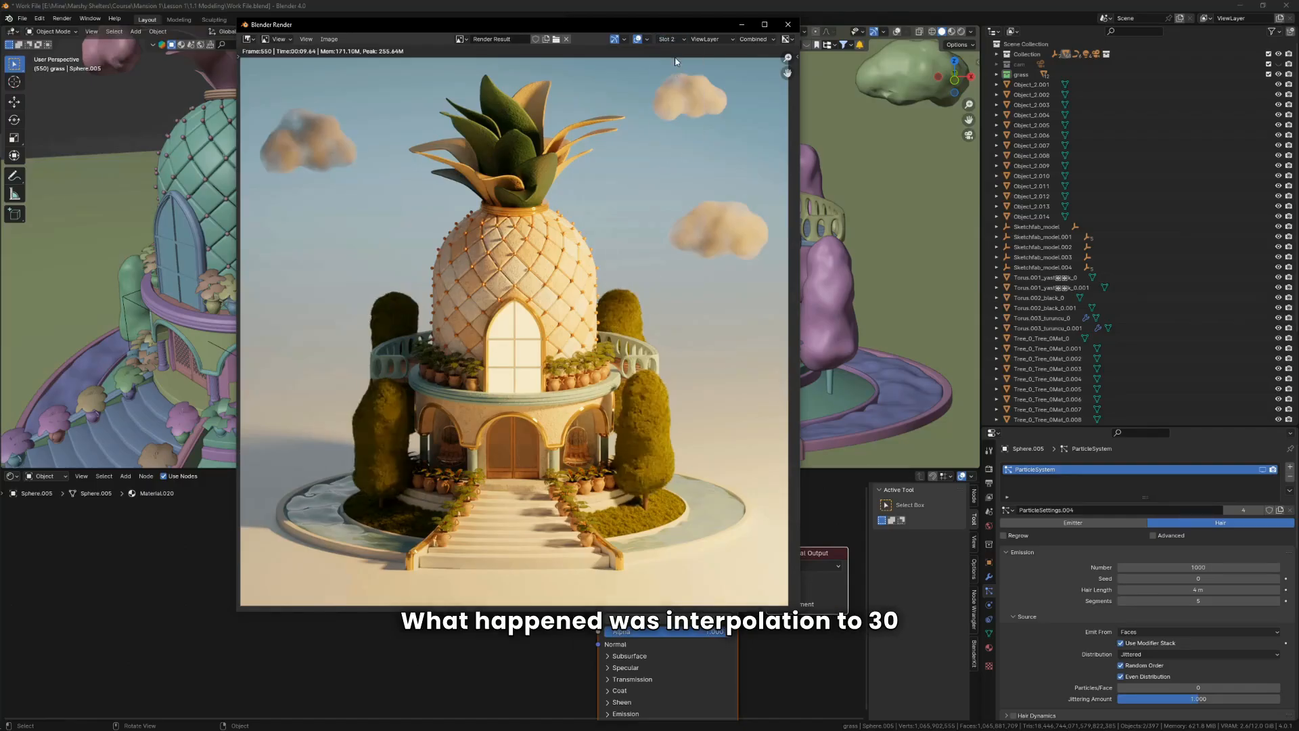
{"action": "scroll", "coordinate": [650, 399], "scroll_direction": "up", "scroll_amount": 1}
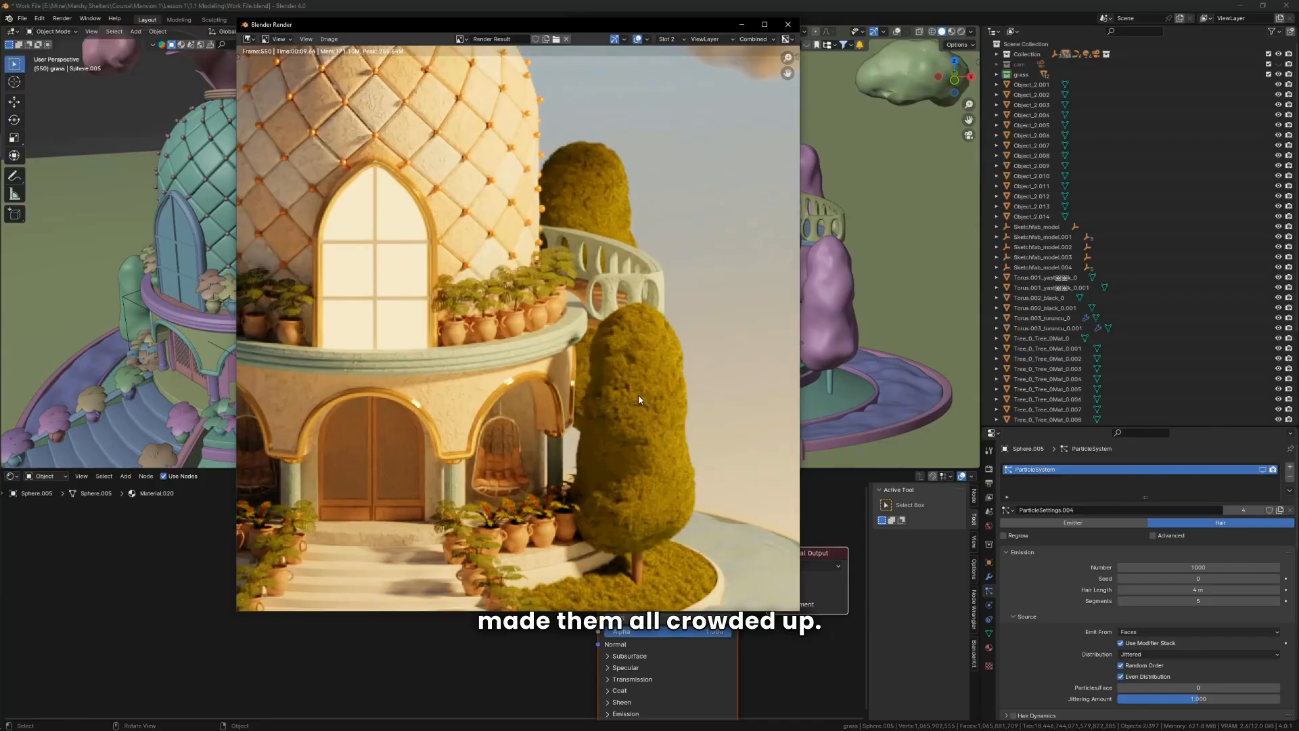
Step: Save the file and display the front-right tree's leaf particles in a rendered camera view
{"action": "left_click", "coordinate": [788, 25]}
{"action": "key", "text": "ctrl+s"}
{"action": "key", "text": "z"}
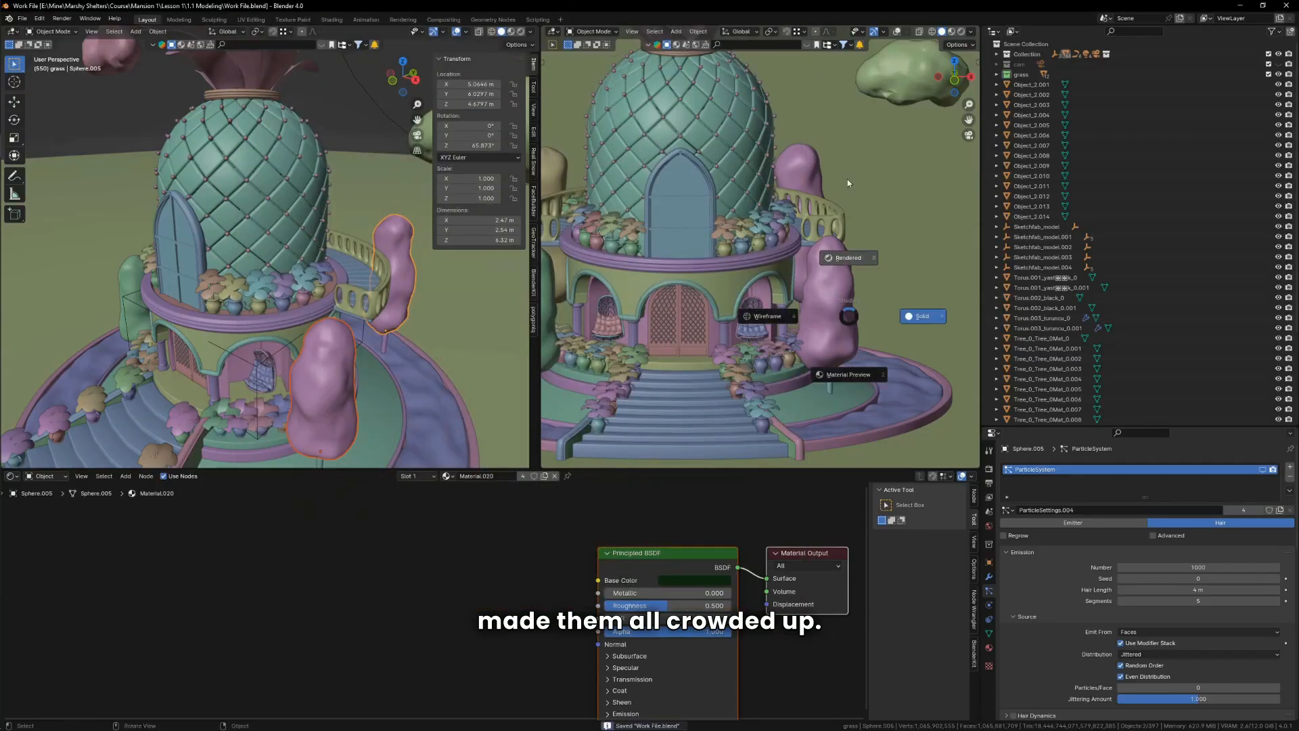
{"action": "left_click", "coordinate": [815, 298]}
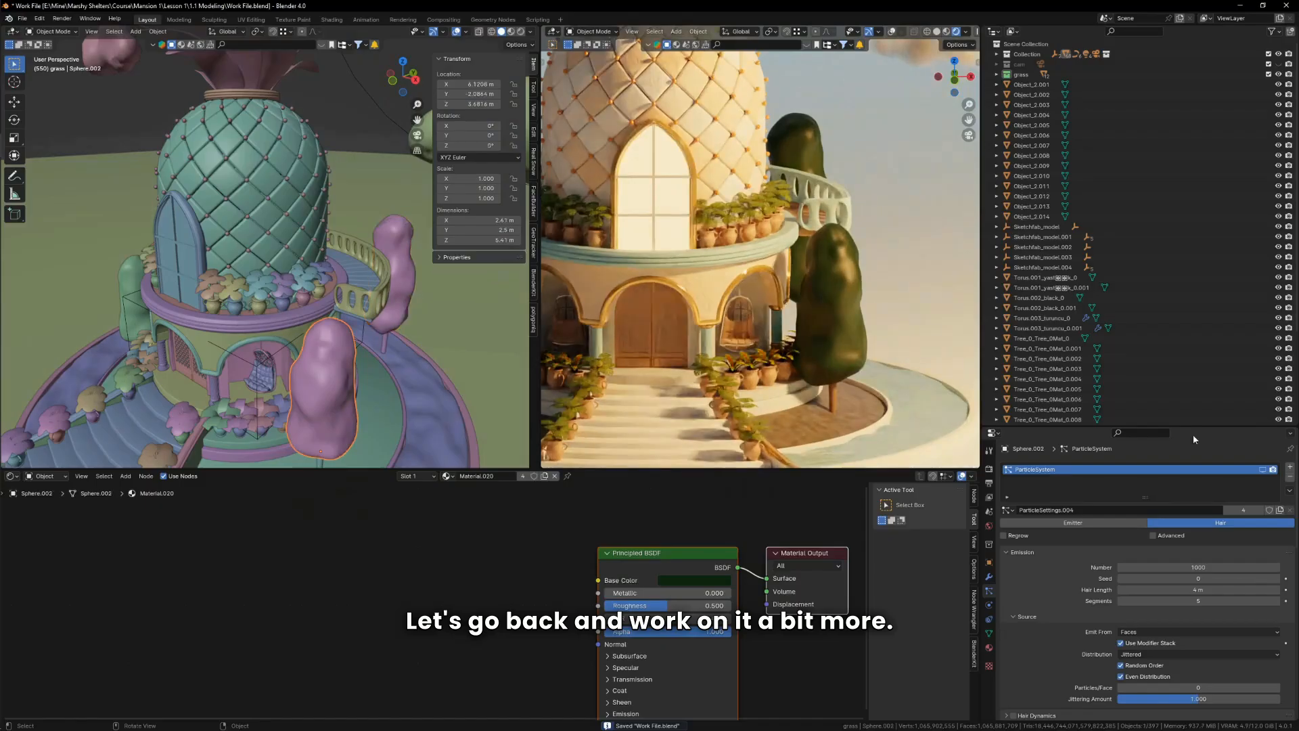
{"action": "left_click", "coordinate": [1263, 470]}
Step: Set the foliage children's display and render amounts to 15 and try a render scale of 0.460
{"action": "scroll", "coordinate": [1217, 587], "scroll_direction": "down", "scroll_amount": 20}
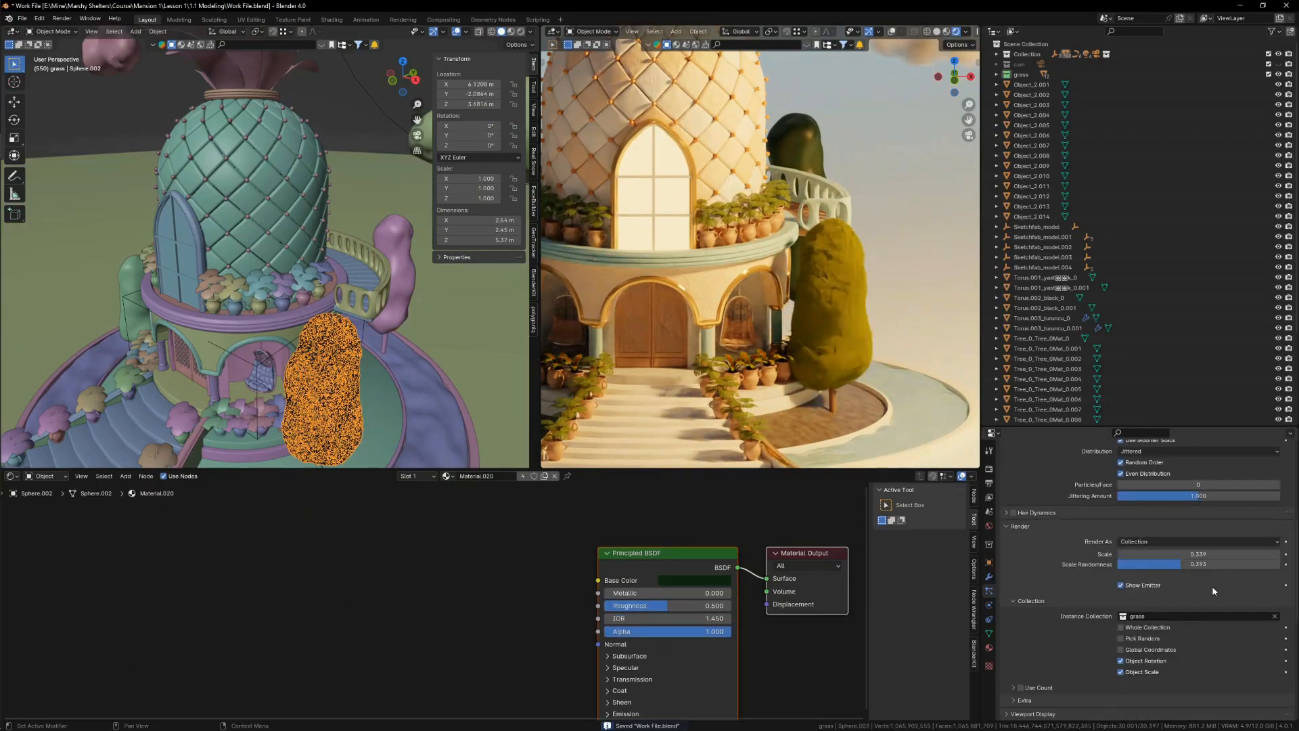
{"action": "double_click", "coordinate": [1216, 573]}
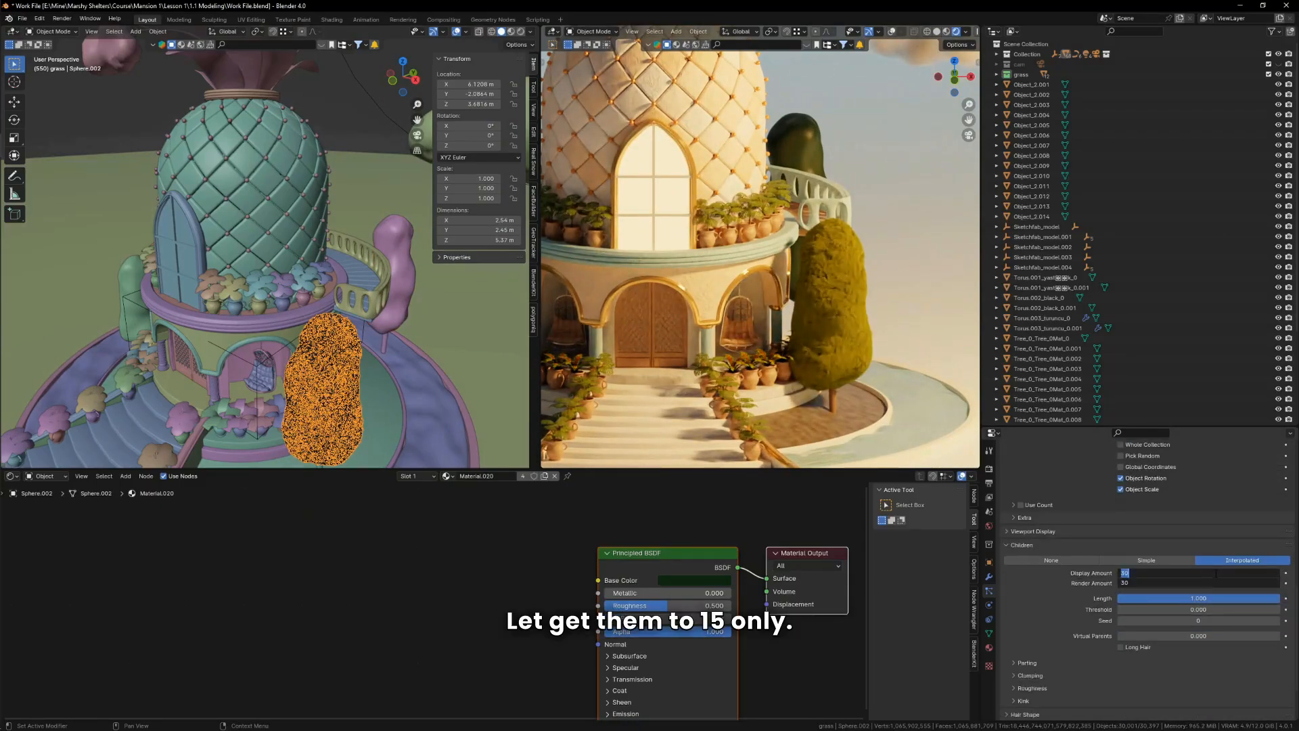
{"action": "key", "text": "Return"}
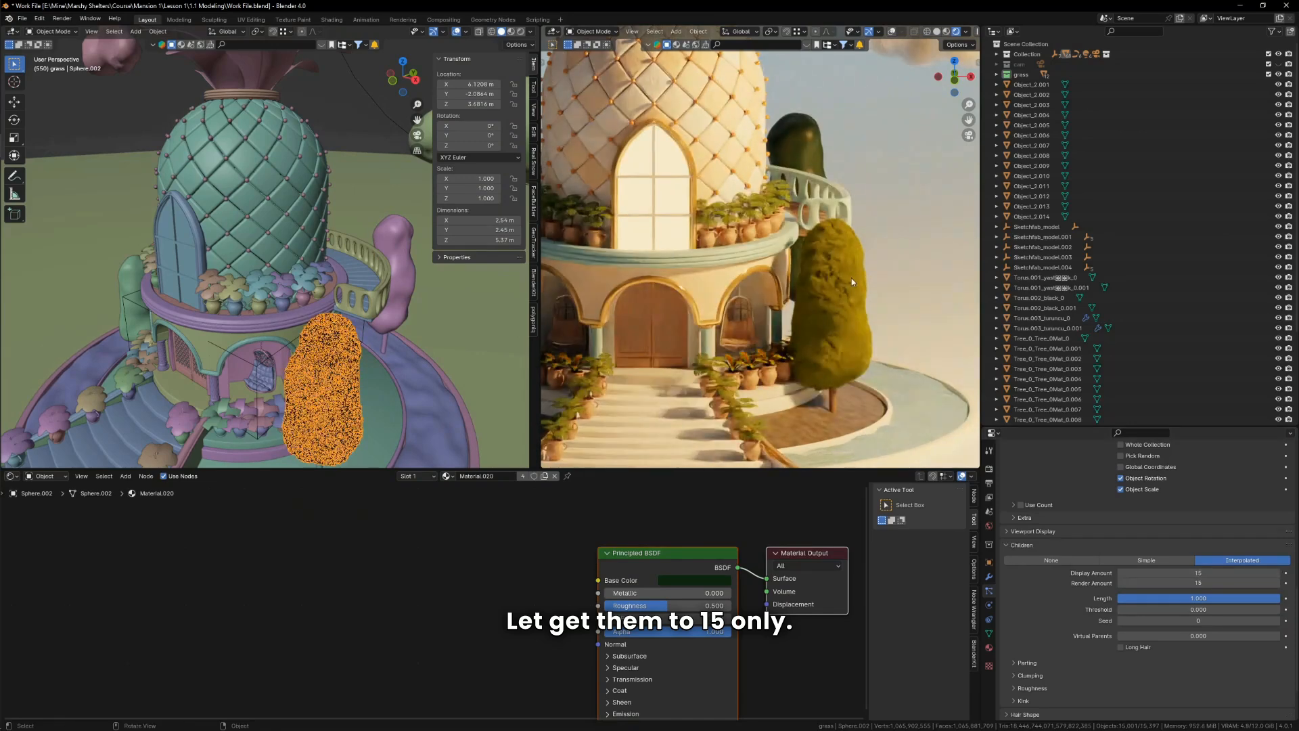
{"action": "key", "text": "KP_Decimal"}
{"action": "scroll", "coordinate": [1204, 614], "scroll_direction": "up", "scroll_amount": 2}
{"action": "scroll", "coordinate": [1204, 614], "scroll_direction": "up", "scroll_amount": 5}
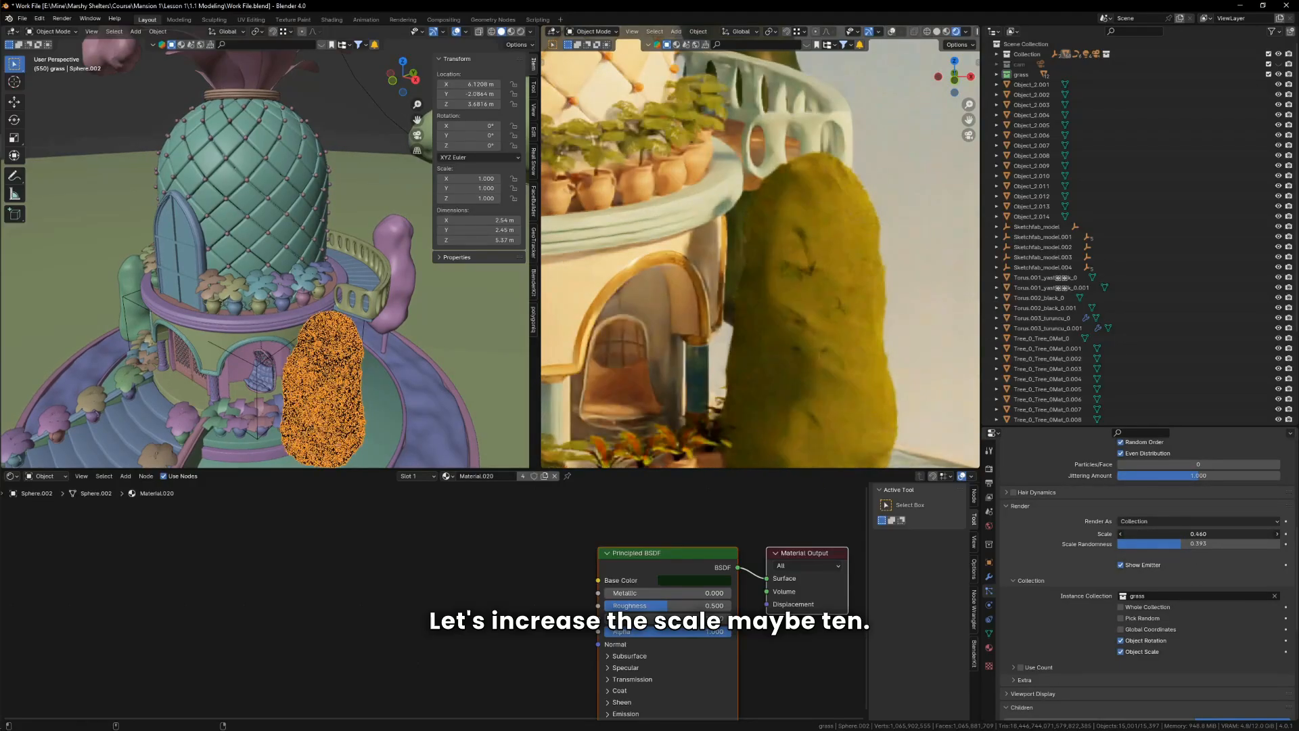
{"action": "left_click_drag", "start_coordinate": [1198, 534], "coordinate": [1183, 534]}
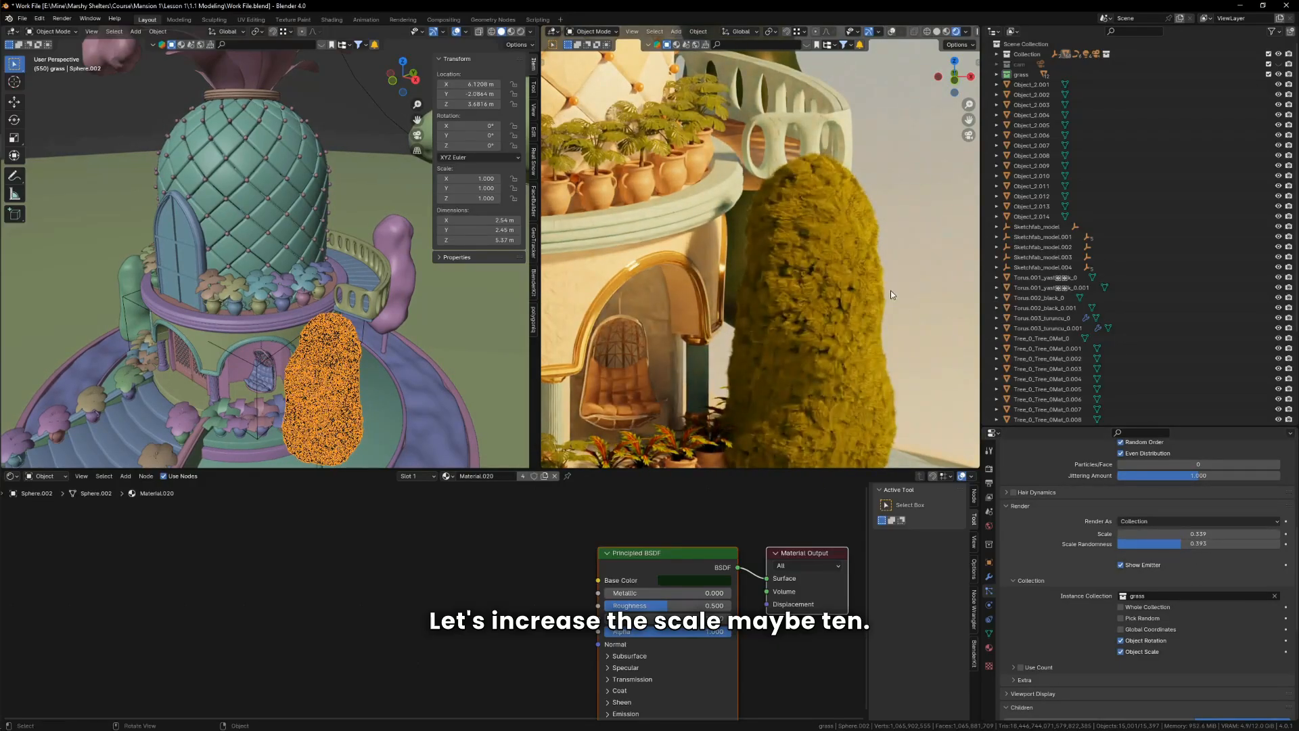
Step: Set both the display and render amounts of the foliage's interpolated children to 10
{"action": "scroll", "coordinate": [1151, 575], "scroll_direction": "down", "scroll_amount": 7}
{"action": "left_click", "coordinate": [1202, 553]}
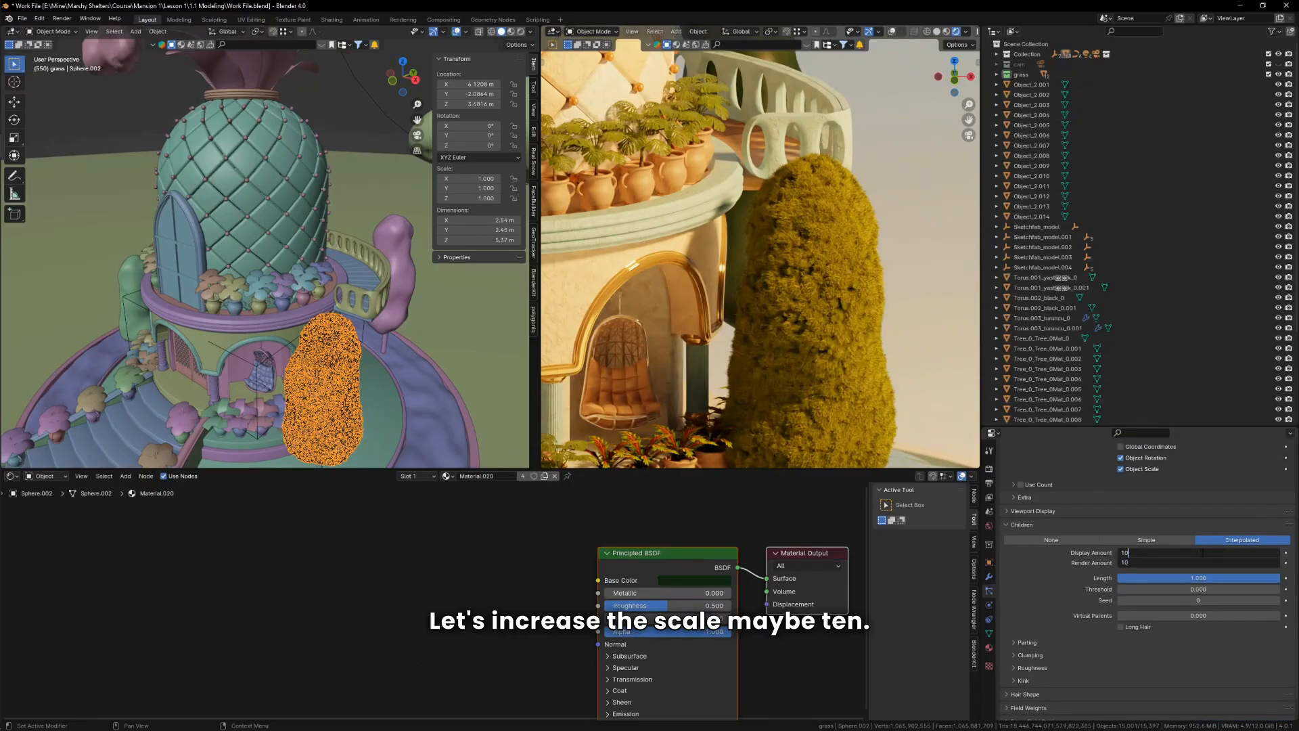
{"action": "key", "text": "Return"}
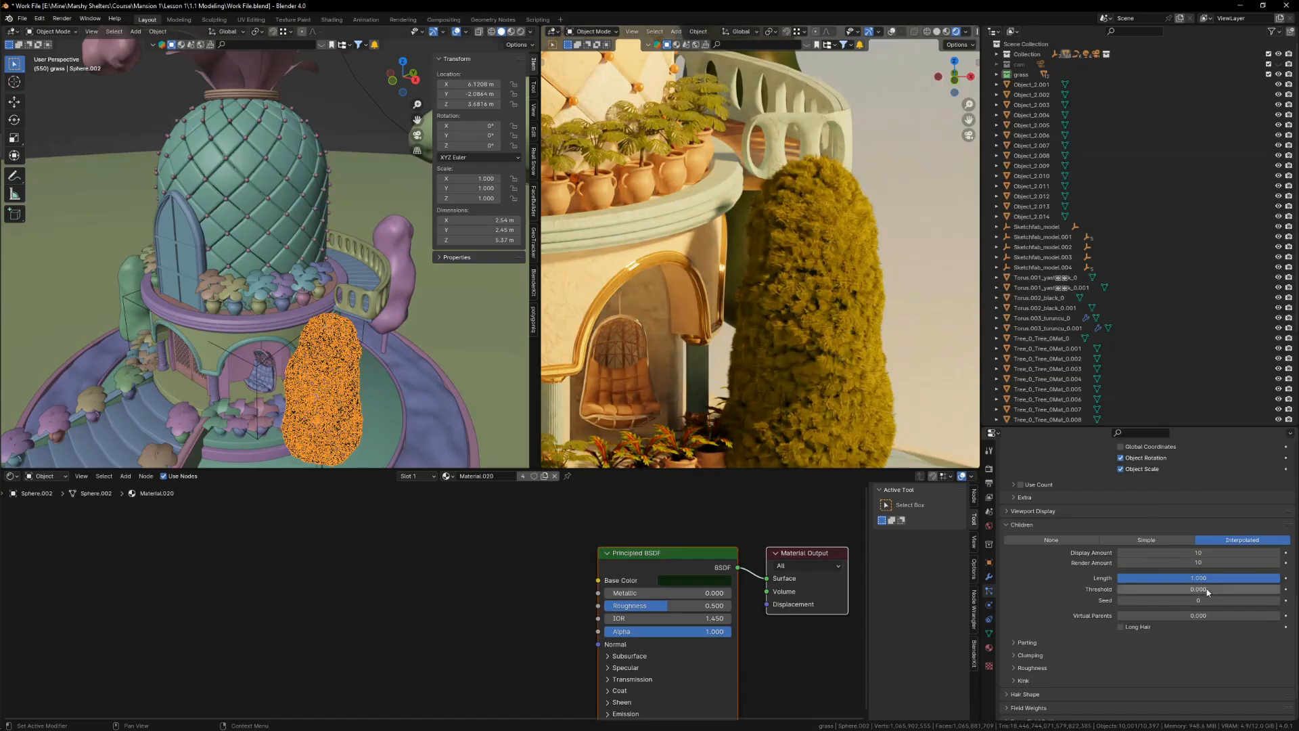
{"action": "scroll", "coordinate": [1208, 592], "scroll_direction": "up", "scroll_amount": 4}
{"action": "scroll", "coordinate": [801, 266], "scroll_direction": "down", "scroll_amount": 5}
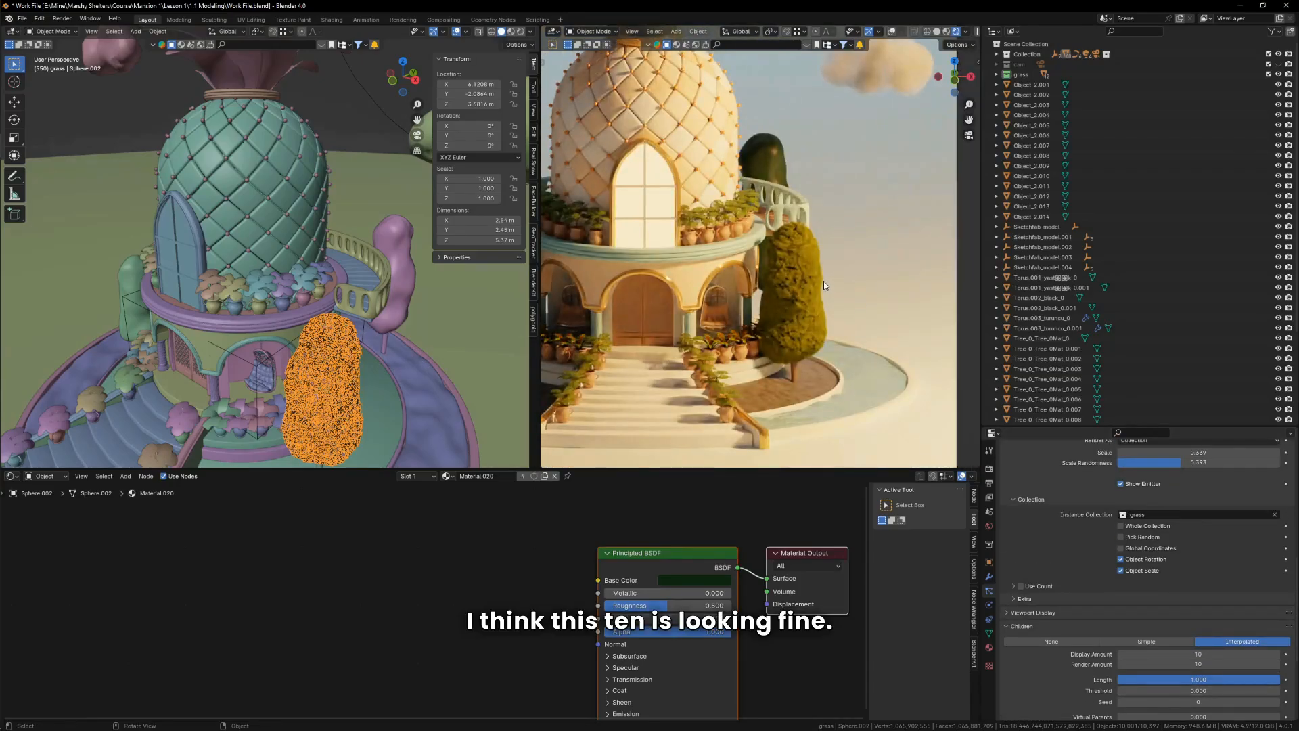
Step: Set the foliage particles' scale randomness to 0.220 and their render scale to 0.4
{"action": "scroll", "coordinate": [852, 325], "scroll_direction": "up", "scroll_amount": 5}
{"action": "scroll", "coordinate": [1181, 507], "scroll_direction": "up", "scroll_amount": 2}
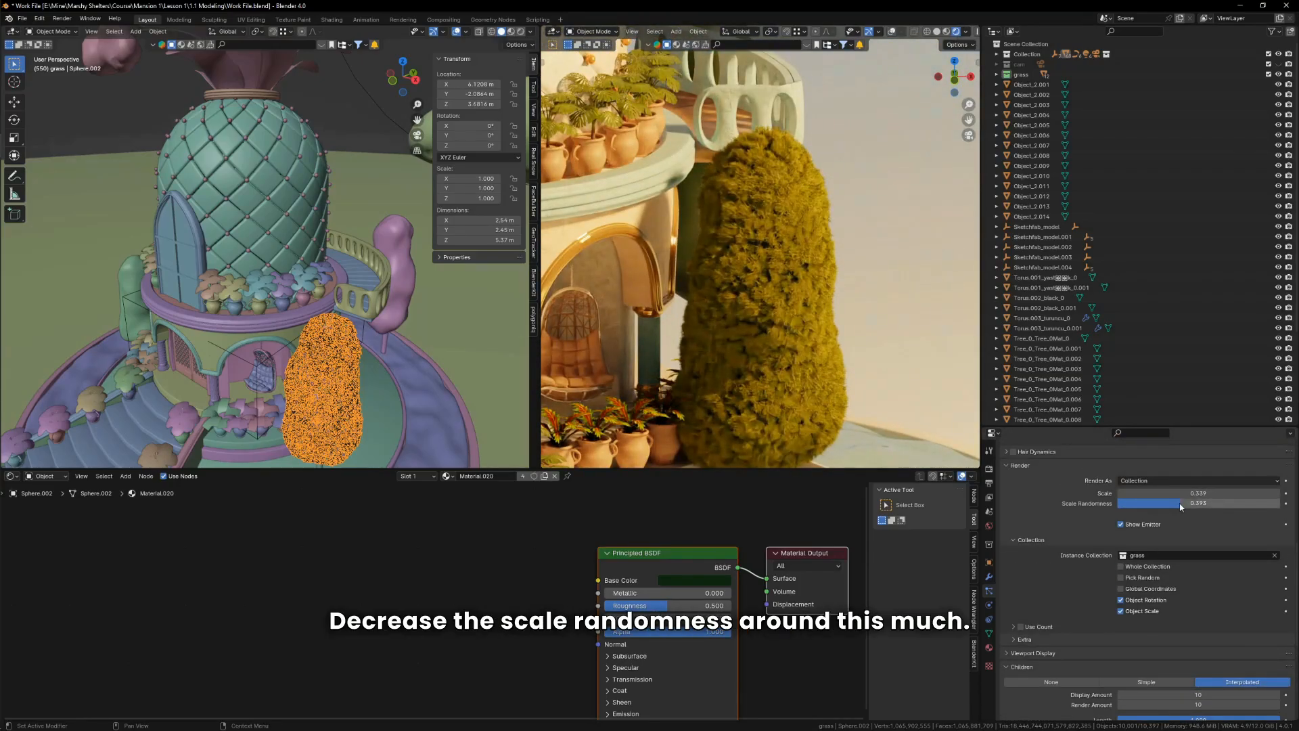
{"action": "left_click_drag", "start_coordinate": [1181, 507], "coordinate": [1152, 507]}
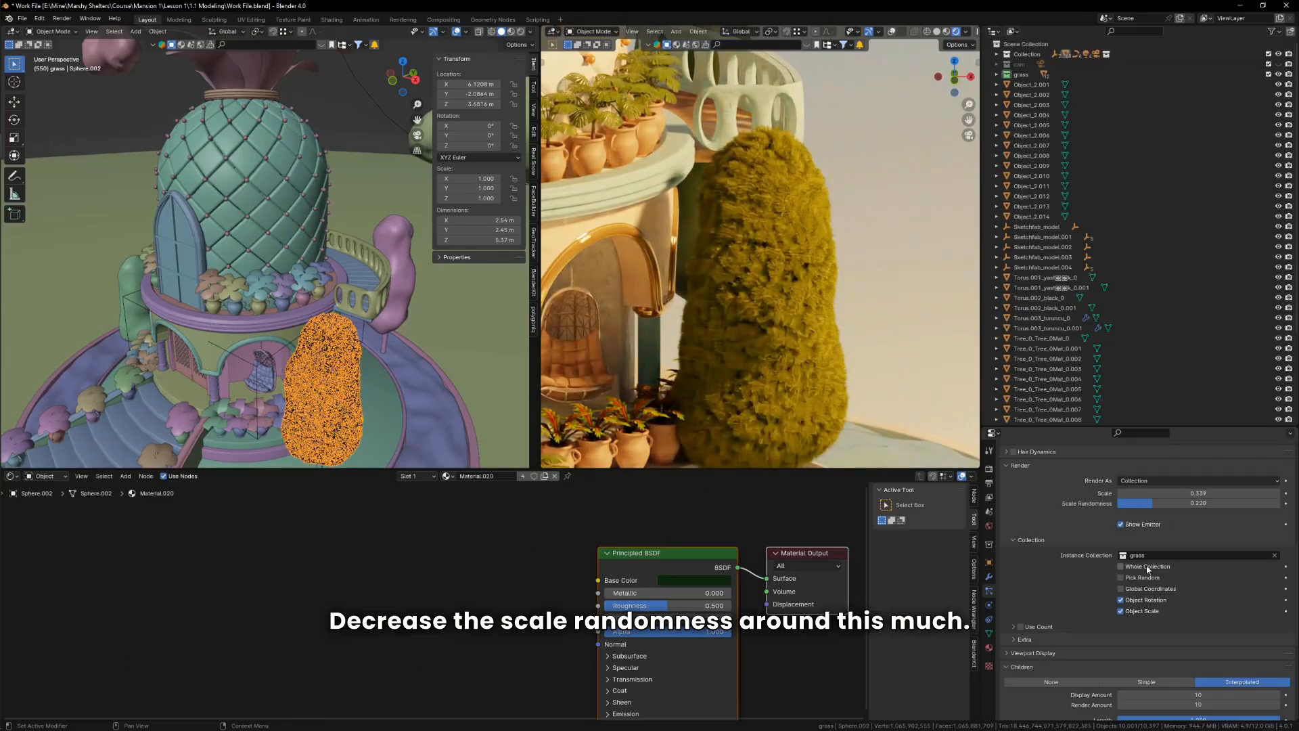
{"action": "left_click", "coordinate": [1196, 495]}
{"action": "type", "text": ".4"}
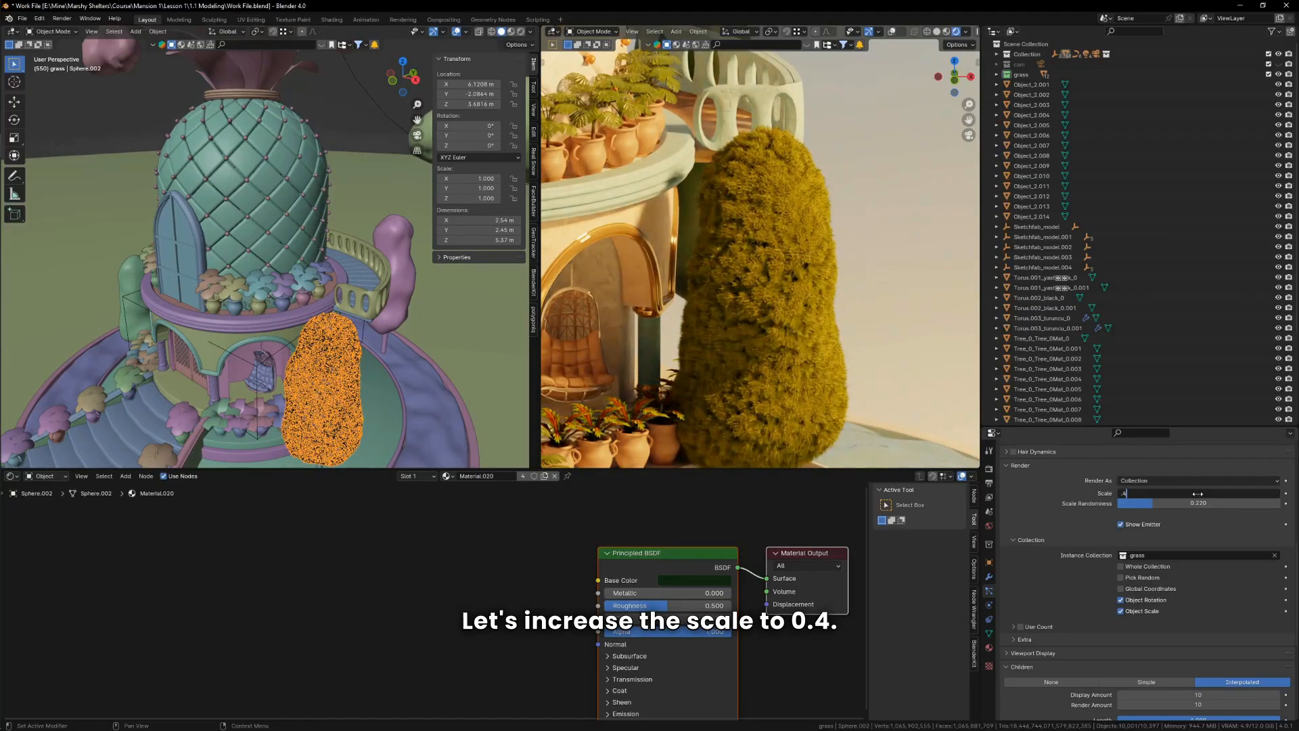
{"action": "key", "text": "Return"}
{"action": "key", "text": "KP_0"}
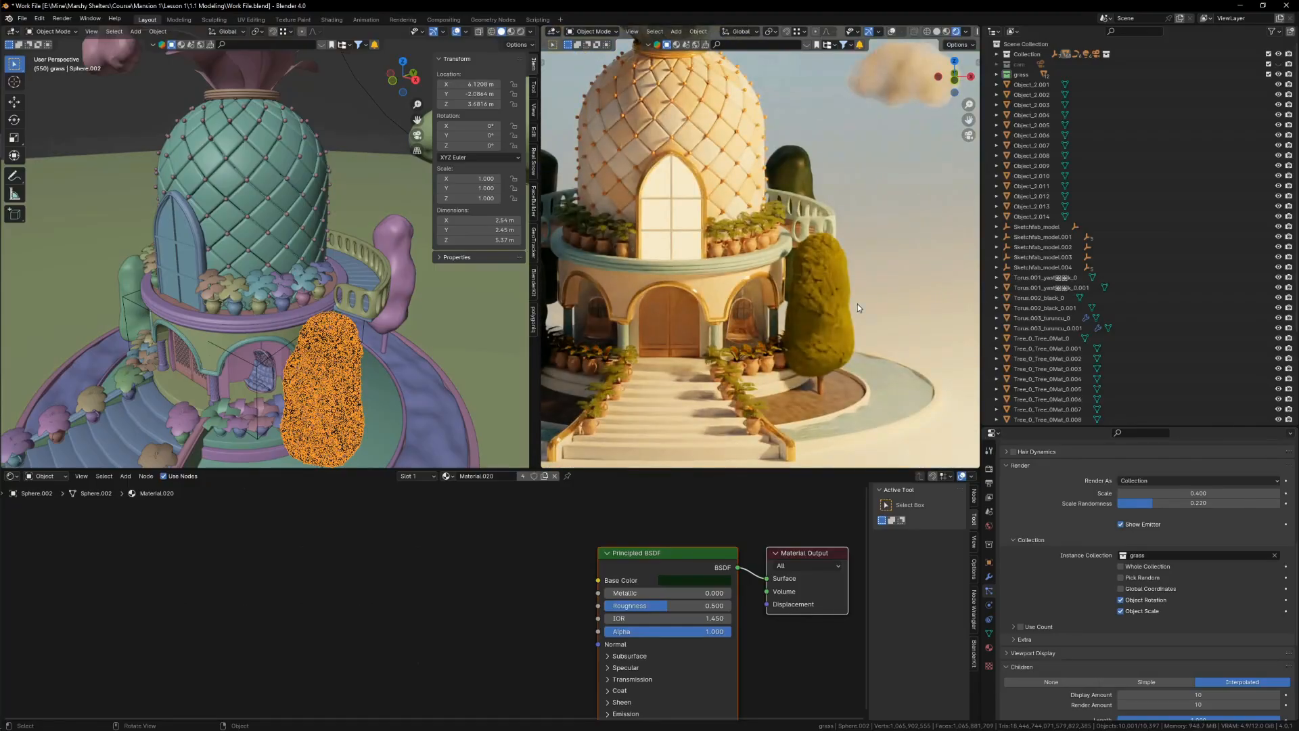
{"action": "key", "text": "KP_0"}
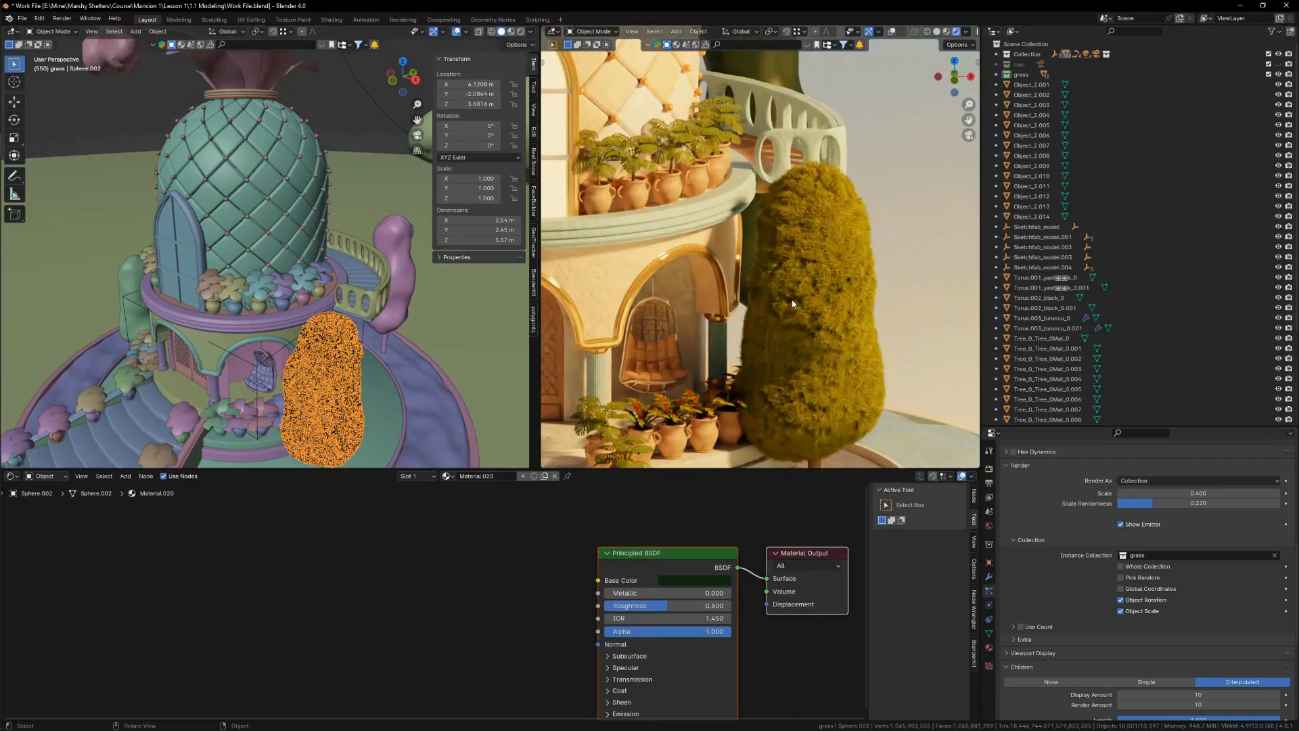
Step: Return the camera view to solid shading and save the file
{"action": "key", "text": "z"}
{"action": "left_click", "coordinate": [803, 340]}
{"action": "key", "text": "ctrl+s"}
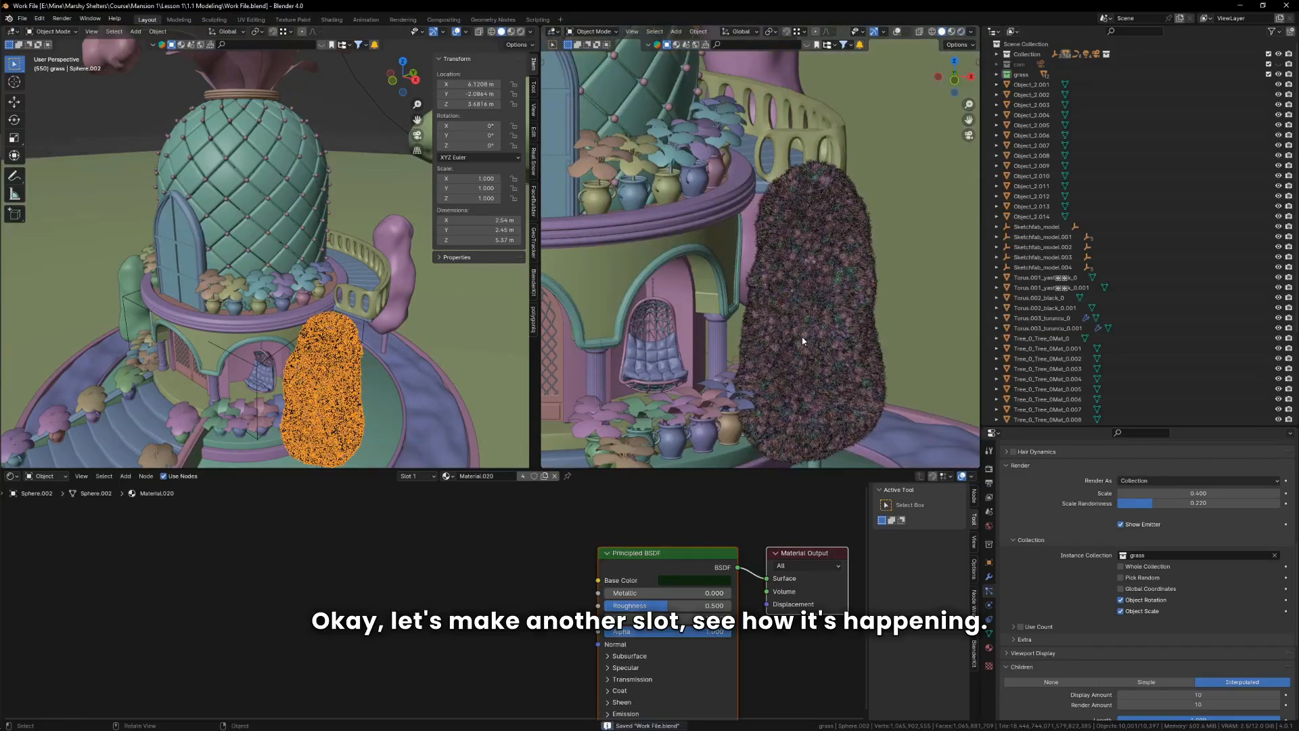
Step: Switch the render result to Slot 3 and render the current frame with the thinned foliage
{"action": "key", "text": "F11"}
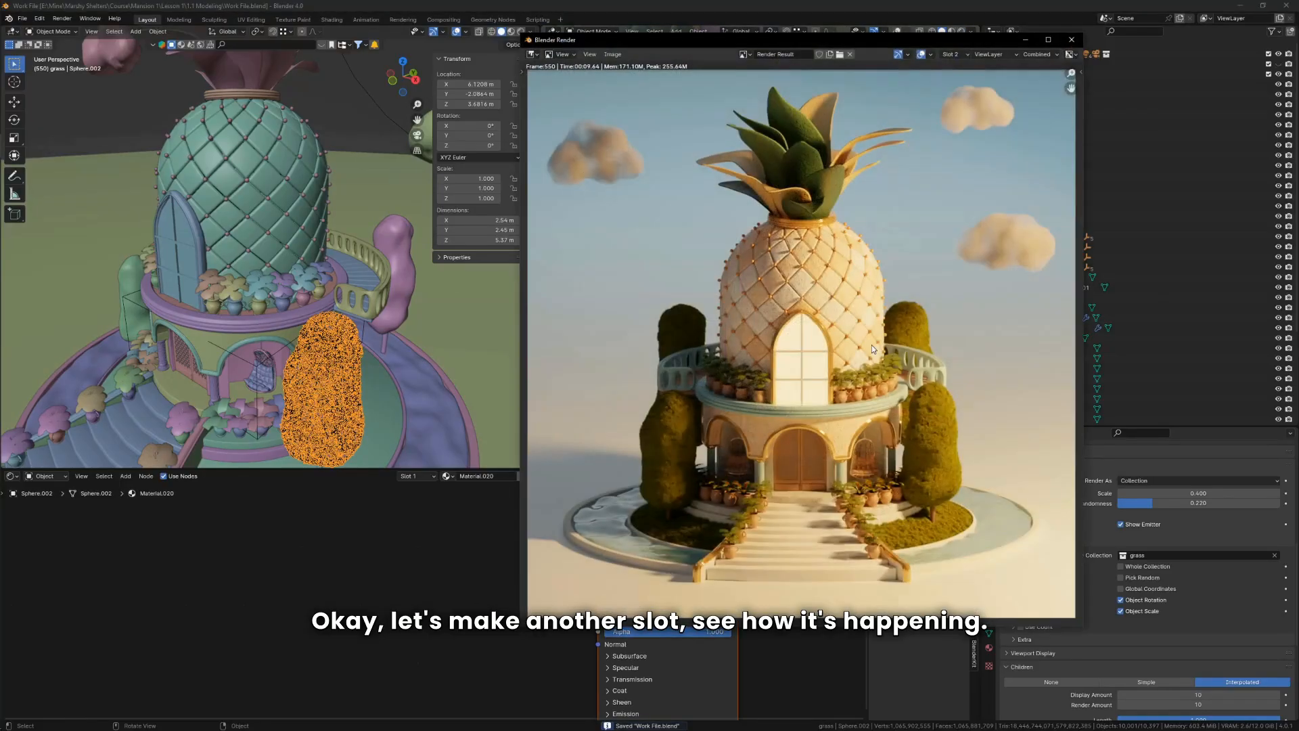
{"action": "left_click", "coordinate": [960, 59]}
{"action": "left_click", "coordinate": [961, 87]}
{"action": "key", "text": "F12"}
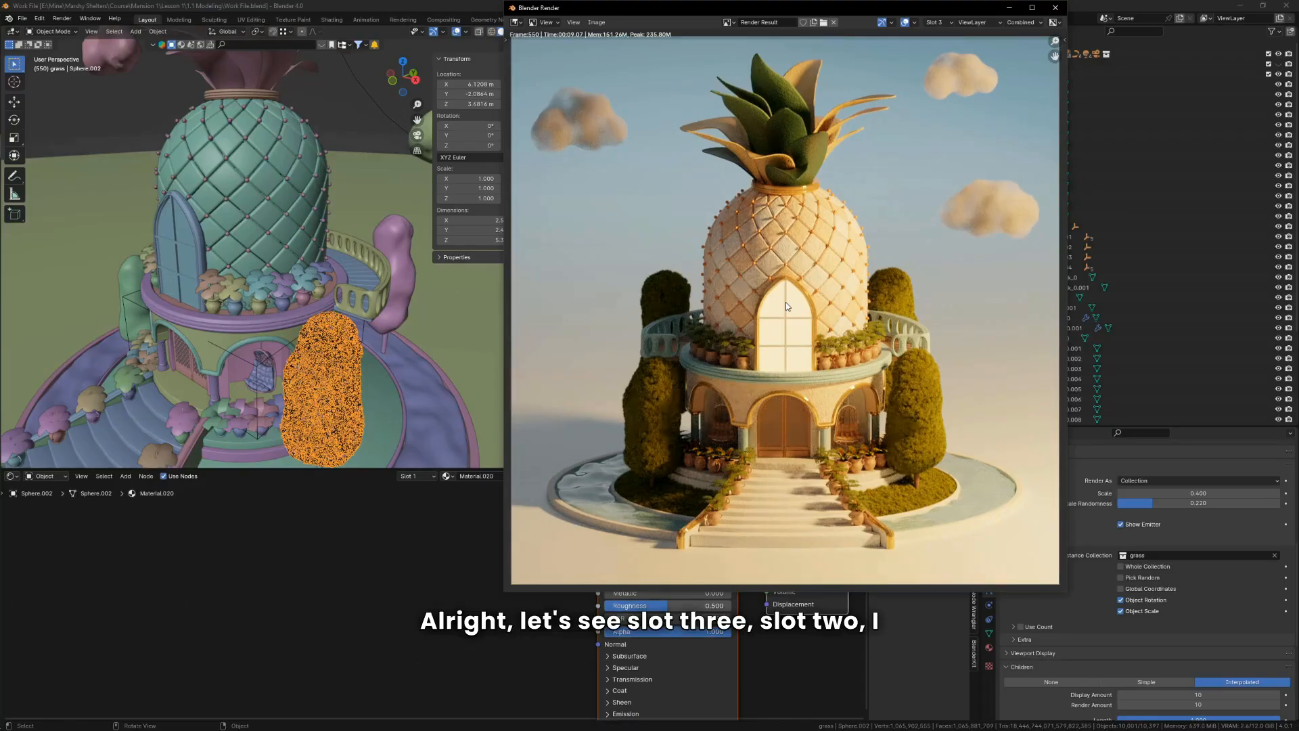
Step: Move the render window clear of the outliner and compare the trees' foliage in Slot 2 against Slot 3
{"action": "left_click_drag", "start_coordinate": [876, 3], "coordinate": [614, 71]}
{"action": "left_click", "coordinate": [675, 90]}
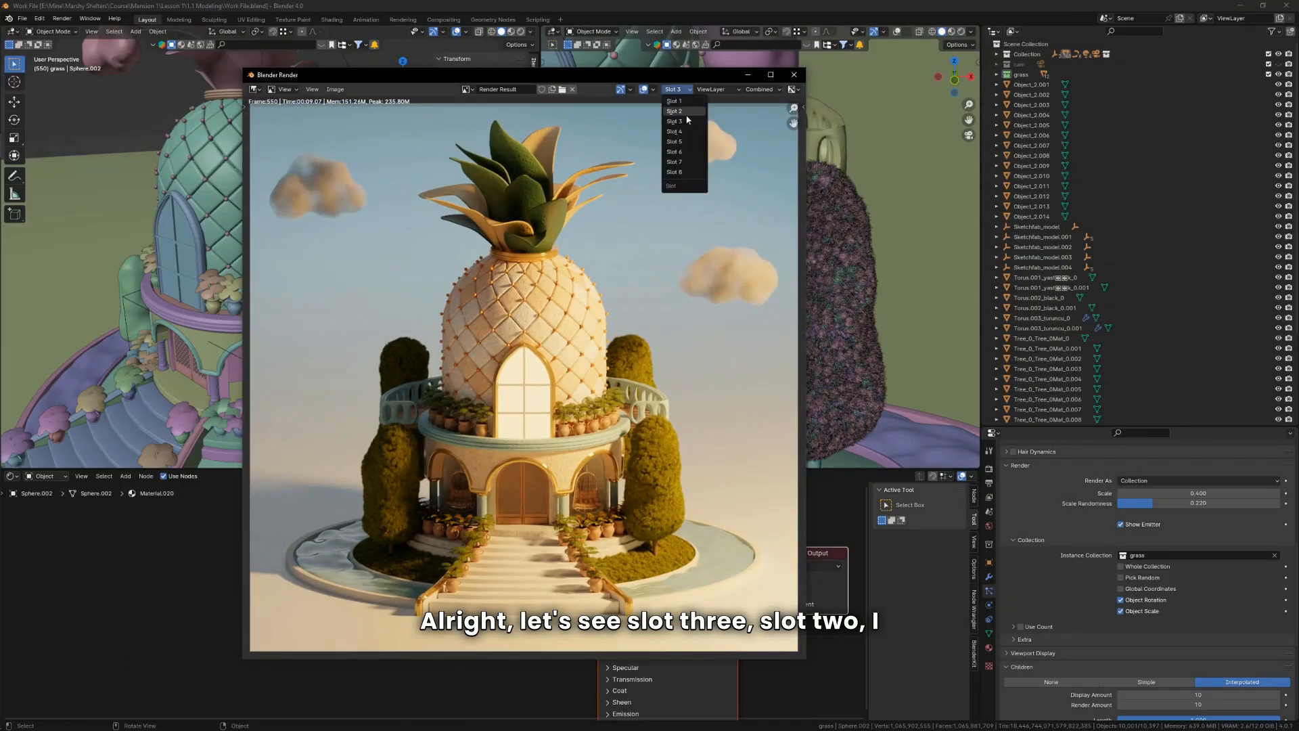
{"action": "left_click", "coordinate": [686, 113]}
{"action": "left_click", "coordinate": [680, 90]}
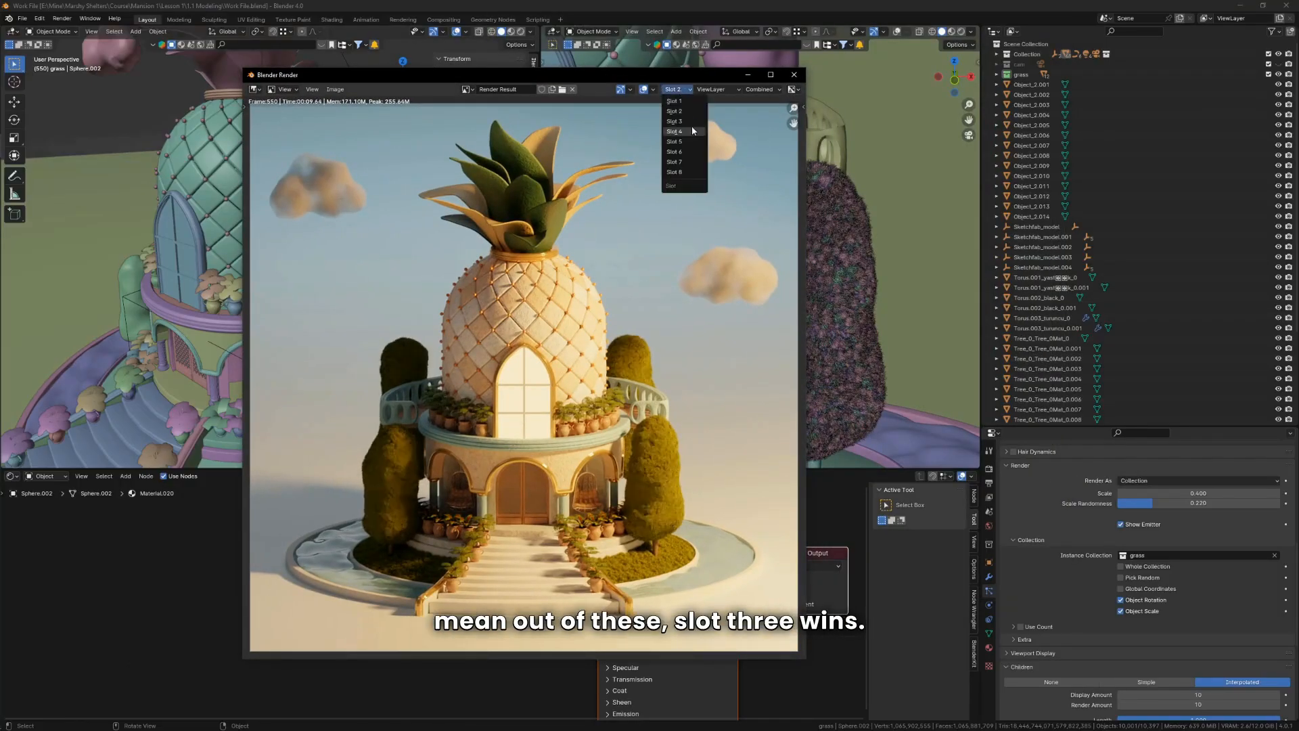
{"action": "left_click", "coordinate": [691, 121]}
Step: Compare the overall look of the tree foliage in the Slot 1 render with the Slot 3 render
{"action": "left_click", "coordinate": [683, 90]}
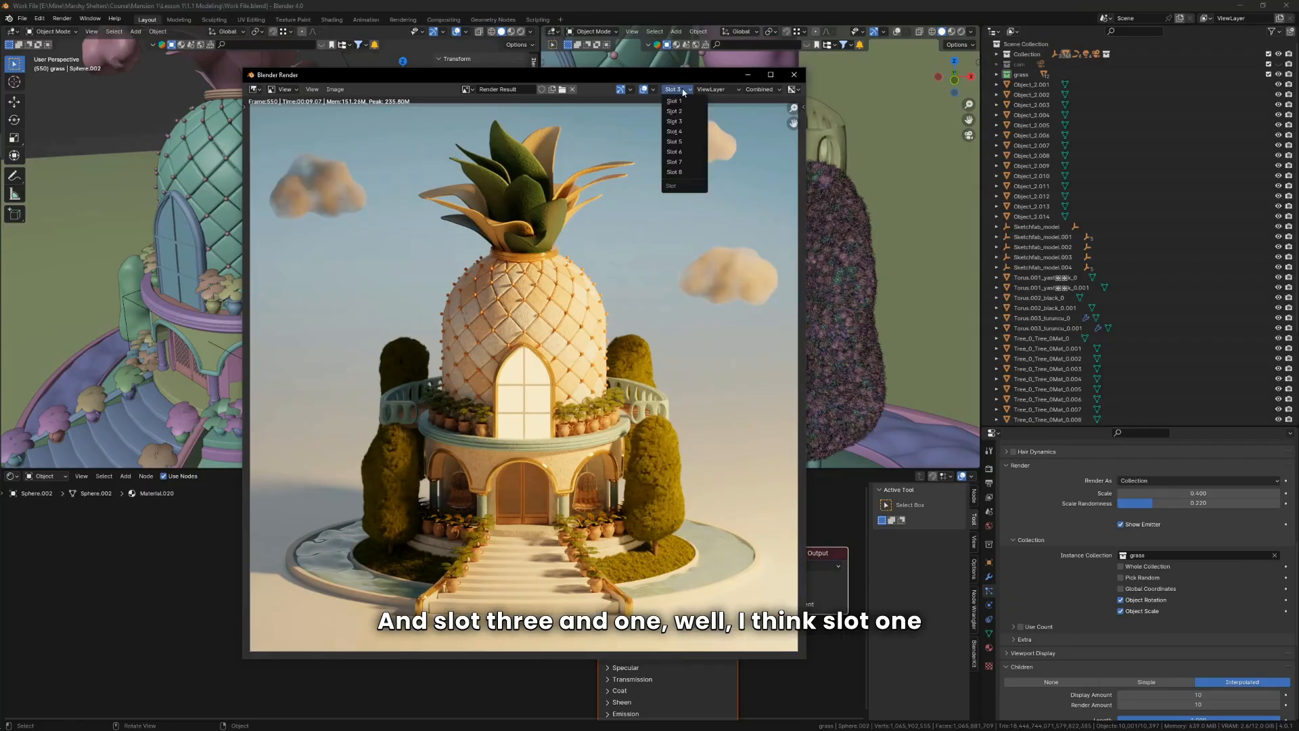
{"action": "left_click", "coordinate": [681, 101]}
{"action": "scroll", "coordinate": [676, 285], "scroll_direction": "down", "scroll_amount": 2}
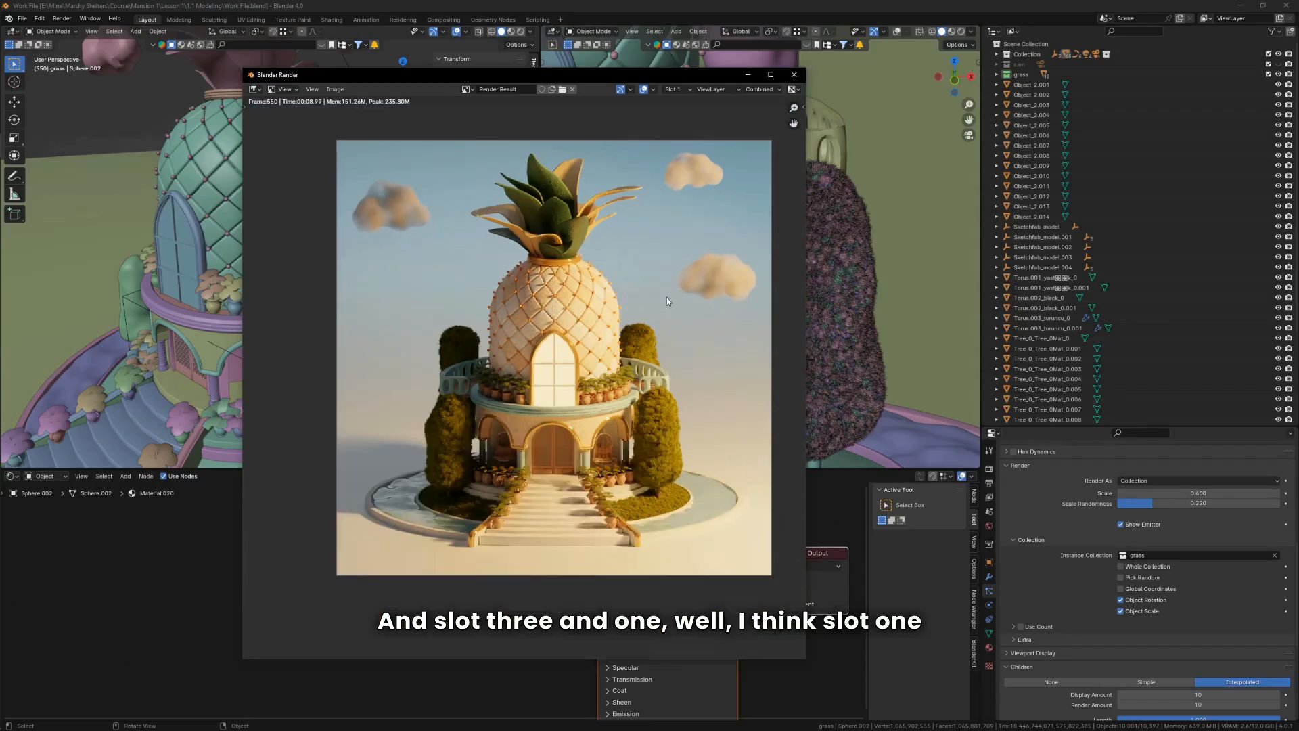
{"action": "scroll", "coordinate": [662, 323], "scroll_direction": "up", "scroll_amount": 2}
{"action": "left_click", "coordinate": [678, 91]}
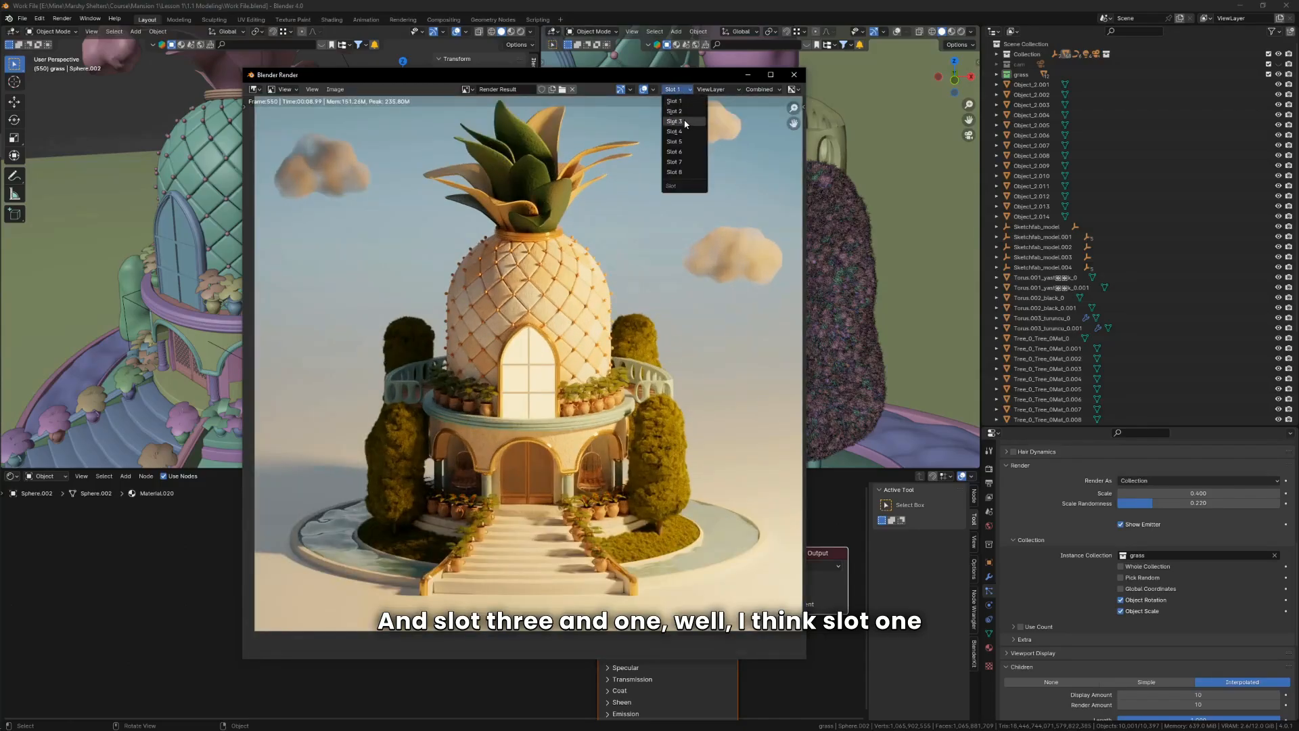
{"action": "left_click", "coordinate": [684, 121]}
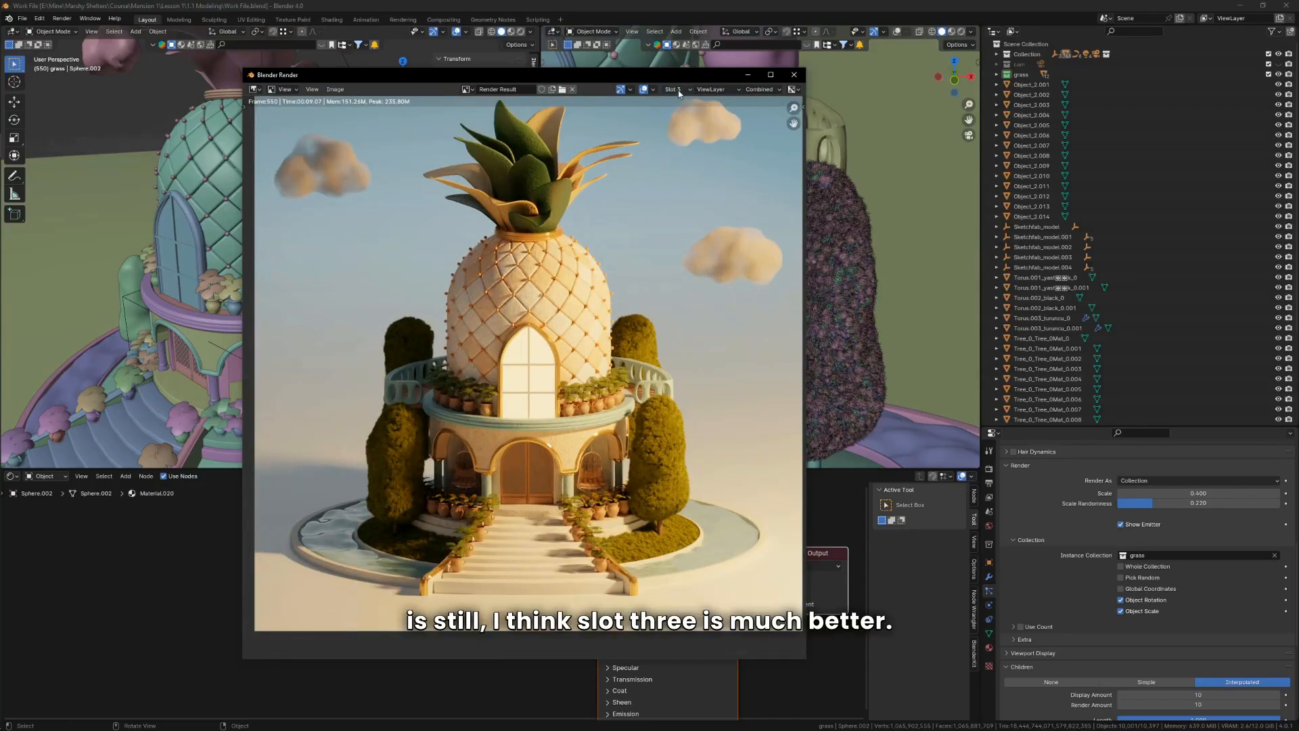
Step: Examine the foliage density of the trees in Slot 1 up close, and return the render result to Slot 3
{"action": "left_click", "coordinate": [680, 90]}
{"action": "left_click", "coordinate": [680, 102]}
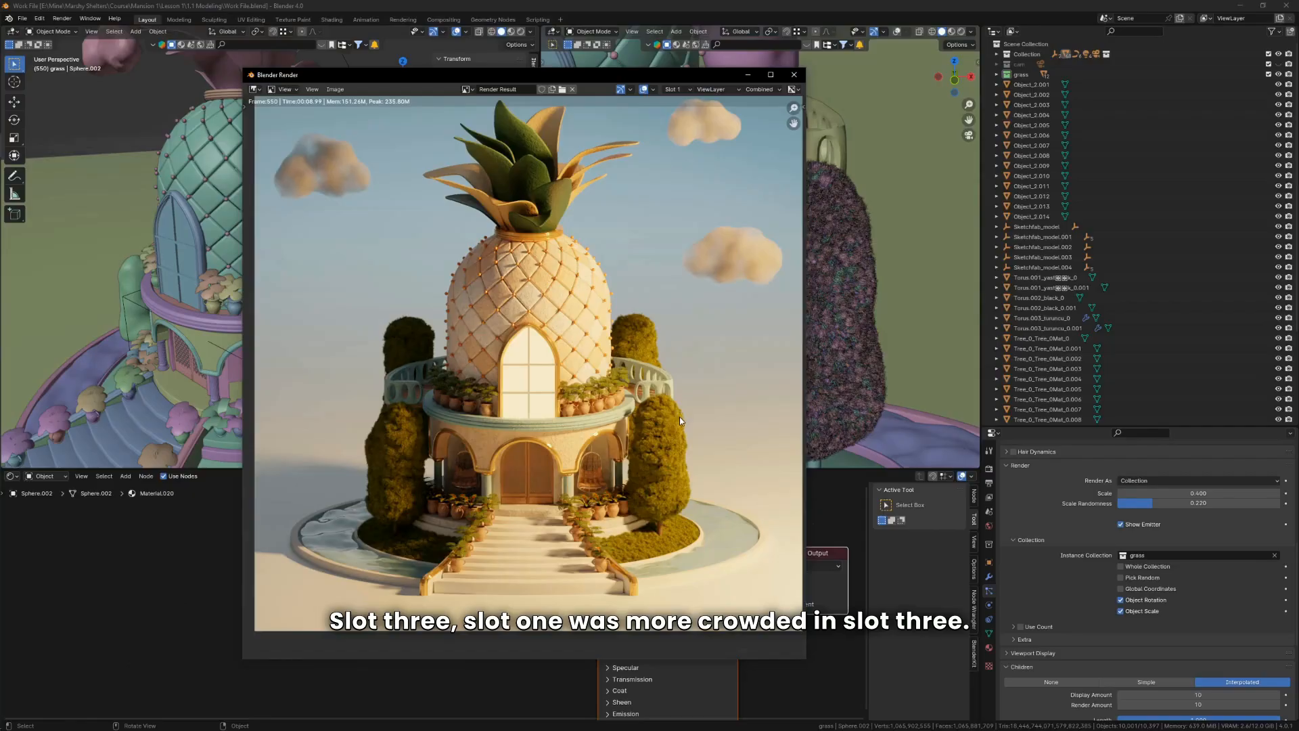
{"action": "scroll", "coordinate": [672, 434], "scroll_direction": "down", "scroll_amount": 3}
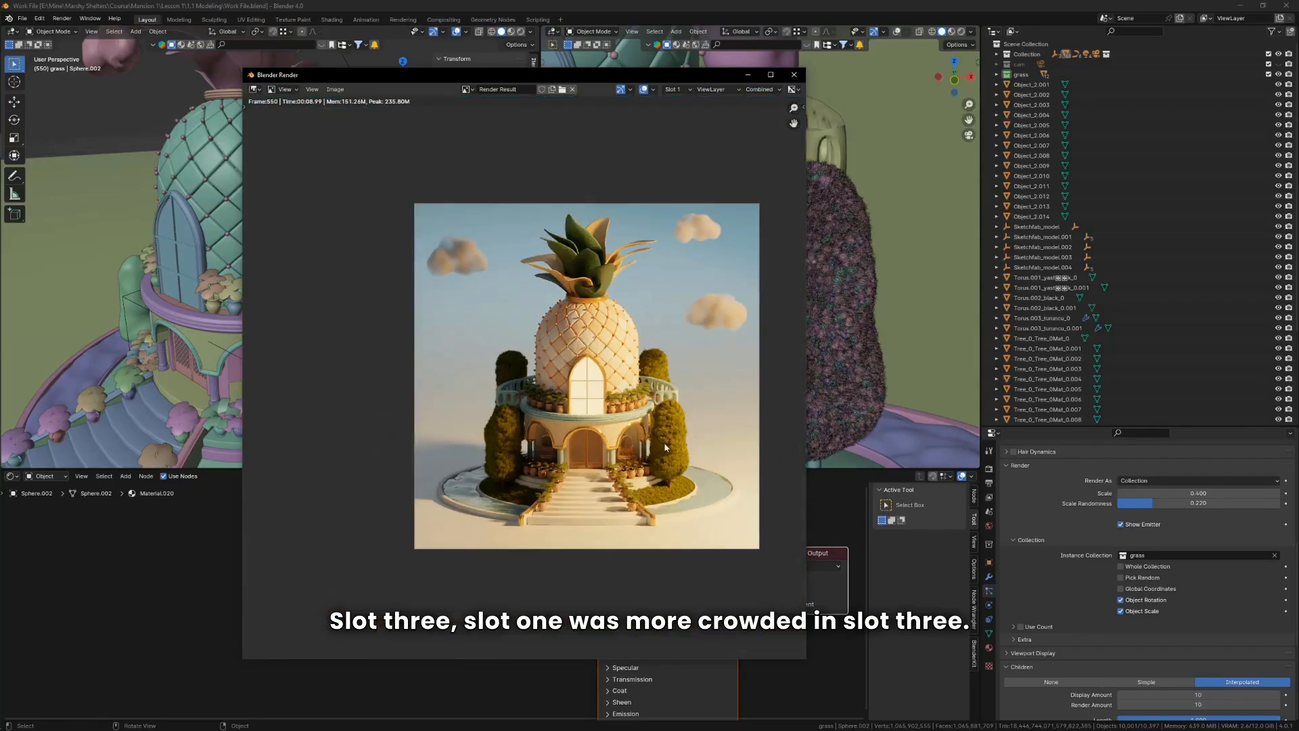
{"action": "scroll", "coordinate": [670, 419], "scroll_direction": "up", "scroll_amount": 6}
{"action": "middle_click_drag", "start_coordinate": [706, 400], "coordinate": [683, 402]}
{"action": "scroll", "coordinate": [667, 396], "scroll_direction": "down", "scroll_amount": 3}
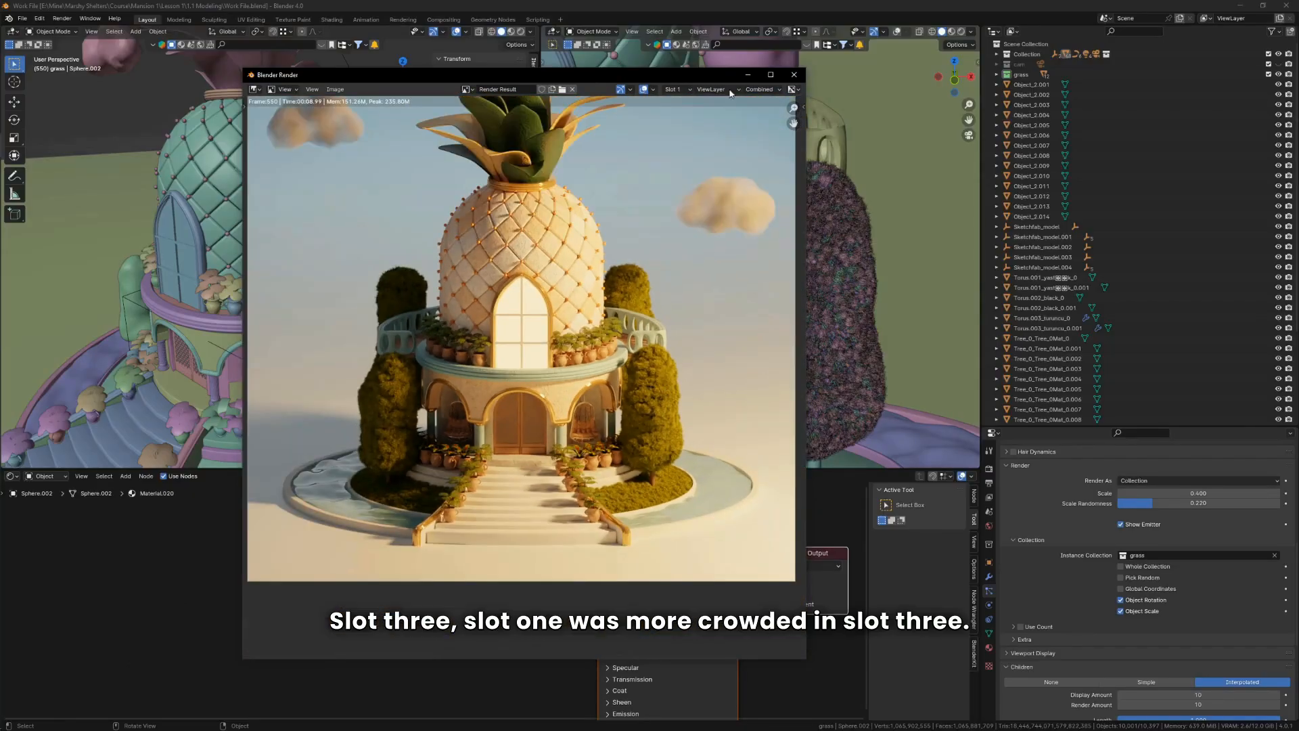
{"action": "left_click", "coordinate": [675, 88]}
{"action": "left_click", "coordinate": [693, 123]}
{"action": "scroll", "coordinate": [649, 307], "scroll_direction": "down", "scroll_amount": 5}
{"action": "scroll", "coordinate": [652, 298], "scroll_direction": "up", "scroll_amount": 5}
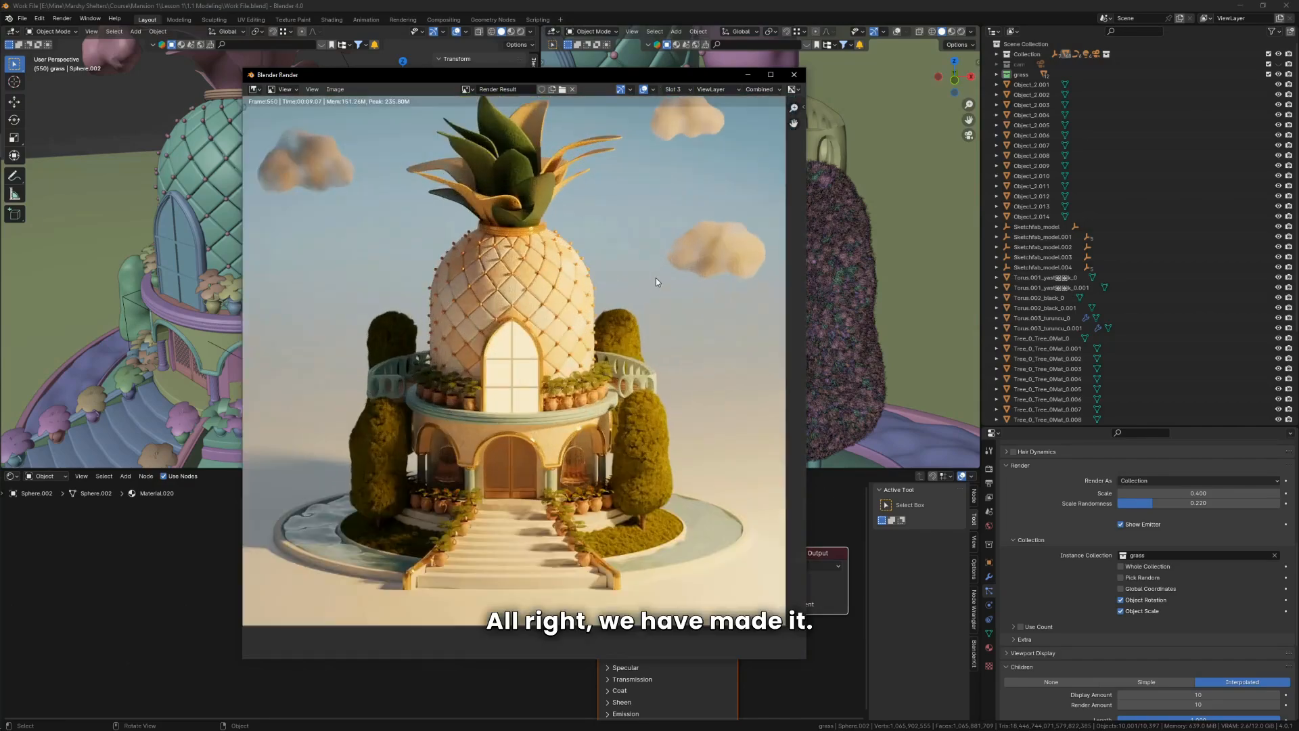